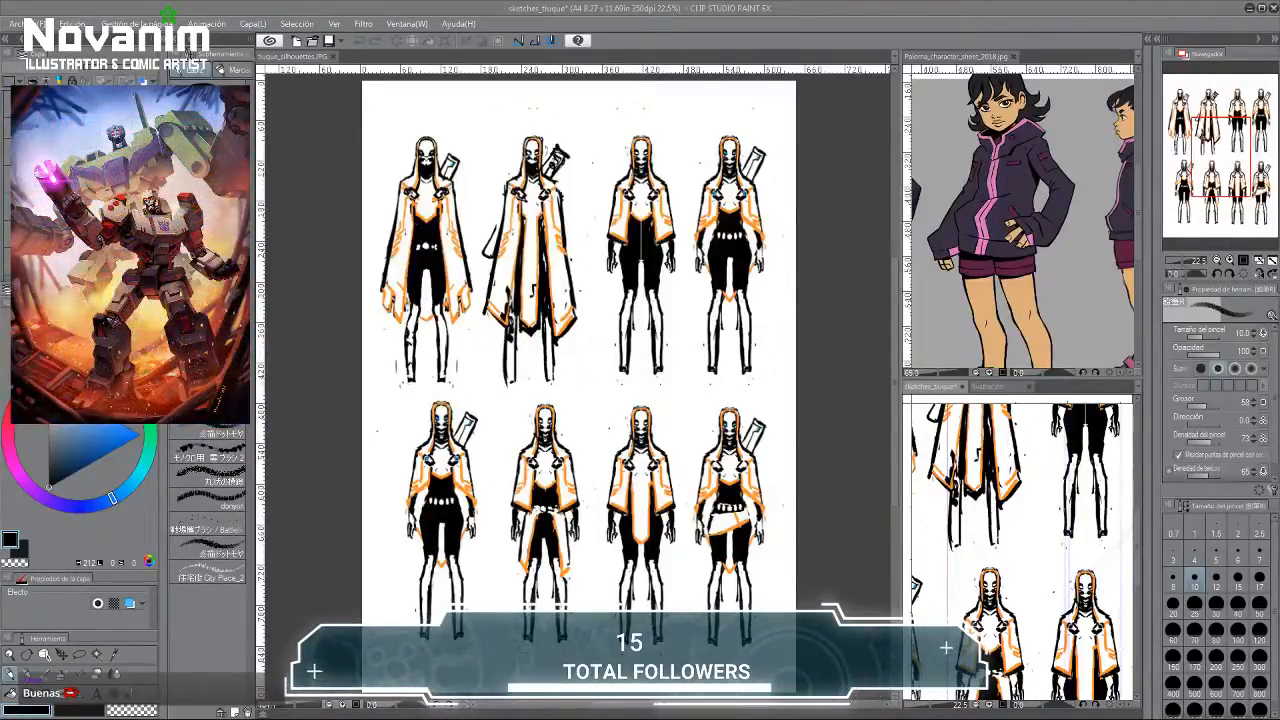
Examine the full sheet of eight costume silhouettes in tiuque_silhouettes.JPG.
click(398, 212)
scroll(396, 210, up, 1)
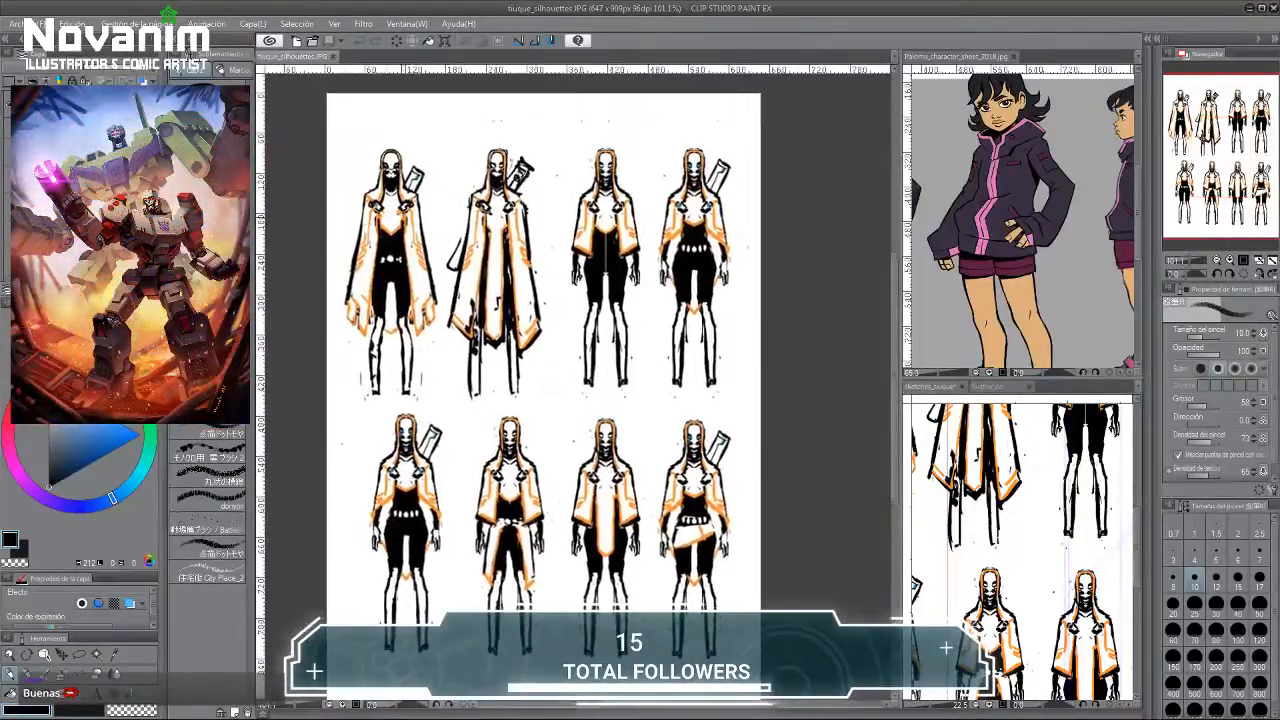
scroll(382, 238, down, 3)
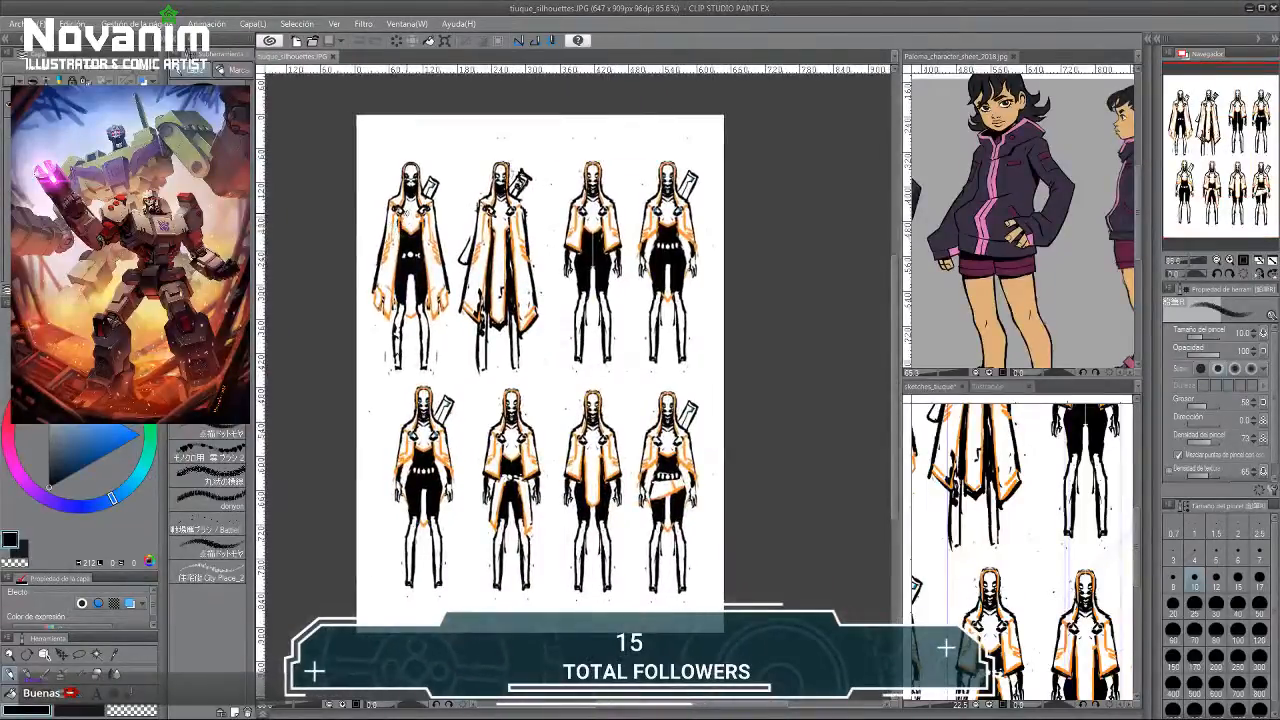
scroll(388, 218, up, 2)
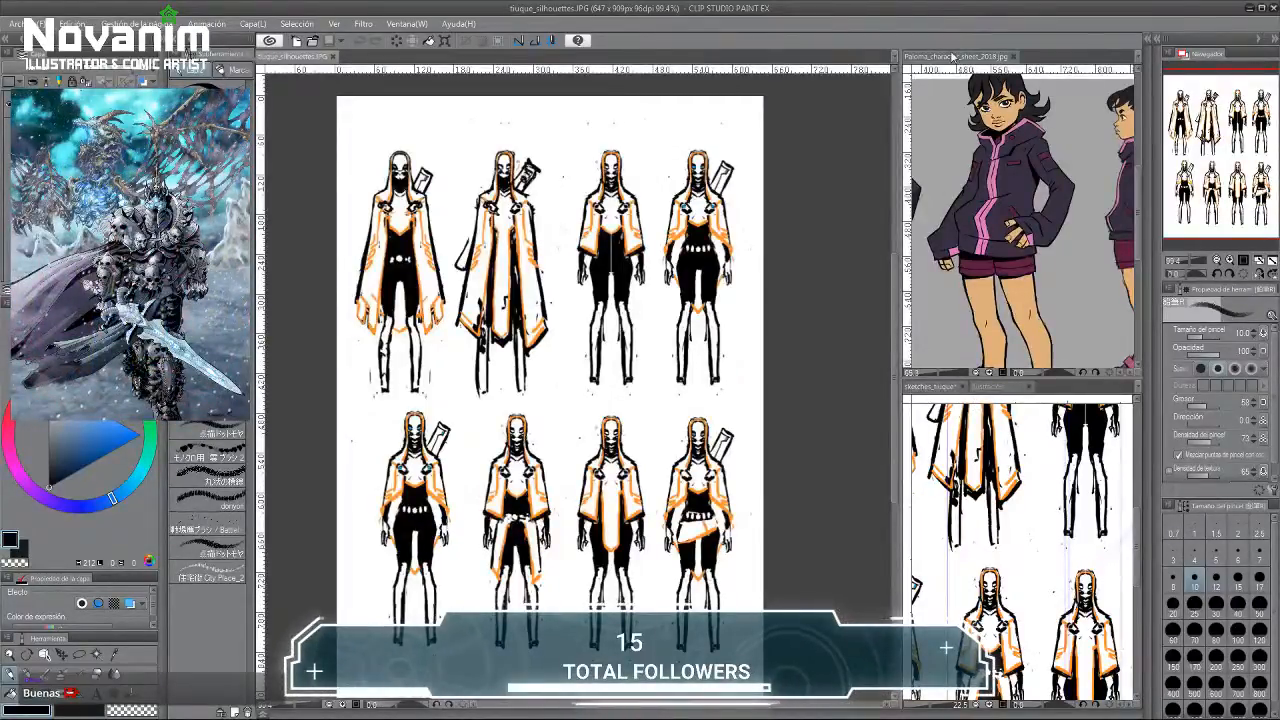
Move the Paloma_character_sheet_2018.jpg document into the large canvas pane and view the whole character lineup.
drag(313, 80, 346, 67)
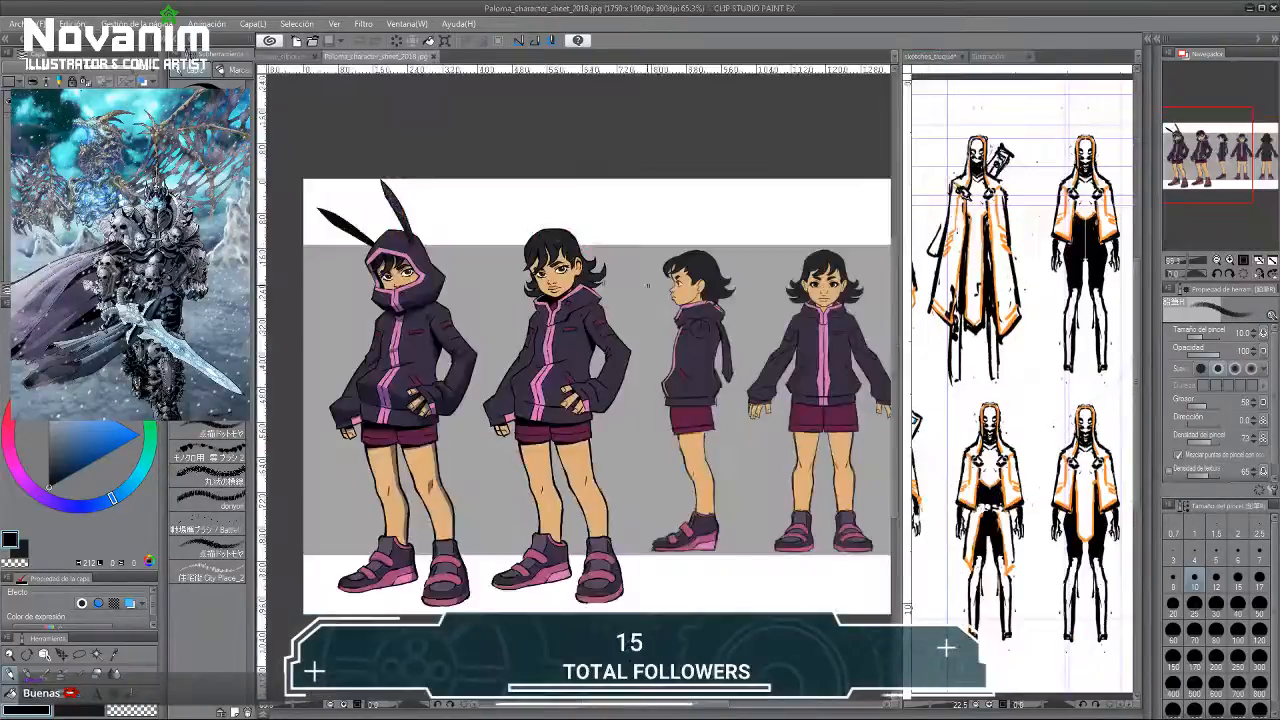
scroll(318, 327, down, 2)
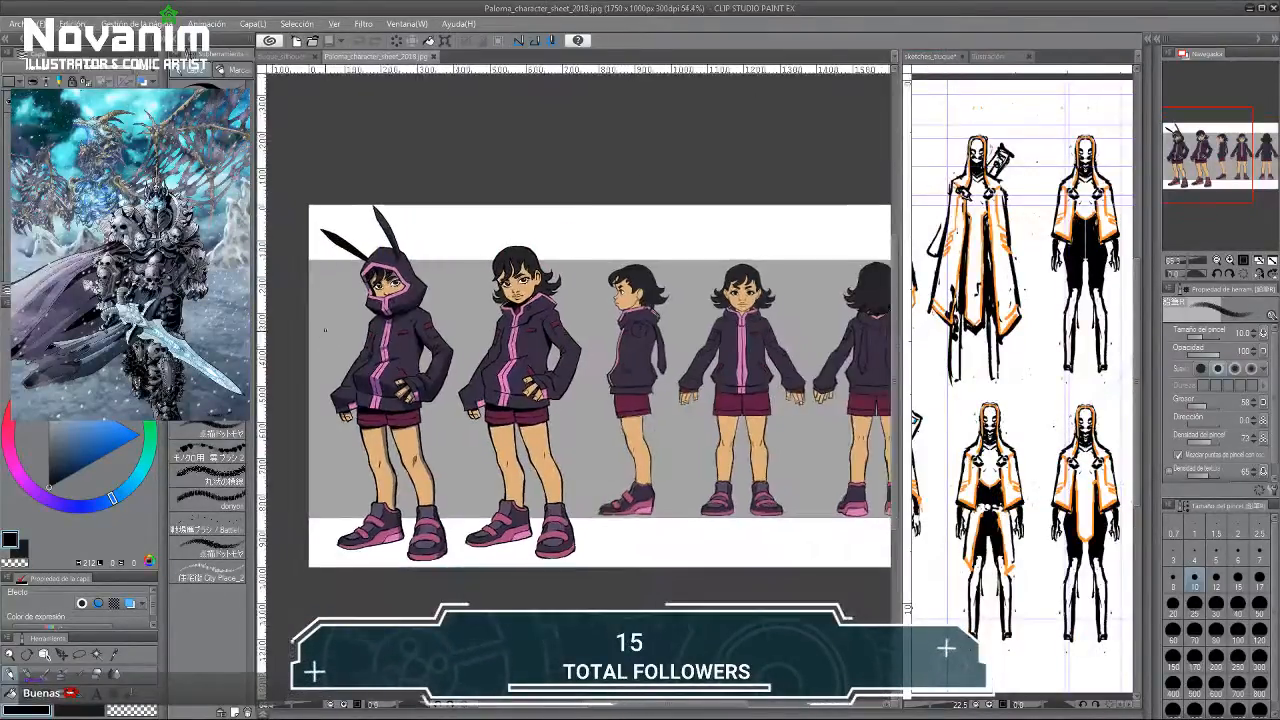
scroll(318, 327, down, 1)
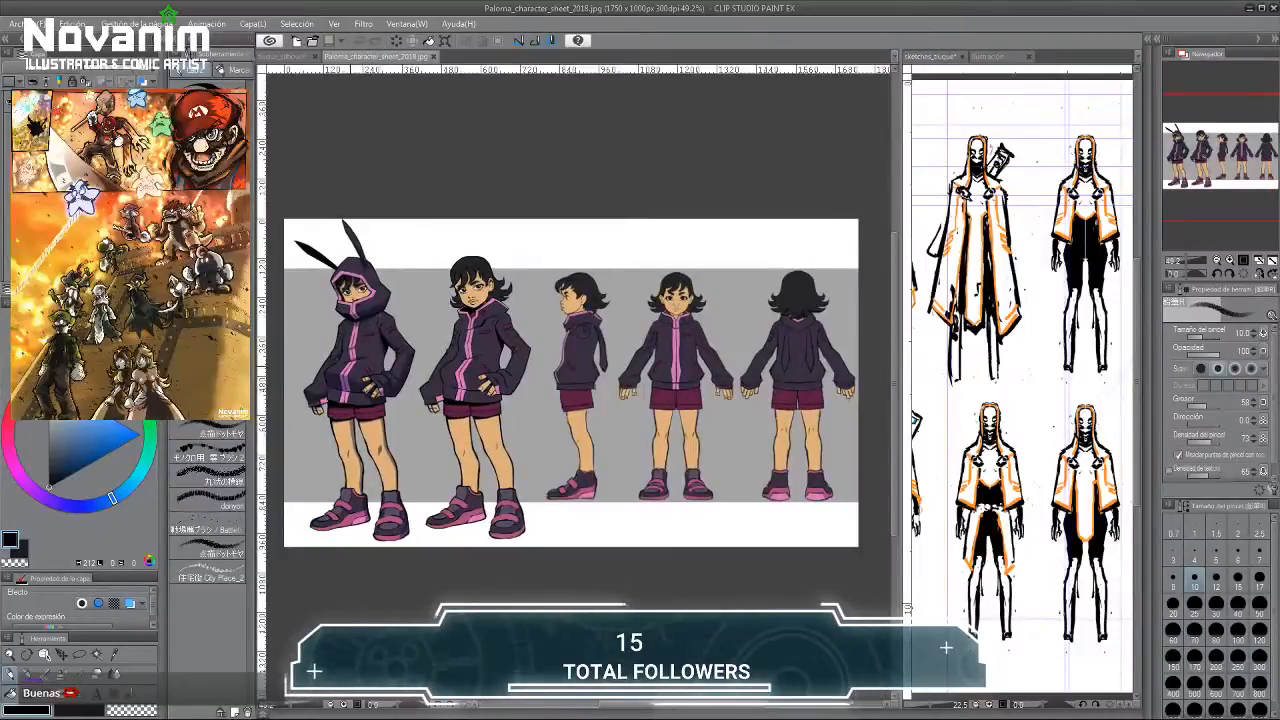
Return to tiuque_silhouettes.JPG and compare its eight costume variations with the sketches_tiuque document.
click(282, 57)
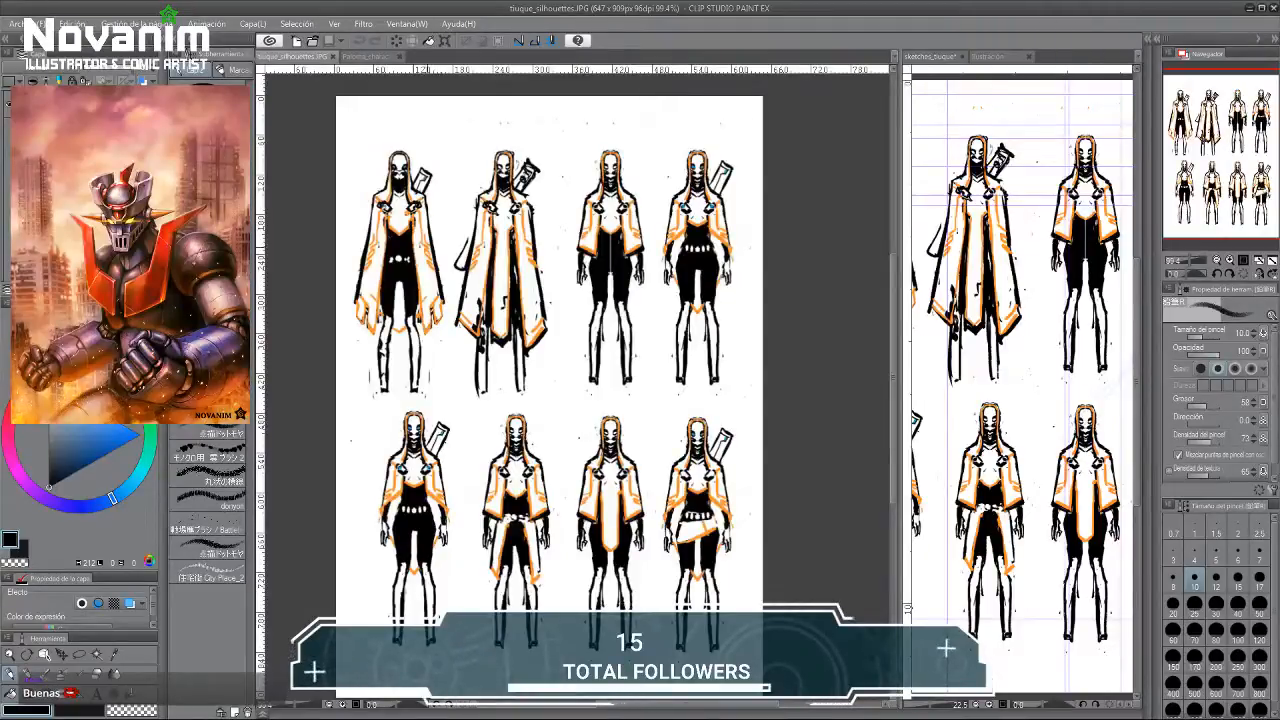
mouse_move(329, 303)
mouse_down()
mouse_move(322, 338)
mouse_move(338, 302)
mouse_up()
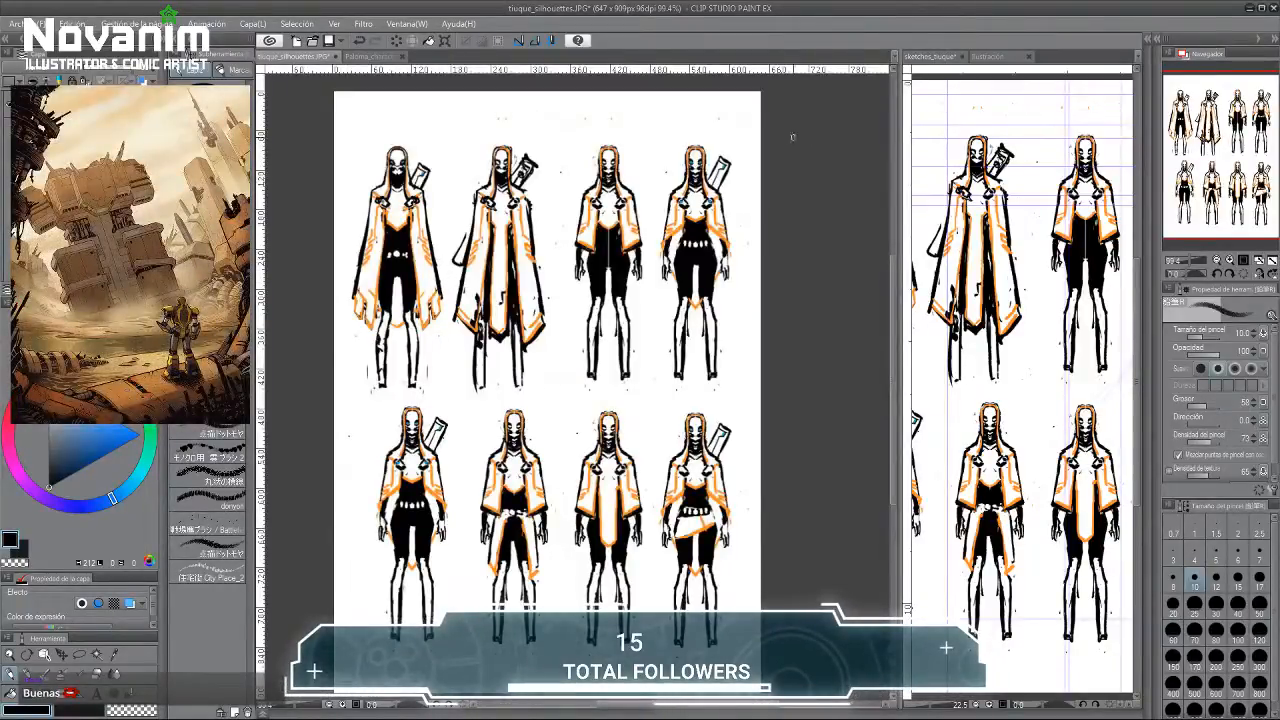
click(944, 57)
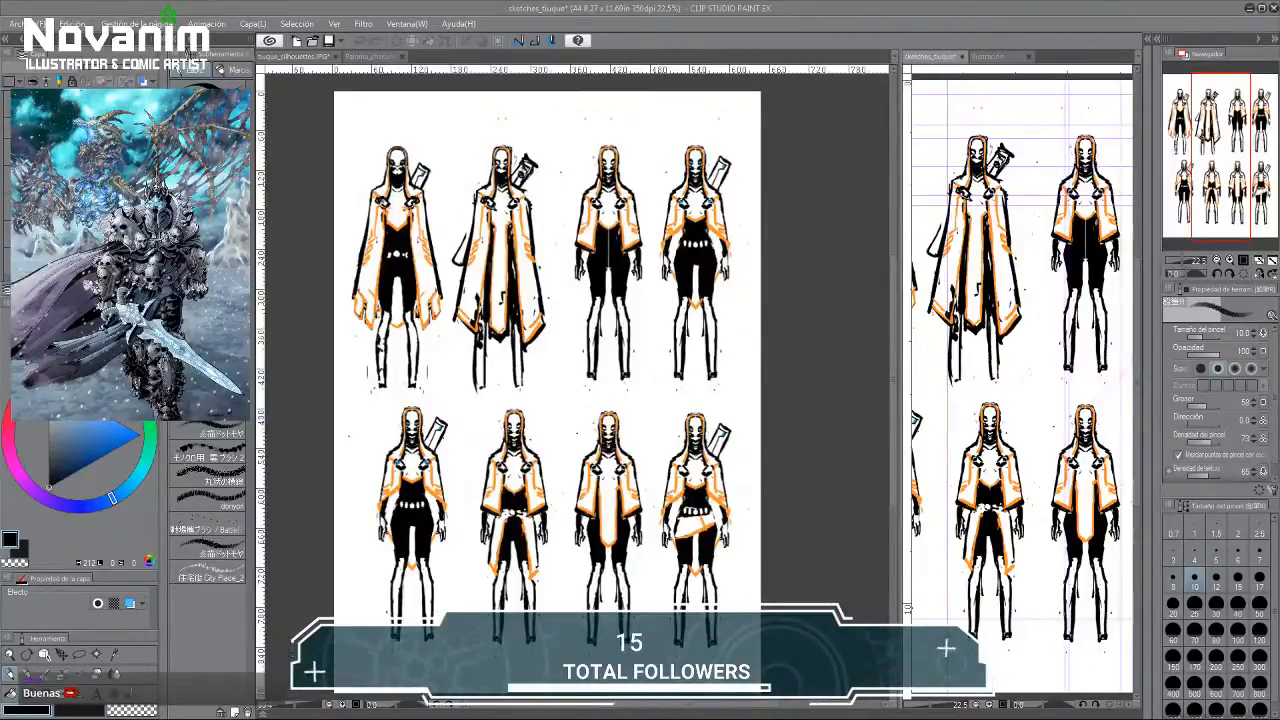
click(292, 57)
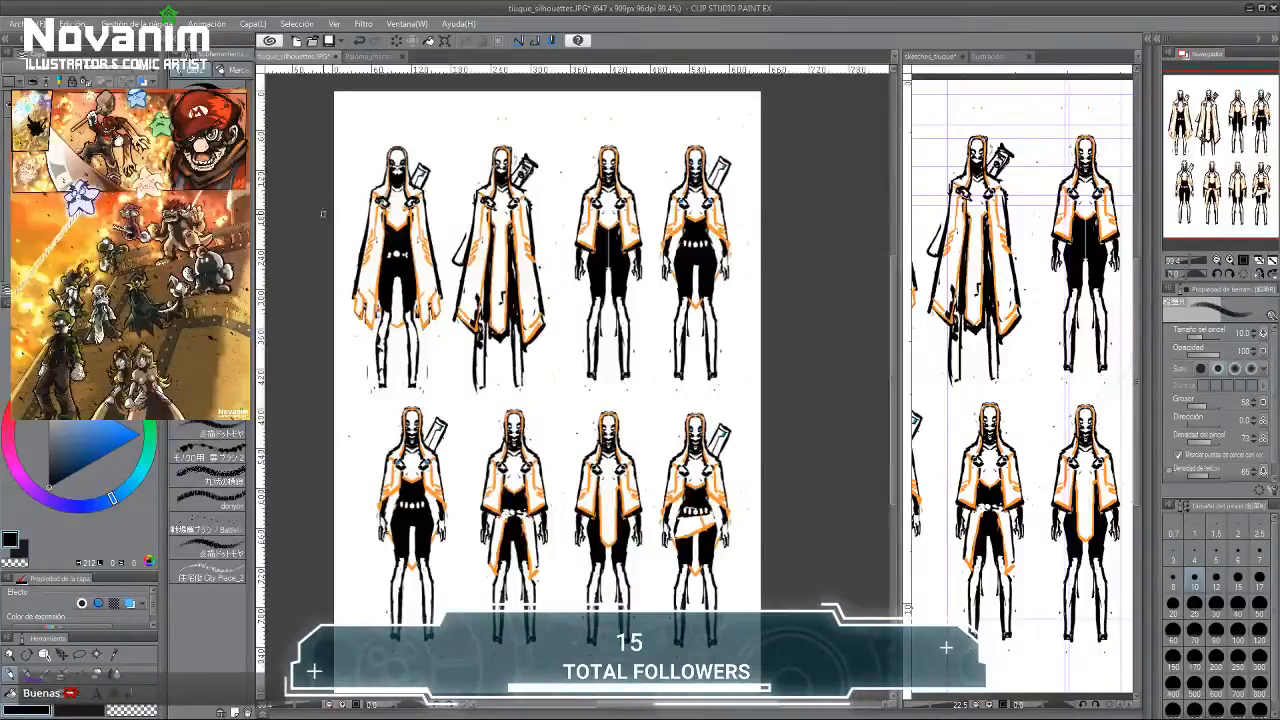
drag(321, 200, 315, 204)
scroll(315, 204, down, 3)
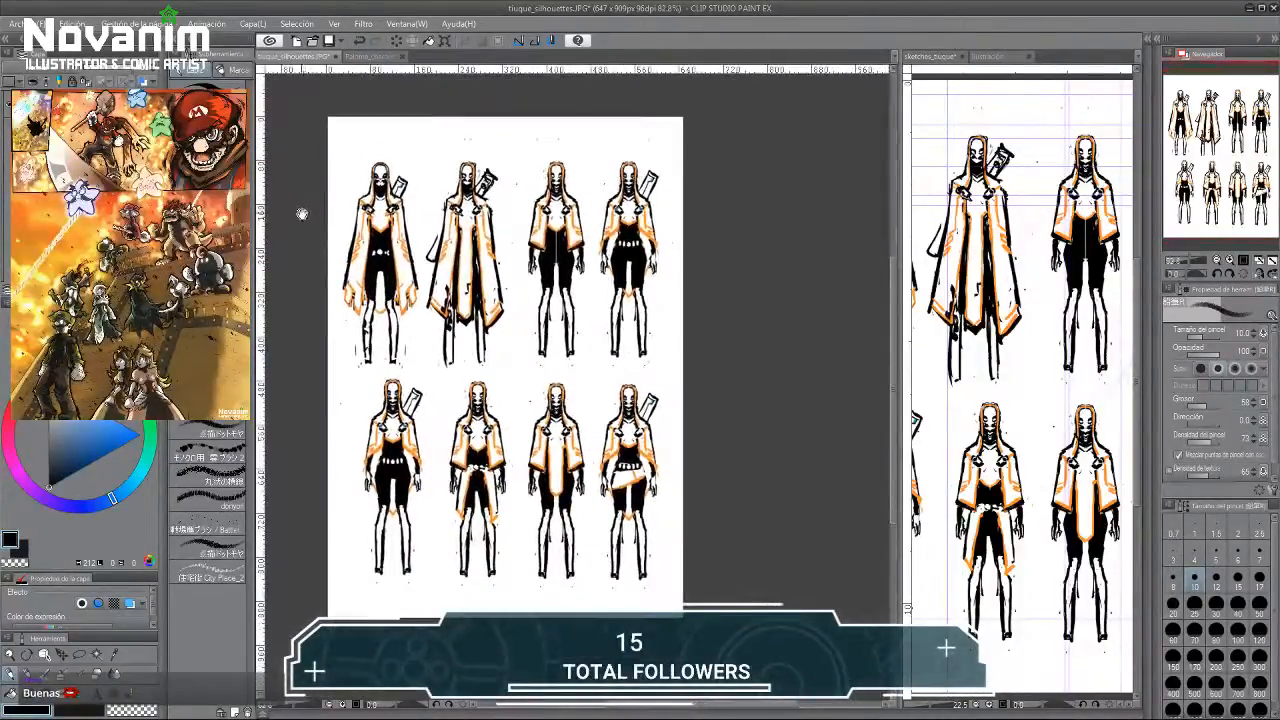
scroll(306, 207, up, 3)
scroll(315, 181, down, 1)
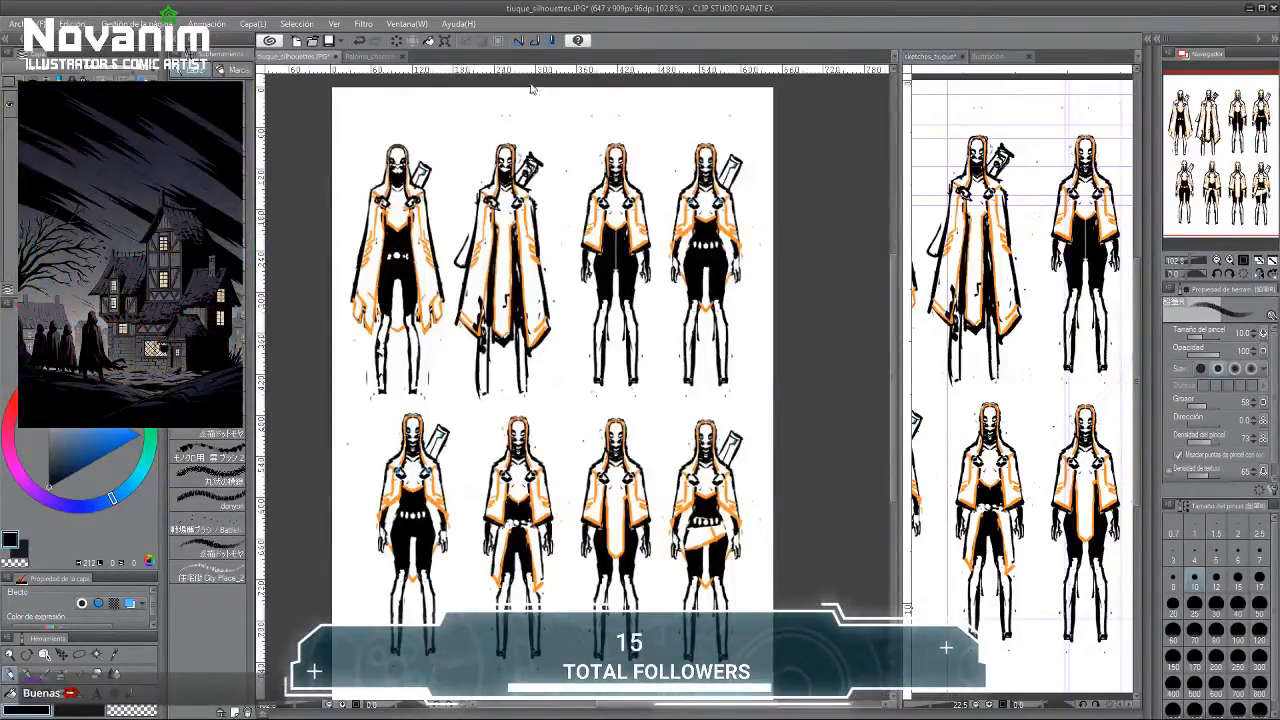
Move the sketches_tiuque document into the large canvas pane and display the hooded figure sketch instead of the silhouettes.
drag(531, 89, 347, 57)
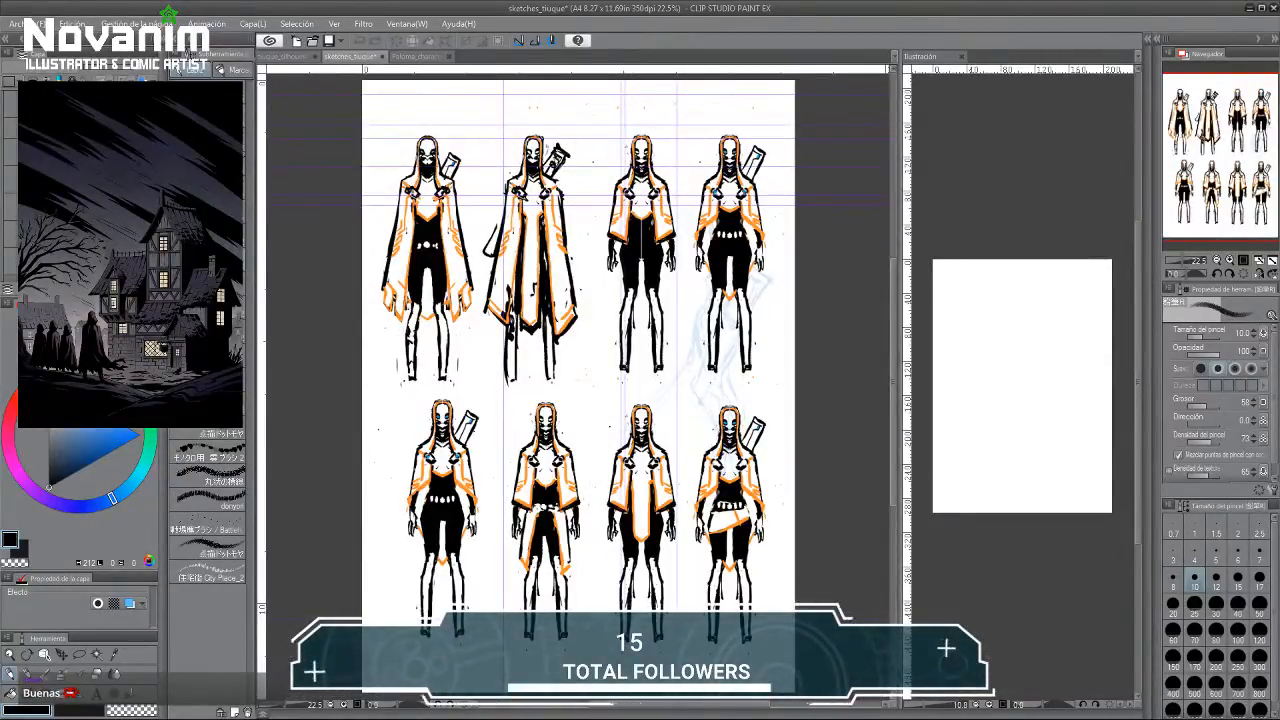
scroll(85, 180, up, 3)
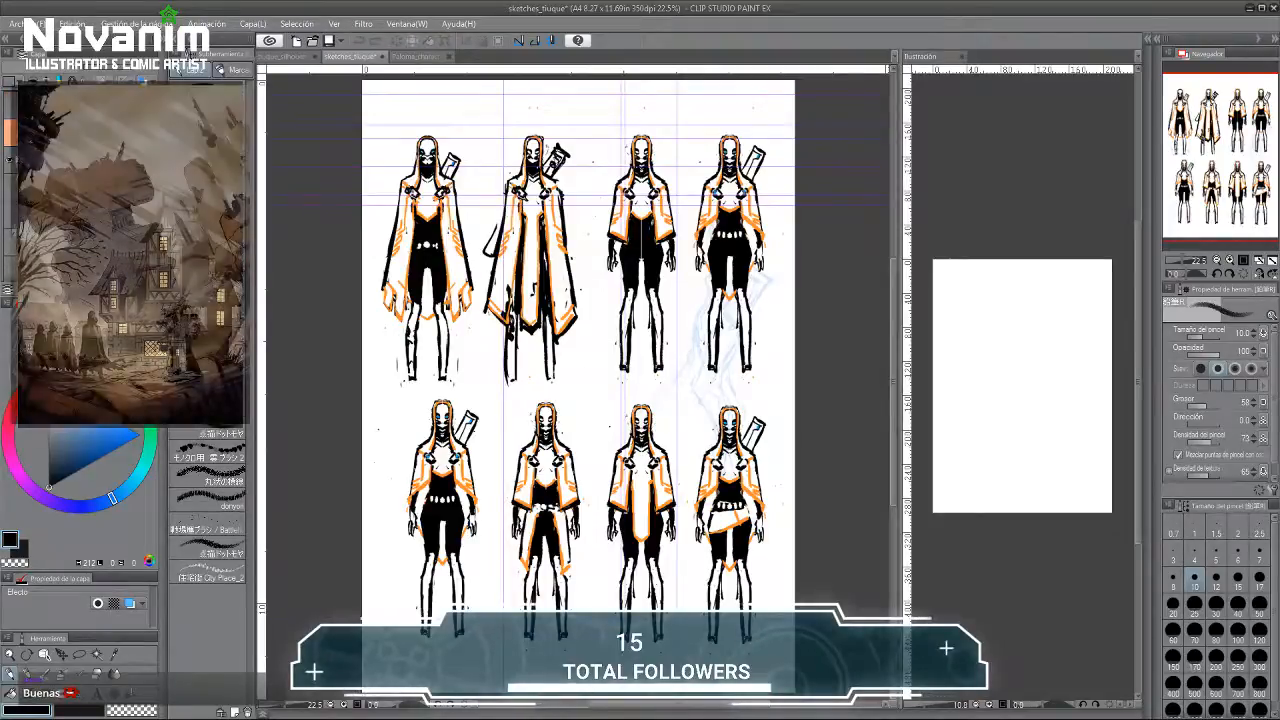
click(9, 132)
click(9, 104)
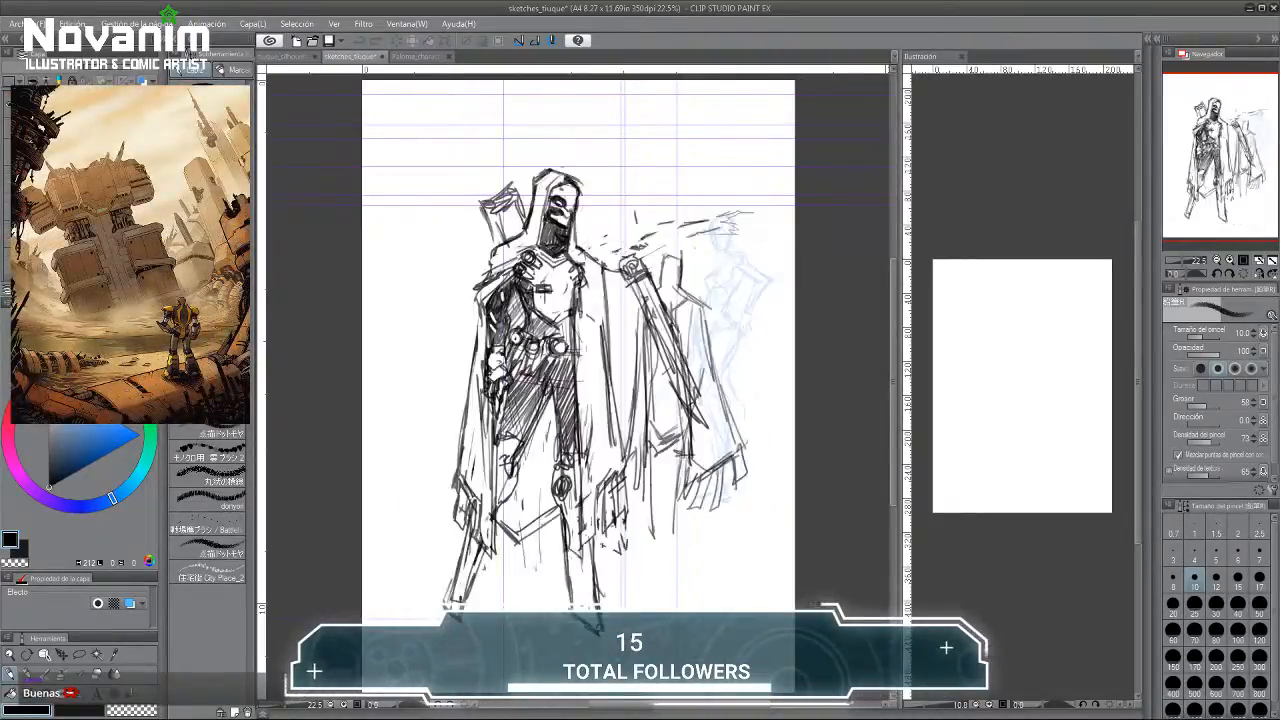
scroll(408, 310, down, 3)
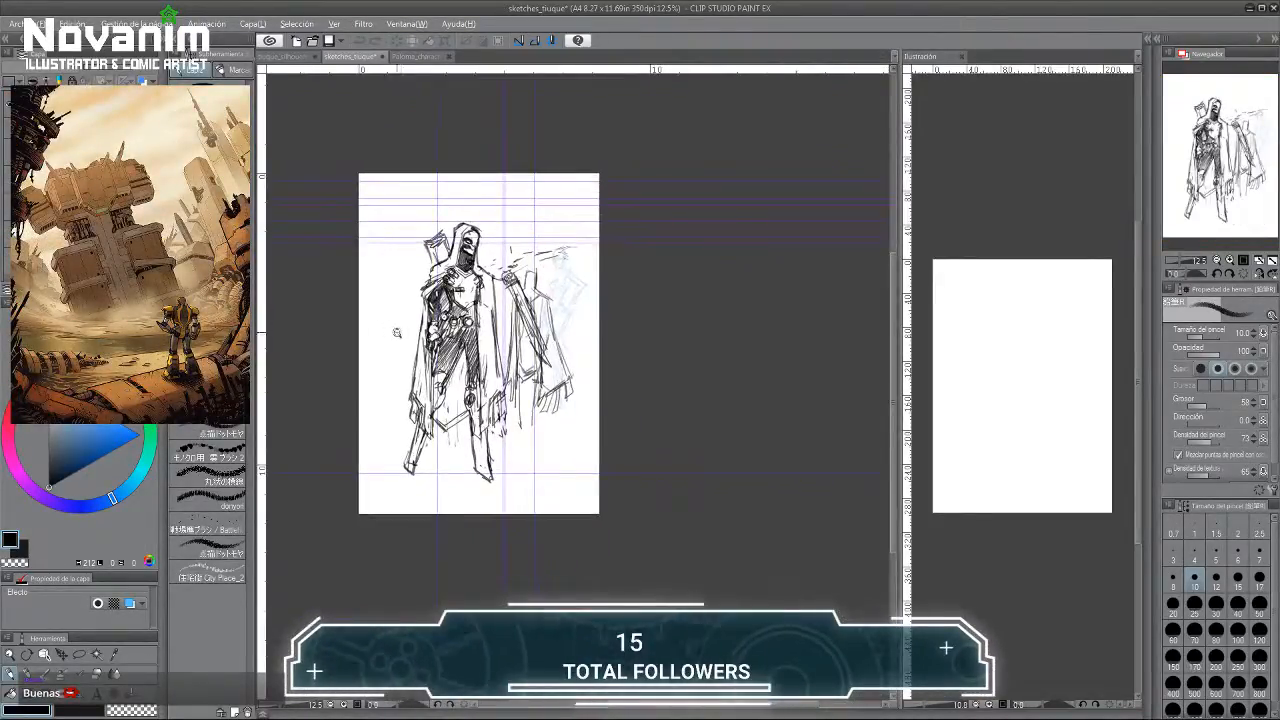
scroll(400, 316, up, 2)
mouse_move(400, 316)
mouse_down()
mouse_move(414, 334)
mouse_move(385, 320)
mouse_up()
Hide the hooded figure sketch and show the sword design sketches to review them.
click(9, 104)
click(9, 130)
scroll(345, 322, up, 2)
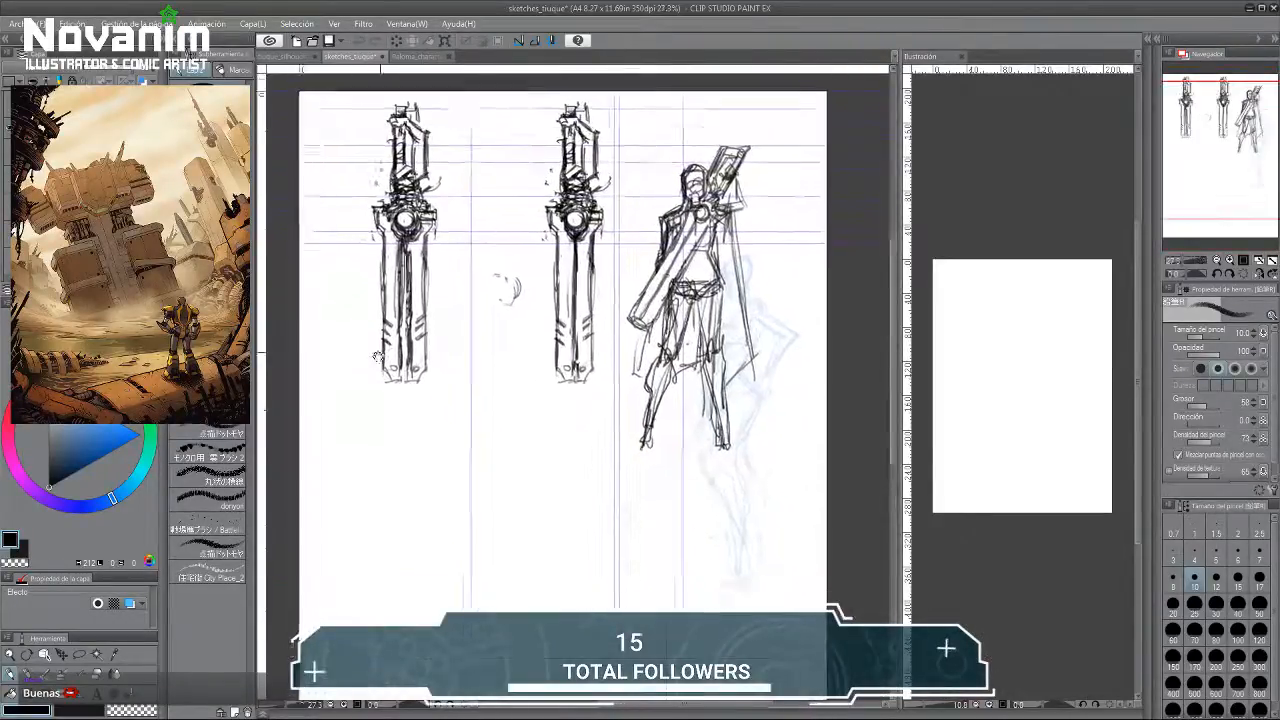
scroll(345, 322, down, 2)
scroll(353, 271, up, 1)
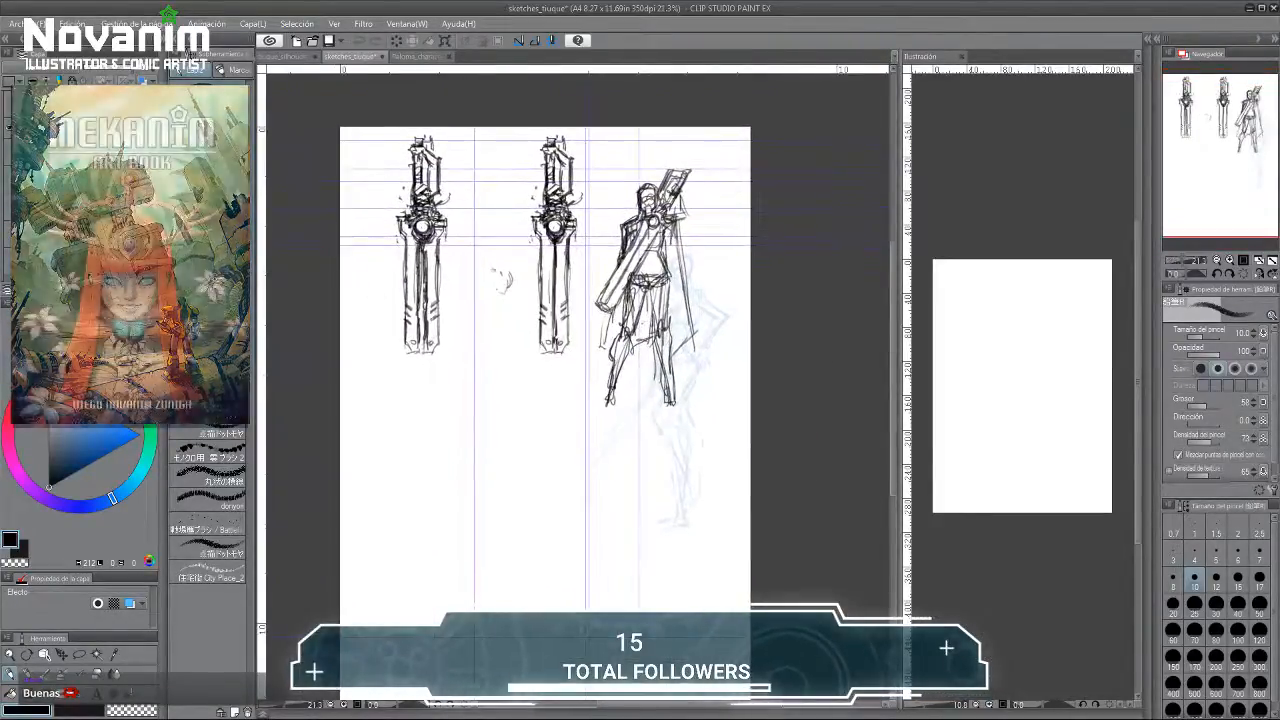
Hide the sword designs and bring back the hooded figure sketch for another look.
click(9, 129)
click(9, 104)
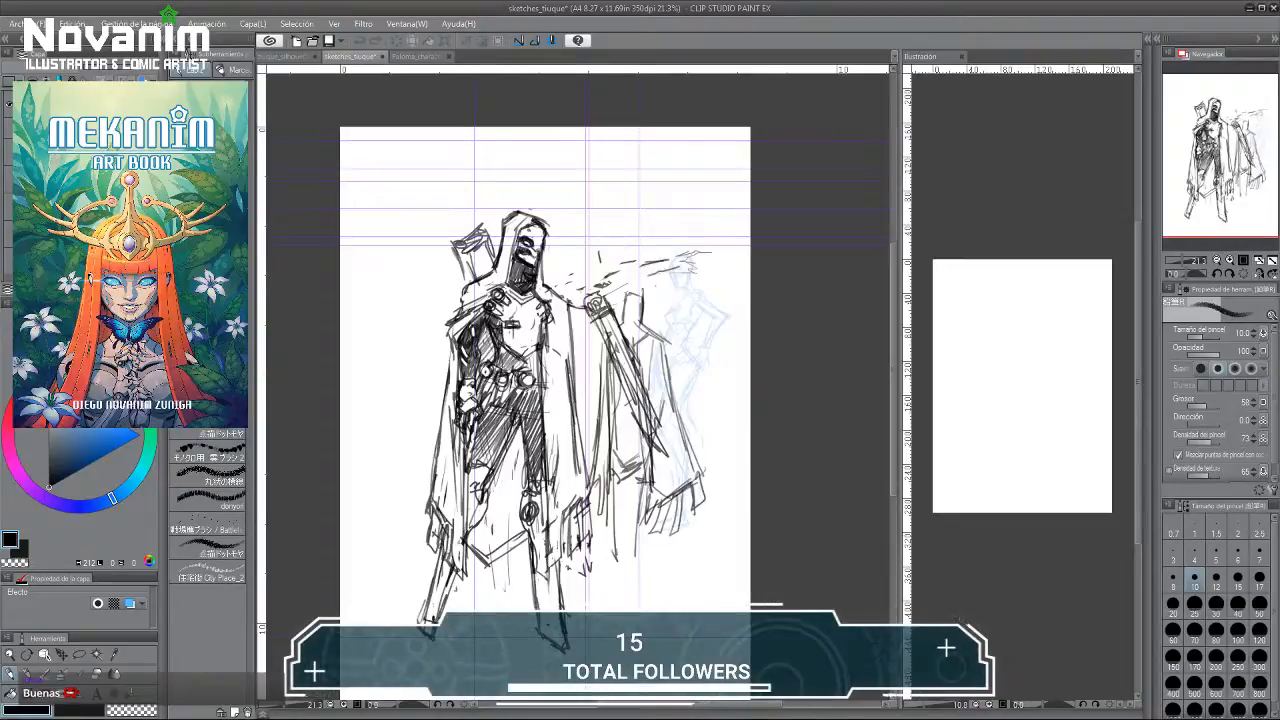
drag(396, 318, 387, 290)
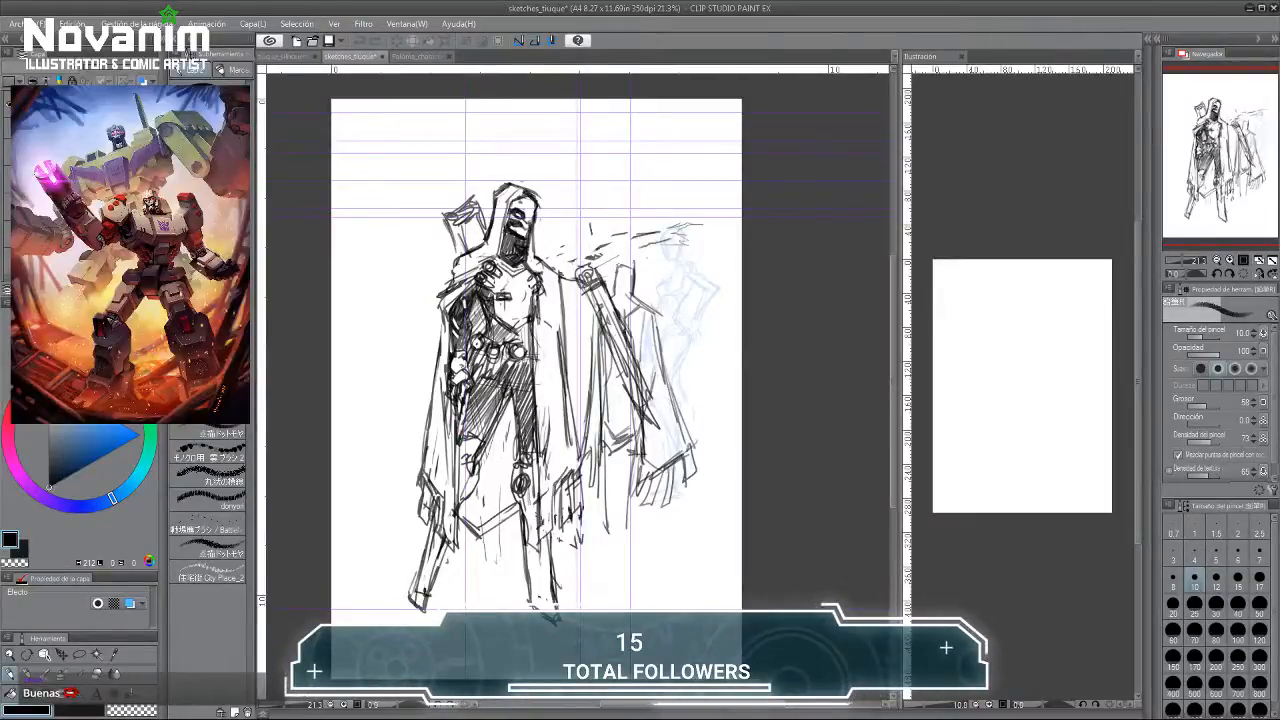
Hide the hooded figure sketch, show the silhouette sheet again and examine the top row of costumes up close.
click(8, 106)
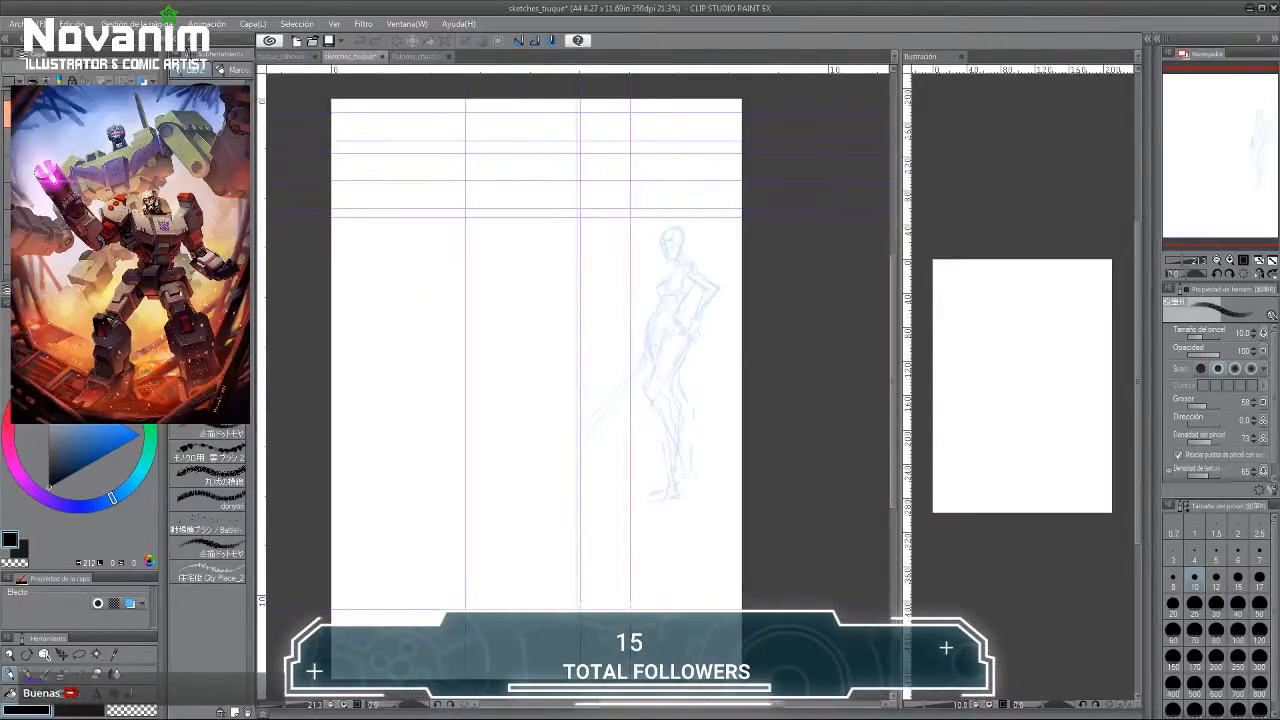
click(8, 140)
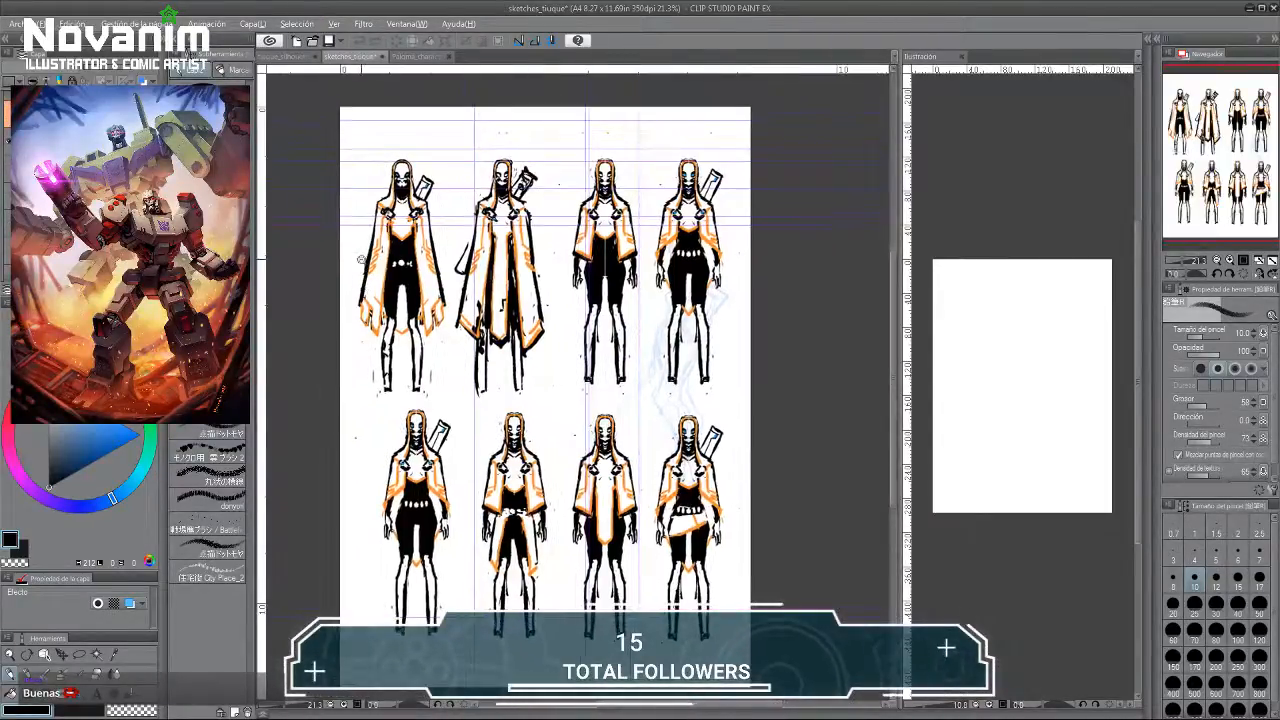
click(362, 258)
click(369, 243)
drag(369, 243, 360, 289)
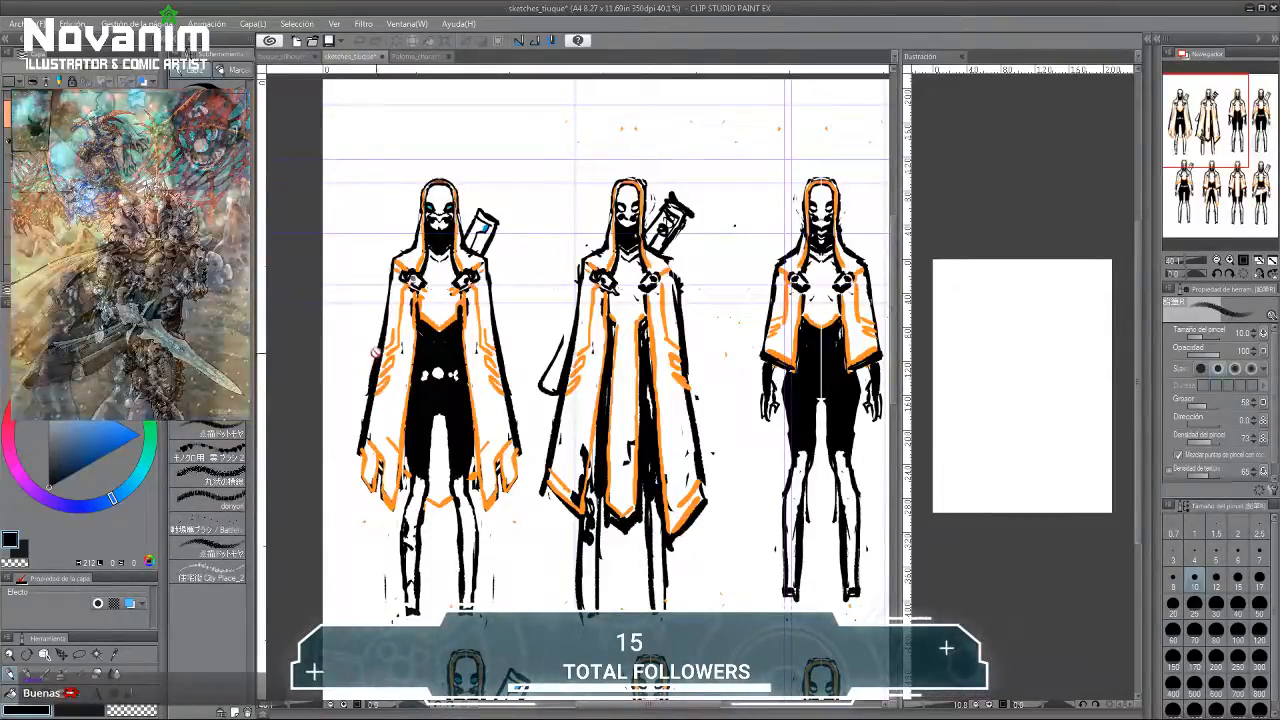
drag(370, 319, 350, 297)
scroll(350, 297, down, 3)
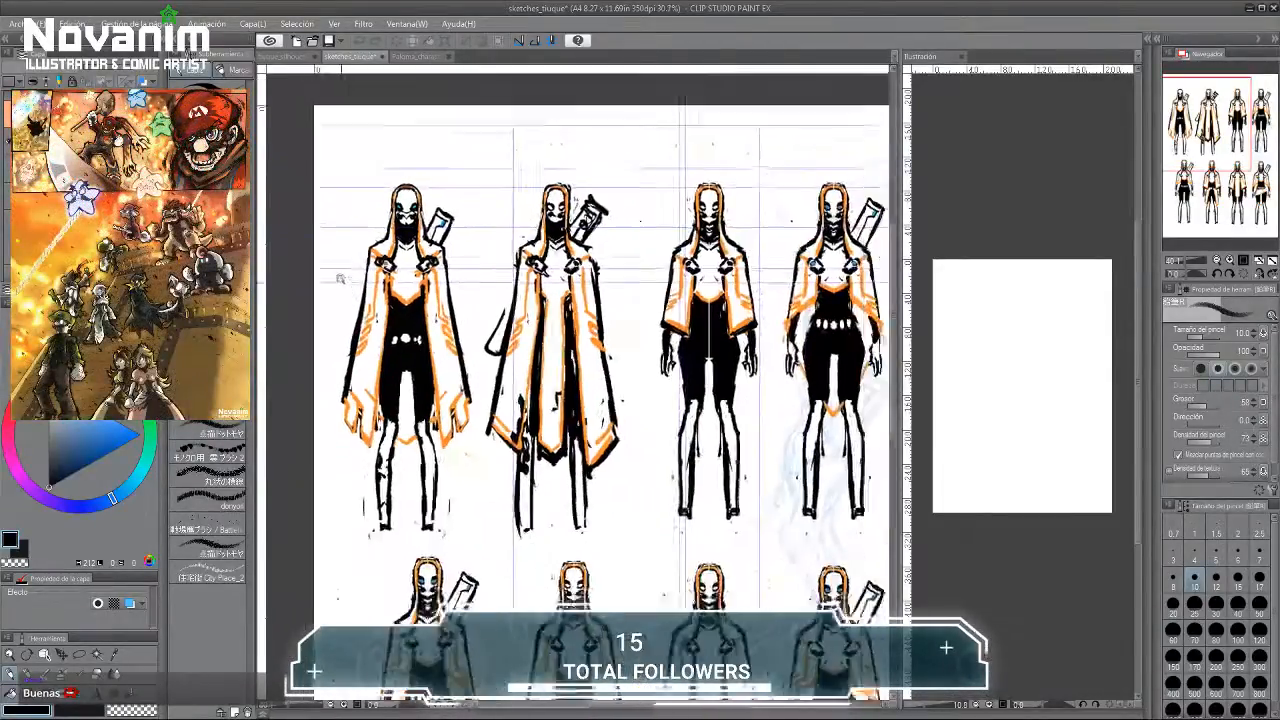
scroll(357, 286, up, 3)
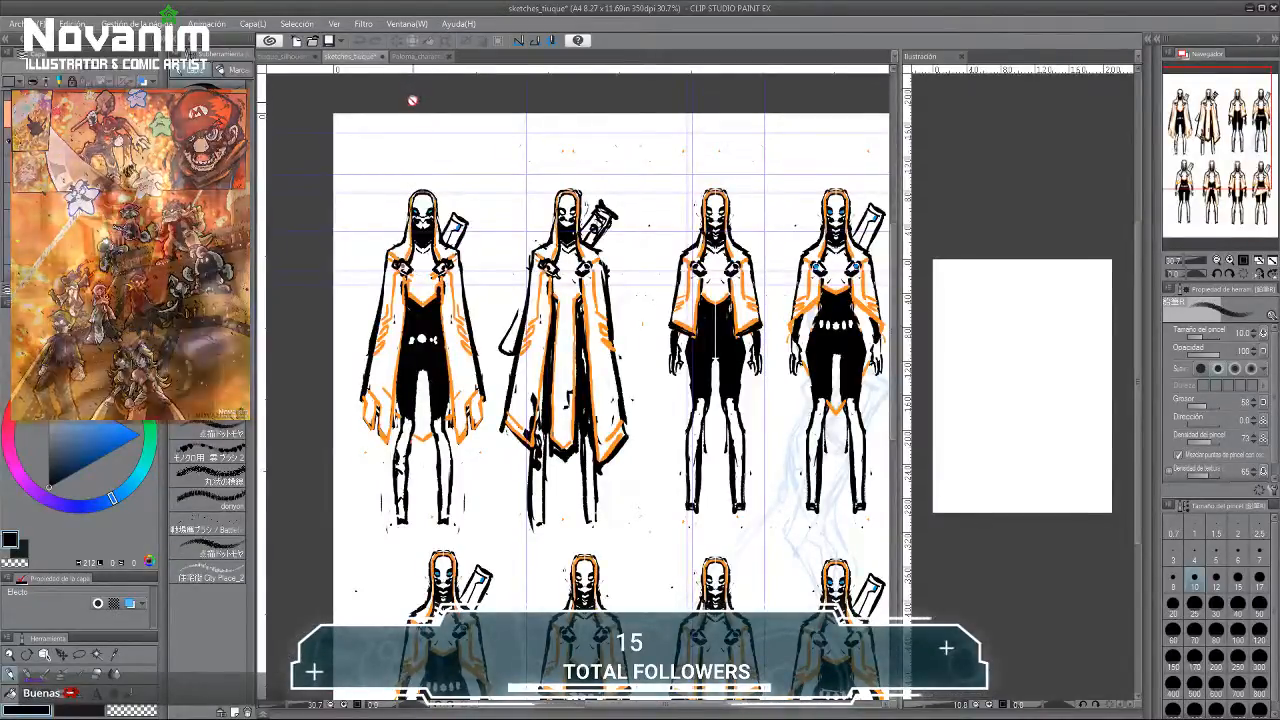
drag(357, 287, 341, 256)
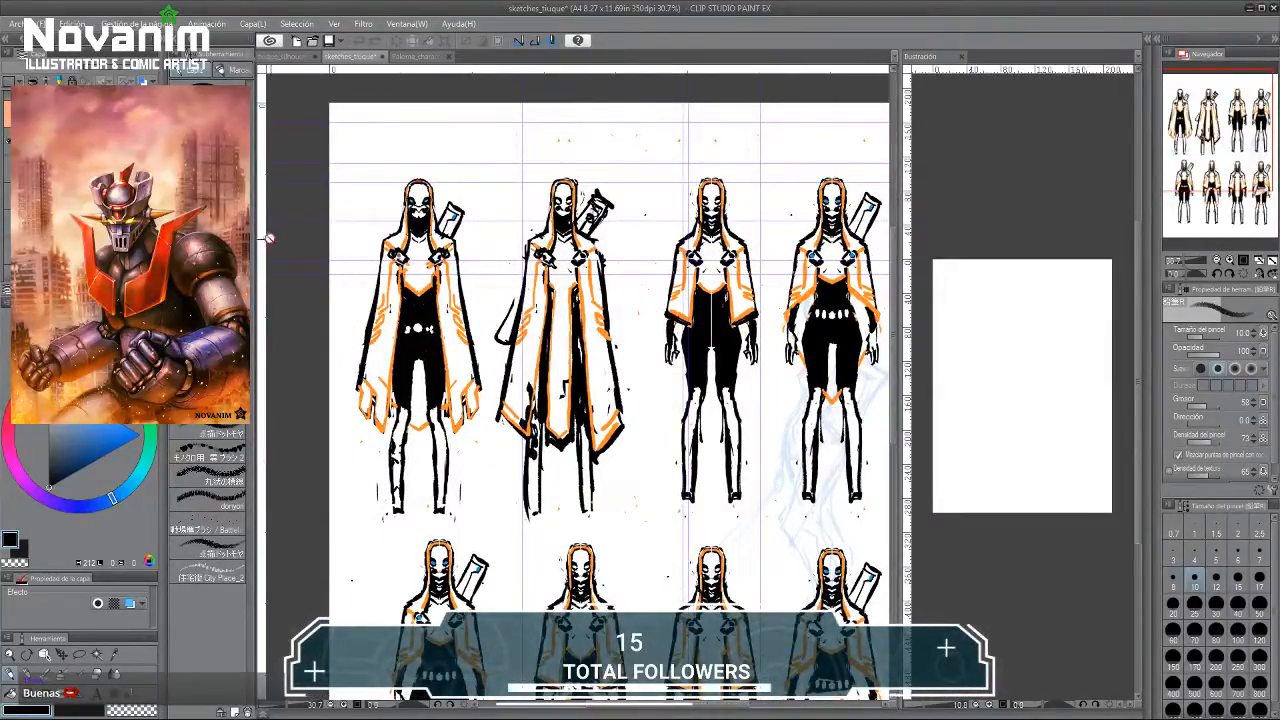
drag(357, 296, 328, 272)
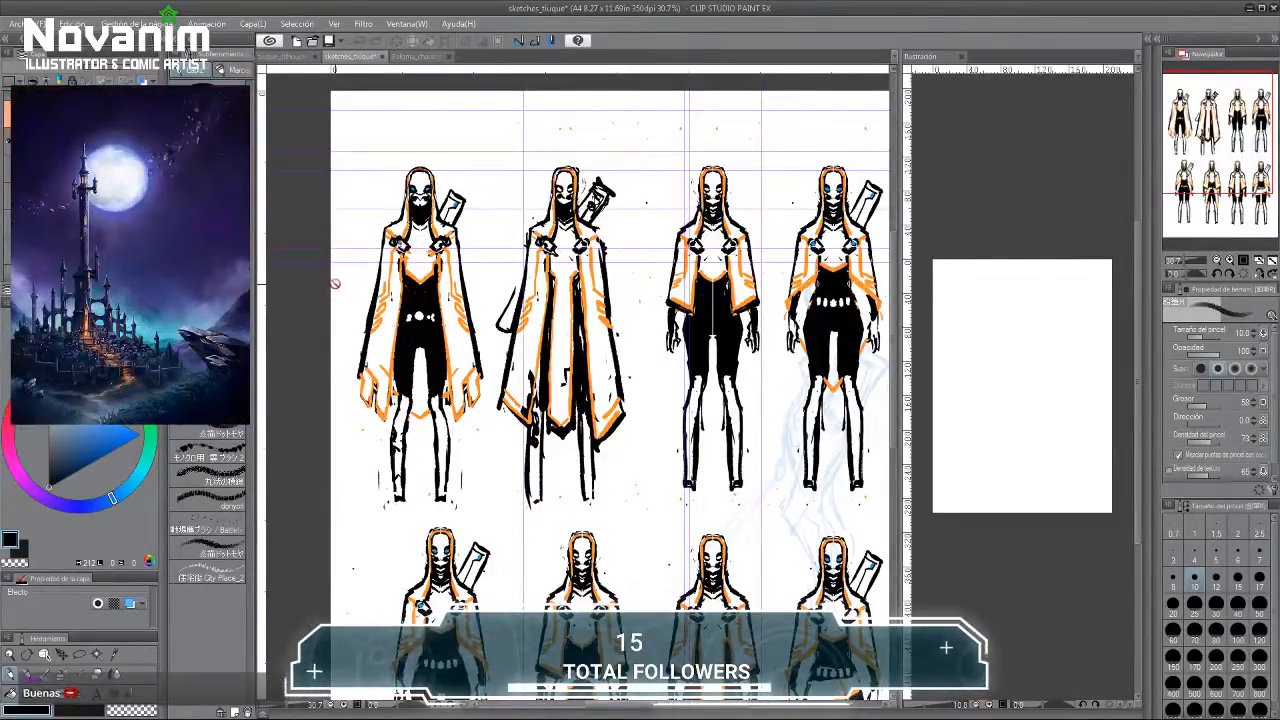
drag(345, 288, 339, 298)
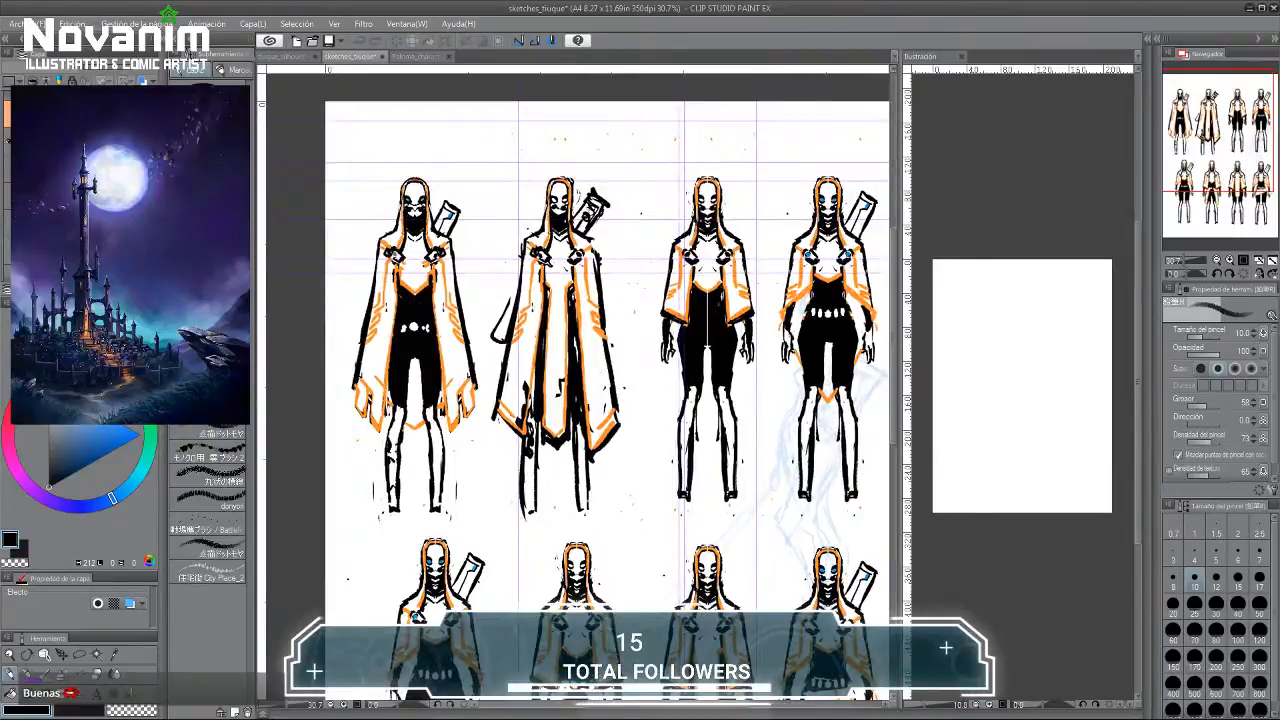
Choose an orange colour and paint a short, thick swatch above the first silhouette in the top row.
click(85, 150)
click(46, 373)
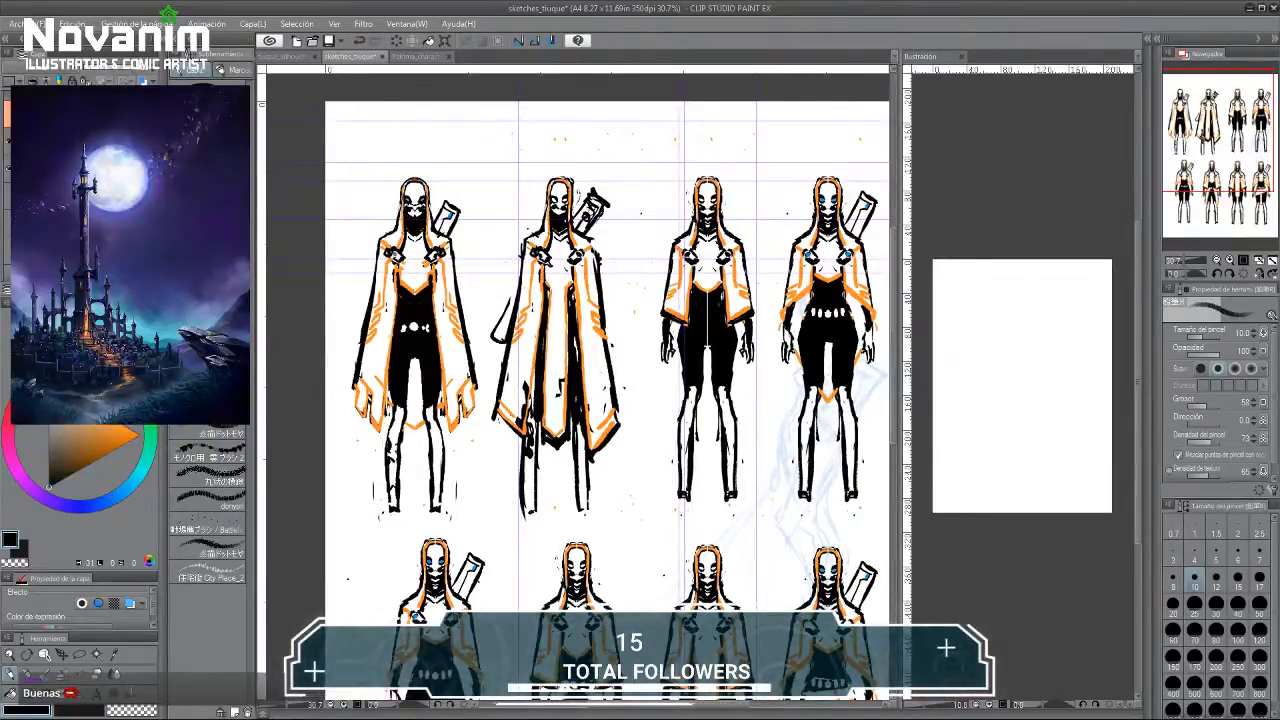
click(123, 430)
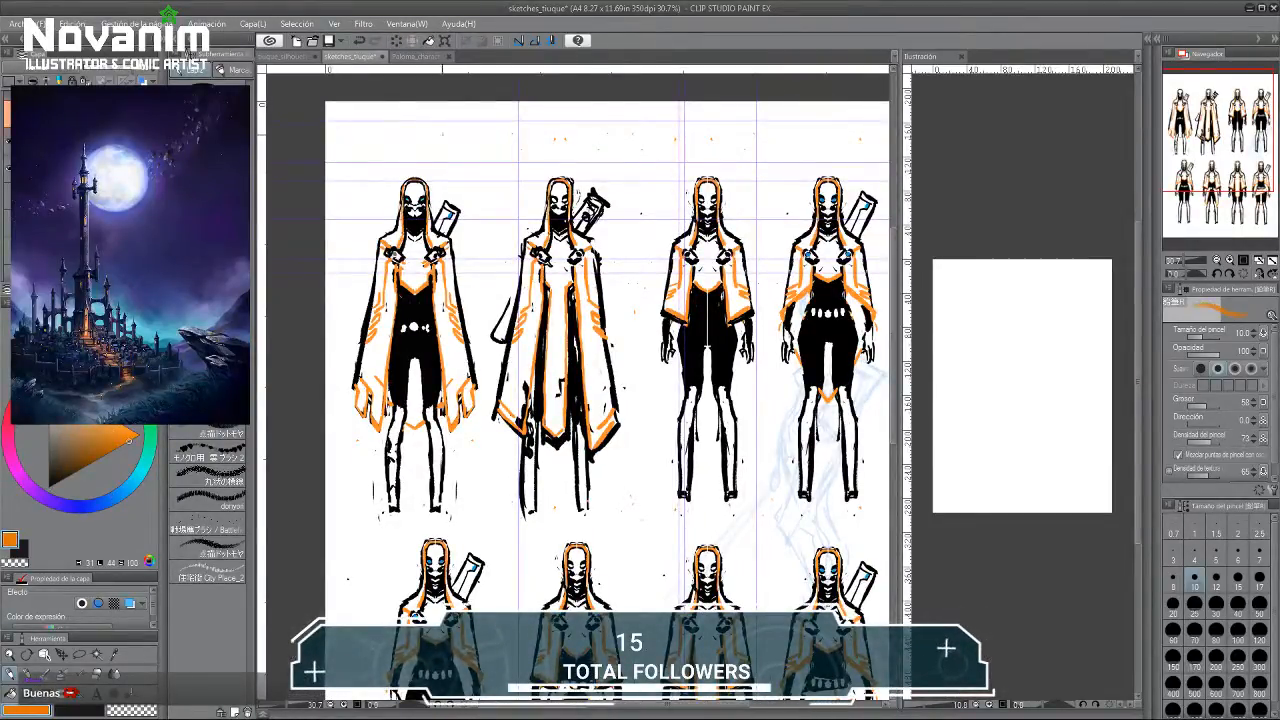
mouse_move(432, 136)
mouse_down()
mouse_move(423, 150)
mouse_move(443, 133)
mouse_up()
click(208, 250)
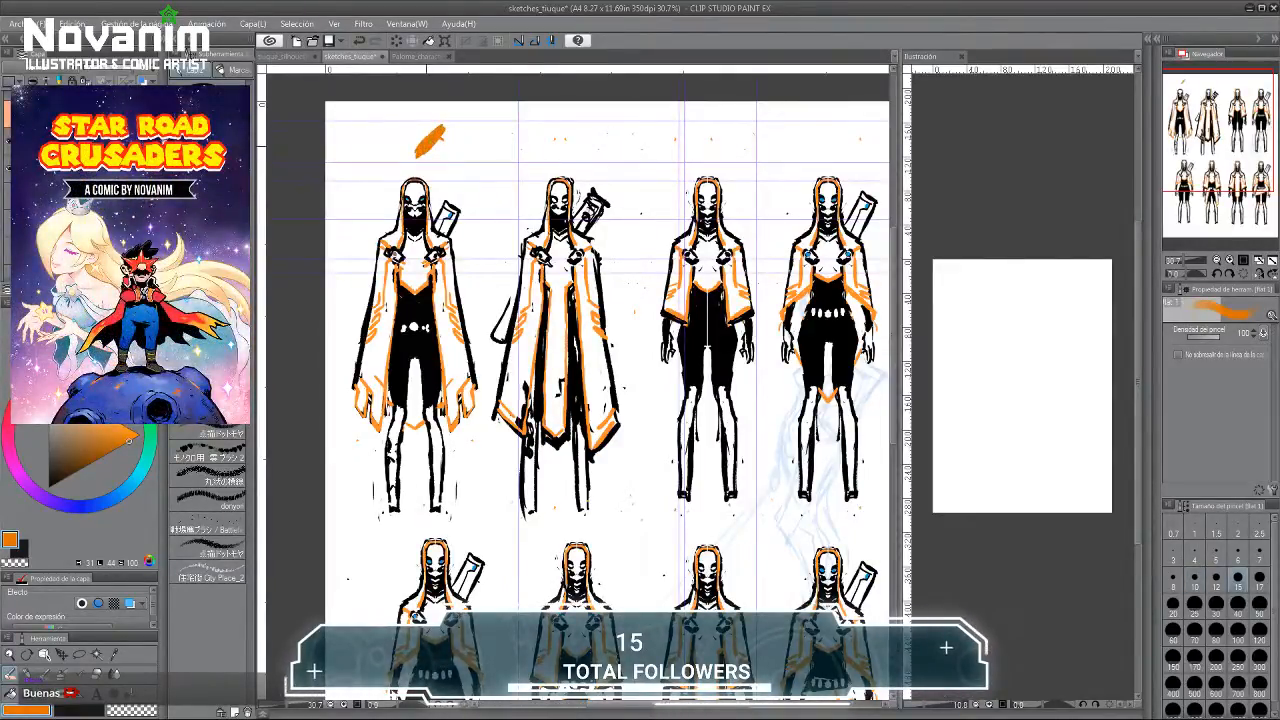
Paint a dark grey swatch beside the orange one and shift it to brown using sampled colours.
key(x)
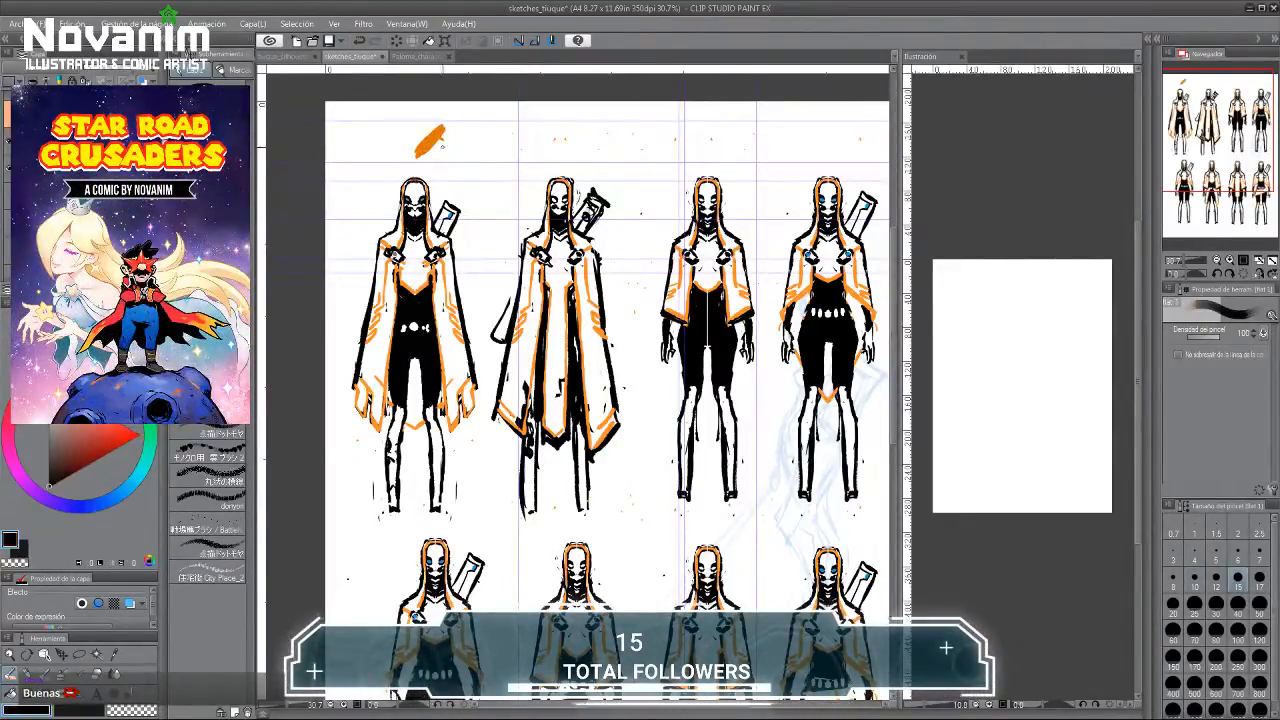
drag(446, 149, 461, 131)
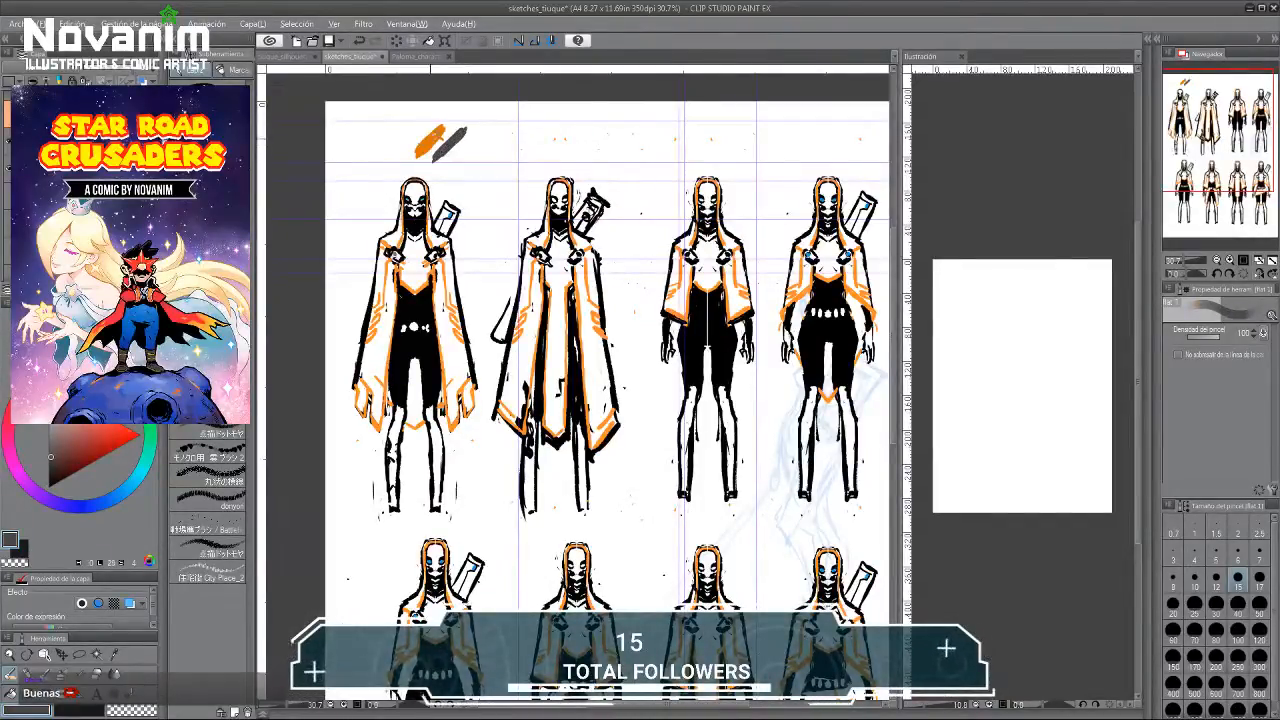
key(x)
alt+click(454, 137)
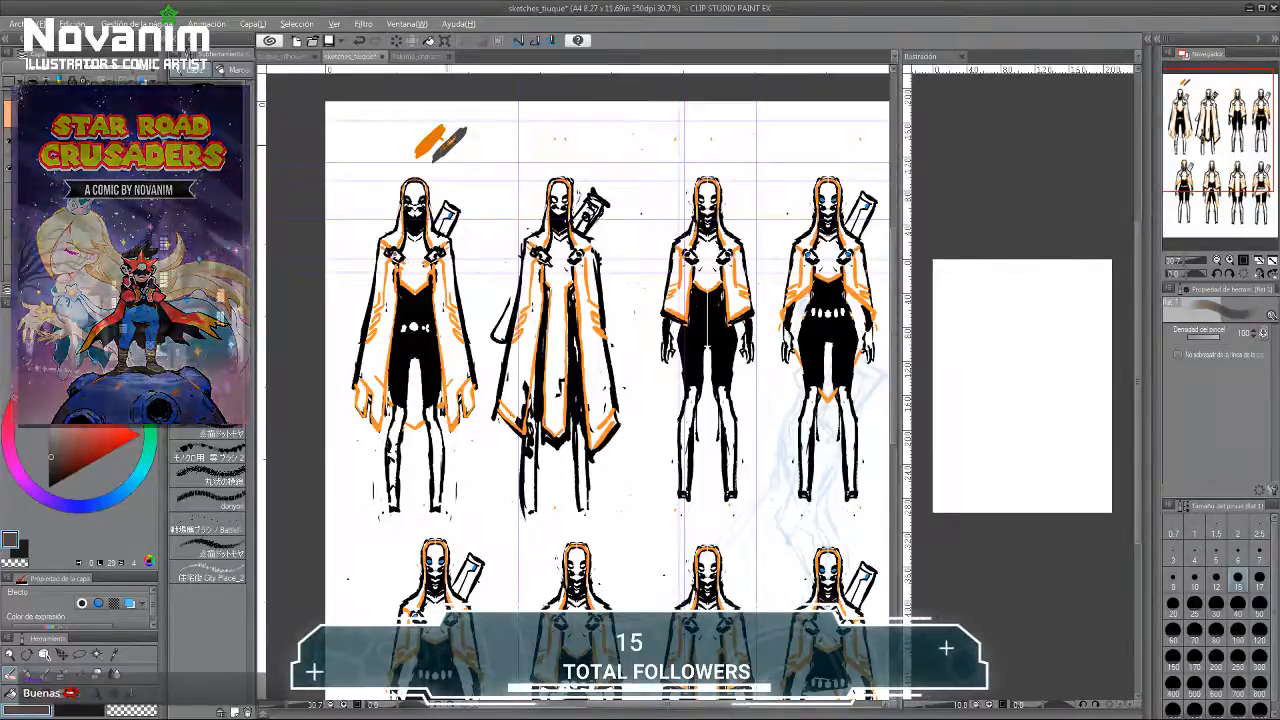
alt+click(437, 155)
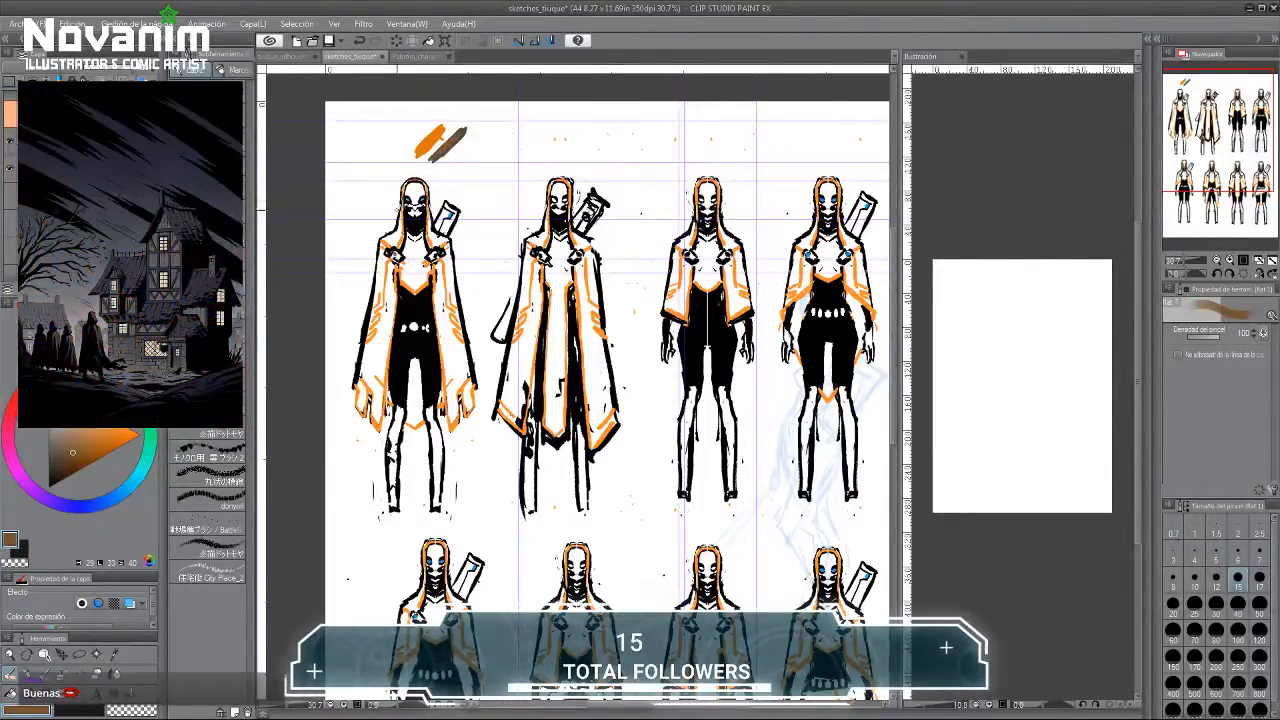
Sample the light blue from the first silhouette's sword and paint a blue swatch beside the brown one.
scroll(405, 210, up, 3)
alt+click(495, 222)
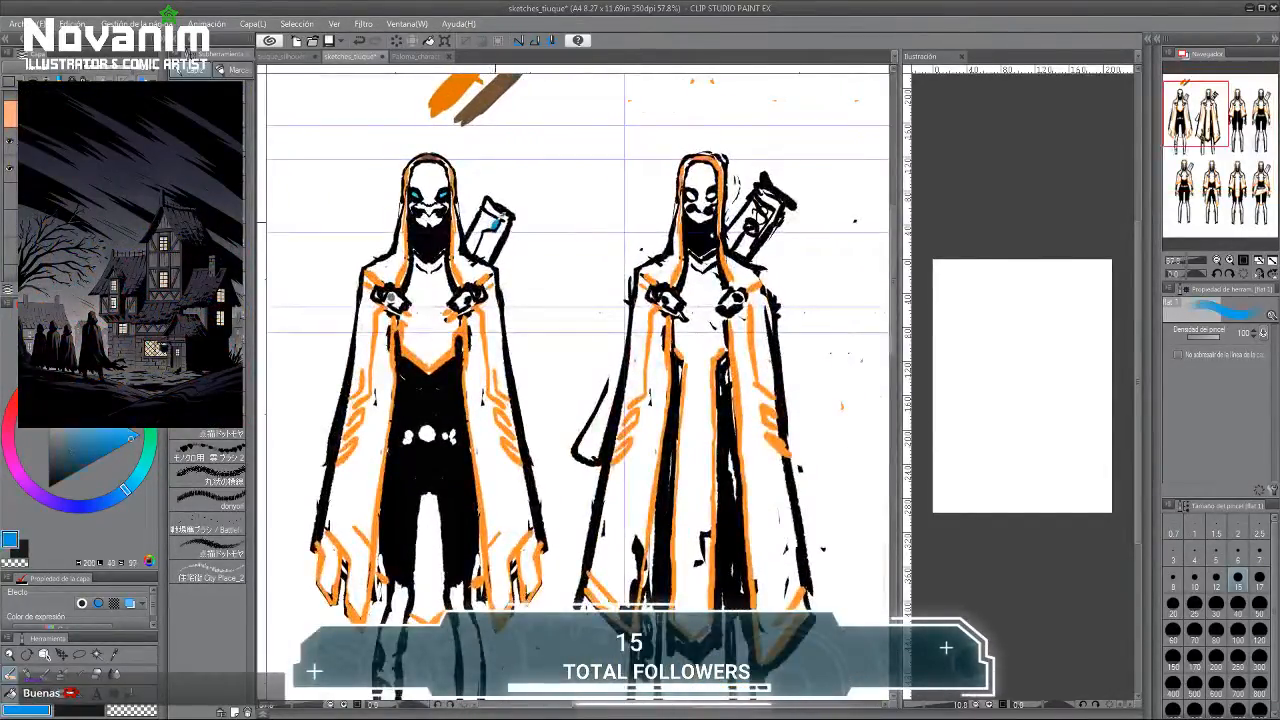
drag(447, 203, 427, 267)
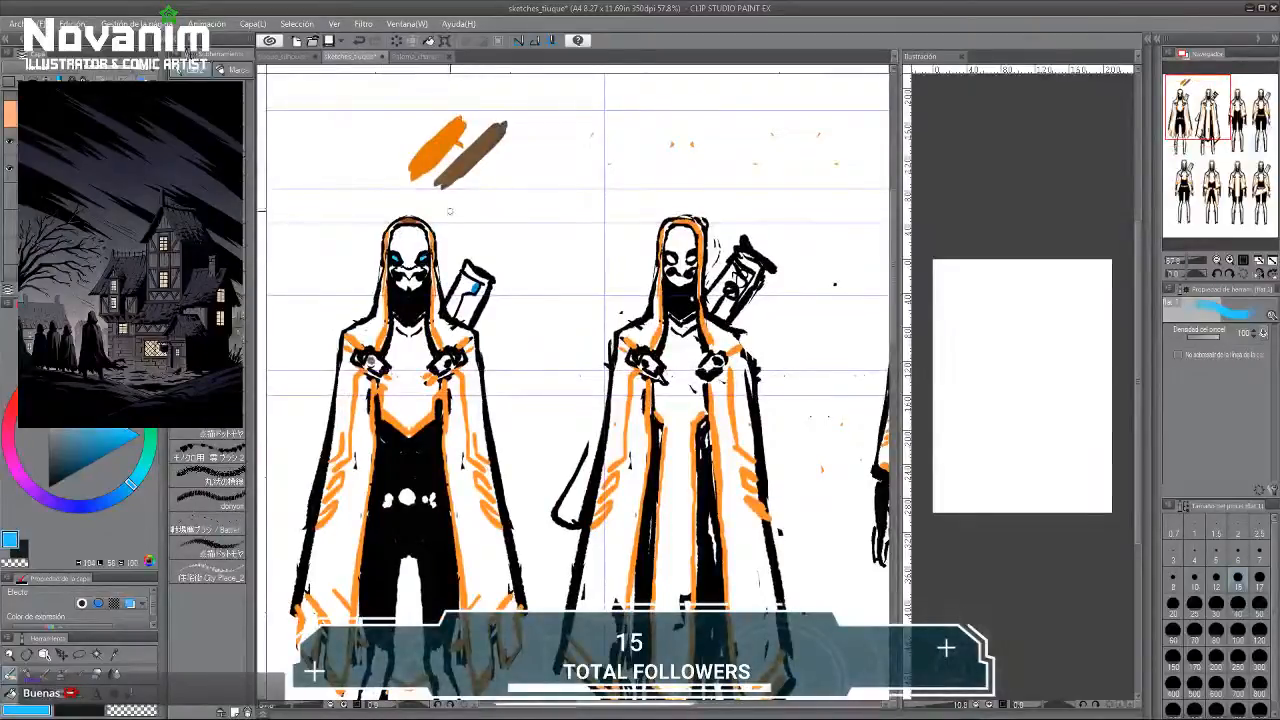
drag(517, 136, 483, 173)
drag(520, 133, 474, 180)
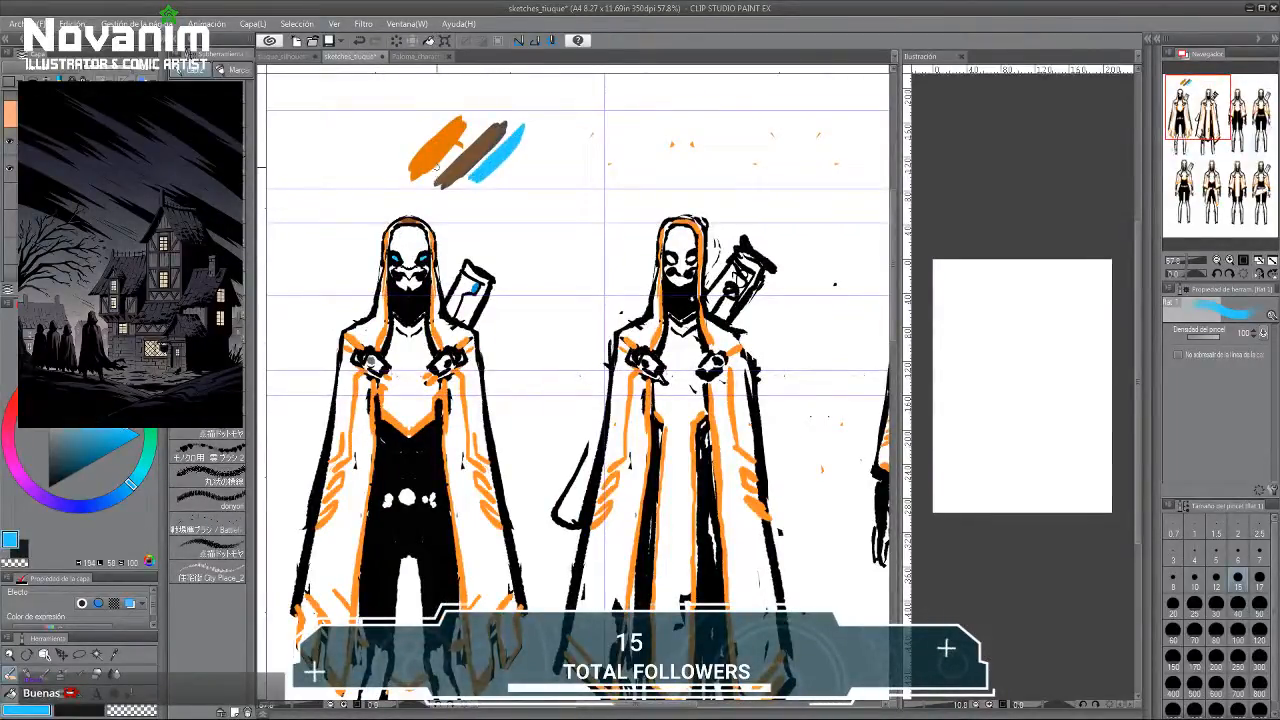
Rearrange the side-by-side view so the blank illustration page gets the wider area and the silhouette sheet serves as reference, framed on its first figure.
scroll(437, 168, down, 2)
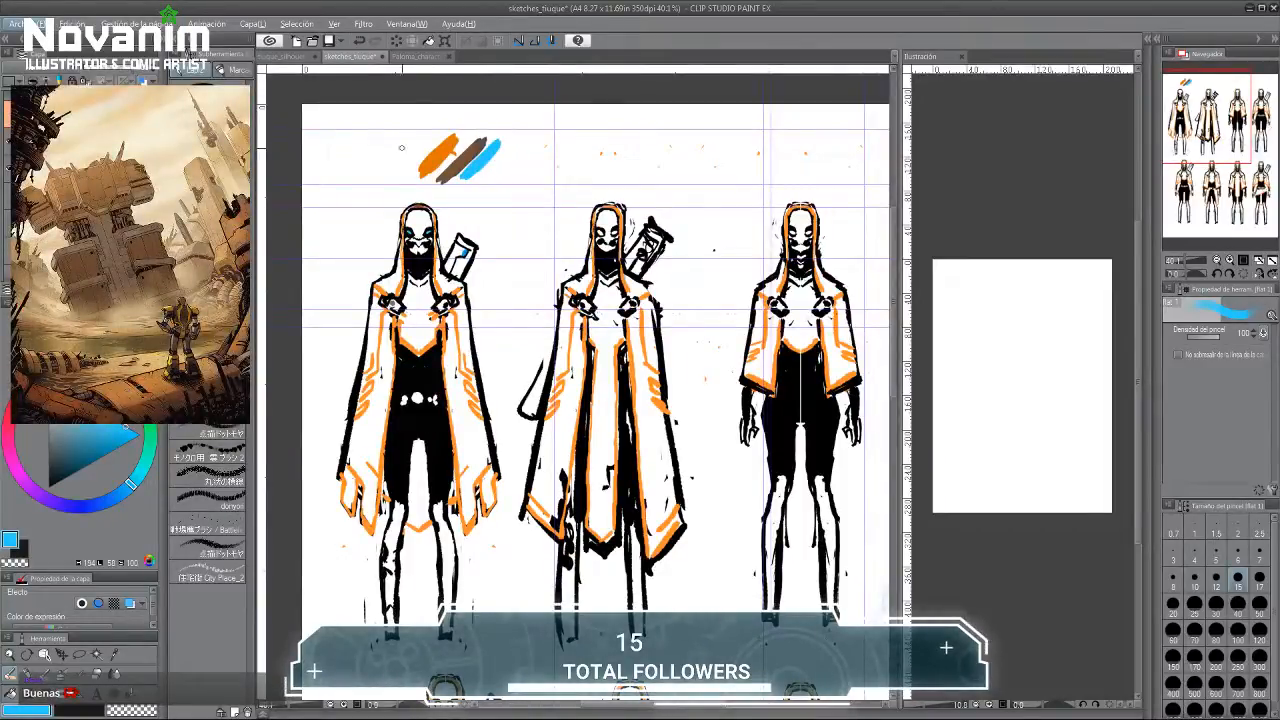
drag(398, 158, 415, 158)
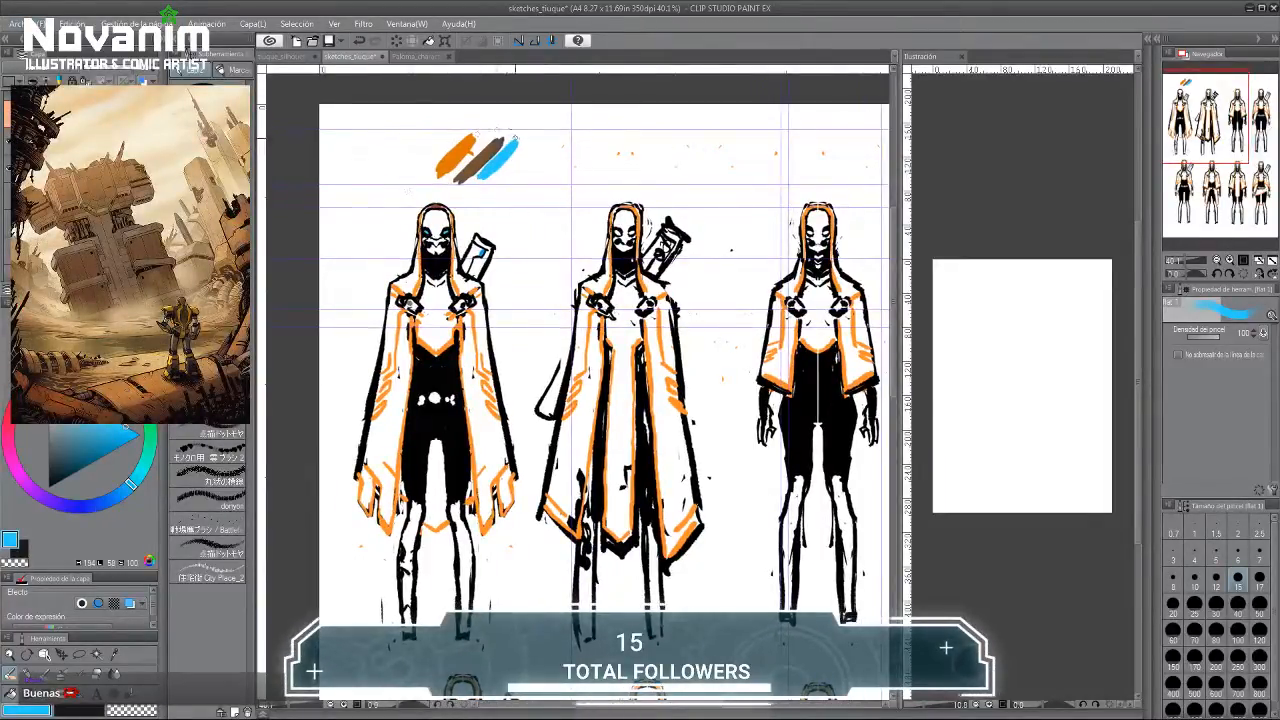
scroll(370, 236, down, 2)
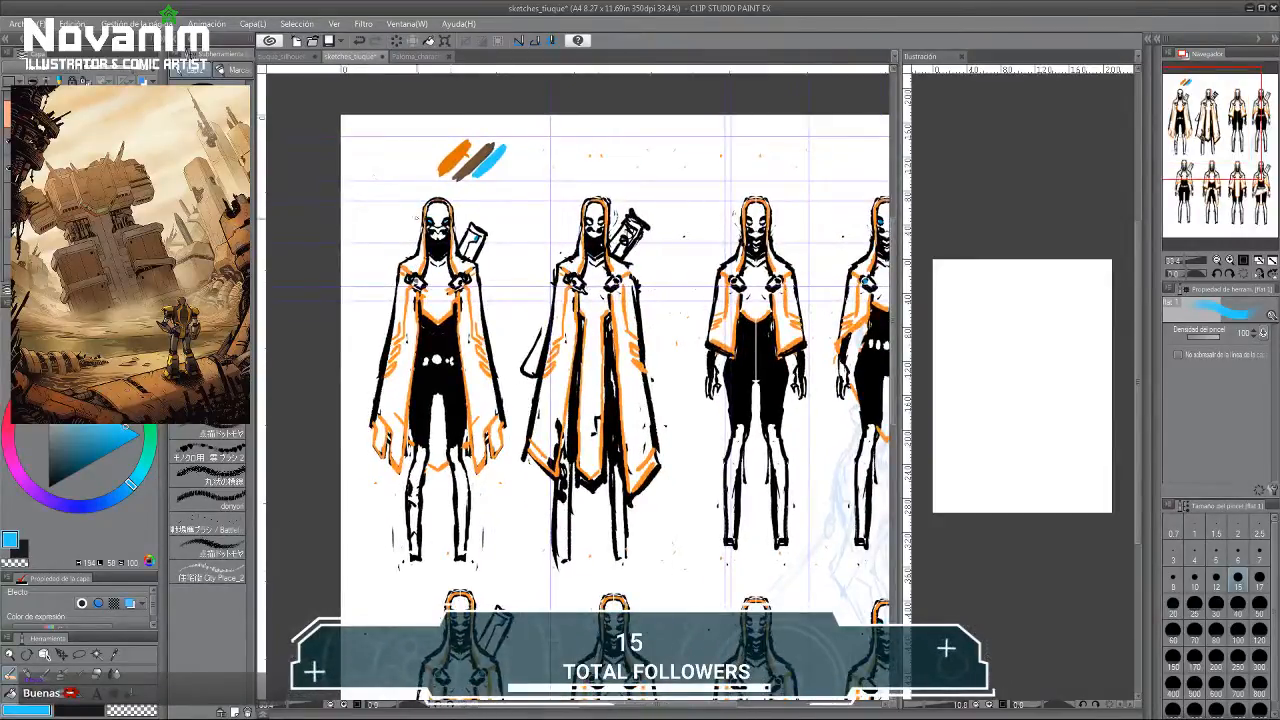
scroll(416, 217, down, 2)
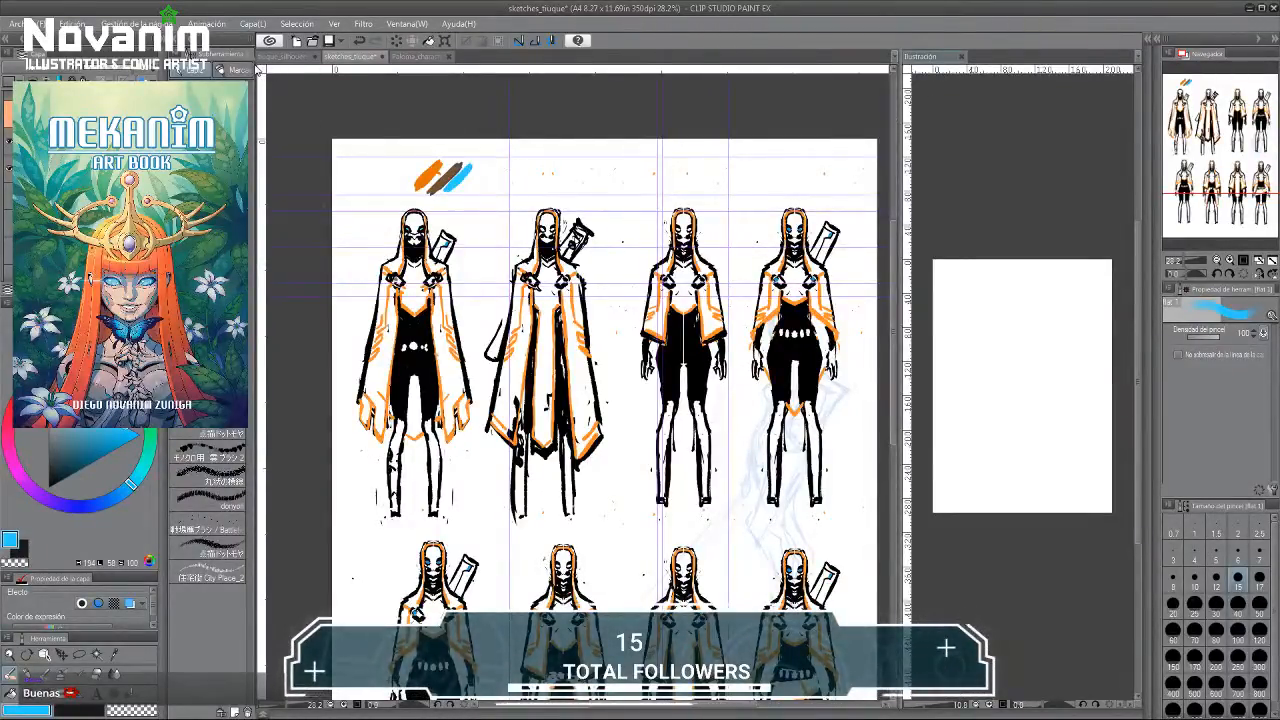
drag(258, 70, 263, 78)
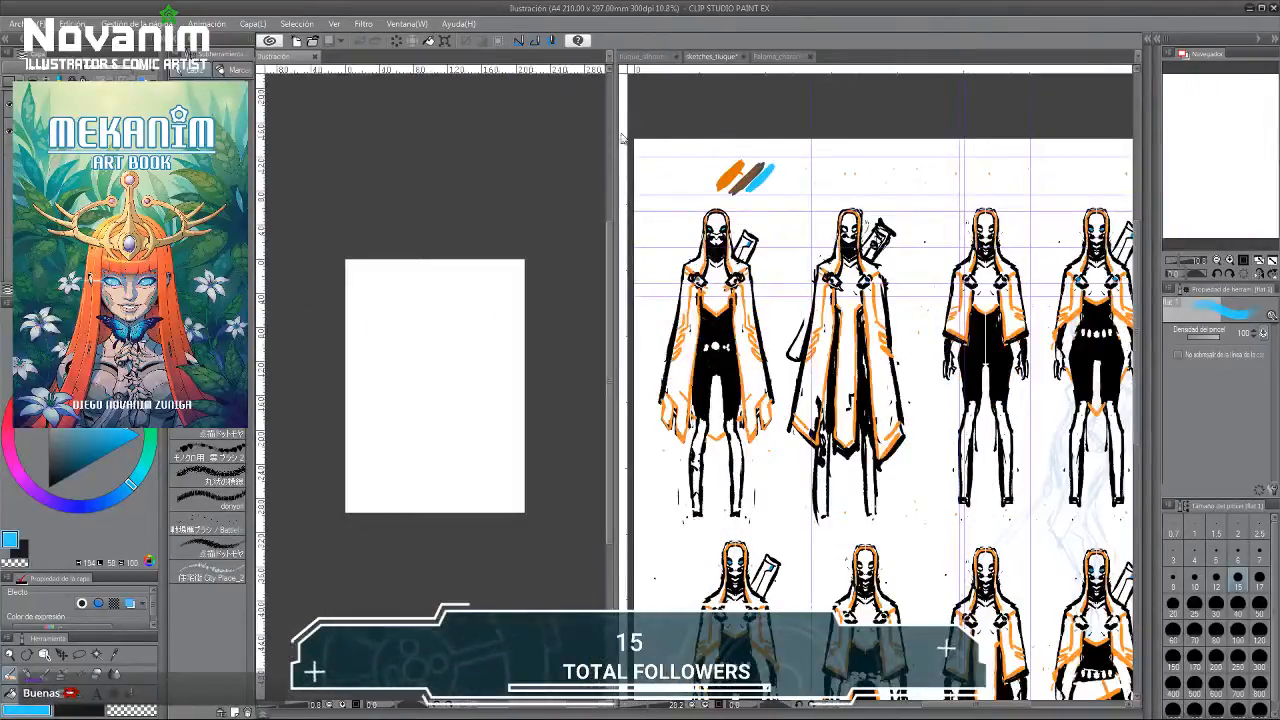
drag(621, 137, 780, 137)
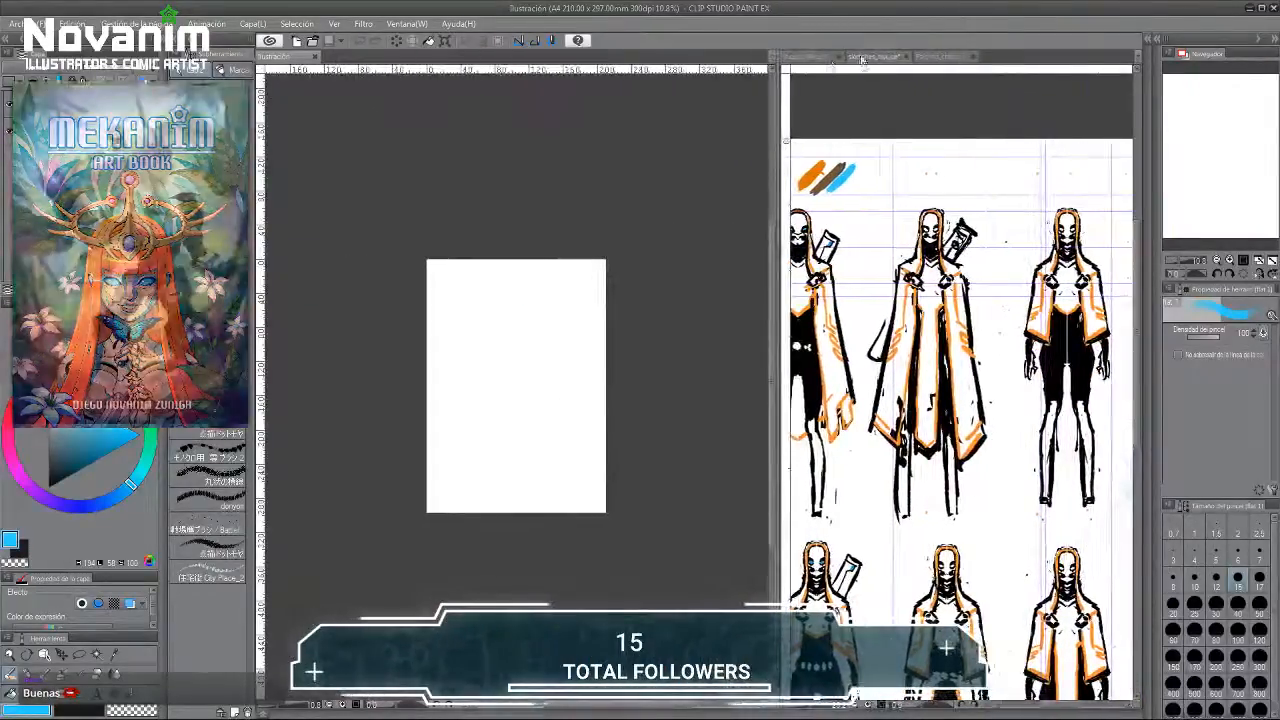
click(862, 60)
drag(872, 176, 978, 168)
scroll(885, 190, up, 5)
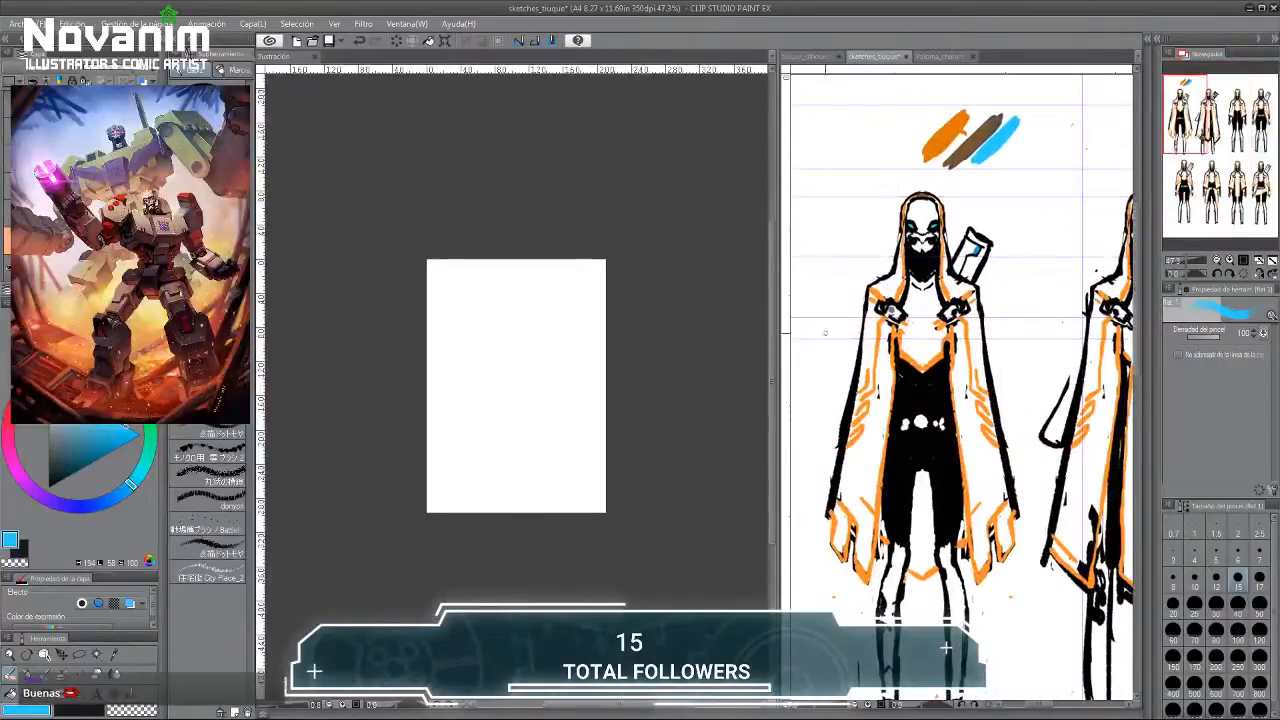
scroll(832, 290, down, 1)
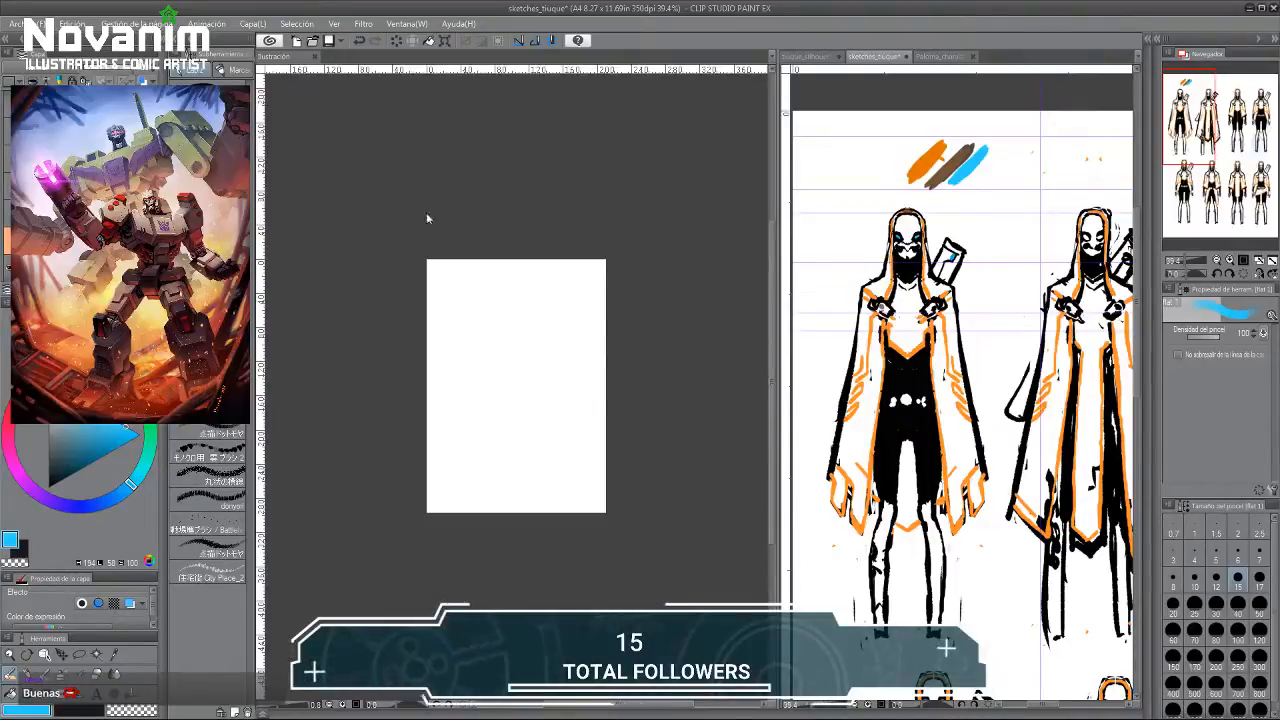
Make the blank illustration page active and choose black with a textured pencil brush for sketching.
click(372, 250)
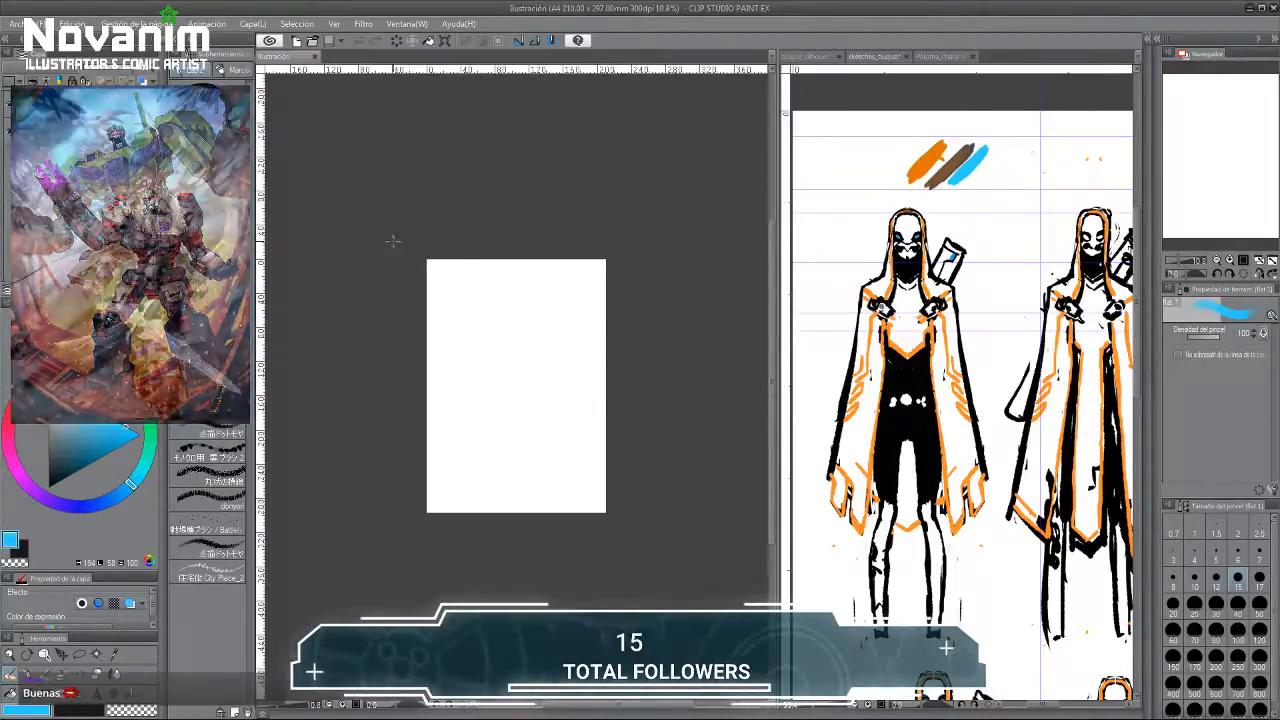
scroll(371, 260, up, 4)
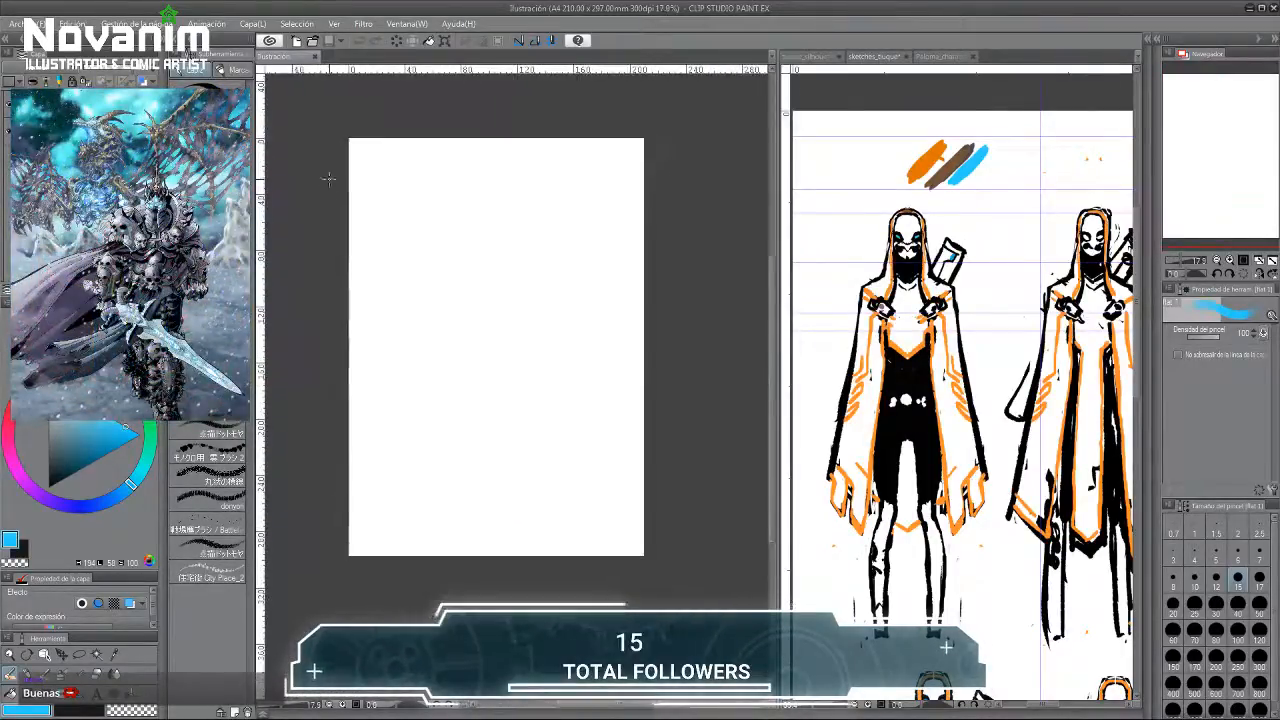
click(49, 487)
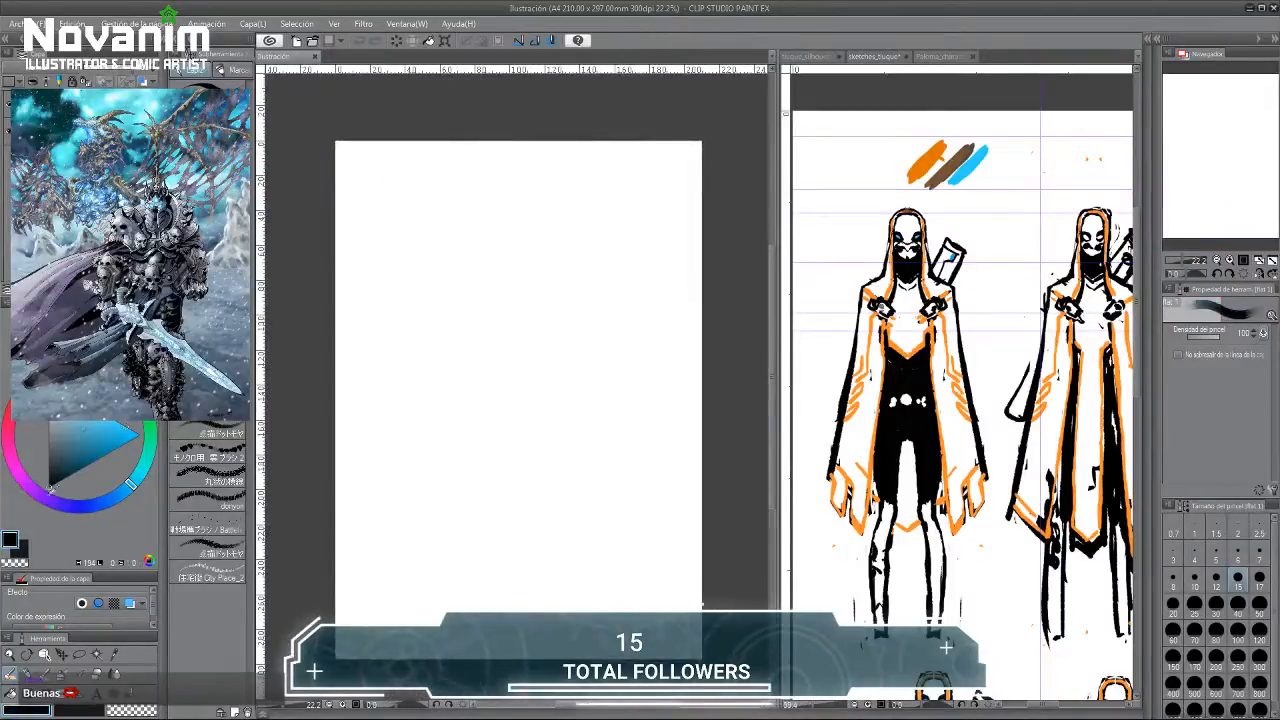
click(208, 250)
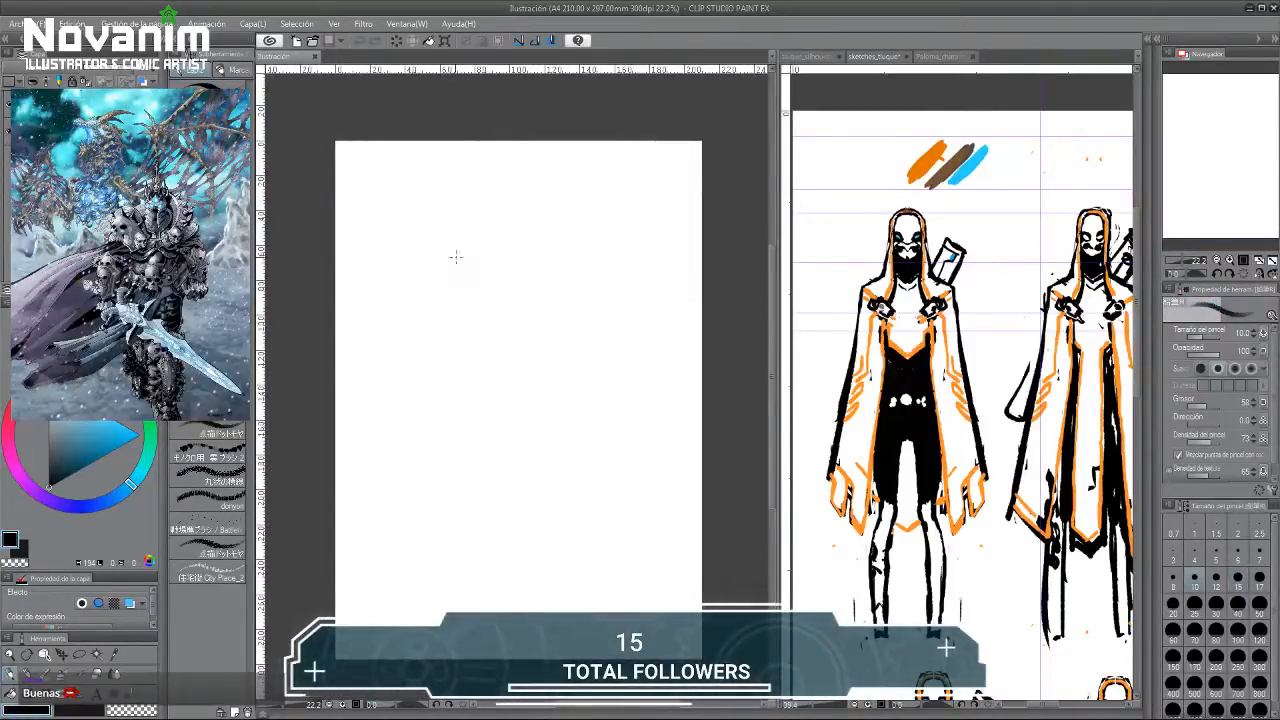
drag(549, 293, 590, 395)
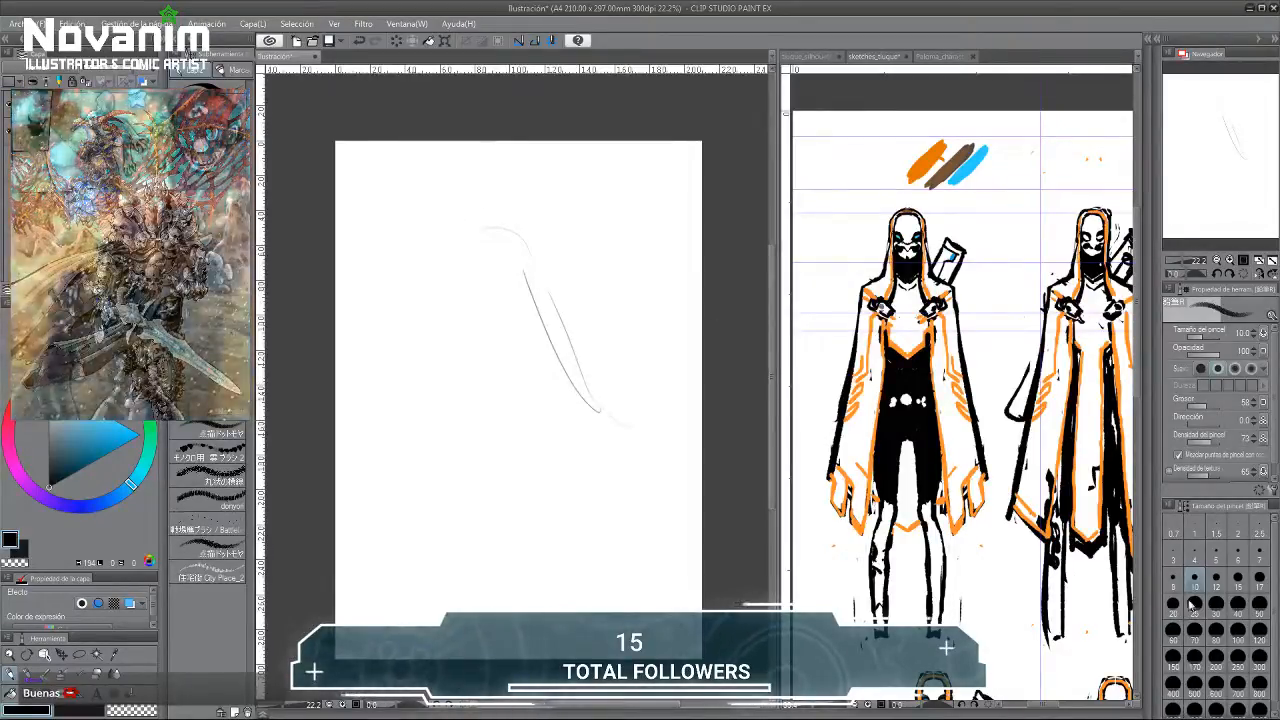
drag(497, 214, 478, 345)
mouse_move(488, 207)
mouse_down()
mouse_move(416, 268)
mouse_move(462, 340)
mouse_up()
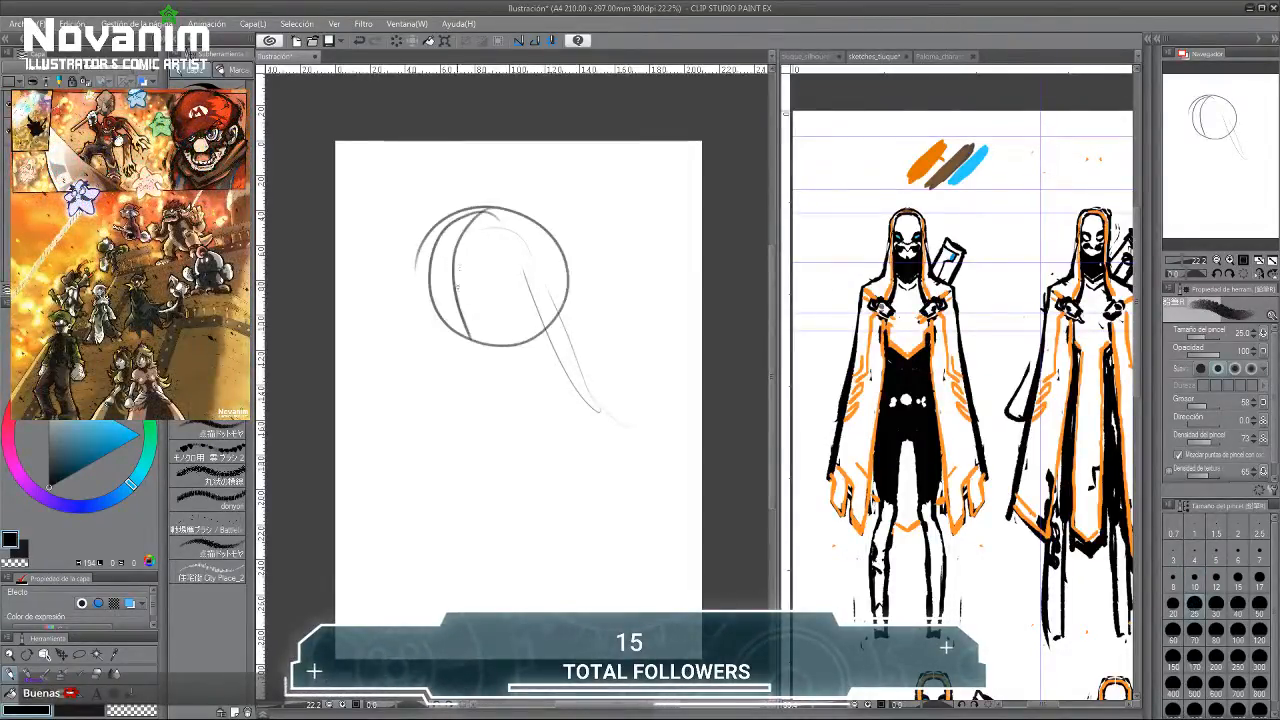
drag(553, 278, 428, 283)
mouse_move(548, 232)
mouse_down()
mouse_move(510, 272)
mouse_move(546, 230)
mouse_move(538, 332)
mouse_up()
drag(520, 290, 566, 282)
drag(425, 245, 437, 383)
drag(508, 258, 498, 380)
mouse_move(452, 280)
mouse_down()
mouse_move(452, 382)
mouse_move(463, 384)
mouse_up()
drag(442, 378, 508, 382)
drag(546, 314, 497, 370)
key(Delete)
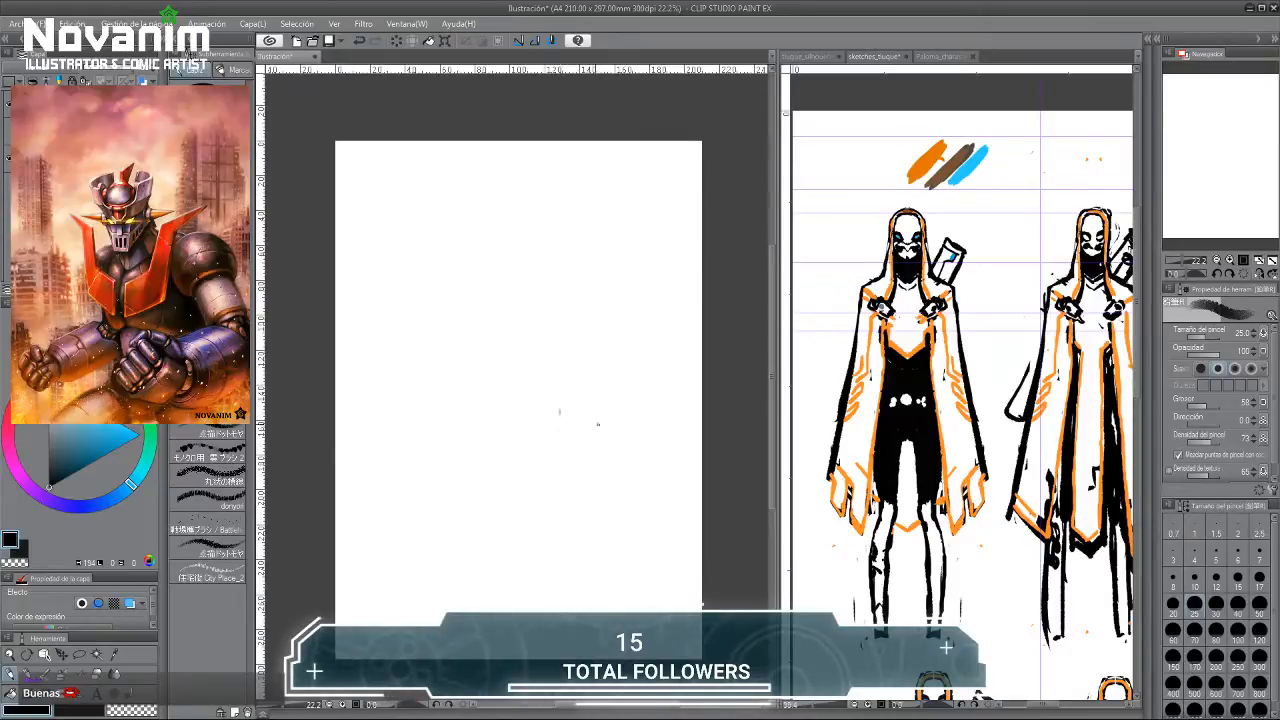
Sketch a round head guide in the upper part of the page with a hood curve sweeping down its right side.
drag(598, 426, 534, 328)
drag(548, 376, 532, 275)
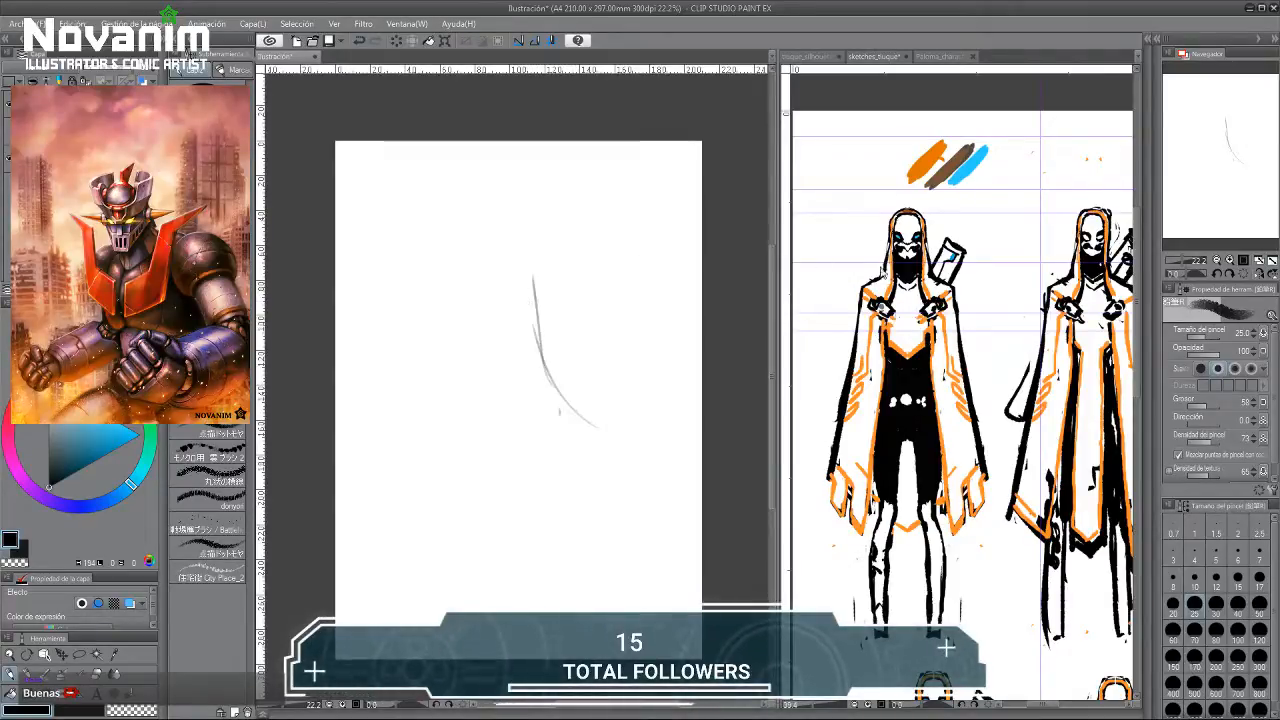
mouse_move(470, 226)
mouse_down()
mouse_move(445, 328)
mouse_move(456, 241)
mouse_move(492, 333)
mouse_move(515, 345)
mouse_move(468, 269)
mouse_move(534, 262)
mouse_move(594, 422)
mouse_up()
drag(540, 256, 628, 437)
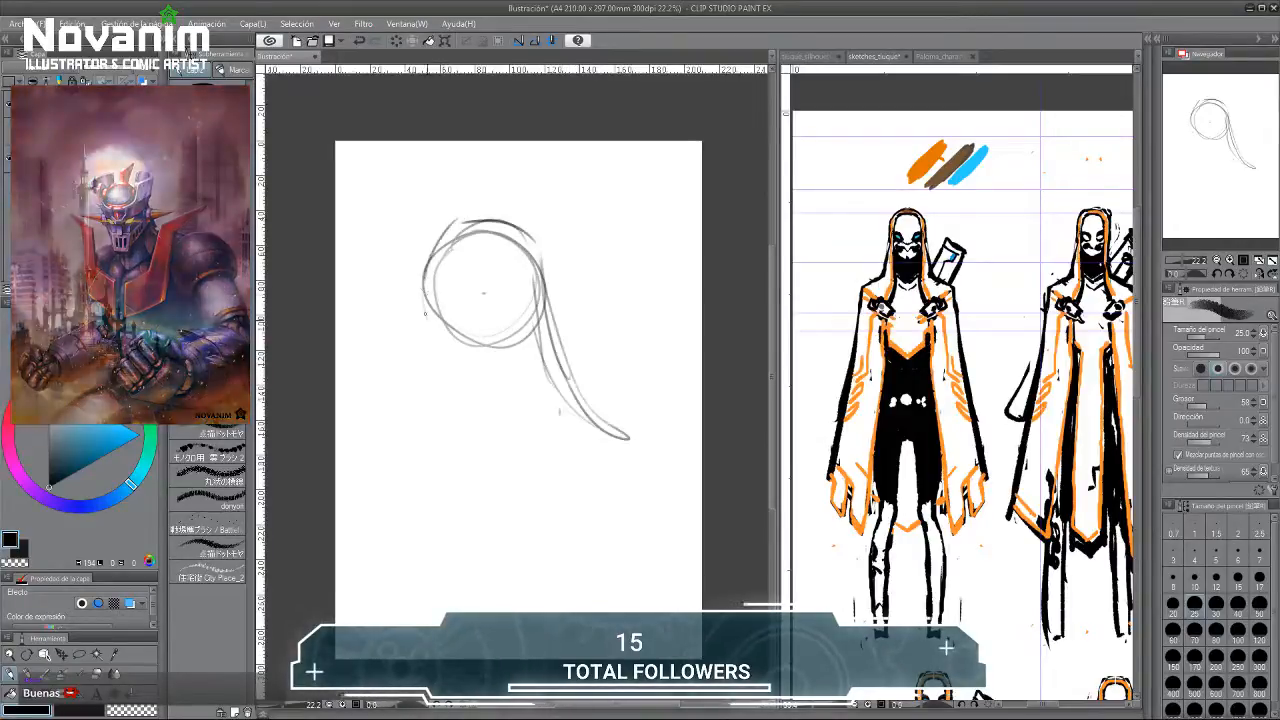
Build up the hood's outer outline with overlapping strokes over the crown and down both sides of the head.
drag(455, 222, 437, 365)
mouse_move(538, 264)
mouse_down()
mouse_move(570, 408)
mouse_move(622, 464)
mouse_up()
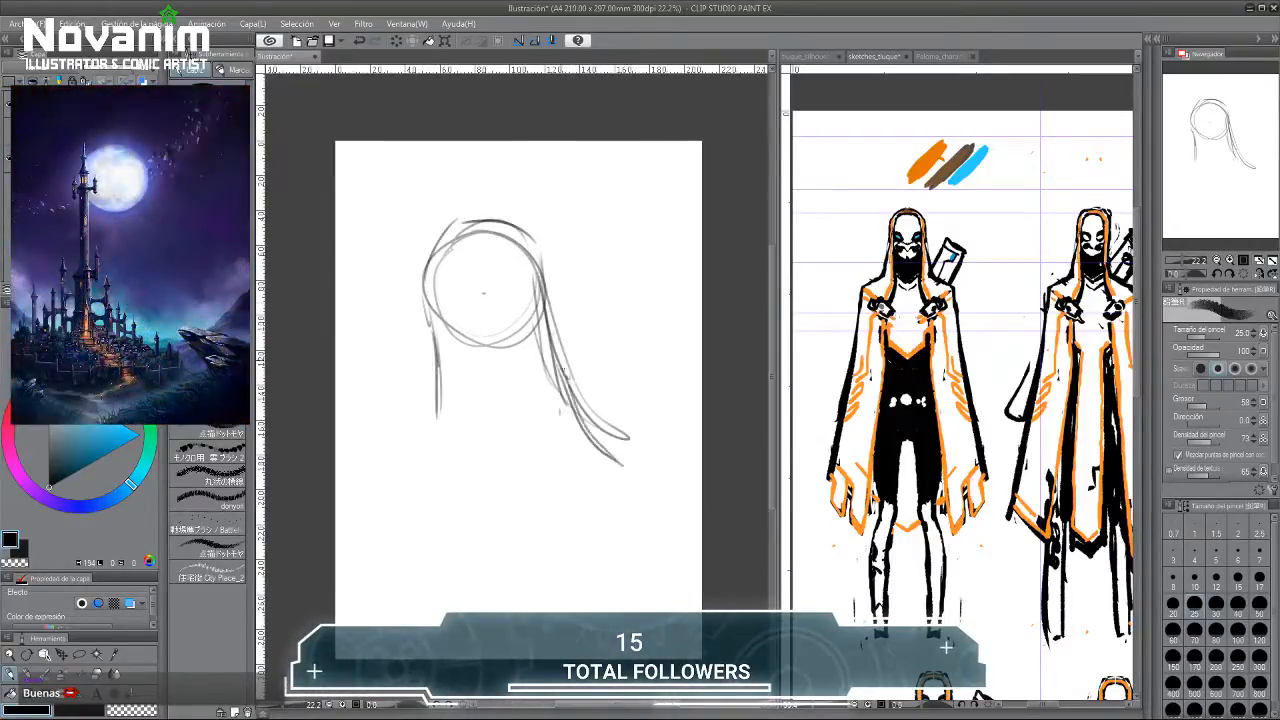
drag(552, 330, 604, 454)
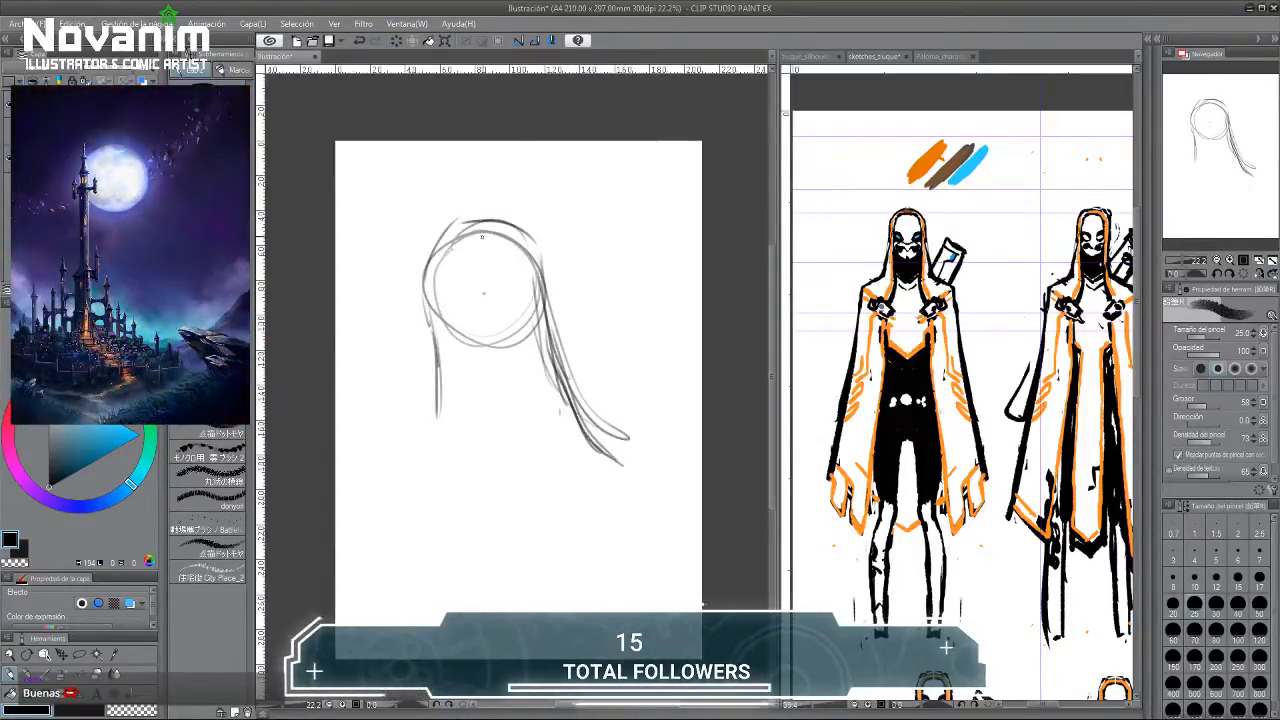
drag(424, 272, 429, 447)
mouse_move(430, 304)
mouse_down()
mouse_move(421, 254)
mouse_move(540, 238)
mouse_up()
drag(448, 230, 547, 254)
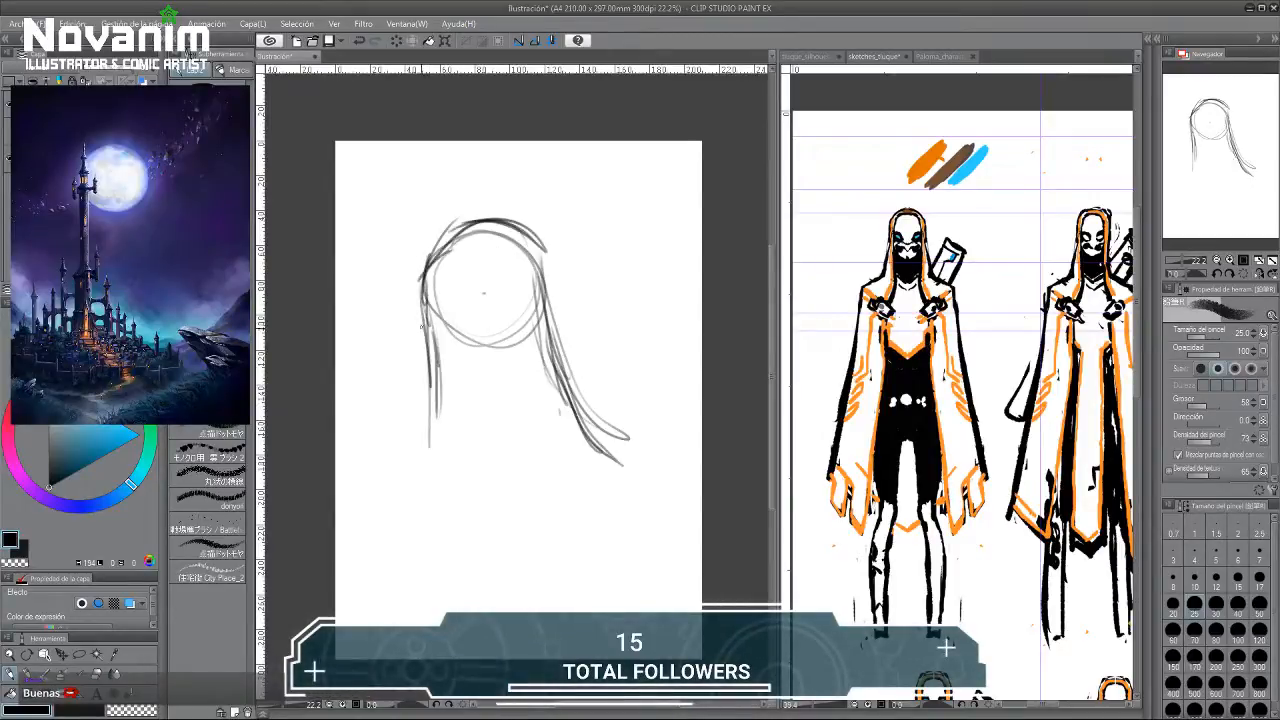
Define the face oval and chin inside the hood and add the neck and inner cloth lines below it.
drag(536, 334, 471, 369)
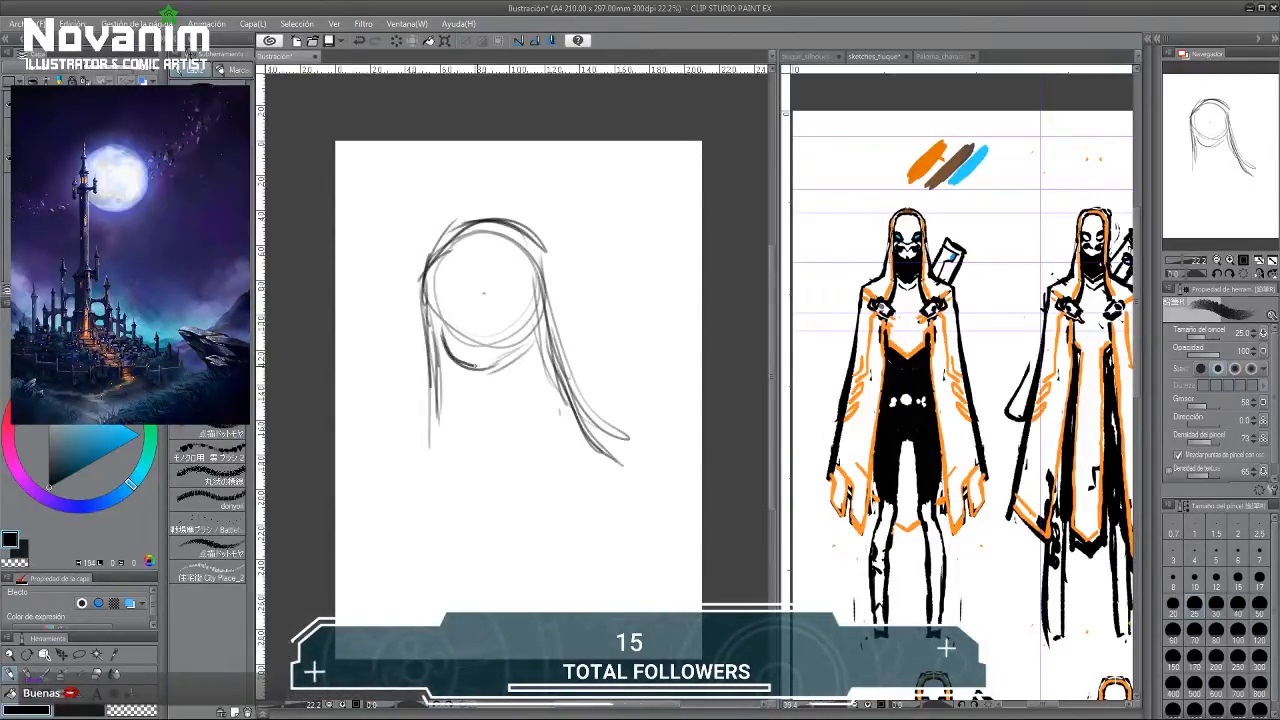
mouse_move(538, 232)
mouse_down()
mouse_move(440, 240)
mouse_move(458, 366)
mouse_up()
drag(522, 332, 540, 418)
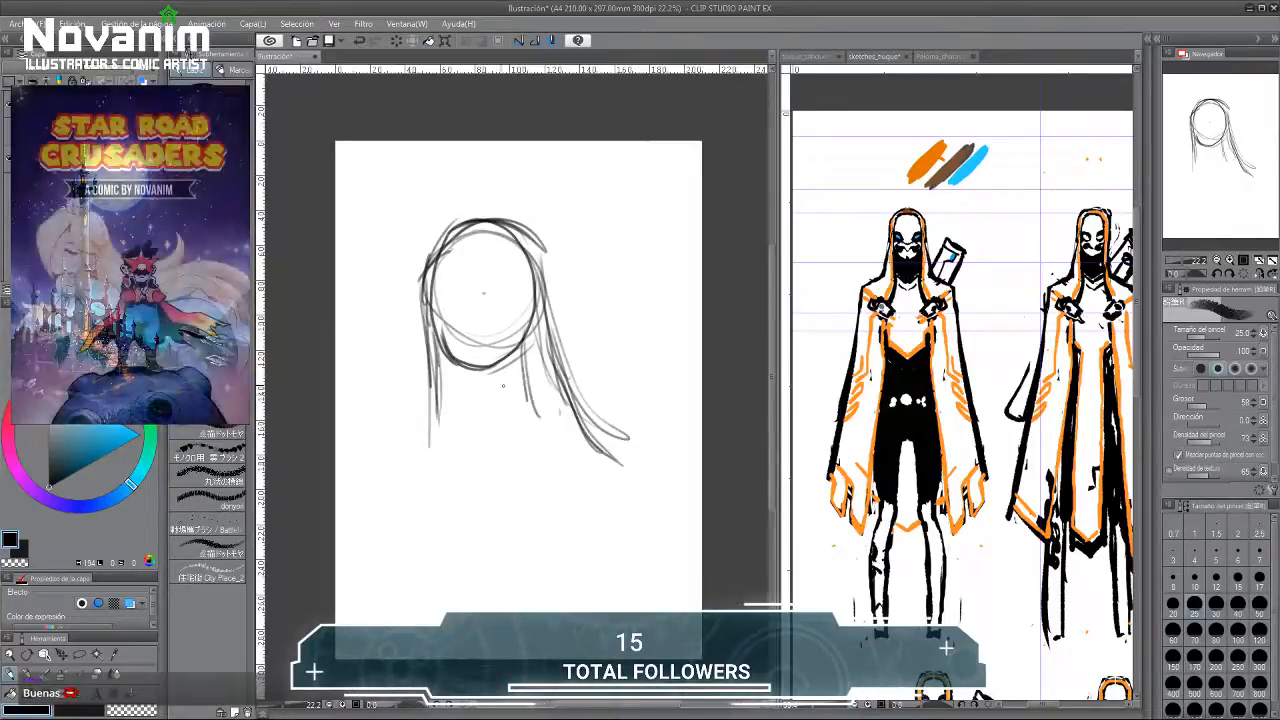
drag(482, 370, 471, 434)
drag(527, 335, 562, 422)
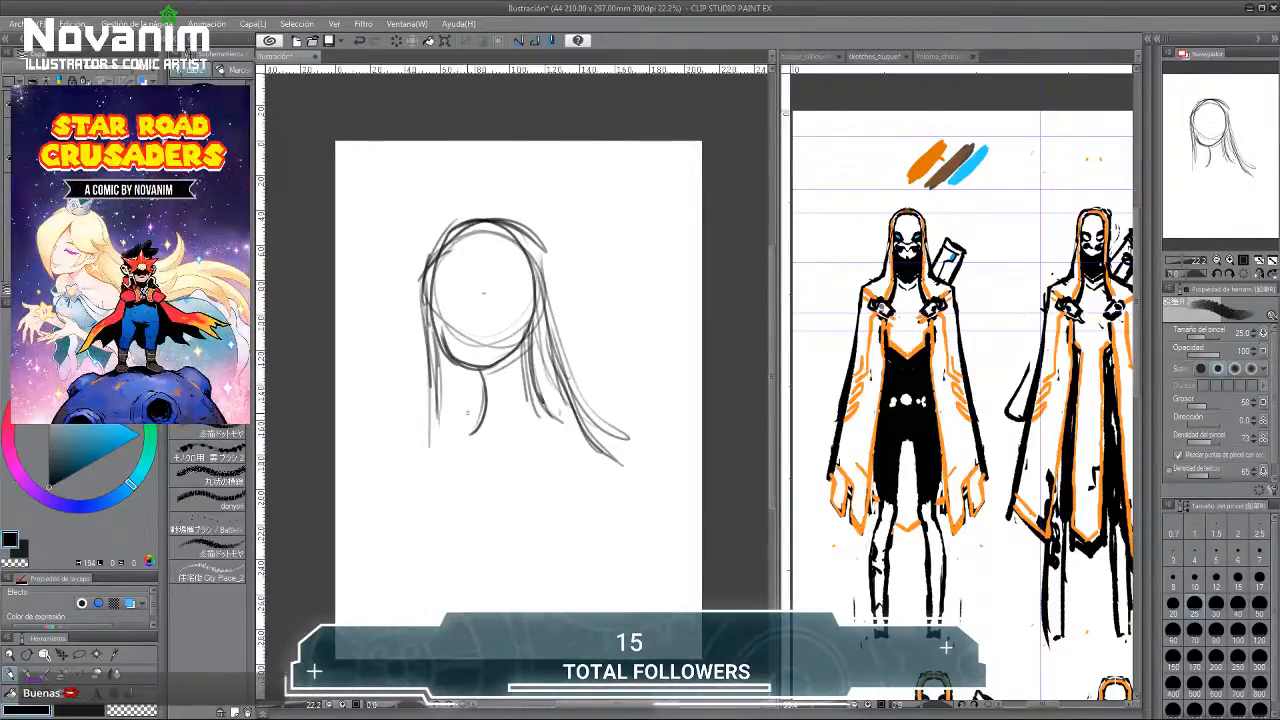
Draw the hood's inner edge and long vertical folds, extending the outer line into the right shoulder.
mouse_move(463, 232)
mouse_down()
mouse_move(501, 268)
mouse_move(521, 481)
mouse_up()
drag(471, 250, 512, 398)
mouse_move(465, 221)
mouse_down()
mouse_move(545, 251)
mouse_move(605, 425)
mouse_up()
drag(548, 300, 598, 418)
drag(509, 357, 528, 480)
drag(506, 398, 492, 446)
drag(568, 385, 685, 508)
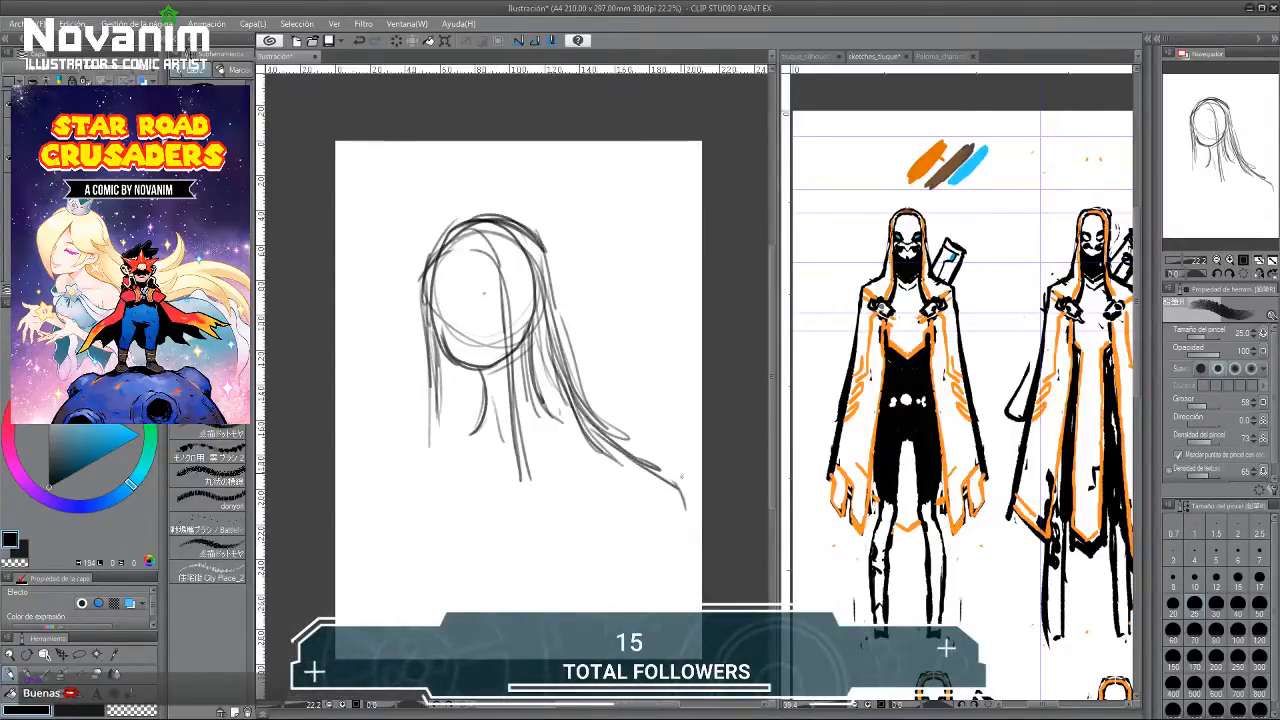
Sketch the neckline and the left shoulder and arm, adding an oval clasp on the chest.
drag(521, 368, 558, 440)
drag(542, 438, 457, 437)
drag(540, 422, 628, 470)
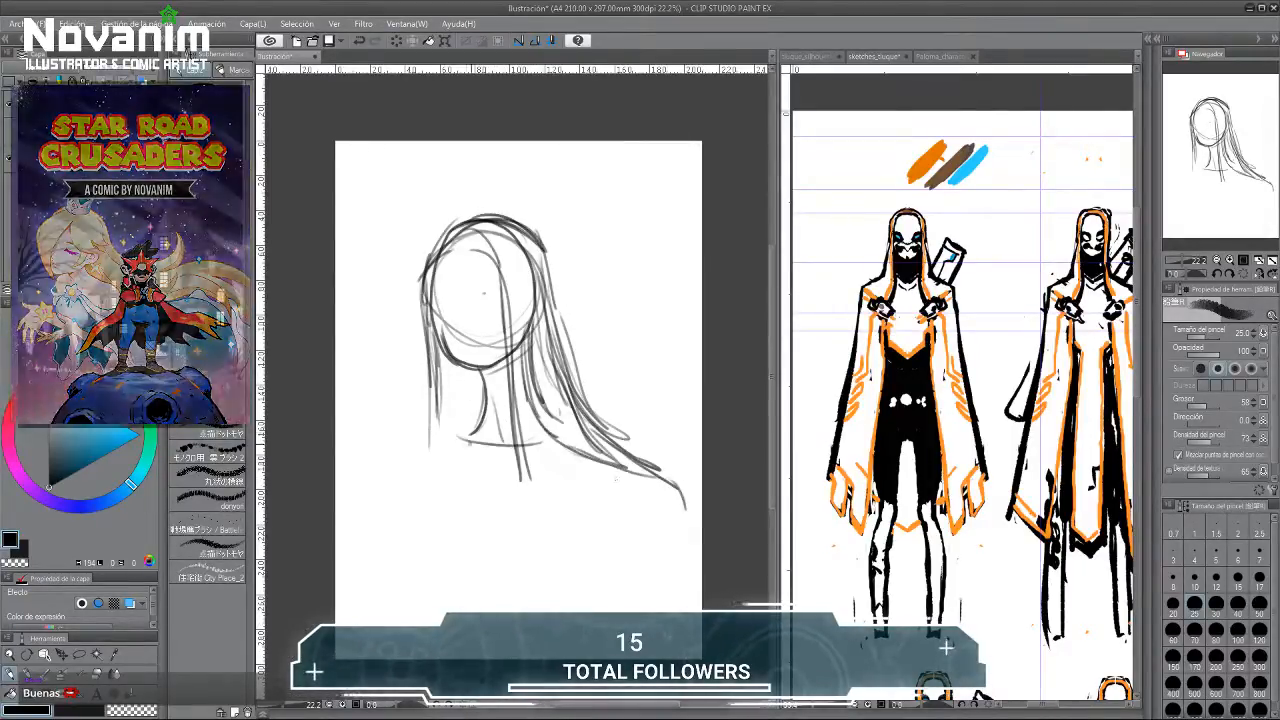
drag(486, 414, 410, 459)
mouse_move(438, 386)
mouse_down()
mouse_move(386, 515)
mouse_move(403, 546)
mouse_up()
mouse_move(406, 458)
mouse_down()
mouse_move(392, 498)
mouse_move(420, 512)
mouse_up()
mouse_move(555, 497)
mouse_down()
mouse_move(535, 495)
mouse_move(525, 522)
mouse_up()
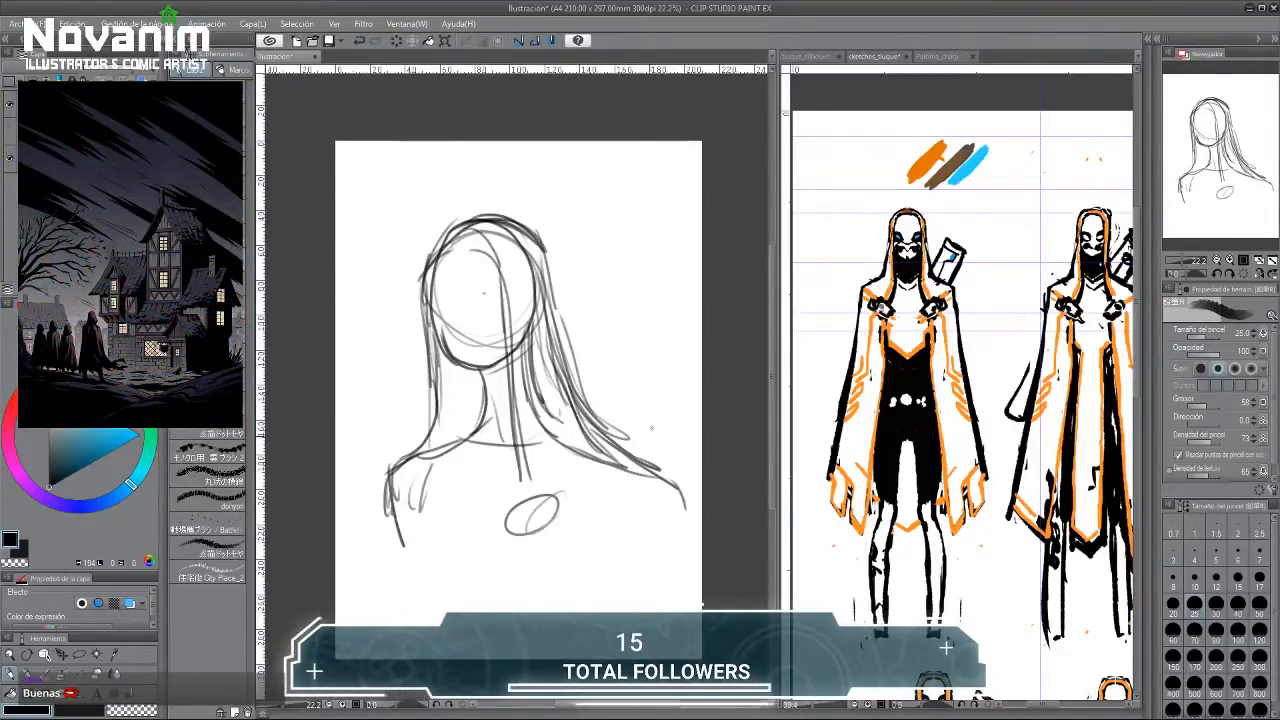
Block in the rectangular sword rising diagonally from behind the right shoulder.
drag(668, 378, 650, 450)
drag(694, 330, 655, 446)
drag(640, 285, 692, 335)
drag(622, 355, 595, 412)
drag(640, 282, 672, 300)
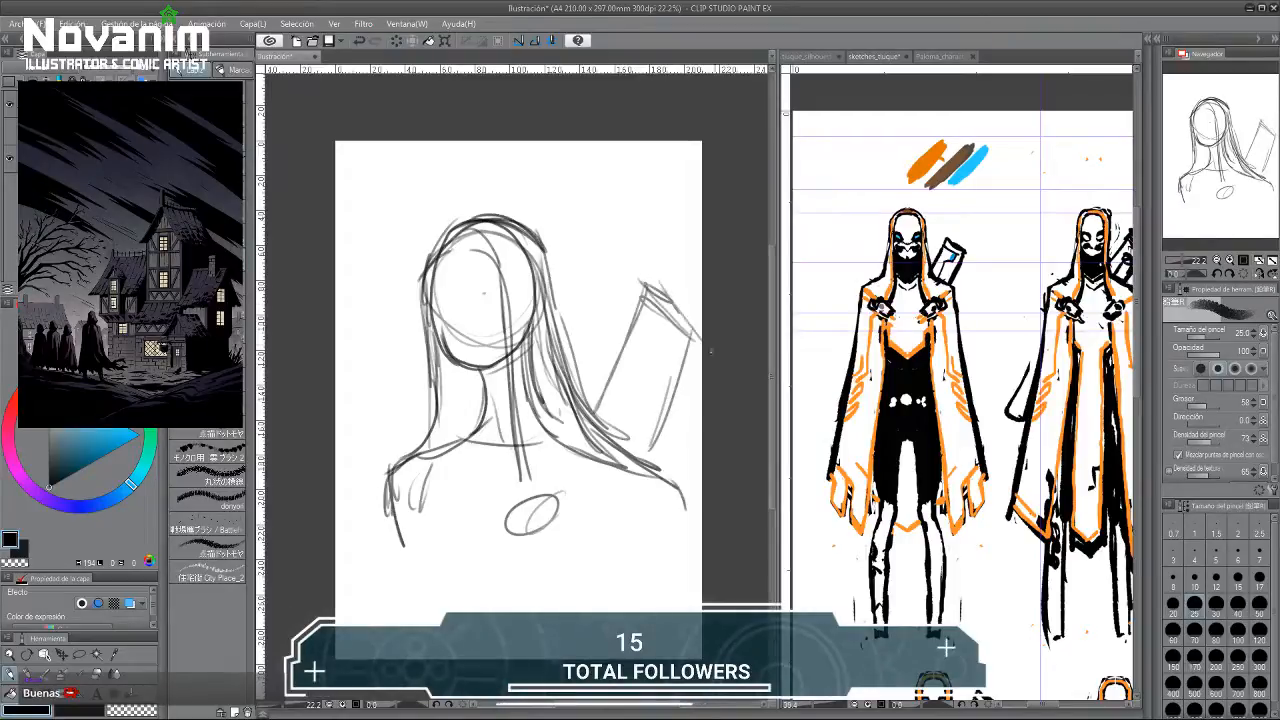
drag(699, 390, 663, 470)
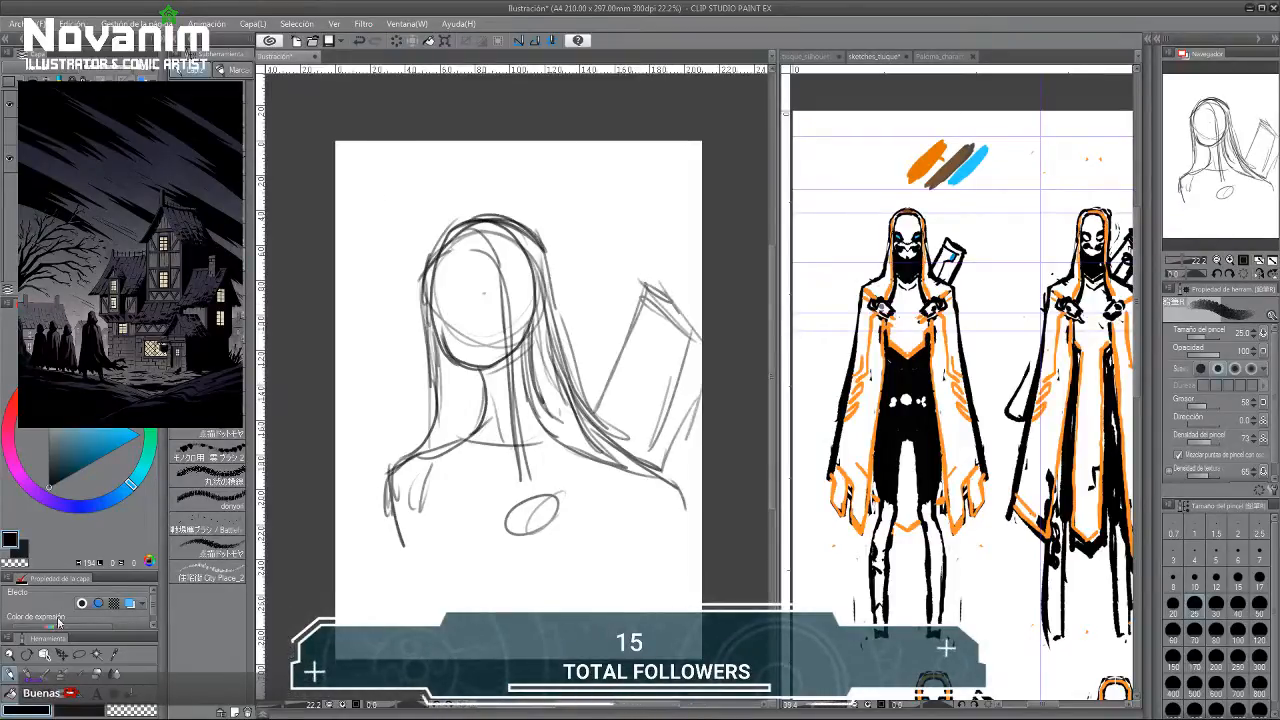
Move the whole sketch slightly up and to the left on the page and return to the pencil.
click(62, 654)
drag(485, 335, 465, 323)
key(p)
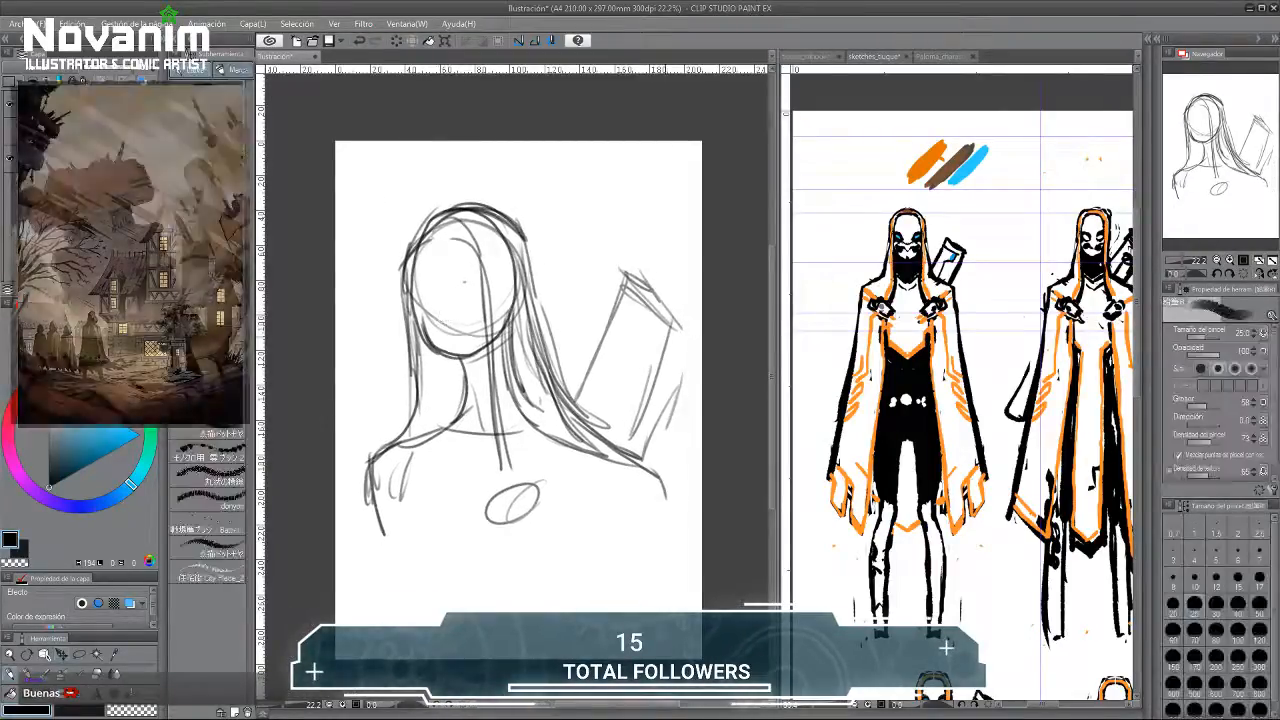
Reinforce the sword's side edges and draw its angled upper end with darker corners.
mouse_move(682, 322)
mouse_down()
mouse_move(638, 456)
mouse_move(676, 354)
mouse_up()
drag(632, 250, 690, 338)
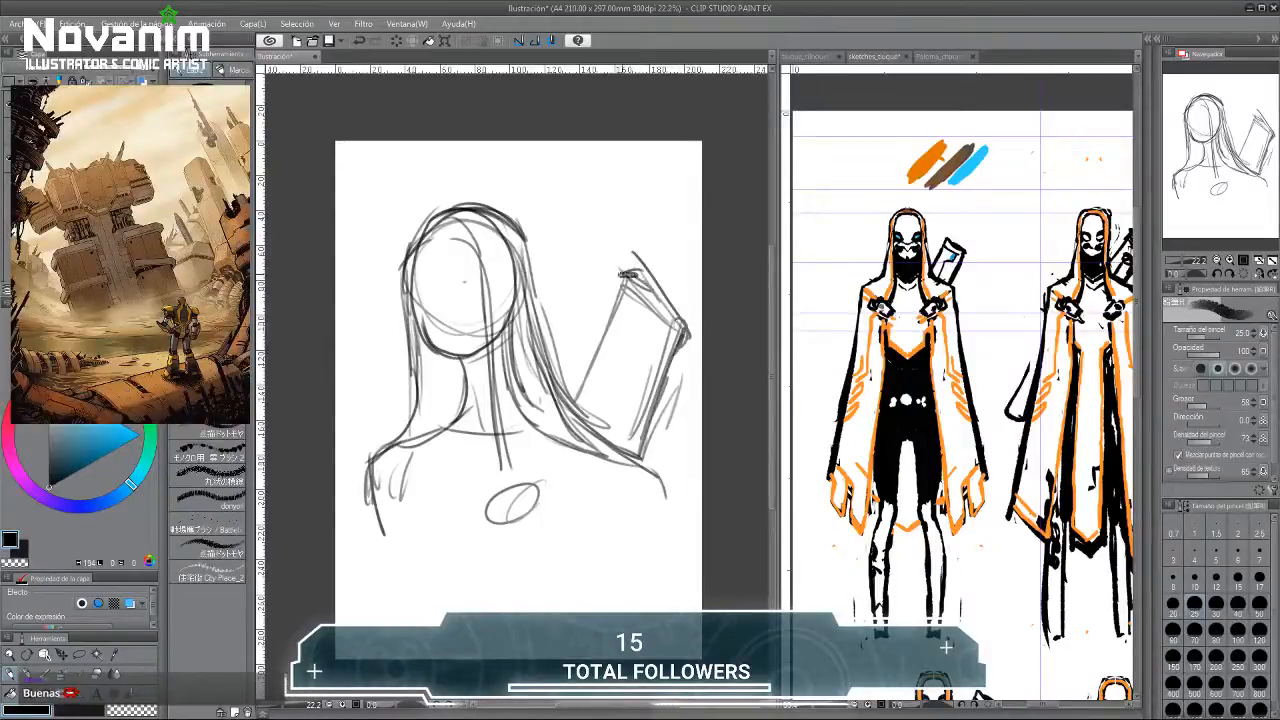
drag(626, 275, 570, 410)
mouse_move(664, 338)
mouse_down()
mouse_move(688, 326)
mouse_move(650, 452)
mouse_move(660, 426)
mouse_up()
mouse_move(638, 270)
mouse_down()
mouse_move(686, 340)
mouse_move(656, 286)
mouse_up()
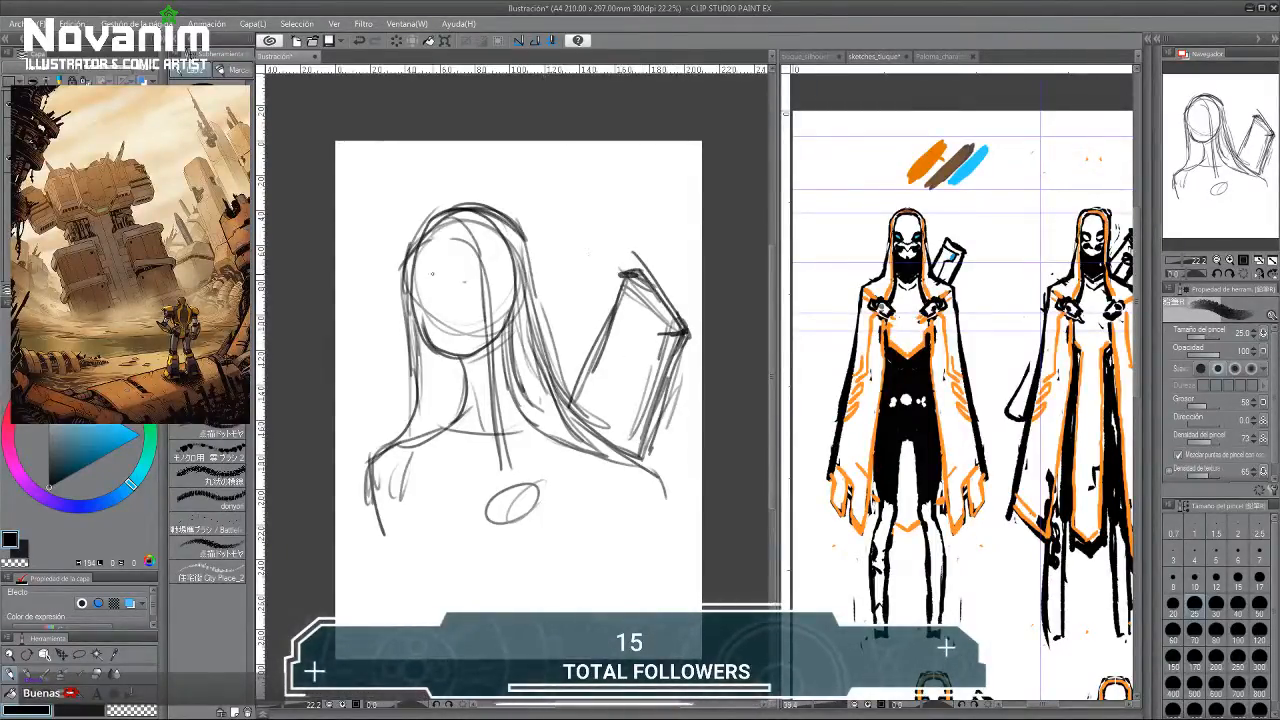
Erase the right edge of the hood and redraw it farther out from the face, falling to the shoulder.
mouse_move(440, 228)
mouse_down()
mouse_move(481, 257)
mouse_move(476, 240)
mouse_move(518, 286)
mouse_up()
key(e)
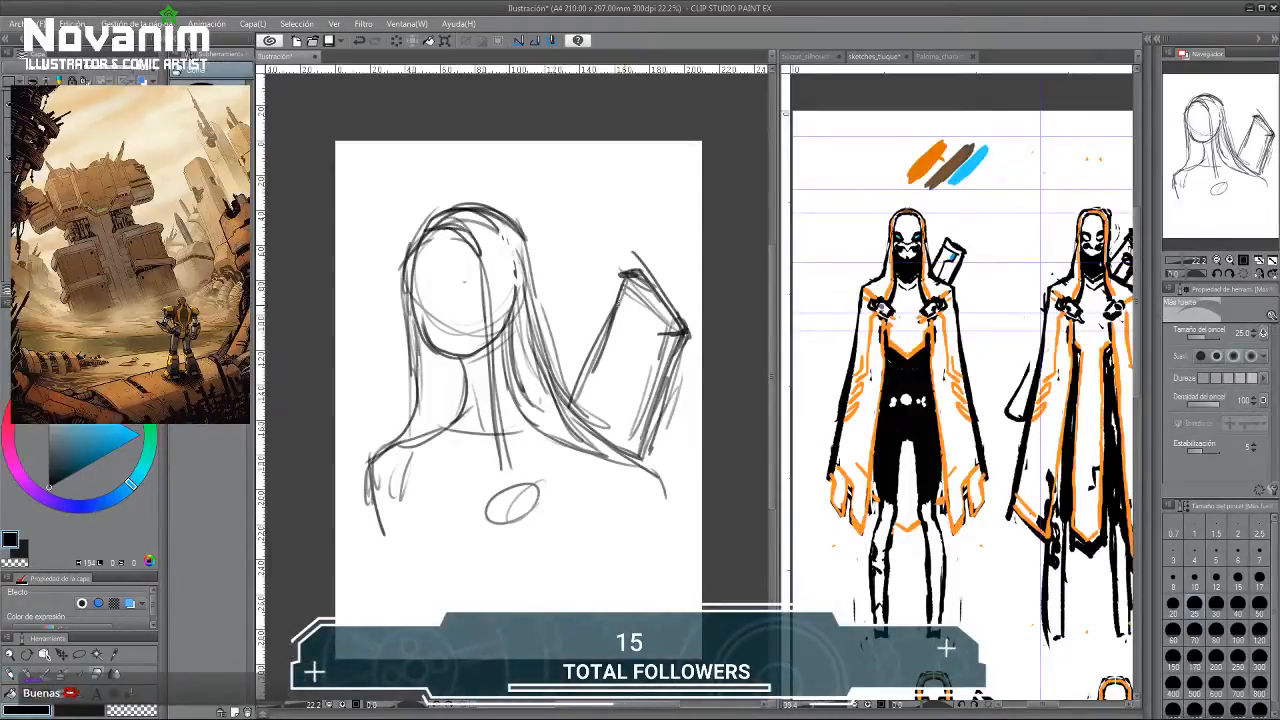
mouse_move(502, 222)
mouse_down()
mouse_move(512, 330)
mouse_move(540, 378)
mouse_up()
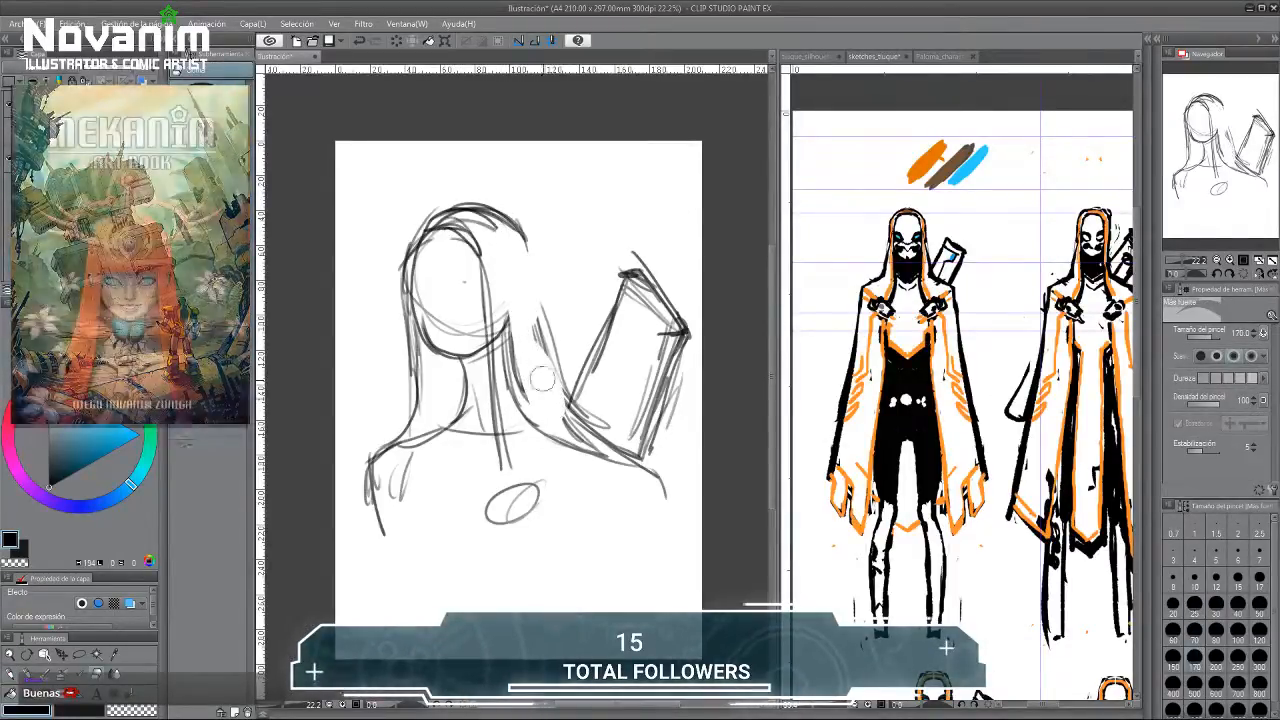
key(p)
mouse_move(590, 432)
mouse_down()
mouse_move(518, 214)
mouse_move(474, 194)
mouse_up()
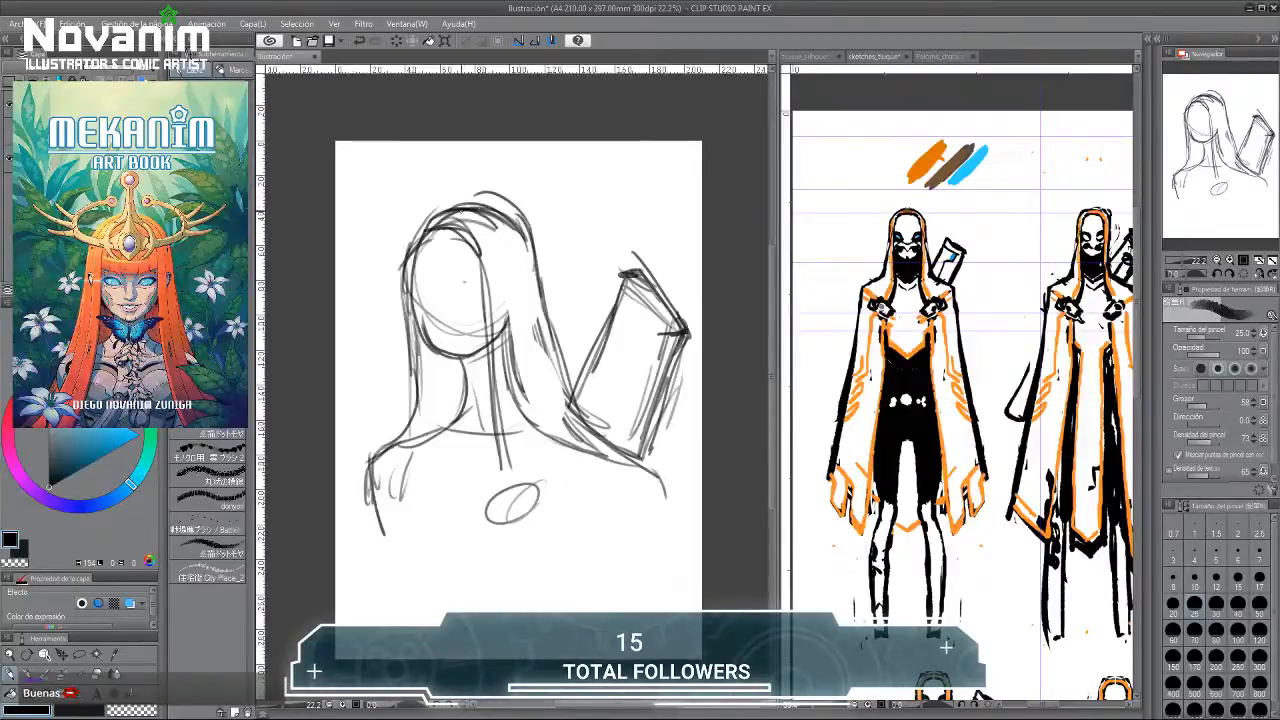
Reinforce the hood's rounded top and its left edge down to the shoulder with darker pencil strokes.
drag(536, 238, 464, 204)
mouse_move(528, 230)
mouse_down()
mouse_move(418, 242)
mouse_move(434, 204)
mouse_up()
drag(422, 254, 392, 448)
mouse_move(414, 322)
mouse_down()
mouse_move(486, 358)
mouse_move(508, 330)
mouse_move(478, 220)
mouse_up()
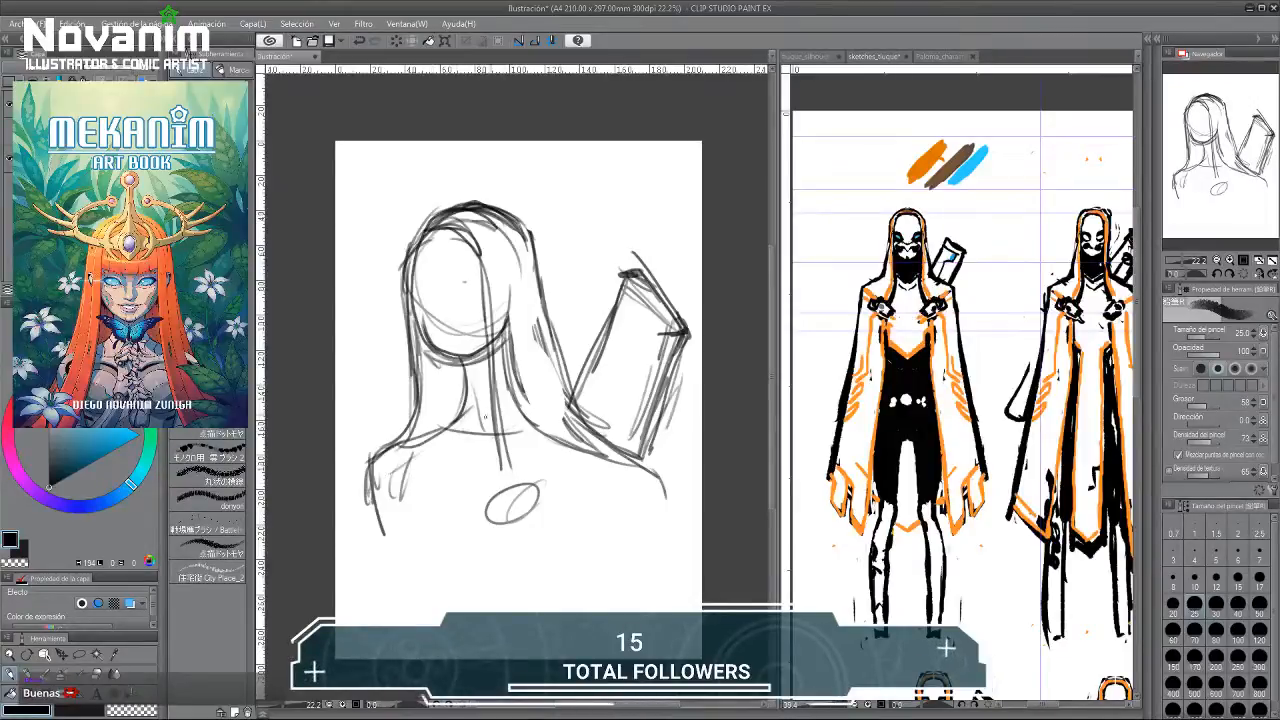
Sketch the curved collar lines across the upper chest and extend the outer cloak edges down both arms.
drag(486, 416, 458, 448)
drag(492, 464, 405, 491)
drag(510, 418, 498, 494)
mouse_move(610, 446)
mouse_down()
mouse_move(670, 488)
mouse_move(672, 608)
mouse_up()
drag(374, 468, 366, 558)
drag(372, 500, 370, 602)
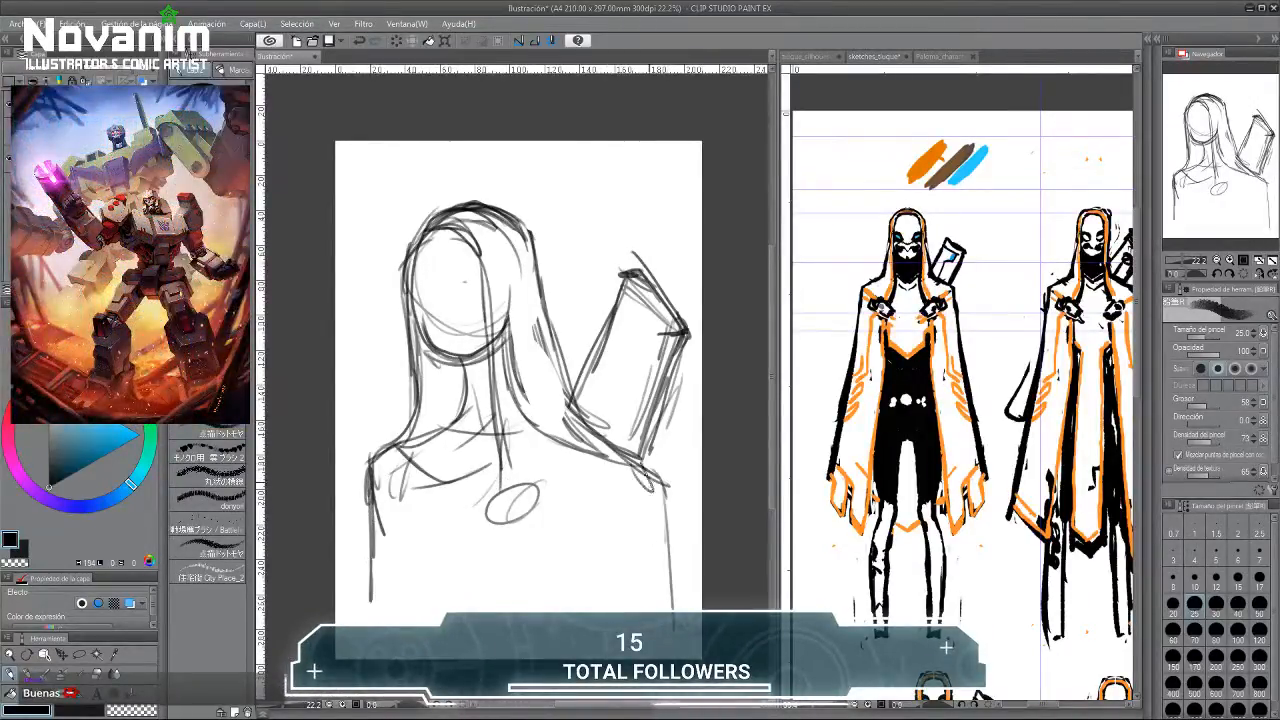
drag(642, 466, 681, 578)
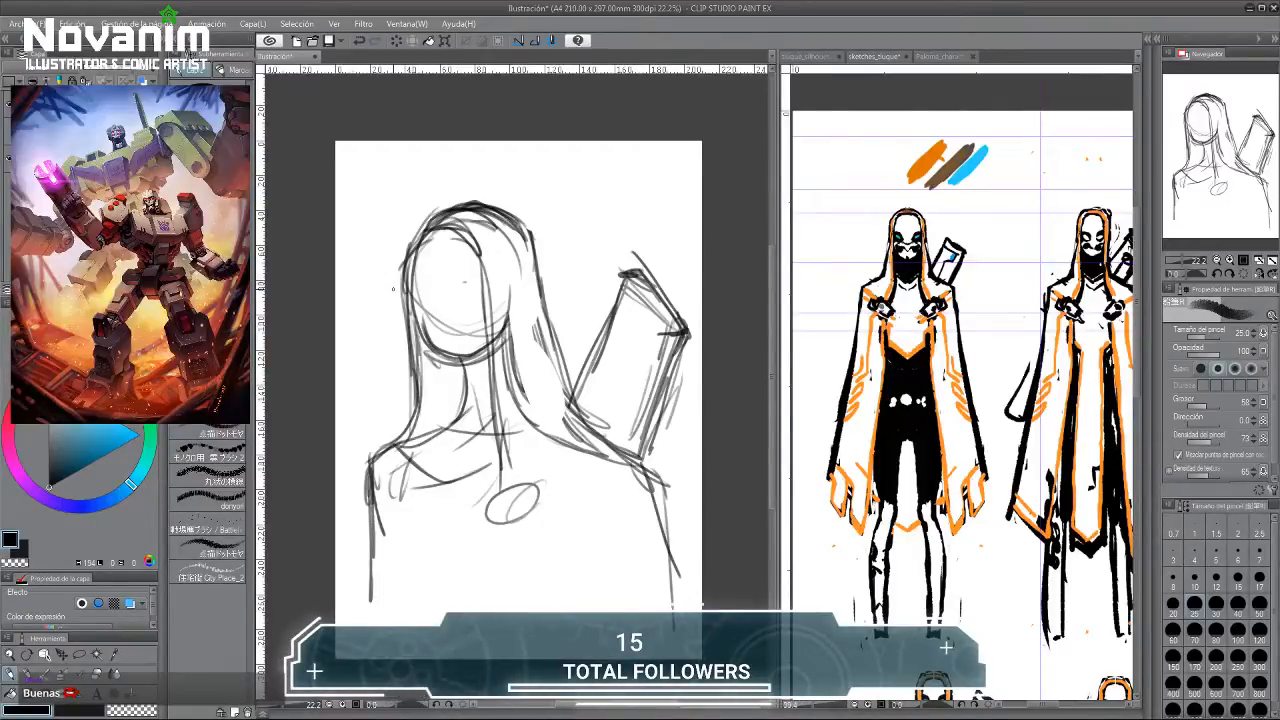
Define the chin beneath the face and thicken the hood's upper left outline.
drag(411, 316, 422, 348)
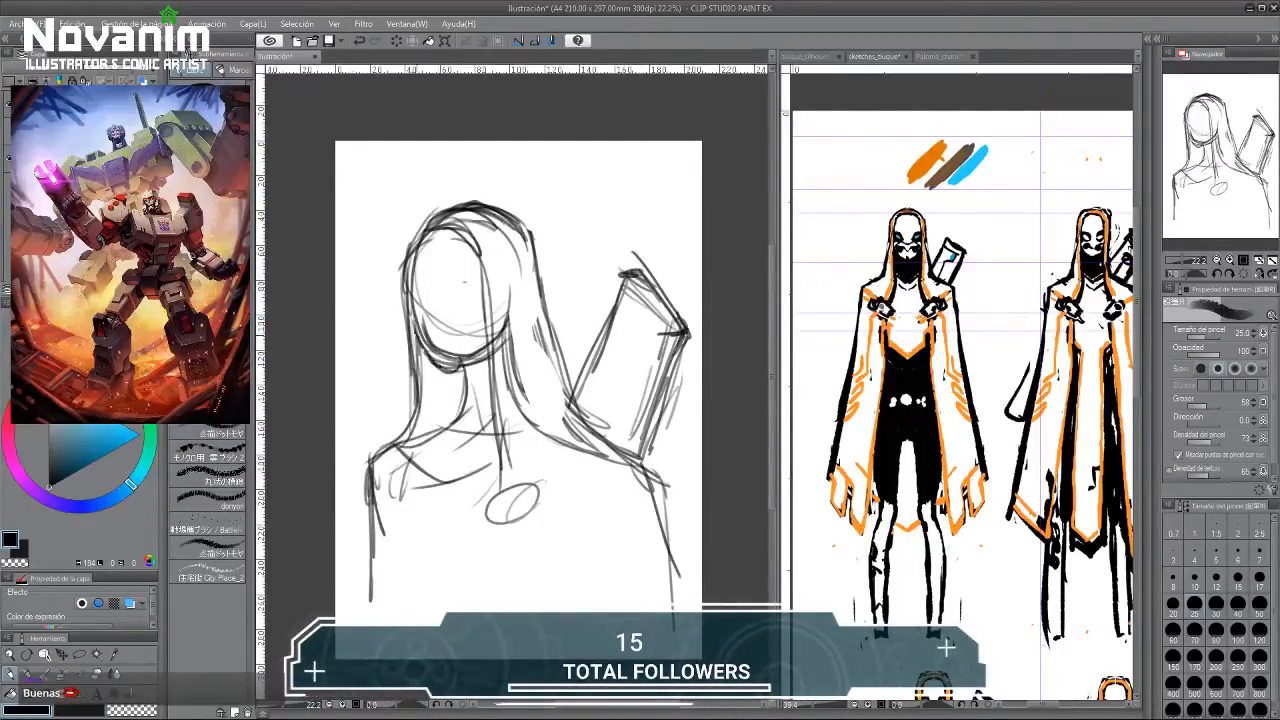
drag(406, 296, 446, 366)
mouse_move(410, 250)
mouse_down()
mouse_move(402, 298)
mouse_move(438, 210)
mouse_move(482, 228)
mouse_move(440, 204)
mouse_up()
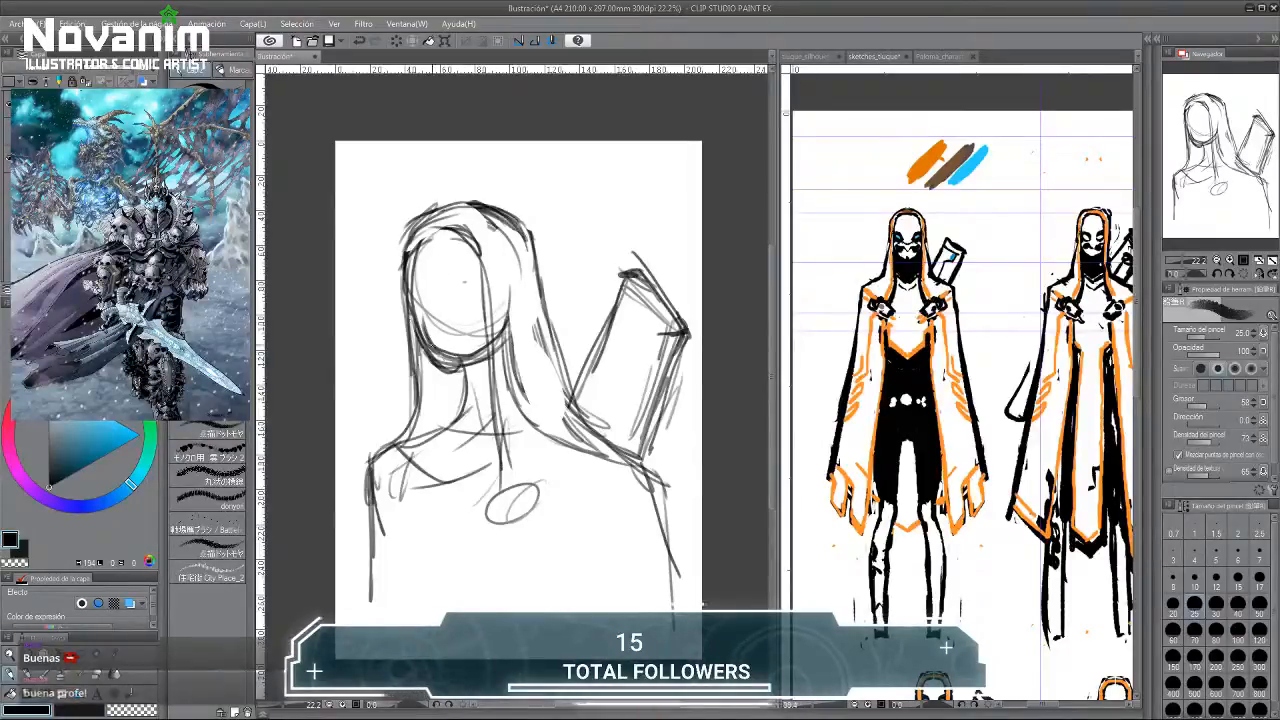
In the sketches_tiuque reference, replace the visible silhouettes with the detailed profile head and front-view cloak sketch.
click(870, 228)
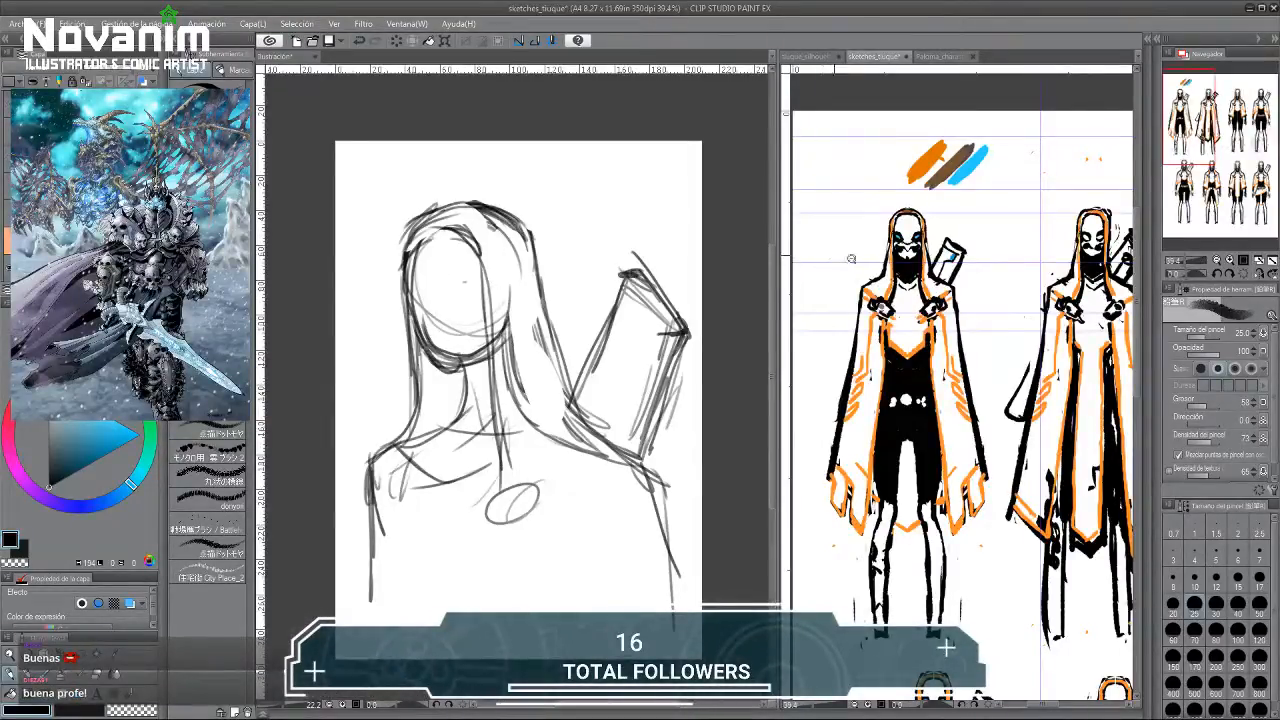
scroll(851, 258, up, 4)
click(502, 170)
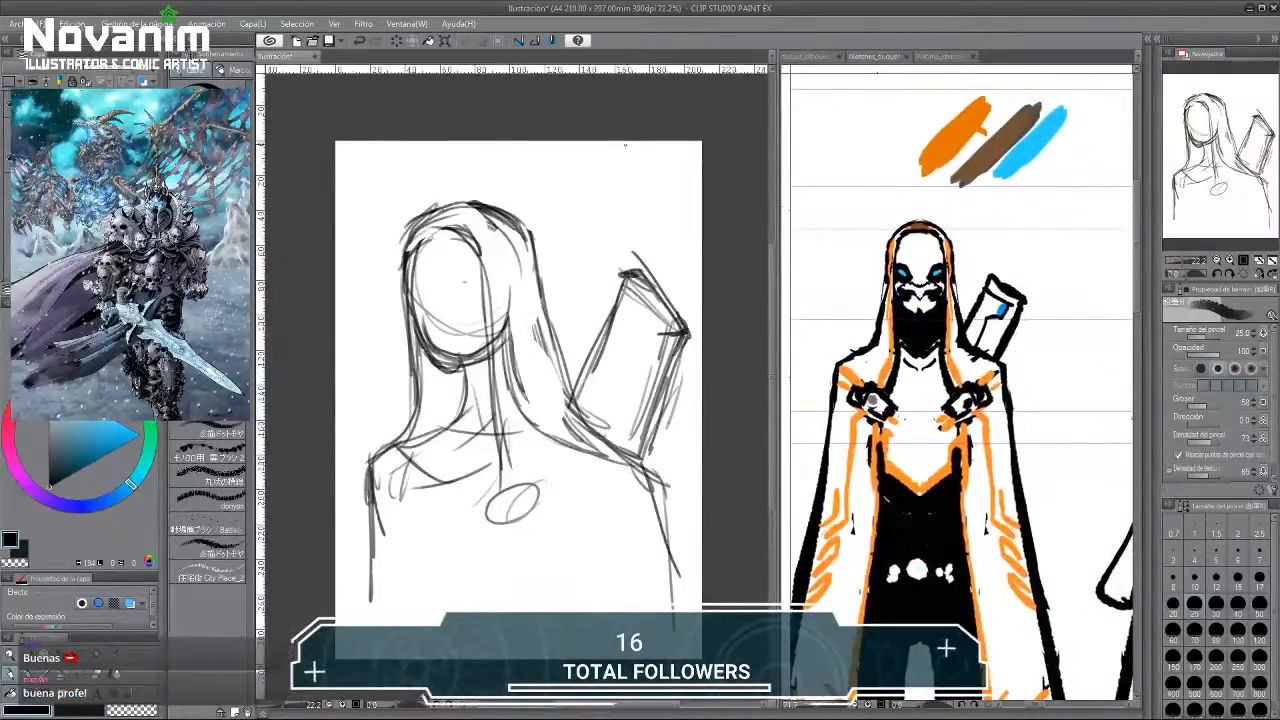
key(ctrl+s)
click(829, 80)
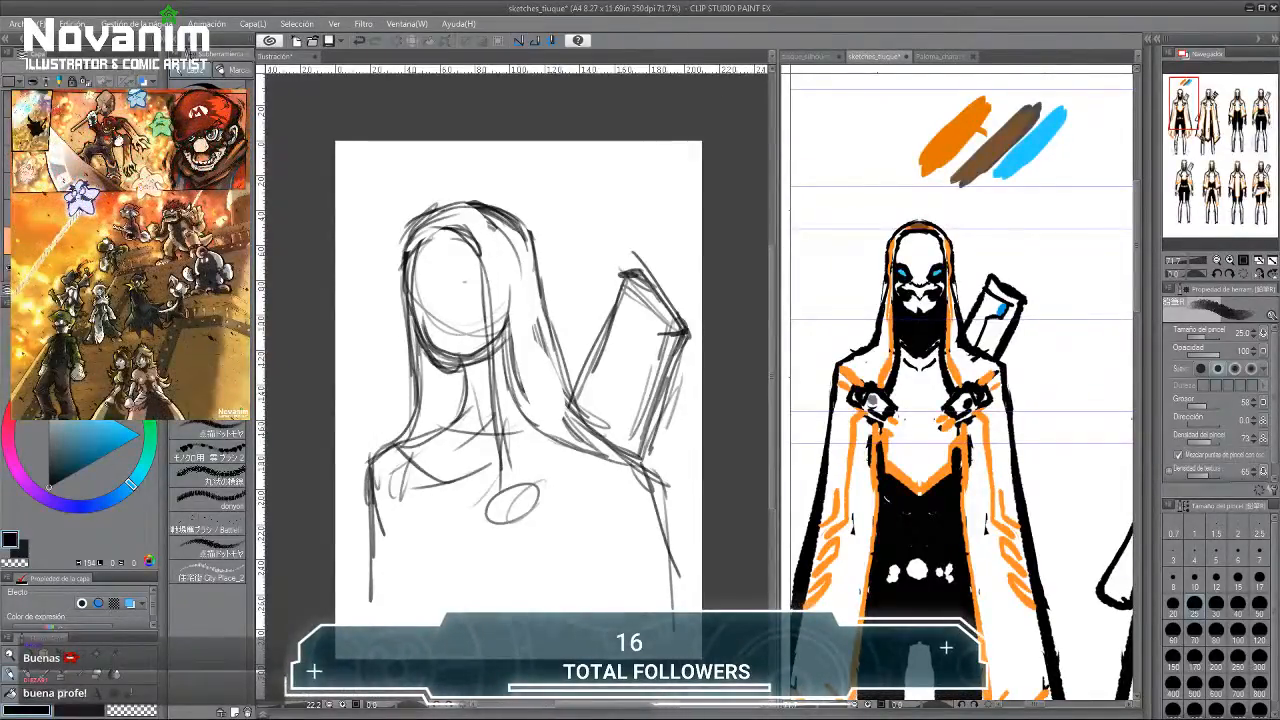
click(80, 166)
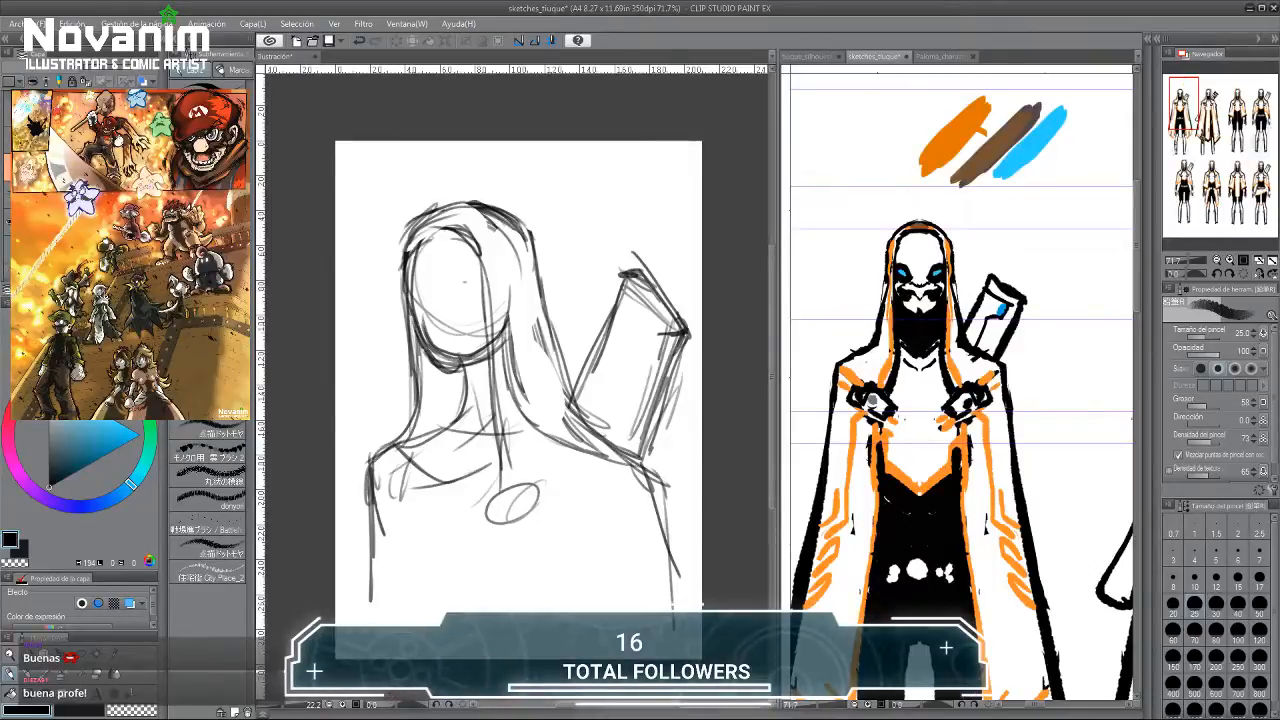
click(10, 166)
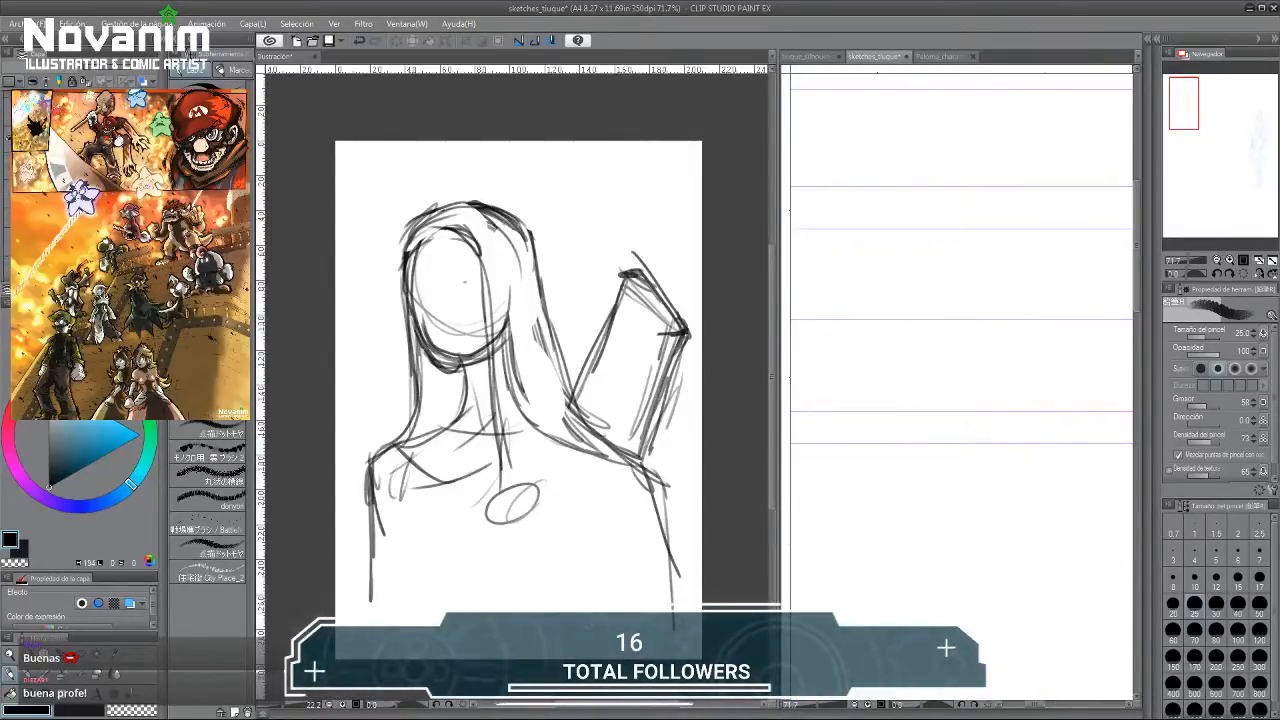
click(8, 166)
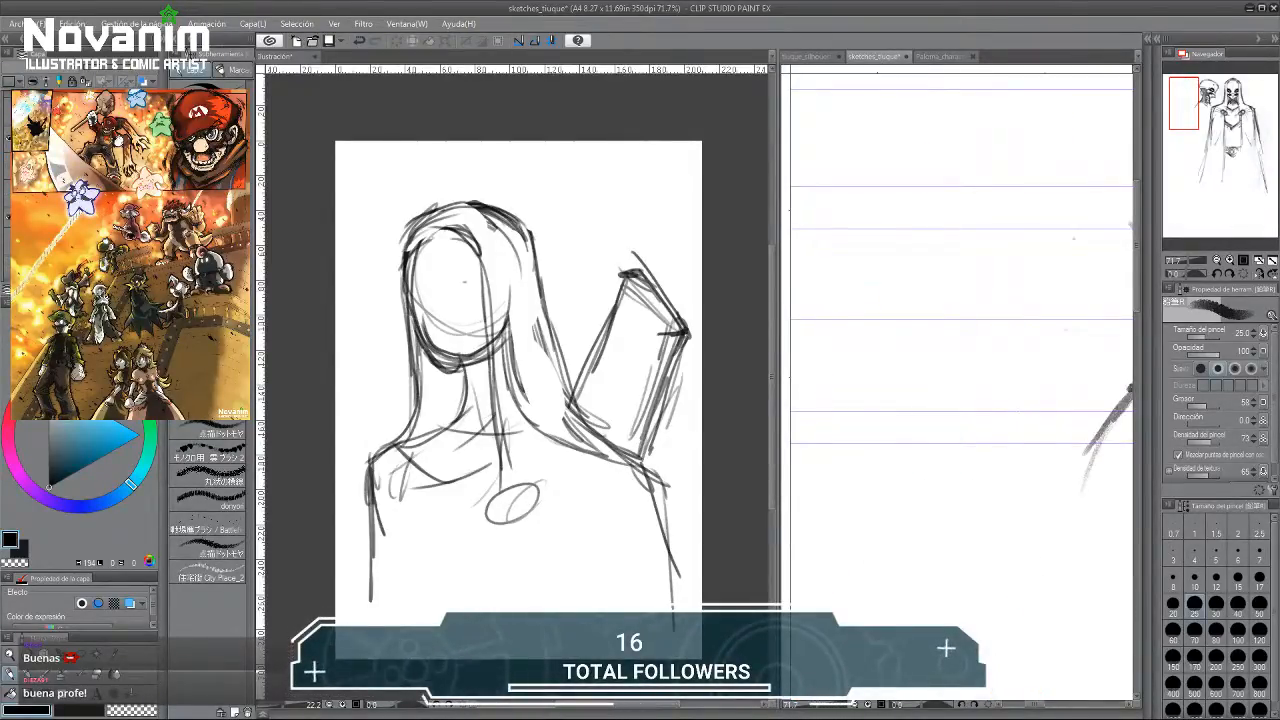
scroll(1070, 163, down, 5)
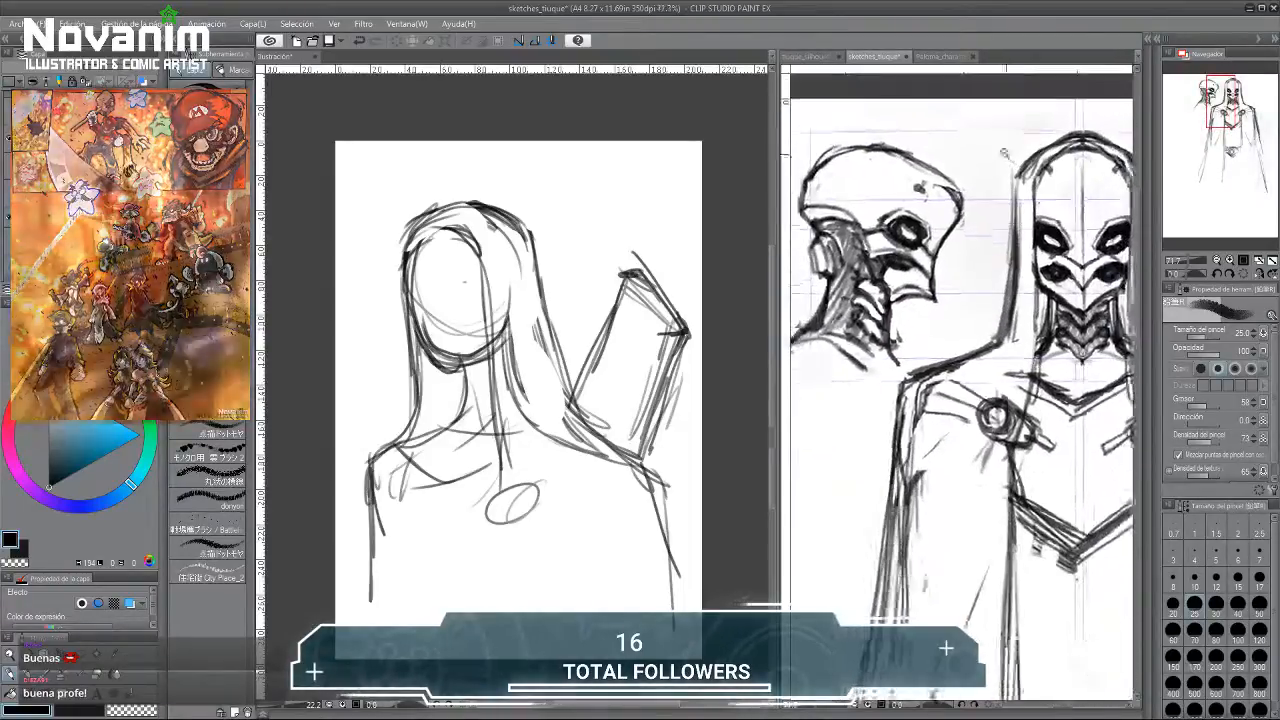
scroll(945, 189, down, 4)
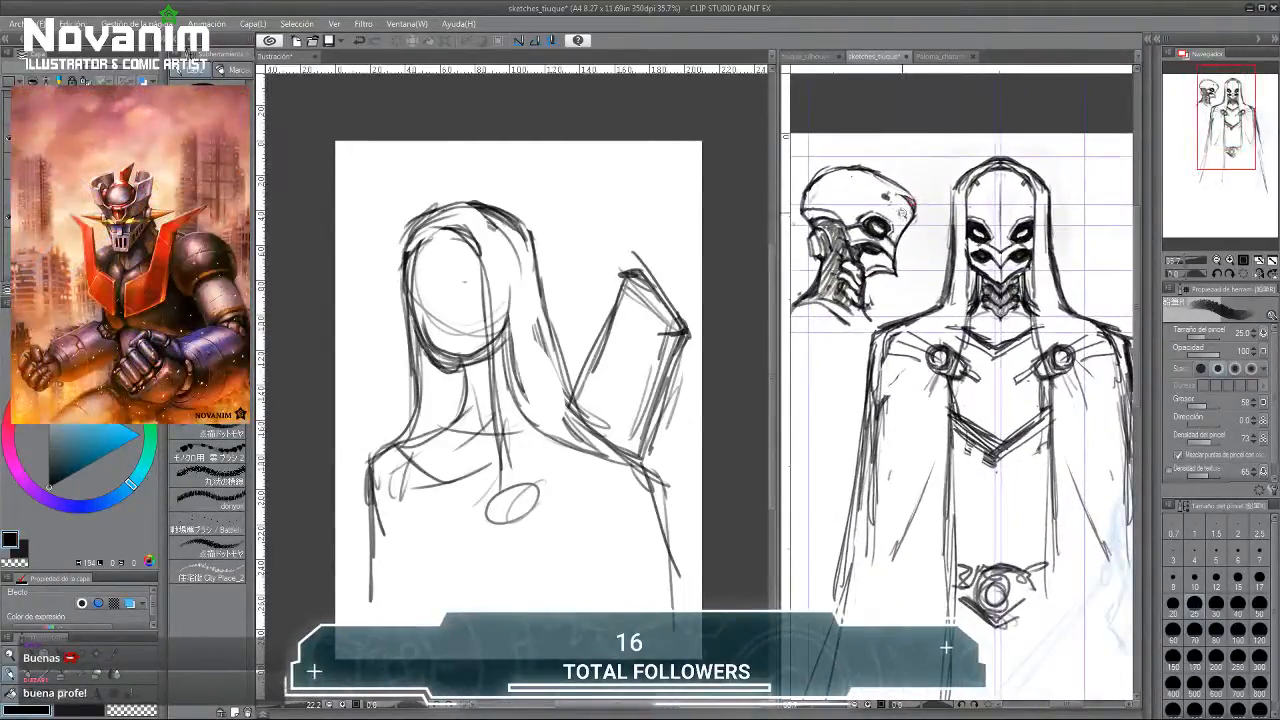
scroll(878, 208, down, 1)
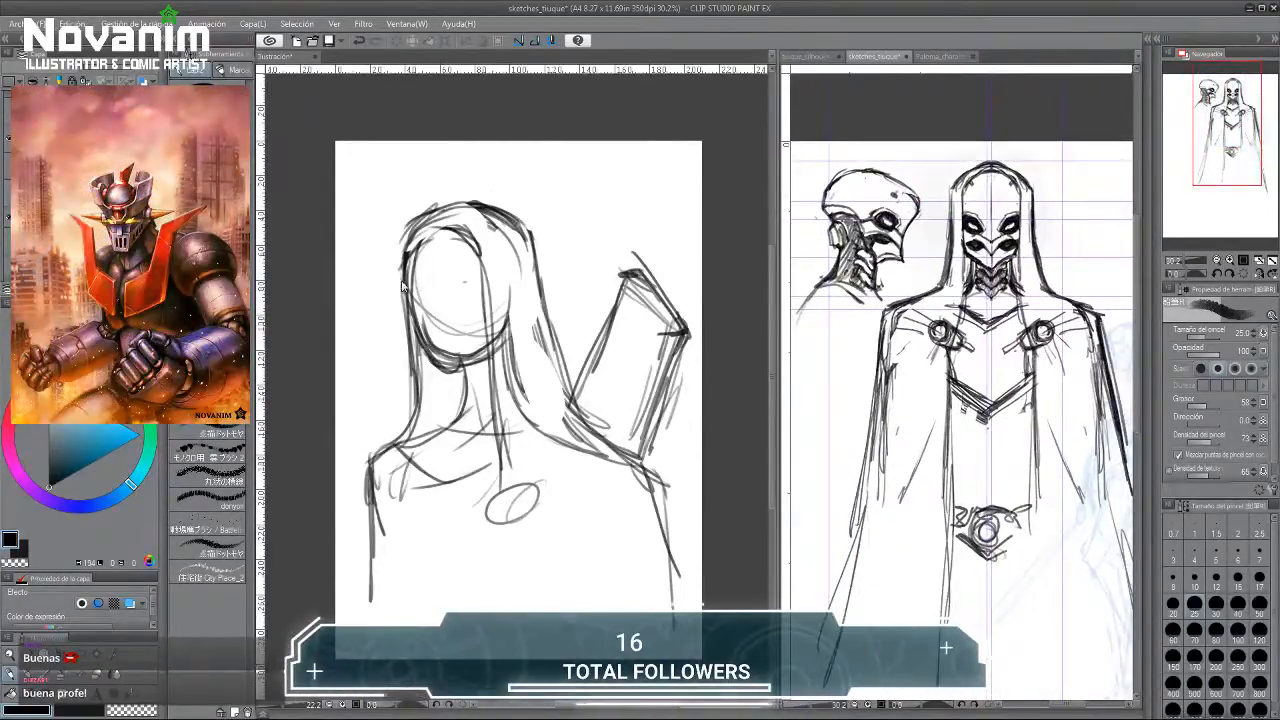
On the portrait page, redraw the head as a bold, wider circle inside the hood.
click(371, 204)
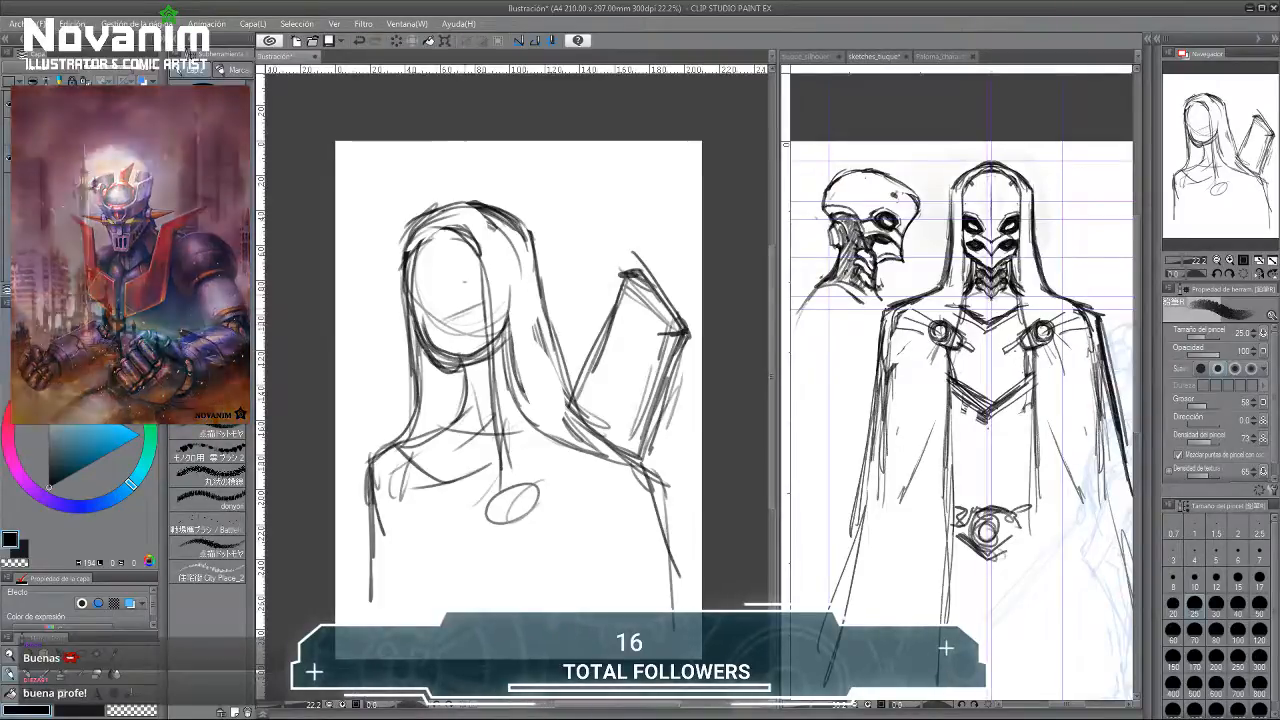
mouse_move(500, 226)
mouse_down()
mouse_move(523, 280)
mouse_move(445, 319)
mouse_move(508, 310)
mouse_up()
mouse_move(415, 294)
mouse_down()
mouse_move(466, 325)
mouse_move(524, 292)
mouse_up()
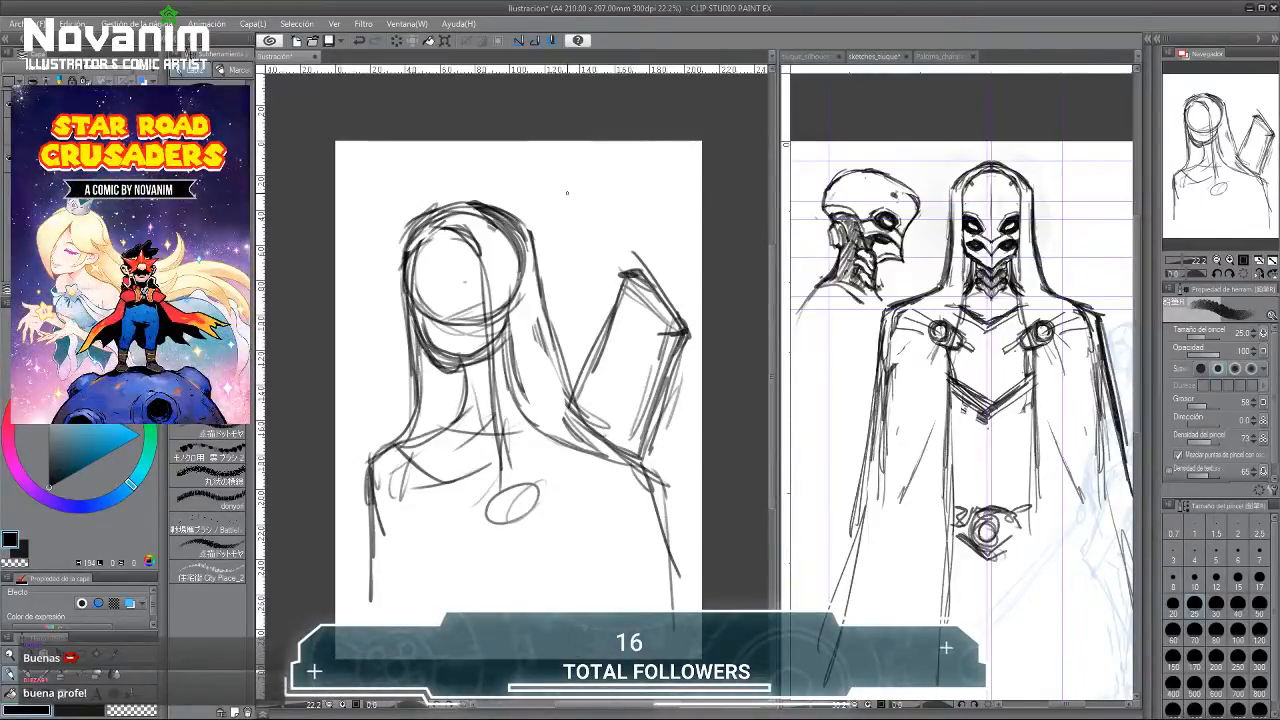
Shape the jaw below the head circle, erase excess chin lines, and sketch the neck with cross strokes.
mouse_move(522, 279)
mouse_down()
mouse_move(504, 330)
mouse_move(447, 361)
mouse_move(424, 347)
mouse_move(482, 346)
mouse_move(494, 330)
mouse_move(437, 356)
mouse_up()
key(e)
key(p)
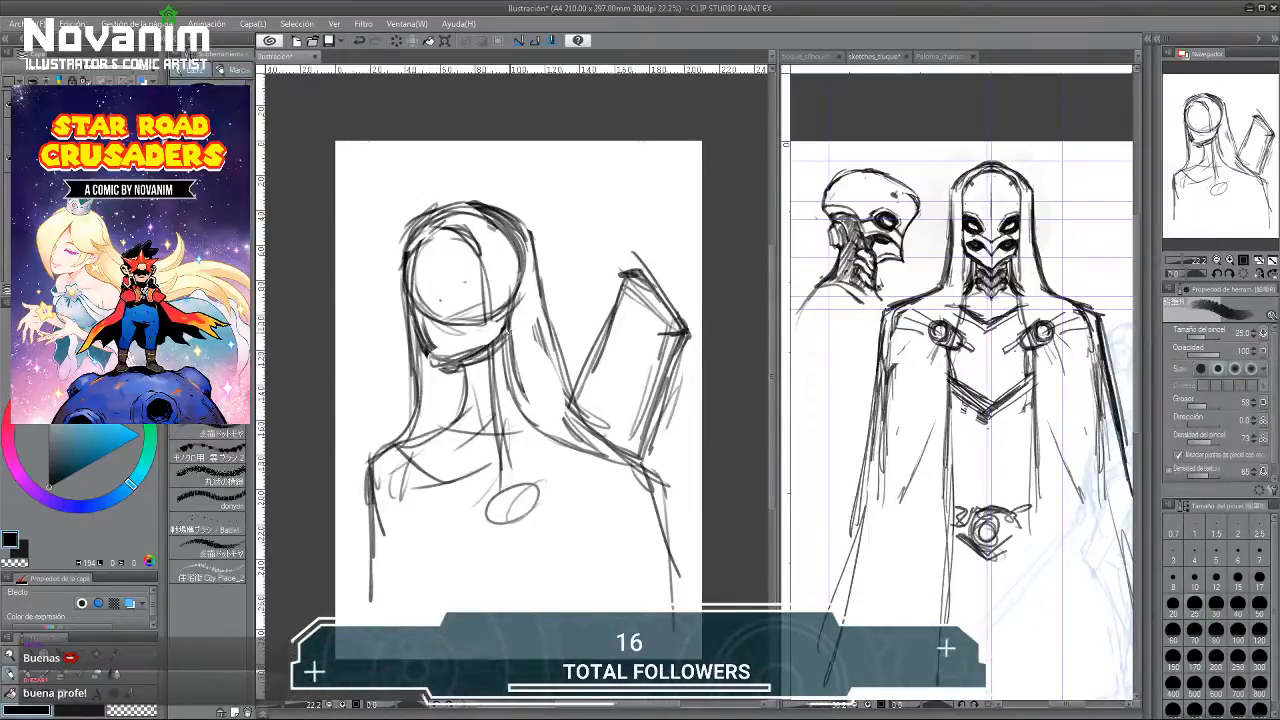
drag(510, 334, 522, 268)
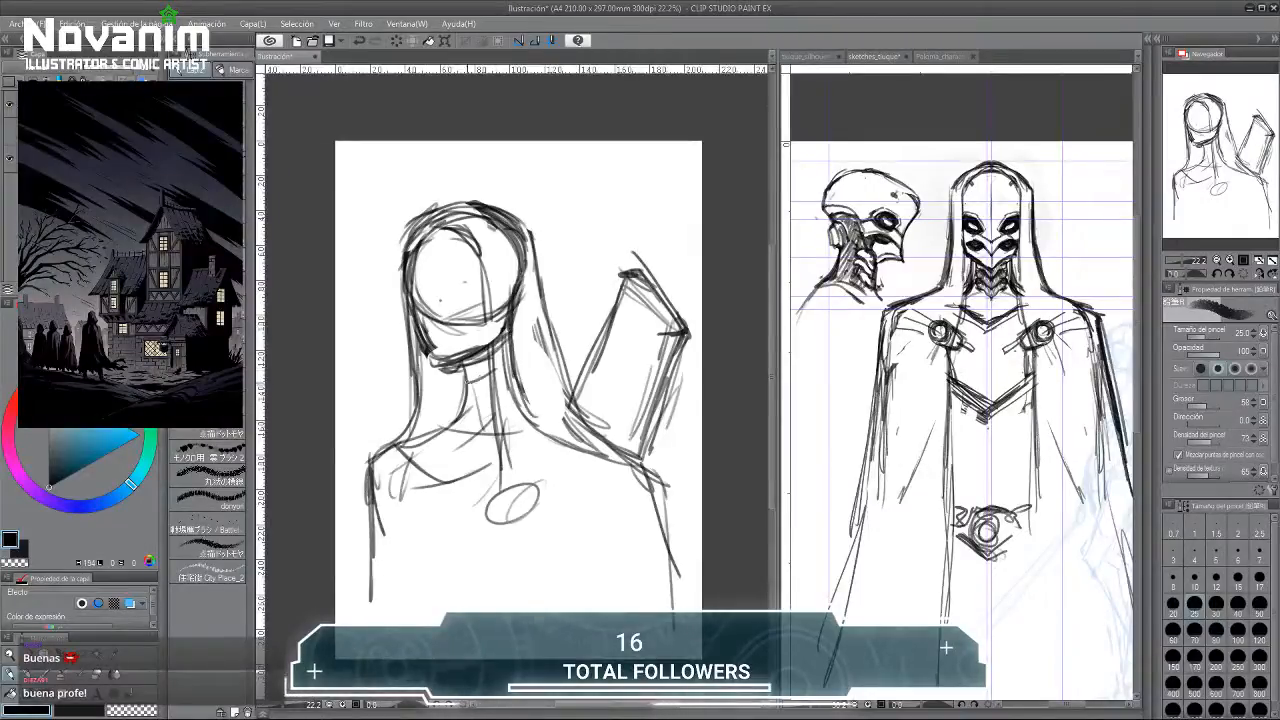
drag(462, 366, 456, 388)
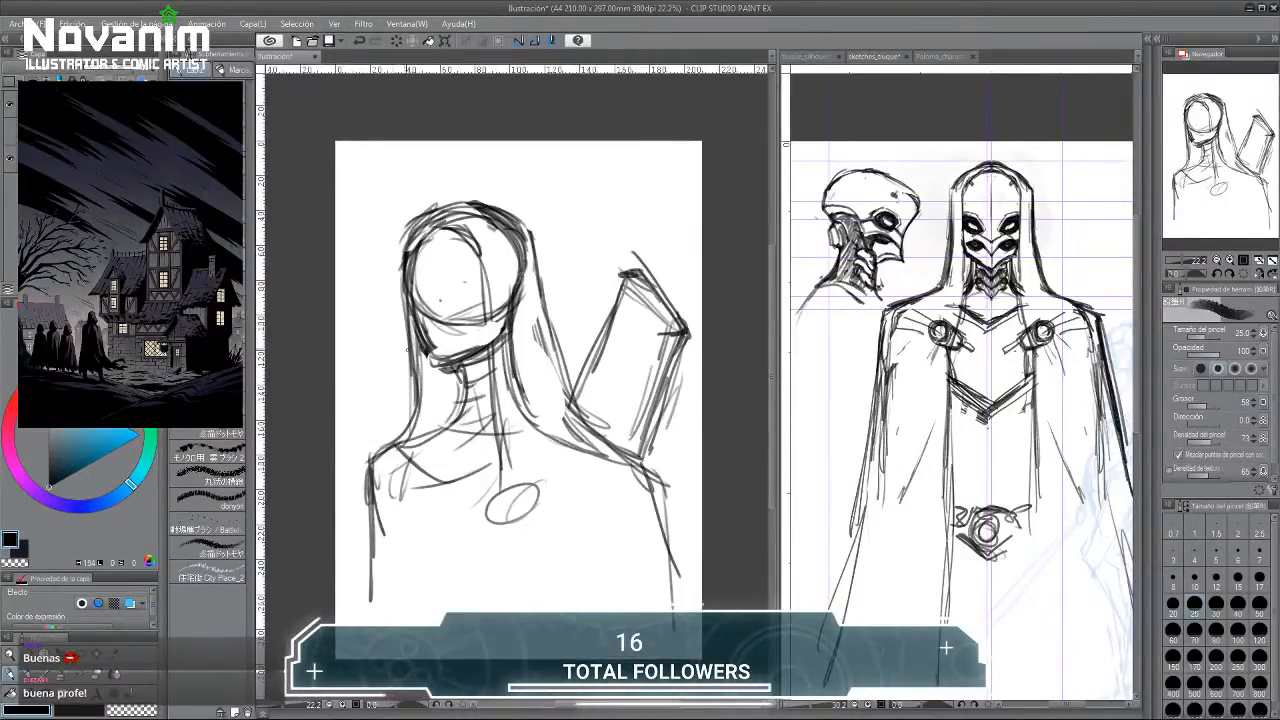
Check the tiuque_silhouettes image for the hooded character's variants, then return to the sketches_tiuque reference.
click(808, 58)
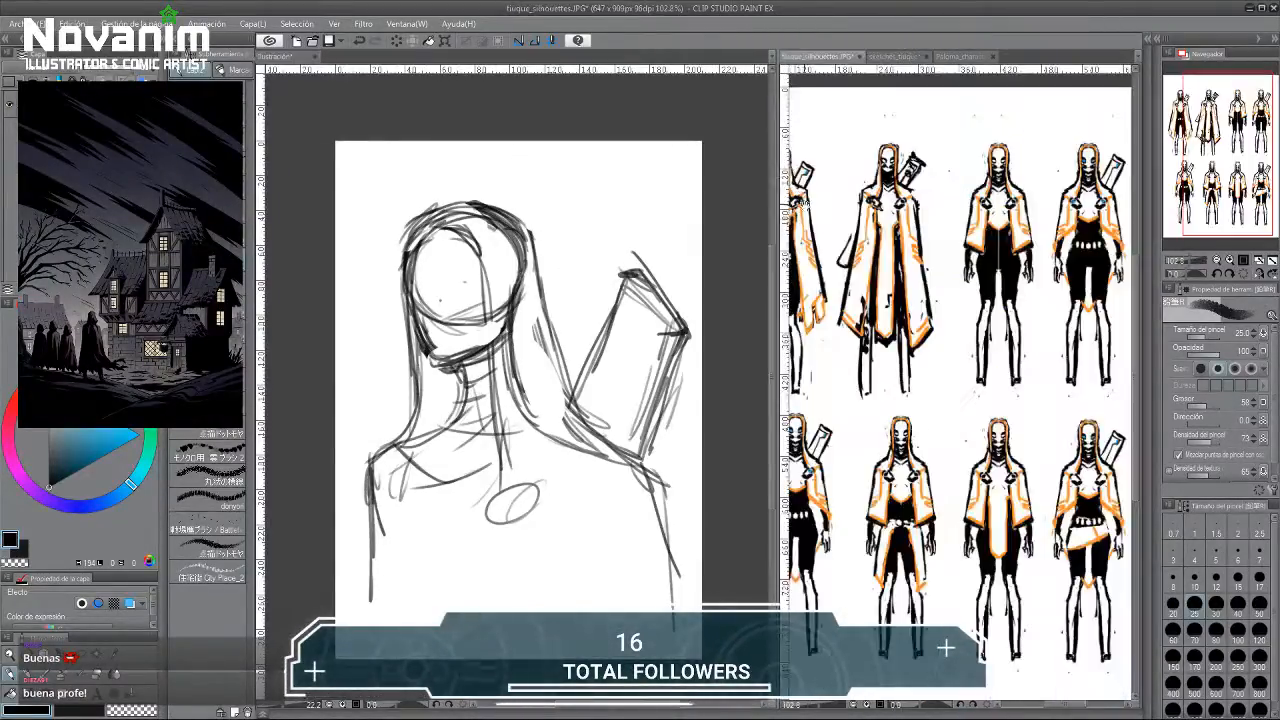
scroll(960, 380, up, 4)
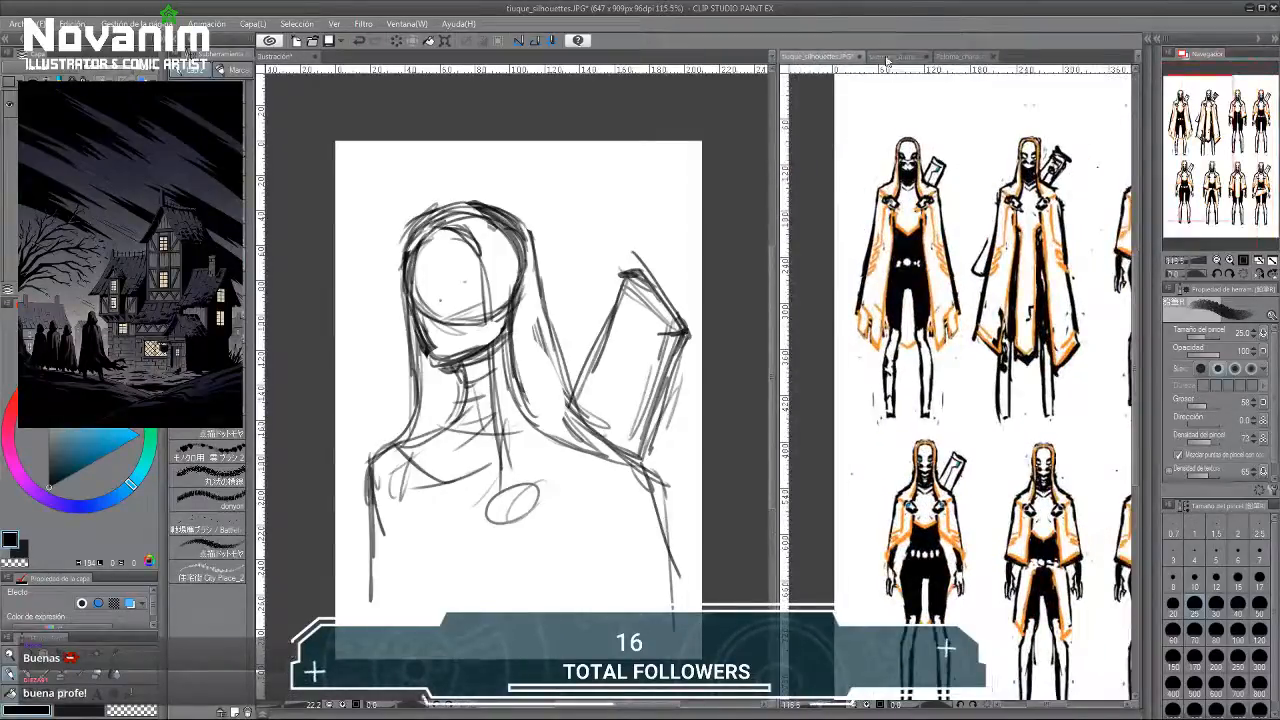
click(875, 57)
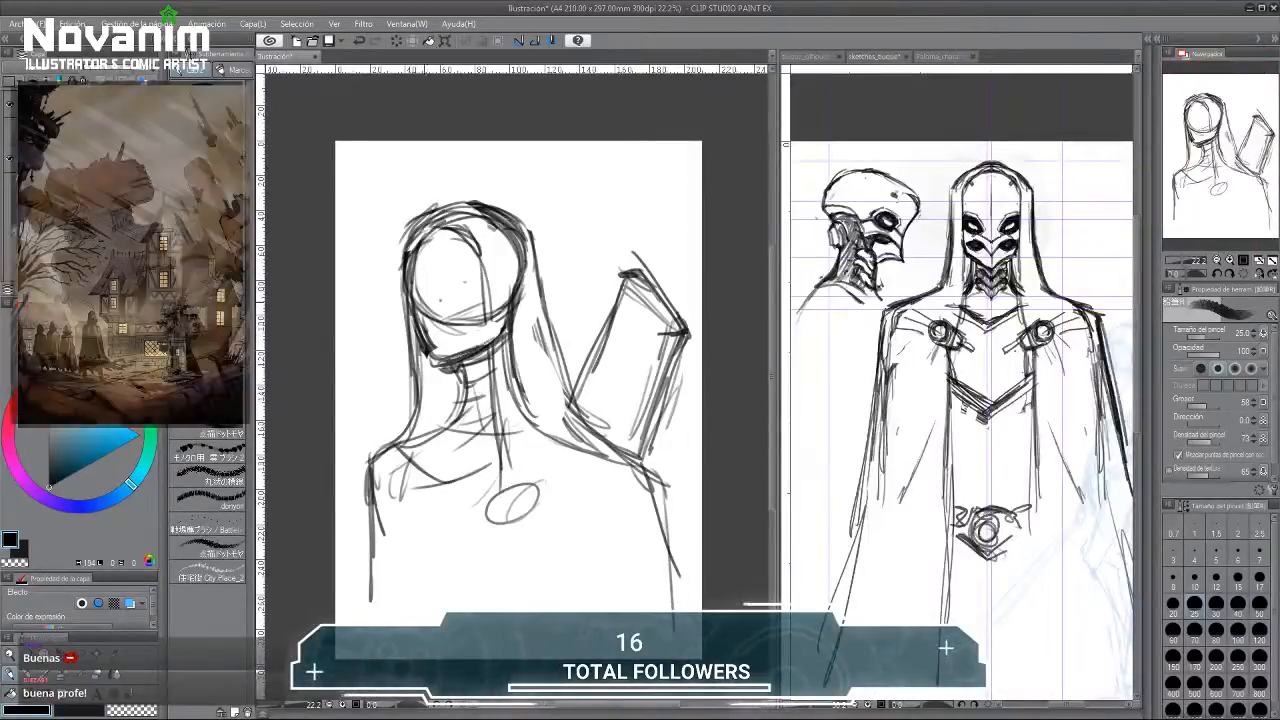
click(130, 603)
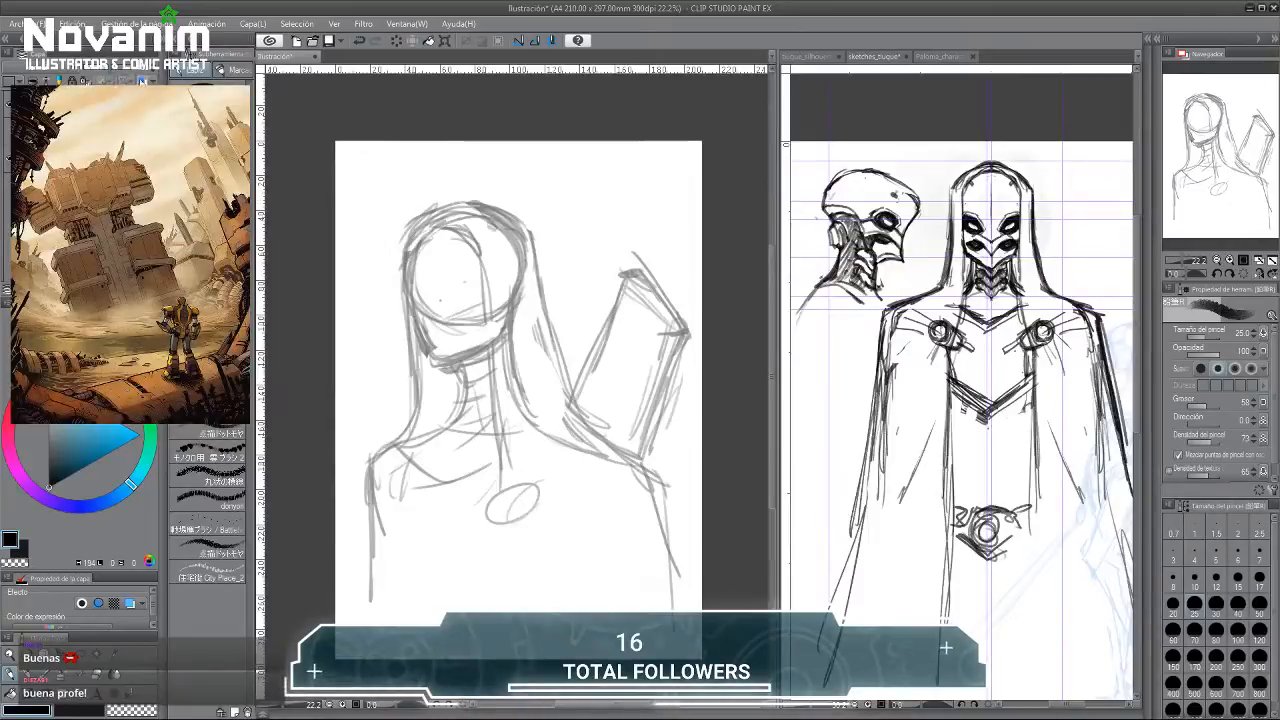
click(137, 76)
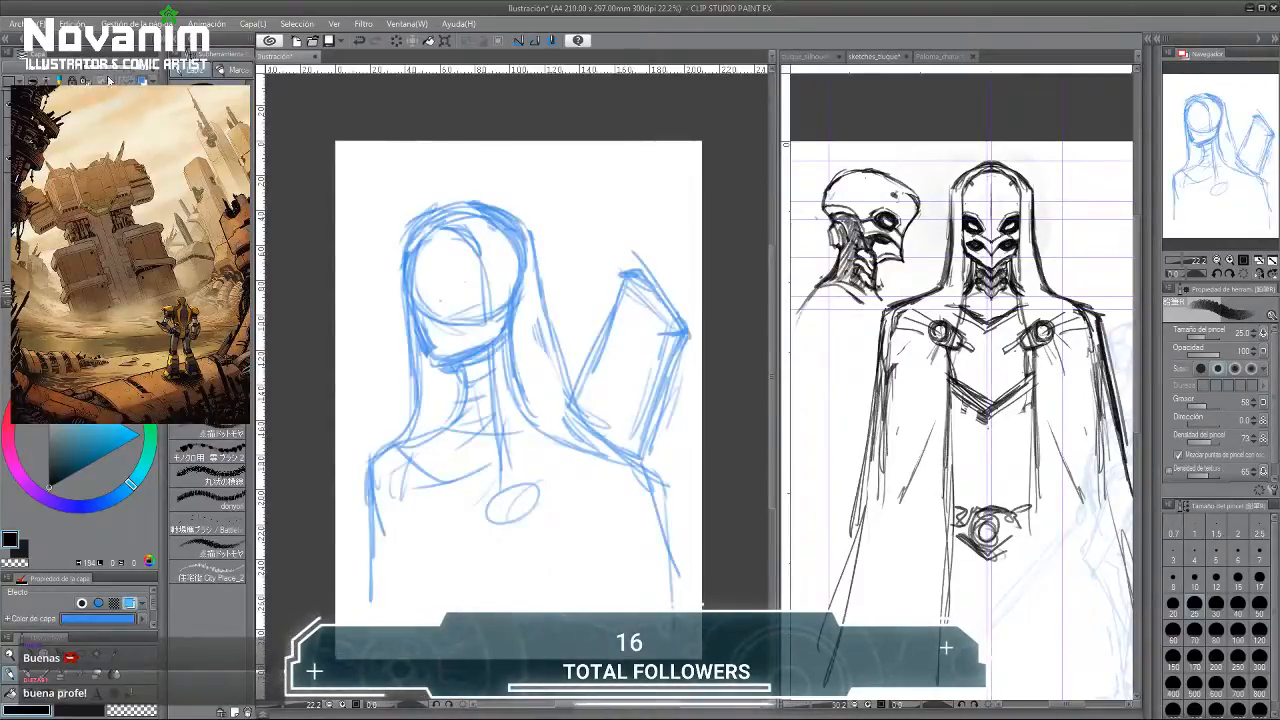
click(141, 80)
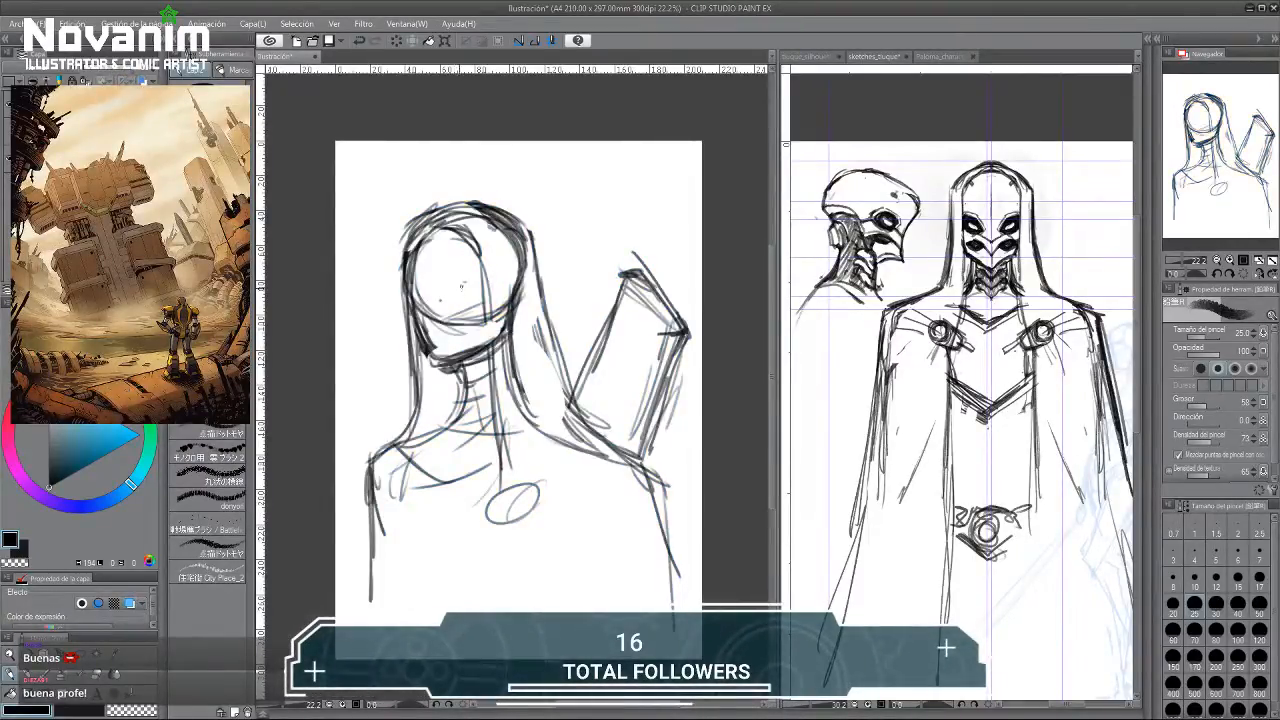
Add a short curved guide stroke on the lower face and darken the outline around the head circle.
mouse_move(450, 294)
mouse_down()
mouse_move(480, 284)
mouse_move(406, 262)
mouse_move(476, 210)
mouse_move(526, 270)
mouse_up()
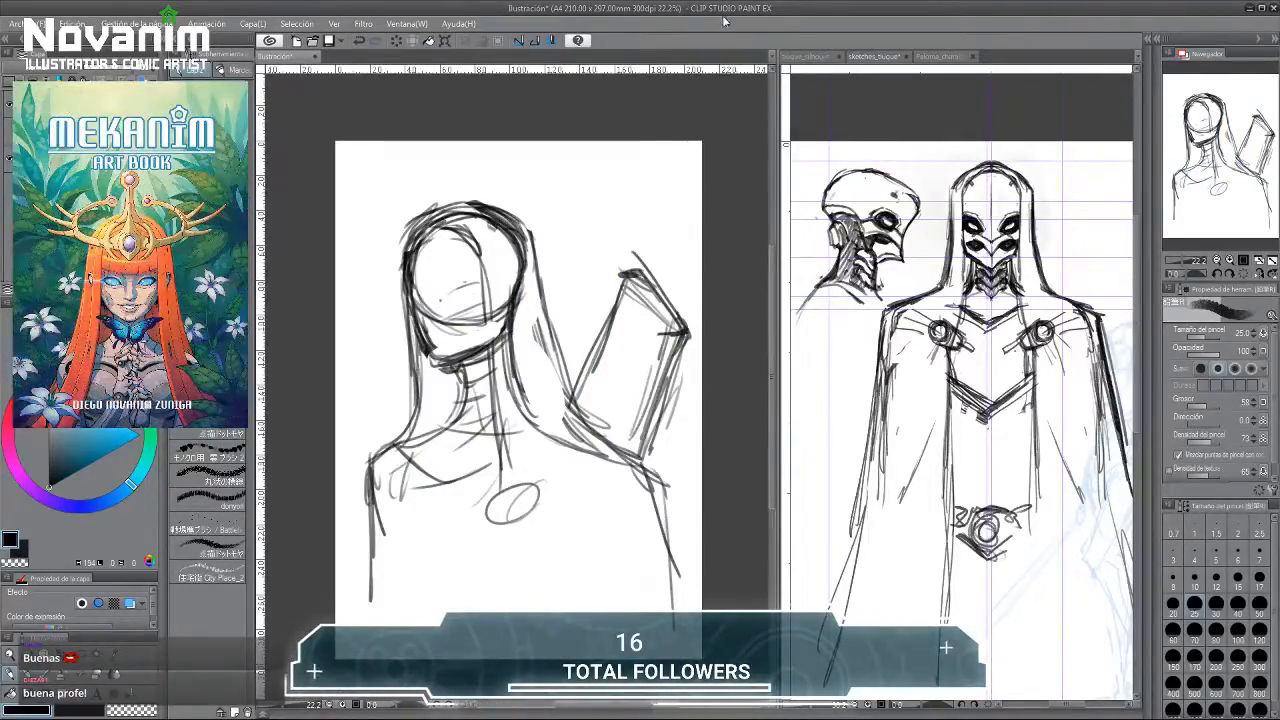
Show the three-quarter bust sketch layer in the sketches_tiuque reference, toggling layers to find it.
click(835, 214)
scroll(818, 217, down, 1)
drag(818, 217, 851, 212)
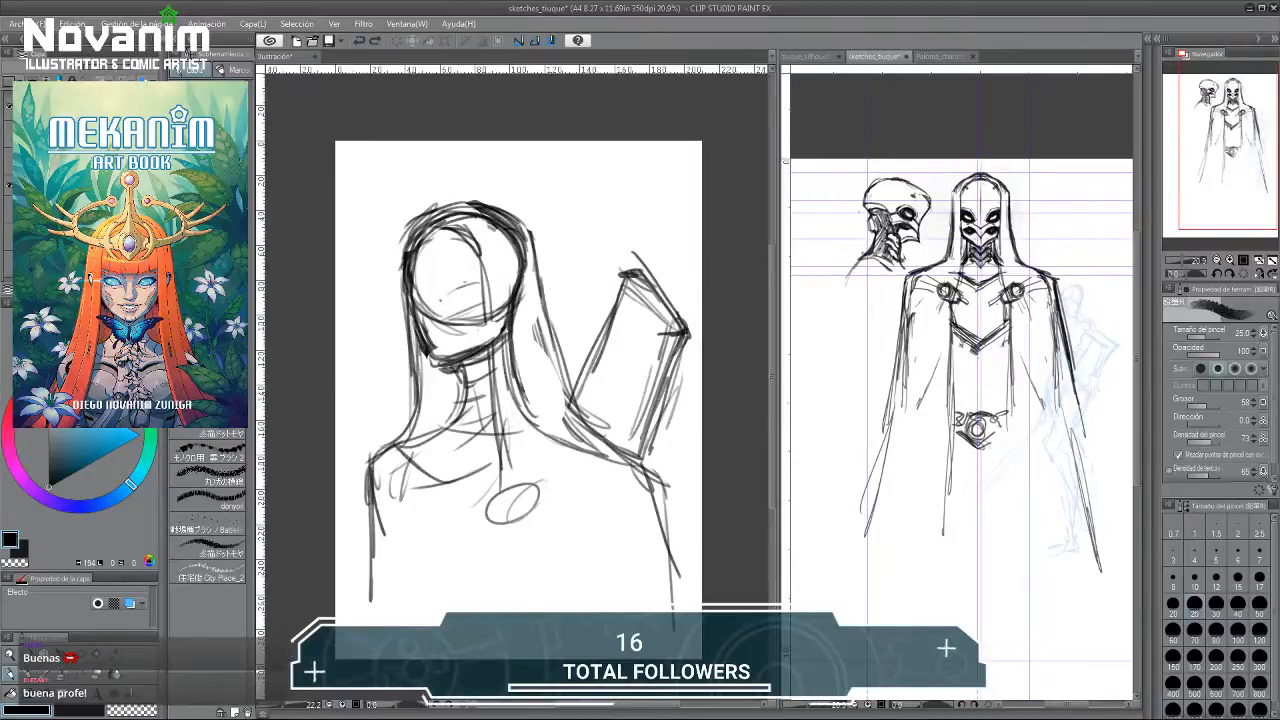
click(9, 161)
click(9, 161)
click(9, 136)
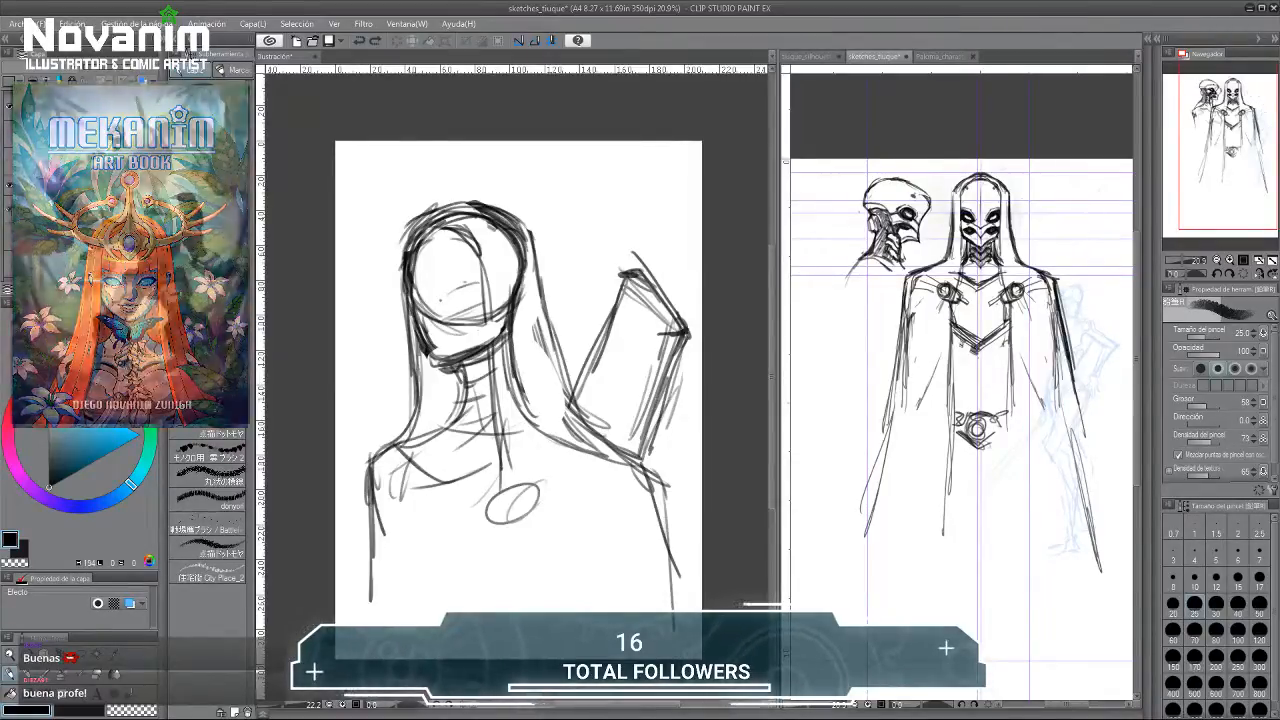
click(9, 136)
click(9, 136)
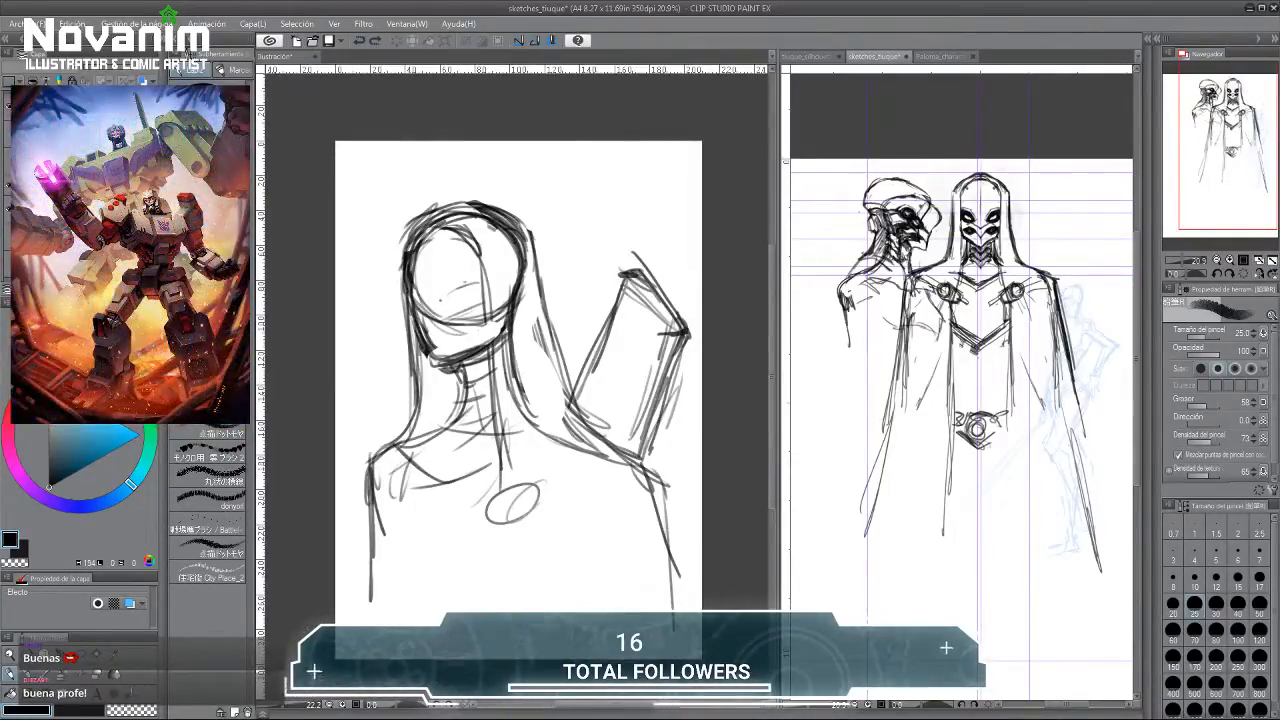
Move the three-quarter bust sketch down and left, clear of the profile head, and hide the blue underlying sketches.
click(80, 136)
key(k)
drag(886, 311, 828, 411)
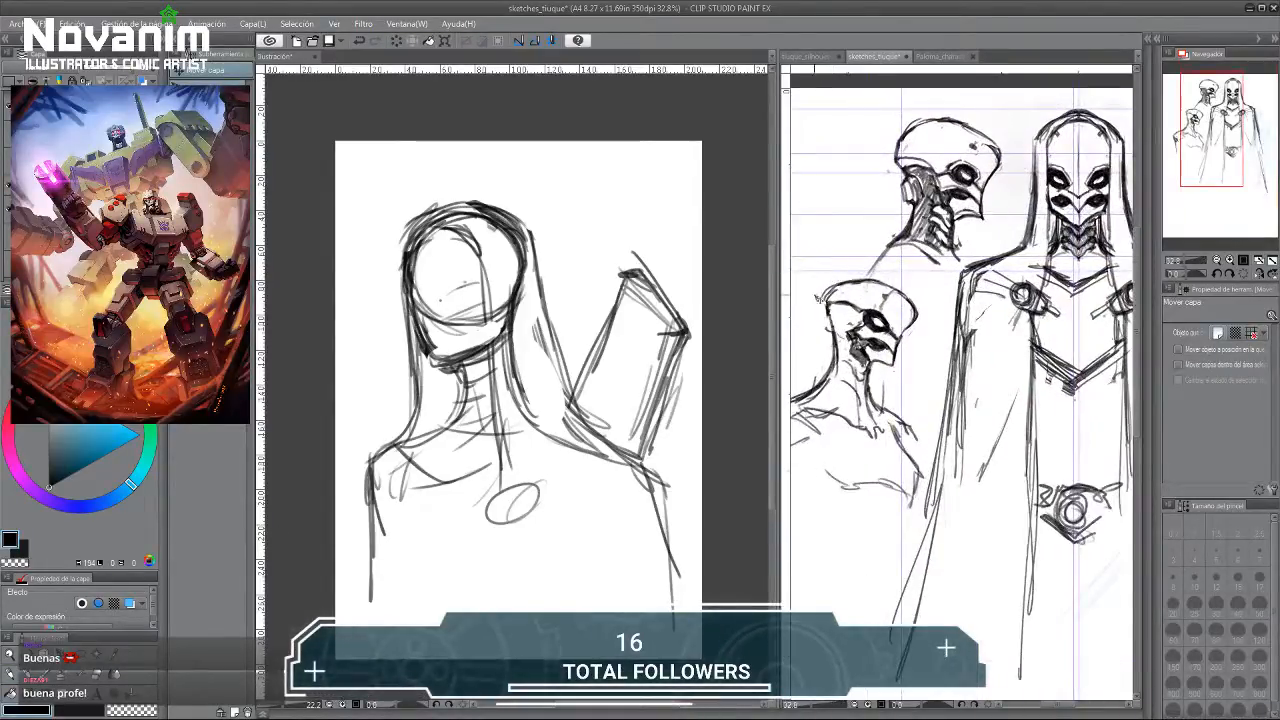
scroll(820, 282, up, 3)
scroll(815, 285, down, 2)
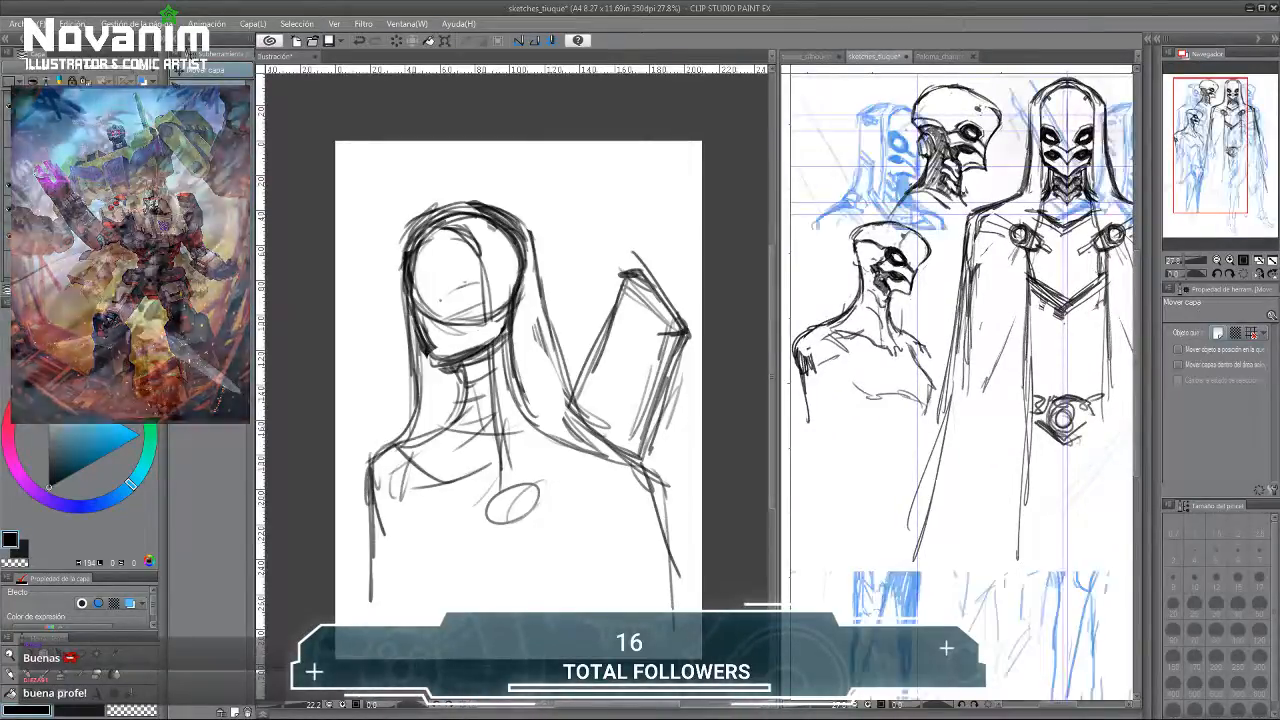
click(8, 209)
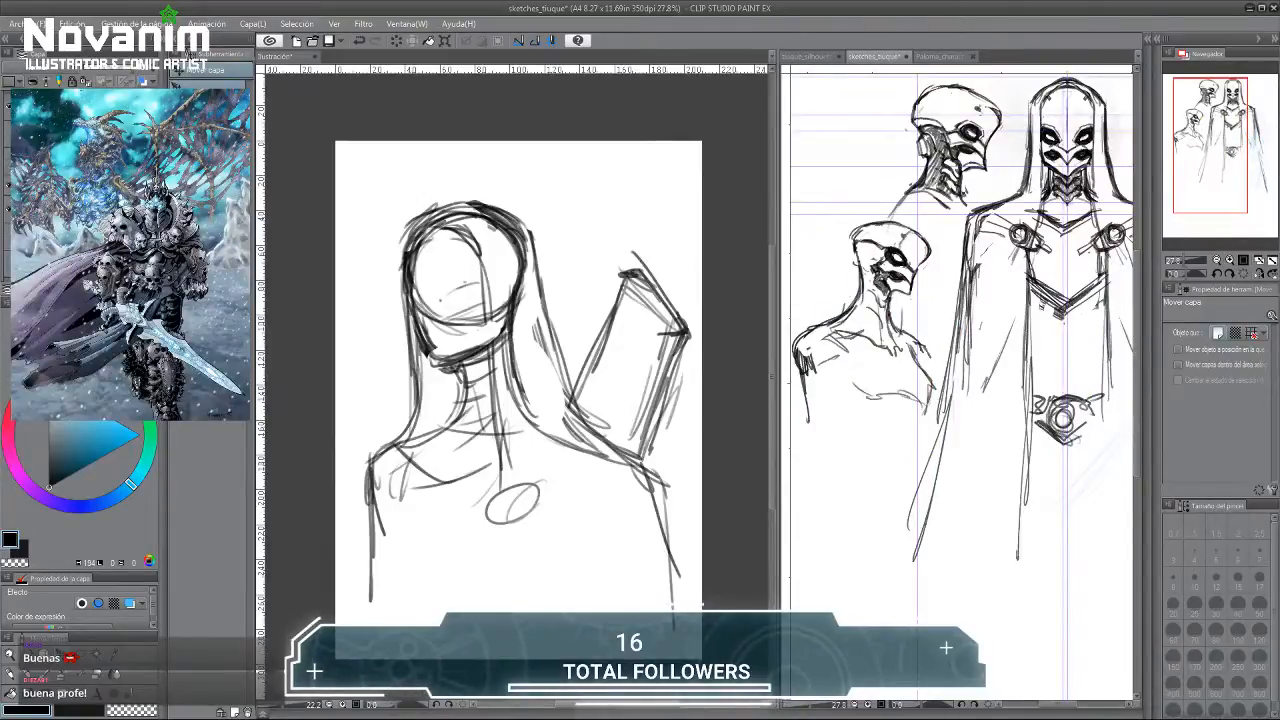
Check the layers of the sketches_tiuque reference one at a time to find the full-body hooded swordsman sketch.
click(8, 209)
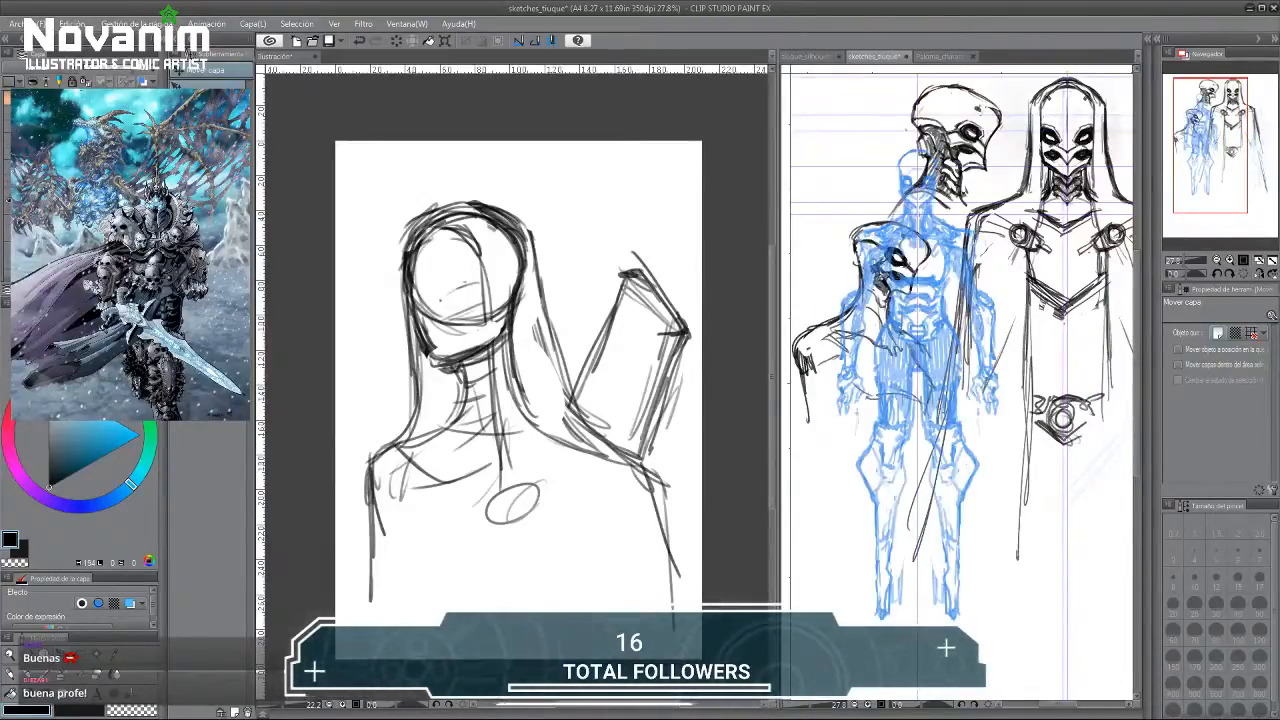
click(8, 209)
click(8, 228)
click(8, 228)
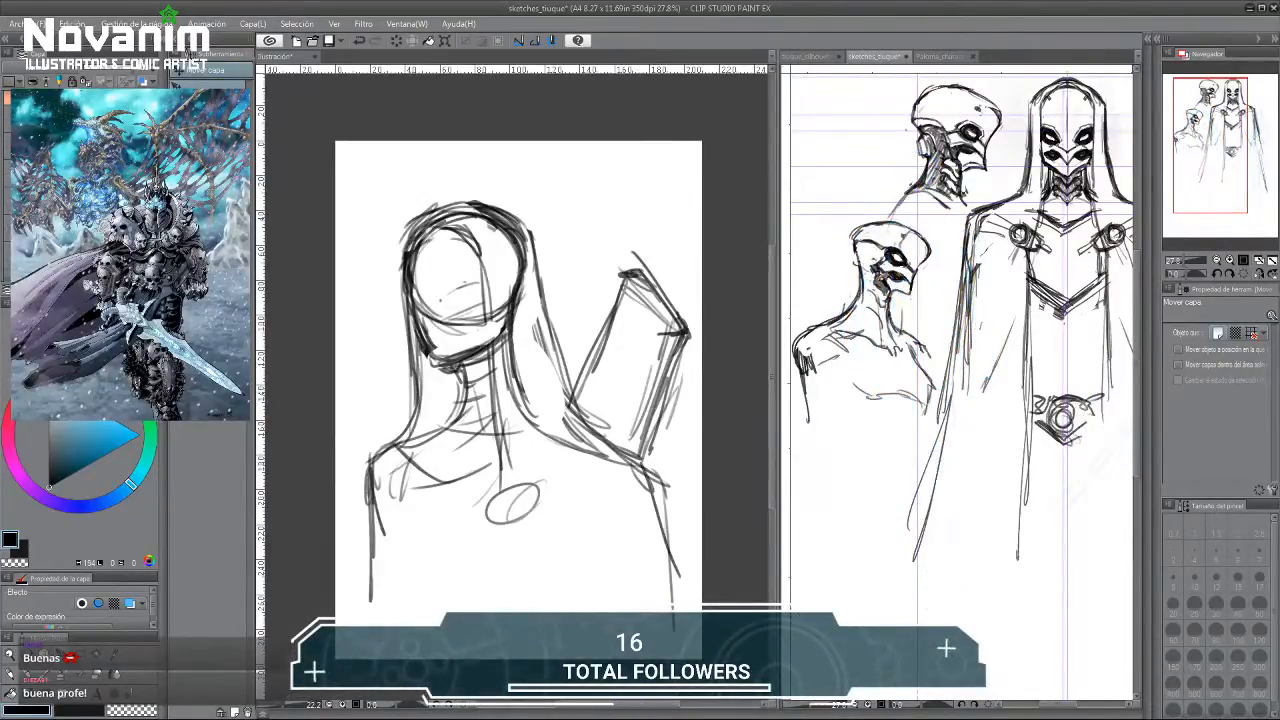
click(8, 247)
click(8, 247)
scroll(8, 209, up, 3)
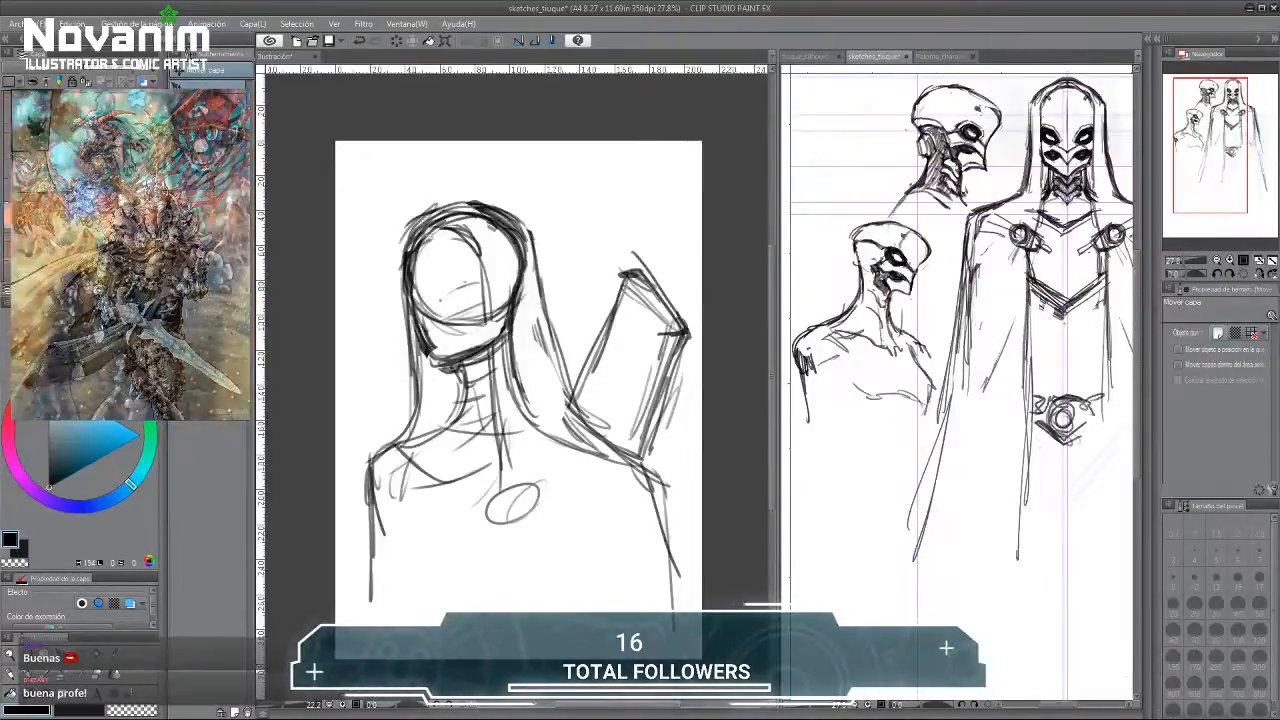
click(8, 145)
click(8, 145)
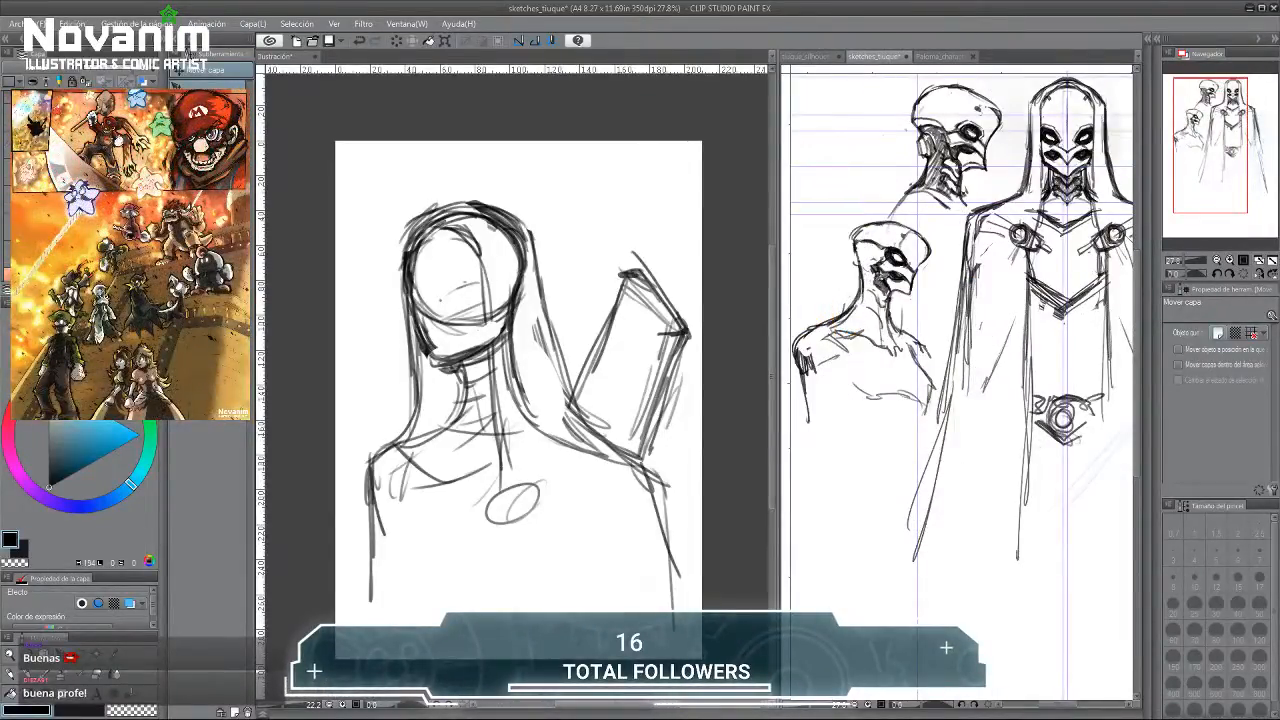
click(8, 165)
click(8, 170)
click(8, 170)
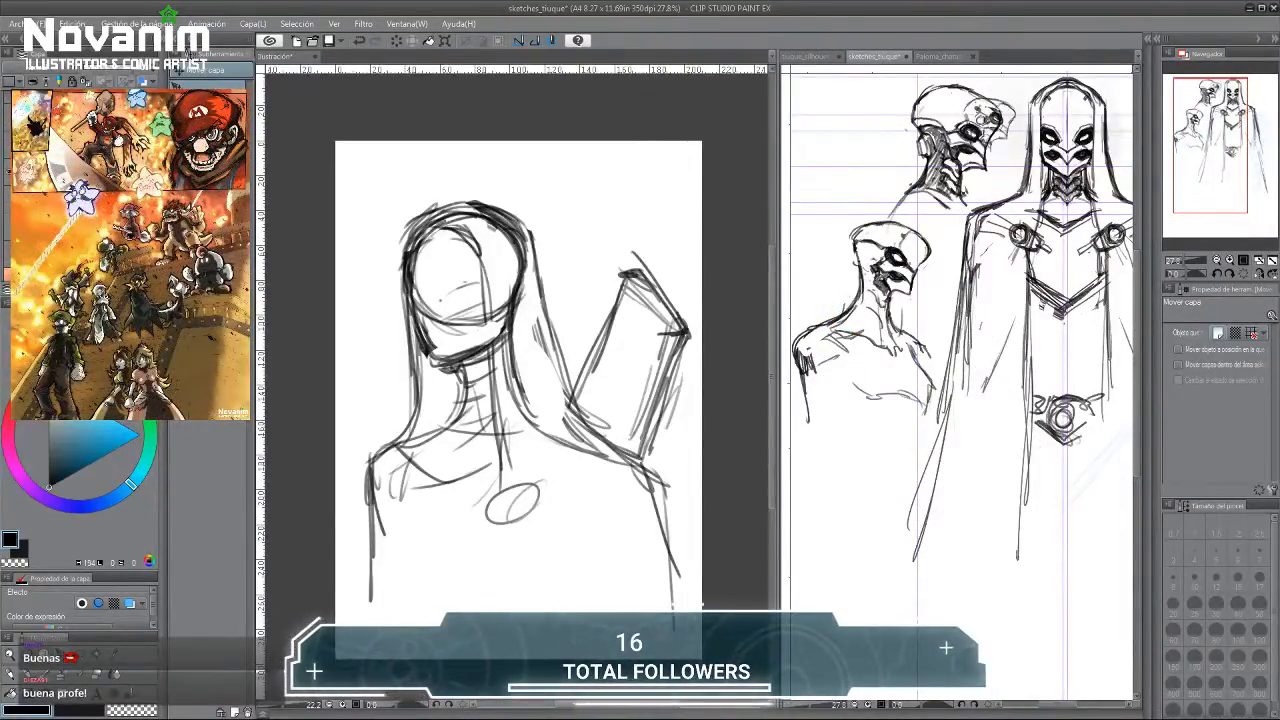
click(8, 170)
click(8, 192)
click(8, 192)
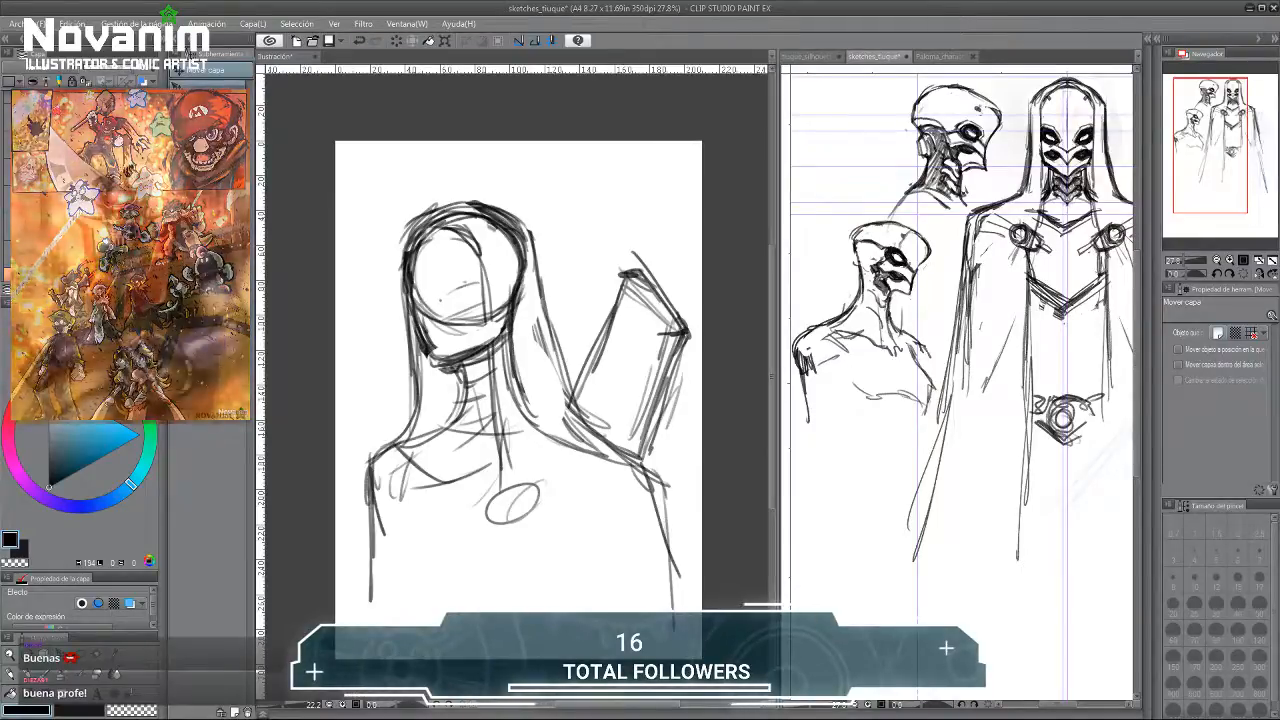
Show the full-body hooded swordsman layer and move the sketch down and left, below the three-quarter bust.
click(8, 128)
click(8, 128)
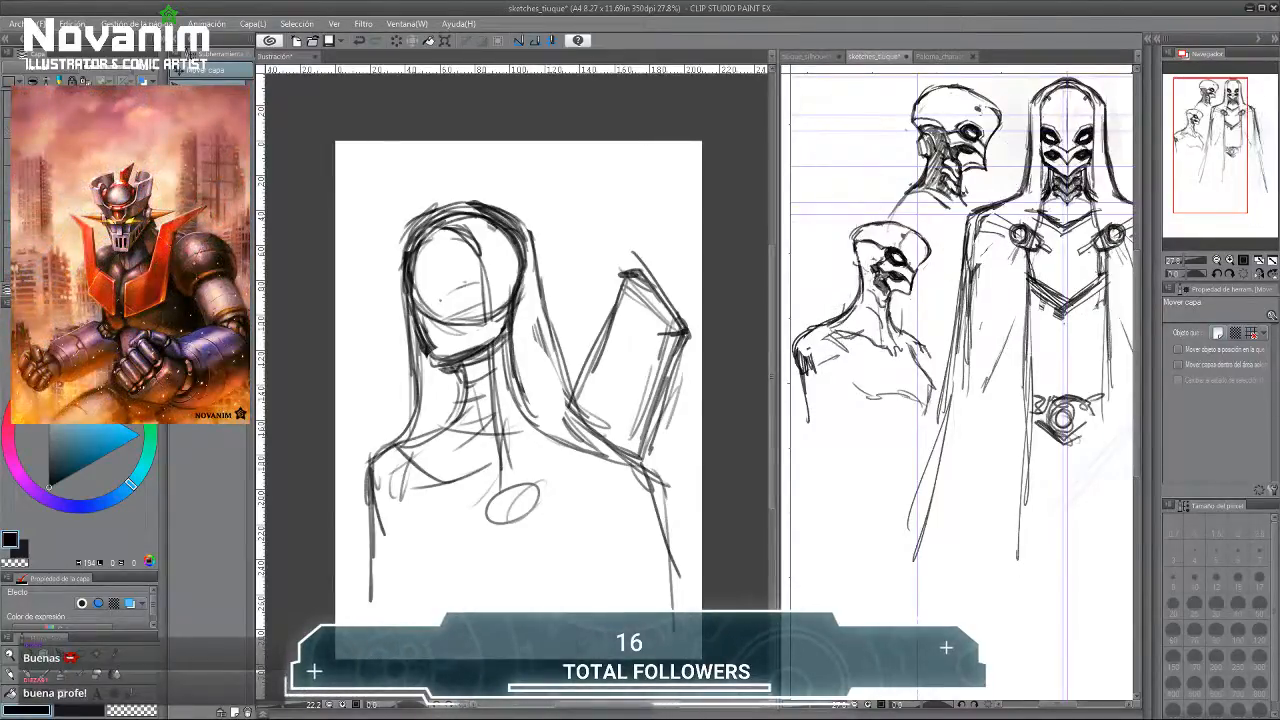
scroll(860, 185, down, 1)
scroll(860, 185, down, 1)
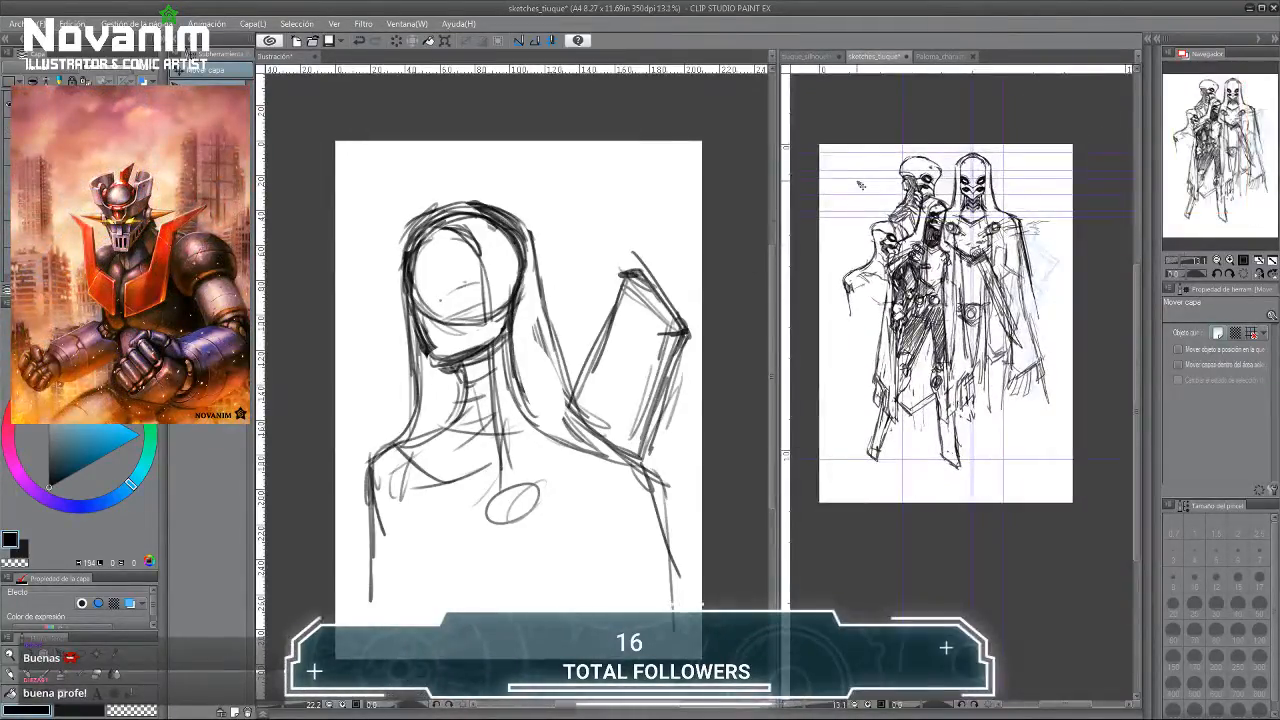
drag(899, 160, 848, 280)
scroll(848, 278, up, 2)
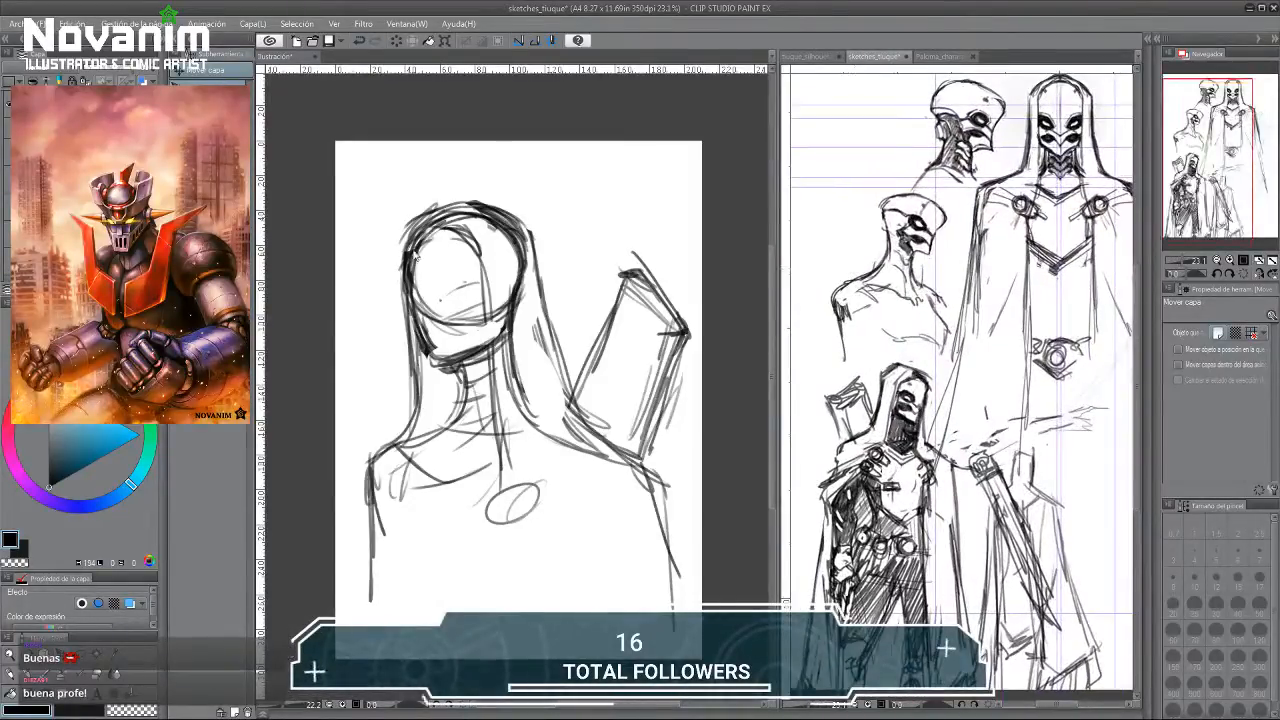
Flip the bust page's view horizontally and darken the shoulder line on the sword side with the pencil.
click(388, 222)
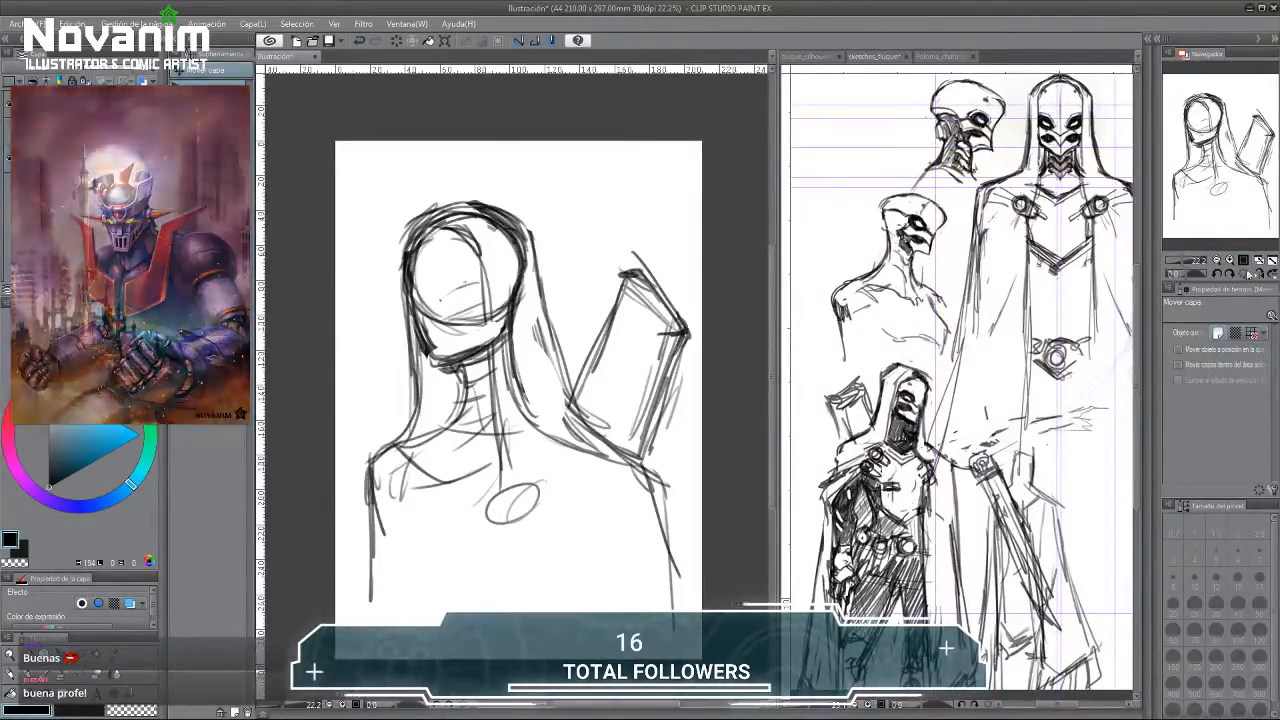
key(ctrl+h)
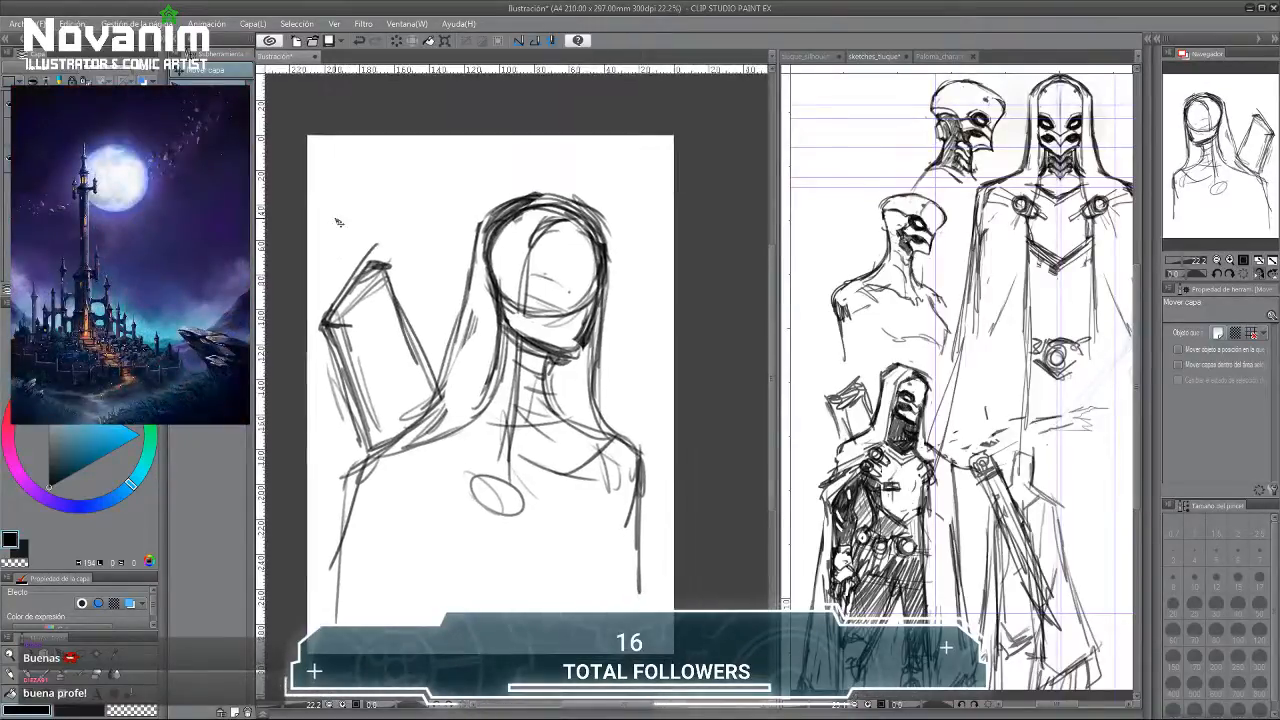
key(p)
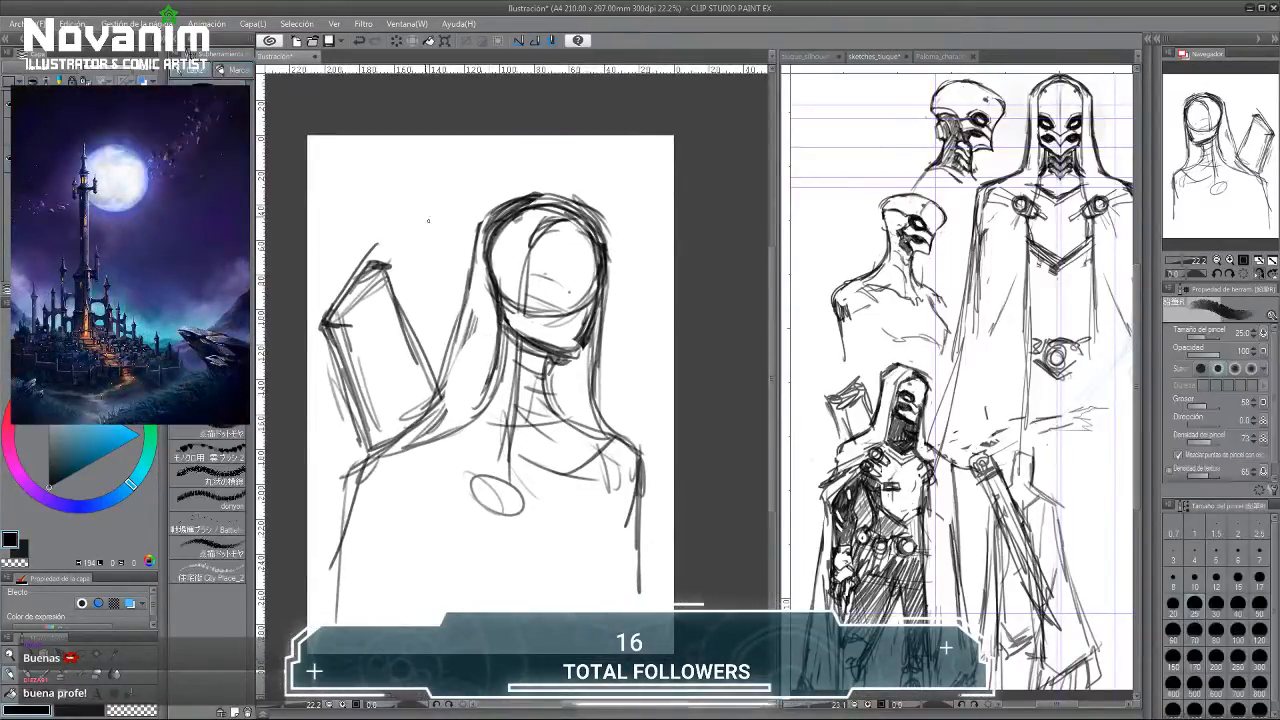
mouse_move(488, 370)
mouse_down()
mouse_move(386, 424)
mouse_move(366, 462)
mouse_up()
drag(452, 404, 360, 466)
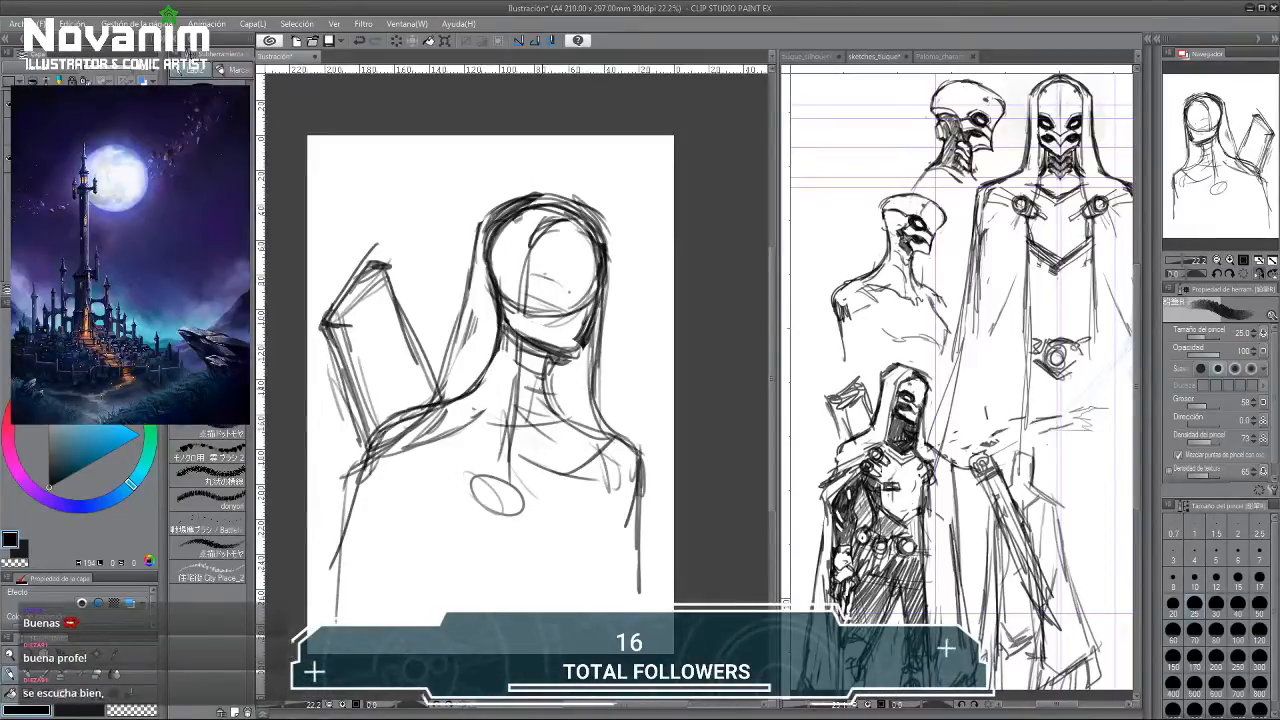
Strengthen the base of the neck and the collar lines, and add a fold stroke toward the opposite shoulder.
mouse_move(556, 372)
mouse_down()
mouse_move(530, 400)
mouse_move(540, 430)
mouse_up()
drag(464, 403, 547, 437)
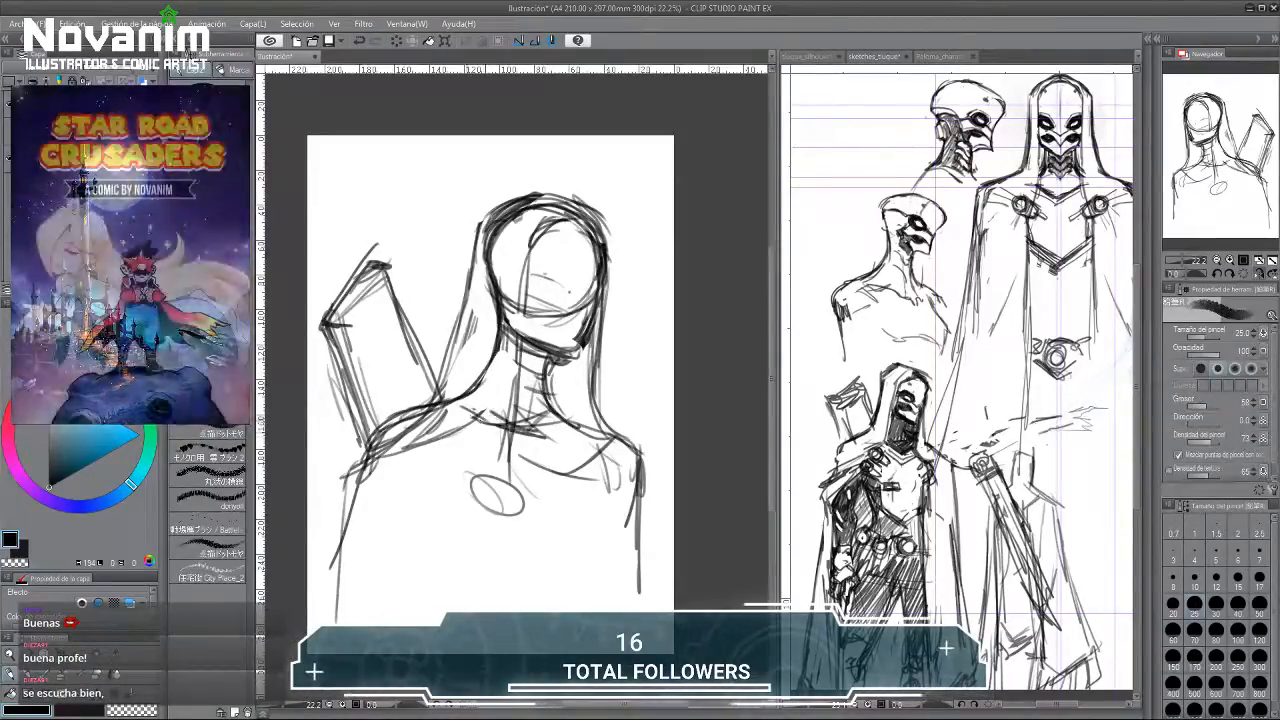
drag(470, 396, 366, 458)
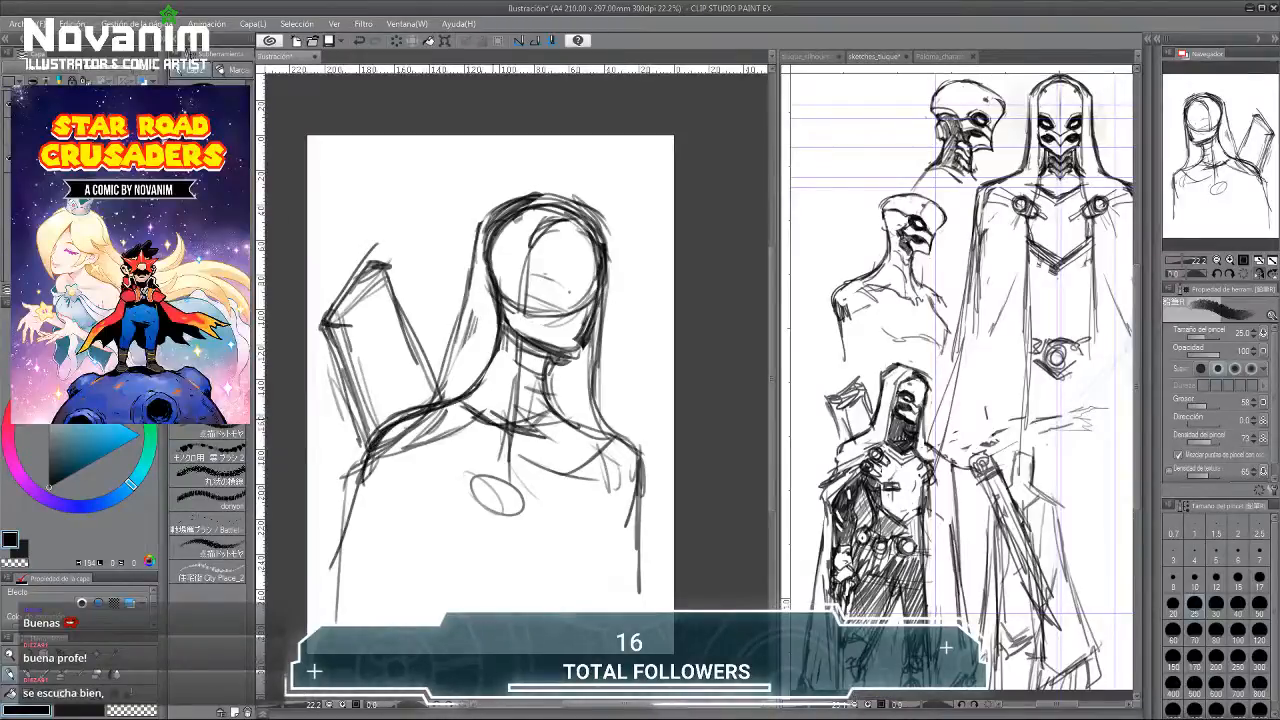
drag(566, 428, 604, 494)
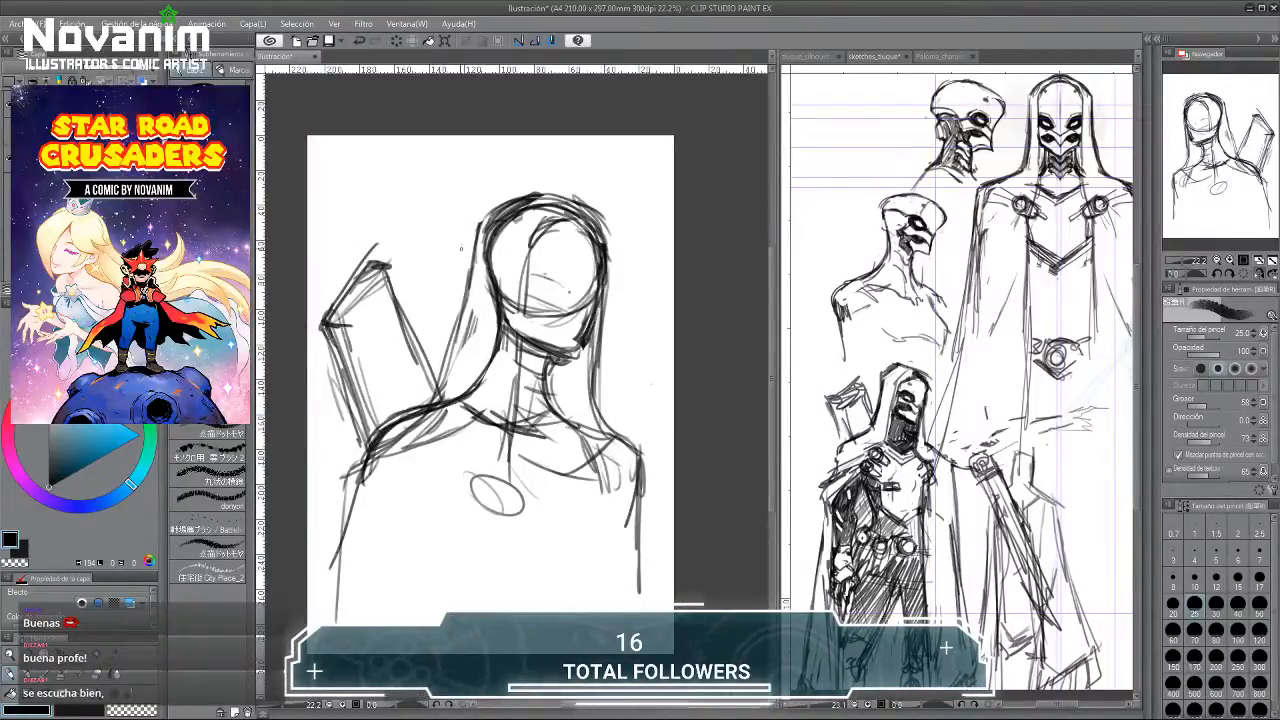
Add a curved guide on the side of the head and a contour for the far side of the face, checking them mirrored.
mouse_move(492, 297)
mouse_down()
mouse_move(499, 243)
mouse_move(531, 224)
mouse_move(515, 302)
mouse_up()
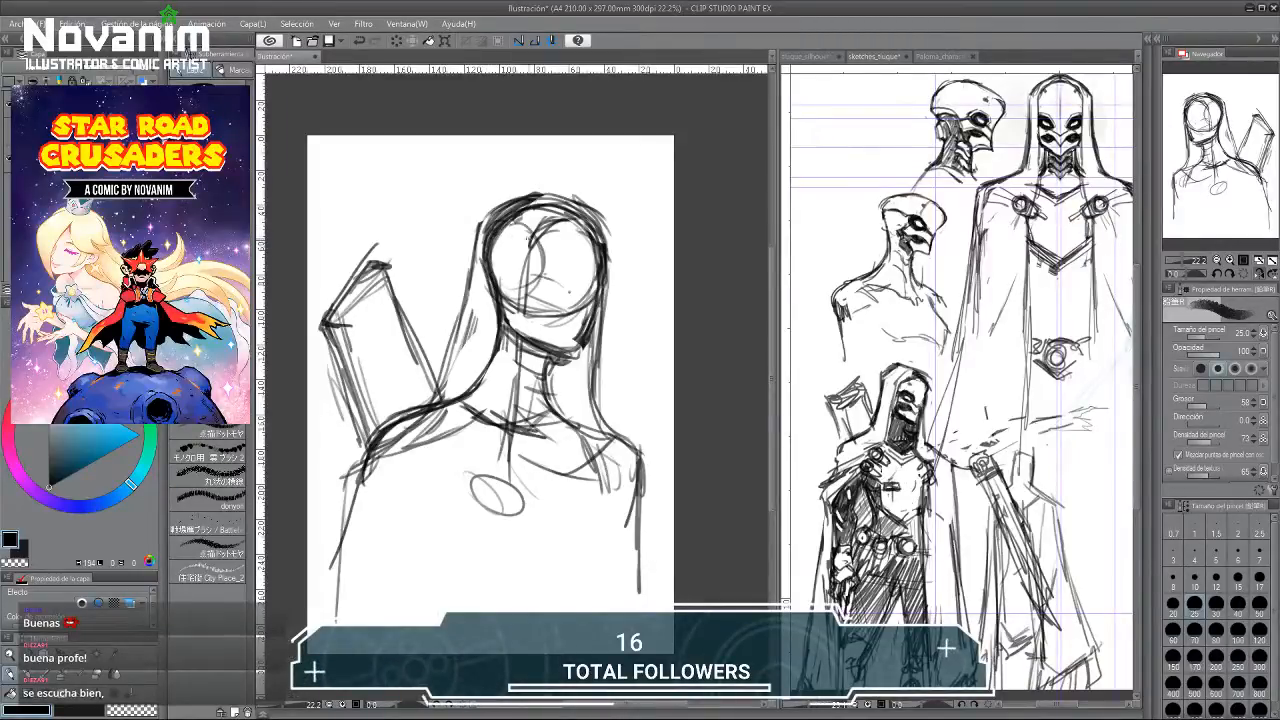
key(e)
key(b)
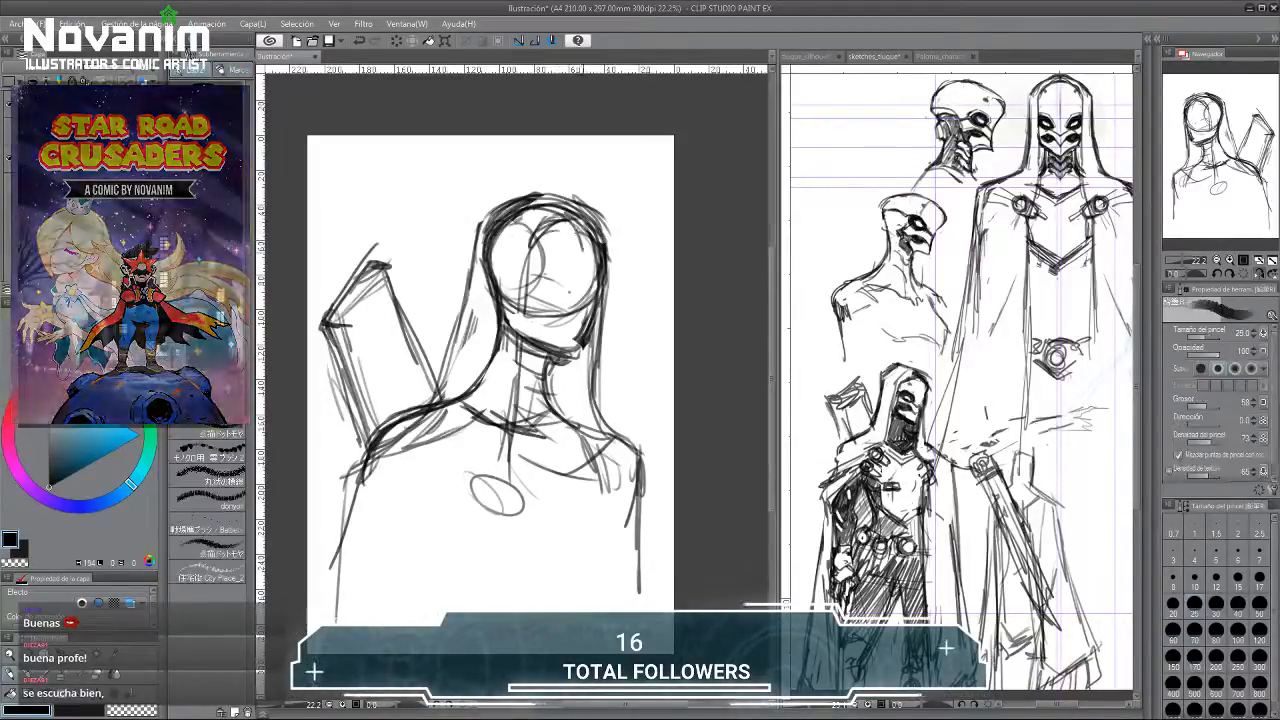
drag(588, 284, 572, 346)
drag(572, 206, 495, 222)
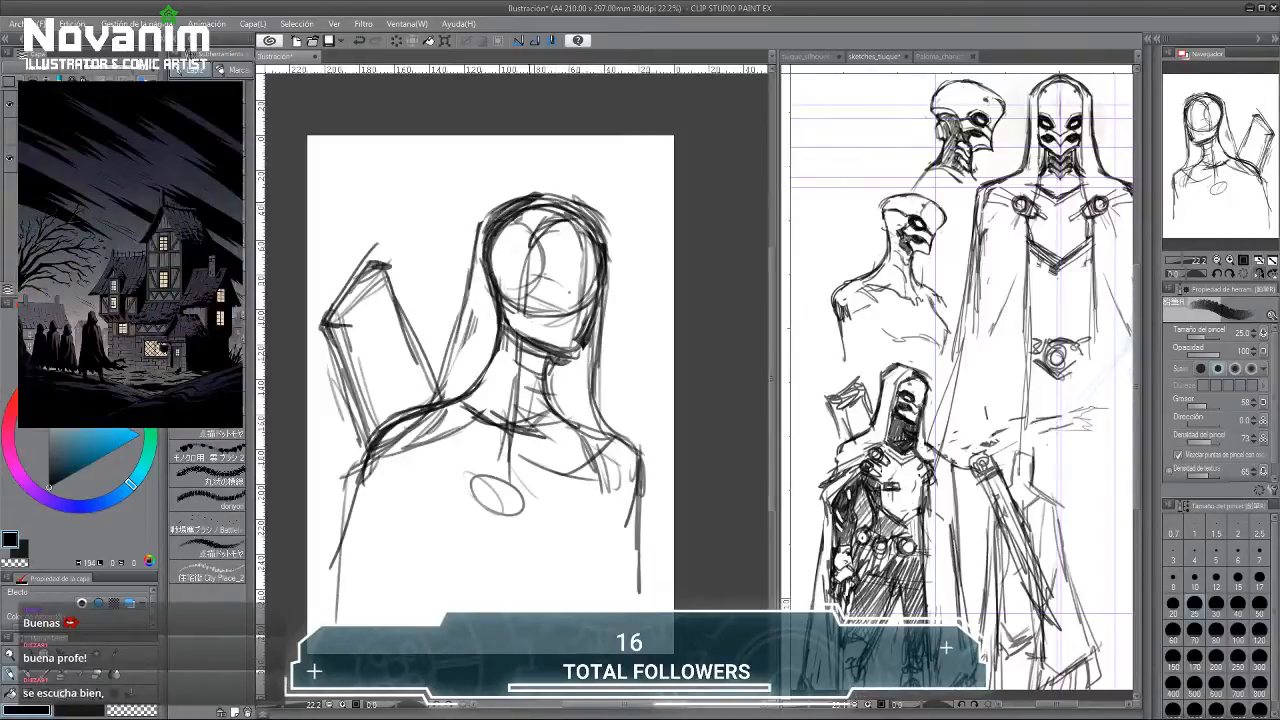
click(1244, 273)
click(1244, 273)
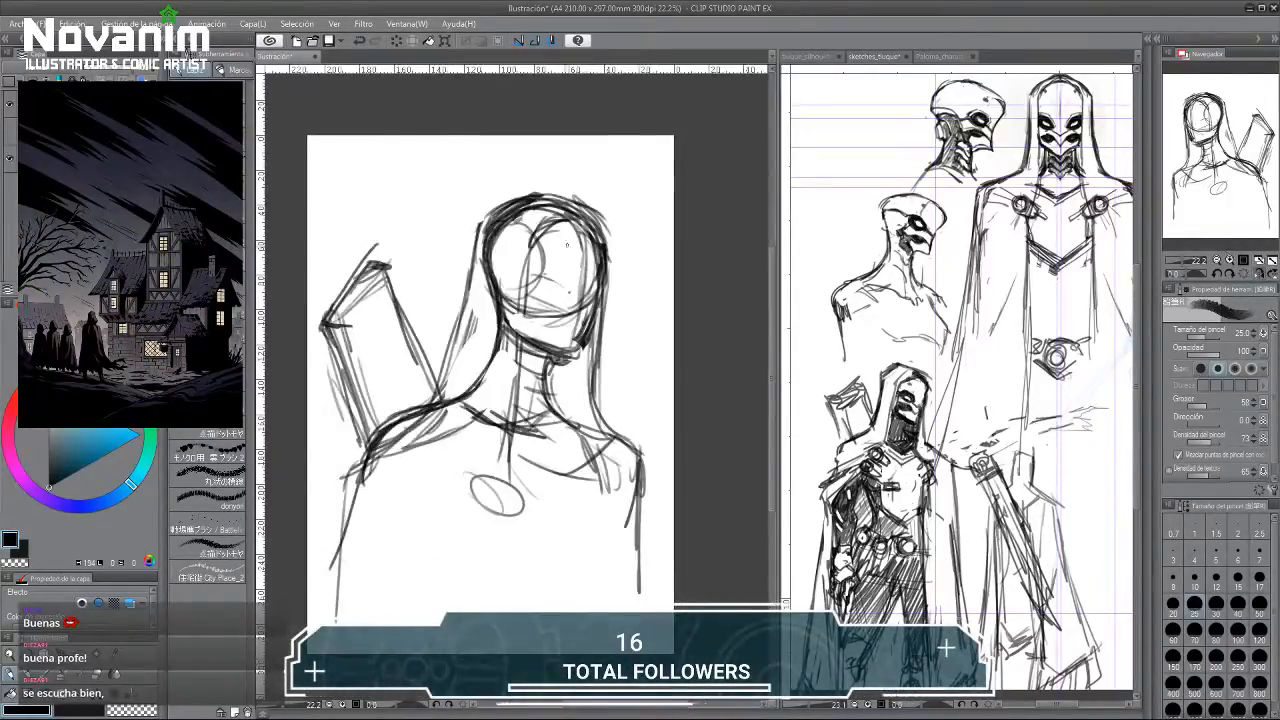
Clean up the far cheek contour and draw curved horizontal guide lines across the face.
drag(578, 316, 569, 345)
key(e)
drag(597, 286, 566, 344)
key(p)
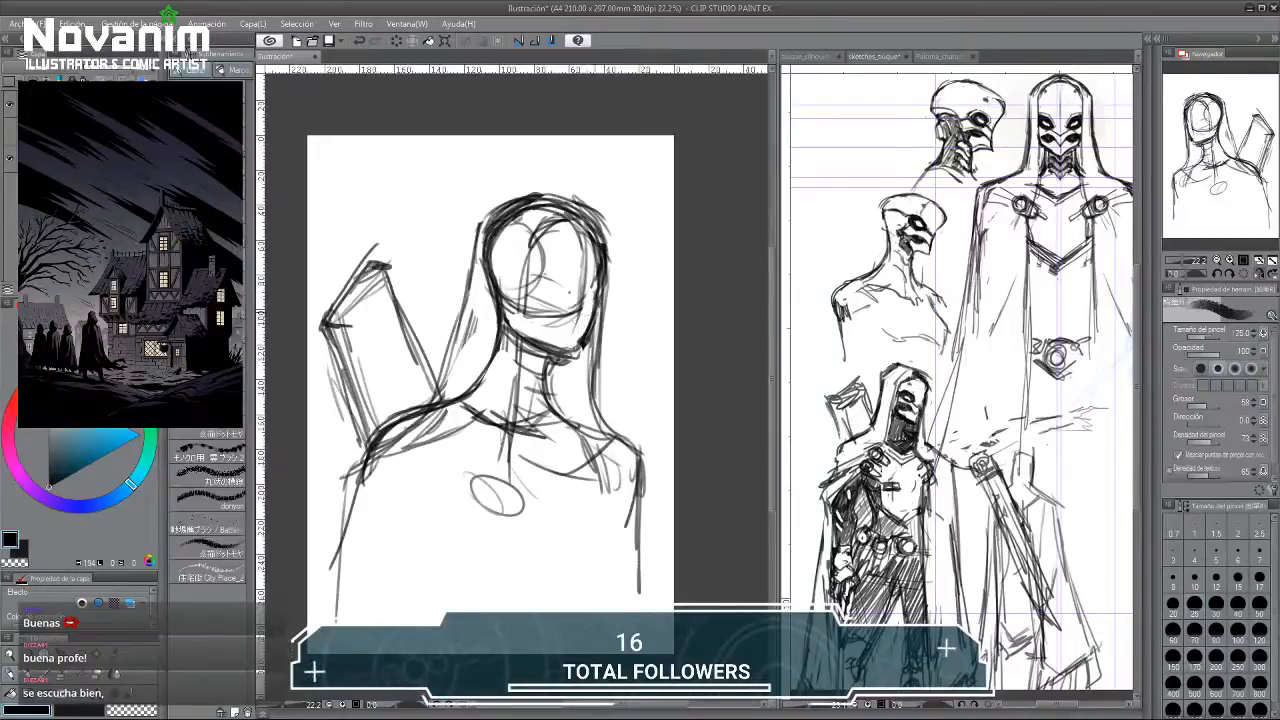
drag(576, 278, 502, 272)
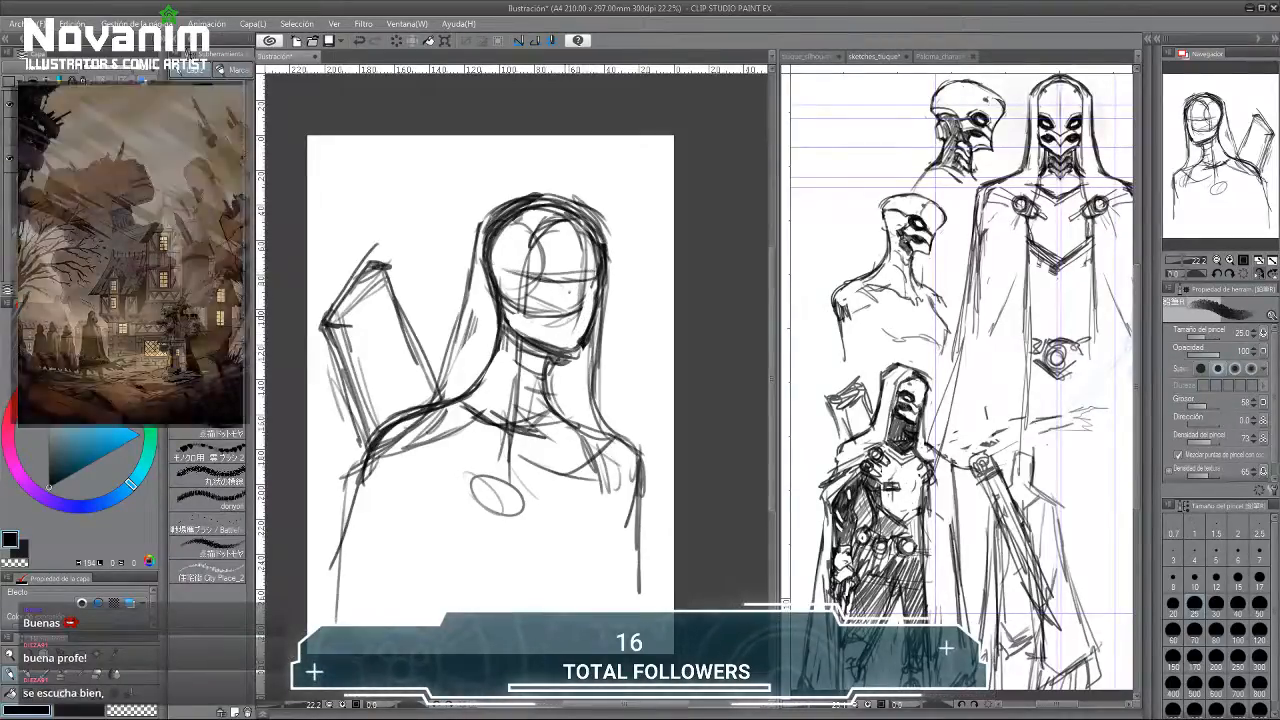
drag(582, 318, 542, 322)
Reinforce both shoulder outlines and darken the long neck line running down to the chest.
drag(392, 426, 372, 490)
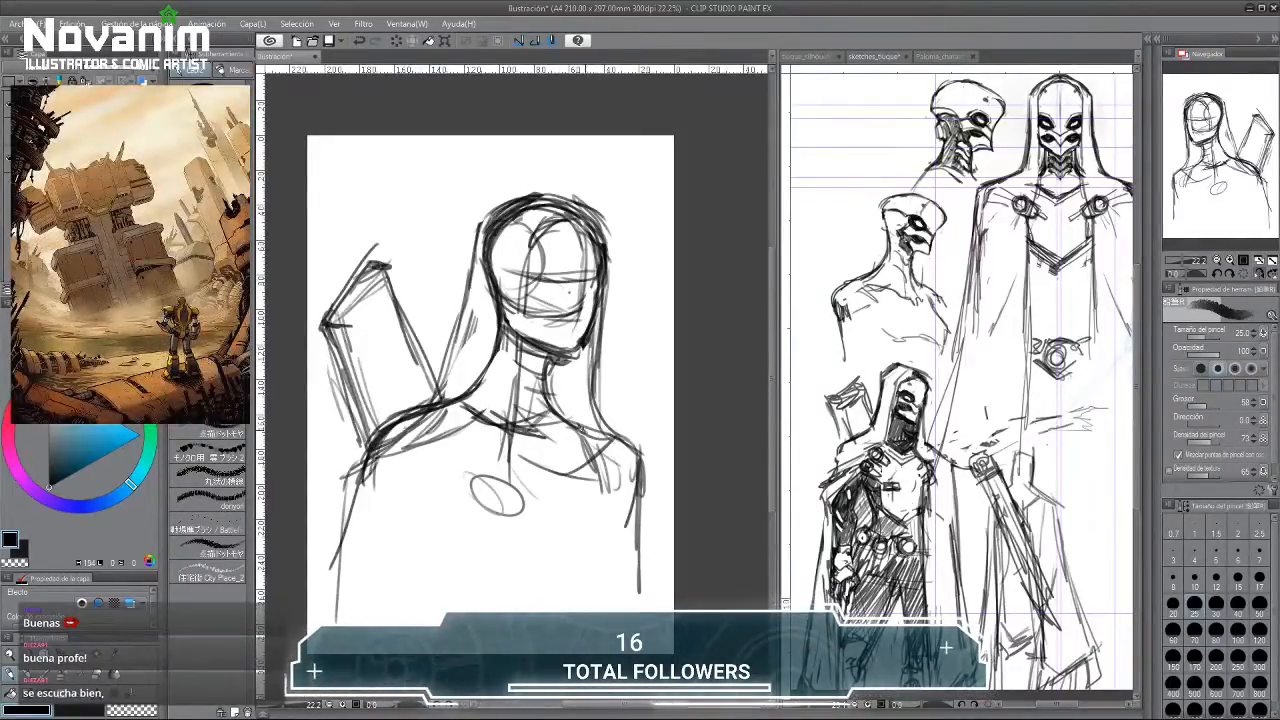
drag(578, 424, 618, 456)
drag(608, 442, 634, 530)
drag(518, 386, 488, 486)
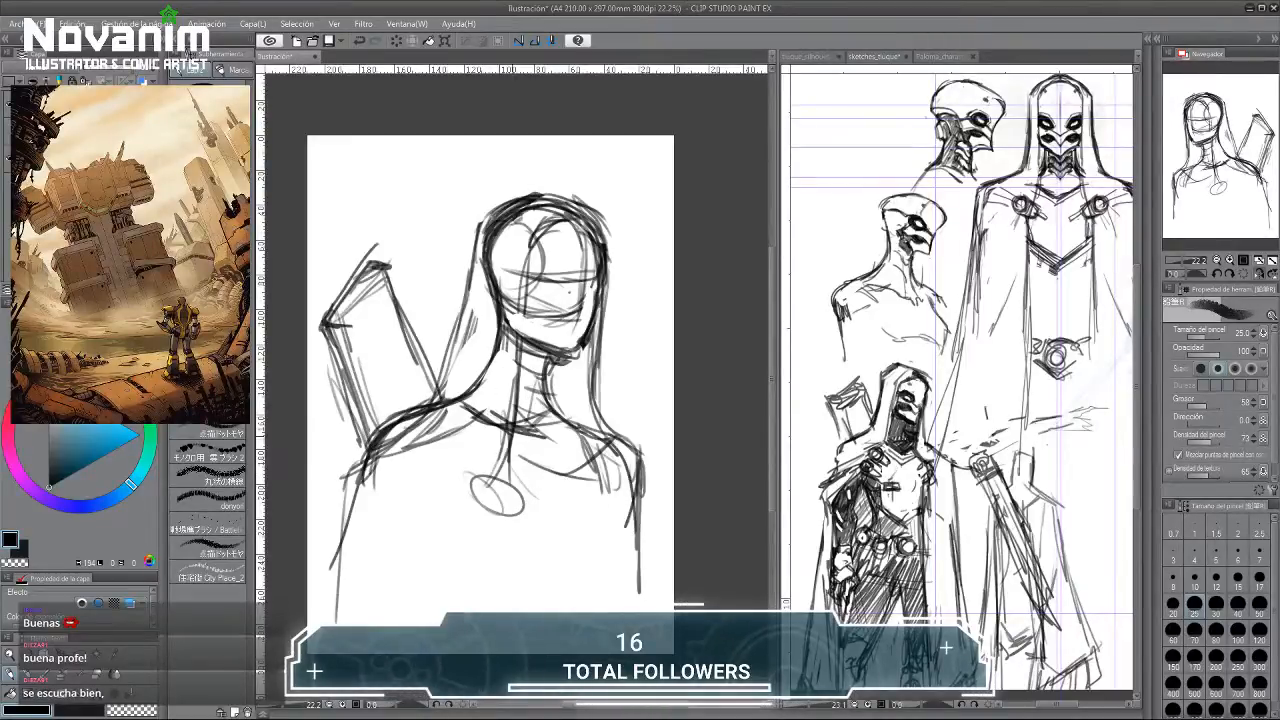
Draw an oval cloak clasp on each side of the upper chest and darken the near one.
mouse_move(510, 436)
mouse_down()
mouse_move(486, 486)
mouse_move(436, 497)
mouse_up()
mouse_move(608, 456)
mouse_down()
mouse_move(580, 522)
mouse_move(620, 476)
mouse_up()
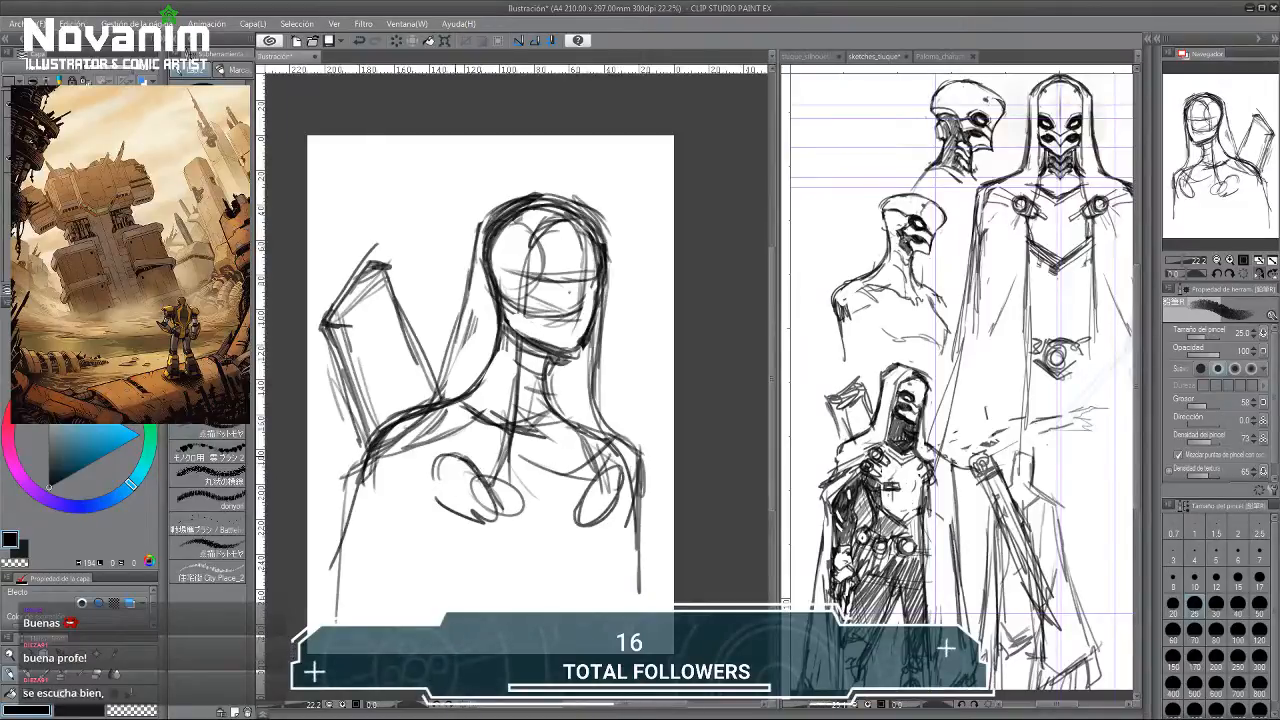
mouse_move(438, 486)
mouse_down()
mouse_move(474, 464)
mouse_move(432, 490)
mouse_up()
drag(432, 490, 446, 381)
Sketch the outer edges and curved hem of the lower garment on the reference's large cloaked figure.
scroll(446, 381, down, 2)
click(812, 406)
scroll(812, 406, down, 1)
mouse_move(812, 406)
mouse_down()
mouse_move(841, 259)
mouse_move(766, 292)
mouse_up()
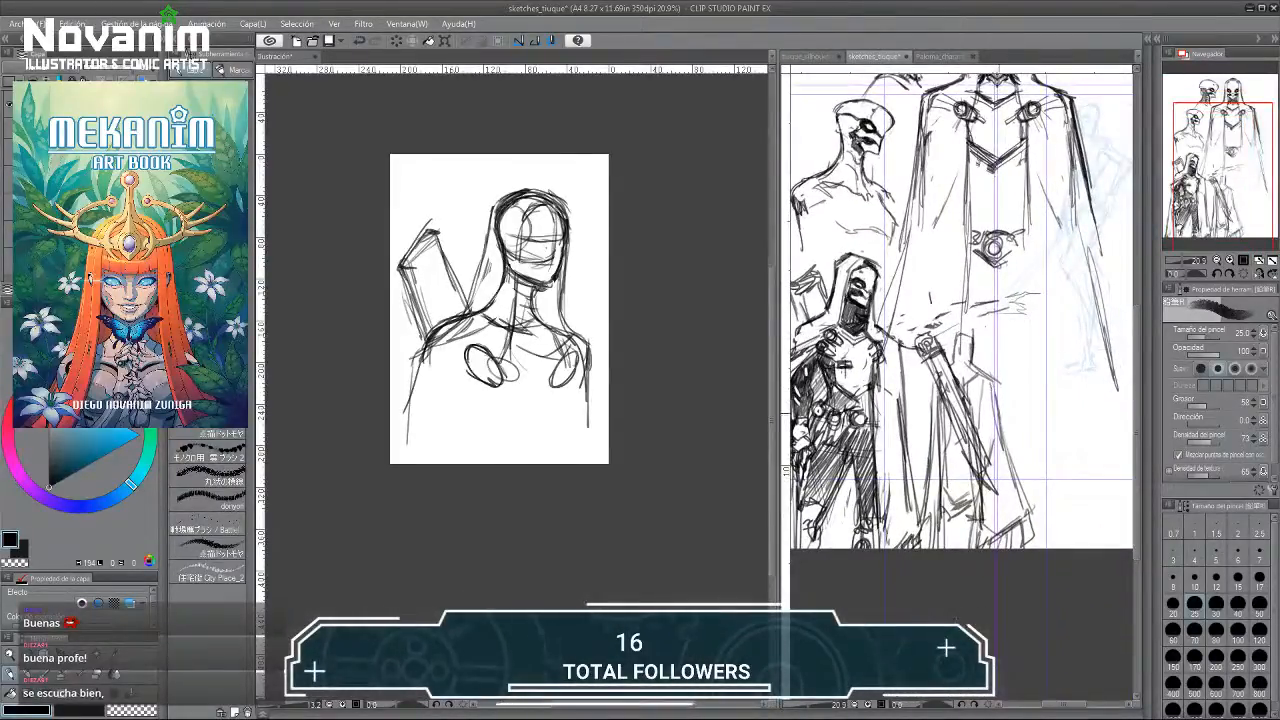
mouse_move(1000, 404)
mouse_down()
mouse_move(1024, 508)
mouse_move(920, 540)
mouse_up()
mouse_move(934, 386)
mouse_down()
mouse_move(922, 526)
mouse_move(974, 548)
mouse_up()
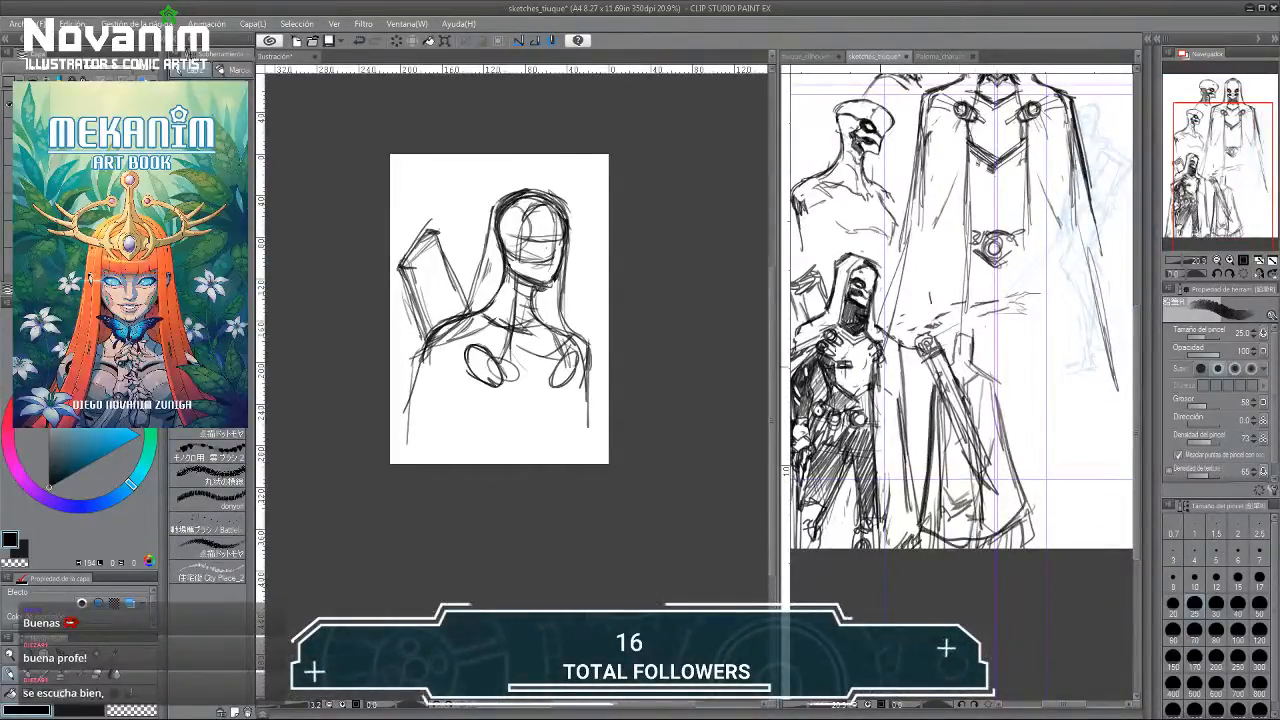
scroll(855, 351, down, 2)
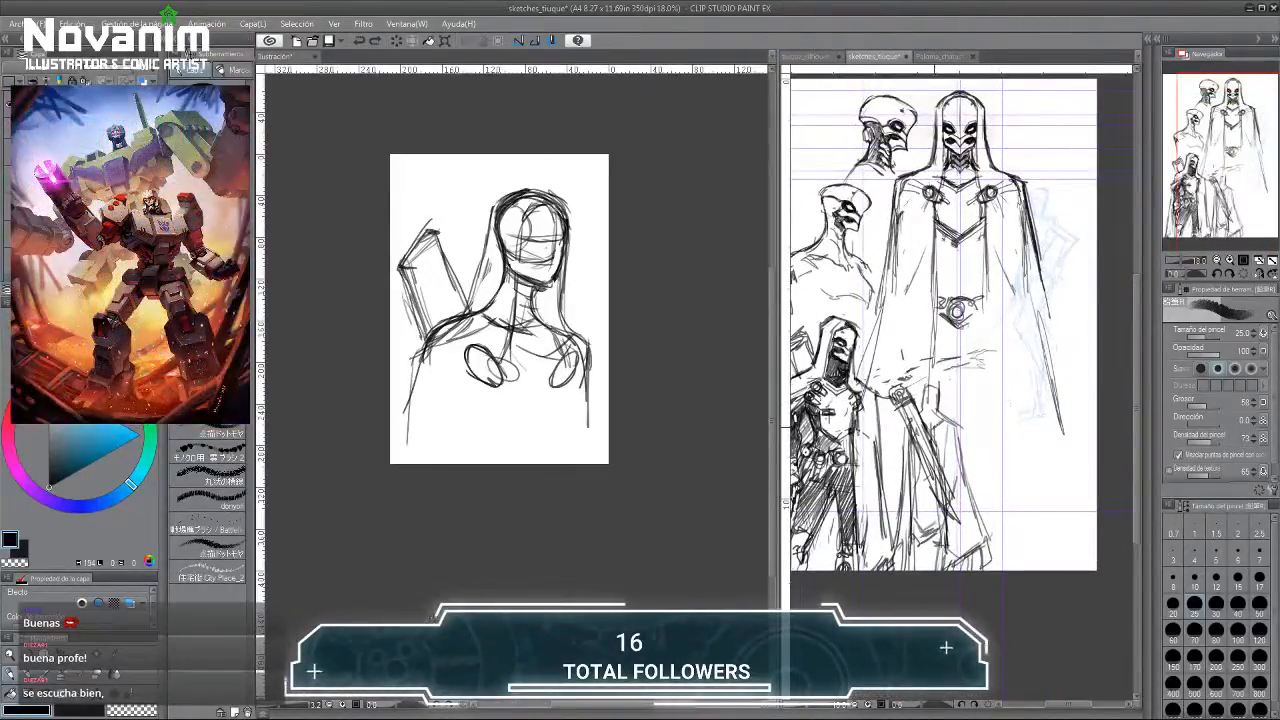
Darken the hanging cloth panels around the sword on the large cloaked figure's lower half.
mouse_move(932, 428)
mouse_down()
mouse_move(946, 546)
mouse_move(986, 538)
mouse_up()
drag(956, 420, 976, 512)
mouse_move(906, 436)
mouse_down()
mouse_move(914, 530)
mouse_move(890, 522)
mouse_move(903, 480)
mouse_up()
drag(886, 520, 907, 534)
drag(903, 484, 907, 524)
drag(931, 424, 940, 538)
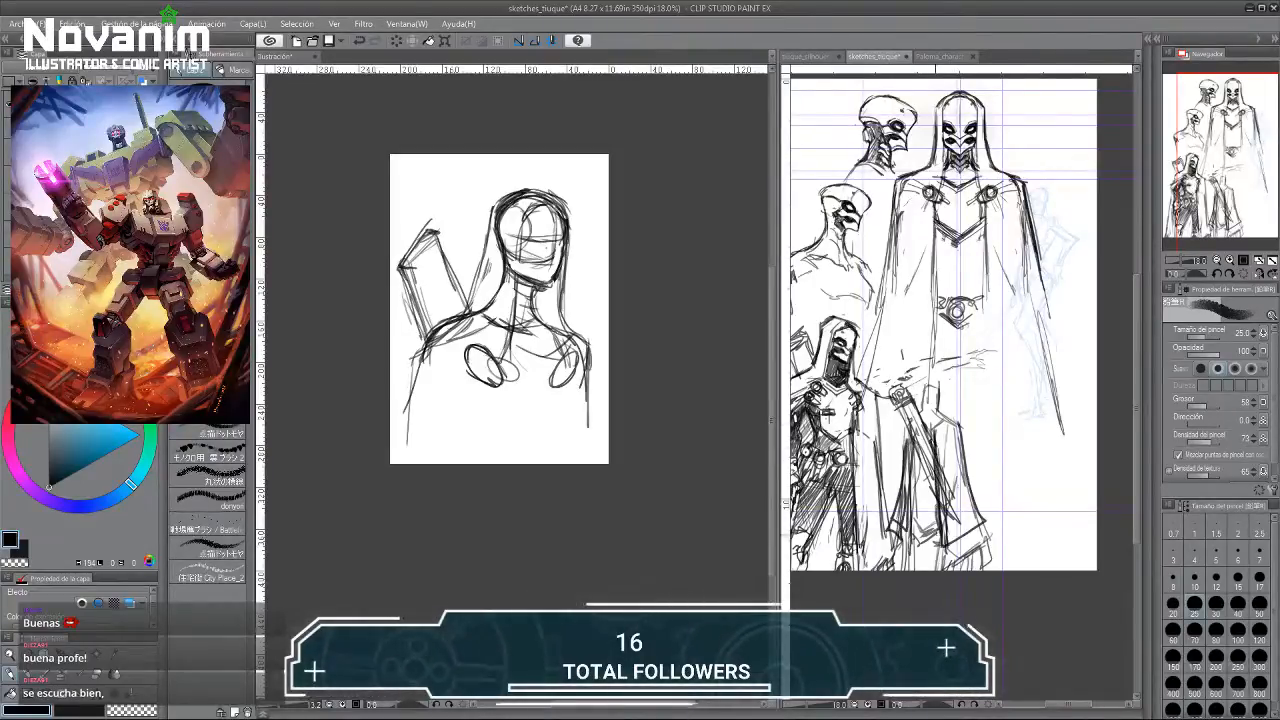
Add a rounded fold at the top of the cloth panel beside the sword and refine the large figure's cloak lines.
drag(956, 424, 957, 458)
drag(930, 418, 958, 446)
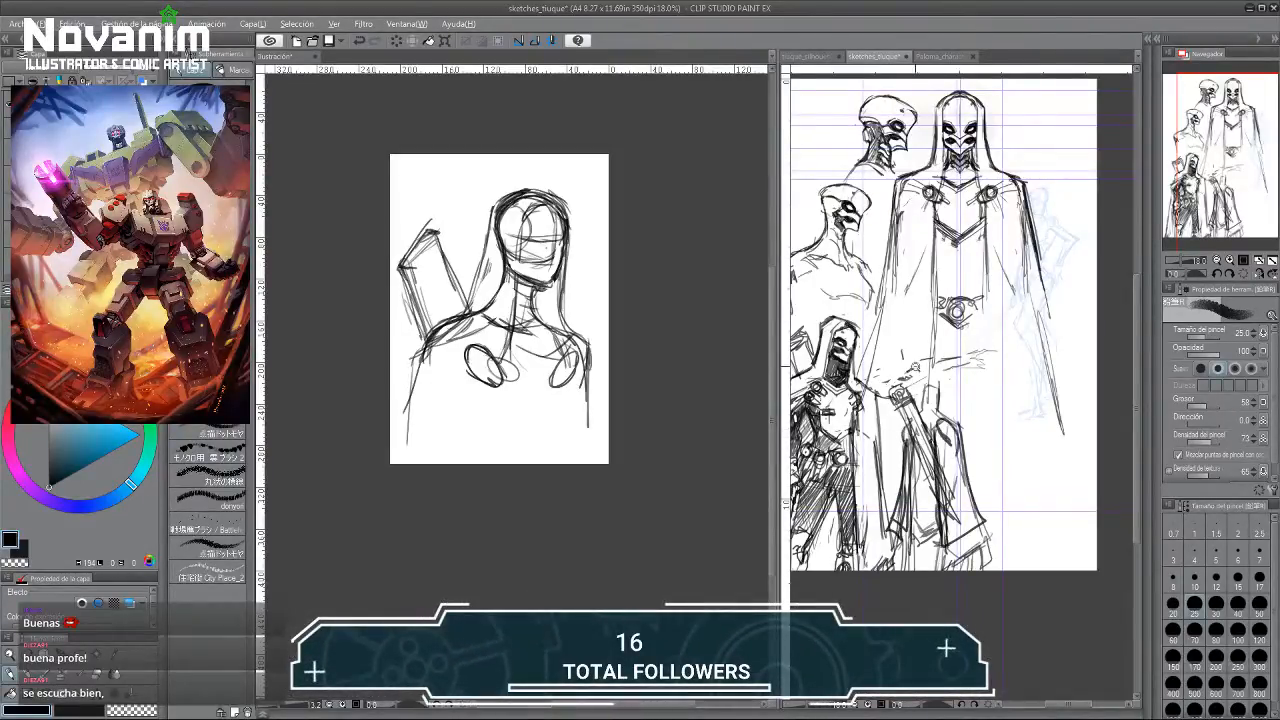
scroll(960, 350, up, 4)
mouse_move(876, 308)
mouse_down()
mouse_move(838, 334)
mouse_move(828, 370)
mouse_up()
drag(880, 304, 850, 358)
drag(980, 320, 954, 350)
mouse_move(984, 336)
mouse_down()
mouse_move(950, 372)
mouse_move(946, 416)
mouse_up()
scroll(840, 320, down, 4)
Return to the bust page, lighten the far edge of the face with the eraser and switch back to the pencil.
click(460, 322)
scroll(458, 321, up, 3)
drag(519, 301, 470, 343)
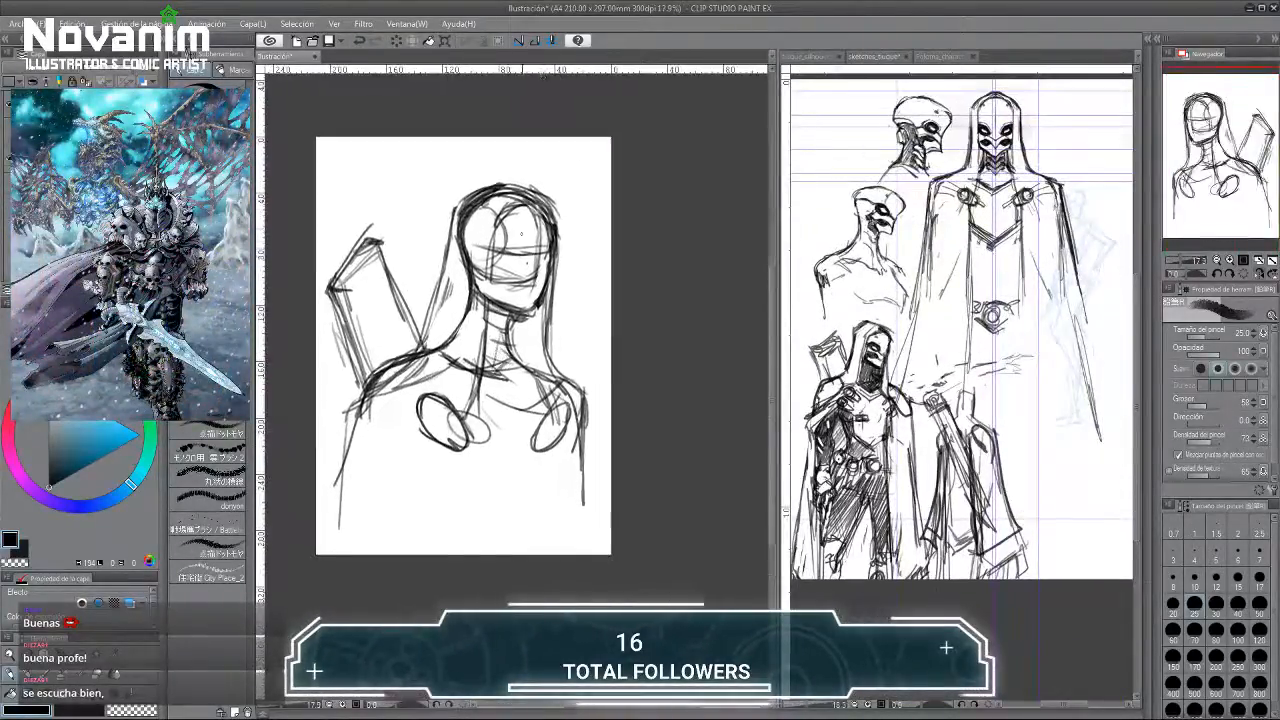
scroll(502, 244, up, 1)
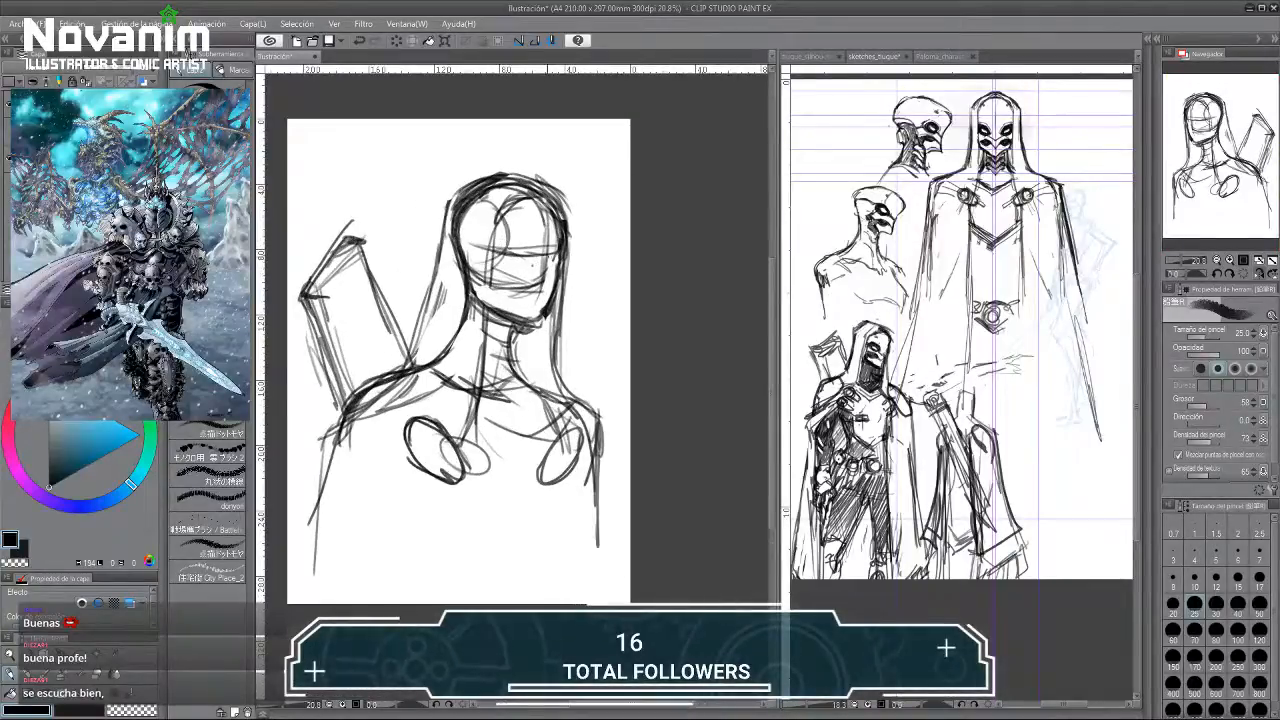
key(e)
drag(553, 224, 545, 296)
key(p)
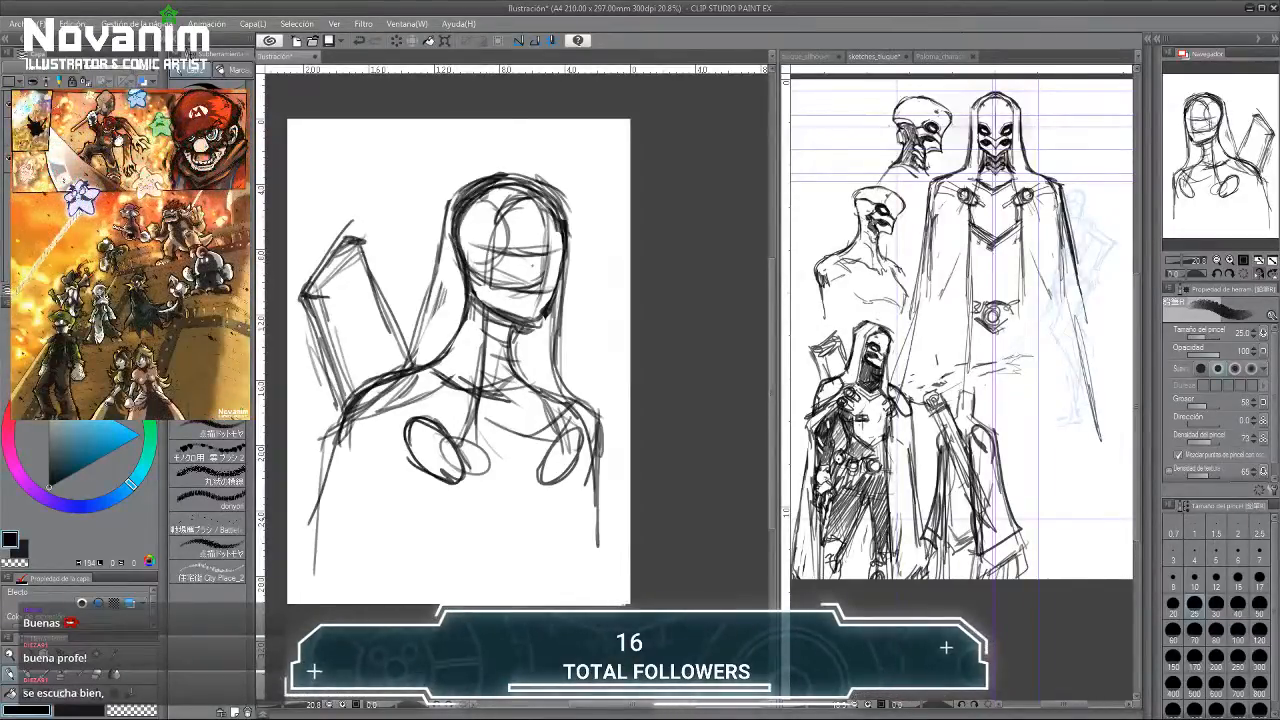
Turn the rough bust sketch blue and sketch both eyes of the mask over it in black.
click(143, 82)
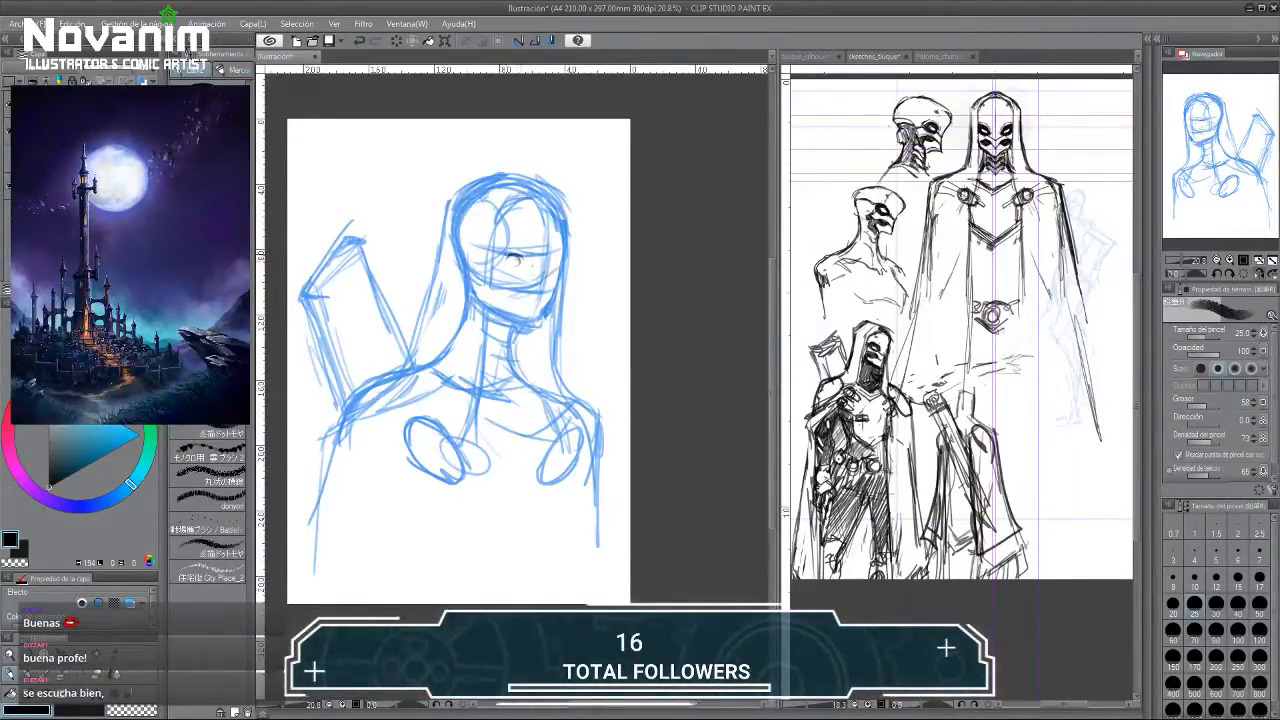
drag(512, 256, 506, 263)
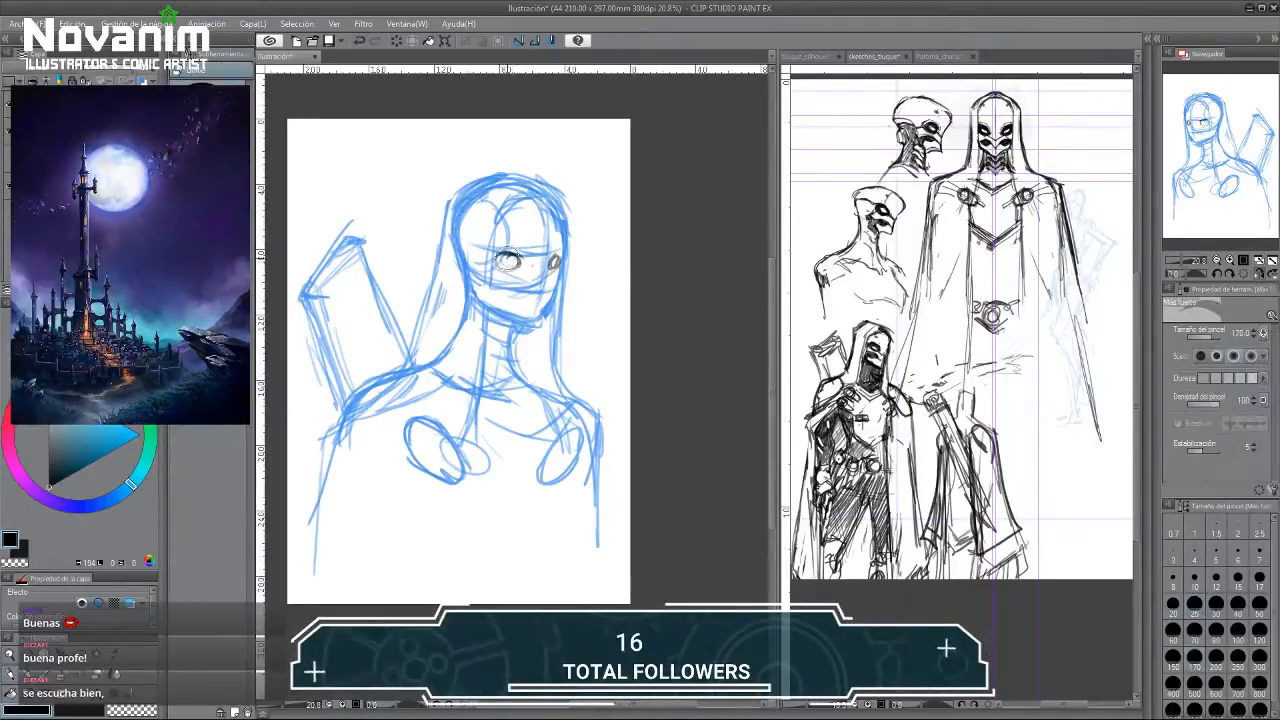
key(ctrl+z)
drag(512, 256, 508, 264)
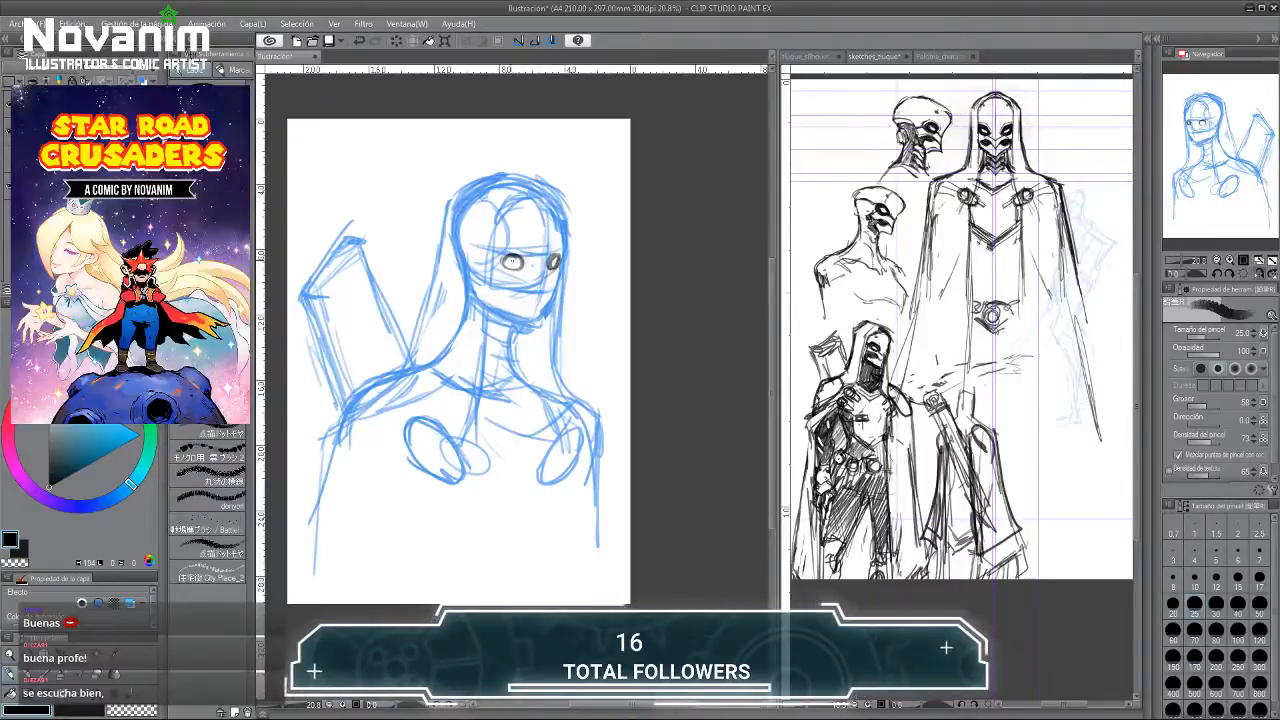
key(ctrl+z)
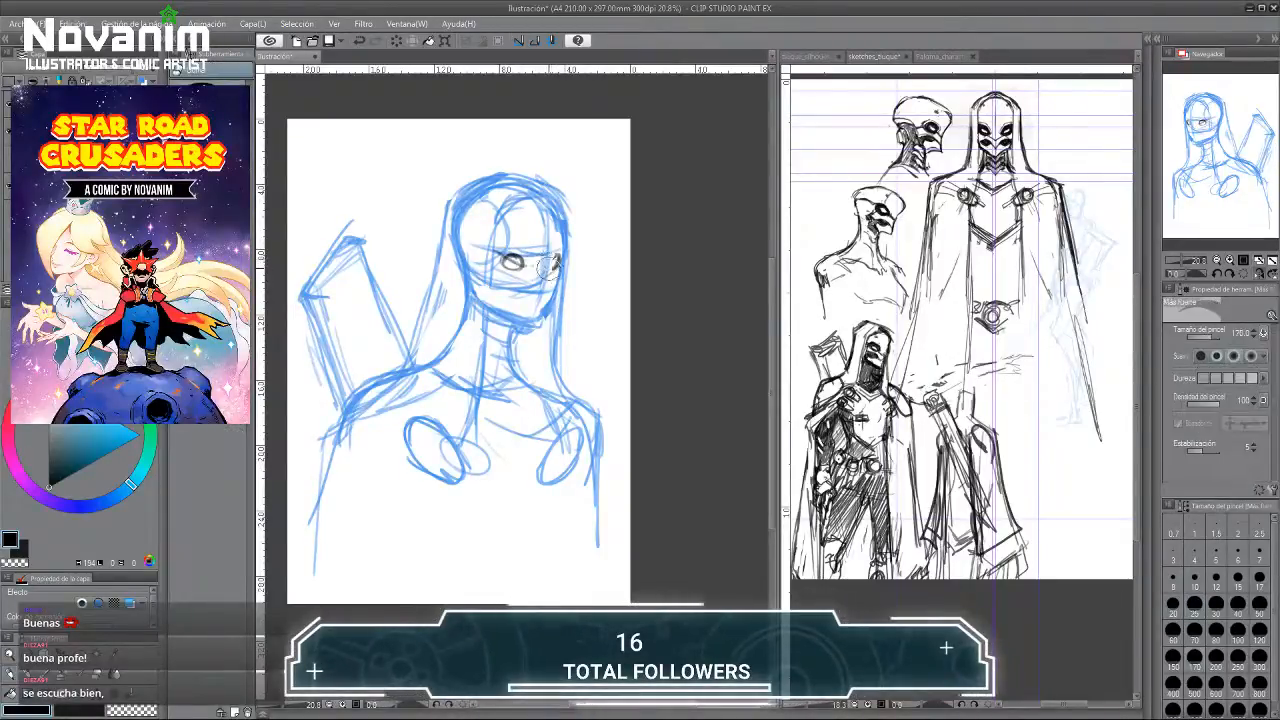
mouse_move(553, 257)
mouse_down()
mouse_move(557, 267)
mouse_move(516, 266)
mouse_move(556, 268)
mouse_up()
key(ctrl+z)
key(ctrl+z)
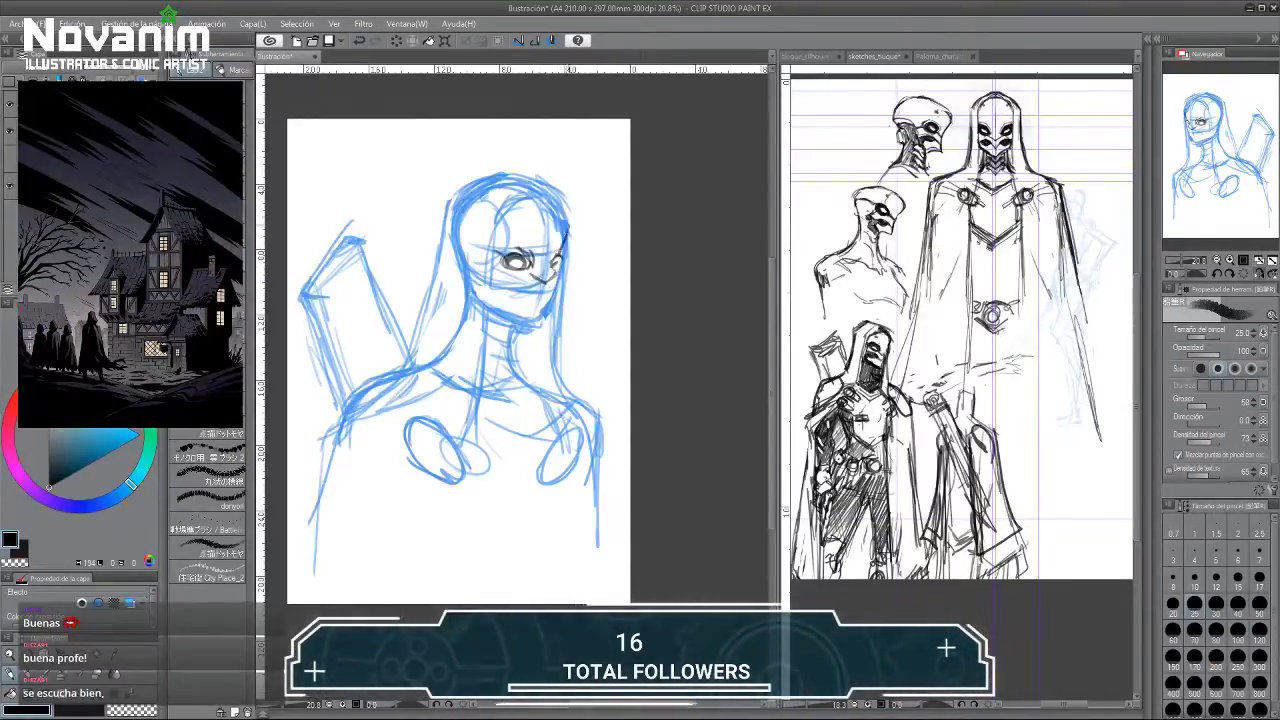
Sketch the bulging forehead contour on the far side of the head, following the enlarged reference heads.
drag(566, 228, 536, 182)
key(e)
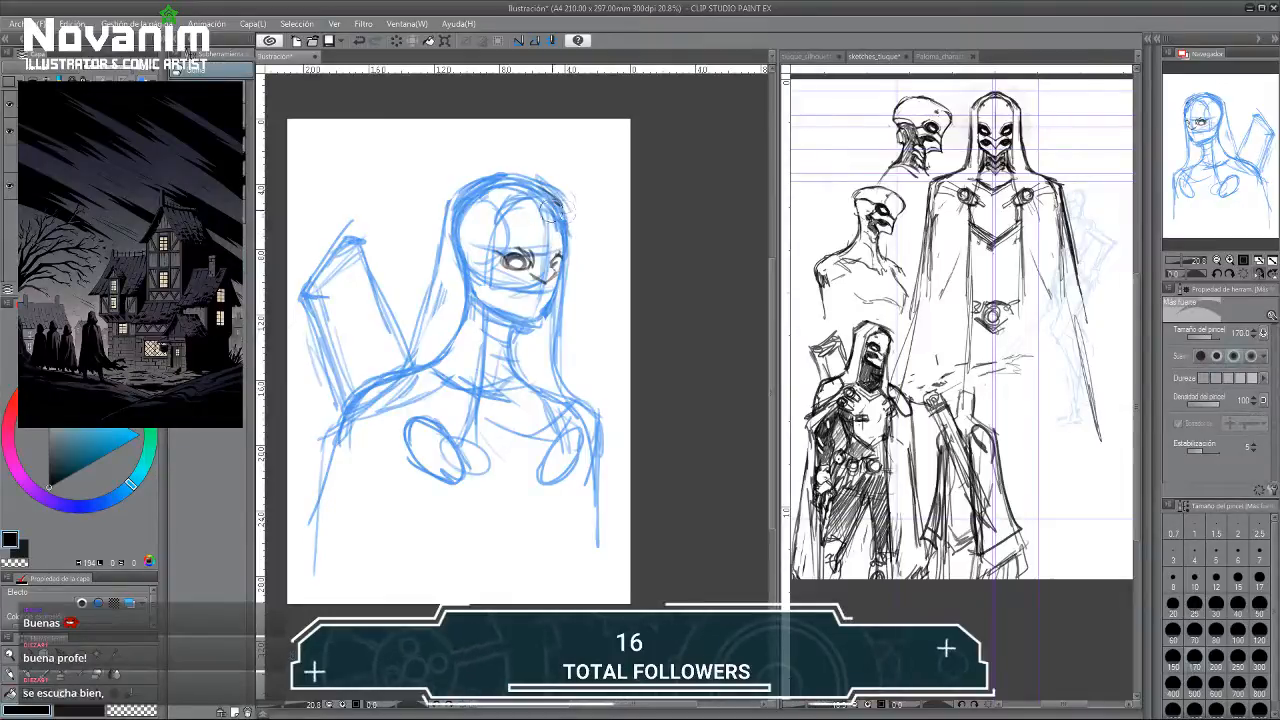
click(852, 165)
mouse_move(866, 150)
mouse_down()
mouse_move(857, 205)
mouse_move(926, 172)
mouse_move(918, 199)
mouse_up()
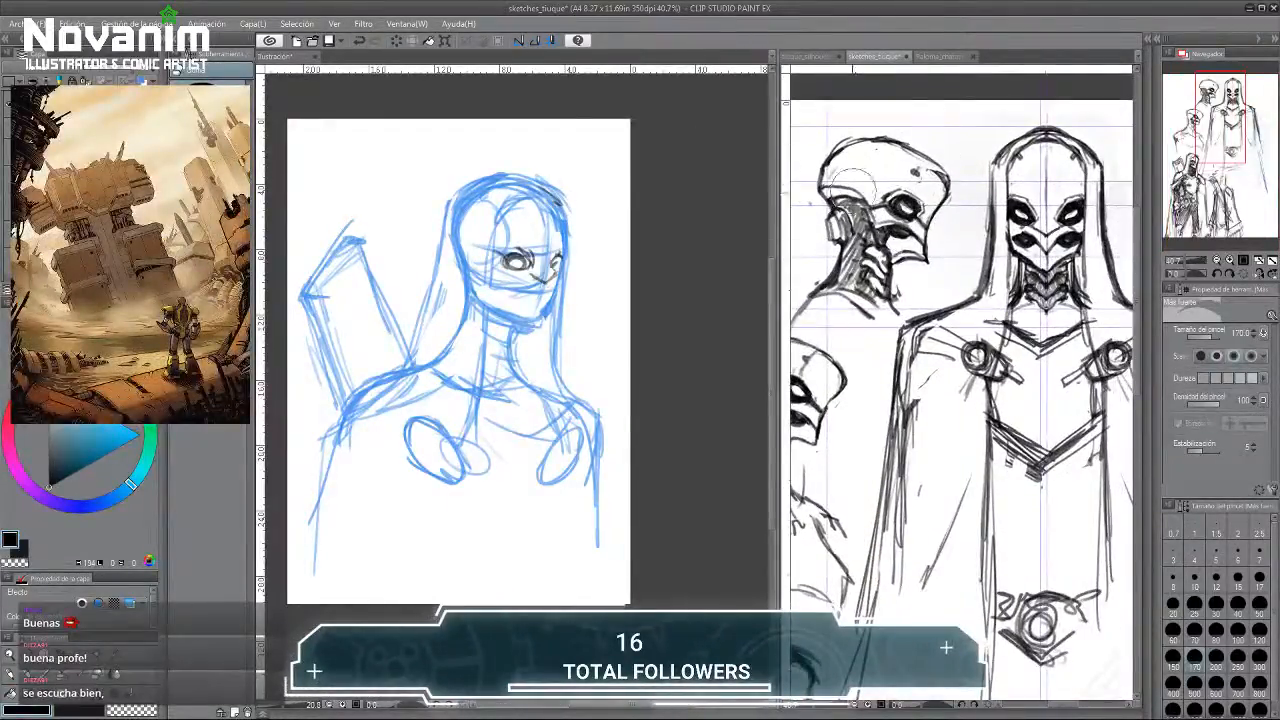
click(510, 205)
key(b)
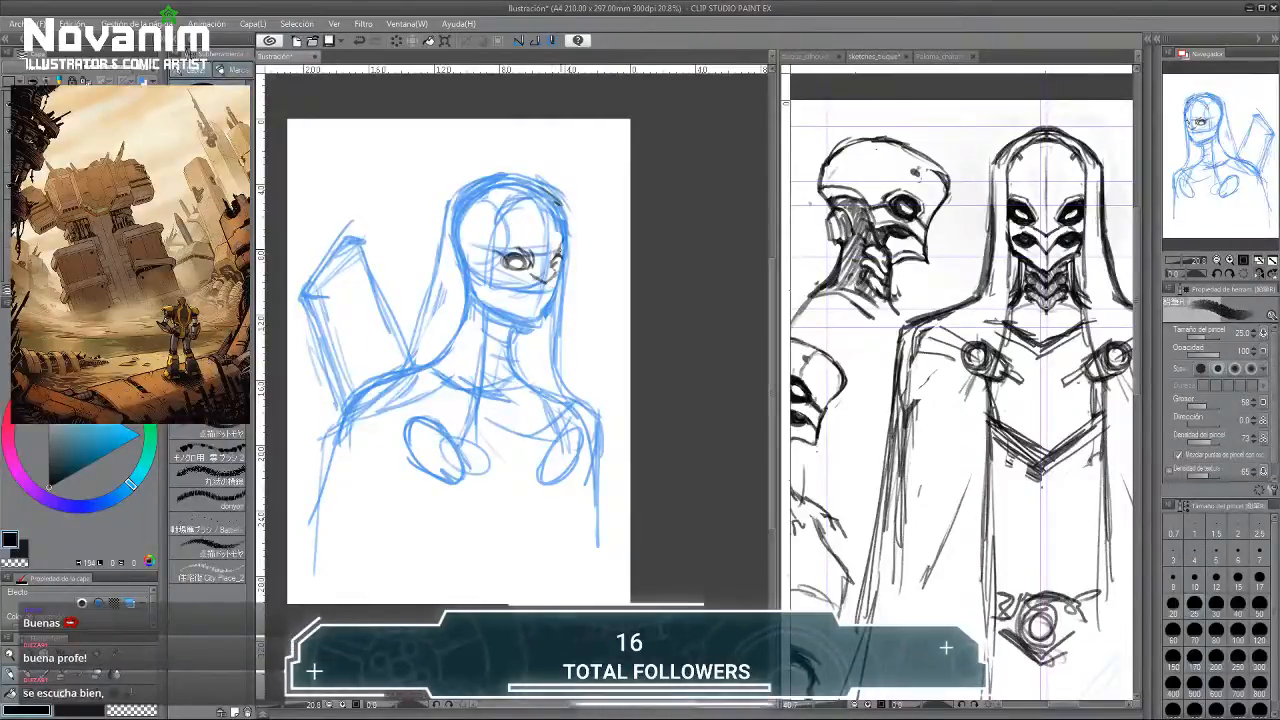
drag(562, 224, 570, 250)
drag(566, 200, 561, 252)
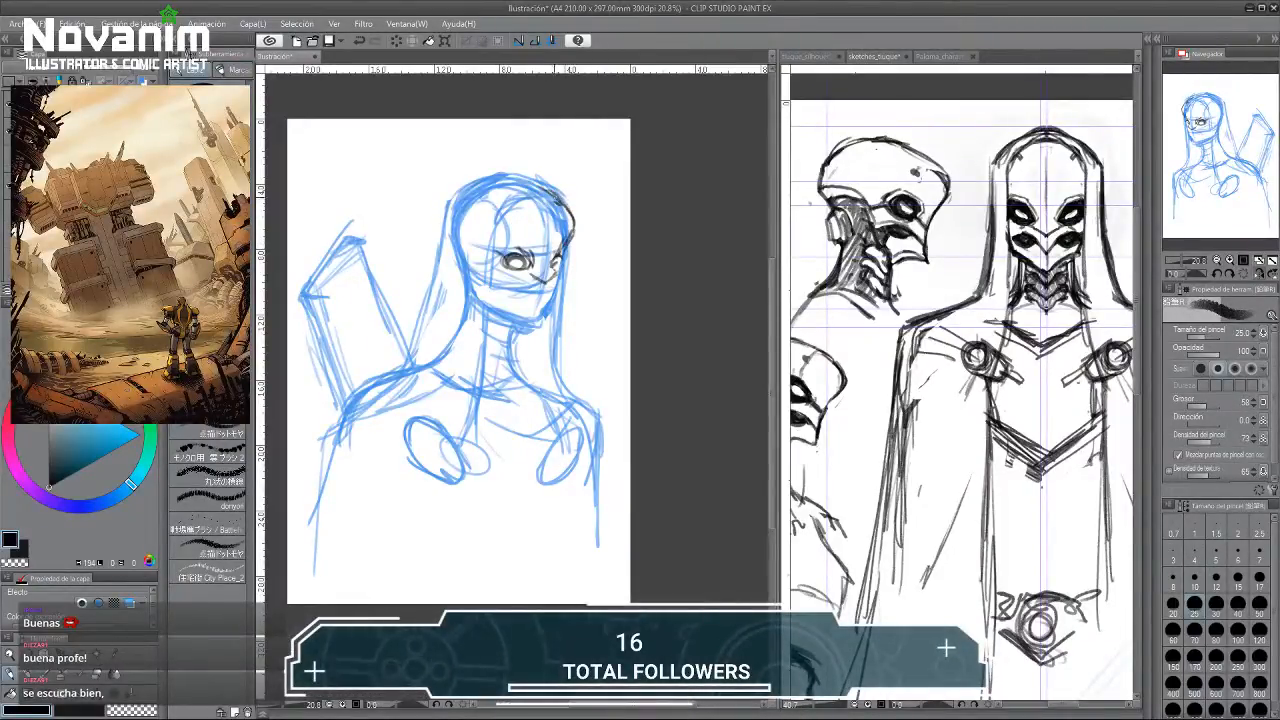
Draw the curved lower edge of the upper mask and rework the near eye socket based on the profile references.
scroll(527, 282, down, 1)
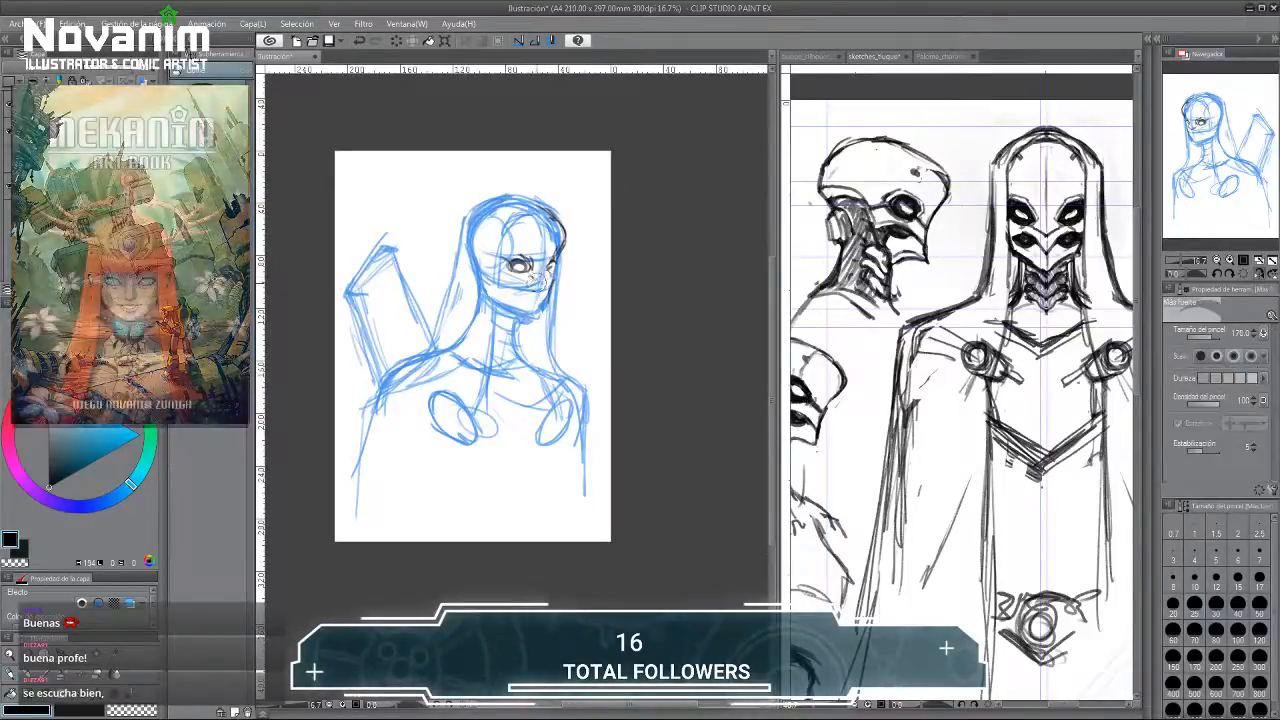
click(828, 168)
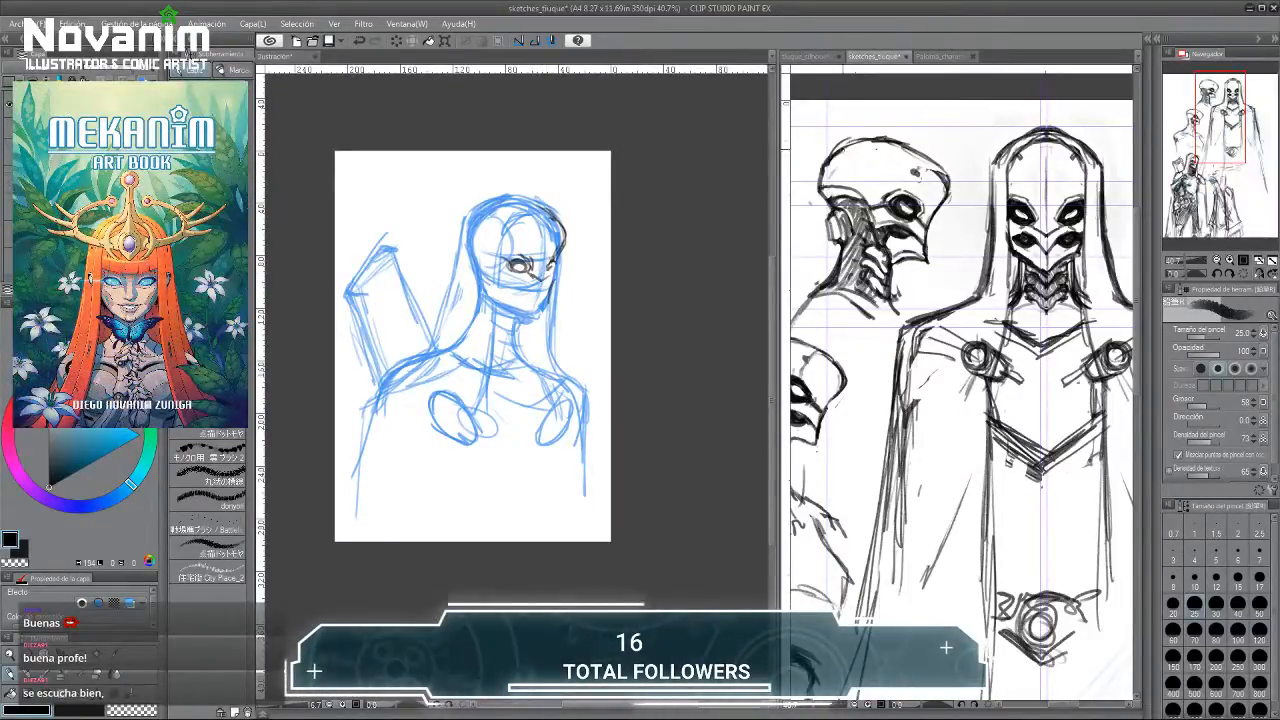
click(660, 200)
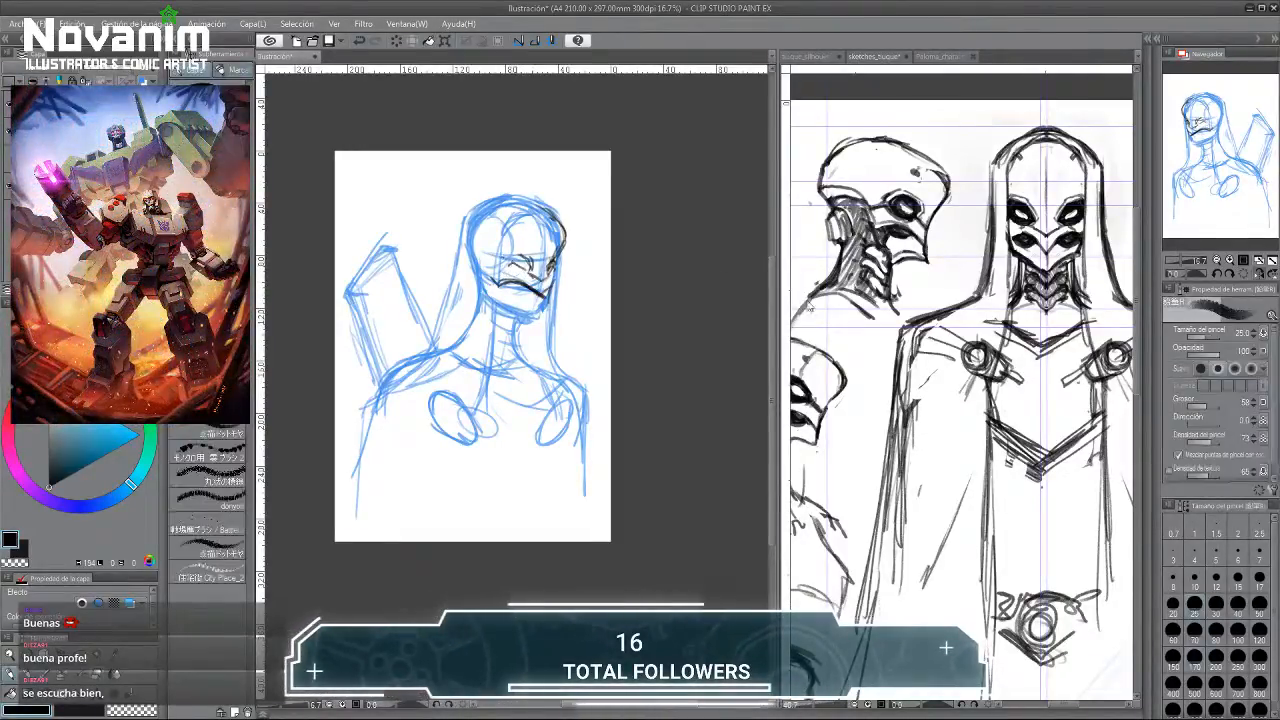
drag(810, 308, 881, 283)
click(533, 269)
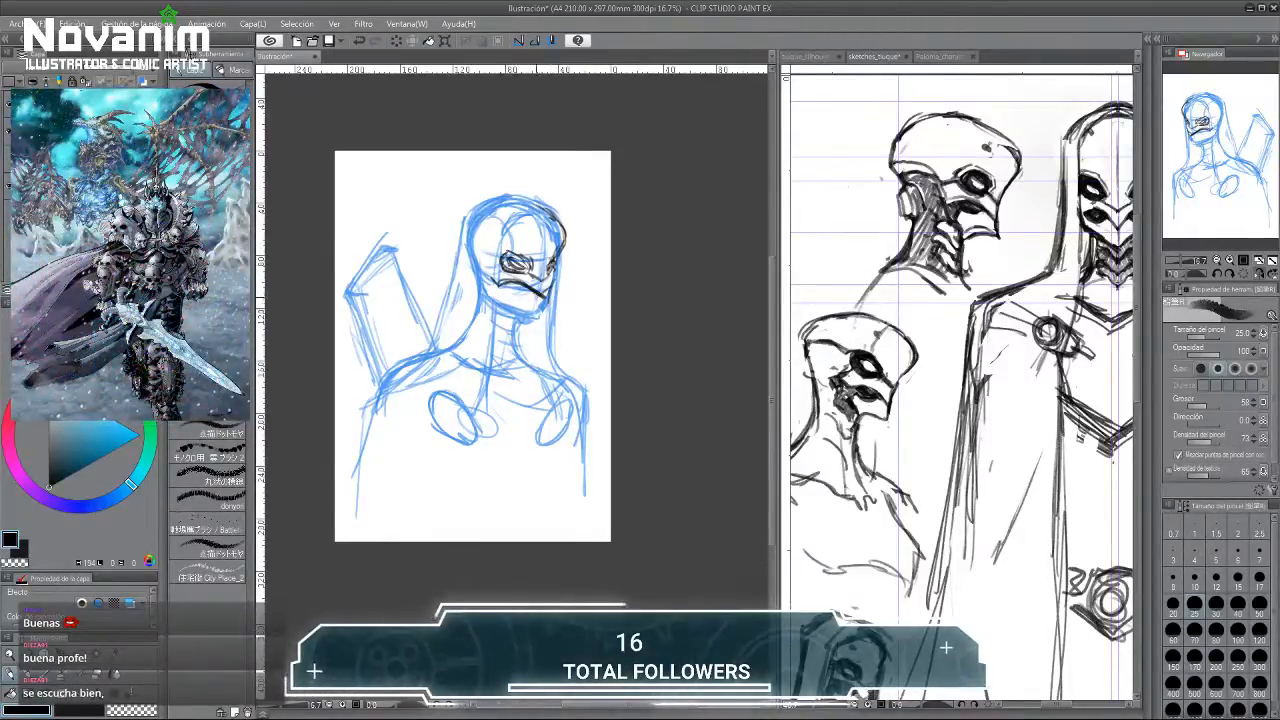
Outline the lower jaw plate and add a pointed cheek edge beside the near eye.
key(ctrl+z)
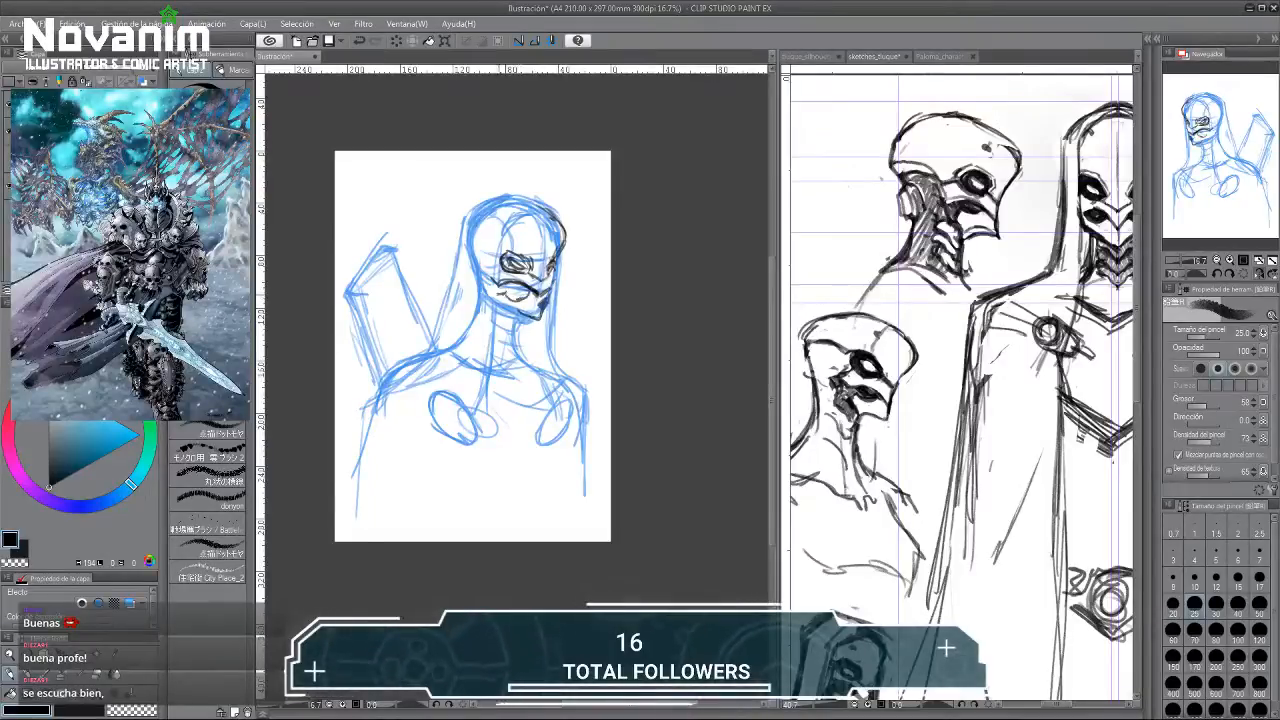
drag(497, 292, 509, 308)
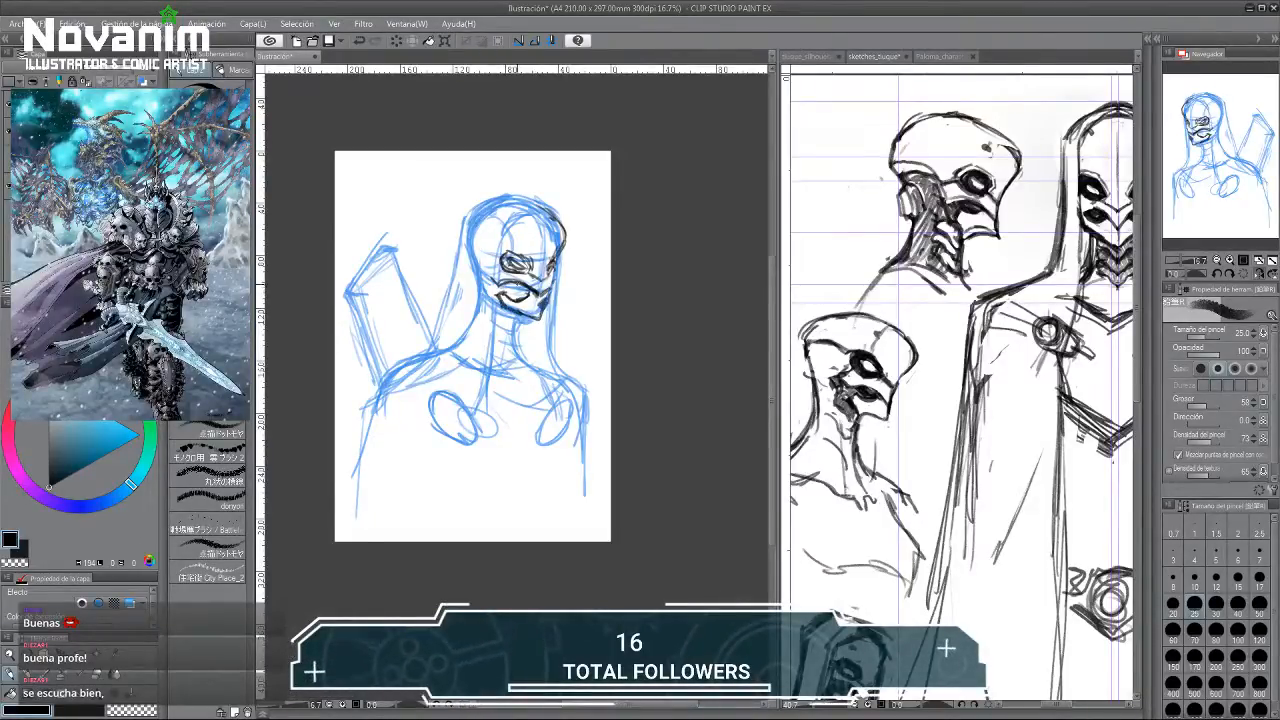
key(ctrl+z)
drag(487, 277, 499, 289)
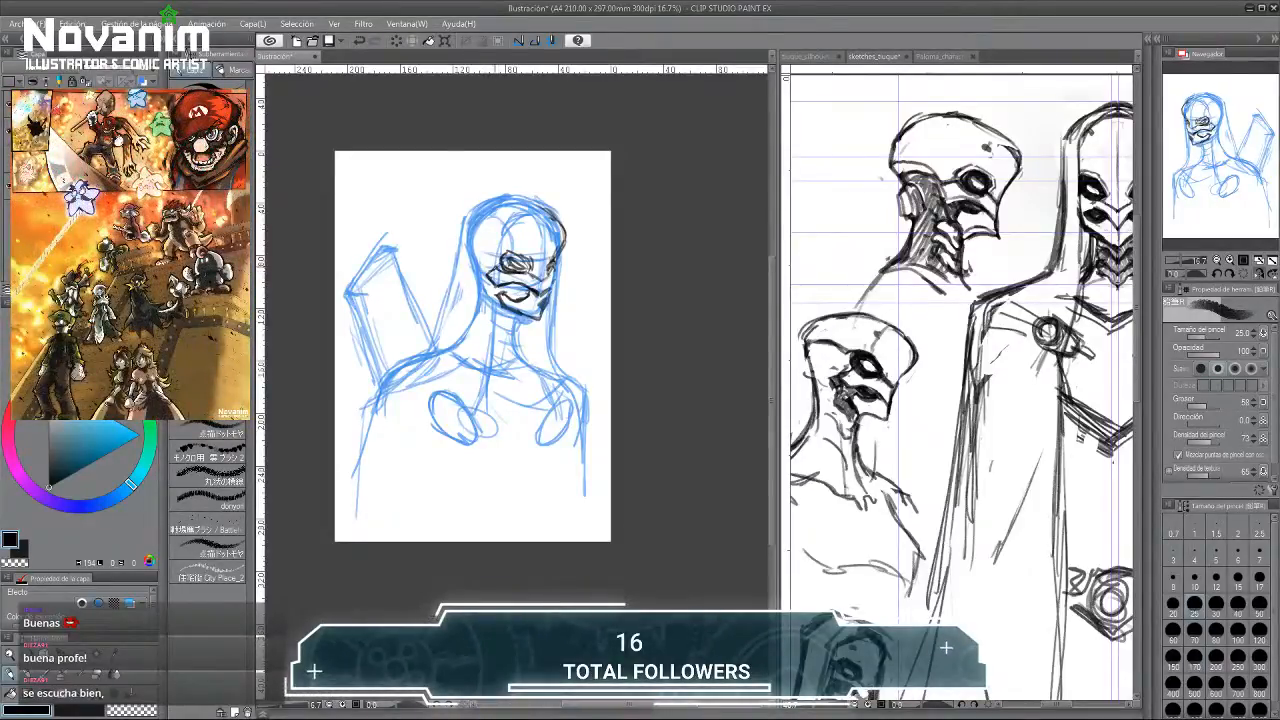
Strengthen the lower jaw plate's outline and reshape its pointed rear corner with alternating pencil and eraser strokes.
scroll(490, 269, up, 1)
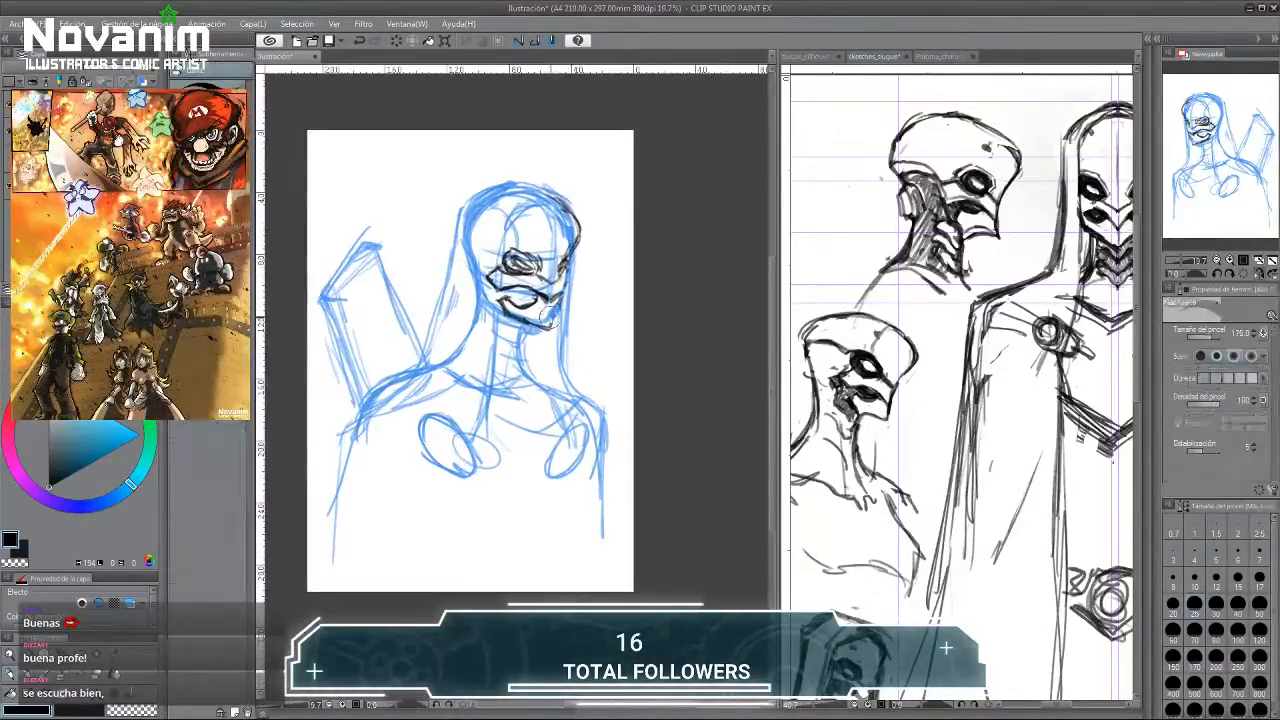
drag(526, 320, 552, 327)
key(p)
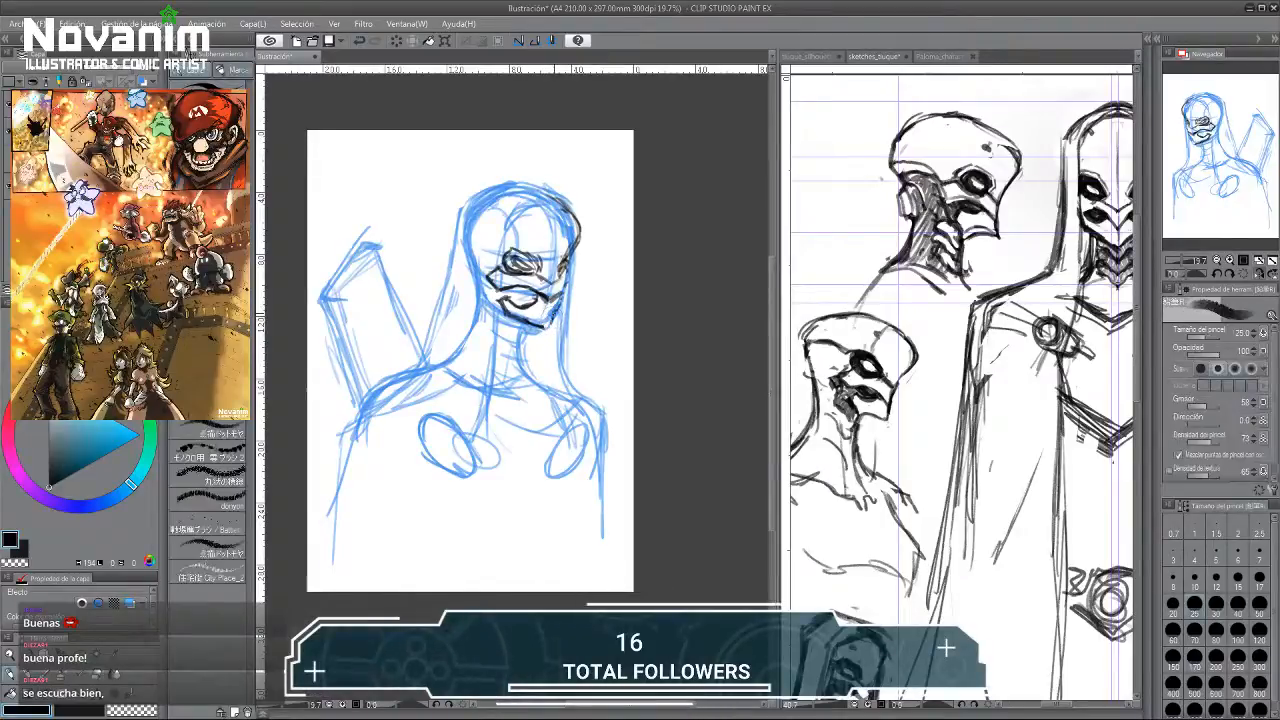
mouse_move(563, 291)
mouse_down()
mouse_move(548, 328)
mouse_move(538, 302)
mouse_move(515, 307)
mouse_up()
key(e)
key(p)
key(e)
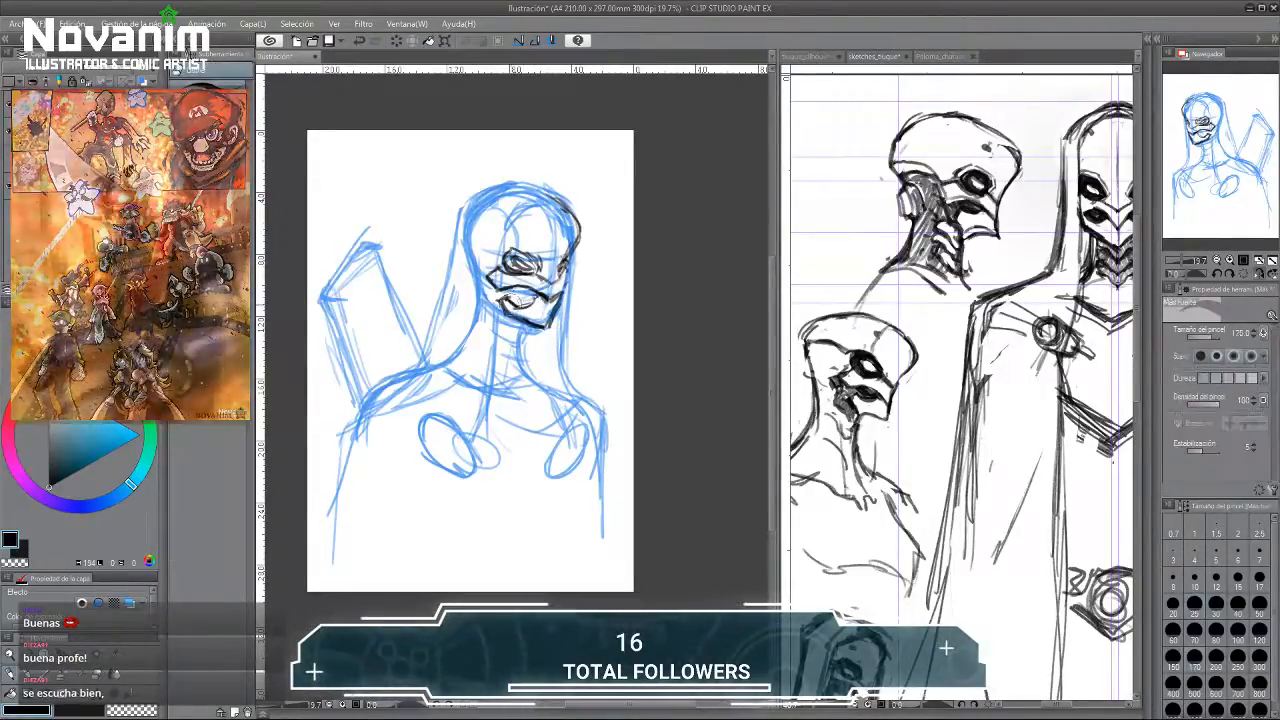
key(p)
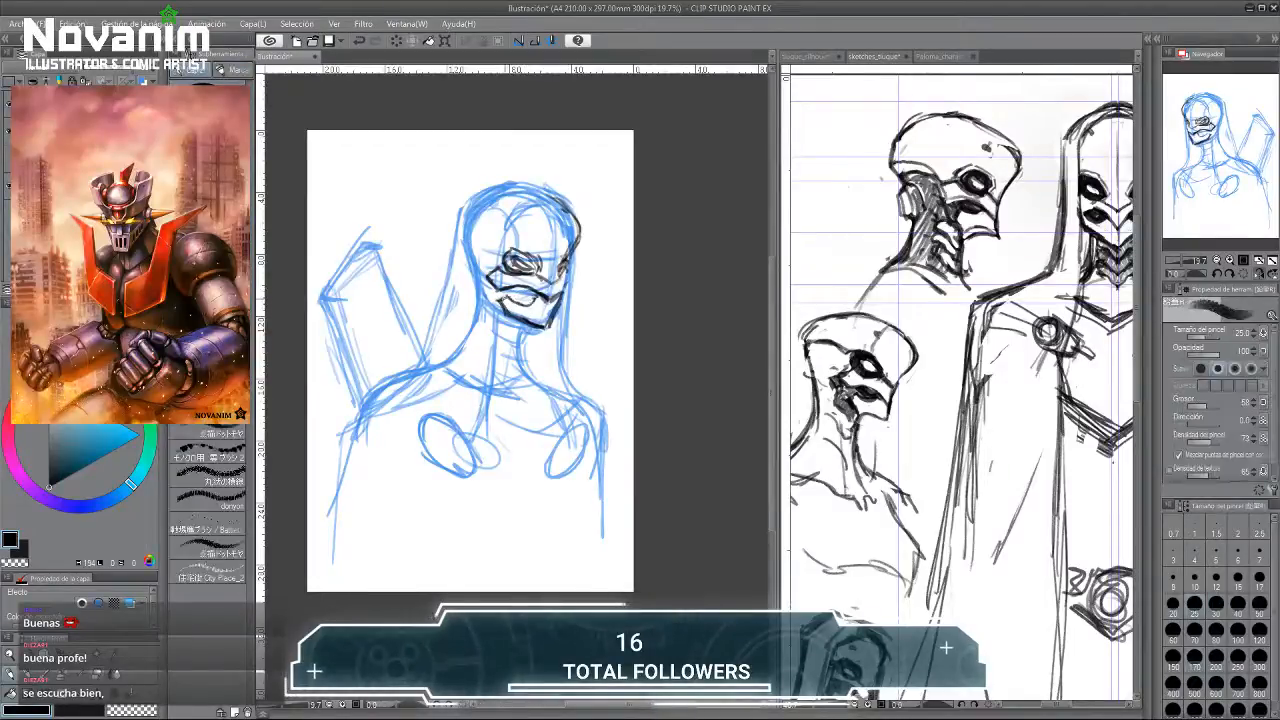
key(e)
mouse_move(500, 316)
mouse_down()
mouse_move(530, 324)
mouse_move(510, 318)
mouse_up()
key(p)
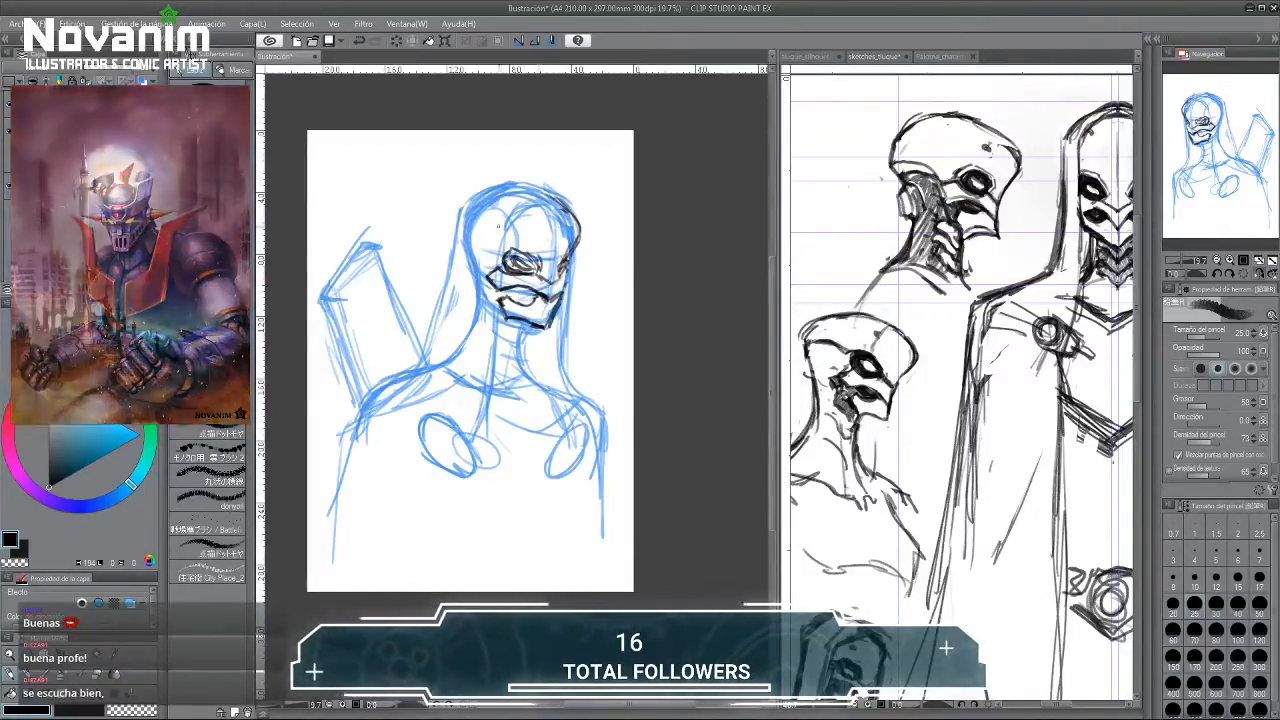
Darken the curved rim above the near eye and clean up the upper mask's far edge.
key(e)
key(p)
drag(508, 252, 572, 282)
key(e)
key(p)
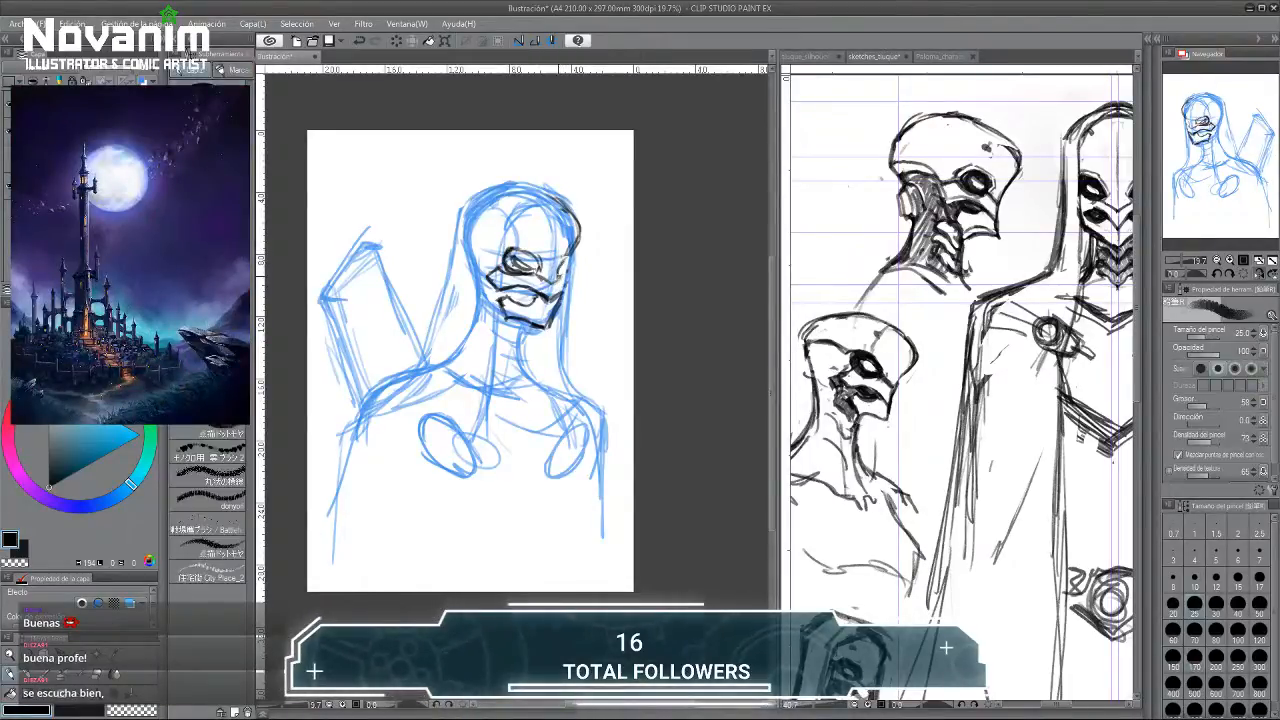
key(e)
key(p)
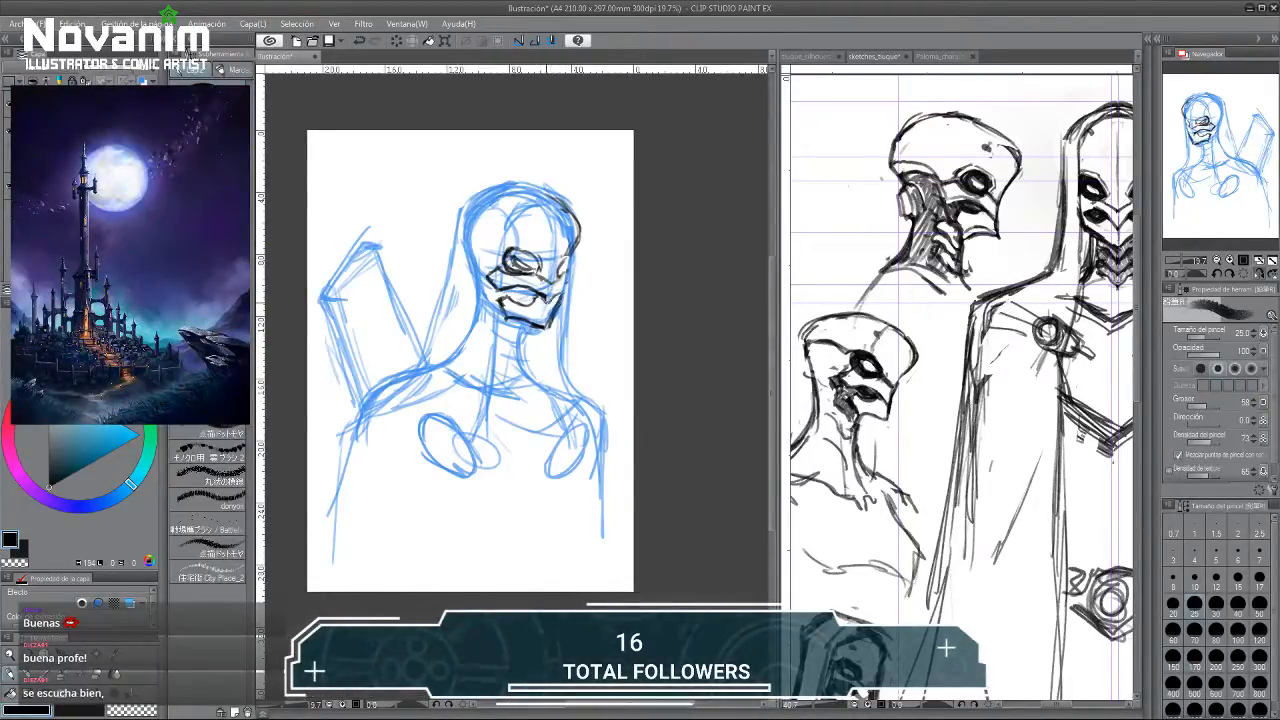
Erase and redraw the lines in the gap between the upper mask and the lower jaw plate.
key(e)
drag(500, 292, 540, 296)
key(p)
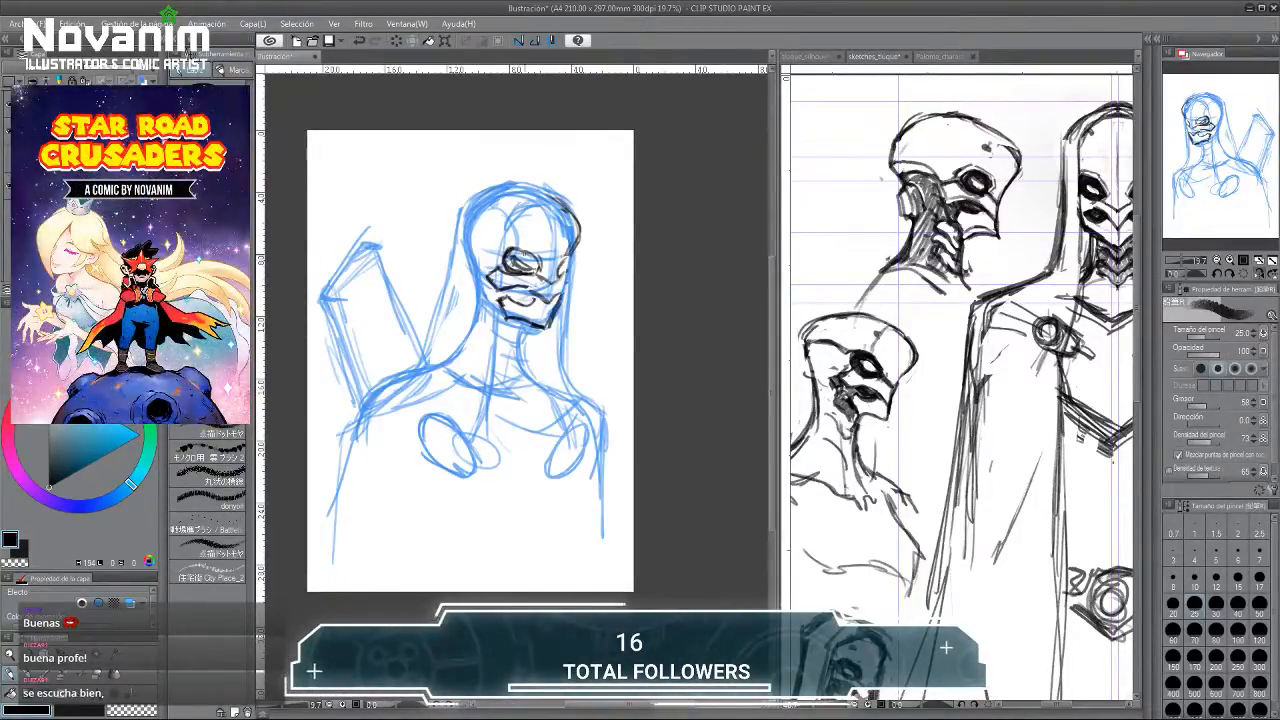
key(e)
mouse_move(532, 289)
mouse_down()
mouse_move(536, 300)
mouse_move(512, 296)
mouse_move(528, 291)
mouse_up()
key(p)
key(e)
key(p)
key(e)
key(p)
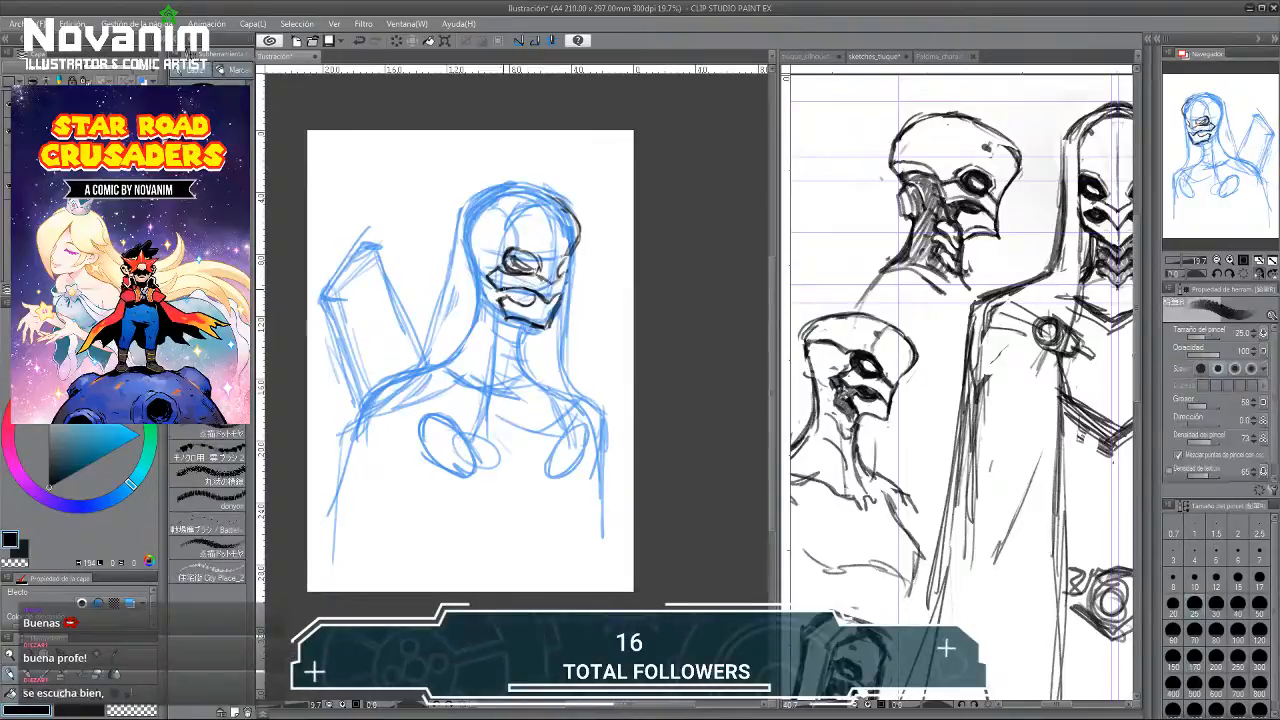
Refine the jaw plate's far side against the reference heads and undo the last stroke at the near eye.
scroll(863, 171, down, 2)
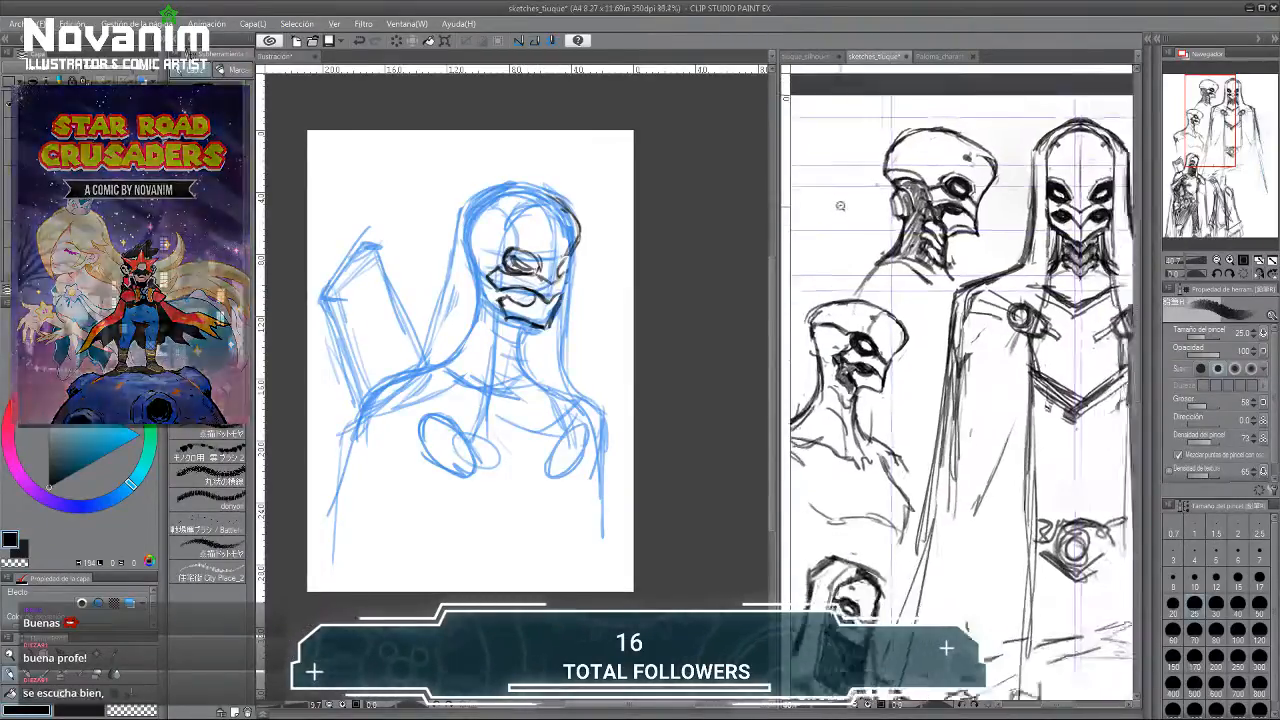
drag(855, 187, 834, 209)
click(540, 262)
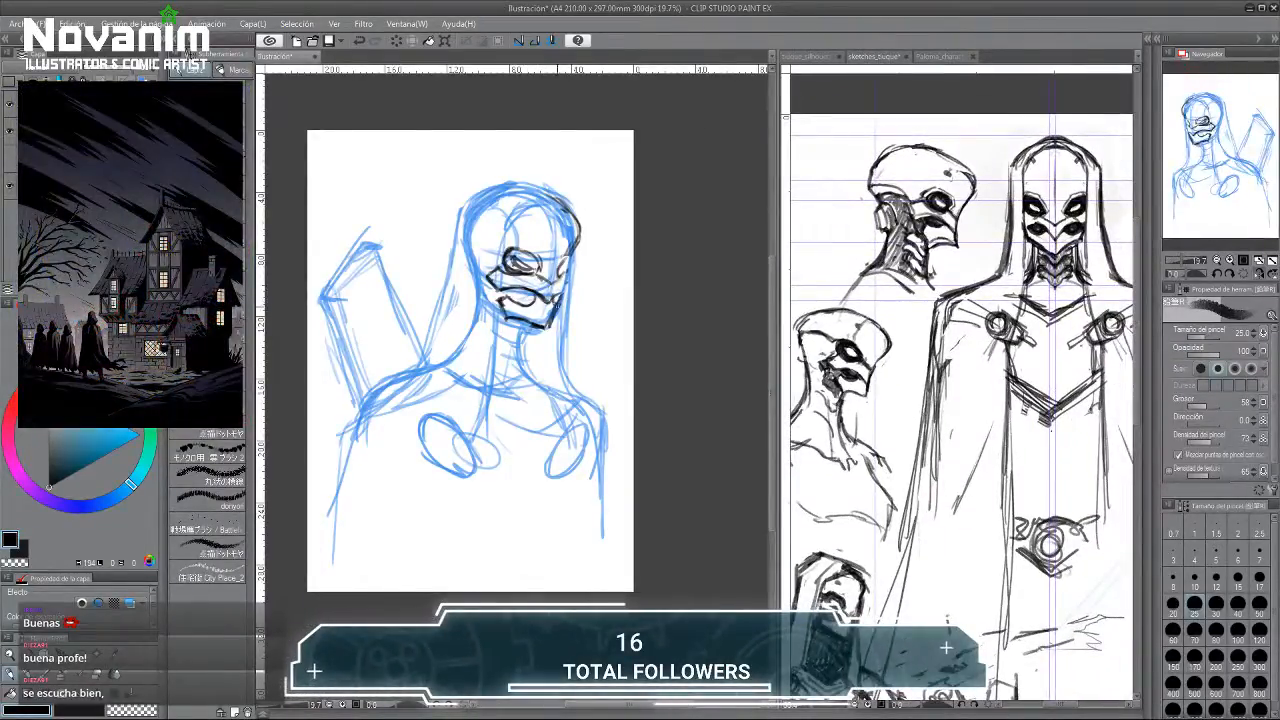
key(e)
drag(566, 304, 546, 330)
key(p)
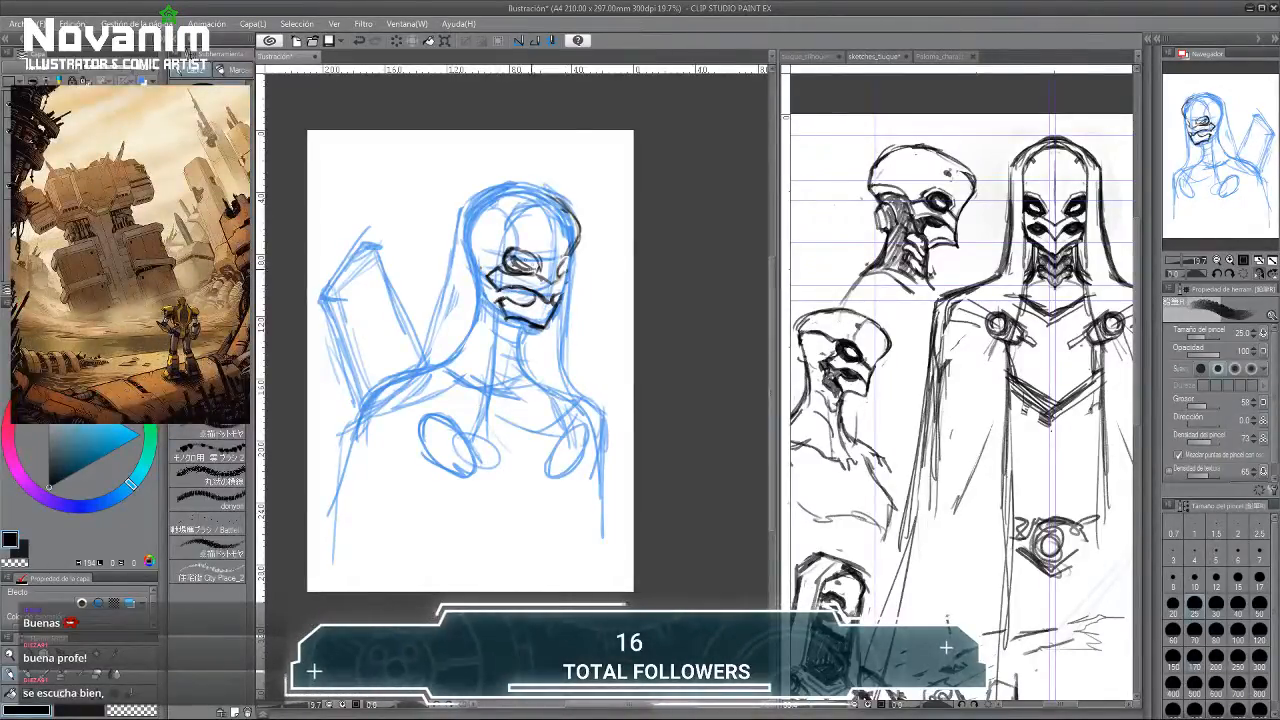
key(ctrl+z)
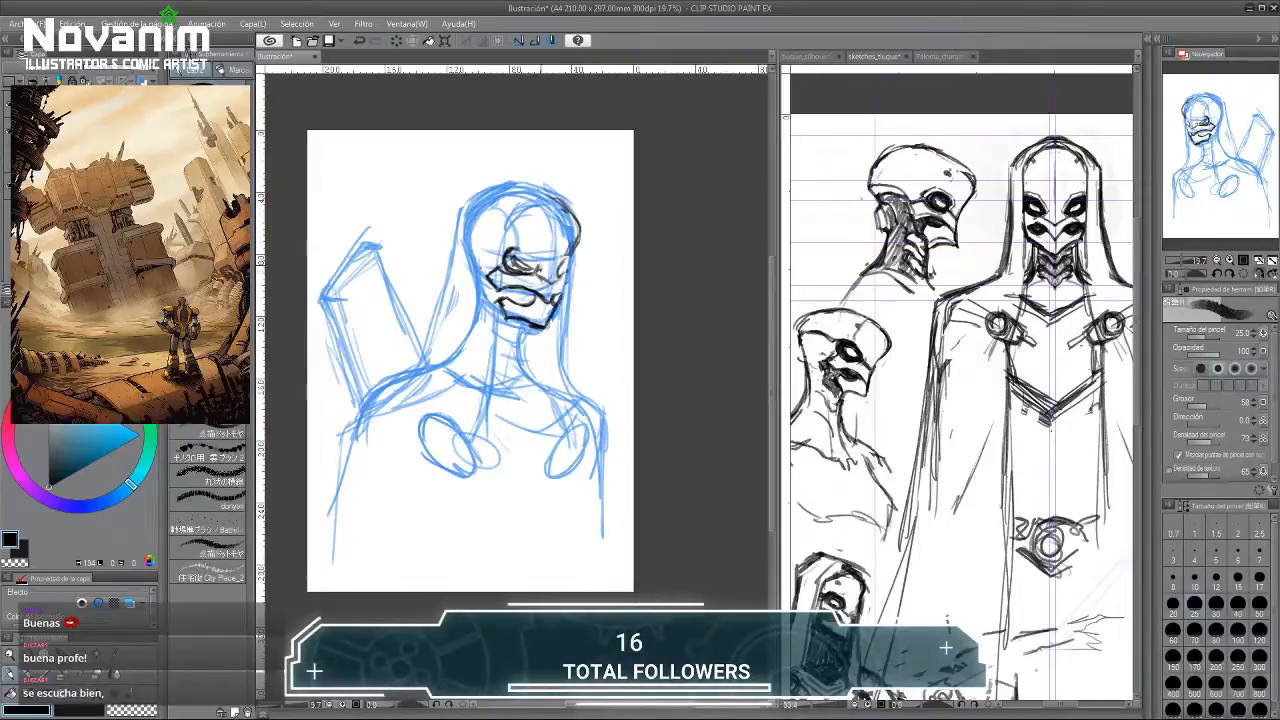
Display the coloured hooded design in the reference document, framed on its head and torso, and return to the bust.
click(798, 211)
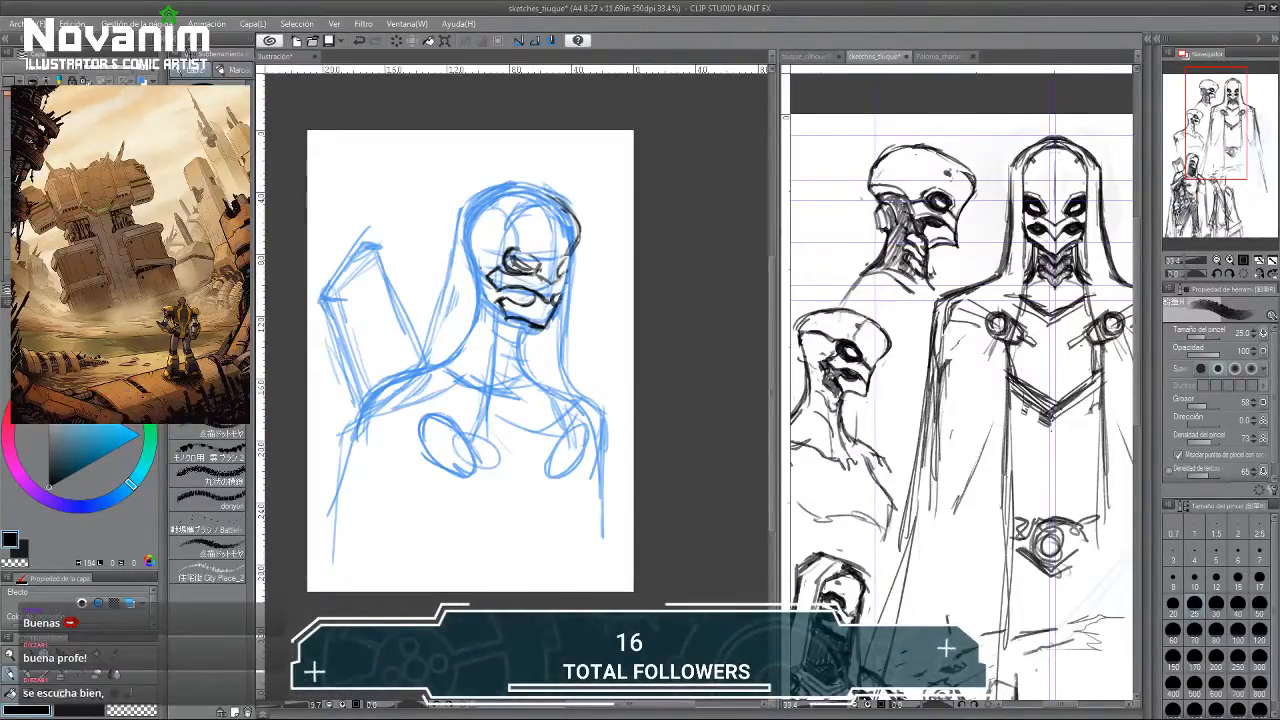
click(9, 135)
mouse_move(833, 213)
mouse_down()
mouse_move(976, 204)
mouse_move(891, 180)
mouse_move(854, 203)
mouse_up()
click(690, 190)
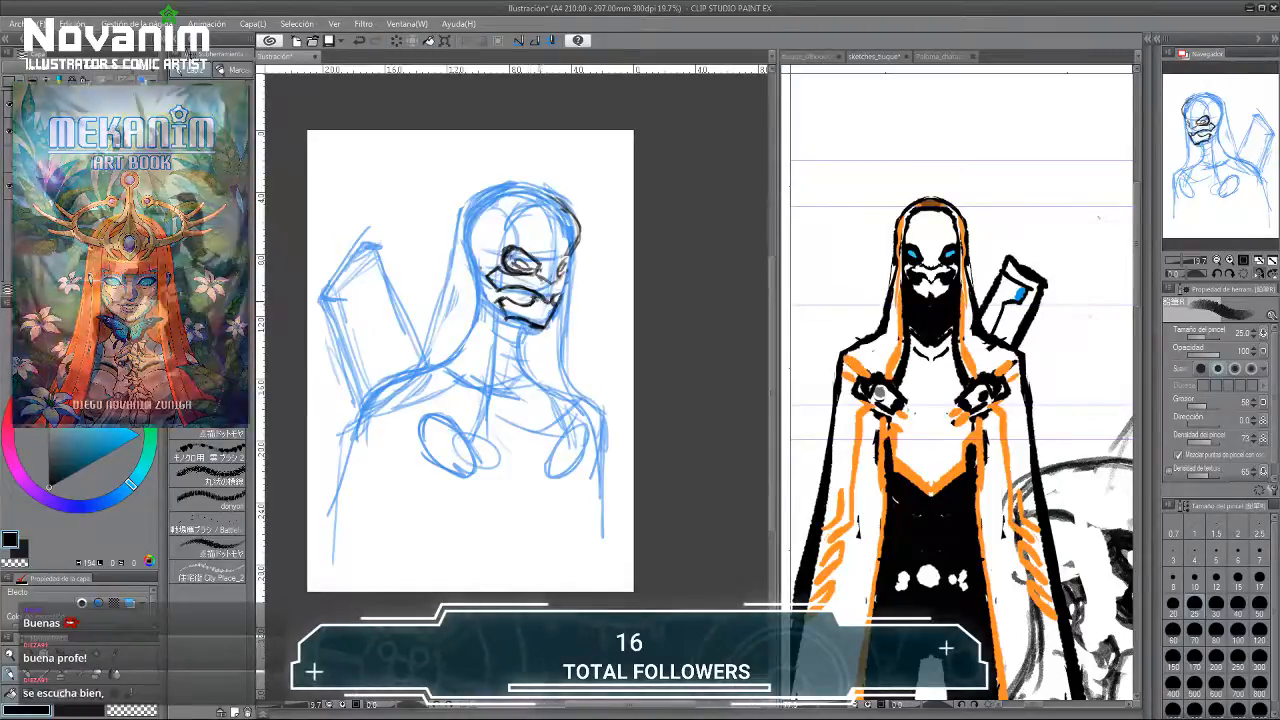
Clean up the jaw plate's far corner and draw the front neck line below it.
key(e)
mouse_move(550, 294)
mouse_down()
mouse_move(533, 290)
mouse_move(558, 304)
mouse_move(557, 284)
mouse_move(545, 326)
mouse_up()
key(p)
key(e)
key(p)
key(e)
key(p)
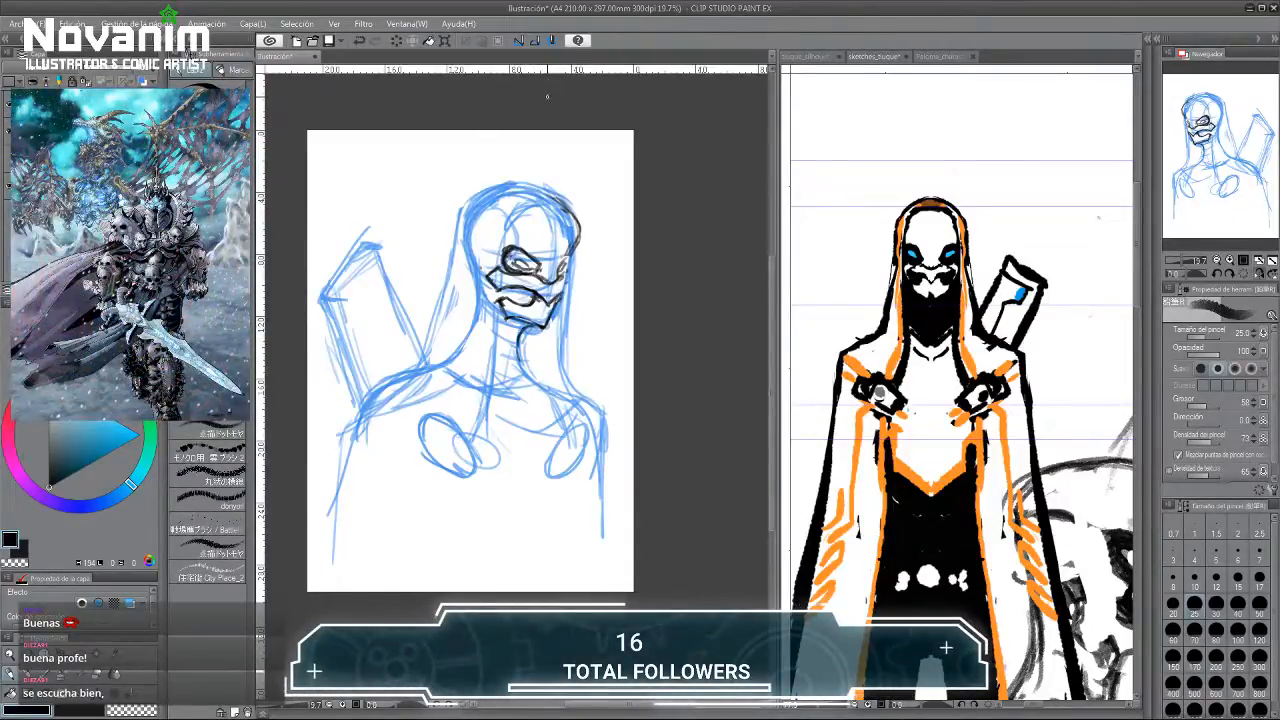
Draw the skull's rounded dome and the long near neck line running down to the chest.
mouse_move(552, 198)
mouse_down()
mouse_move(512, 216)
mouse_move(494, 266)
mouse_move(495, 388)
mouse_move(472, 432)
mouse_up()
key(e)
key(b)
mouse_move(492, 336)
mouse_down()
mouse_move(474, 430)
mouse_move(462, 434)
mouse_up()
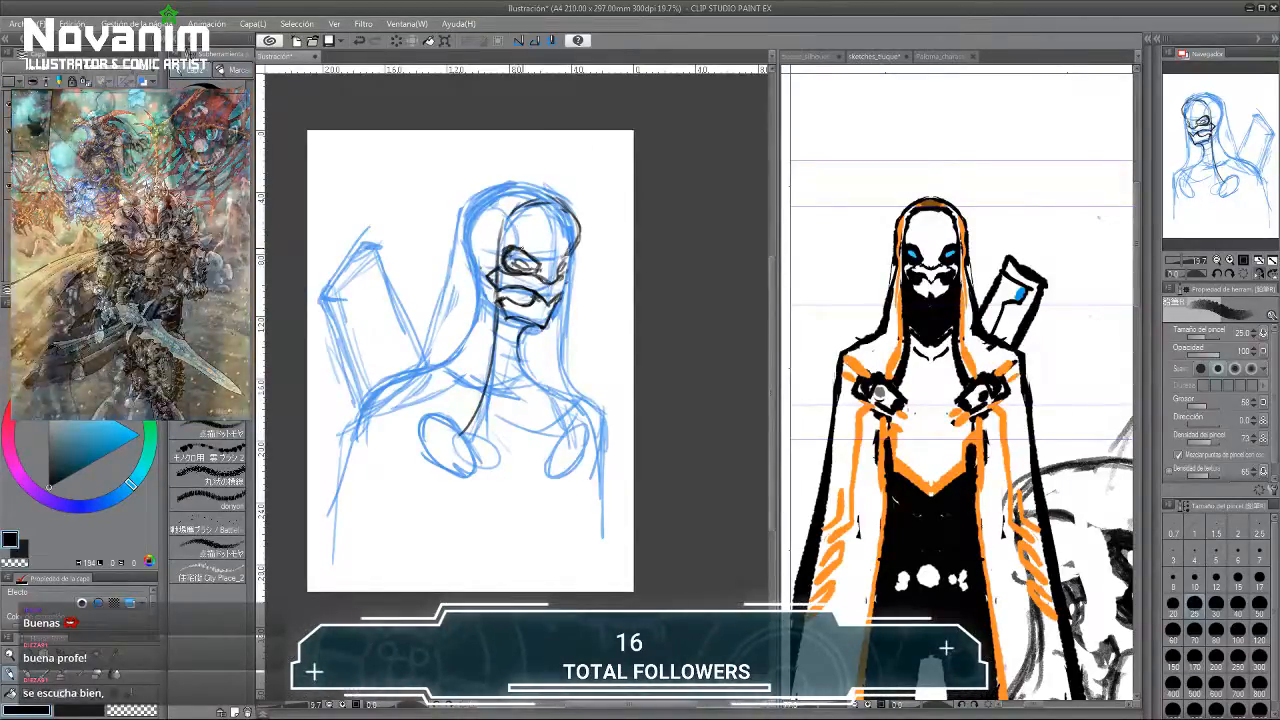
Refine the inner lines of the near eye socket with small pencil and eraser corrections.
key(e)
key(b)
drag(538, 263, 539, 266)
key(e)
key(b)
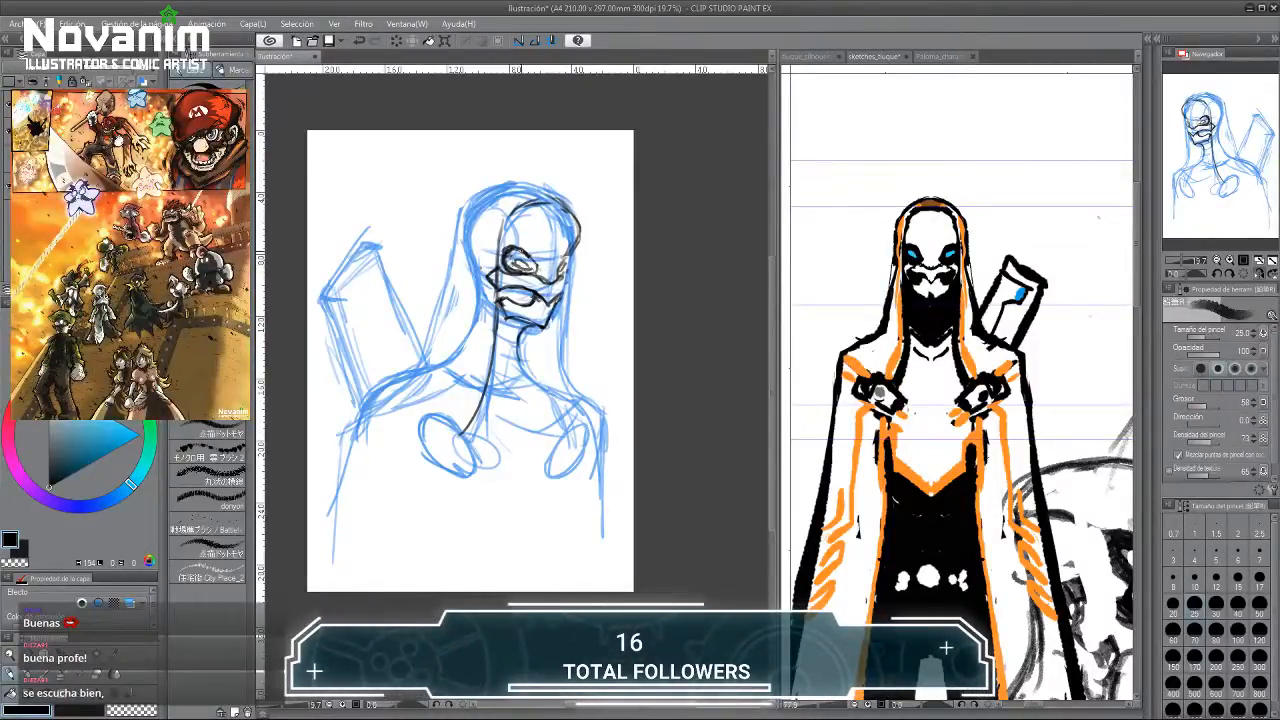
key(e)
key(b)
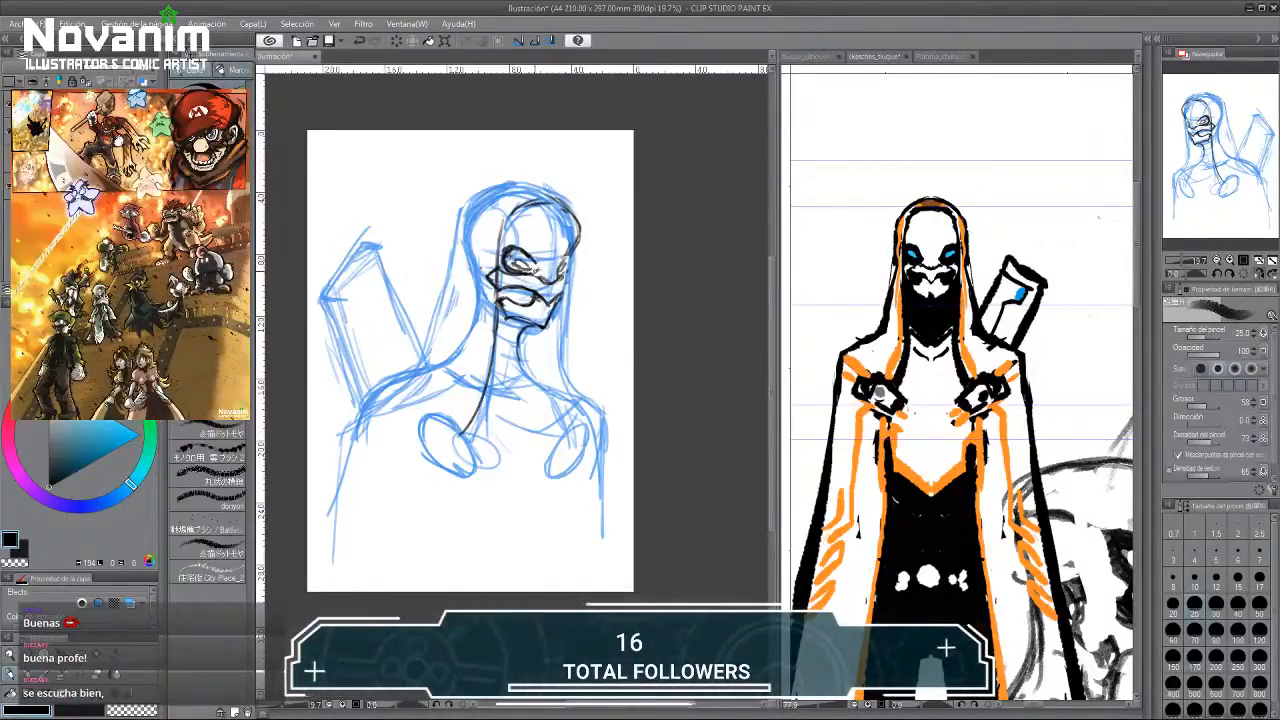
Erase the stray lines inside the near eye socket of the mask.
key(e)
drag(512, 240, 534, 262)
key(b)
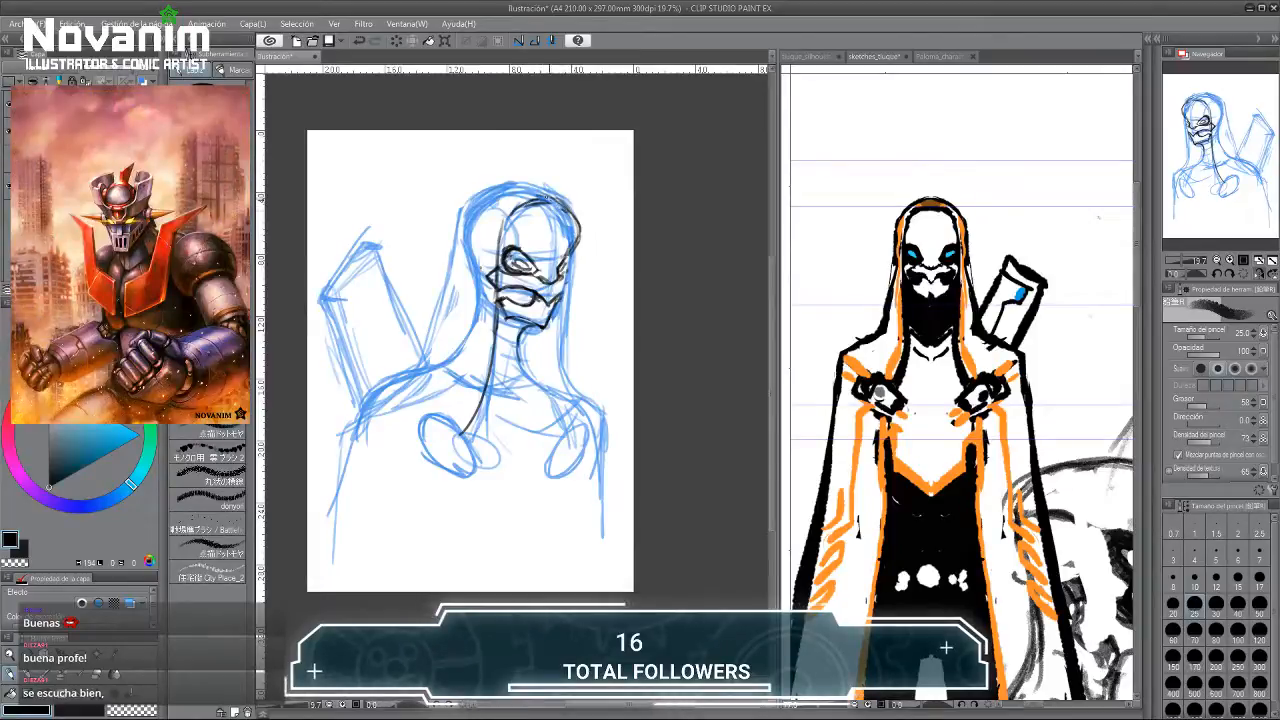
Outline the hood in black over its crown and down both sides to the shoulders, using the pencil sketches in the reference document.
mouse_move(566, 256)
mouse_down()
mouse_move(569, 396)
mouse_move(601, 439)
mouse_up()
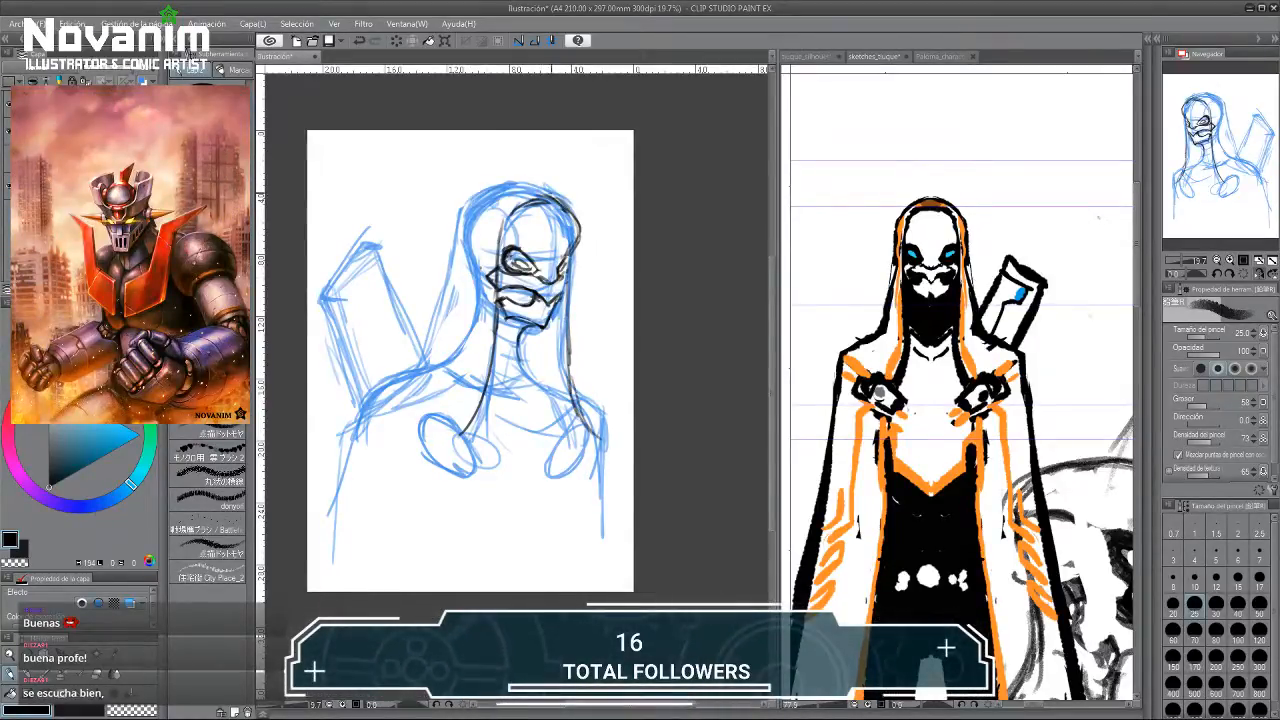
drag(560, 198, 505, 183)
click(811, 152)
scroll(844, 175, down, 5)
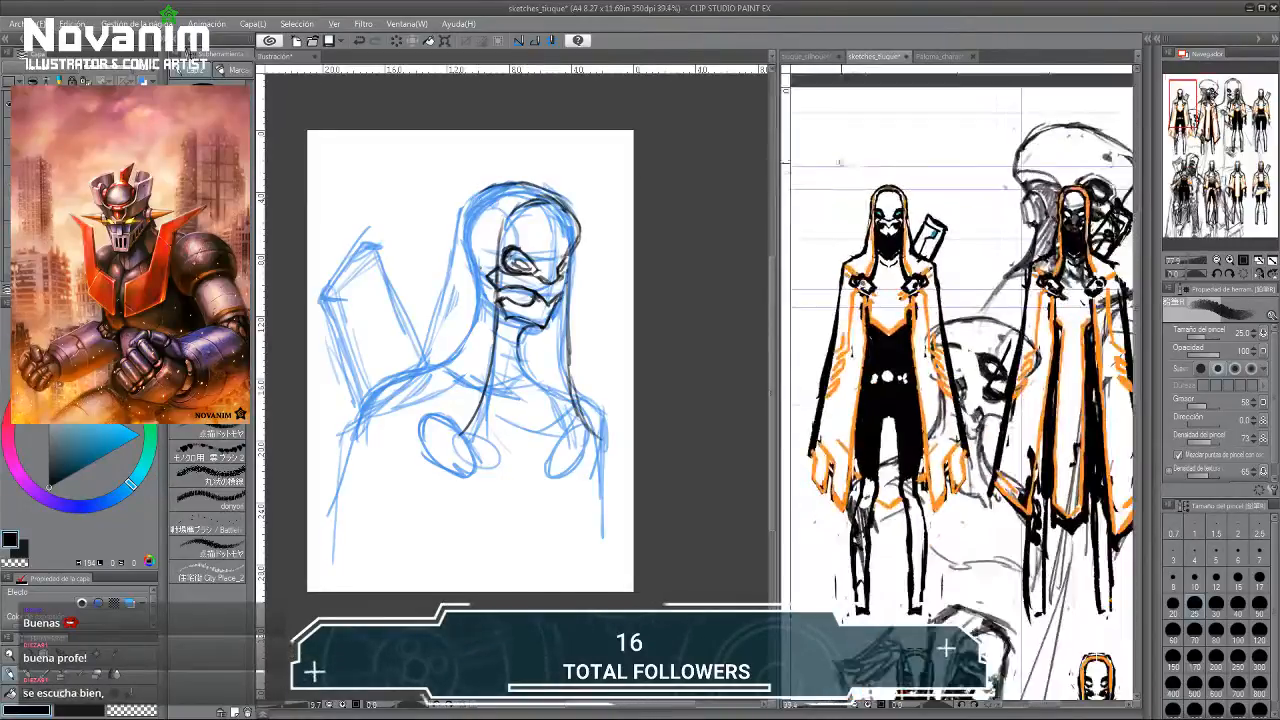
scroll(844, 181, down, 4)
drag(872, 180, 804, 189)
scroll(804, 189, up, 2)
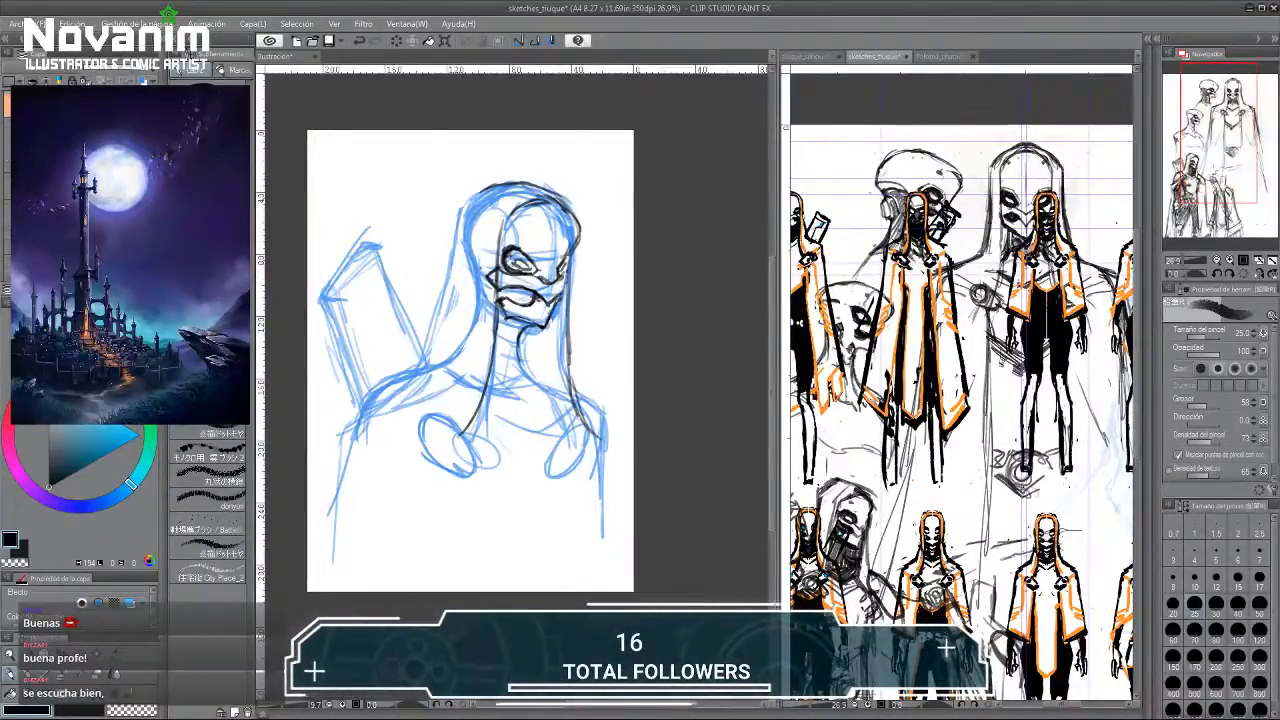
click(460, 200)
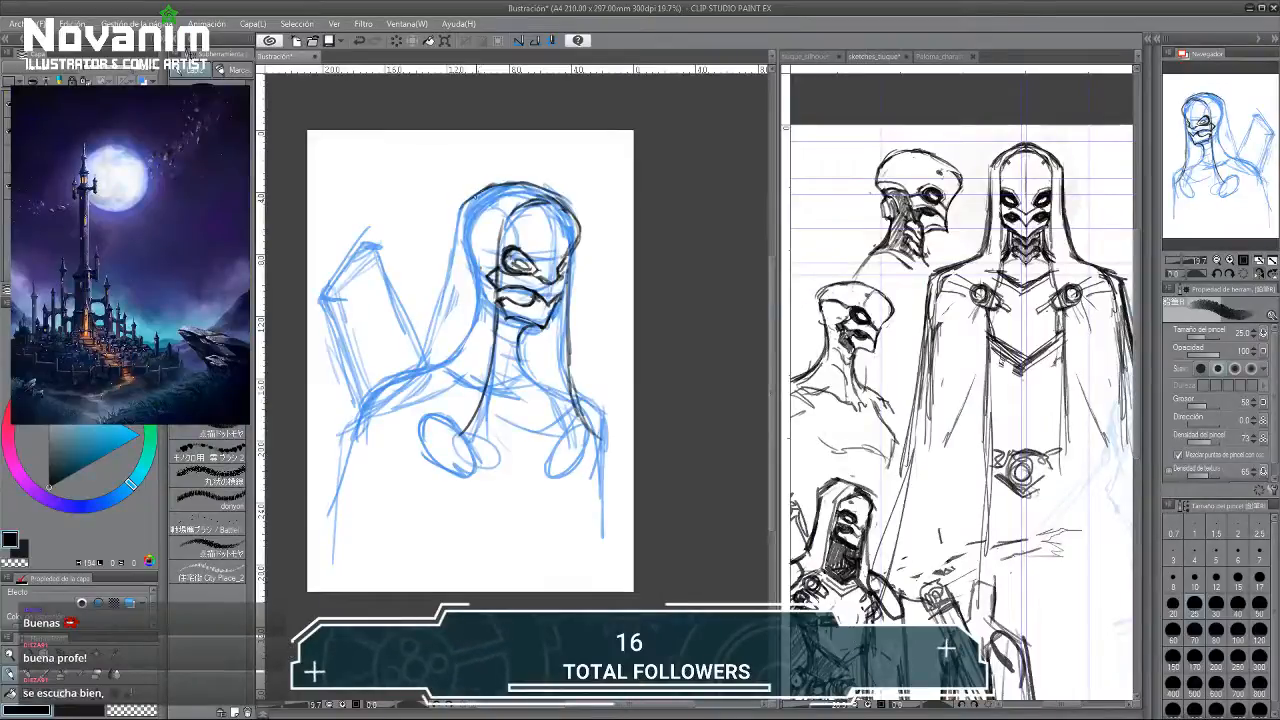
drag(458, 207, 412, 372)
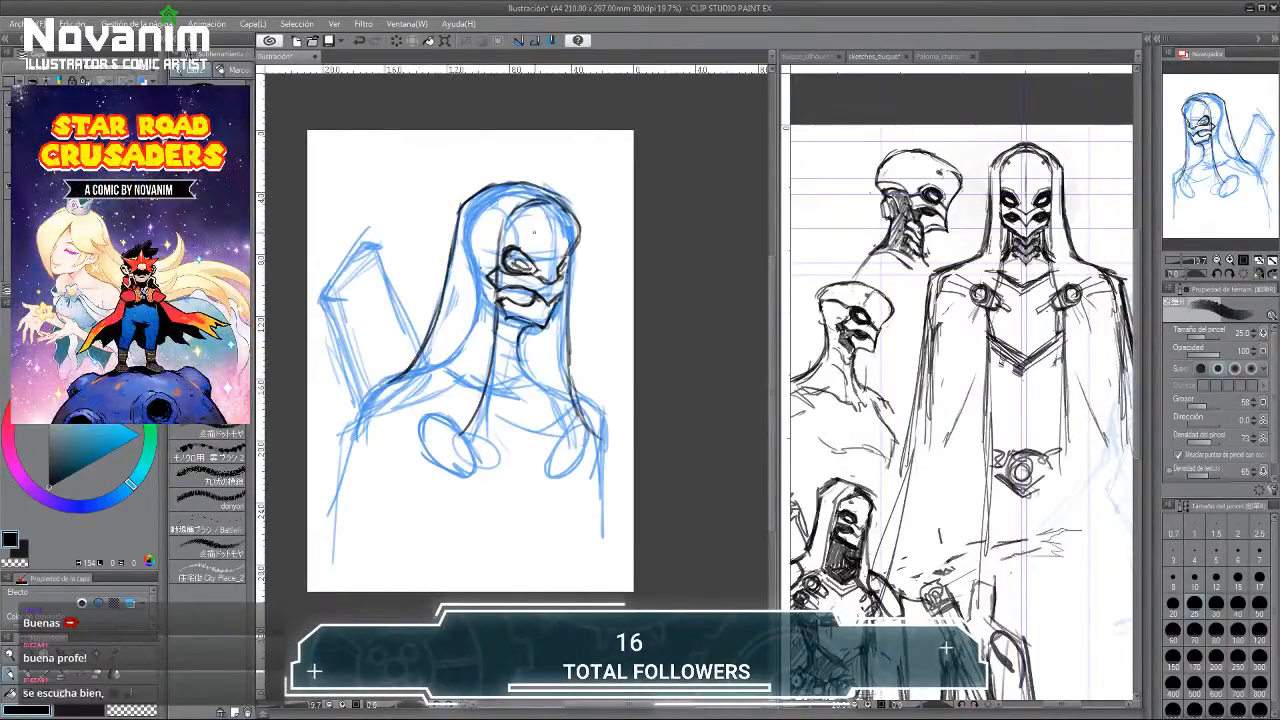
Draw the stacked V-shaped plates down the front of the neck, undoing the last faulty stroke.
scroll(525, 239, up, 1)
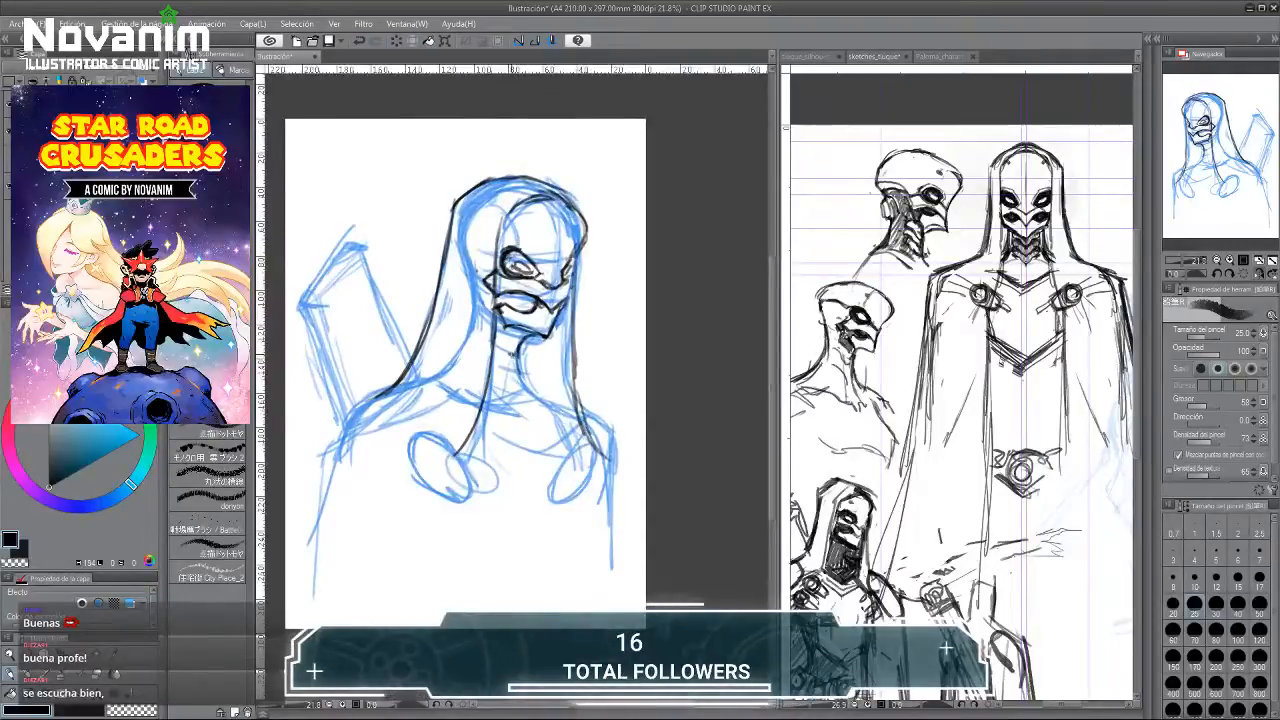
key(e)
key(p)
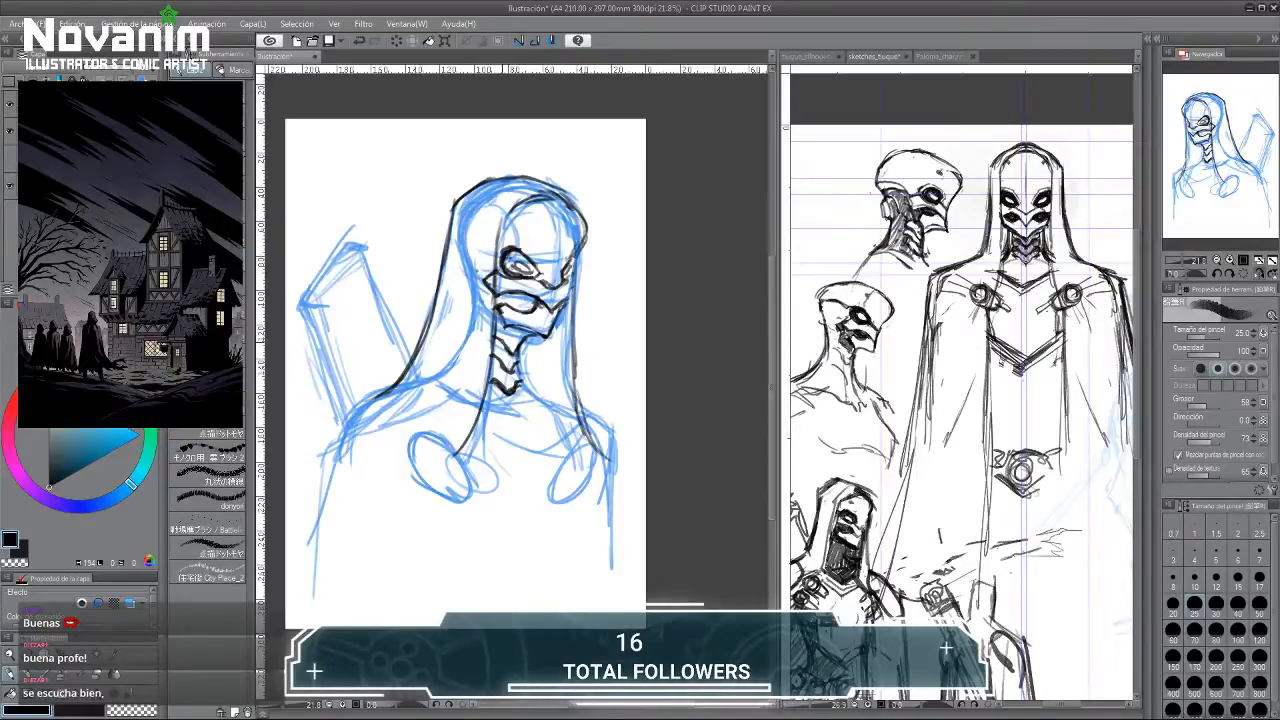
scroll(500, 390, up, 2)
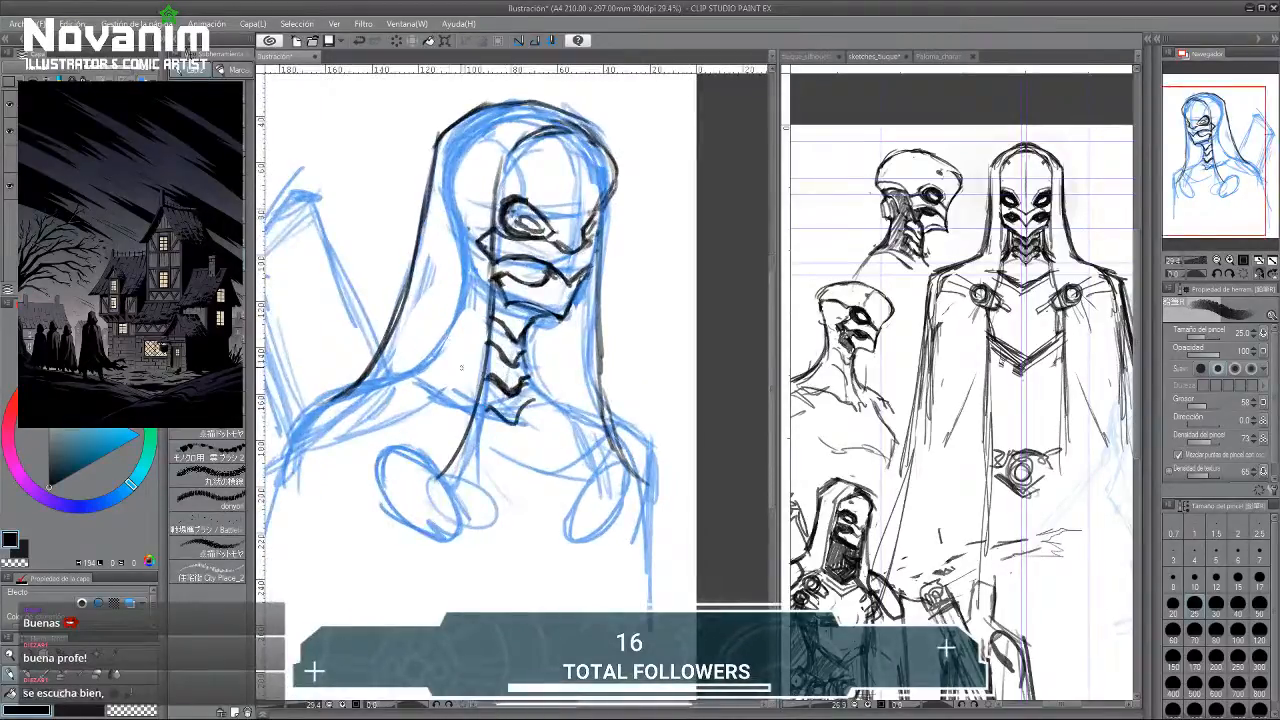
key(ctrl+z)
scroll(490, 357, down, 3)
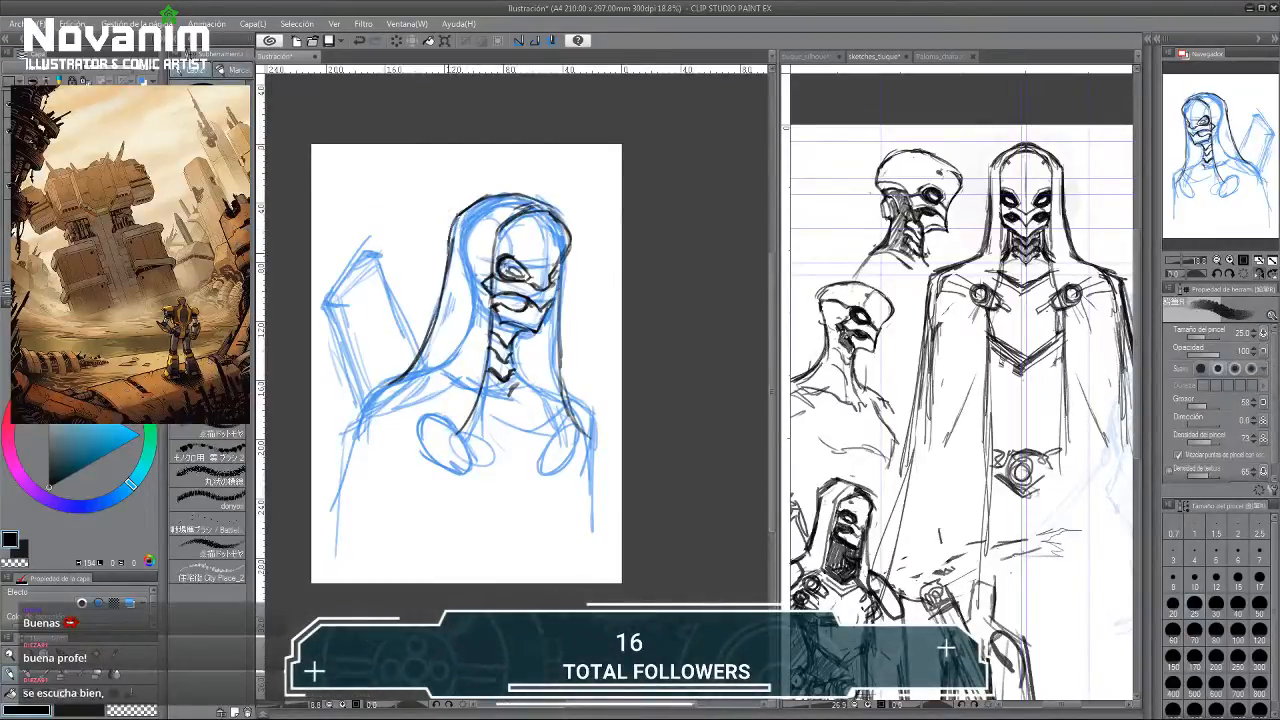
drag(370, 386, 365, 385)
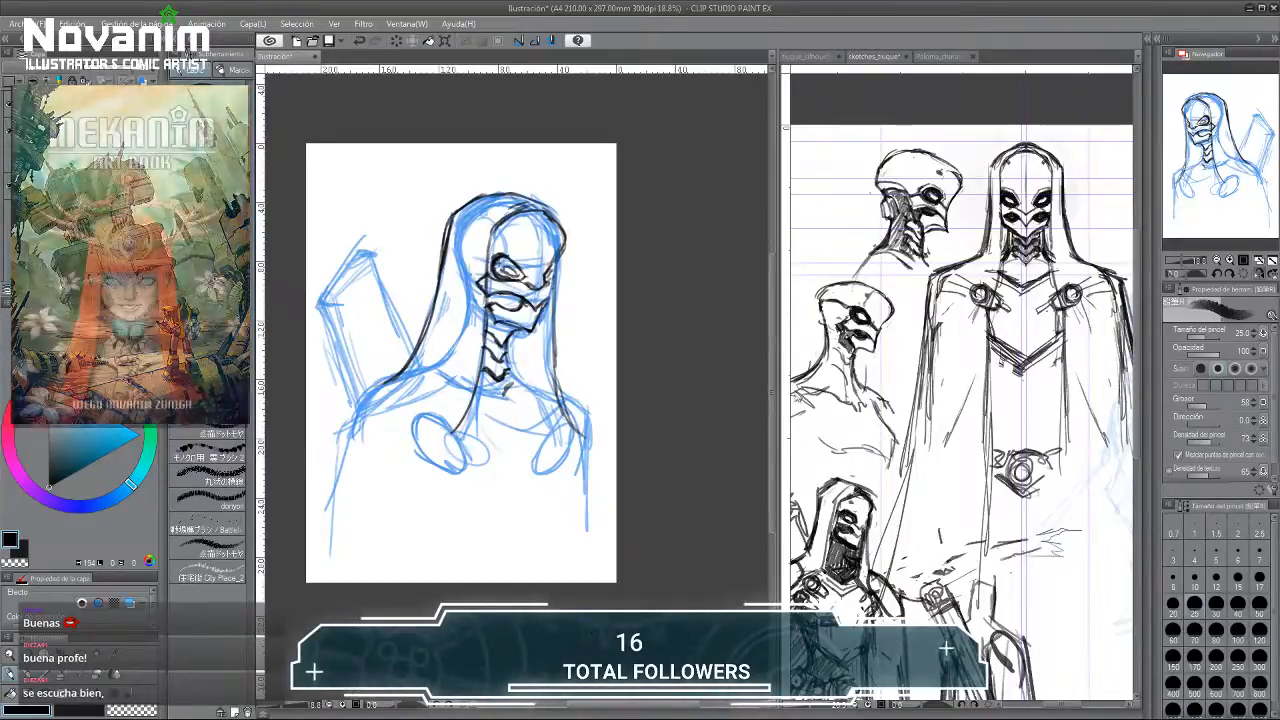
Compare the hooded poses in sketches_tiuque with the coloured figure in tiuque_silhouettes for the cloak and clasps, and return to the bust.
click(940, 430)
drag(940, 430, 1002, 342)
scroll(830, 384, up, 4)
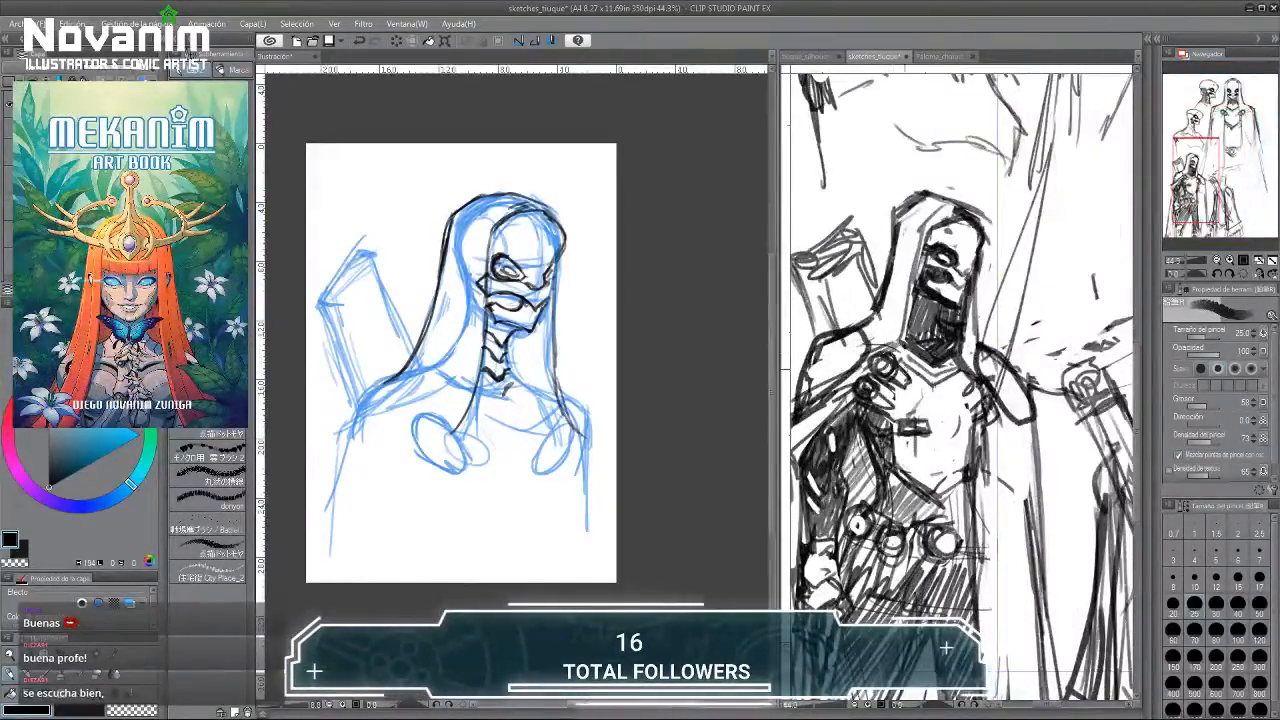
scroll(845, 380, down, 2)
drag(840, 295, 685, 535)
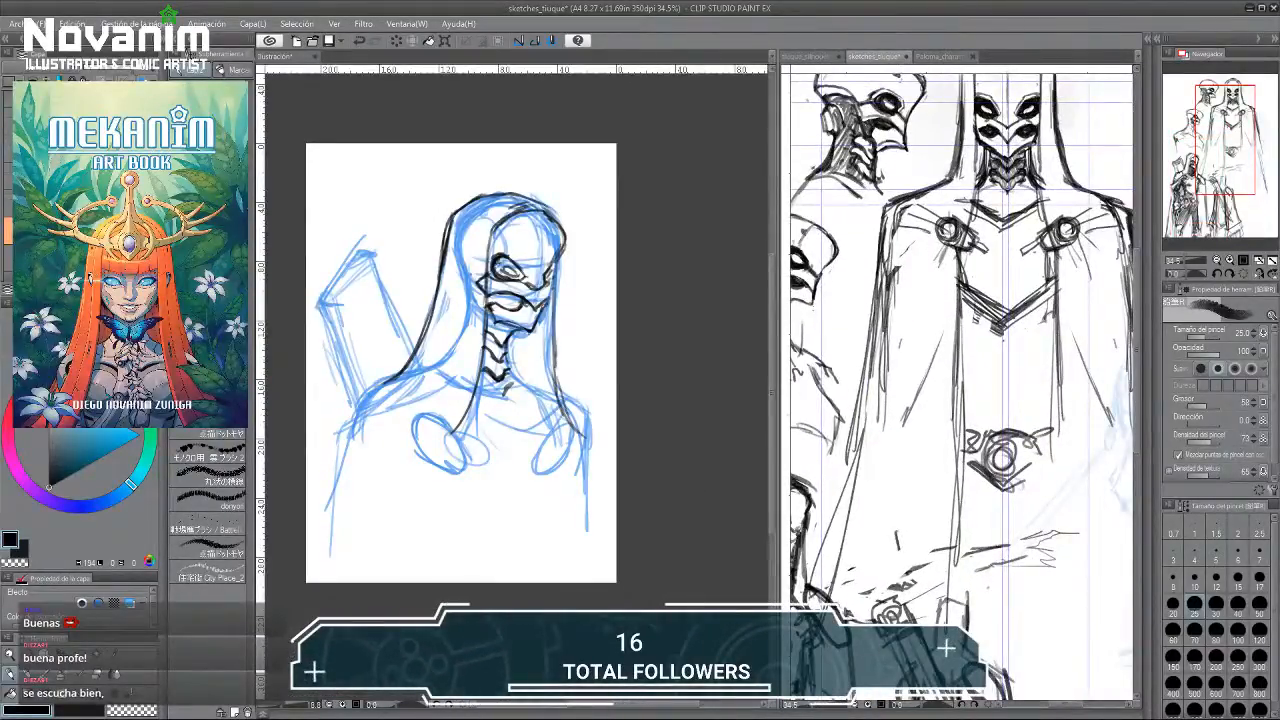
click(812, 57)
scroll(848, 236, up, 5)
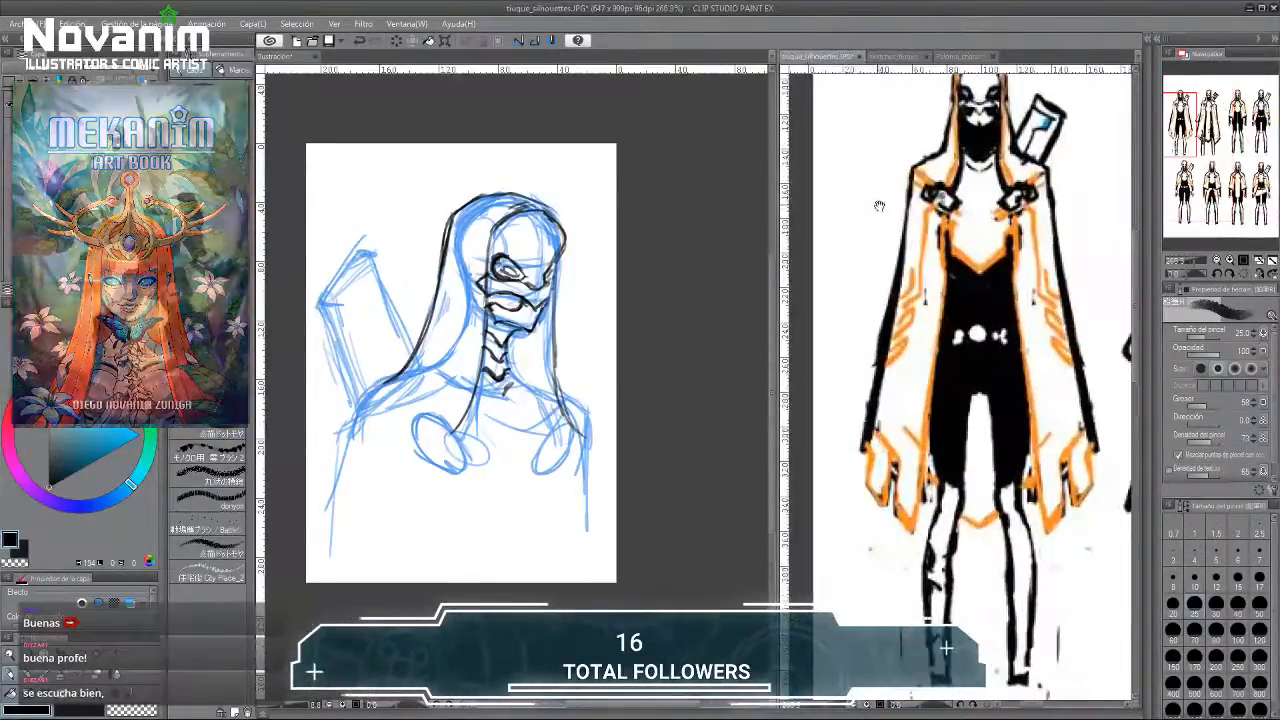
scroll(848, 236, down, 2)
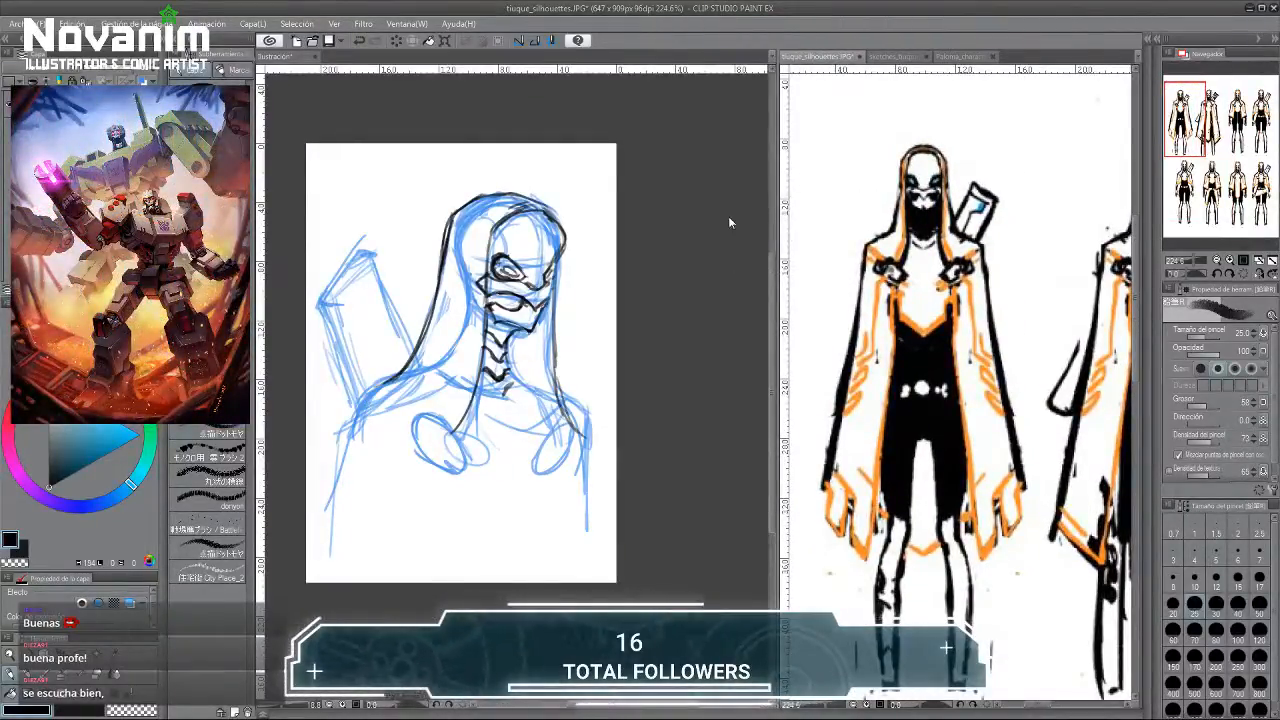
click(882, 57)
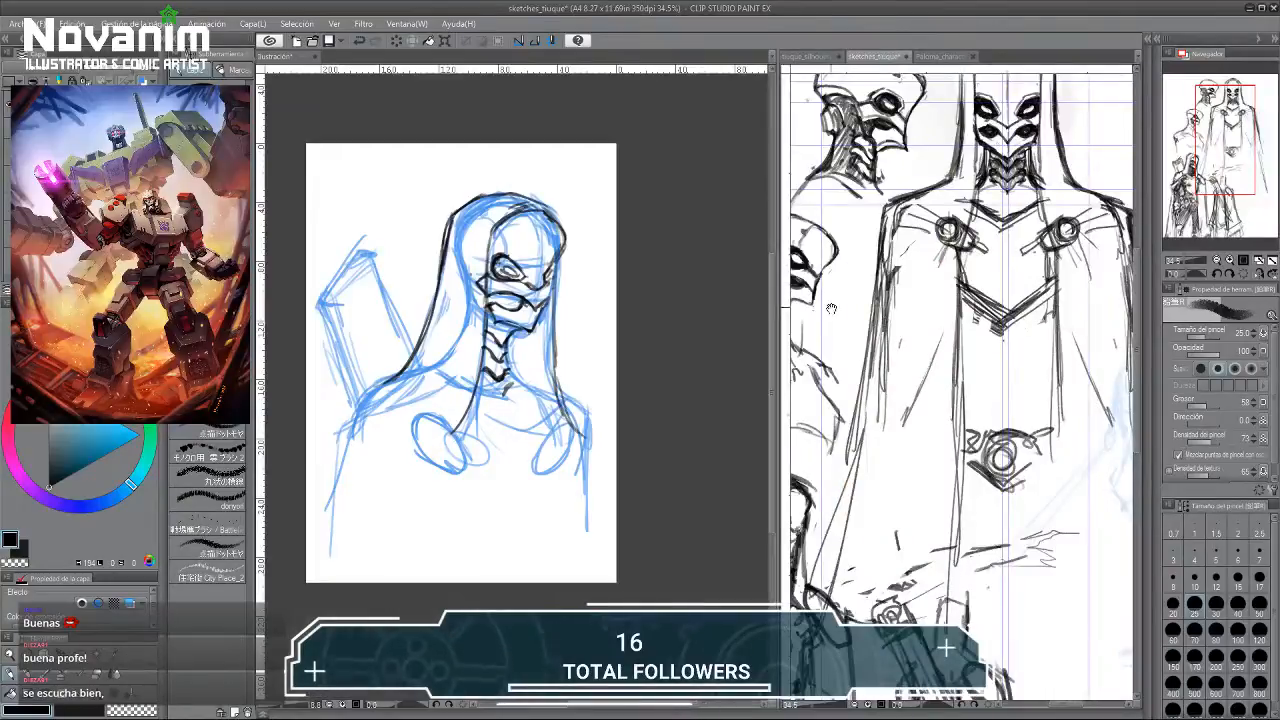
drag(831, 309, 988, 152)
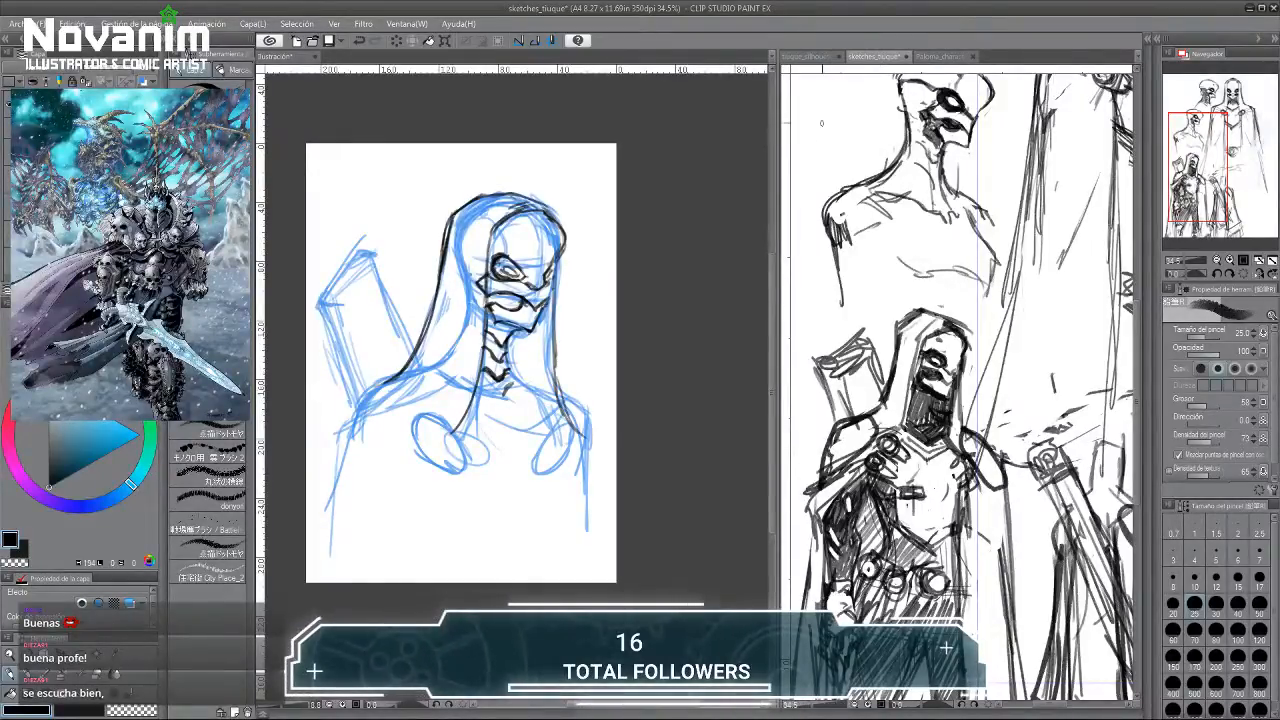
click(803, 56)
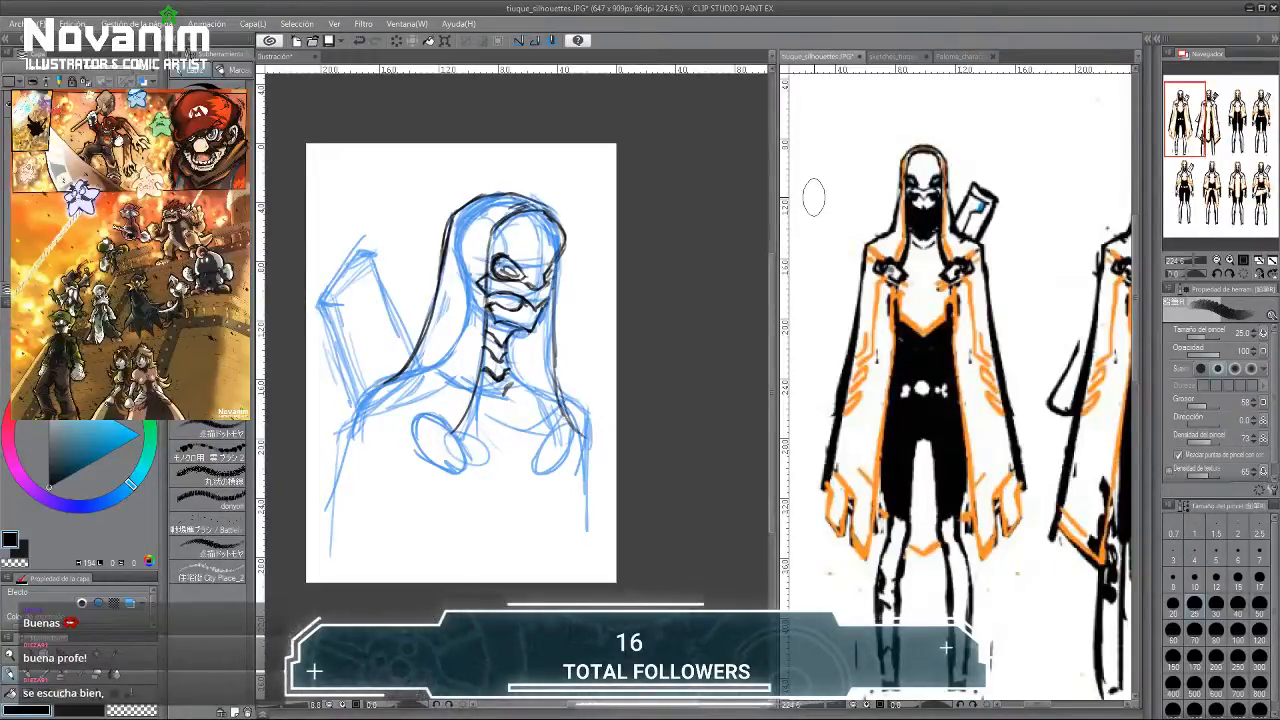
click(435, 343)
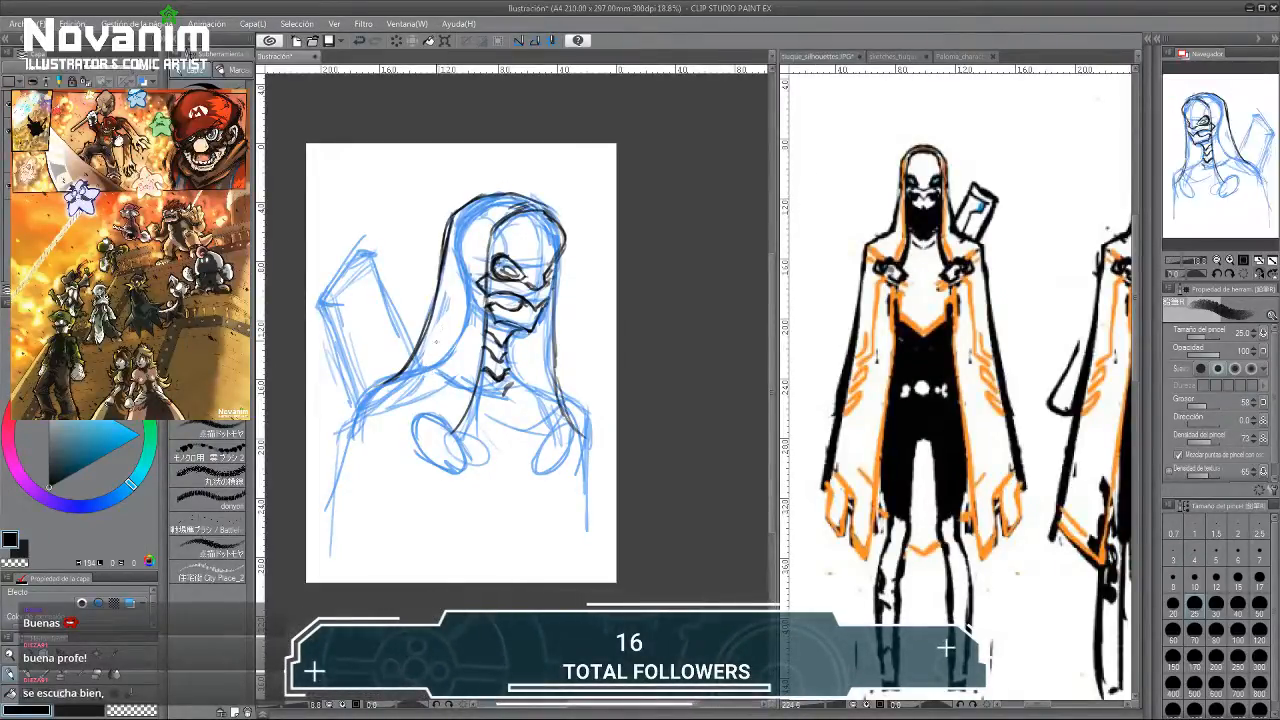
Correct the upper rim of the near eye socket with alternating eraser and pencil touches.
scroll(510, 265, up, 2)
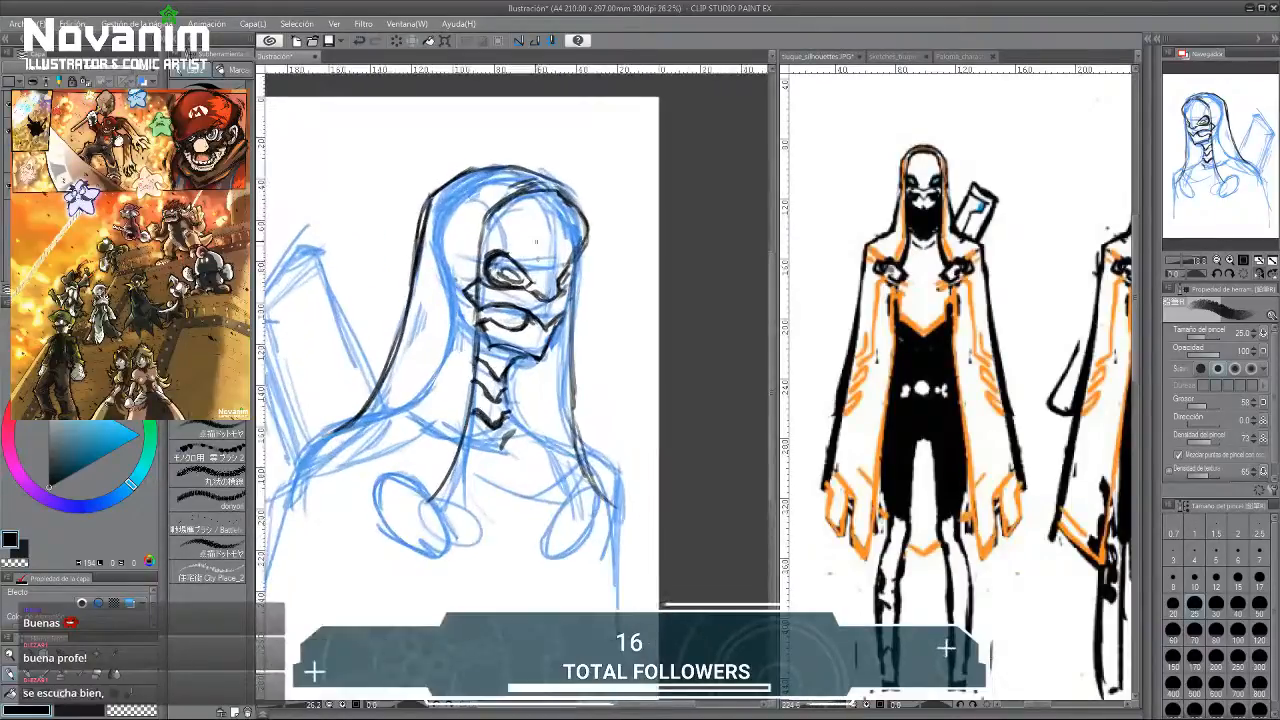
key(e)
key(p)
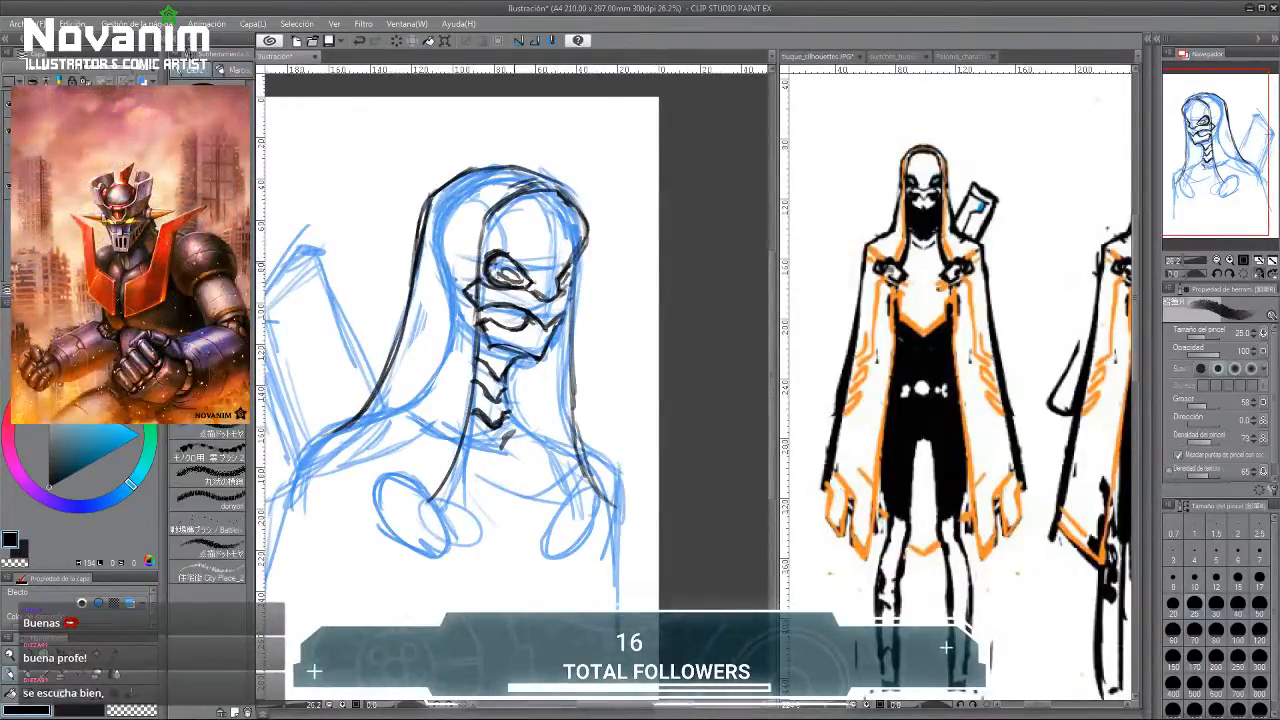
key(e)
mouse_move(532, 277)
mouse_down()
mouse_move(510, 257)
mouse_move(530, 279)
mouse_move(516, 238)
mouse_up()
key(p)
key(e)
key(p)
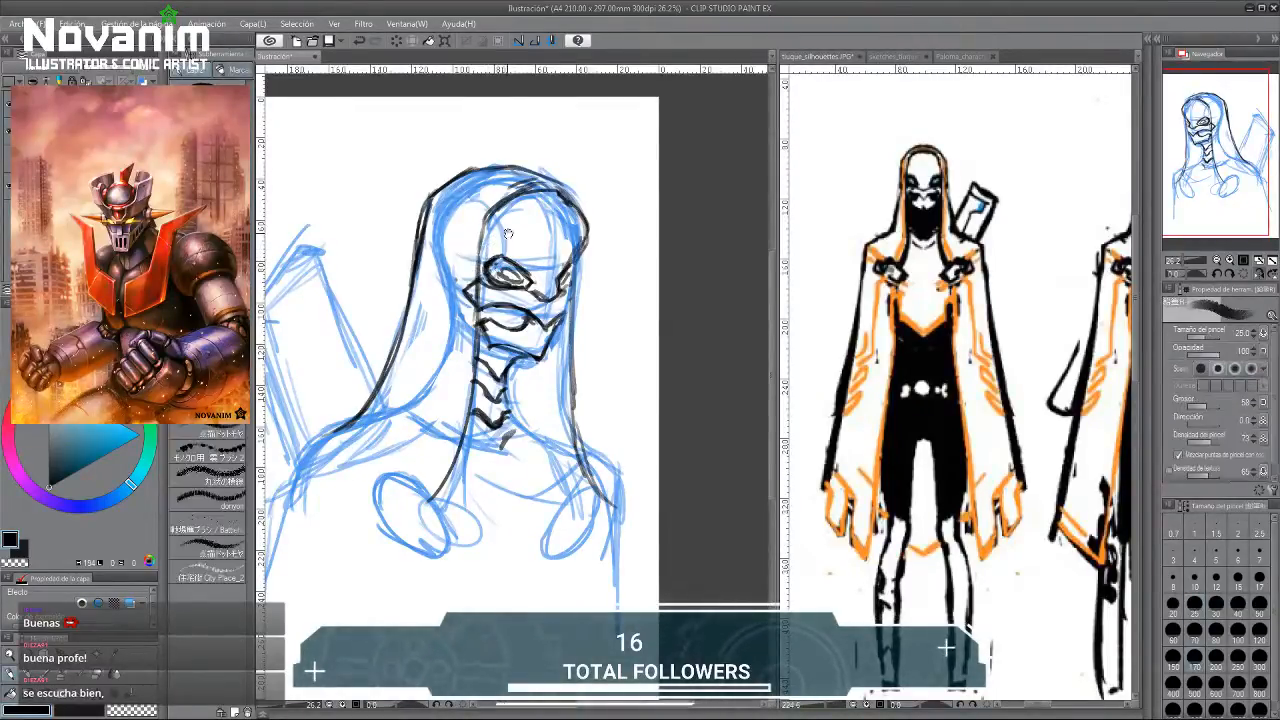
Set the eraser size to 70, clean the inside of the near eye socket and redraw the eye shape within it.
scroll(508, 233, down, 2)
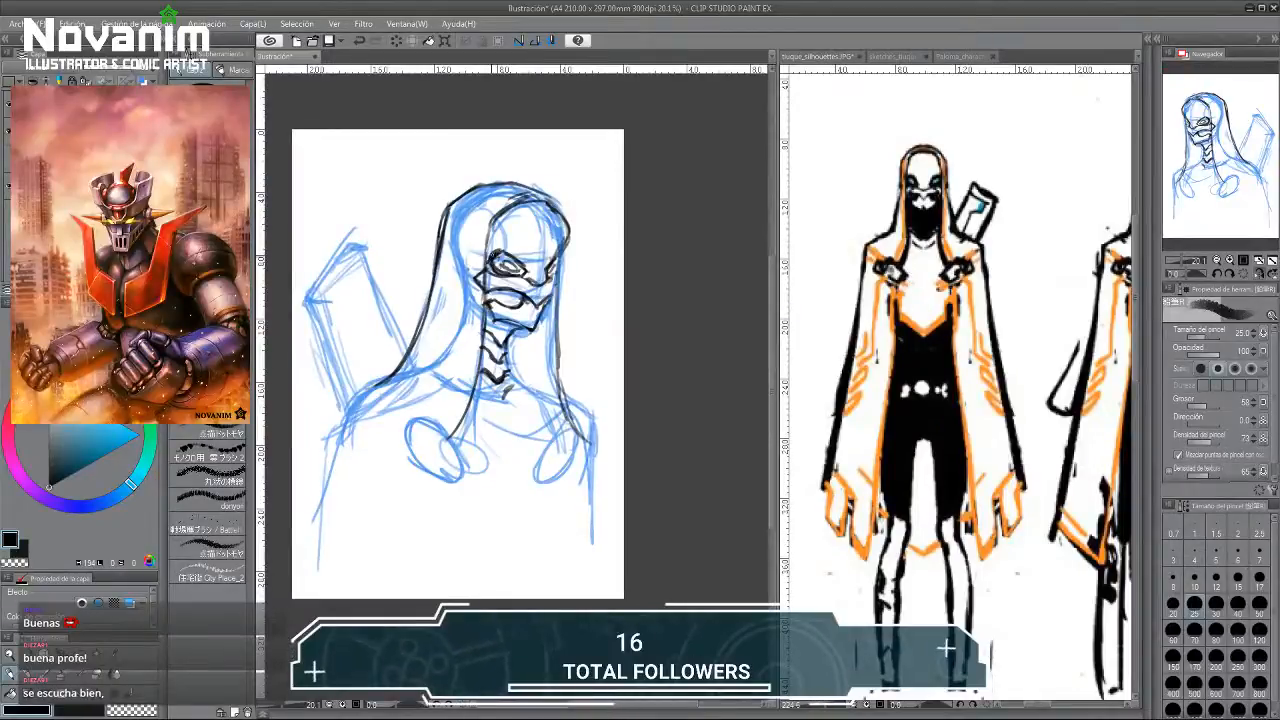
scroll(504, 255, up, 3)
key(e)
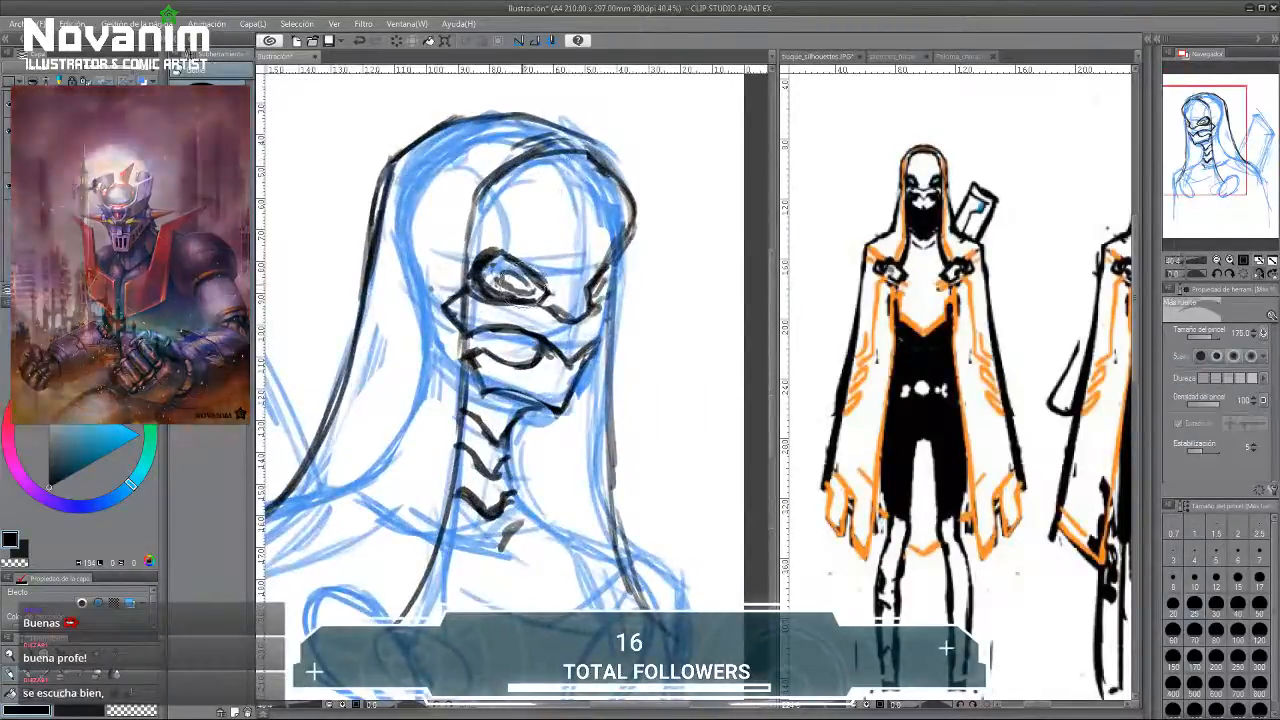
click(1194, 634)
drag(547, 396, 520, 387)
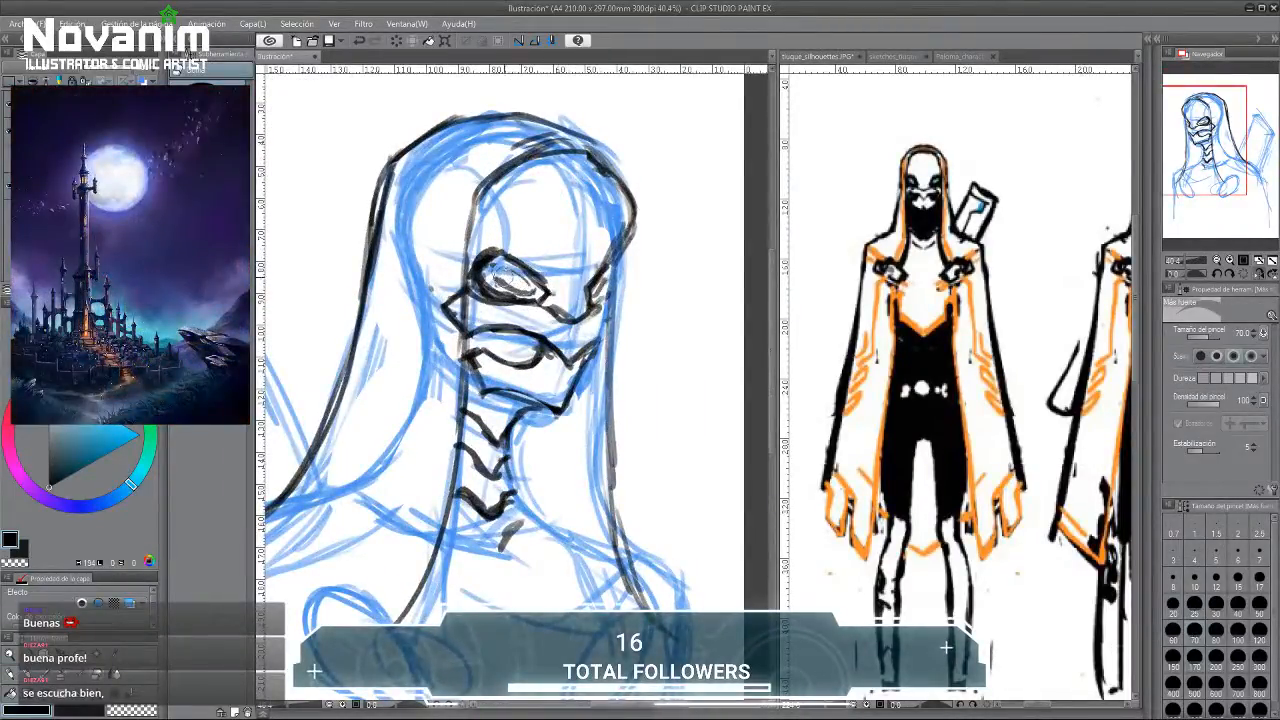
key(b)
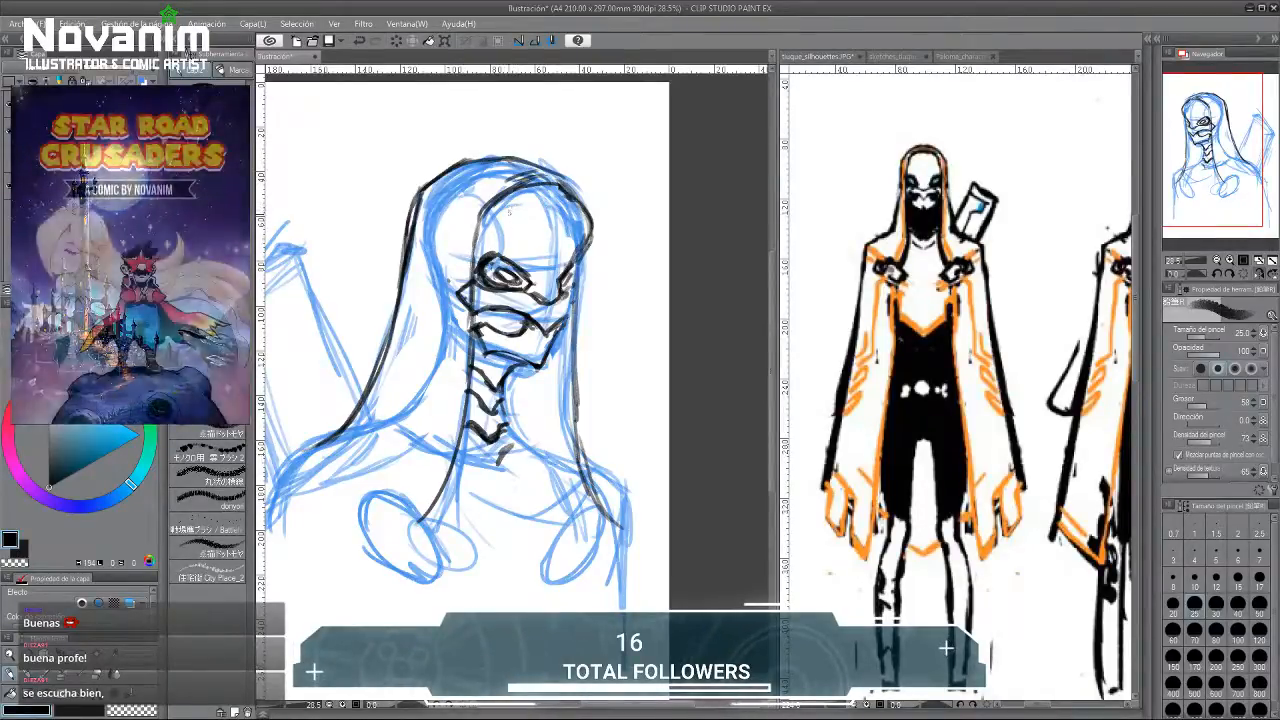
key(e)
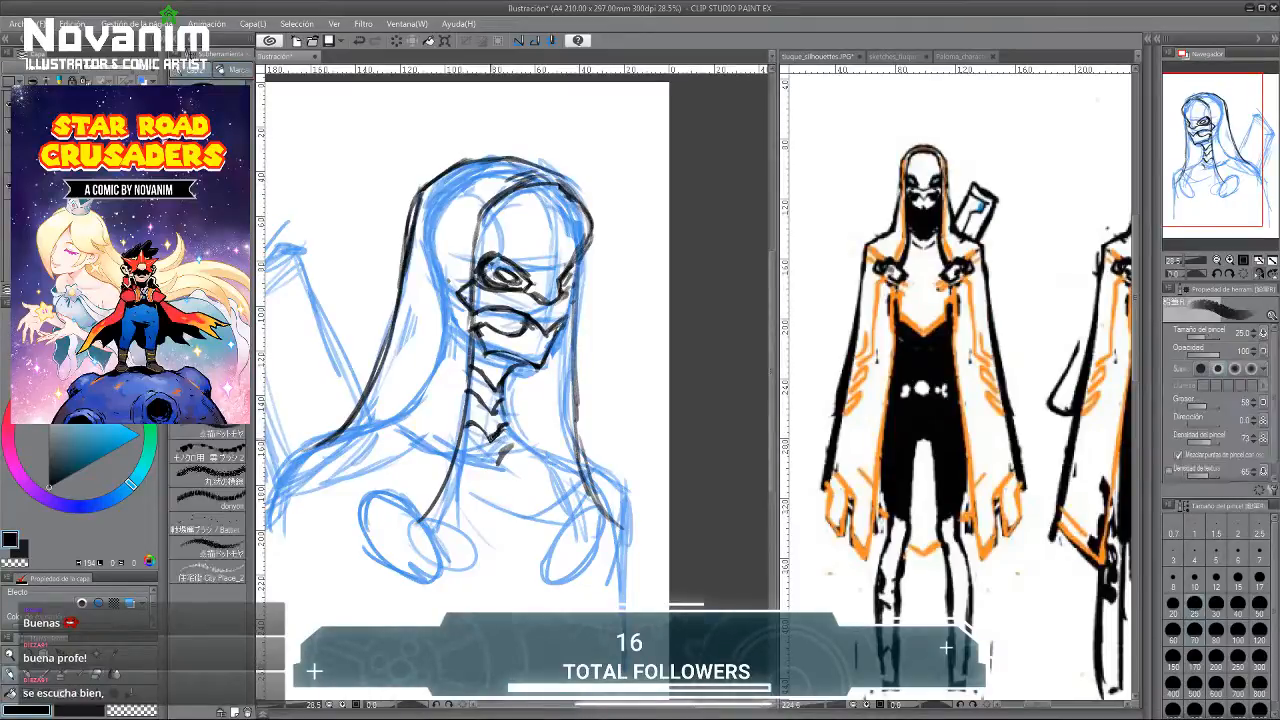
key(b)
Draw the base of the neck, the hood's far inner edge and the two cloak clasps on the chest.
scroll(478, 215, down, 2)
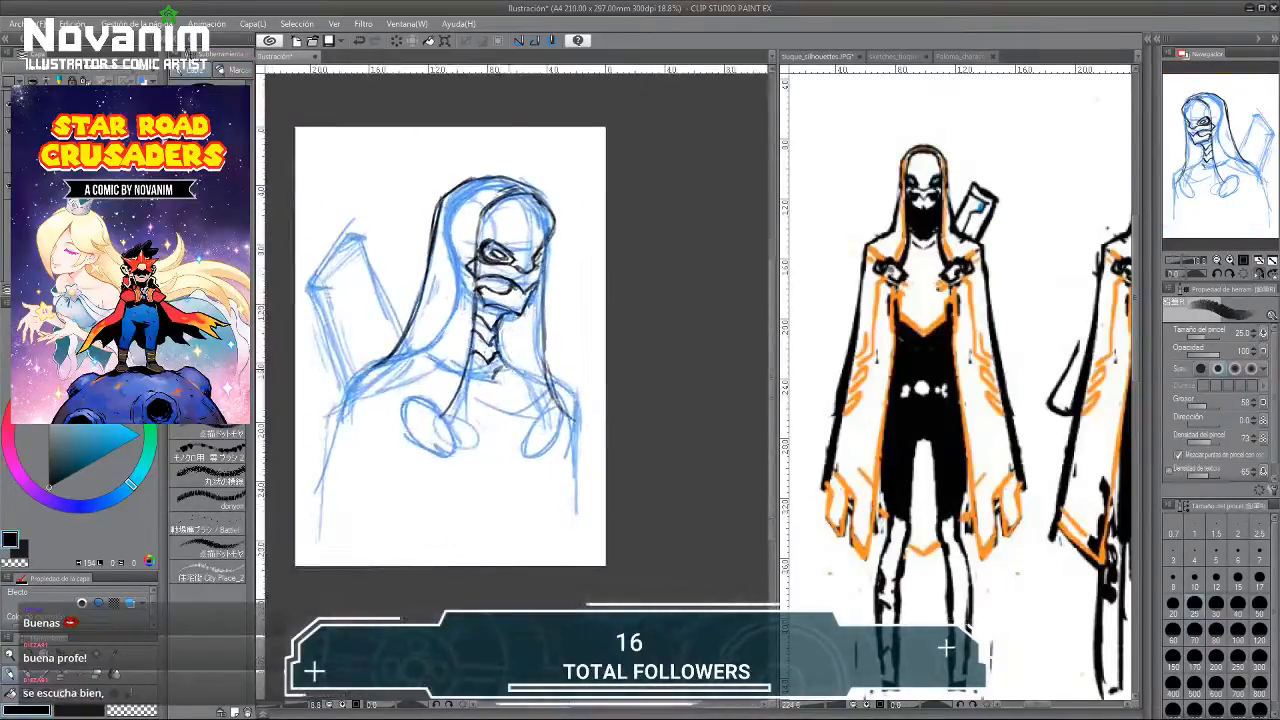
drag(499, 359, 521, 377)
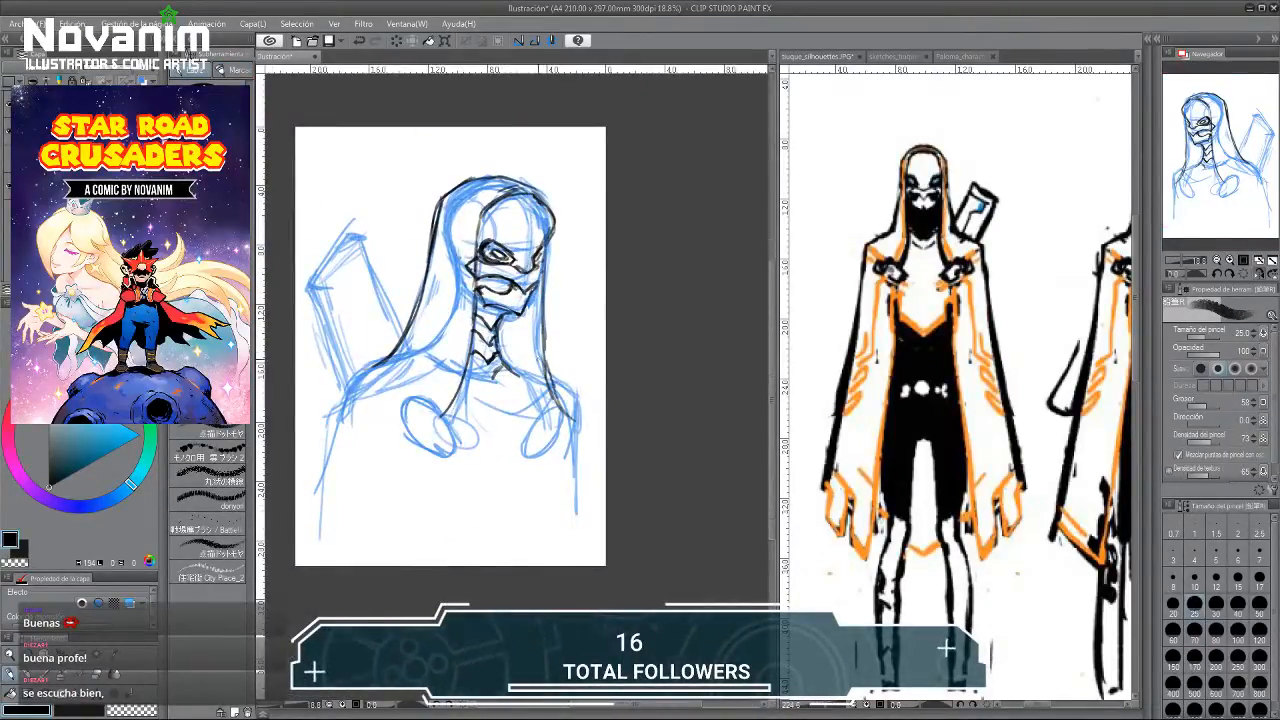
mouse_move(445, 423)
mouse_down()
mouse_move(415, 408)
mouse_move(405, 425)
mouse_move(440, 458)
mouse_up()
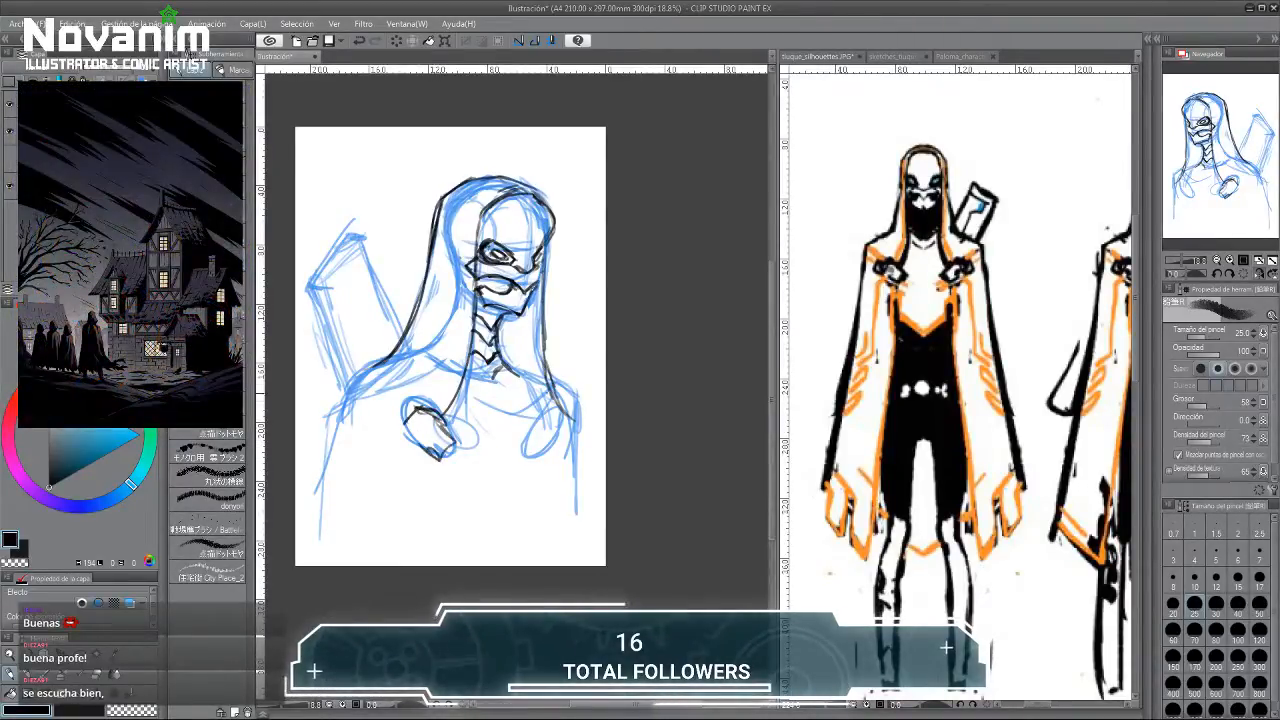
mouse_move(543, 290)
mouse_down()
mouse_move(536, 395)
mouse_move(558, 425)
mouse_move(522, 456)
mouse_up()
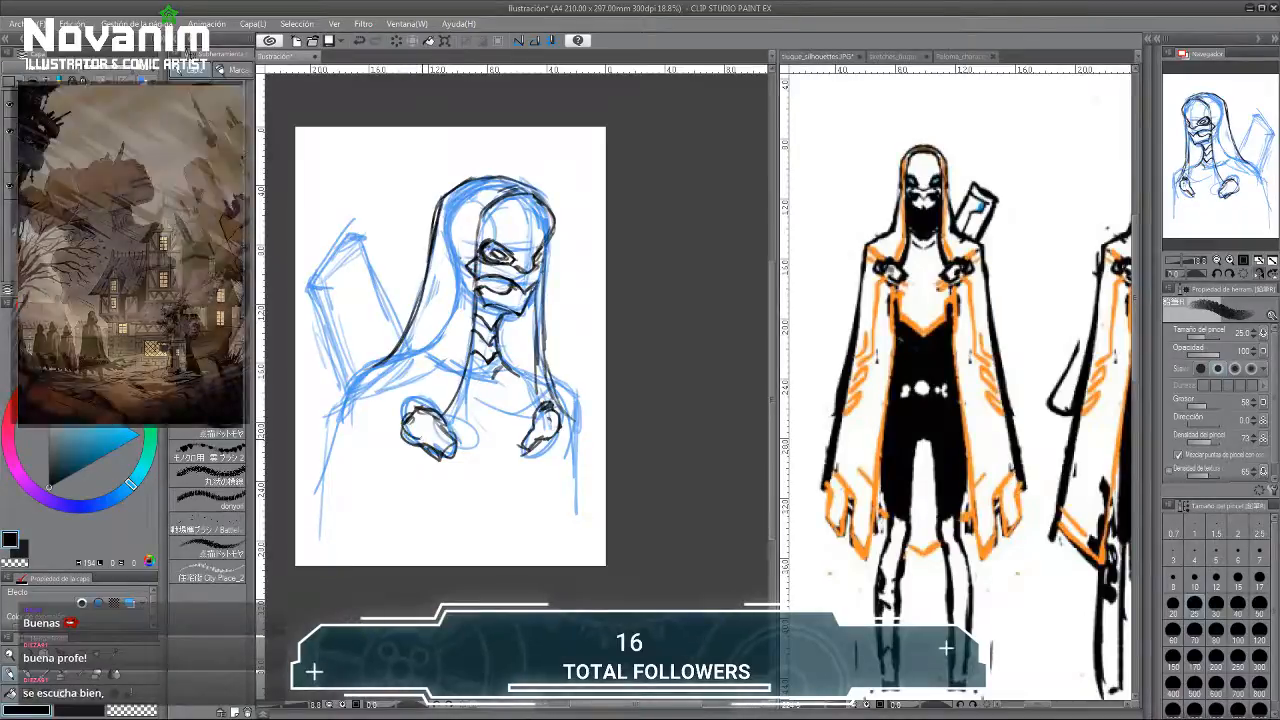
Draw the cloak's shoulder slopes and the outer arm lines falling from both shoulders.
mouse_move(413, 382)
mouse_down()
mouse_move(428, 331)
mouse_move(372, 318)
mouse_move(336, 418)
mouse_up()
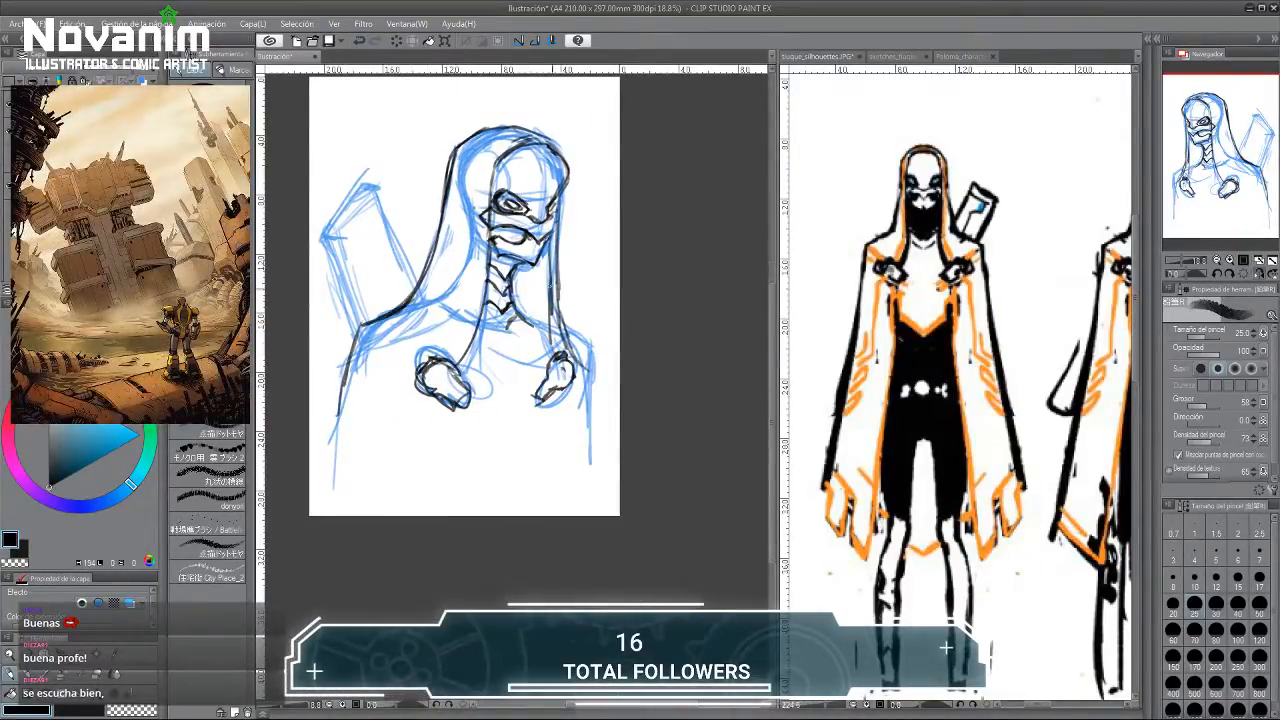
mouse_move(556, 305)
mouse_down()
mouse_move(590, 347)
mouse_move(604, 468)
mouse_up()
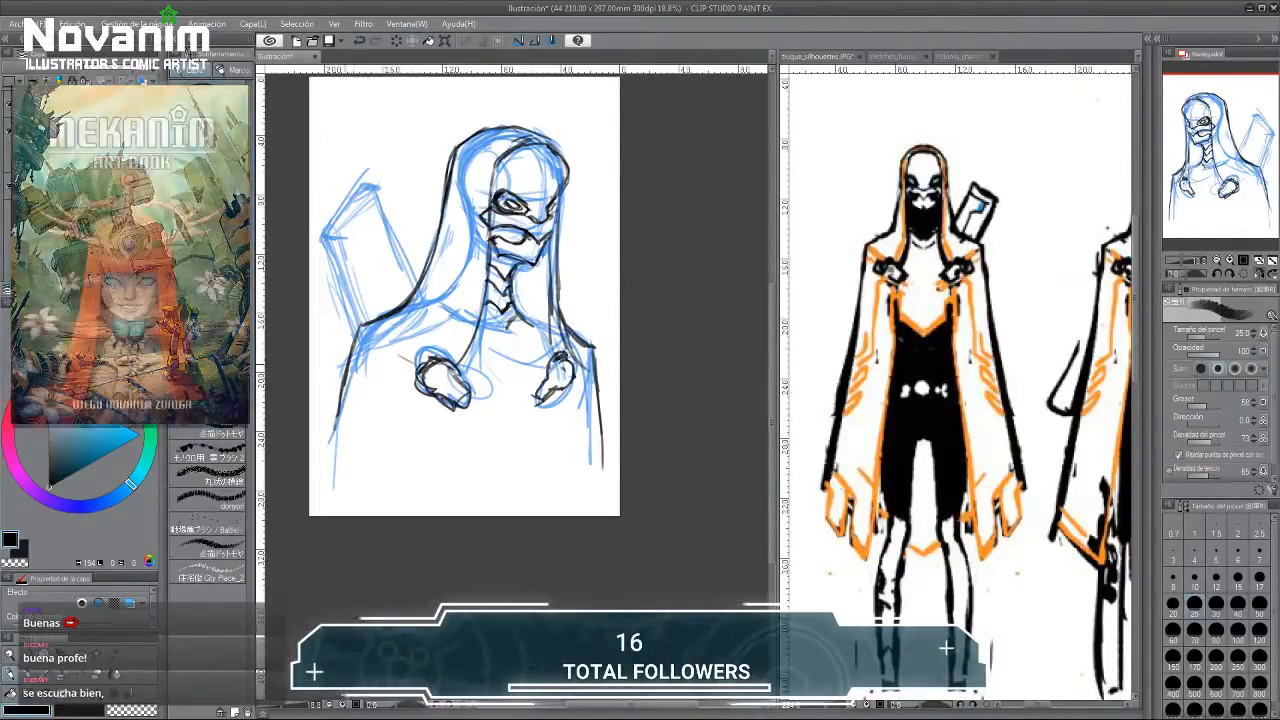
key(e)
key(b)
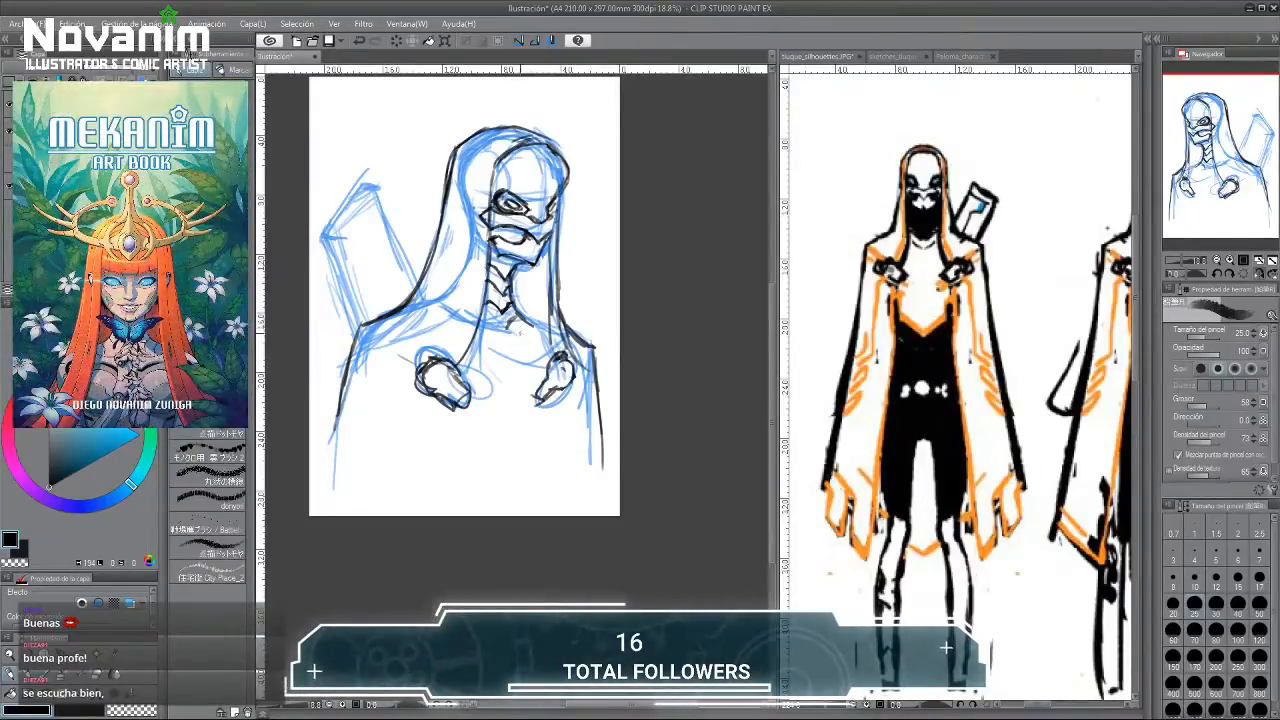
Draw the shallow V-shaped collar across the upper chest and erase the overlapping lines near the far clasp.
mouse_move(540, 340)
mouse_down()
mouse_move(507, 353)
mouse_move(470, 329)
mouse_move(505, 354)
mouse_move(546, 355)
mouse_up()
key(e)
drag(545, 308, 551, 349)
key(b)
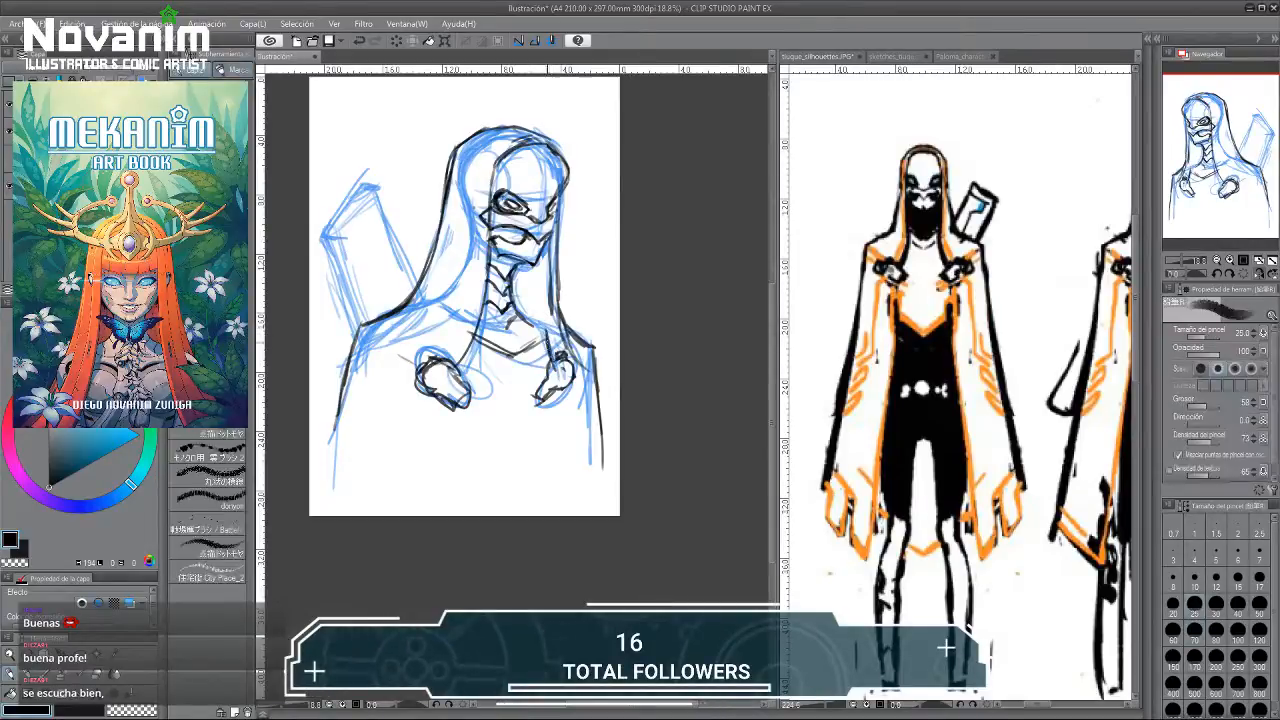
Reinforce the hood's far inner edge and draw the near edge of the mask's forehead.
drag(553, 214, 549, 314)
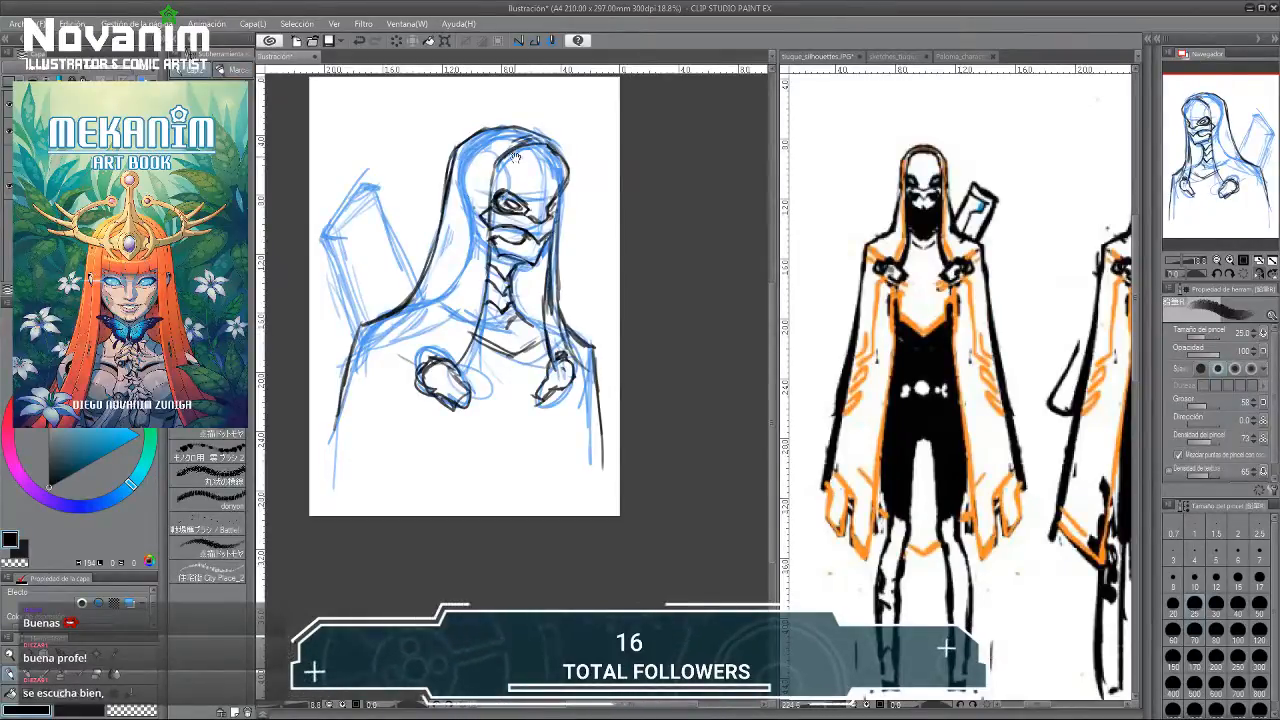
drag(515, 156, 514, 171)
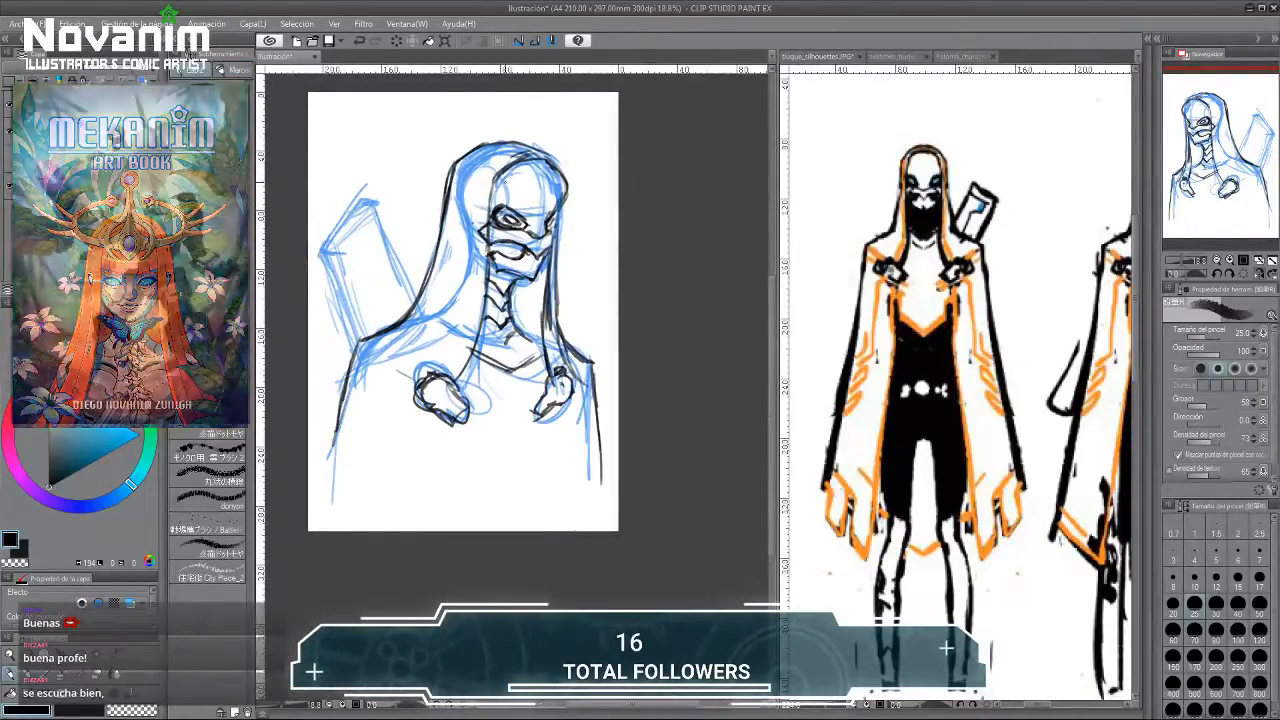
Bring up the sketches_tiuque reference with the masked heads and refine the mask's far cheek and jaw outline.
click(828, 167)
scroll(828, 167, down, 2)
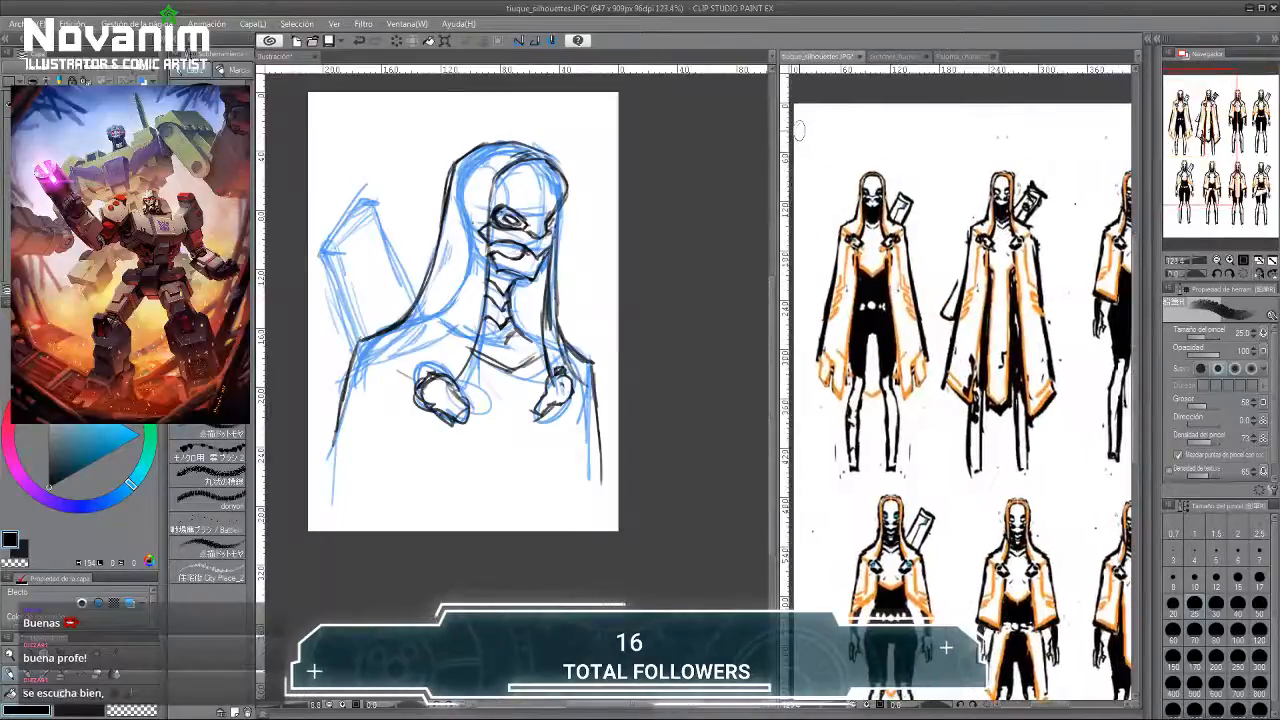
click(886, 56)
scroll(789, 282, down, 3)
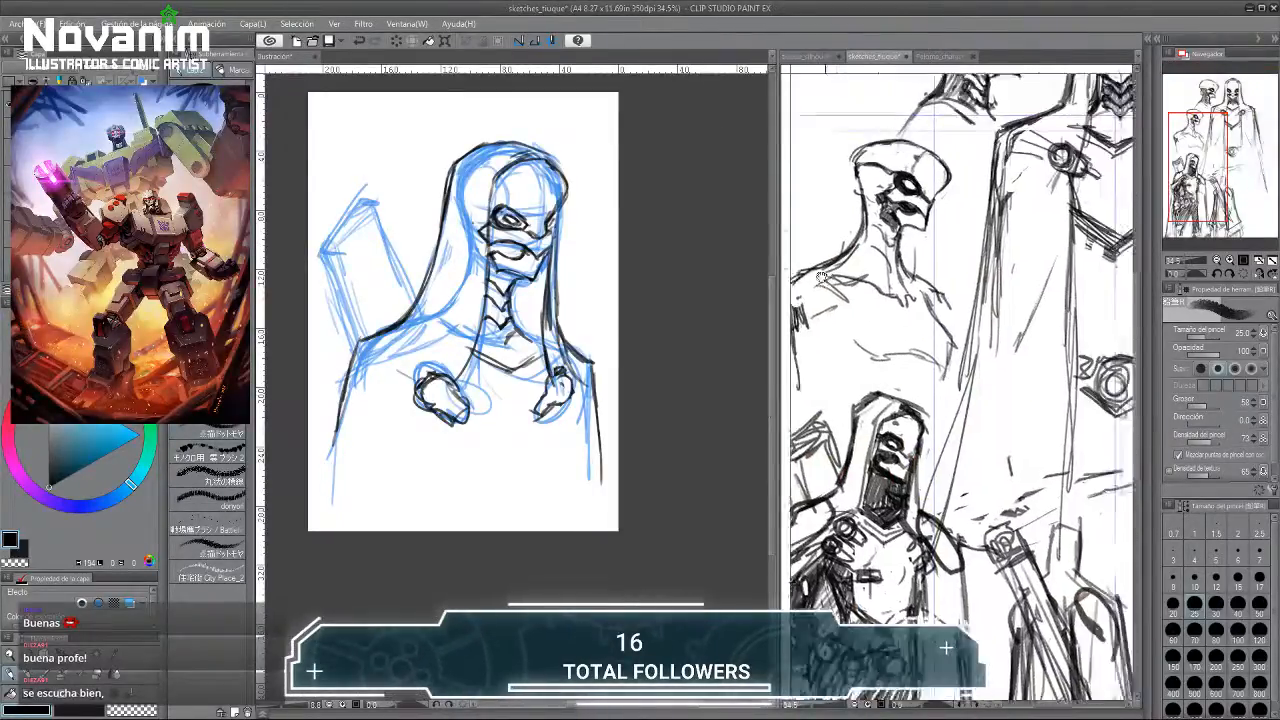
scroll(789, 282, up, 4)
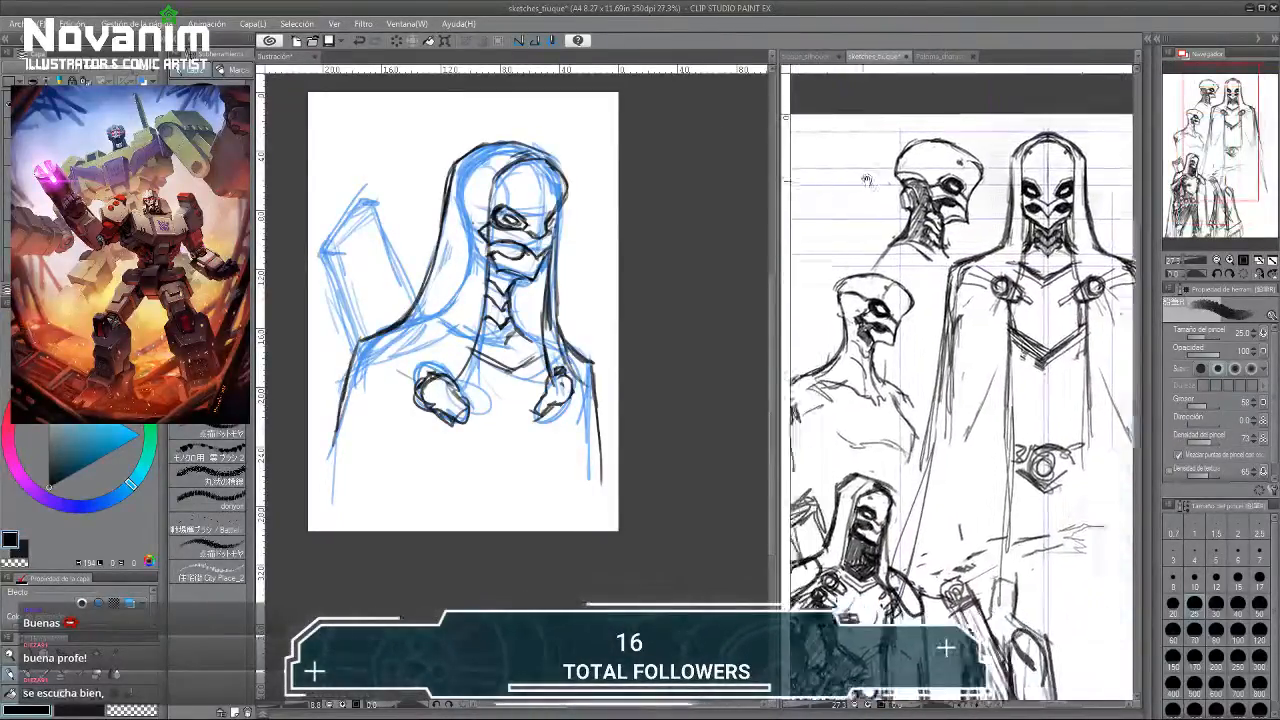
scroll(533, 200, up, 4)
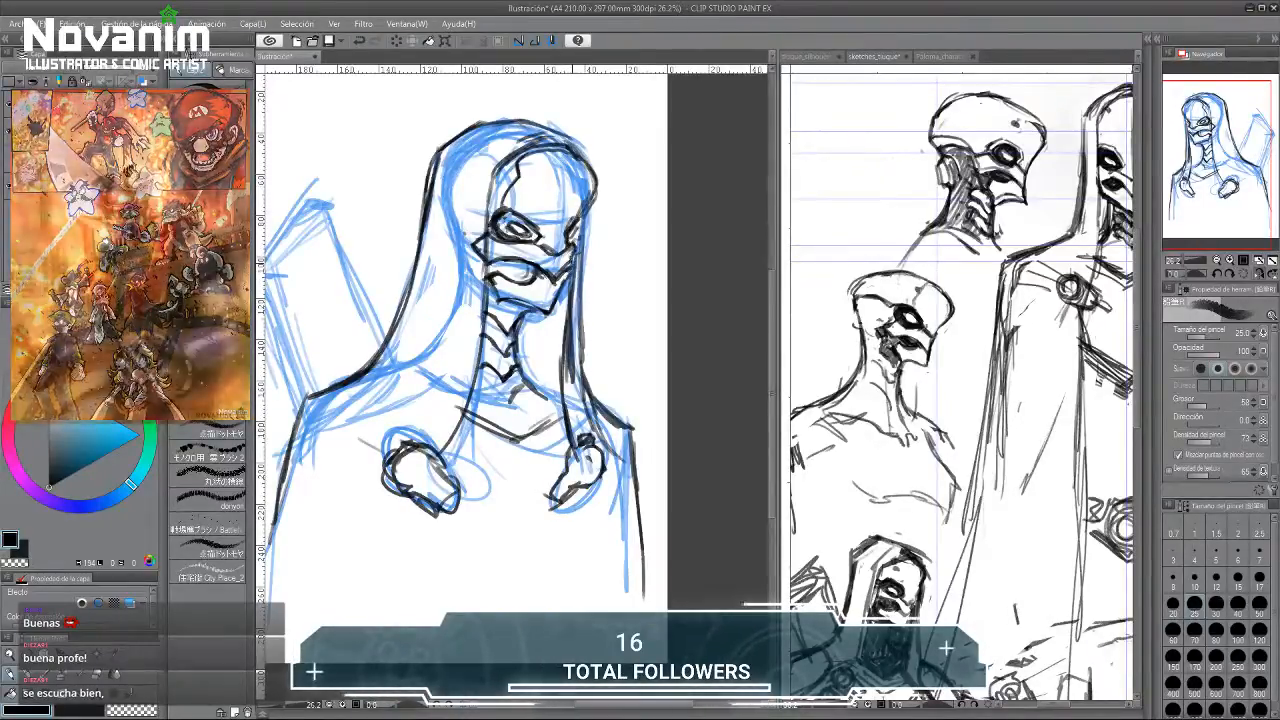
key(e)
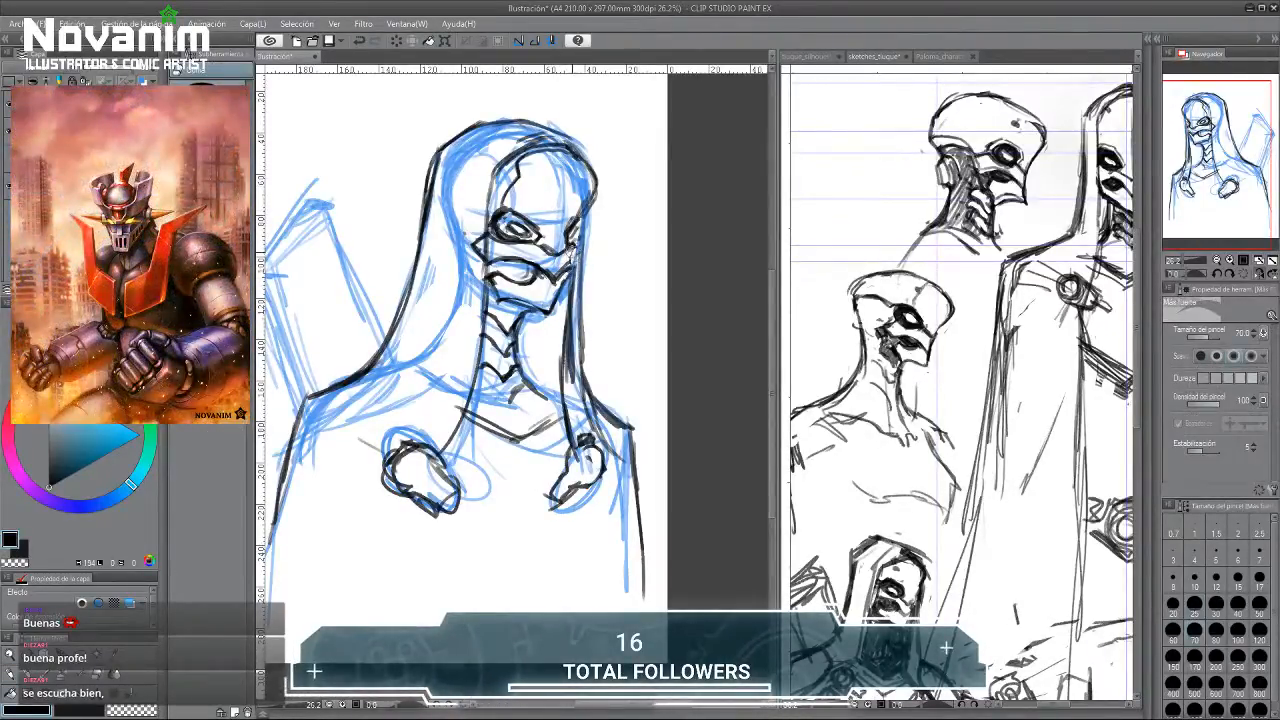
key(b)
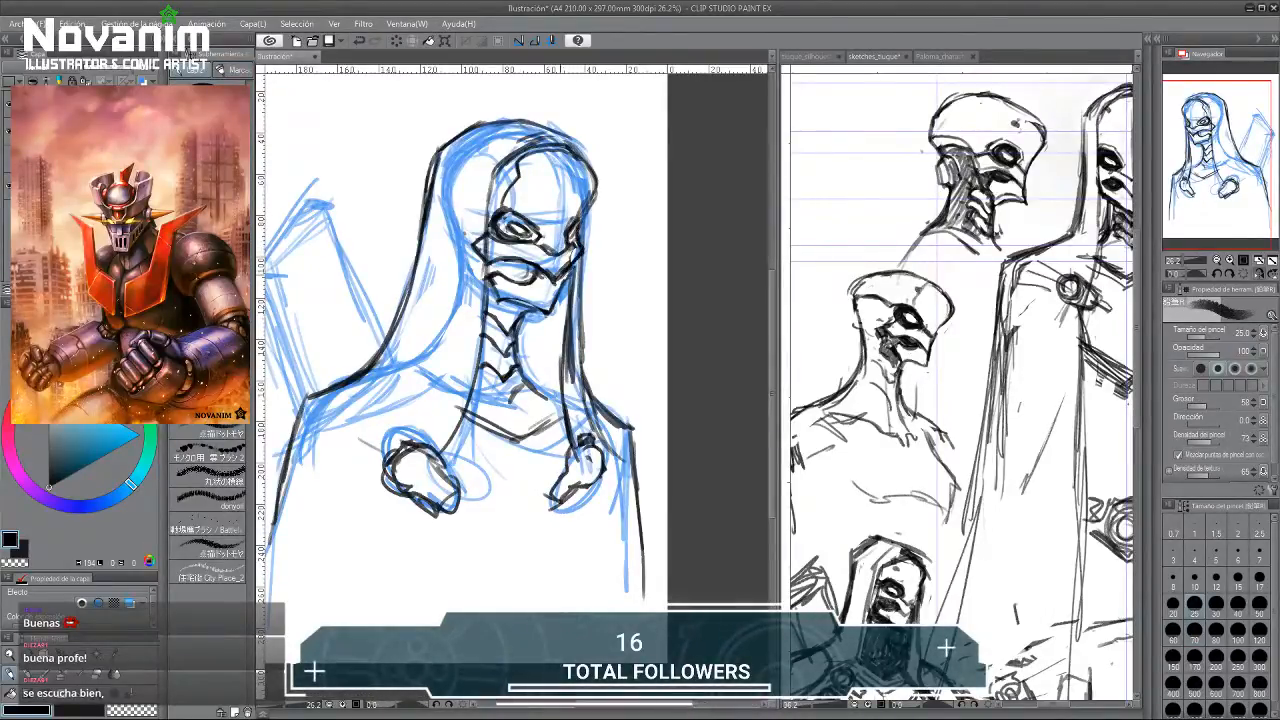
key(ctrl+z)
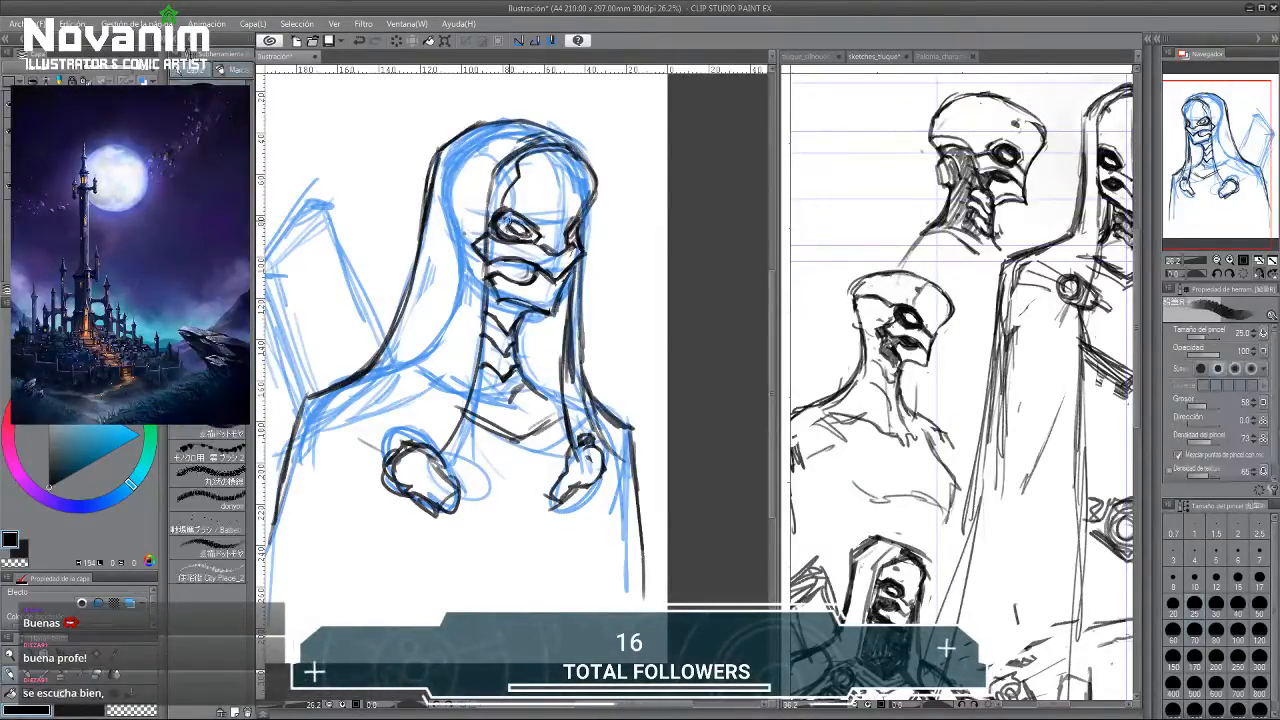
Draw a straight vertical hood edge that cuts across the near side of the mask down to the jaw.
scroll(481, 182, down, 3)
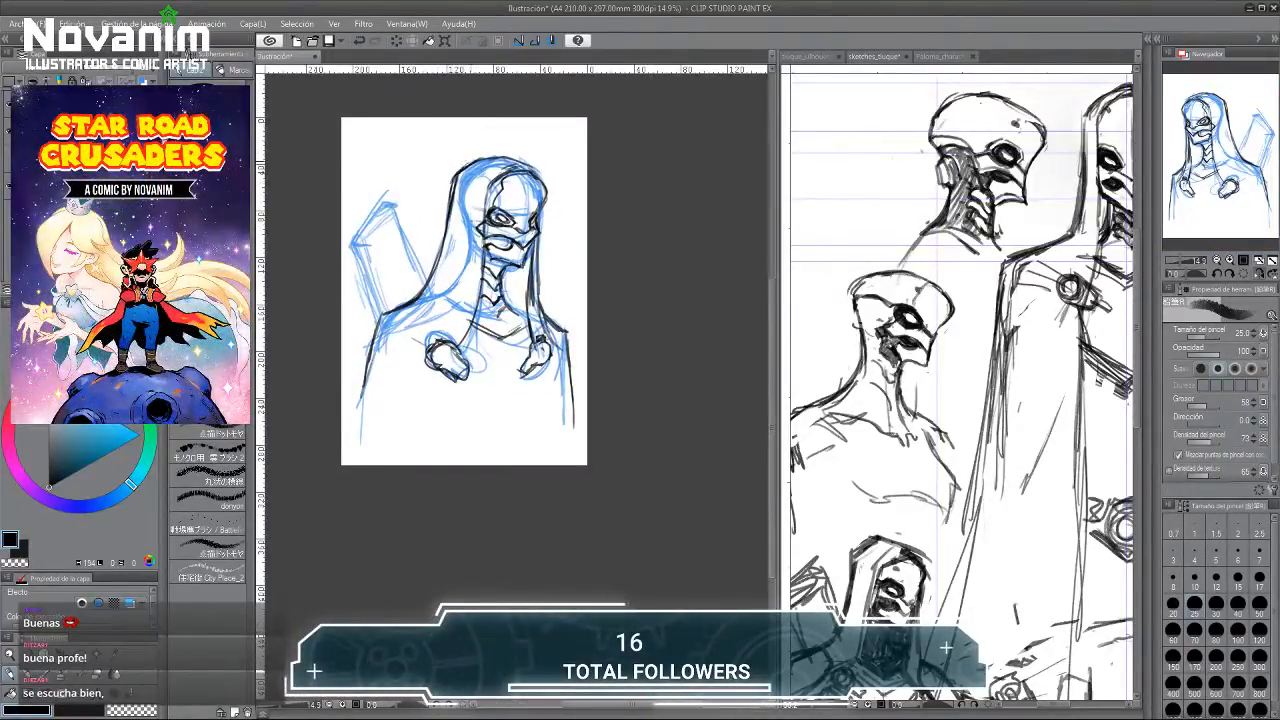
scroll(465, 237, down, 3)
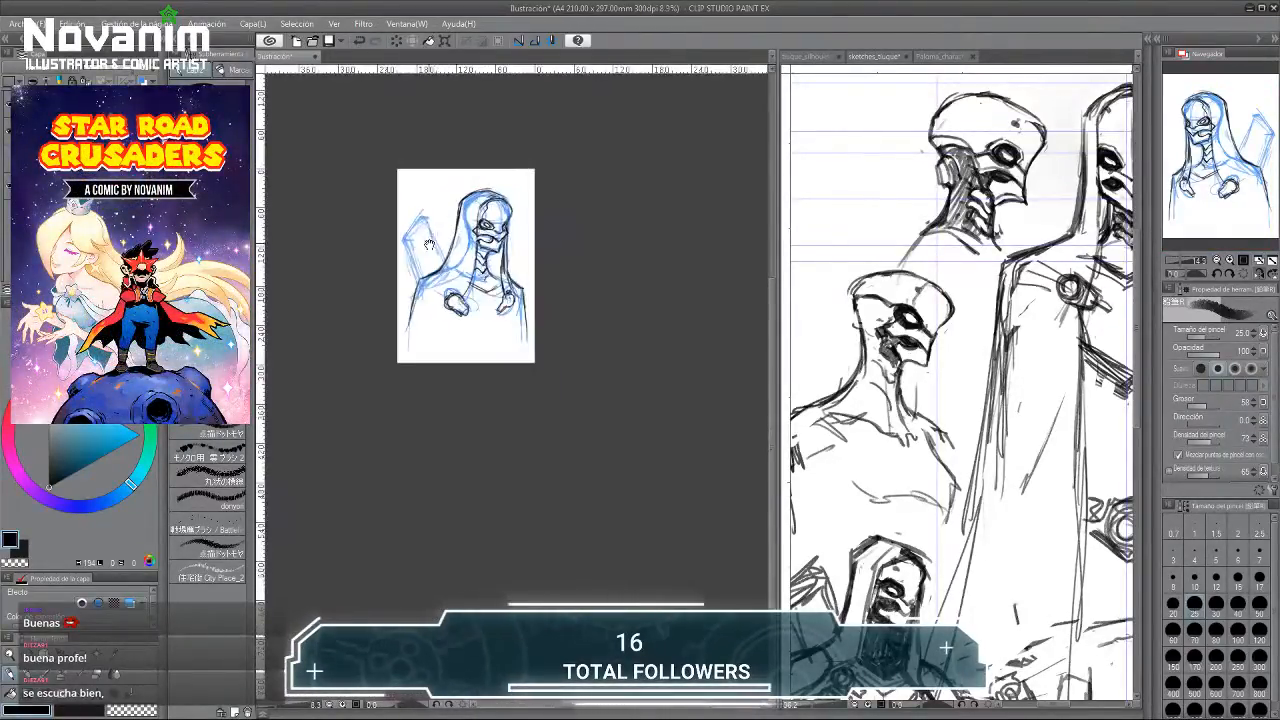
scroll(491, 155, up, 2)
scroll(491, 155, up, 2)
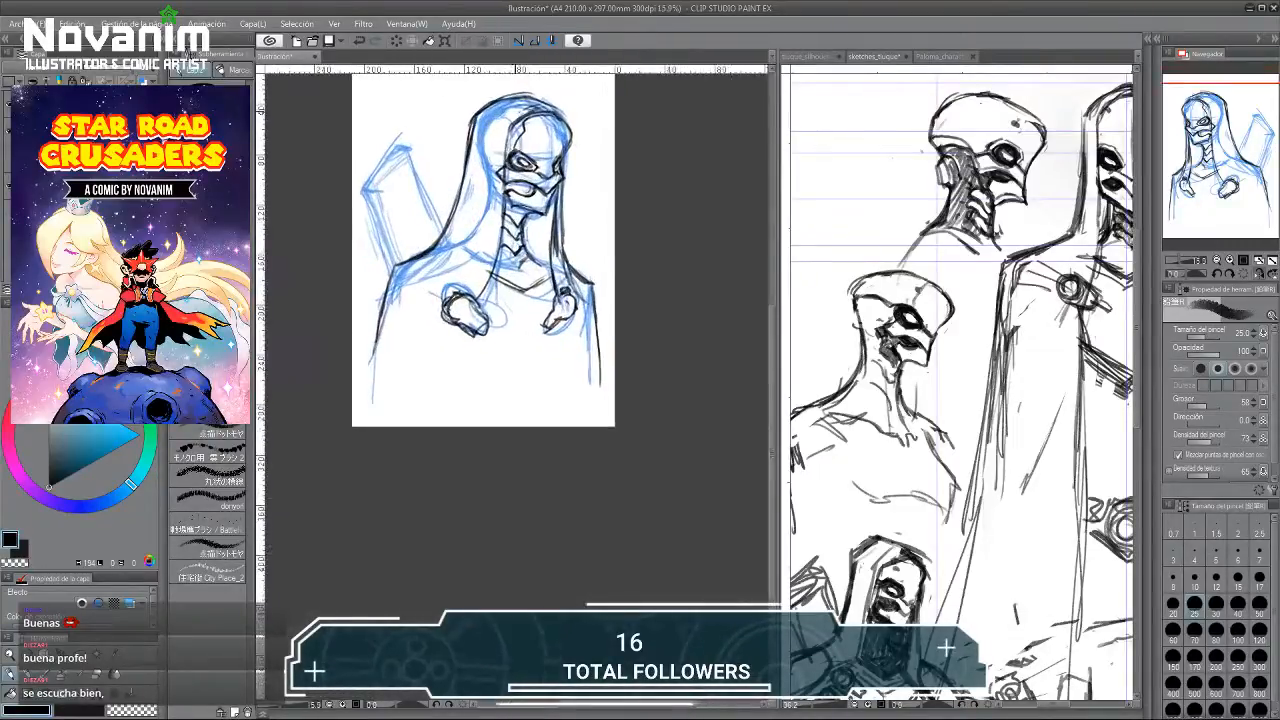
scroll(508, 144, up, 3)
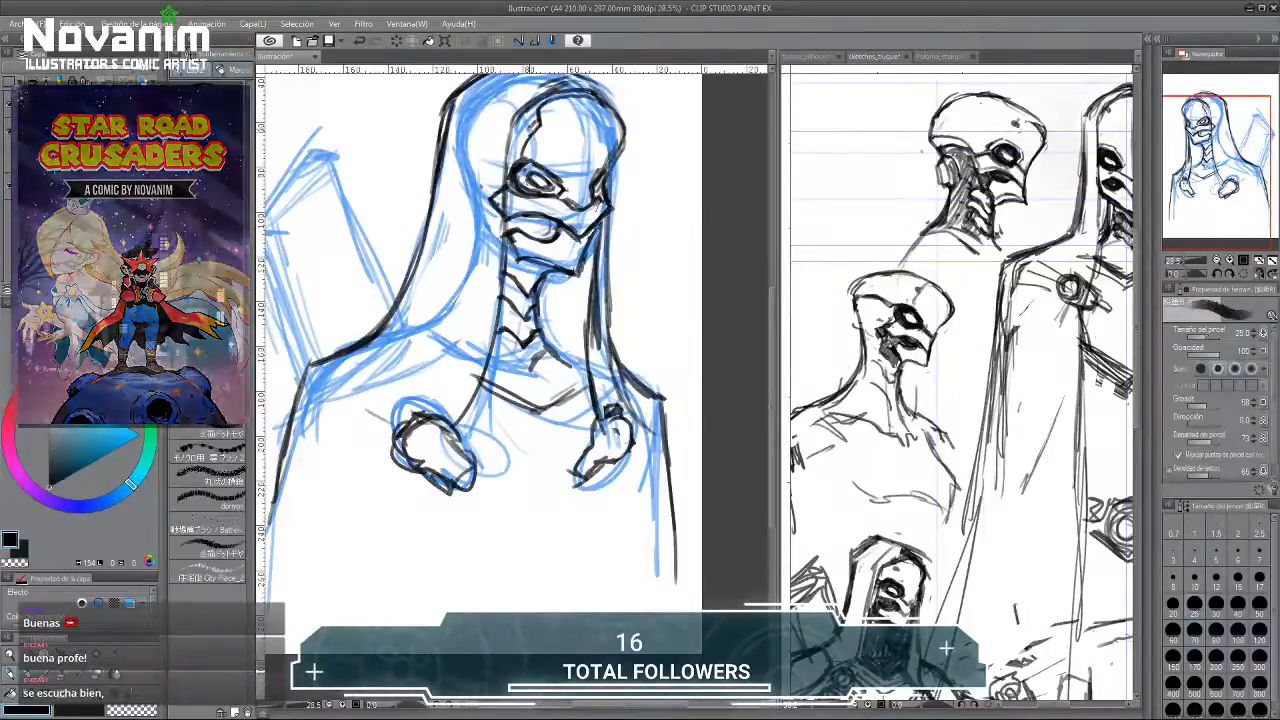
scroll(506, 136, down, 2)
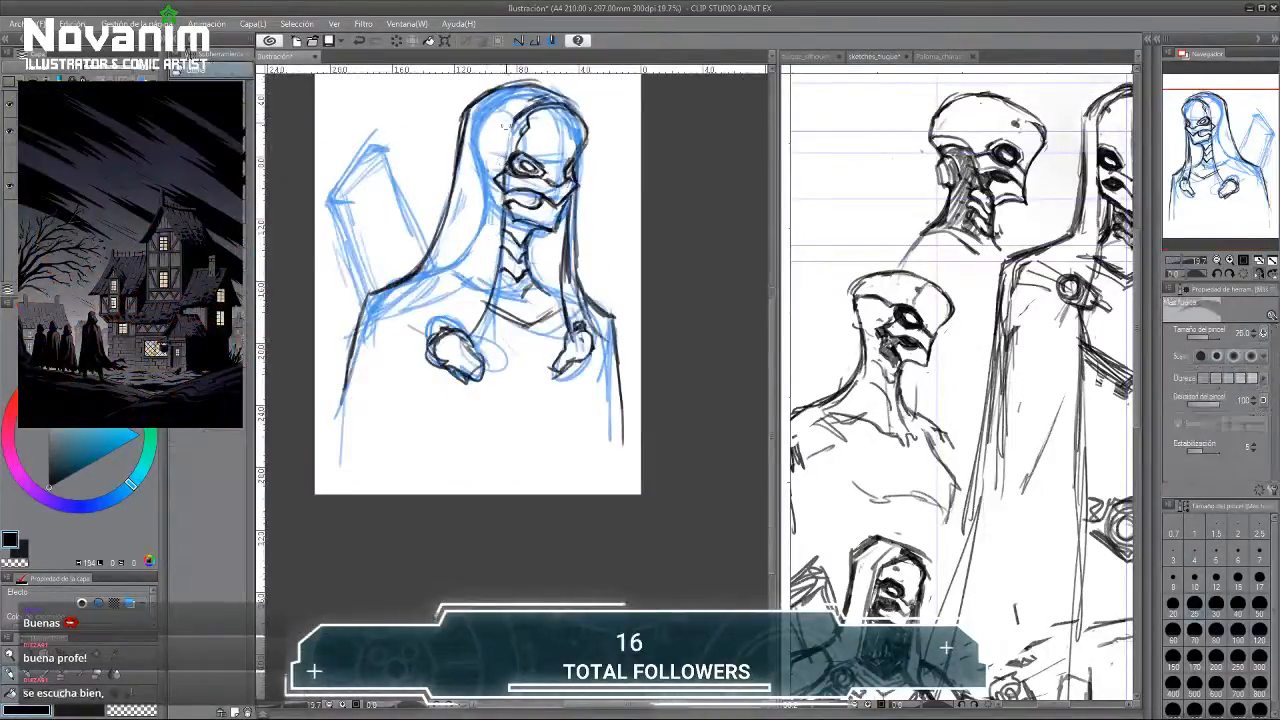
drag(508, 166, 504, 240)
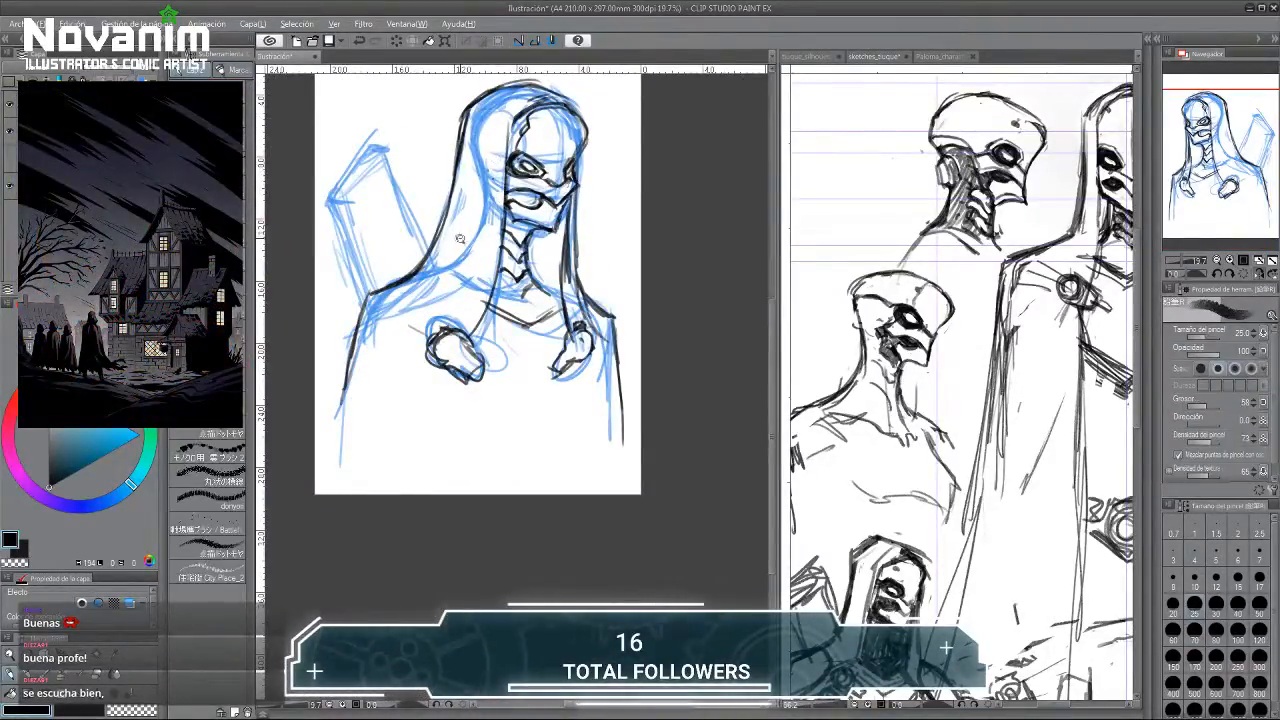
Erase the cloak's outer arm lines and redraw both shoulders wider, with the arm lines falling more vertically.
scroll(508, 145, down, 3)
key(e)
drag(404, 298, 406, 248)
key(b)
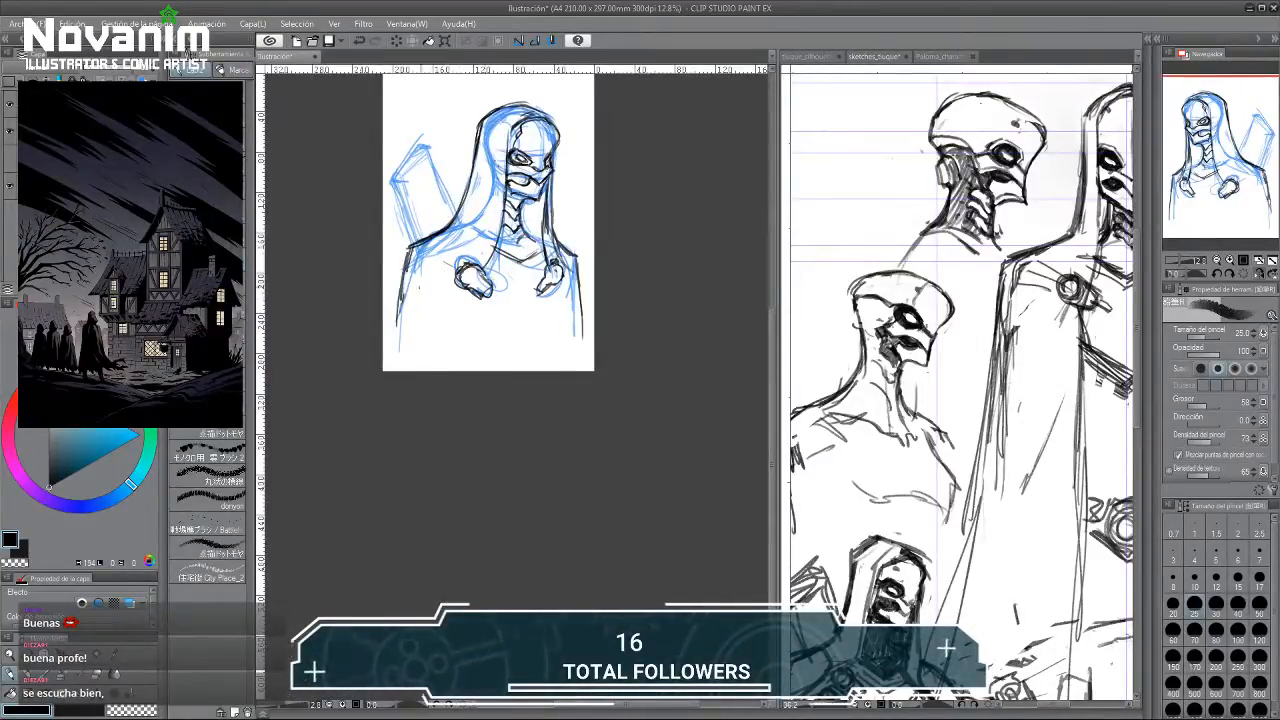
key(e)
key(b)
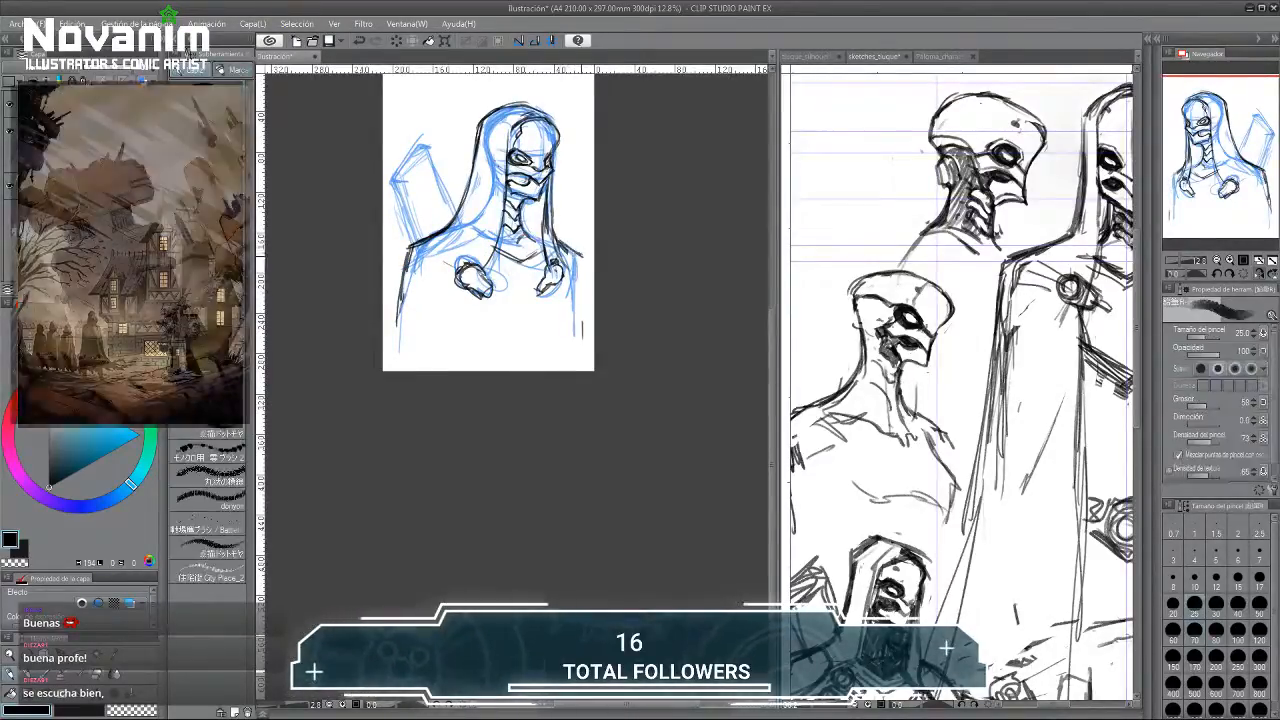
key(e)
mouse_move(444, 230)
mouse_down()
mouse_move(410, 252)
mouse_move(398, 332)
mouse_up()
key(b)
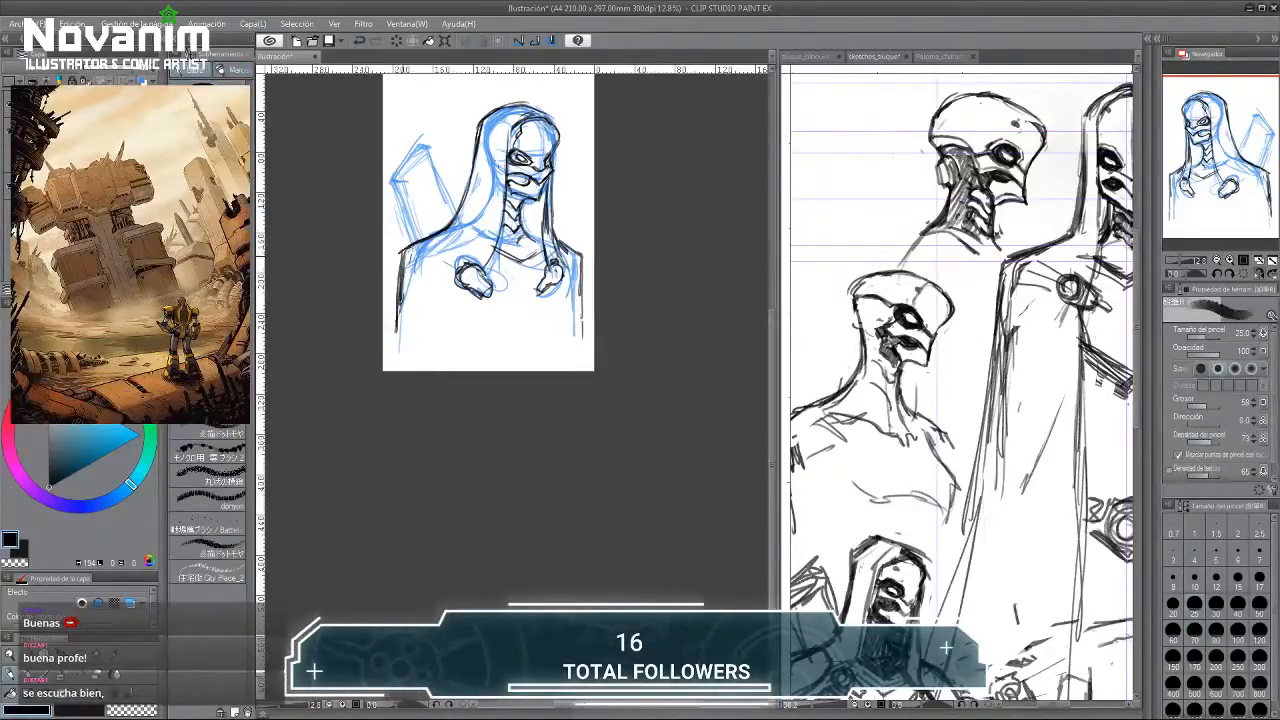
Refine the near shoulder's corner and erase stray lines at the far shoulder and around the near clasp.
key(e)
key(b)
mouse_move(398, 238)
mouse_down()
mouse_move(424, 256)
mouse_move(404, 272)
mouse_up()
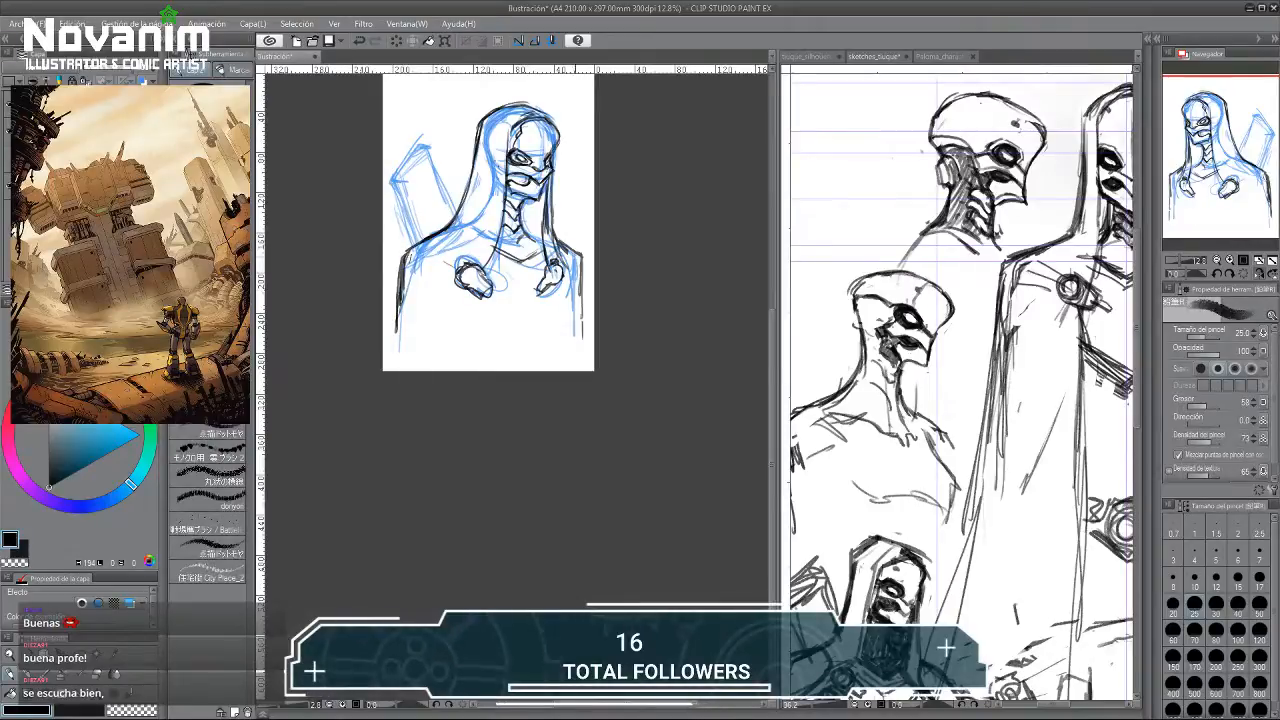
key(e)
drag(584, 242, 564, 262)
key(b)
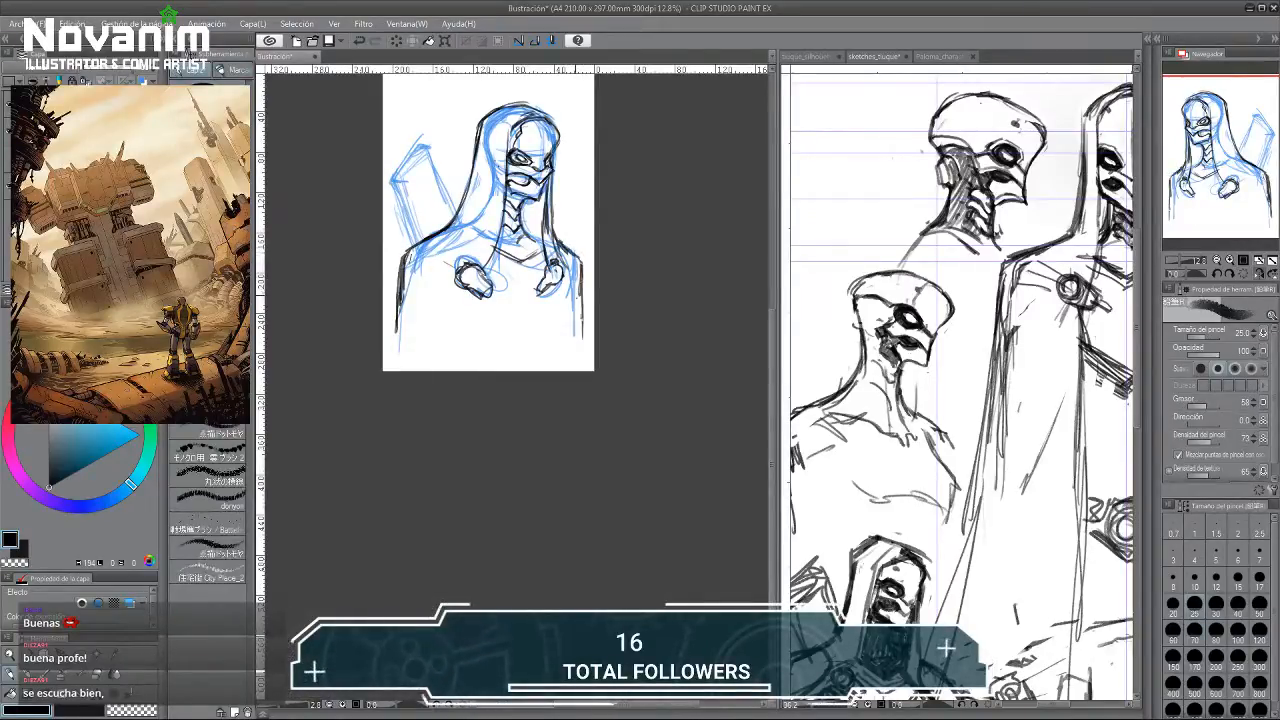
key(e)
drag(493, 287, 477, 298)
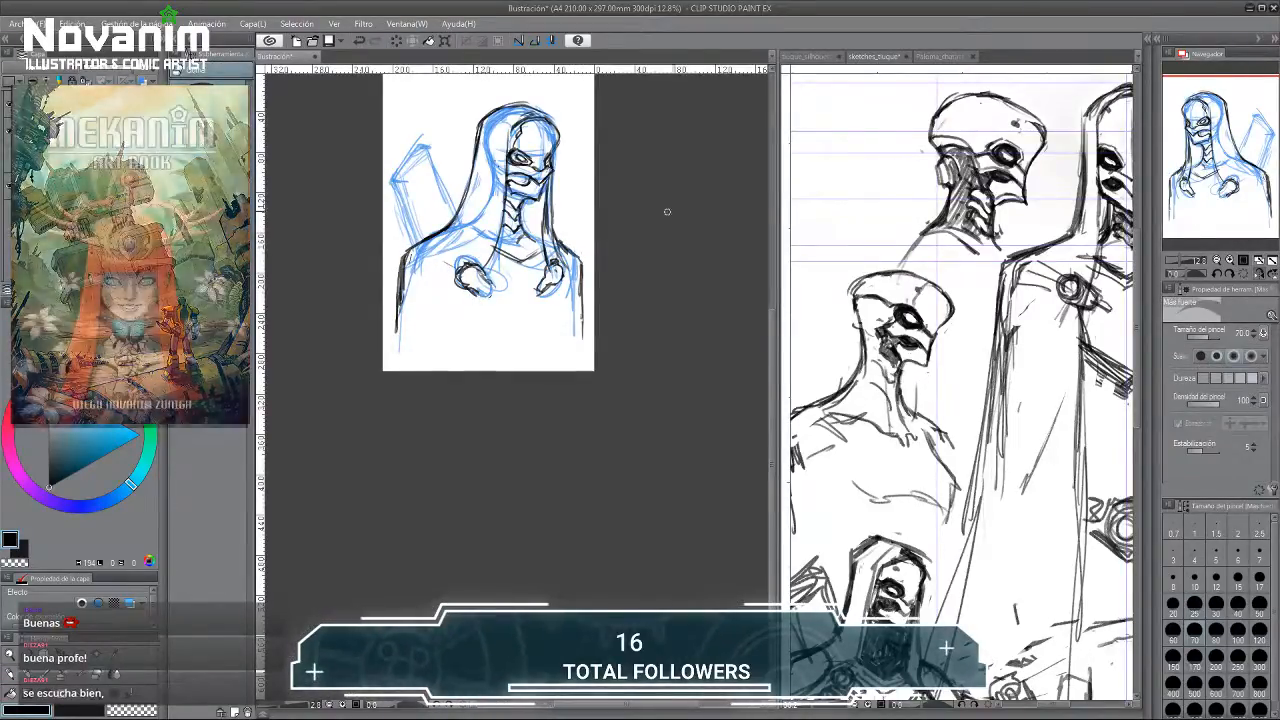
Show the whole caped figure in the sketch reference and draw a V-shaped line across the chest below the clasps.
click(857, 211)
drag(857, 211, 835, 160)
click(541, 308)
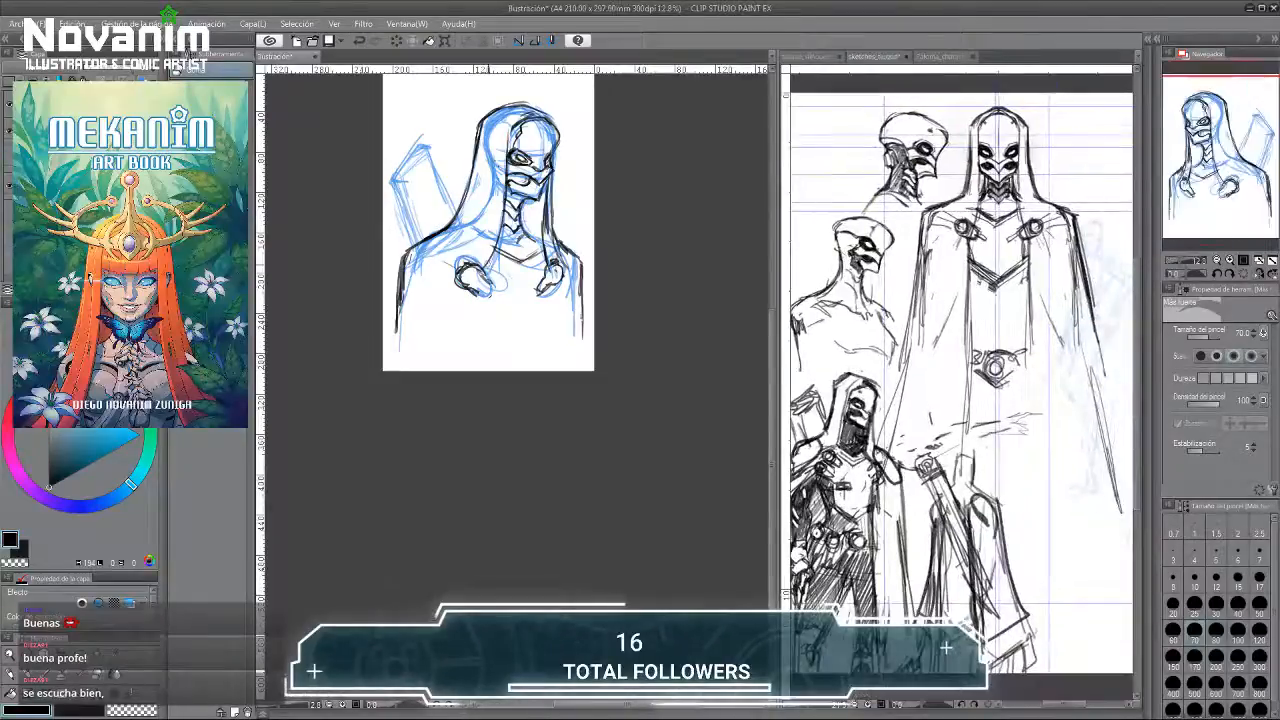
key(b)
drag(548, 305, 520, 326)
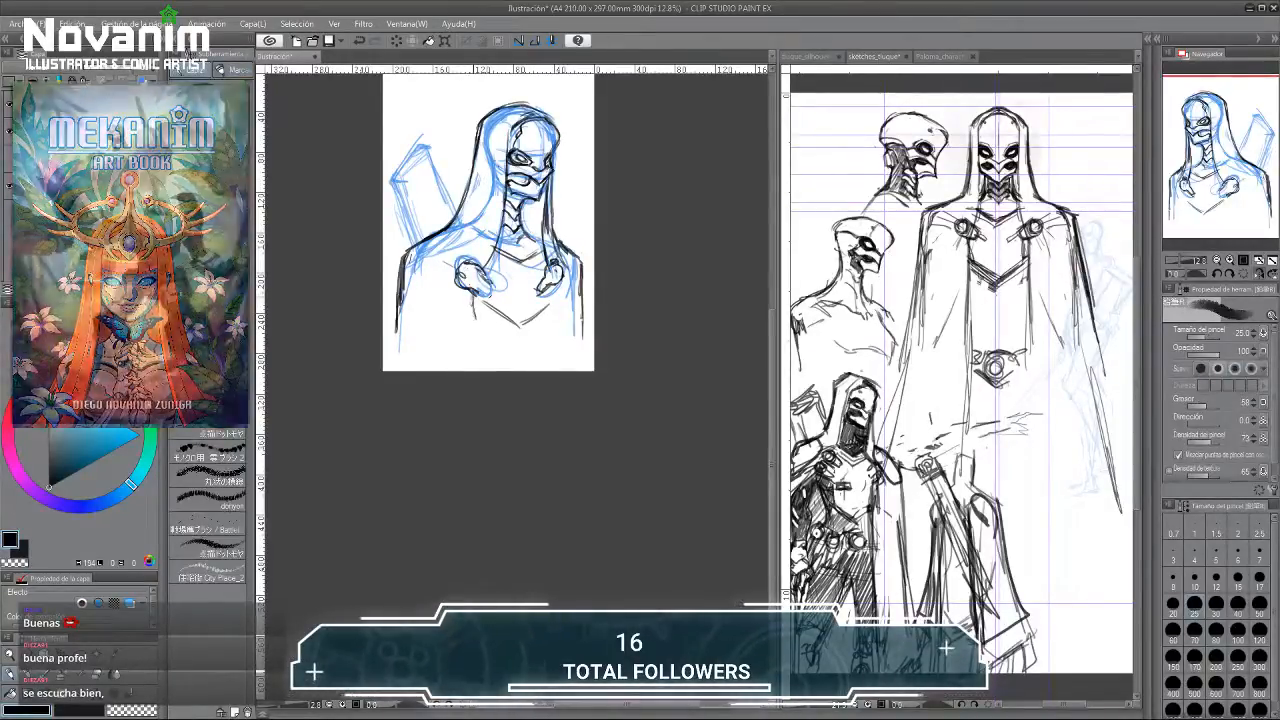
Draw the cloak's front opening edges falling from both clasps and extend the far arm line to the page's lower edge.
drag(476, 290, 470, 352)
mouse_move(555, 296)
mouse_down()
mouse_move(553, 354)
mouse_move(585, 370)
mouse_up()
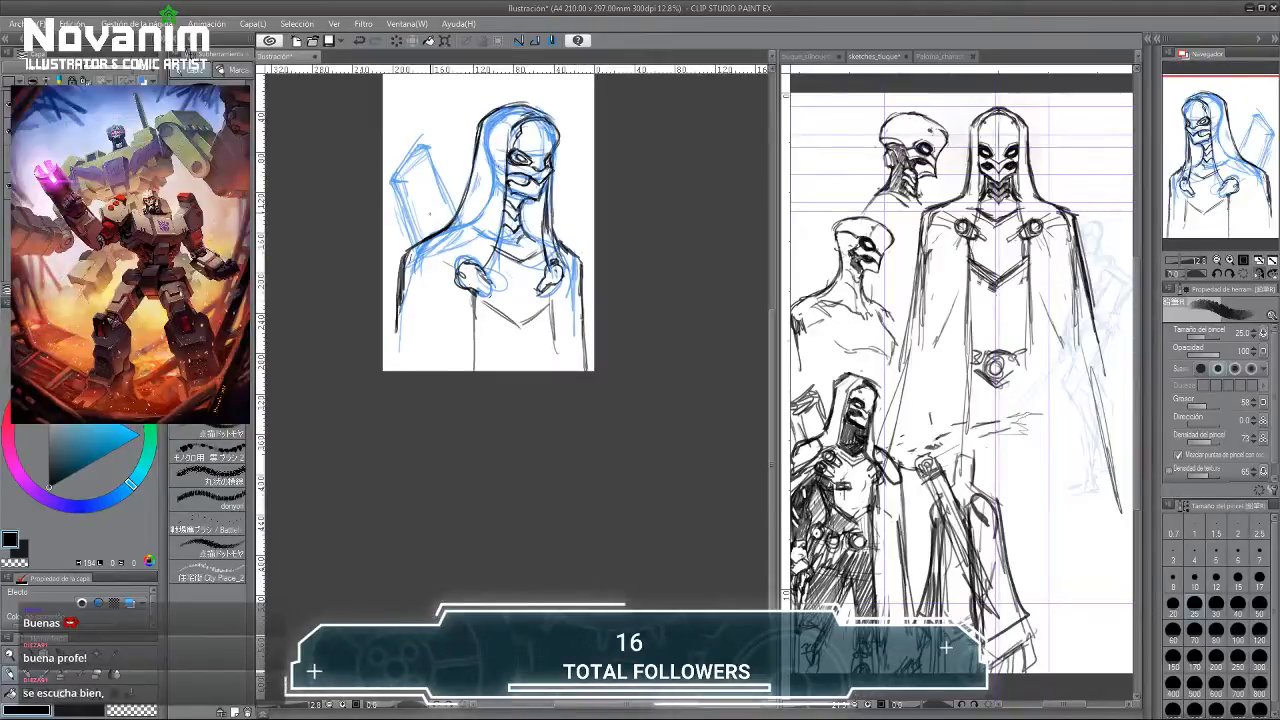
scroll(520, 230, up, 3)
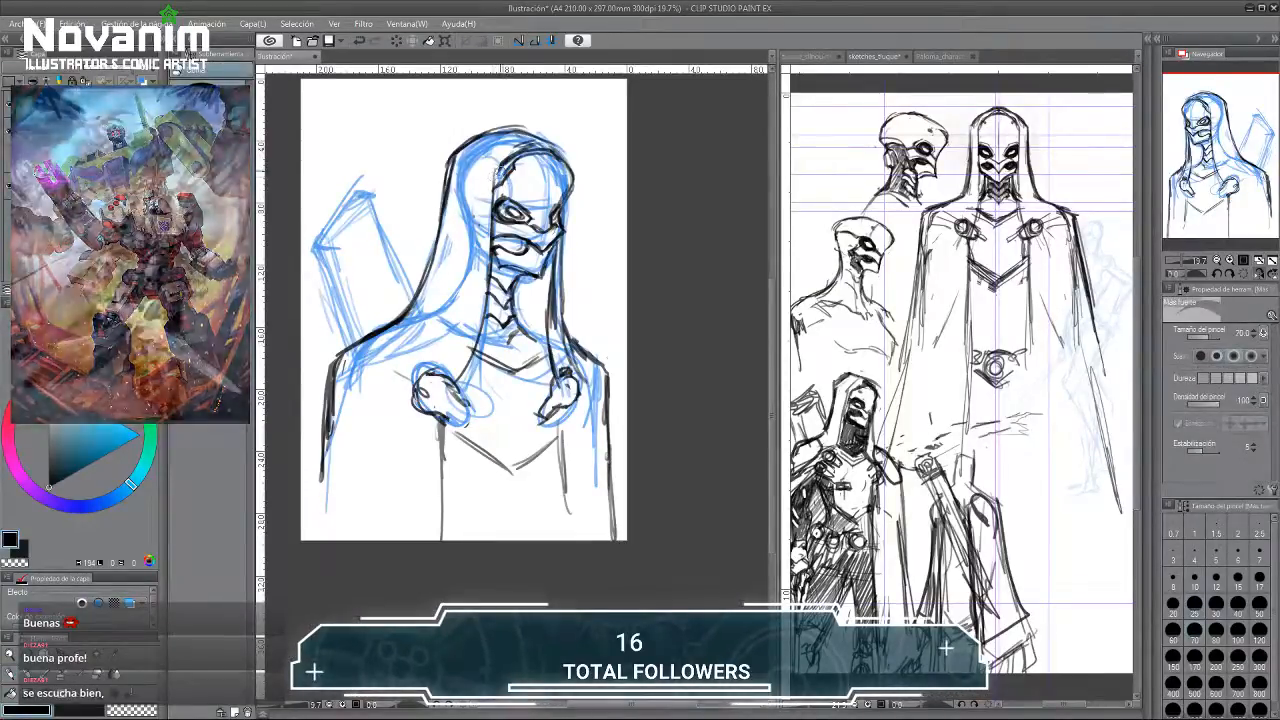
drag(494, 170, 496, 172)
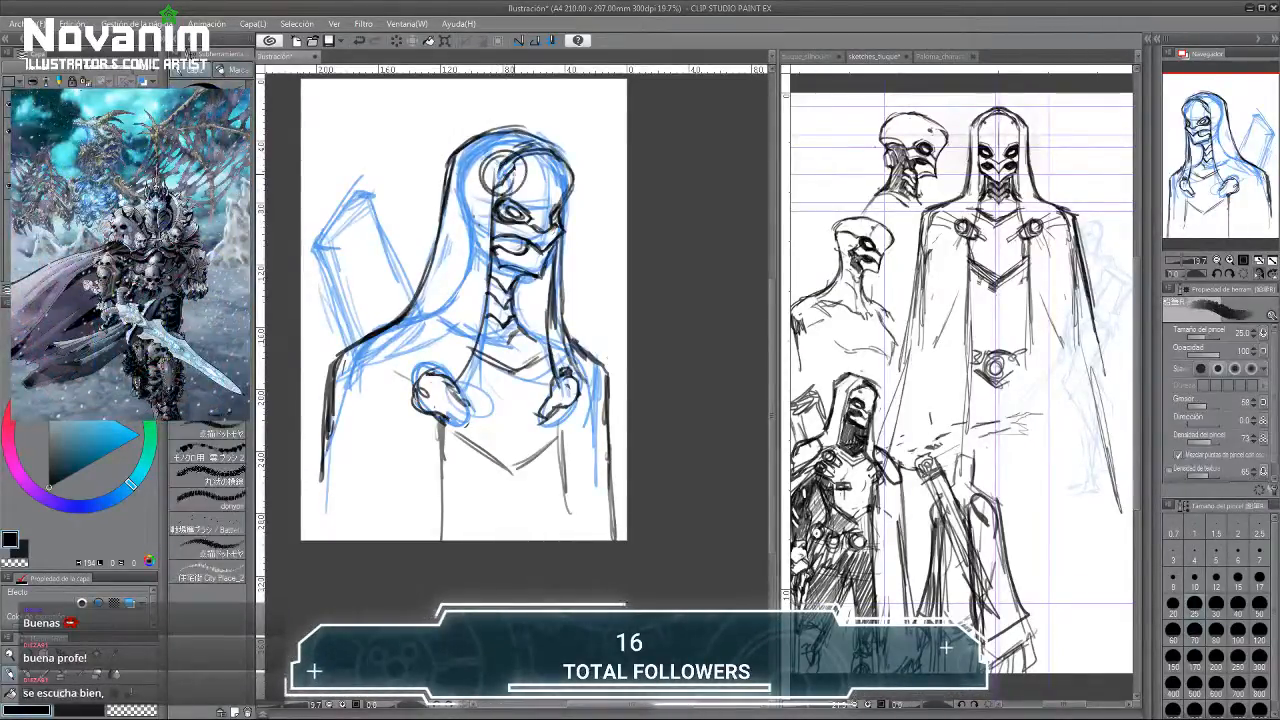
key(ctrl+z)
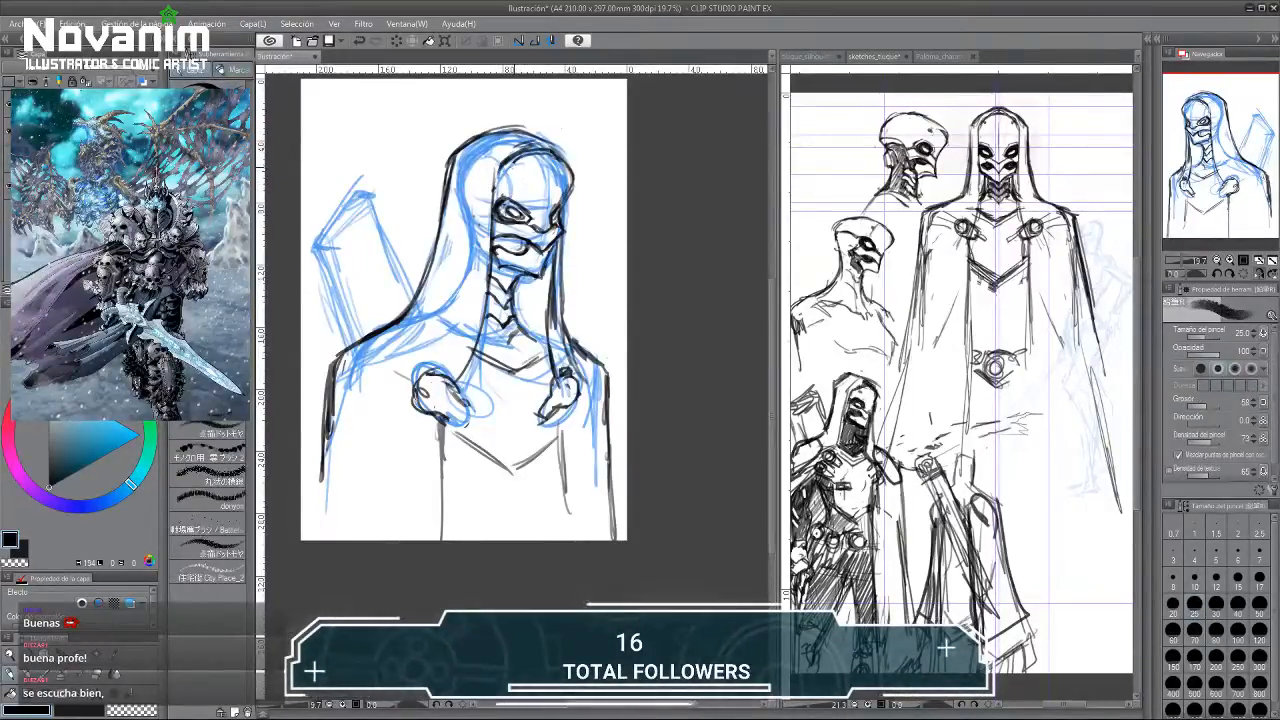
Redraw the hood's near inner rim from the forehead down to the near clasp and reinforce its upper and far edges.
key(e)
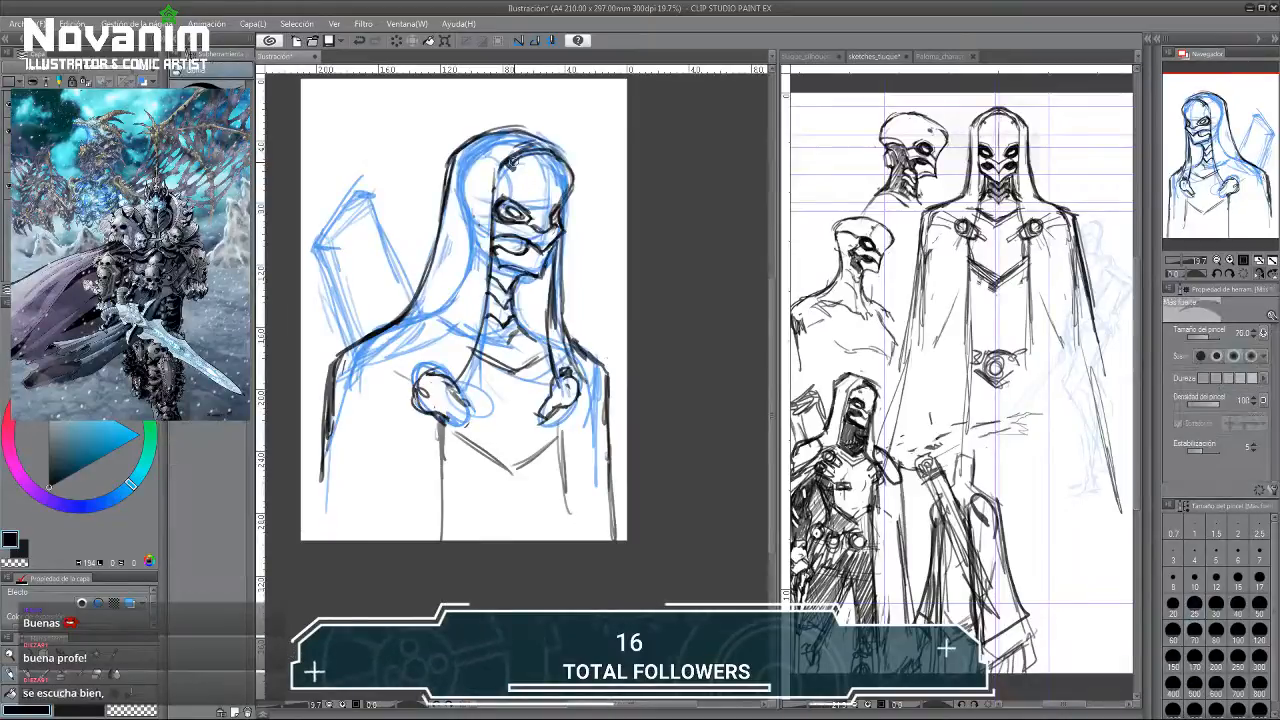
key(b)
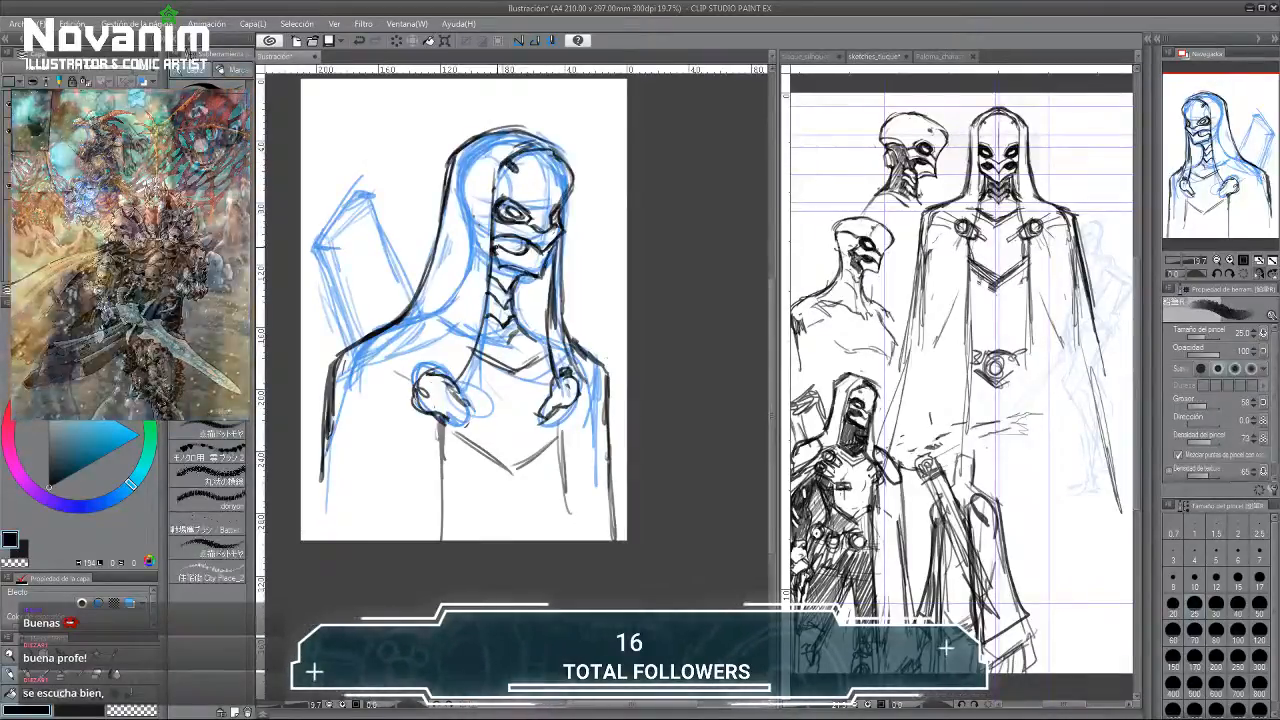
scroll(482, 220, up, 3)
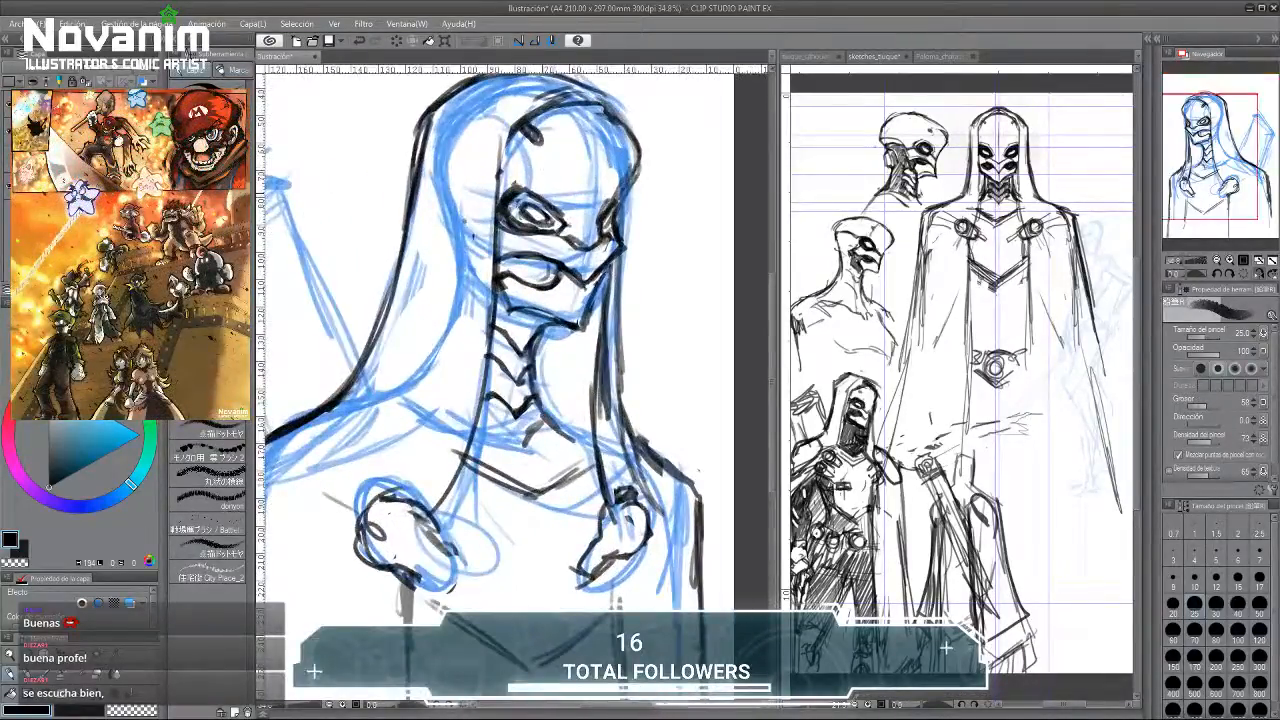
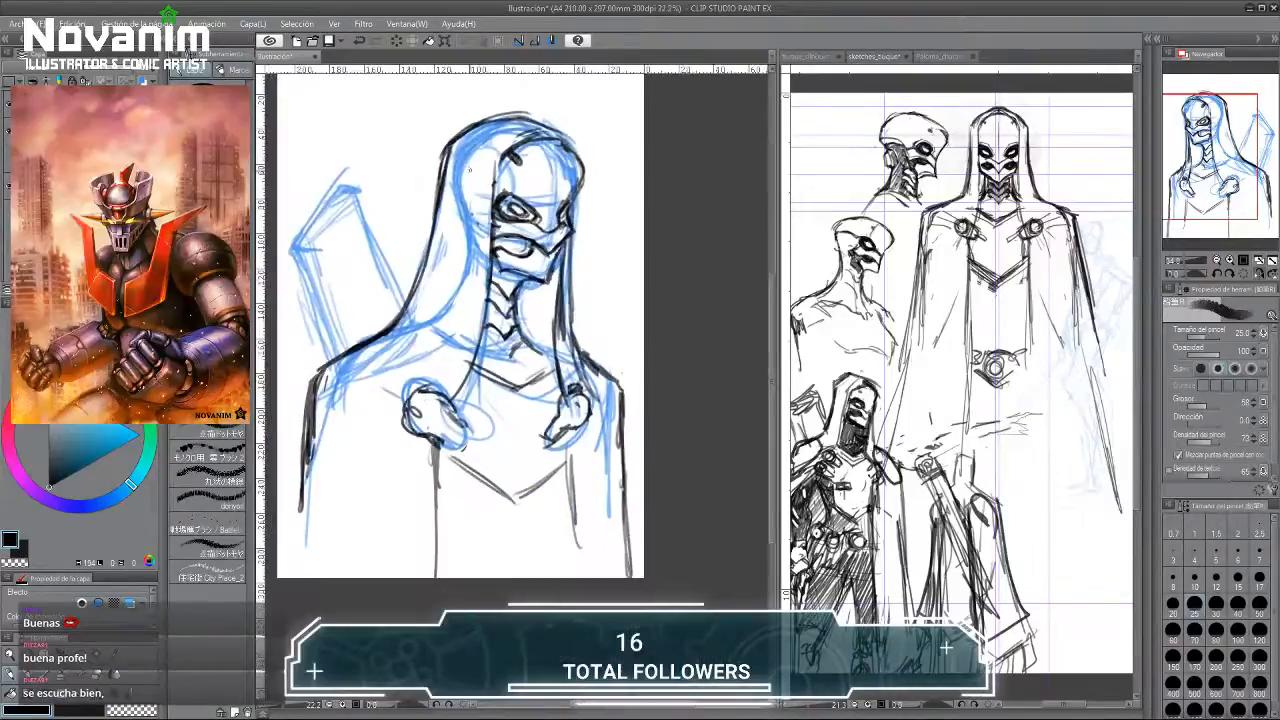
scroll(480, 205, down, 2)
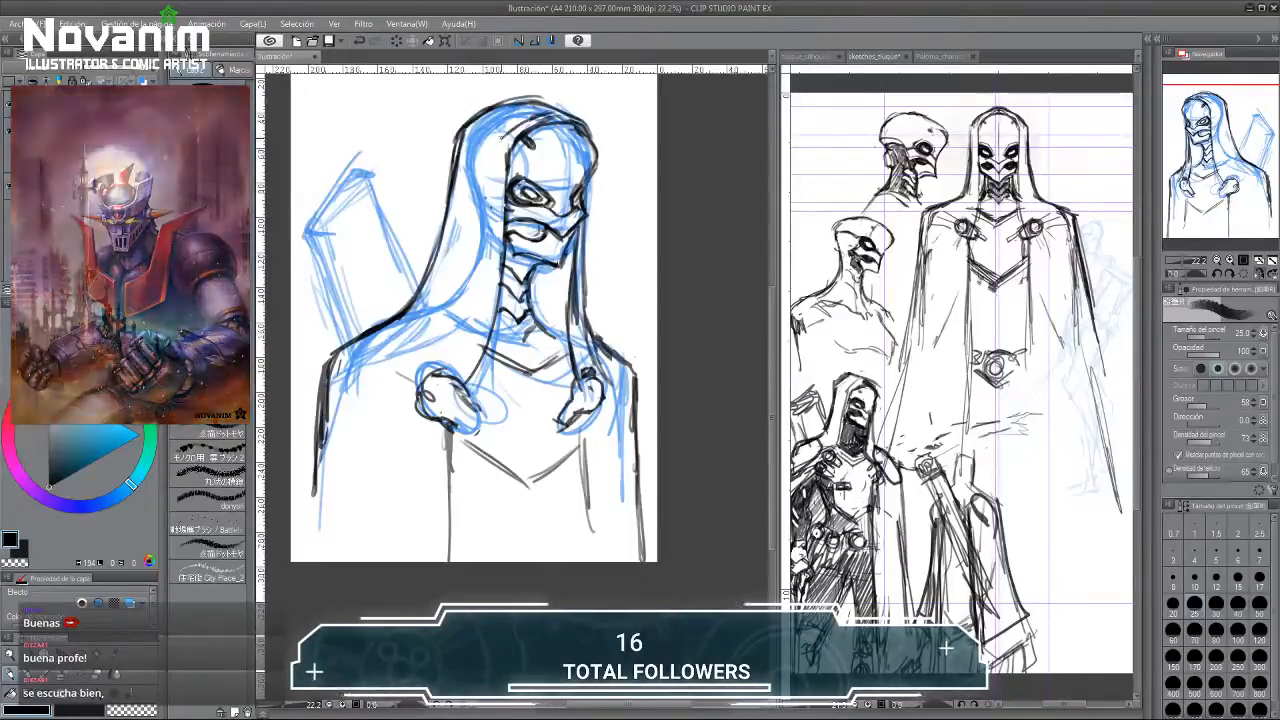
mouse_move(498, 145)
mouse_down()
mouse_move(480, 336)
mouse_move(462, 376)
mouse_up()
drag(491, 256, 485, 308)
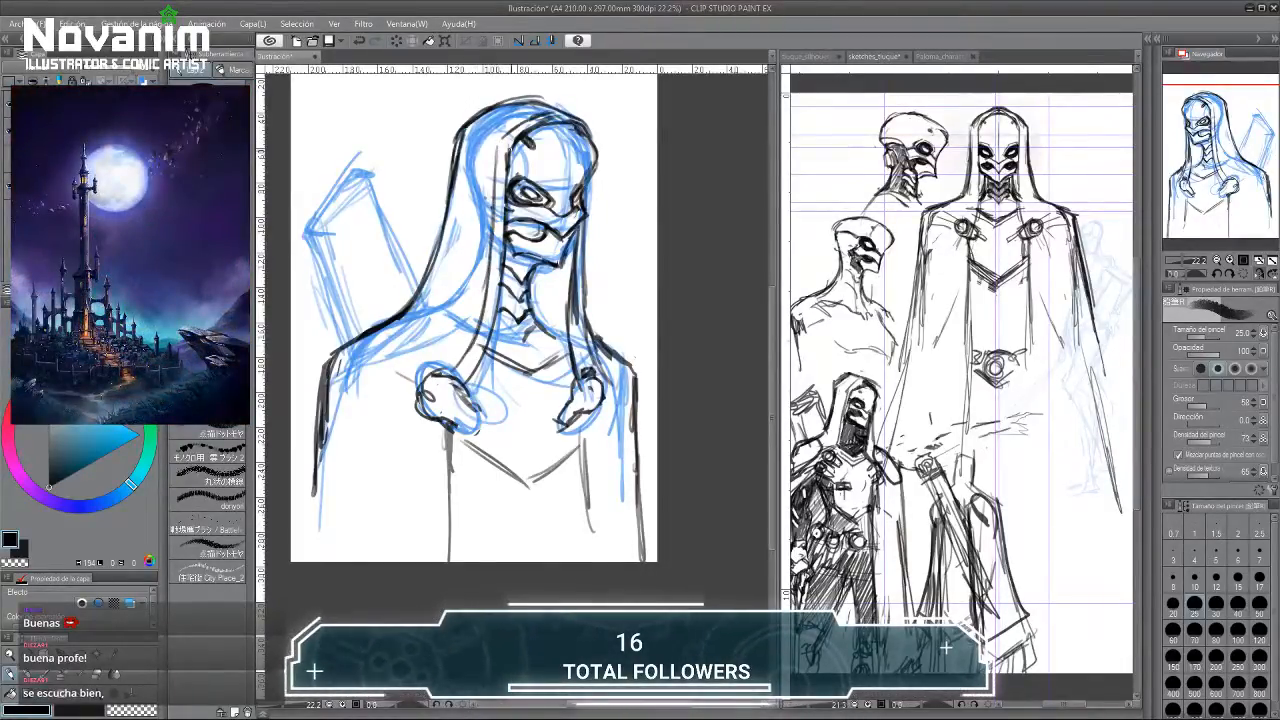
drag(550, 107, 513, 128)
drag(588, 322, 580, 358)
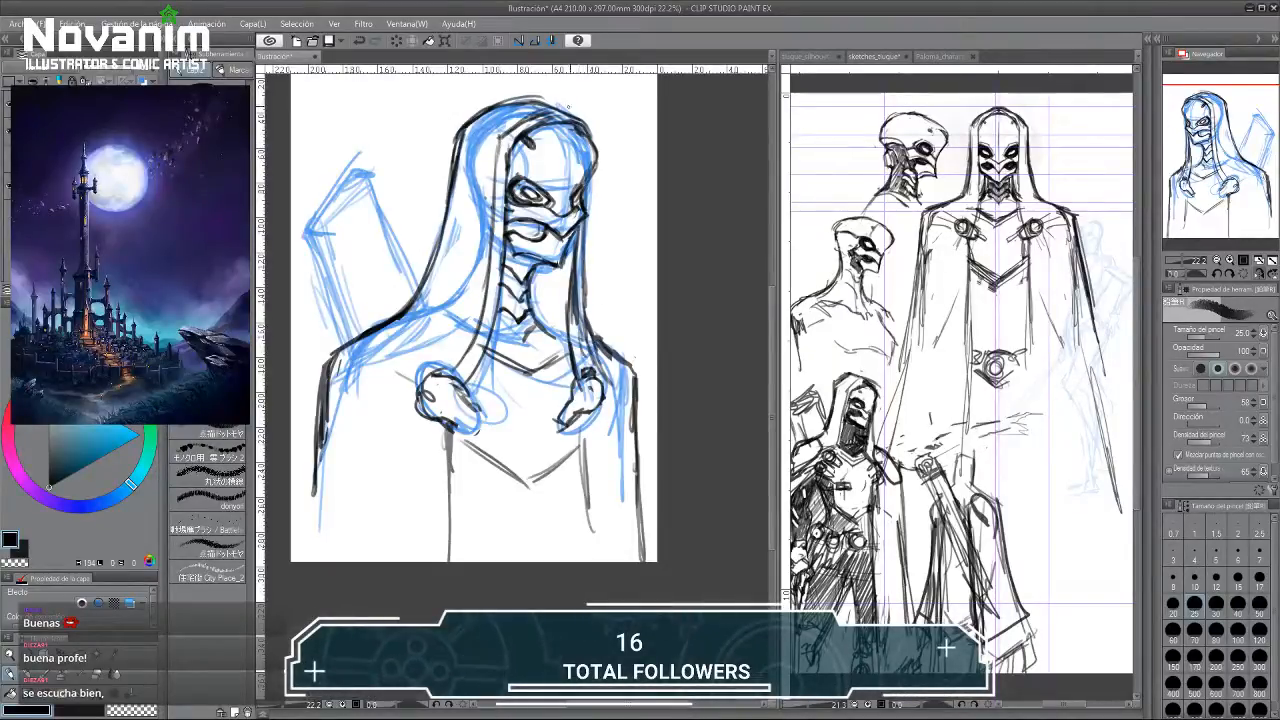
Show the tiuque_silhouettes reference with its full-length hooded front figure and view more of the portrait page.
click(808, 56)
scroll(890, 312, up, 5)
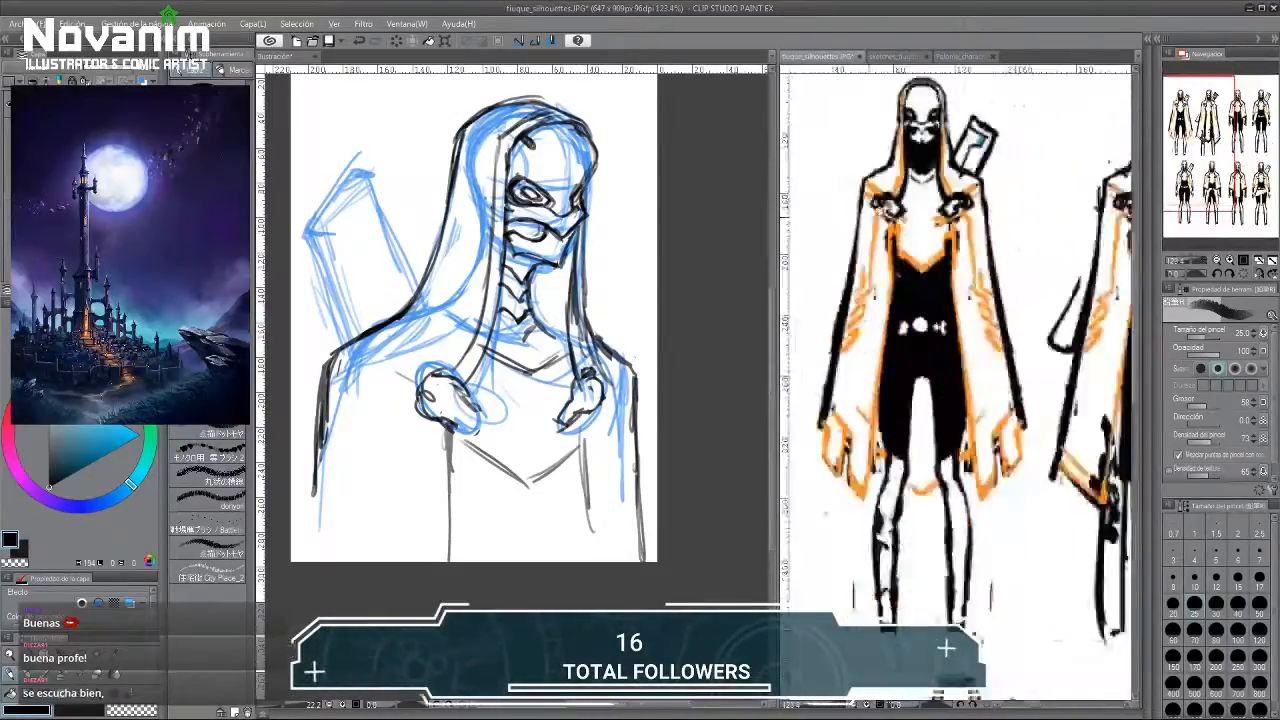
scroll(891, 314, down, 4)
click(433, 327)
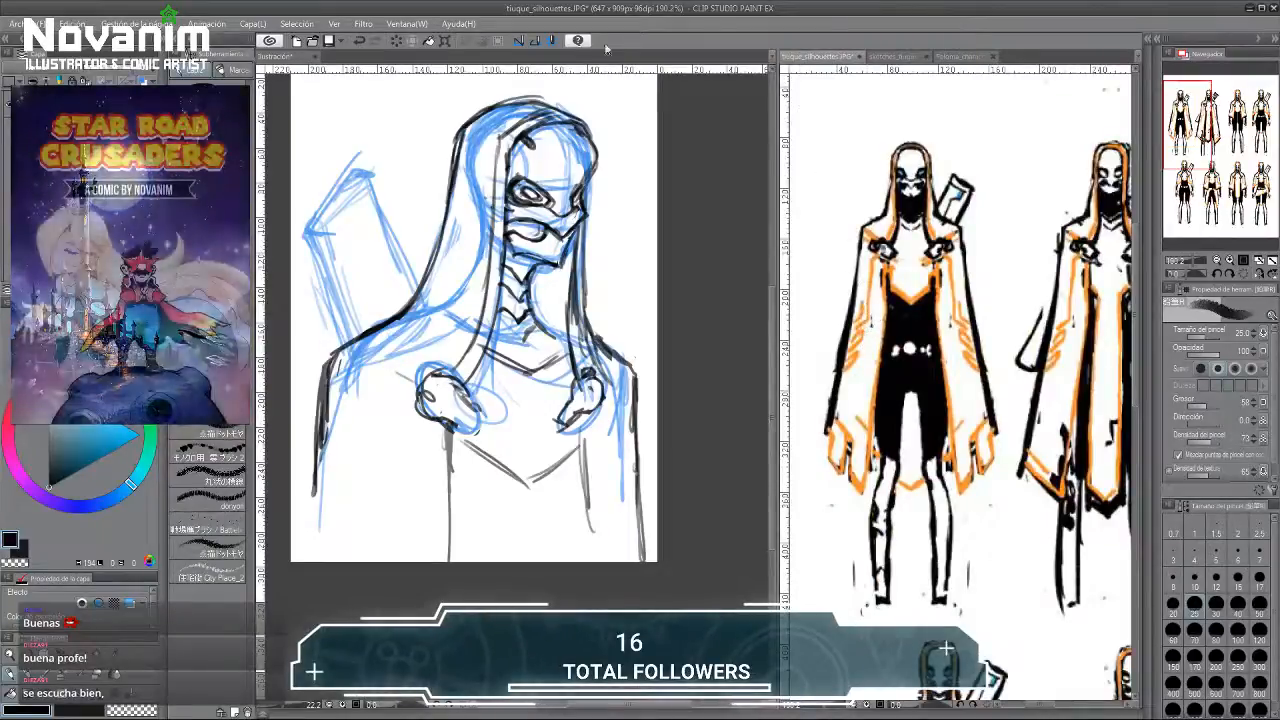
scroll(433, 327, down, 3)
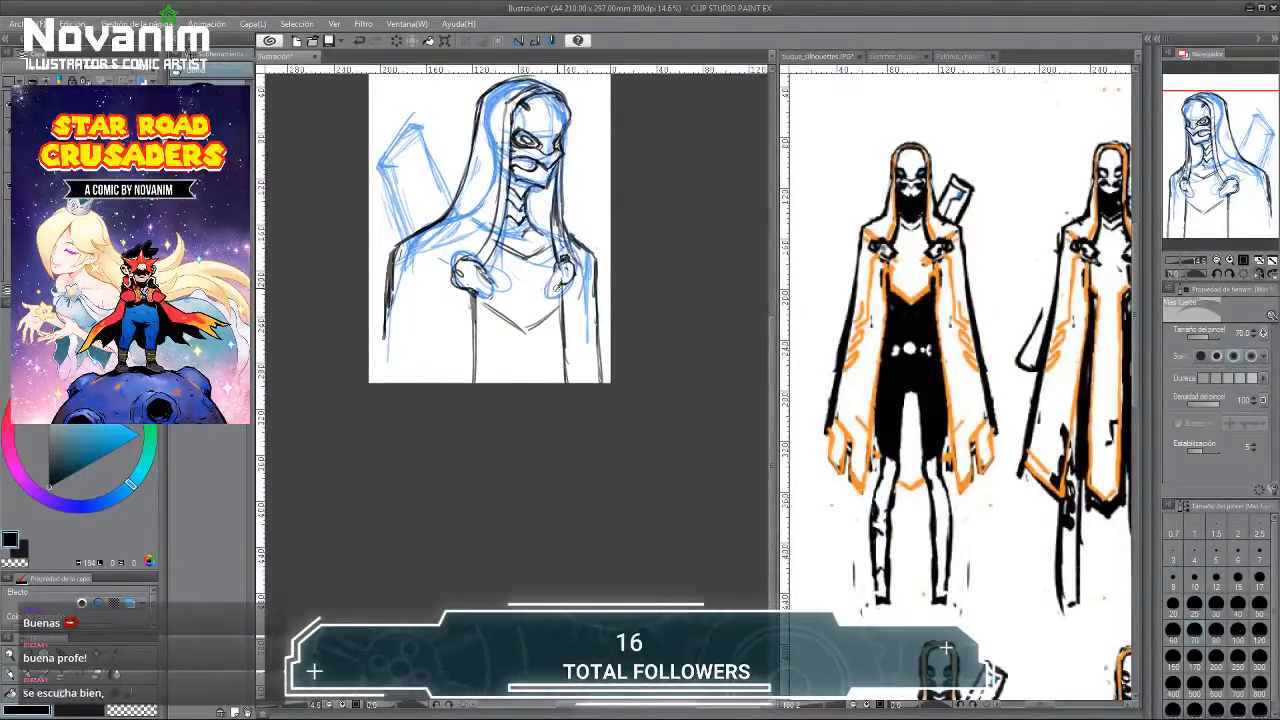
Draw a longer chest panel between the cloak's front edges, with inner side lines meeting in a V near the page's lower edge.
drag(556, 296, 550, 270)
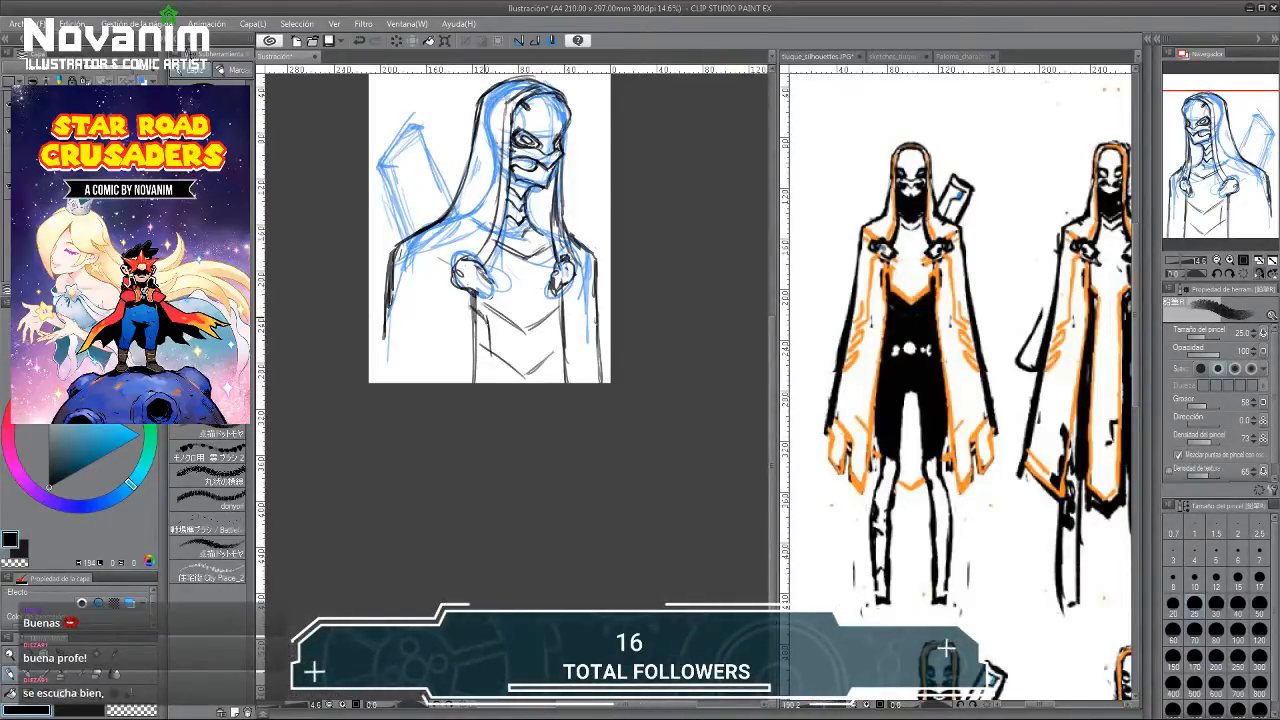
drag(558, 350, 561, 308)
drag(483, 348, 521, 378)
key(e)
drag(486, 312, 484, 362)
mouse_move(484, 358)
mouse_down()
mouse_move(522, 380)
mouse_move(506, 370)
mouse_up()
mouse_move(518, 382)
mouse_down()
mouse_move(554, 356)
mouse_move(518, 370)
mouse_move(527, 380)
mouse_up()
key(p)
drag(480, 346, 526, 379)
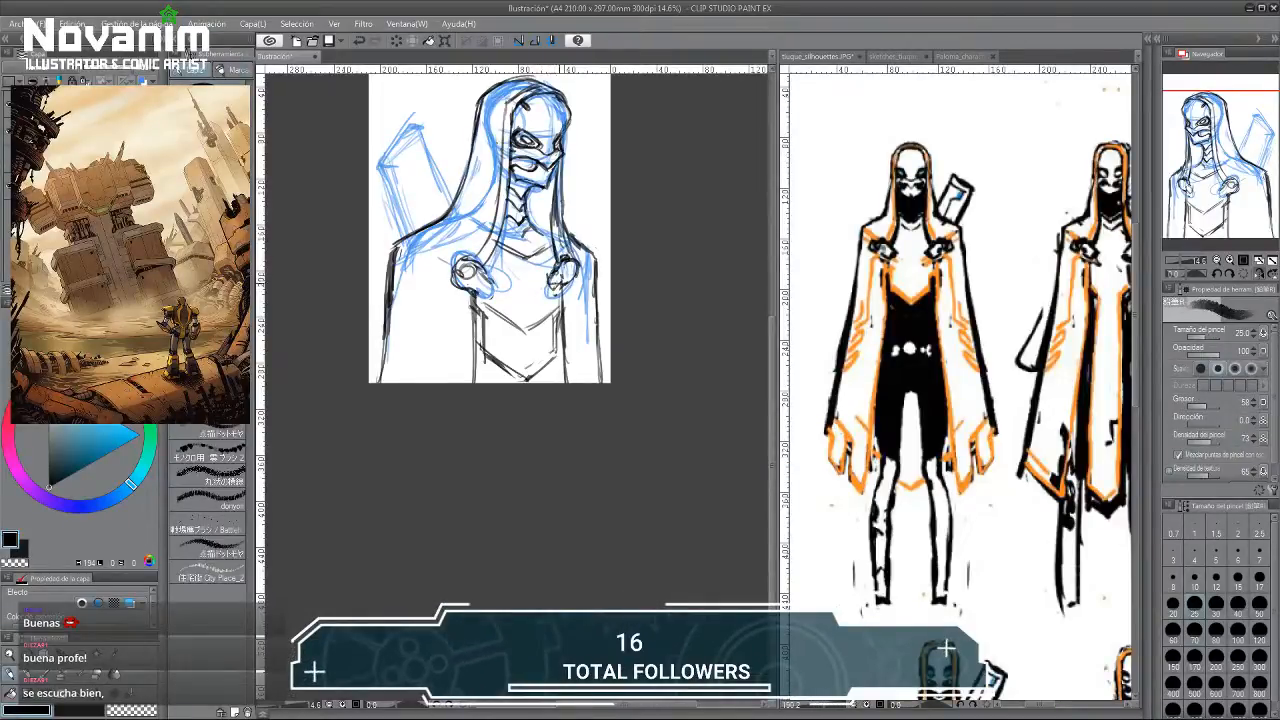
Reinforce the cloak edge below the near clasp and erase the old, higher V line across the chest.
mouse_move(478, 283)
mouse_down()
mouse_move(497, 313)
mouse_move(485, 321)
mouse_up()
key(e)
key(p)
key(e)
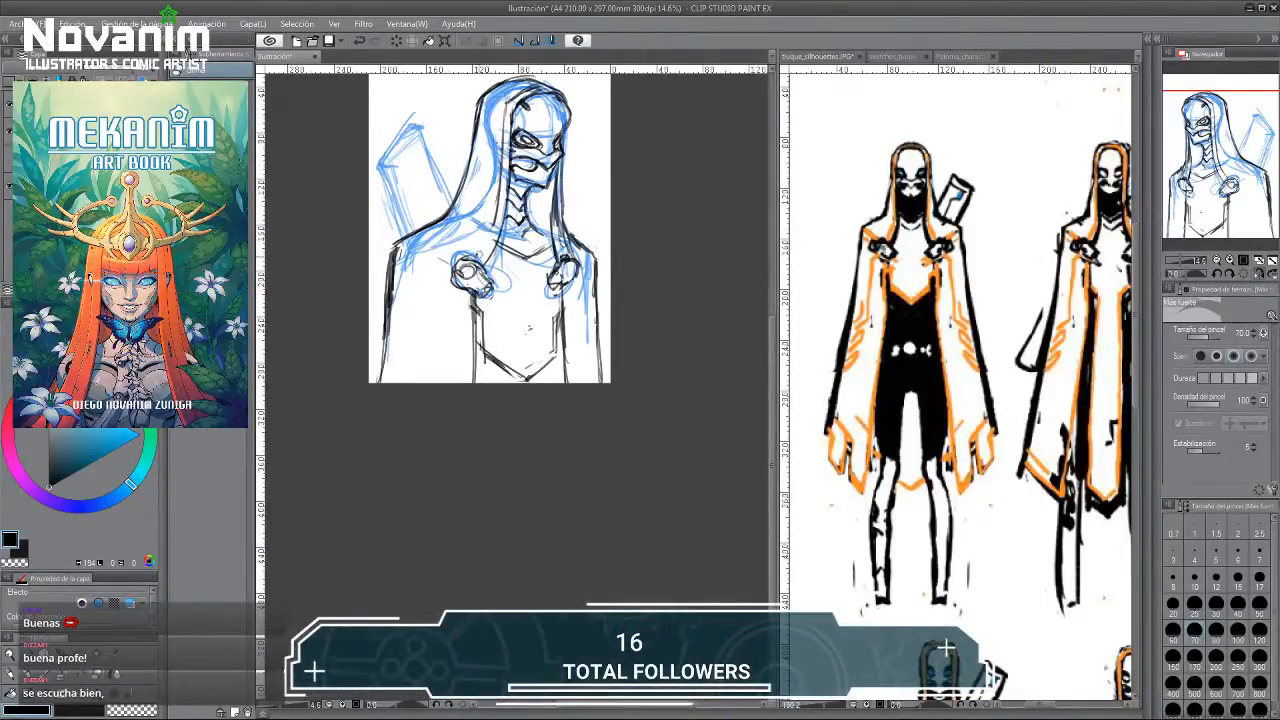
key(p)
drag(478, 178, 494, 203)
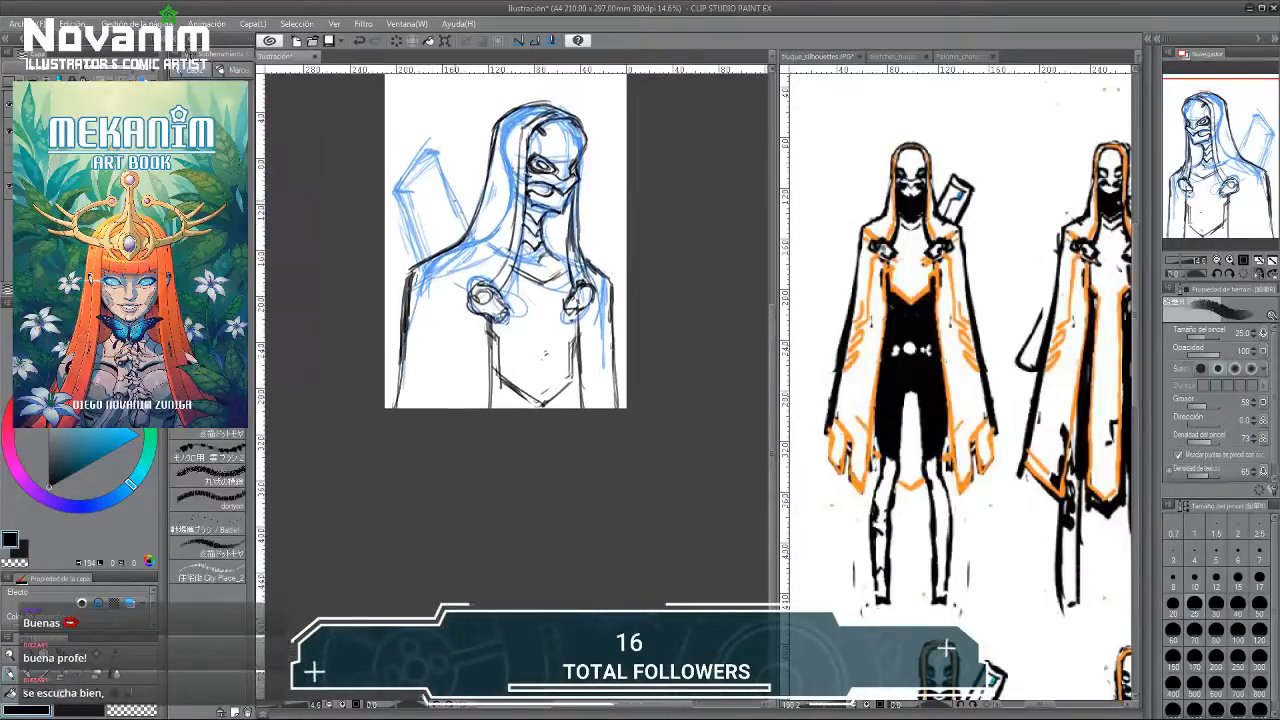
Mirror the canvas view horizontally and draw the black inner edge of the sword behind the near shoulder.
key(e)
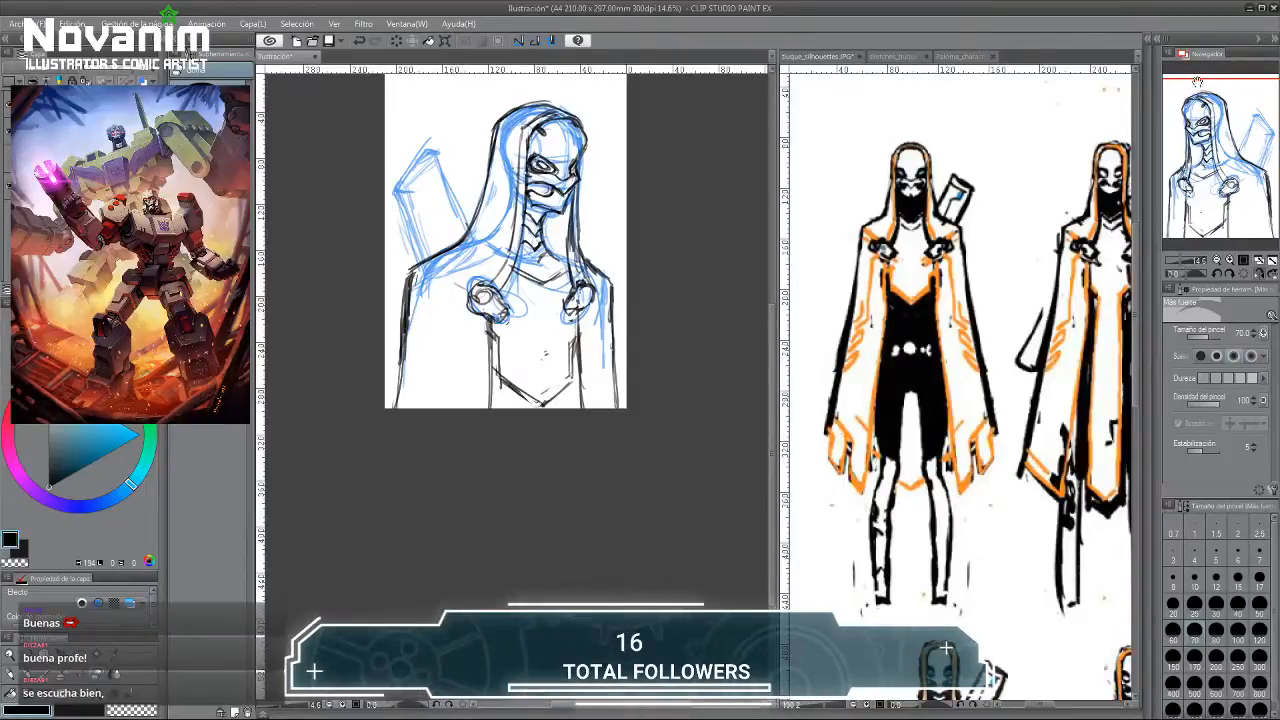
click(1241, 260)
drag(430, 174, 427, 184)
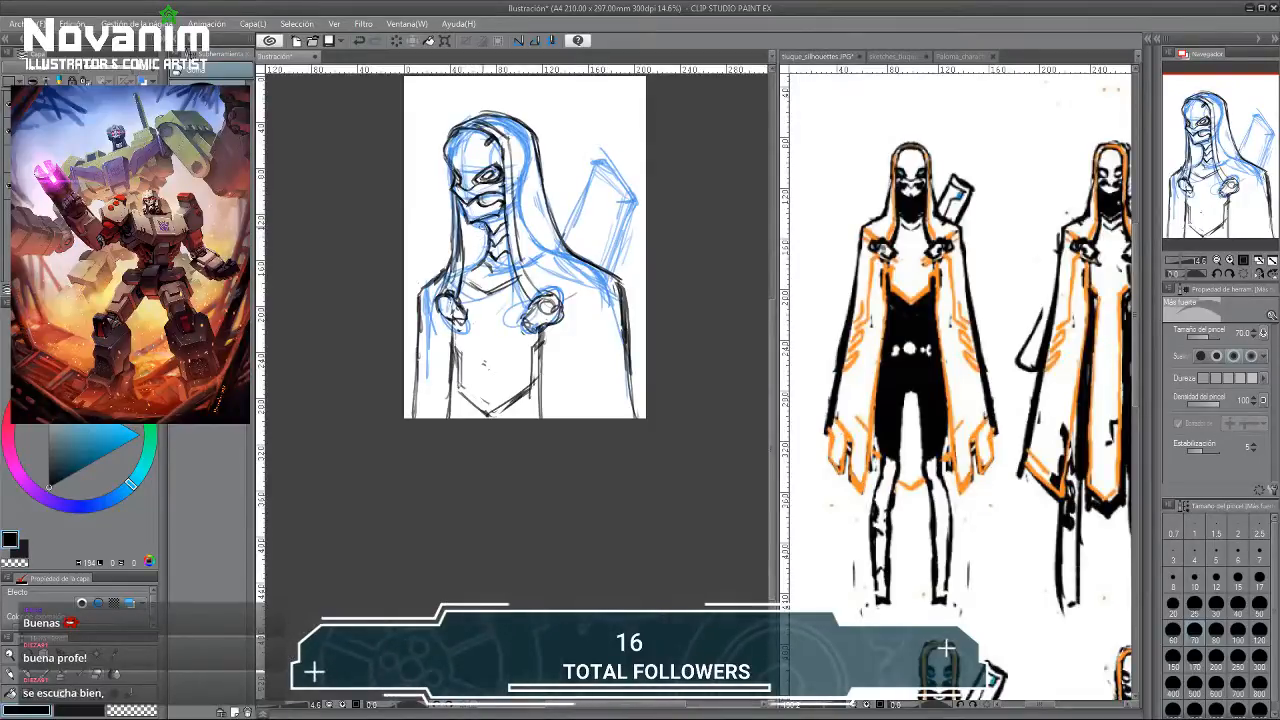
key(p)
drag(564, 239, 596, 157)
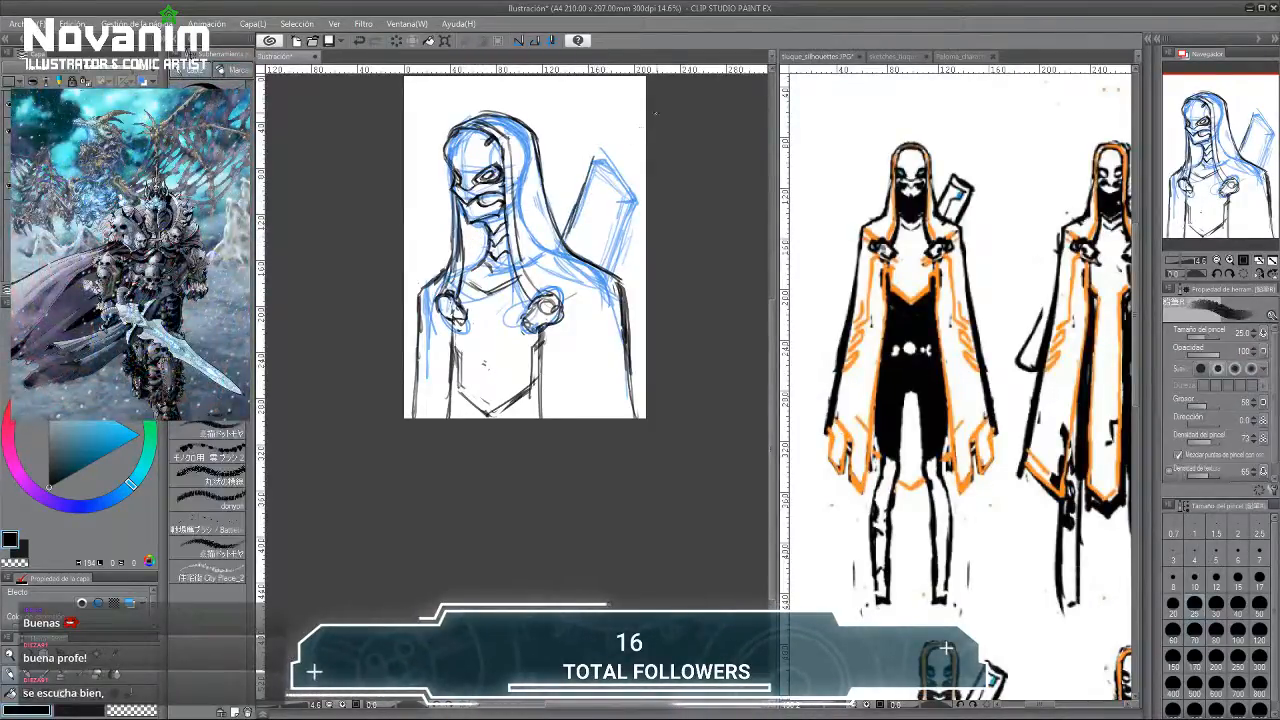
Check the sword in the reference sheets and draw its squared top end and outer edge, undoing the last stray stroke.
click(875, 55)
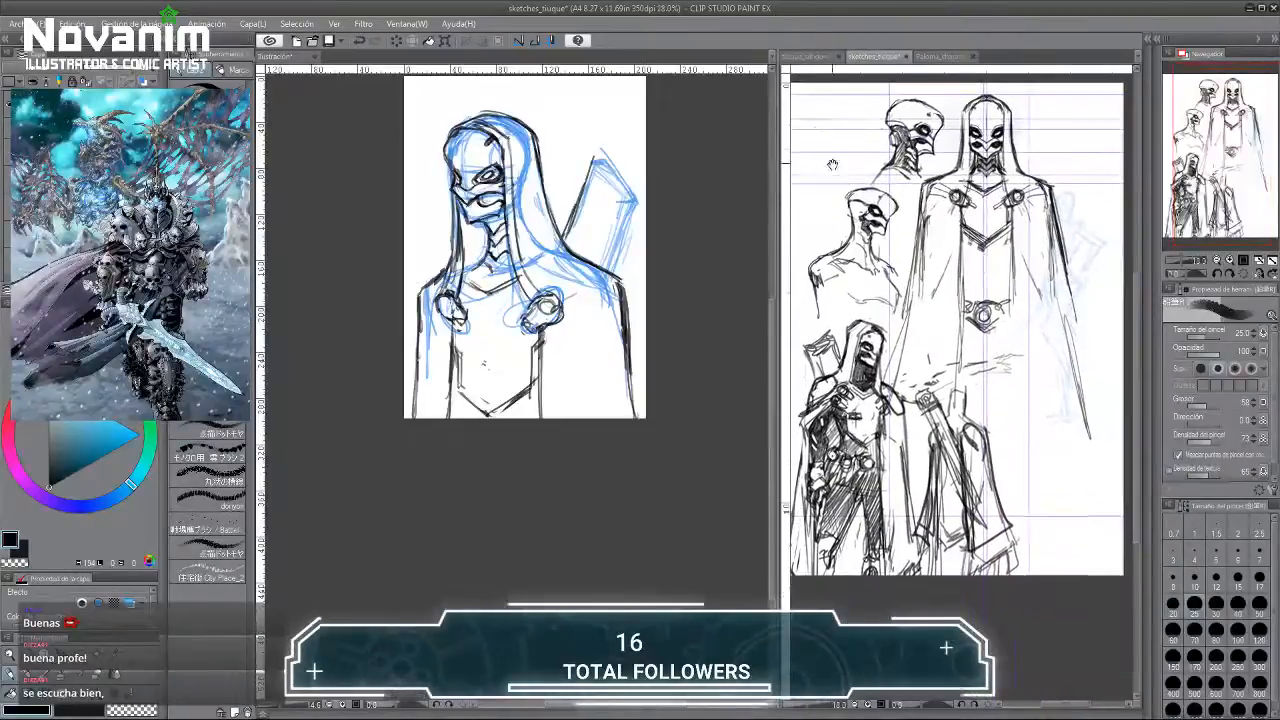
click(805, 56)
click(586, 182)
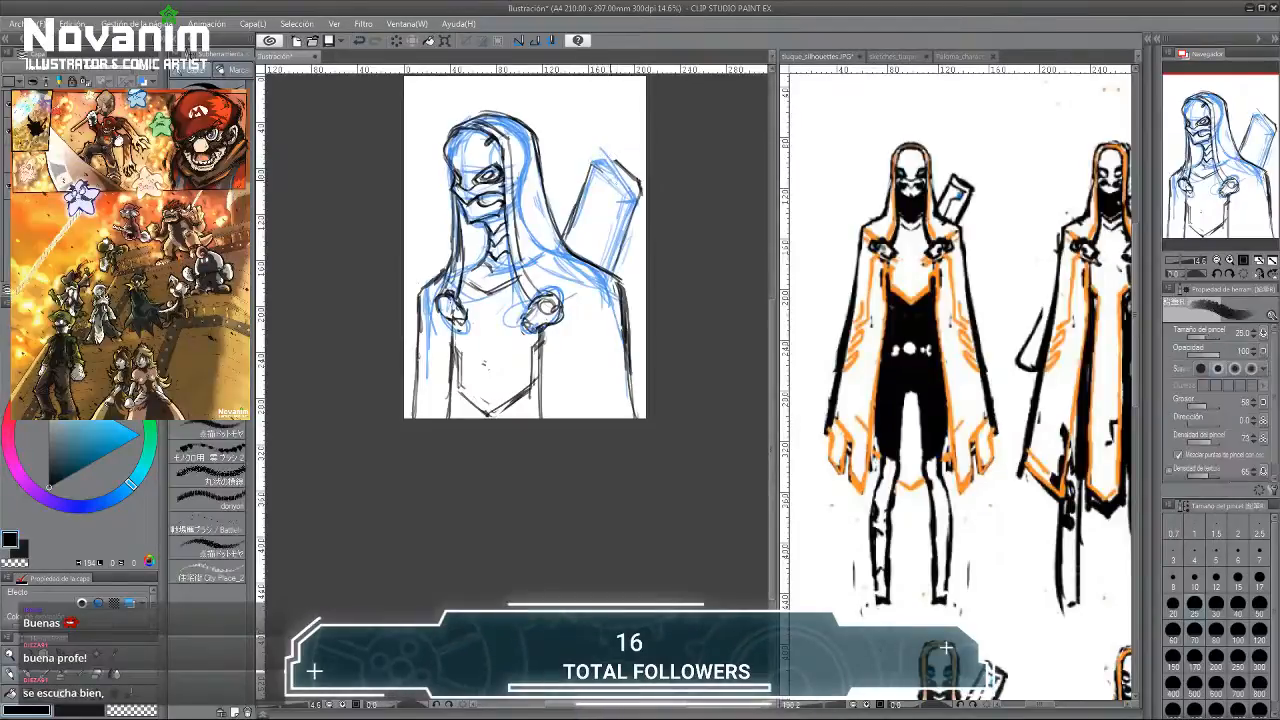
drag(592, 162, 637, 187)
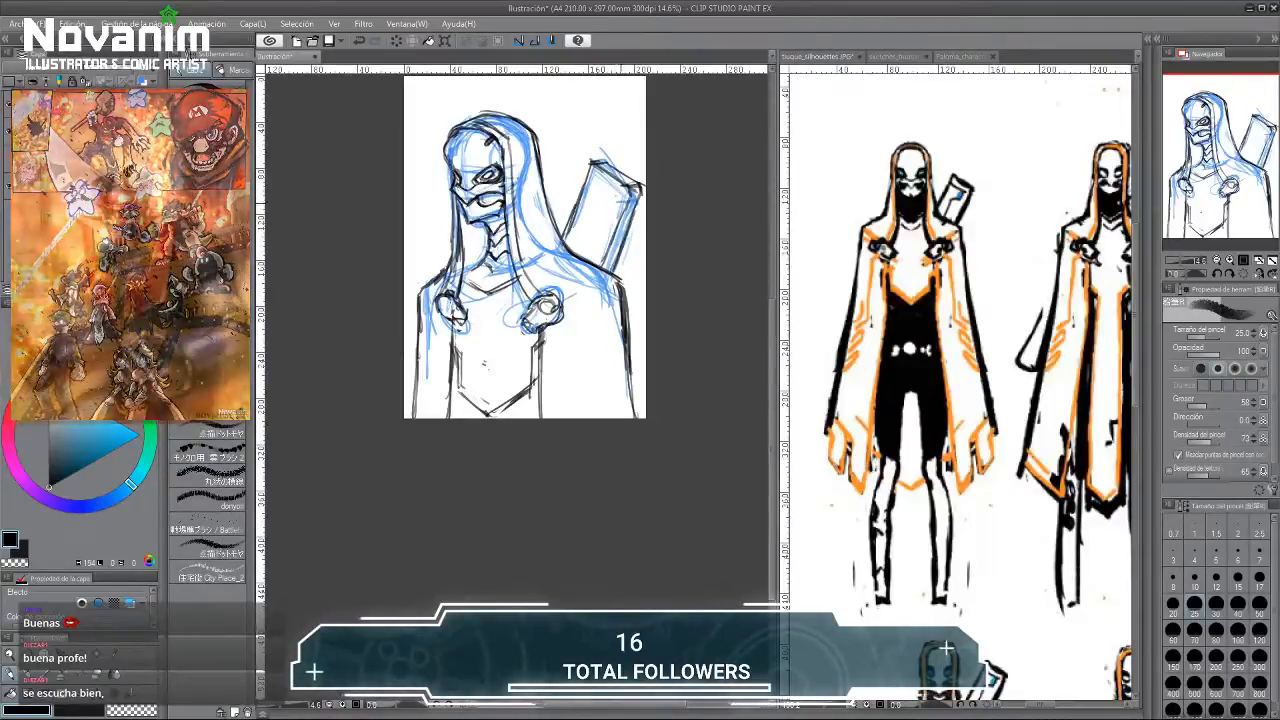
drag(626, 202, 602, 254)
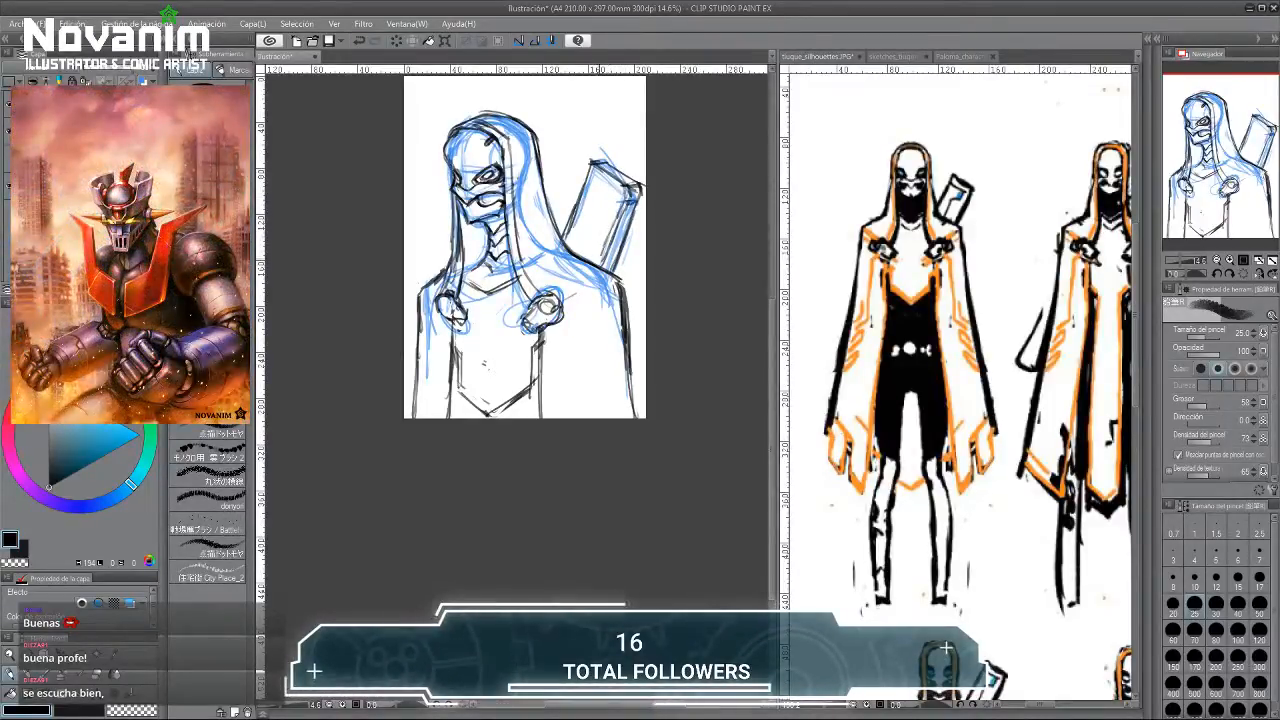
drag(620, 168, 596, 188)
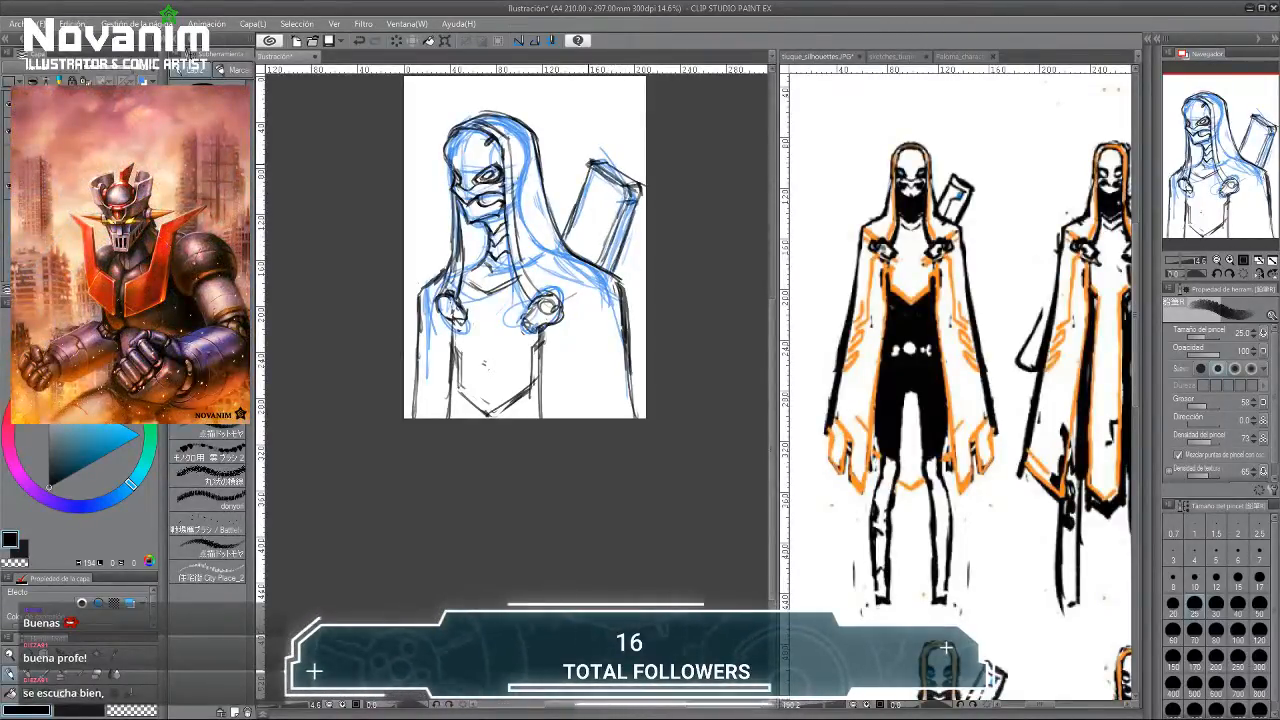
mouse_move(587, 189)
mouse_down()
mouse_move(566, 240)
mouse_move(573, 220)
mouse_up()
key(ctrl+z)
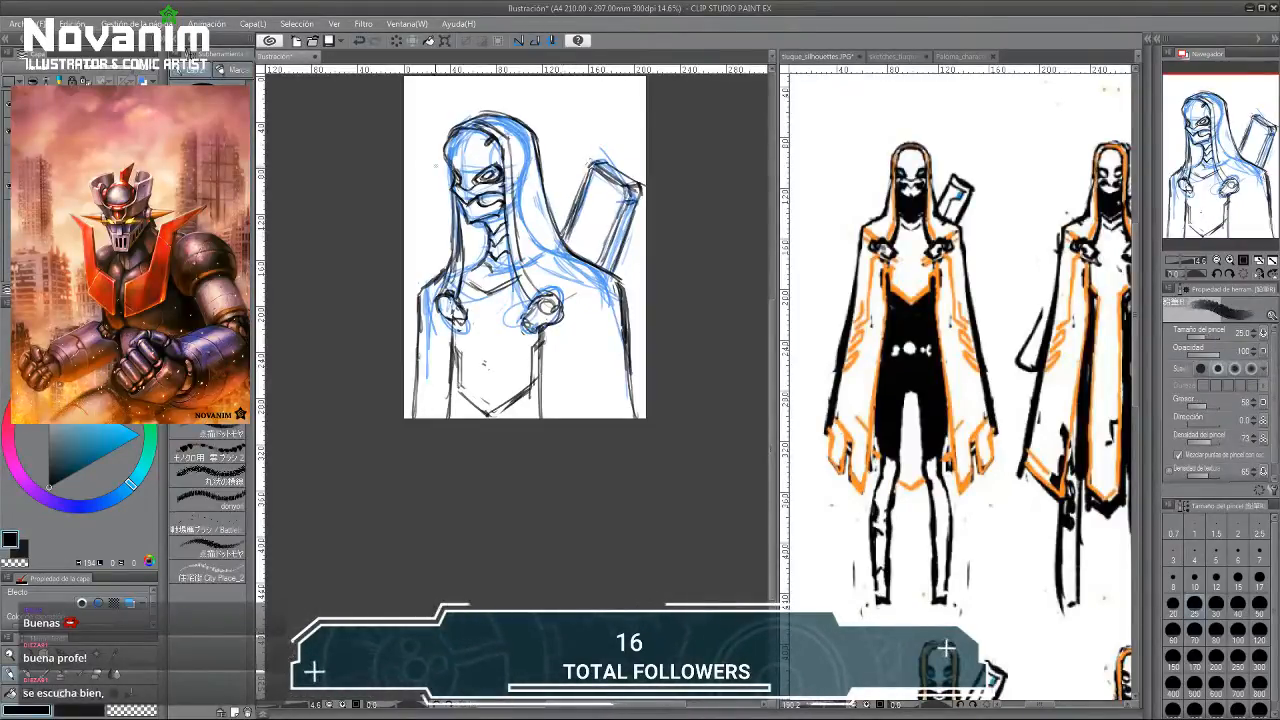
Refine the mask's eyes by erasing and redrawing their outlines and inner shapes.
key(ctrl+plus)
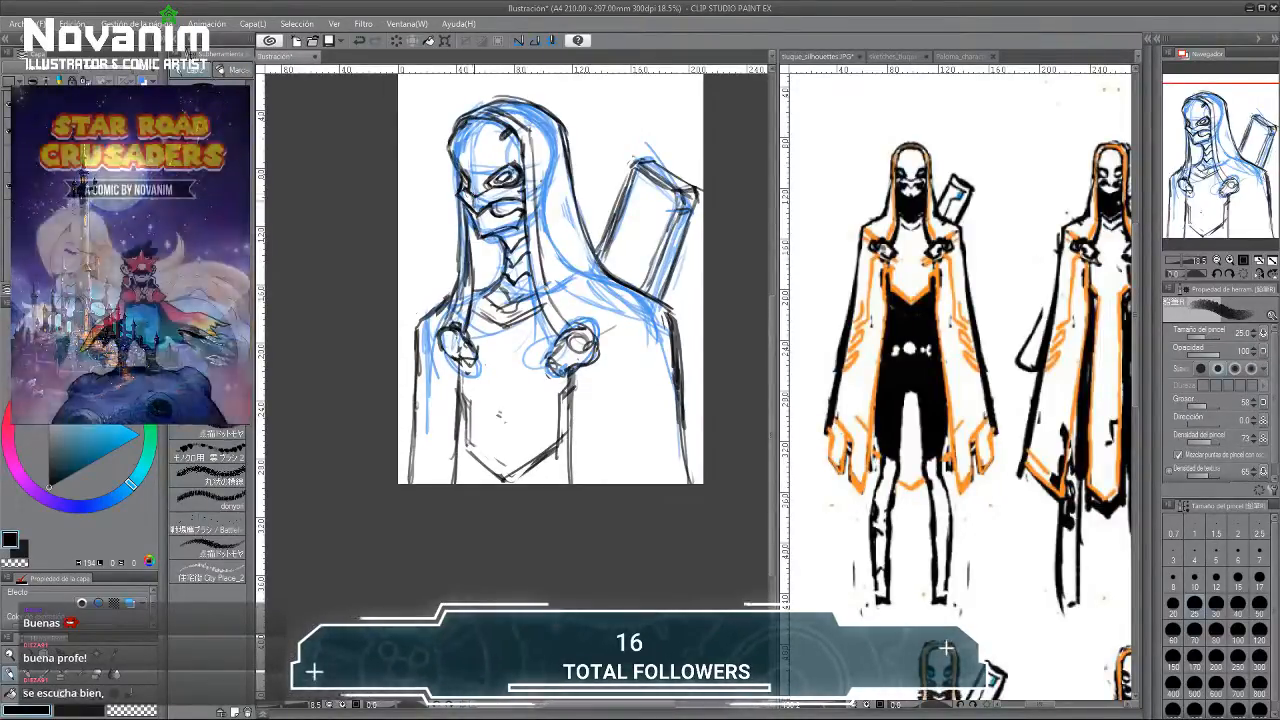
key(e)
key(b)
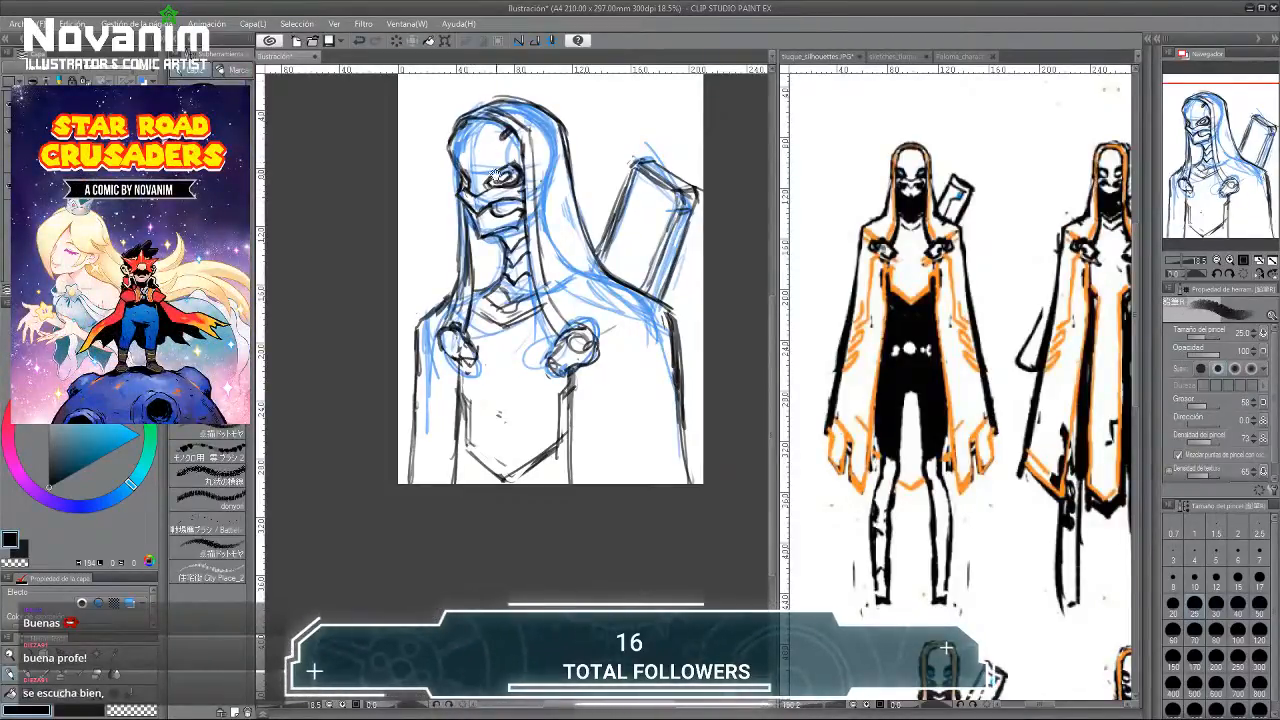
scroll(473, 166, up, 2)
key(e)
key(b)
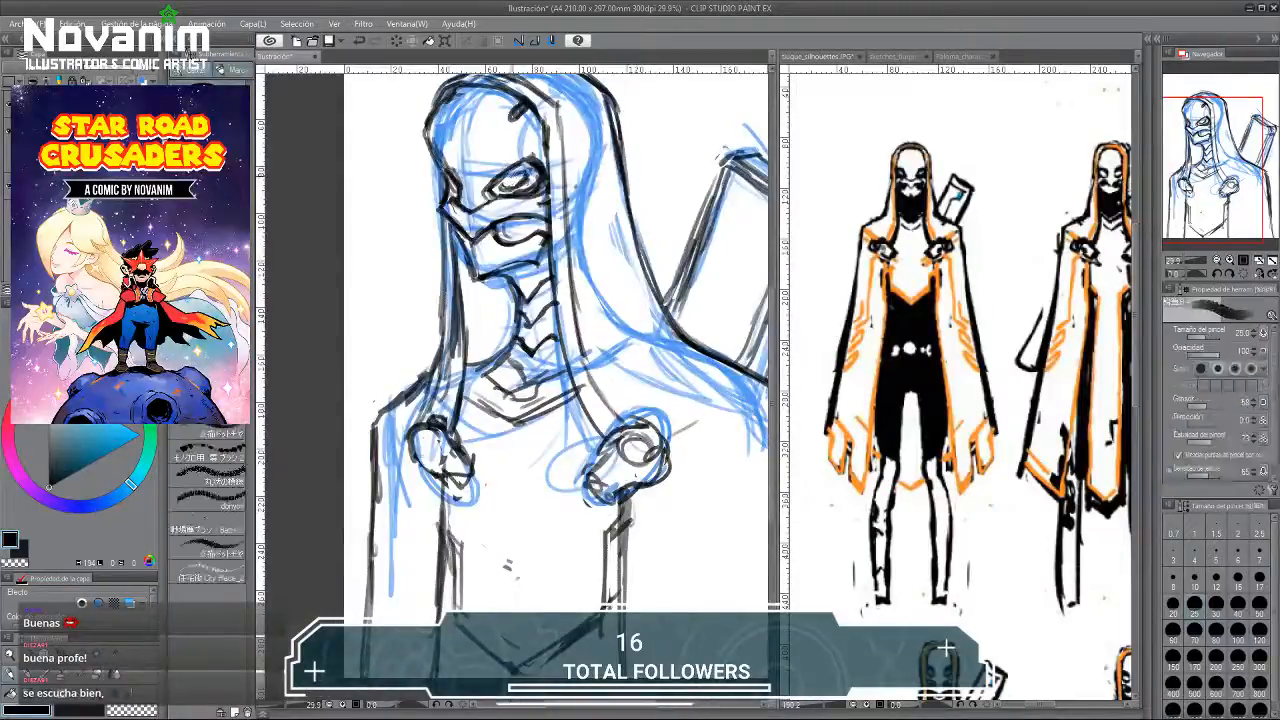
key(e)
key(b)
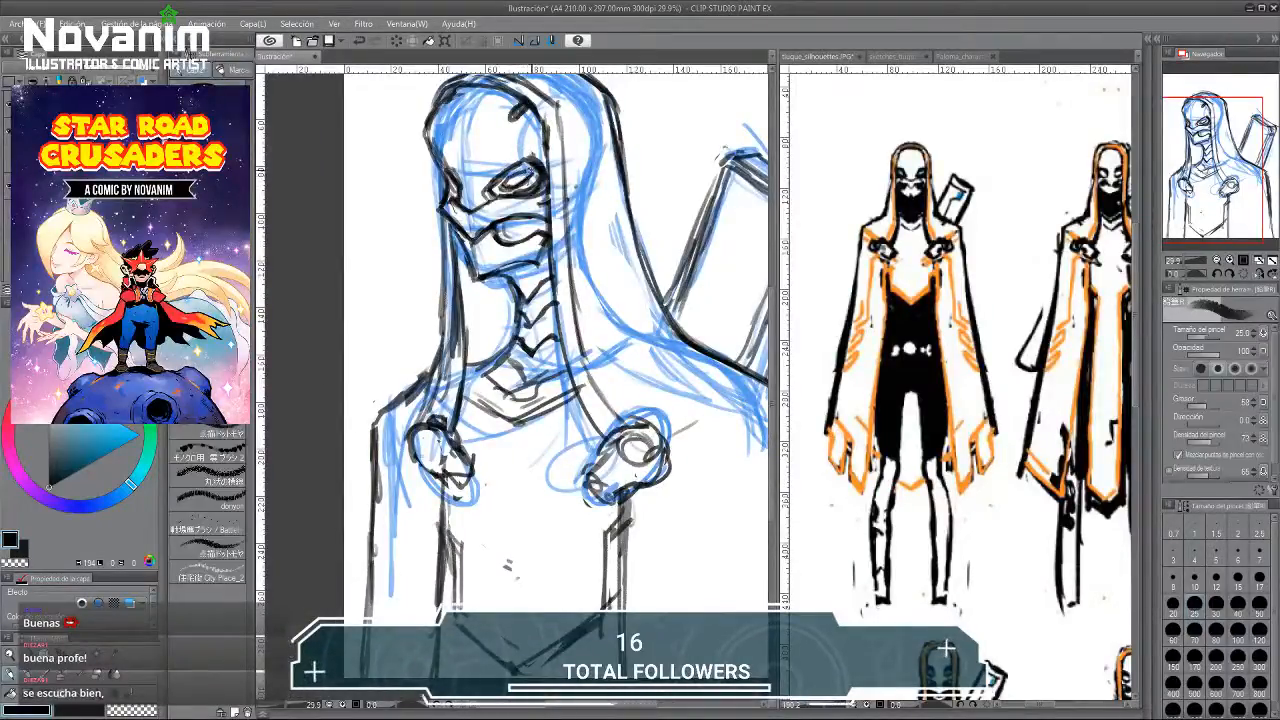
scroll(440, 170, down, 2)
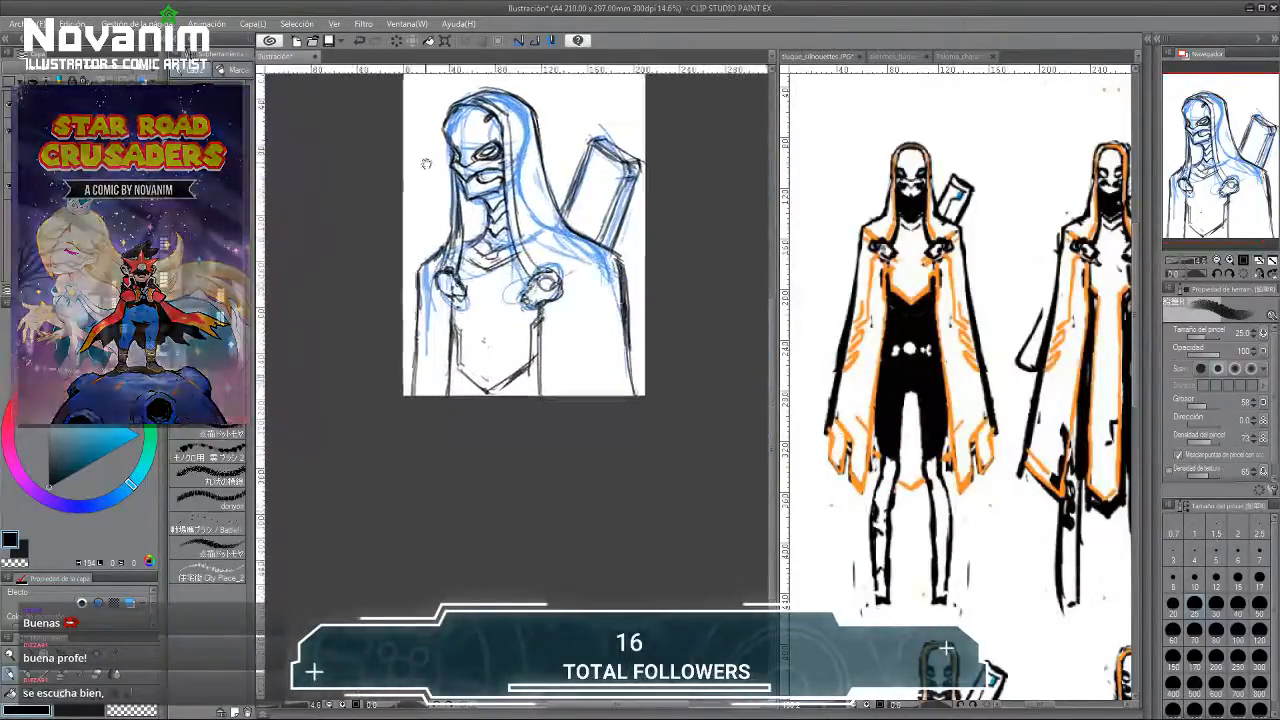
scroll(503, 130, up, 1)
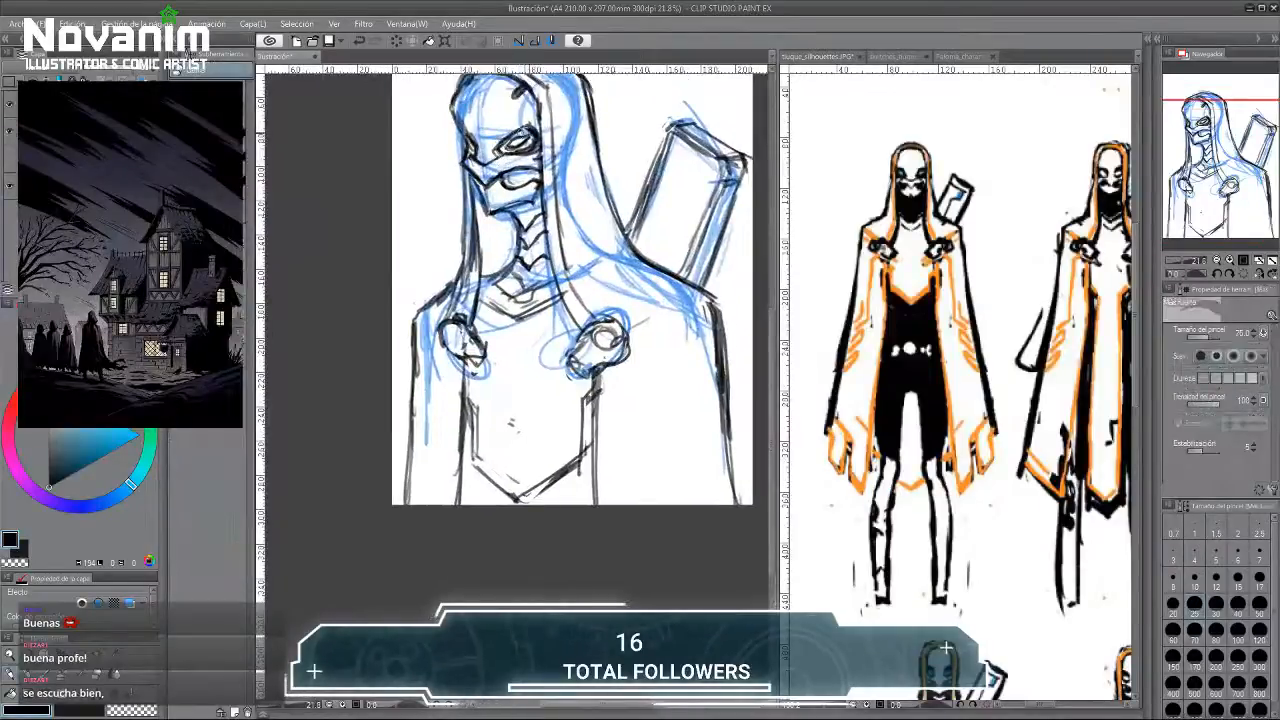
scroll(472, 128, up, 2)
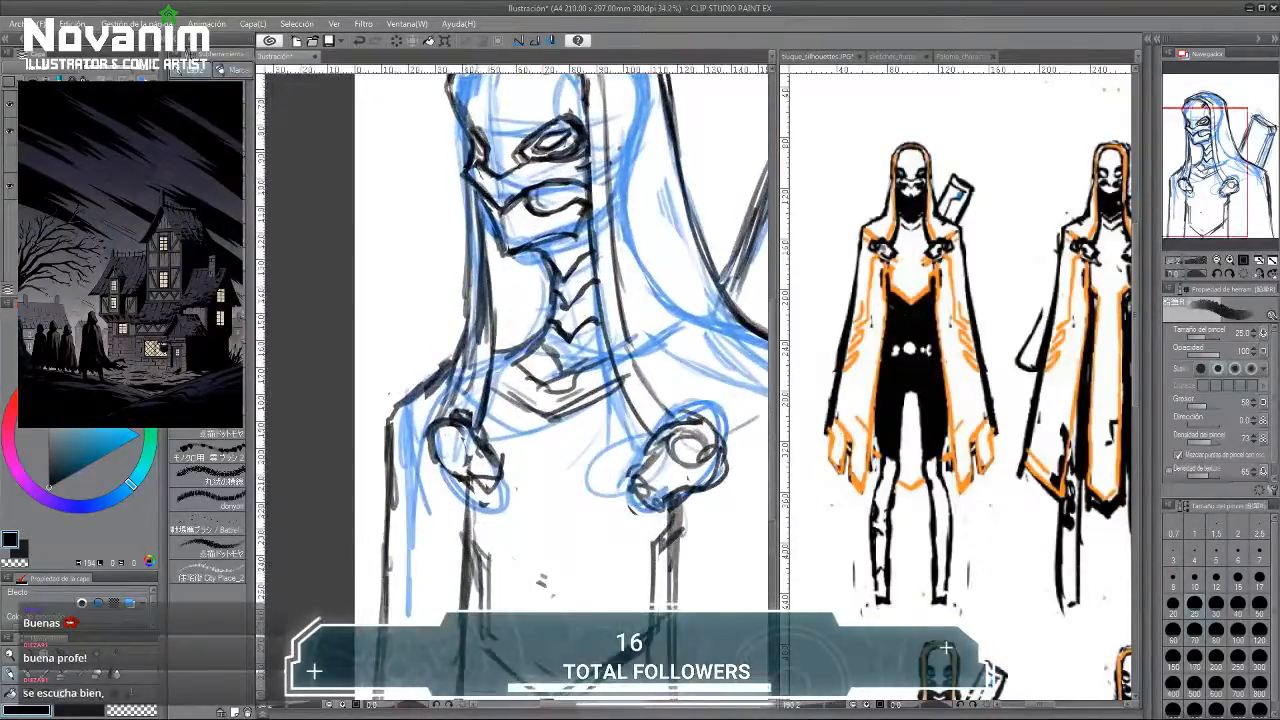
key(e)
key(b)
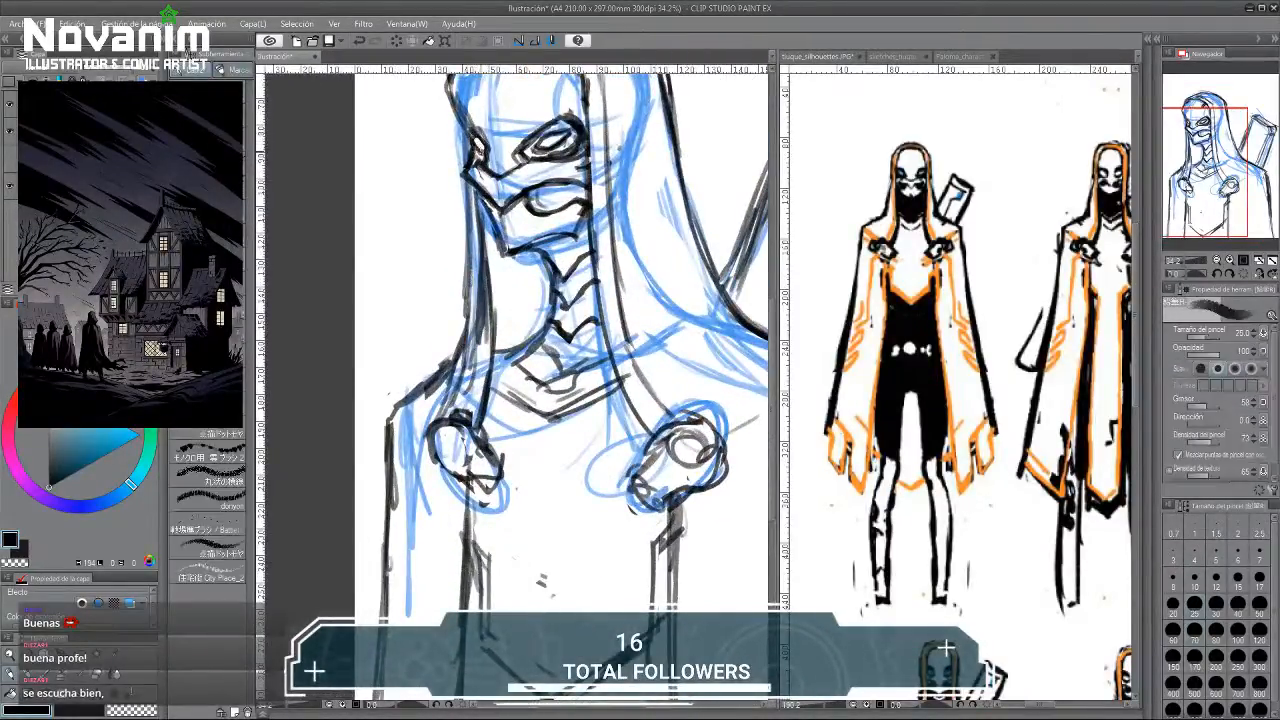
Try rounder pupils in both eyes of the mask.
scroll(463, 132, down, 3)
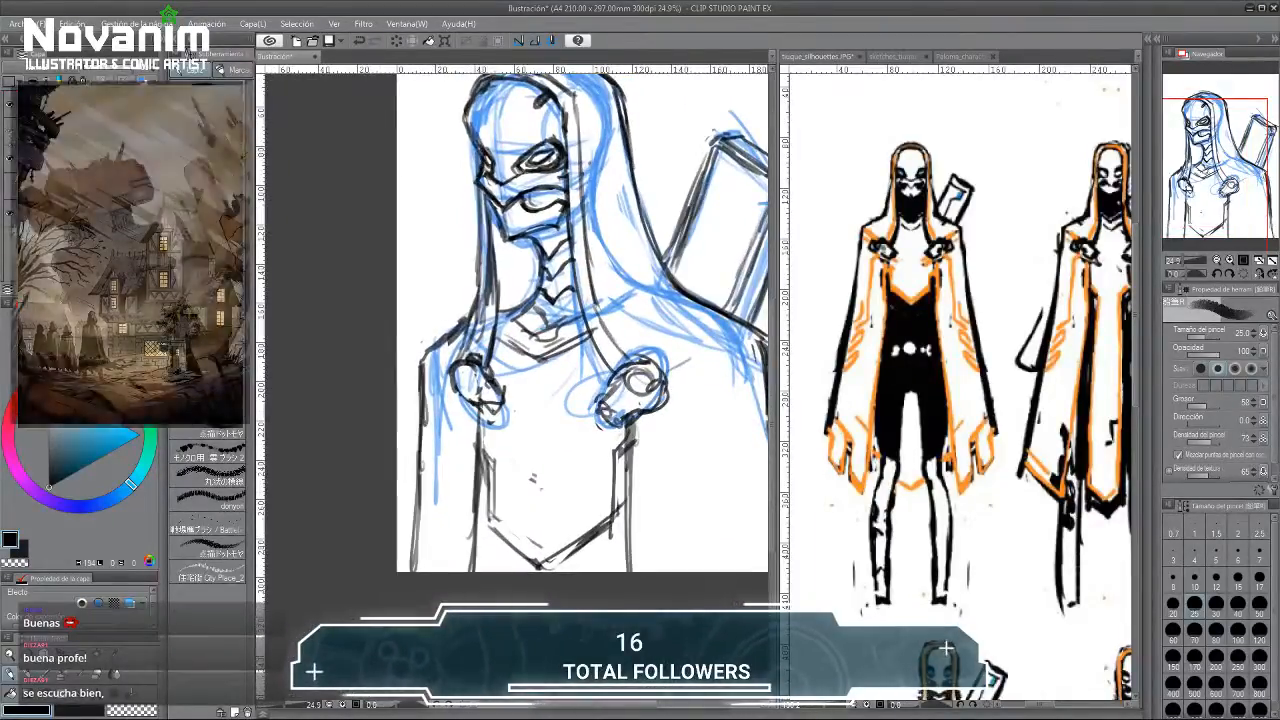
scroll(528, 132, up, 3)
key(e)
mouse_move(572, 162)
mouse_down()
mouse_move(540, 184)
mouse_move(573, 170)
mouse_move(550, 157)
mouse_up()
key(b)
key(e)
drag(447, 180, 449, 188)
key(b)
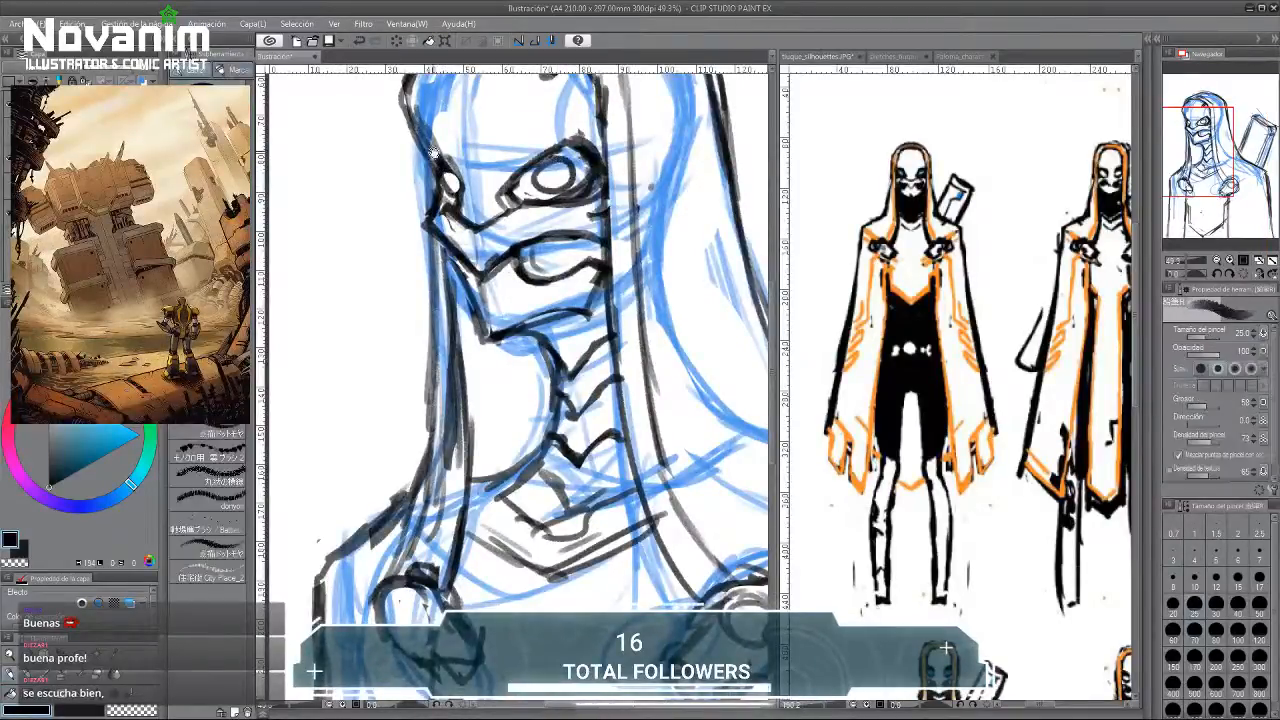
Return both mask eyes to their narrow, slanted shapes.
scroll(441, 150, down, 4)
scroll(530, 300, up, 2)
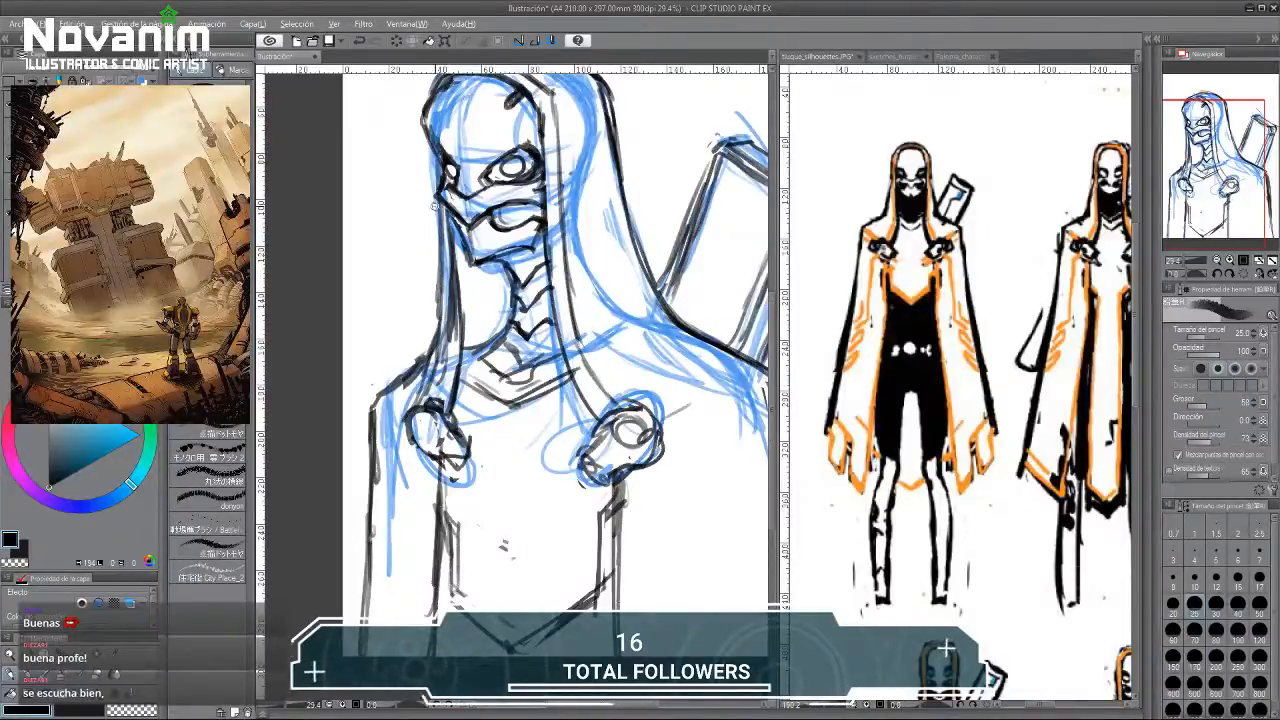
scroll(434, 206, up, 1)
scroll(432, 209, up, 1)
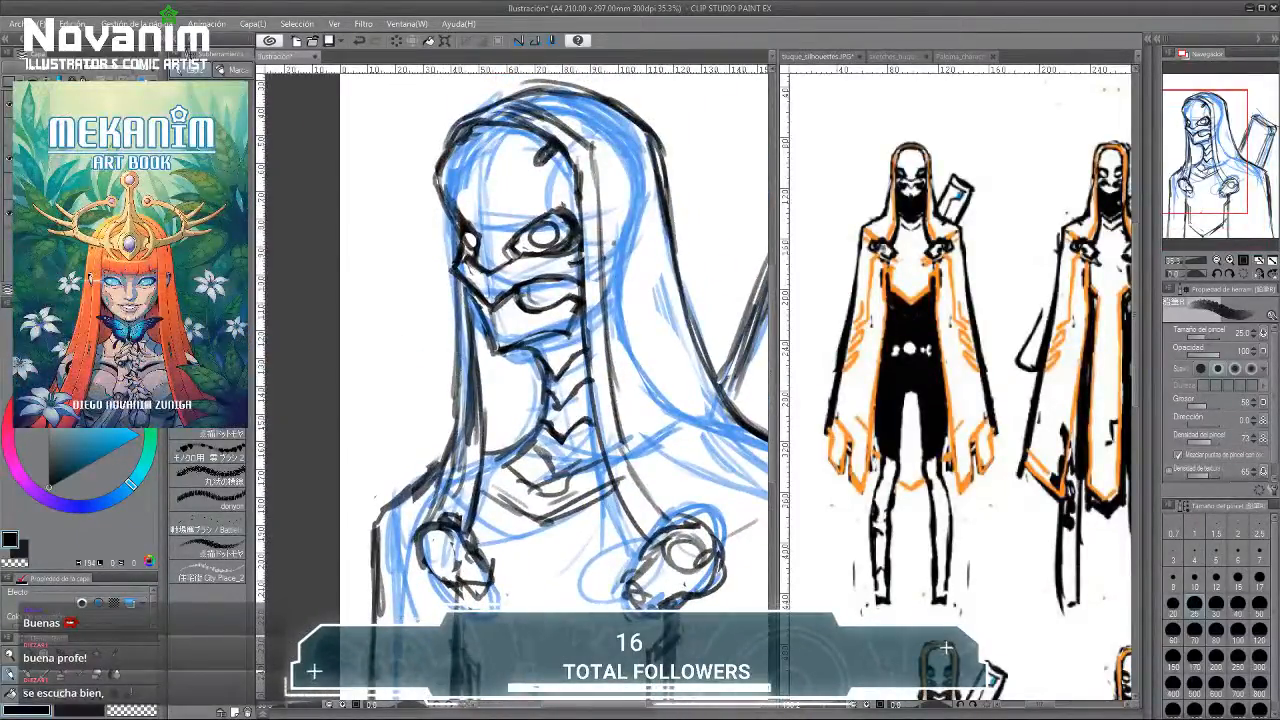
click(10, 104)
click(10, 131)
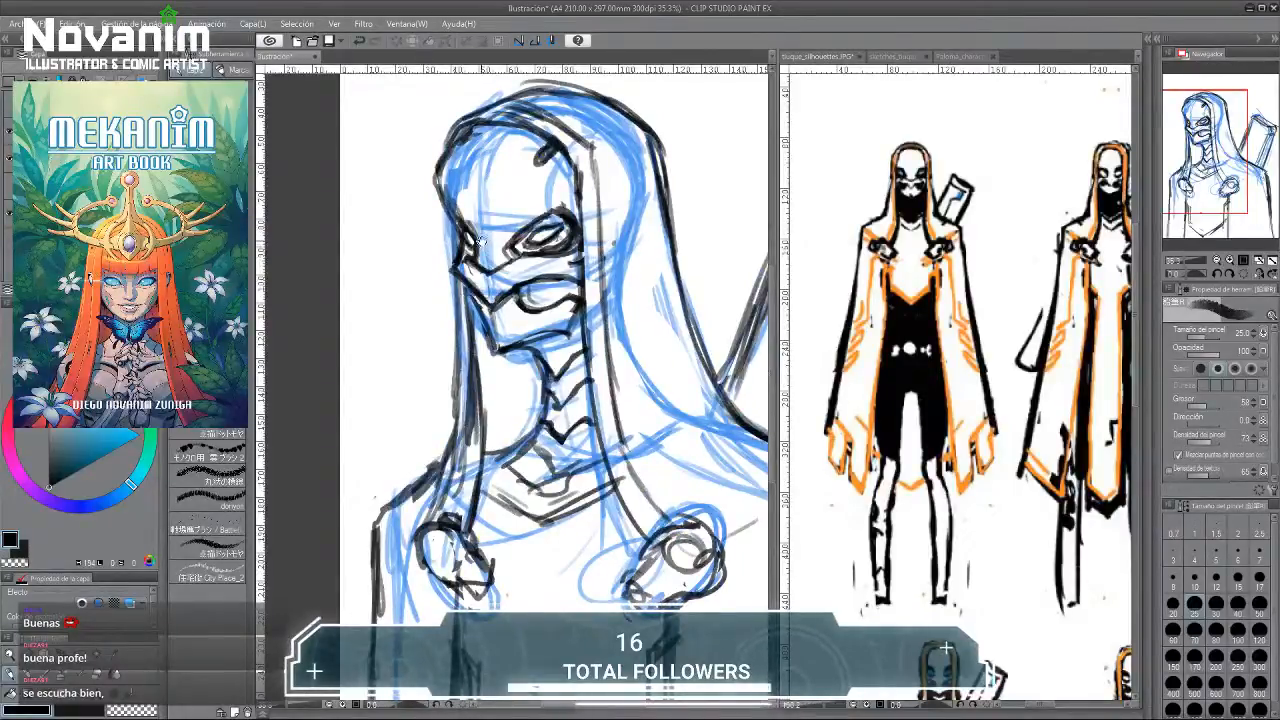
scroll(408, 200, down, 3)
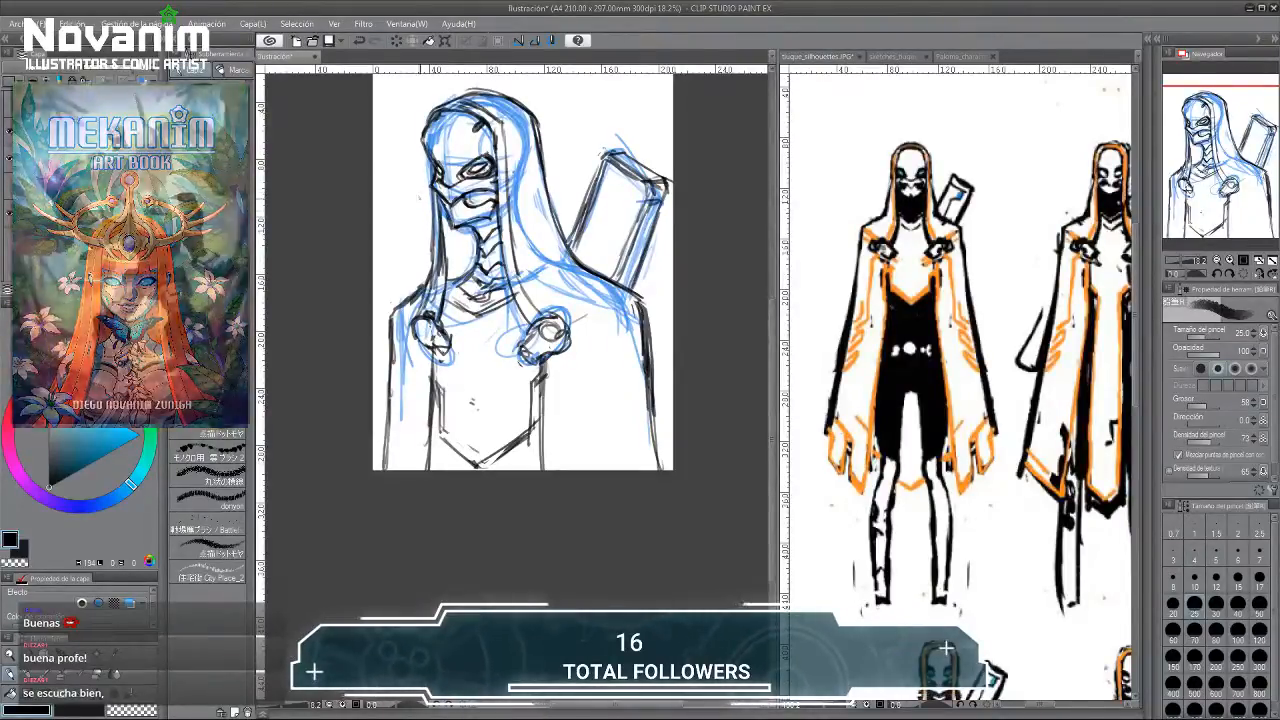
Draw curved cloak fold lines running from the near clasp up to the near shoulder.
mouse_move(539, 294)
mouse_down()
mouse_move(530, 274)
mouse_move(620, 266)
mouse_move(554, 288)
mouse_up()
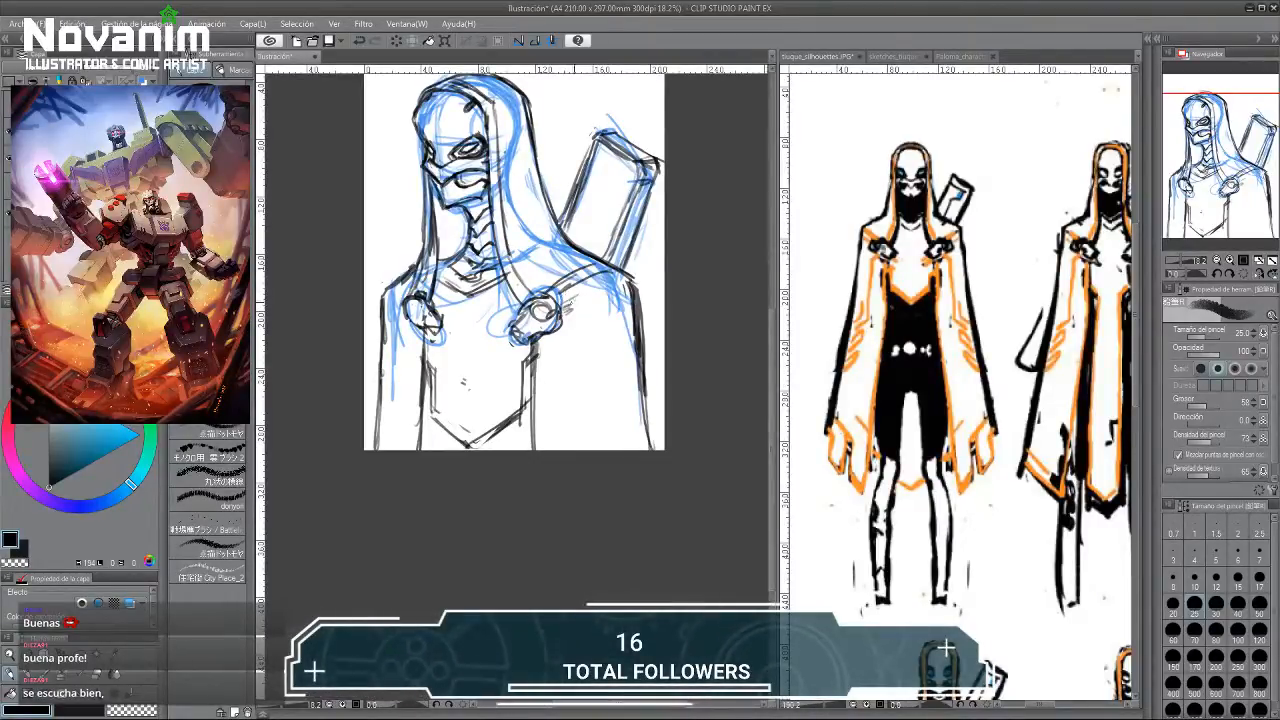
drag(562, 306, 590, 290)
drag(586, 296, 634, 286)
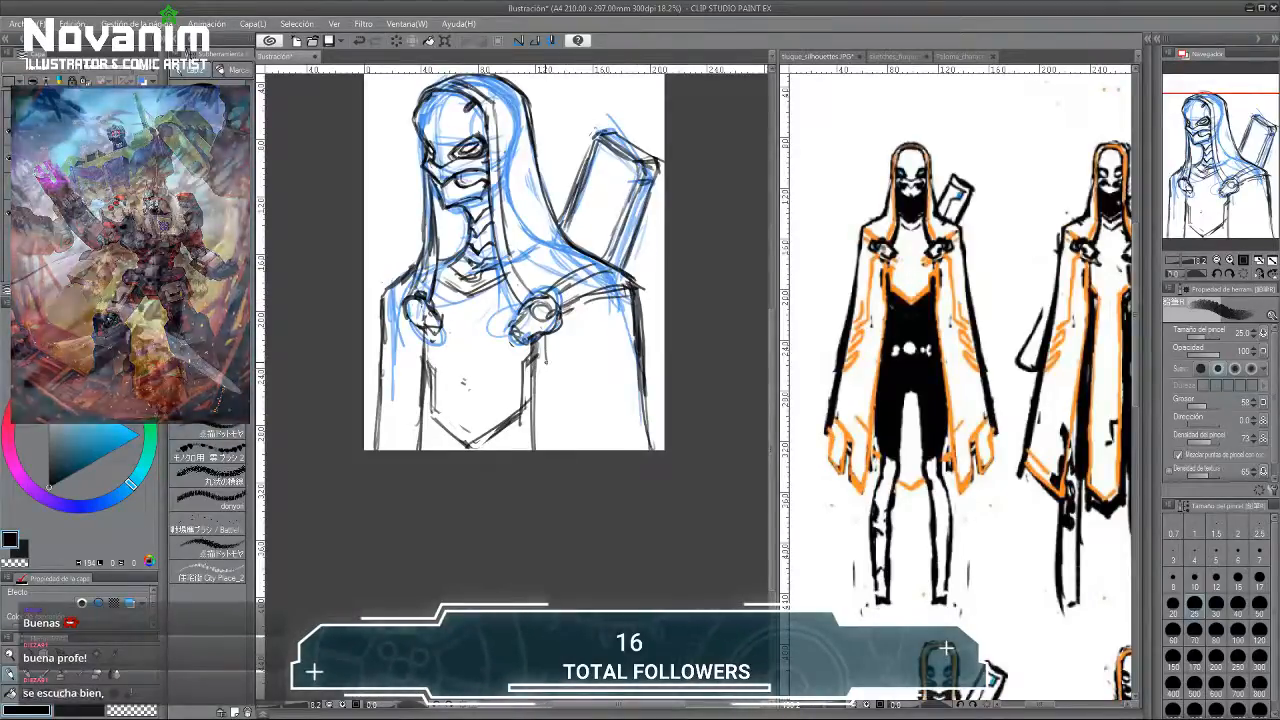
Draw long hanging fold lines below the near clasp and down the far side of the cloak.
mouse_move(542, 358)
mouse_down()
mouse_move(562, 338)
mouse_move(566, 437)
mouse_up()
drag(572, 348, 577, 446)
drag(580, 392, 582, 436)
mouse_move(415, 321)
mouse_down()
mouse_move(390, 349)
mouse_move(392, 430)
mouse_up()
drag(393, 360, 389, 452)
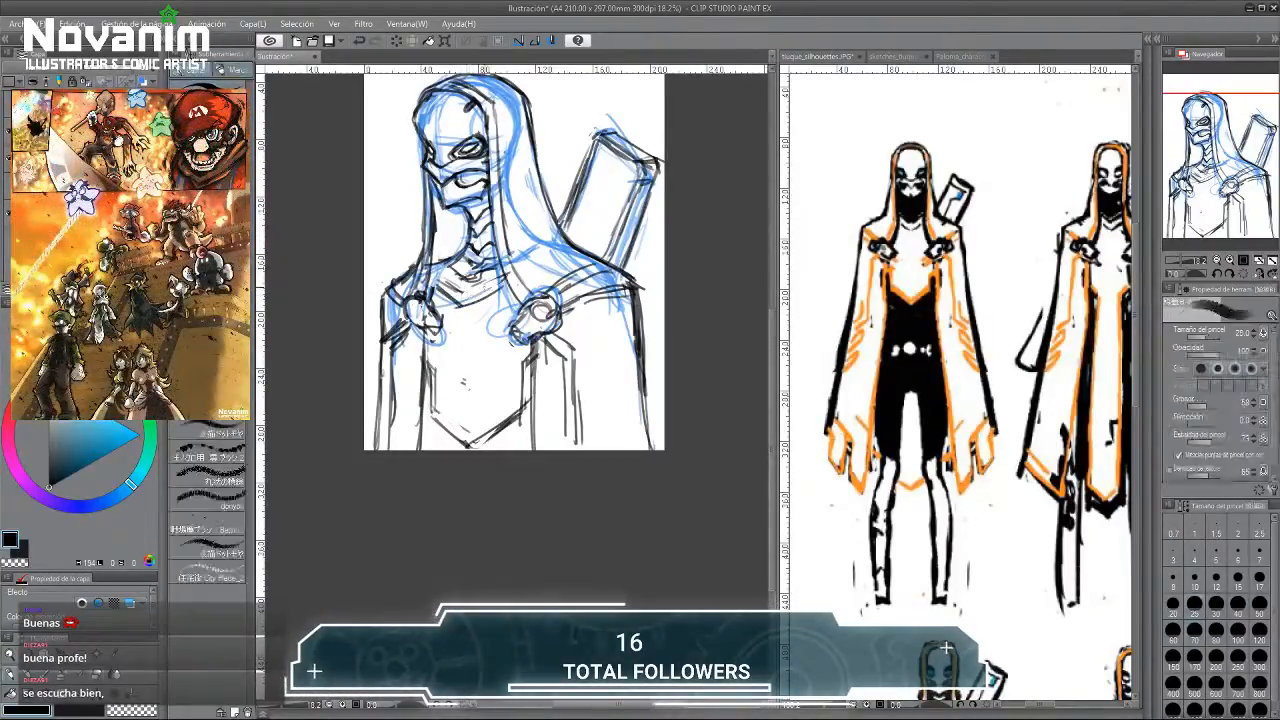
Add curved collar lines across the upper chest below the neck and over the far shoulder.
drag(504, 274, 464, 292)
mouse_move(496, 280)
mouse_down()
mouse_move(448, 300)
mouse_move(402, 264)
mouse_up()
scroll(396, 236, down, 3)
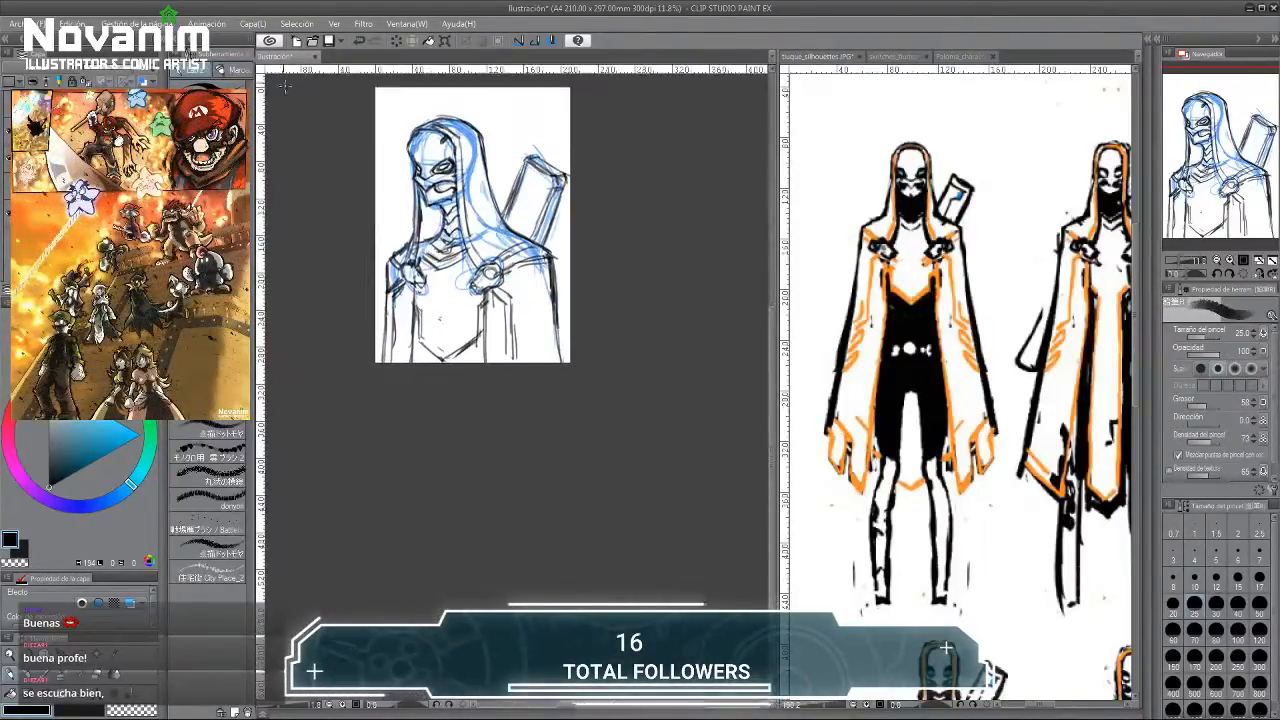
scroll(400, 263, up, 3)
key(e)
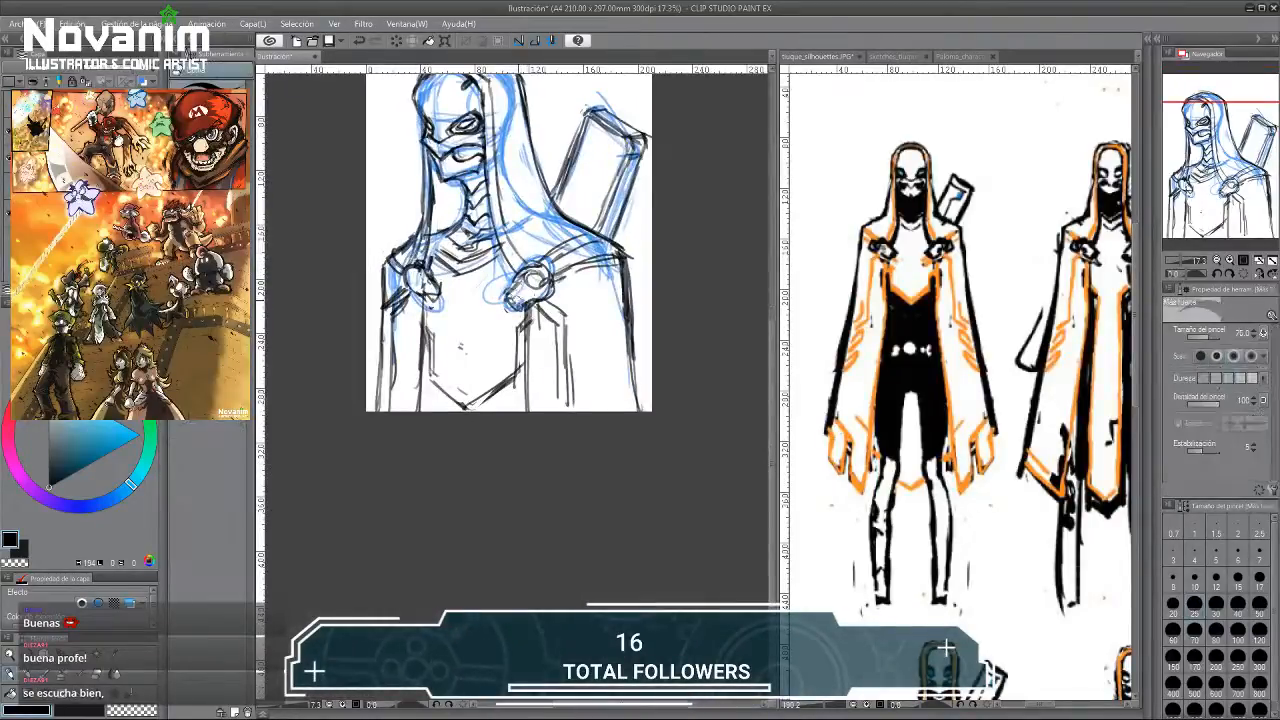
Bring up the tiuque sketches as reference and redraw the near cloak clasp with a clean ring inside its rounded outline.
click(885, 56)
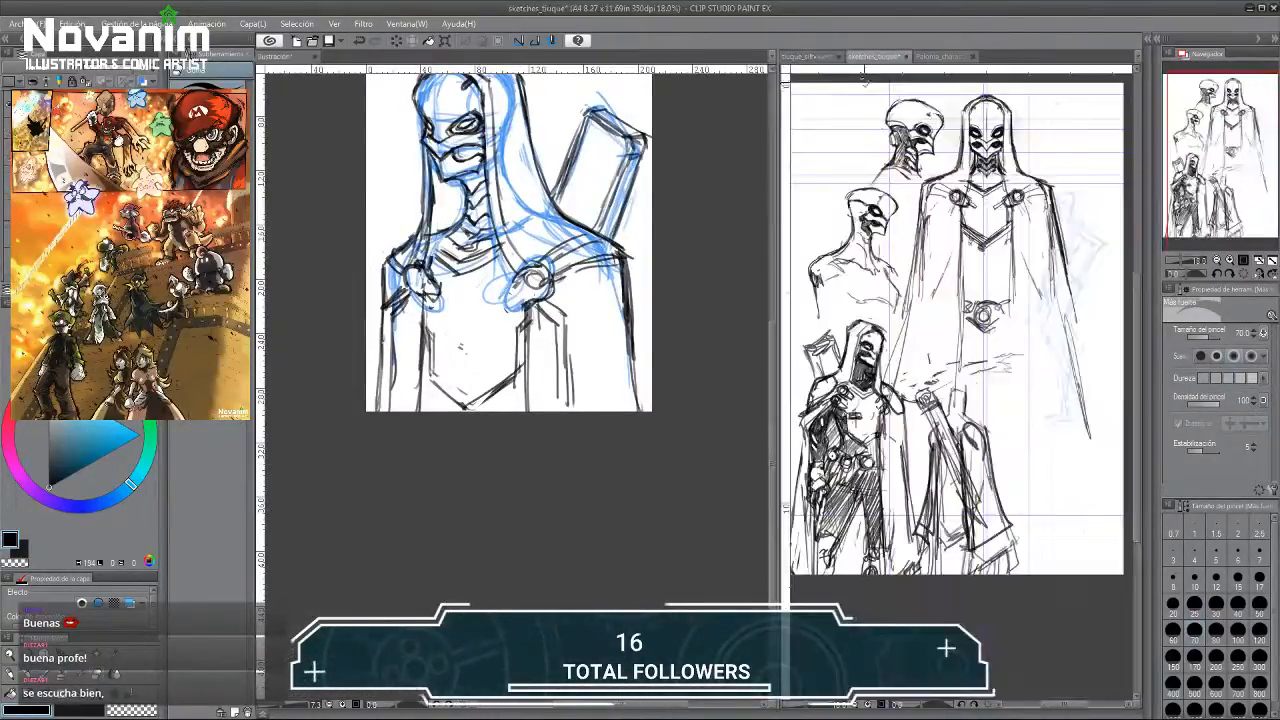
click(545, 265)
key(p)
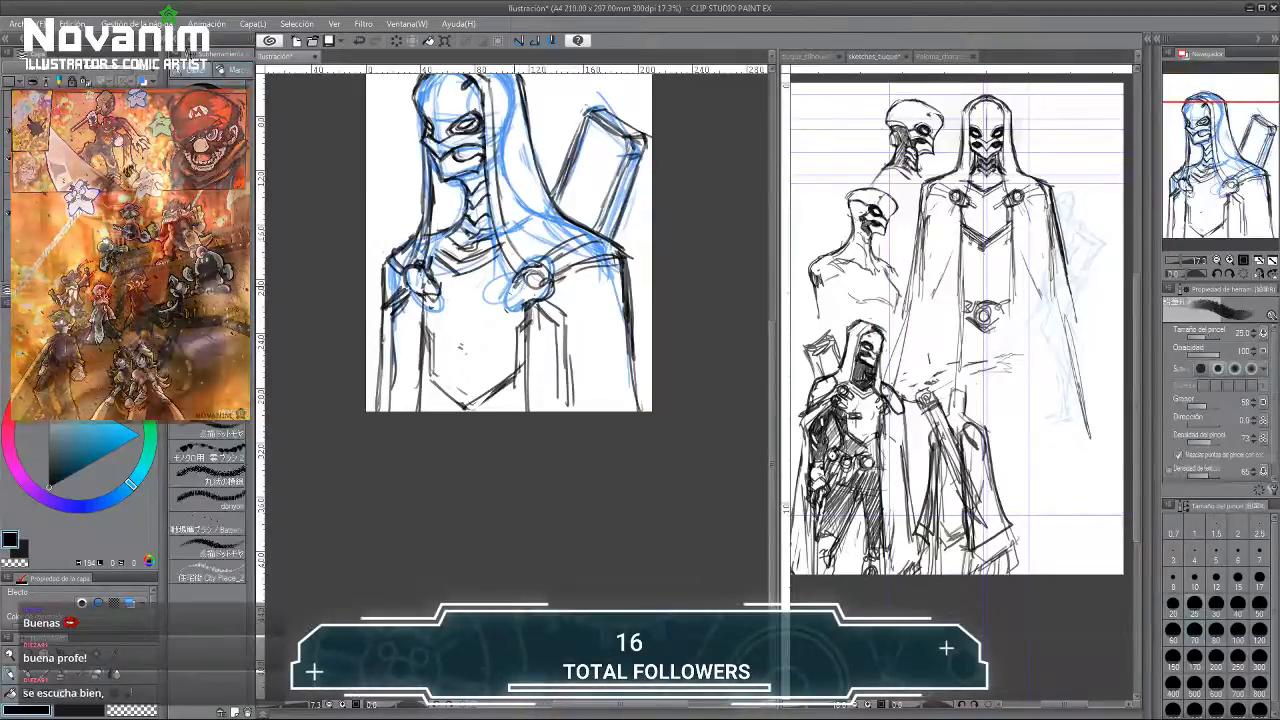
mouse_move(523, 271)
mouse_down()
mouse_move(507, 297)
mouse_move(520, 307)
mouse_up()
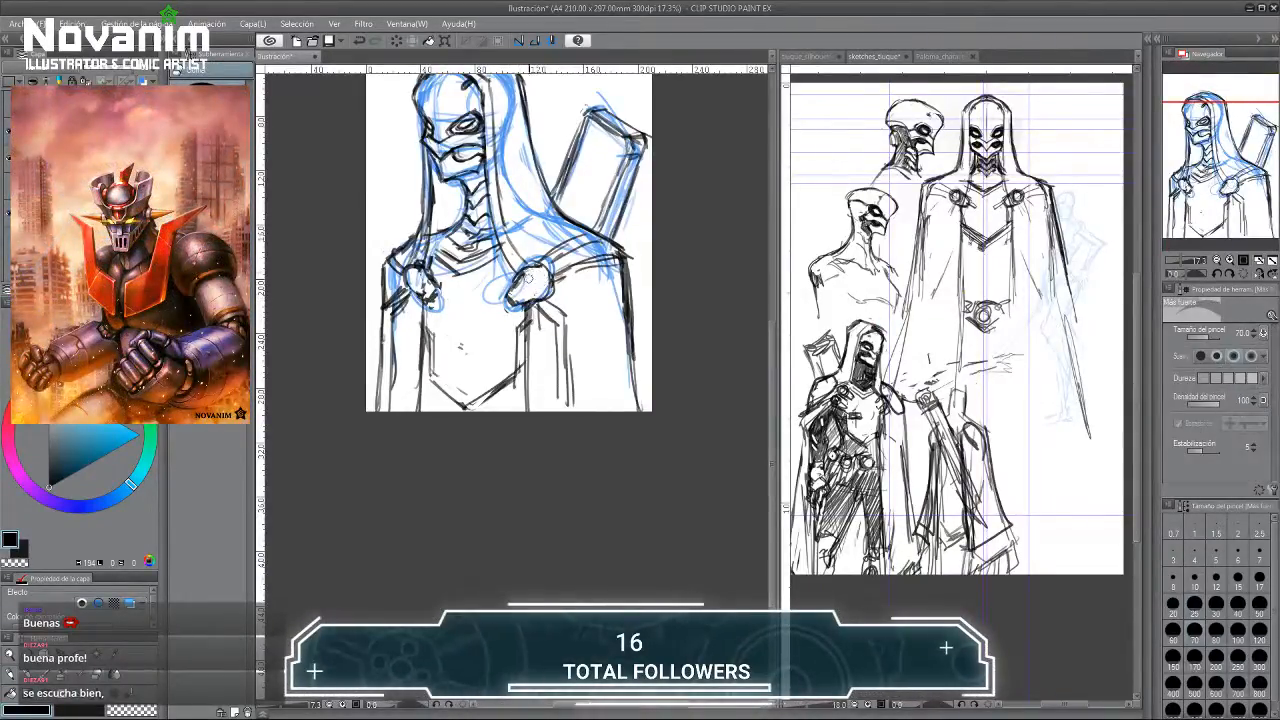
drag(530, 273, 526, 276)
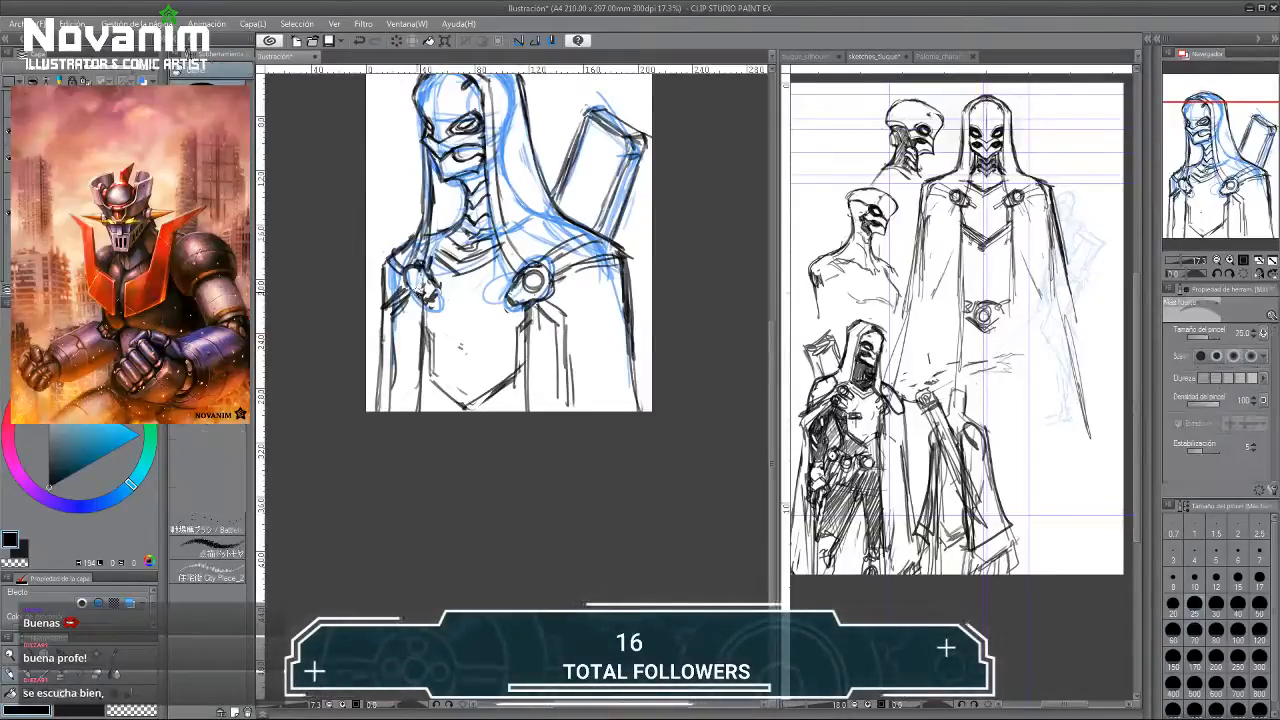
Redraw the far cloak clasp with a round inner ring and tidy the outer edge of the near clasp.
mouse_move(414, 298)
mouse_down()
mouse_move(402, 282)
mouse_move(436, 292)
mouse_move(426, 304)
mouse_up()
key(e)
key(p)
key(e)
key(p)
drag(514, 278, 507, 294)
mouse_move(510, 286)
mouse_down()
mouse_move(506, 304)
mouse_move(522, 291)
mouse_up()
key(e)
drag(428, 287, 428, 305)
key(p)
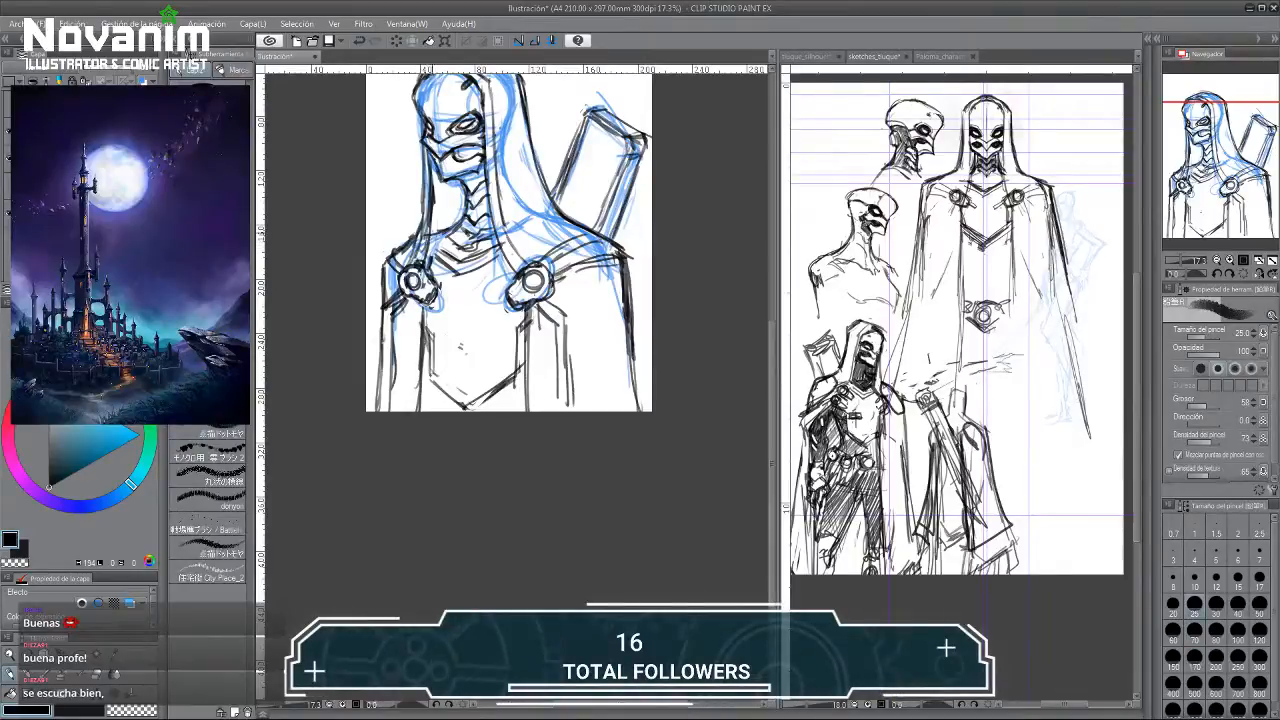
Clean up the collar lines at the base of the neck and refine the far edge of the hood.
key(e)
mouse_move(486, 250)
mouse_down()
mouse_move(456, 232)
mouse_move(466, 226)
mouse_up()
key(p)
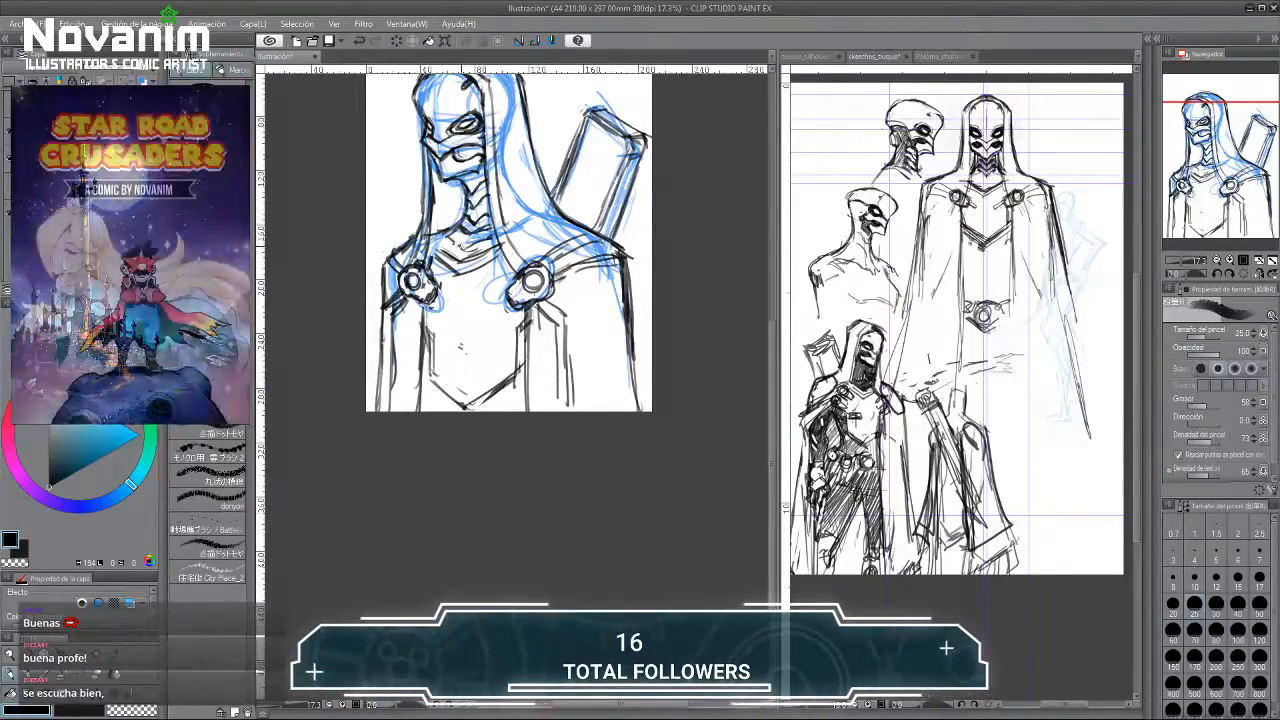
mouse_move(421, 178)
mouse_down()
mouse_move(409, 212)
mouse_move(417, 262)
mouse_move(412, 228)
mouse_up()
key(e)
key(p)
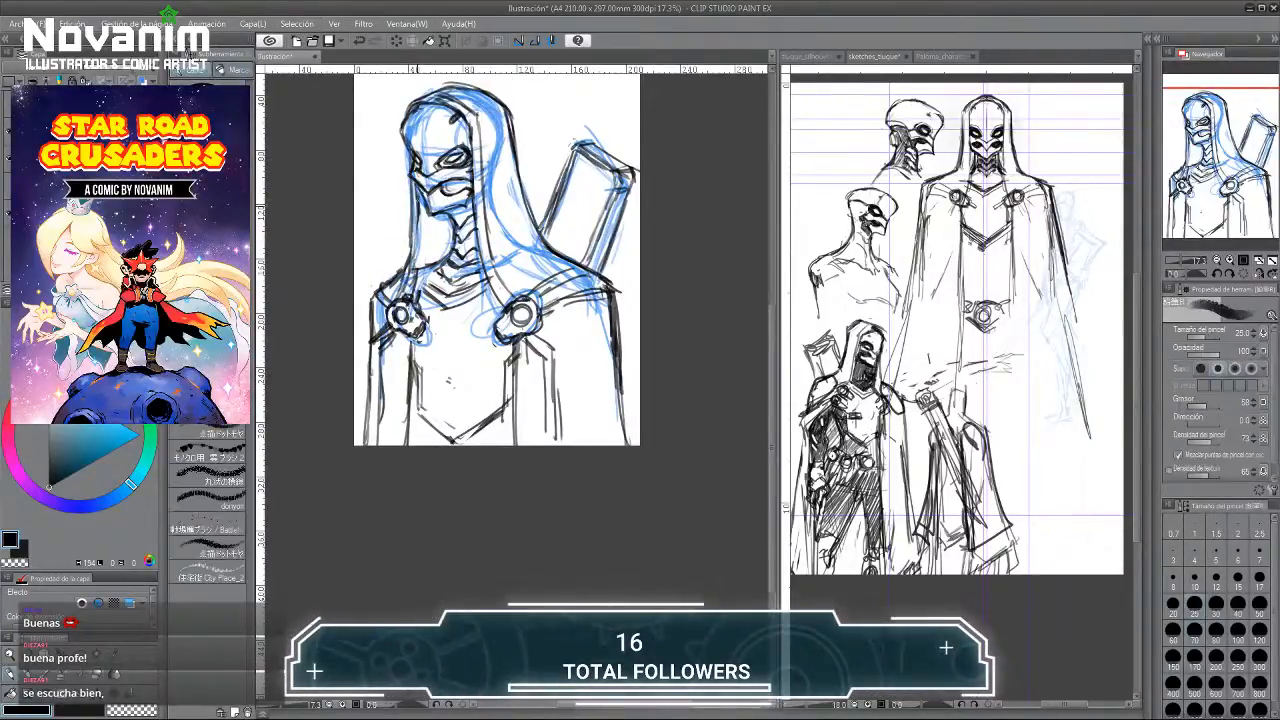
key(e)
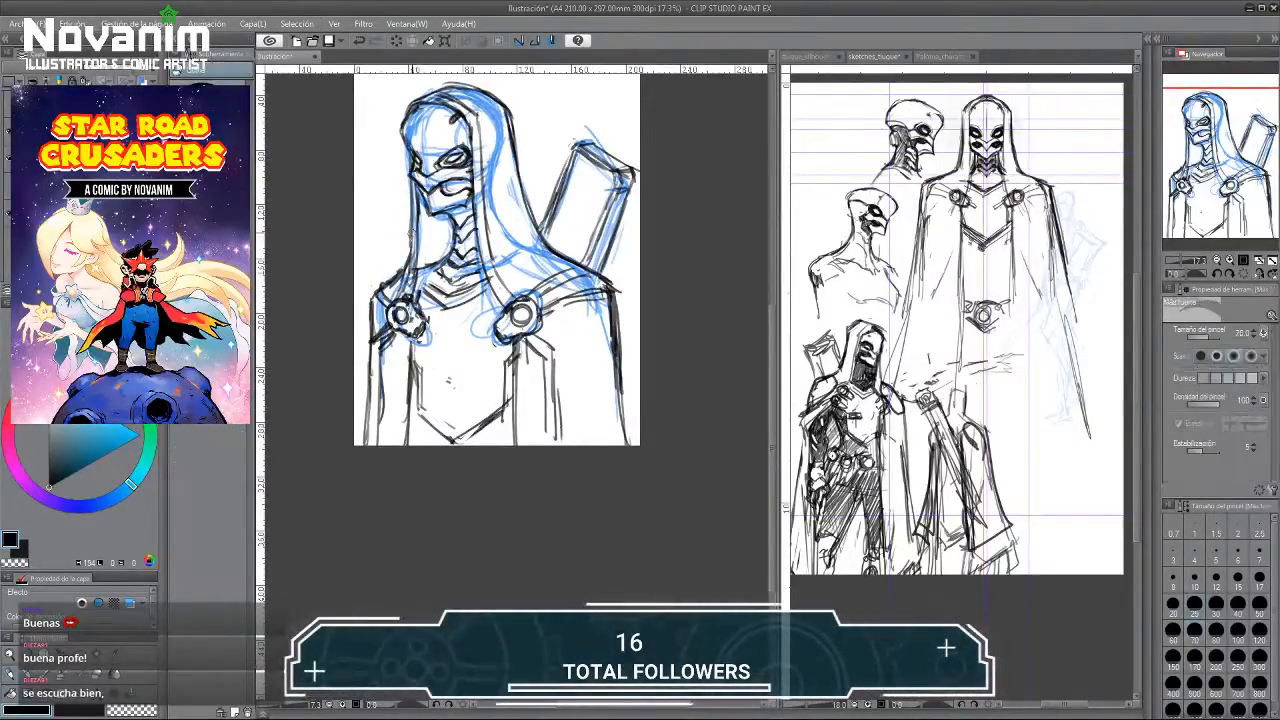
key(p)
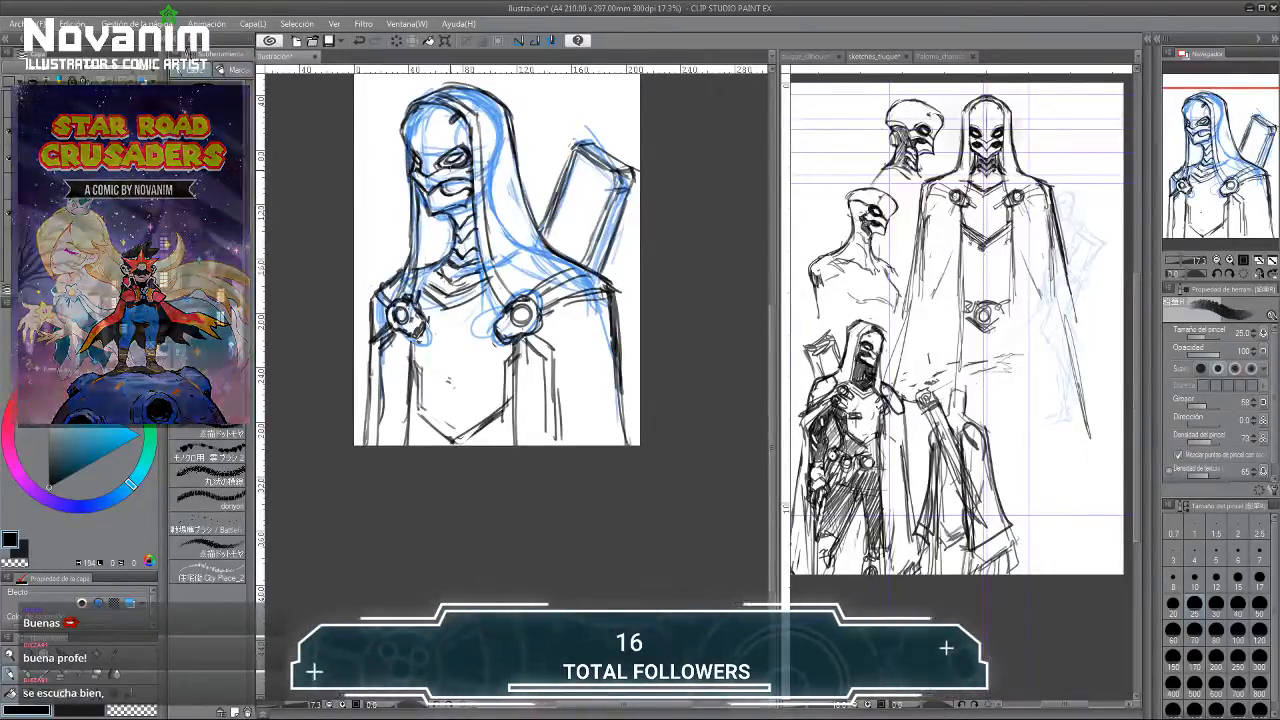
Shade in the mask's lower opening and darken the near eye.
scroll(437, 182, up, 1)
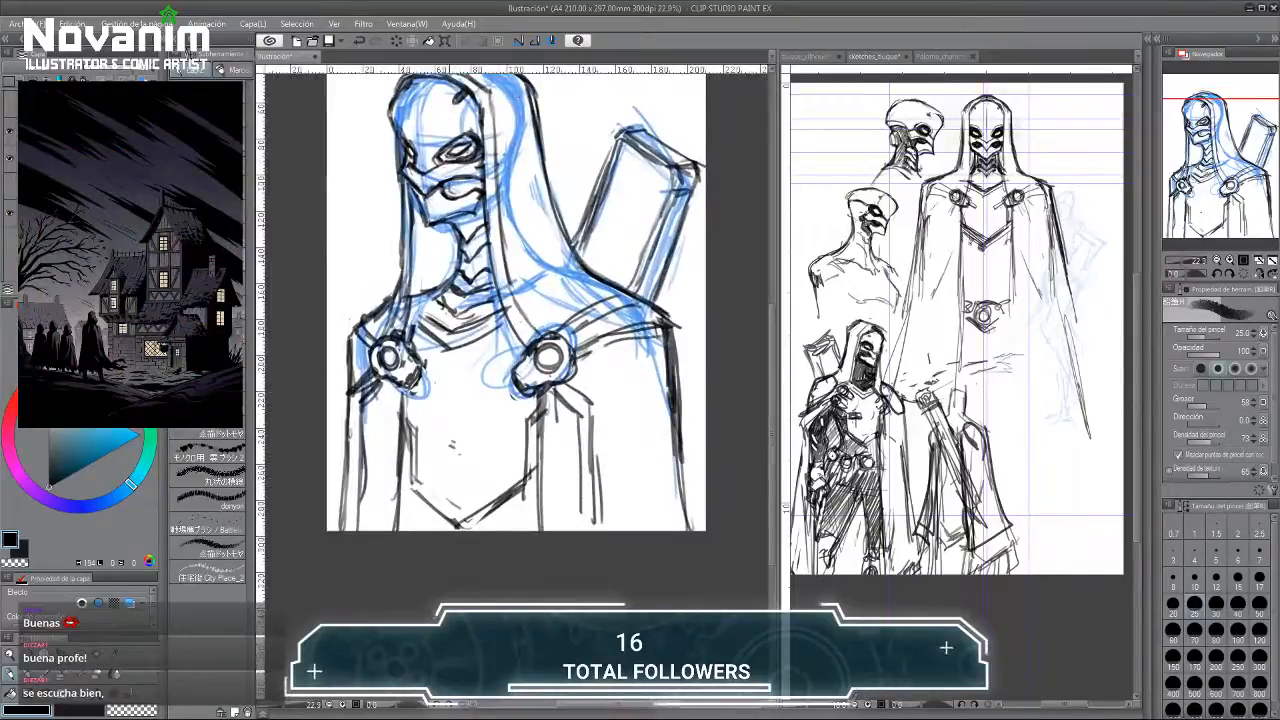
mouse_move(450, 188)
mouse_down()
mouse_move(474, 185)
mouse_move(458, 192)
mouse_up()
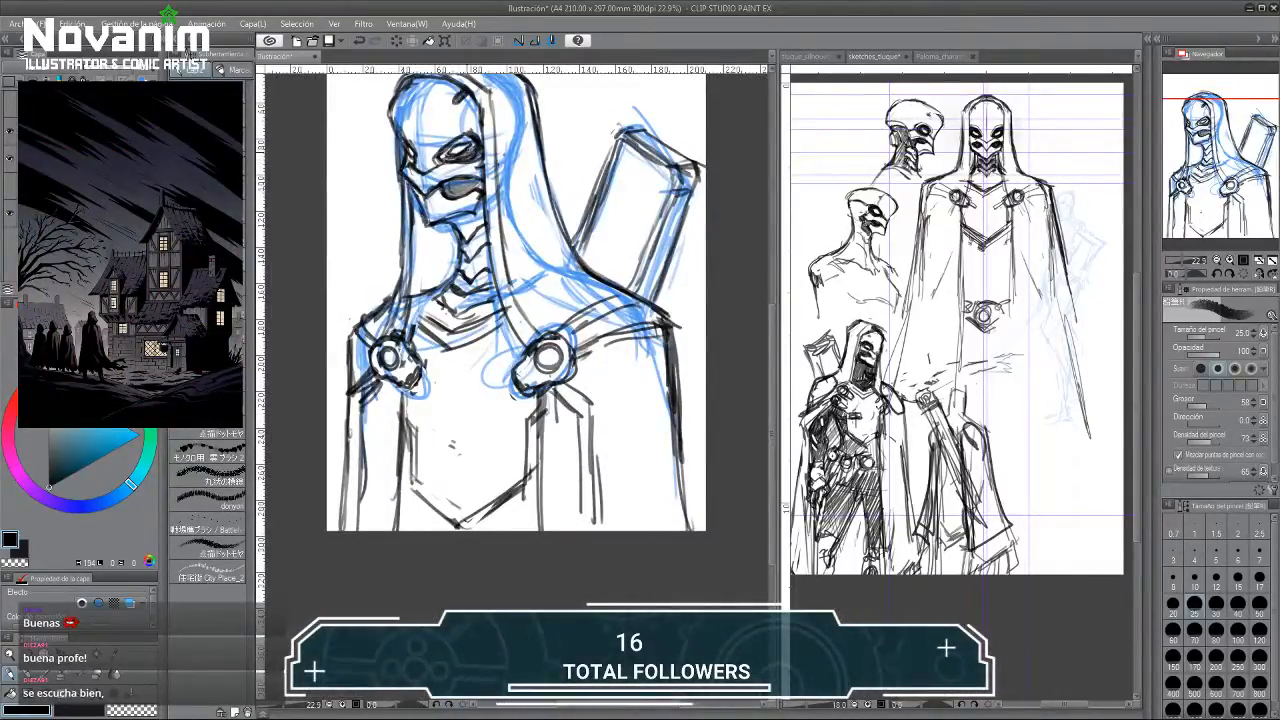
drag(466, 140, 448, 156)
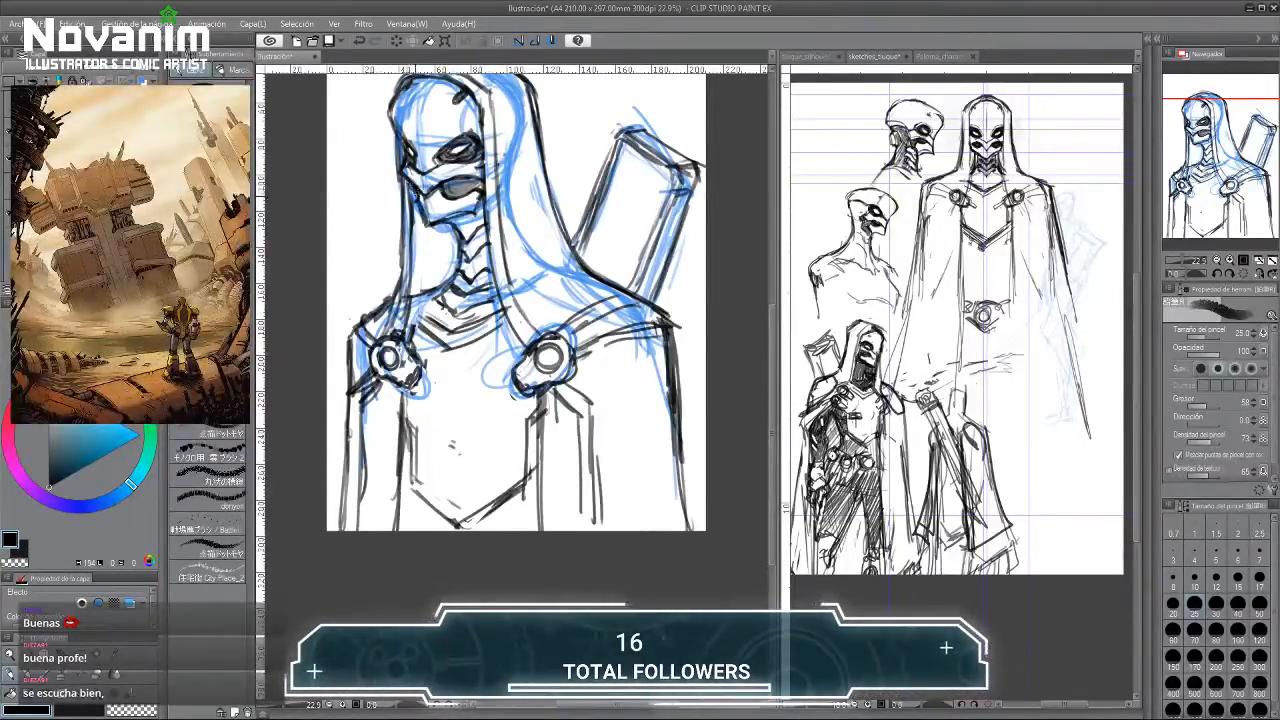
Hatch the shadow inside the hood between its far edge and the neck.
drag(400, 150, 354, 107)
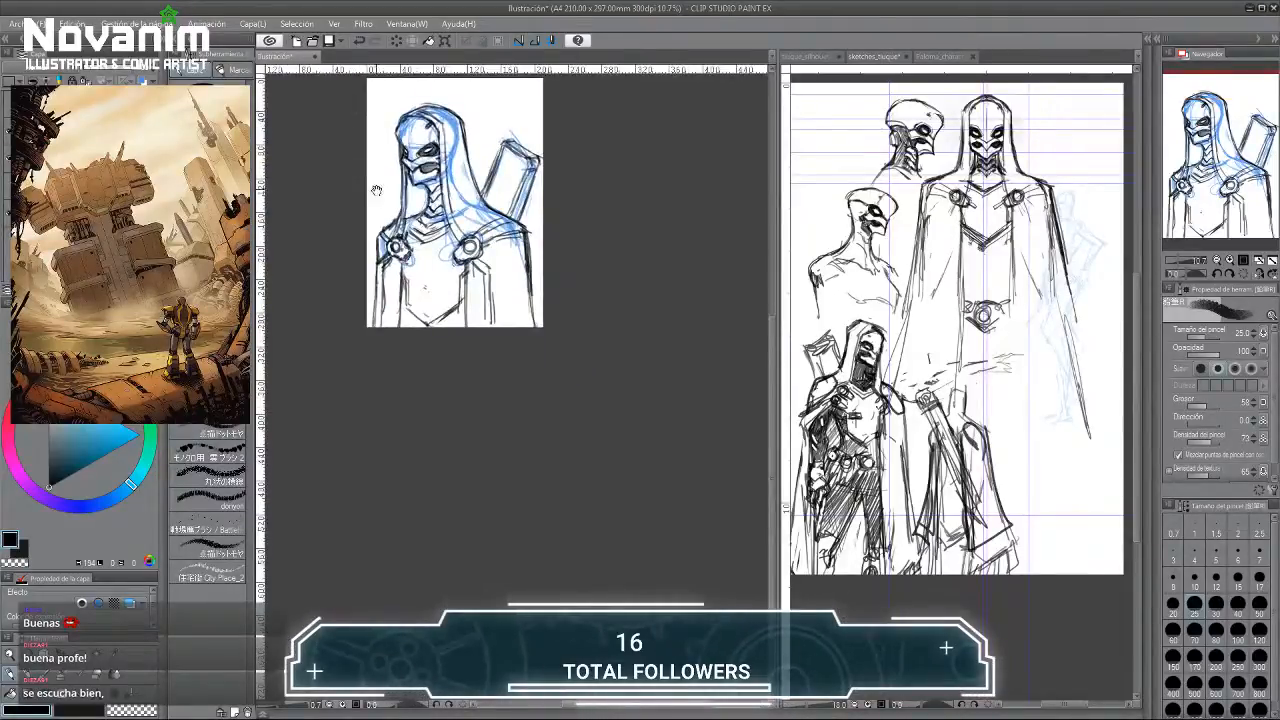
drag(377, 190, 424, 219)
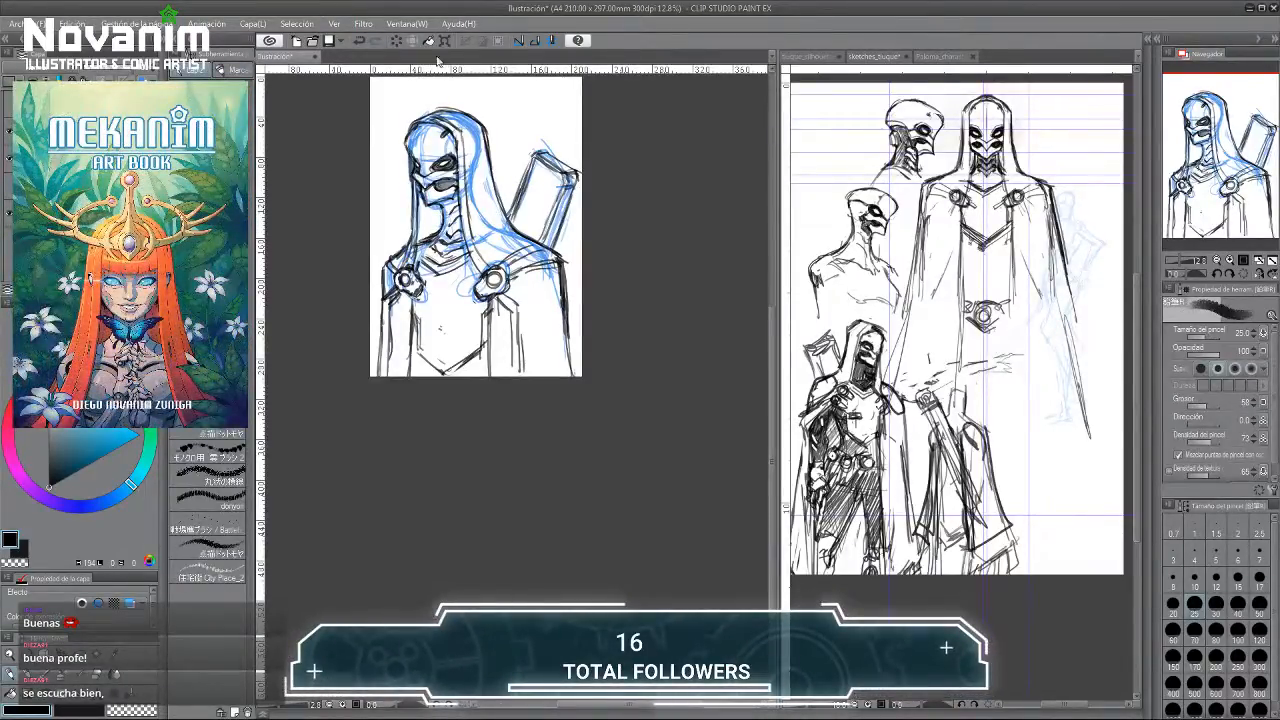
key(e)
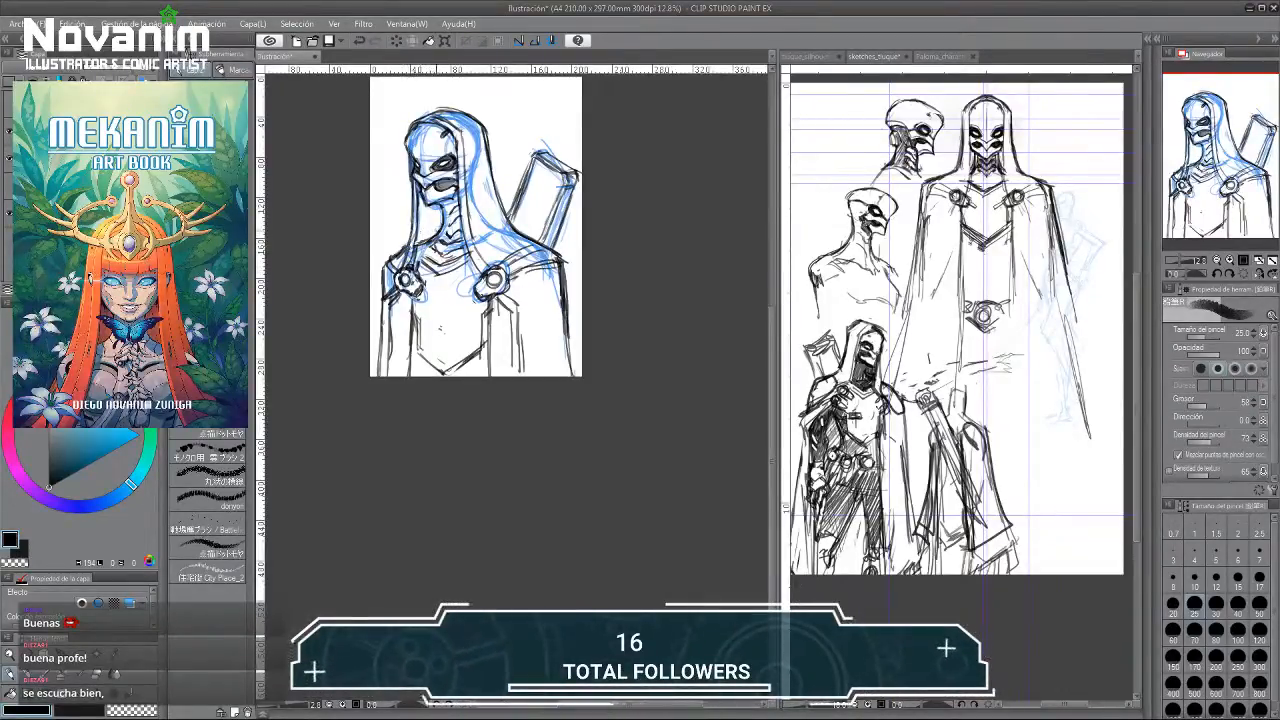
mouse_move(440, 217)
mouse_down()
mouse_move(418, 245)
mouse_move(419, 230)
mouse_up()
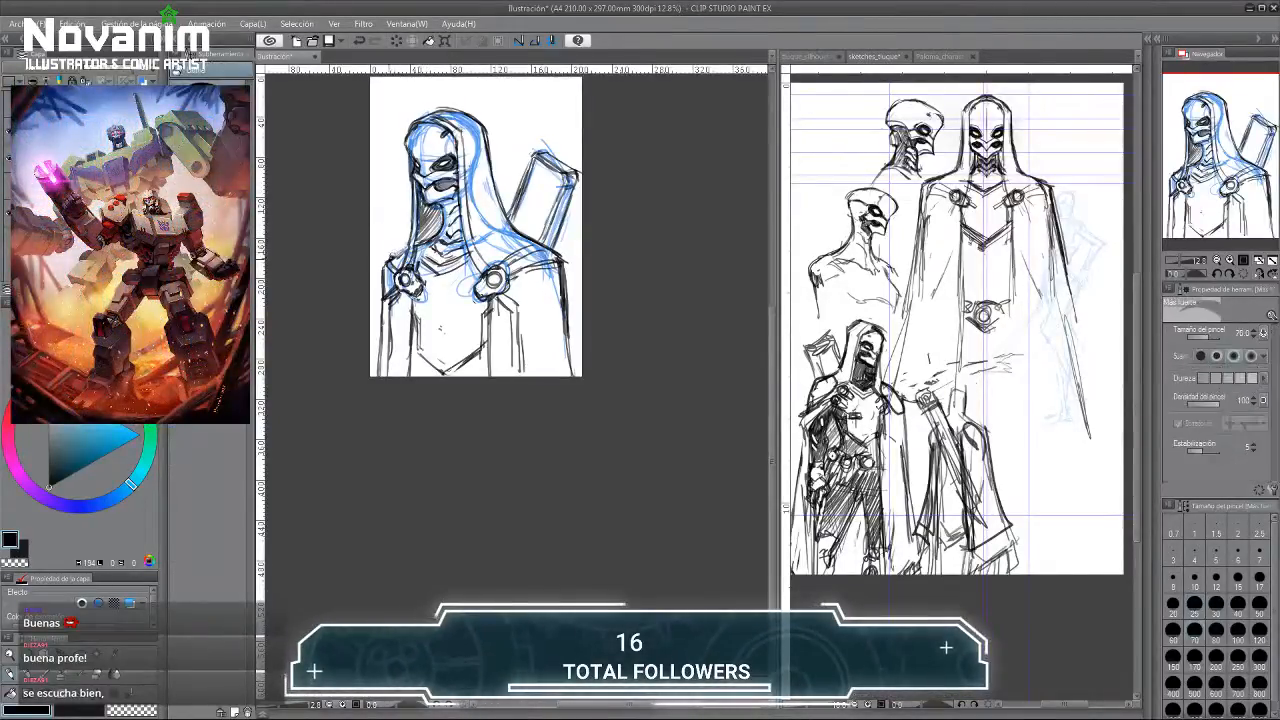
Using the silhouettes reference and a mirrored view, add an inner edge and an angular groove to the sword, then unmirror the view.
key(h)
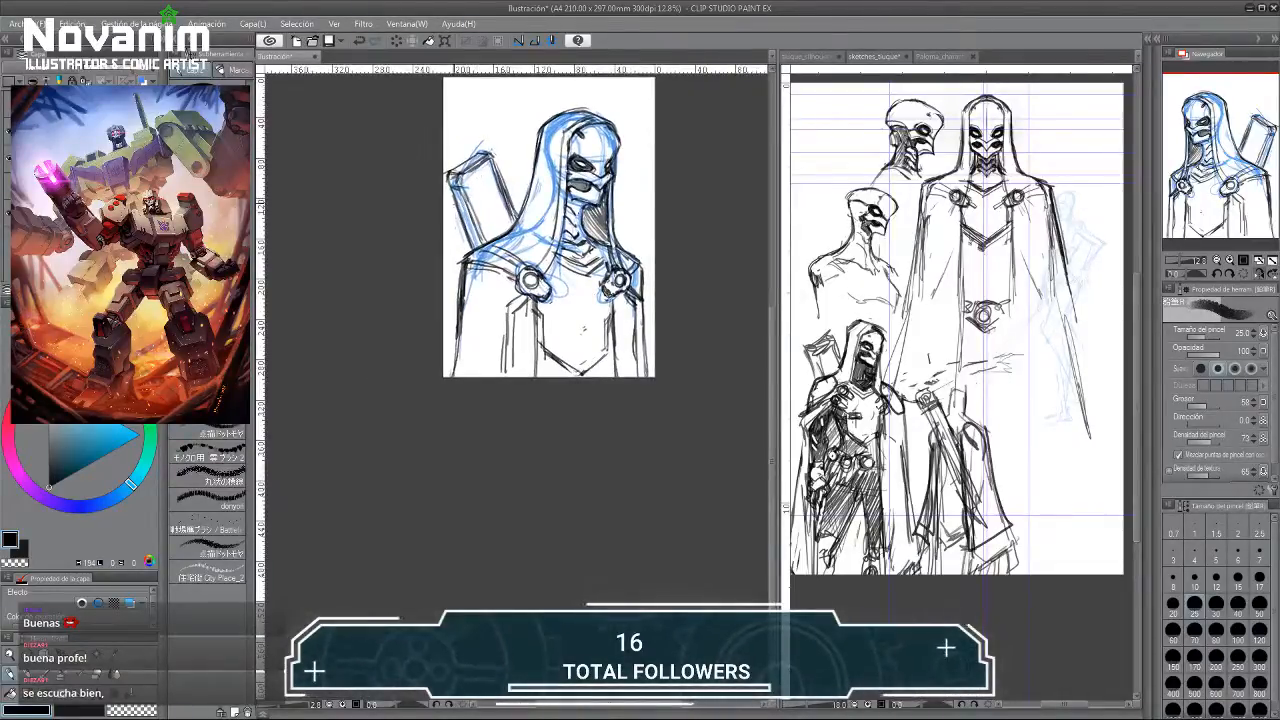
scroll(450, 207, up, 2)
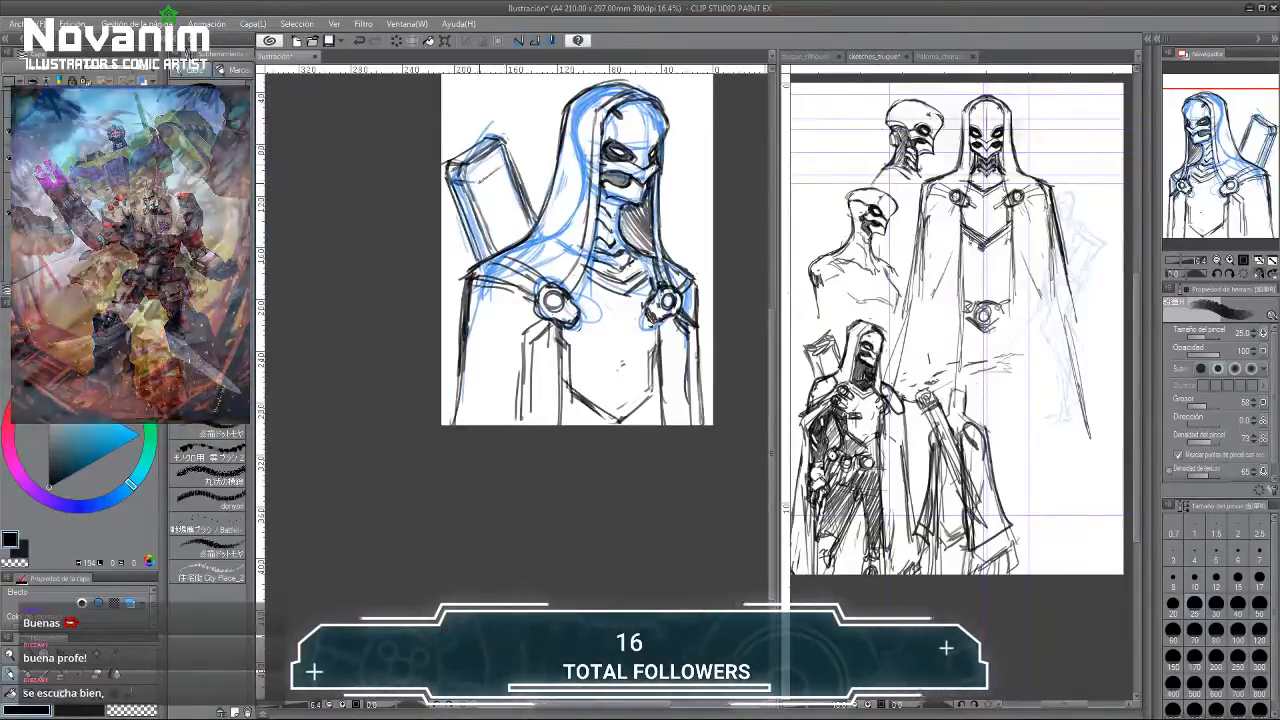
click(805, 56)
click(620, 120)
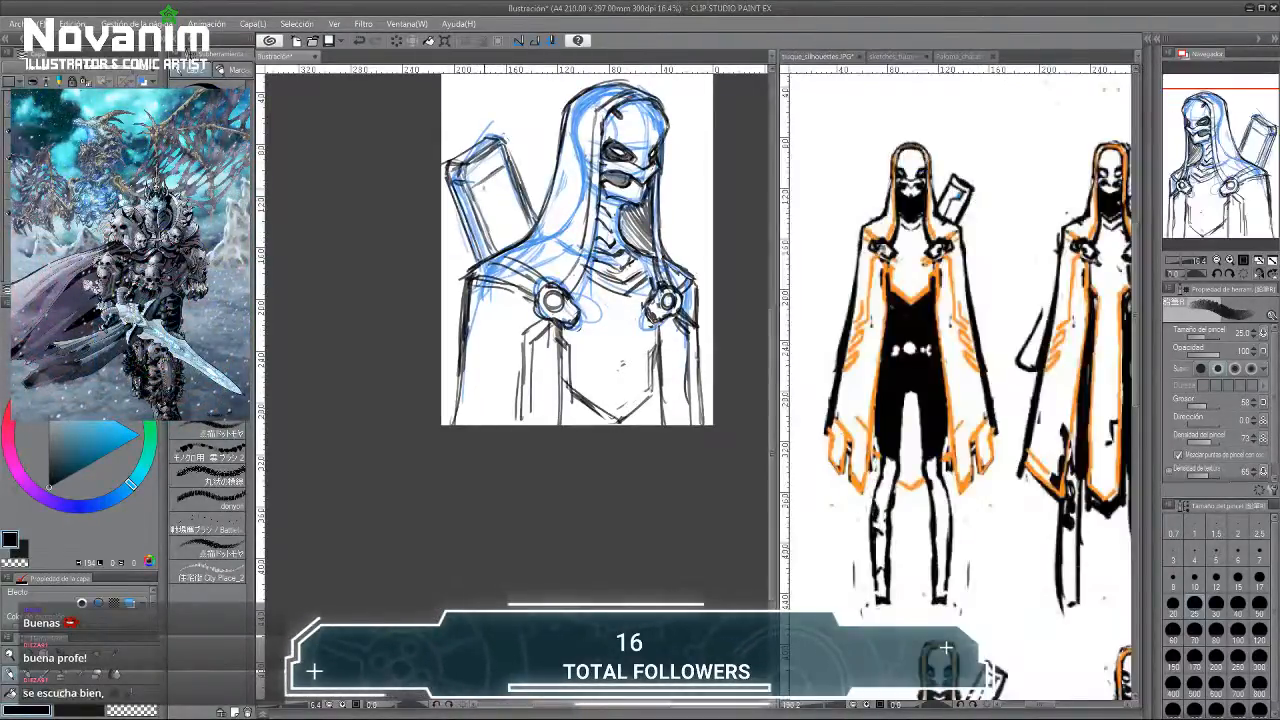
key(e)
key(b)
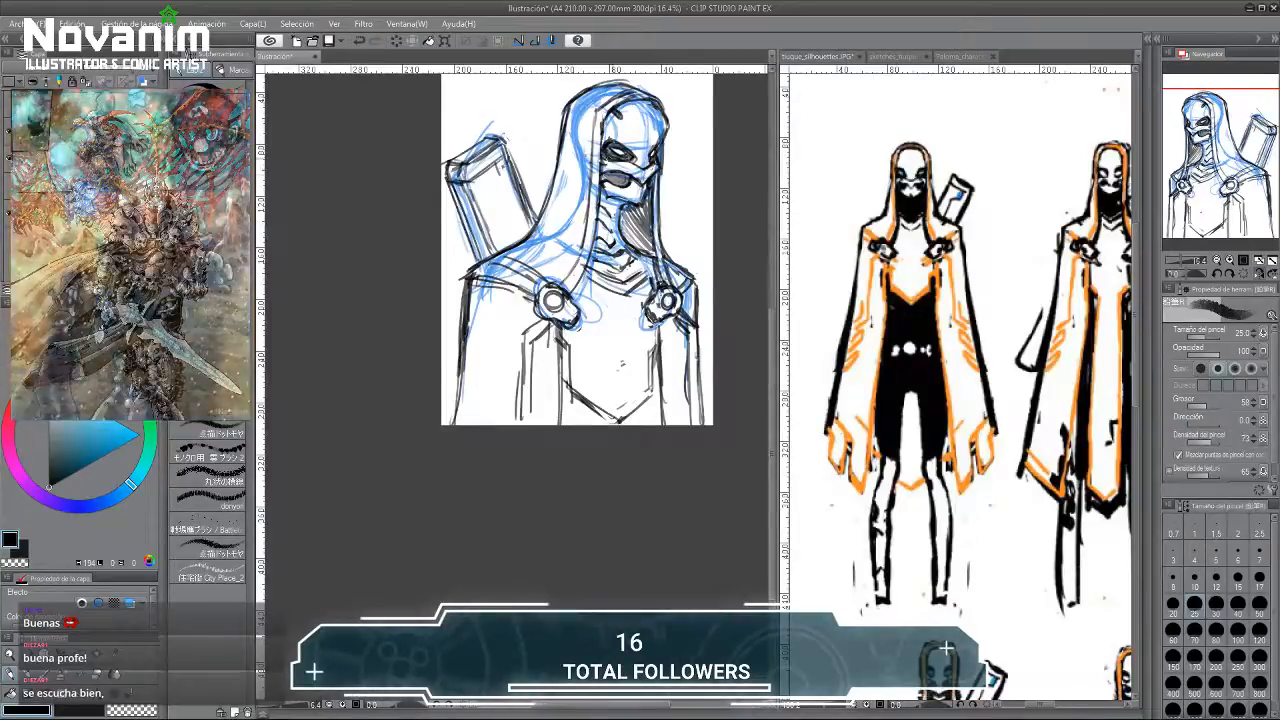
click(1242, 262)
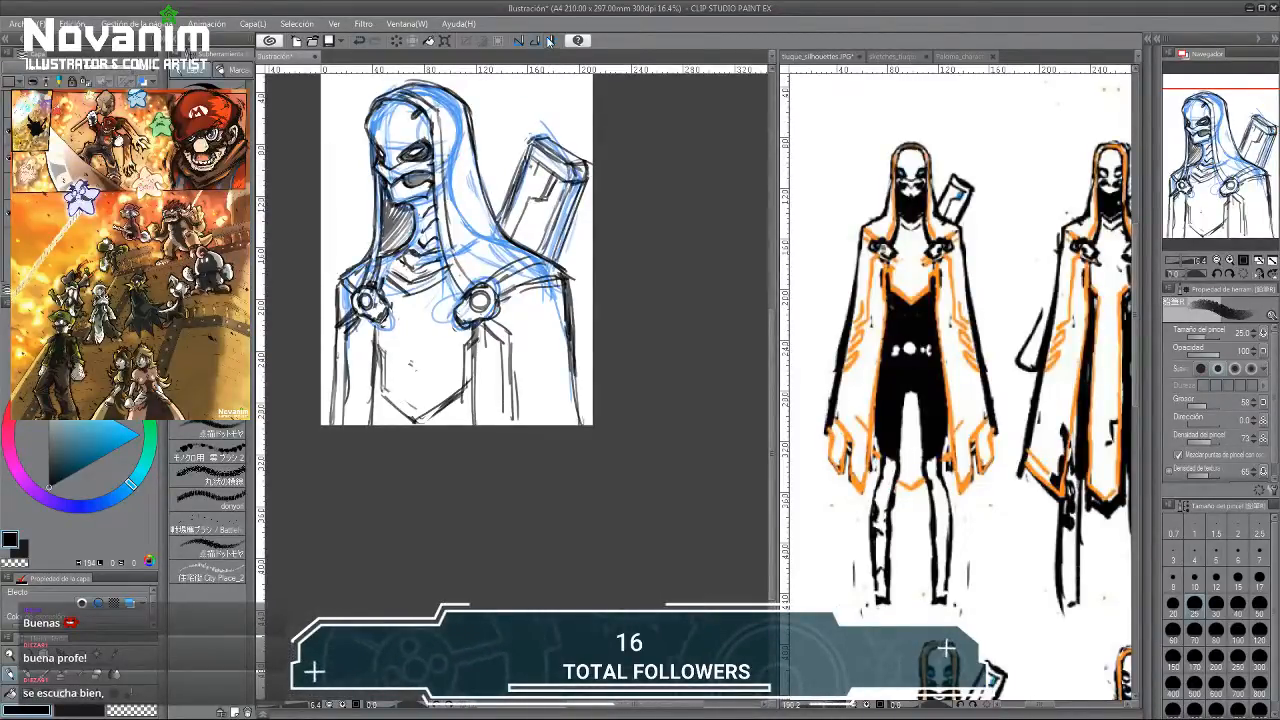
In the sketches_tiuque document, hide the character figure layers and show the layer with the sword designs.
click(874, 56)
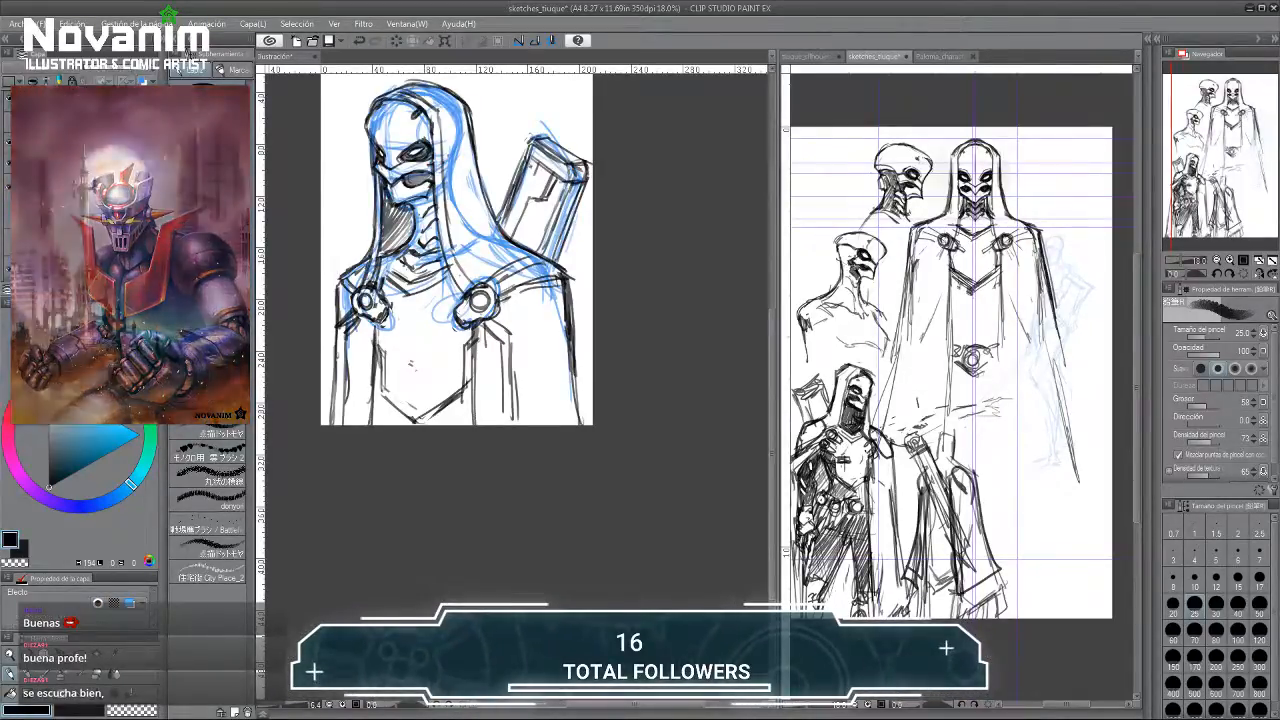
click(24, 150)
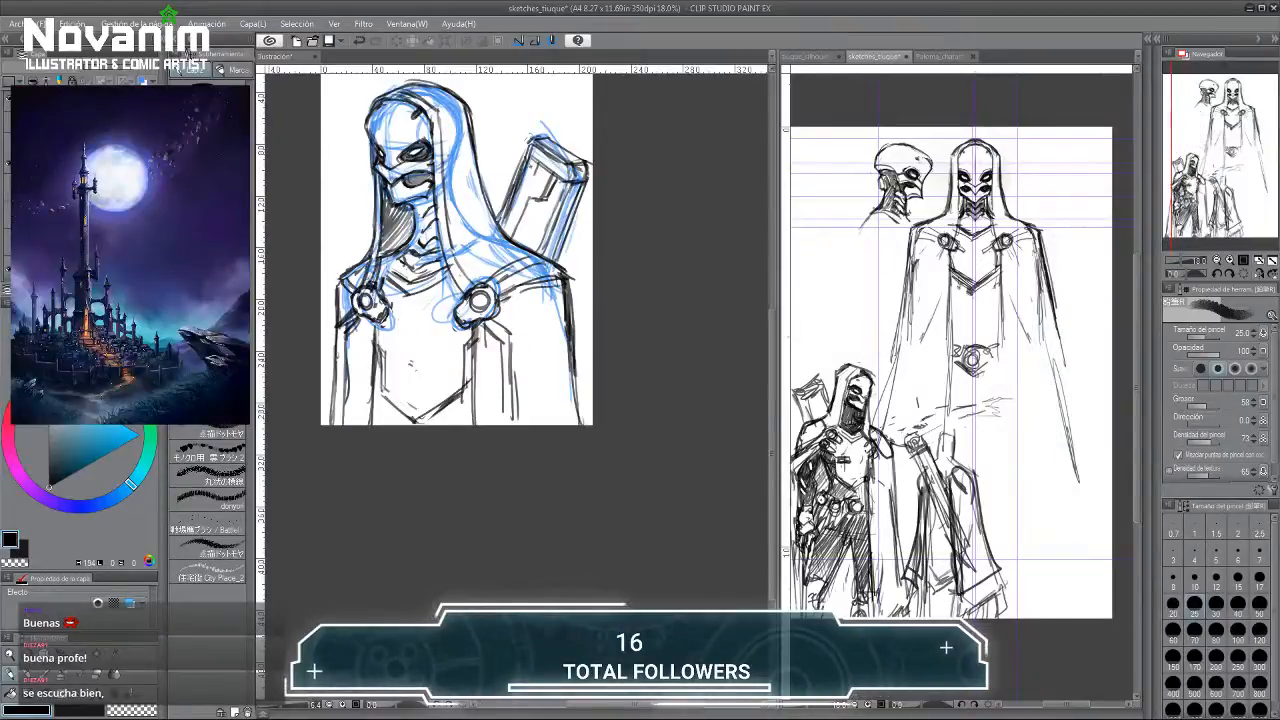
click(24, 150)
click(24, 172)
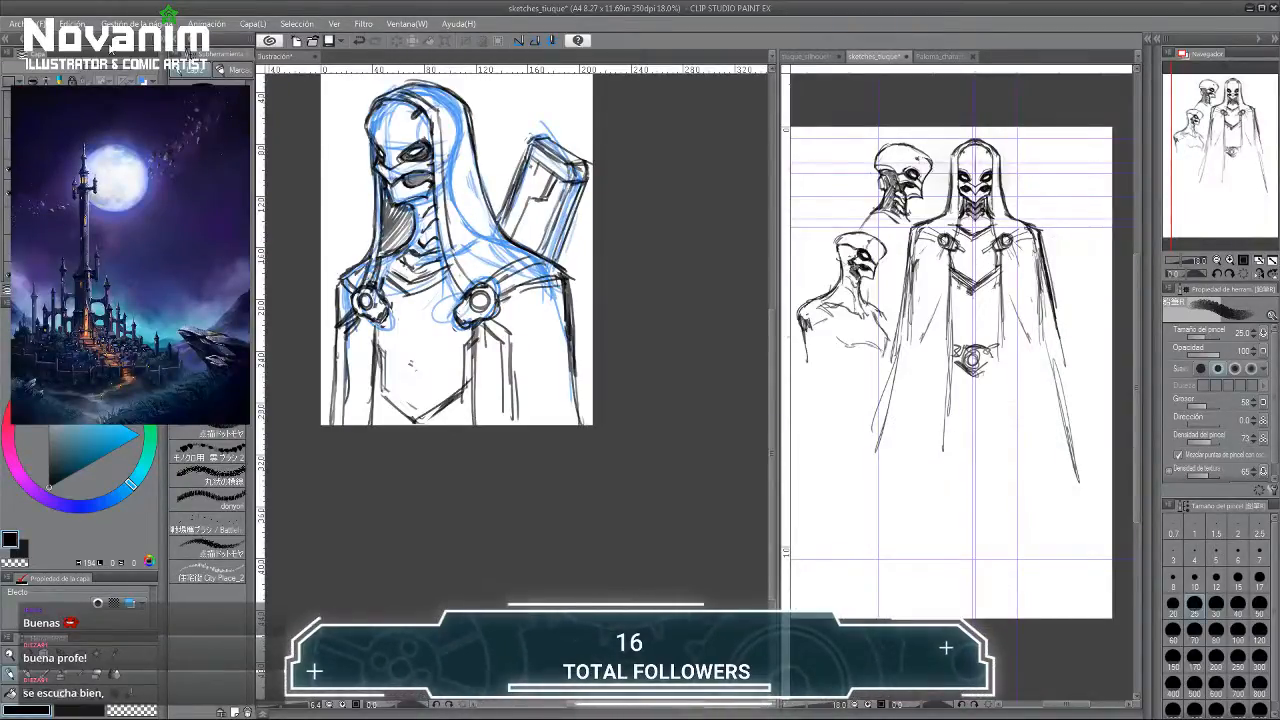
click(12, 160)
click(9, 168)
click(9, 128)
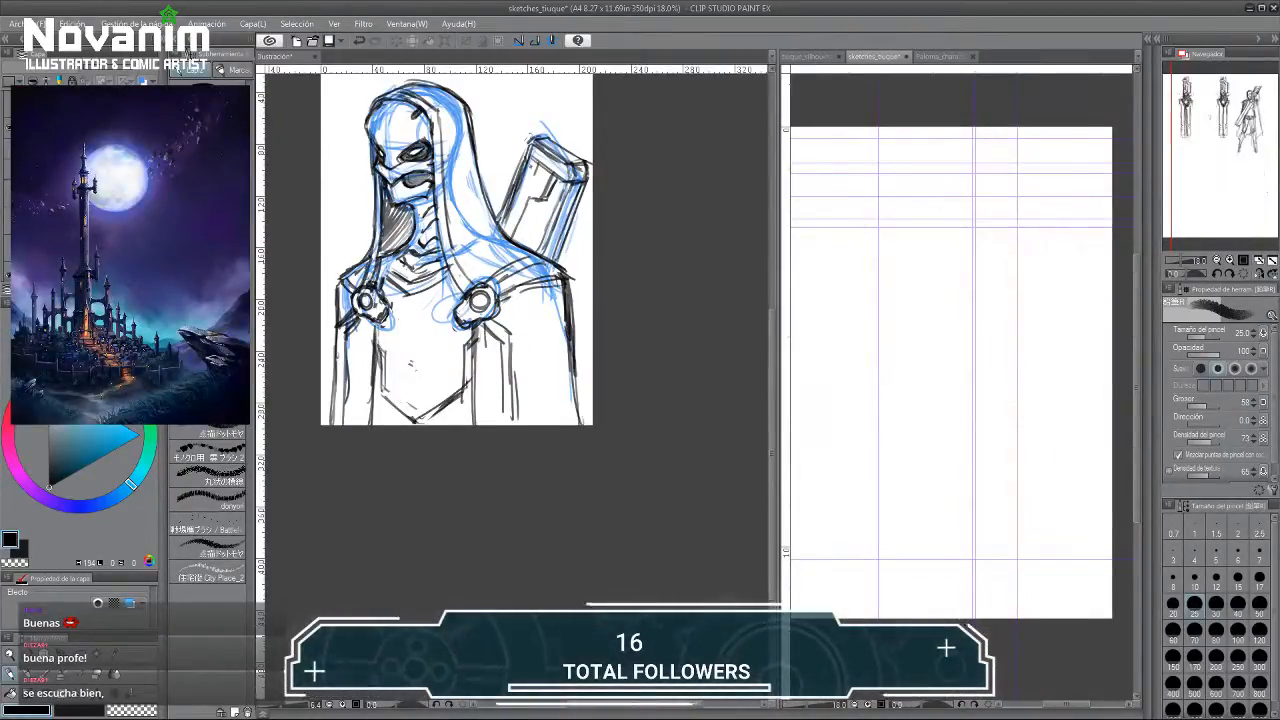
Move the sketches_tiuque document into the main canvas pane and fit its whole sword design page in view.
scroll(810, 150, up, 4)
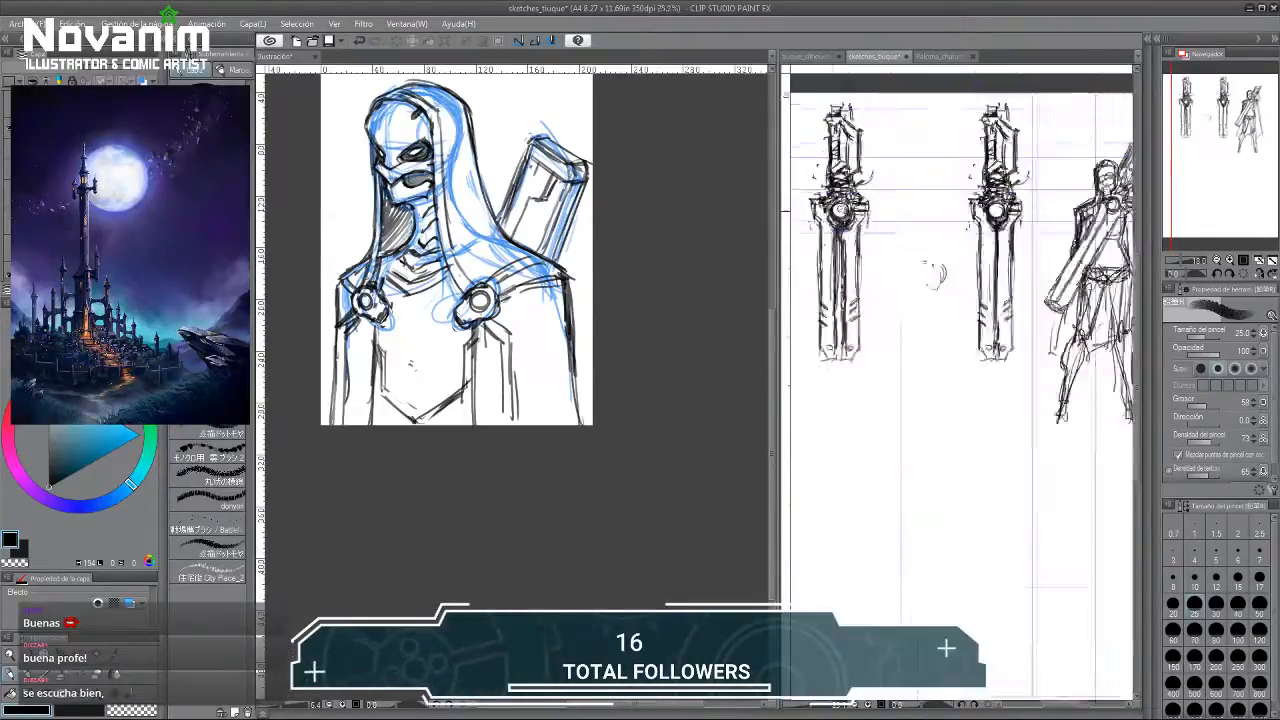
scroll(850, 220, down, 2)
scroll(862, 220, up, 3)
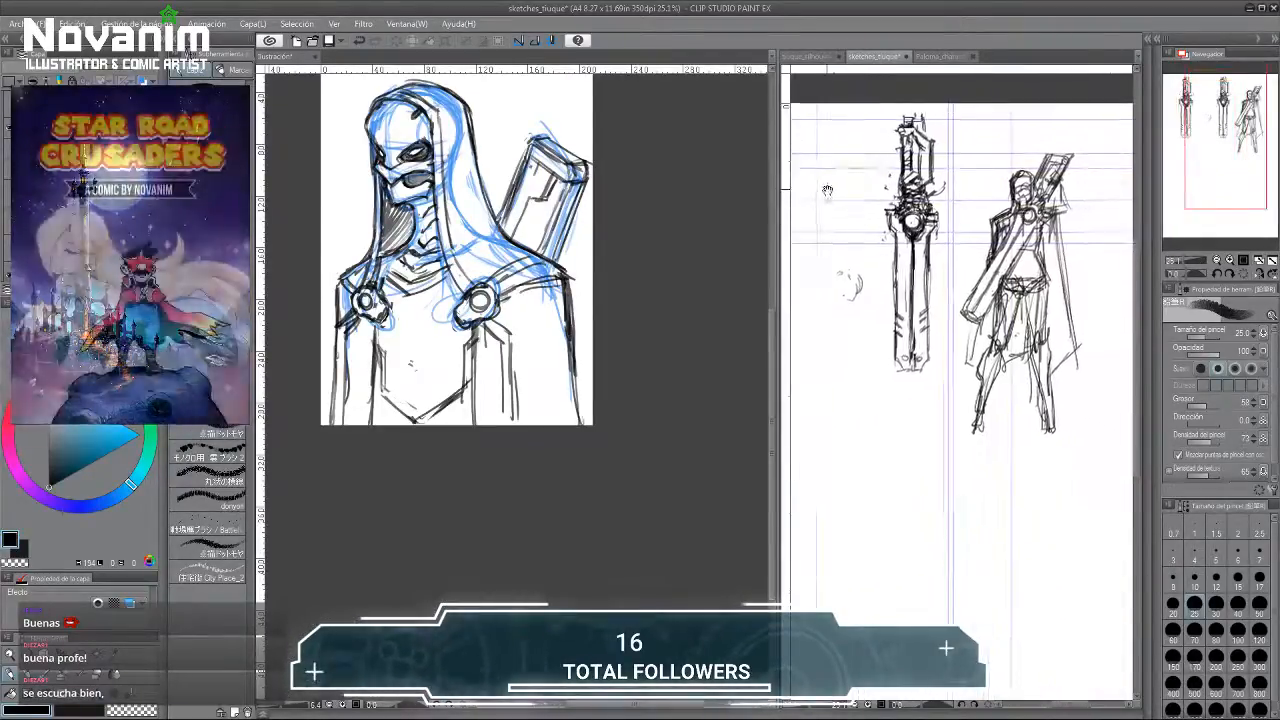
scroll(828, 201, up, 4)
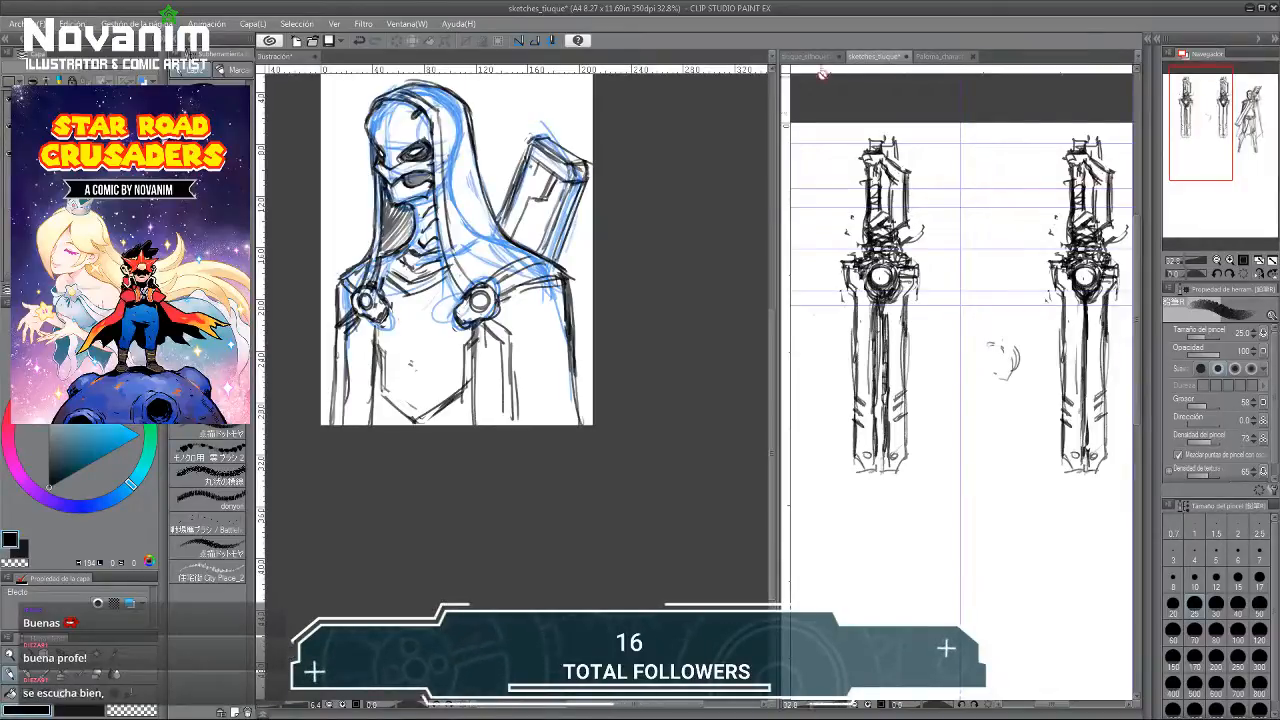
drag(331, 70, 320, 60)
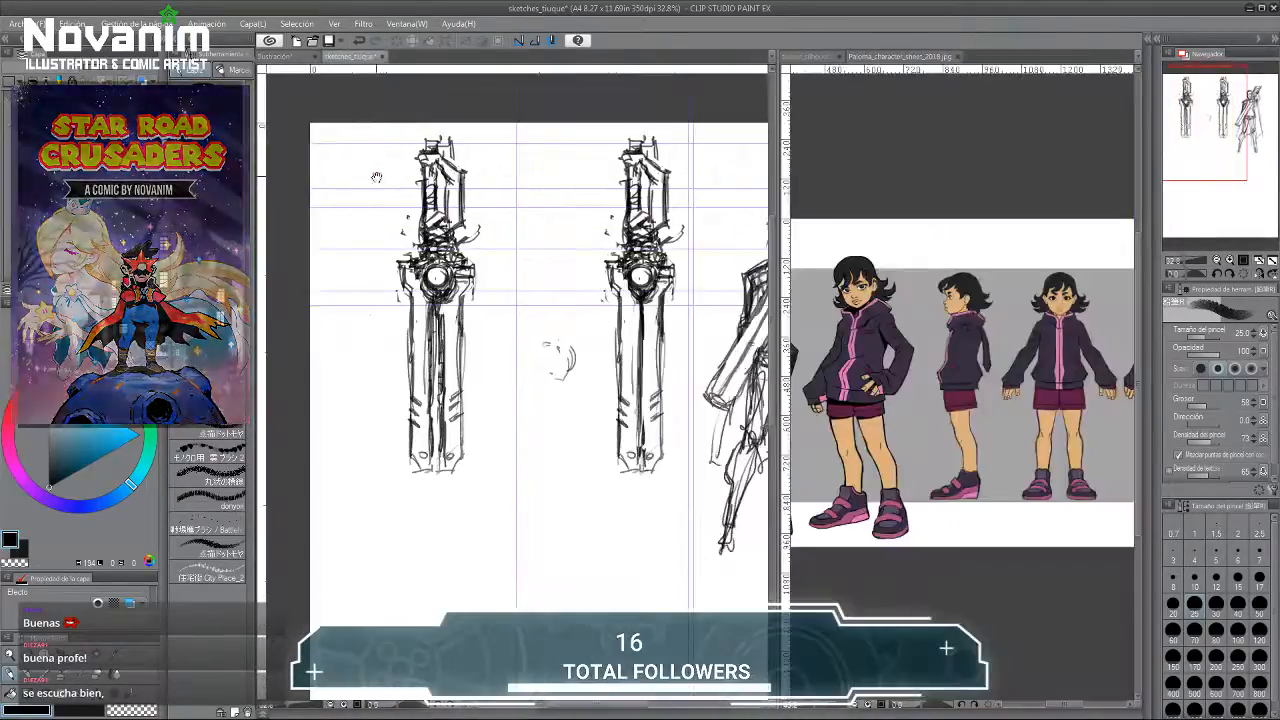
scroll(380, 188, down, 5)
drag(384, 195, 391, 170)
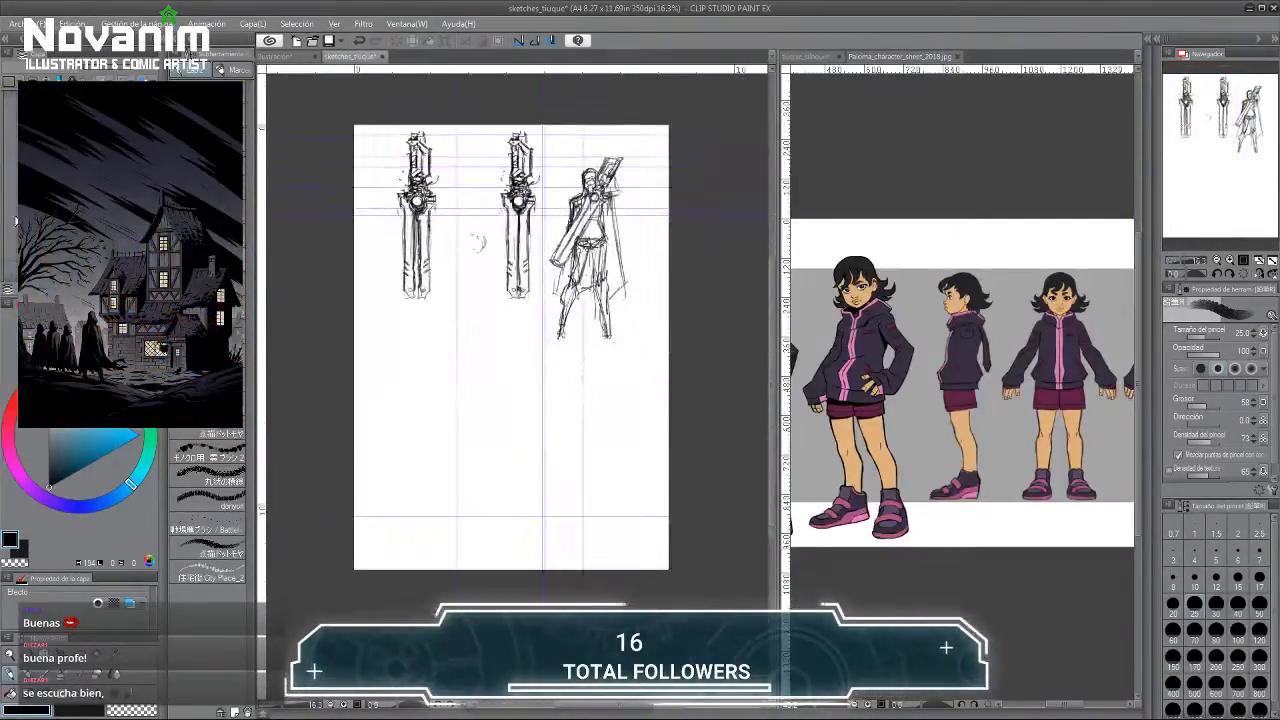
Show and hide the bird emblem layer and the pouch design layer in turn to check their contents.
click(10, 247)
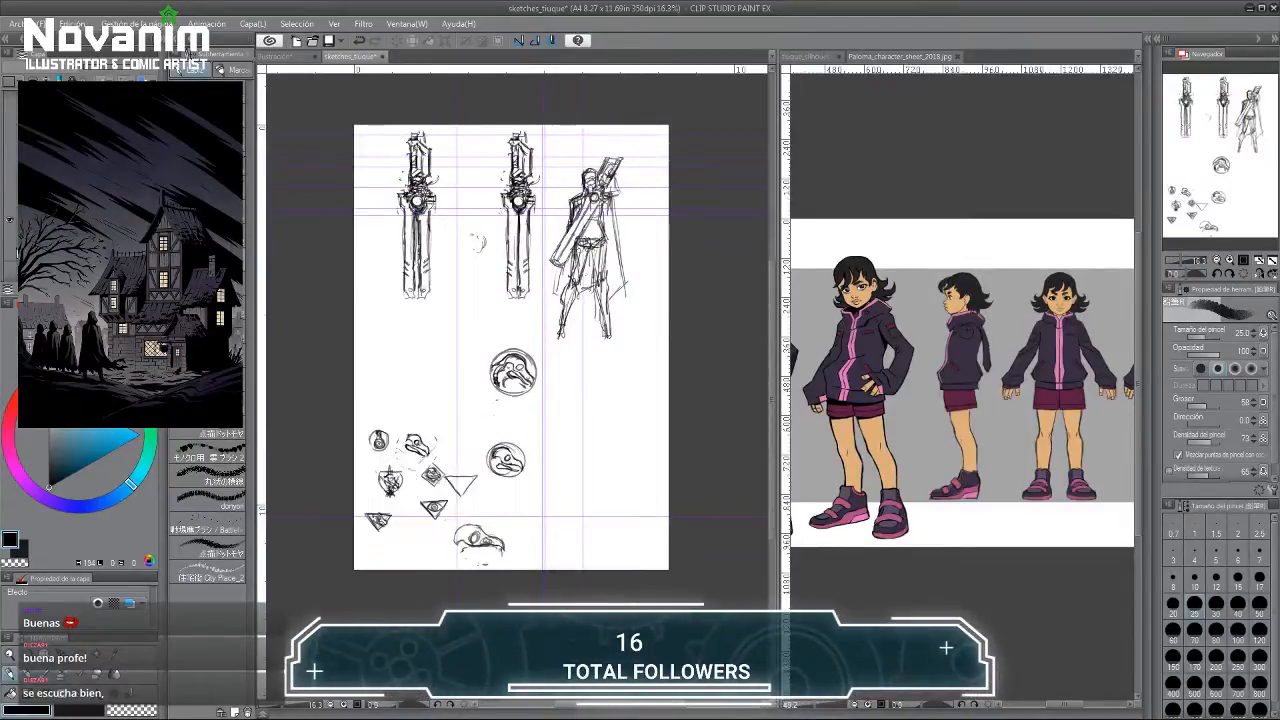
click(10, 219)
click(14, 200)
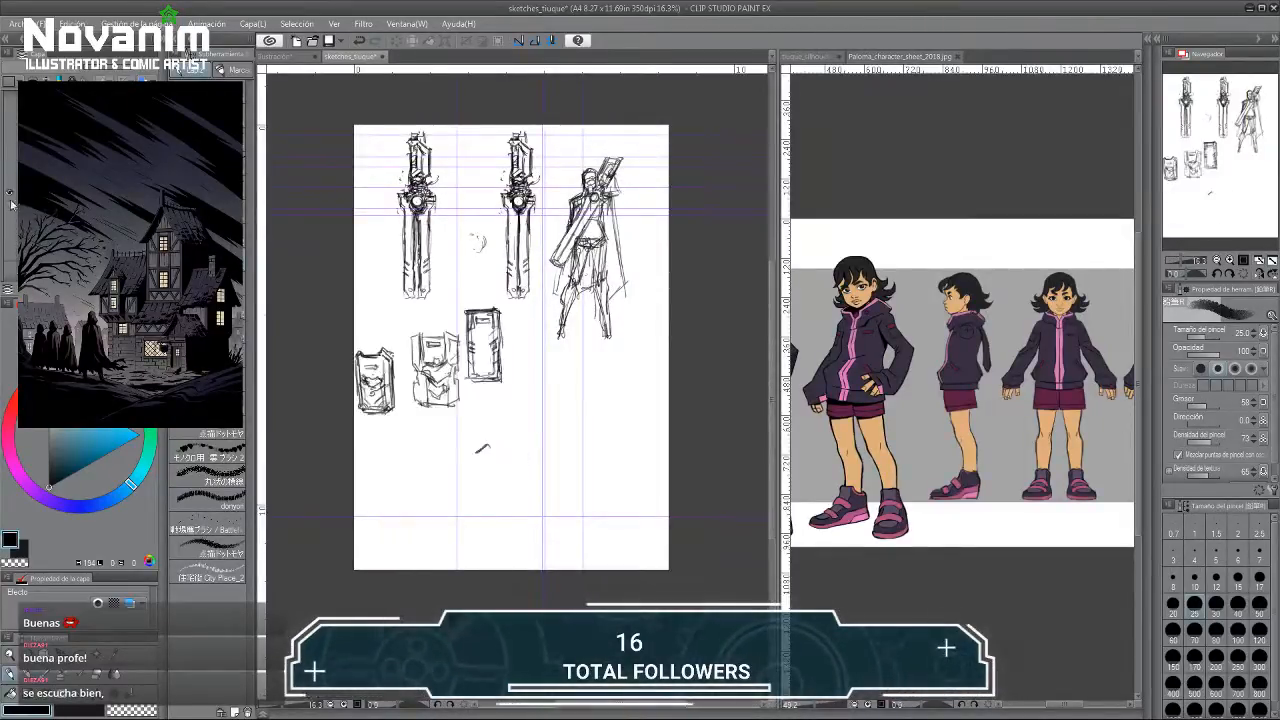
click(14, 203)
Show the side-view sword layer and move its drawing into the empty space below the first front-view sword.
click(13, 170)
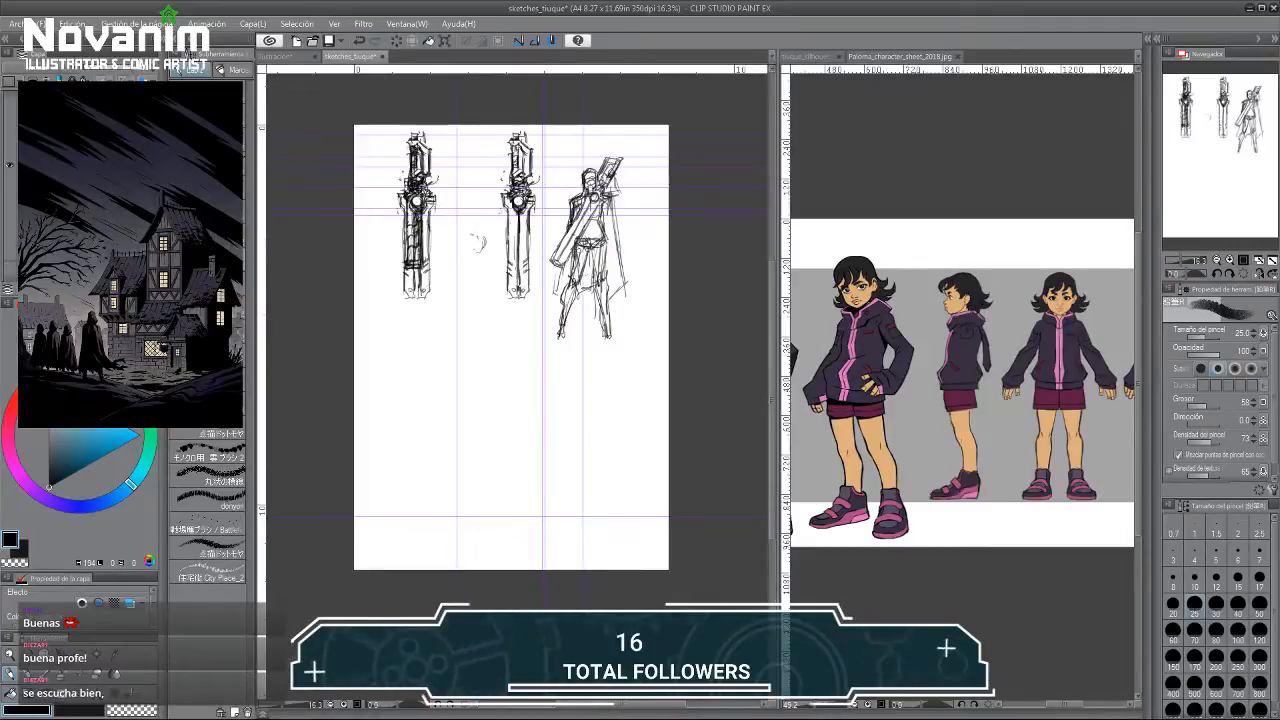
key(k)
drag(364, 205, 333, 330)
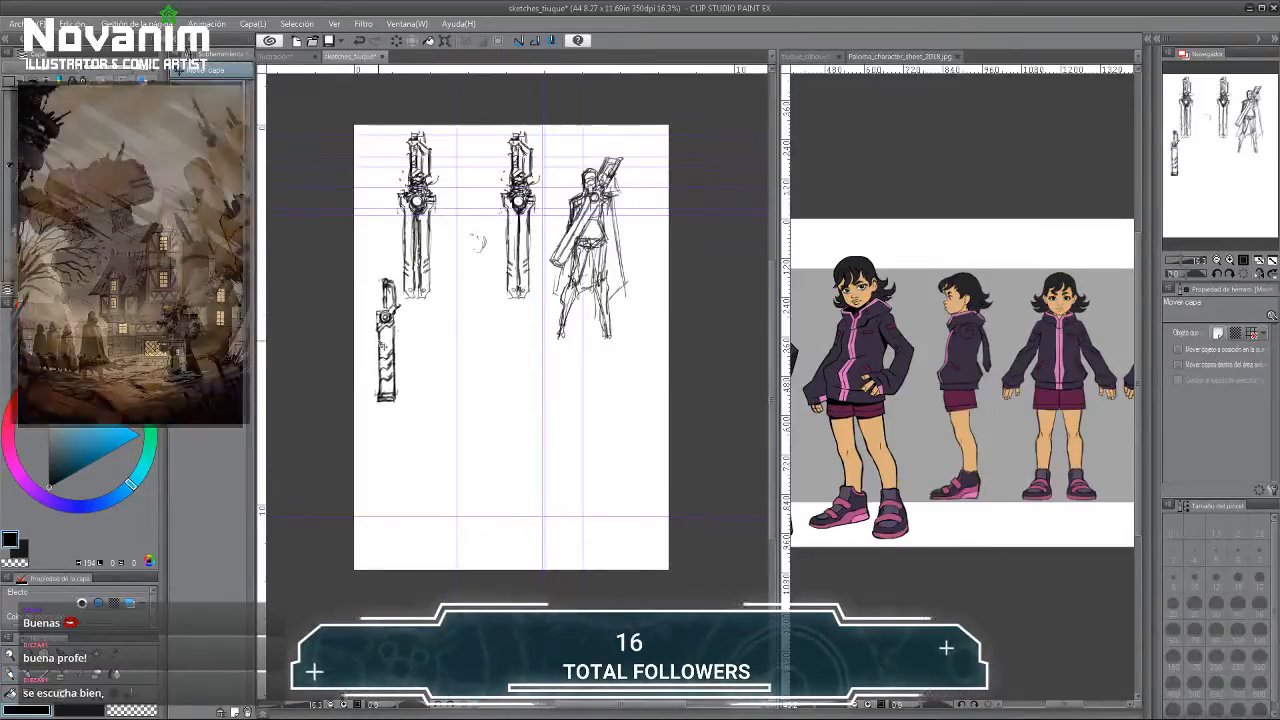
scroll(333, 330, up, 2)
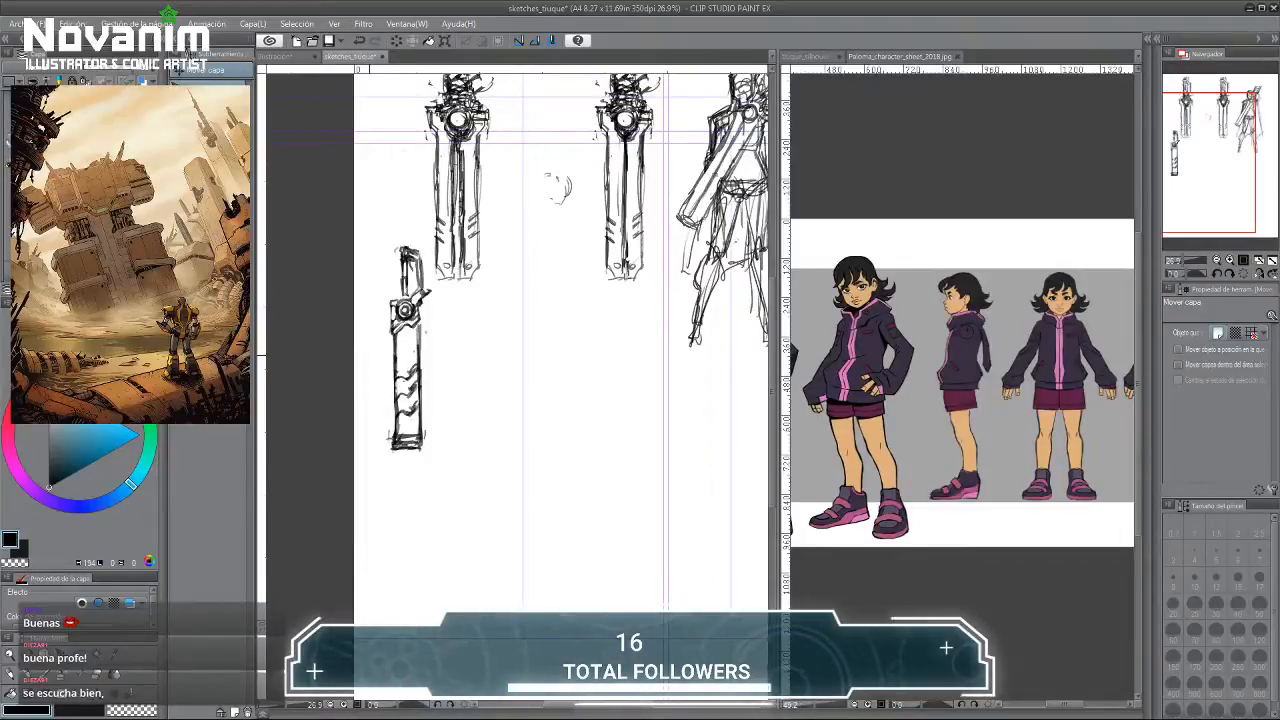
Hide the side-view sword layer and briefly show the layer with the horizontal gun designs below the swords.
click(10, 141)
click(10, 141)
click(10, 158)
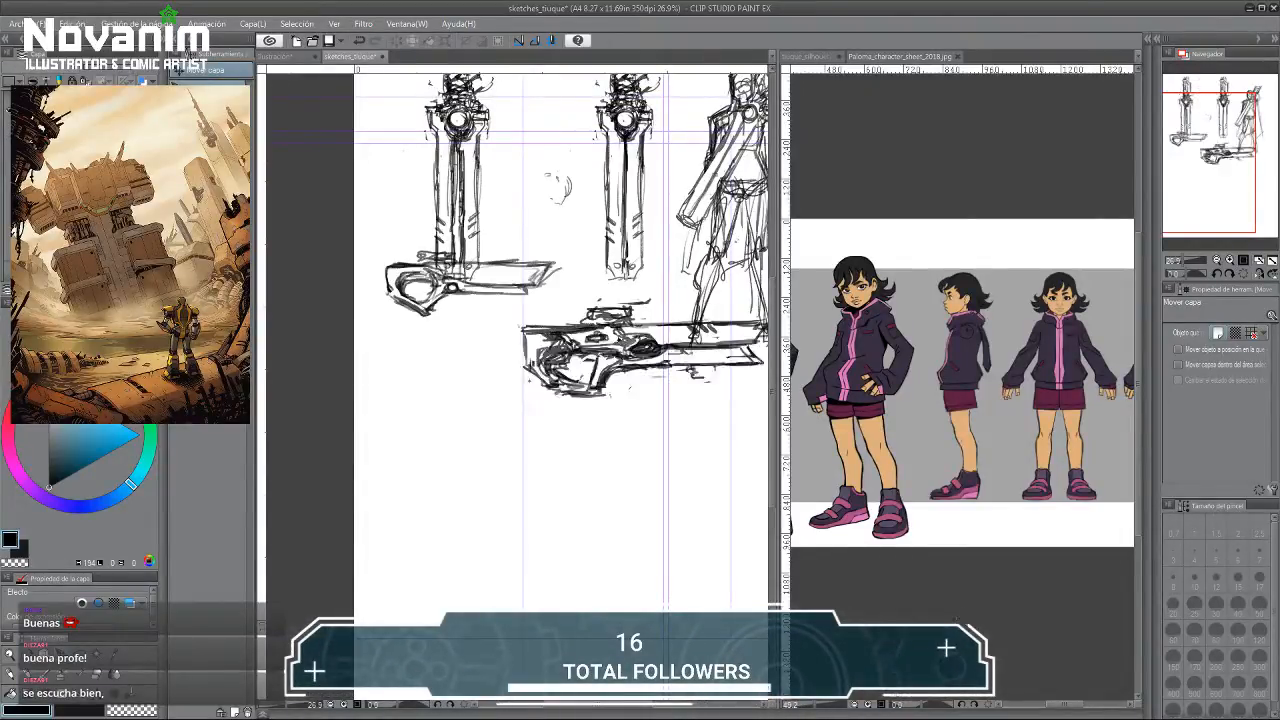
click(10, 158)
drag(418, 174, 414, 283)
scroll(418, 261, down, 1)
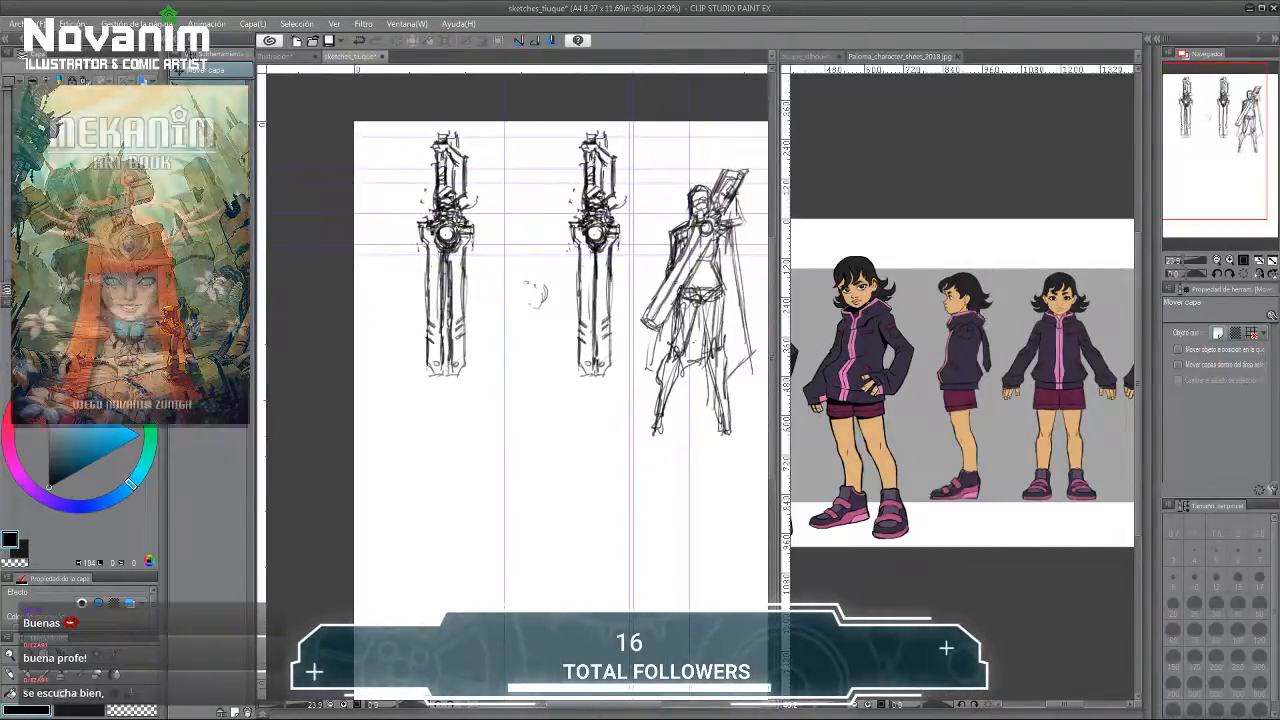
click(10, 137)
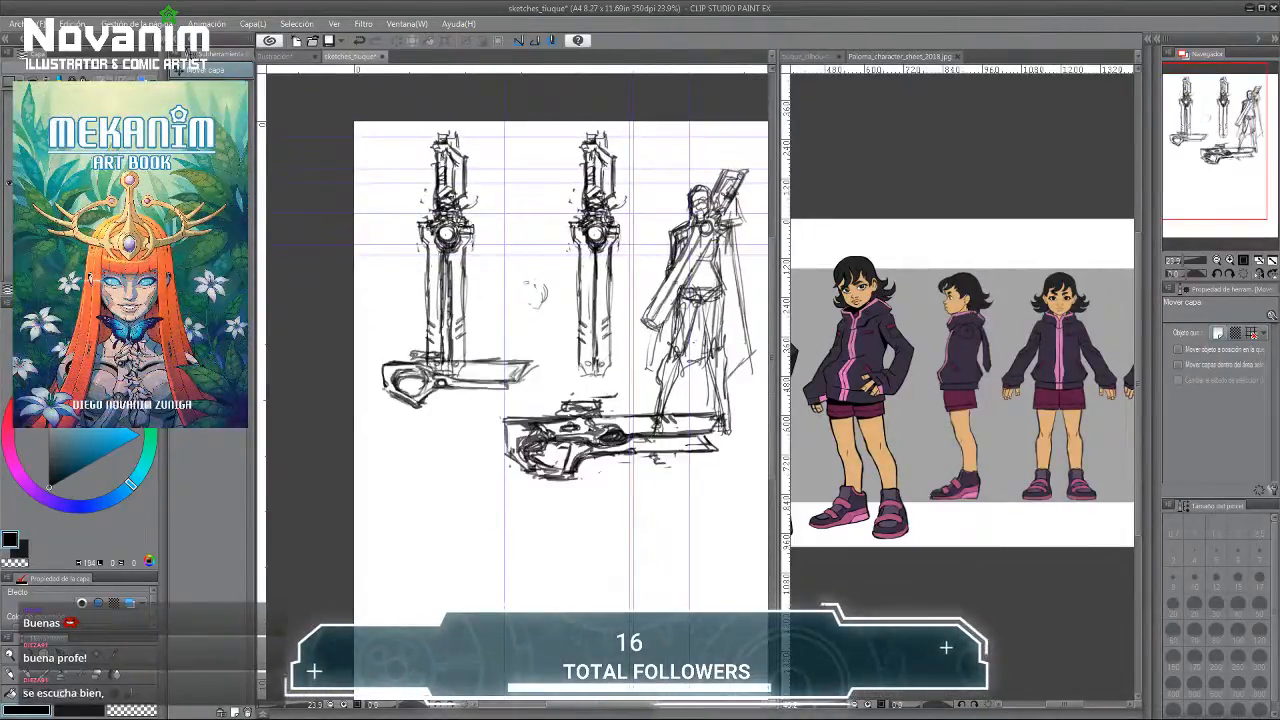
click(10, 137)
Show and hide the remaining weapon design layers in turn to check their contents.
click(10, 156)
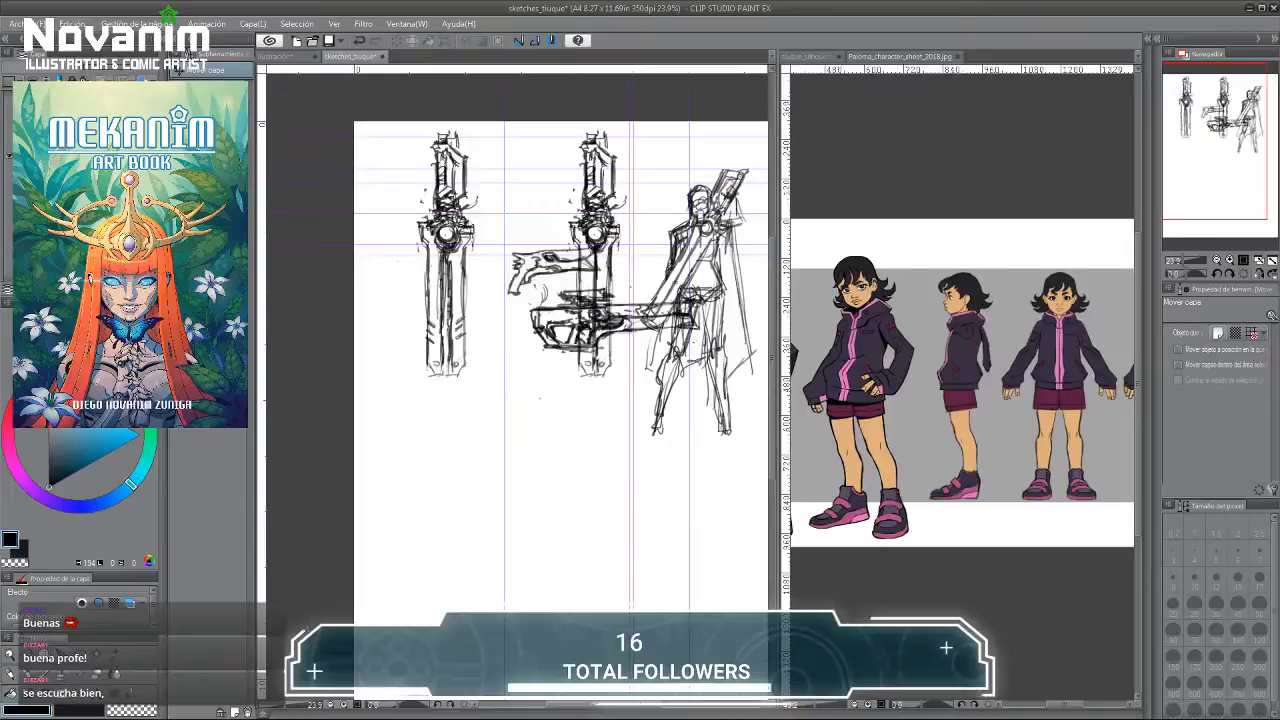
click(9, 158)
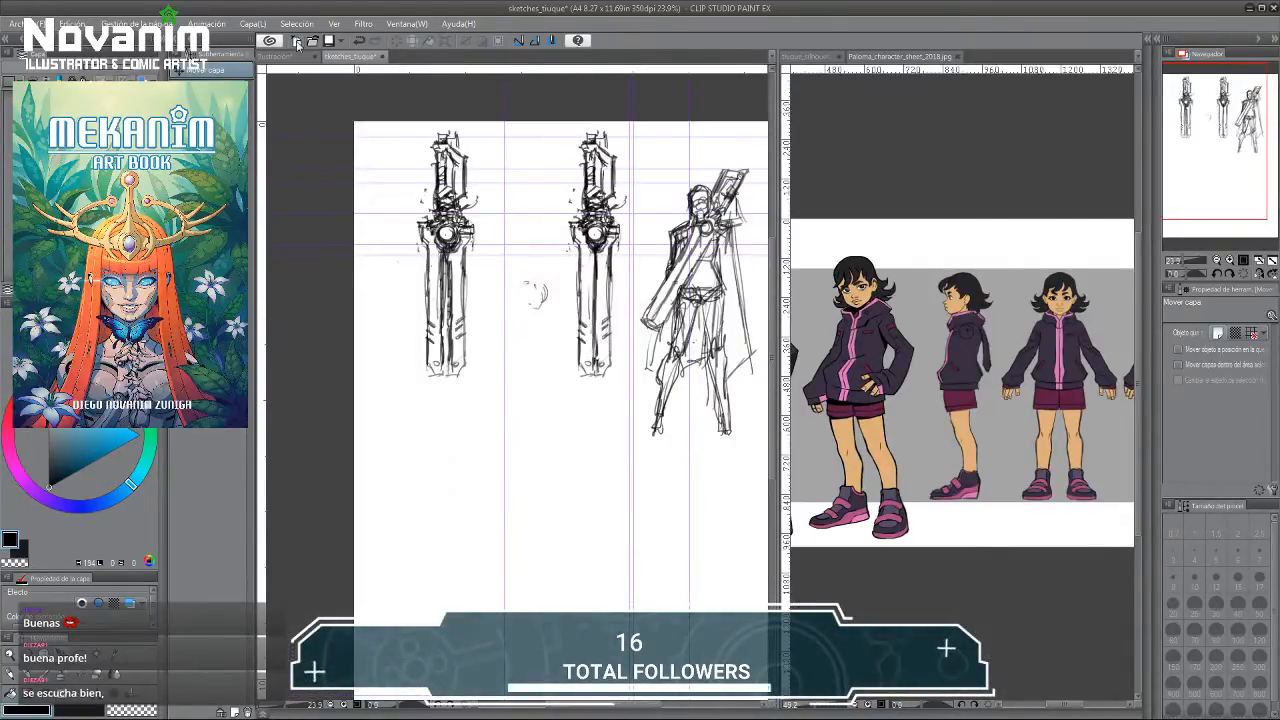
click(9, 158)
click(9, 158)
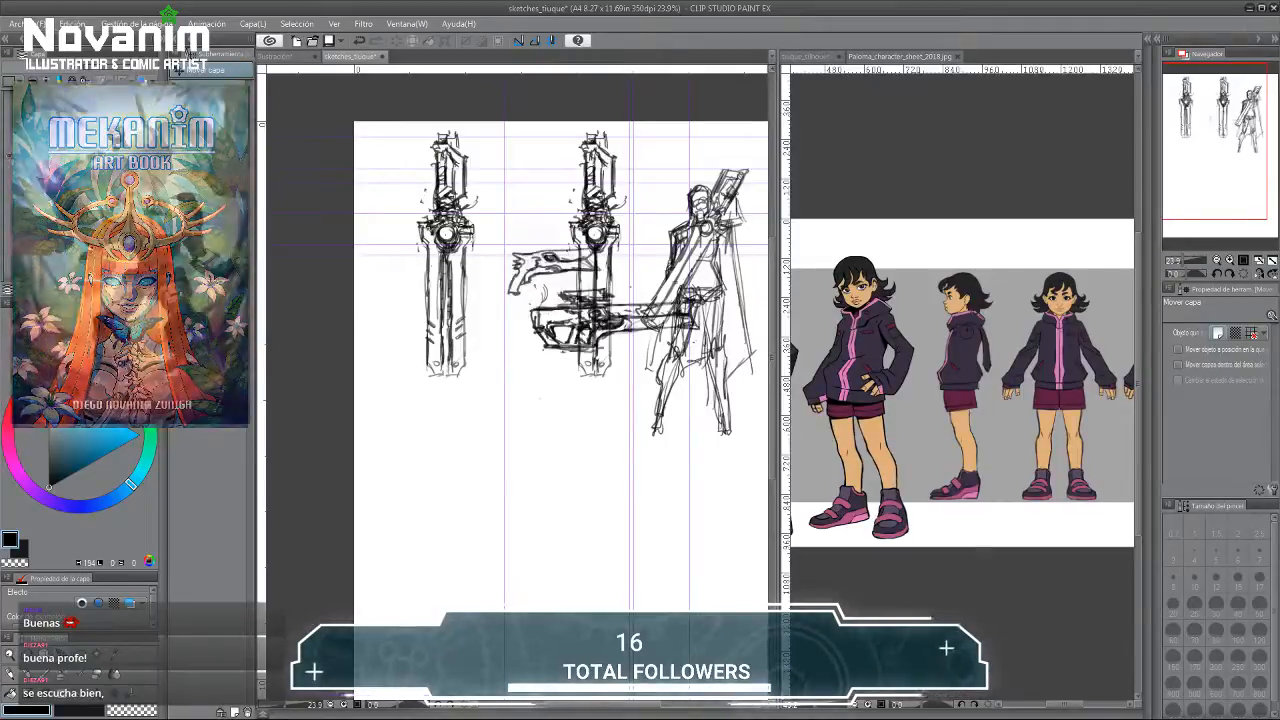
click(9, 178)
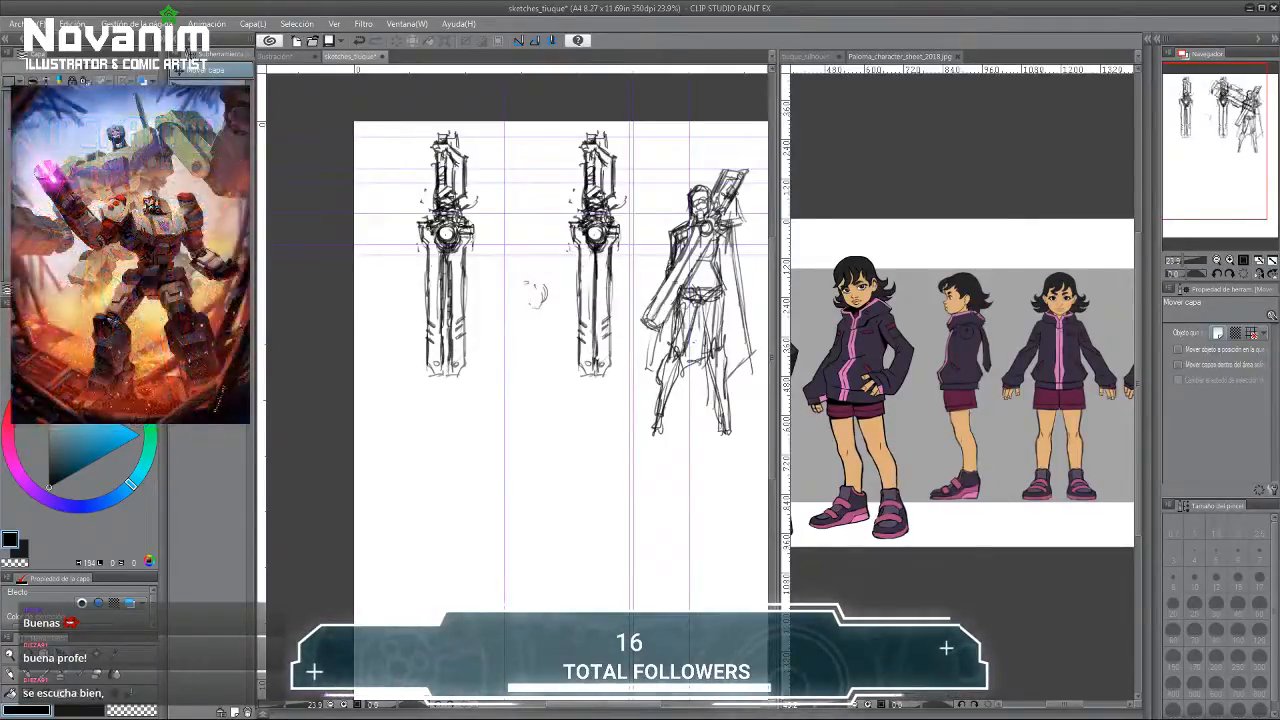
click(9, 128)
click(9, 112)
click(9, 112)
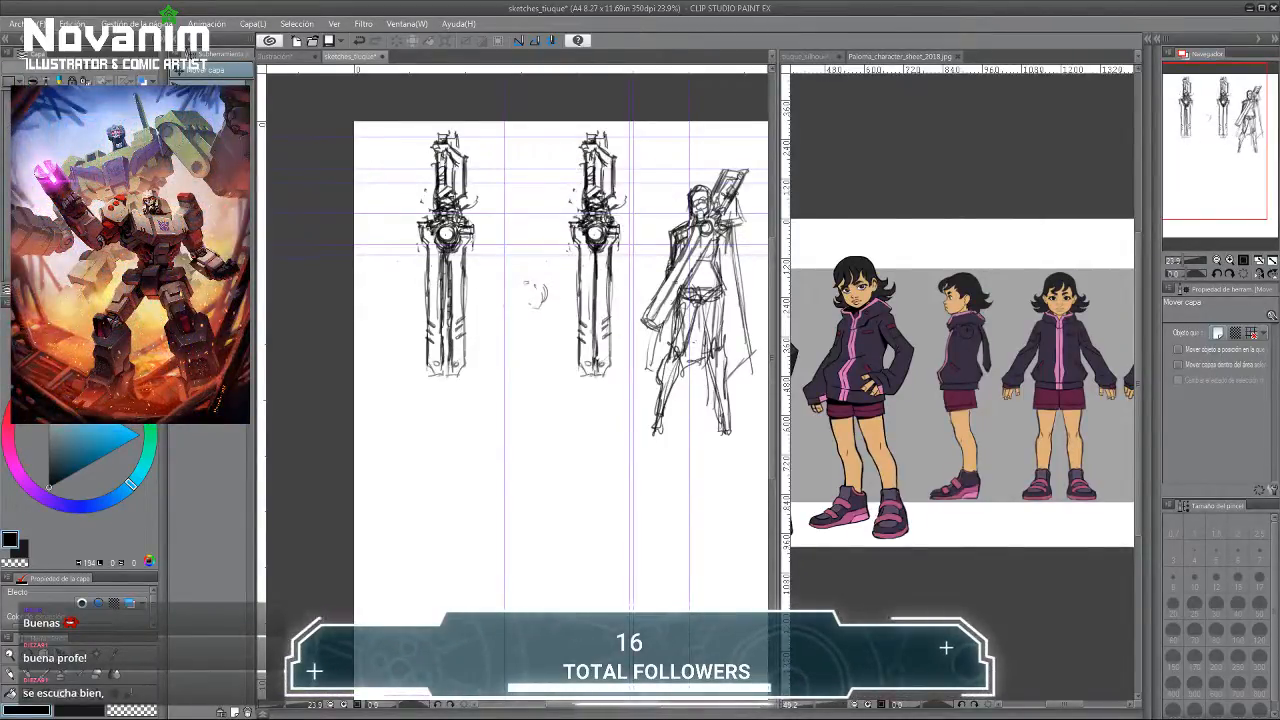
click(9, 128)
click(9, 128)
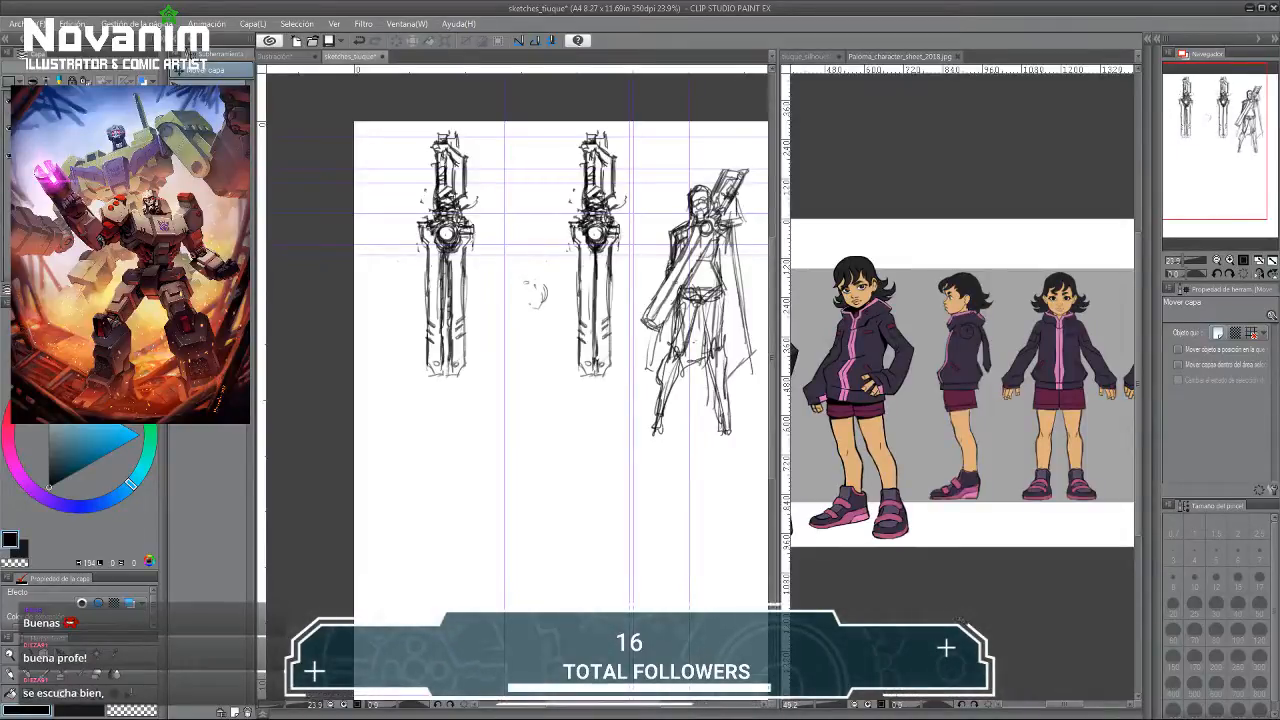
Move the sketches_tiuque document back to the reference pane and try a short brush mark above the portrait's sword.
click(75, 128)
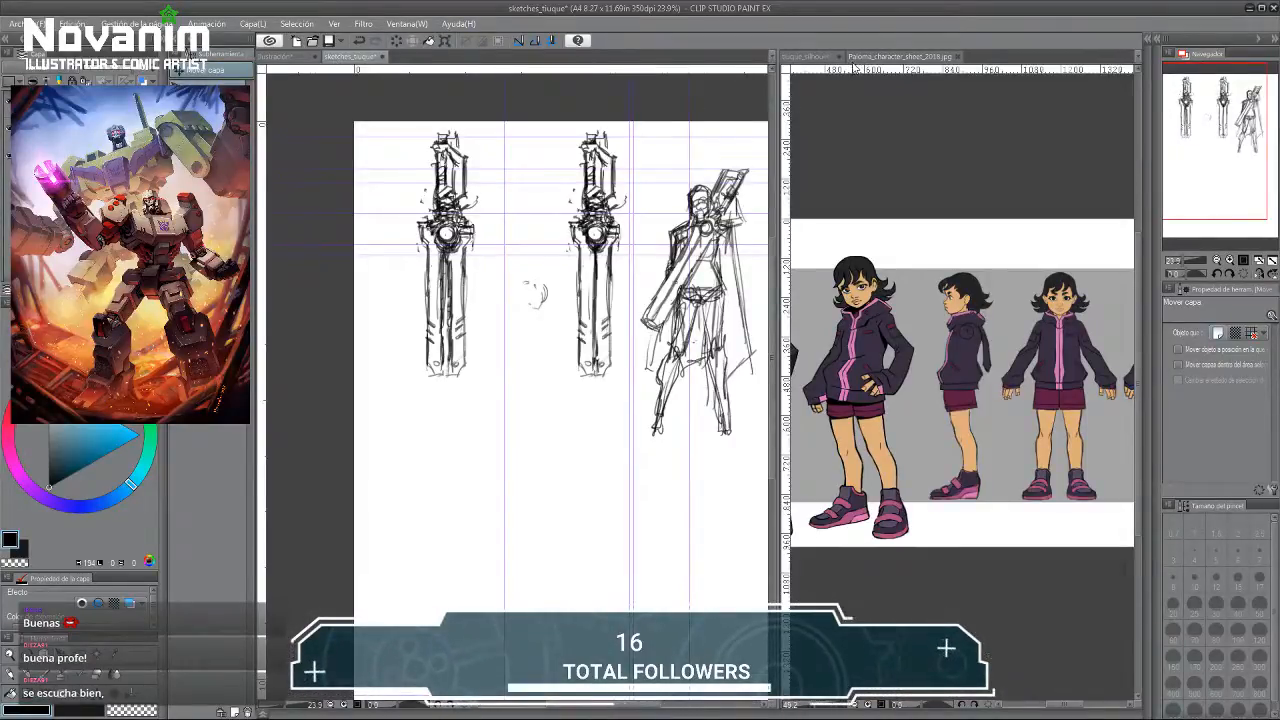
drag(855, 65, 860, 60)
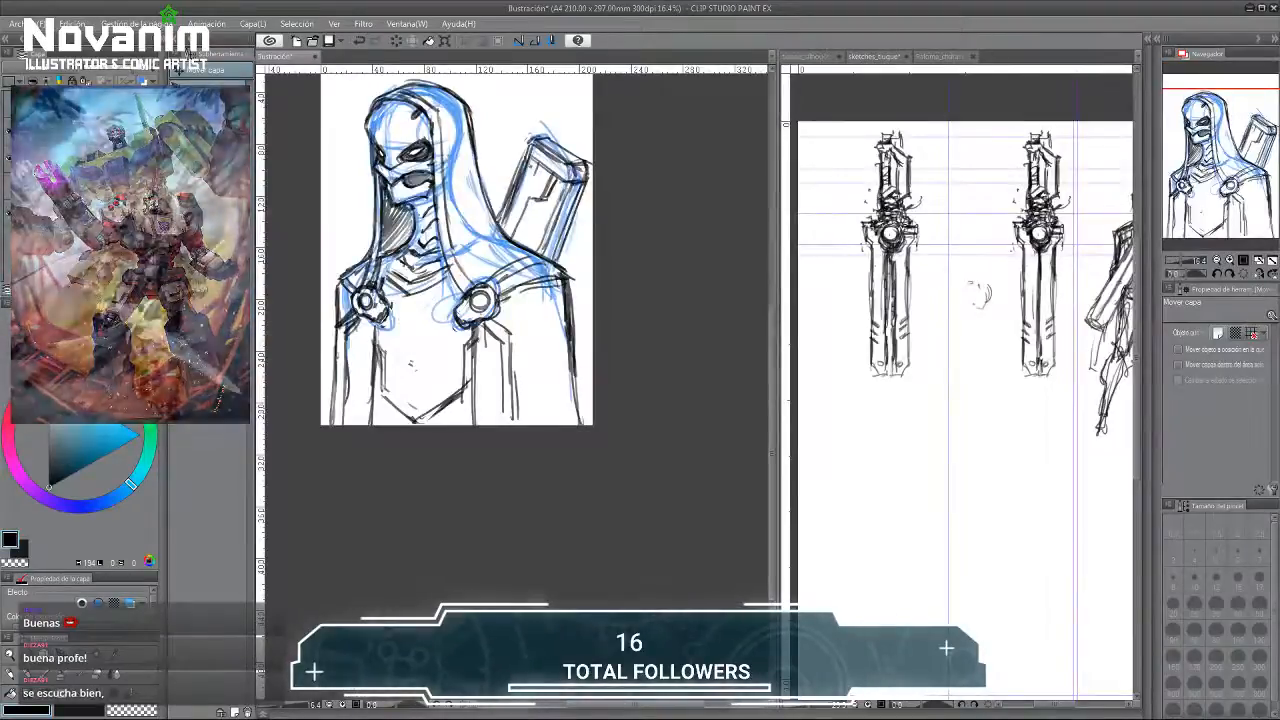
key(b)
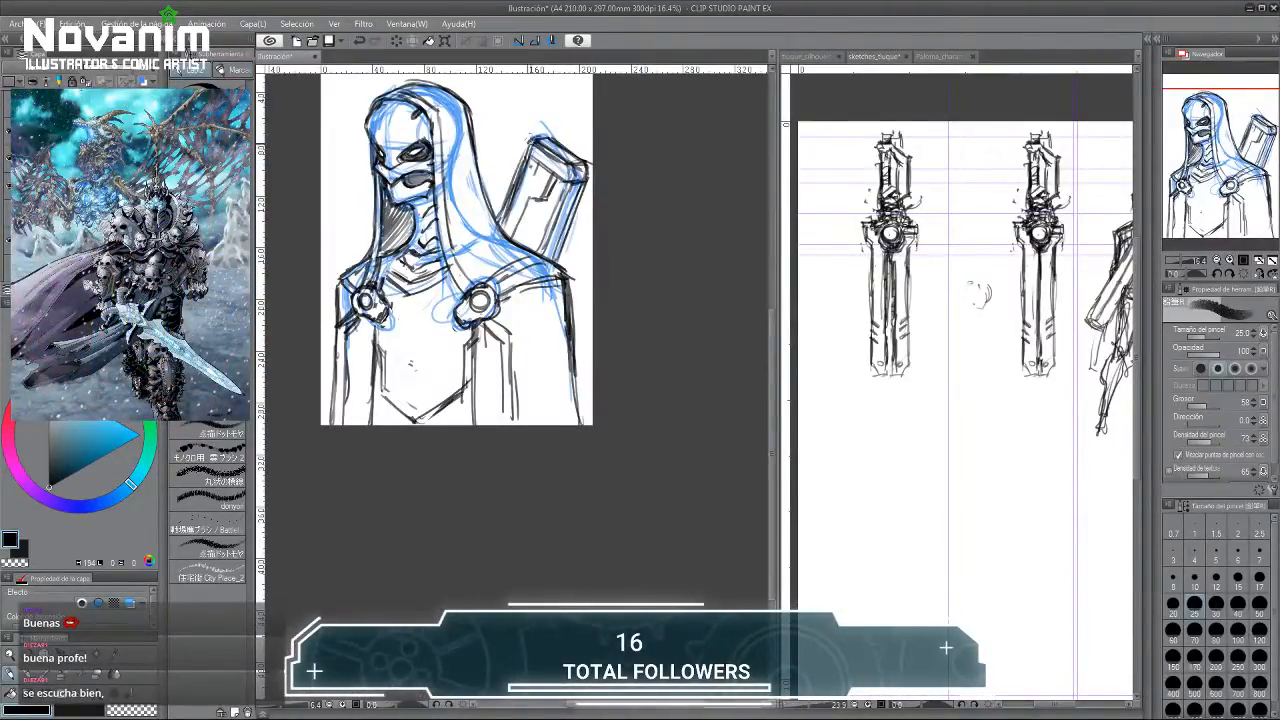
mouse_move(513, 103)
mouse_down()
mouse_move(531, 140)
mouse_move(508, 127)
mouse_up()
key(e)
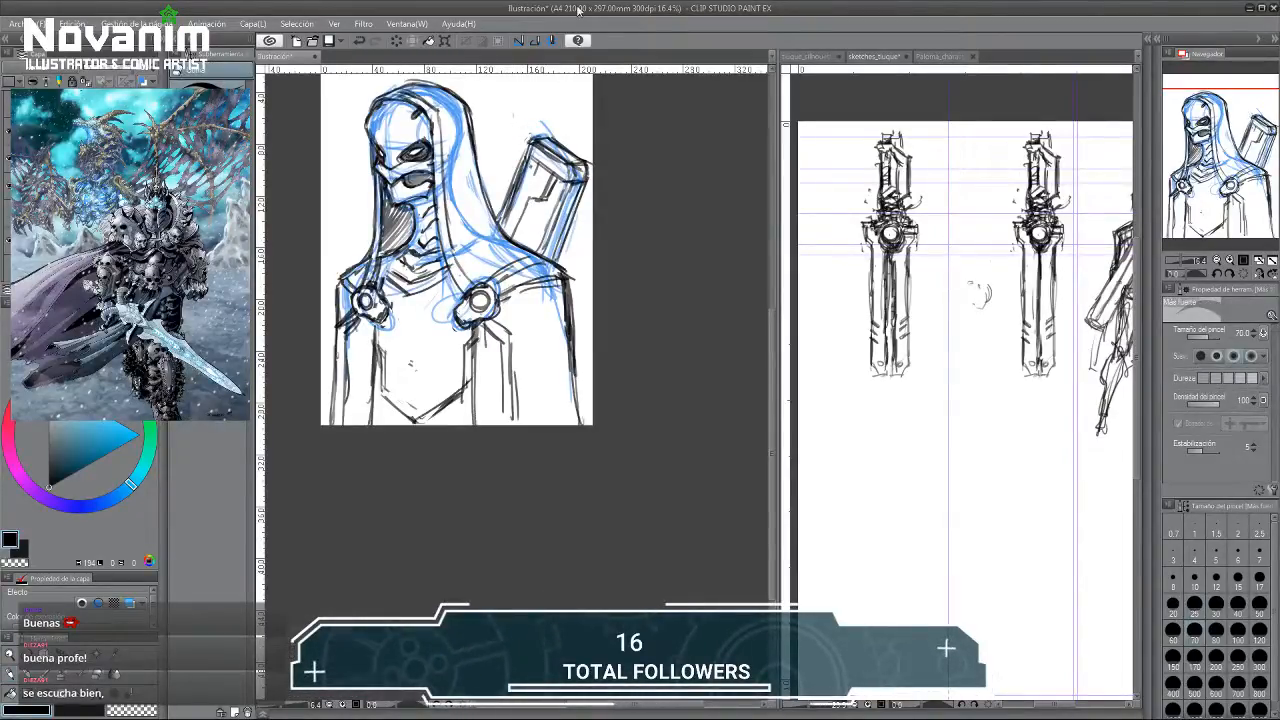
key(b)
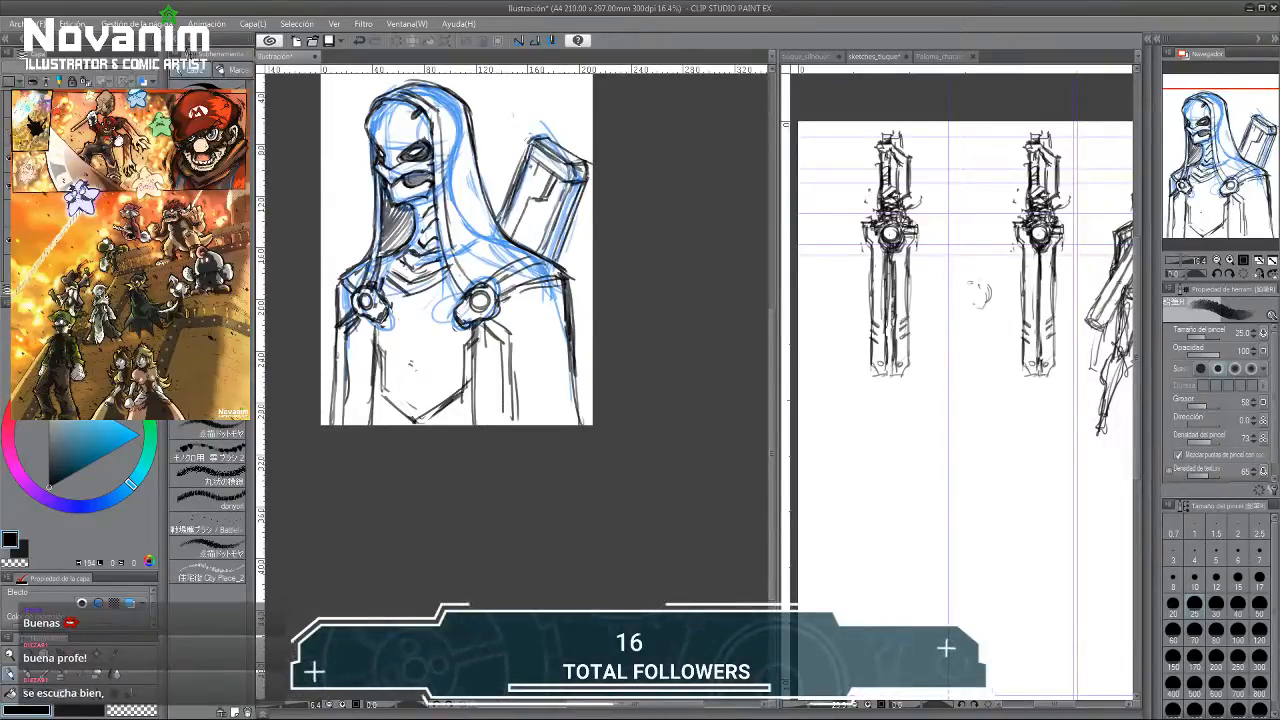
Lower the opacity of the blue rough sketch layer so the black lines of the portrait stand out.
drag(455, 250, 450, 298)
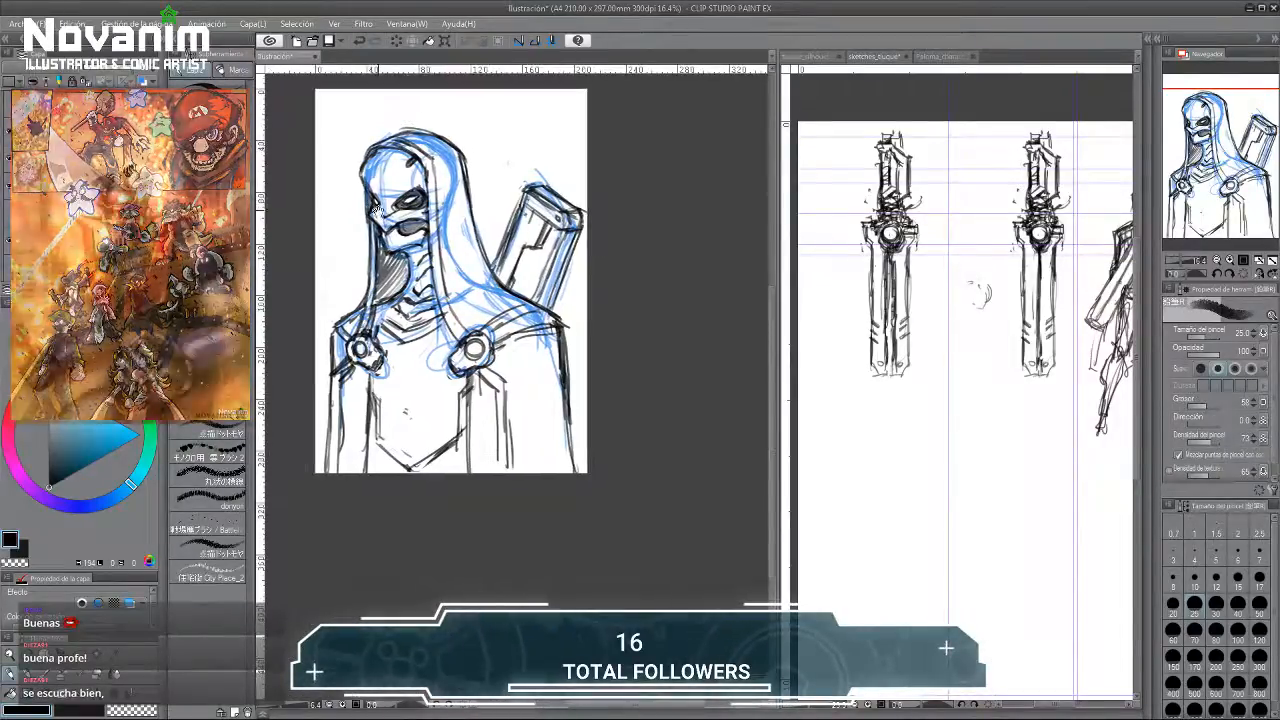
click(100, 158)
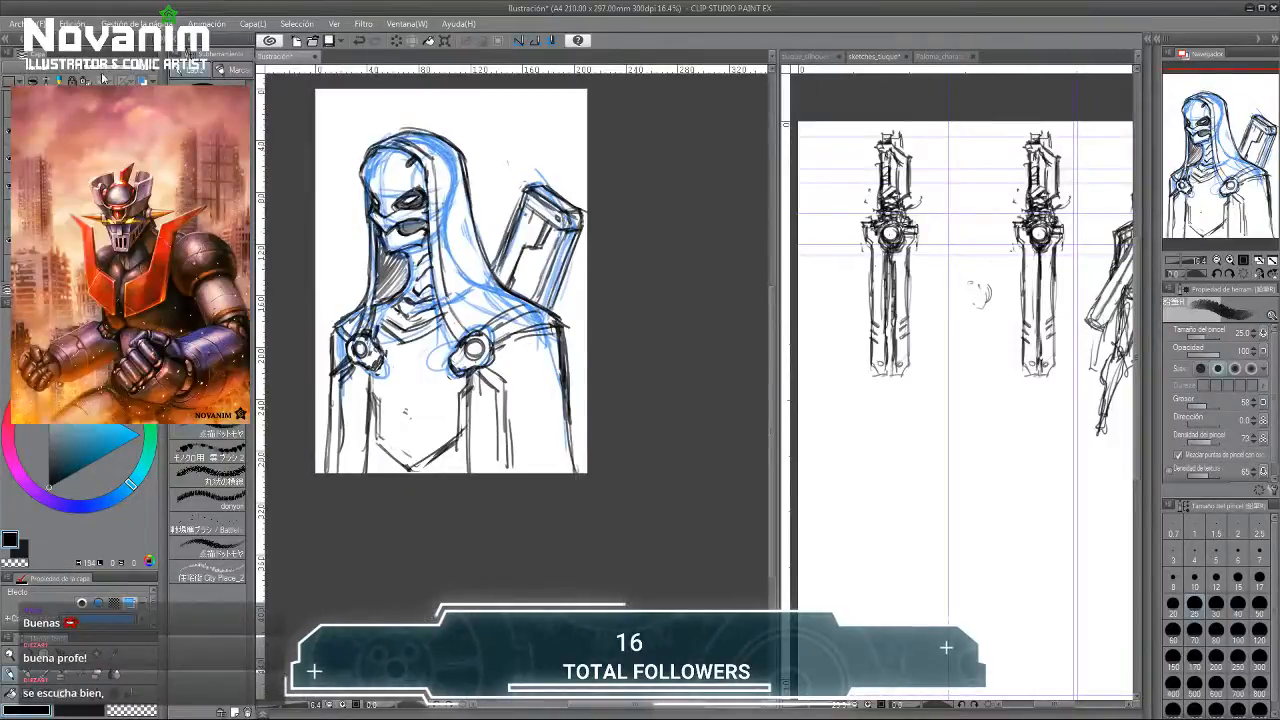
click(103, 69)
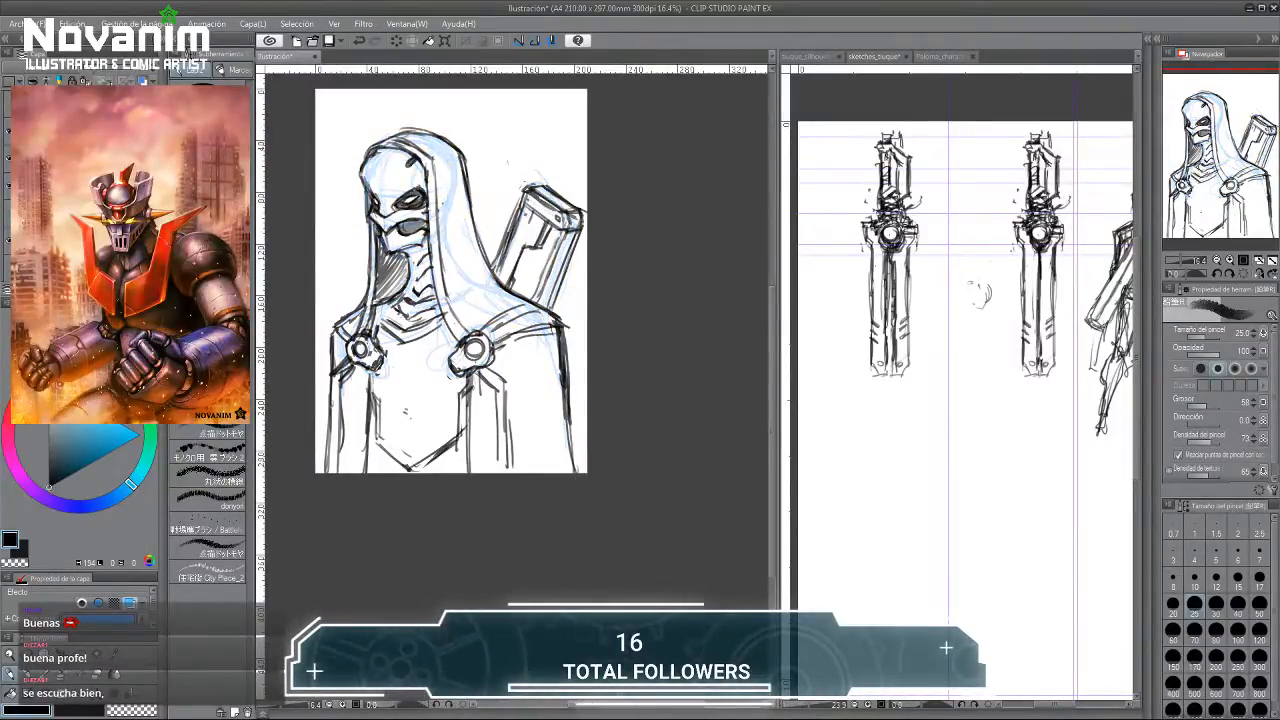
scroll(374, 209, down, 4)
scroll(374, 209, up, 2)
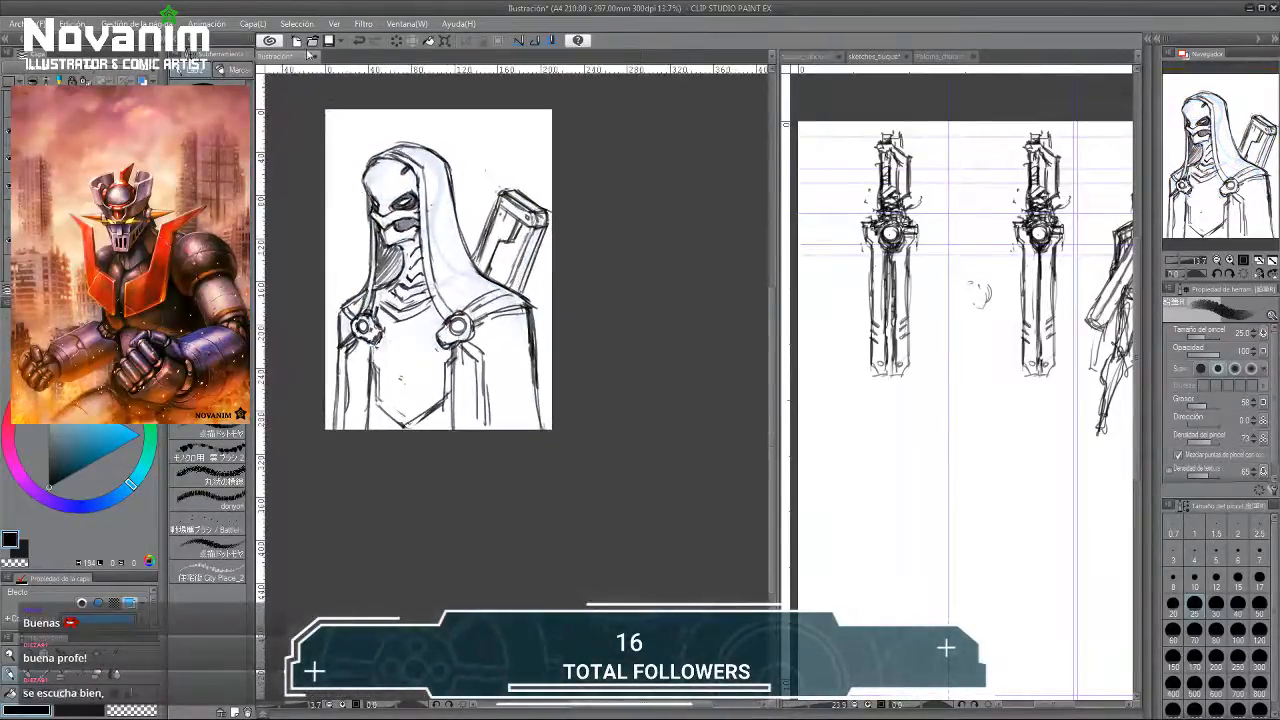
Erase the round clasp on the portrait's left side and ready the brush for redrawing it.
key(e)
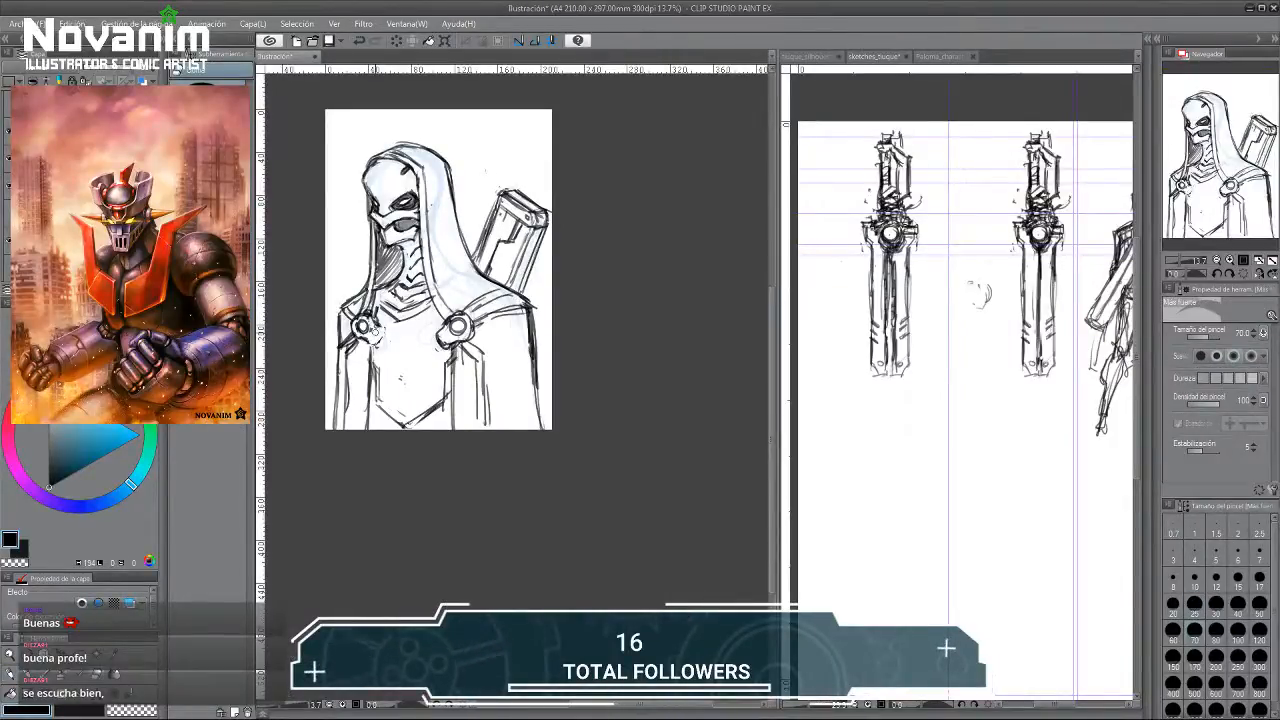
key(p)
mouse_move(363, 338)
mouse_down()
mouse_move(376, 342)
mouse_move(366, 332)
mouse_up()
key(e)
key(p)
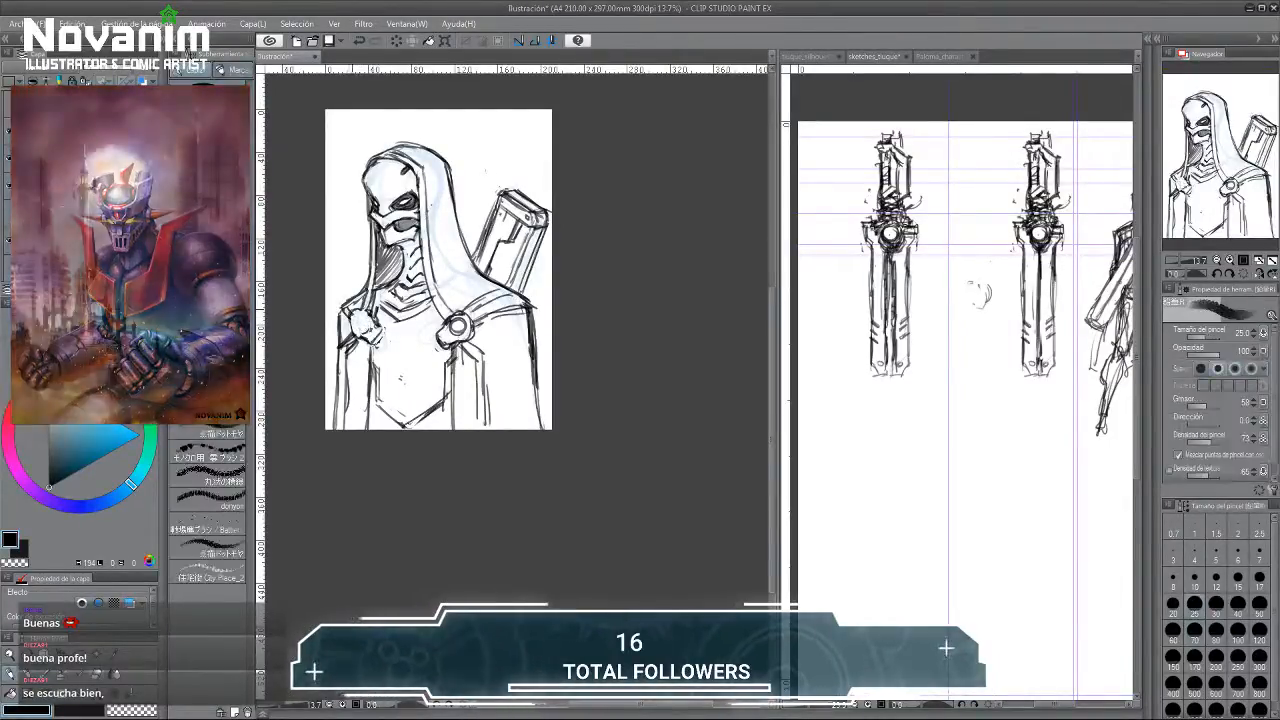
Erase the rough lines around the right-hand cloak clasp and redraw its round disc and pointed lower tip.
key(e)
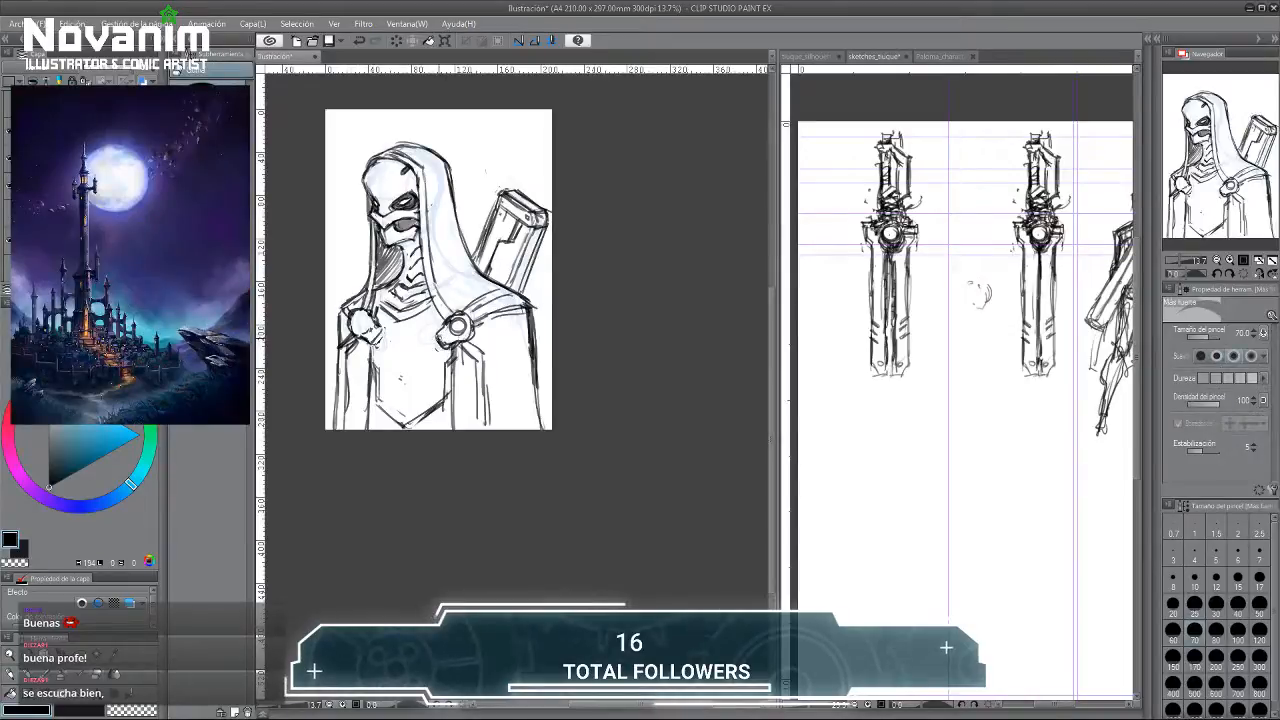
key(b)
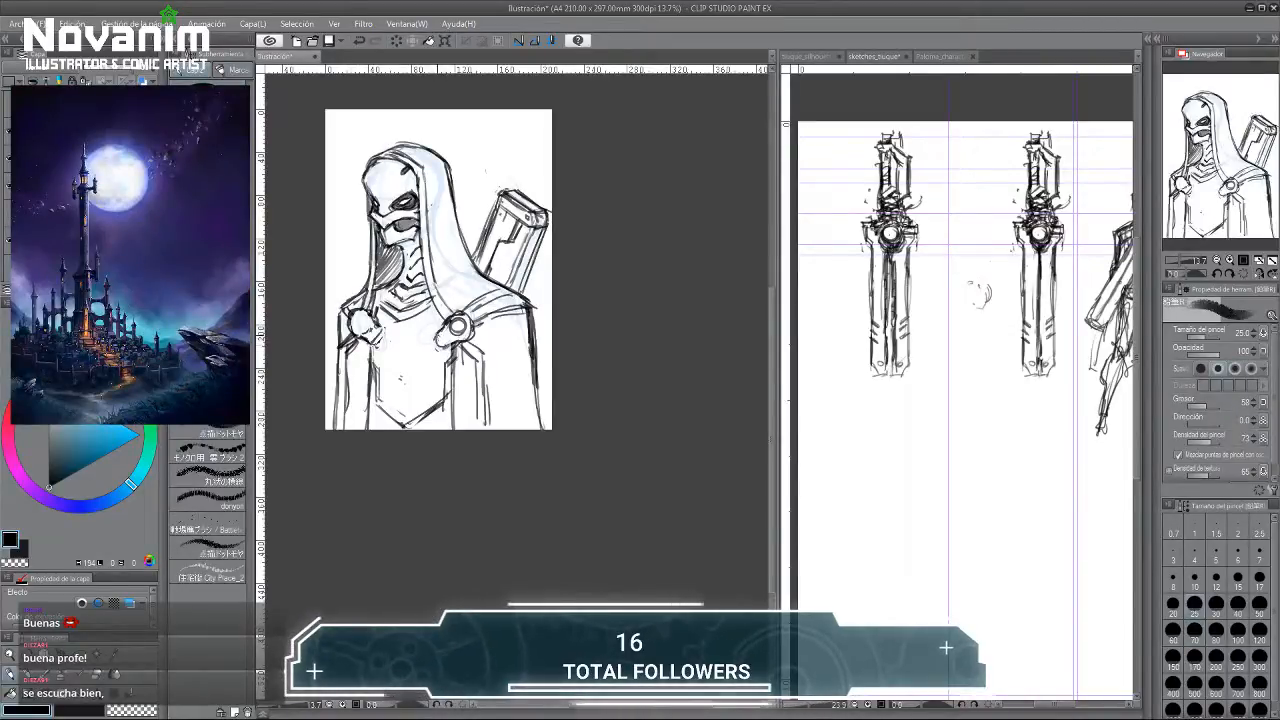
key(e)
drag(454, 322, 462, 322)
key(b)
key(e)
key(b)
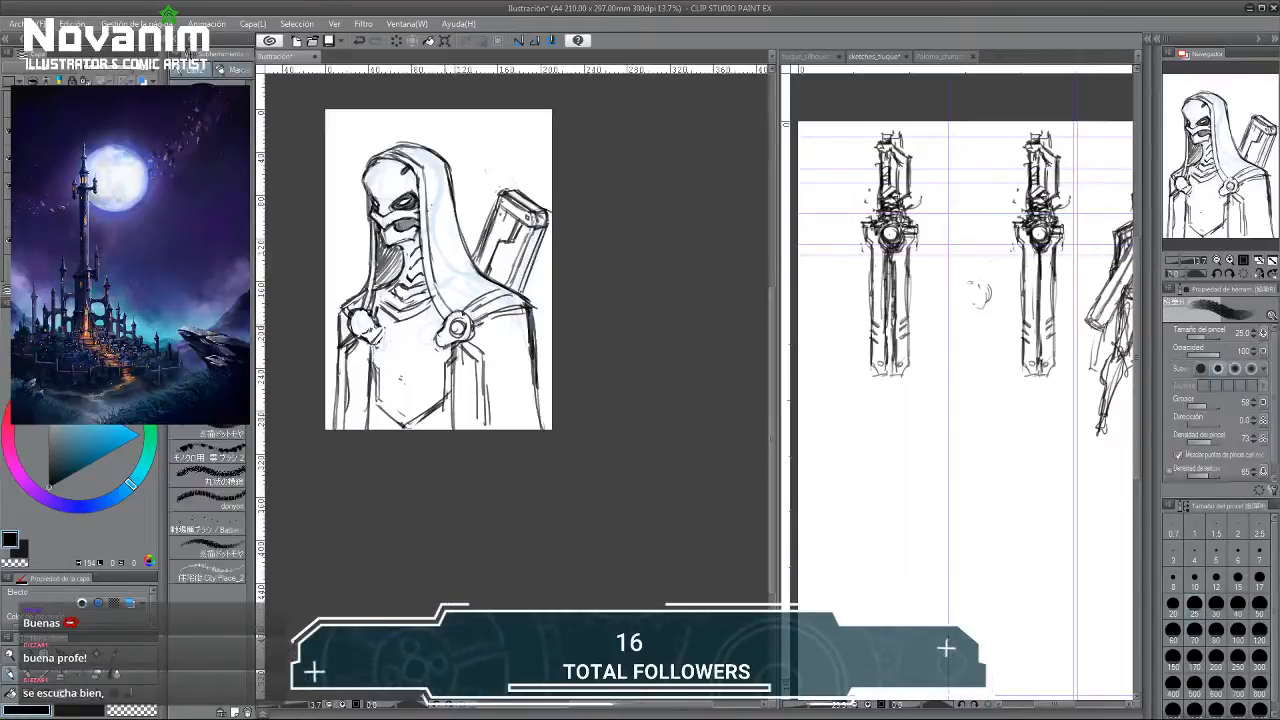
Erase the rough left-hand cloak clasp and redraw it as a ringed disc with a pointed tip matching the other clasp.
key(e)
mouse_move(362, 328)
mouse_down()
mouse_move(382, 342)
mouse_move(445, 329)
mouse_up()
key(b)
key(e)
key(b)
key(e)
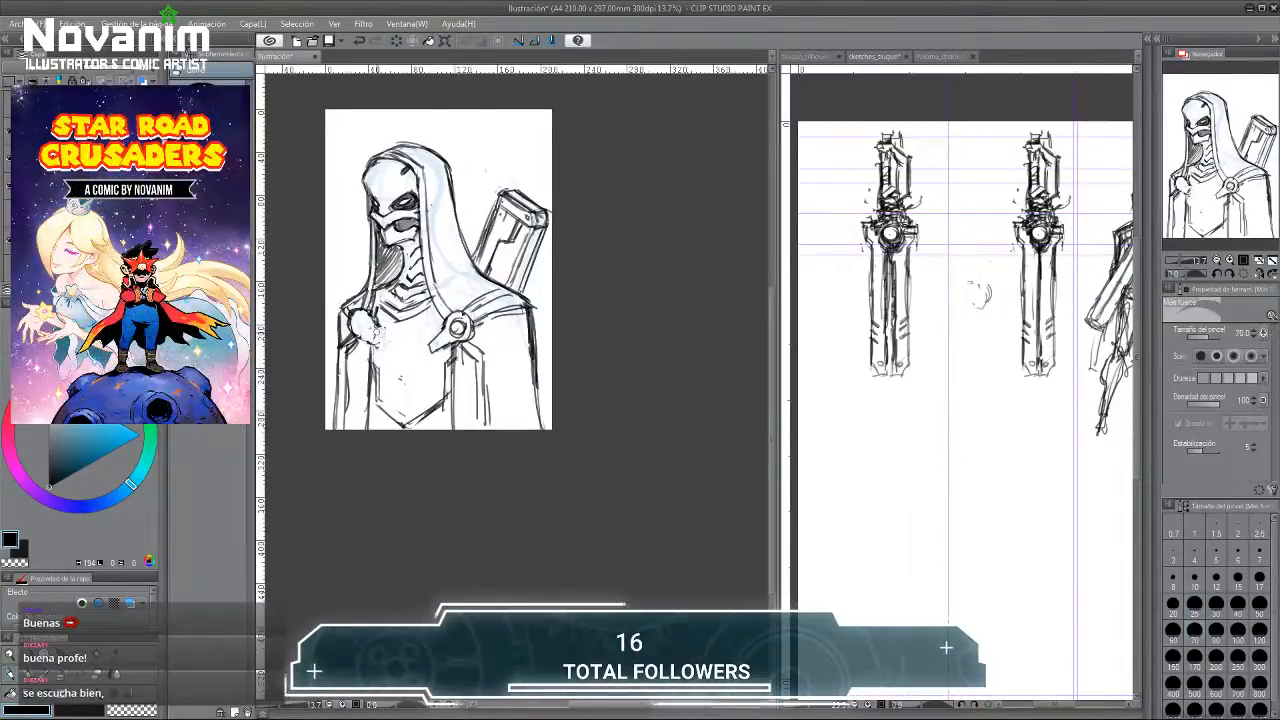
drag(368, 328, 382, 344)
key(b)
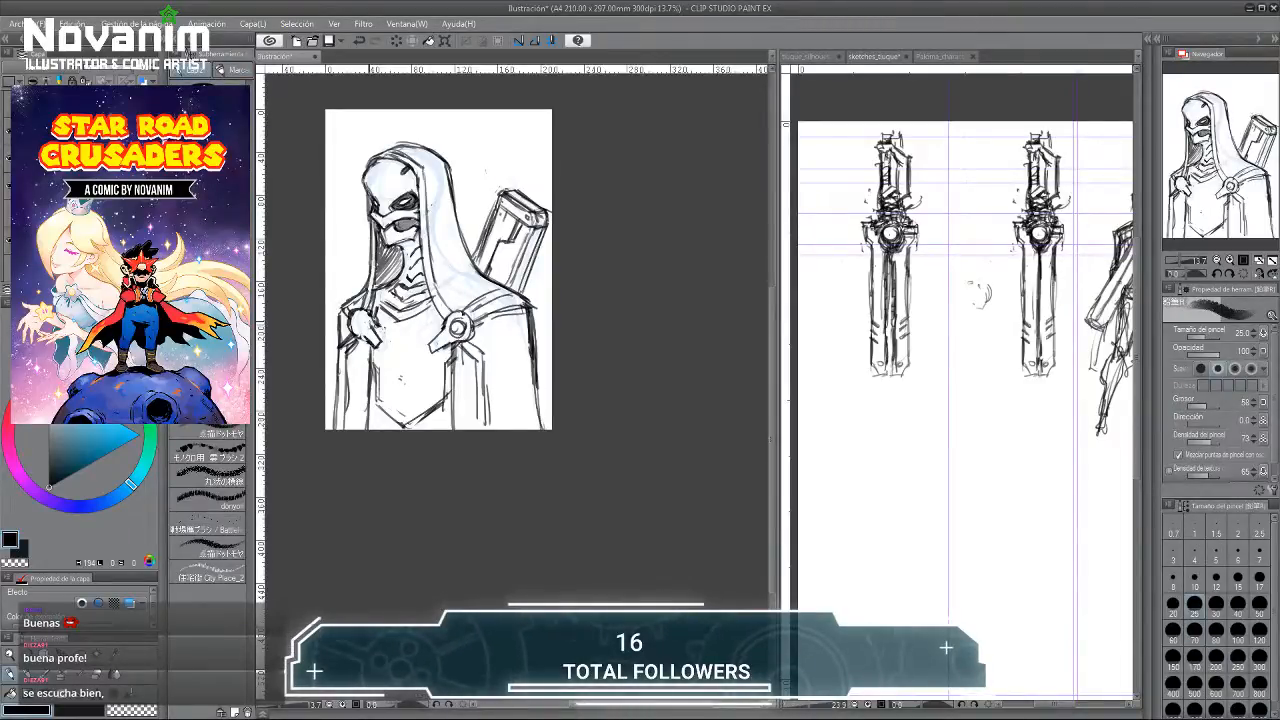
key(e)
key(b)
drag(352, 316, 364, 328)
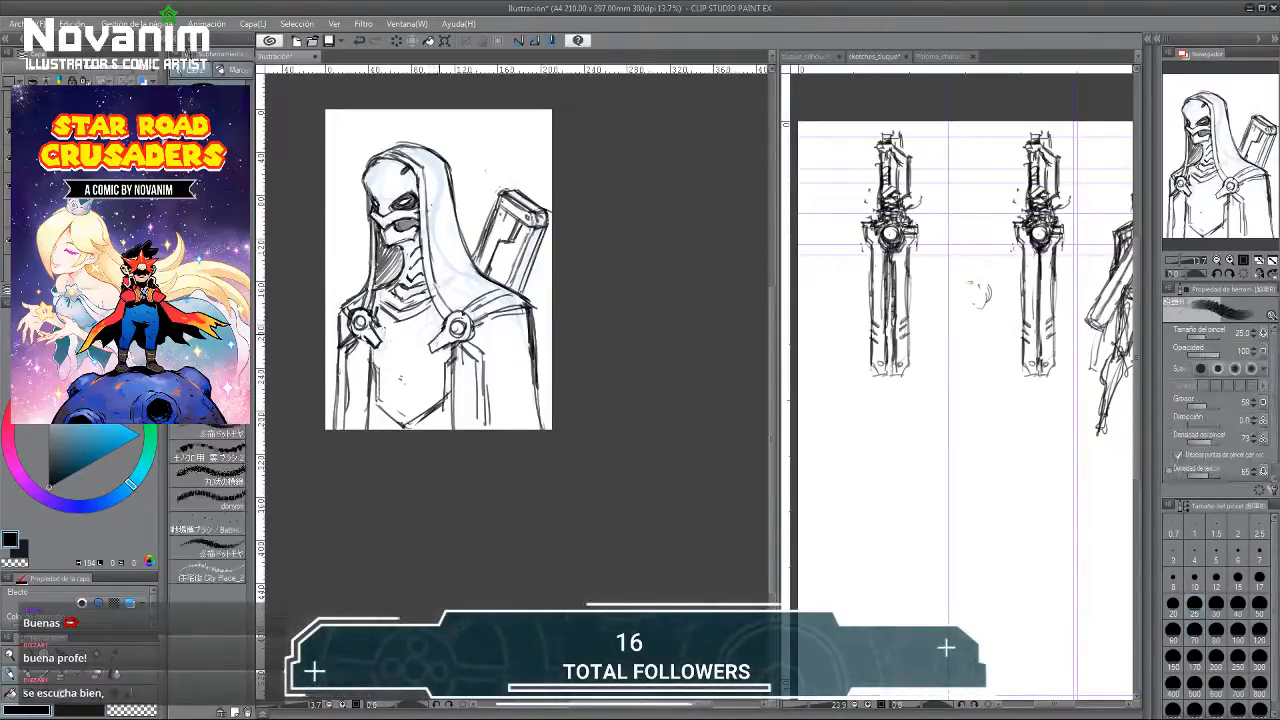
Erase and redraw the chest panel's right edge below the clasp.
key(e)
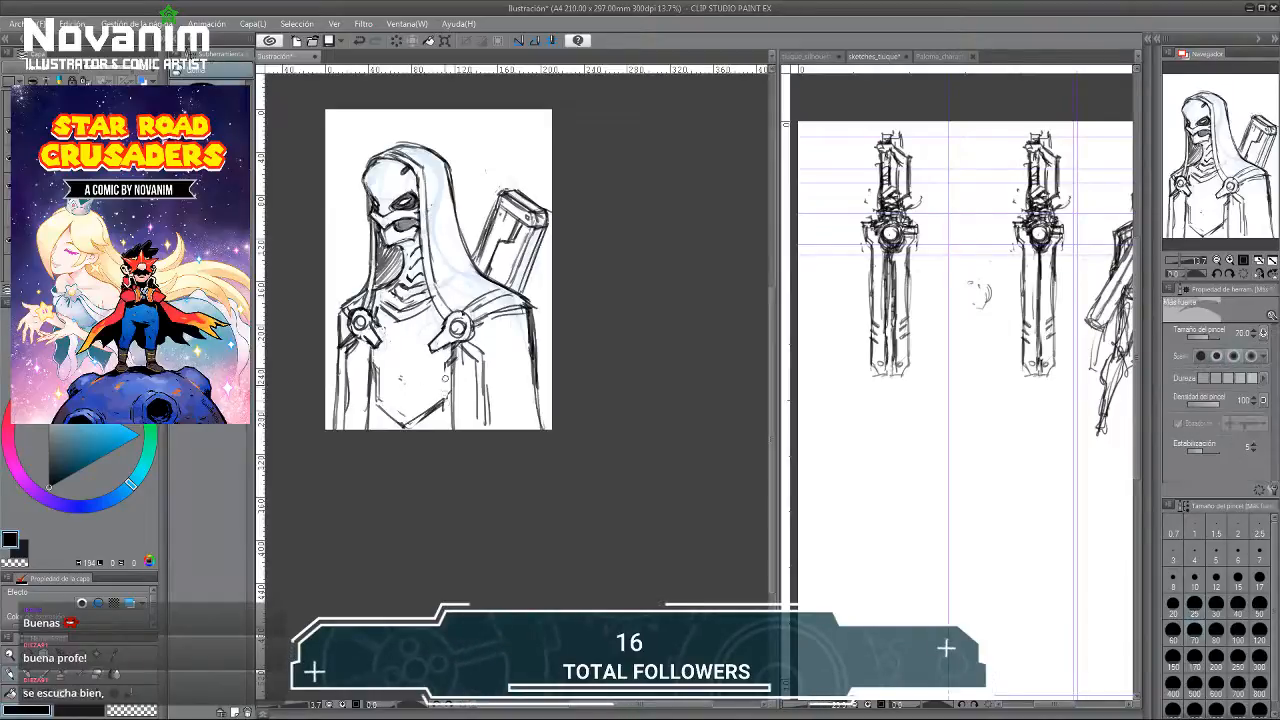
drag(447, 366, 447, 404)
key(b)
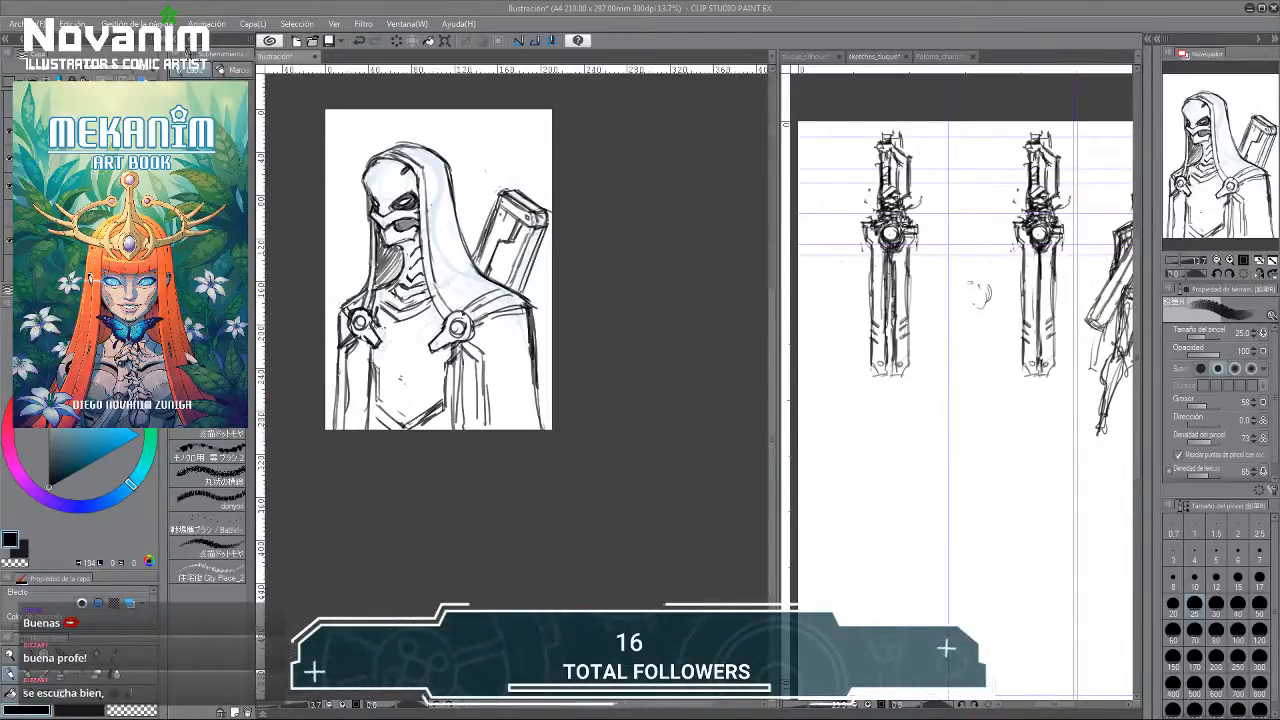
Clean up the left-hand clasp by erasing its heavy marks and redrawing its ring and outline.
scroll(350, 219, up, 2)
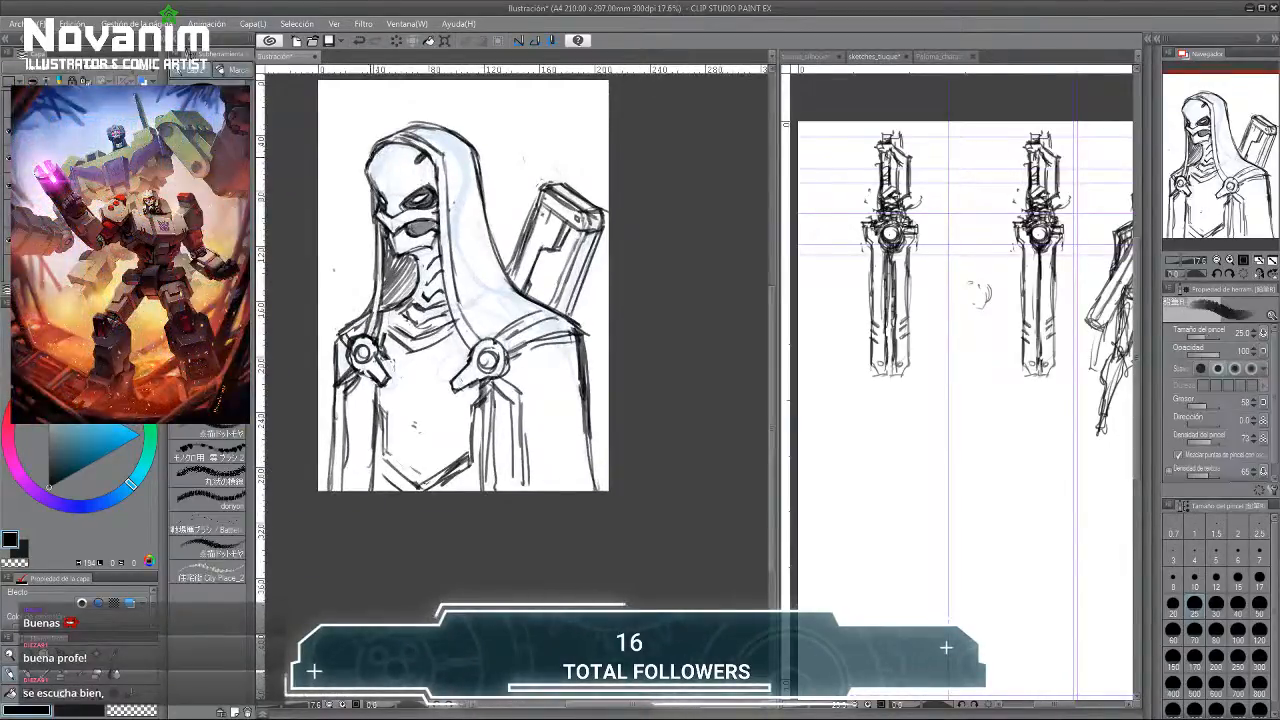
key(e)
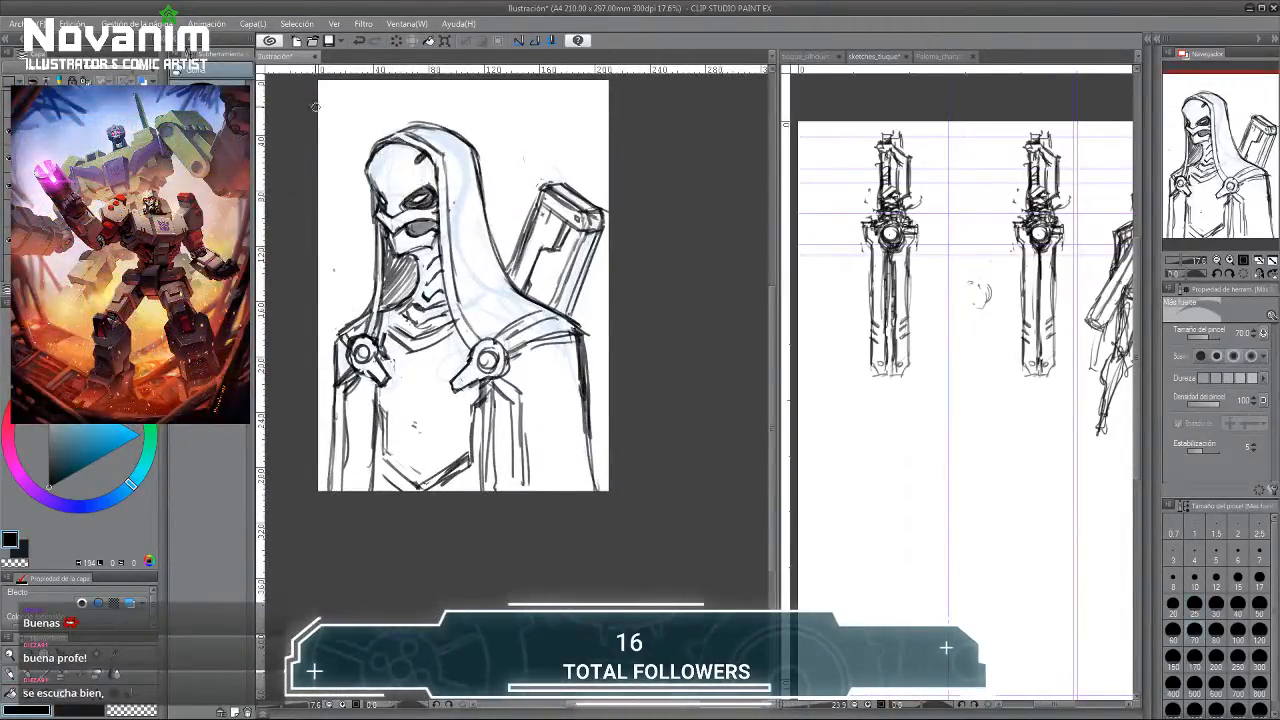
key(b)
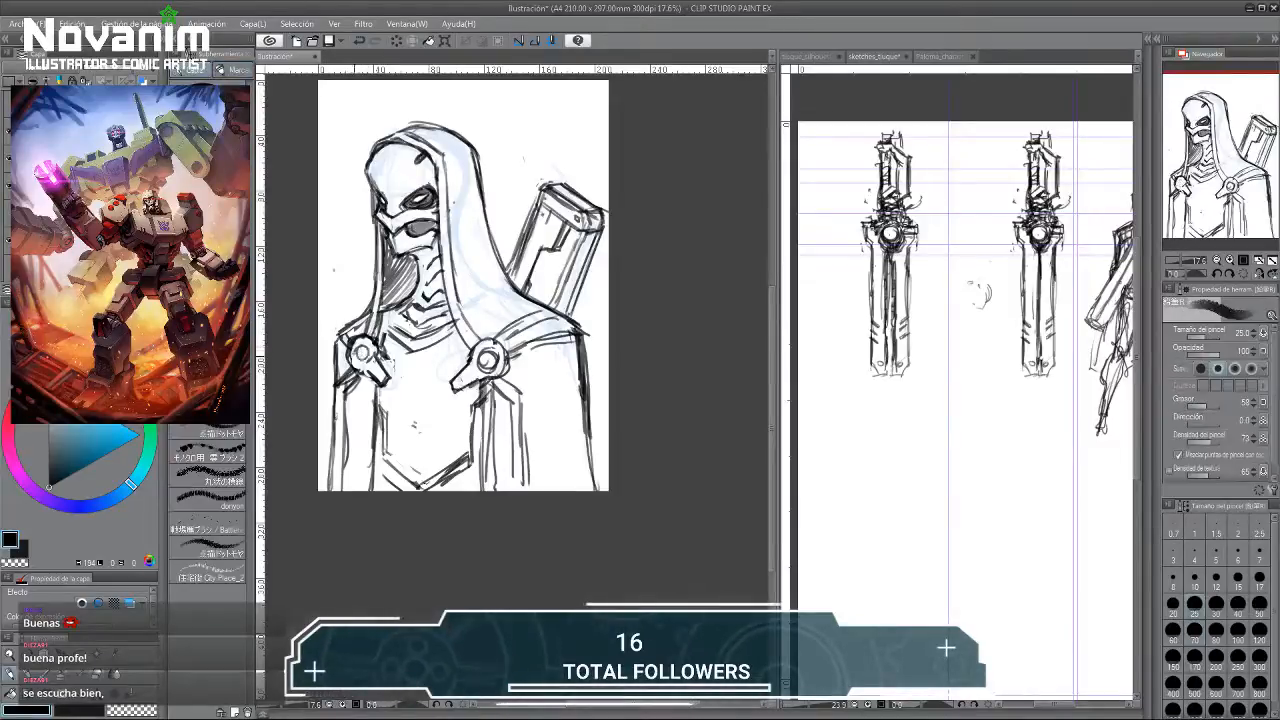
key(e)
key(b)
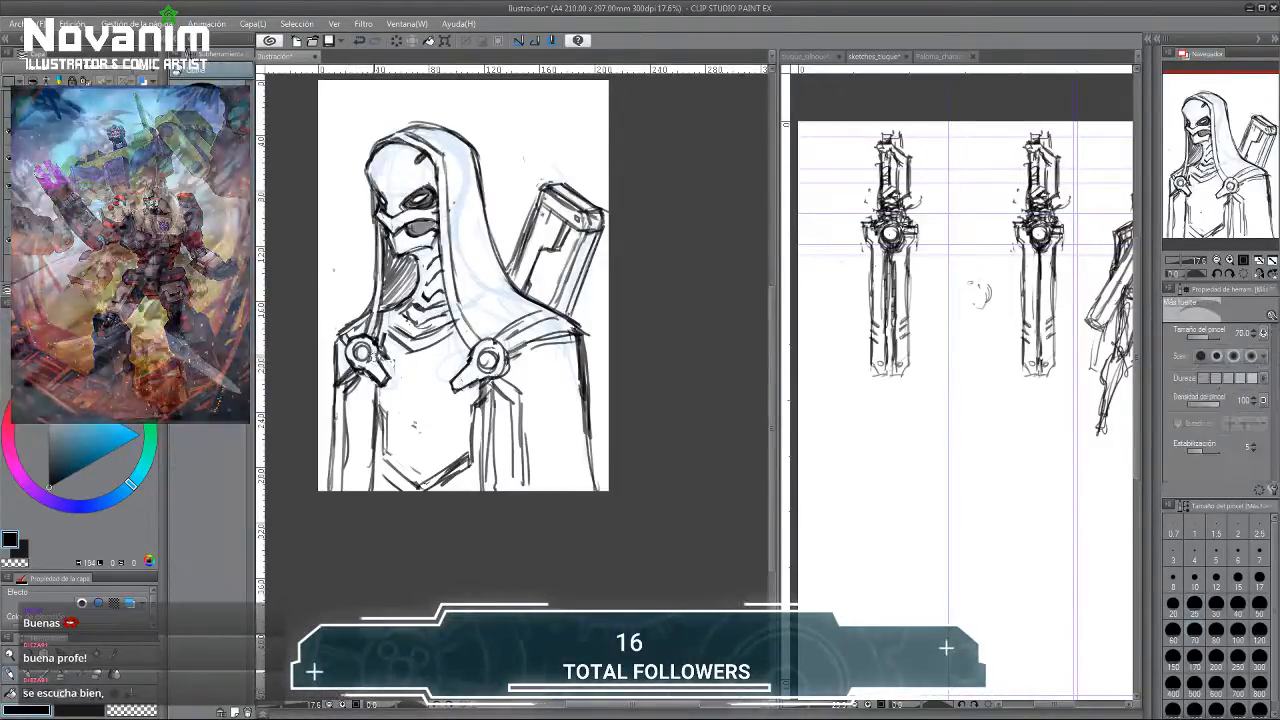
Erase the chevron lines at the base of the neck and redraw the neck ribbing above the collar.
key(e)
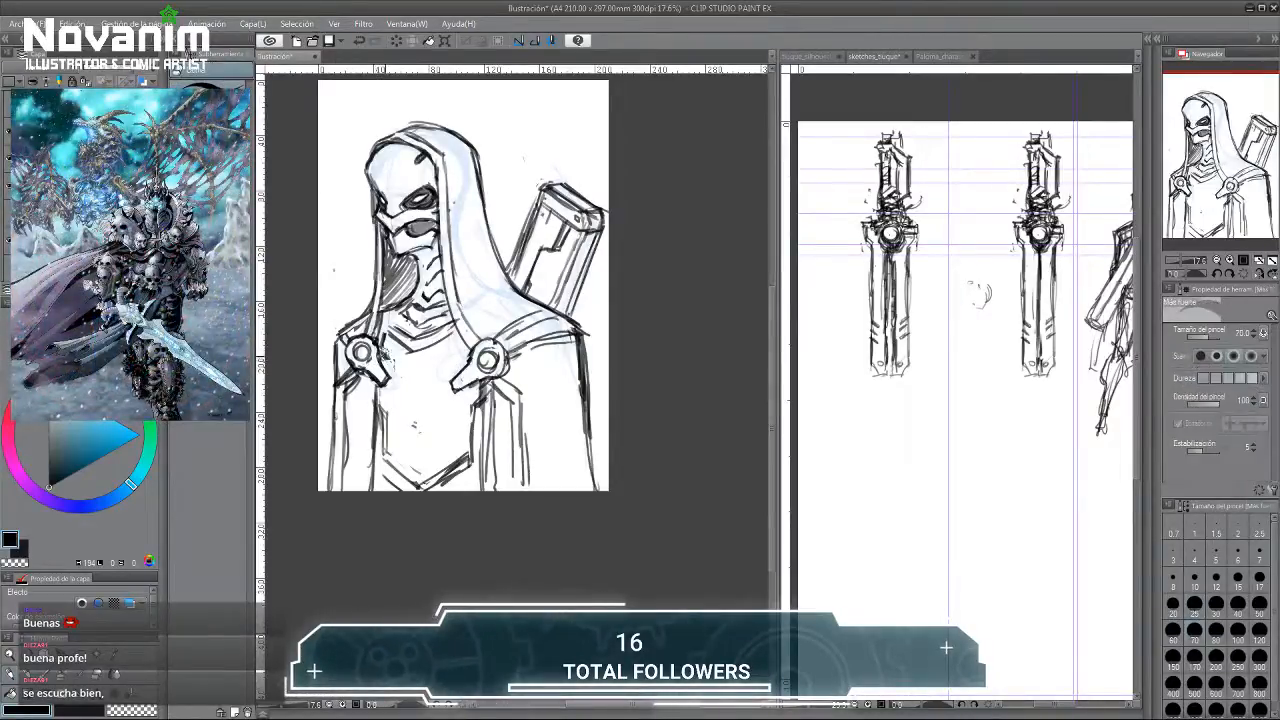
key(b)
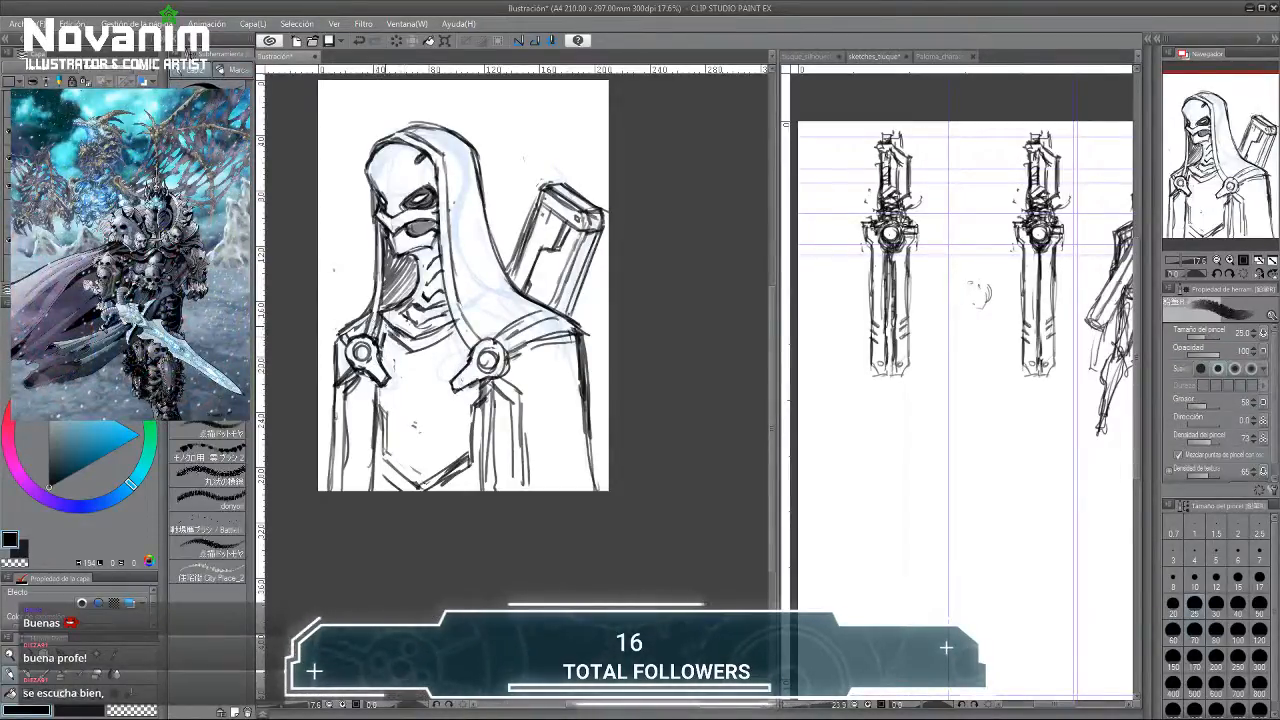
key(e)
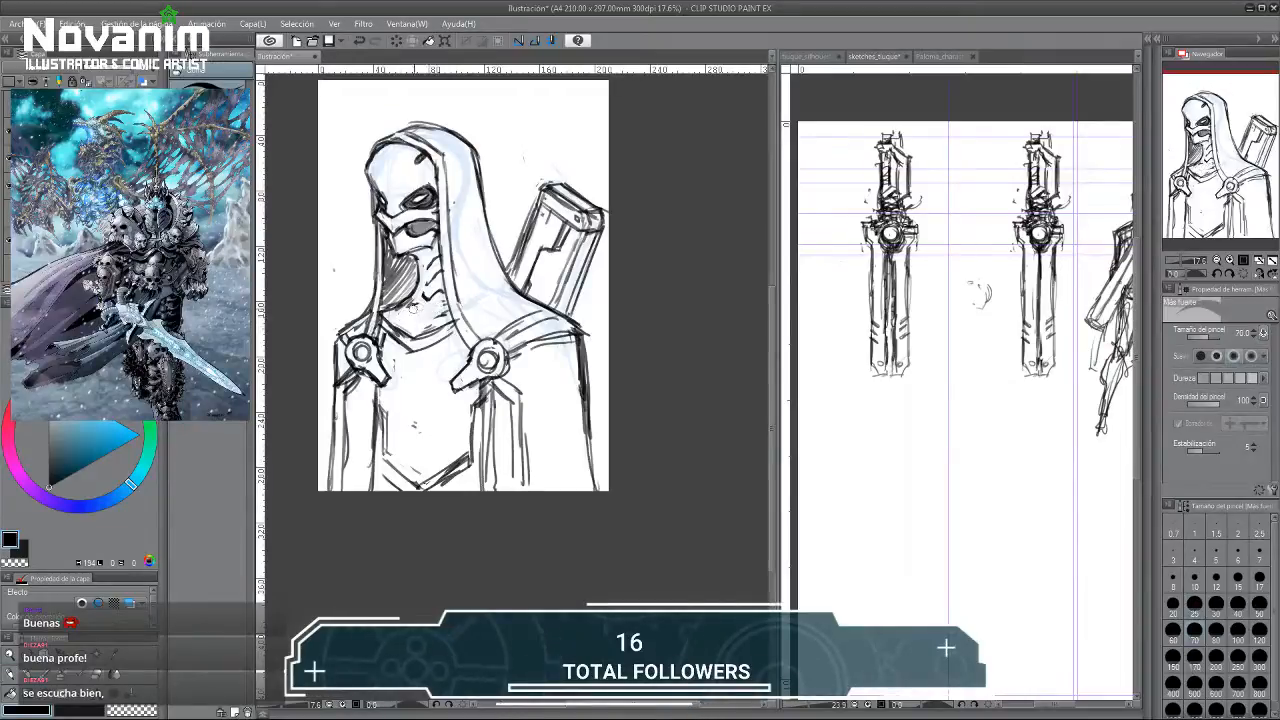
key(b)
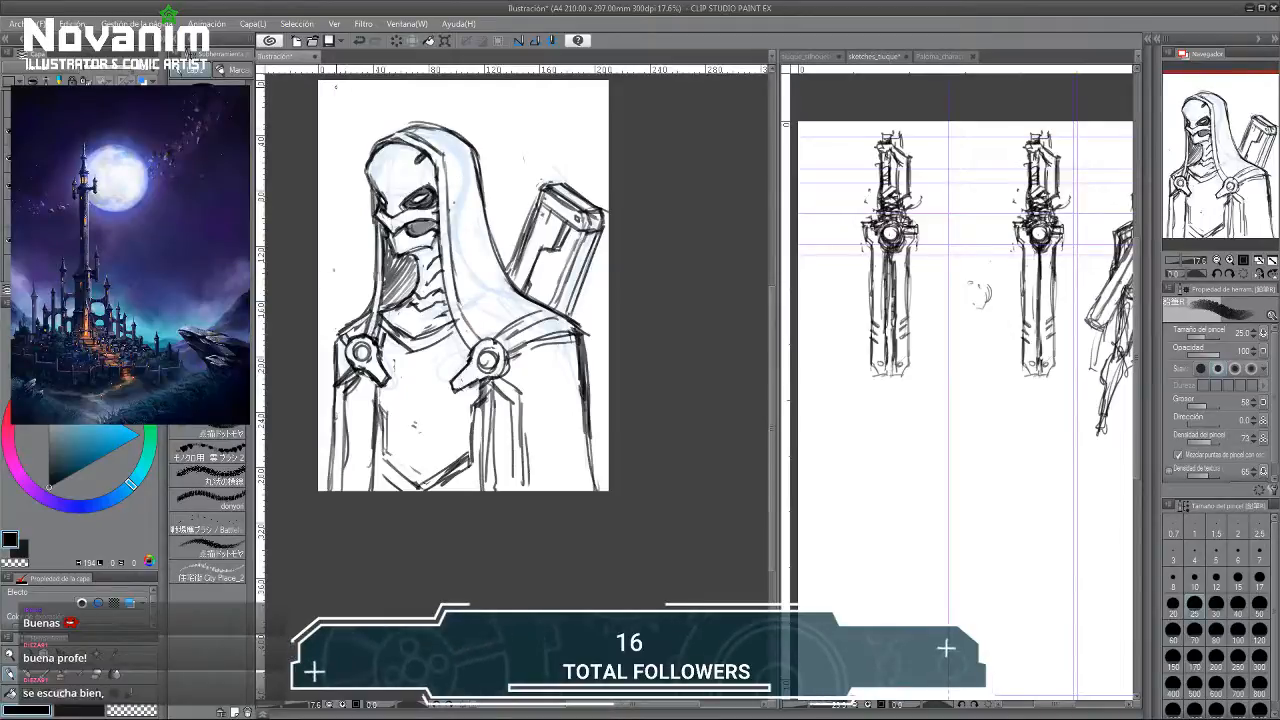
Erase the loose double lines on top of the hood and redraw its crown as a cleaner contour.
key(e)
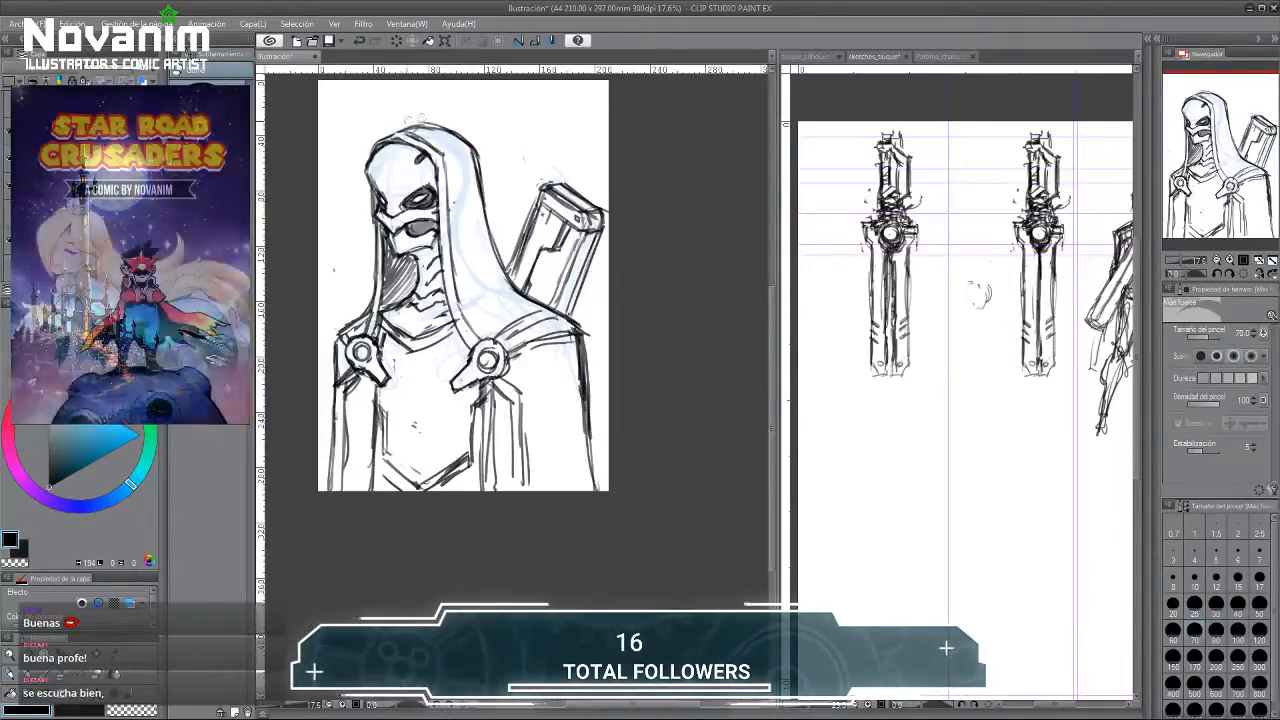
key(p)
mouse_move(392, 125)
mouse_down()
mouse_move(418, 127)
mouse_move(381, 139)
mouse_move(448, 125)
mouse_up()
key(e)
key(p)
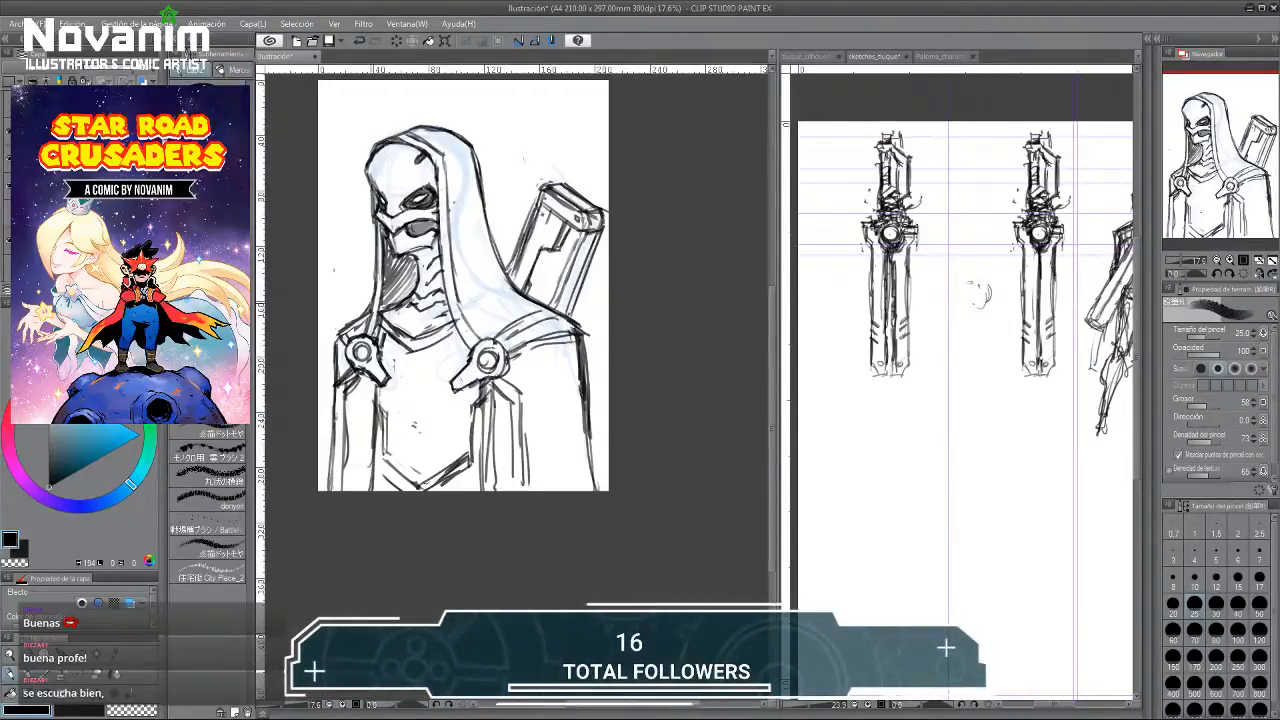
Clean up the hood's left edge beside the jaw and neck, redrawing it down to the shoulder.
key(e)
drag(377, 307, 372, 338)
key(p)
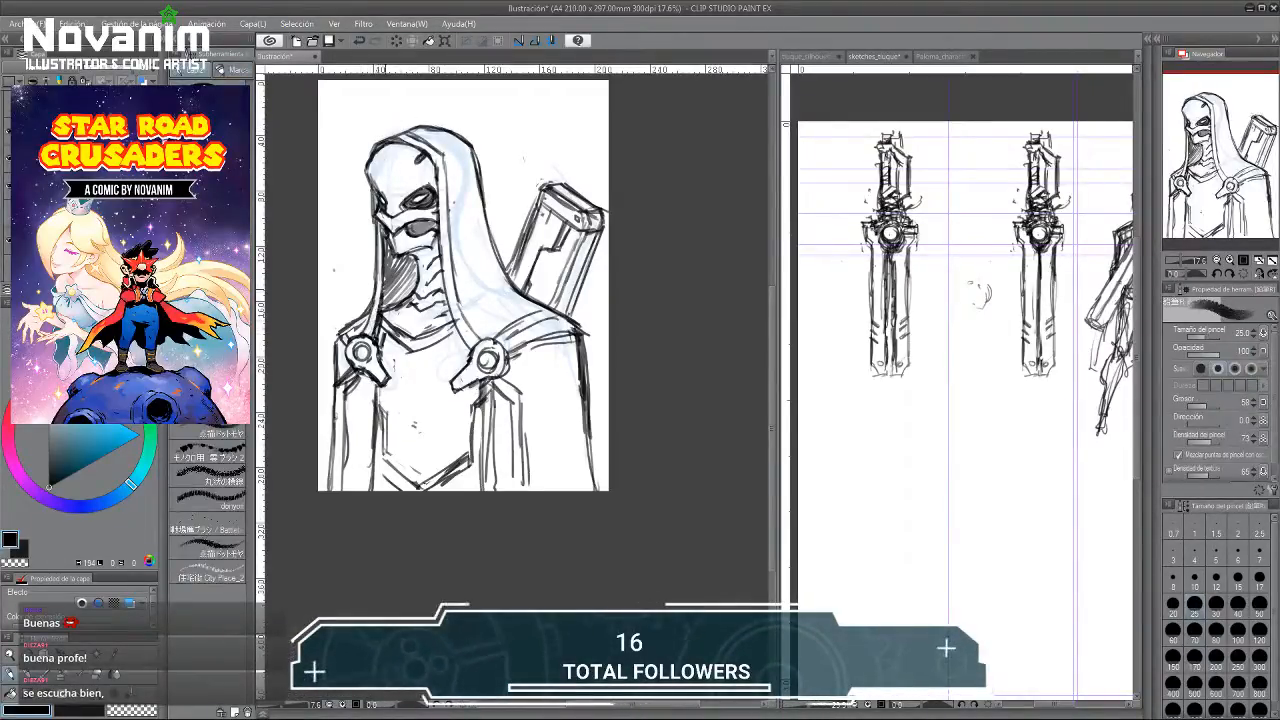
mouse_move(374, 236)
mouse_down()
mouse_move(373, 296)
mouse_move(372, 255)
mouse_up()
key(e)
key(p)
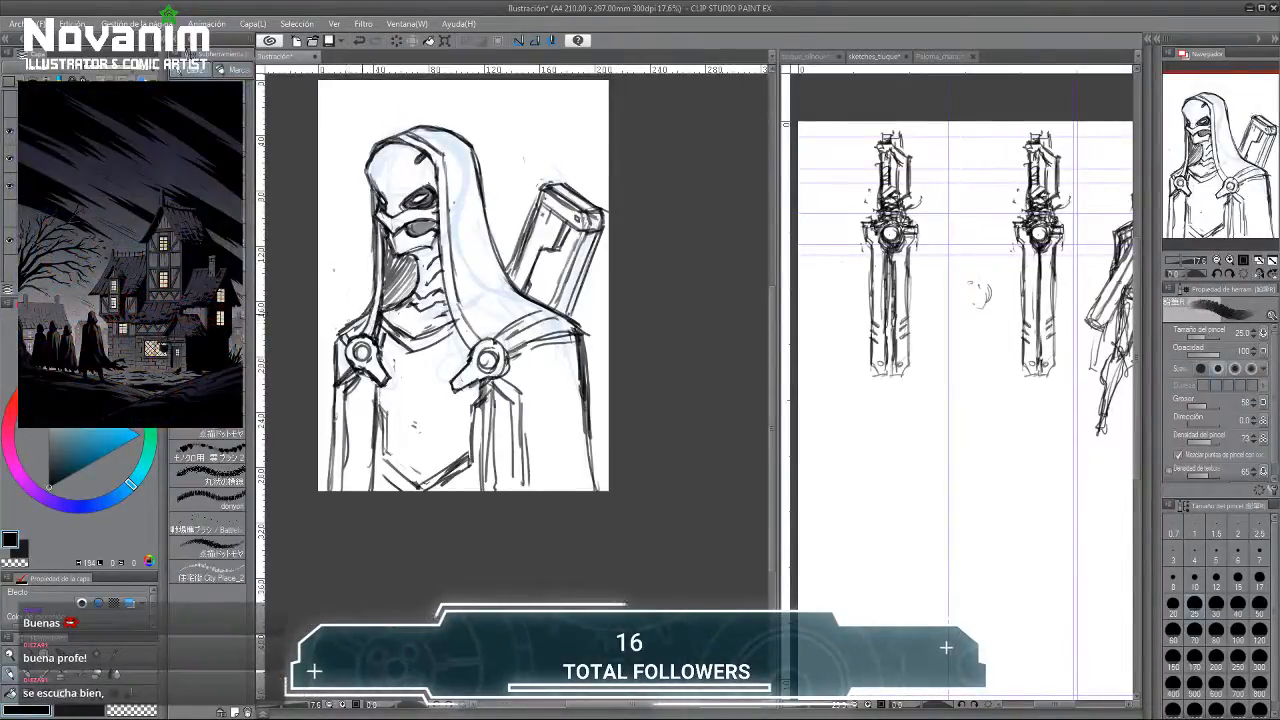
Erase and redraw the outer contours of both shoulders, running the right one down from the hood.
key(e)
drag(340, 328, 336, 355)
key(p)
key(e)
mouse_move(546, 303)
mouse_down()
mouse_move(585, 326)
mouse_move(573, 322)
mouse_up()
key(p)
drag(517, 284, 574, 326)
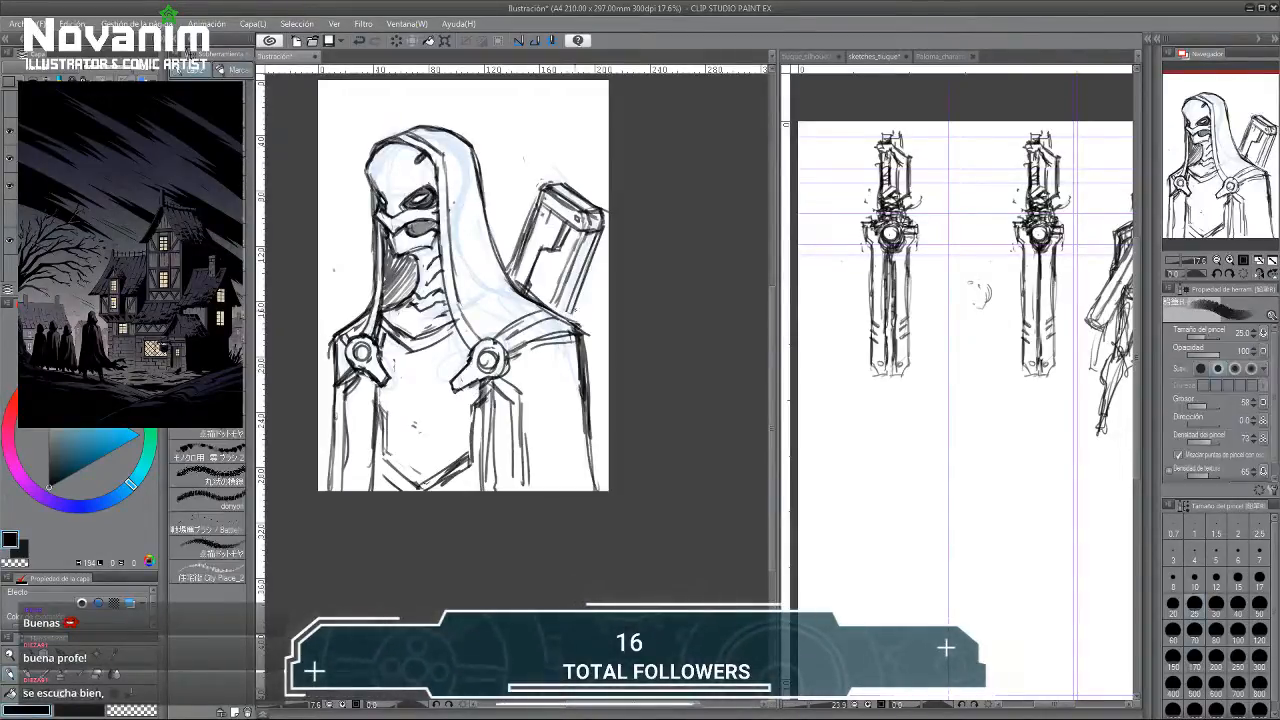
Erase and redraw the right side edge of the weapon on the figure's back, down to the shoulder.
key(e)
mouse_move(578, 226)
mouse_down()
mouse_move(582, 248)
mouse_move(548, 306)
mouse_up()
key(p)
drag(566, 284, 552, 313)
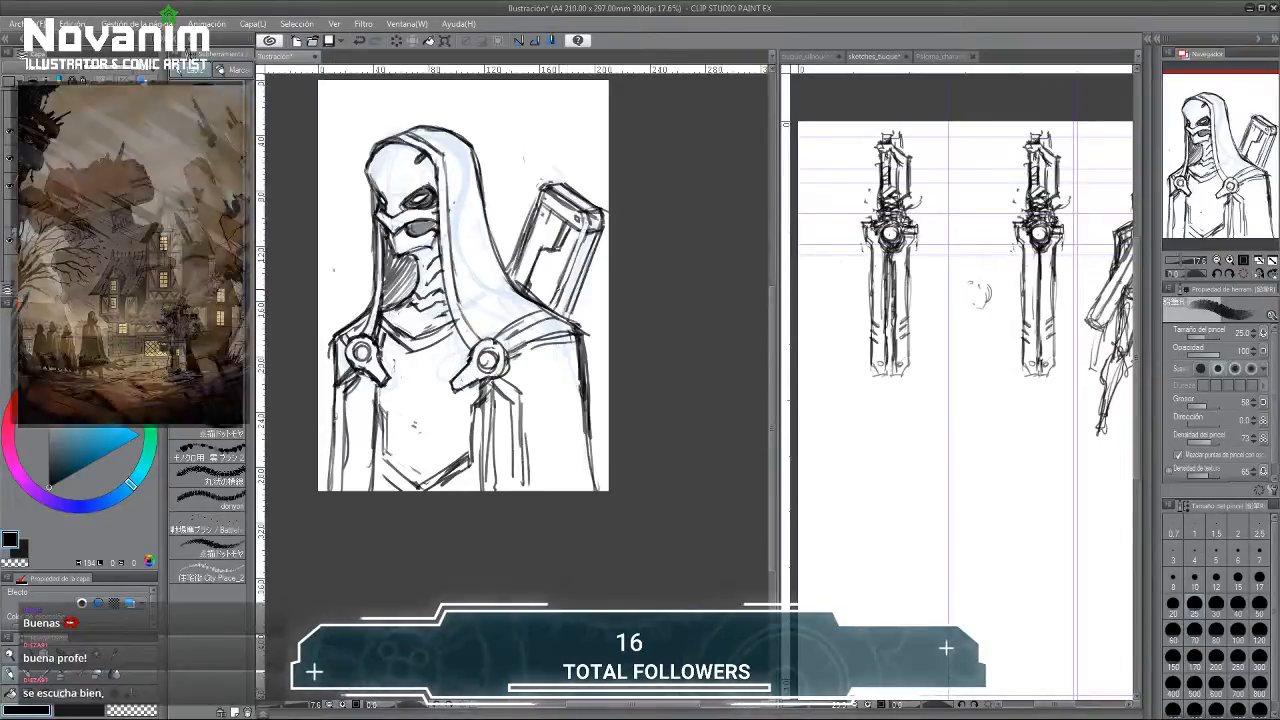
Erase the rough upper-left corner and left side of the back weapon and redraw them with cleaner lines.
key(e)
drag(533, 186, 553, 198)
key(p)
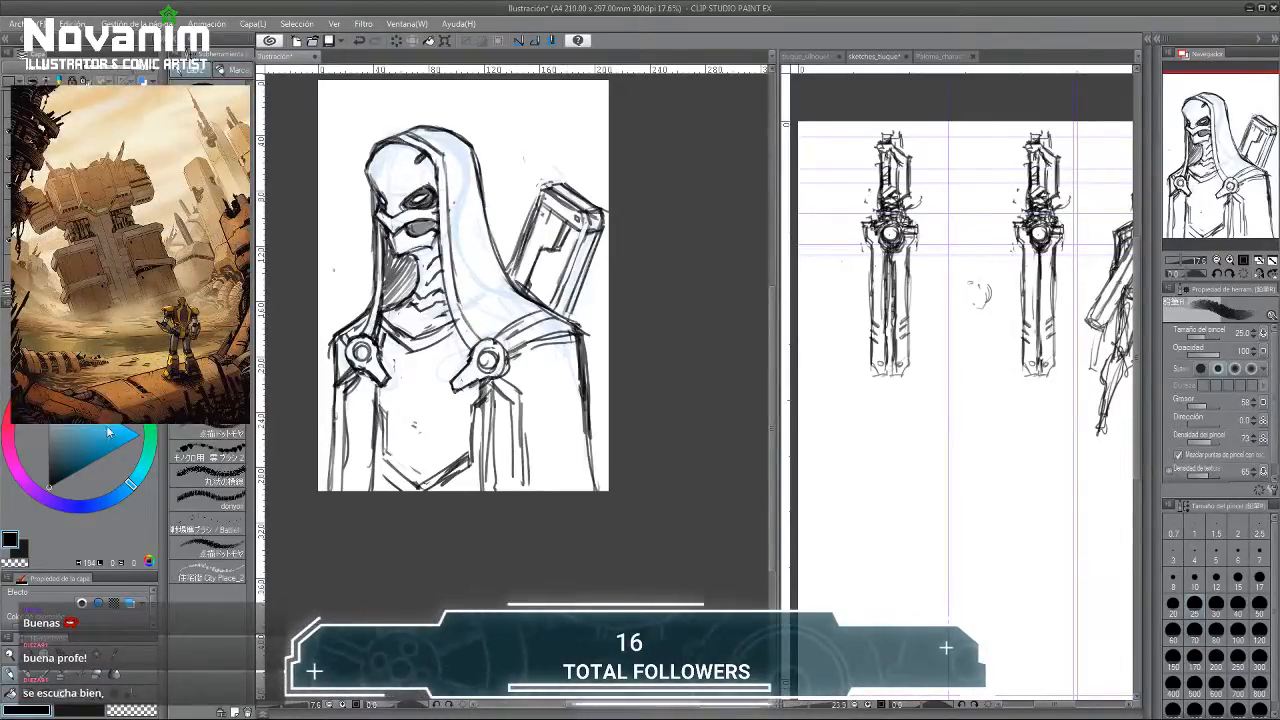
key(e)
key(b)
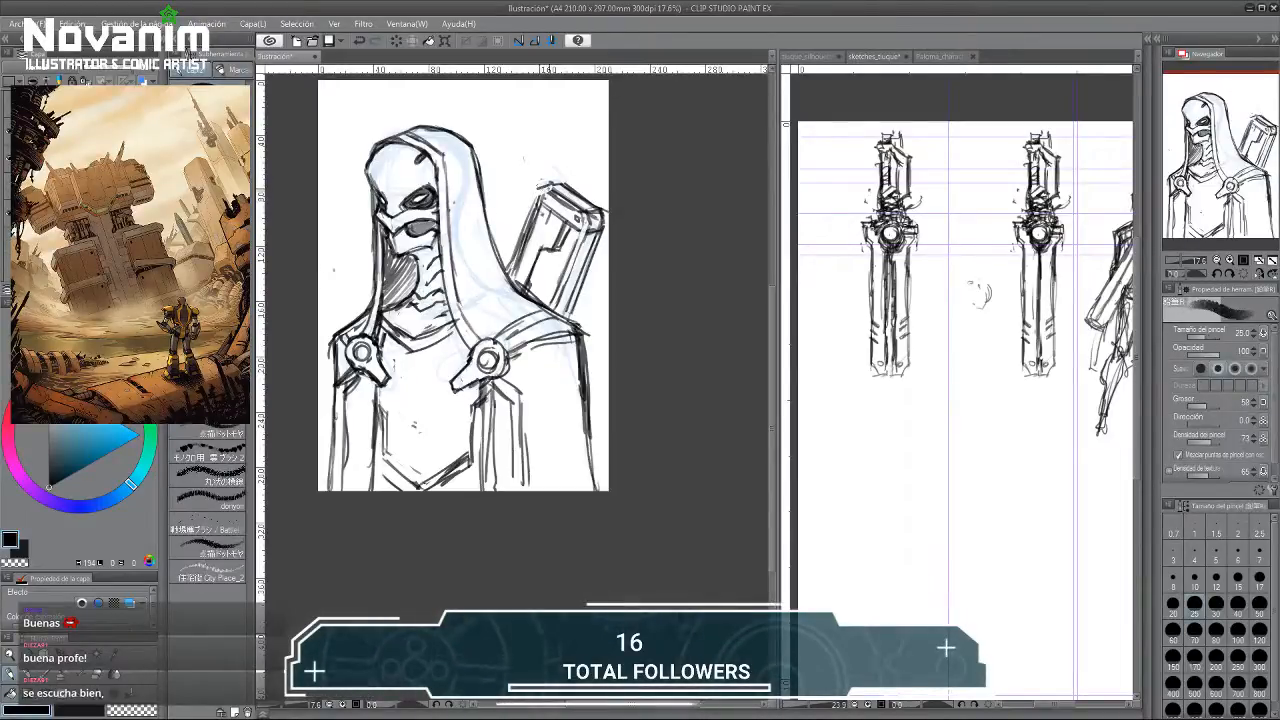
key(e)
drag(539, 195, 511, 258)
key(p)
Erase the back weapon's top rim and redraw it with bevelled corners.
key(e)
drag(562, 184, 605, 211)
key(p)
key(e)
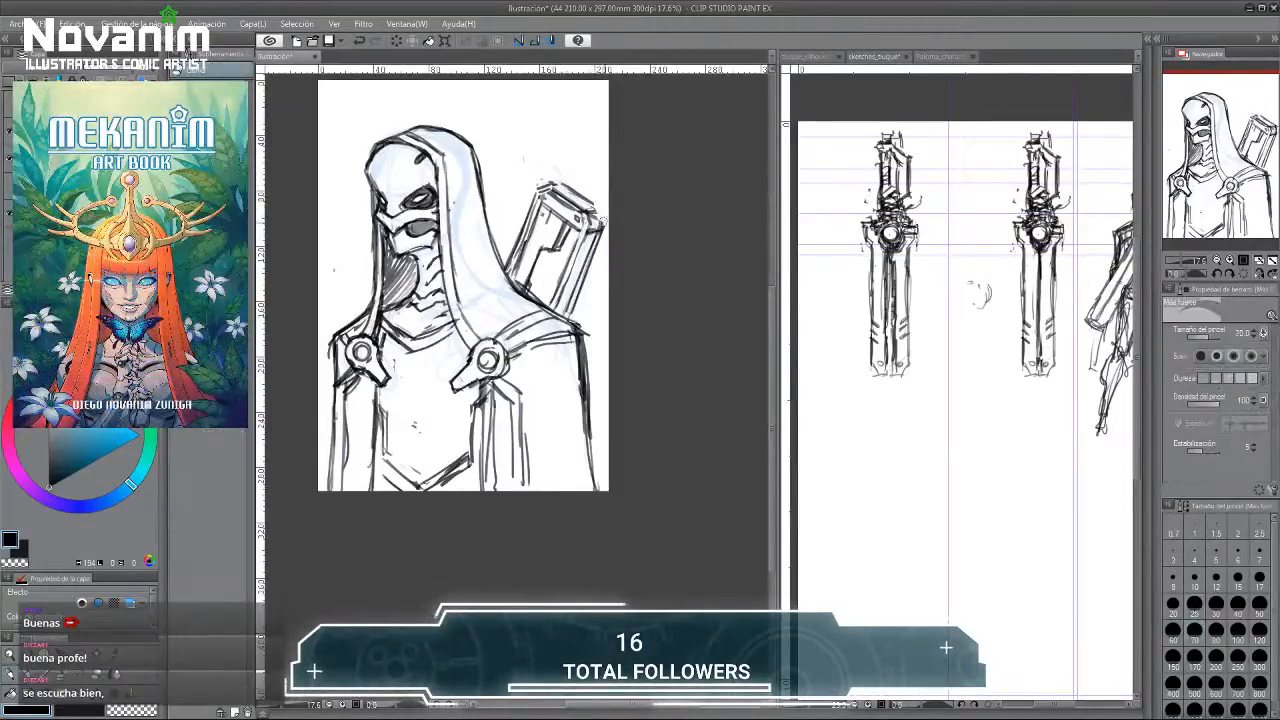
key(p)
Erase stray marks along the back weapon's left face and redraw its edge and top corner details.
key(e)
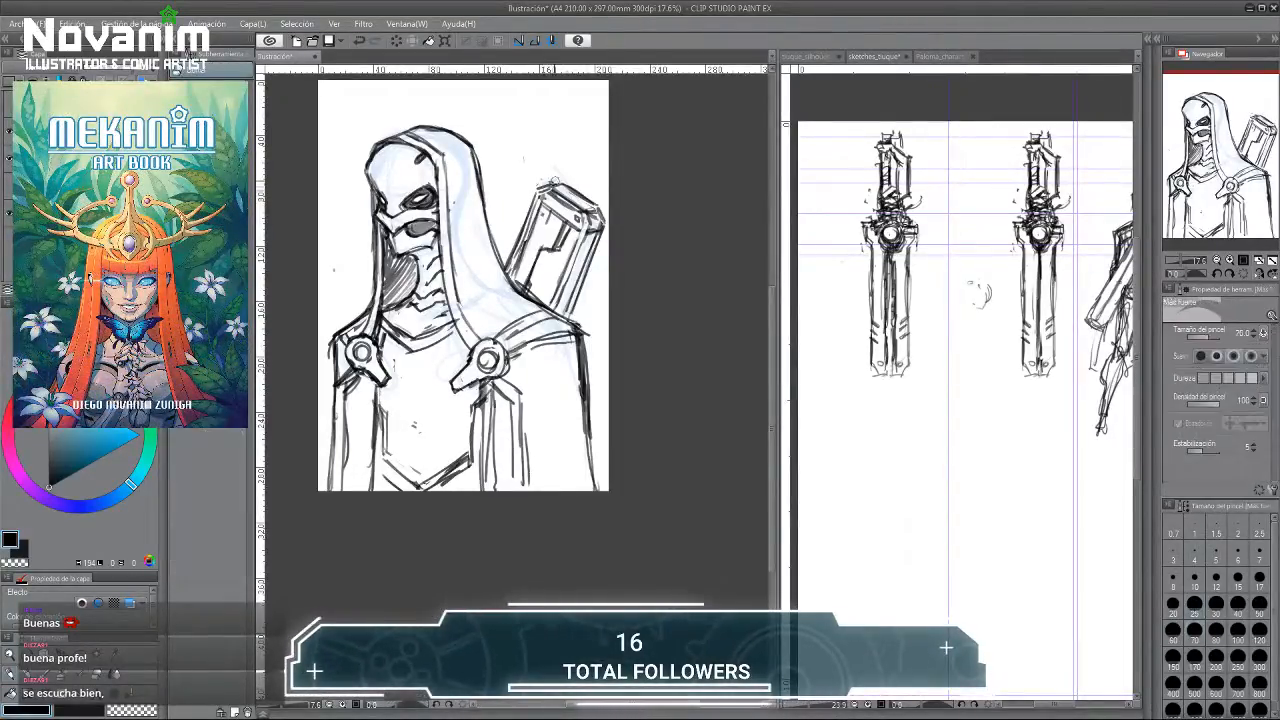
drag(536, 222, 522, 248)
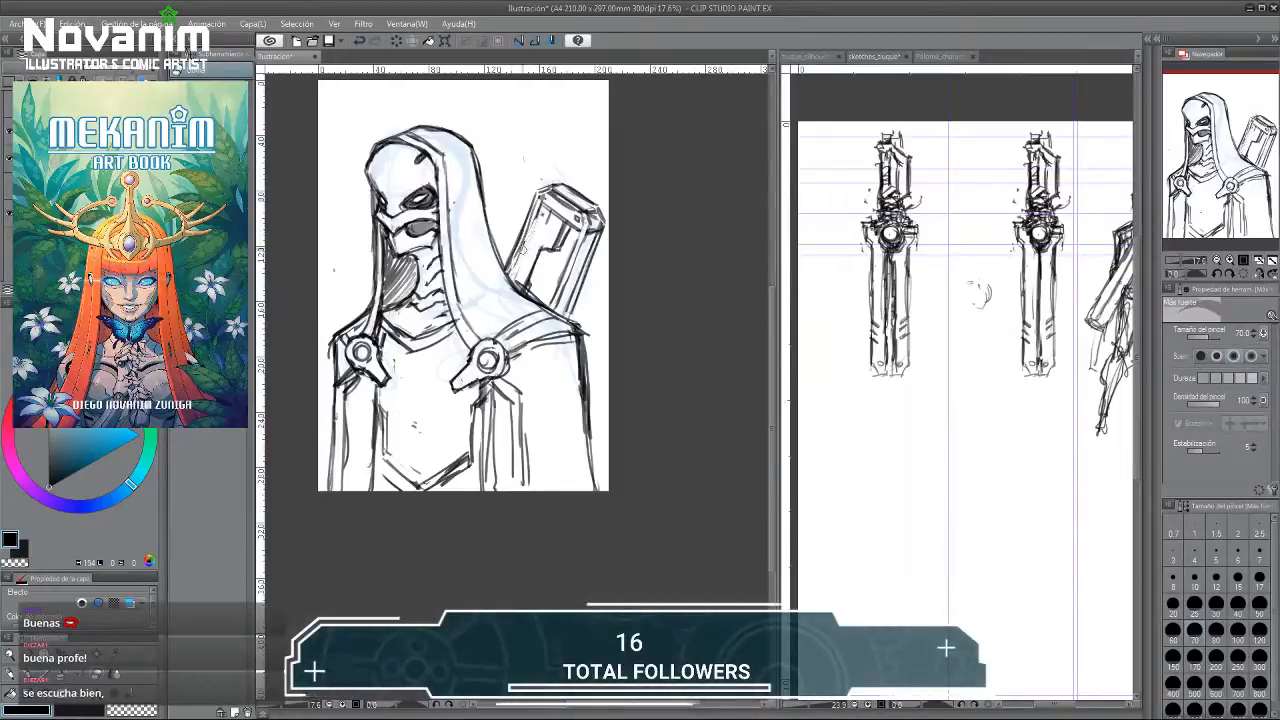
key(b)
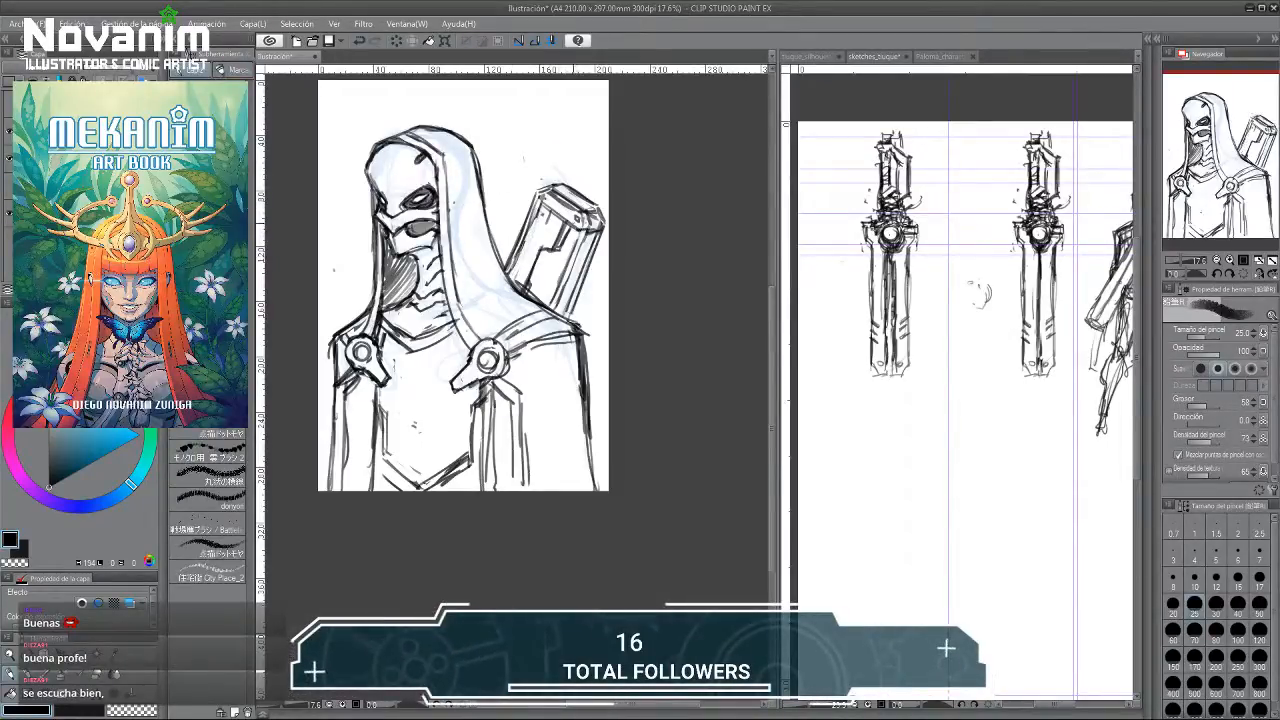
key(e)
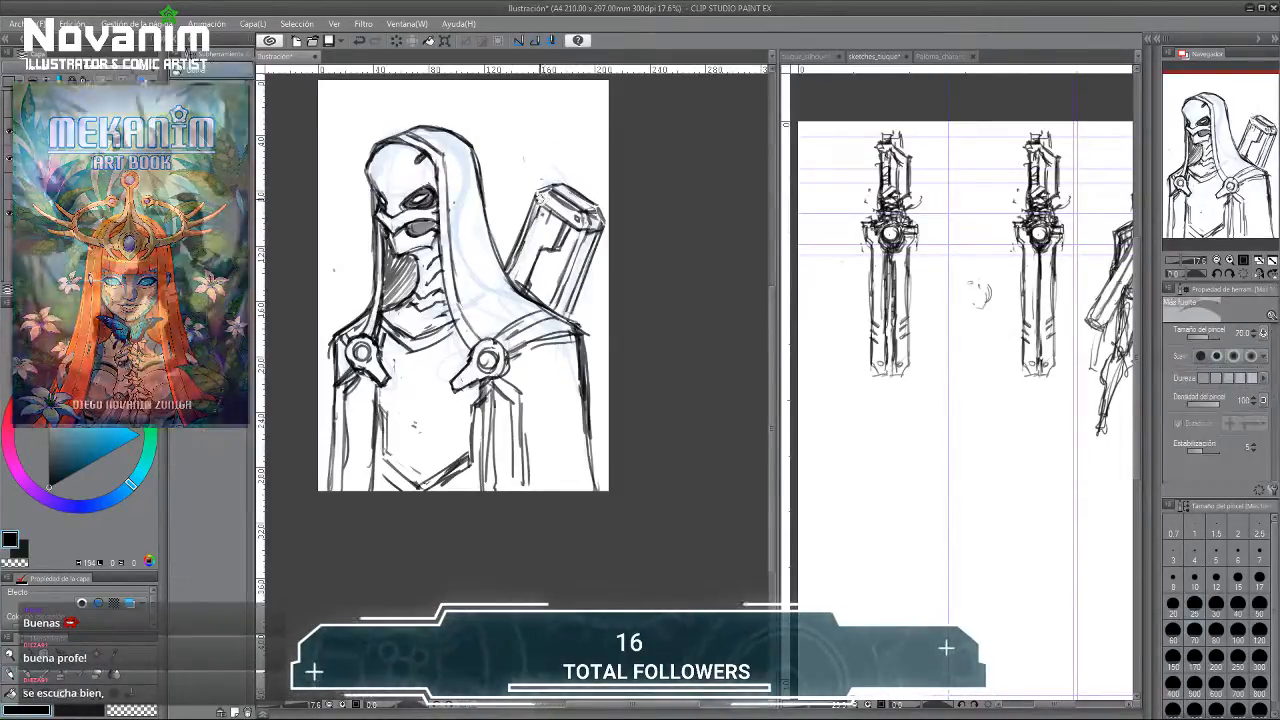
key(b)
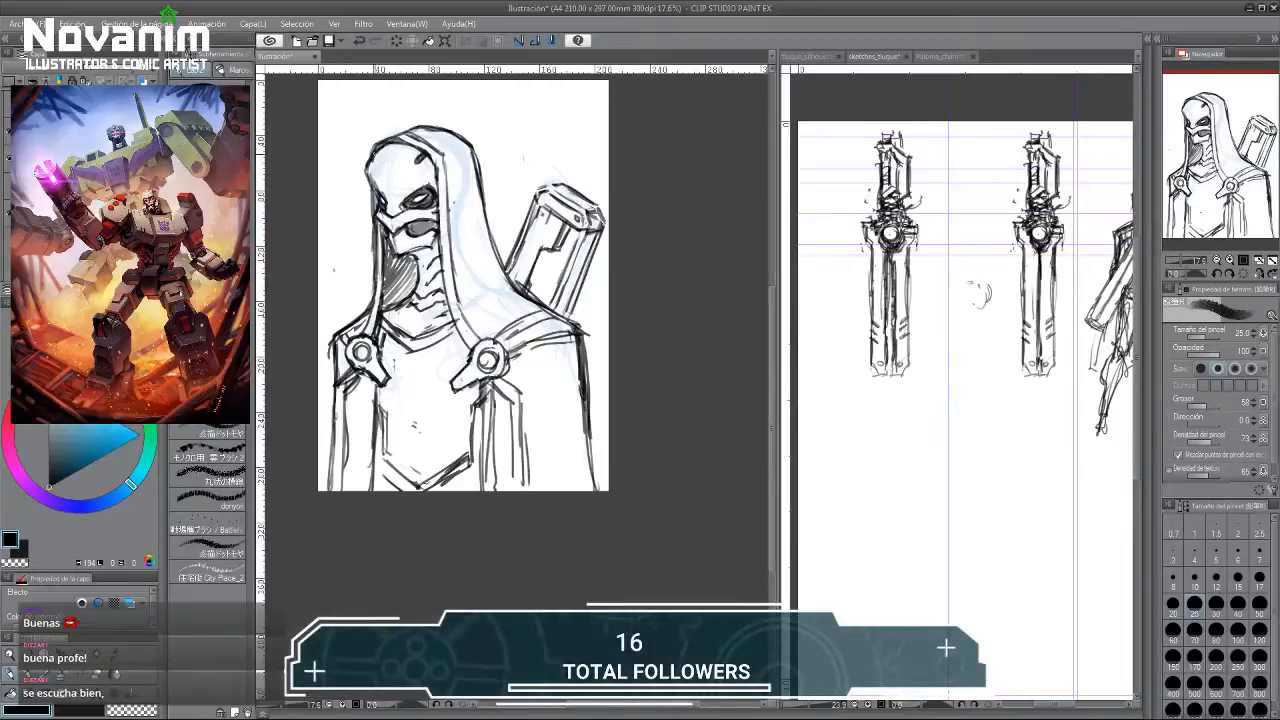
Erase the hood's right outer edge and redraw it as one smooth curve down to the base of the weapon.
key(e)
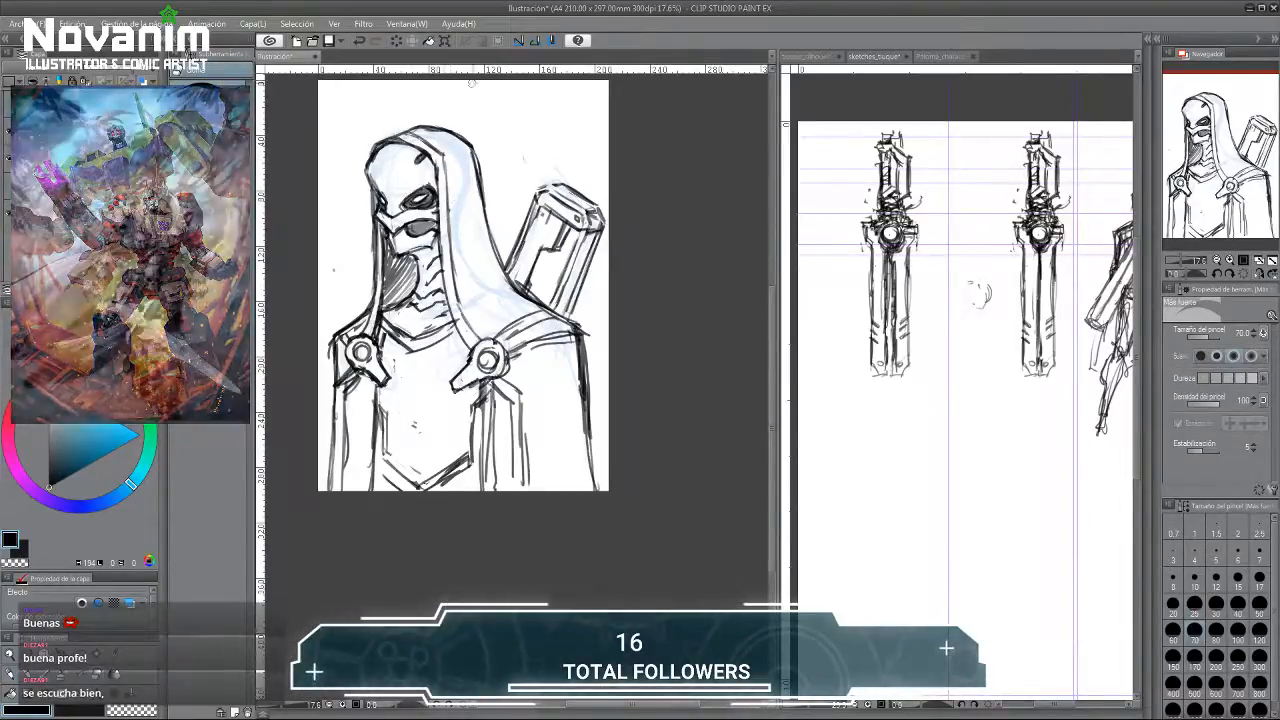
mouse_move(476, 186)
mouse_down()
mouse_move(470, 152)
mouse_move(508, 270)
mouse_up()
key(p)
key(e)
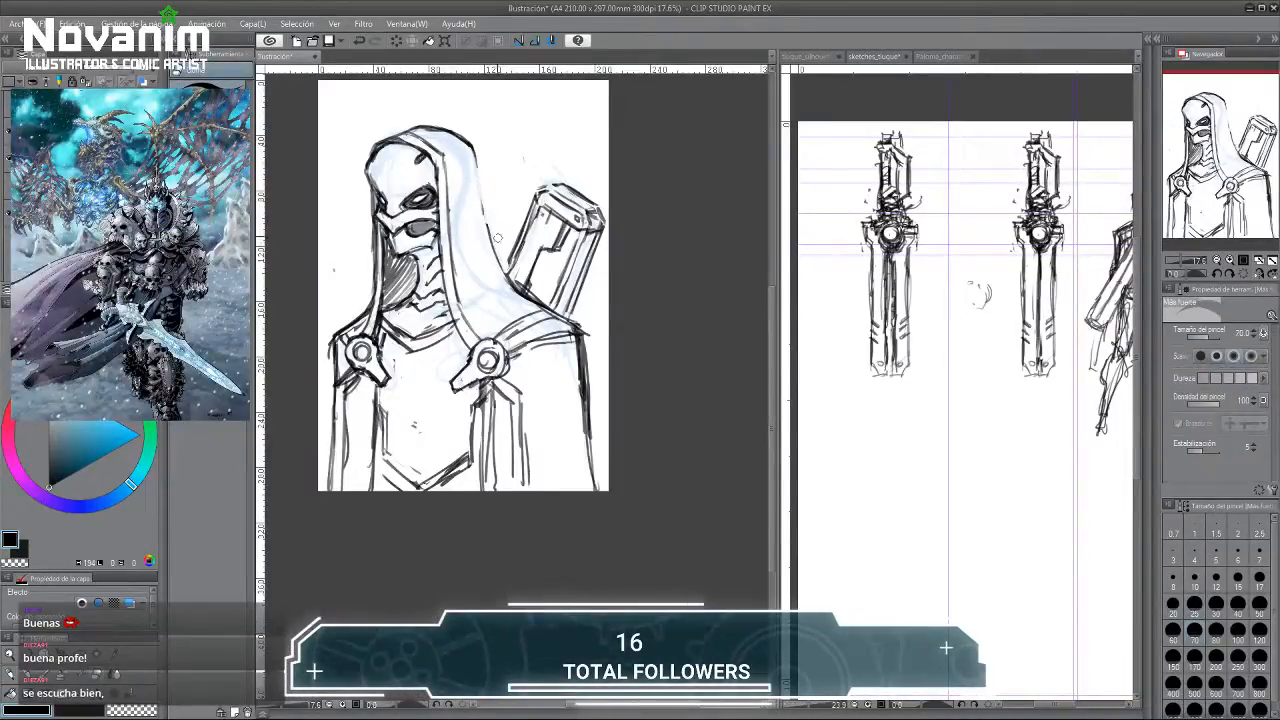
key(p)
drag(474, 154, 512, 281)
Erase the heavy outer edge of the cloak over the right arm and redraw it down to the page's bottom.
key(e)
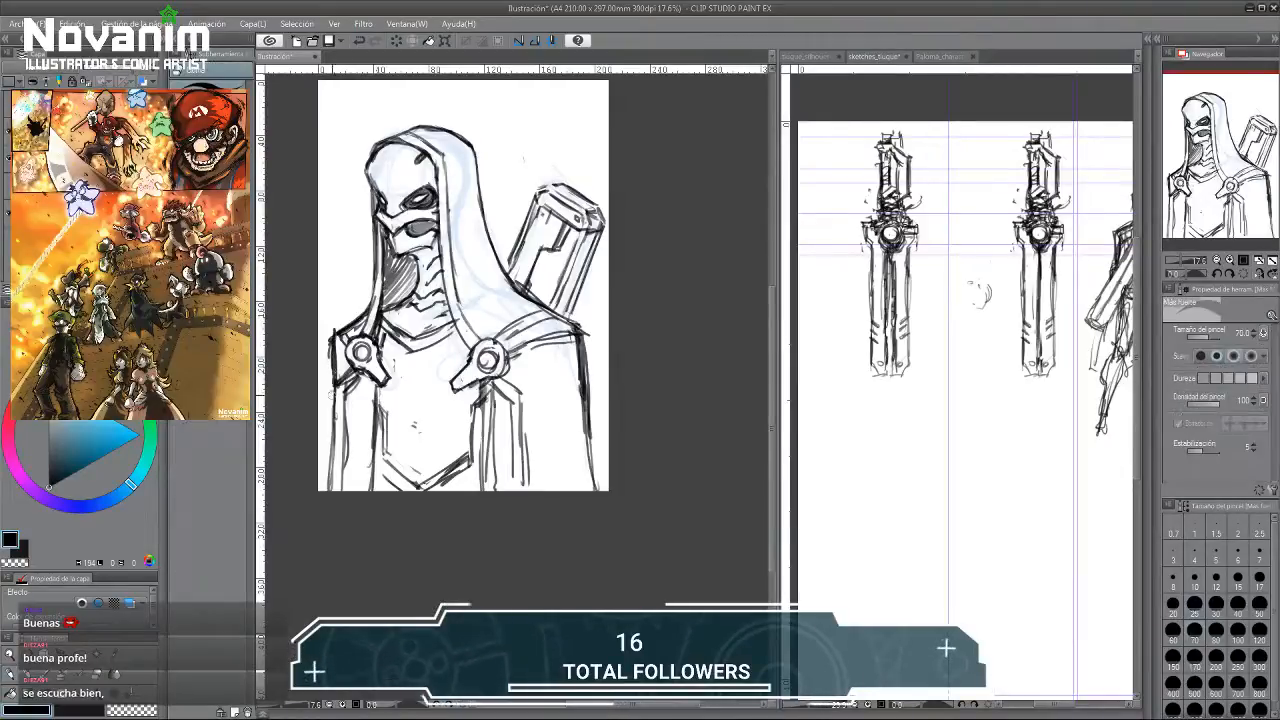
key(b)
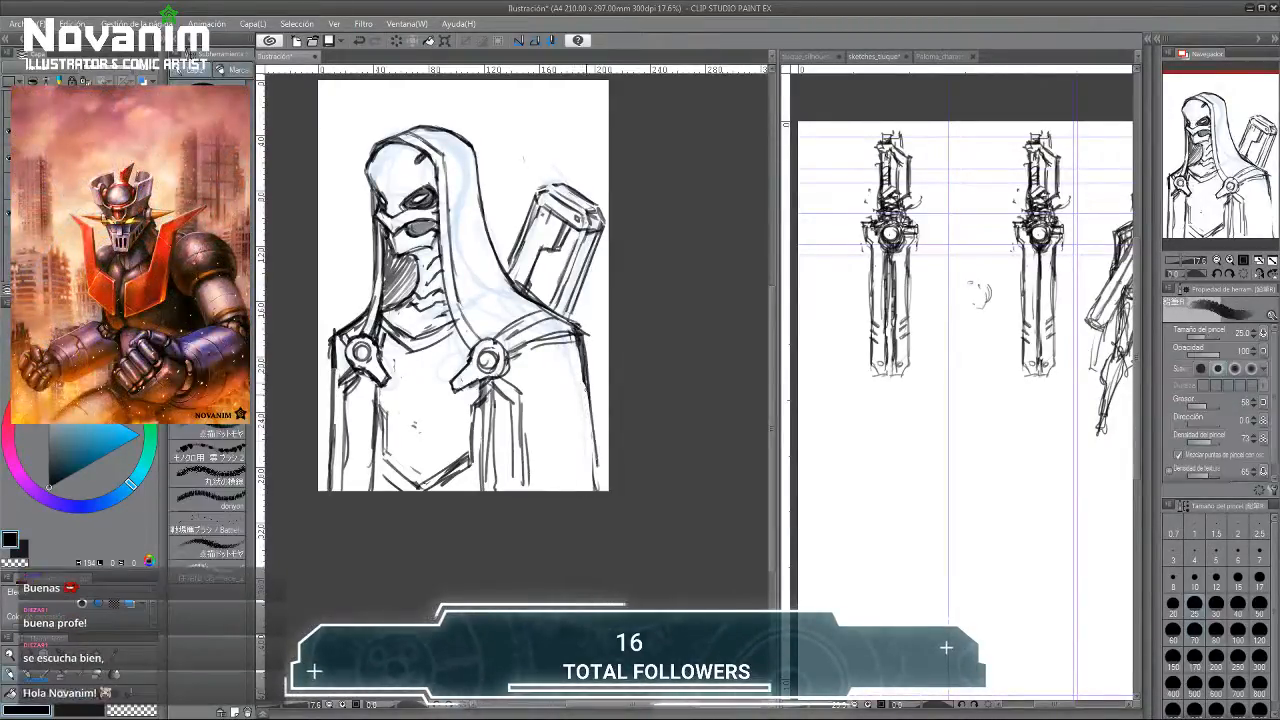
drag(587, 388, 602, 491)
drag(585, 346, 593, 415)
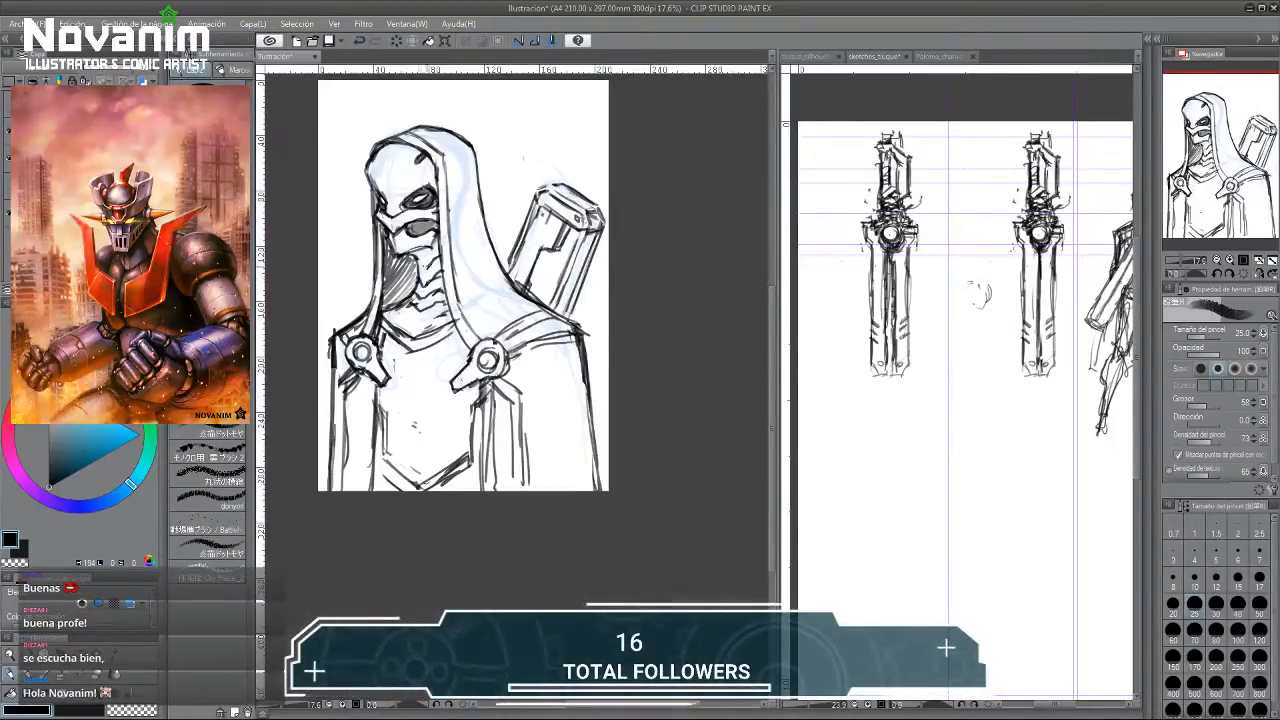
Erase the rough lines on the hood's left side and redraw its edge down to the left clasp.
key(j)
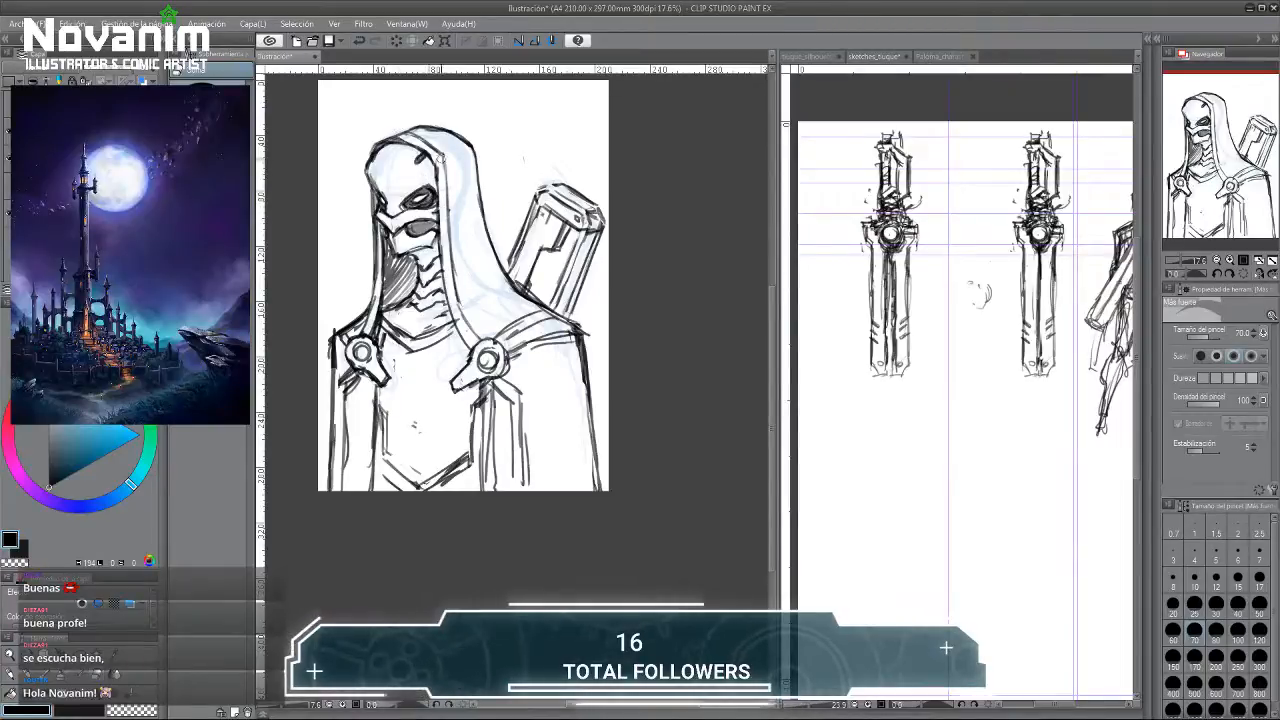
key(b)
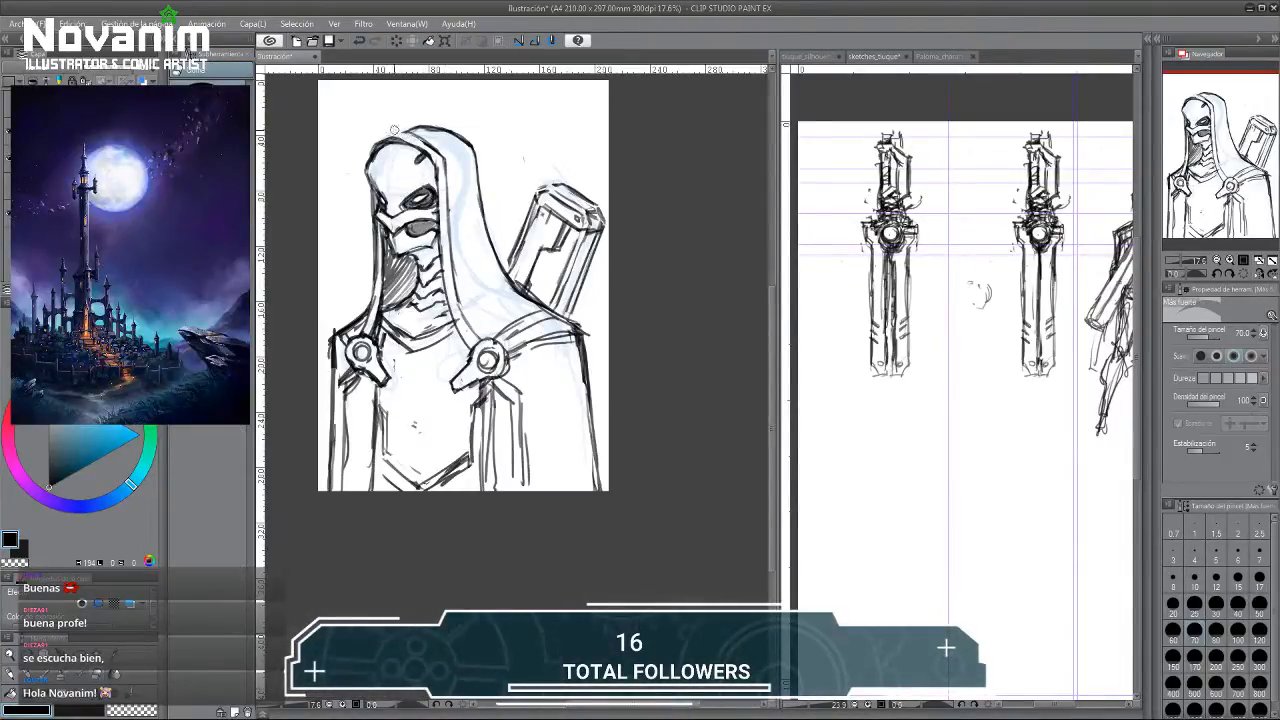
scroll(369, 176, down, 2)
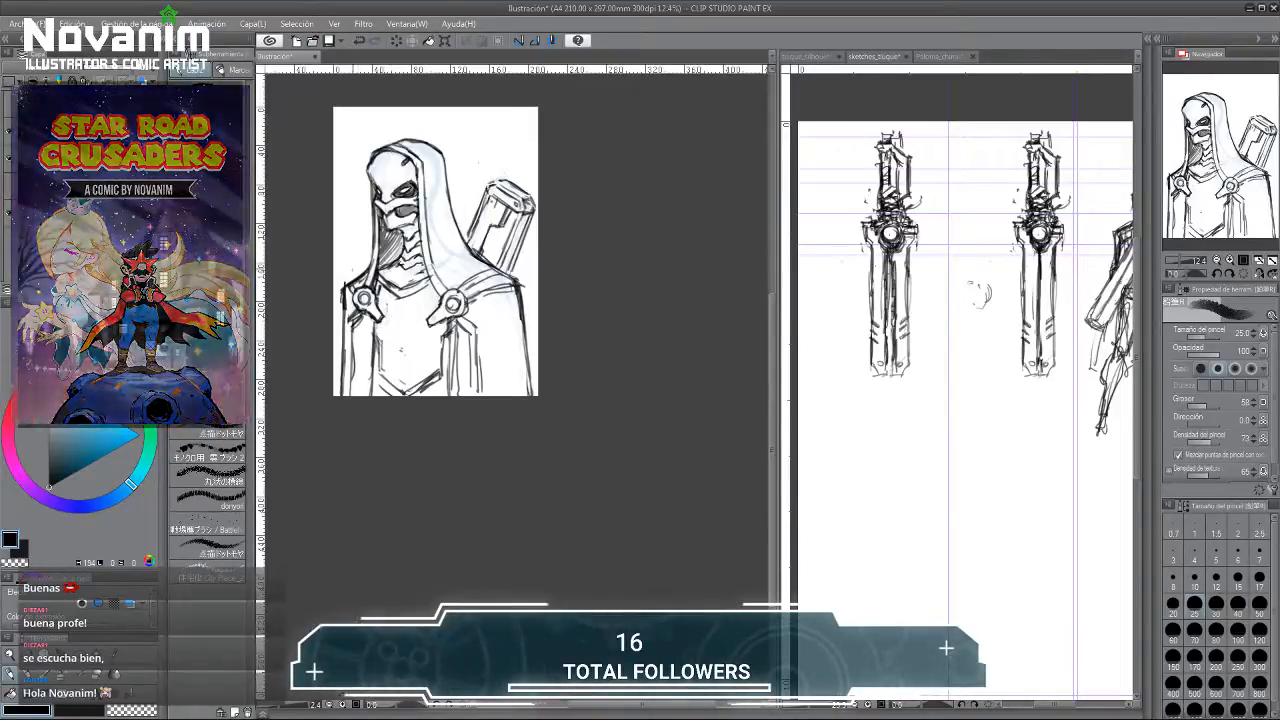
scroll(368, 225, up, 1)
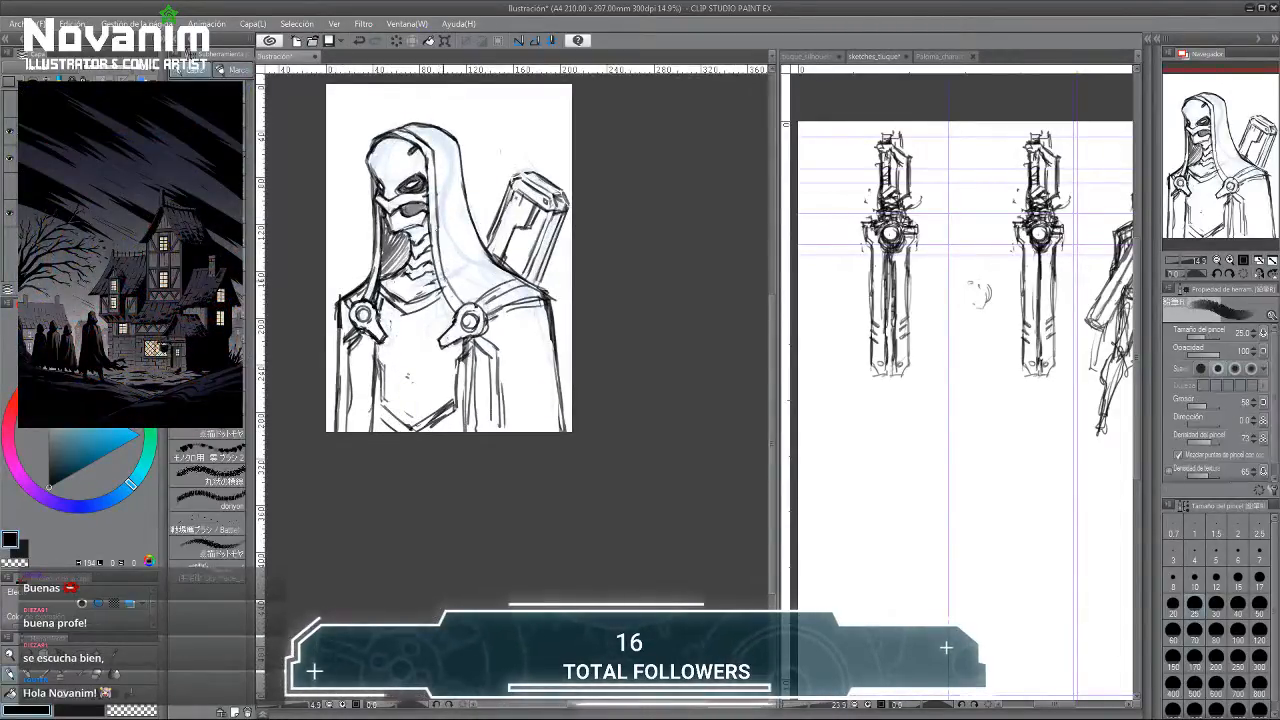
key(e)
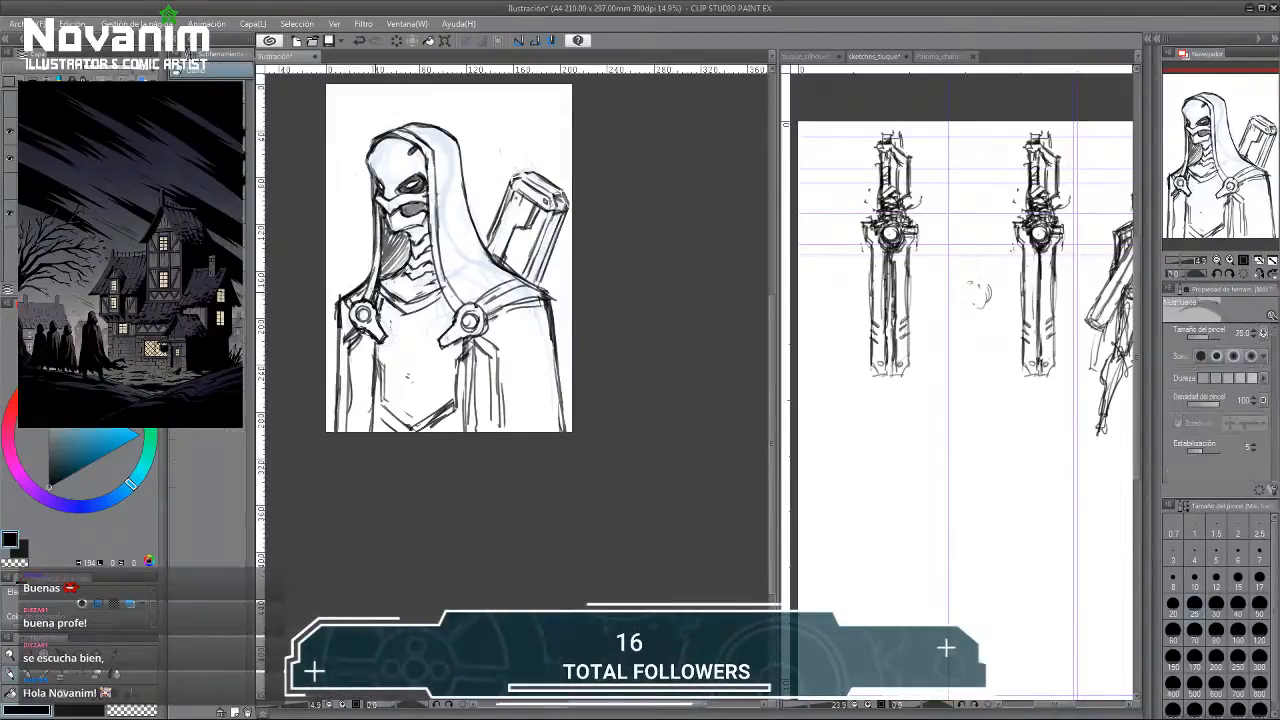
key(p)
drag(374, 258, 360, 302)
key(e)
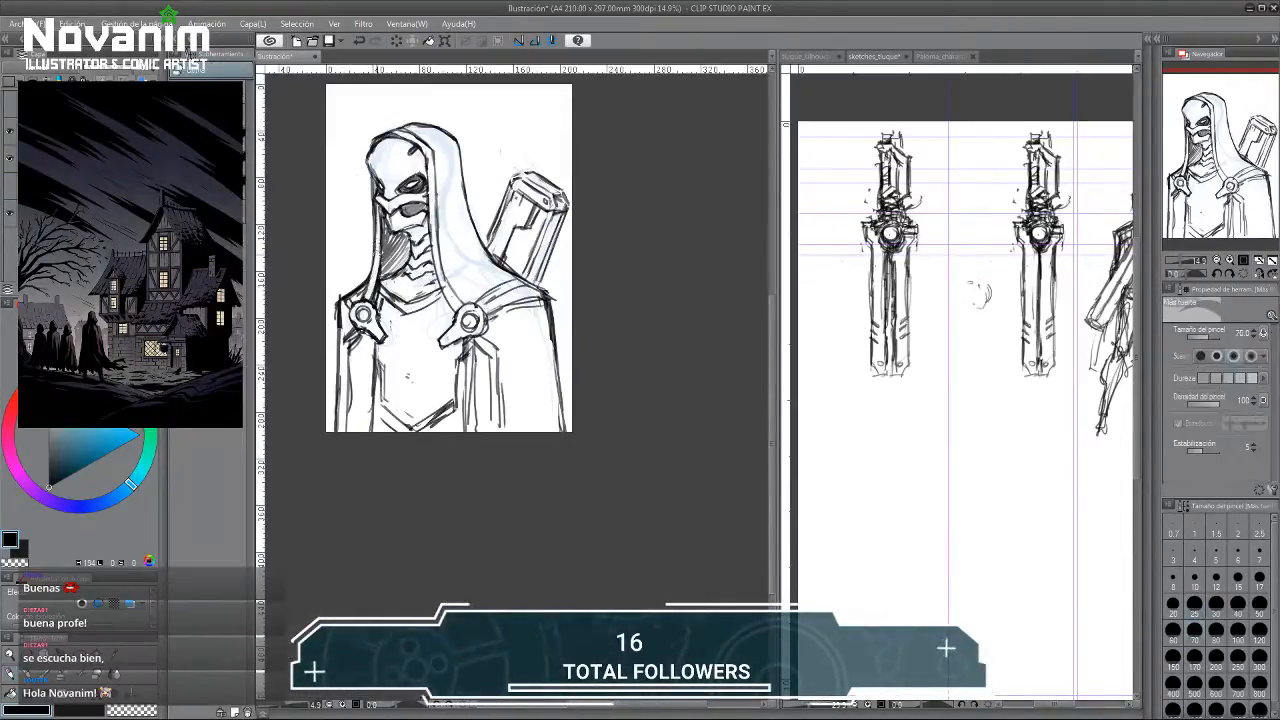
key(p)
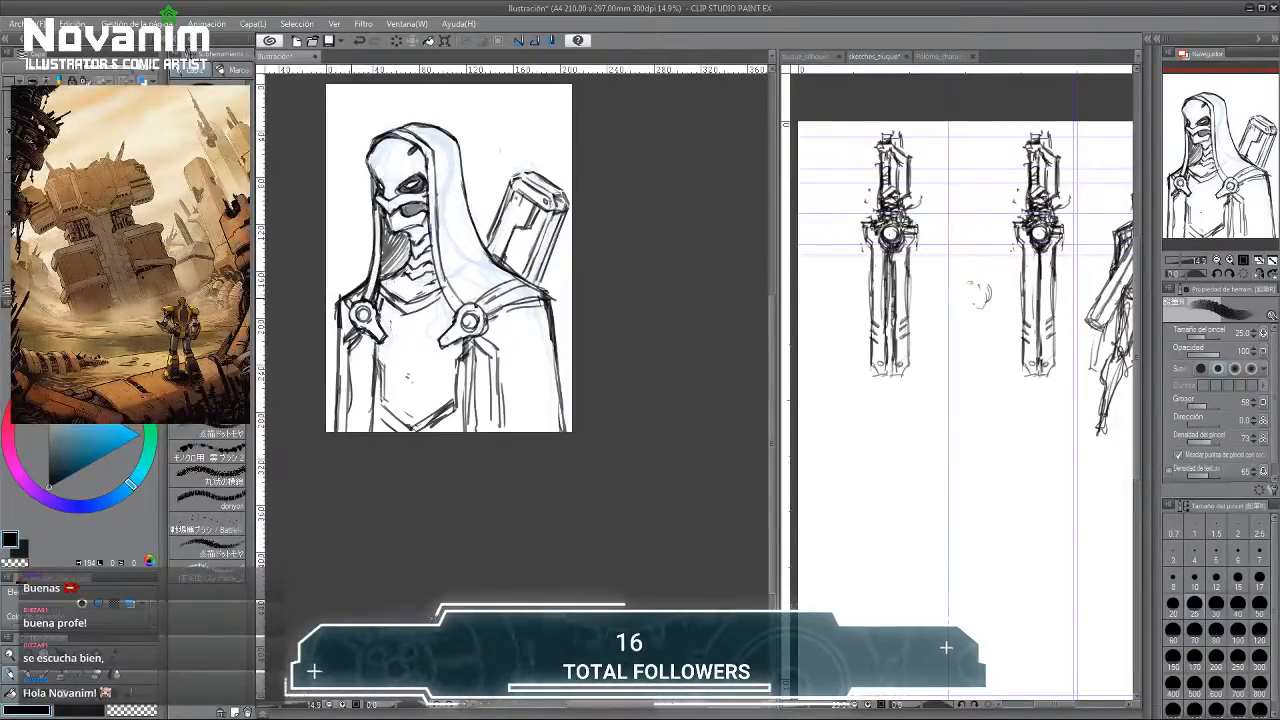
Erase the cloak's heavy left outer edge below the shoulder and redraw it as a cleaner line toward the page's bottom.
key(e)
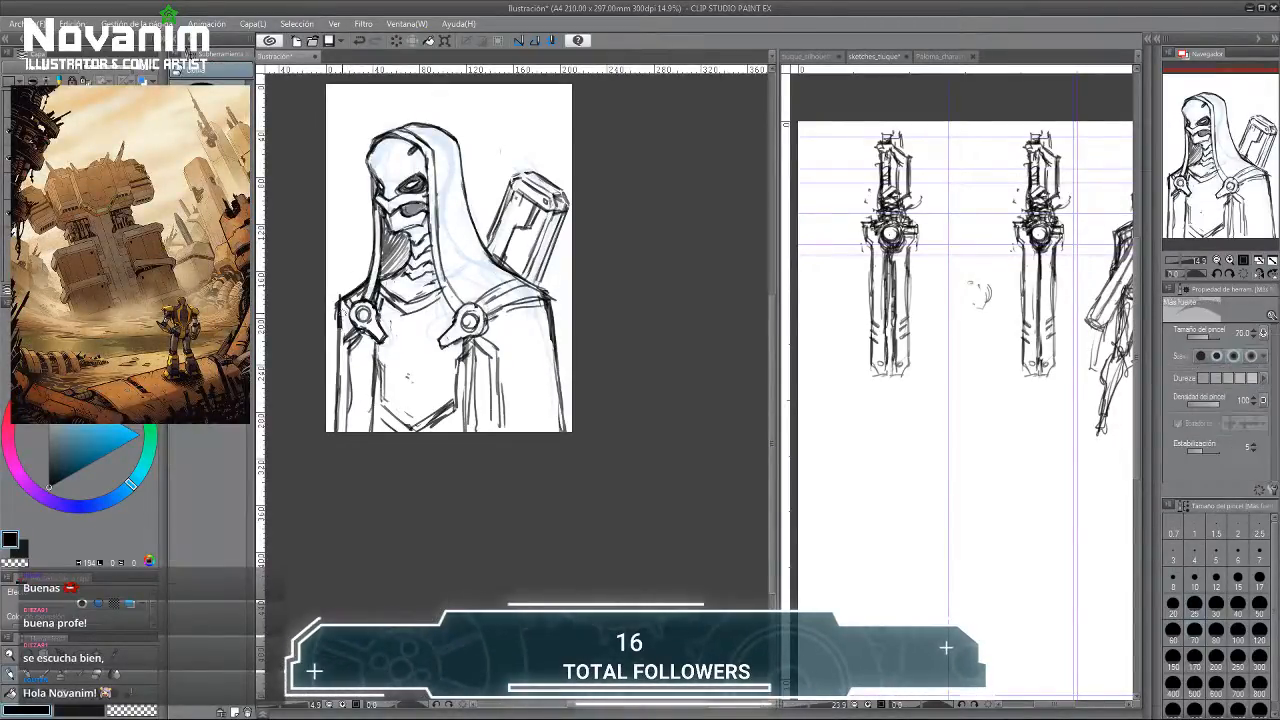
drag(342, 300, 341, 342)
key(p)
mouse_move(354, 290)
mouse_down()
mouse_move(337, 336)
mouse_move(341, 394)
mouse_up()
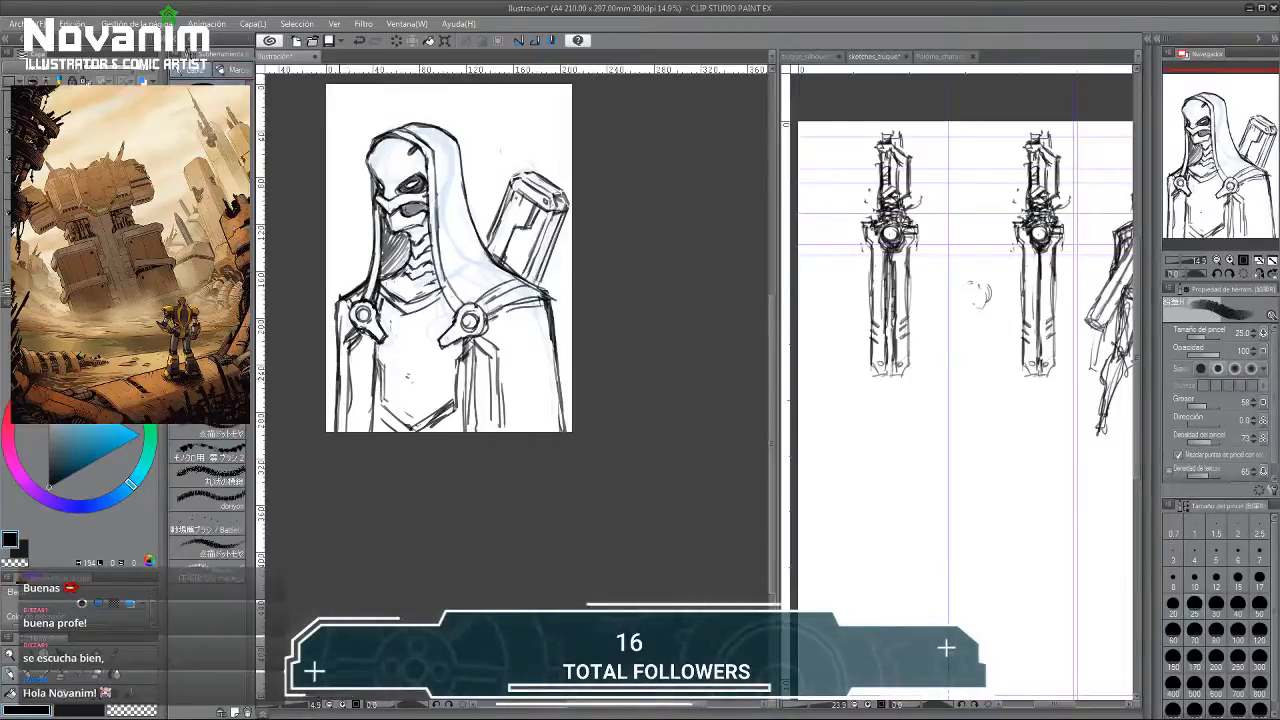
Erase the cloak's inner edge below the left clasp and redraw it as long, near-vertical fold lines.
key(e)
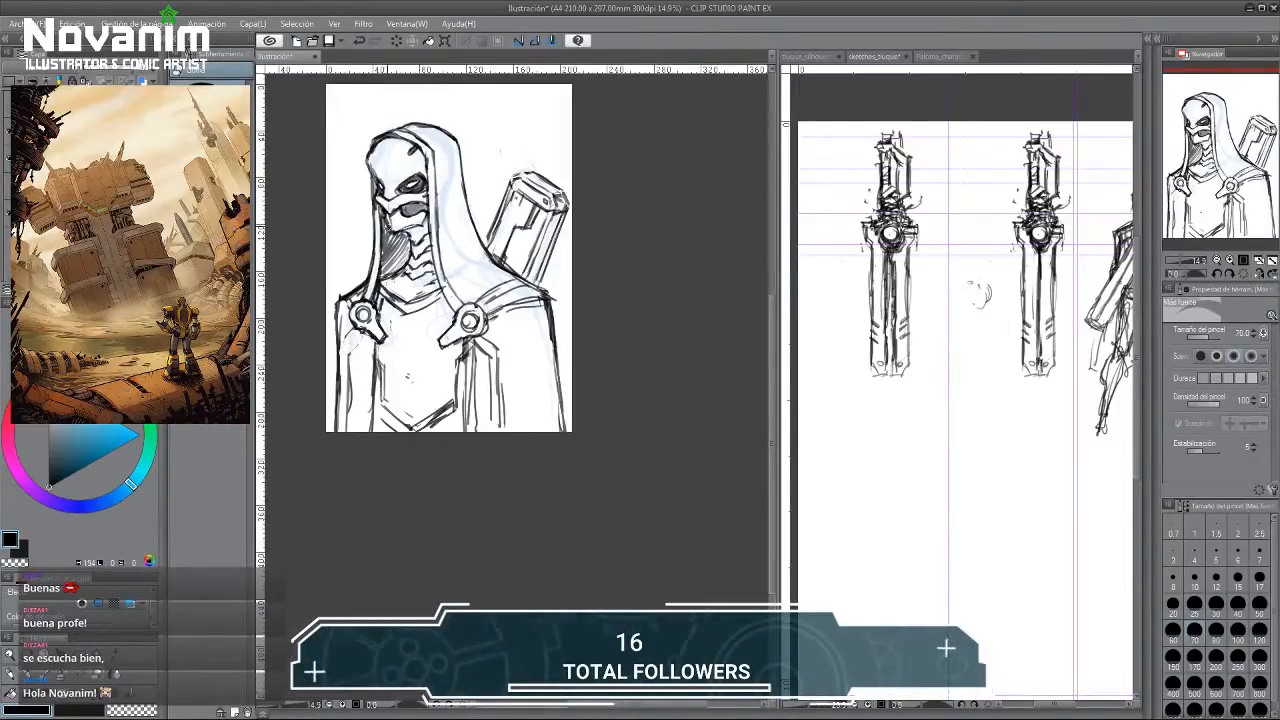
drag(370, 351, 377, 410)
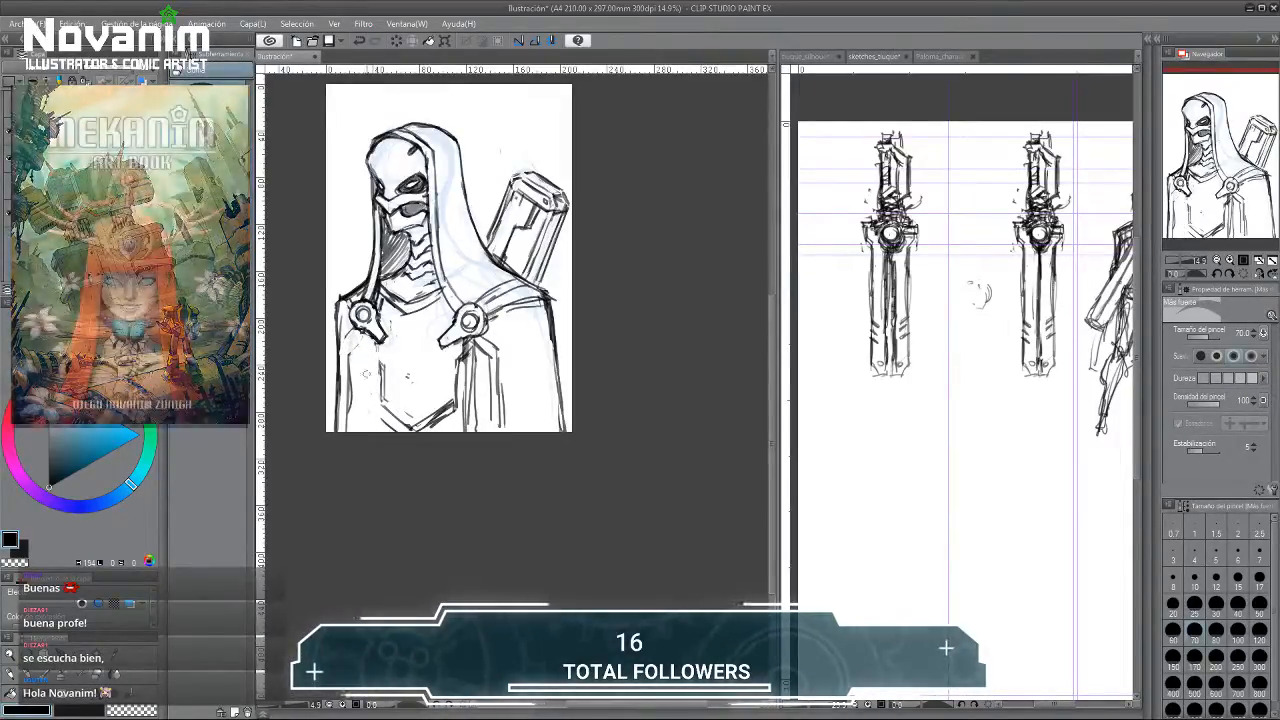
key(p)
mouse_move(366, 335)
mouse_down()
mouse_move(369, 430)
mouse_move(359, 353)
mouse_move(359, 420)
mouse_up()
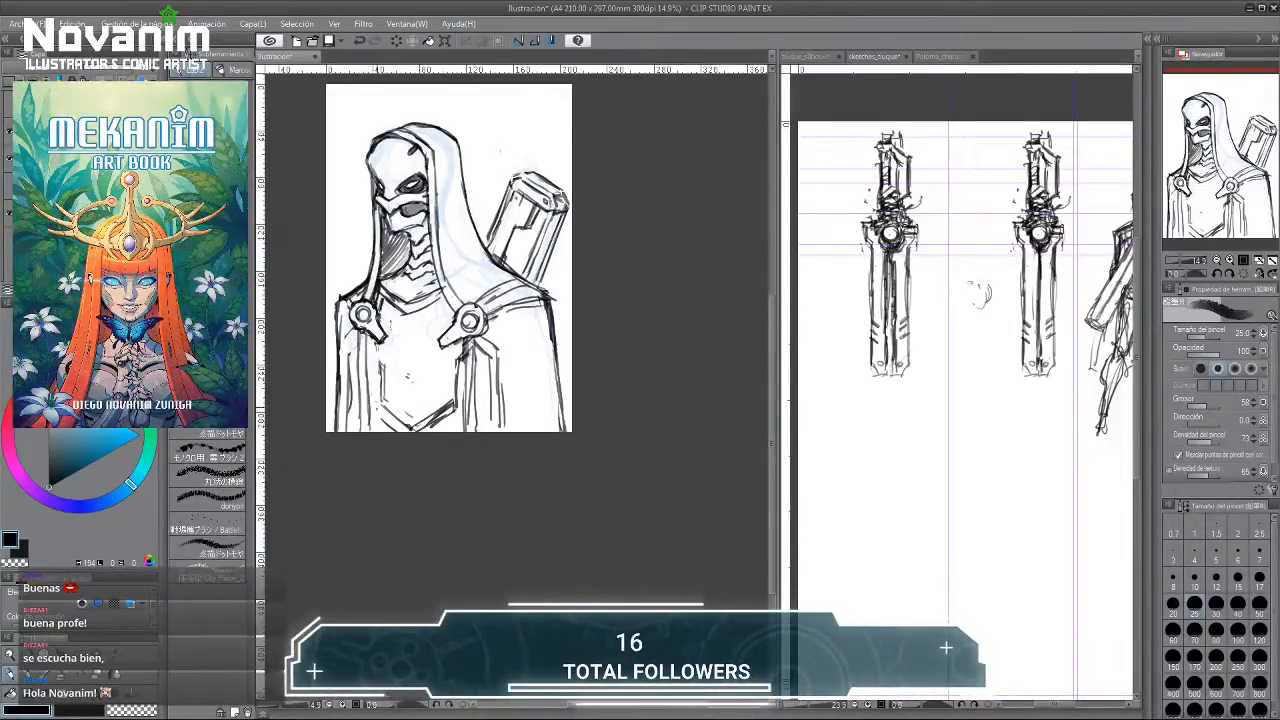
drag(377, 368, 378, 408)
Erase the chest panel's rough outline and redraw its sides and pointed lower edge with clean lines.
key(e)
drag(380, 360, 381, 400)
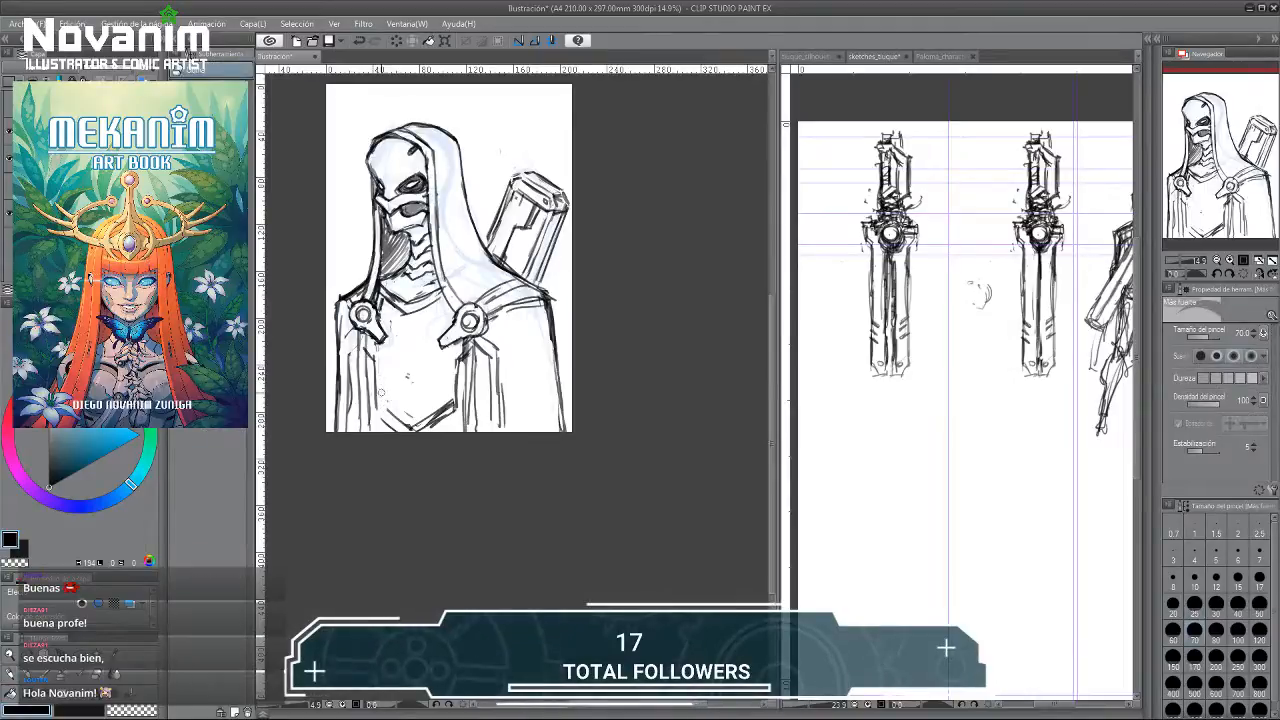
key(p)
key(j)
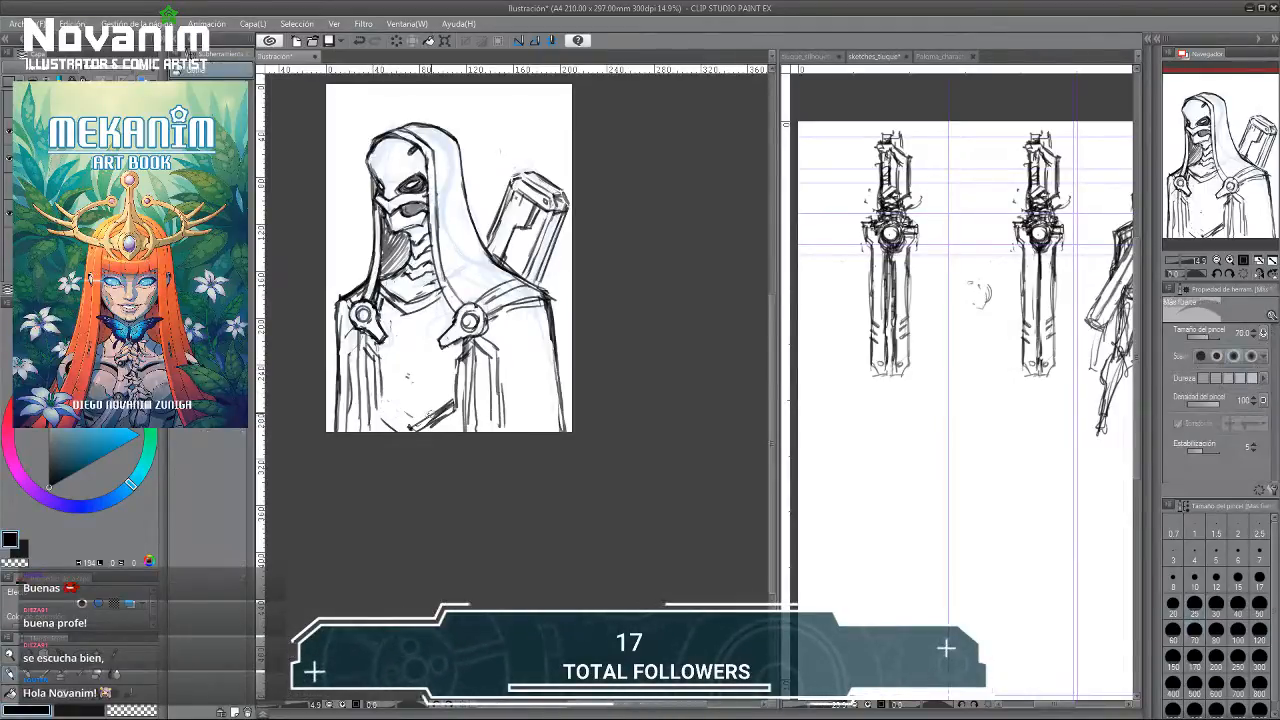
drag(442, 400, 395, 428)
key(p)
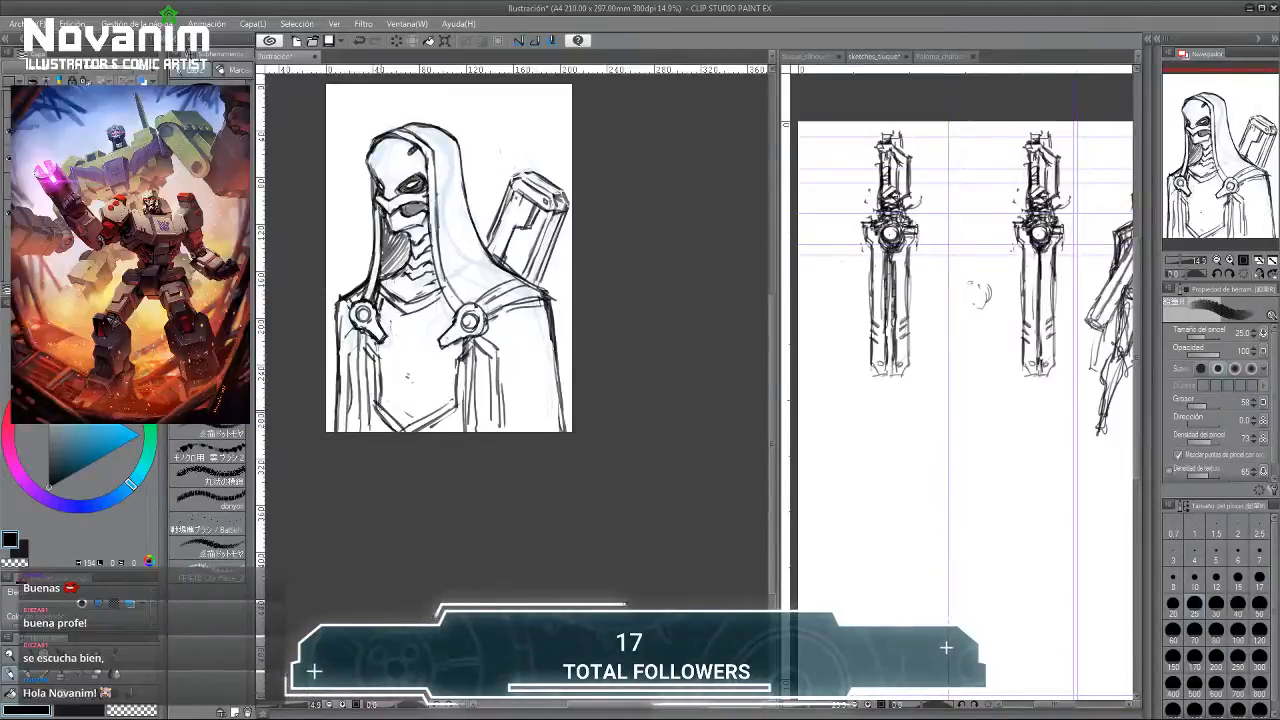
key(e)
drag(382, 376, 375, 406)
key(p)
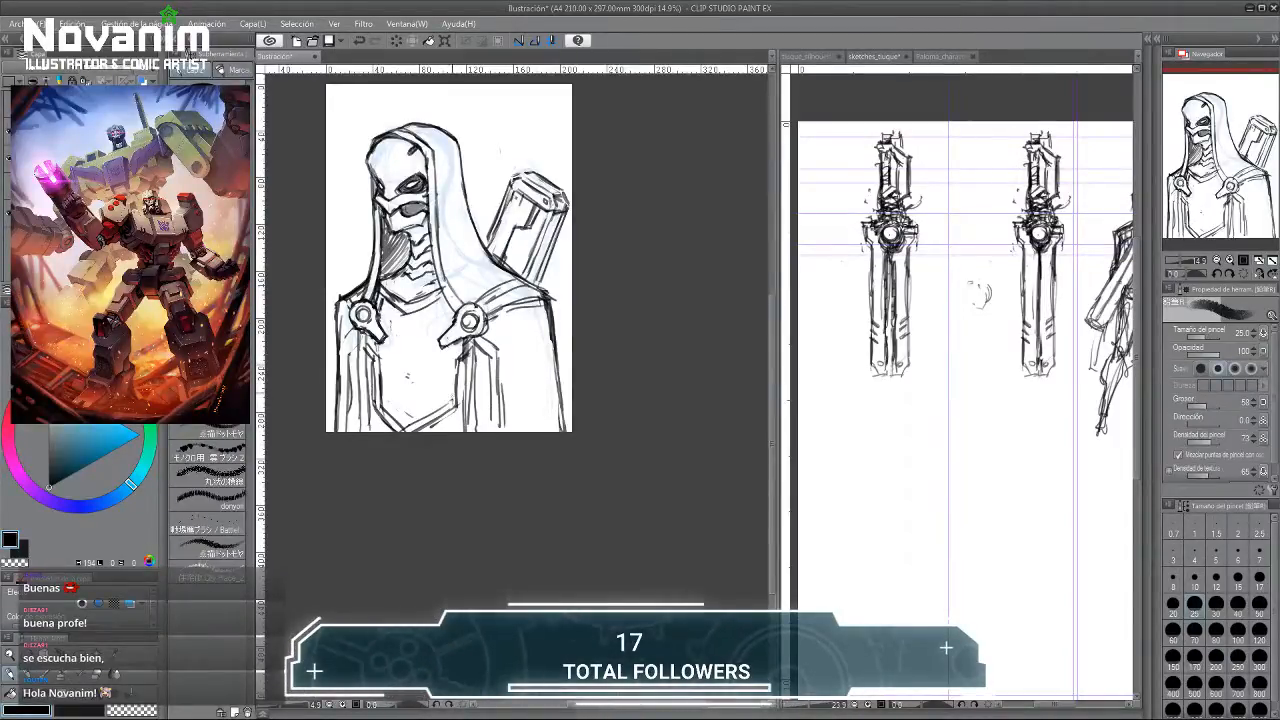
drag(456, 362, 454, 404)
Erase the cloak's inner line below the right clasp and redraw it straight down to the page's bottom.
key(e)
mouse_move(463, 343)
mouse_down()
mouse_move(450, 378)
mouse_move(474, 406)
mouse_up()
key(b)
drag(476, 342, 478, 430)
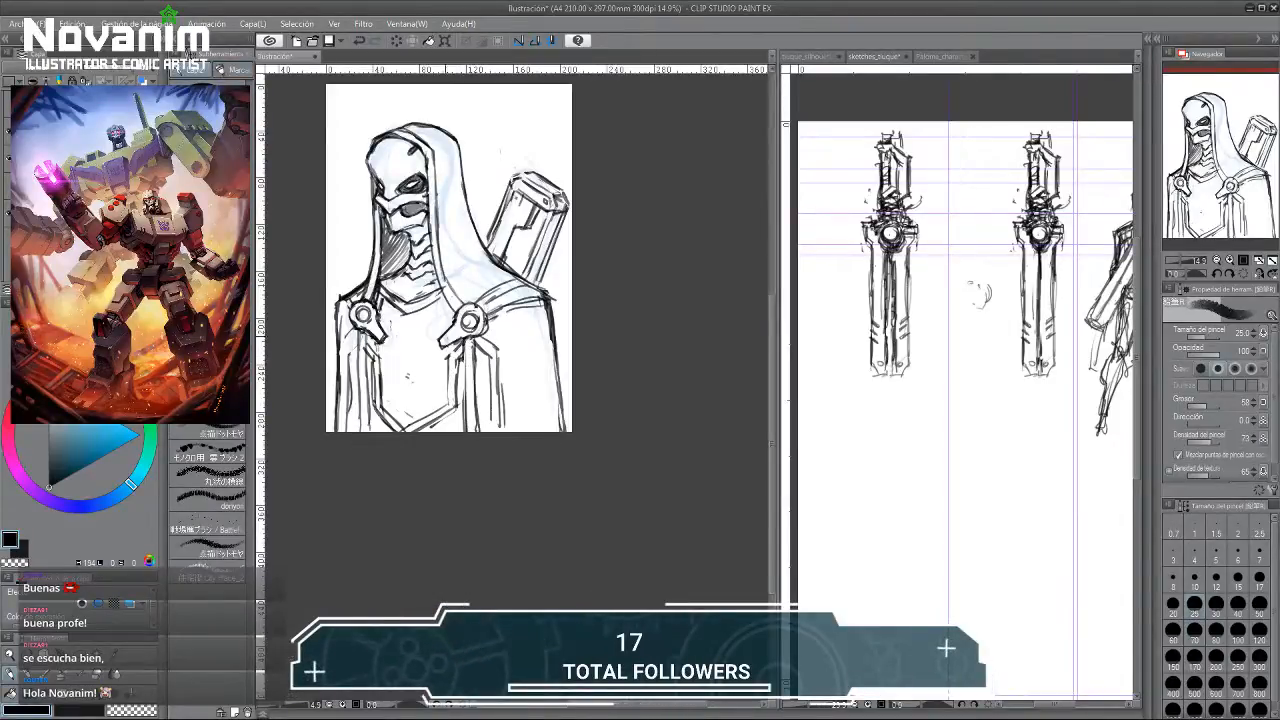
Show the character silhouettes reference image beside the illustration and examine the cloak and clasp design.
click(805, 56)
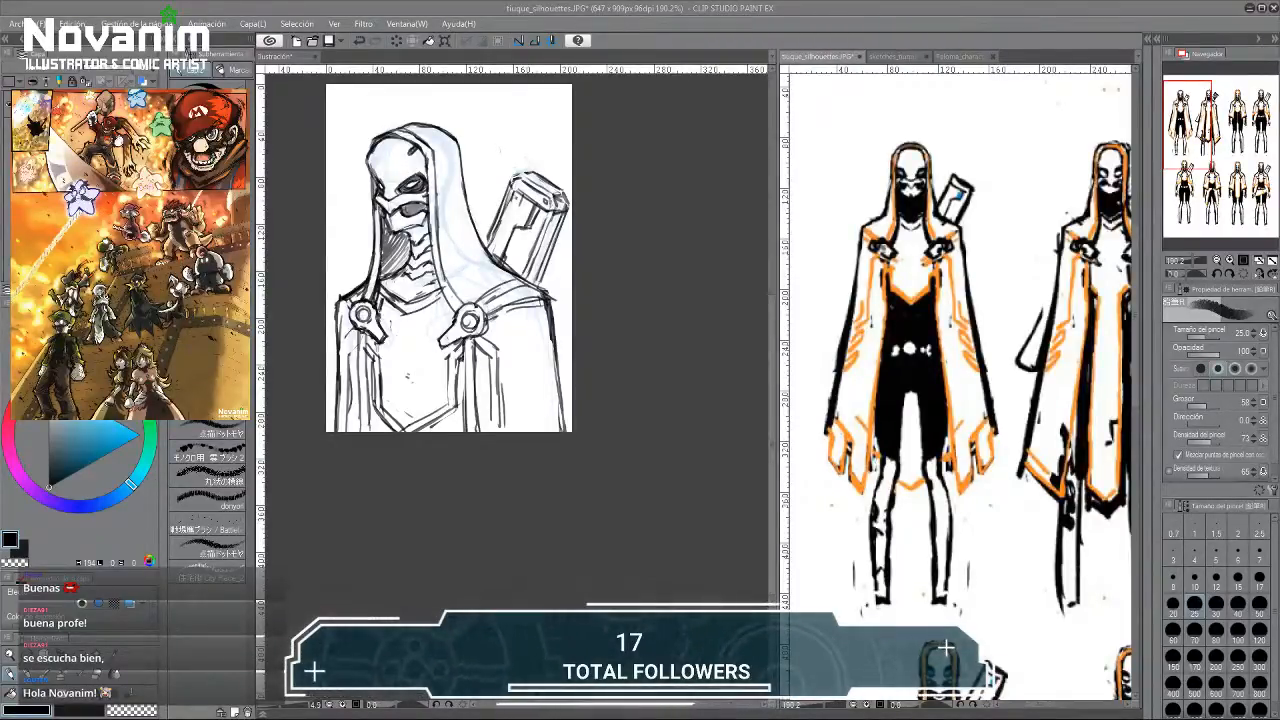
click(409, 77)
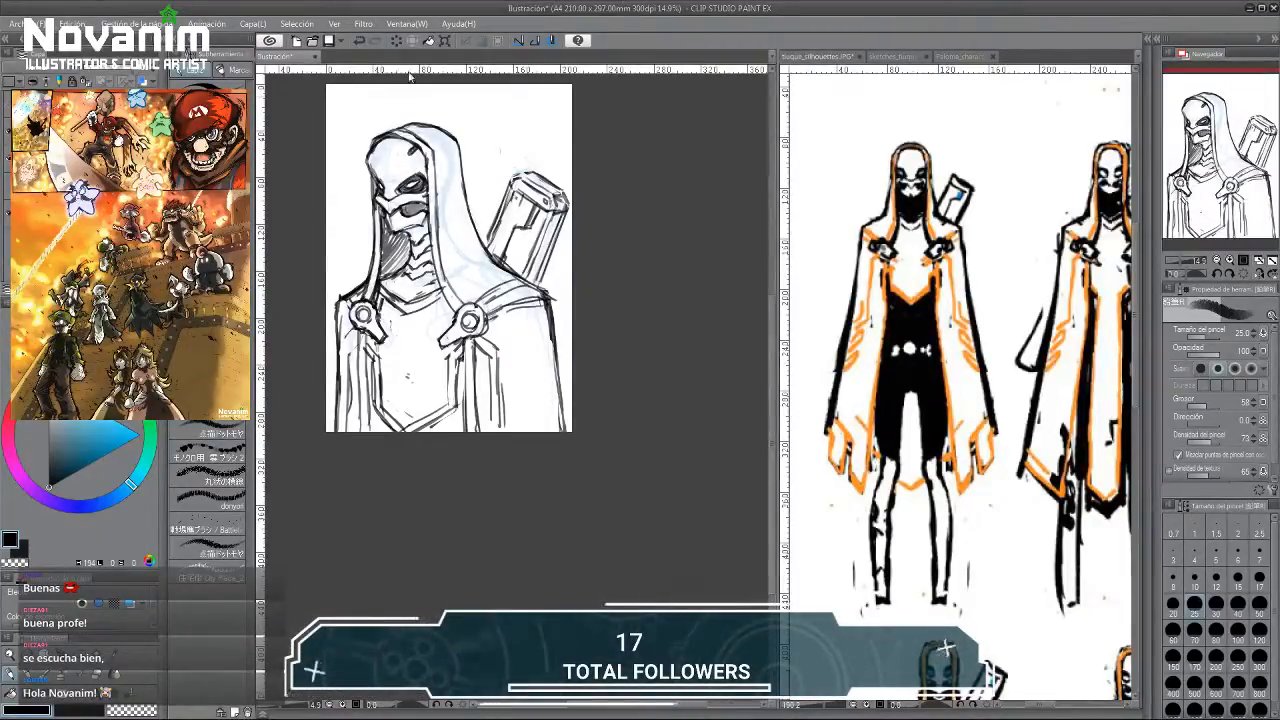
click(819, 58)
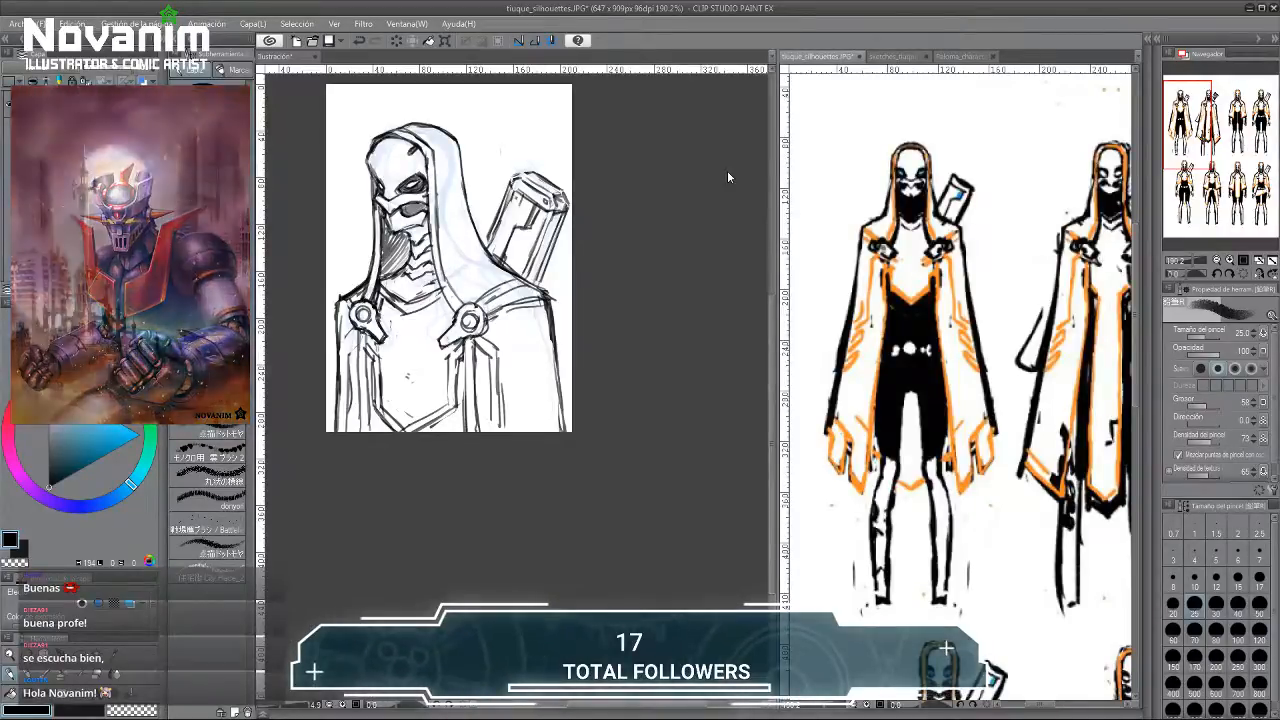
Return to the illustration, erase the left shoulder's top line and redraw it above the clasp.
click(352, 172)
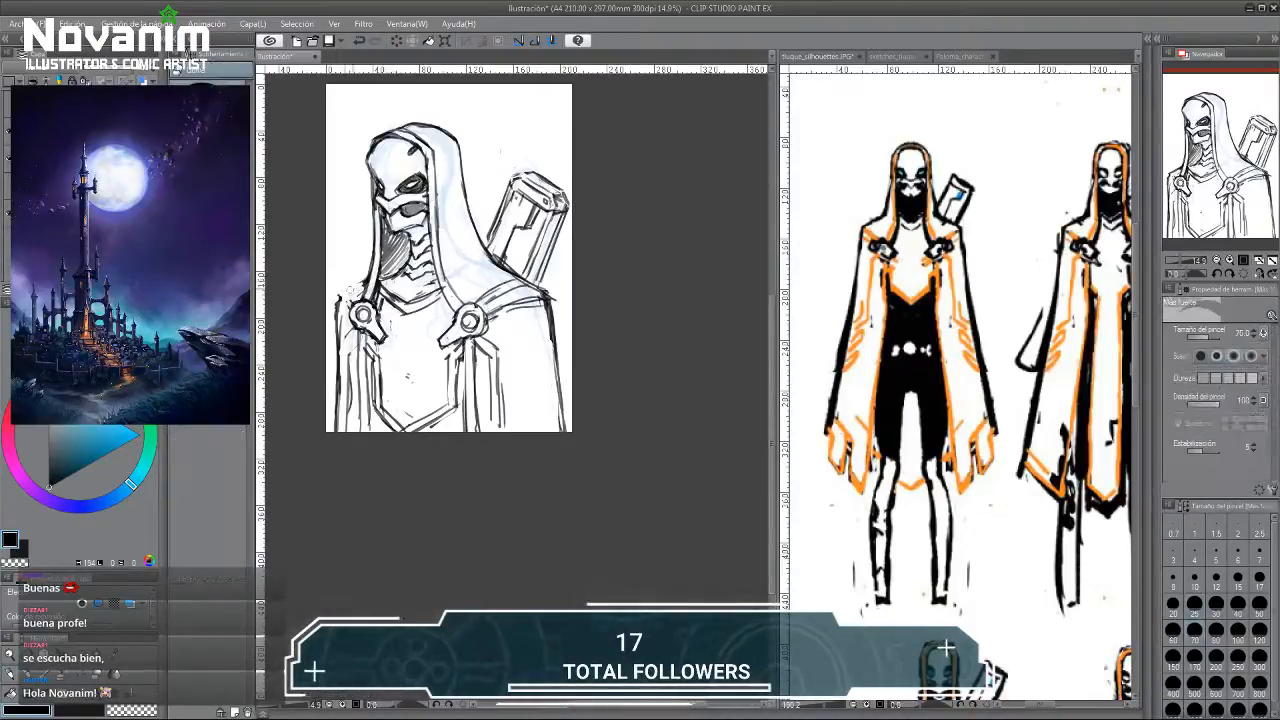
key(j)
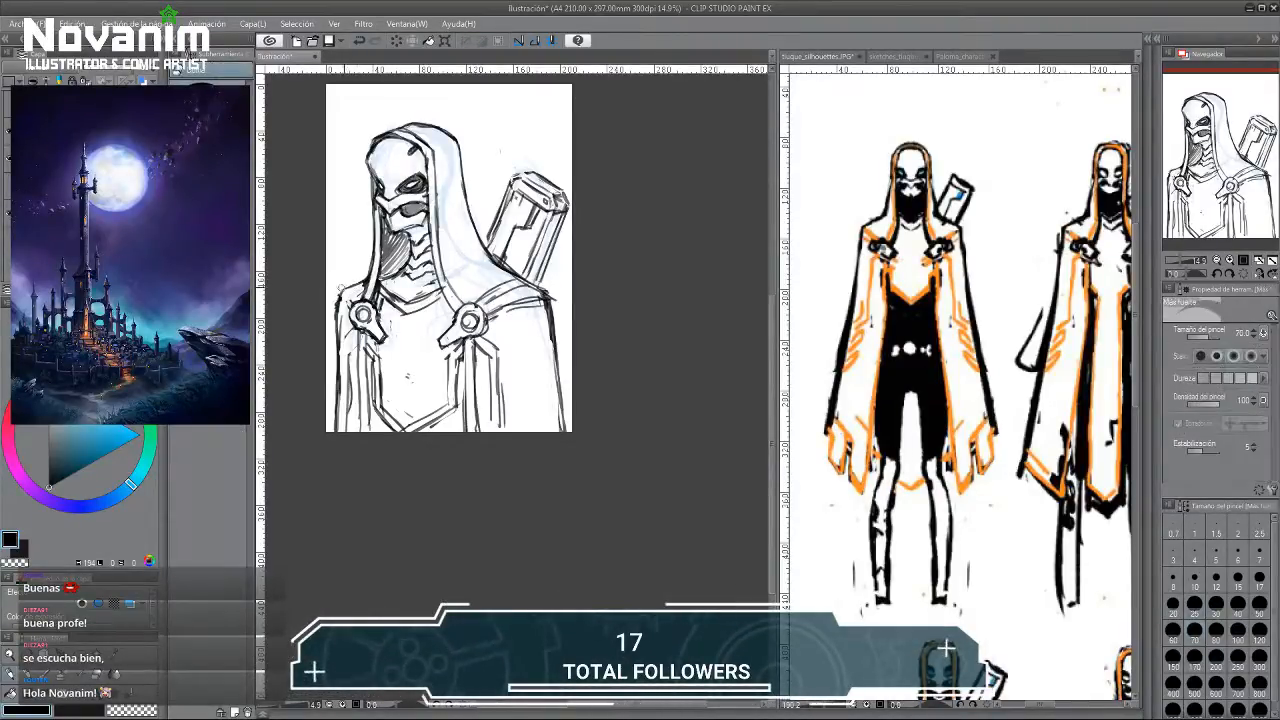
key(b)
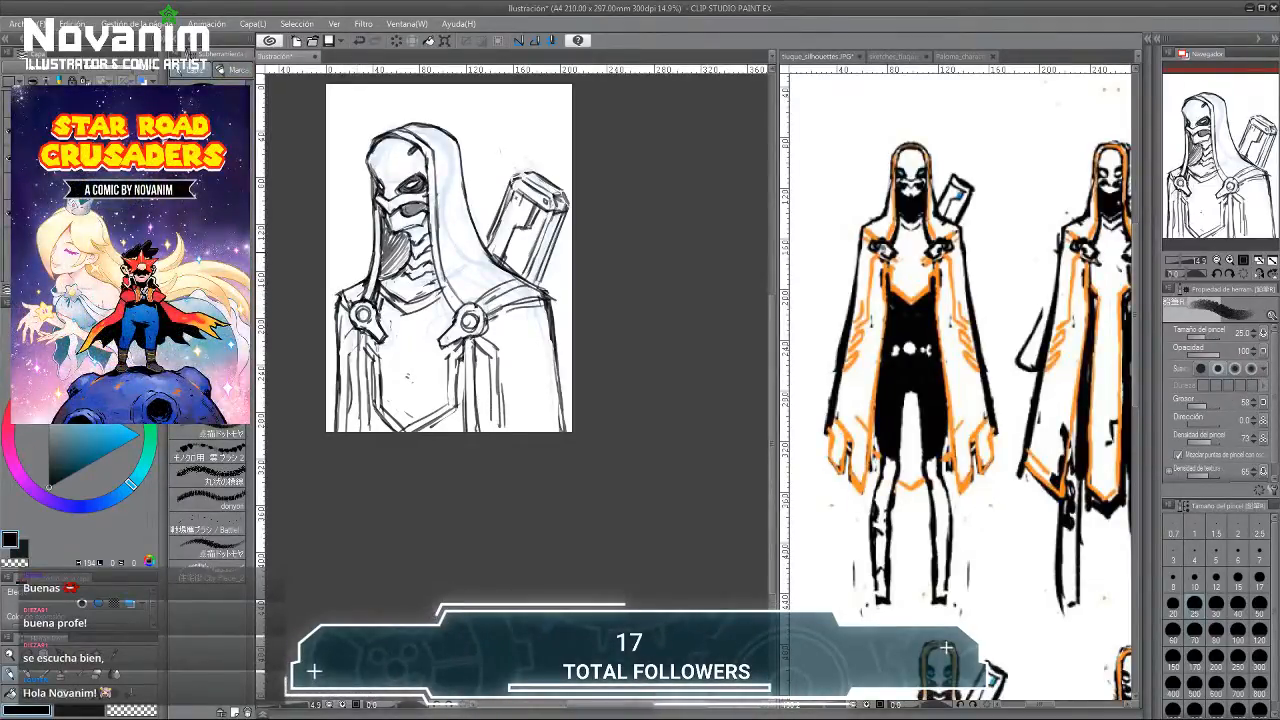
Erase the back weapon's left edge above the shoulder and redraw it with a thinner line.
key(e)
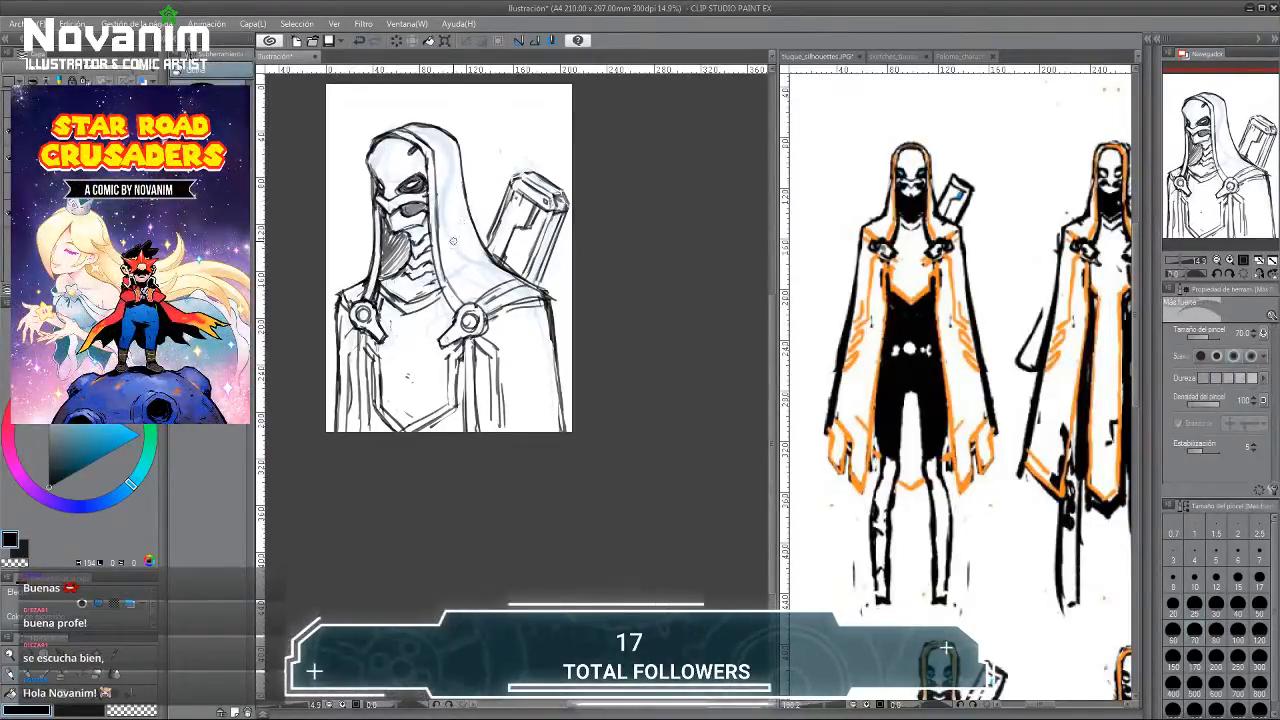
key(b)
key(e)
drag(503, 205, 490, 241)
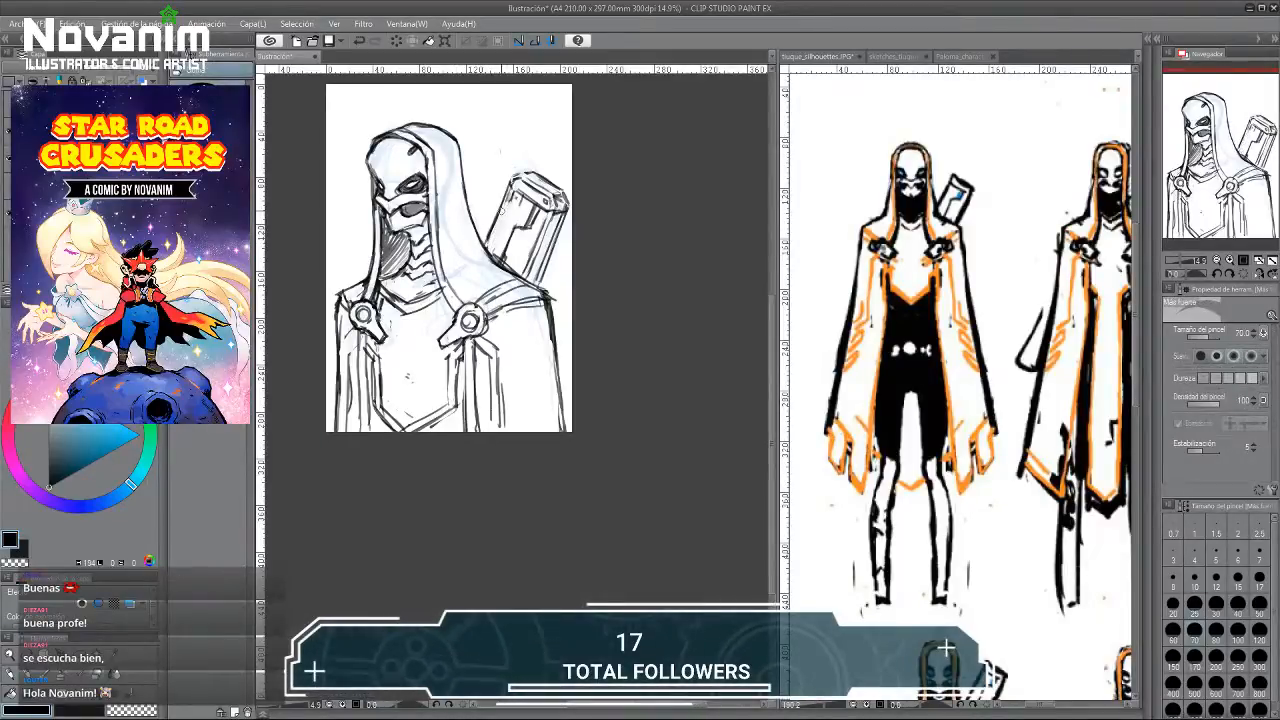
key(b)
Erase the slope between the hood and the left shoulder's corner and redraw it more cleanly.
key(e)
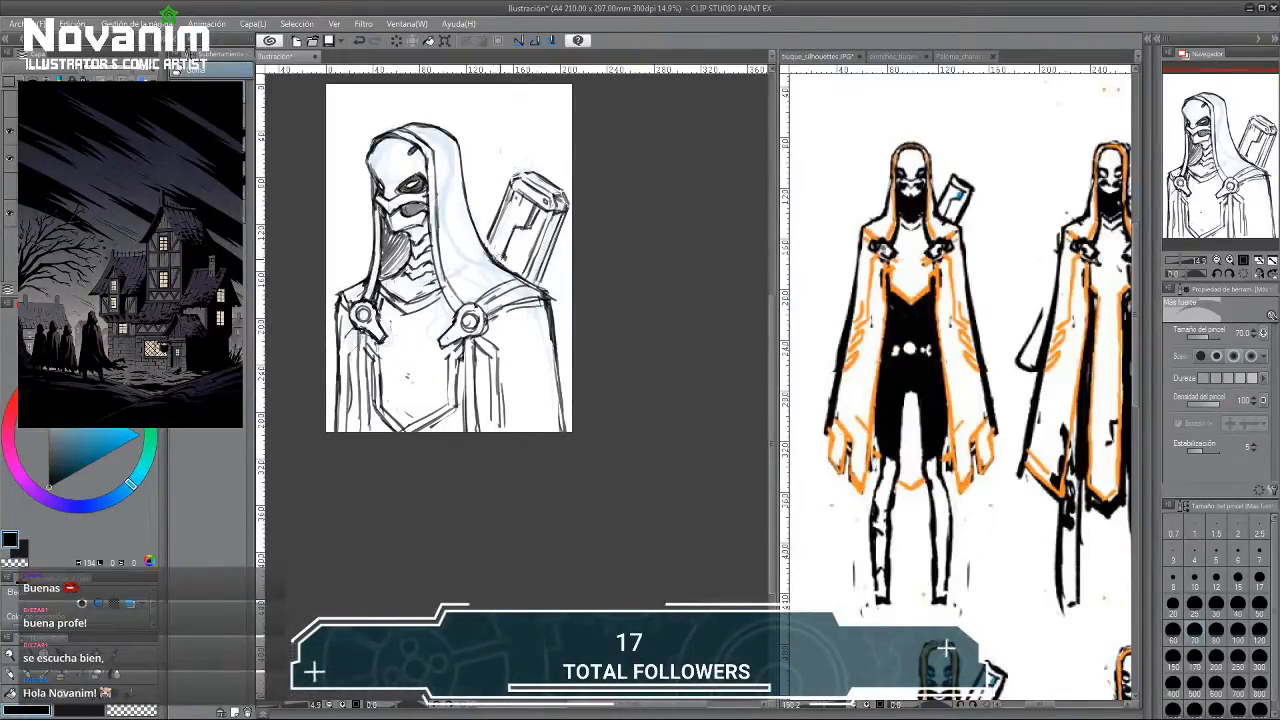
drag(363, 280, 340, 292)
key(p)
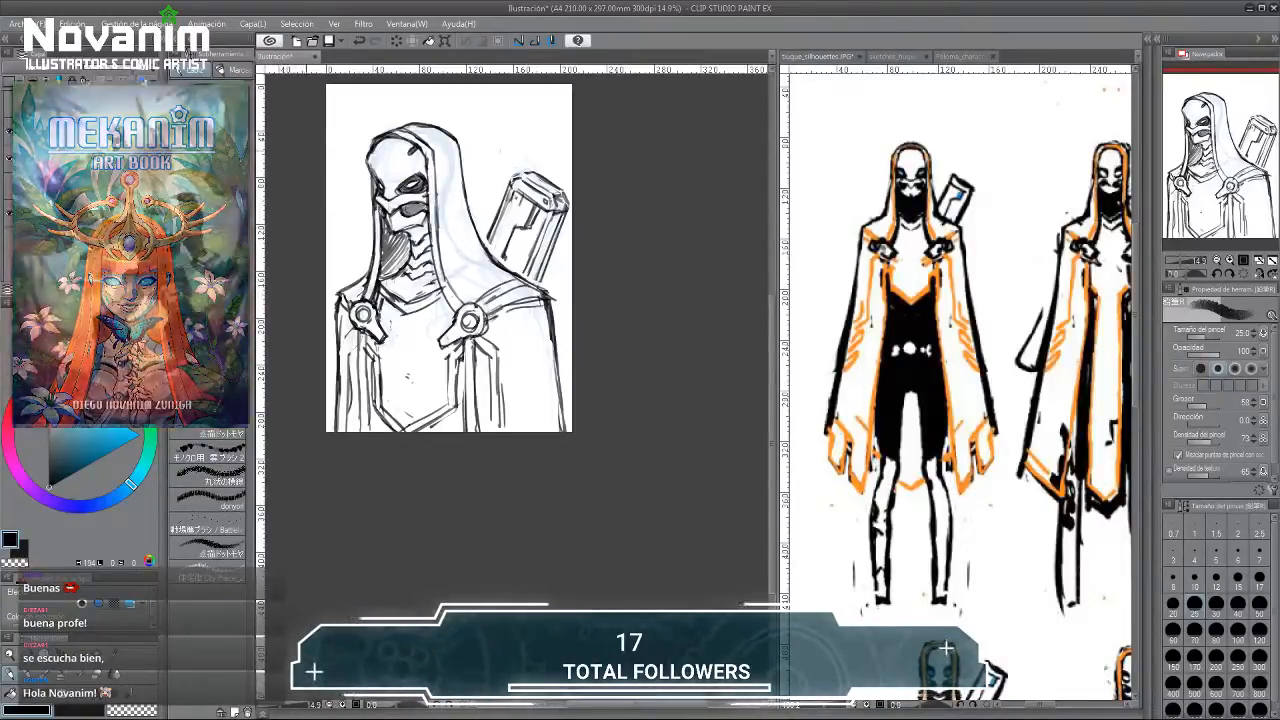
Clean up the hood's inner edge beside the mask and neck, and redraw the neck segment lines next to it.
drag(341, 160, 336, 168)
key(e)
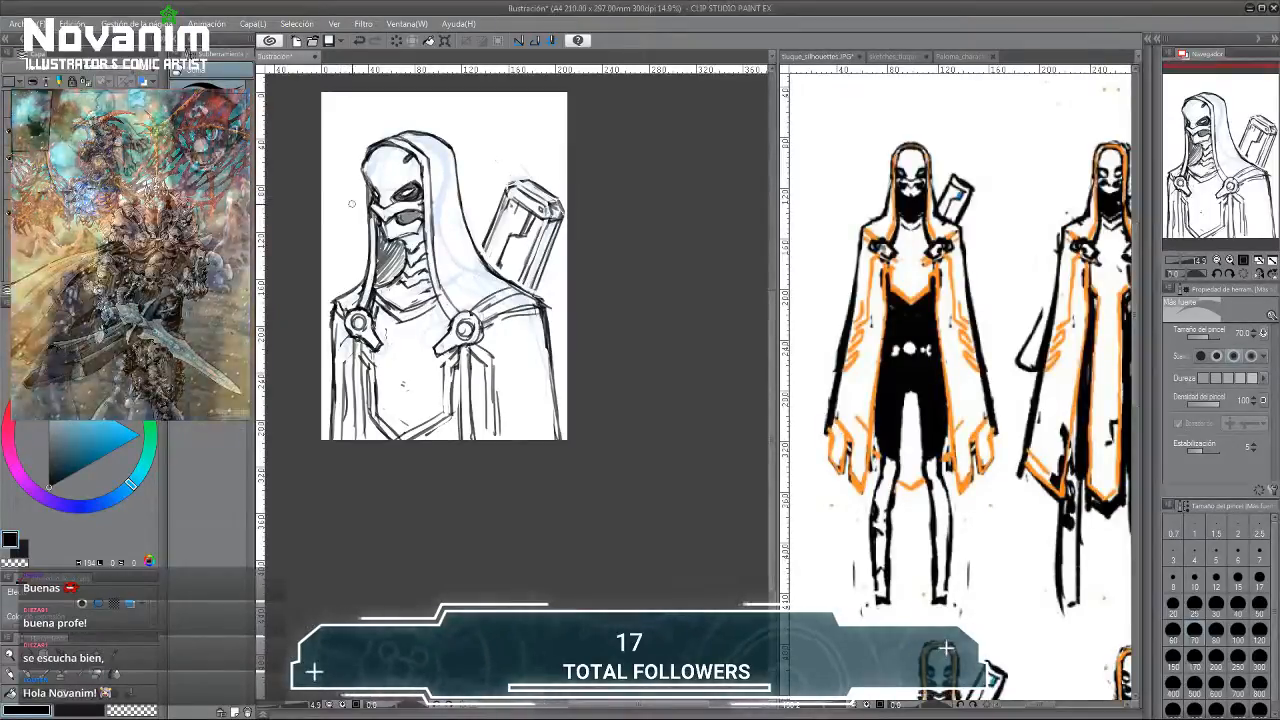
scroll(410, 160, up, 1)
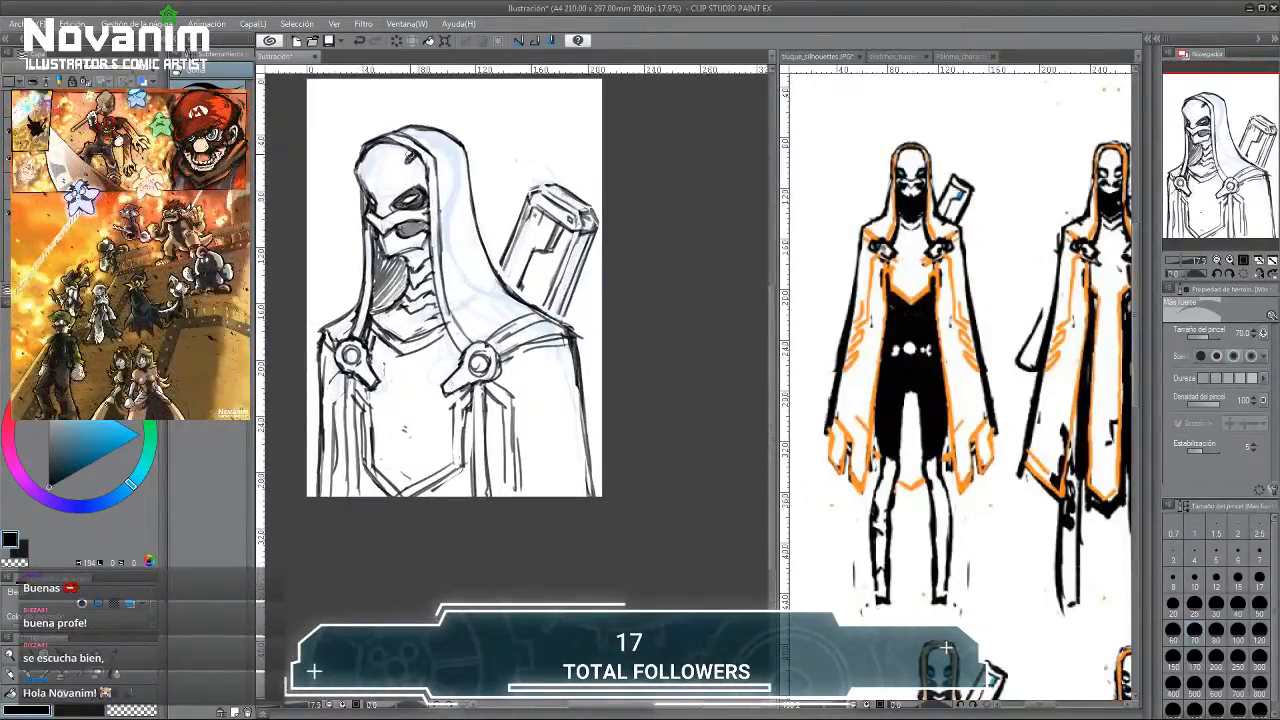
key(b)
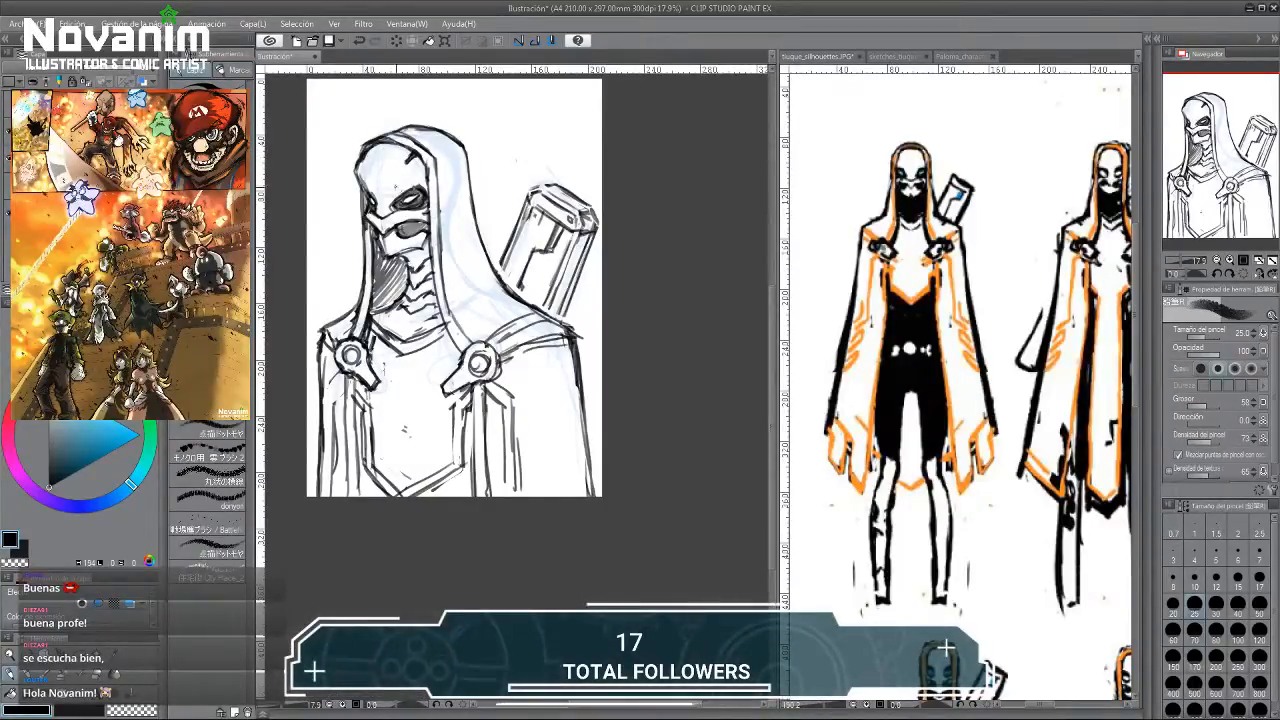
key(e)
key(b)
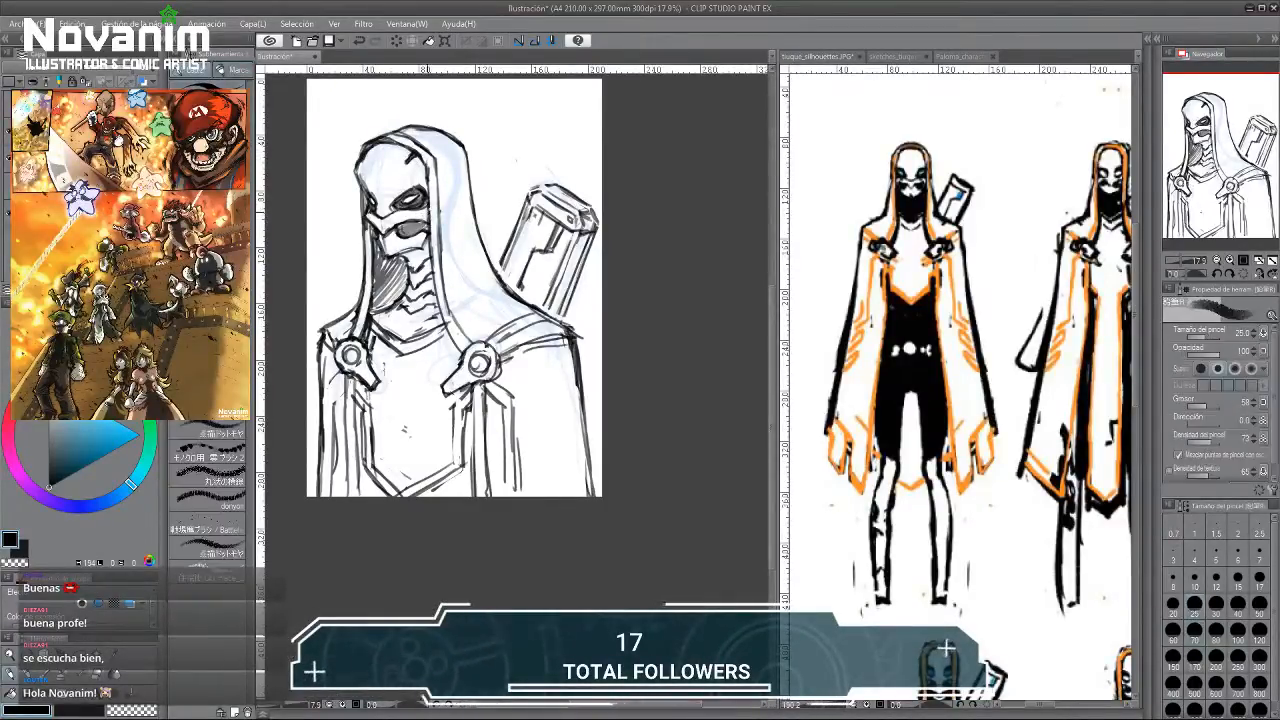
key(e)
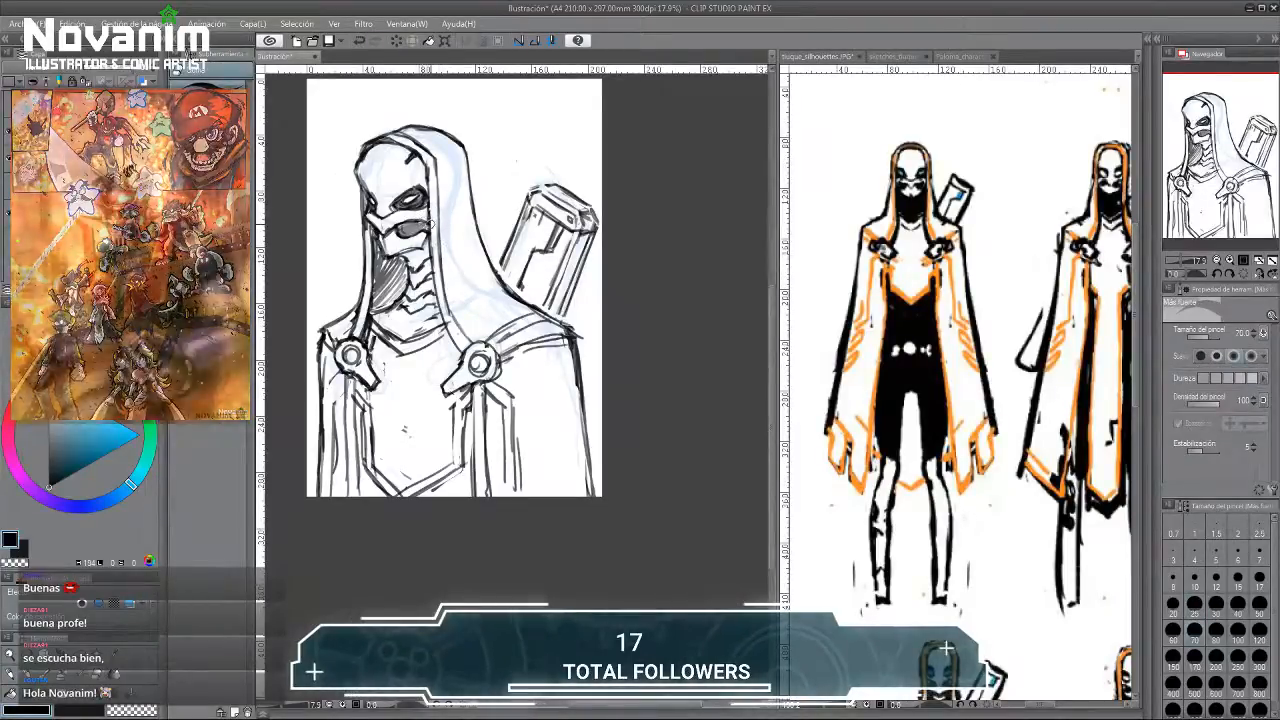
drag(436, 260, 445, 302)
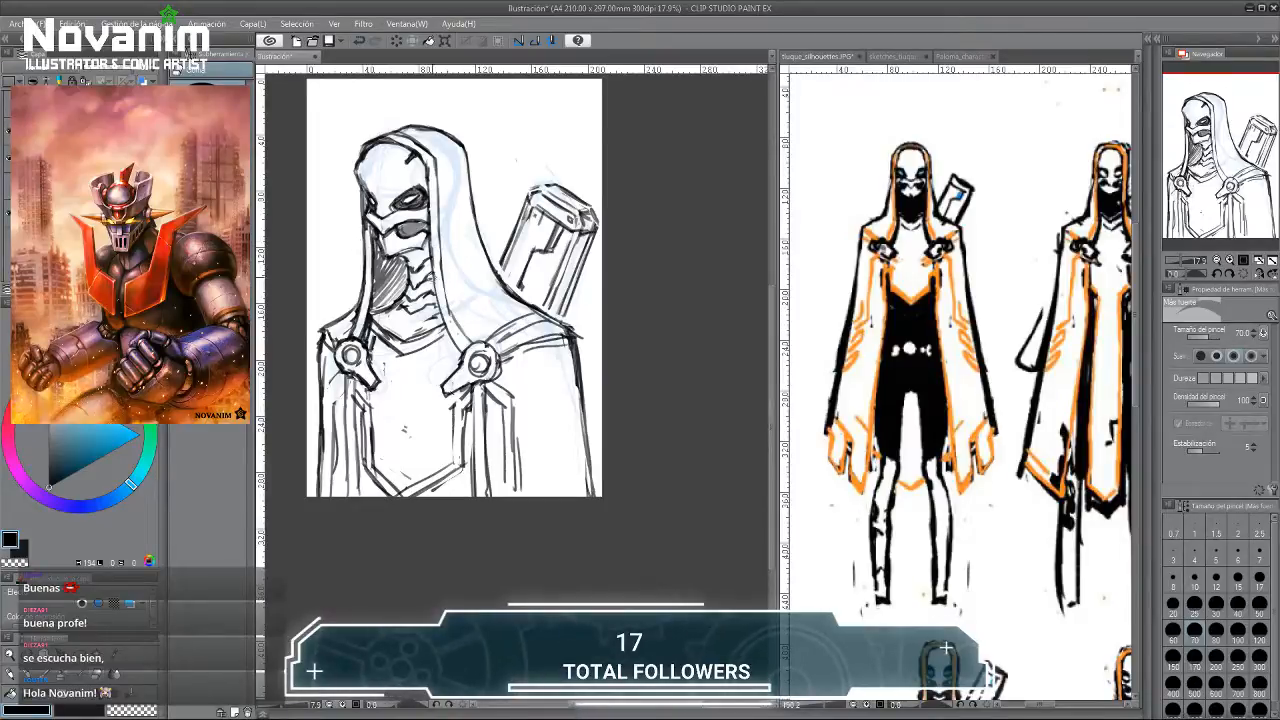
key(b)
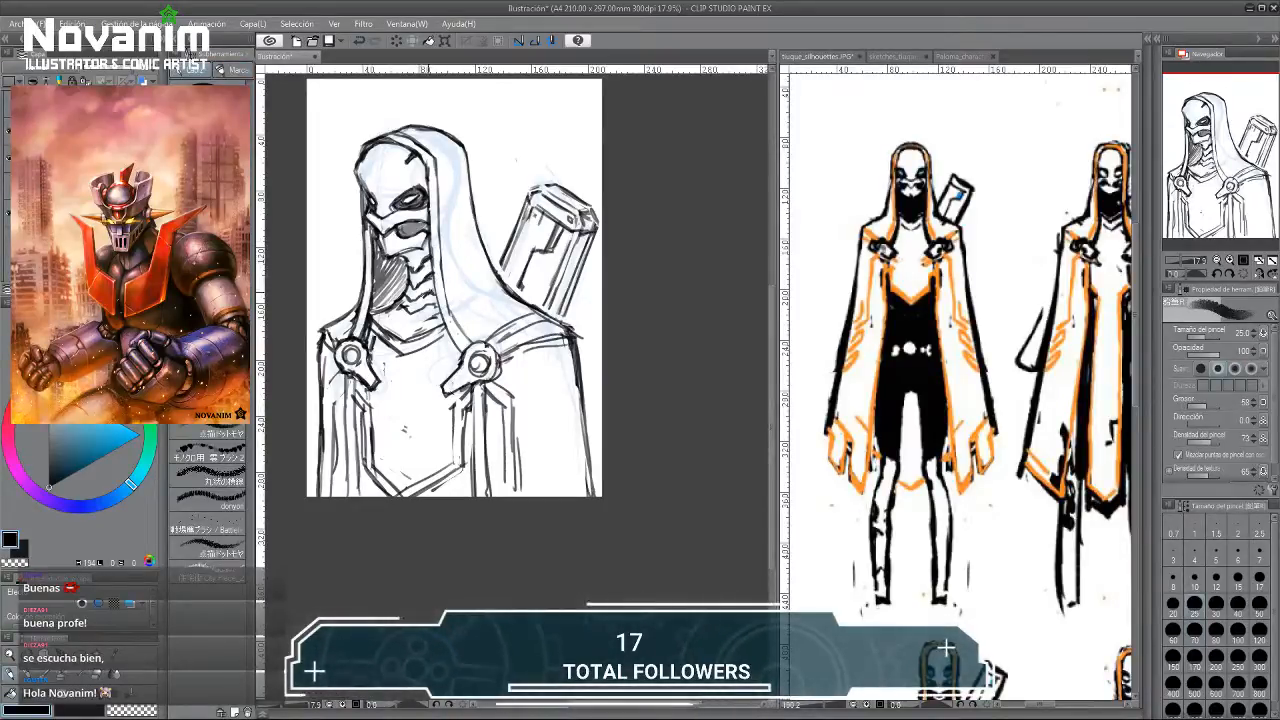
drag(420, 290, 435, 299)
key(e)
key(b)
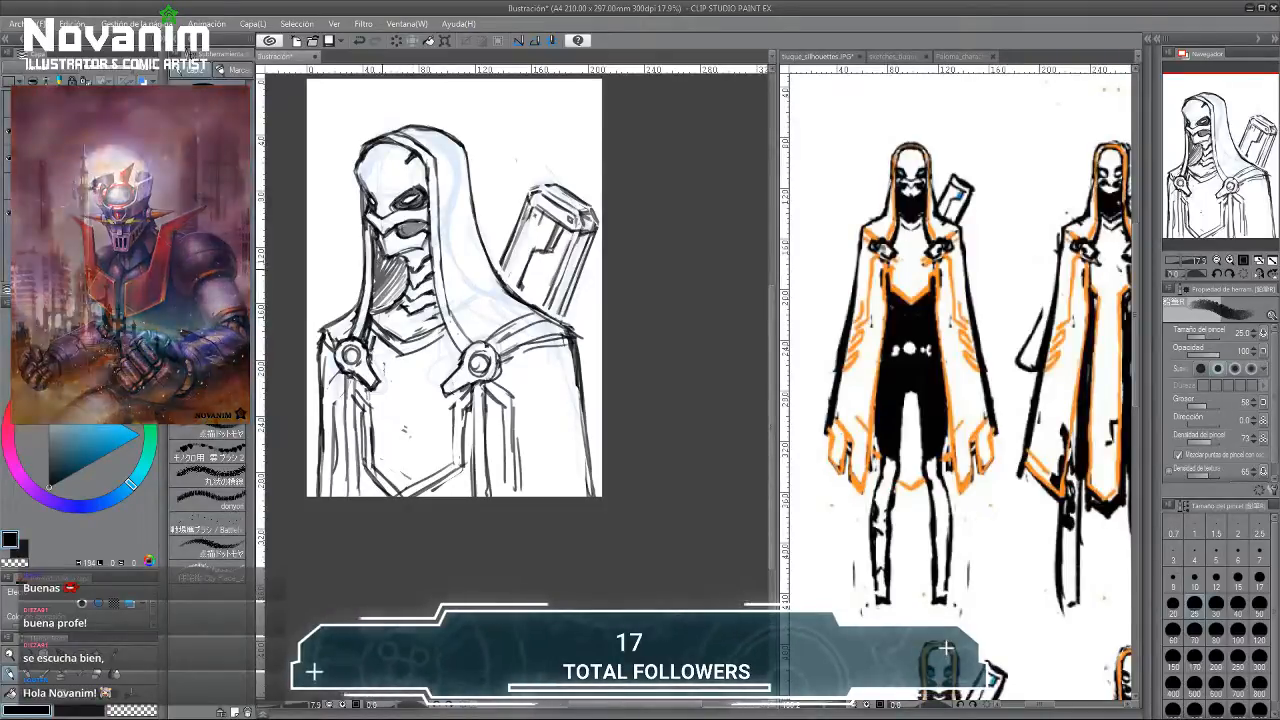
Erase the remaining rough marks where the hood meets the neck and beside the smaller clasp.
key(e)
mouse_move(432, 338)
mouse_down()
mouse_move(398, 348)
mouse_move(374, 318)
mouse_move(399, 341)
mouse_move(436, 329)
mouse_up()
key(b)
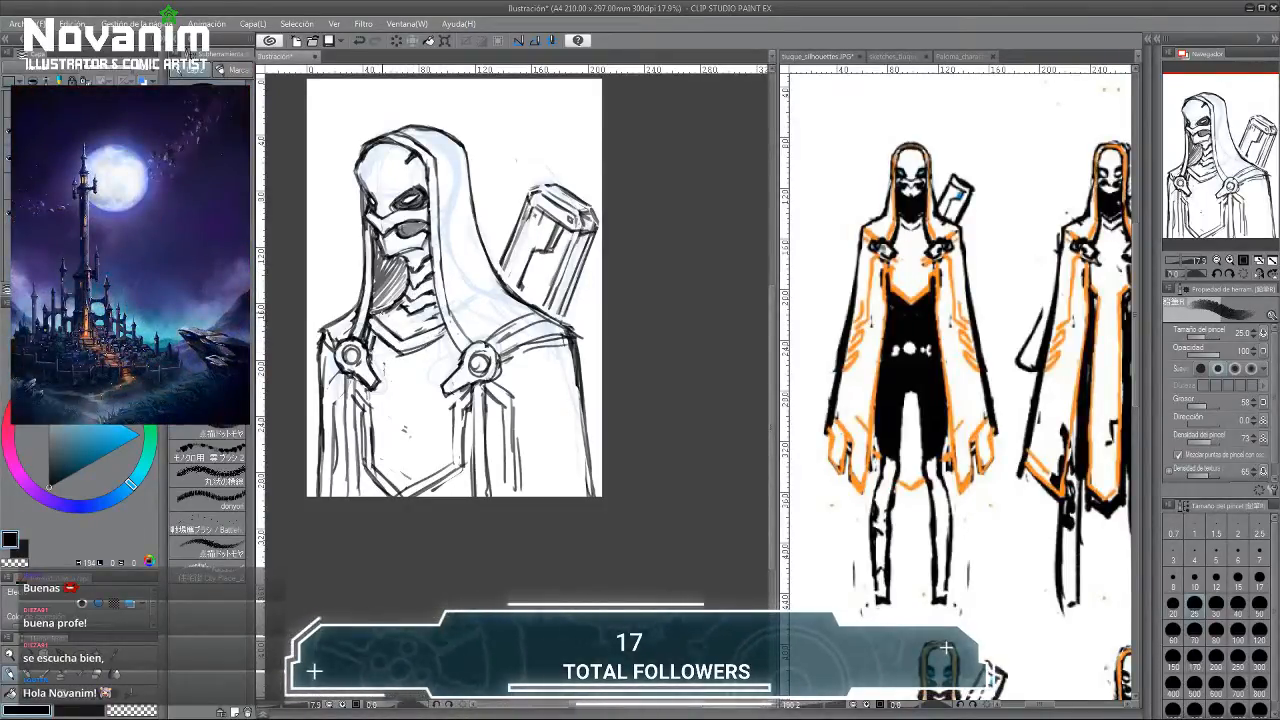
key(e)
key(b)
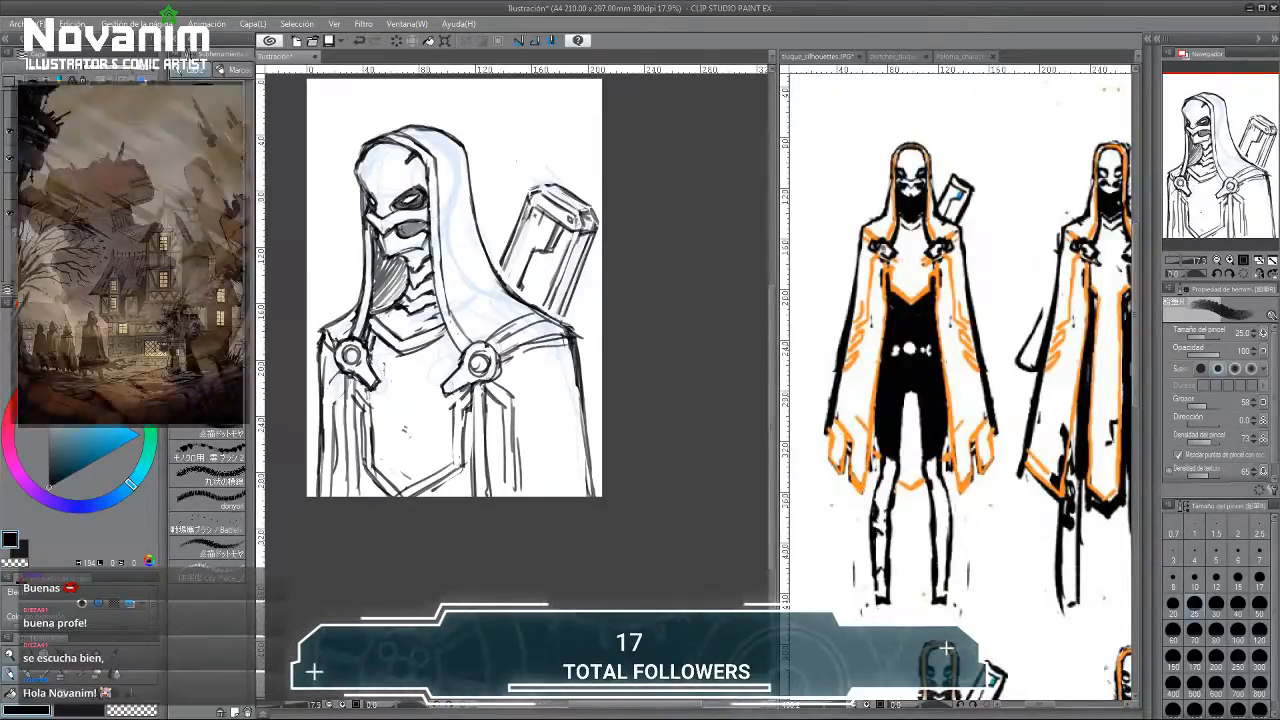
key(e)
drag(373, 350, 380, 378)
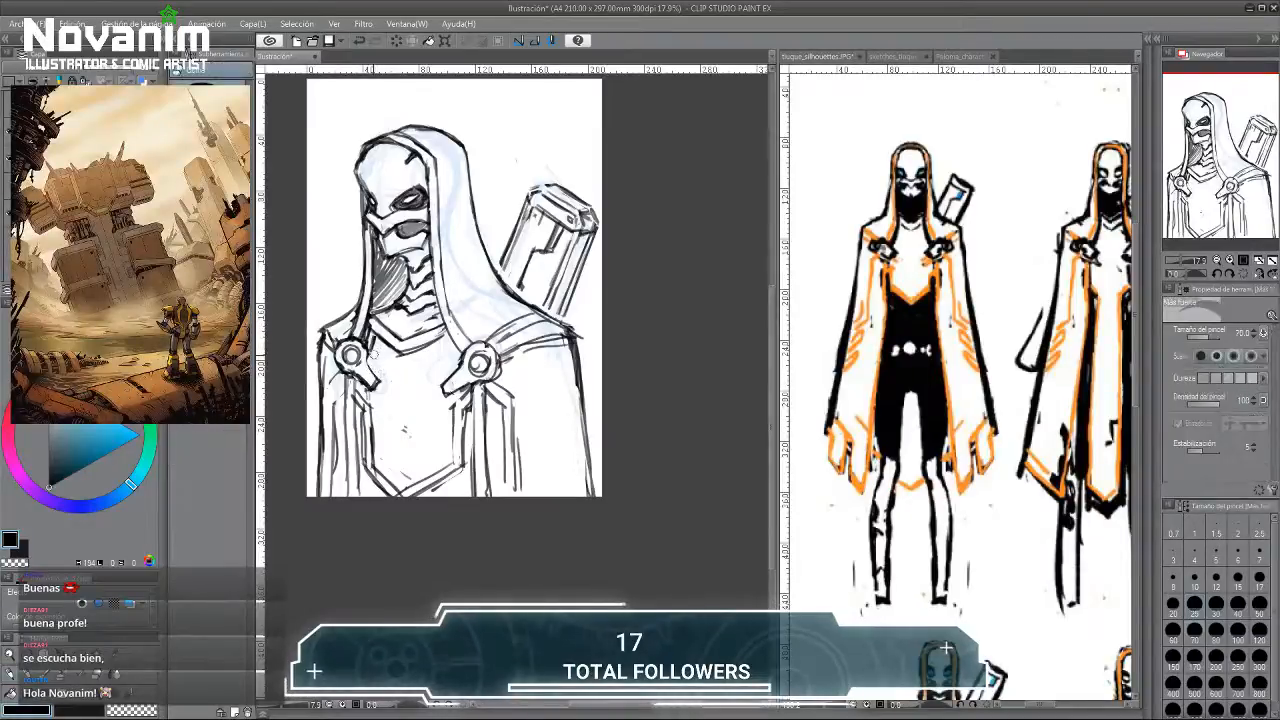
Tint the sketch layer blue and lower its opacity as a guide for the line art.
key(p)
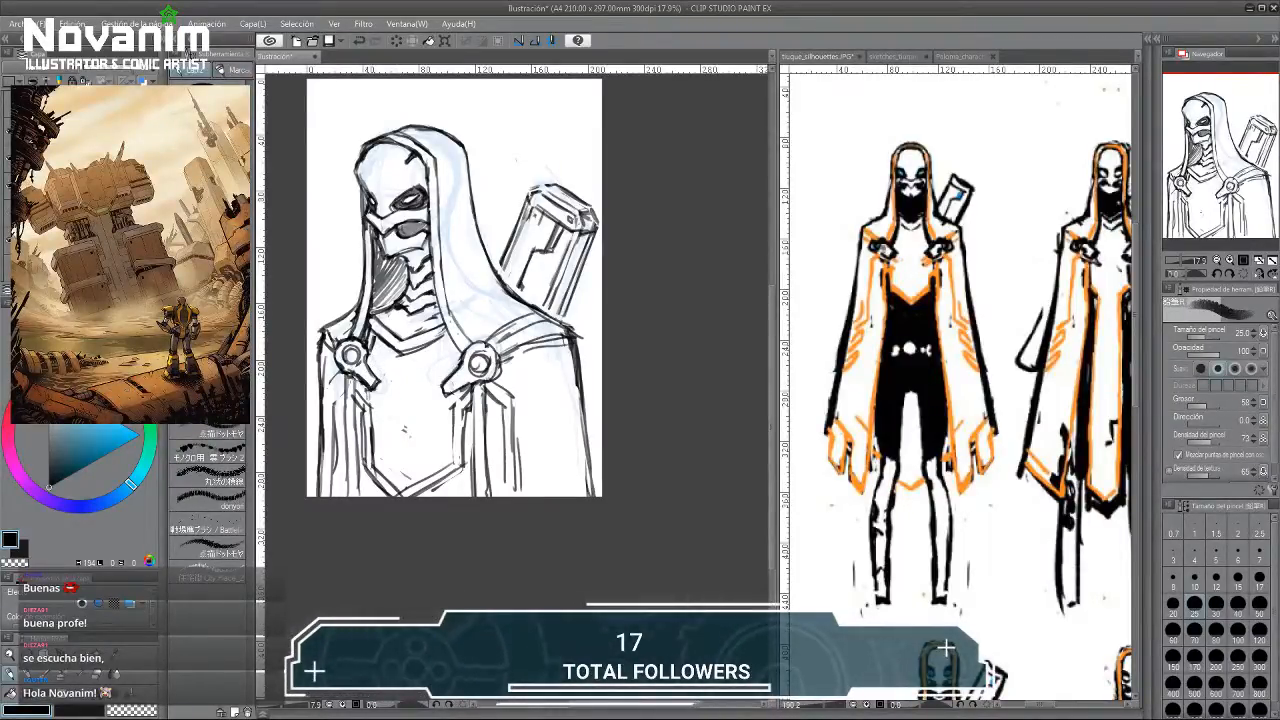
click(143, 81)
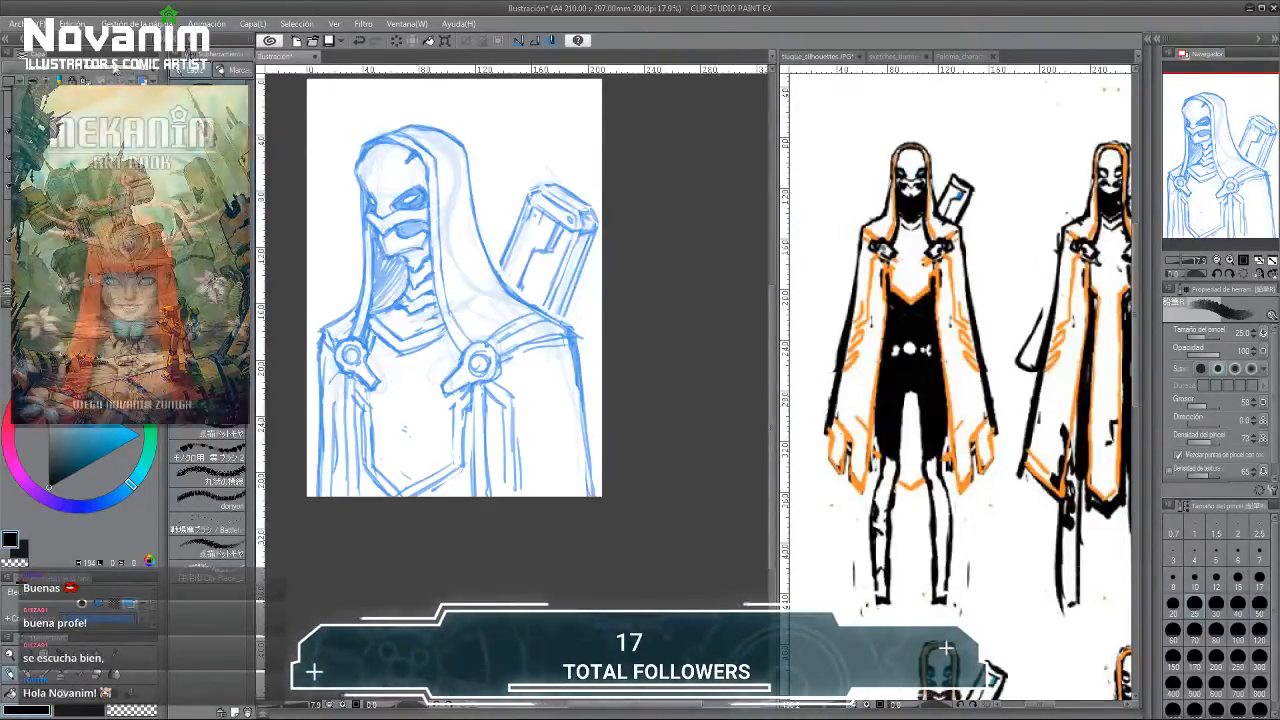
click(108, 68)
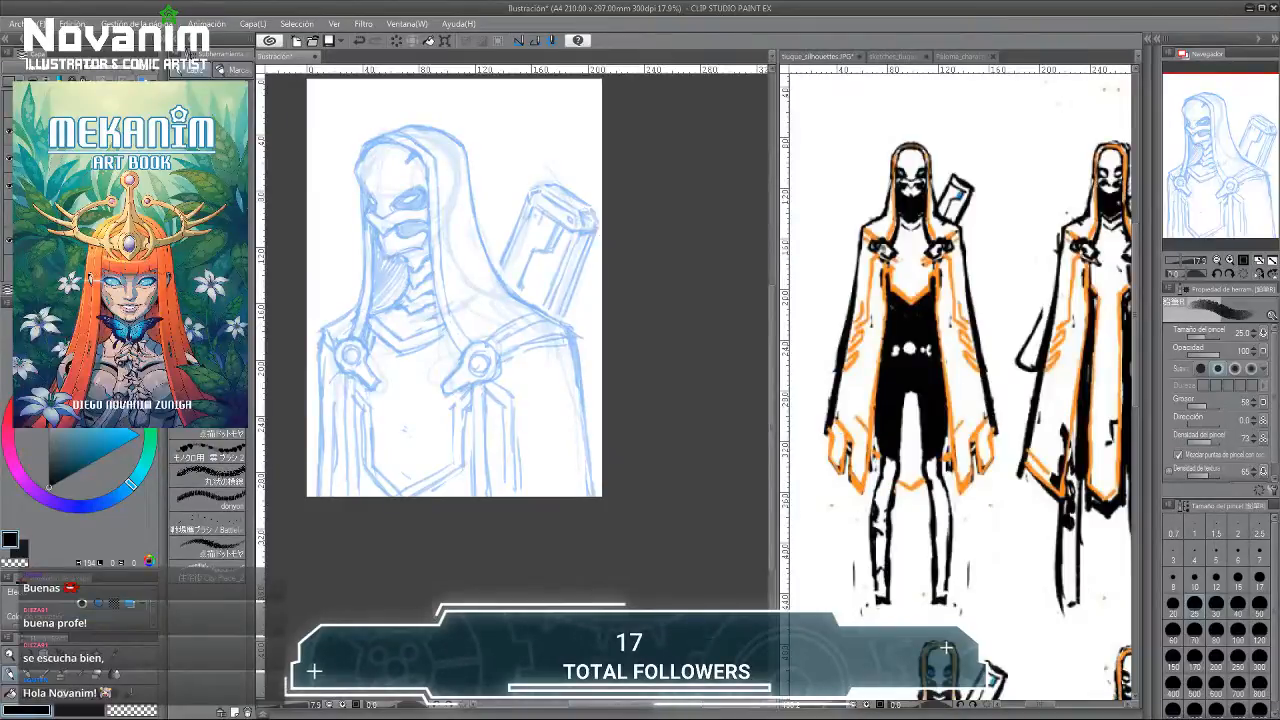
With a size 8 brush, ink the mask's eye sockets, the inner eye shapes and the forehead's side edge in black.
click(1173, 580)
scroll(405, 163, up, 2)
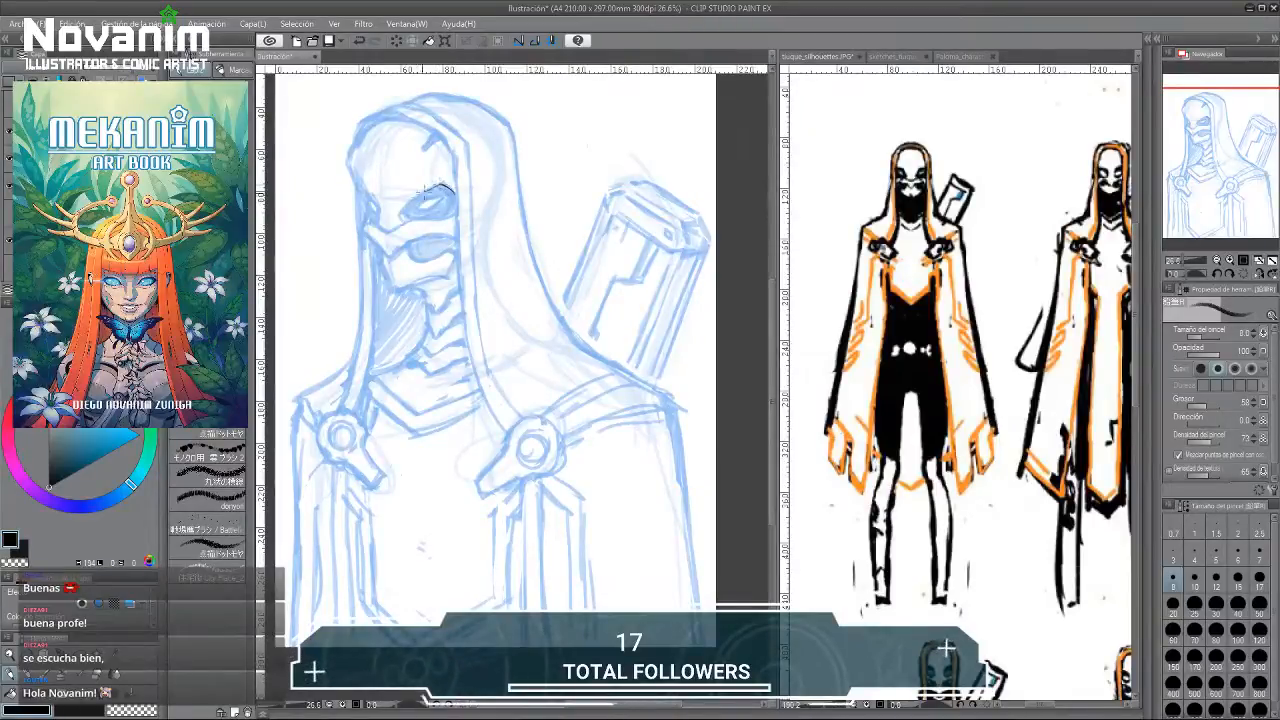
drag(425, 190, 400, 215)
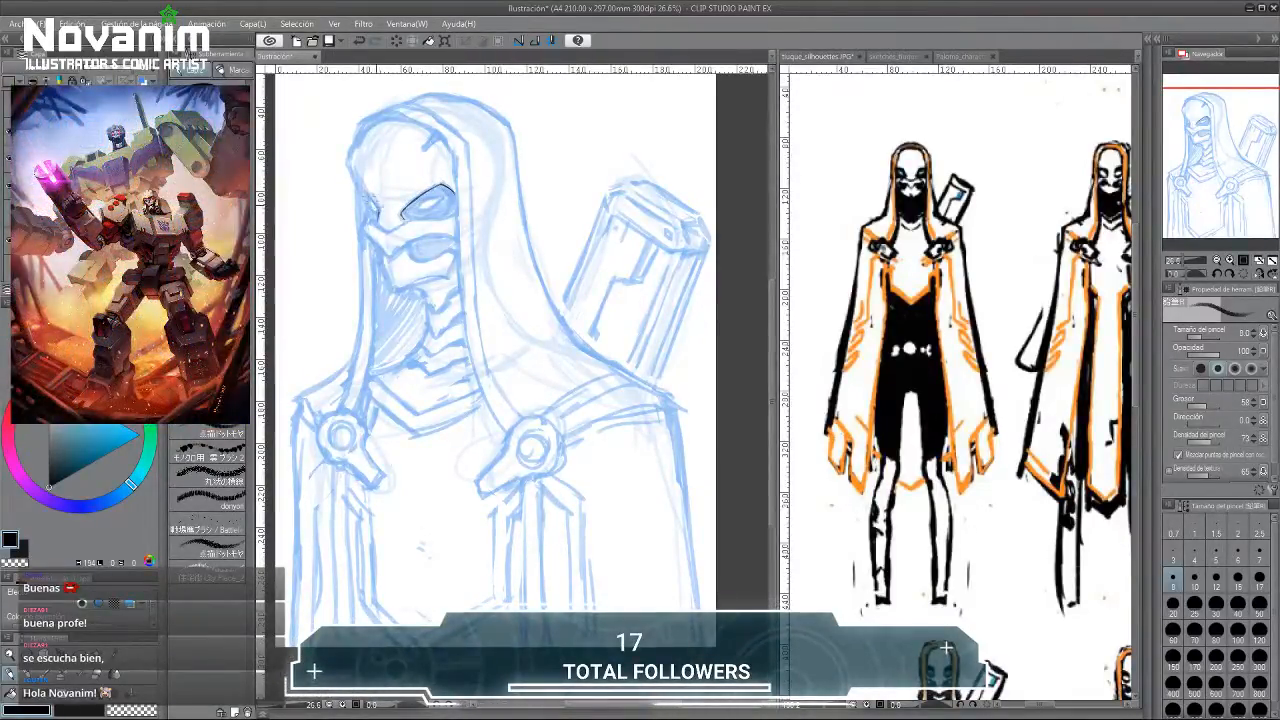
drag(380, 209, 357, 182)
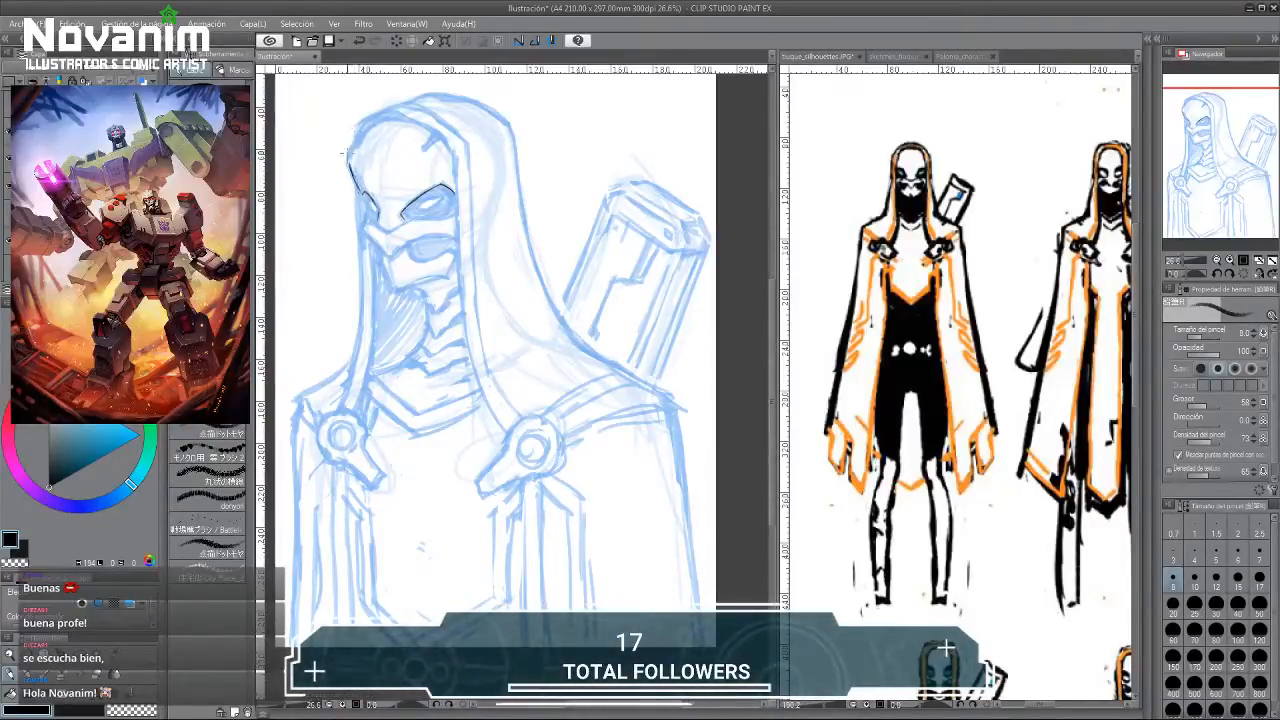
mouse_move(357, 183)
mouse_down()
mouse_move(349, 146)
mouse_move(359, 191)
mouse_move(440, 204)
mouse_up()
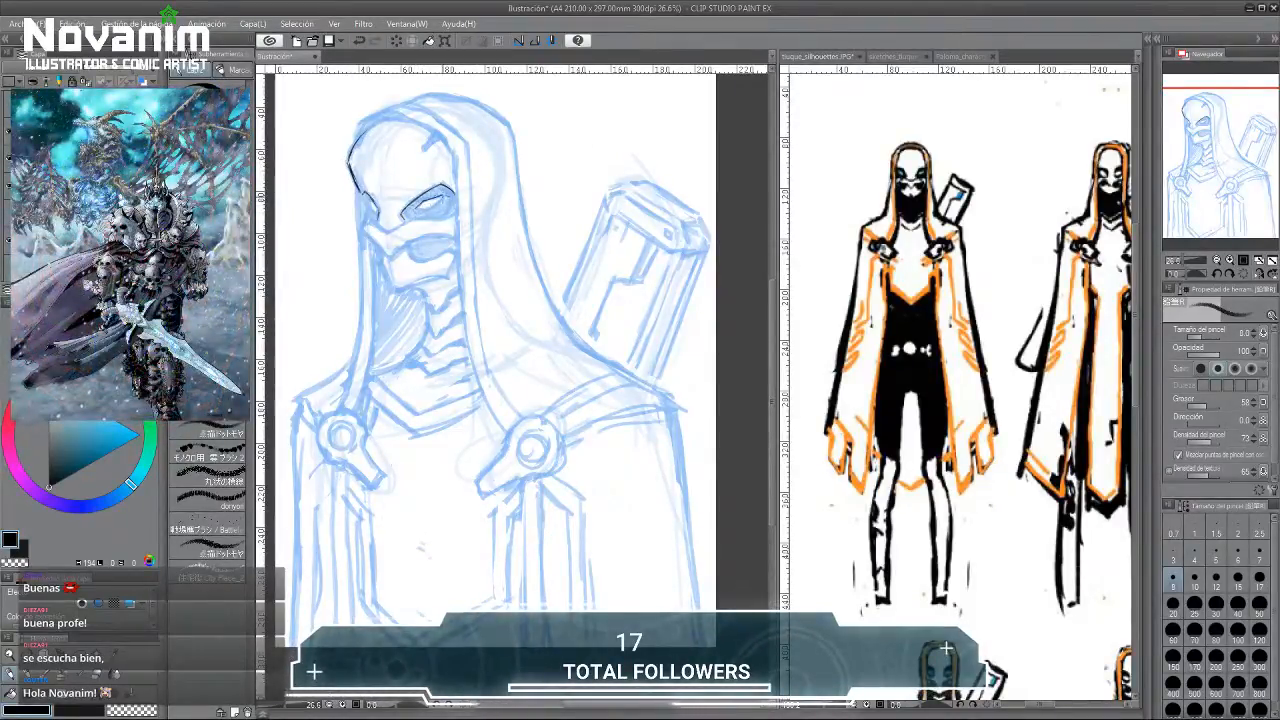
drag(418, 210, 448, 194)
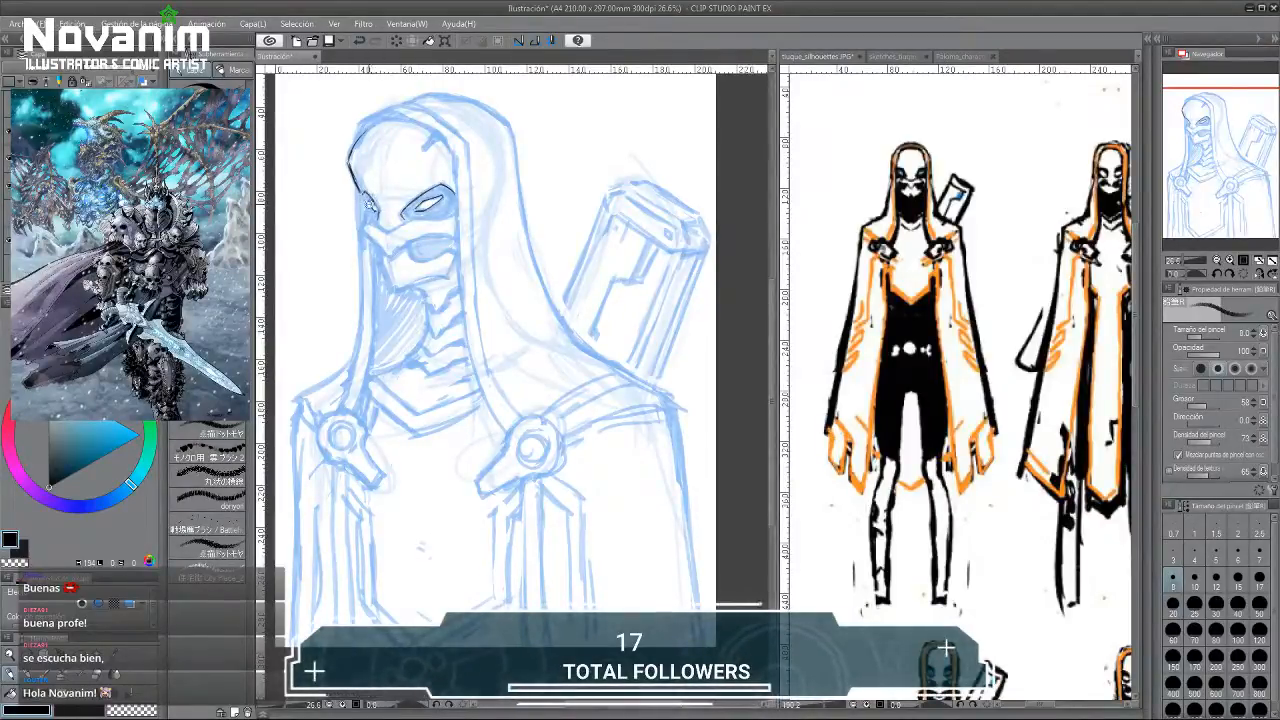
Ink the mask's V-shaped nose ridge and cheek band below the eyes, touching up the line joins with the eraser.
scroll(386, 200, up, 2)
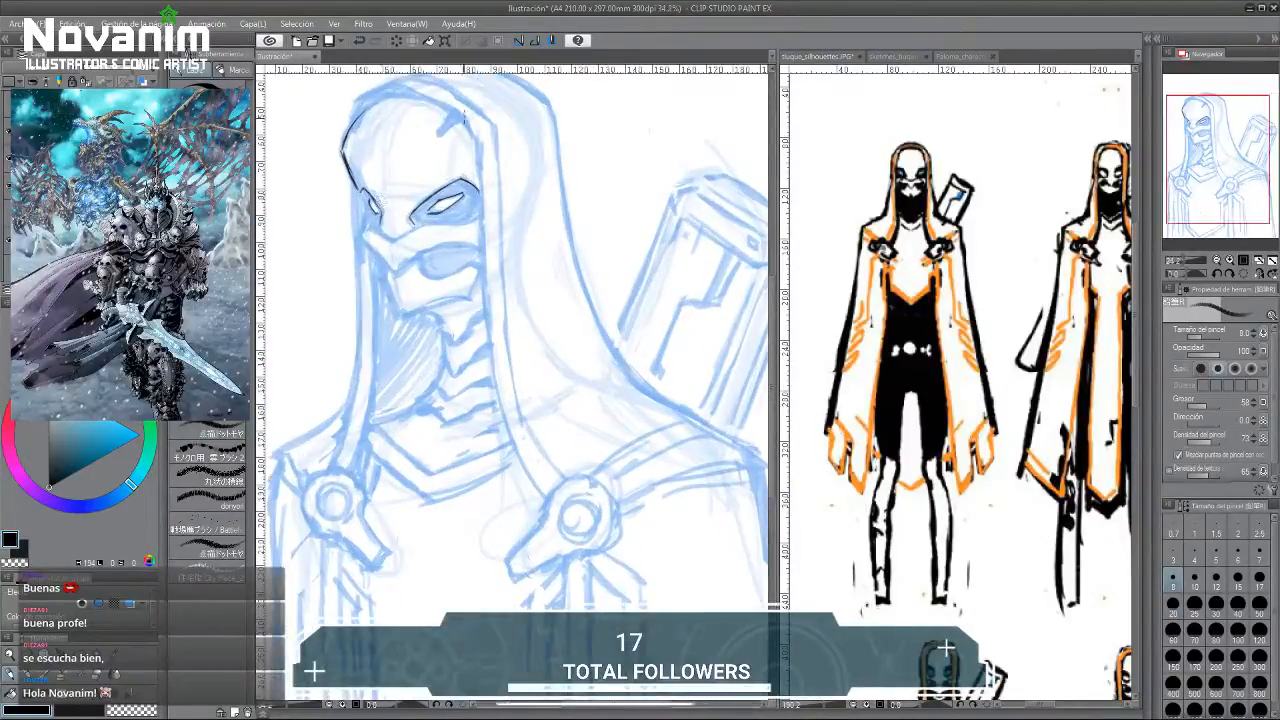
drag(419, 226, 391, 244)
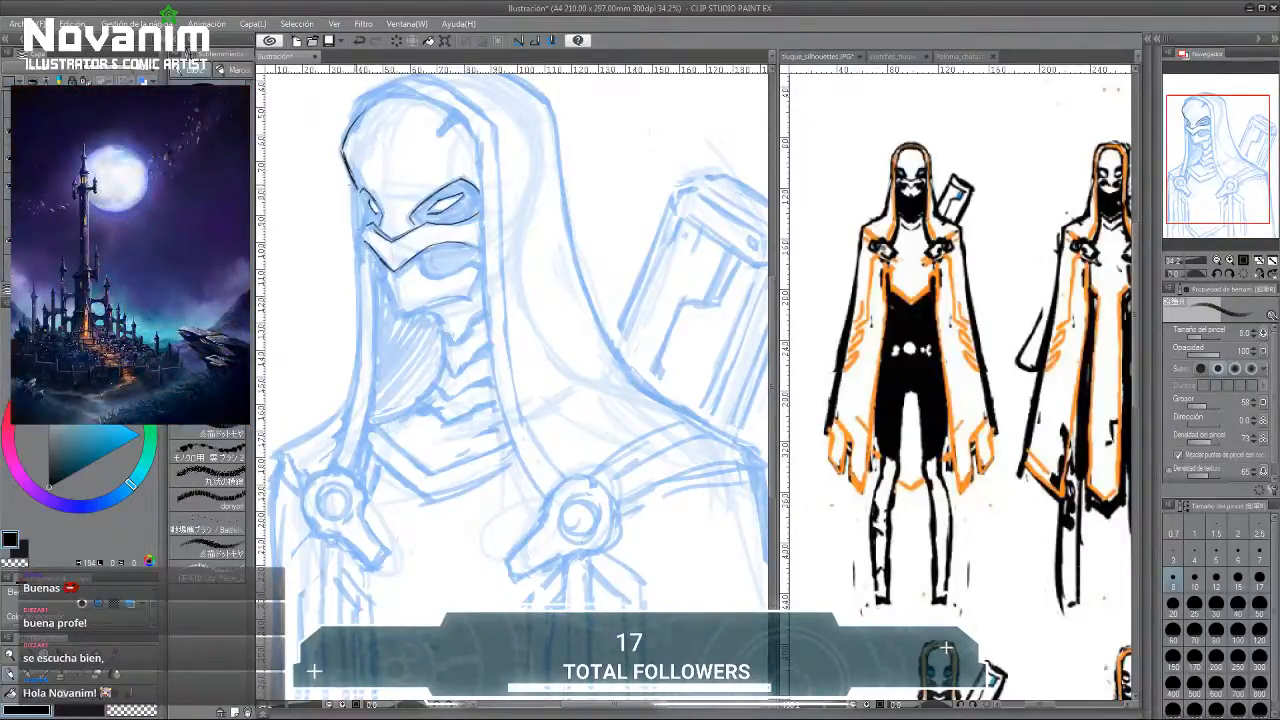
key(e)
key(b)
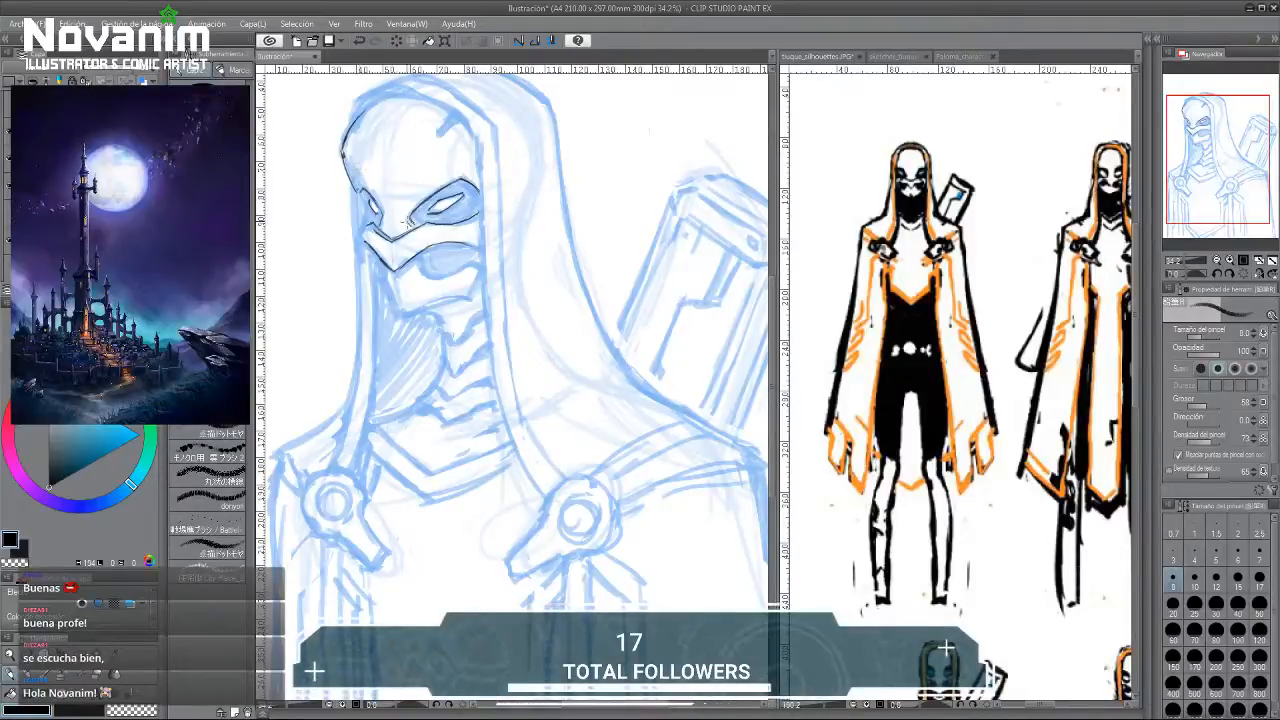
key(e)
key(p)
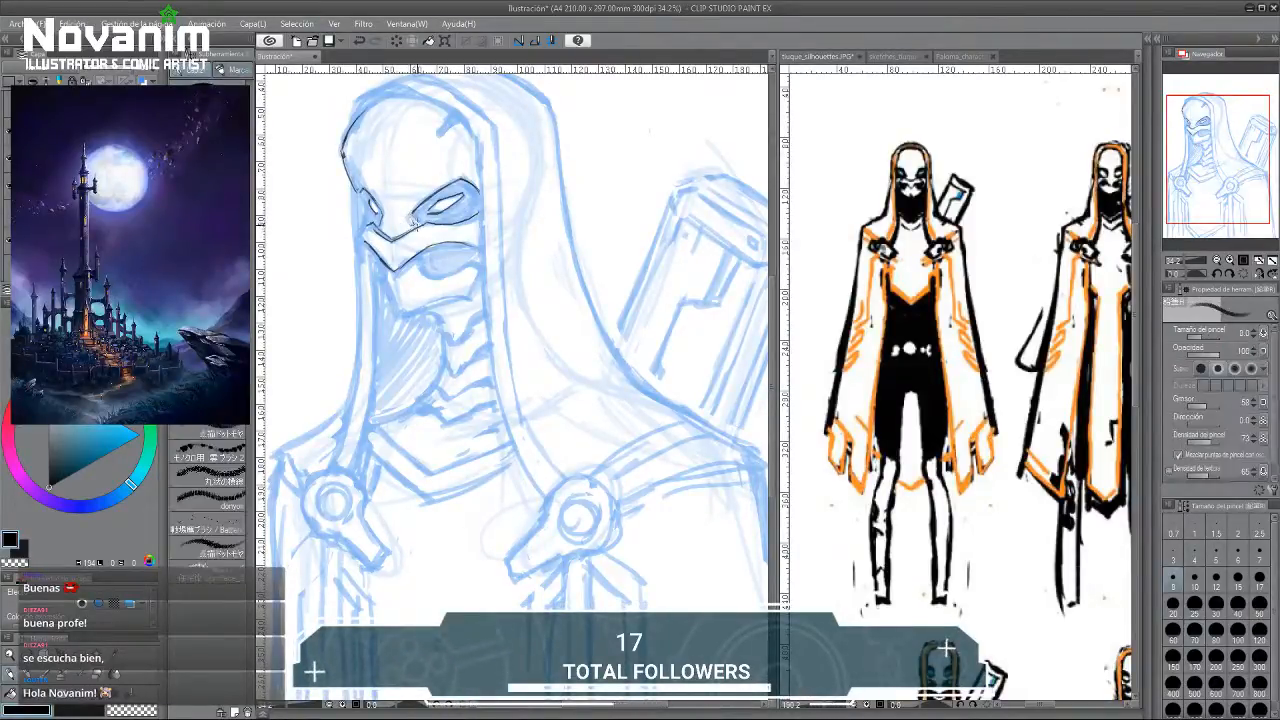
key(e)
key(p)
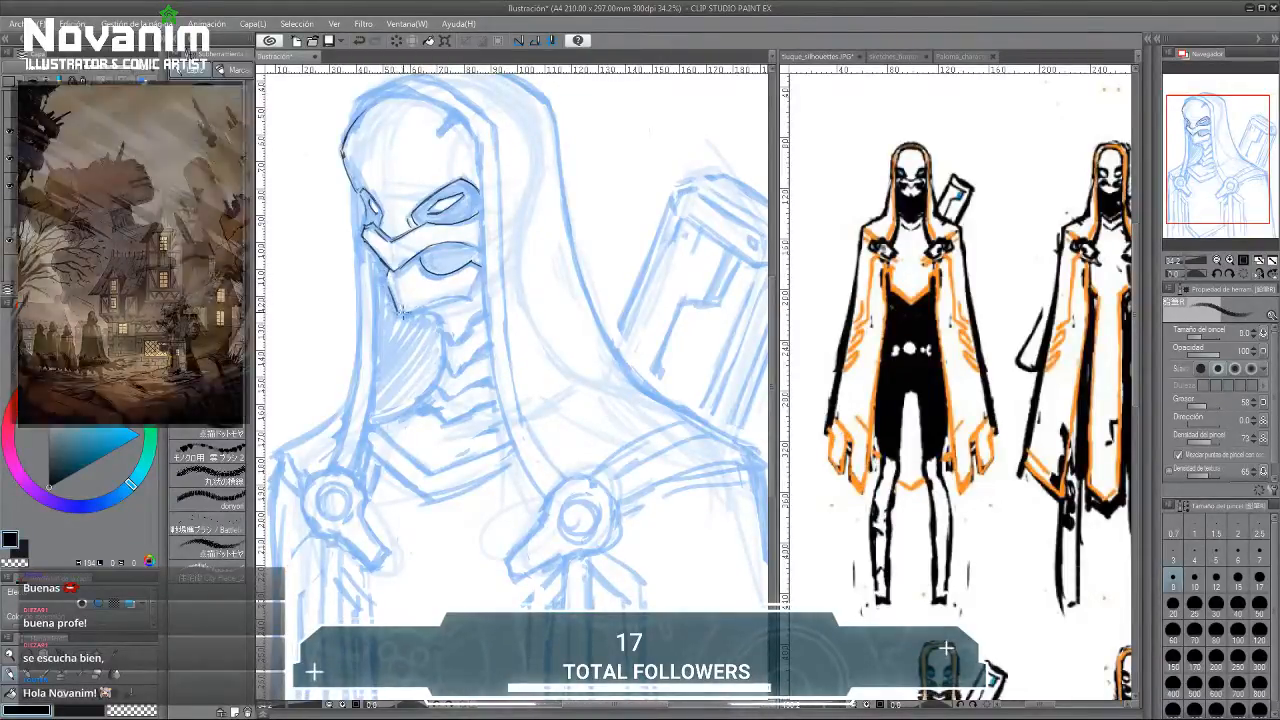
Ink the mask's lower jaw outline, erasing and redrawing its left side edge.
key(e)
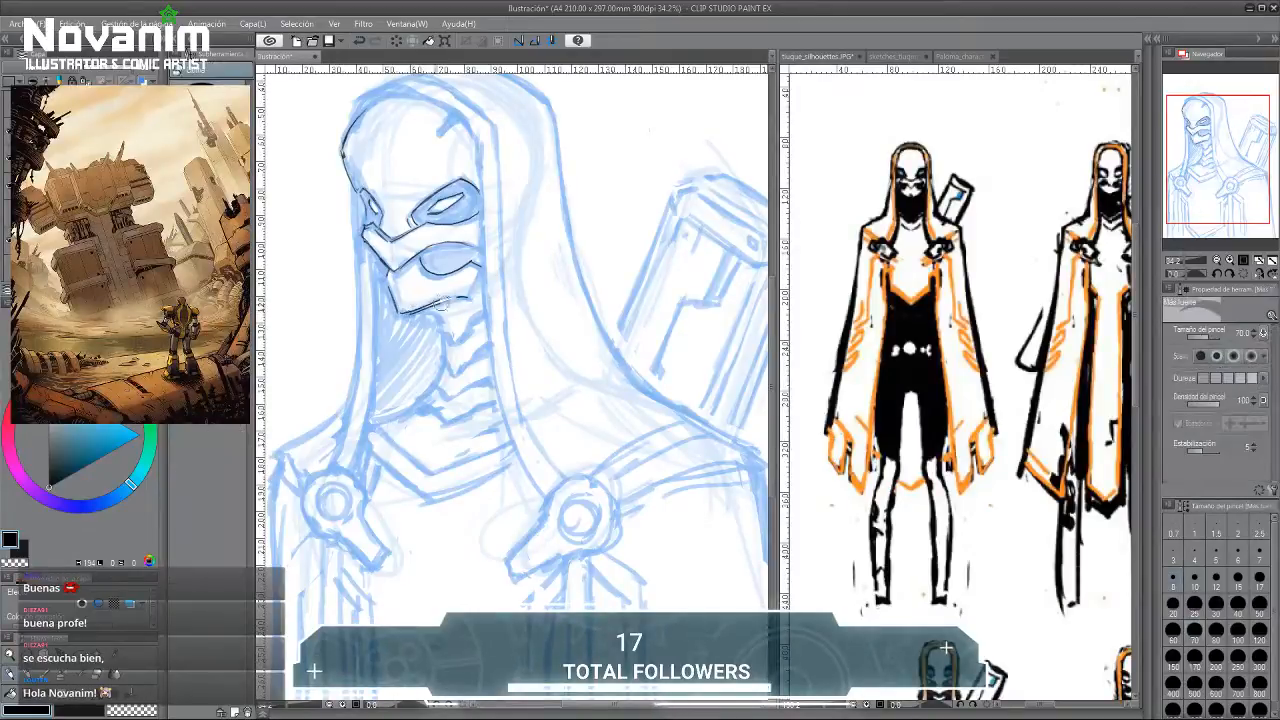
key(b)
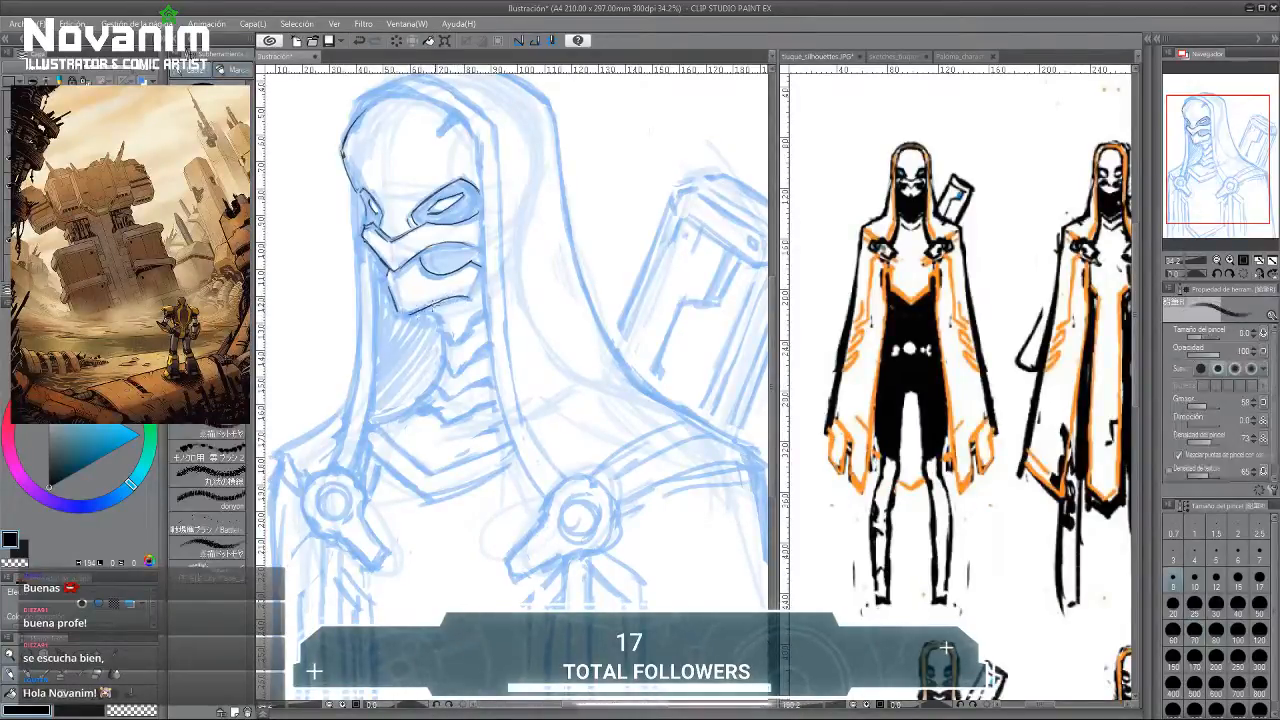
key(e)
drag(388, 280, 396, 310)
key(b)
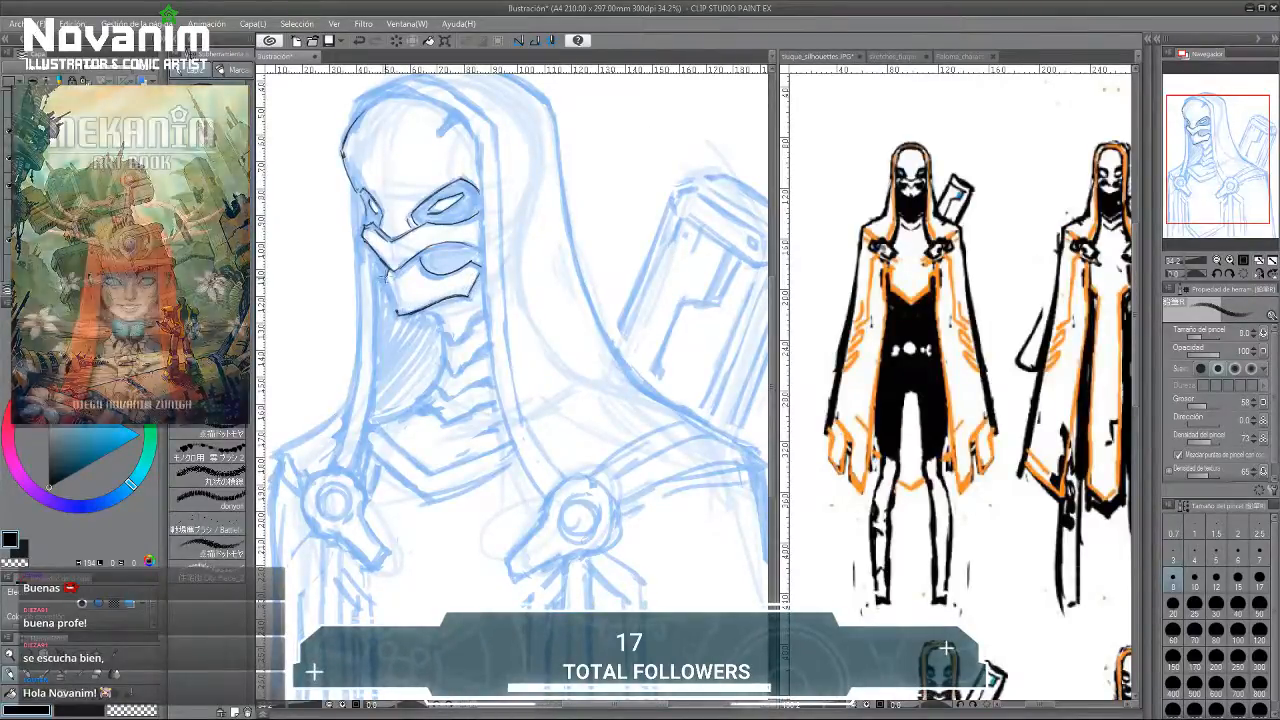
drag(386, 286, 396, 306)
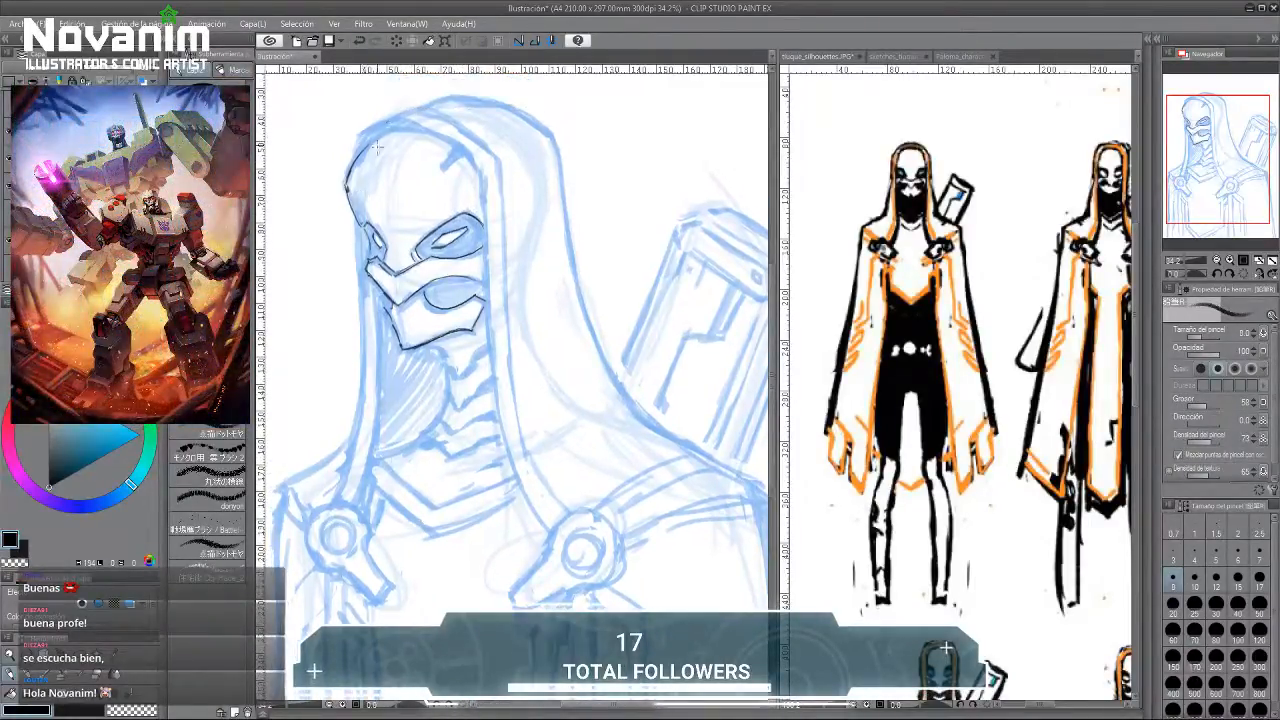
Ink the hood's inner rim over the forehead and the outline running down beside the far eye.
scroll(362, 163, up, 1)
drag(410, 118, 471, 156)
mouse_move(406, 118)
mouse_down()
mouse_move(358, 138)
mouse_move(351, 160)
mouse_up()
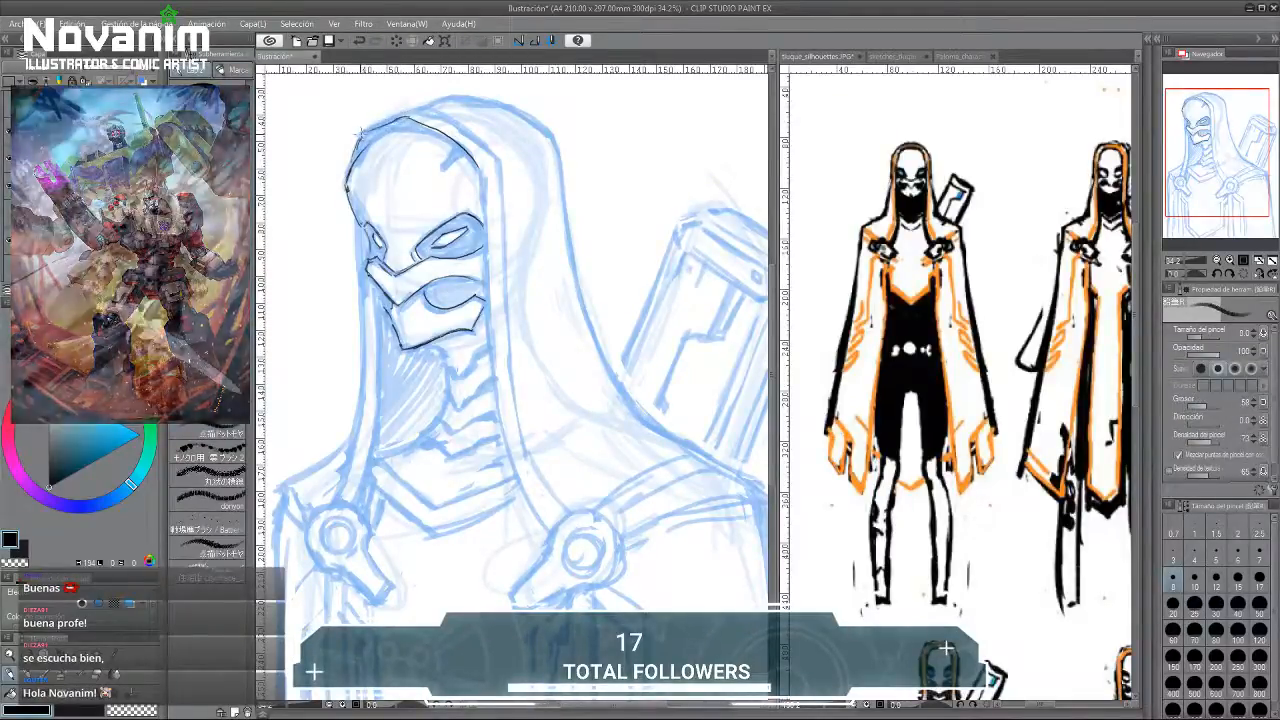
drag(383, 117, 397, 92)
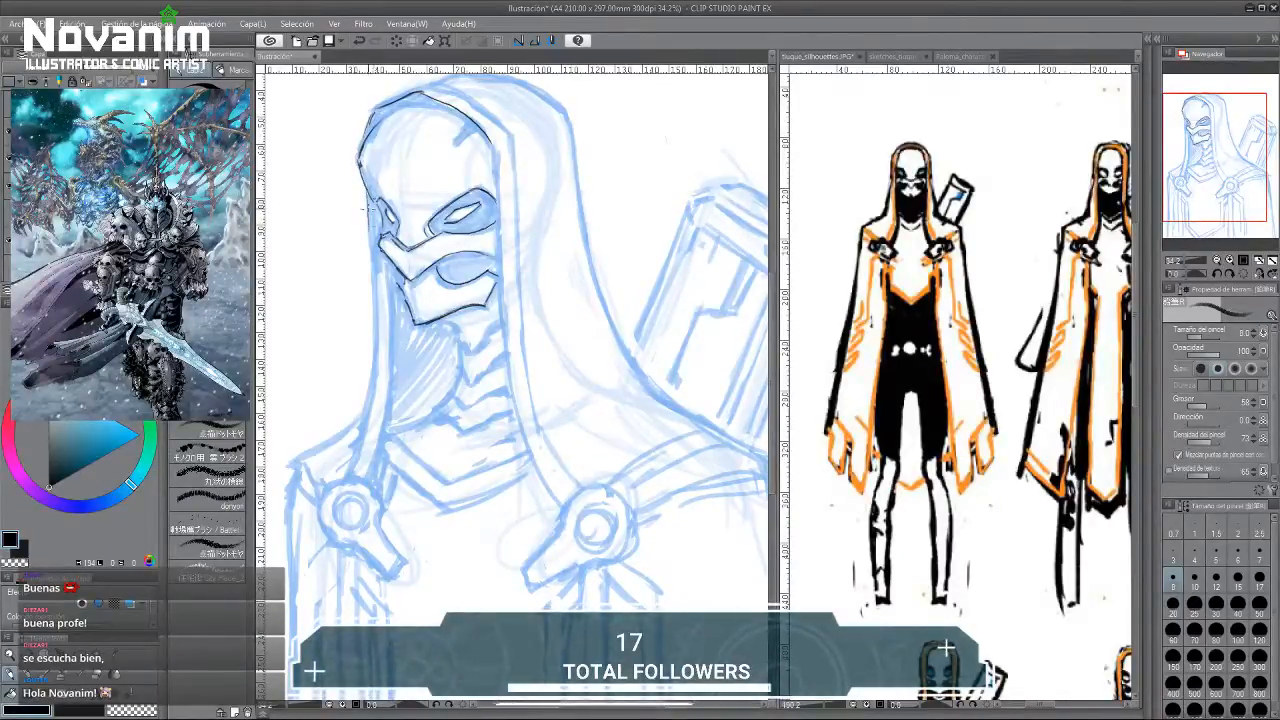
drag(364, 205, 372, 254)
Ink the hood's outer right edge from the crown down to the shoulder with a size 12 brush, and clean up its upper corner.
scroll(365, 248, down, 2)
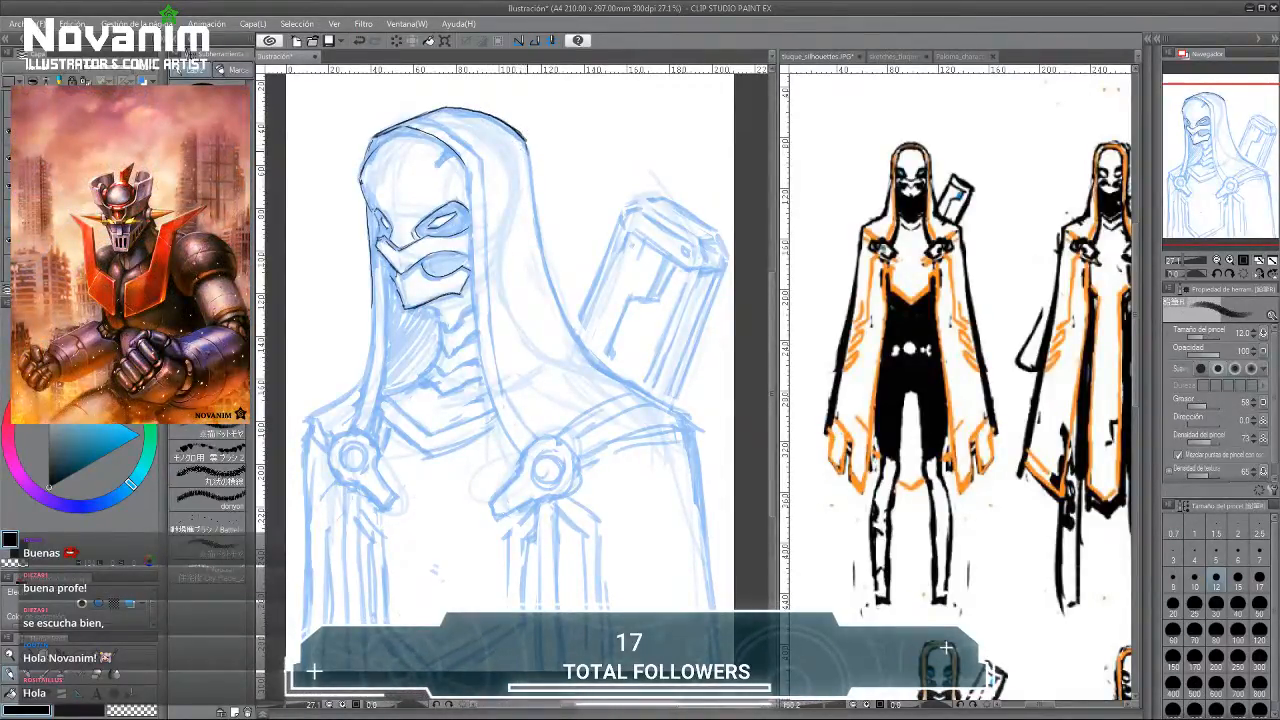
mouse_move(528, 140)
mouse_down()
mouse_move(542, 256)
mouse_move(477, 229)
mouse_move(428, 180)
mouse_move(459, 178)
mouse_move(507, 268)
mouse_up()
drag(467, 205, 516, 278)
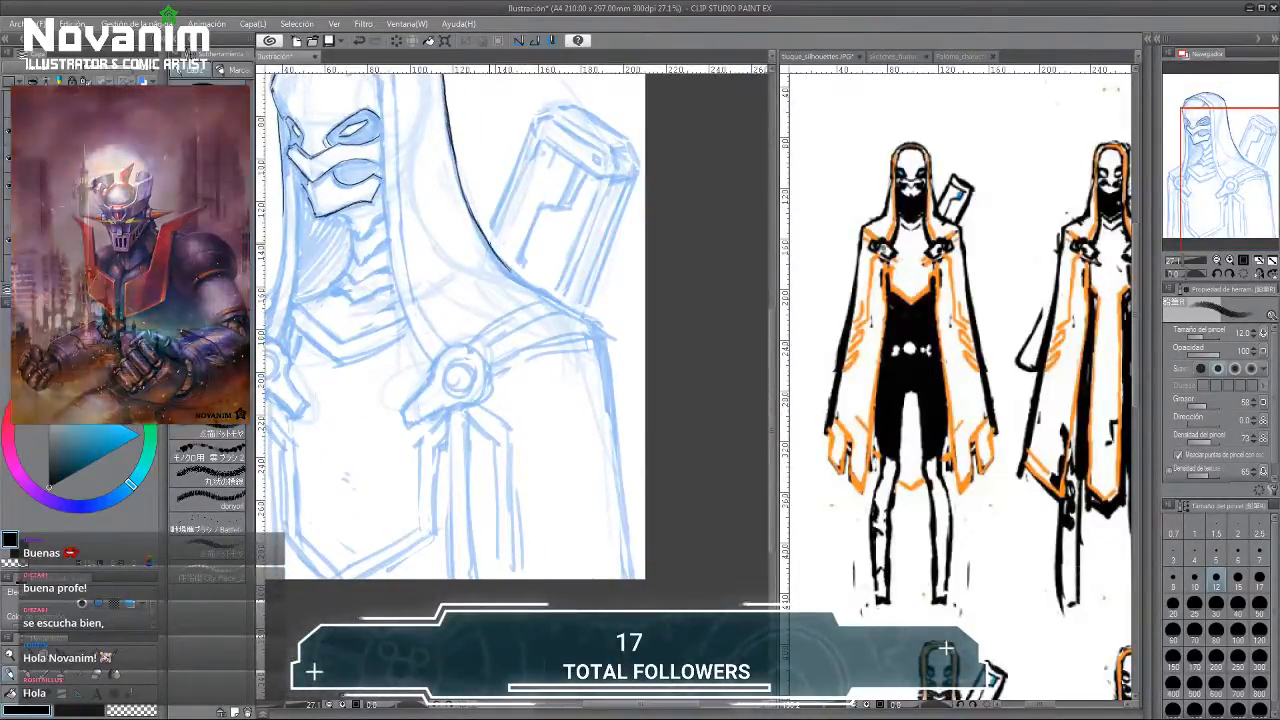
drag(512, 275, 616, 323)
drag(415, 178, 411, 222)
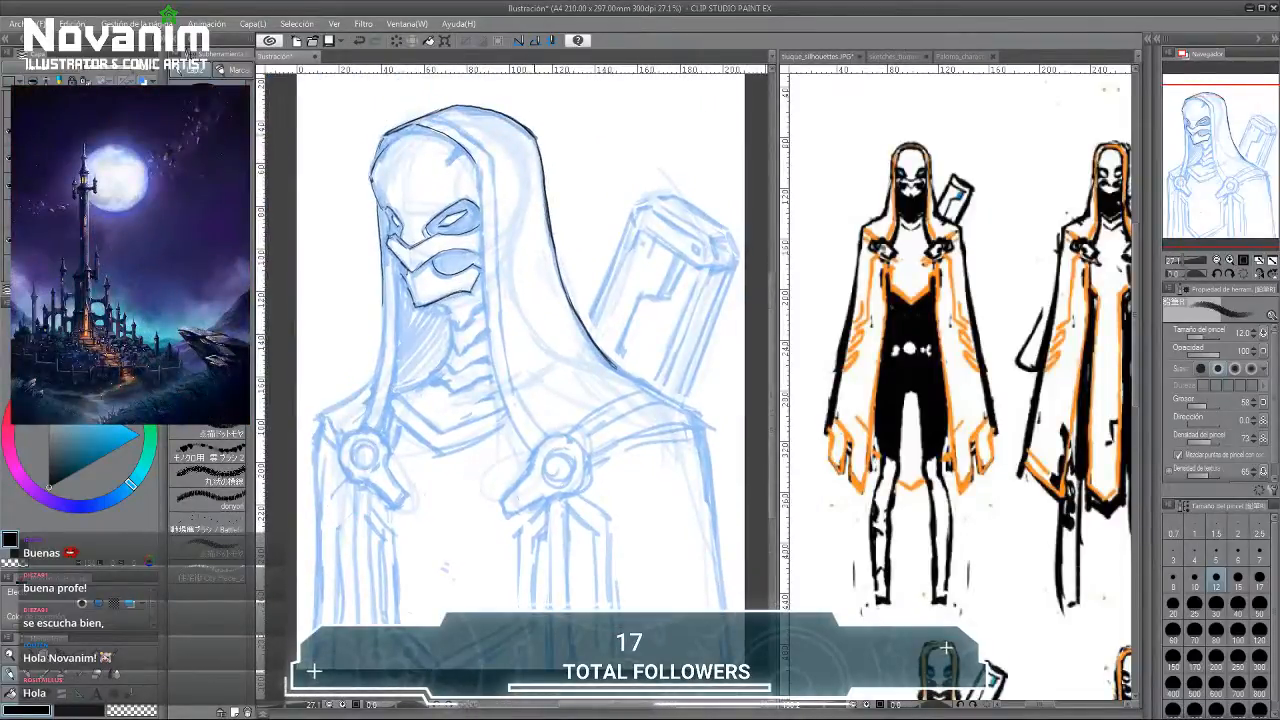
drag(535, 141, 543, 188)
key(e)
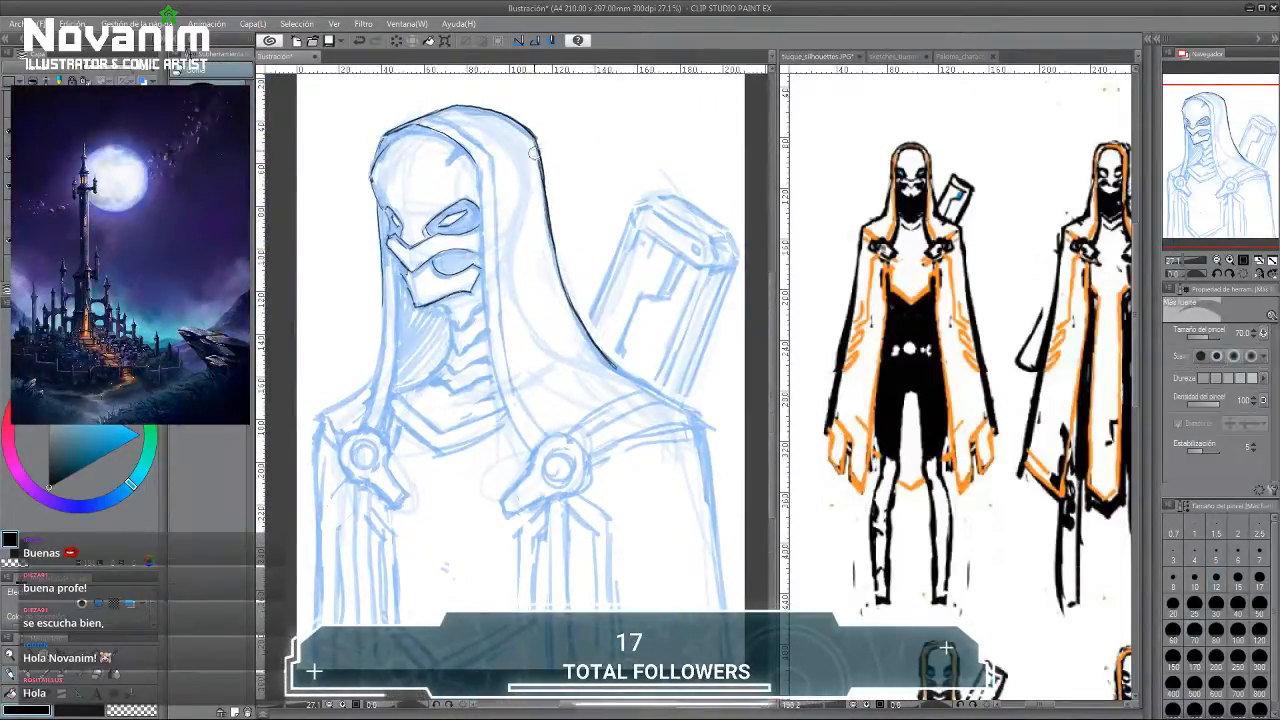
key(b)
Thicken the hood's left crown and ink its edges on both sides of the face down to the clasps.
drag(370, 165, 395, 138)
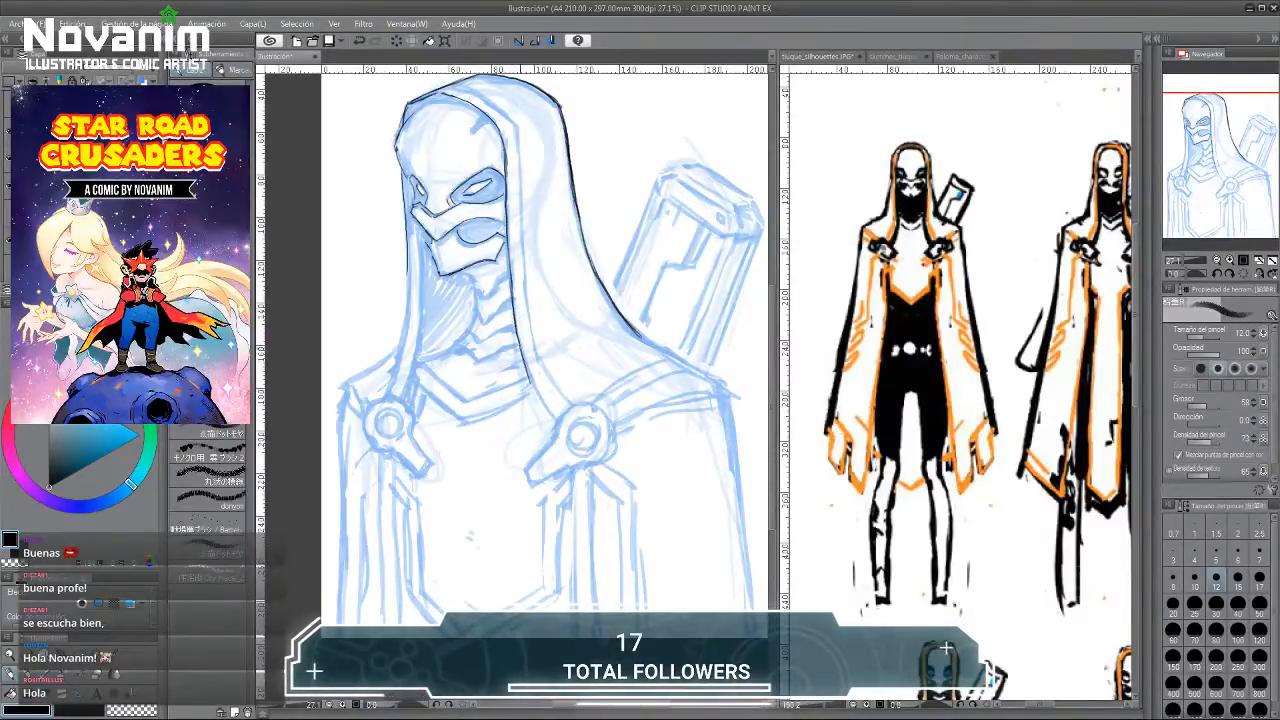
drag(522, 356, 553, 418)
drag(385, 293, 405, 269)
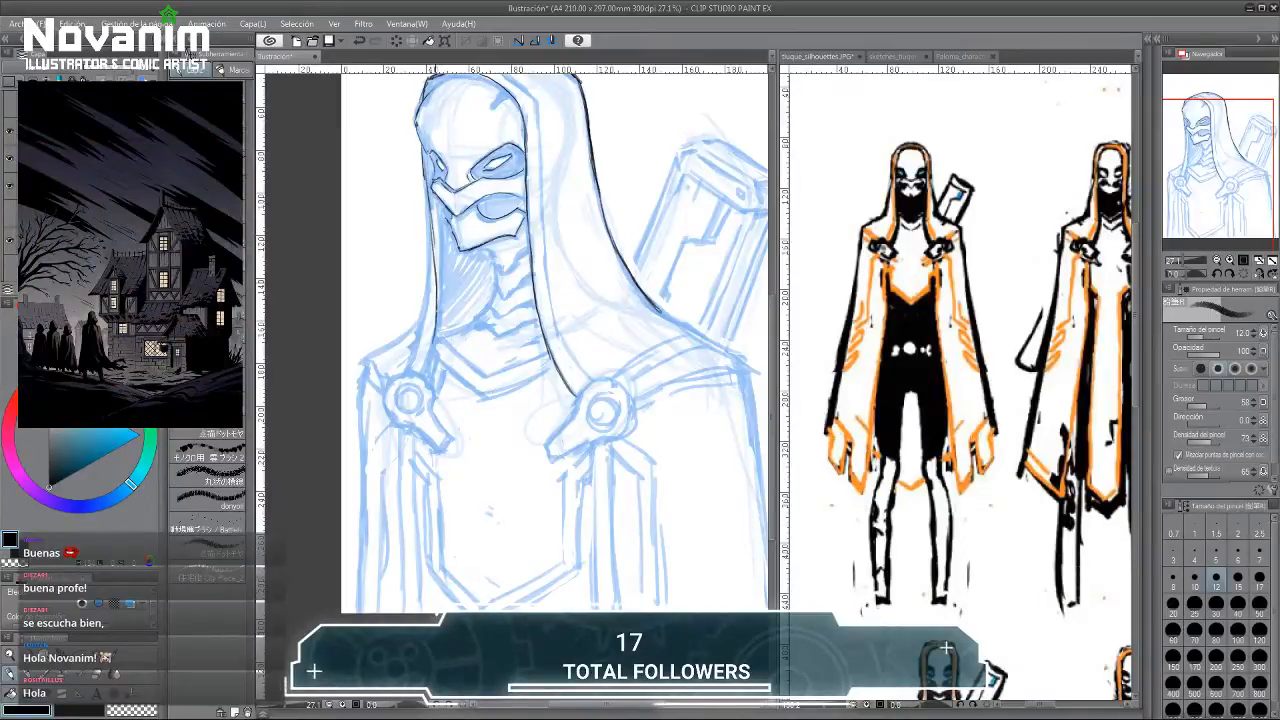
drag(418, 288, 414, 312)
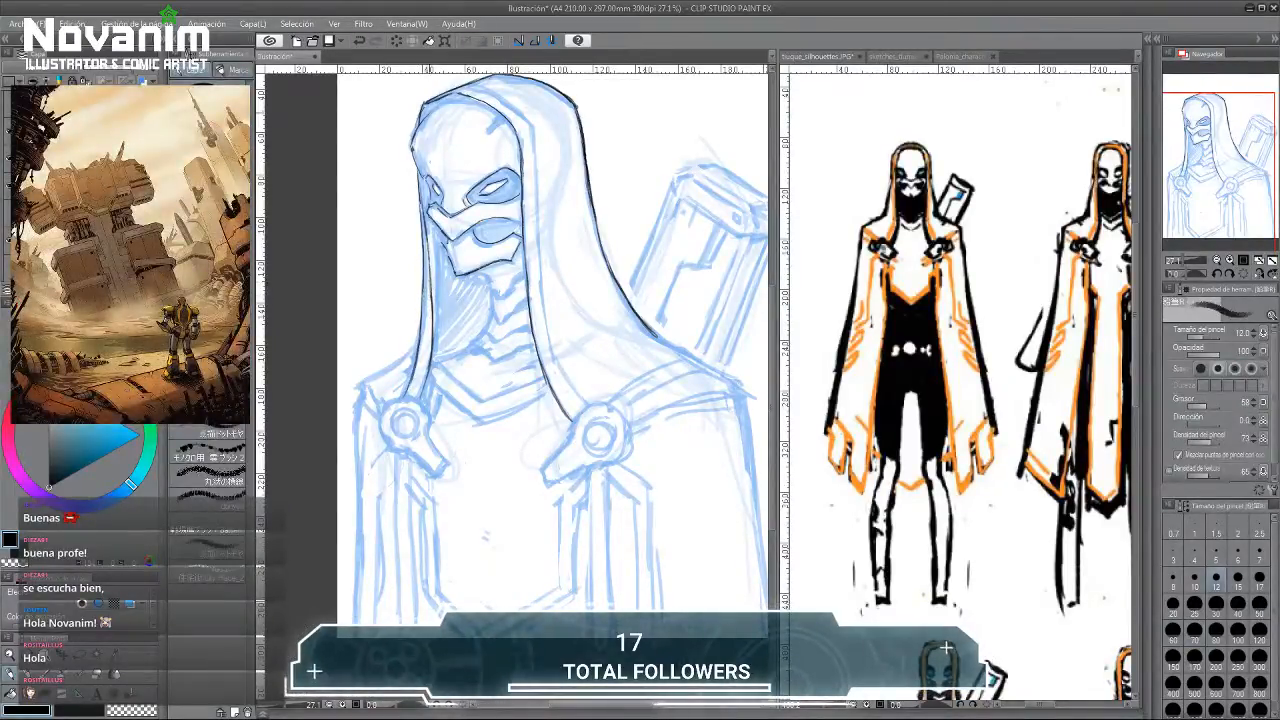
scroll(555, 340, up, 1)
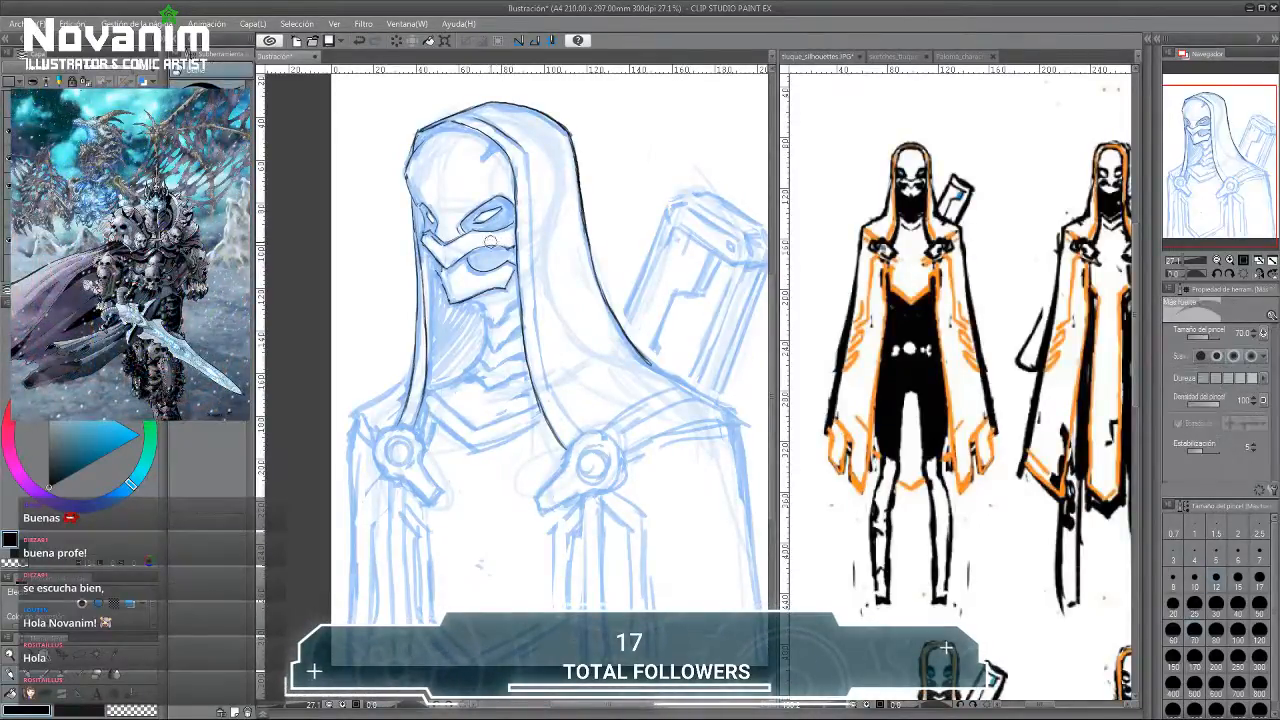
drag(471, 171, 479, 151)
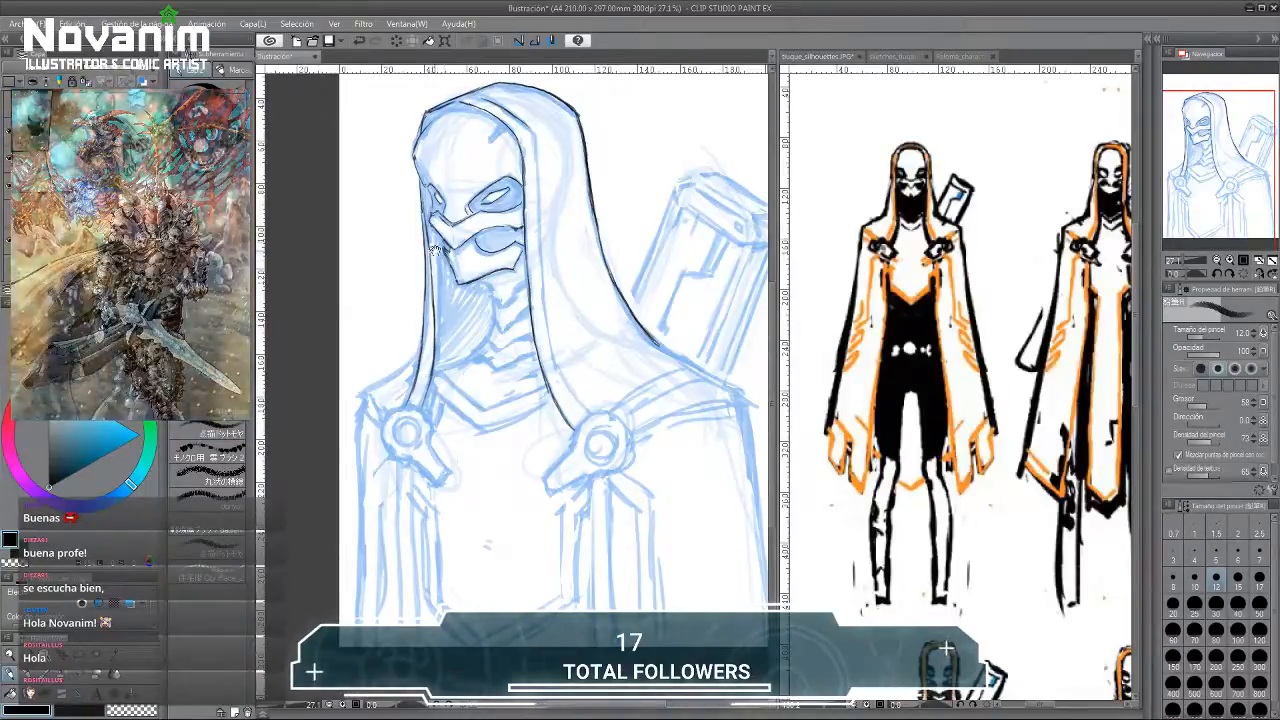
drag(436, 250, 431, 235)
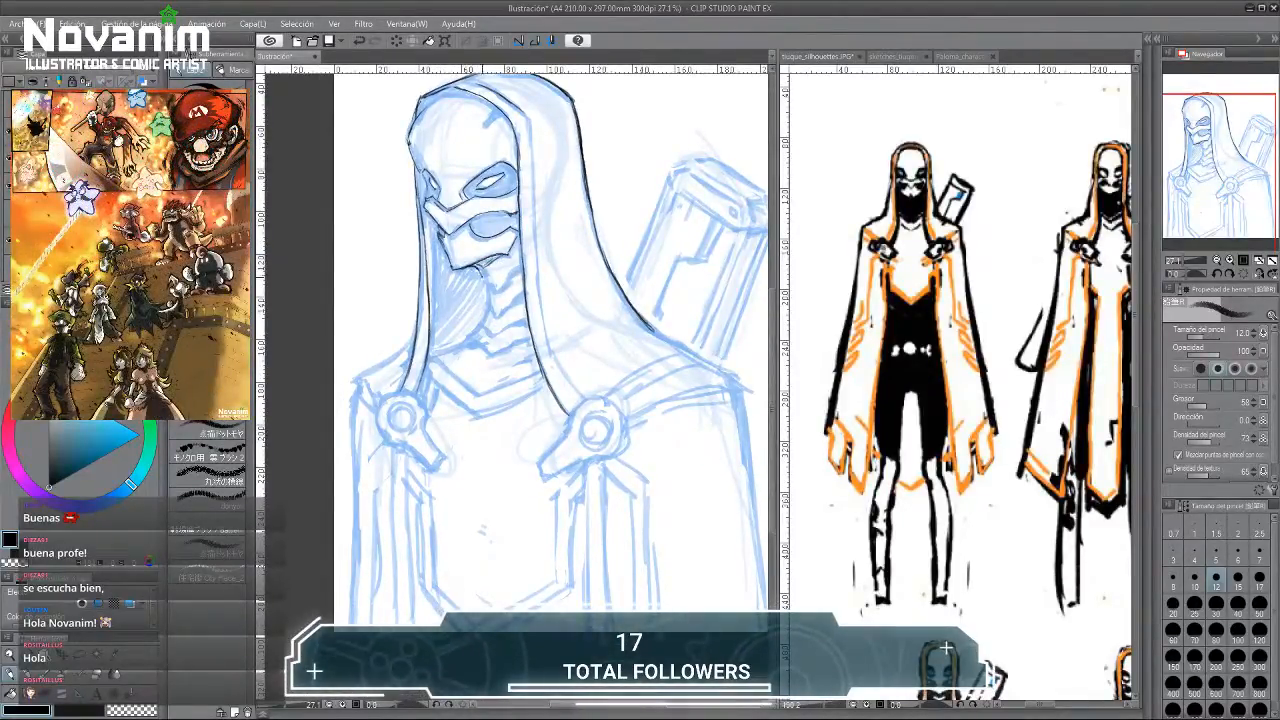
Ink the neck's curved side line and upper segment lines below the jaw, undoing and redrawing one segment stroke.
drag(484, 270, 478, 308)
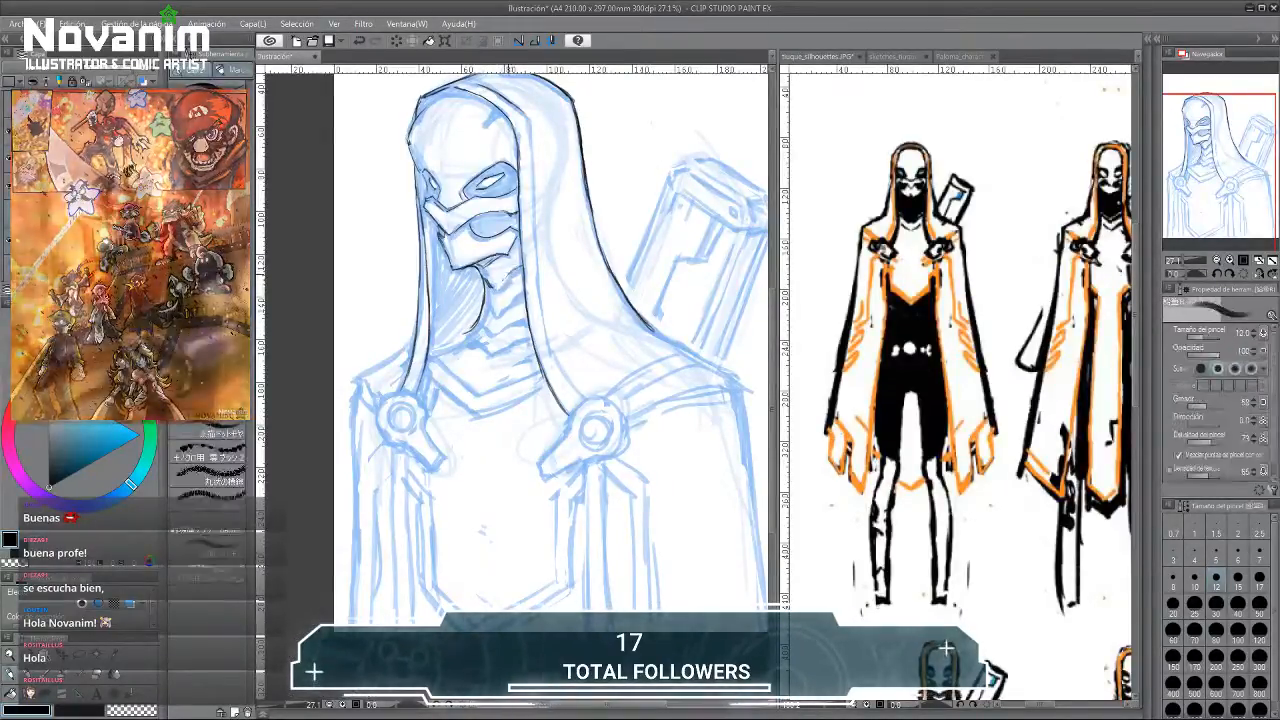
mouse_move(493, 289)
mouse_down()
mouse_move(511, 280)
mouse_move(519, 299)
mouse_up()
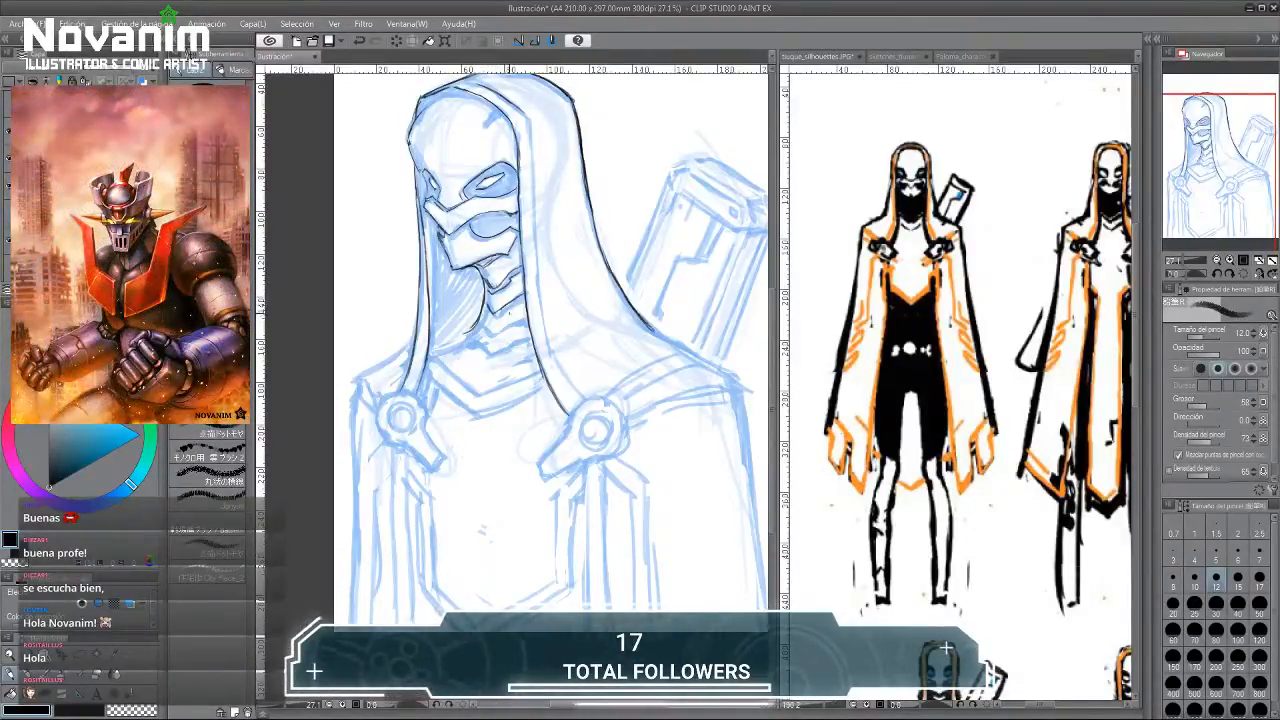
key(ctrl+z)
drag(502, 308, 522, 294)
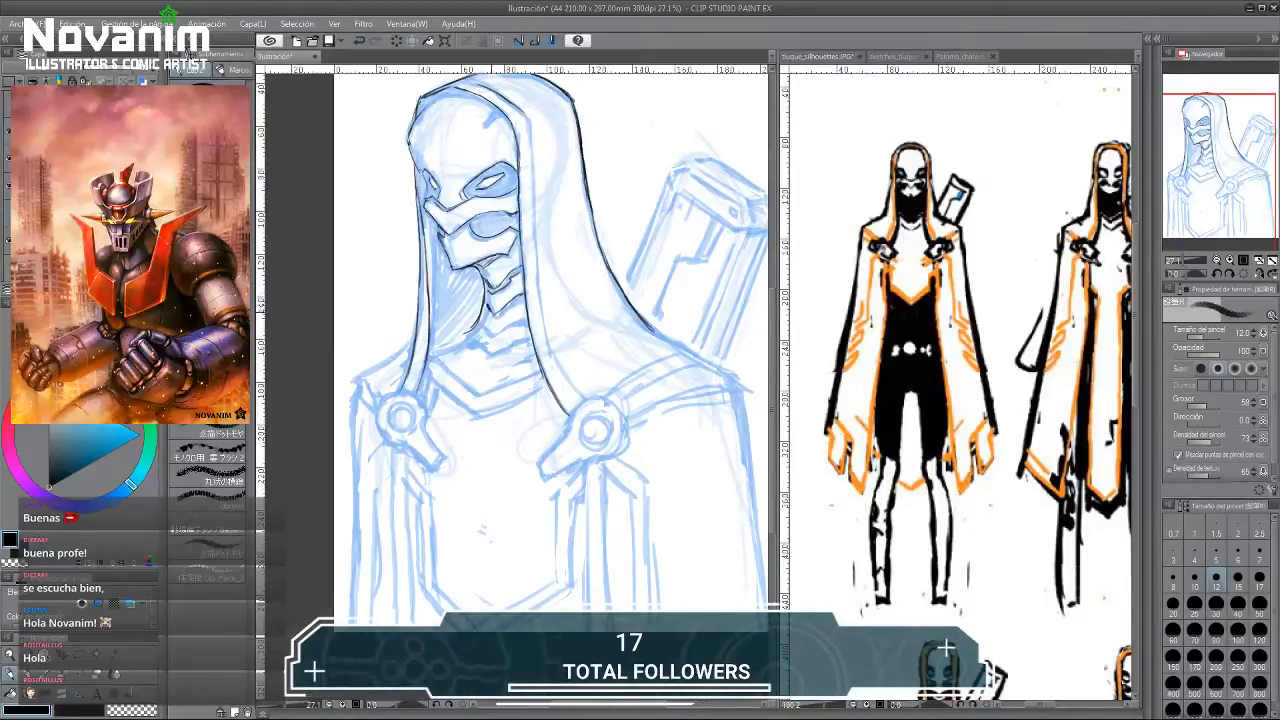
Undo the last neck stroke, then ink the lower neck segment lines and the short marks on the forehead below the hood's rim.
key(ctrl+z)
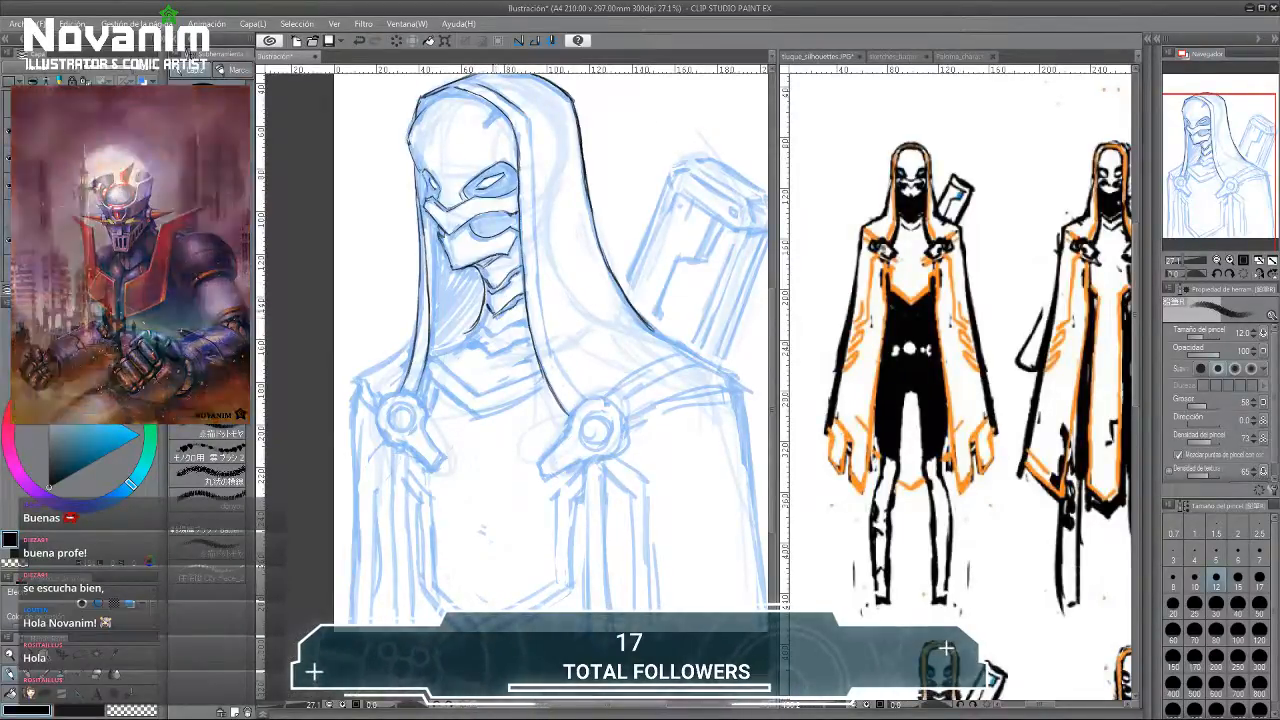
key(e)
key(p)
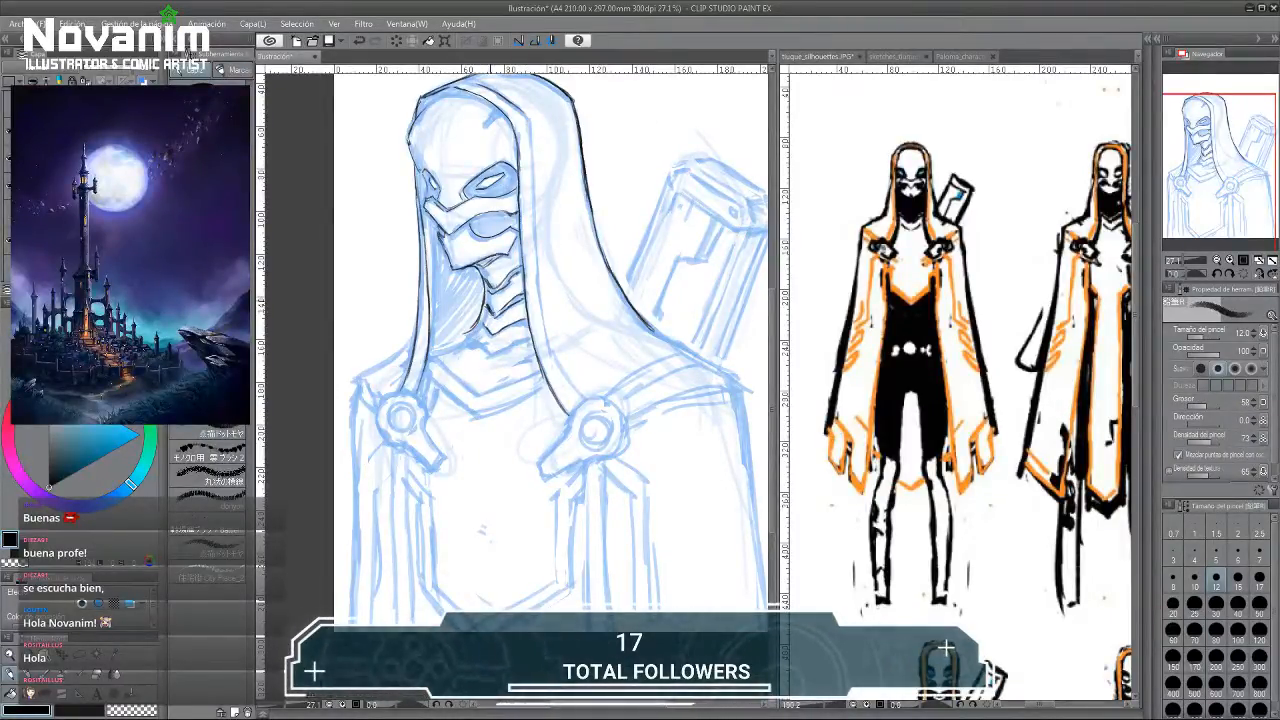
drag(465, 312, 472, 274)
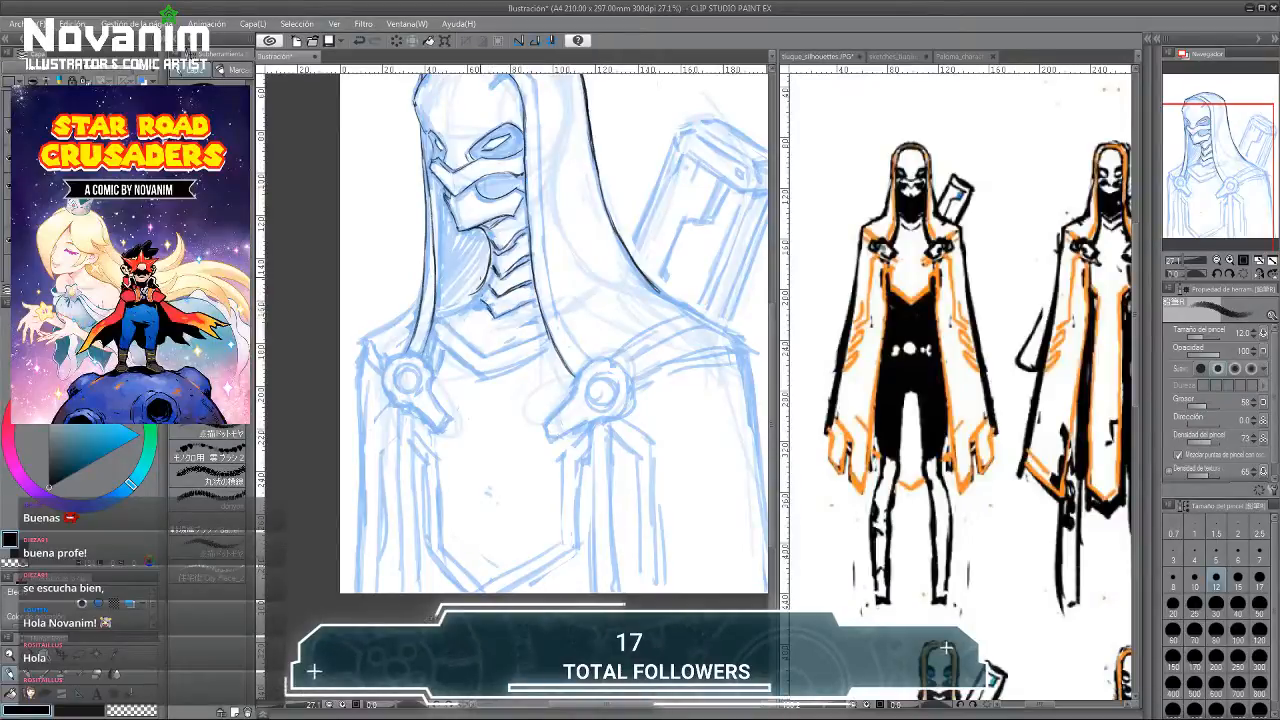
drag(403, 189, 416, 261)
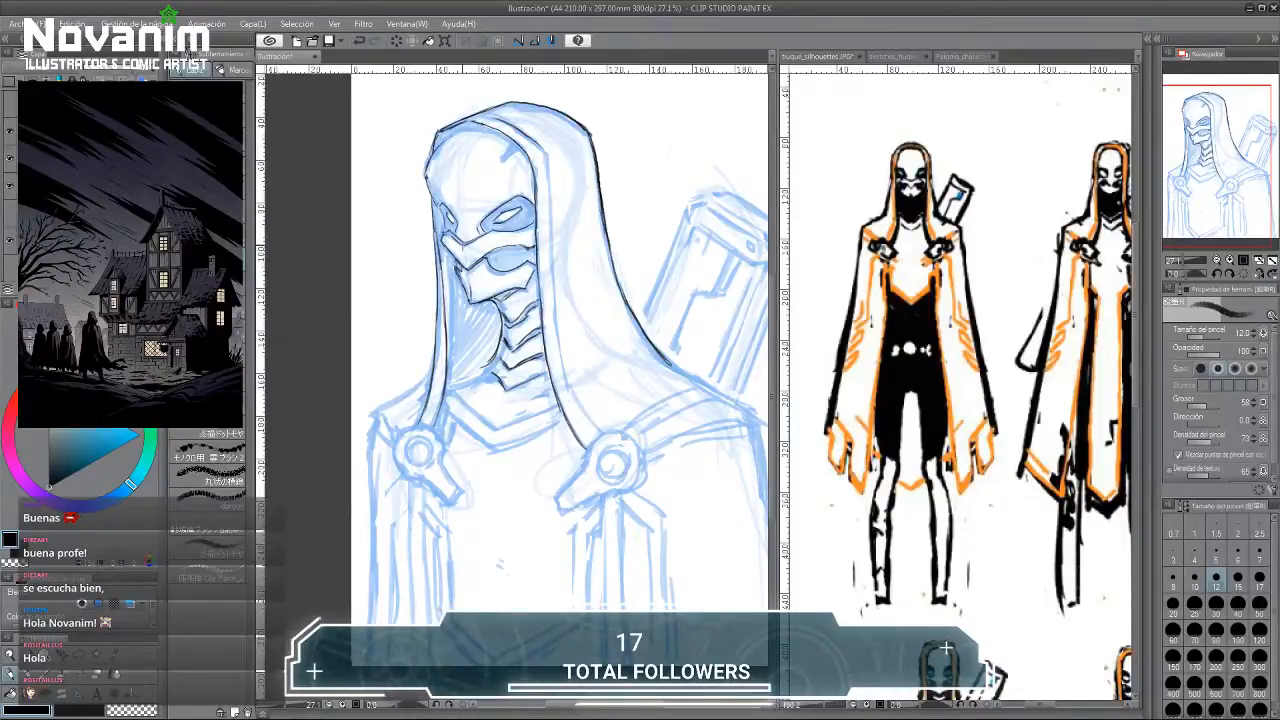
key(e)
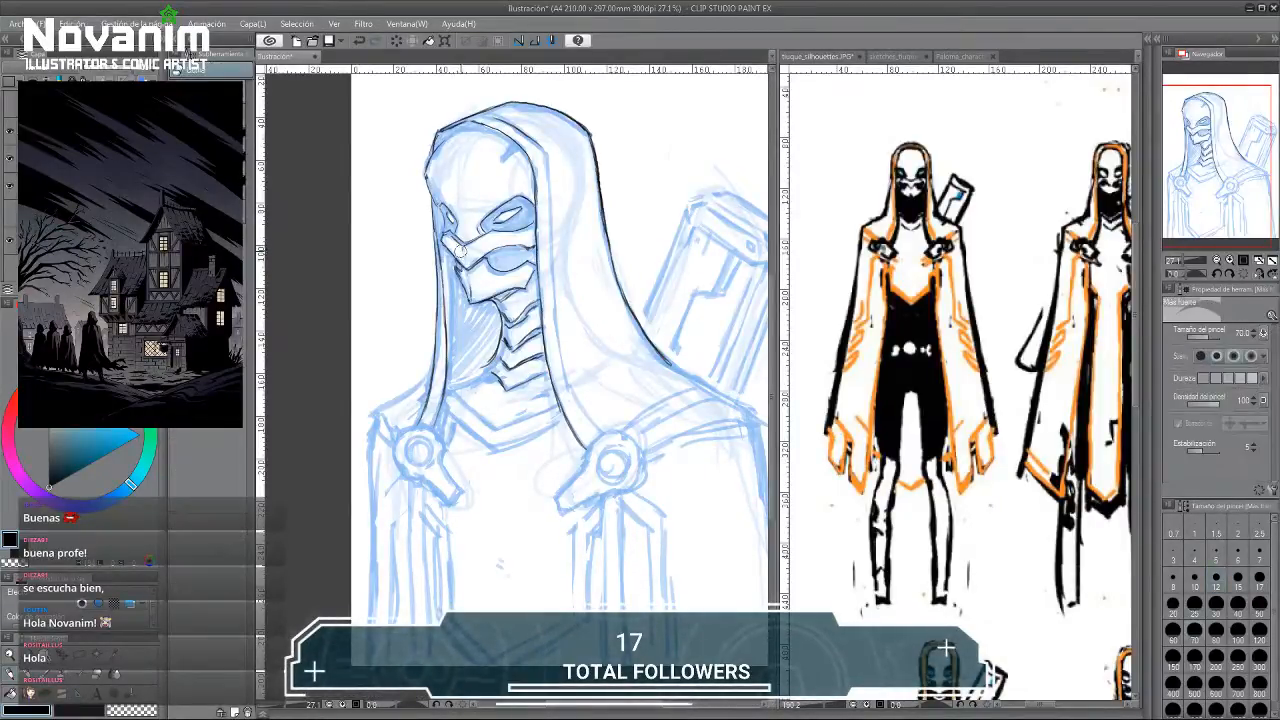
key(p)
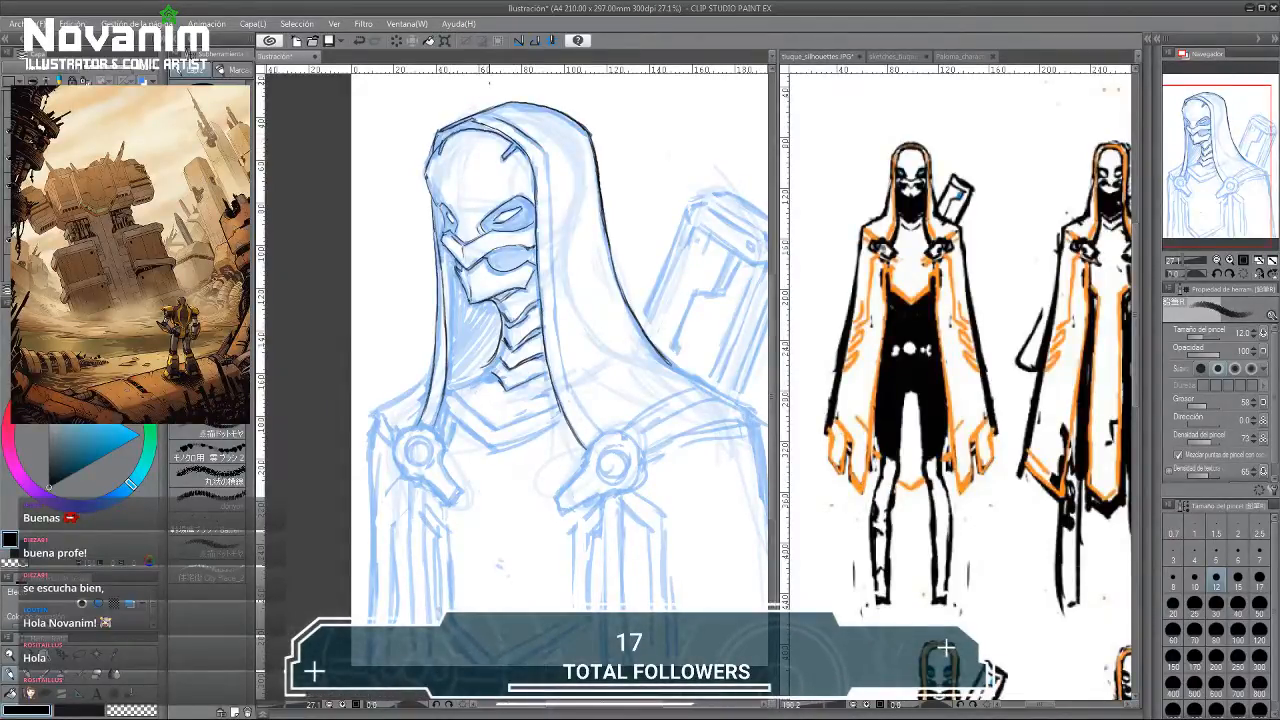
Ink the cloak's left shoulder and outer edge with the size 12 brush, erasing the lower part of the edge line.
drag(422, 311, 444, 199)
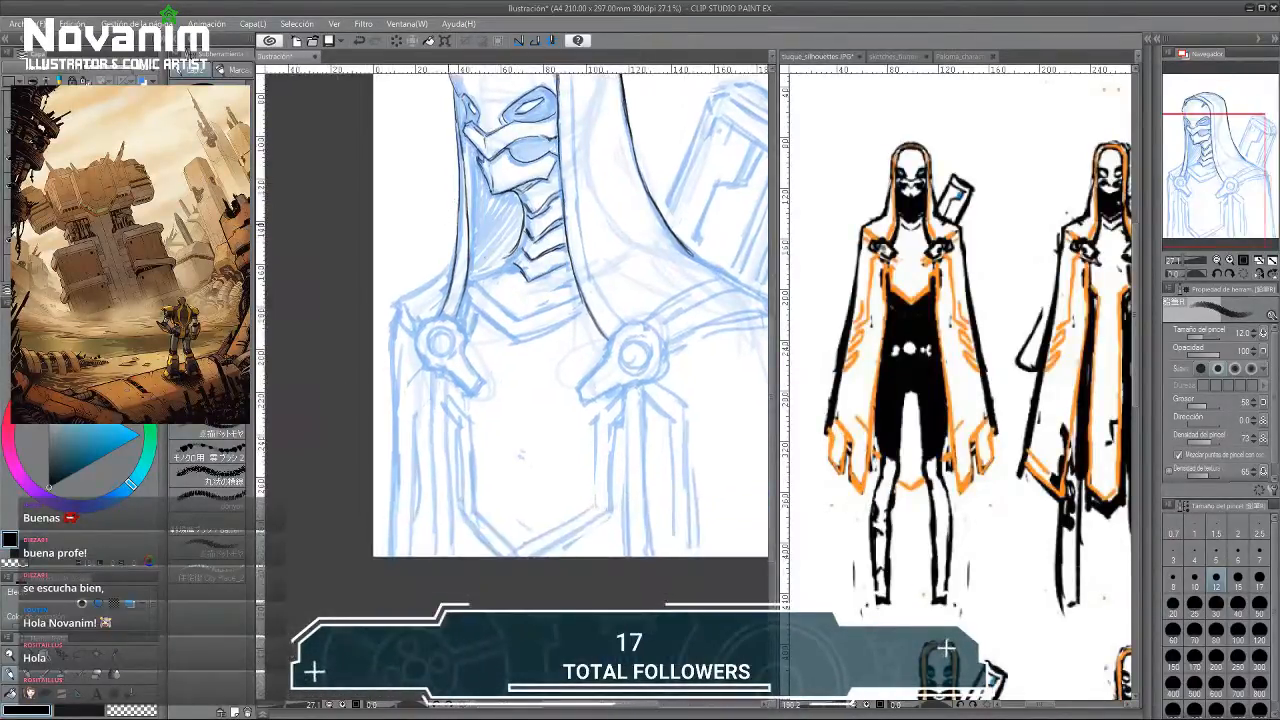
scroll(434, 241, down, 2)
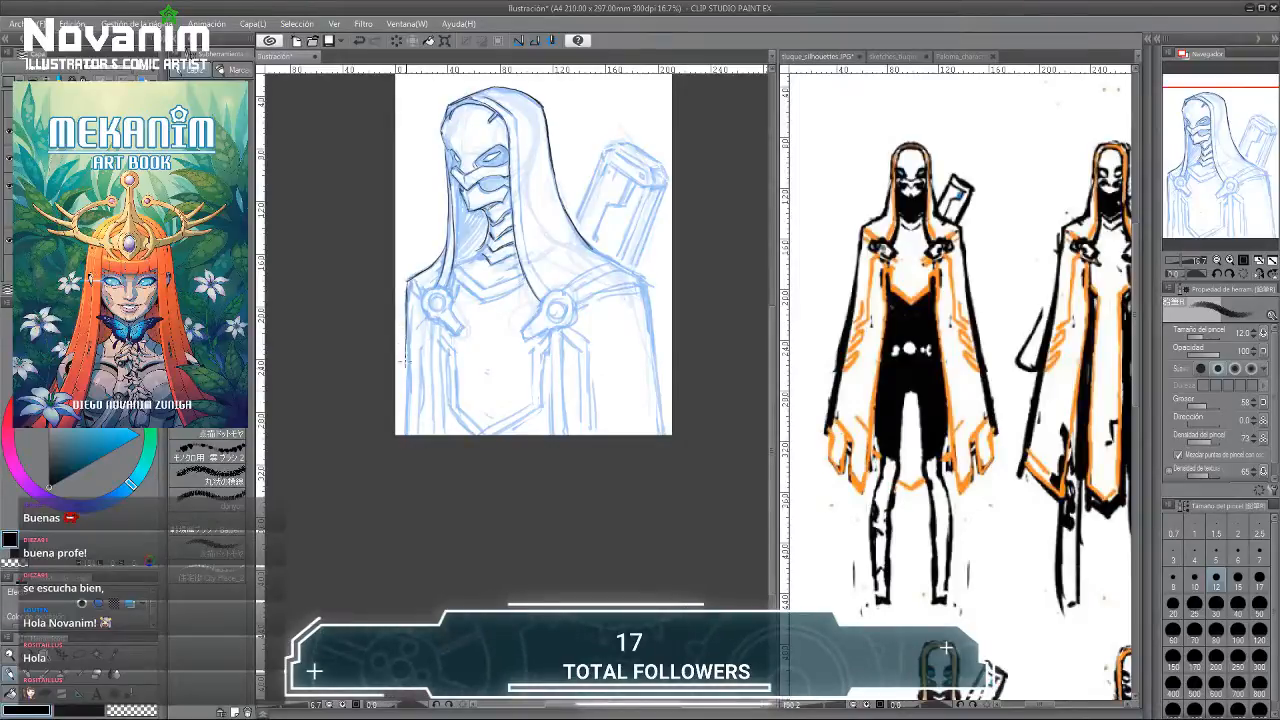
key(e)
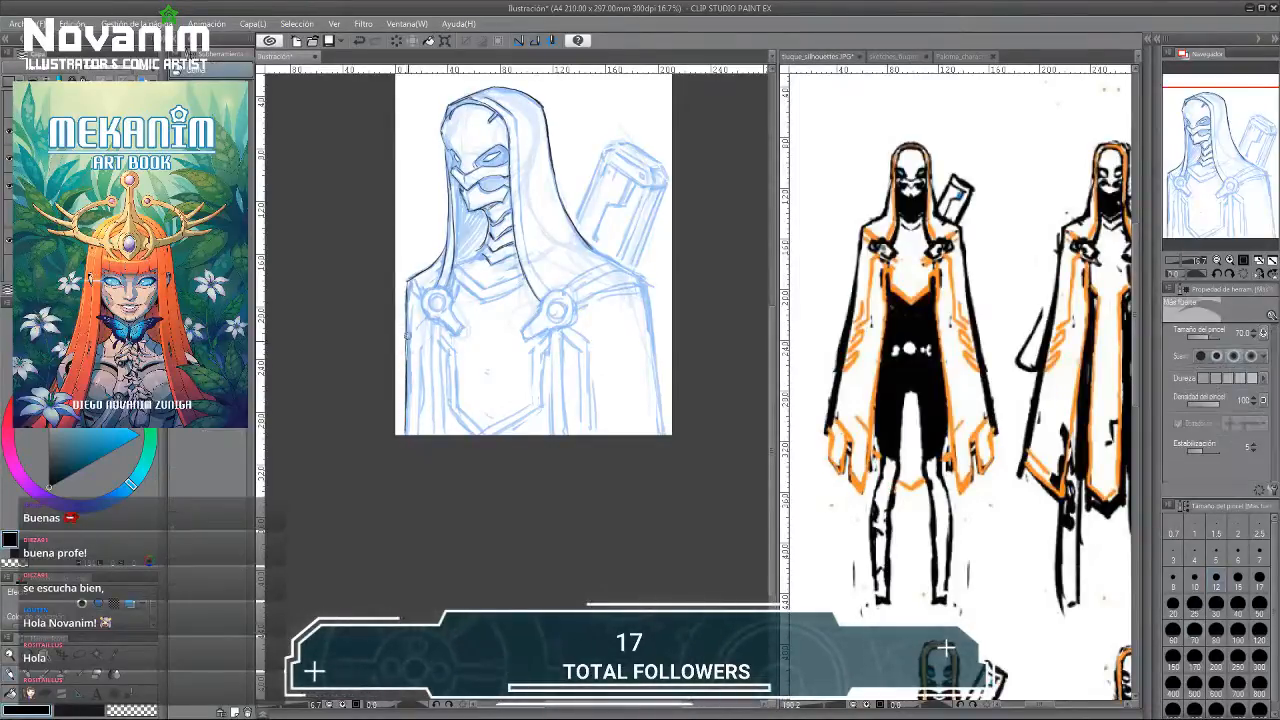
drag(408, 336, 407, 432)
key(p)
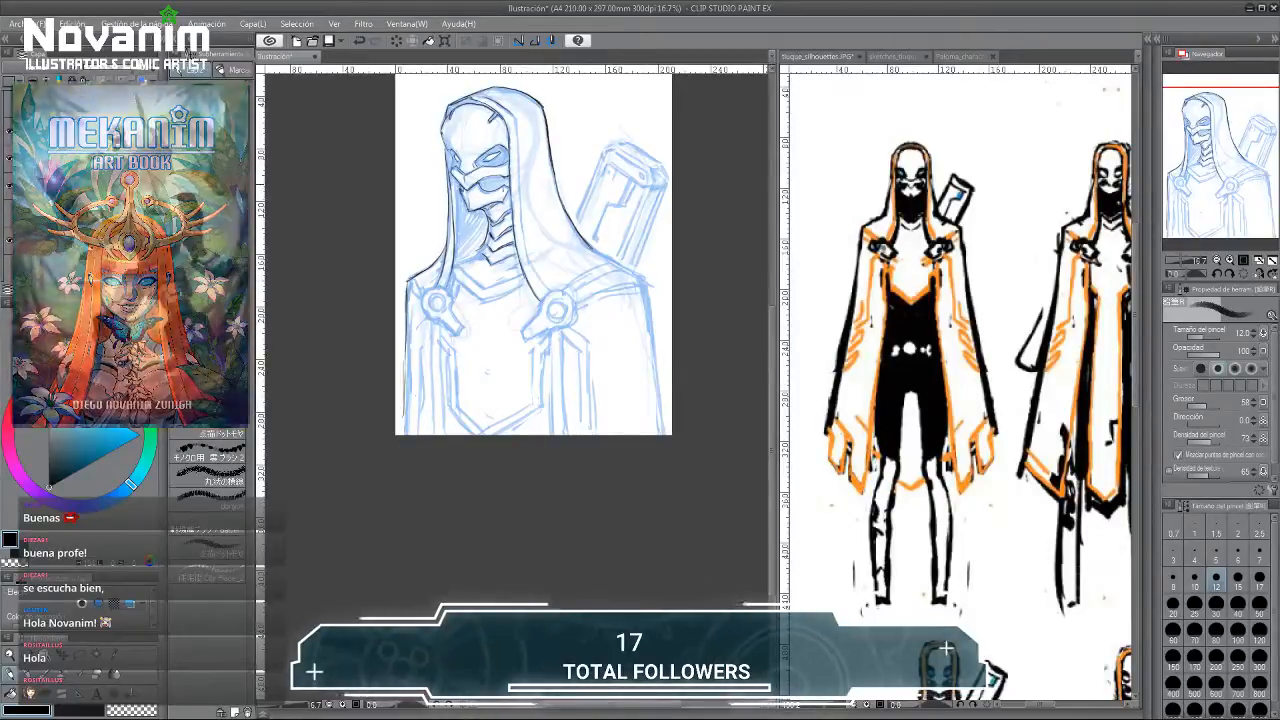
Rotate the canvas and ink the cloak's right shoulder and its outer edge down to the page bottom.
key(r)
mouse_move(400, 145)
mouse_down()
mouse_move(418, 234)
mouse_move(353, 201)
mouse_up()
key(p)
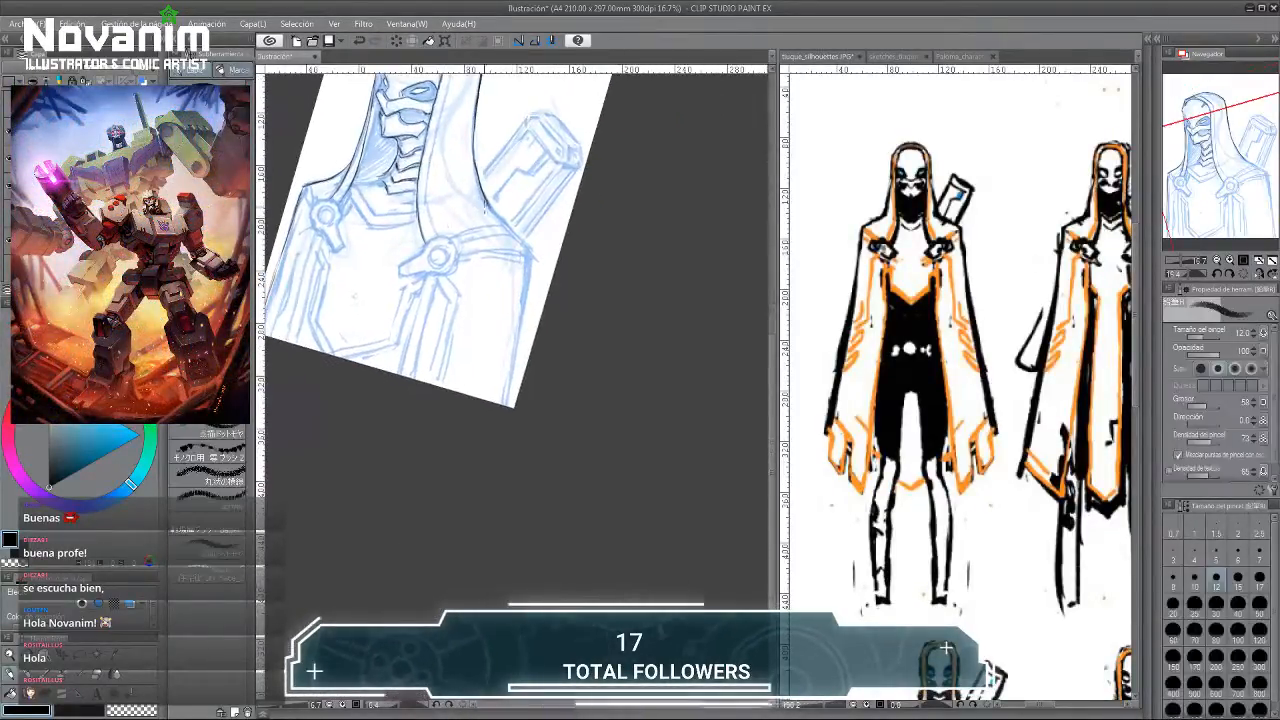
drag(485, 197, 527, 248)
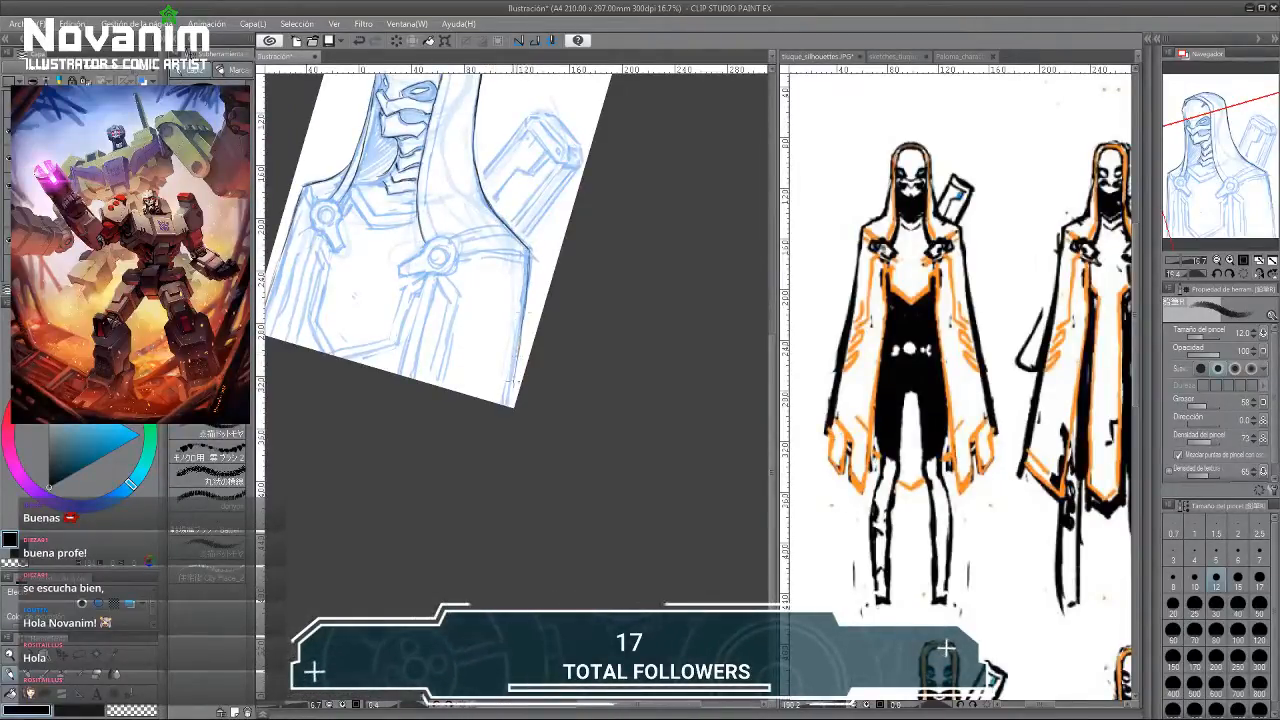
drag(520, 340, 514, 405)
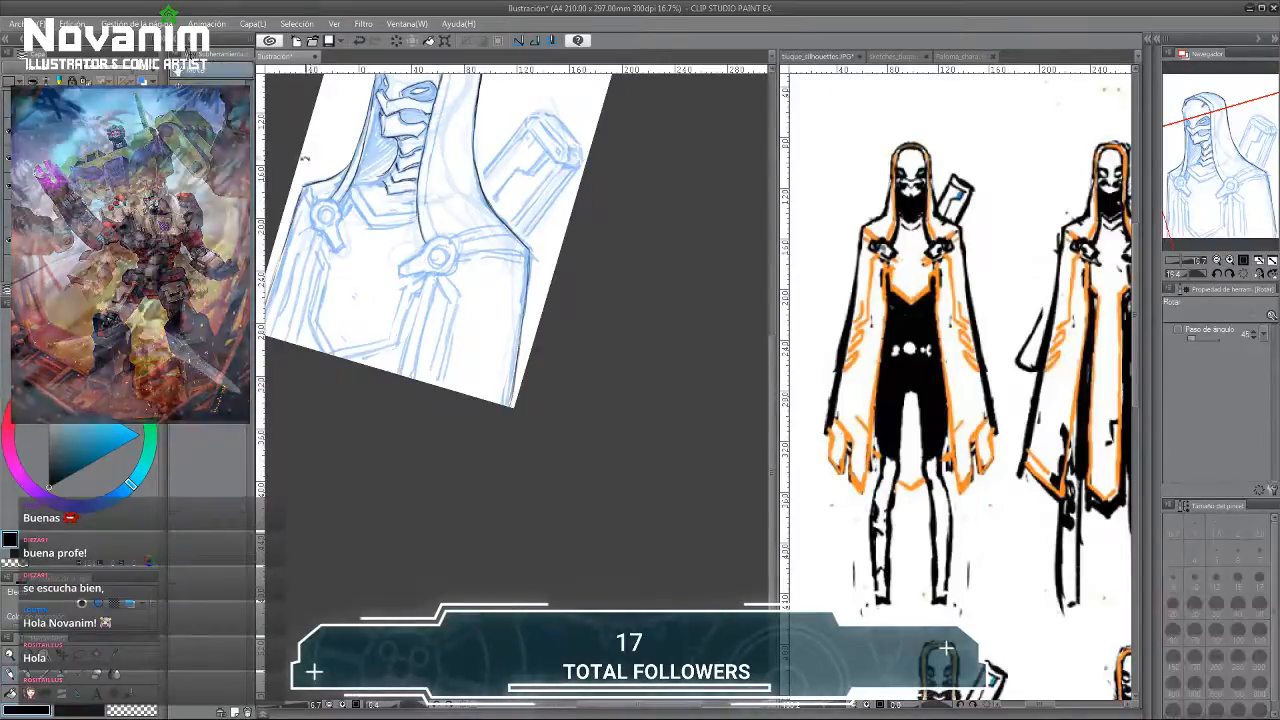
Straighten the canvas, redraw the cloak's left outer edge down to the page bottom, and clean it up with the eraser.
drag(394, 123, 494, 153)
key(p)
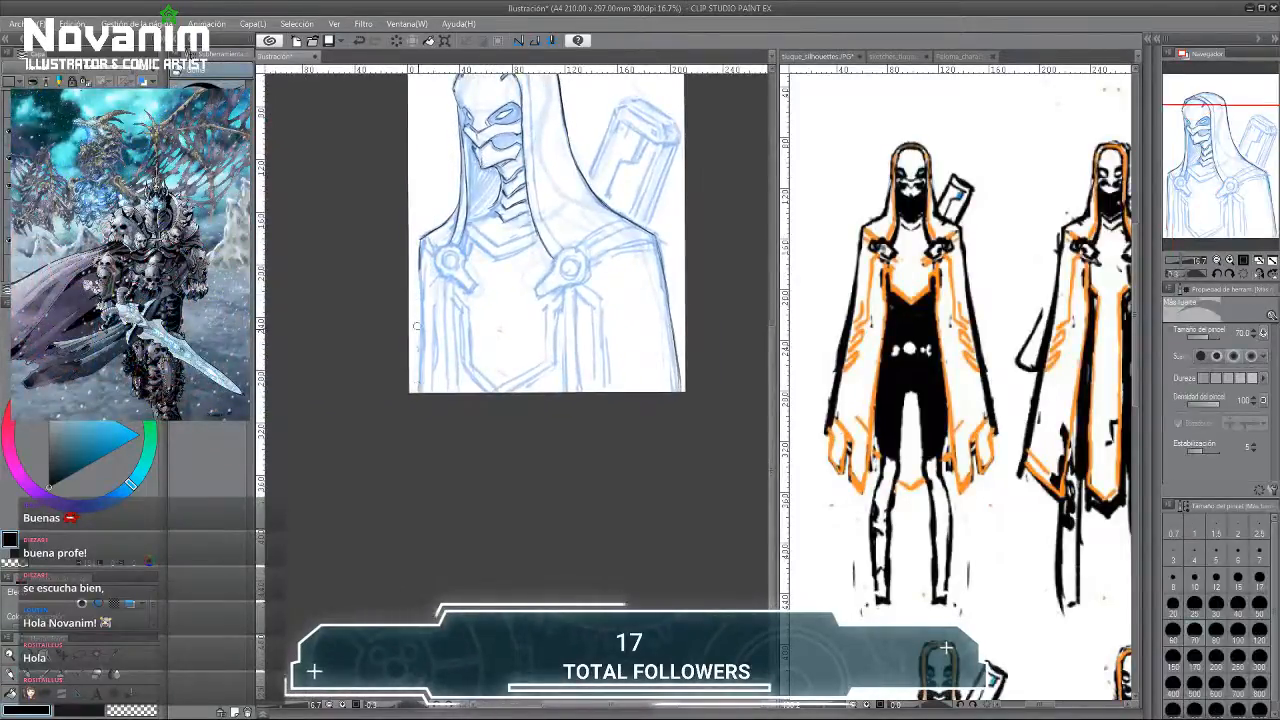
key(p)
drag(421, 264, 415, 360)
drag(417, 308, 412, 391)
key(e)
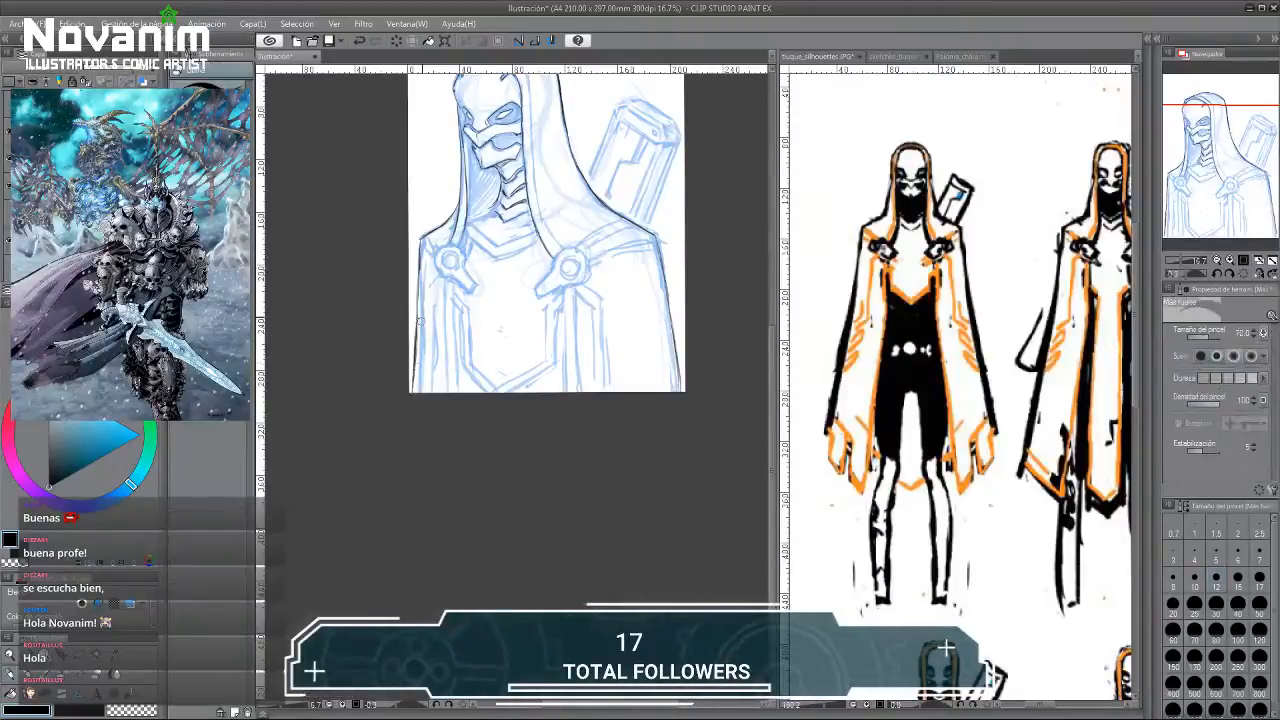
drag(426, 273, 418, 323)
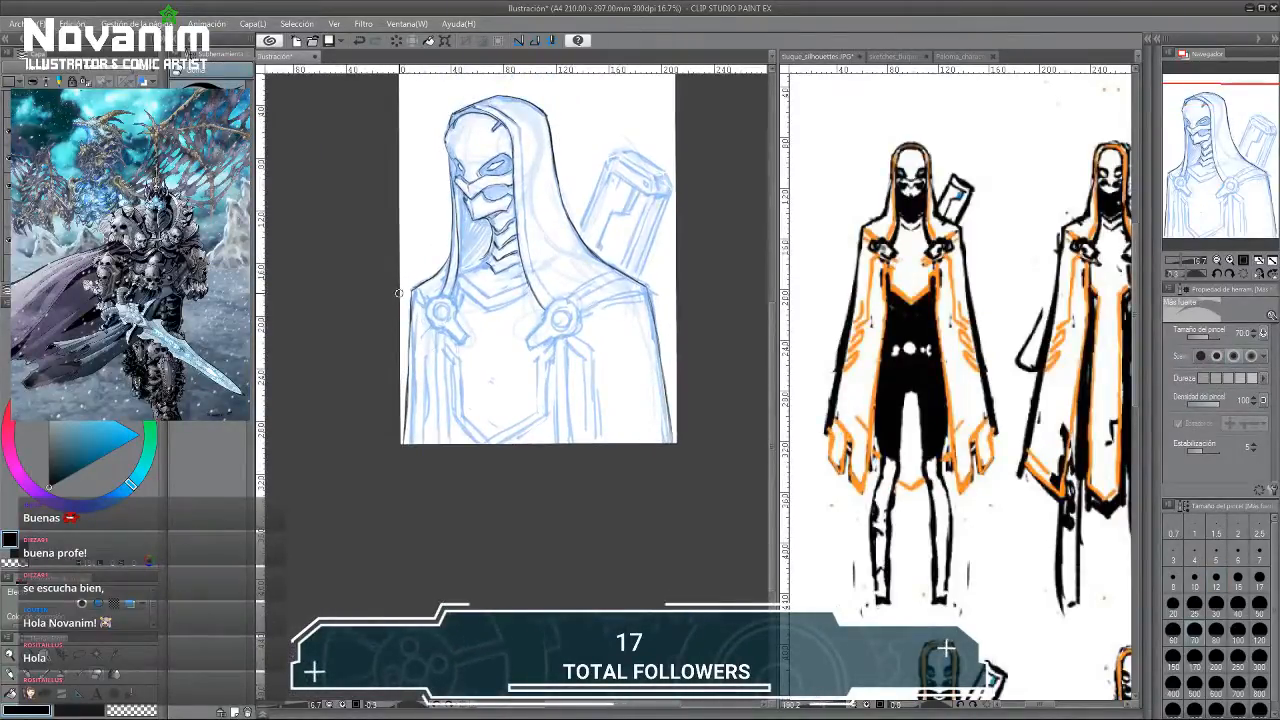
Ink the second parallel edge of the hood's right front trim down to the clasp and clean up the line.
scroll(497, 153, up, 2)
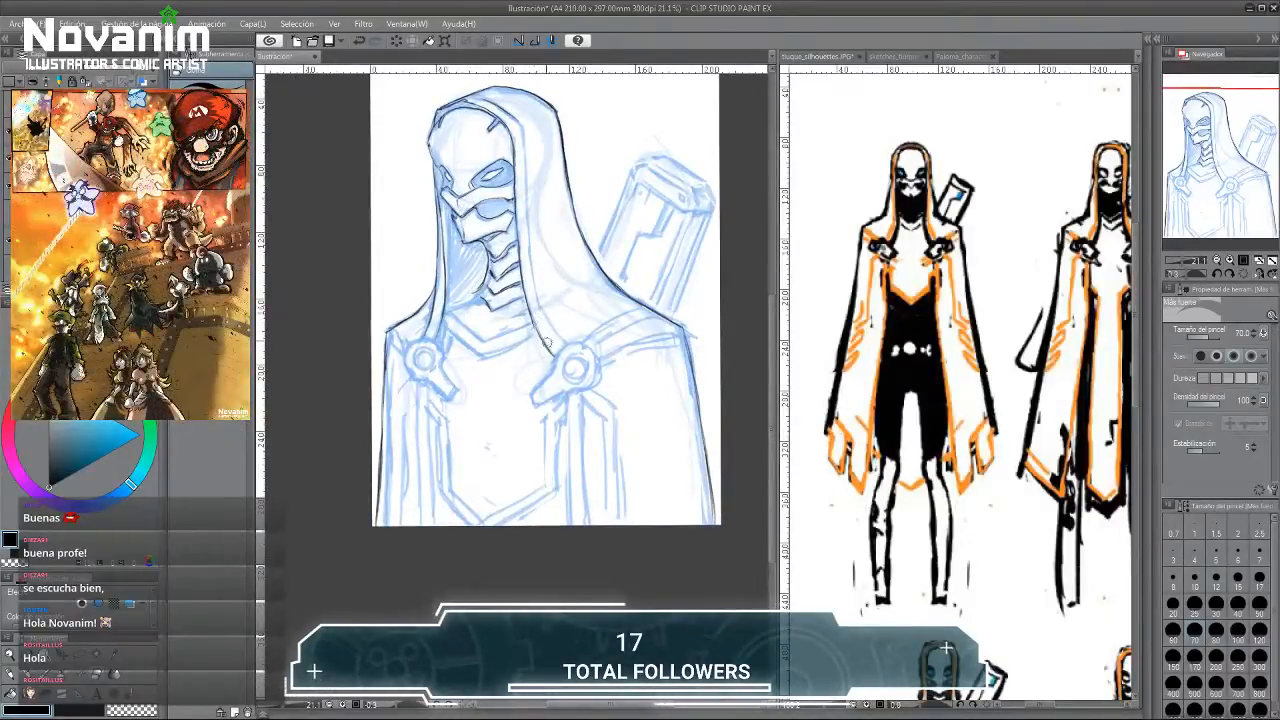
key(p)
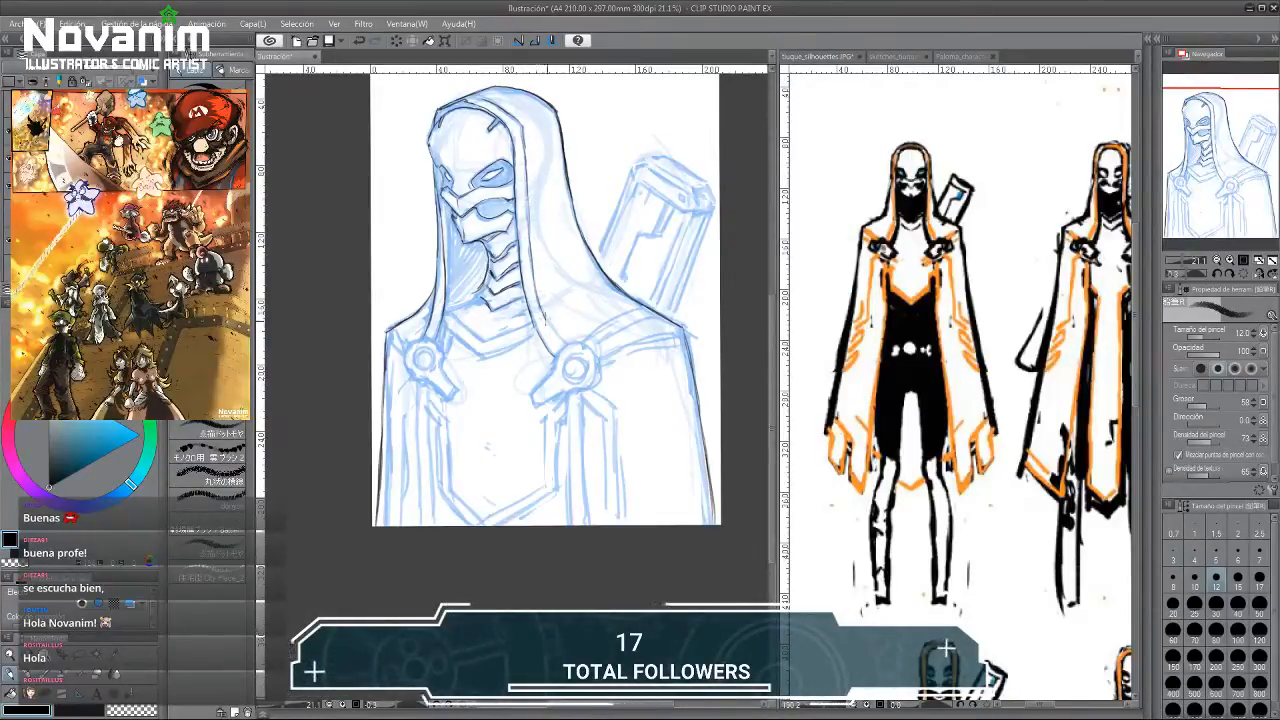
drag(544, 314, 563, 348)
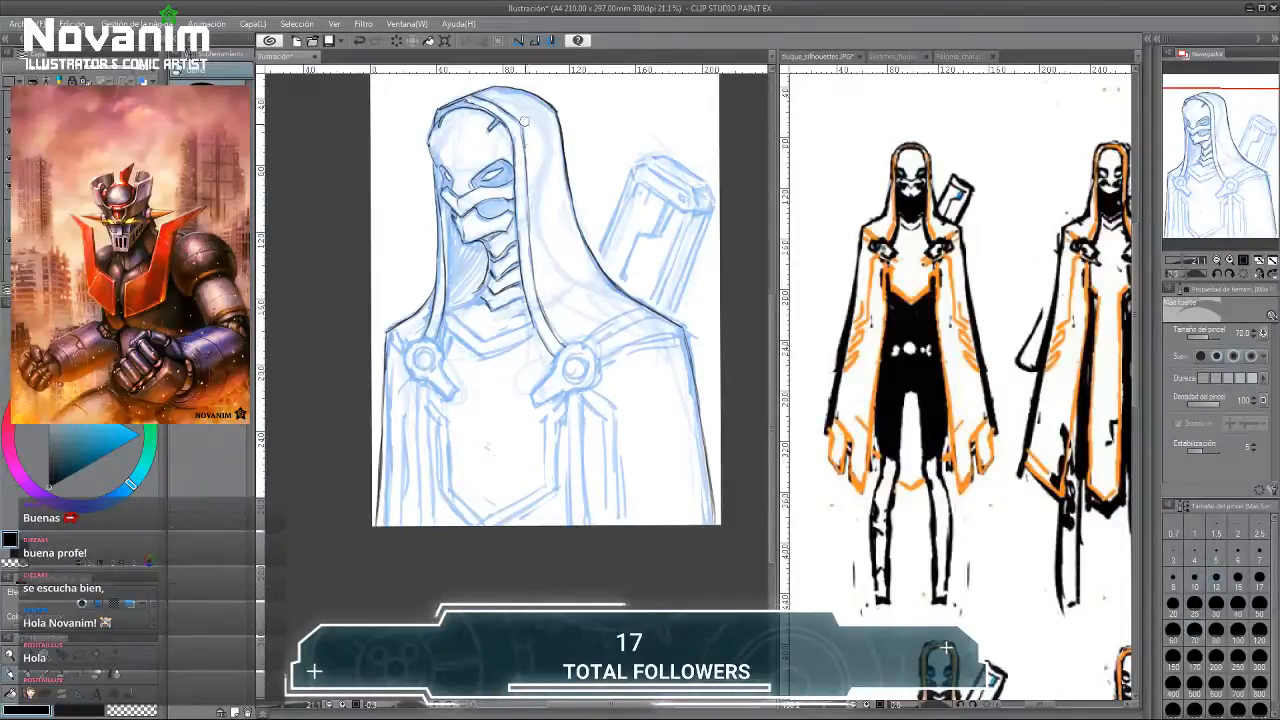
mouse_move(417, 258)
mouse_down()
mouse_move(425, 227)
mouse_move(419, 247)
mouse_up()
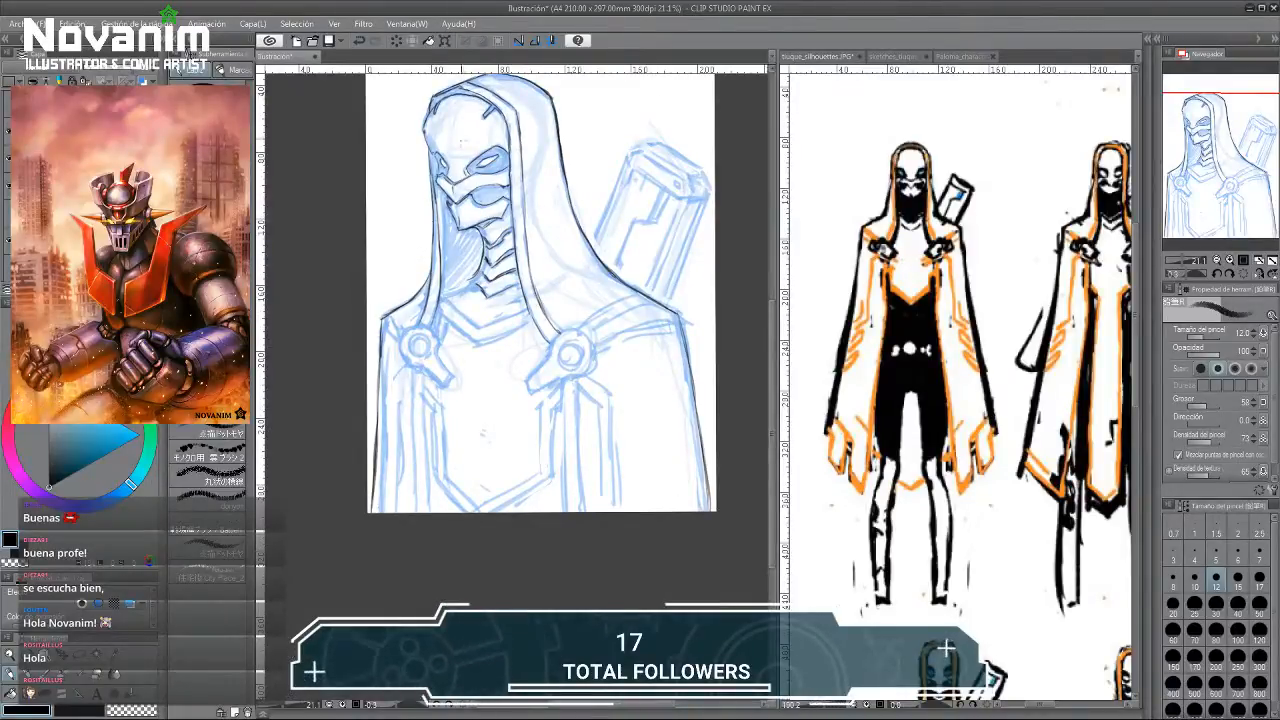
scroll(487, 141, up, 1)
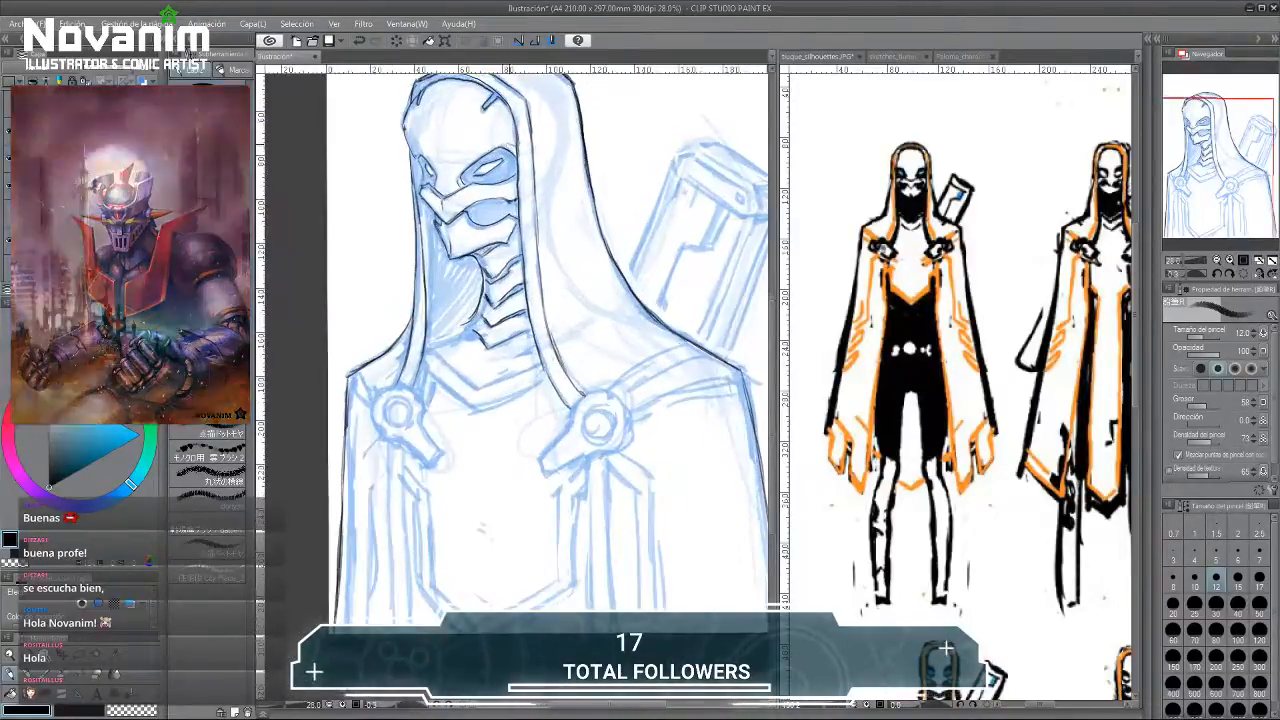
key(e)
key(b)
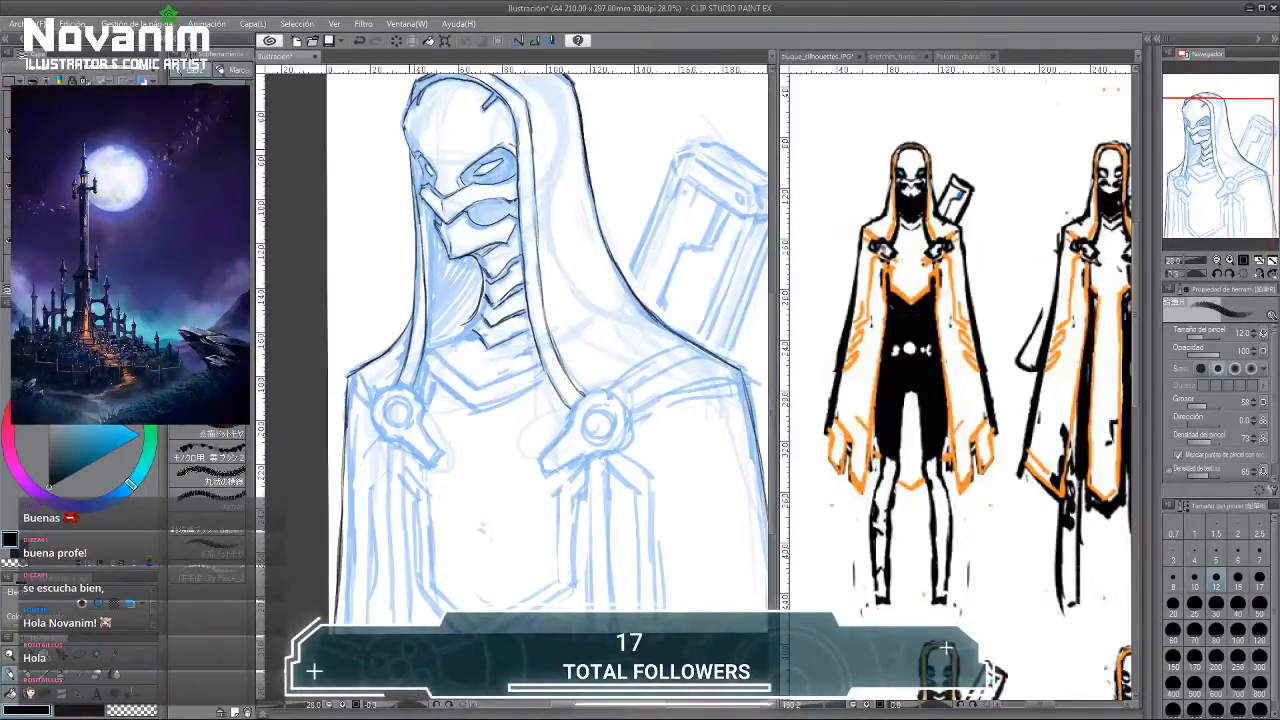
Ink both cloak clasps with their round outlines, pointed tails and inner rings, undoing a stray stroke and tidying the lines.
scroll(414, 148, down, 2)
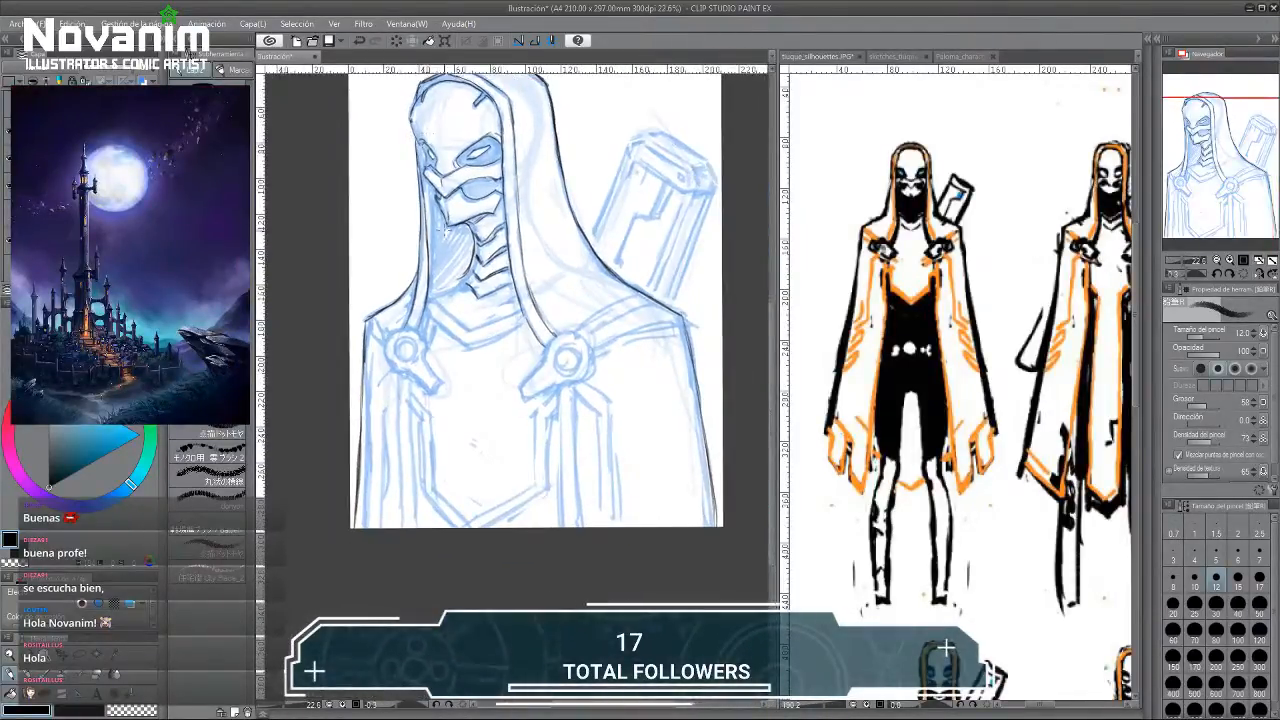
drag(447, 298, 445, 284)
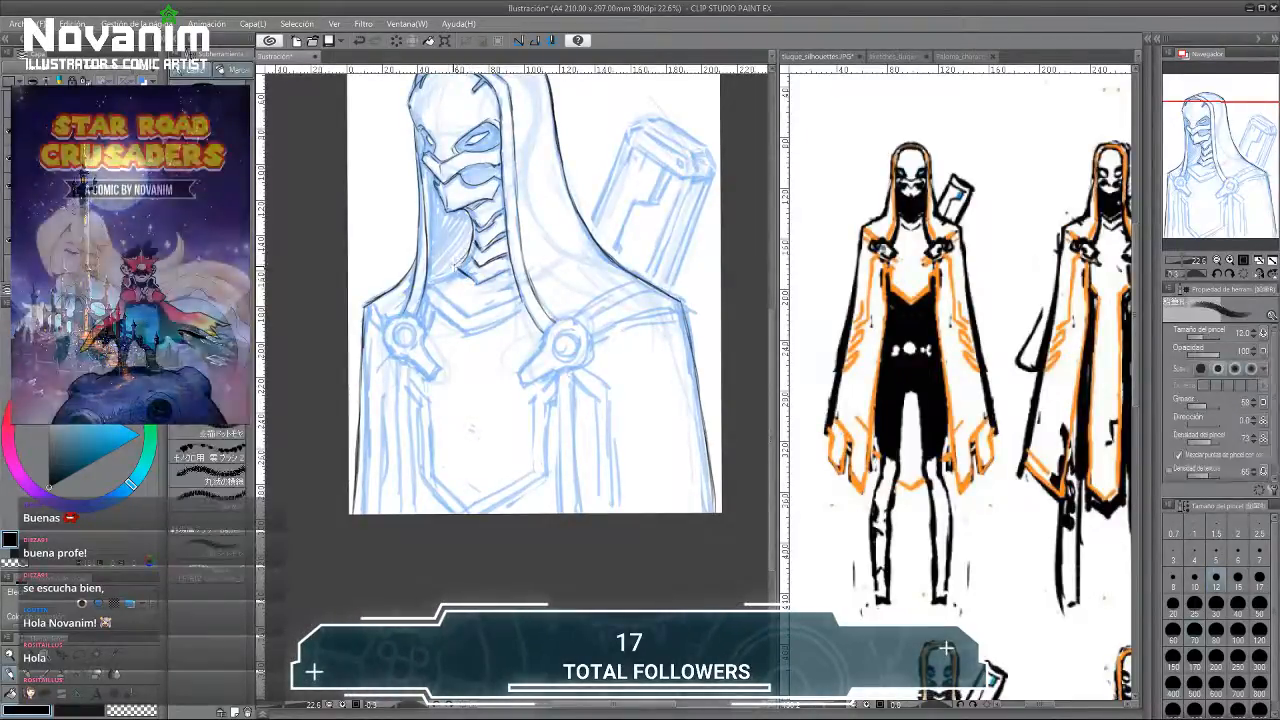
drag(455, 249, 447, 224)
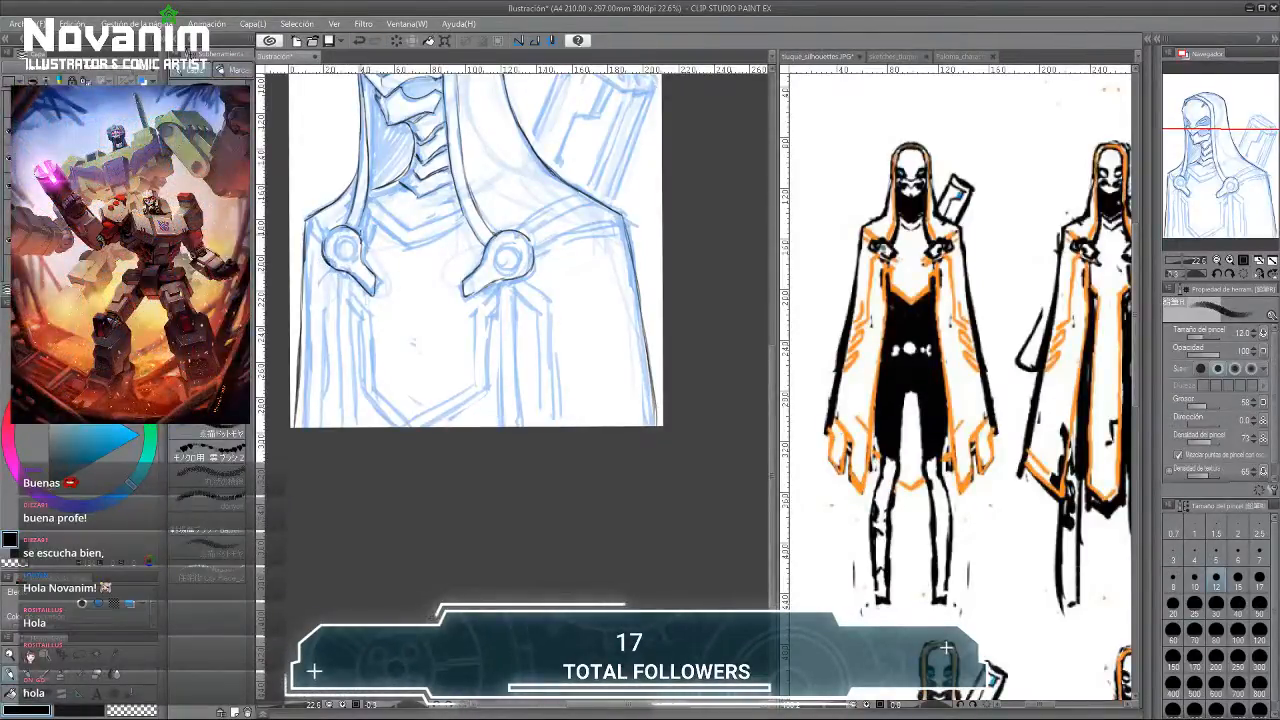
key(ctrl+z)
mouse_move(503, 278)
mouse_down()
mouse_move(475, 289)
mouse_move(502, 272)
mouse_up()
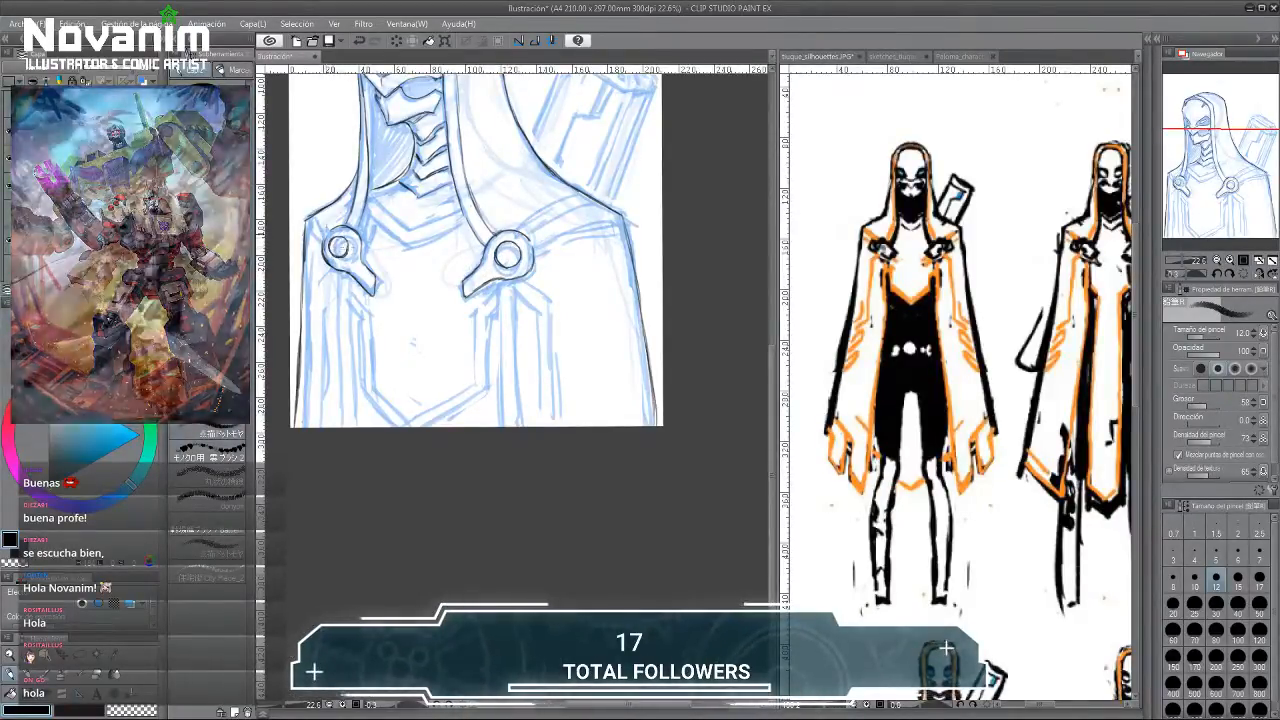
key(e)
key(p)
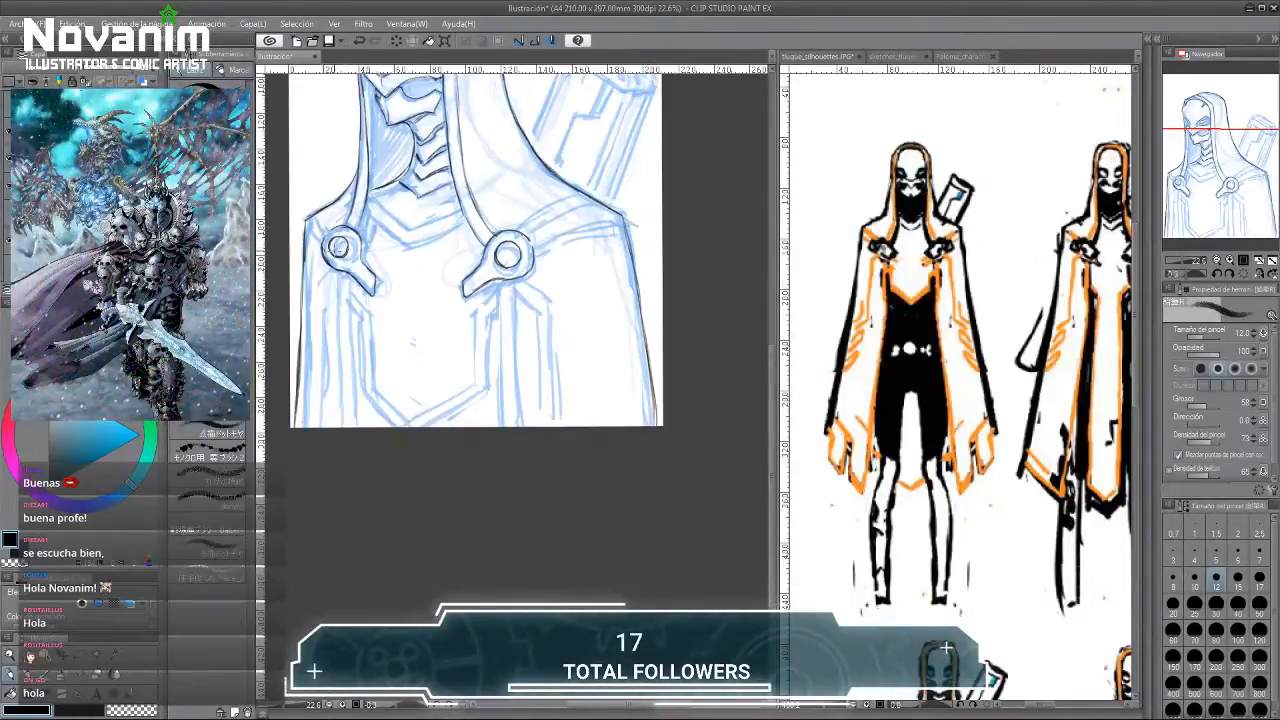
drag(358, 242, 338, 258)
key(e)
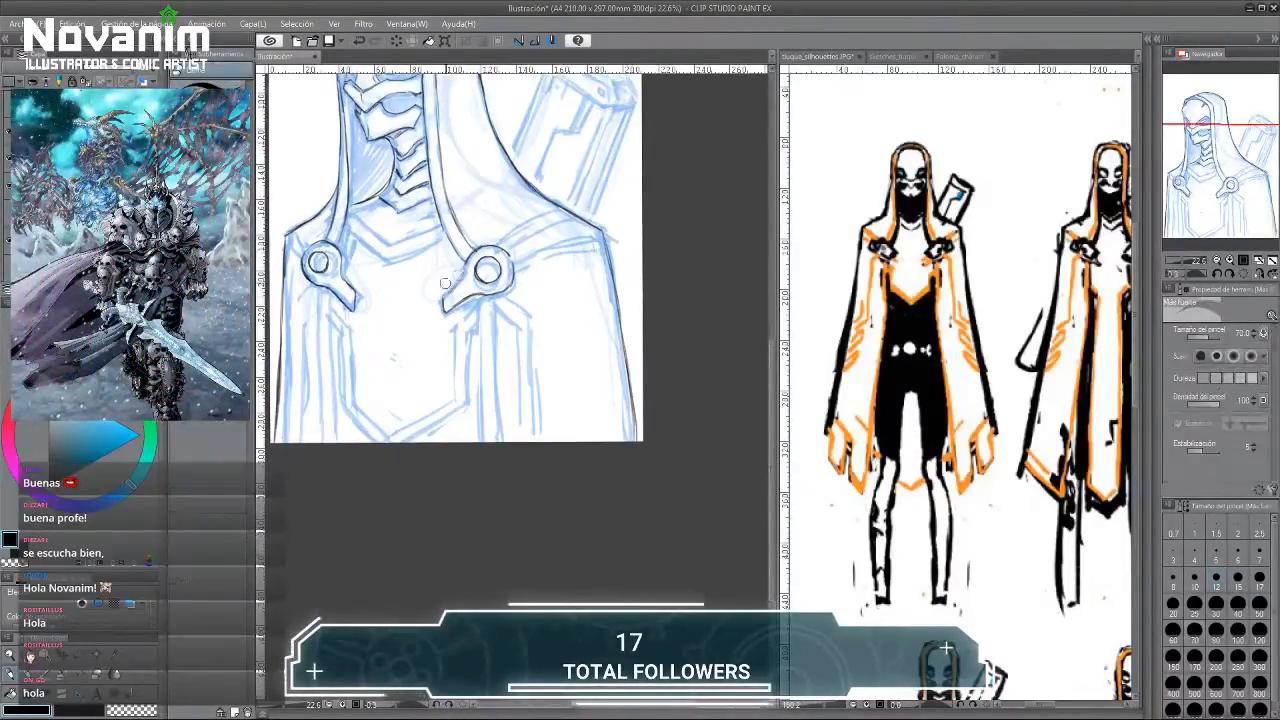
key(p)
Rotate the canvas and ink the cloak's two long front opening edges from the clasps down to the page bottom.
drag(403, 257, 381, 223)
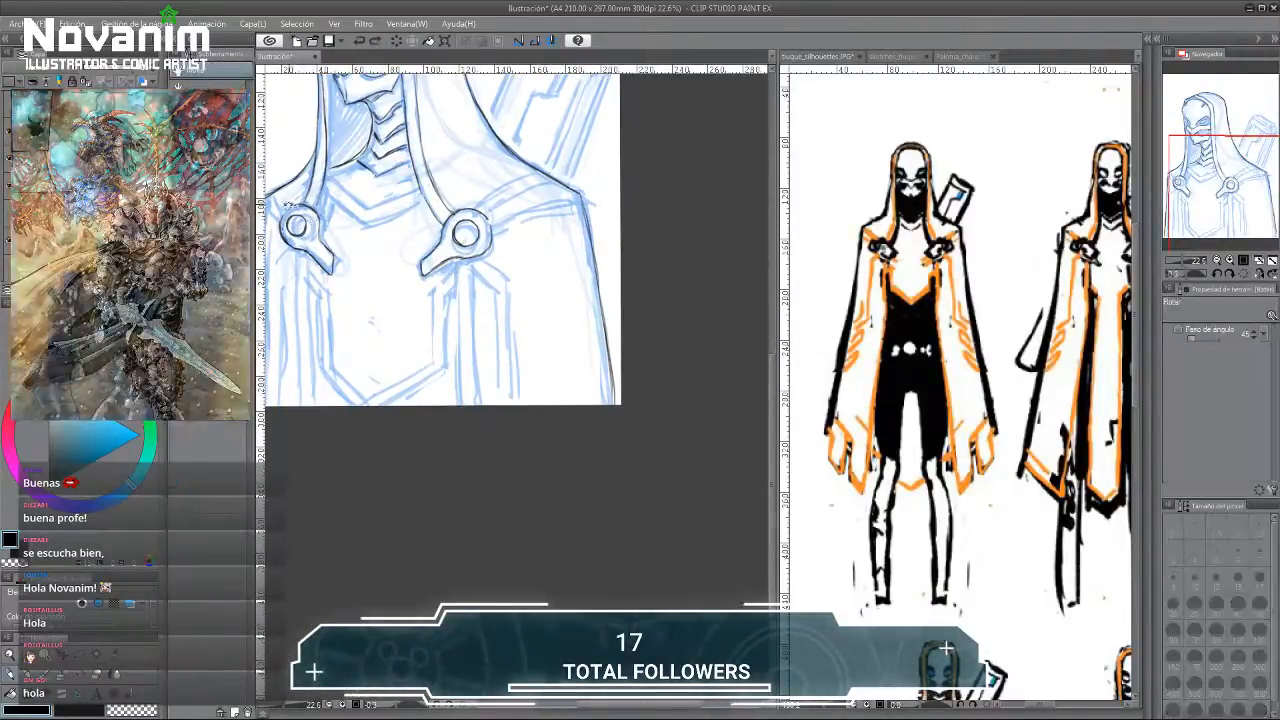
drag(381, 223, 387, 180)
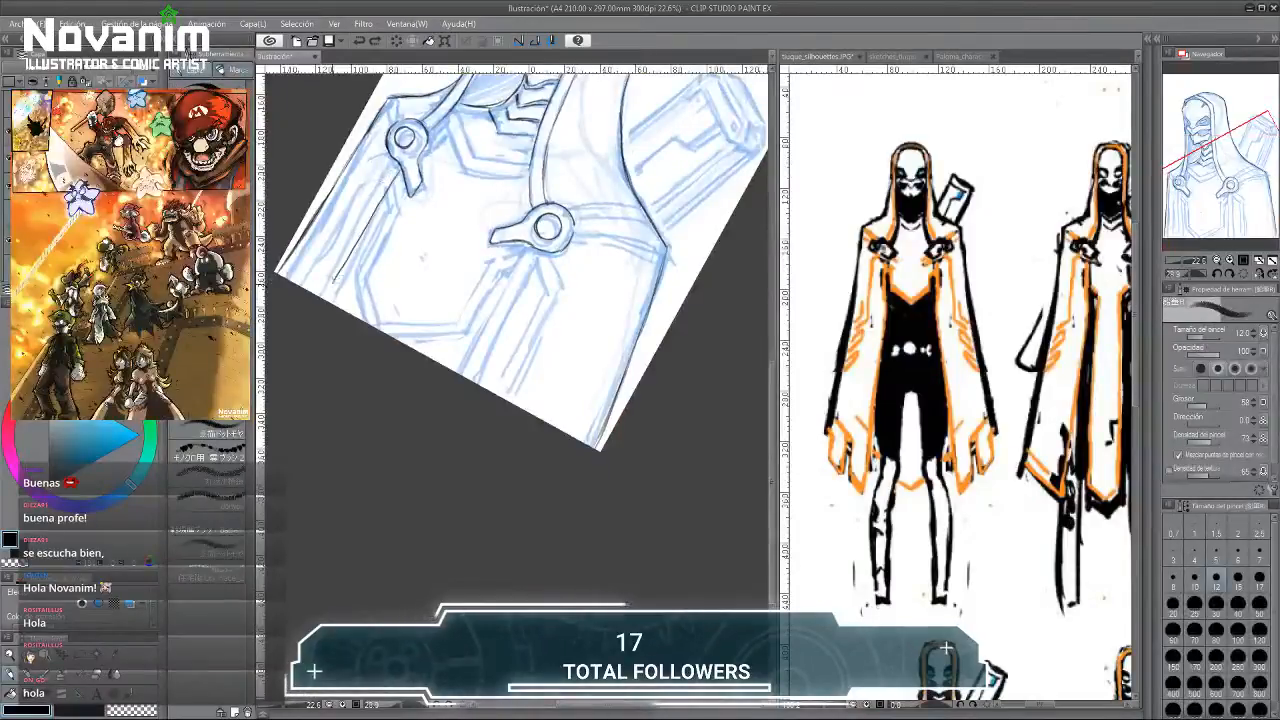
drag(322, 300, 381, 187)
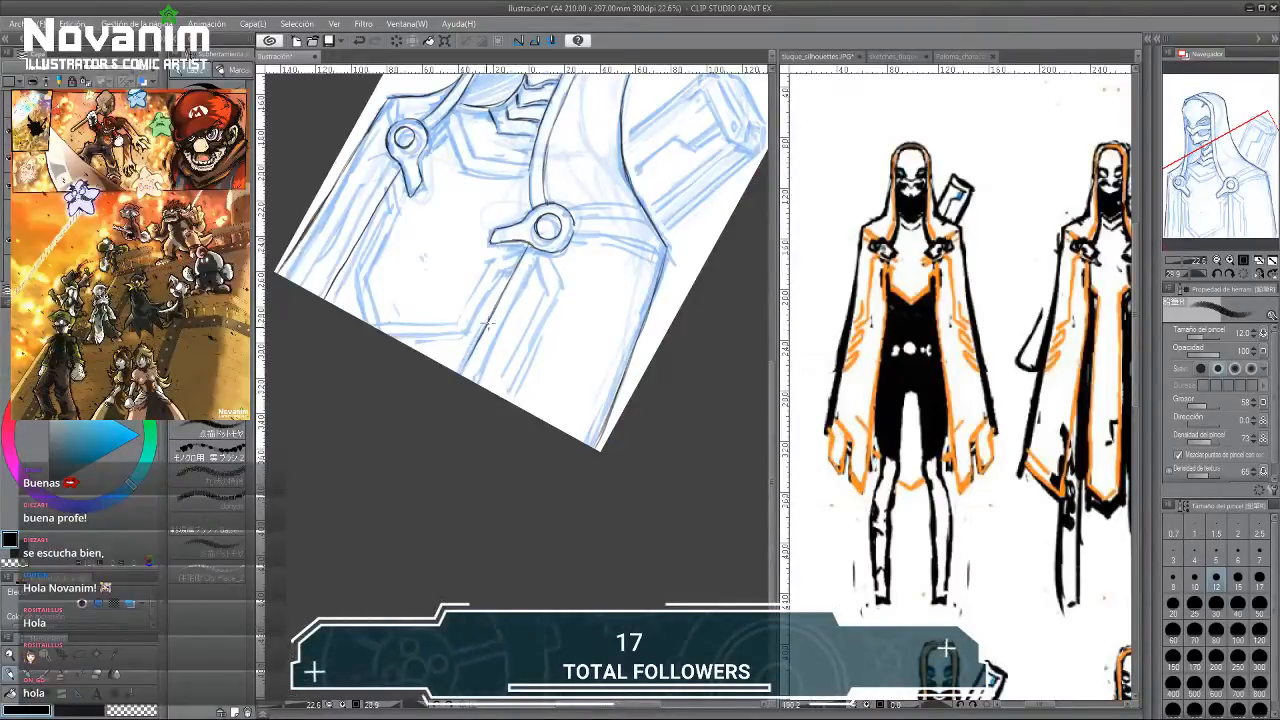
drag(382, 172, 372, 210)
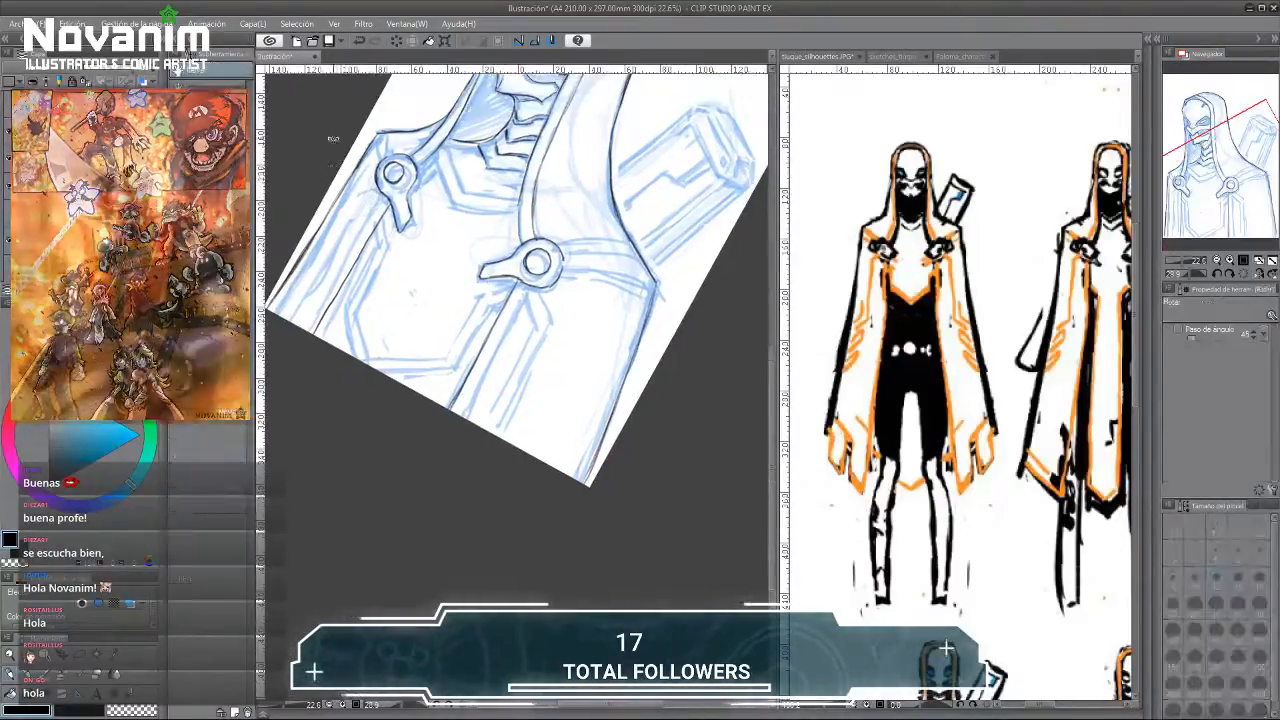
Straighten the canvas, erase the cloak's left outer edge, and re-ink it flaring slightly wider from the shoulder toward the page bottom.
mouse_move(331, 137)
mouse_down()
mouse_move(344, 171)
mouse_move(429, 147)
mouse_up()
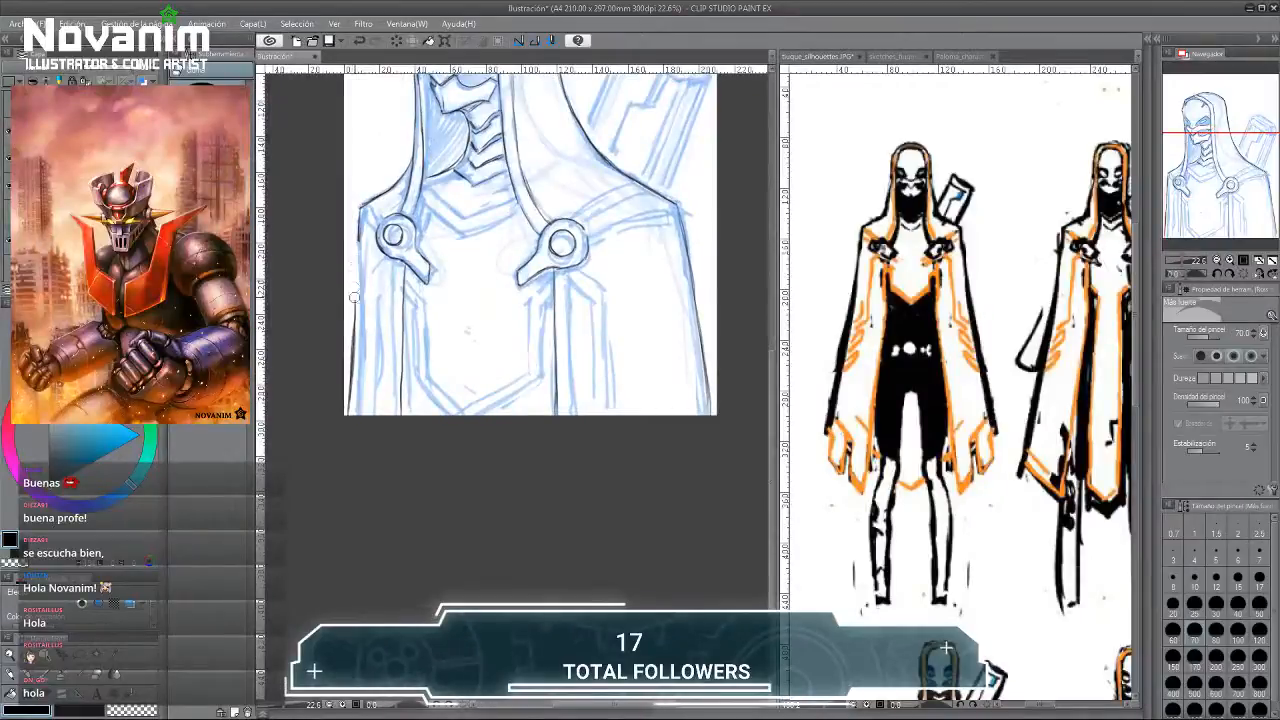
drag(351, 390, 349, 413)
key(p)
drag(360, 216, 349, 333)
drag(354, 270, 345, 371)
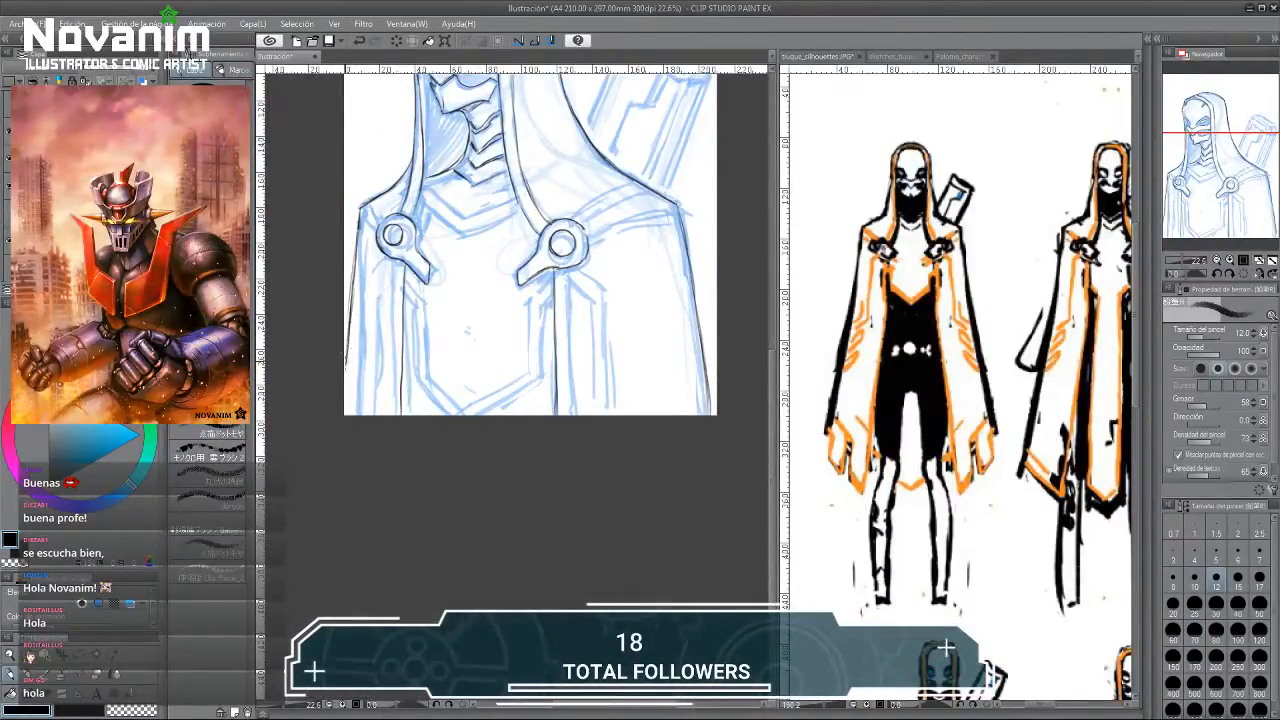
drag(352, 272, 347, 358)
scroll(530, 300, up, 2)
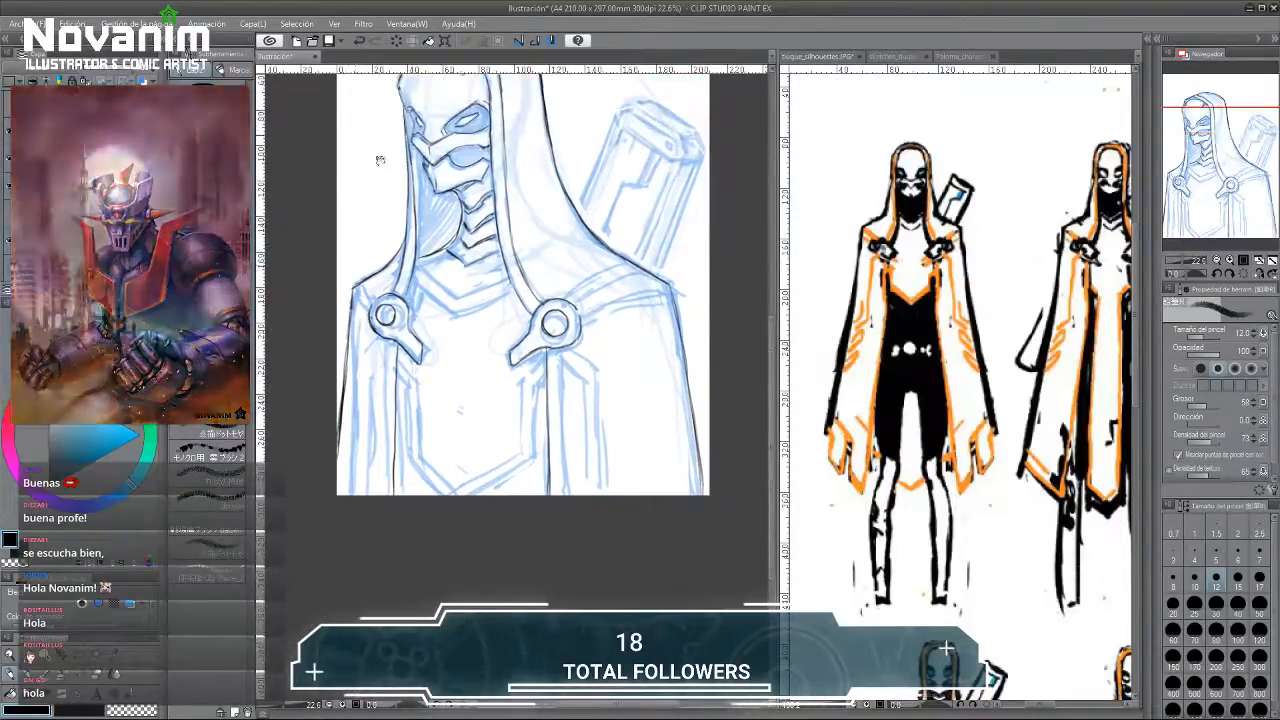
Erase and clean up the inked line at the edge of the ridged neck just below the mask's chin.
scroll(398, 188, up, 2)
drag(400, 188, 402, 159)
scroll(425, 260, up, 1)
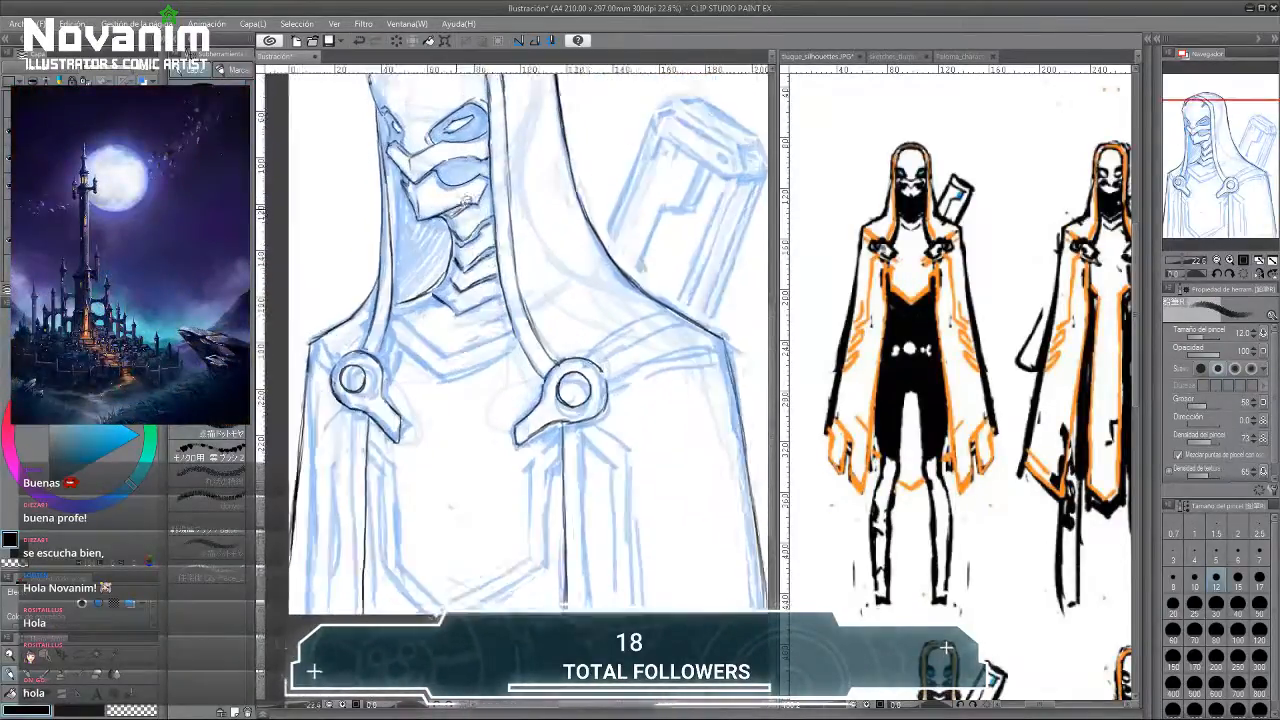
drag(440, 230, 434, 248)
key(e)
key(b)
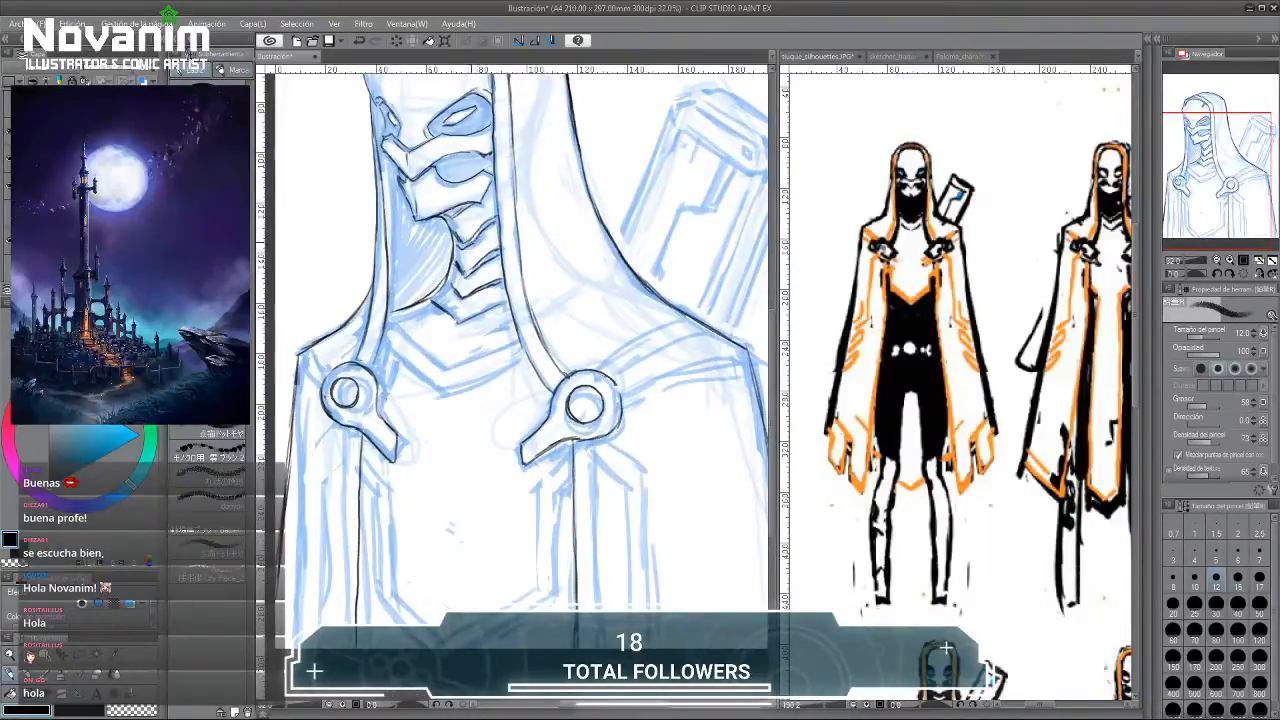
key(e)
mouse_move(461, 241)
mouse_down()
mouse_move(458, 252)
mouse_move(453, 242)
mouse_up()
key(b)
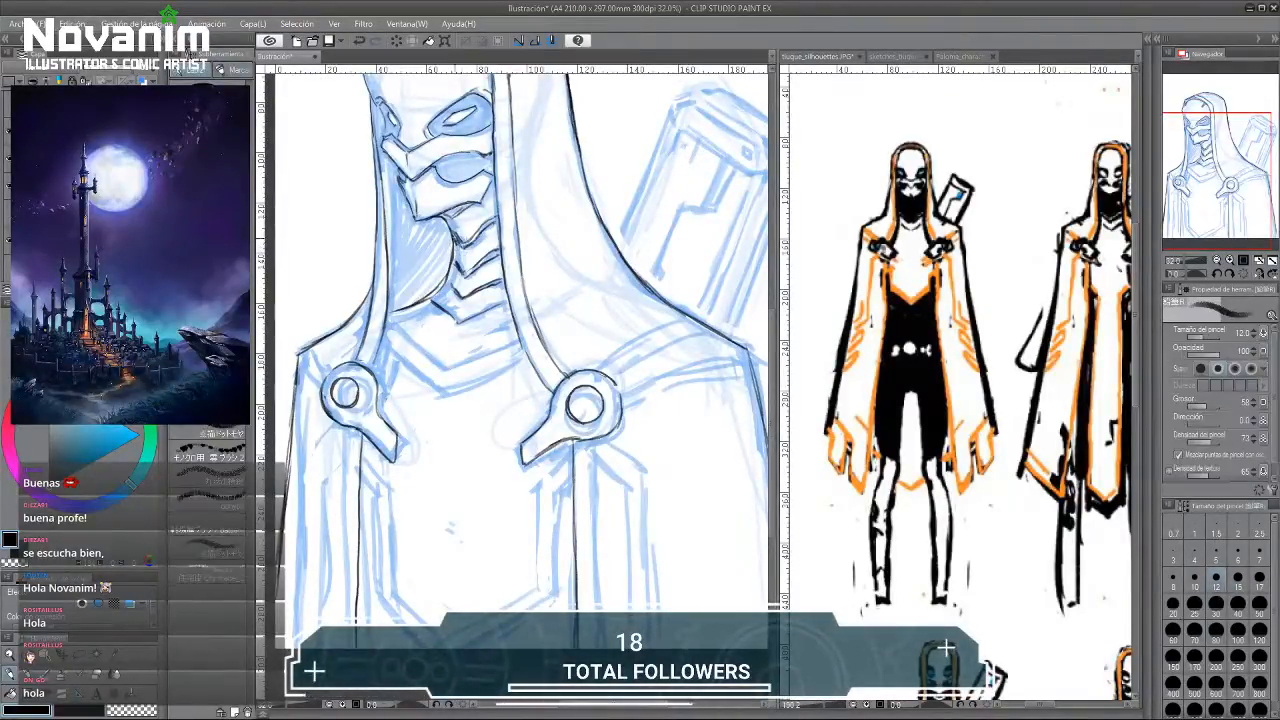
drag(404, 140, 415, 181)
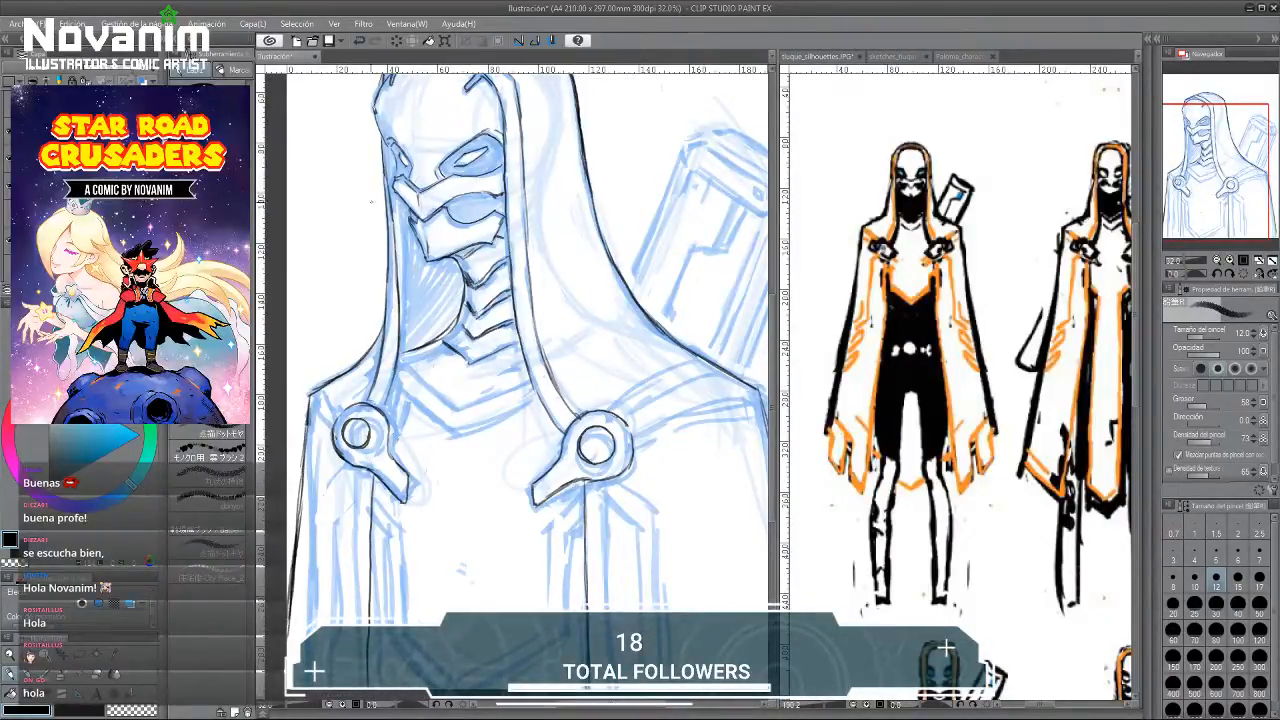
Flip the canvas view horizontally and ink the back weapon's outer side edge down to the shoulder.
scroll(362, 258, down, 3)
click(1256, 276)
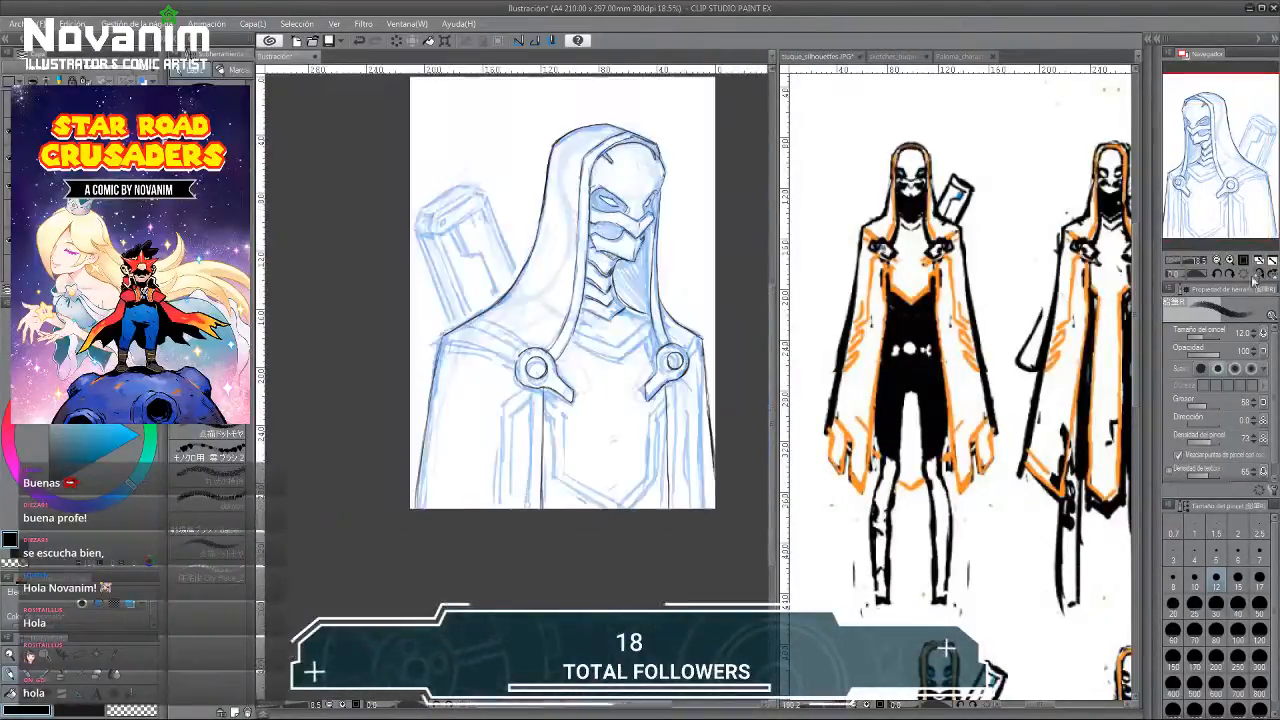
drag(430, 215, 408, 198)
drag(424, 254, 412, 240)
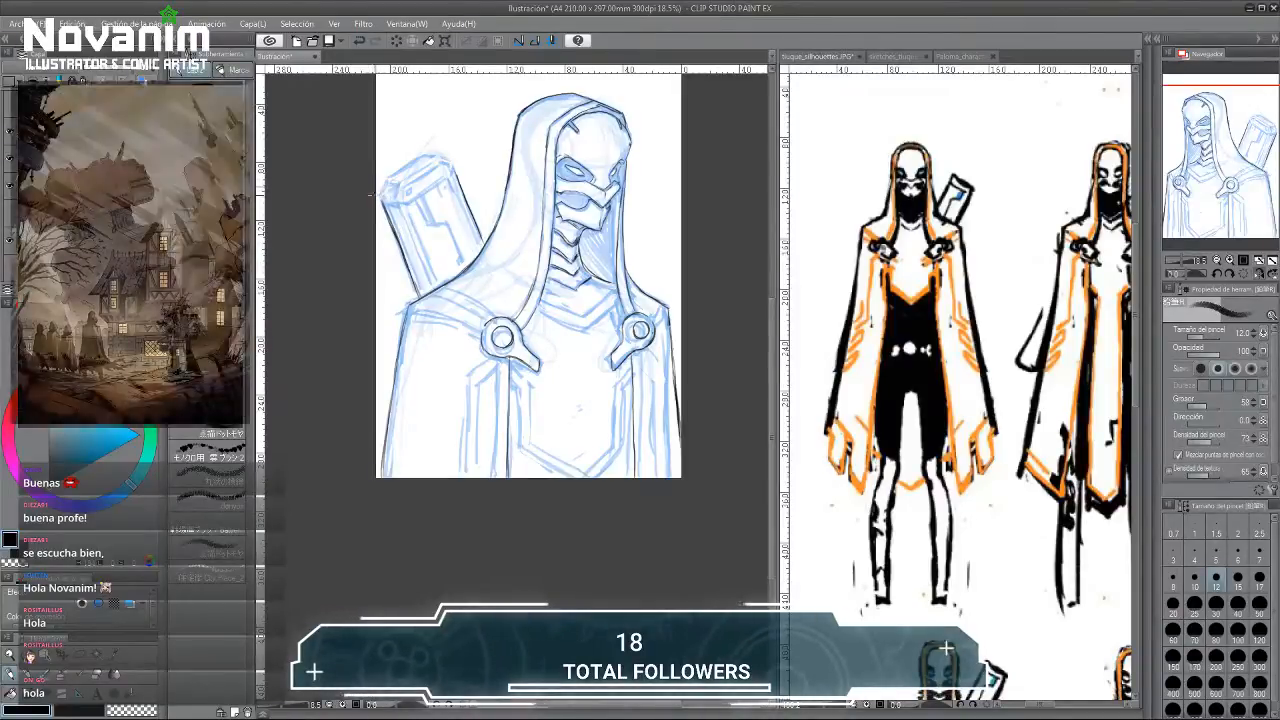
scroll(377, 189, up, 1)
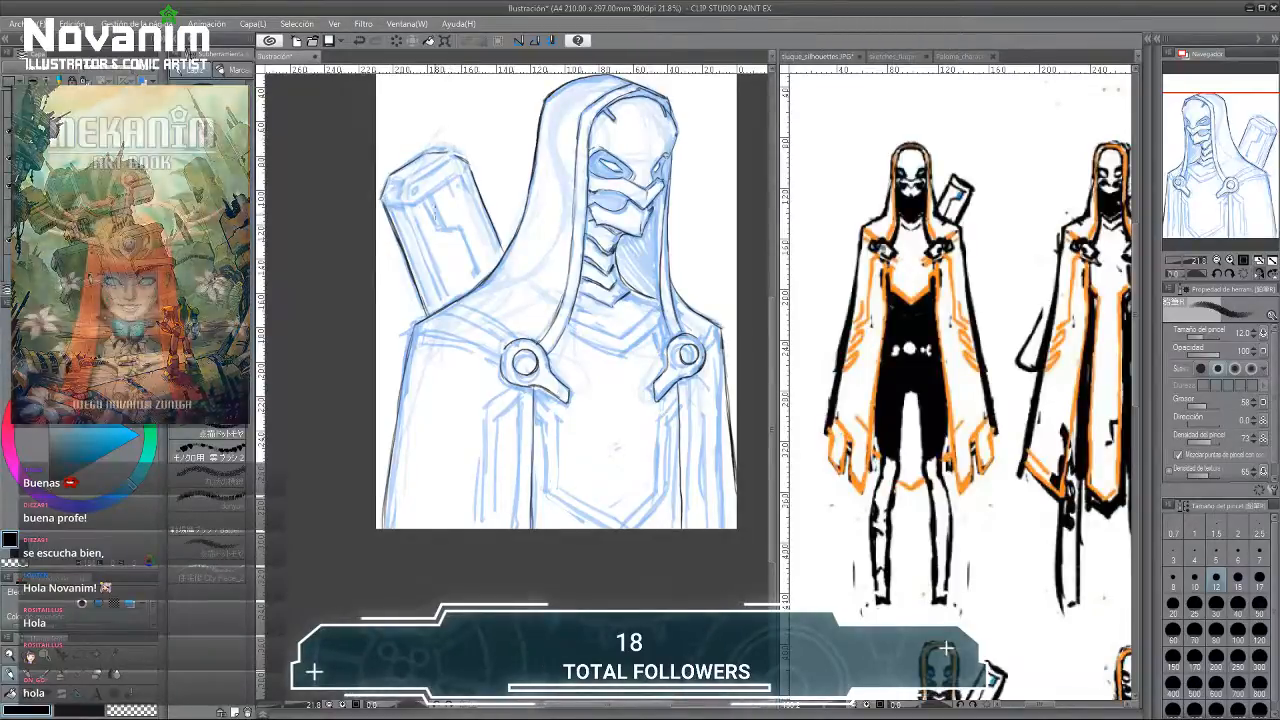
key(e)
key(p)
drag(409, 270, 427, 313)
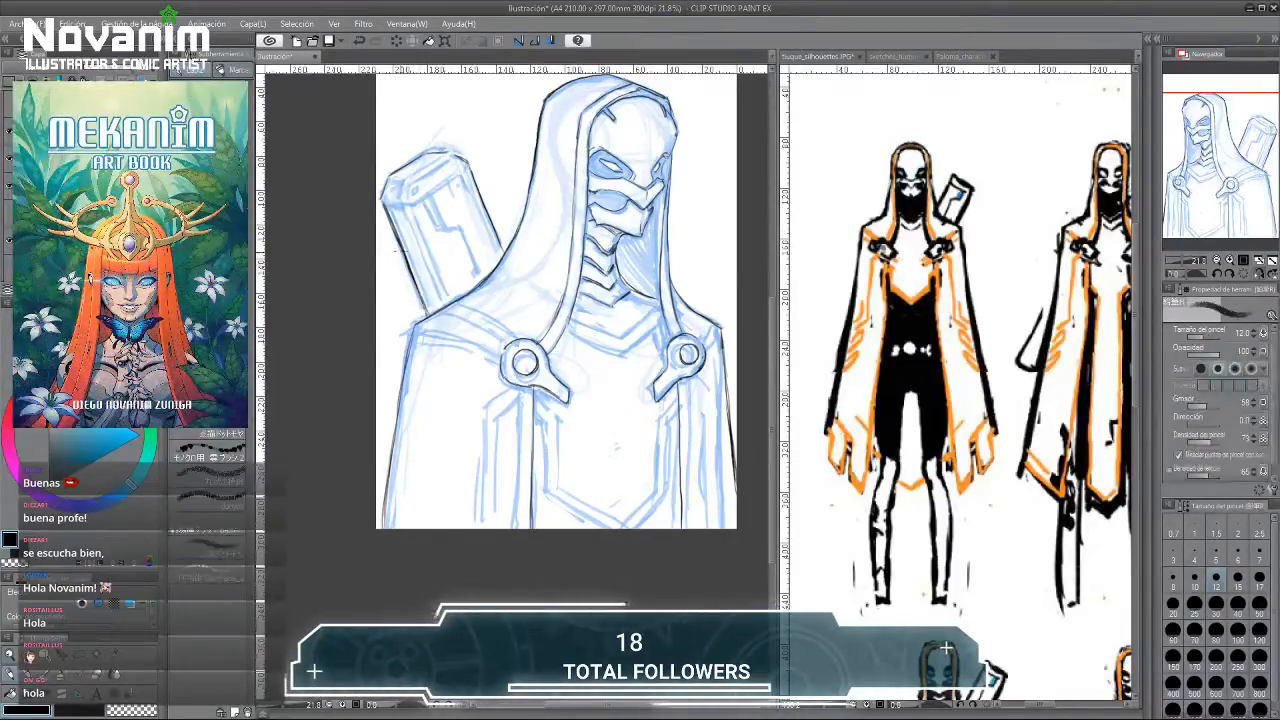
scroll(408, 269, down, 2)
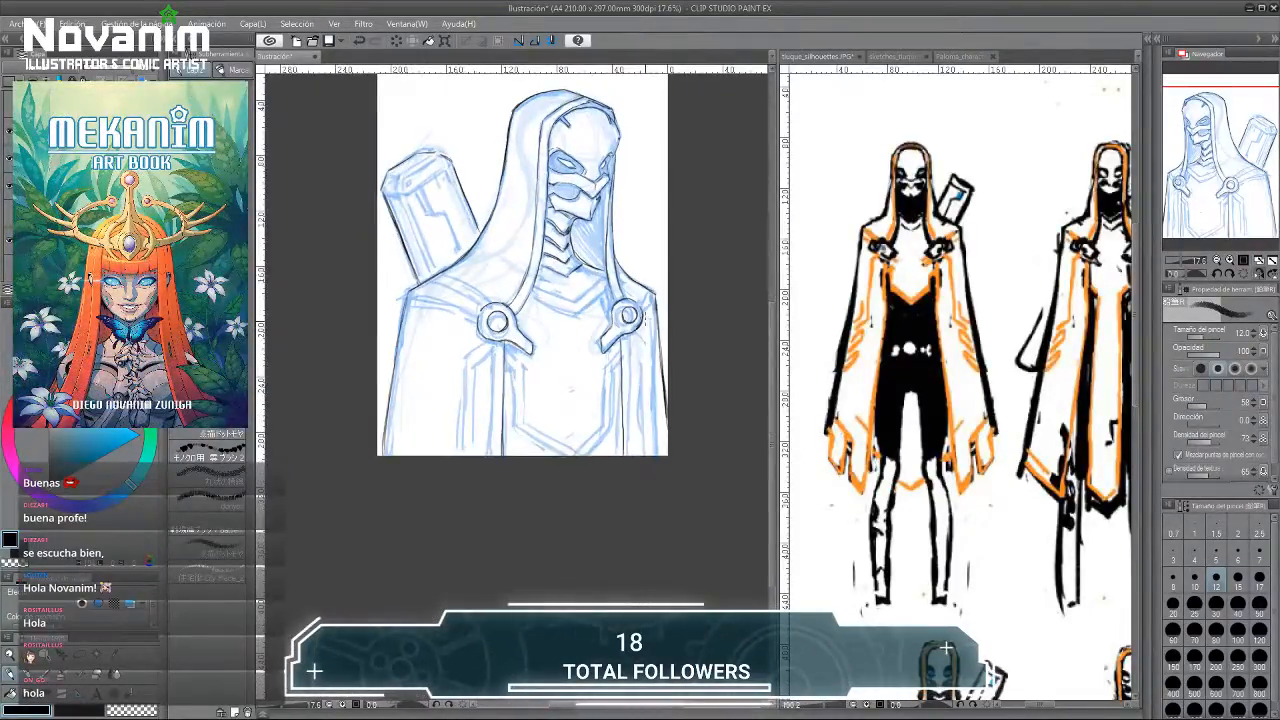
Scale down the whole drawing with a free transform and reposition it, leaving a margin inside the page.
key(e)
scroll(429, 152, down, 1)
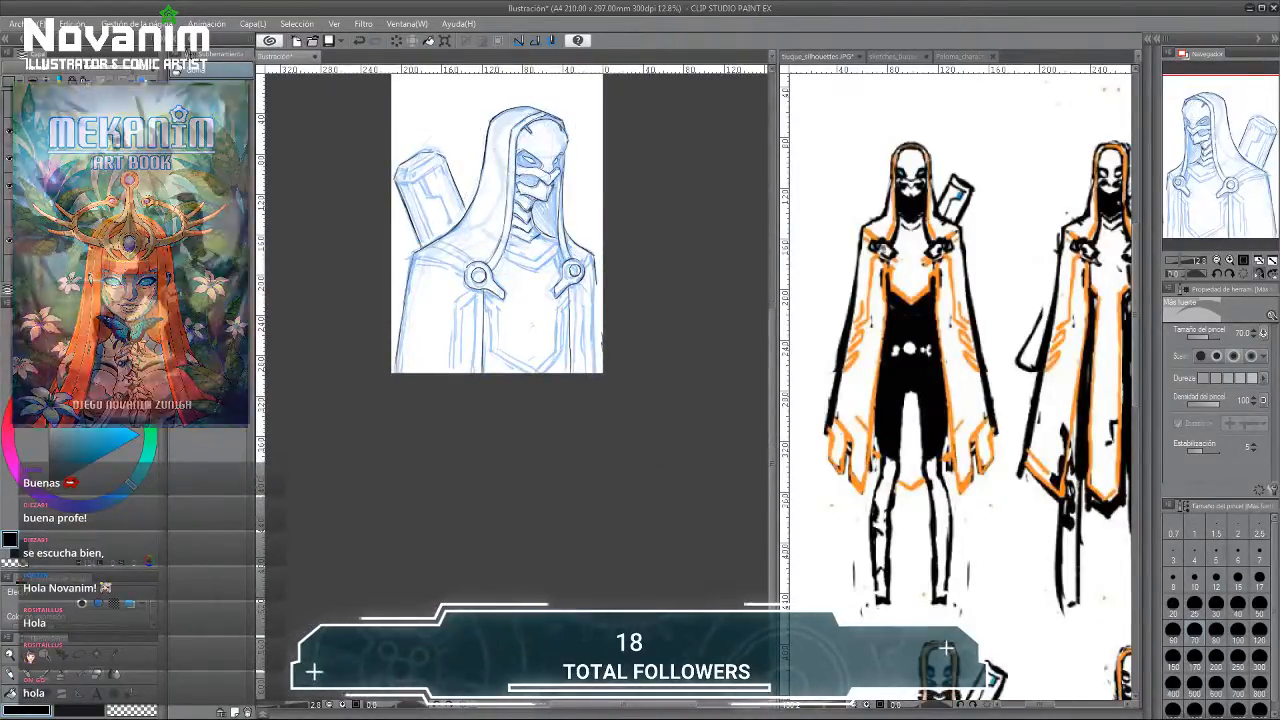
key(ctrl+t)
drag(602, 372, 585, 349)
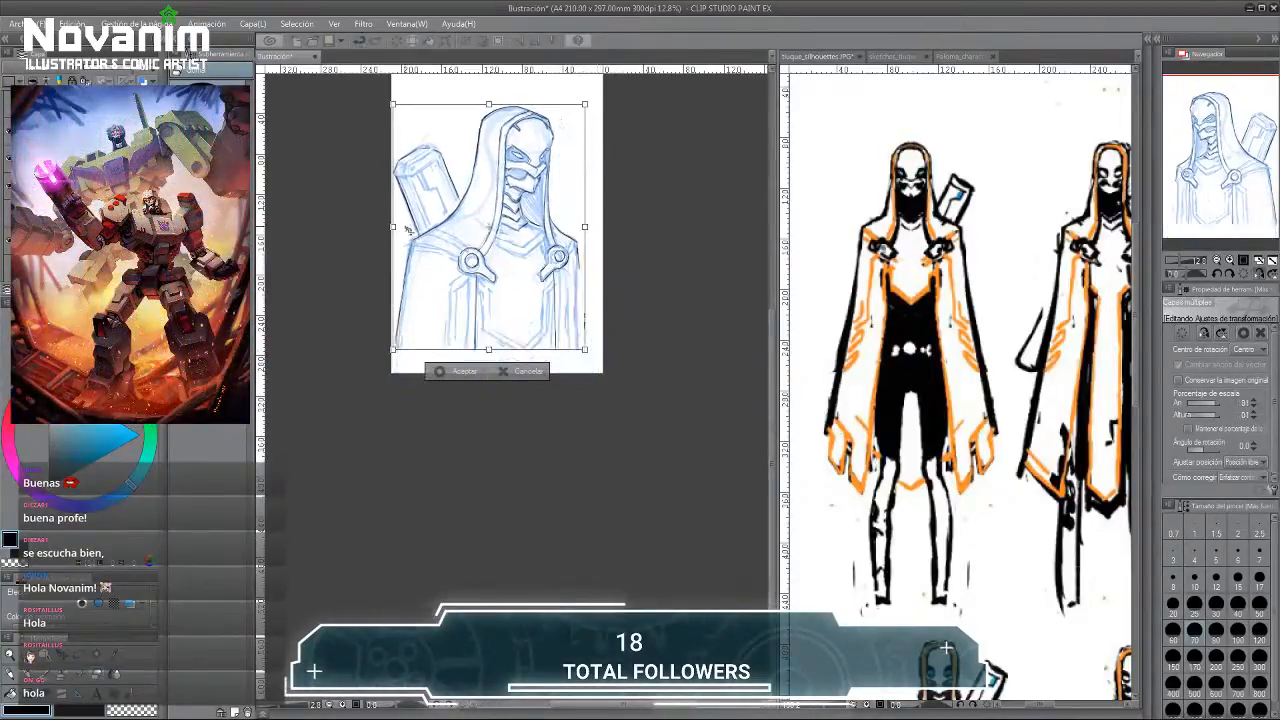
drag(423, 247, 426, 252)
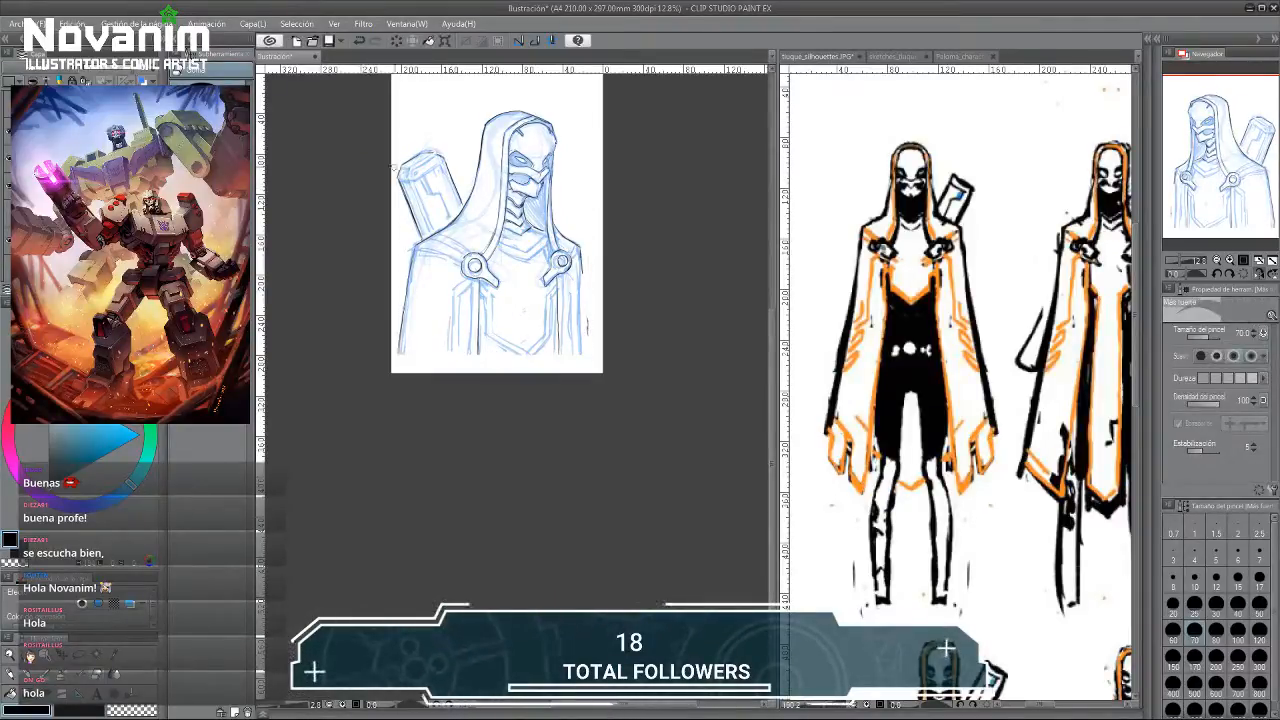
Ink the cloak's right outer edge in one stroke flaring outward from the shoulder toward the lower end.
scroll(522, 218, up, 2)
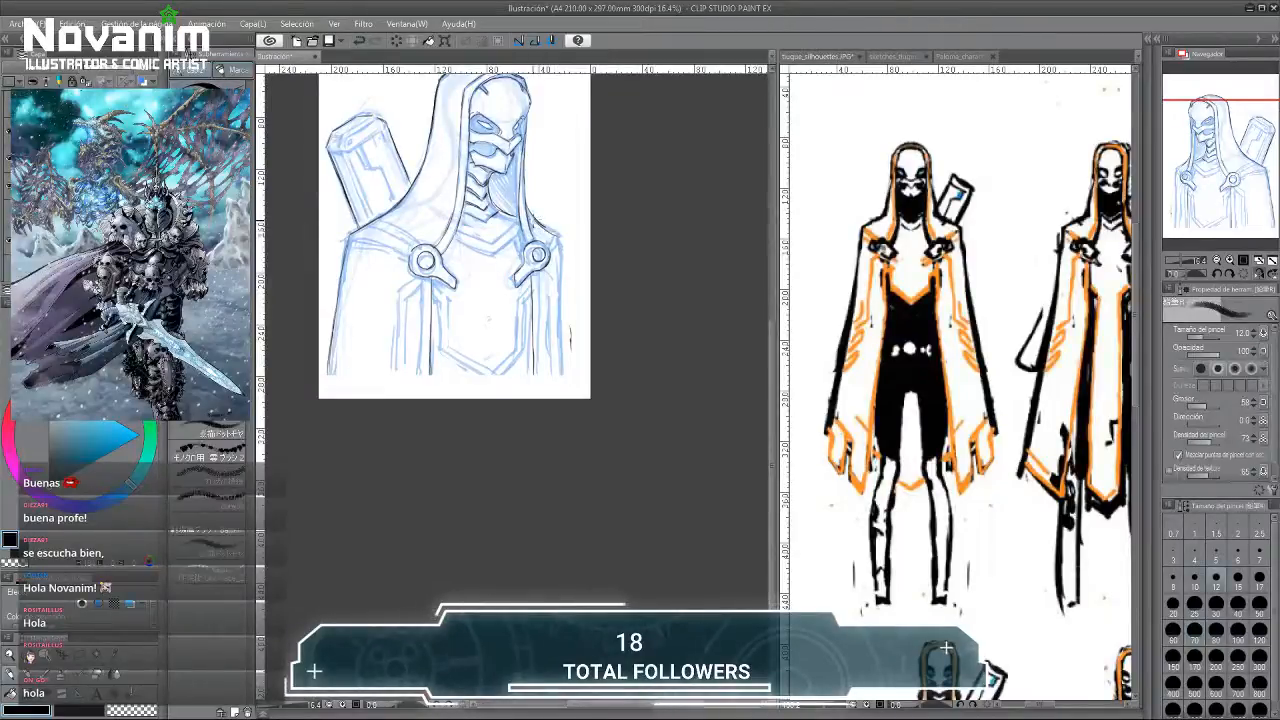
key(p)
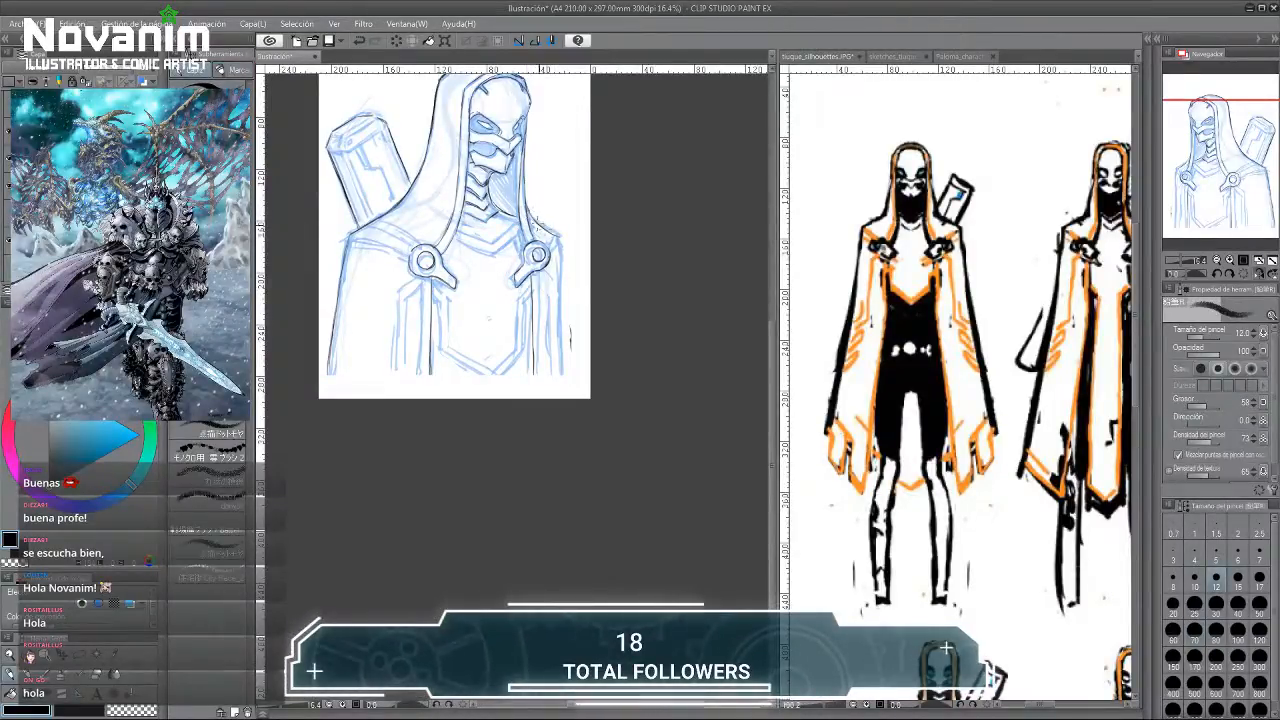
drag(553, 244, 575, 340)
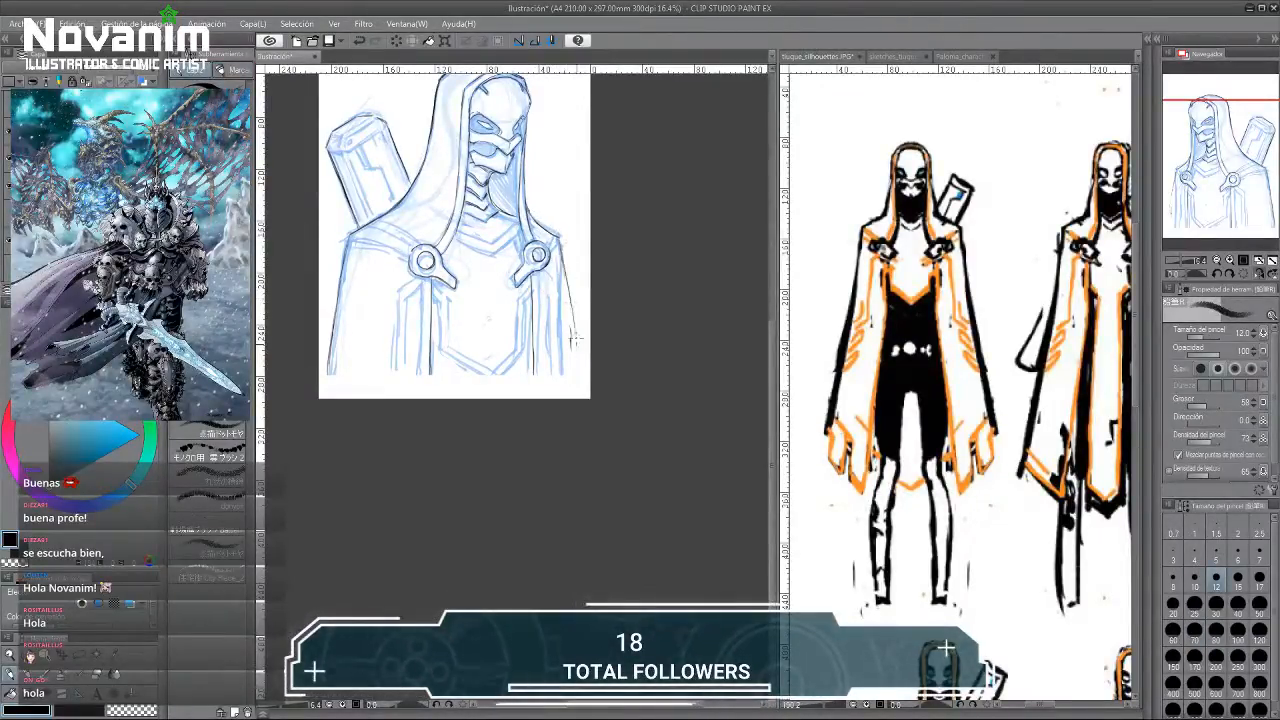
key(e)
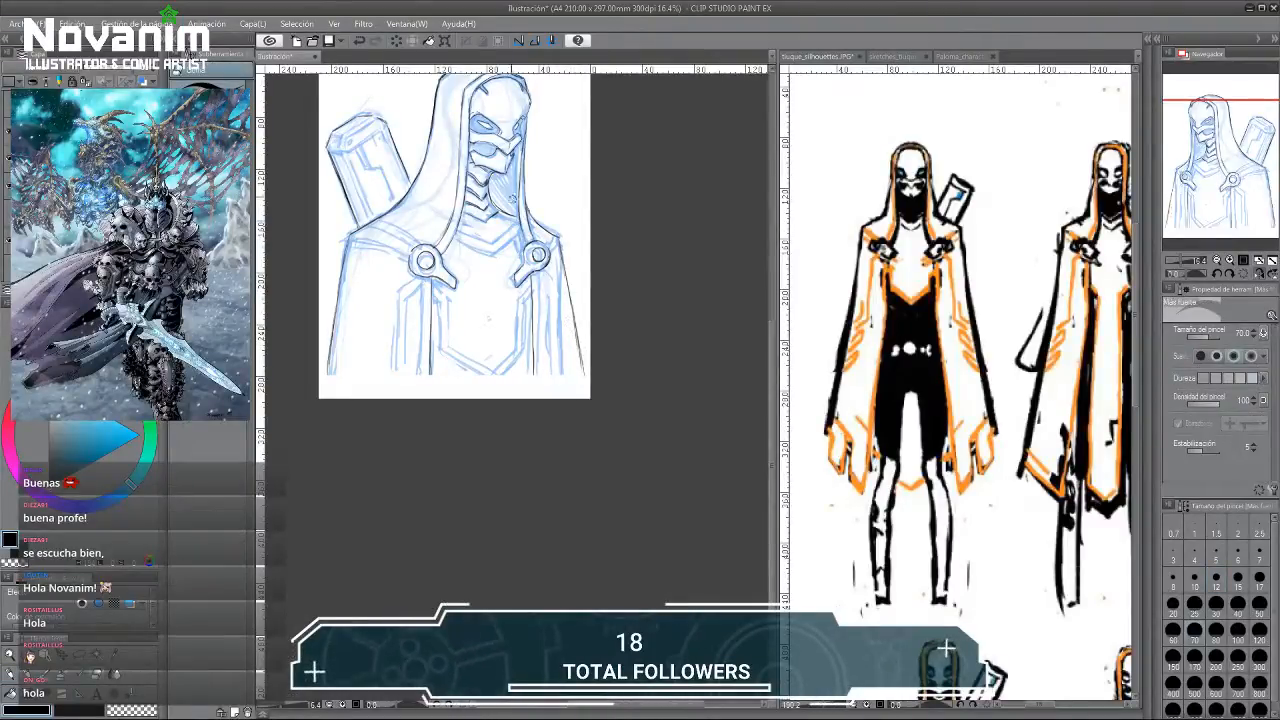
drag(472, 106, 477, 158)
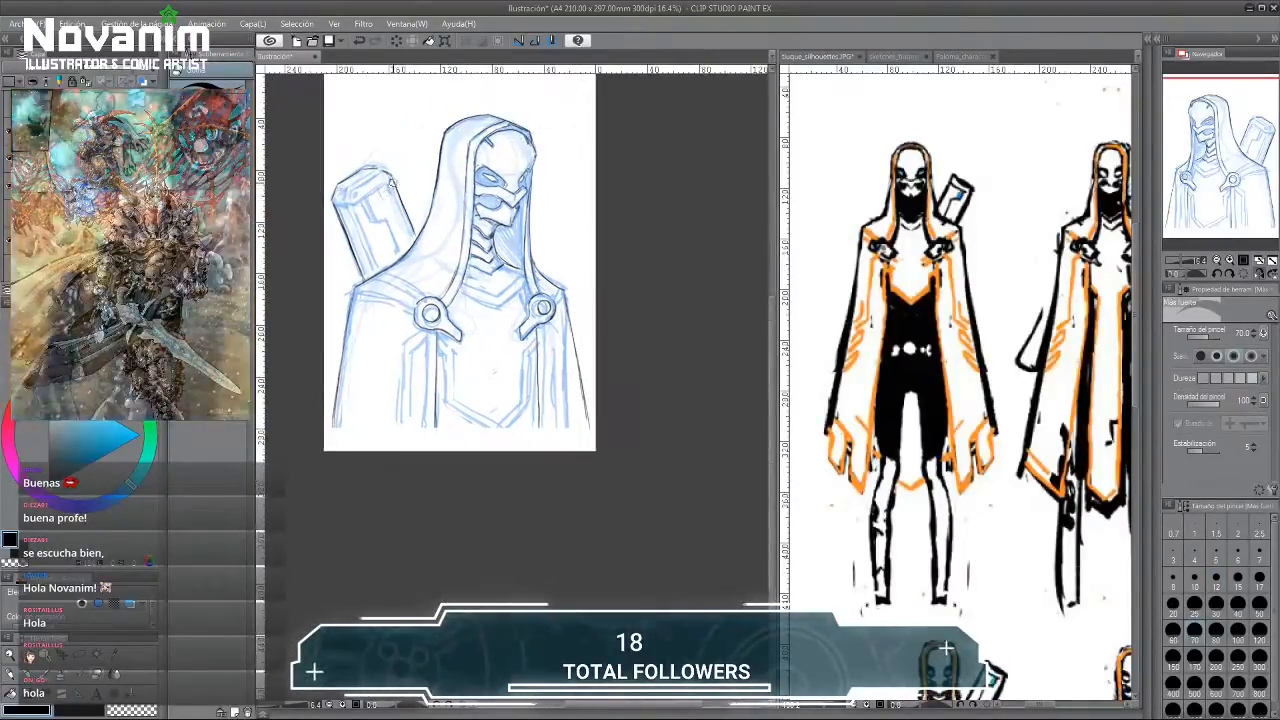
Save the illustration under the file name Zorzalilu.
scroll(478, 158, up, 2)
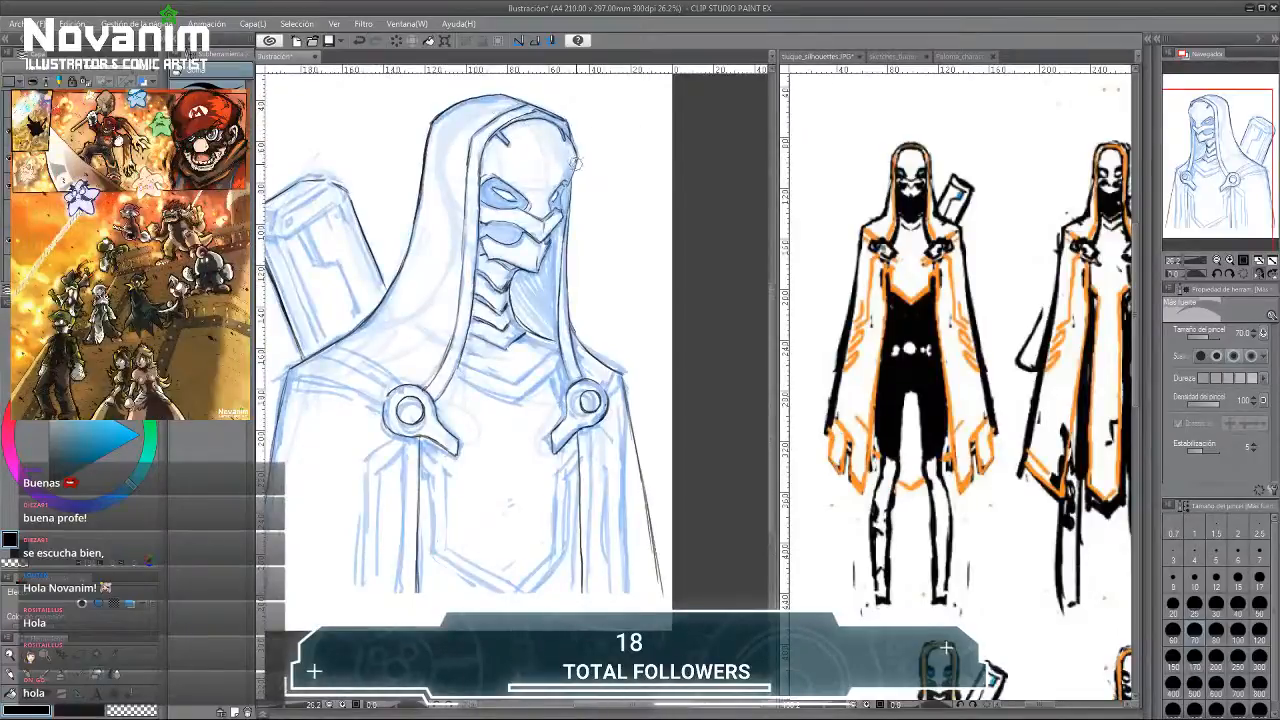
key(p)
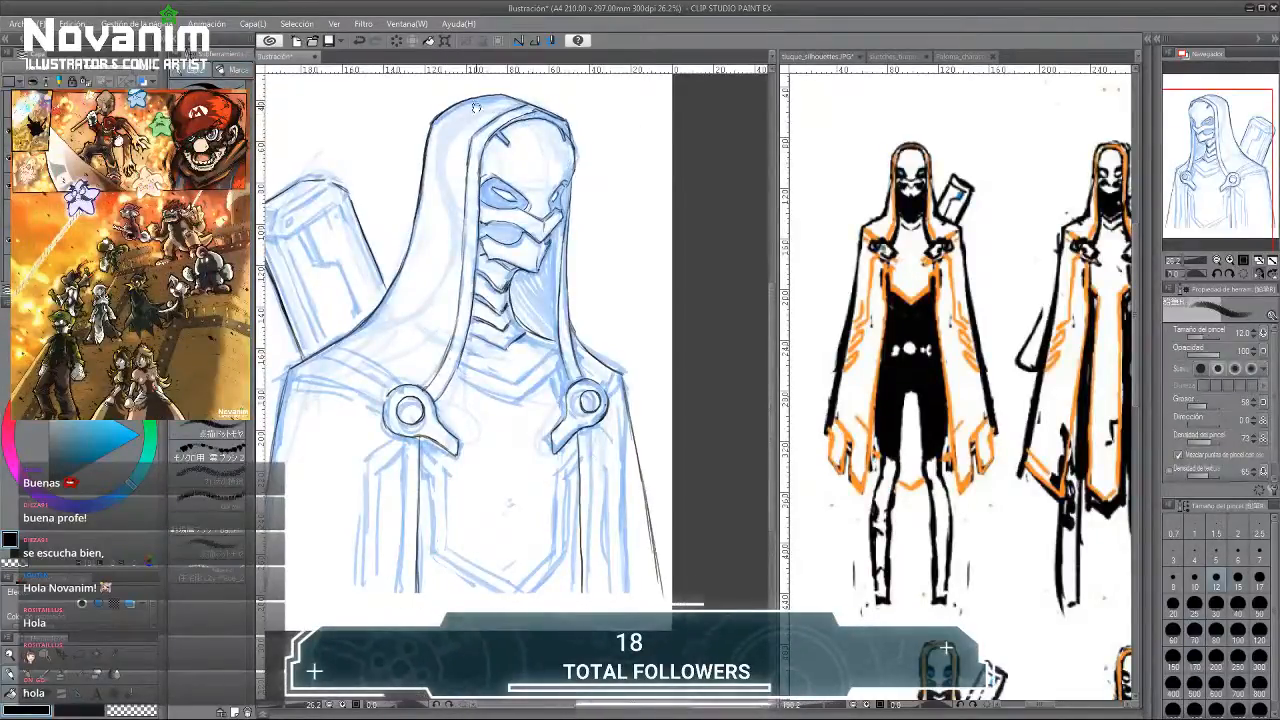
drag(476, 107, 478, 133)
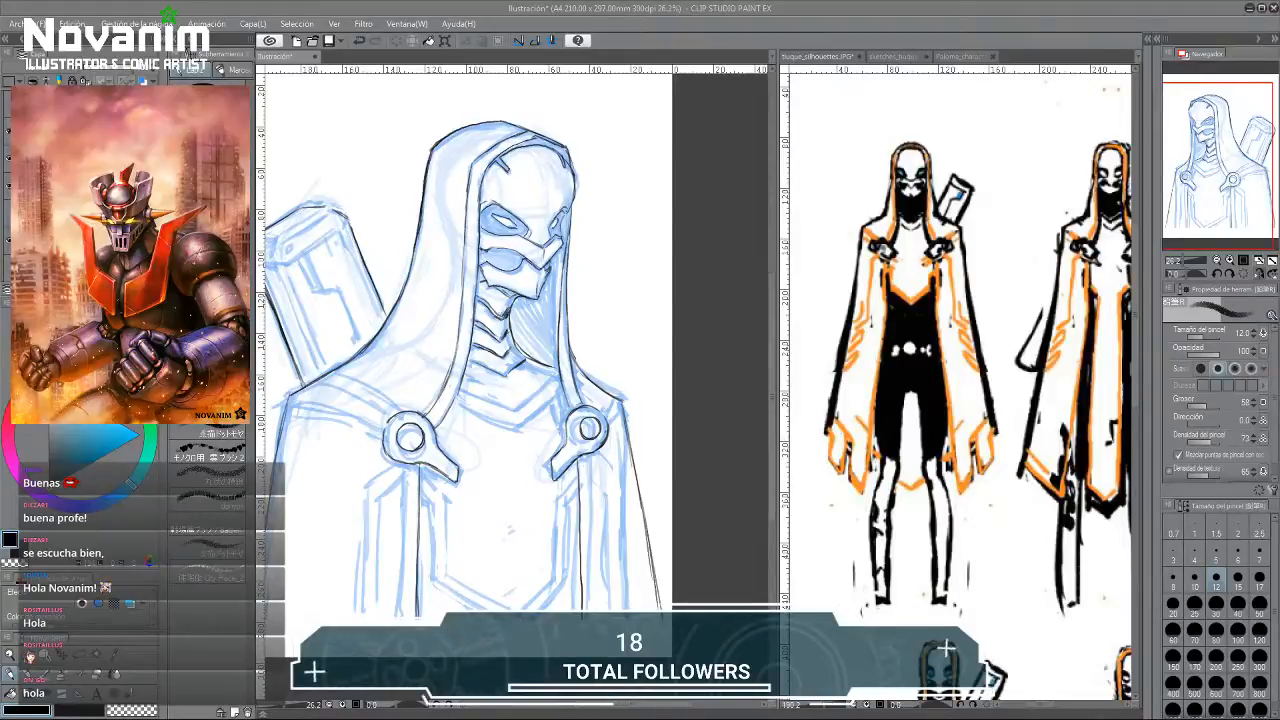
key(Return)
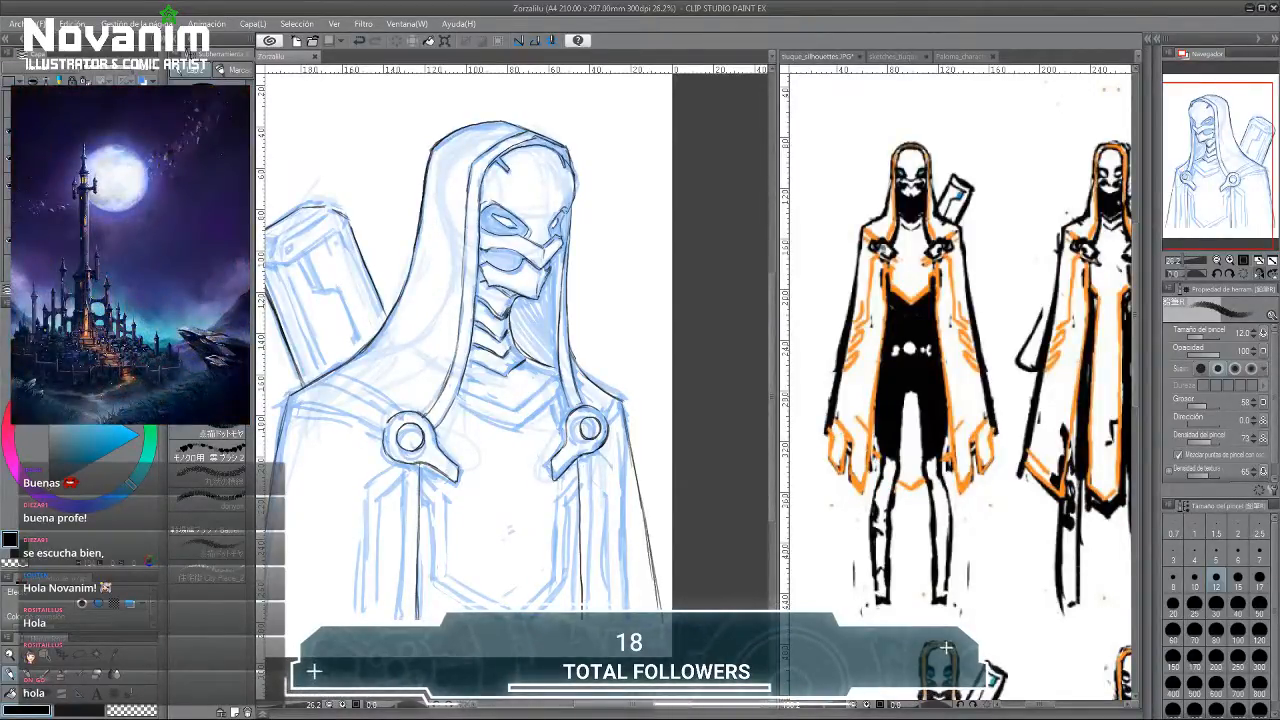
Undo the last stroke, then erase the cloak's left outer edge and re-ink it from the shoulder to the lower end.
key(ctrl+z)
scroll(384, 229, down, 2)
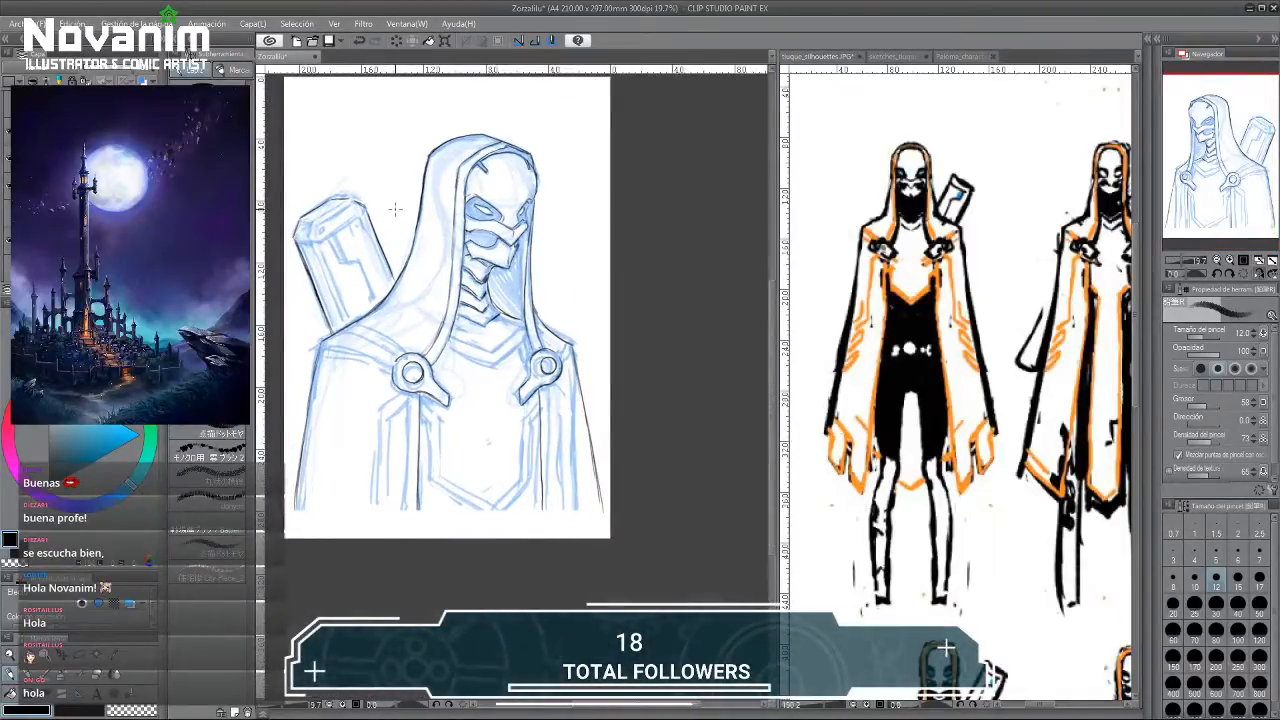
drag(404, 274, 424, 186)
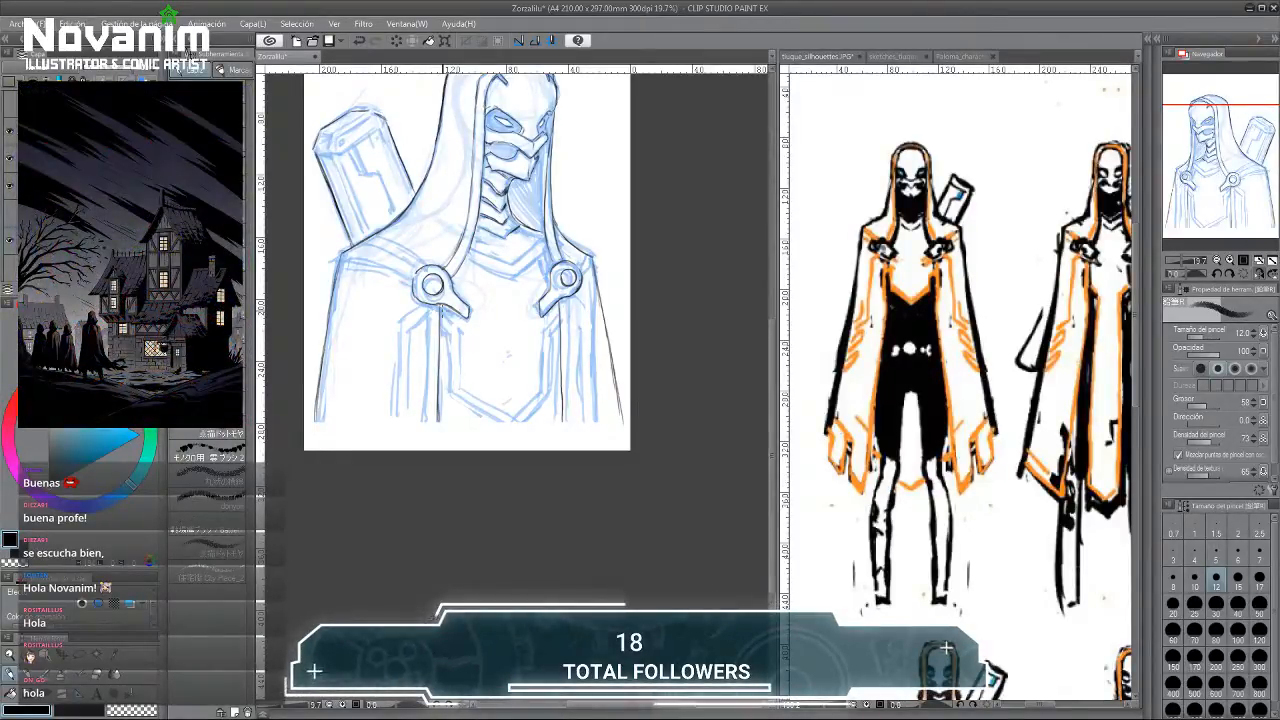
key(e)
drag(336, 267, 316, 418)
key(p)
drag(333, 256, 316, 422)
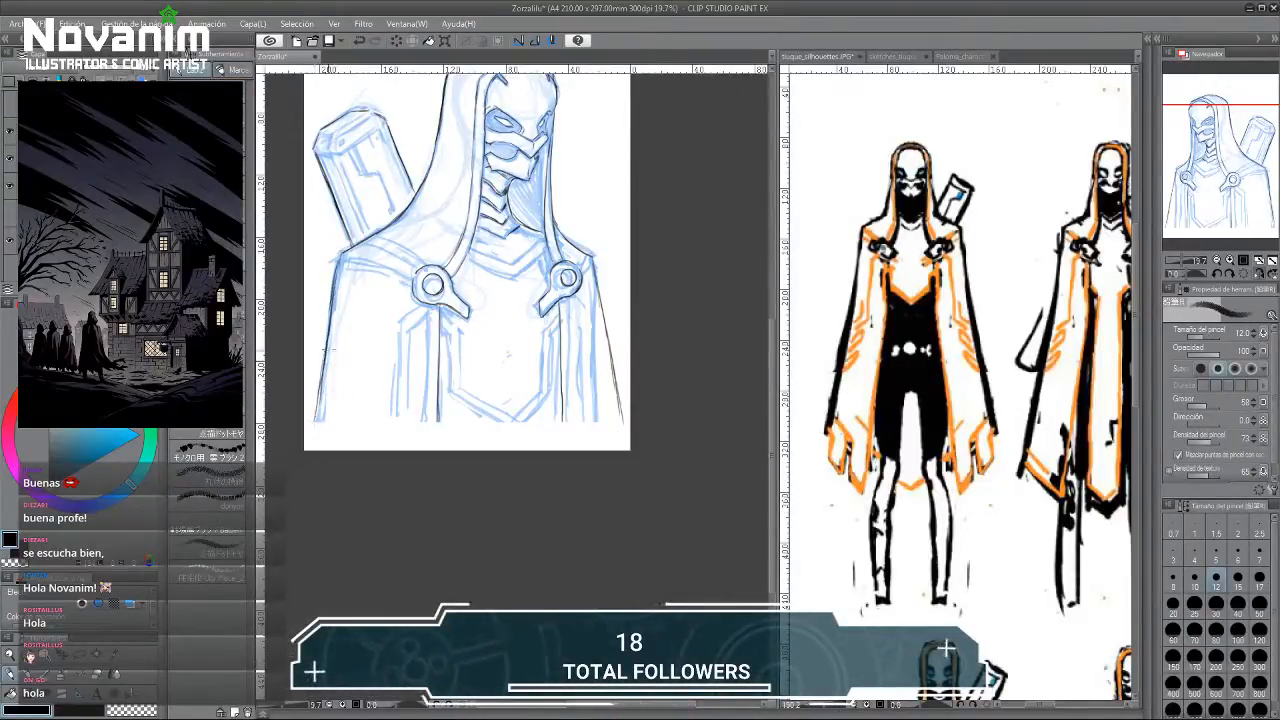
drag(328, 320, 321, 384)
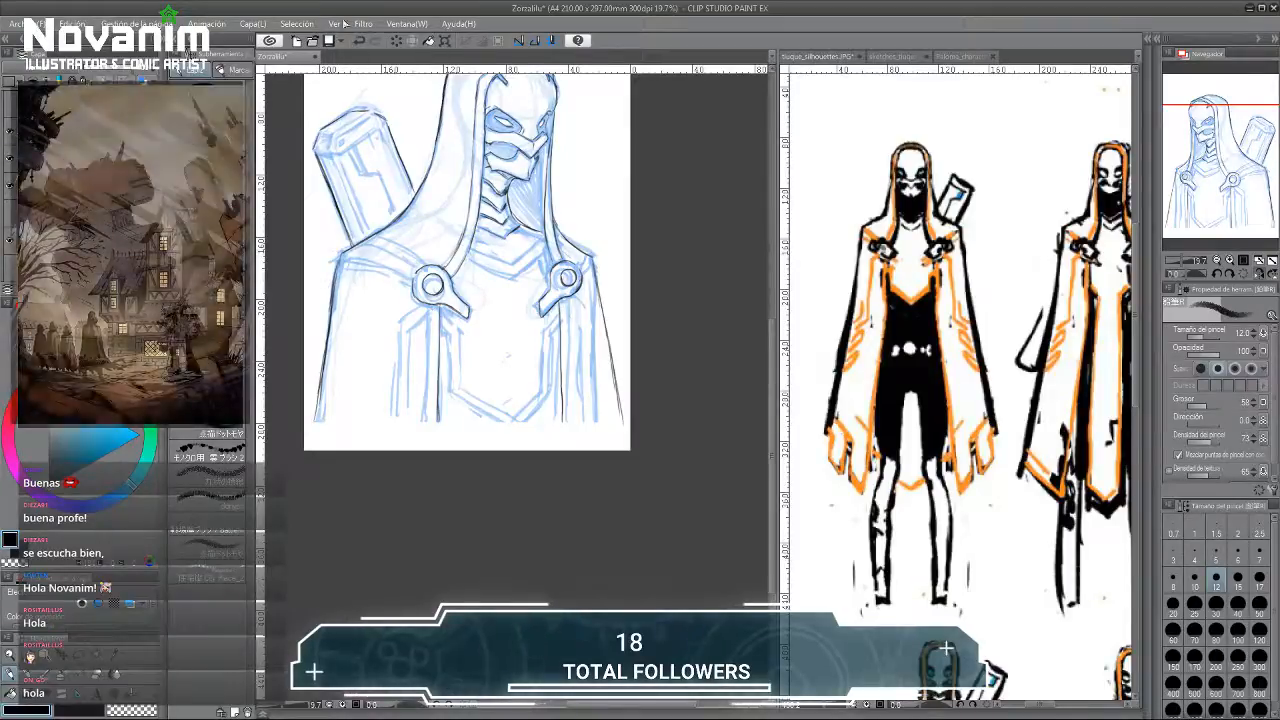
Ink the angular top cap of the back weapon and the inner line parallel to its left side edge.
scroll(316, 213, up, 2)
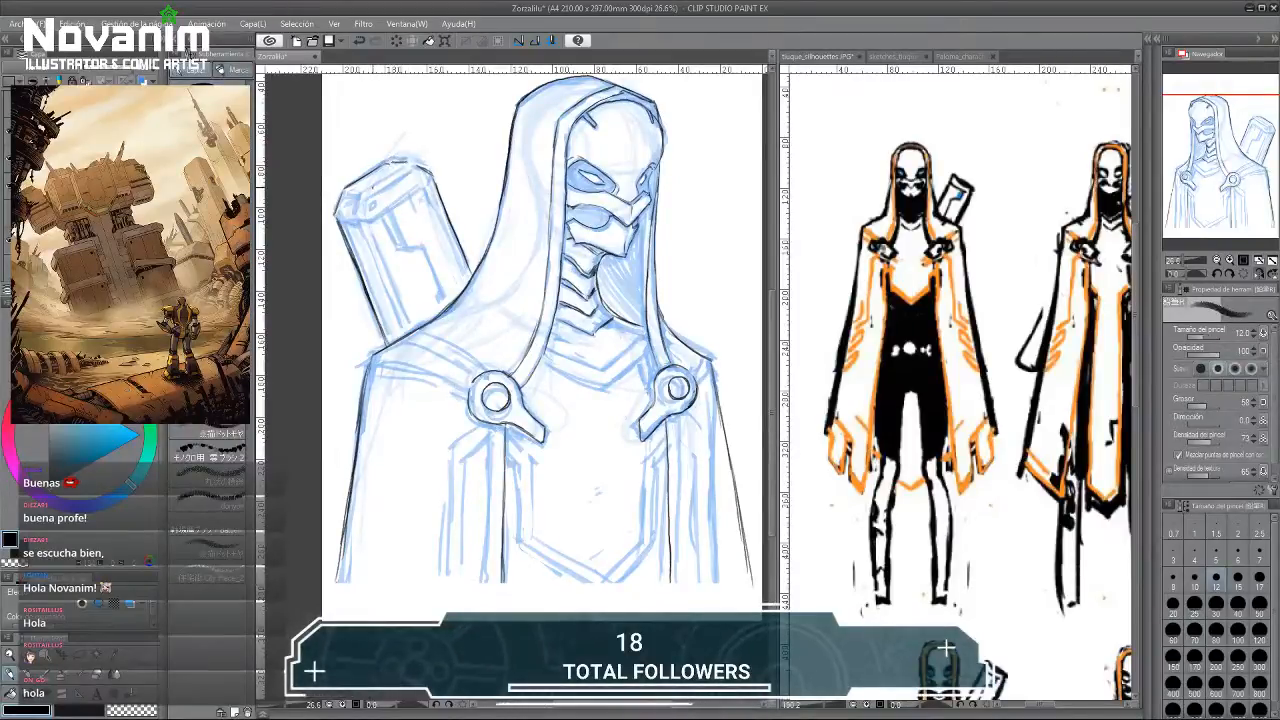
key(j)
key(b)
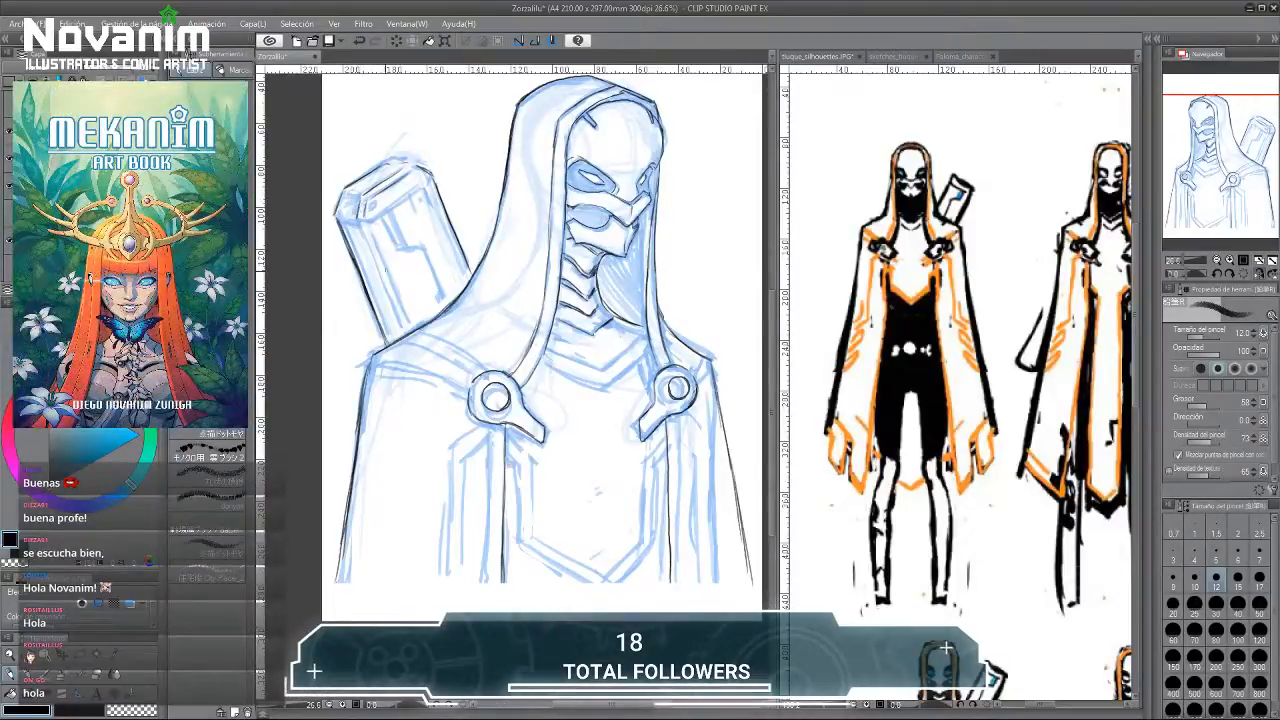
drag(404, 314, 370, 250)
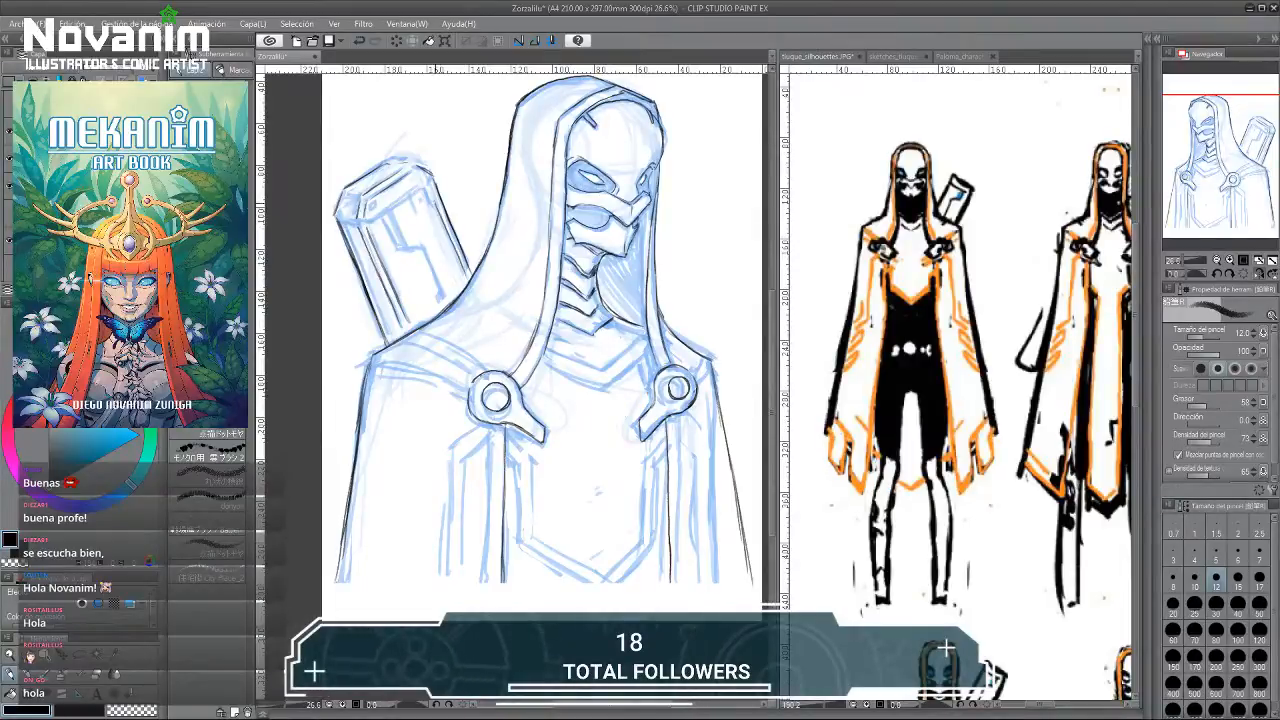
key(j)
key(b)
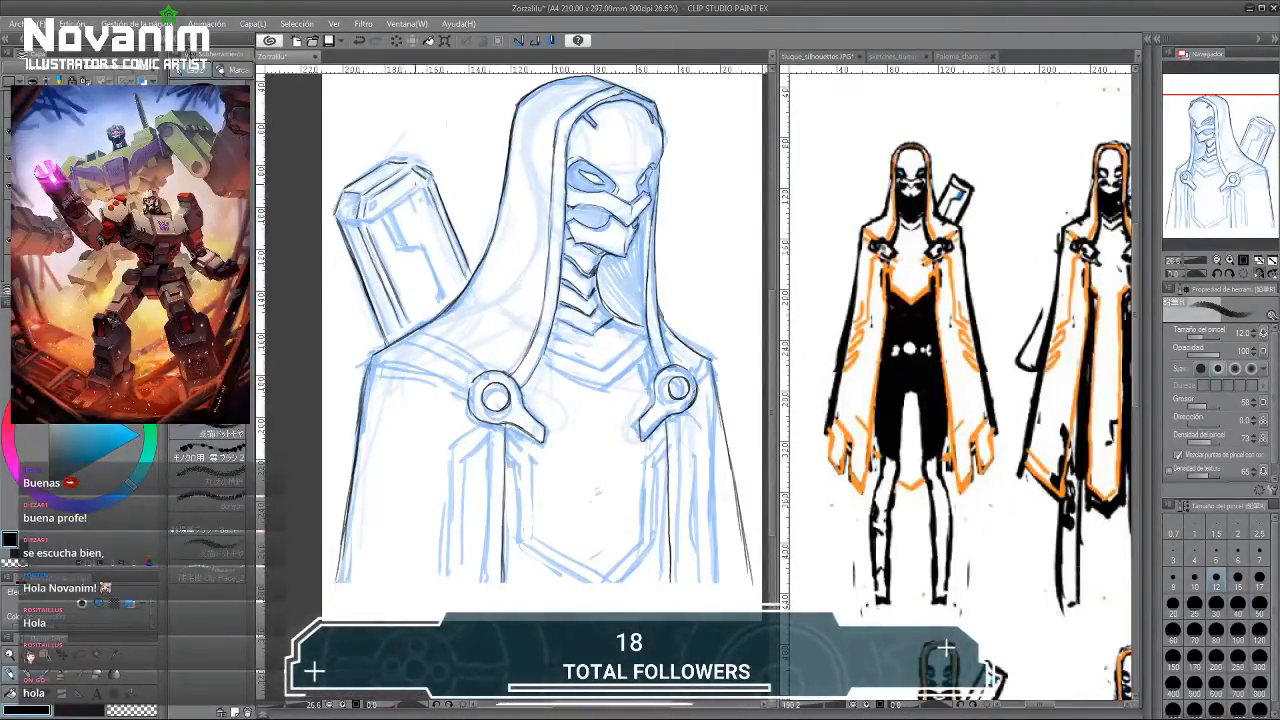
Clean up the back weapon's angular top cap, alternately erasing stray ink and re-inking its edges.
key(e)
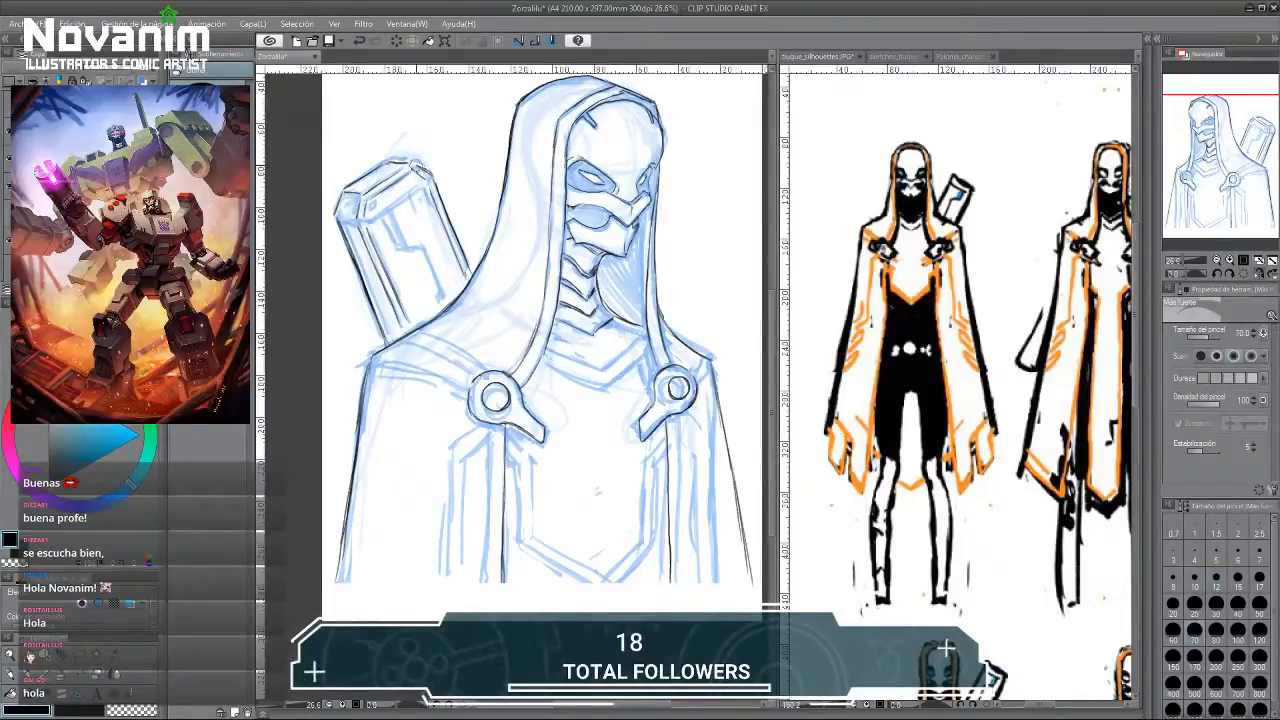
key(p)
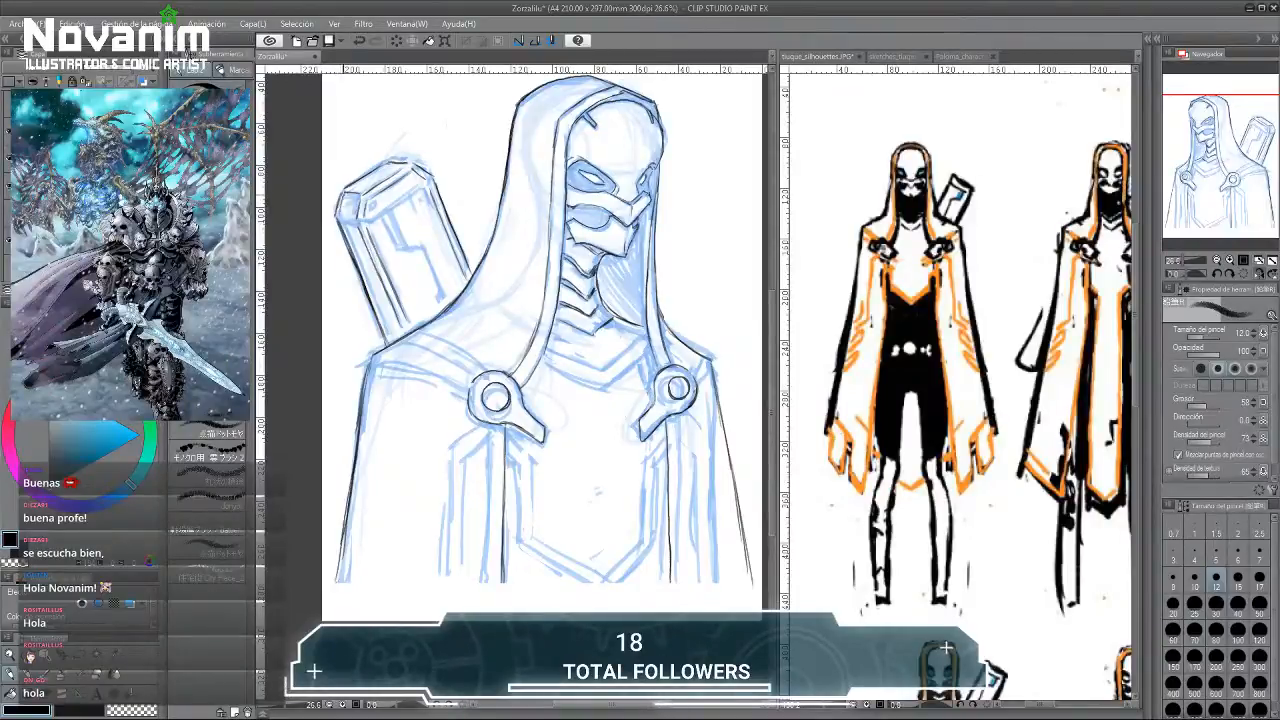
key(e)
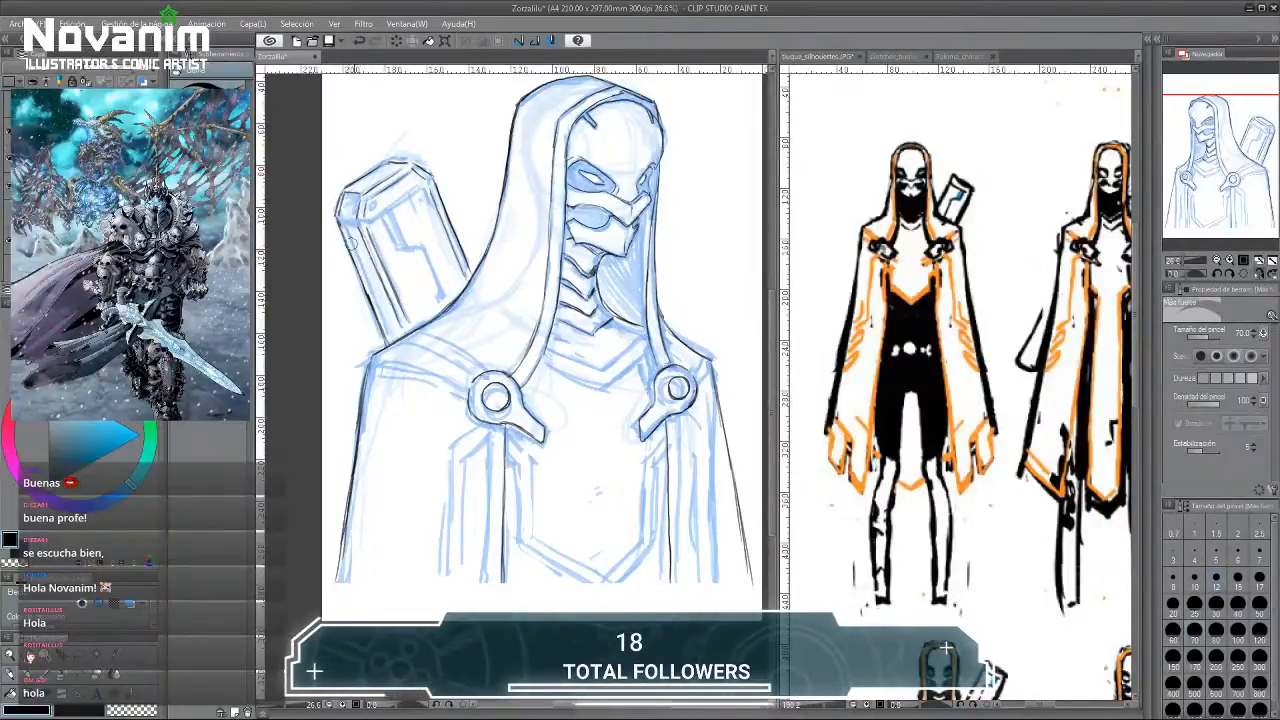
key(p)
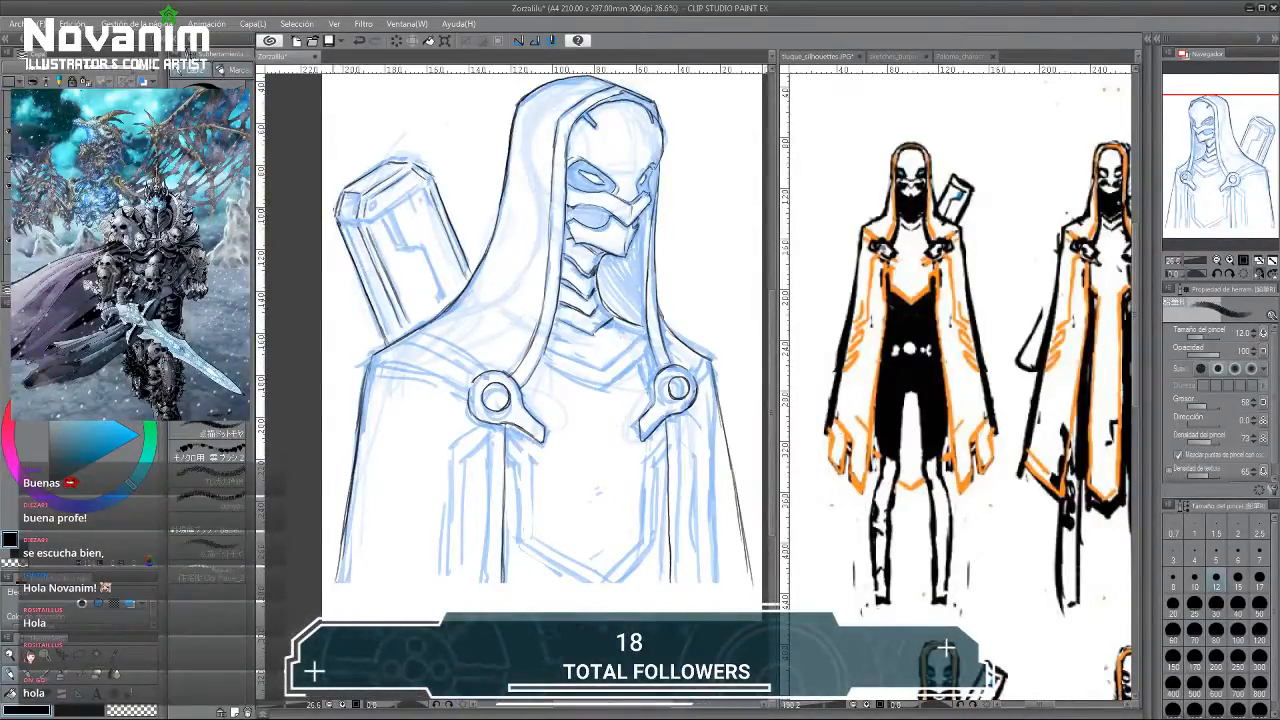
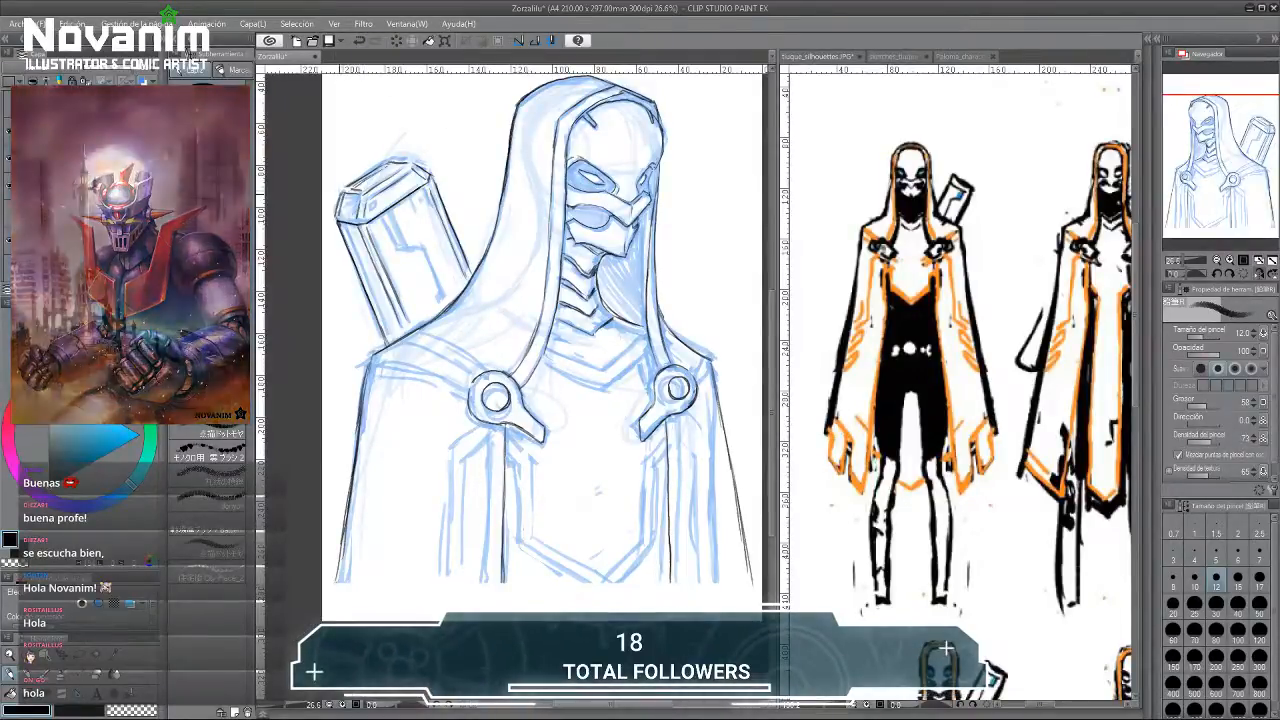
Clean up and re-ink both long side edges of the back weapon from the cap to the cloak's shoulder.
scroll(350, 233, up, 1)
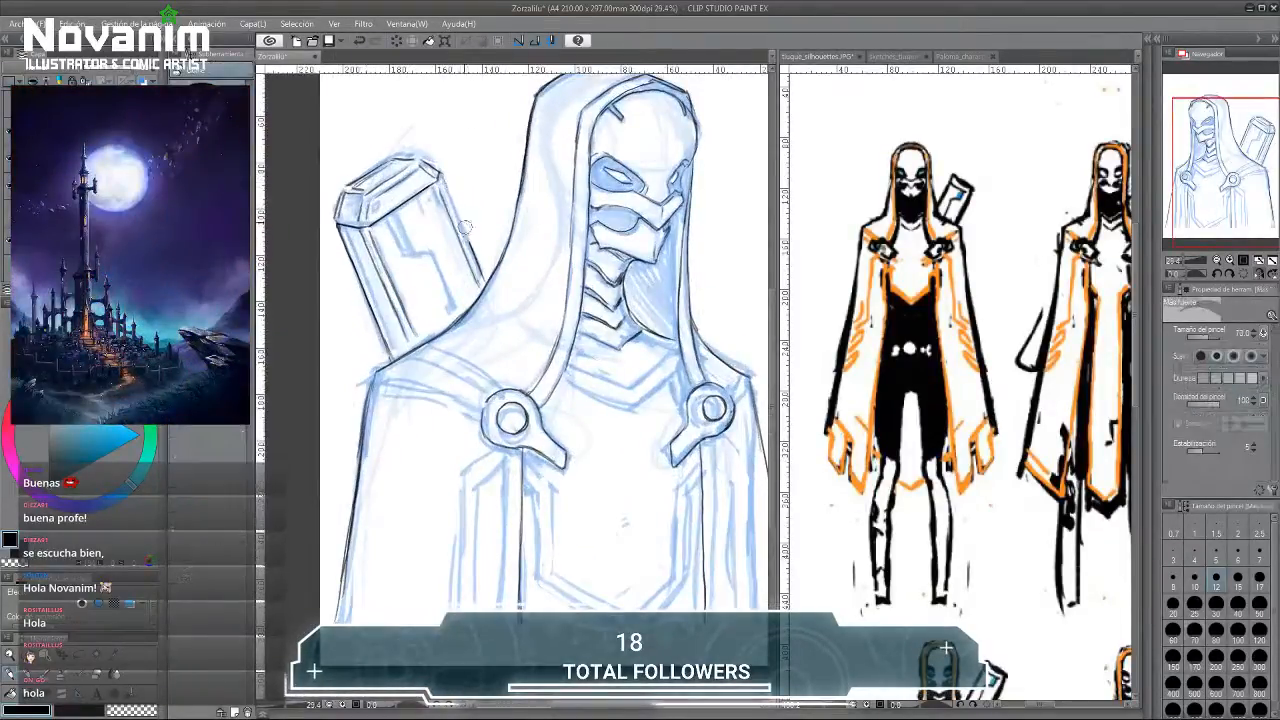
drag(441, 172, 488, 282)
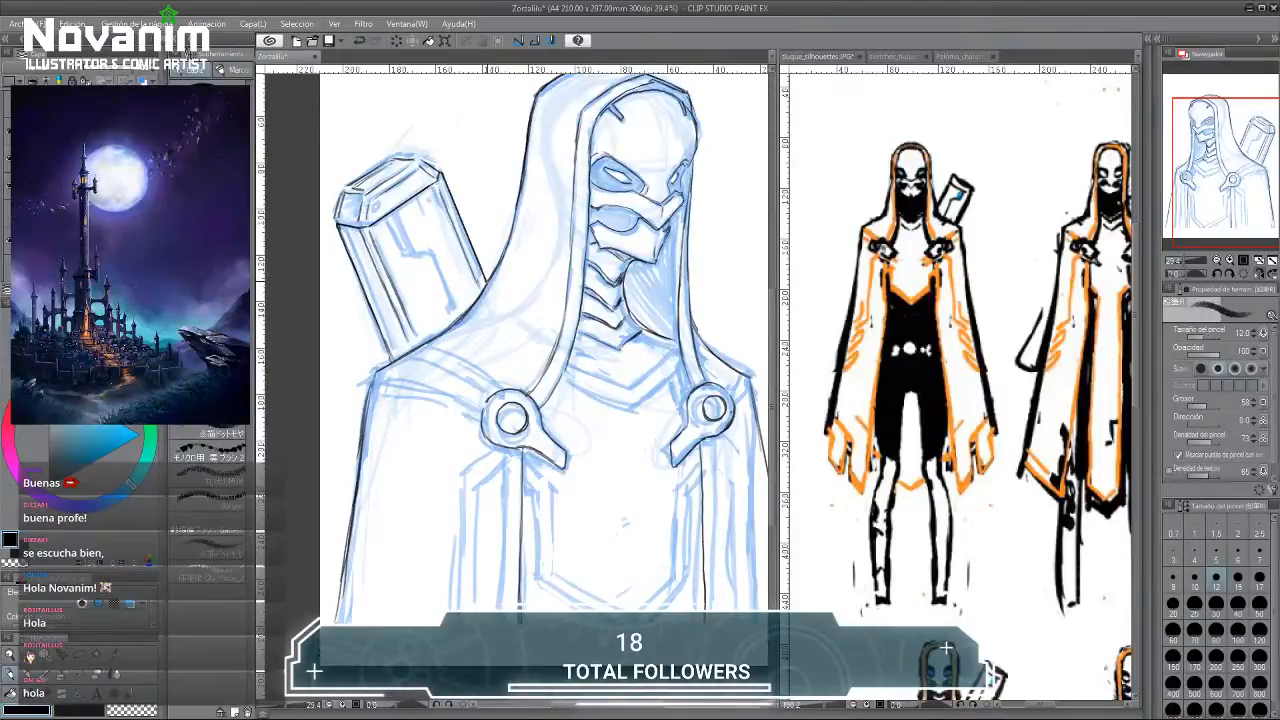
drag(335, 226, 392, 362)
drag(336, 222, 396, 364)
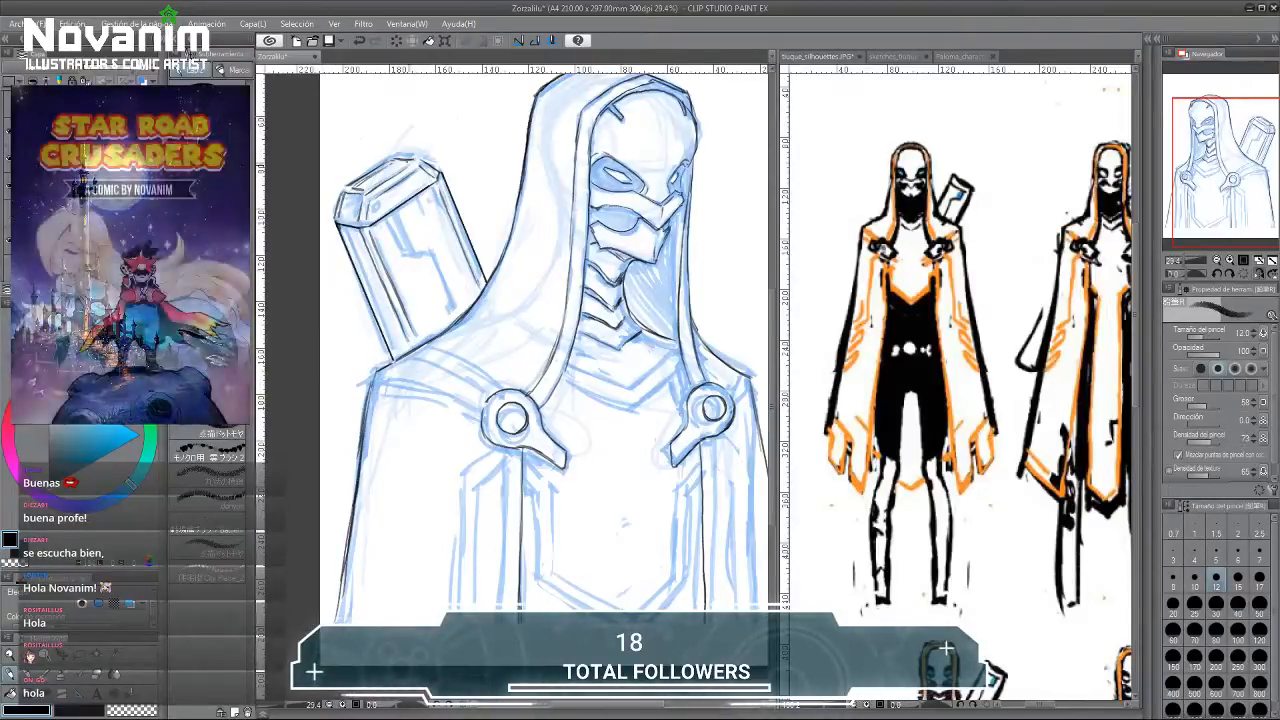
Ink the stepped groove line on the back weapon's front face and undo the last extra stroke.
drag(389, 215, 459, 315)
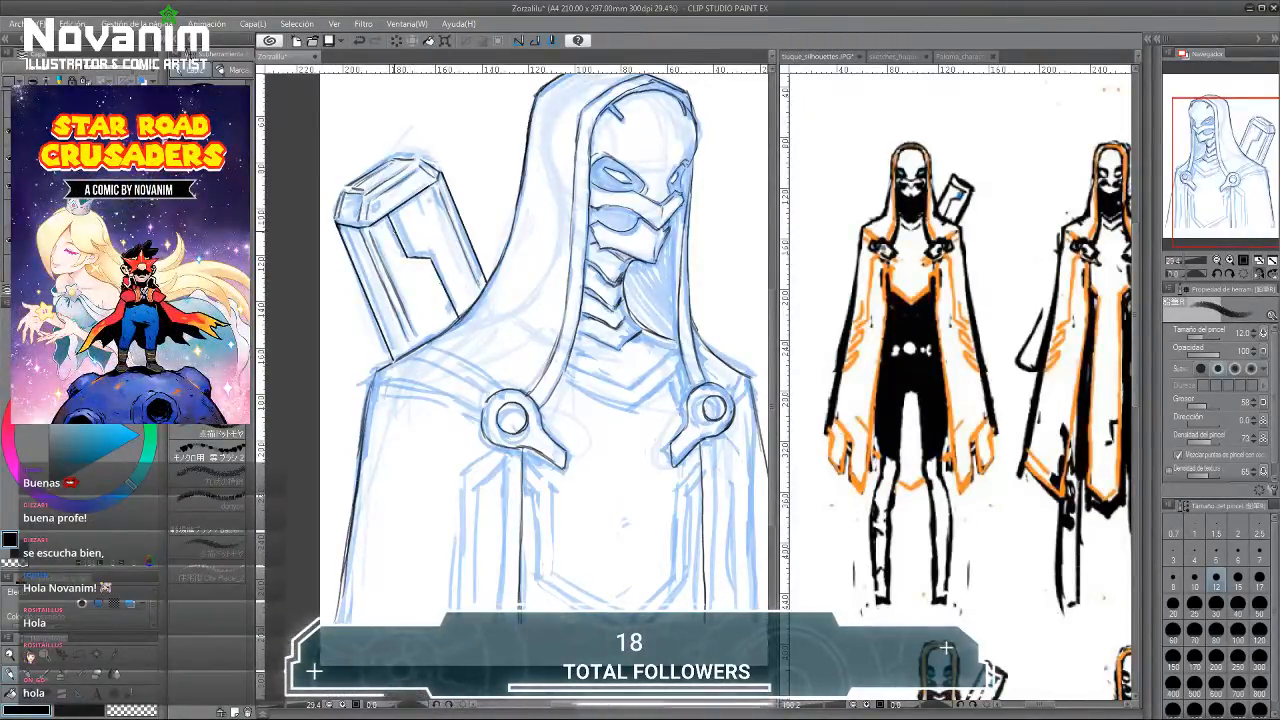
drag(432, 258, 462, 318)
drag(394, 216, 412, 257)
key(ctrl+z)
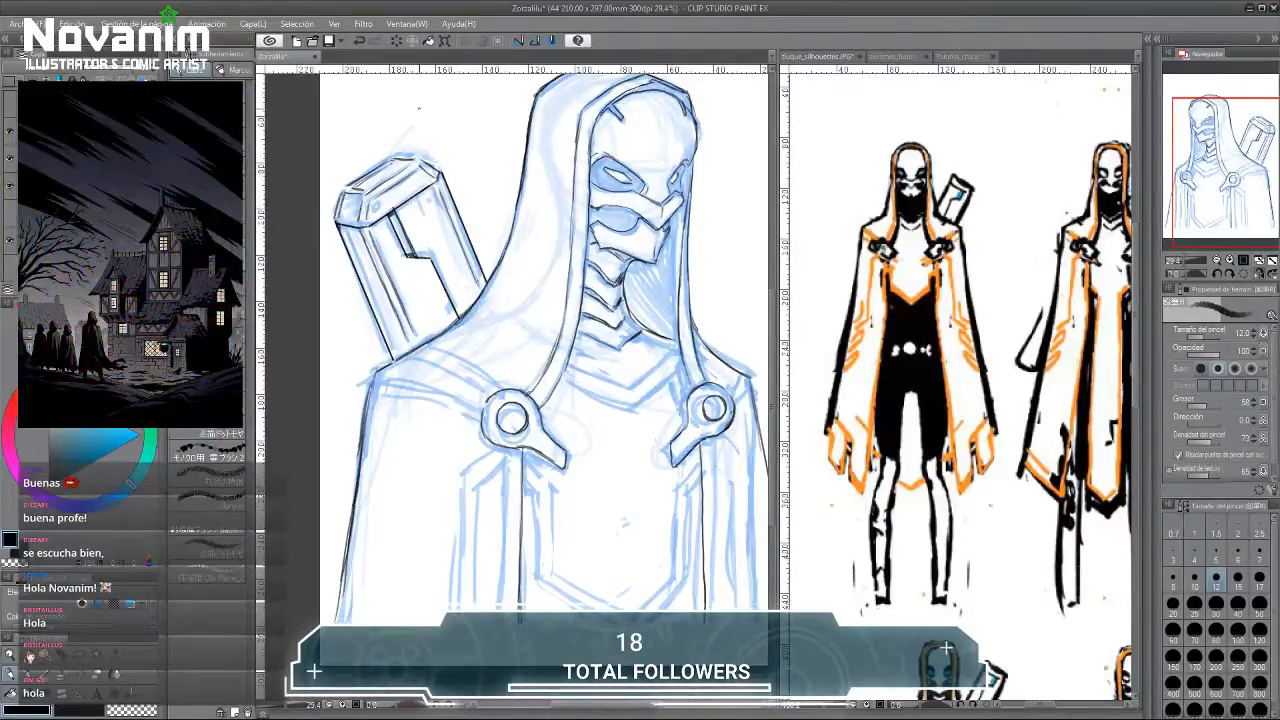
Erase stray ink around the weapon cap's outer corner, set the brush size to 8, and re-ink the weapon's outer side edge.
key(e)
mouse_move(386, 139)
mouse_down()
mouse_move(376, 178)
mouse_move(358, 188)
mouse_up()
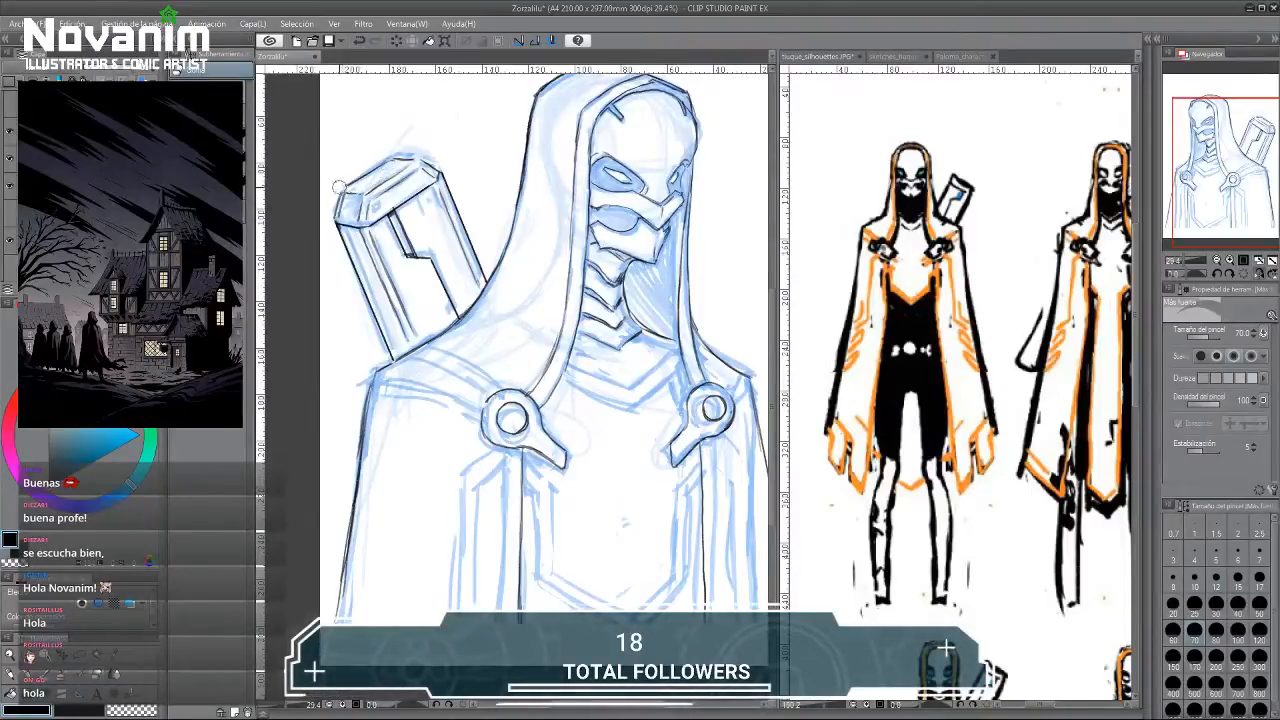
key(p)
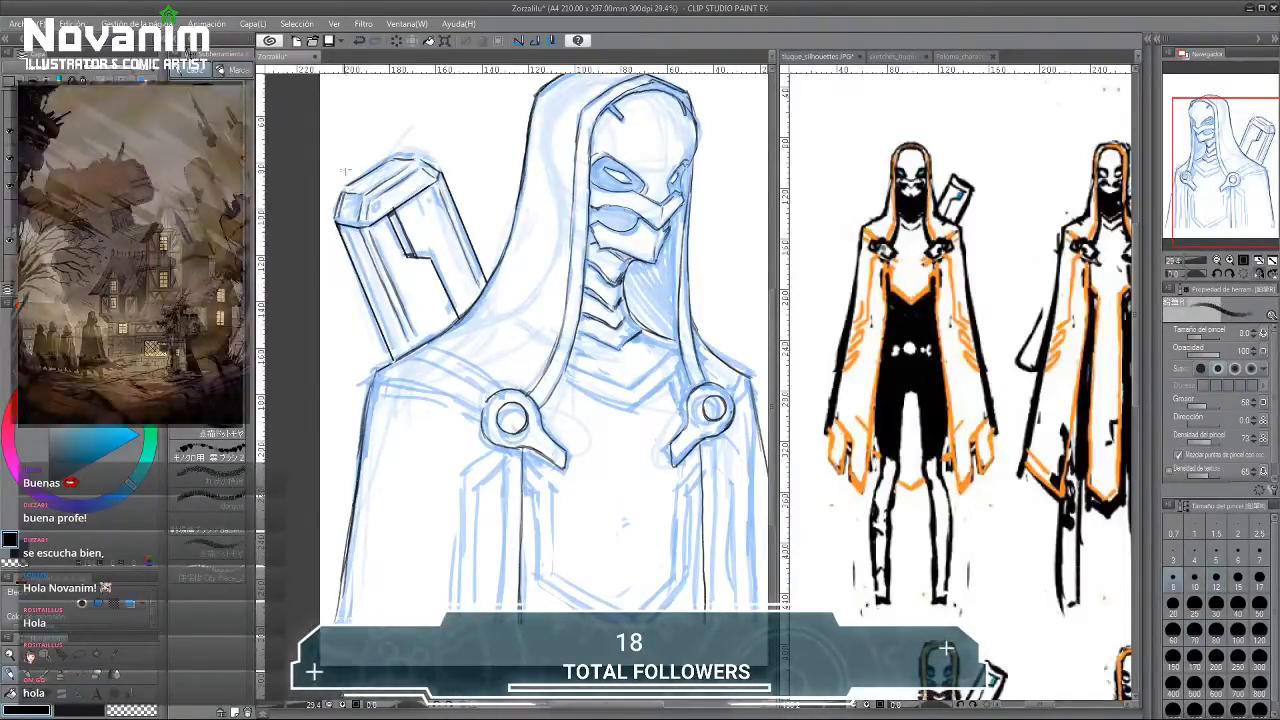
drag(339, 227, 395, 358)
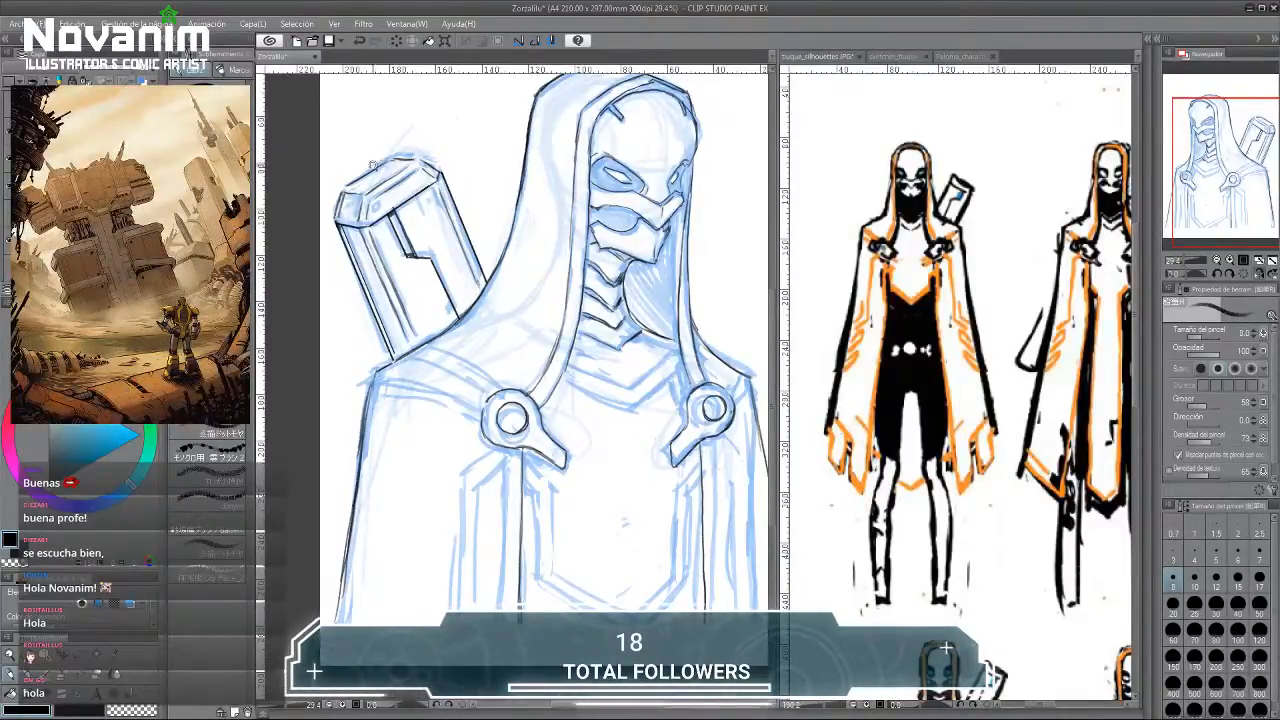
Refine the weapon cap's outer corner with ink and eraser, and add a small dark mark on the cap.
scroll(378, 165, up, 1)
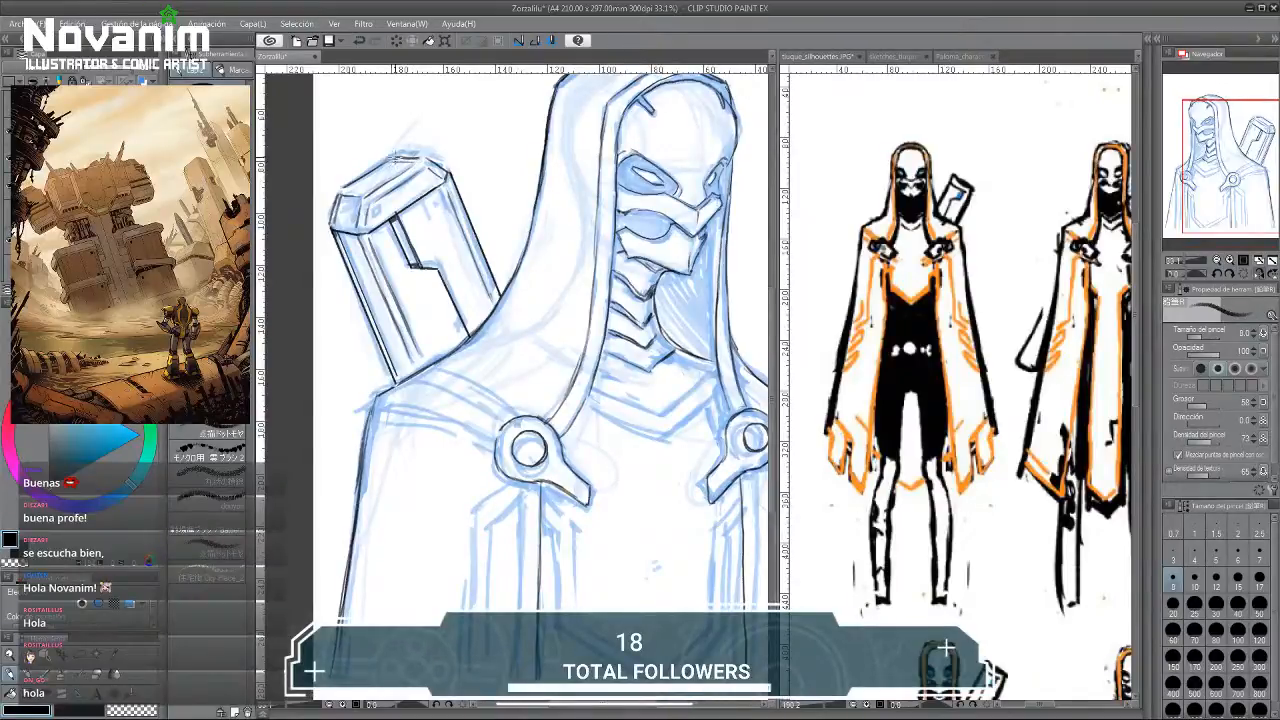
key(e)
key(b)
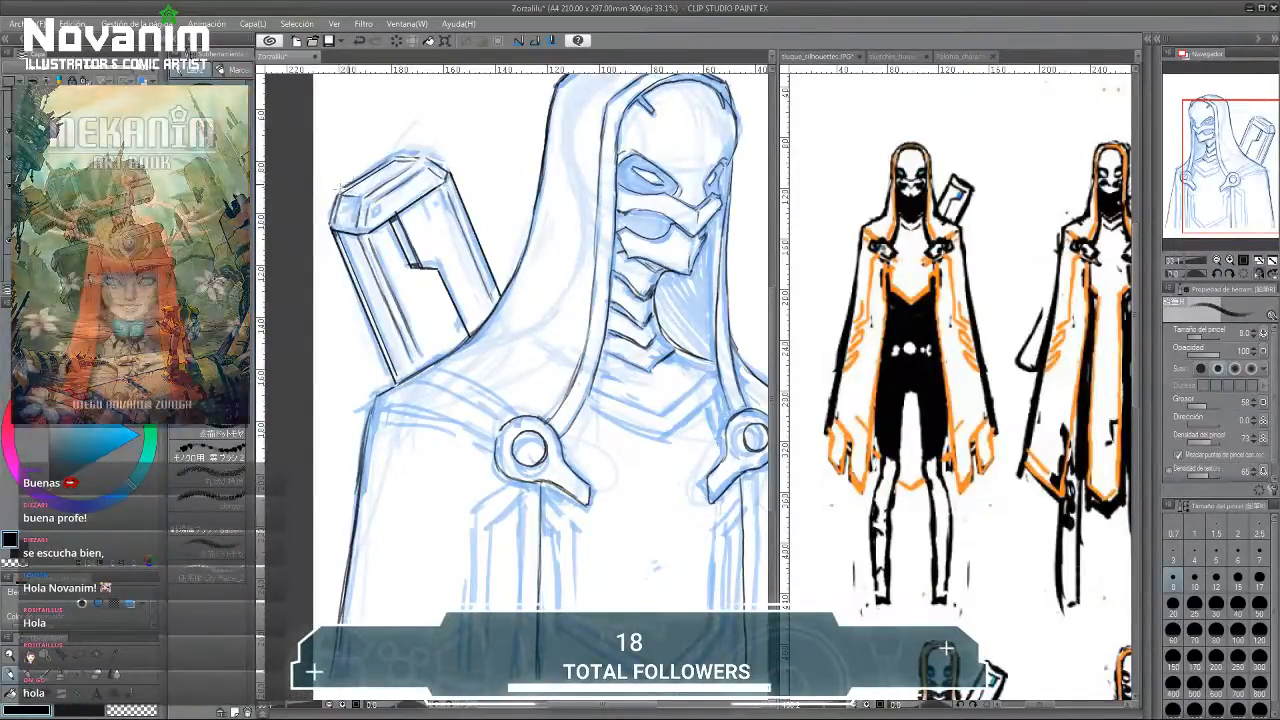
key(e)
key(b)
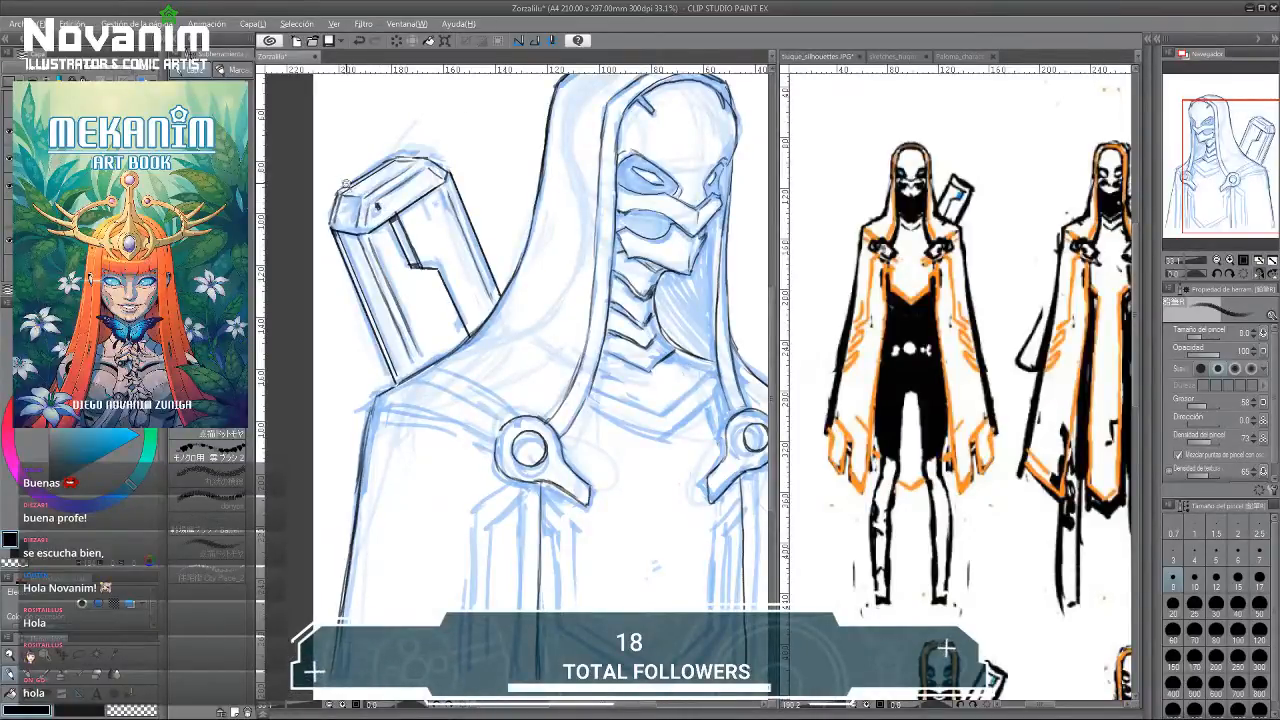
Mirror the canvas view horizontally to check the whole figure in reverse.
scroll(350, 192, down, 3)
scroll(376, 238, up, 2)
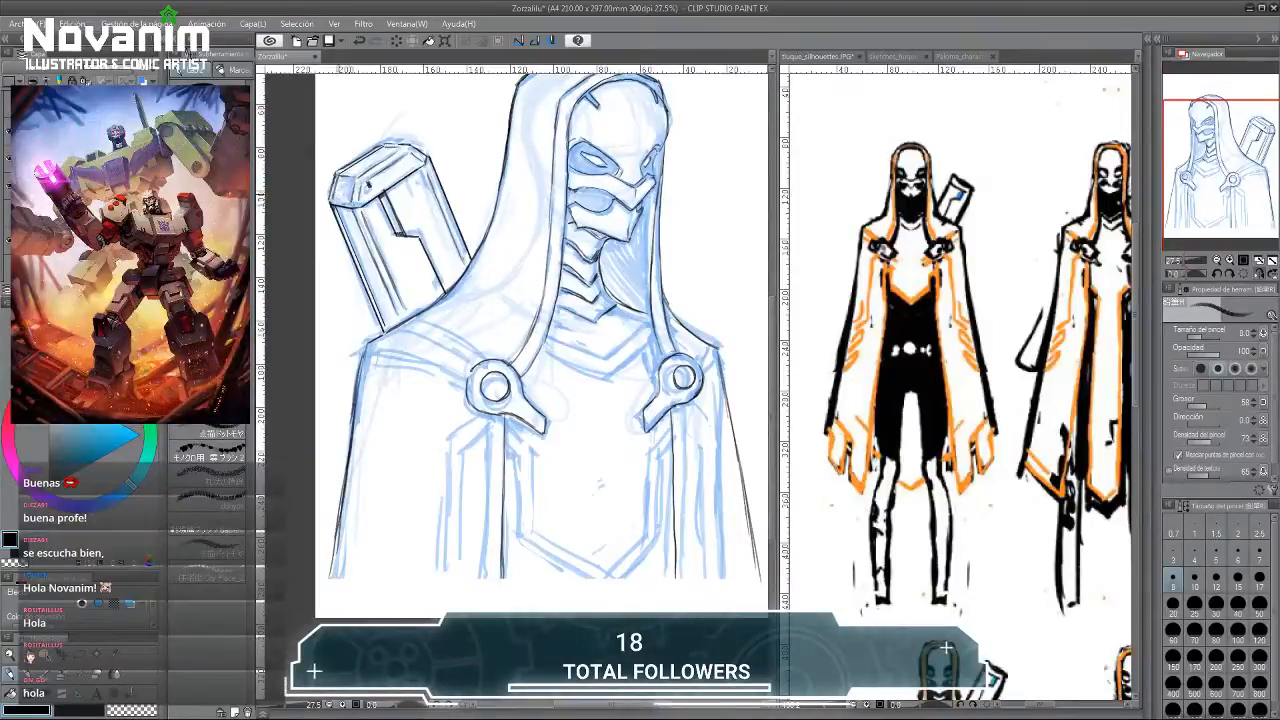
scroll(350, 190, down, 3)
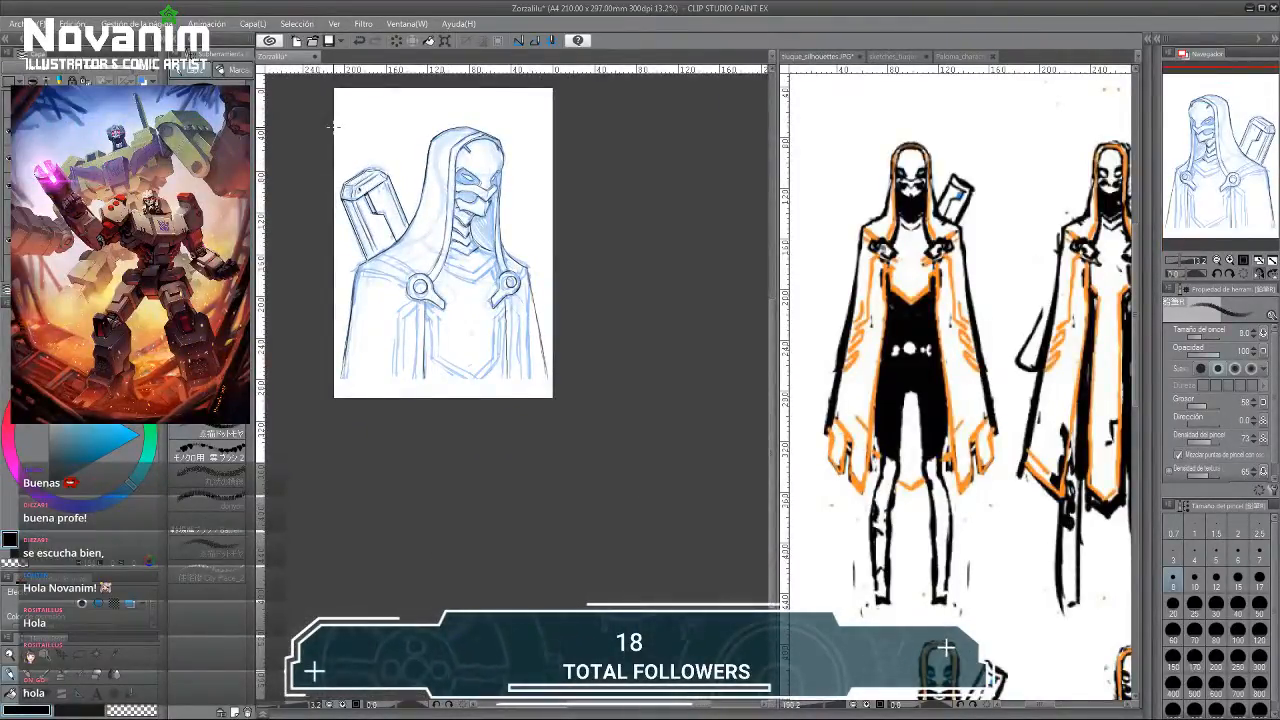
scroll(400, 280, up, 2)
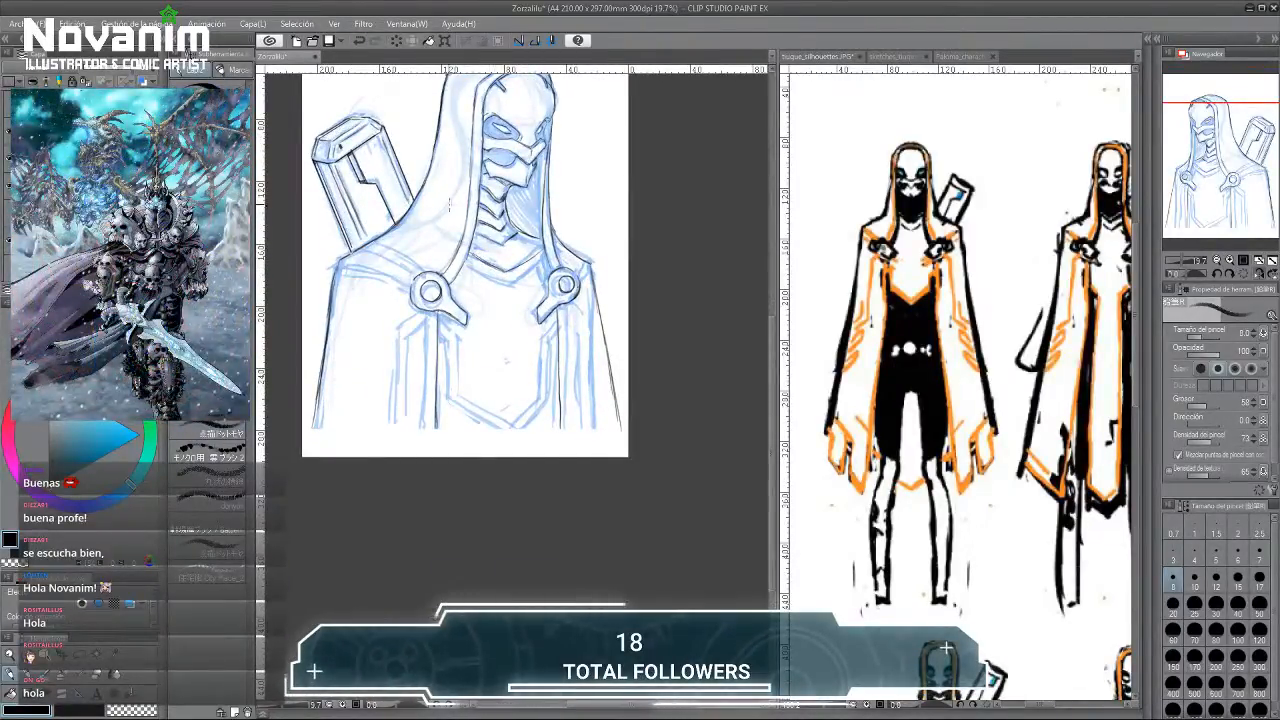
click(1244, 273)
drag(277, 211, 329, 231)
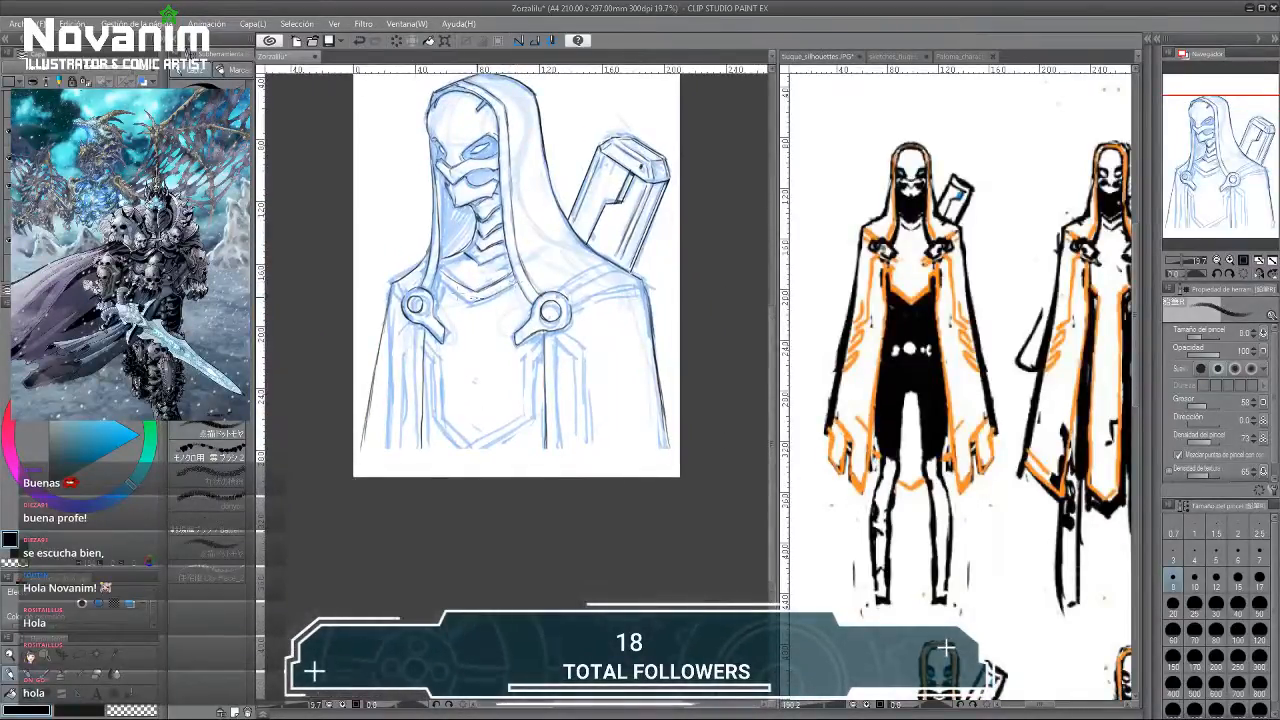
Touch up the V-shaped collar line below the neck, undoing the stray strokes.
key(ctrl+z)
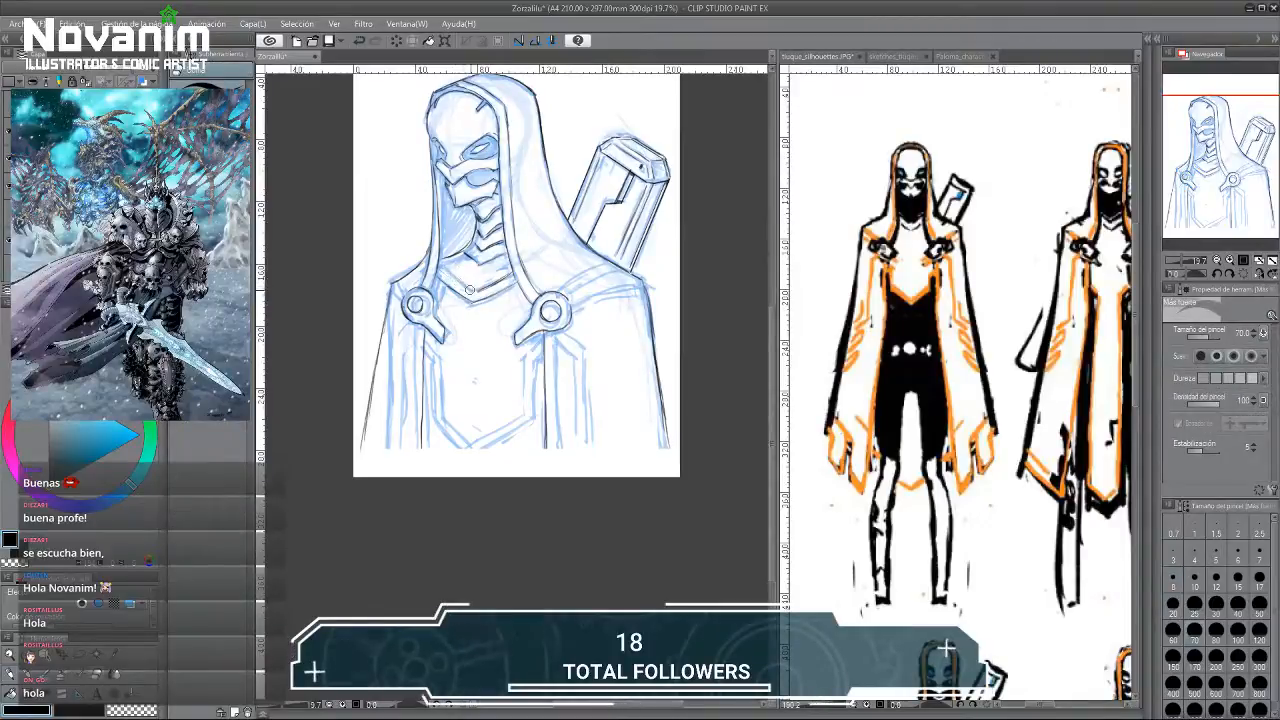
drag(440, 264, 470, 291)
key(ctrl+z)
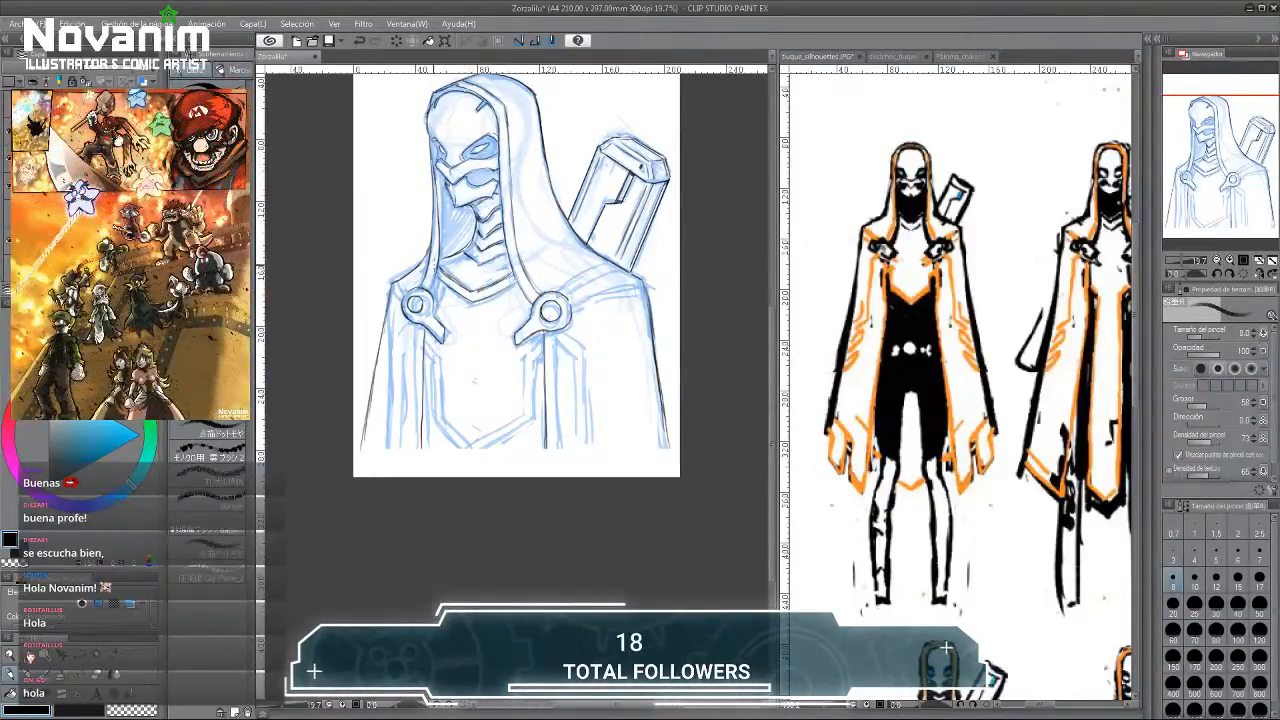
Ink the chest panel's notched side edges and the two slanted lines meeting at its pointed lower end.
scroll(435, 282, up, 1)
mouse_move(560, 397)
mouse_down()
mouse_move(565, 309)
mouse_move(547, 317)
mouse_up()
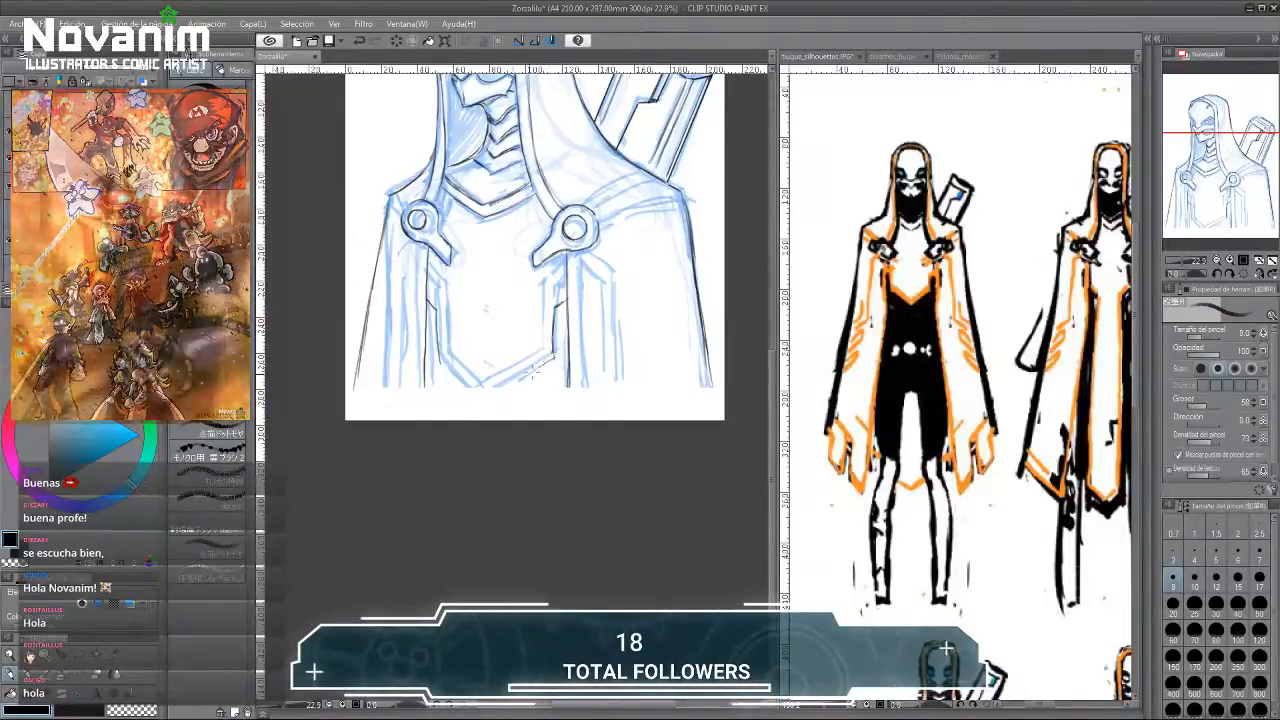
drag(552, 356, 488, 396)
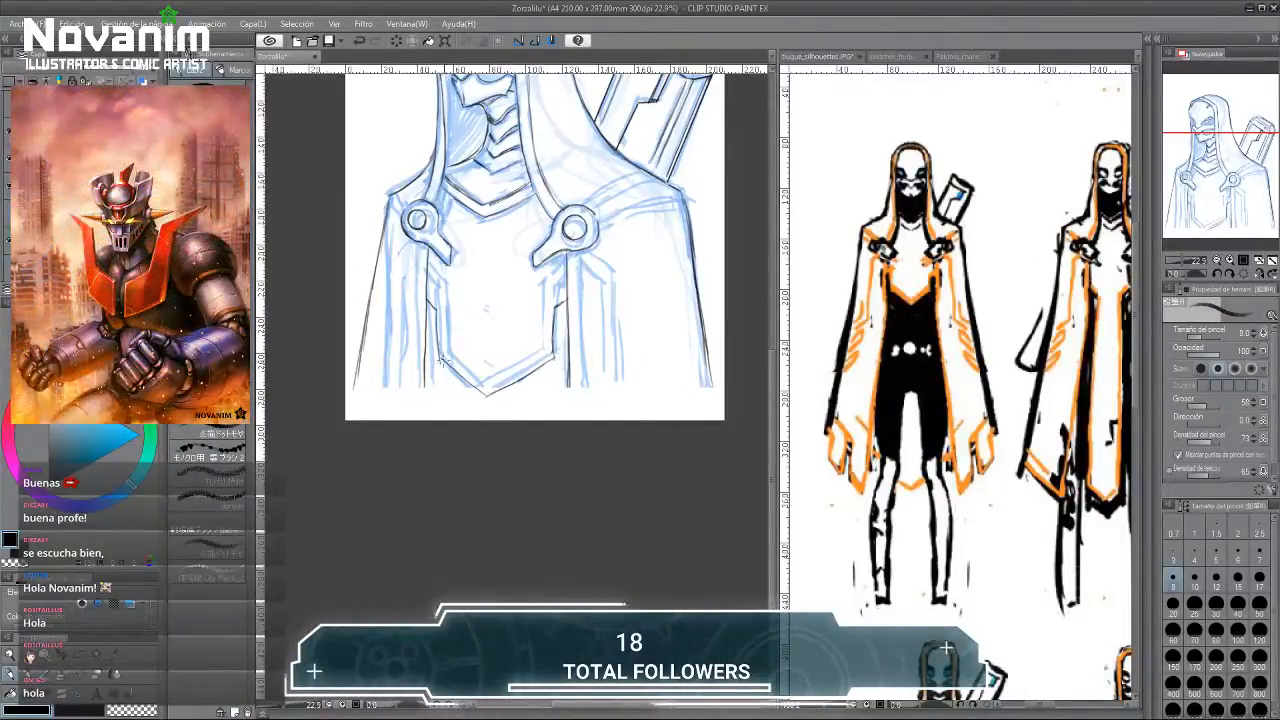
drag(440, 362, 488, 396)
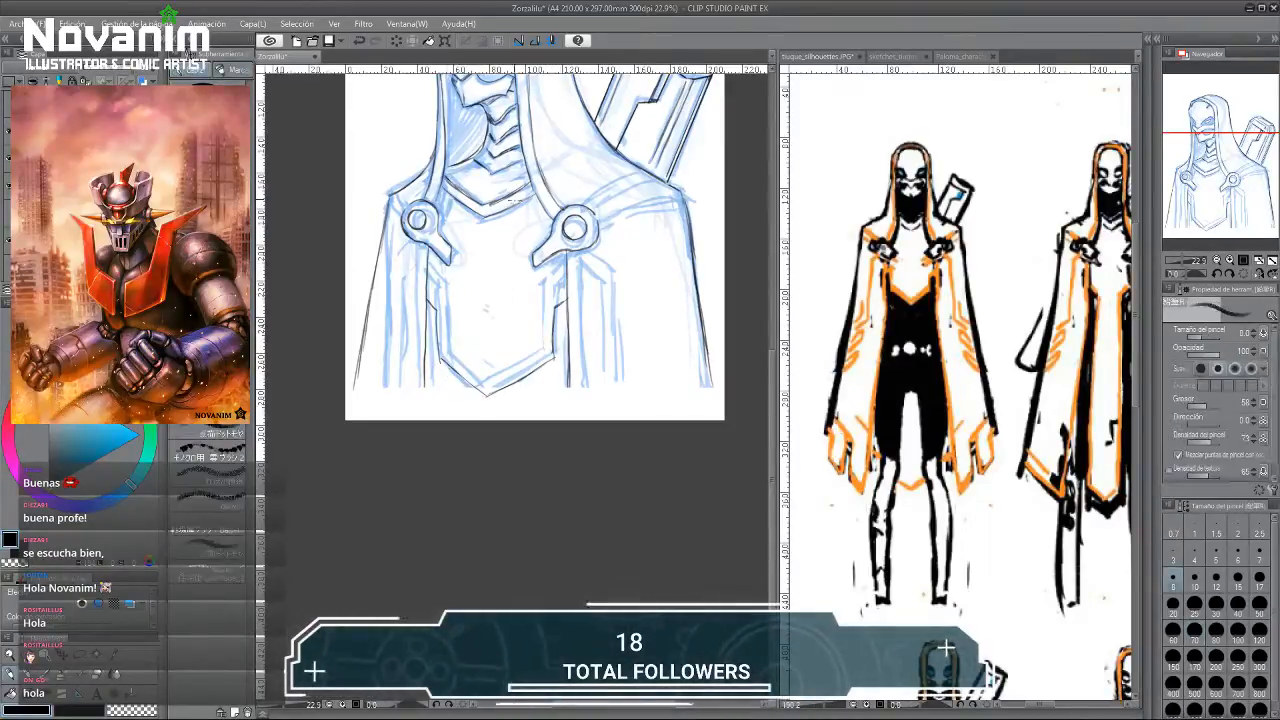
key(e)
key(p)
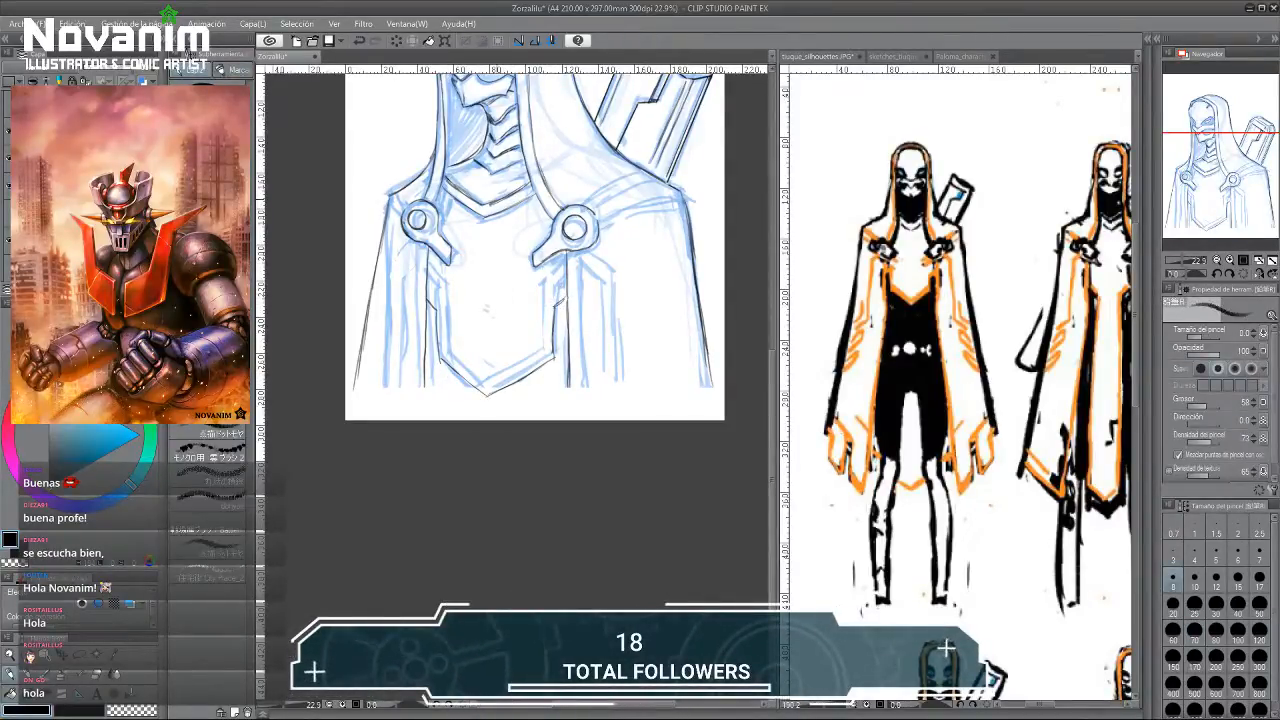
scroll(545, 175, down, 2)
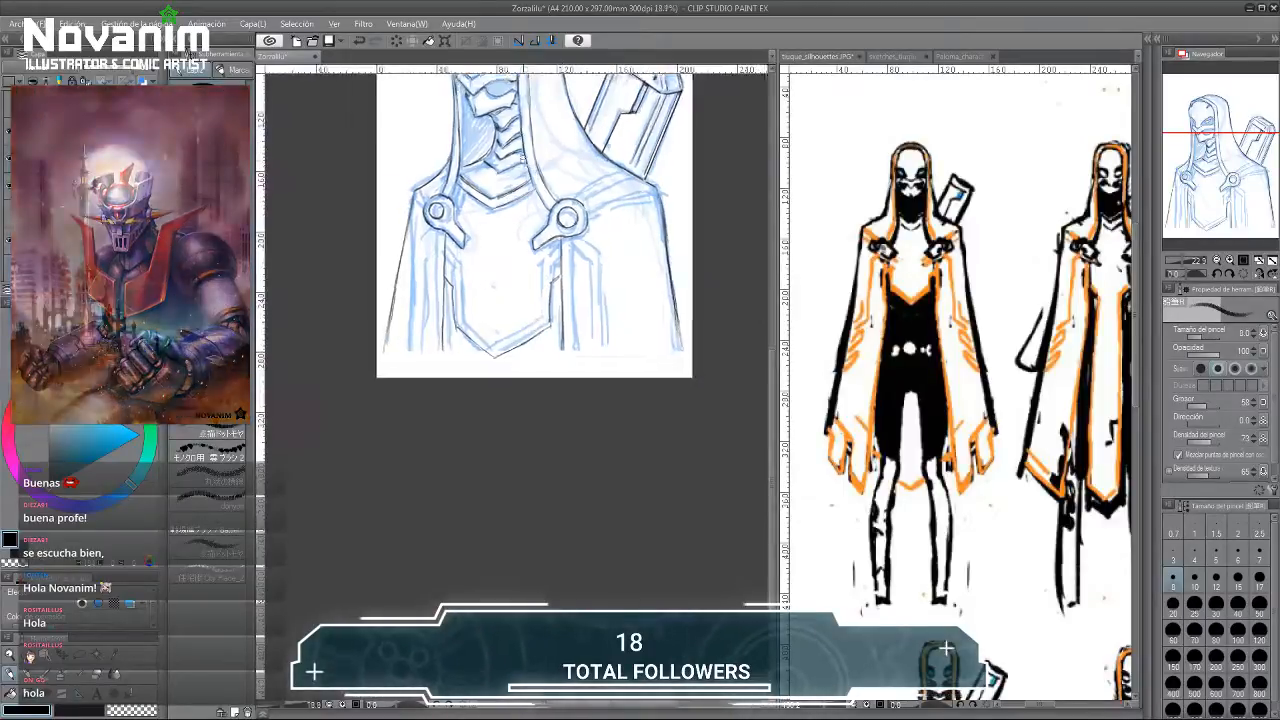
drag(545, 175, 552, 275)
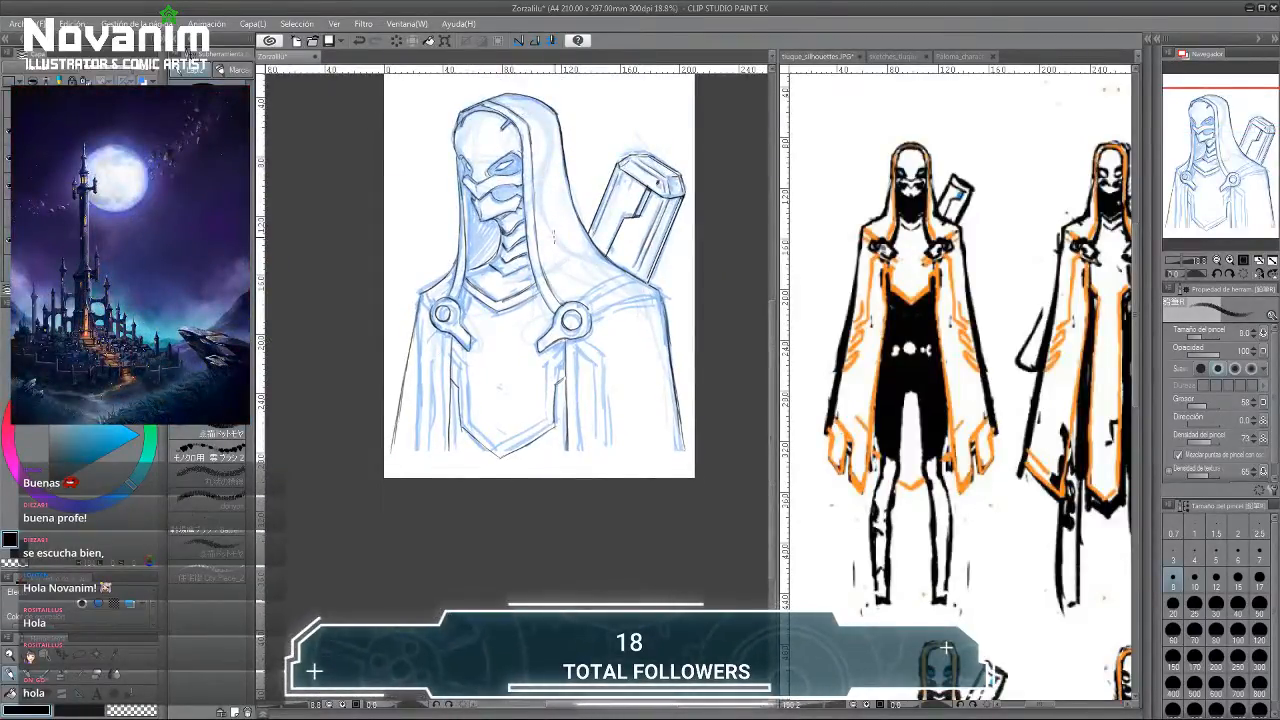
drag(584, 264, 550, 205)
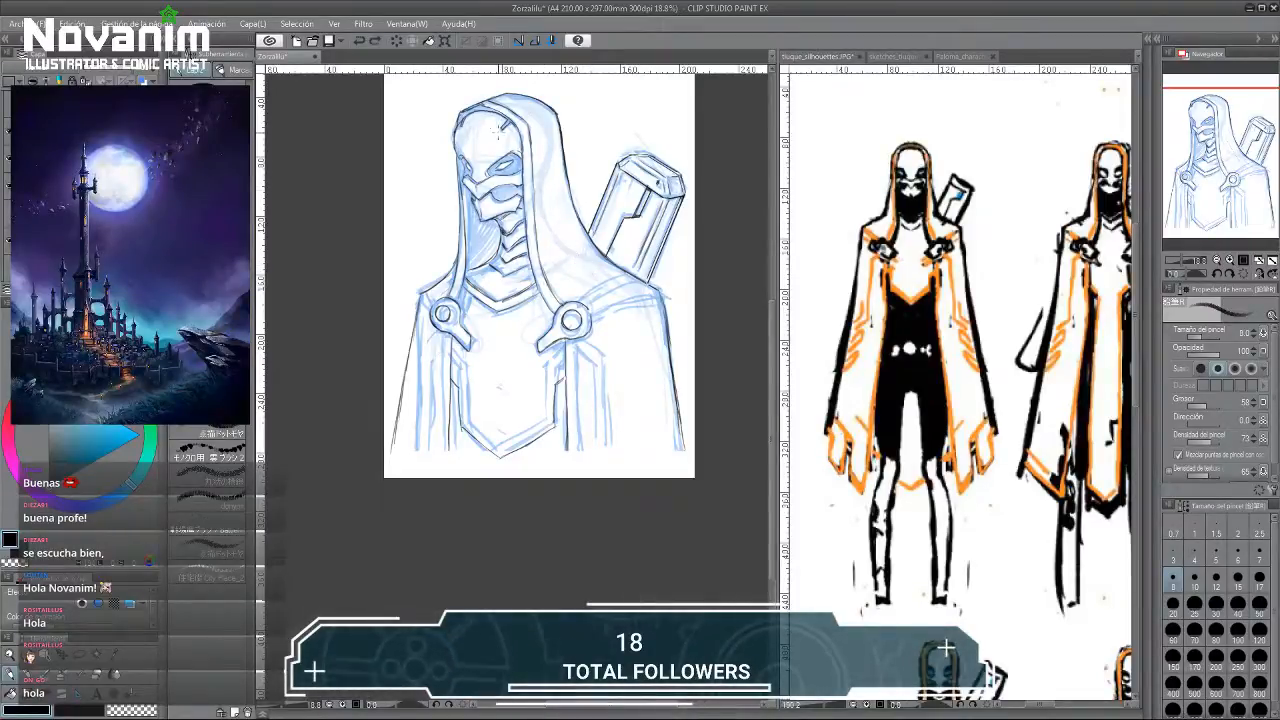
drag(435, 270, 432, 242)
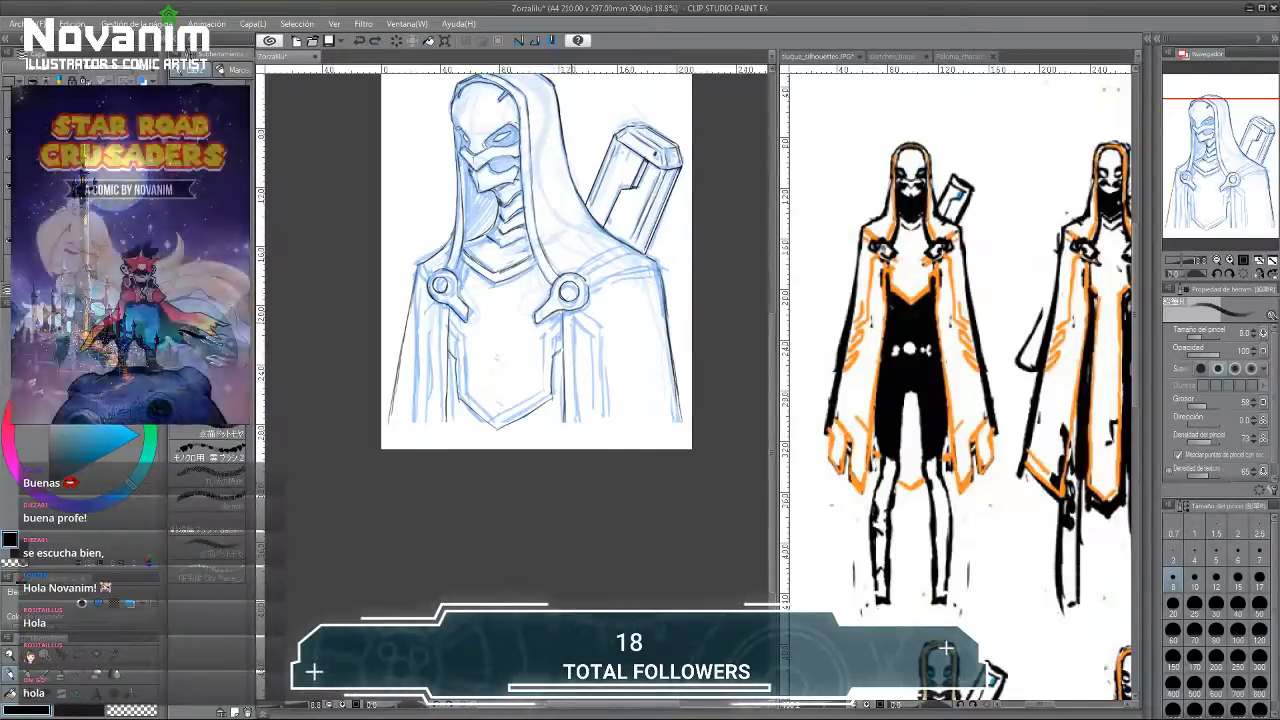
key(ctrl+z)
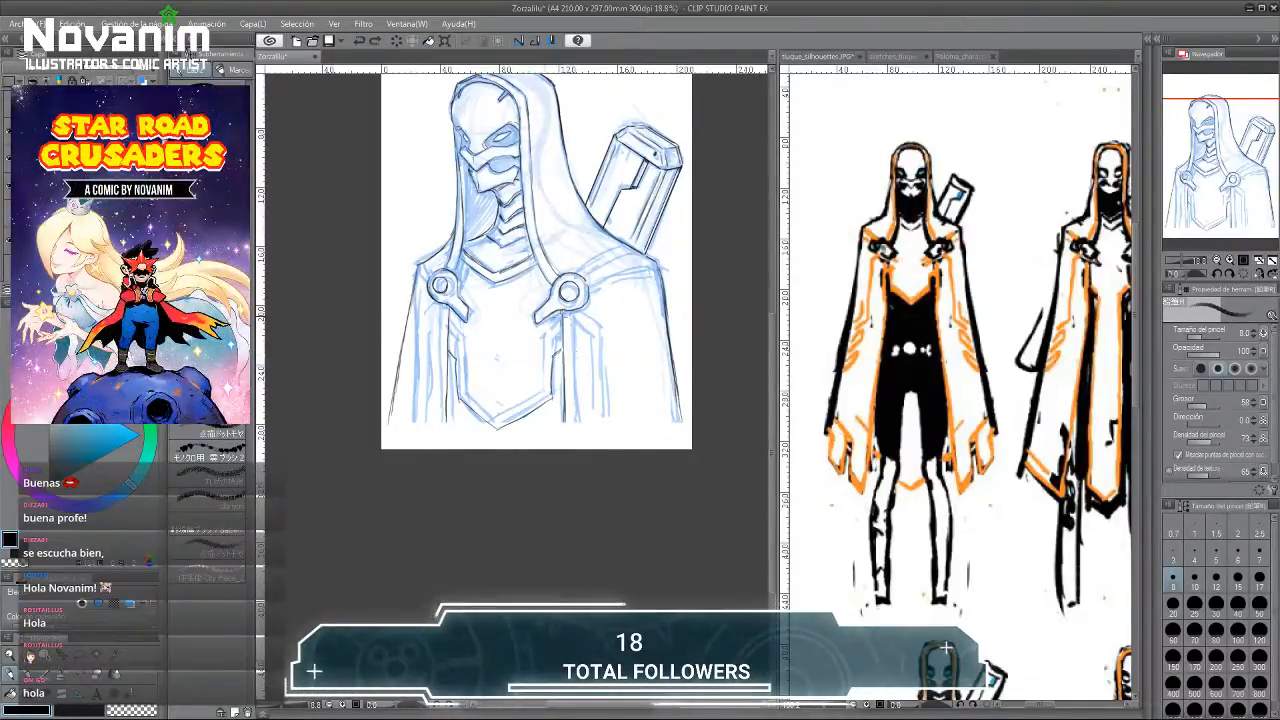
Rotate the canvas to ink and clean up the long parallel cloak-opening lines beside the chest panel, and return the canvas upright.
key(shift+space)
drag(386, 214, 490, 150)
mouse_move(461, 296)
mouse_down()
mouse_move(474, 229)
mouse_move(487, 242)
mouse_up()
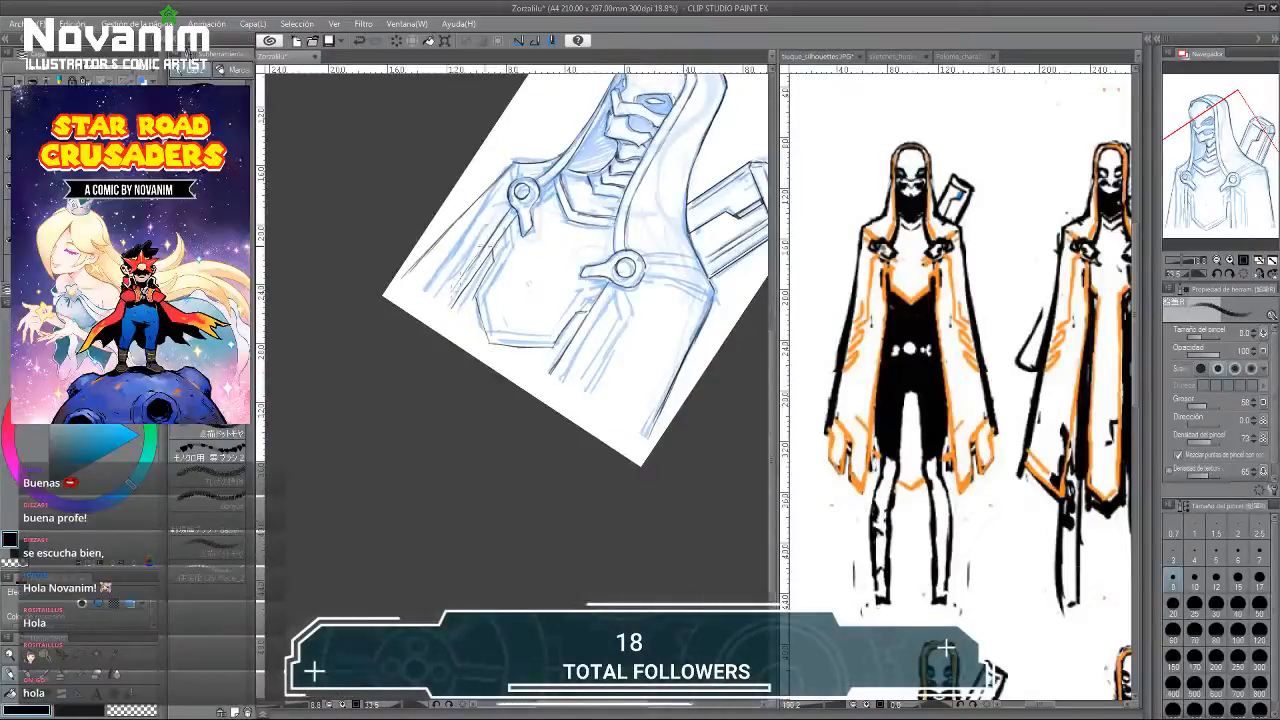
key(e)
mouse_move(465, 265)
mouse_down()
mouse_move(442, 305)
mouse_move(470, 262)
mouse_move(458, 296)
mouse_up()
key(b)
mouse_move(560, 320)
mouse_down()
mouse_move(500, 223)
mouse_move(529, 225)
mouse_up()
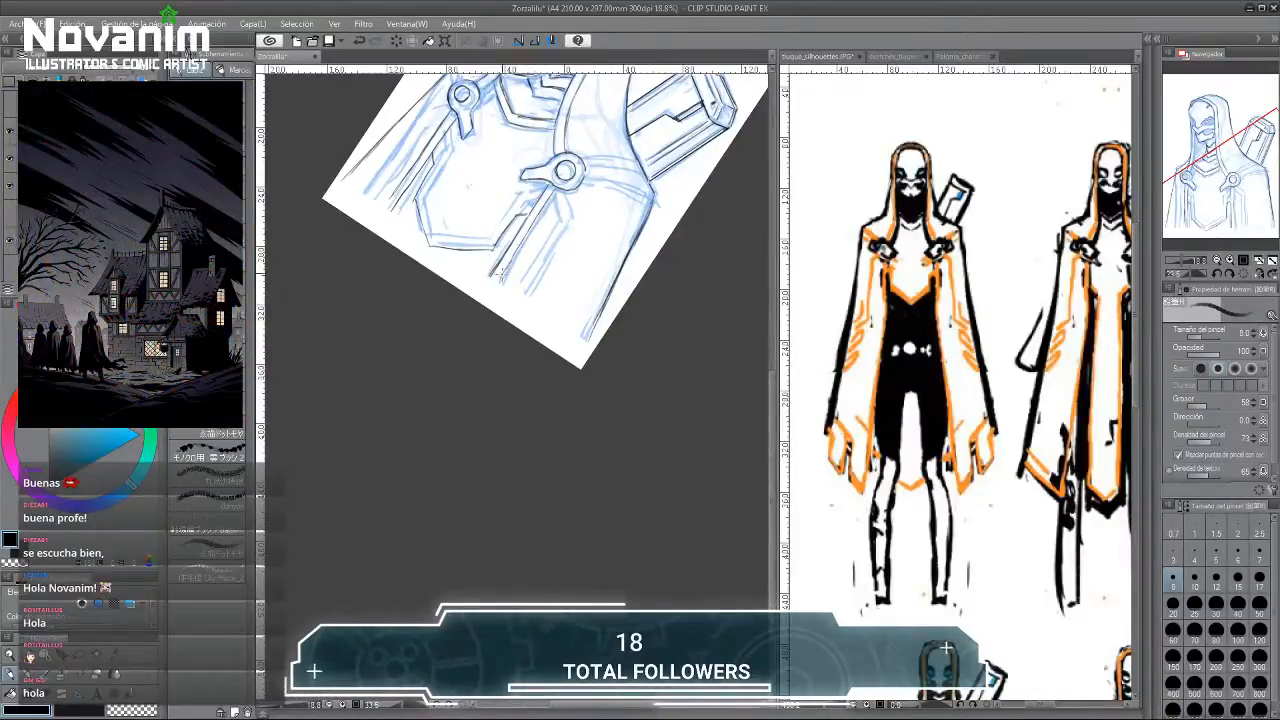
drag(361, 143, 370, 224)
key(r)
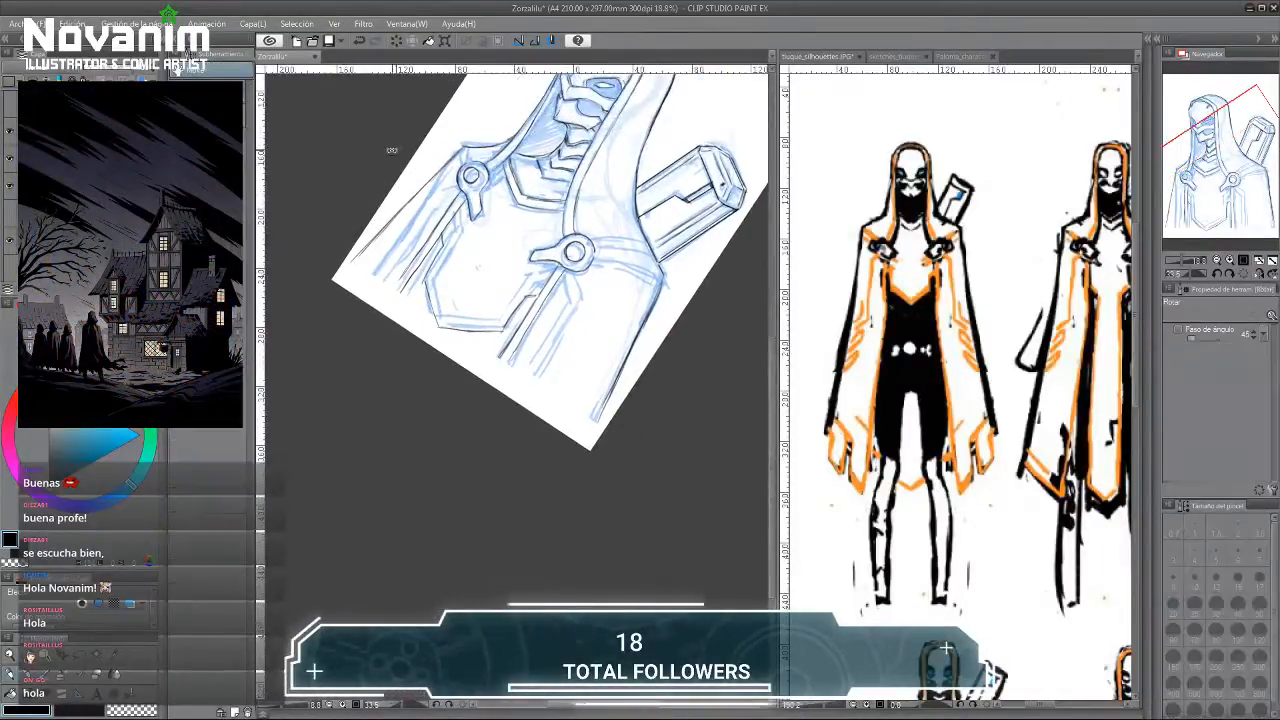
drag(391, 149, 314, 268)
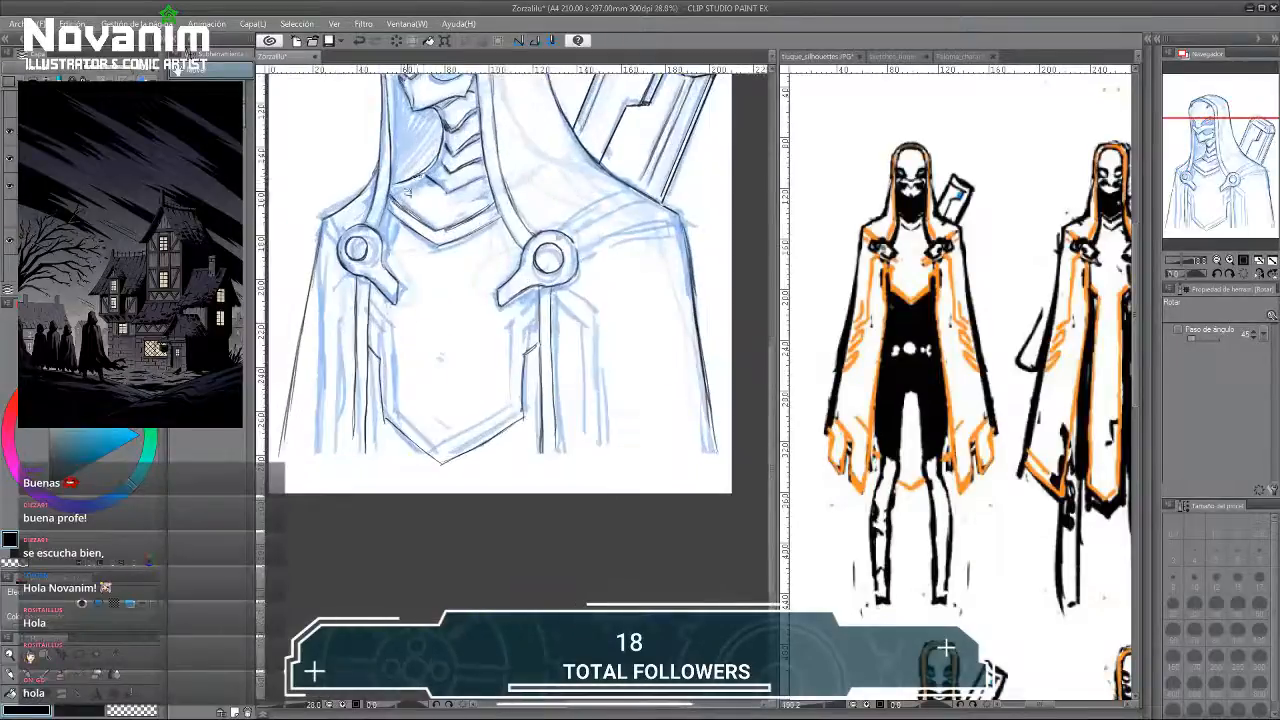
Ink the angled fold line below the right-hand clasp and the parallel line inside the left sleeve edge, undoing stray strokes.
scroll(392, 199, up, 2)
key(p)
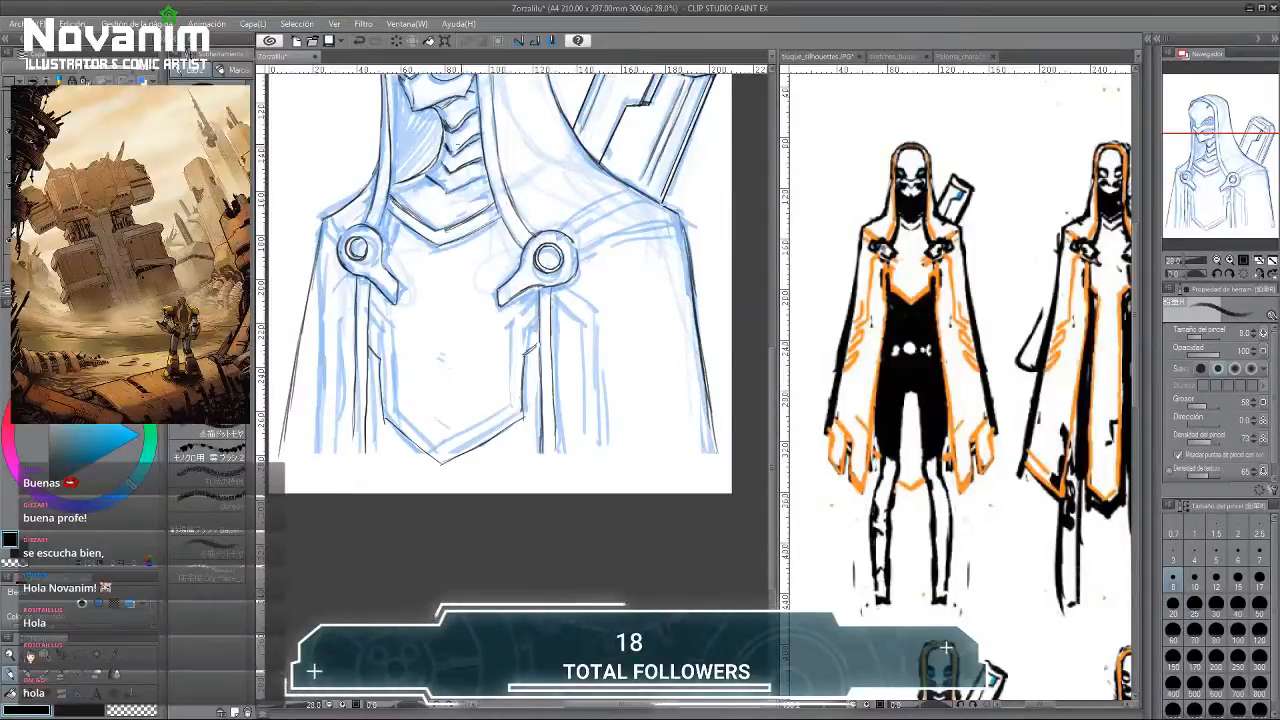
scroll(439, 175, down, 1)
mouse_move(370, 186)
mouse_down()
mouse_move(379, 206)
mouse_move(350, 226)
mouse_up()
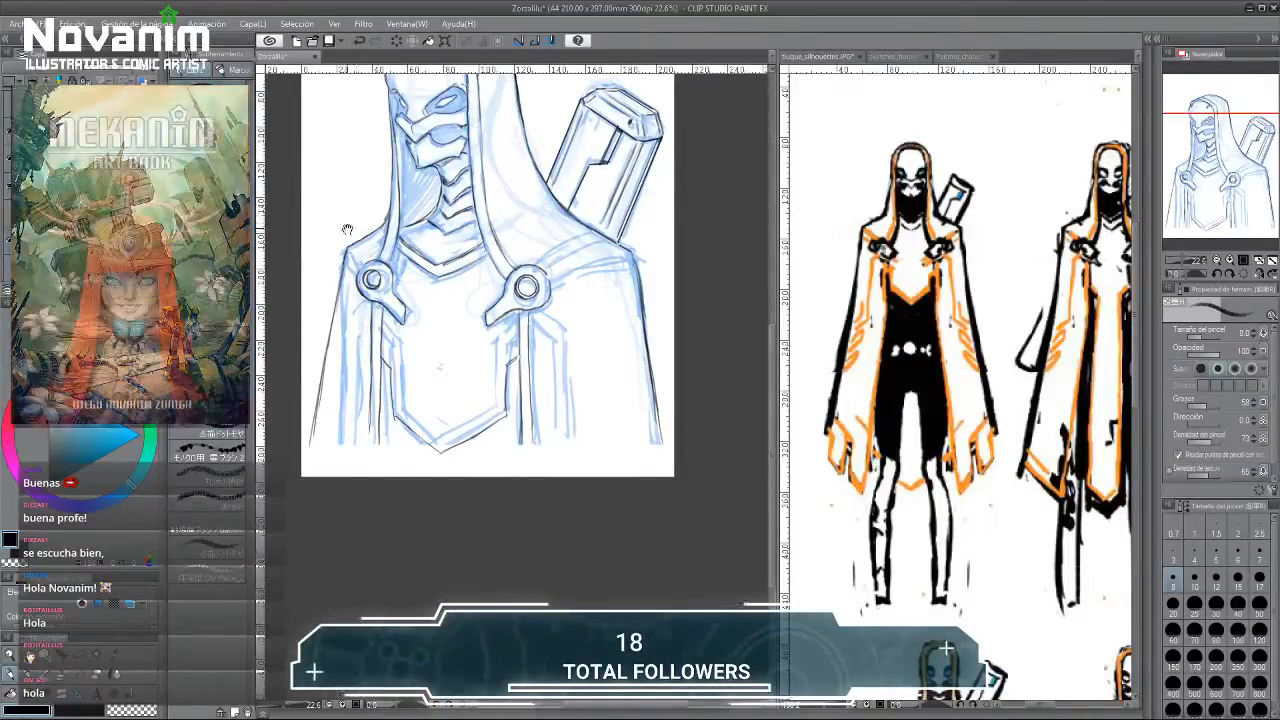
scroll(341, 186, down, 1)
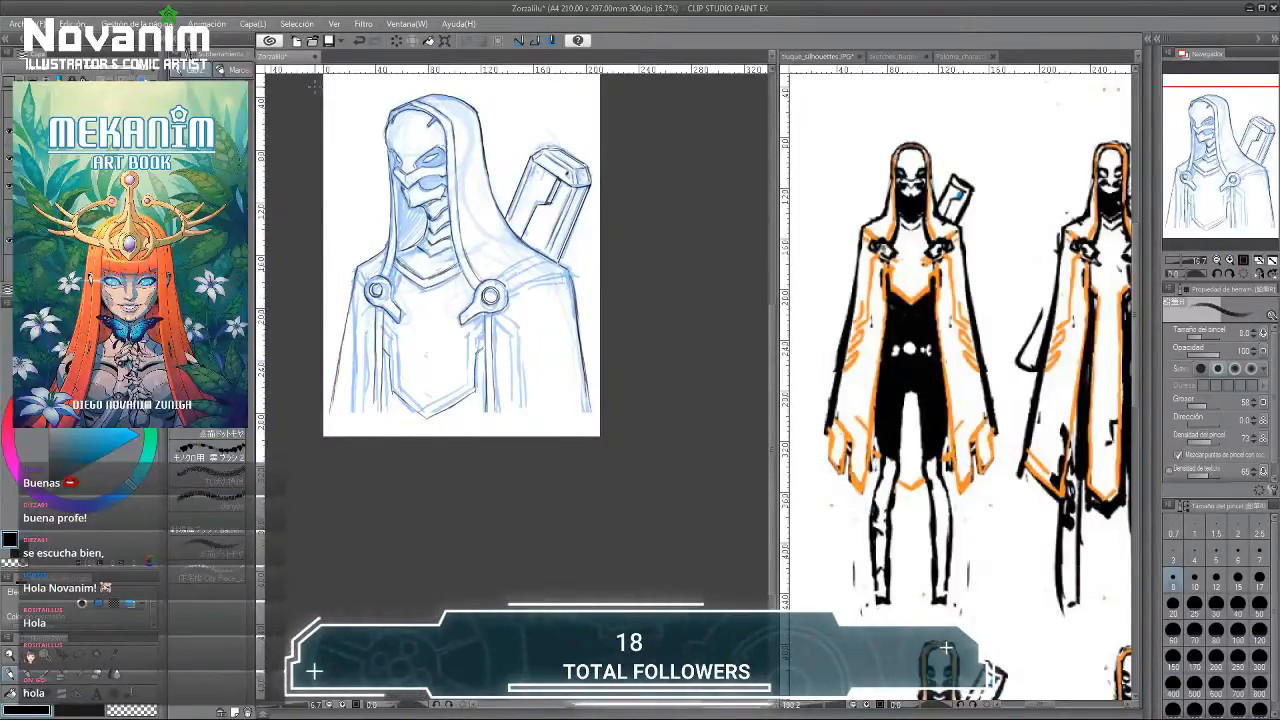
drag(428, 281, 394, 155)
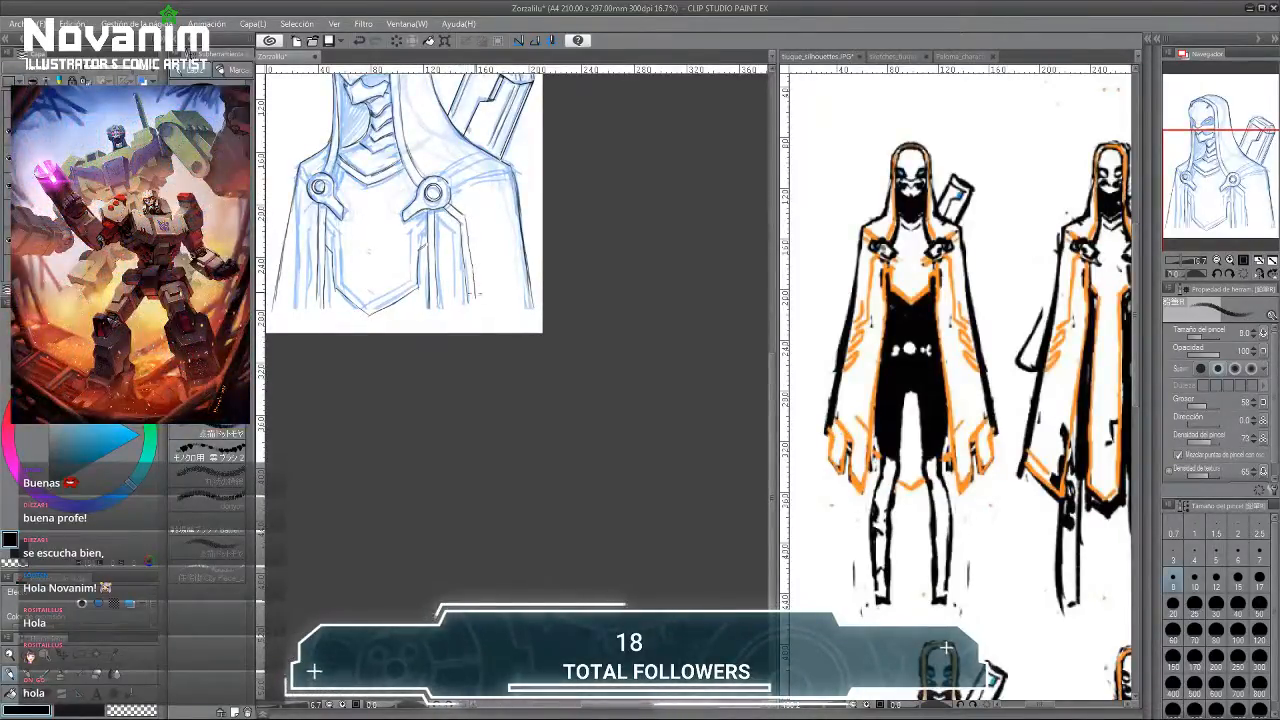
drag(303, 193, 343, 184)
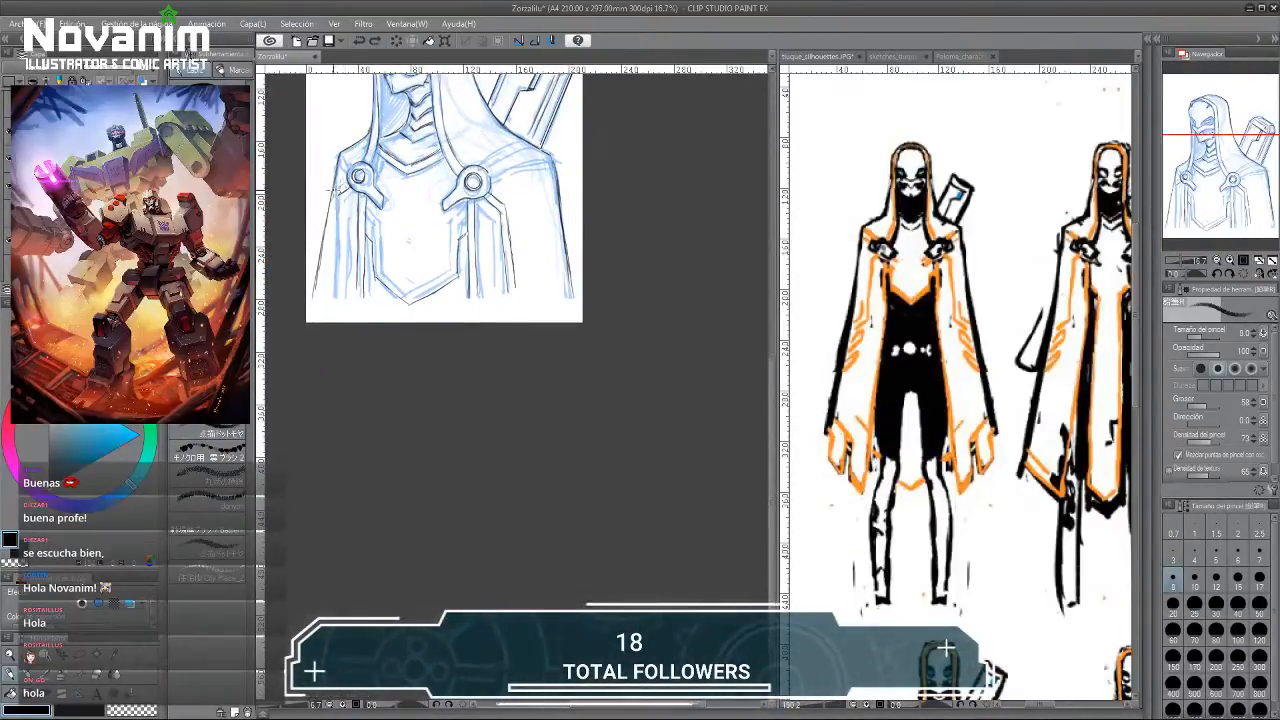
key(ctrl+z)
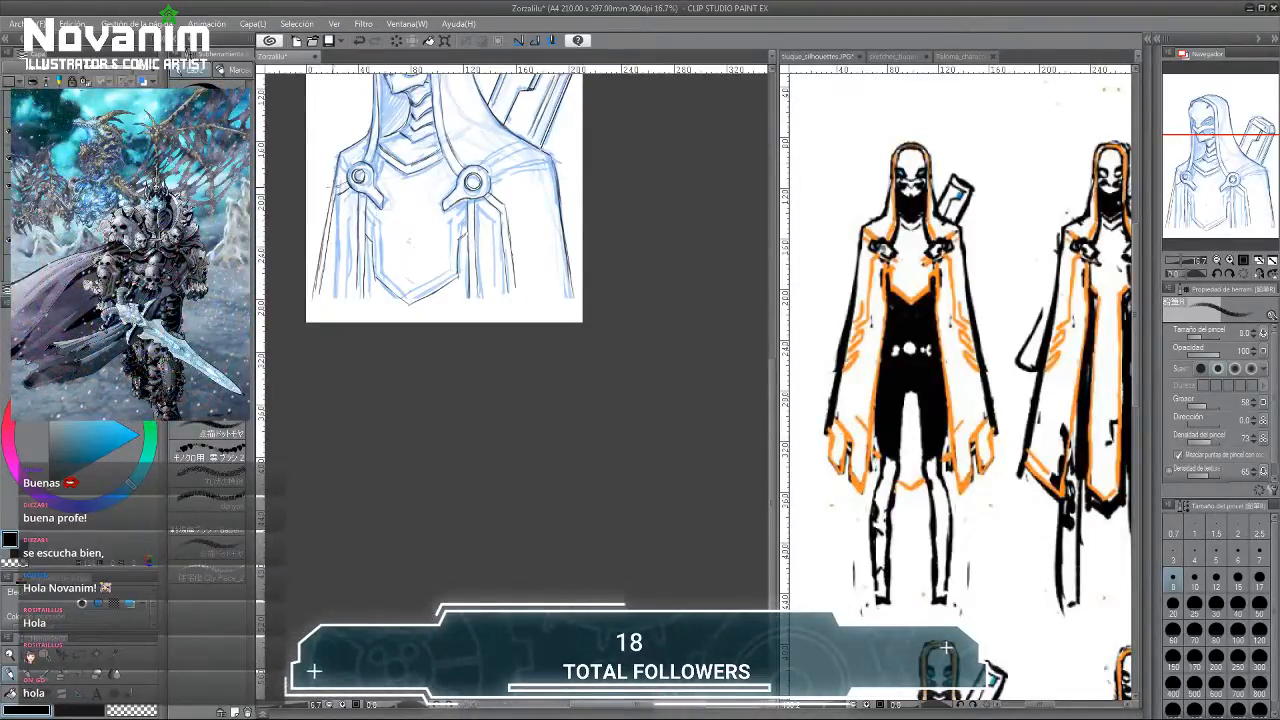
key(ctrl+z)
key(ctrl+z)
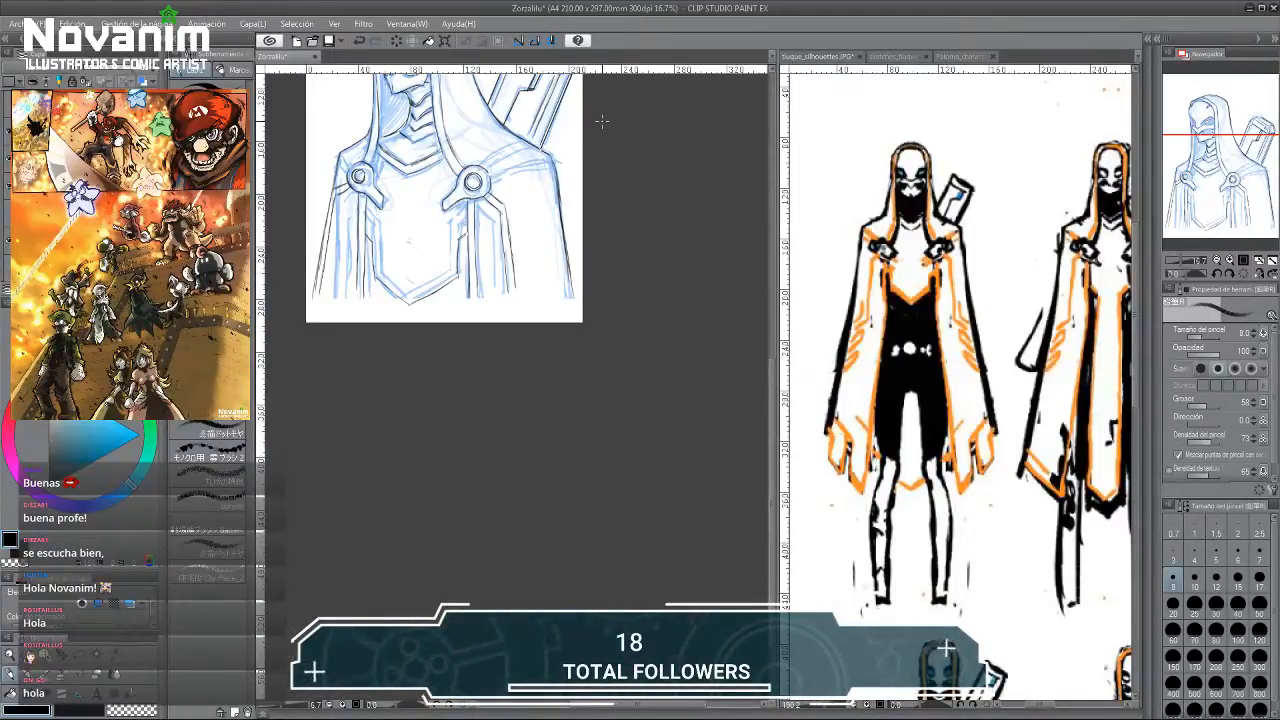
Widen the canvas pane to inspect the inked figure up close and as a whole, and restore room for the reference.
scroll(310, 278, up, 4)
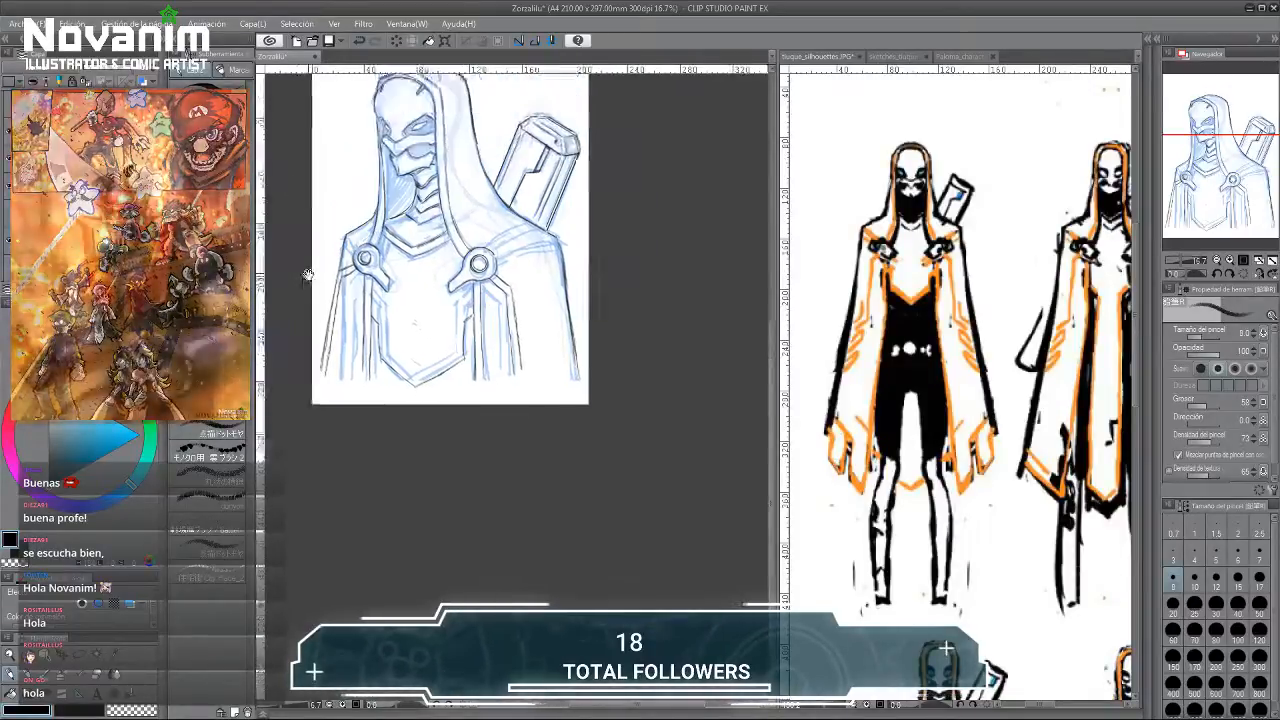
scroll(304, 308, up, 2)
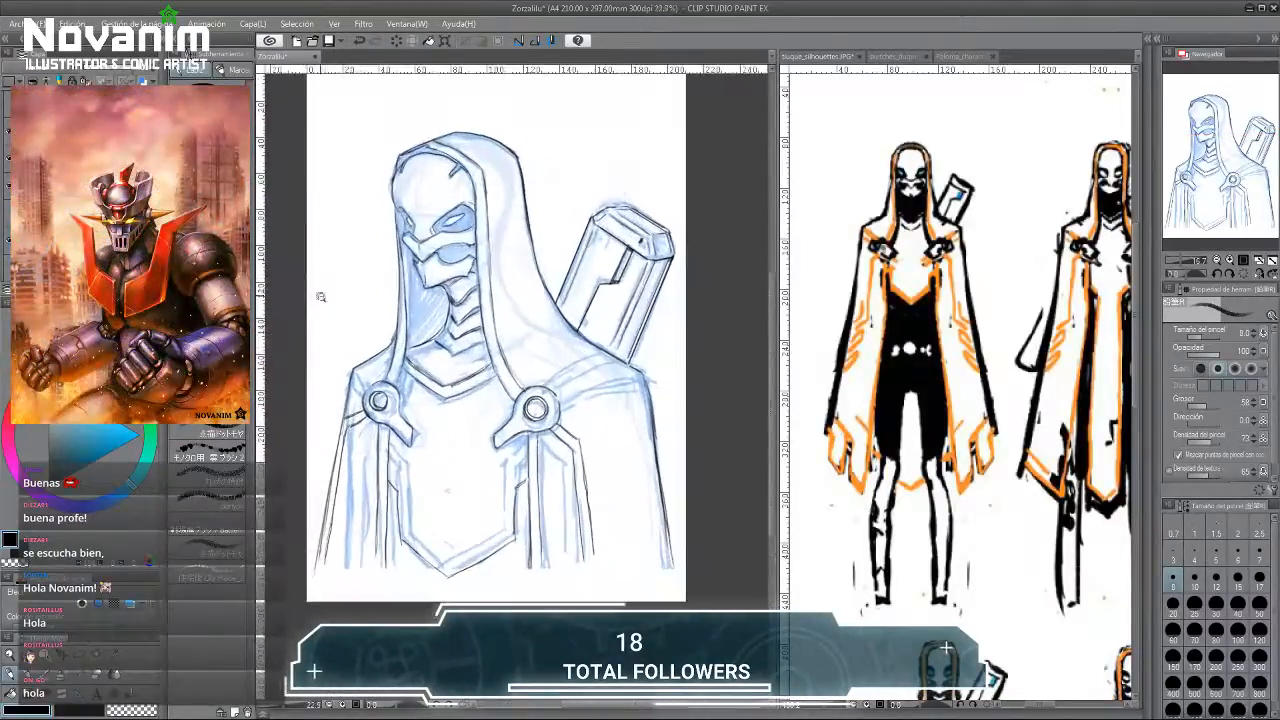
scroll(776, 207, up, 5)
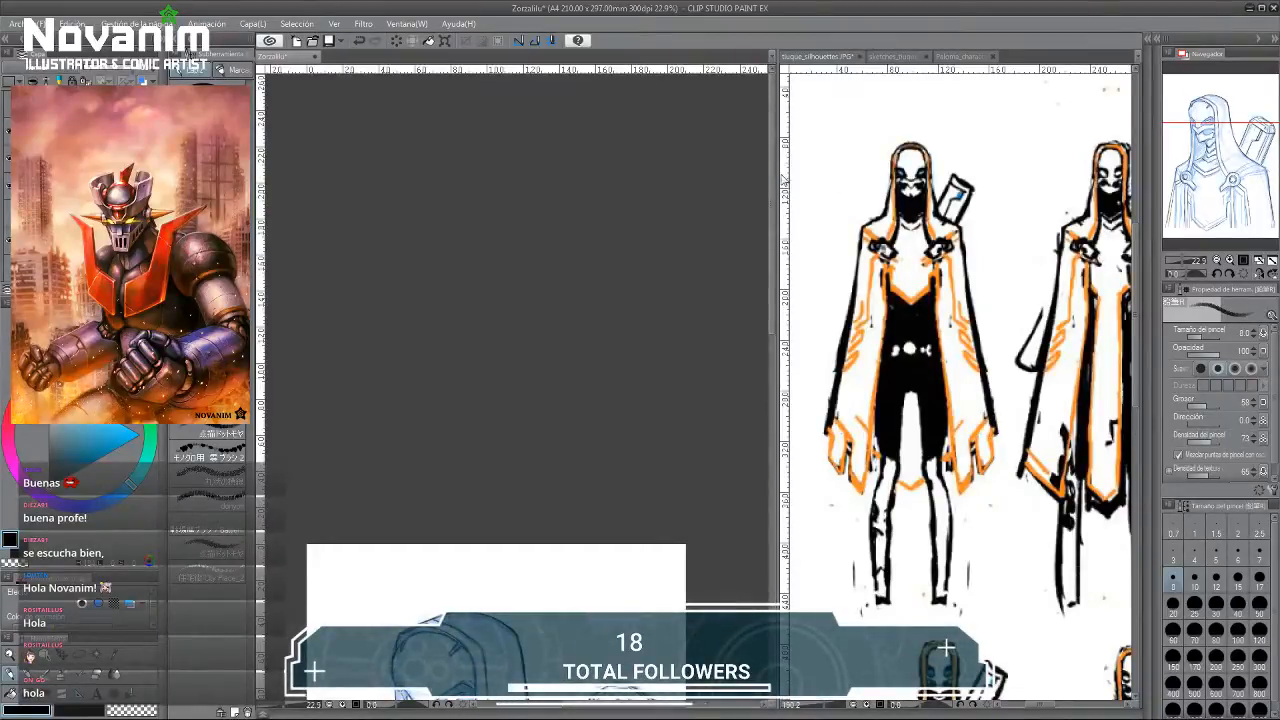
drag(780, 177, 1040, 176)
drag(449, 361, 406, 70)
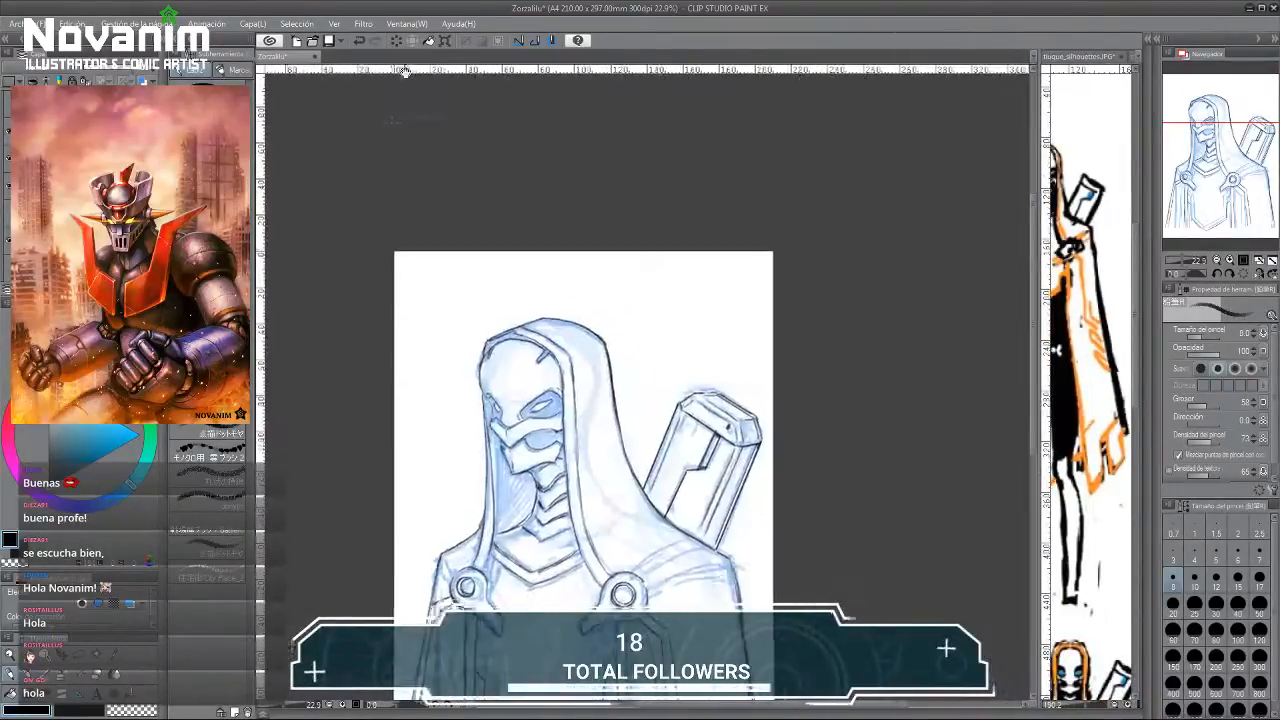
scroll(400, 247, up, 3)
drag(493, 530, 332, 85)
drag(384, 251, 409, 337)
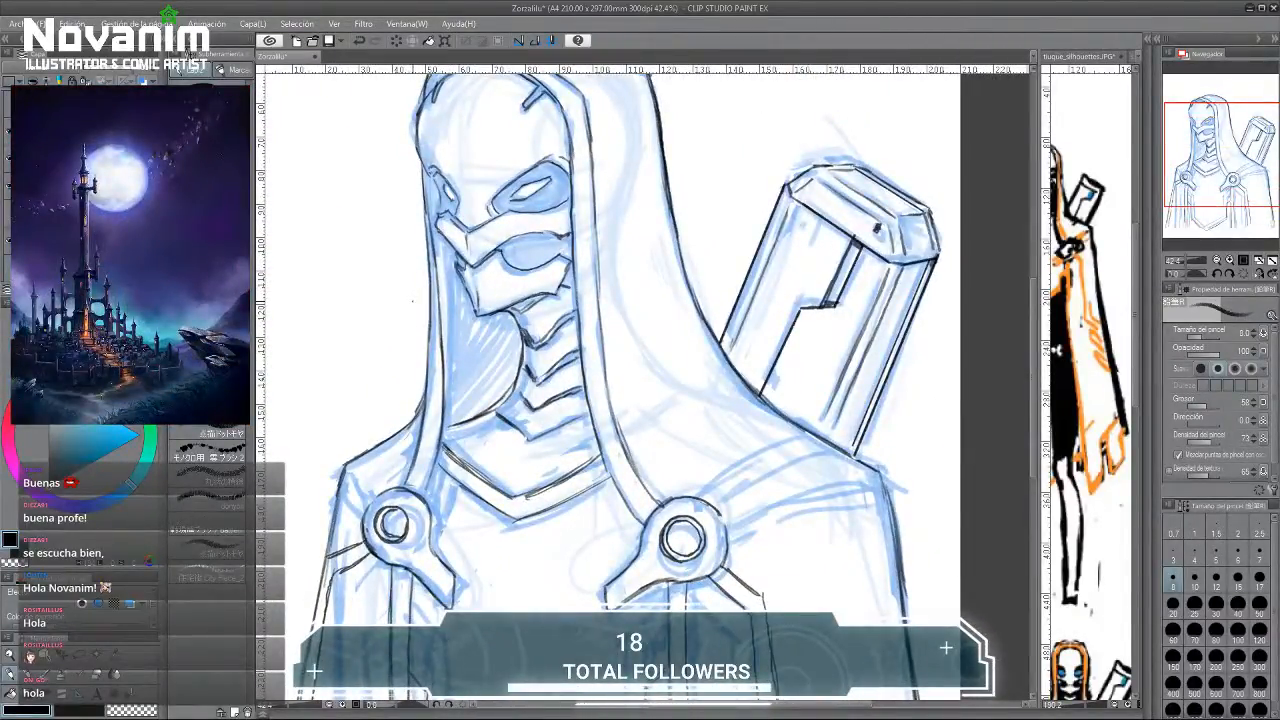
drag(404, 298, 403, 287)
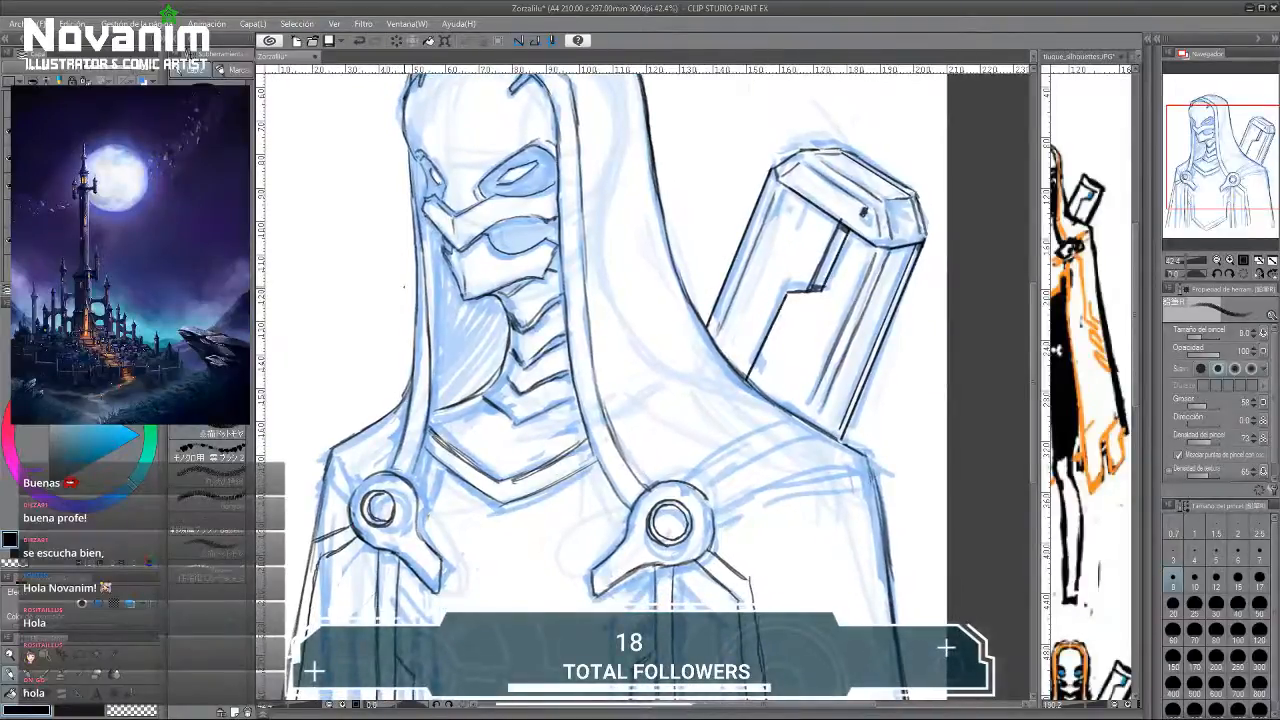
scroll(397, 294, down, 3)
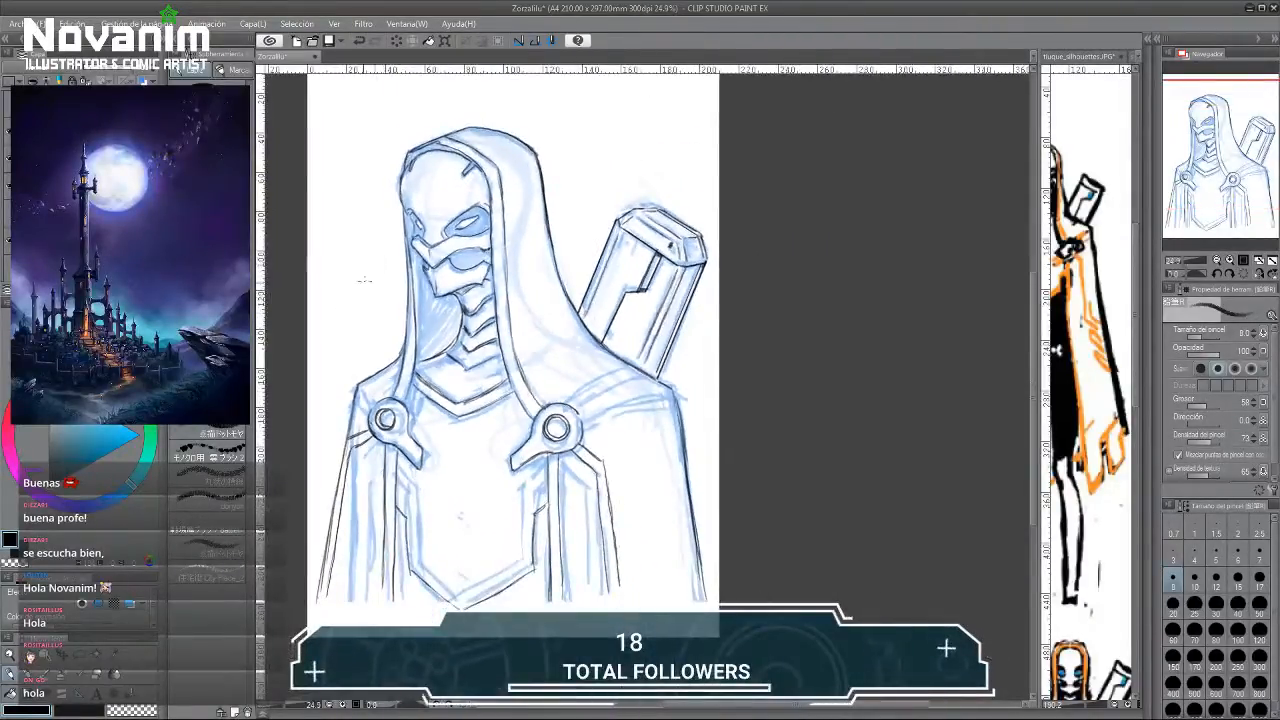
drag(322, 297, 314, 277)
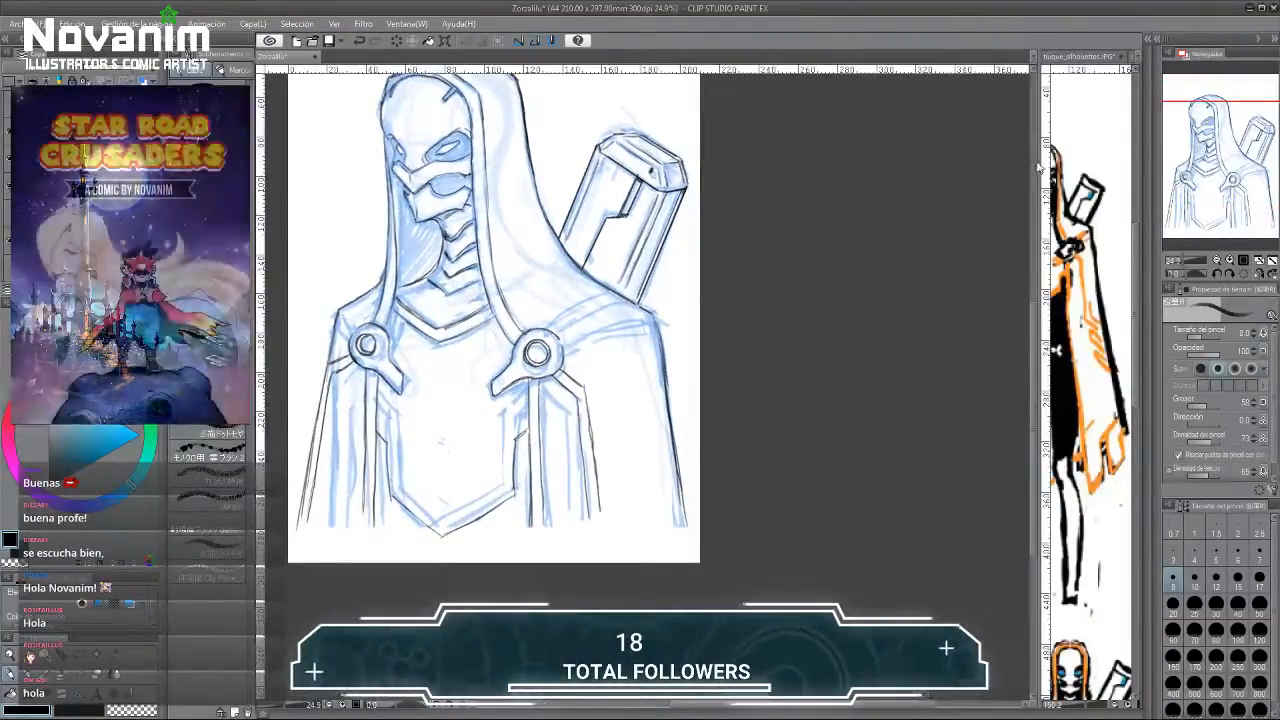
drag(1037, 157, 836, 120)
Ink the curved parallel shoulder band lines from both clasps to the shoulder edges, cleaning up their outer ends.
click(493, 338)
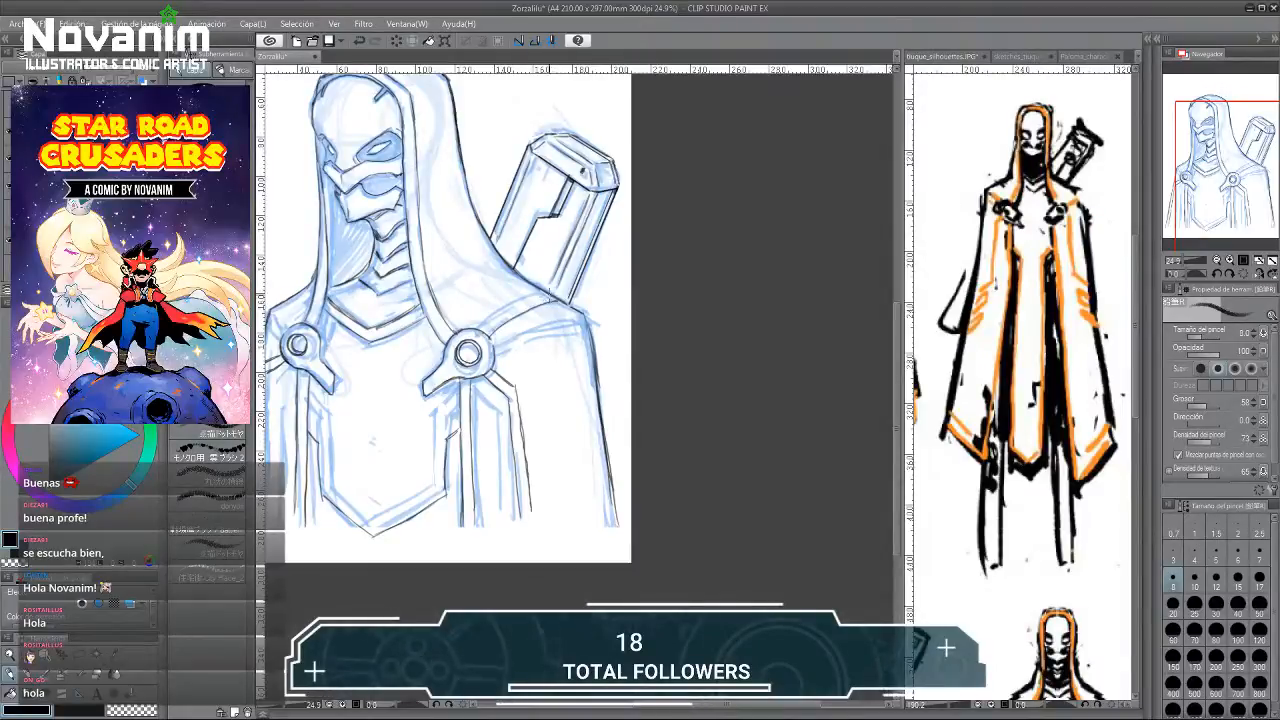
drag(481, 329, 518, 310)
drag(350, 258, 446, 243)
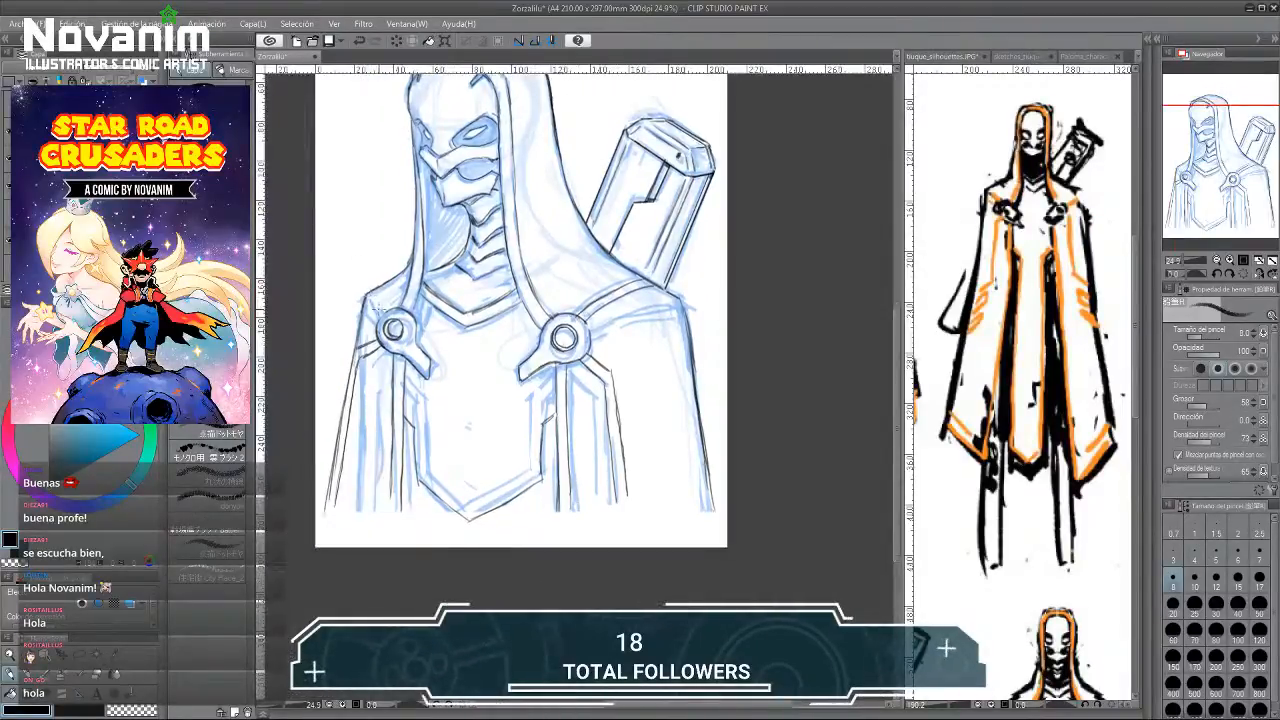
drag(383, 313, 374, 285)
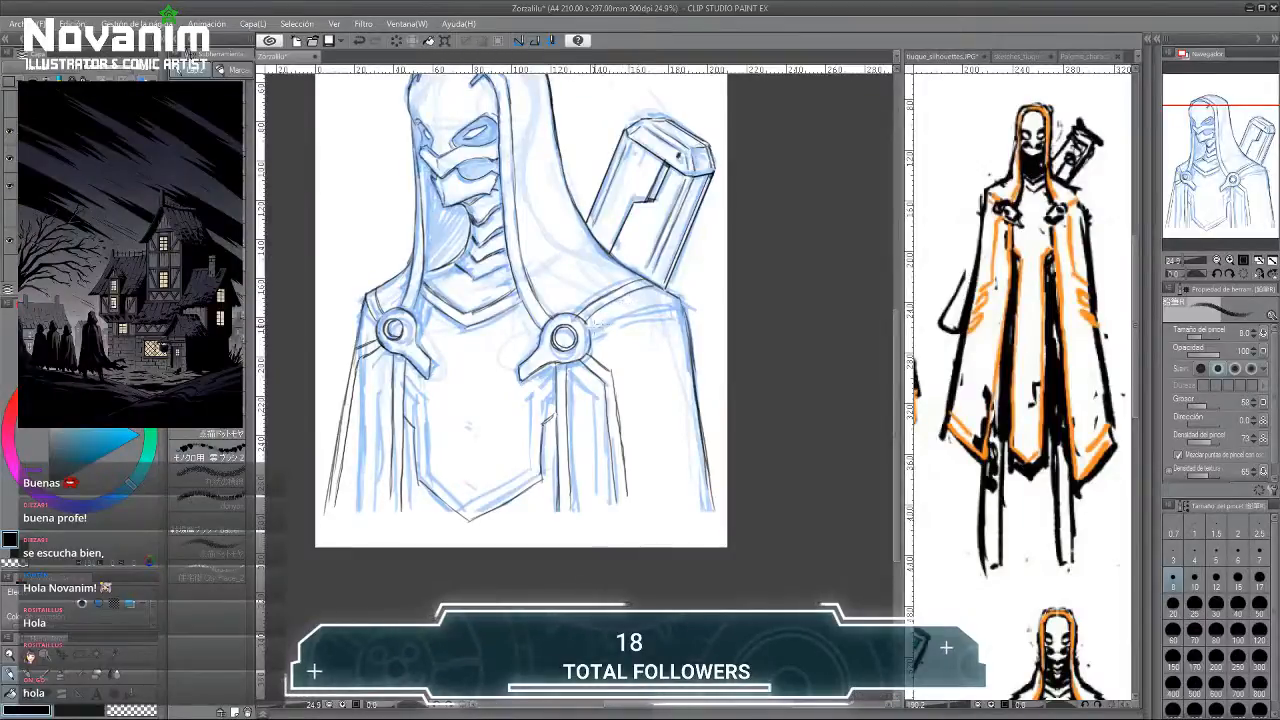
drag(586, 326, 674, 298)
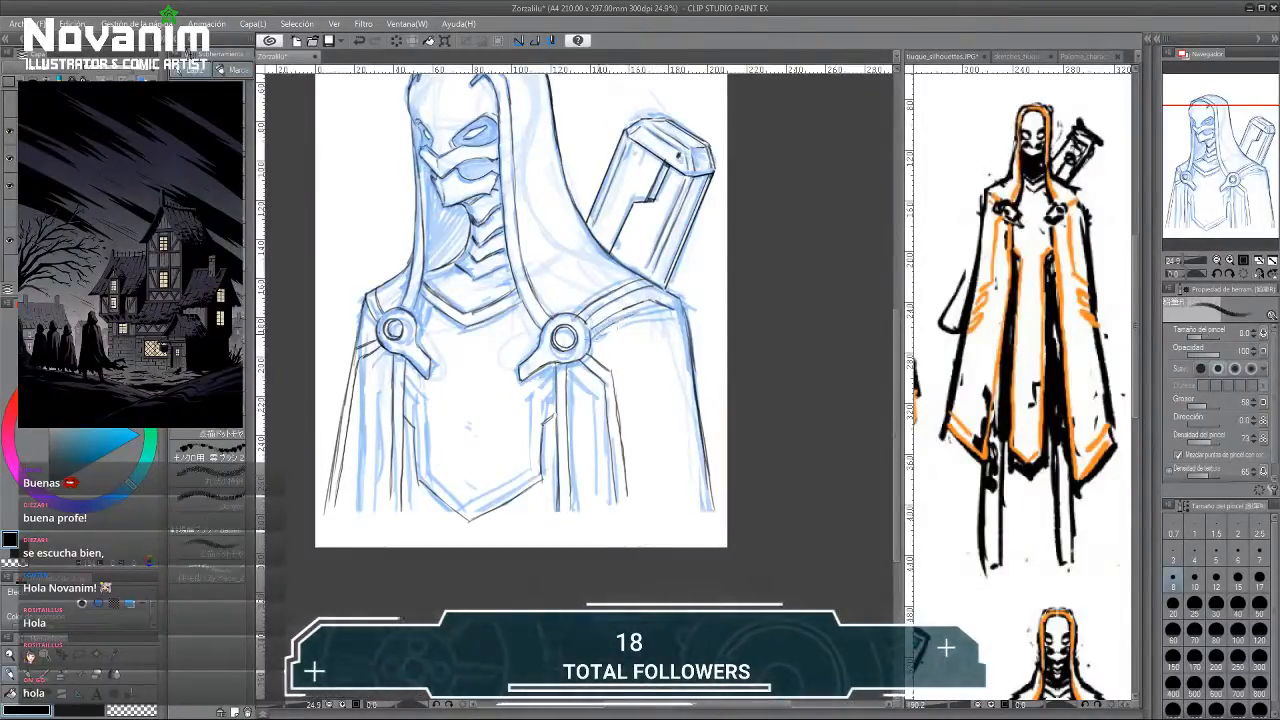
key(j)
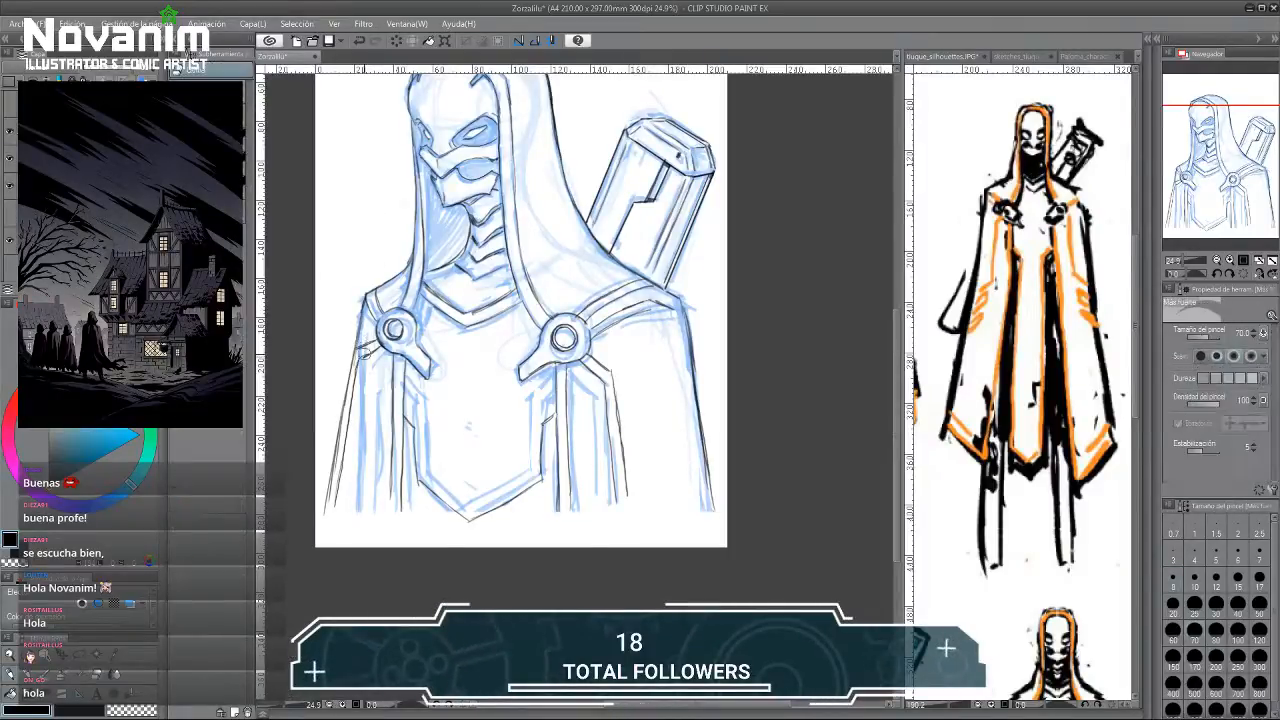
key(b)
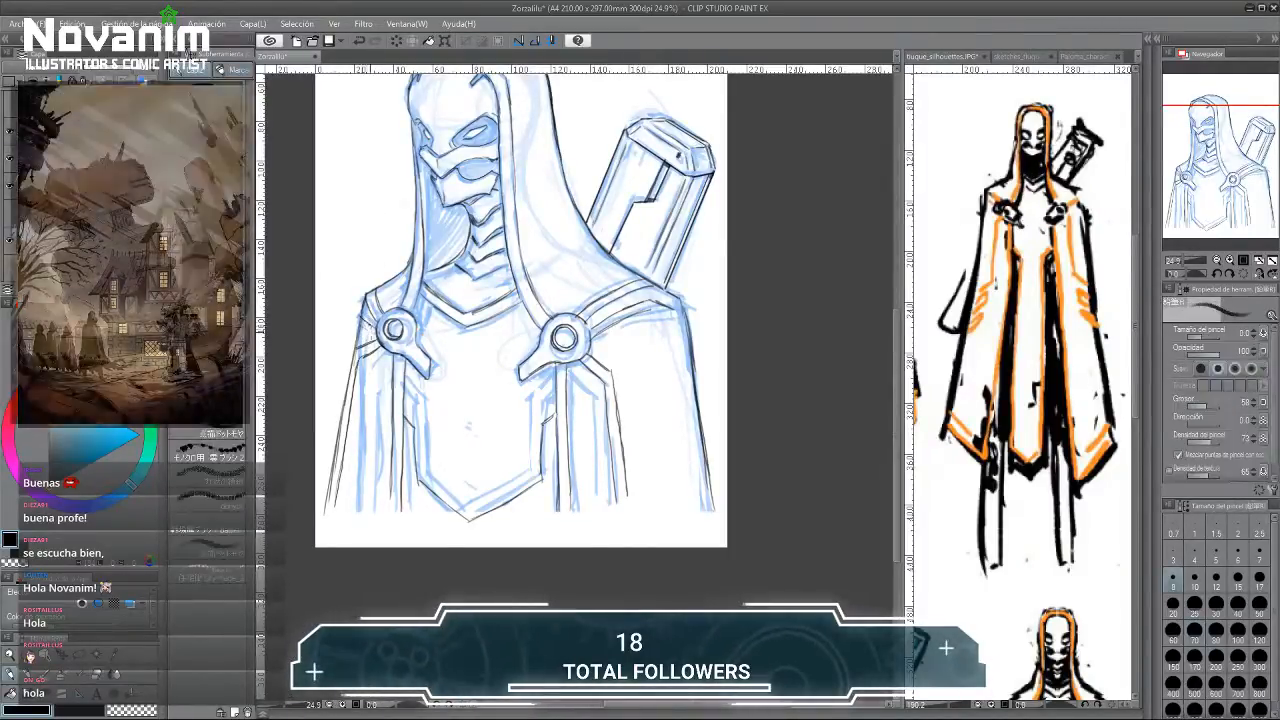
drag(652, 310, 686, 319)
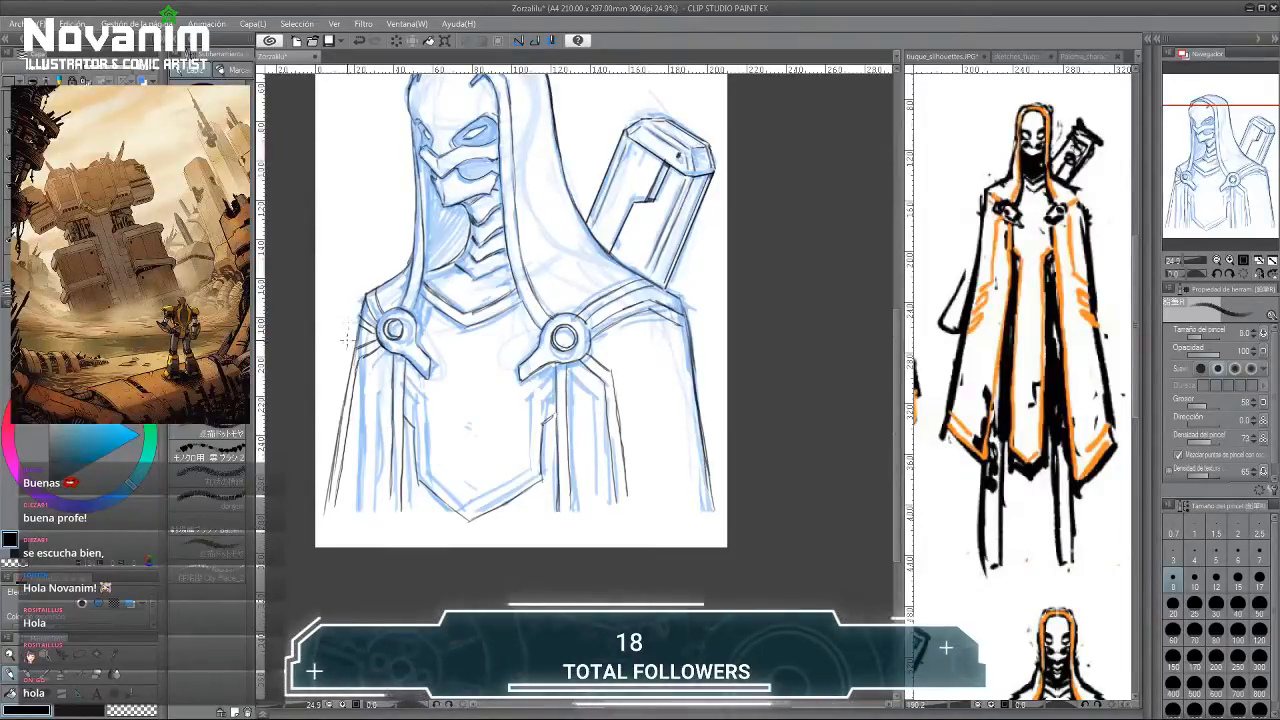
scroll(350, 330, up, 2)
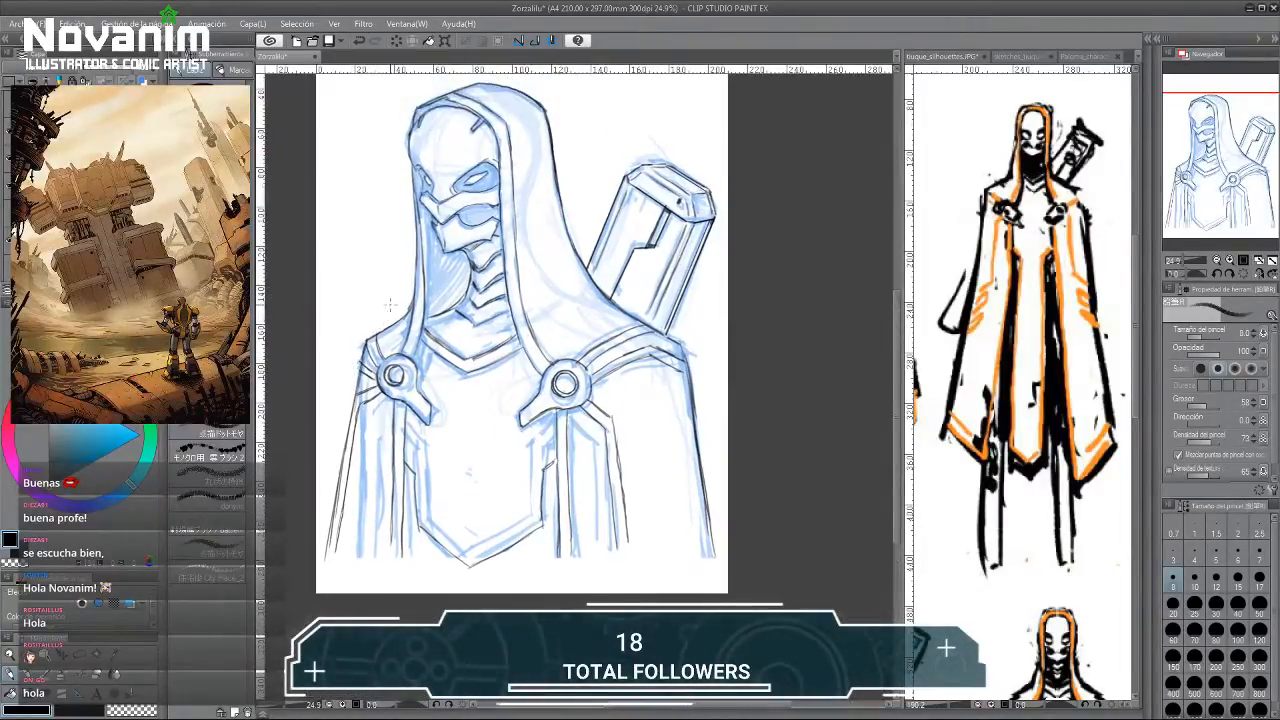
Ink narrow angular trim marks along the hood's right side beside the face opening, erasing and redrawing parts of them.
key(e)
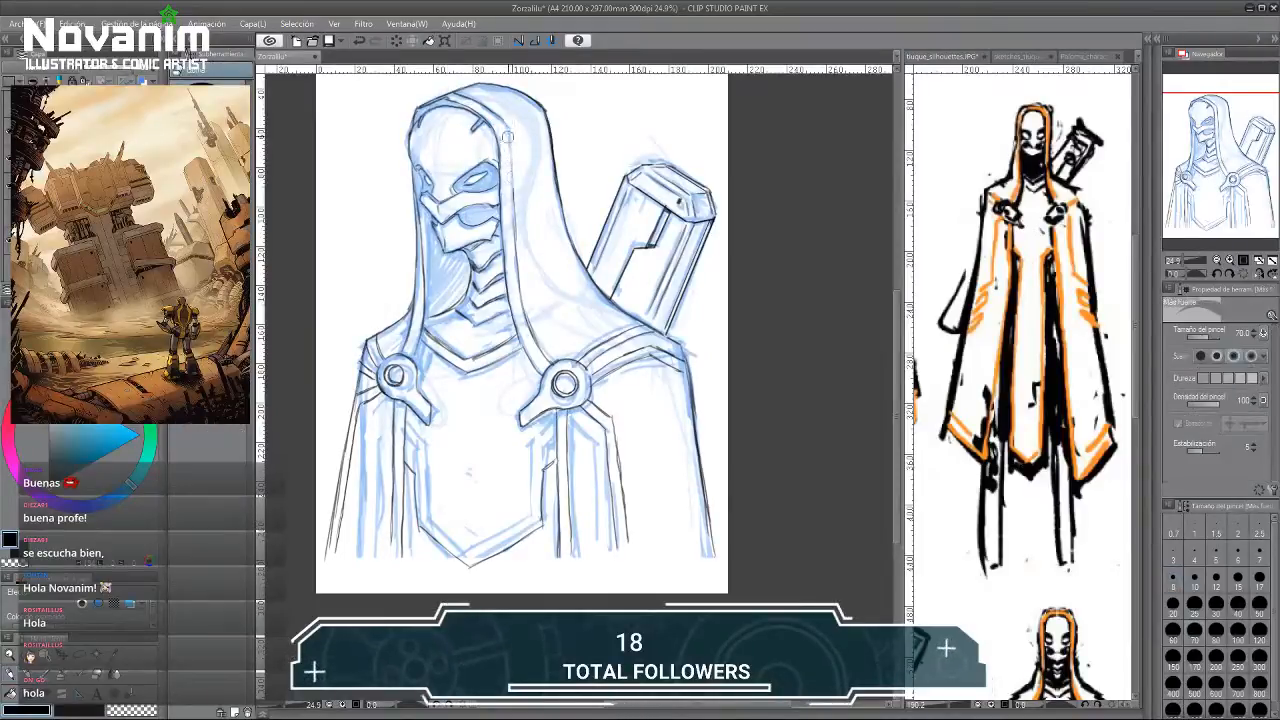
key(p)
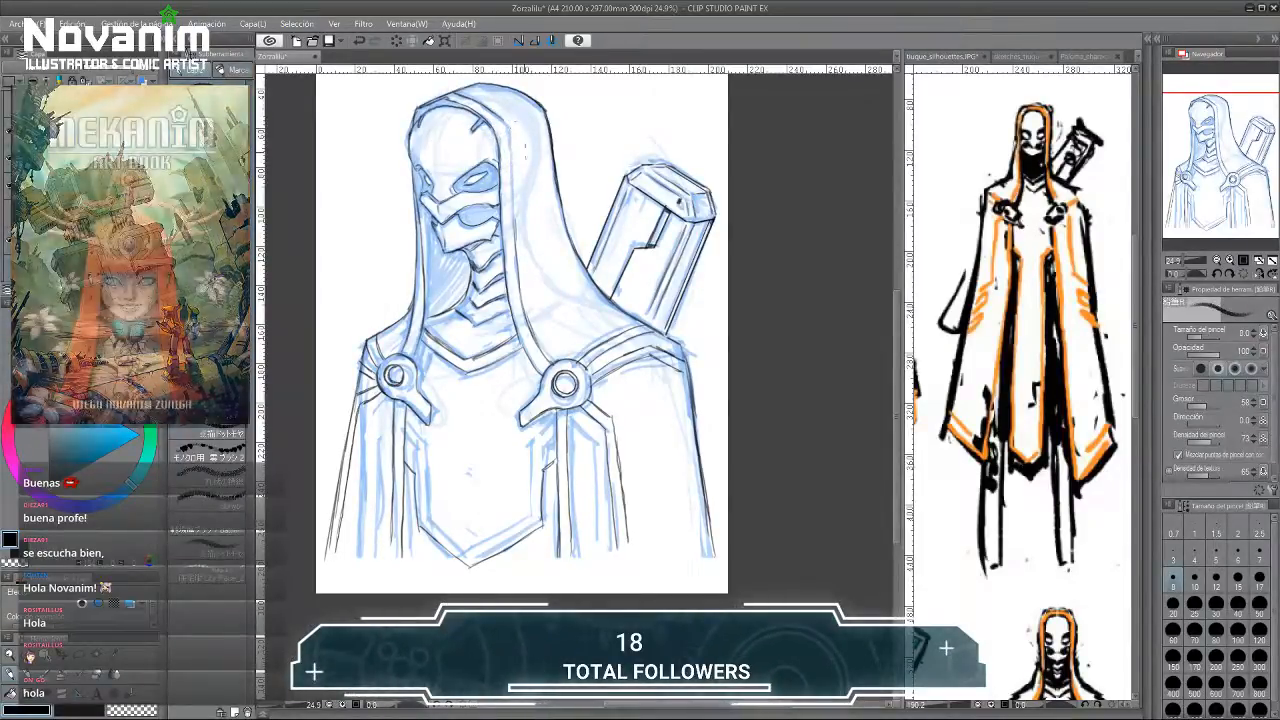
mouse_move(514, 197)
mouse_down()
mouse_move(529, 127)
mouse_move(515, 180)
mouse_move(515, 130)
mouse_up()
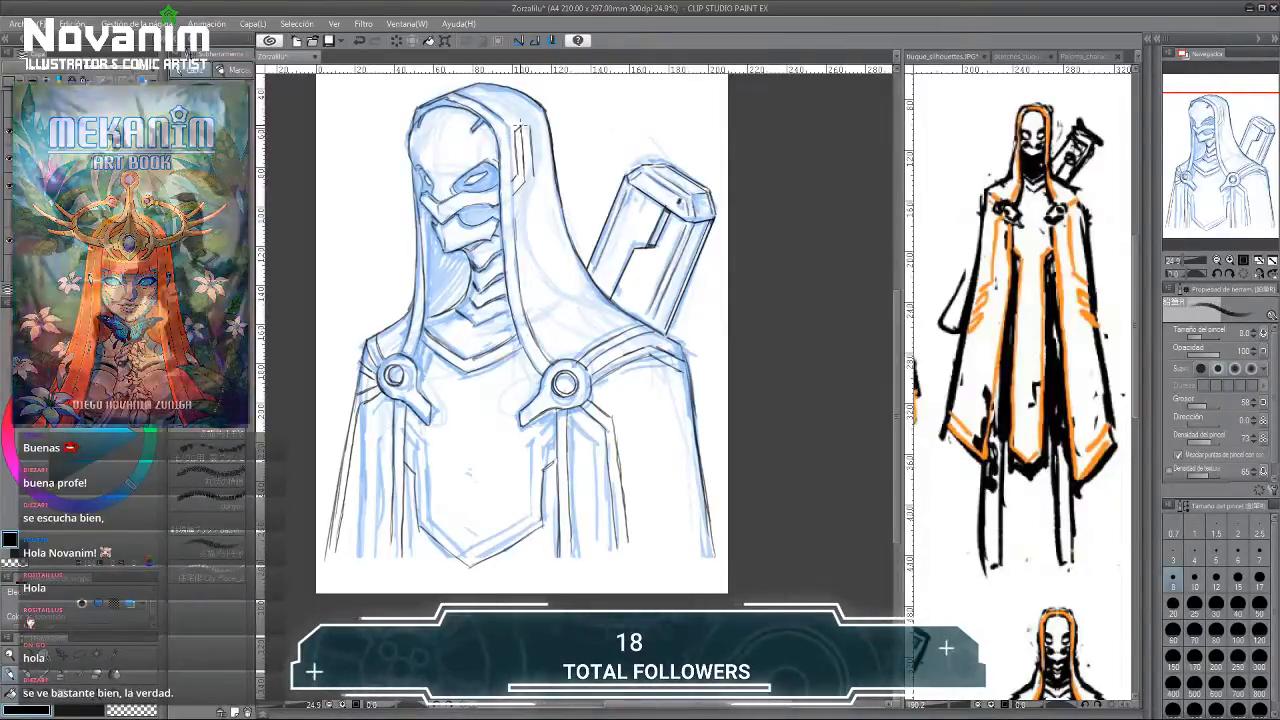
drag(496, 152, 491, 182)
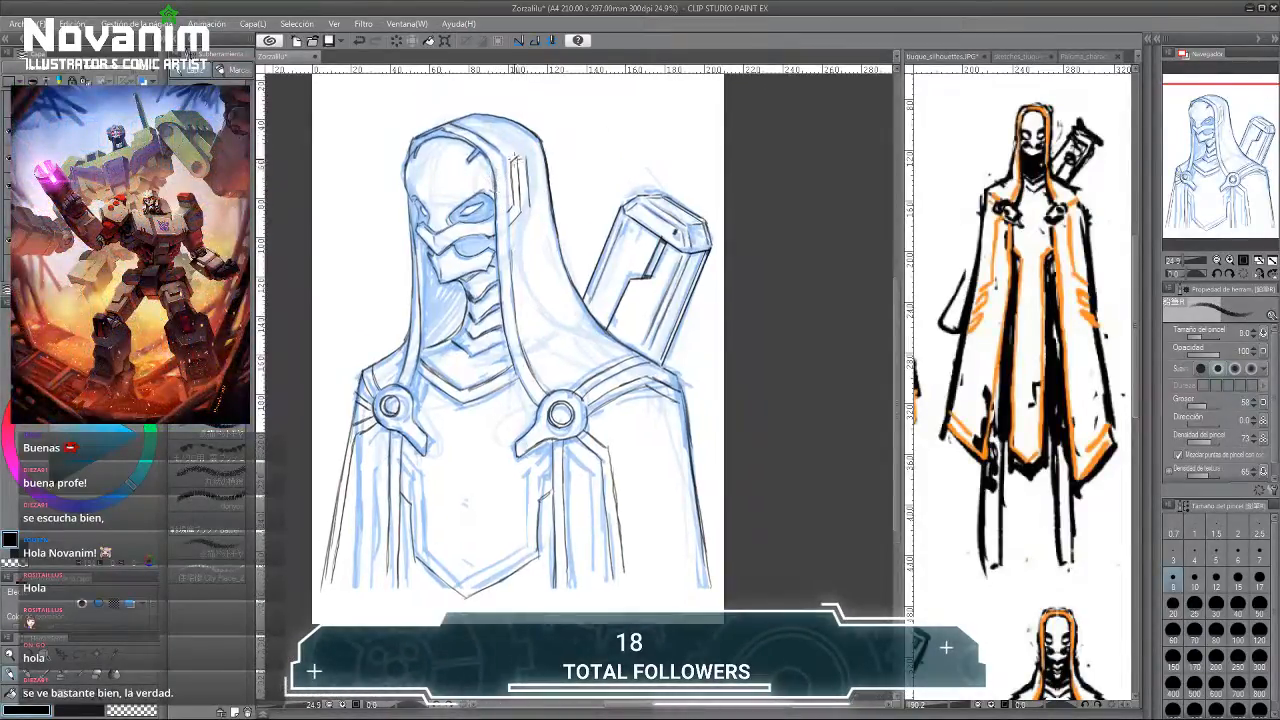
key(e)
key(p)
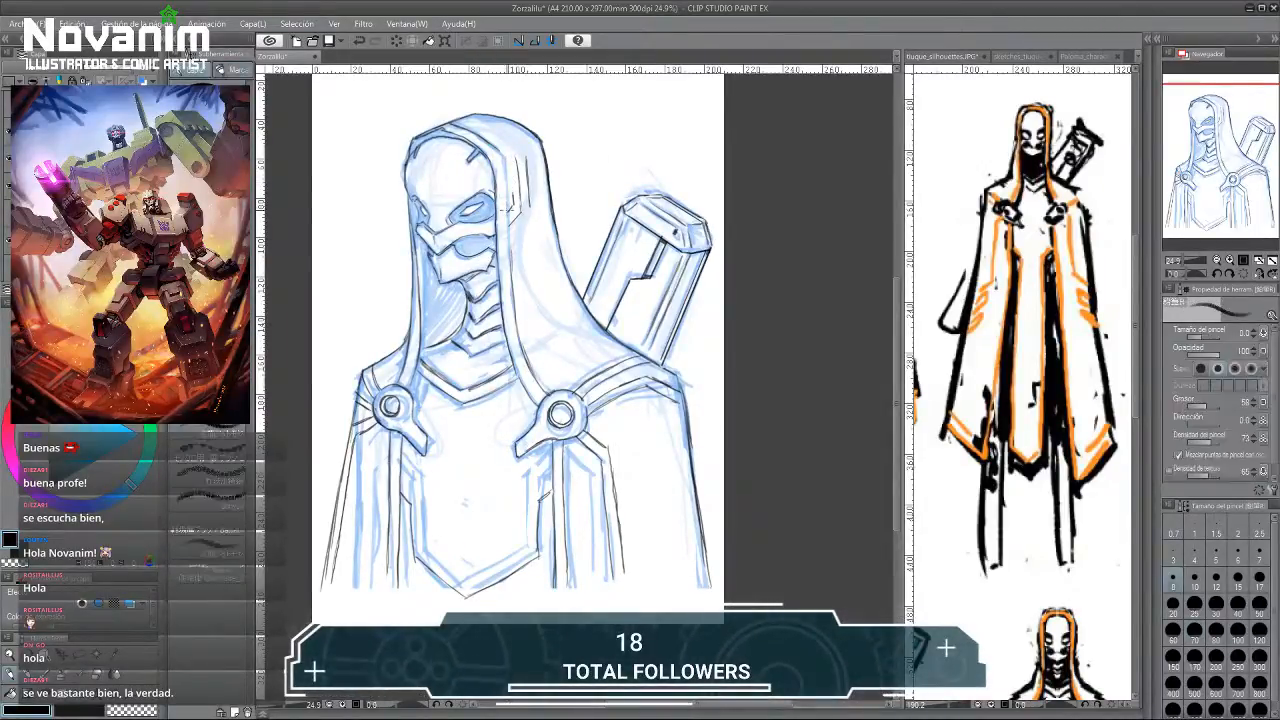
drag(500, 163, 504, 206)
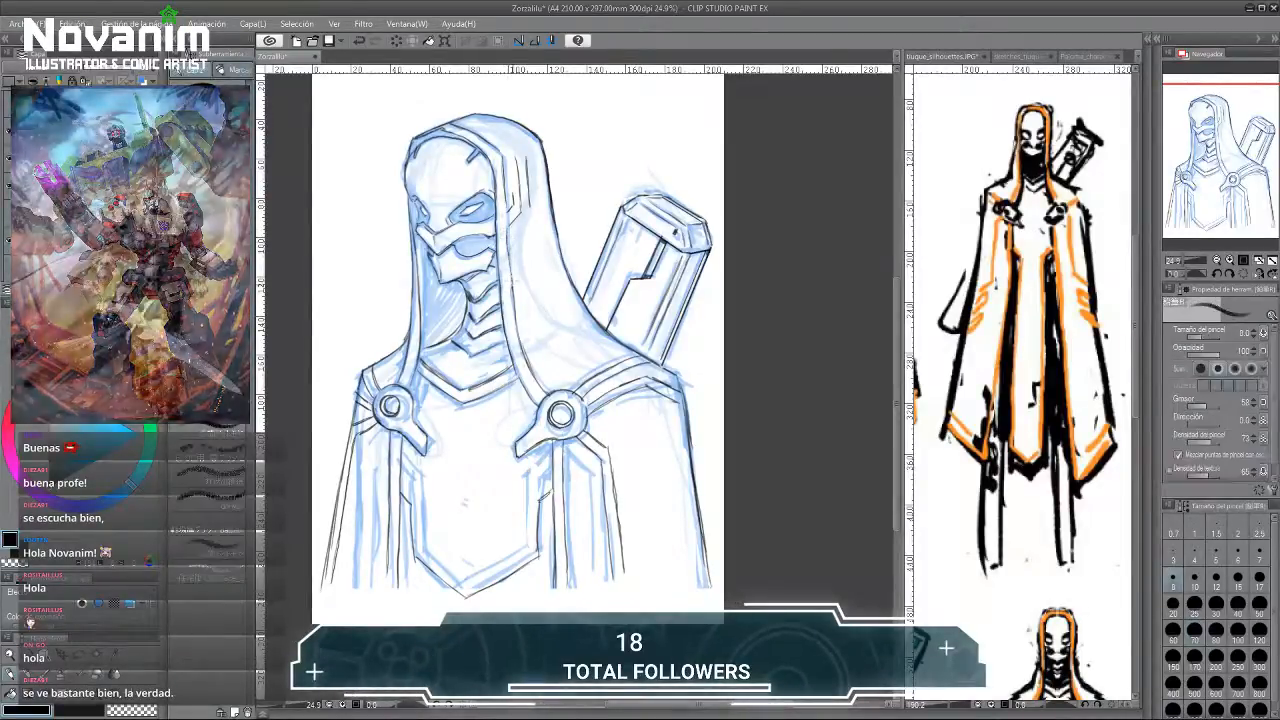
key(j)
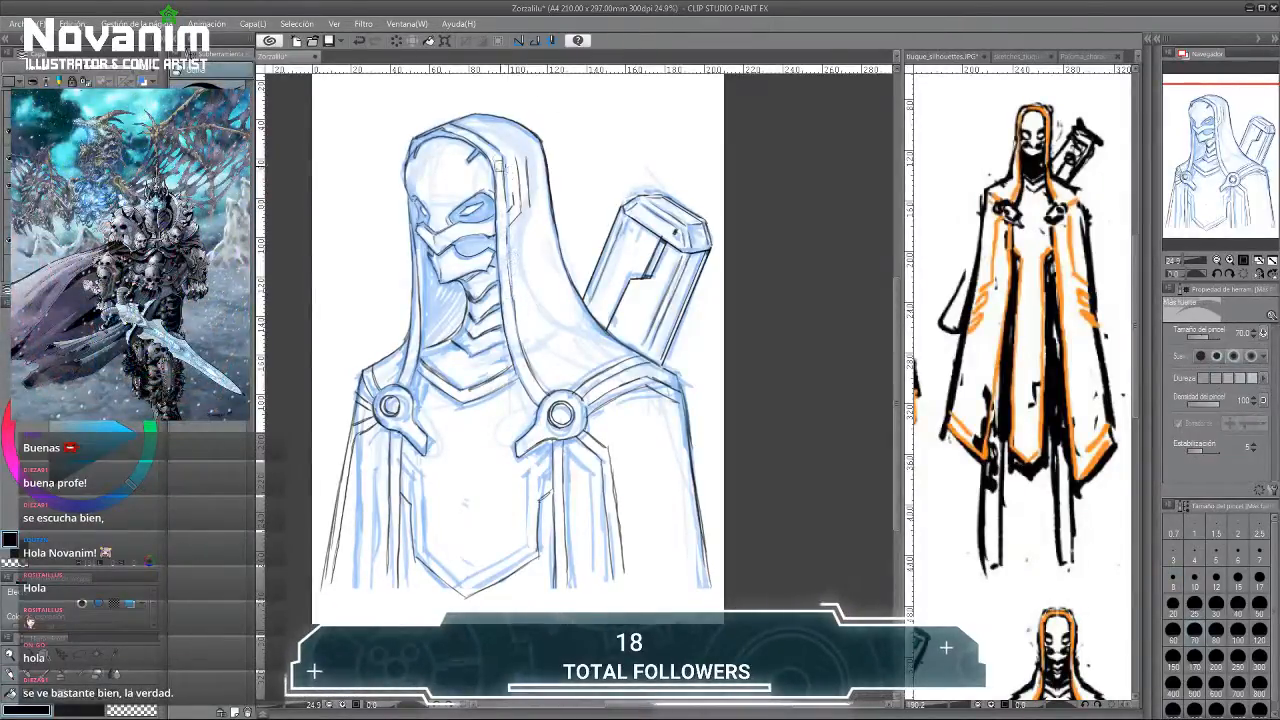
drag(524, 162, 520, 206)
key(p)
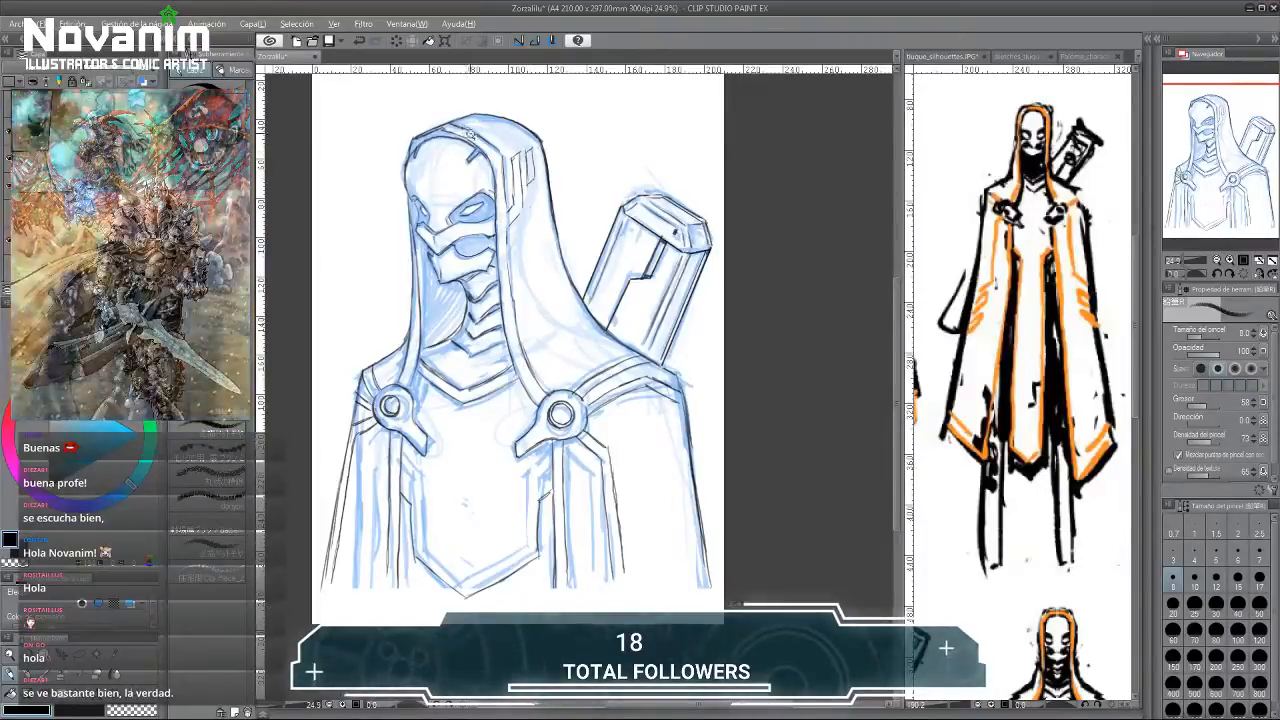
Erase and re-ink the narrow angular trim marks on the hood's right side, following the front-view figure in the reference.
scroll(436, 103, down, 2)
drag(442, 104, 437, 141)
click(980, 178)
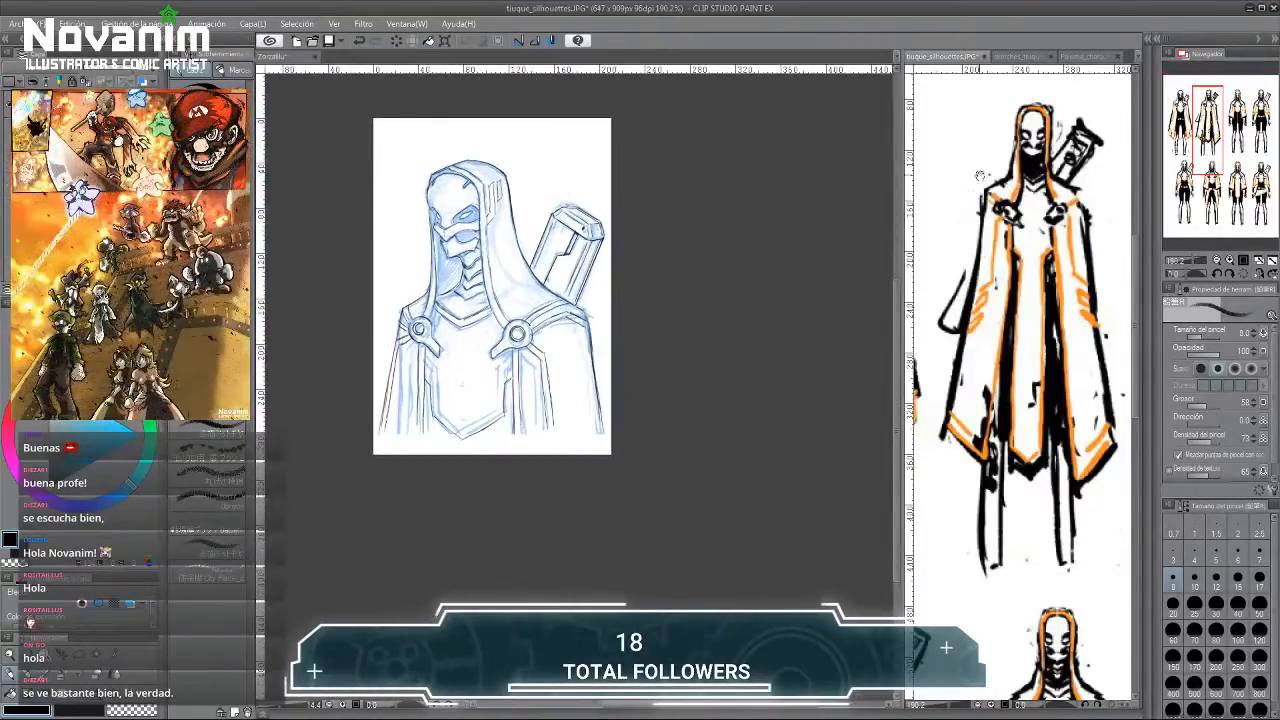
drag(960, 190, 1128, 180)
click(475, 185)
scroll(471, 187, up, 3)
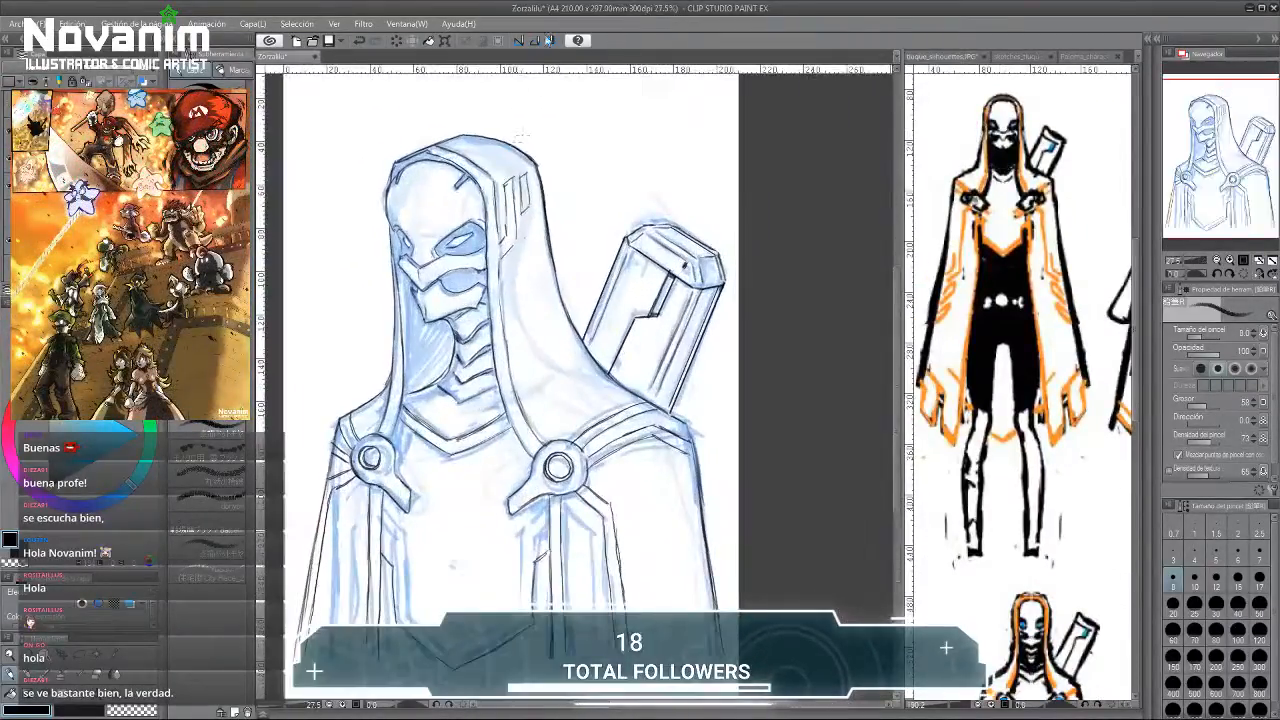
key(e)
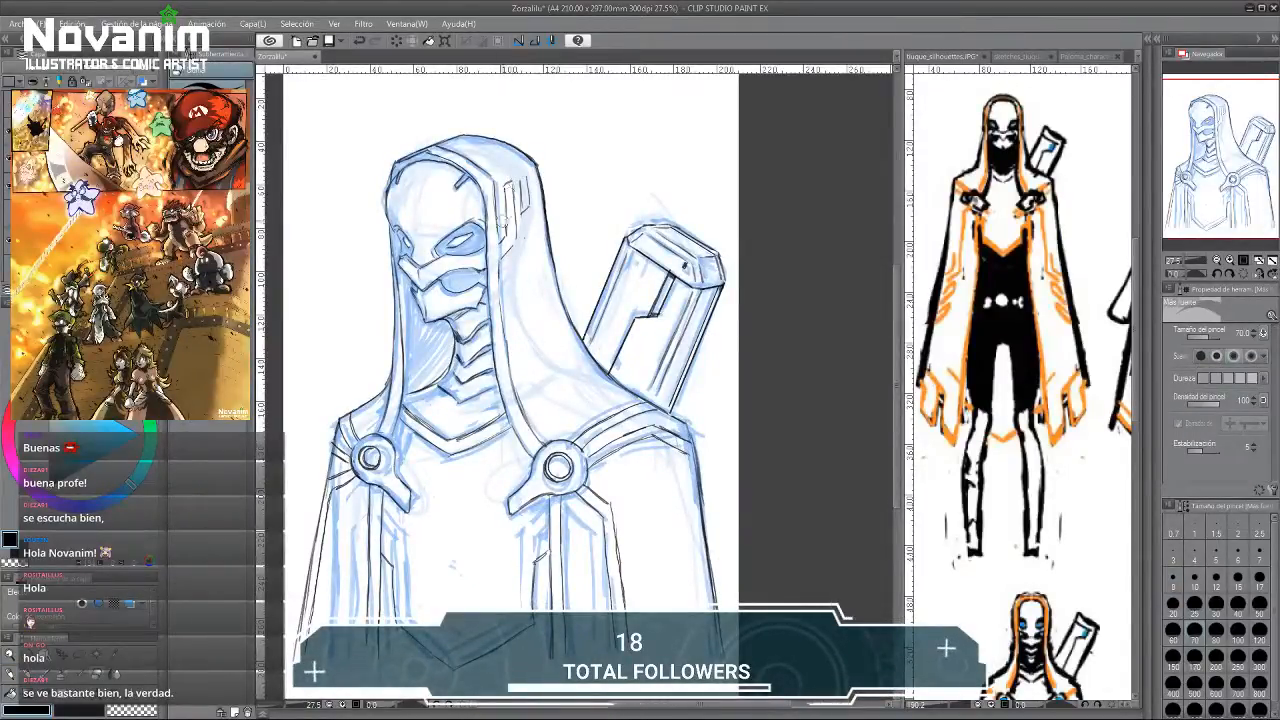
key(p)
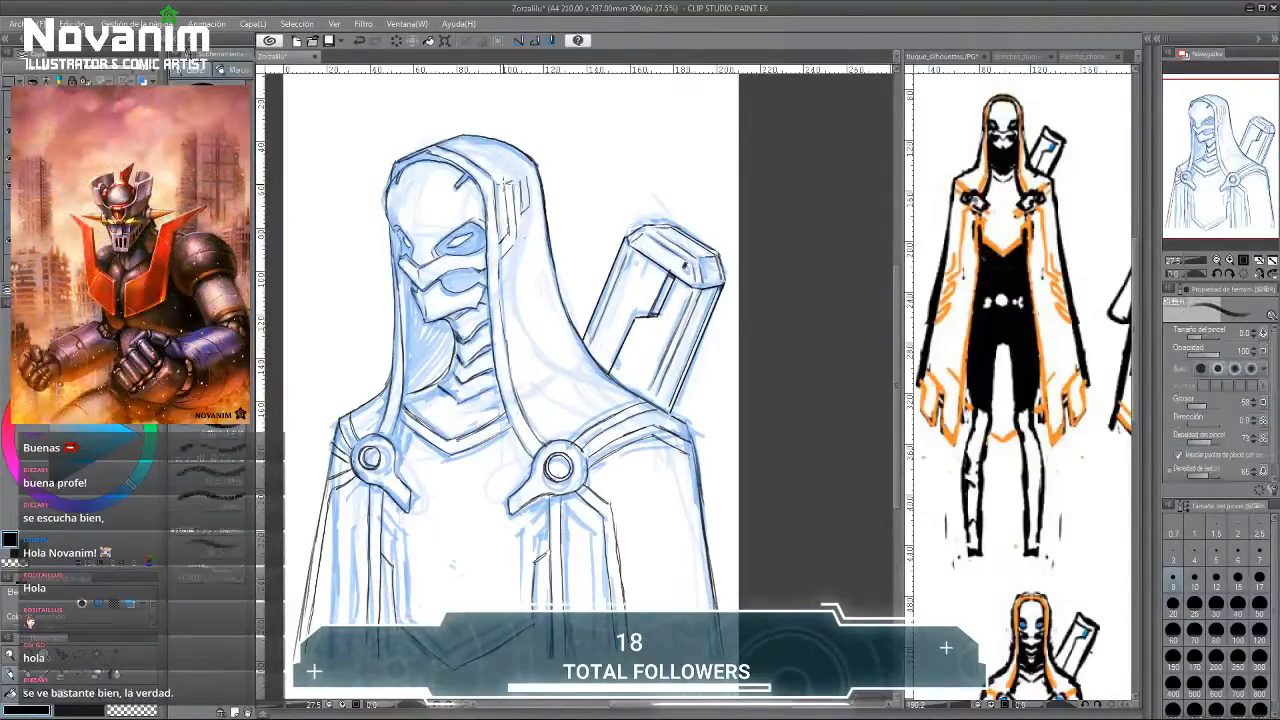
mouse_move(514, 184)
mouse_down()
mouse_move(528, 214)
mouse_move(531, 198)
mouse_up()
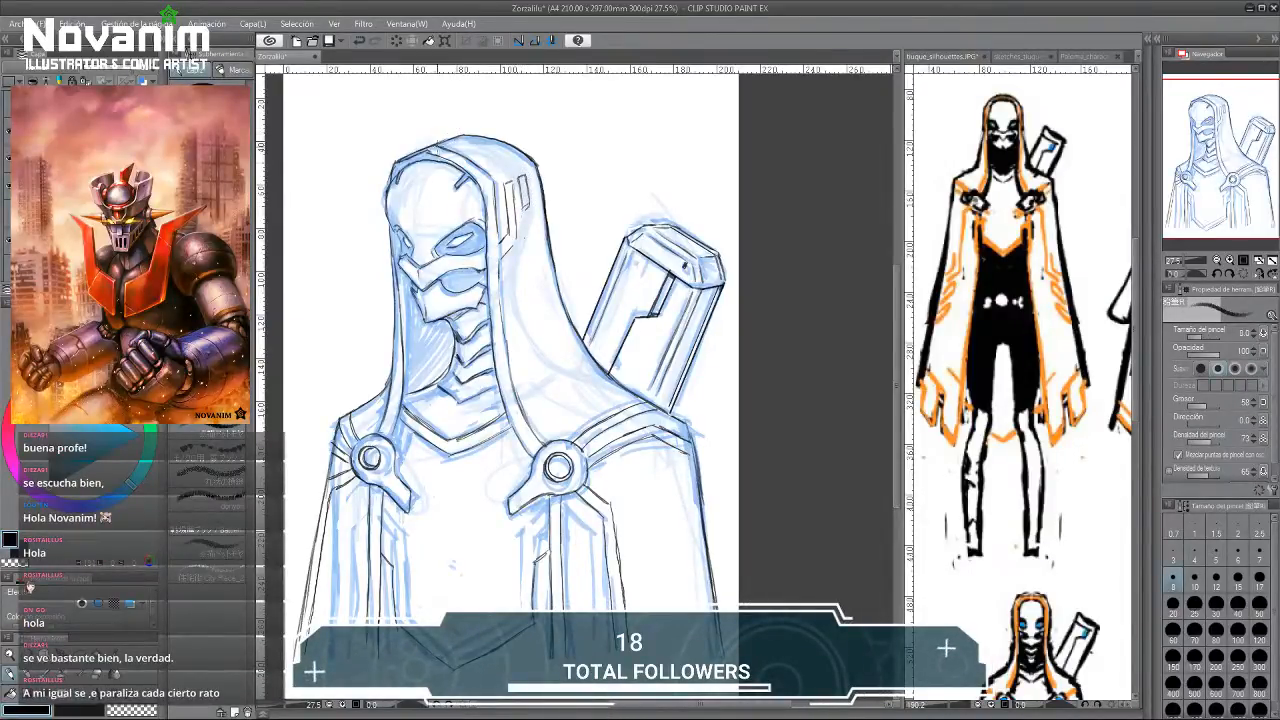
Ink a narrow angular trim mark near the hem of the right-hand sleeve.
scroll(438, 168, down, 3)
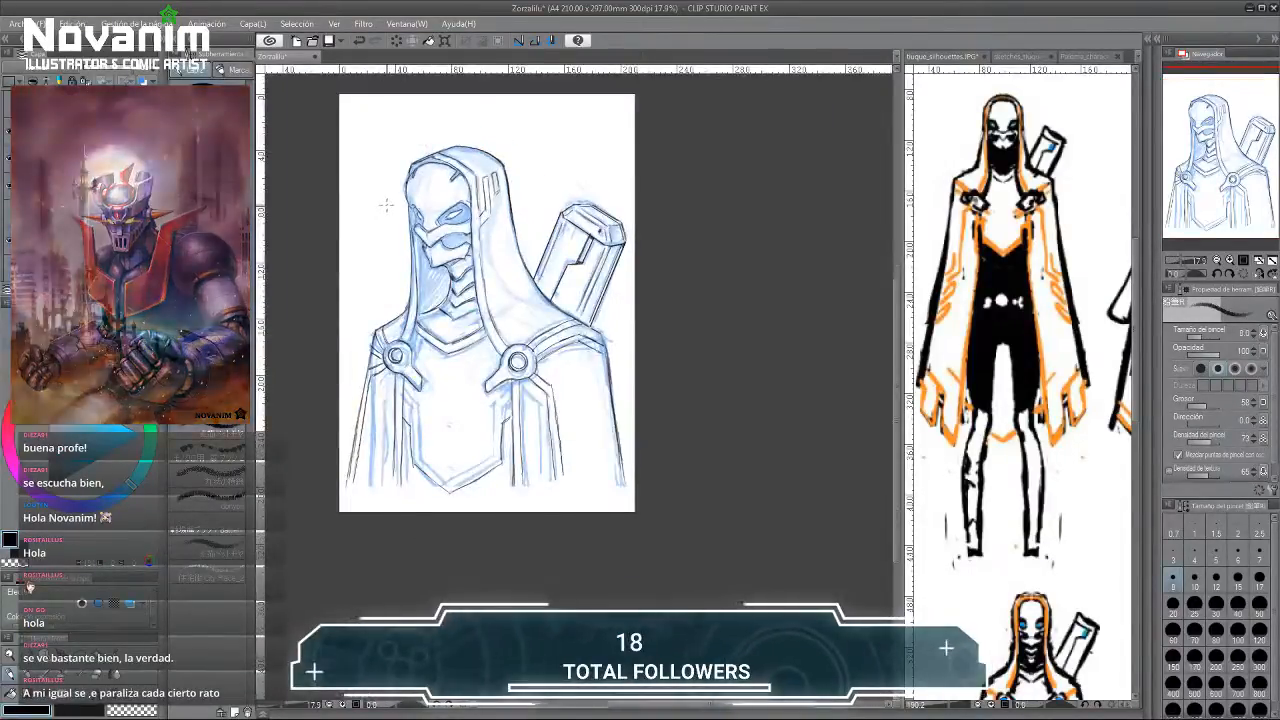
mouse_move(580, 488)
mouse_down()
mouse_move(577, 453)
mouse_move(573, 478)
mouse_up()
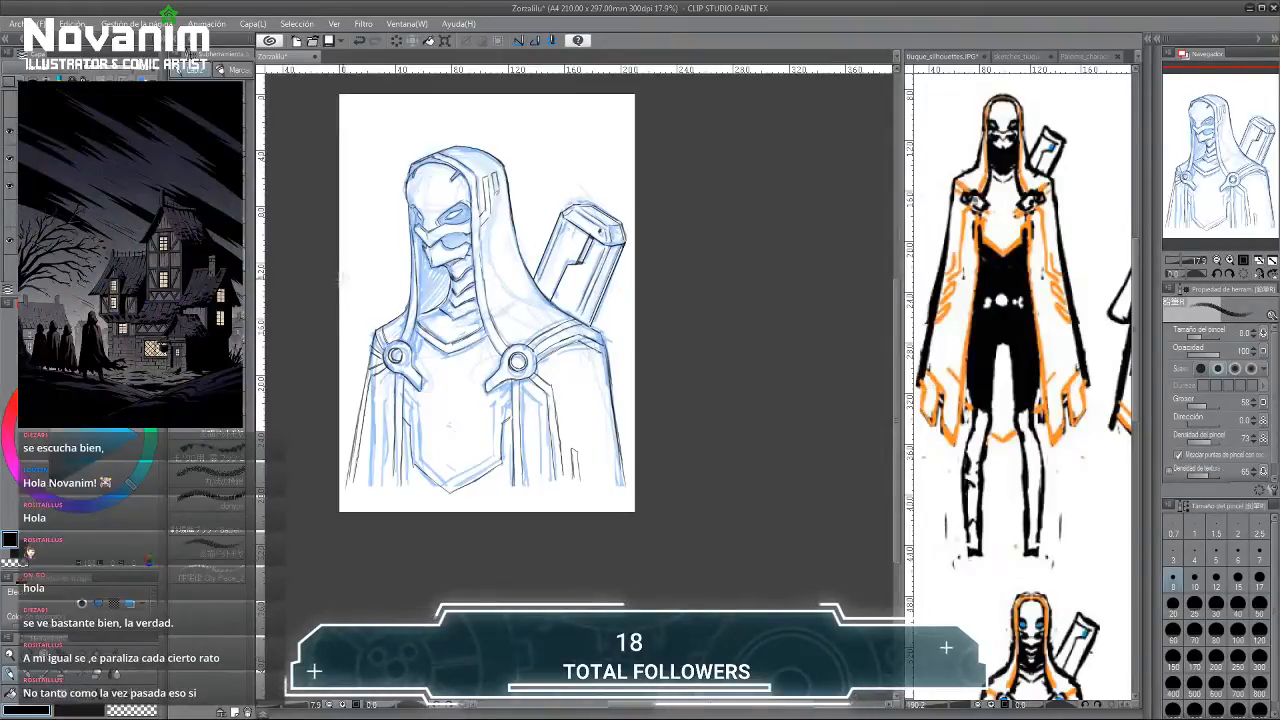
drag(370, 338, 348, 303)
Erase and touch up the outer end of the shoulder band lines on the right-hand shoulder.
scroll(532, 302, up, 3)
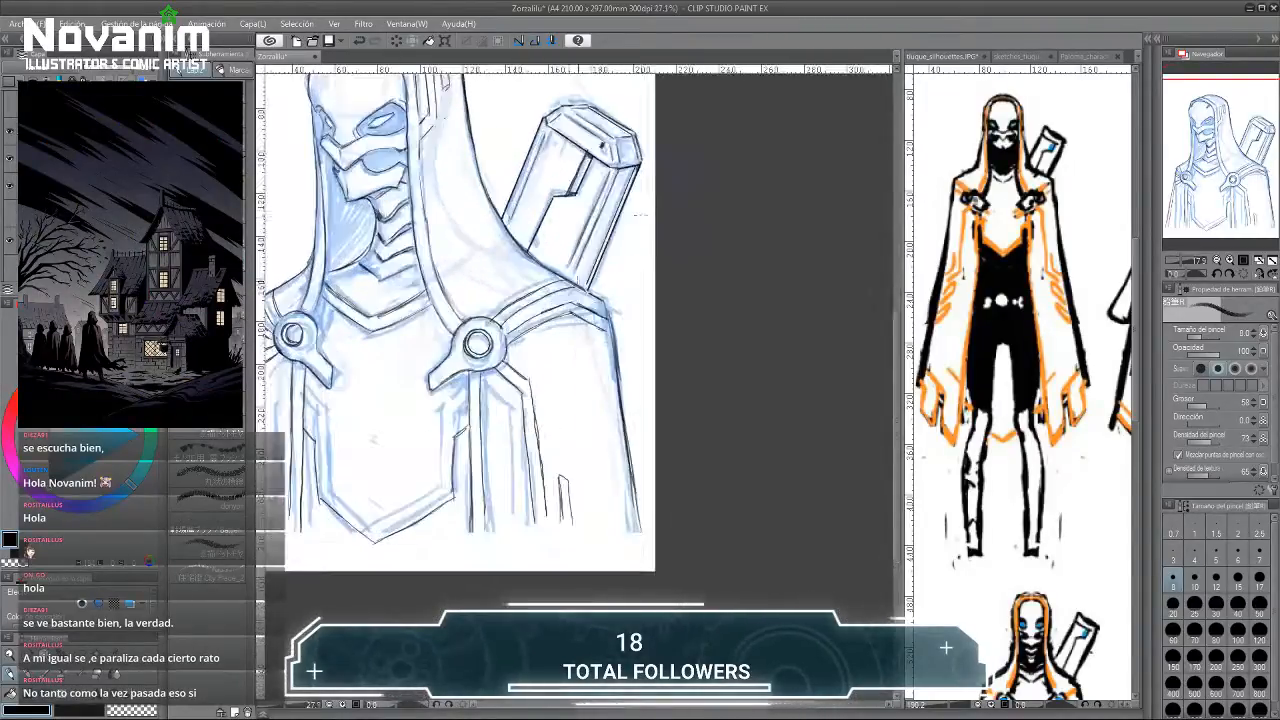
key(e)
drag(597, 323, 566, 312)
key(p)
key(e)
key(p)
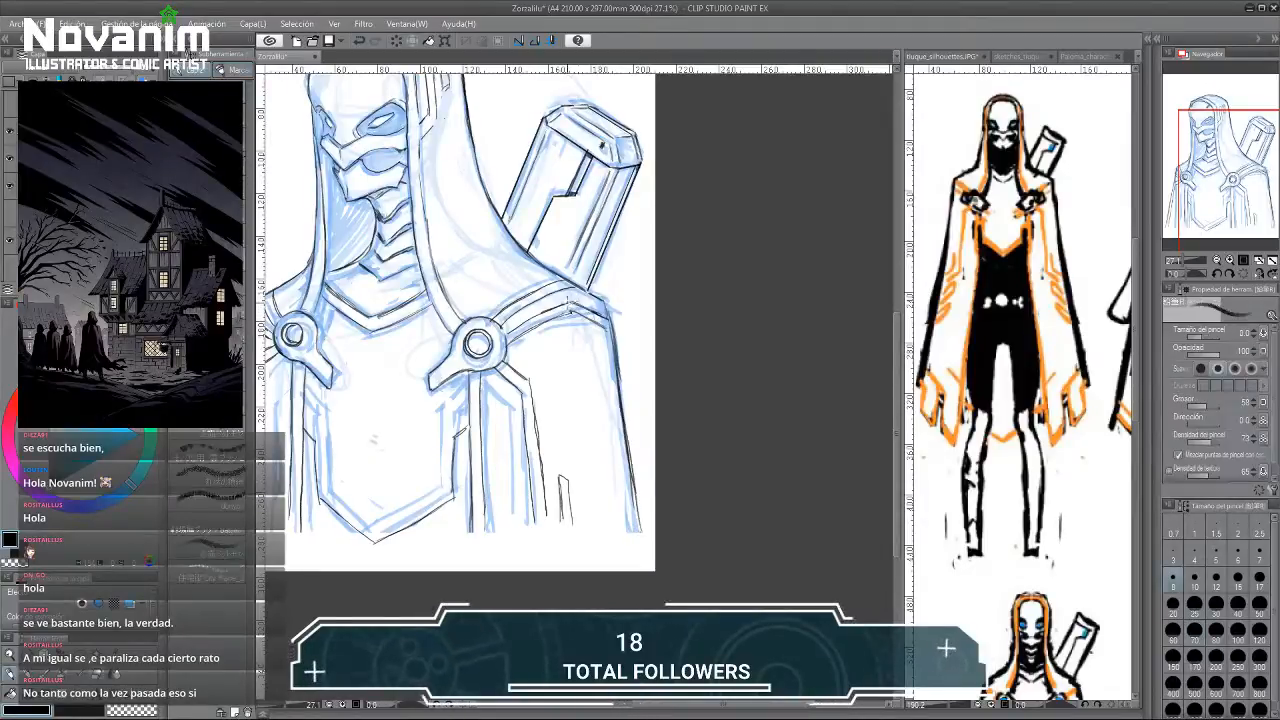
key(e)
key(b)
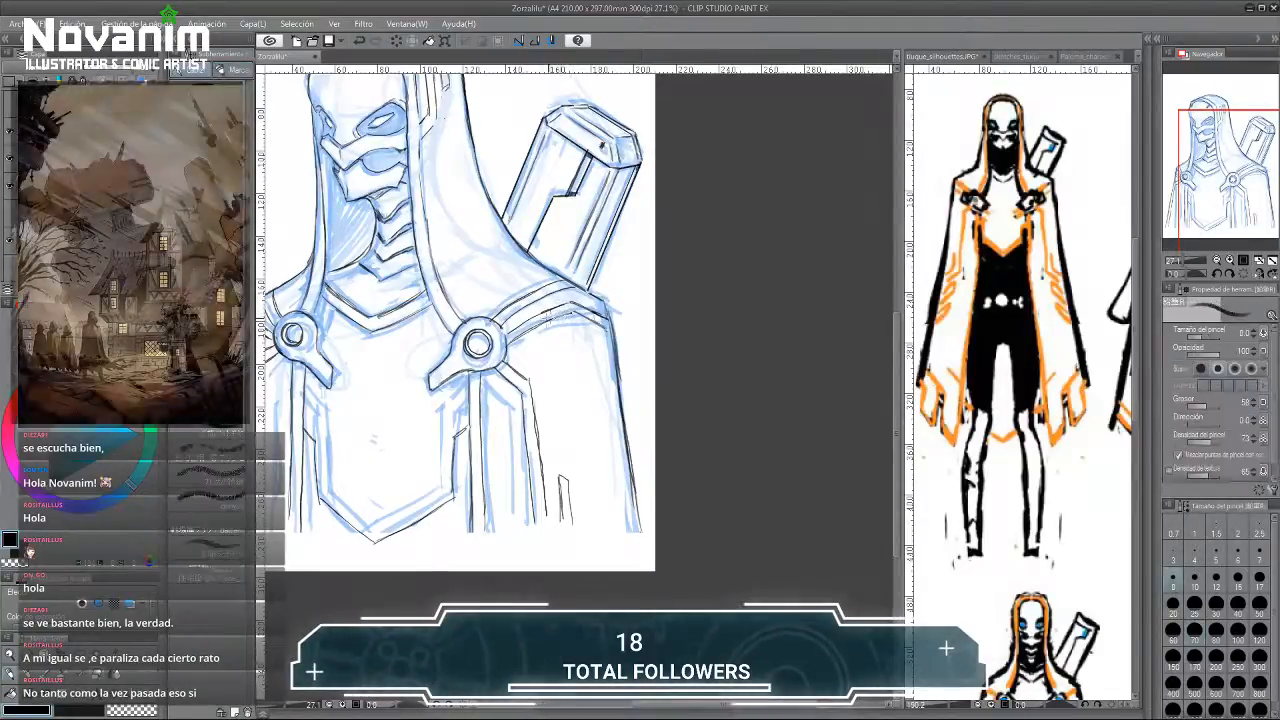
Fade the blue sketch and hide one of its layers so the black line art stands out.
scroll(442, 260, down, 2)
drag(442, 260, 494, 237)
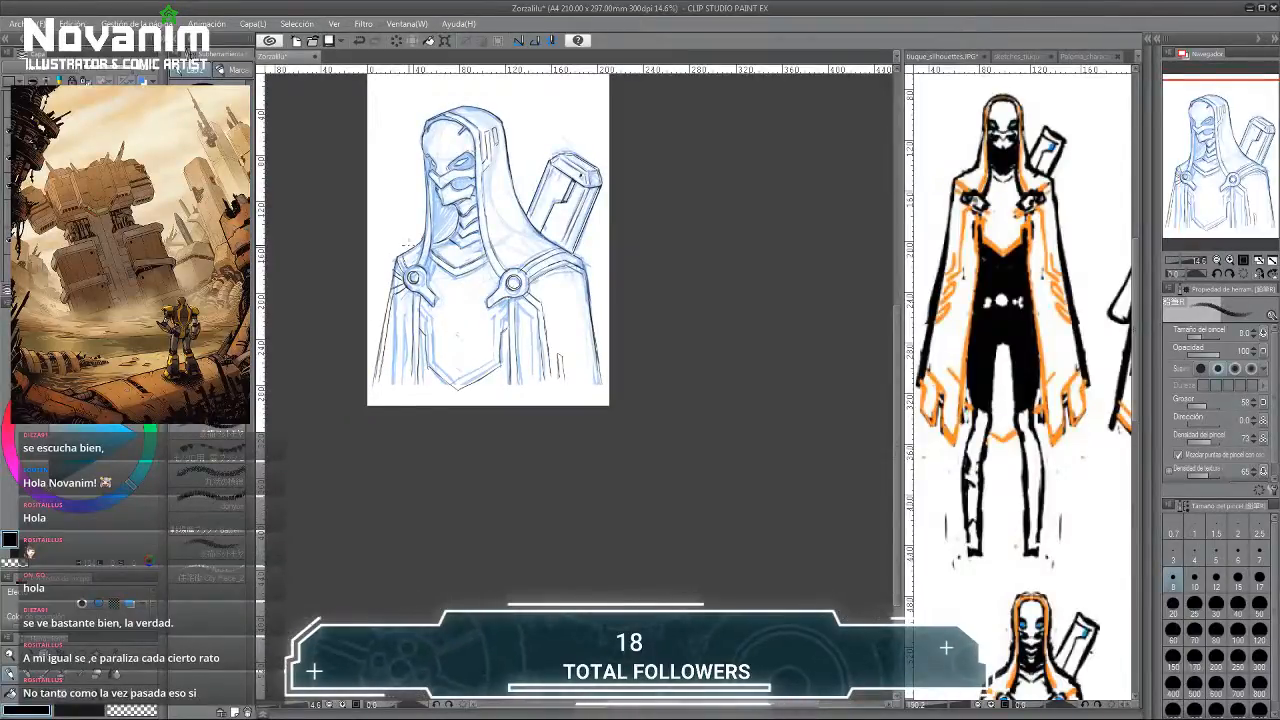
scroll(366, 265, up, 2)
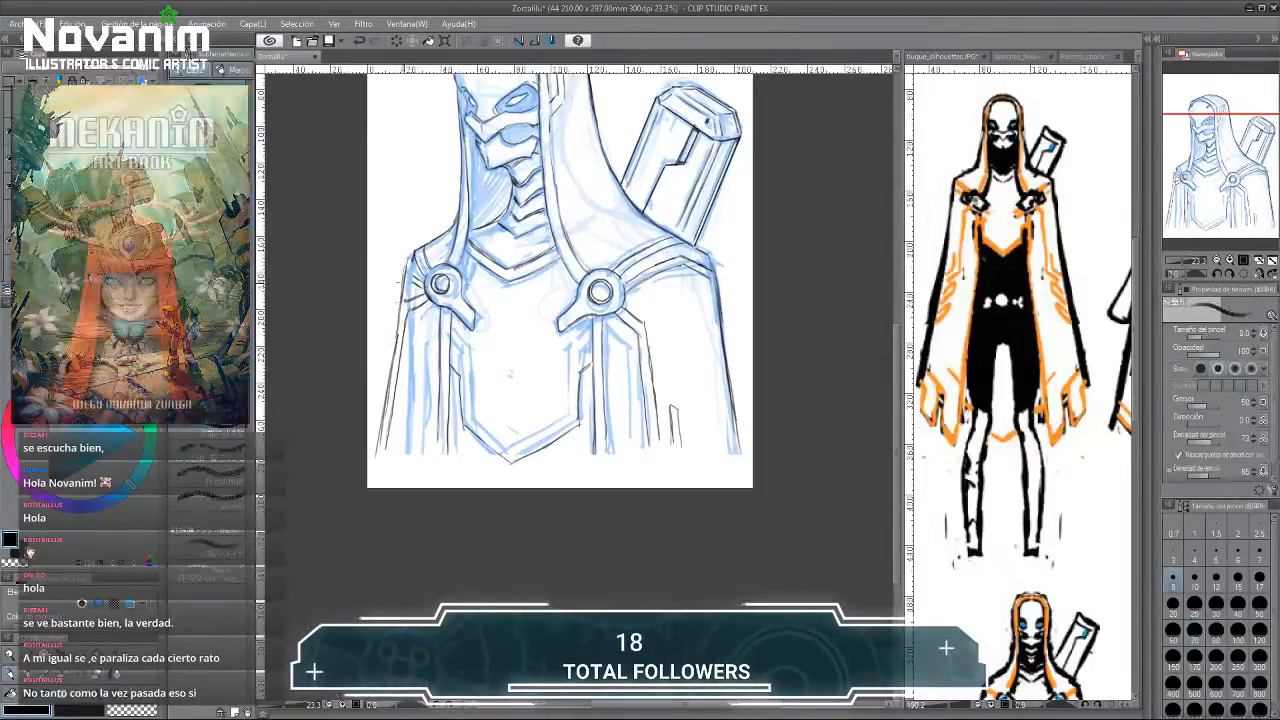
scroll(376, 234, down, 2)
drag(376, 234, 358, 294)
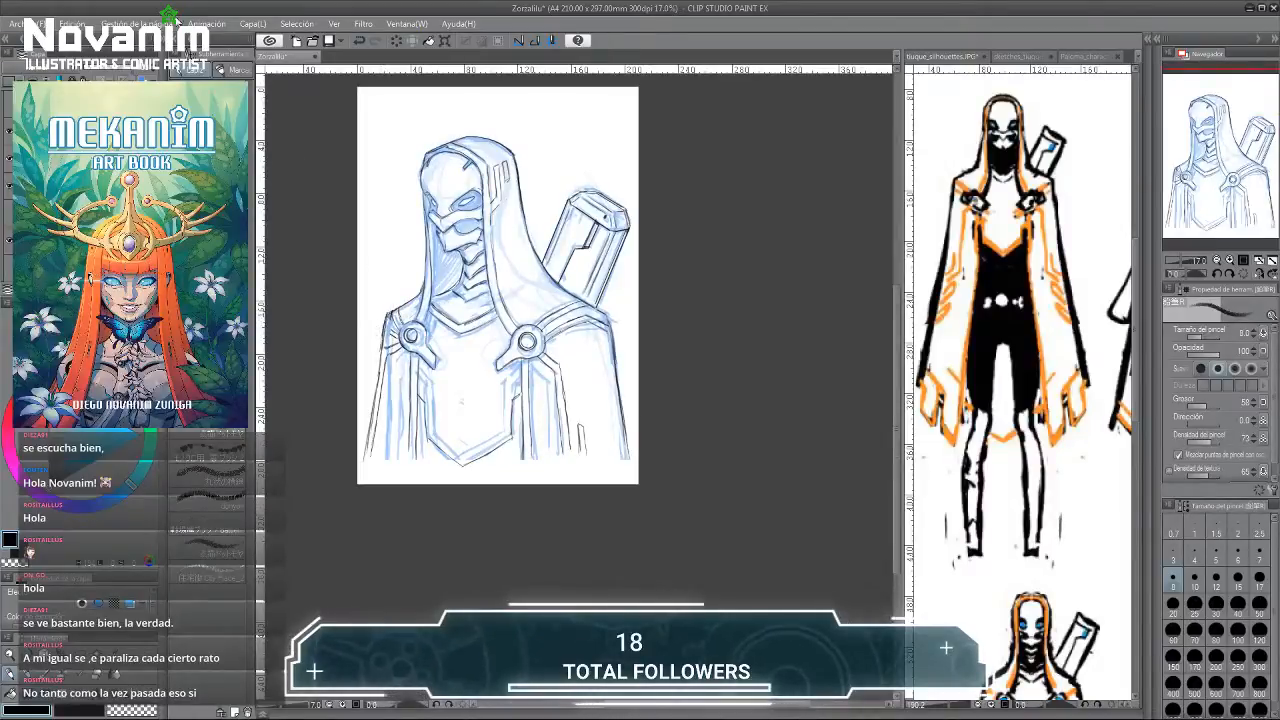
click(94, 70)
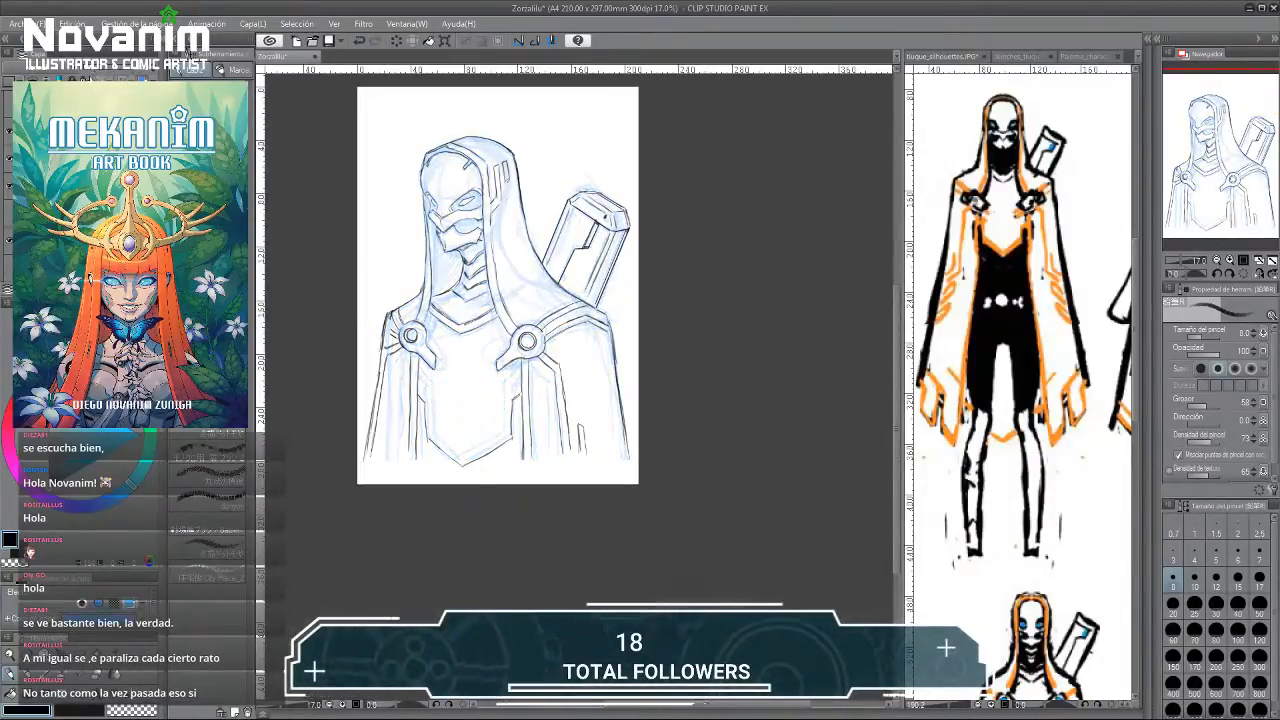
click(10, 158)
click(10, 185)
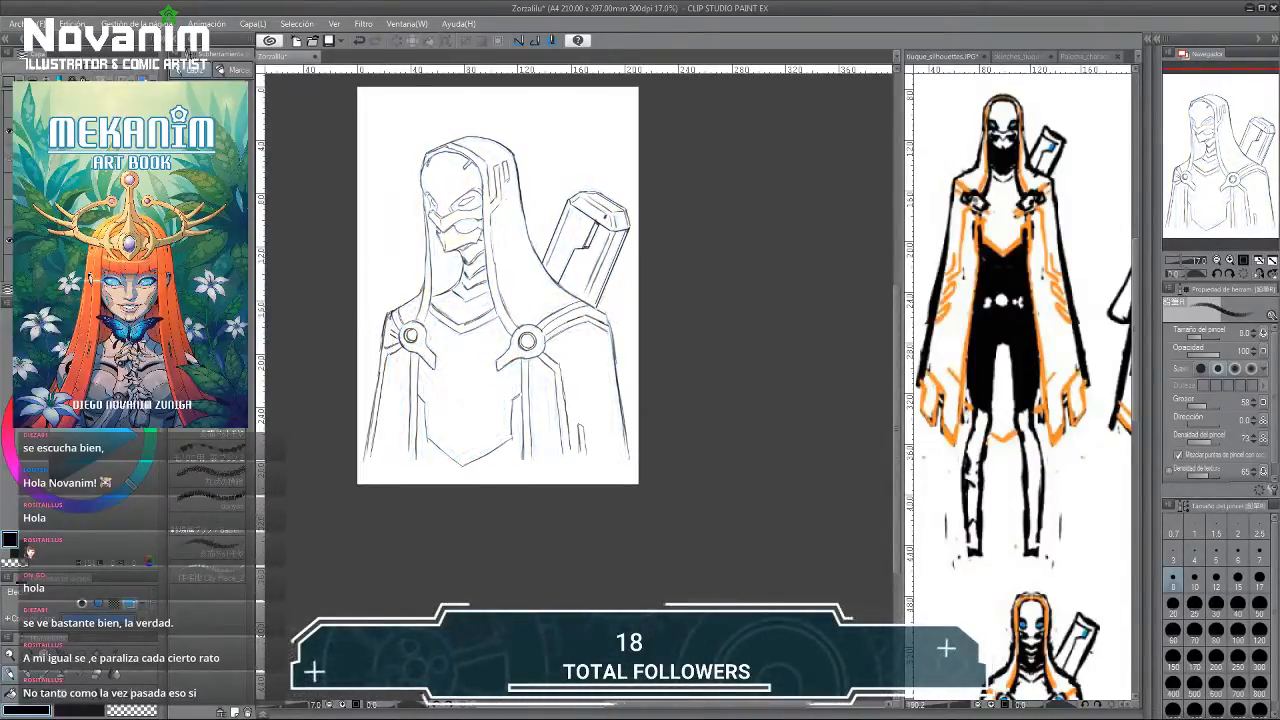
click(10, 158)
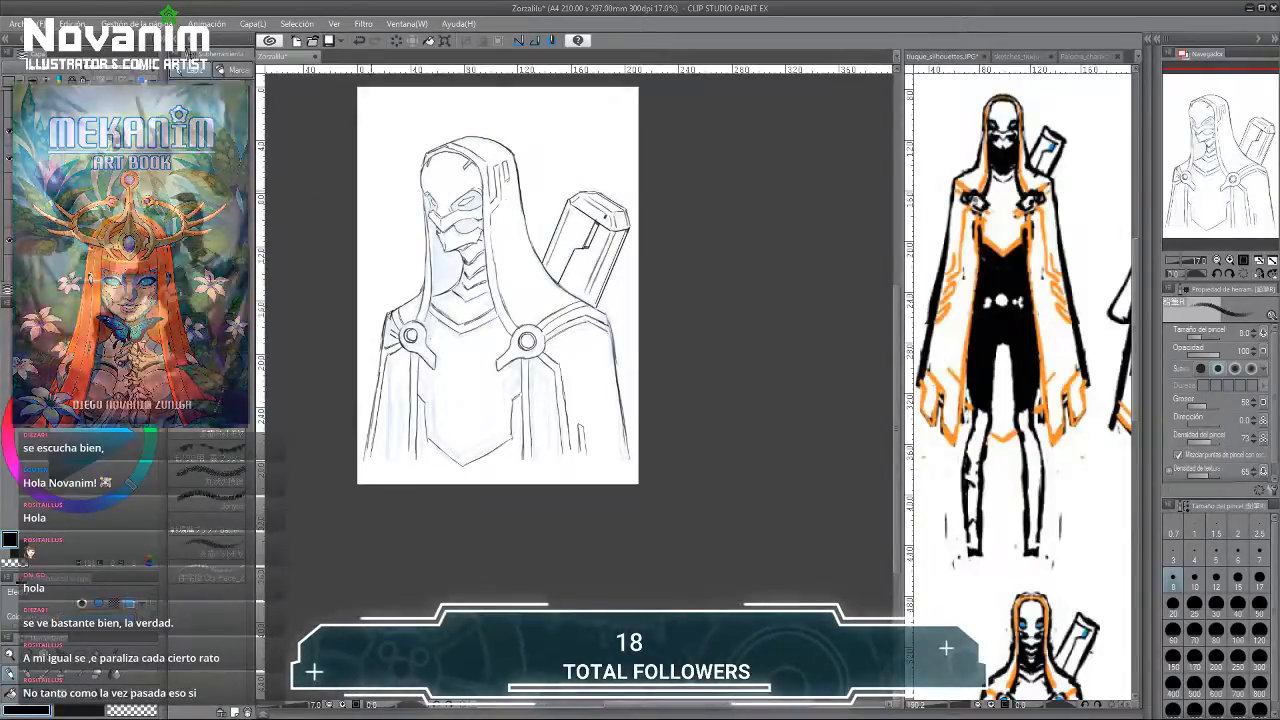
Clean up and touch up the ink lines along the hood's left edge beside the mask.
scroll(432, 190, up, 2)
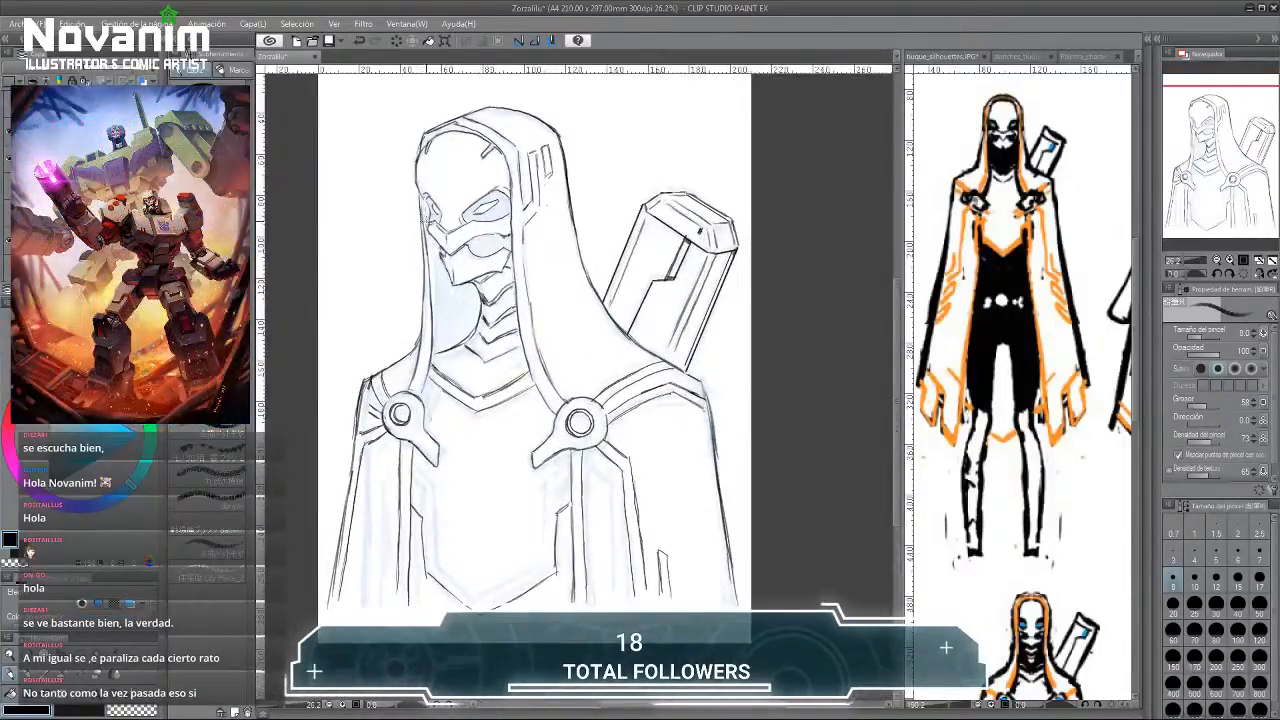
scroll(426, 216, up, 2)
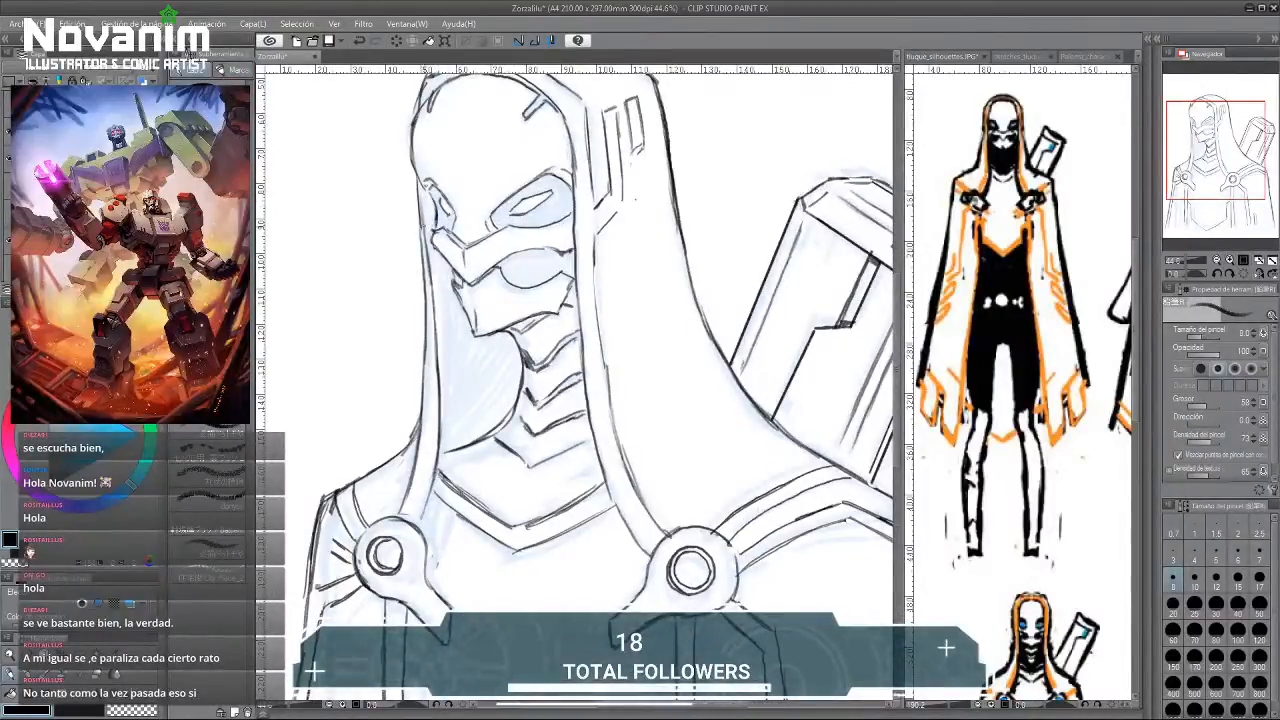
key(e)
scroll(420, 216, down, 2)
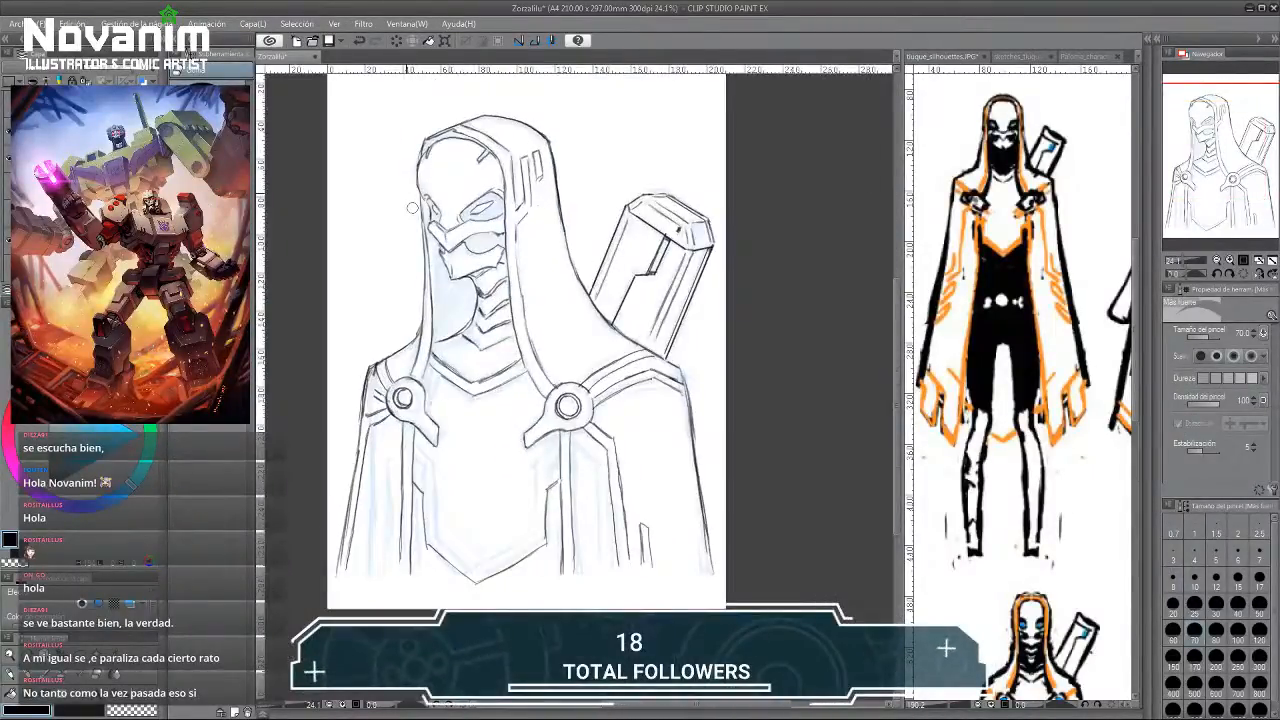
key(p)
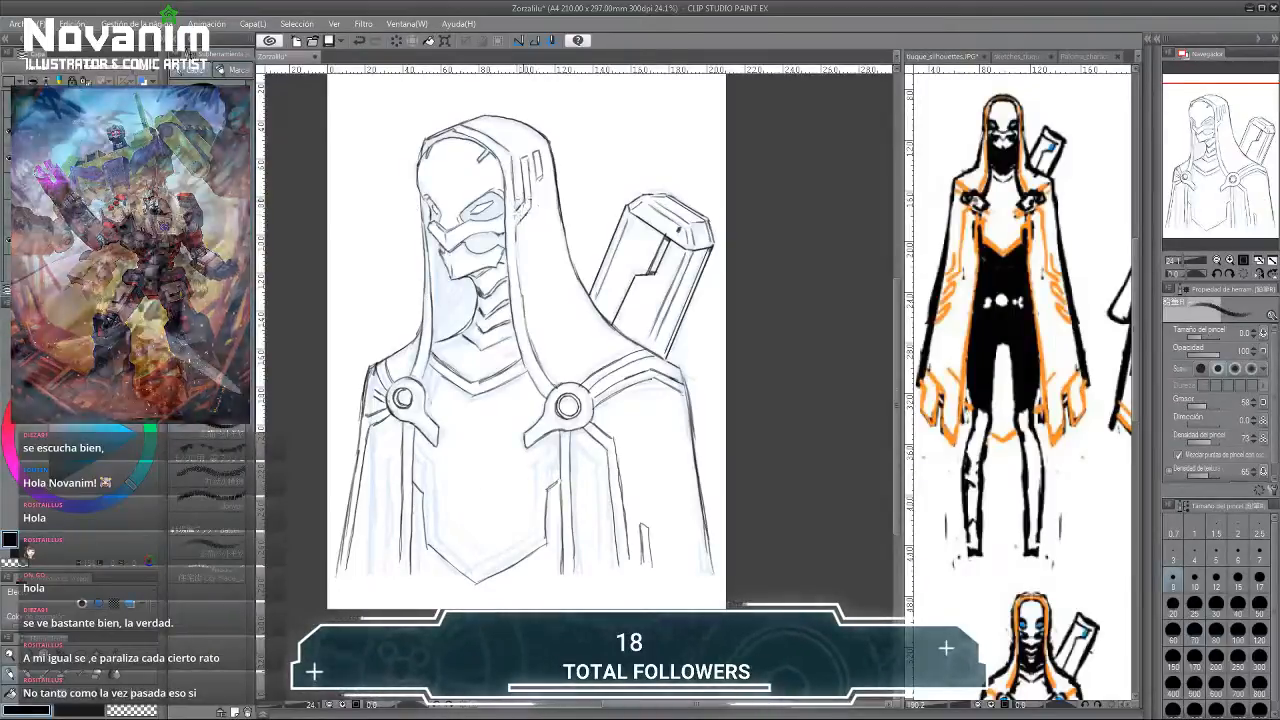
scroll(472, 152, down, 1)
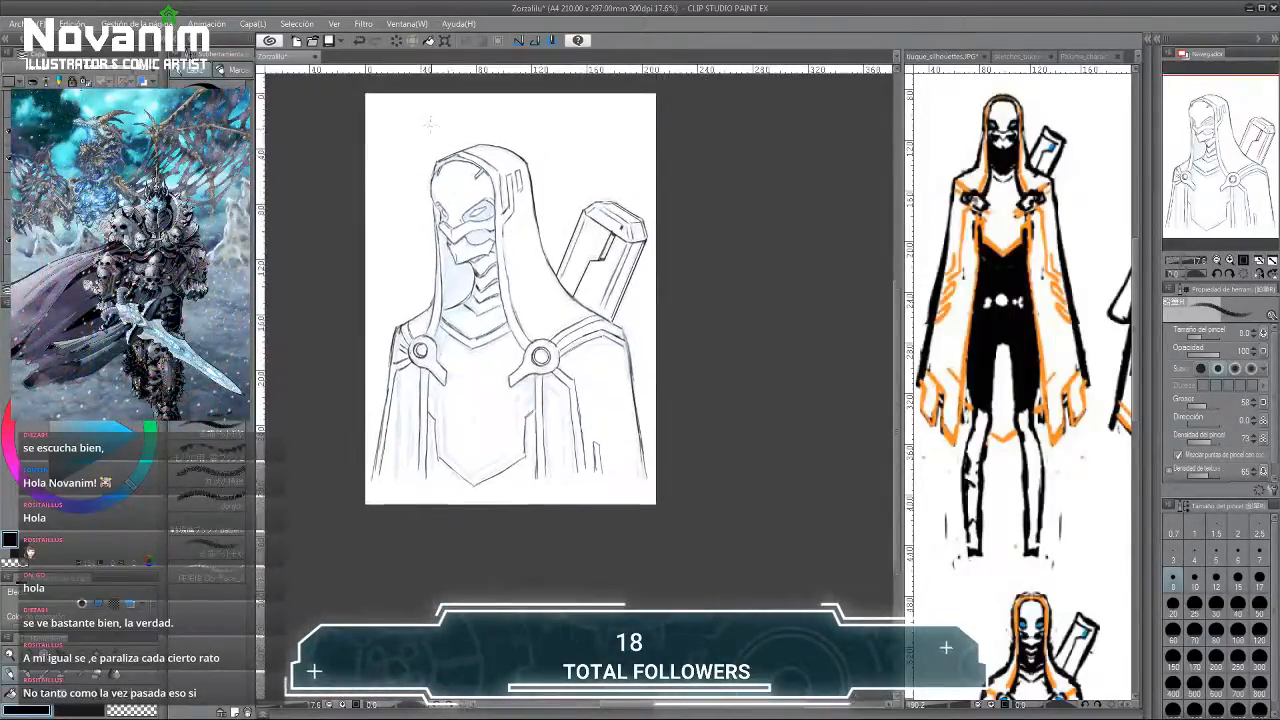
scroll(395, 275, up, 1)
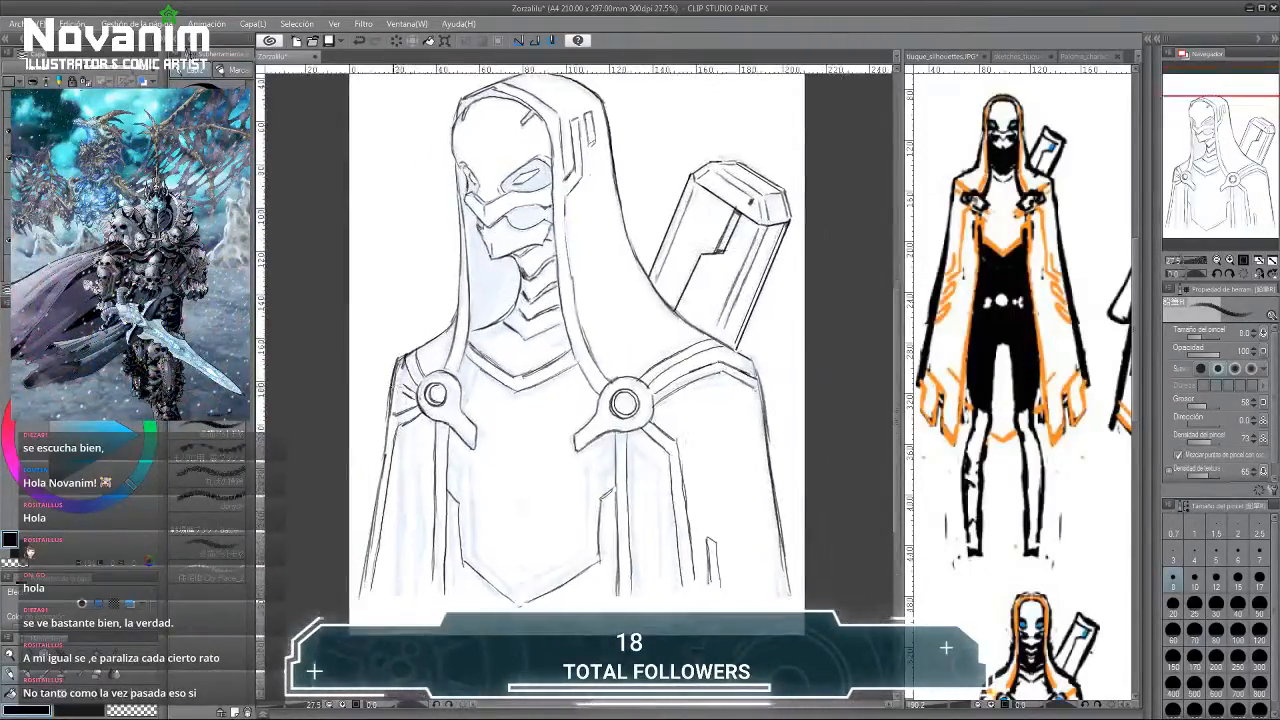
Ink short parallel diagonal marks below both clasps along the upper sides of the chest panel.
mouse_move(396, 380)
mouse_down()
mouse_move(414, 397)
mouse_move(404, 293)
mouse_up()
scroll(417, 372, down, 1)
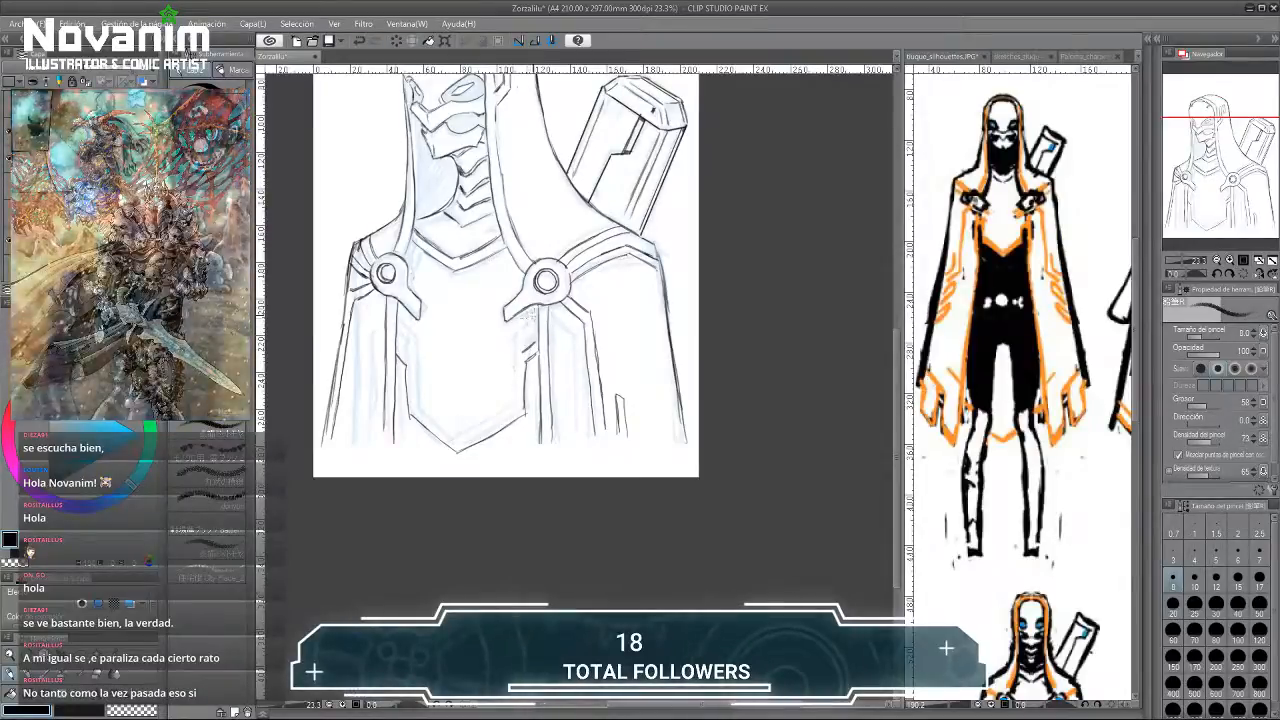
drag(398, 319, 407, 338)
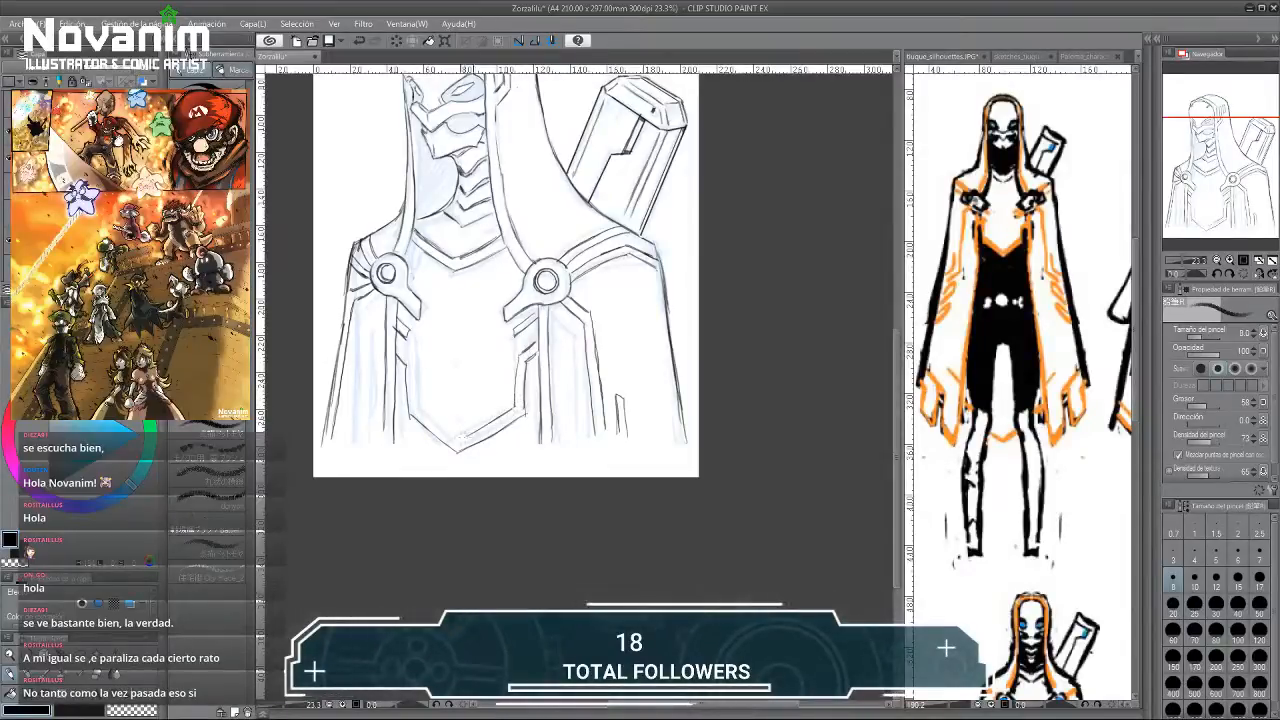
Ink the inner parallel line along the chest panel's pointed lower edge, erasing and redrawing its left side.
drag(445, 437, 411, 411)
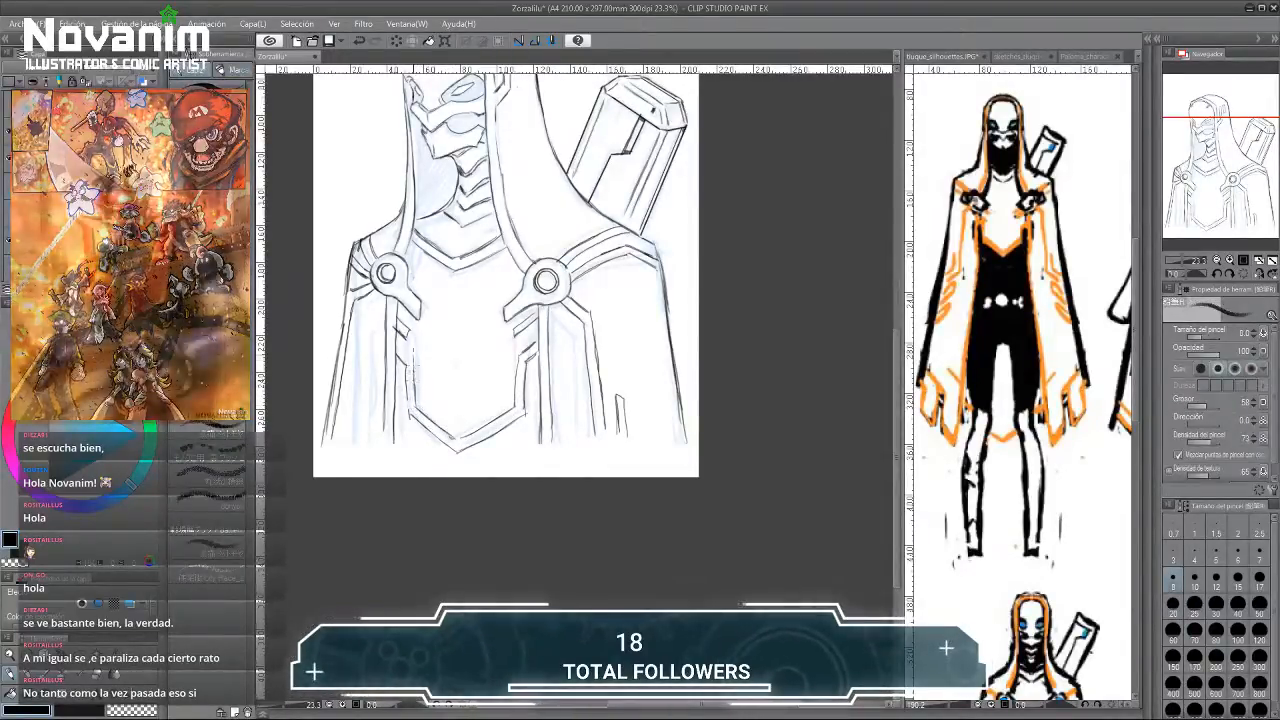
key(e)
drag(413, 352, 405, 404)
key(p)
key(e)
key(p)
key(e)
drag(408, 355, 409, 382)
key(p)
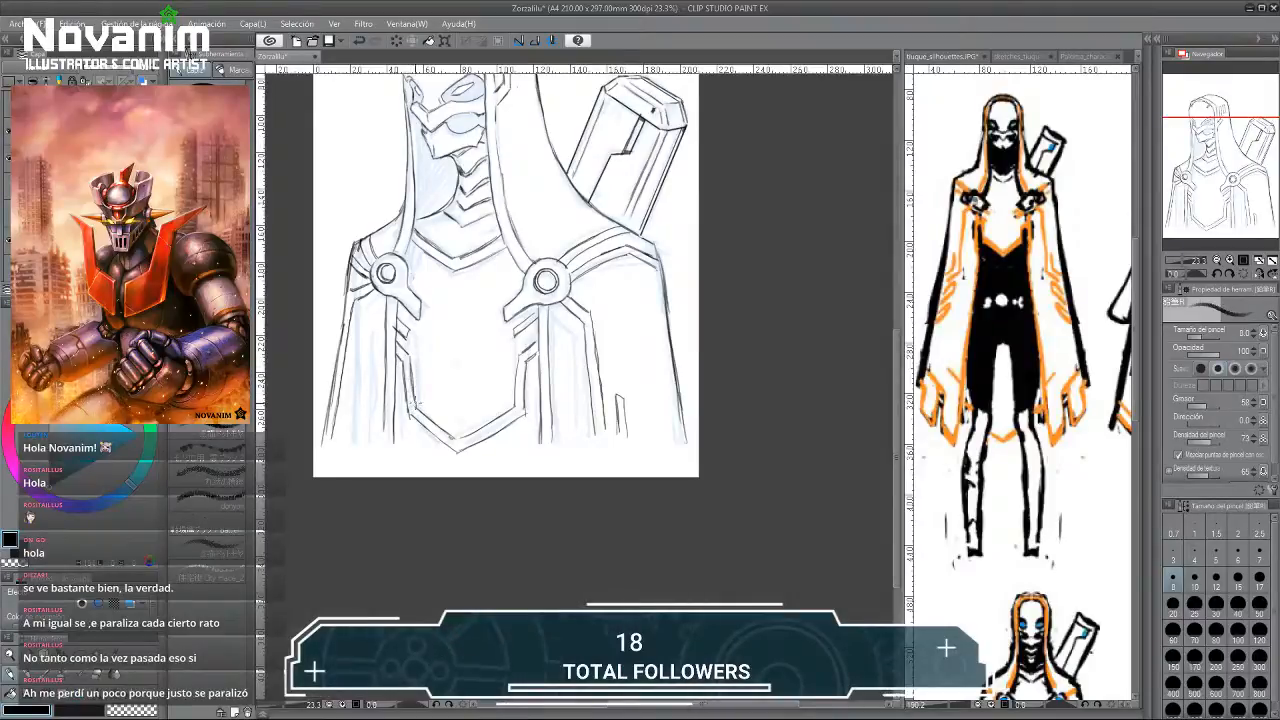
Examine the inked figure as a whole and up close around the mask, neck, clasps and chest panel.
scroll(420, 425, down, 3)
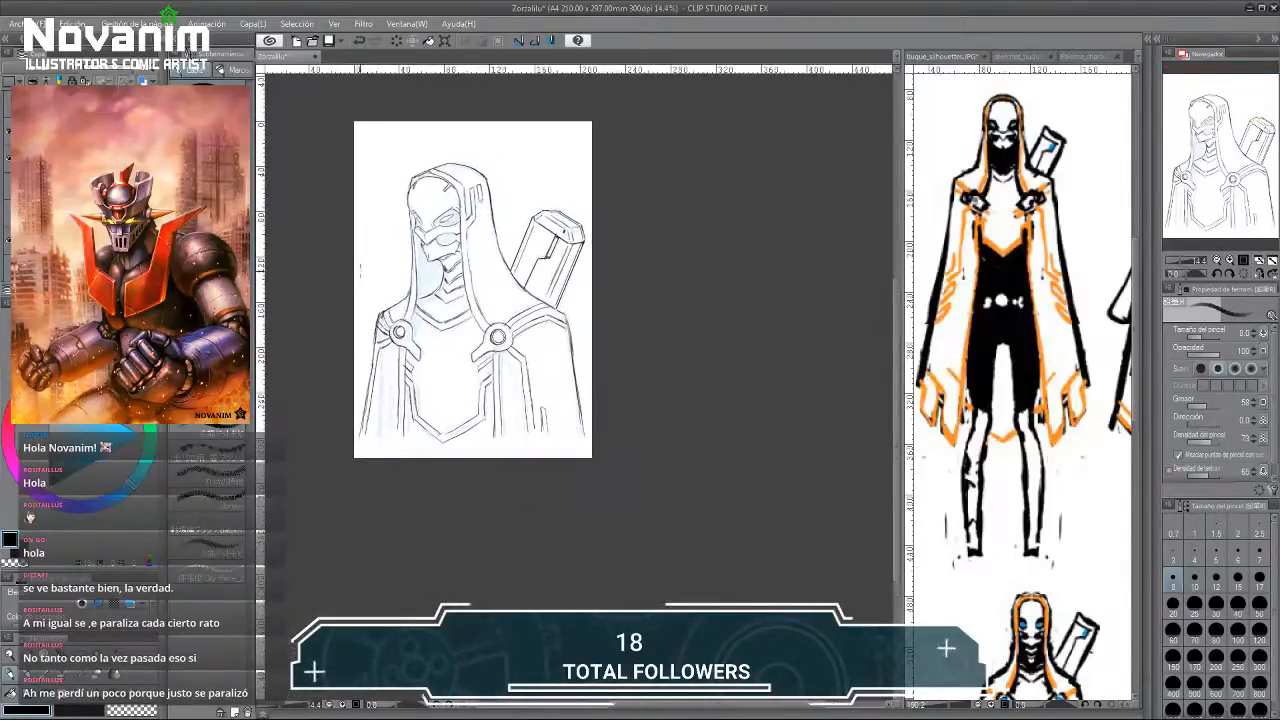
scroll(360, 268, up, 2)
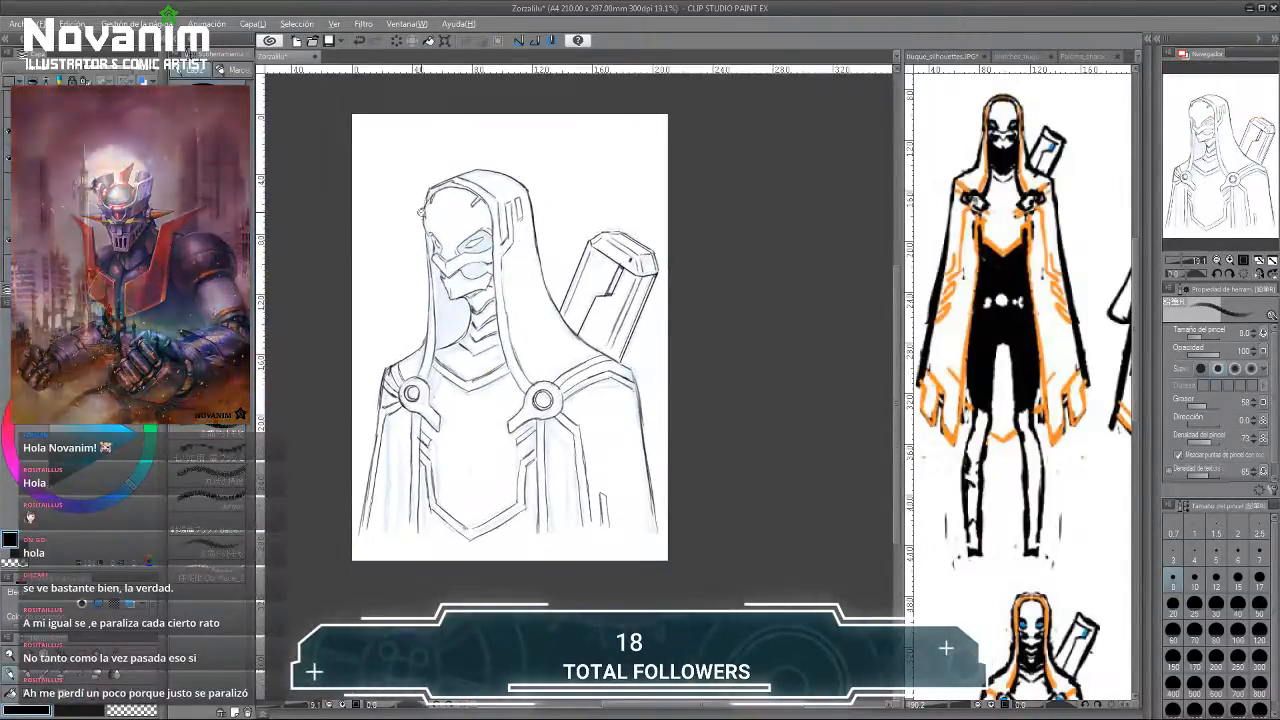
scroll(420, 210, up, 2)
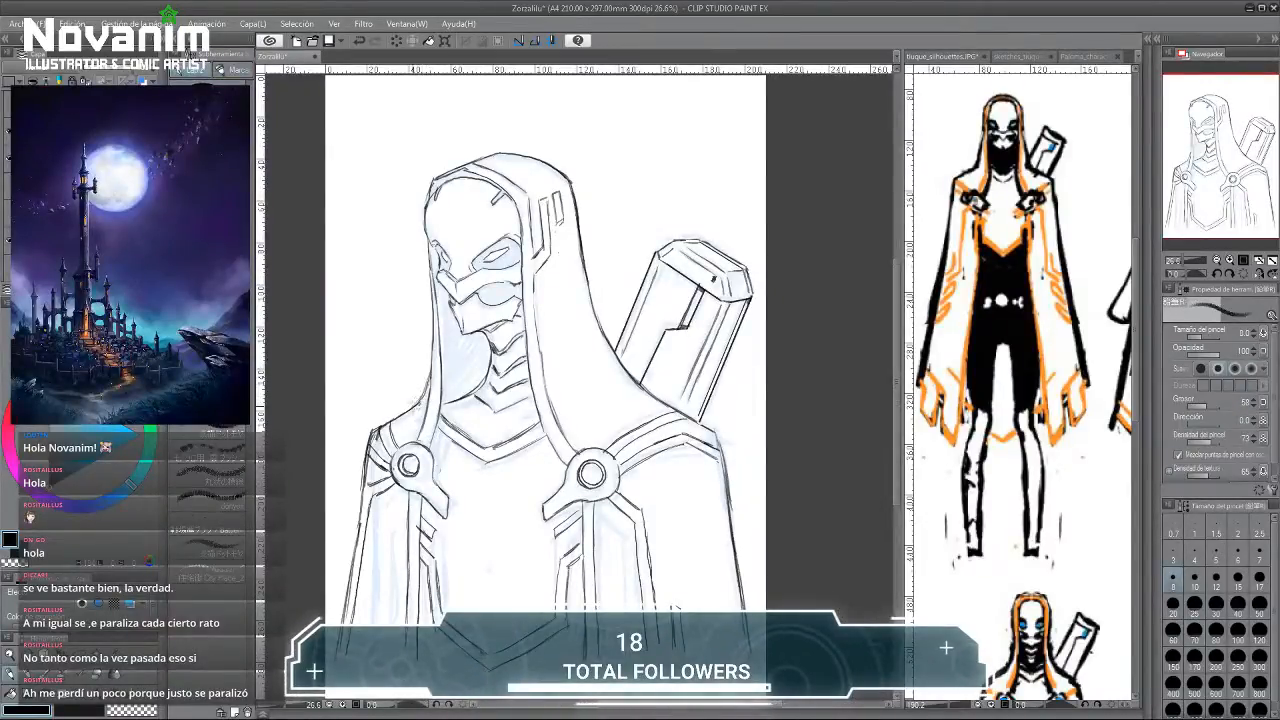
key(j)
key(b)
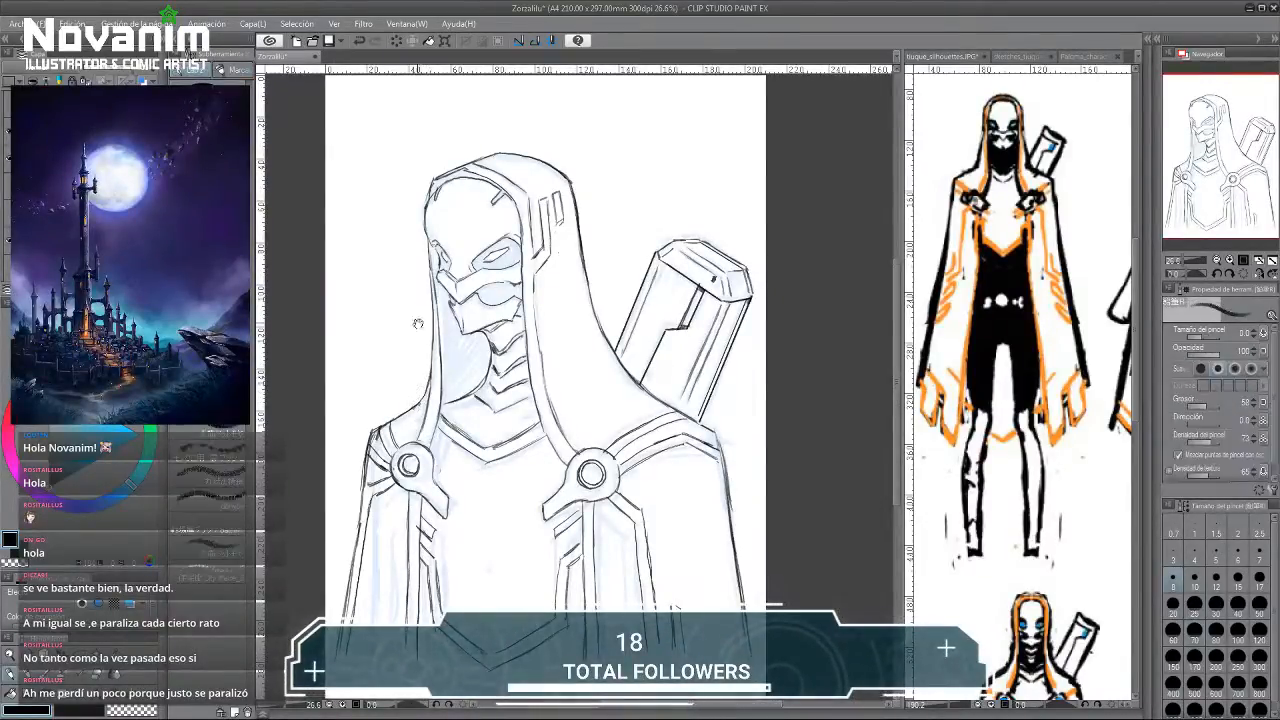
scroll(418, 323, down, 2)
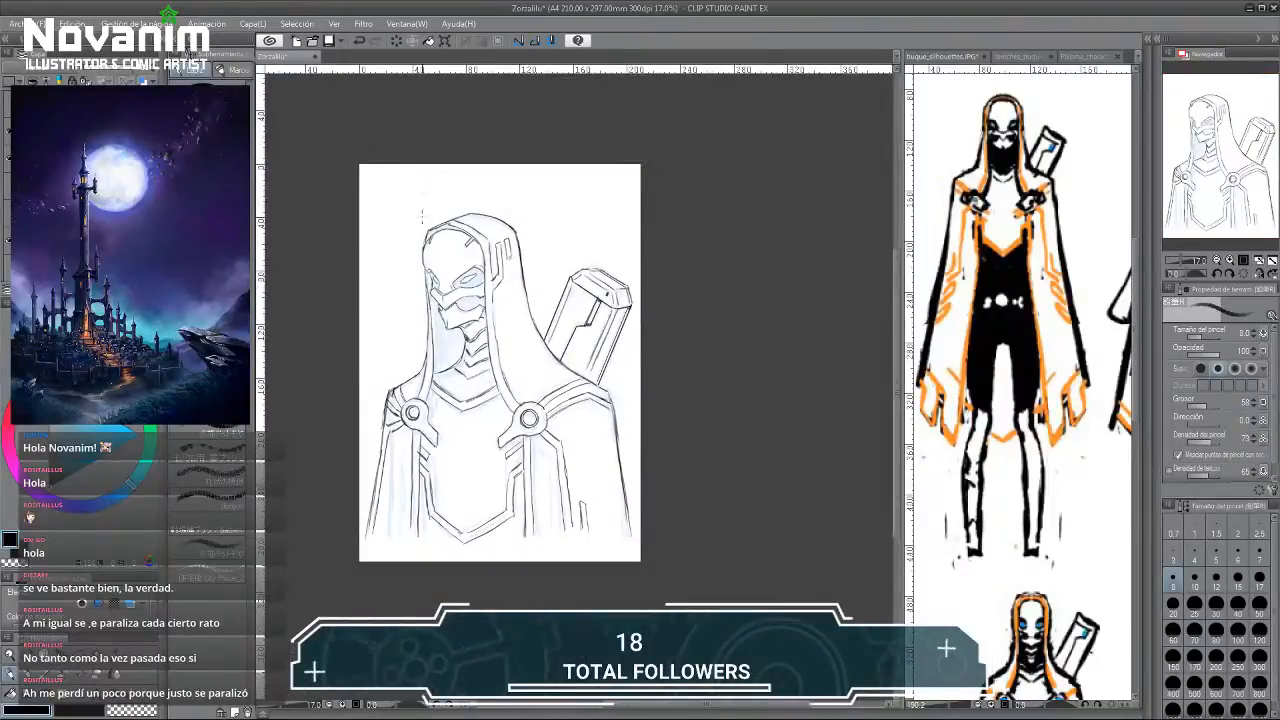
scroll(382, 384, up, 1)
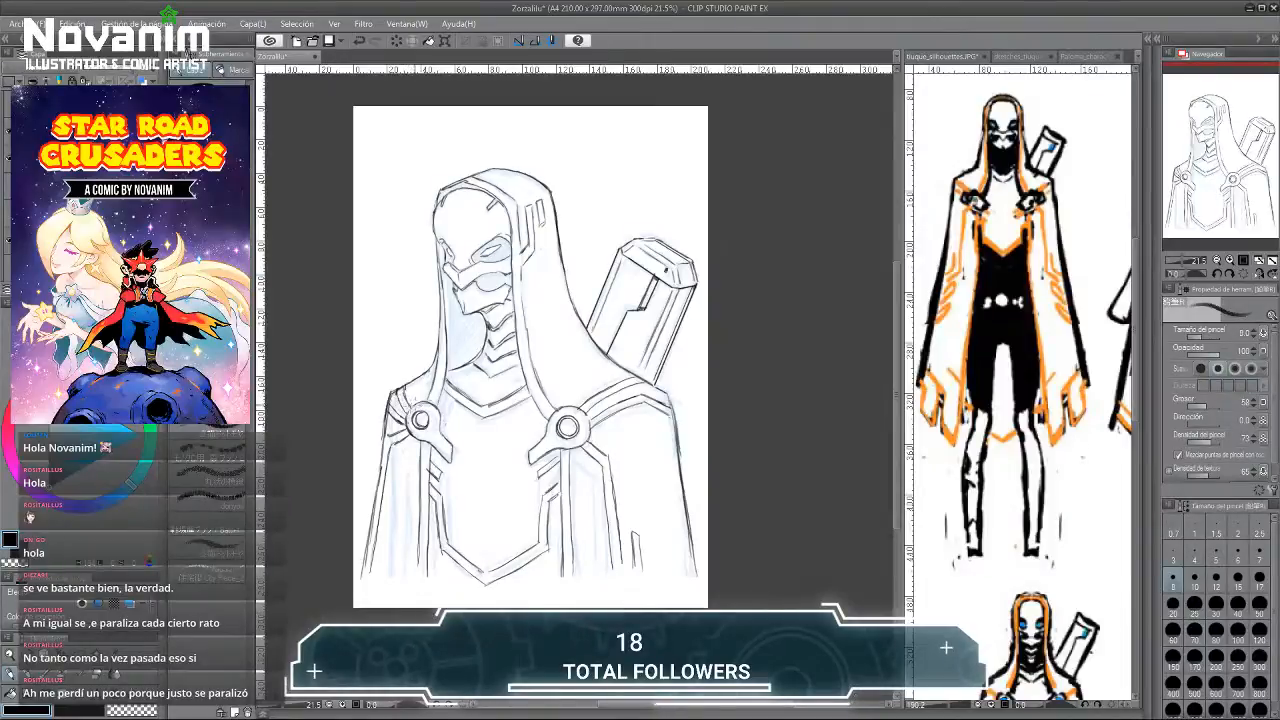
scroll(450, 518, up, 2)
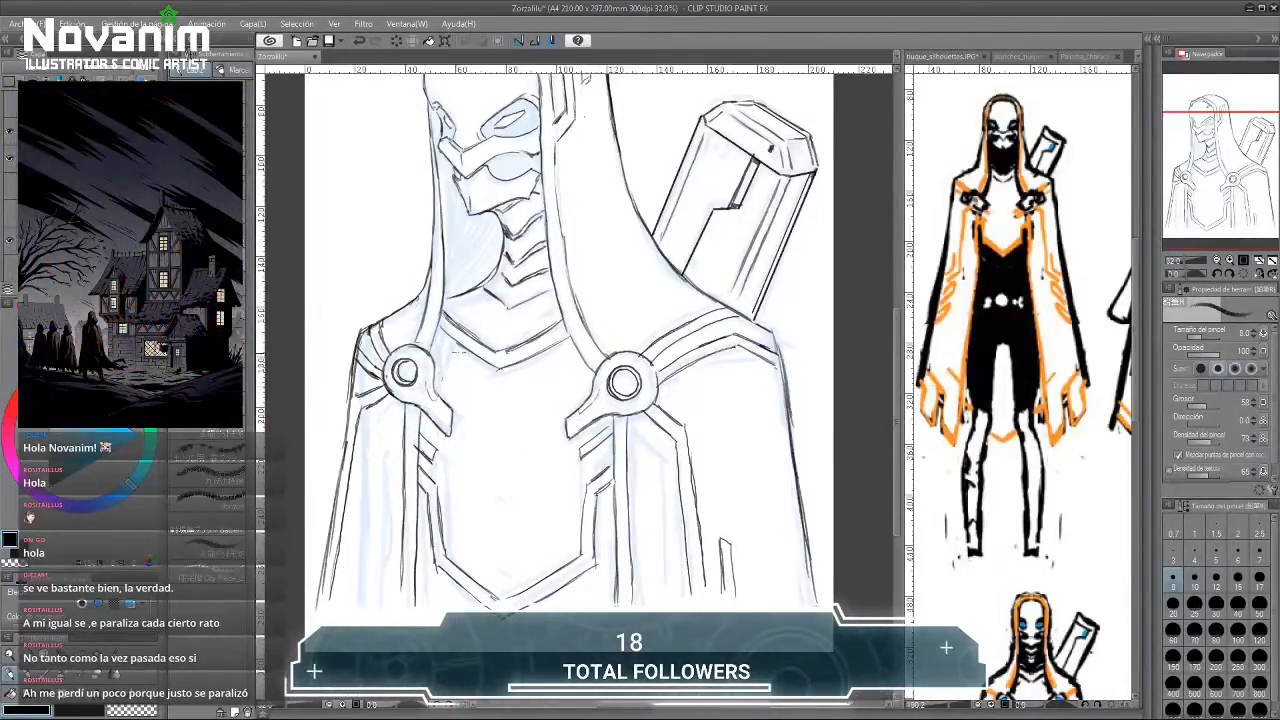
scroll(407, 307, down, 1)
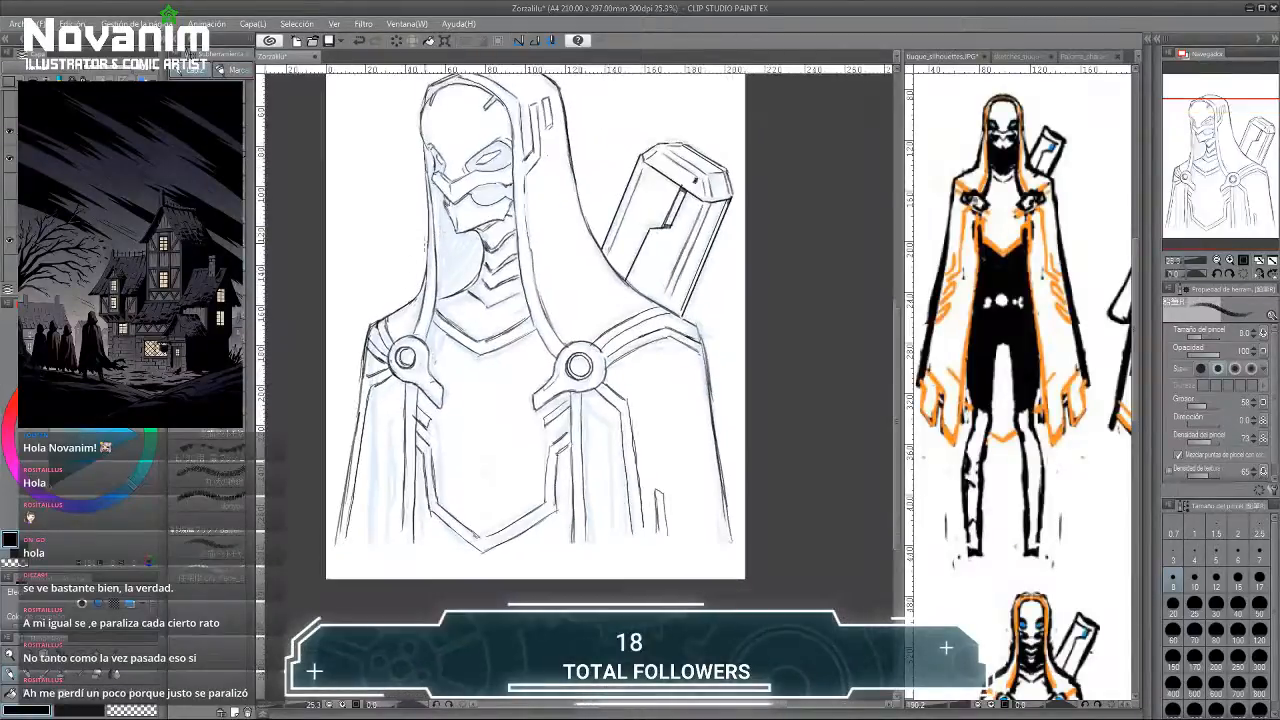
scroll(407, 307, up, 1)
scroll(407, 307, up, 2)
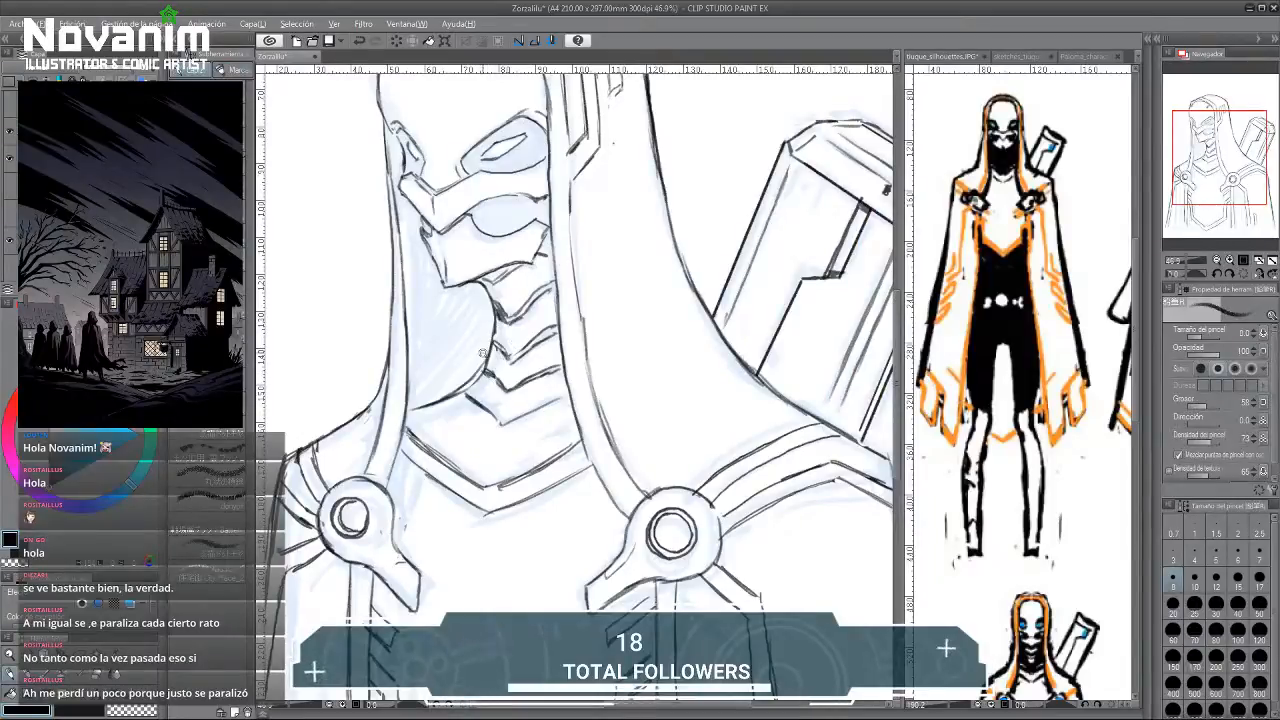
Hide the blue sketch, check the ink line art on its own as a whole and around the hood, and save the drawing.
scroll(482, 353, down, 1)
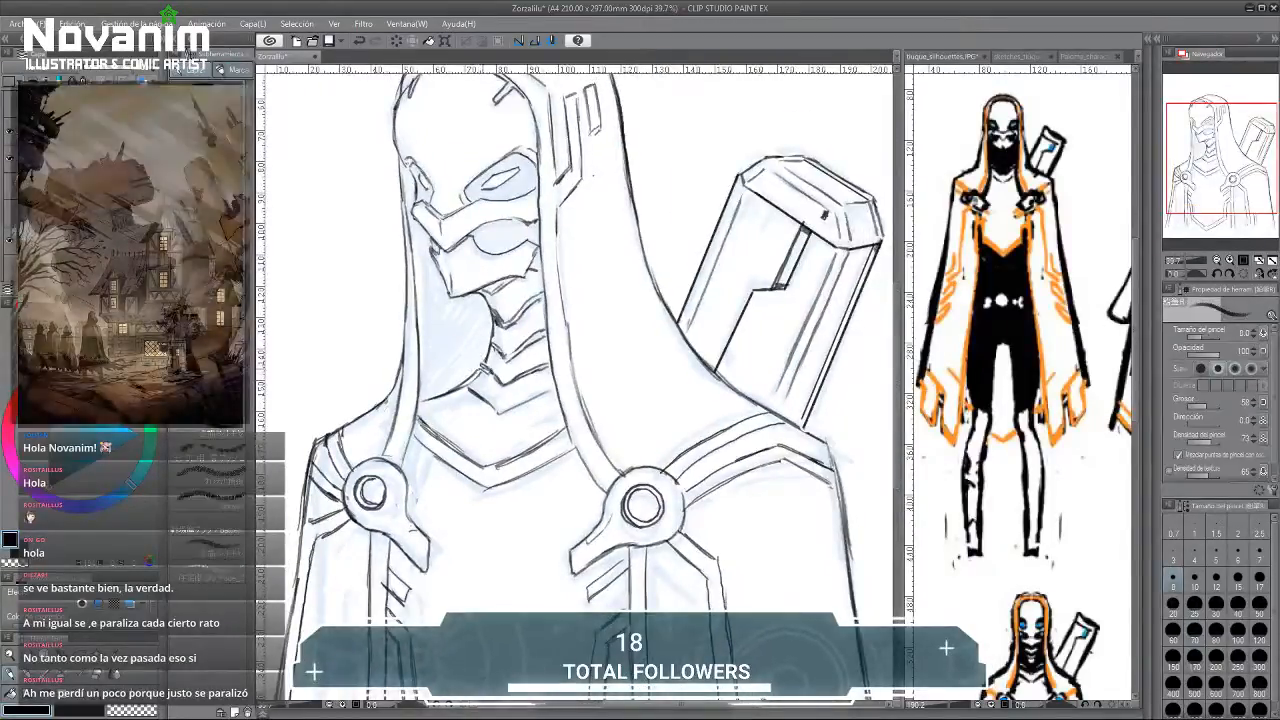
scroll(466, 338, down, 3)
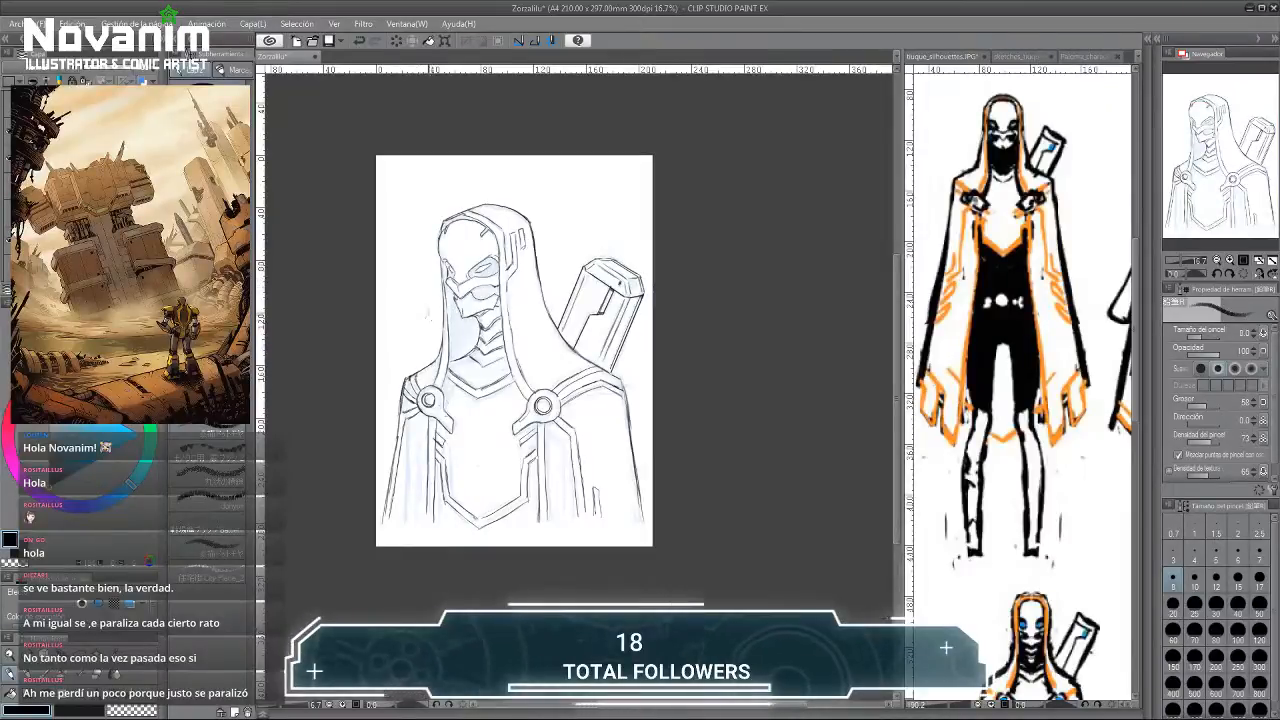
scroll(516, 324, up, 1)
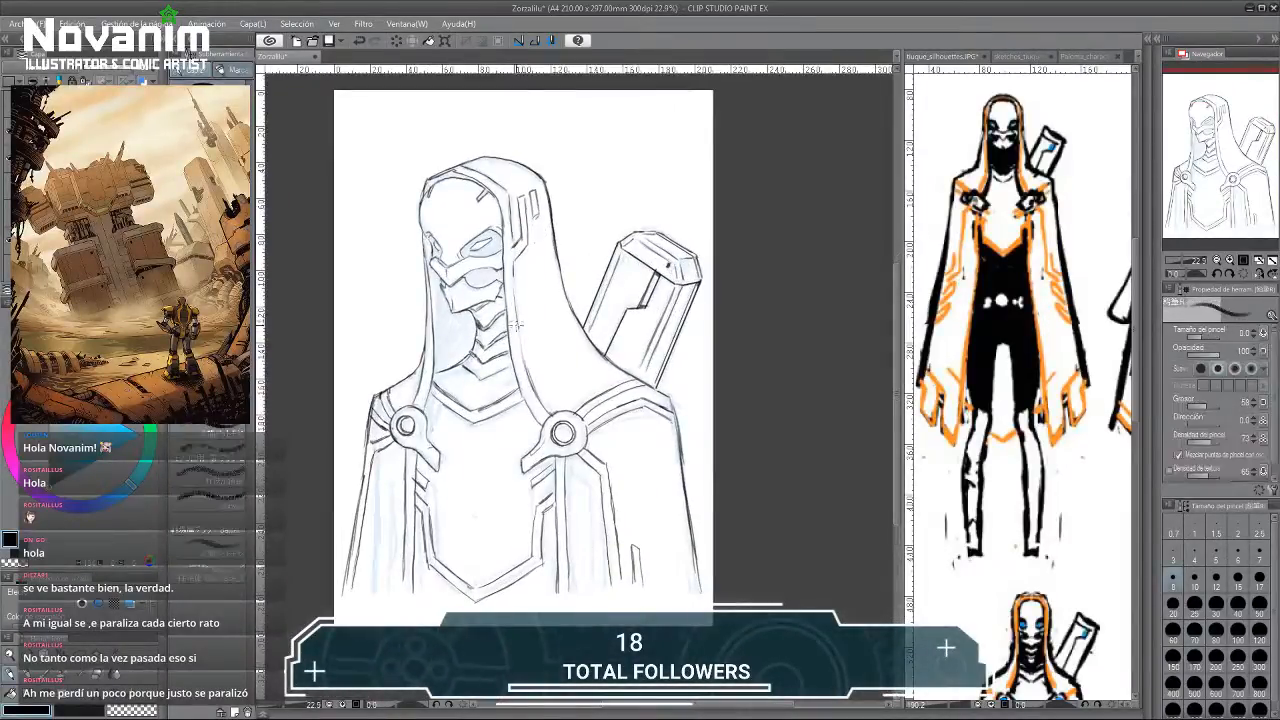
key(j)
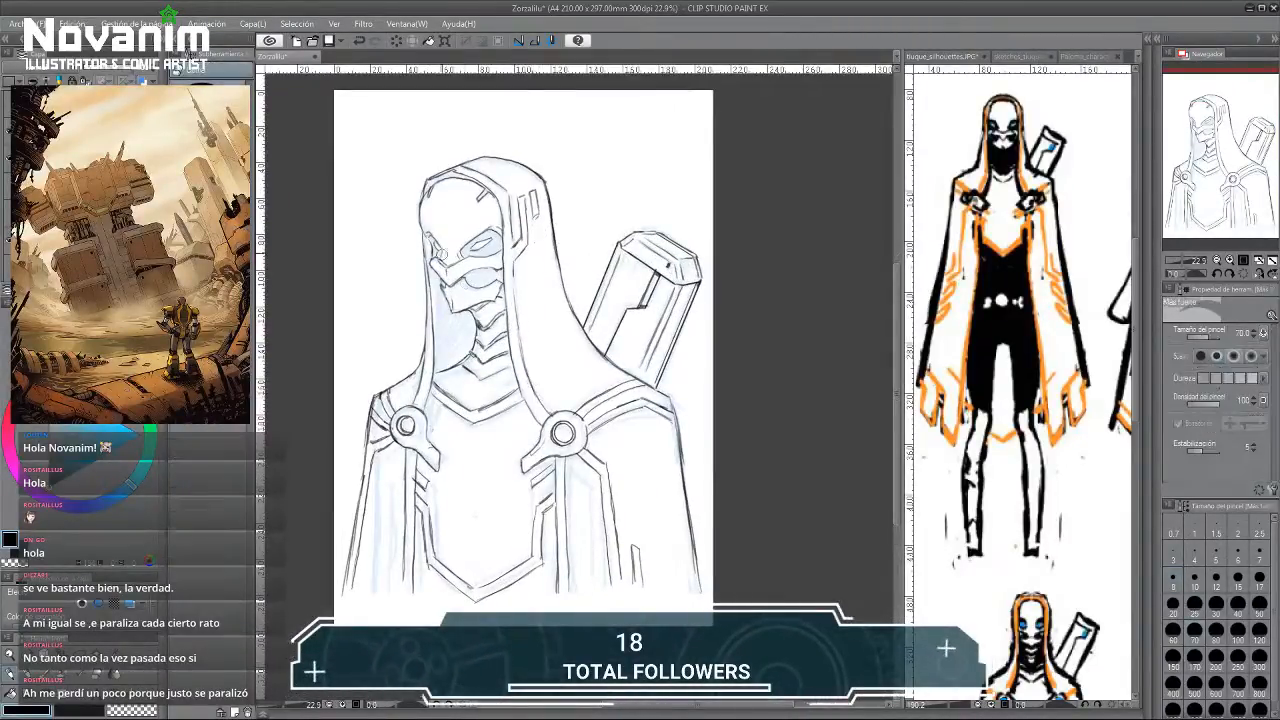
scroll(441, 255, down, 2)
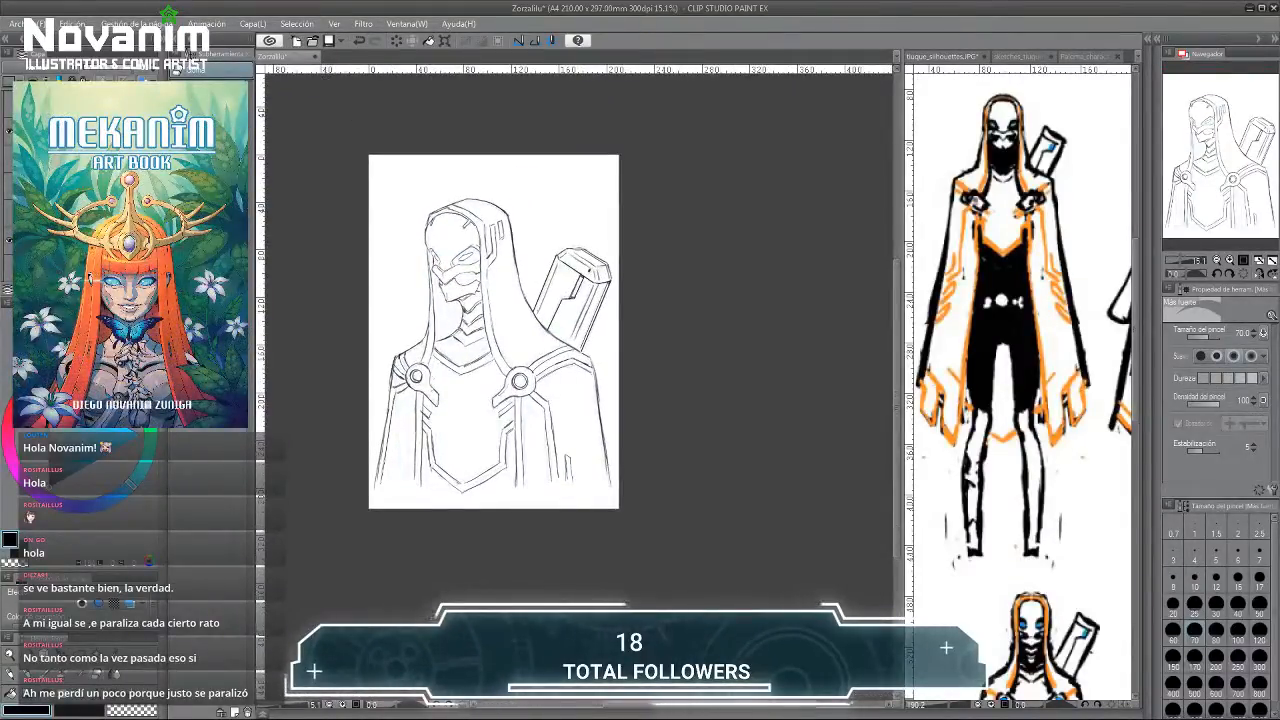
scroll(418, 229, up, 2)
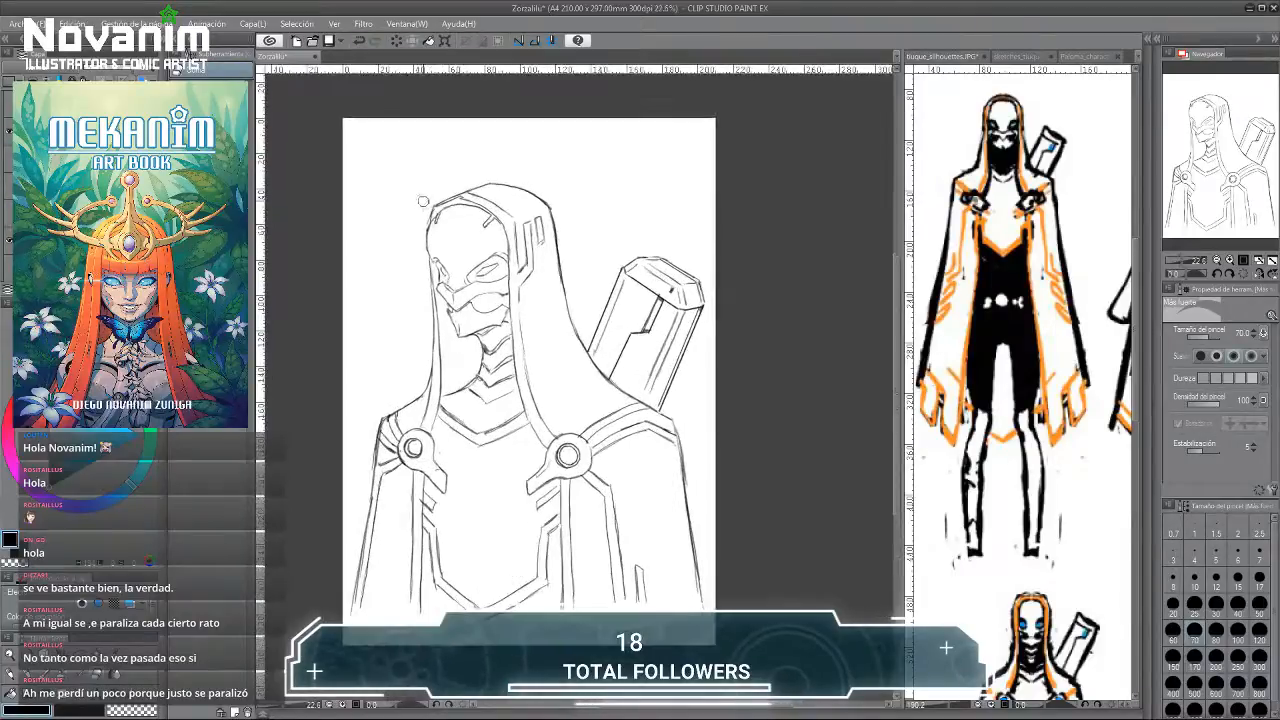
key(p)
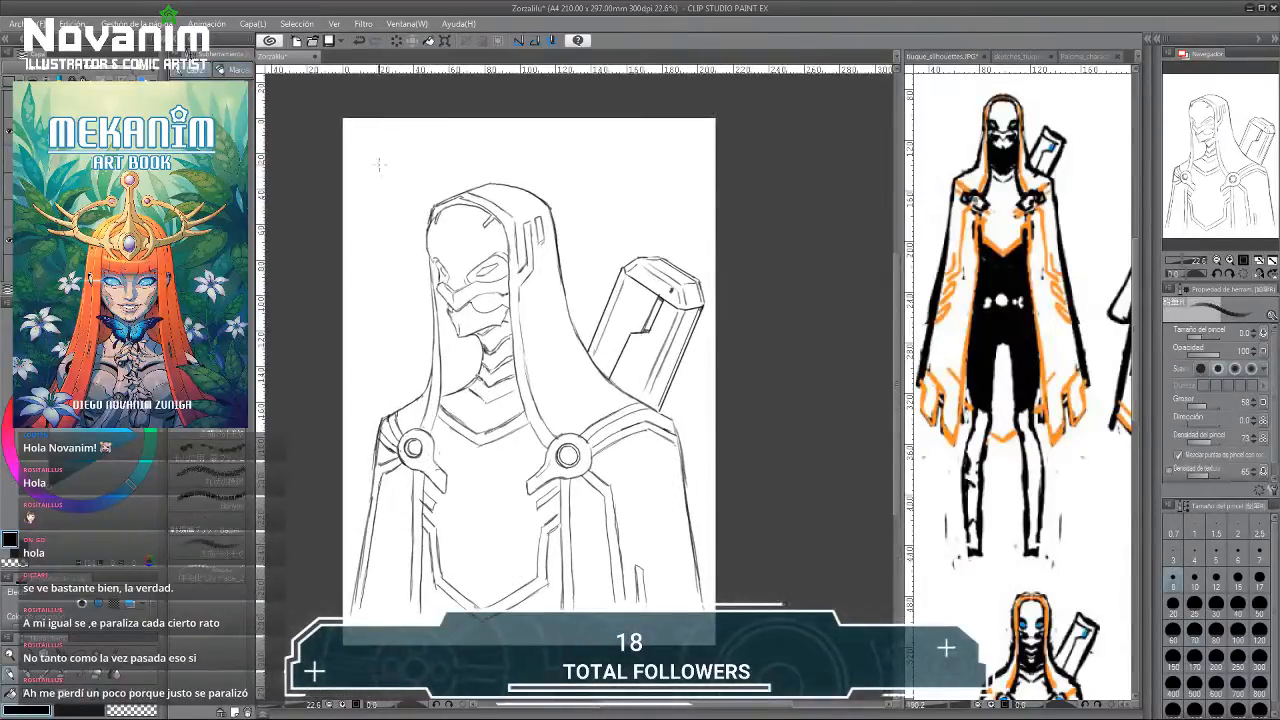
scroll(433, 246, up, 3)
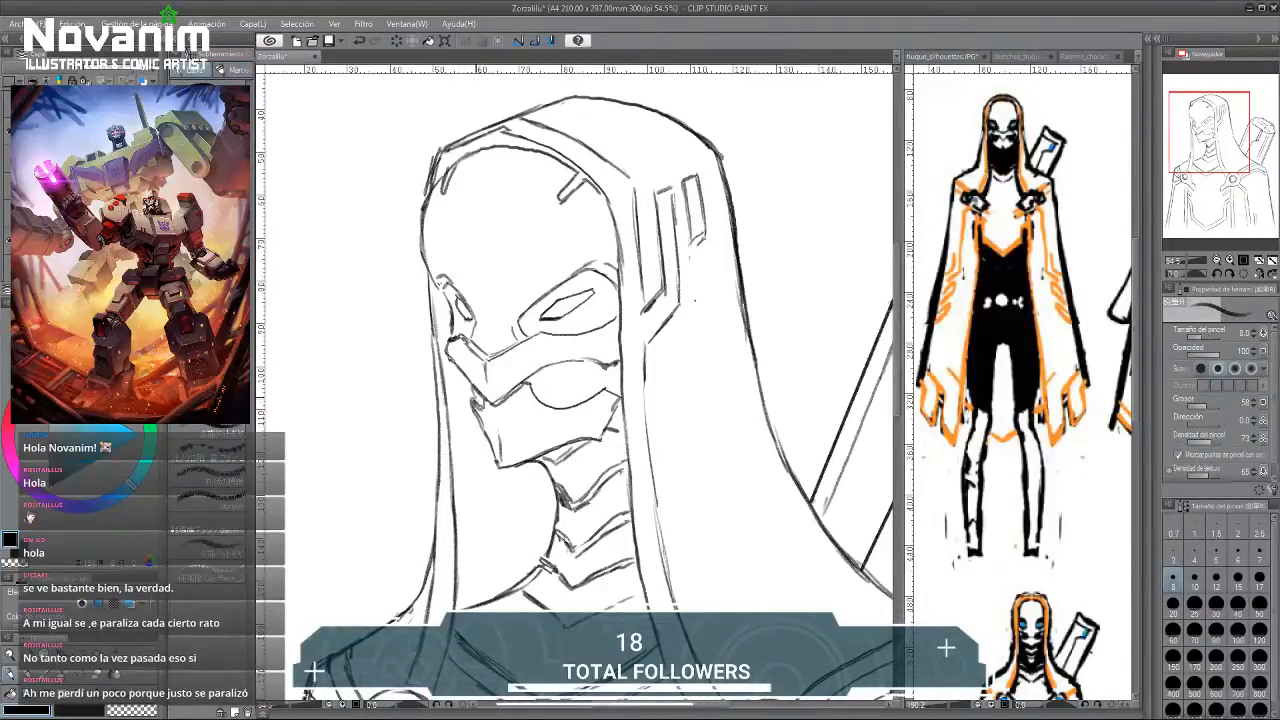
scroll(487, 317, down, 5)
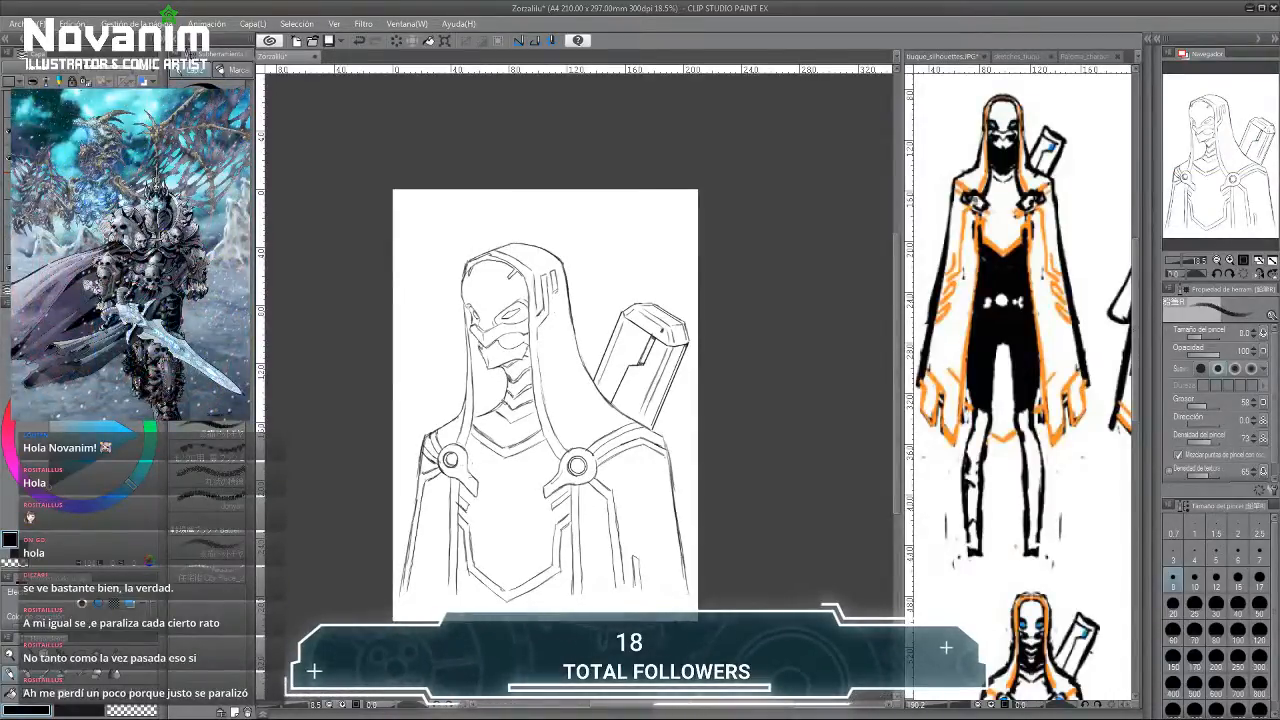
key(ctrl+s)
Lasso-fill the hooded figure's head, chest and both sides of the cloak with flat dark grey beneath the line art.
key(u)
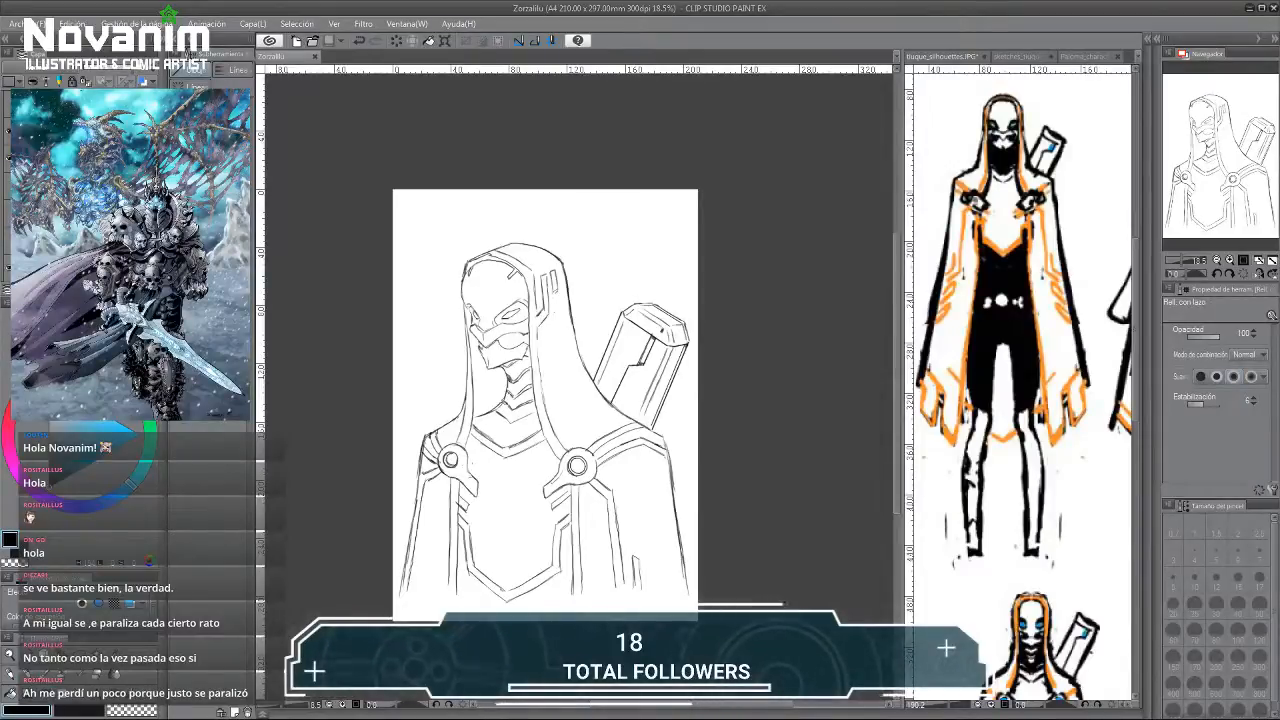
click(13, 548)
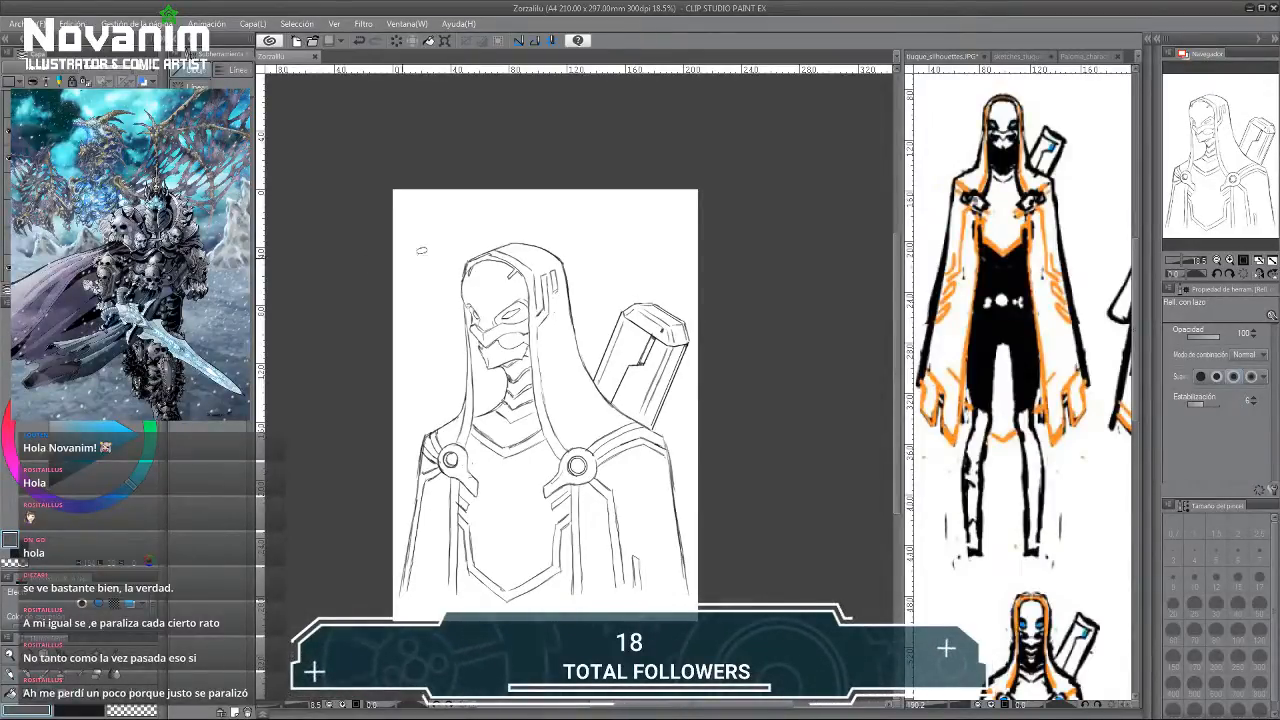
mouse_move(465, 272)
mouse_down()
mouse_move(461, 418)
mouse_move(429, 441)
mouse_move(570, 462)
mouse_move(525, 242)
mouse_move(488, 244)
mouse_move(540, 244)
mouse_move(576, 306)
mouse_up()
drag(594, 384, 540, 525)
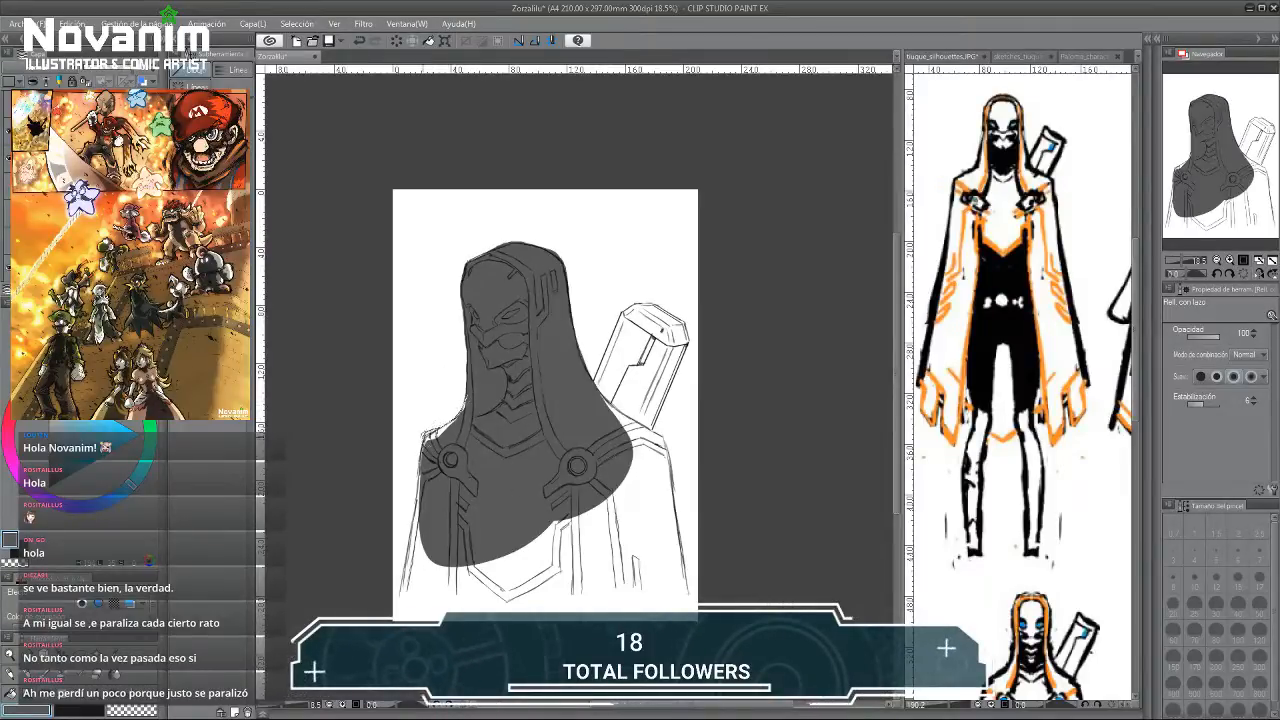
drag(428, 436, 413, 540)
drag(403, 604, 550, 585)
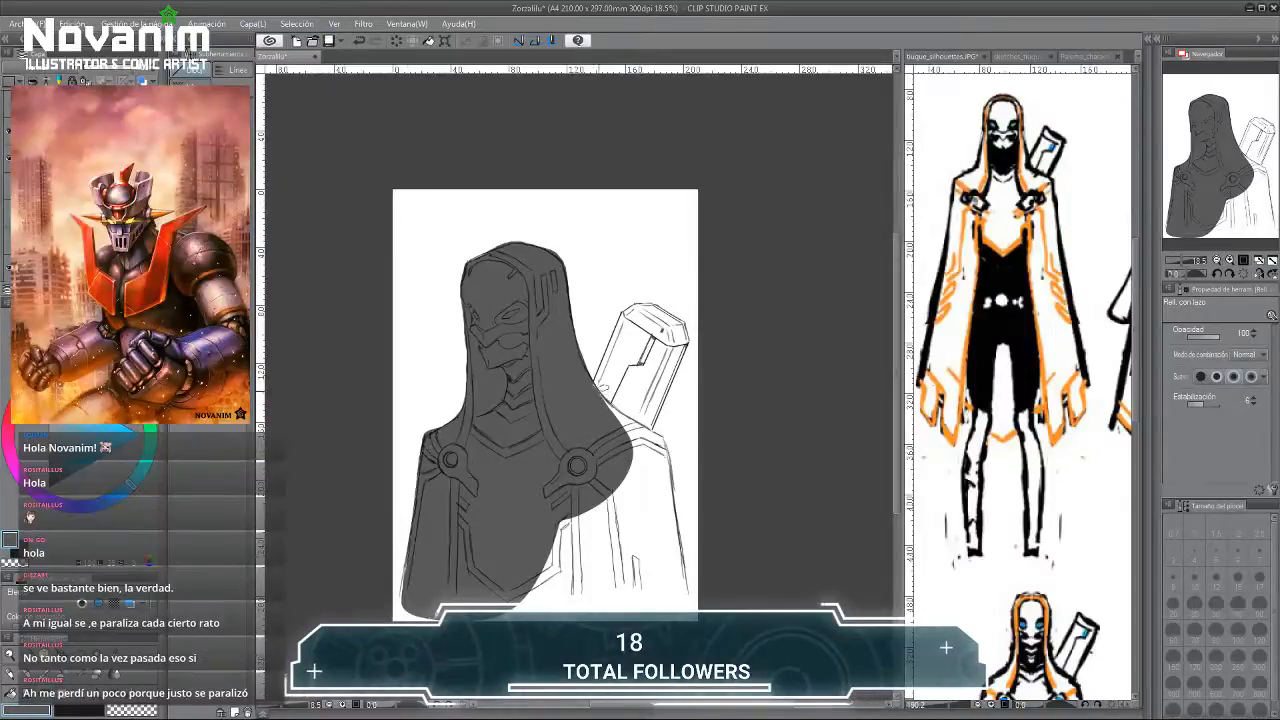
mouse_move(600, 392)
mouse_down()
mouse_move(662, 434)
mouse_move(690, 600)
mouse_move(560, 605)
mouse_up()
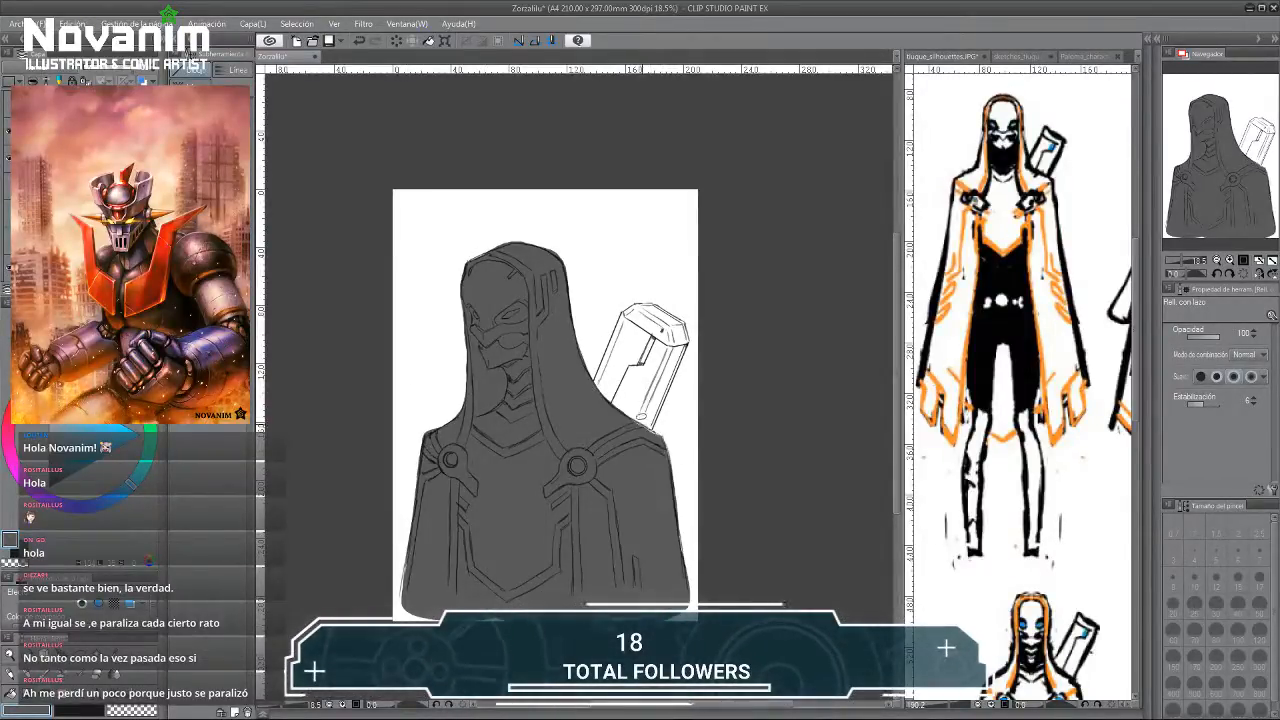
Lasso-fill the weapon on the character's back with the same dark grey, up to its outline.
mouse_move(653, 430)
mouse_down()
mouse_move(686, 347)
mouse_move(652, 305)
mouse_move(652, 447)
mouse_move(653, 432)
mouse_up()
mouse_move(620, 318)
mouse_down()
mouse_move(657, 304)
mouse_move(686, 323)
mouse_move(664, 396)
mouse_move(594, 386)
mouse_up()
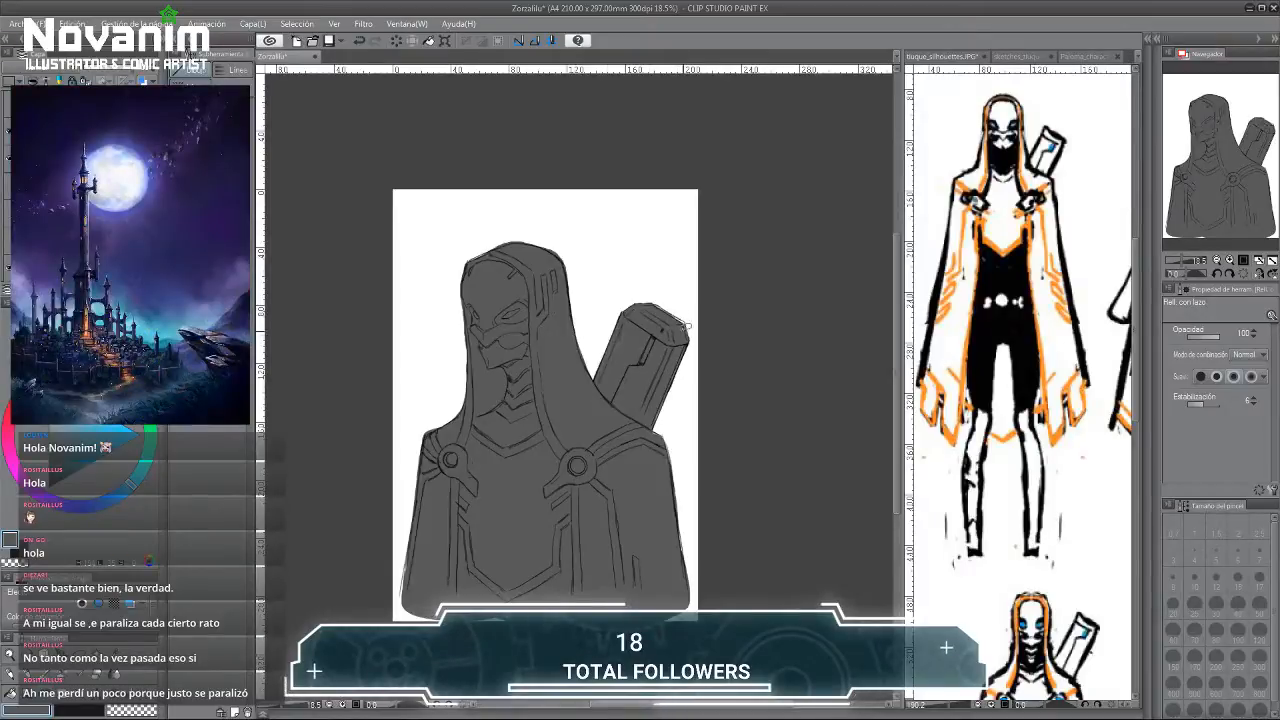
drag(646, 302, 687, 321)
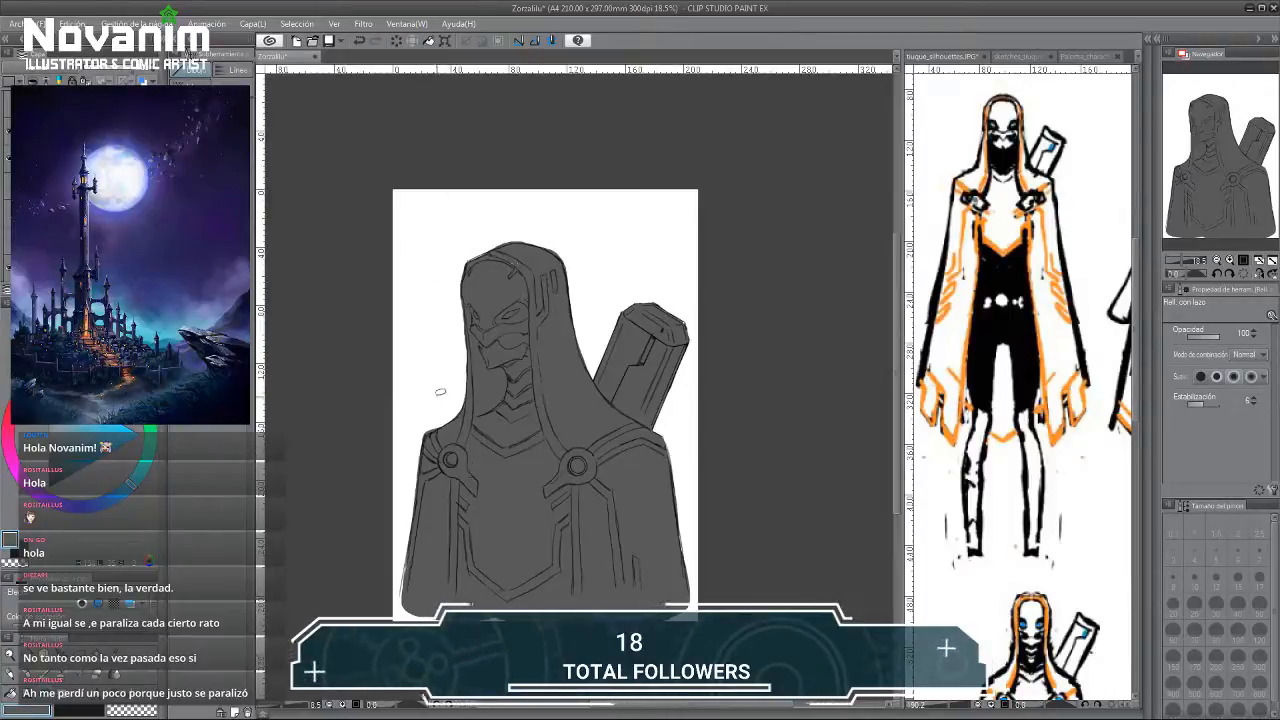
Touch up the dark grey lasso fill along the cloak's lower left edge.
key(b)
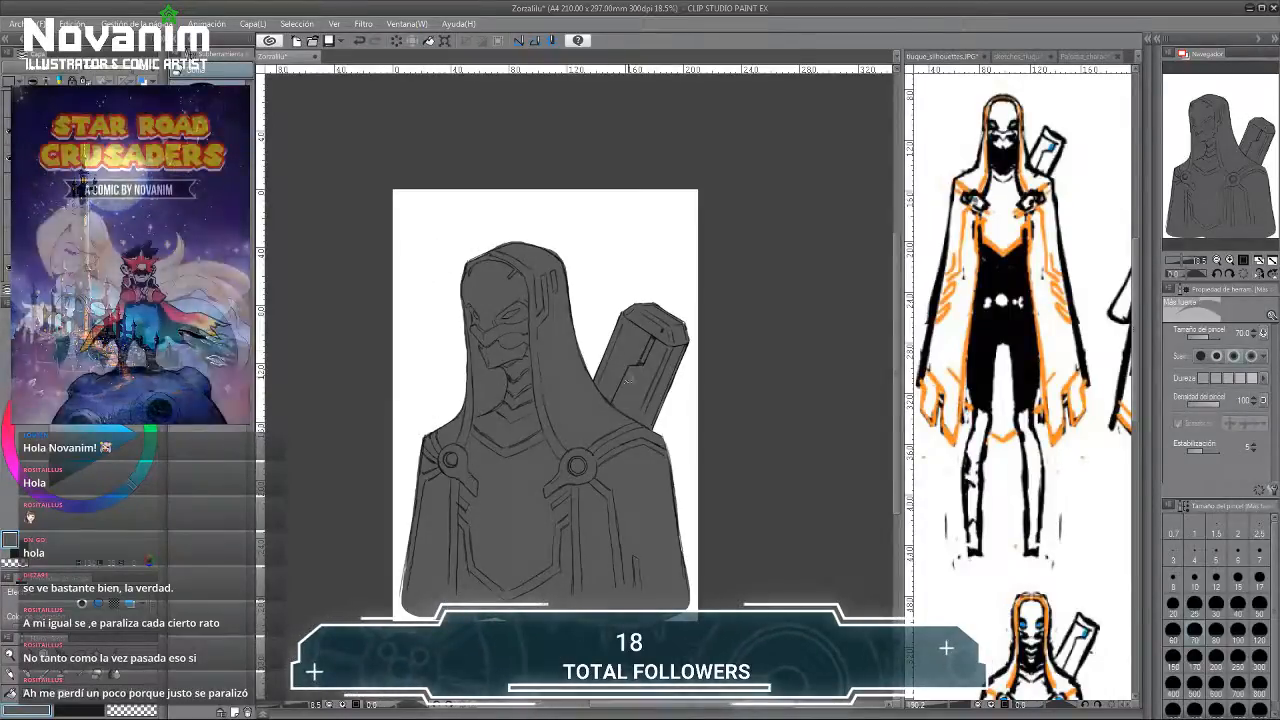
key(u)
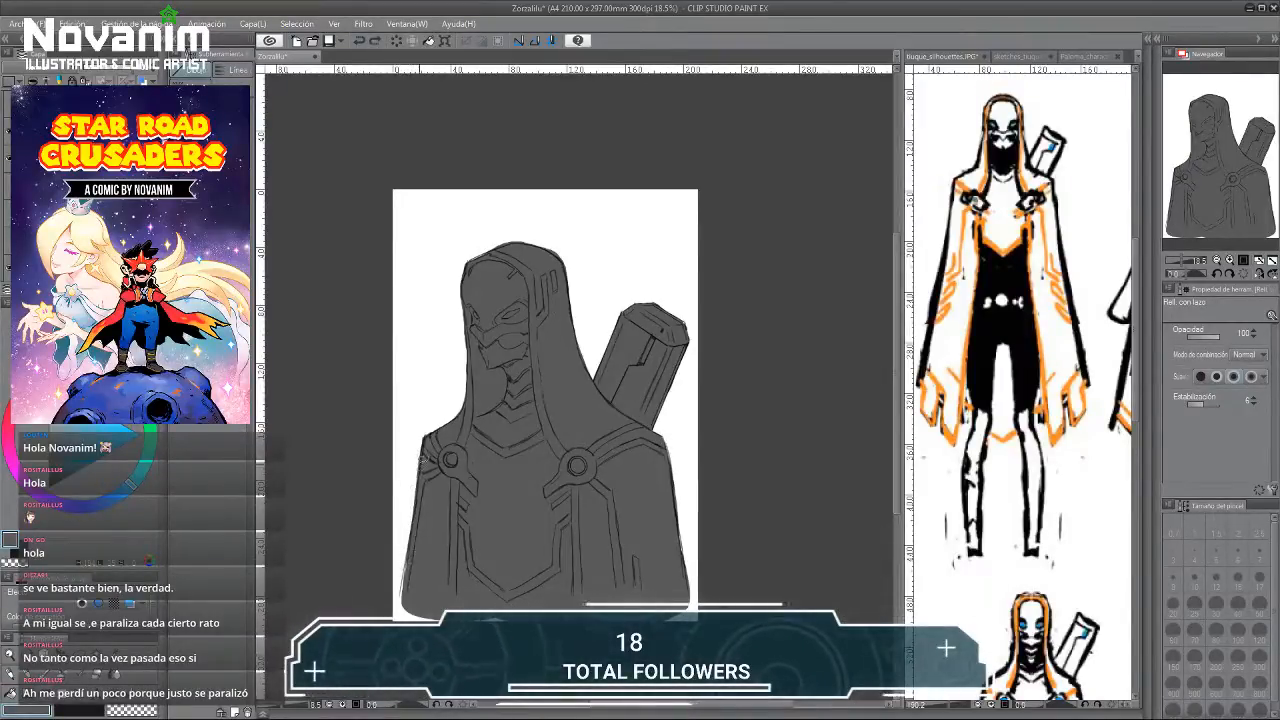
drag(421, 465, 404, 604)
key(ctrl+z)
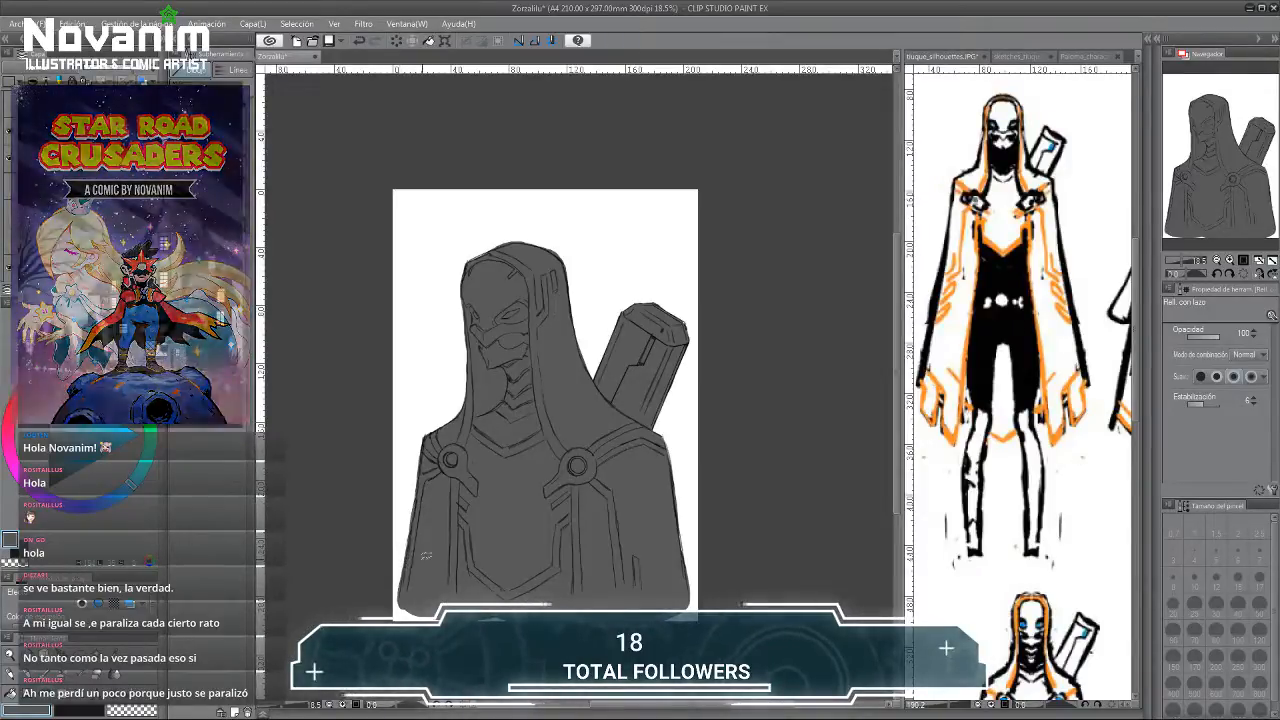
Erase the dark grey that spills past the hood's upper edge using a size 25 eraser.
scroll(453, 327, up, 2)
key(b)
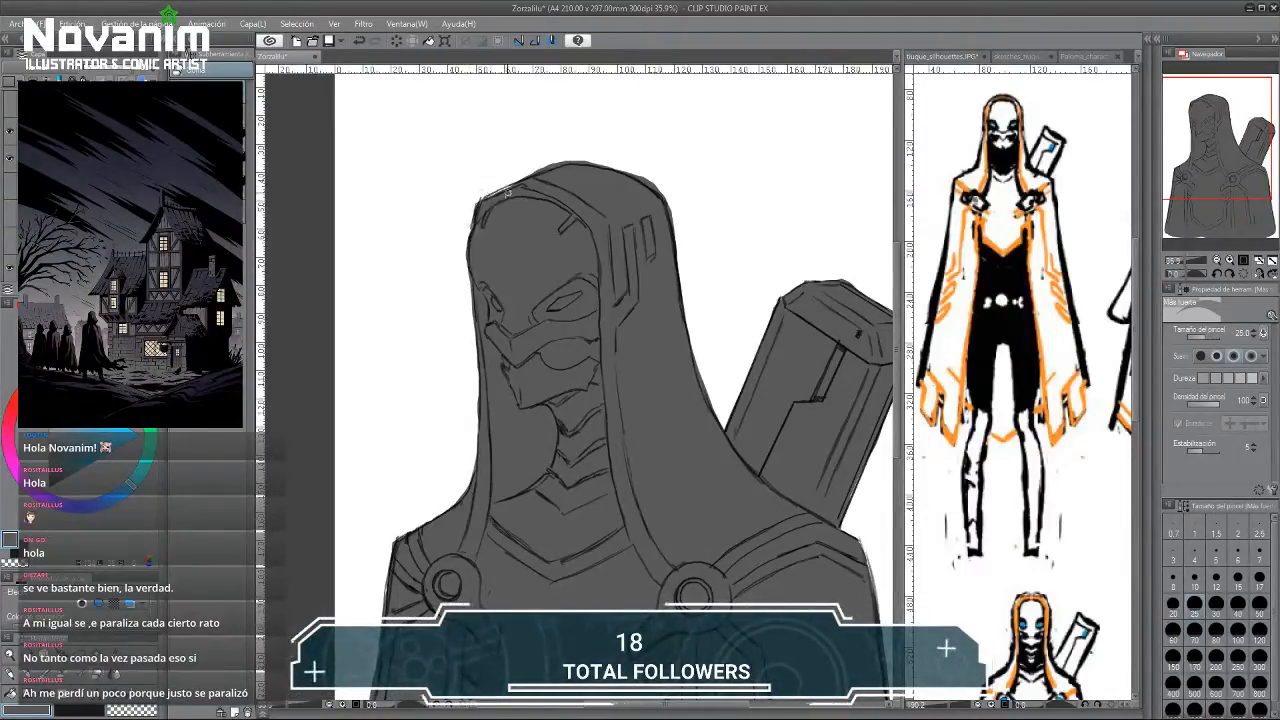
key(p)
key(u)
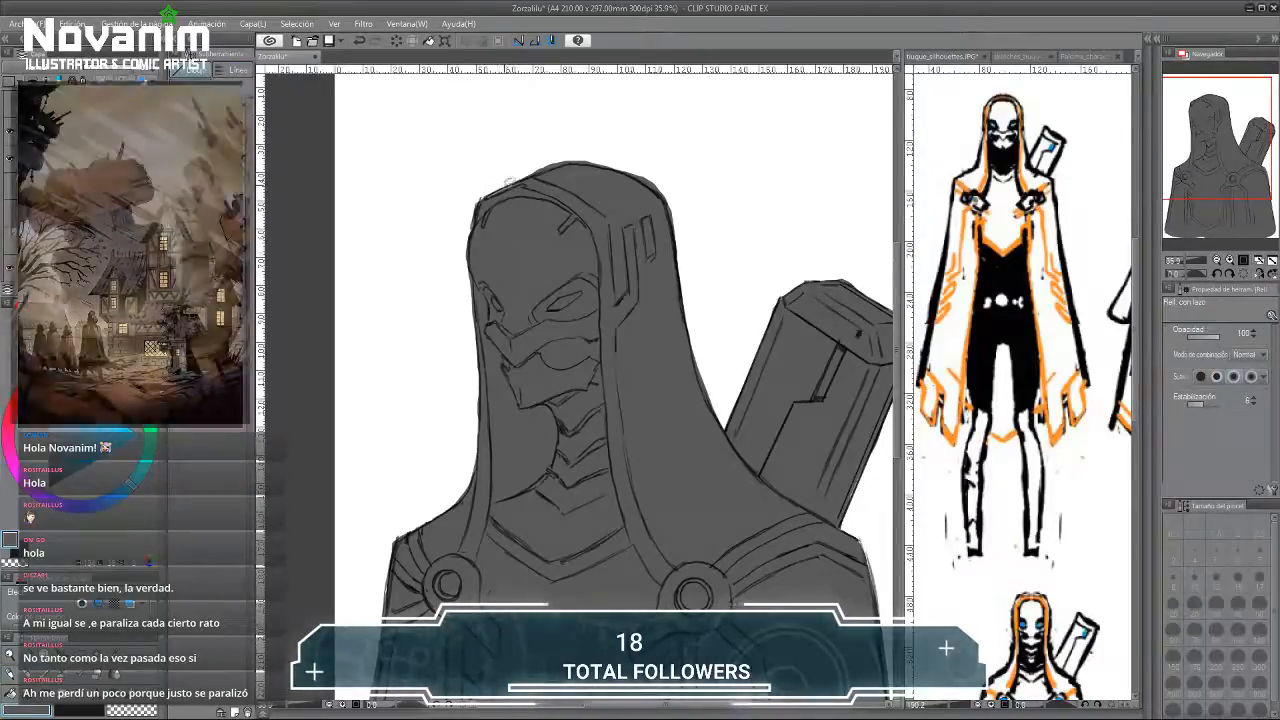
key(e)
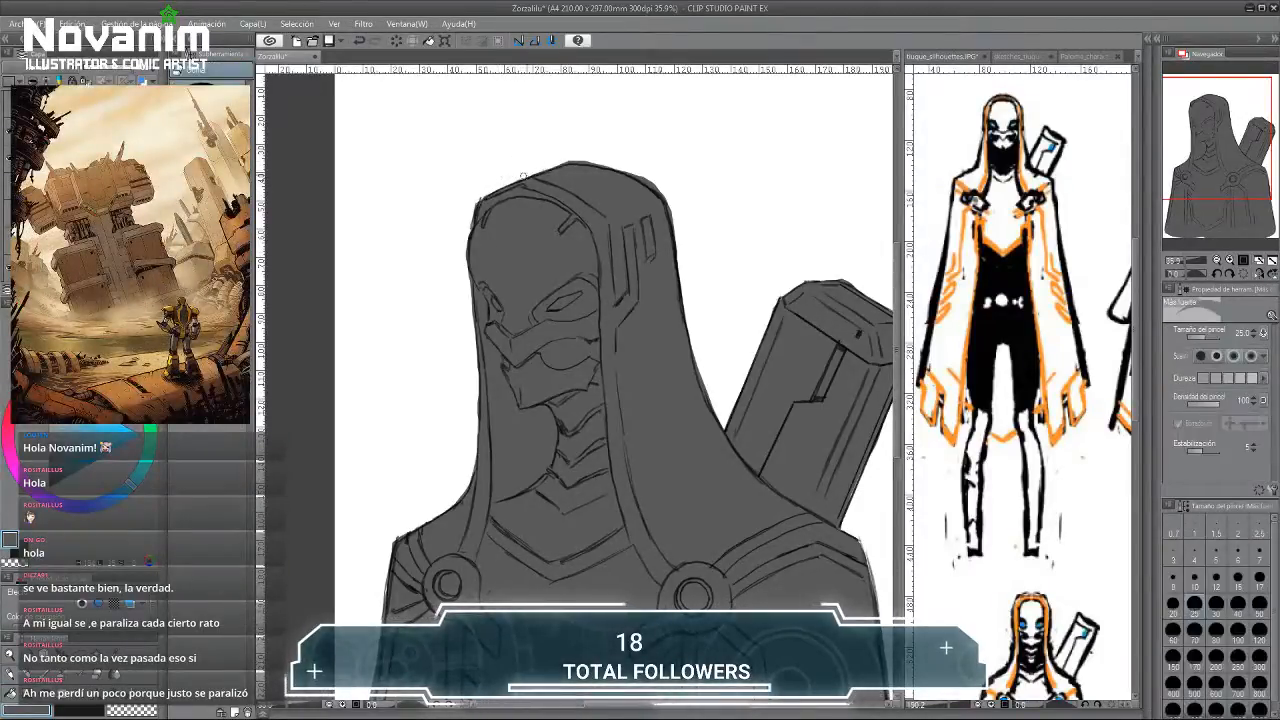
drag(611, 167, 664, 208)
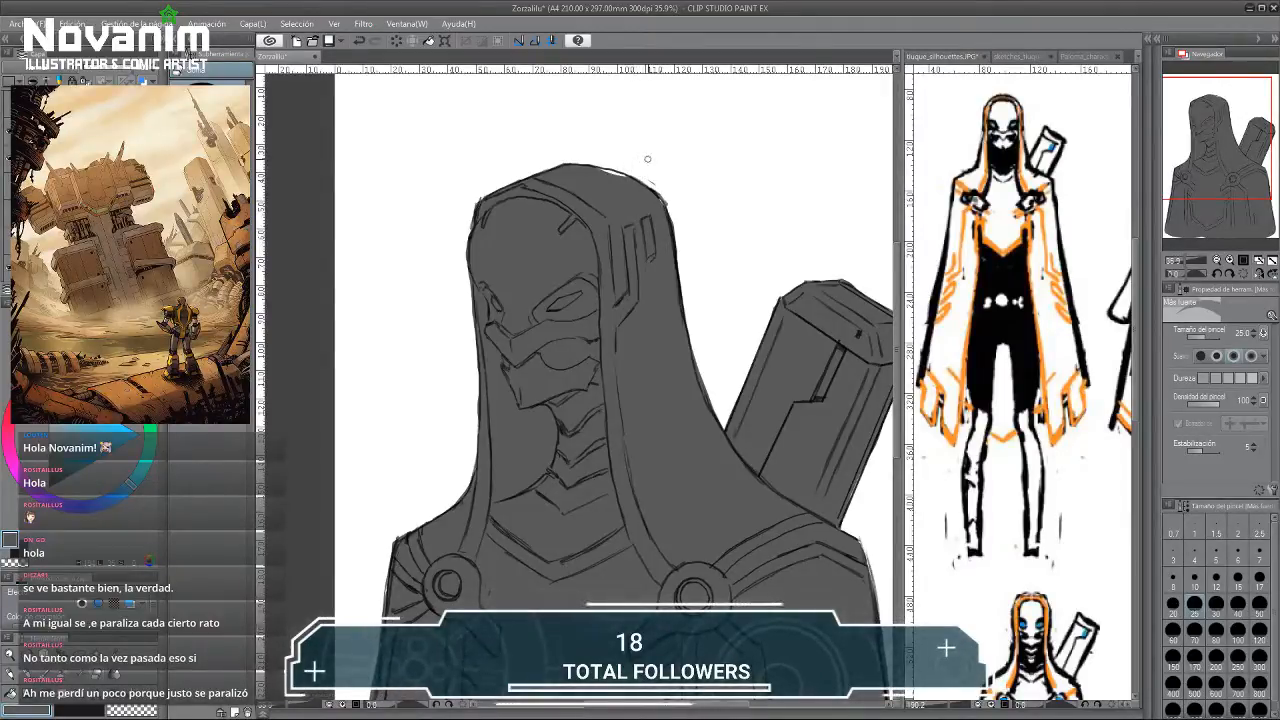
Extend the dark grey lasso fill of the cloak down to the lower edge of the page.
key(u)
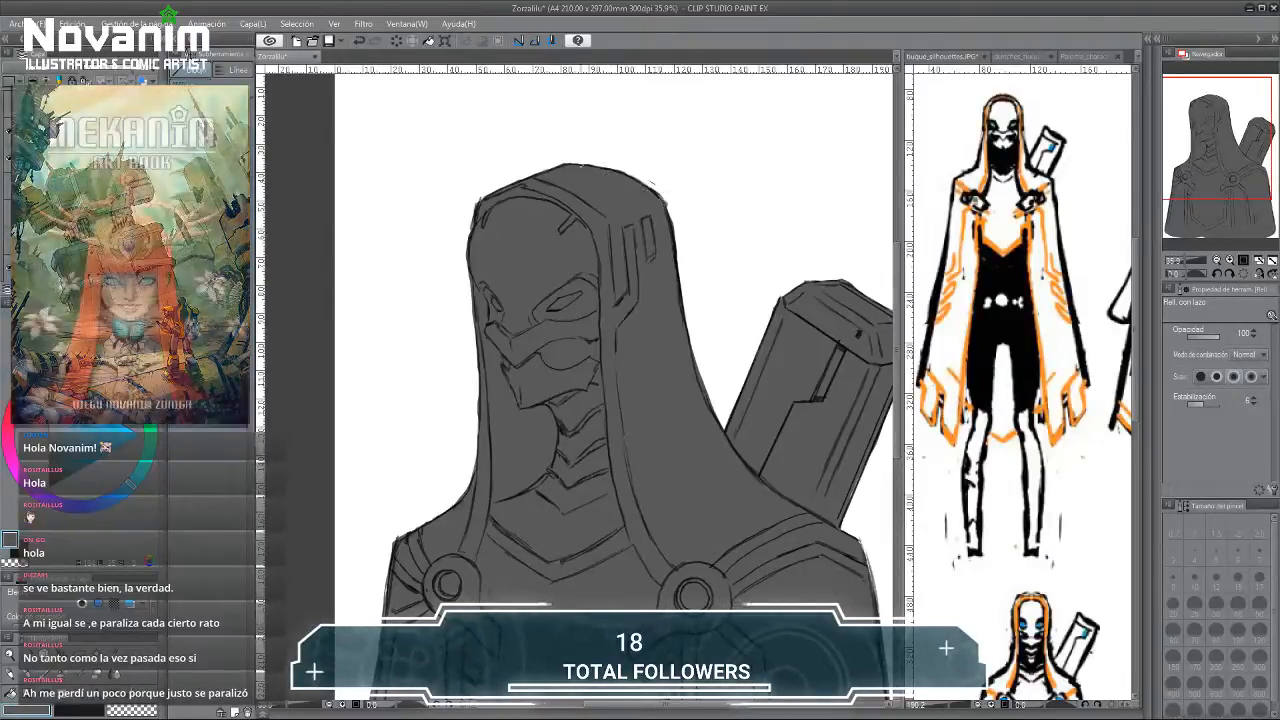
scroll(592, 162, down, 3)
scroll(484, 292, up, 1)
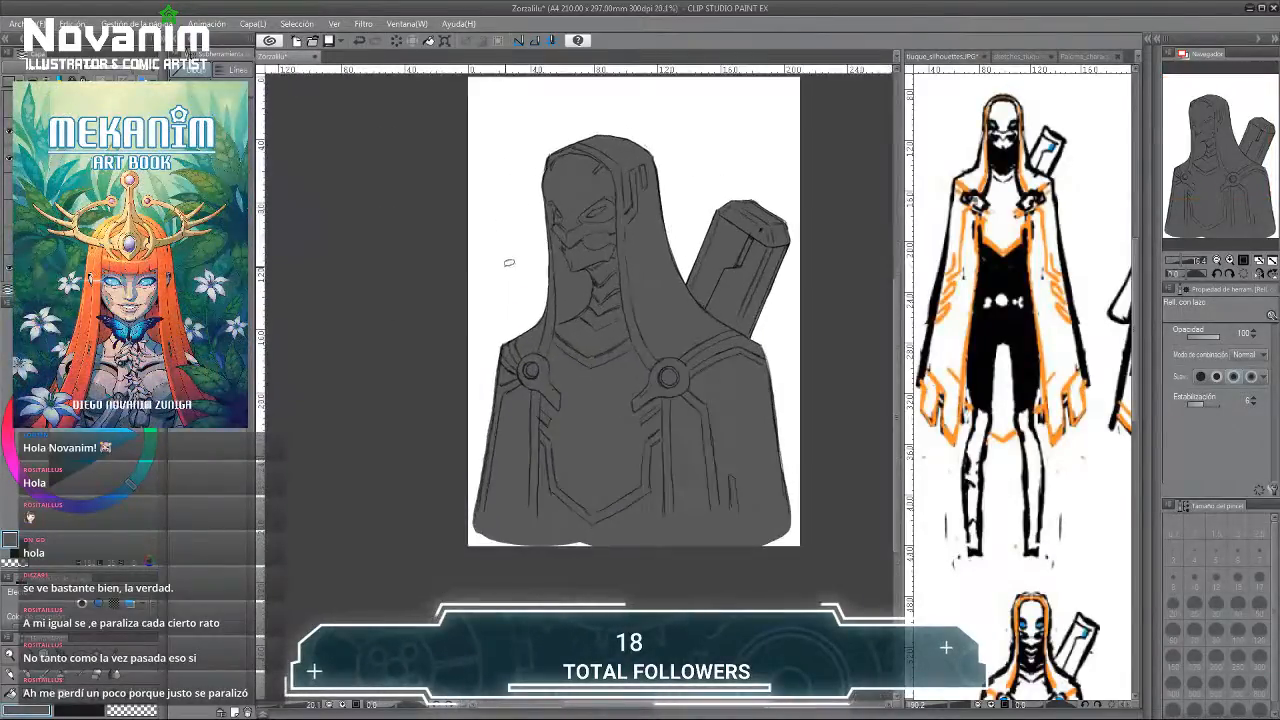
drag(481, 253, 468, 271)
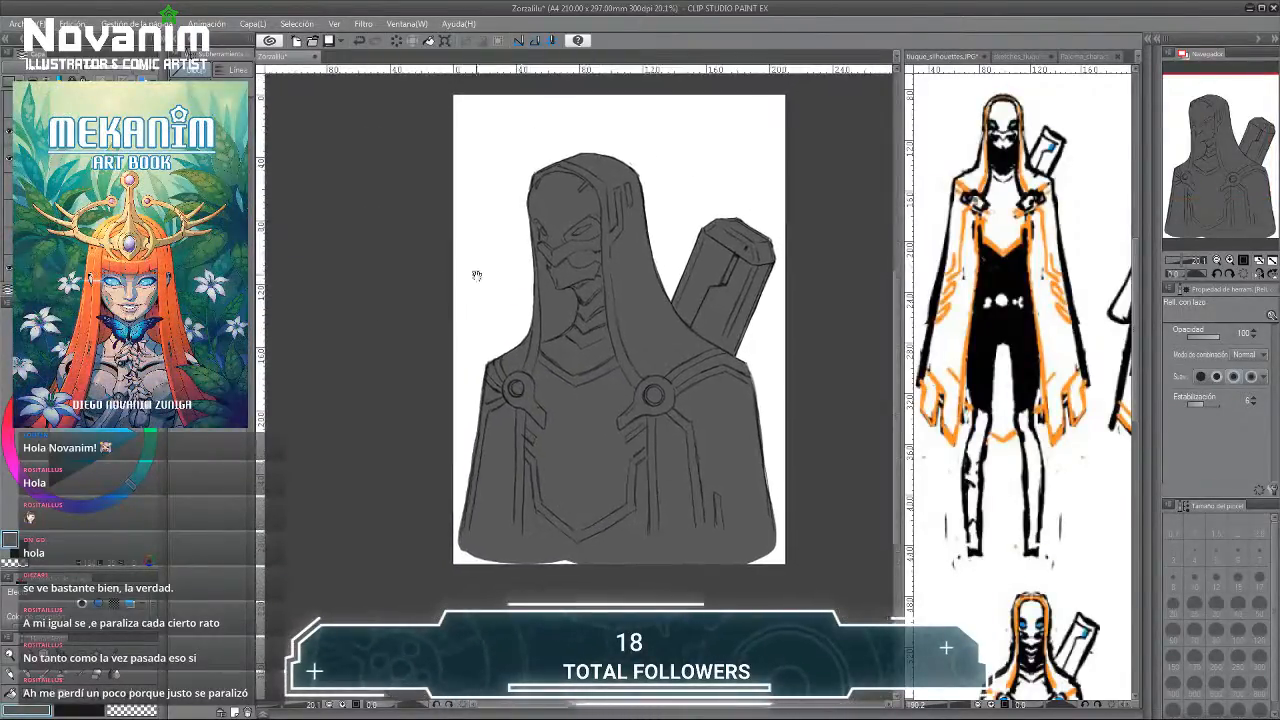
mouse_move(463, 527)
mouse_down()
mouse_move(630, 549)
mouse_move(622, 541)
mouse_up()
mouse_move(769, 506)
mouse_down()
mouse_move(777, 515)
mouse_move(748, 550)
mouse_up()
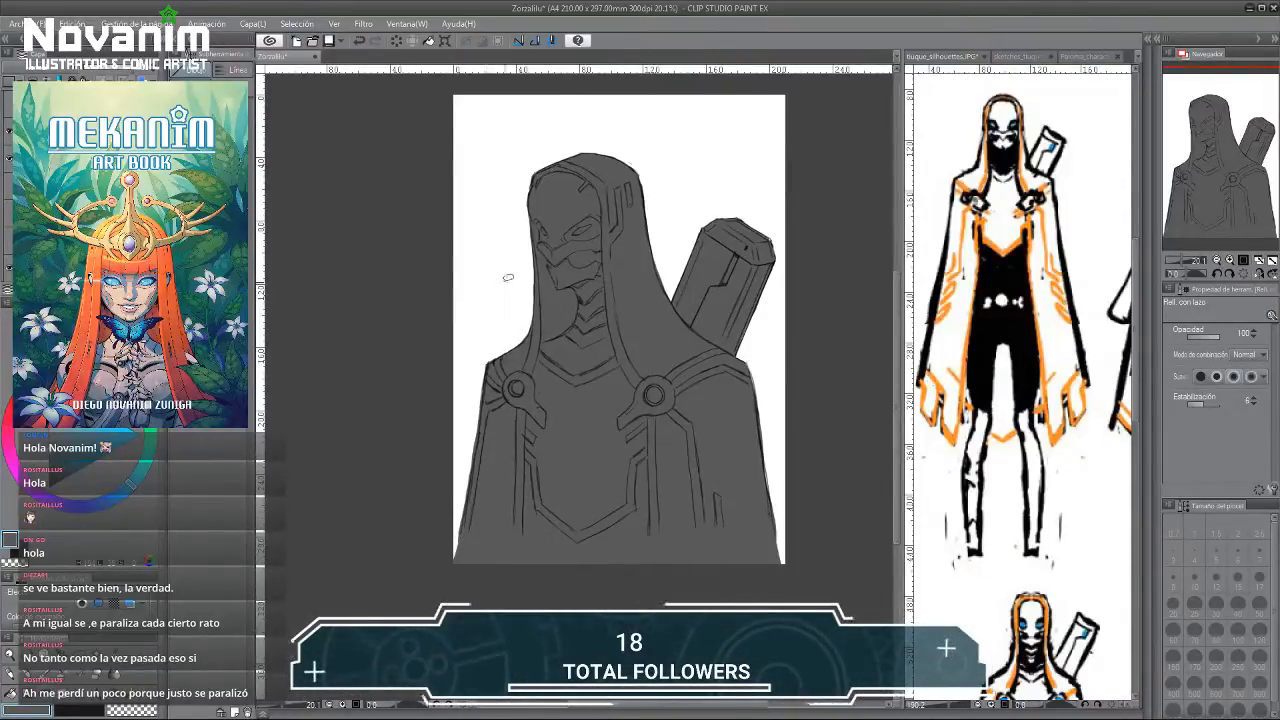
drag(506, 286, 483, 276)
drag(493, 270, 471, 294)
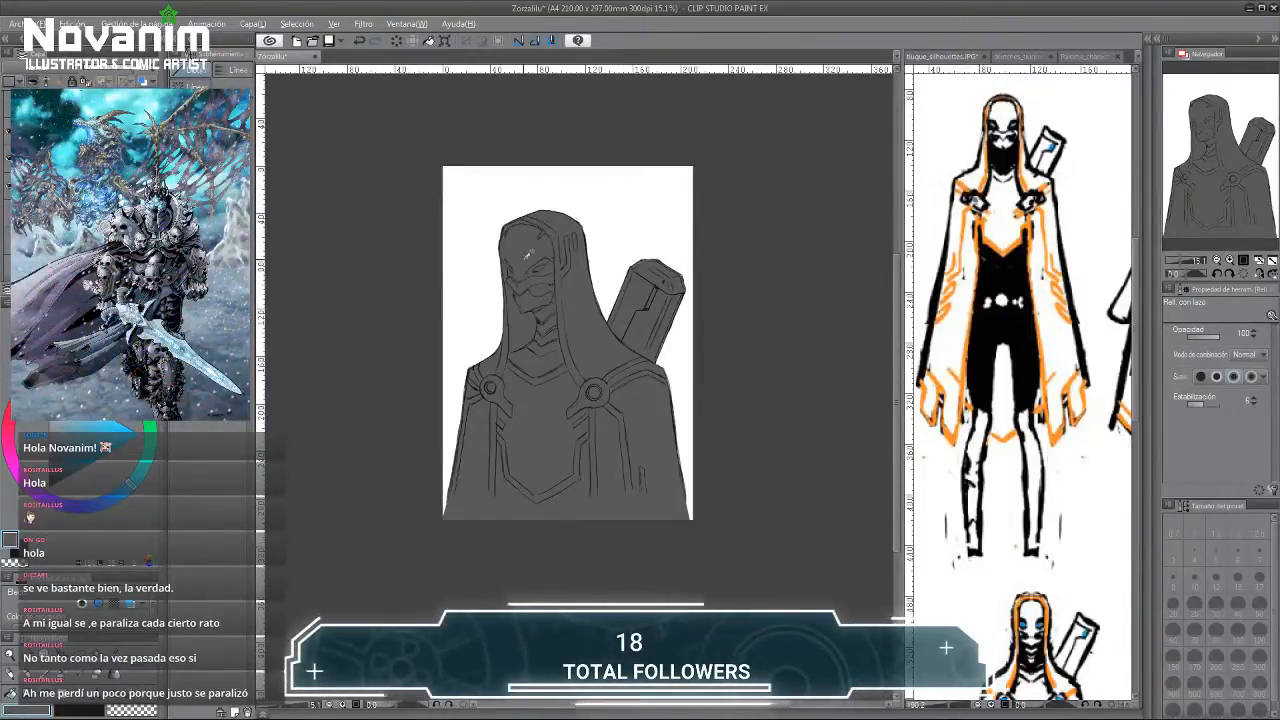
Check the silhouette reference, then lasso-fill the skull mask with off-white, leaving the eye sockets and cheek hollow dark grey.
click(921, 134)
scroll(921, 134, down, 5)
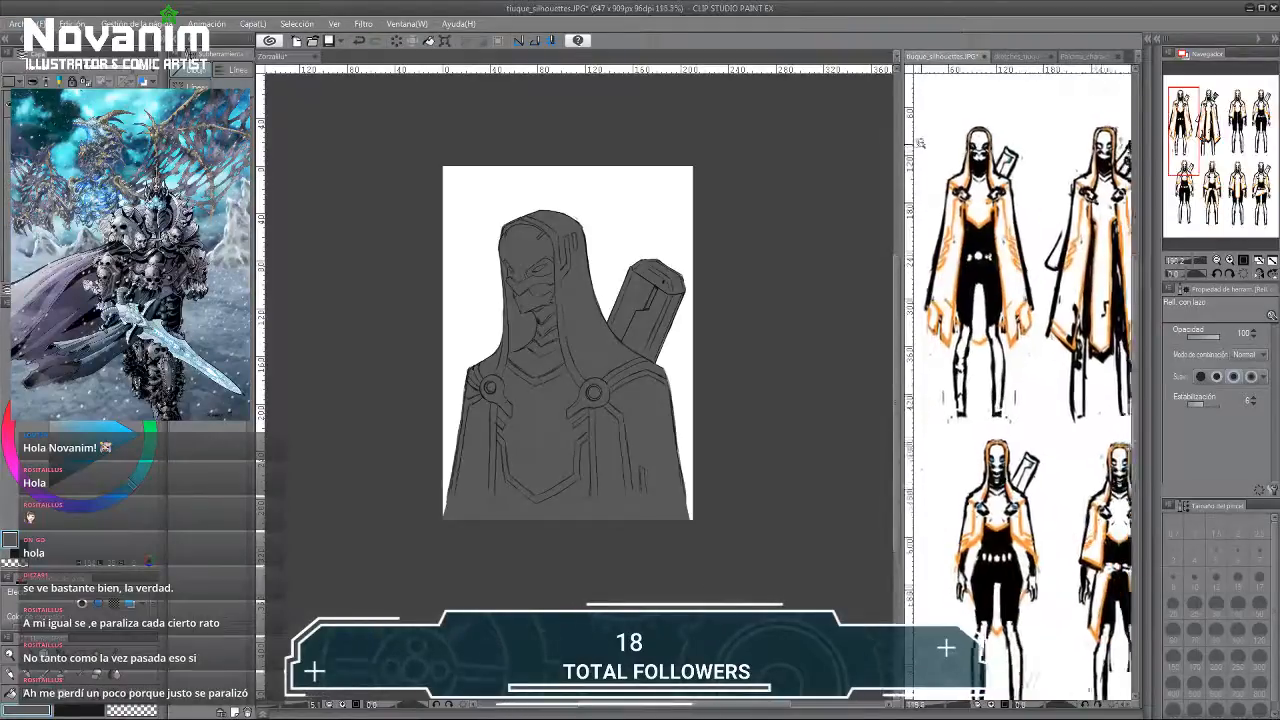
scroll(921, 140, up, 3)
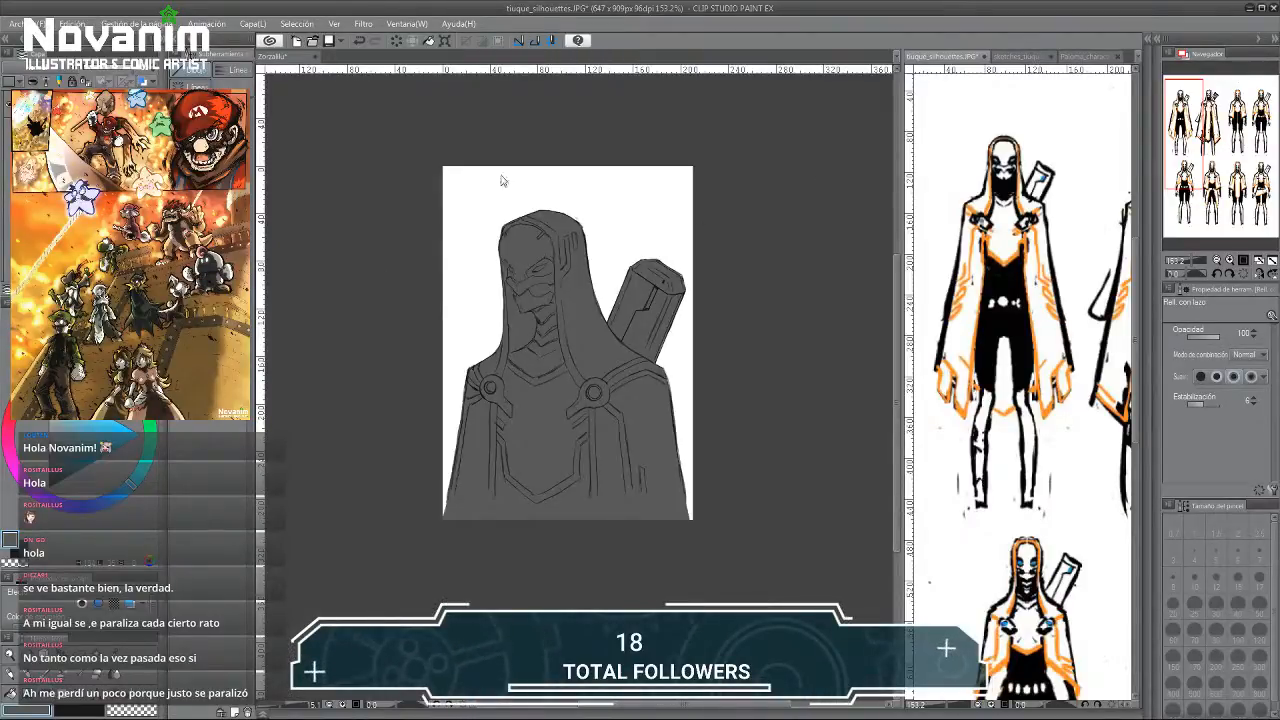
click(311, 52)
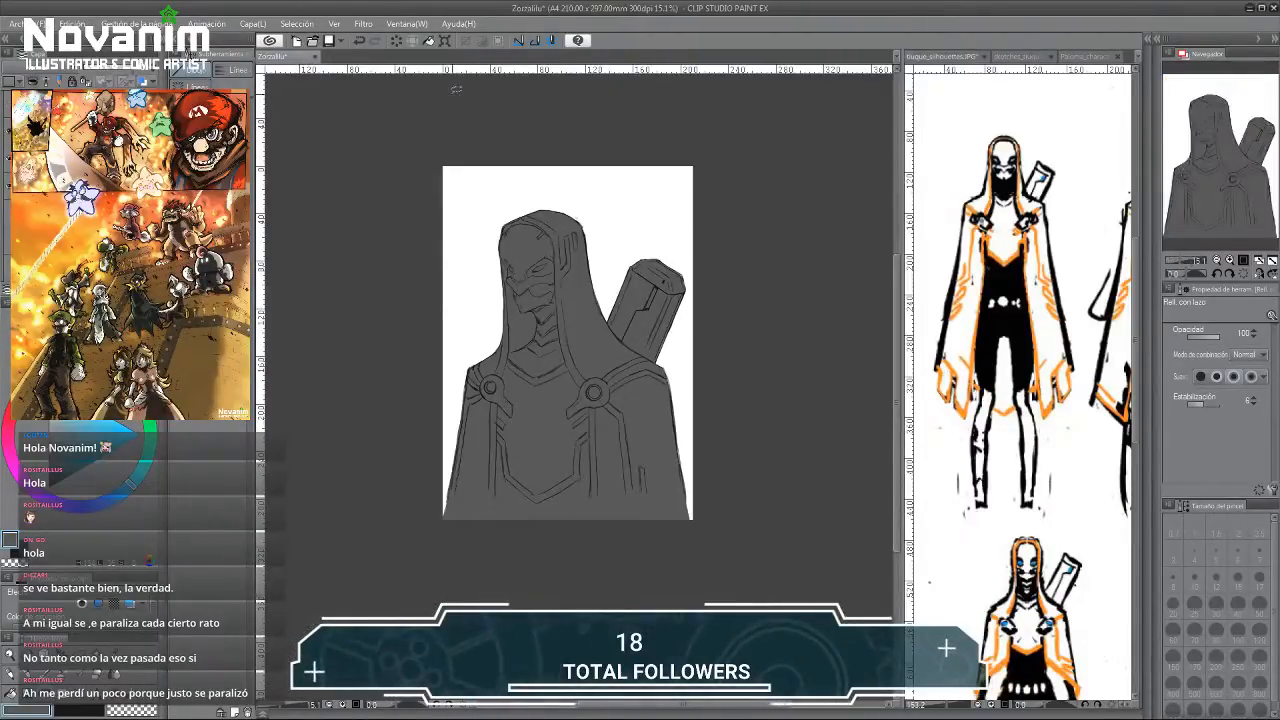
alt+click(466, 249)
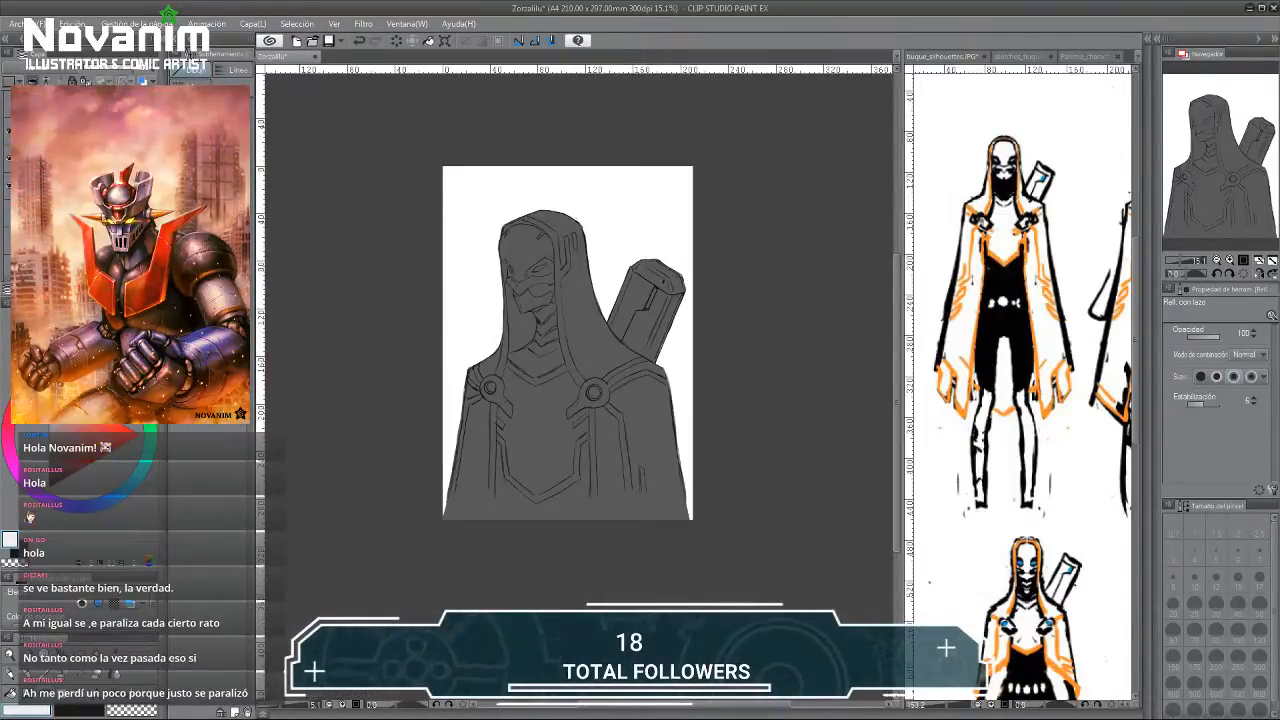
key(u)
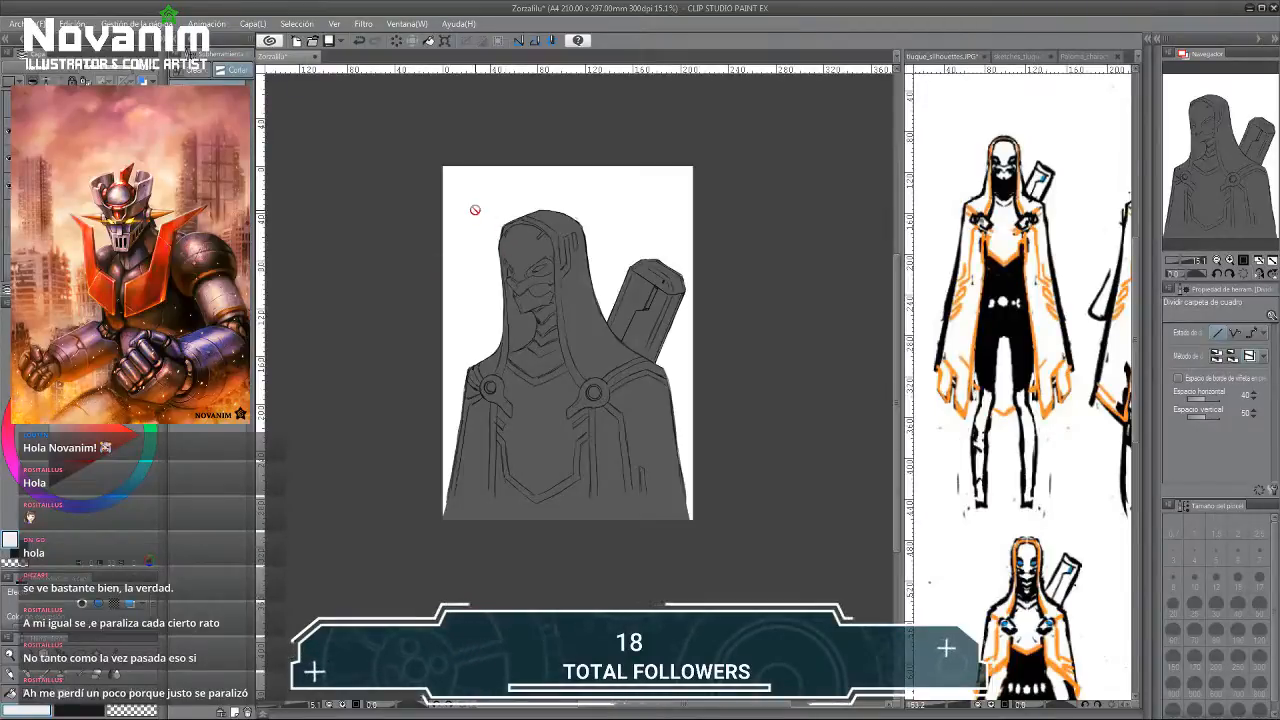
key(u)
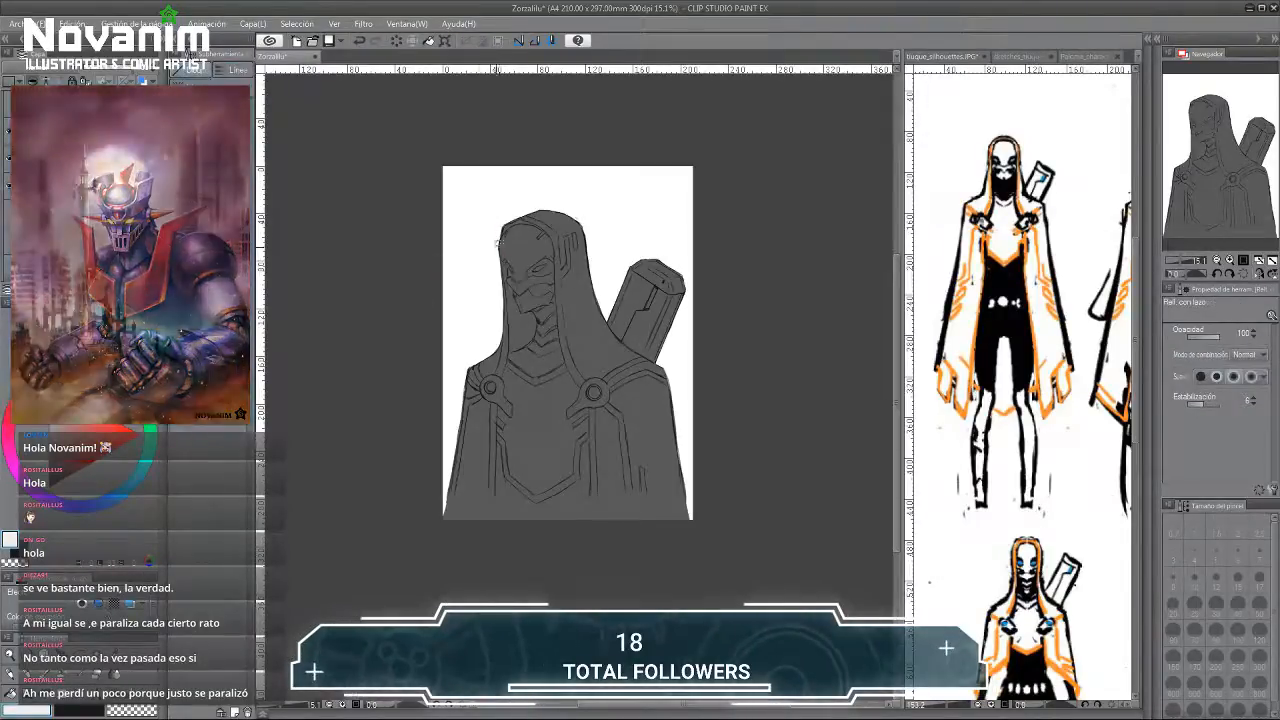
mouse_move(498, 213)
mouse_down()
mouse_move(541, 206)
mouse_move(500, 298)
mouse_move(524, 334)
mouse_move(549, 440)
mouse_move(573, 386)
mouse_up()
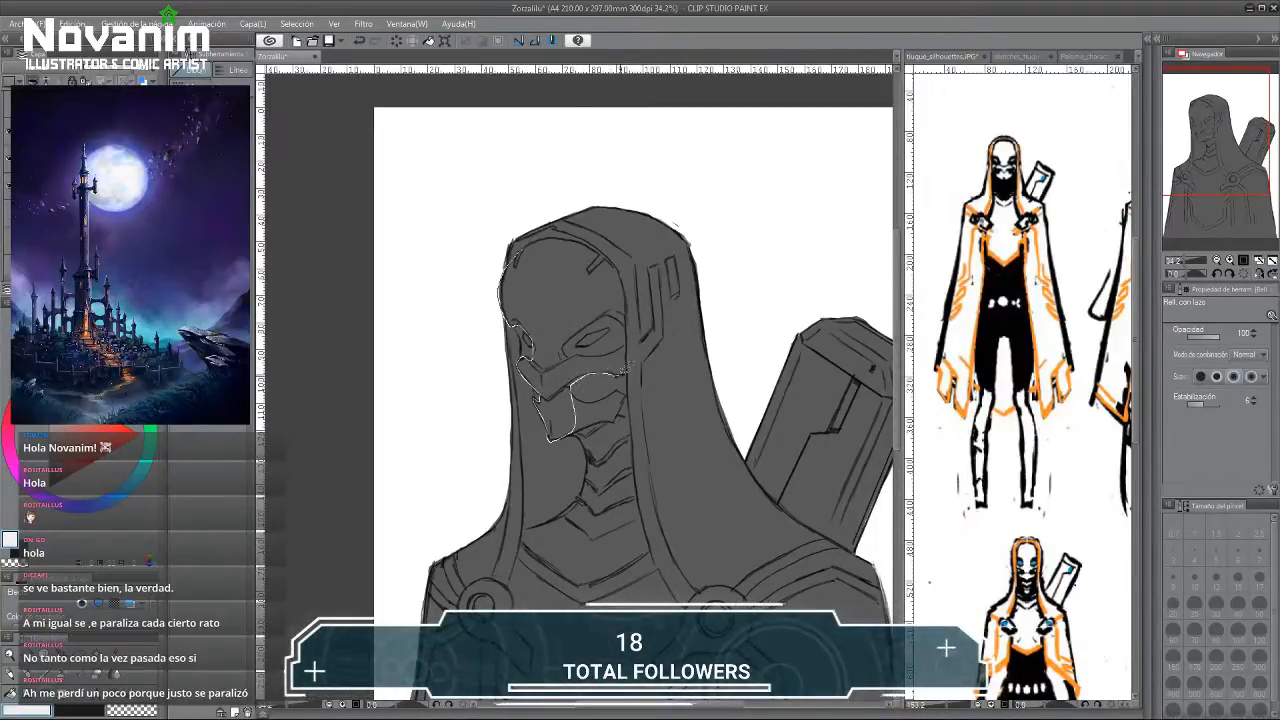
drag(570, 338, 628, 312)
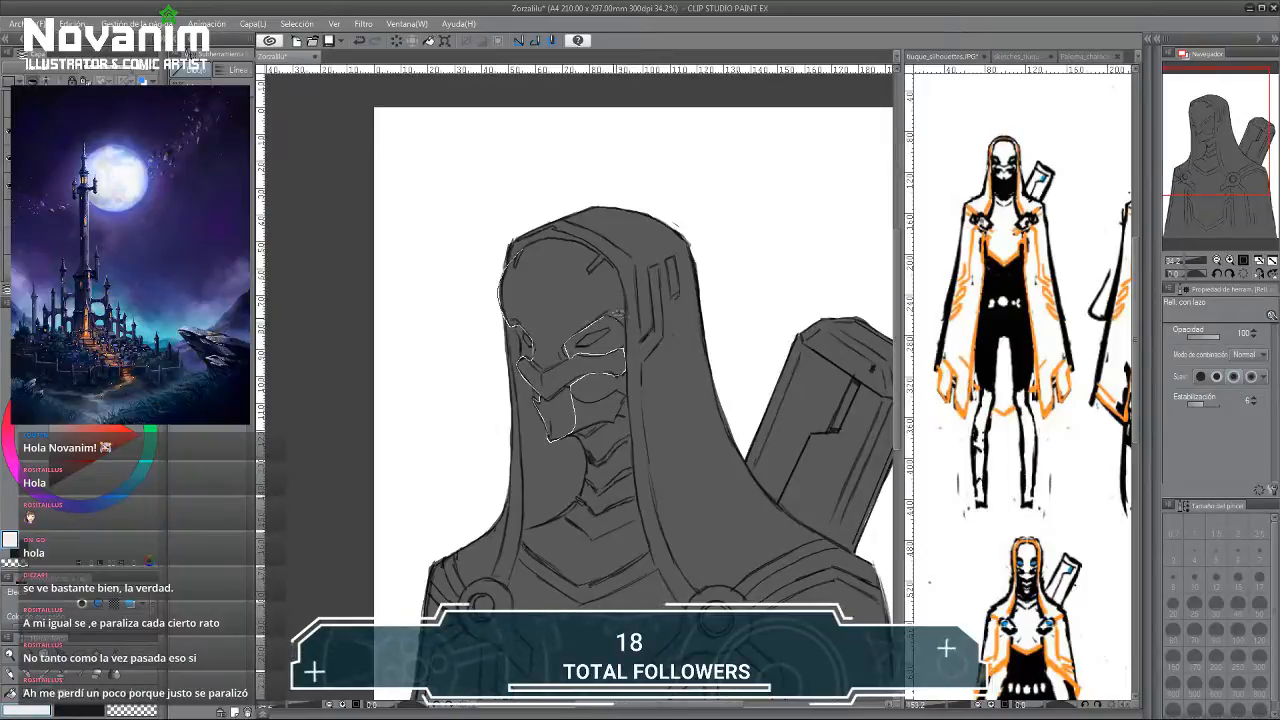
drag(572, 234, 533, 239)
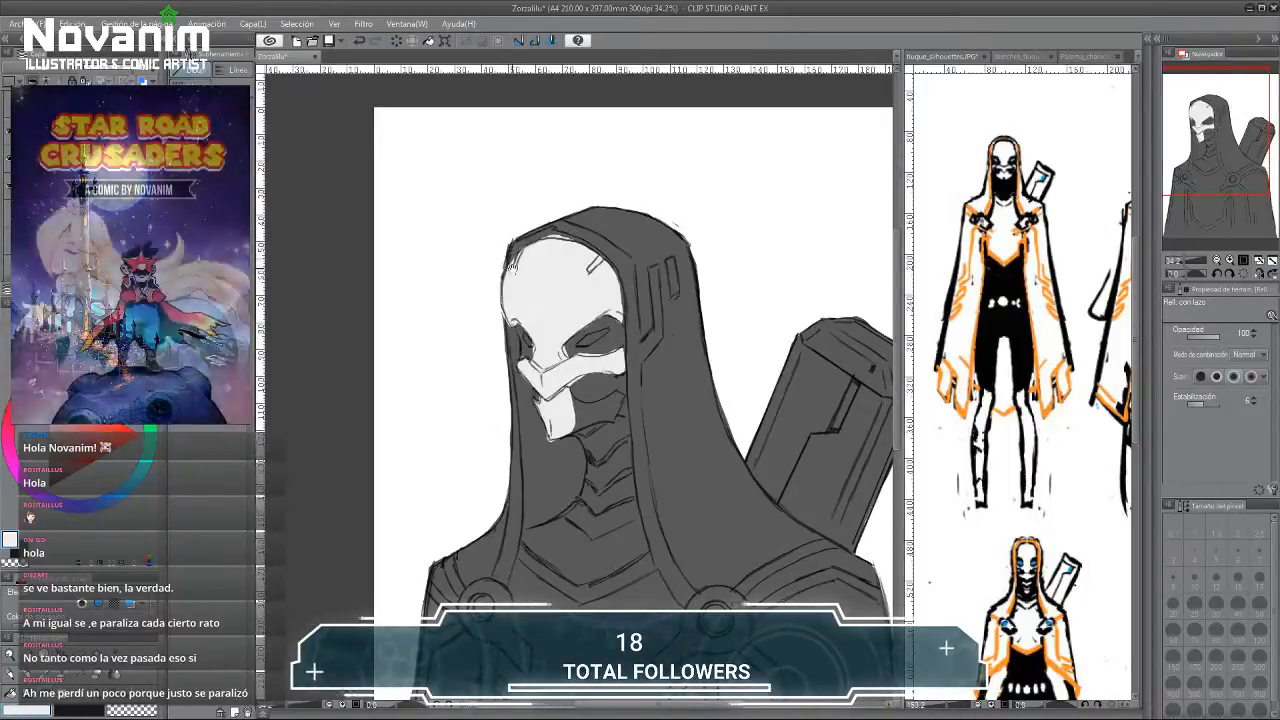
mouse_move(572, 387)
mouse_down()
mouse_move(558, 334)
mouse_move(612, 338)
mouse_move(610, 366)
mouse_move(556, 380)
mouse_move(541, 324)
mouse_move(580, 350)
mouse_move(607, 338)
mouse_up()
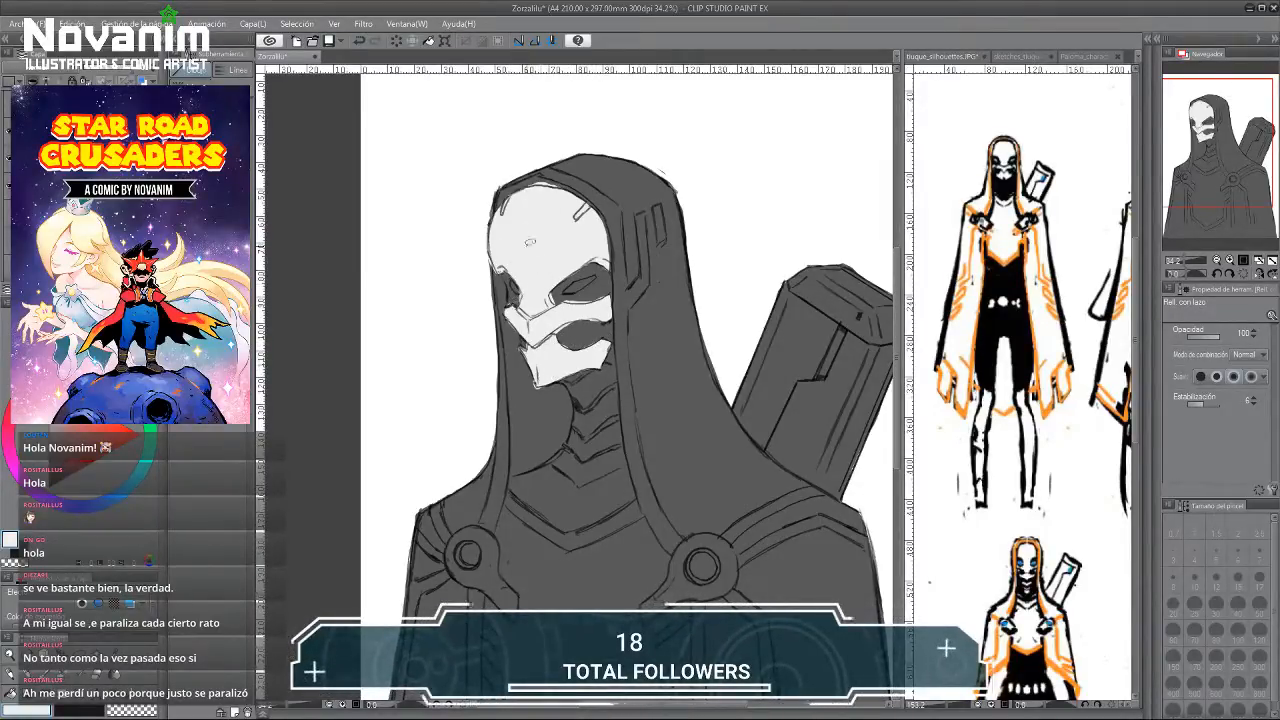
drag(505, 304, 491, 275)
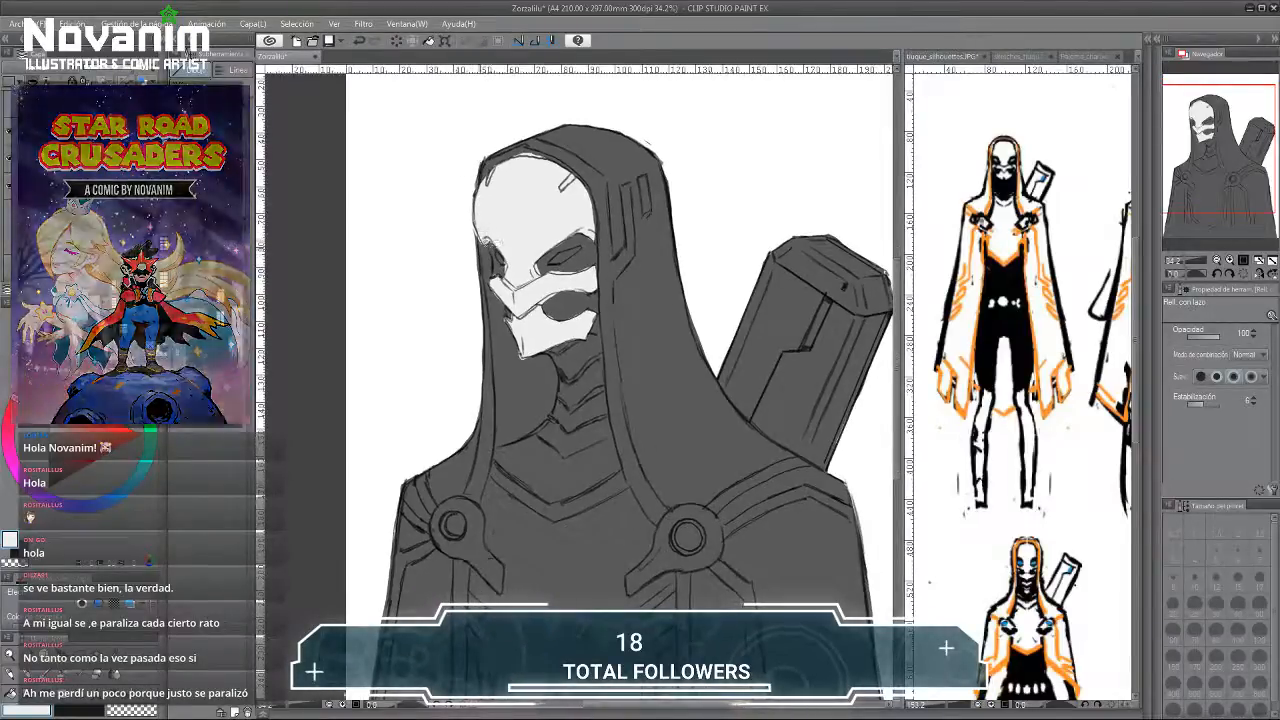
Lasso-fill the hood's outer side, both shoulders and both sides of the cloak with the same off-white, keeping the hood's inner rim dark.
scroll(488, 264, down, 2)
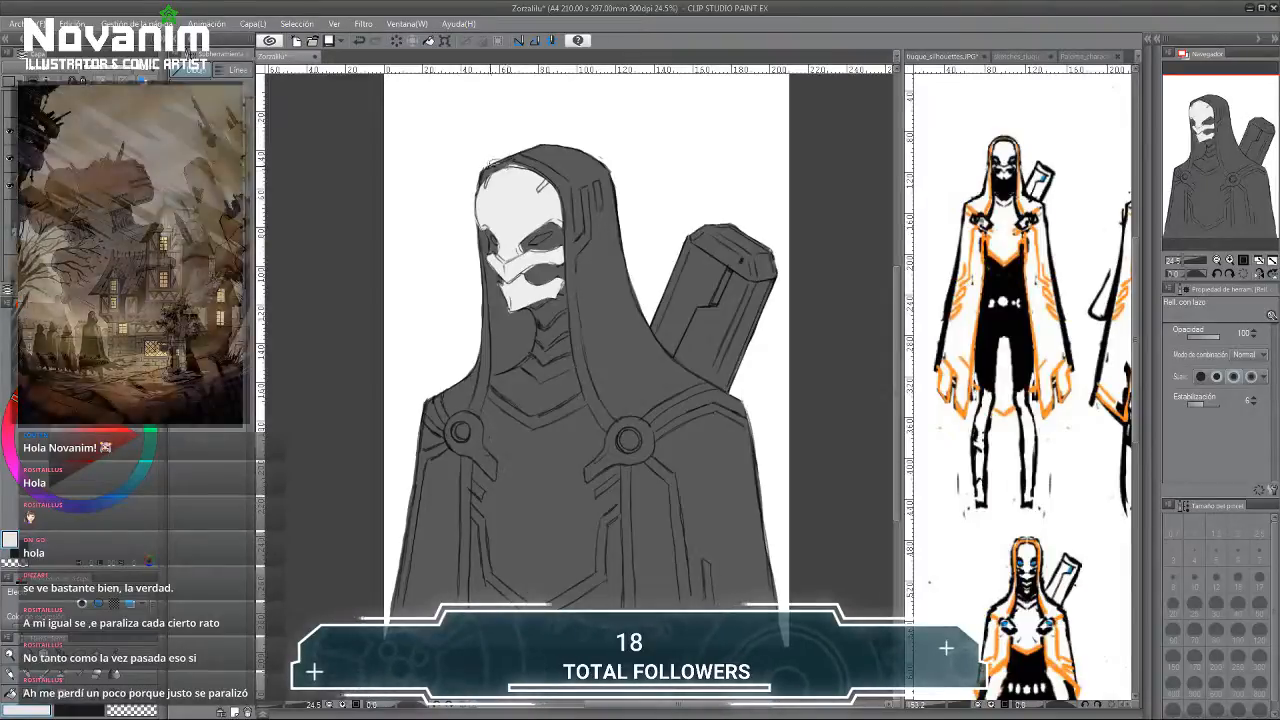
mouse_move(511, 150)
mouse_down()
mouse_move(573, 192)
mouse_move(587, 273)
mouse_move(612, 168)
mouse_up()
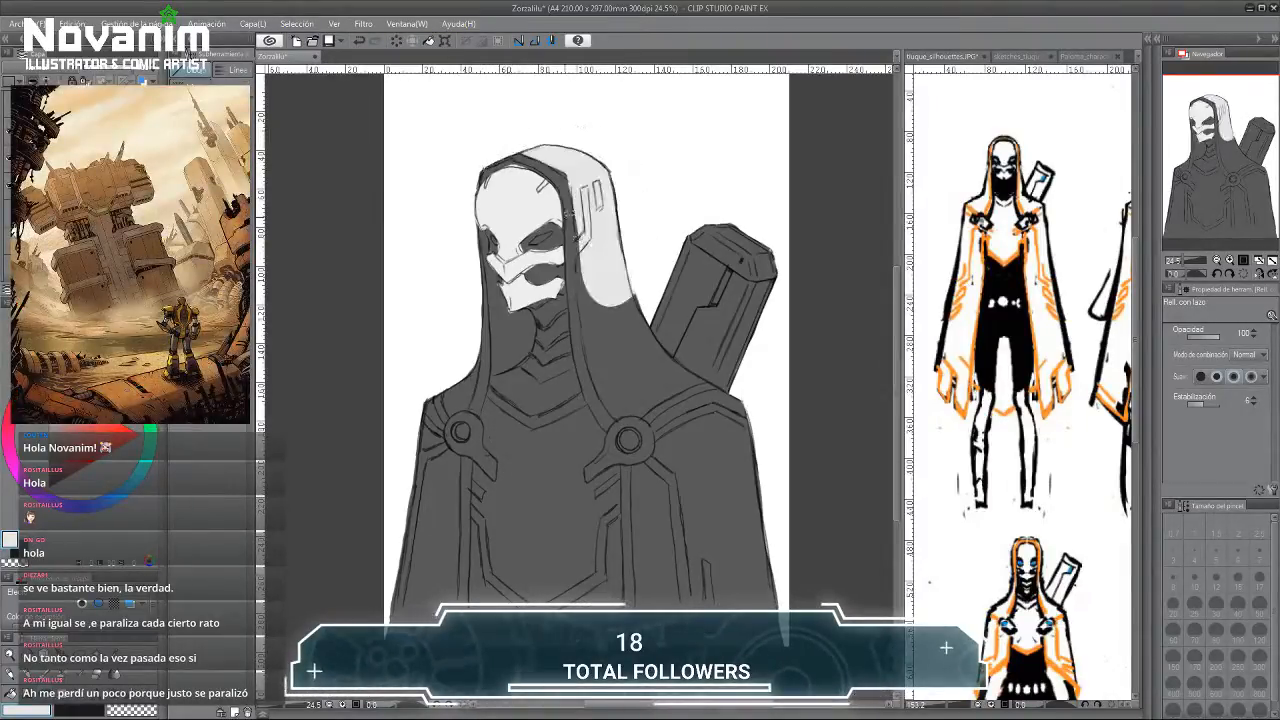
mouse_move(575, 282)
mouse_down()
mouse_move(598, 384)
mouse_move(630, 438)
mouse_move(705, 389)
mouse_move(650, 326)
mouse_up()
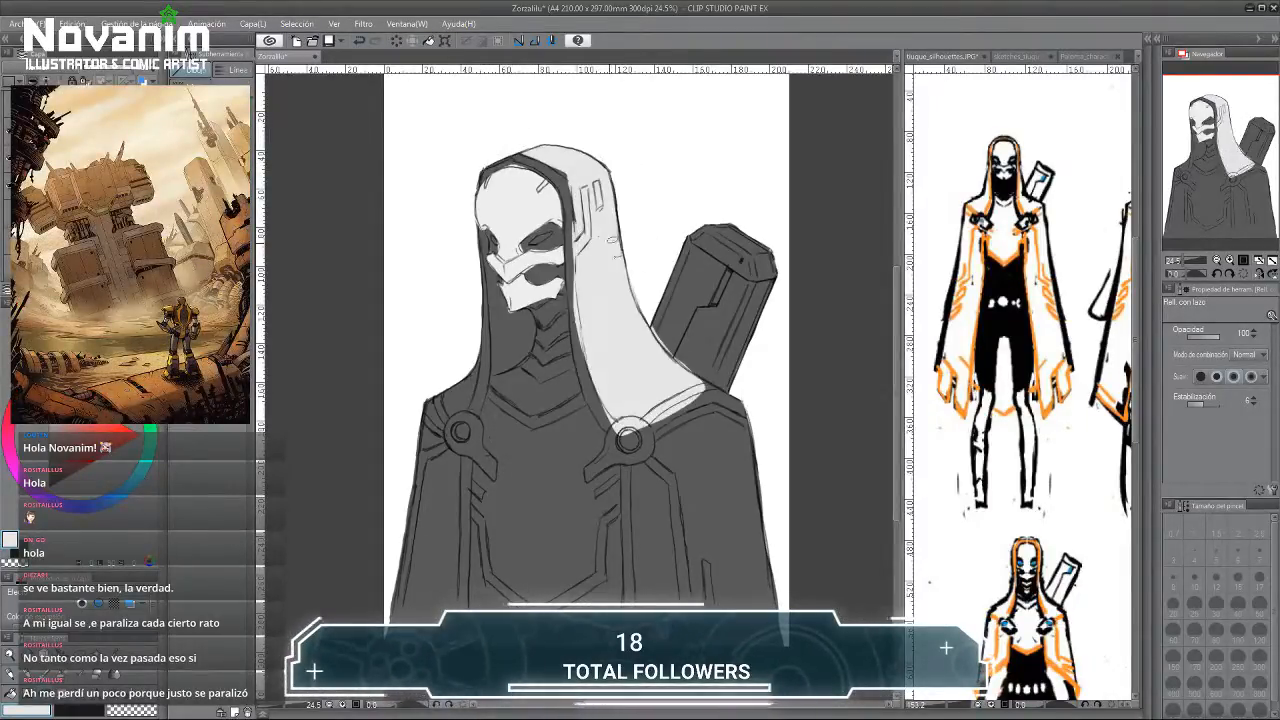
mouse_move(695, 372)
mouse_down()
mouse_move(710, 470)
mouse_move(636, 432)
mouse_up()
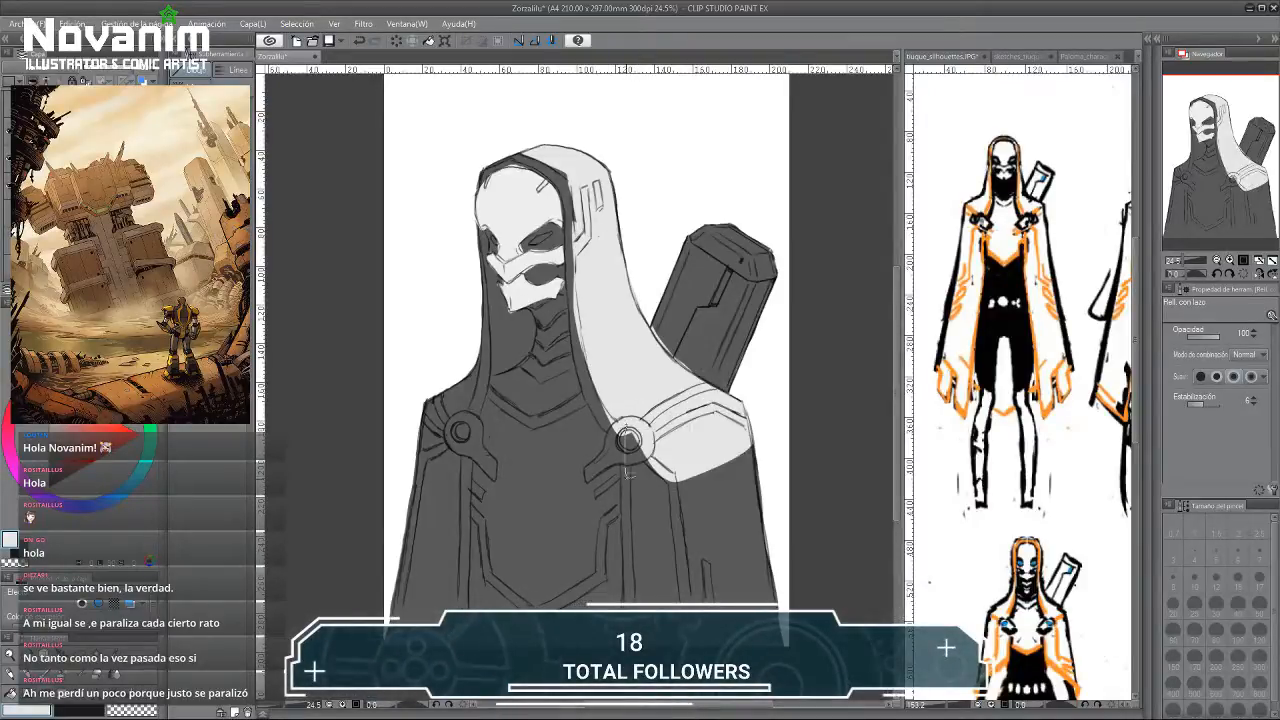
mouse_move(612, 604)
mouse_down()
mouse_move(792, 500)
mouse_move(745, 432)
mouse_up()
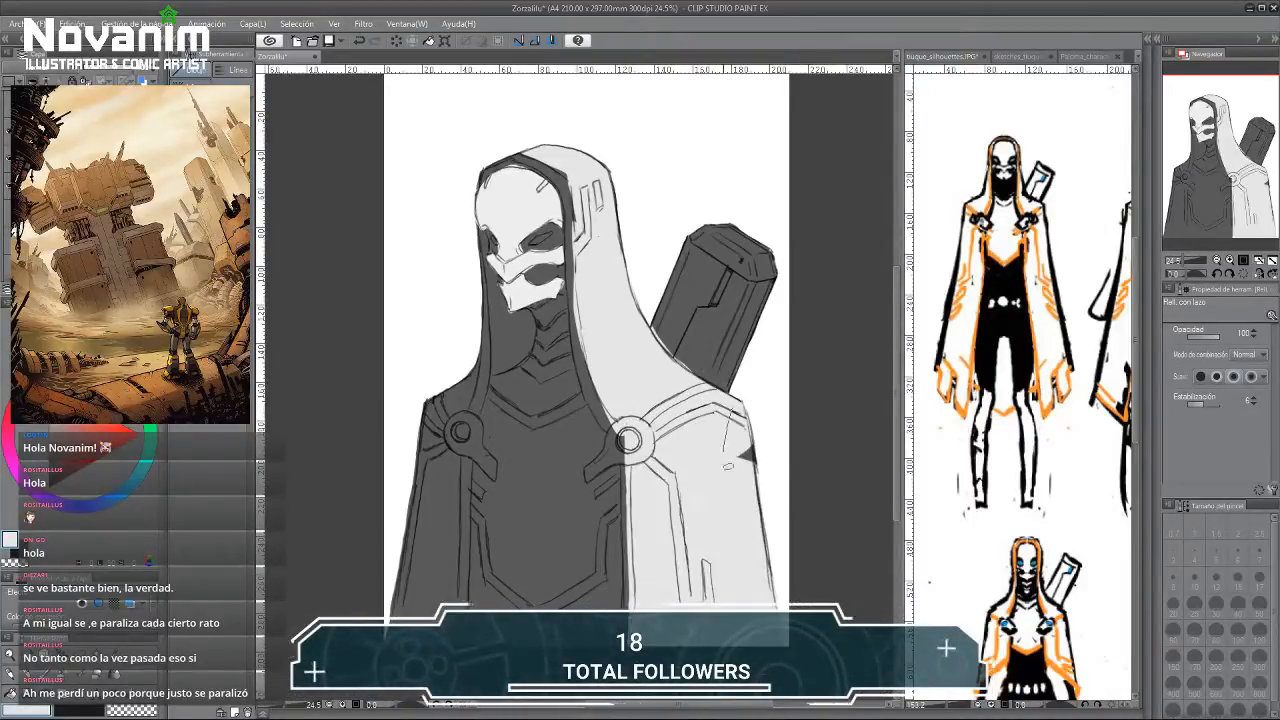
mouse_move(485, 345)
mouse_down()
mouse_move(415, 430)
mouse_move(480, 350)
mouse_up()
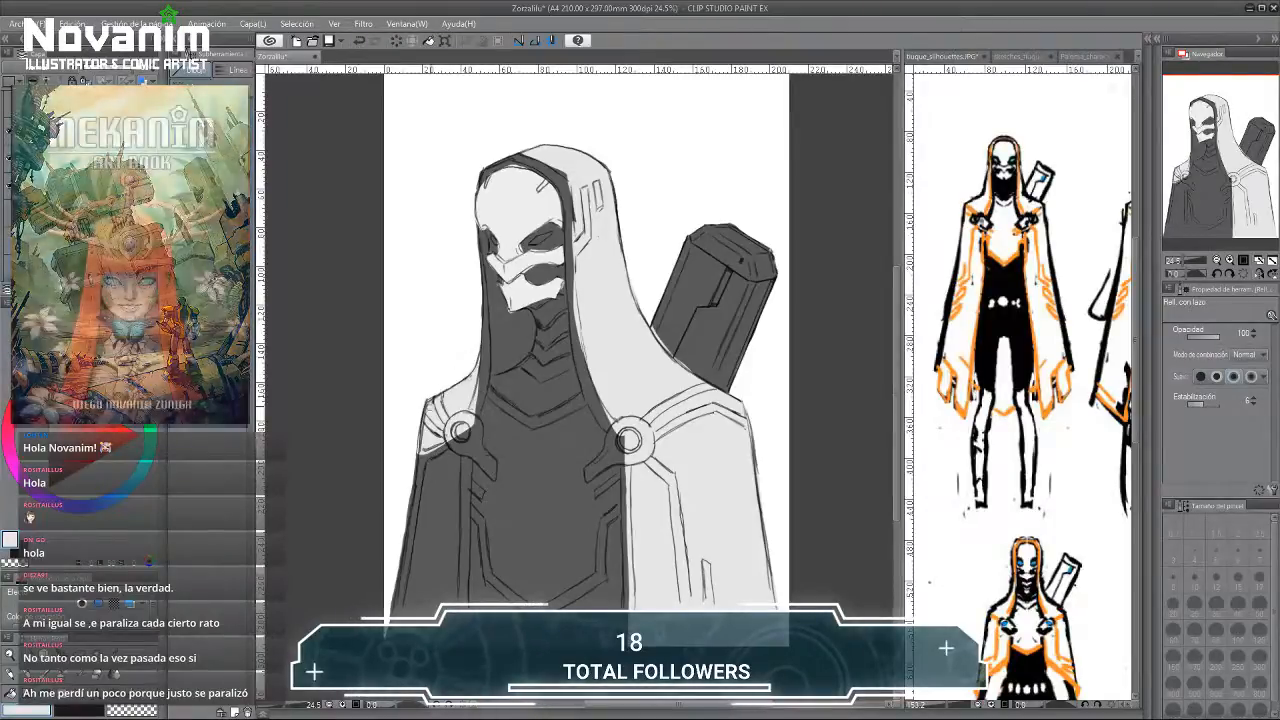
mouse_move(421, 436)
mouse_down()
mouse_move(390, 668)
mouse_move(460, 508)
mouse_move(472, 432)
mouse_up()
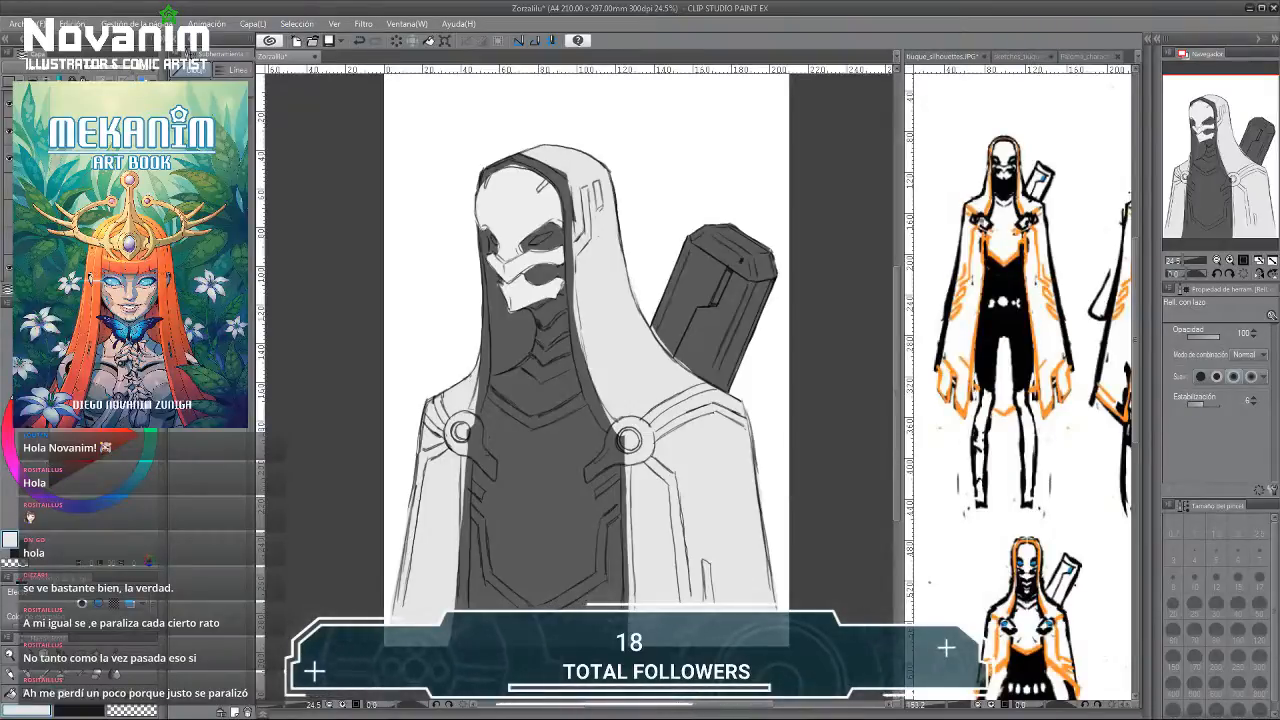
Fill the background around the character with a flat mid grey.
click(49, 426)
key(g)
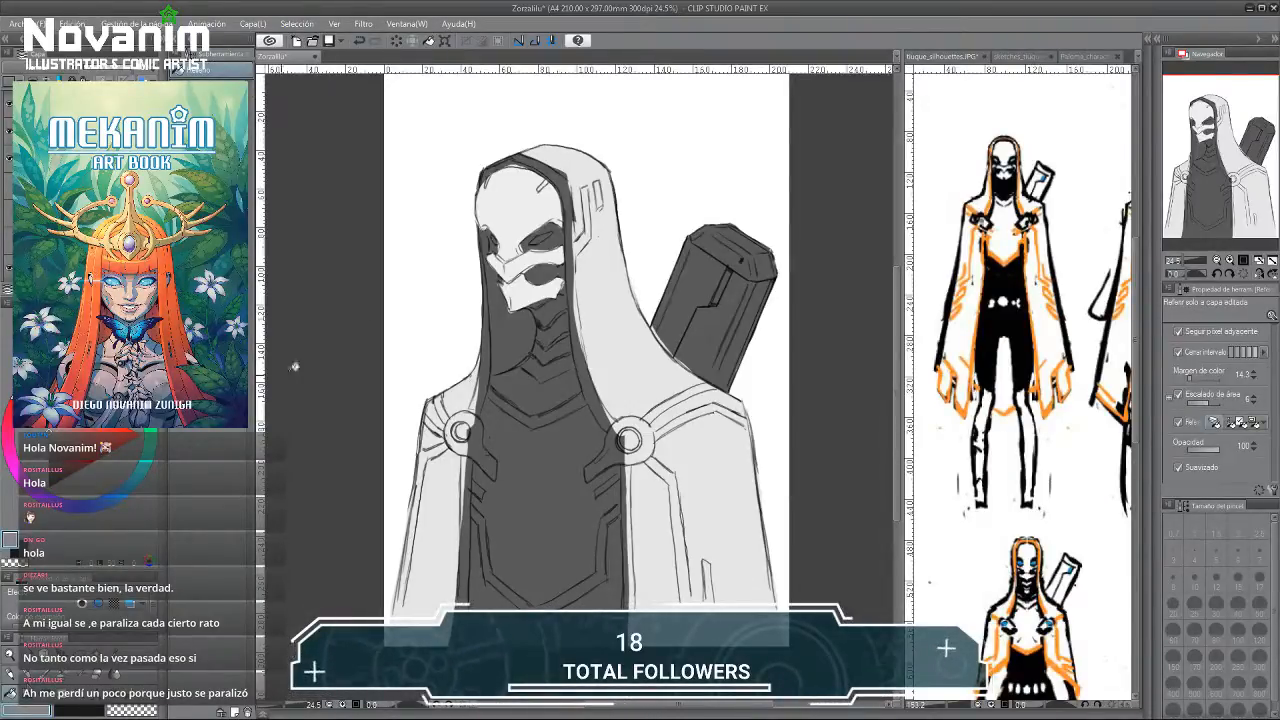
click(389, 324)
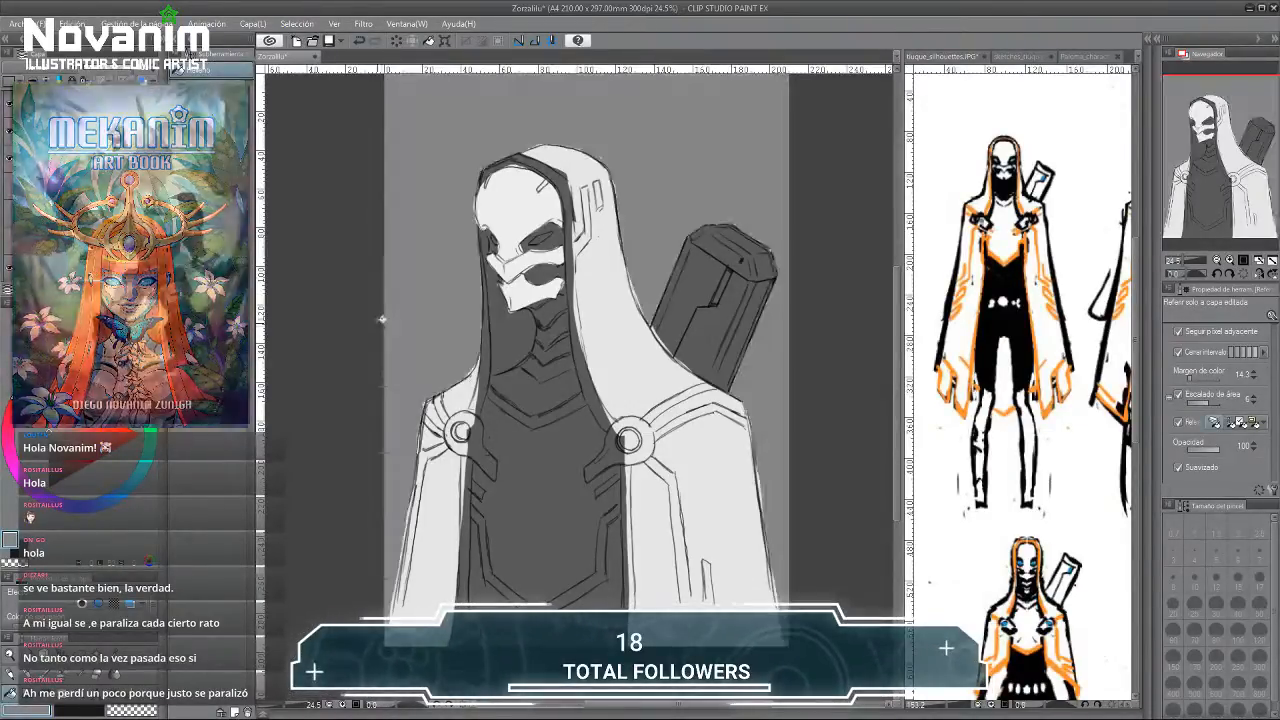
scroll(322, 338, down, 1)
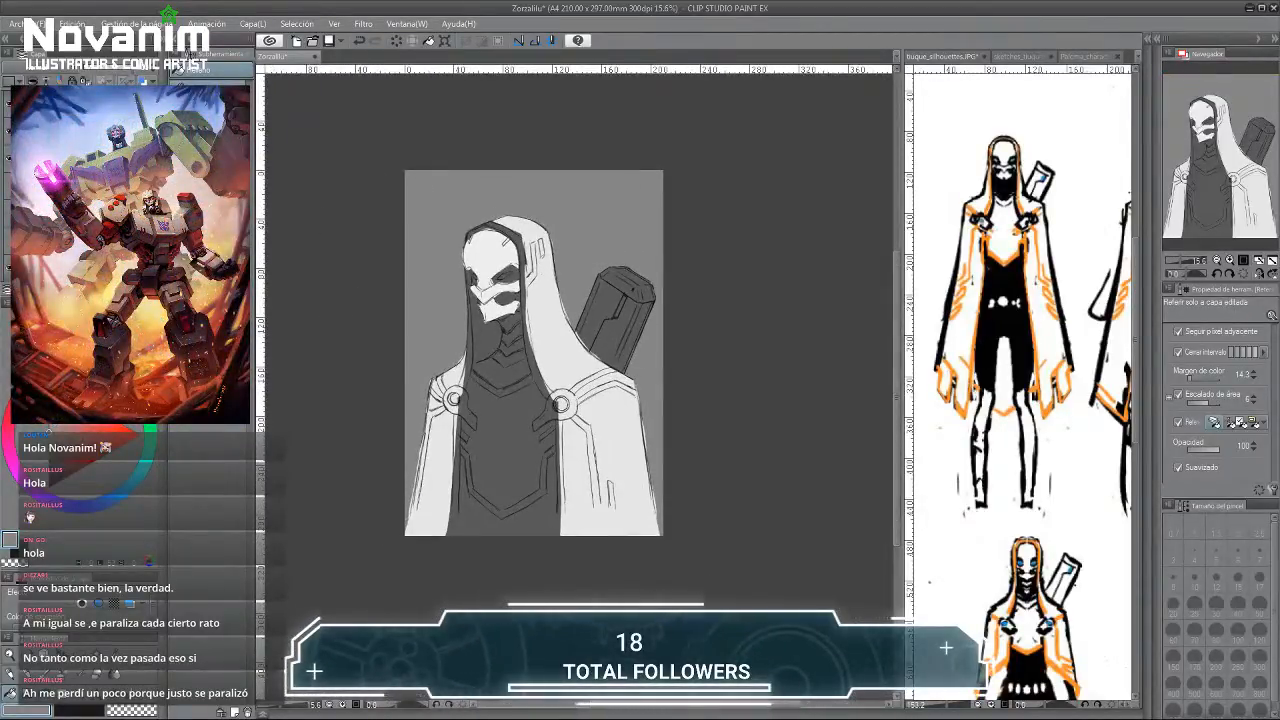
Lasso-fill the chest panel and shoulder clasp arms with off-white, down to the pointed inner outline, leaving the panel's border dark.
scroll(434, 280, up, 1)
key(b)
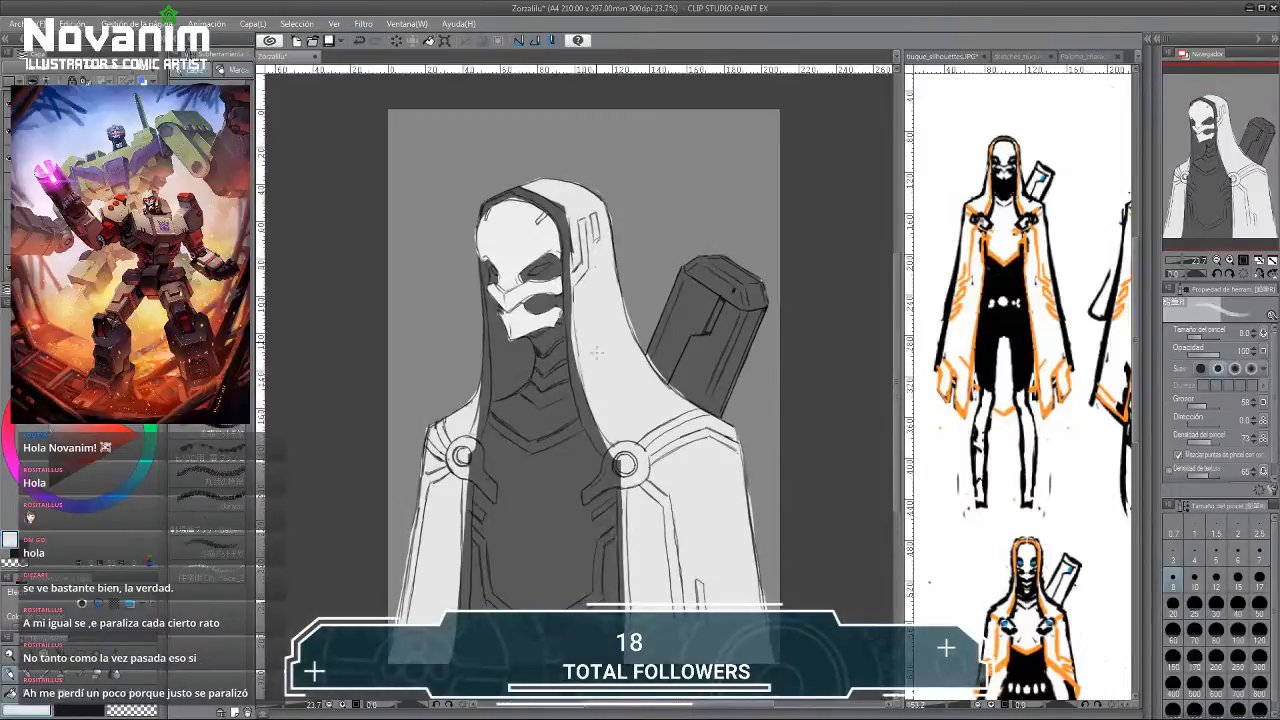
key(g)
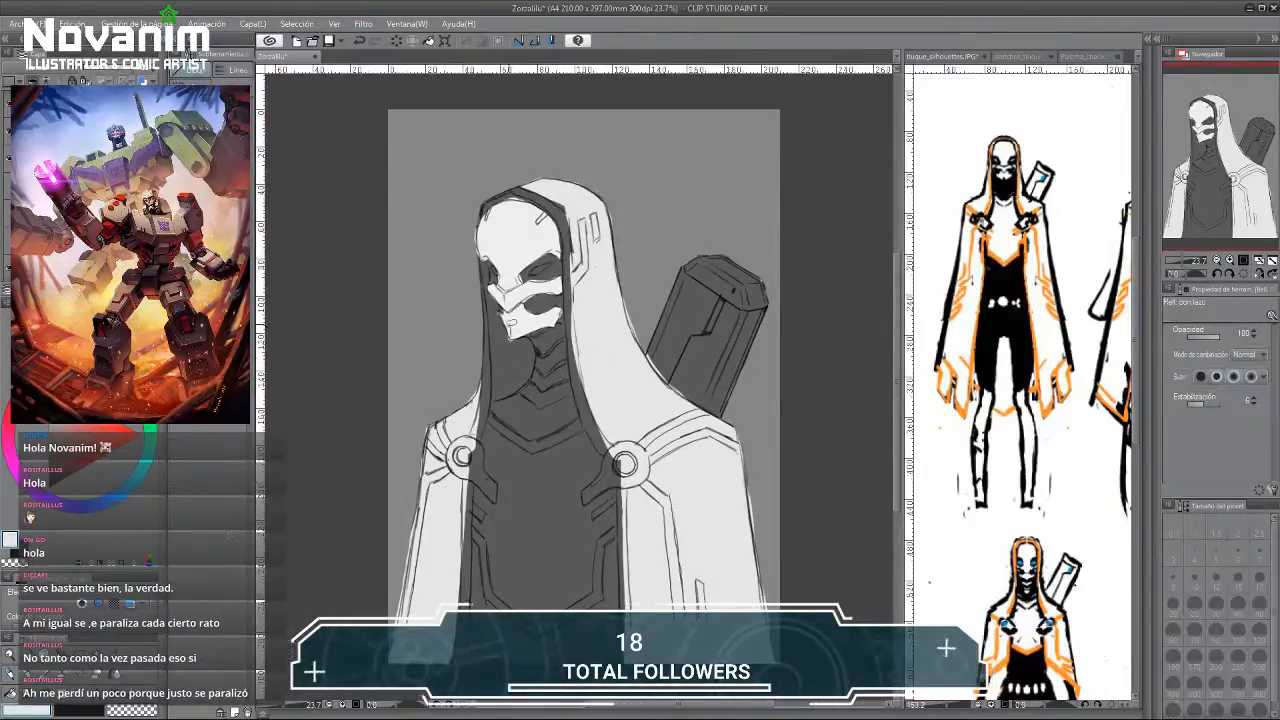
scroll(487, 415, down, 2)
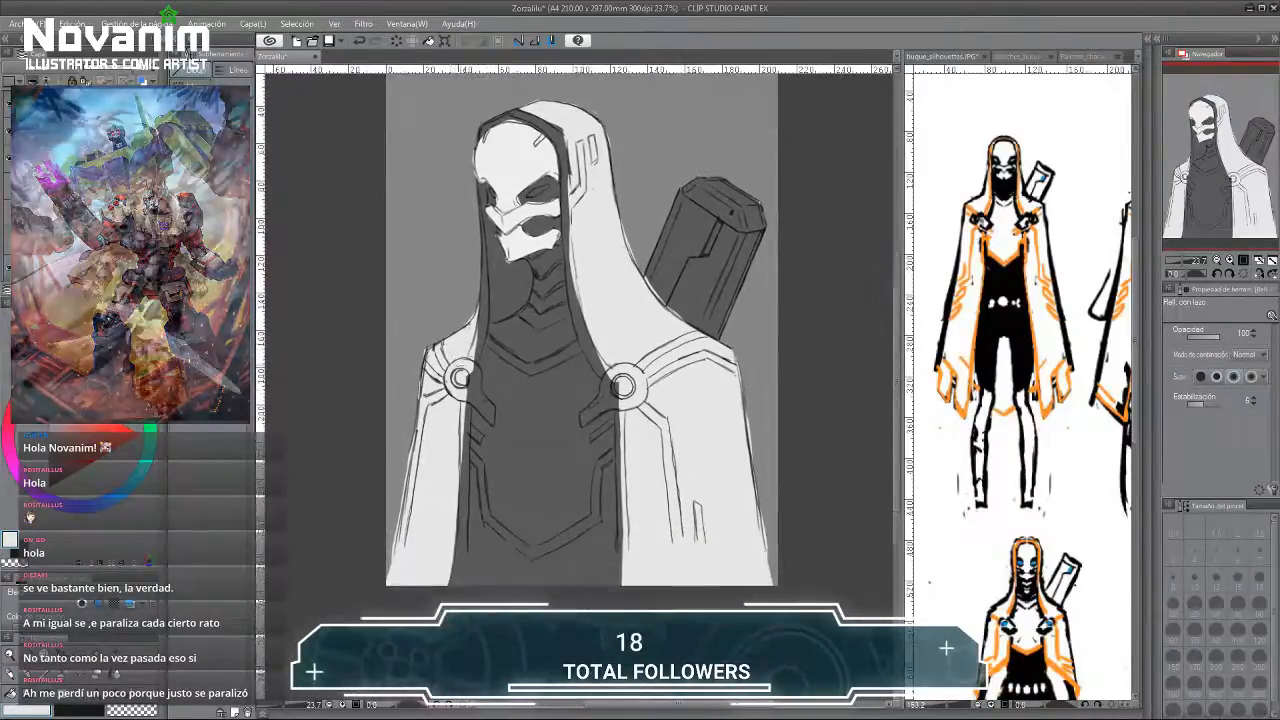
mouse_move(593, 455)
mouse_down()
mouse_move(596, 375)
mouse_move(516, 357)
mouse_move(486, 334)
mouse_move(466, 362)
mouse_move(545, 460)
mouse_up()
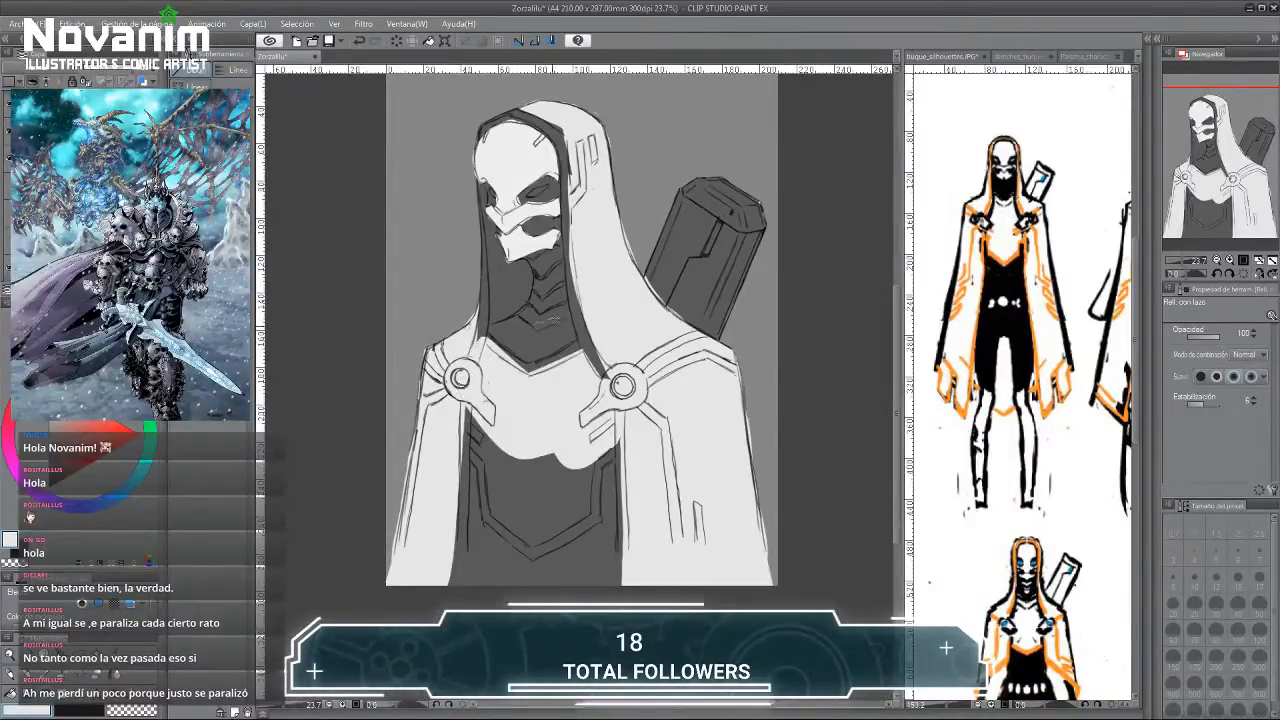
drag(470, 412, 478, 458)
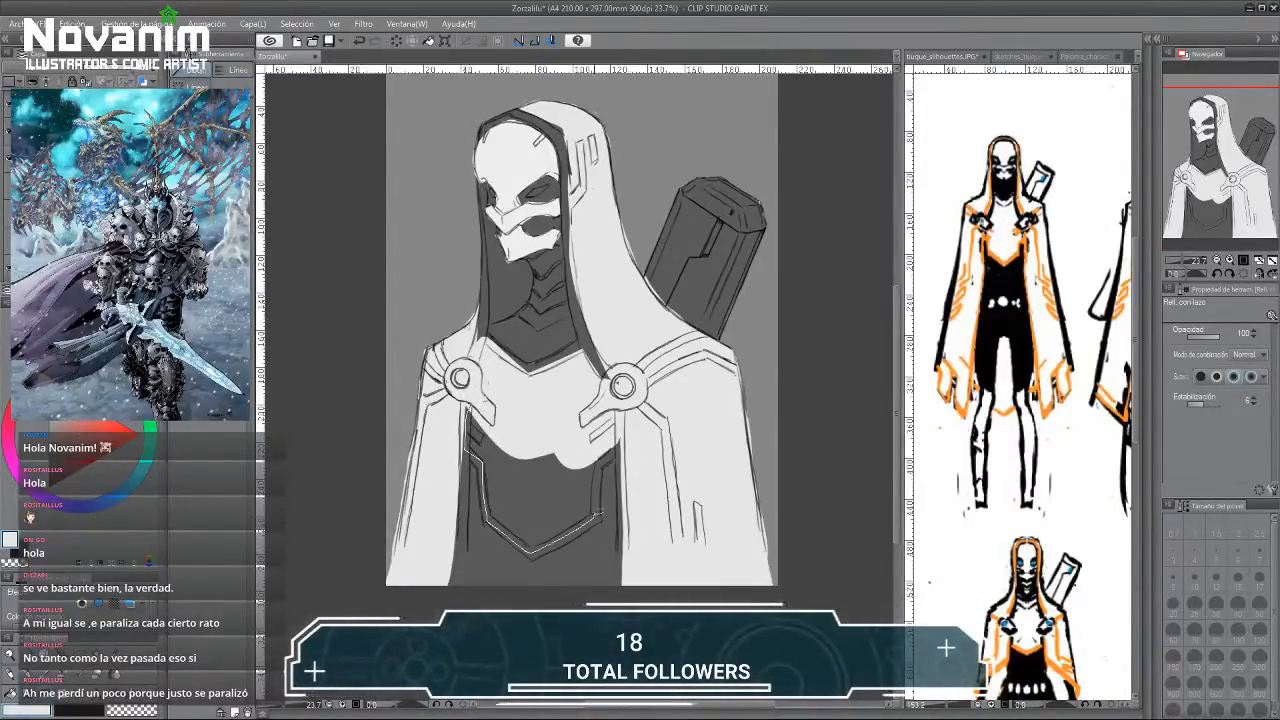
drag(600, 515, 615, 410)
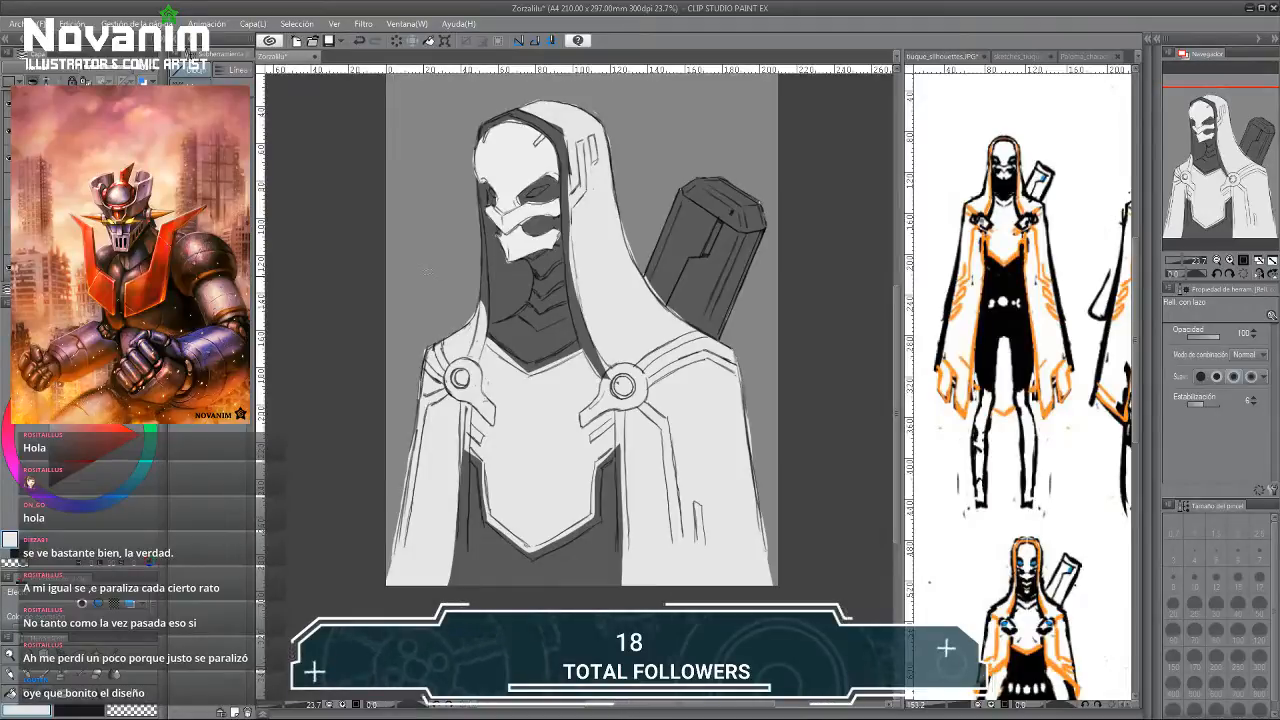
Switch to the eraser and set its brush size to 30.
key(e)
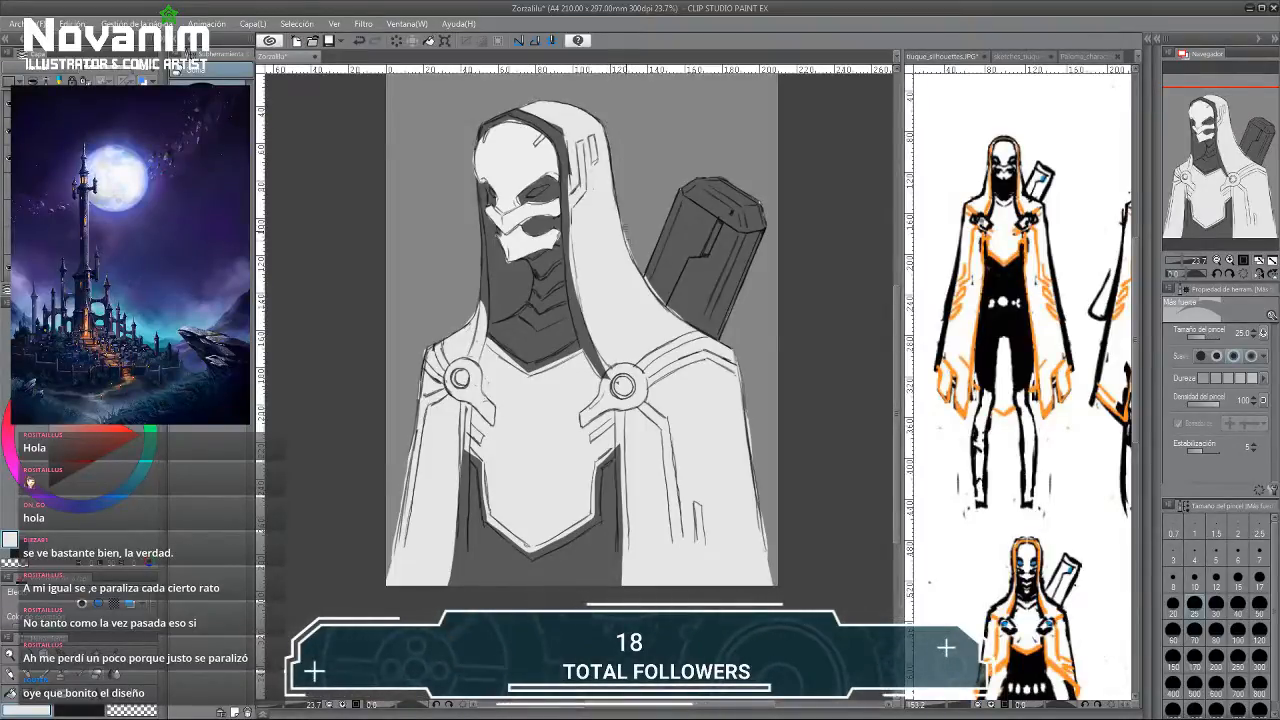
scroll(554, 179, down, 1)
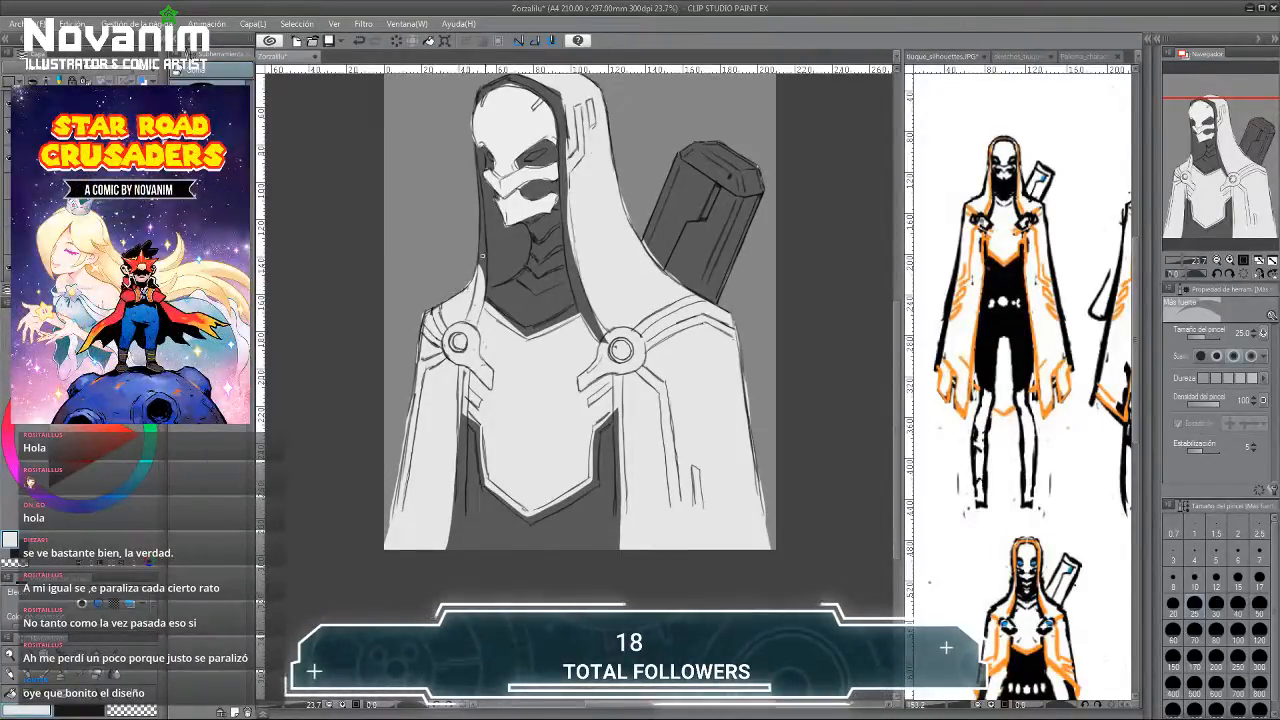
click(1215, 607)
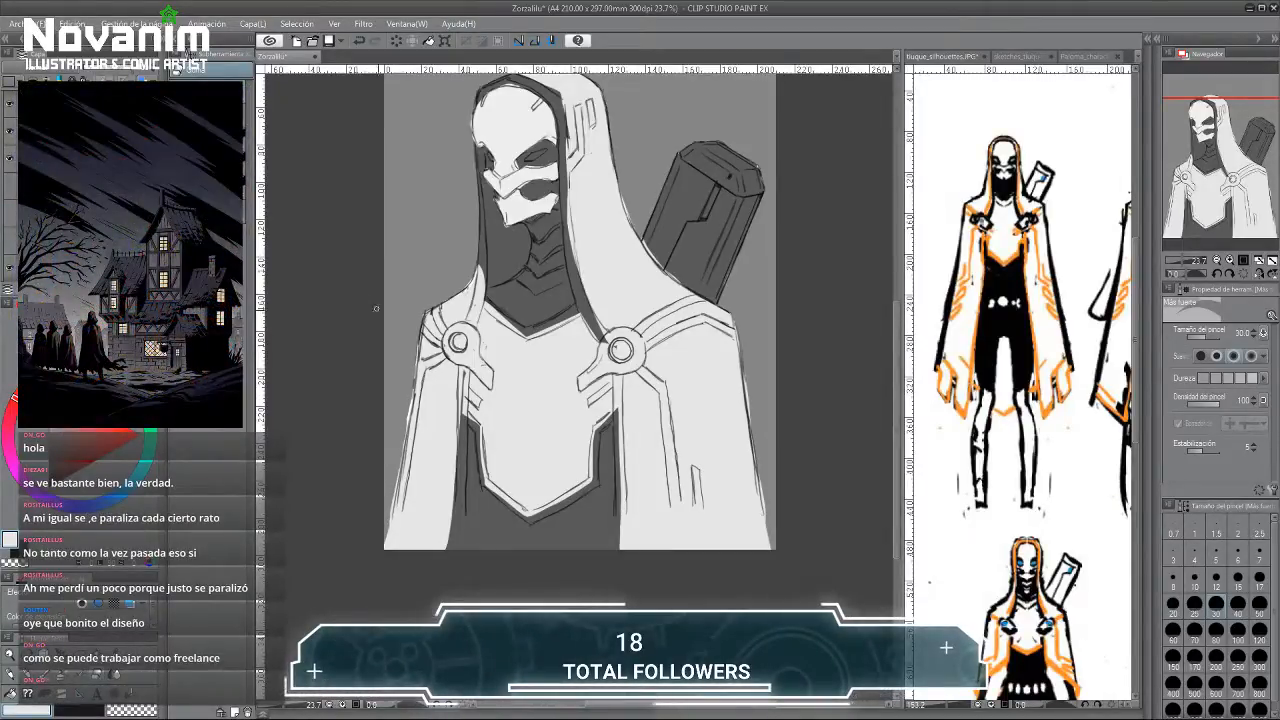
Return to the lasso fill with a mid grey drawing colour.
scroll(378, 326, down, 2)
key(u)
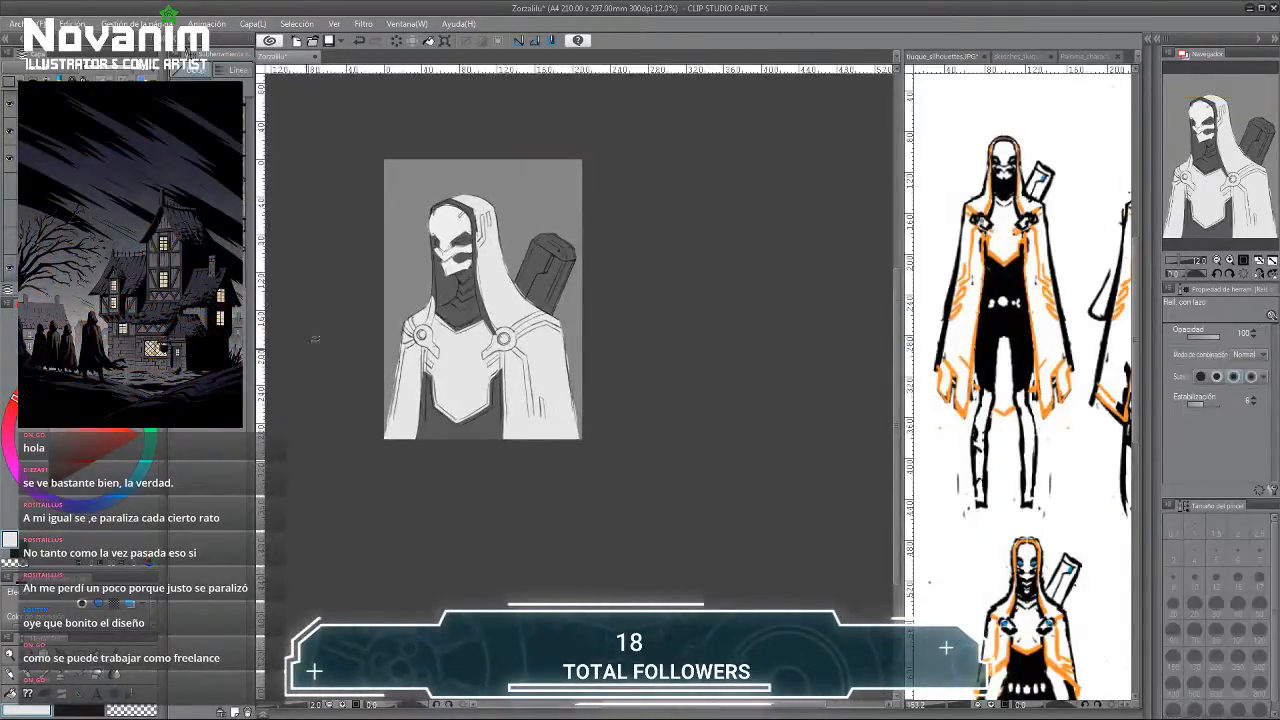
mouse_move(512, 181)
mouse_down()
mouse_move(606, 509)
mouse_move(365, 300)
mouse_move(382, 283)
mouse_up()
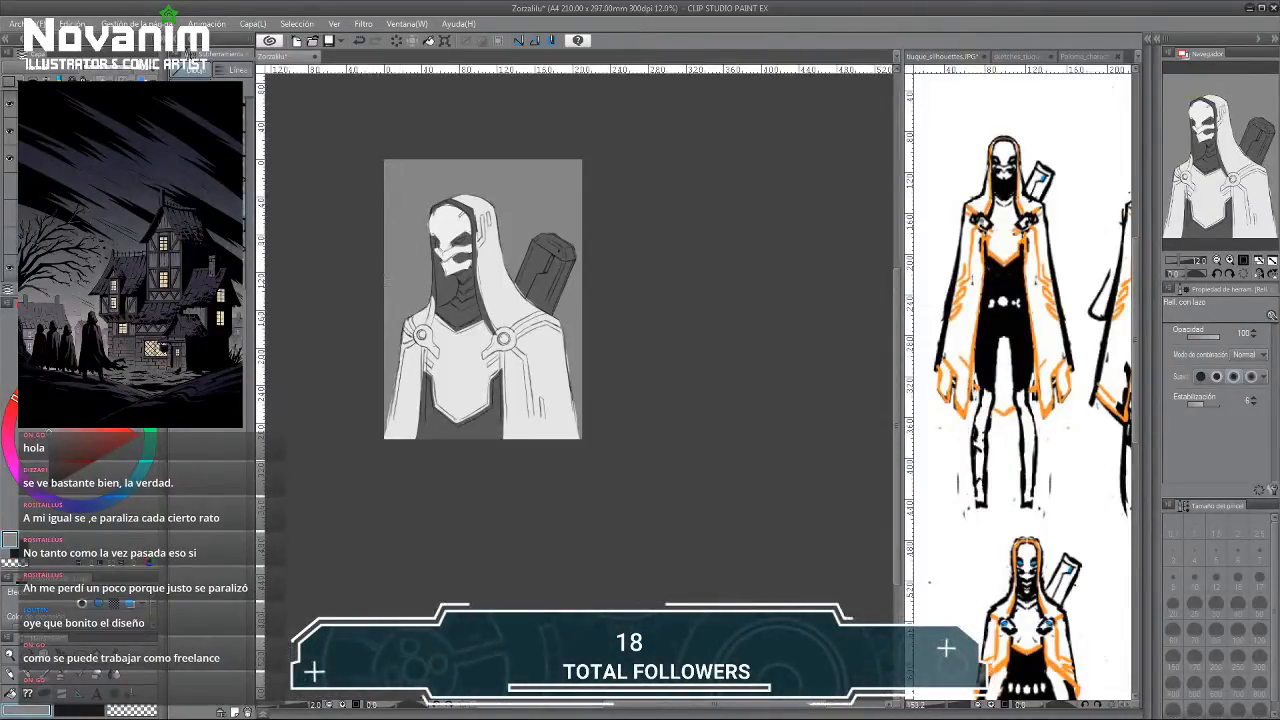
scroll(410, 230, up, 2)
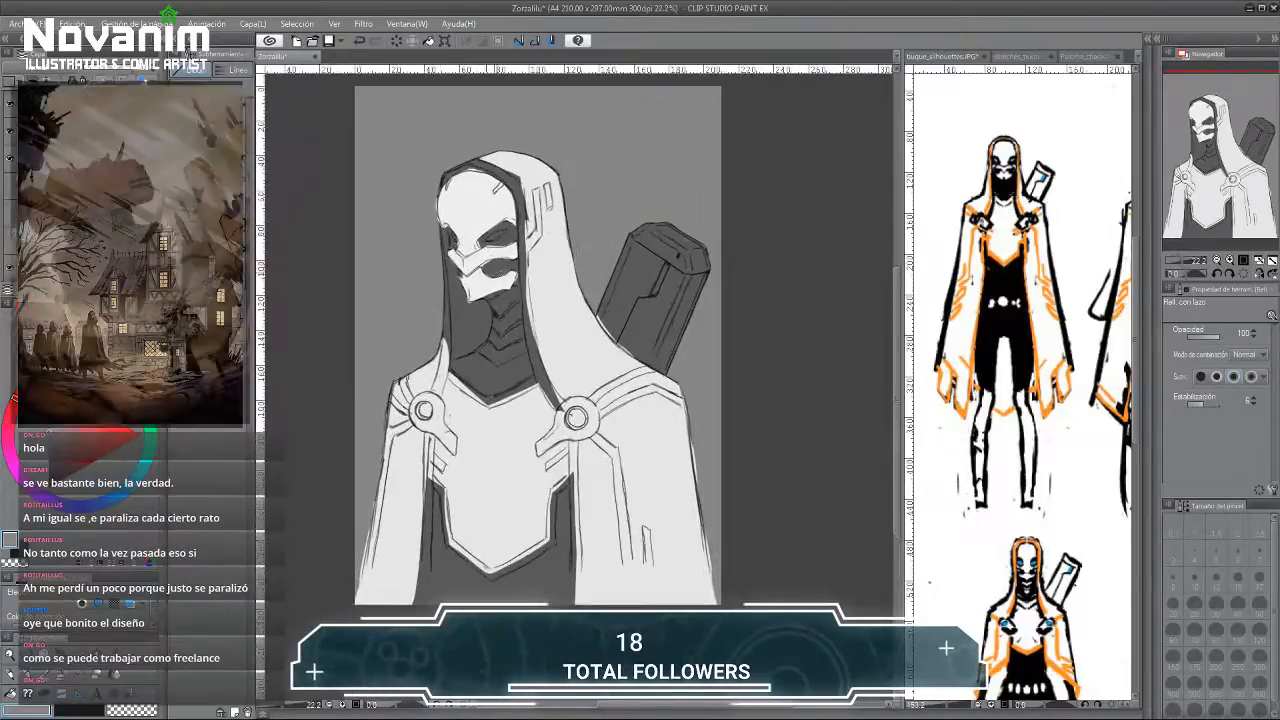
key(b)
drag(402, 212, 397, 175)
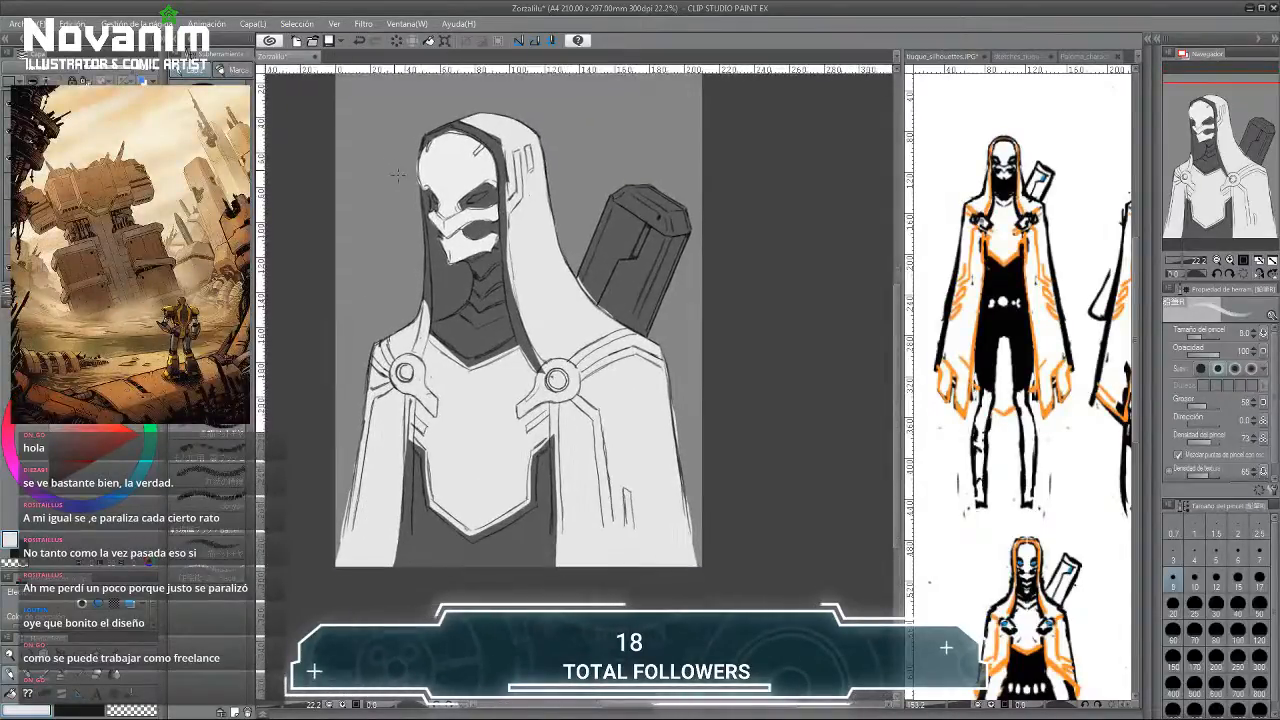
drag(408, 304, 441, 245)
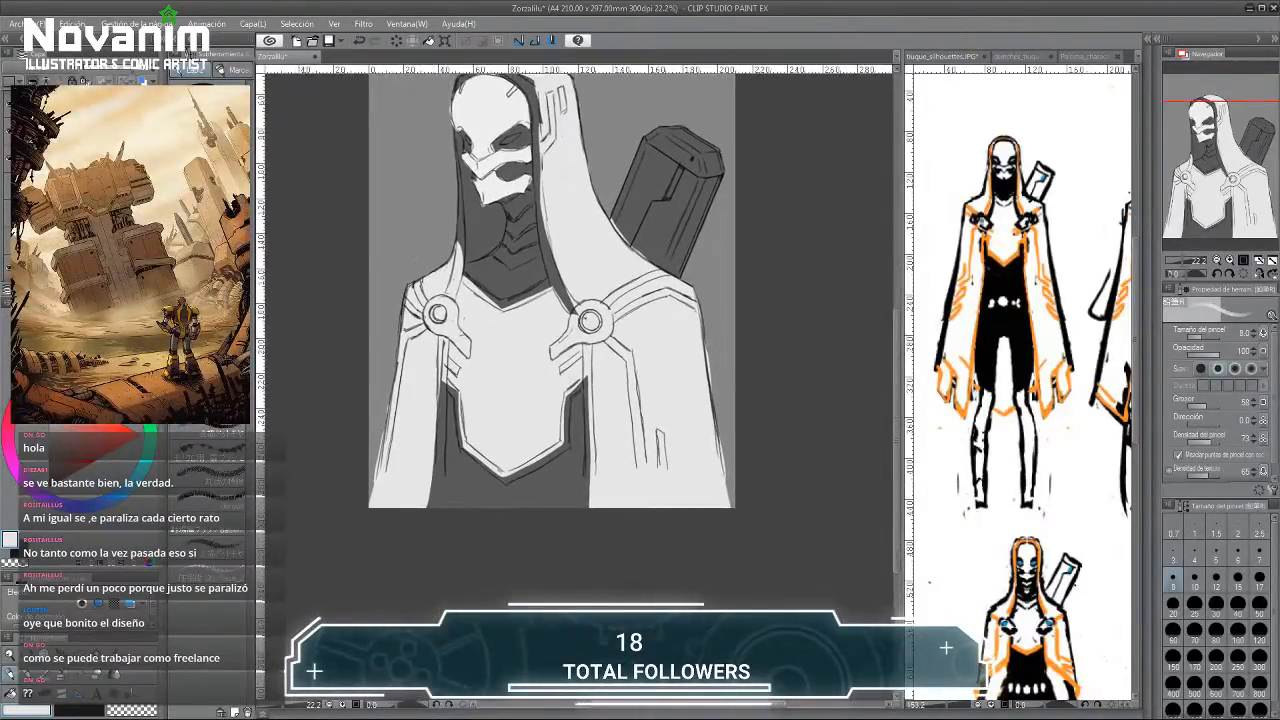
scroll(366, 310, up, 3)
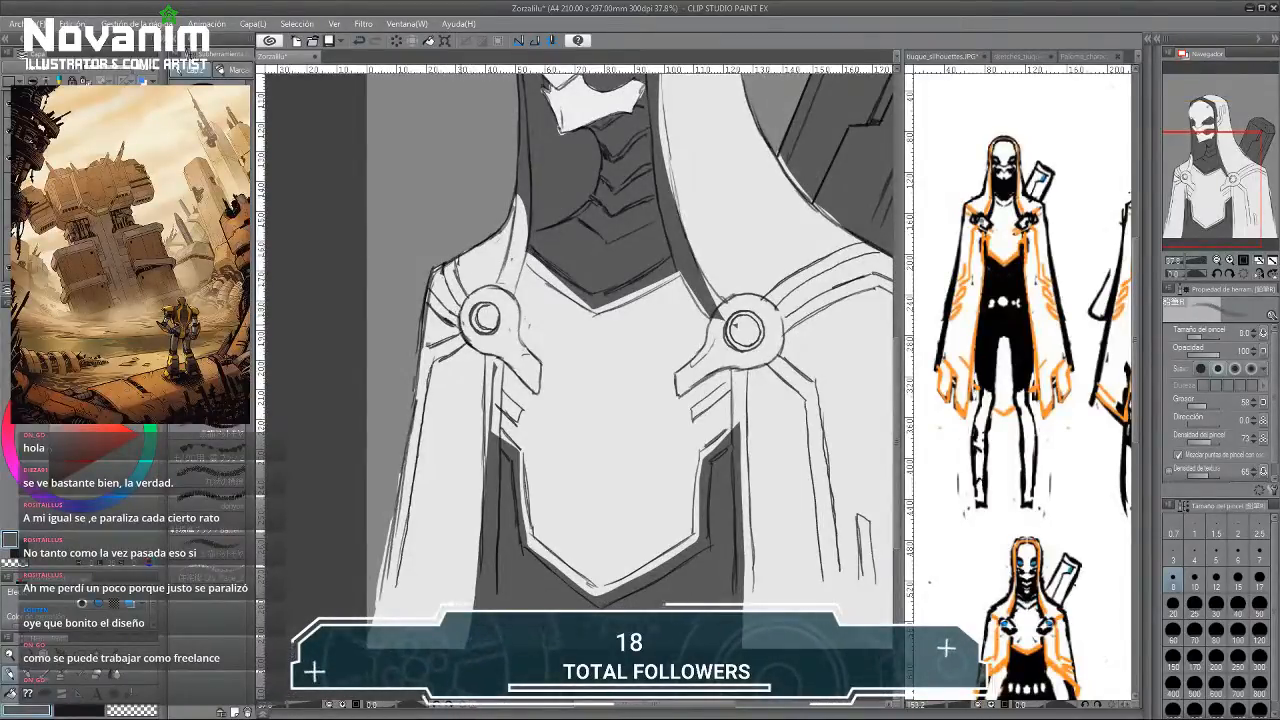
key(u)
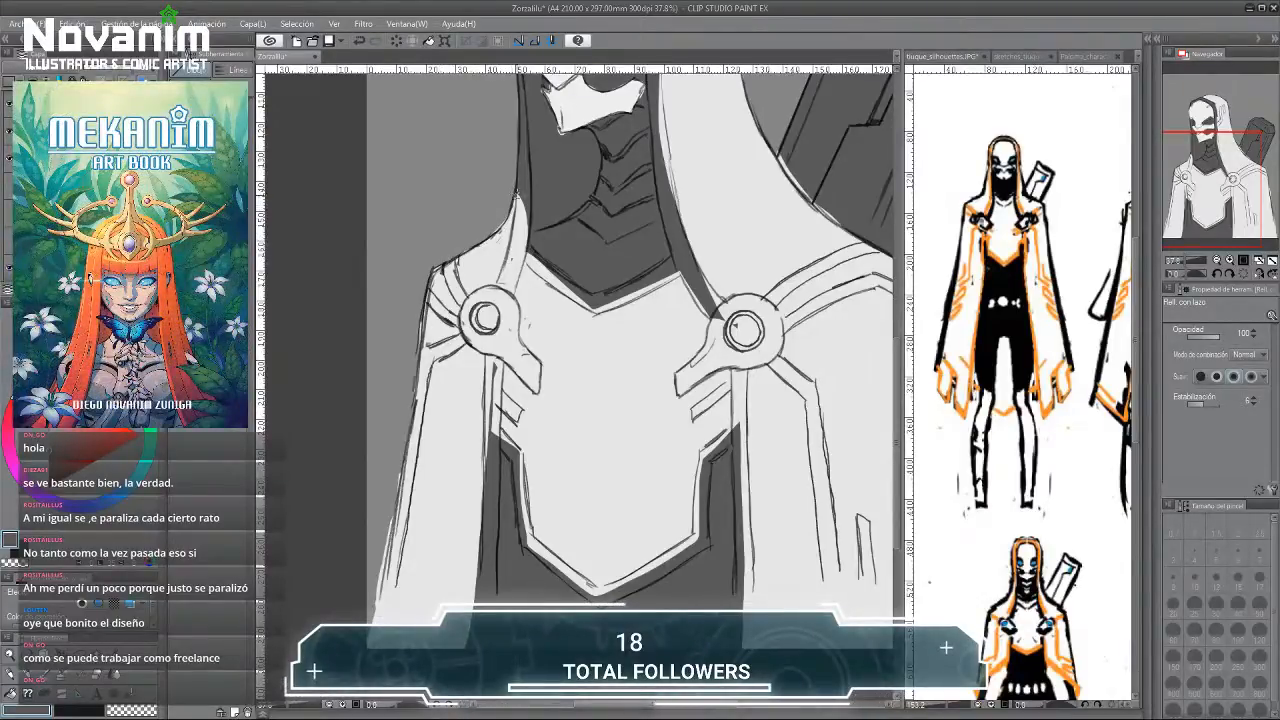
key(p)
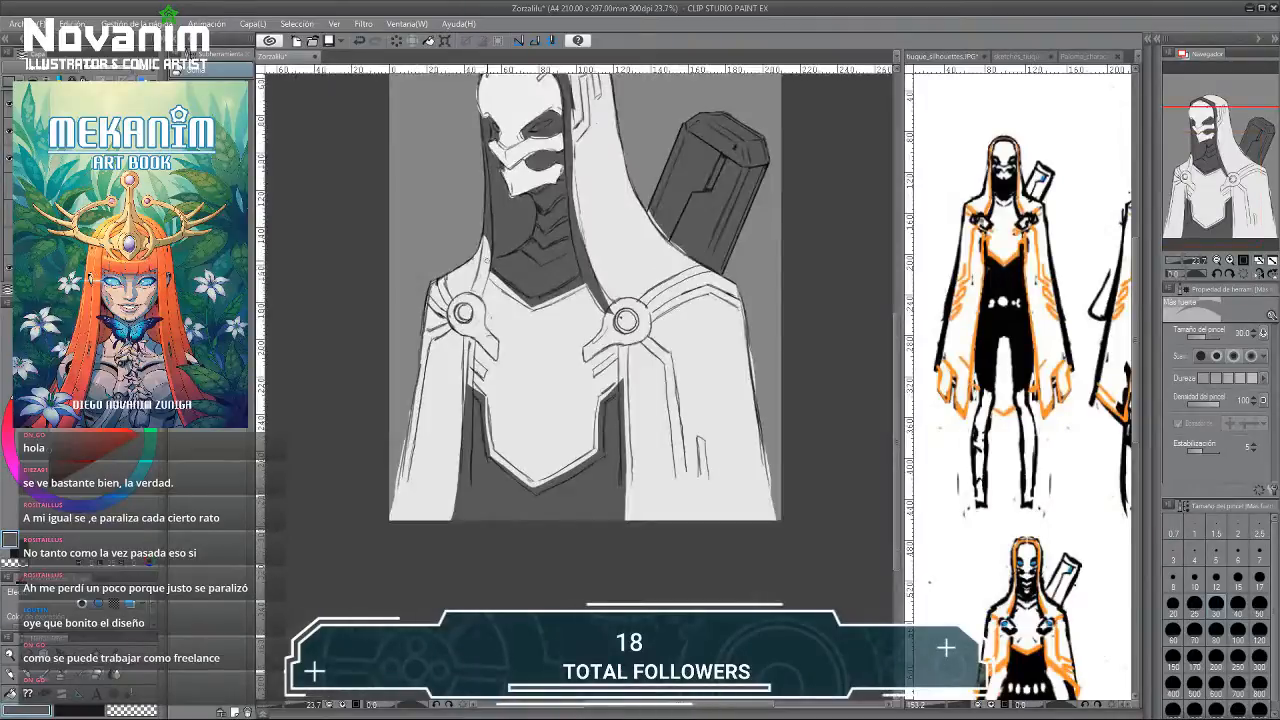
drag(484, 168, 442, 241)
key(p)
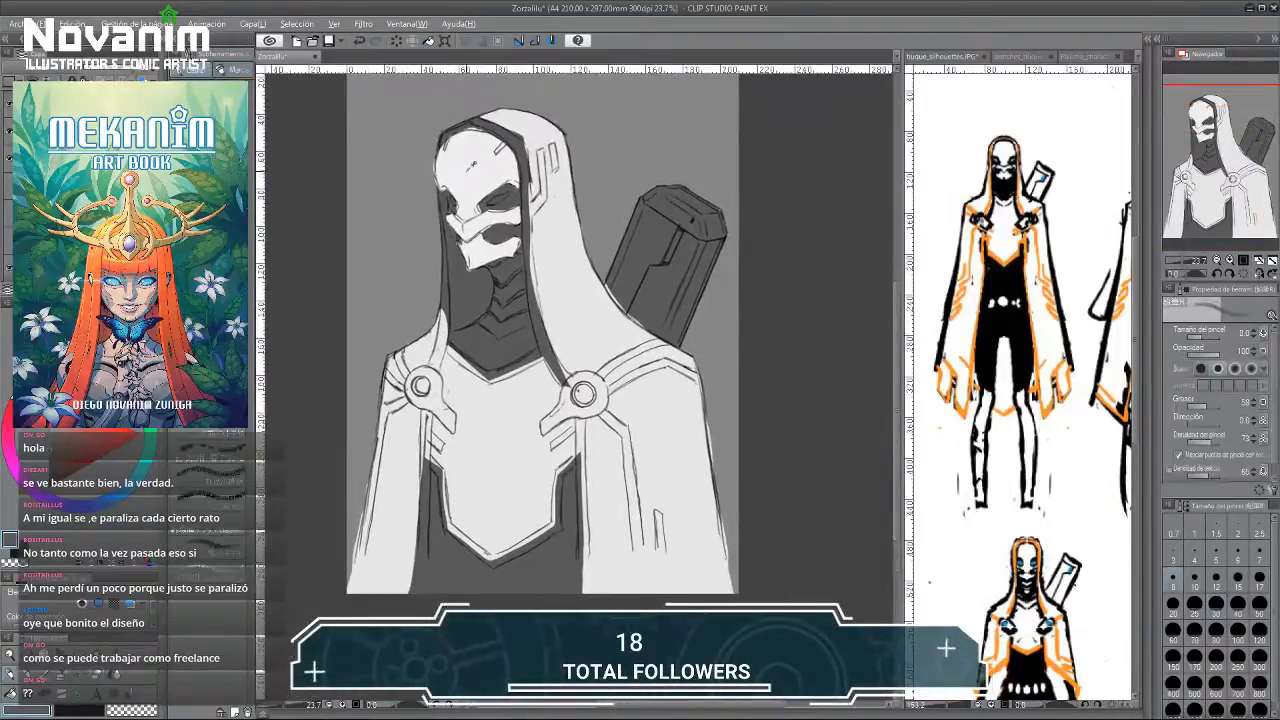
Sample the mask's light grey and lasso-fill the canister on the character's back with it.
alt+click(468, 165)
key(u)
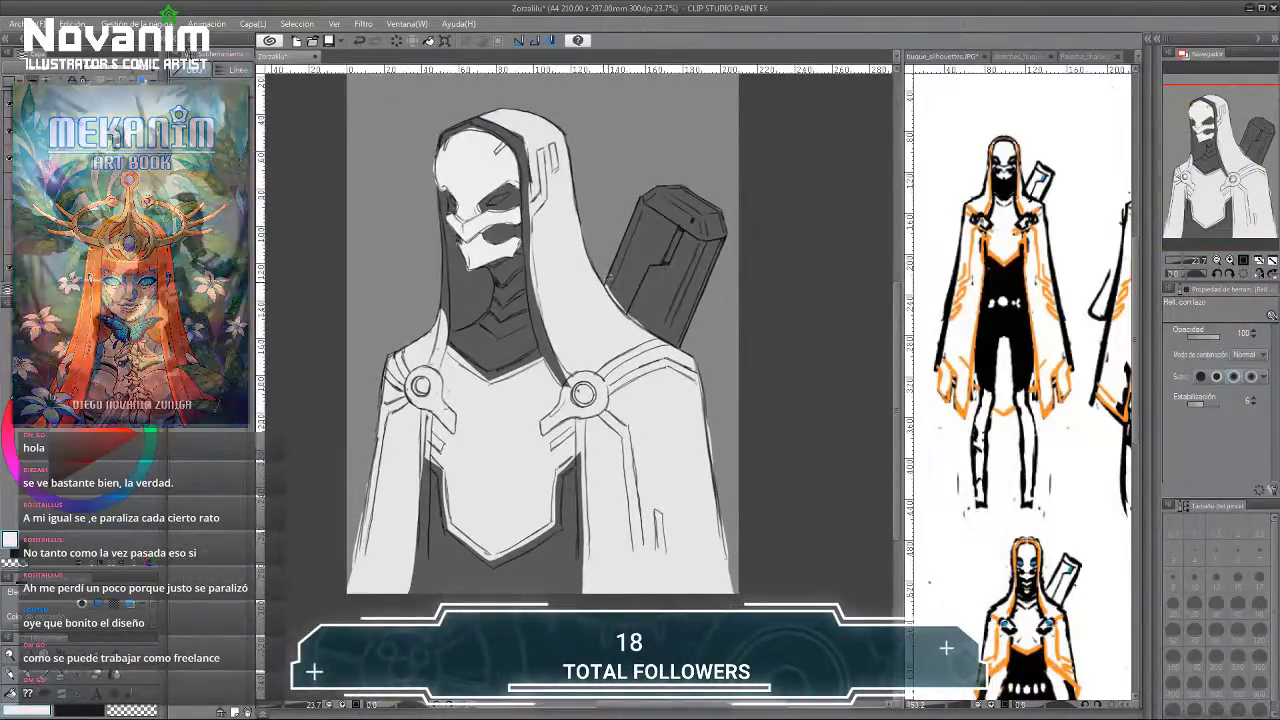
mouse_move(636, 317)
mouse_down()
mouse_move(680, 345)
mouse_move(728, 210)
mouse_move(605, 290)
mouse_up()
scroll(518, 188, down, 1)
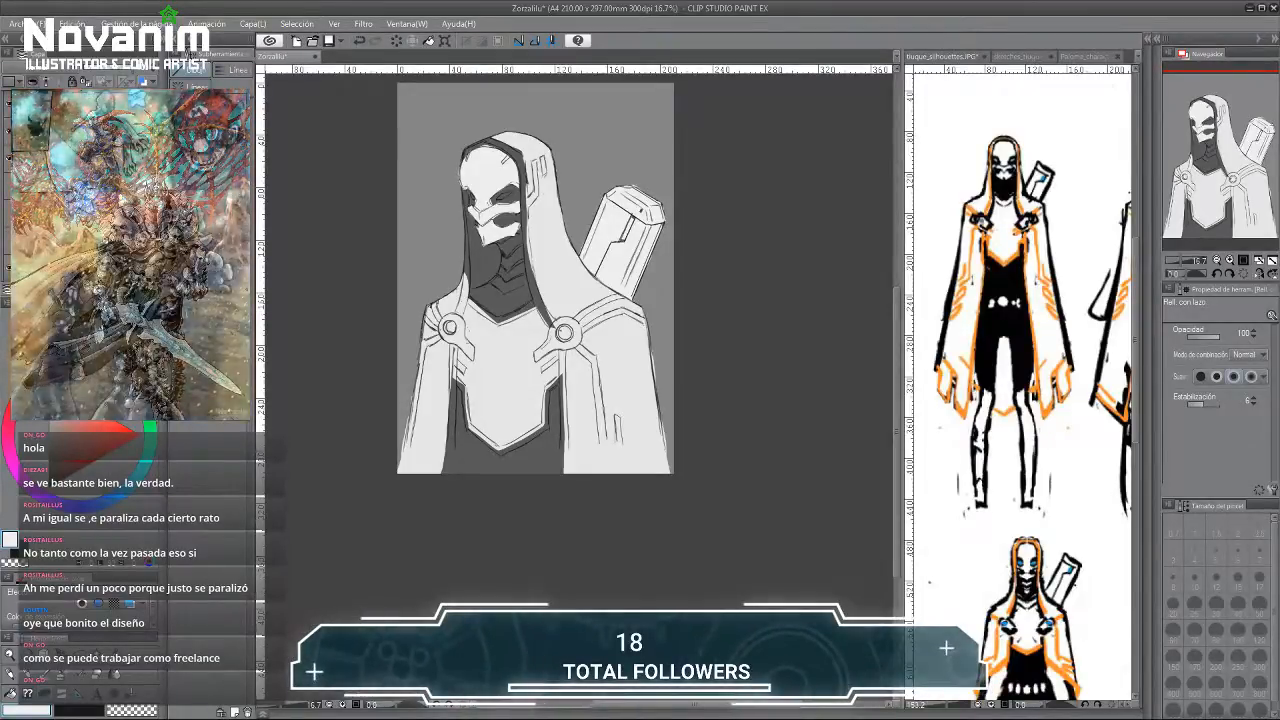
scroll(444, 152, up, 2)
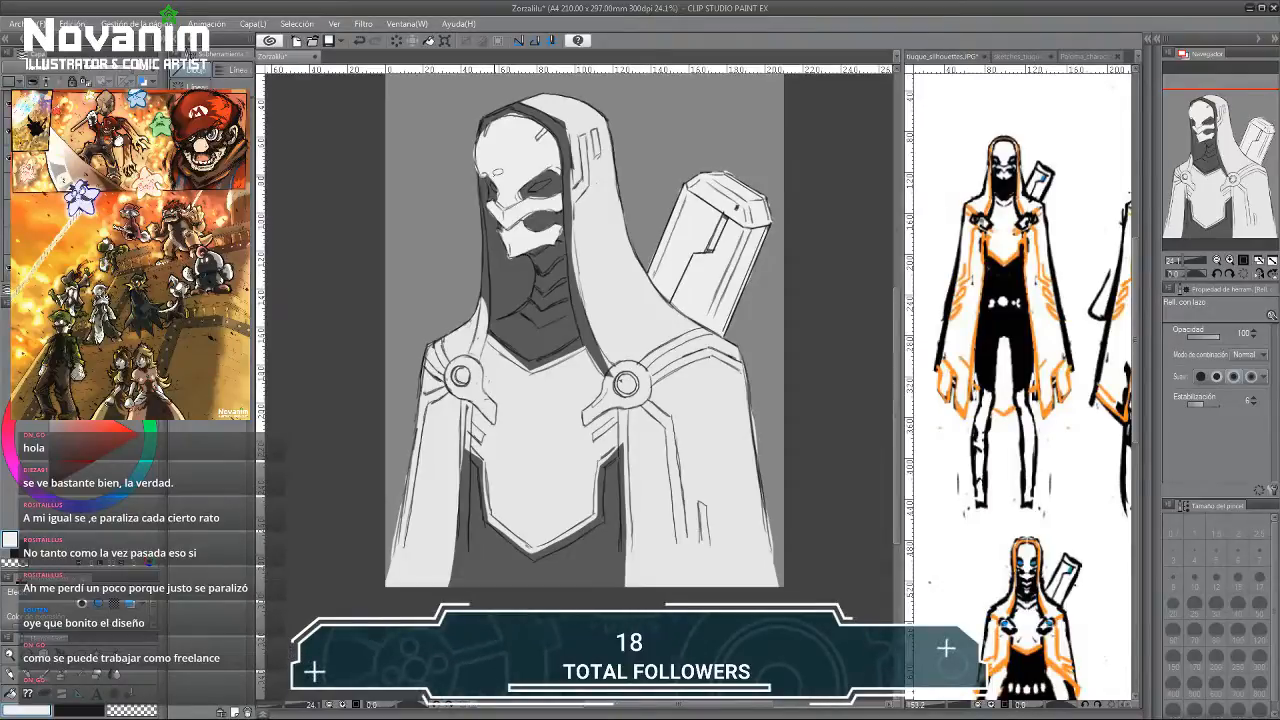
drag(488, 226, 485, 174)
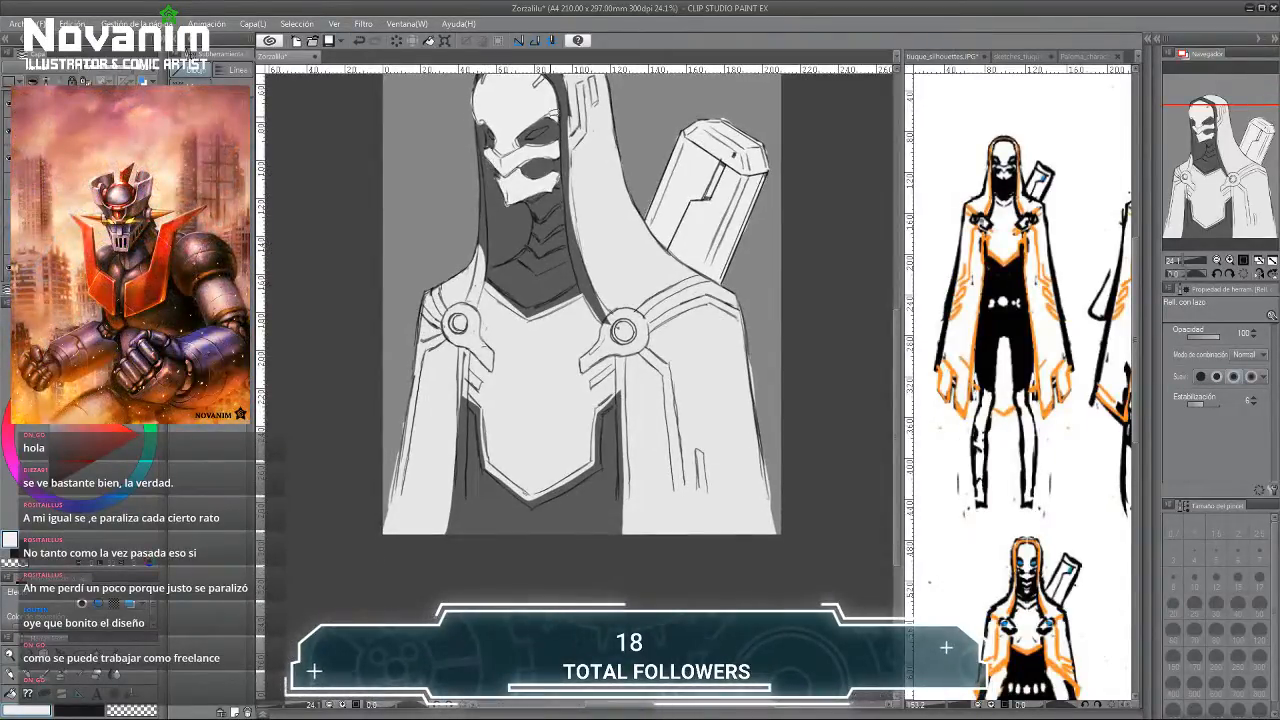
drag(472, 166, 456, 222)
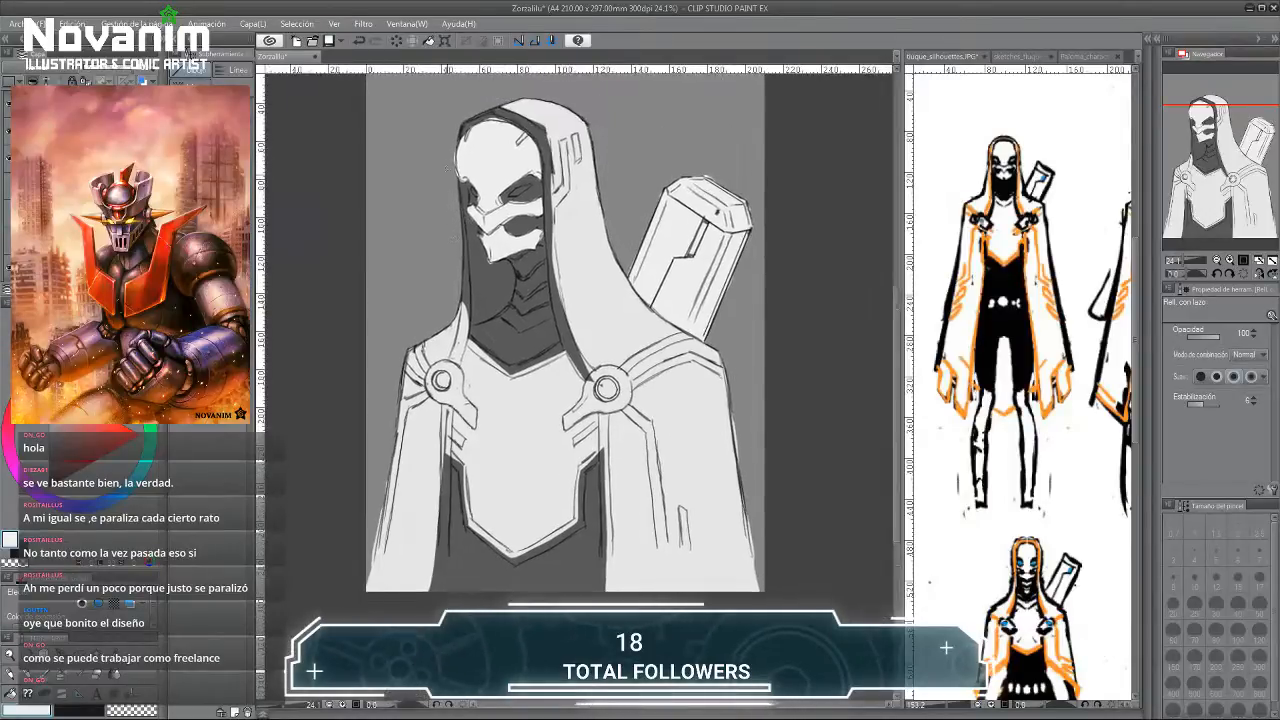
Touch up the light grey fill along the hood's upper inner edge with the lasso fill.
alt+click(608, 153)
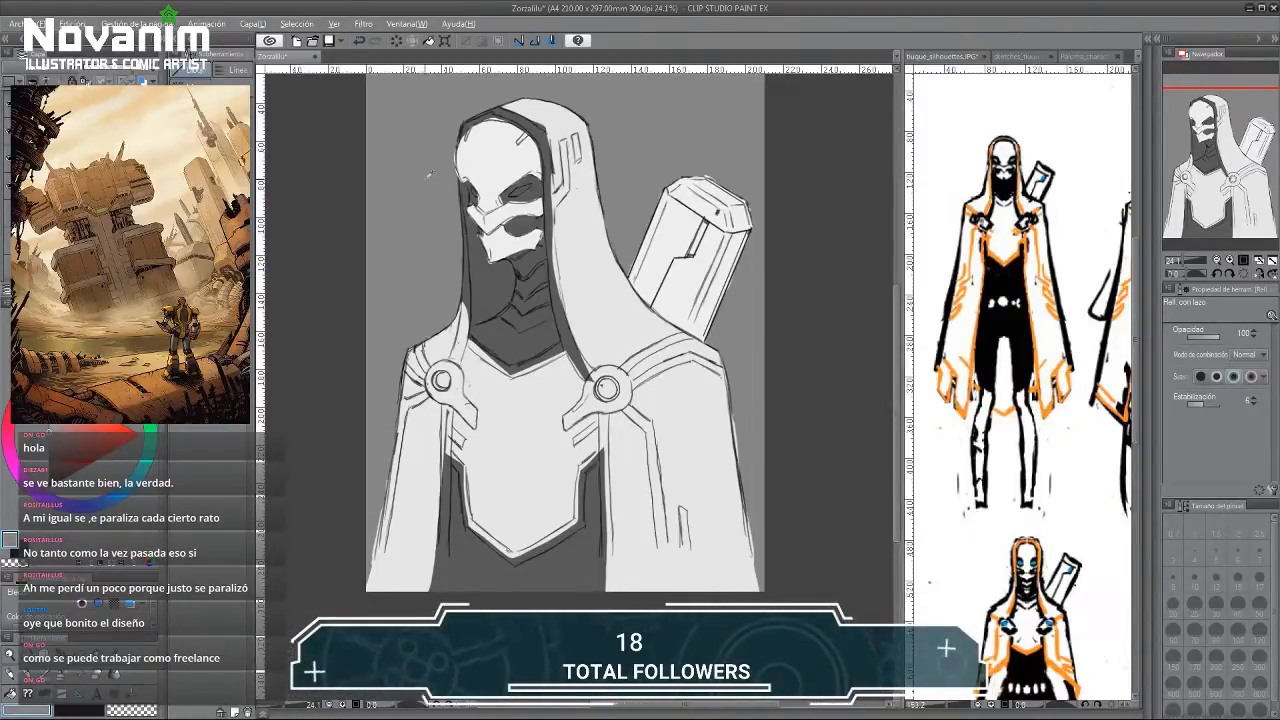
key(u)
scroll(487, 118, up, 3)
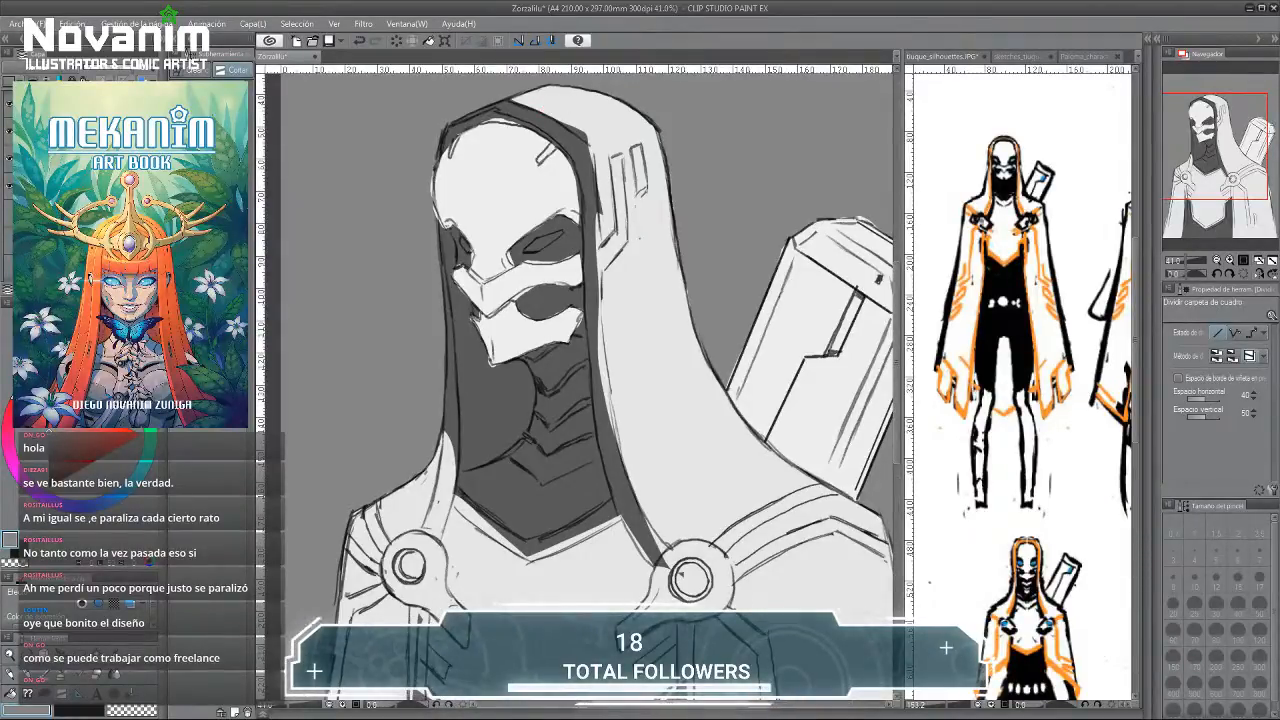
key(u)
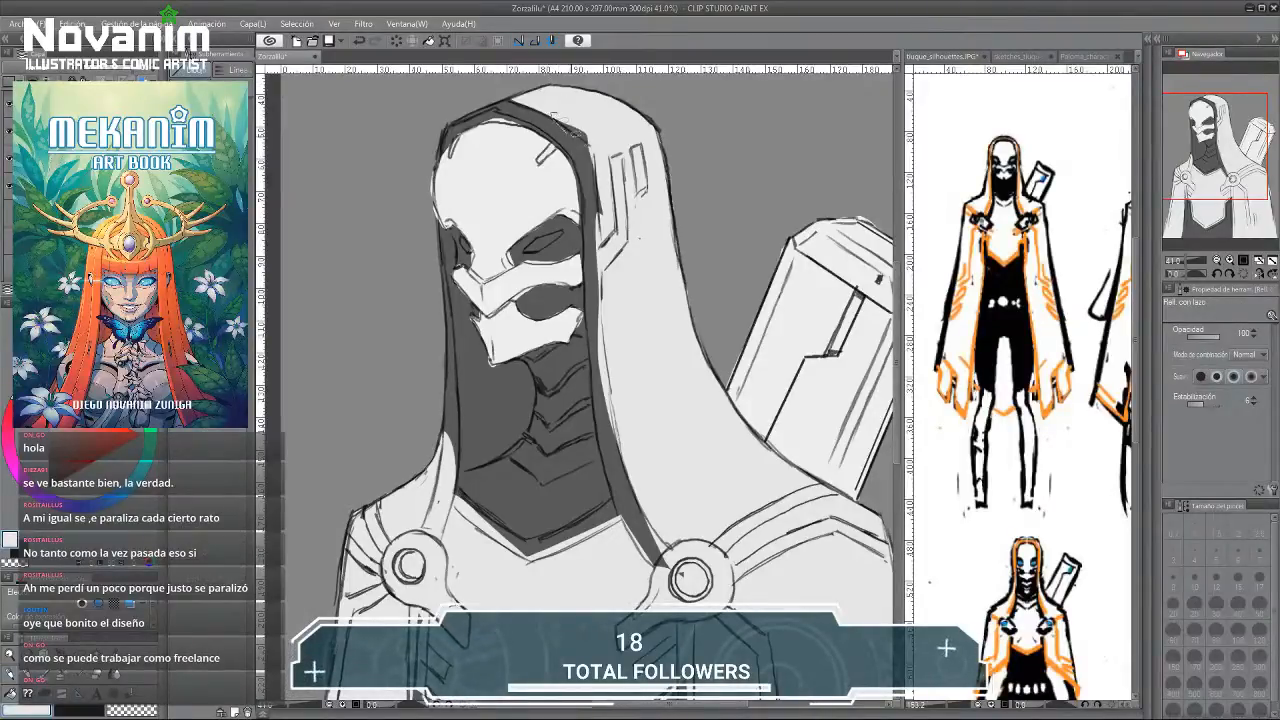
drag(552, 116, 558, 106)
drag(468, 97, 474, 77)
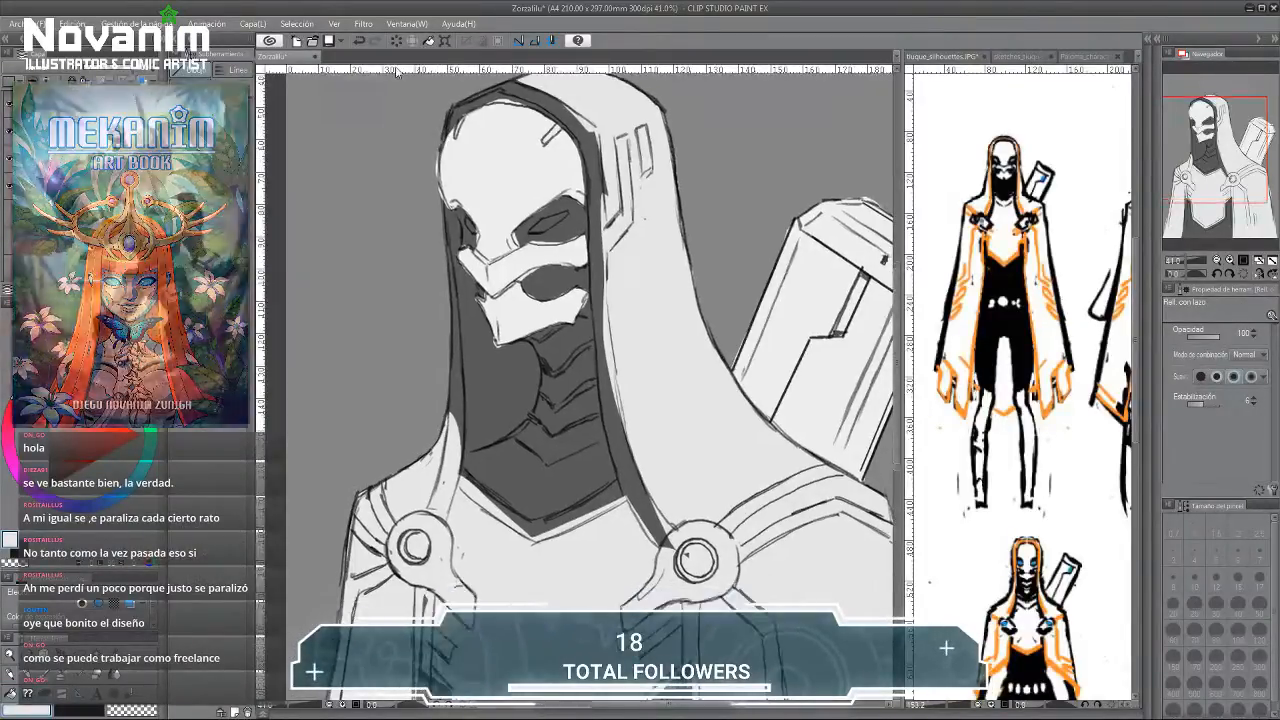
Clean up the fill edges around the mask and the front of the hood with the size 30 eraser.
key(b)
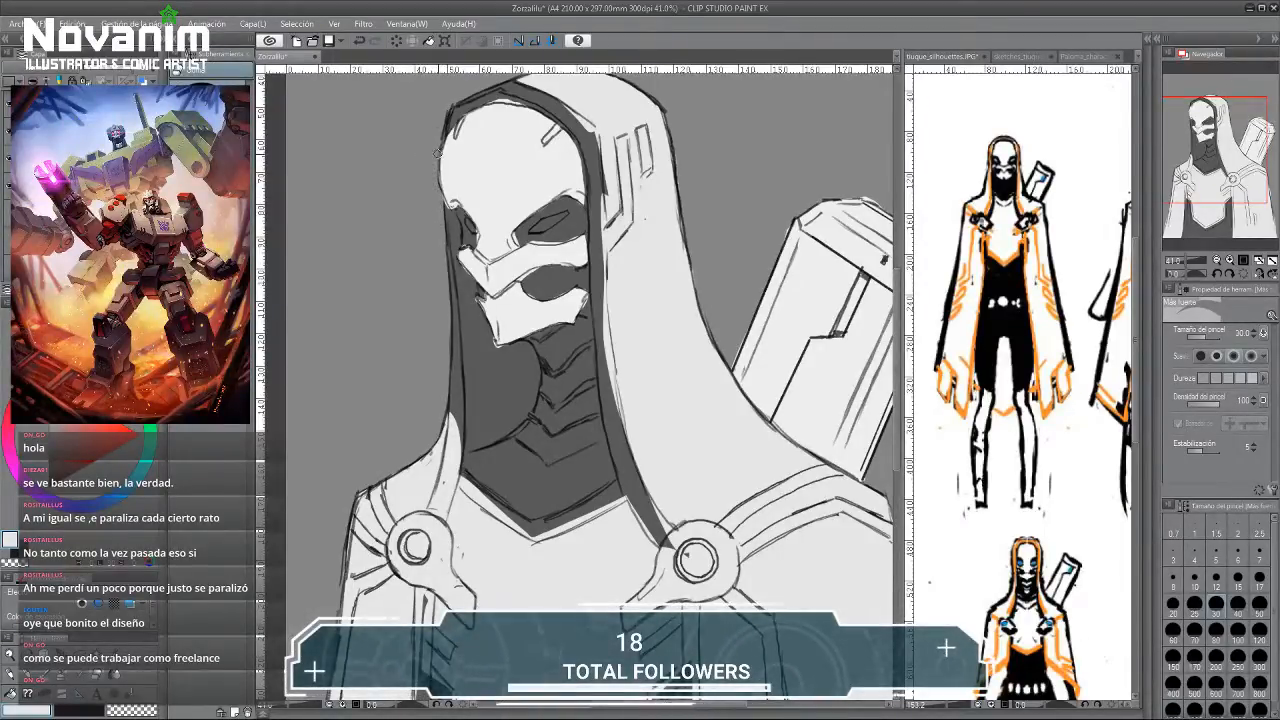
drag(455, 128, 436, 142)
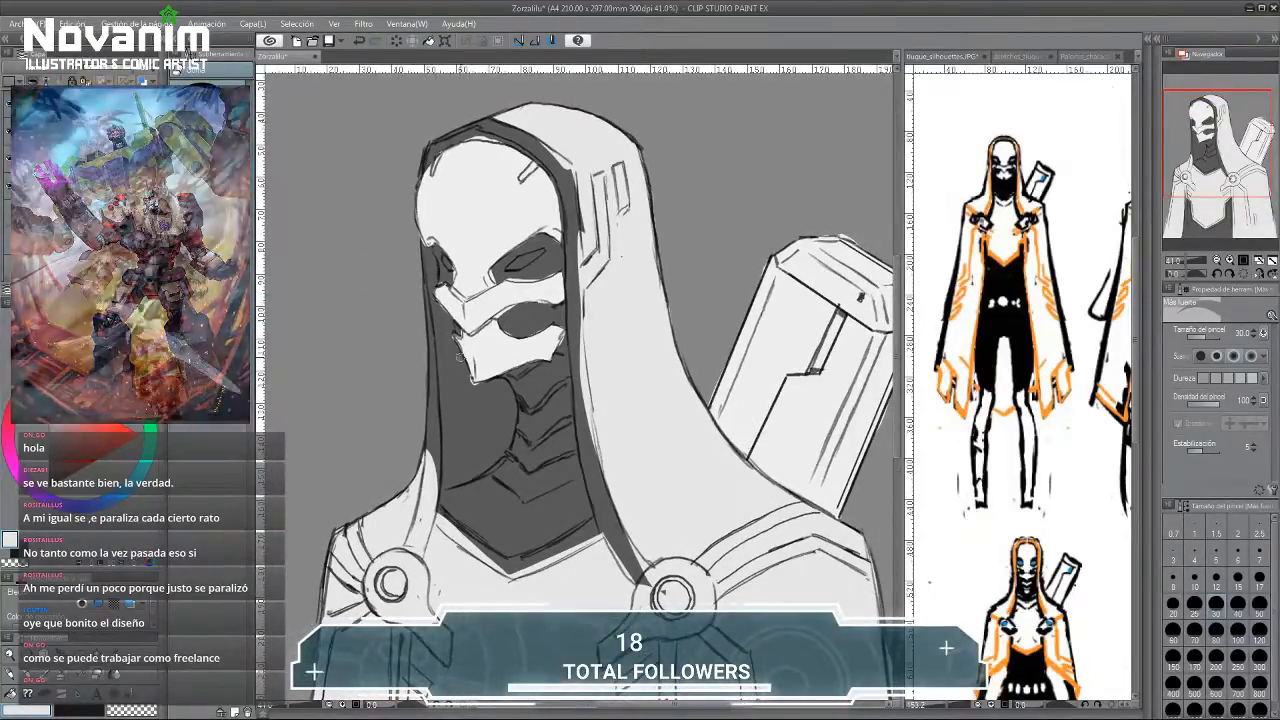
drag(440, 316, 431, 254)
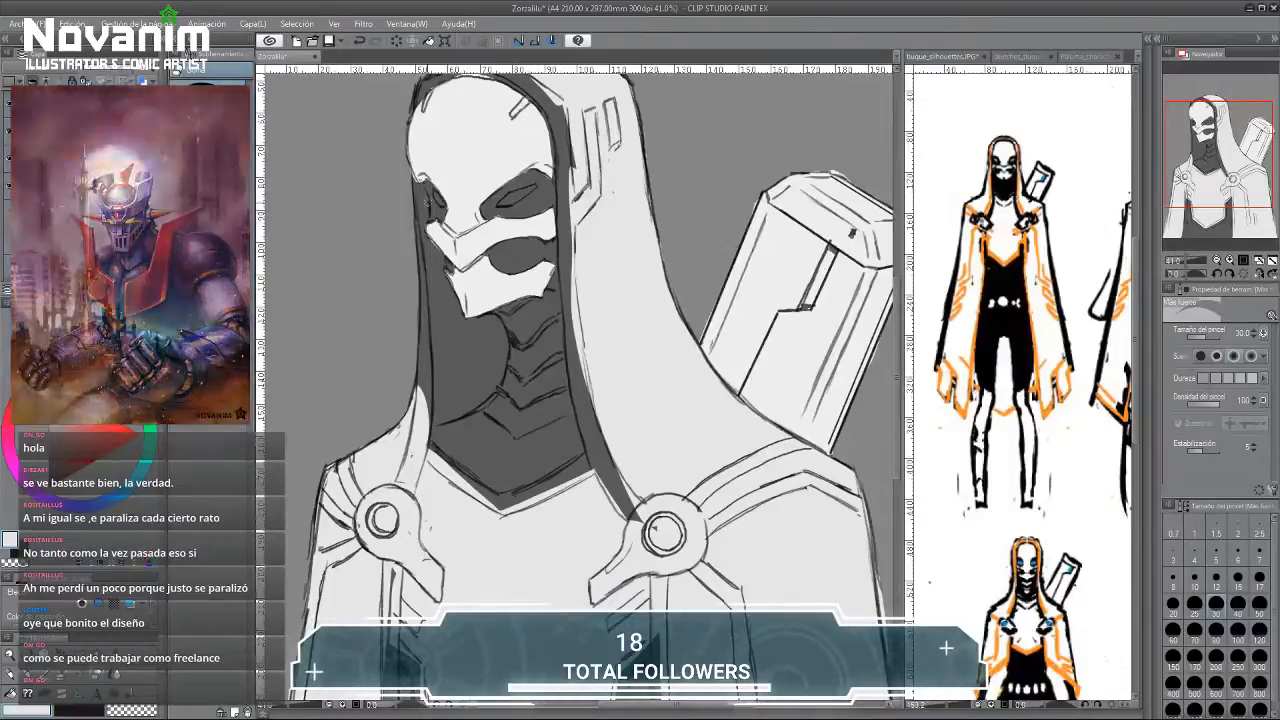
drag(425, 206, 435, 242)
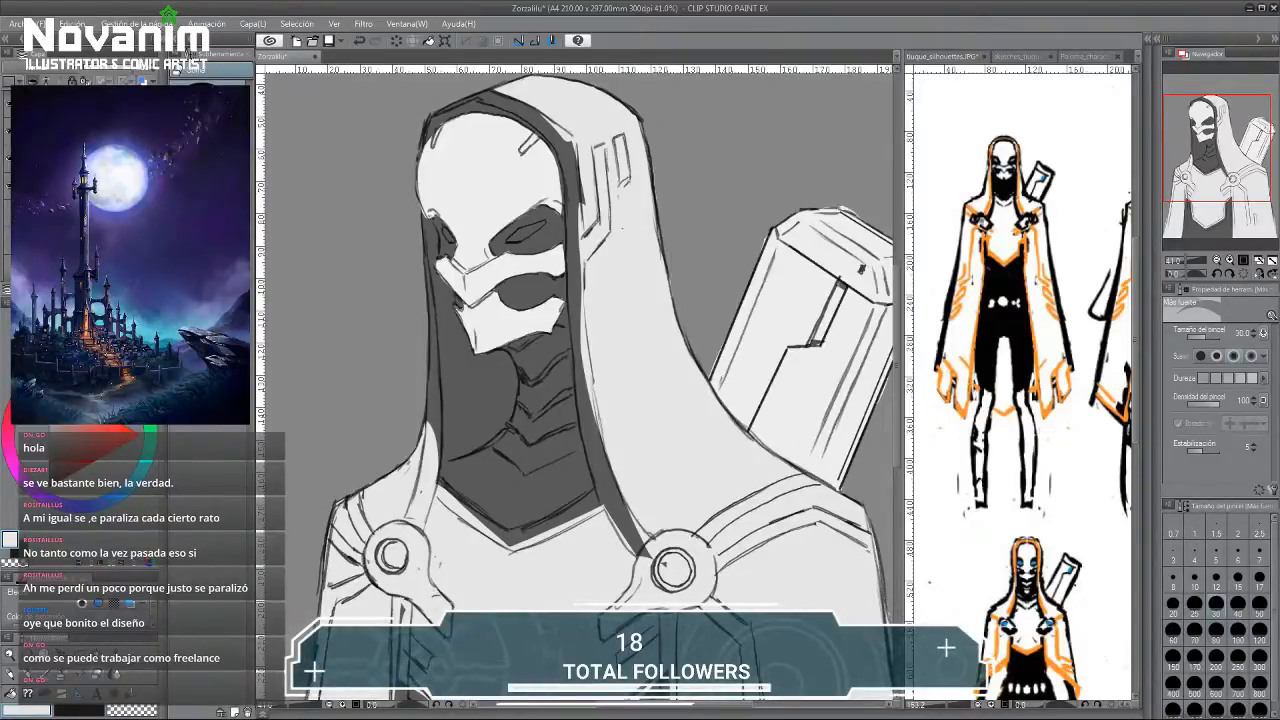
scroll(411, 218, down, 1)
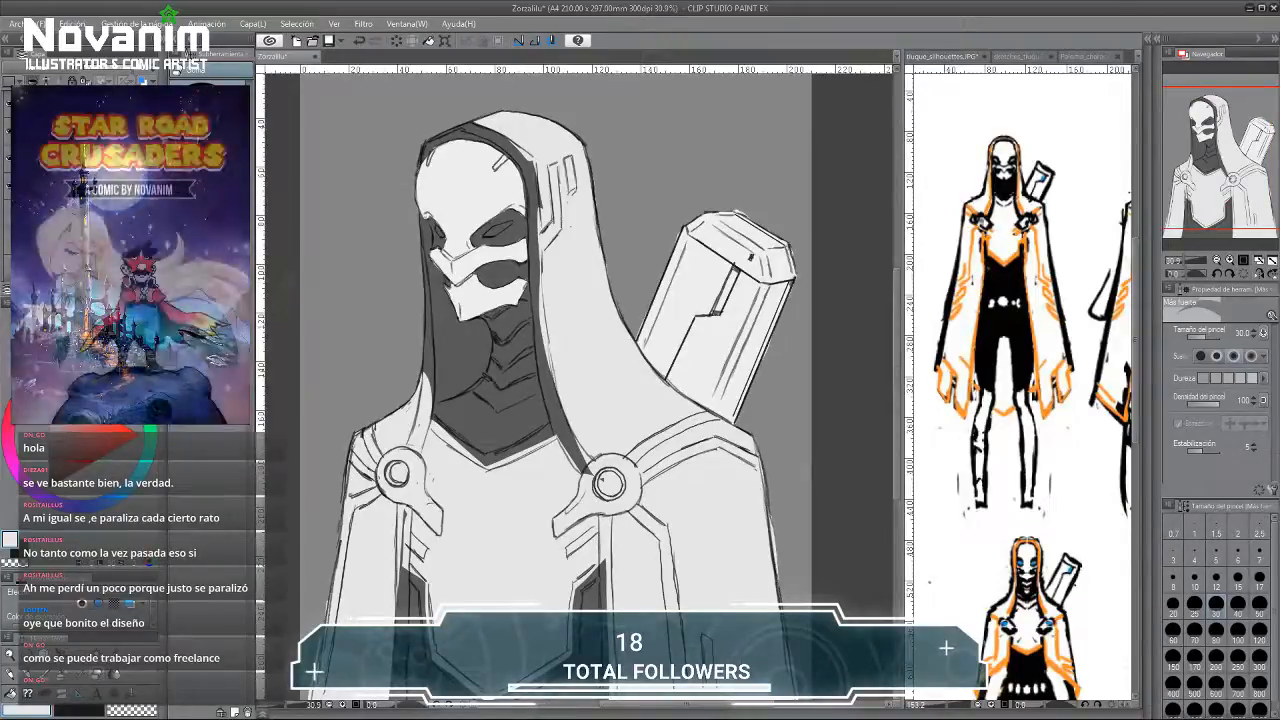
Lasso-fill the upper hood trim in mid-grey, from the crown down past the mask's temple.
key(b)
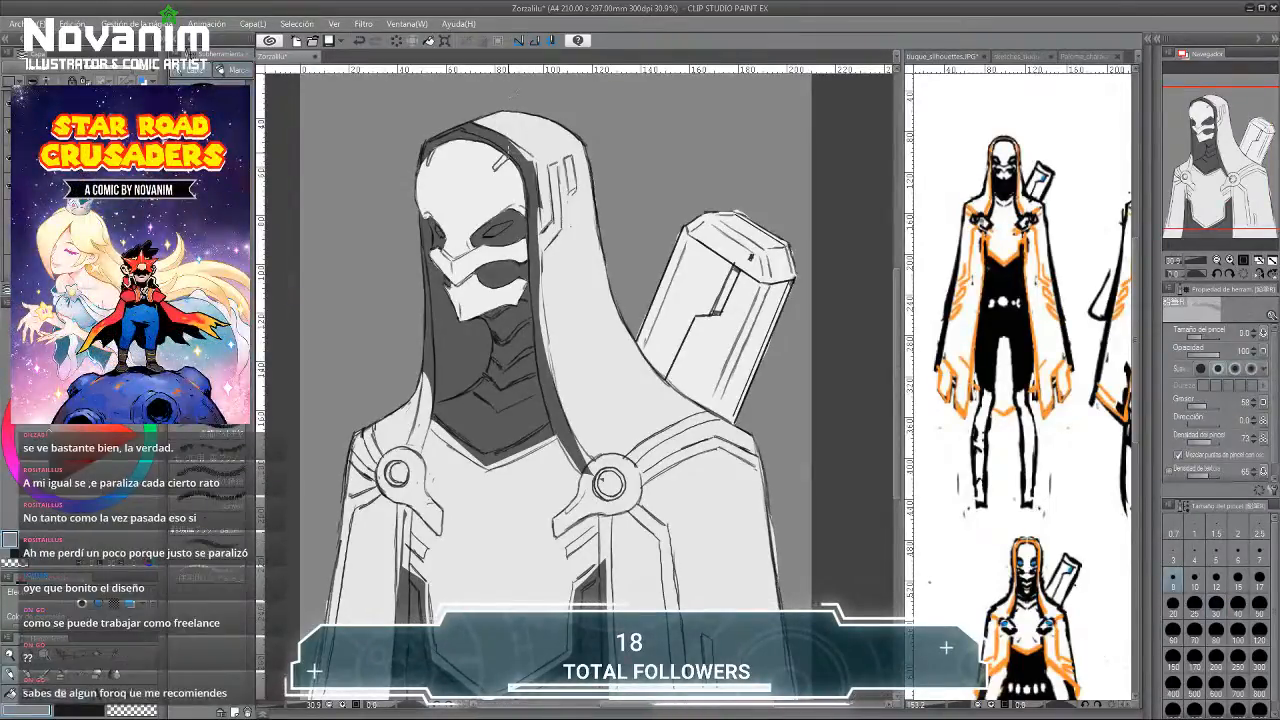
key(g)
scroll(462, 118, up, 1)
scroll(466, 124, up, 1)
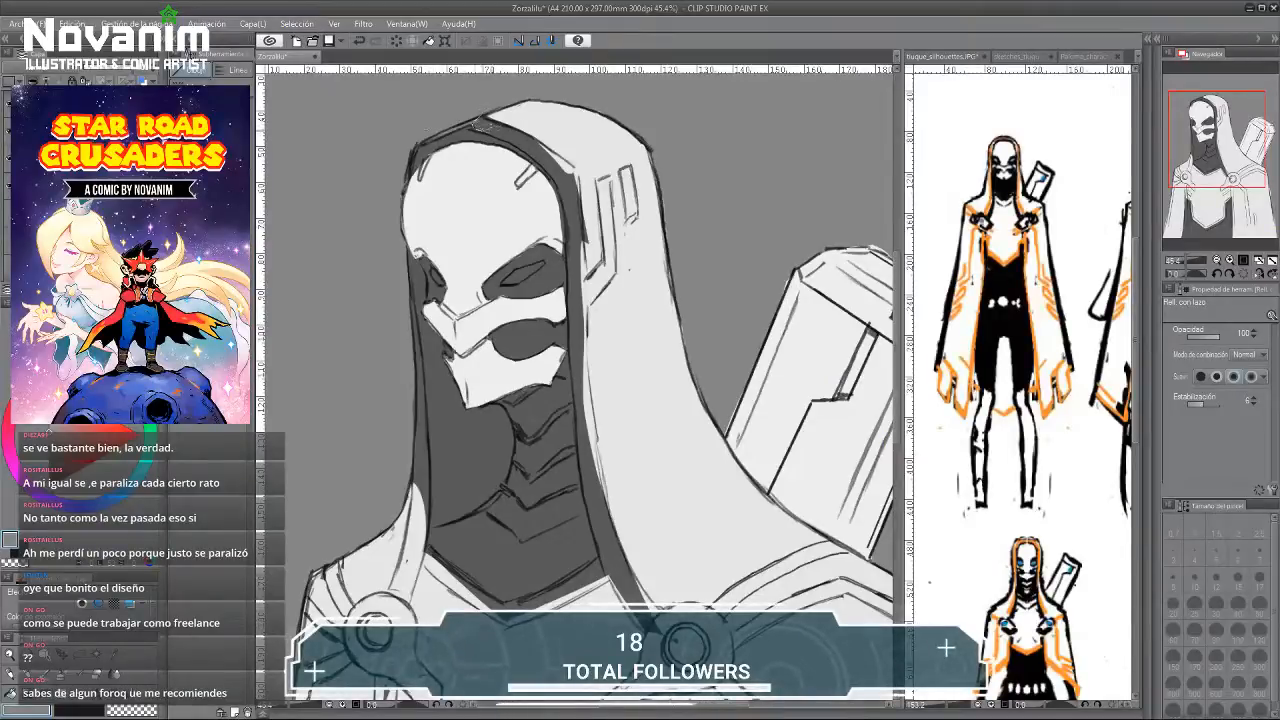
mouse_move(482, 124)
mouse_down()
mouse_move(532, 146)
mouse_move(488, 120)
mouse_move(562, 181)
mouse_move(570, 160)
mouse_move(518, 135)
mouse_up()
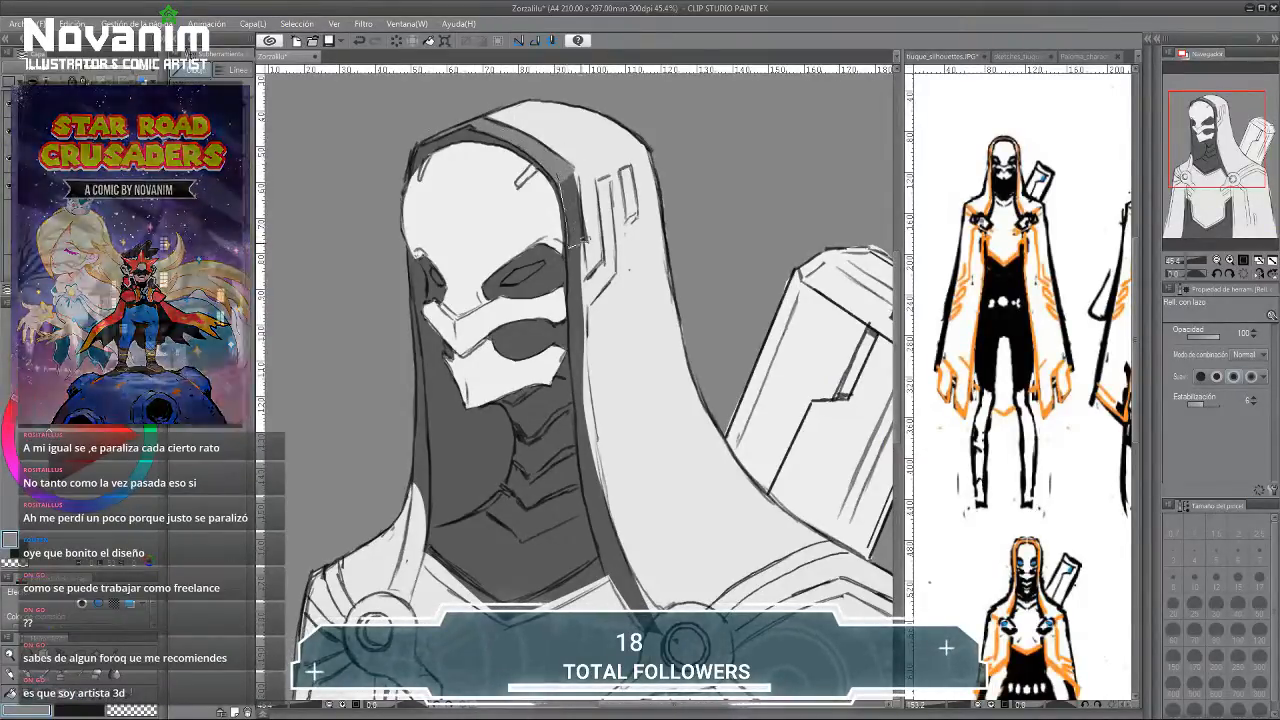
mouse_move(564, 176)
mouse_down()
mouse_move(580, 182)
mouse_move(570, 170)
mouse_up()
drag(590, 320, 580, 251)
mouse_move(558, 170)
mouse_down()
mouse_move(580, 245)
mouse_move(573, 172)
mouse_up()
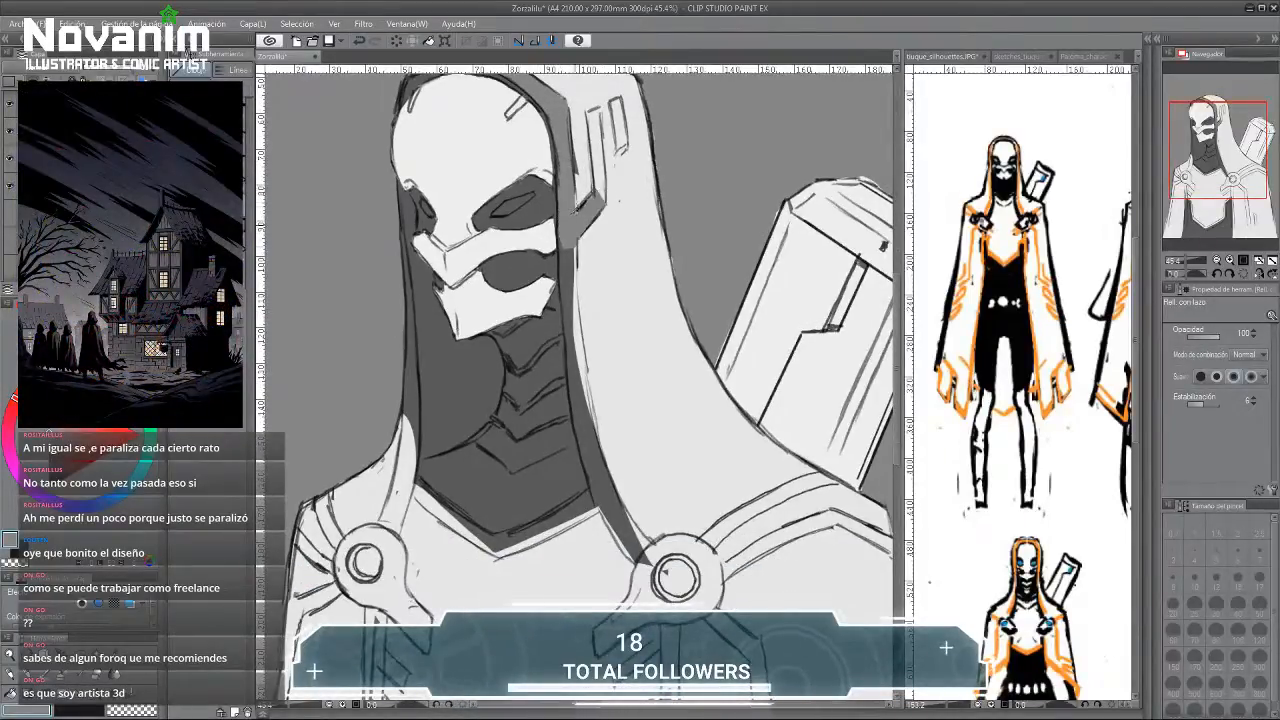
Lasso-fill the angular marking and the small bar on the side of the hood in the same mid-grey.
scroll(580, 380, up, 2)
mouse_move(590, 190)
mouse_down()
mouse_move(591, 153)
mouse_move(603, 147)
mouse_move(604, 250)
mouse_up()
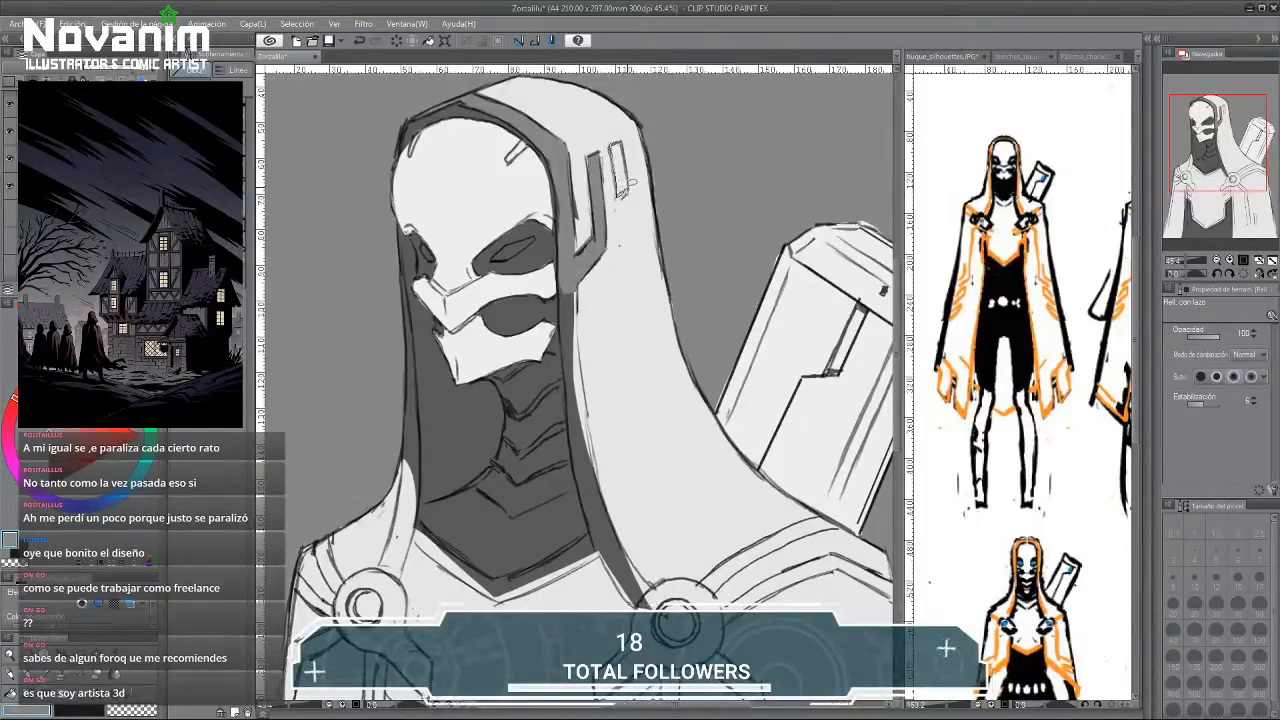
mouse_move(630, 182)
mouse_down()
mouse_move(615, 143)
mouse_move(632, 119)
mouse_up()
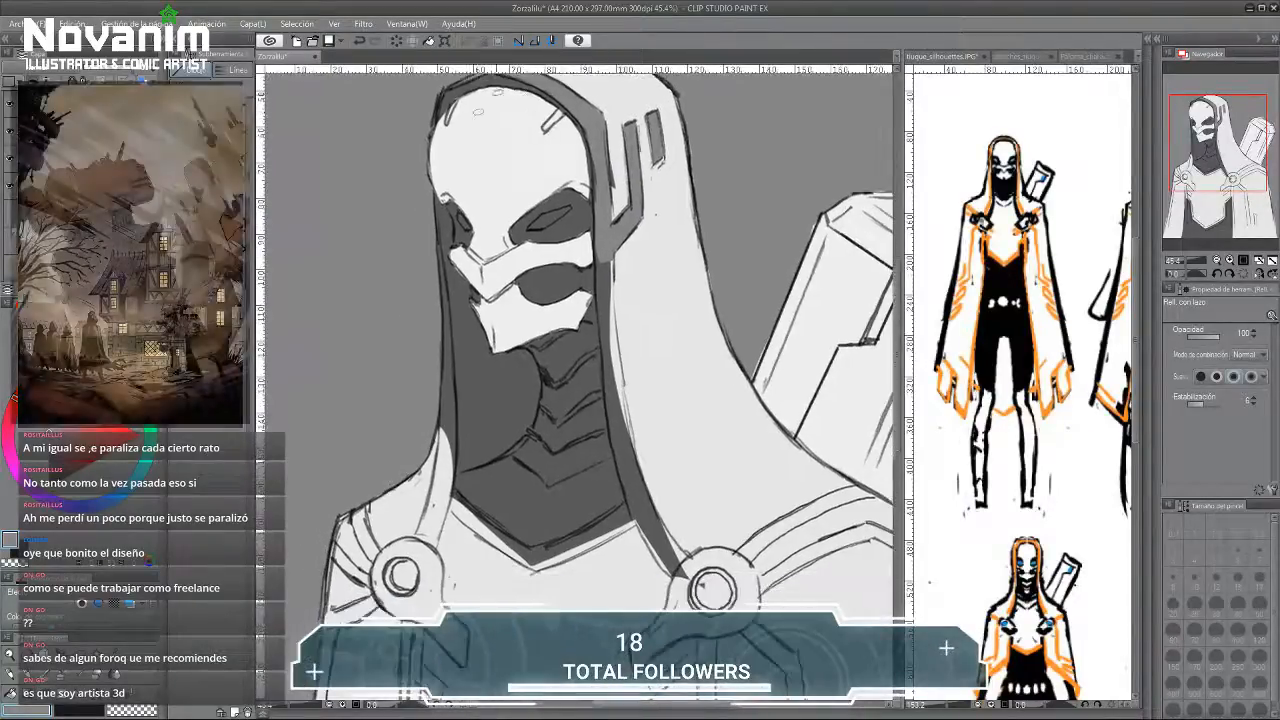
scroll(432, 180, down, 1)
drag(426, 177, 426, 219)
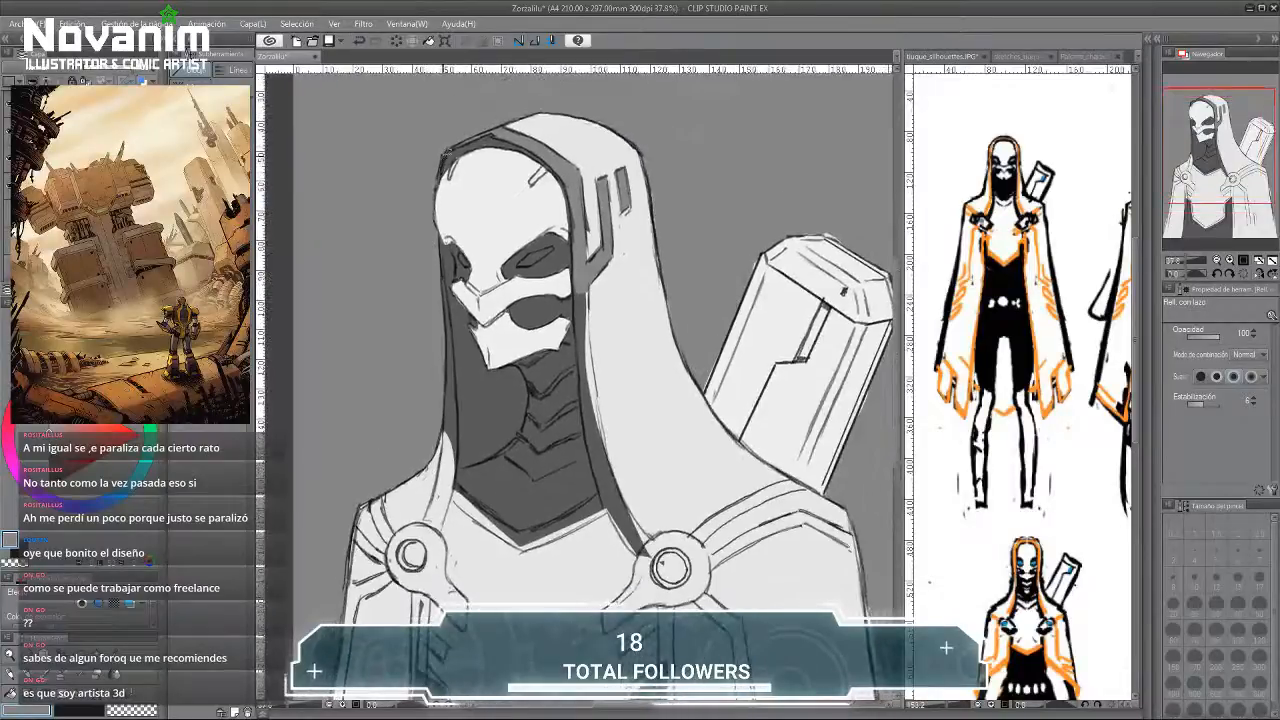
Extend the mid-grey fill down the hood trim on the canister side to the round shoulder clasp.
mouse_move(524, 320)
mouse_down()
mouse_move(520, 230)
mouse_move(470, 208)
mouse_up()
mouse_move(519, 165)
mouse_down()
mouse_move(524, 230)
mouse_move(526, 178)
mouse_up()
mouse_move(540, 252)
mouse_down()
mouse_move(513, 186)
mouse_move(507, 268)
mouse_move(524, 324)
mouse_move(568, 357)
mouse_move(538, 298)
mouse_up()
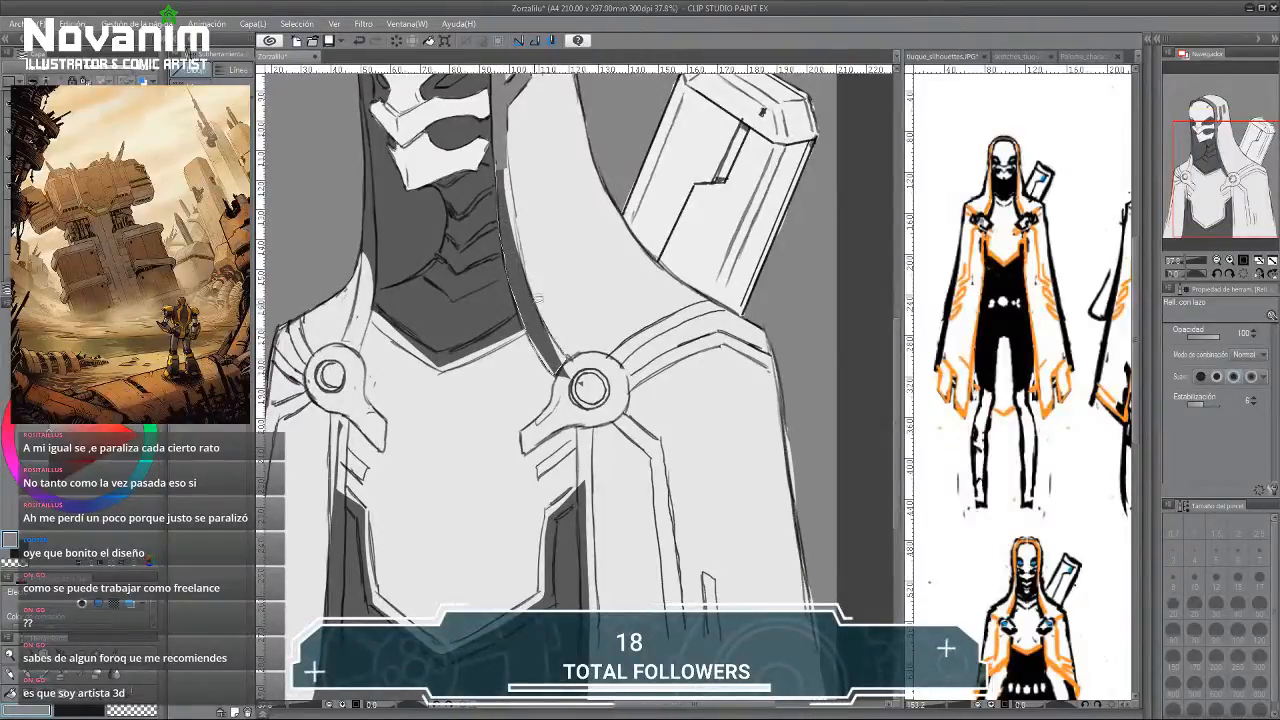
drag(523, 239, 507, 124)
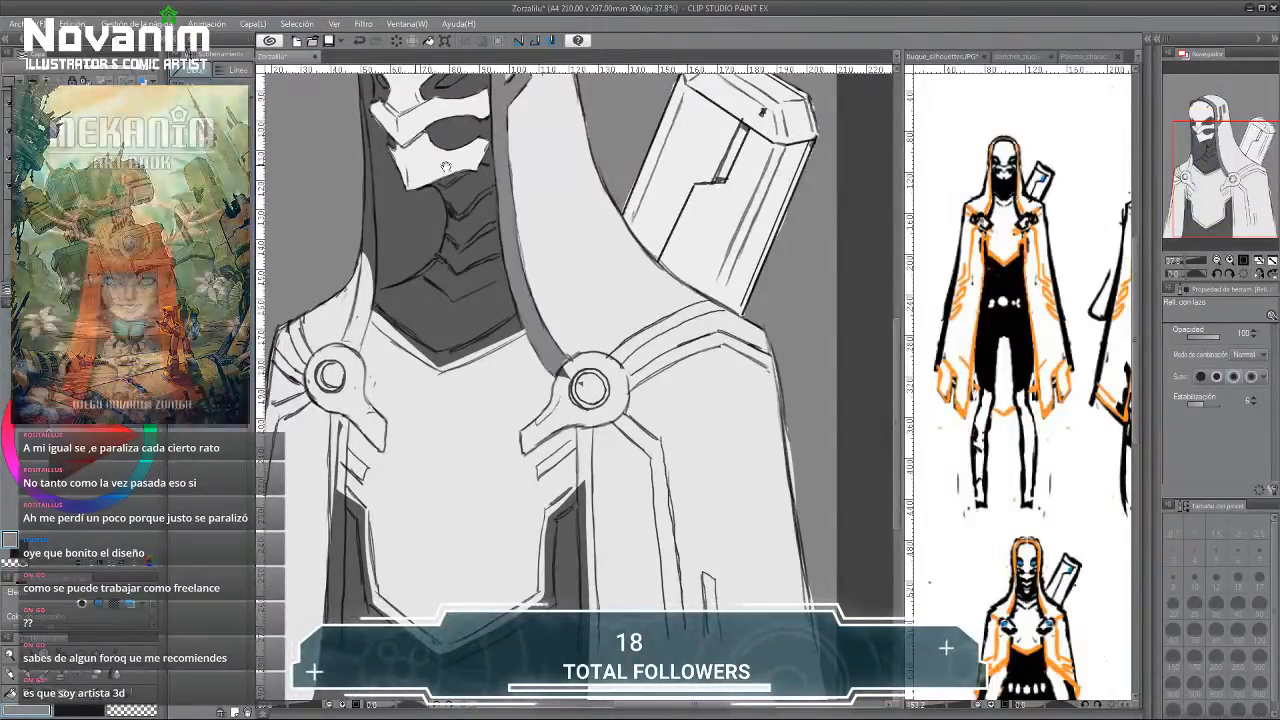
Fill the hood trim strip on the side away from the canister in mid-grey, down to its shoulder clasp.
mouse_move(349, 227)
mouse_down()
mouse_move(380, 226)
mouse_move(395, 302)
mouse_up()
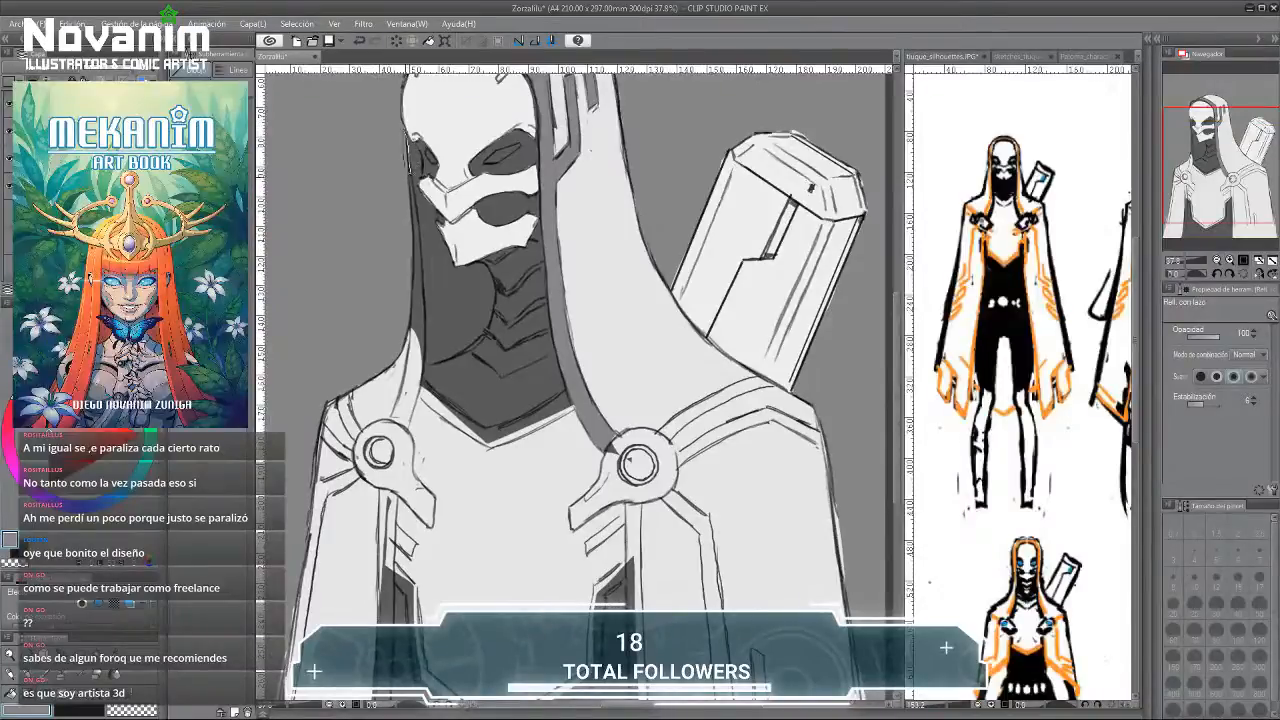
mouse_move(416, 244)
mouse_down()
mouse_move(419, 222)
mouse_move(402, 394)
mouse_up()
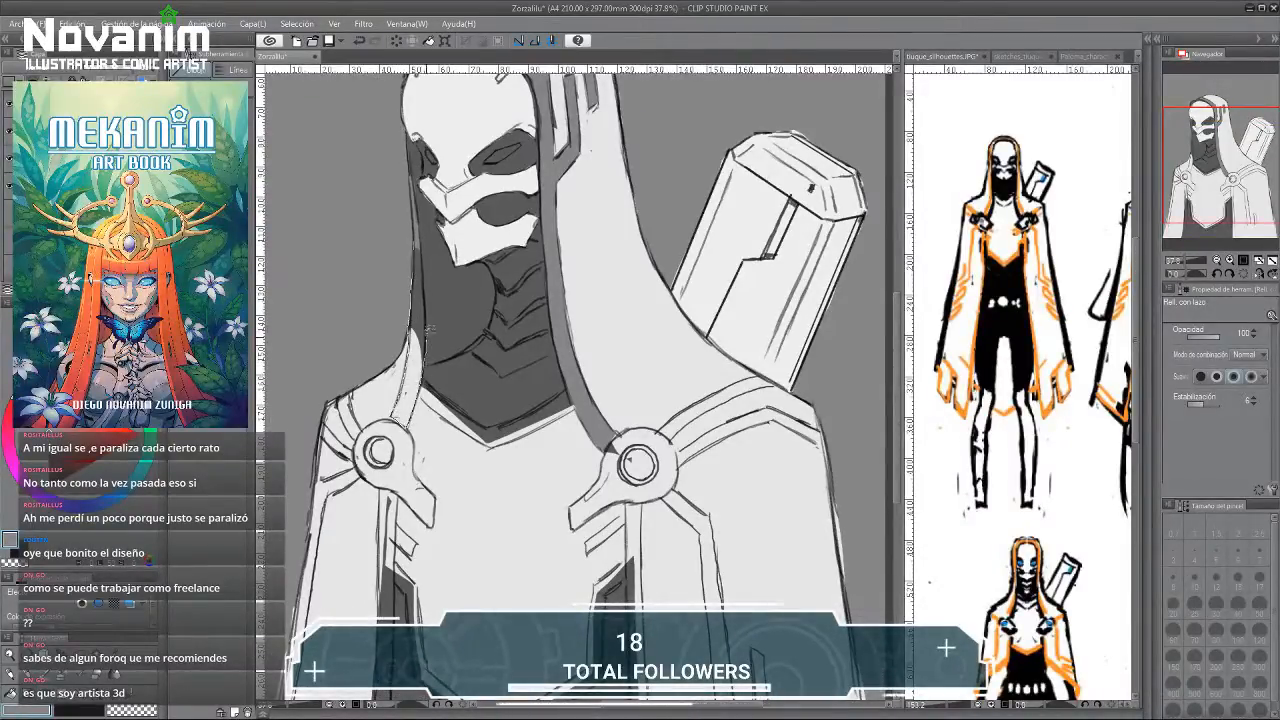
drag(427, 326, 416, 250)
scroll(382, 240, down, 2)
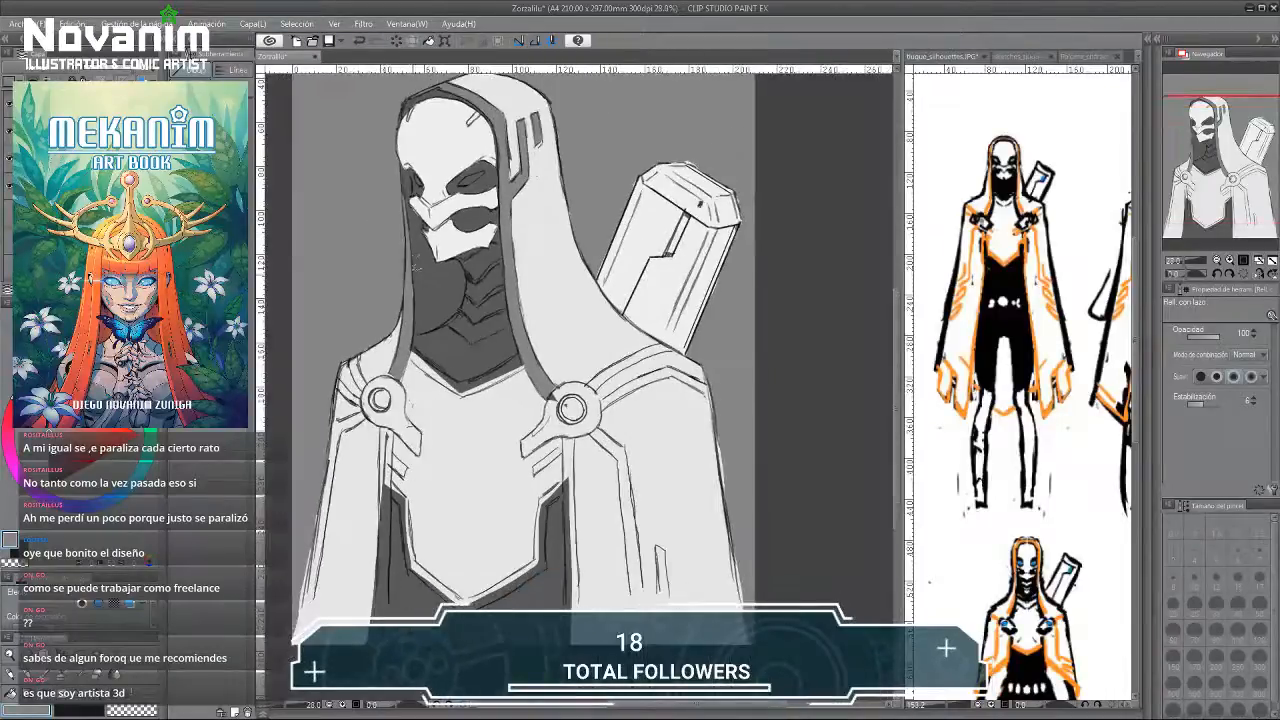
scroll(384, 280, down, 2)
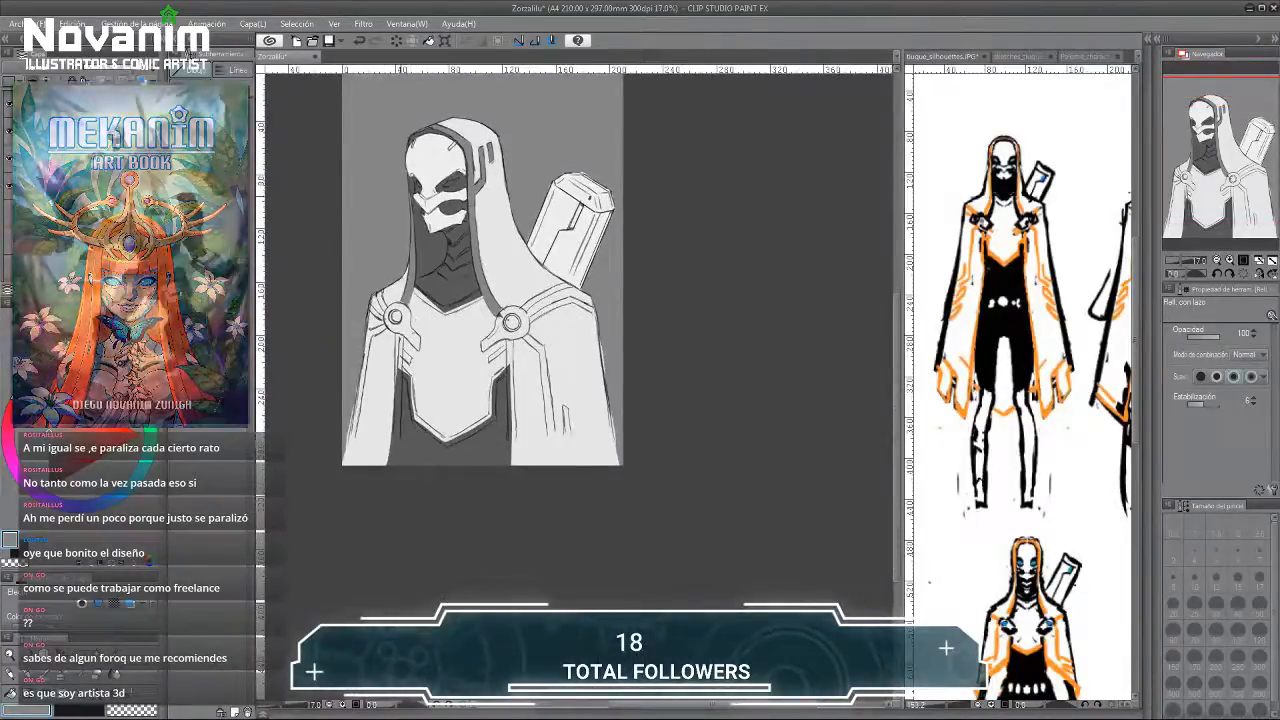
scroll(413, 205, up, 3)
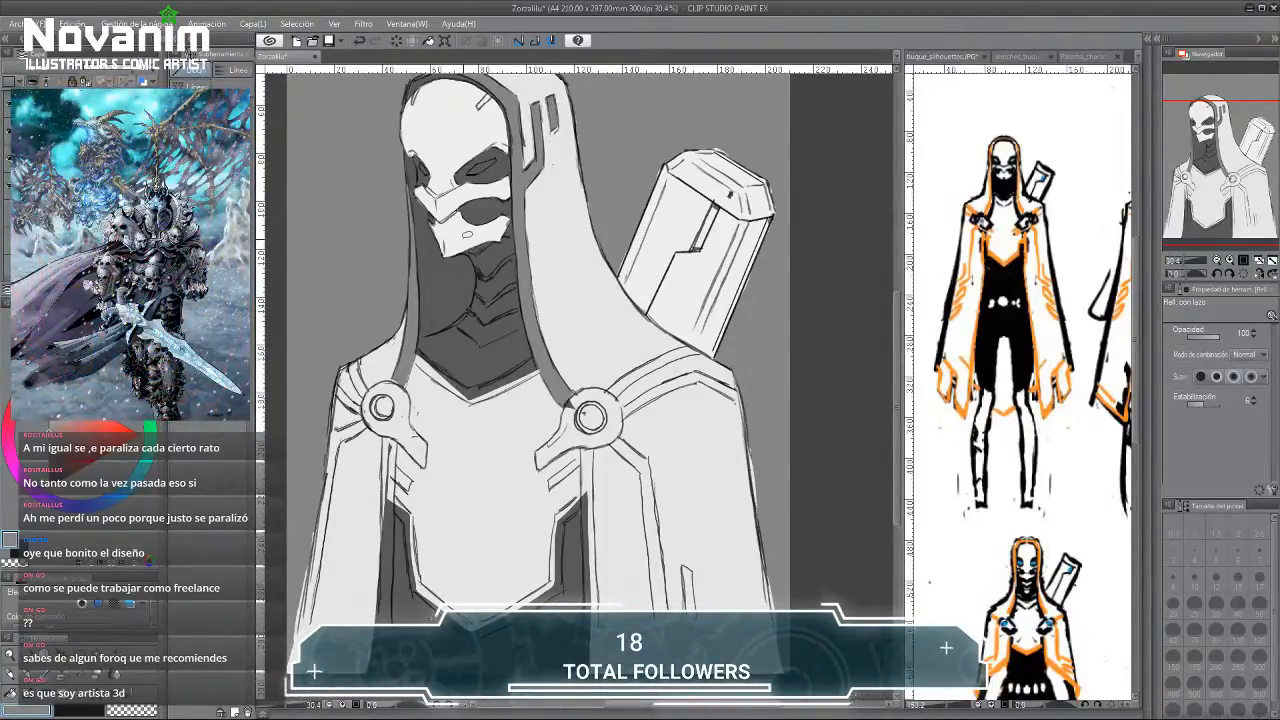
drag(400, 248, 388, 312)
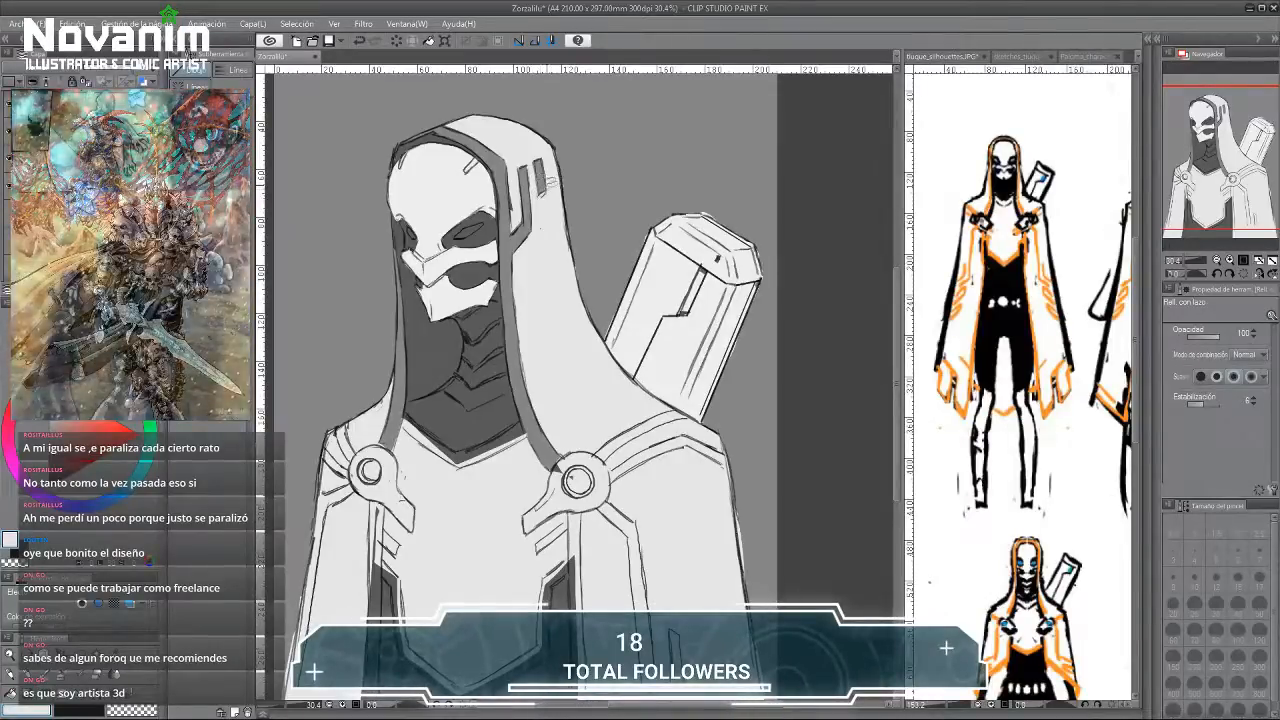
Lasso-fill the mask's eye openings in light grey inside the dark eye sockets.
scroll(520, 178, down, 1)
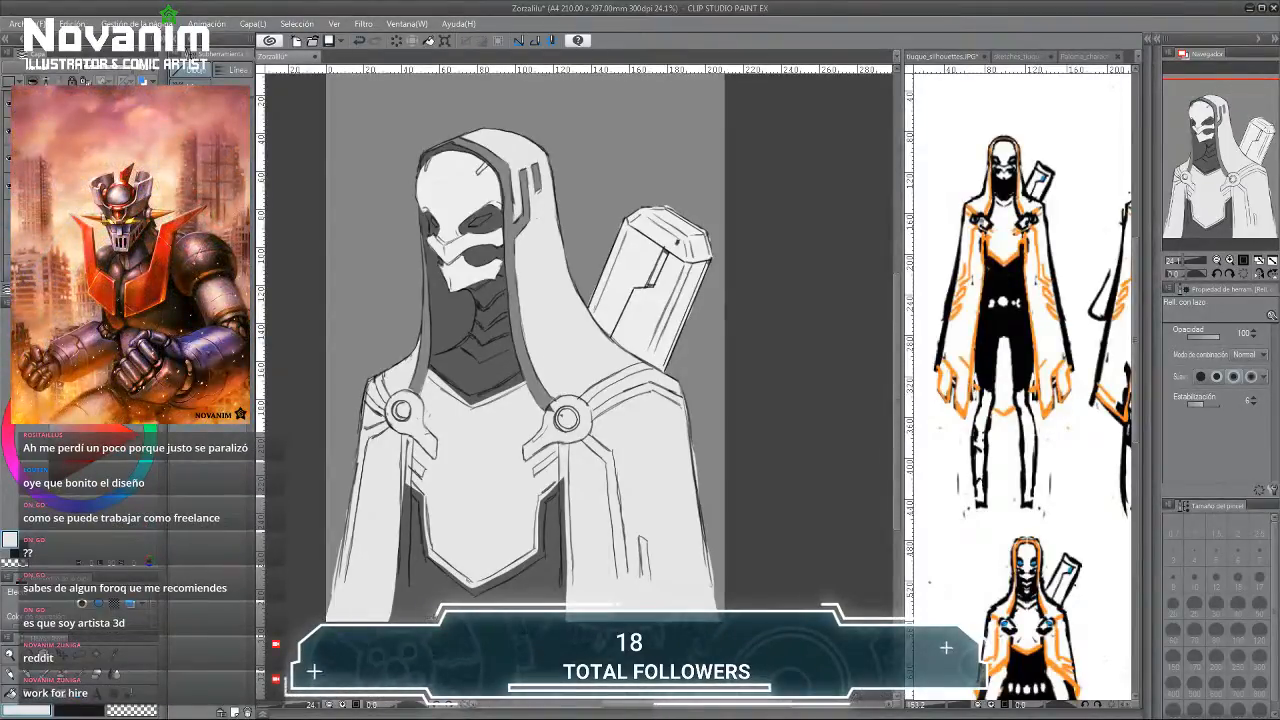
key(p)
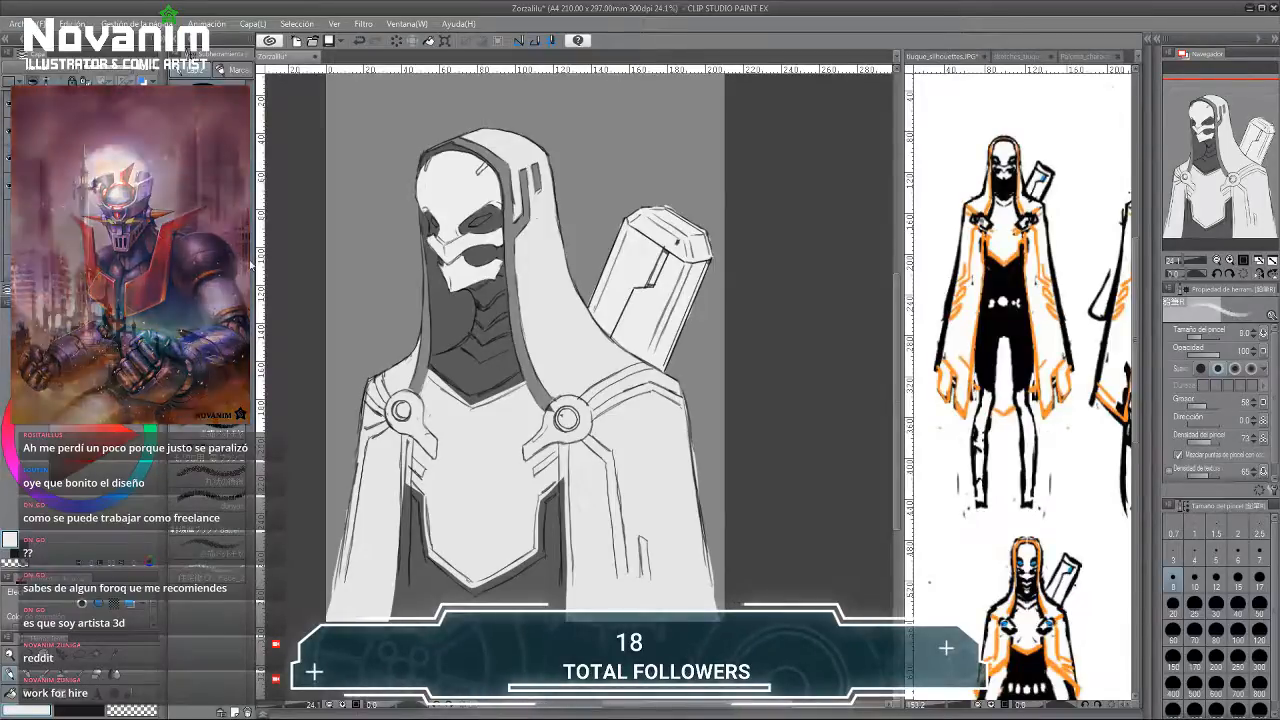
key(g)
scroll(487, 229, up, 4)
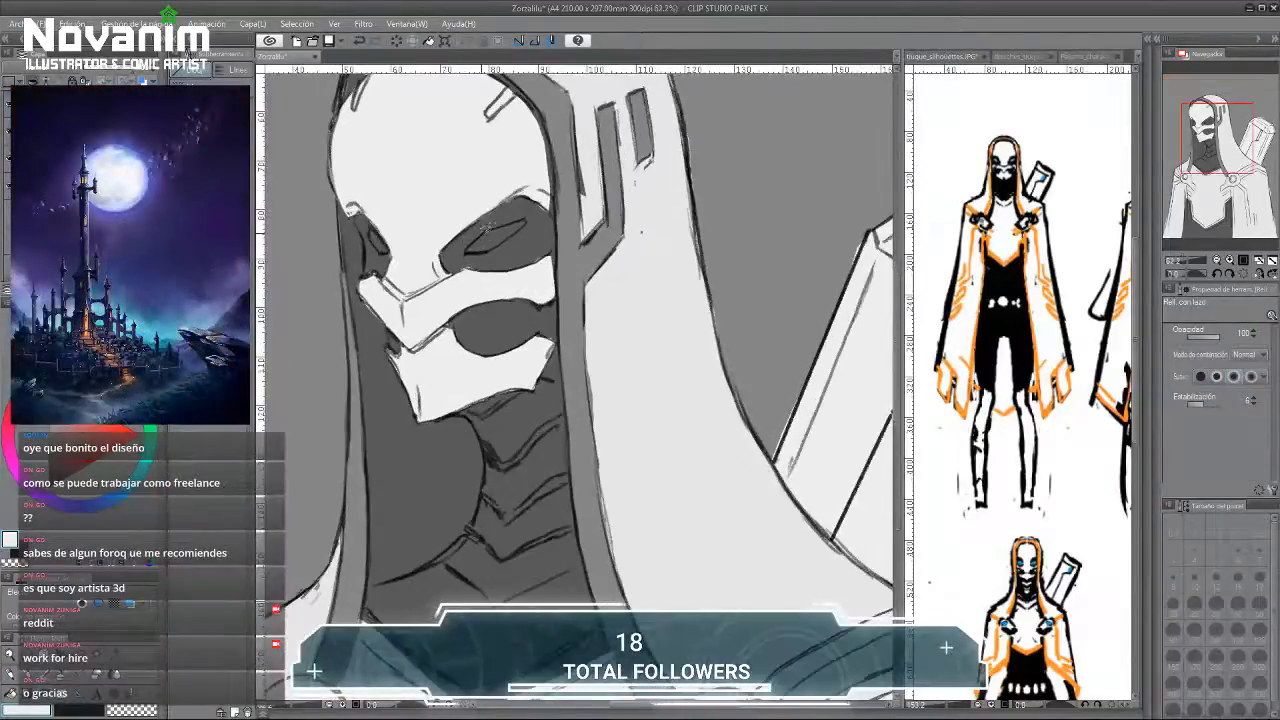
mouse_move(512, 236)
mouse_down()
mouse_move(523, 219)
mouse_move(500, 227)
mouse_up()
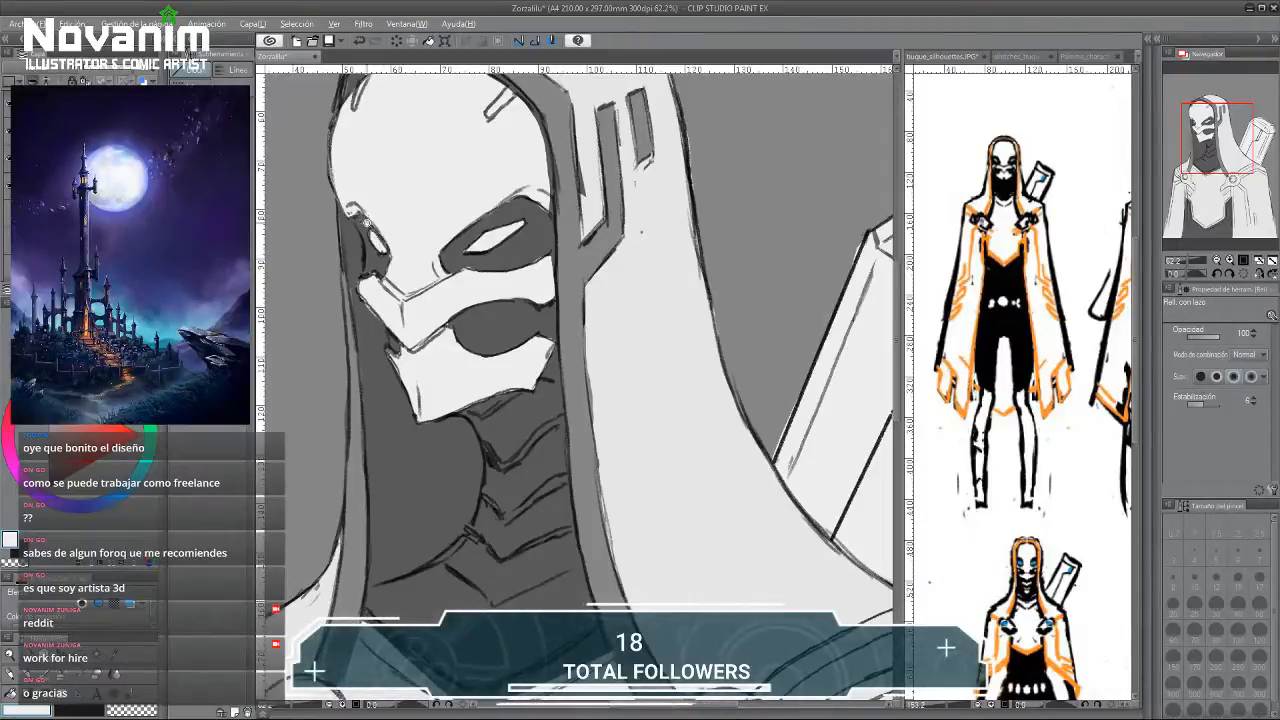
scroll(367, 223, down, 2)
key(p)
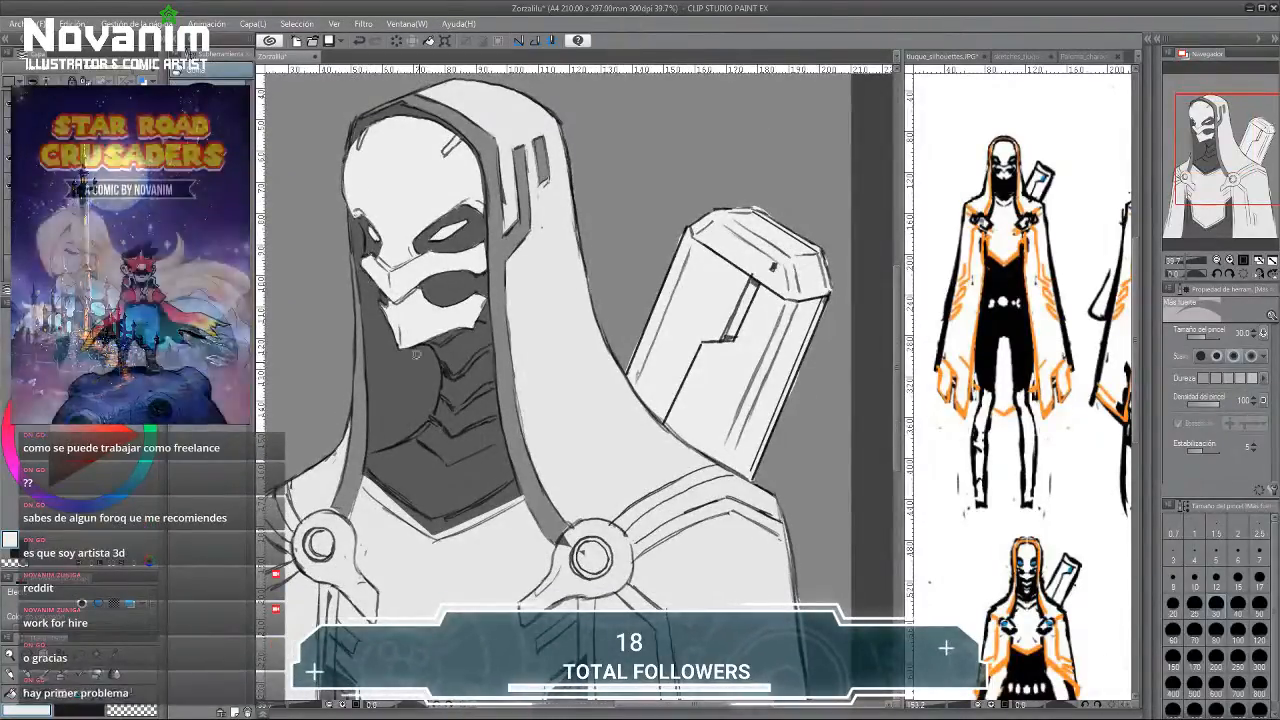
Lasso-fill the two curved shoulder bands on the canister side in mid-grey, from the round clasp to the shoulder's outer edge.
key(g)
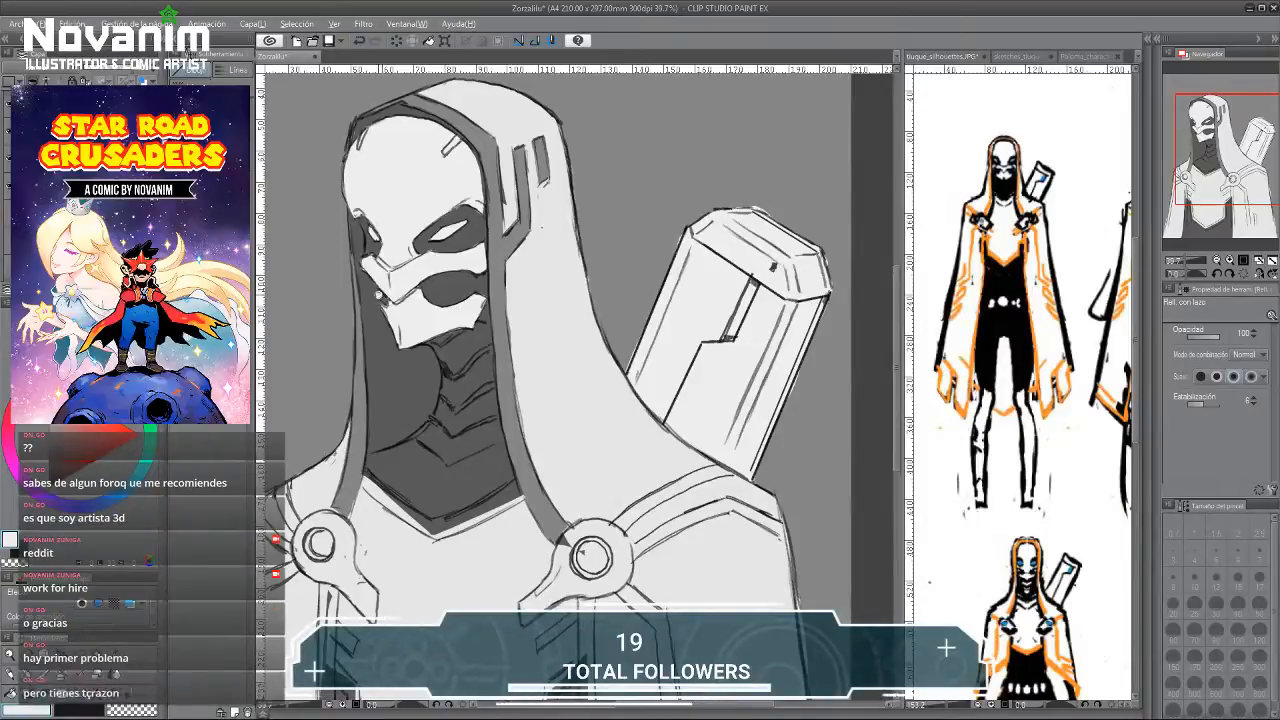
scroll(380, 290, down, 2)
scroll(352, 263, down, 3)
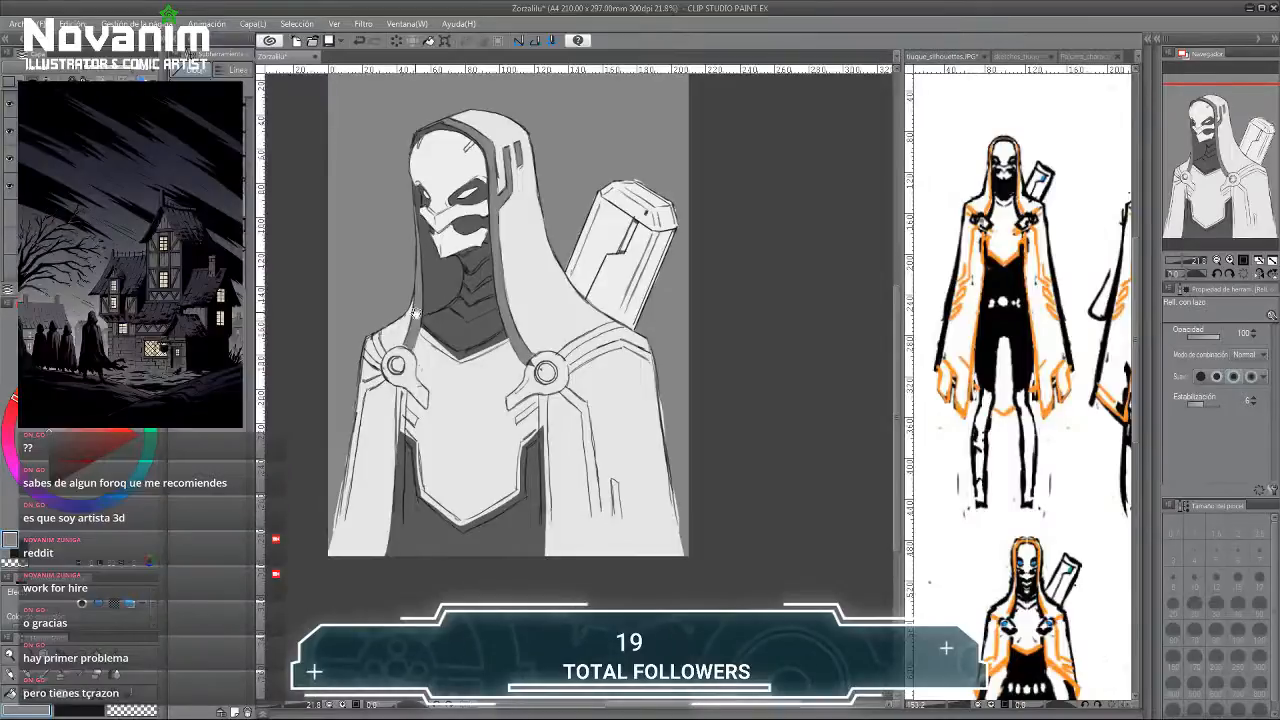
scroll(414, 312, up, 2)
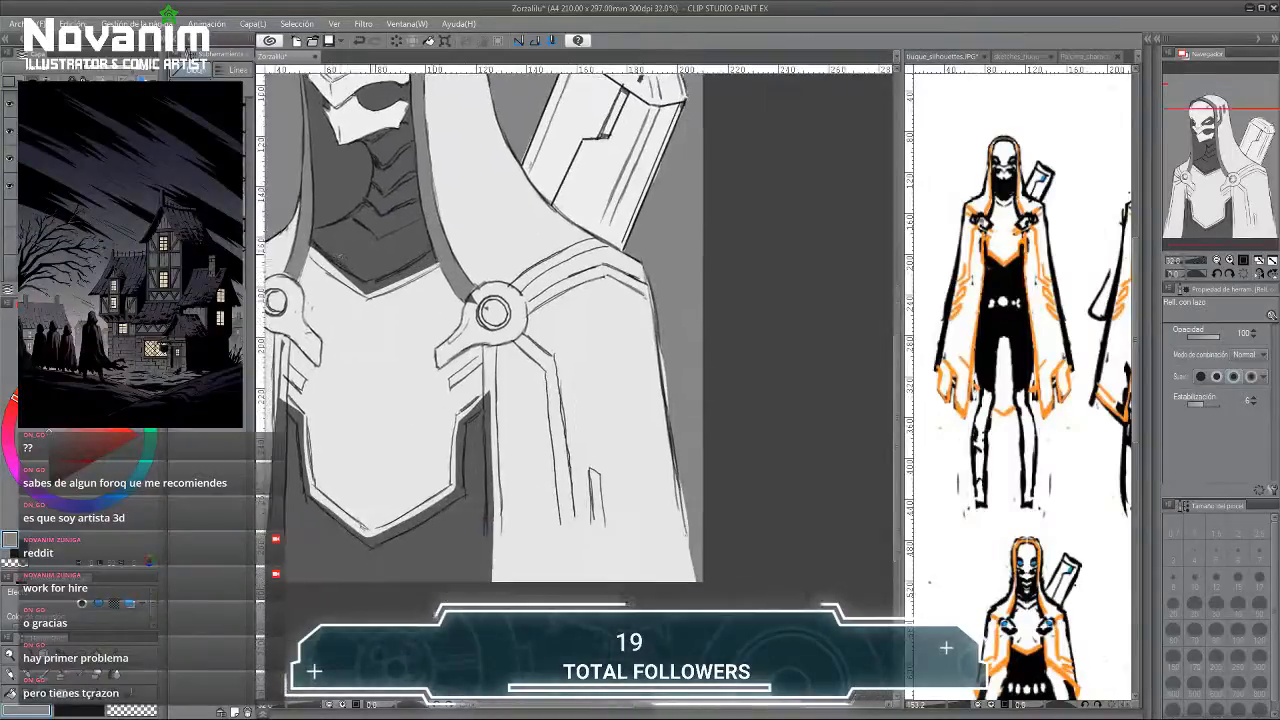
drag(518, 283, 612, 236)
drag(520, 276, 514, 274)
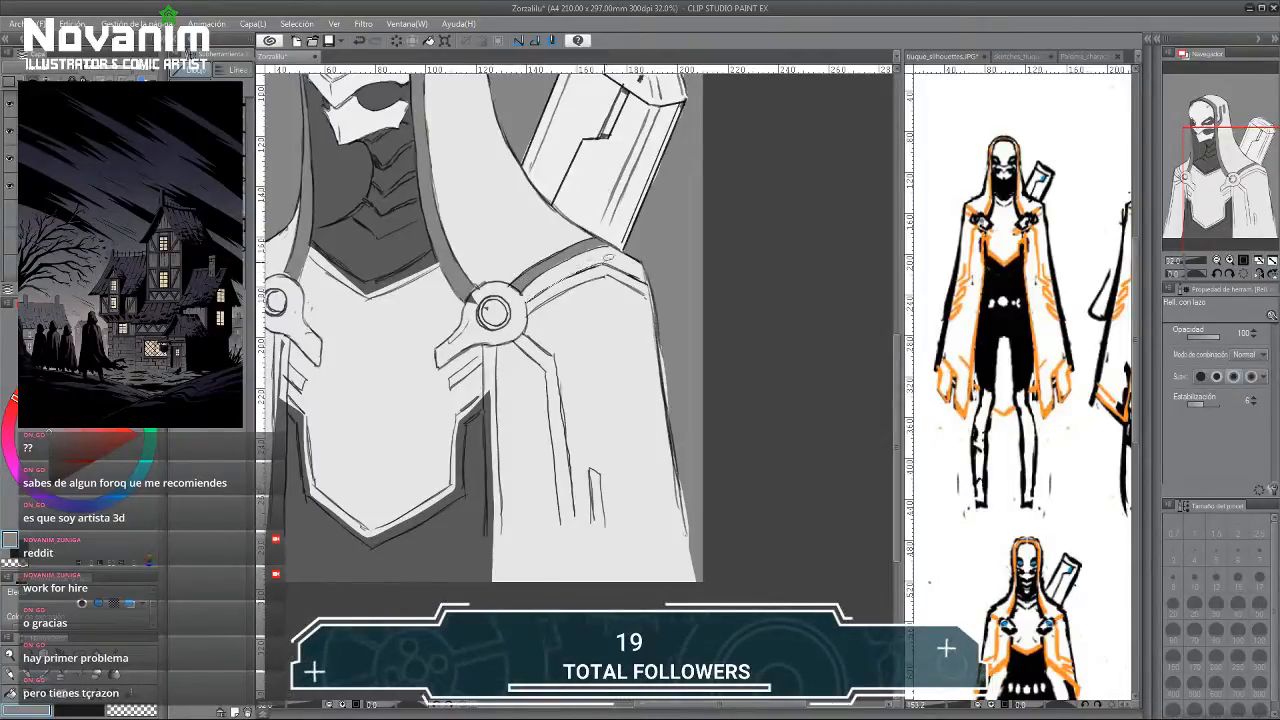
drag(540, 306, 528, 300)
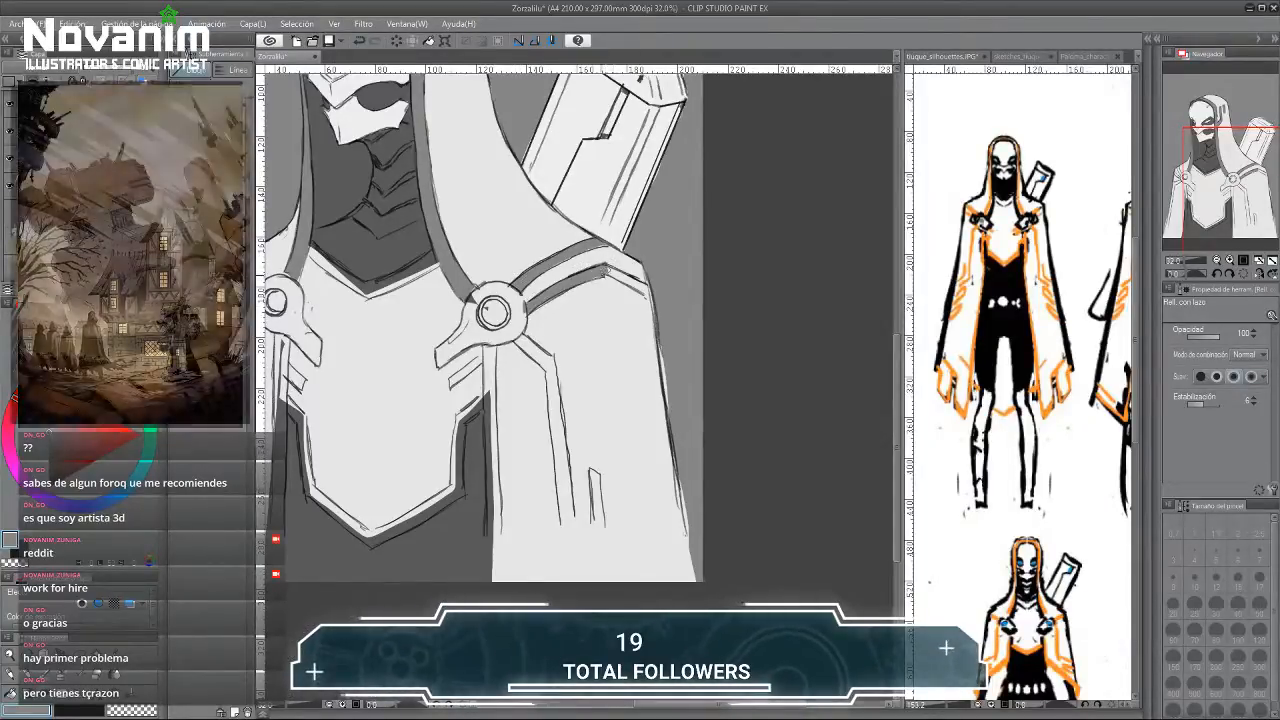
drag(636, 270, 607, 265)
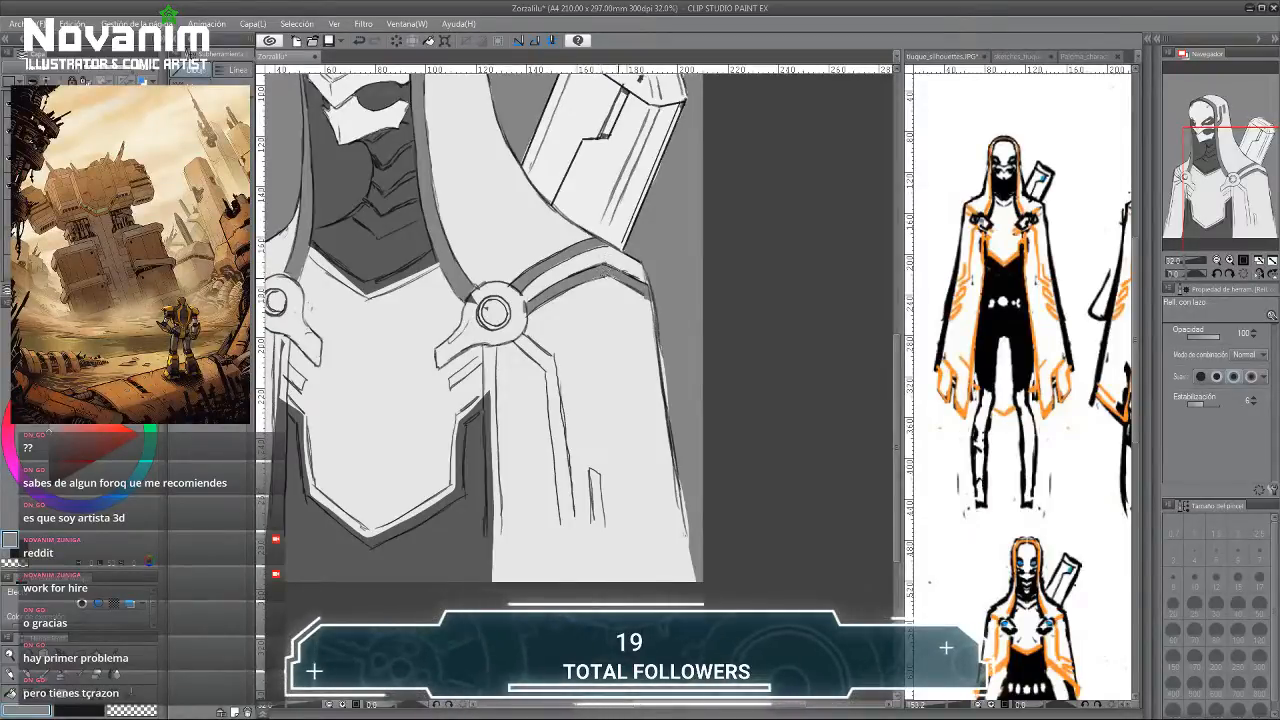
Fill the shoulder bands, outer sleeve edge and inner cloak edge on the side away from the canister in mid-grey.
drag(369, 240, 569, 252)
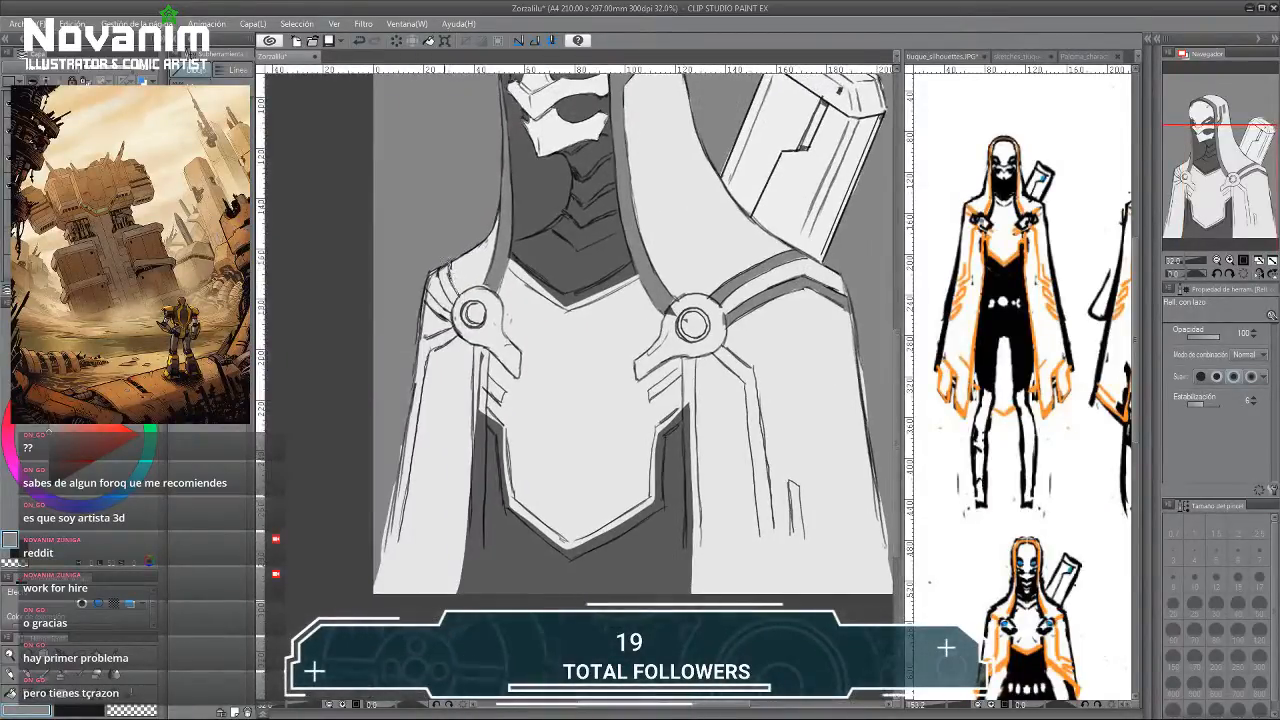
mouse_move(440, 272)
mouse_down()
mouse_move(456, 298)
mouse_move(446, 264)
mouse_move(436, 303)
mouse_move(450, 316)
mouse_move(448, 274)
mouse_move(440, 300)
mouse_move(474, 287)
mouse_move(435, 362)
mouse_move(408, 485)
mouse_move(418, 405)
mouse_move(431, 403)
mouse_move(402, 500)
mouse_move(414, 500)
mouse_up()
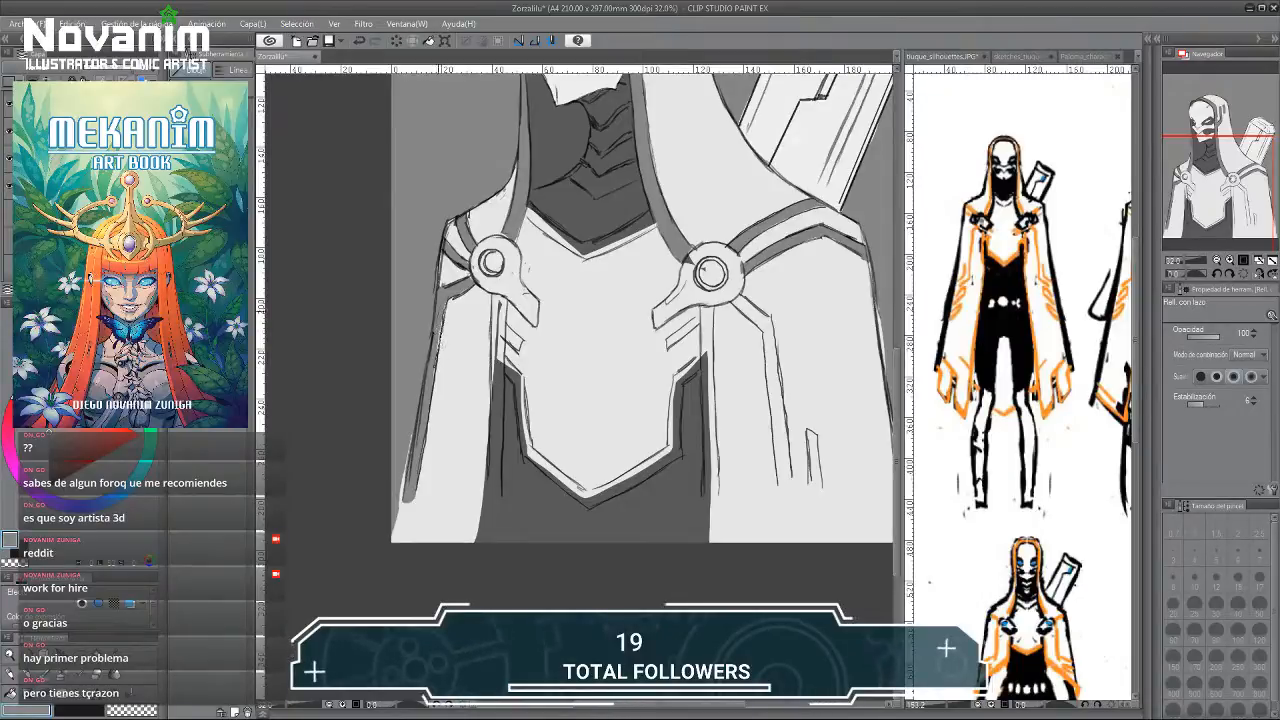
drag(455, 292, 445, 237)
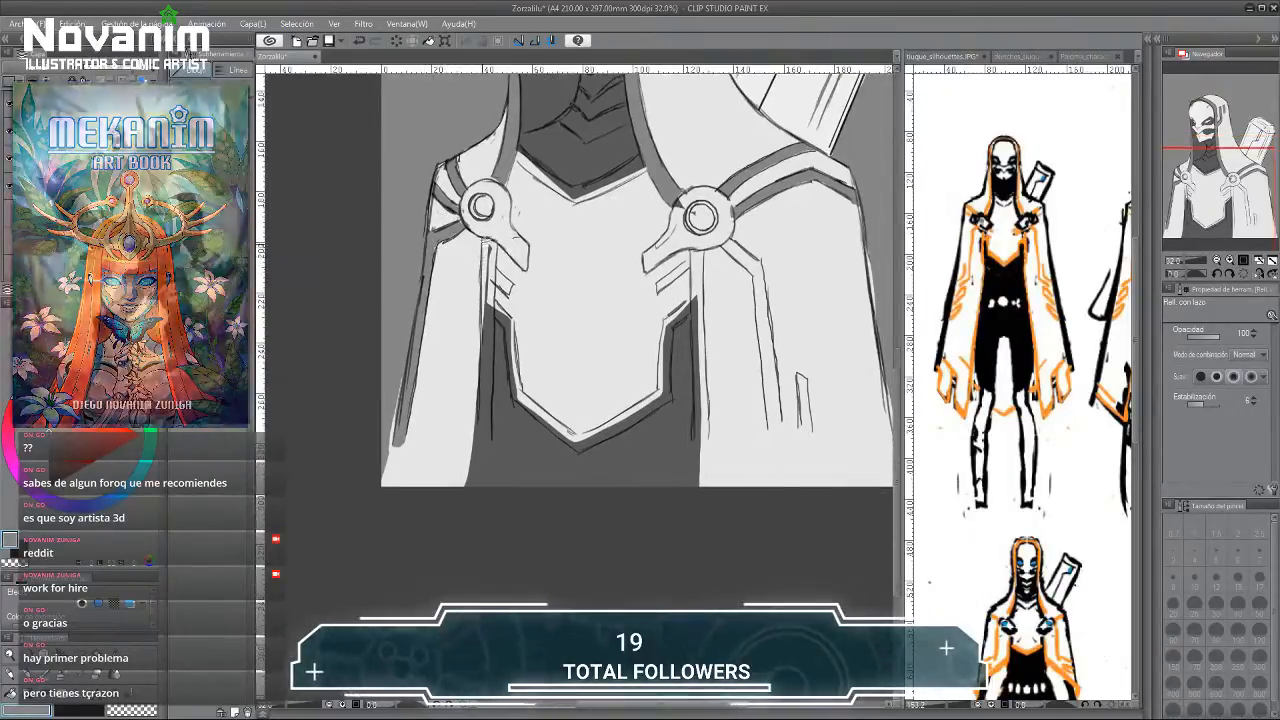
mouse_move(493, 410)
mouse_down()
mouse_move(500, 238)
mouse_move(473, 381)
mouse_move(484, 450)
mouse_move(490, 412)
mouse_up()
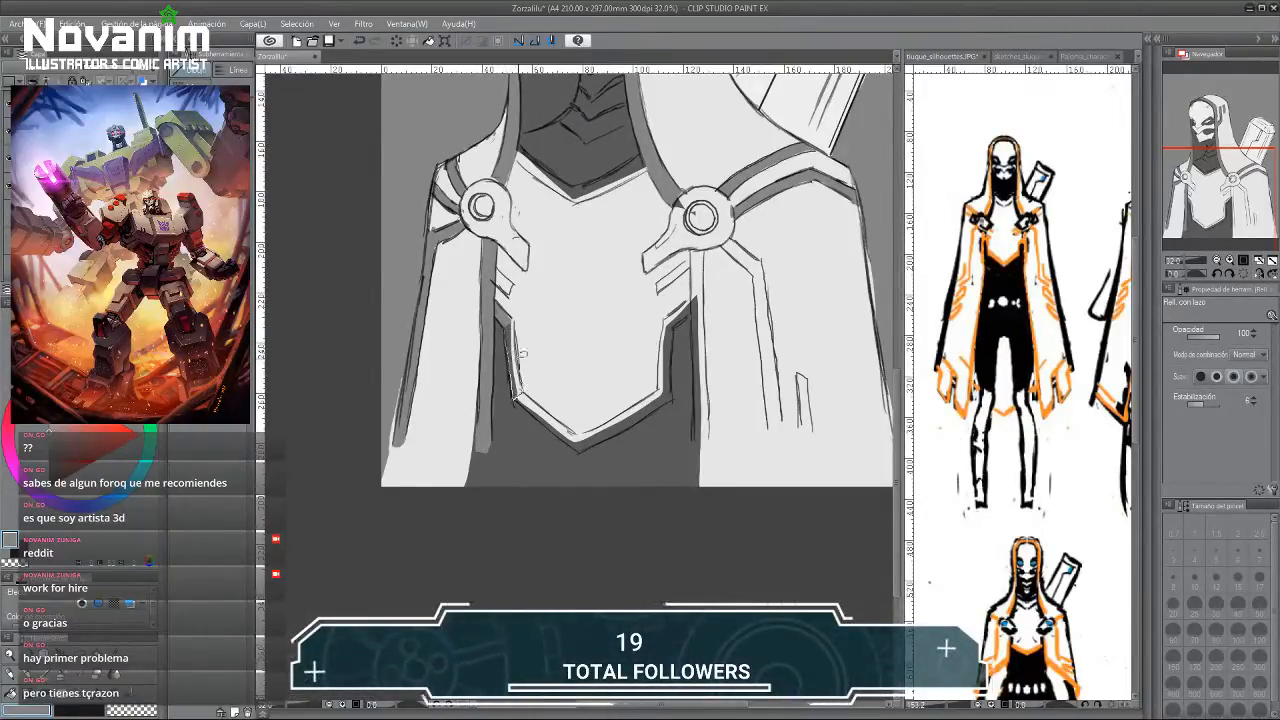
Lasso-fill the border around the pointed chest panel in mid-grey, down both sides and along the V-shaped lower edge.
drag(521, 353, 502, 345)
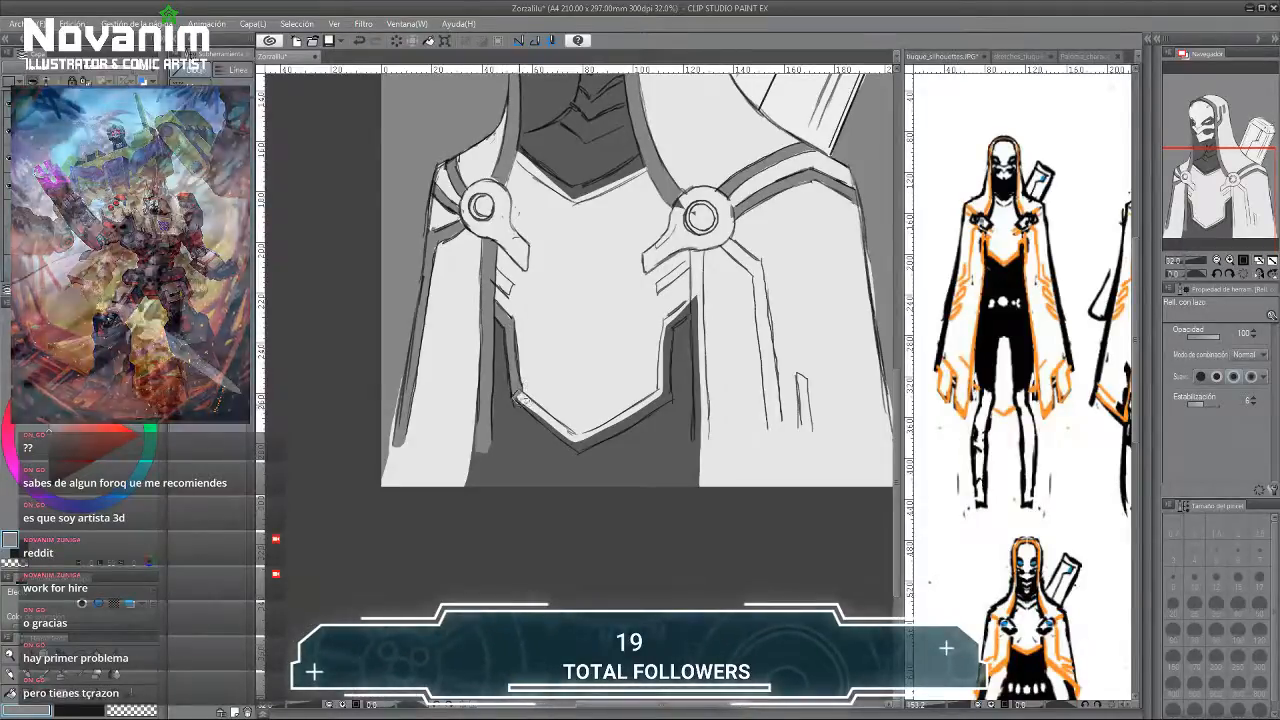
mouse_move(522, 386)
mouse_down()
mouse_move(594, 430)
mouse_move(581, 433)
mouse_move(669, 391)
mouse_move(631, 426)
mouse_move(583, 422)
mouse_up()
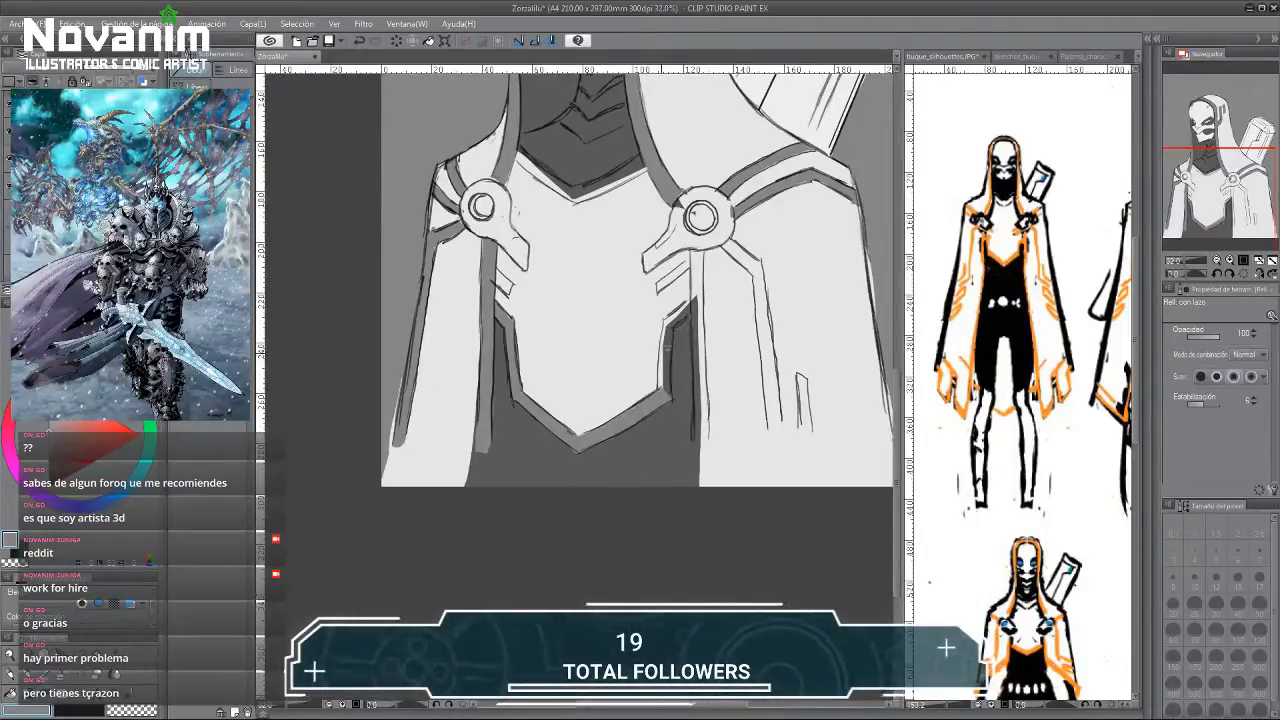
drag(690, 298, 664, 322)
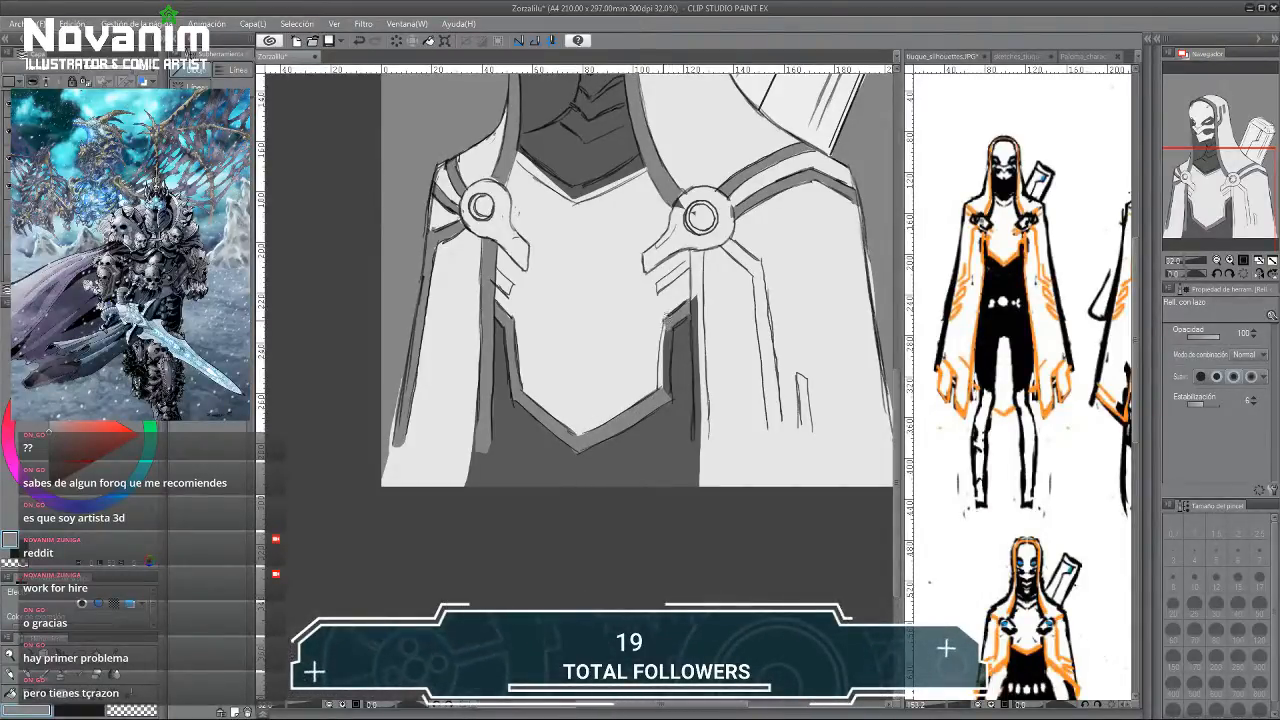
drag(659, 388, 672, 368)
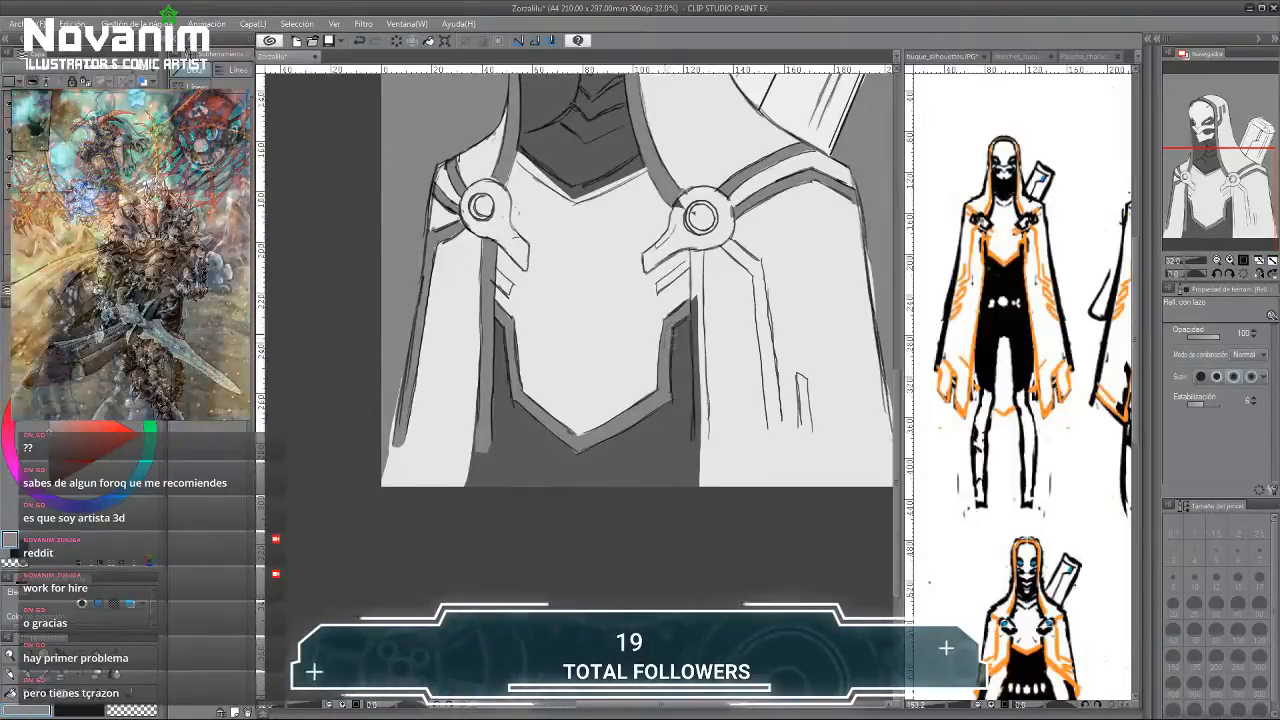
Fill the inner cloak edge, the angled sleeve stripe and the short sleeve bar on the canister side in mid-grey.
mouse_move(690, 258)
mouse_down()
mouse_move(662, 288)
mouse_move(680, 264)
mouse_move(704, 440)
mouse_up()
mouse_move(709, 327)
mouse_down()
mouse_move(706, 244)
mouse_move(553, 199)
mouse_up()
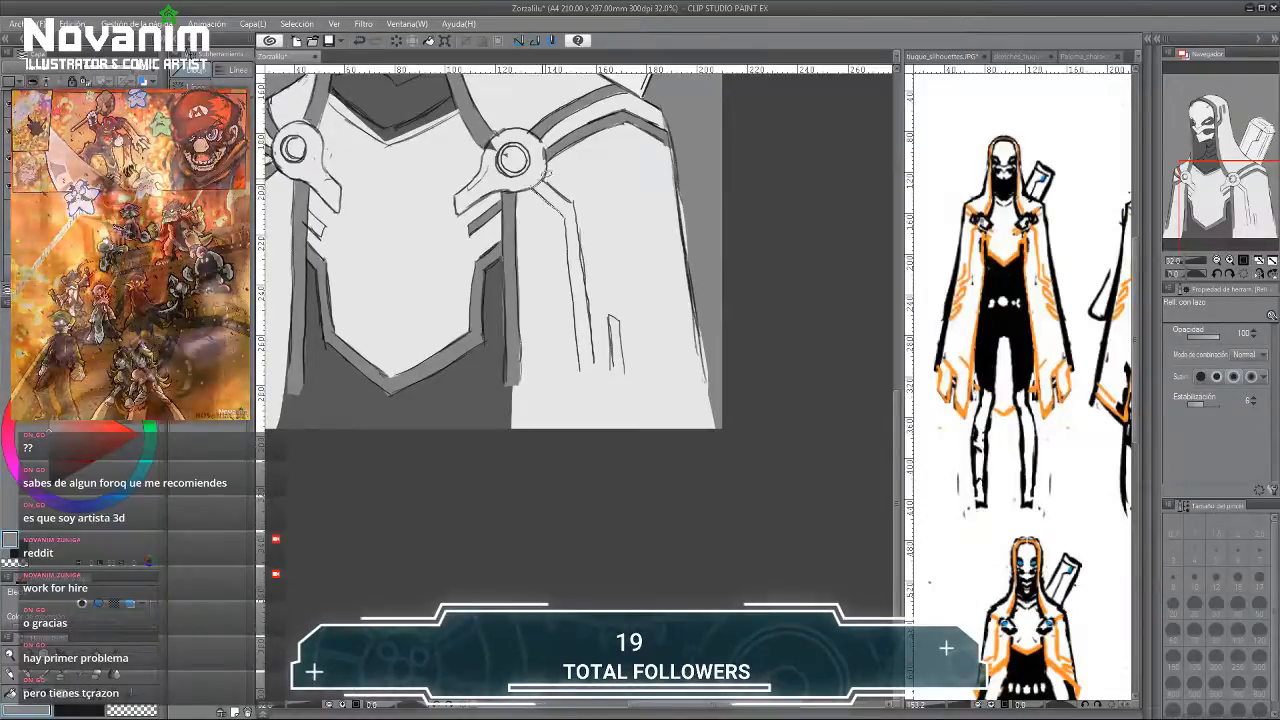
mouse_move(567, 220)
mouse_down()
mouse_move(584, 367)
mouse_move(596, 365)
mouse_move(568, 216)
mouse_up()
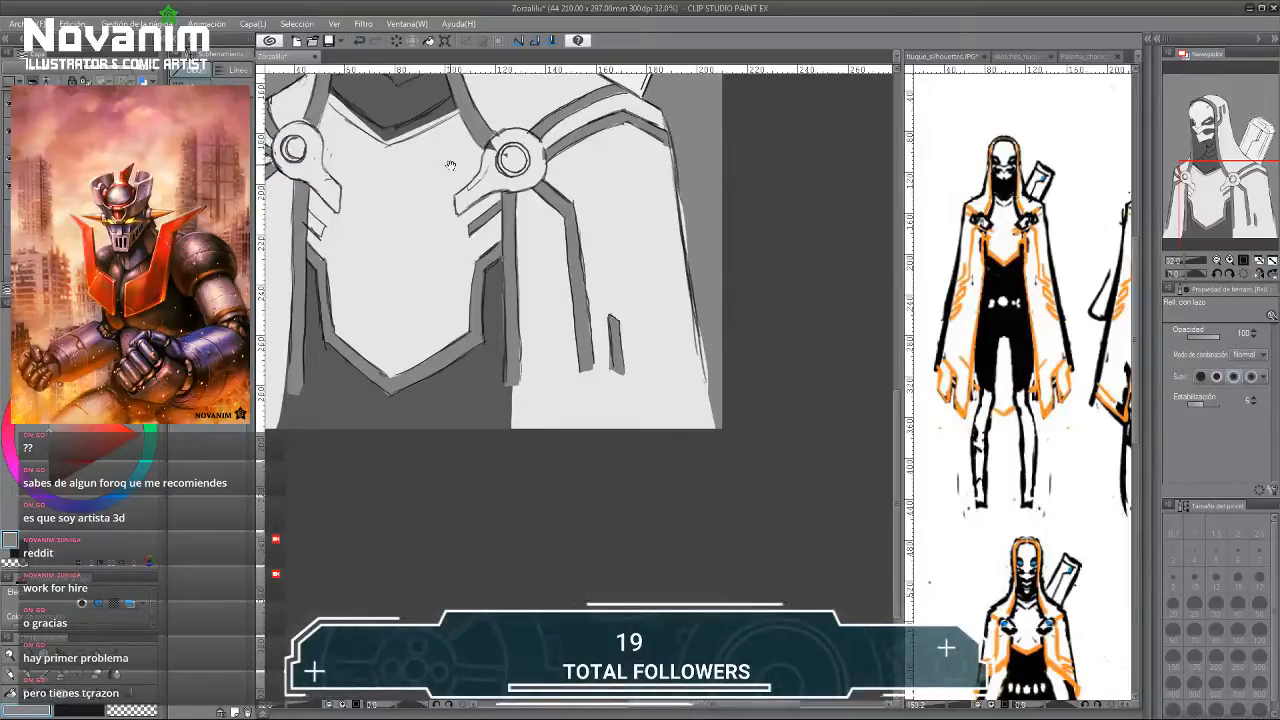
Examine the mid-grey trim on the whole figure and up close around the mask, hood and clasps.
scroll(440, 170, down, 3)
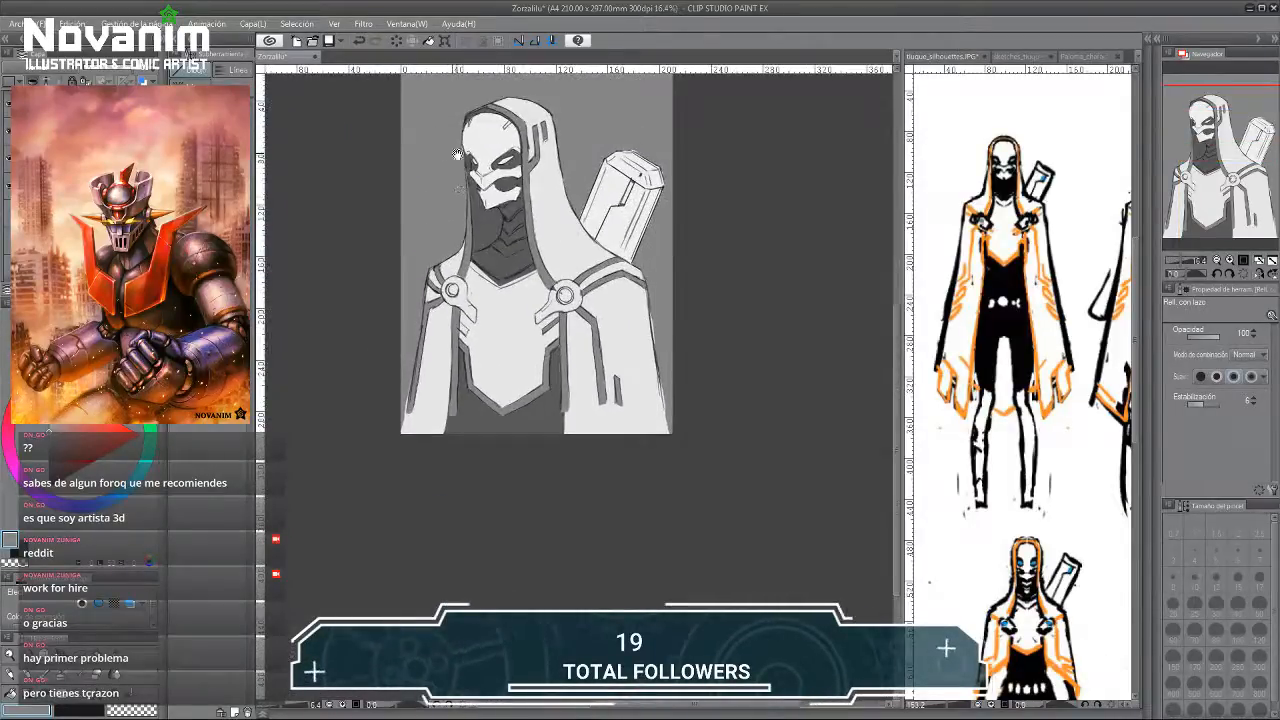
scroll(438, 172, up, 3)
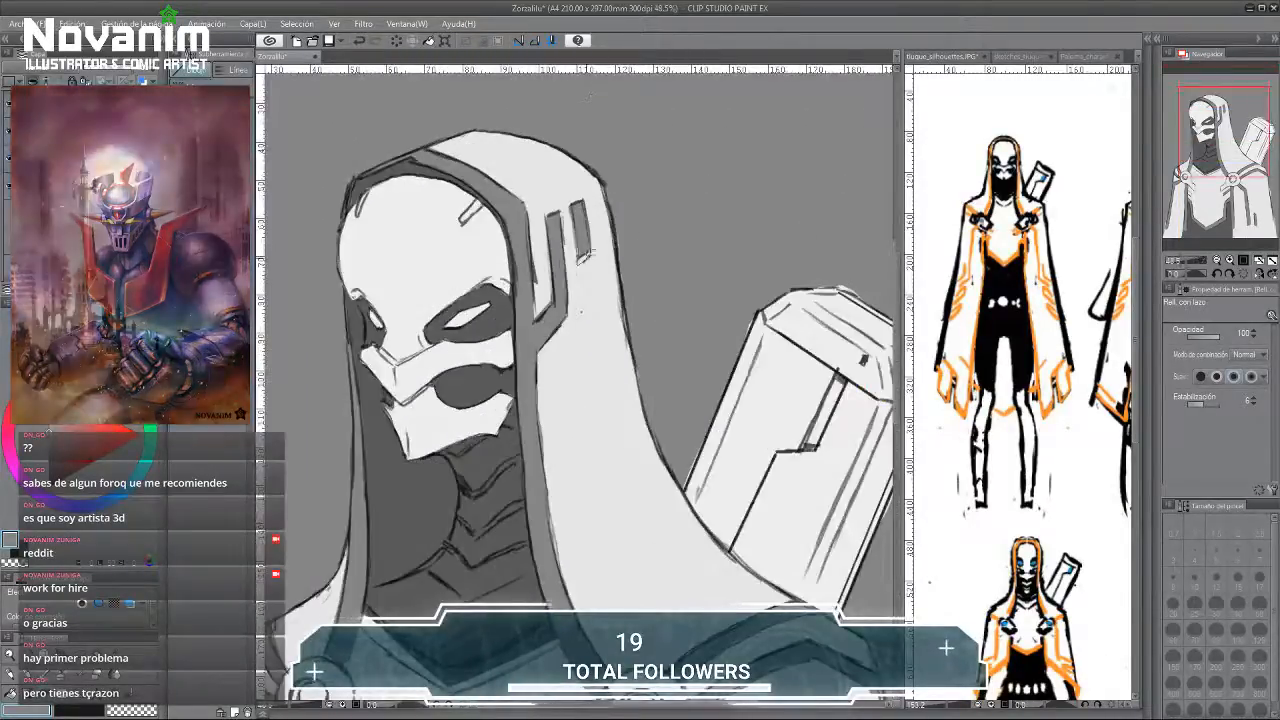
scroll(456, 162, down, 2)
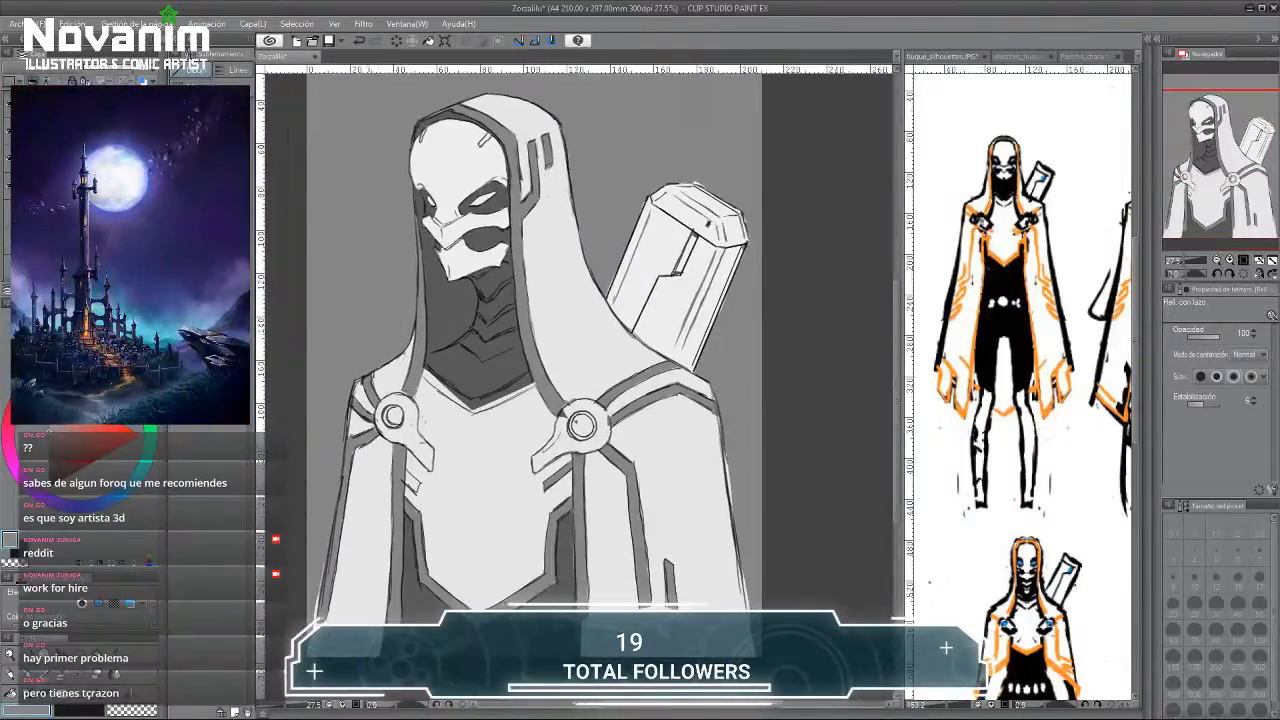
scroll(368, 236, down, 1)
drag(364, 238, 397, 216)
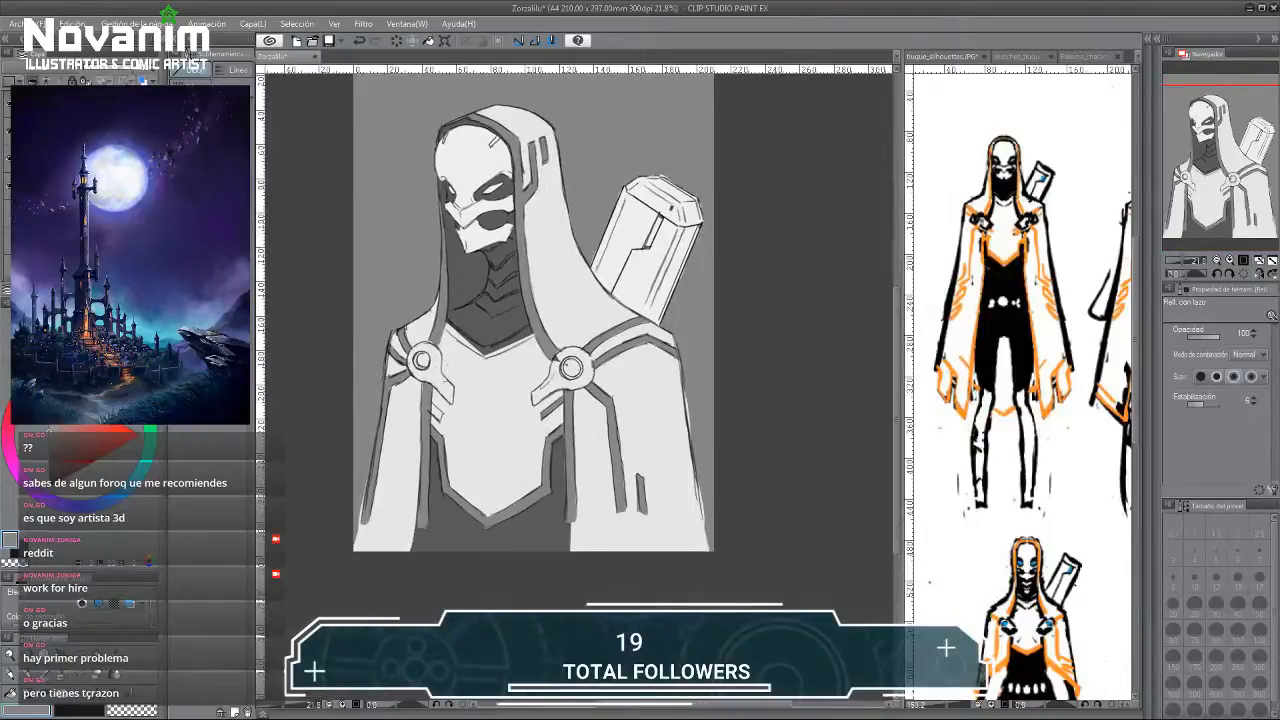
scroll(472, 178, up, 2)
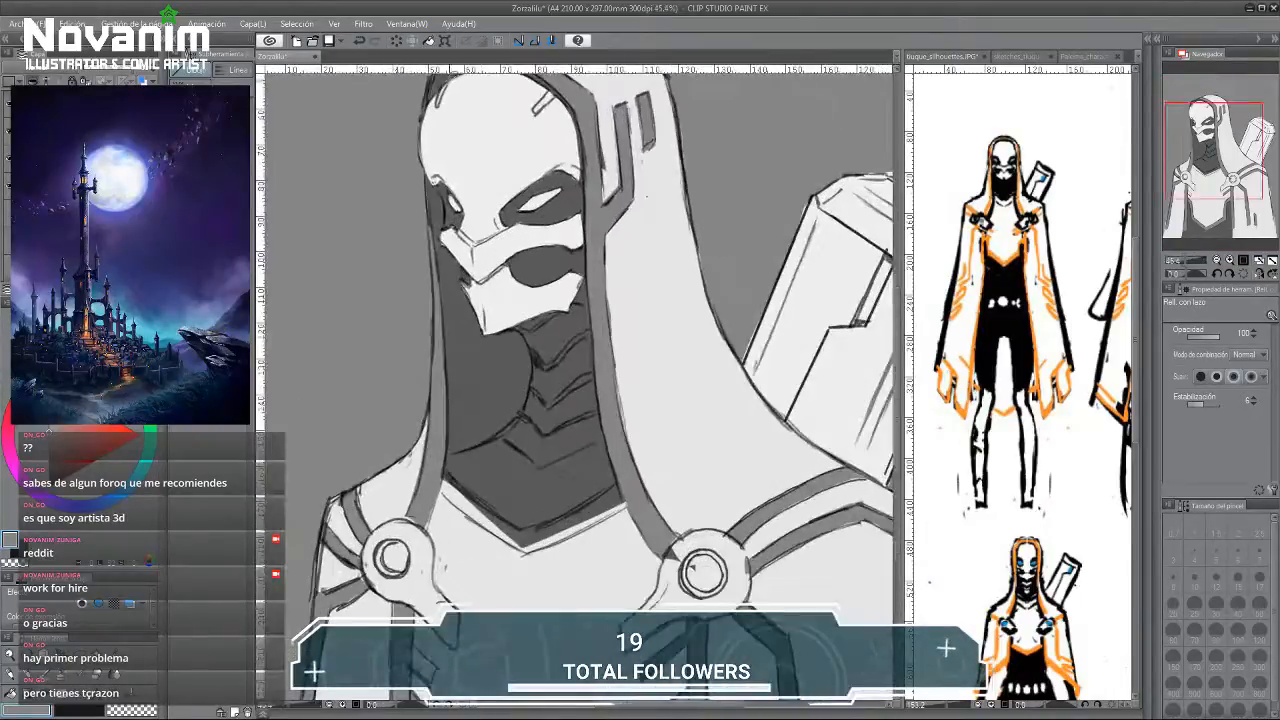
scroll(372, 281, down, 2)
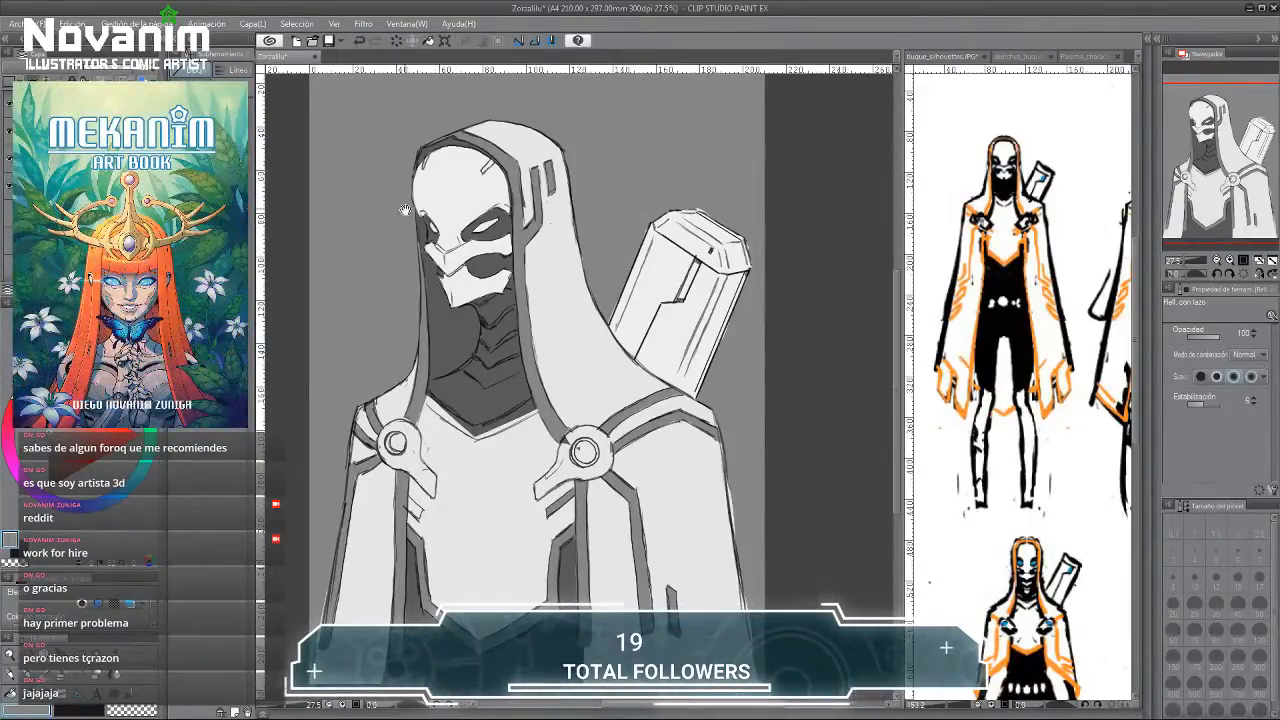
scroll(405, 210, down, 2)
Lasso-fill the V-shaped collar edging below the dark neck in mid-grey, on both sides of its point.
key(b)
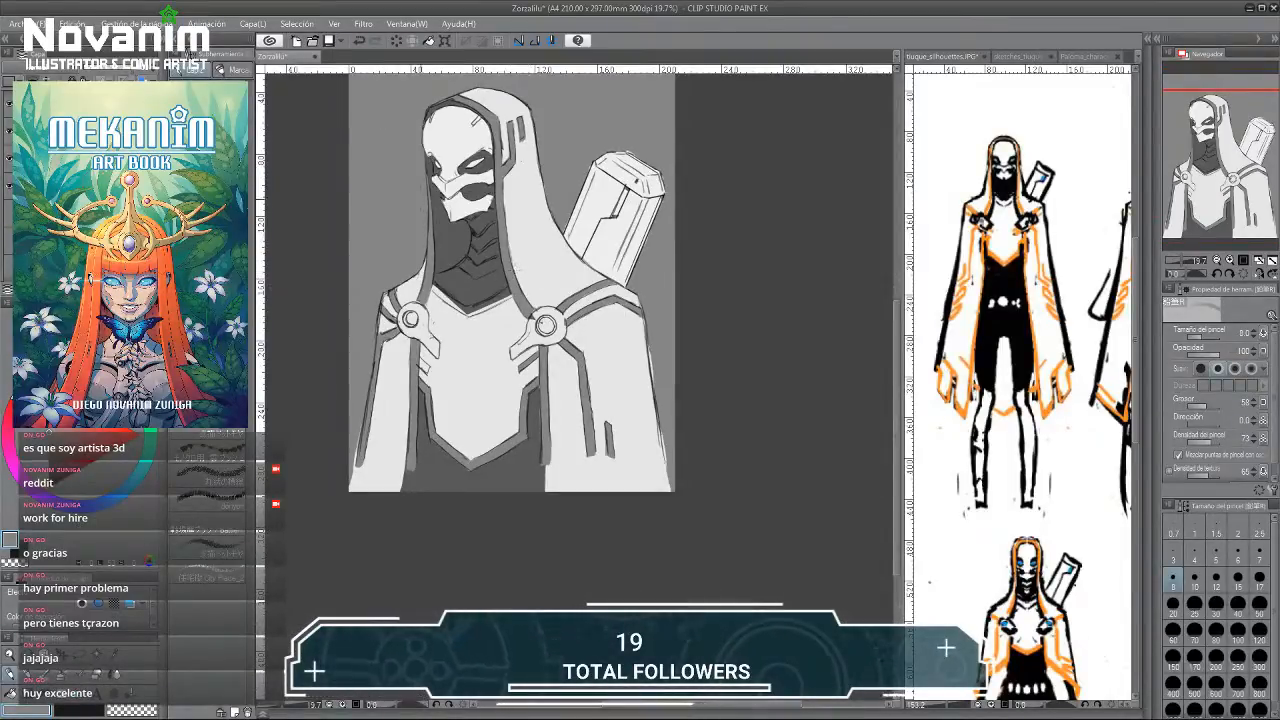
scroll(439, 287, up, 3)
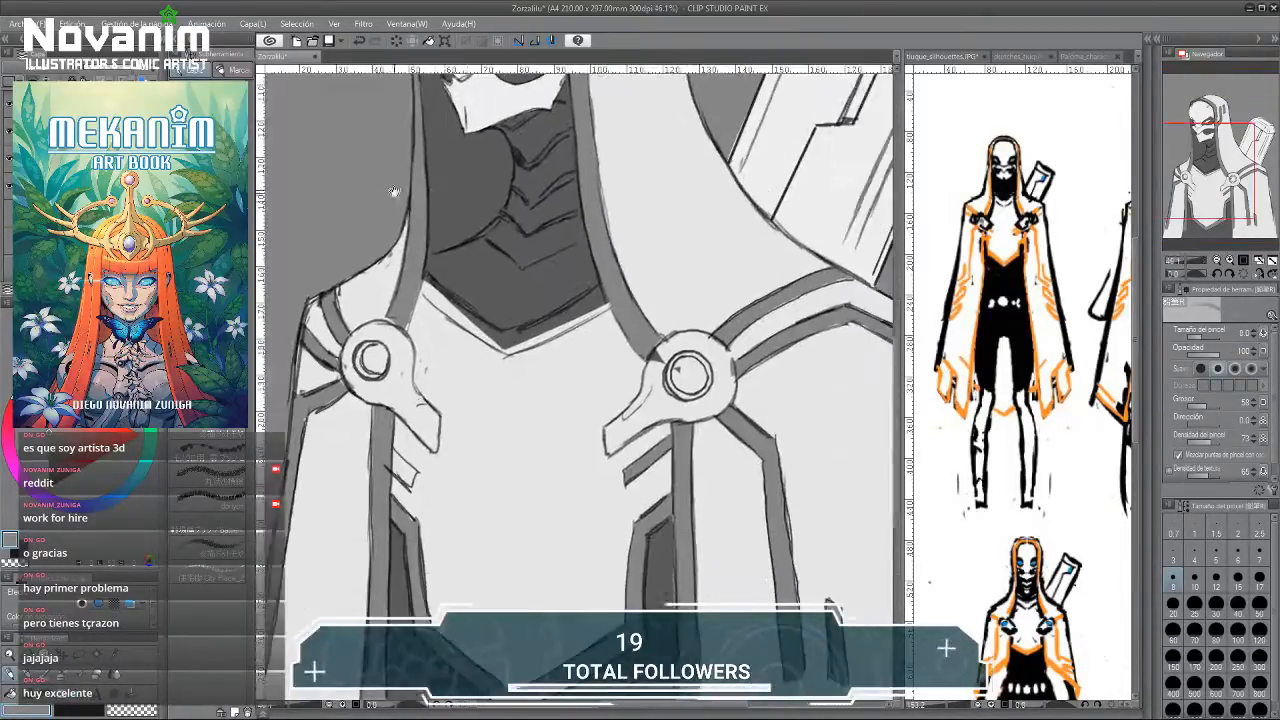
key(g)
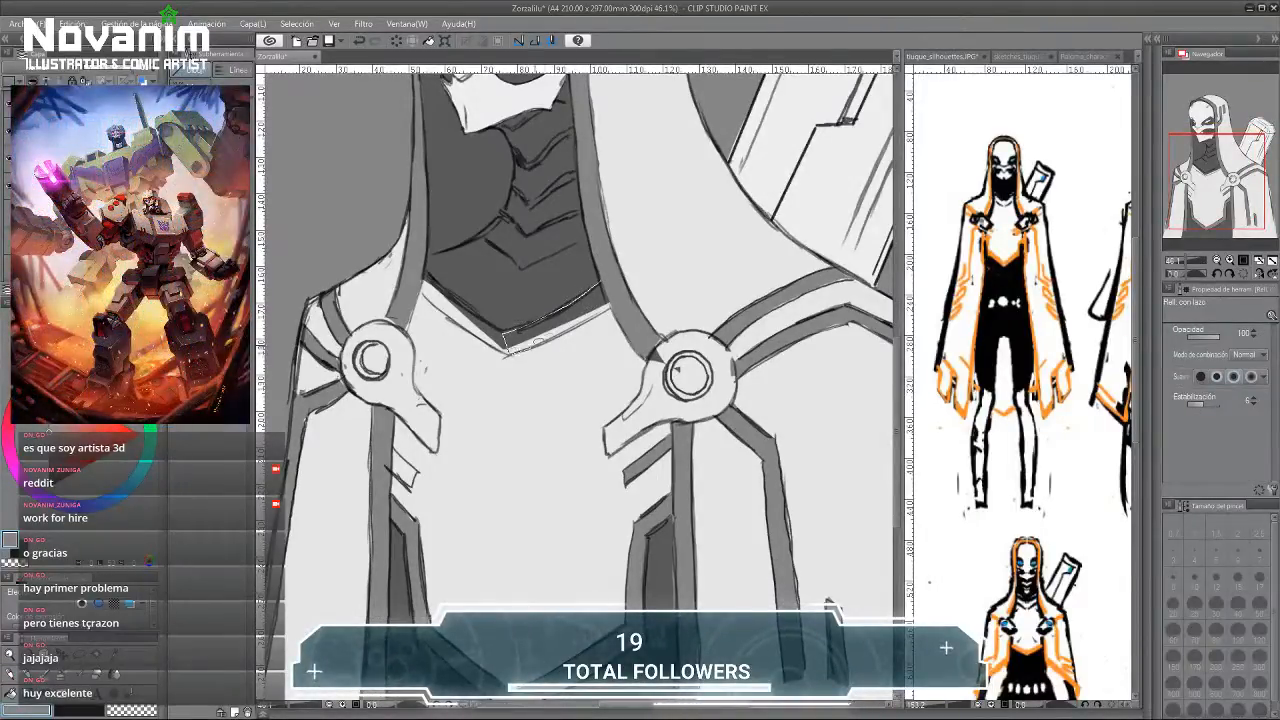
drag(538, 340, 606, 300)
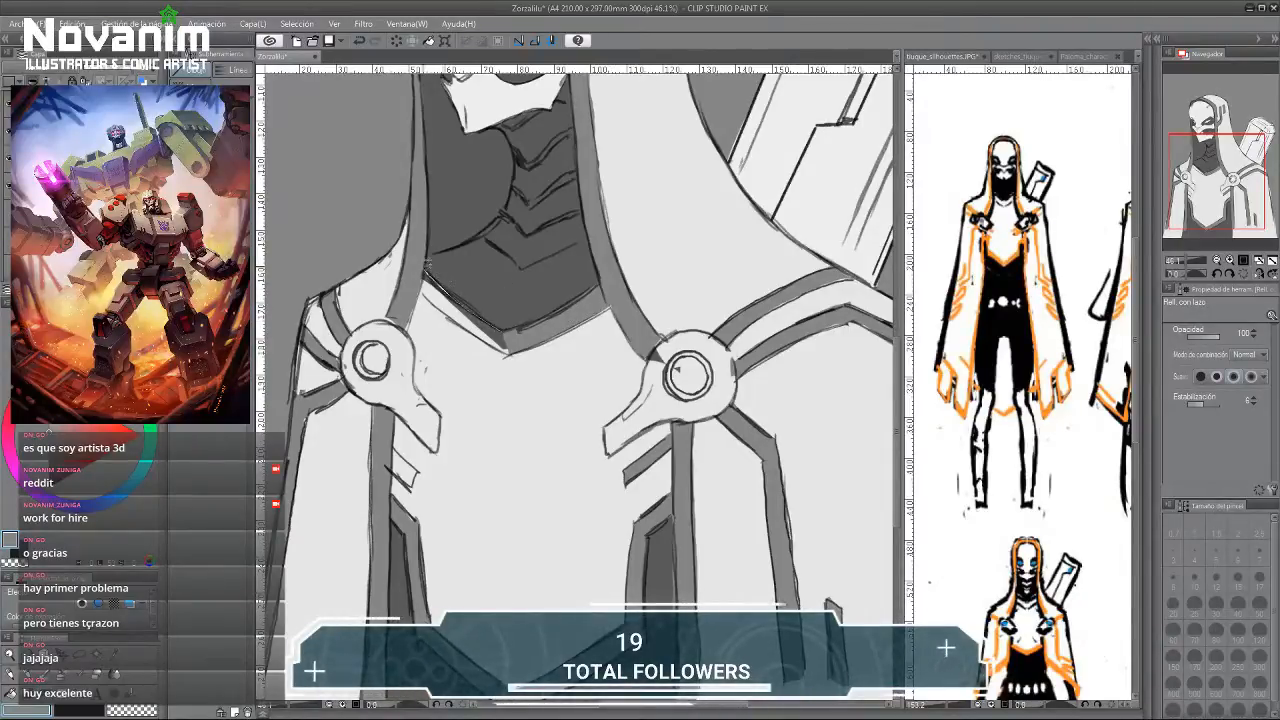
drag(425, 266, 440, 305)
drag(503, 350, 443, 244)
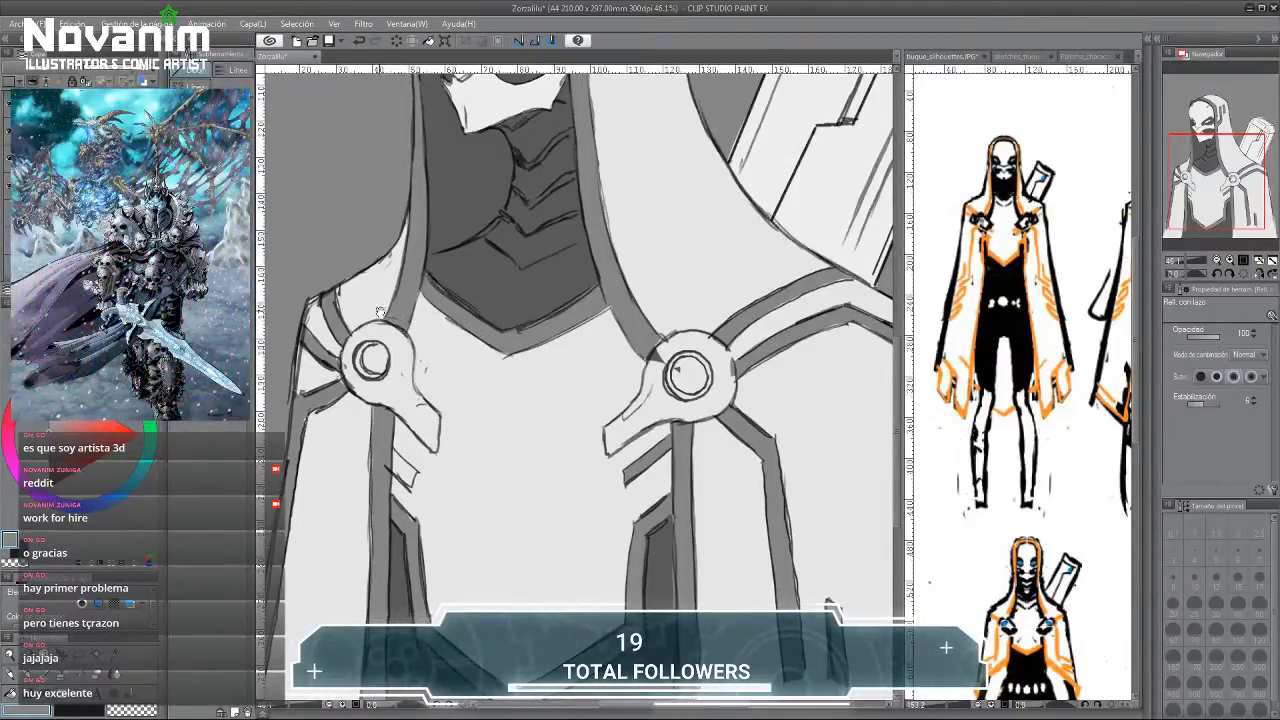
Lasso-fill both round shoulder clasps and their hooked tabs in light grey.
scroll(390, 310, down, 2)
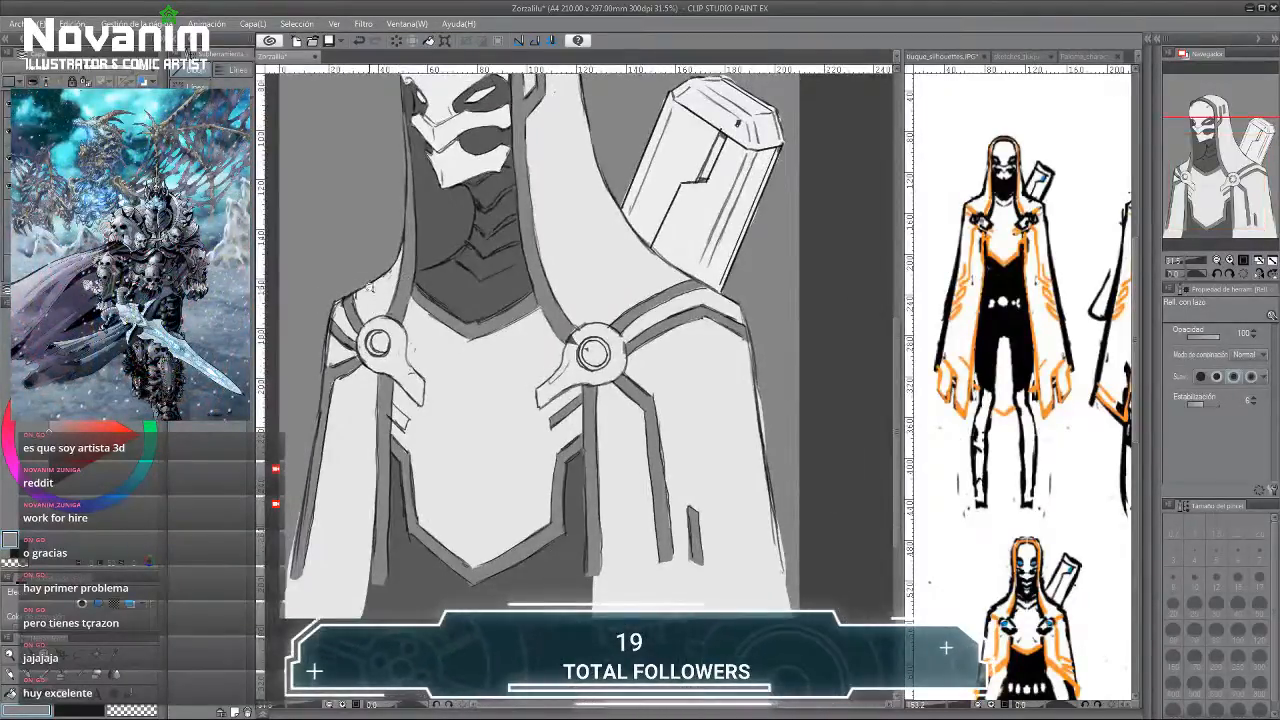
scroll(370, 306, up, 2)
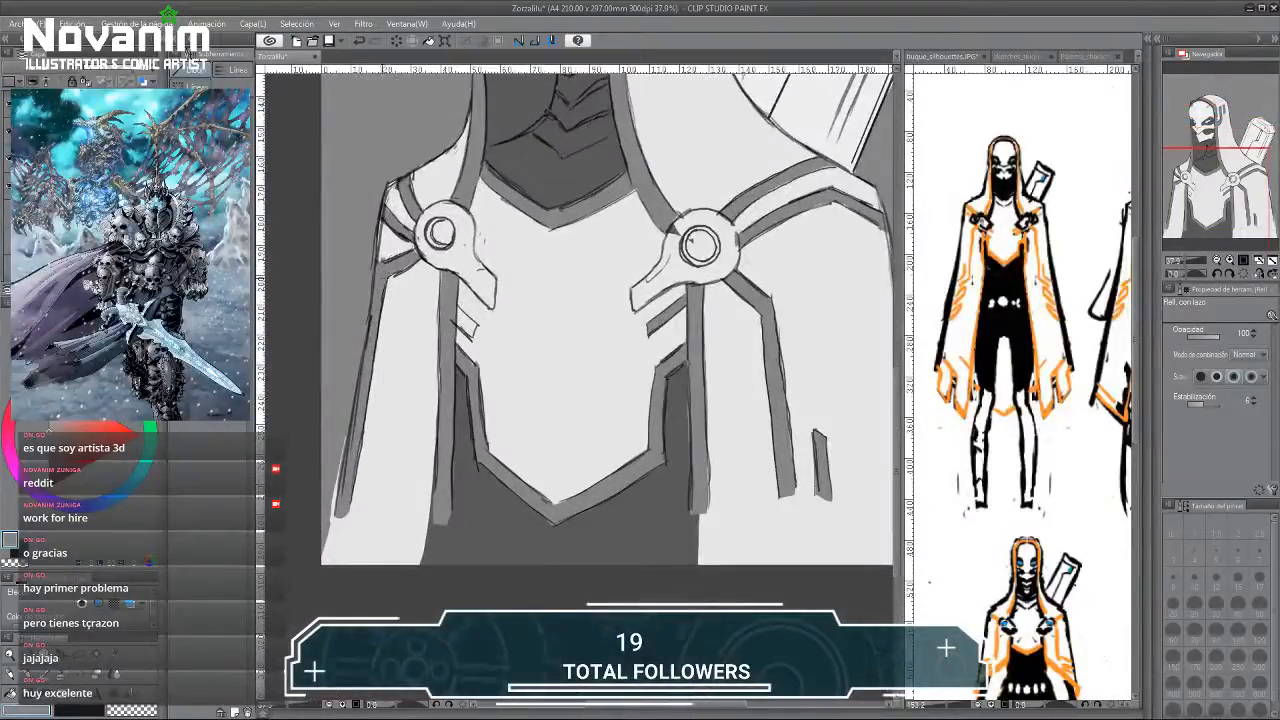
drag(415, 243, 406, 222)
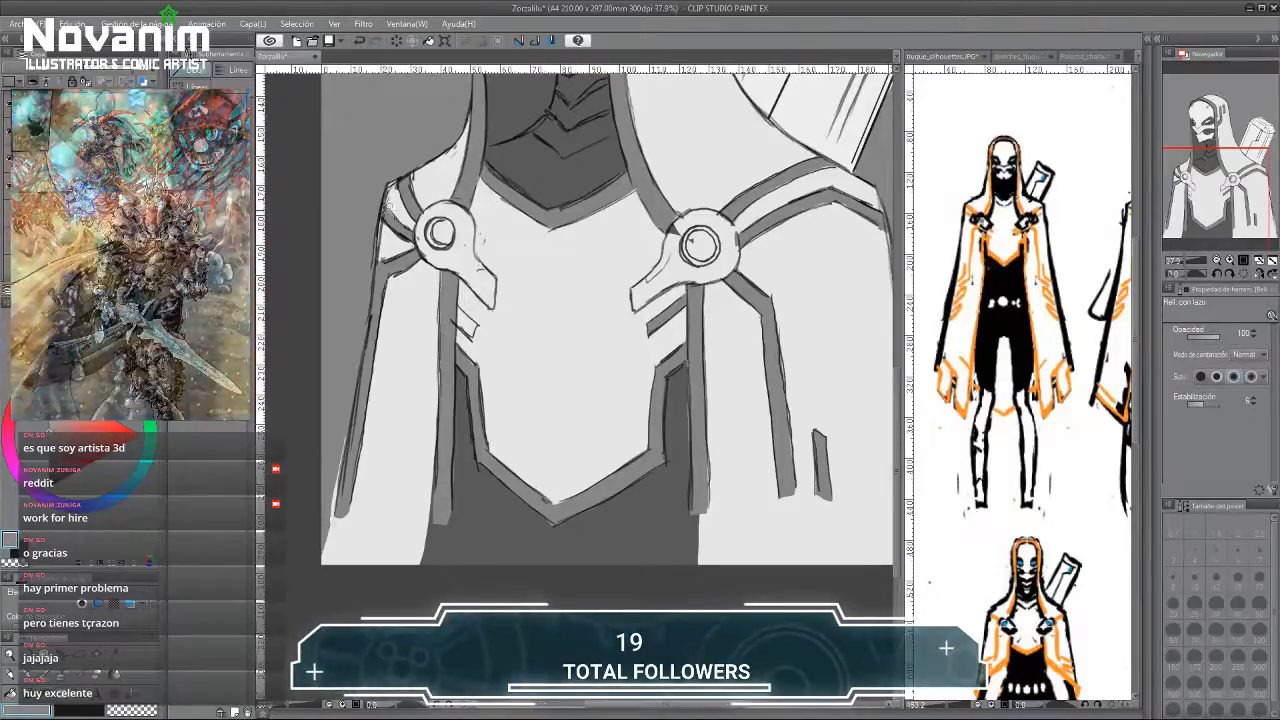
drag(429, 254, 343, 276)
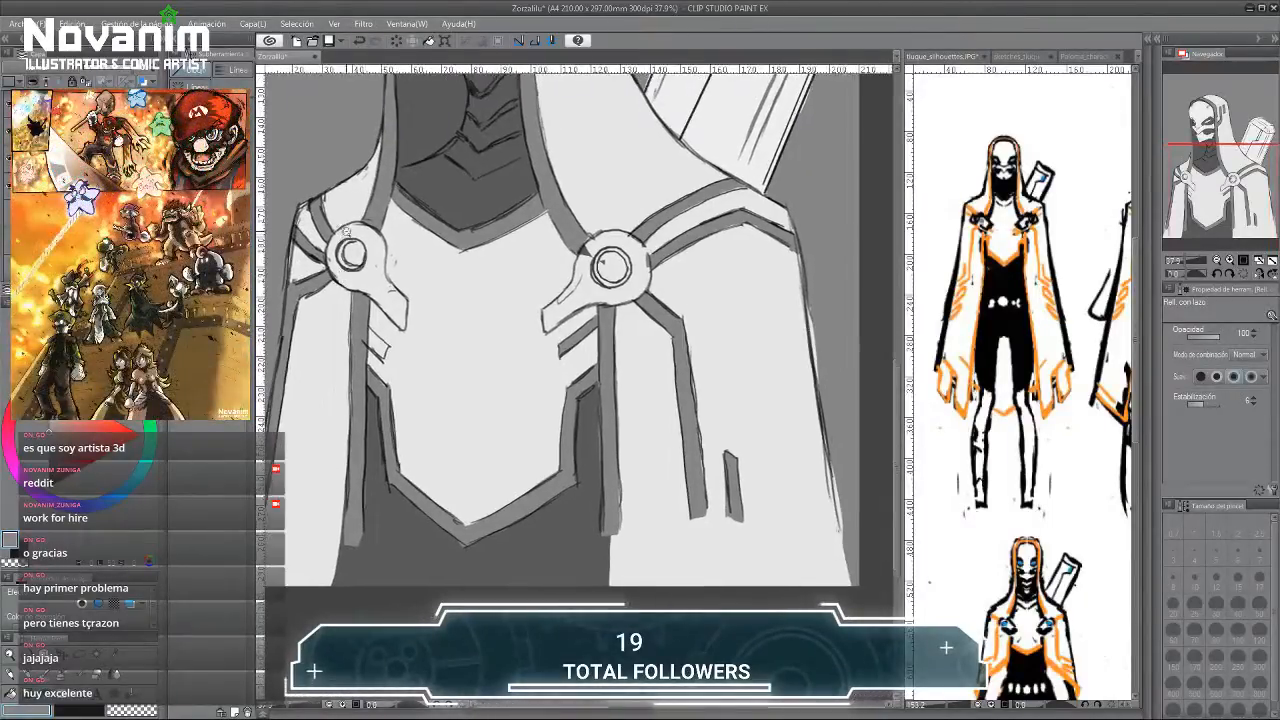
scroll(341, 240, down, 1)
drag(403, 321, 420, 276)
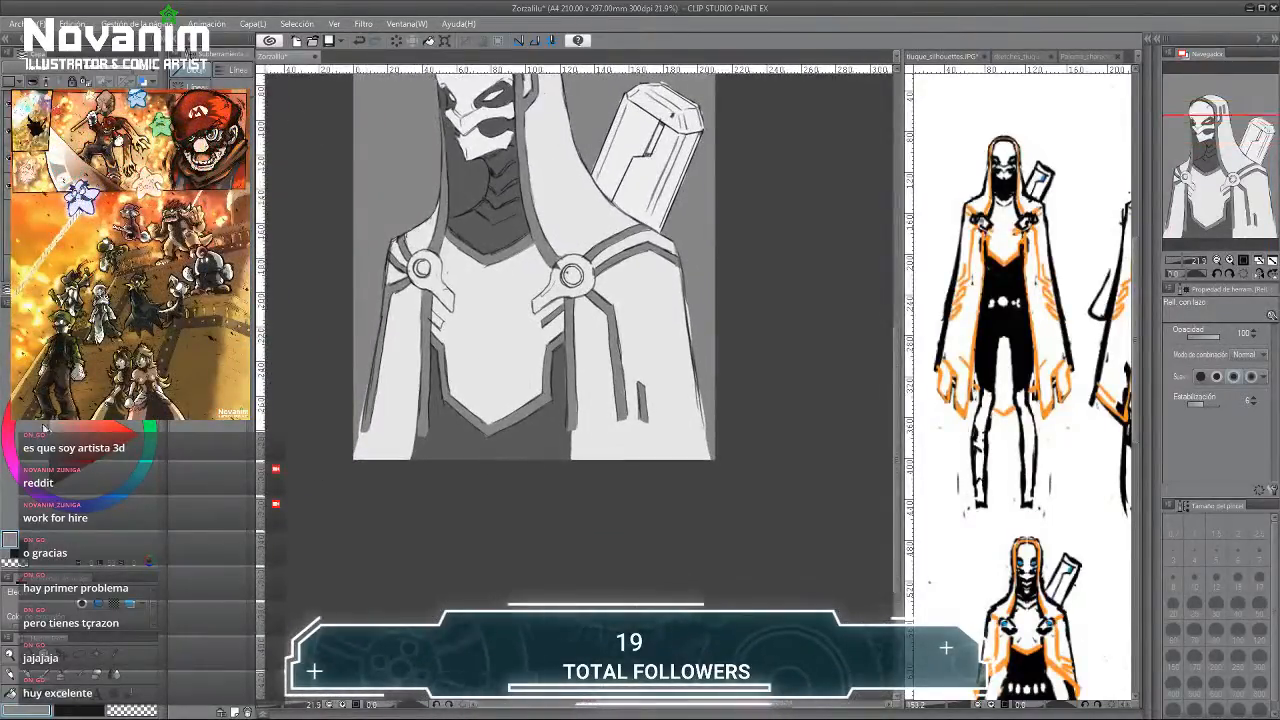
scroll(420, 276, up, 2)
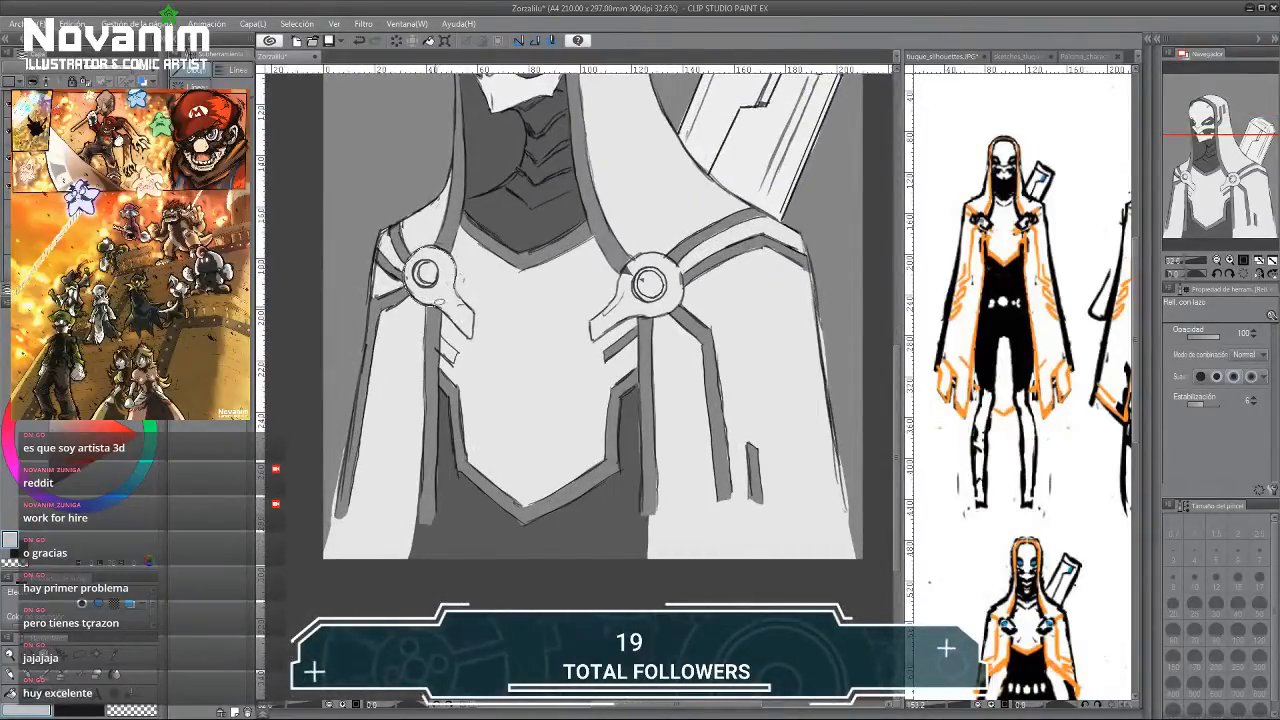
drag(477, 324, 472, 330)
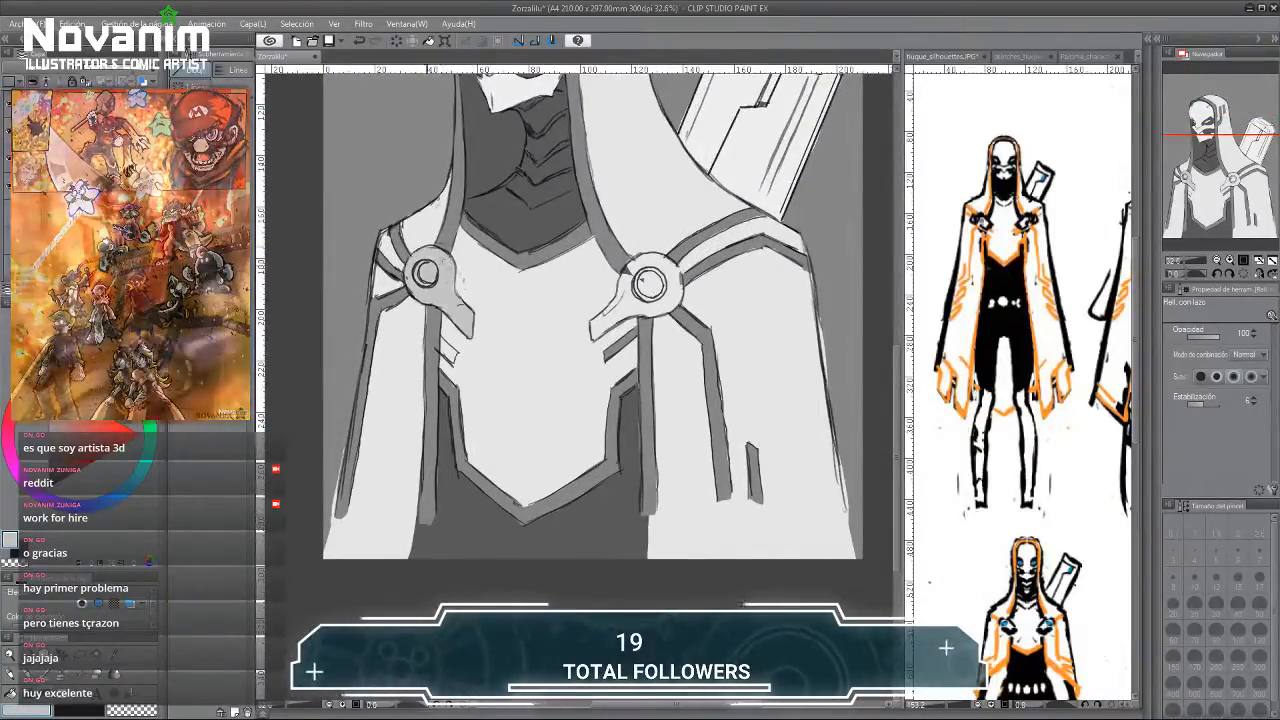
mouse_move(624, 266)
mouse_down()
mouse_move(592, 326)
mouse_move(682, 296)
mouse_move(650, 250)
mouse_up()
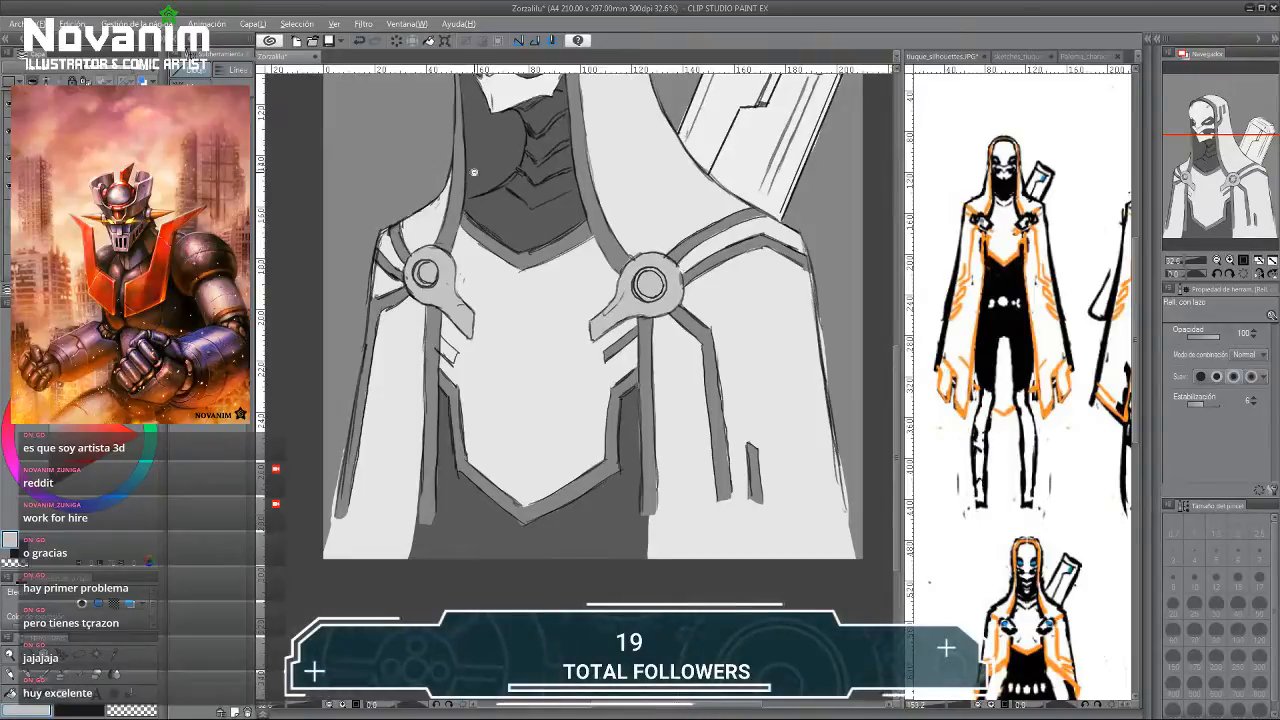
Sample the neck's dark grey and fill the round centres of both shoulder clasps with it.
scroll(474, 172, down, 3)
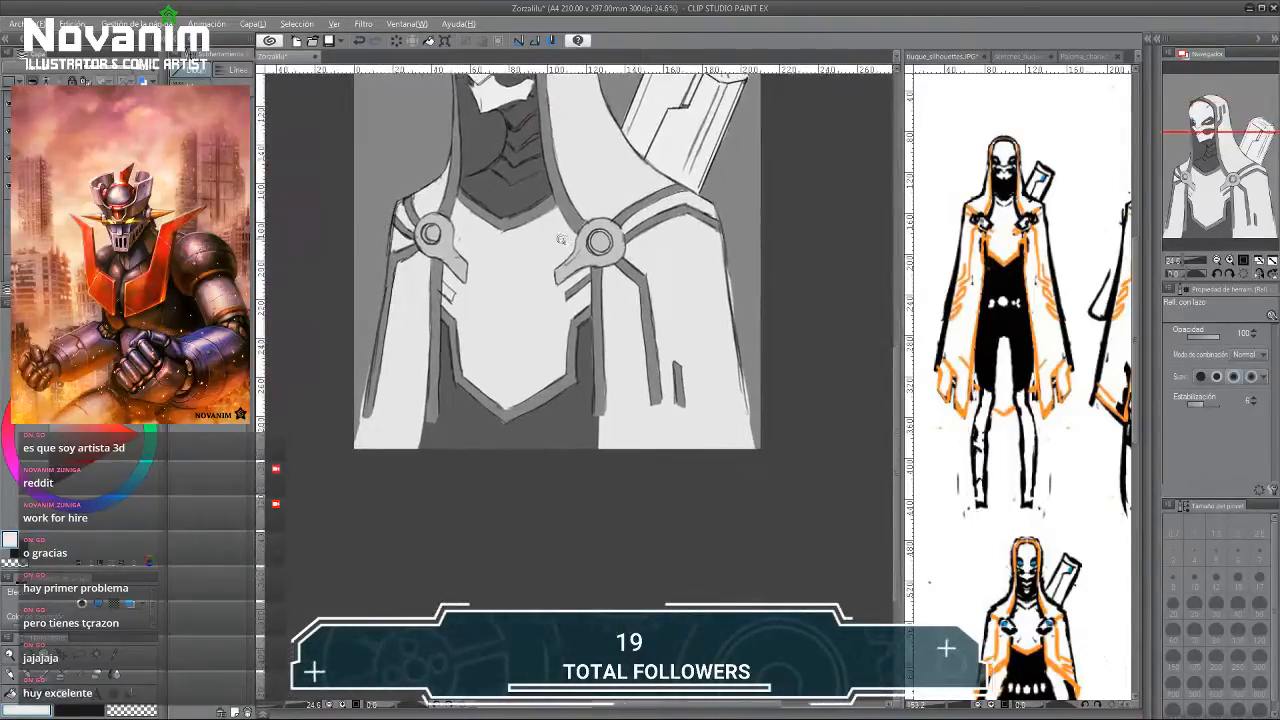
scroll(561, 239, up, 3)
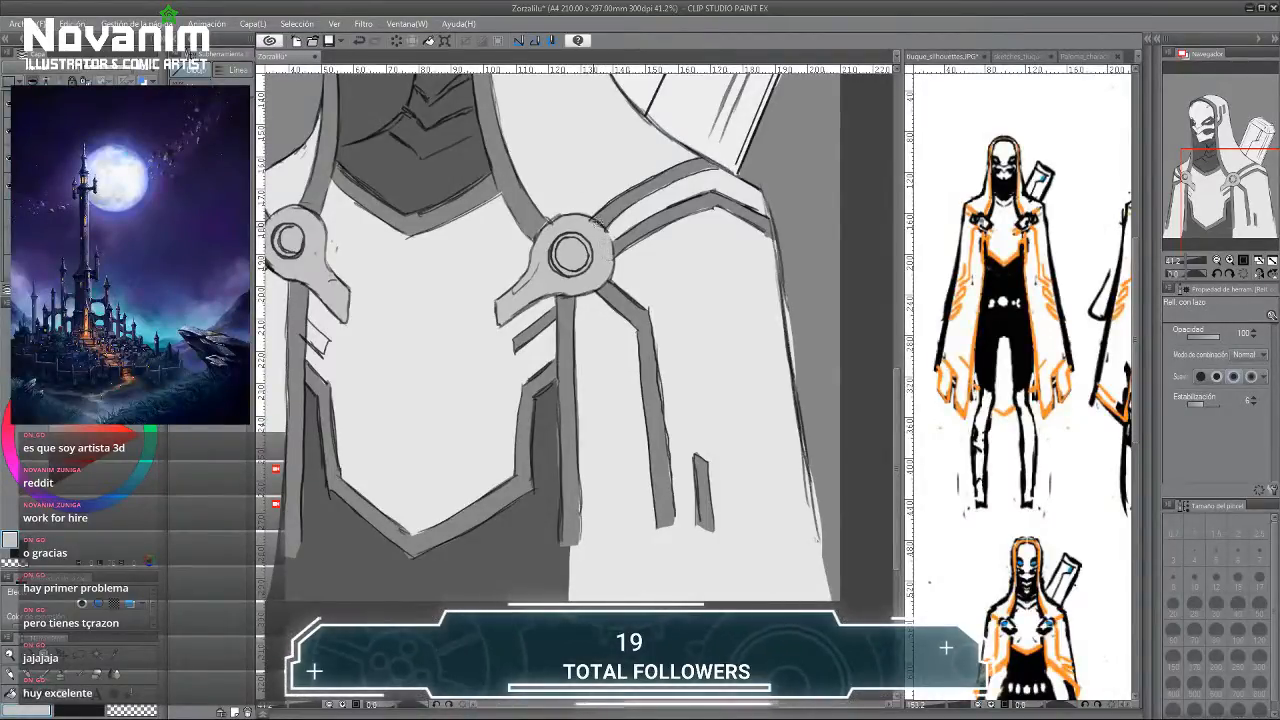
drag(370, 156, 403, 188)
alt+click(428, 187)
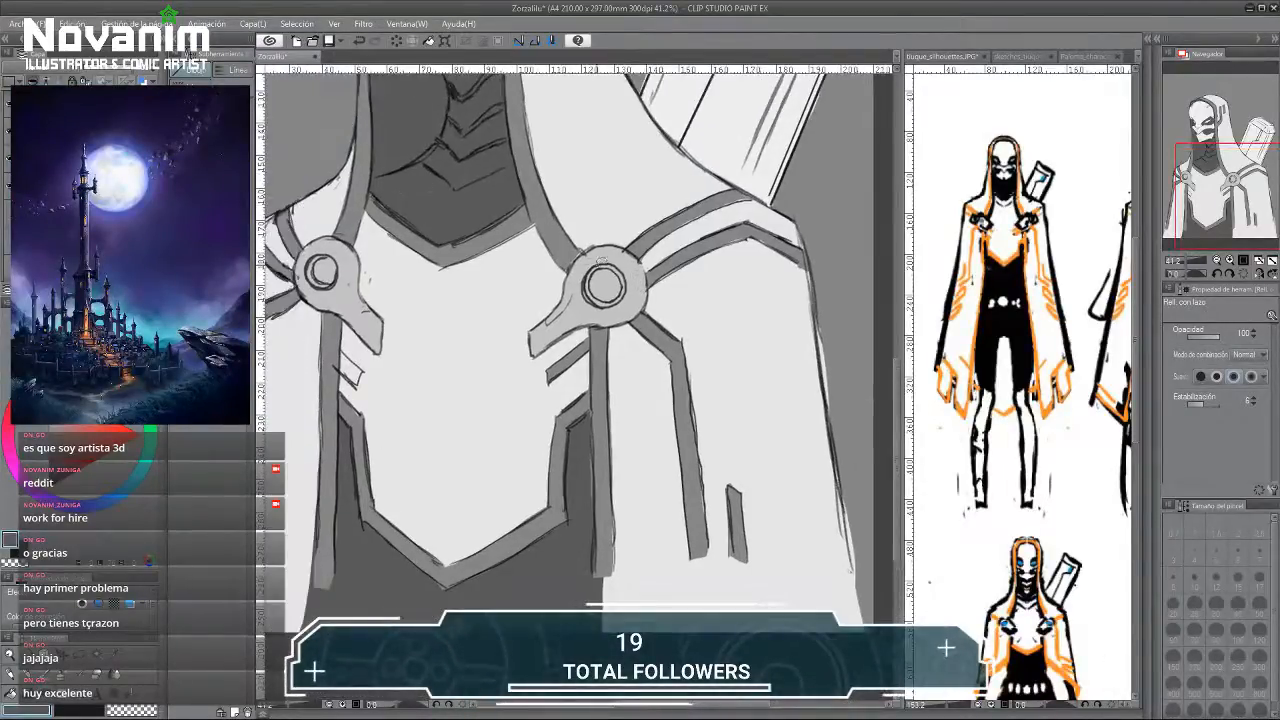
drag(613, 259, 588, 271)
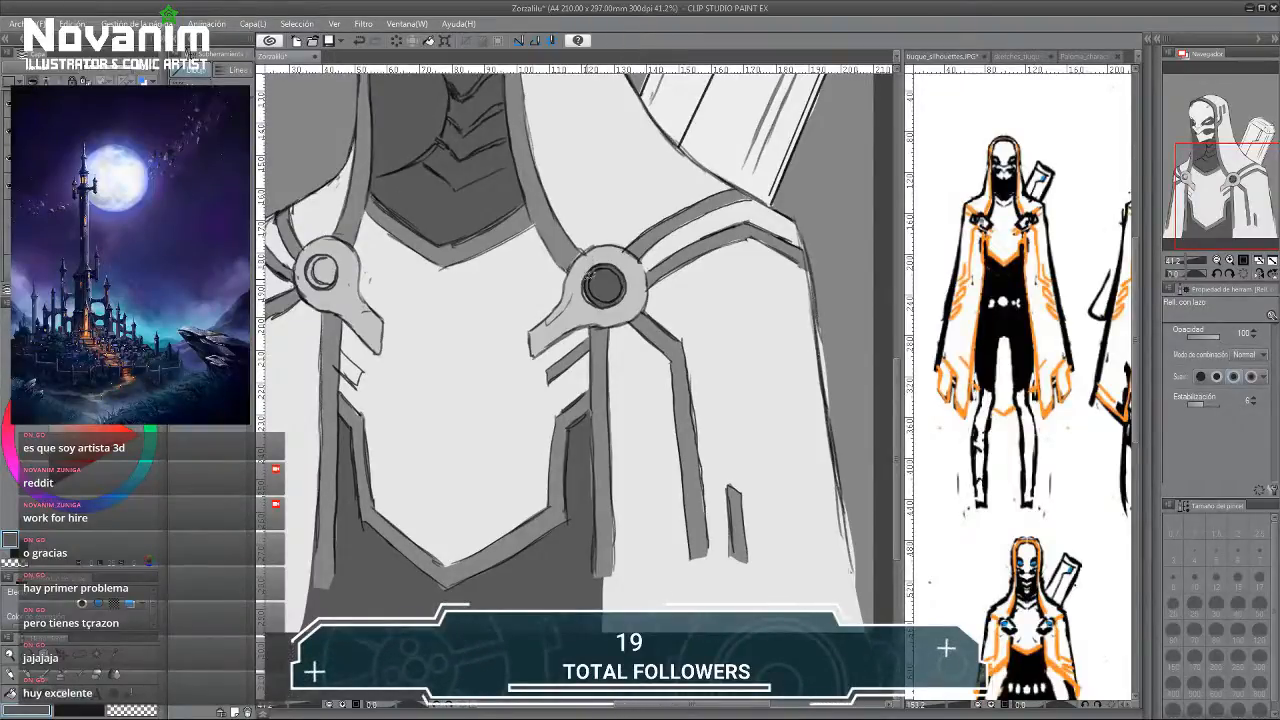
mouse_move(337, 250)
mouse_down()
mouse_move(421, 252)
mouse_move(391, 277)
mouse_move(420, 281)
mouse_move(403, 256)
mouse_up()
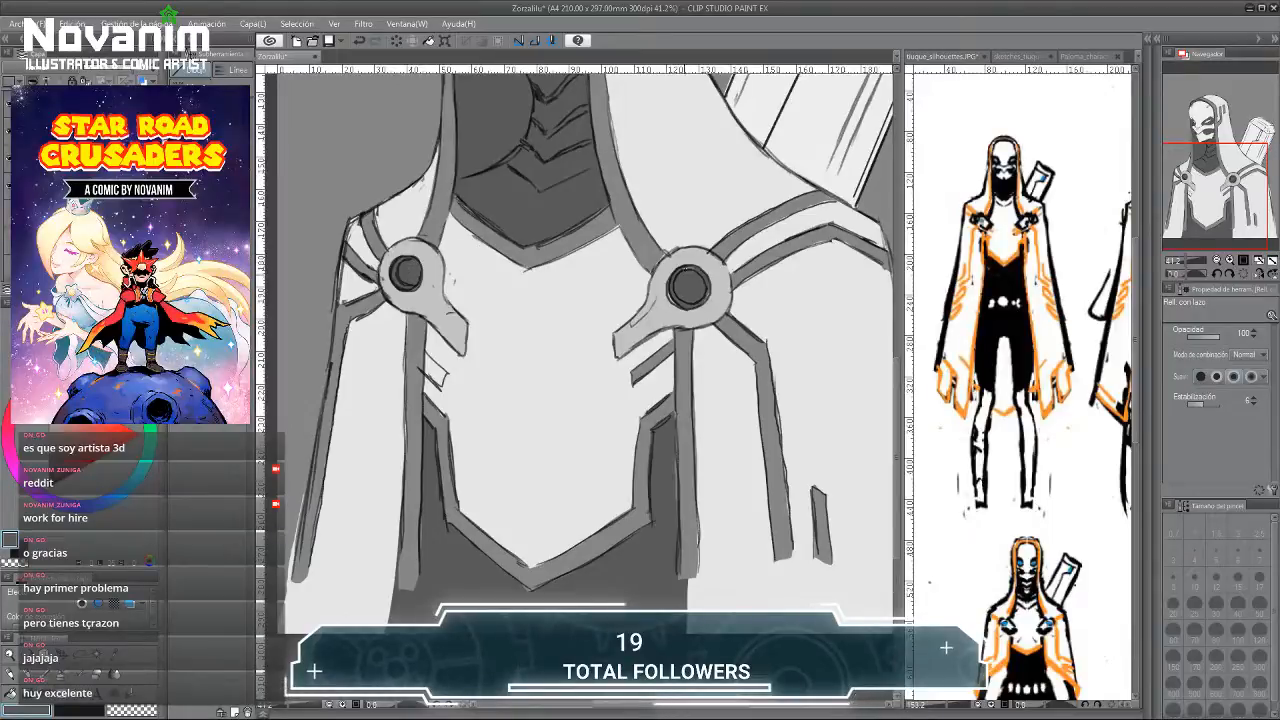
Fill the inner circle of each clasp in near-white, leaving a dark ring around it.
alt+click(600, 270)
scroll(556, 177, down, 5)
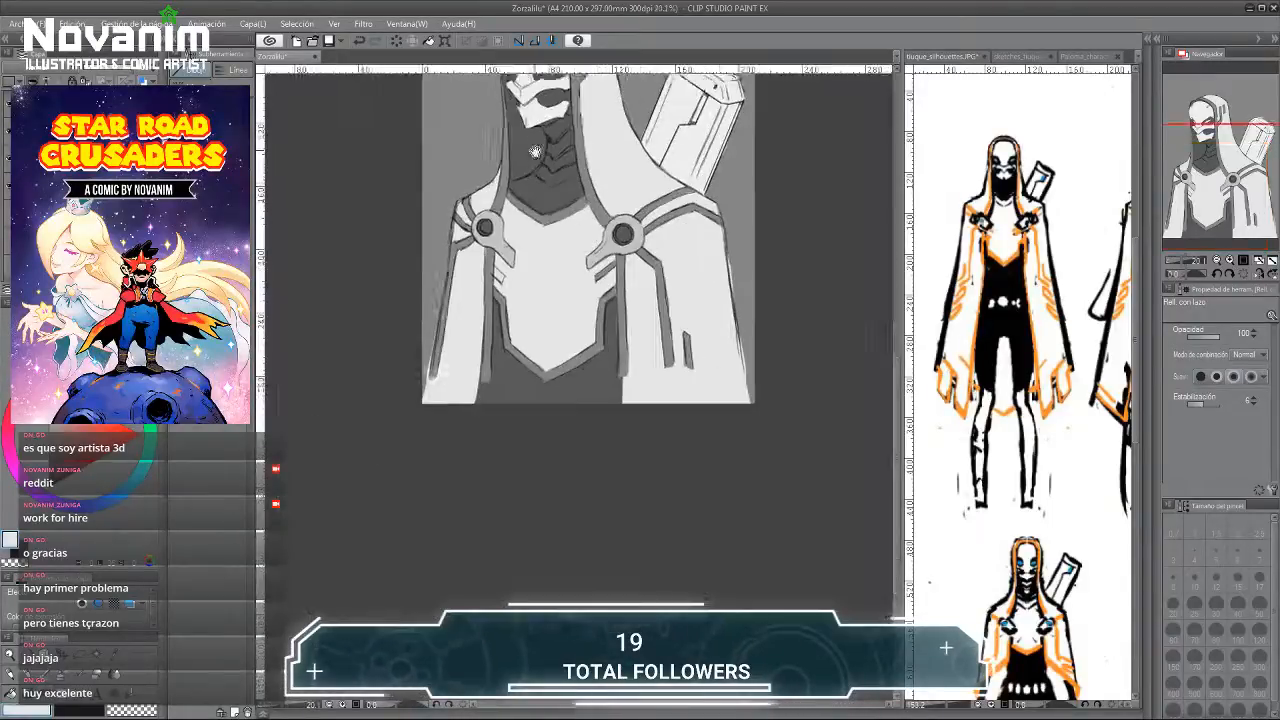
drag(556, 177, 568, 247)
drag(640, 350, 640, 260)
scroll(640, 260, up, 5)
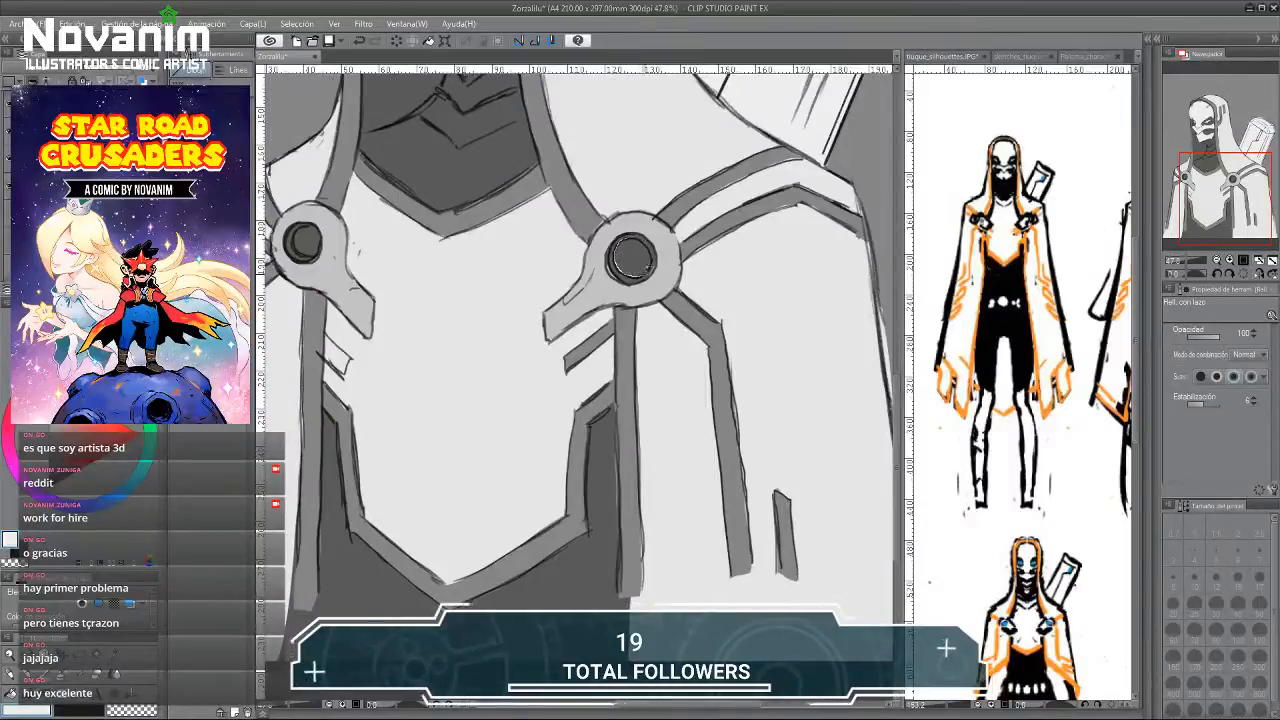
drag(632, 256, 750, 270)
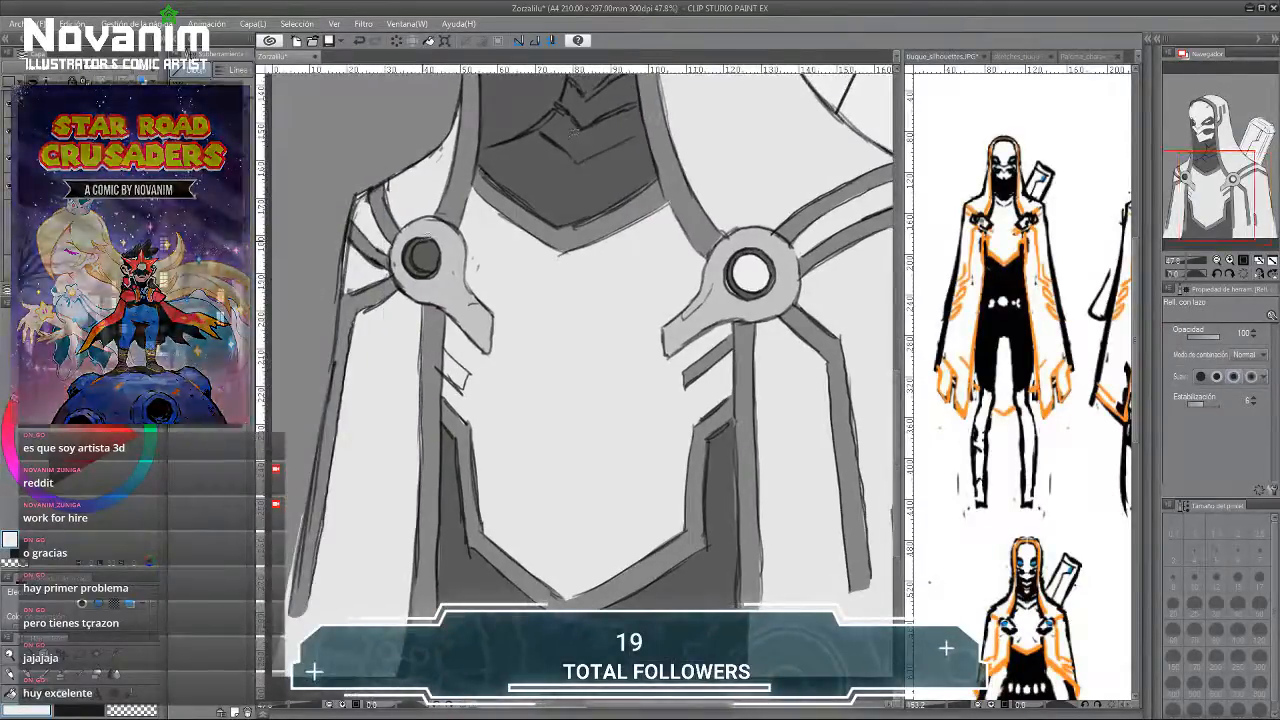
mouse_move(414, 246)
mouse_down()
mouse_move(436, 270)
mouse_move(427, 239)
mouse_move(412, 243)
mouse_up()
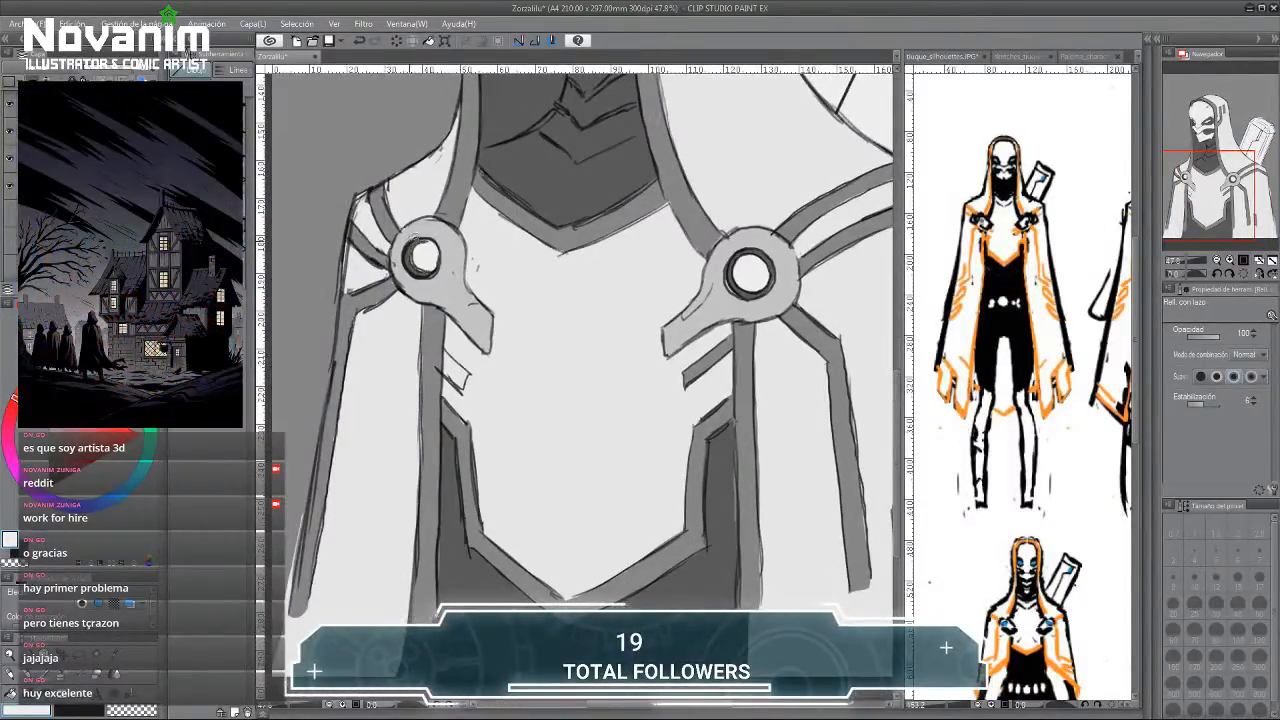
Lasso-fill the short angled bars below the clasp on the side away from the canister in mid-grey.
scroll(408, 218, down, 1)
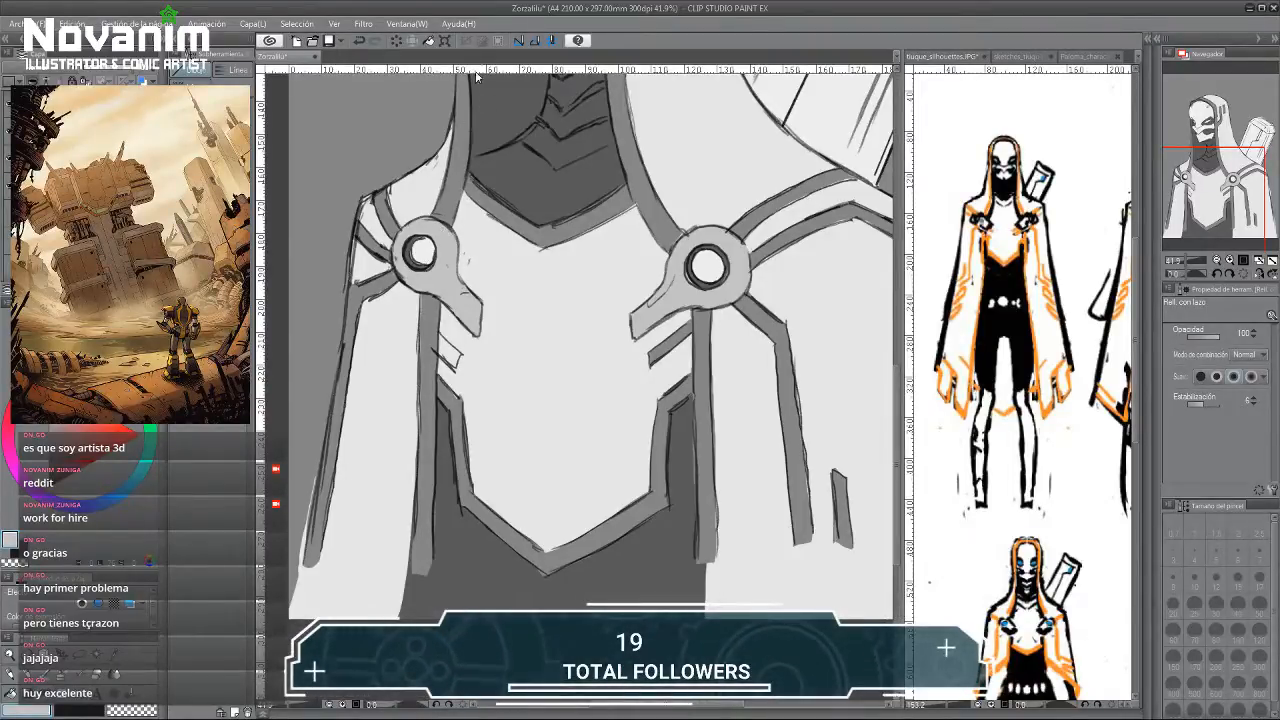
key(b)
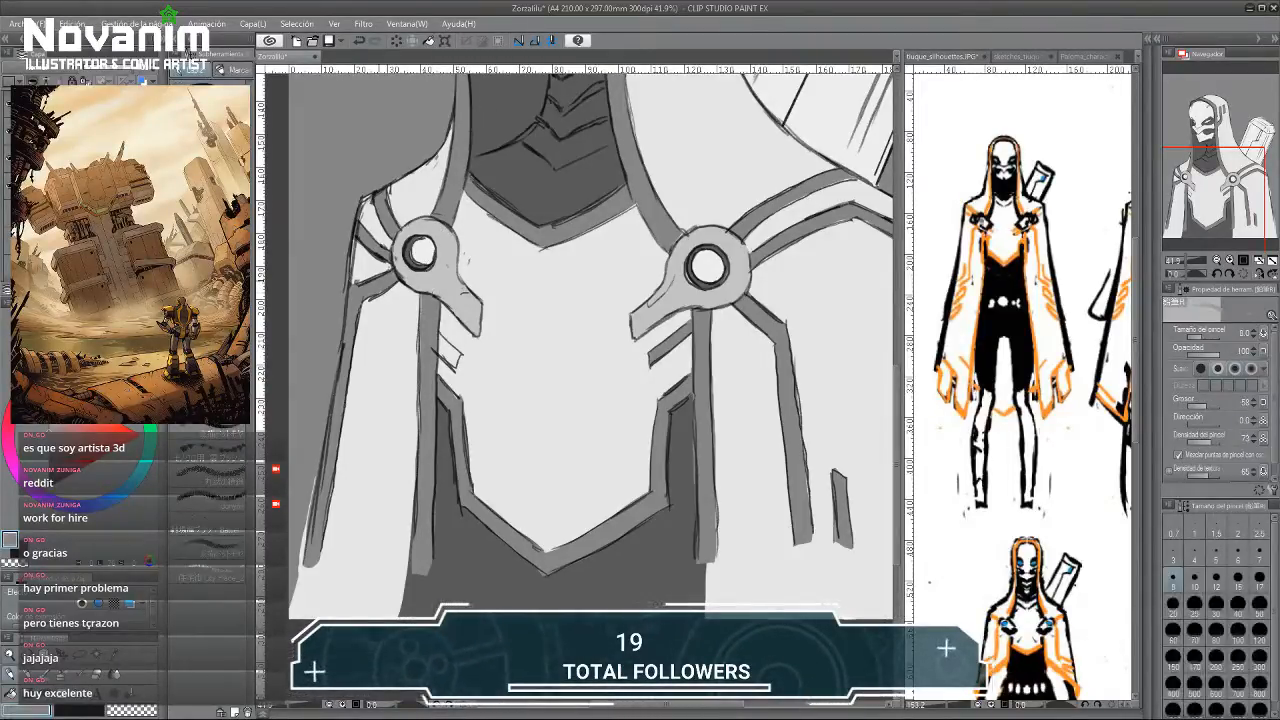
key(g)
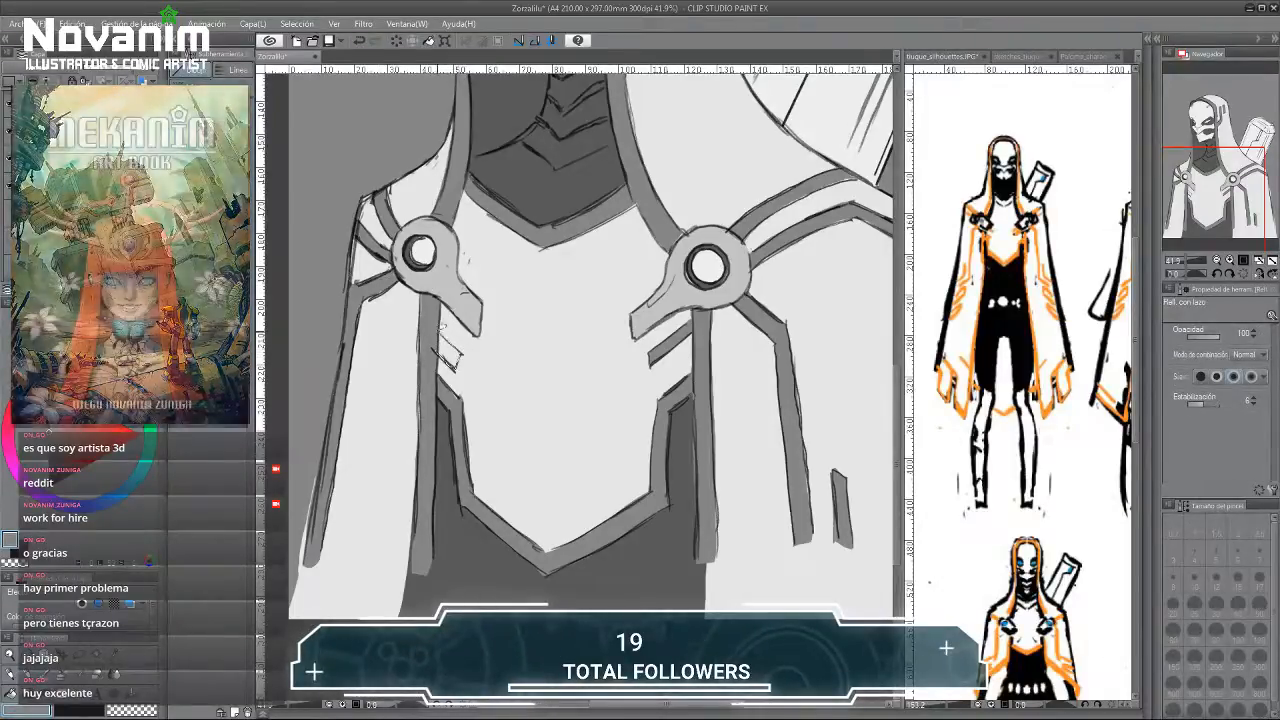
mouse_move(423, 291)
mouse_down()
mouse_move(415, 330)
mouse_move(389, 244)
mouse_move(394, 312)
mouse_up()
scroll(435, 293, down, 2)
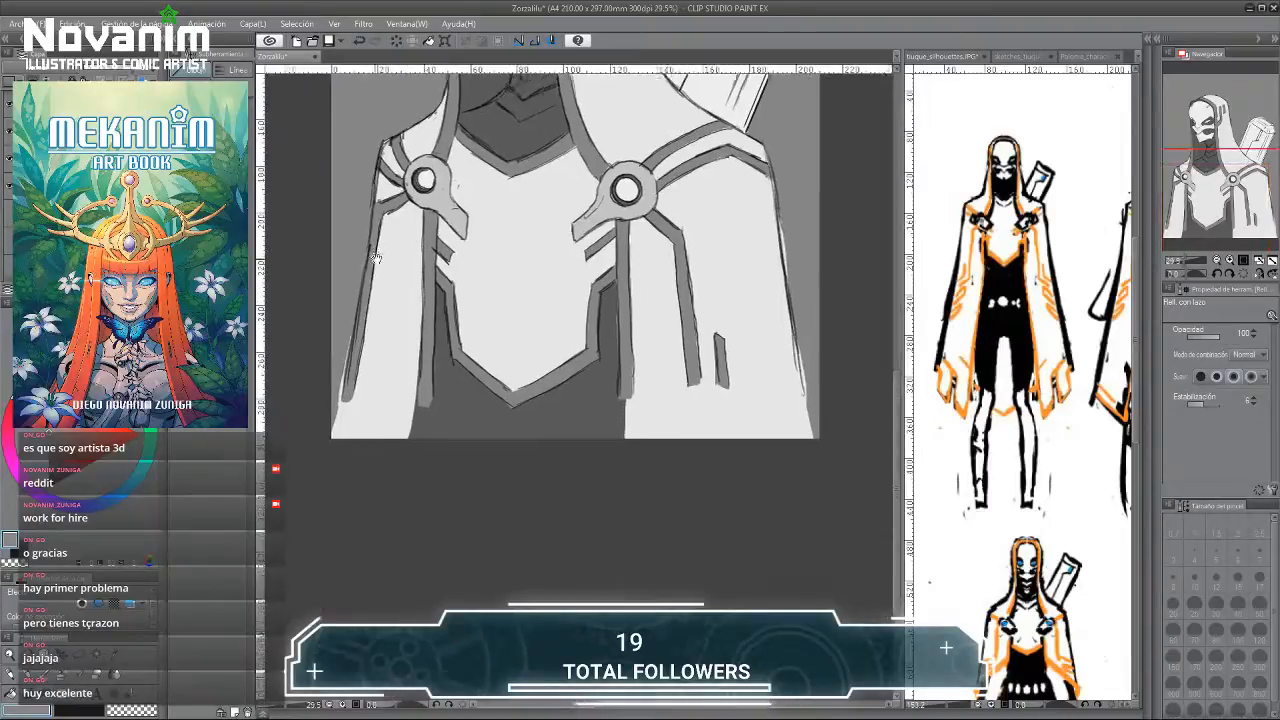
Lasso-fill the mask's two eye sockets in very dark grey, keeping the eyes white.
drag(373, 210, 407, 389)
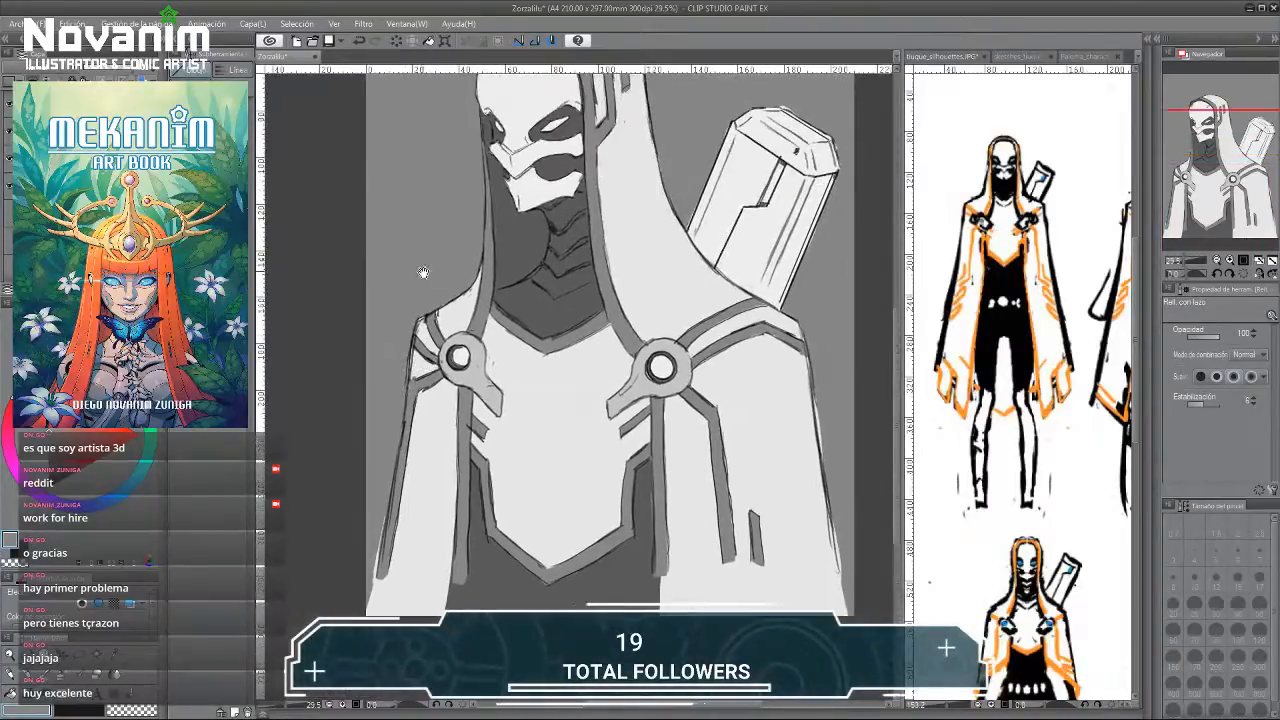
drag(424, 272, 422, 336)
scroll(520, 130, up, 2)
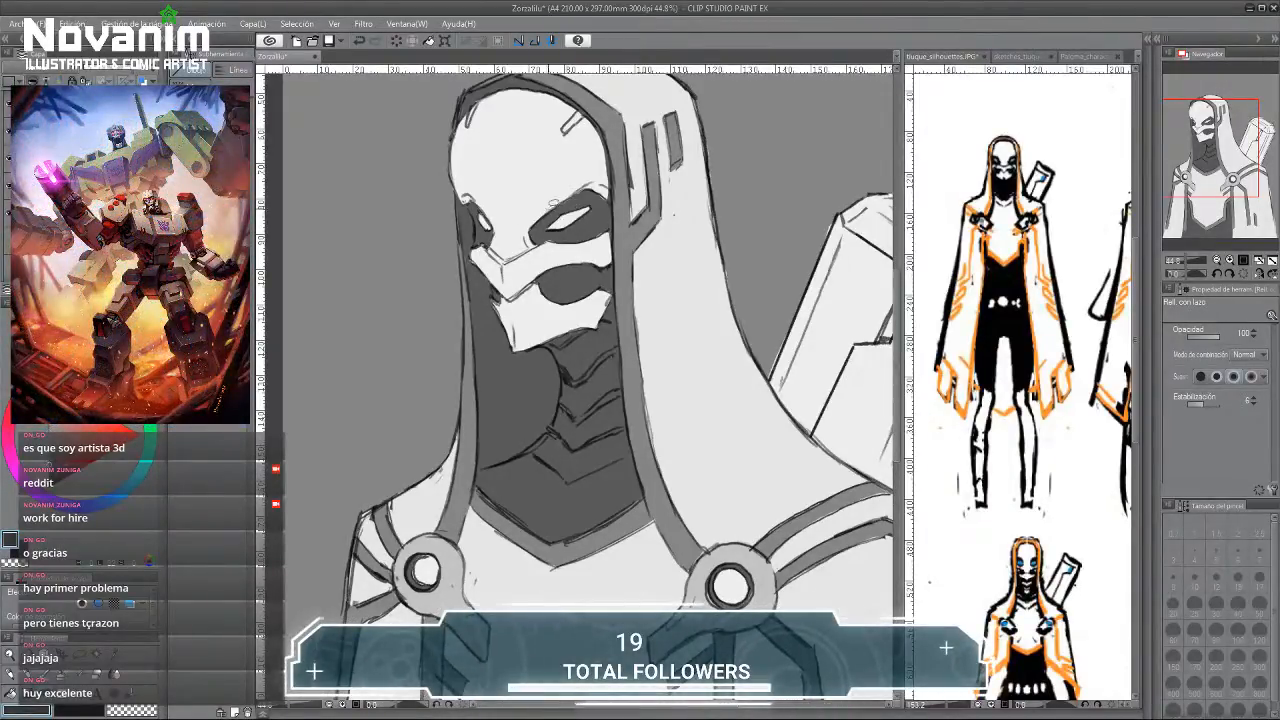
mouse_move(556, 200)
mouse_down()
mouse_move(530, 232)
mouse_move(556, 240)
mouse_up()
drag(611, 207, 582, 190)
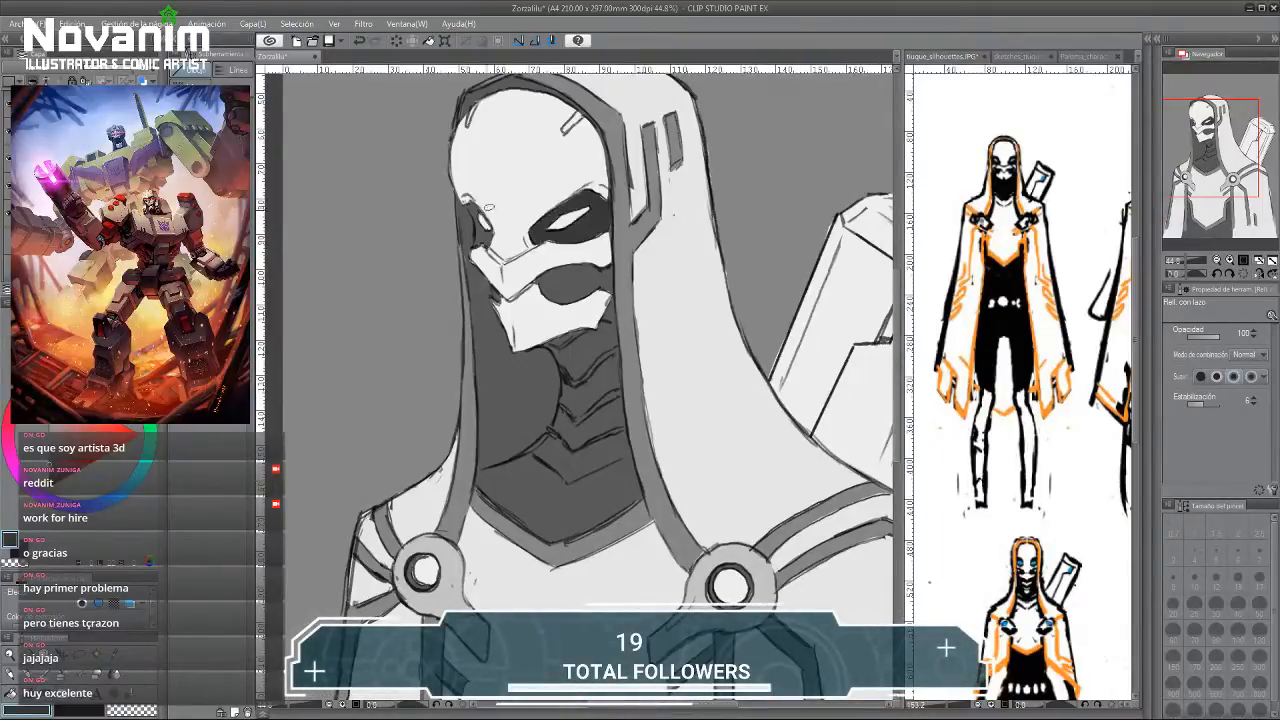
drag(468, 198, 486, 248)
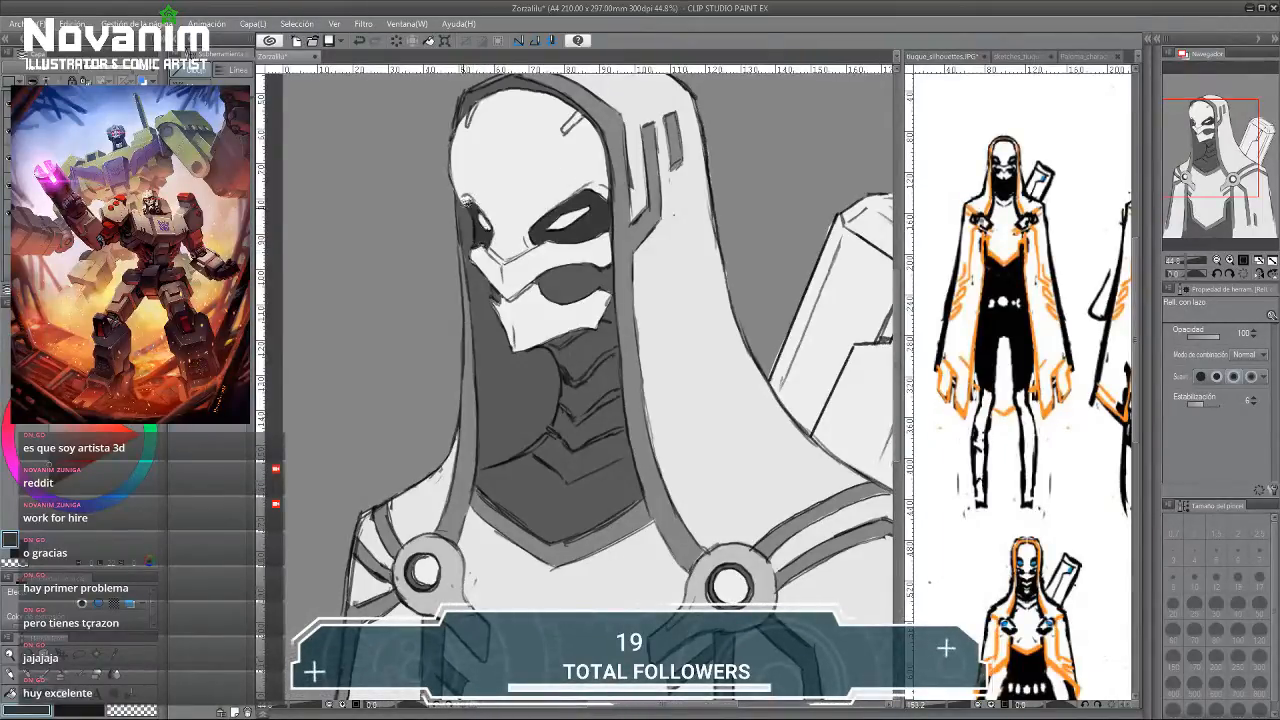
Lasso-fill the mask's oval mouth opening in the same very dark grey as the eye sockets.
mouse_move(535, 285)
mouse_down()
mouse_move(544, 247)
mouse_move(578, 286)
mouse_move(606, 242)
mouse_move(548, 248)
mouse_up()
mouse_move(573, 302)
mouse_down()
mouse_move(604, 283)
mouse_move(552, 324)
mouse_up()
drag(498, 258, 488, 228)
drag(562, 282, 548, 292)
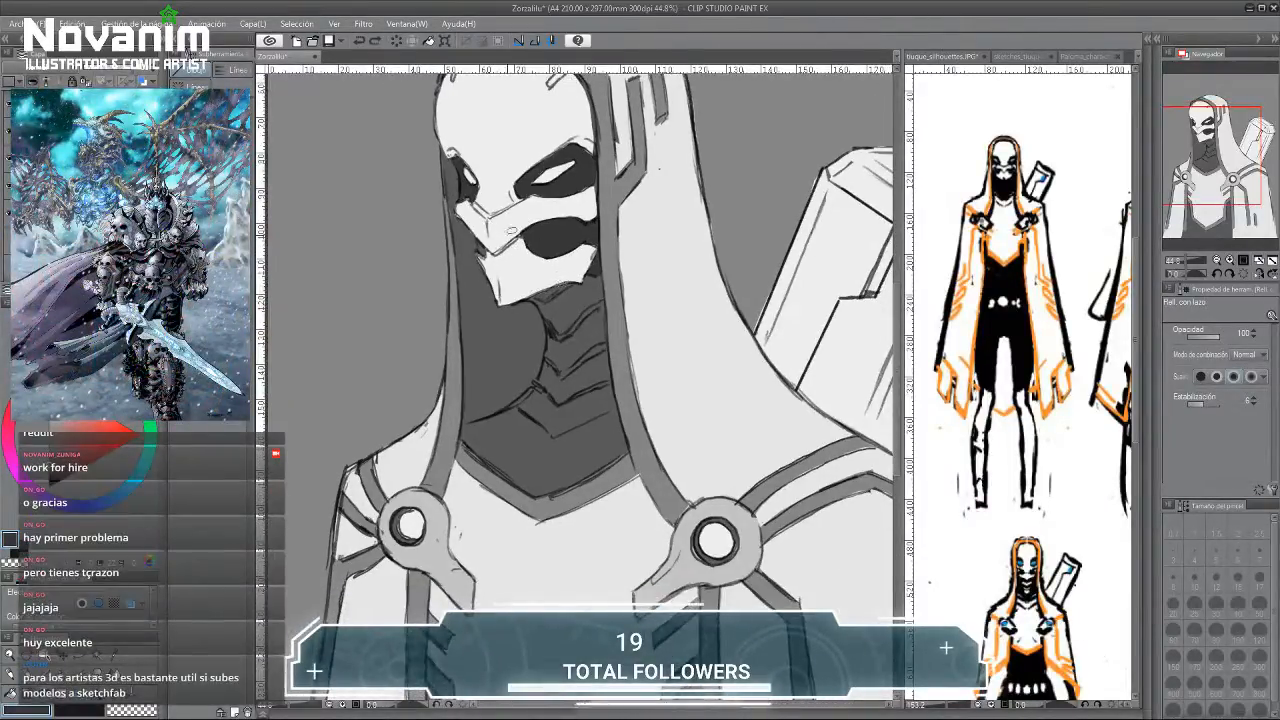
Darken the segmented throat and the pointed area above the collar with very dark grey.
scroll(495, 232, down, 2)
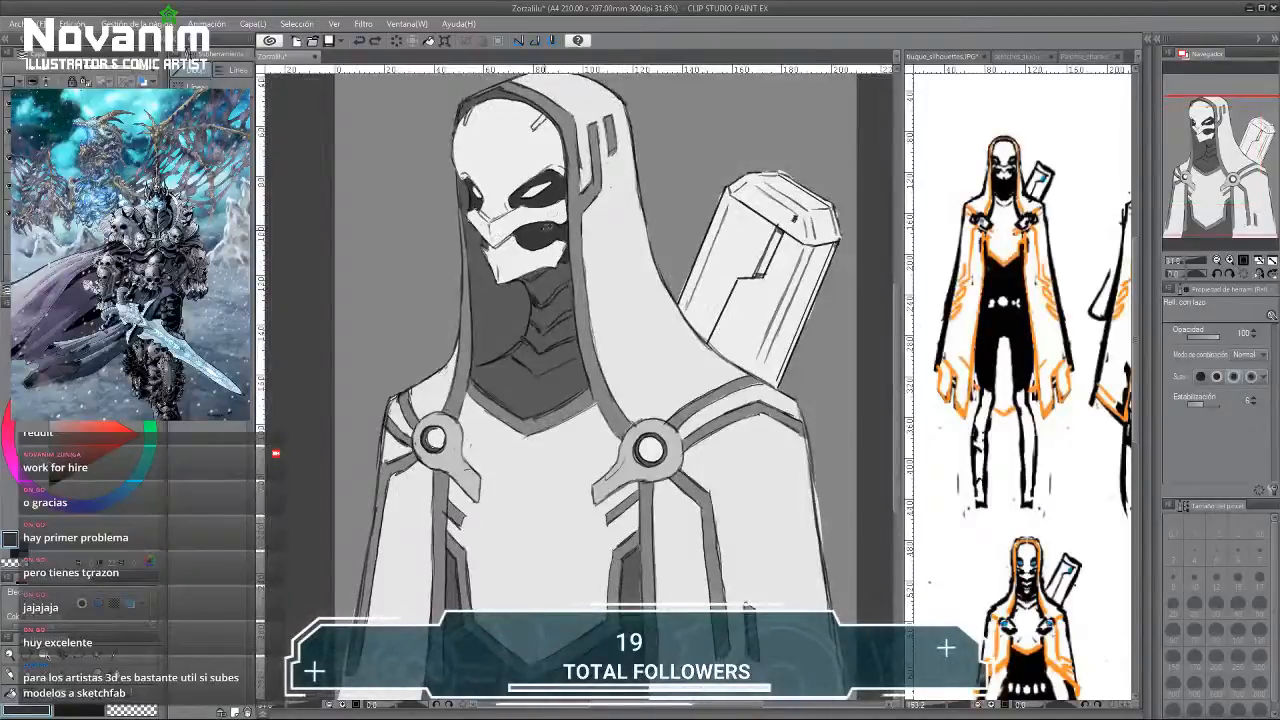
mouse_move(489, 240)
mouse_down()
mouse_move(503, 197)
mouse_move(492, 223)
mouse_move(538, 243)
mouse_move(538, 285)
mouse_move(476, 324)
mouse_move(550, 374)
mouse_up()
drag(594, 207, 598, 214)
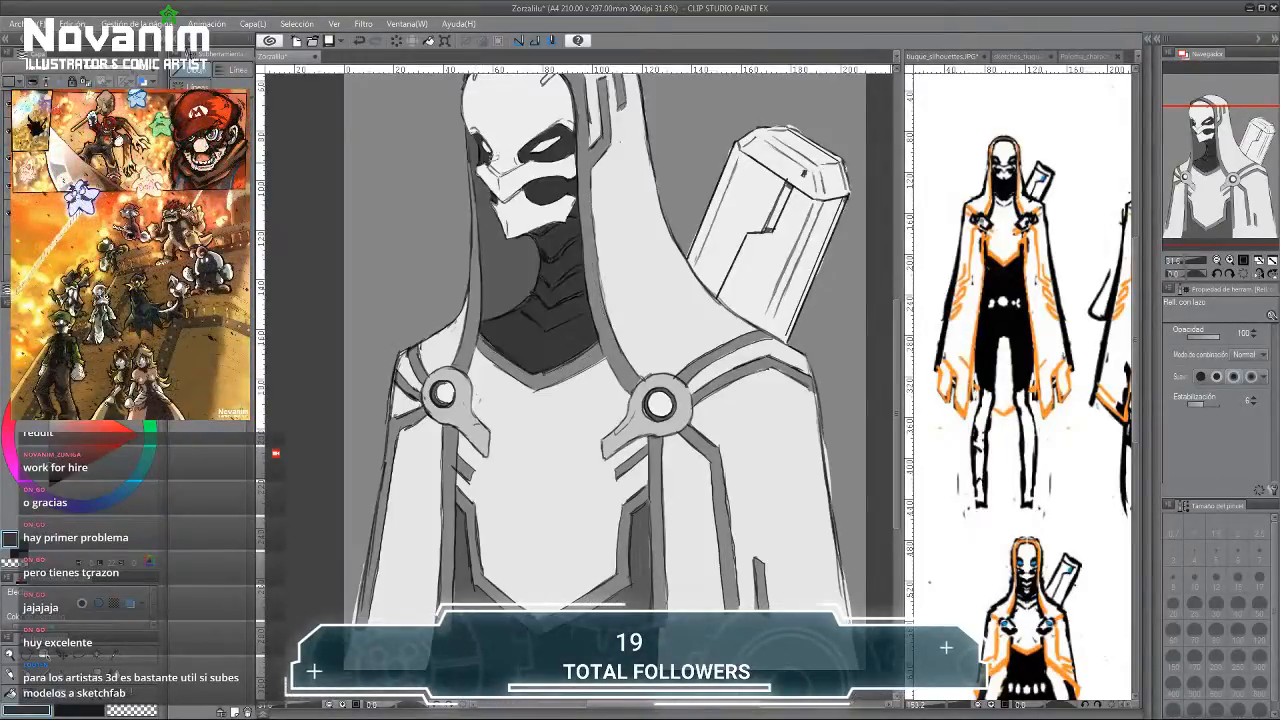
Lasso-fill the small forehead slits and the narrow gap between mask and hood rim in very dark grey.
scroll(476, 190, down, 2)
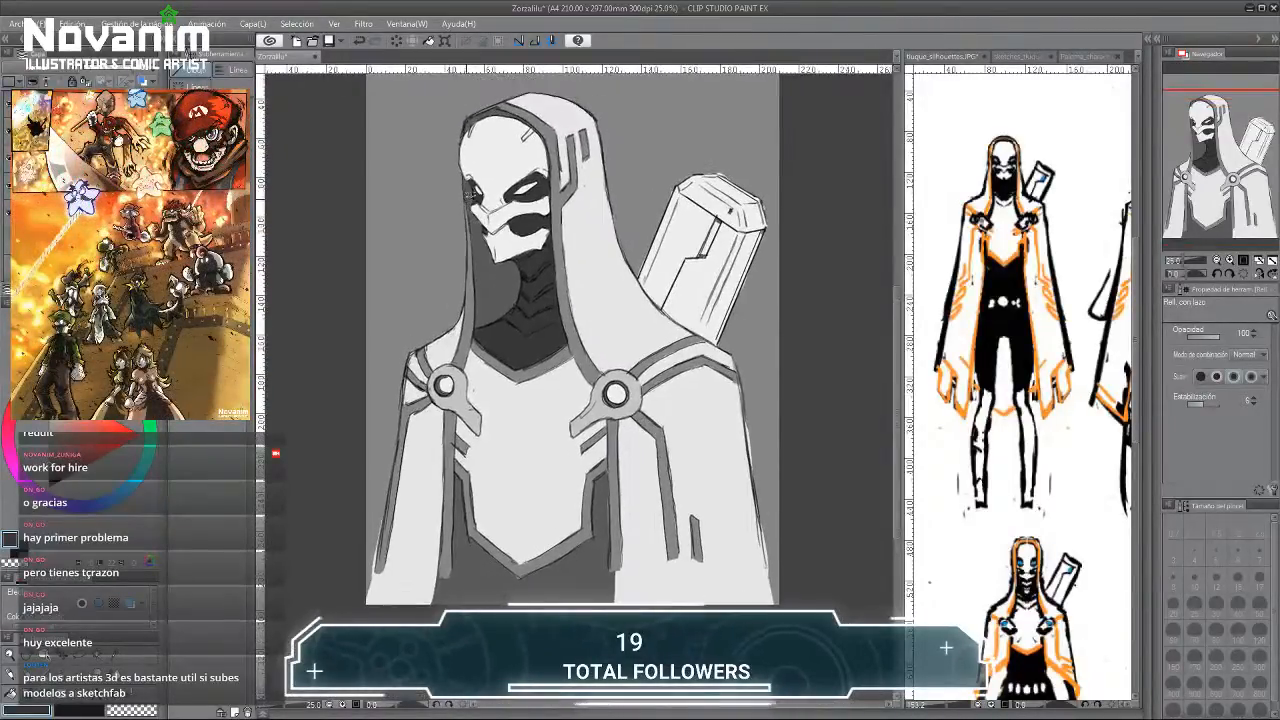
scroll(508, 127, up, 3)
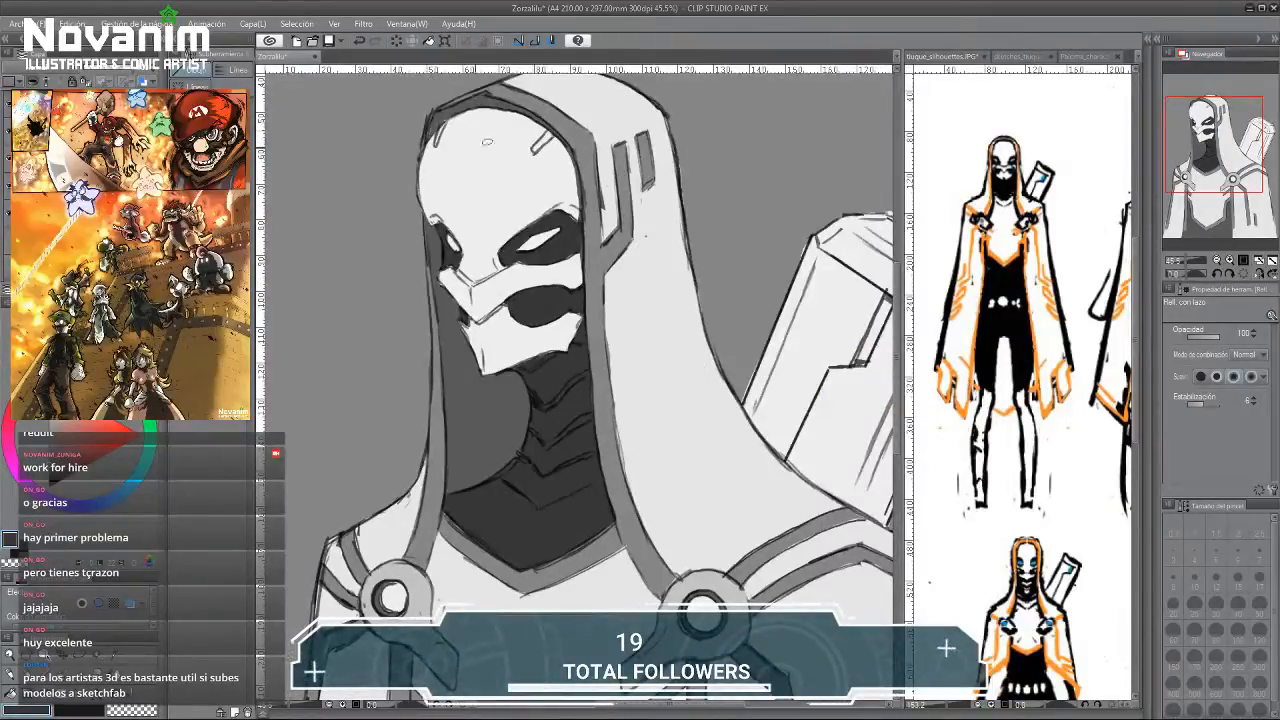
drag(536, 152, 555, 133)
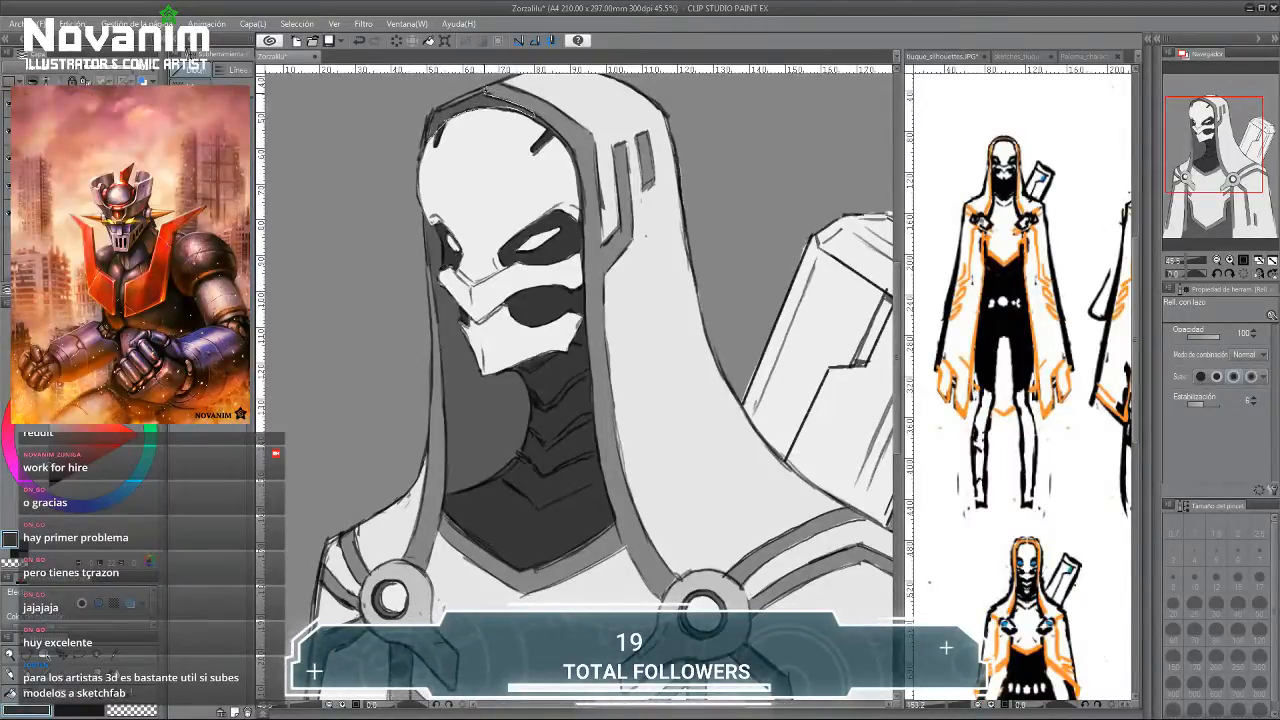
mouse_move(485, 90)
mouse_down()
mouse_move(536, 138)
mouse_move(447, 112)
mouse_up()
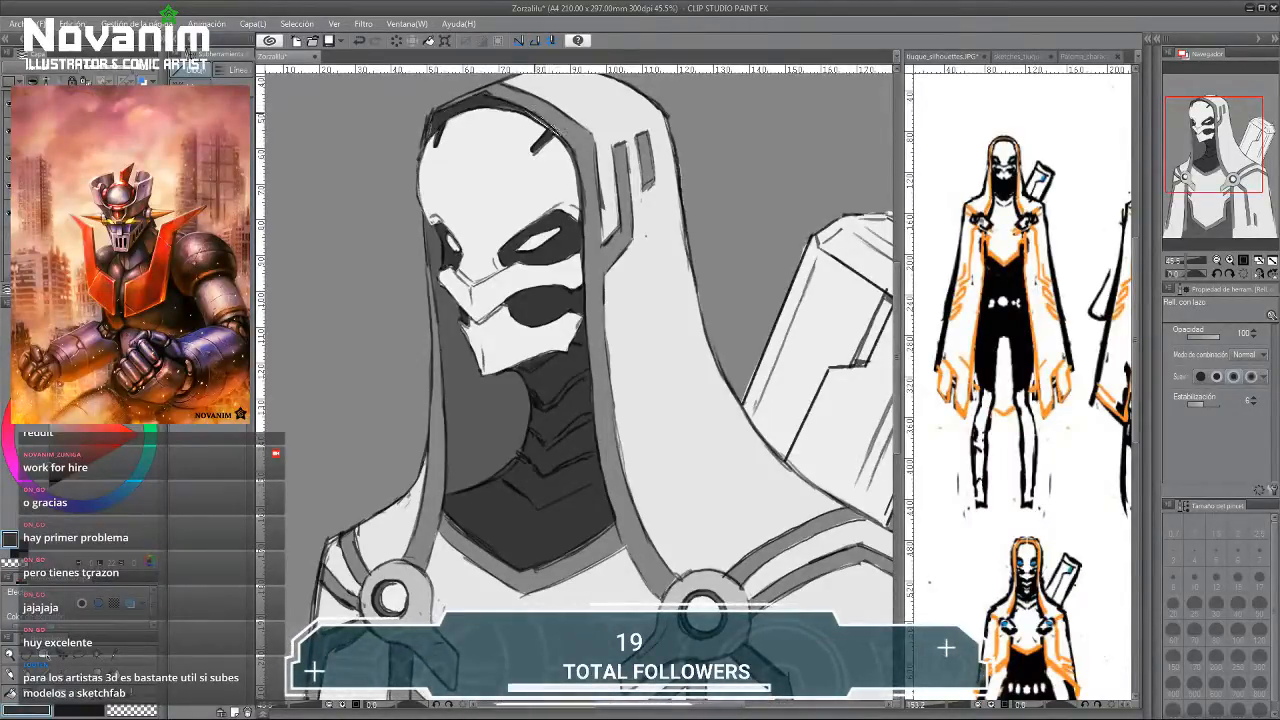
drag(567, 143, 525, 112)
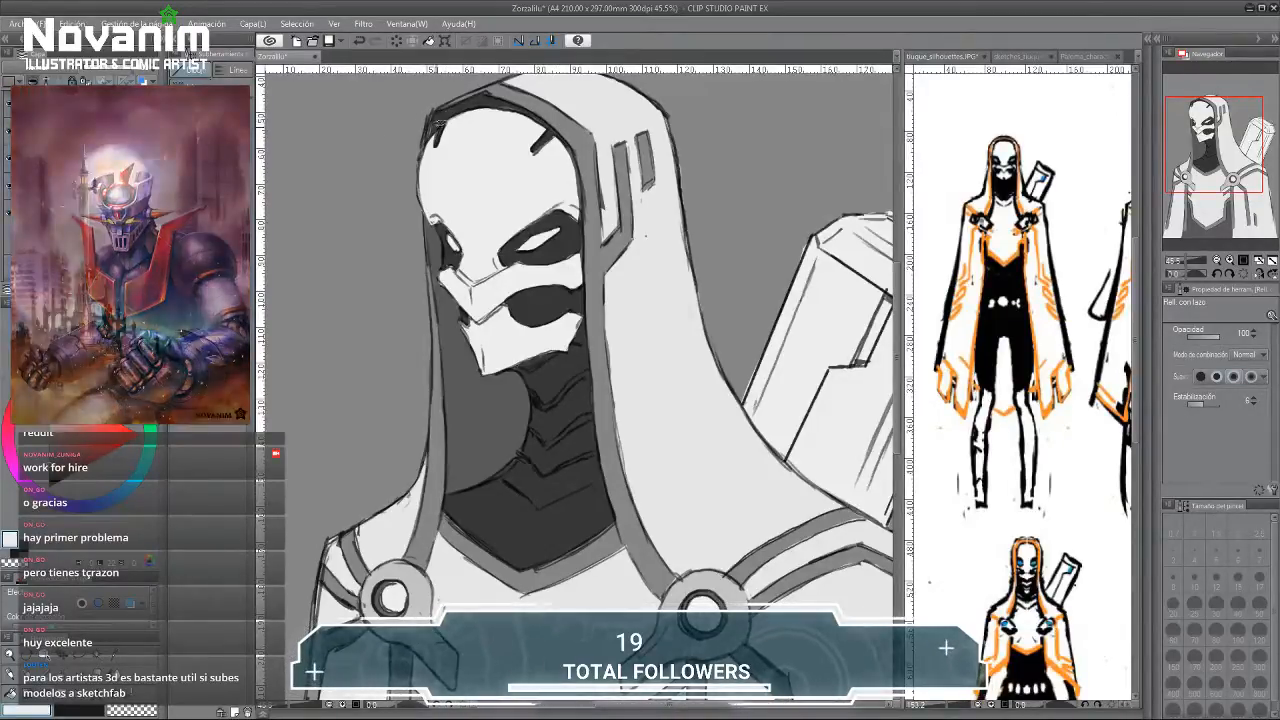
Touch up the upper edge of the mask's forehead beneath the hood rim in near-white.
mouse_move(516, 104)
mouse_down()
mouse_move(474, 107)
mouse_move(530, 110)
mouse_move(567, 145)
mouse_up()
mouse_move(453, 104)
mouse_down()
mouse_move(438, 110)
mouse_move(456, 128)
mouse_move(436, 116)
mouse_move(489, 95)
mouse_up()
key(x)
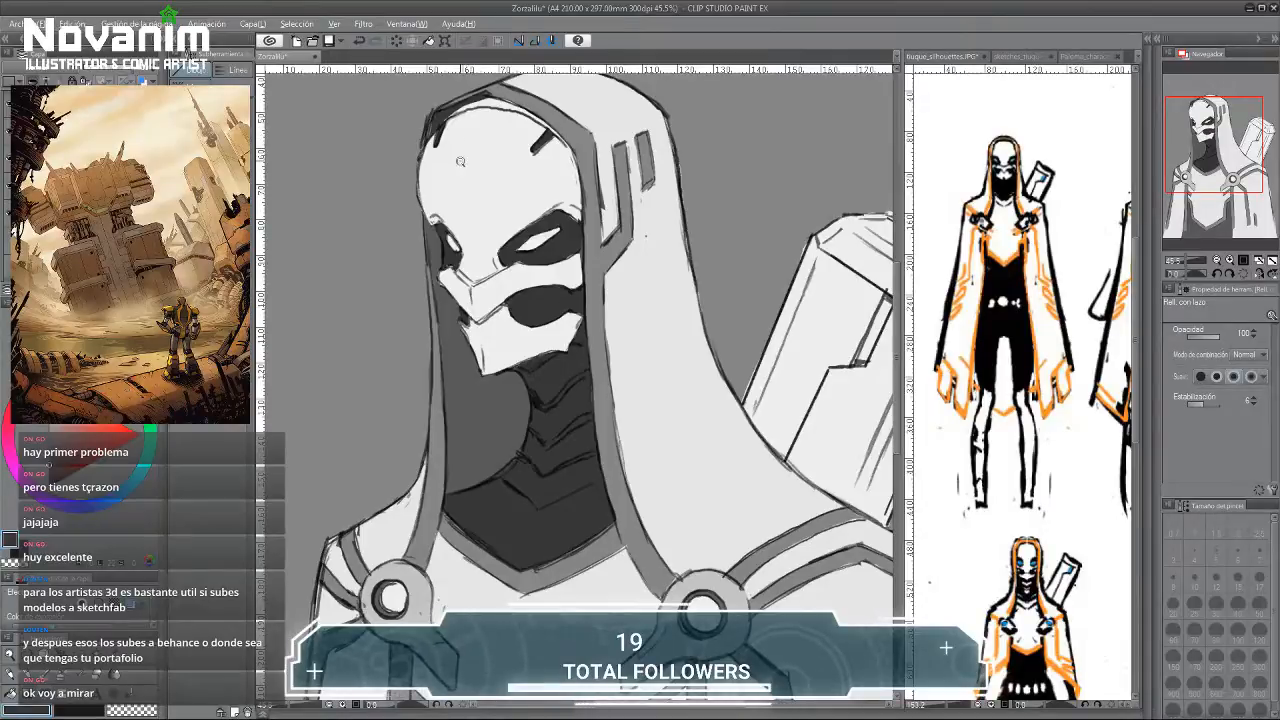
mouse_move(460, 161)
mouse_down()
mouse_move(430, 167)
mouse_move(506, 190)
mouse_up()
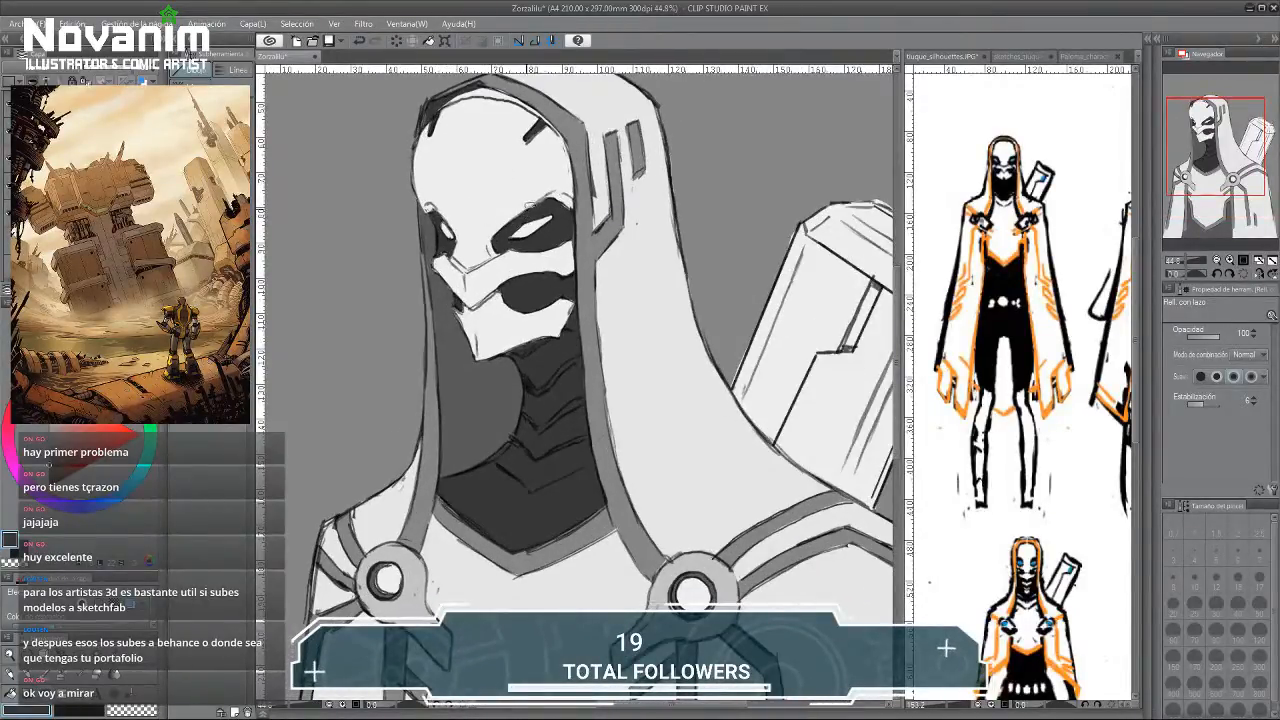
Hide and show the value layers in turn to check which grey areas each one holds.
drag(493, 208, 523, 208)
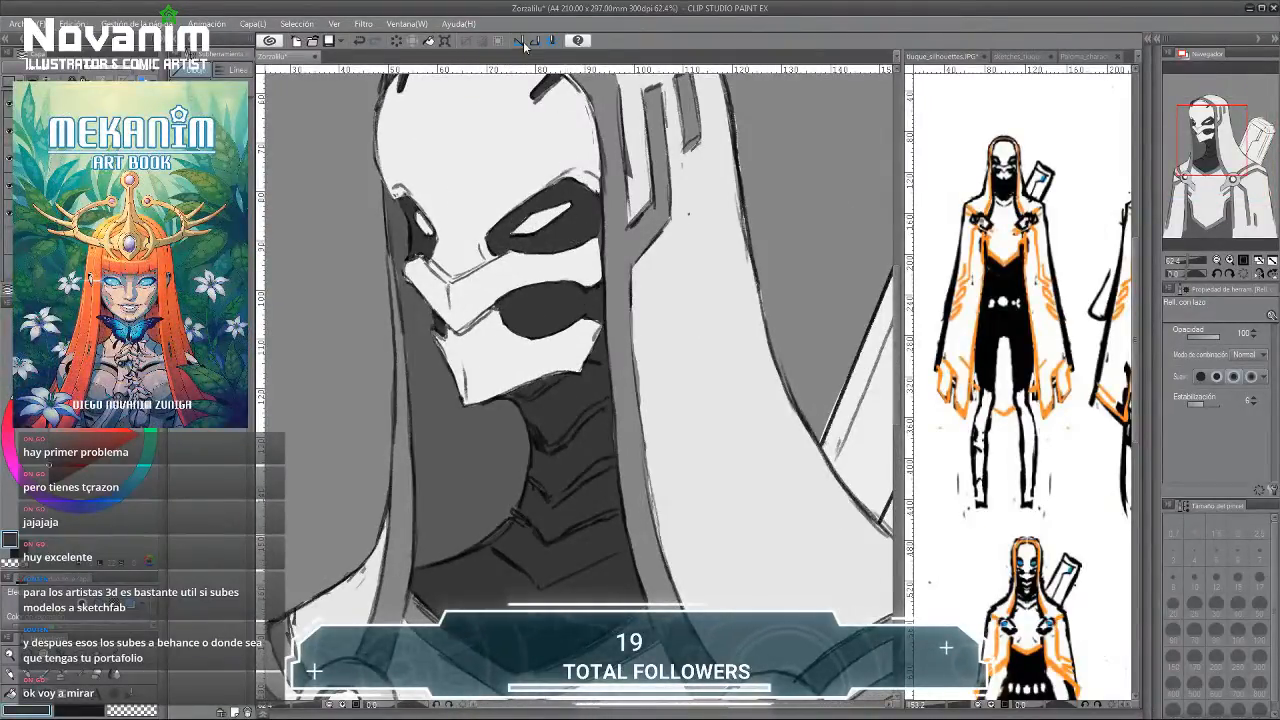
click(10, 132)
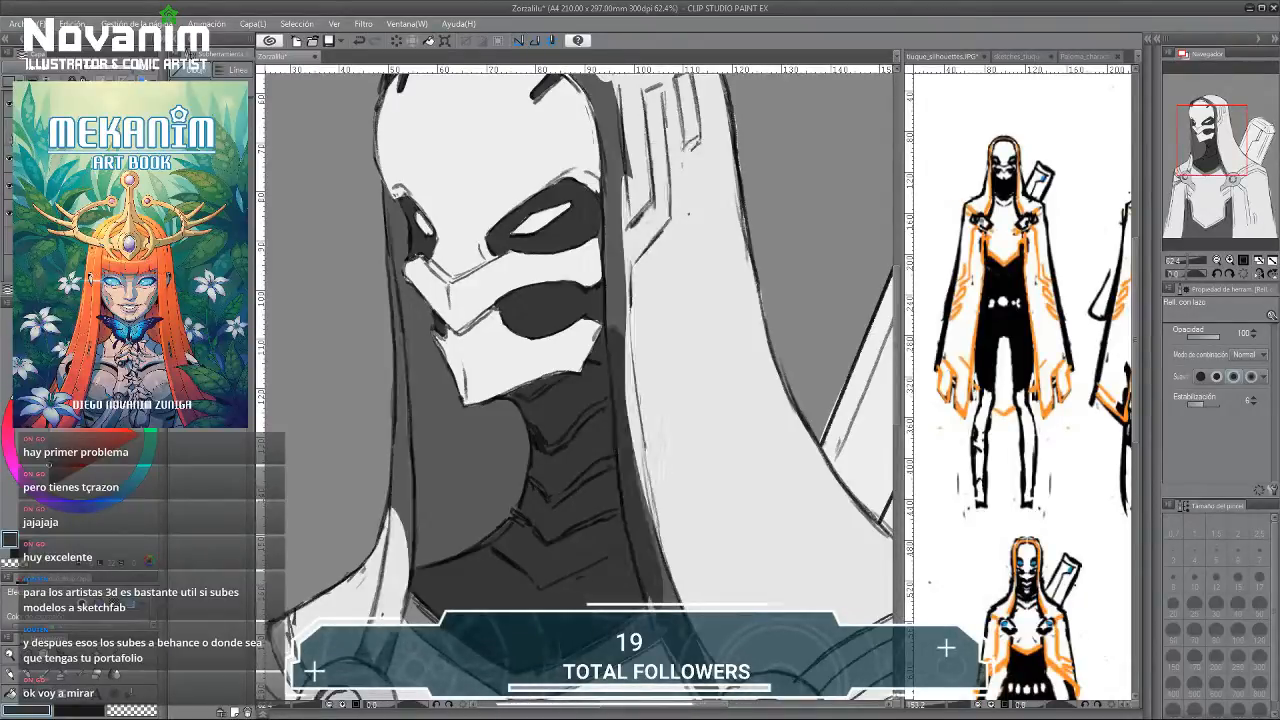
click(10, 158)
click(10, 185)
click(10, 158)
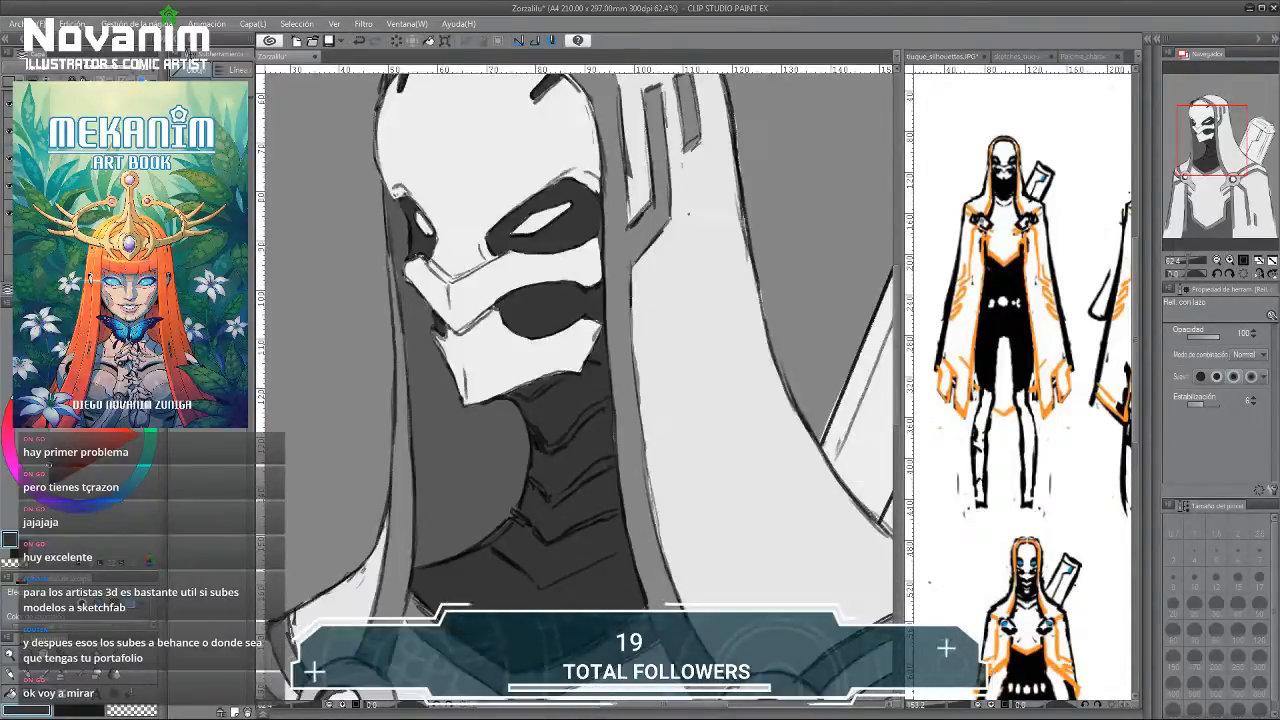
Sample the eye socket's very dark grey, touch up the mask's edges around the openings beside the hood, and save the drawing.
alt+click(598, 224)
drag(599, 222, 600, 228)
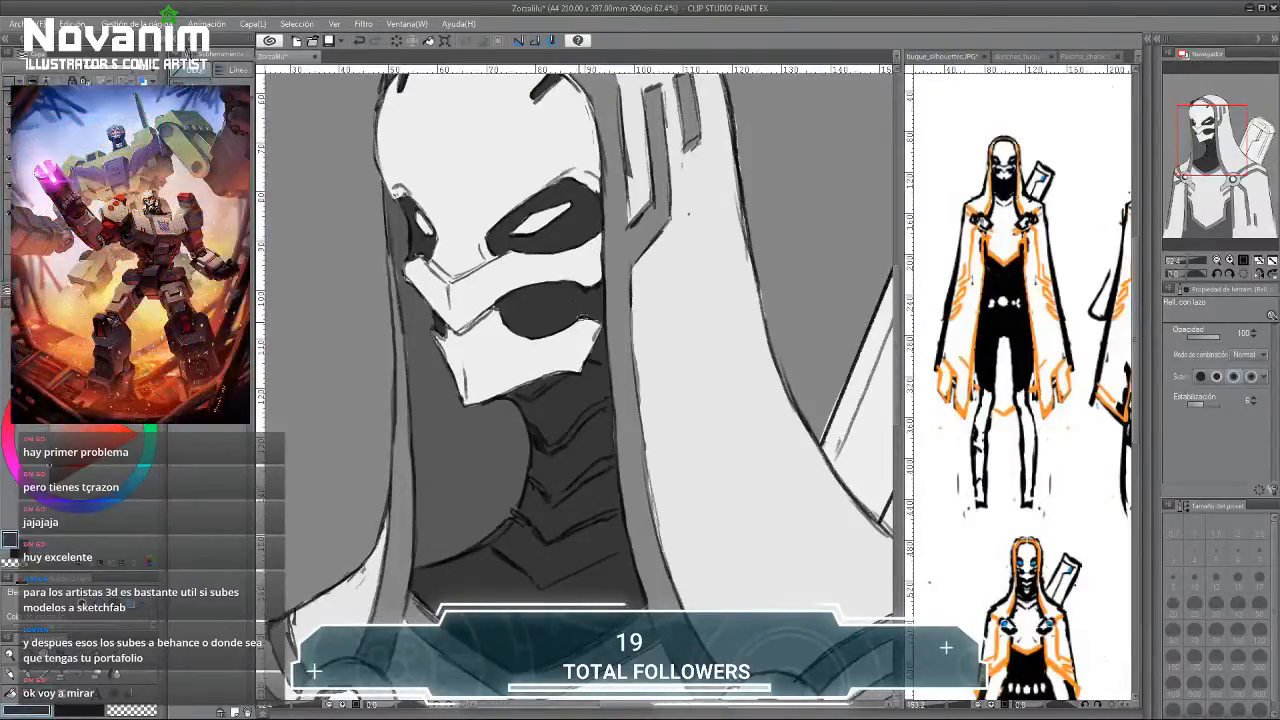
mouse_move(538, 258)
mouse_down()
mouse_move(547, 108)
mouse_move(557, 206)
mouse_up()
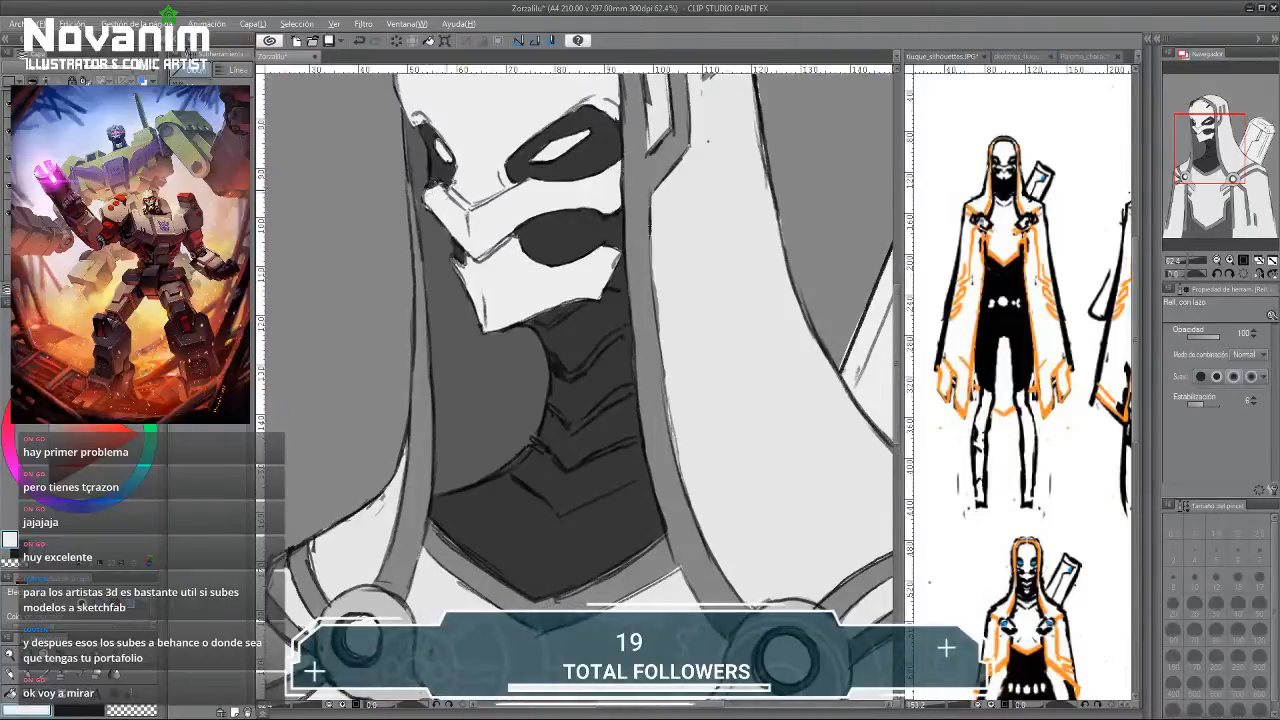
drag(431, 180, 438, 238)
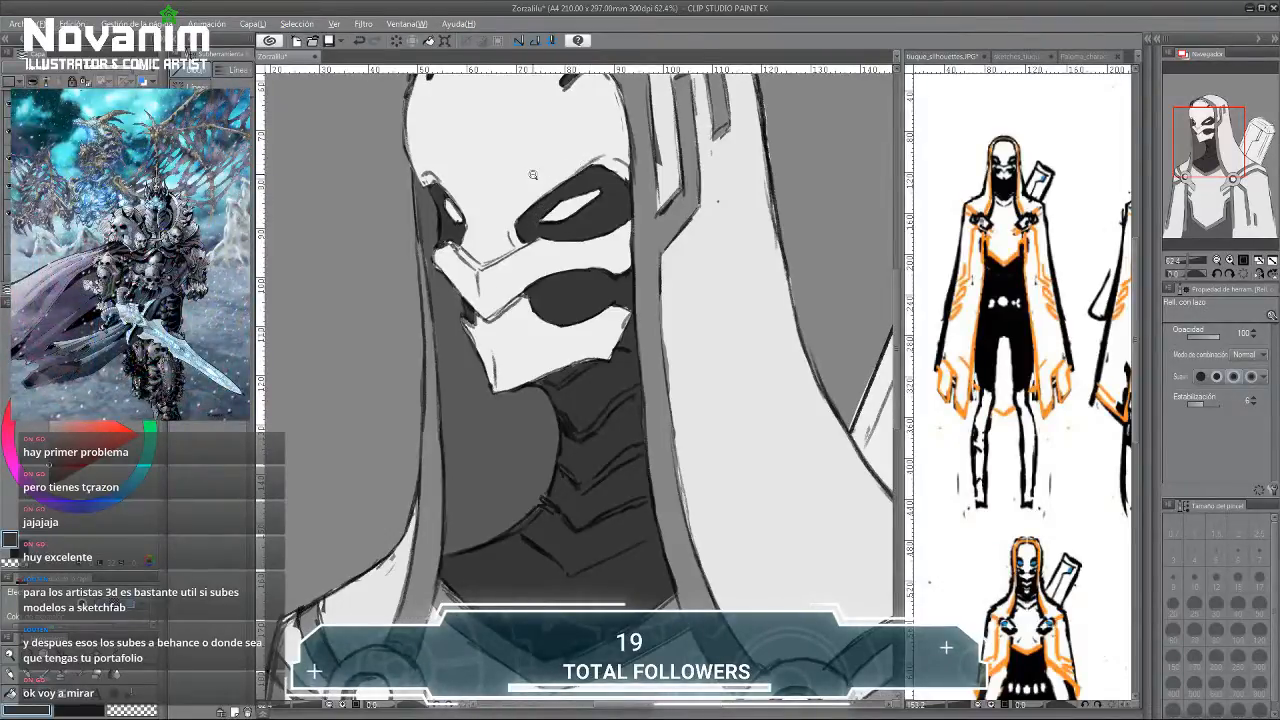
scroll(515, 168, down, 3)
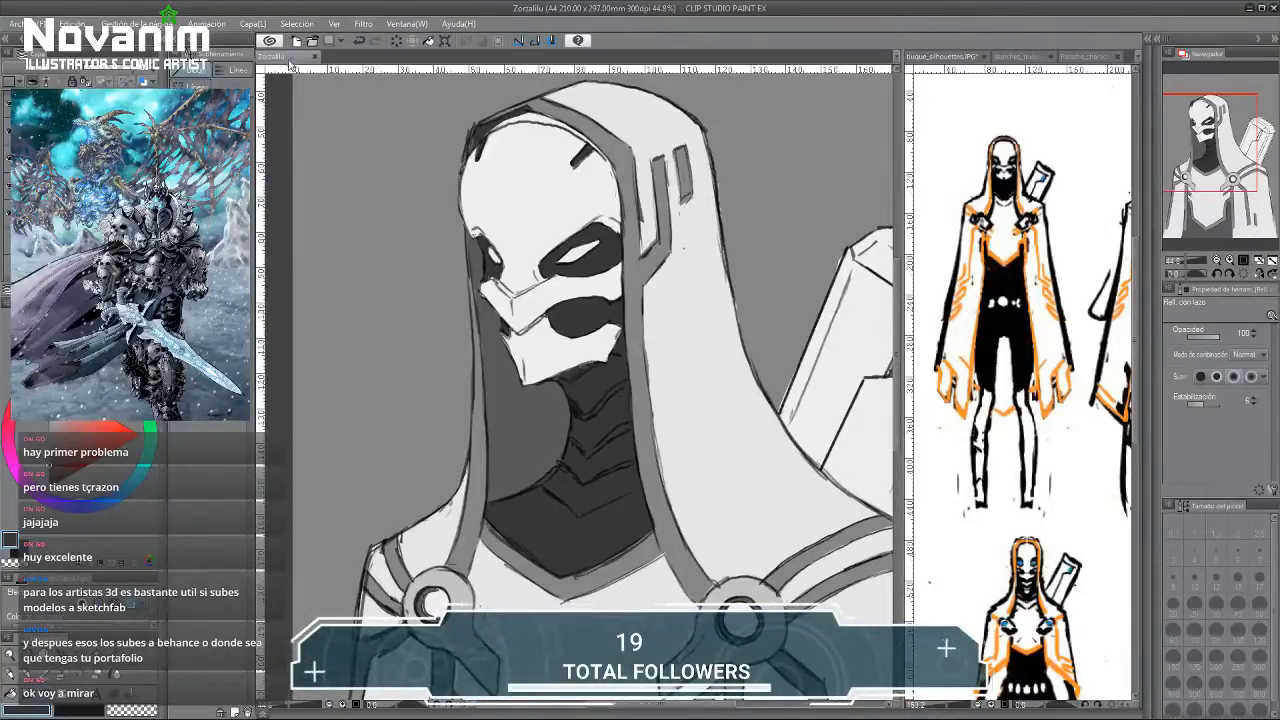
Hide and show the near-white base layer to check the cloak and torso values beneath the clasps.
scroll(395, 186, down, 2)
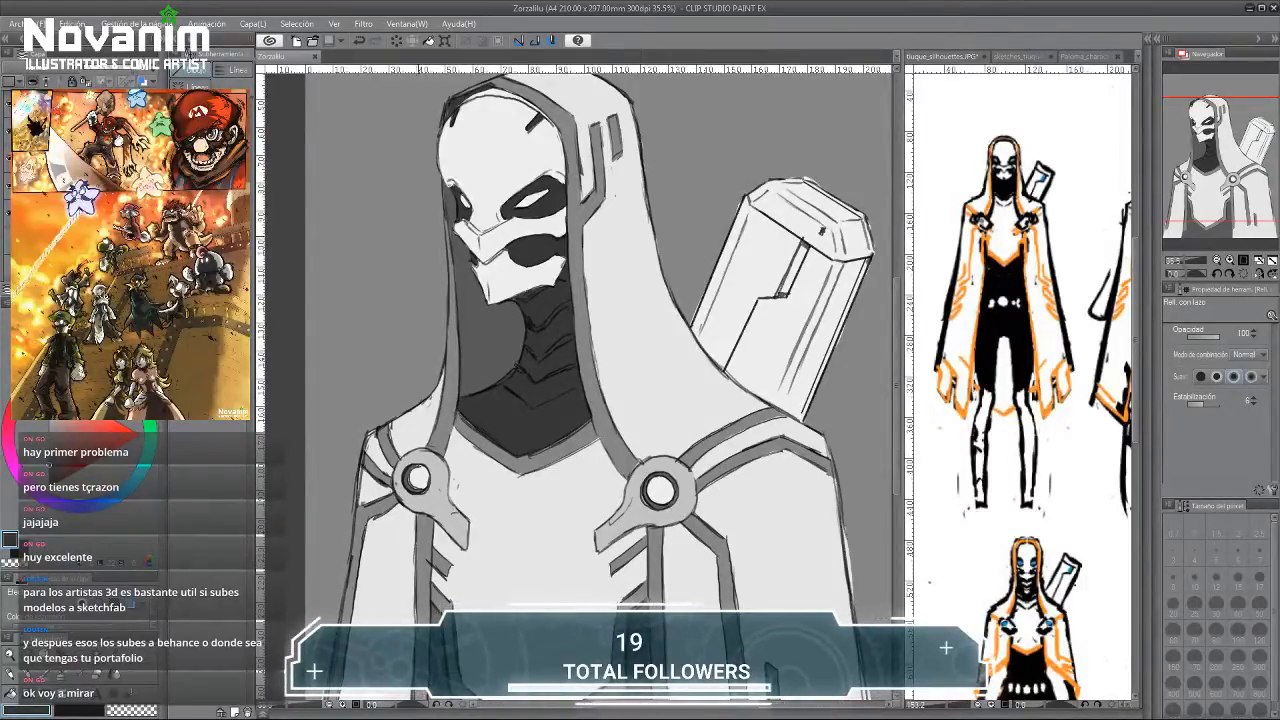
scroll(430, 147, down, 2)
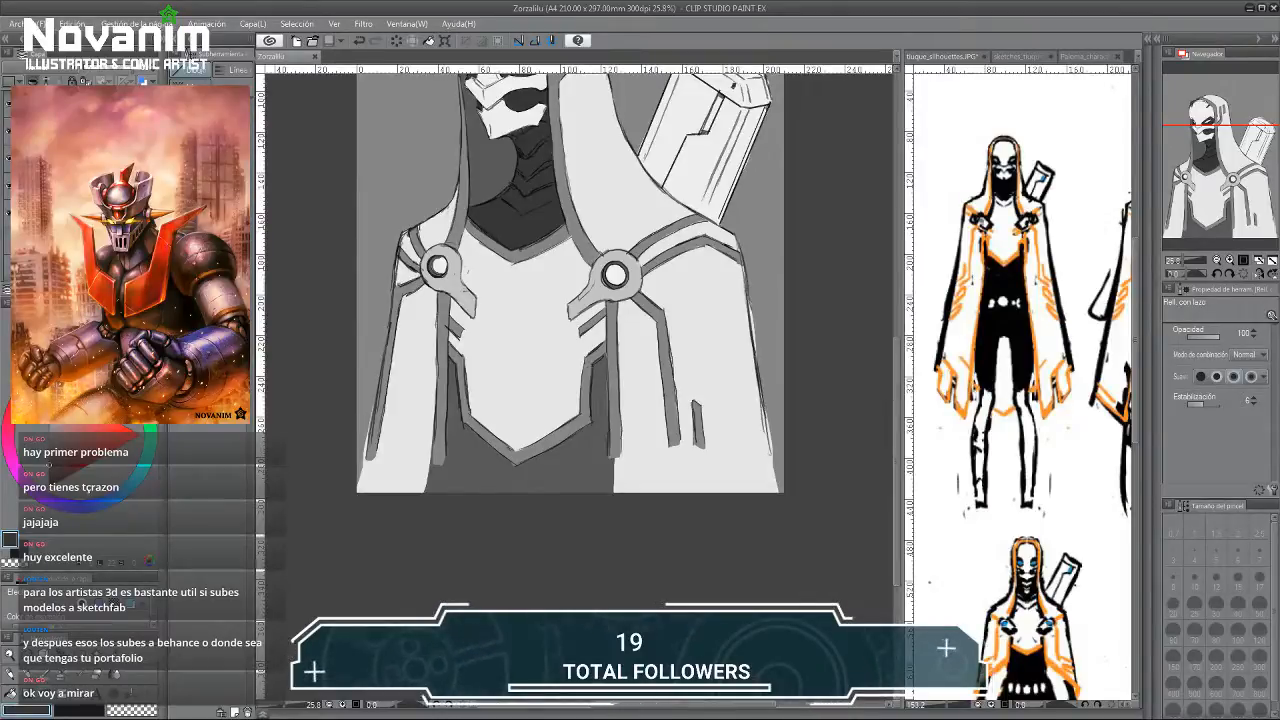
drag(313, 116, 295, 109)
click(9, 185)
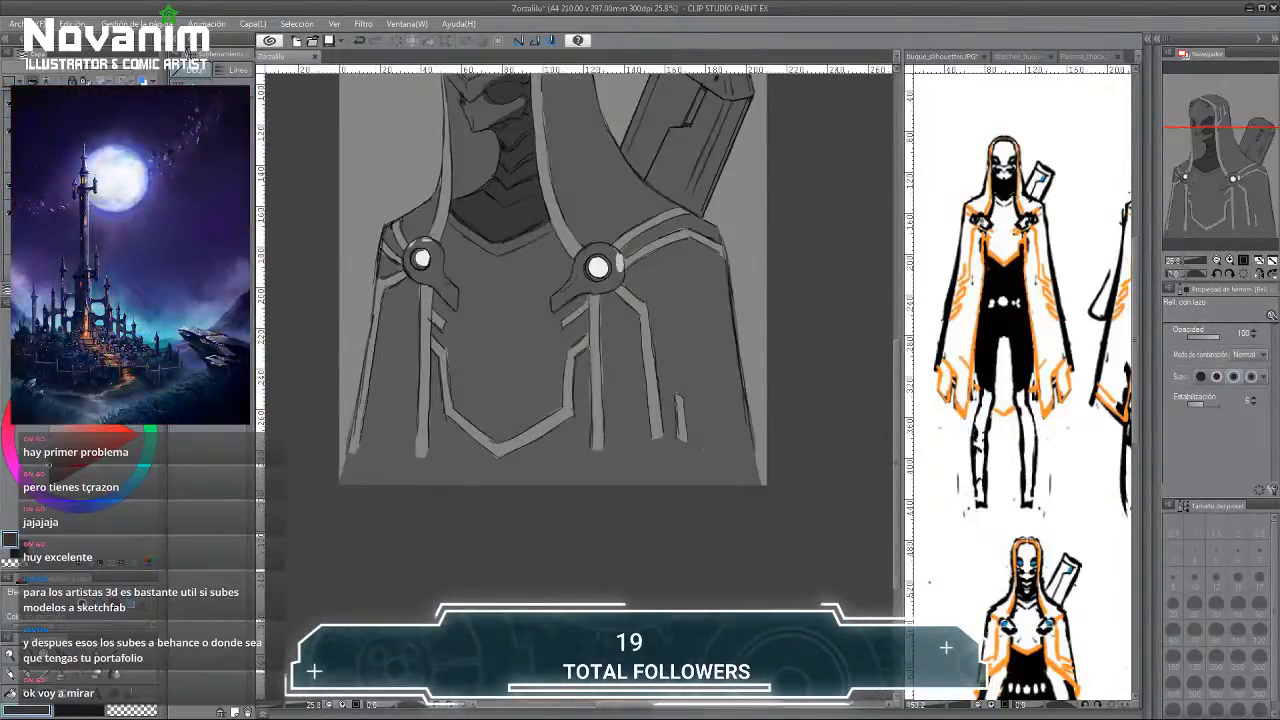
click(9, 185)
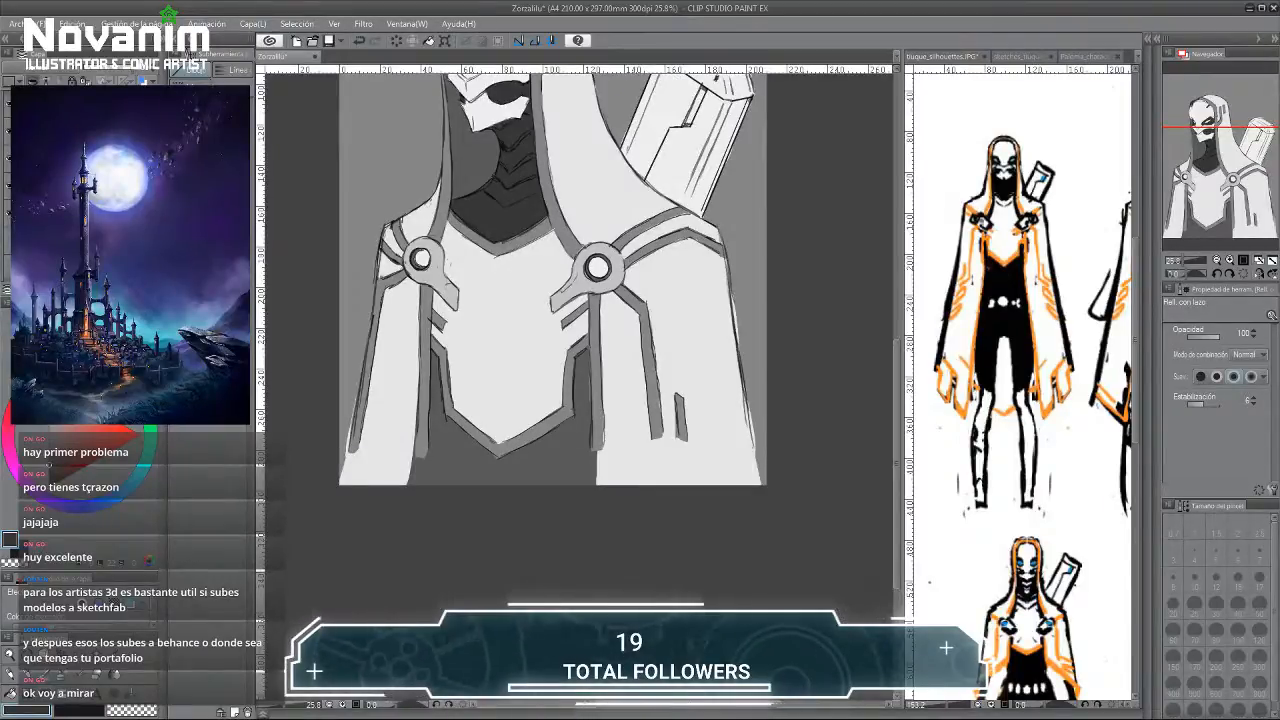
Examine the grey values of the whole hooded figure, from the mask and neck to the cloak trim.
key(b)
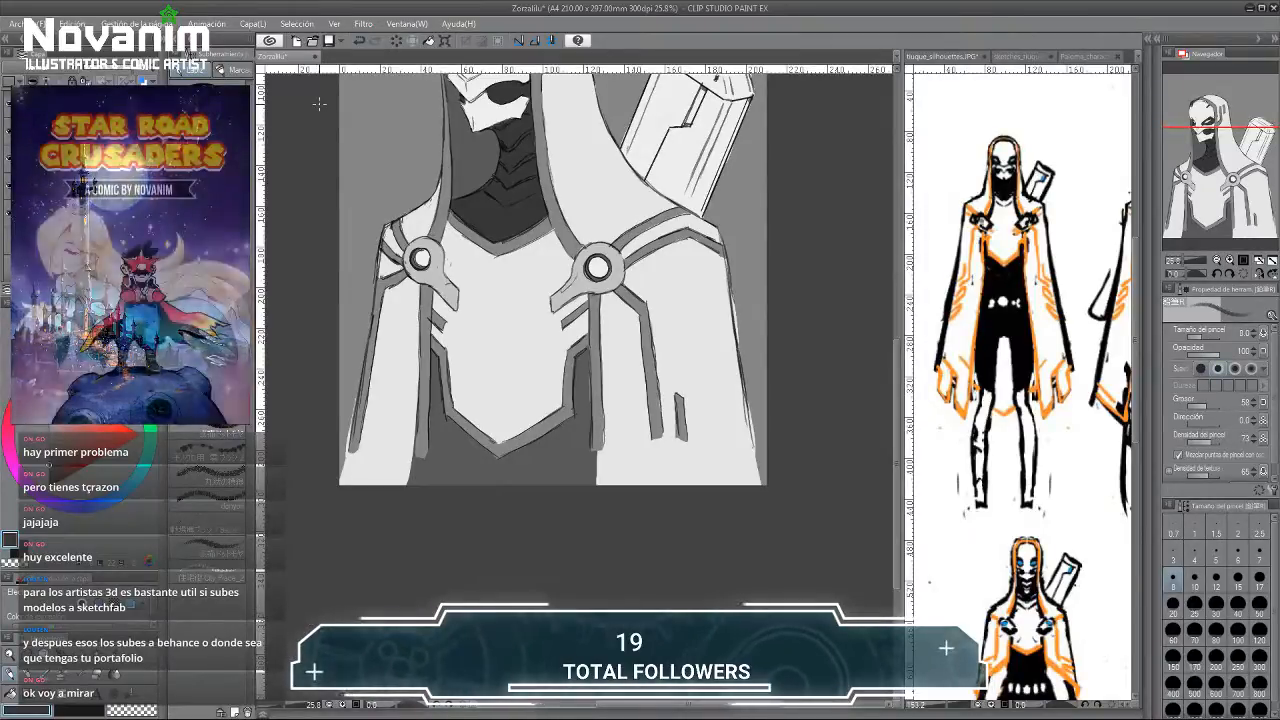
scroll(436, 270, down, 1)
scroll(436, 270, down, 1)
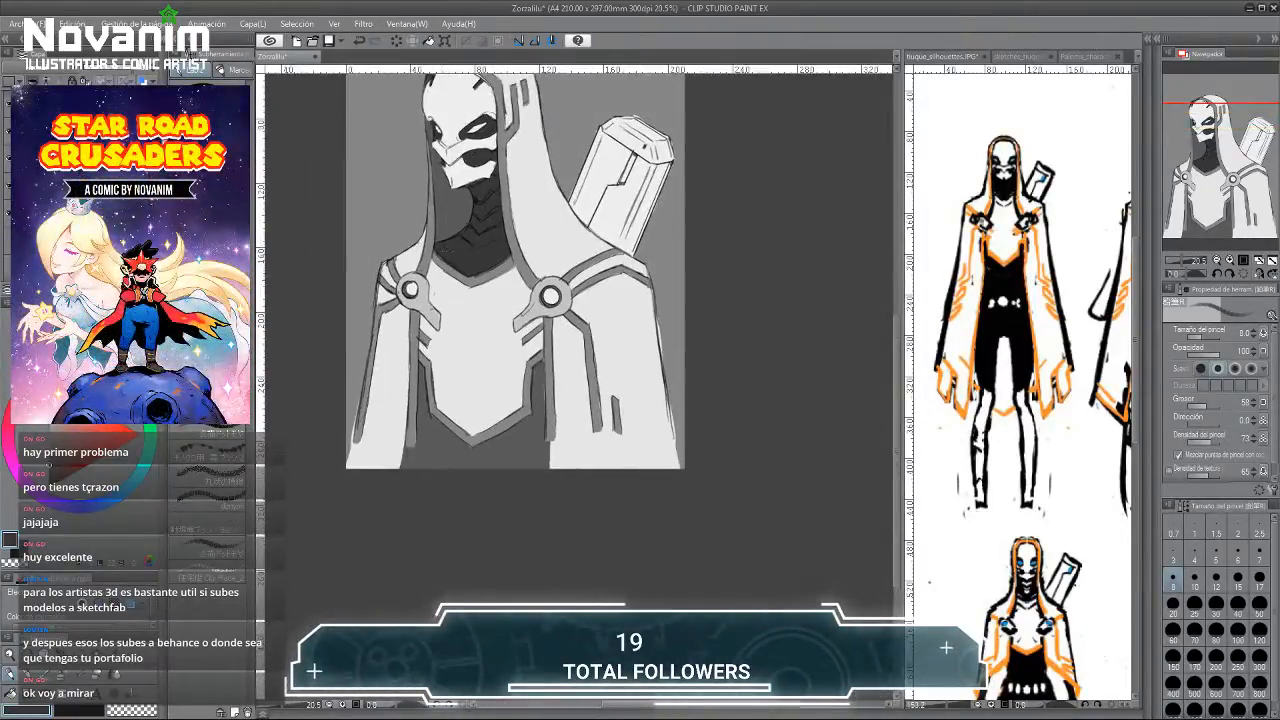
key(e)
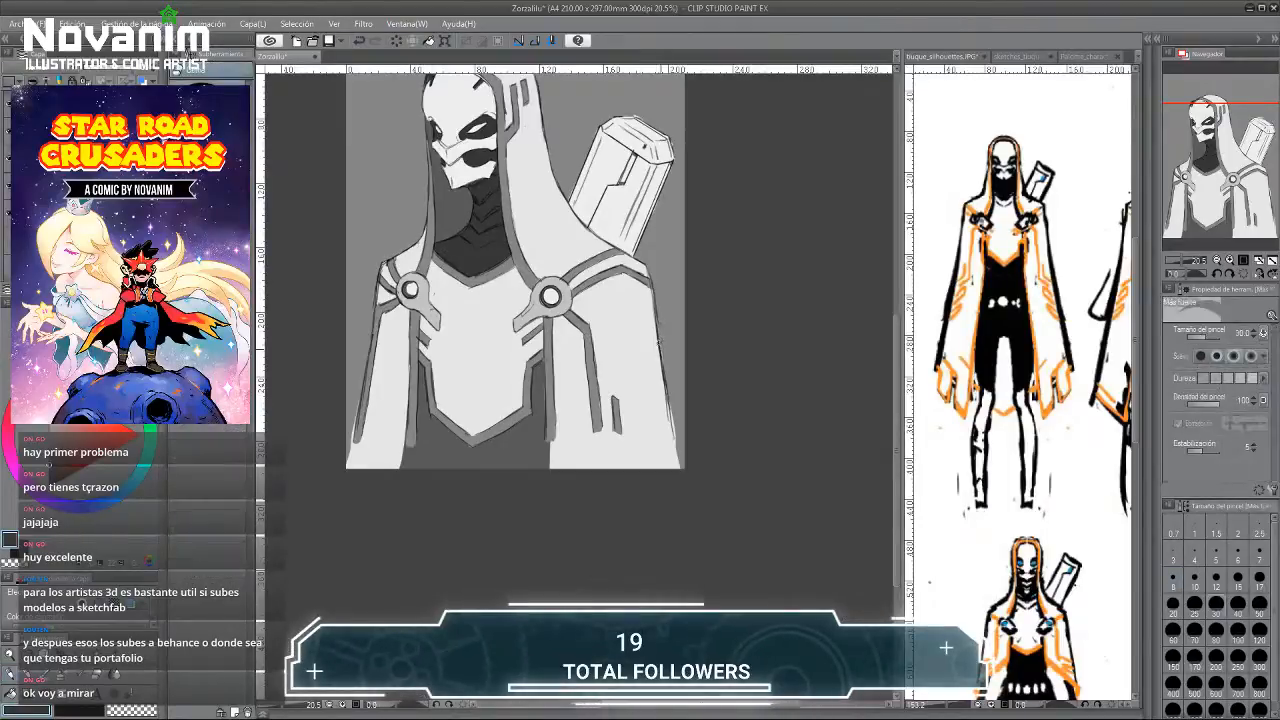
key(ctrl+z)
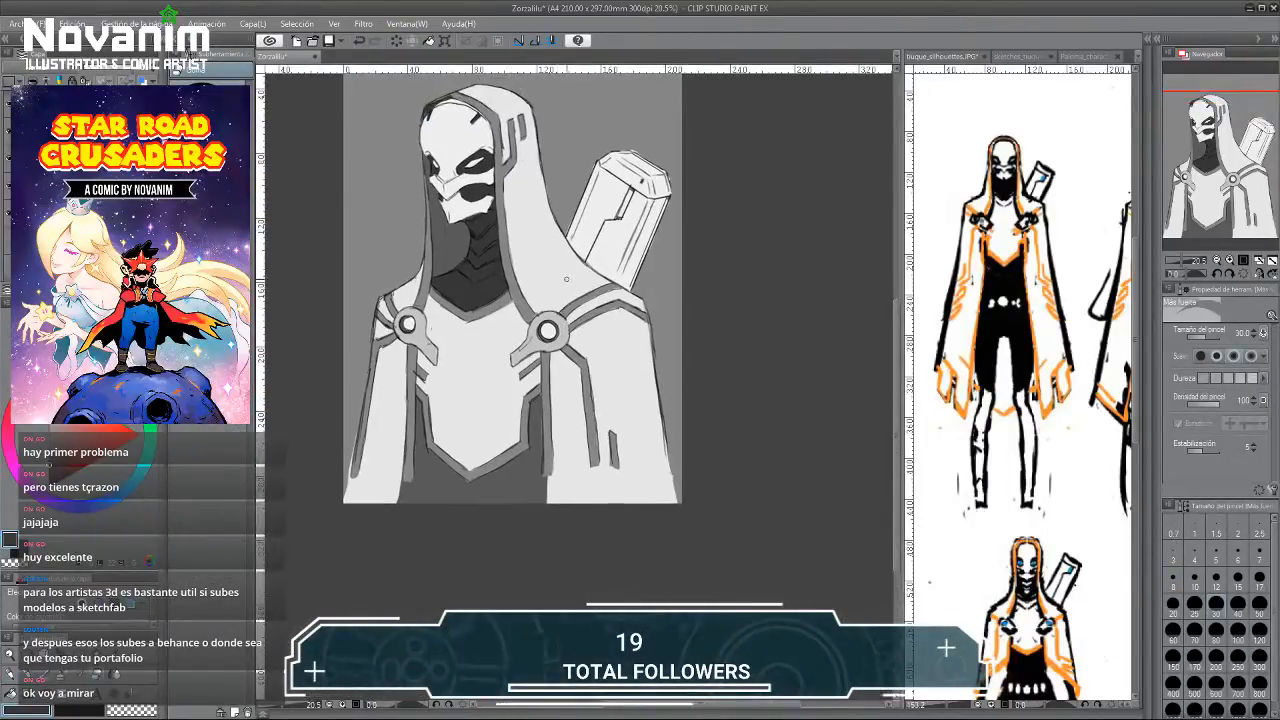
key(ctrl+y)
scroll(607, 197, up, 2)
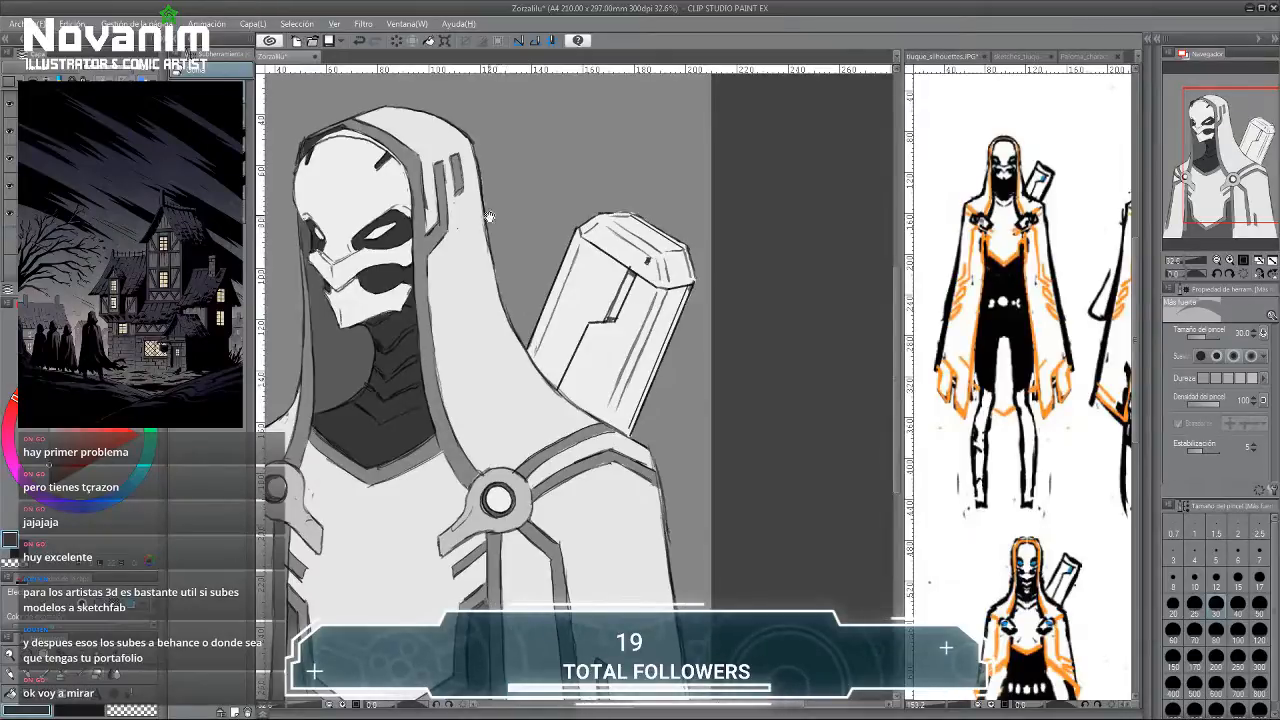
scroll(488, 216, down, 3)
drag(434, 161, 461, 158)
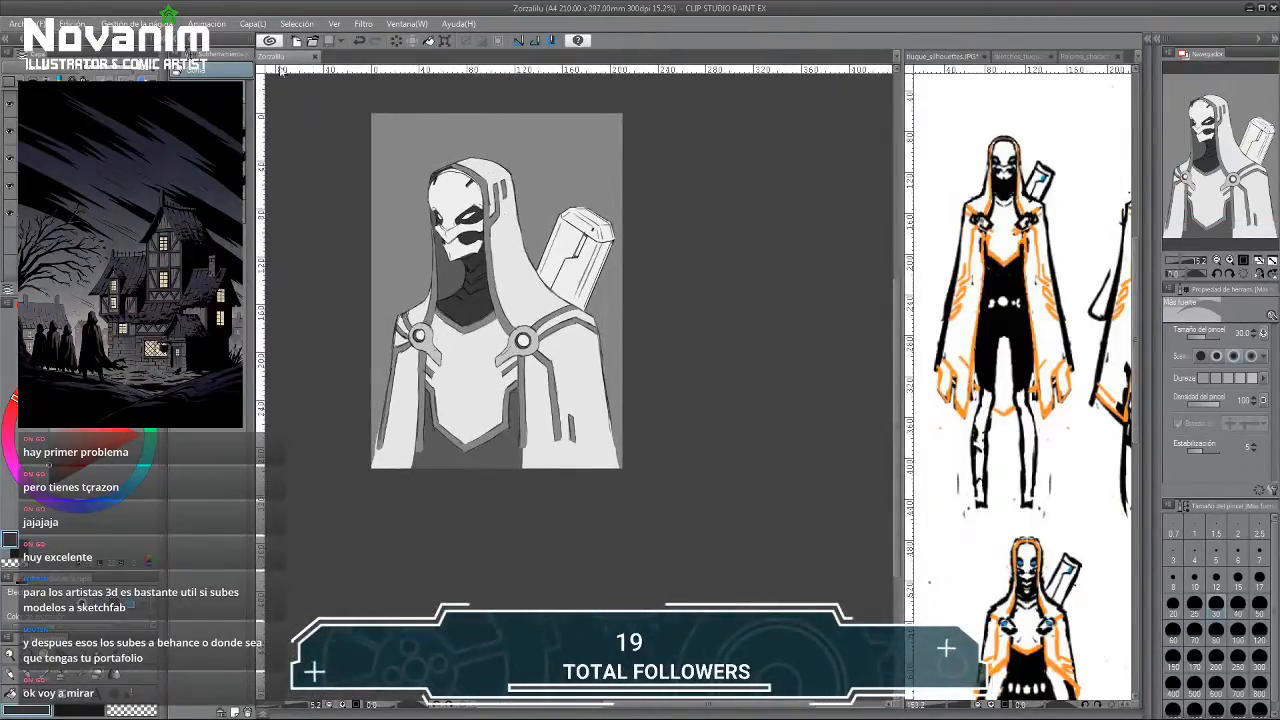
scroll(408, 237, up, 2)
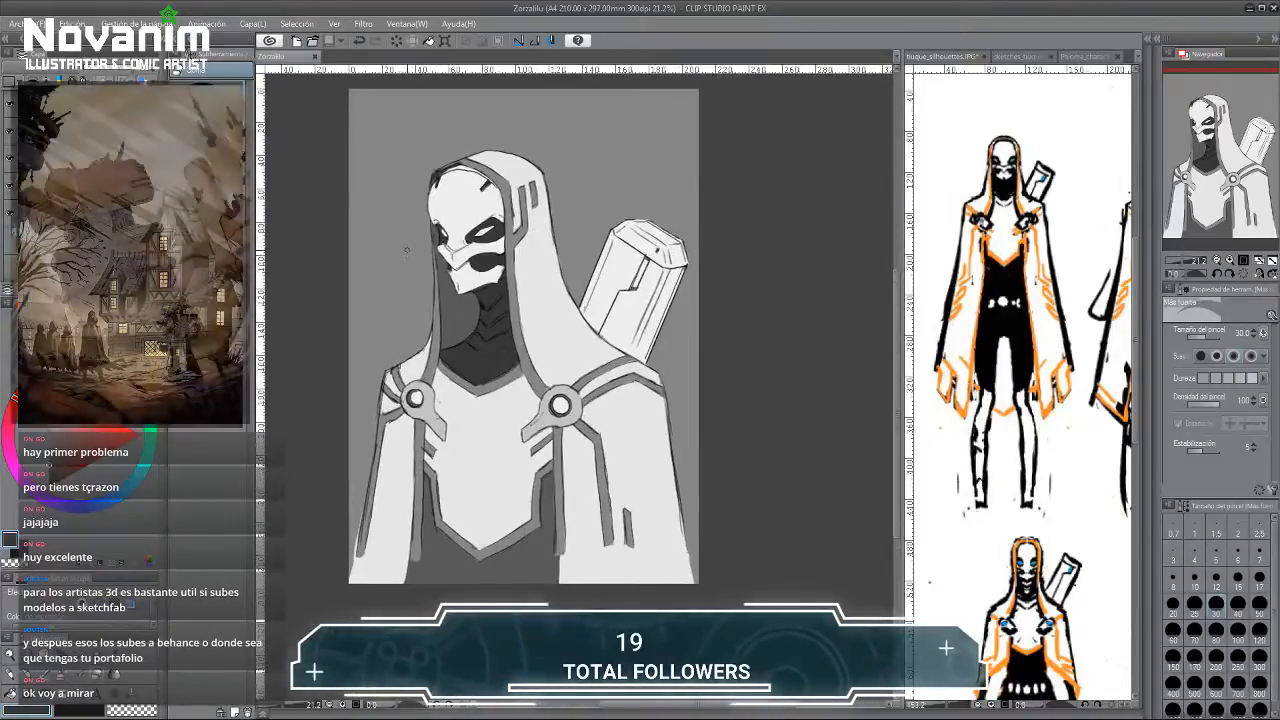
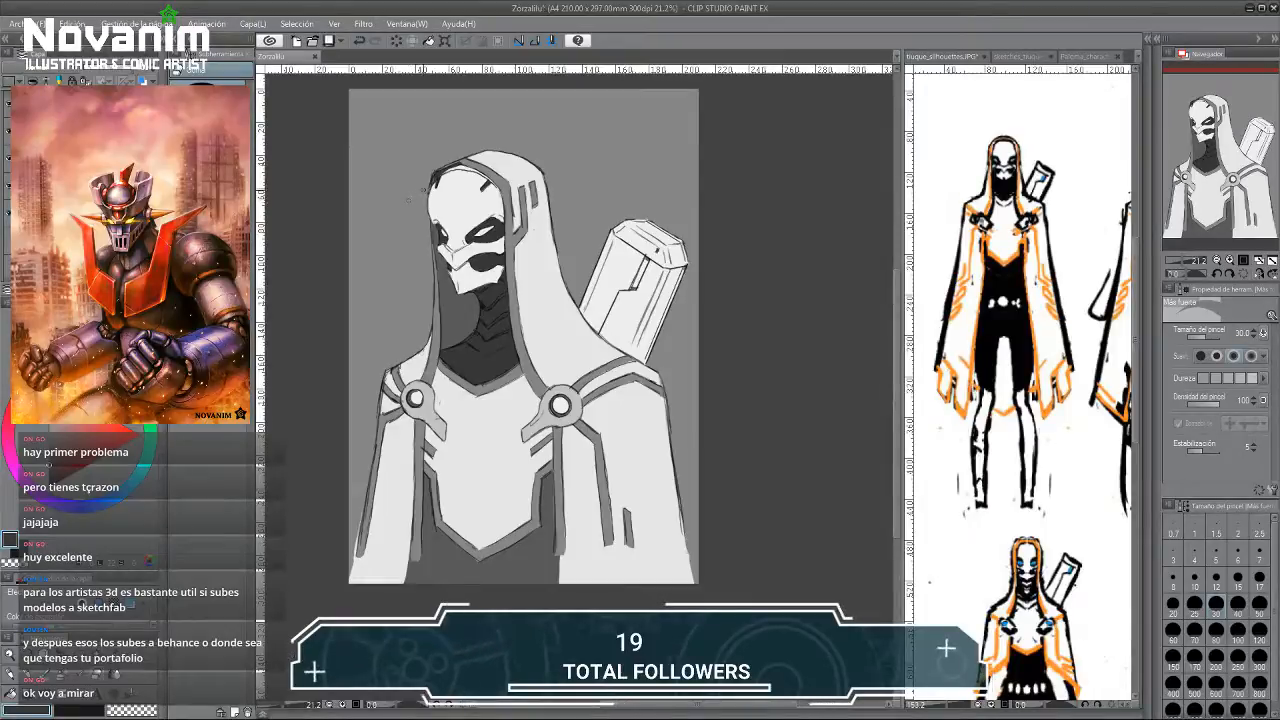
Compare the figure with and without the last edit by undoing and redoing it, checking the overall value balance.
scroll(412, 204, down, 3)
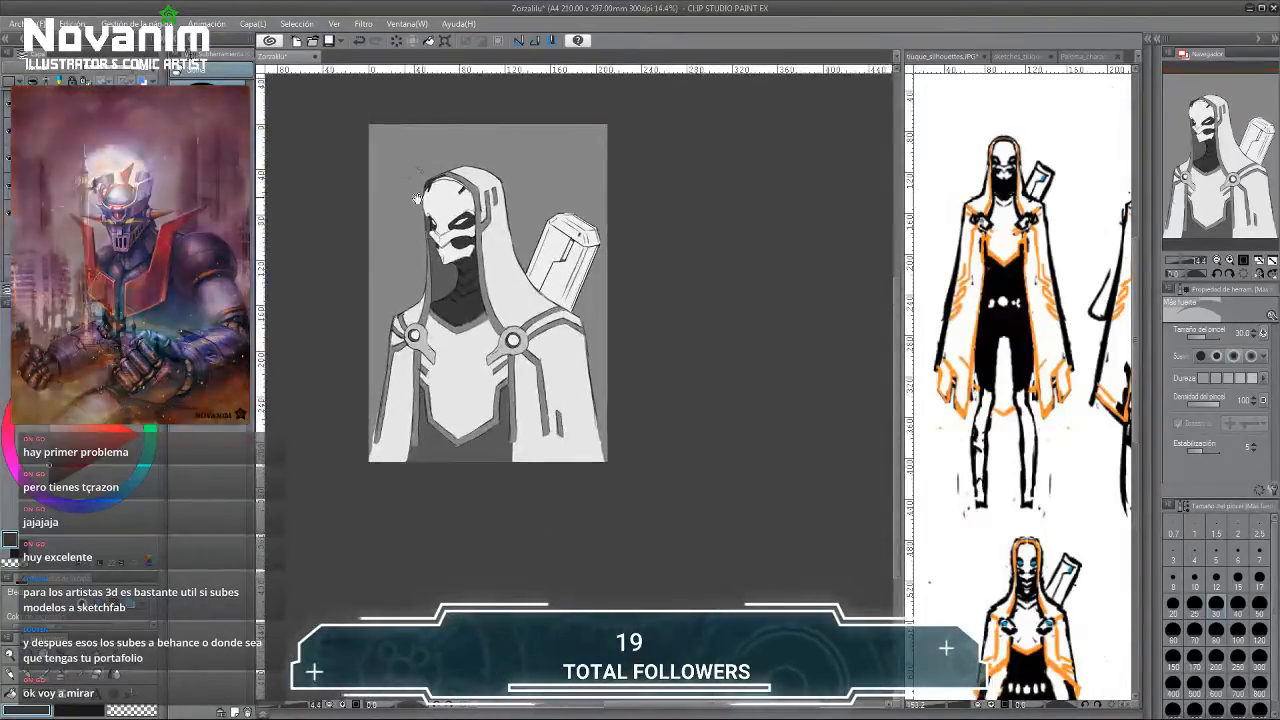
scroll(419, 169, up, 3)
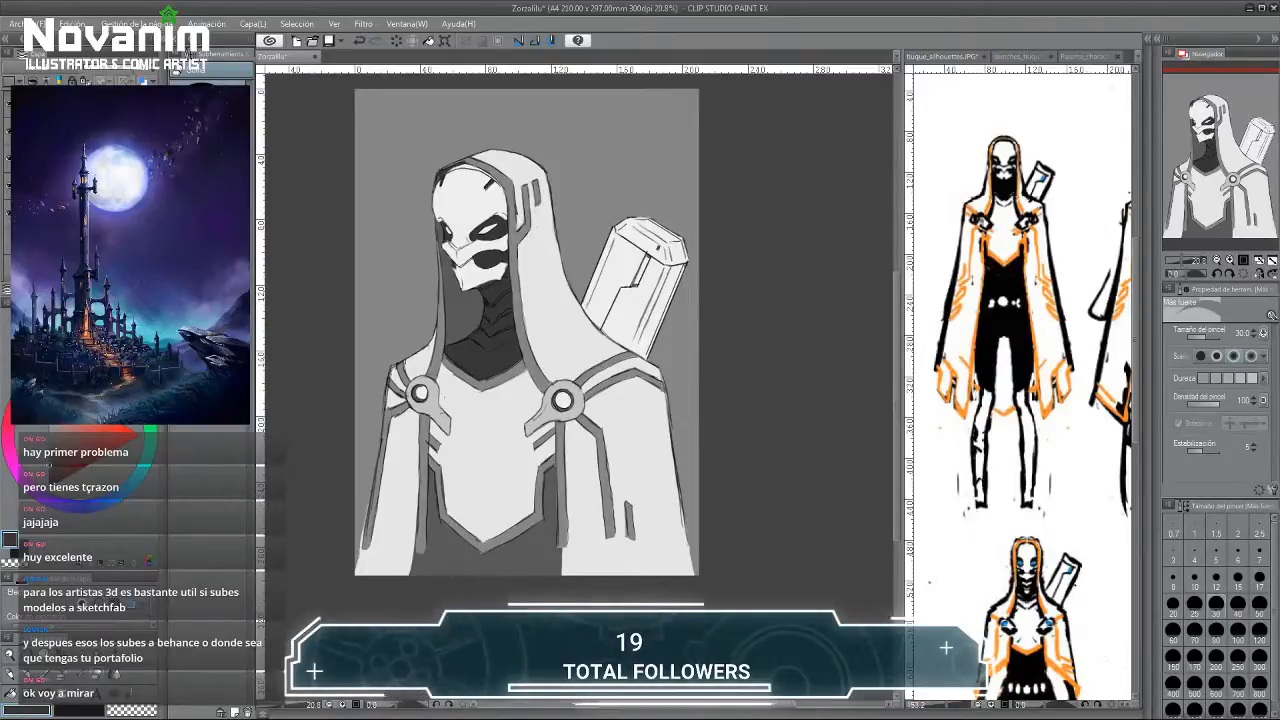
key(ctrl+z)
key(ctrl+y)
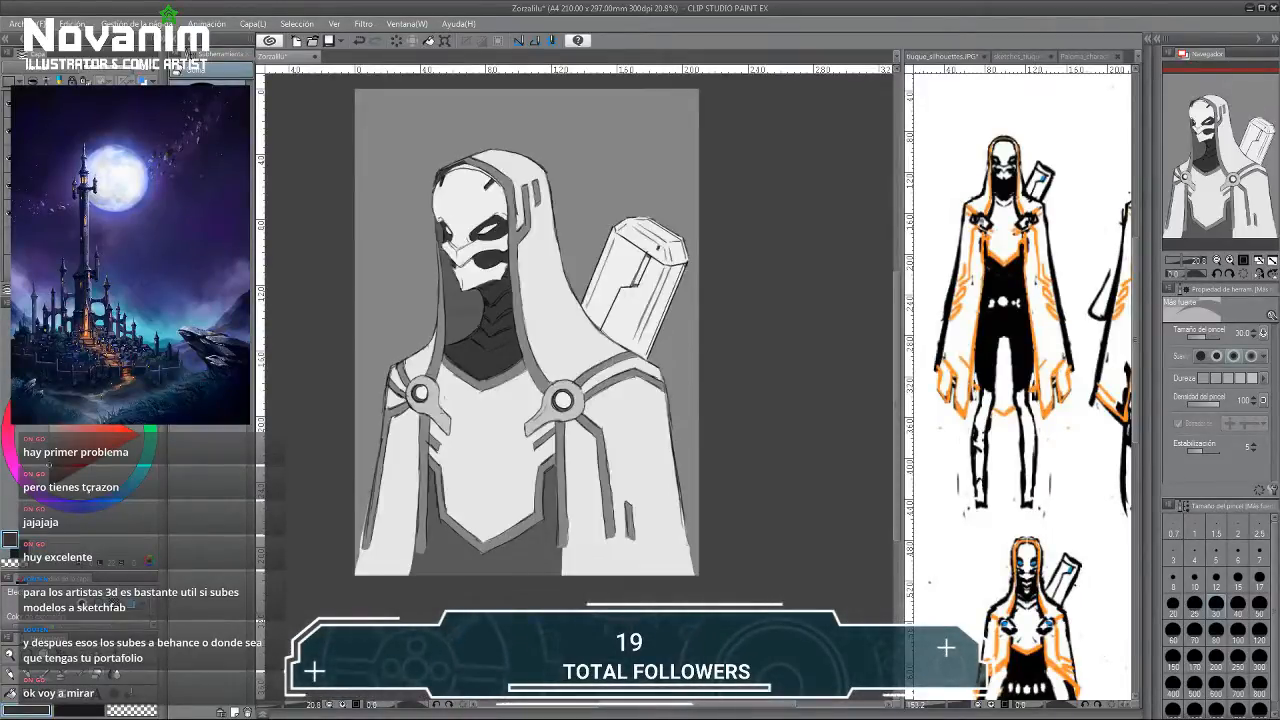
key(ctrl+z)
key(ctrl+y)
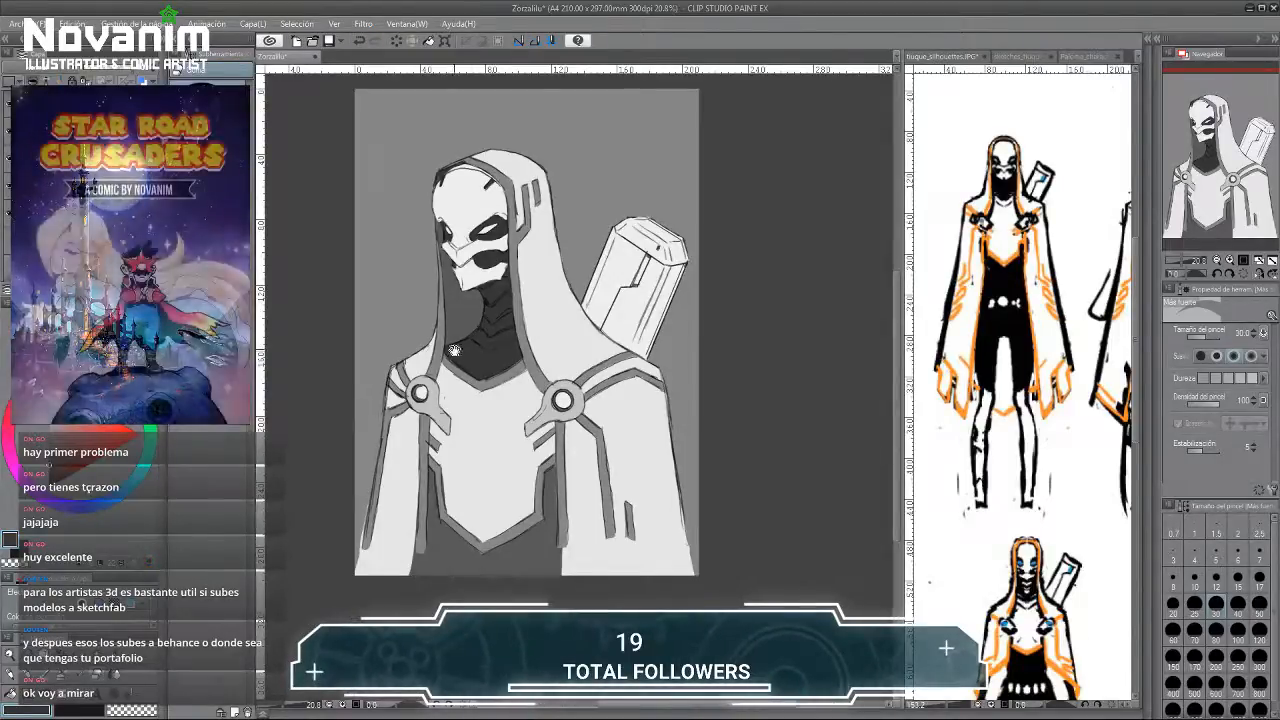
drag(455, 358, 441, 305)
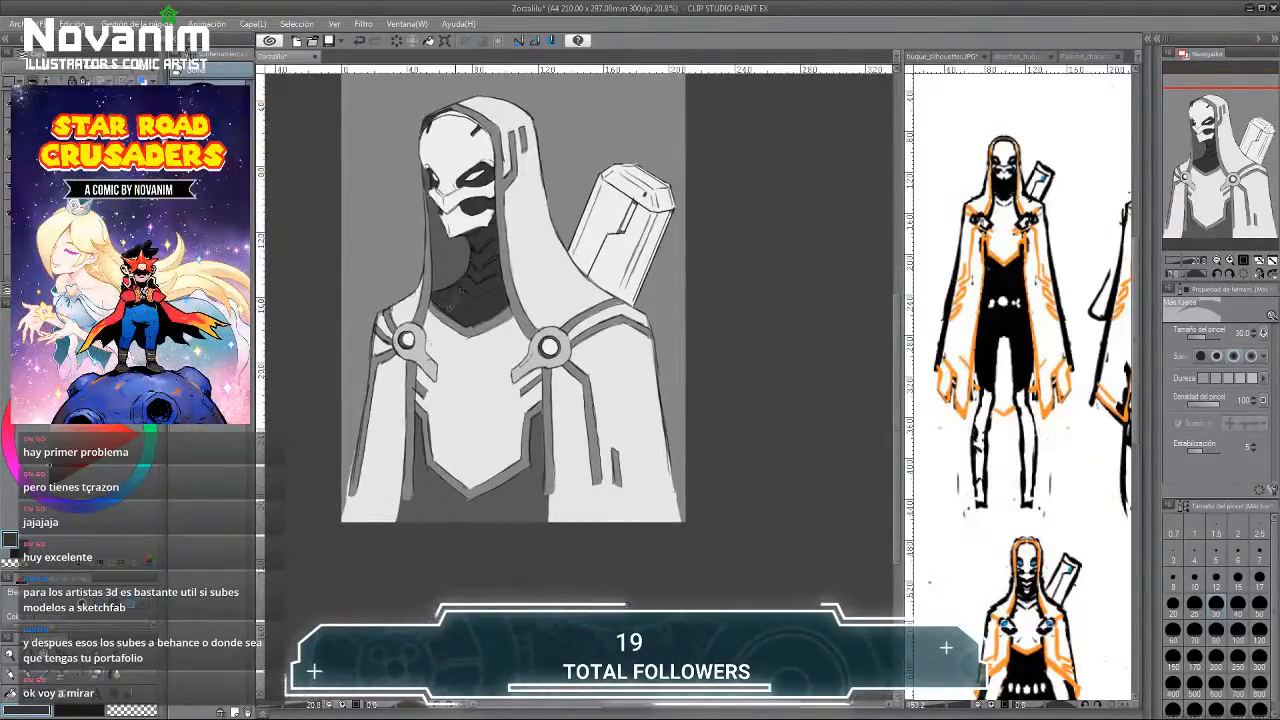
drag(442, 234, 420, 287)
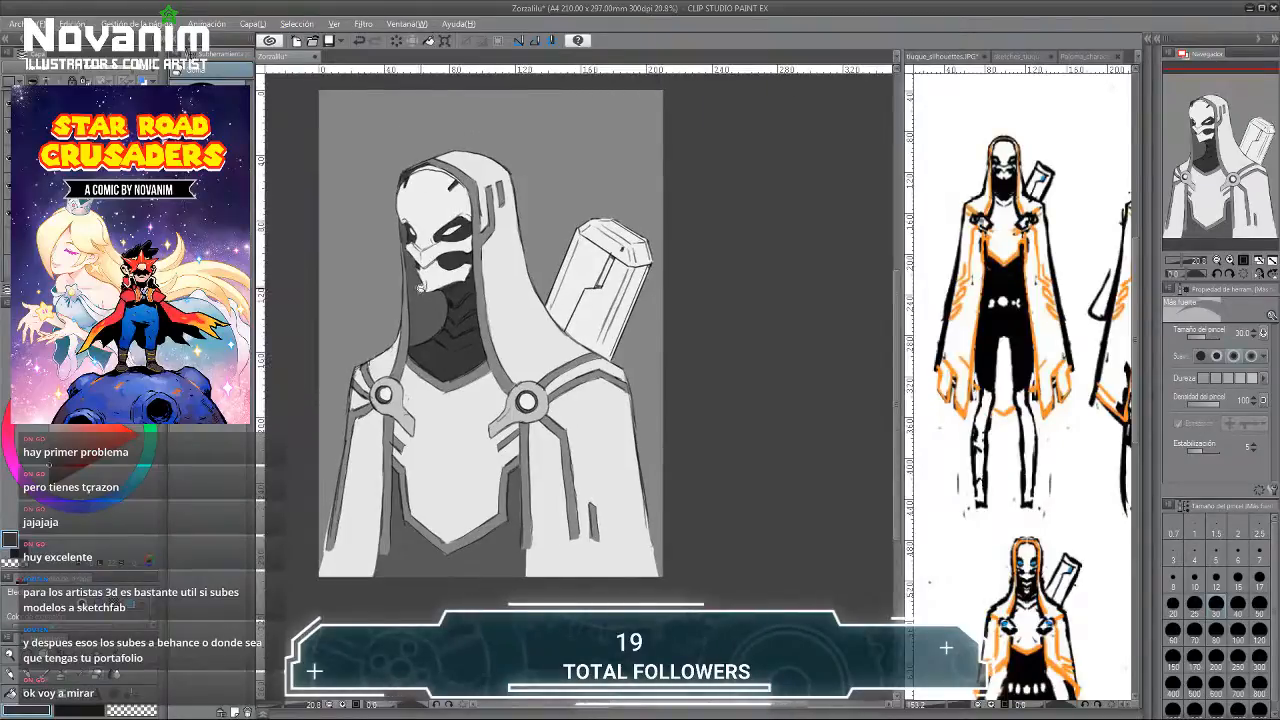
Fill the mask's white eye shapes with mid-grey.
scroll(420, 287, up, 2)
key(b)
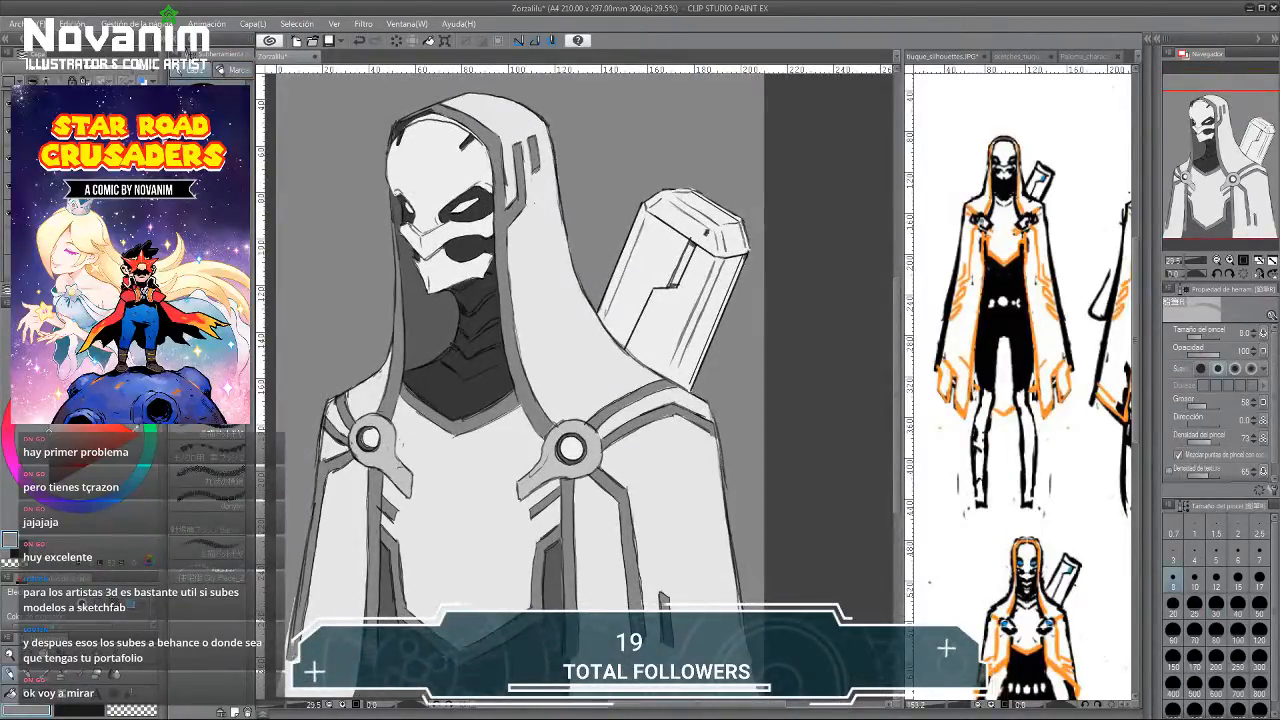
key(g)
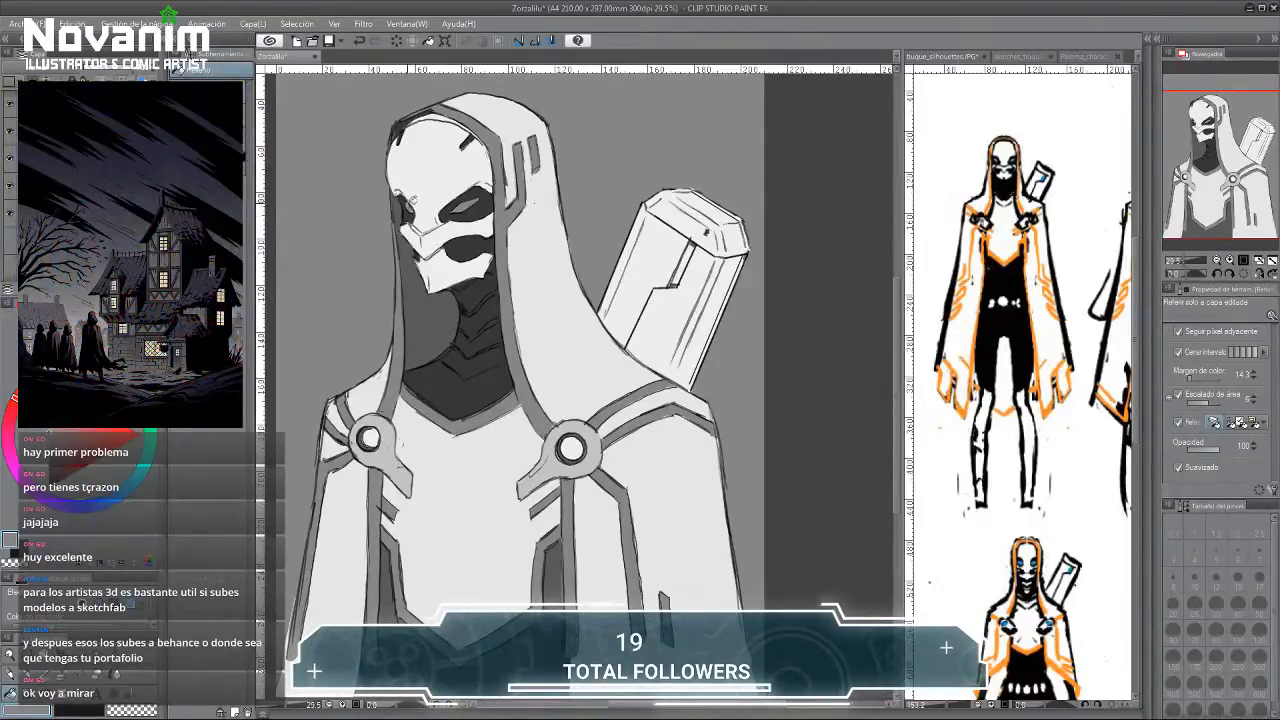
scroll(500, 215, up, 2)
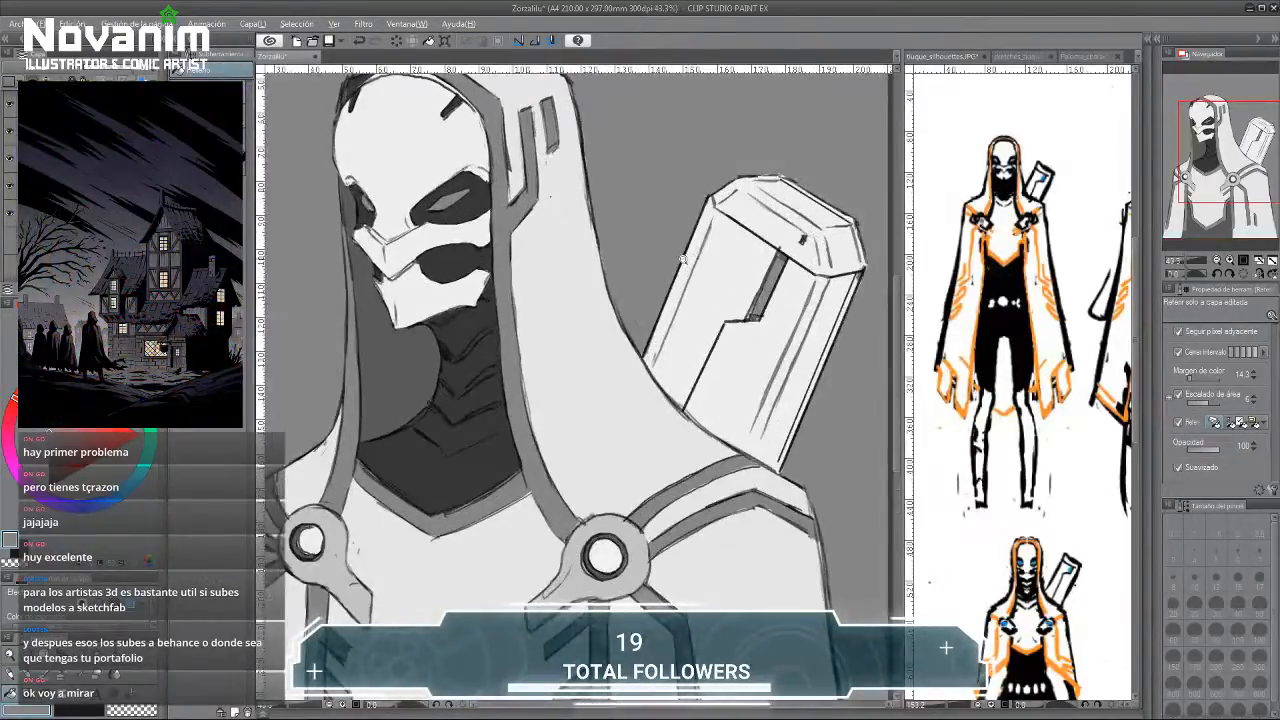
scroll(686, 268, down, 3)
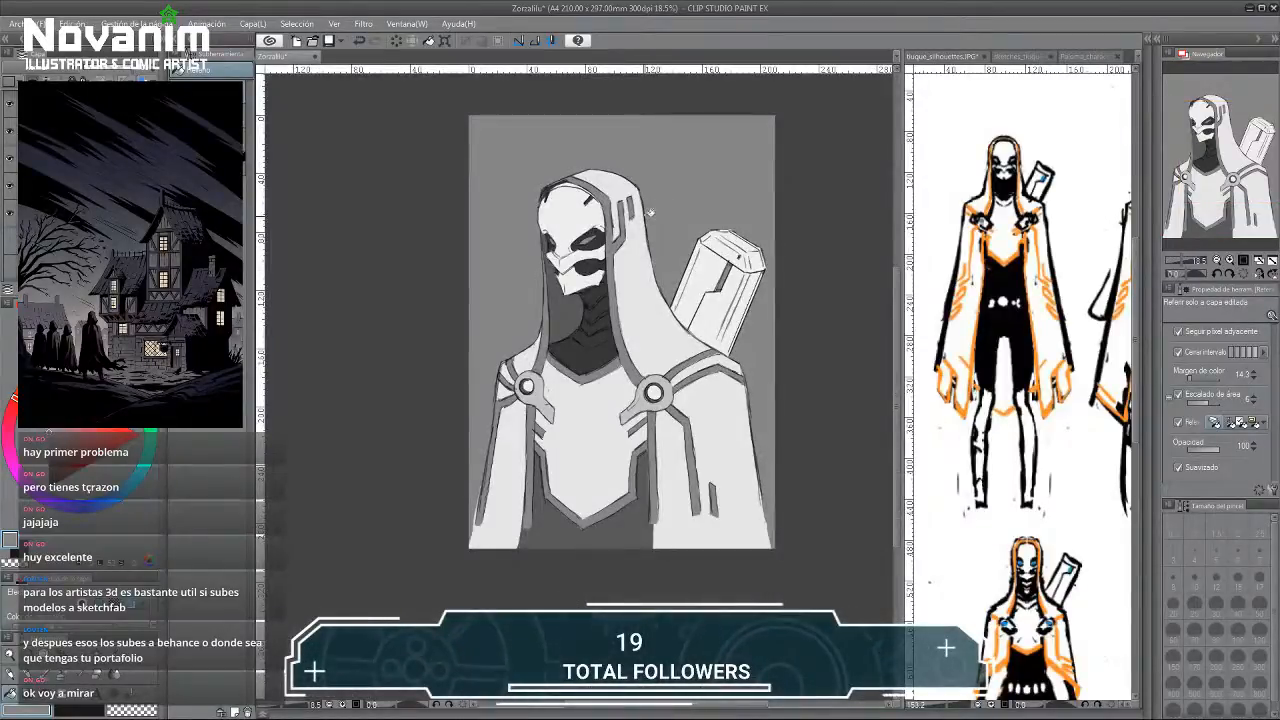
Fill the torso area beneath the pointed chest panel with the very dark grey used on the neck.
drag(551, 220, 505, 212)
scroll(428, 285, down, 1)
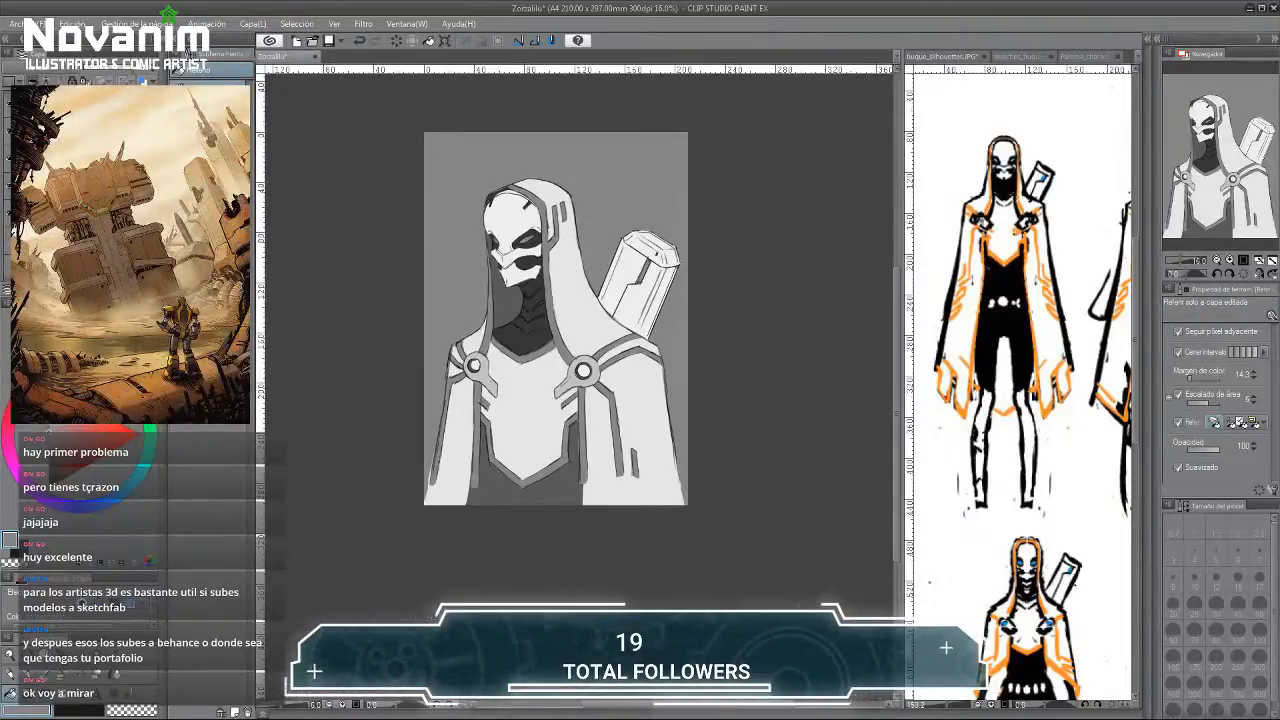
key(ctrl+z)
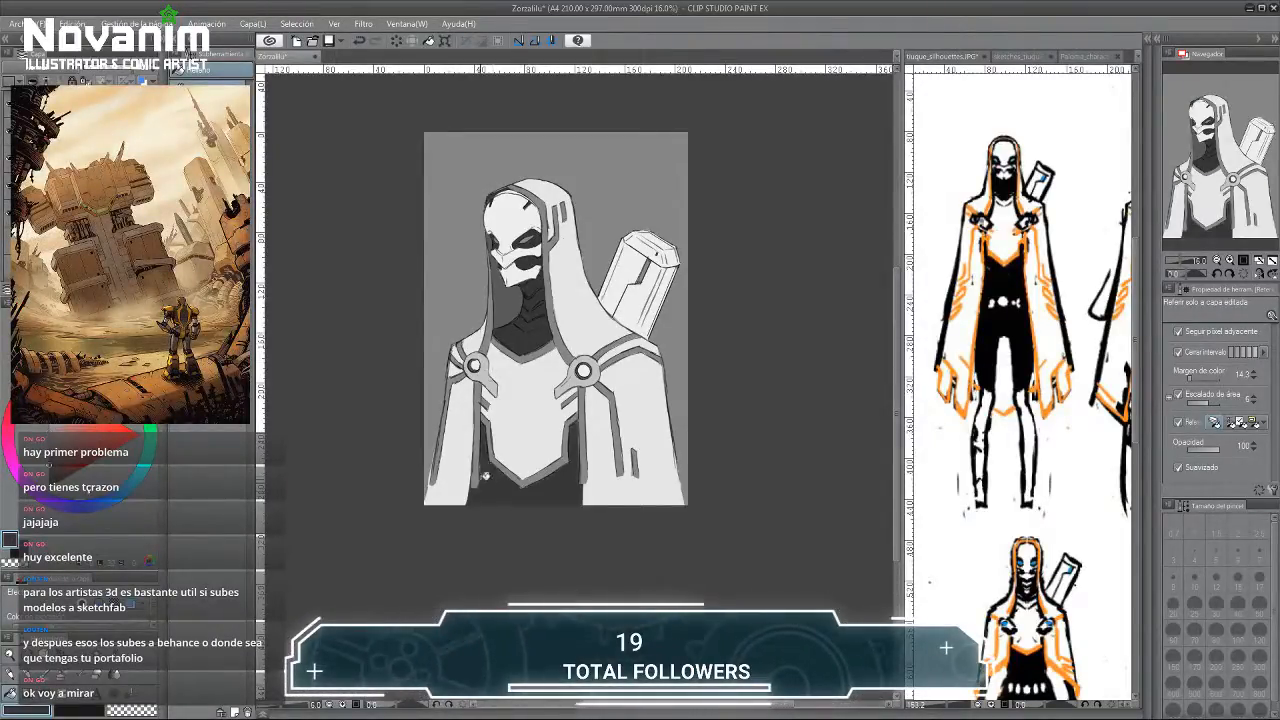
scroll(438, 312, up, 2)
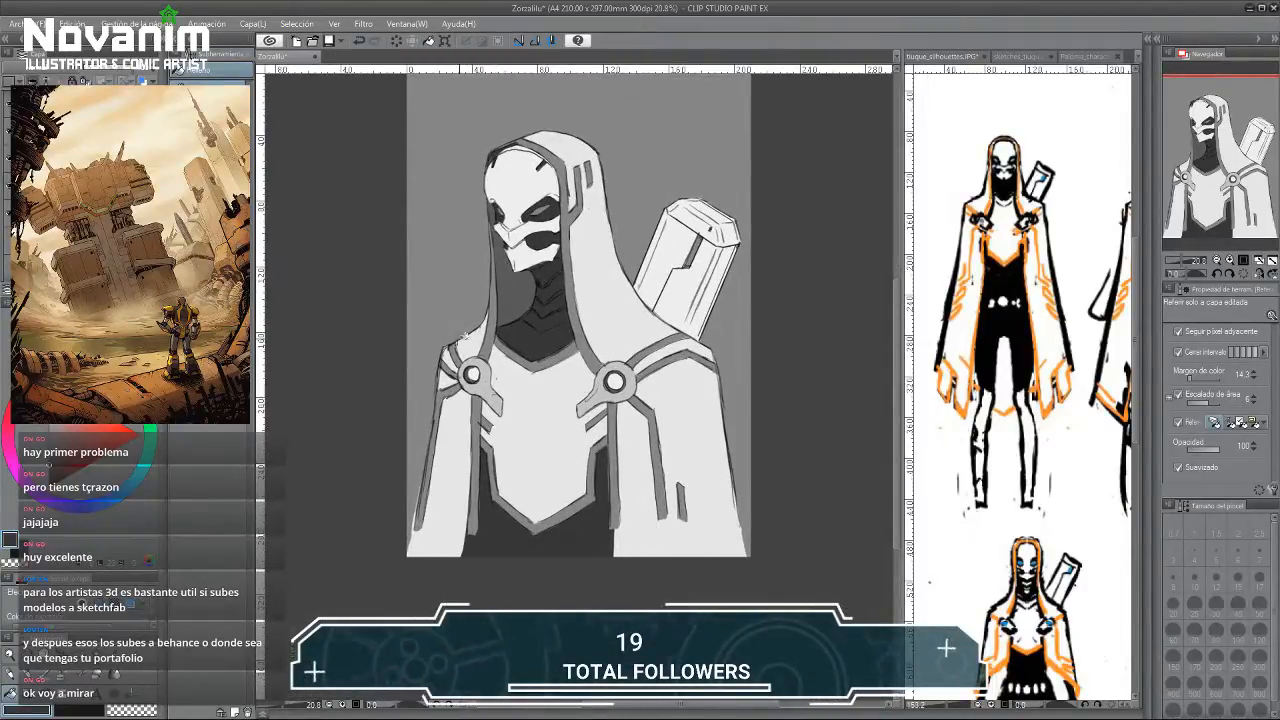
Touch up the flat fills around the rings of both round shoulder clasps with lasso fill, sampling the clasp's light grey.
scroll(468, 368, up, 4)
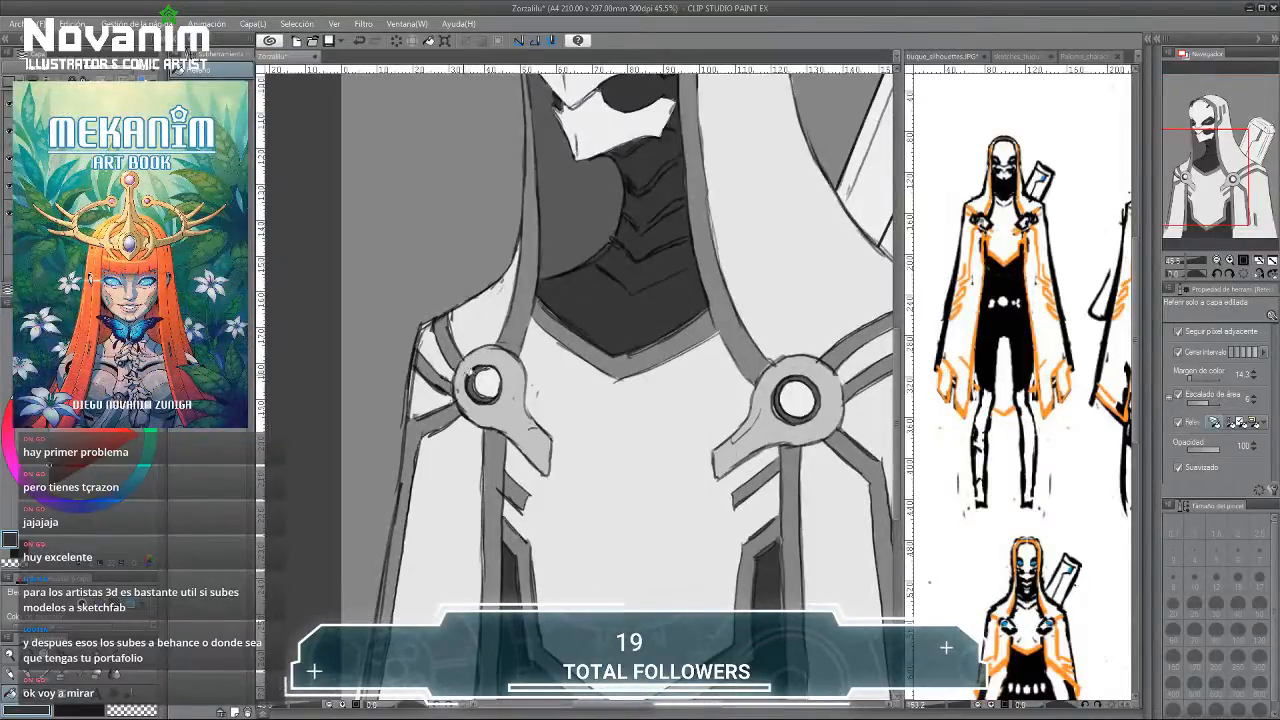
key(b)
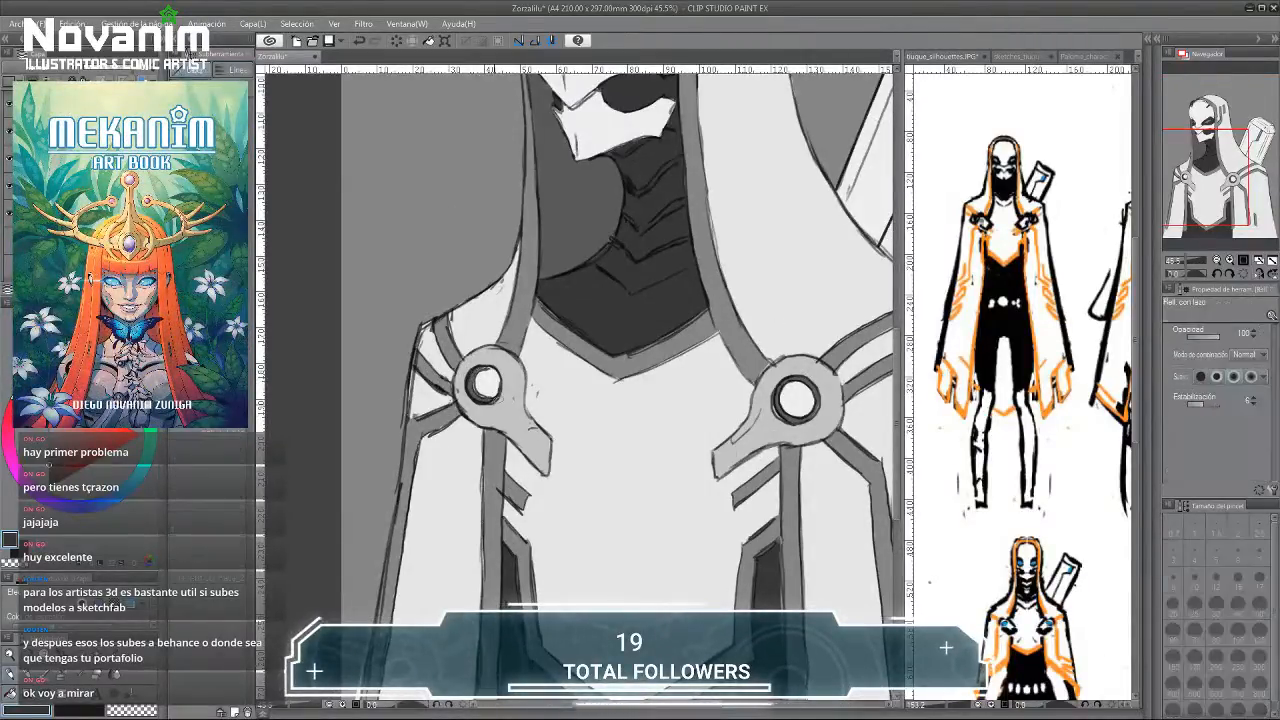
key(u)
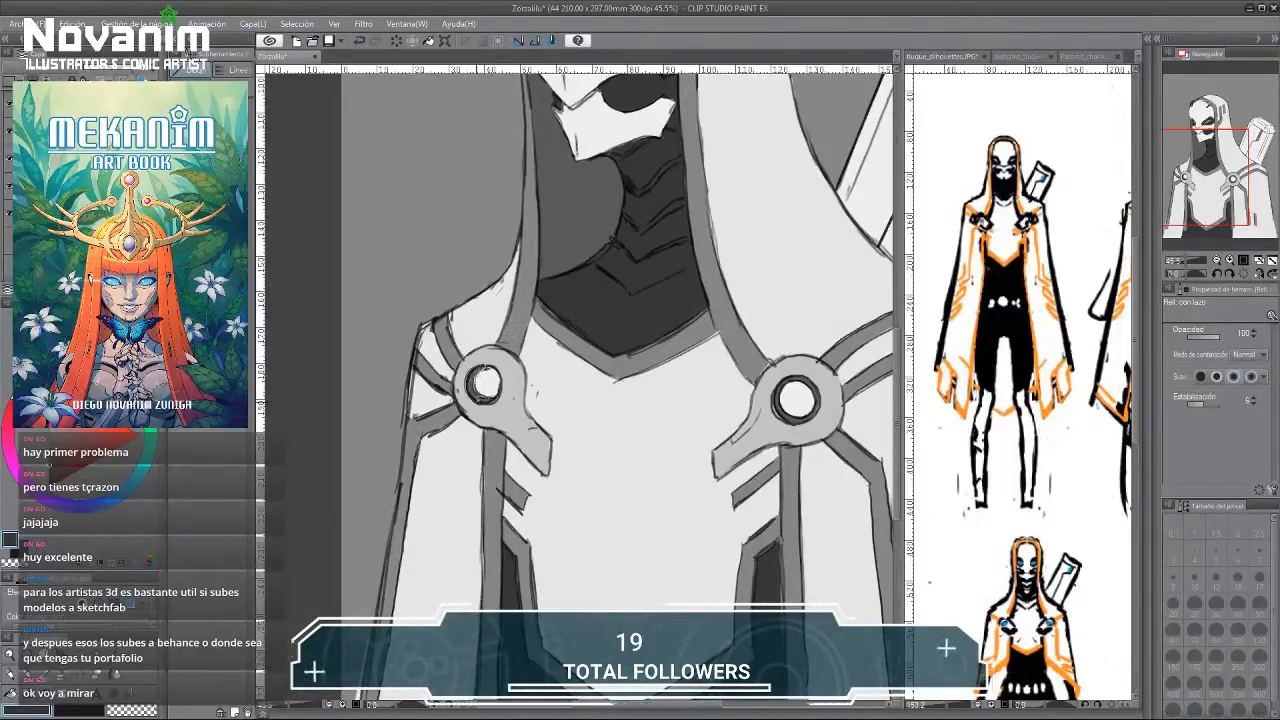
drag(470, 400, 480, 338)
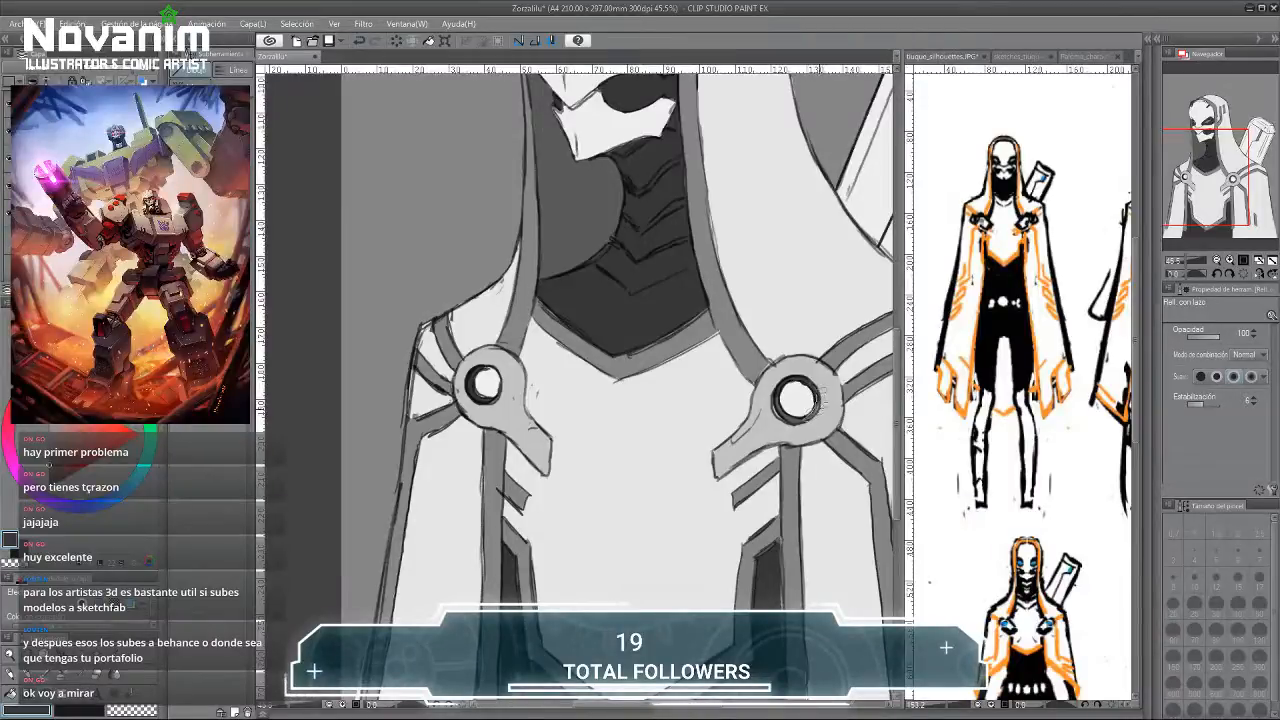
mouse_move(823, 398)
mouse_down()
mouse_move(800, 414)
mouse_move(779, 400)
mouse_move(812, 416)
mouse_up()
alt+click(827, 402)
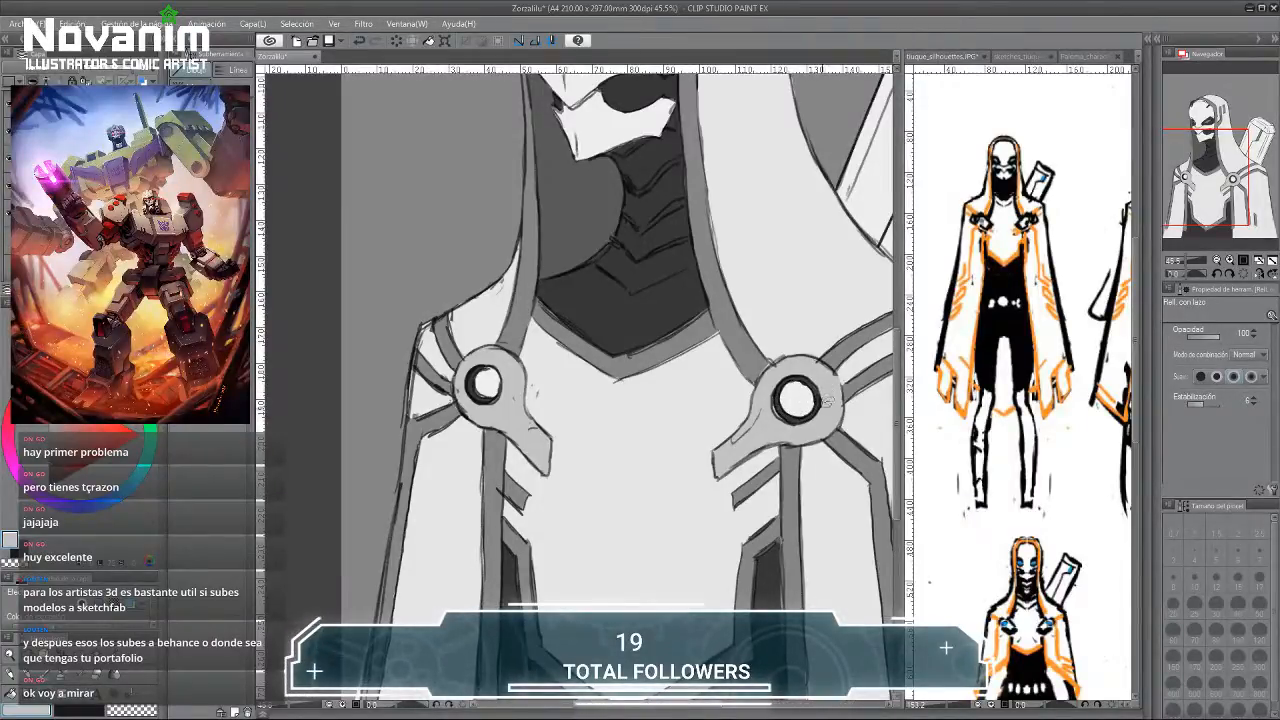
Sketch a light-source circle with an arrow aimed at the hood in the empty background above the figure's head.
scroll(788, 372, down, 1)
scroll(757, 346, down, 4)
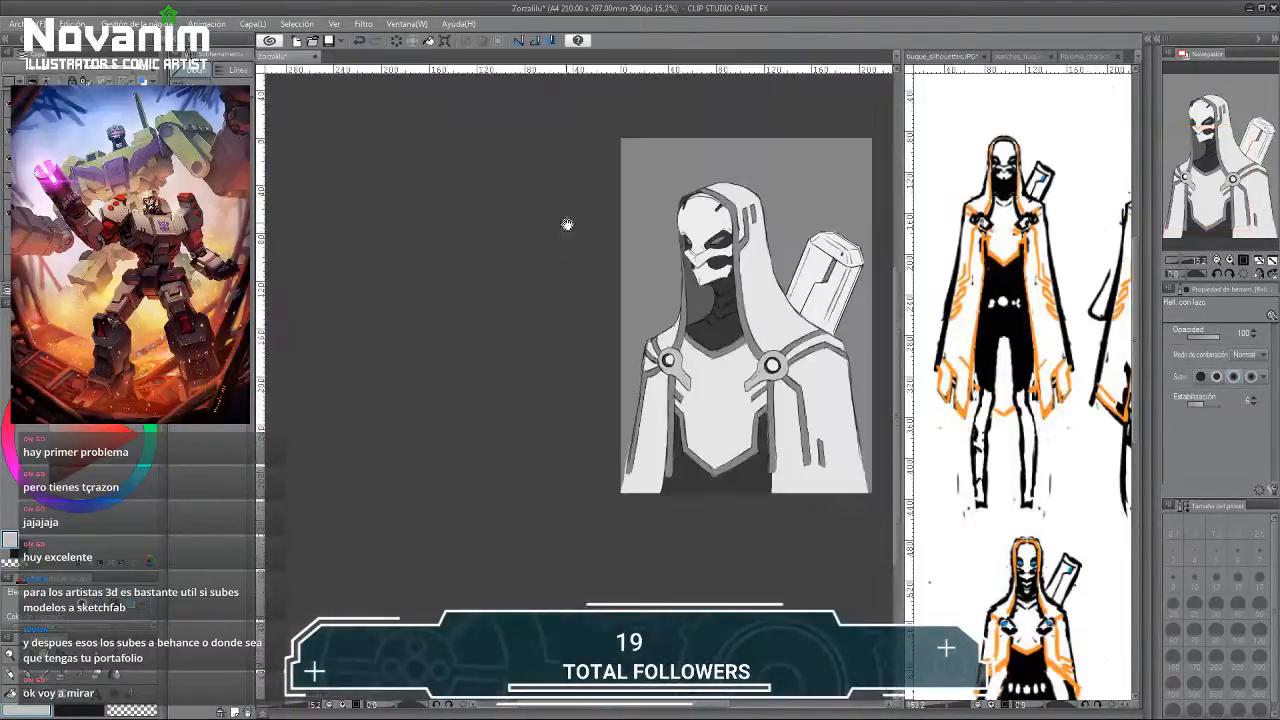
drag(566, 223, 465, 225)
scroll(507, 226, up, 1)
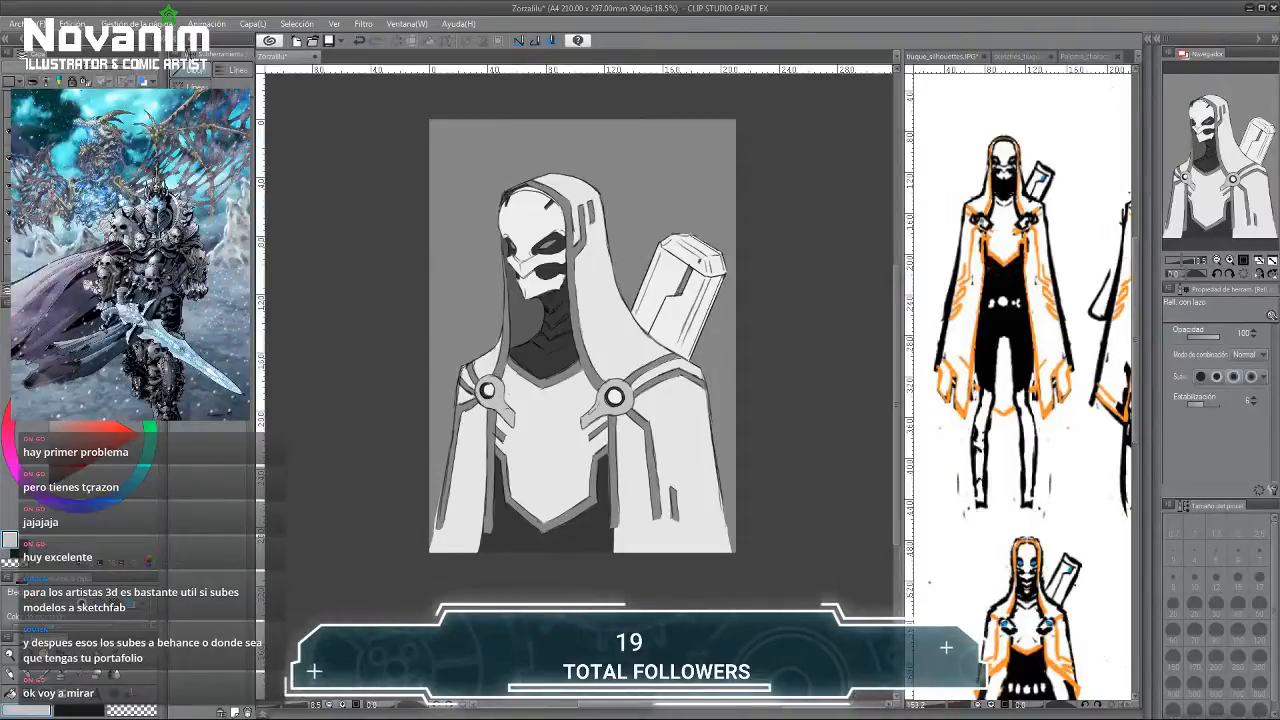
key(b)
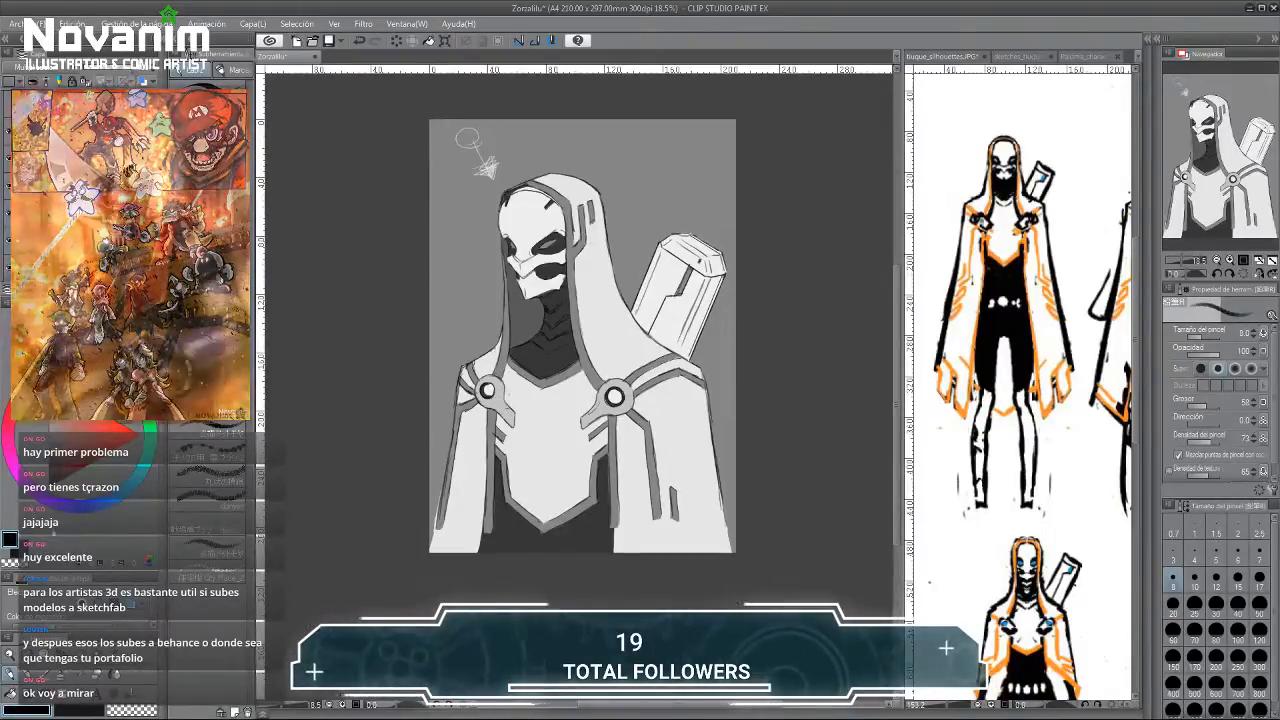
Lasso-fill a black shadow on the neck directly beneath the mask's chin.
key(u)
scroll(486, 168, up, 2)
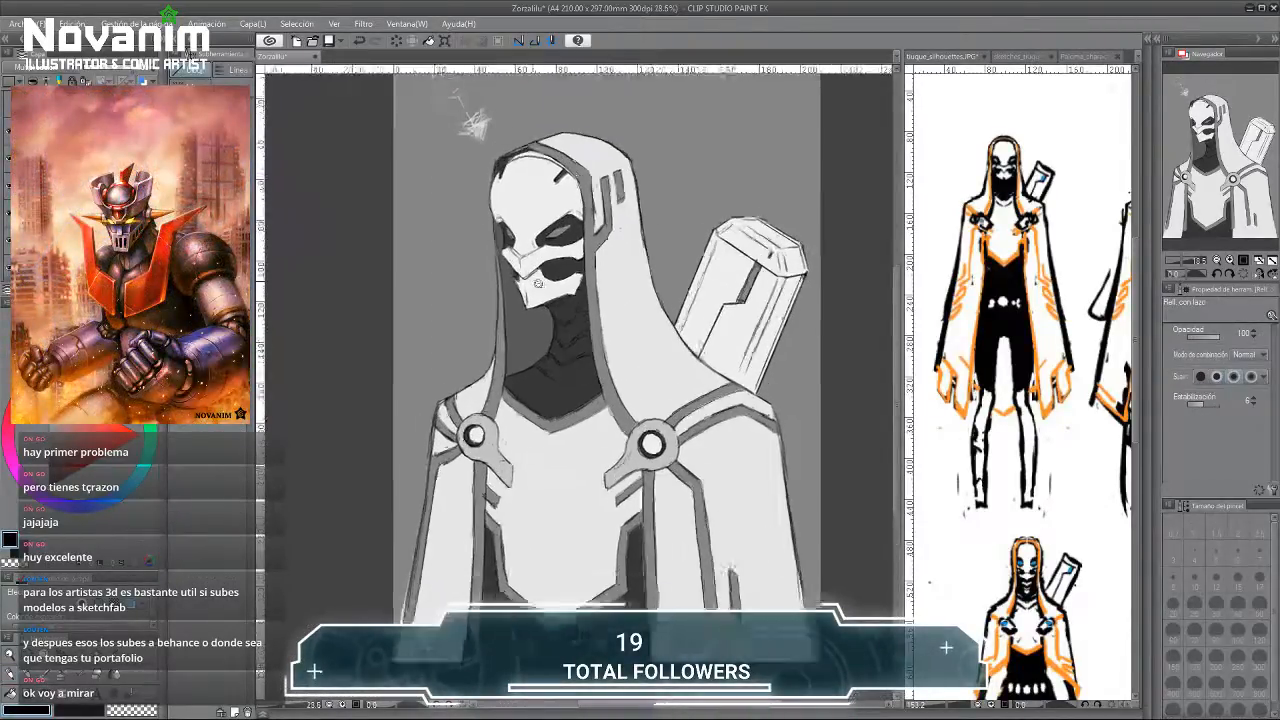
mouse_move(600, 288)
mouse_down()
mouse_move(548, 310)
mouse_move(598, 292)
mouse_up()
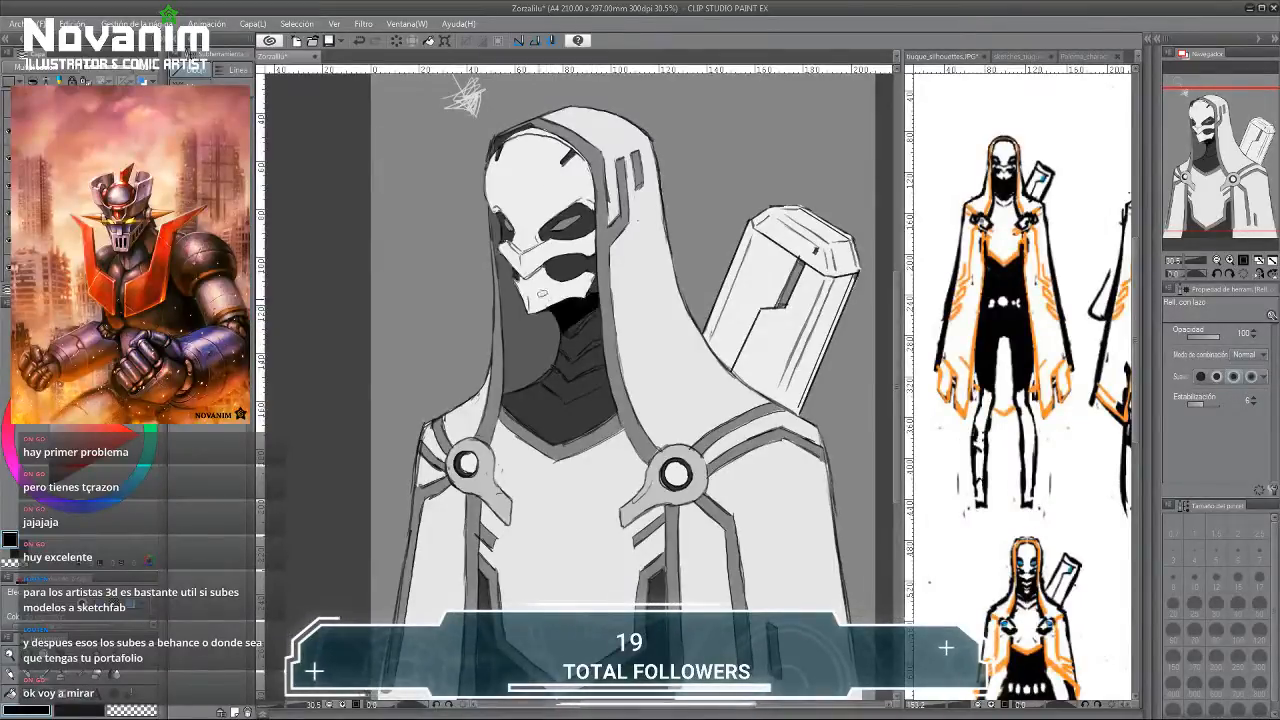
click(106, 71)
scroll(528, 234, up, 2)
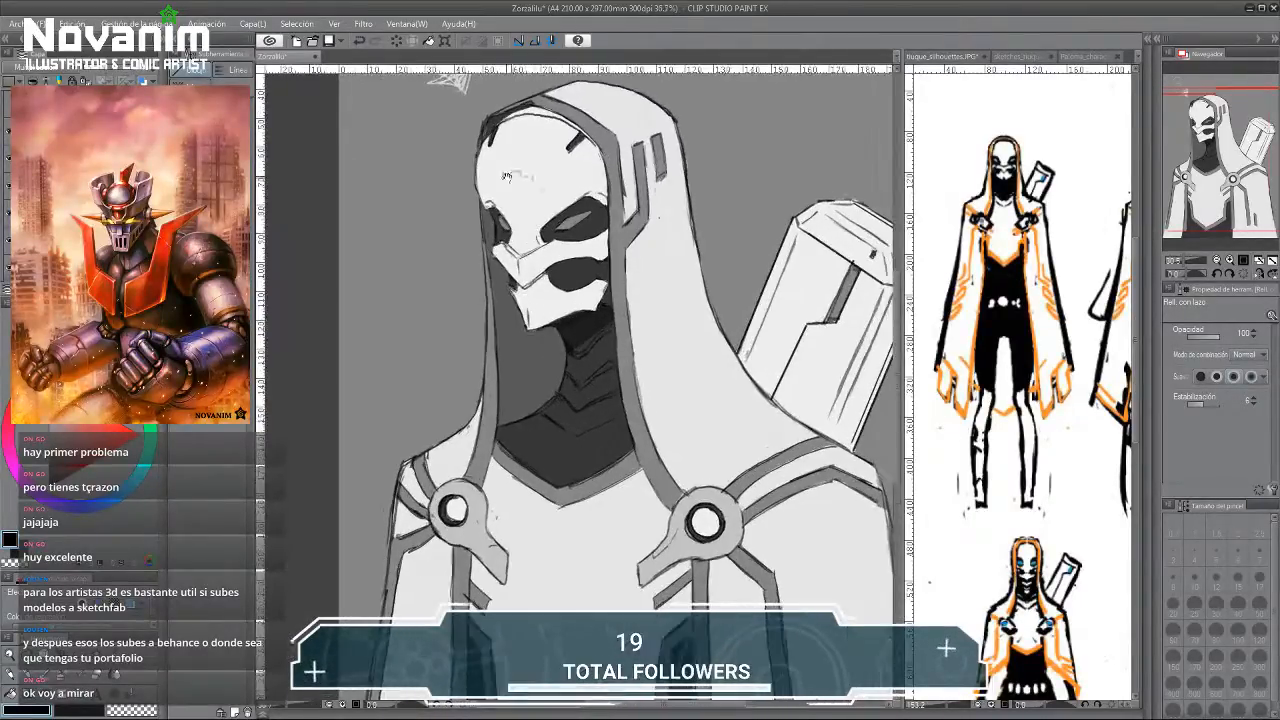
Lasso-fill grey shadow planes on the mask's nose ridge and on the front of its jaw.
drag(477, 217, 470, 235)
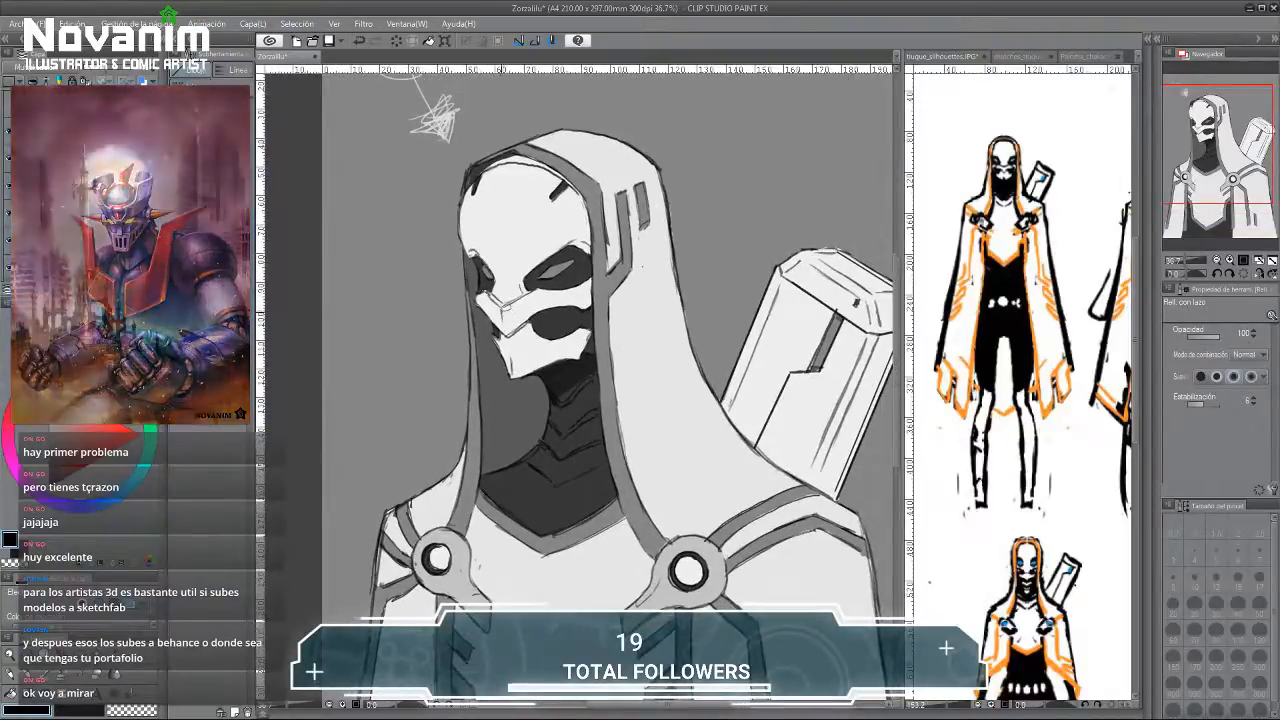
mouse_move(510, 326)
mouse_down()
mouse_move(562, 294)
mouse_move(594, 294)
mouse_move(541, 281)
mouse_move(503, 305)
mouse_up()
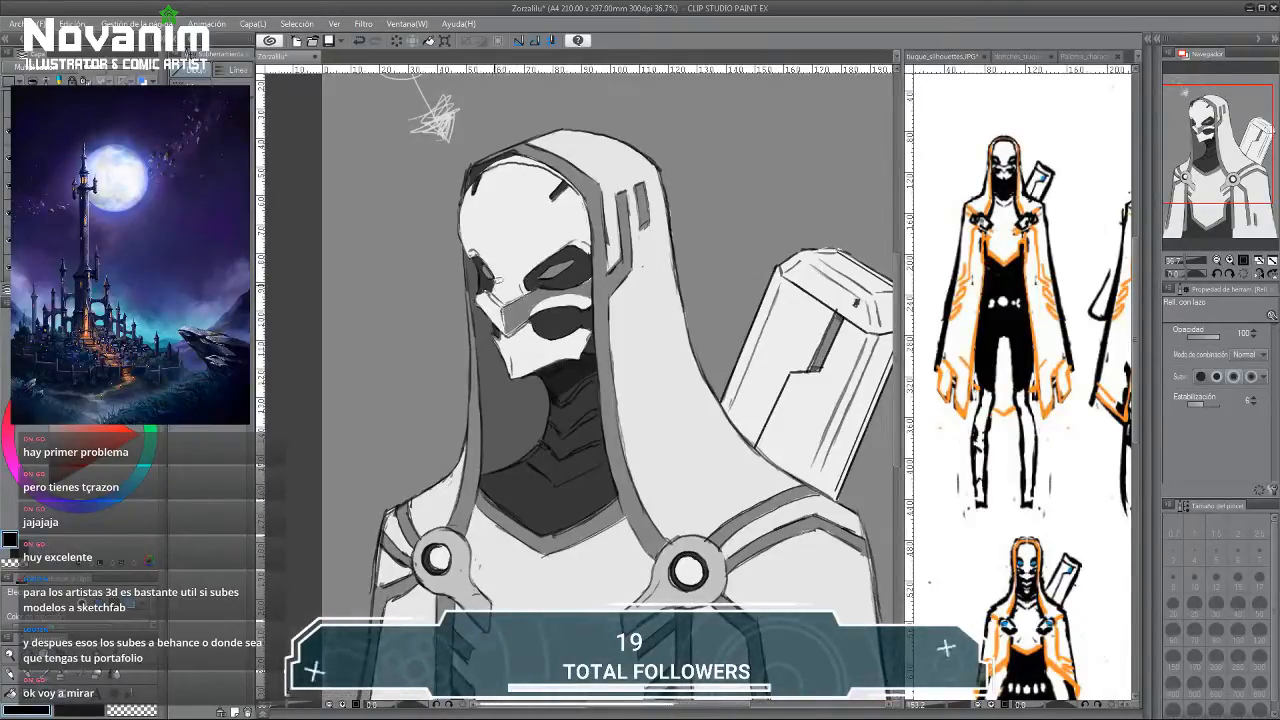
click(101, 70)
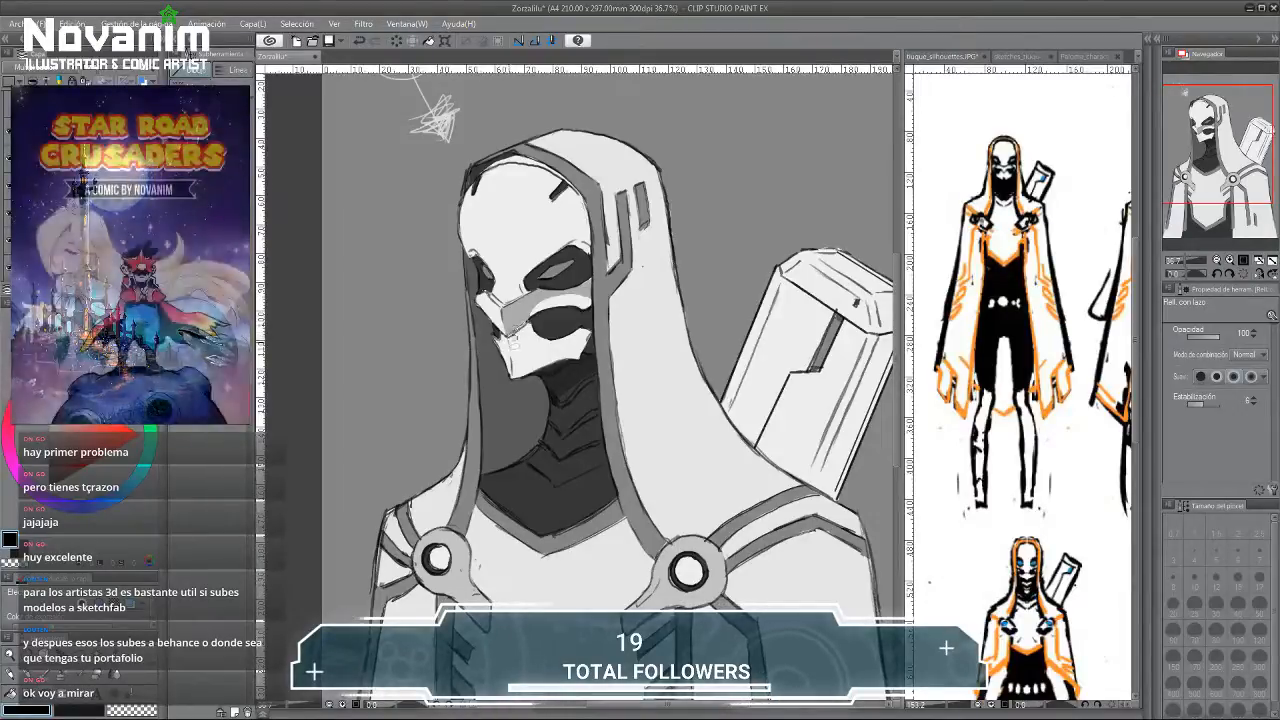
mouse_move(544, 364)
mouse_down()
mouse_move(557, 340)
mouse_move(526, 320)
mouse_up()
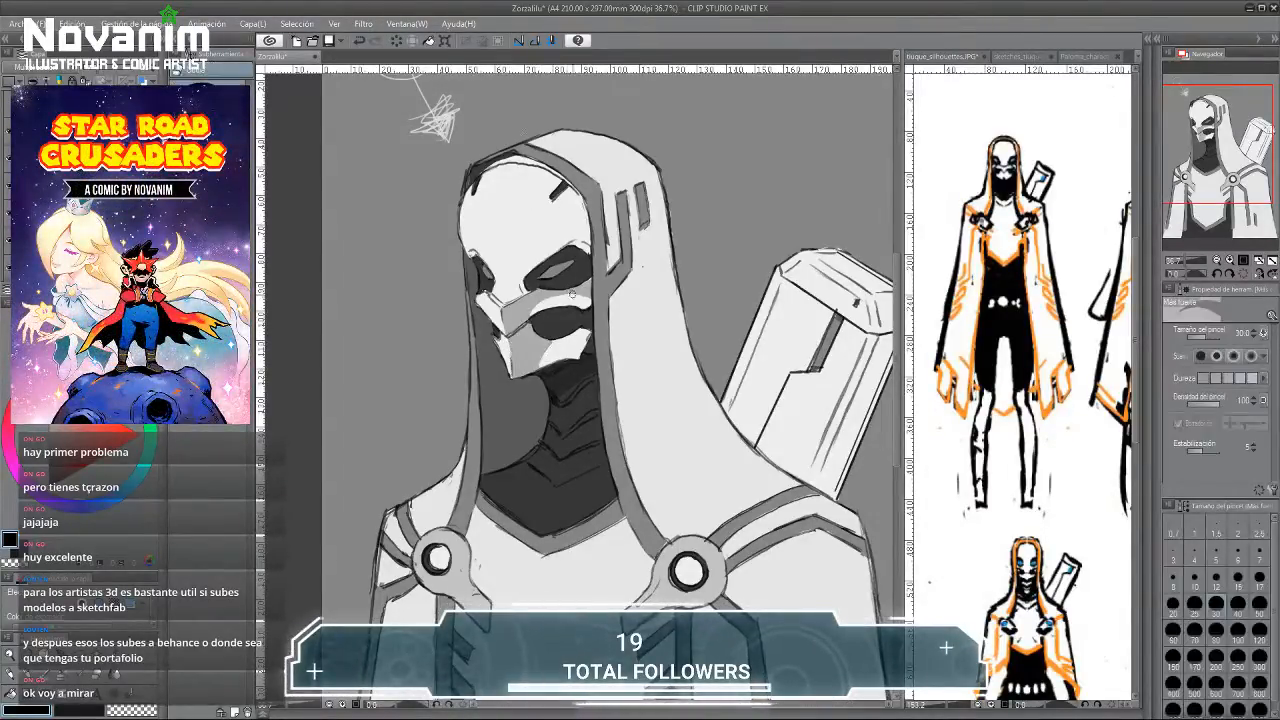
Refine the grey shadow shapes on the mask's cheek, between the larger eye and the mouth opening.
key(b)
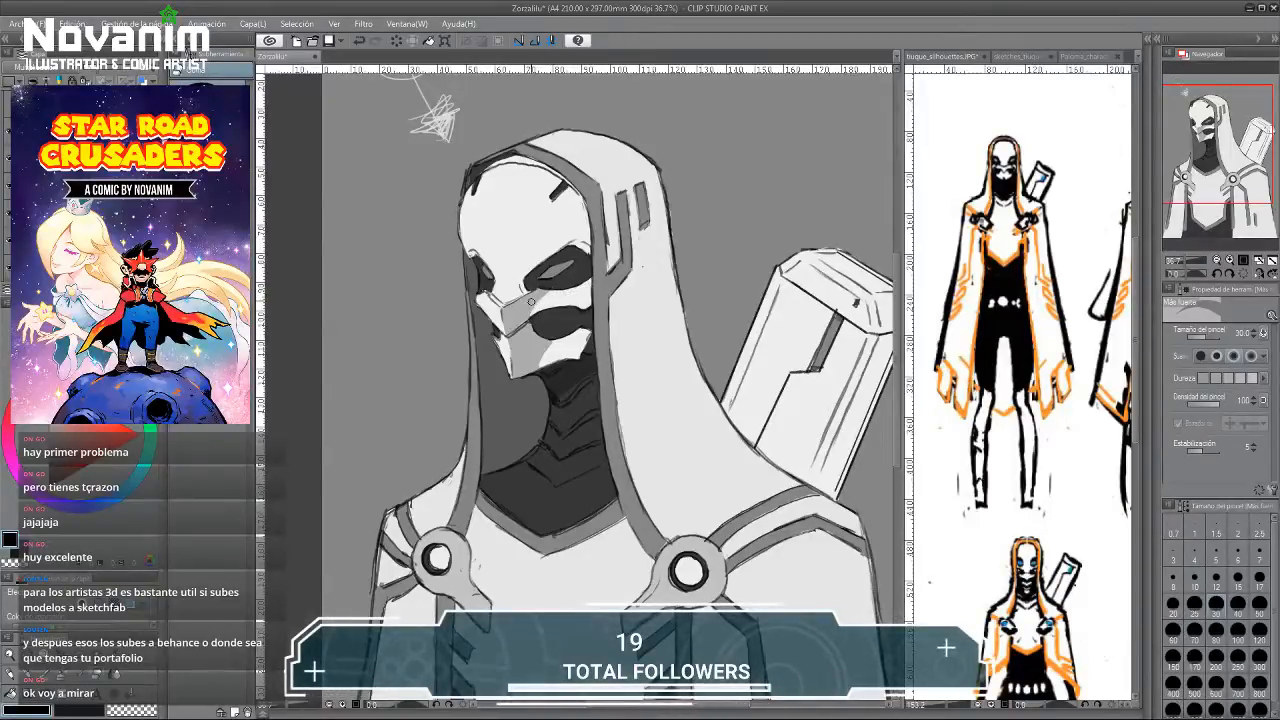
key(g)
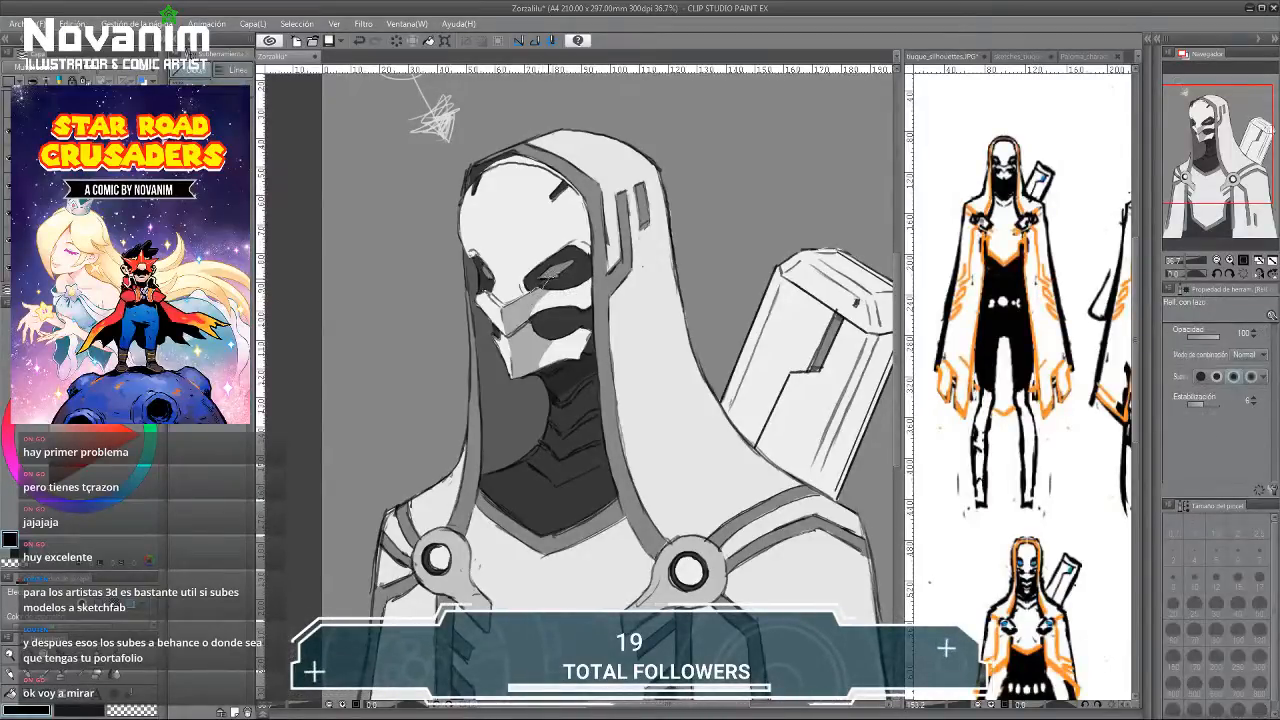
mouse_move(547, 278)
mouse_down()
mouse_move(574, 260)
mouse_move(540, 278)
mouse_up()
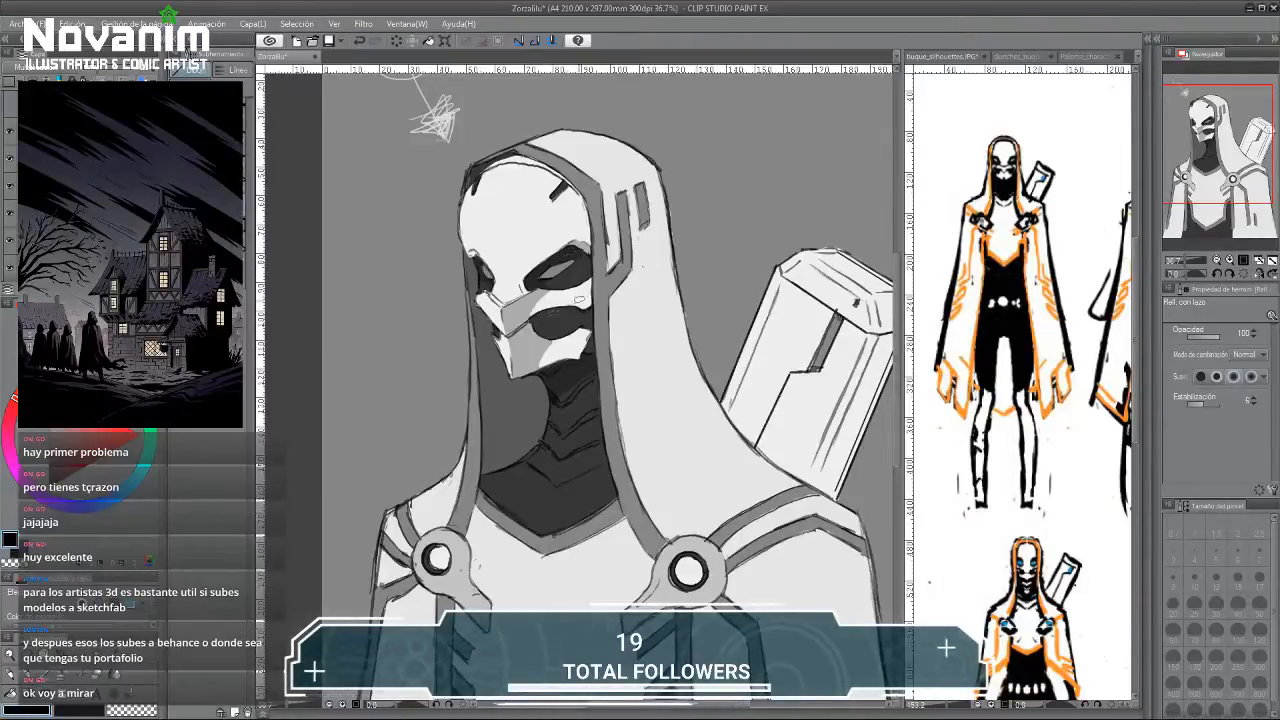
mouse_move(543, 317)
mouse_down()
mouse_move(583, 318)
mouse_move(561, 300)
mouse_move(573, 318)
mouse_move(540, 313)
mouse_up()
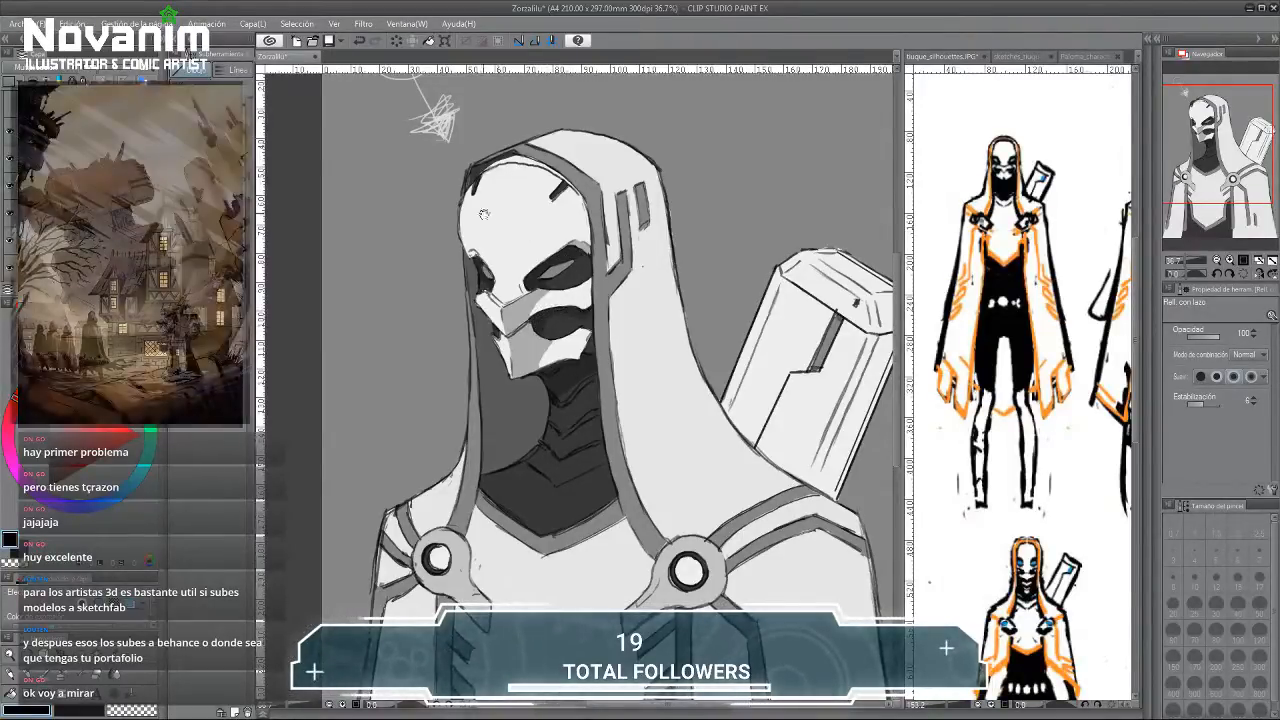
scroll(484, 214, down, 3)
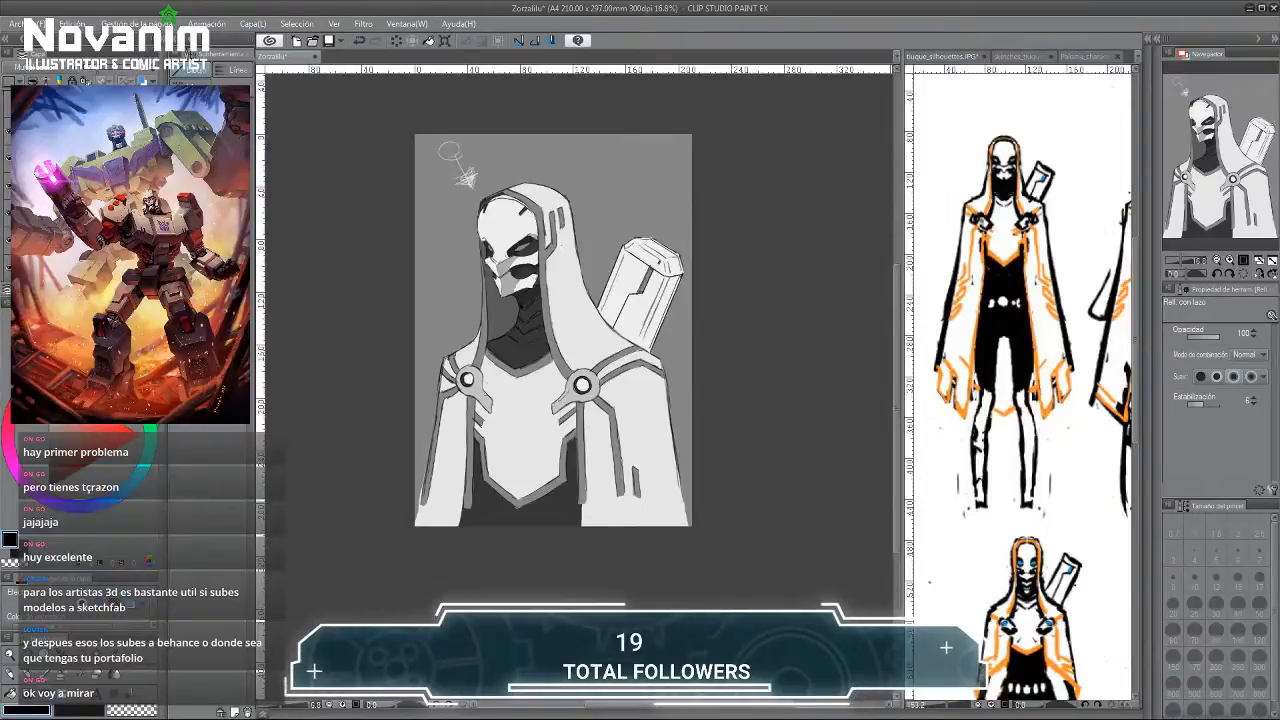
scroll(483, 196, up, 4)
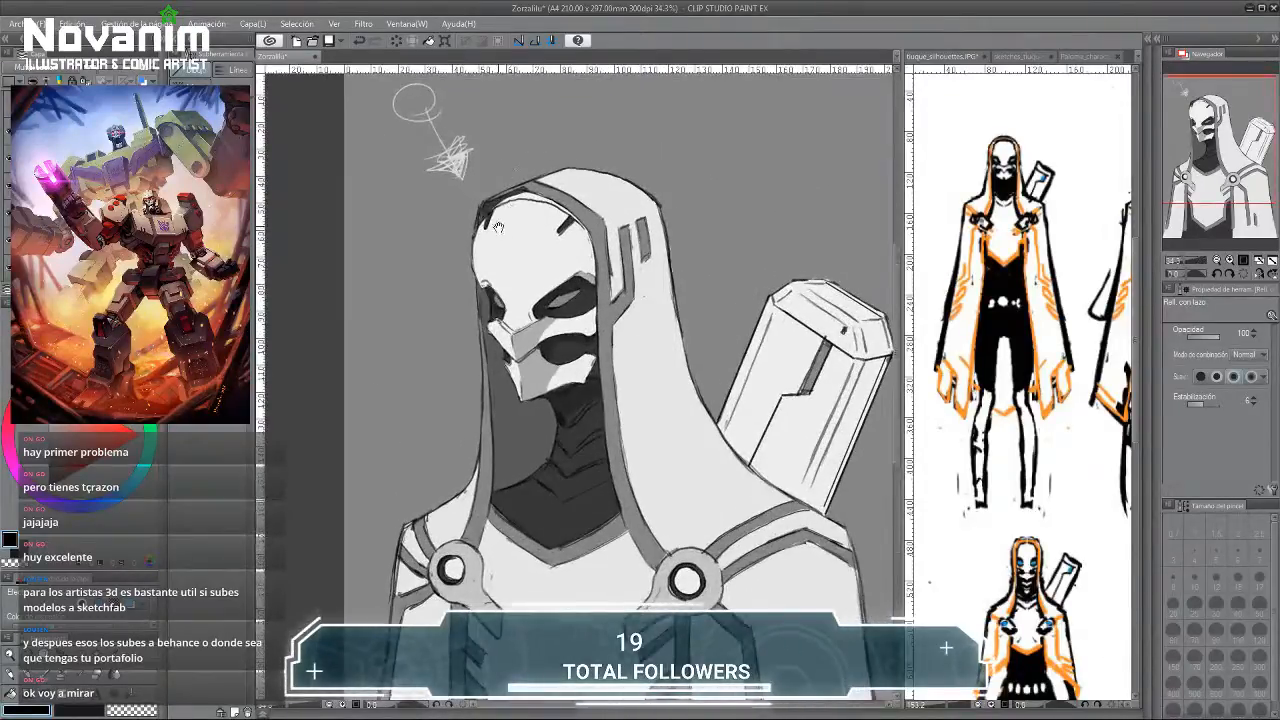
drag(497, 227, 475, 223)
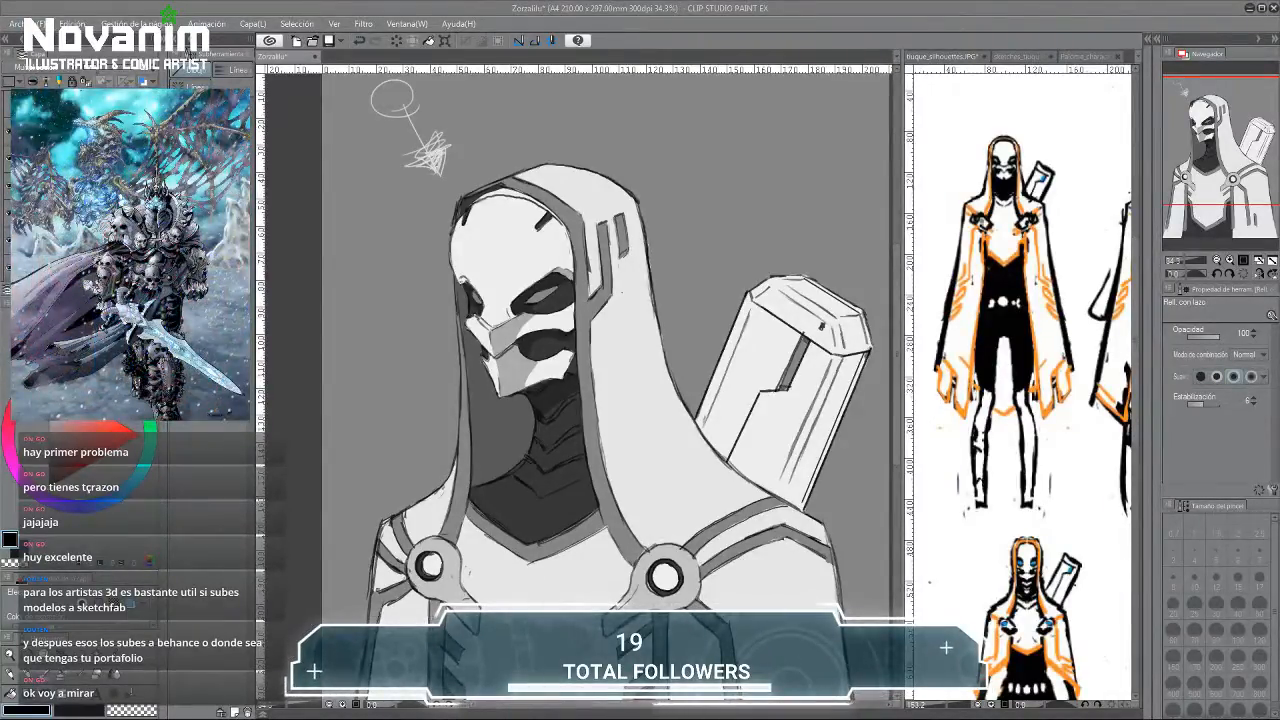
Move the minitutorial_luz lighting study into the reference pane beside the drawing and return to the character canvas.
key(ctrl+Tab)
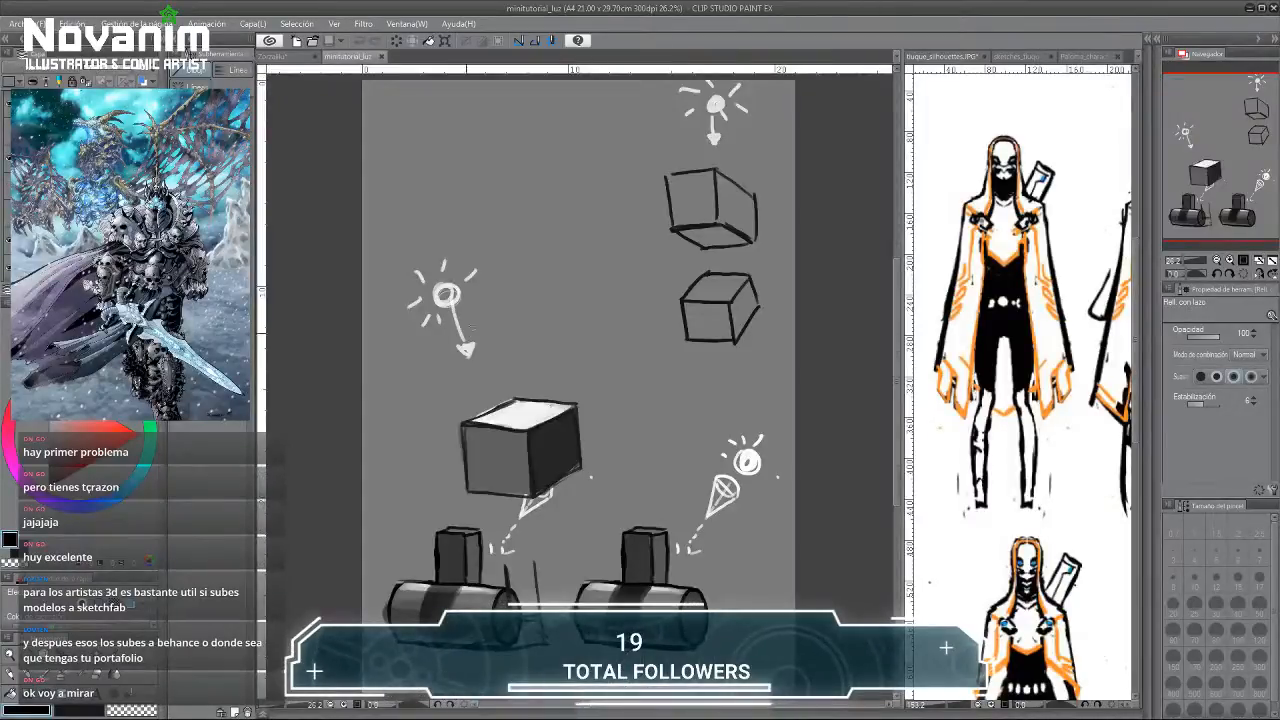
drag(441, 352, 449, 321)
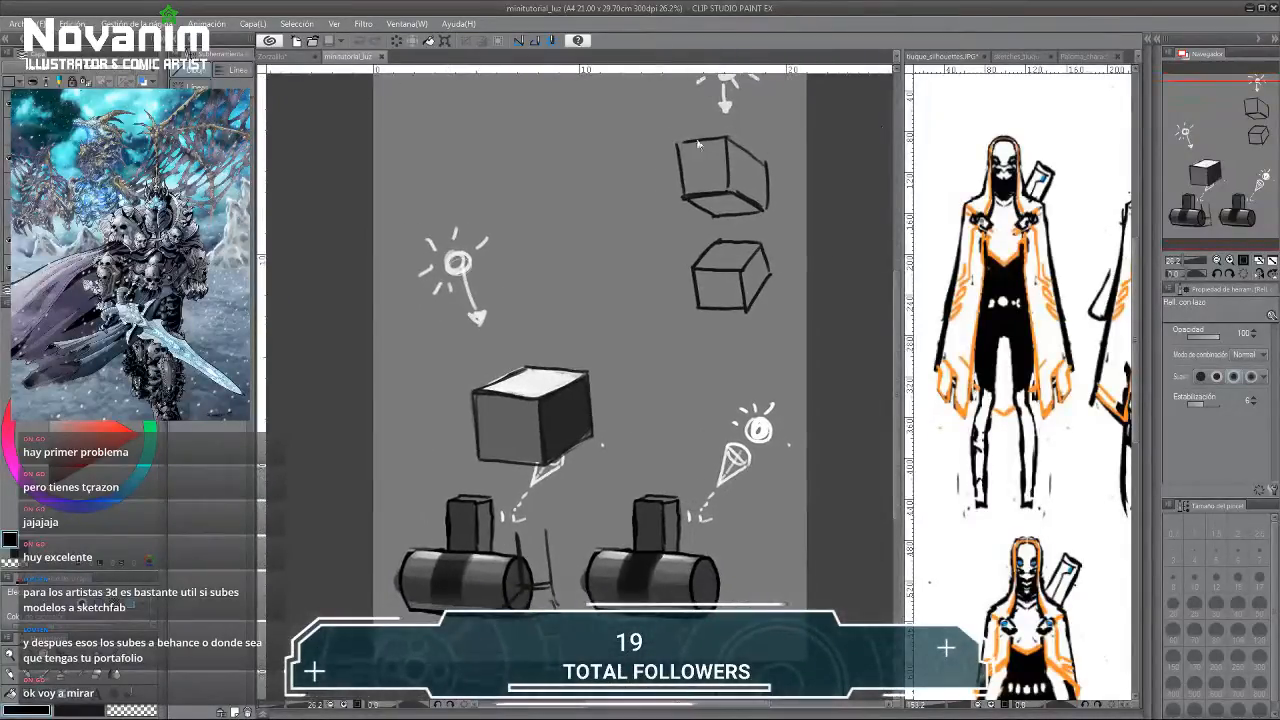
drag(698, 142, 984, 61)
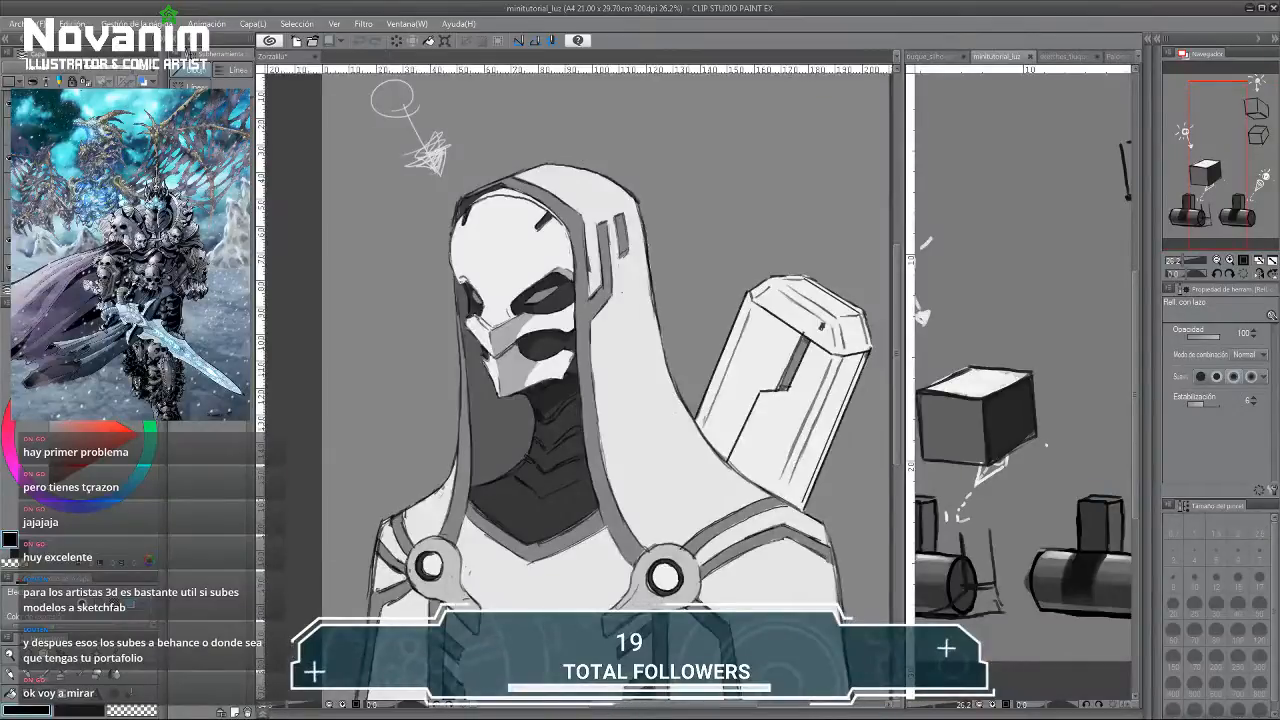
click(822, 326)
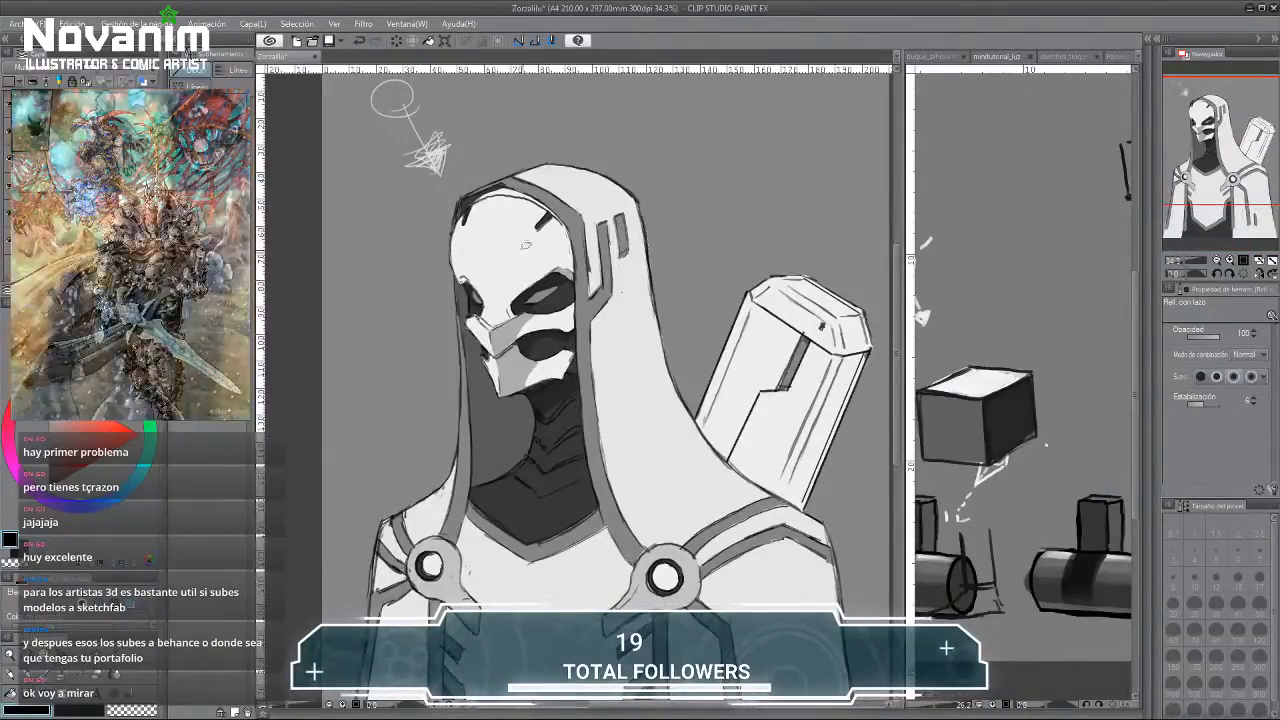
Lasso-fill a grey shadow down the side of the mask's forehead, around the larger eye and along the nose.
mouse_move(540, 198)
mouse_down()
mouse_move(539, 244)
mouse_move(508, 295)
mouse_move(514, 316)
mouse_move(541, 279)
mouse_move(571, 267)
mouse_move(566, 225)
mouse_move(546, 204)
mouse_up()
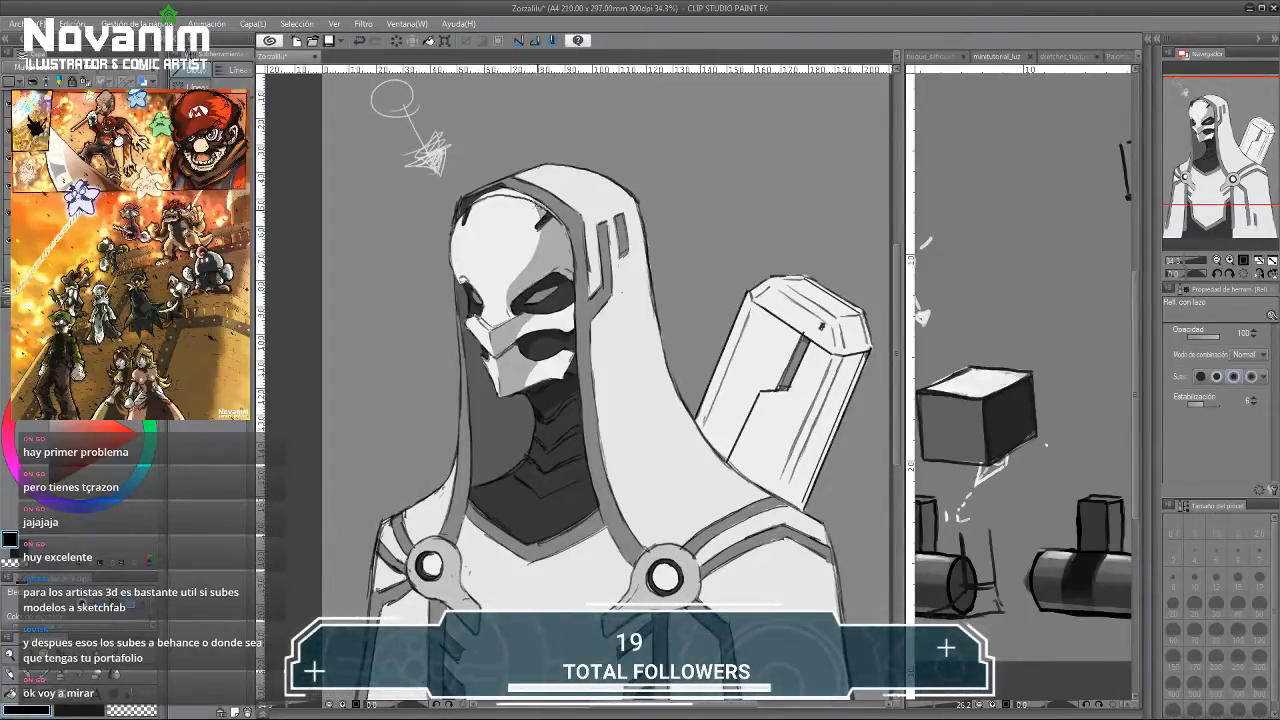
mouse_move(516, 268)
mouse_down()
mouse_move(508, 300)
mouse_move(514, 250)
mouse_move(514, 266)
mouse_up()
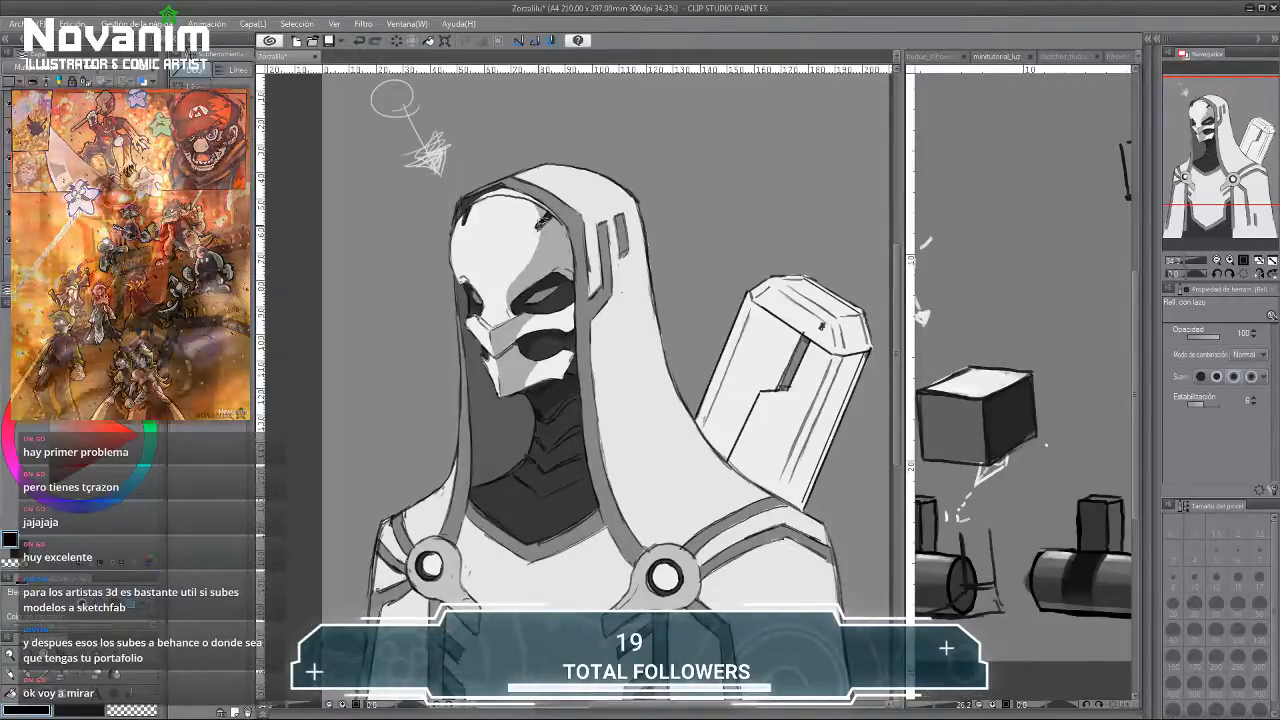
drag(516, 288, 518, 262)
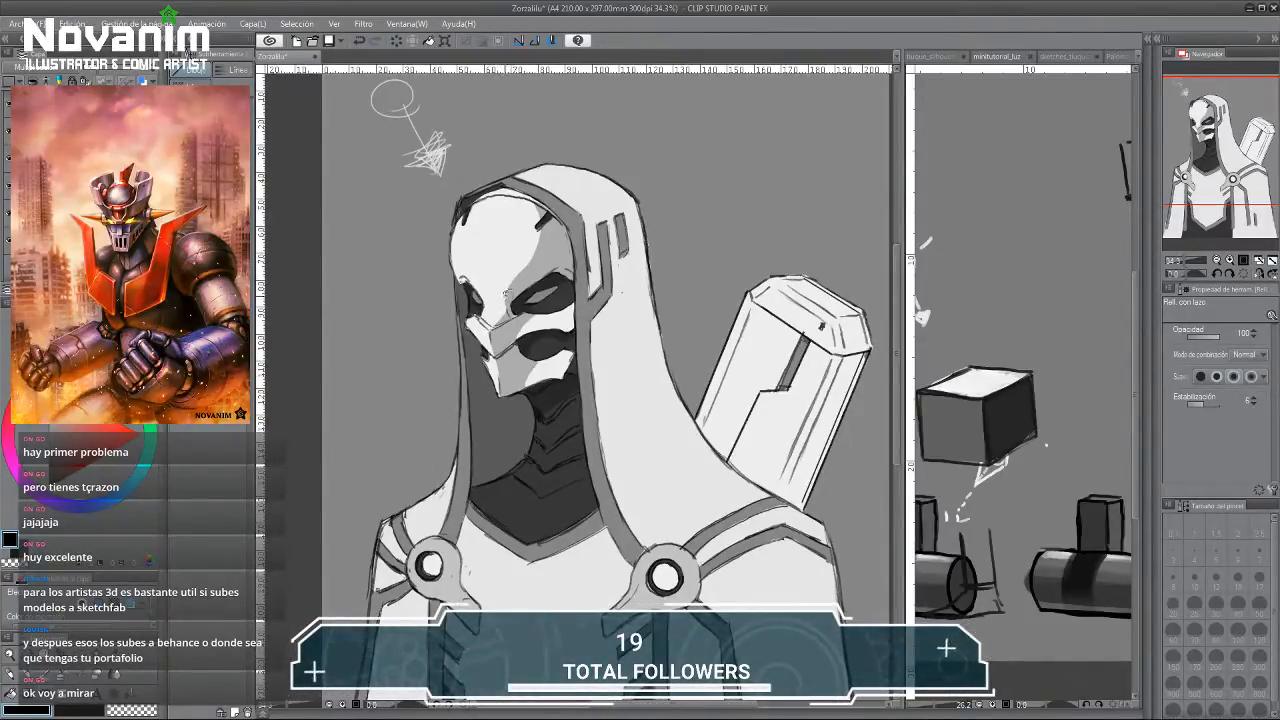
scroll(502, 310, up, 1)
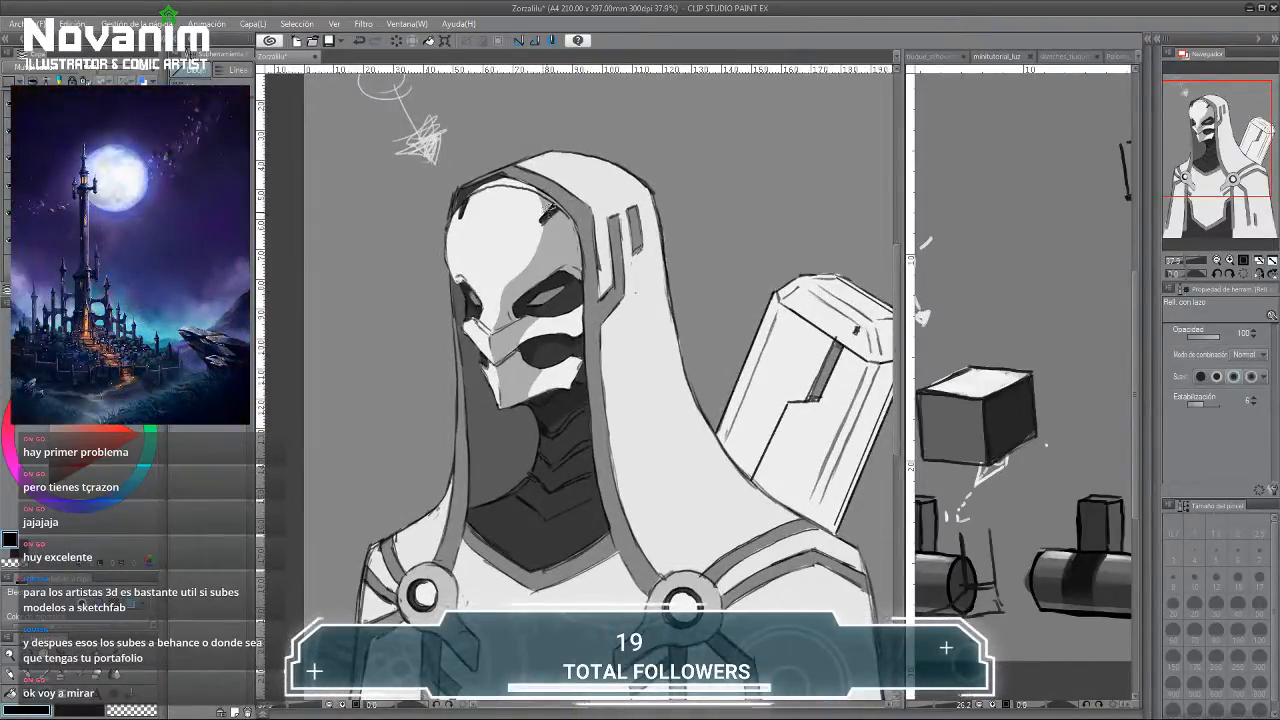
drag(548, 208, 505, 178)
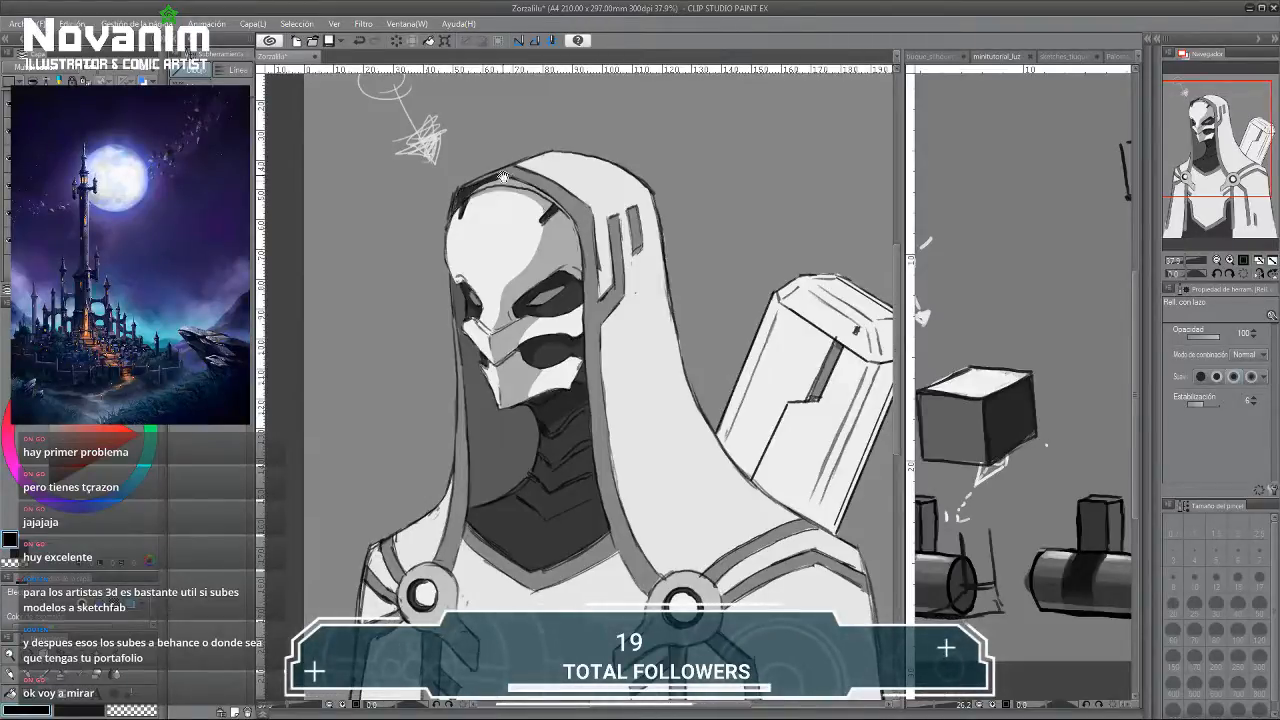
scroll(504, 177, down, 6)
scroll(485, 180, up, 6)
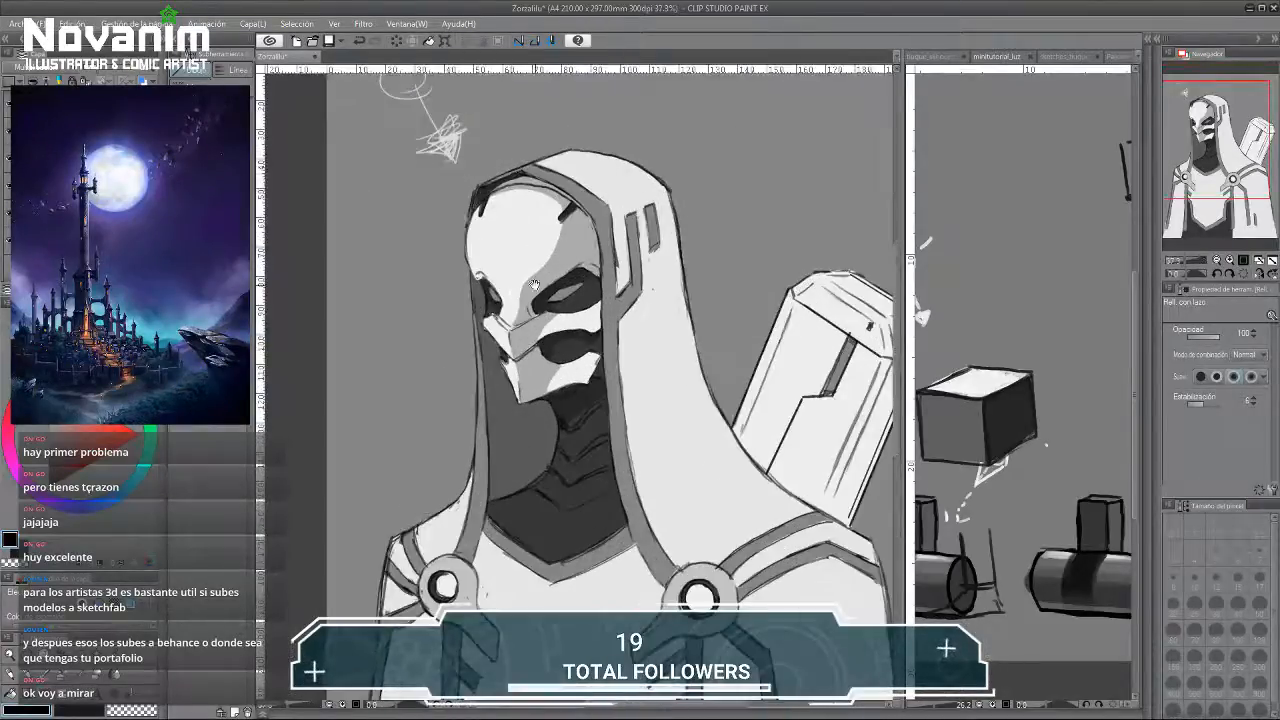
drag(534, 285, 518, 261)
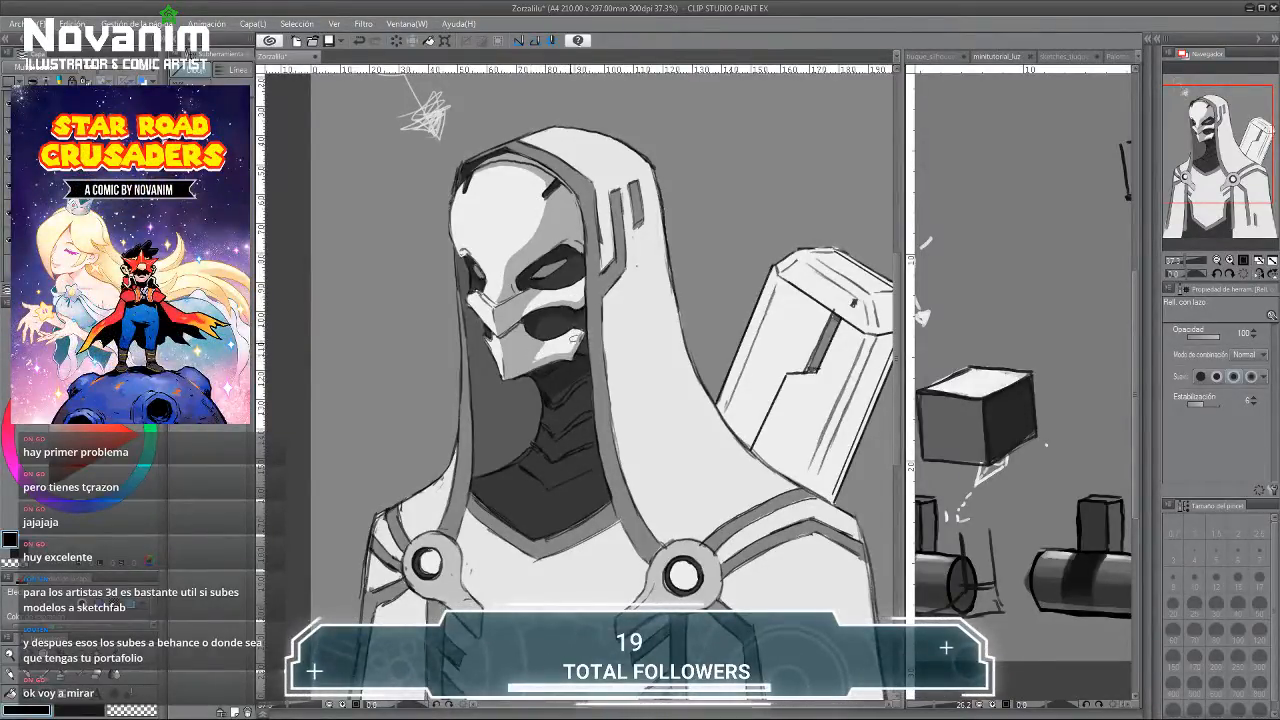
scroll(576, 338, up, 2)
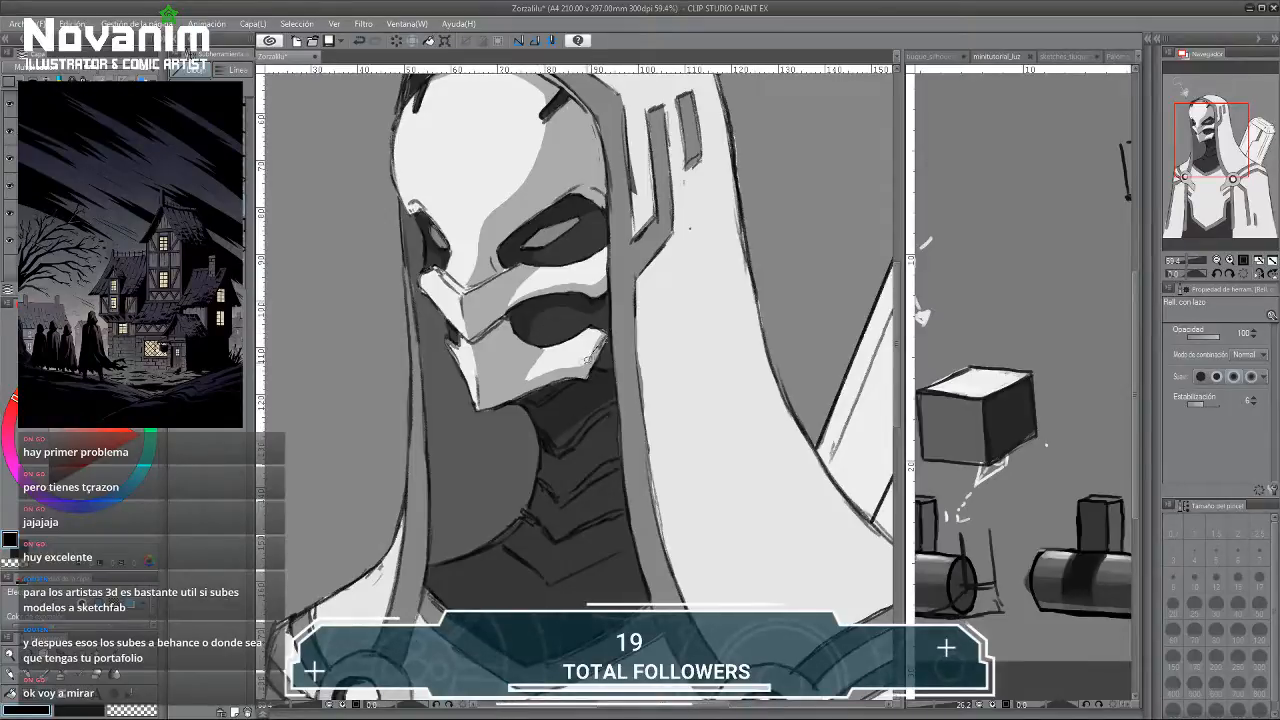
scroll(414, 307, down, 4)
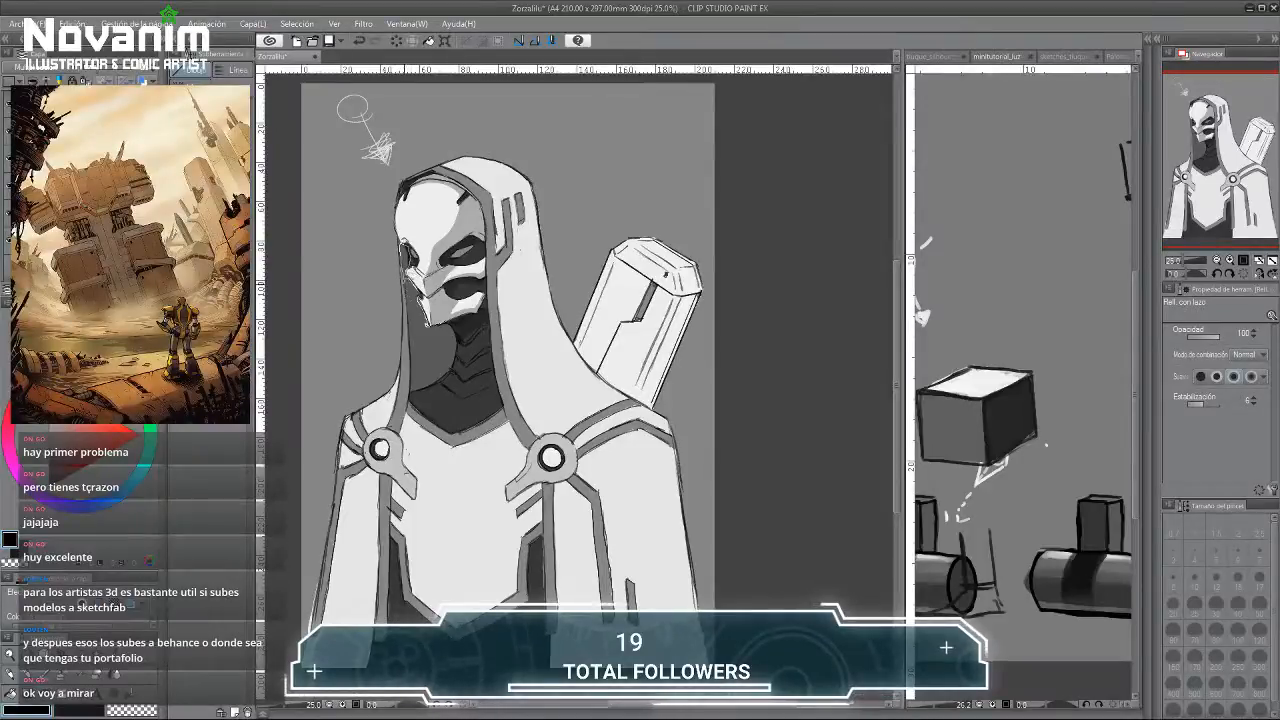
Lasso-fill shadow shapes around the mask's smaller eye and along the far edge of its brow.
mouse_move(415, 382)
mouse_down()
mouse_move(458, 342)
mouse_move(404, 260)
mouse_up()
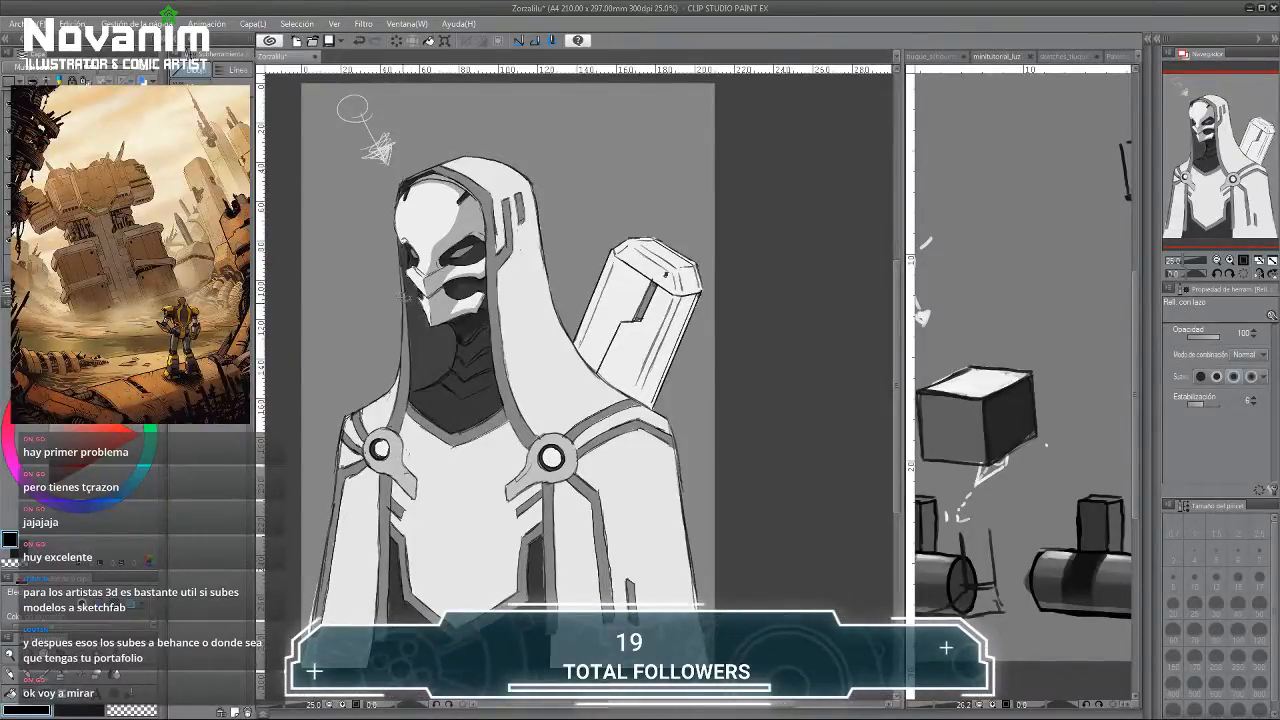
scroll(450, 326, down, 1)
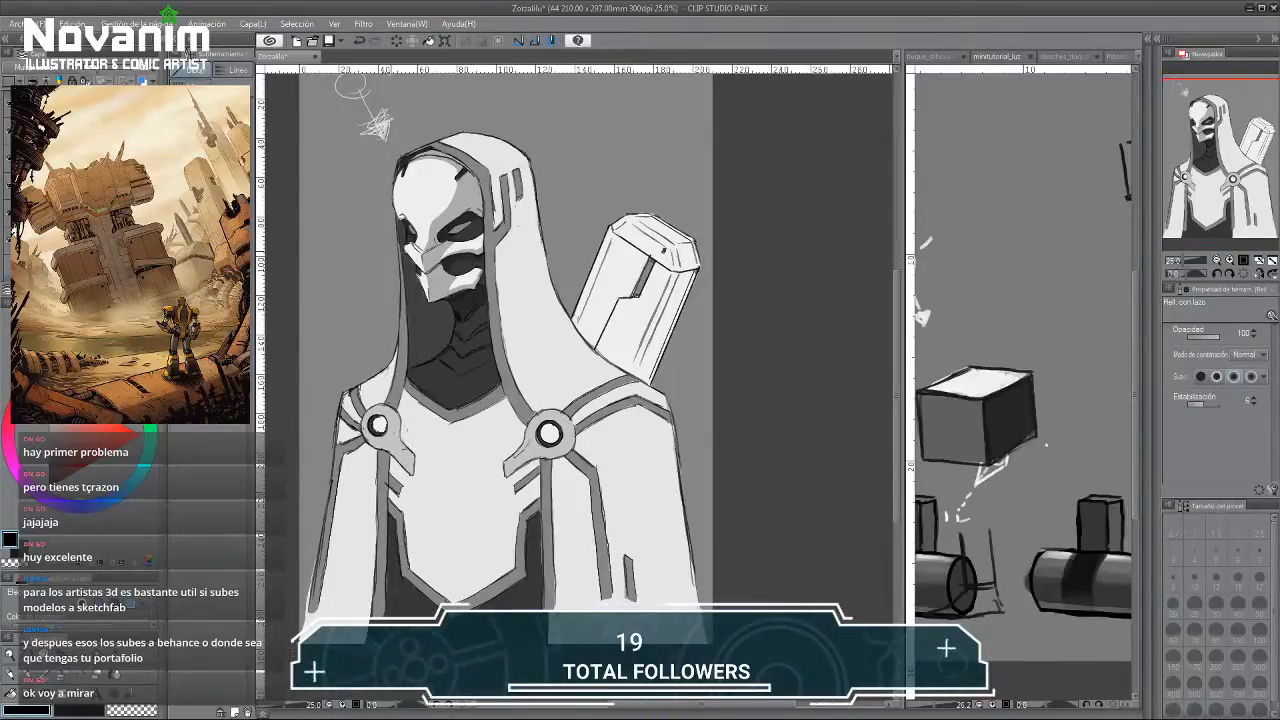
scroll(402, 214, up, 3)
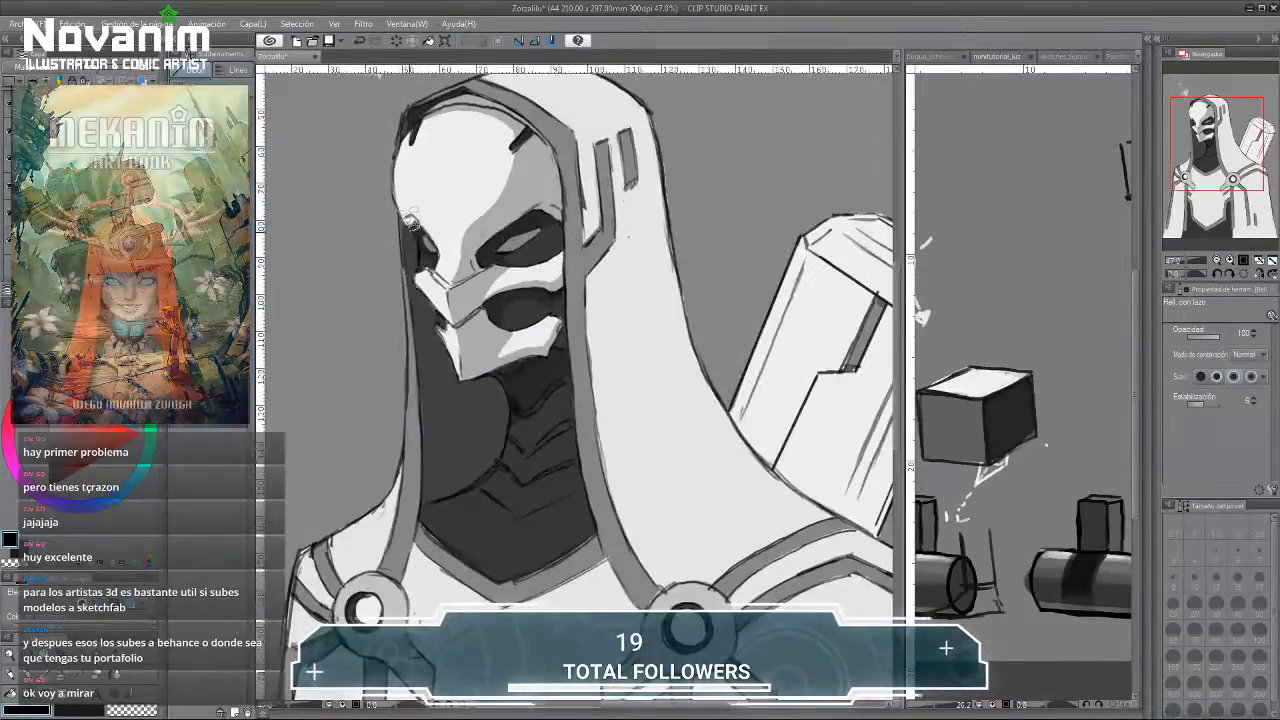
mouse_move(410, 219)
mouse_down()
mouse_move(423, 244)
mouse_move(410, 217)
mouse_up()
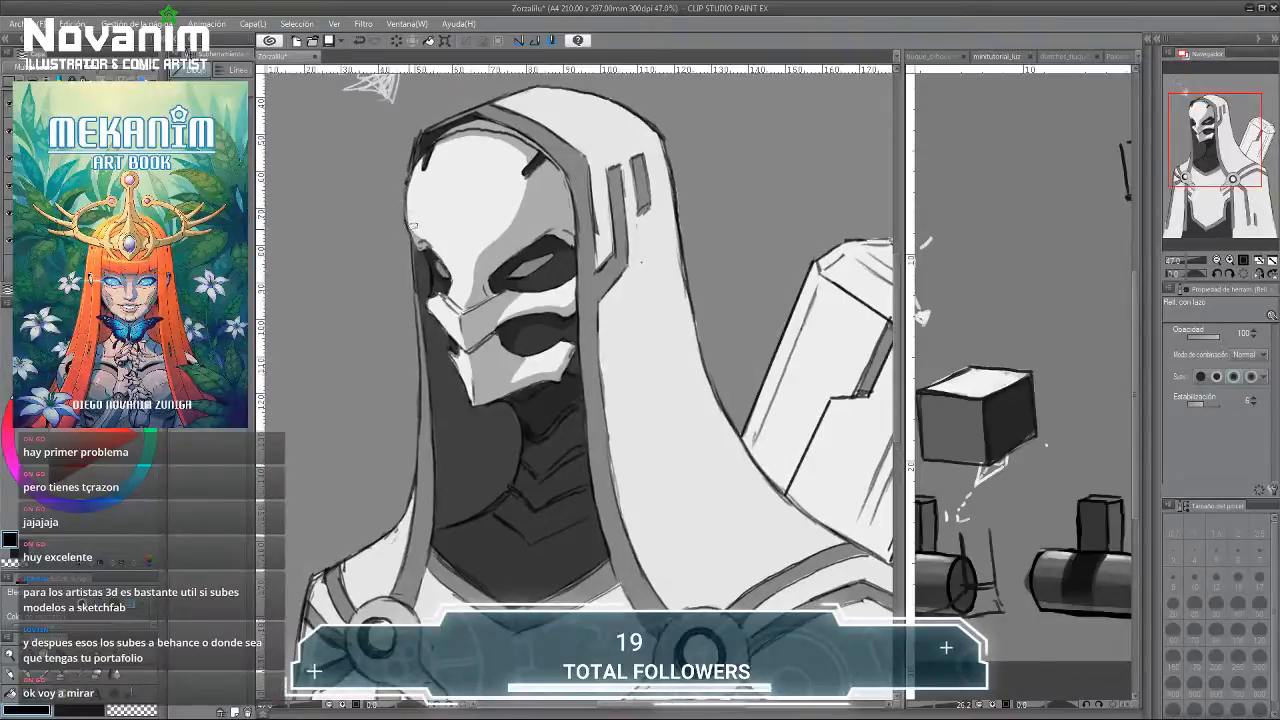
scroll(356, 121, down, 3)
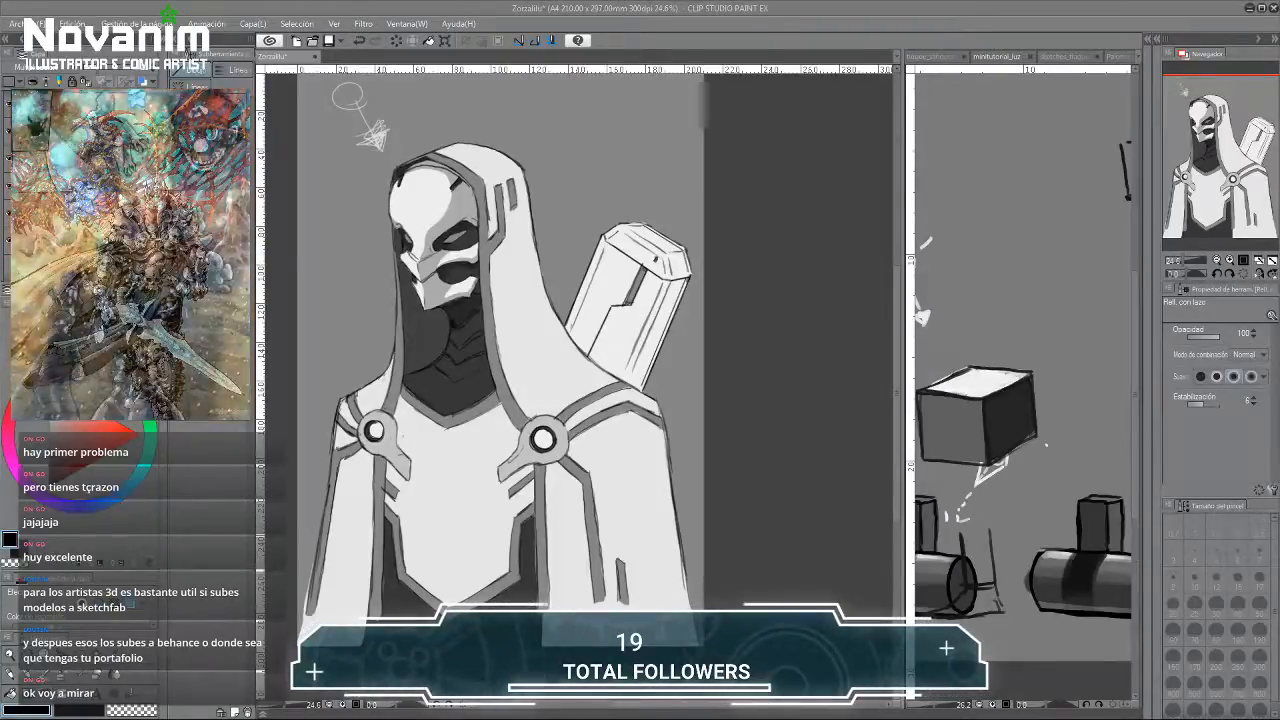
Lasso-fill grey shadow planes down the shaded side of the cylinder on the character's back.
drag(550, 261, 480, 233)
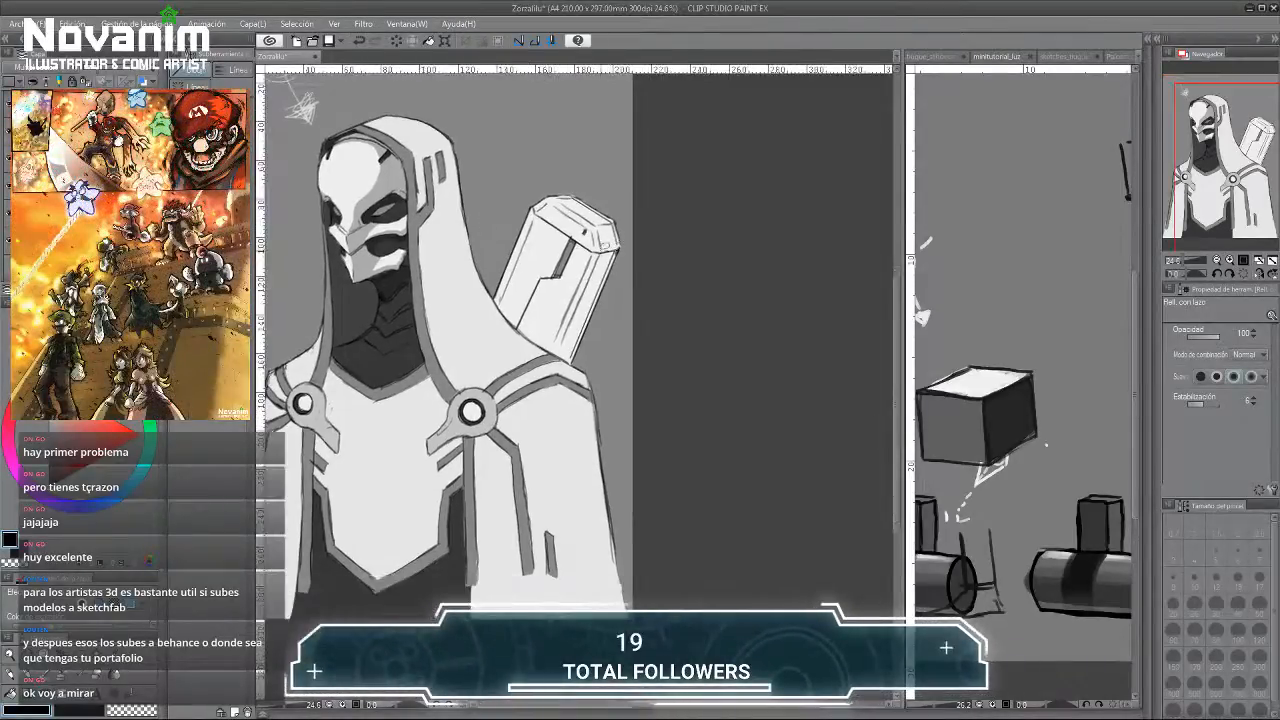
mouse_move(600, 244)
mouse_down()
mouse_move(608, 258)
mouse_move(560, 366)
mouse_up()
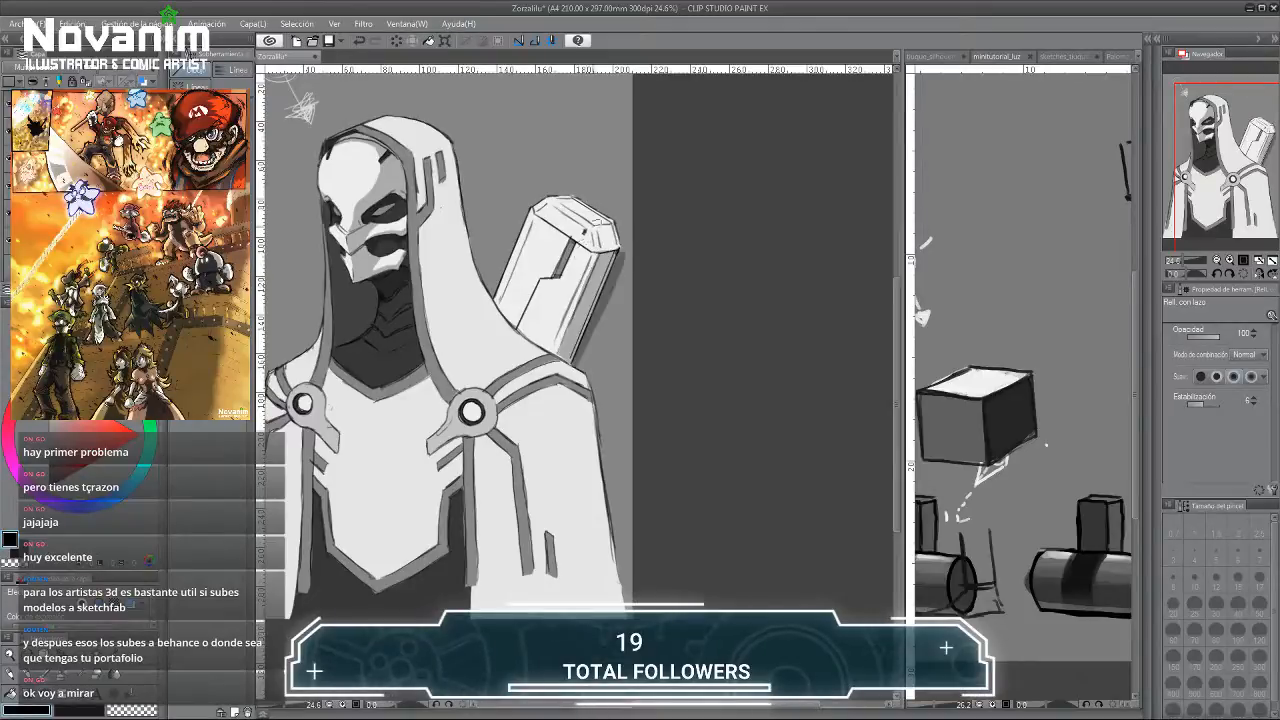
drag(604, 246, 552, 350)
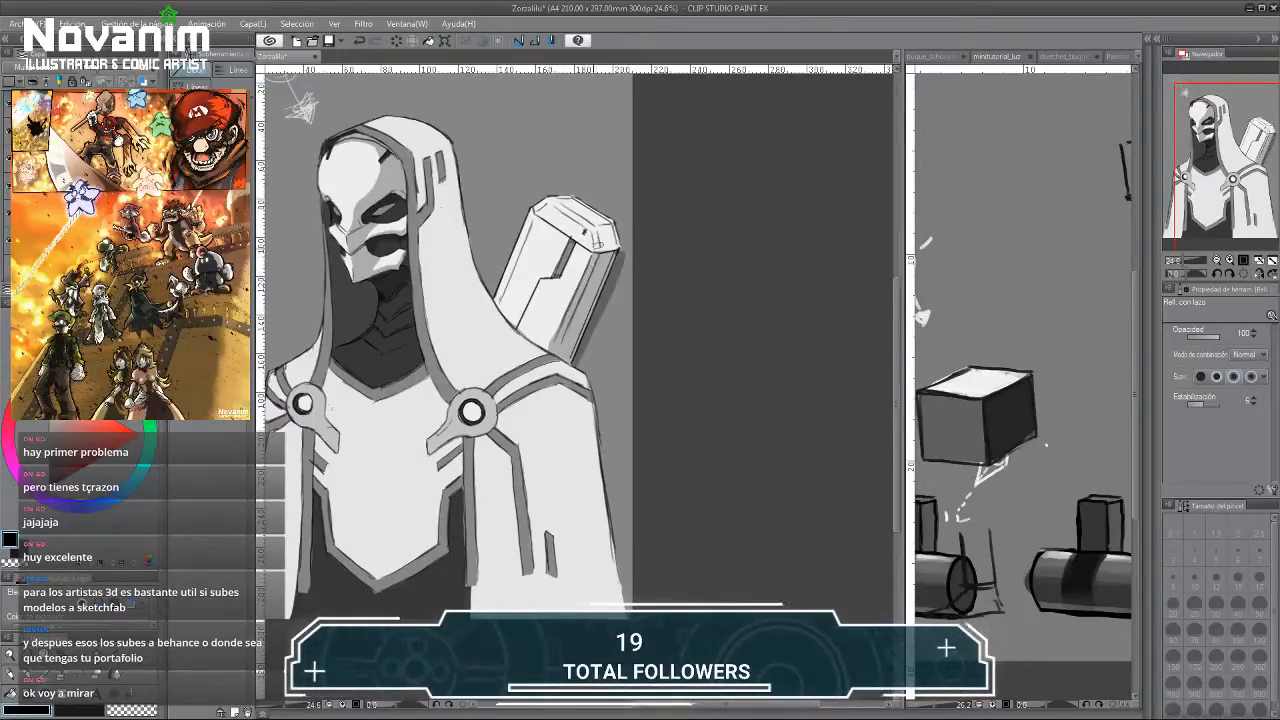
mouse_move(597, 242)
mouse_down()
mouse_move(612, 220)
mouse_move(600, 246)
mouse_up()
scroll(340, 180, down, 1)
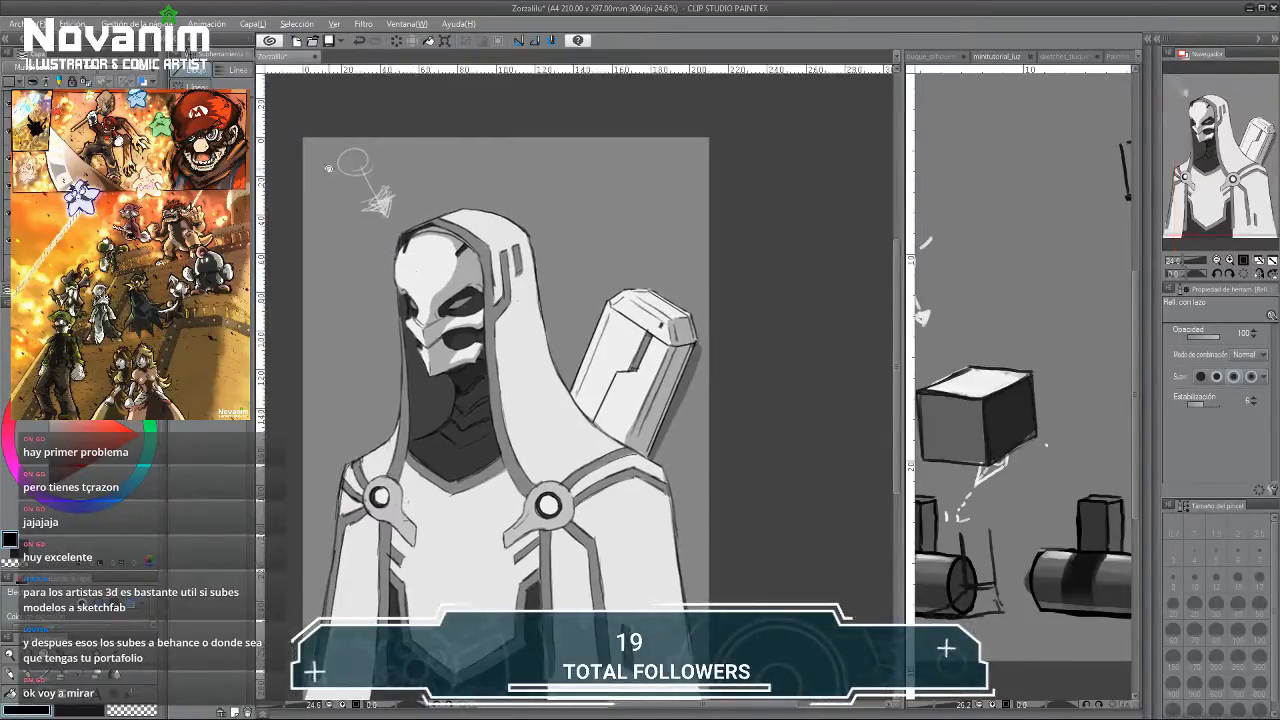
scroll(408, 260, up, 2)
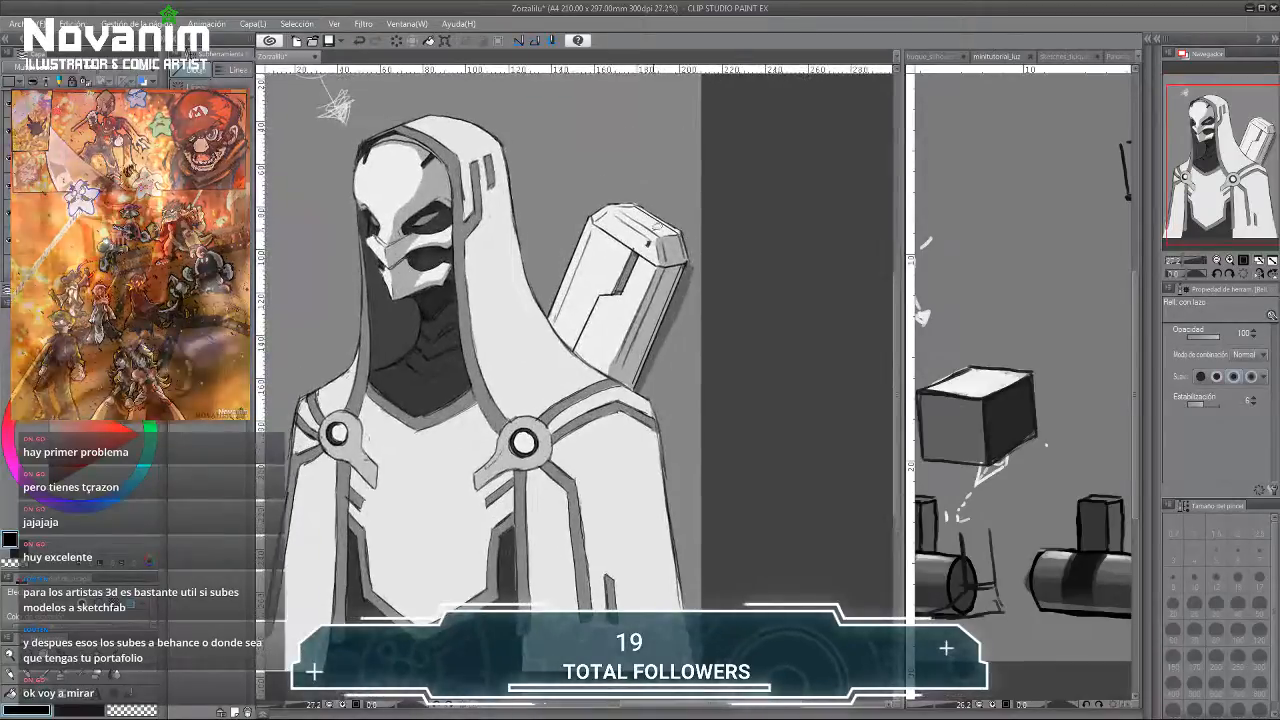
drag(408, 260, 370, 224)
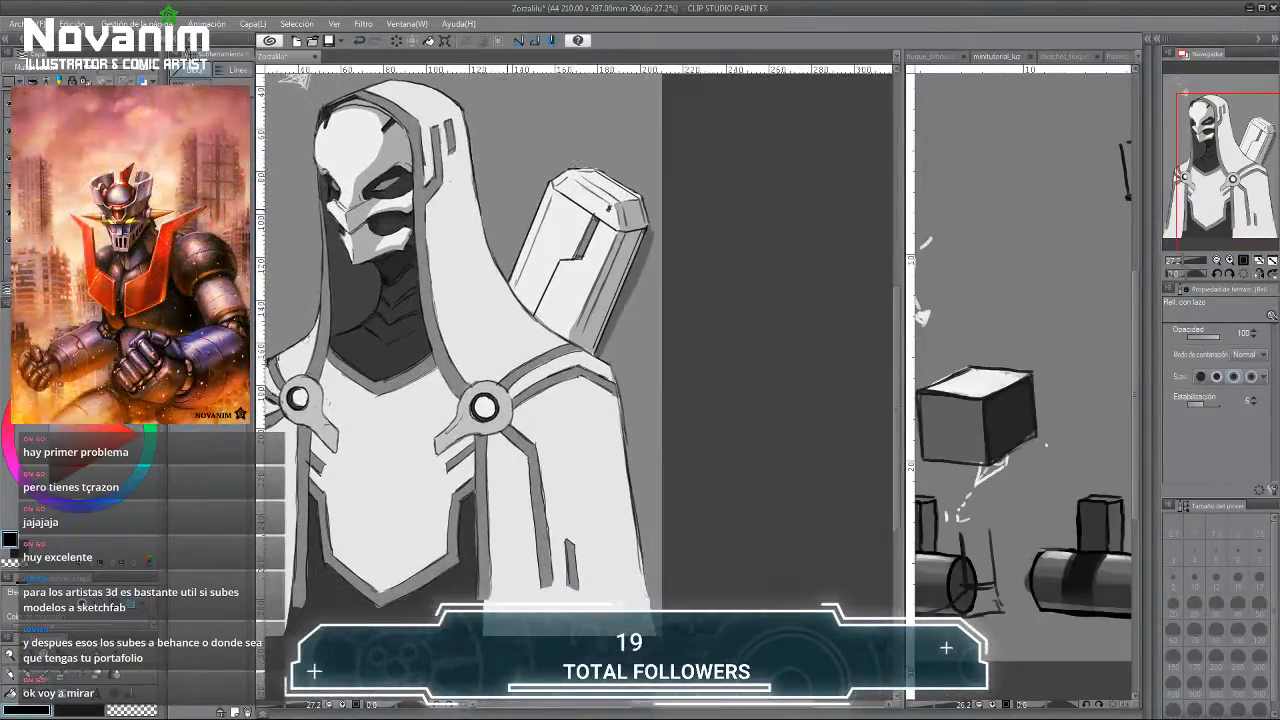
scroll(421, 251, down, 2)
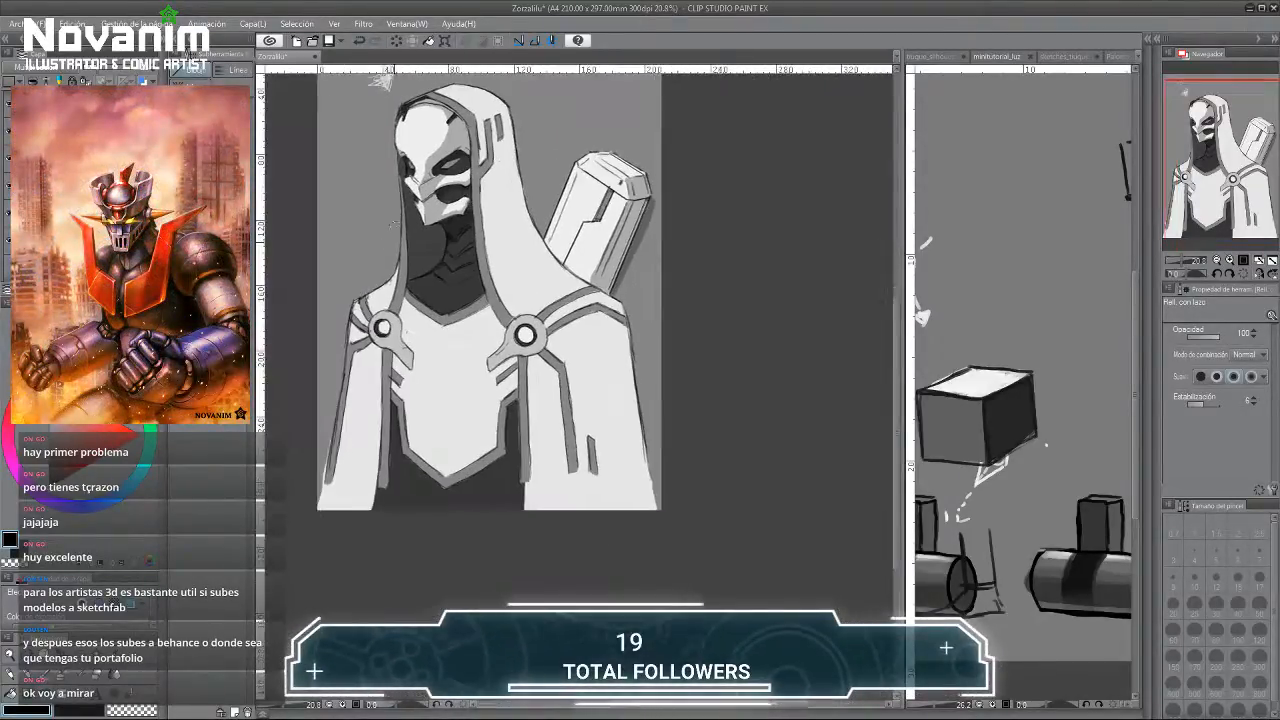
scroll(449, 258, up, 2)
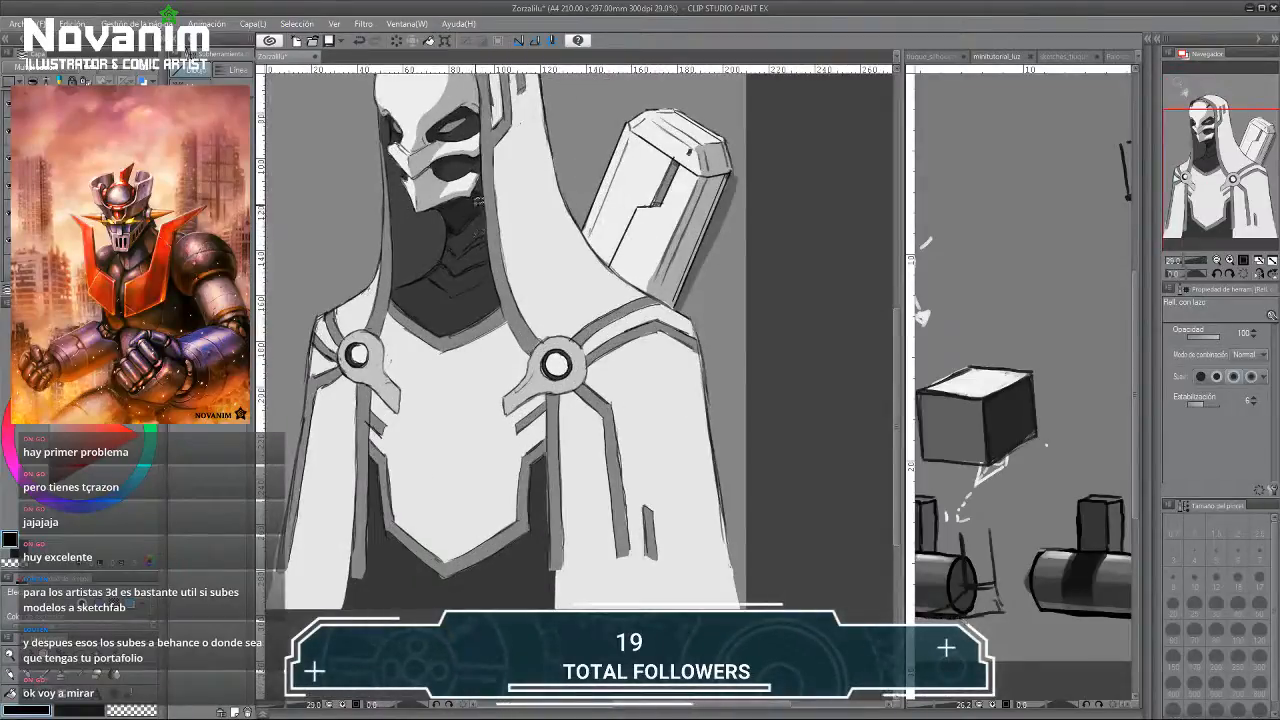
scroll(456, 226, down, 3)
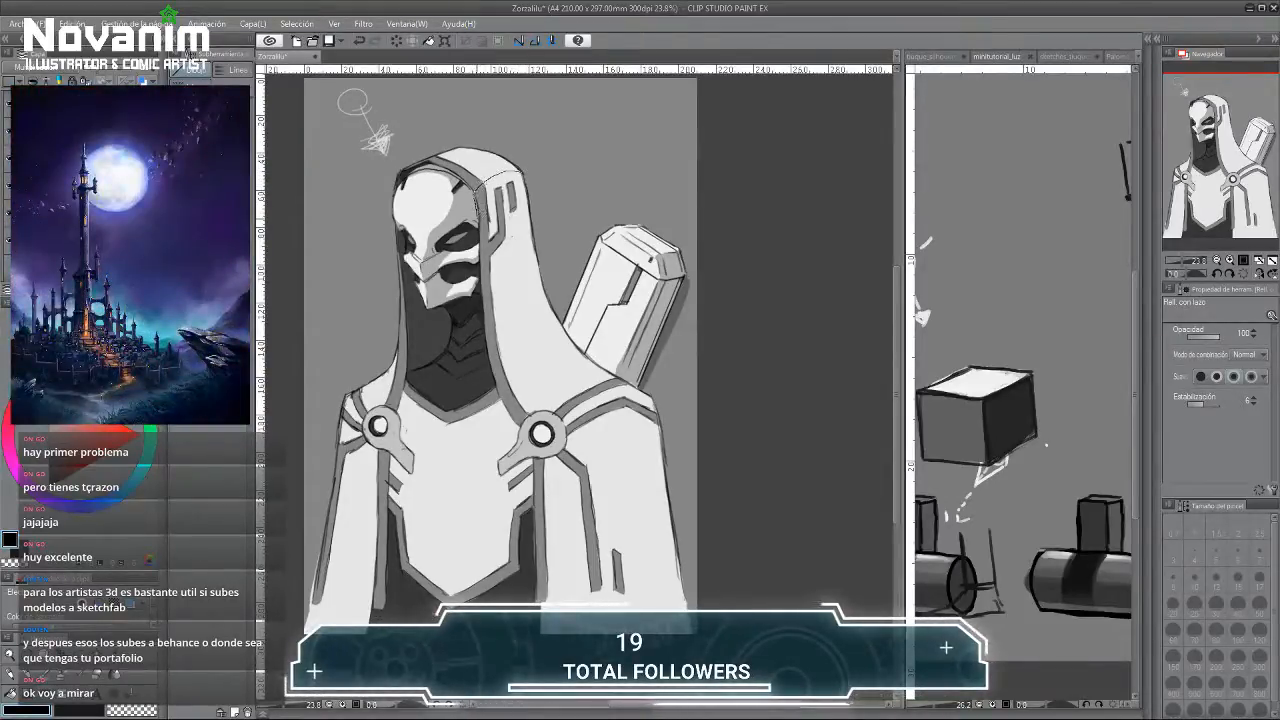
Lasso-fill the side of the hood with grey shadow, from beside the mask down to the shoulder.
mouse_move(483, 257)
mouse_down()
mouse_move(503, 333)
mouse_move(503, 172)
mouse_move(548, 200)
mouse_move(545, 370)
mouse_move(468, 287)
mouse_move(508, 175)
mouse_move(475, 188)
mouse_up()
key(ctrl+z)
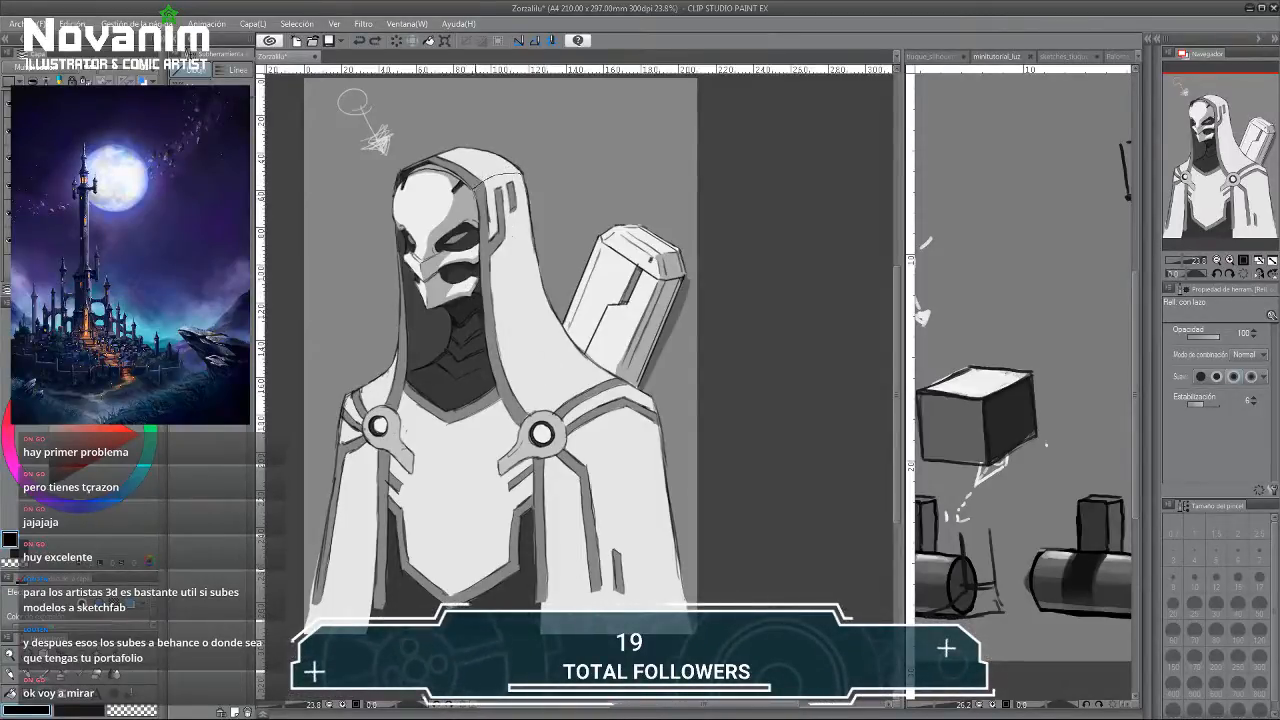
mouse_move(488, 252)
mouse_down()
mouse_move(554, 391)
mouse_move(598, 386)
mouse_move(585, 342)
mouse_up()
drag(540, 230, 522, 174)
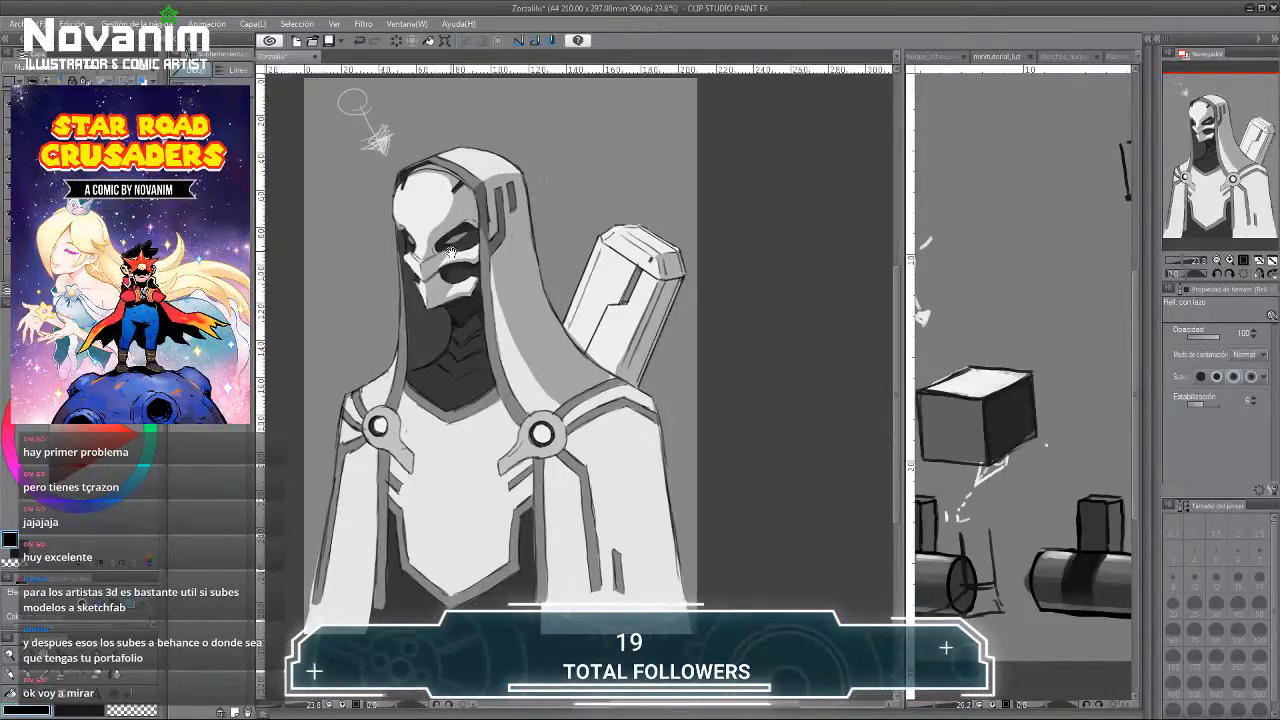
scroll(451, 252, down, 2)
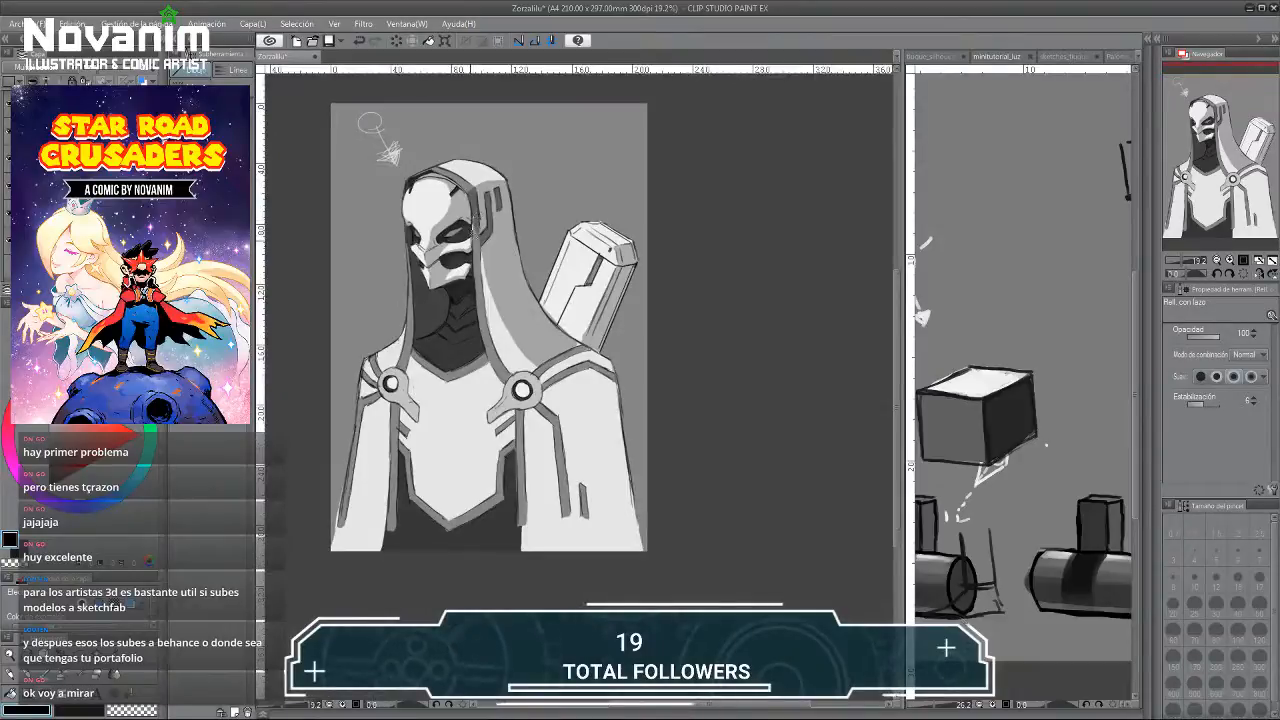
drag(522, 371, 476, 221)
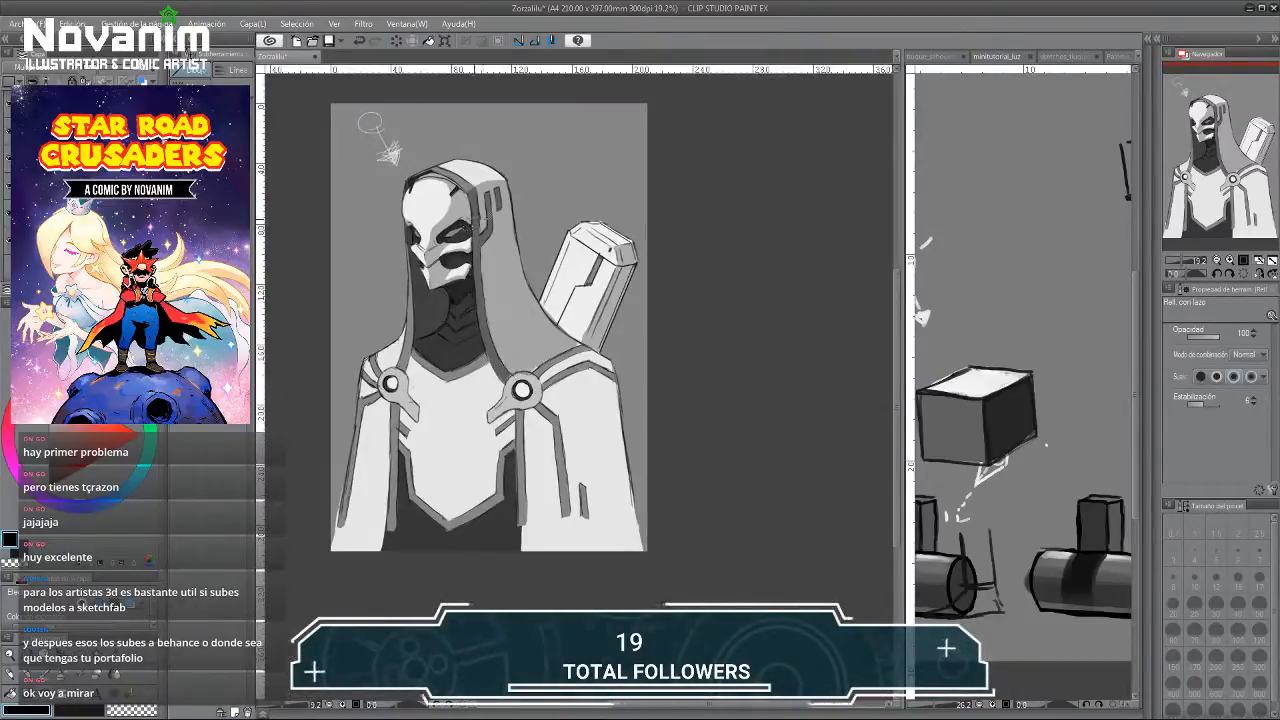
Lasso-fill grey shadow over the cape's shoulder and sleeve on the side with the back cylinder.
scroll(484, 318, down, 2)
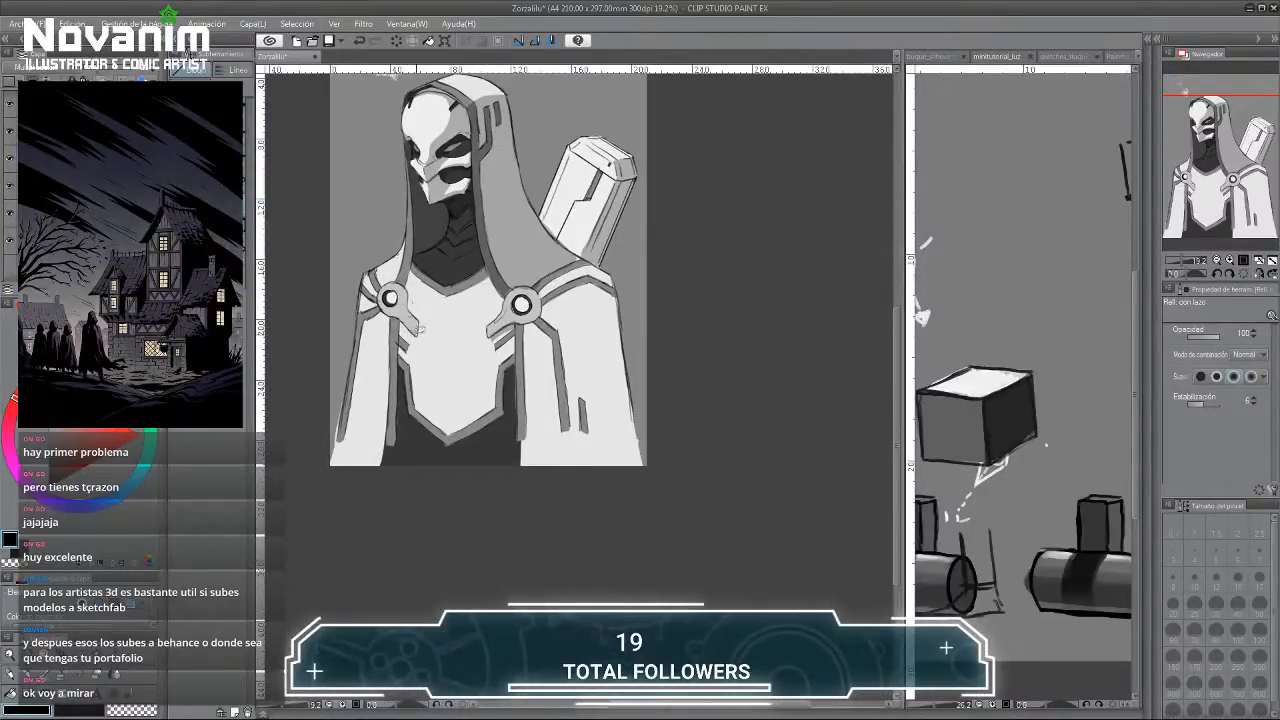
scroll(505, 305, up, 3)
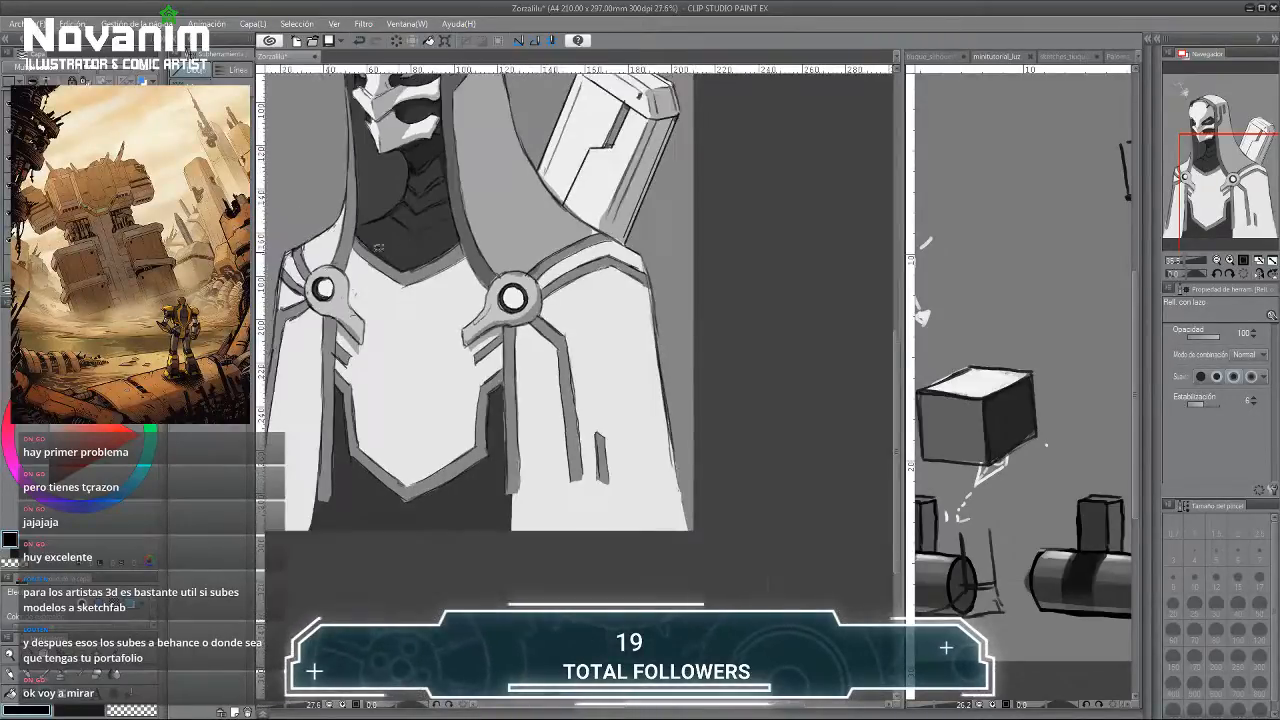
scroll(578, 308, down, 2)
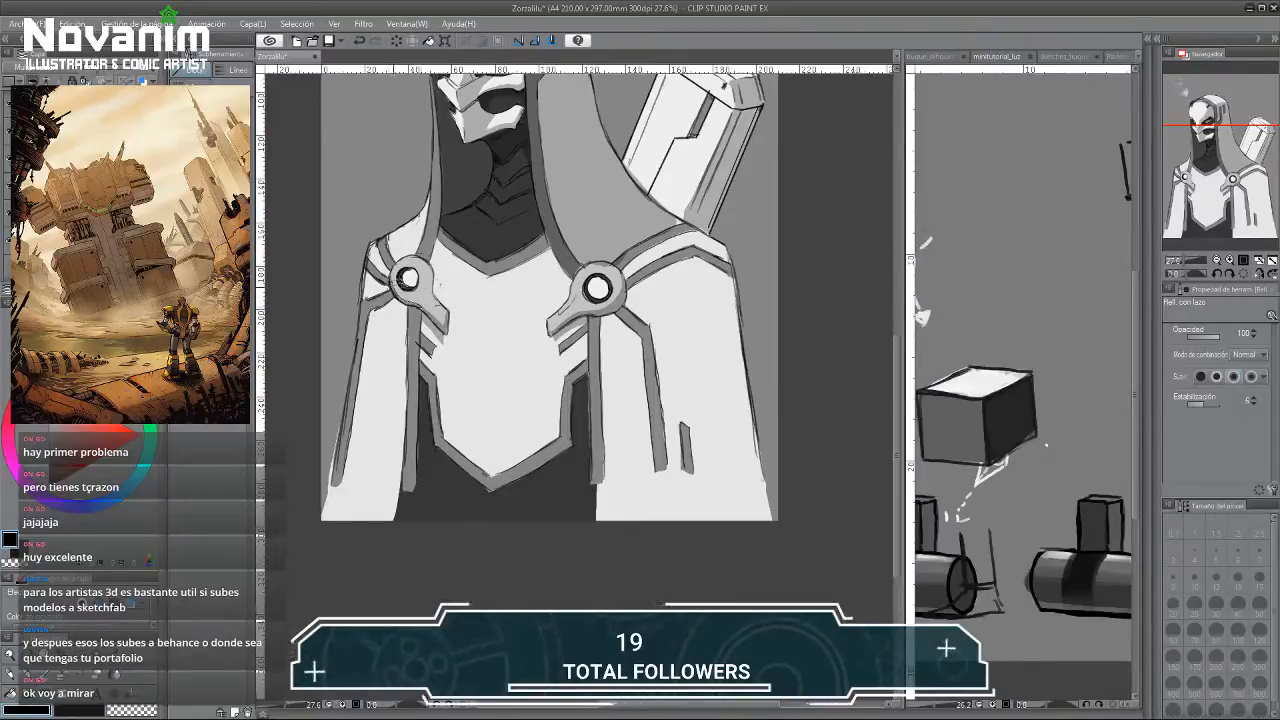
scroll(405, 283, down, 2)
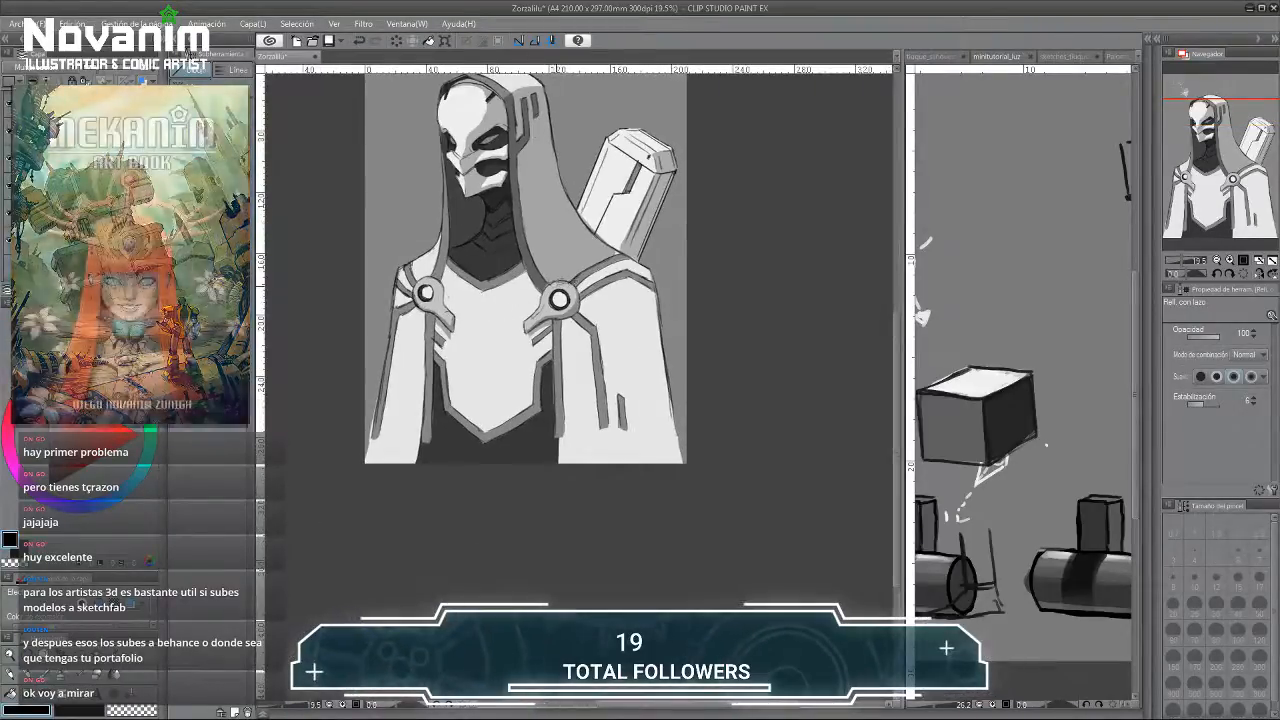
key(b)
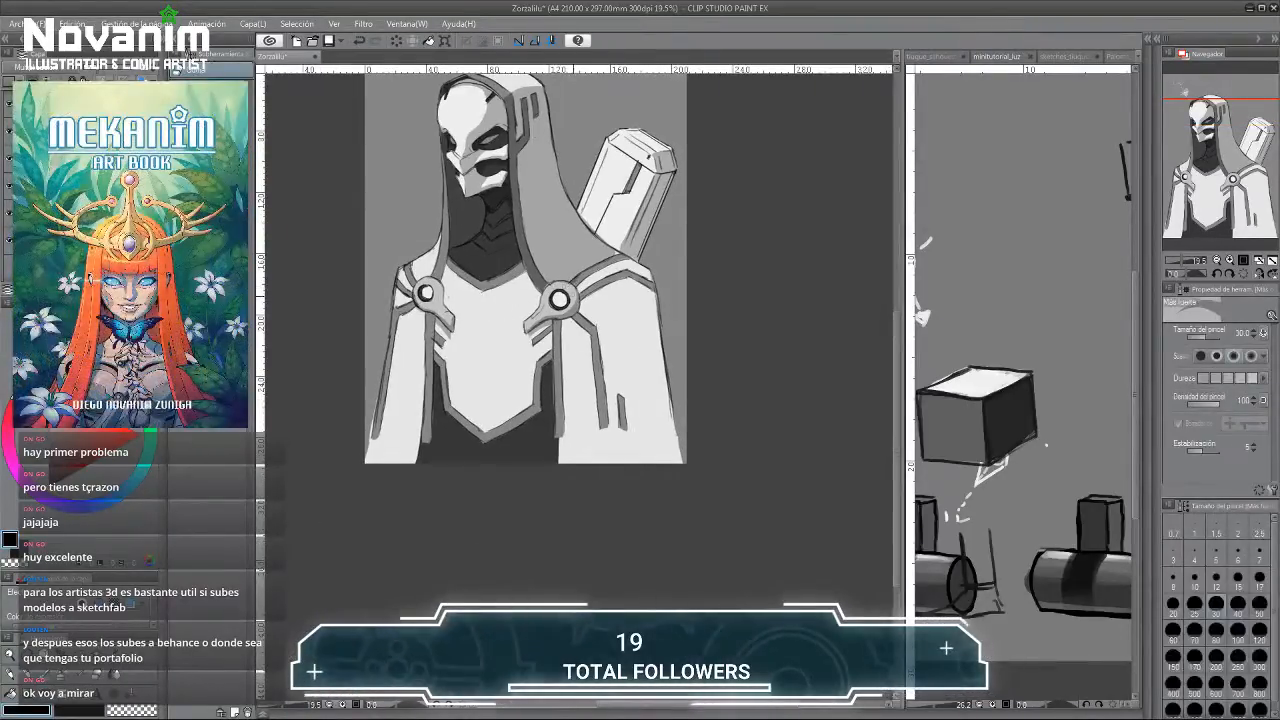
key(u)
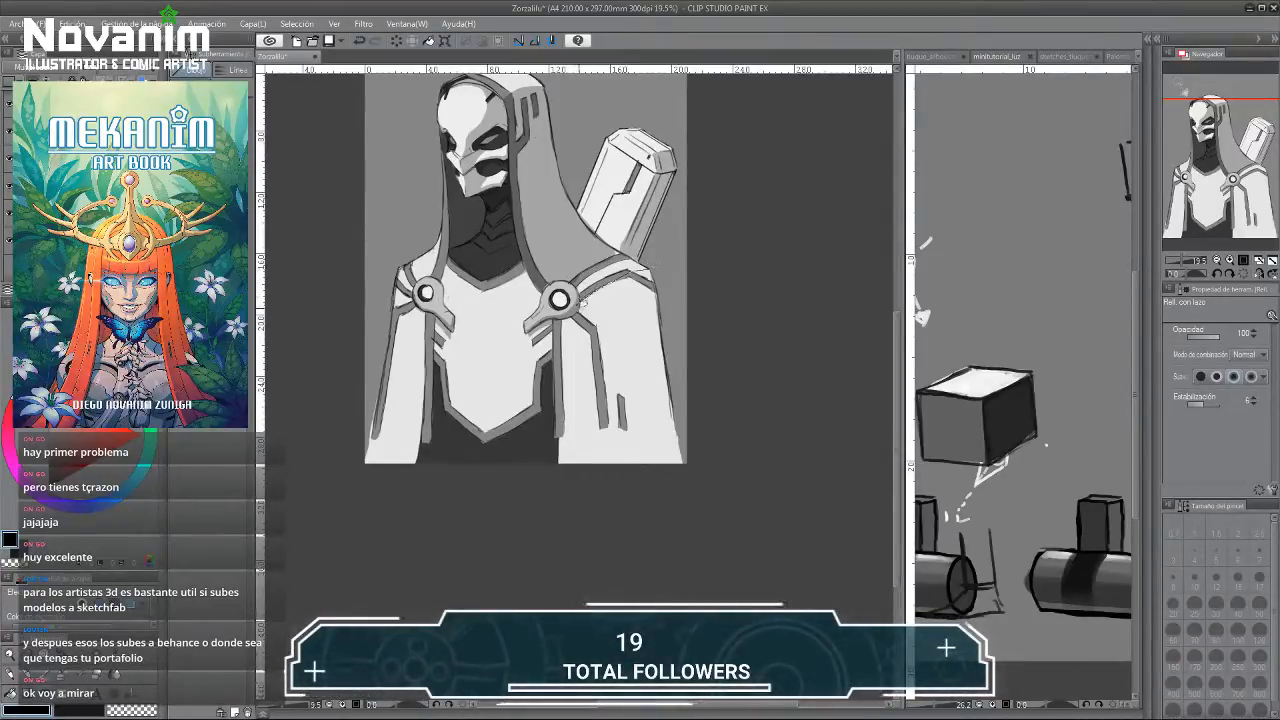
mouse_move(553, 318)
mouse_down()
mouse_move(586, 512)
mouse_move(675, 330)
mouse_move(556, 272)
mouse_up()
drag(541, 225, 546, 237)
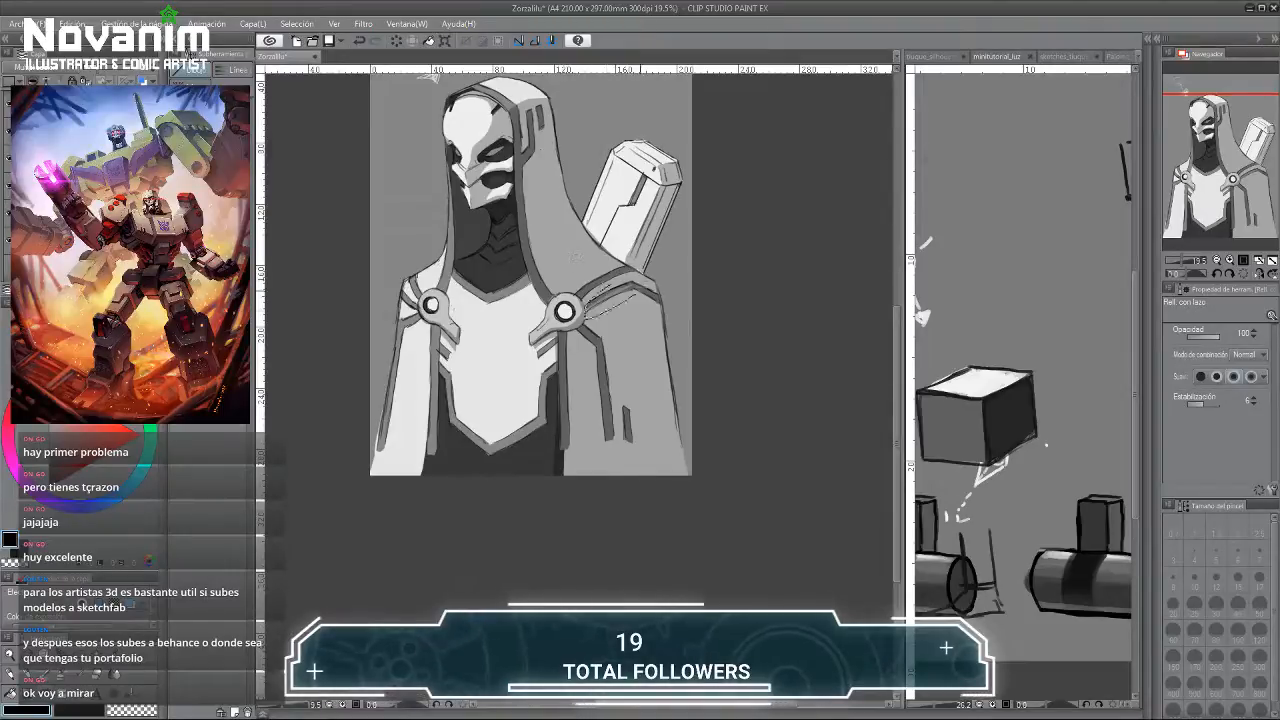
drag(592, 300, 610, 320)
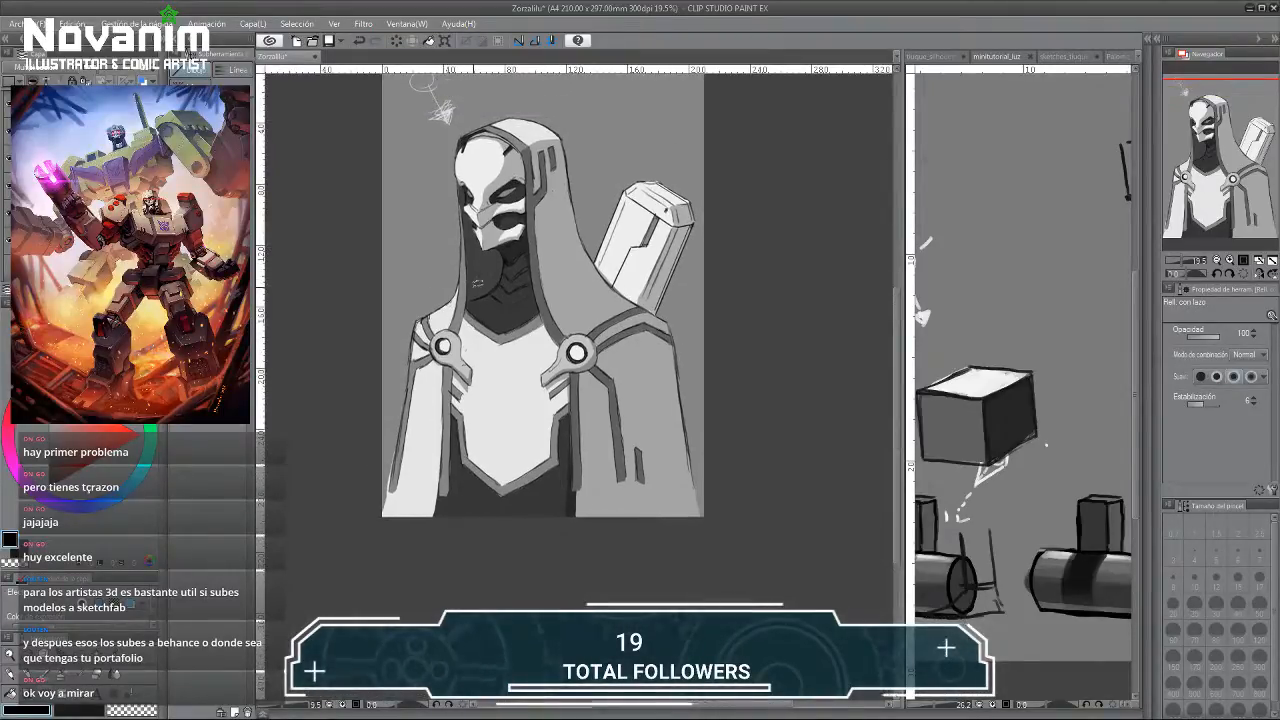
Lasso-fill a dark shadow at the base of the neck inside the hood.
scroll(543, 300, up, 1)
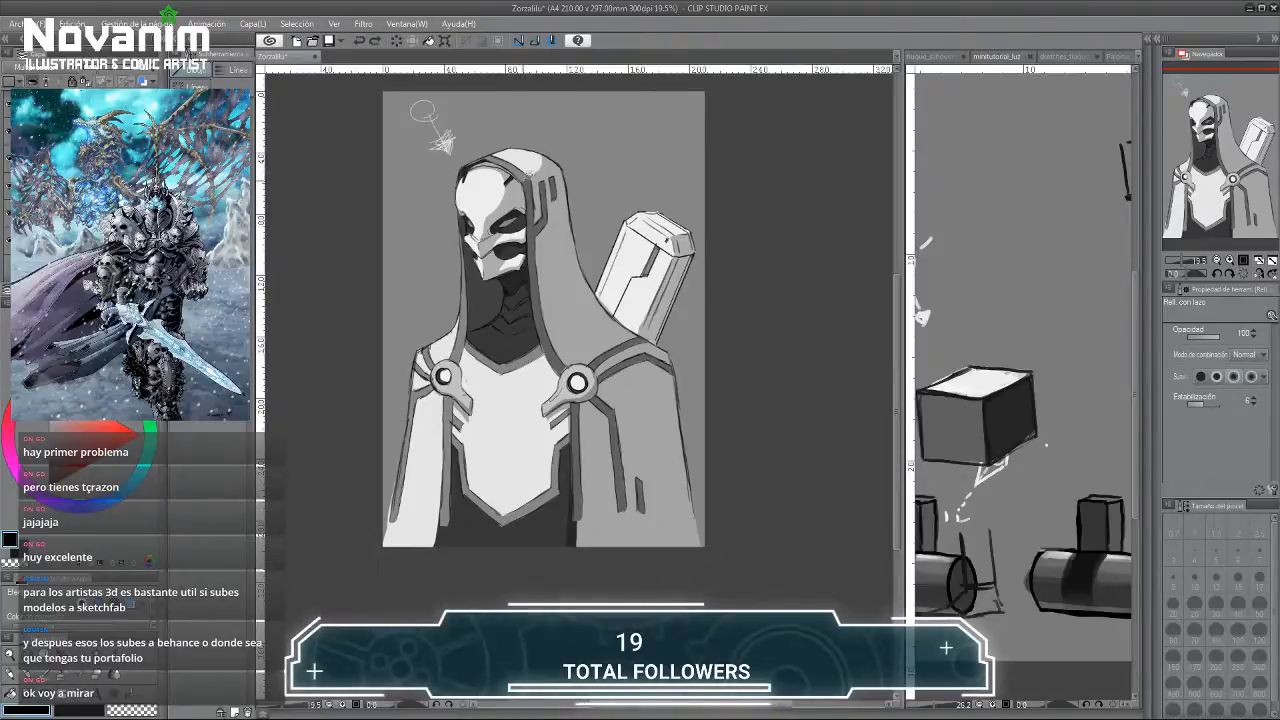
scroll(455, 146, down, 1)
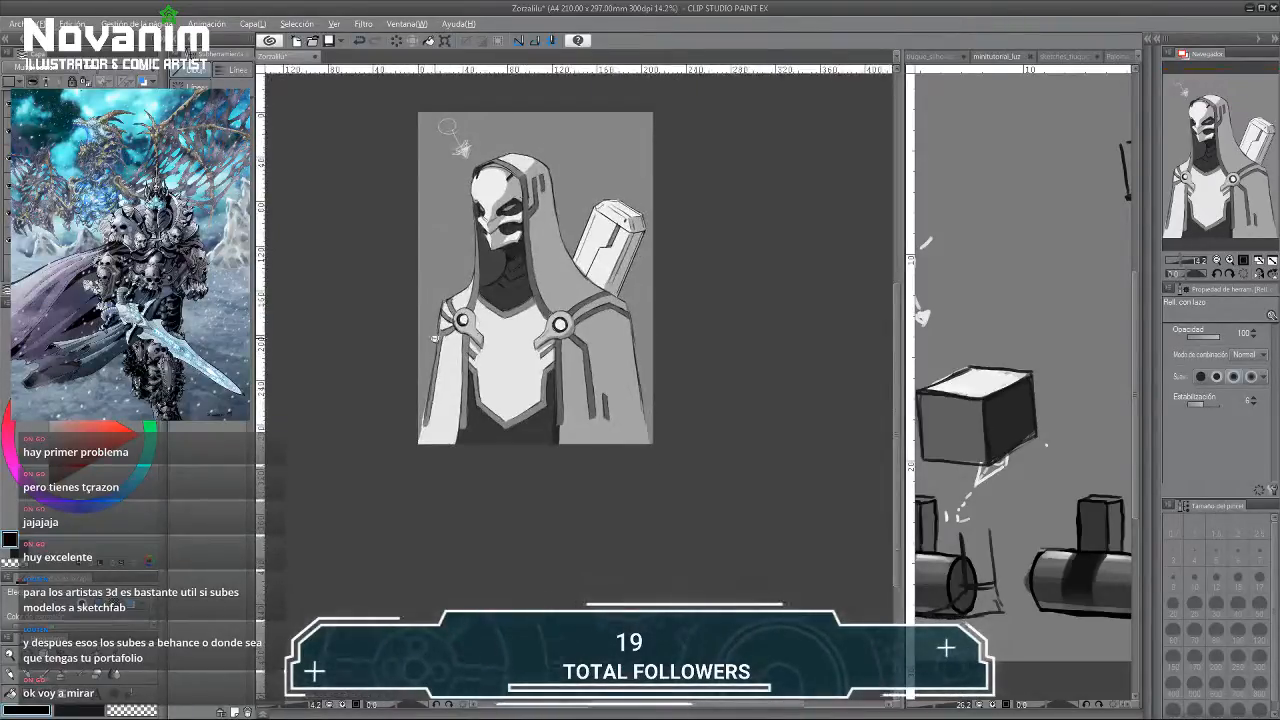
scroll(461, 148, up, 1)
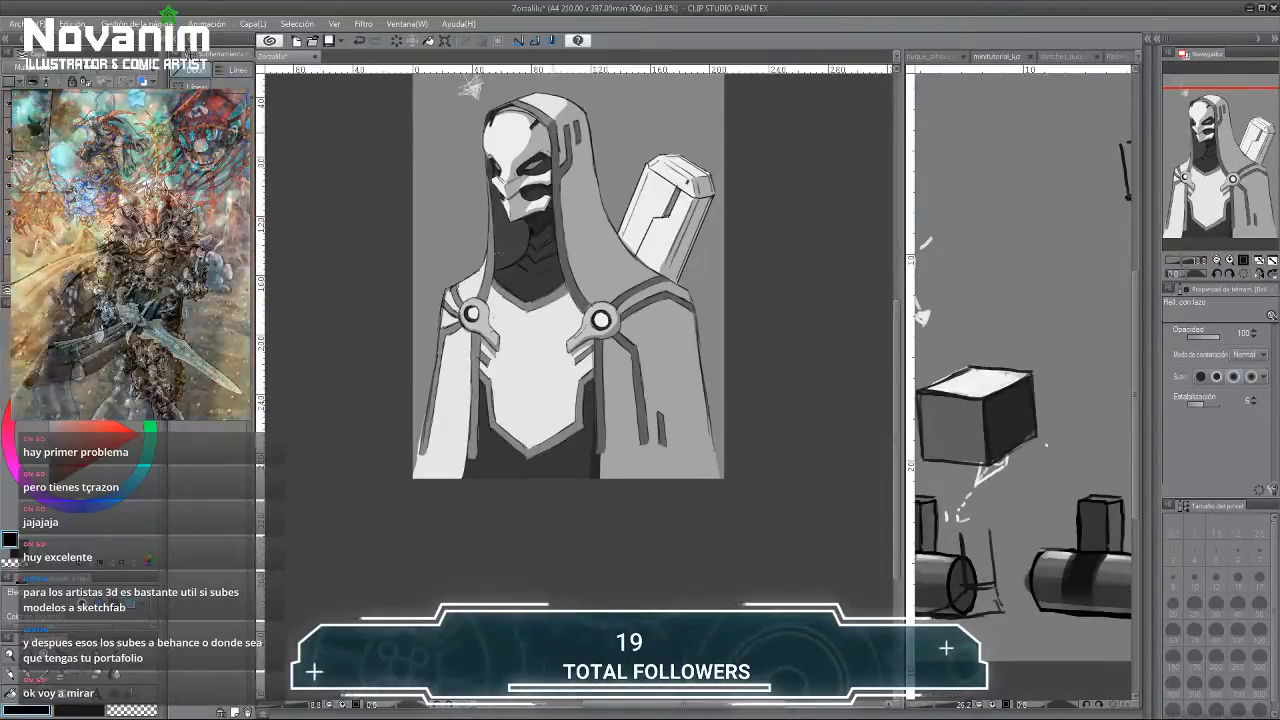
scroll(497, 227, up, 1)
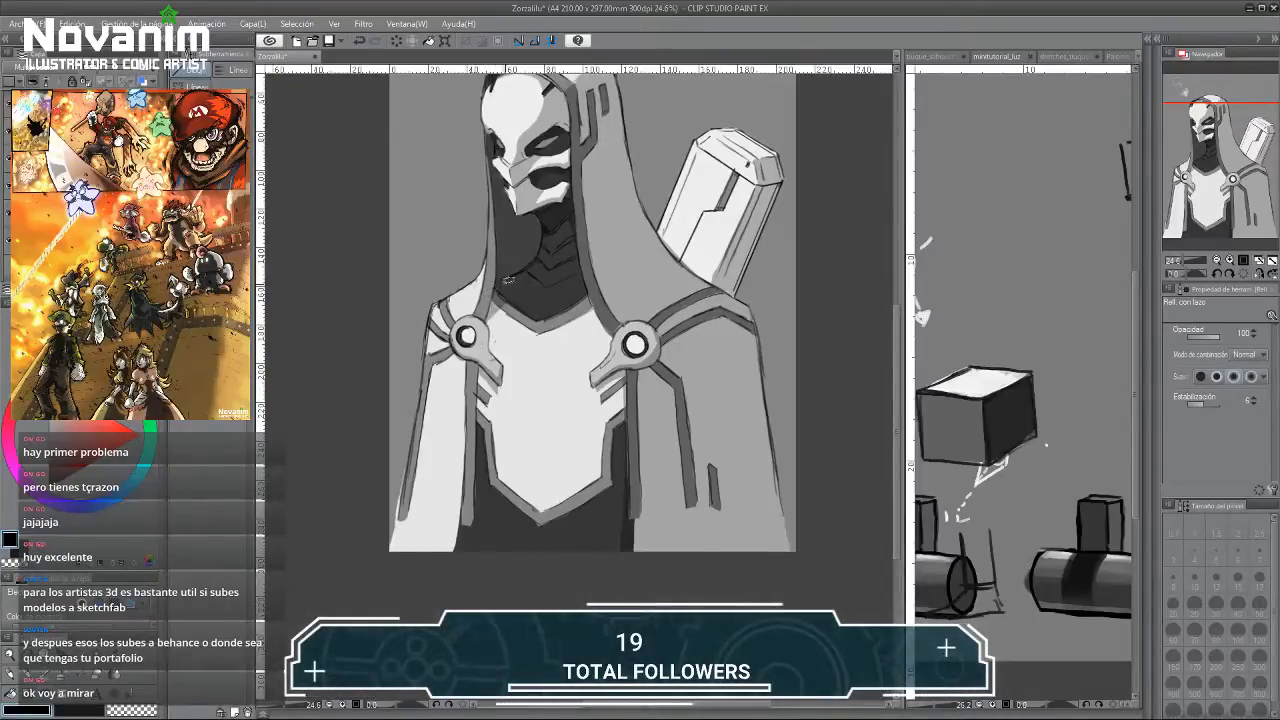
drag(495, 290, 500, 286)
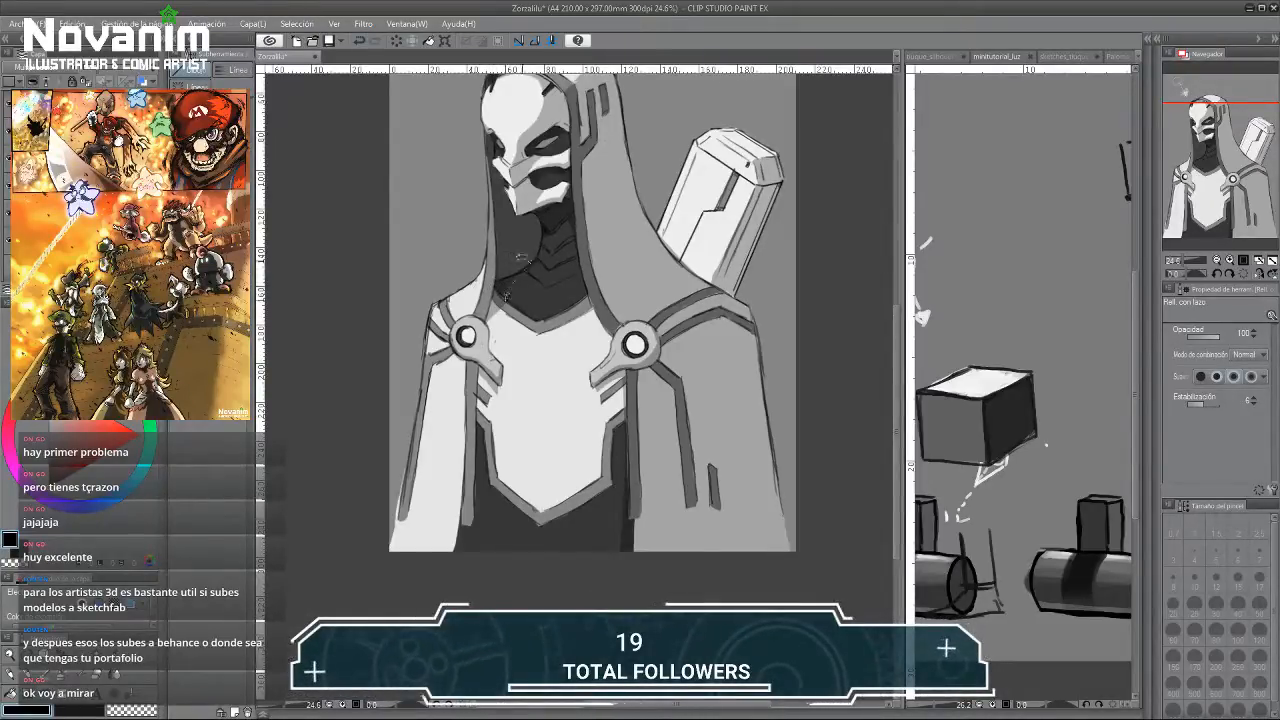
scroll(486, 238, down, 2)
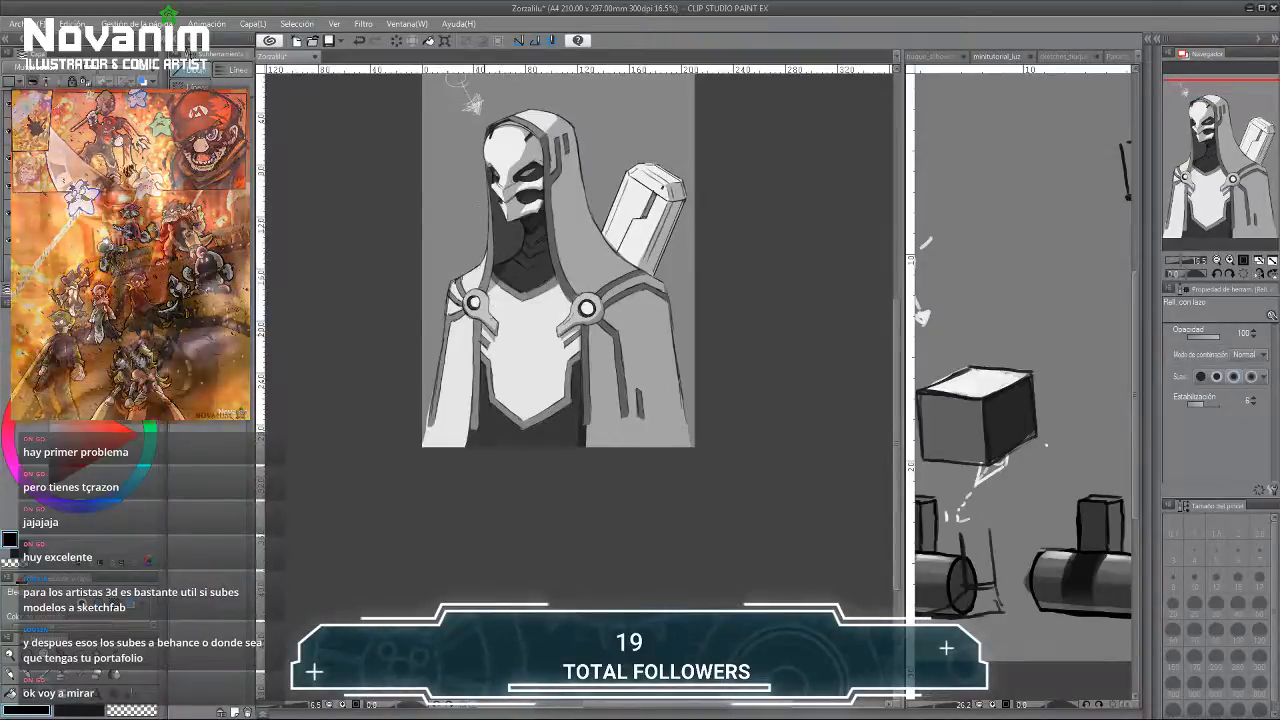
Lasso-fill dark shadow shapes on the lower torso, following the pointed edge beneath the chest plate and the side beside the cape.
scroll(510, 408, up, 1)
drag(527, 430, 532, 444)
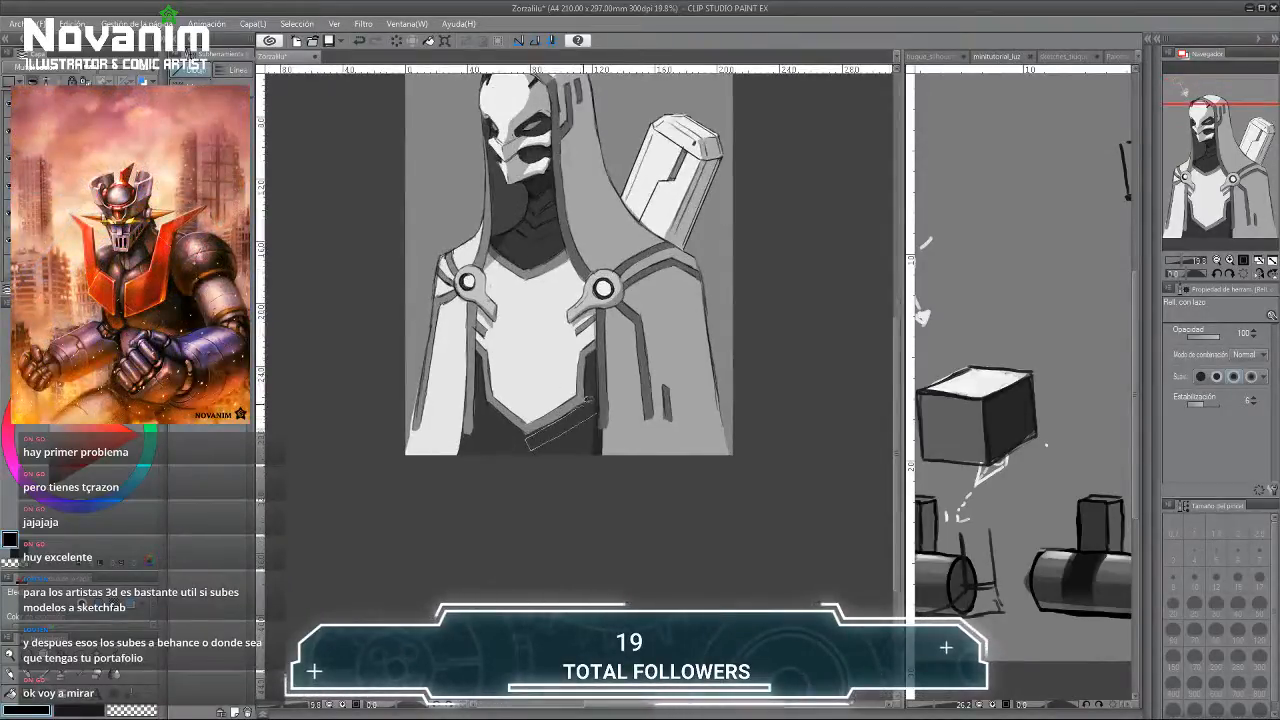
mouse_move(592, 400)
mouse_down()
mouse_move(588, 362)
mouse_move(600, 380)
mouse_move(527, 440)
mouse_up()
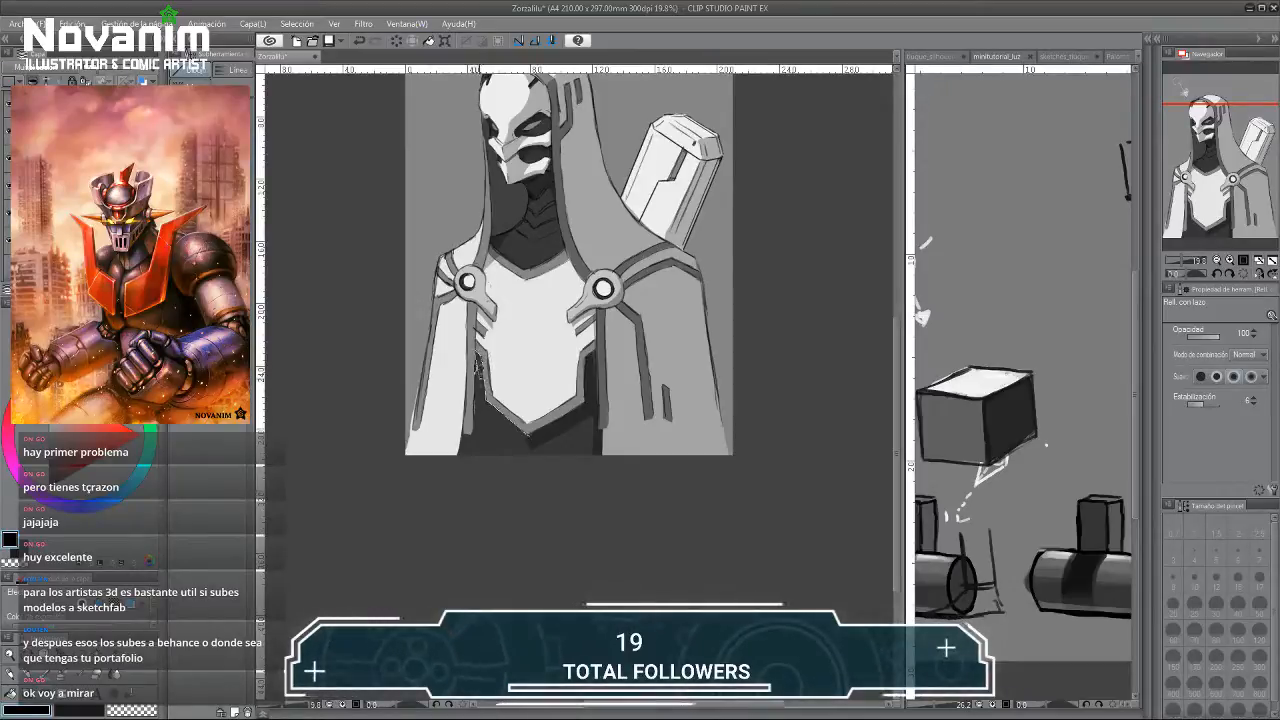
mouse_move(482, 378)
mouse_down()
mouse_move(482, 409)
mouse_move(540, 445)
mouse_up()
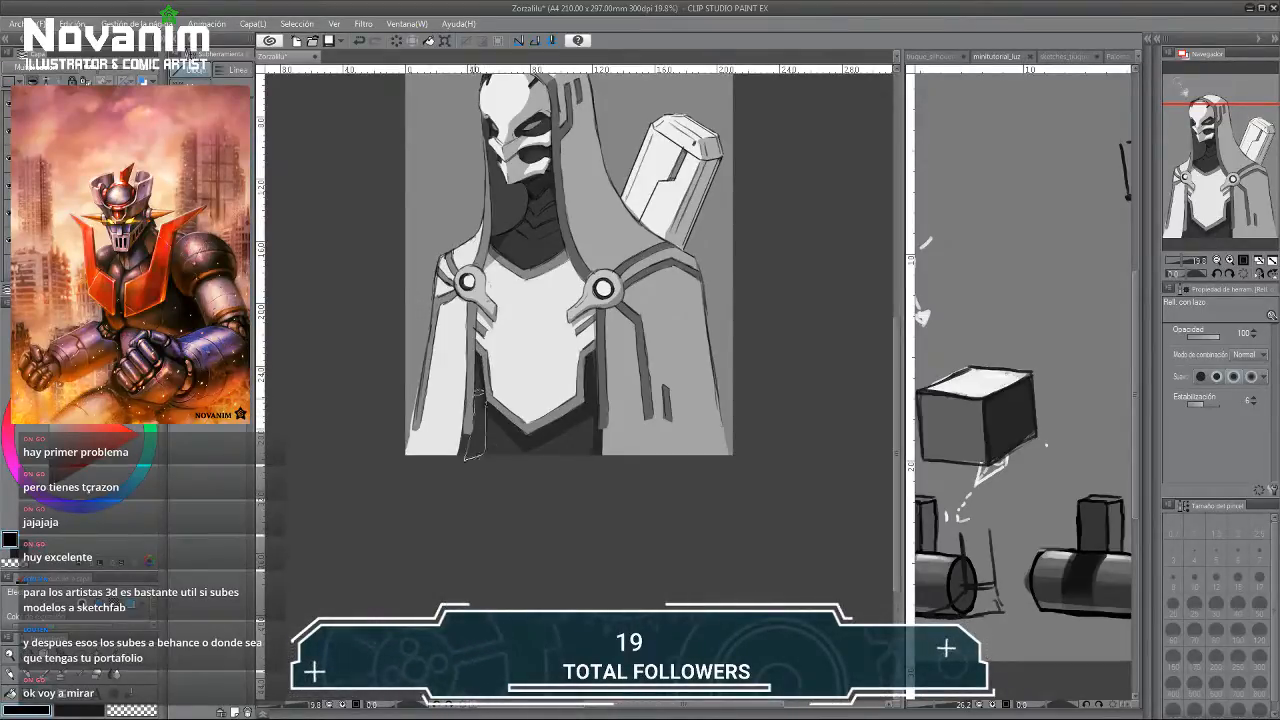
Examine the shadow shapes over the whole figure, from the torso up to the neck, hood and mask, against the sketched light direction.
scroll(445, 160, up, 3)
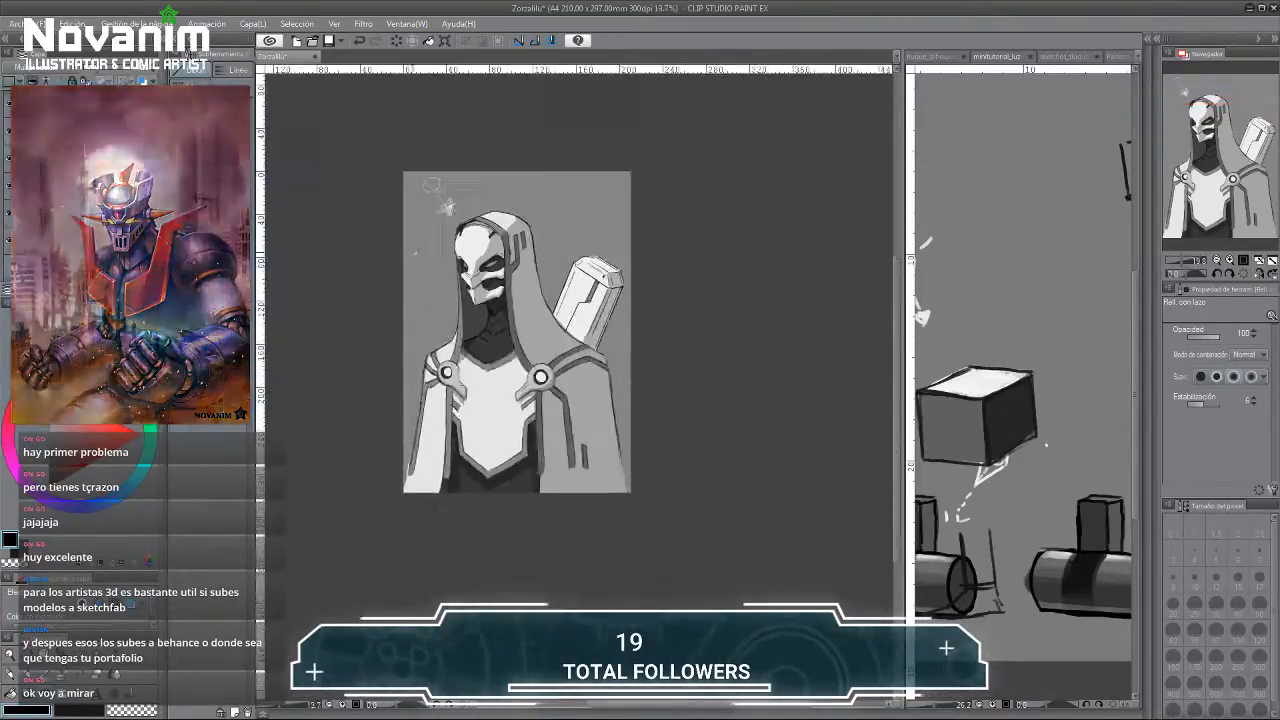
scroll(445, 160, up, 1)
scroll(445, 160, down, 5)
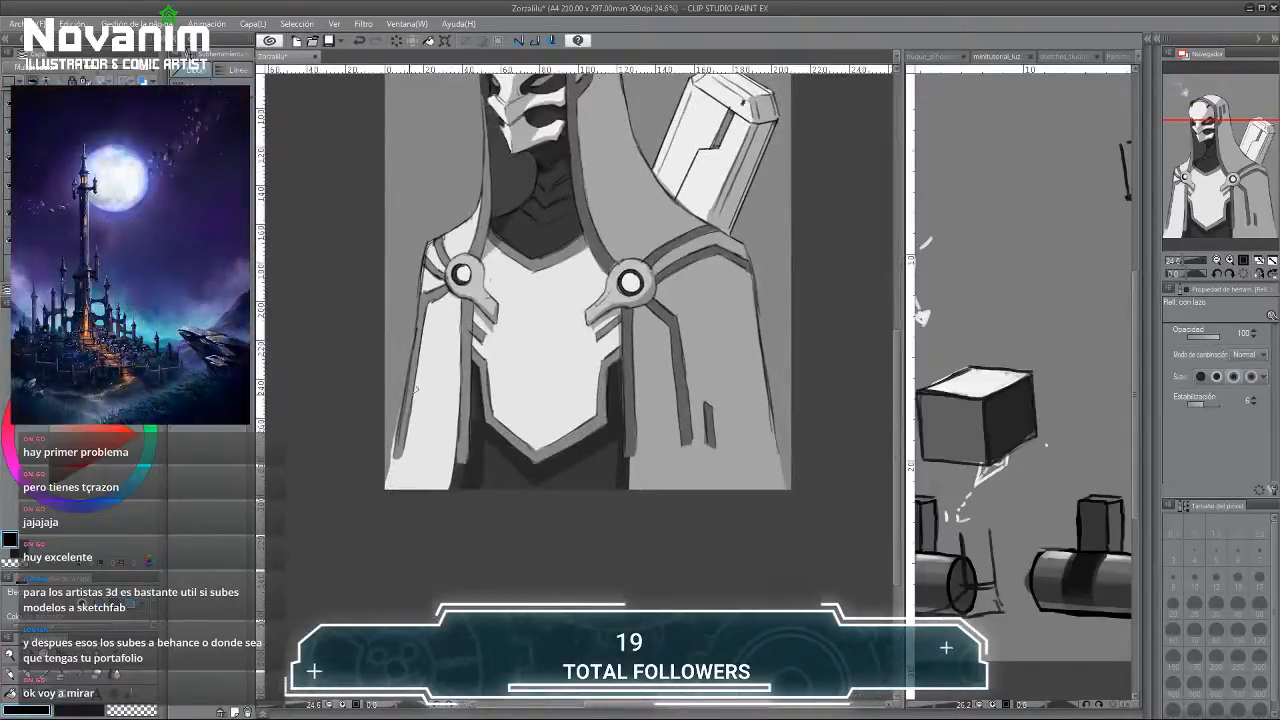
scroll(425, 130, up, 2)
scroll(425, 130, up, 2)
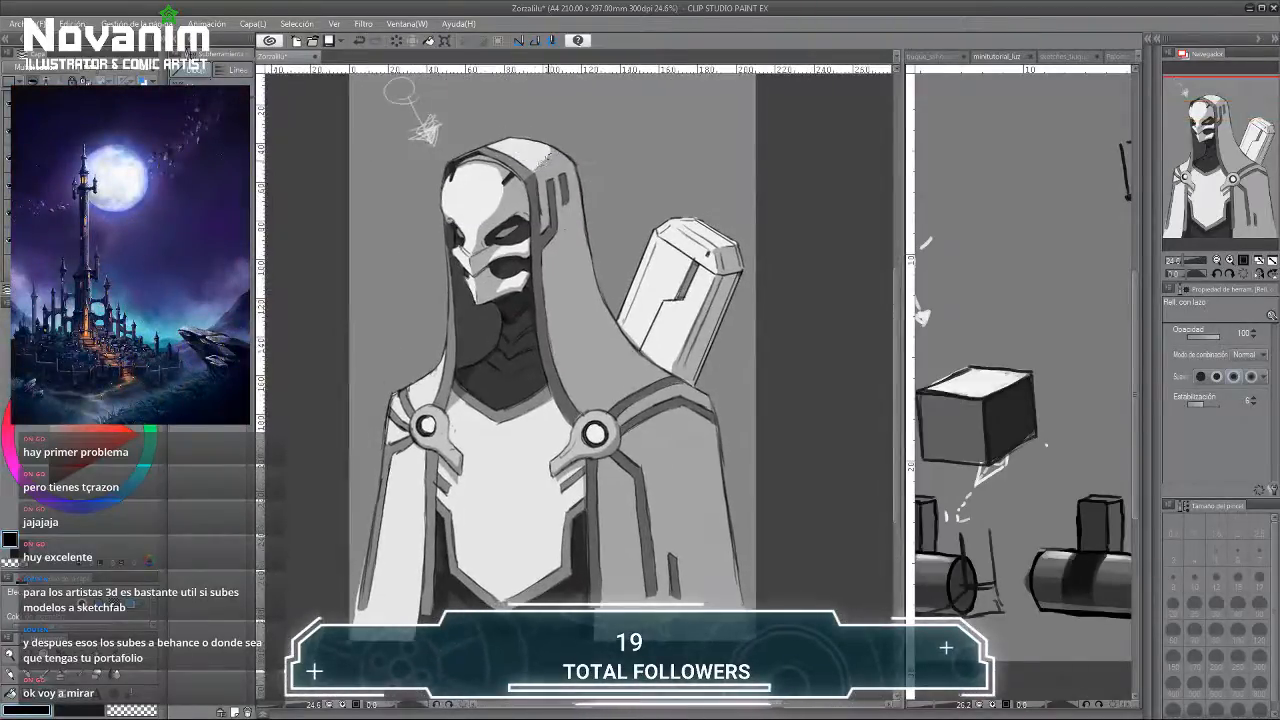
scroll(511, 143, down, 1)
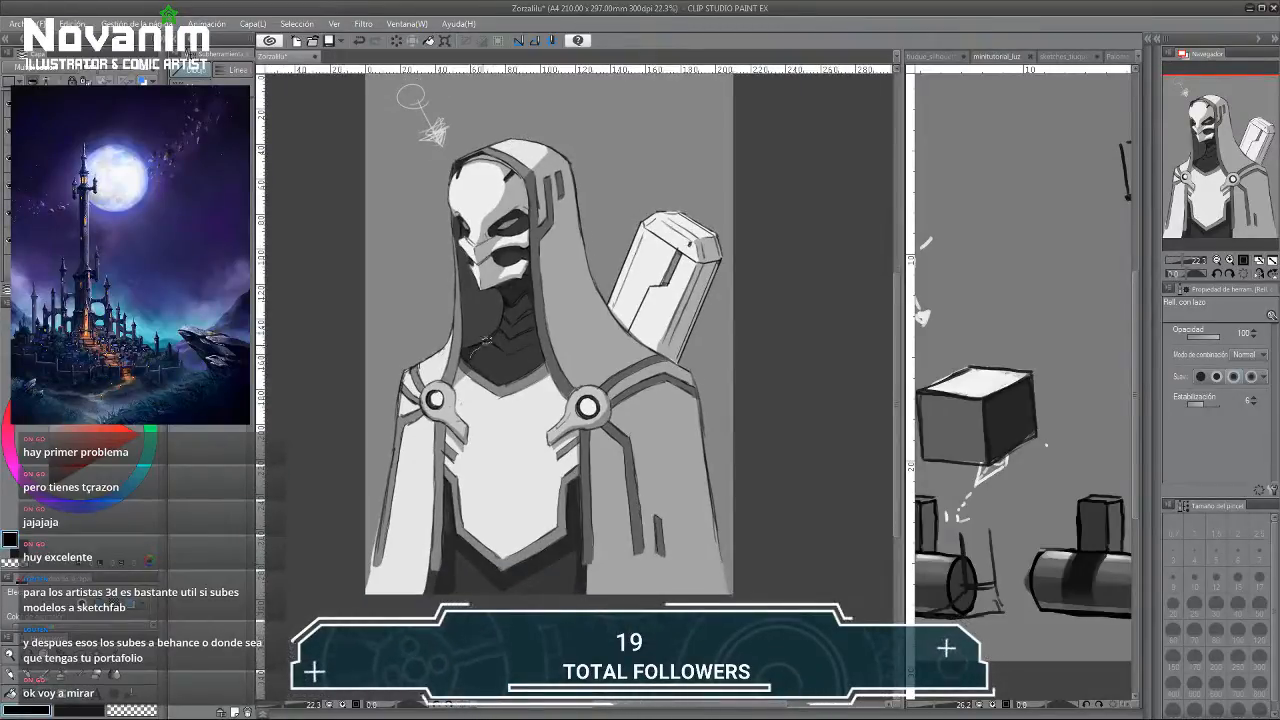
scroll(481, 296, up, 1)
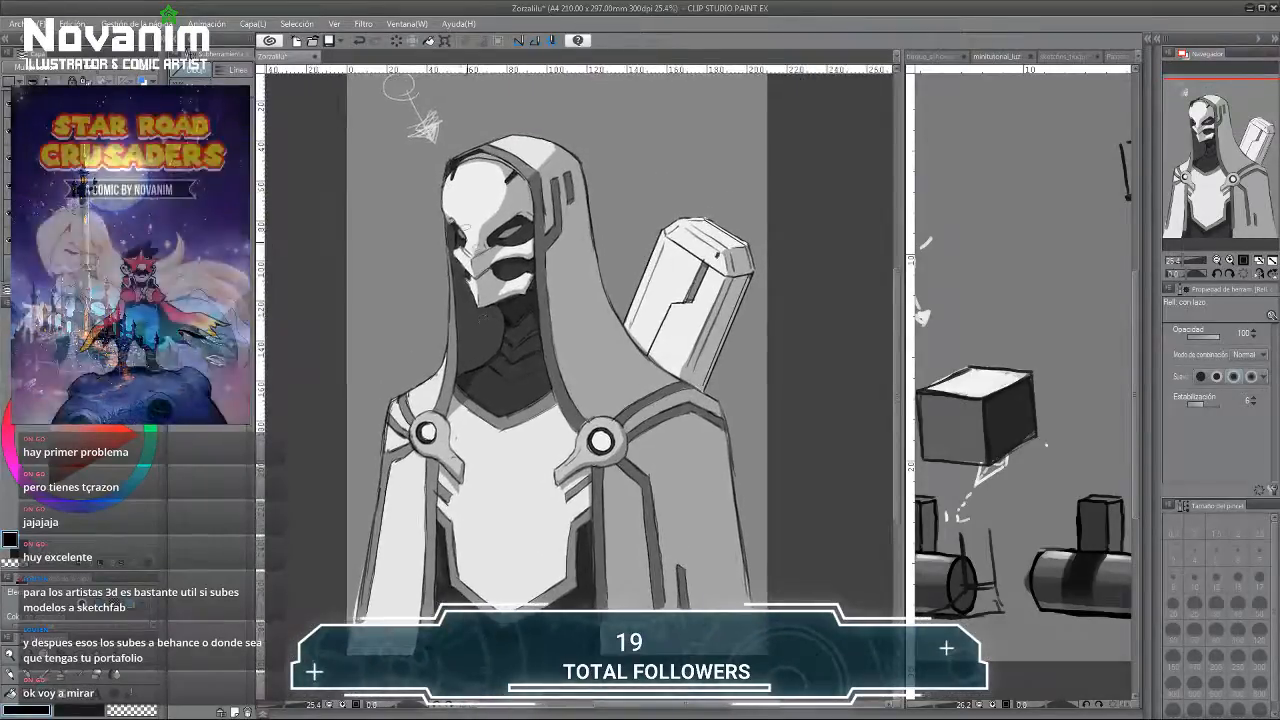
scroll(437, 245, down, 5)
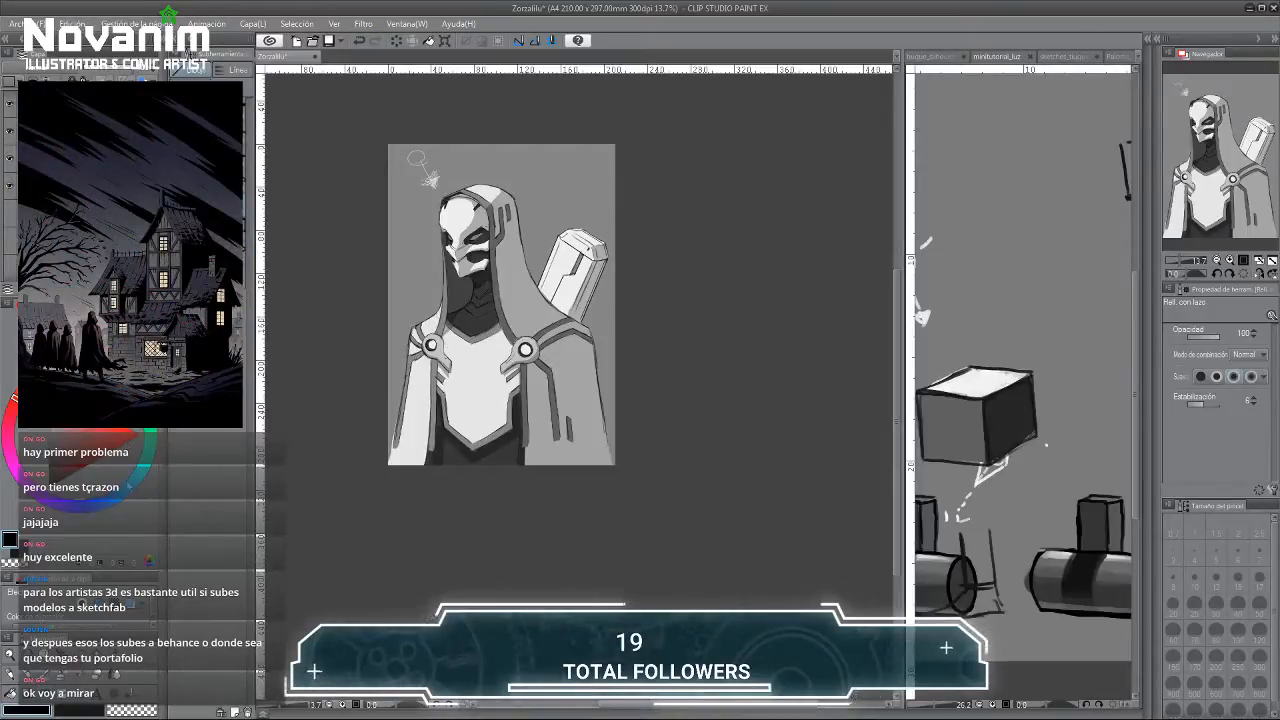
Darken the light base values of the character with a tonal adjustment to leave room for highlights.
click(11, 160)
click(11, 160)
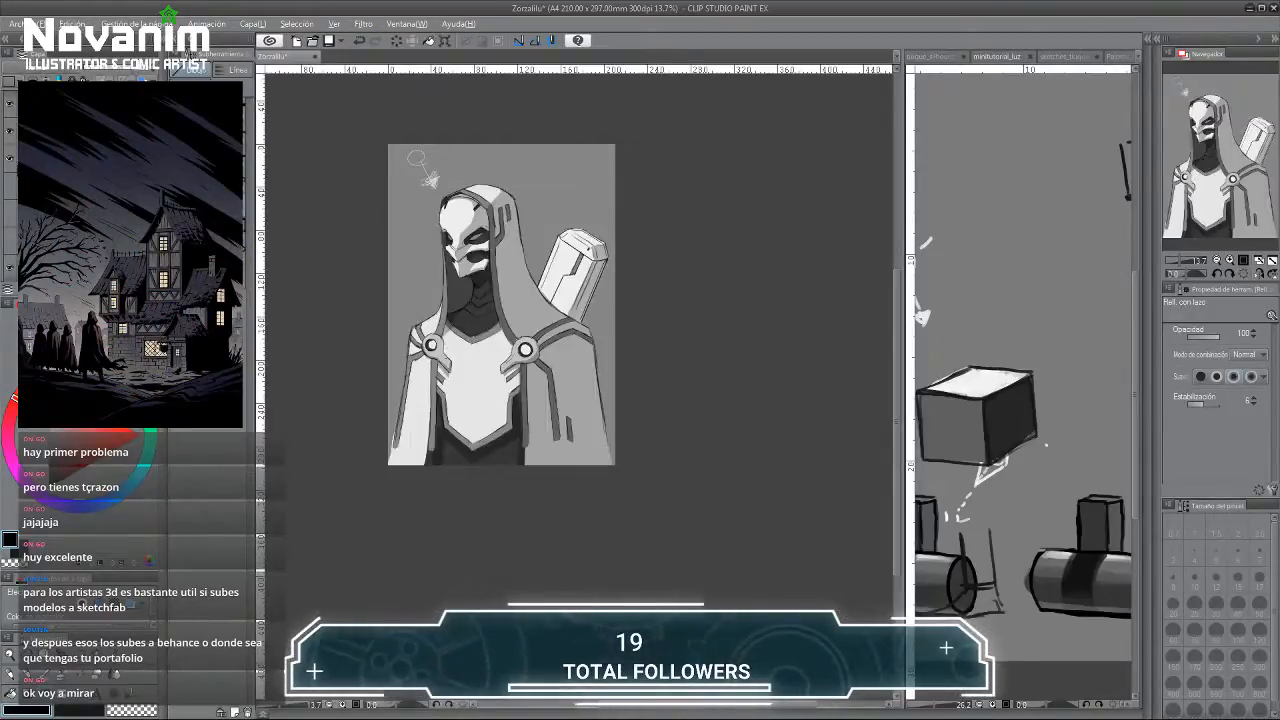
alt+click(11, 160)
alt+click(11, 160)
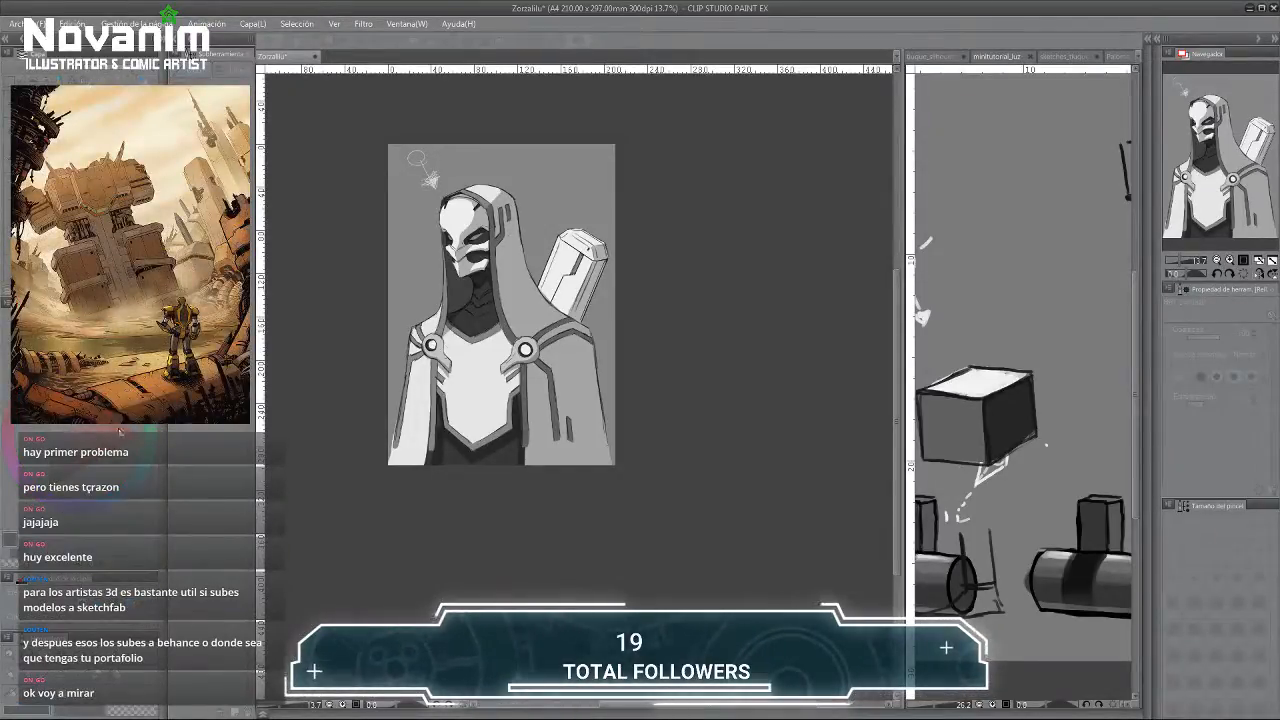
drag(123, 440, 121, 441)
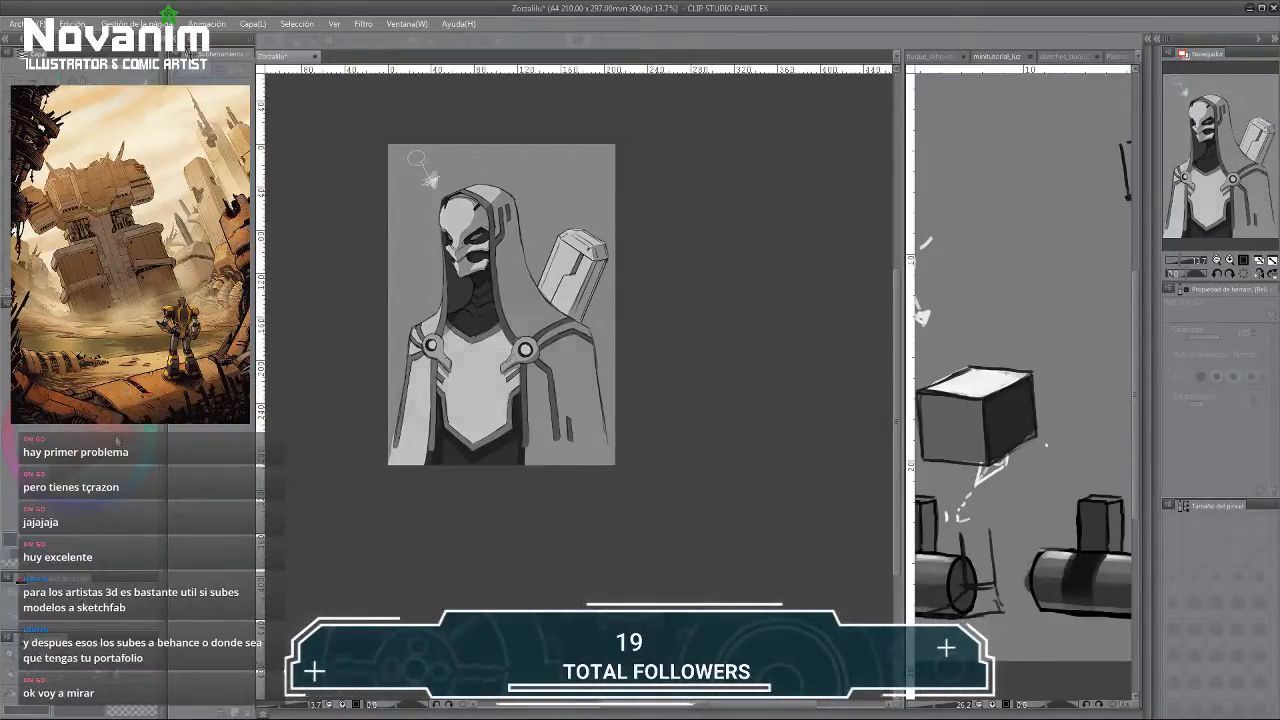
click(271, 356)
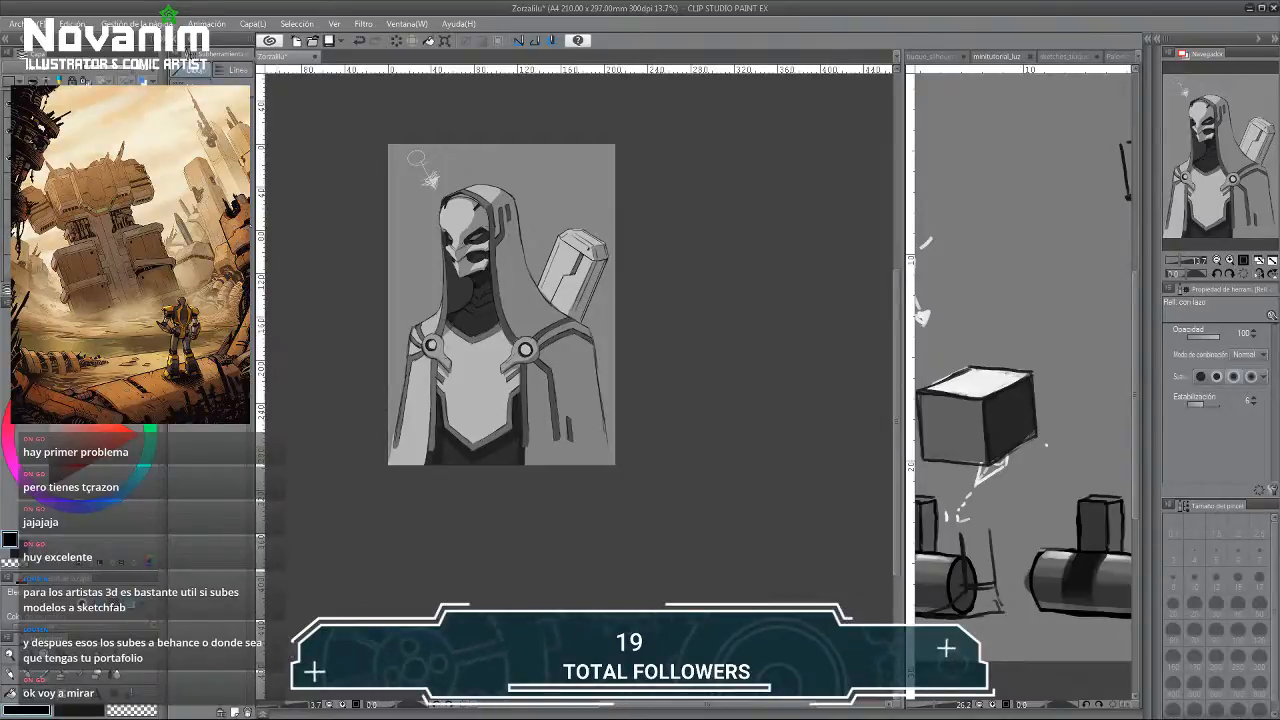
Lasso-fill a white light shape on the mask's forehead and soften it to a subtle light grey.
scroll(467, 172, up, 3)
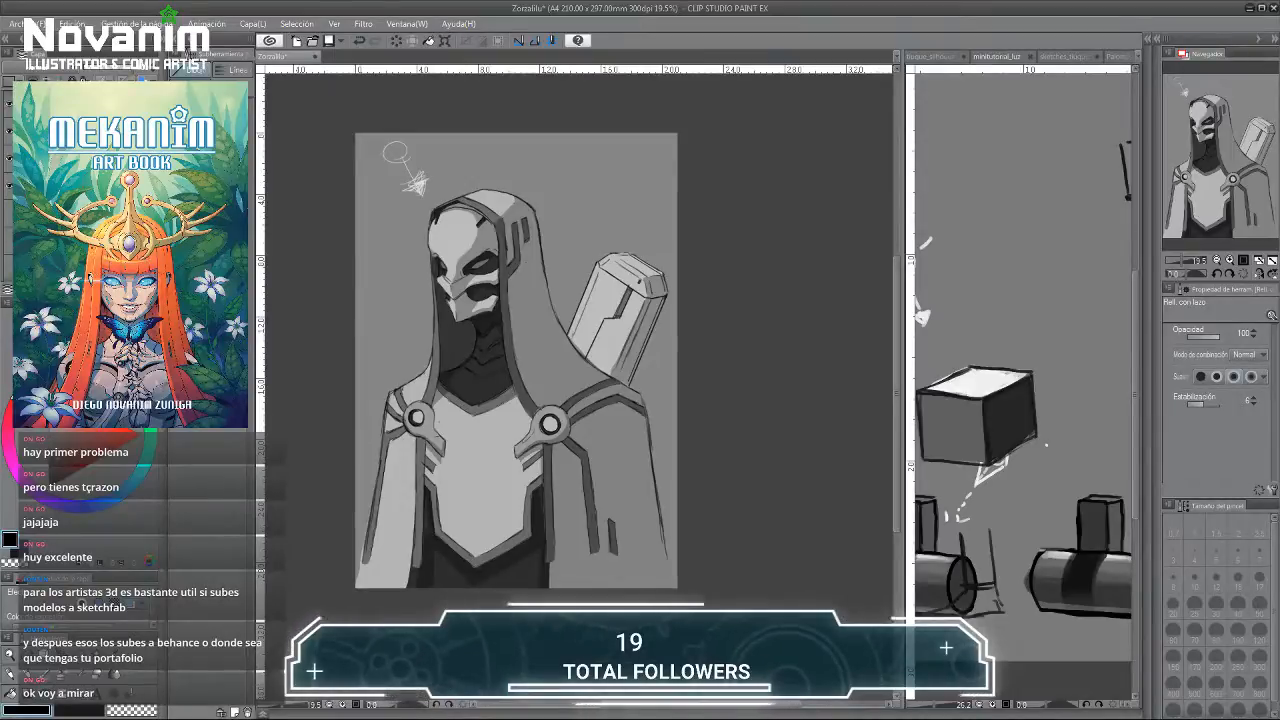
key(x)
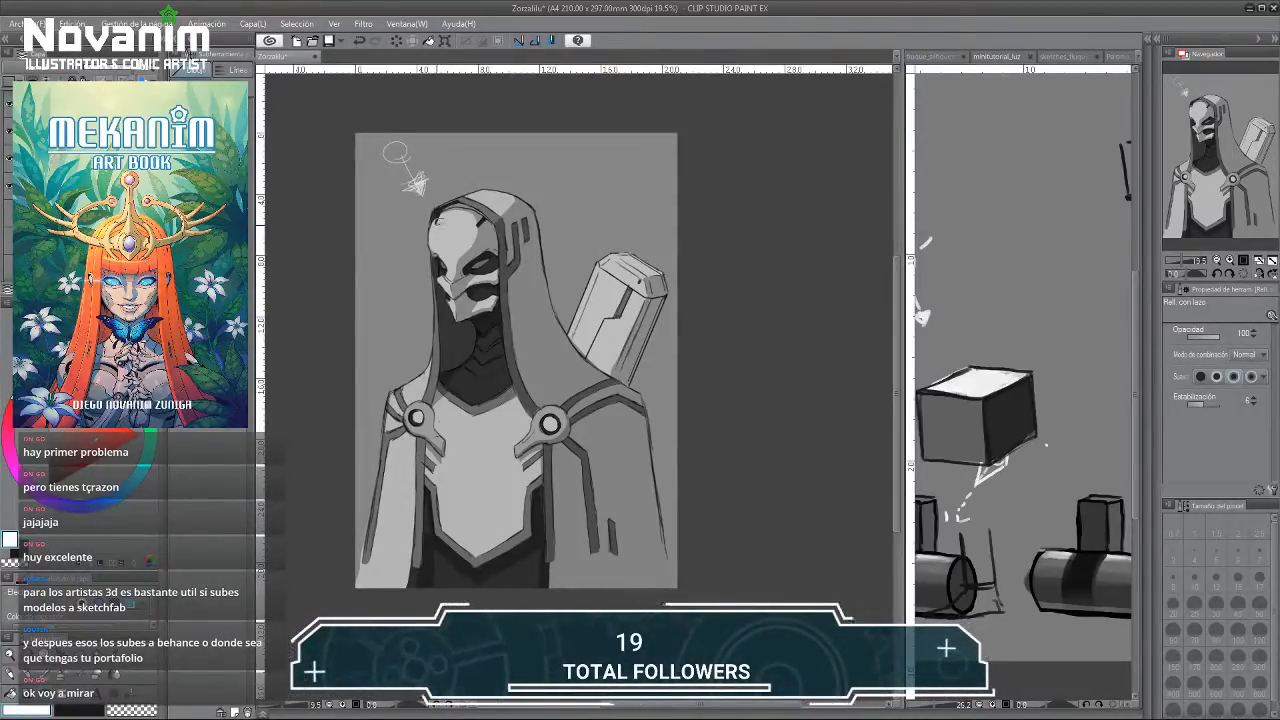
mouse_move(445, 243)
mouse_down()
mouse_move(468, 212)
mouse_move(435, 240)
mouse_up()
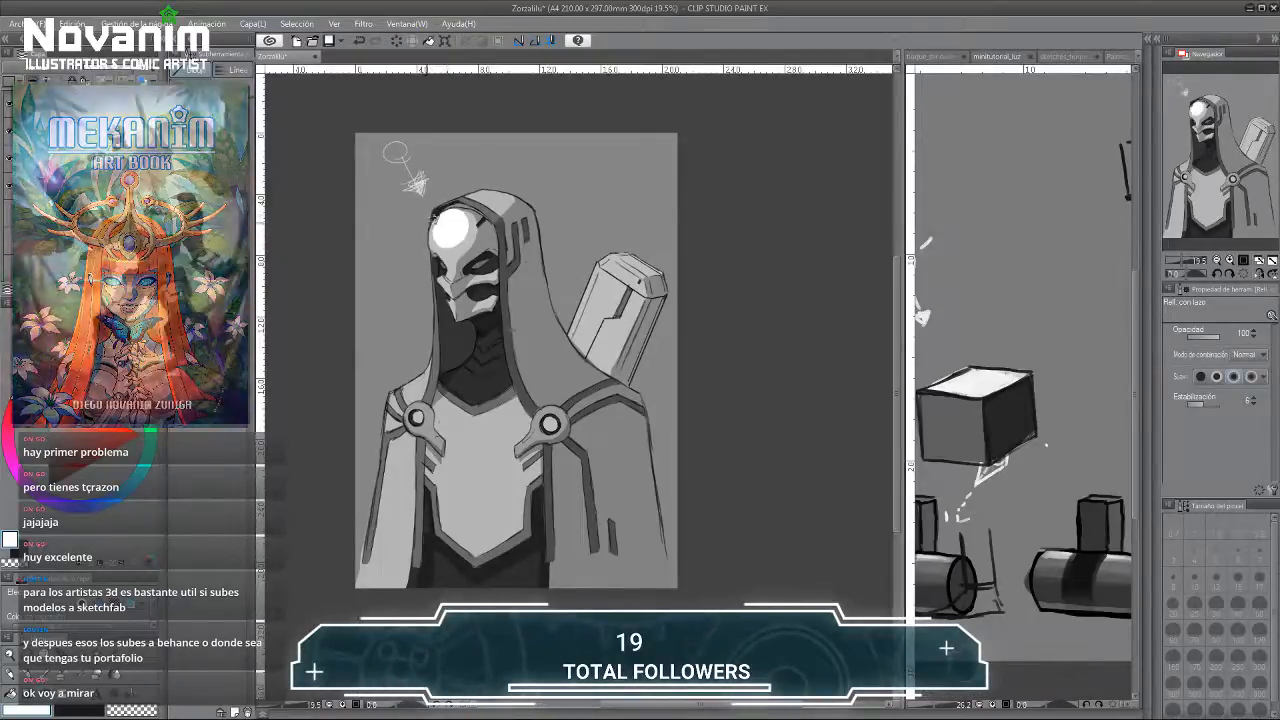
click(105, 69)
scroll(443, 233, up, 2)
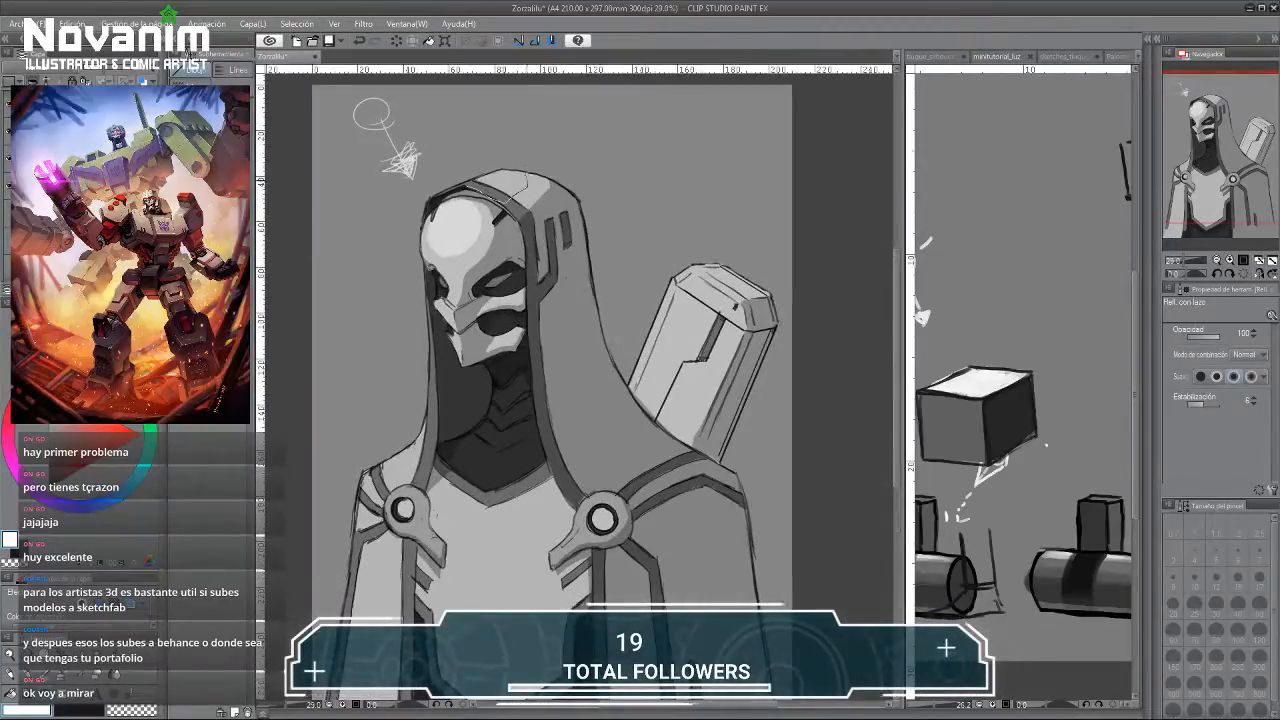
Lasso-fill light planes on top of the hood and down the nose and cheek of the mask.
drag(440, 195, 475, 143)
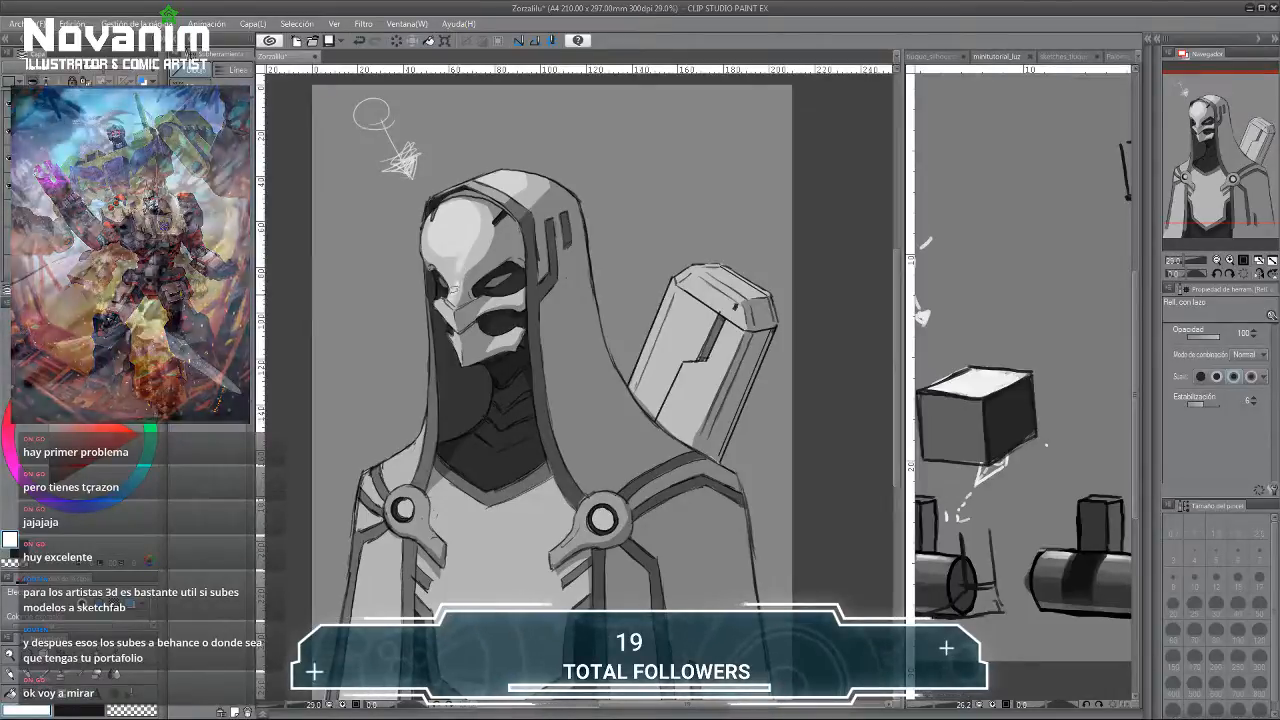
mouse_move(458, 280)
mouse_down()
mouse_move(478, 198)
mouse_move(430, 225)
mouse_move(452, 305)
mouse_up()
scroll(430, 235, up, 1)
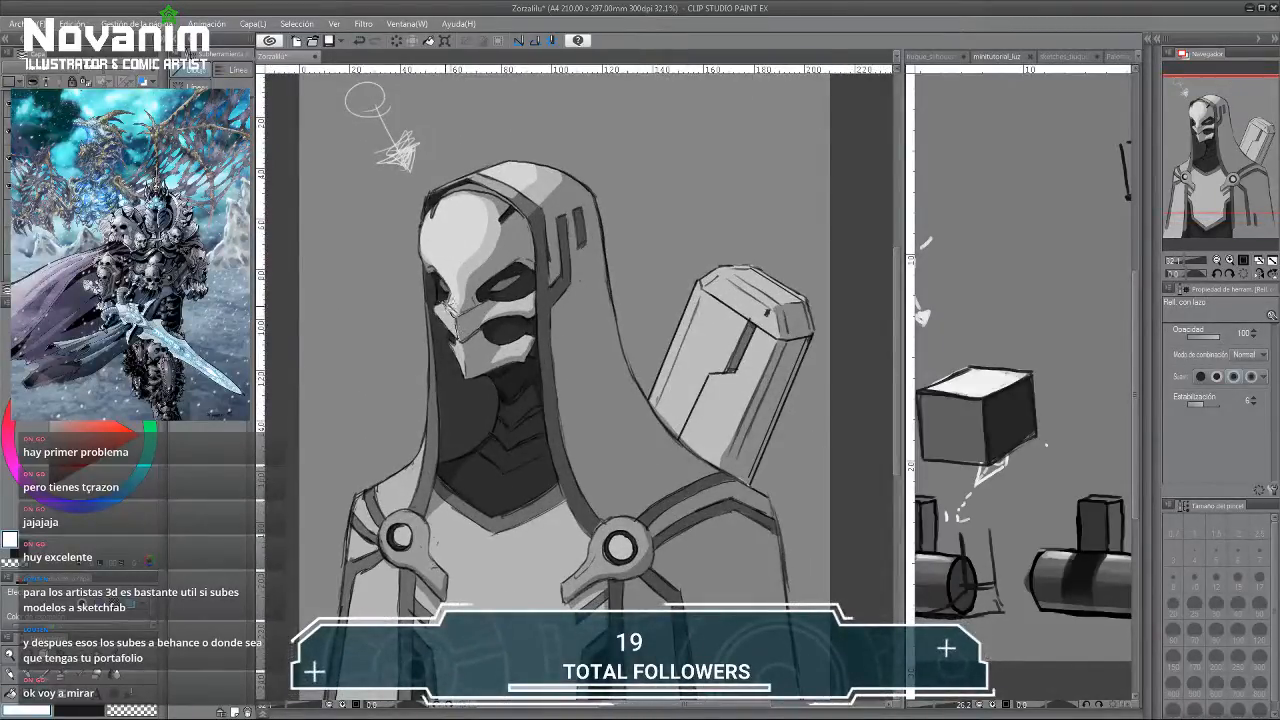
drag(452, 306, 453, 314)
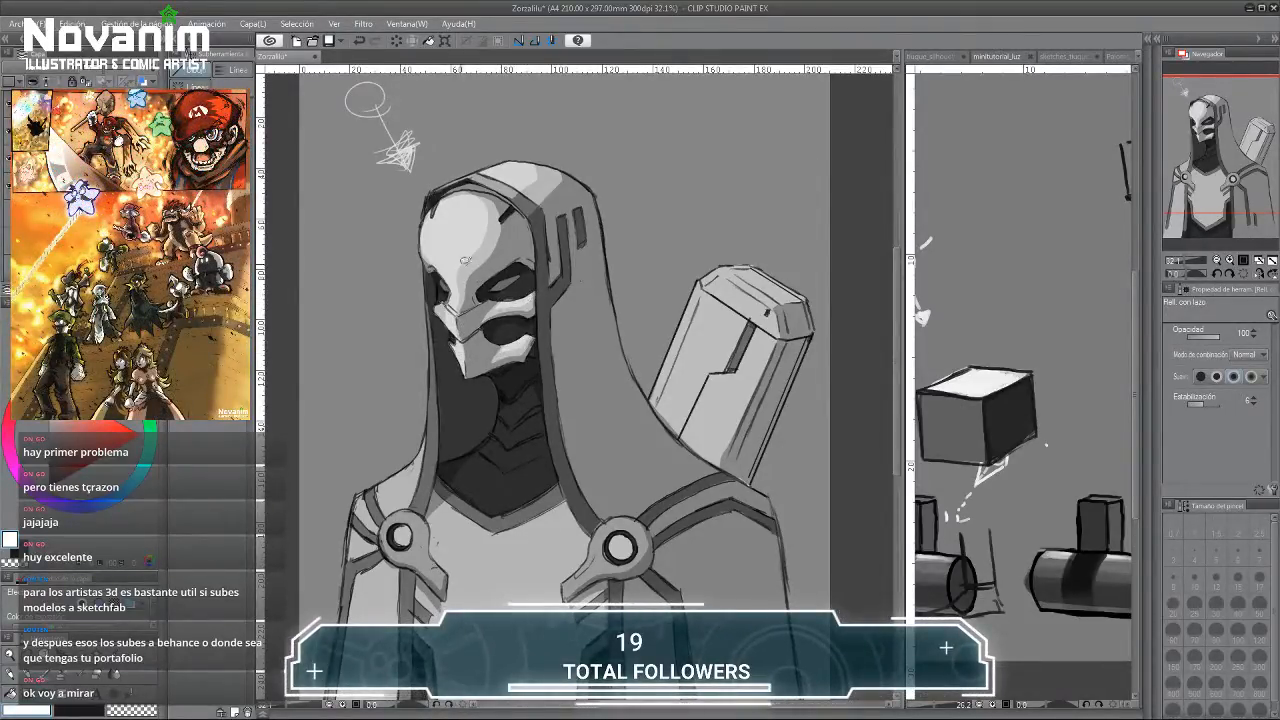
key(b)
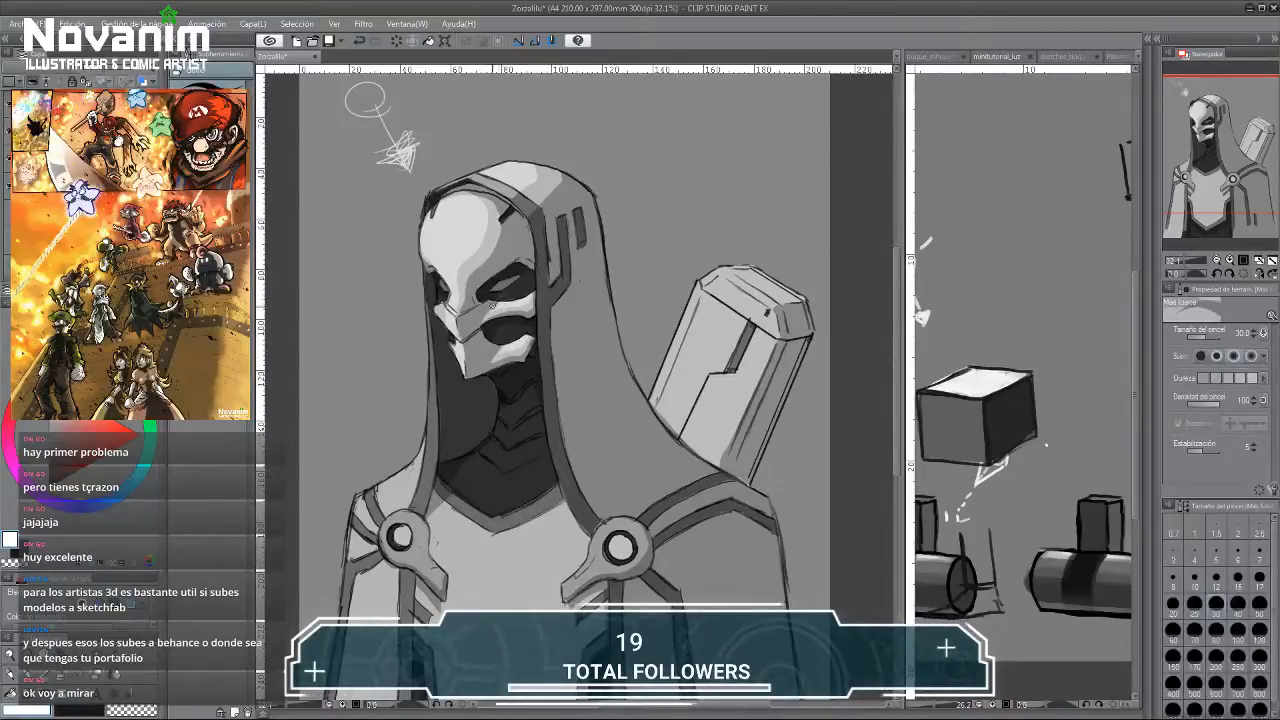
key(p)
scroll(432, 263, down, 3)
scroll(440, 252, up, 2)
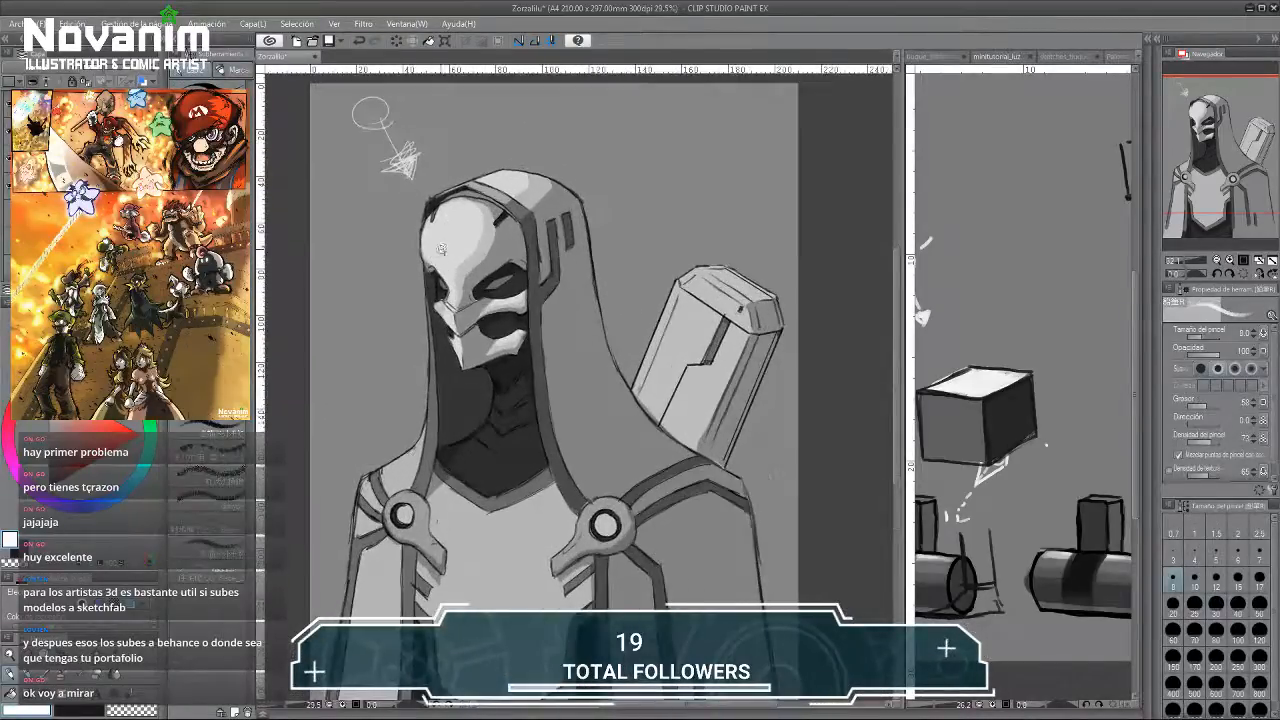
scroll(443, 274, up, 2)
key(e)
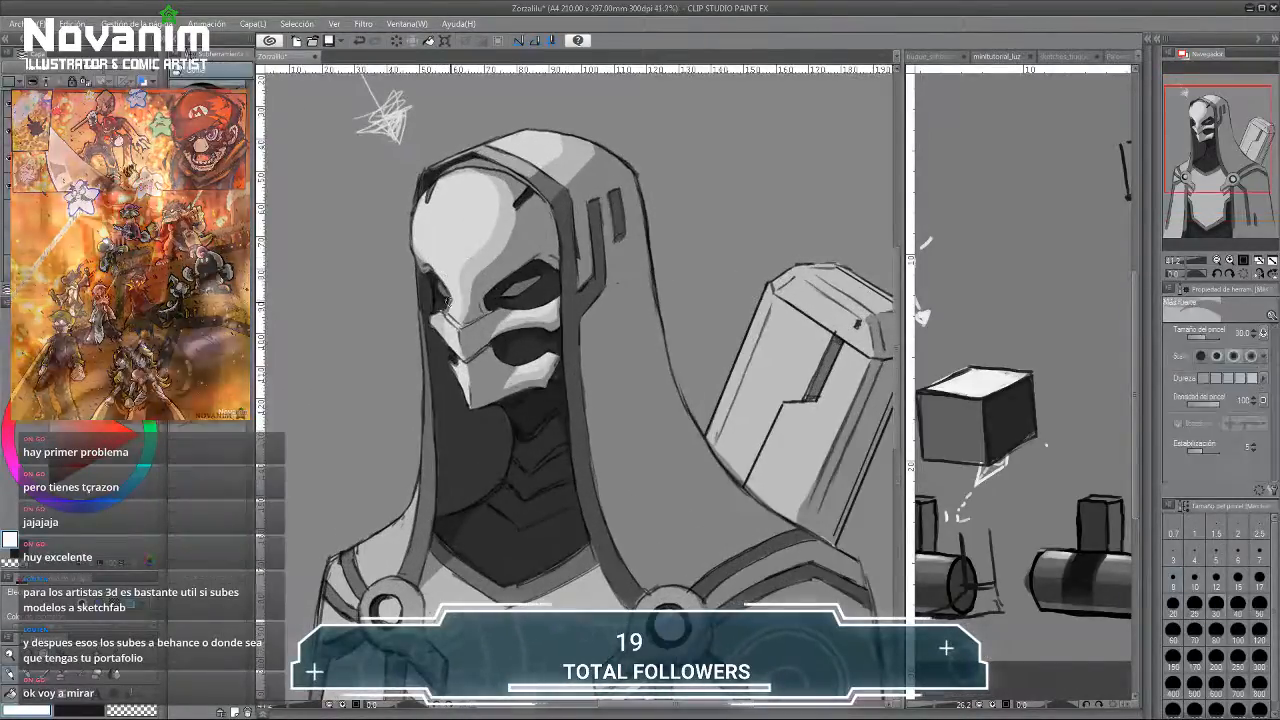
scroll(424, 264, down, 1)
scroll(424, 264, down, 2)
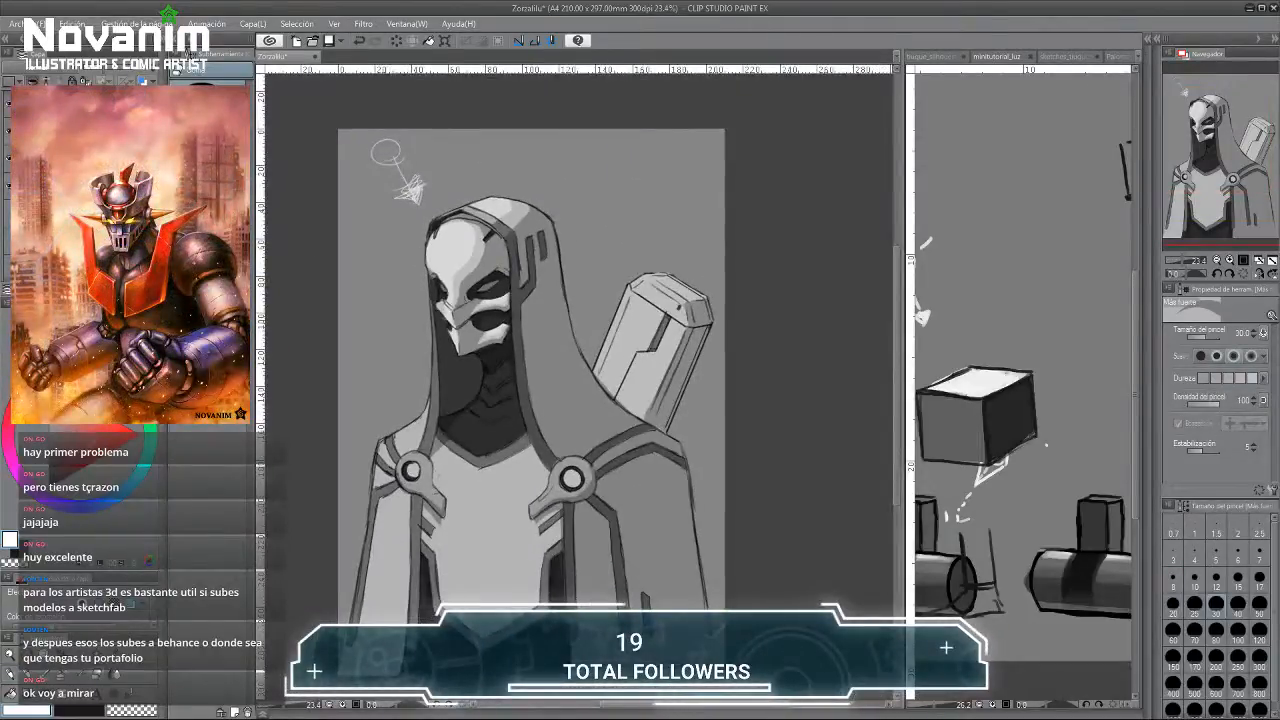
Lasso-fill light over the lower hood and cape shoulder on the cylinder side, starting at a slanted edge below the head.
key(u)
scroll(530, 380, down, 1)
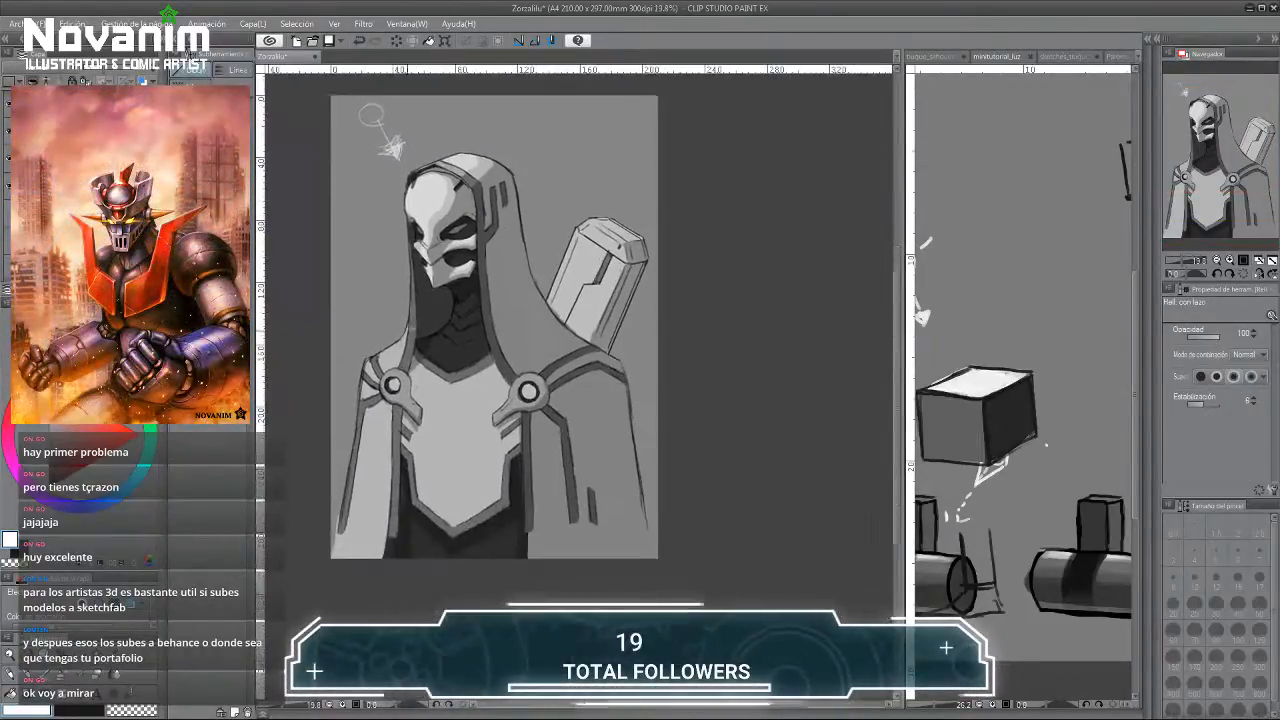
scroll(390, 147, up, 2)
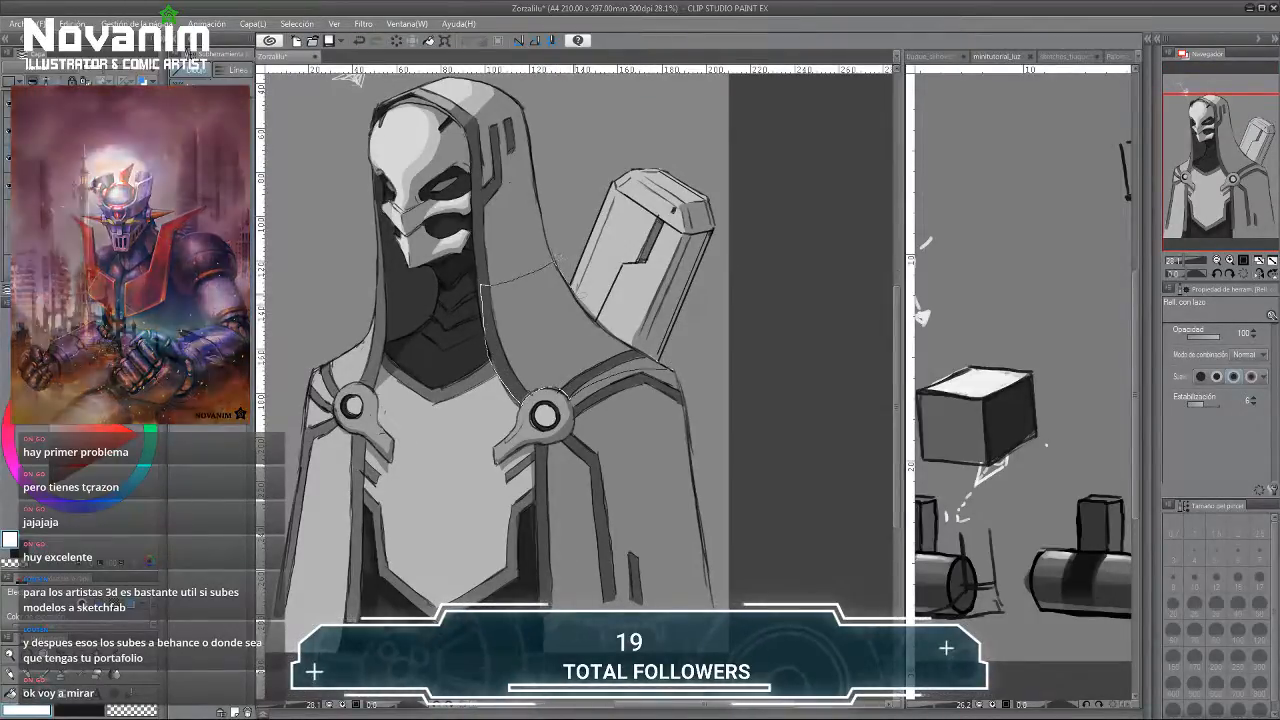
drag(484, 283, 676, 342)
scroll(350, 78, down, 2)
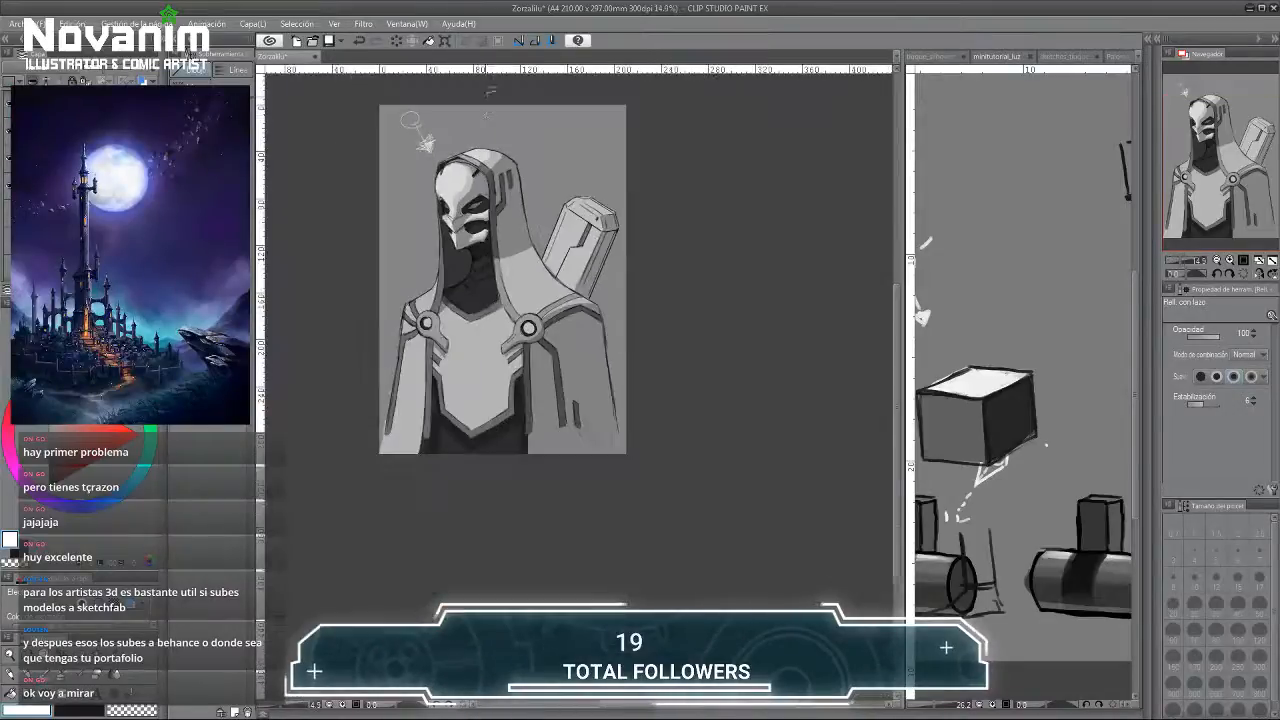
Lasso-fill light on the hood's edge beside the neck and on the shoulder opposite the back cylinder.
scroll(488, 197, up, 2)
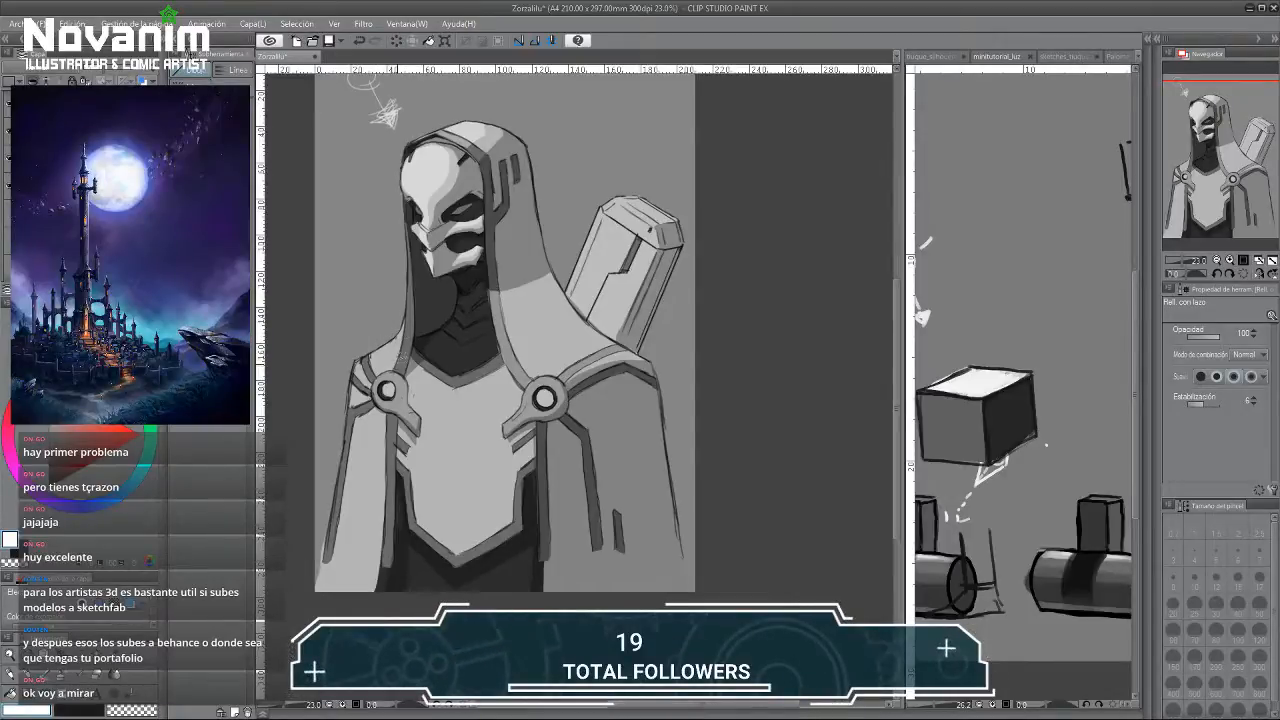
drag(412, 352, 408, 215)
mouse_move(357, 358)
mouse_down()
mouse_move(370, 376)
mouse_move(410, 355)
mouse_up()
key(ctrl+minus)
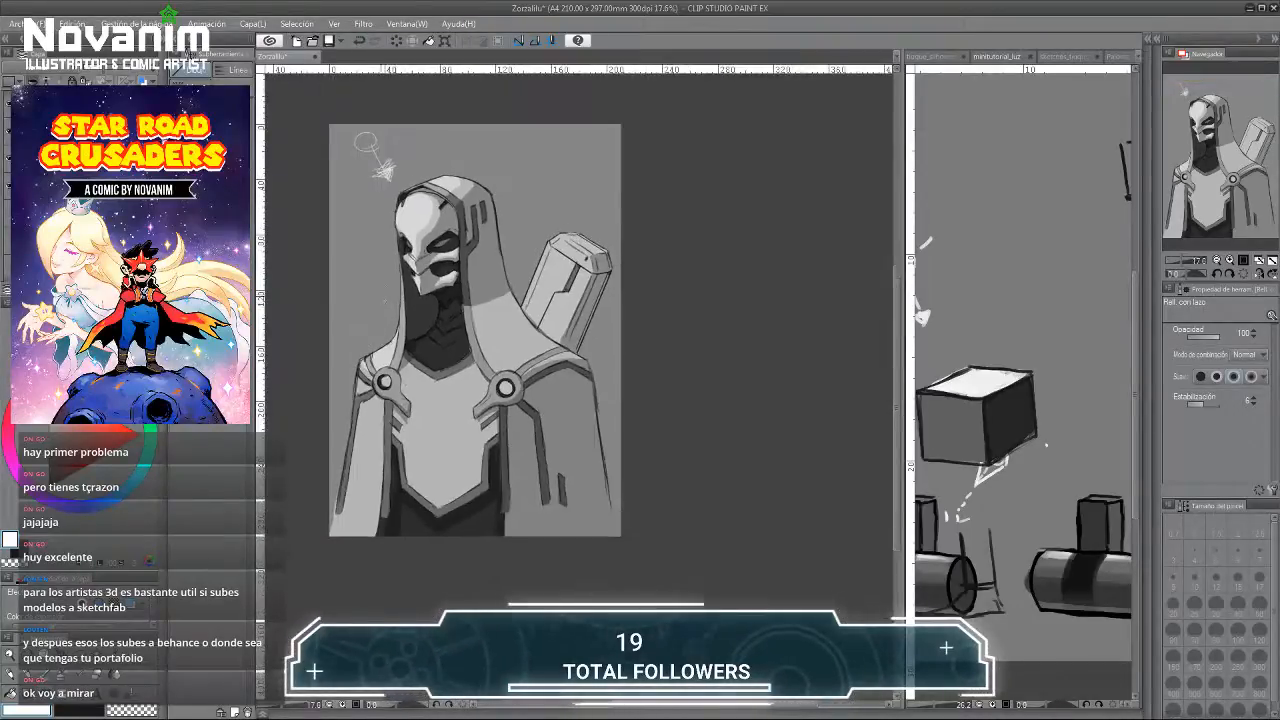
scroll(366, 338, up, 1)
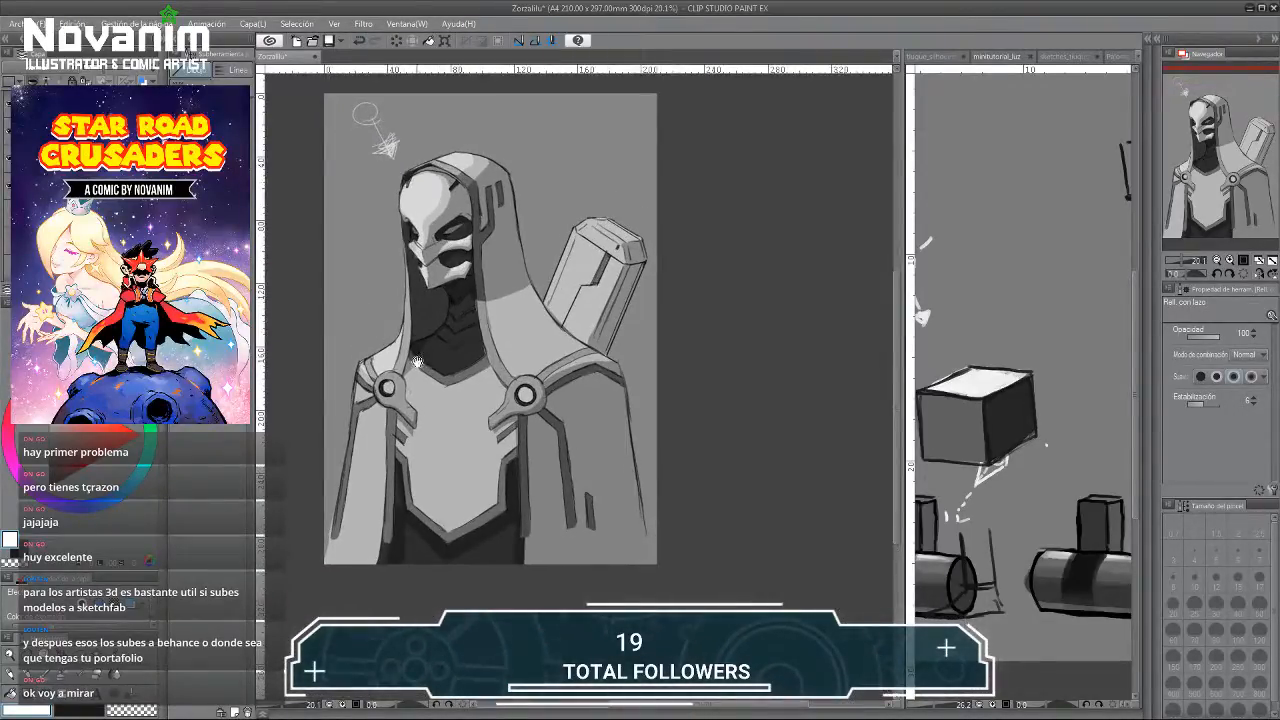
Lasso-fill light shapes on the round shoulder clasps and their pointed tips over the chest.
scroll(417, 362, up, 2)
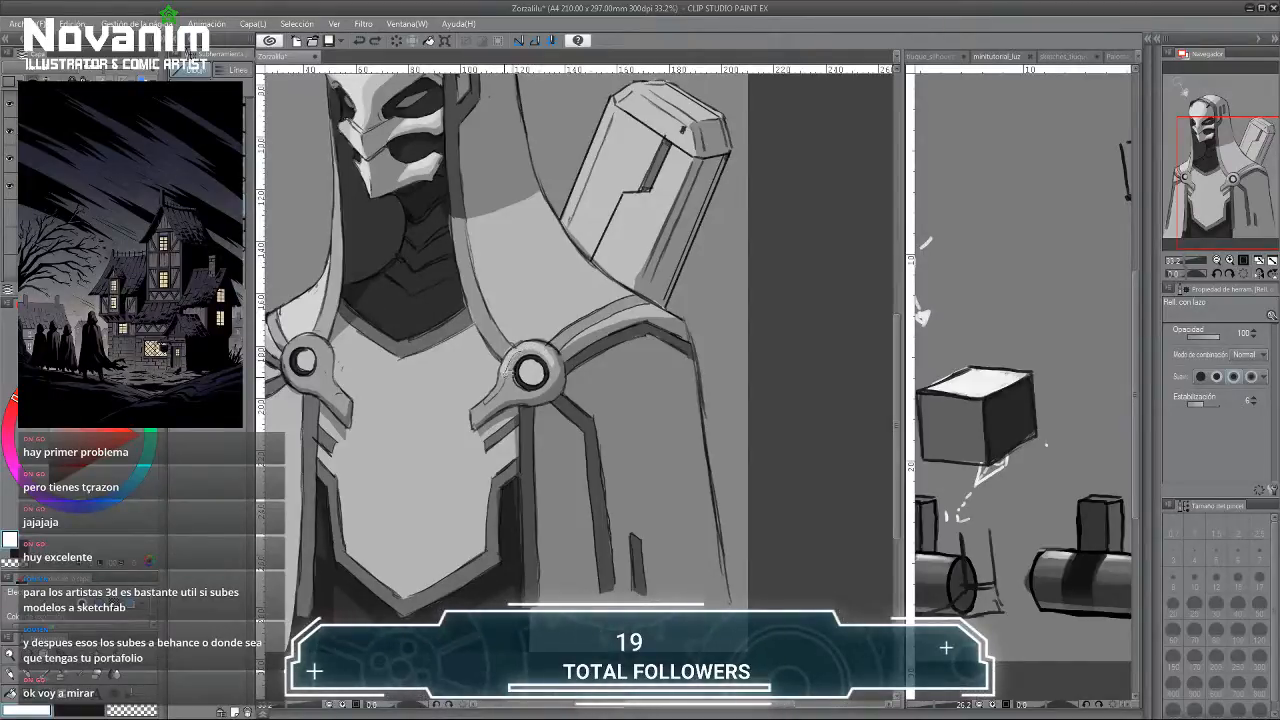
drag(484, 404, 504, 388)
drag(379, 332, 460, 297)
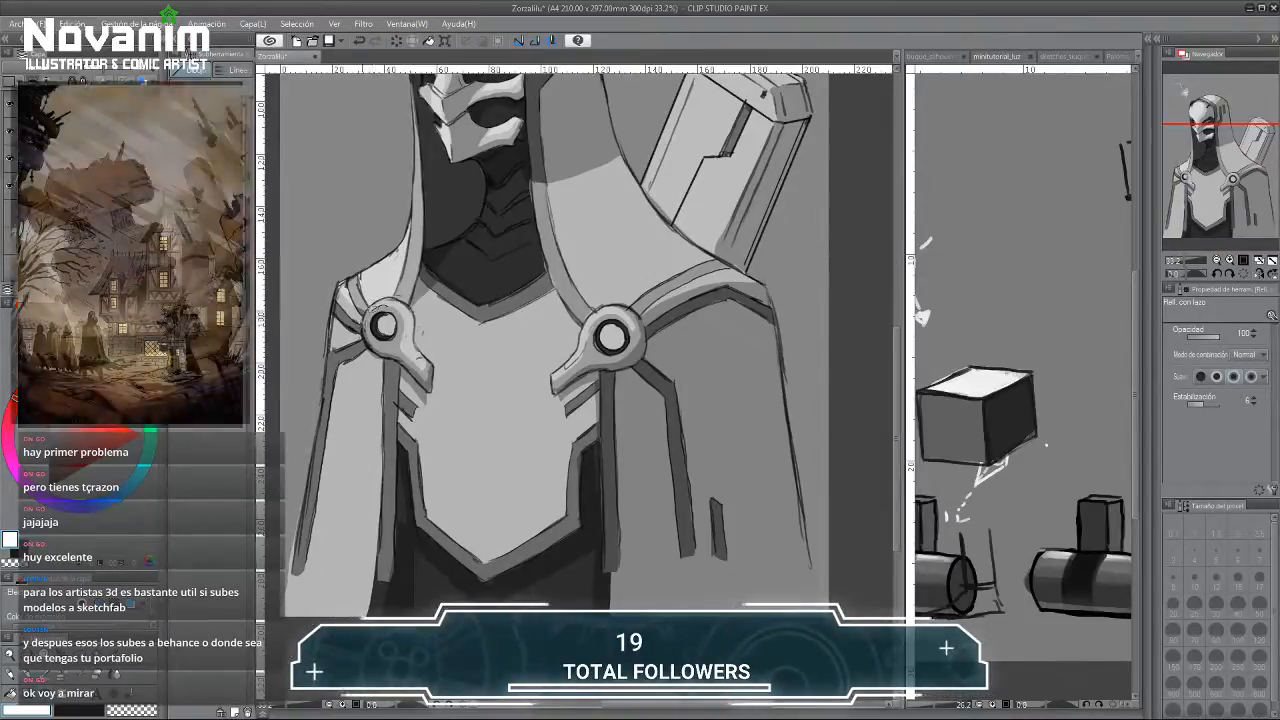
scroll(370, 308, down, 3)
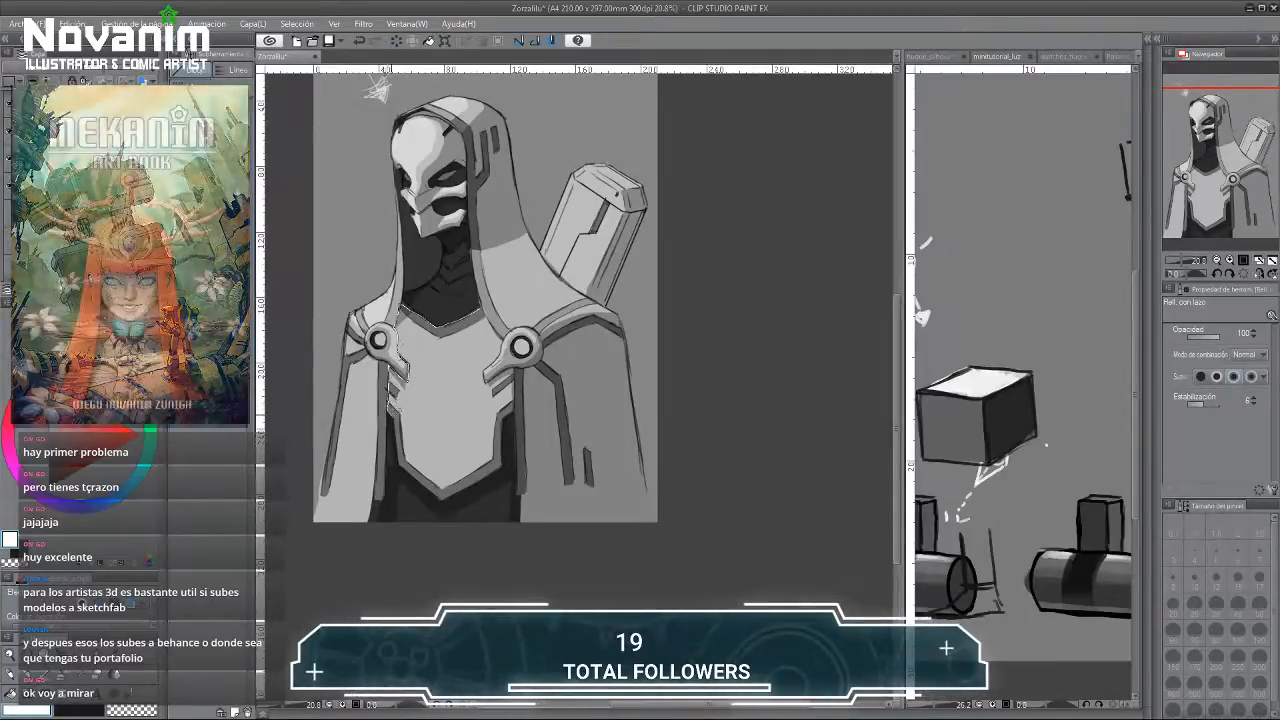
Lasso-fill light over the upper chest plate, ending in a diagonal edge across the torso.
drag(398, 446, 476, 384)
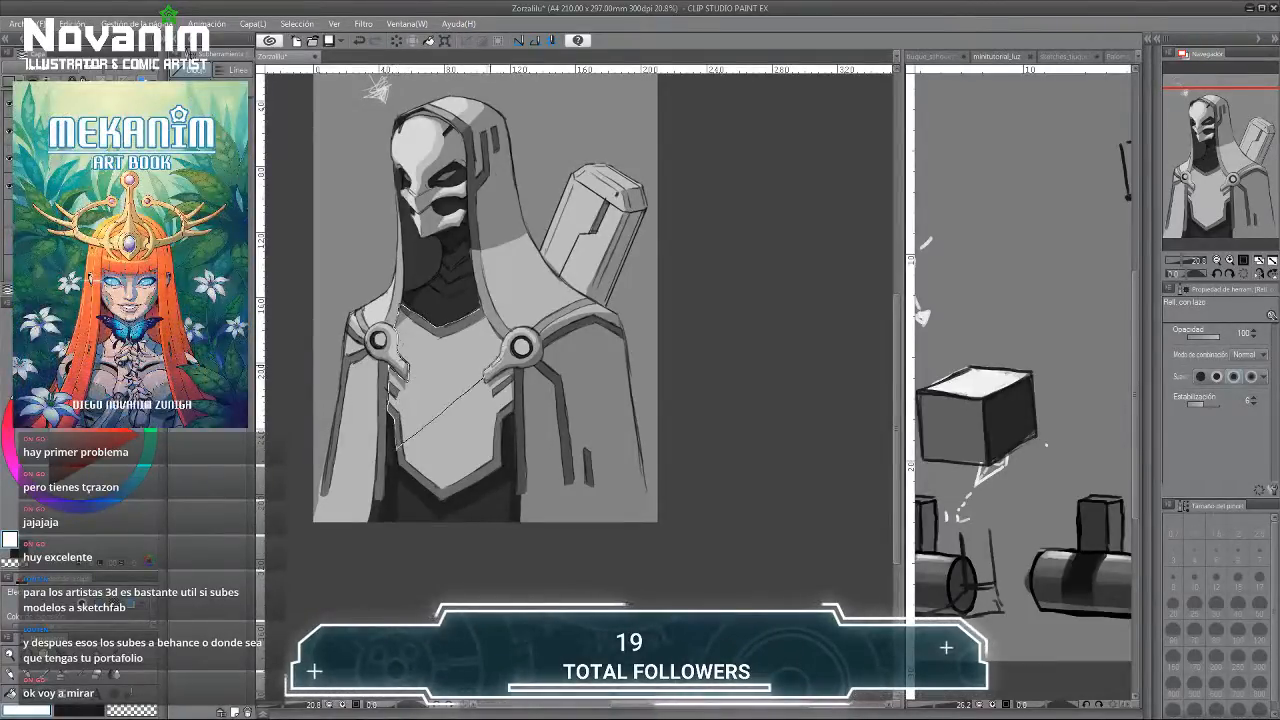
key(ctrl+z)
scroll(428, 350, down, 2)
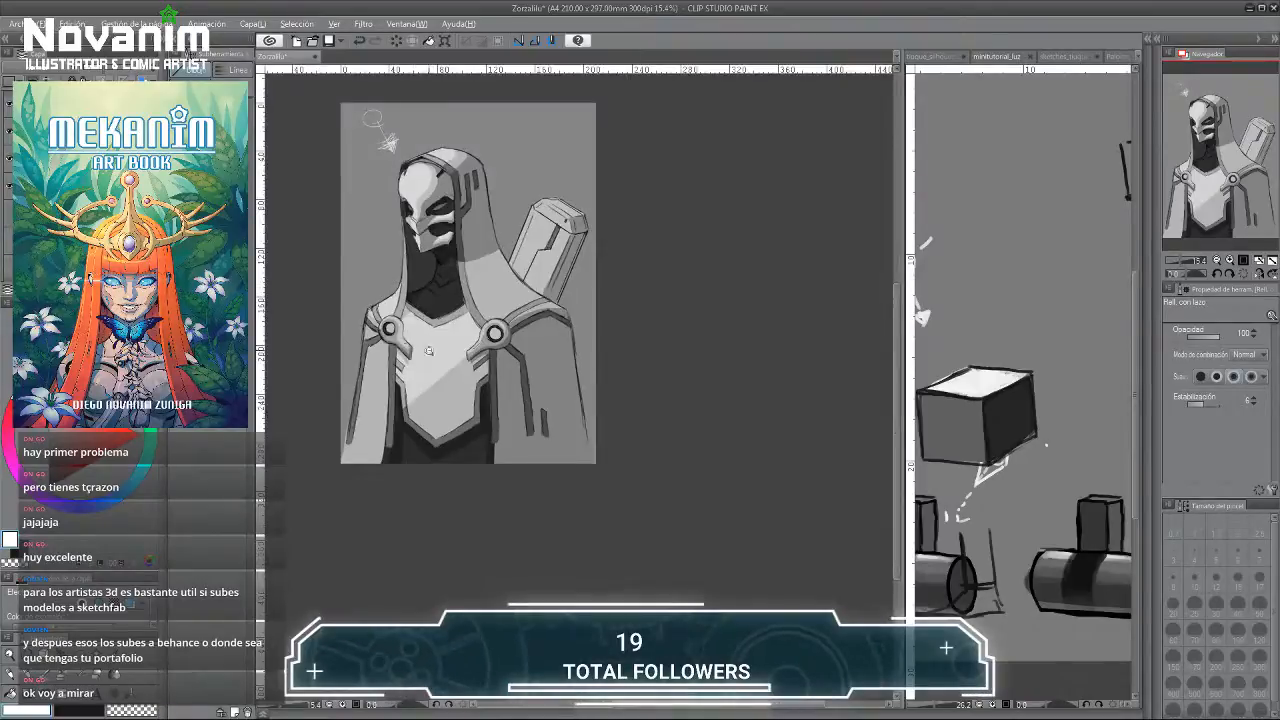
Examine the light planes on the mask, hood, chest plate and back cylinder up close and at full-page view.
scroll(428, 350, up, 2)
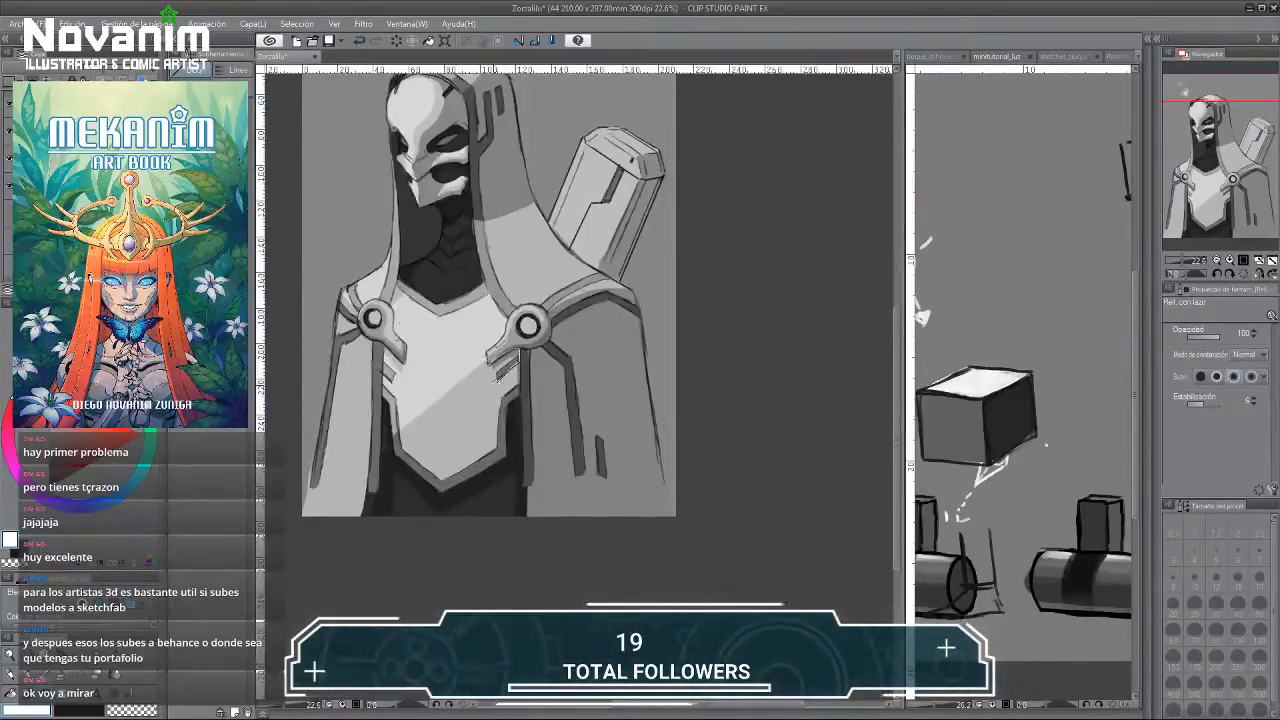
scroll(425, 325, down, 3)
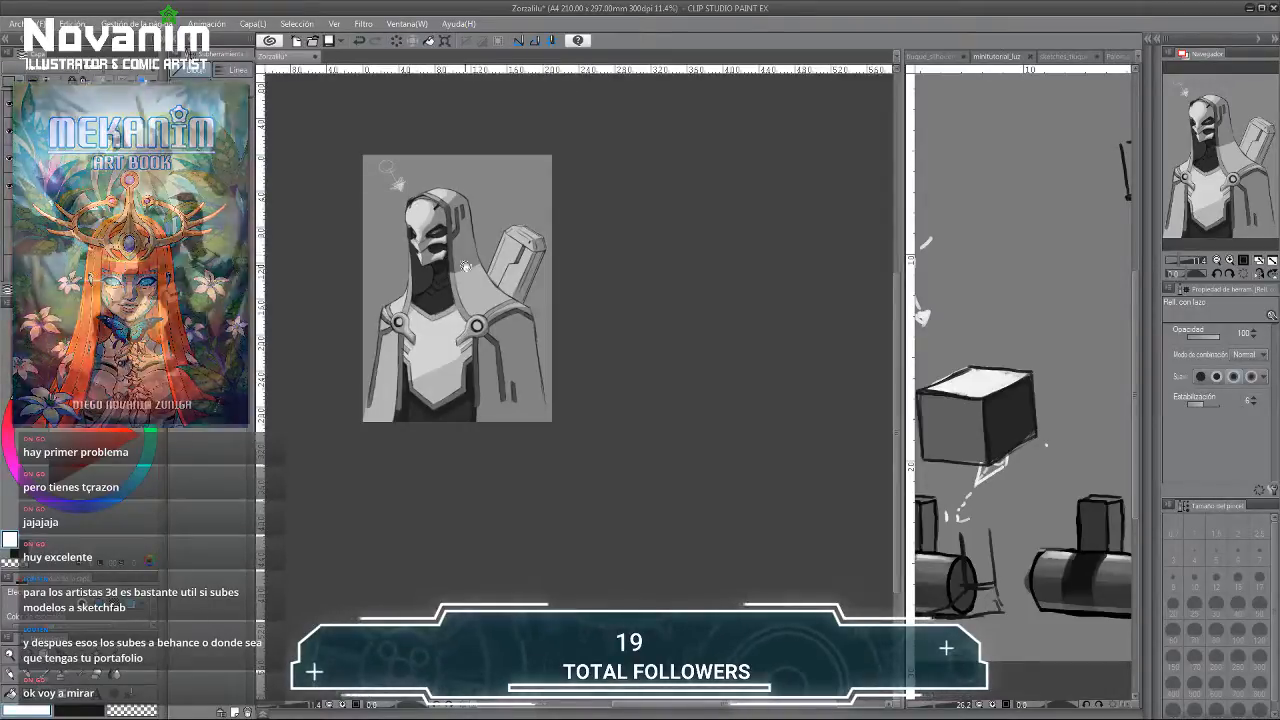
scroll(465, 252, up, 3)
drag(465, 252, 449, 236)
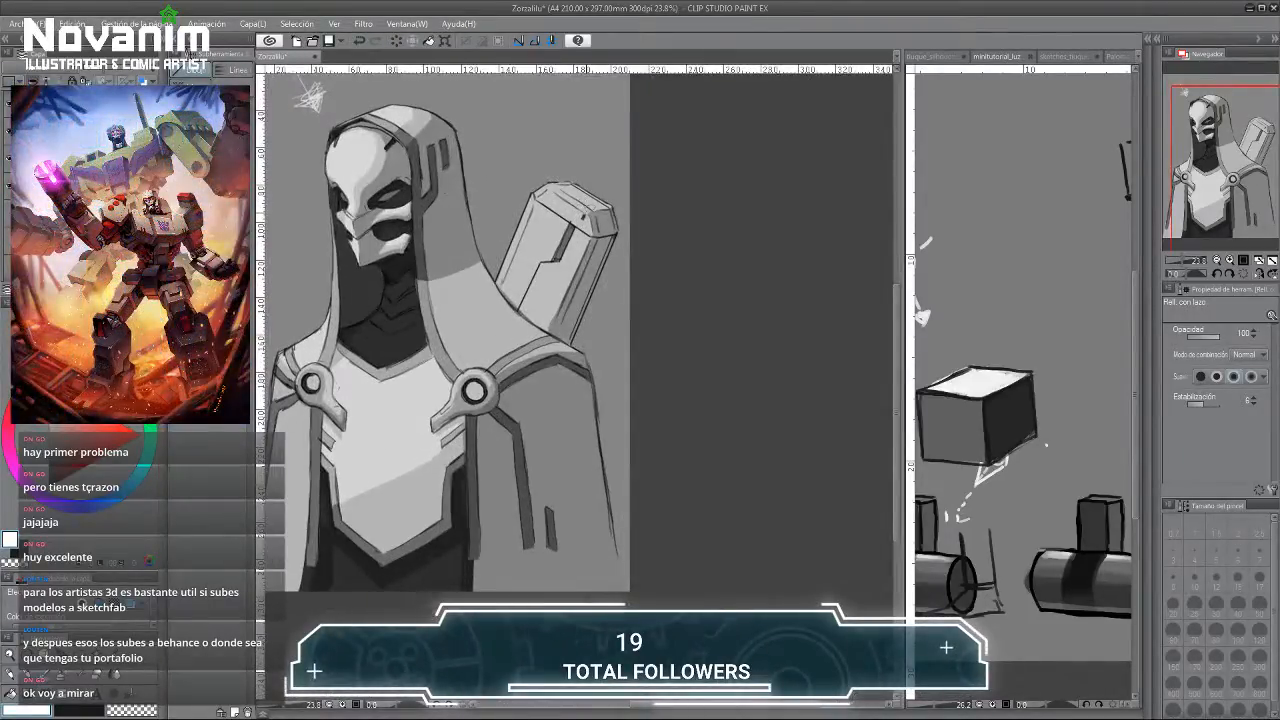
drag(547, 180, 588, 210)
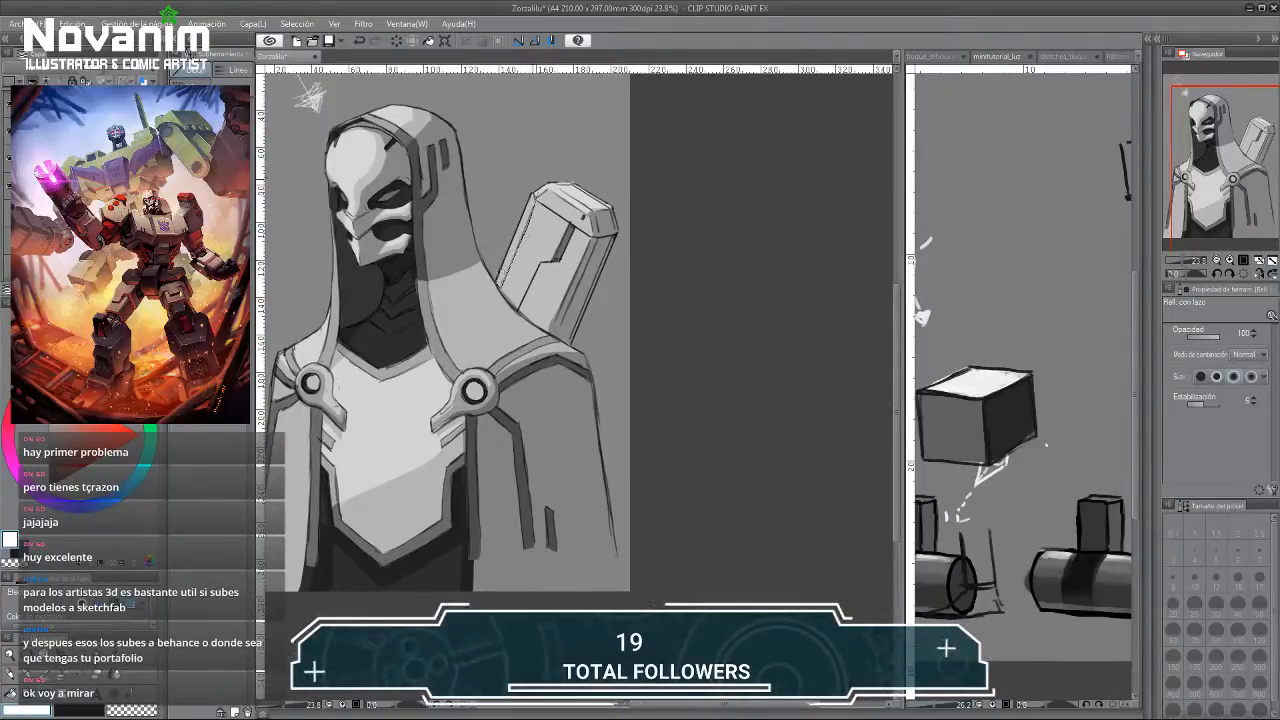
scroll(310, 95, down, 2)
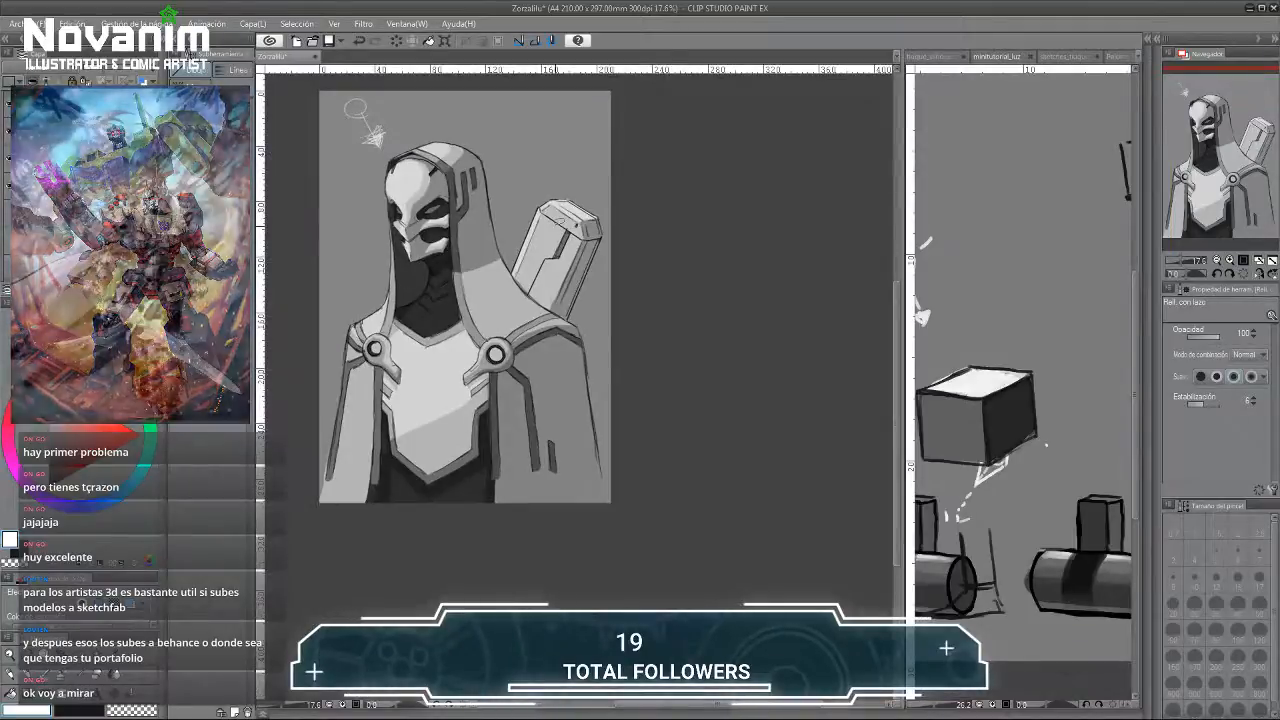
scroll(375, 135, up, 3)
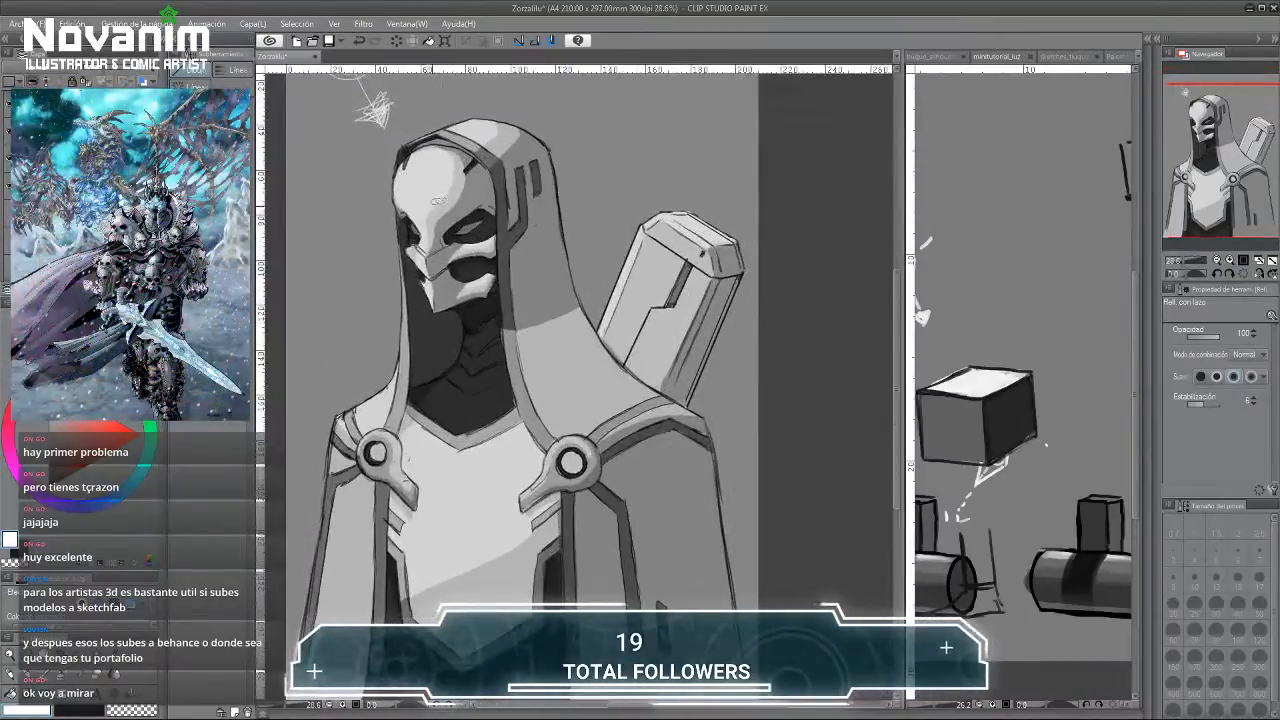
scroll(437, 200, up, 2)
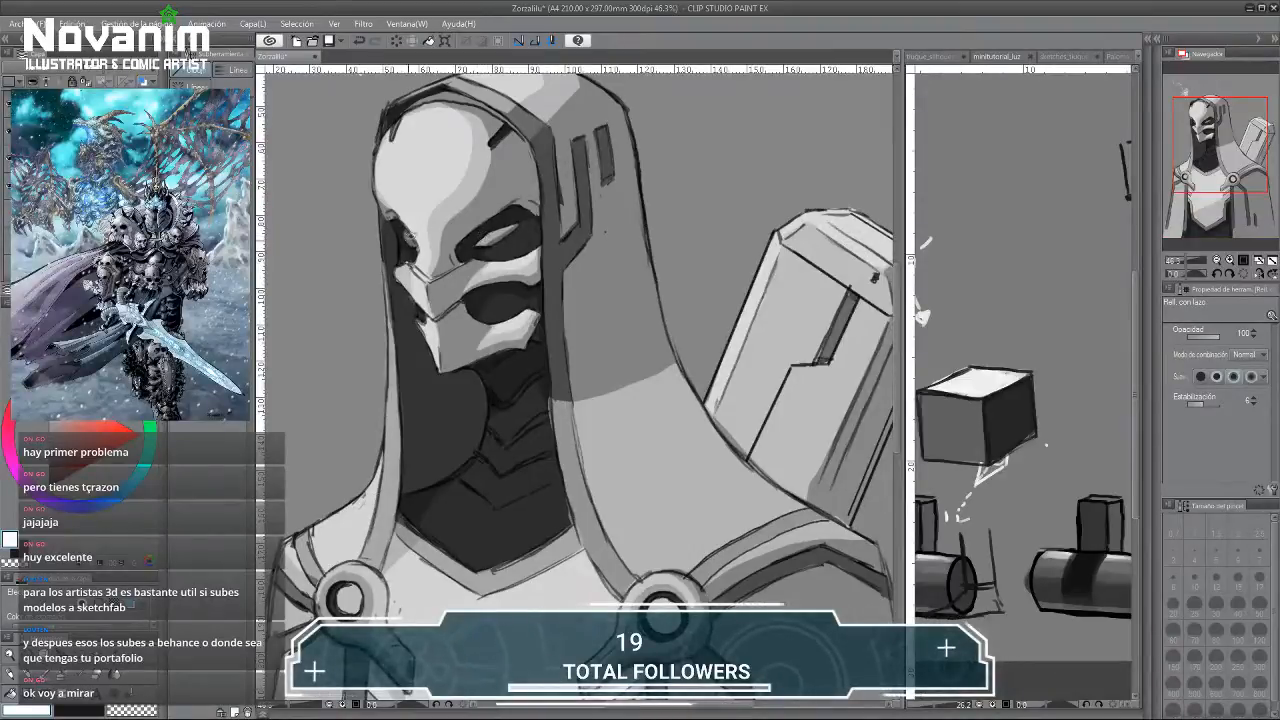
scroll(408, 236, down, 5)
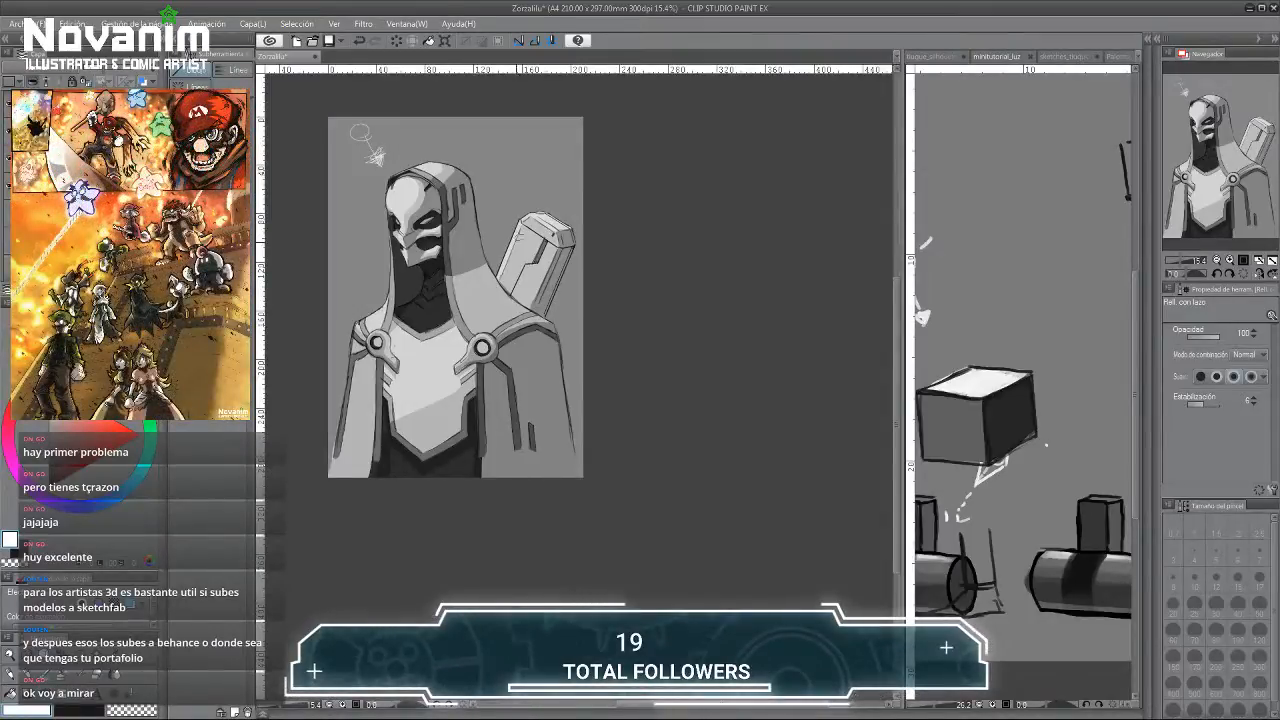
scroll(375, 157, up, 2)
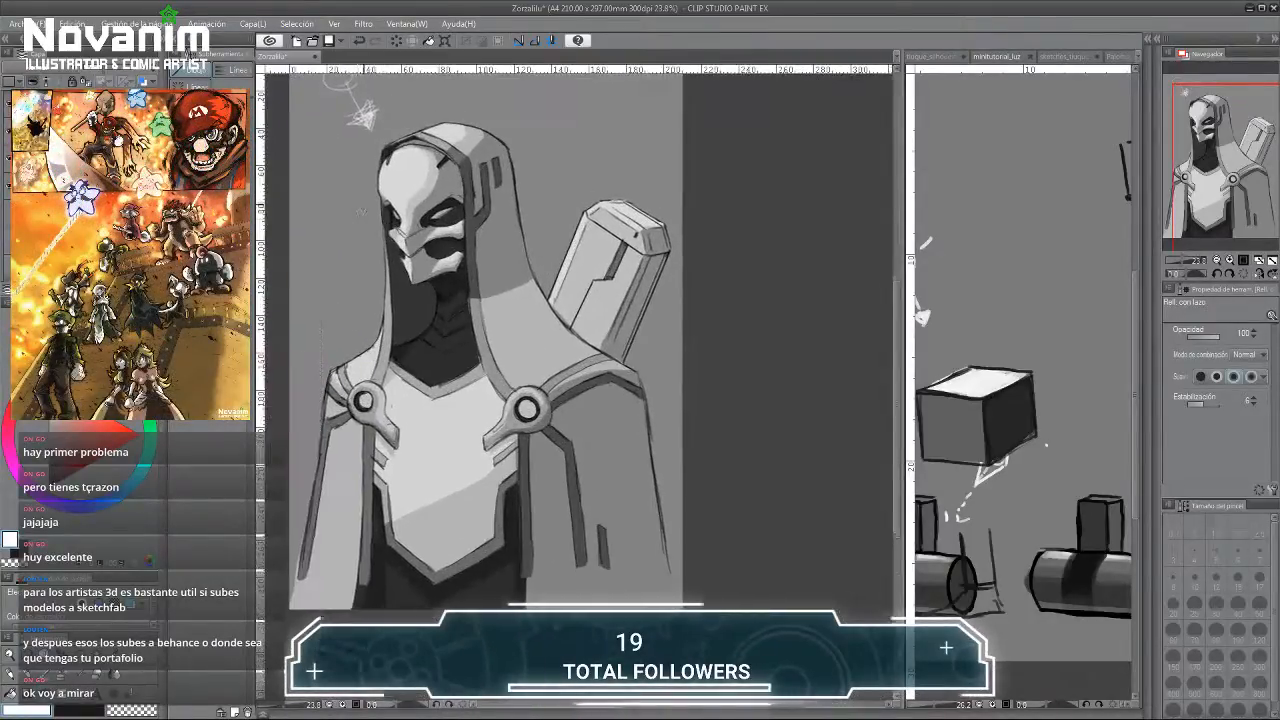
scroll(363, 203, down, 2)
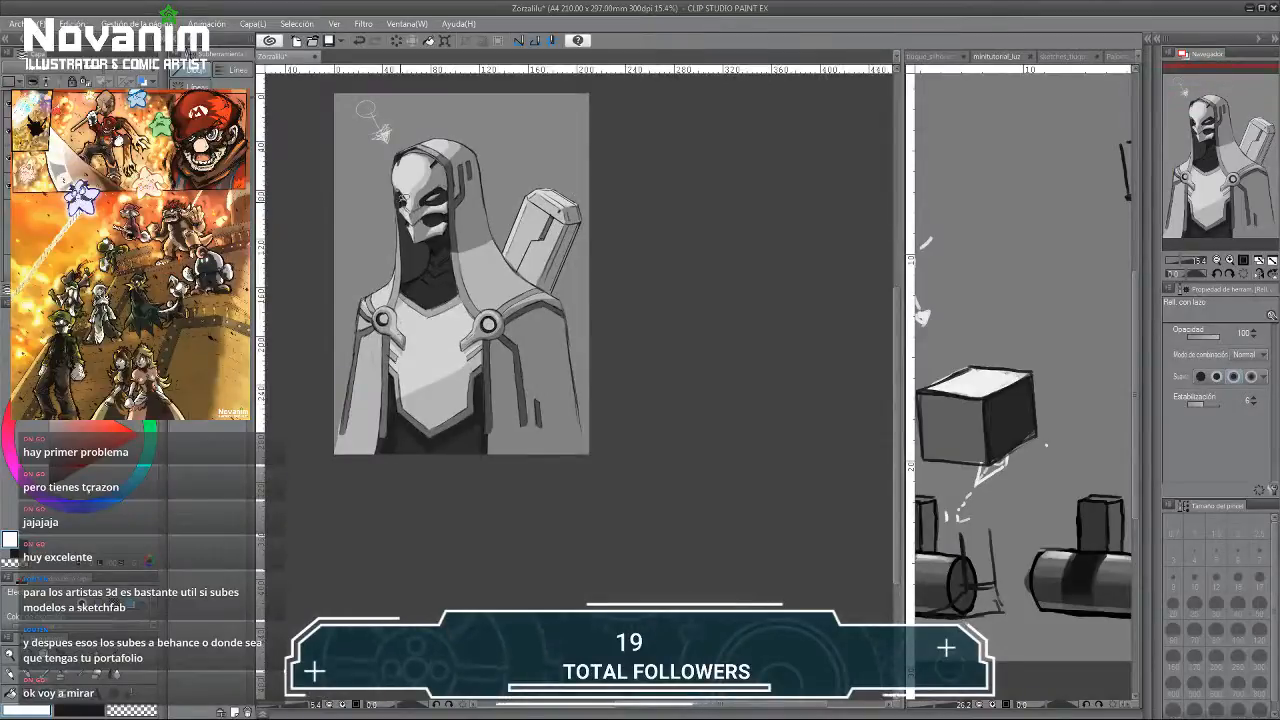
scroll(380, 130, up, 3)
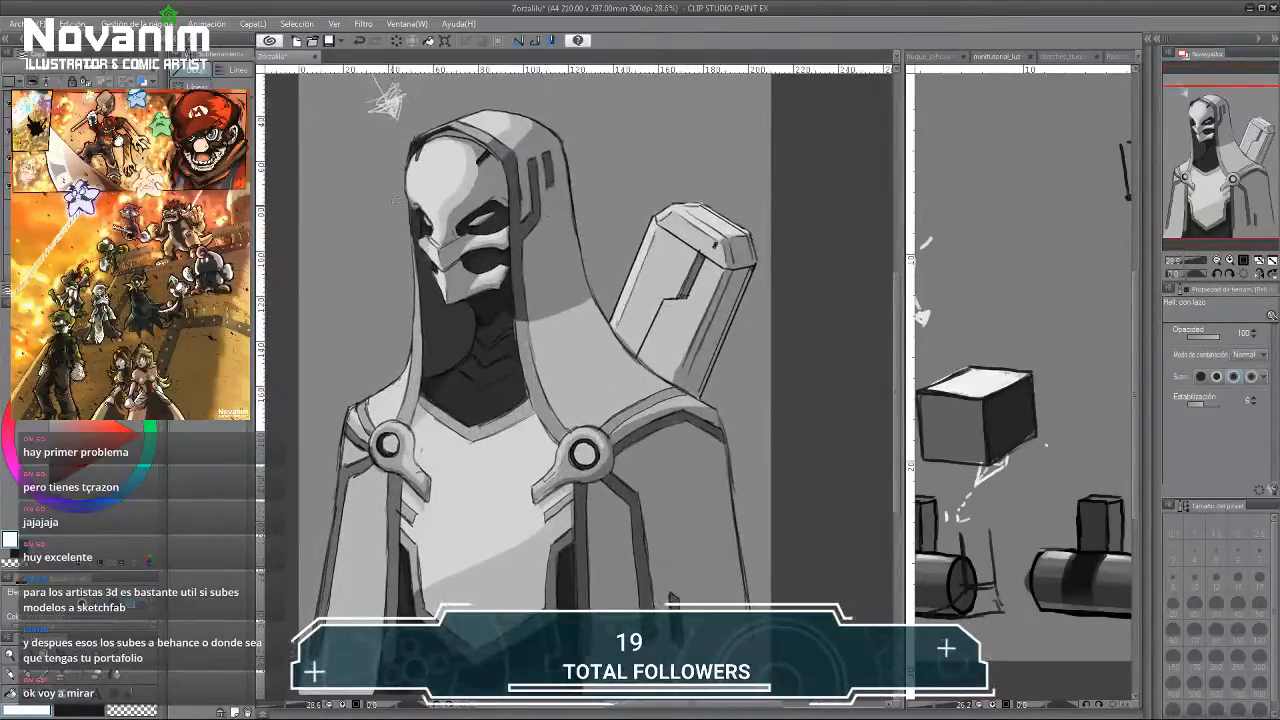
scroll(437, 141, up, 2)
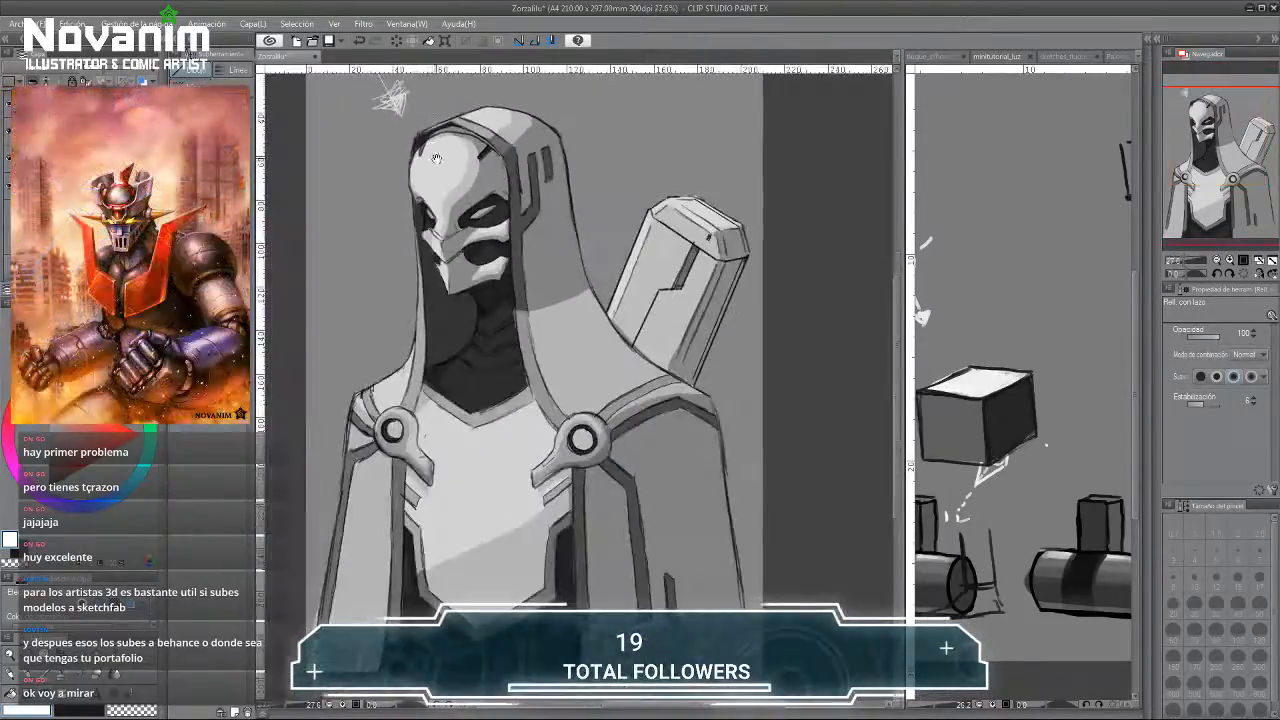
drag(436, 159, 438, 144)
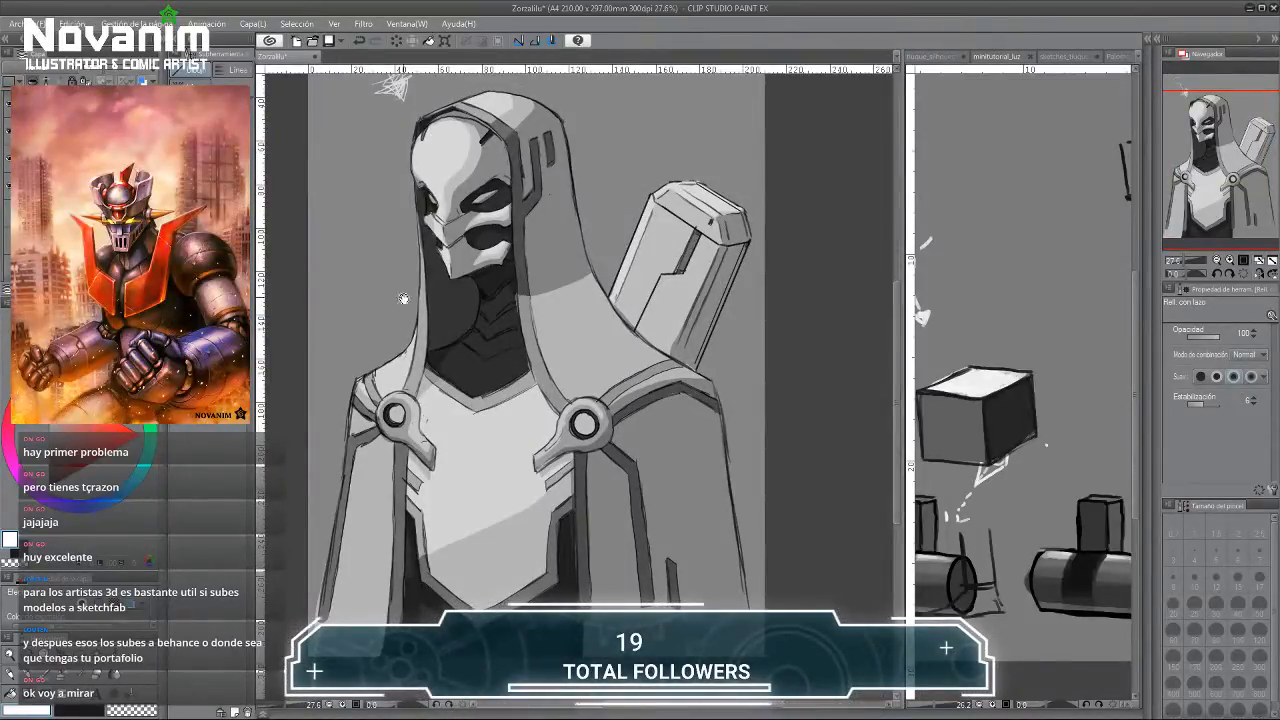
scroll(403, 299, down, 3)
Compare the shaded character with and without its light and shadow shapes.
key(ctrl+z)
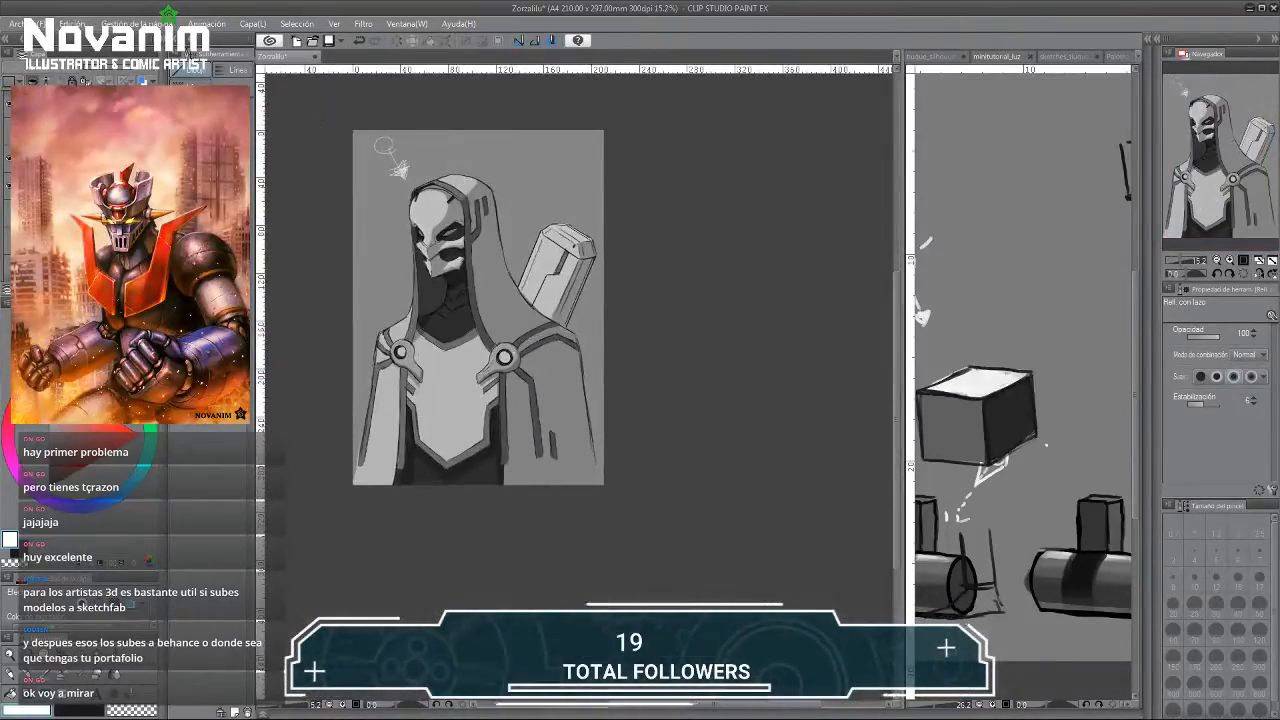
key(ctrl+y)
click(98, 70)
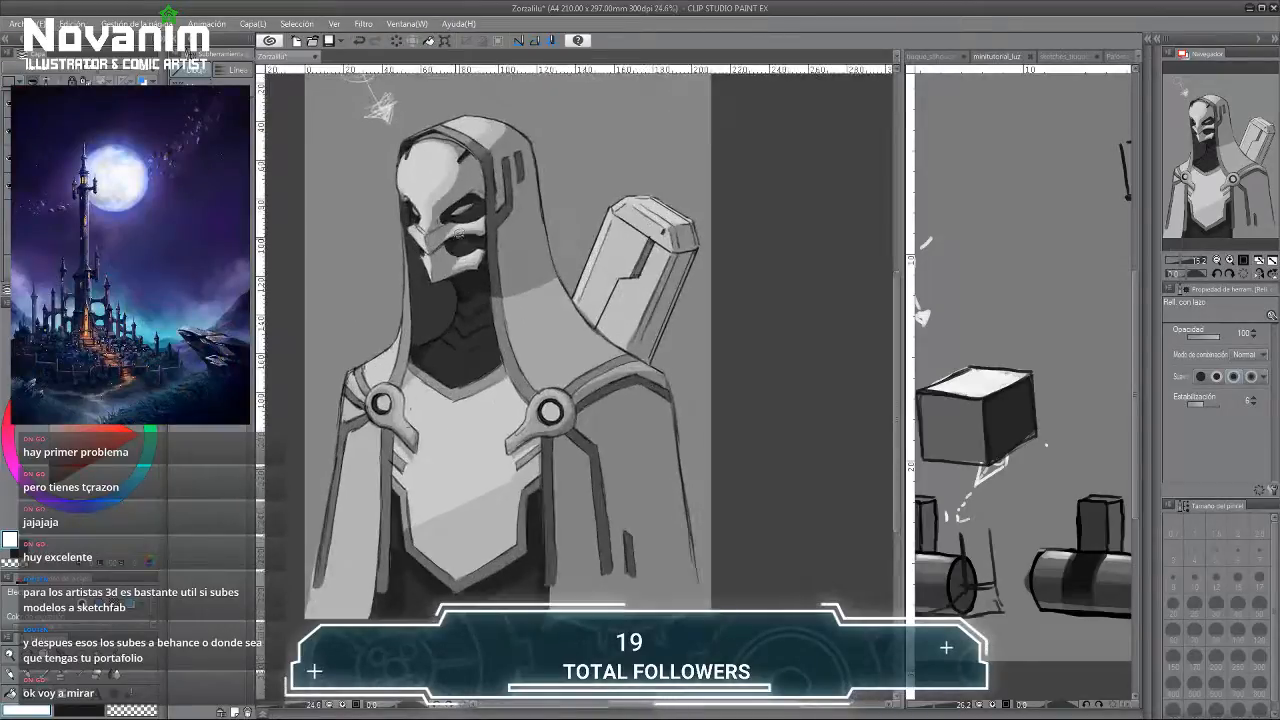
scroll(430, 270, up, 2)
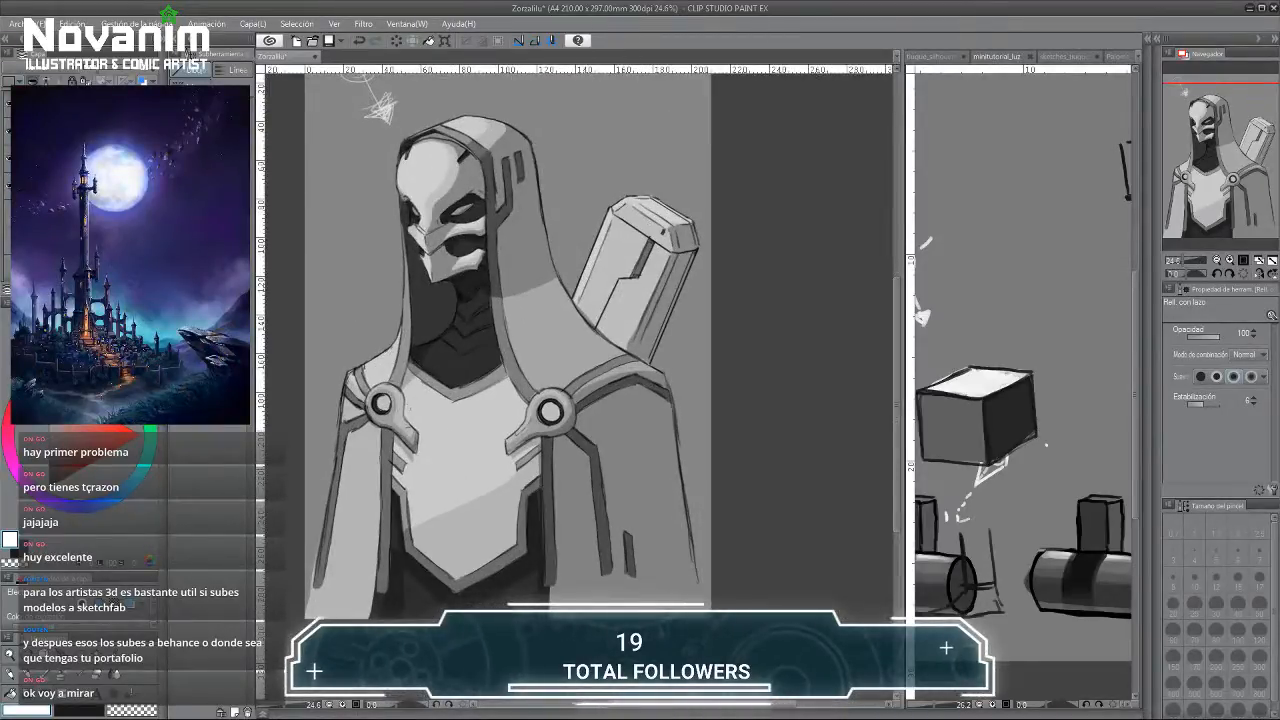
key(ctrl+z)
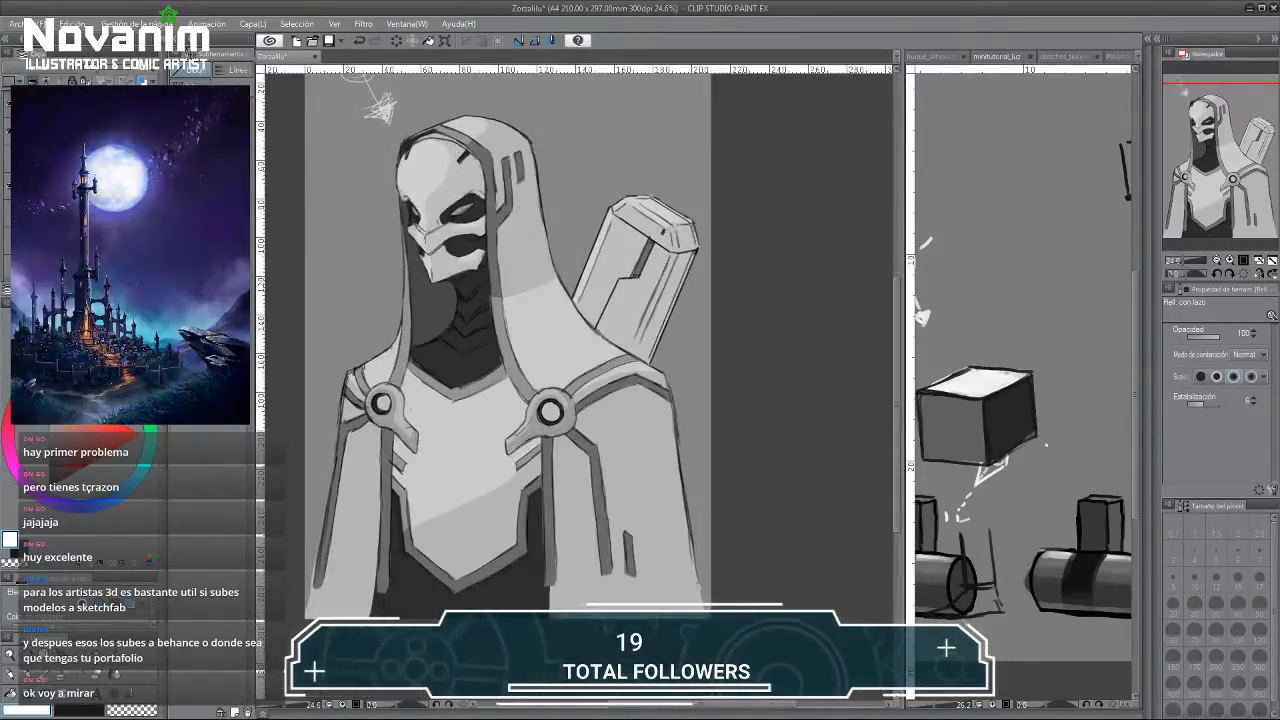
key(ctrl+y)
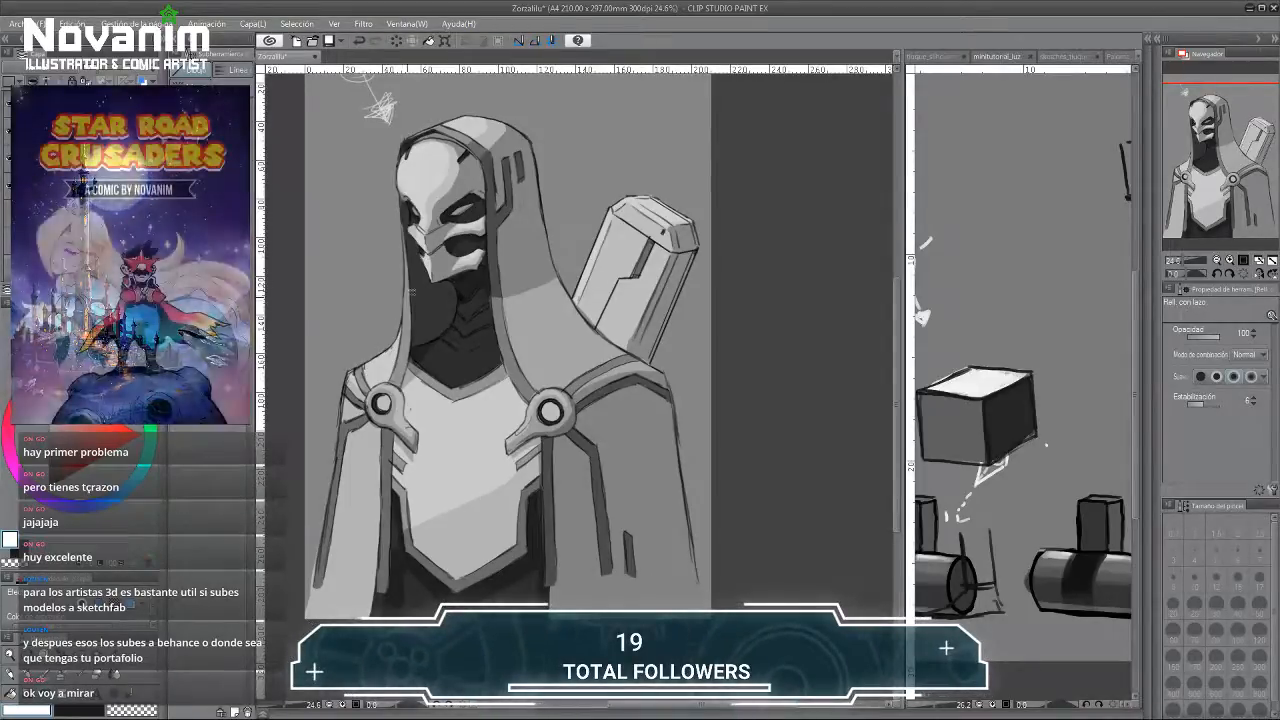
scroll(366, 256, down, 2)
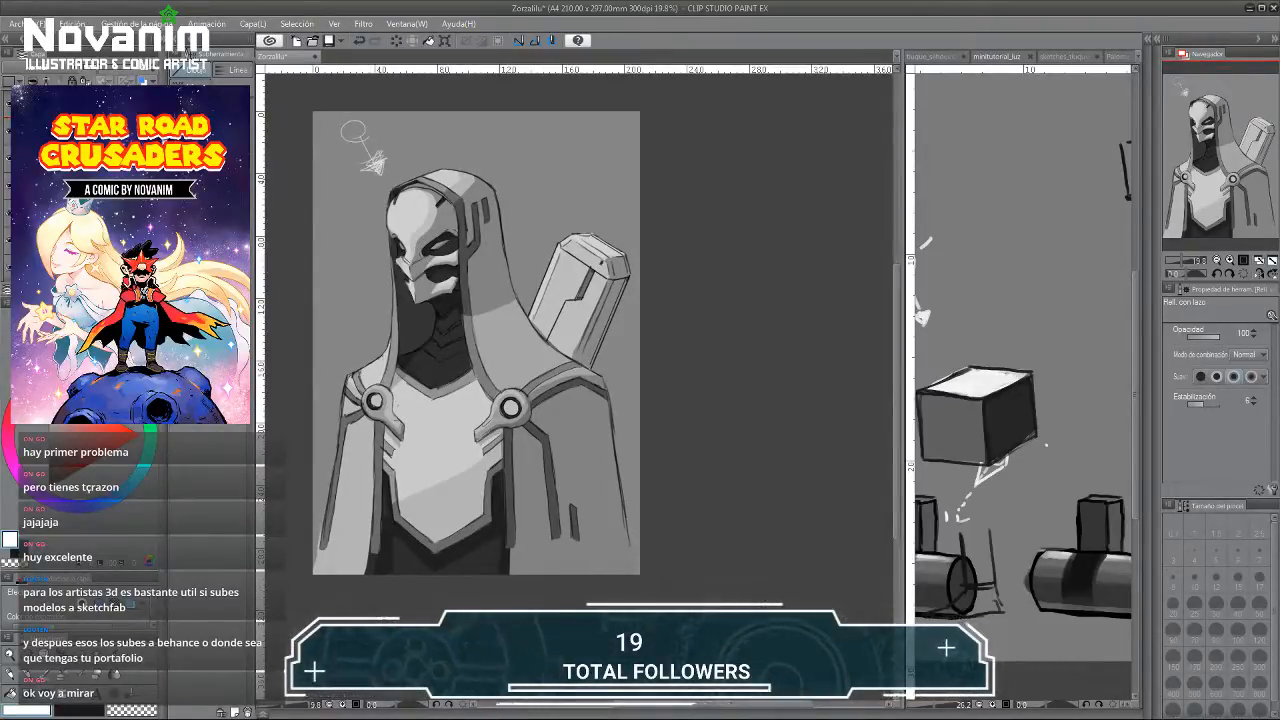
click(8, 131)
click(8, 131)
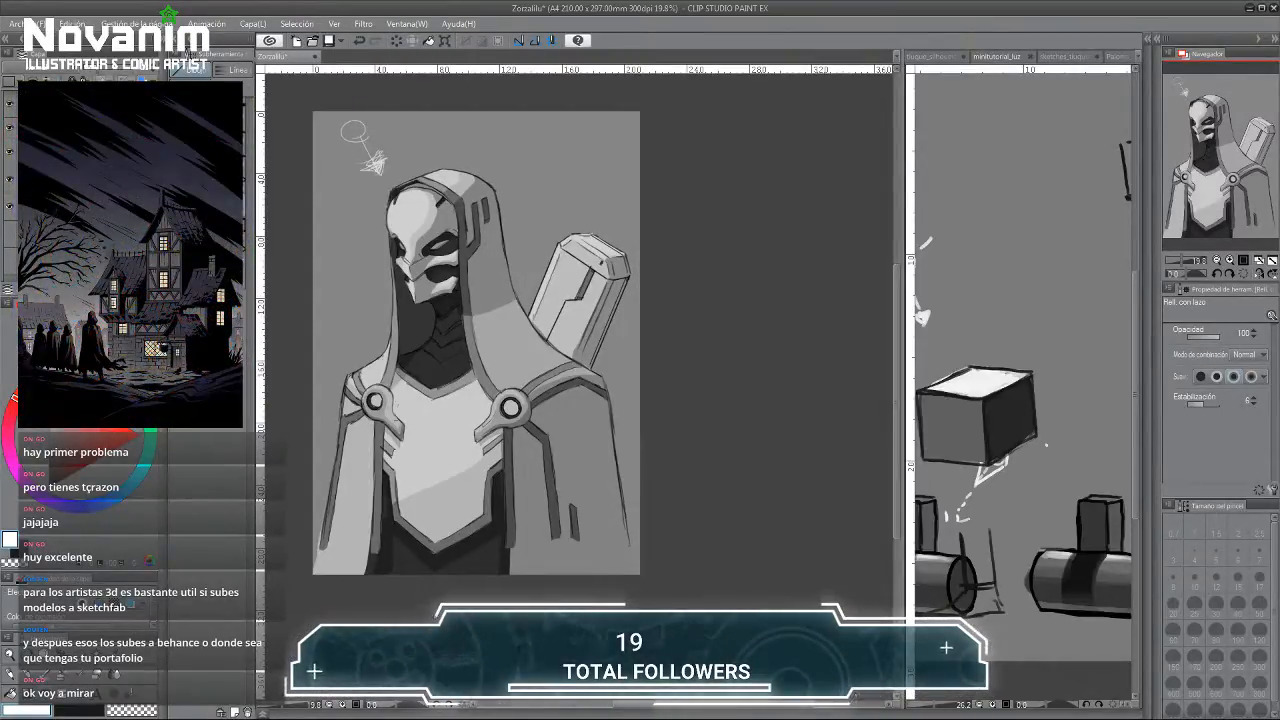
Save the drawing and, on a new layer, brush a white highlight onto the mask's forehead, raising the brush size to 20.
key(ctrl+s)
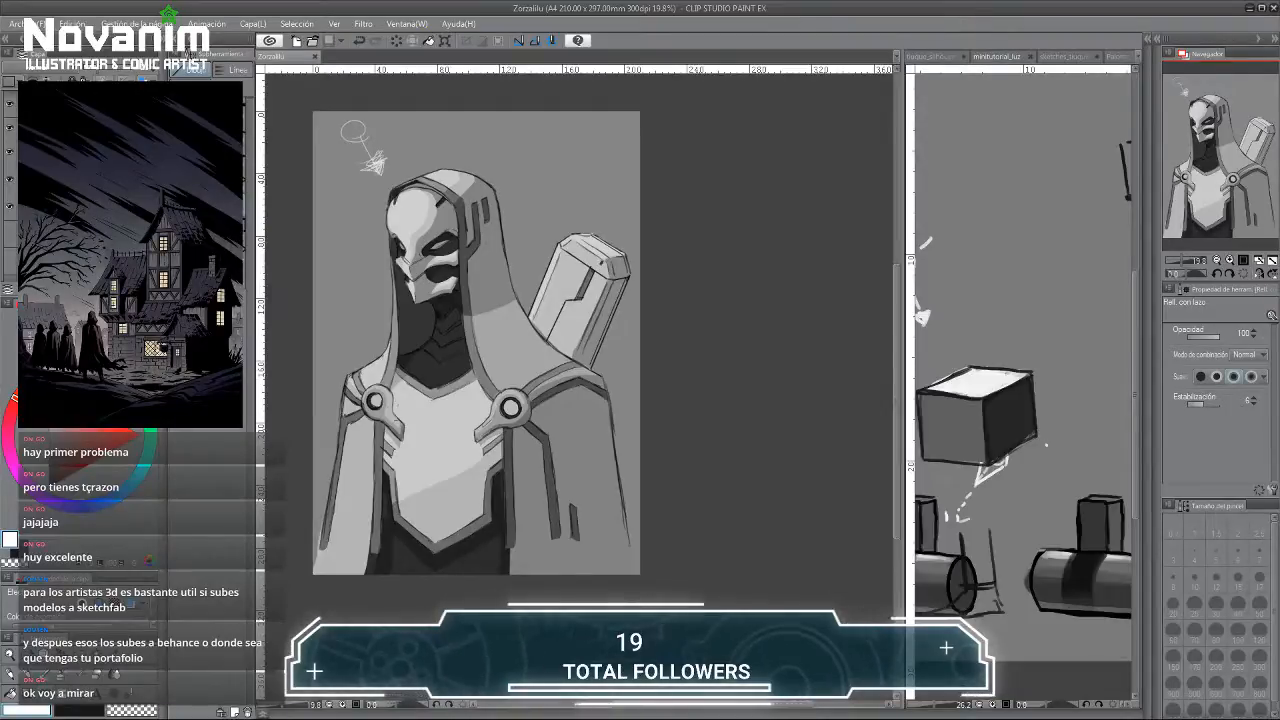
key(ctrl+shift+n)
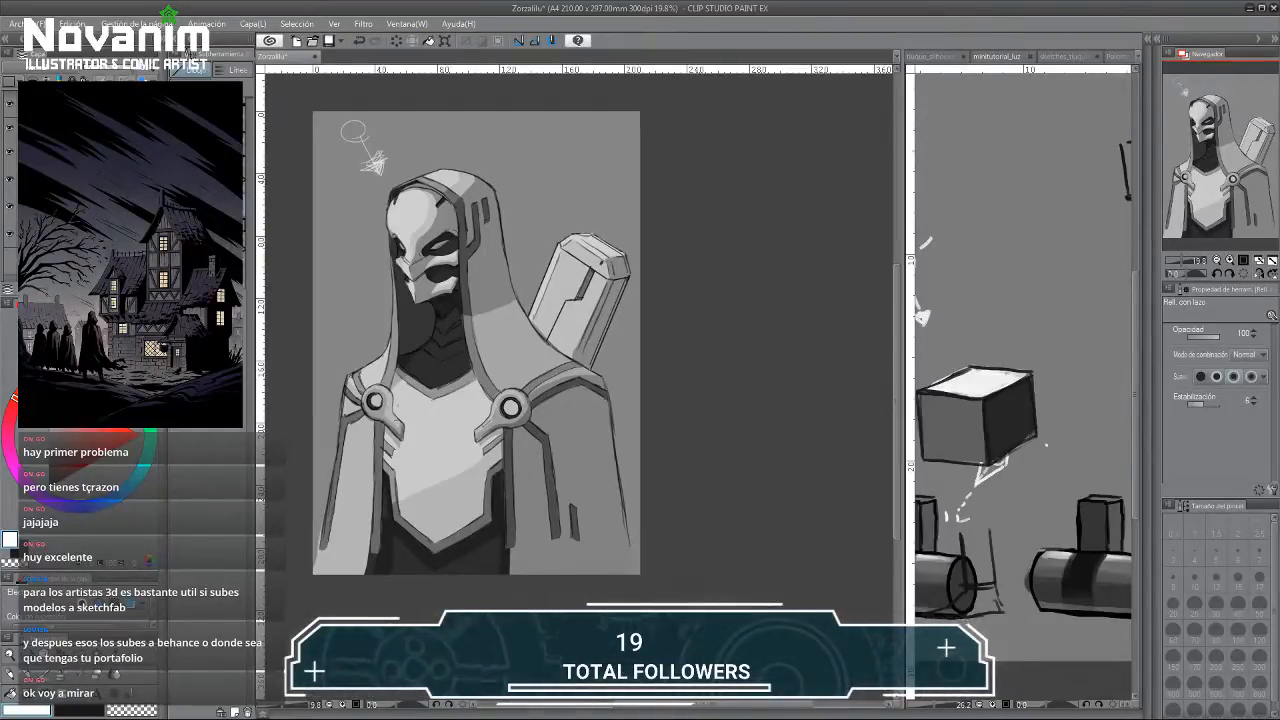
scroll(393, 205, up, 4)
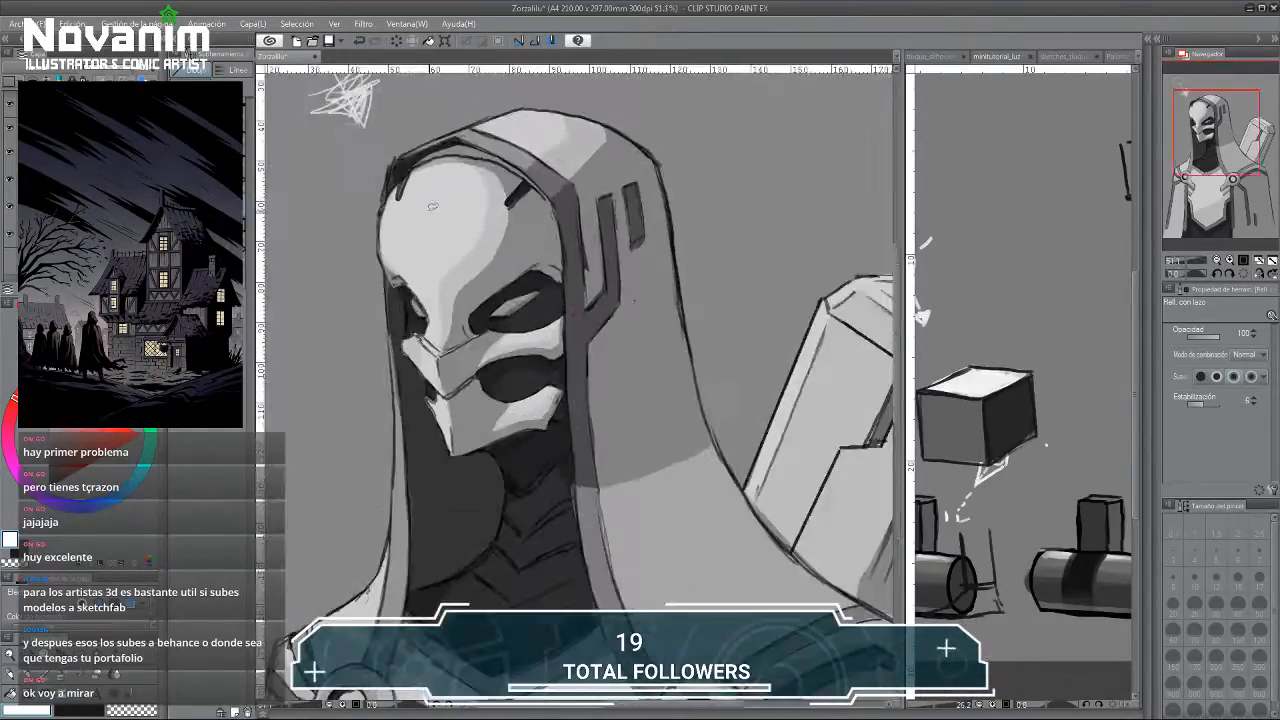
key(b)
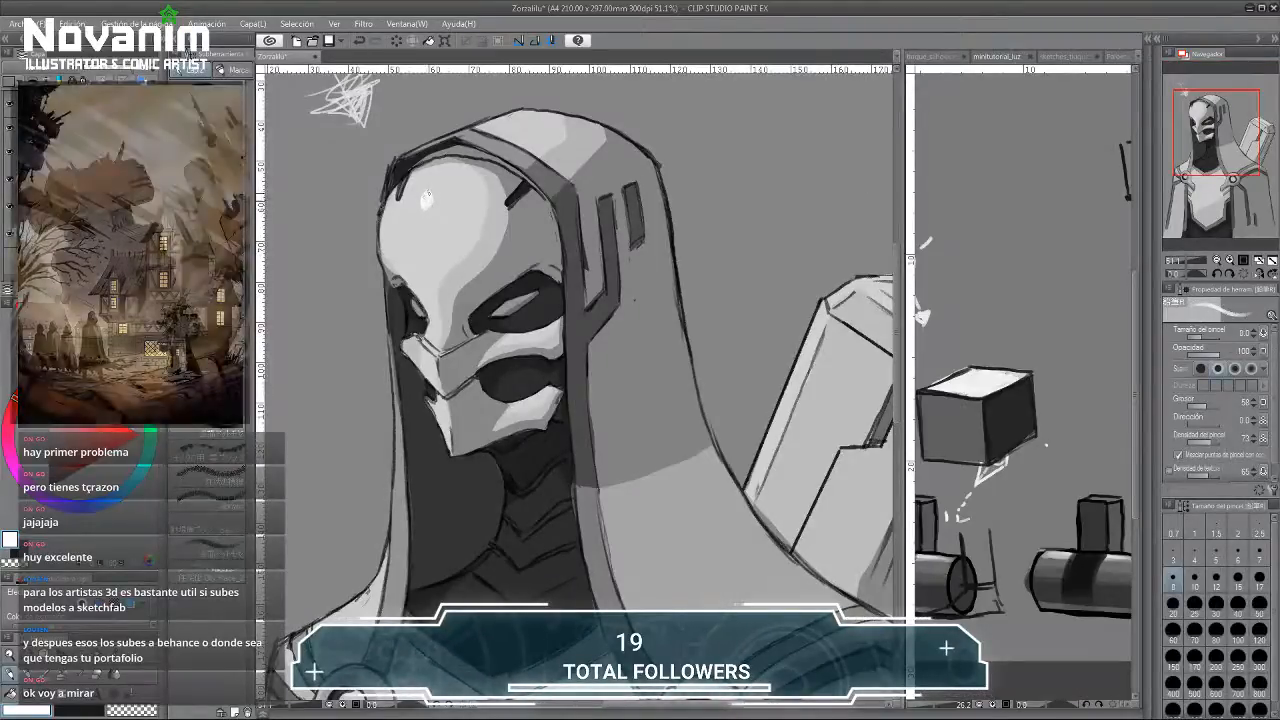
scroll(420, 197, down, 4)
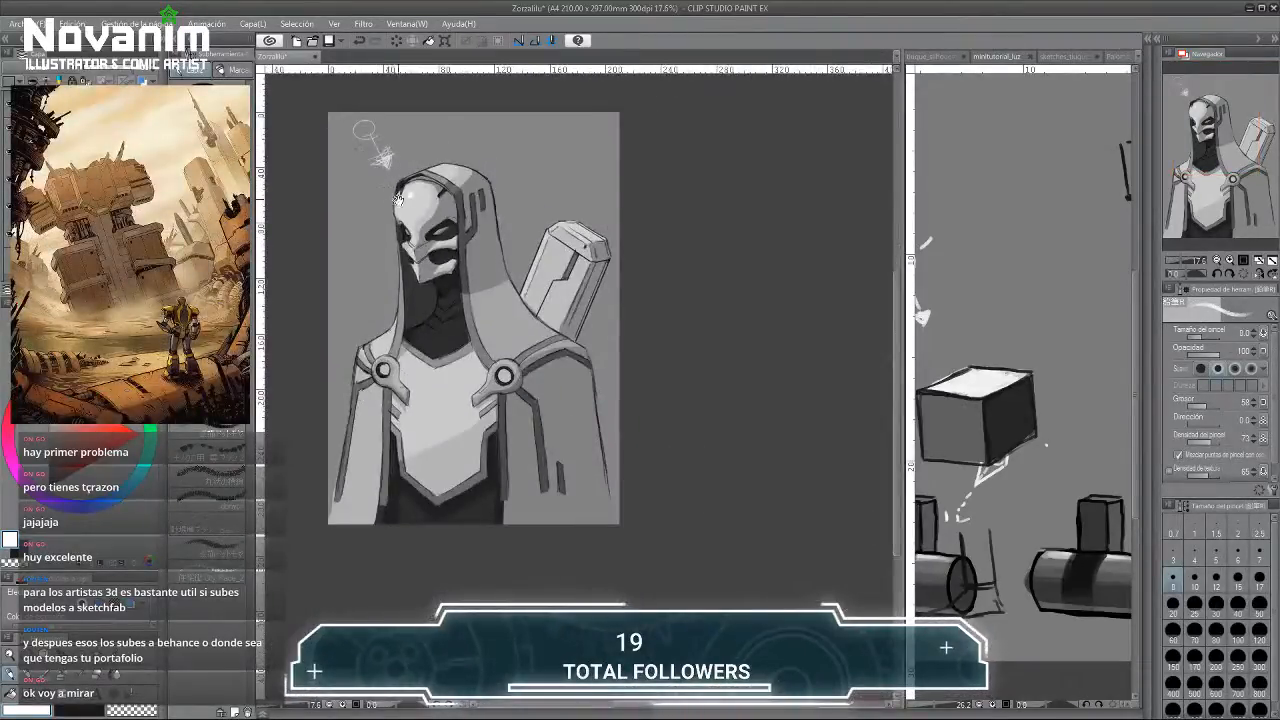
scroll(398, 200, up, 3)
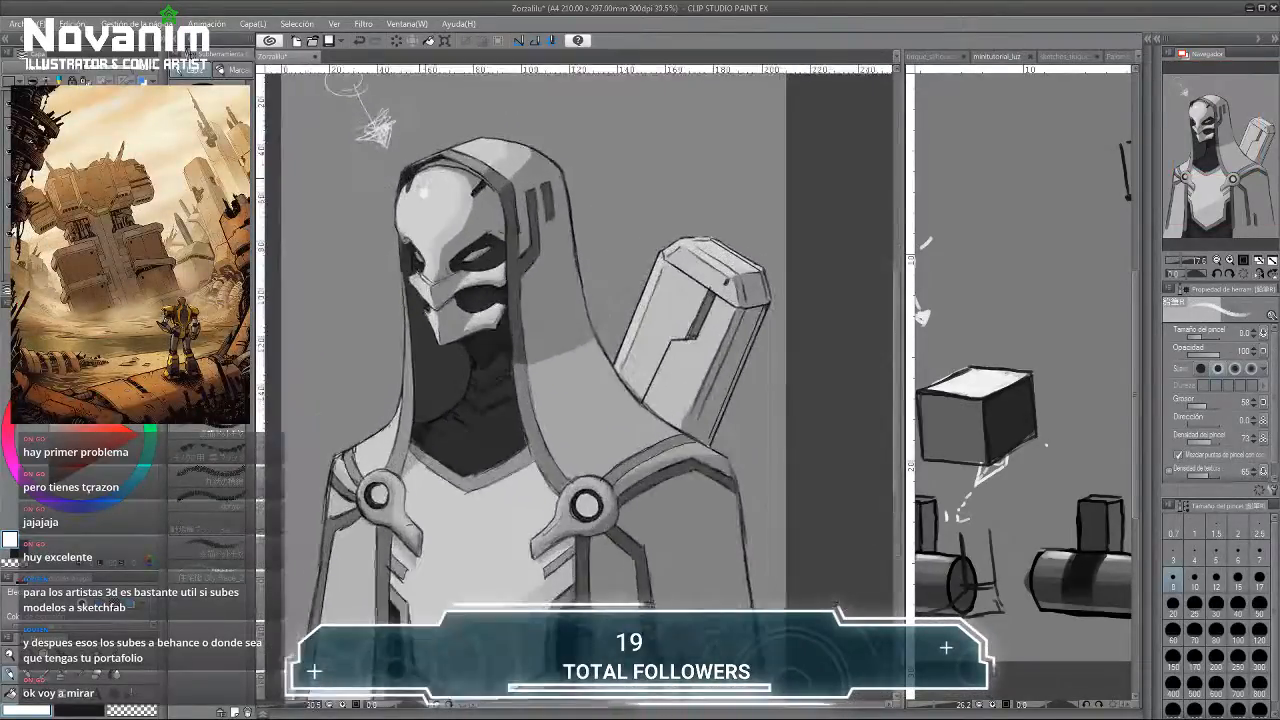
click(1174, 603)
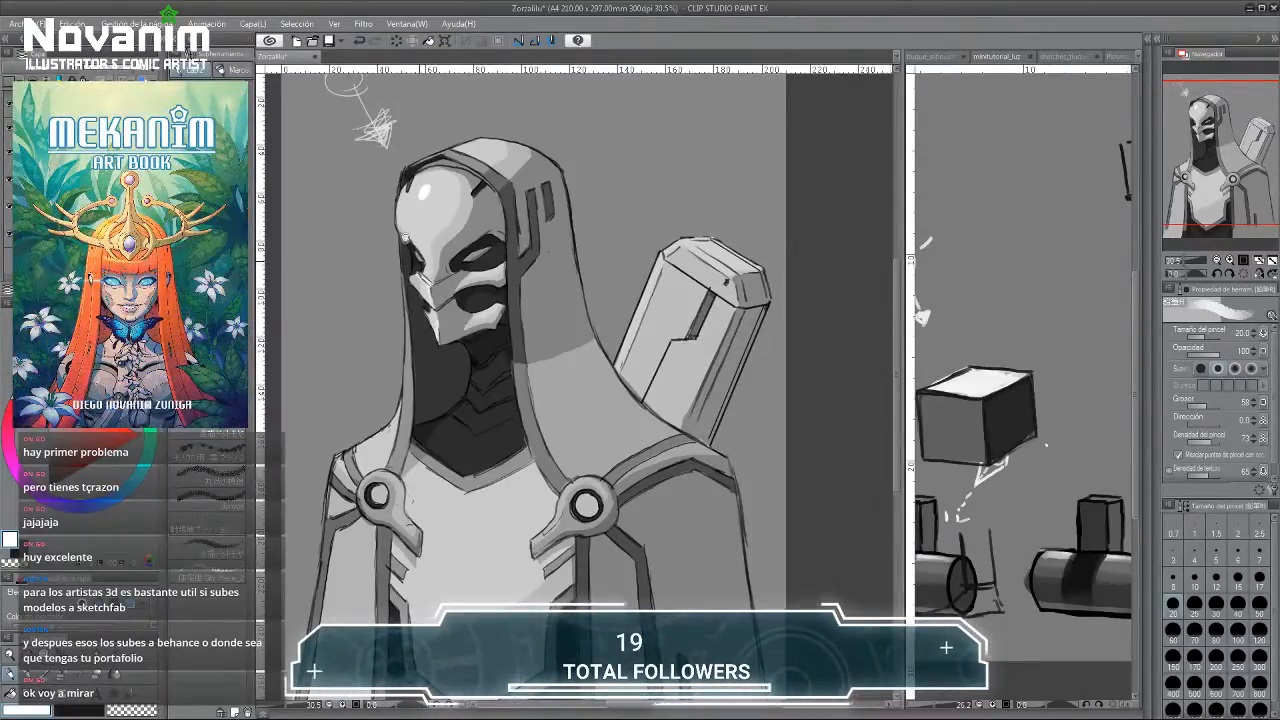
scroll(405, 238, down, 4)
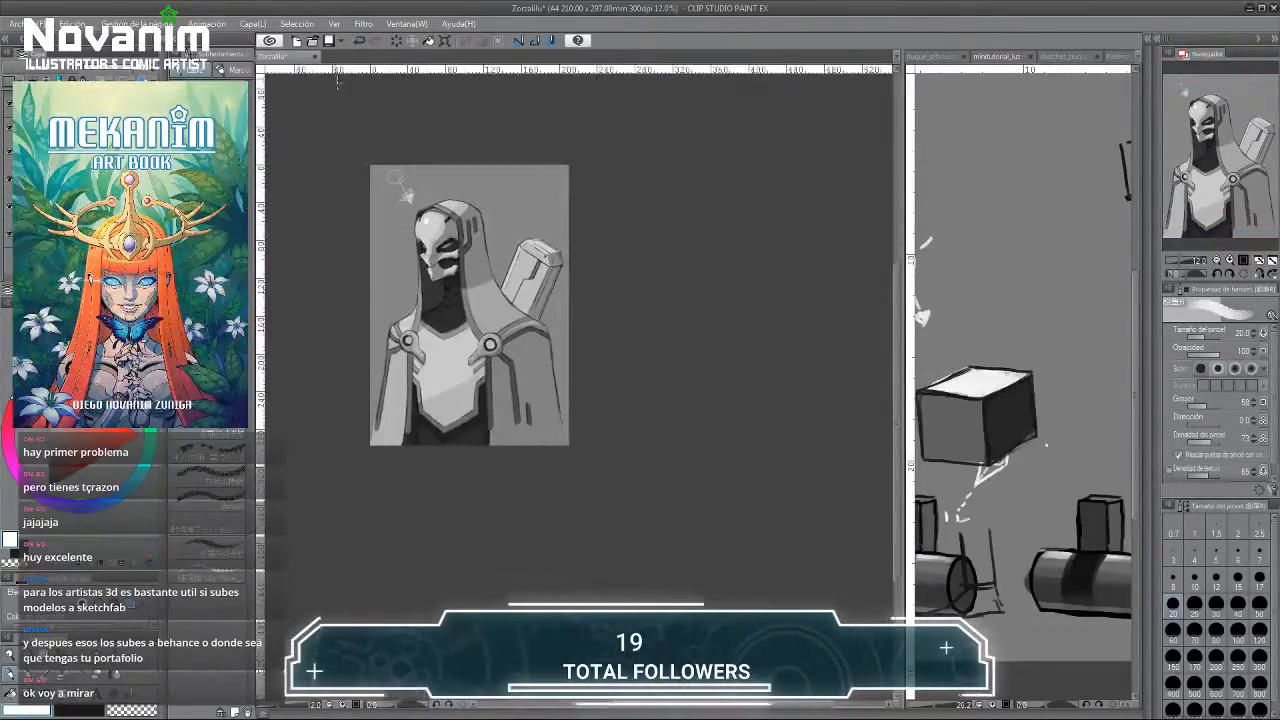
scroll(311, 298, up, 3)
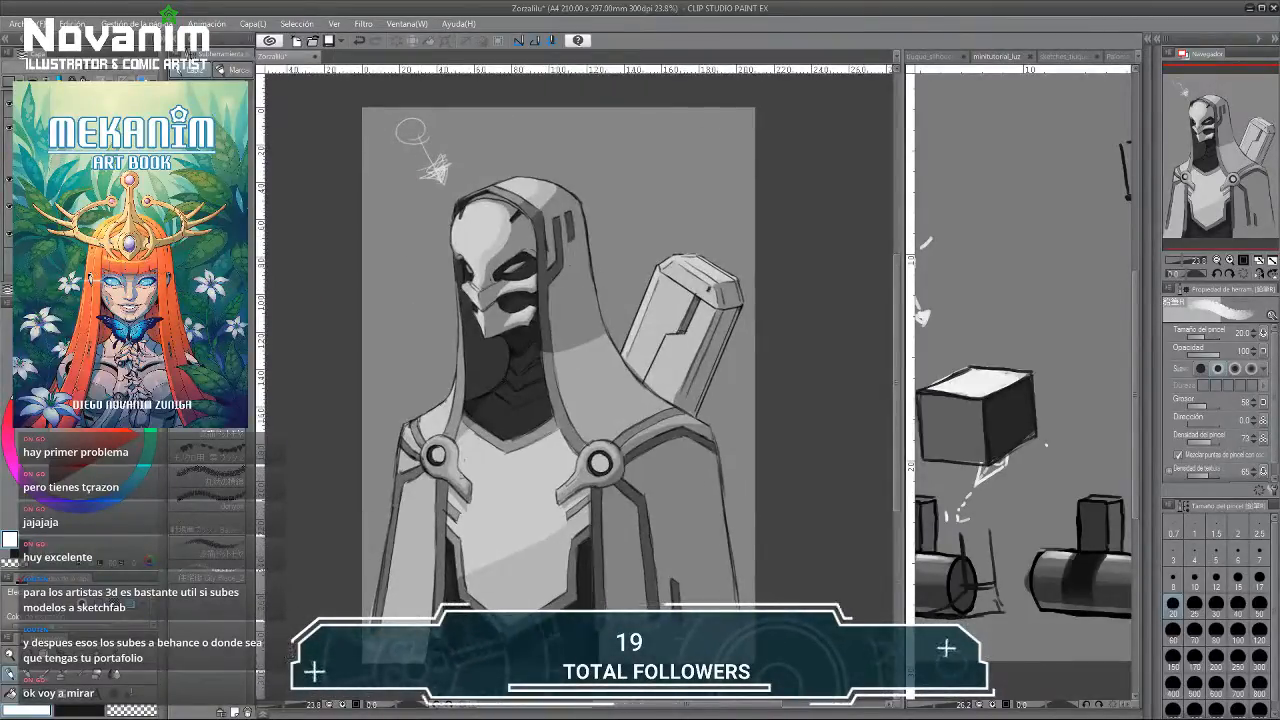
scroll(427, 311, down, 2)
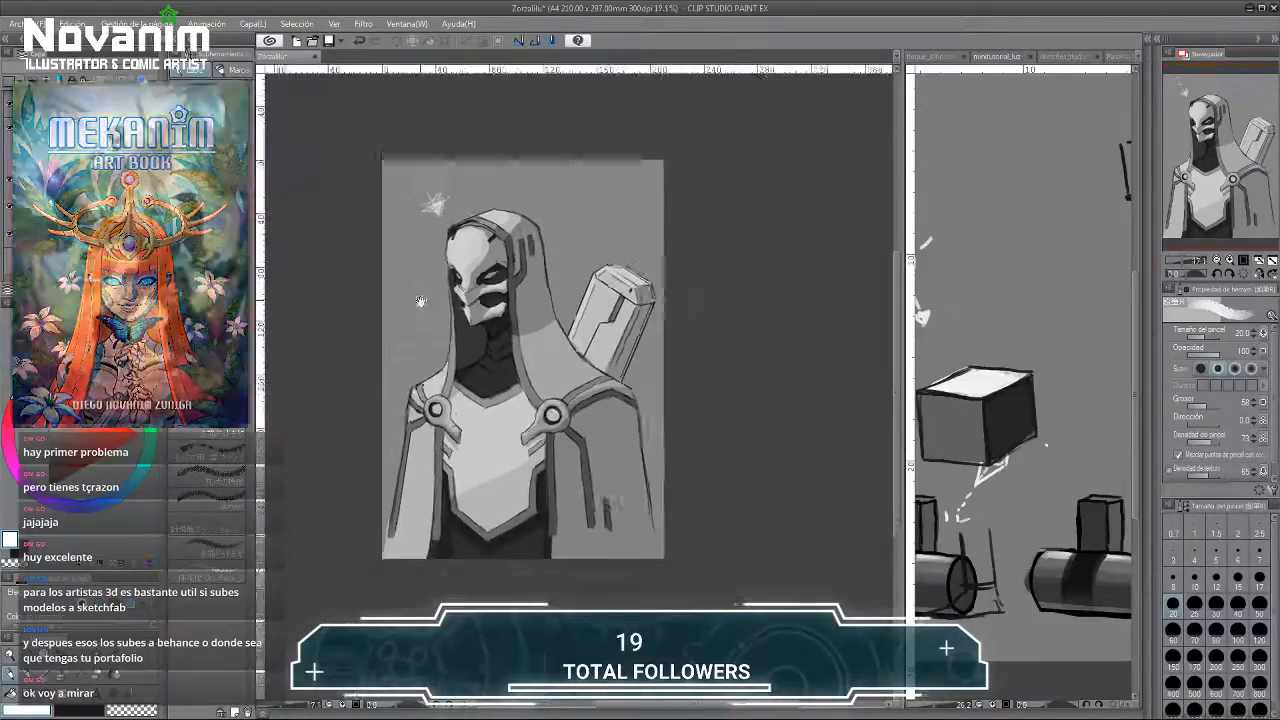
scroll(427, 311, up, 2)
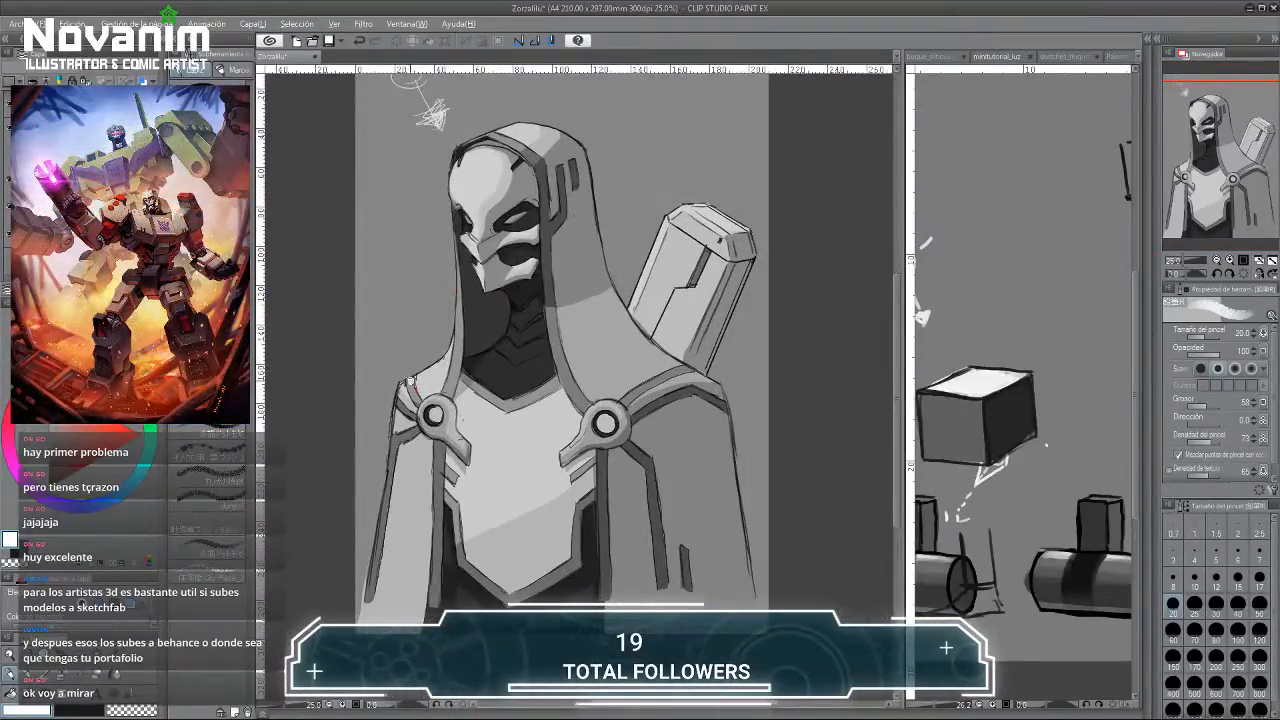
scroll(415, 385, up, 1)
scroll(413, 370, down, 1)
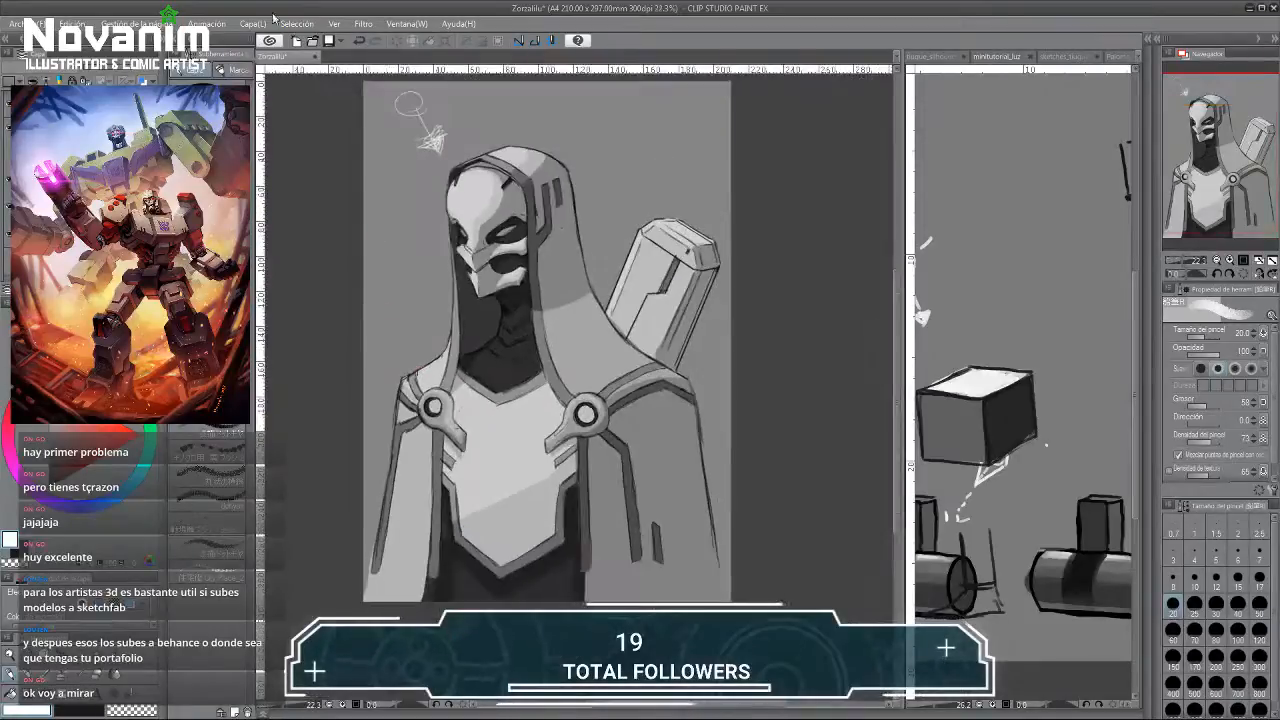
Airbrush a soft black gradient over the character's lower torso and cloak, using a brush size of 1500.
click(90, 180)
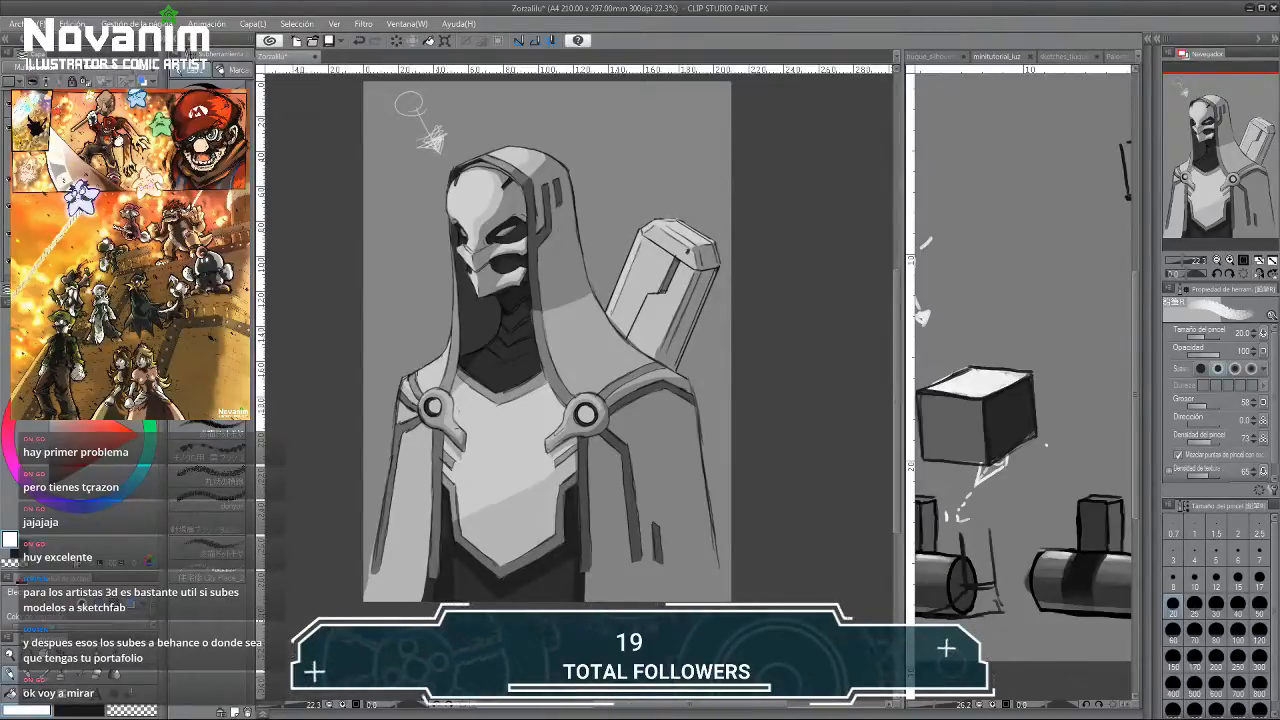
key(x)
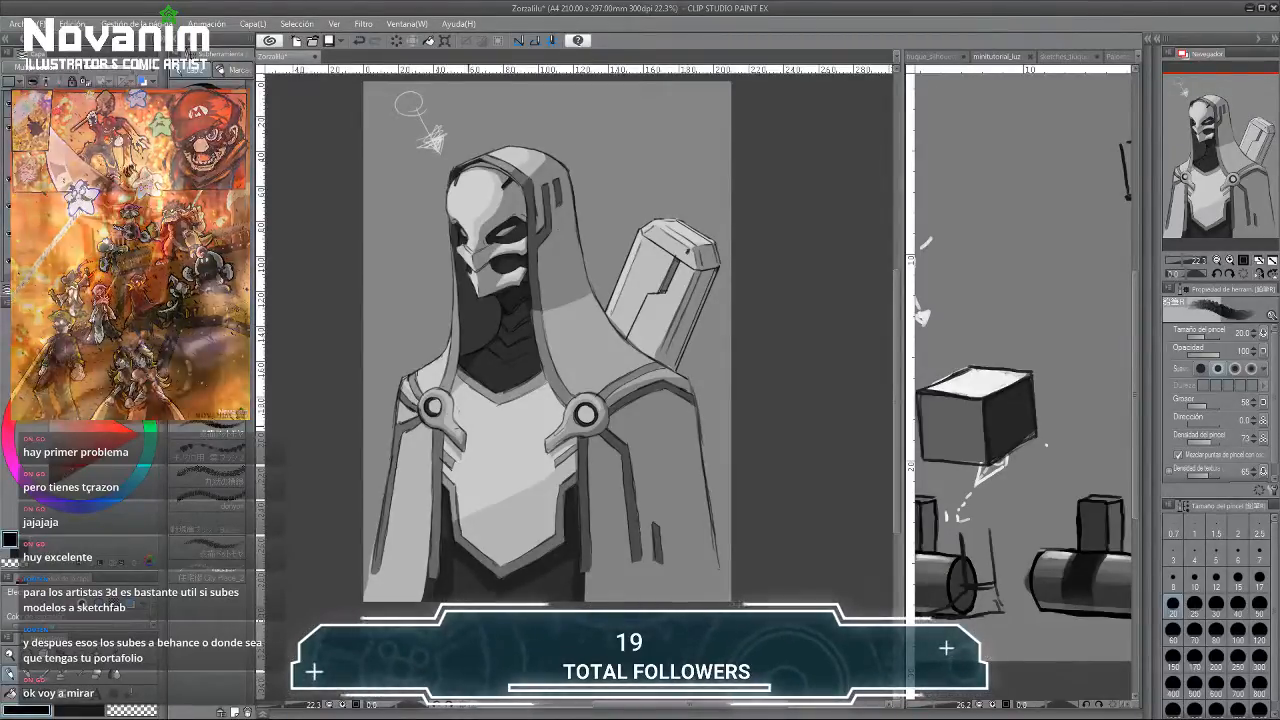
scroll(454, 420, down, 3)
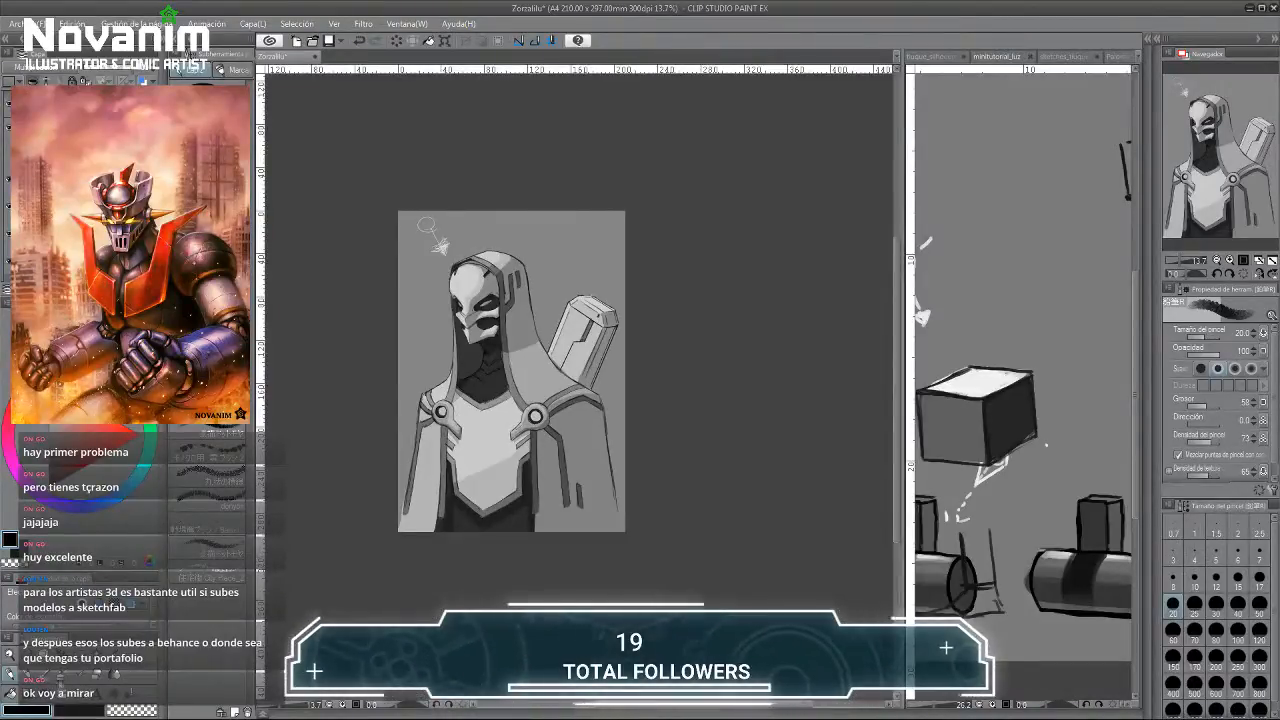
key(b)
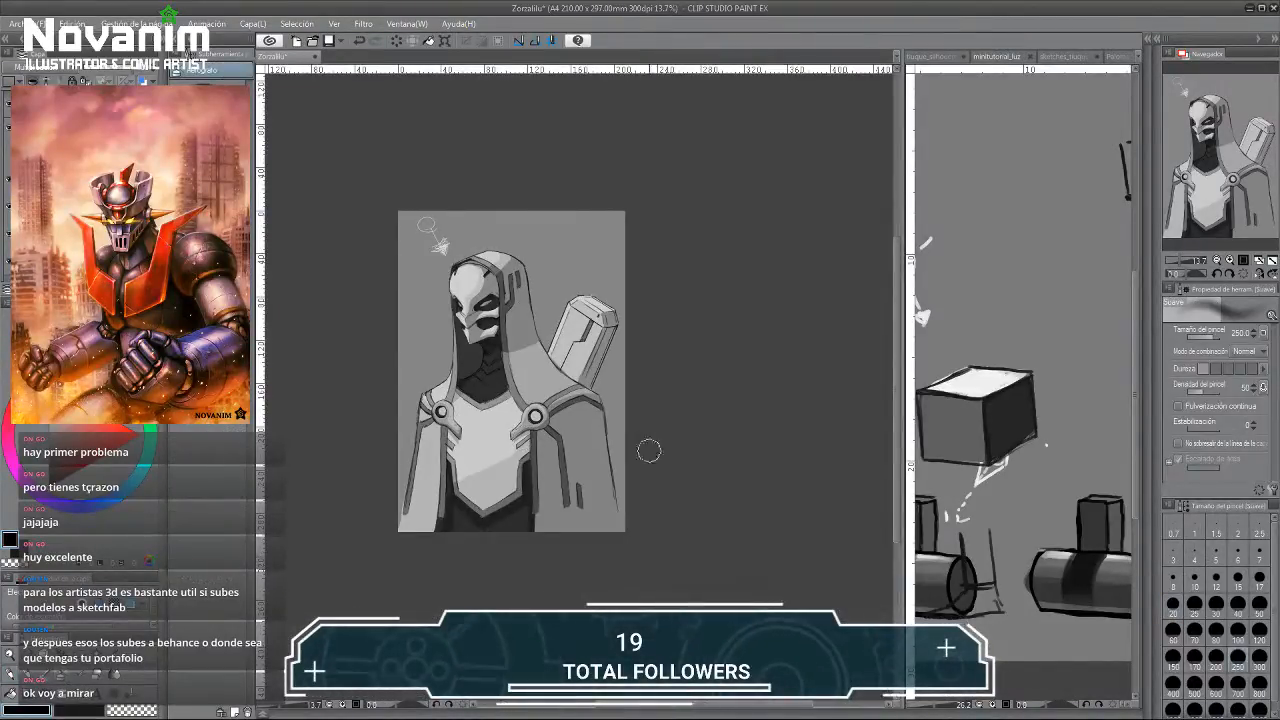
click(1214, 707)
mouse_move(429, 500)
mouse_down()
mouse_move(366, 537)
mouse_move(555, 462)
mouse_move(430, 495)
mouse_up()
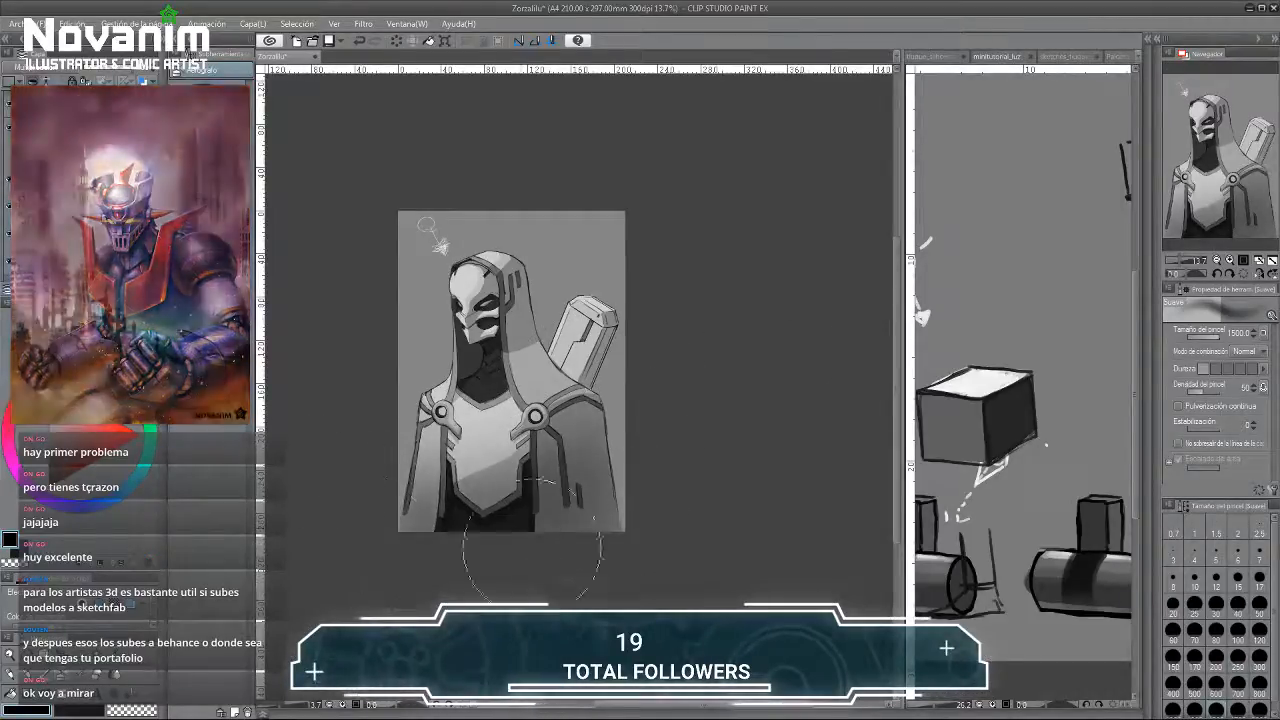
mouse_move(409, 537)
mouse_down()
mouse_move(413, 487)
mouse_move(525, 464)
mouse_move(613, 418)
mouse_move(503, 464)
mouse_move(431, 462)
mouse_move(584, 406)
mouse_move(618, 481)
mouse_move(600, 523)
mouse_move(509, 565)
mouse_move(337, 491)
mouse_up()
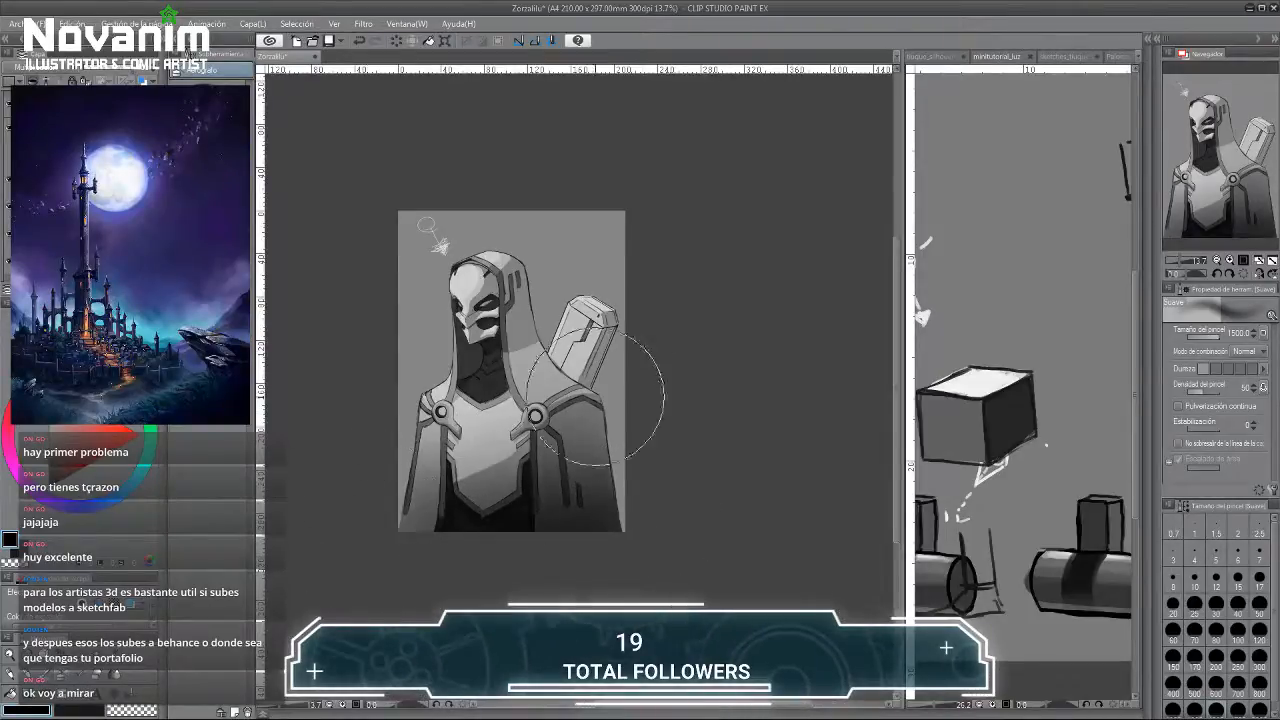
drag(455, 455, 520, 480)
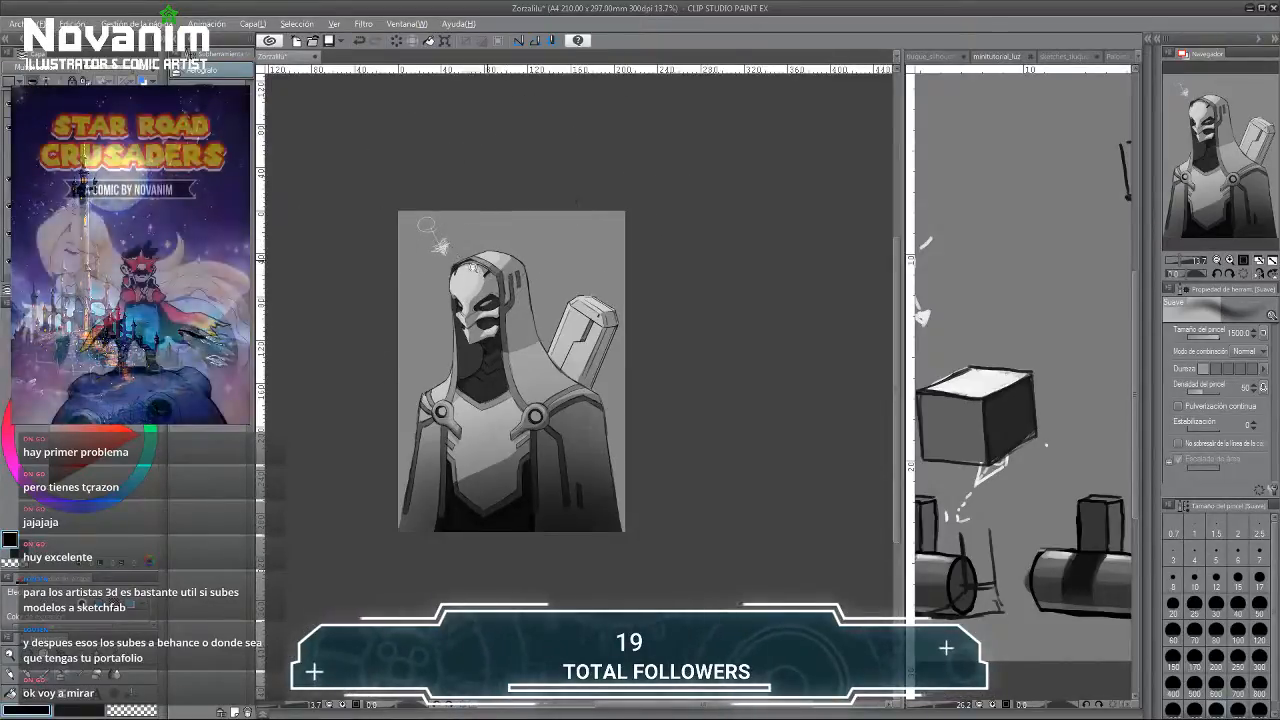
Select the shadowed side face of the back cylinder with straight edges, darken it softly with the airbrush, and clear the selection.
scroll(475, 270, up, 2)
drag(543, 295, 399, 163)
key(m)
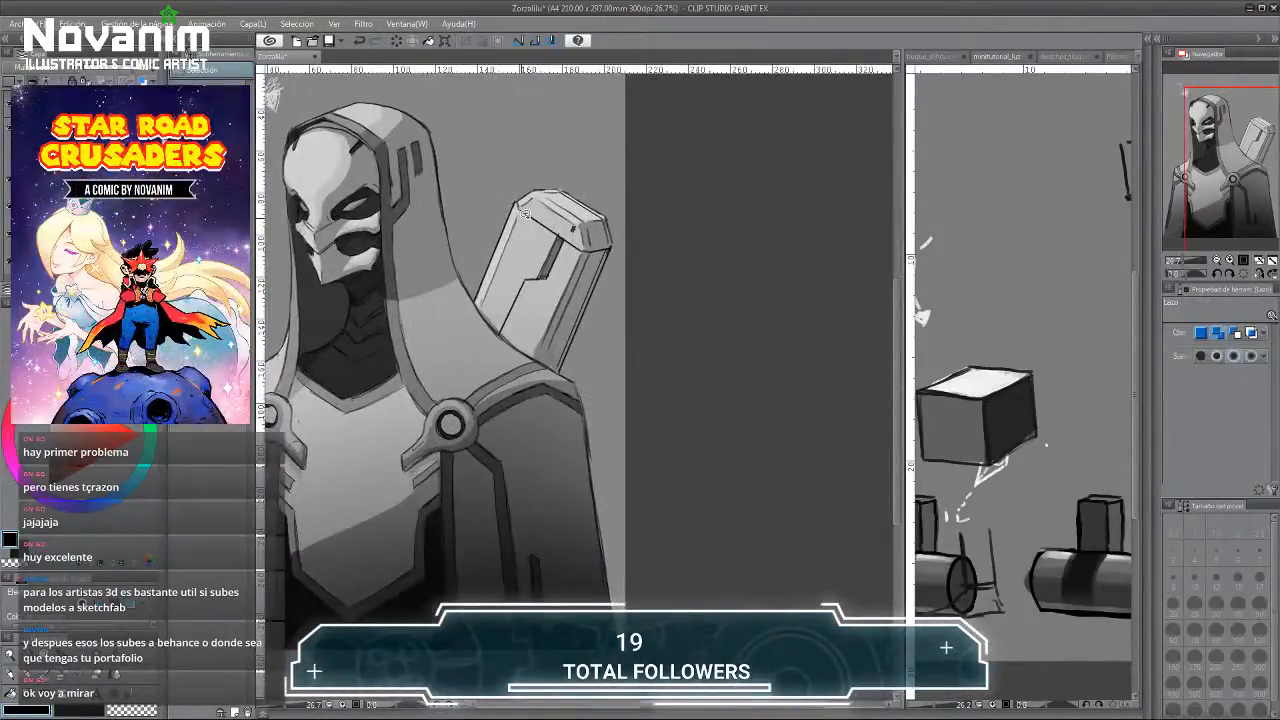
click(534, 360)
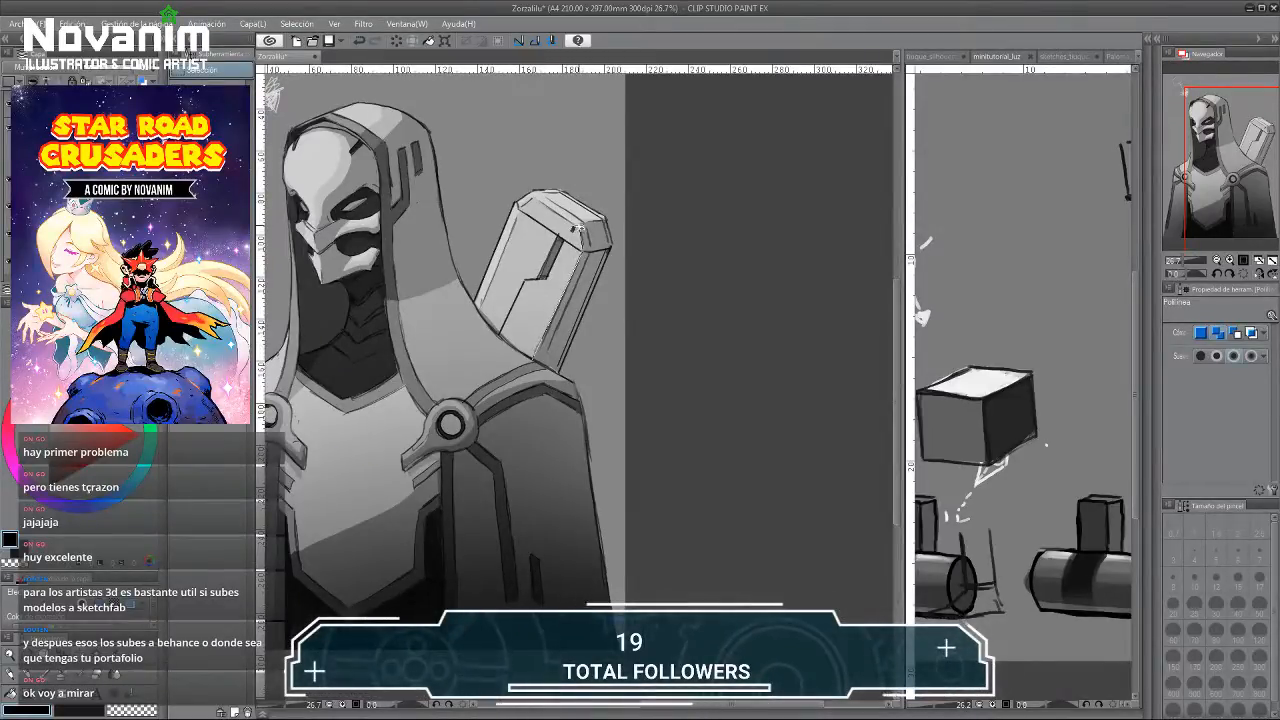
click(533, 357)
key(b)
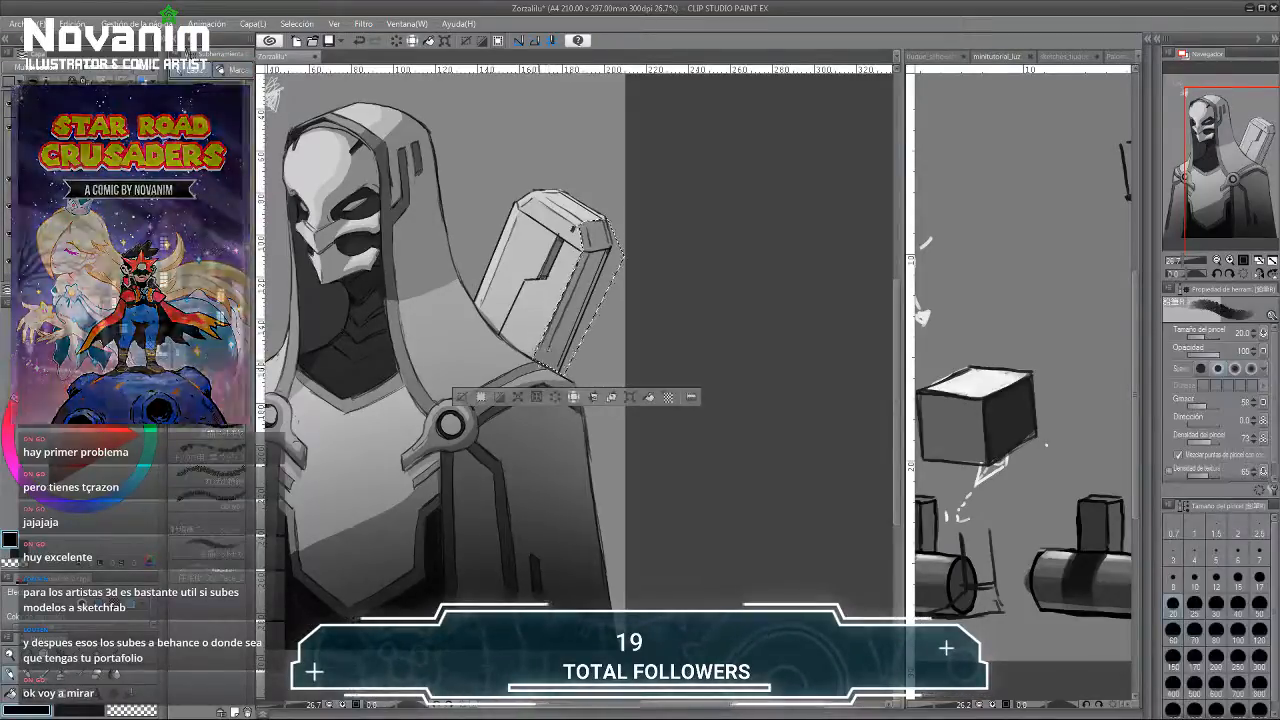
key(b)
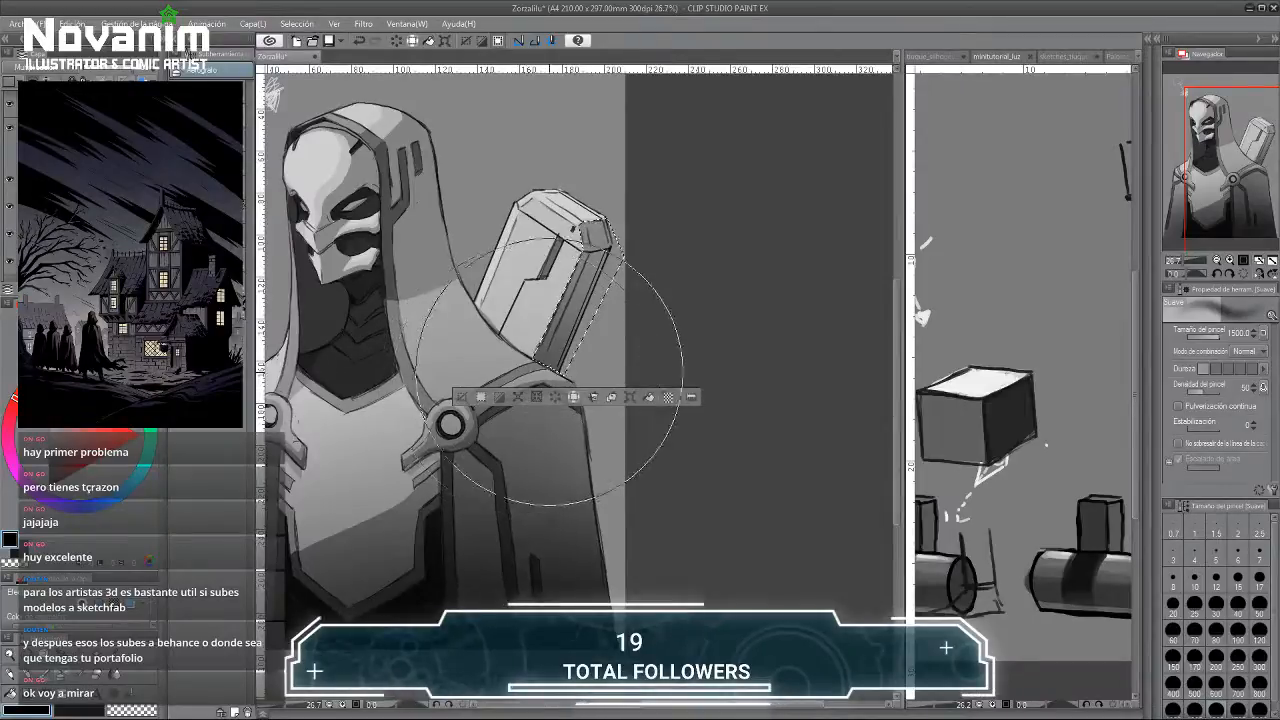
key(ctrl+d)
Lasso the dark hood interior beside and below the mask, airbrush it darker at brush size 500, and deselect.
scroll(378, 213, down, 2)
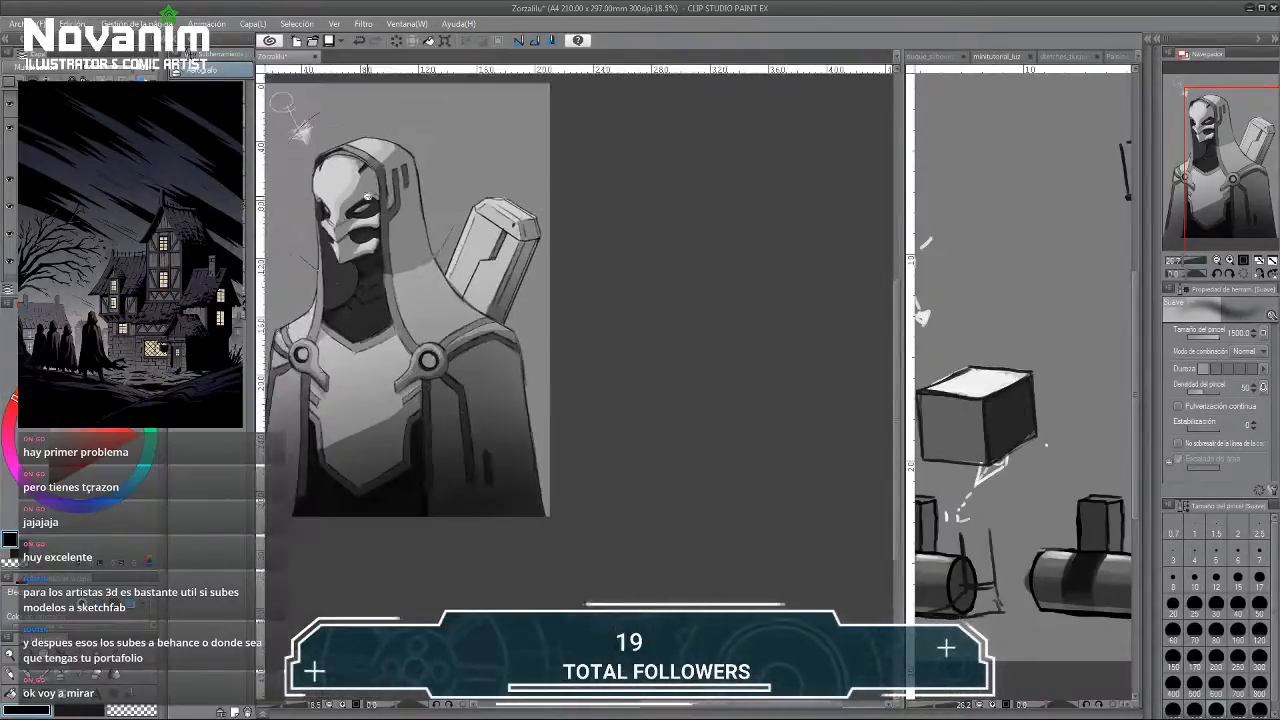
drag(306, 215, 388, 229)
scroll(388, 229, up, 2)
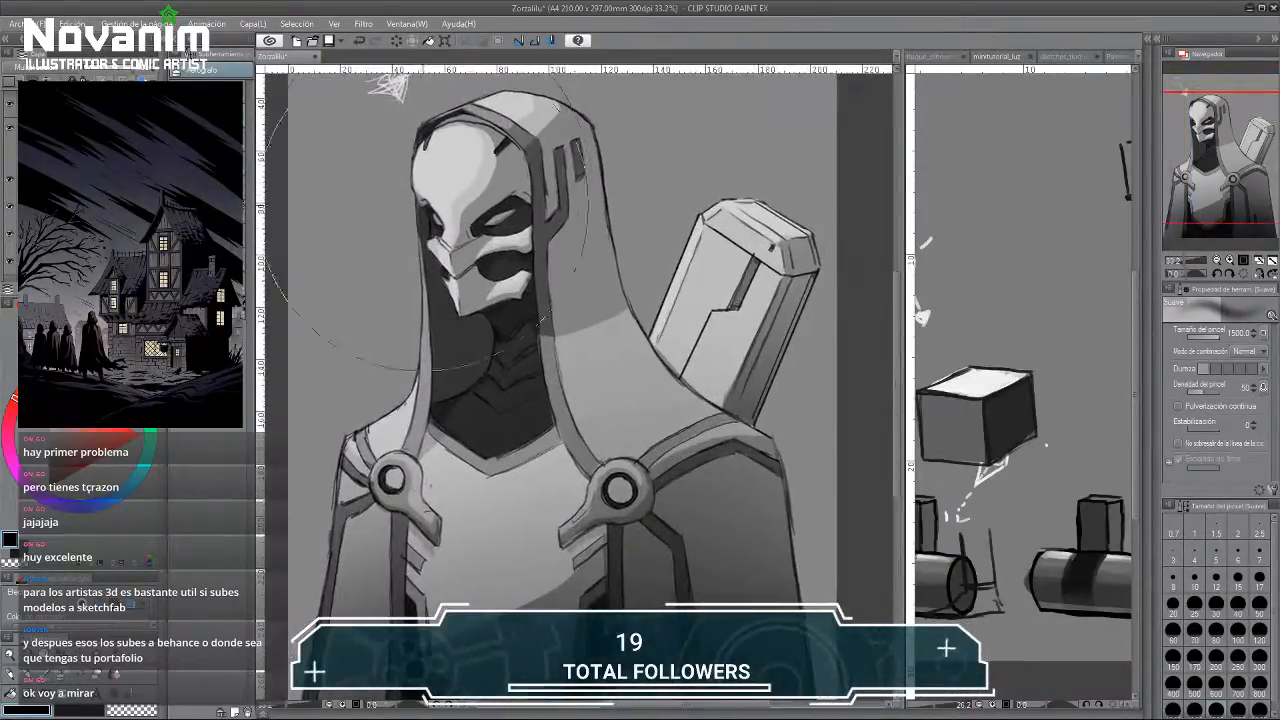
scroll(397, 255, up, 1)
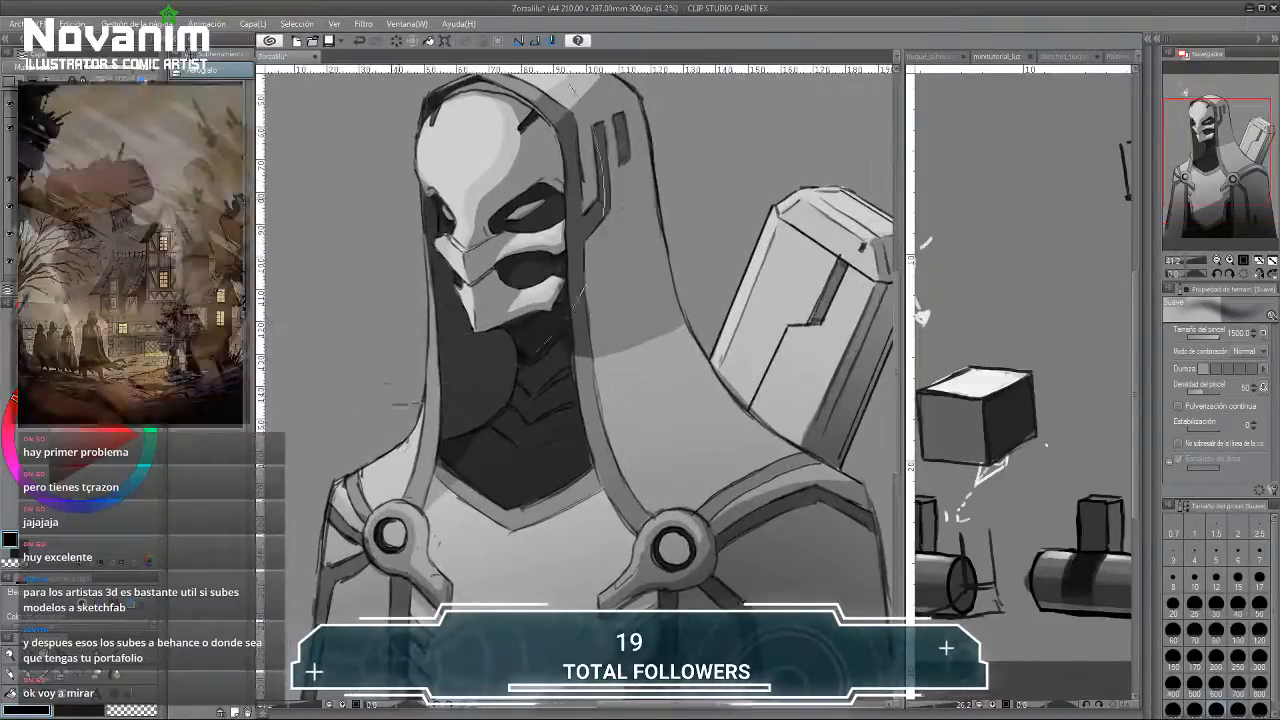
key(g)
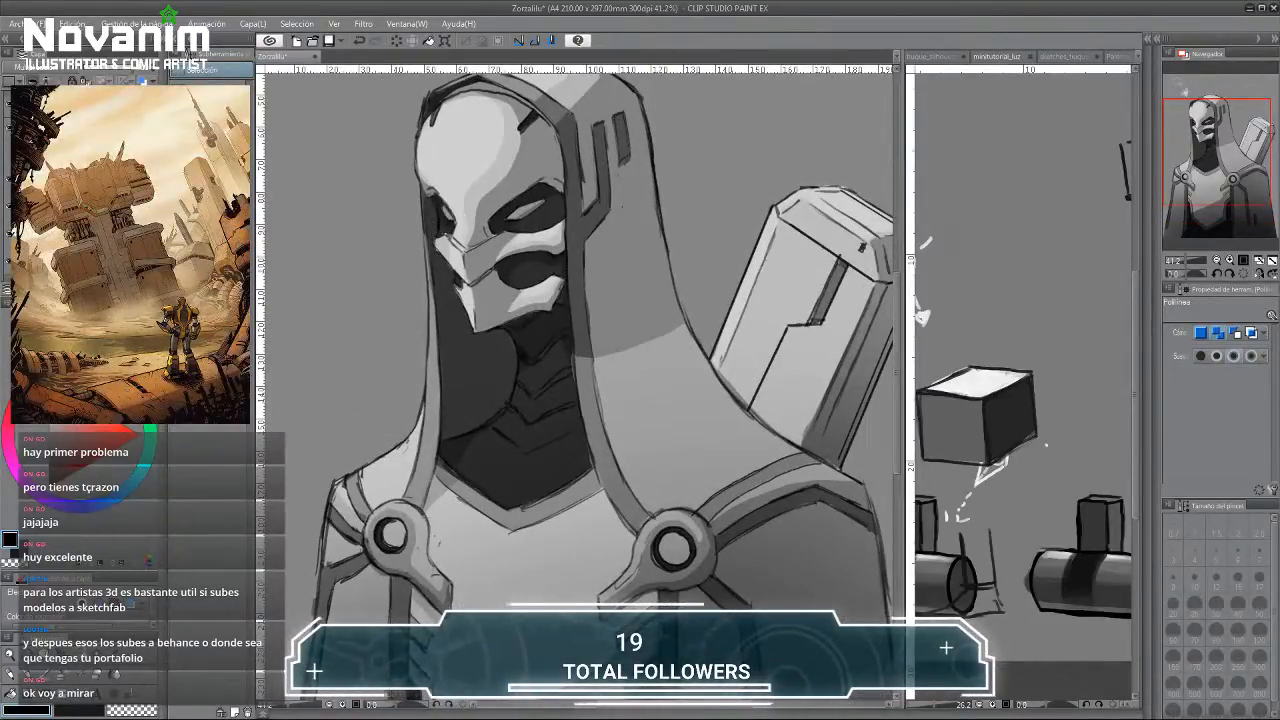
key(m)
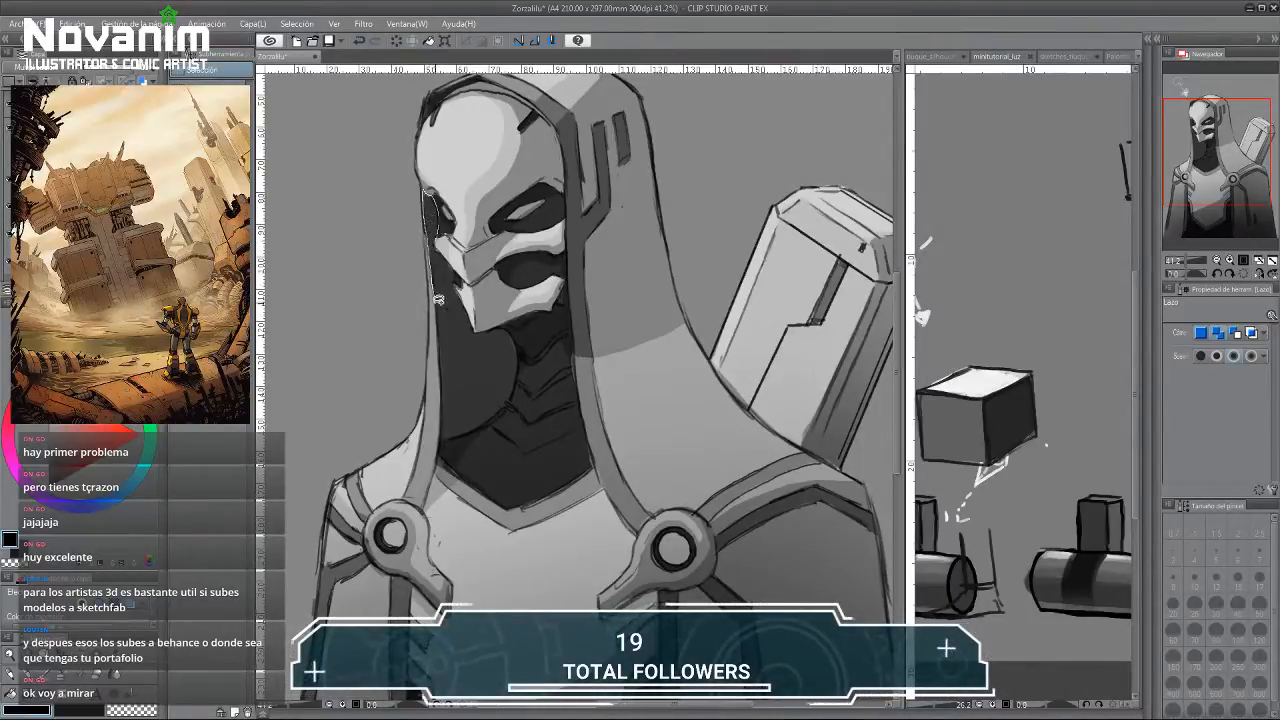
mouse_move(438, 299)
mouse_down()
mouse_move(442, 333)
mouse_move(472, 325)
mouse_move(445, 245)
mouse_move(461, 300)
mouse_move(476, 326)
mouse_move(500, 323)
mouse_move(504, 350)
mouse_move(447, 358)
mouse_up()
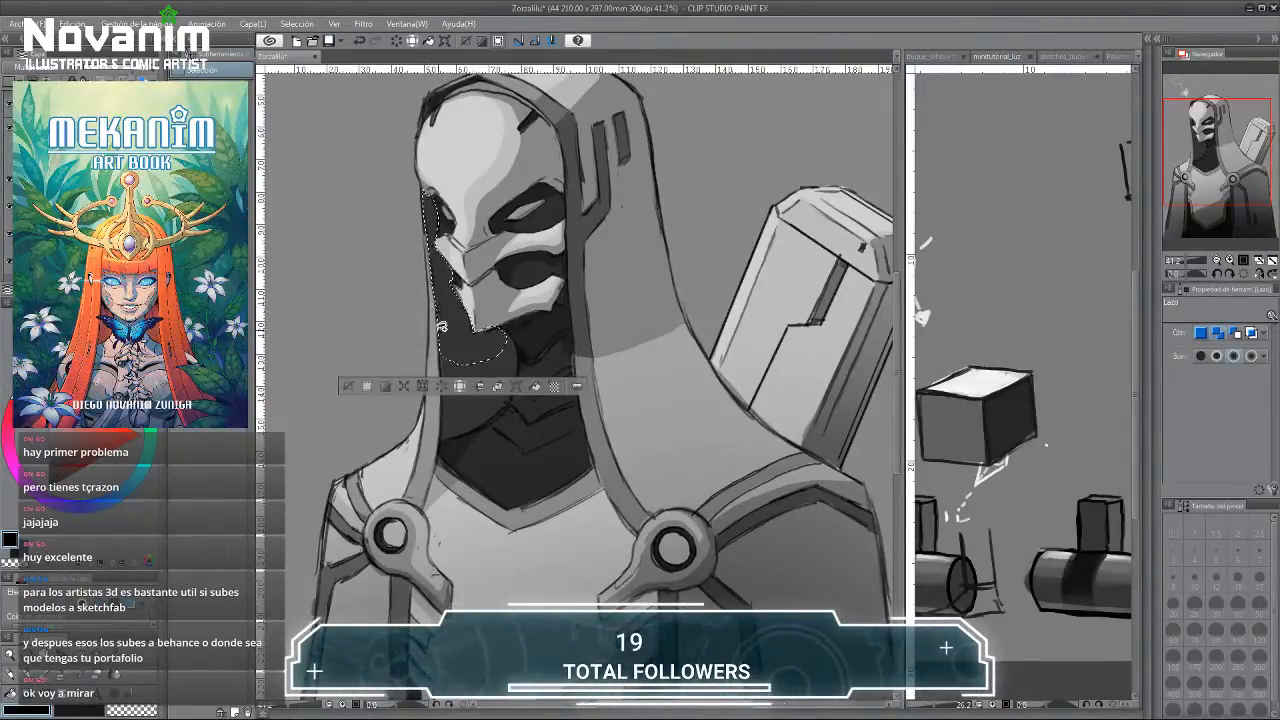
key(b)
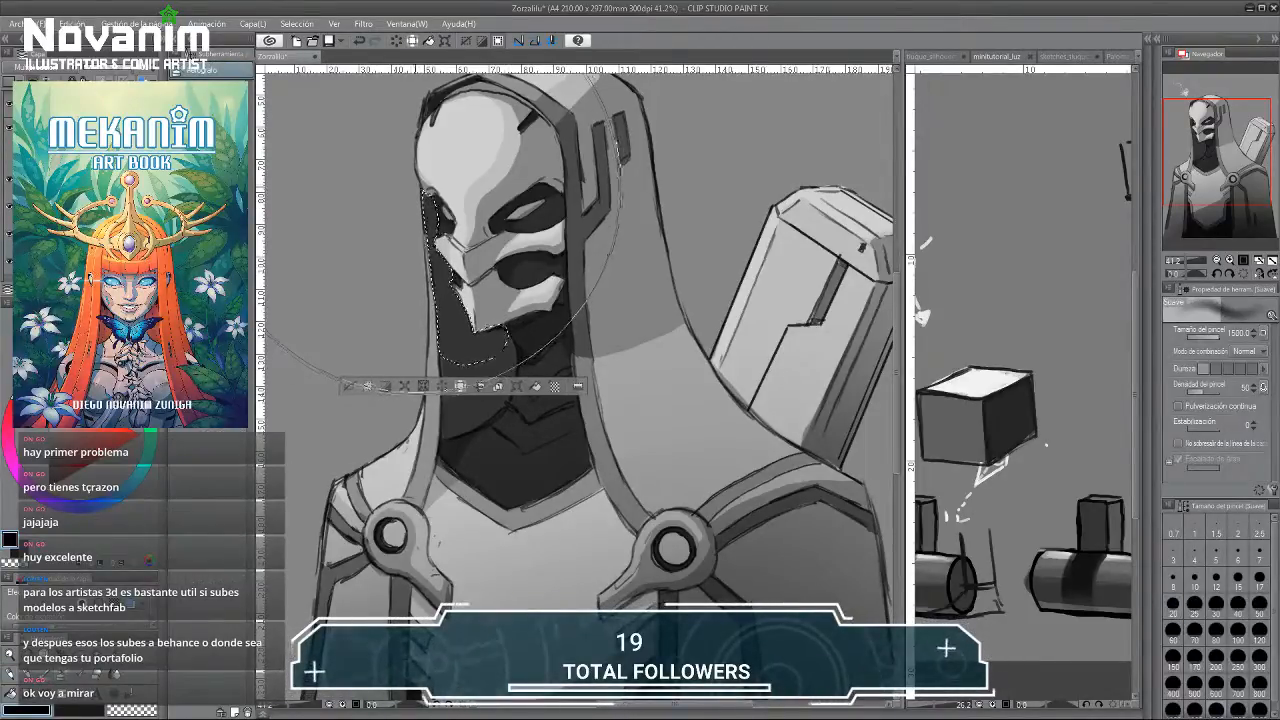
drag(419, 186, 405, 158)
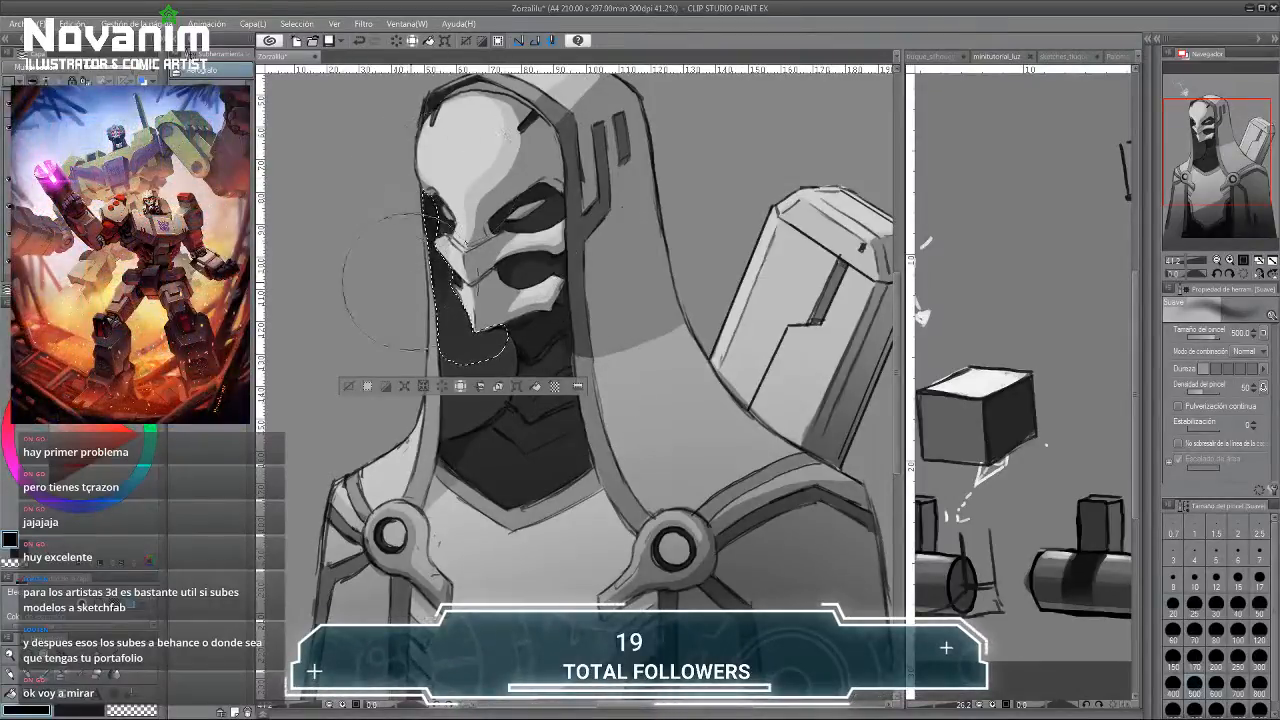
key(ctrl+d)
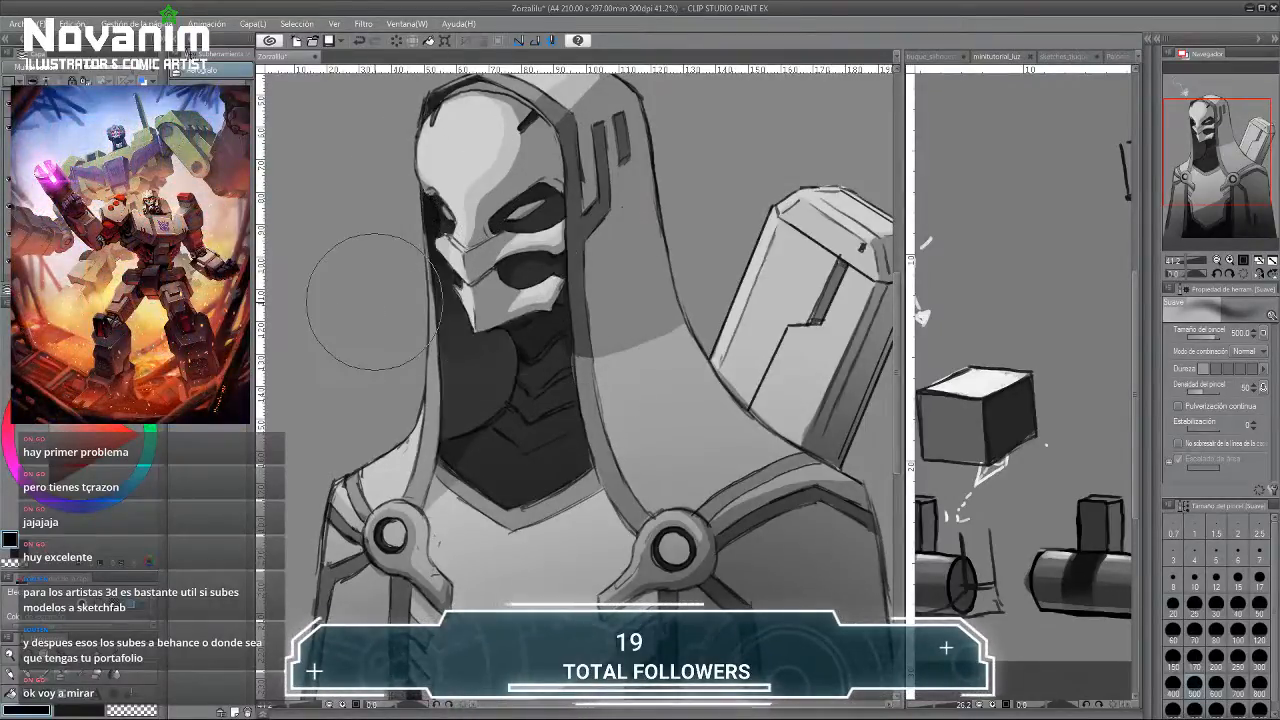
Lasso the neck area under the mask's chin, airbrush a soft black shadow into it, and deselect.
scroll(375, 210, up, 1)
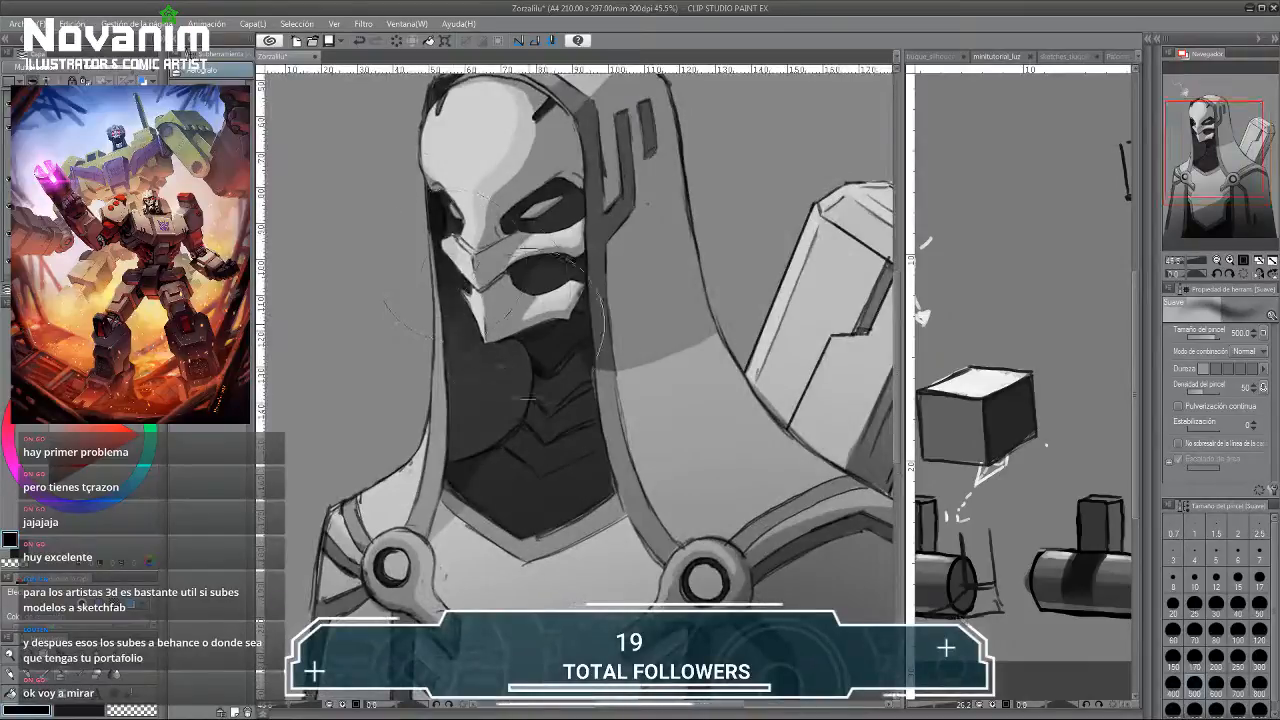
key(m)
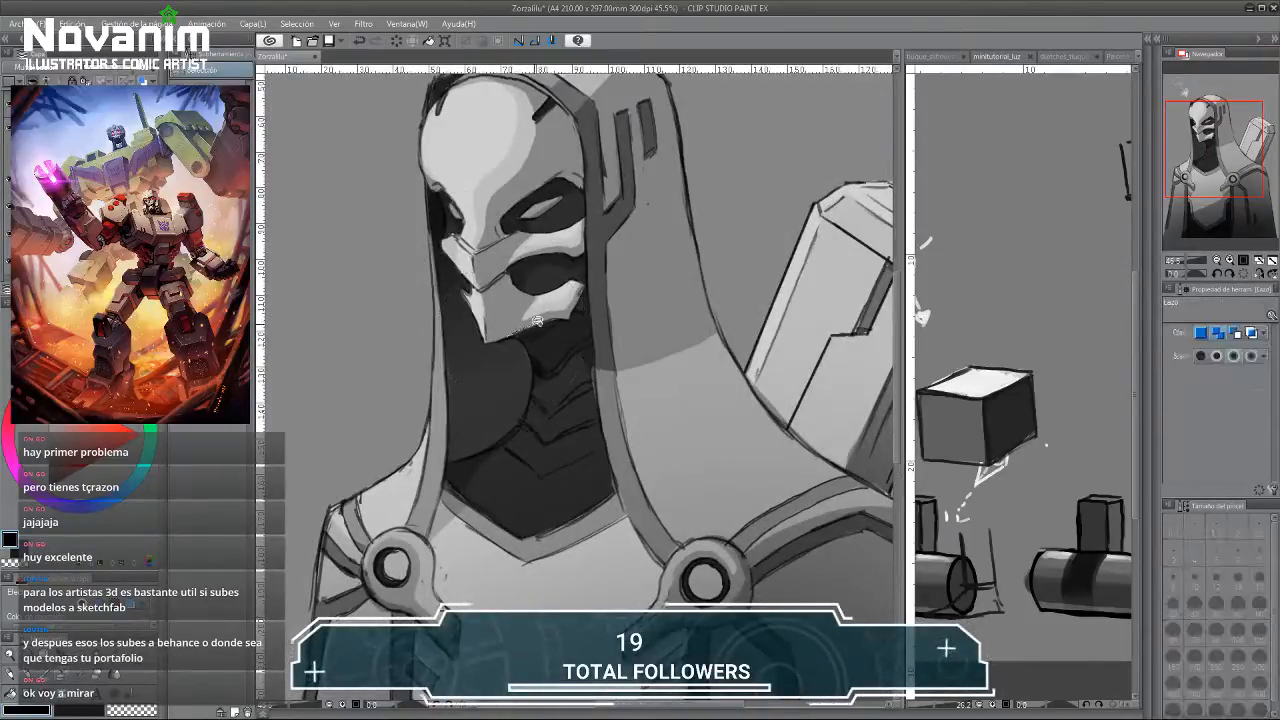
mouse_move(585, 308)
mouse_down()
mouse_move(596, 362)
mouse_move(551, 402)
mouse_move(536, 402)
mouse_move(537, 359)
mouse_move(519, 336)
mouse_move(539, 311)
mouse_move(479, 326)
mouse_move(530, 330)
mouse_up()
key(b)
key(ctrl+d)
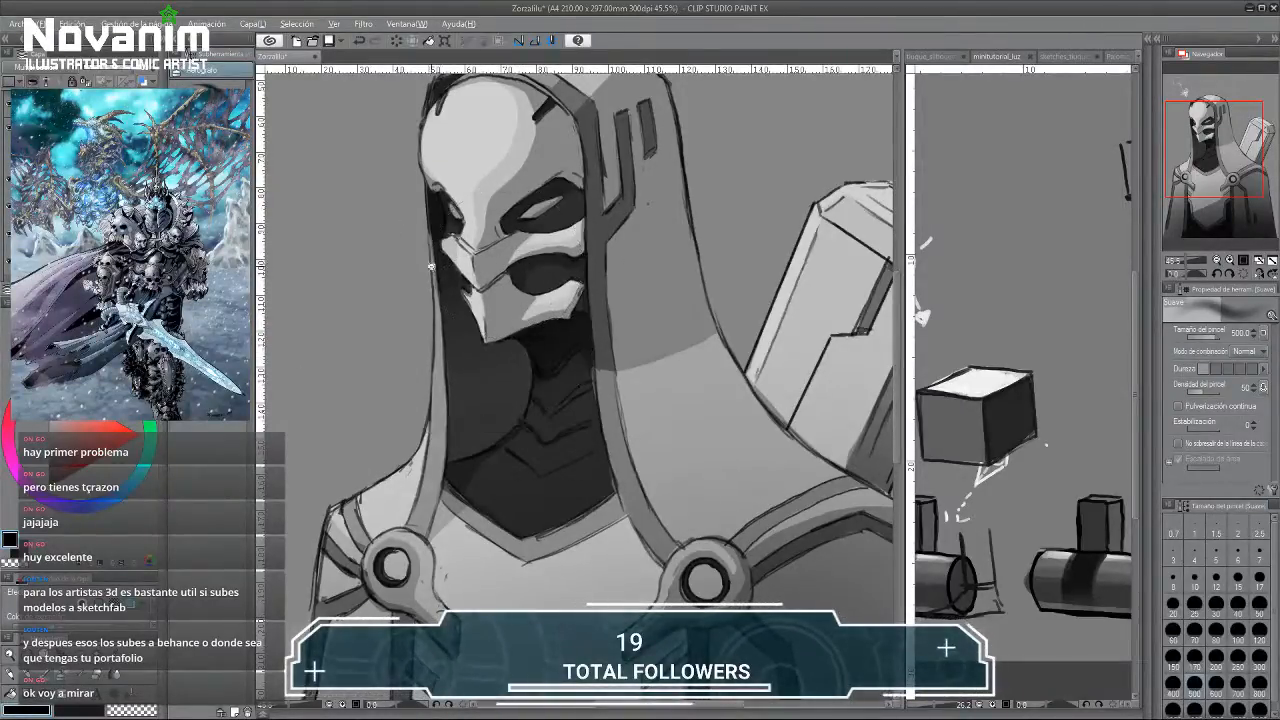
Lasso the hood's inner rim above the mask's forehead, darken it with the airbrush, and deselect.
scroll(430, 250, down, 3)
scroll(427, 245, up, 4)
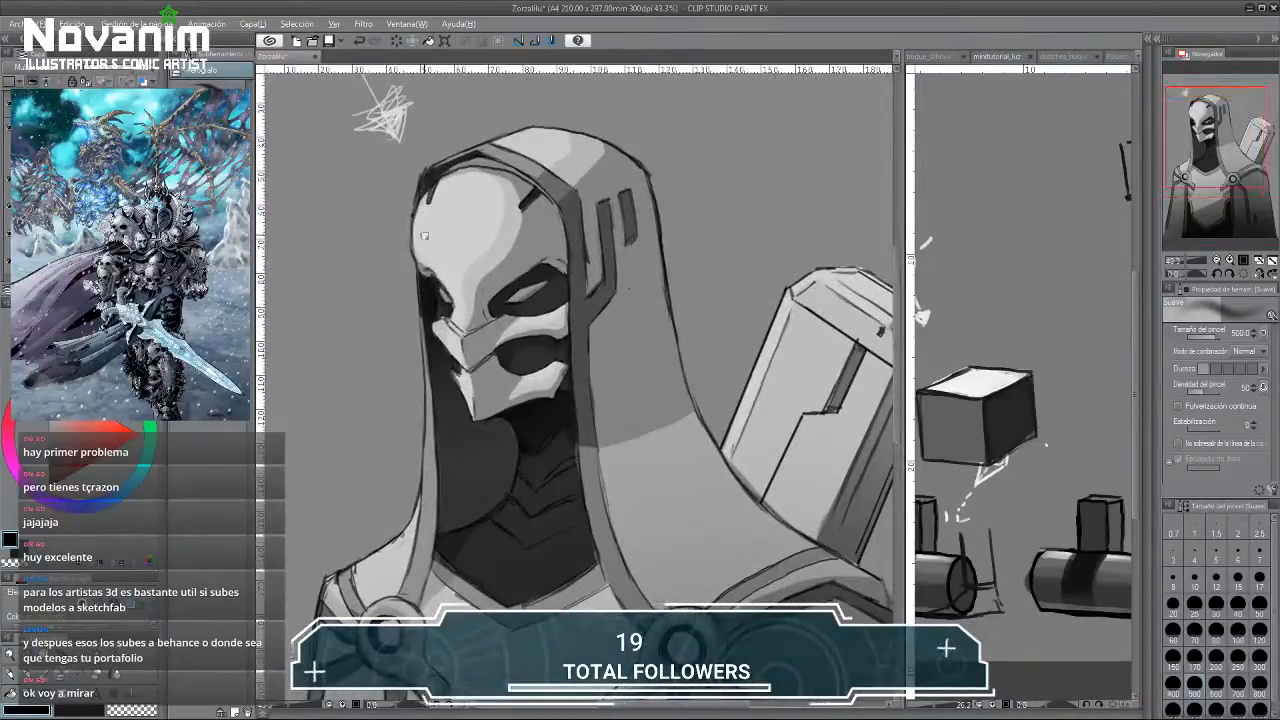
key(m)
mouse_move(443, 153)
mouse_down()
mouse_move(424, 182)
mouse_move(500, 129)
mouse_move(477, 130)
mouse_move(439, 145)
mouse_move(513, 150)
mouse_move(430, 165)
mouse_up()
key(b)
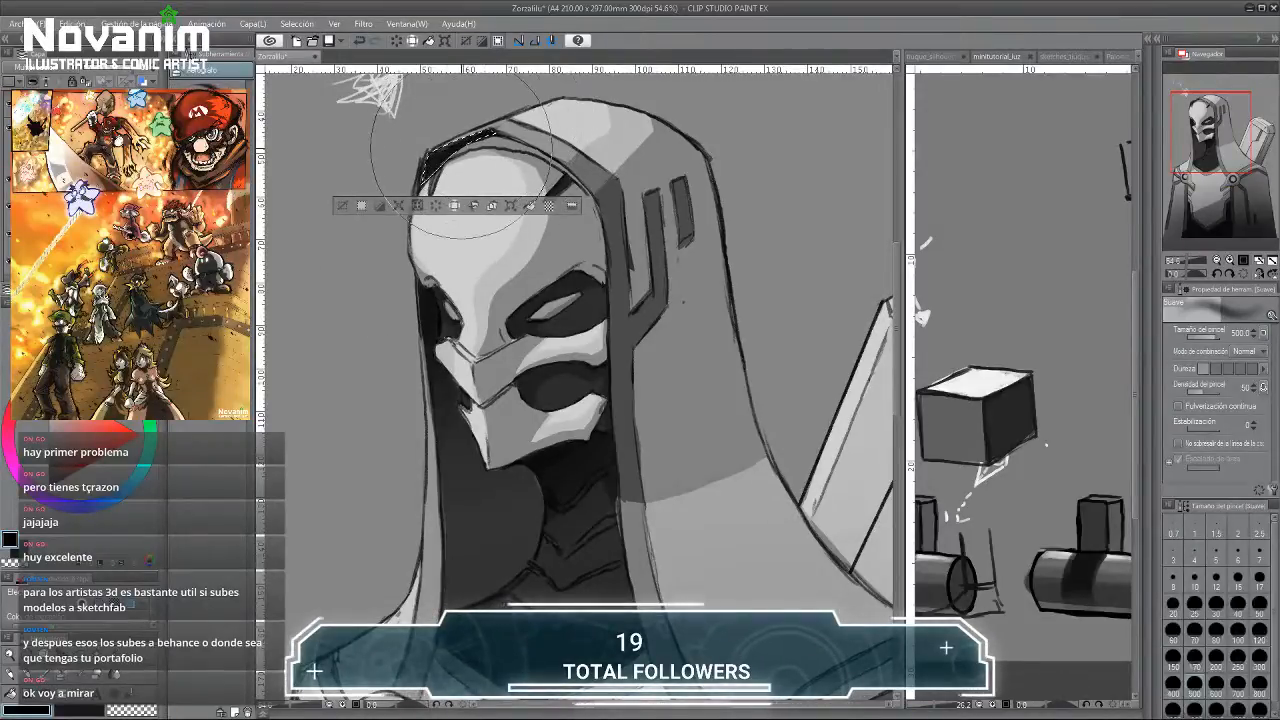
key(ctrl+d)
Lasso both eye sockets of the mask, deepen them with soft black airbrush shading, and deselect.
mouse_move(405, 243)
mouse_down()
mouse_move(377, 237)
mouse_move(412, 240)
mouse_up()
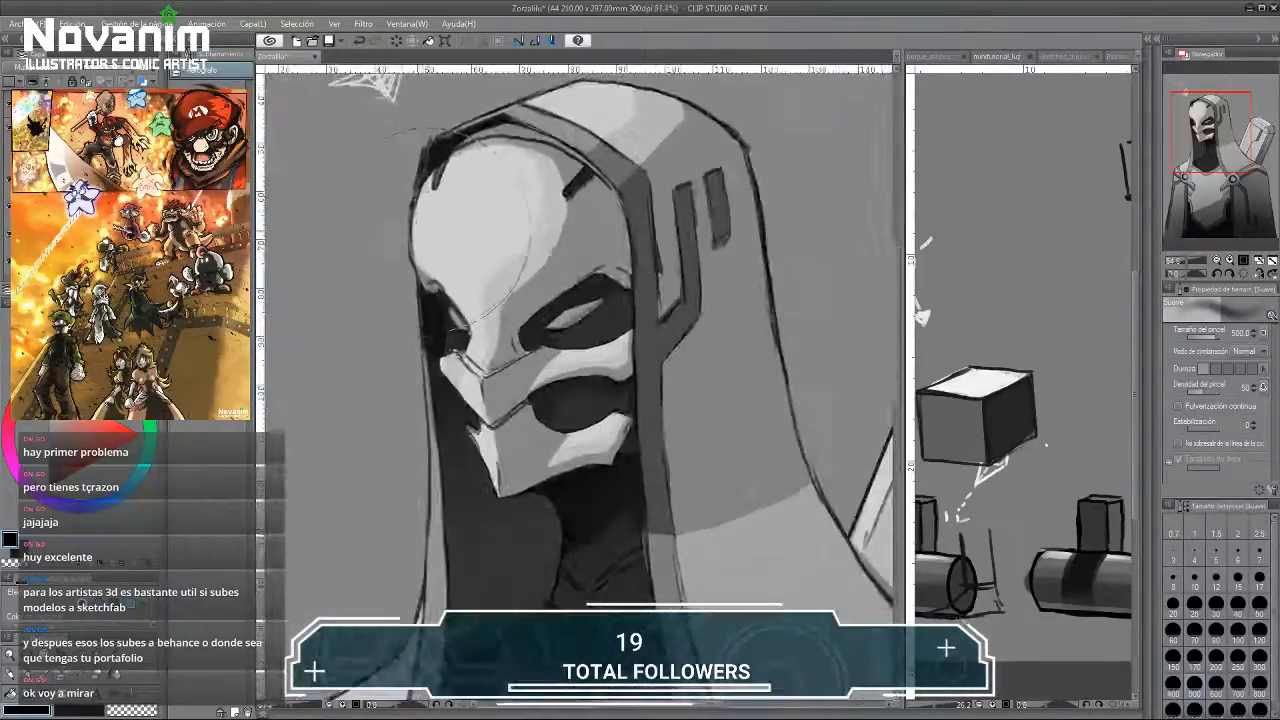
key(m)
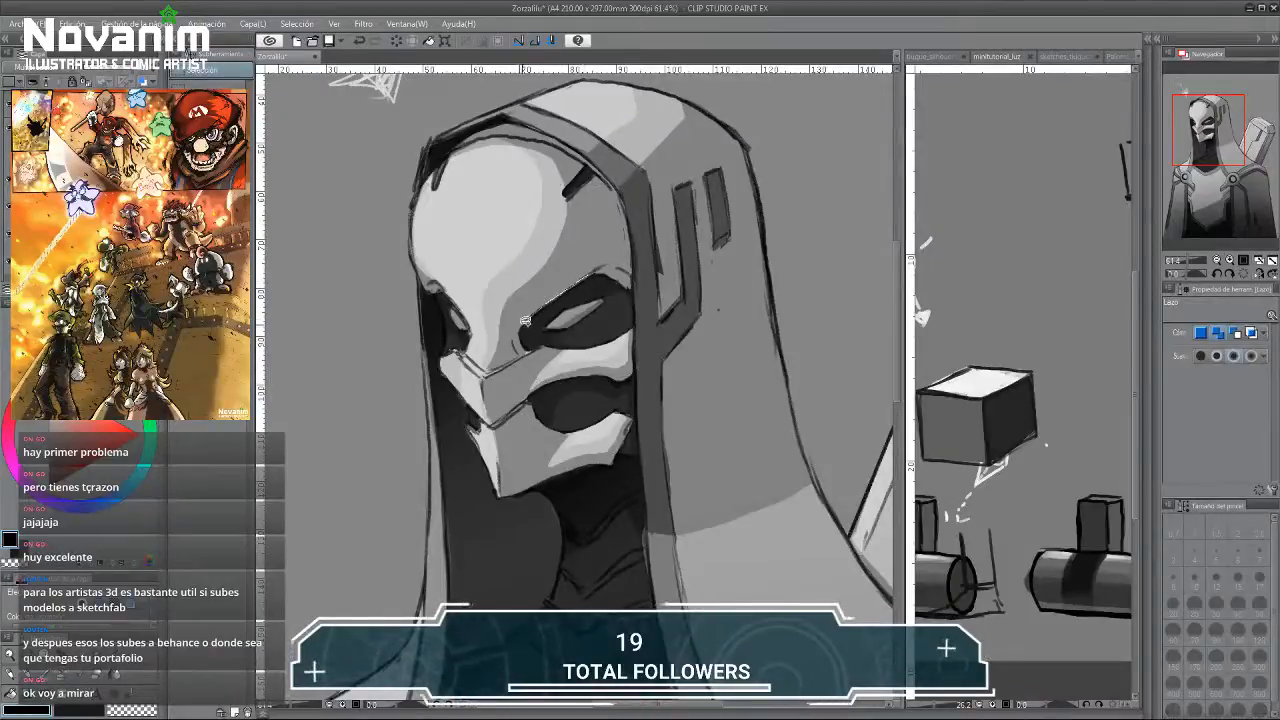
mouse_move(625, 328)
mouse_down()
mouse_move(540, 345)
mouse_move(590, 278)
mouse_move(626, 325)
mouse_up()
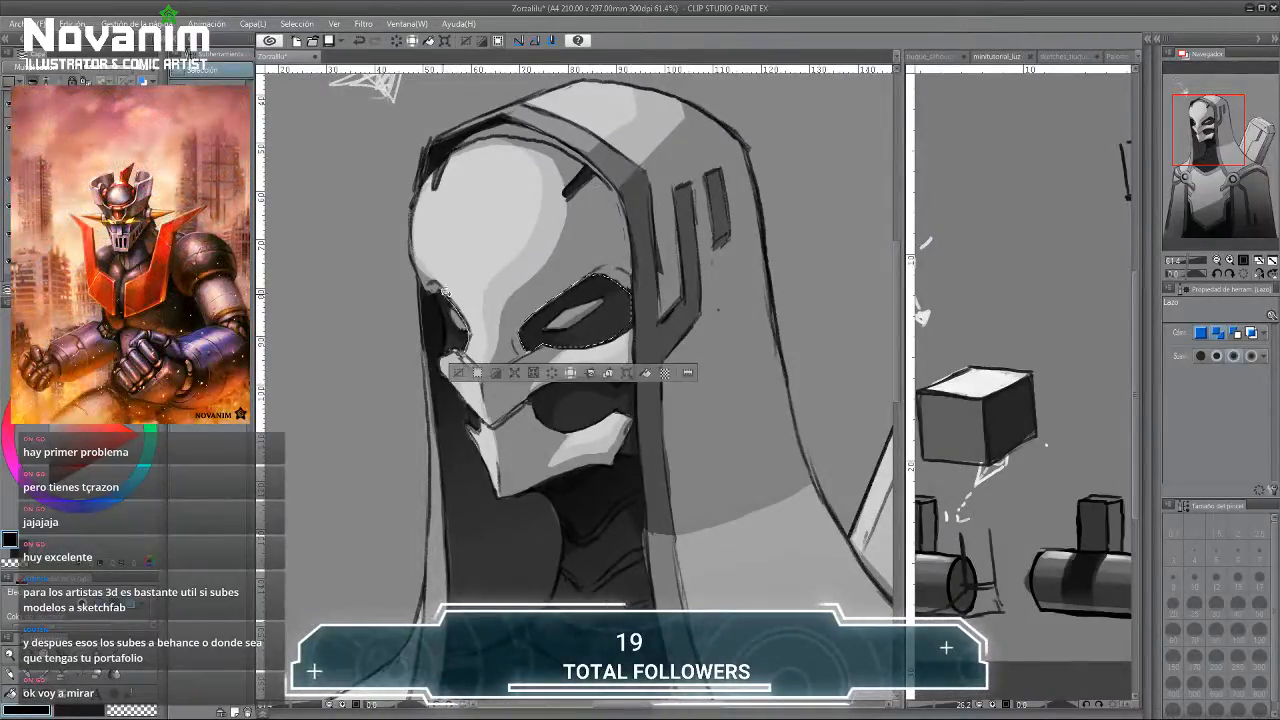
drag(447, 350, 438, 292)
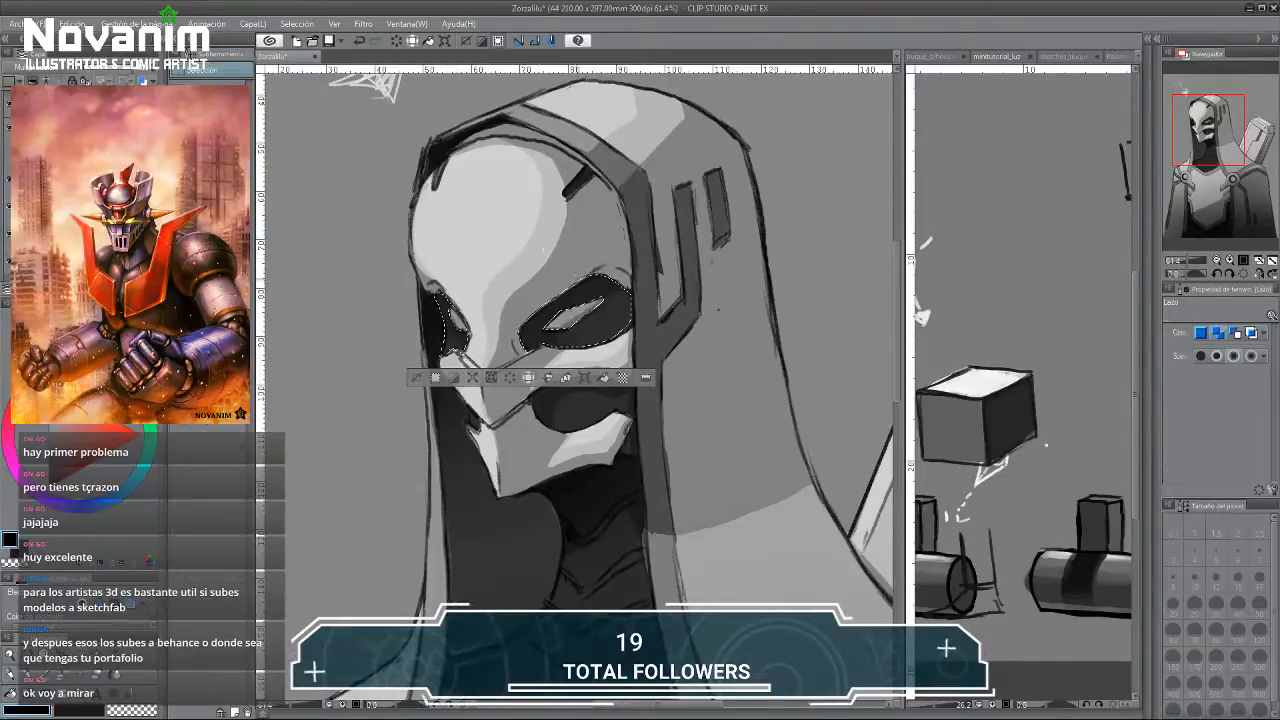
key(b)
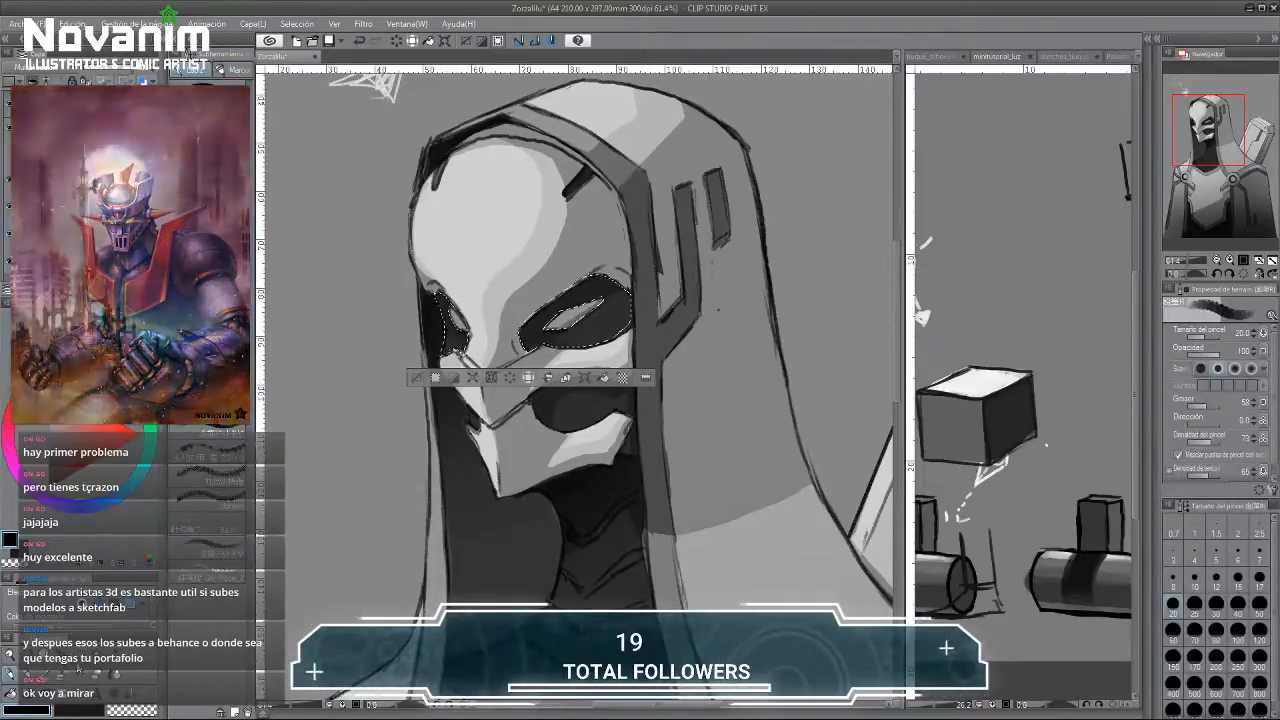
key(b)
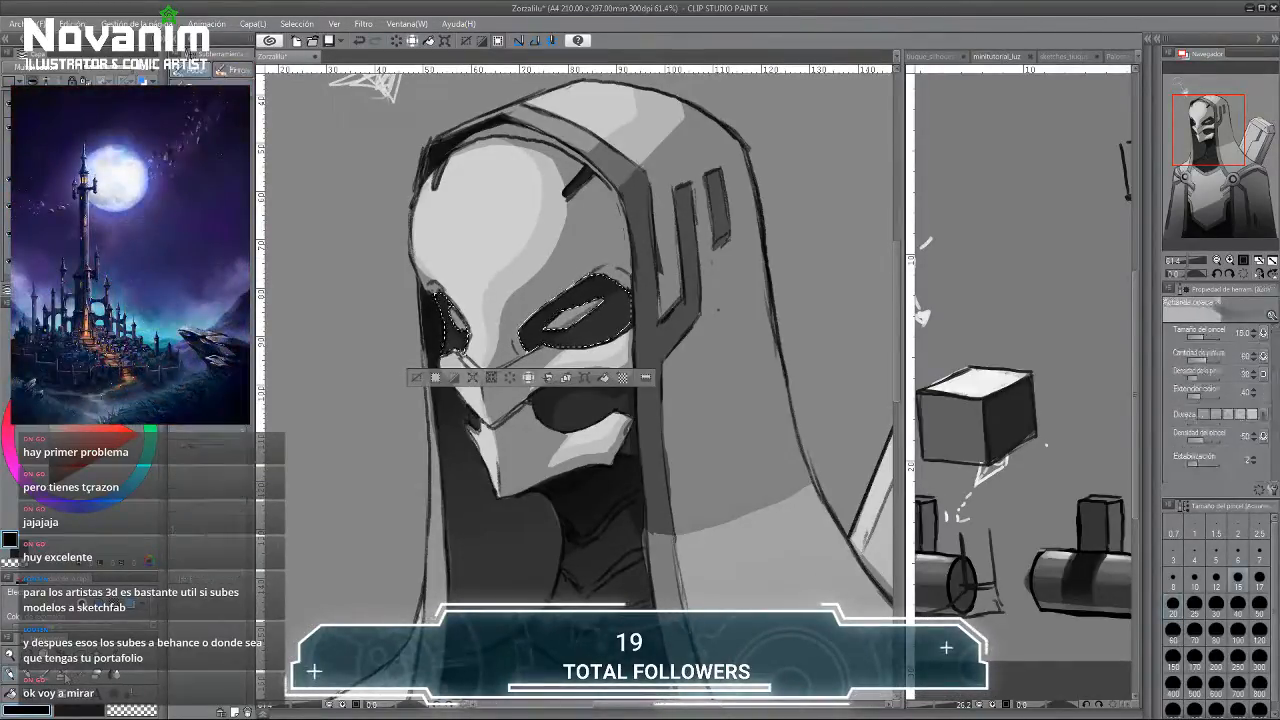
key(b)
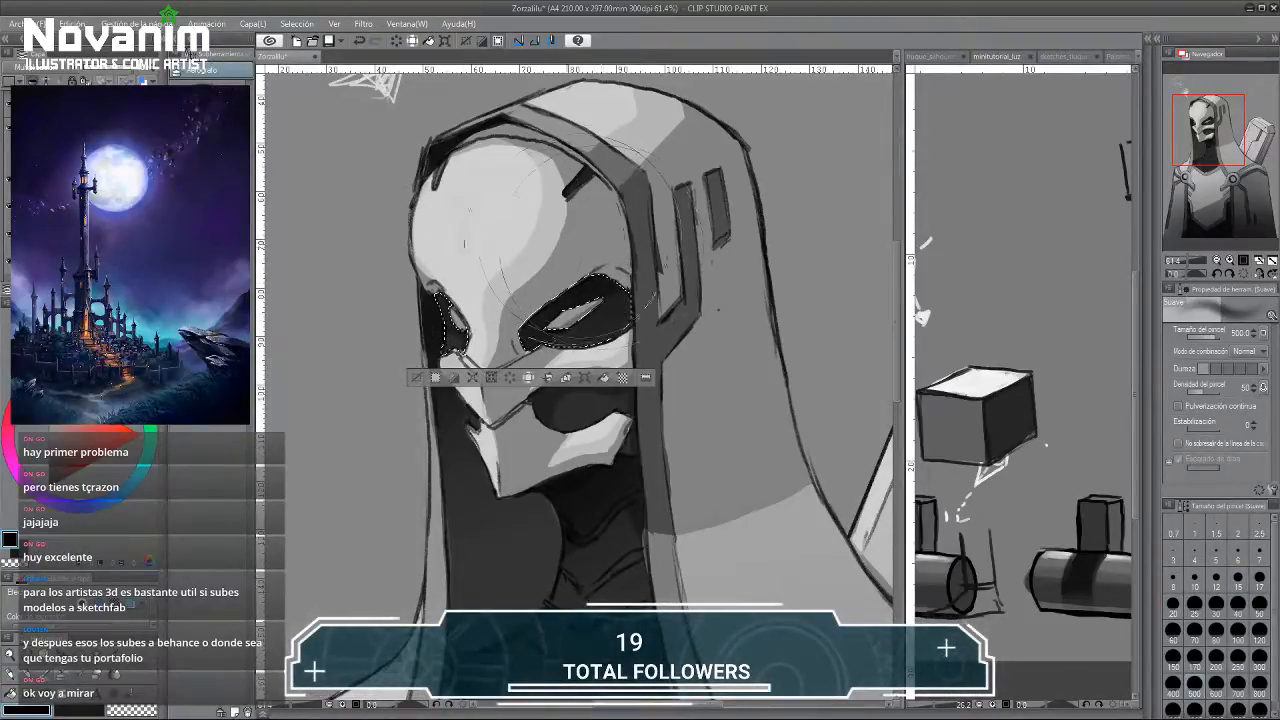
scroll(480, 220, down, 5)
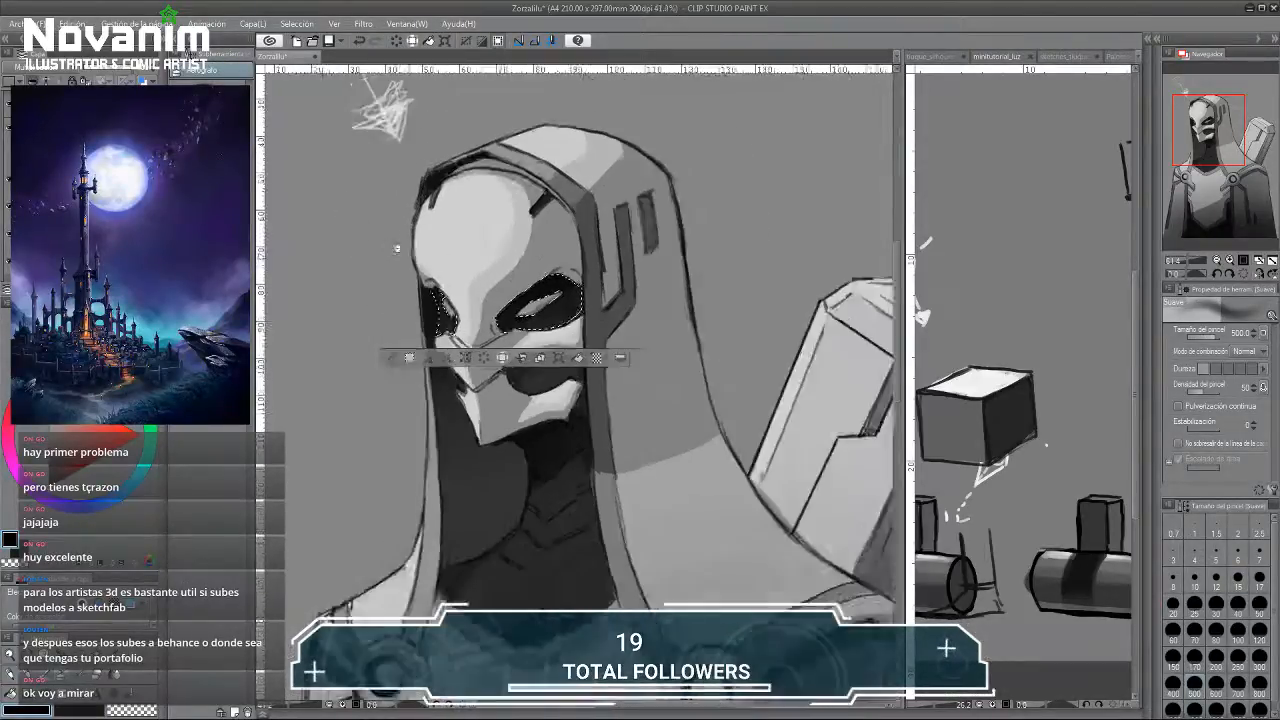
key(ctrl+d)
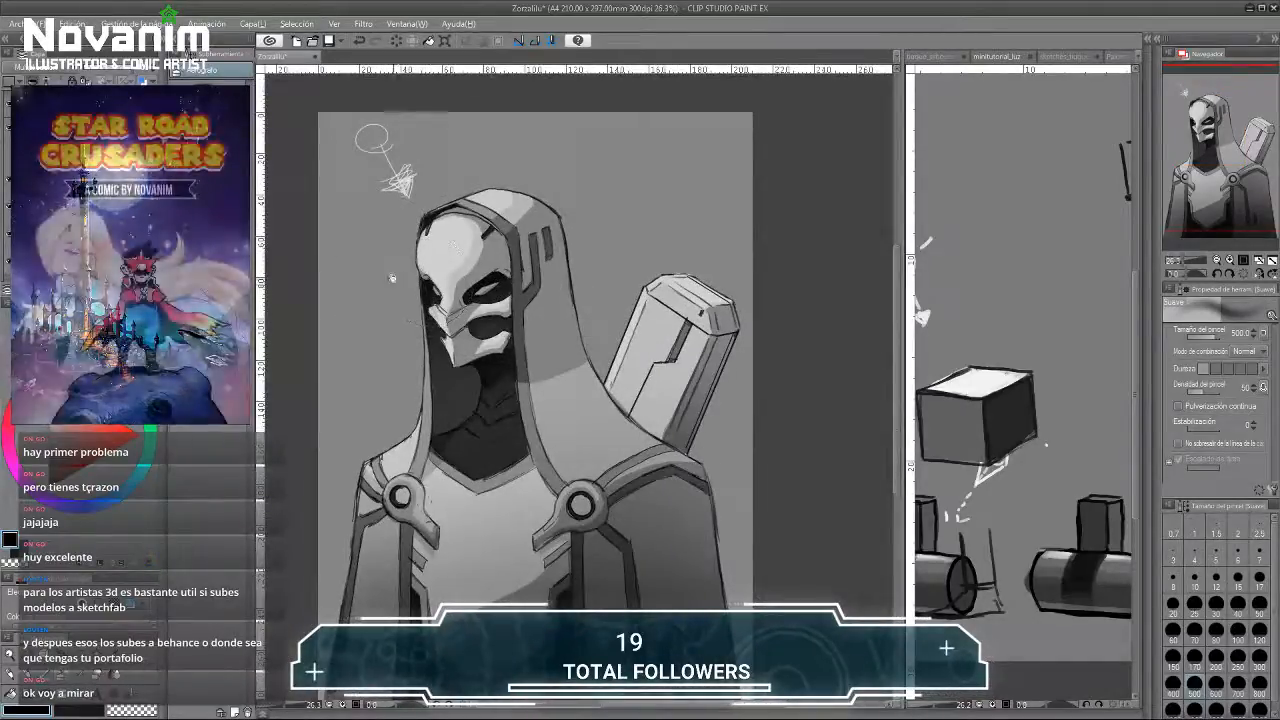
scroll(415, 335, down, 2)
scroll(415, 335, up, 4)
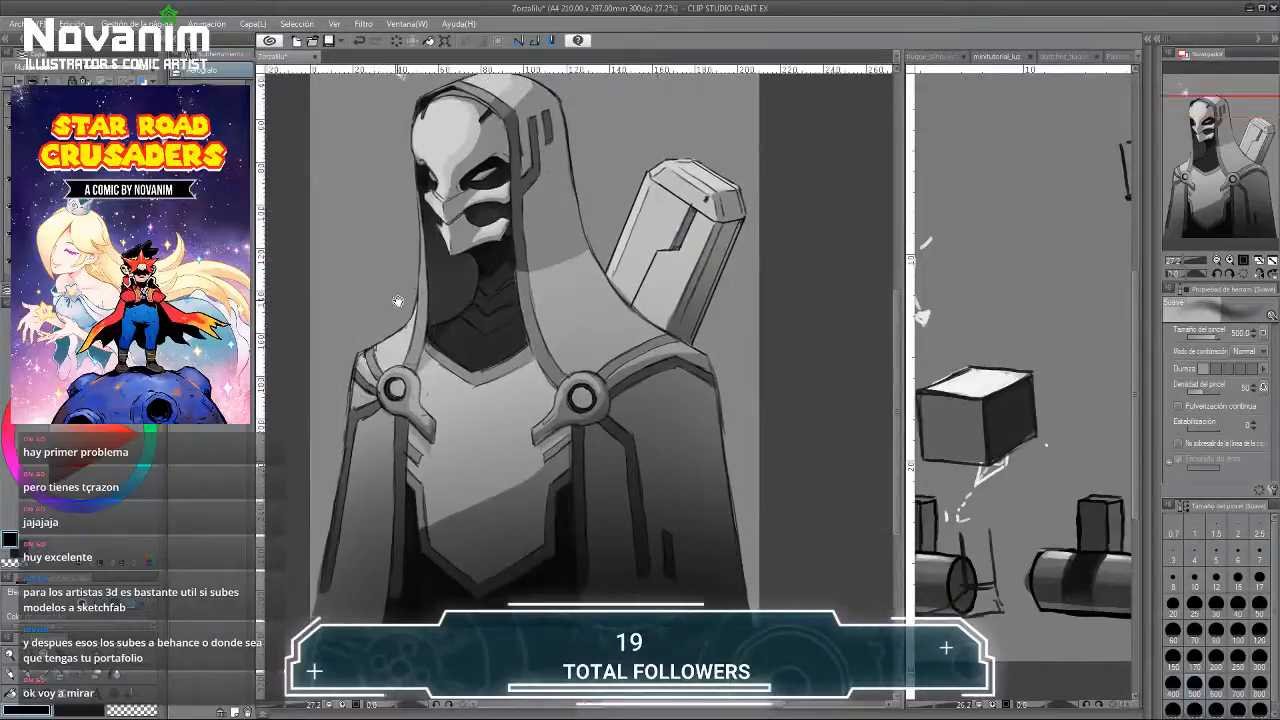
Swap to white and lasso the hood's outer drape from the side slots down to the round shoulder clasp.
drag(397, 300, 389, 322)
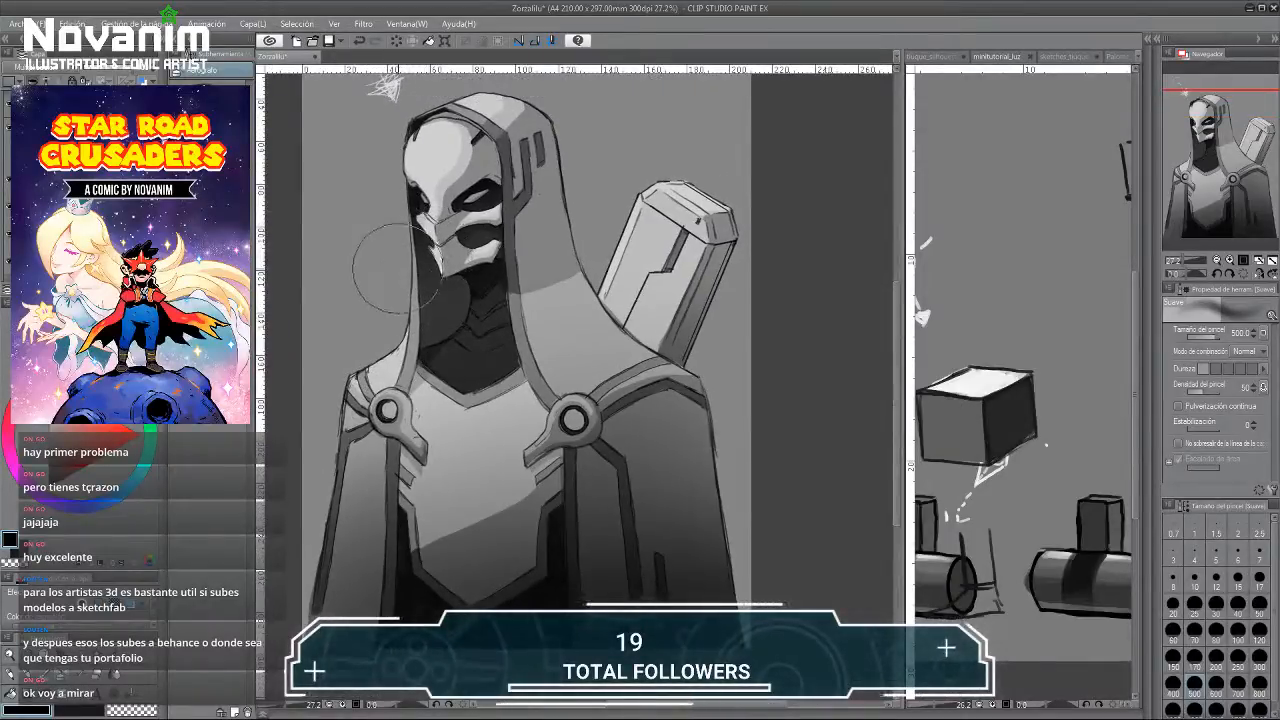
scroll(380, 245, down, 2)
drag(367, 237, 392, 247)
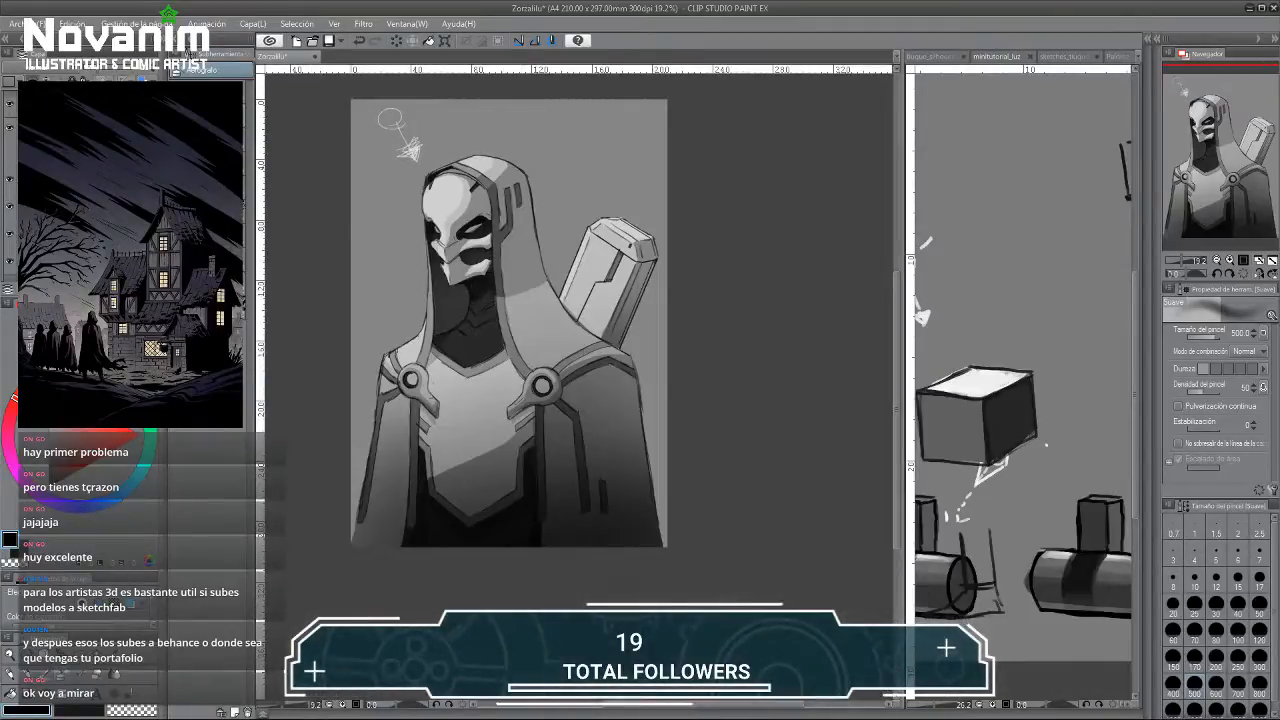
key(x)
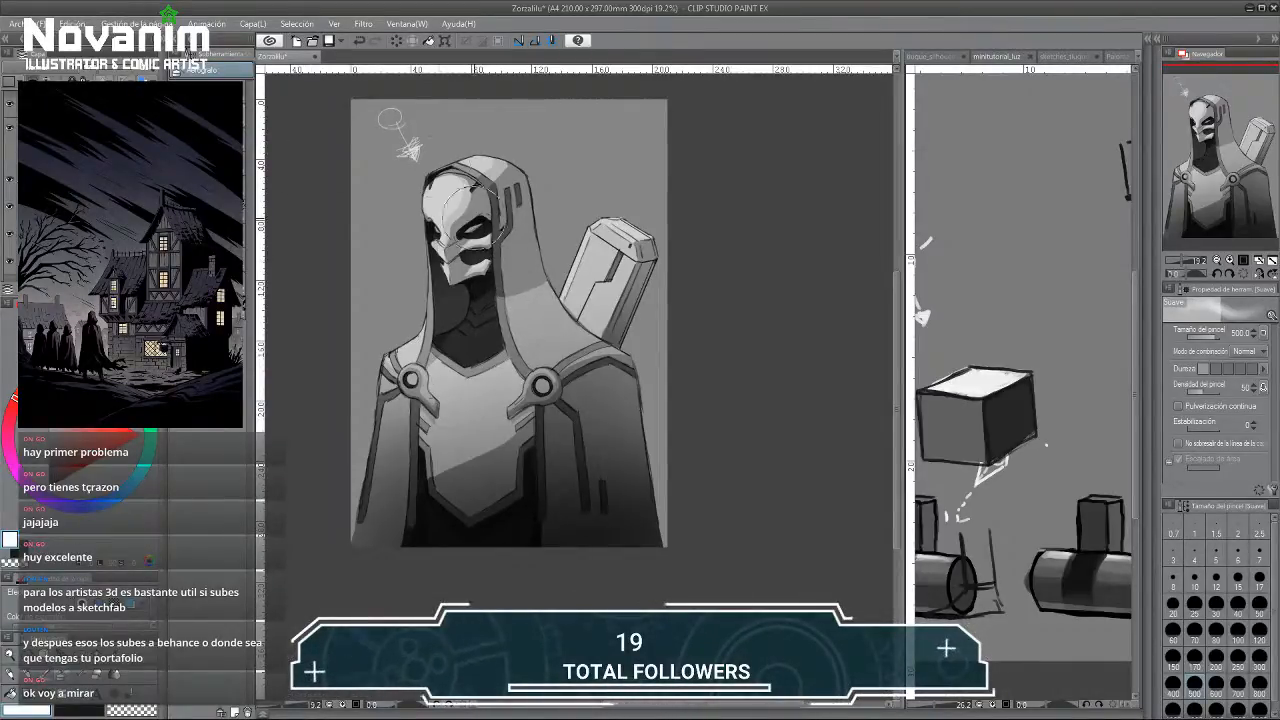
key(m)
scroll(496, 314, up, 3)
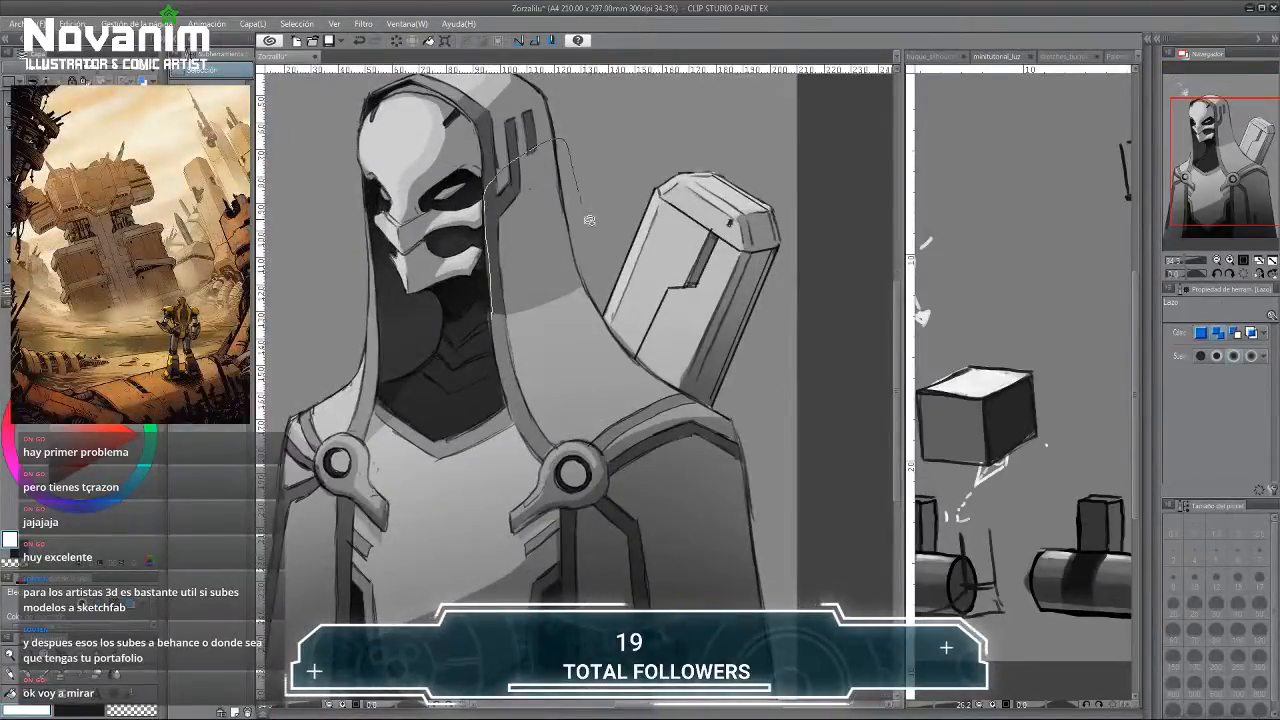
drag(590, 220, 500, 304)
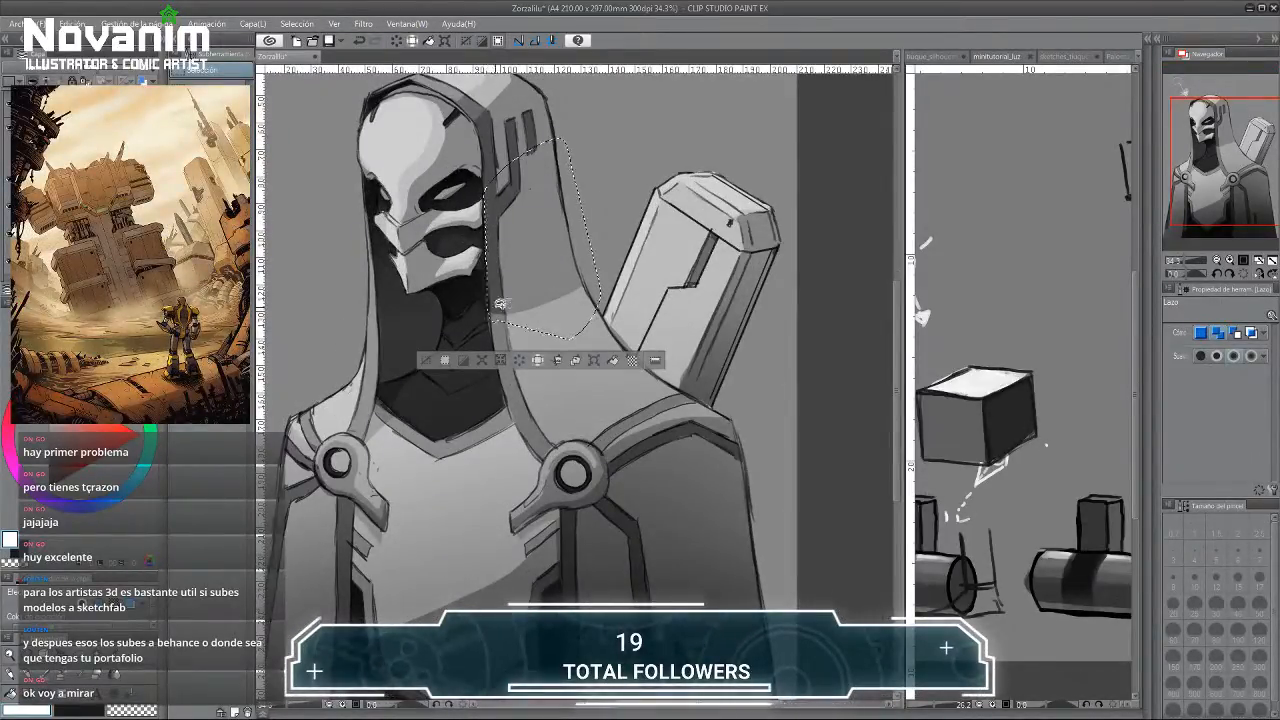
mouse_move(492, 304)
mouse_down()
mouse_move(524, 428)
mouse_move(577, 400)
mouse_move(620, 347)
mouse_up()
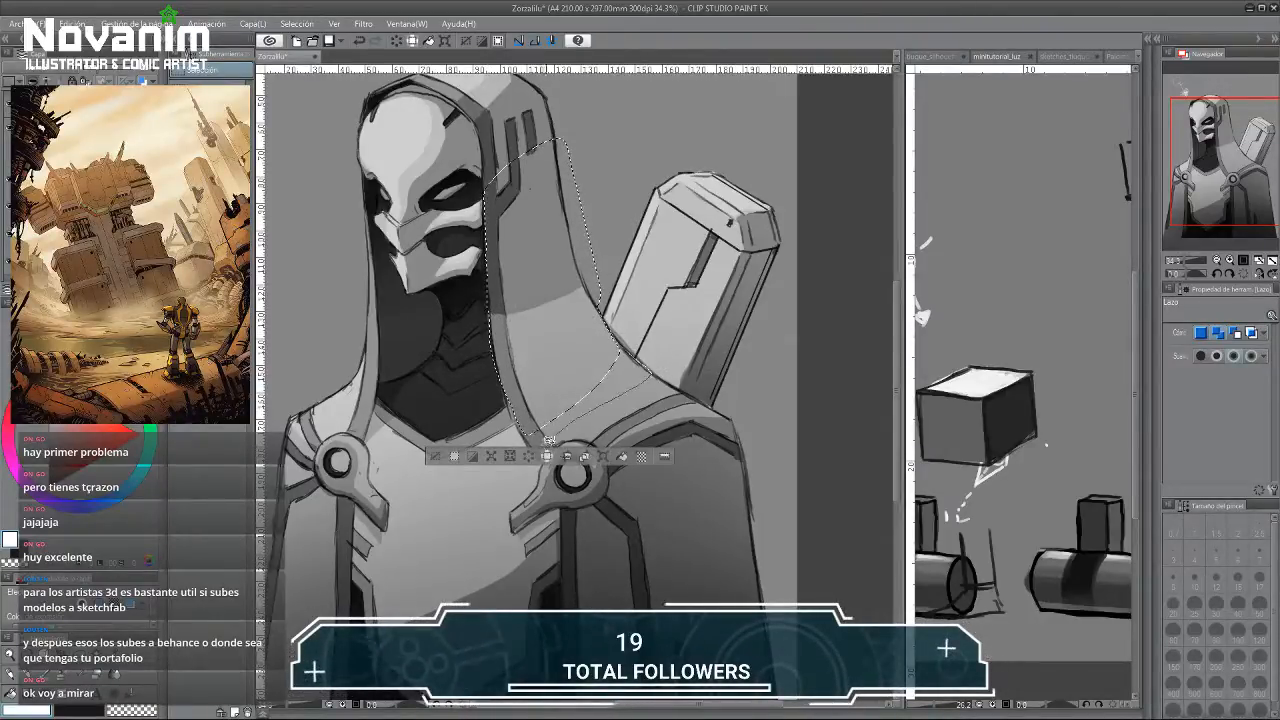
mouse_move(549, 440)
mouse_down()
mouse_move(515, 412)
mouse_move(614, 444)
mouse_move(662, 372)
mouse_move(650, 412)
mouse_up()
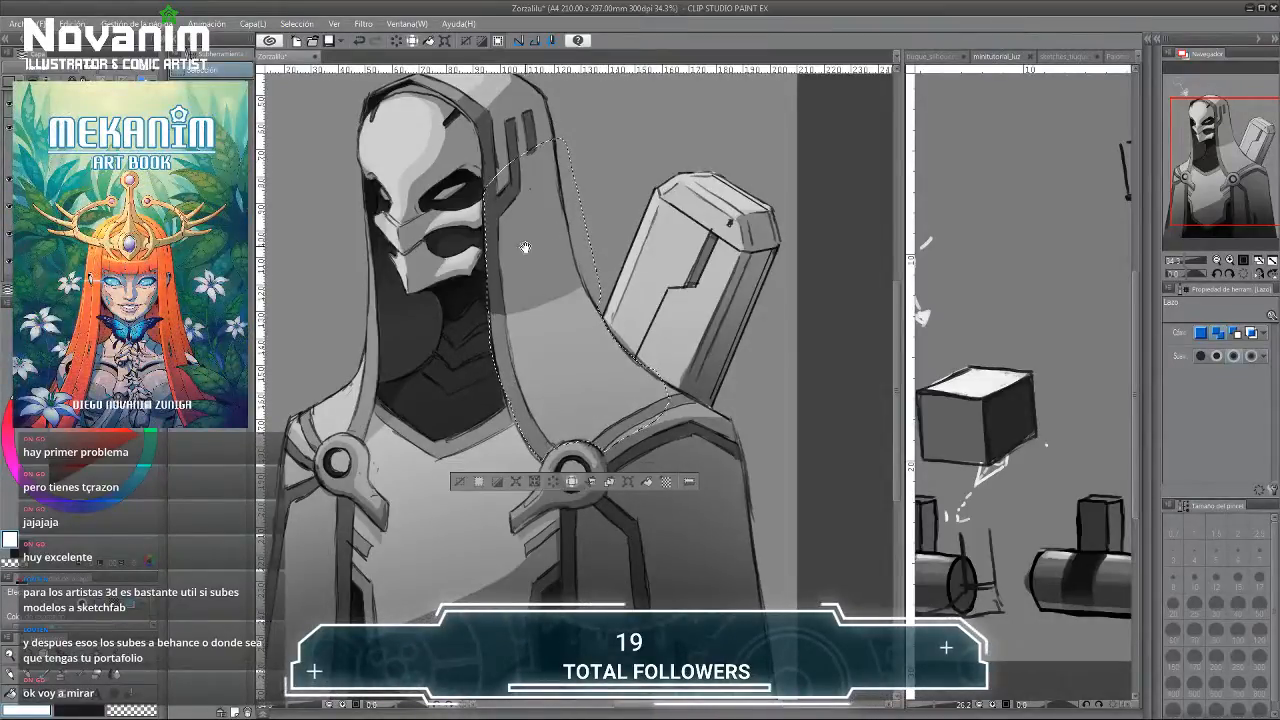
Airbrush soft white light into the selected hood drape at size 500, soften it with the soft eraser at size 500, and deselect.
scroll(524, 247, down, 2)
key(b)
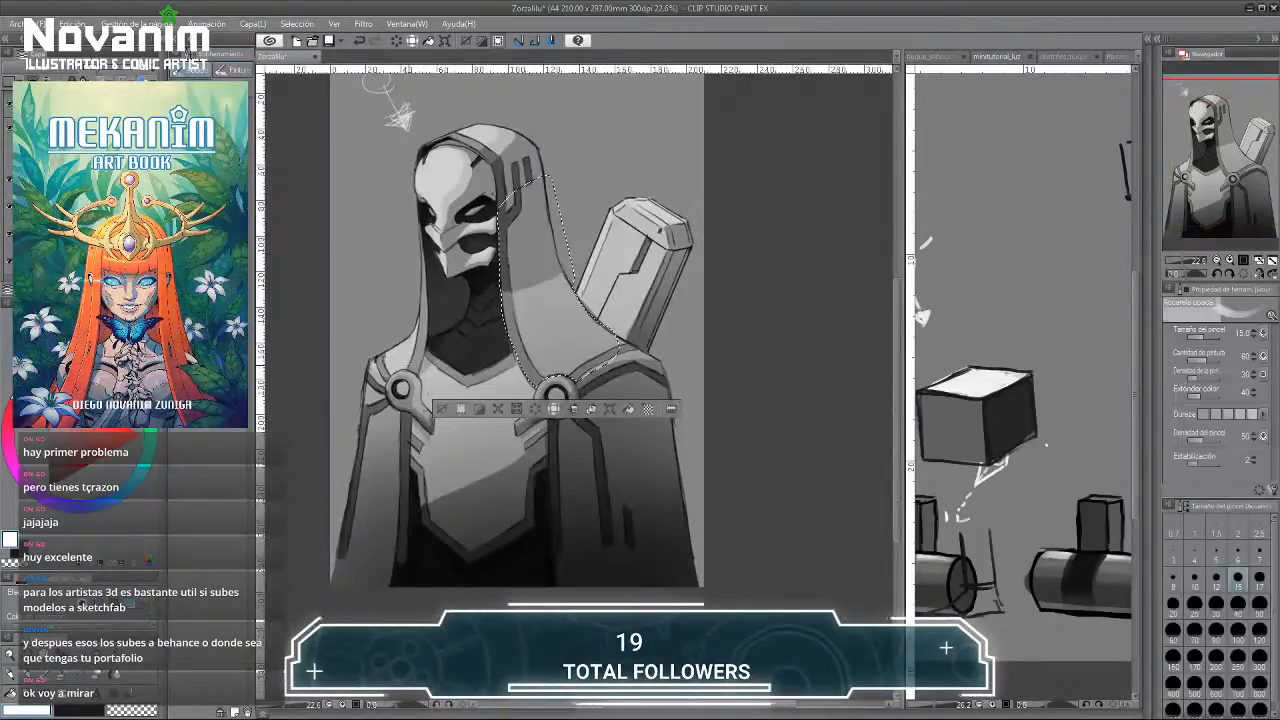
key(b)
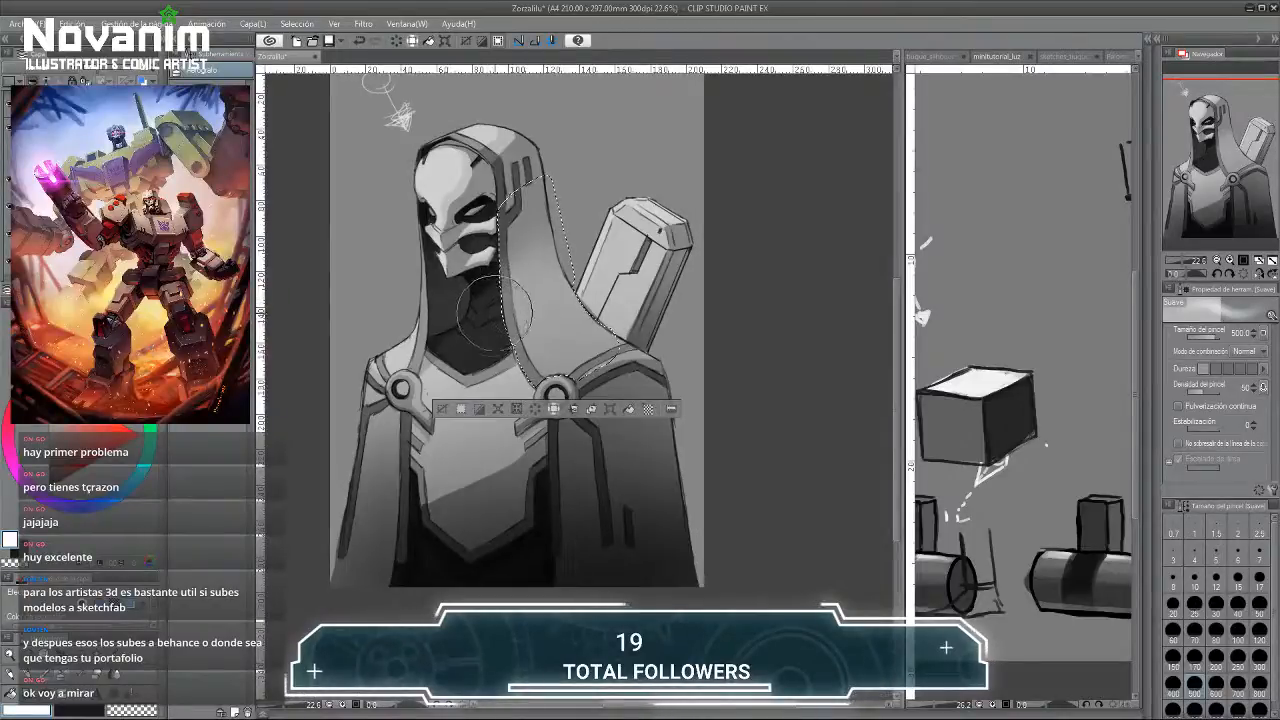
drag(495, 312, 548, 285)
key(e)
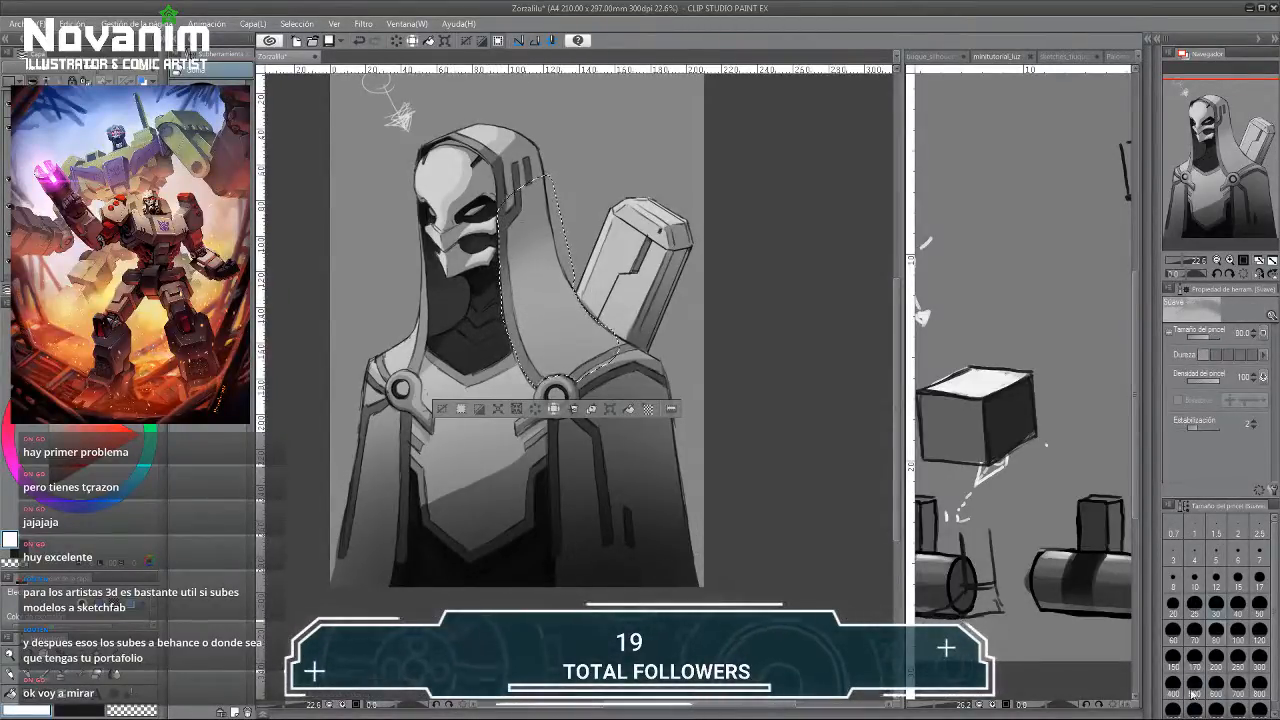
click(1193, 692)
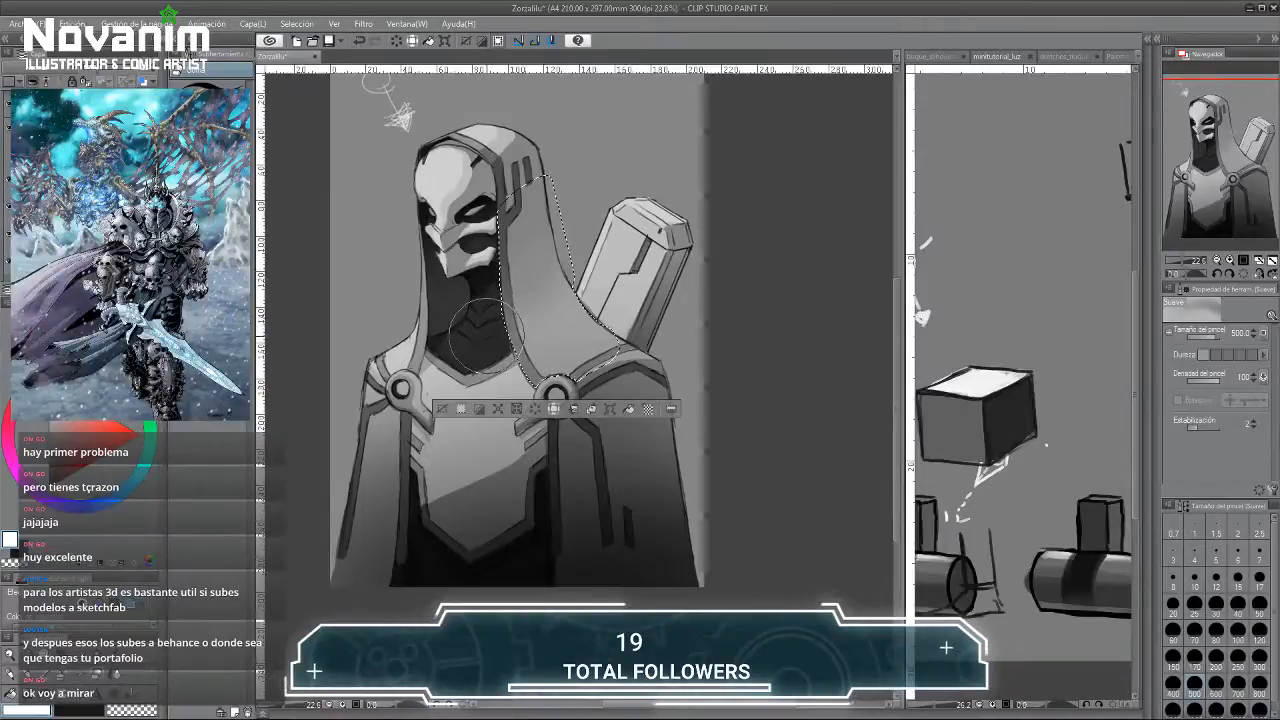
key(ctrl+d)
Widen the brush list and choose the round opacity (photoshop) brush at size 70 for working on the mask.
scroll(418, 240, up, 3)
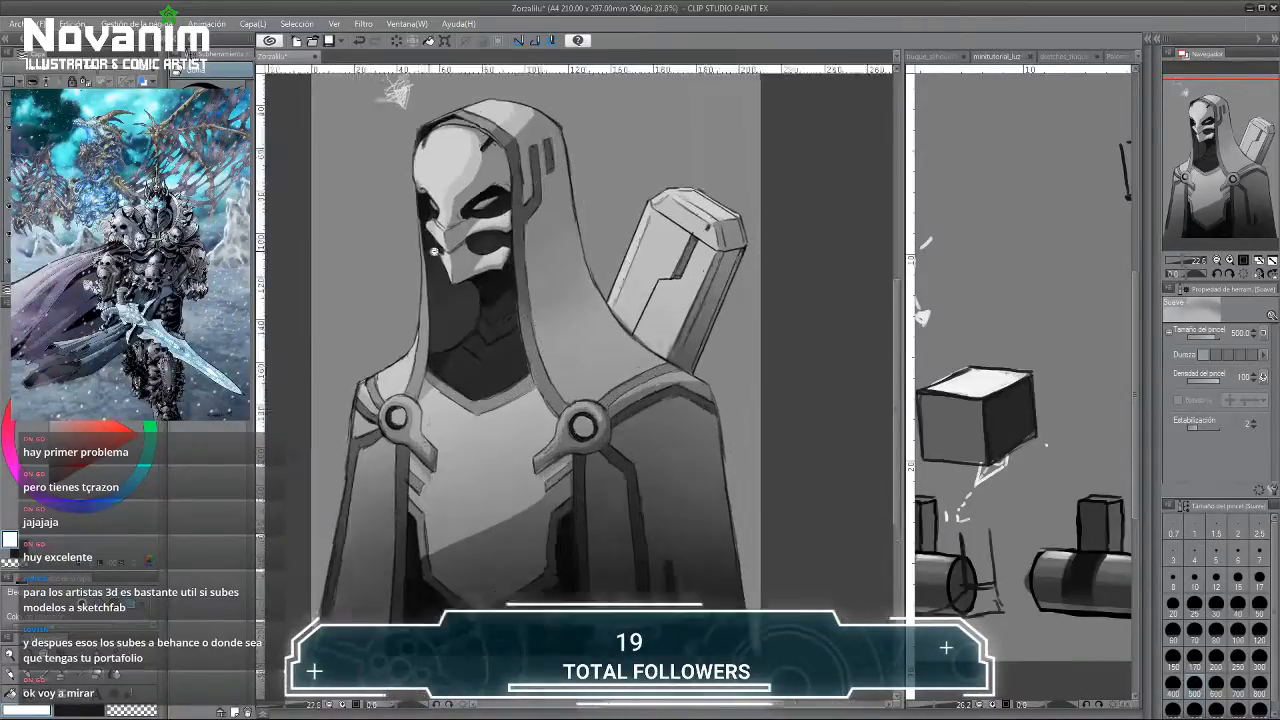
drag(414, 257, 424, 255)
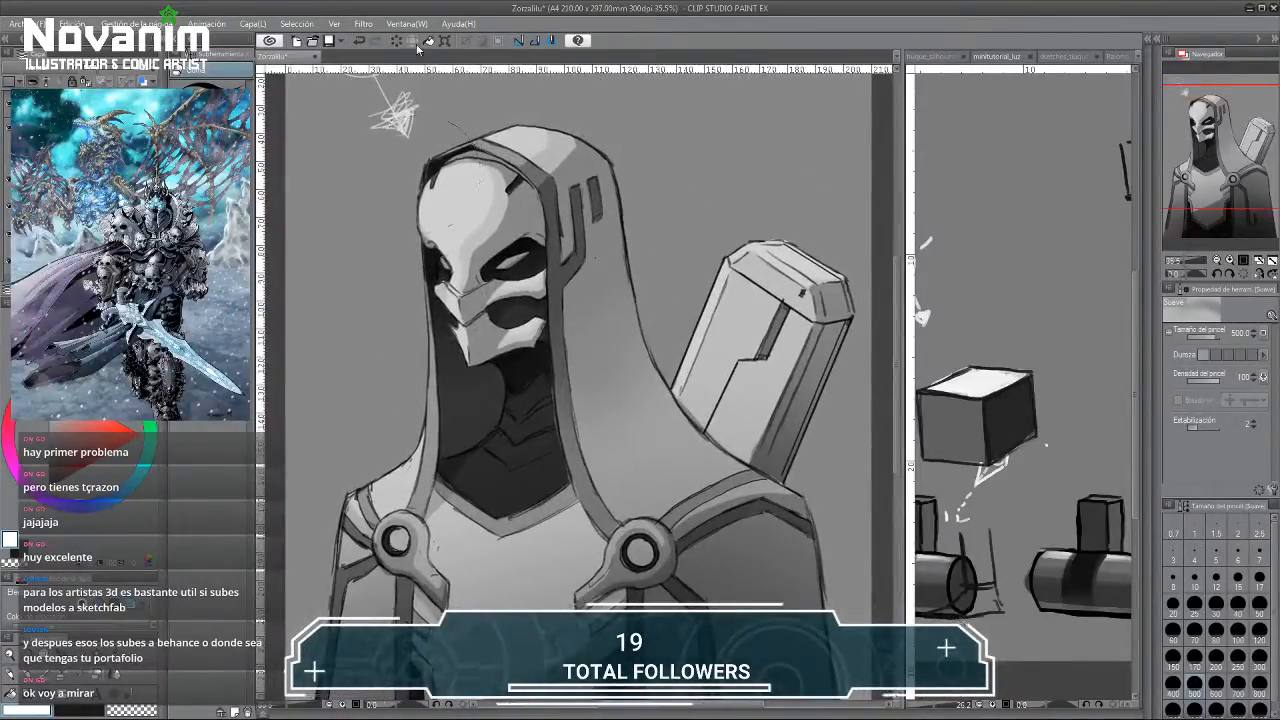
key(p)
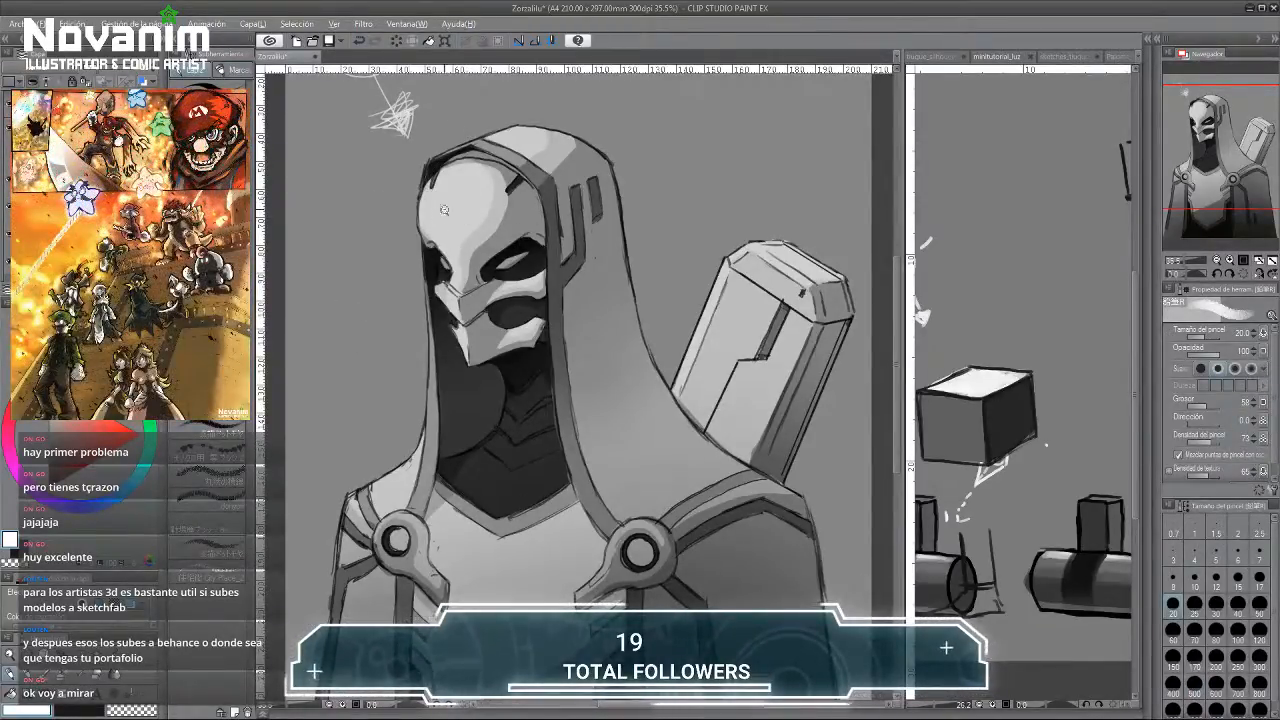
scroll(444, 209, up, 3)
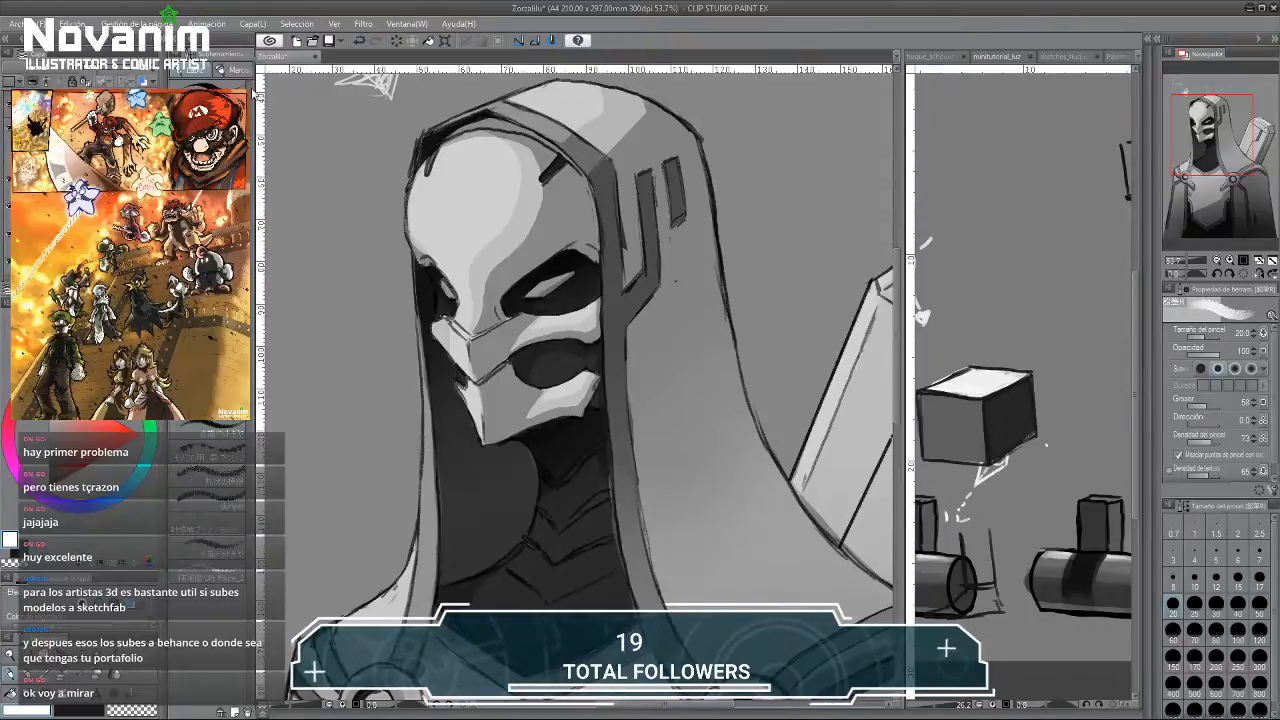
drag(254, 91, 303, 93)
click(274, 362)
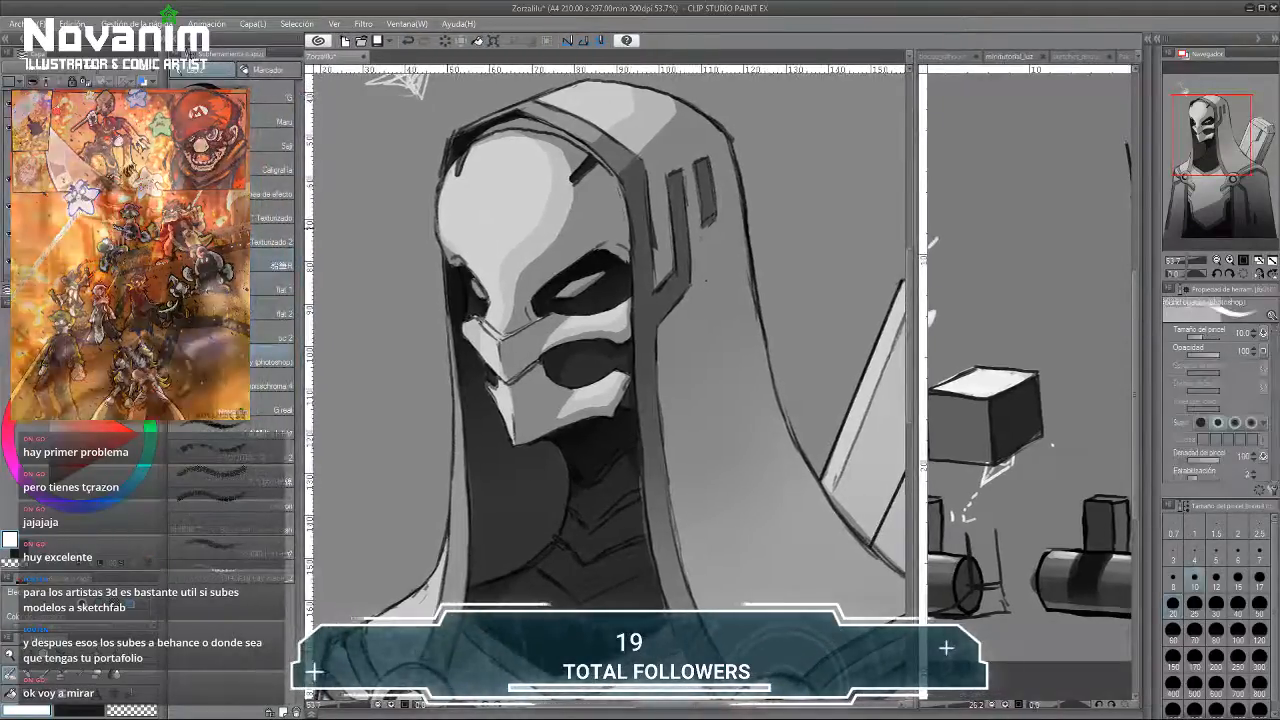
click(1194, 634)
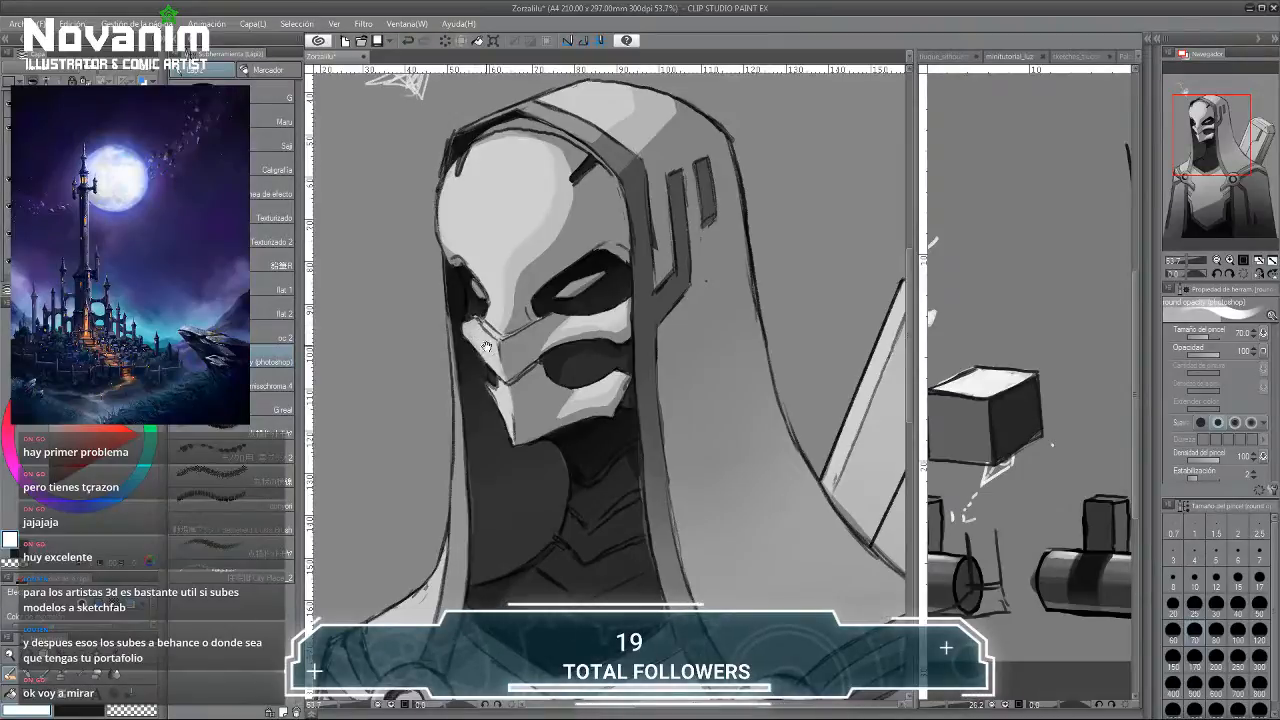
Examine the shading across the figure, from the mask and hood down to the chest plate and cloak.
drag(486, 347, 474, 307)
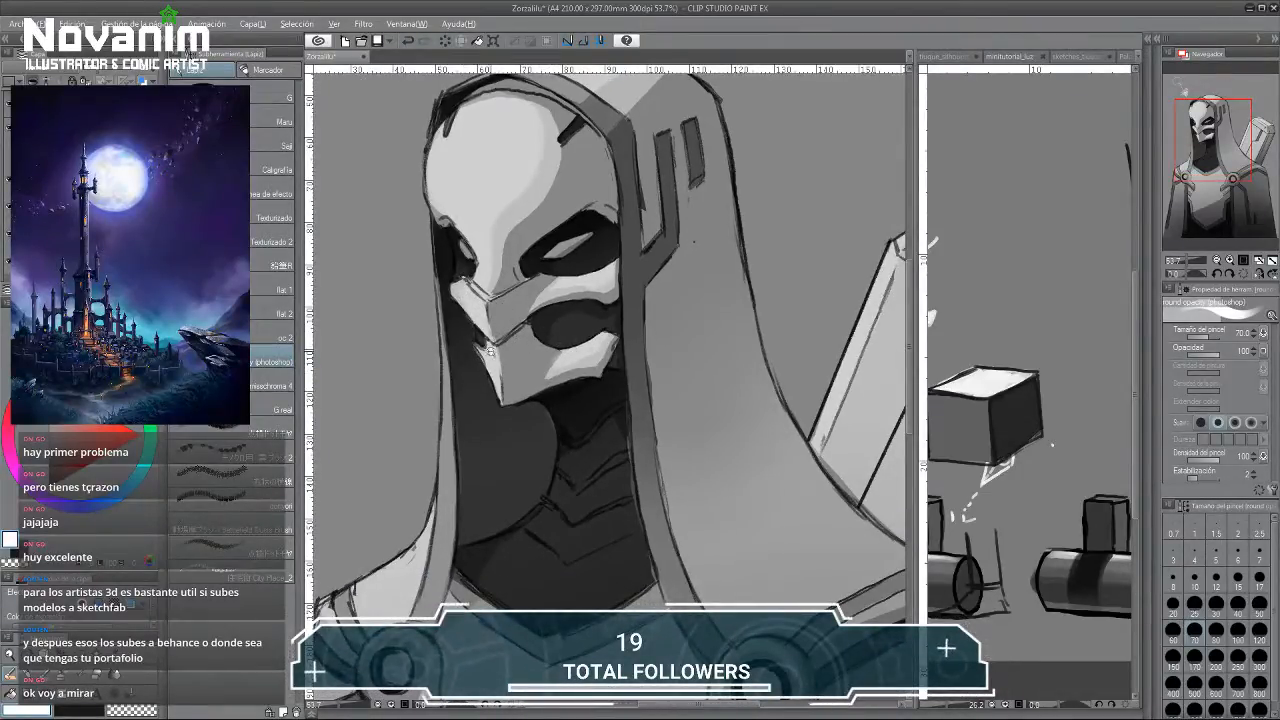
scroll(489, 349, down, 3)
scroll(472, 347, up, 2)
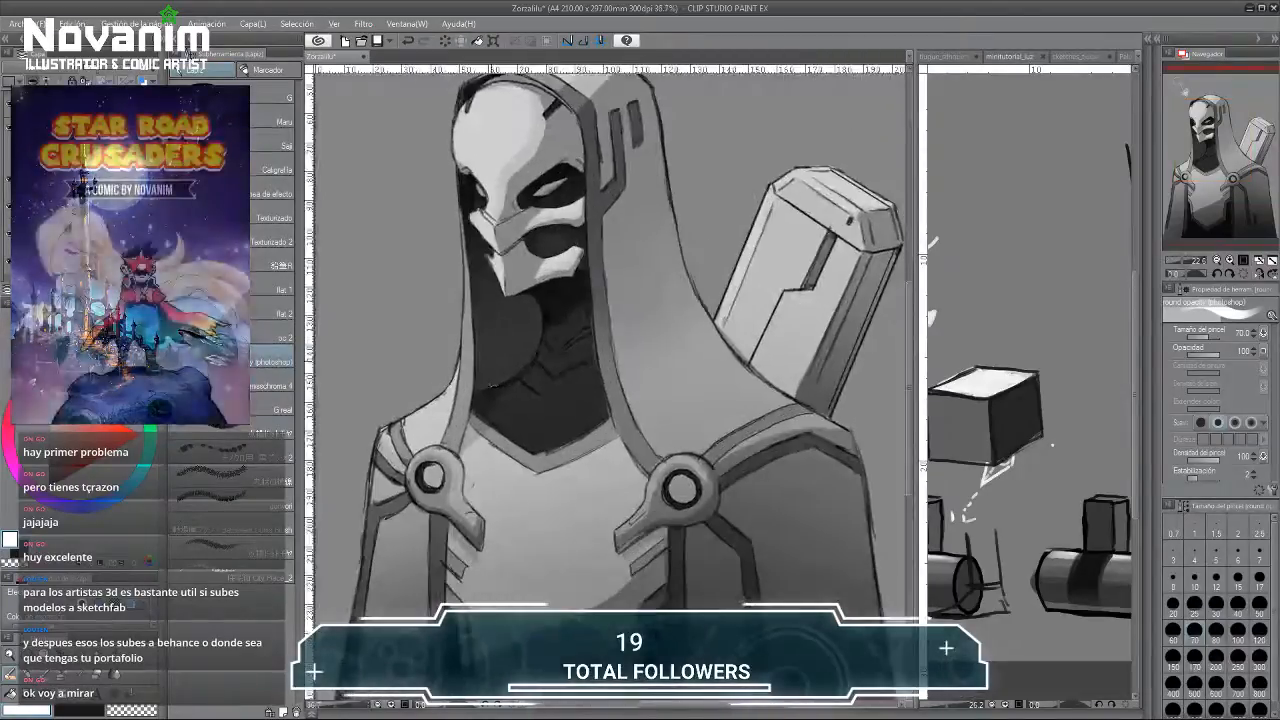
drag(670, 460, 652, 412)
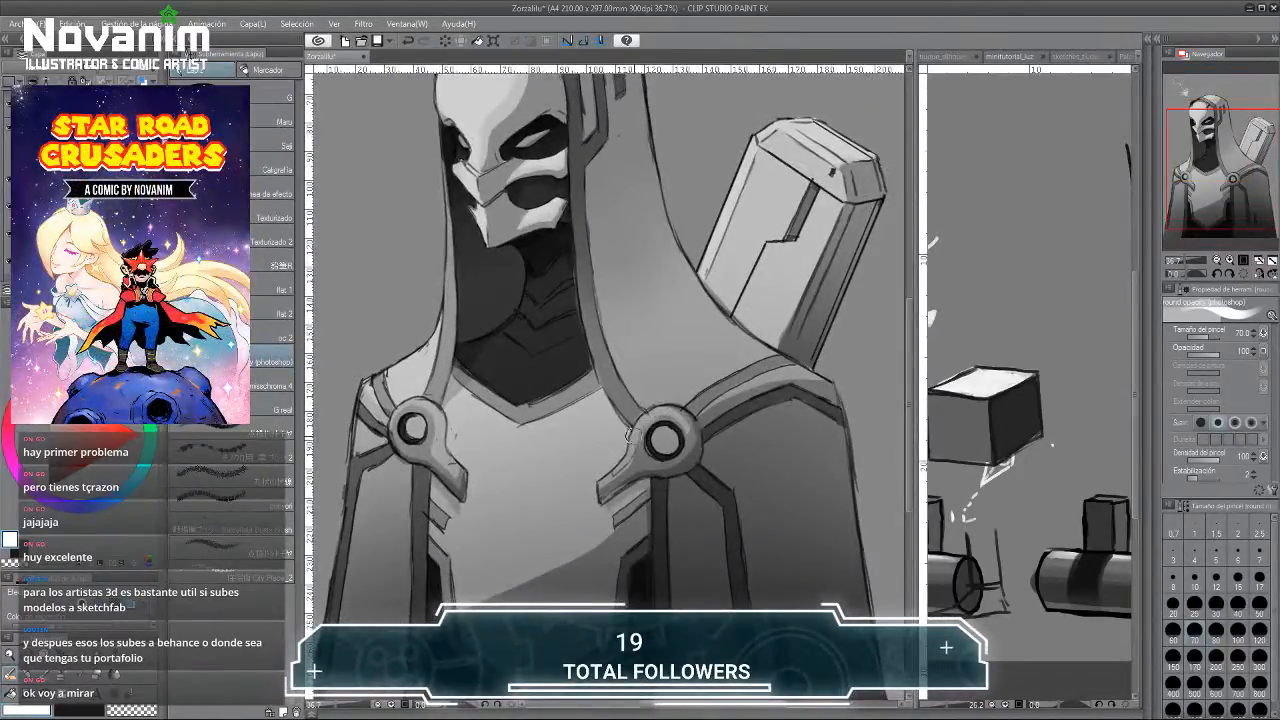
drag(552, 281, 582, 172)
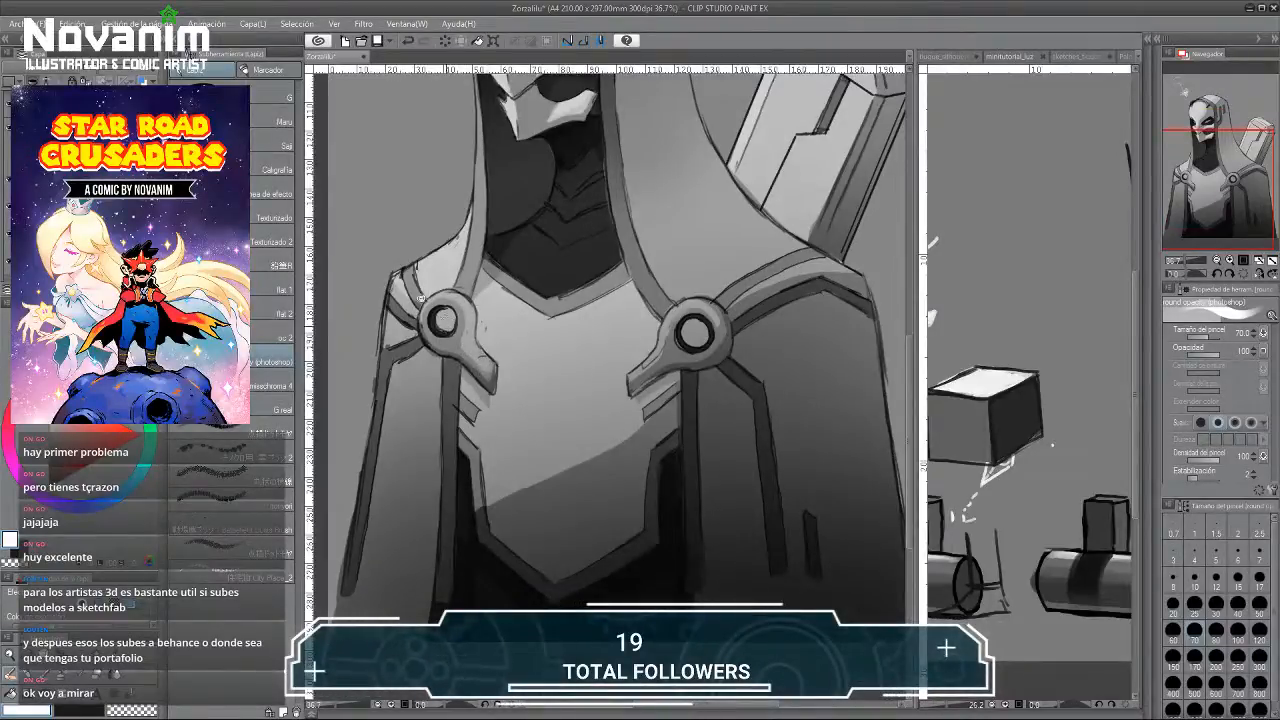
scroll(421, 298, down, 3)
scroll(450, 230, up, 2)
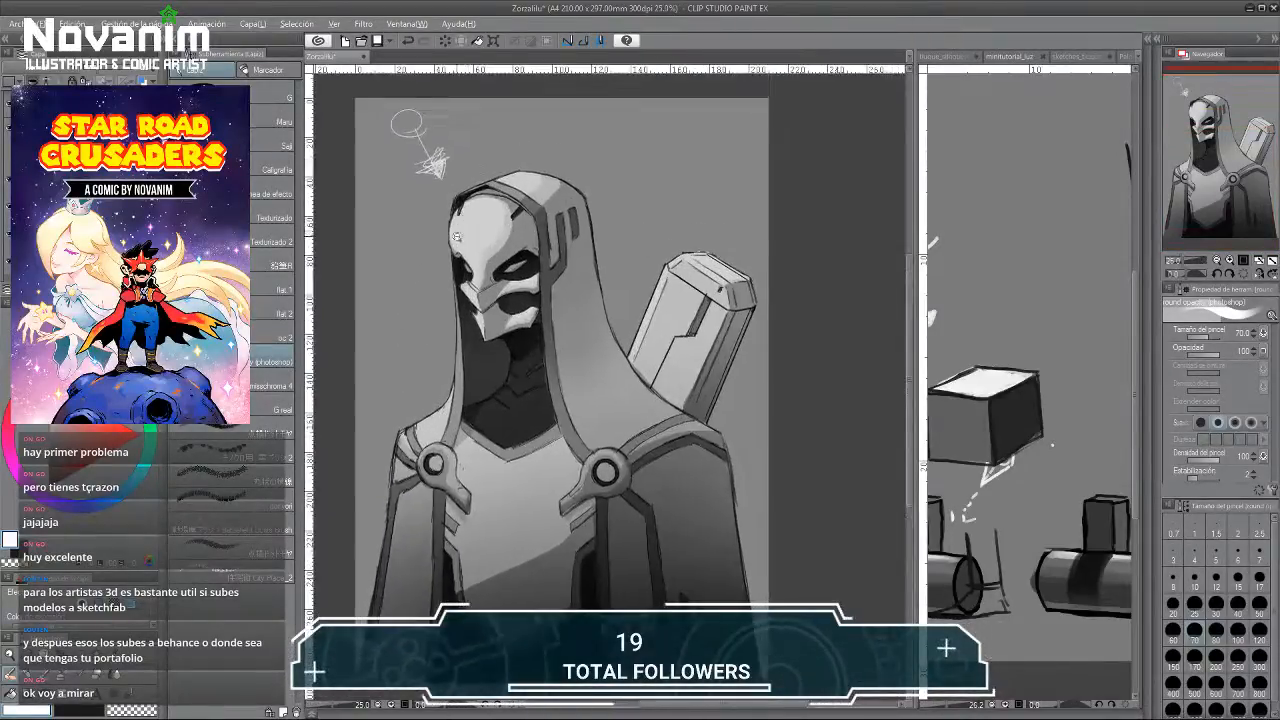
scroll(456, 237, up, 2)
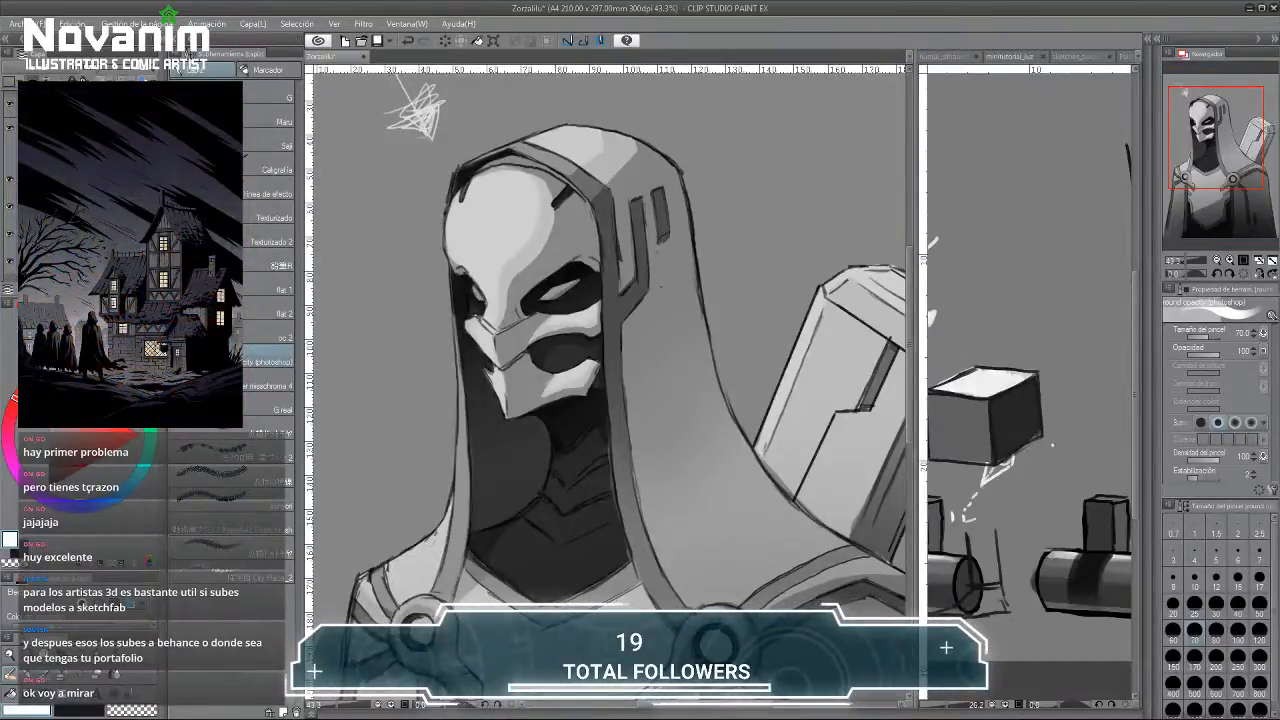
Soften the light plane's hard edge on the mask's forehead and brow with the soft eraser, reducing its size to 100 and 70.
key(e)
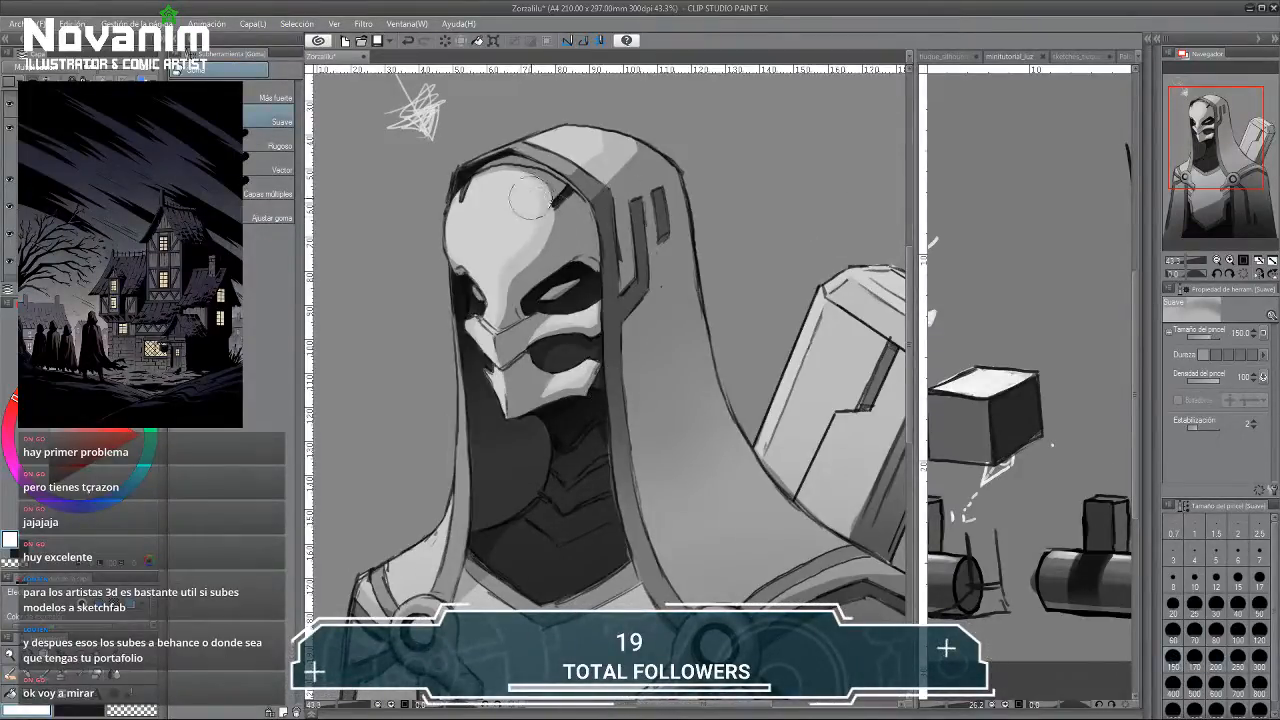
click(1236, 632)
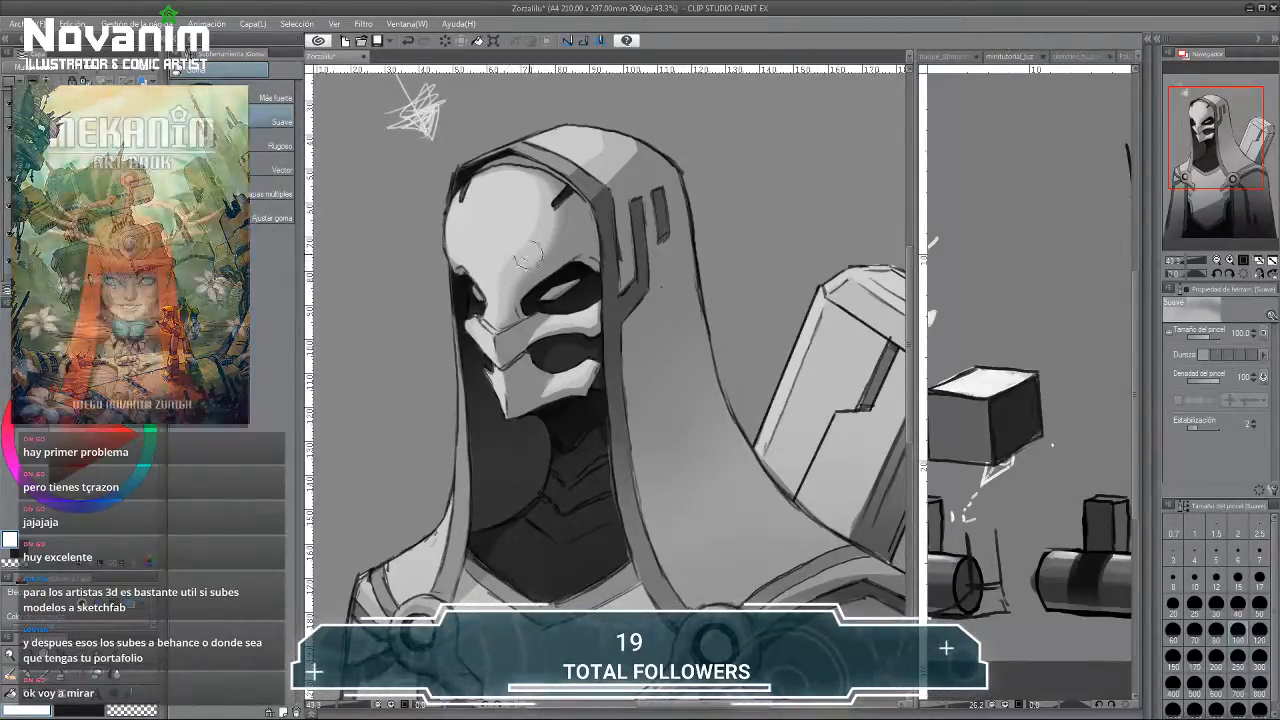
click(1198, 630)
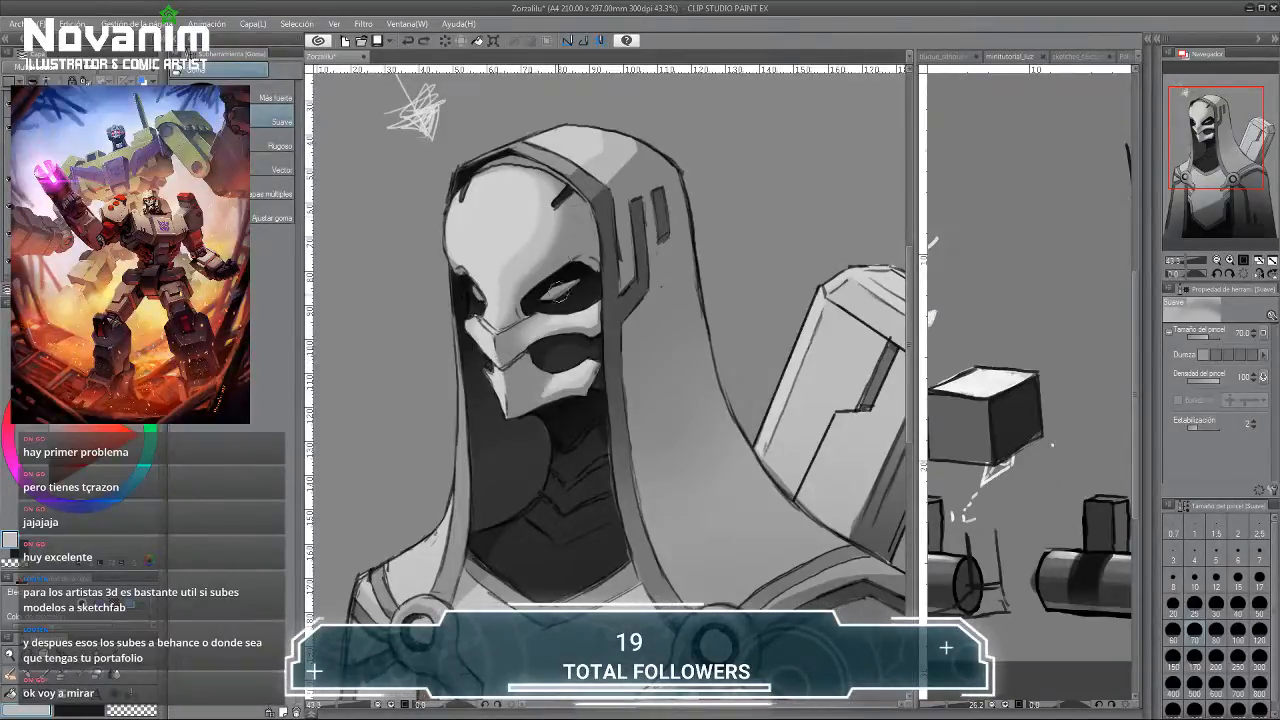
Lasso along the lower edge of the dark cheek opening on the mask.
key(m)
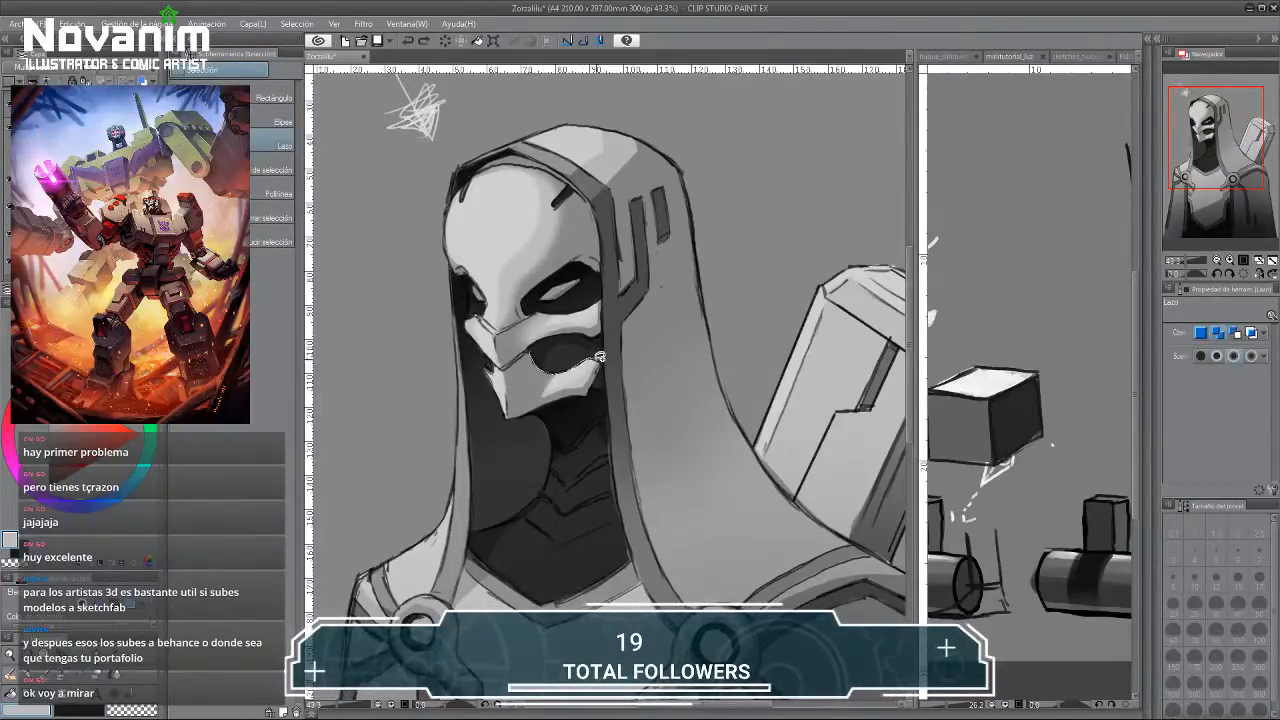
Lighten the mask's lower jaw and cheek inside a lasso selection, blend with the soft eraser, and clear the selection.
drag(526, 362, 529, 343)
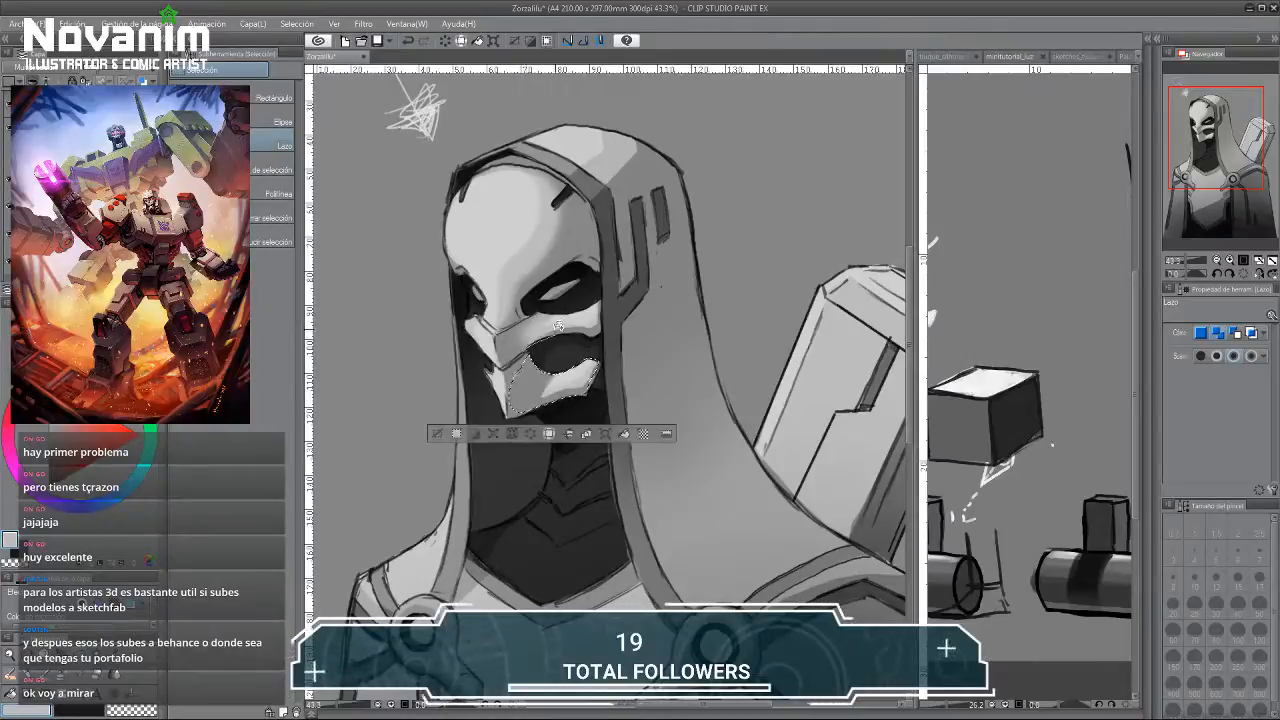
key(b)
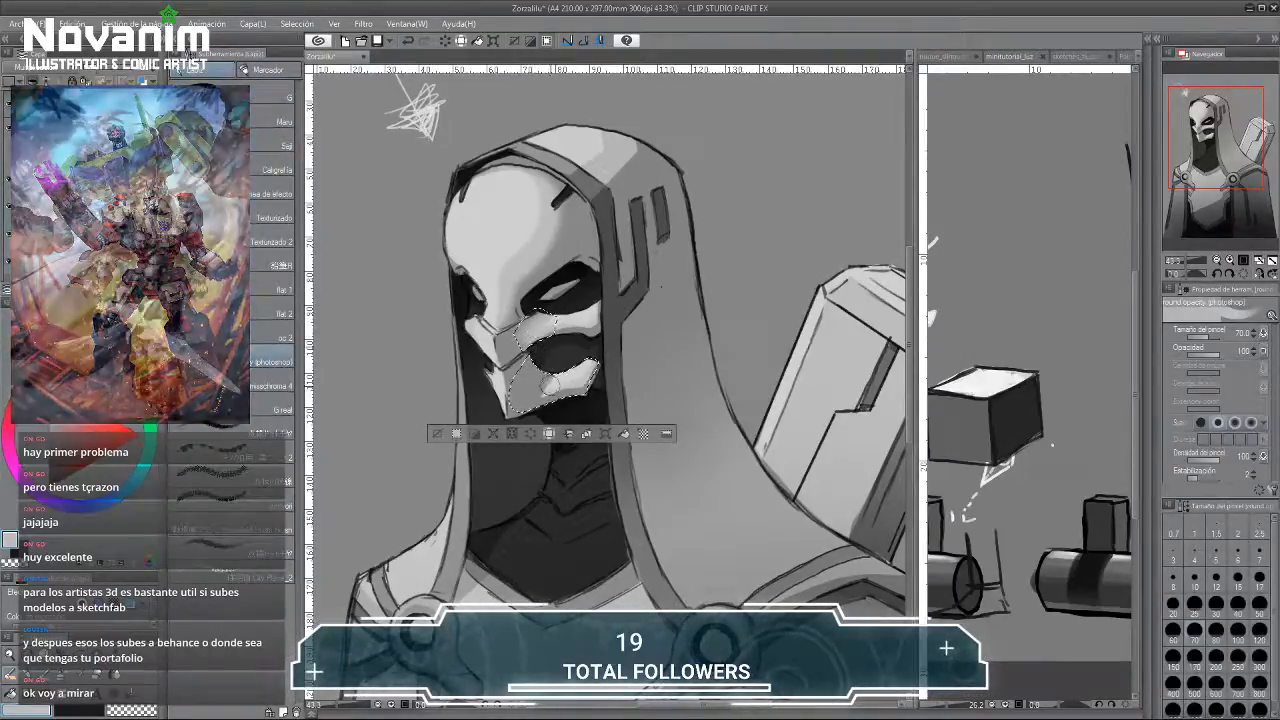
drag(546, 384, 570, 384)
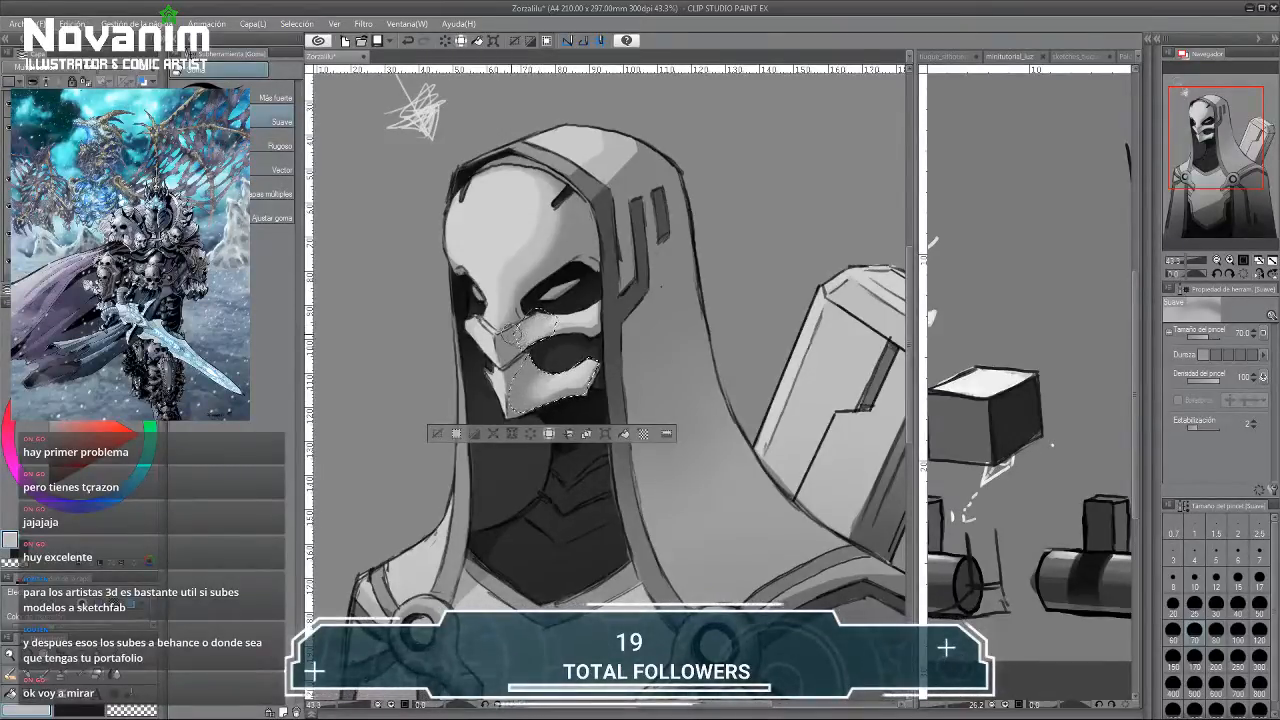
key(ctrl+d)
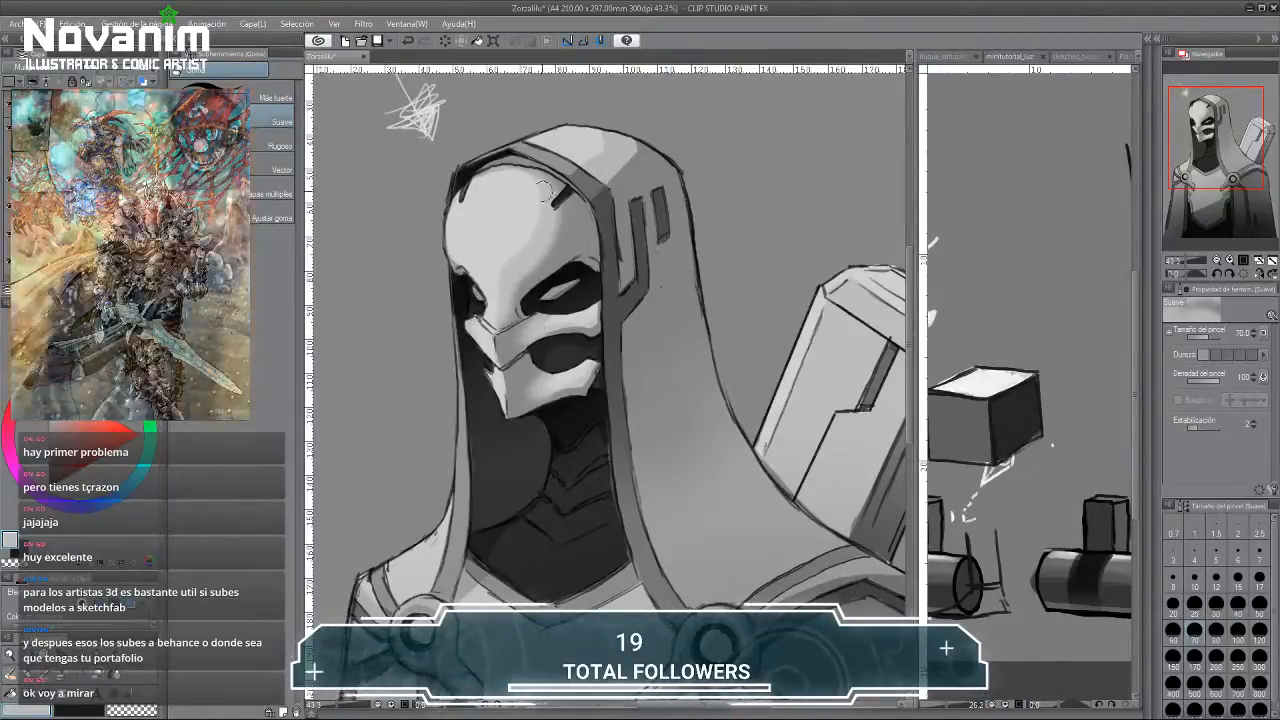
Paint a white highlight down the mask's nose bridge between the eyes with the round opacity brush, refining it with the soft eraser.
scroll(480, 205, down, 4)
scroll(470, 257, up, 3)
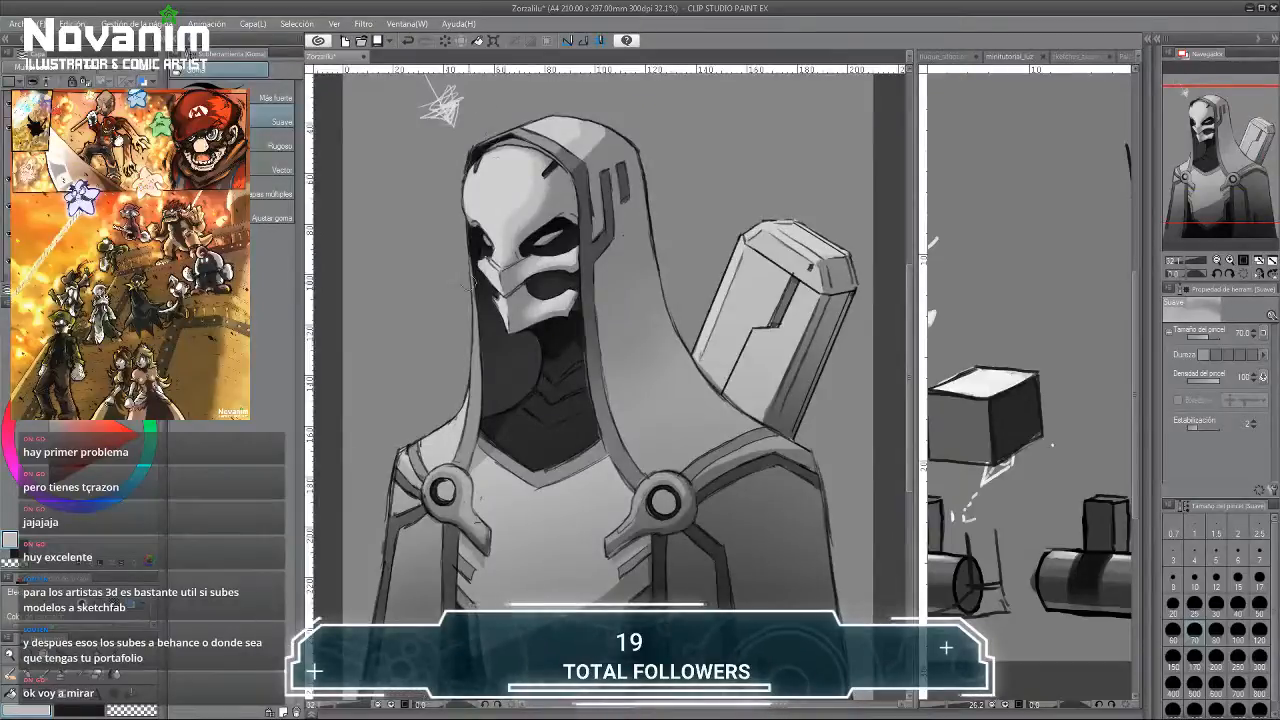
scroll(490, 210, up, 2)
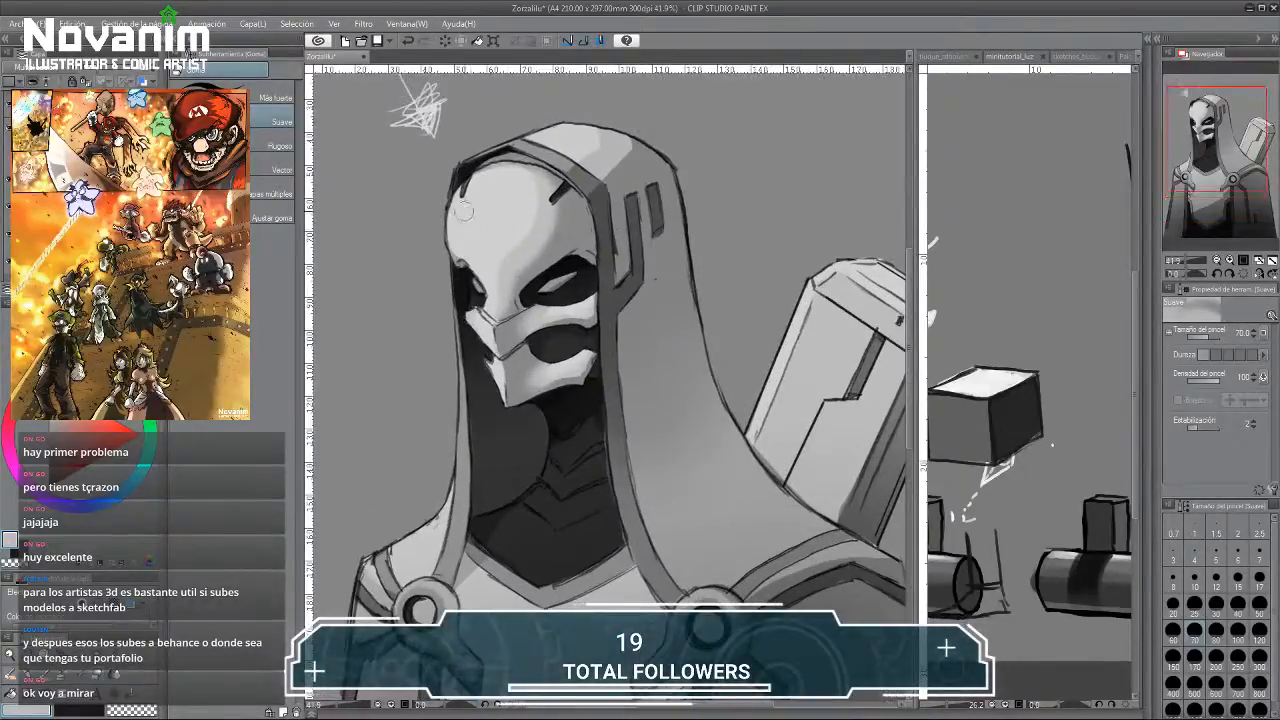
scroll(463, 210, down, 3)
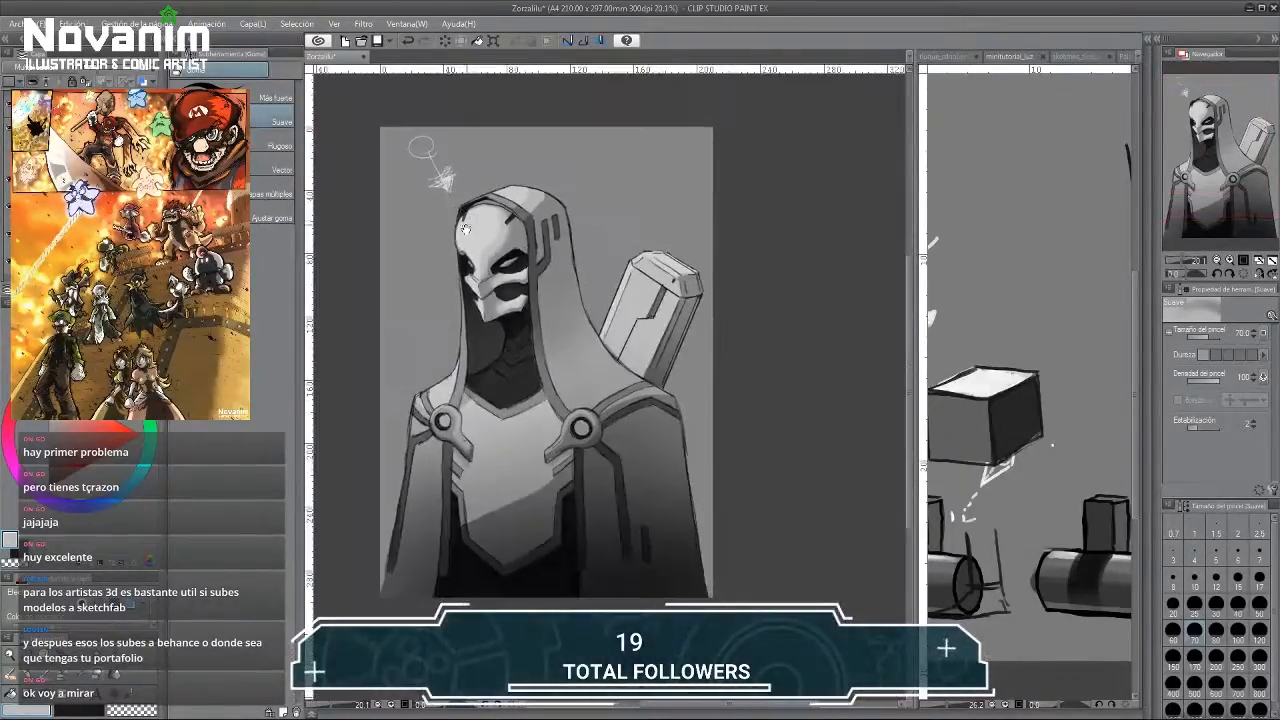
scroll(465, 229, up, 3)
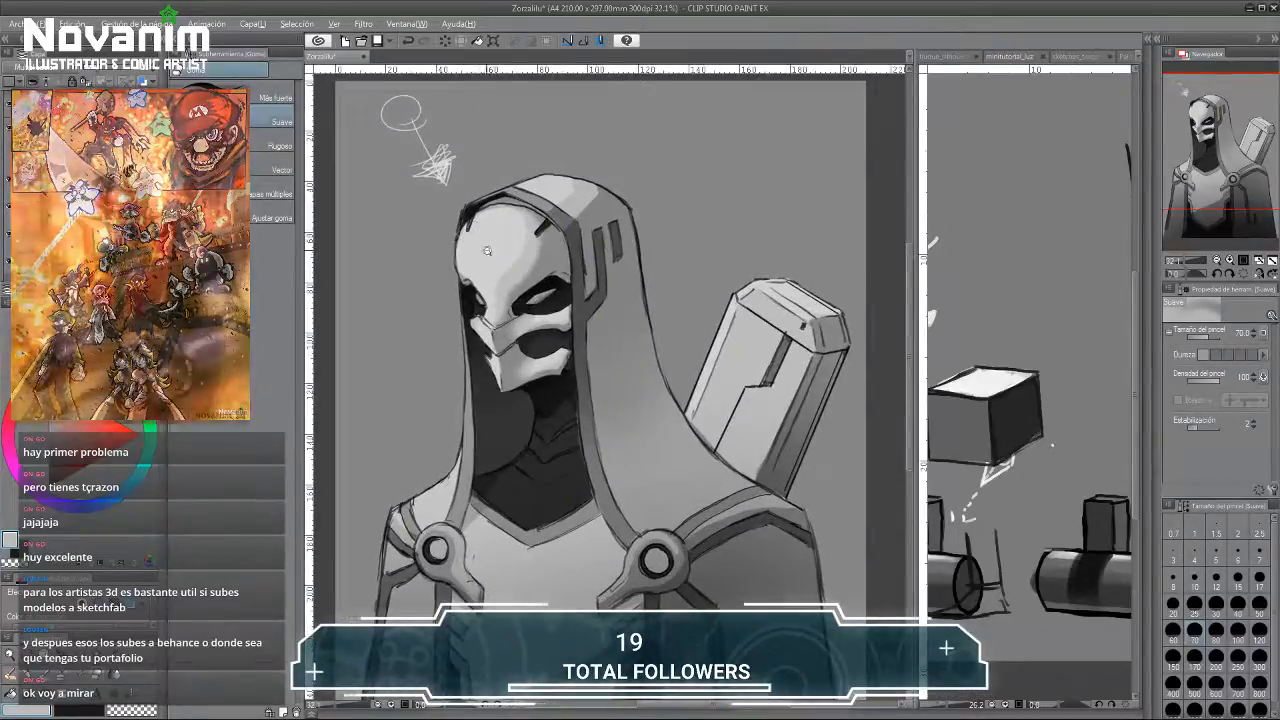
scroll(487, 251, up, 1)
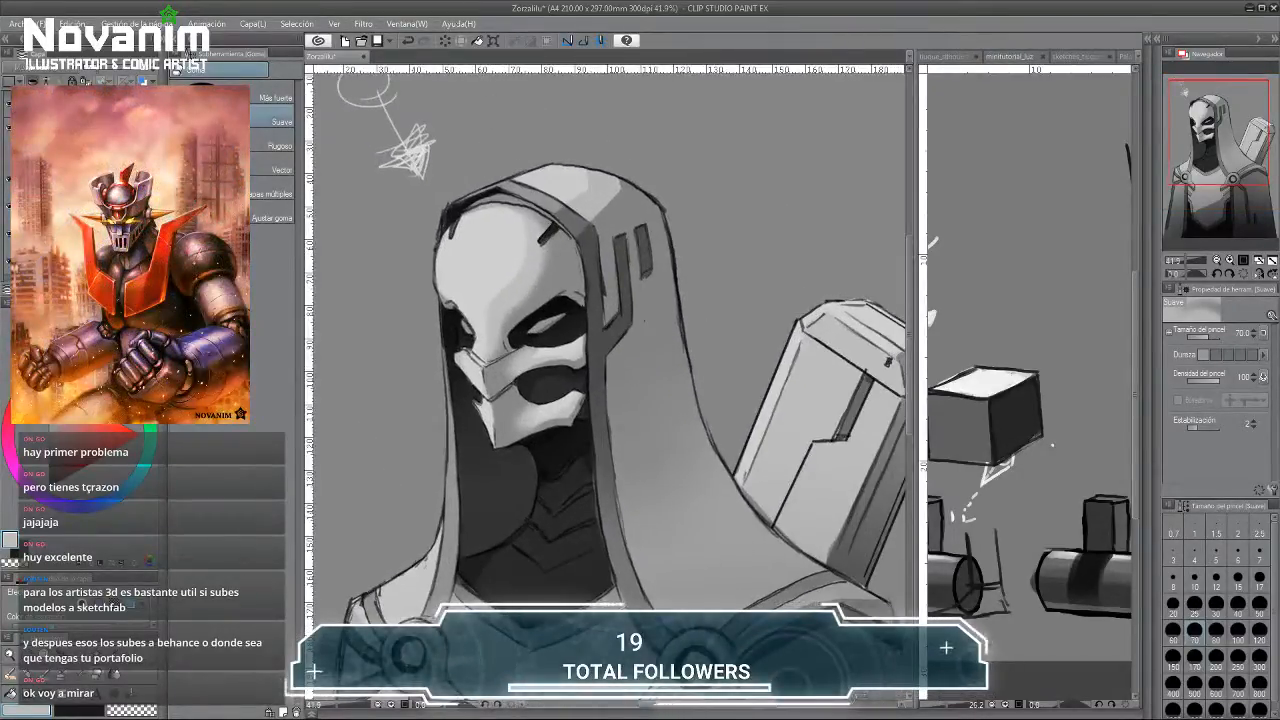
key(p)
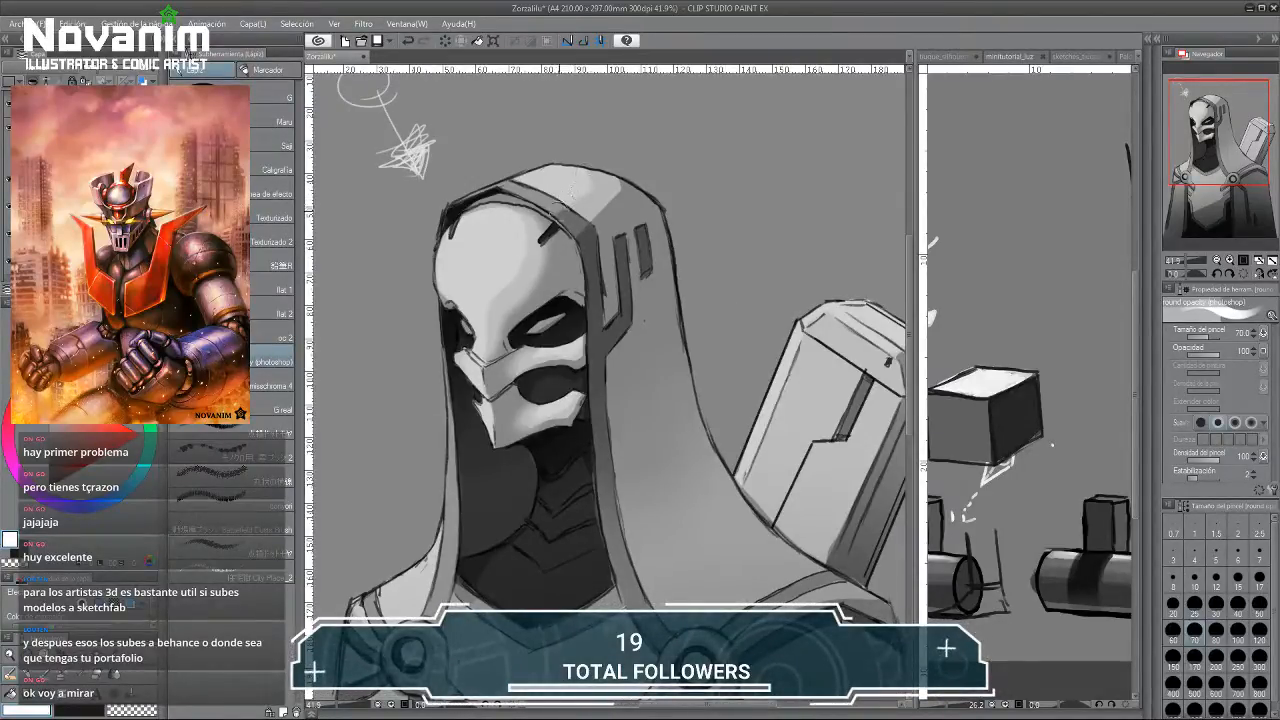
mouse_move(525, 172)
mouse_down()
mouse_move(447, 252)
mouse_move(455, 193)
mouse_move(538, 184)
mouse_up()
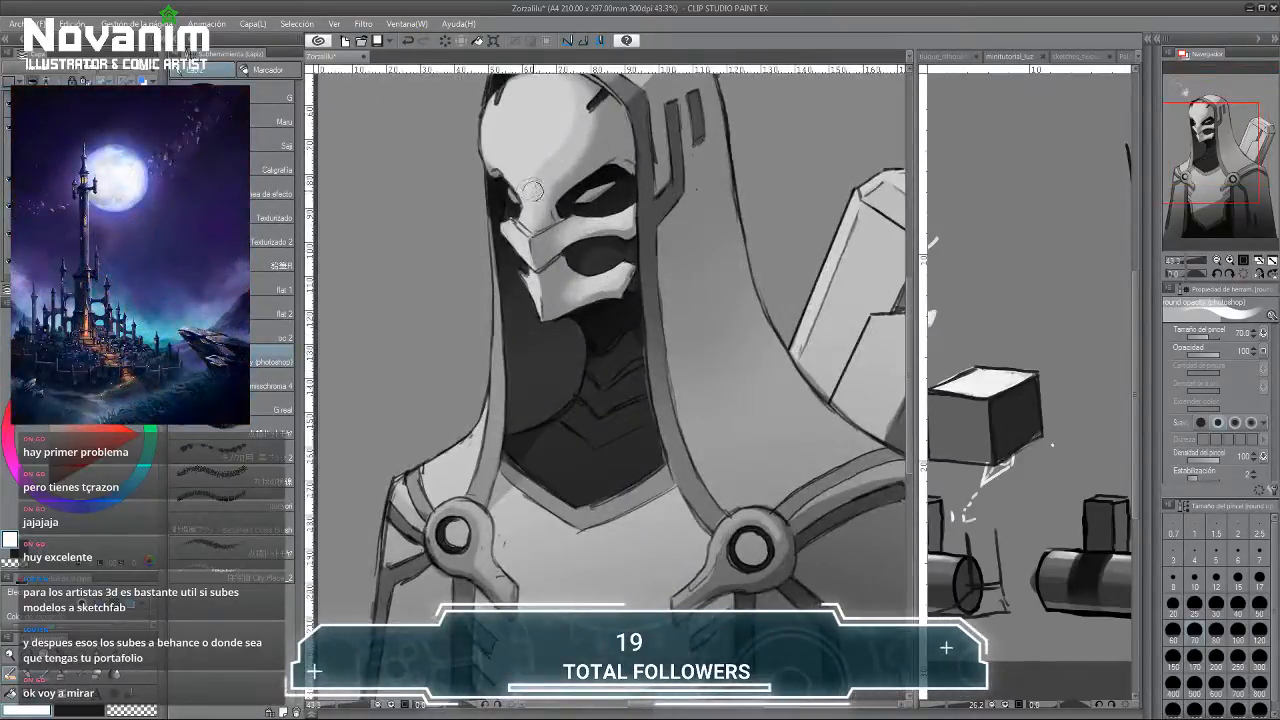
key(e)
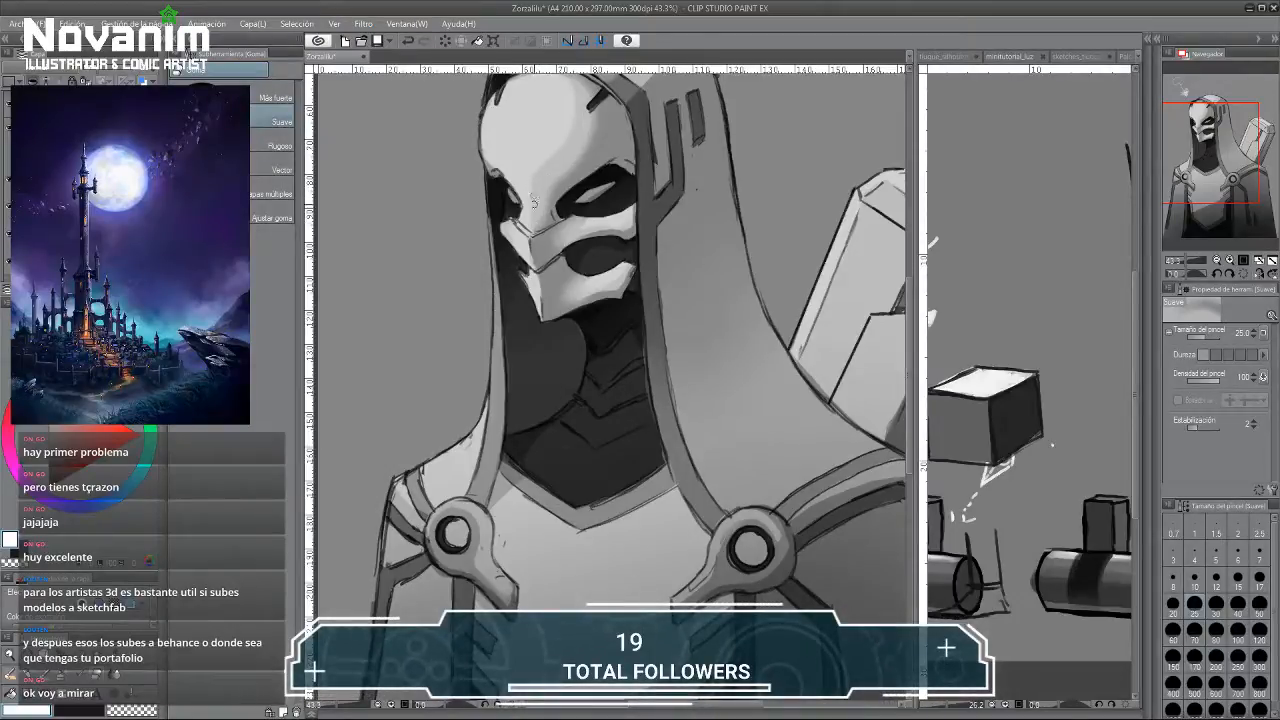
key(p)
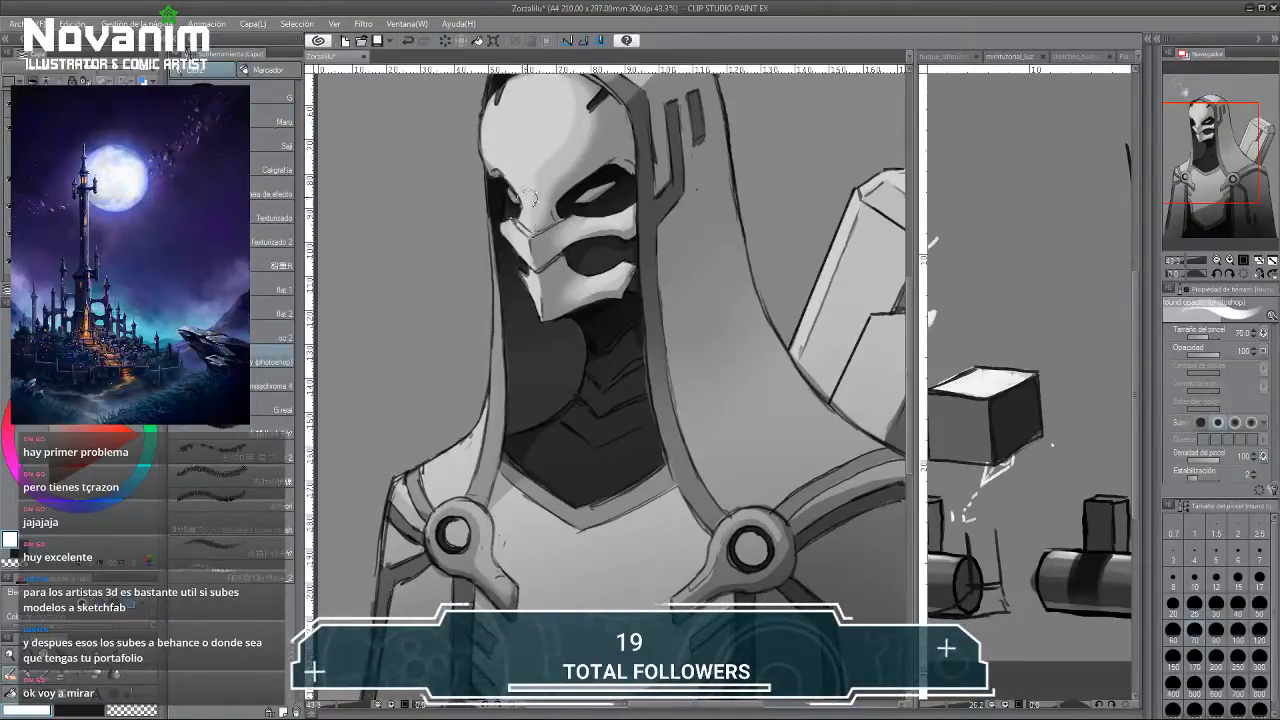
drag(529, 183, 518, 212)
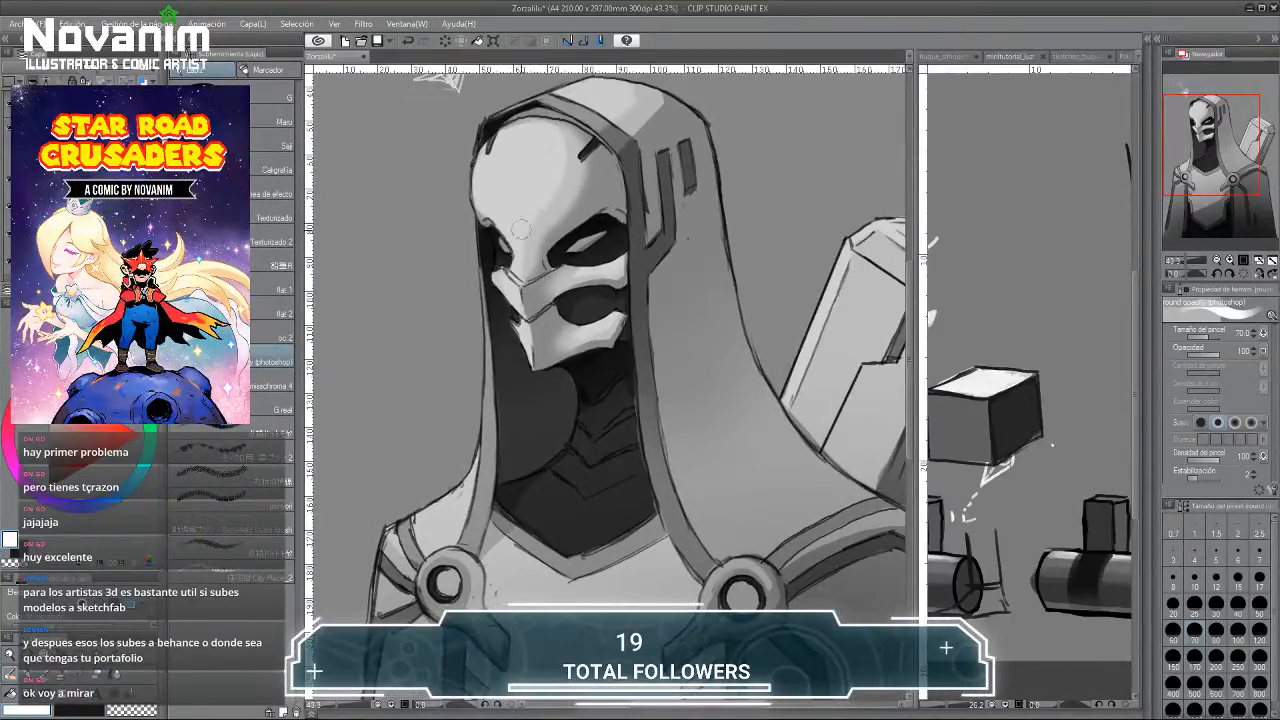
Lasso-select the chest plate along its pointed lower outline and up between the two shoulder clasps.
scroll(560, 181, down, 2)
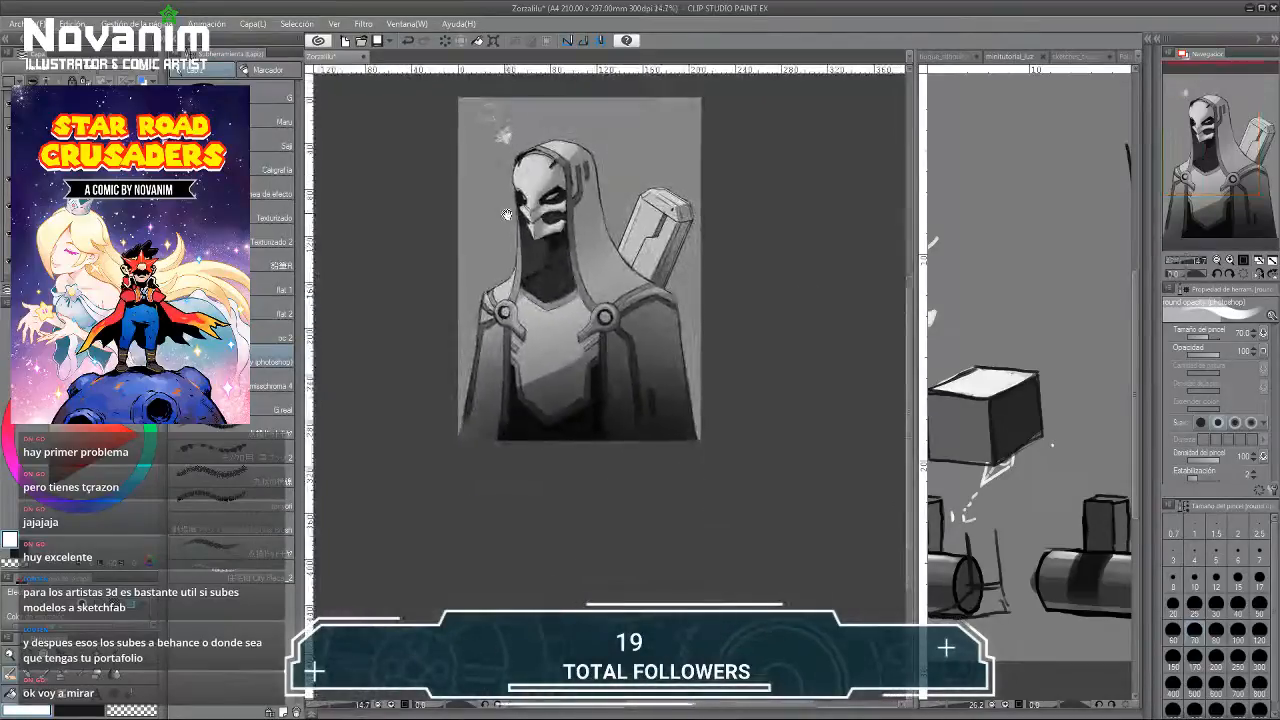
scroll(509, 192, up, 7)
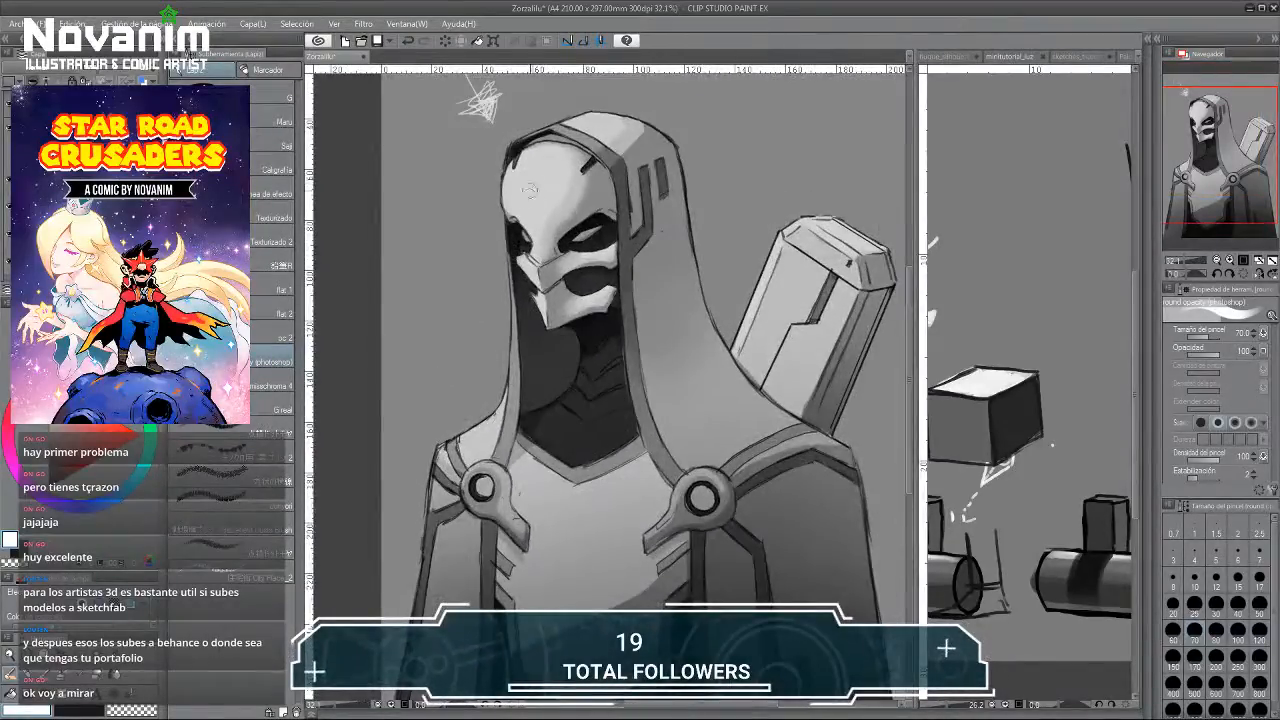
drag(519, 352, 523, 266)
scroll(523, 266, down, 2)
drag(522, 318, 518, 217)
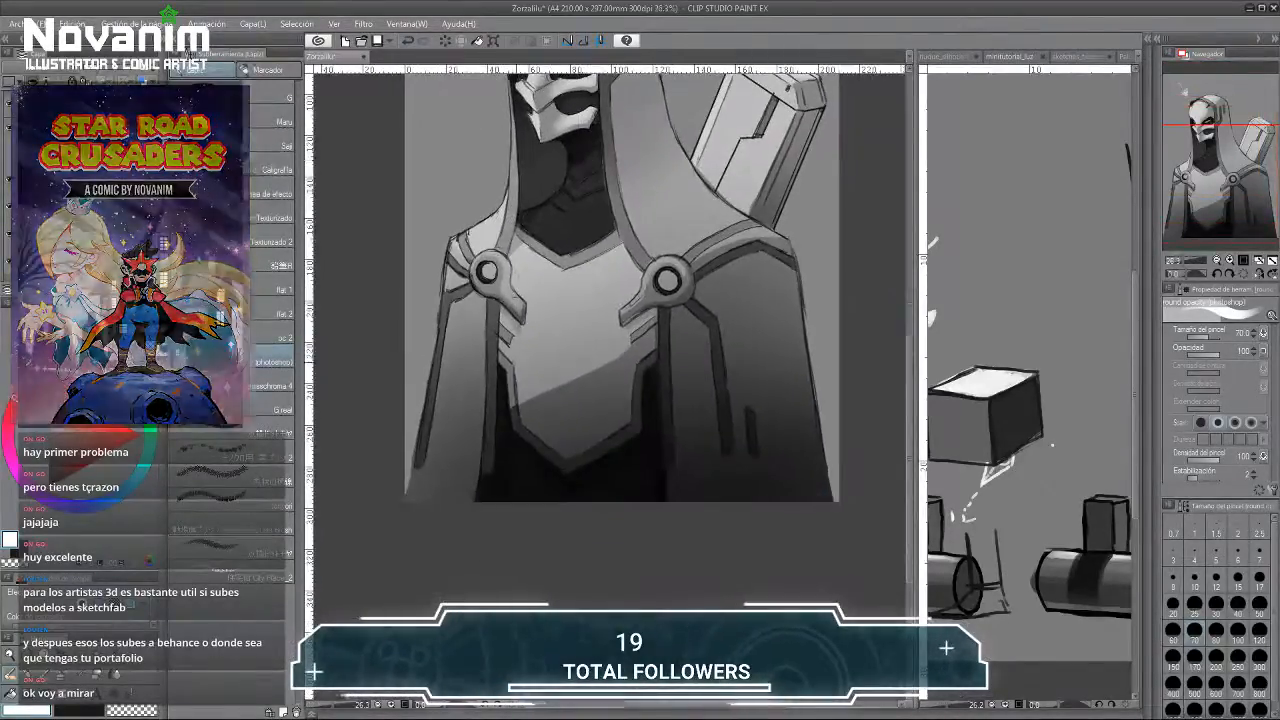
key(m)
mouse_move(515, 425)
mouse_down()
mouse_move(576, 470)
mouse_move(643, 426)
mouse_move(643, 379)
mouse_up()
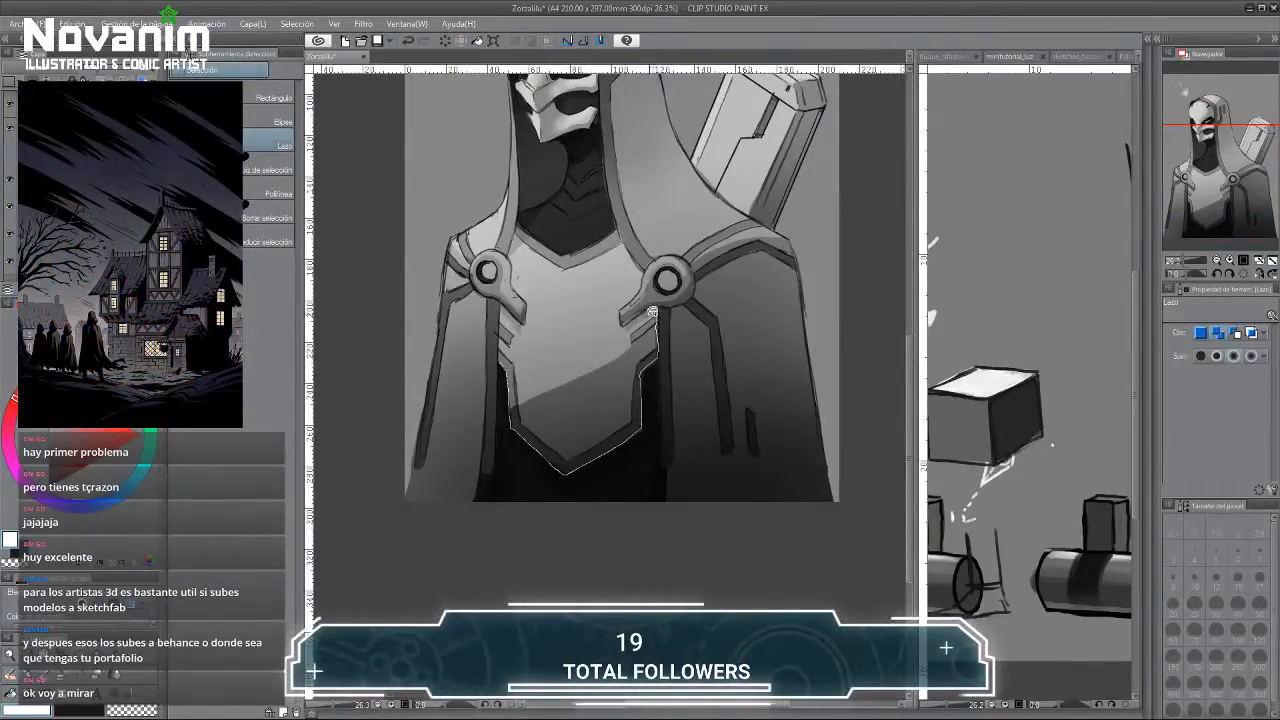
drag(652, 311, 654, 312)
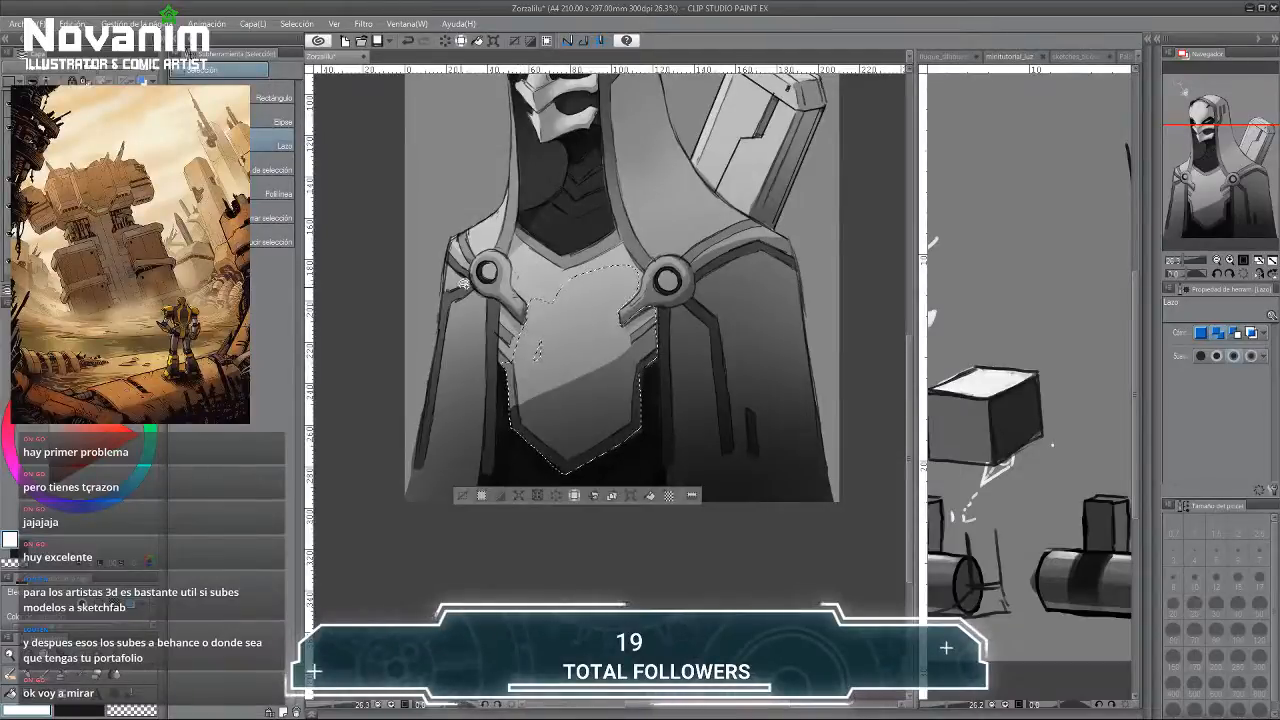
Airbrush a soft white gradient over the selected chest plate at size 500, fade it with the soft eraser at size 1200, and deselect.
key(b)
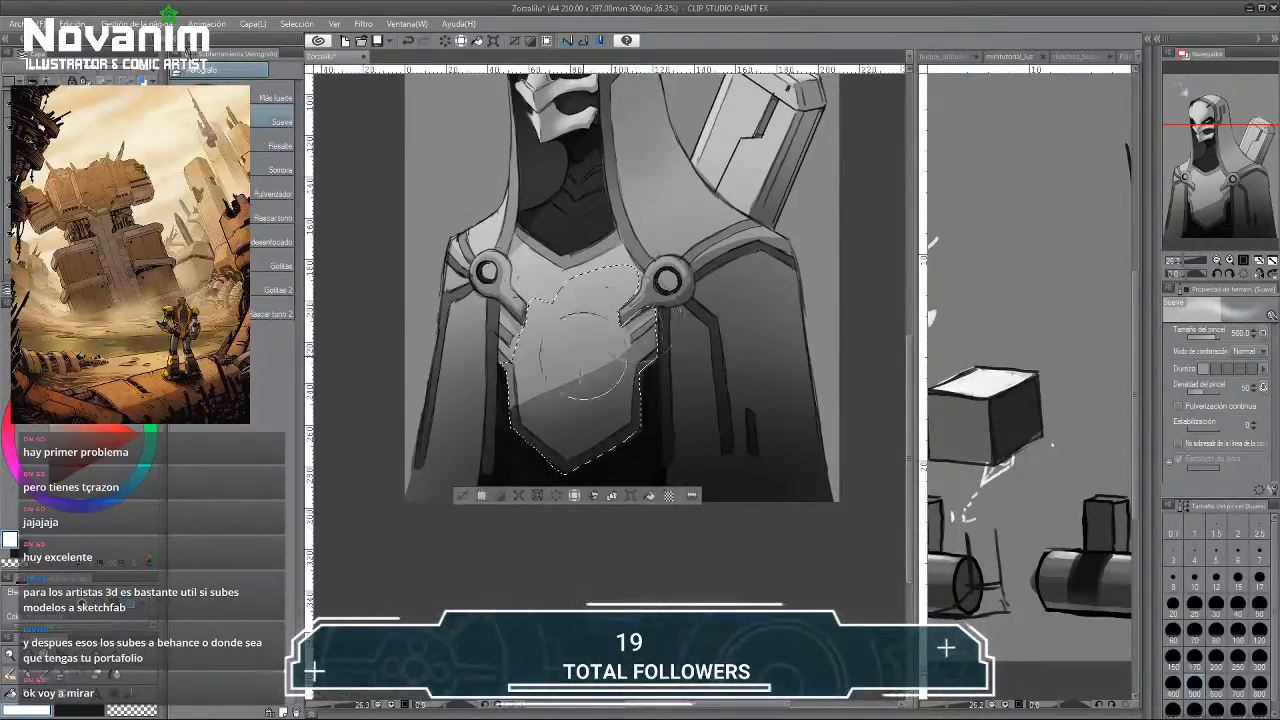
drag(583, 355, 615, 312)
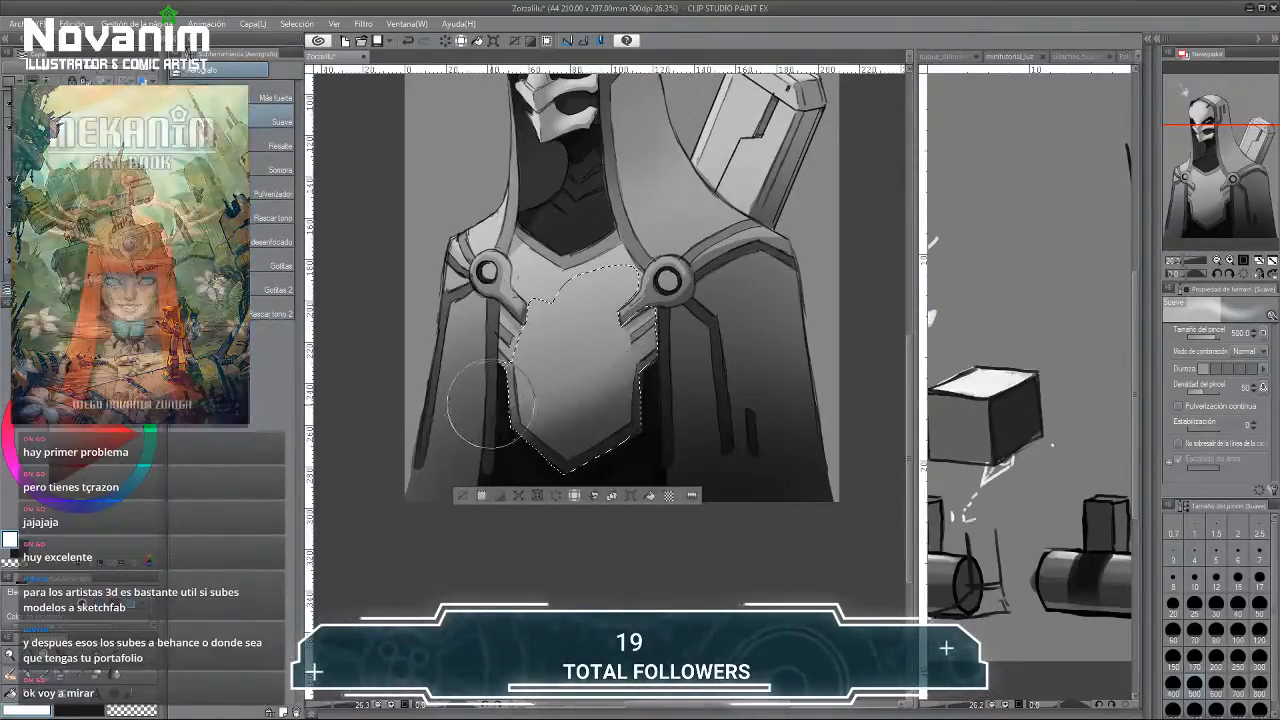
scroll(560, 303, down, 3)
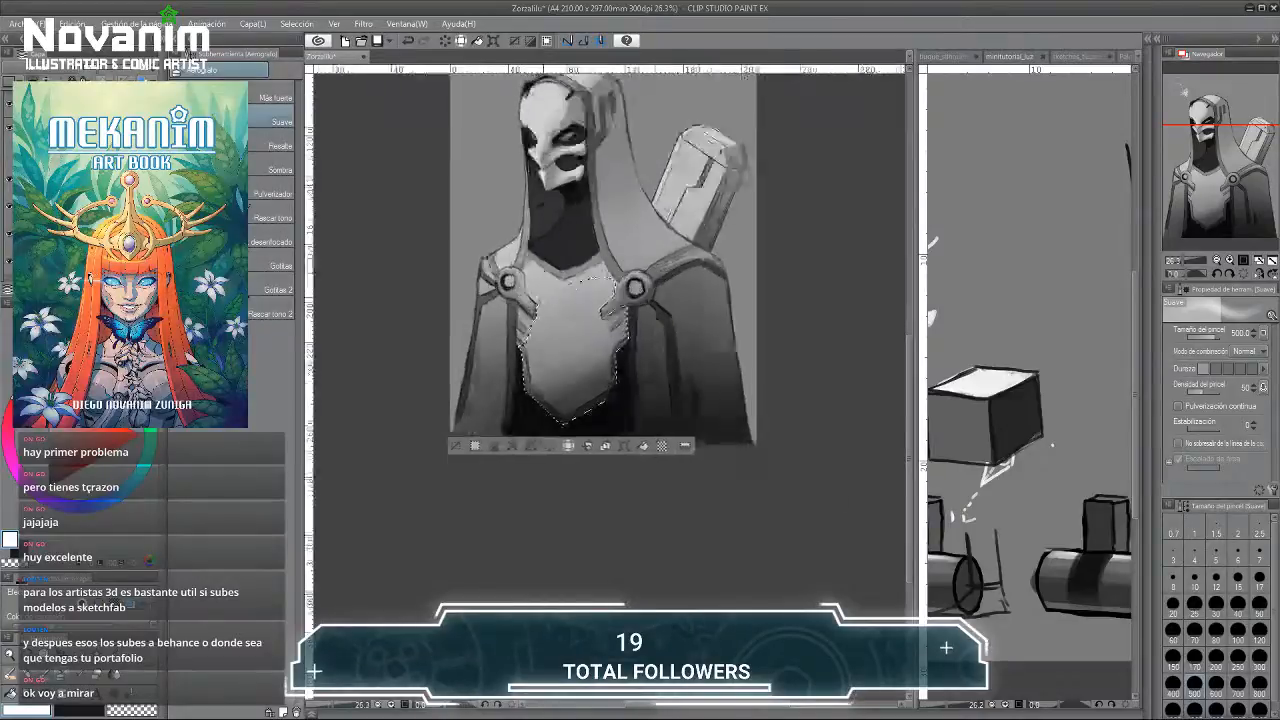
key(e)
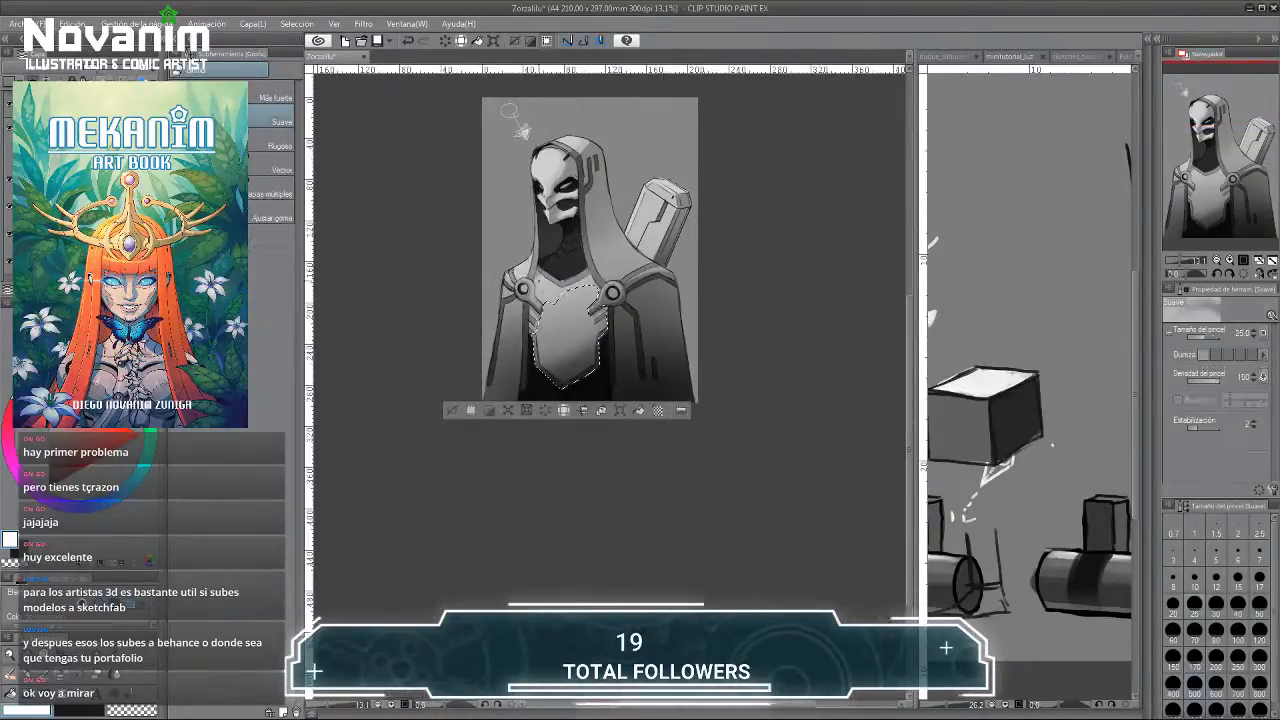
click(1194, 710)
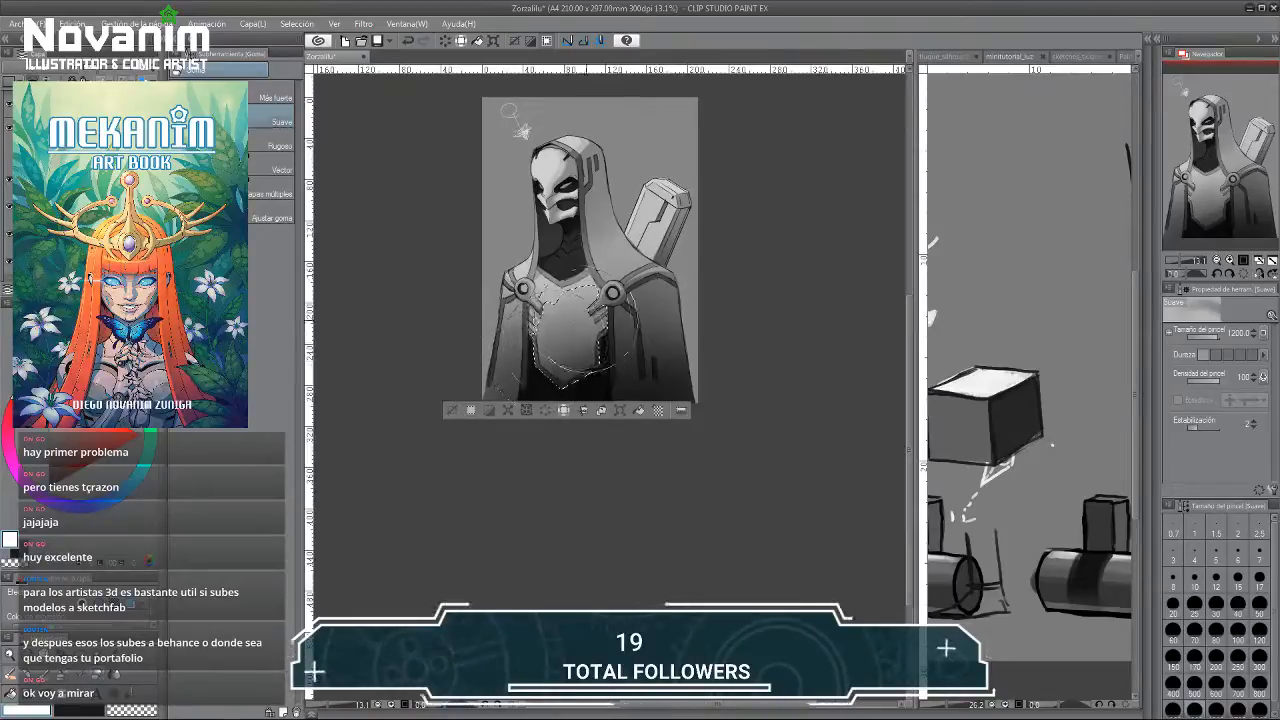
drag(530, 345, 556, 345)
key(ctrl+d)
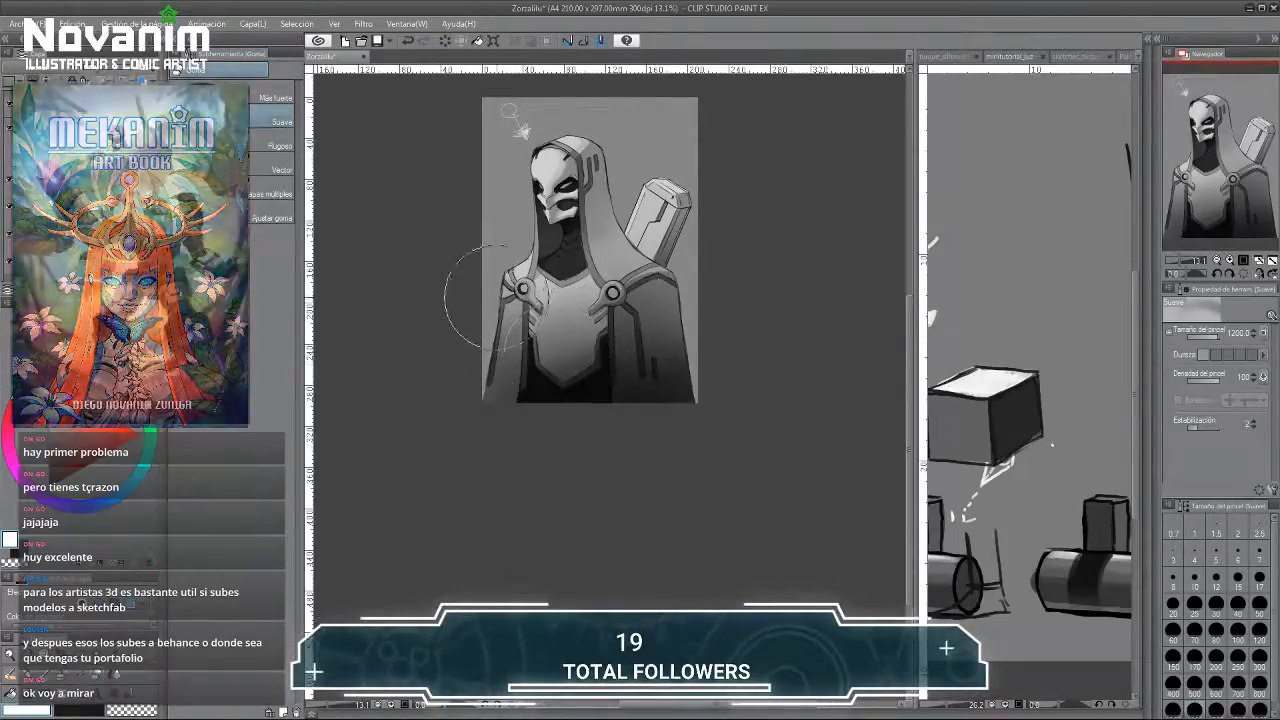
Examine the figure's shading from the hood and mask down to the shoulder clasps, chest plate and cloak.
scroll(475, 289, up, 2)
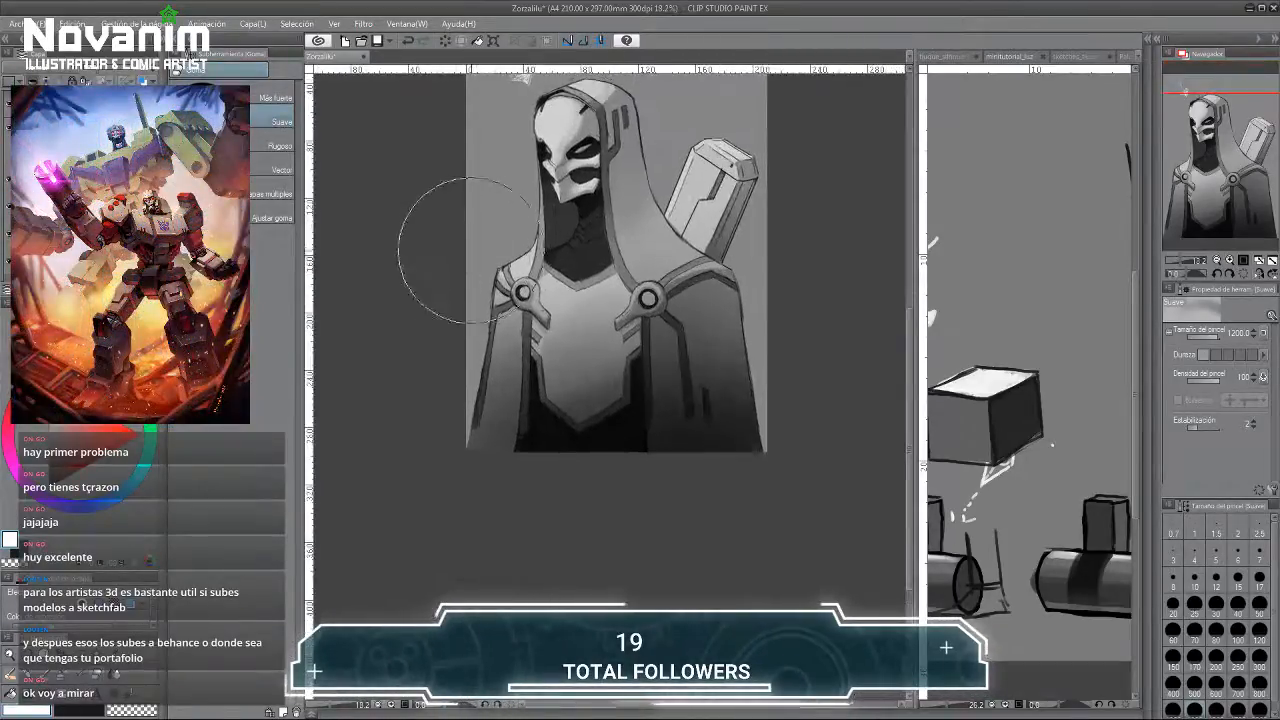
scroll(466, 257, down, 1)
scroll(466, 257, up, 1)
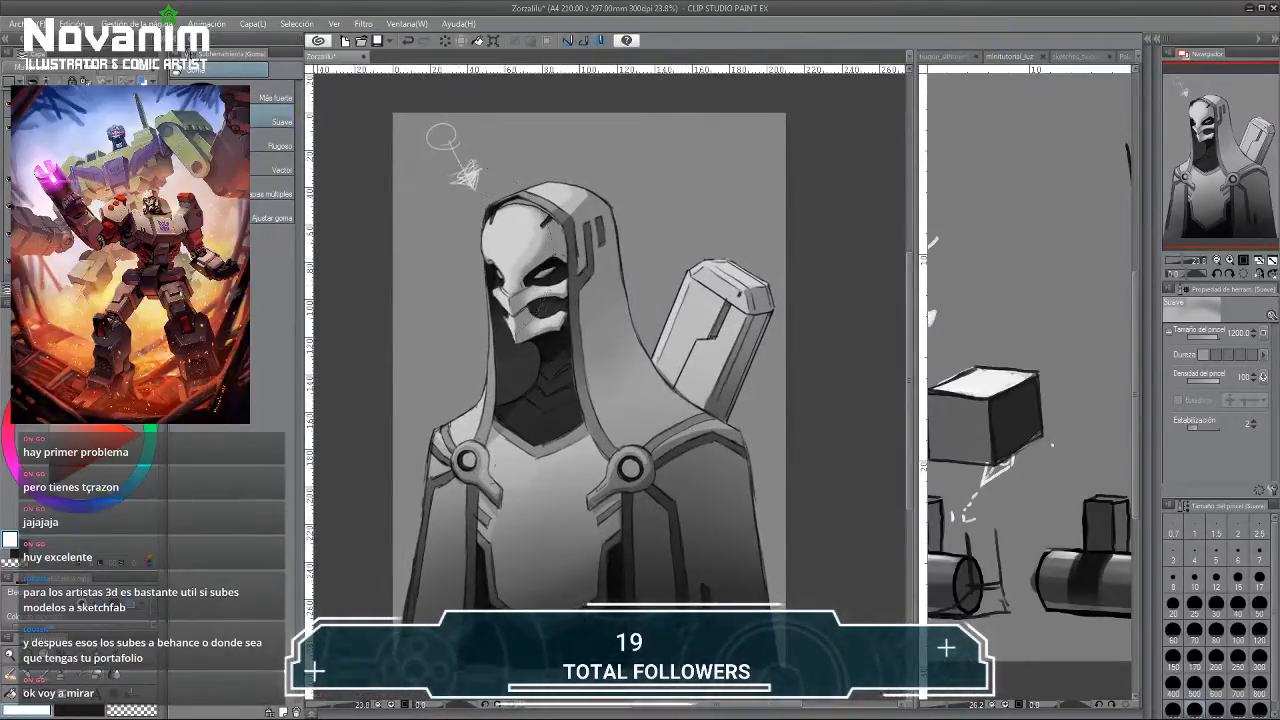
key(p)
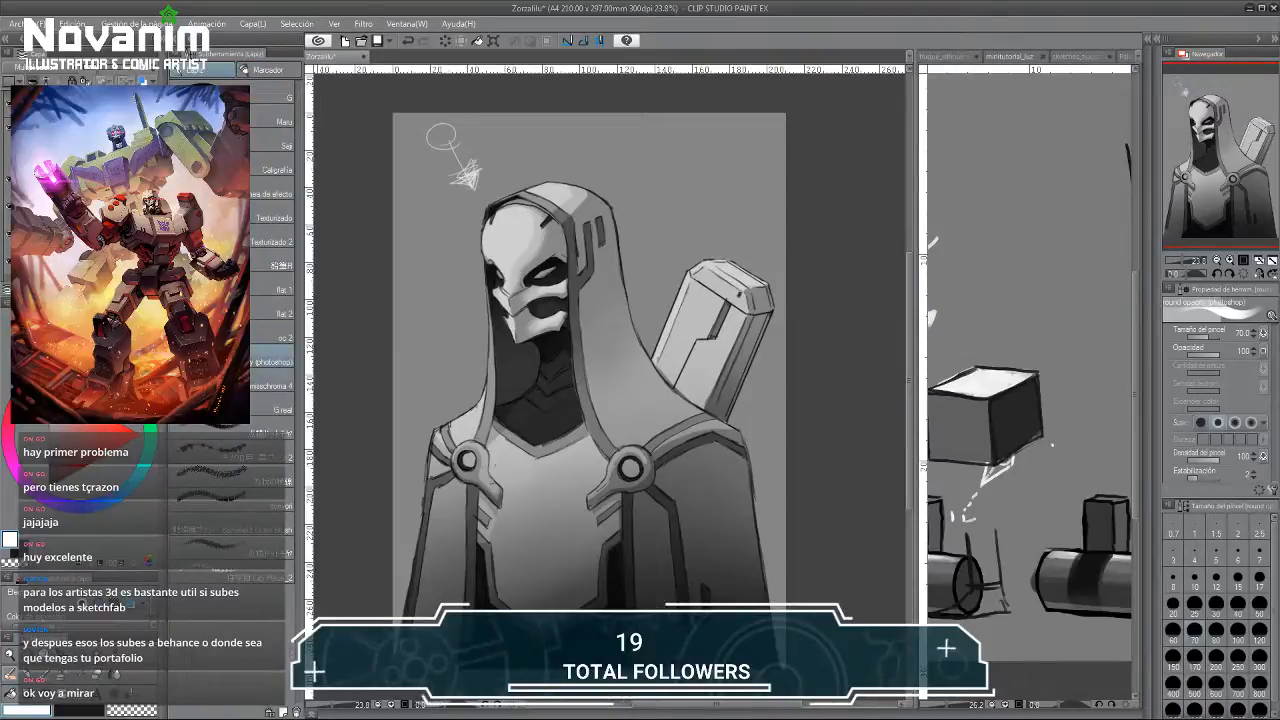
scroll(572, 210, up, 2)
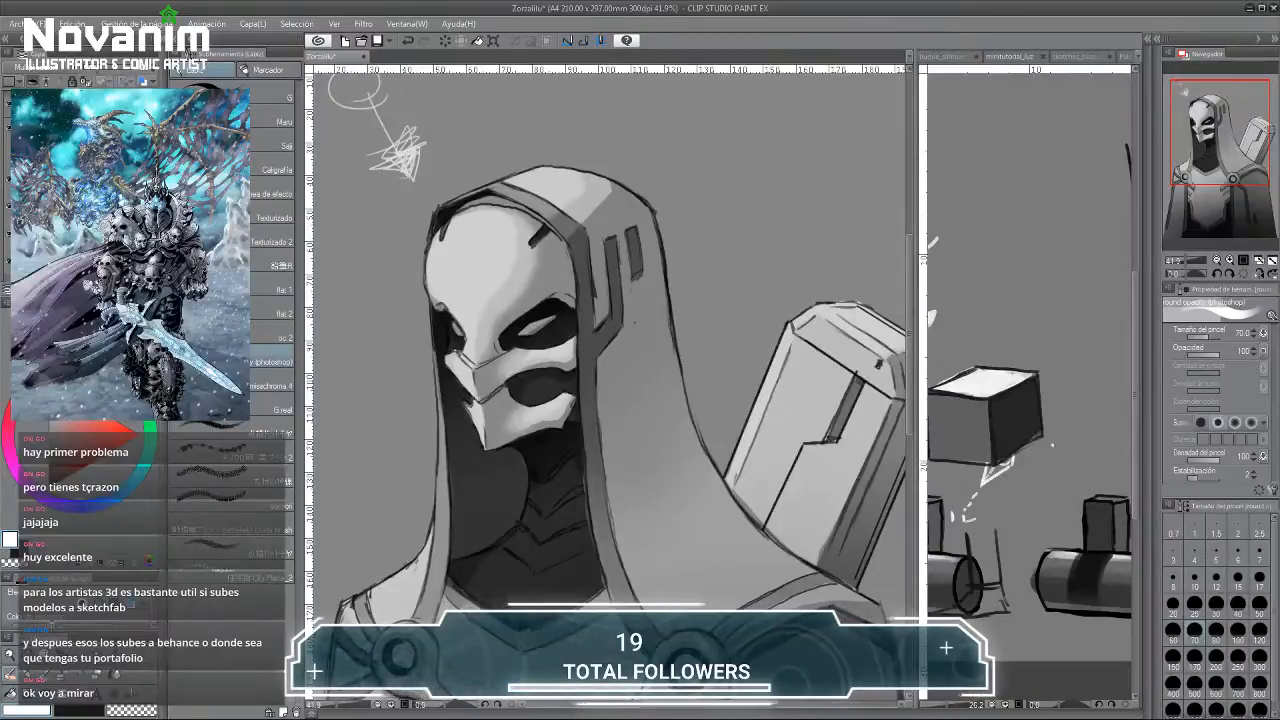
key(x)
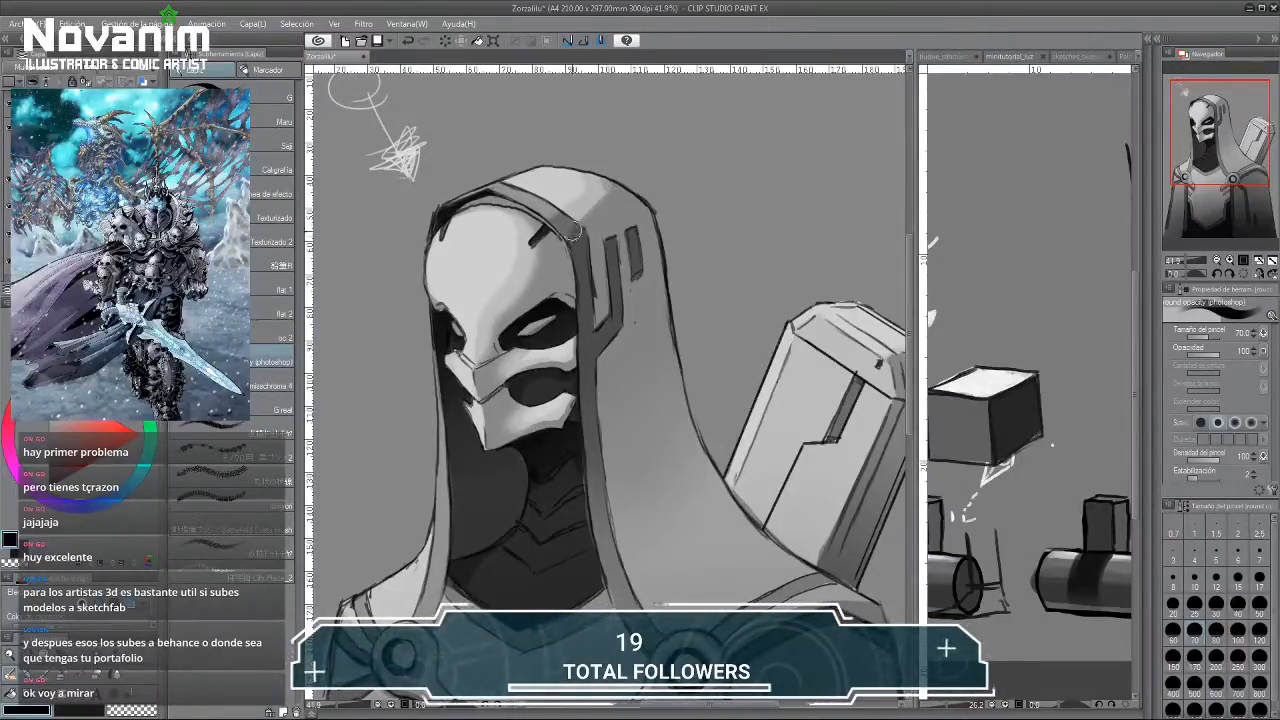
drag(549, 188, 482, 194)
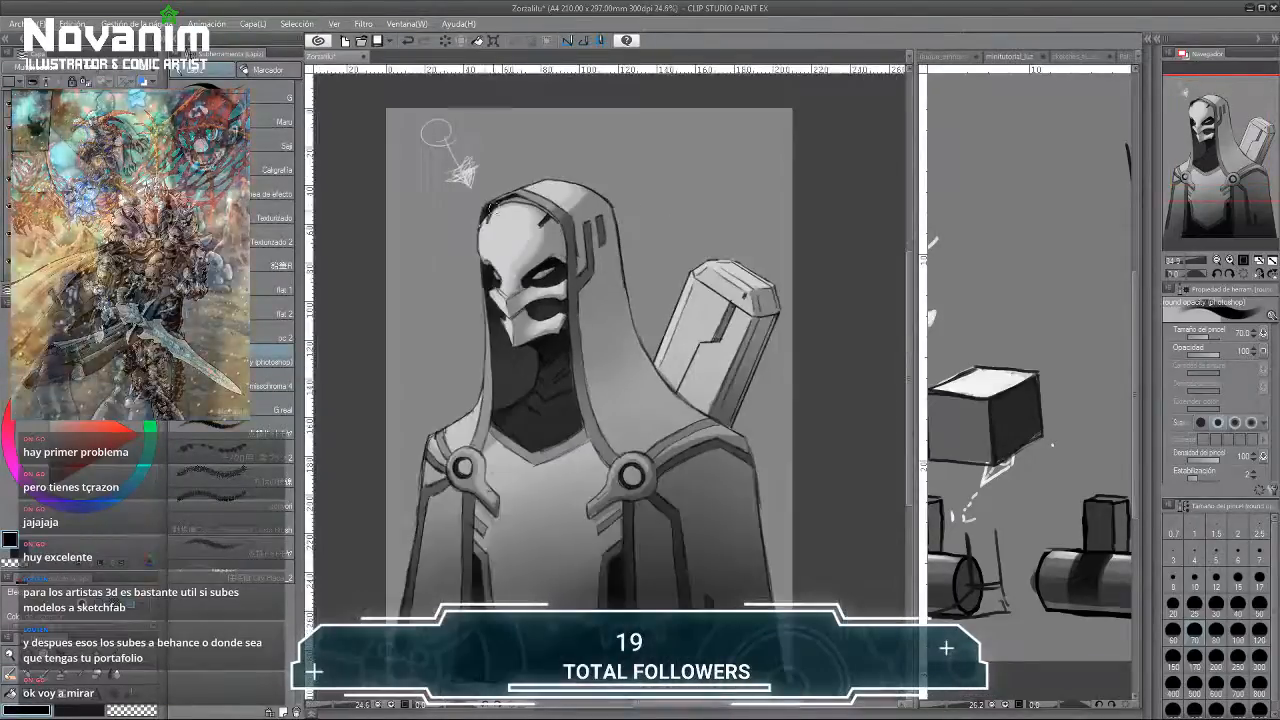
drag(449, 429, 415, 280)
drag(456, 232, 508, 274)
drag(503, 273, 410, 305)
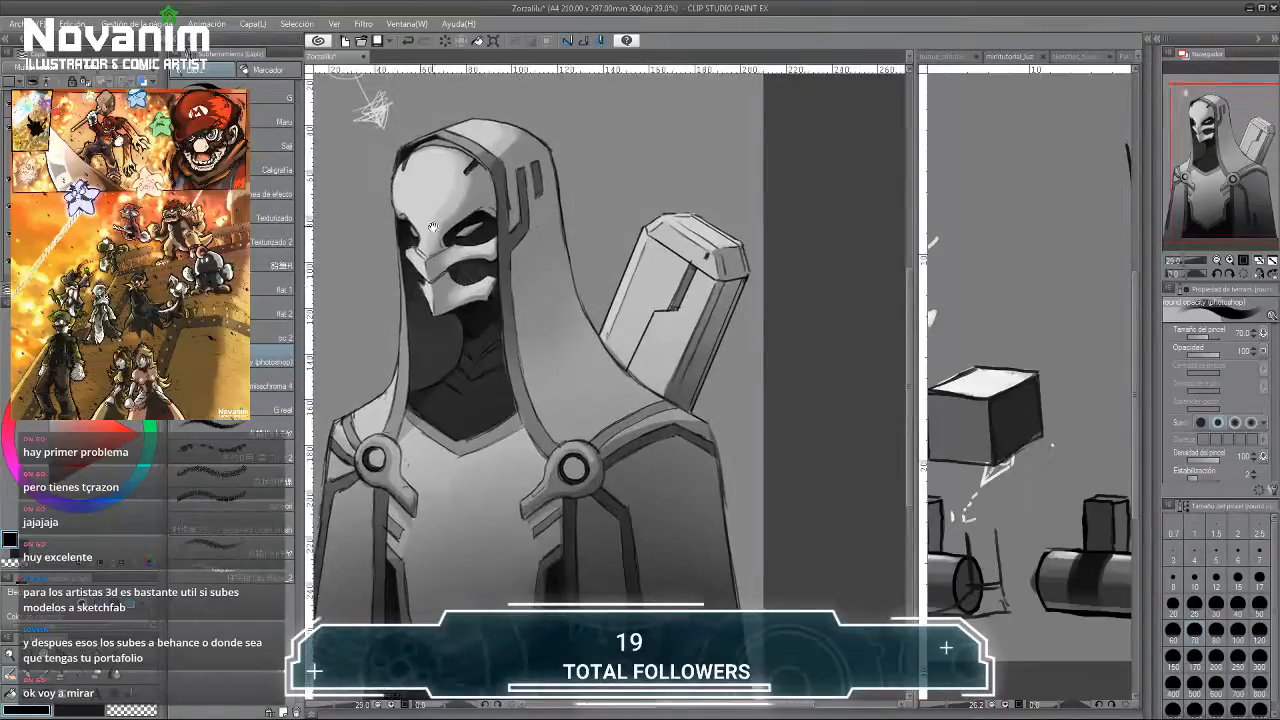
drag(399, 233, 428, 272)
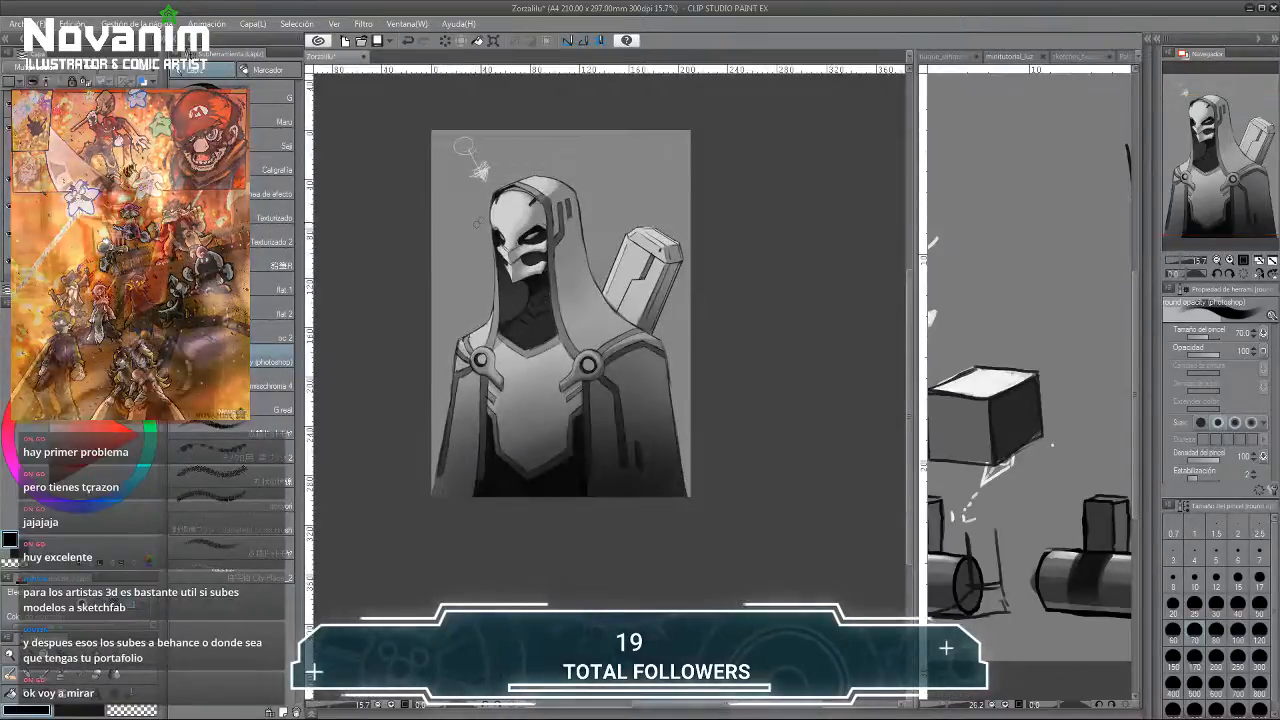
drag(449, 314, 304, 176)
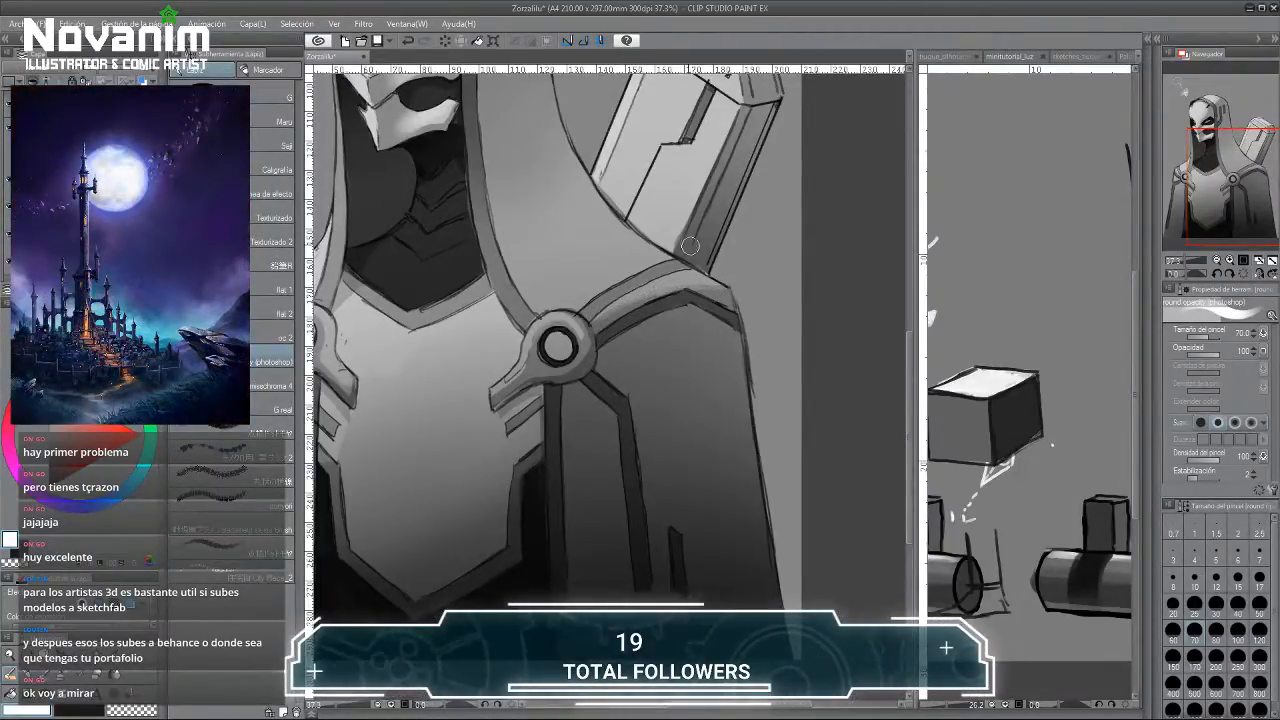
drag(620, 262, 777, 263)
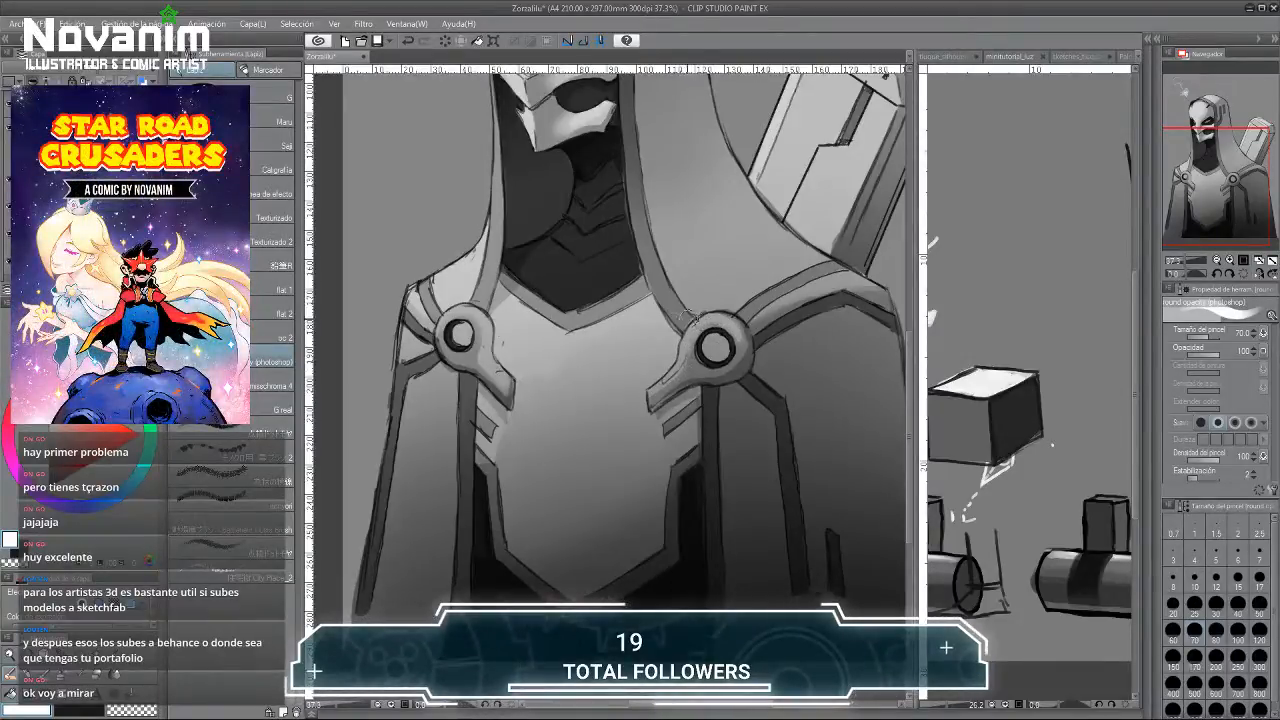
Lasso-select the mask's central forehead and nose bridge, tracing down between the two eye openings.
drag(558, 317, 486, 244)
scroll(485, 244, up, 2)
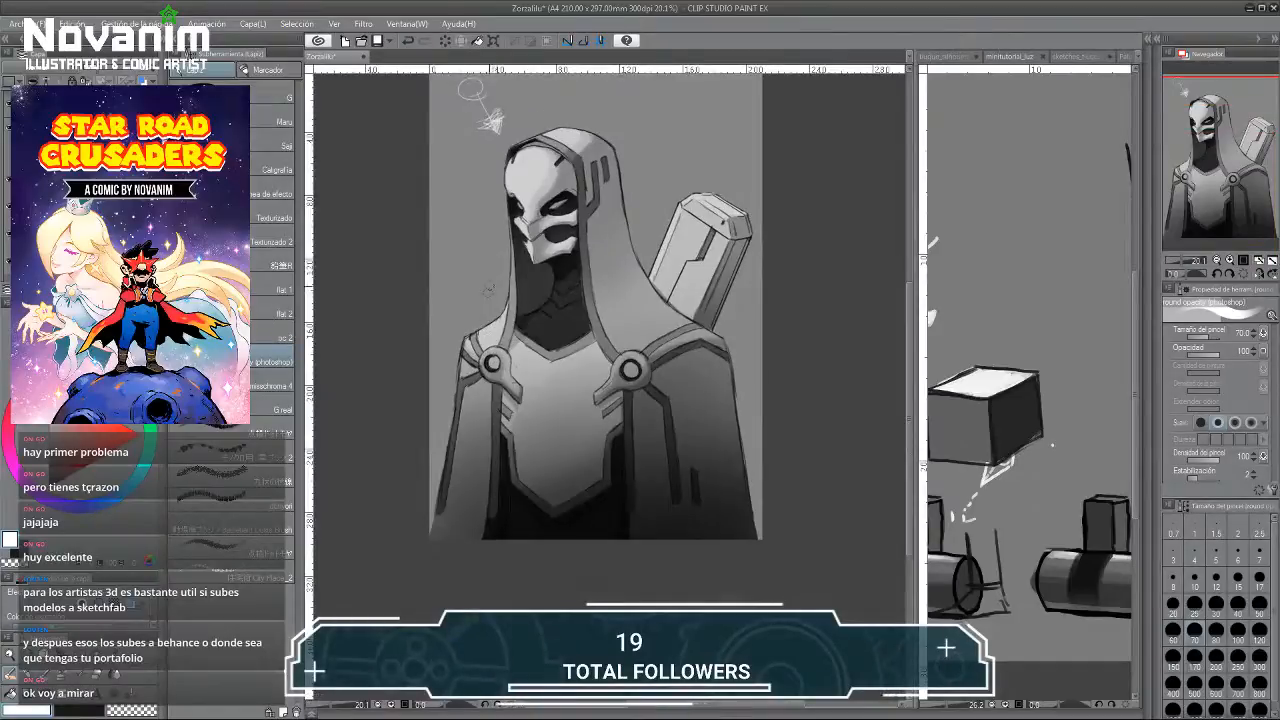
scroll(498, 268, up, 3)
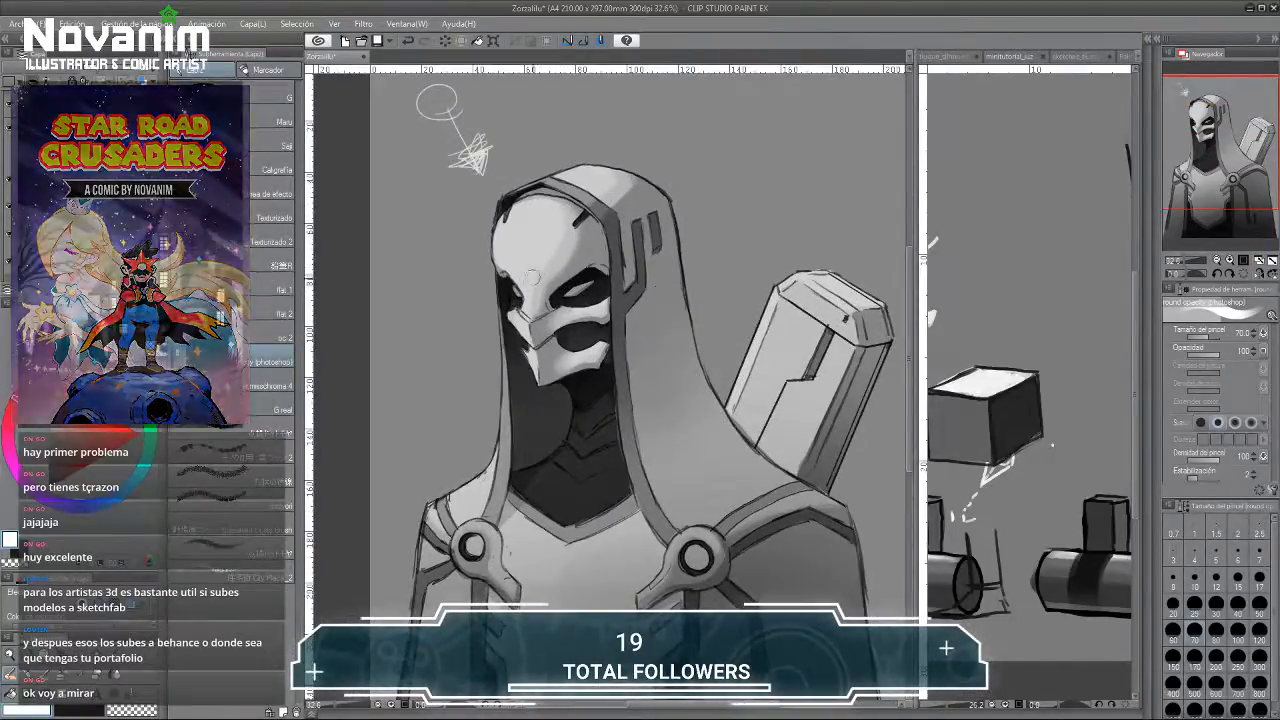
scroll(519, 277, up, 2)
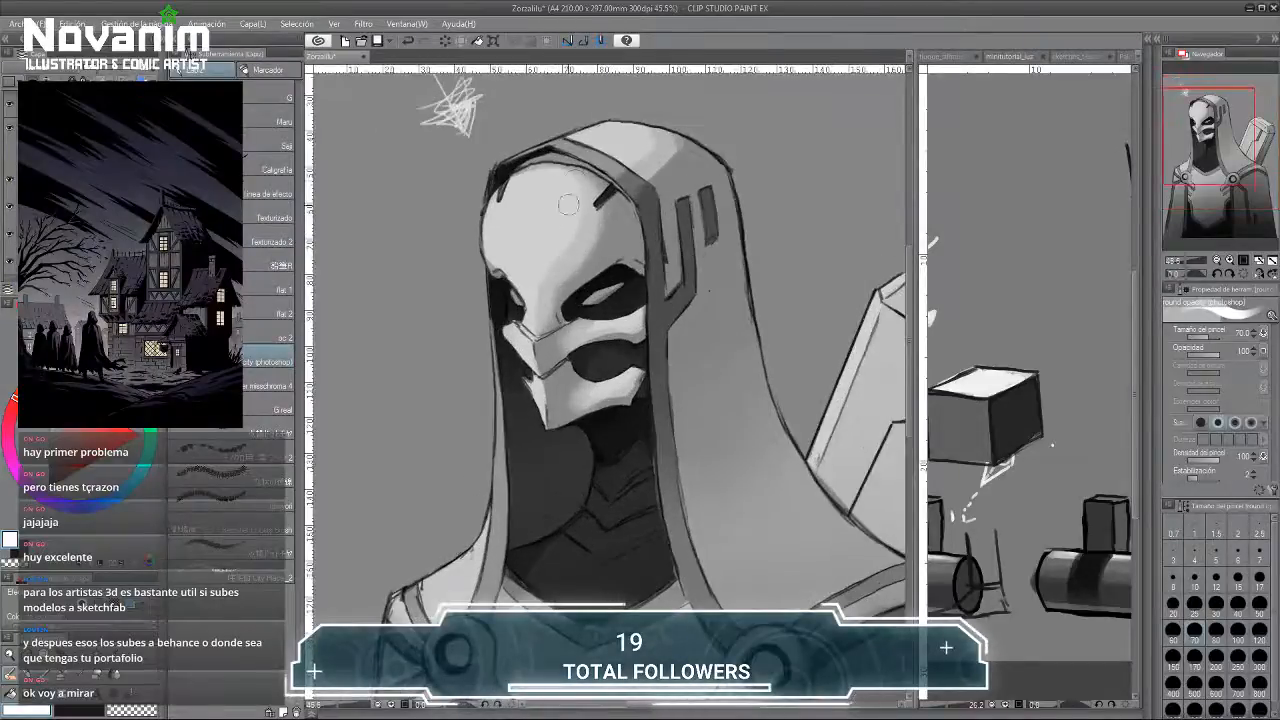
key(m)
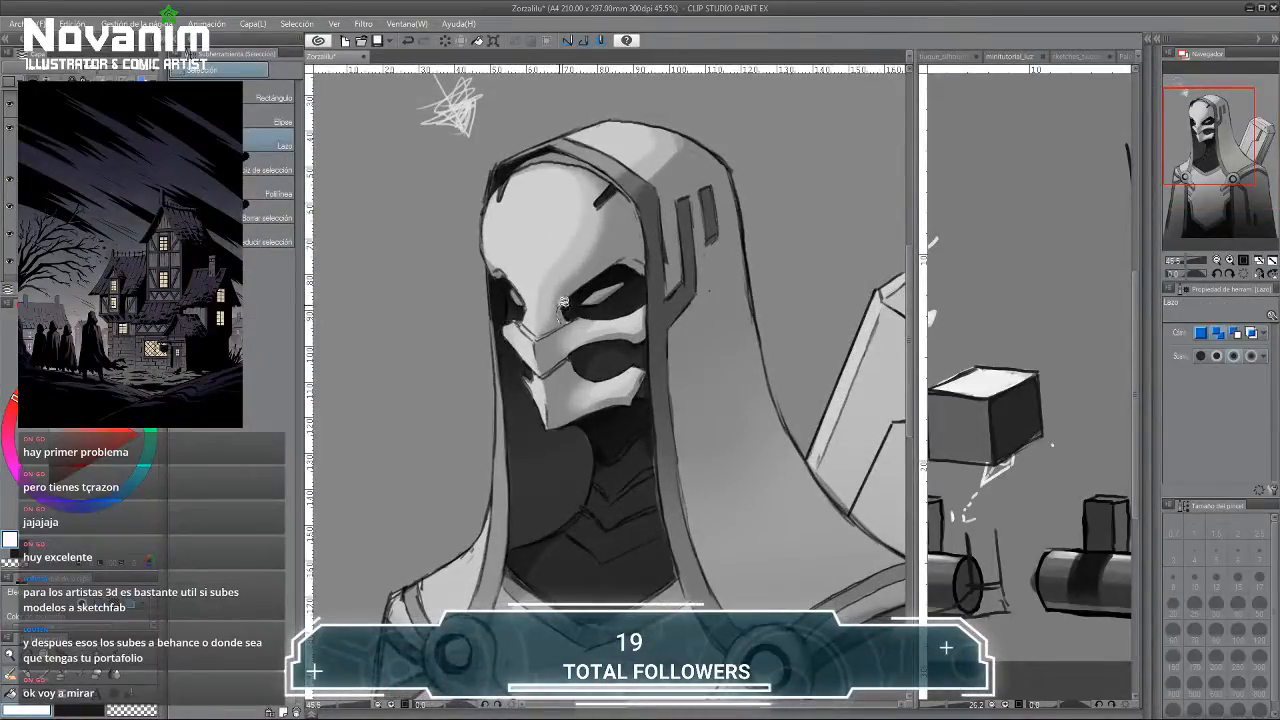
mouse_move(597, 268)
mouse_down()
mouse_move(570, 209)
mouse_move(503, 231)
mouse_up()
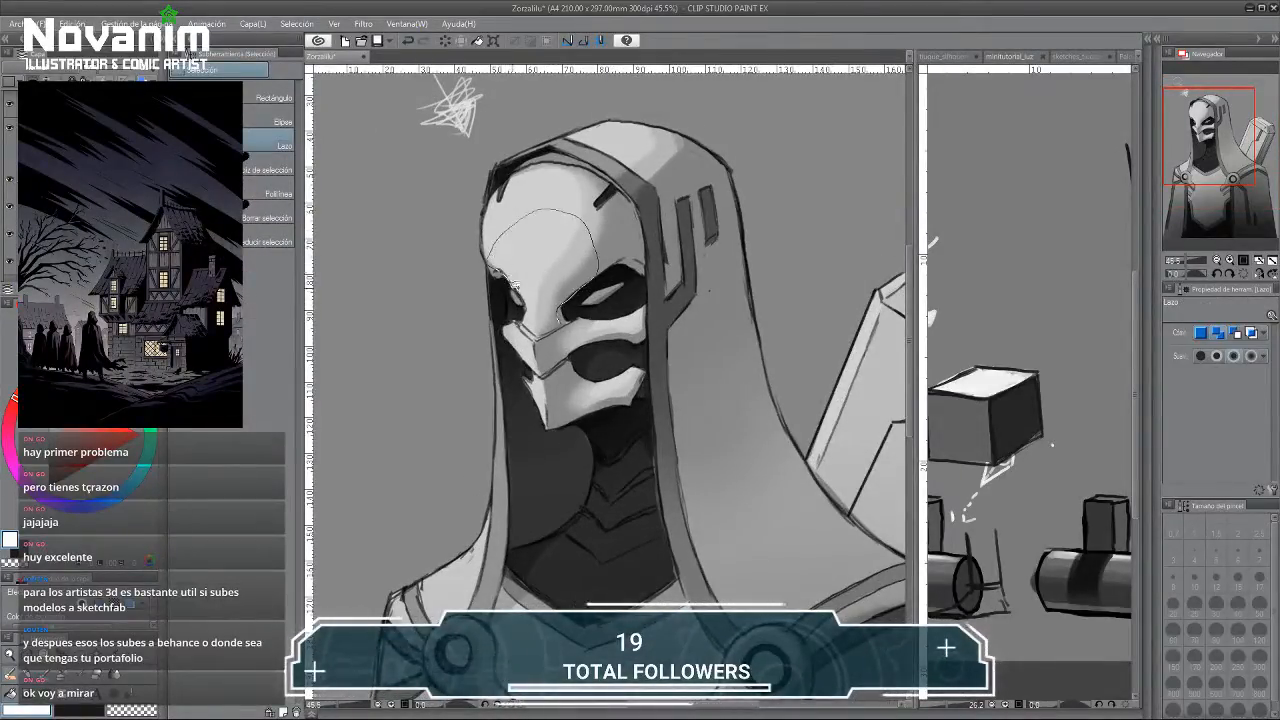
drag(522, 316, 533, 289)
Brush a light tone into the selected forehead and nose bridge, soften it with the soft eraser at size 200, and deselect.
key(p)
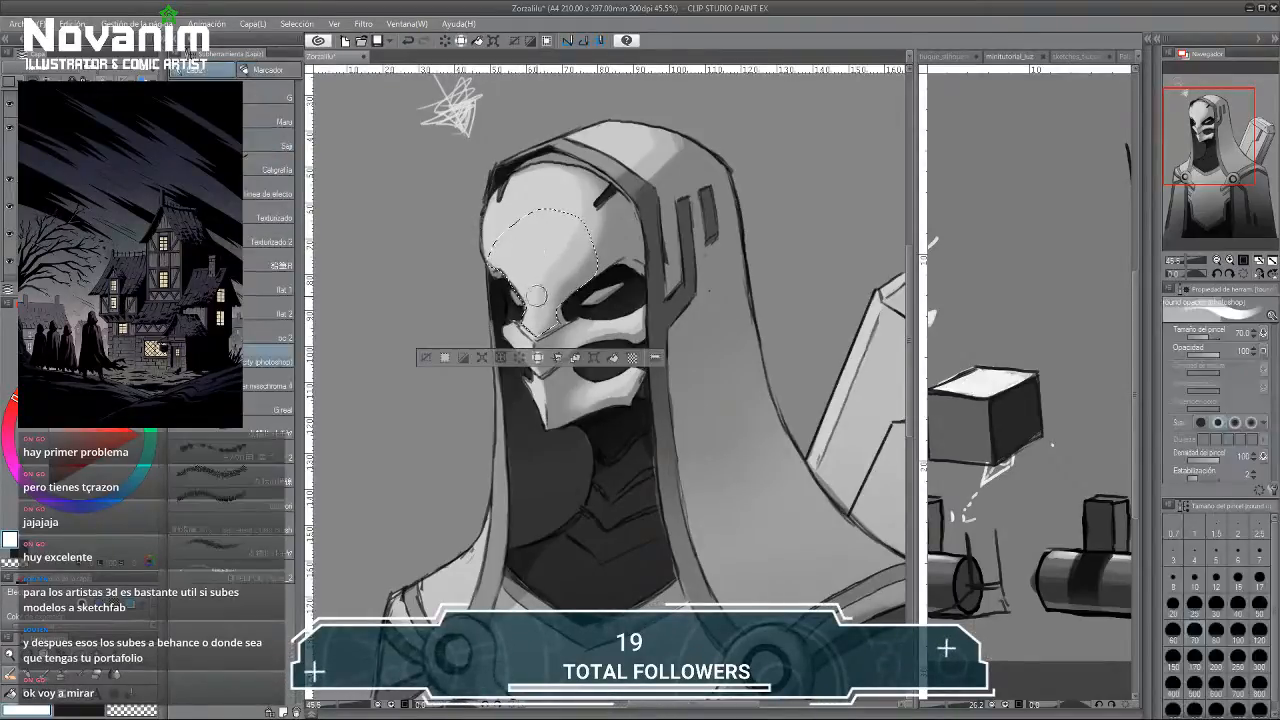
key(e)
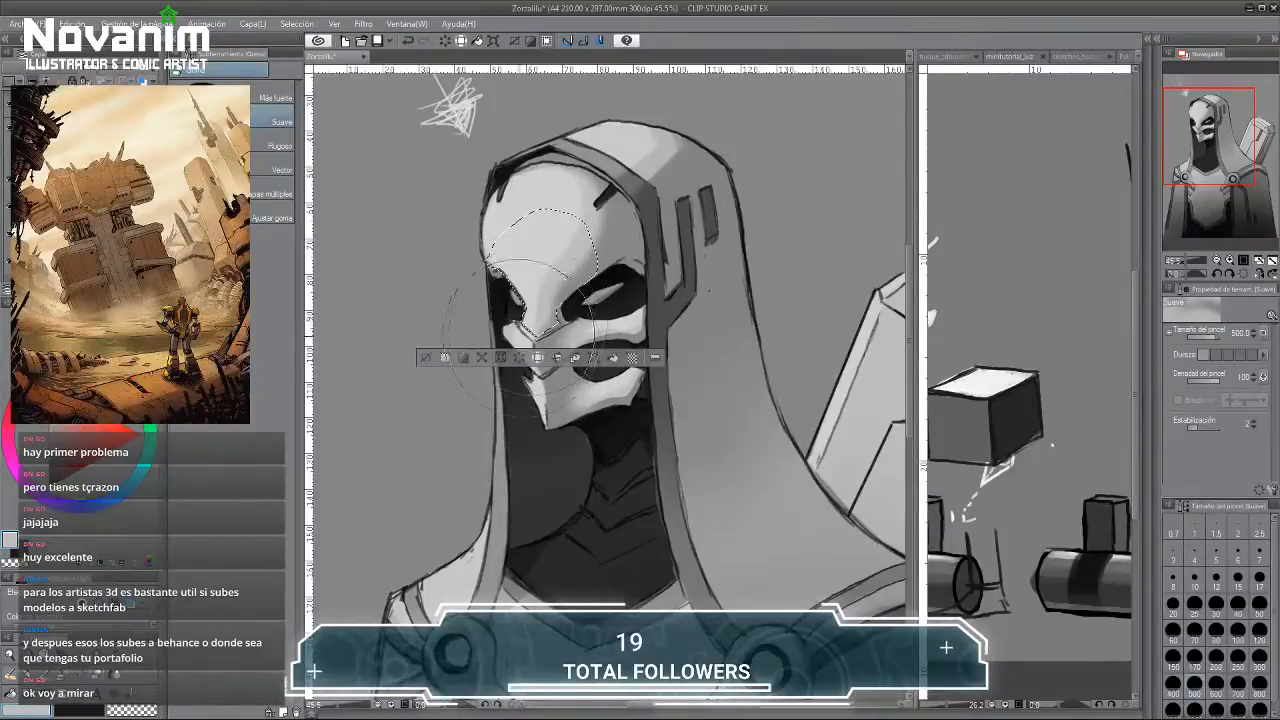
click(1200, 652)
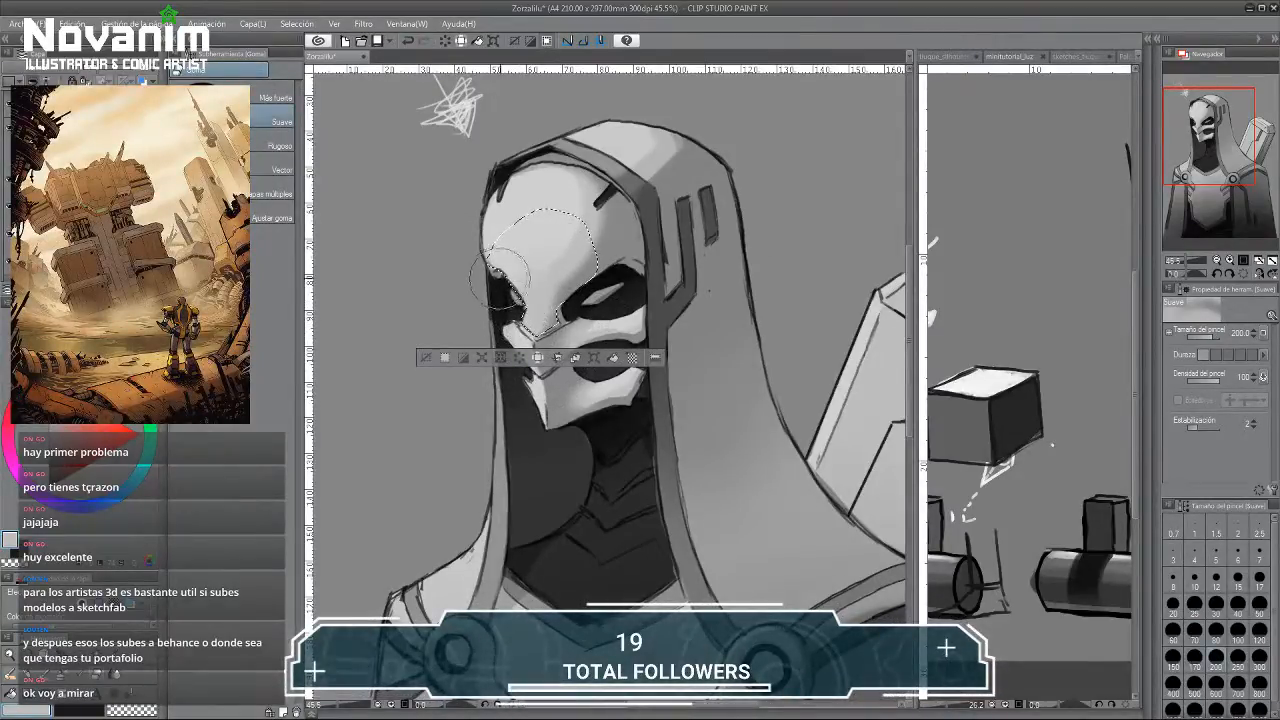
scroll(492, 255, down, 3)
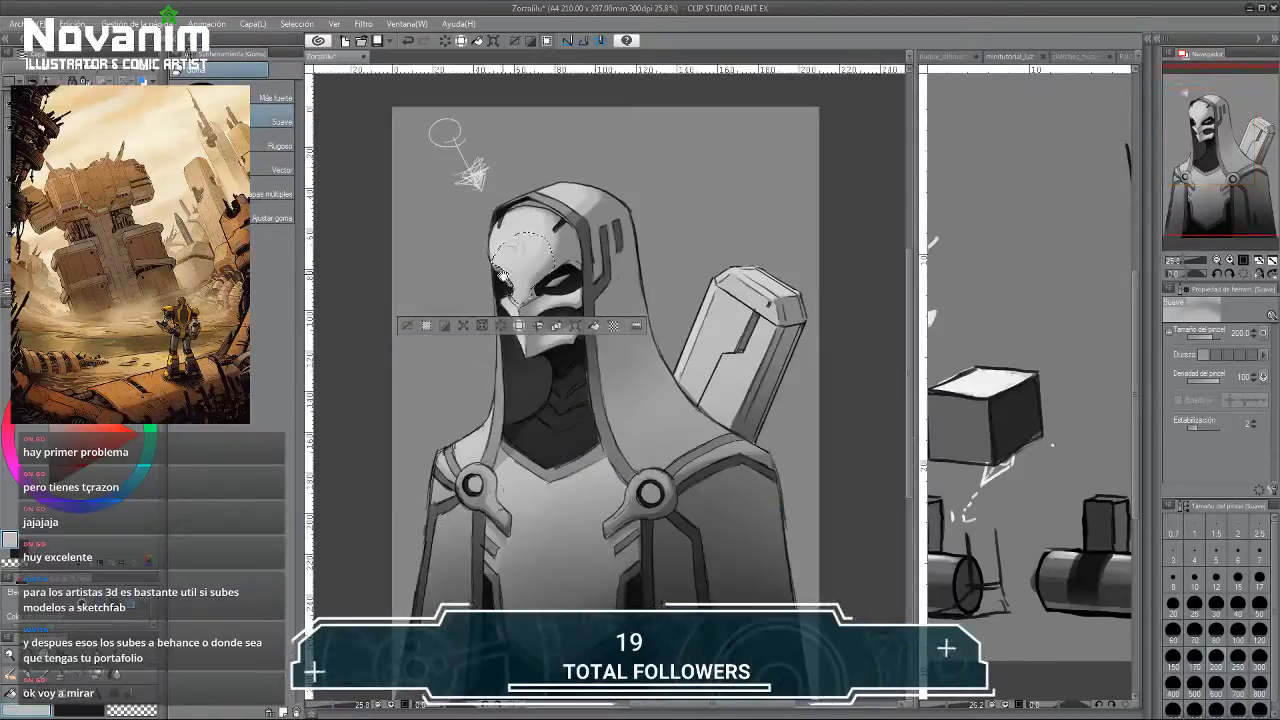
scroll(520, 252, up, 2)
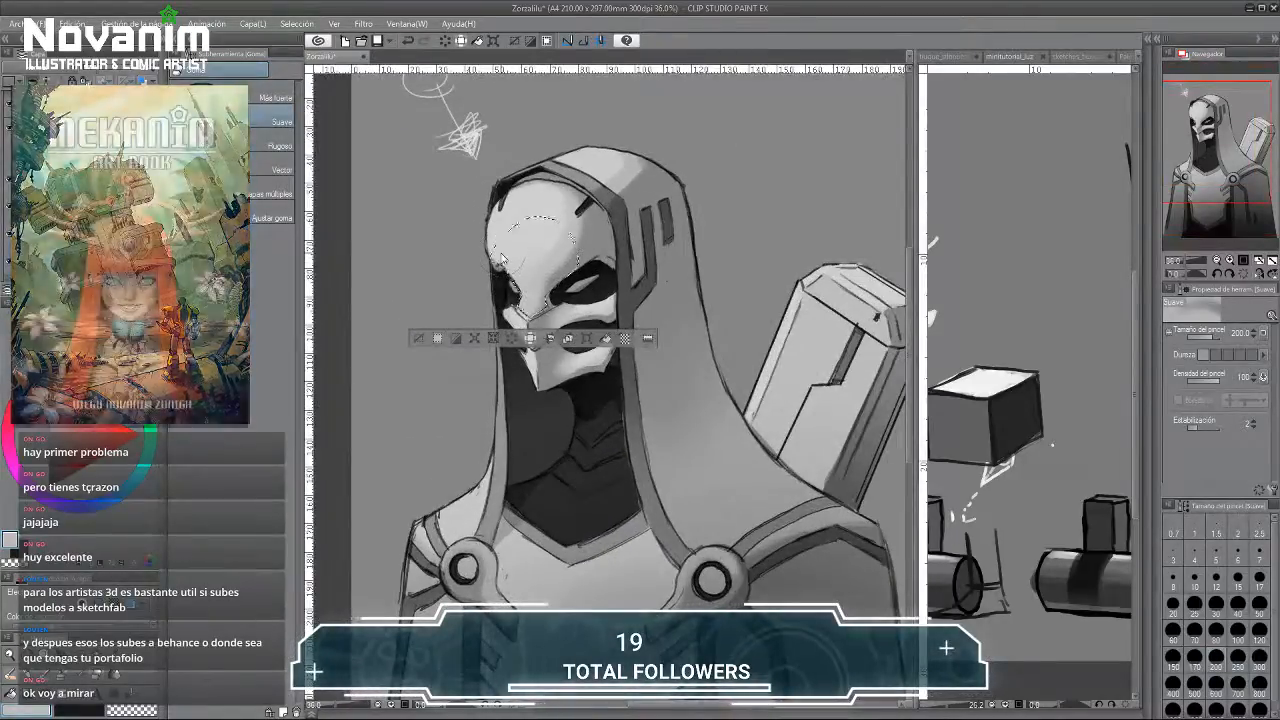
scroll(500, 245, up, 2)
scroll(497, 236, down, 4)
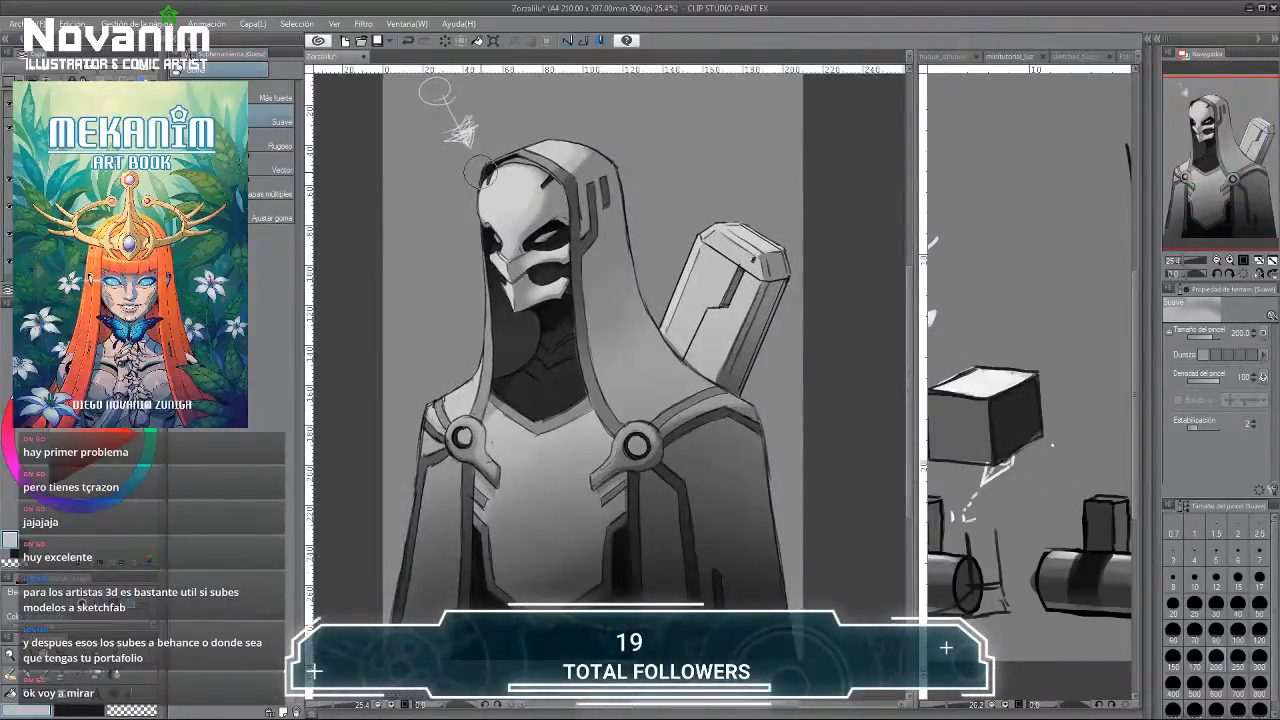
Refine the shading along the top of the mask's forehead under the hood rim with the round opacity brush at sizes 25 and 70.
scroll(617, 213, up, 3)
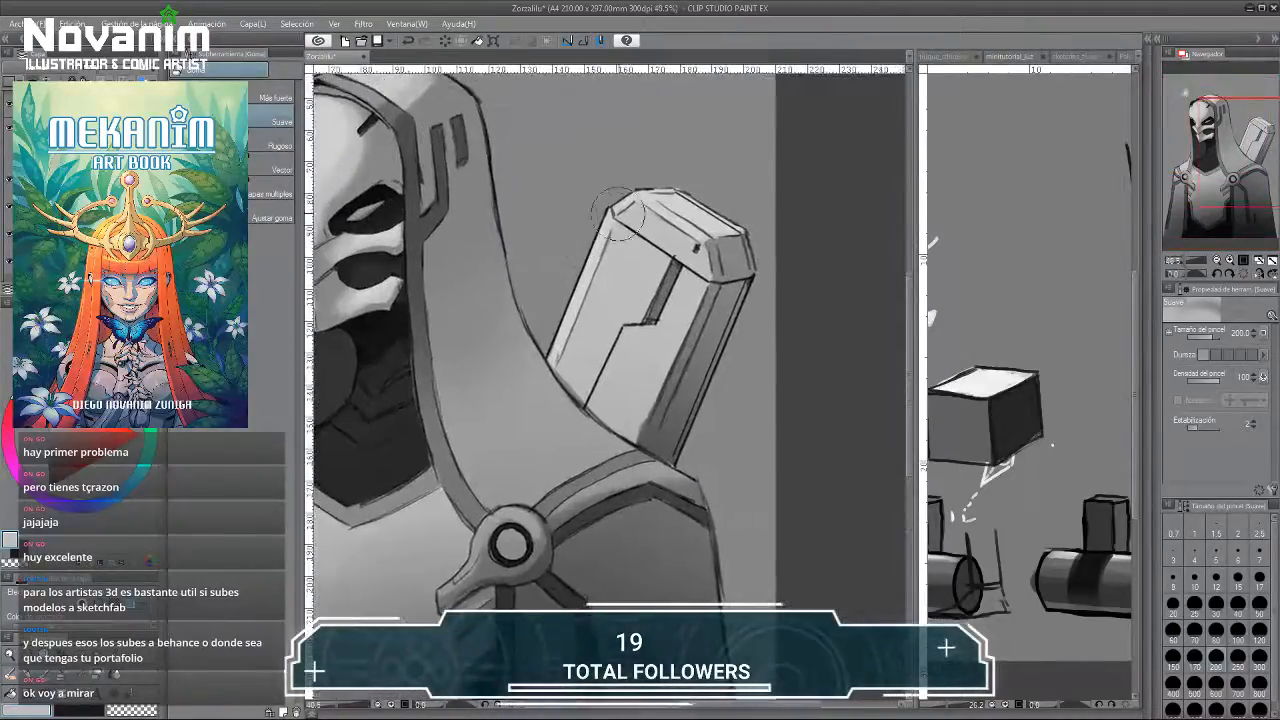
scroll(471, 225, down, 5)
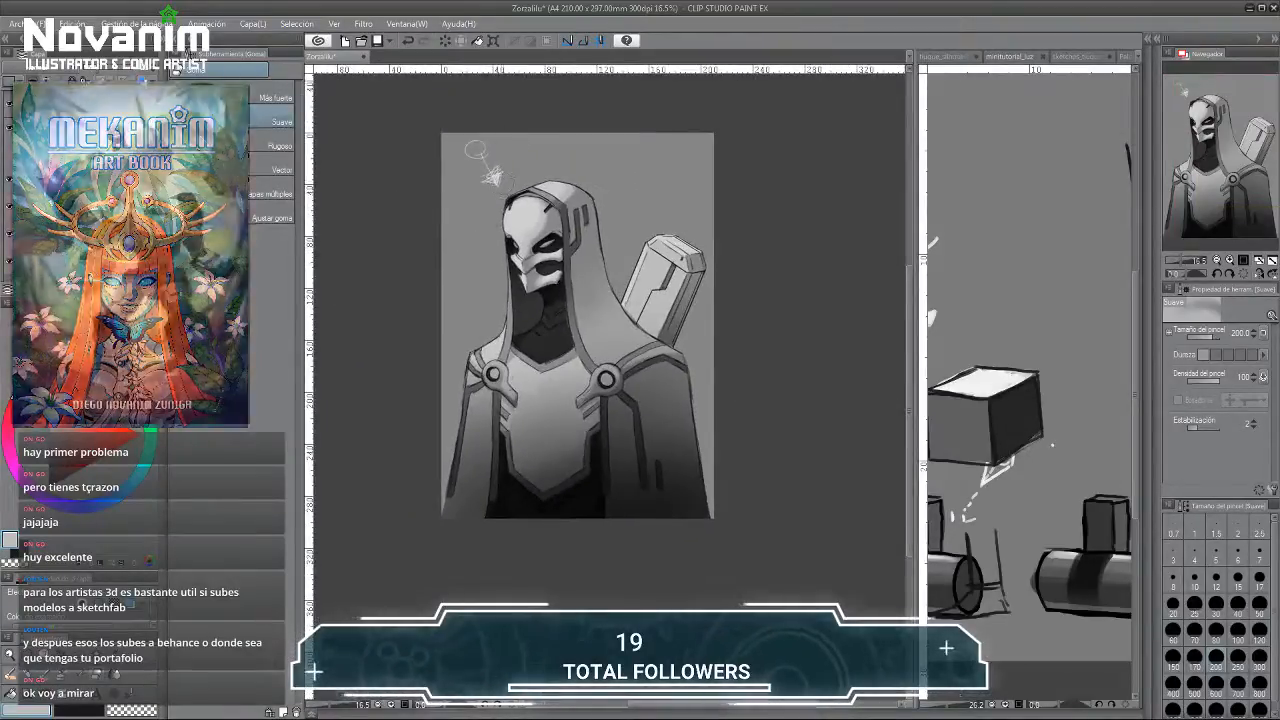
scroll(494, 242, up, 3)
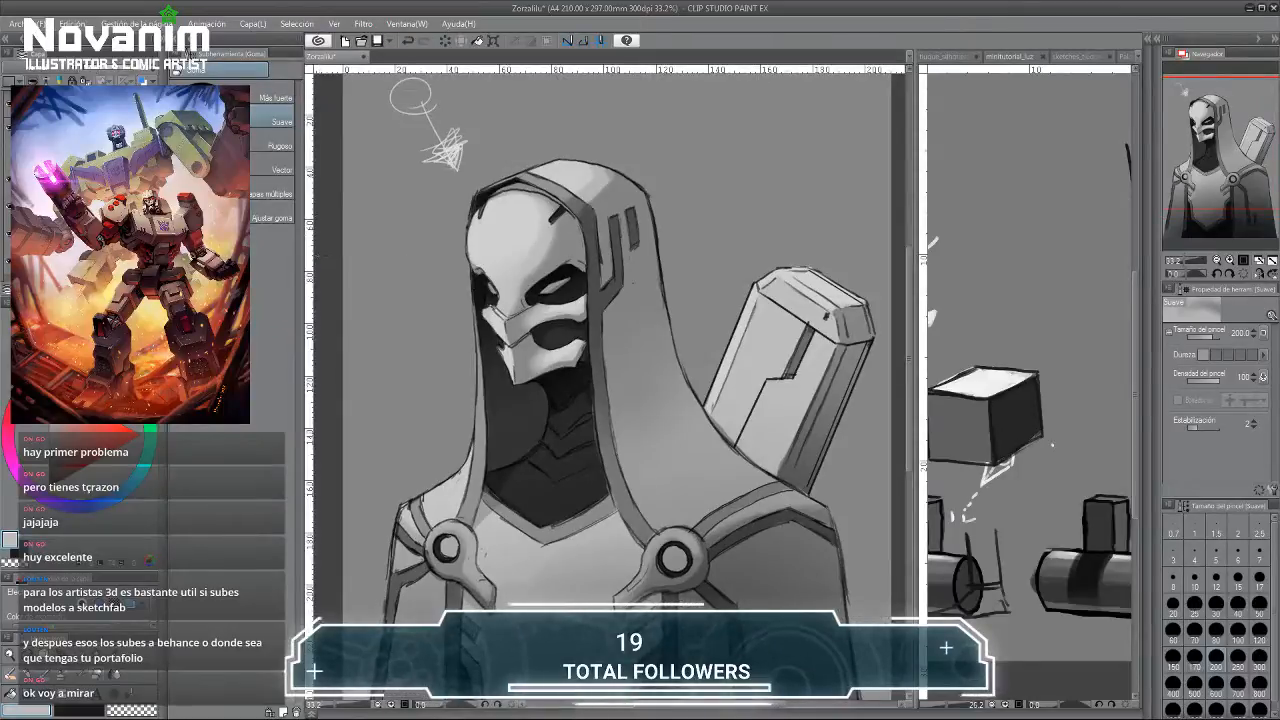
key(p)
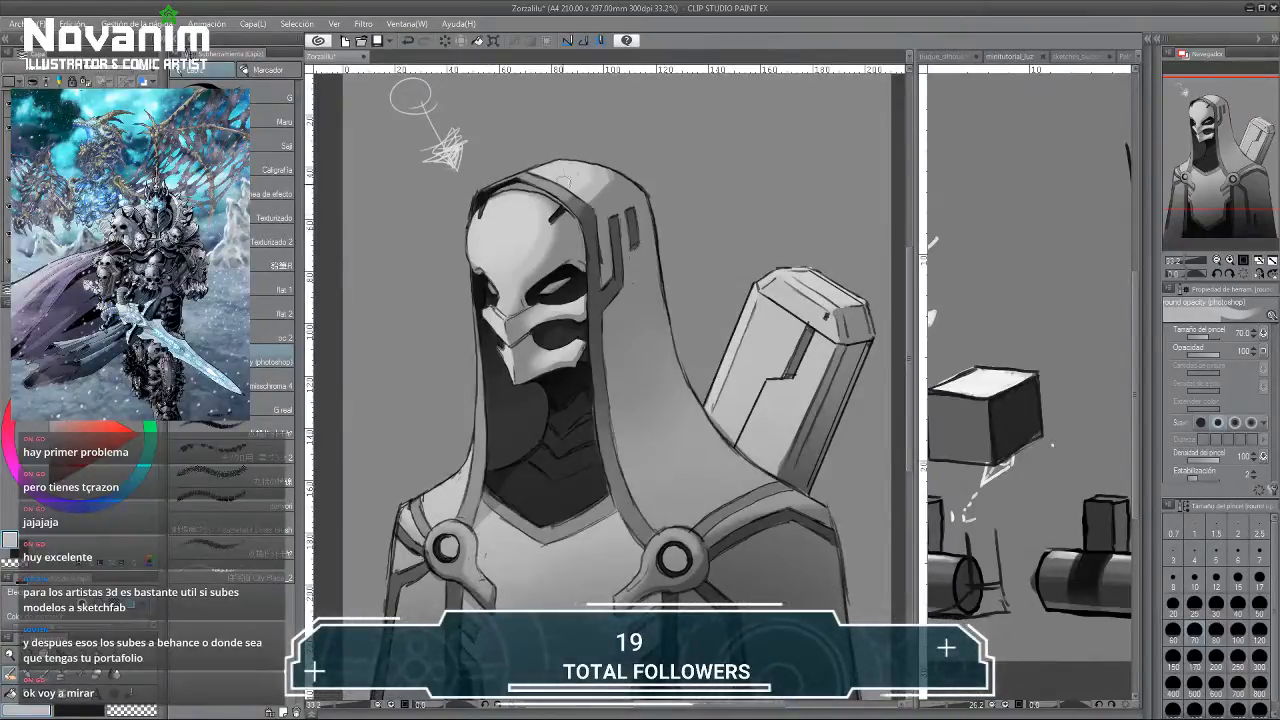
scroll(562, 184, up, 3)
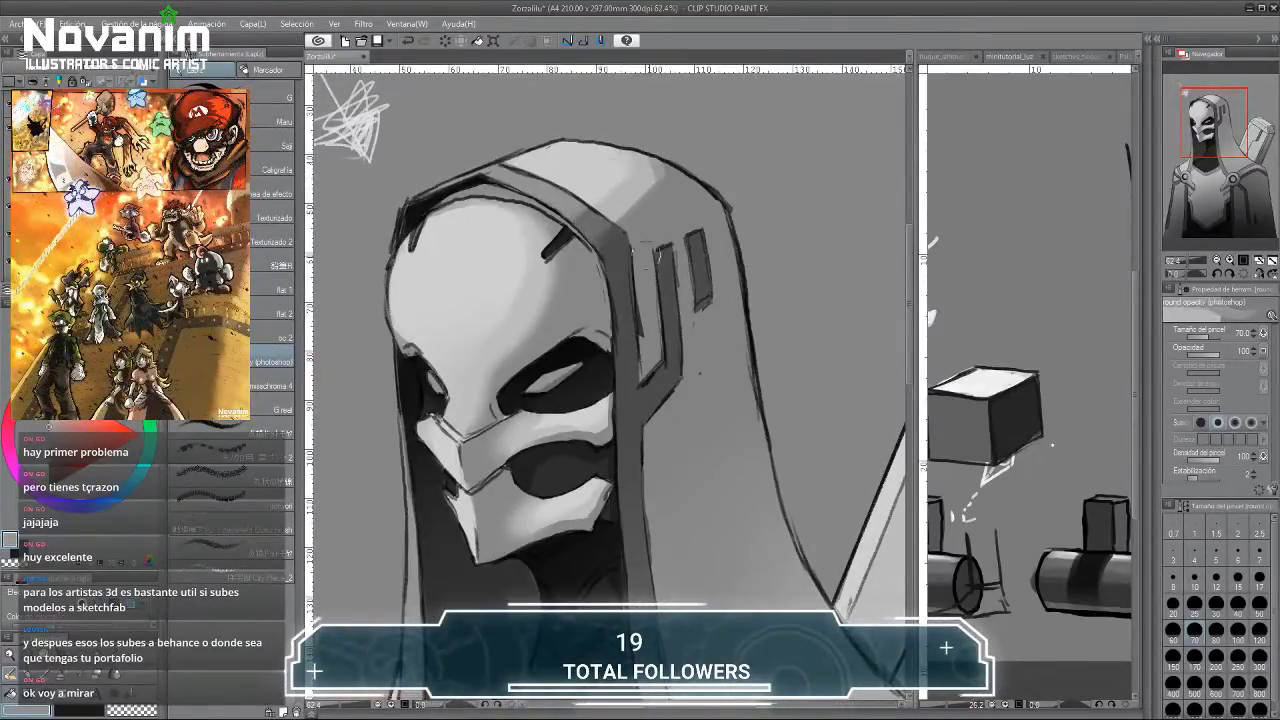
key(bracketleft)
key(bracketleft)
key(bracketleft)
key(bracketleft)
key(bracketleft)
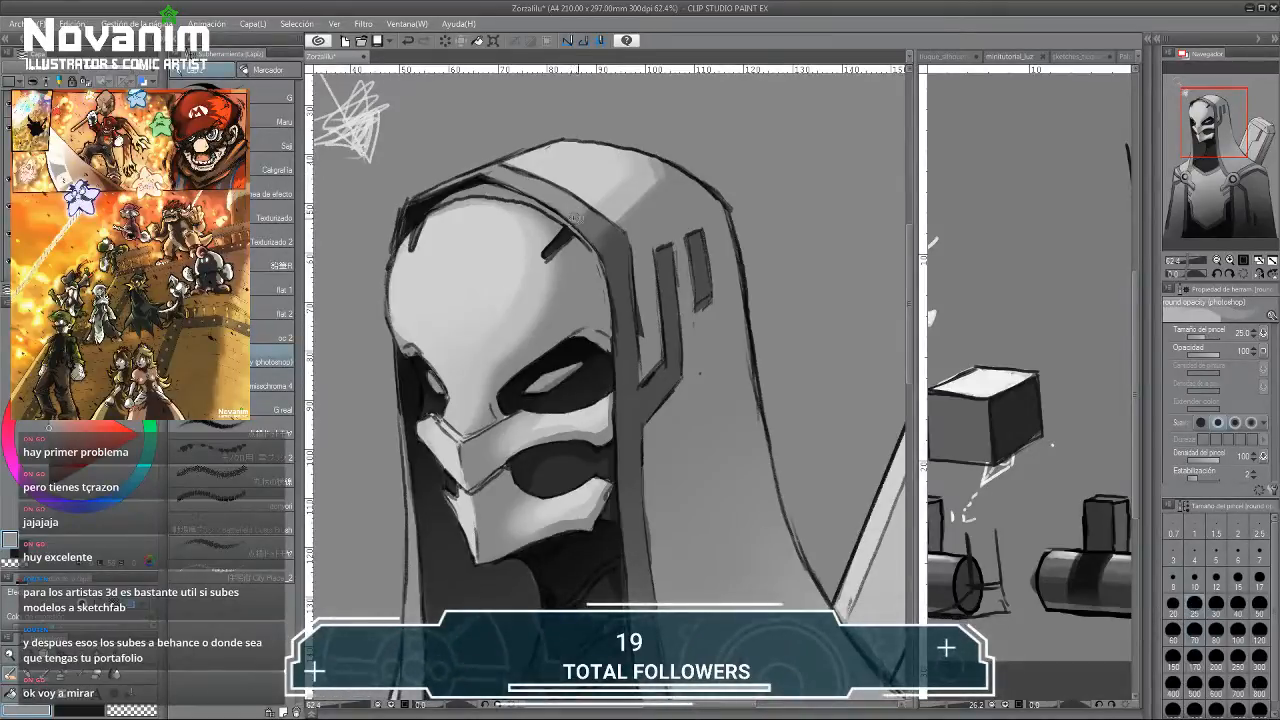
key(bracketright)
key(bracketright)
key(bracketright)
key(bracketright)
key(bracketright)
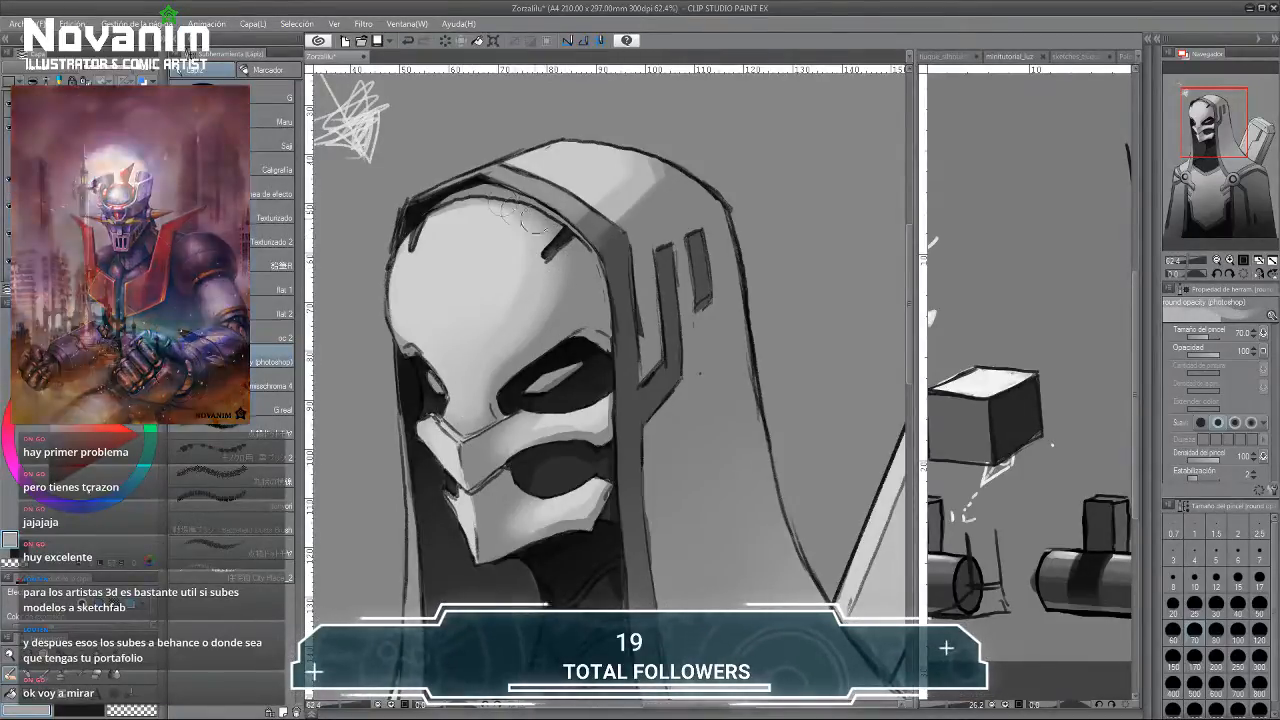
Clean up the brow edges above both eye openings with the round opacity brush at size 40, sampling nearby greys.
scroll(507, 257, down, 2)
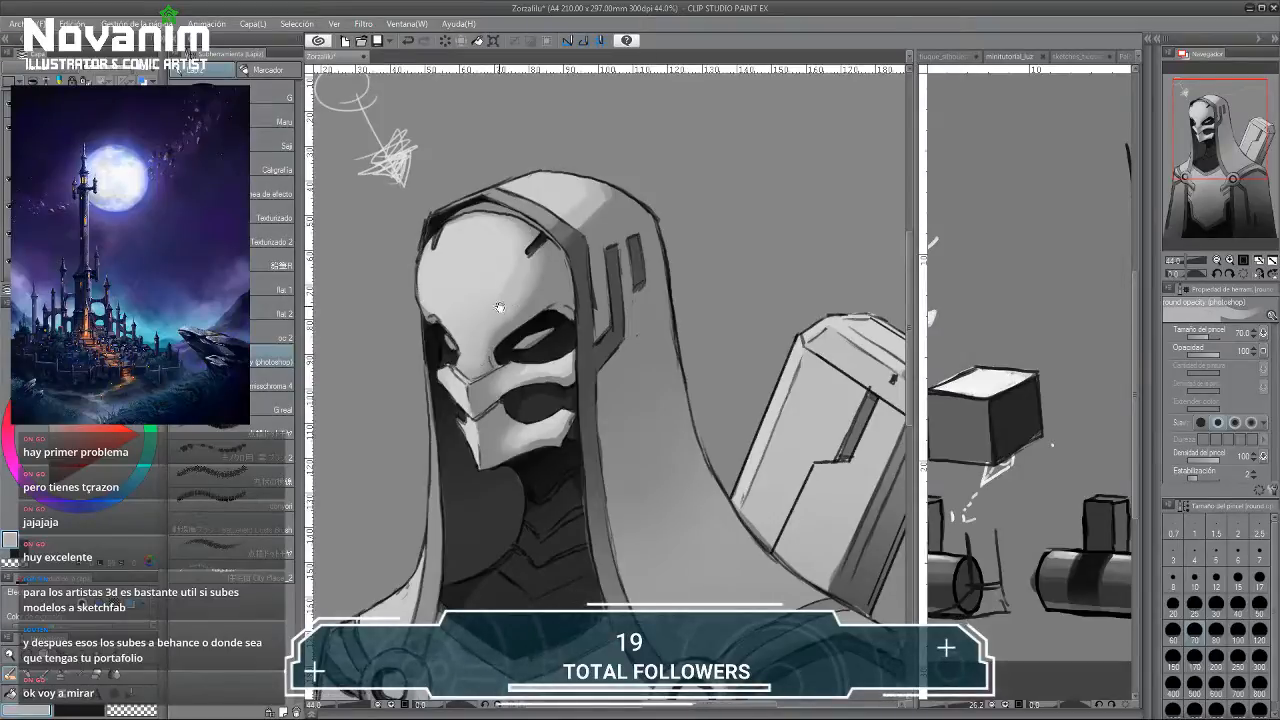
scroll(500, 307, up, 2)
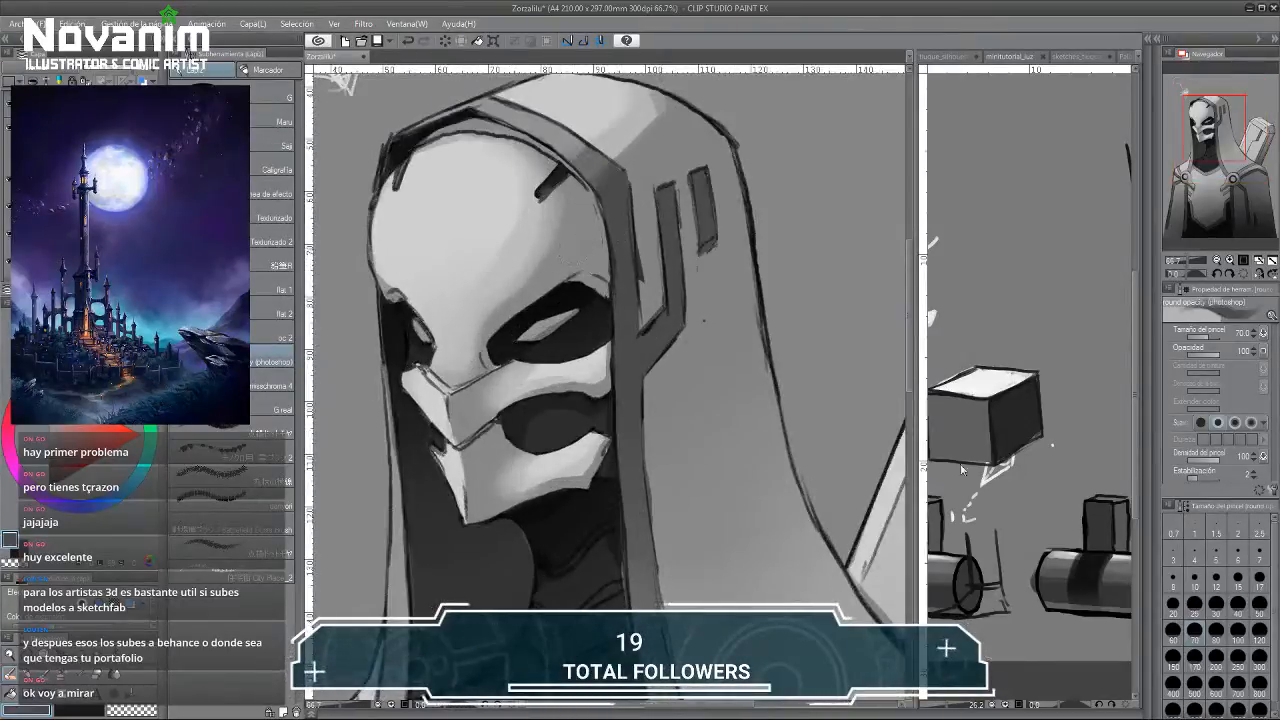
click(1237, 604)
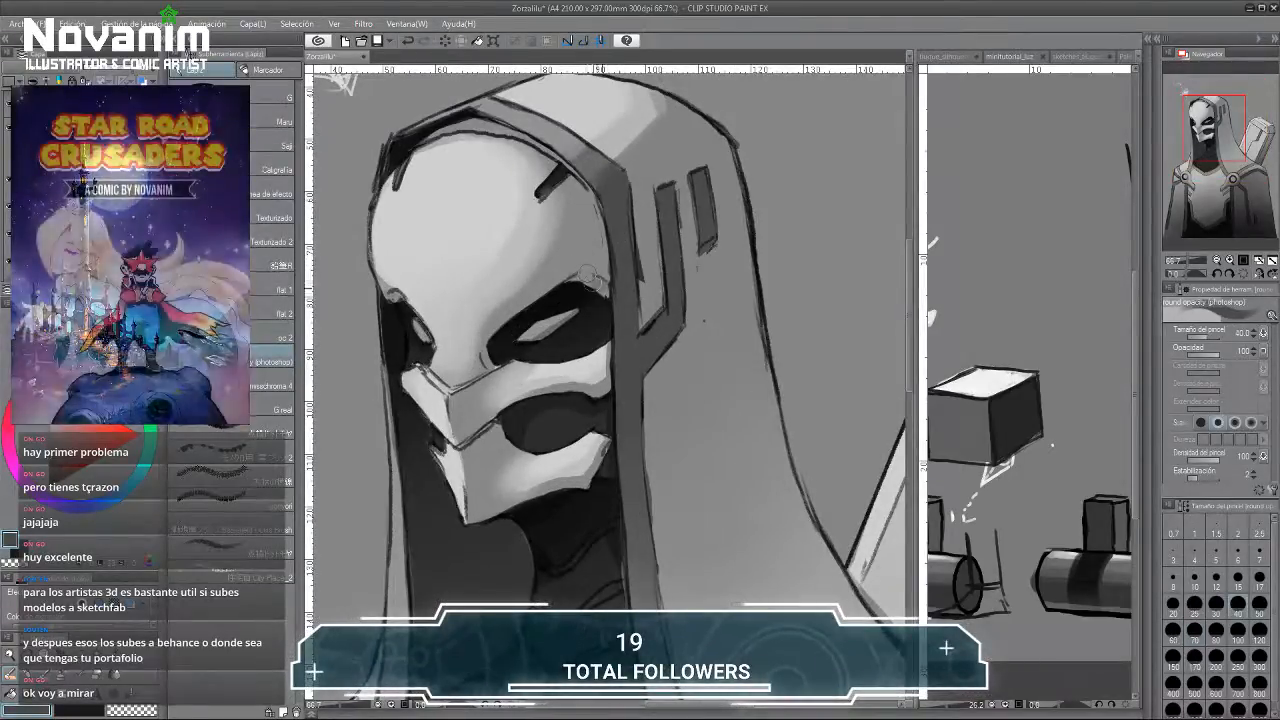
mouse_move(584, 278)
mouse_down()
mouse_move(562, 292)
mouse_move(580, 278)
mouse_up()
alt+click(570, 292)
alt+click(568, 283)
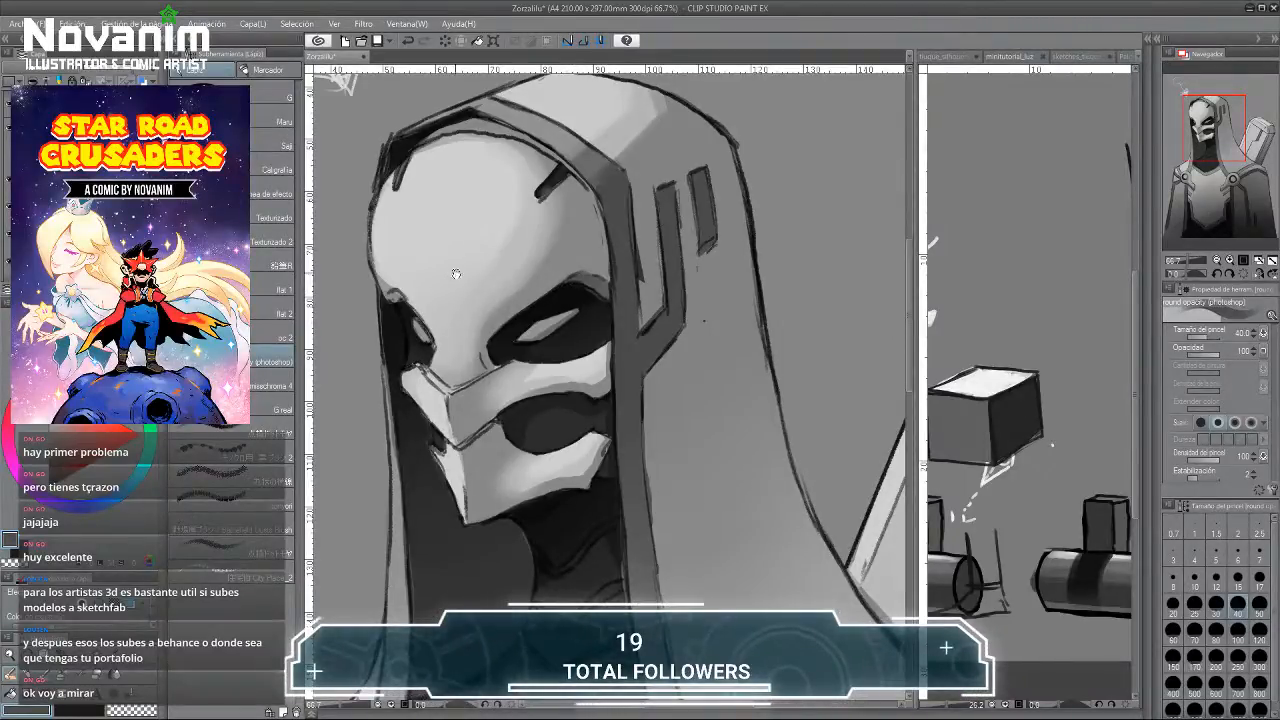
drag(455, 274, 525, 239)
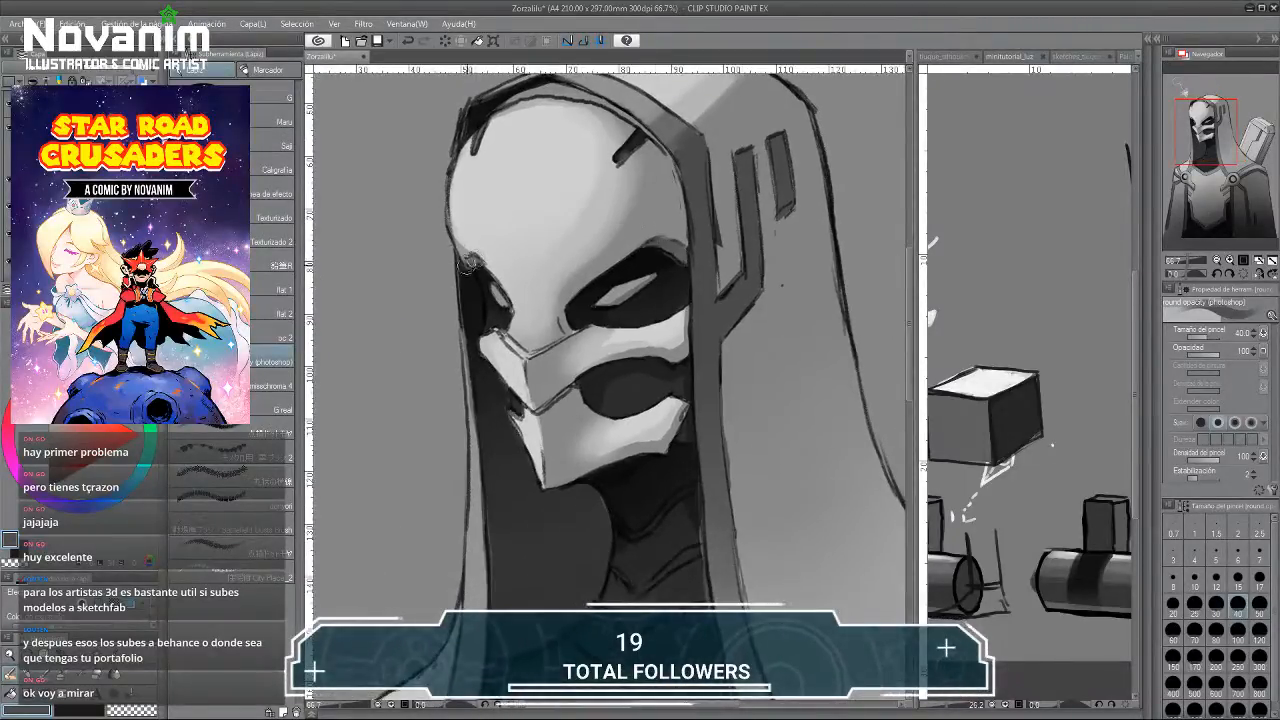
alt+click(473, 233)
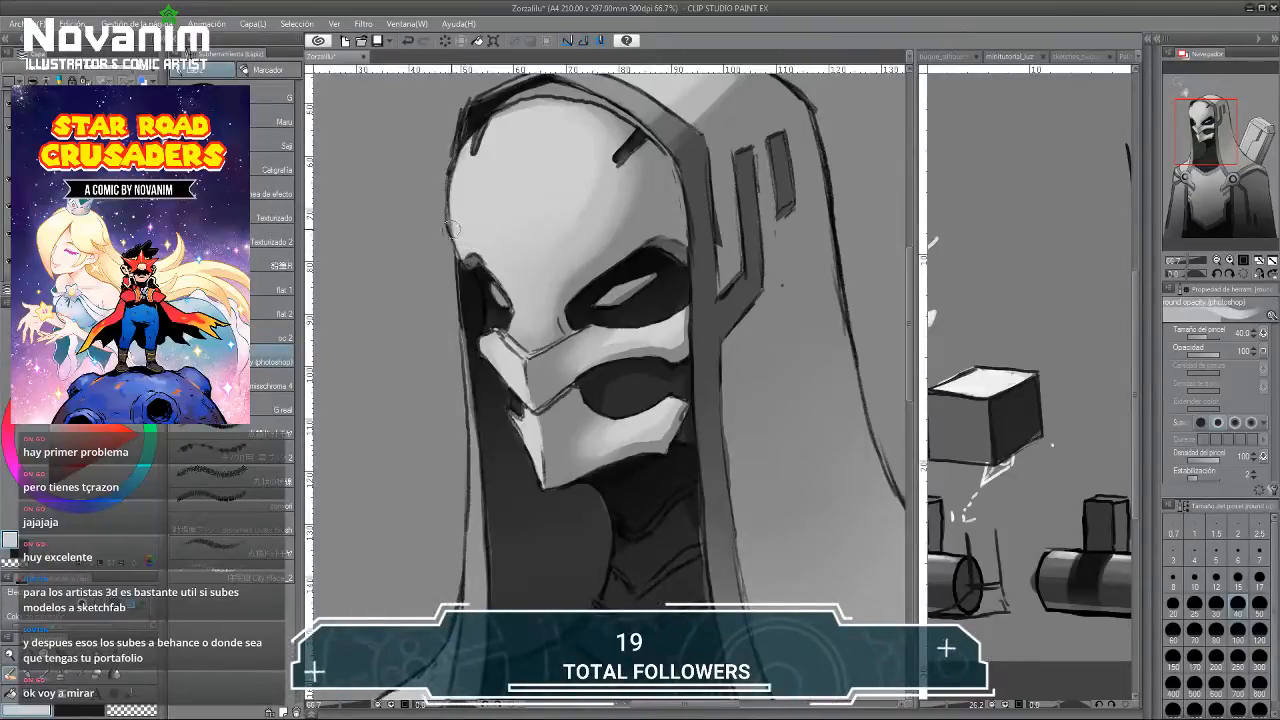
Select the small crescent beside the nose at the larger eye opening's inner corner, shade it darker at brush size 40, and deselect.
scroll(452, 229, down, 2)
scroll(530, 211, up, 4)
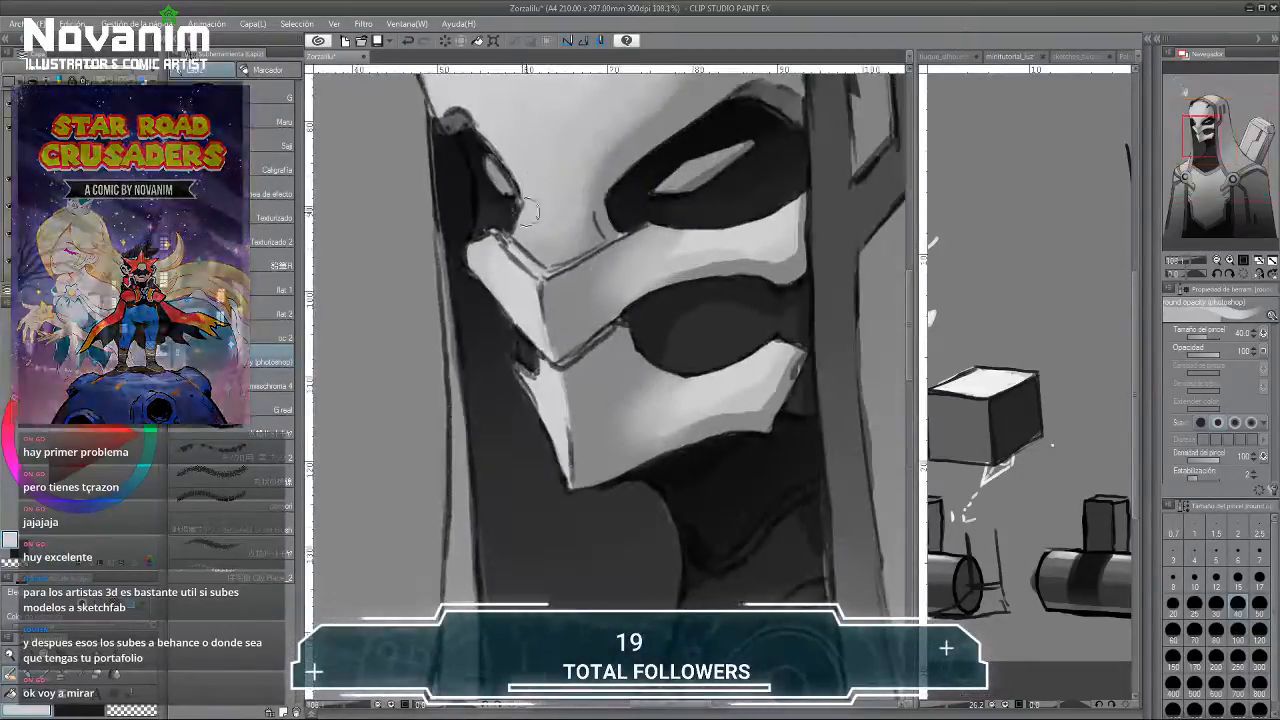
mouse_move(530, 211)
mouse_down()
mouse_move(528, 251)
mouse_move(606, 245)
mouse_move(615, 290)
mouse_move(598, 302)
mouse_move(600, 268)
mouse_move(606, 288)
mouse_move(580, 211)
mouse_up()
key(m)
key(b)
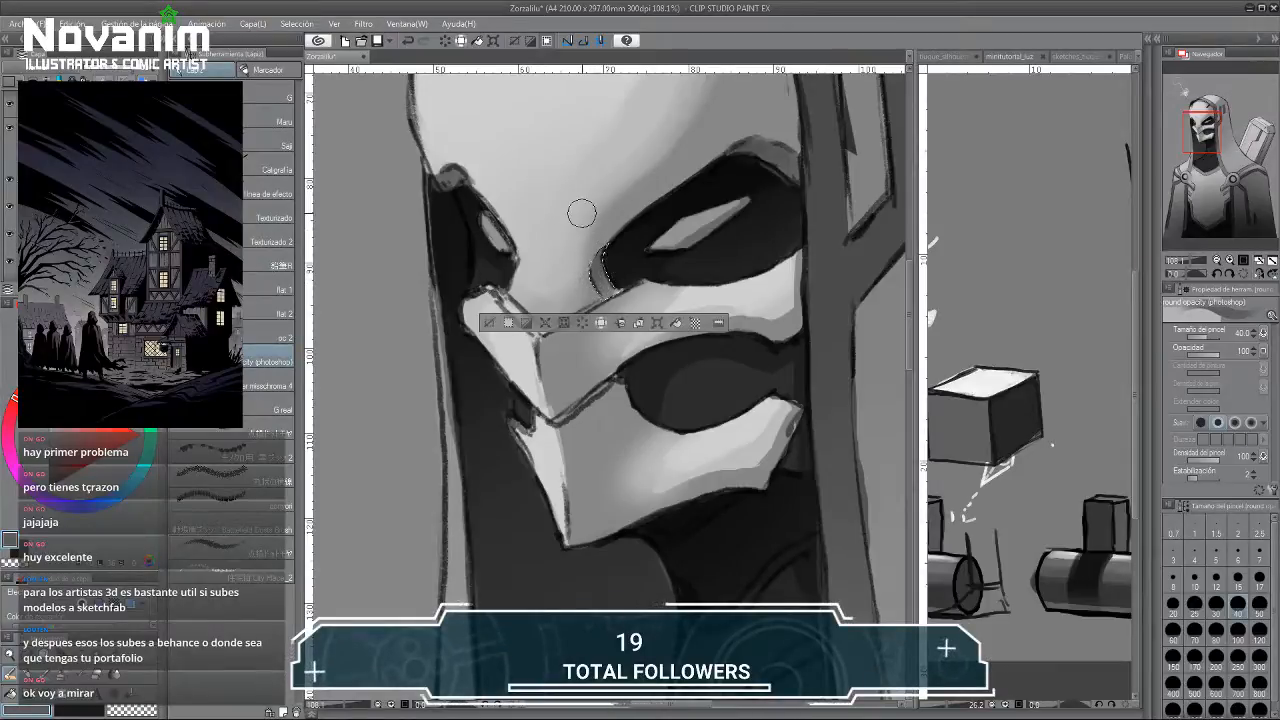
key(ctrl+d)
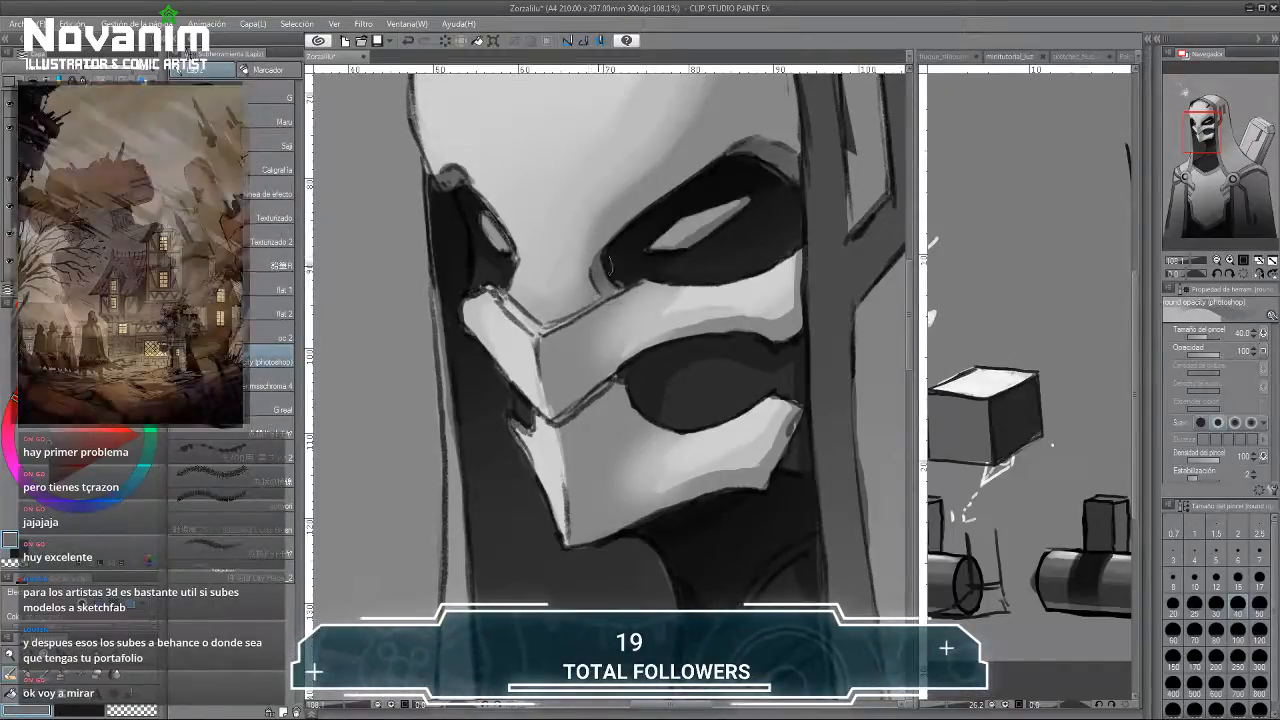
Lasso the V-shaped lower edge of the nose bridge and paint a light rim along it with the round opacity brush.
drag(494, 318, 546, 318)
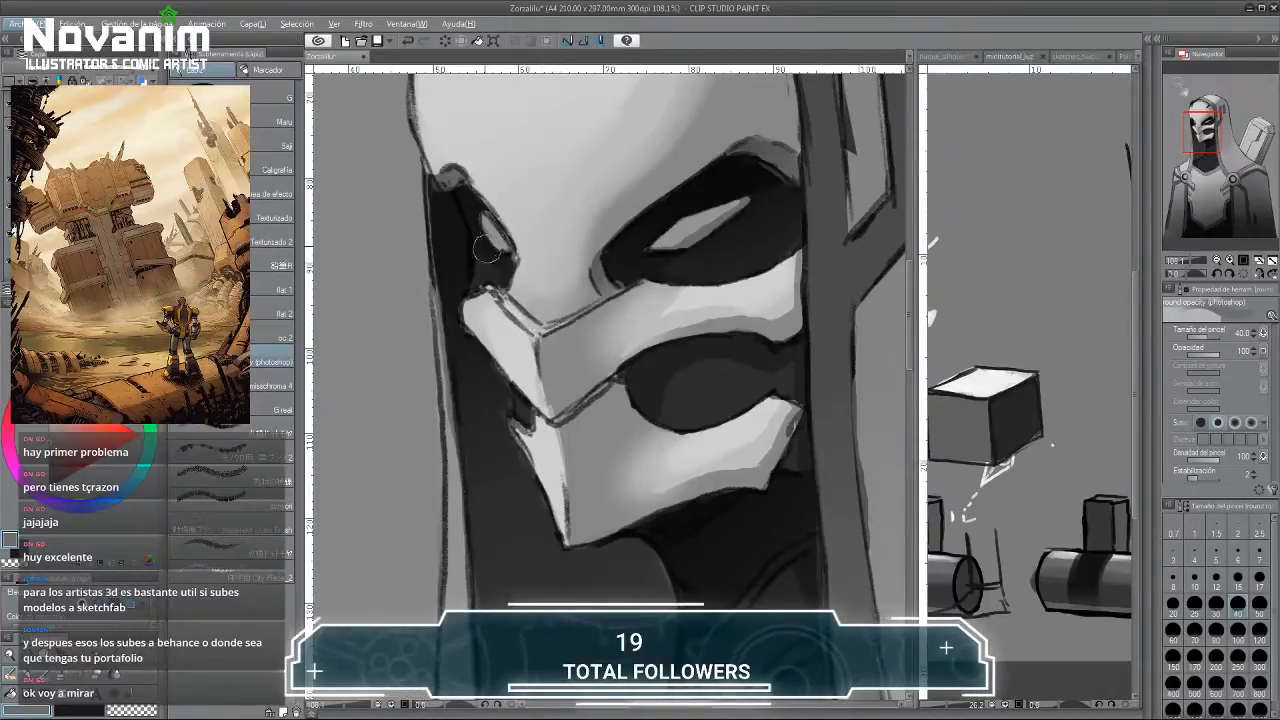
key(m)
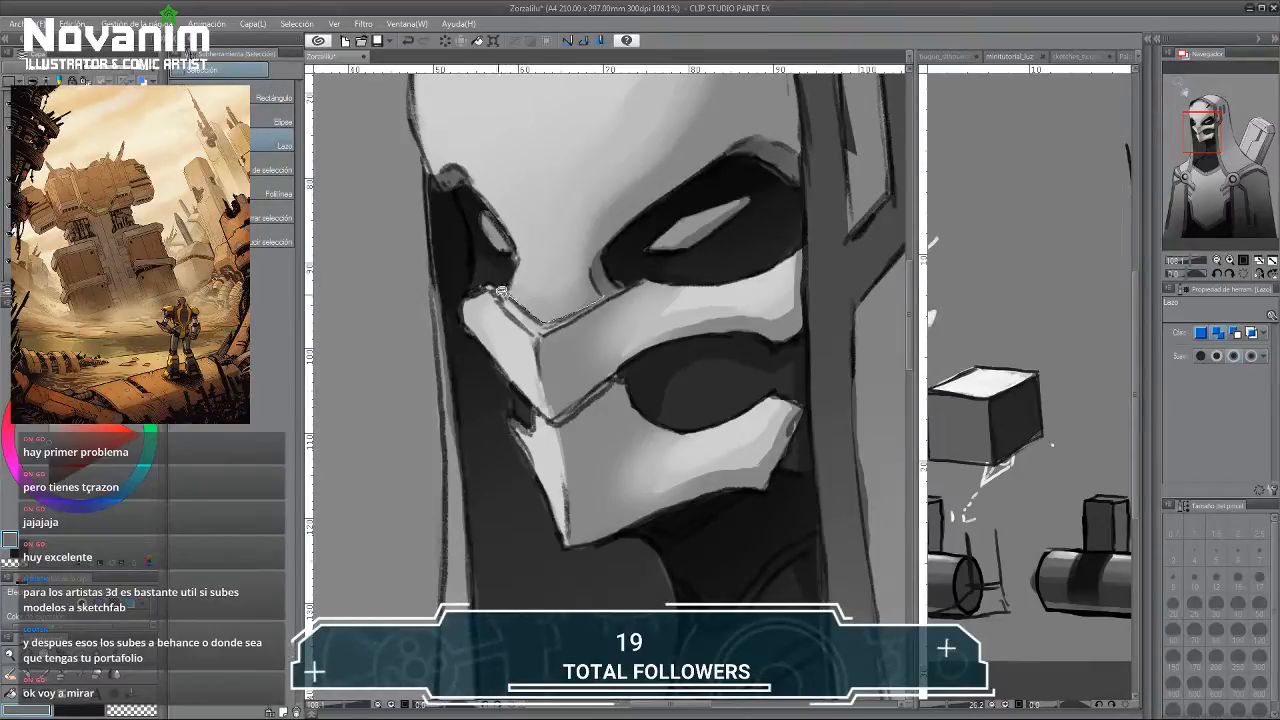
drag(594, 308, 620, 287)
key(p)
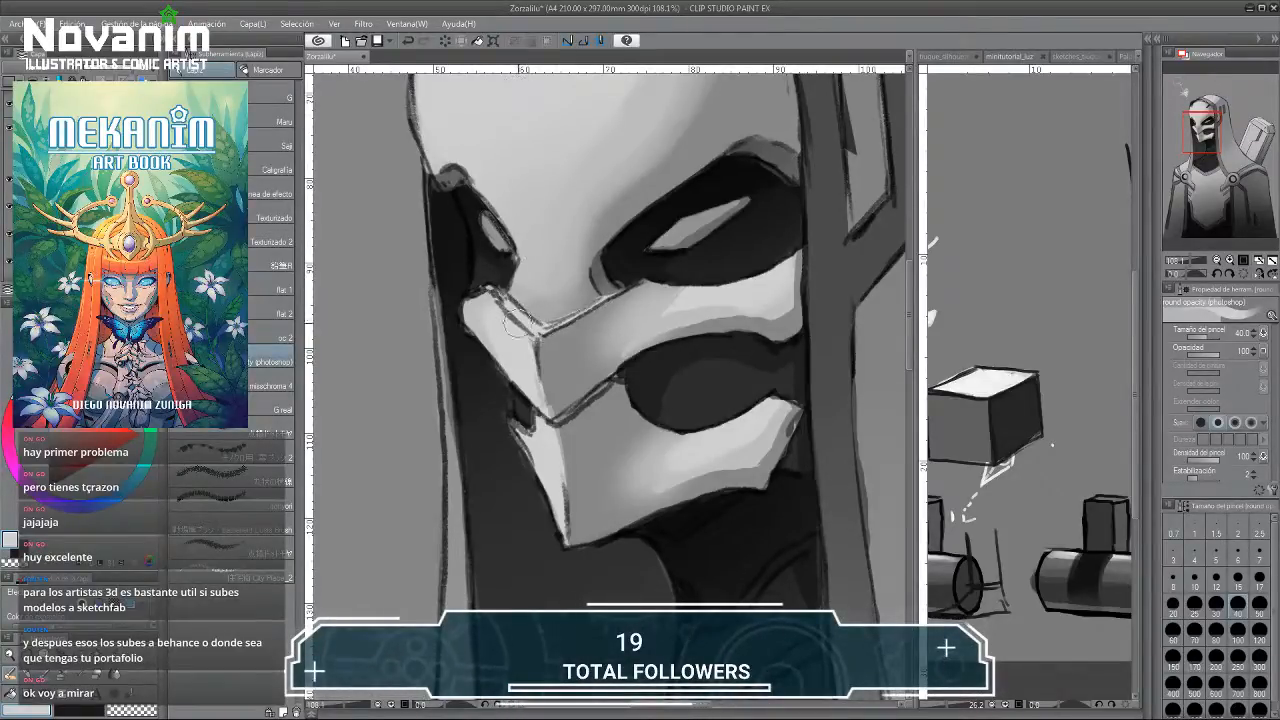
Refine the edges and blend the highlights of the mask's cheek plates with the round opacity brush at sizes 25, 15 and 20.
click(1194, 603)
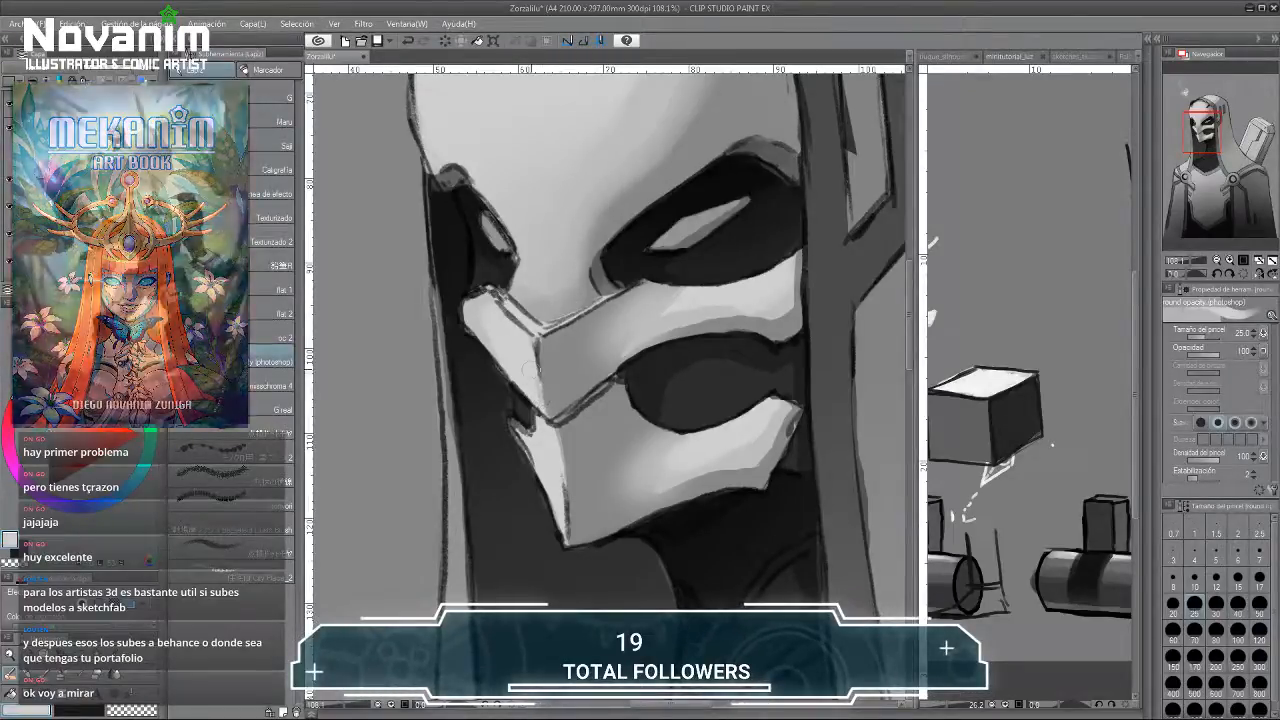
drag(518, 364, 497, 323)
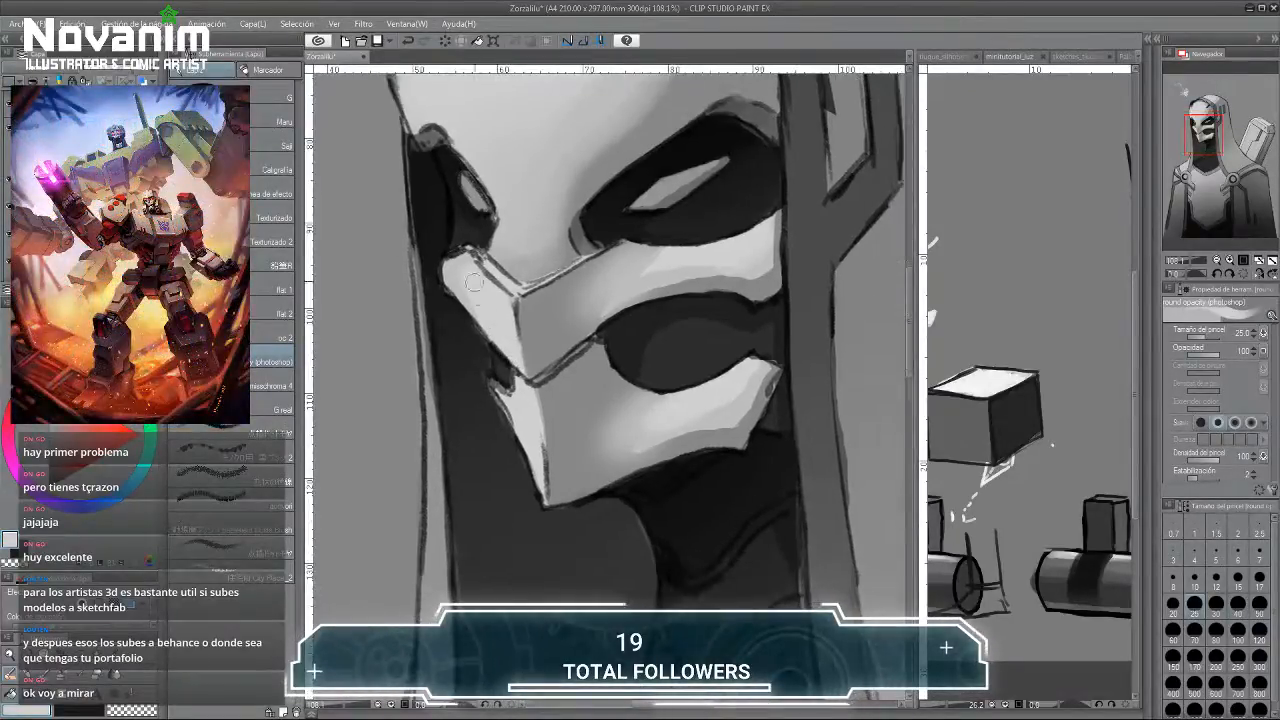
click(1238, 580)
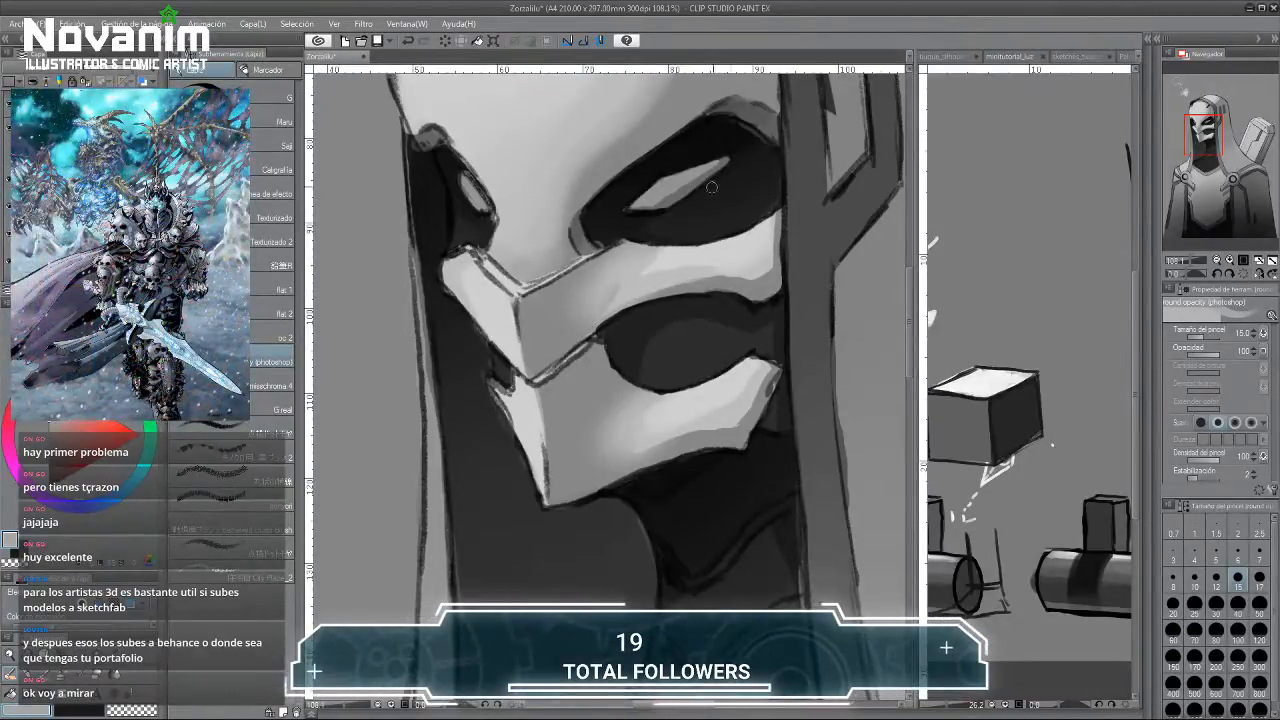
key(bracketright)
key(bracketright)
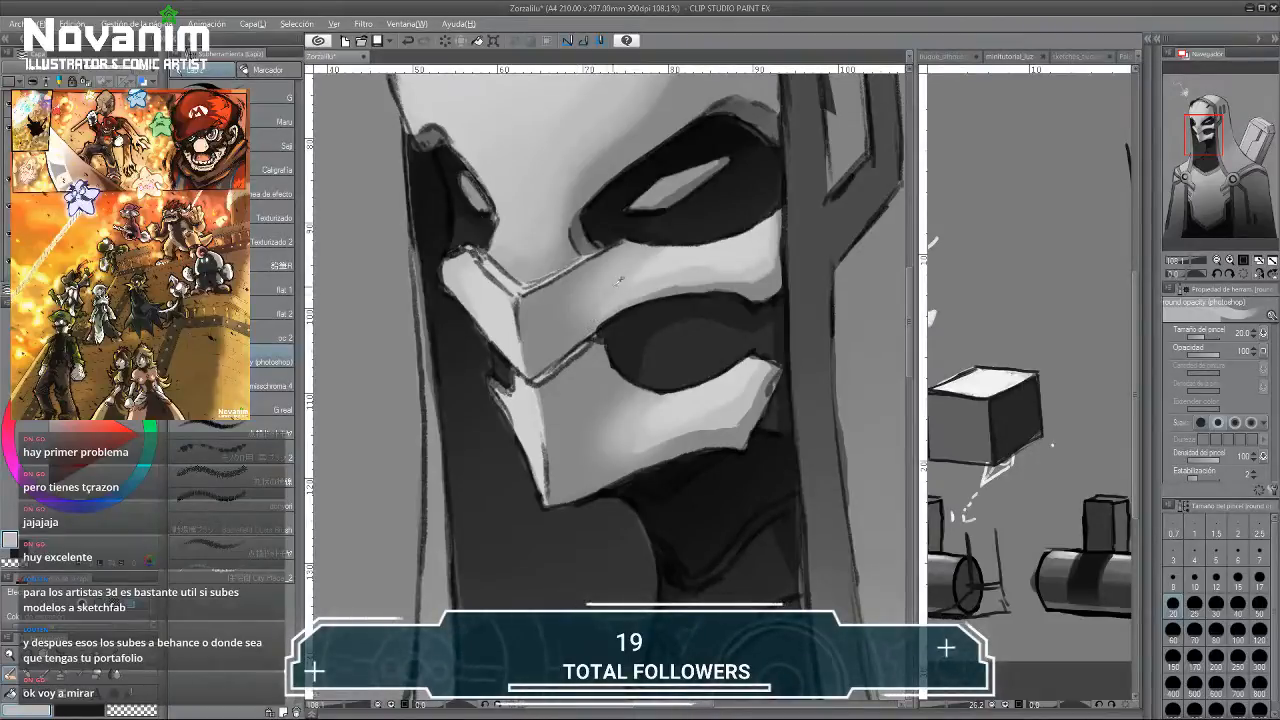
scroll(581, 302, down, 2)
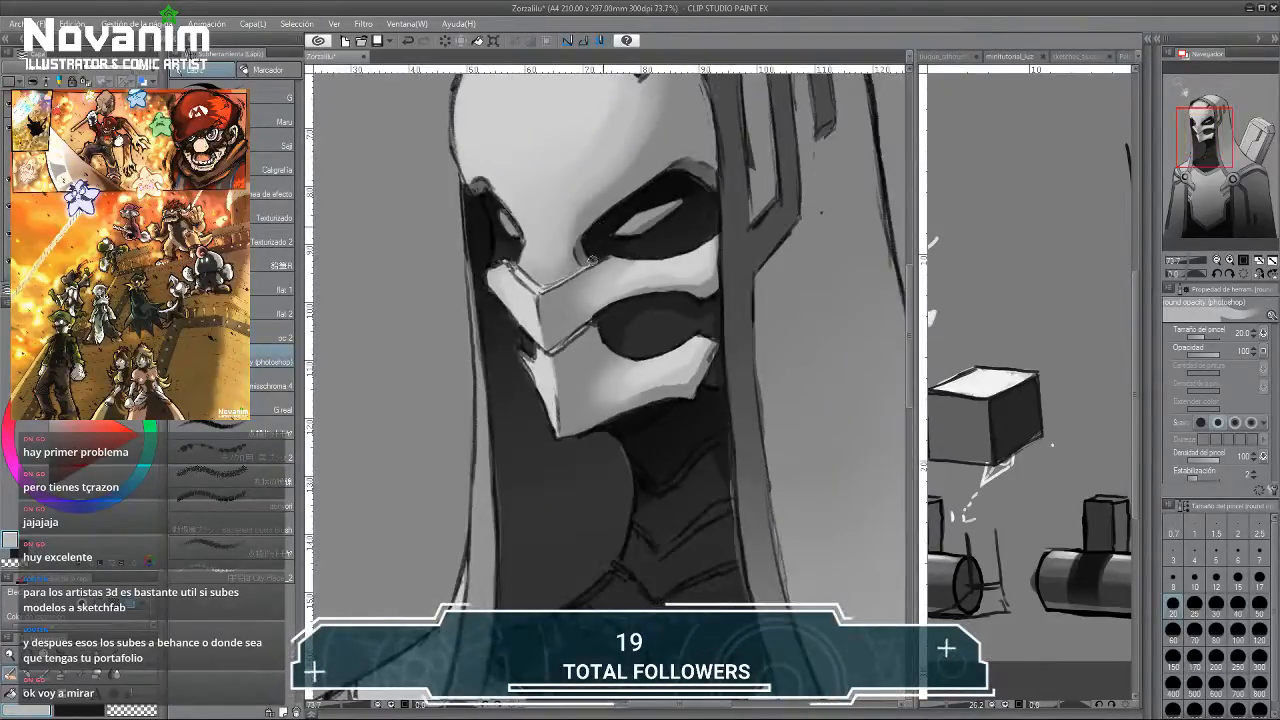
Smooth the lower cheek plate's shading and clean its outer edge against the dark hood interior with the round opacity brush at size 20.
scroll(618, 356, up, 3)
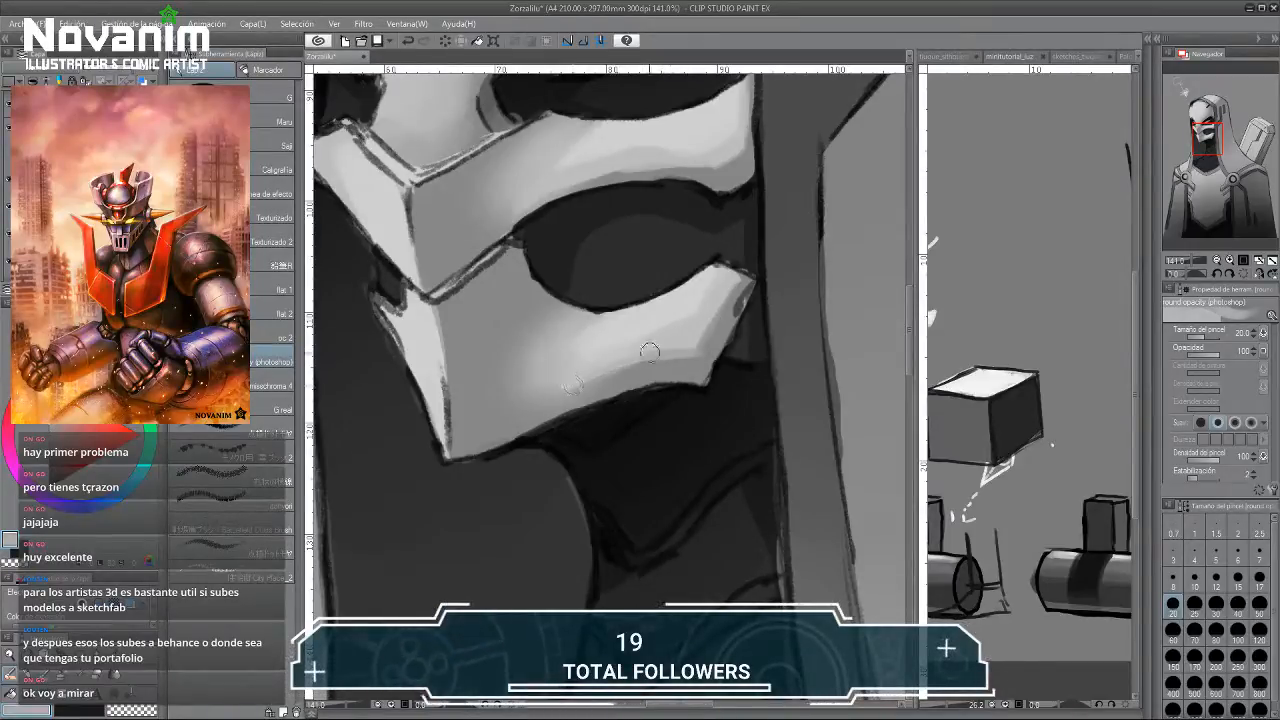
scroll(528, 292, down, 5)
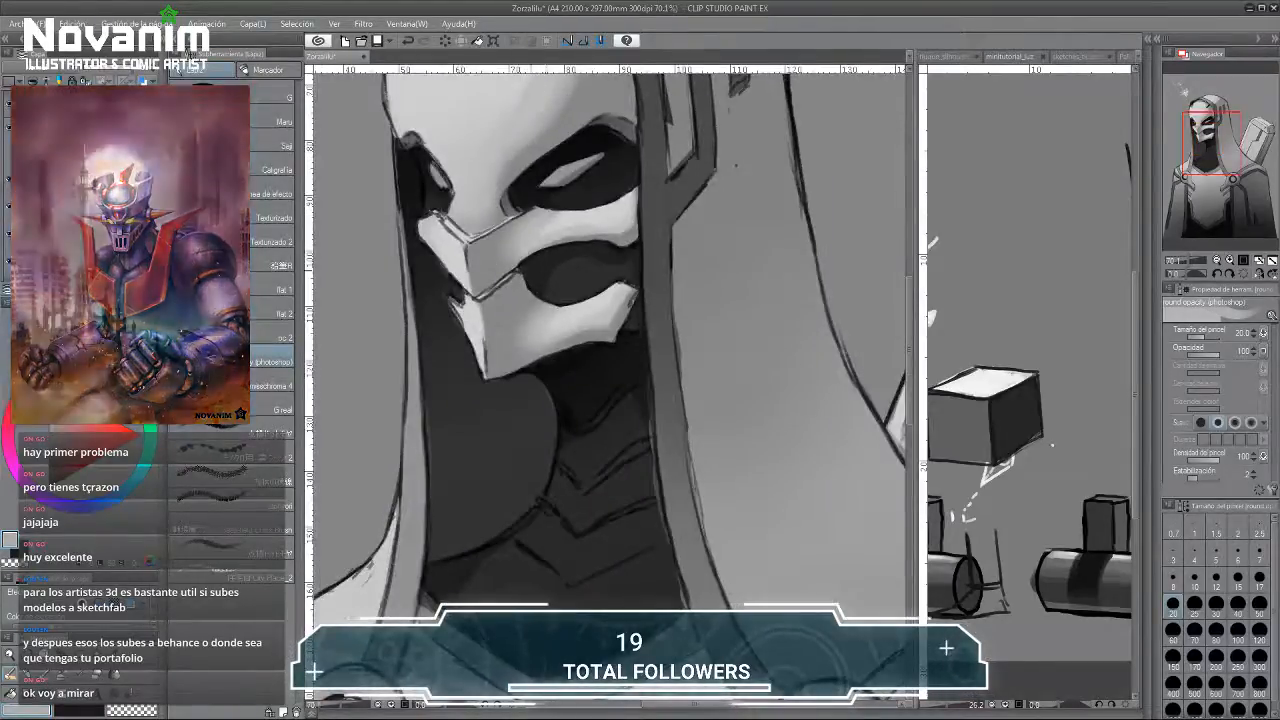
scroll(599, 333, up, 5)
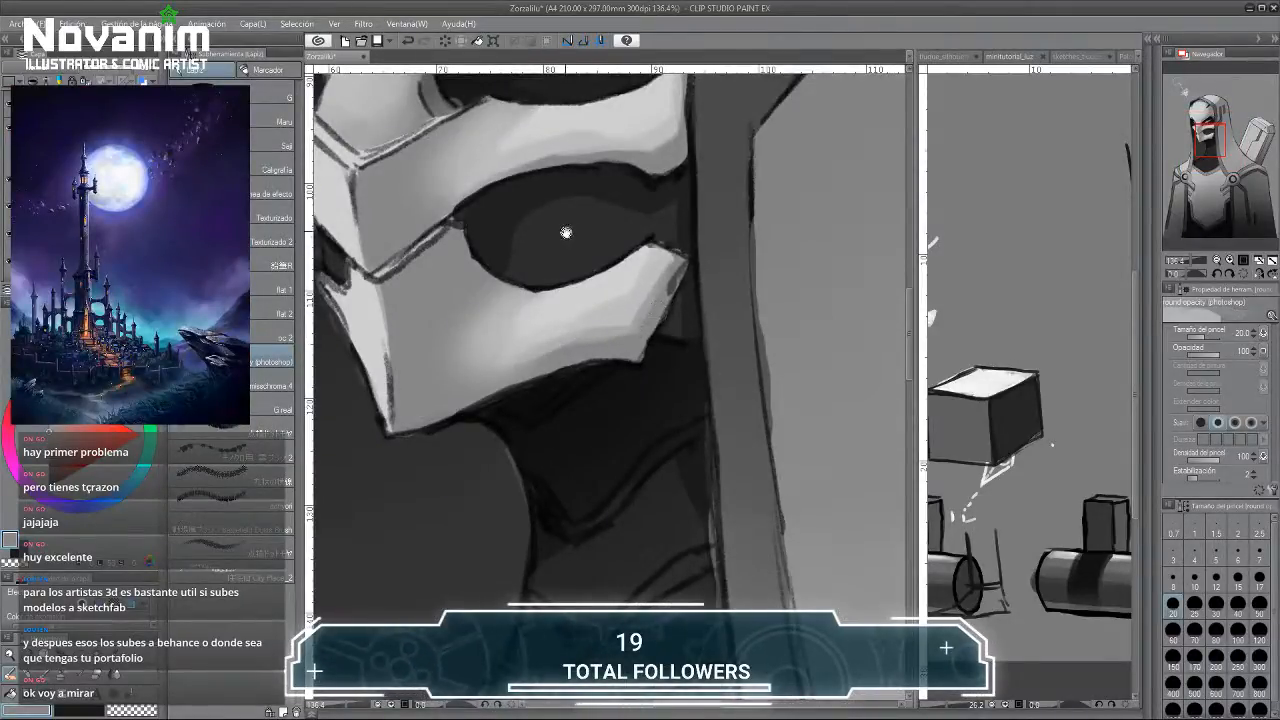
scroll(566, 232, down, 3)
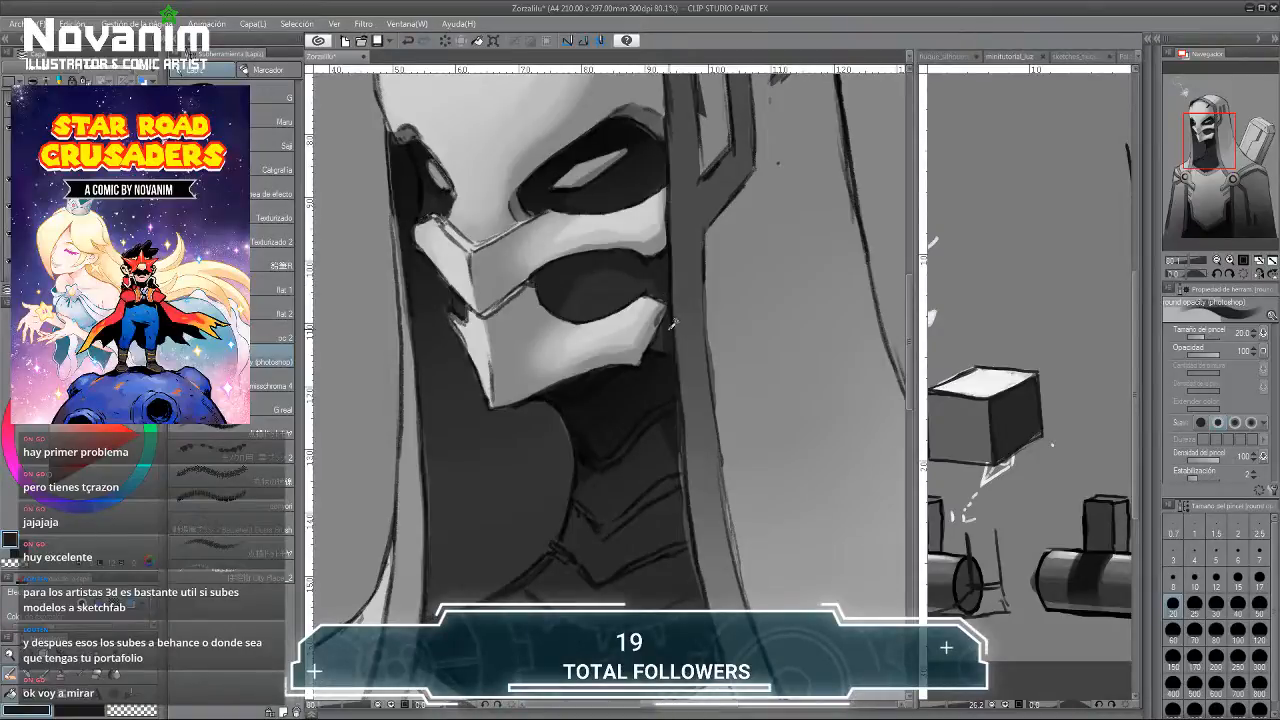
scroll(652, 290, up, 2)
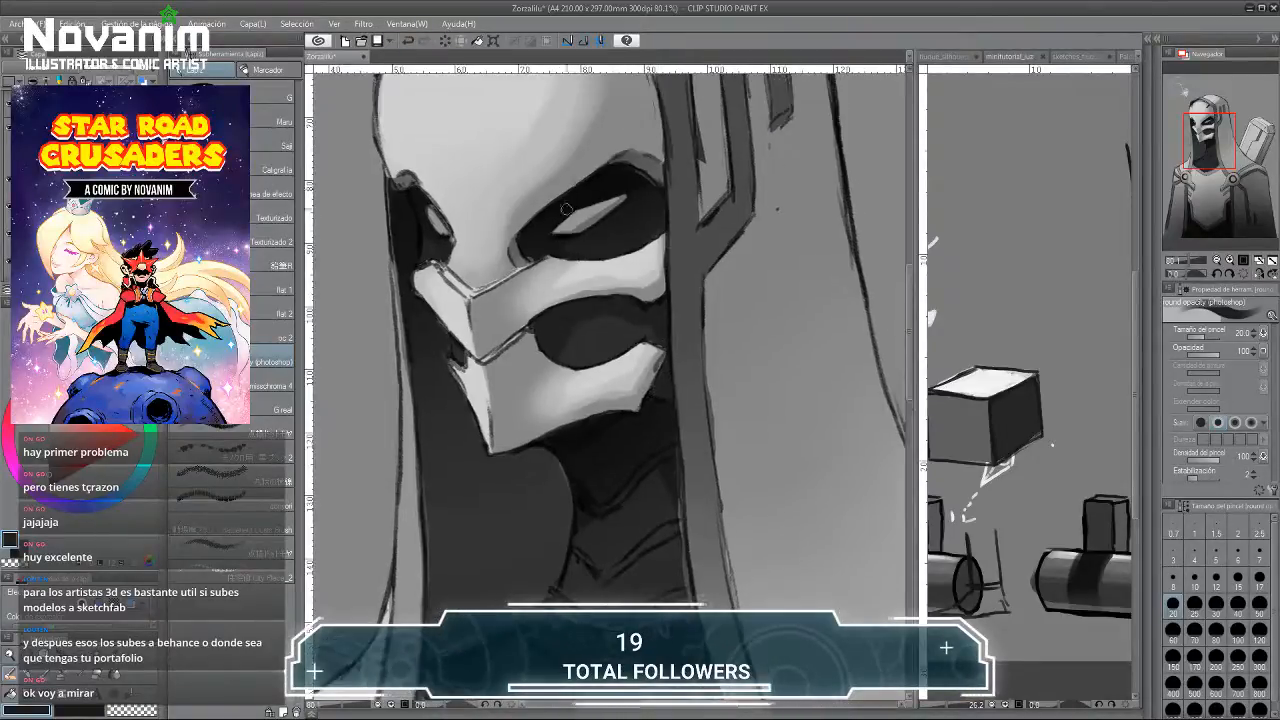
Repaint the slits inside both eye openings in near-white with the round opacity brush at size 20.
mouse_move(584, 201)
mouse_down()
mouse_move(609, 258)
mouse_move(586, 266)
mouse_move(640, 244)
mouse_up()
alt+click(640, 248)
key(ctrl+z)
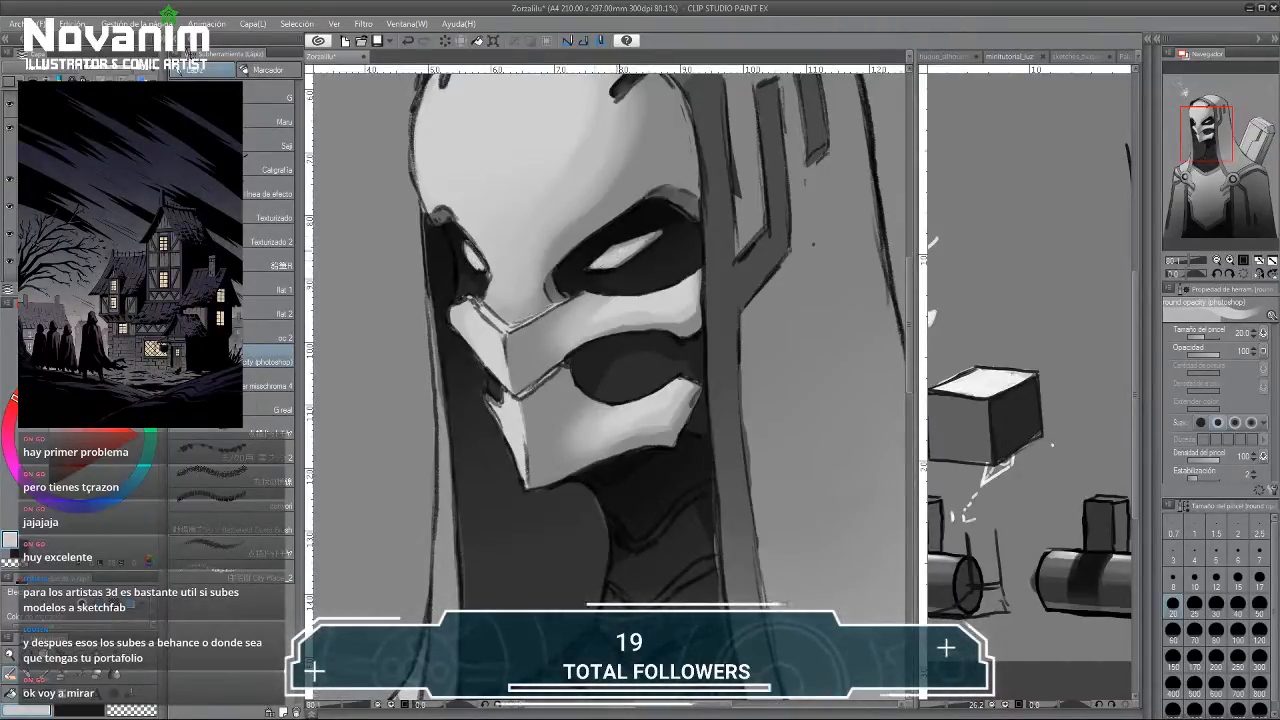
scroll(474, 233, down, 5)
scroll(460, 235, up, 5)
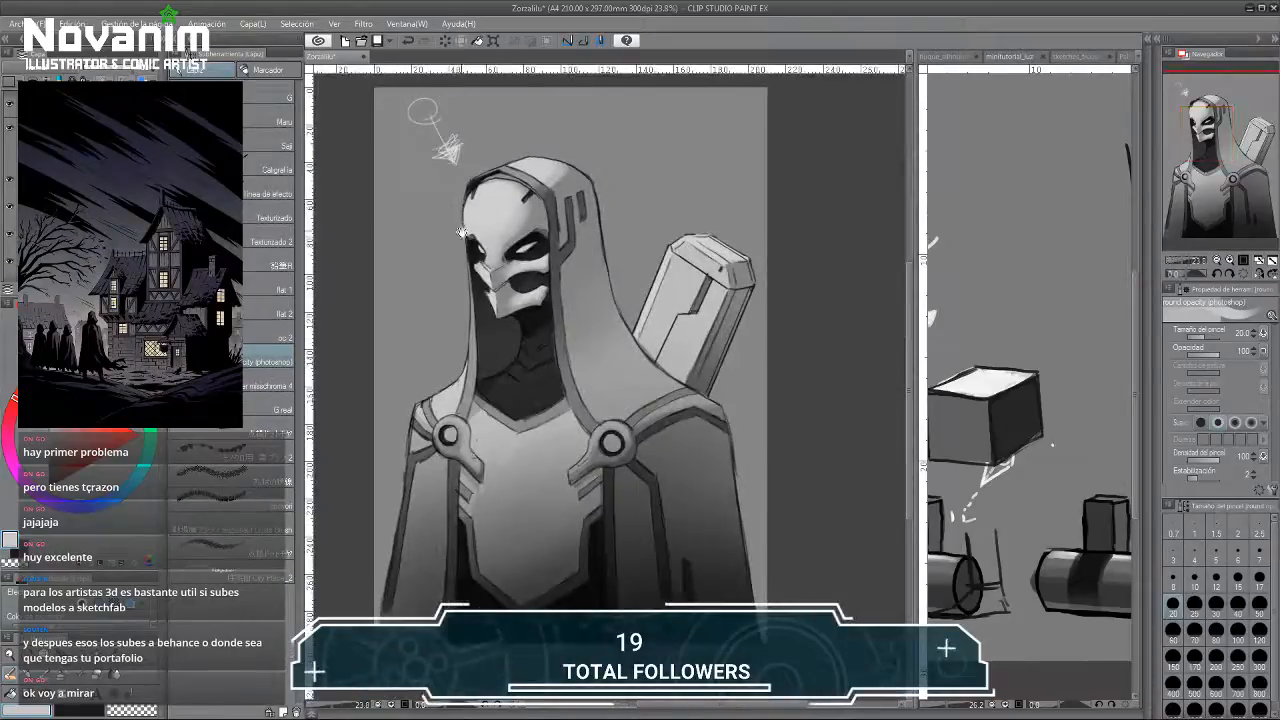
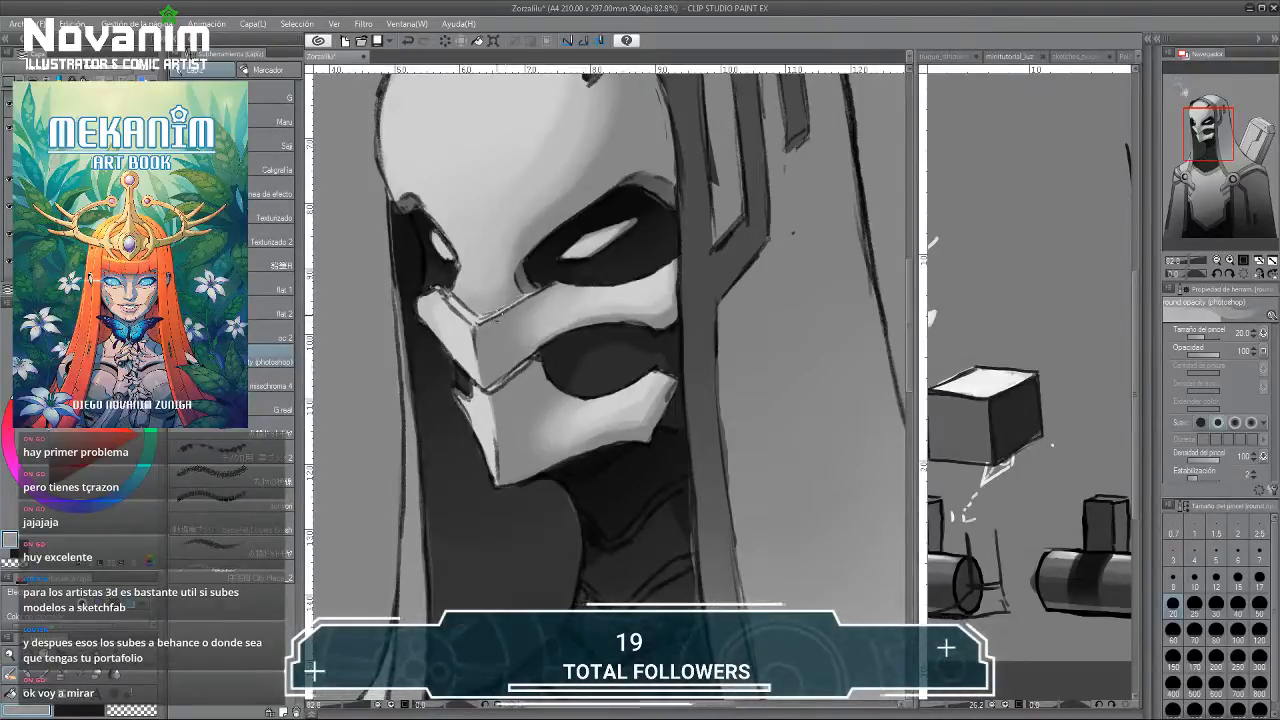
Touch up the cheek plates' front edges in light grey and the opening between them in dark grey at brush size 20.
scroll(496, 320, down, 2)
drag(497, 320, 521, 276)
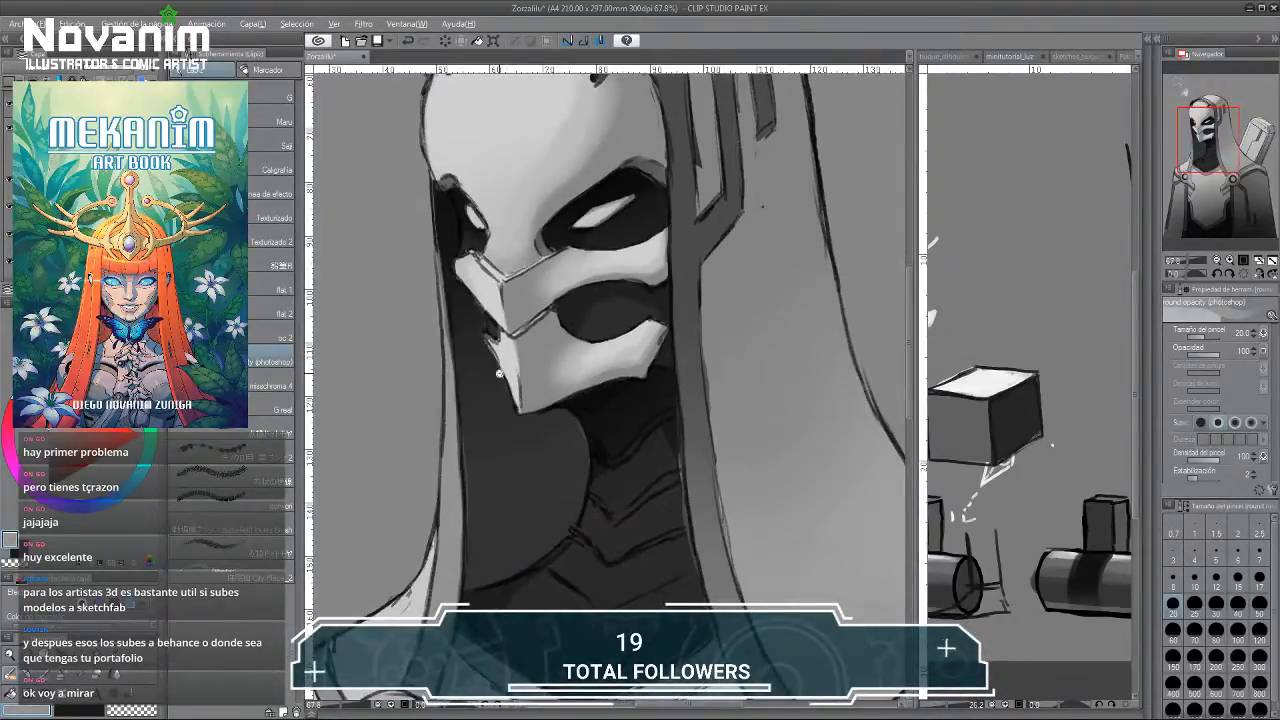
scroll(498, 373, up, 2)
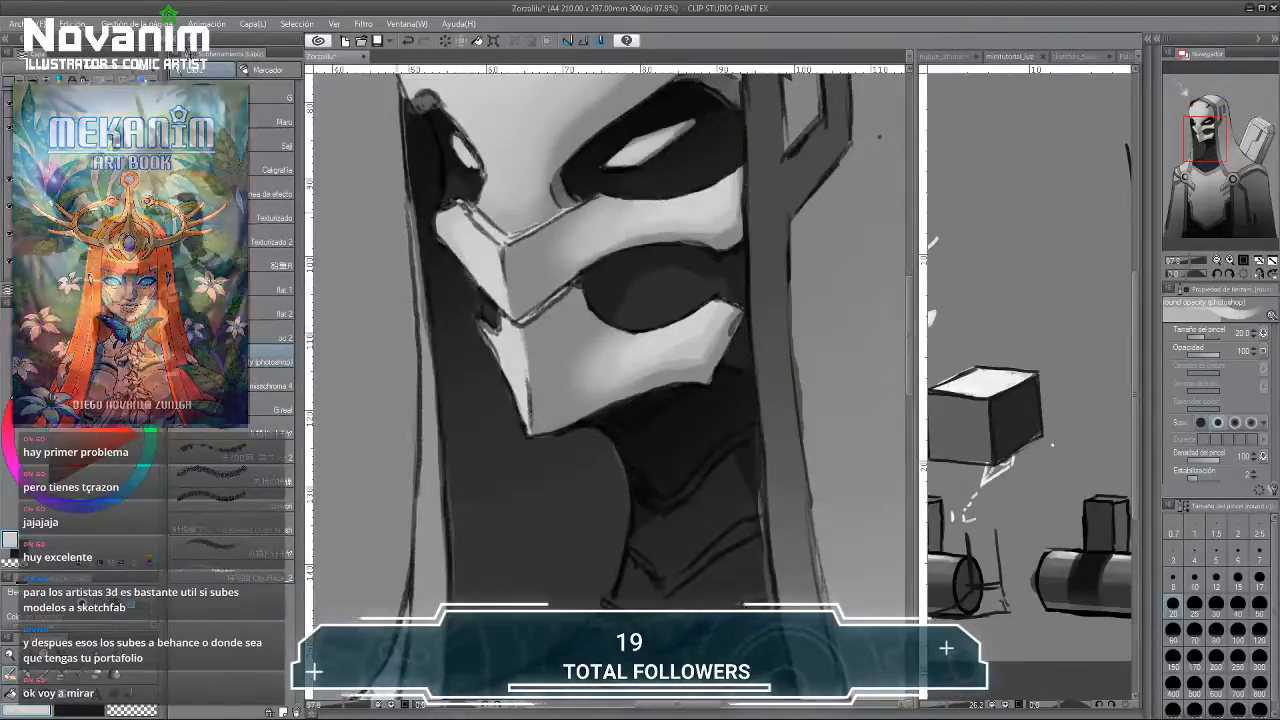
scroll(486, 323, down, 3)
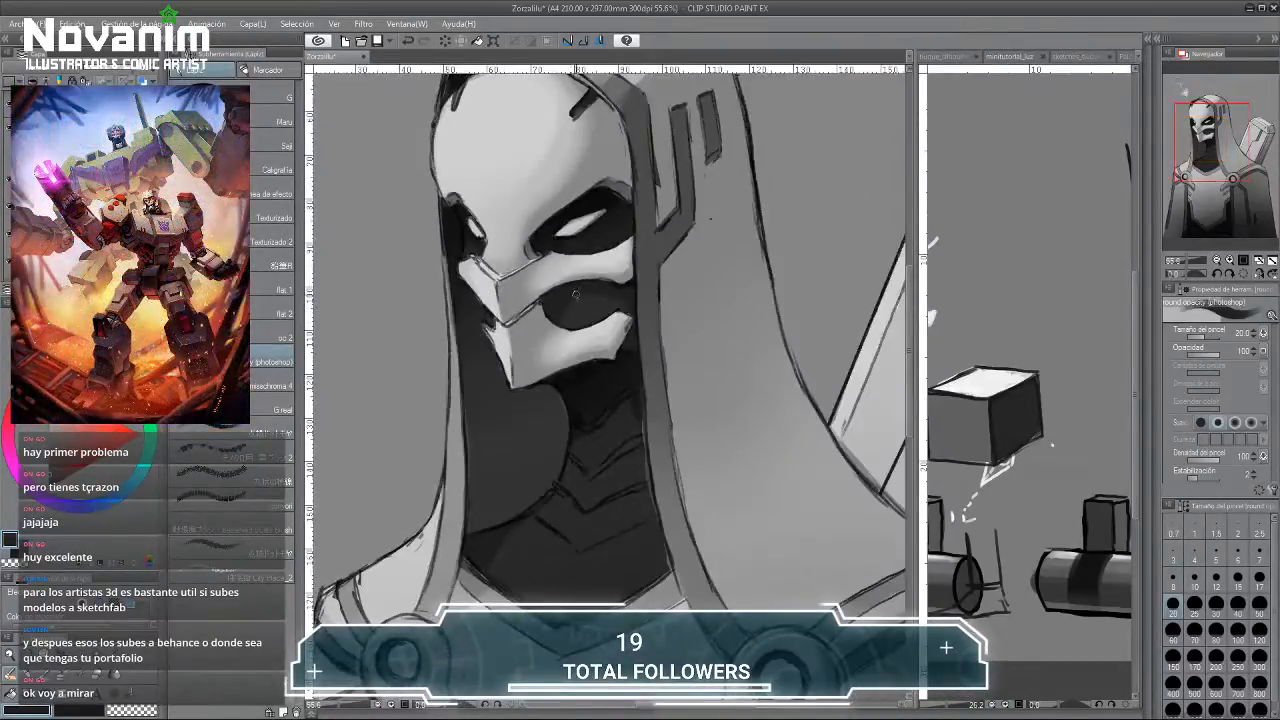
scroll(642, 289, up, 2)
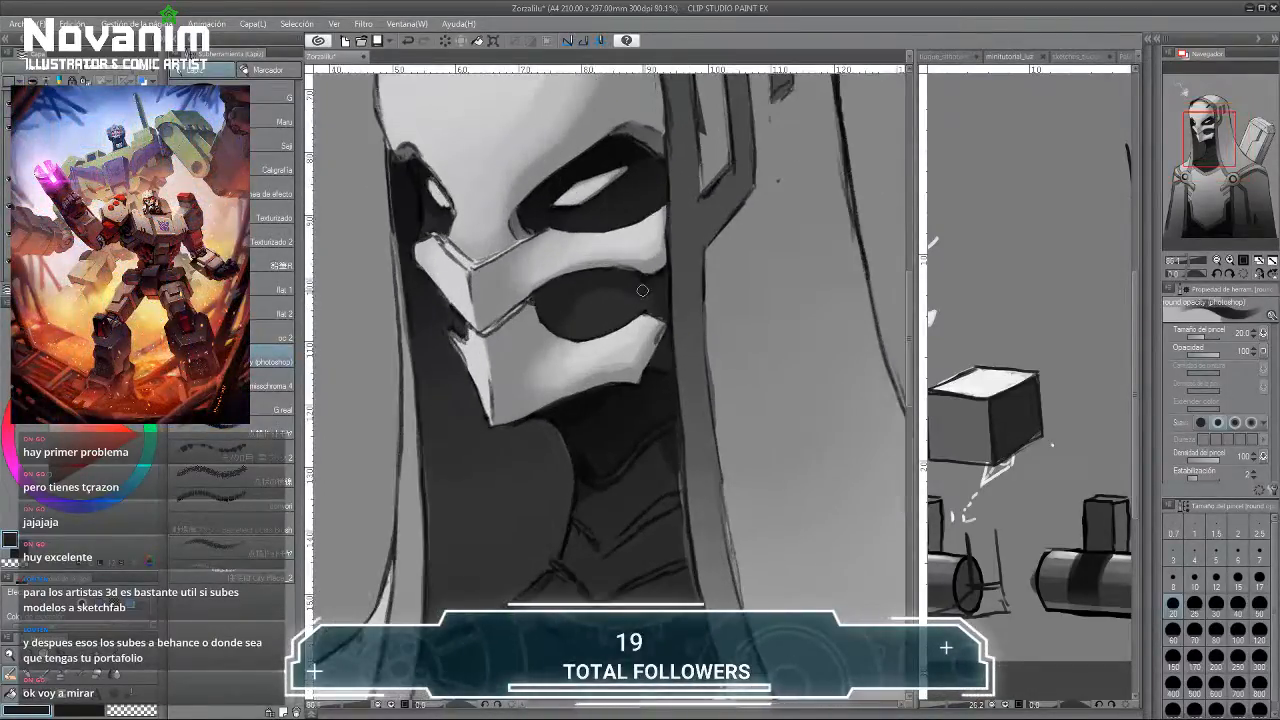
scroll(480, 187, down, 3)
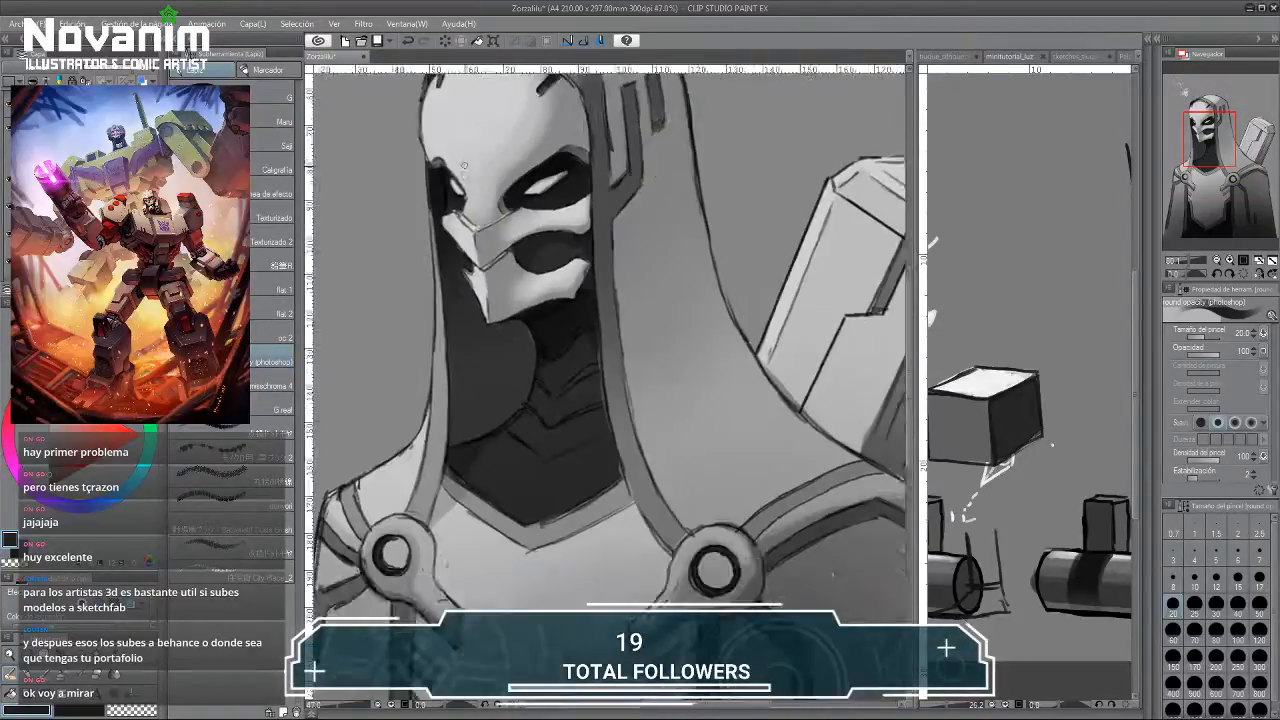
Soften the shading across the mask's forehead and along its upper rim with the round opacity brush at size 70.
drag(480, 187, 507, 239)
scroll(541, 157, up, 3)
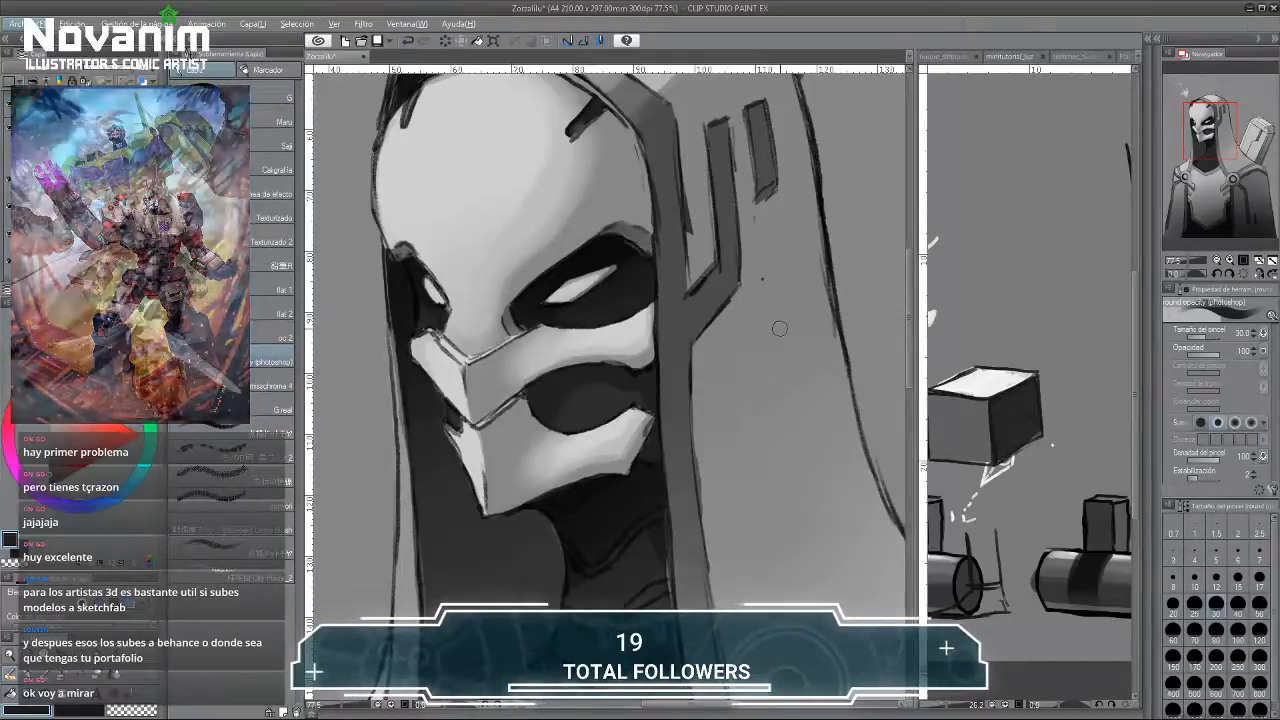
click(1237, 606)
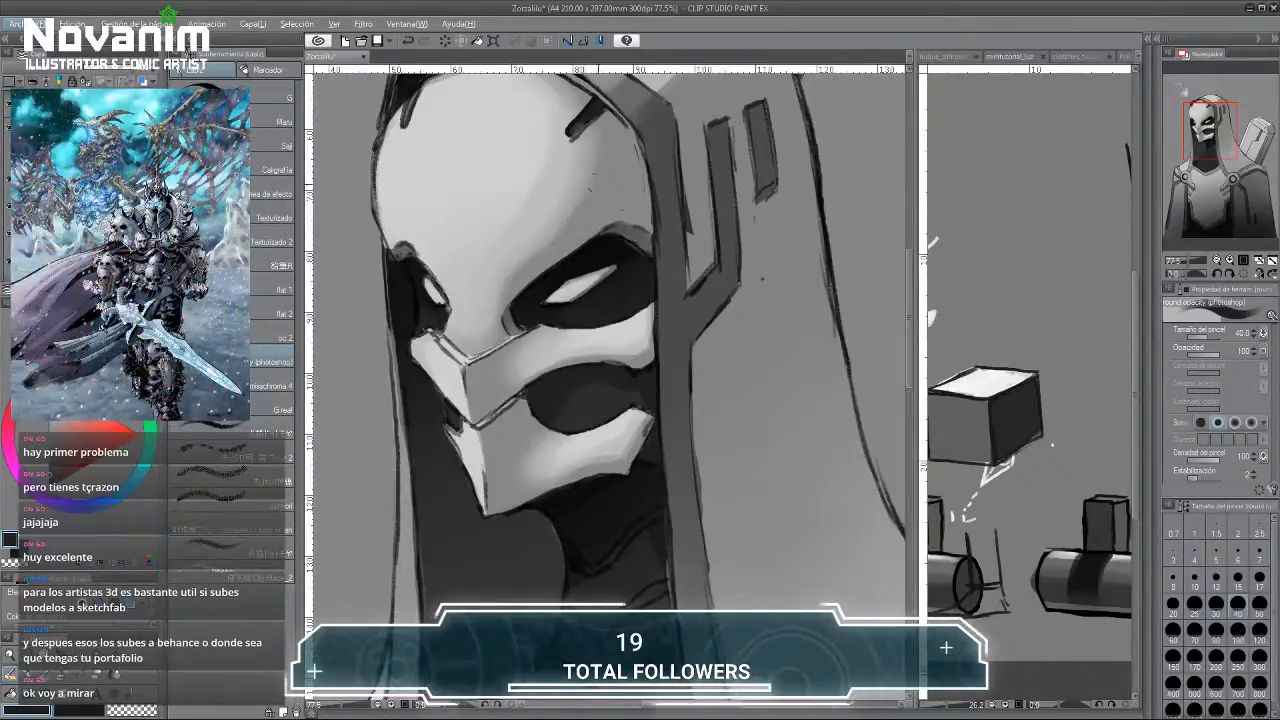
click(1195, 630)
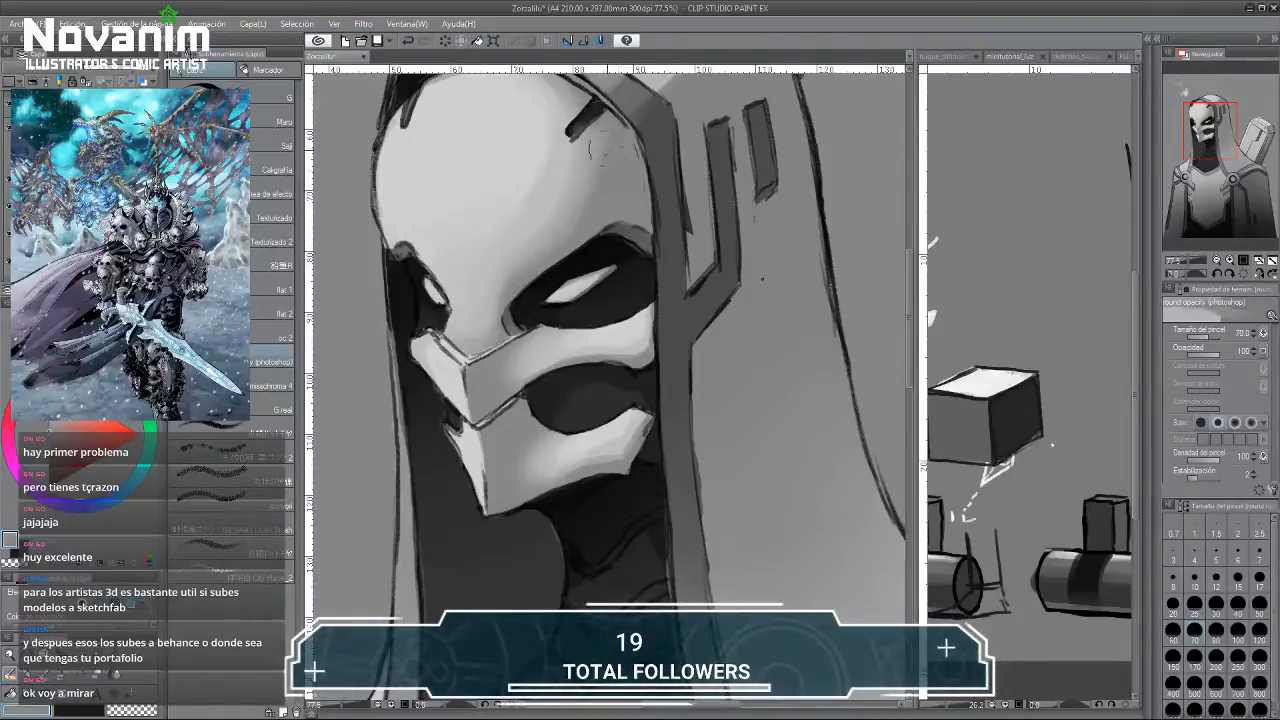
drag(590, 166, 608, 231)
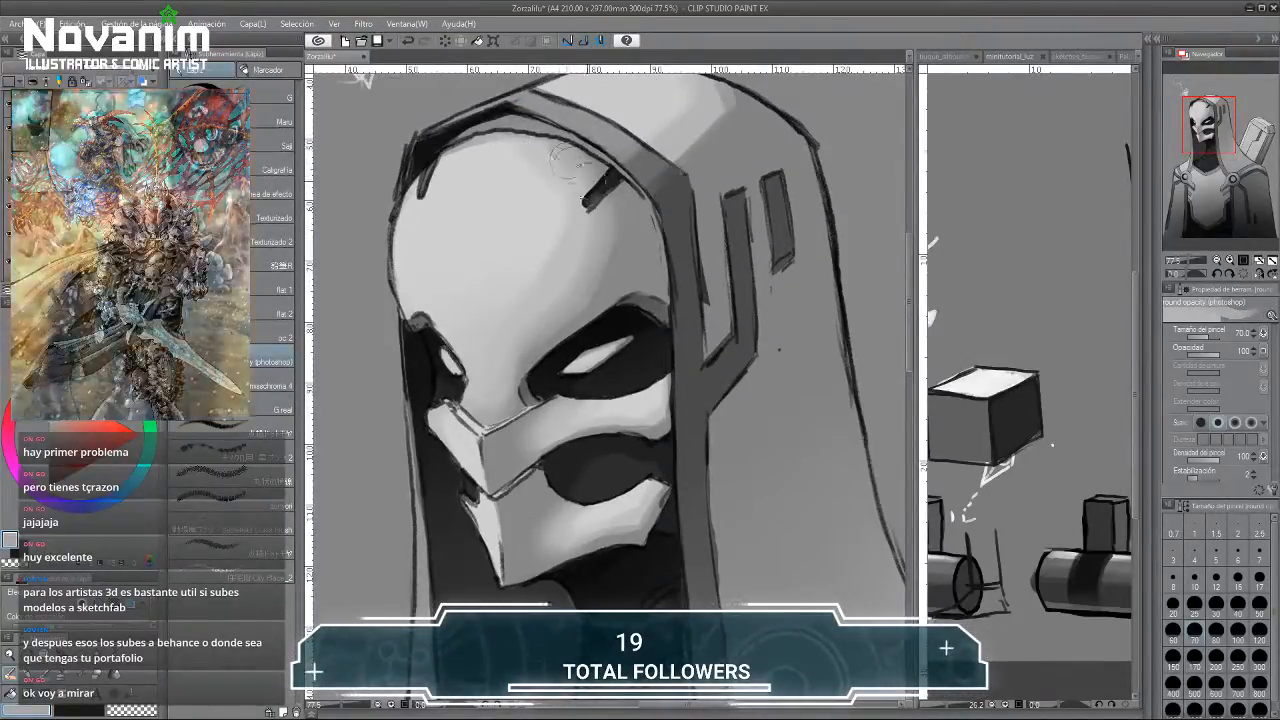
drag(488, 150, 530, 156)
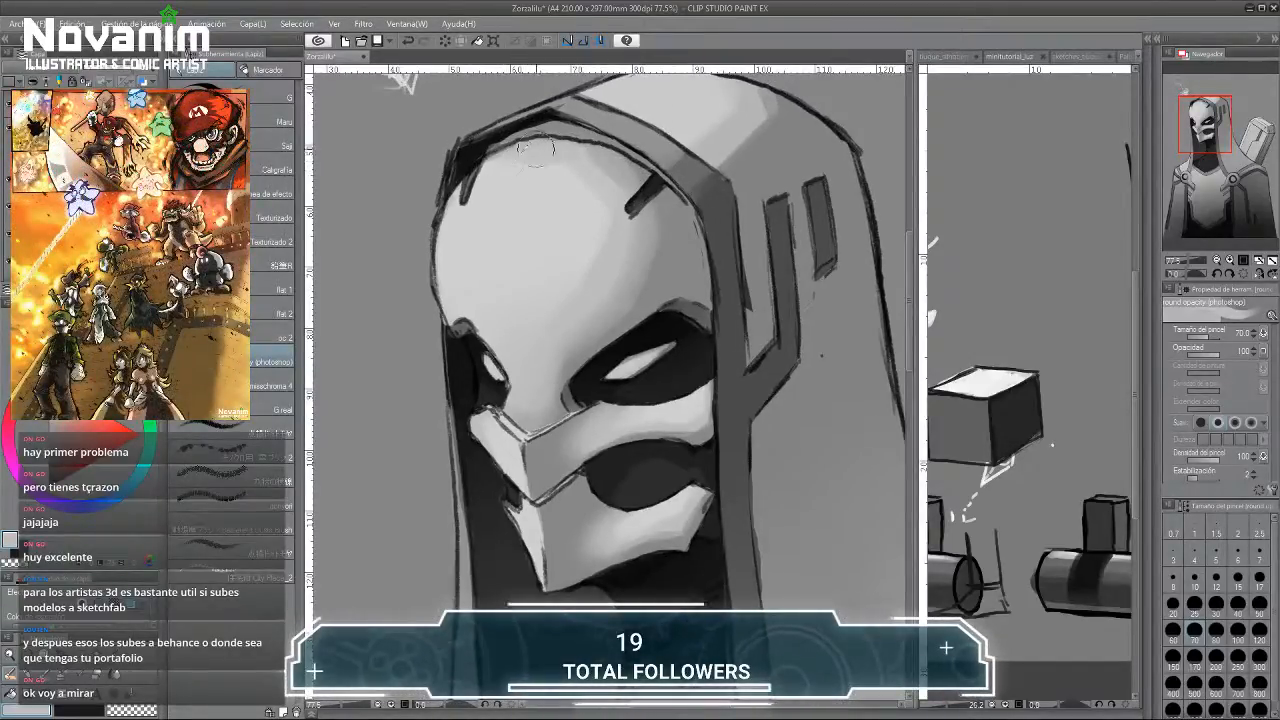
scroll(517, 157, down, 2)
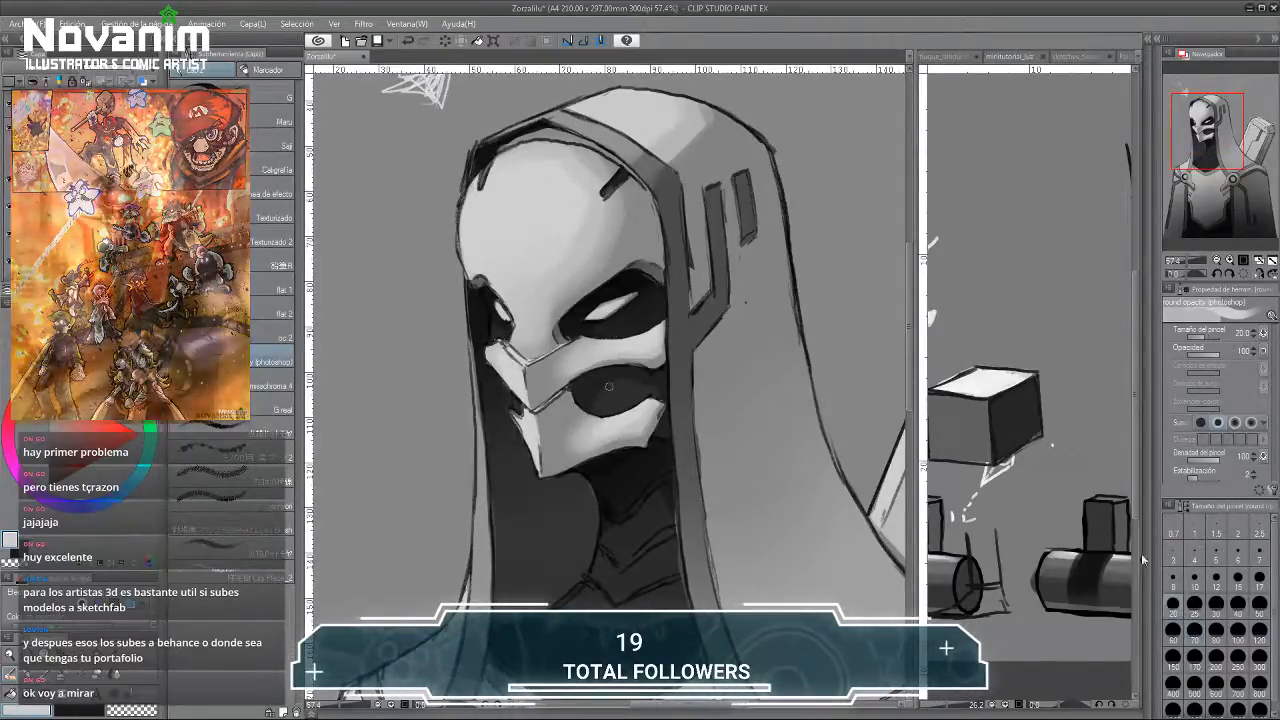
Sample the dark tone beside the smaller eye opening and redraw the mask's outer contour above it at brush size 20.
key(bracketleft)
key(bracketleft)
key(bracketleft)
key(bracketleft)
key(bracketleft)
key(bracketleft)
alt+click(475, 298)
drag(474, 297, 464, 270)
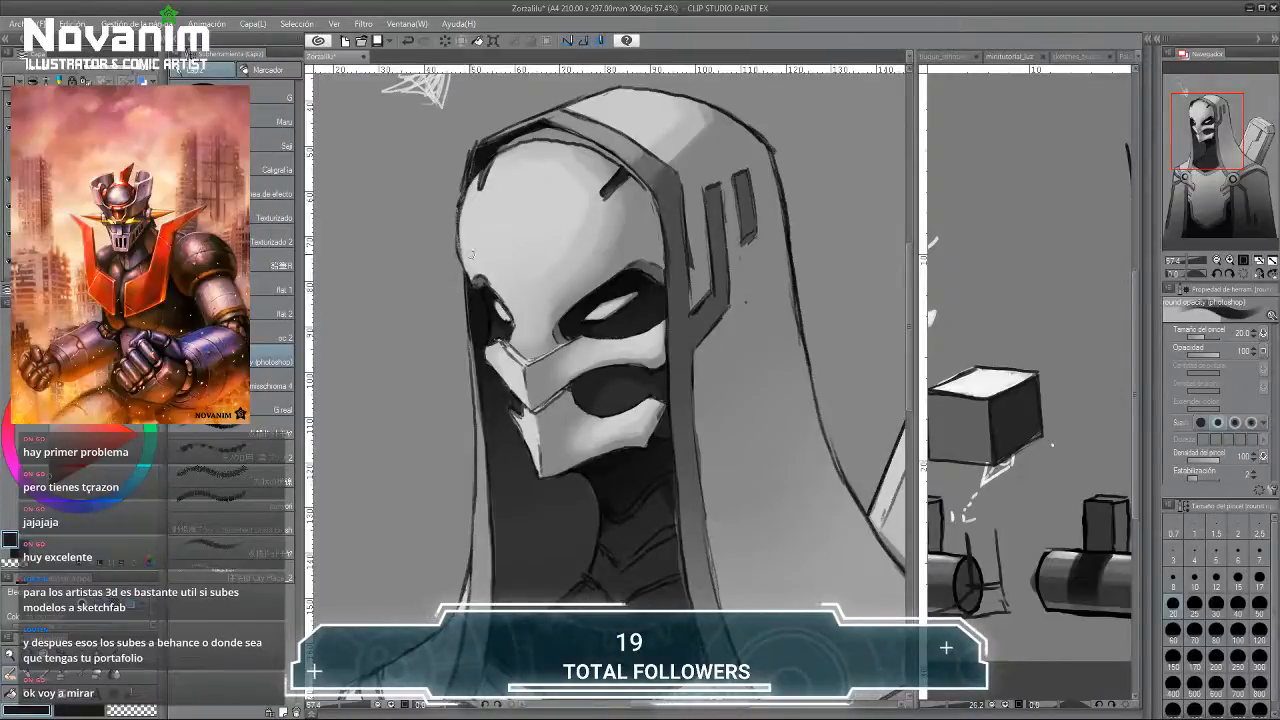
Blend light grey over the middle of the forehead with the round opacity brush at size 70.
scroll(578, 203, down, 3)
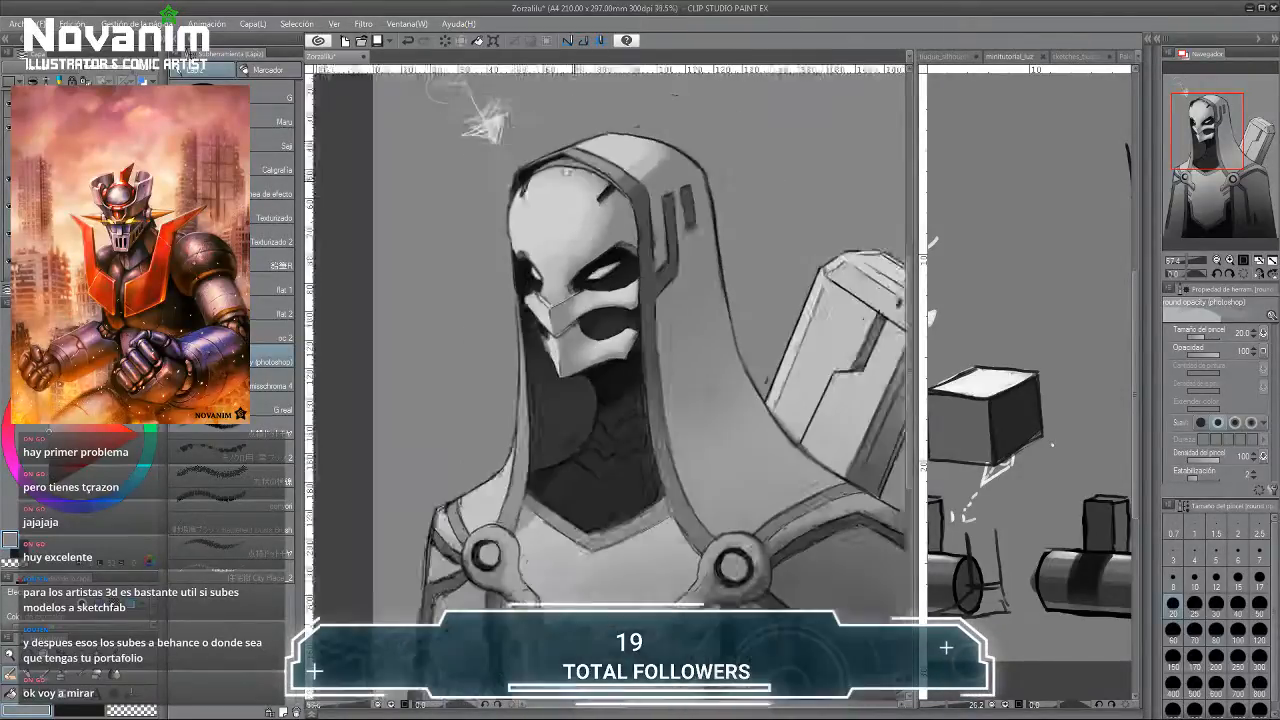
scroll(600, 150, up, 4)
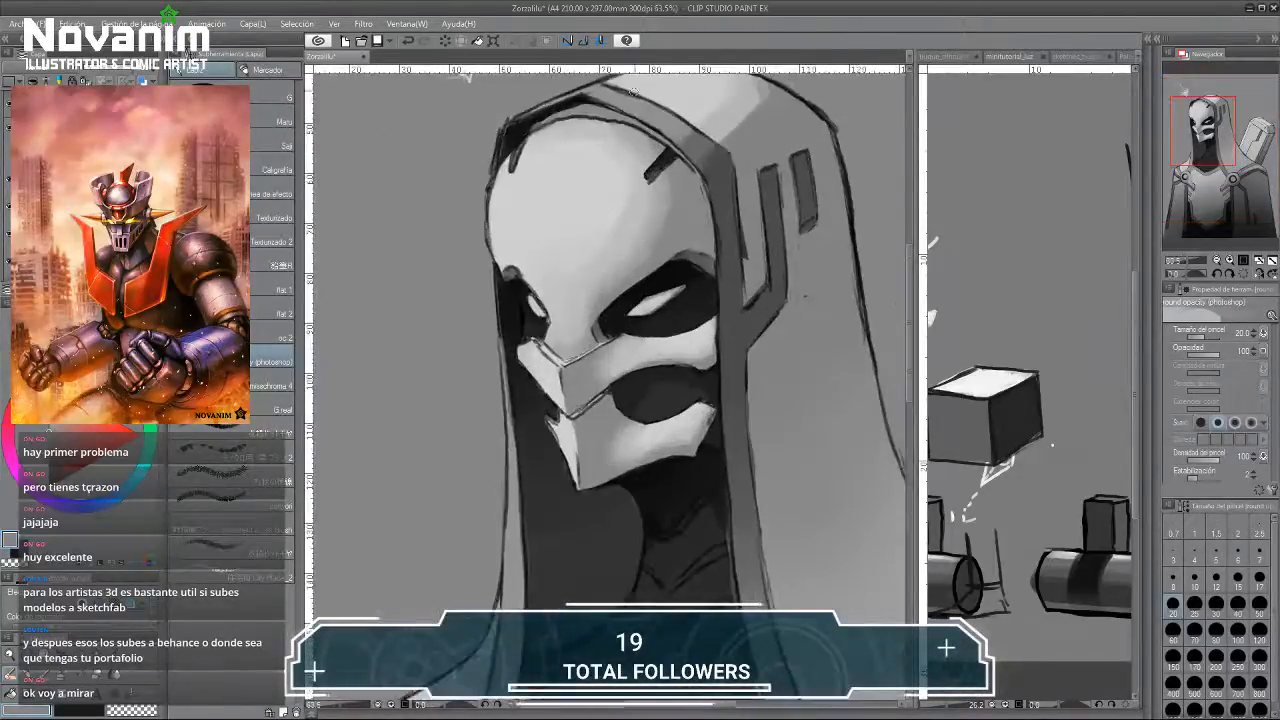
click(1199, 638)
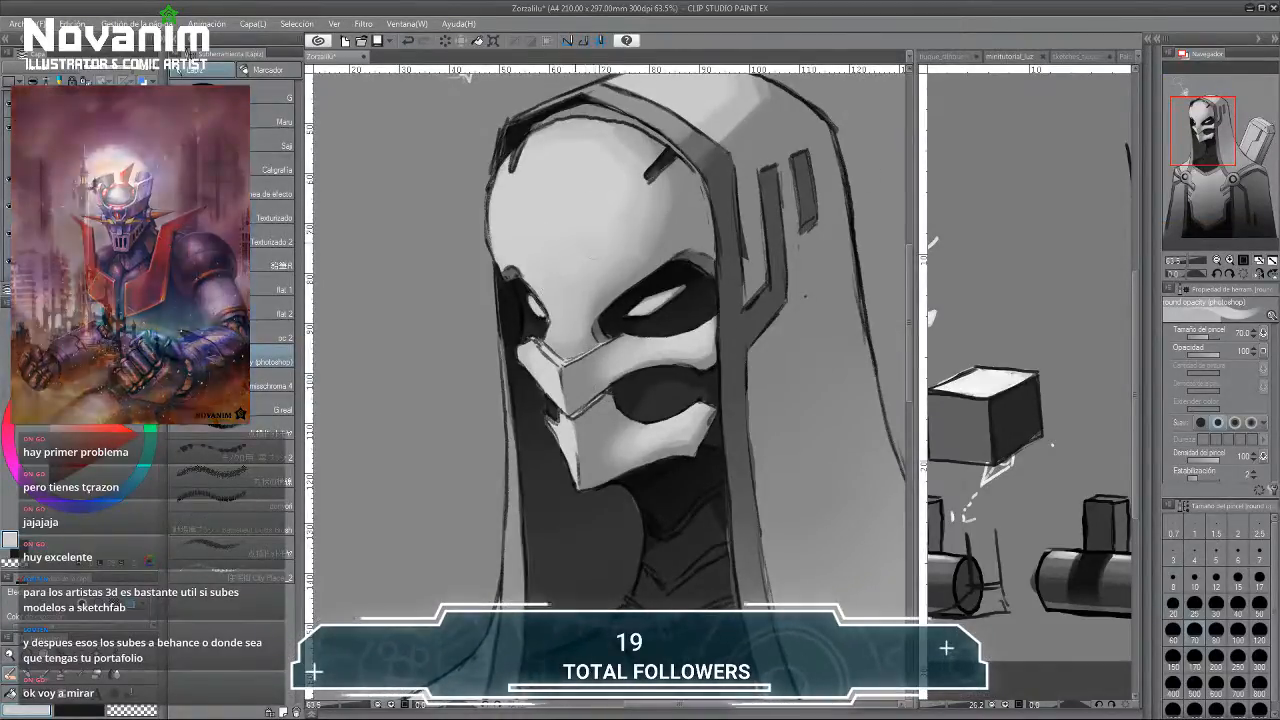
scroll(572, 240, down, 1)
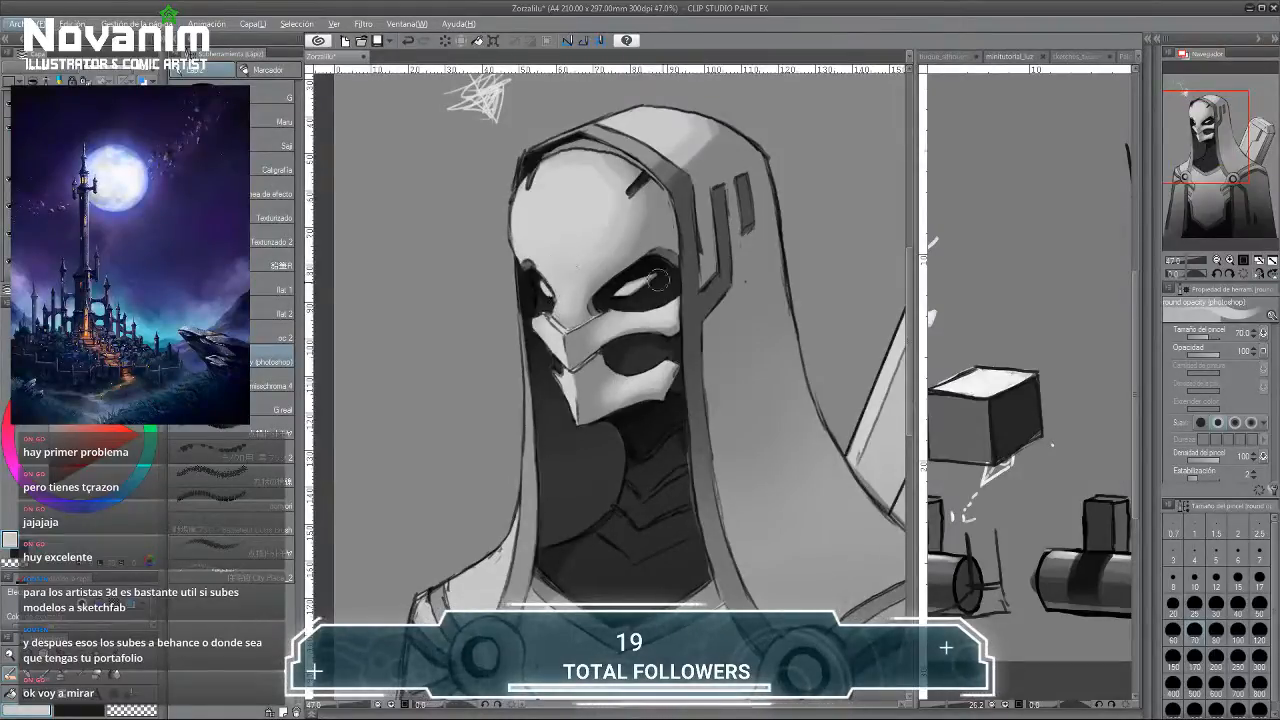
Model the light and shadow planes of the nose bridge between the eyes with the round opacity brush at sizes 30 and 70.
click(1216, 603)
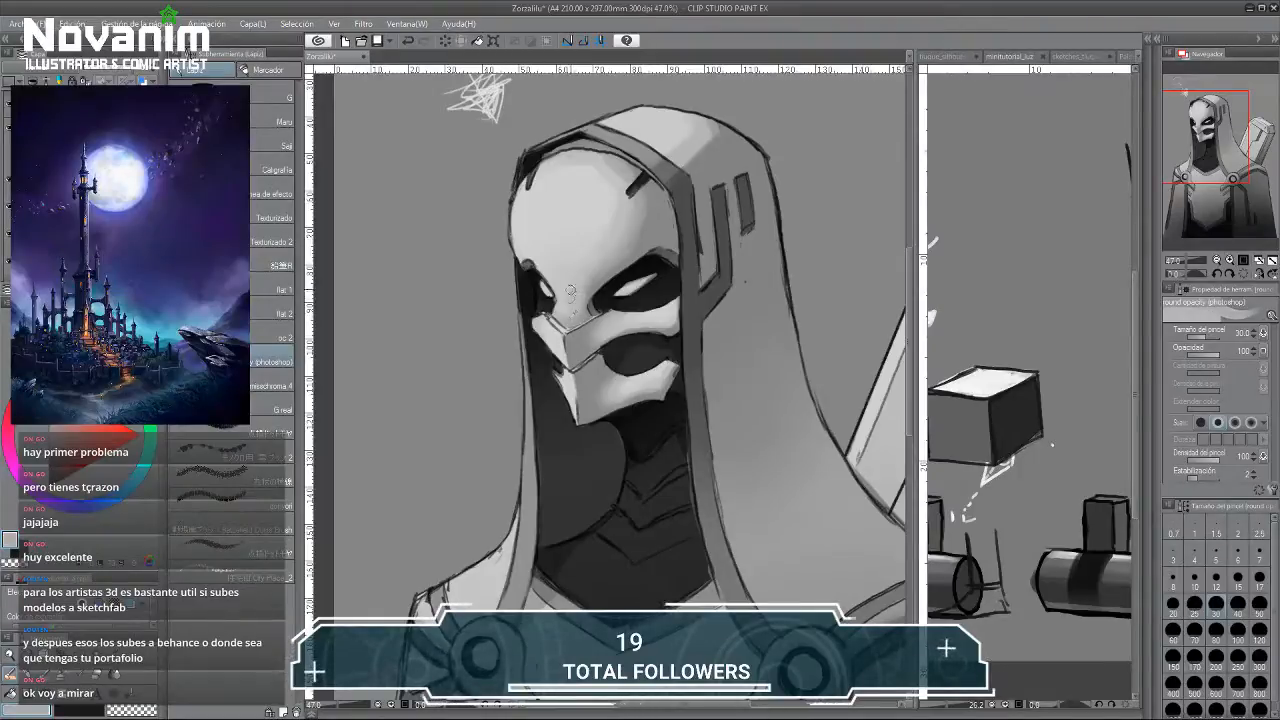
scroll(544, 256, down, 4)
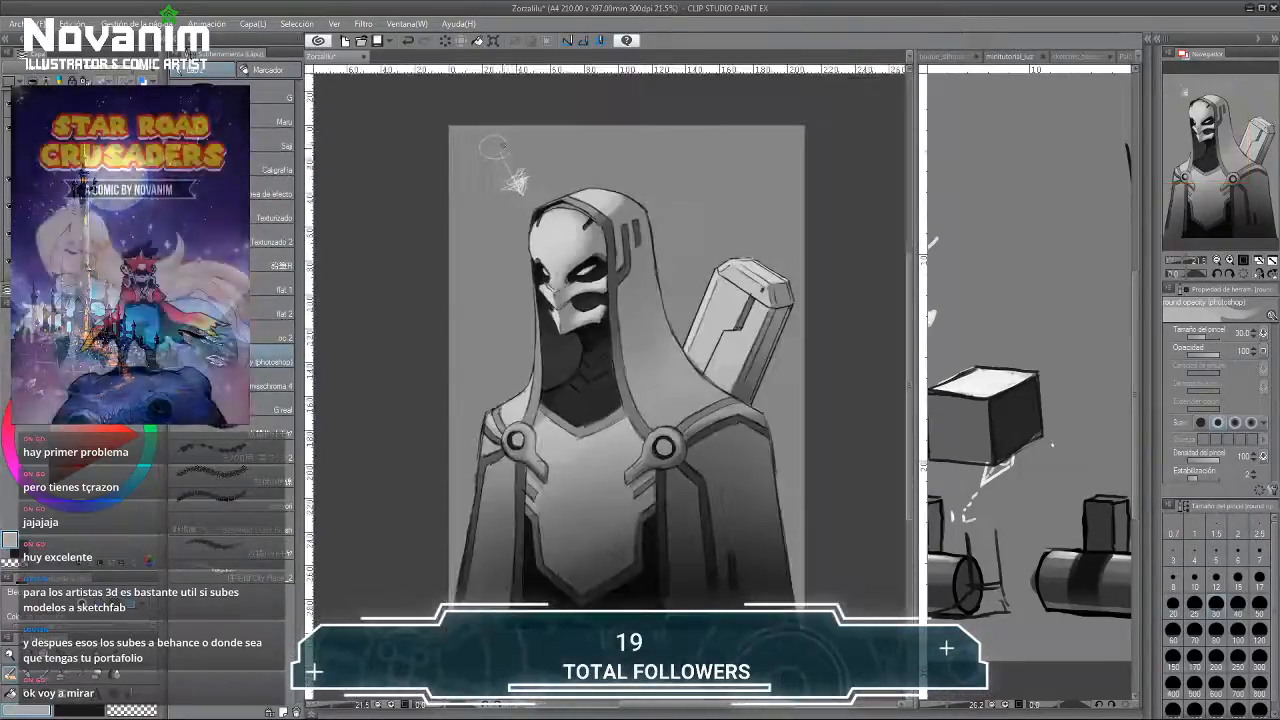
scroll(557, 264, up, 4)
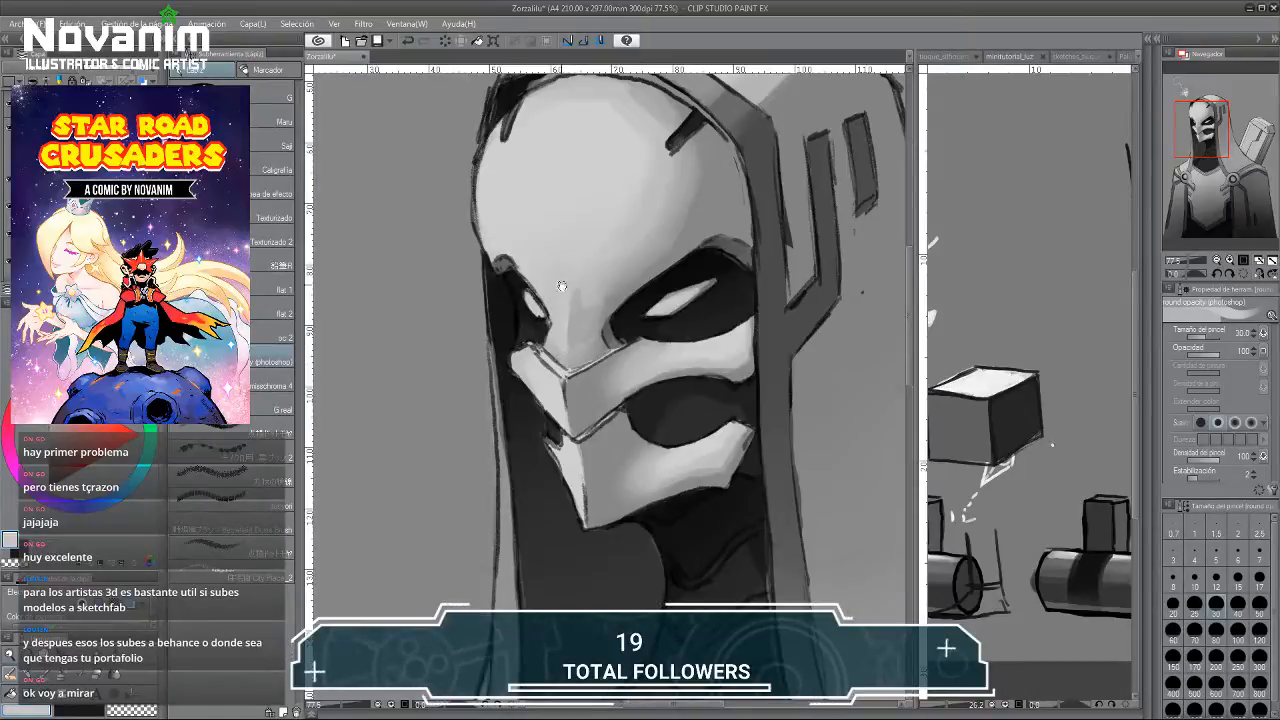
scroll(561, 286, down, 3)
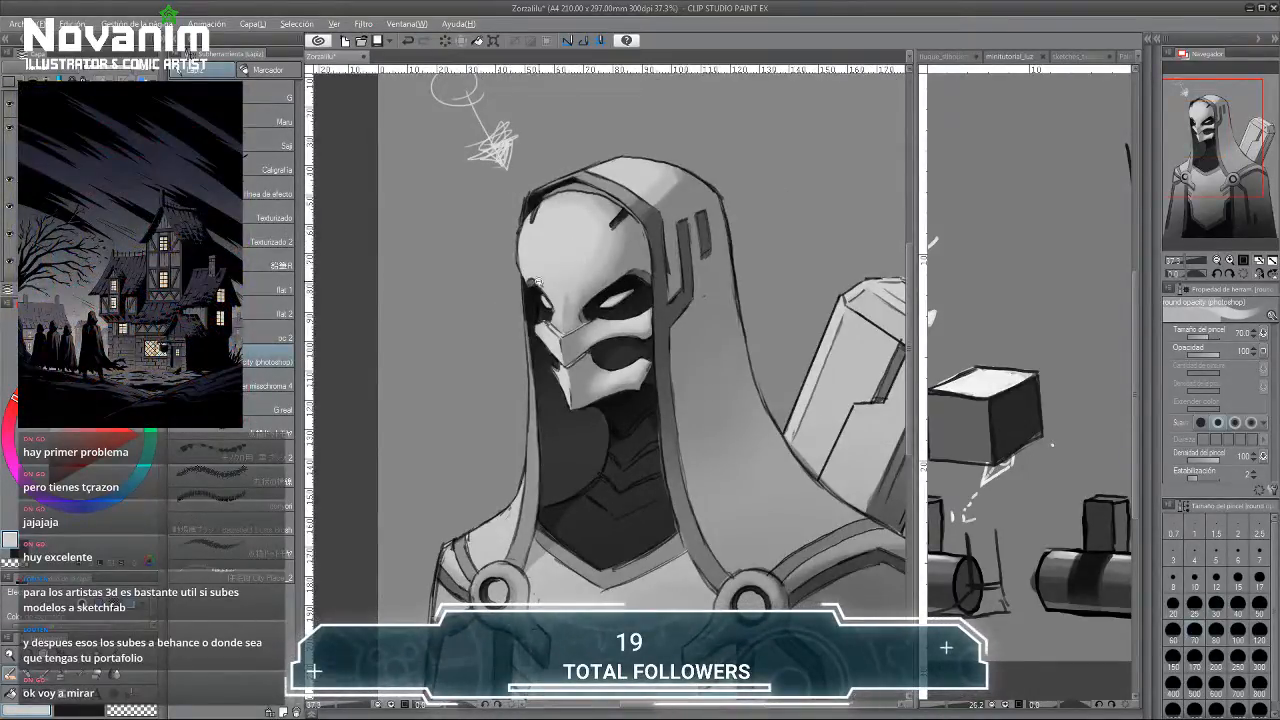
scroll(539, 283, up, 1)
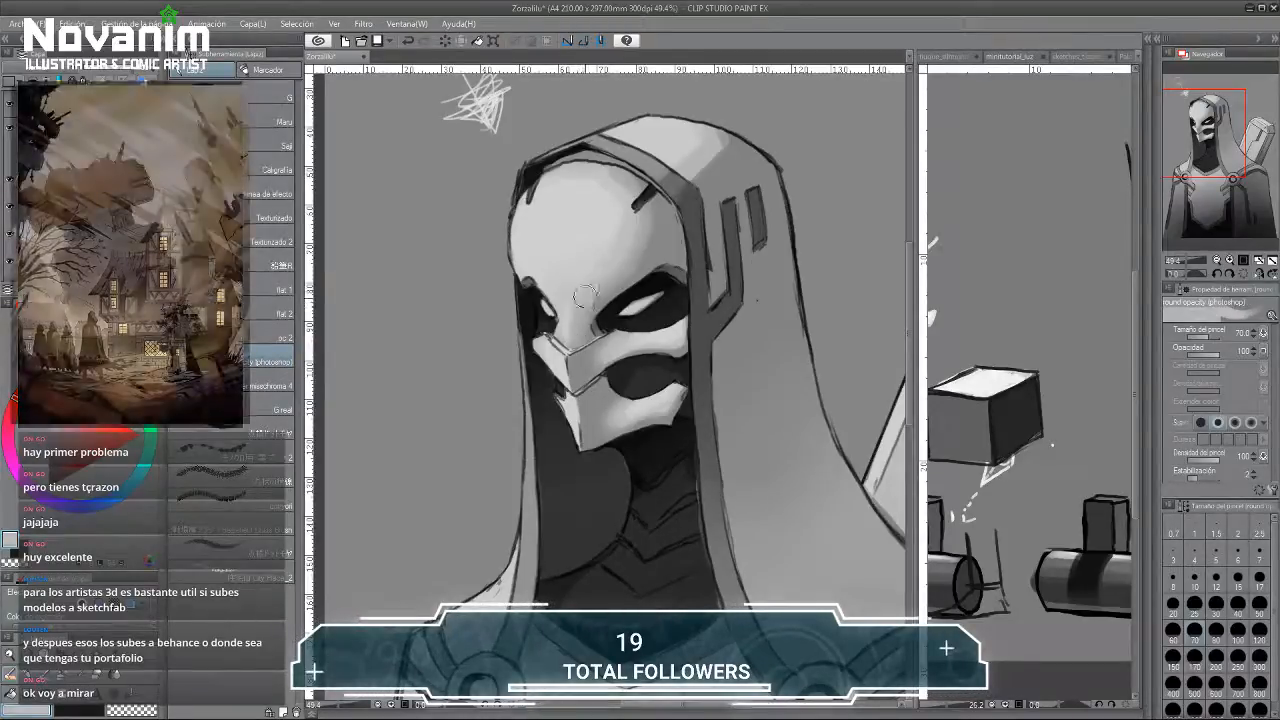
scroll(575, 340, down, 4)
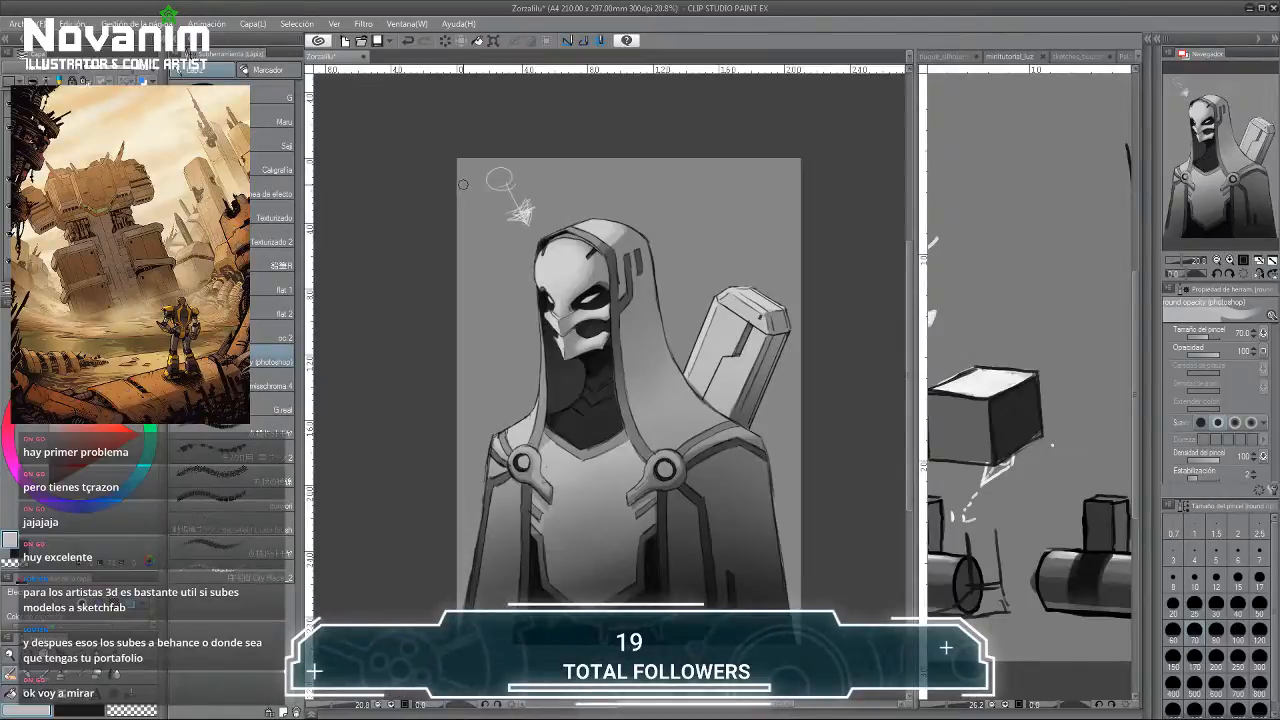
Deepen the shadow under the chin and darken the neck's chevron folds with the round opacity brush at sizes 40 and 25.
scroll(540, 268, up, 3)
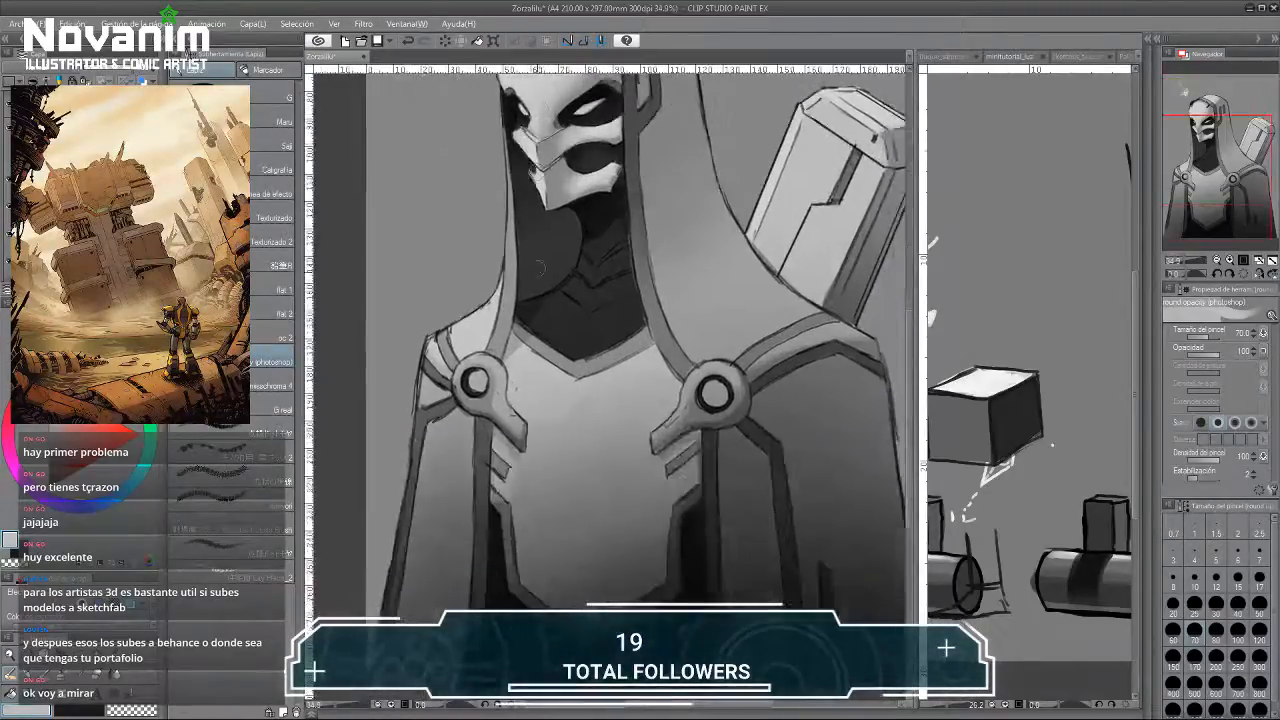
key(bracketright)
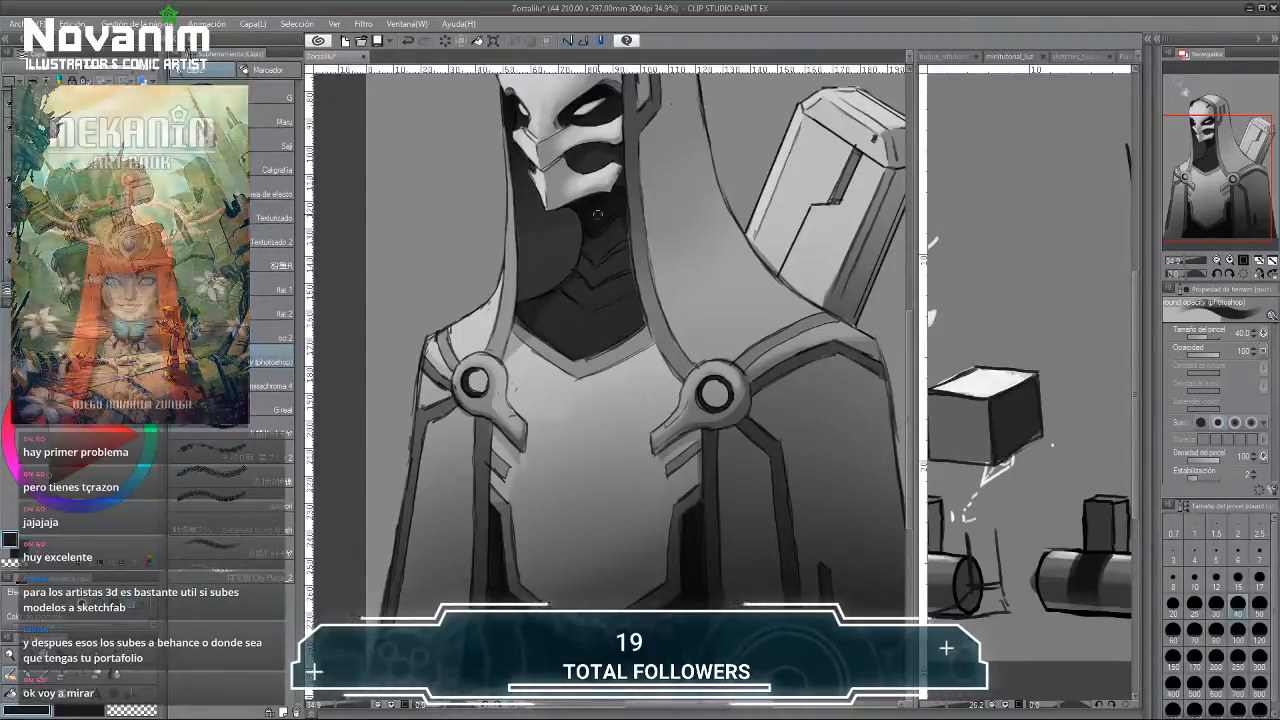
scroll(603, 220, up, 3)
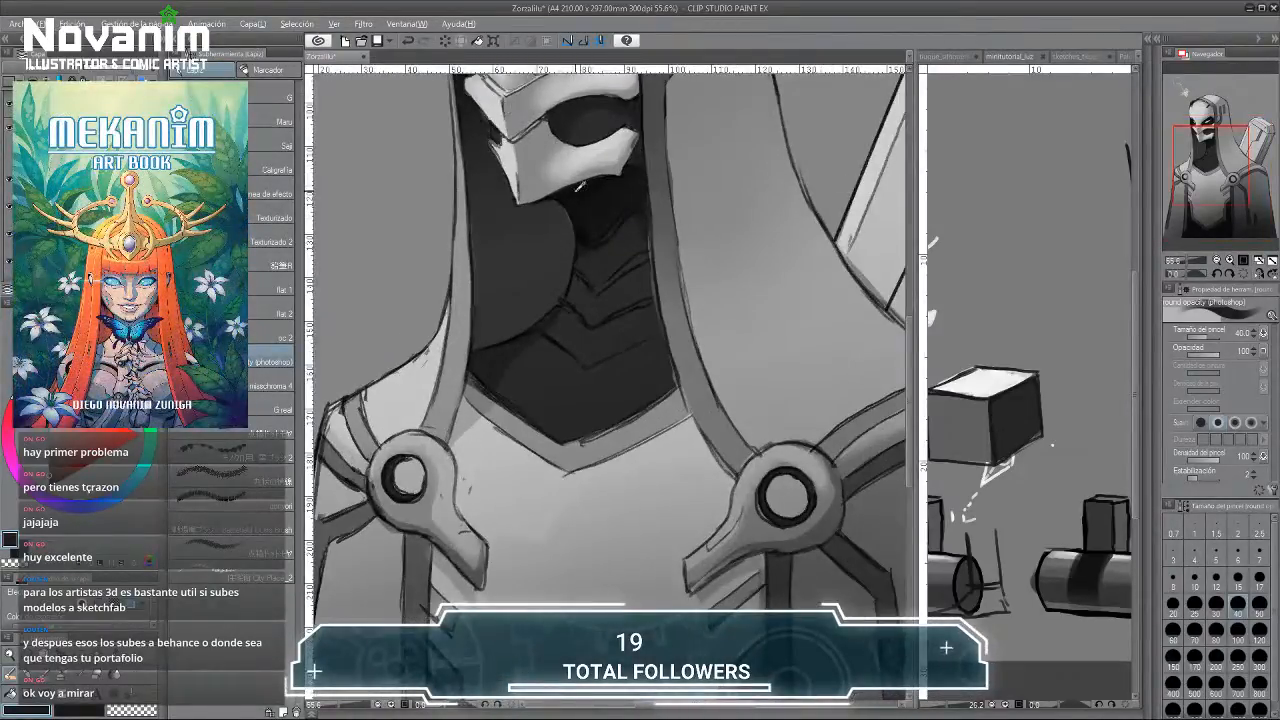
key(bracketleft)
key(bracketleft)
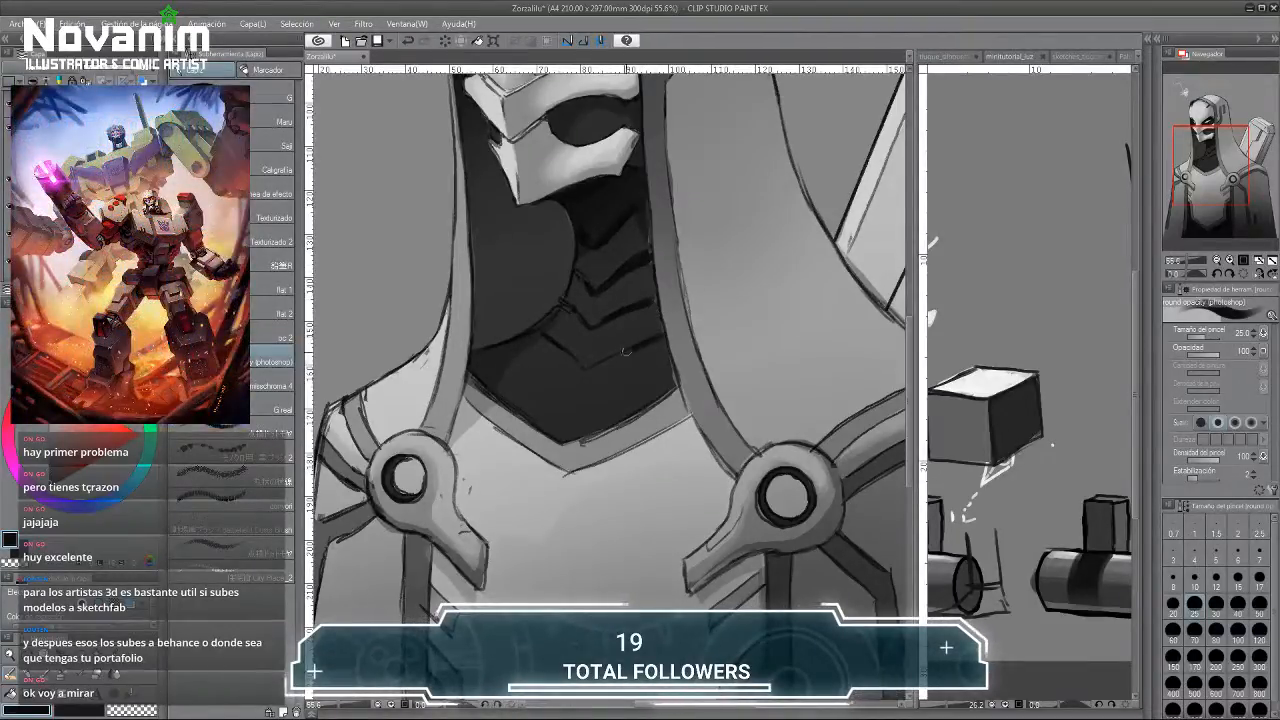
scroll(532, 286, down, 8)
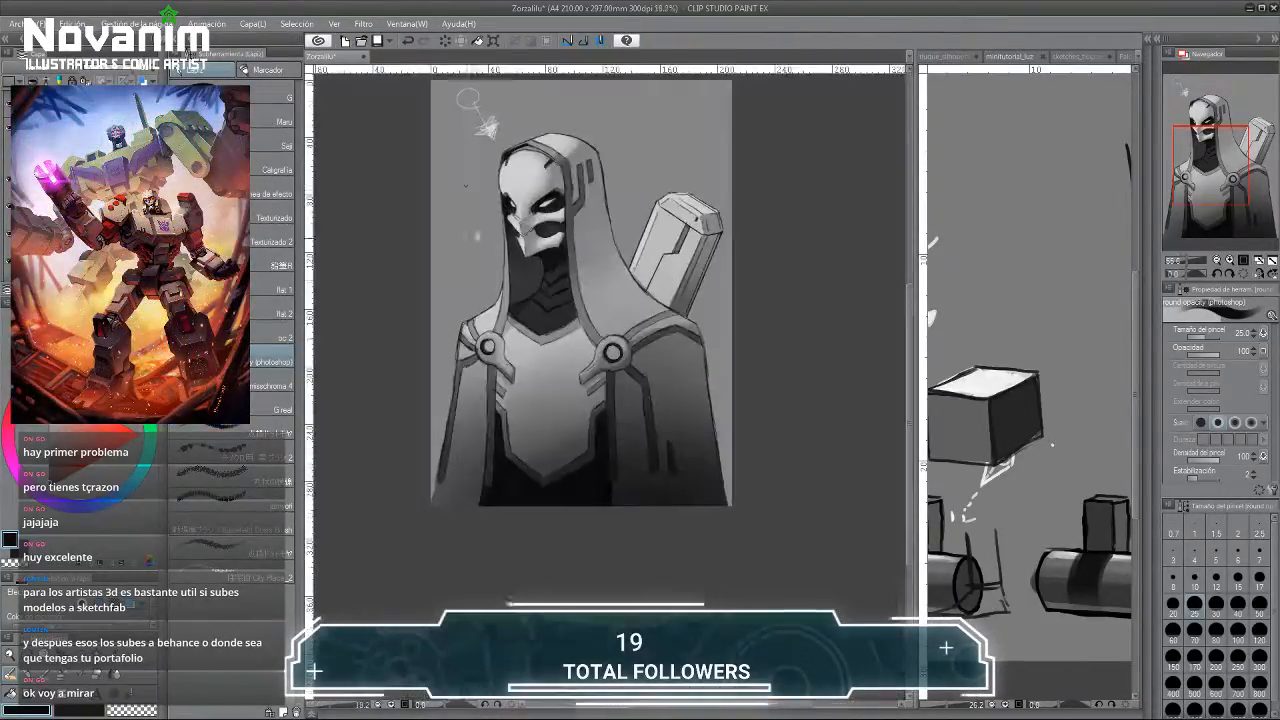
Brighten the mask's two eyes with white using the round opacity brush at size 25.
drag(481, 159, 491, 156)
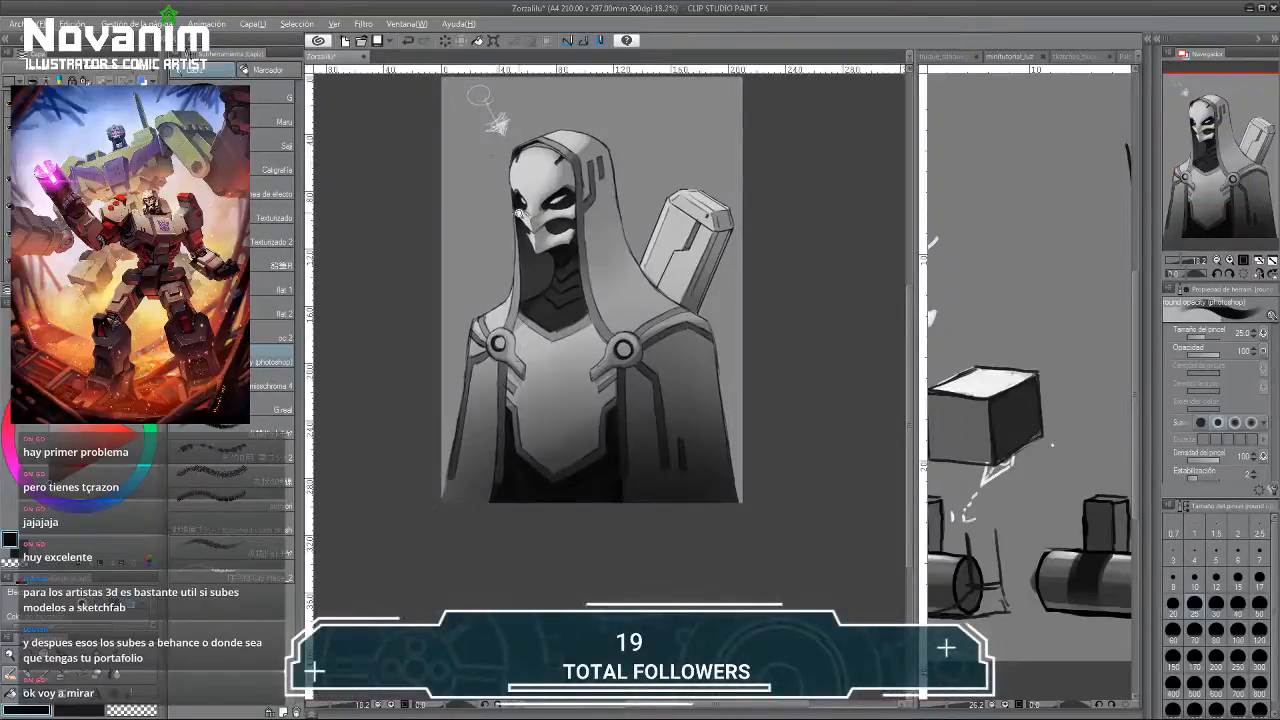
scroll(532, 200, up, 5)
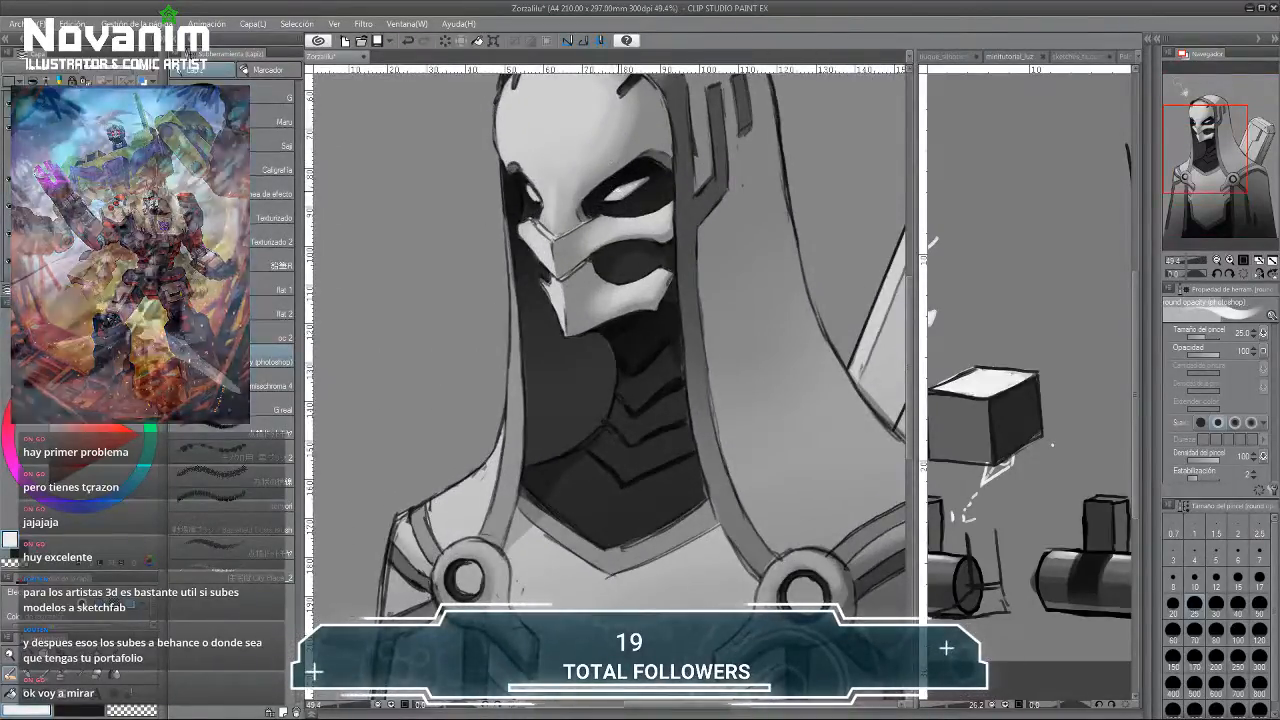
drag(617, 193, 631, 187)
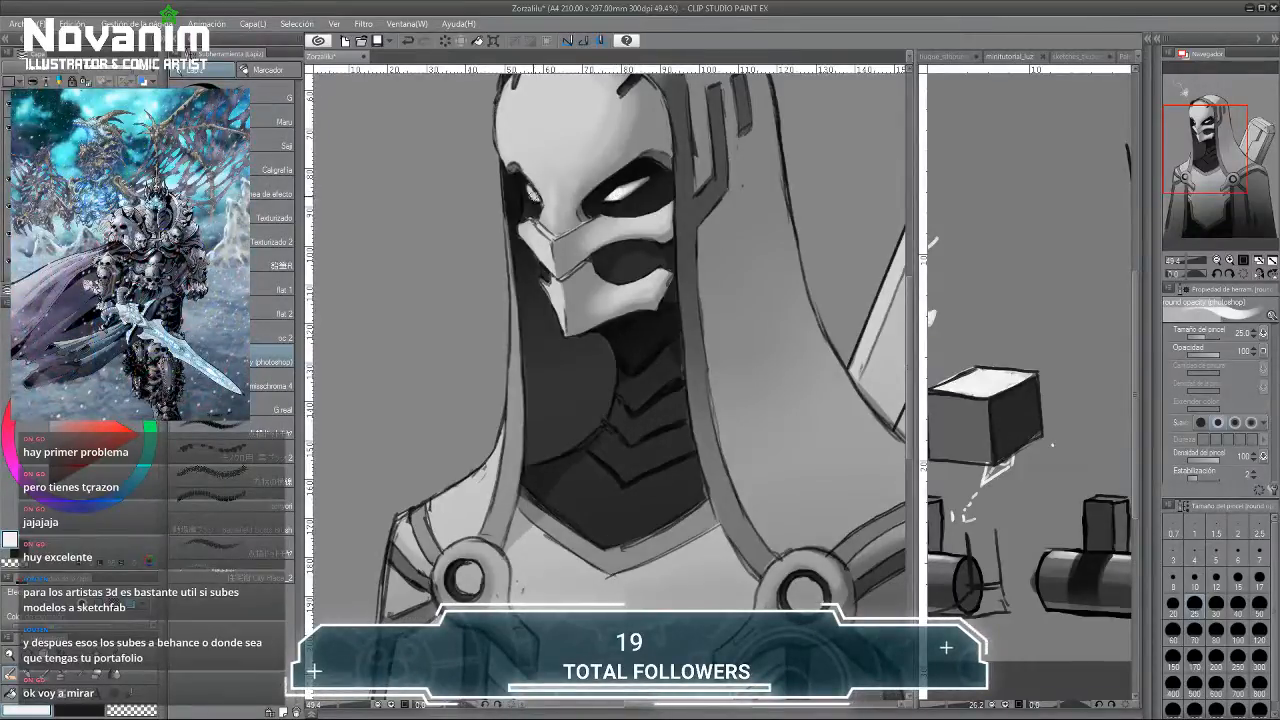
scroll(522, 157, down, 5)
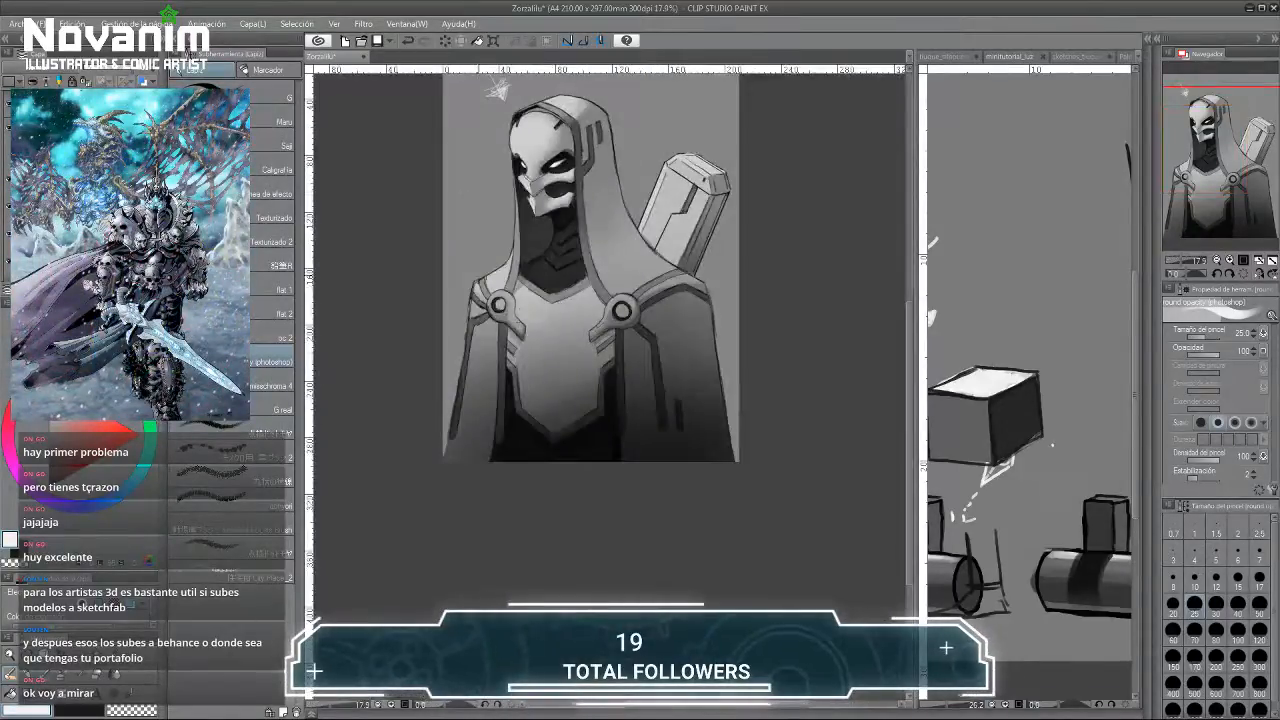
Fill the centres of the two round shoulder clasps with near-white using the round opacity brush at size 25.
scroll(600, 172, up, 3)
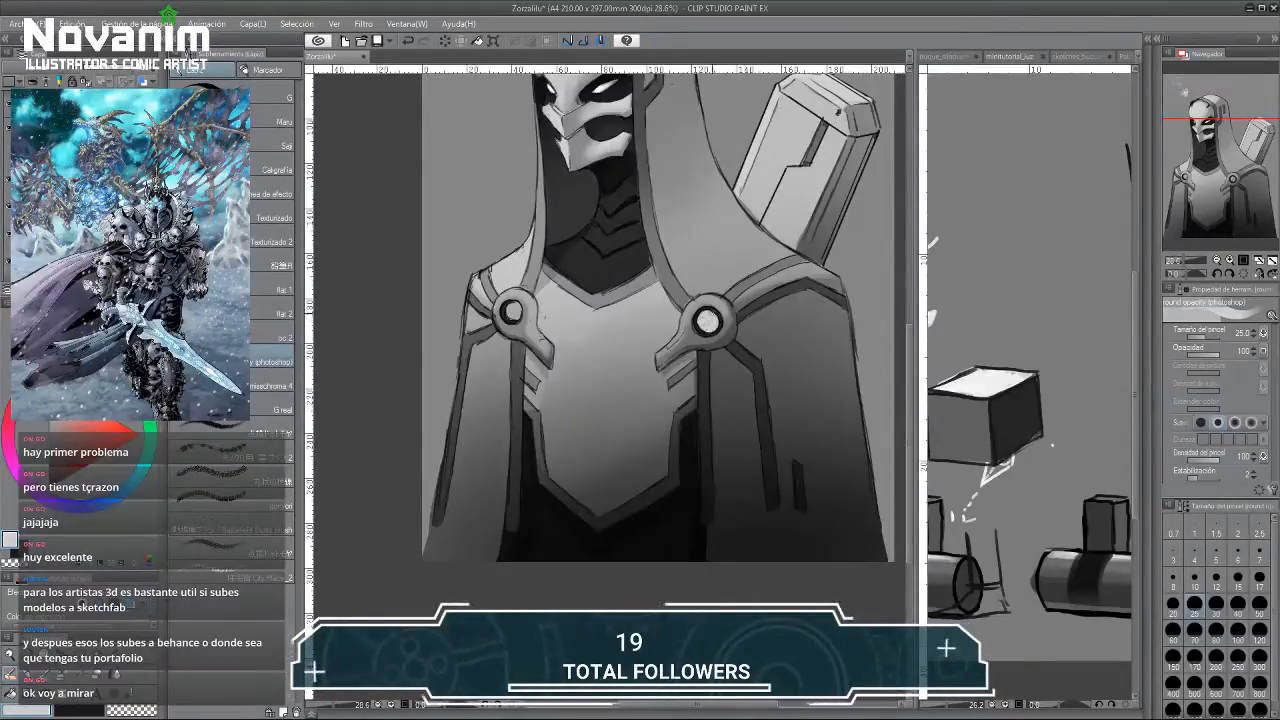
drag(513, 311, 422, 401)
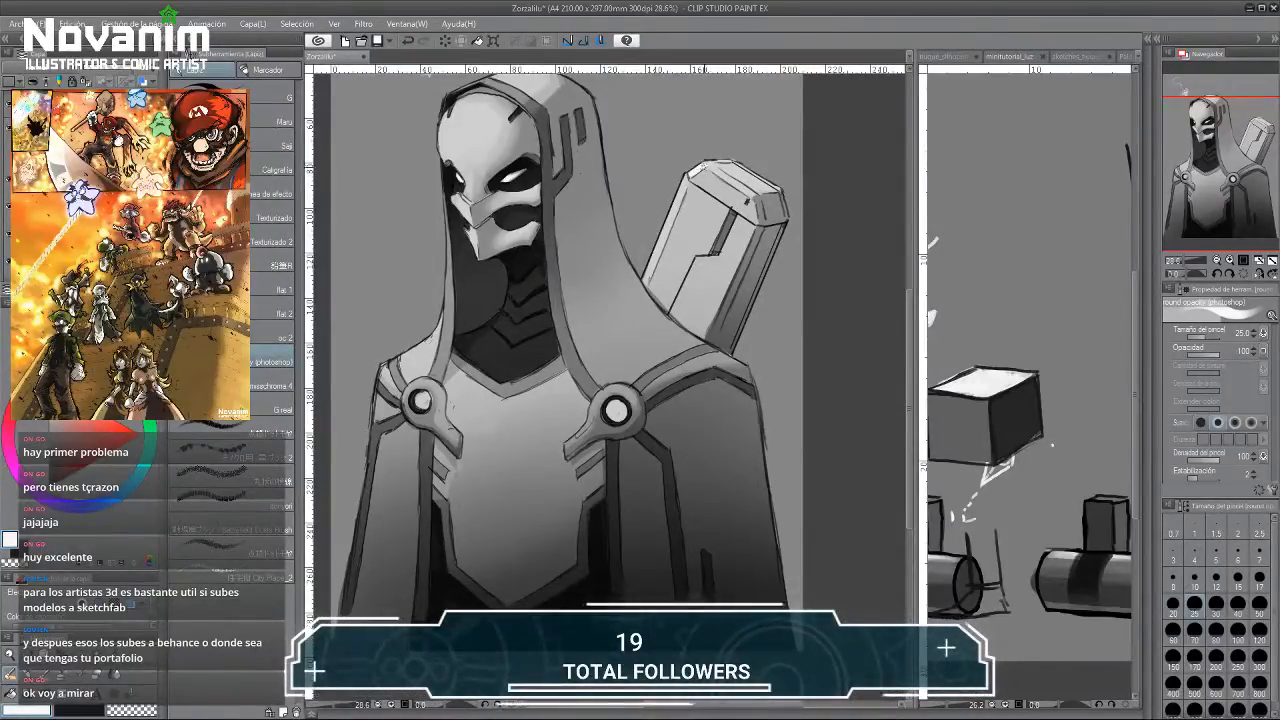
drag(456, 137, 496, 168)
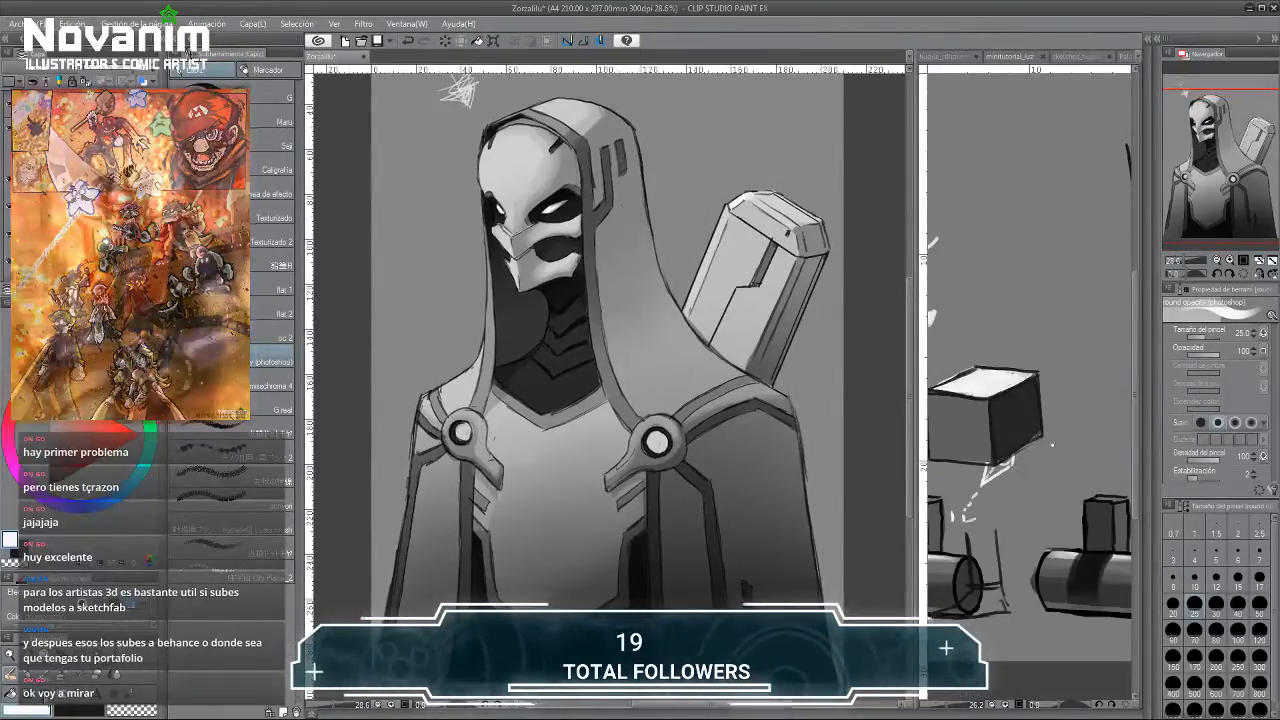
Build a soft white glow over the mask's forehead with the Suave airbrush at size 200.
key(b)
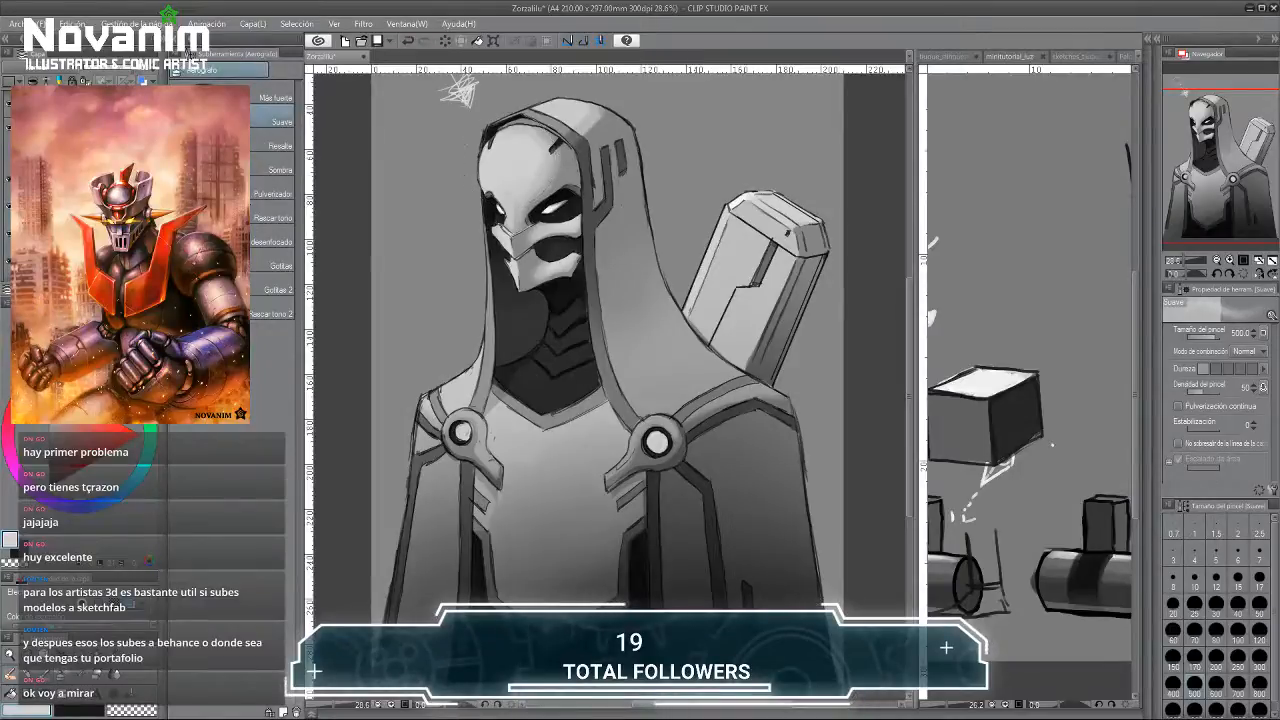
click(1217, 656)
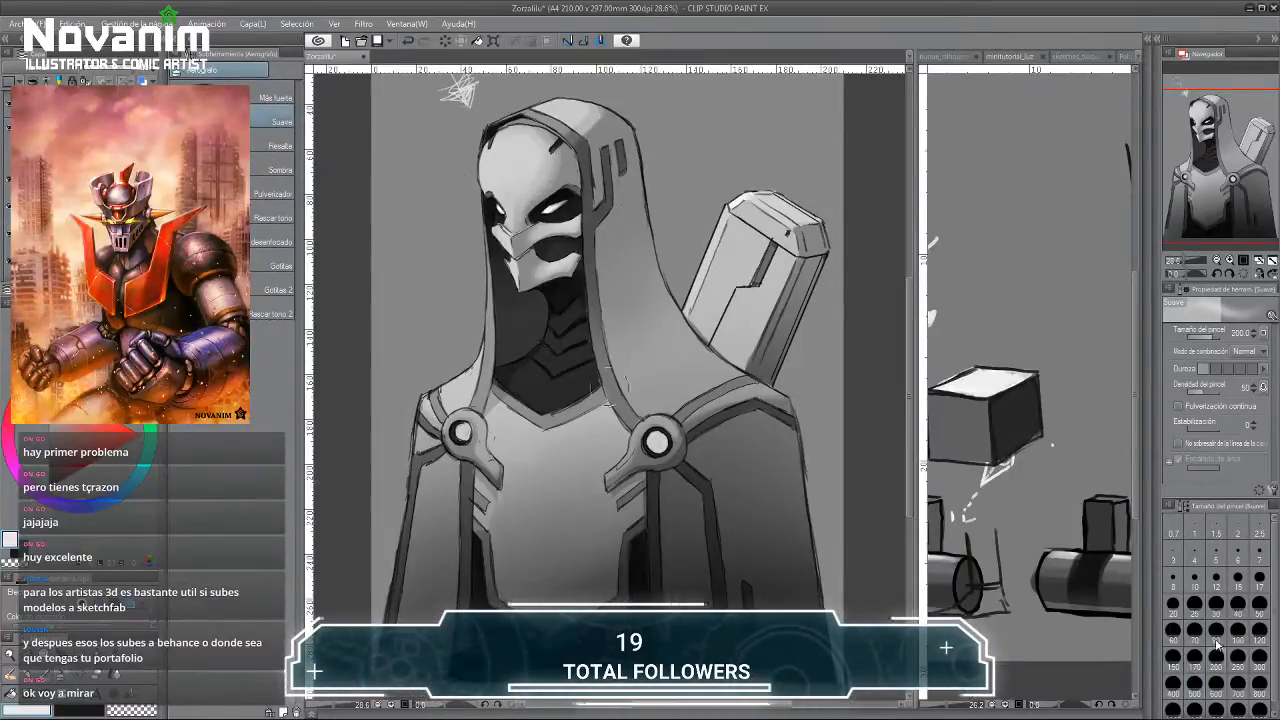
mouse_move(508, 172)
mouse_down()
mouse_move(515, 143)
mouse_move(500, 162)
mouse_move(522, 146)
mouse_move(512, 140)
mouse_move(505, 154)
mouse_move(560, 177)
mouse_move(549, 198)
mouse_move(525, 188)
mouse_up()
scroll(505, 154, down, 3)
scroll(530, 160, up, 4)
scroll(524, 209, down, 3)
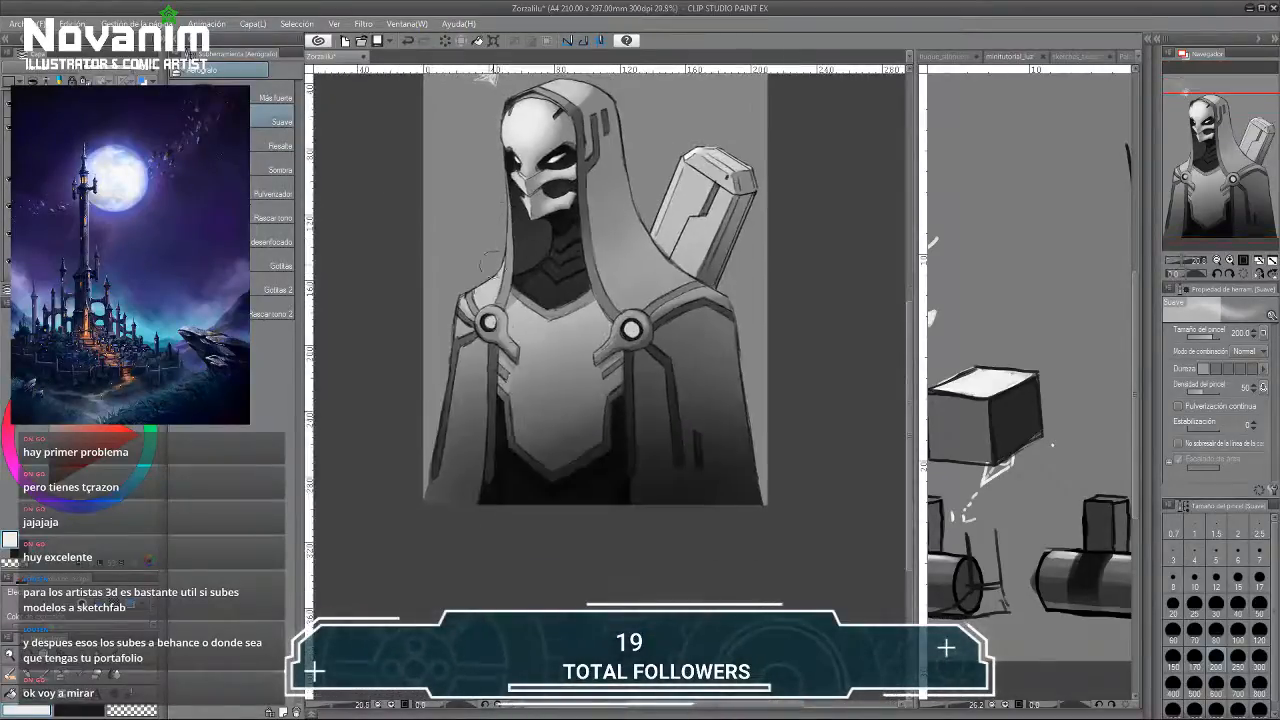
scroll(499, 289, up, 3)
drag(485, 301, 467, 391)
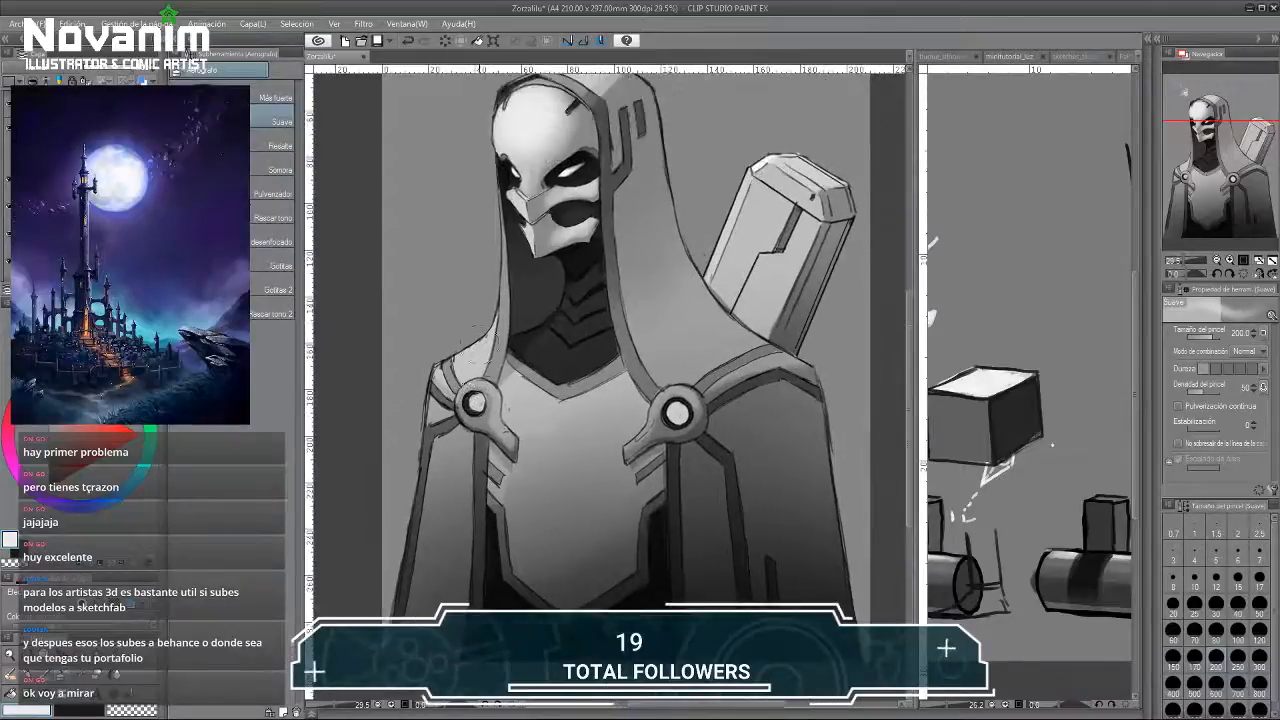
Paint white highlights along the mask's nose bridge and the adjoining cheek plate edge with the round opacity brush at size 25.
click(1194, 606)
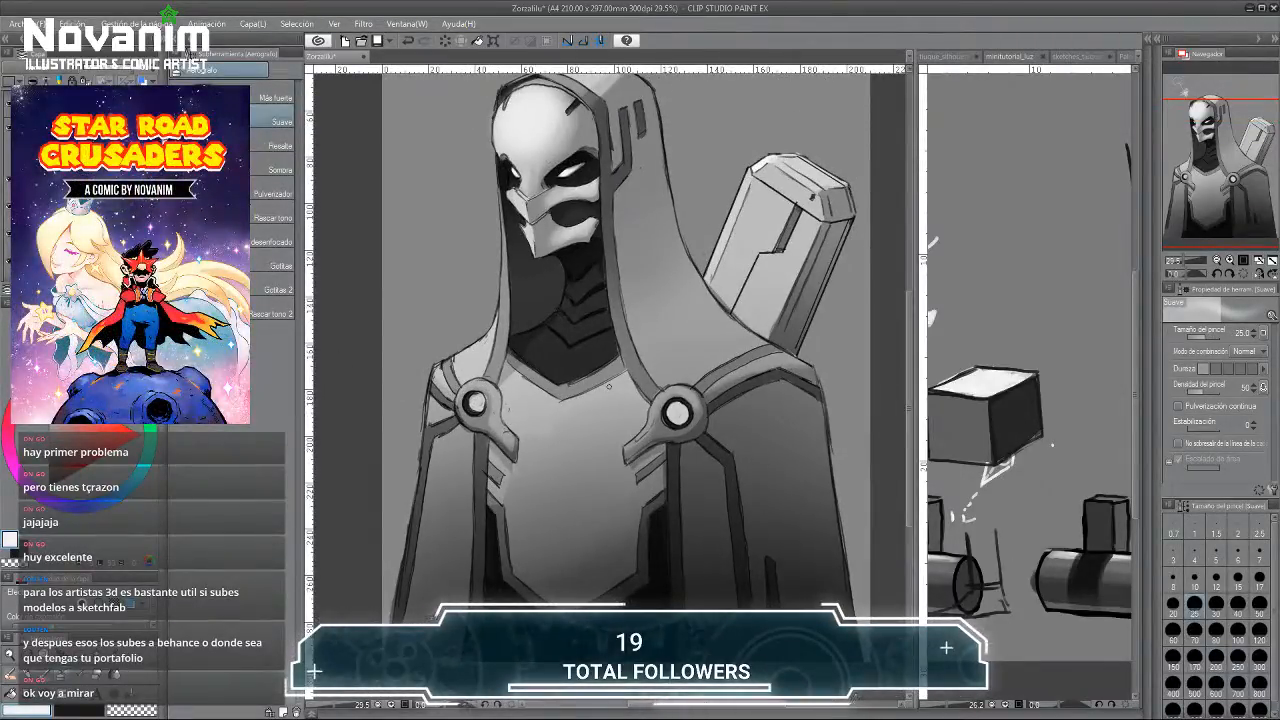
key(p)
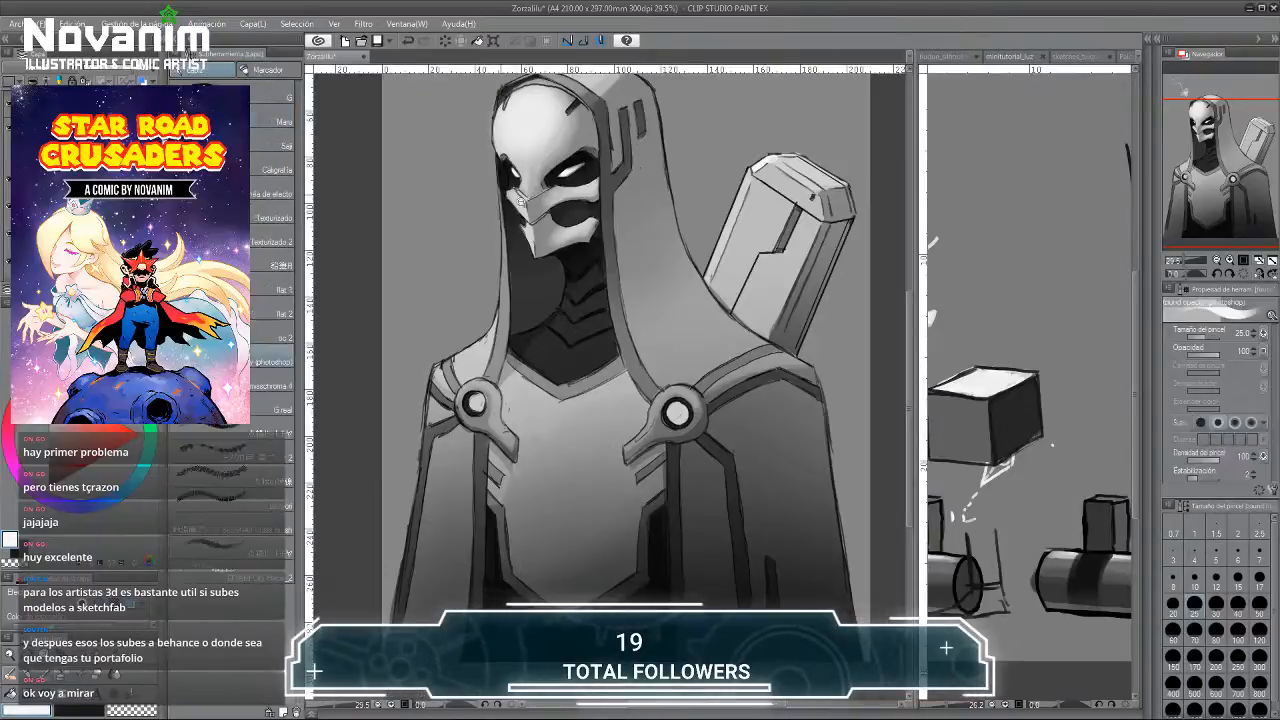
scroll(501, 194, up, 4)
drag(537, 191, 552, 203)
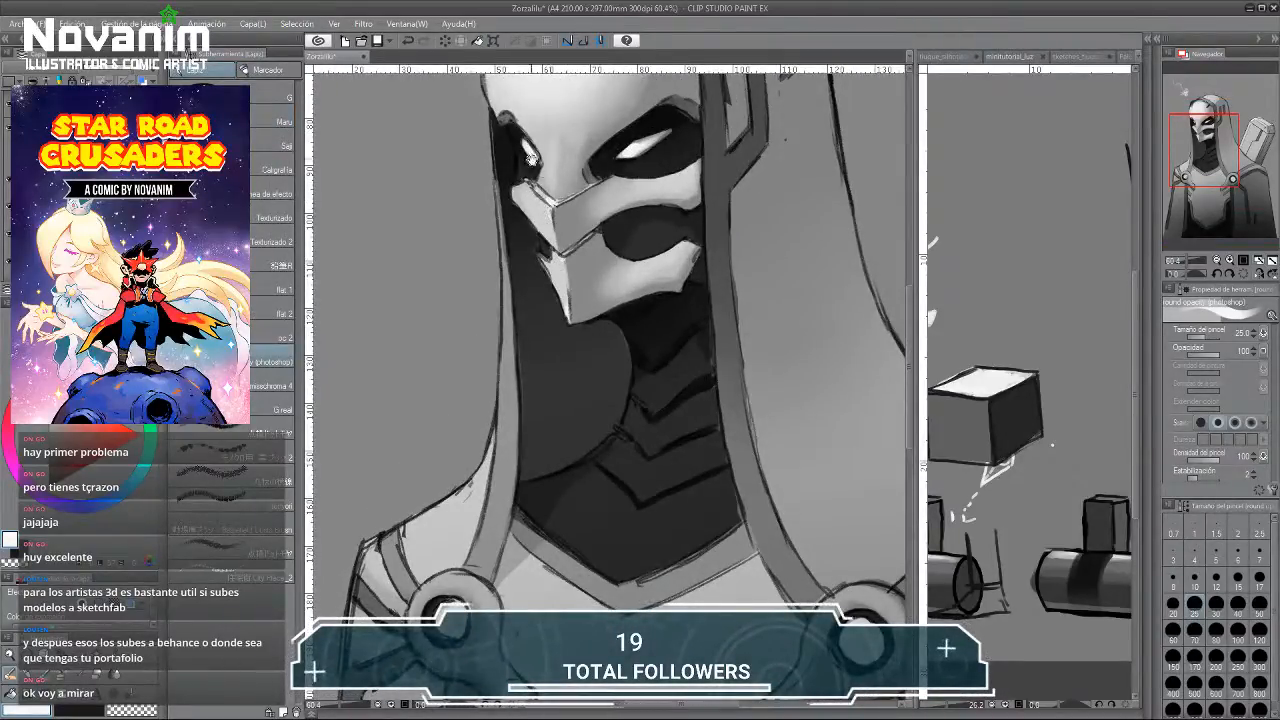
drag(530, 158, 565, 288)
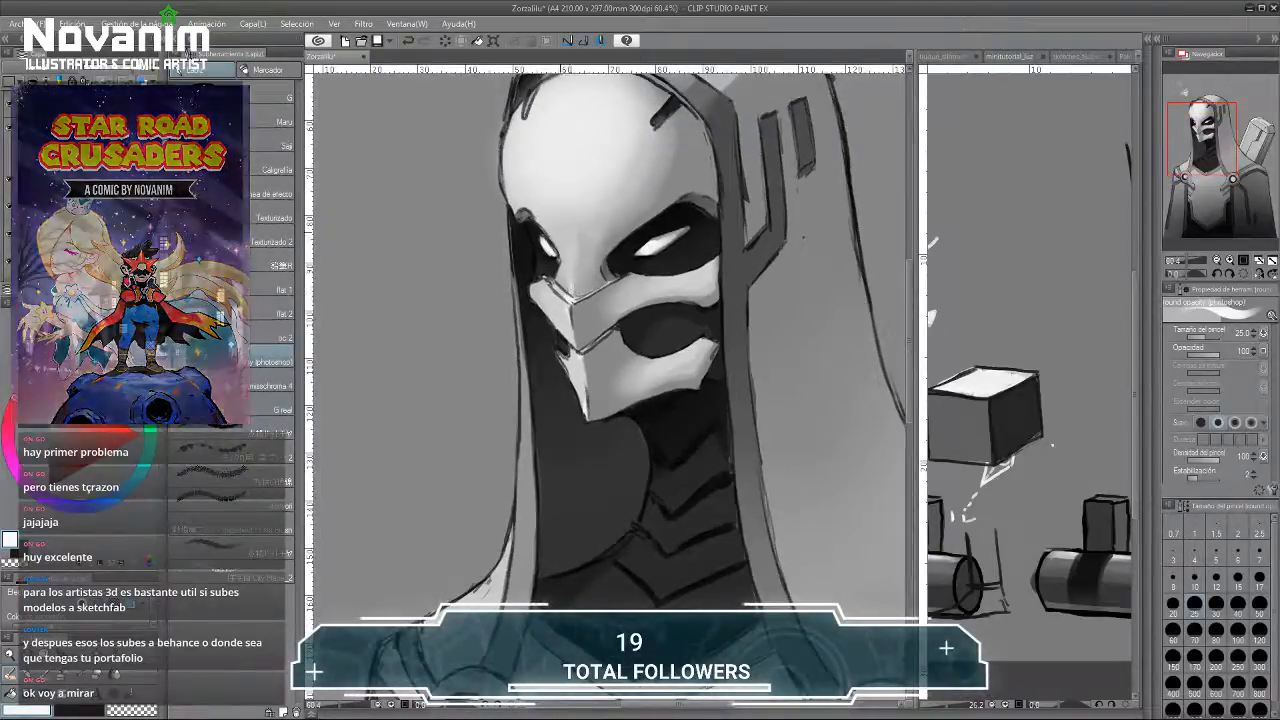
scroll(565, 262, down, 4)
scroll(549, 254, up, 2)
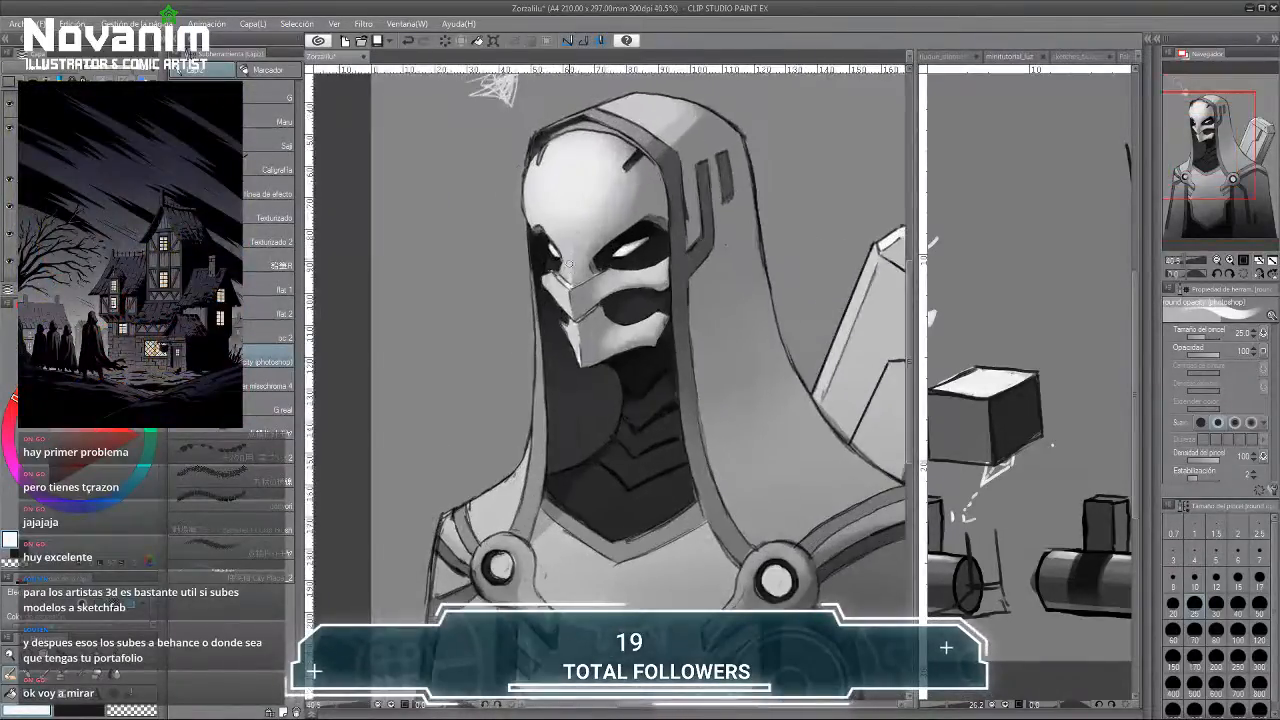
drag(546, 193, 548, 211)
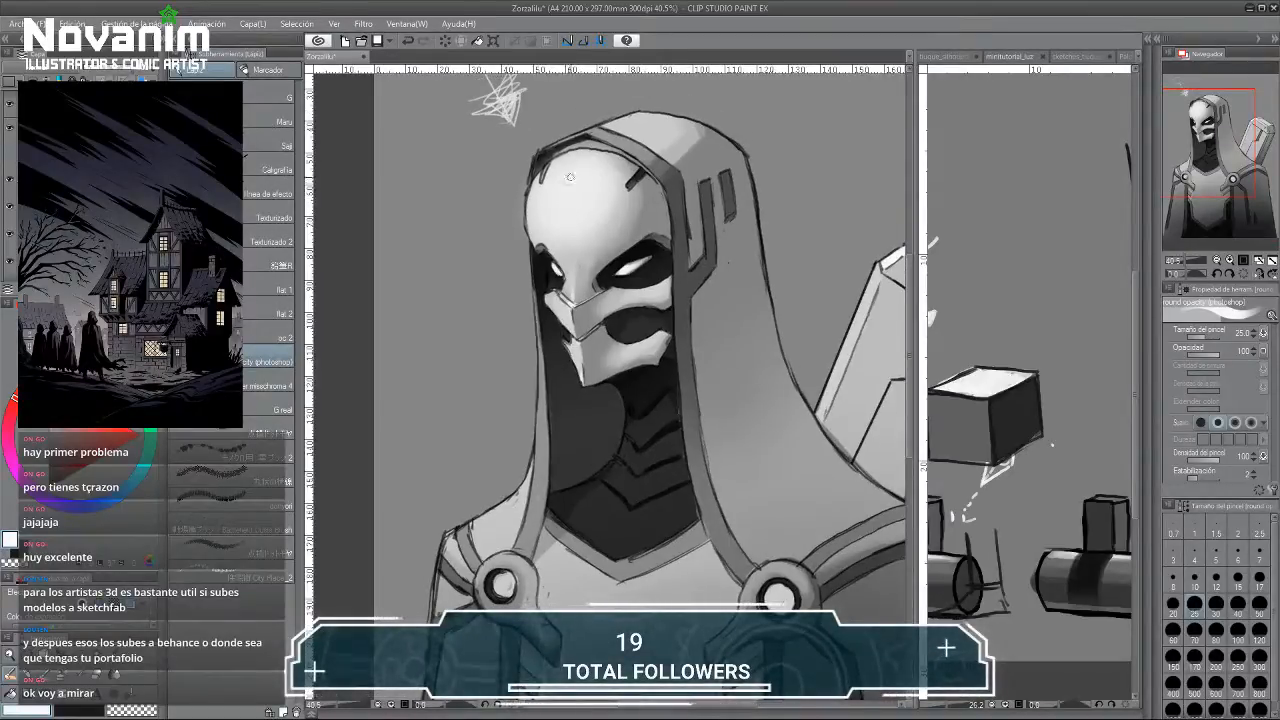
Dot small white highlights on the rims of the round shoulder clasps and on the larger clasp's hooked tip.
scroll(579, 206, down, 2)
drag(654, 430, 616, 280)
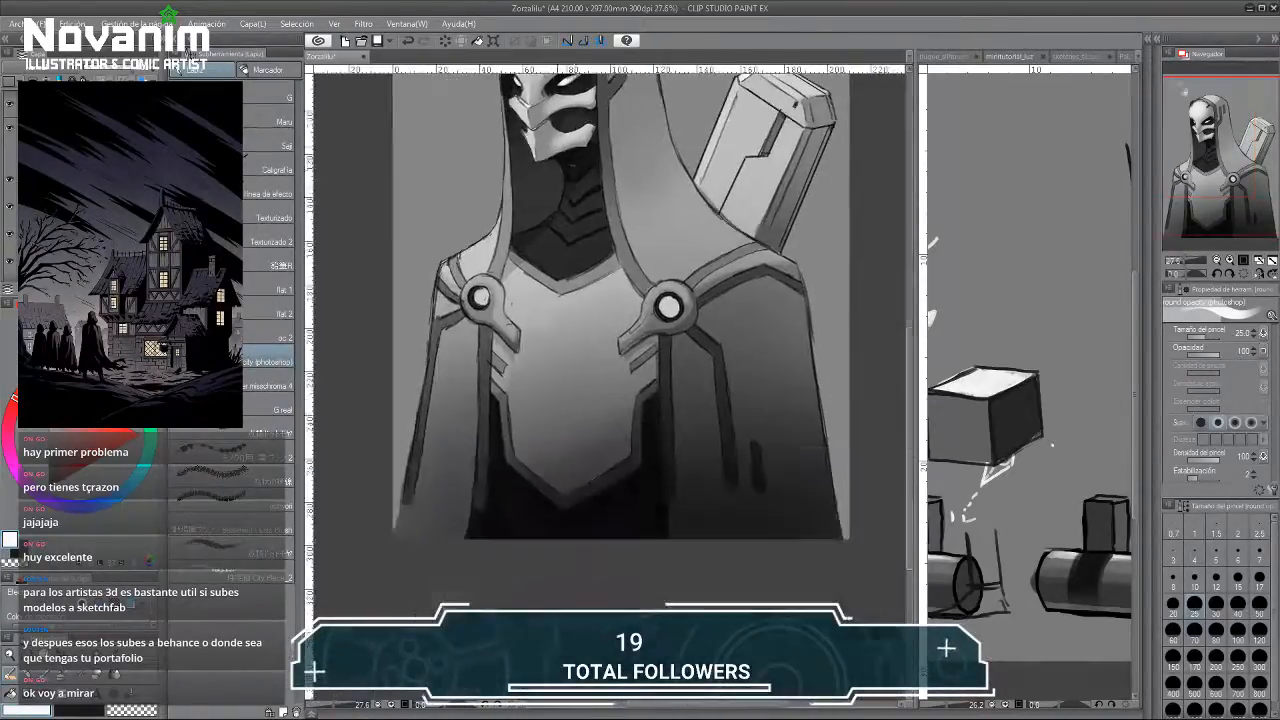
scroll(616, 280, up, 5)
drag(727, 297, 719, 303)
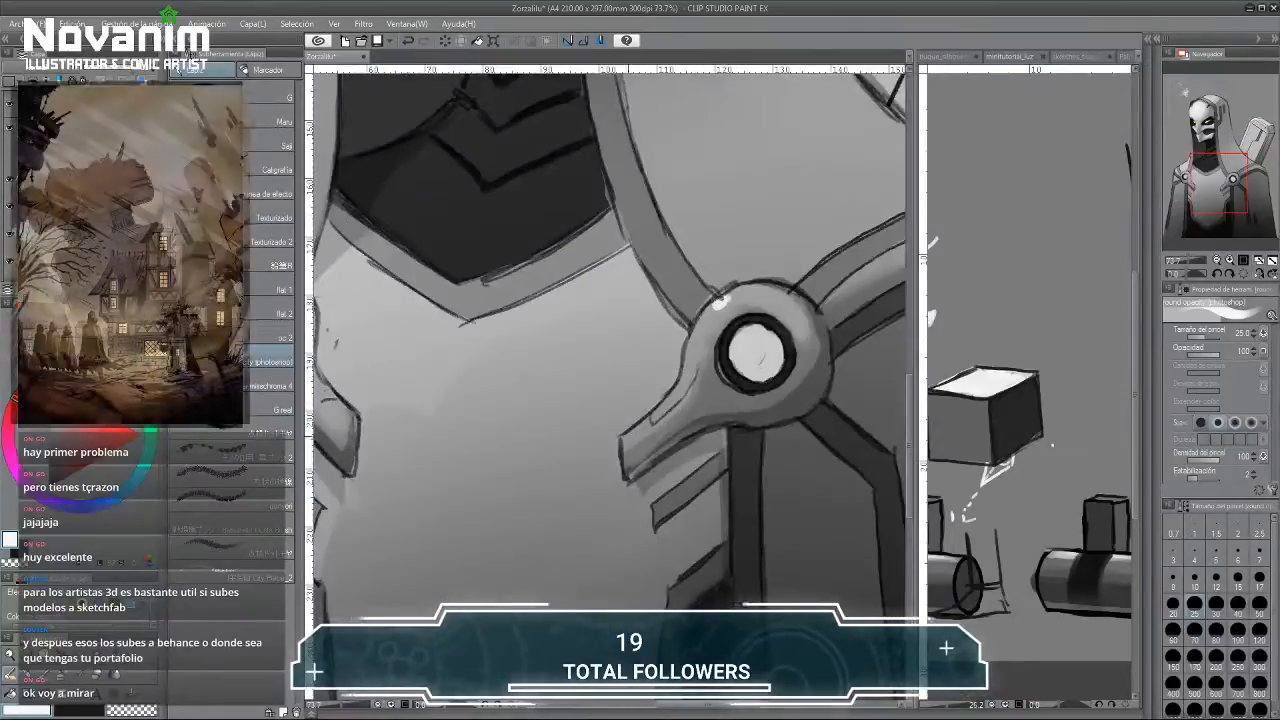
click(630, 437)
drag(630, 437, 778, 396)
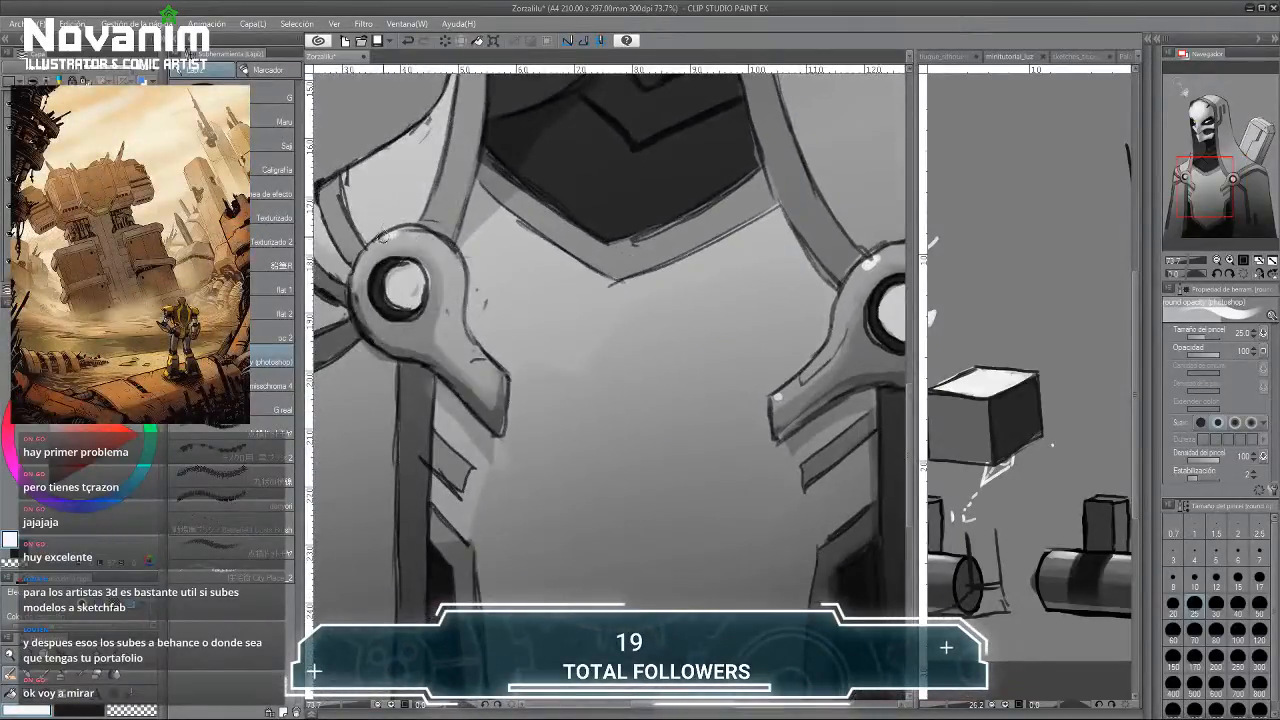
scroll(428, 224, down, 5)
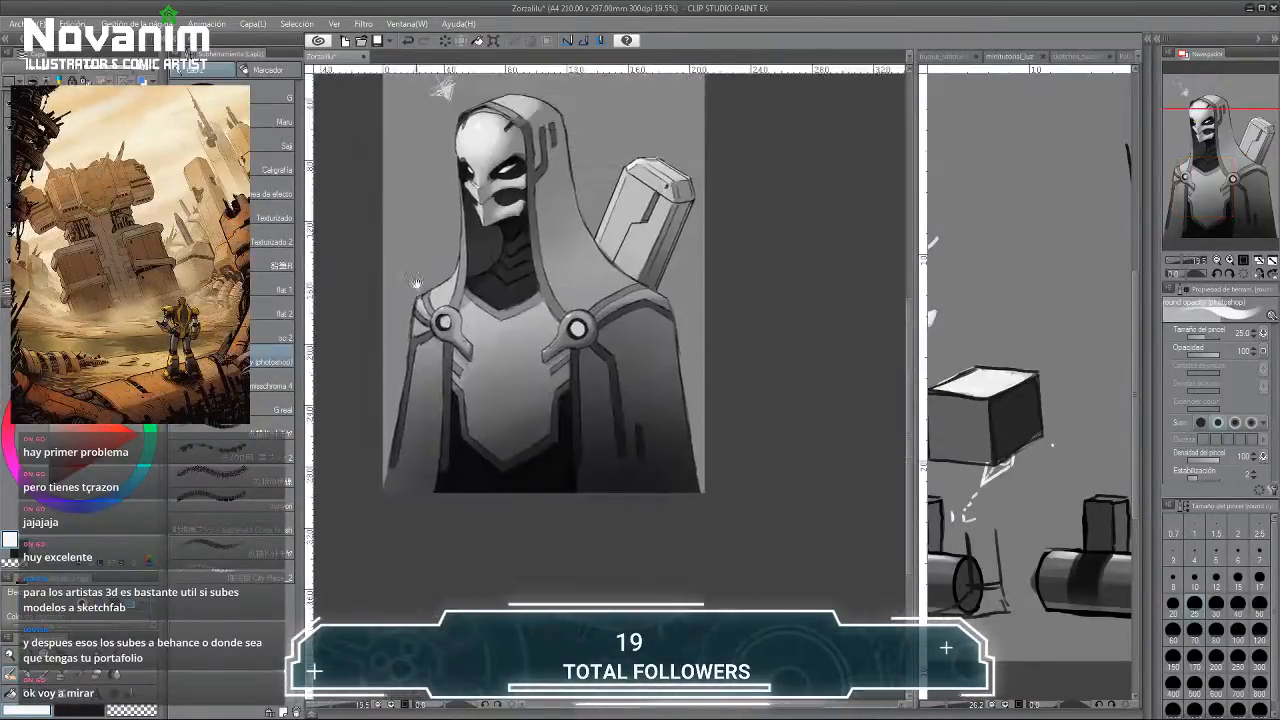
Paint light edge highlights on the case behind the shoulder and around its notch with the round opacity brush.
scroll(428, 224, up, 3)
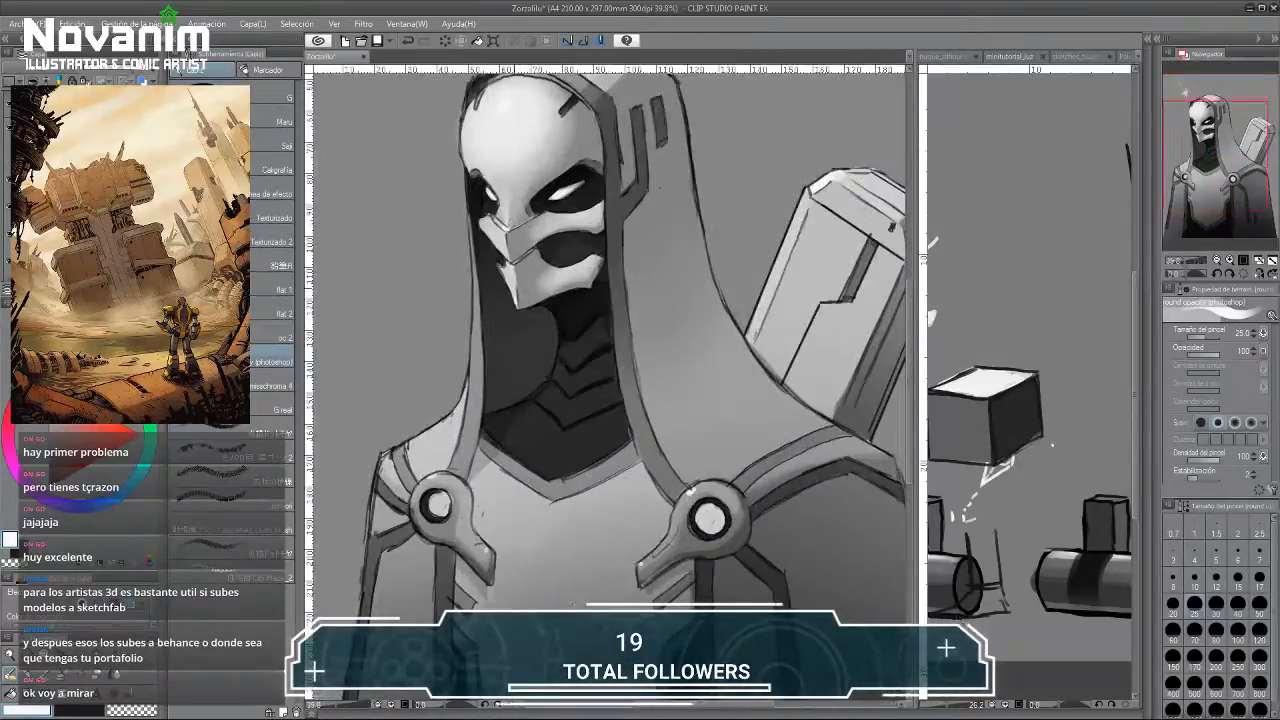
scroll(497, 226, up, 1)
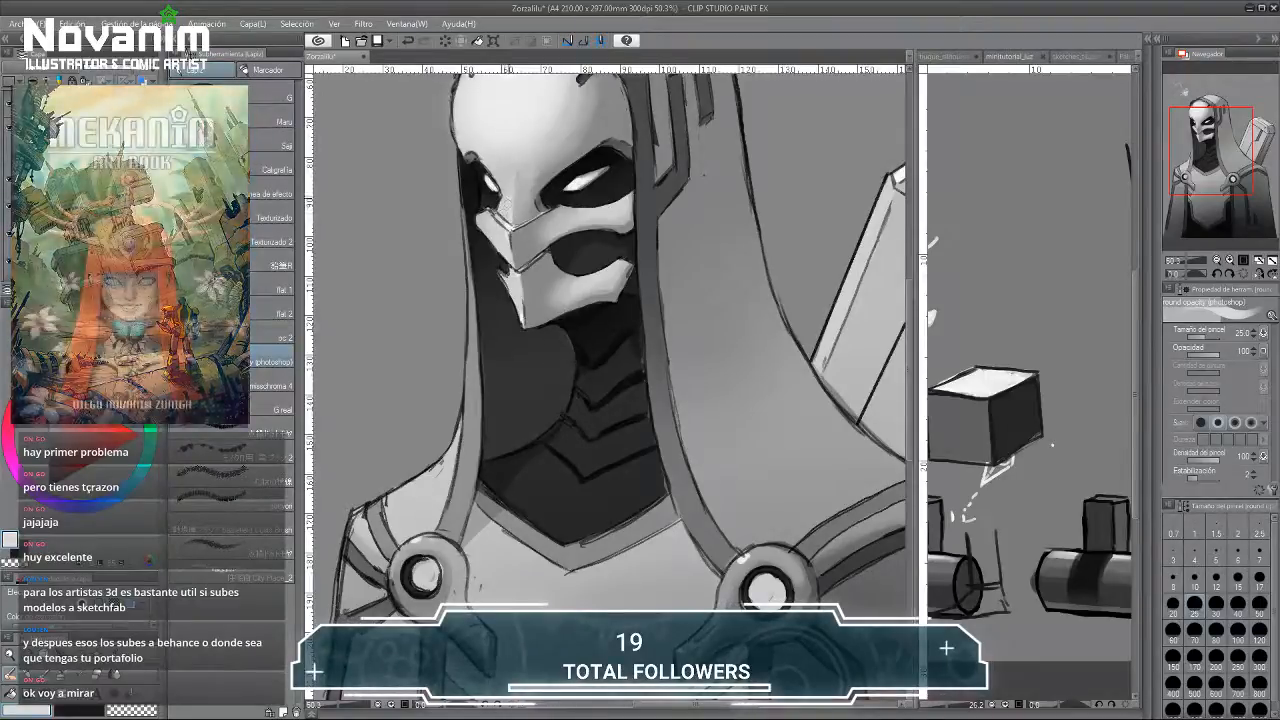
scroll(502, 172, down, 3)
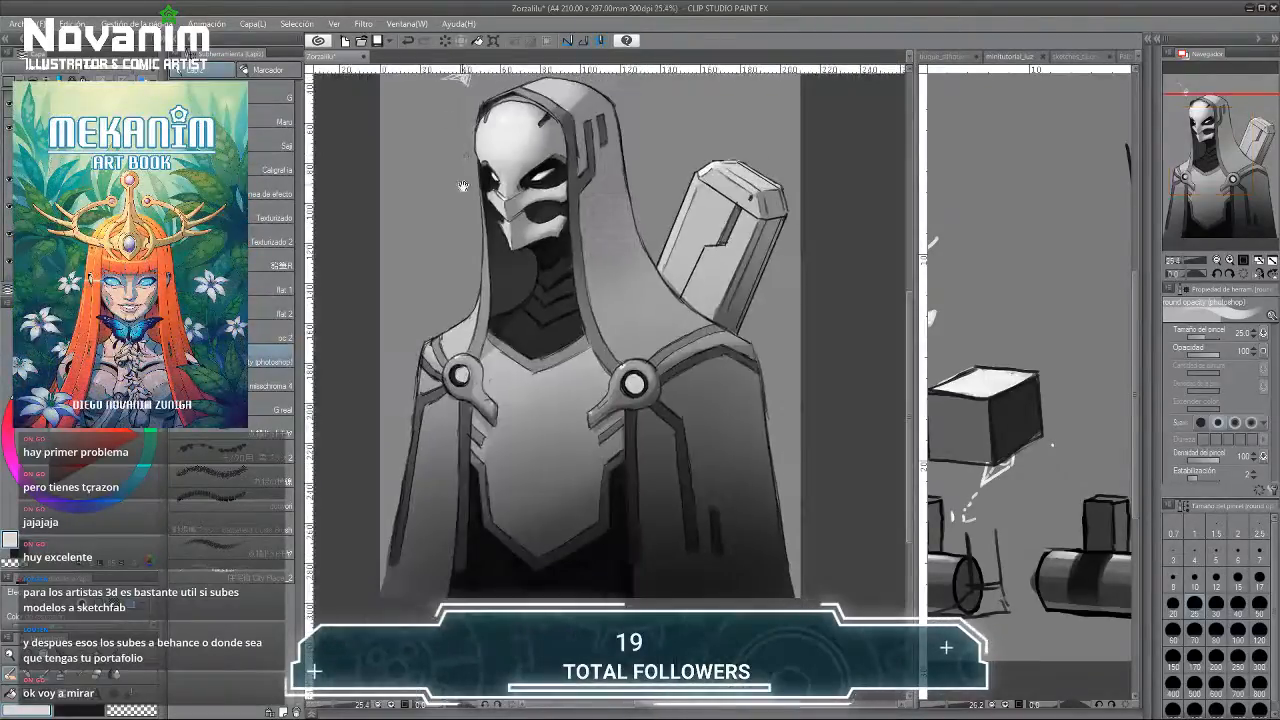
scroll(692, 188, up, 2)
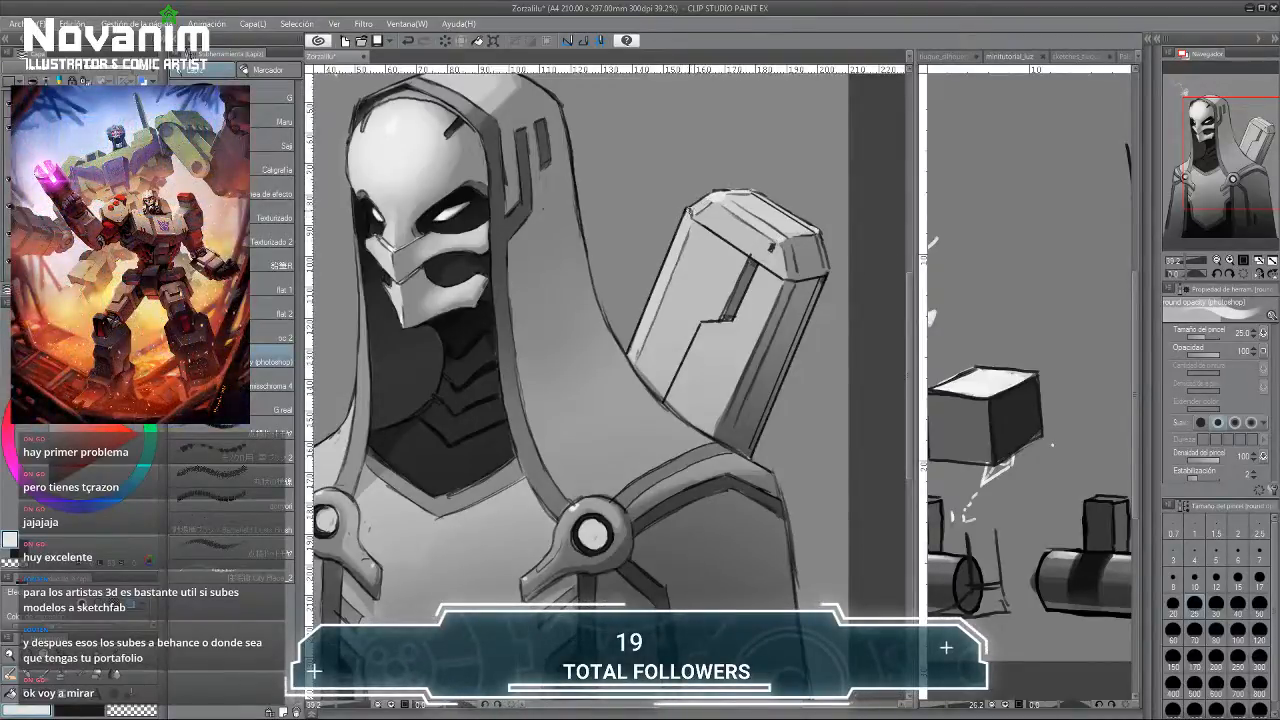
drag(697, 234, 674, 188)
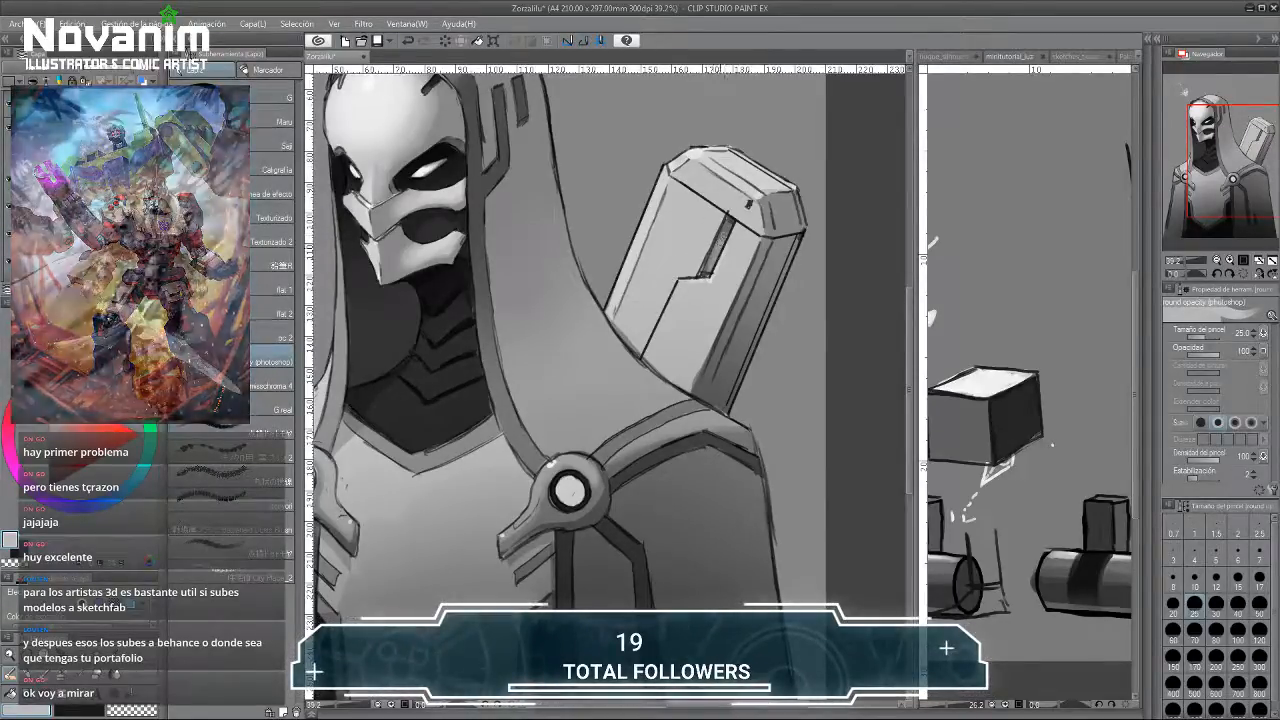
Lasso the narrow notch on the case, shade it with the round opacity brush at size 170, and deselect.
key(m)
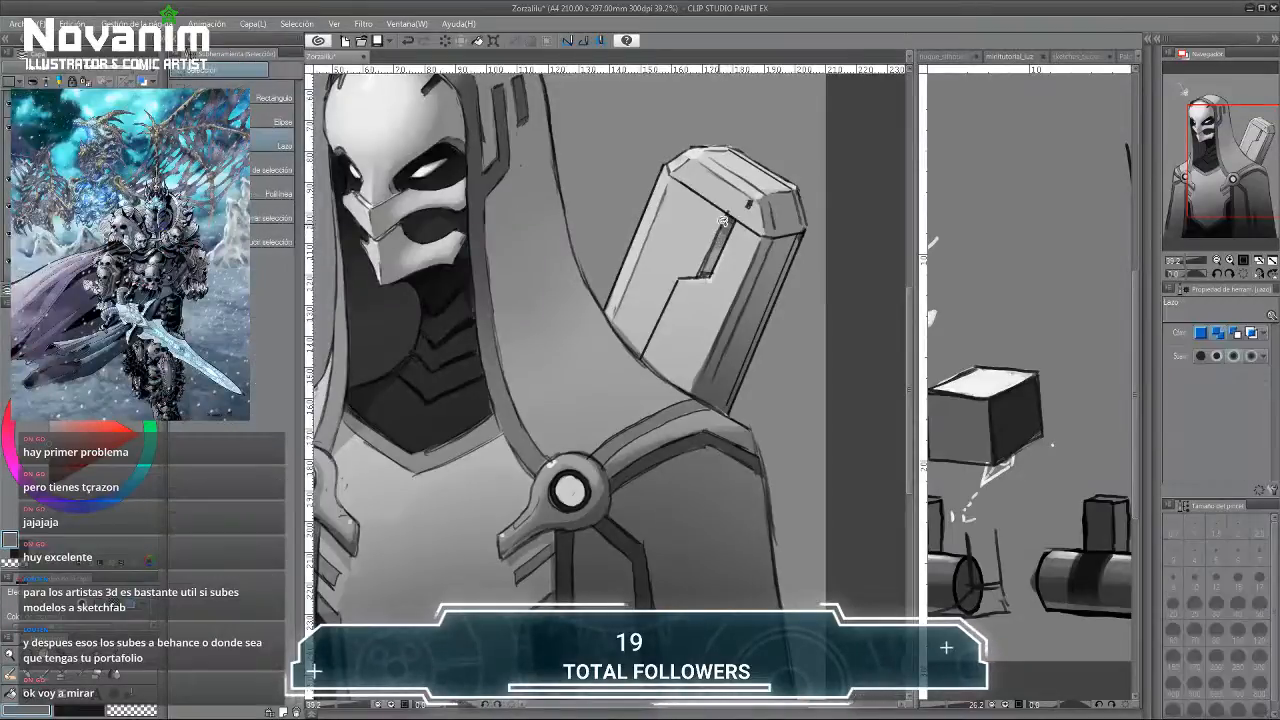
drag(715, 243, 709, 272)
drag(740, 214, 741, 213)
key(b)
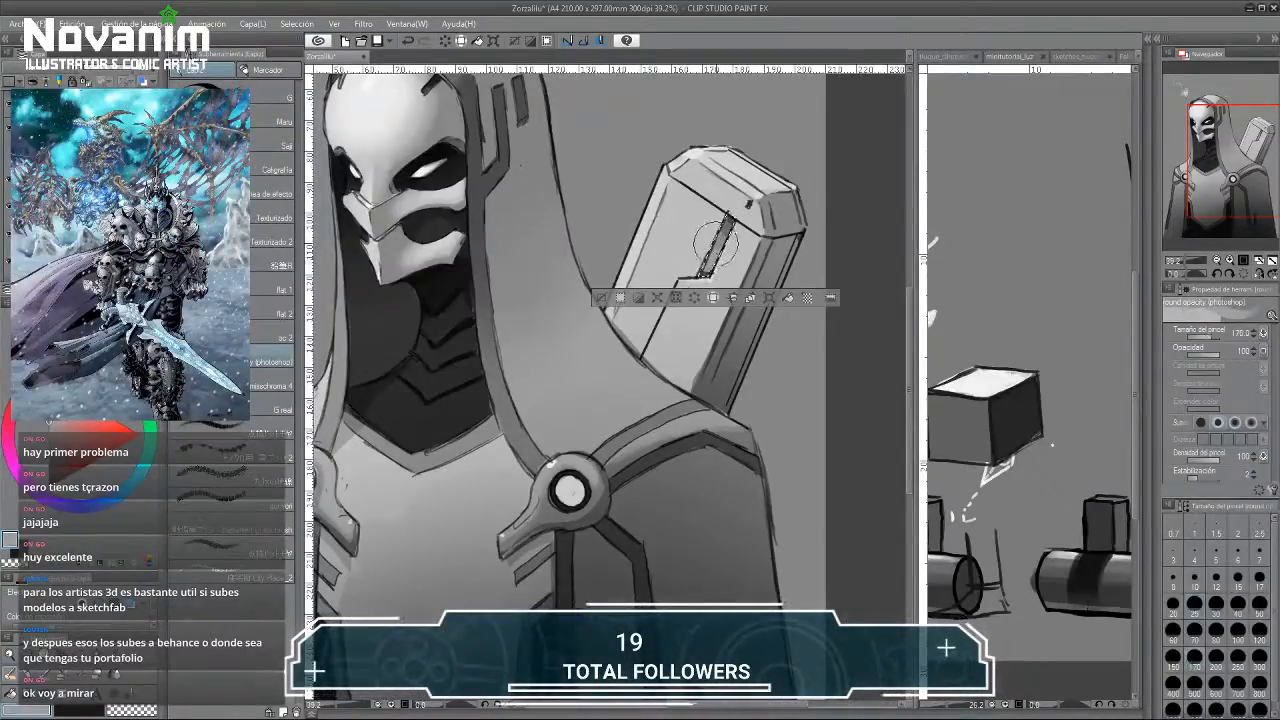
mouse_move(731, 216)
mouse_down()
mouse_move(704, 262)
mouse_move(720, 235)
mouse_up()
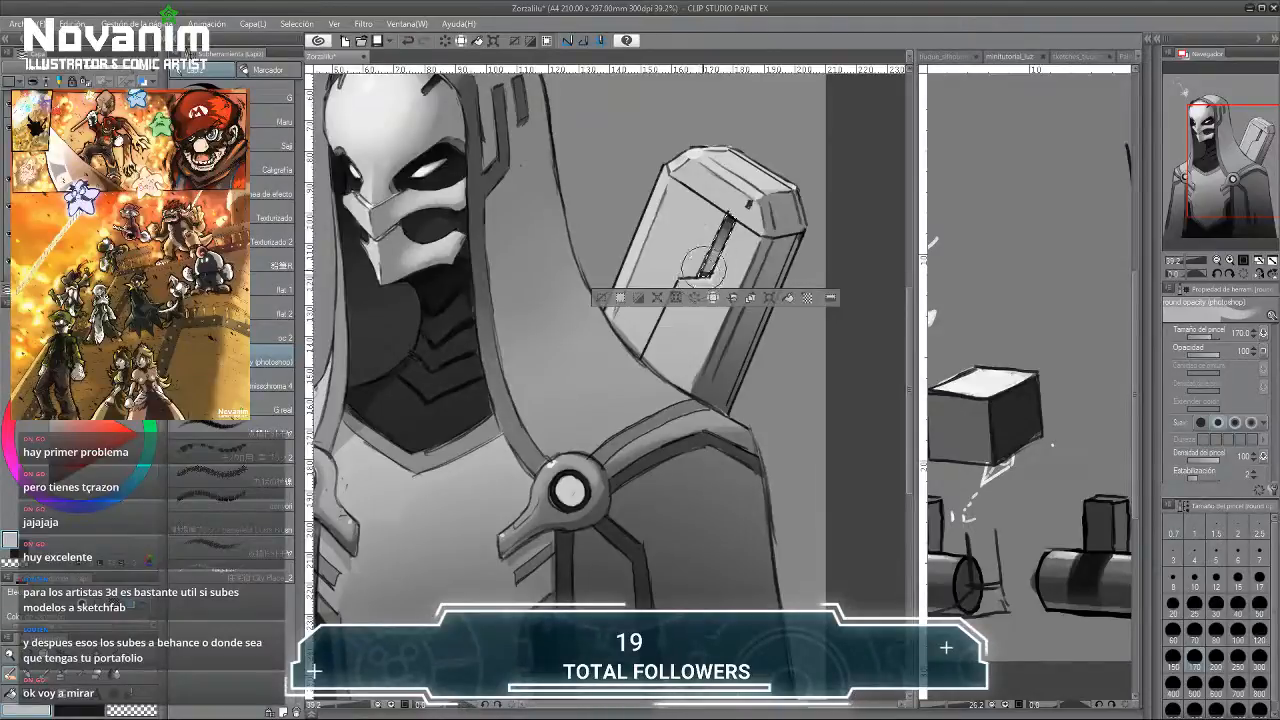
scroll(700, 262, down, 3)
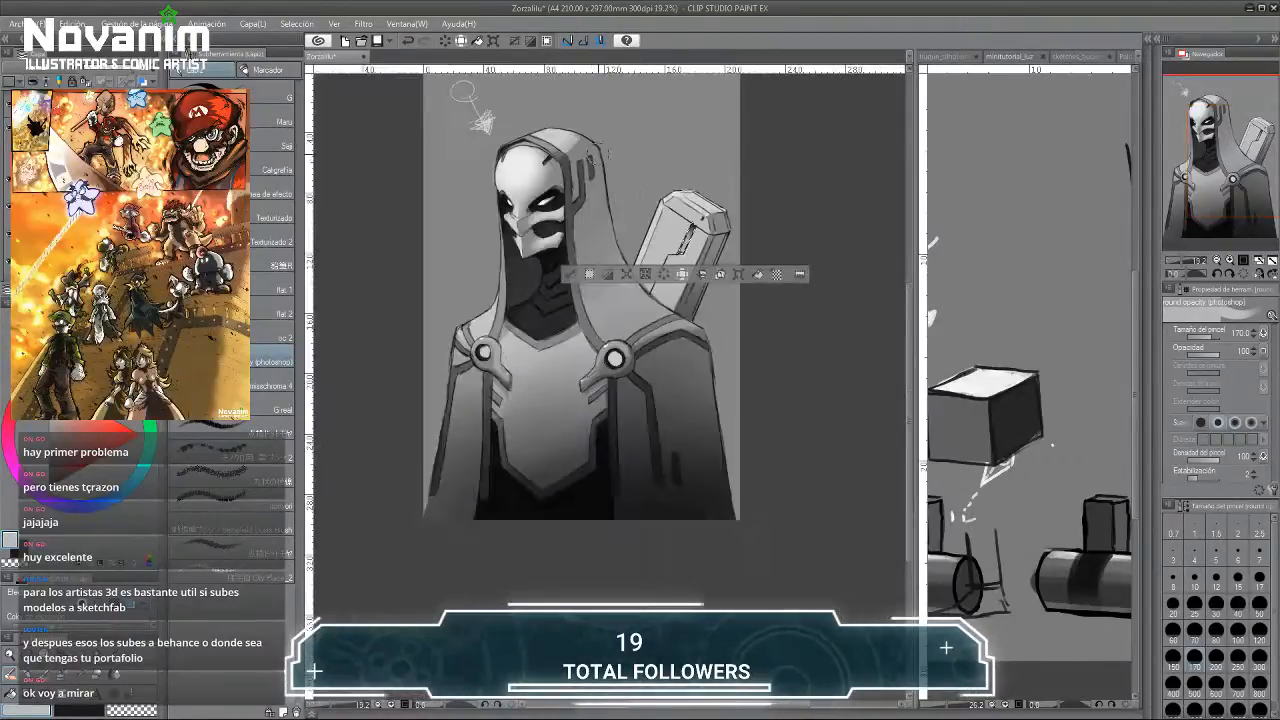
key(ctrl+d)
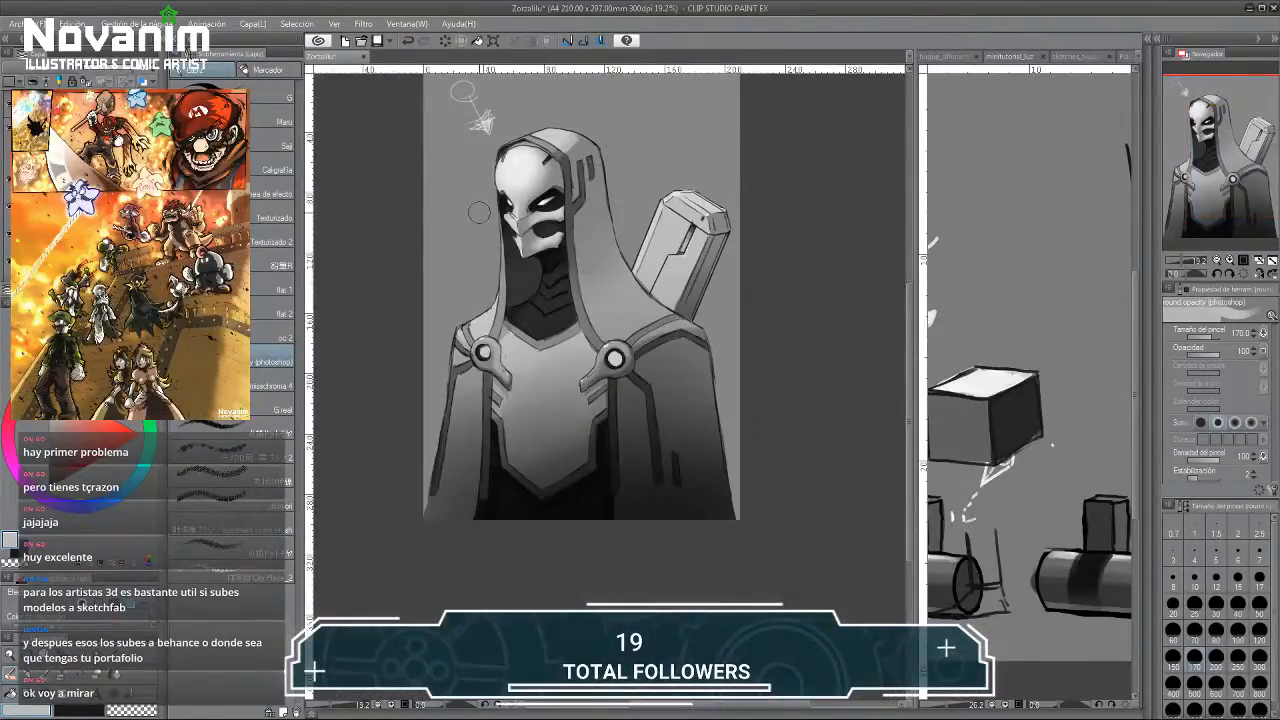
Refine the slanted slits and border beside the chest plate with the round opacity brush at size 25.
scroll(515, 440, up, 5)
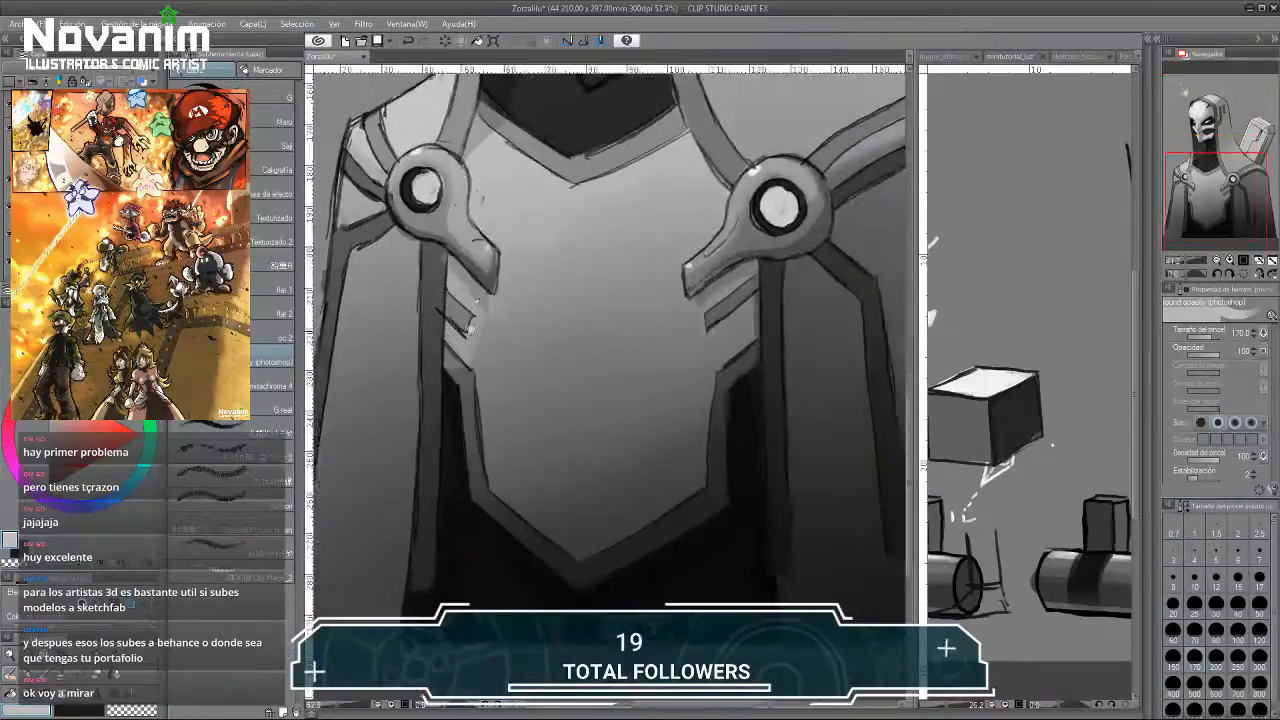
click(1195, 606)
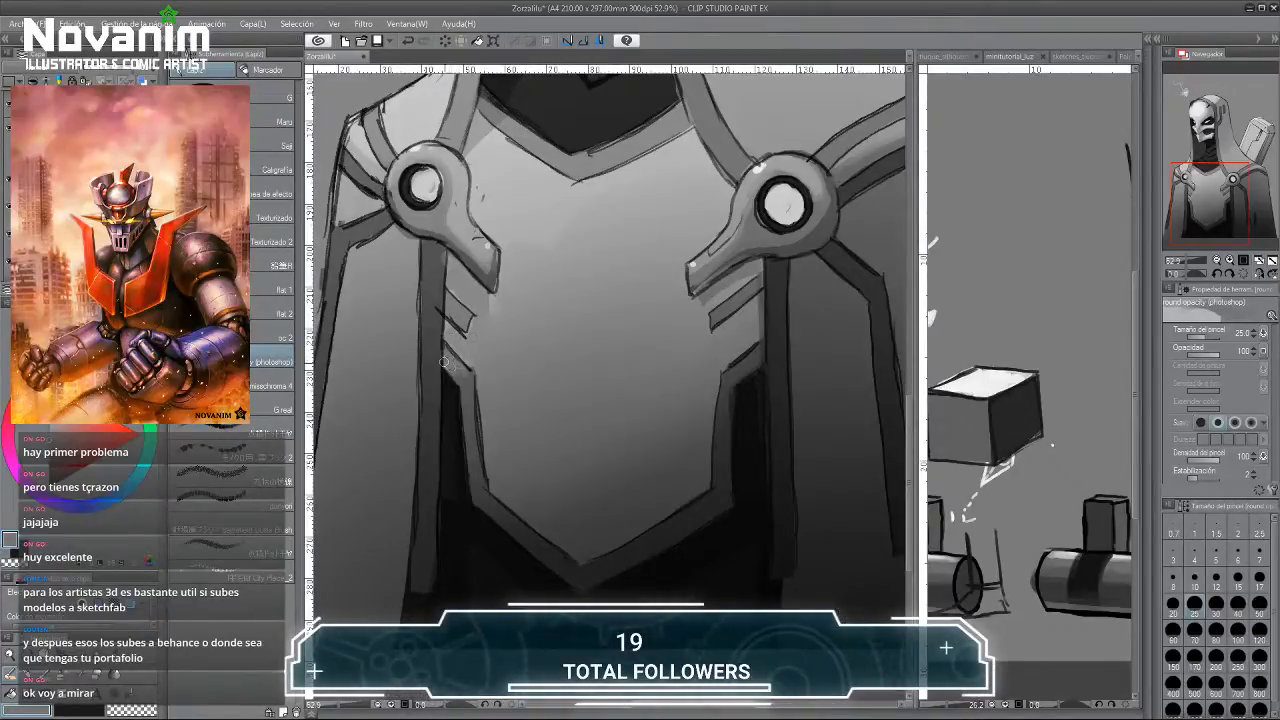
scroll(391, 261, down, 2)
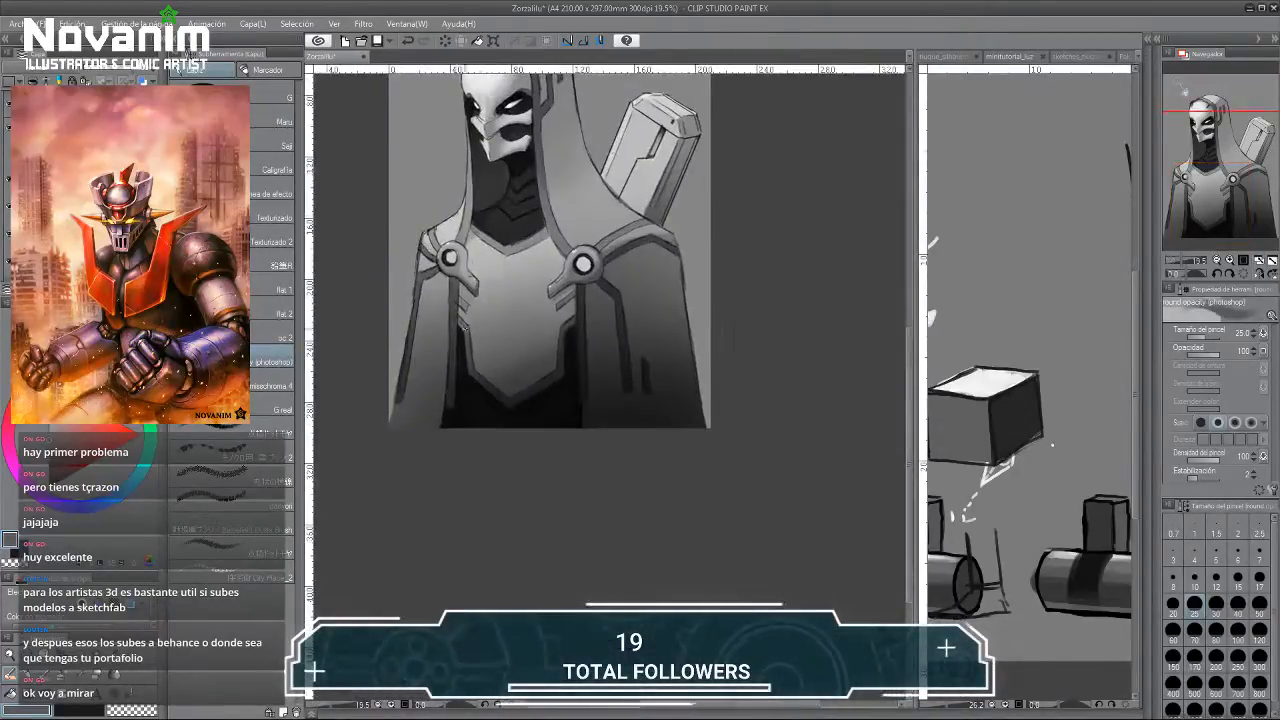
scroll(471, 337, up, 1)
scroll(471, 337, down, 3)
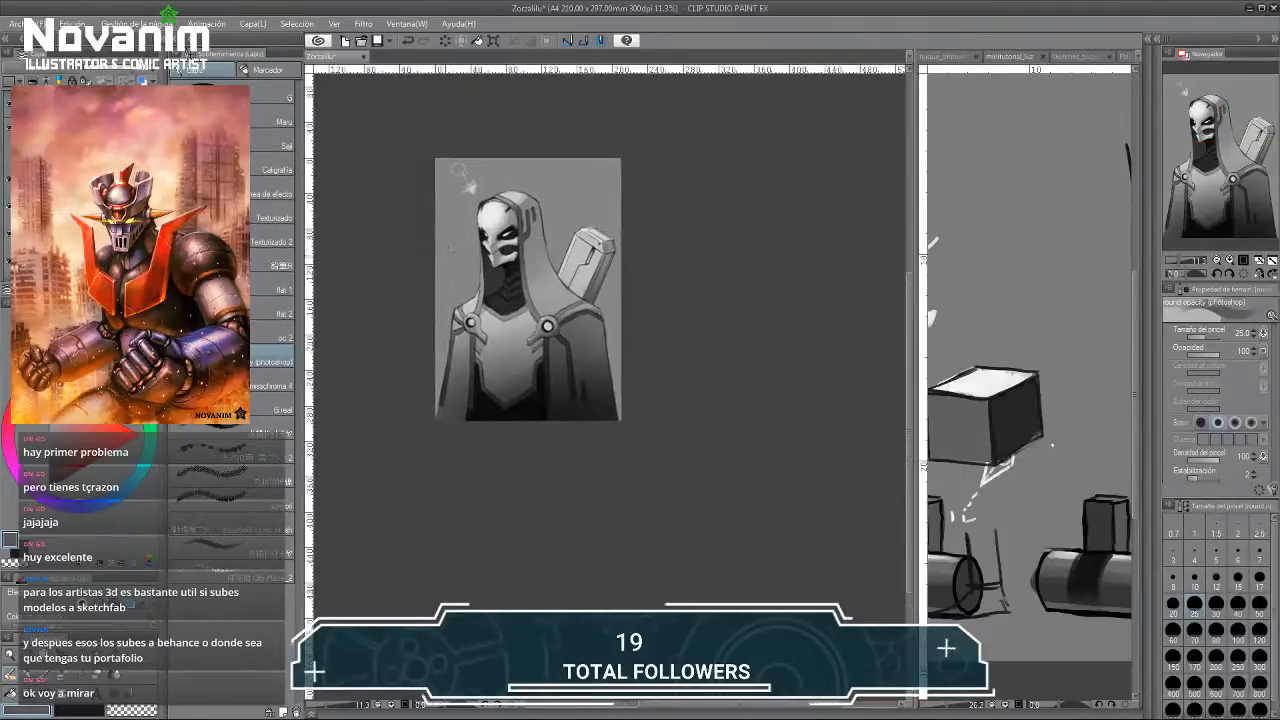
Lasso the case behind the shoulder, shade it with the soft airbrush at size 1200, and deselect.
scroll(459, 237, up, 4)
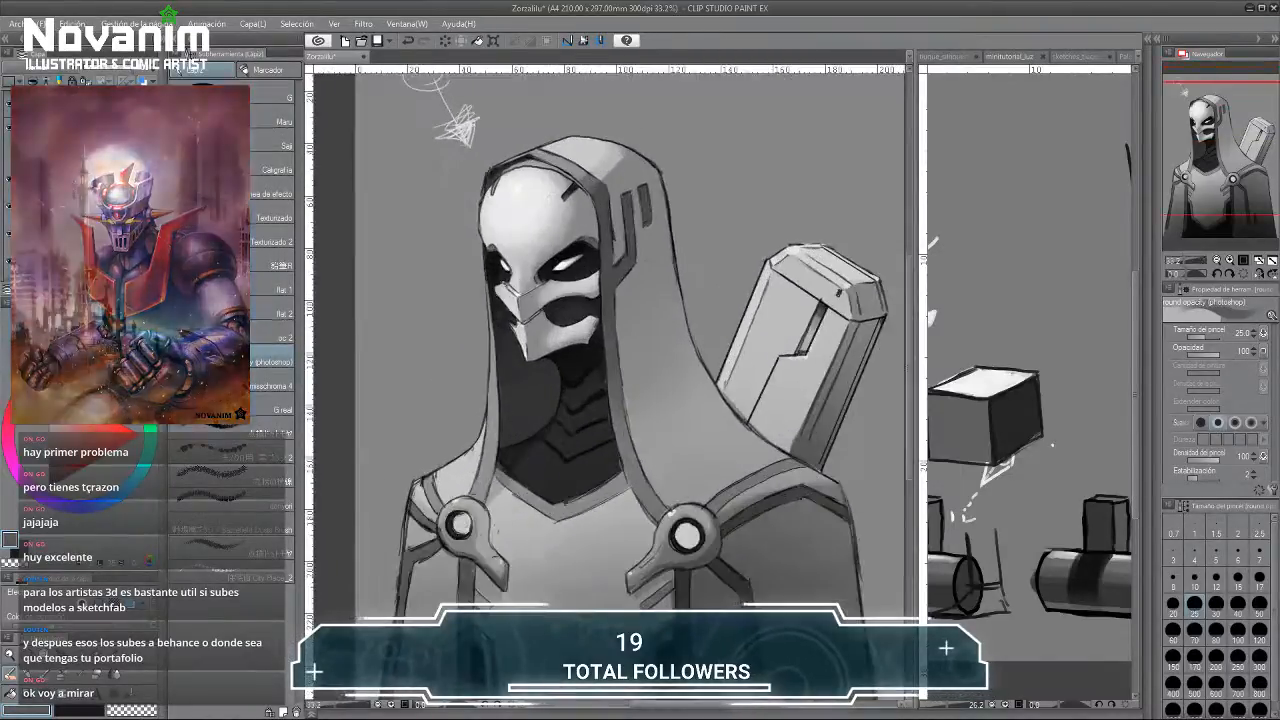
scroll(430, 85, down, 2)
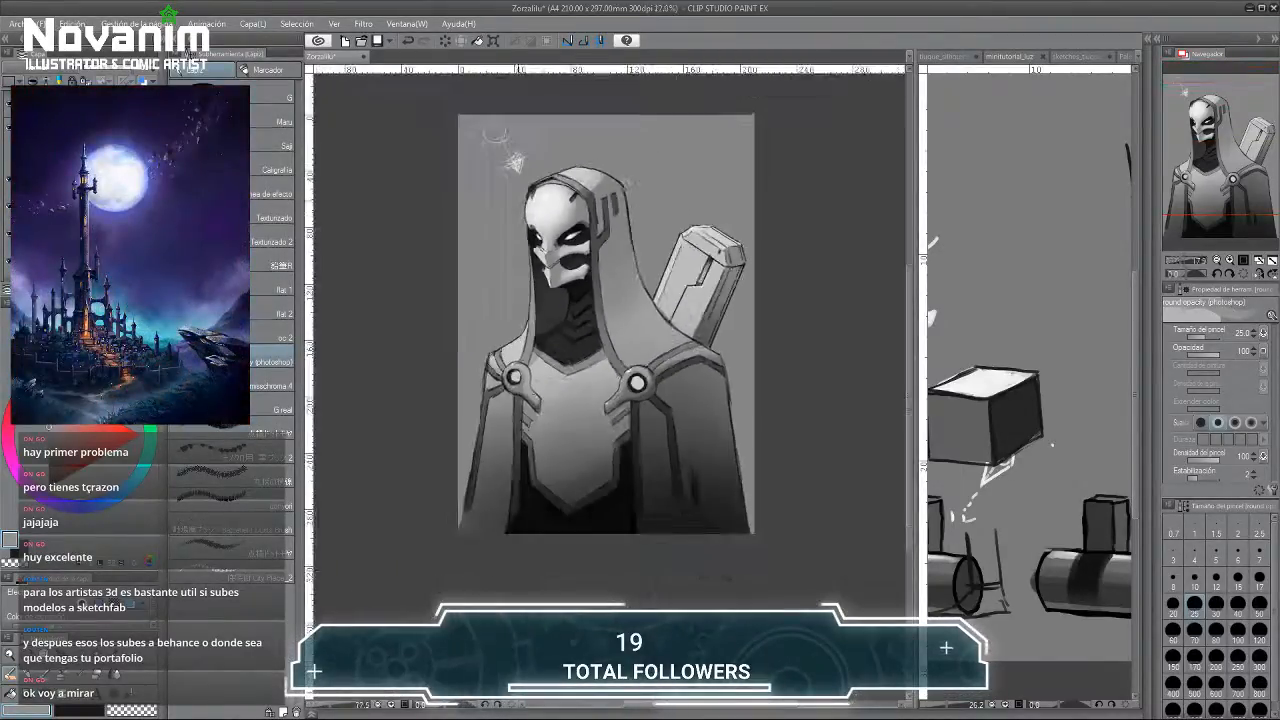
scroll(497, 135, up, 4)
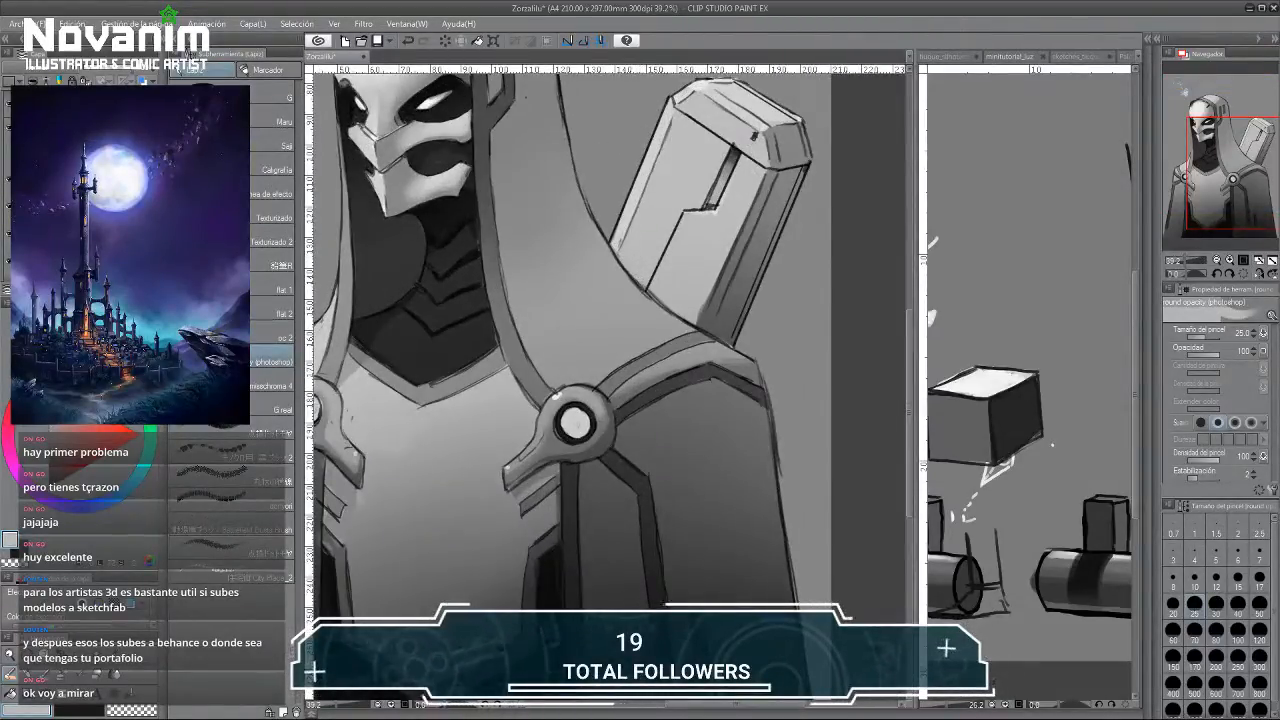
key(m)
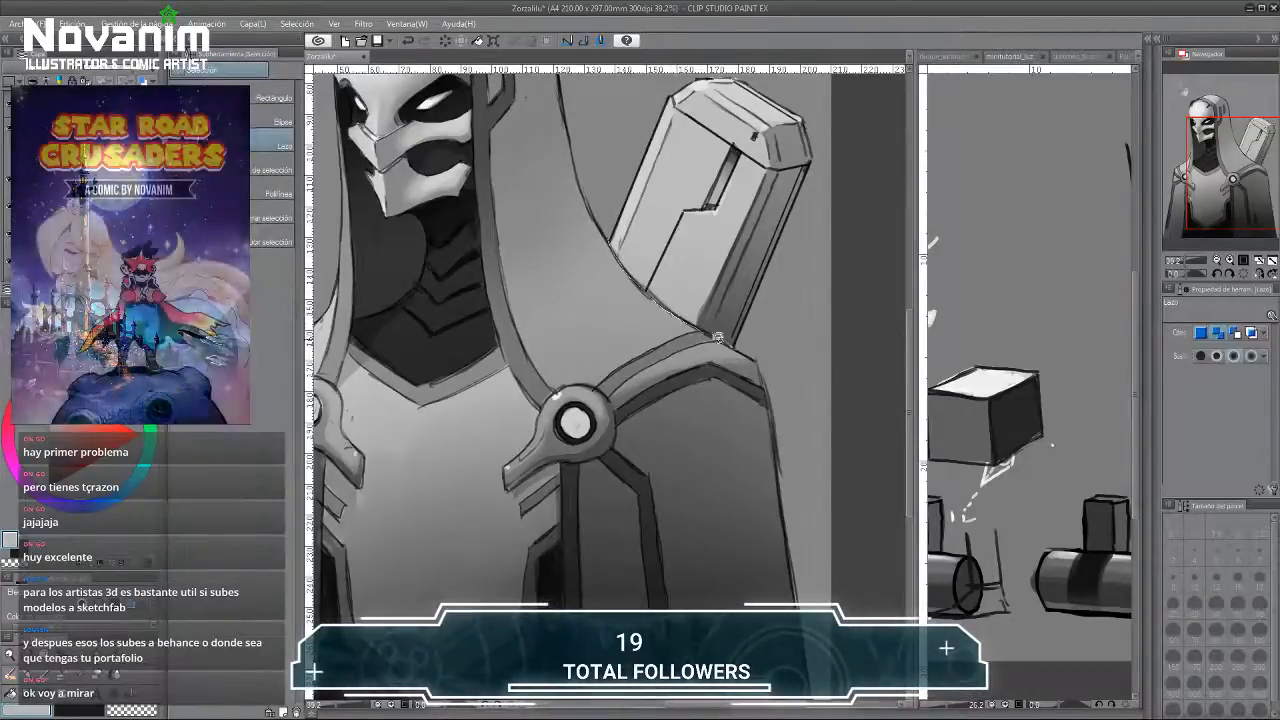
mouse_move(614, 247)
mouse_down()
mouse_move(800, 250)
mouse_move(589, 215)
mouse_move(605, 255)
mouse_up()
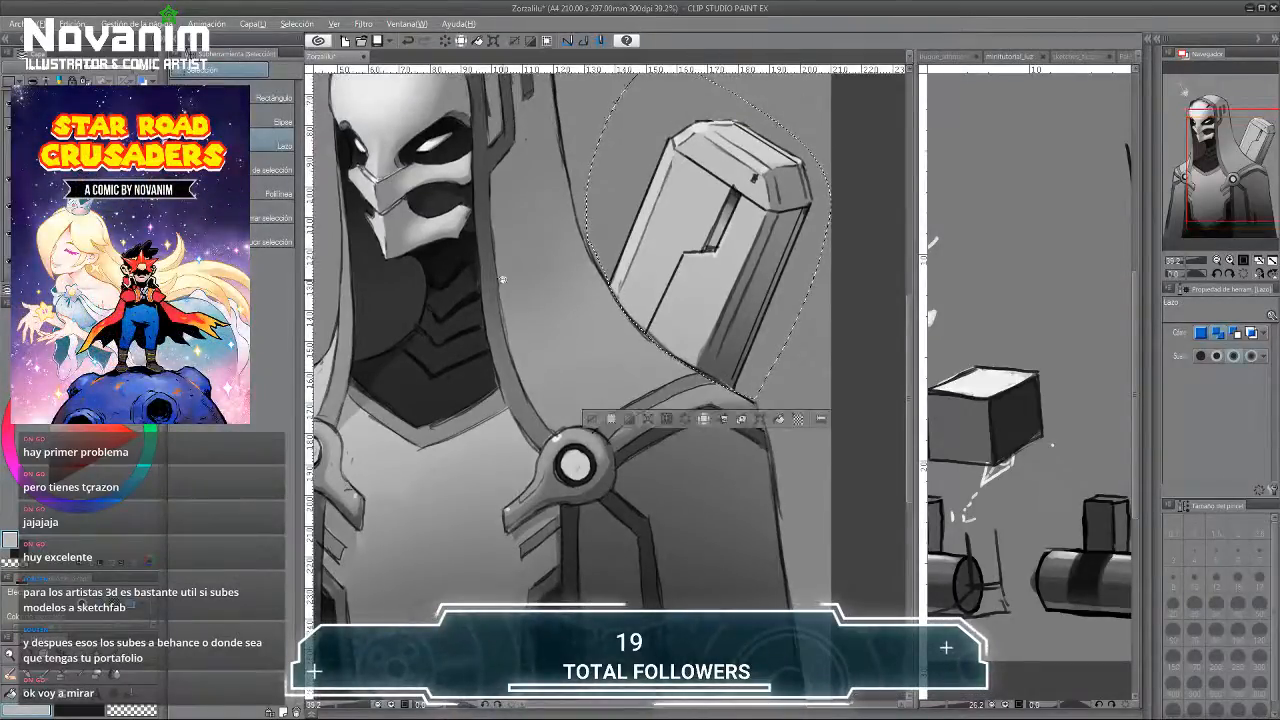
scroll(500, 275, down, 5)
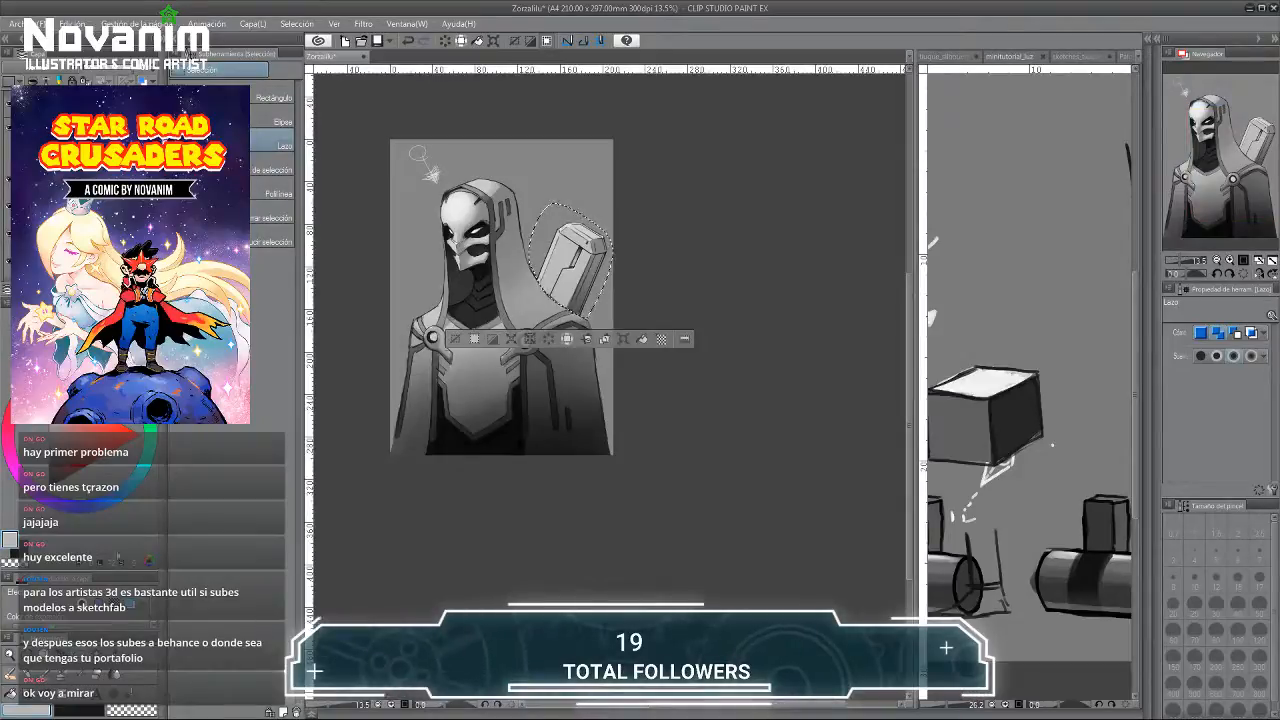
key(b)
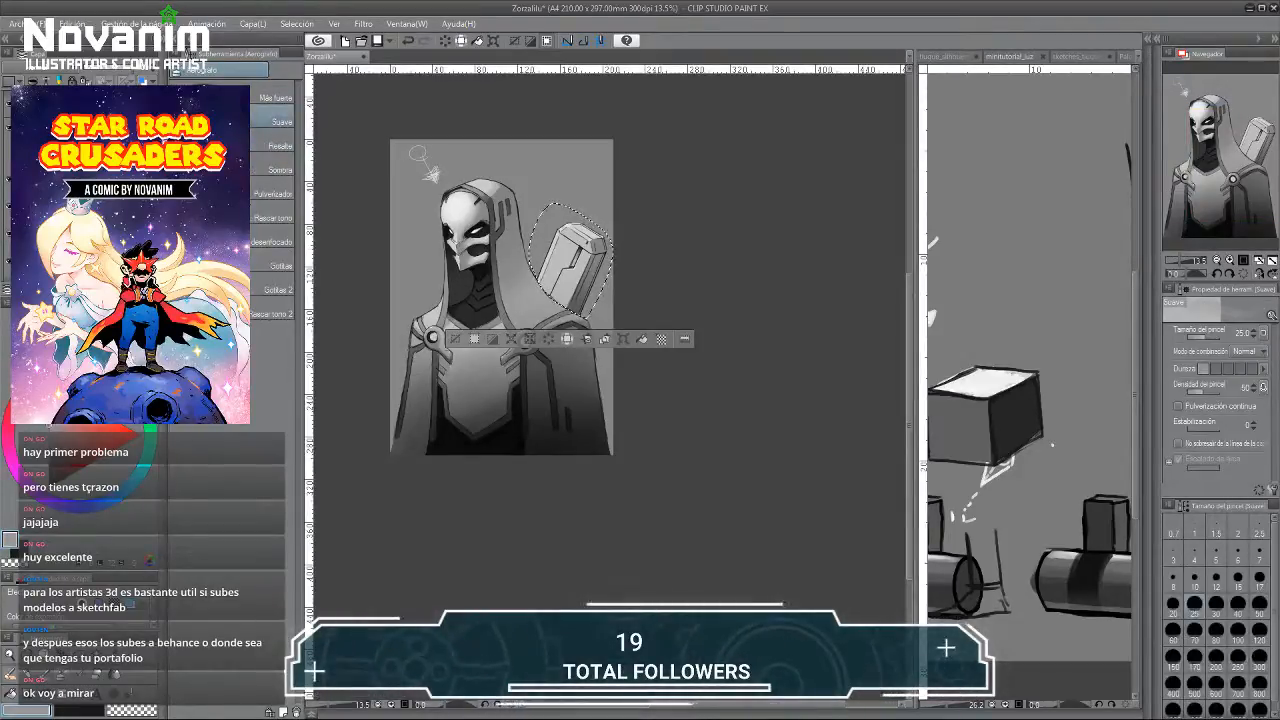
click(1193, 688)
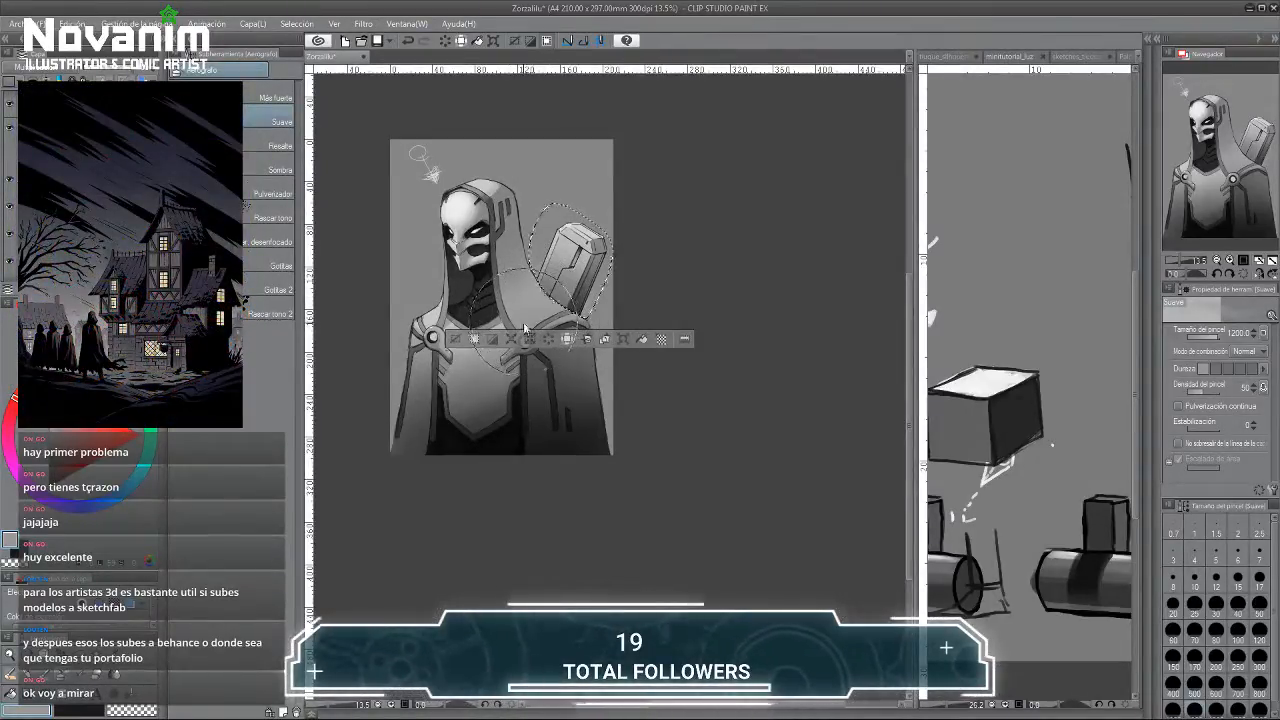
key(ctrl+d)
Paint small light accents on the tips of the neck's chevron ridges with the round opacity brush at size 15.
scroll(408, 253, up, 3)
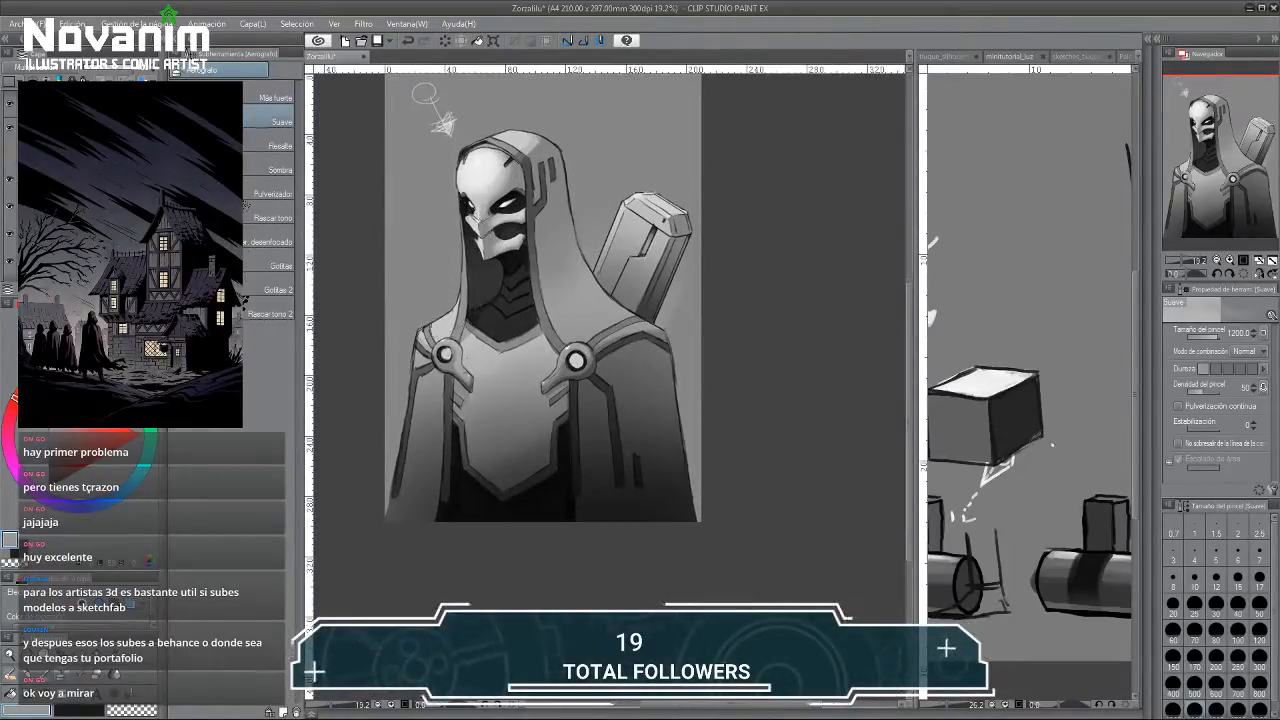
scroll(451, 195, up, 8)
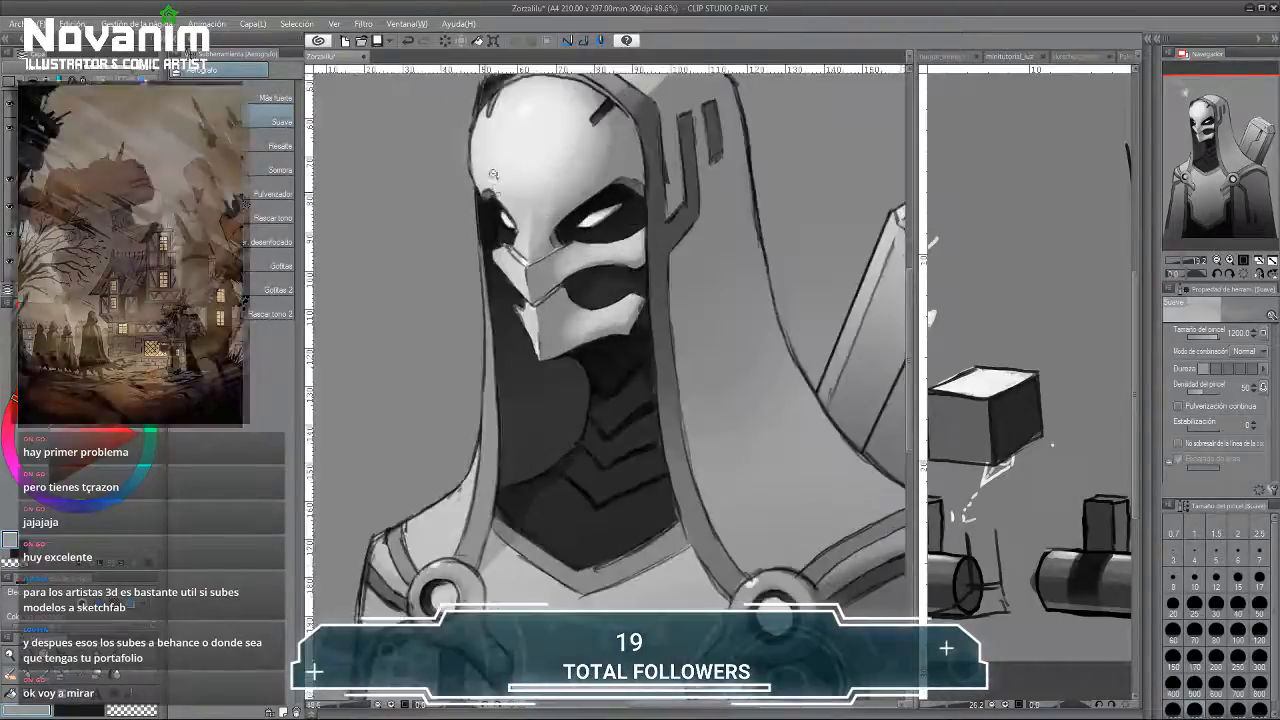
key(p)
drag(555, 261, 529, 210)
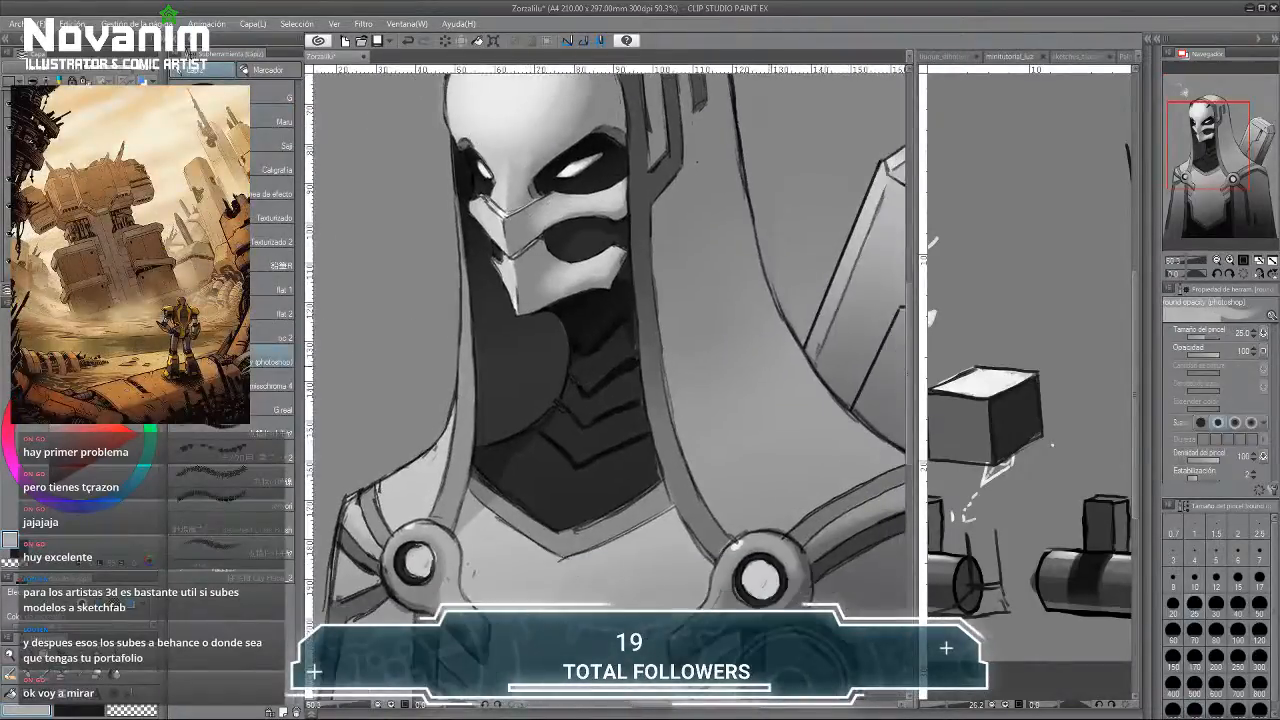
click(1238, 579)
drag(584, 360, 596, 353)
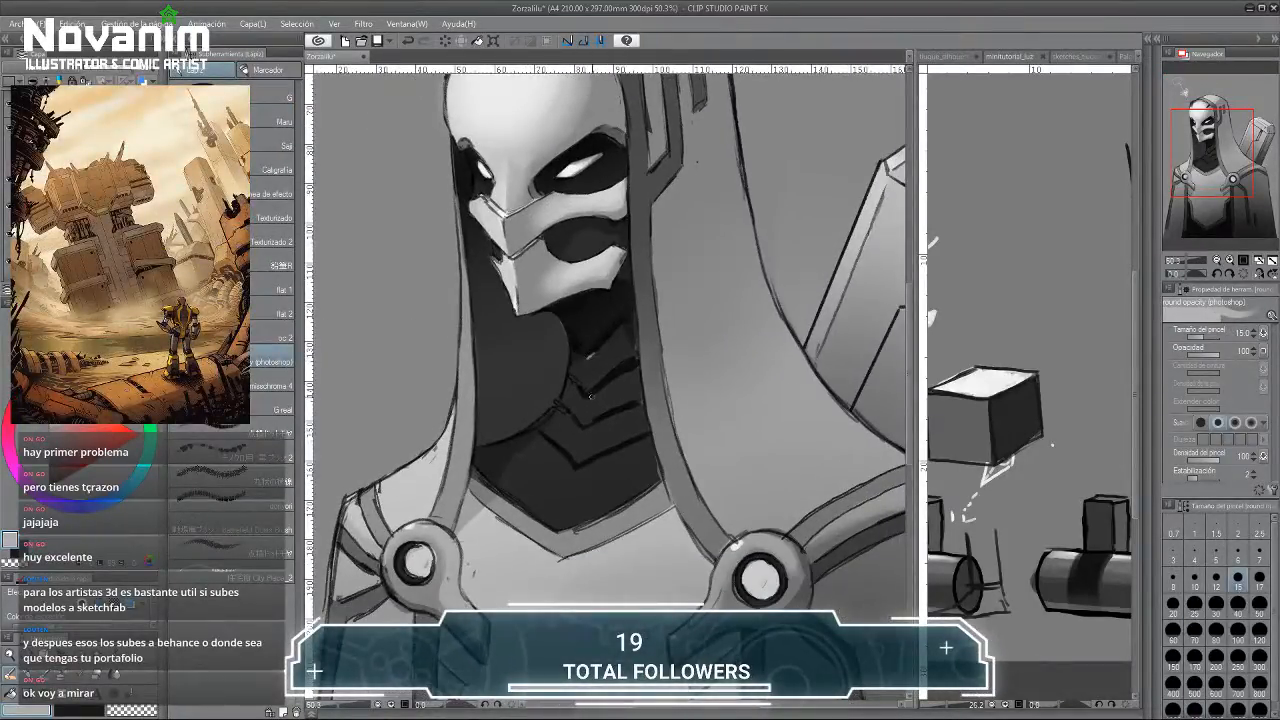
drag(587, 398, 598, 391)
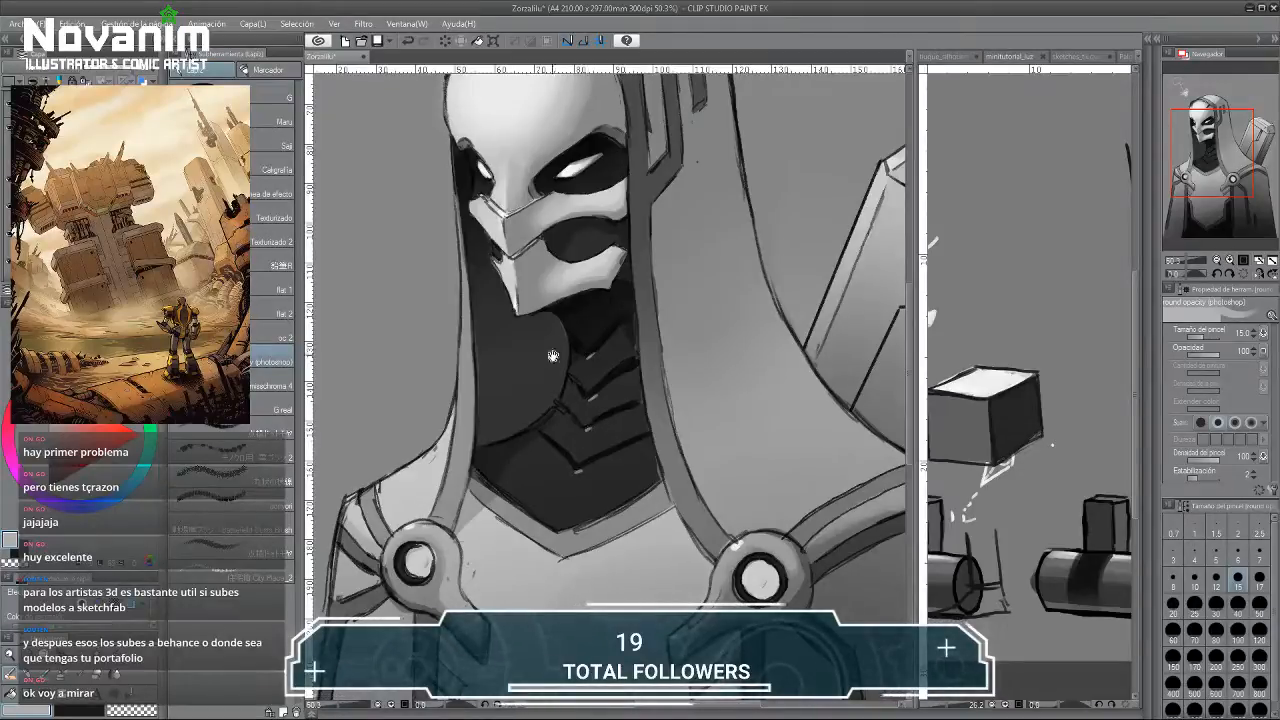
scroll(553, 356, down, 8)
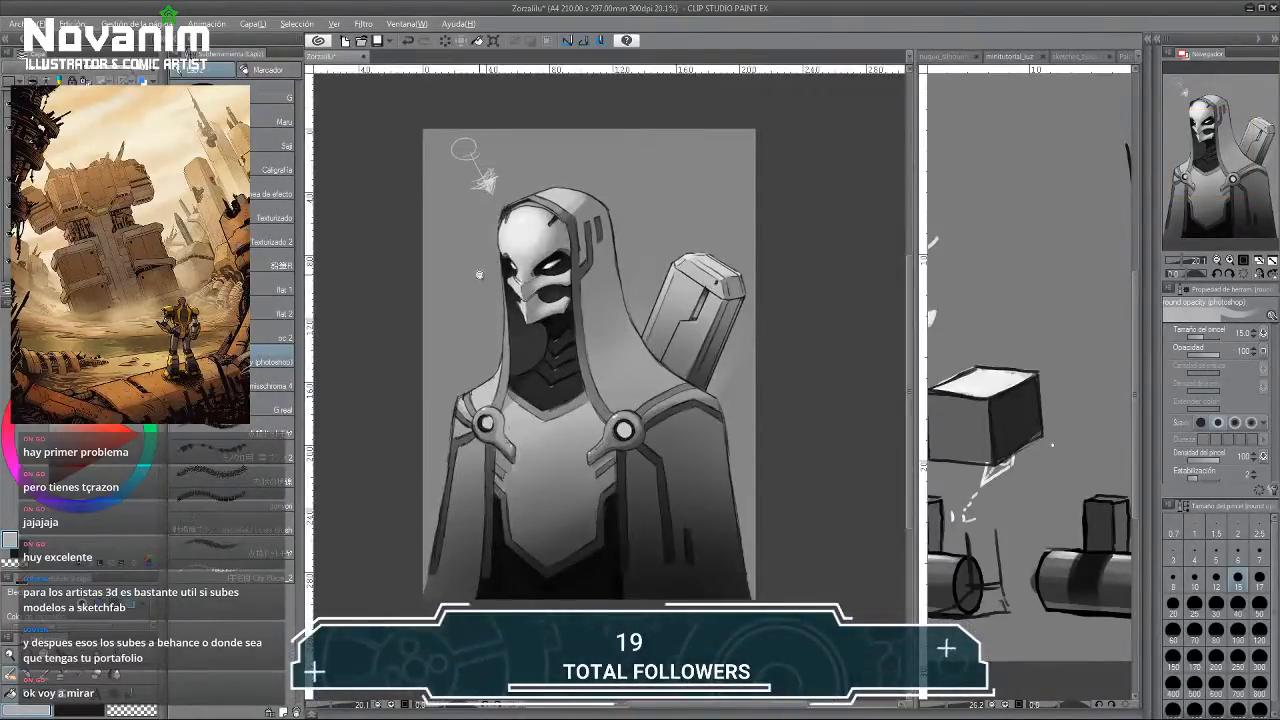
scroll(539, 348, up, 8)
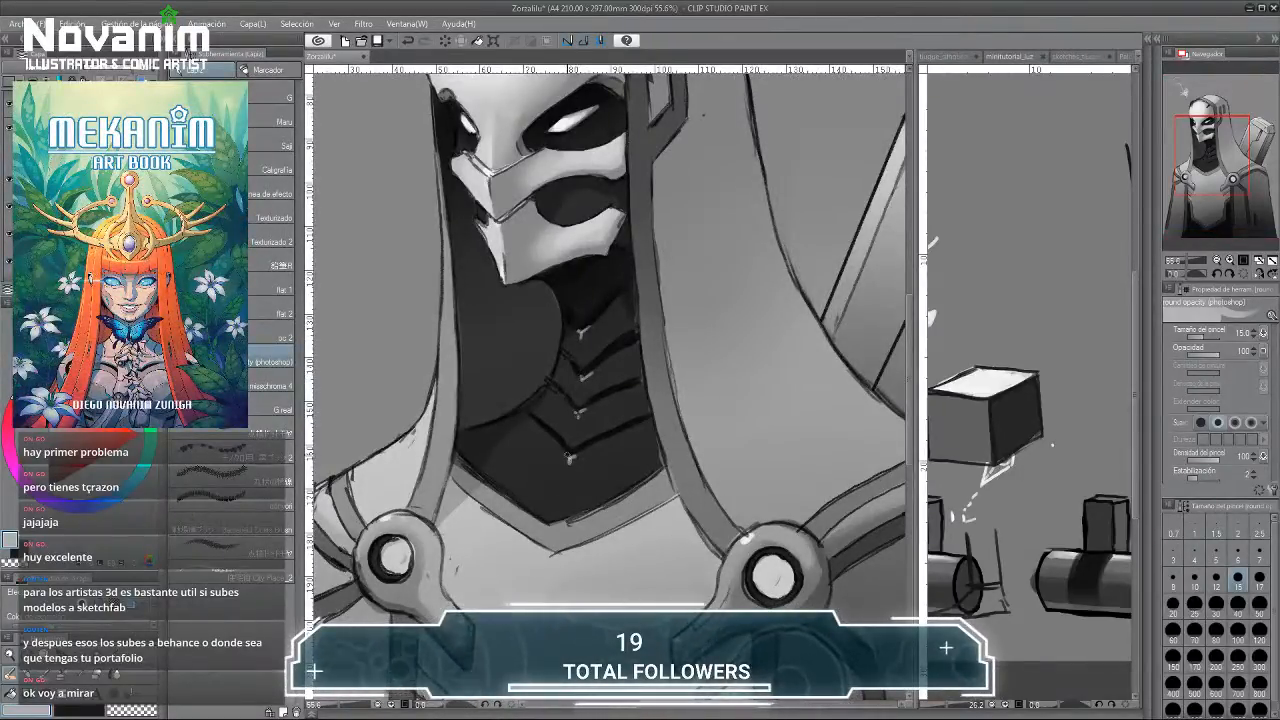
scroll(502, 272, down, 6)
scroll(500, 282, up, 6)
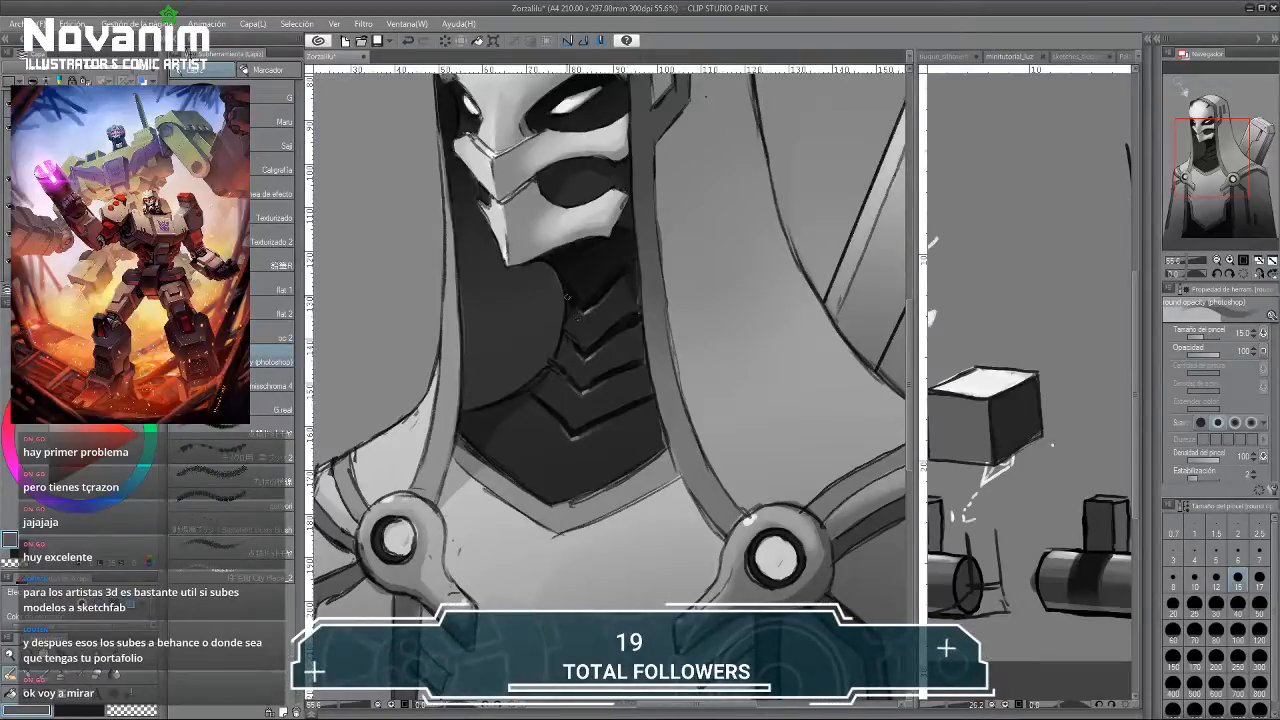
key(ctrl+0)
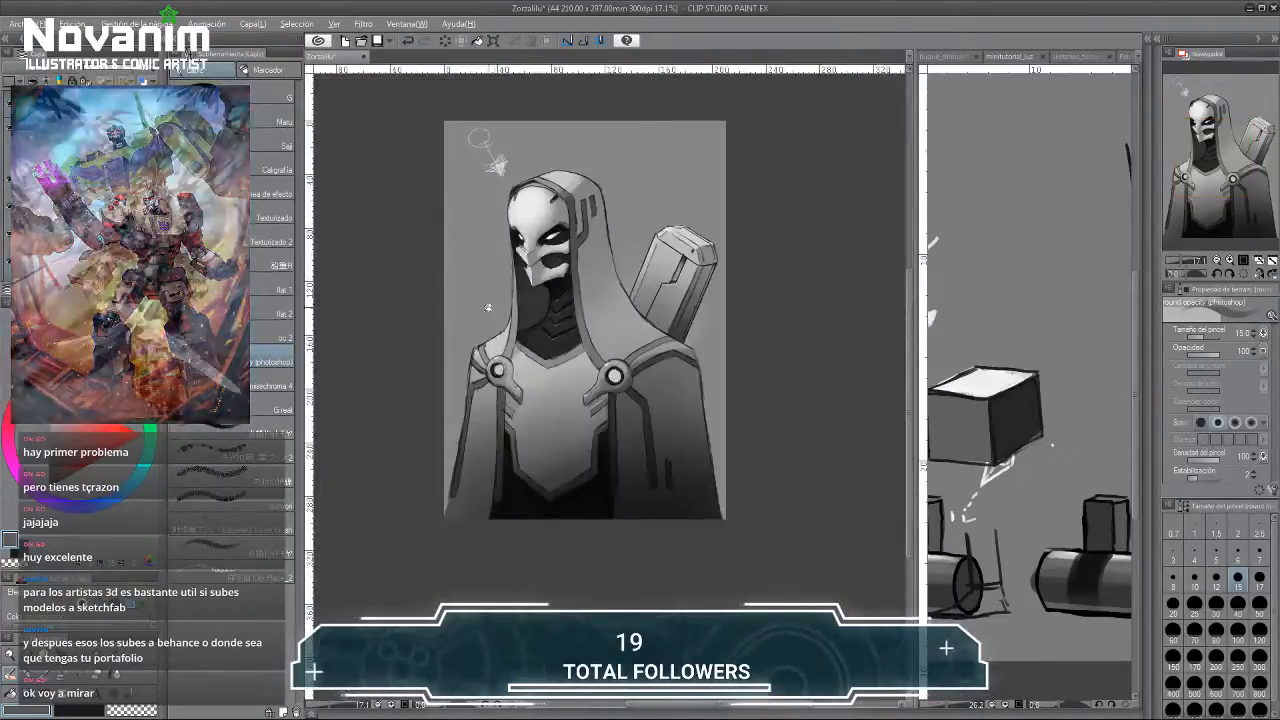
scroll(480, 142, down, 4)
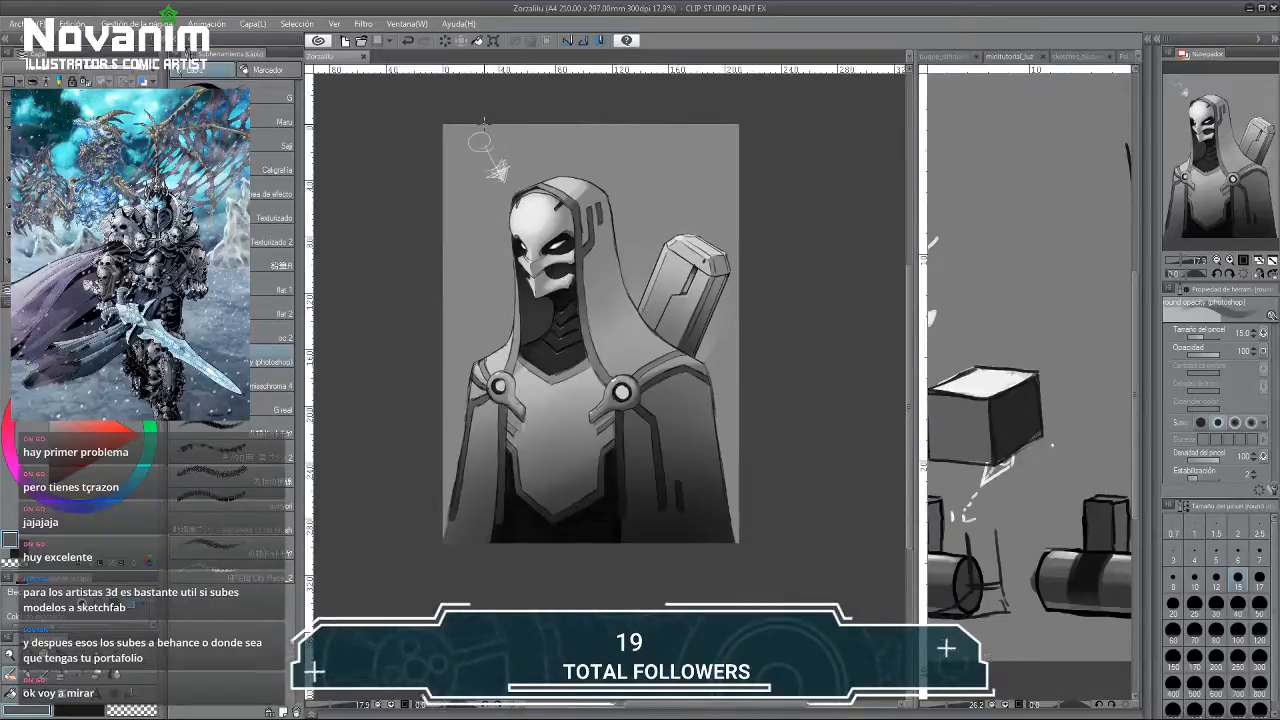
Bring up the character silhouettes reference image and frame its first orange-trimmed figure.
click(1076, 57)
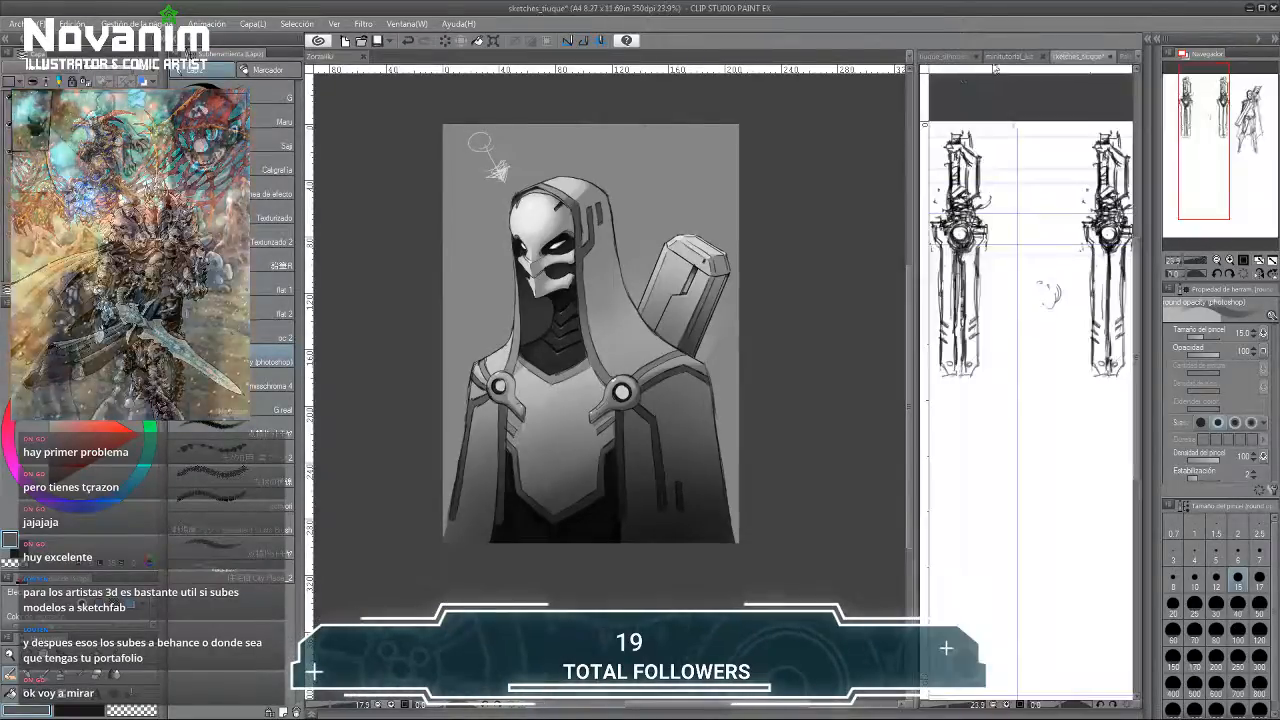
click(942, 58)
scroll(922, 198, down, 2)
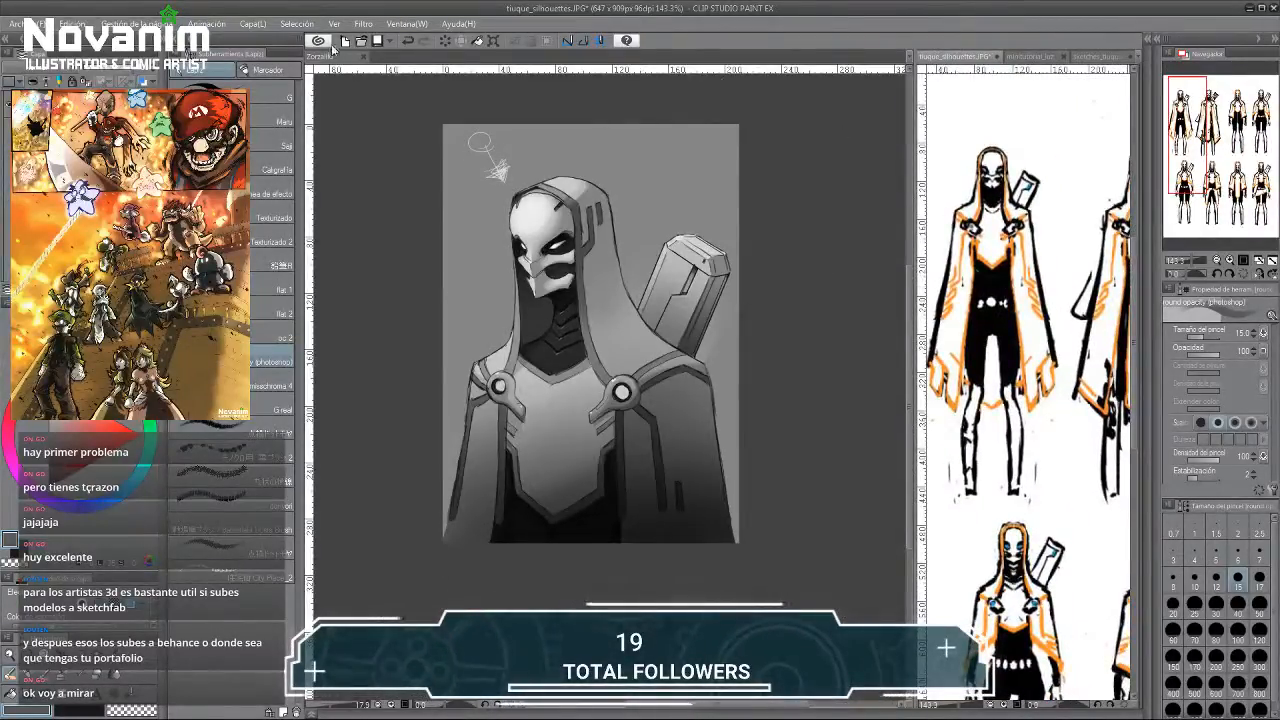
click(333, 52)
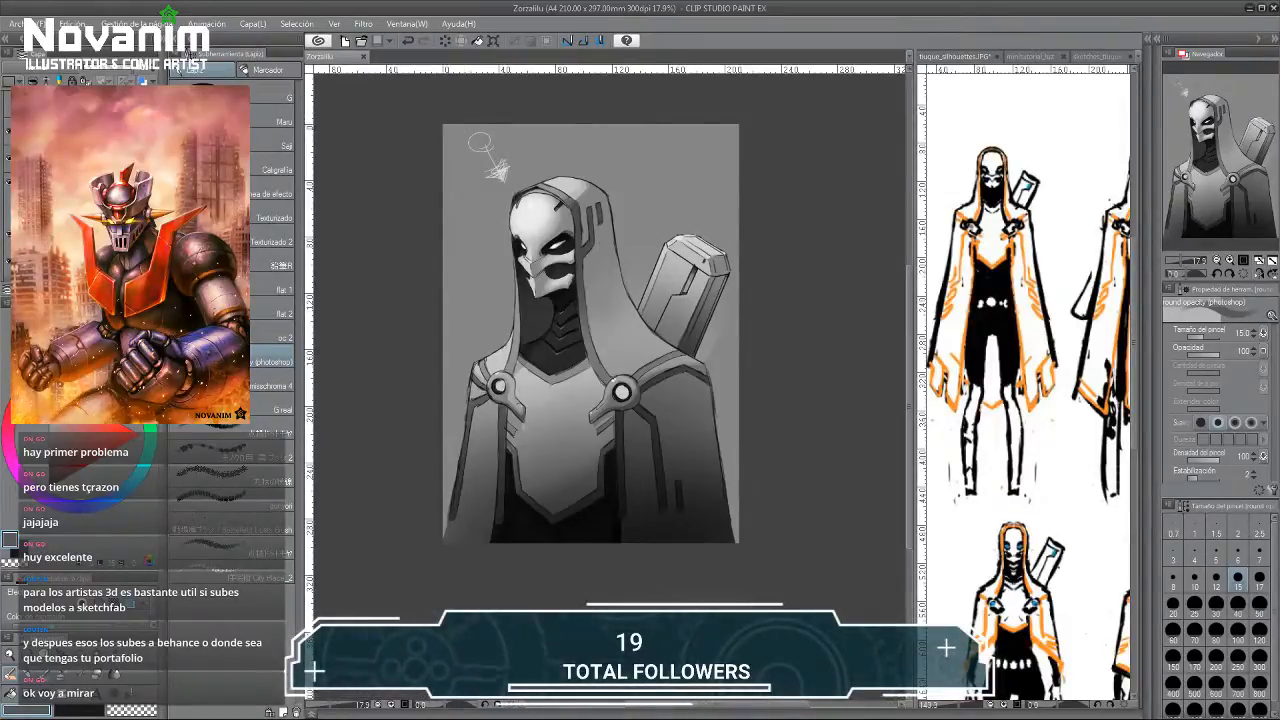
click(975, 287)
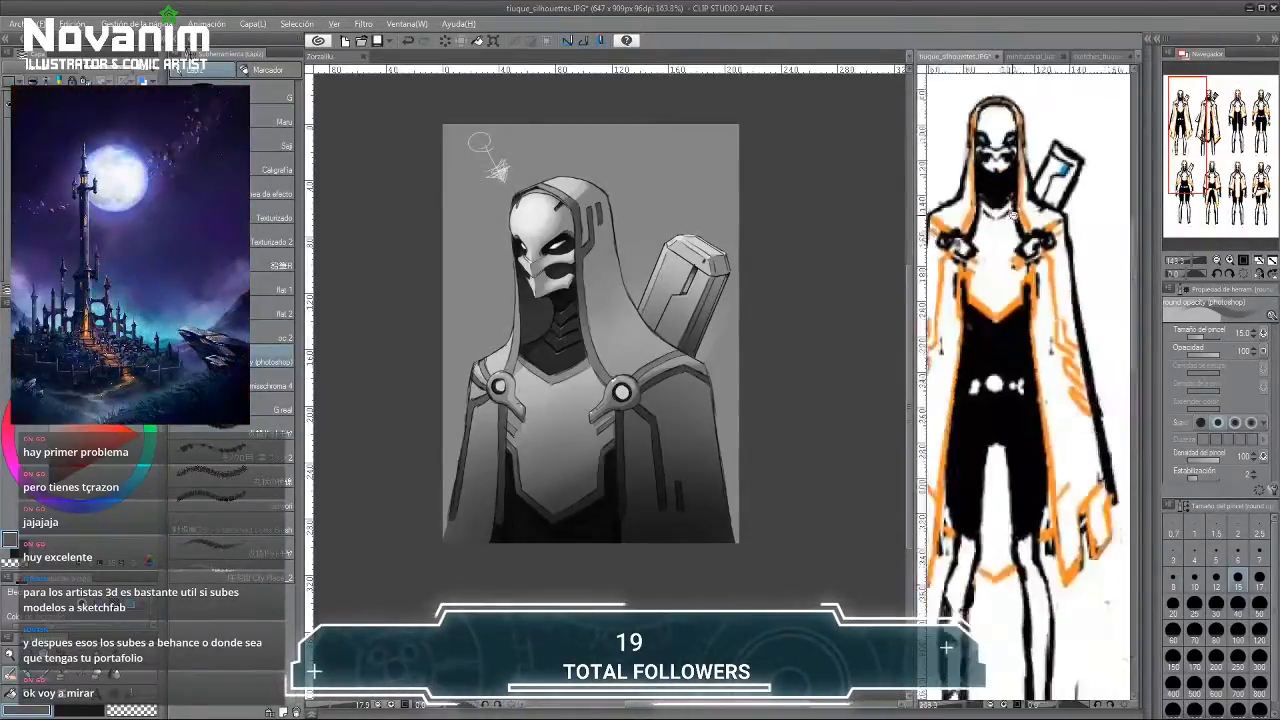
scroll(1005, 150, up, 3)
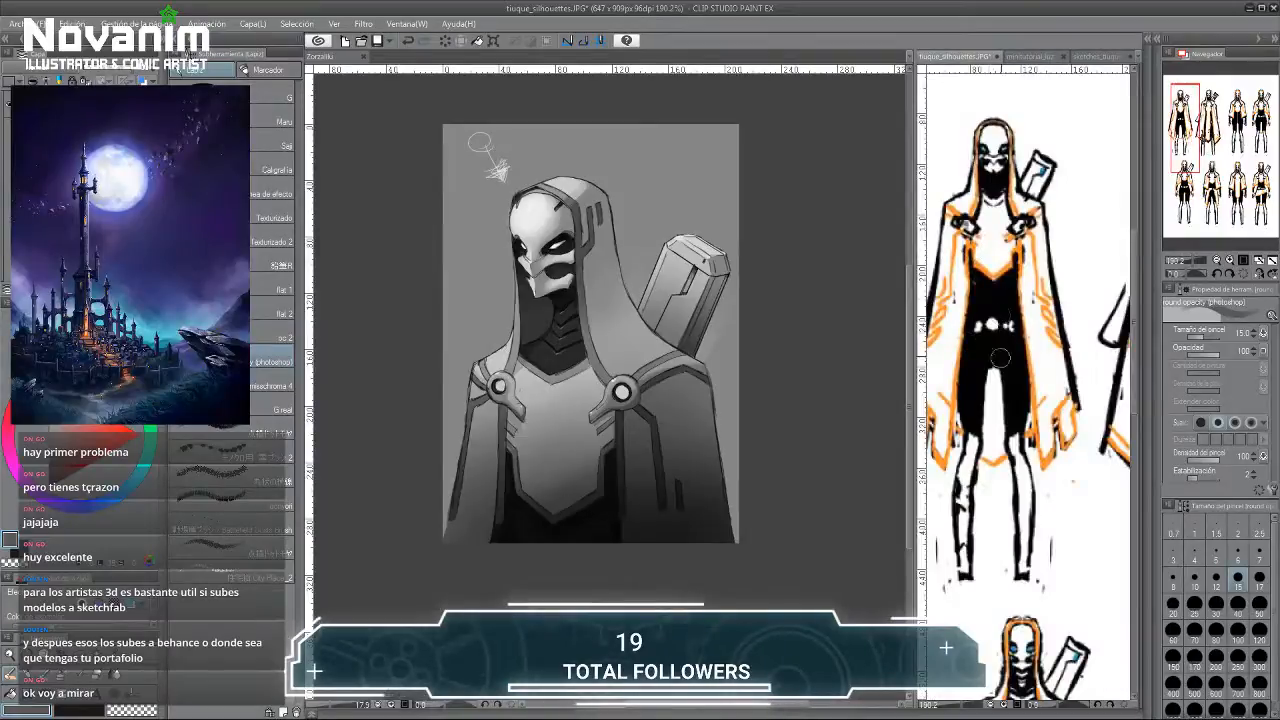
Tint the neck and the dark suit area beneath the chest plate in dark navy blue with lasso fill in the character illustration.
click(330, 57)
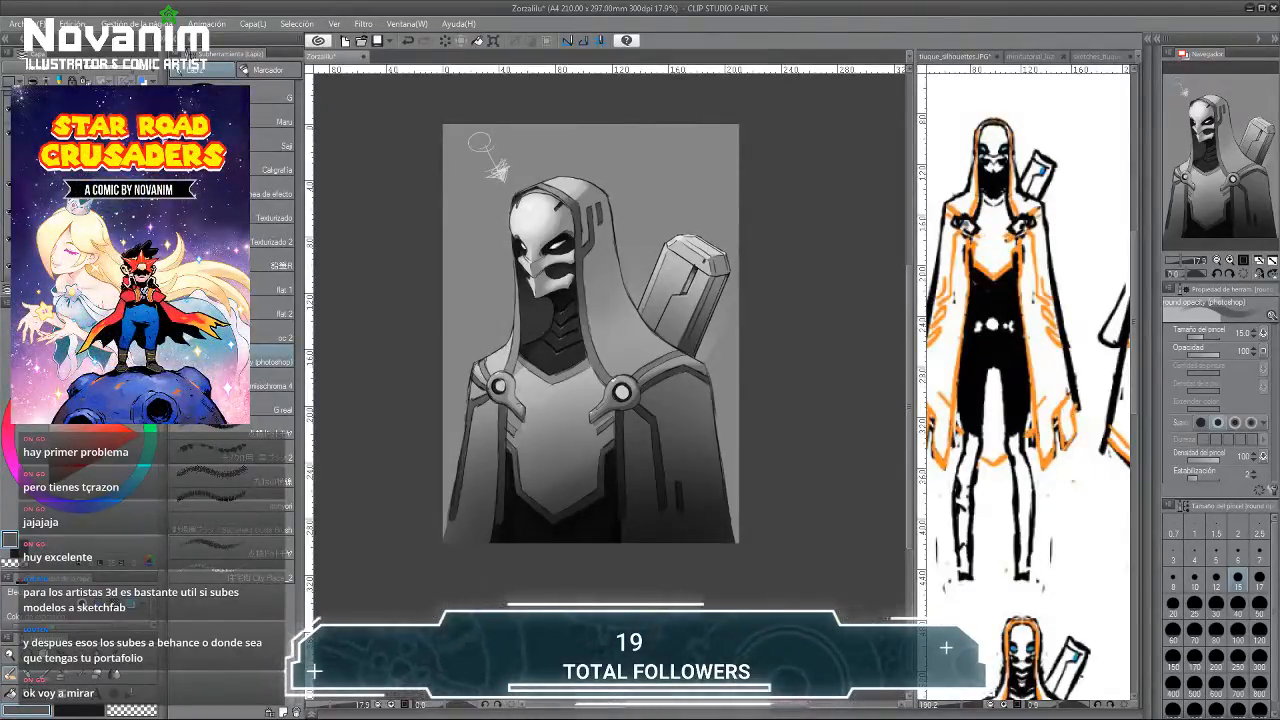
key(u)
scroll(548, 296, up, 3)
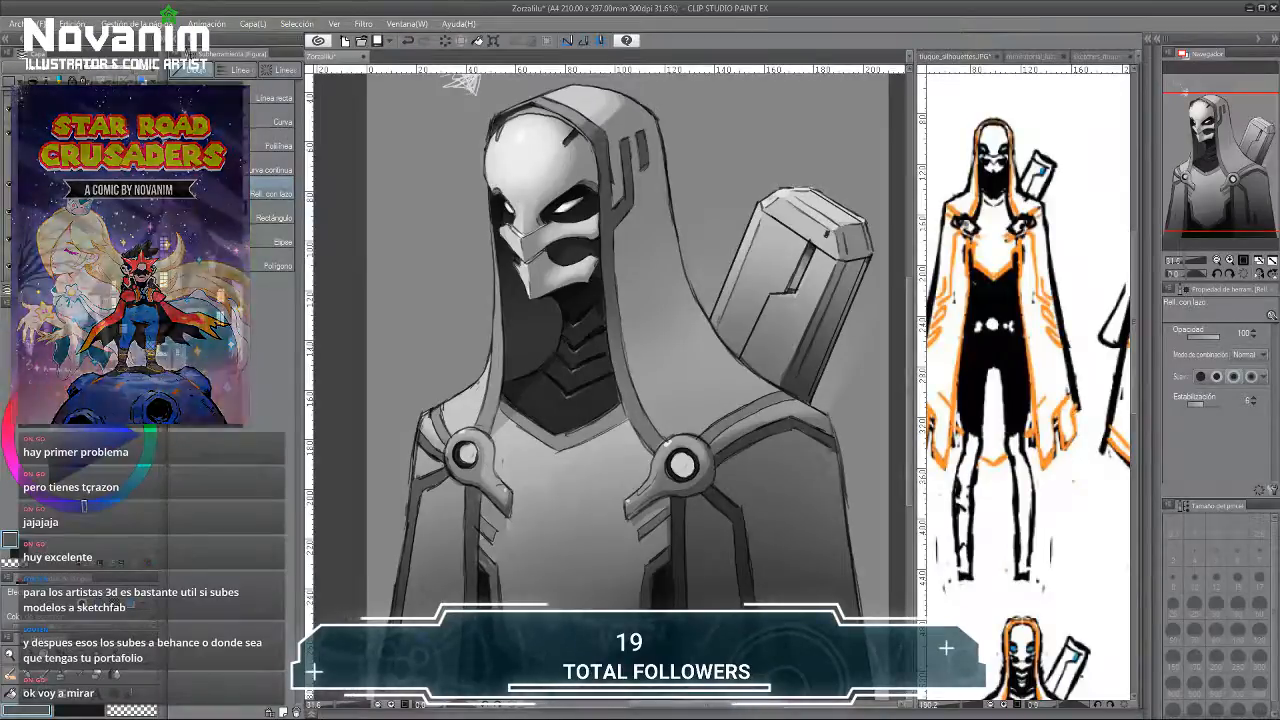
mouse_move(555, 290)
mouse_down()
mouse_move(560, 335)
mouse_move(515, 374)
mouse_move(528, 412)
mouse_move(598, 411)
mouse_move(612, 308)
mouse_move(601, 284)
mouse_up()
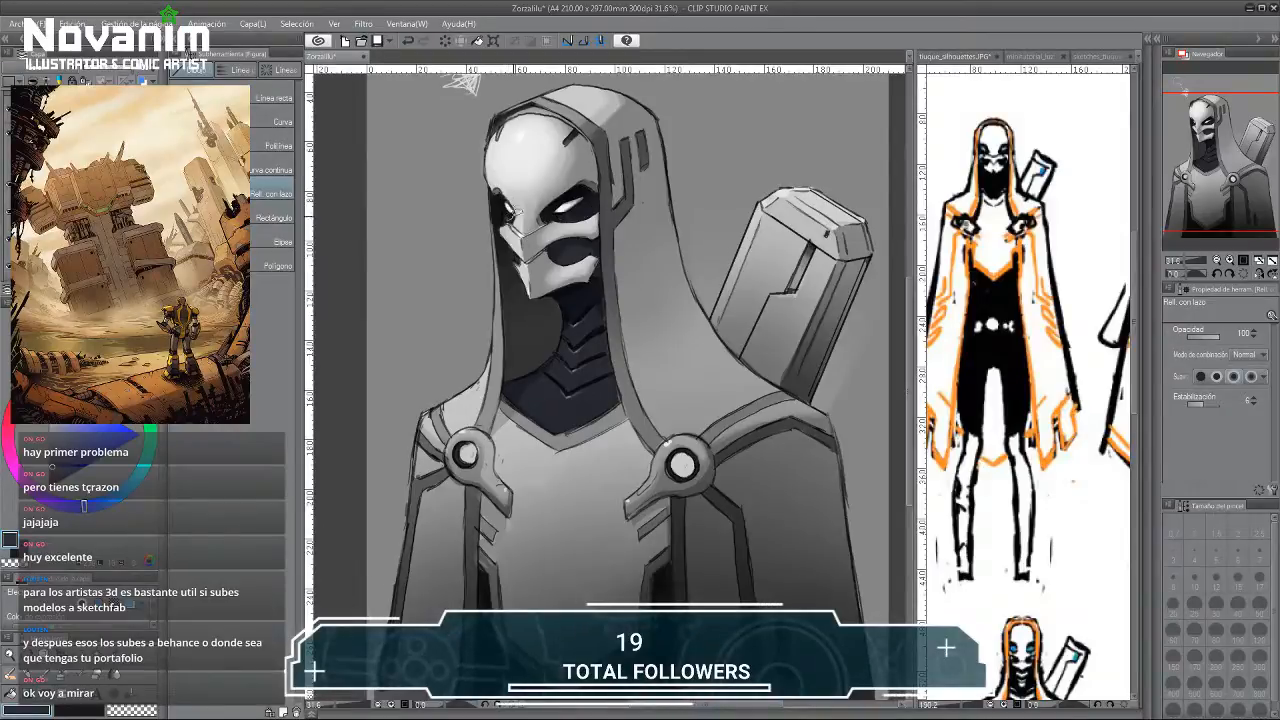
scroll(508, 205, down, 3)
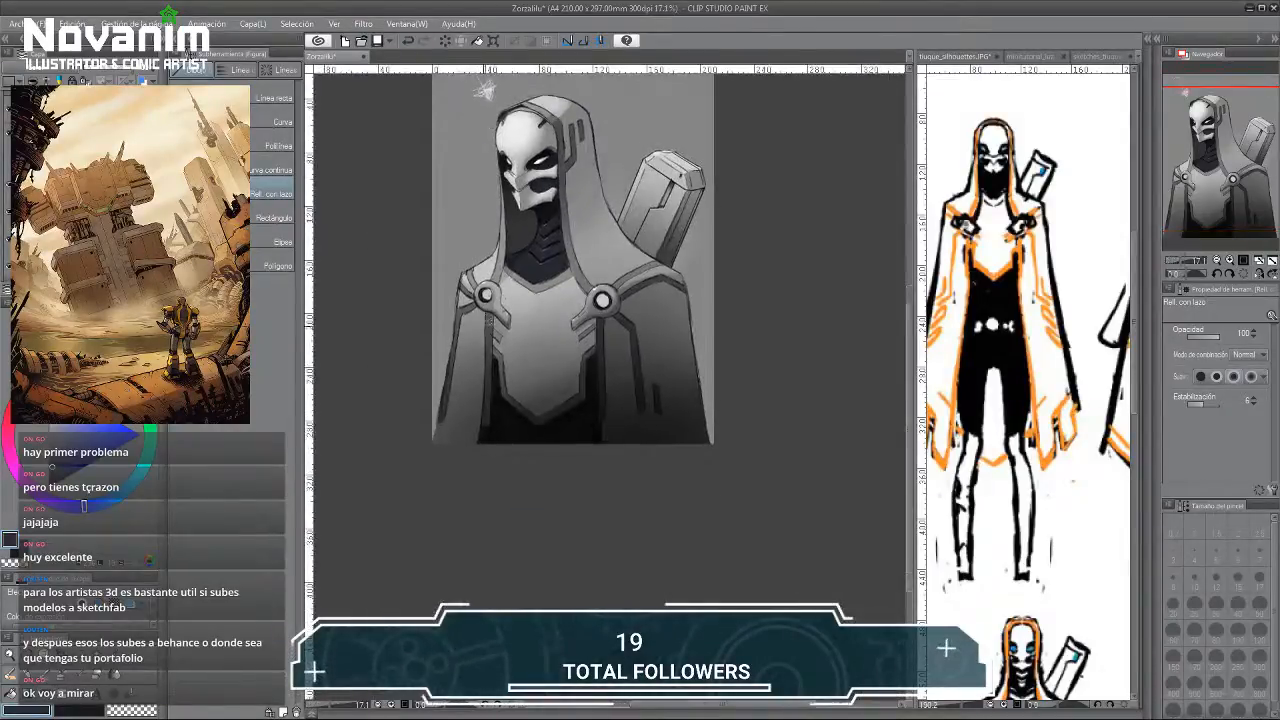
scroll(491, 361, up, 4)
mouse_move(508, 417)
mouse_down()
mouse_move(478, 486)
mouse_move(561, 500)
mouse_move(560, 456)
mouse_move(507, 415)
mouse_up()
mouse_move(568, 468)
mouse_down()
mouse_move(649, 420)
mouse_move(652, 355)
mouse_move(669, 351)
mouse_move(670, 504)
mouse_up()
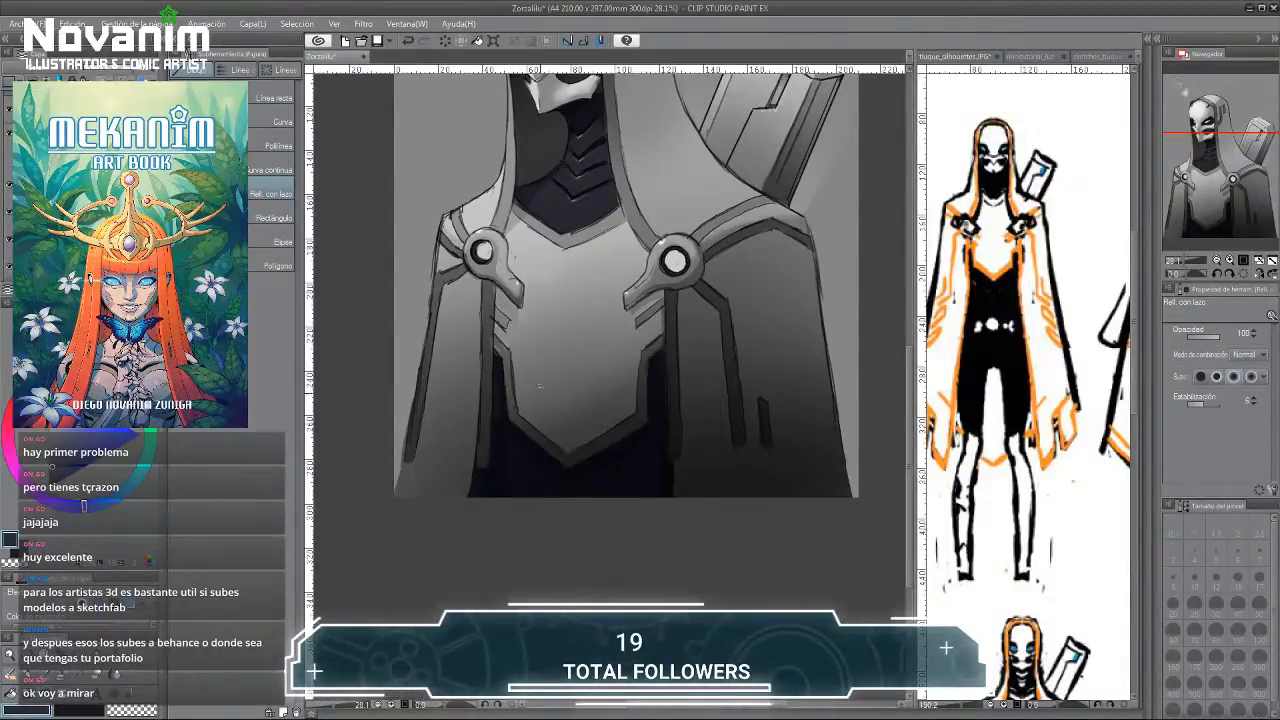
scroll(539, 385, down, 5)
scroll(497, 140, up, 2)
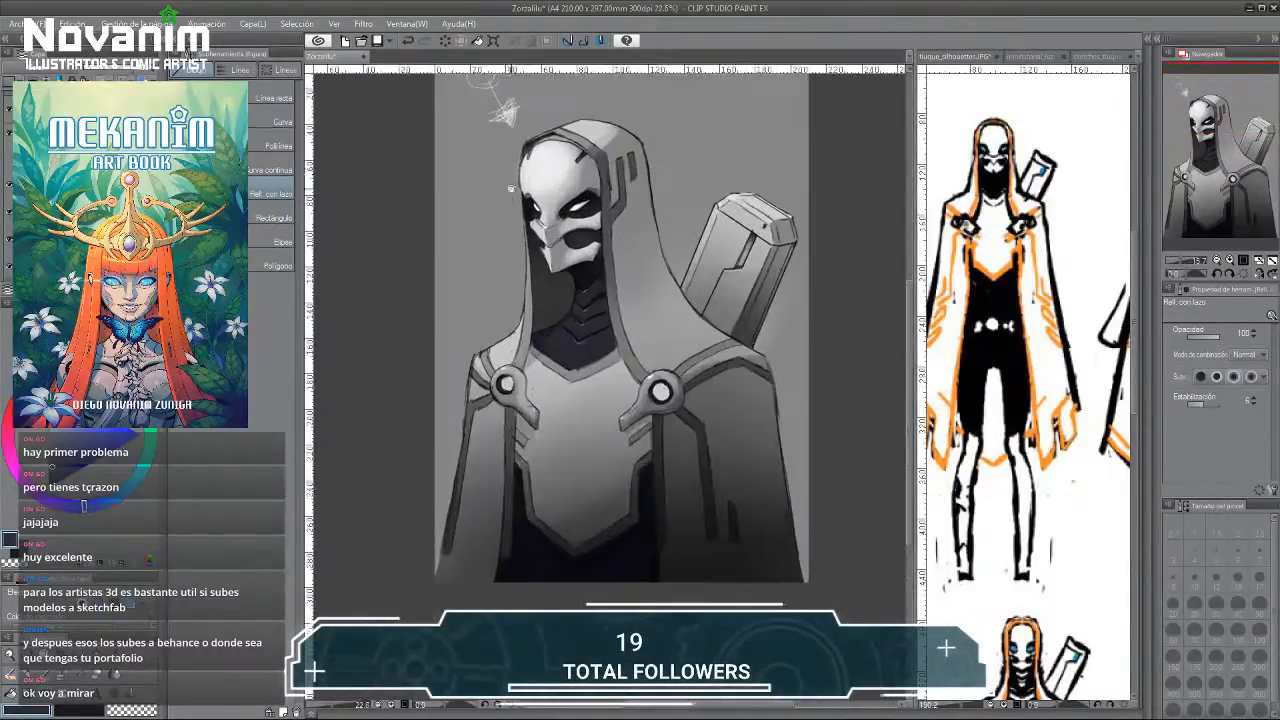
drag(496, 217, 472, 229)
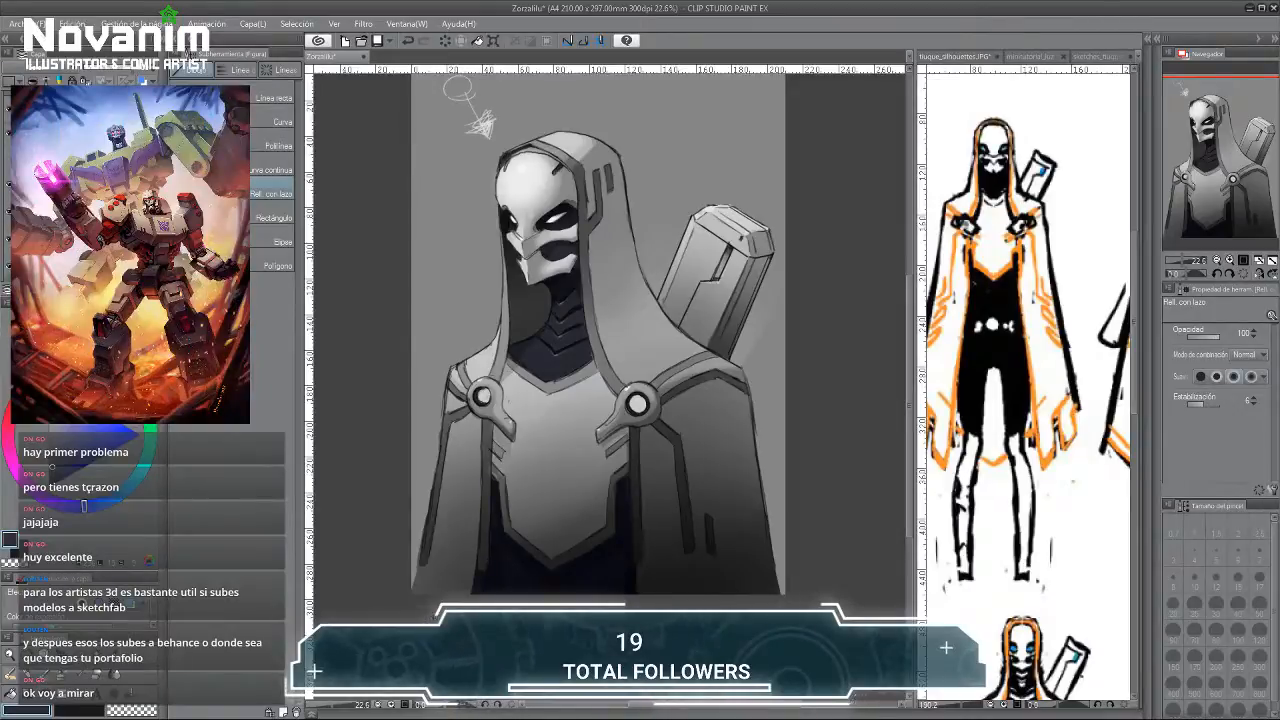
Choose a bright orange for the reference's trim colour and lasso-fill the hood's front rim over the forehead and down its left edge.
click(1022, 240)
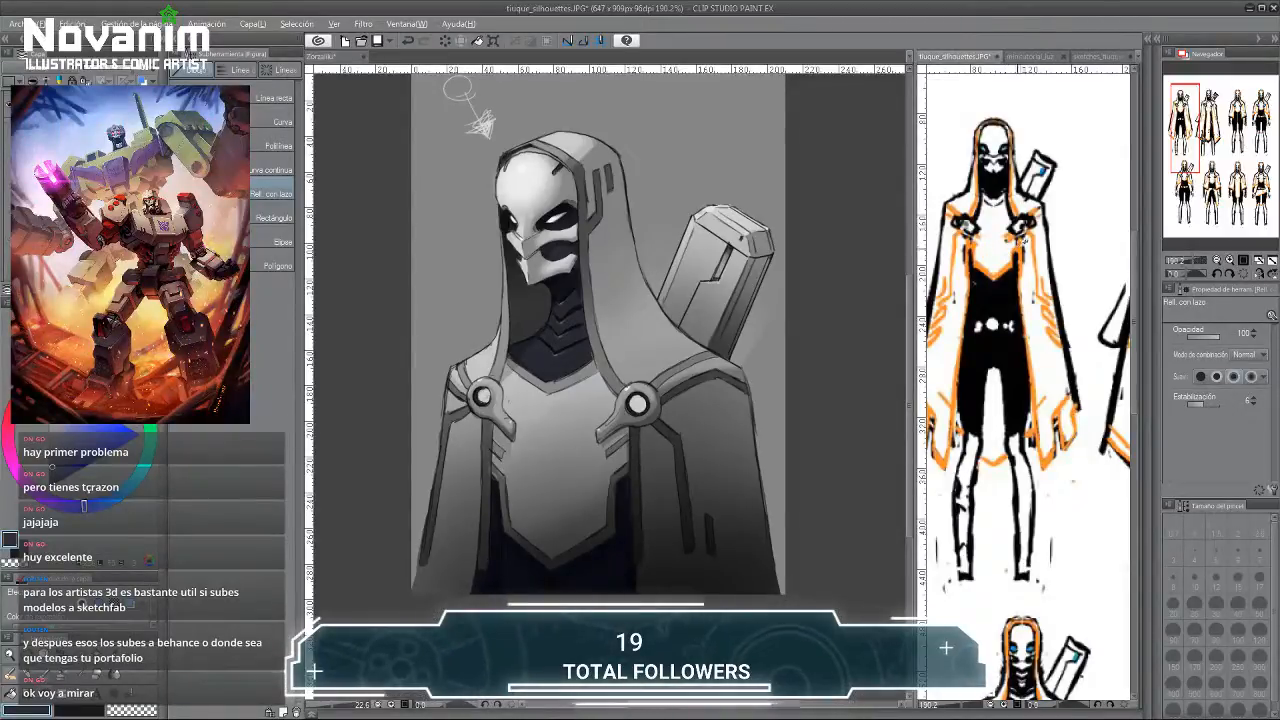
click(129, 428)
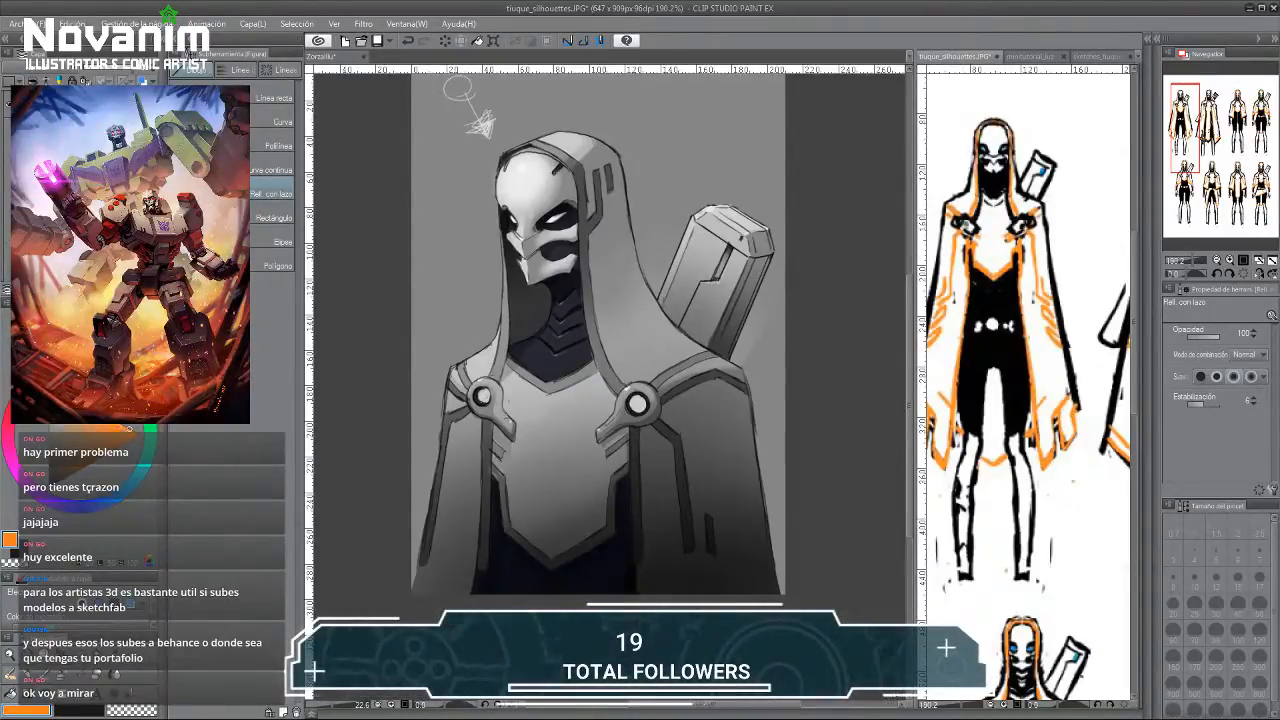
click(330, 57)
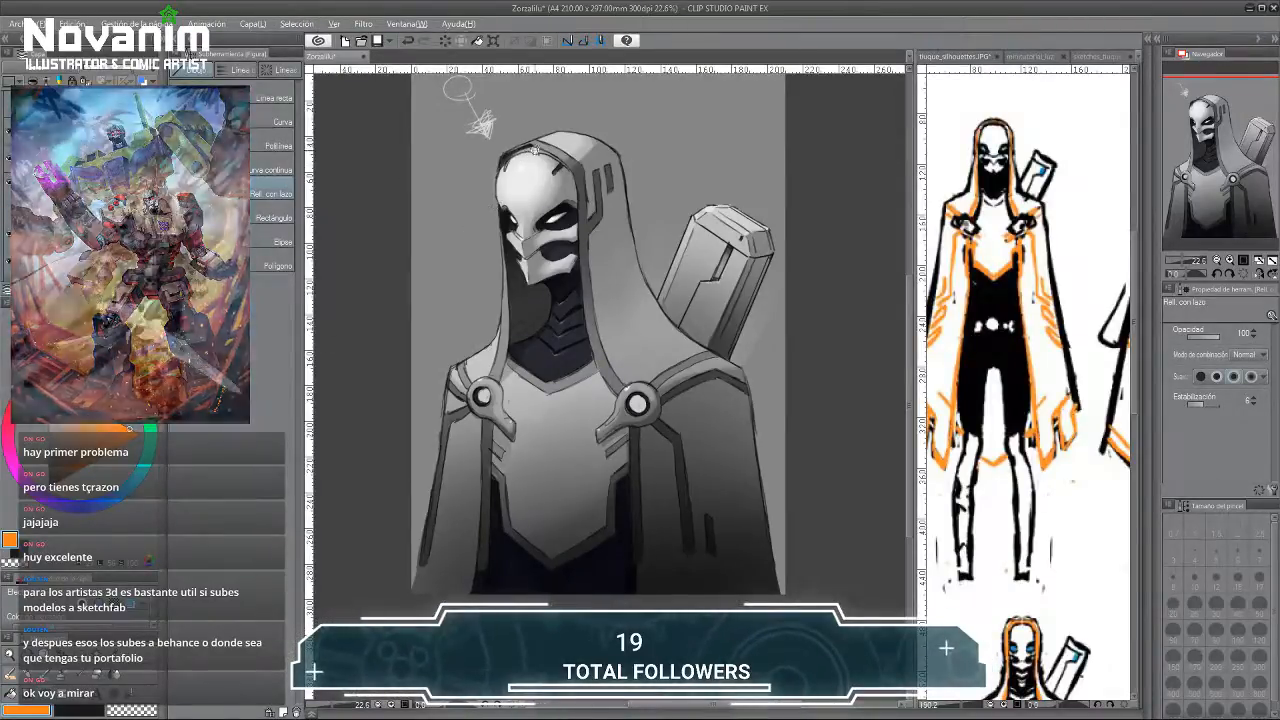
scroll(520, 157, up, 3)
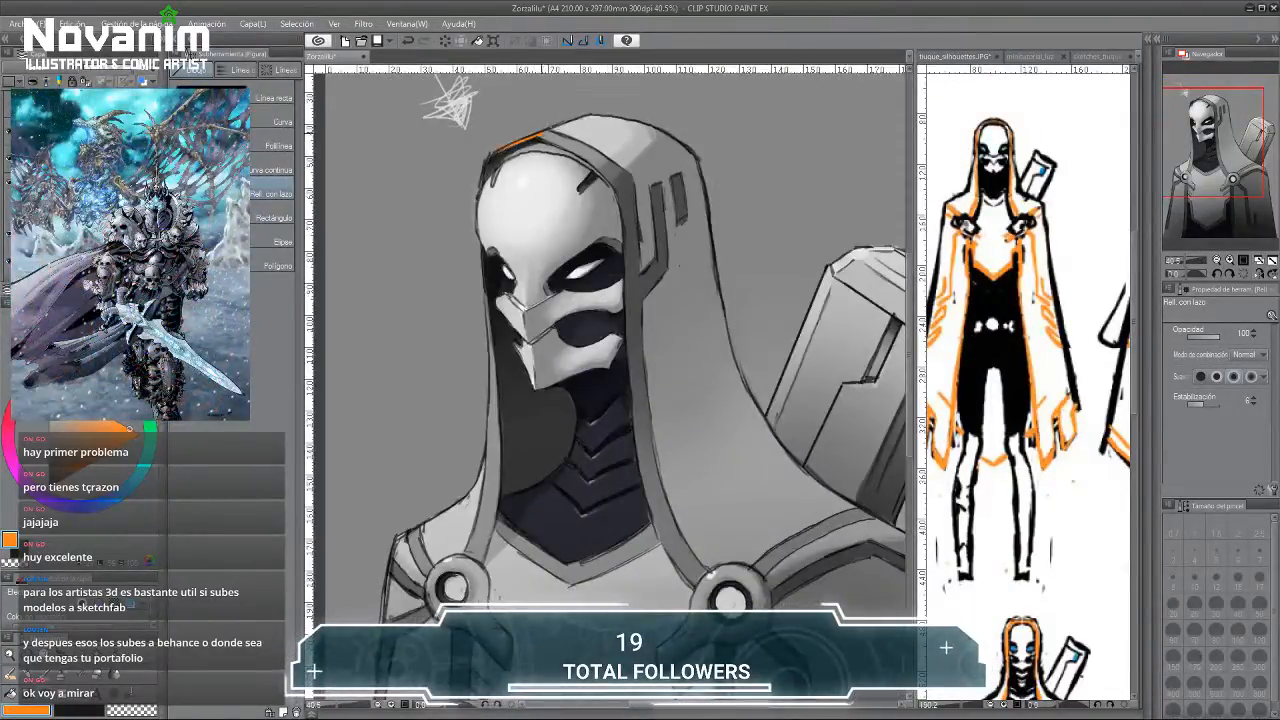
mouse_move(540, 134)
mouse_down()
mouse_move(575, 147)
mouse_move(548, 152)
mouse_move(590, 184)
mouse_move(596, 217)
mouse_up()
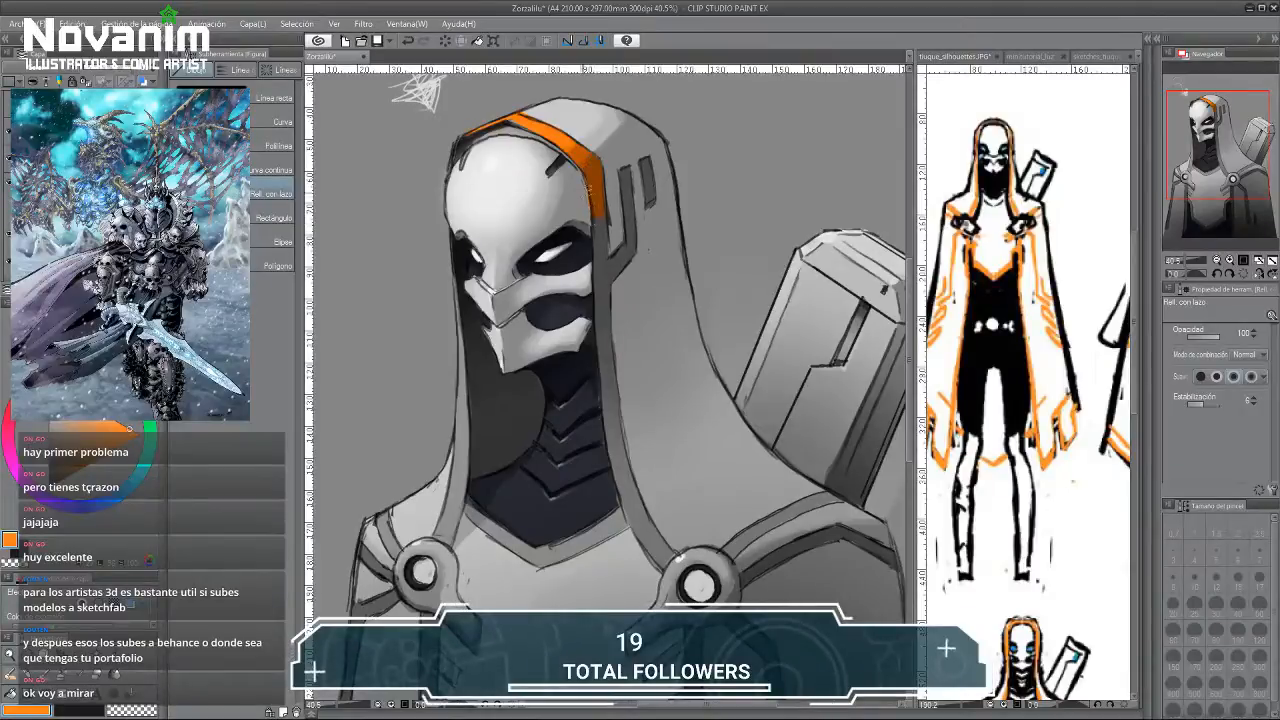
scroll(440, 92, down, 4)
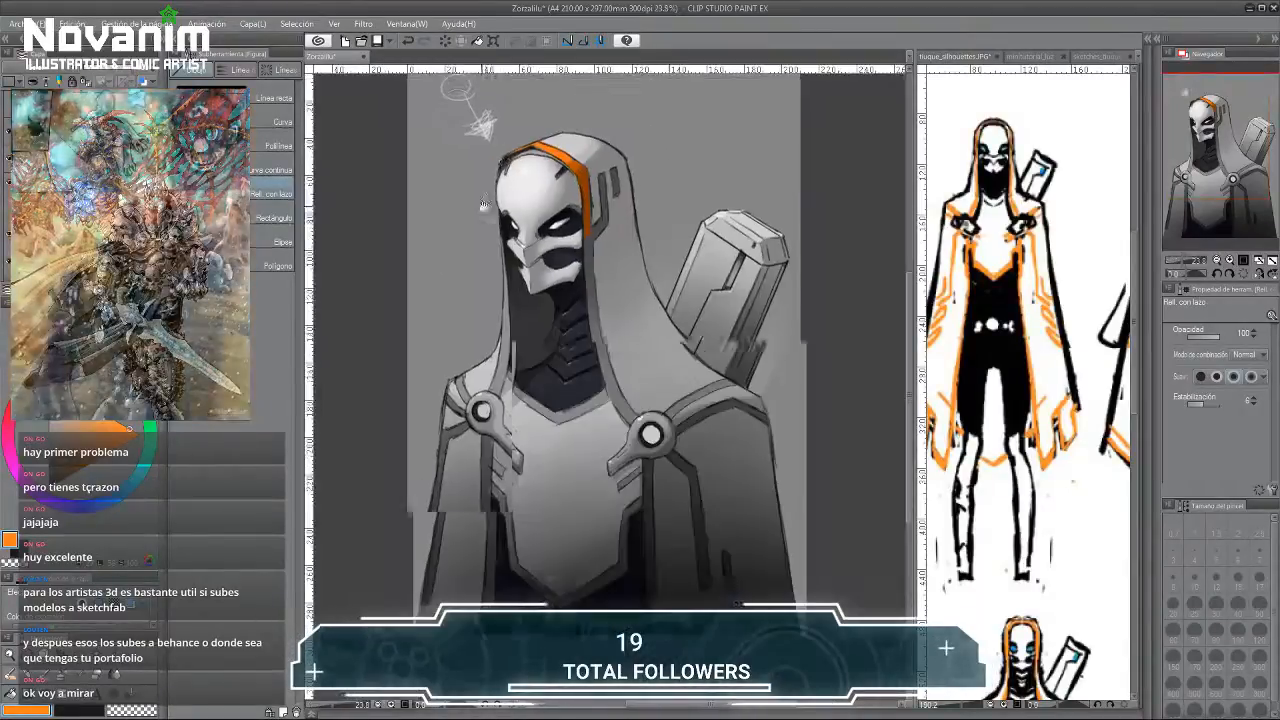
mouse_move(502, 235)
mouse_down()
mouse_move(510, 334)
mouse_move(496, 389)
mouse_move(503, 240)
mouse_up()
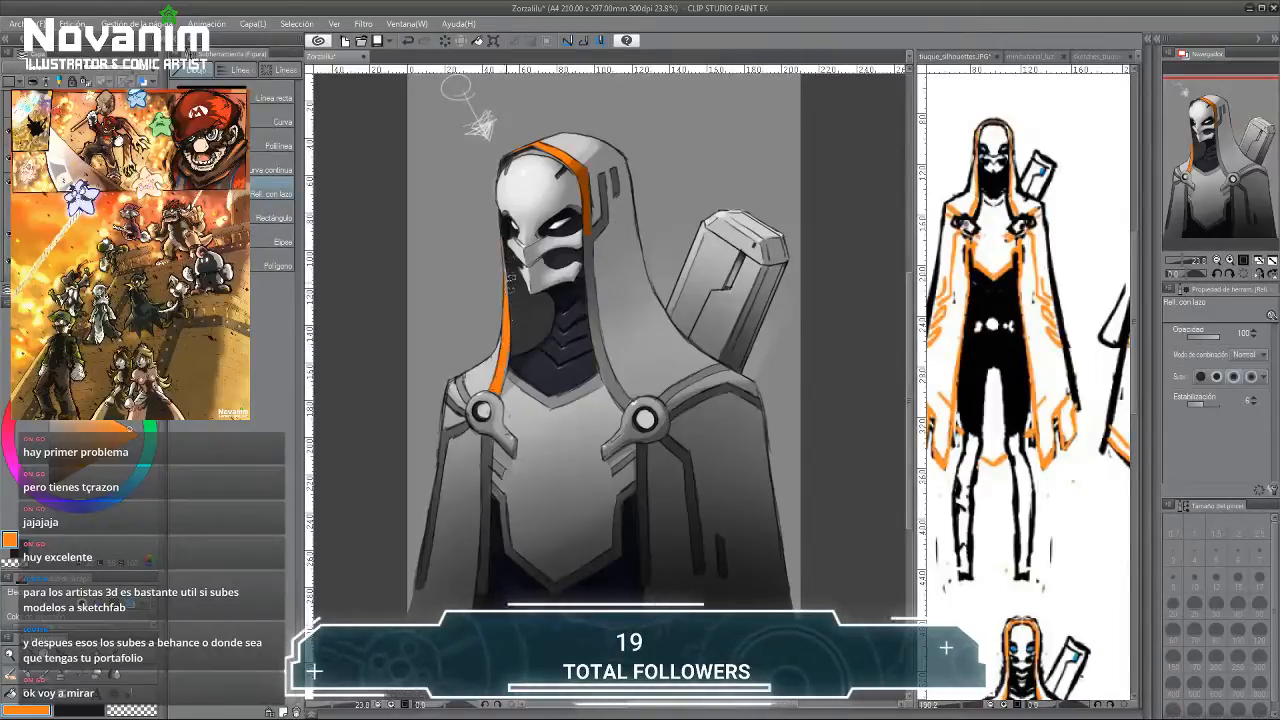
Lasso-fill the angular bracket and the short bar on the side of the hood in orange.
scroll(489, 354, up, 2)
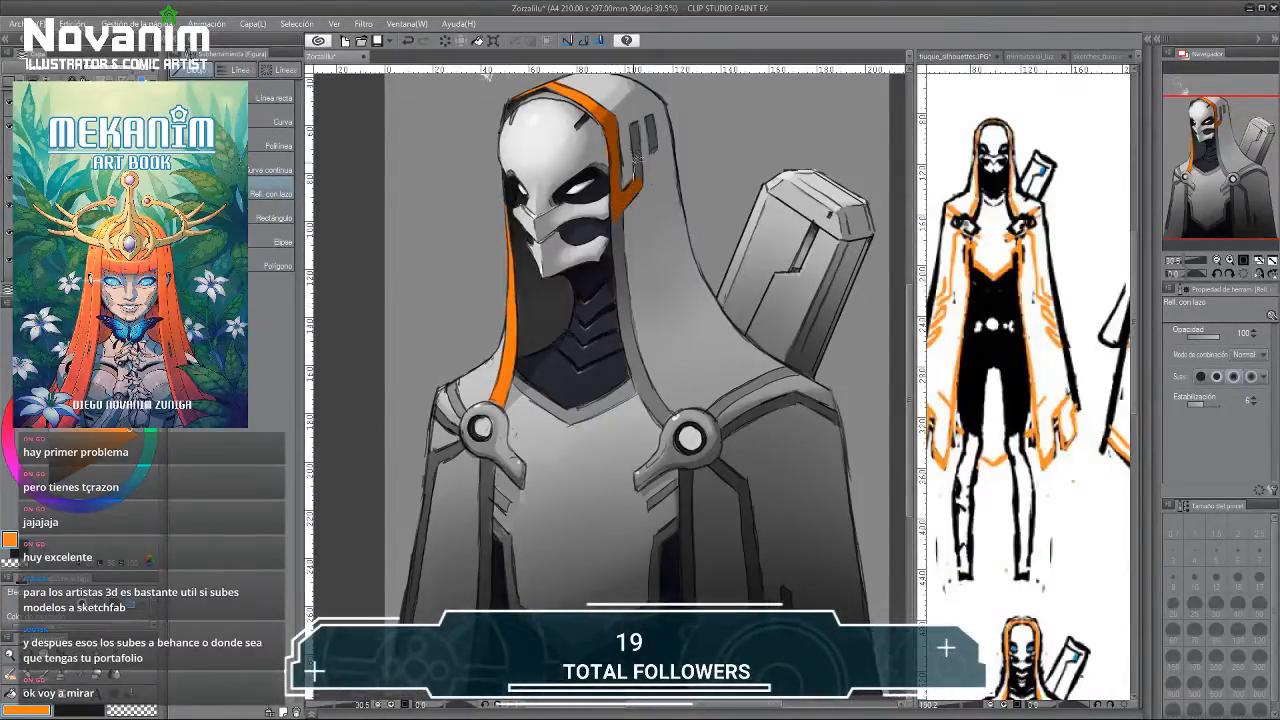
drag(633, 123, 638, 177)
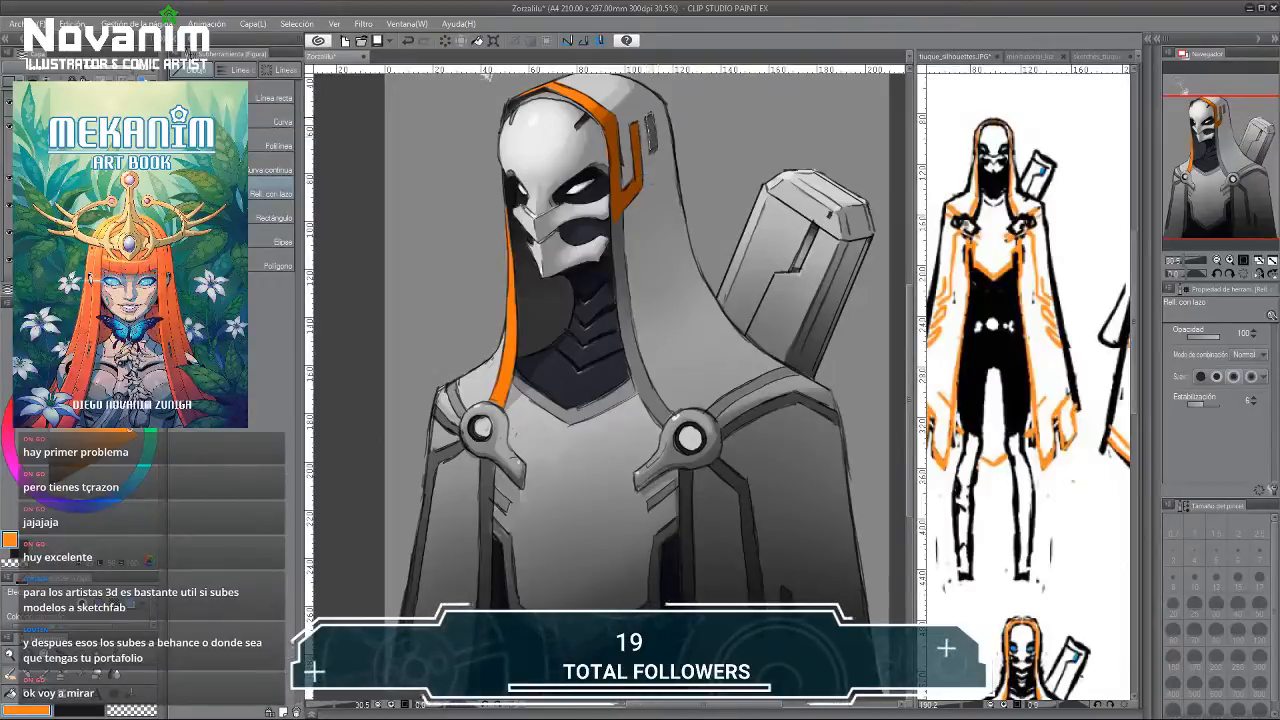
scroll(600, 110, down, 2)
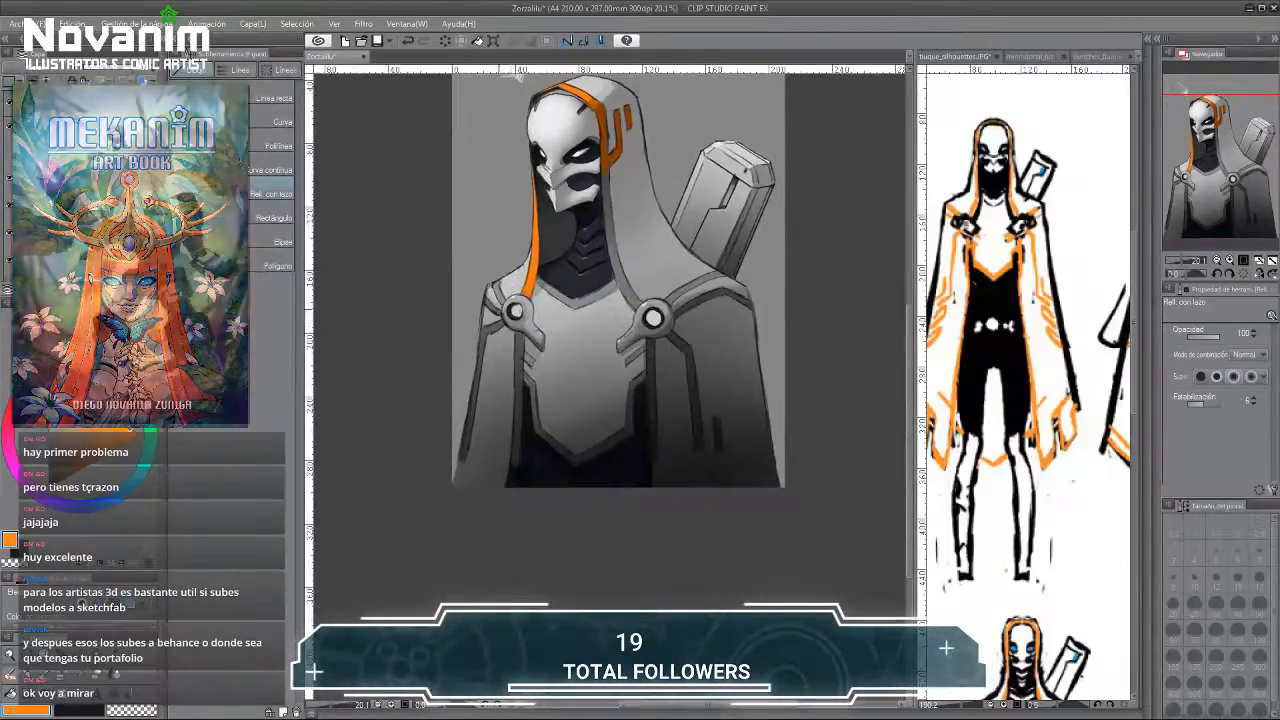
Colour the left shoulder bands and the left sleeve's outer stripe orange with lasso fill.
scroll(484, 299, up, 2)
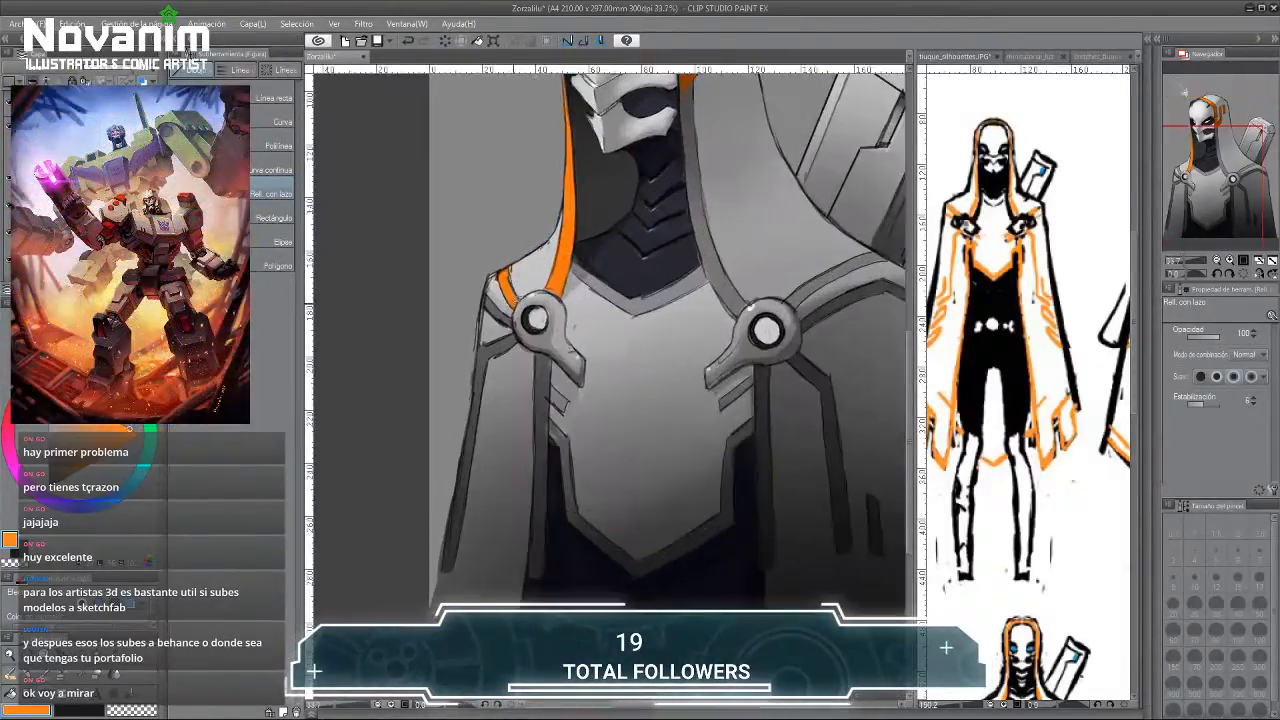
mouse_move(500, 278)
mouse_down()
mouse_move(485, 345)
mouse_move(491, 242)
mouse_move(462, 412)
mouse_up()
scroll(485, 338, down, 1)
drag(483, 346, 481, 298)
Fill the hood's right front edge down to the clasp and the two right shoulder bands in orange.
mouse_move(512, 218)
mouse_down()
mouse_move(496, 283)
mouse_move(508, 234)
mouse_move(622, 140)
mouse_move(590, 192)
mouse_move(588, 256)
mouse_up()
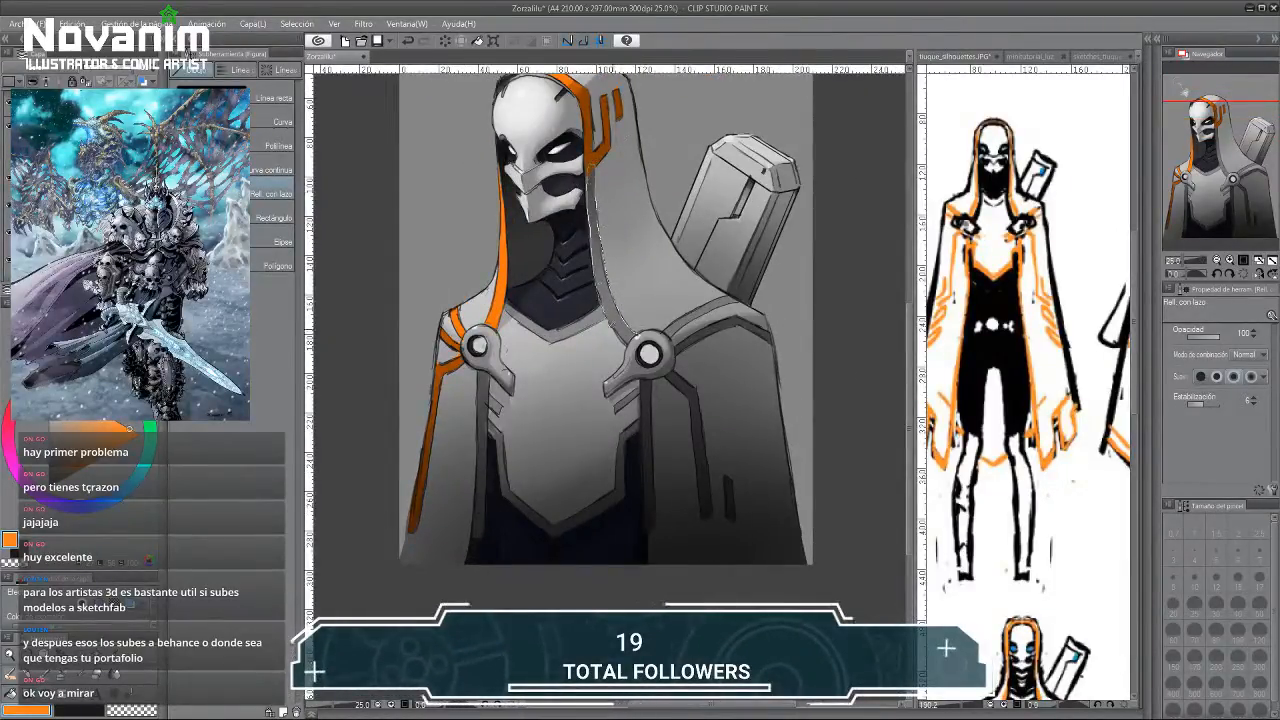
drag(620, 334, 578, 233)
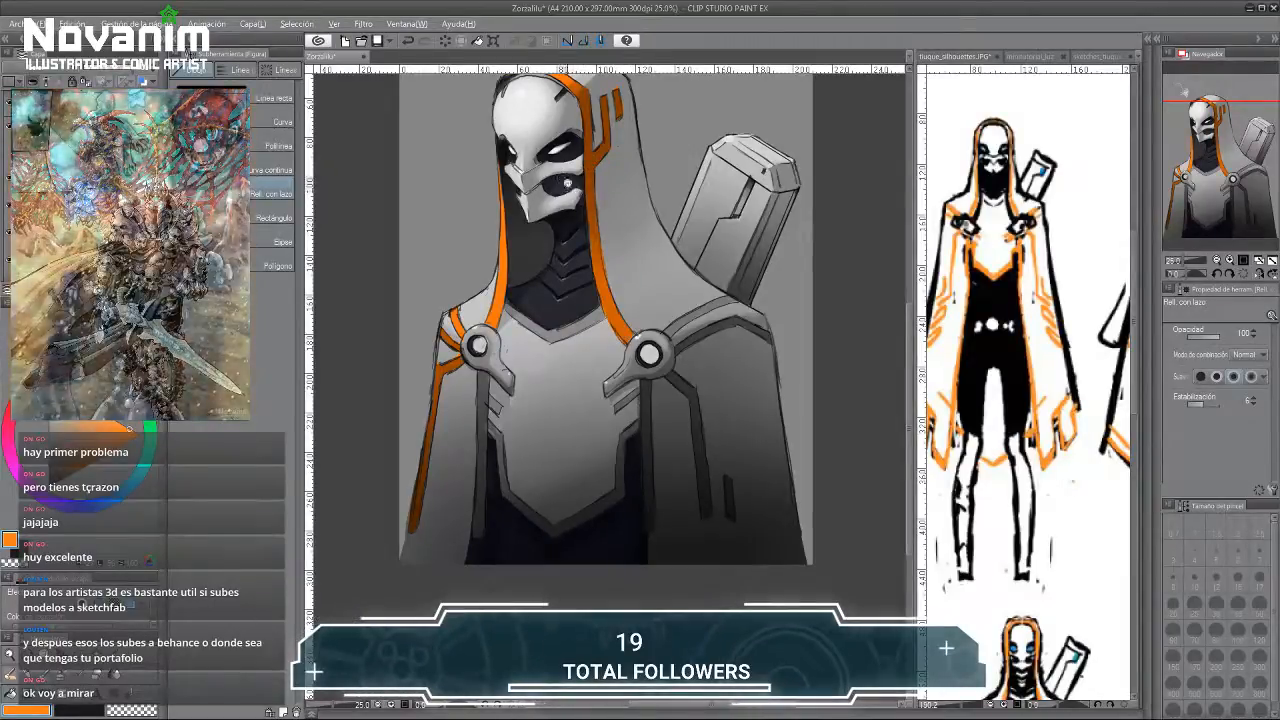
scroll(583, 270, down, 1)
scroll(583, 270, up, 2)
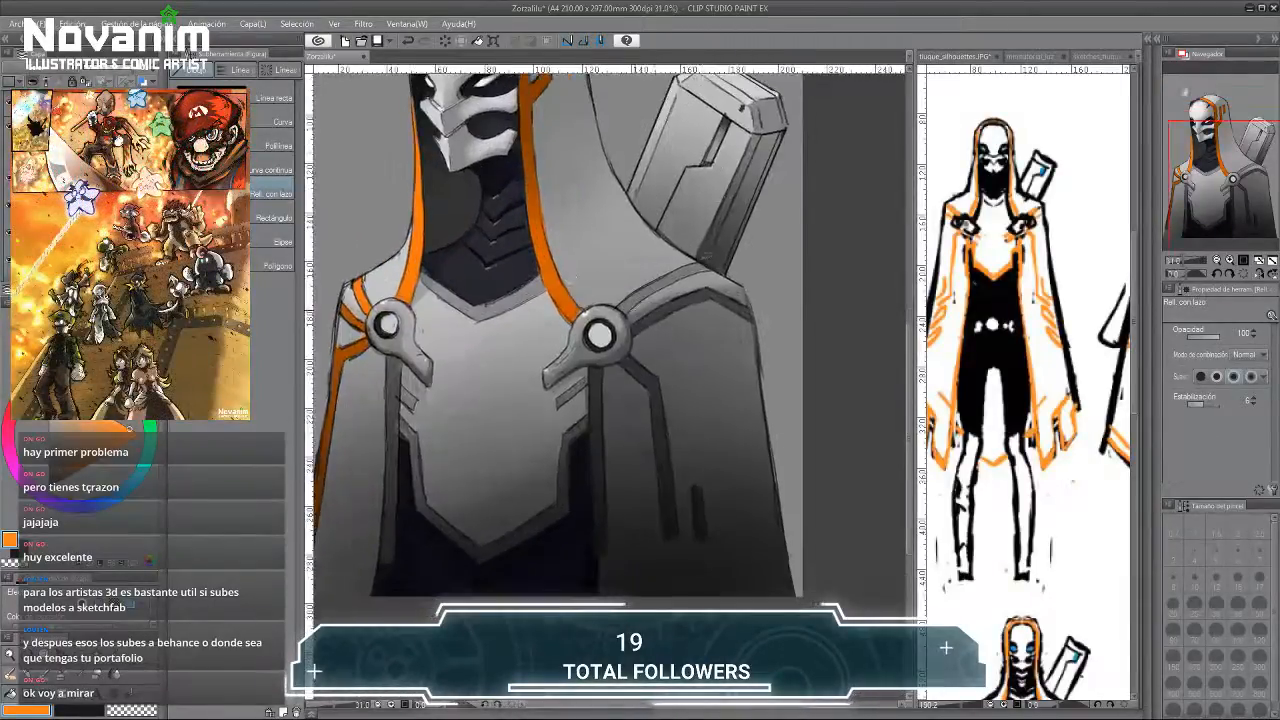
mouse_move(700, 272)
mouse_down()
mouse_move(708, 258)
mouse_move(665, 268)
mouse_move(636, 320)
mouse_up()
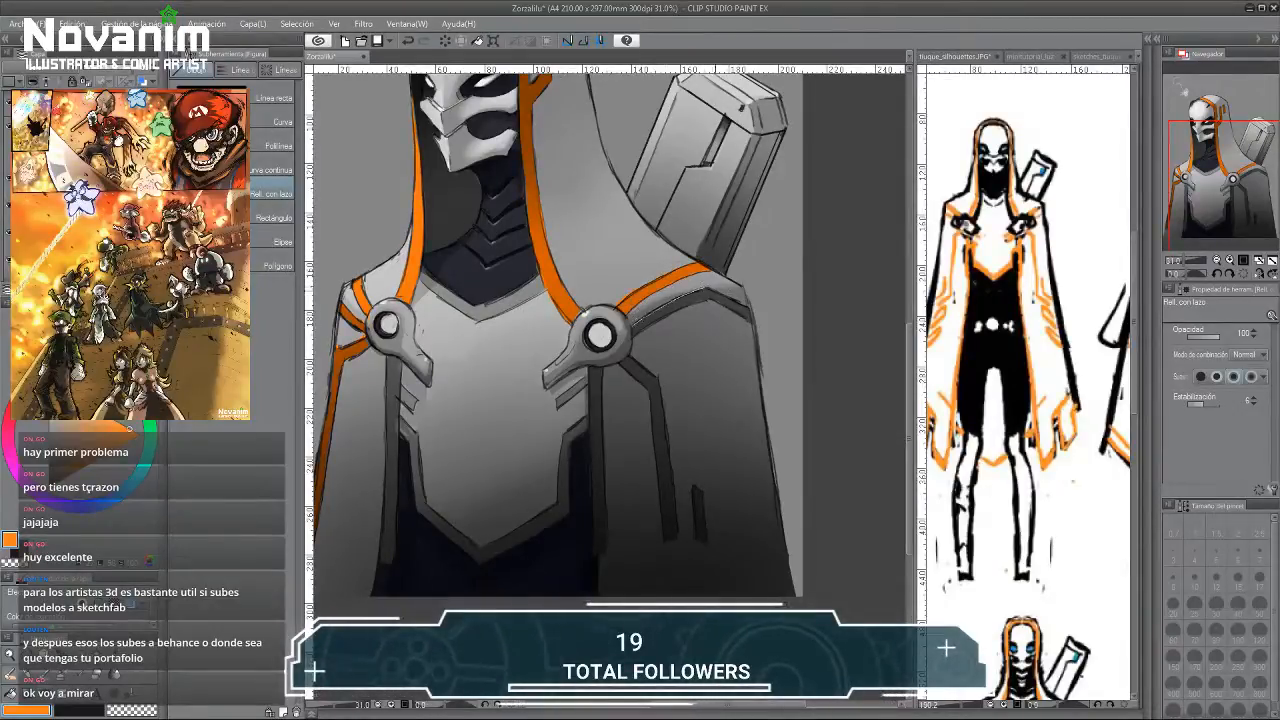
mouse_move(704, 288)
mouse_down()
mouse_move(755, 316)
mouse_move(705, 292)
mouse_up()
drag(655, 325, 632, 334)
scroll(588, 256, down, 2)
scroll(573, 205, up, 3)
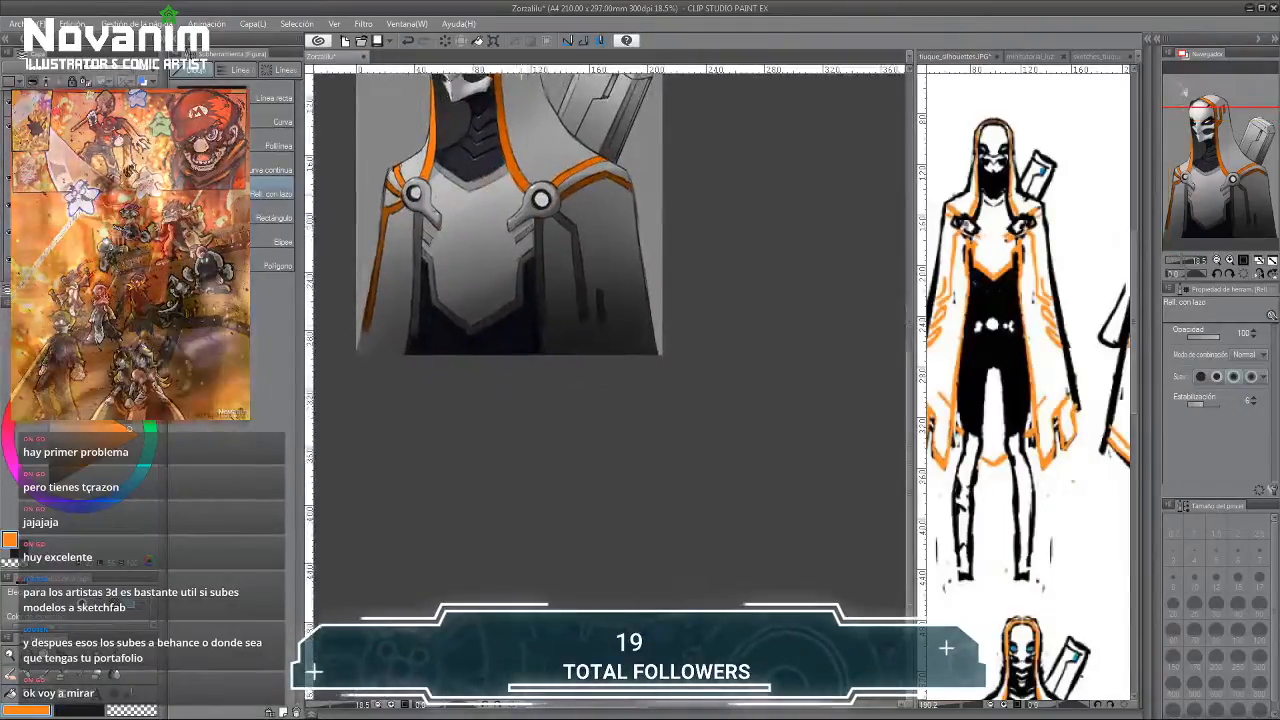
Fill the right sleeve's stripe and short bar, the vertical strip beneath the right clasp, and the chest plate's upper right corner in orange.
mouse_move(573, 205)
mouse_down()
mouse_move(597, 232)
mouse_move(612, 226)
mouse_move(601, 246)
mouse_move(619, 387)
mouse_move(632, 381)
mouse_move(608, 242)
mouse_up()
mouse_move(649, 344)
mouse_down()
mouse_move(653, 386)
mouse_move(650, 345)
mouse_up()
mouse_move(550, 208)
mouse_down()
mouse_move(549, 405)
mouse_move(549, 209)
mouse_up()
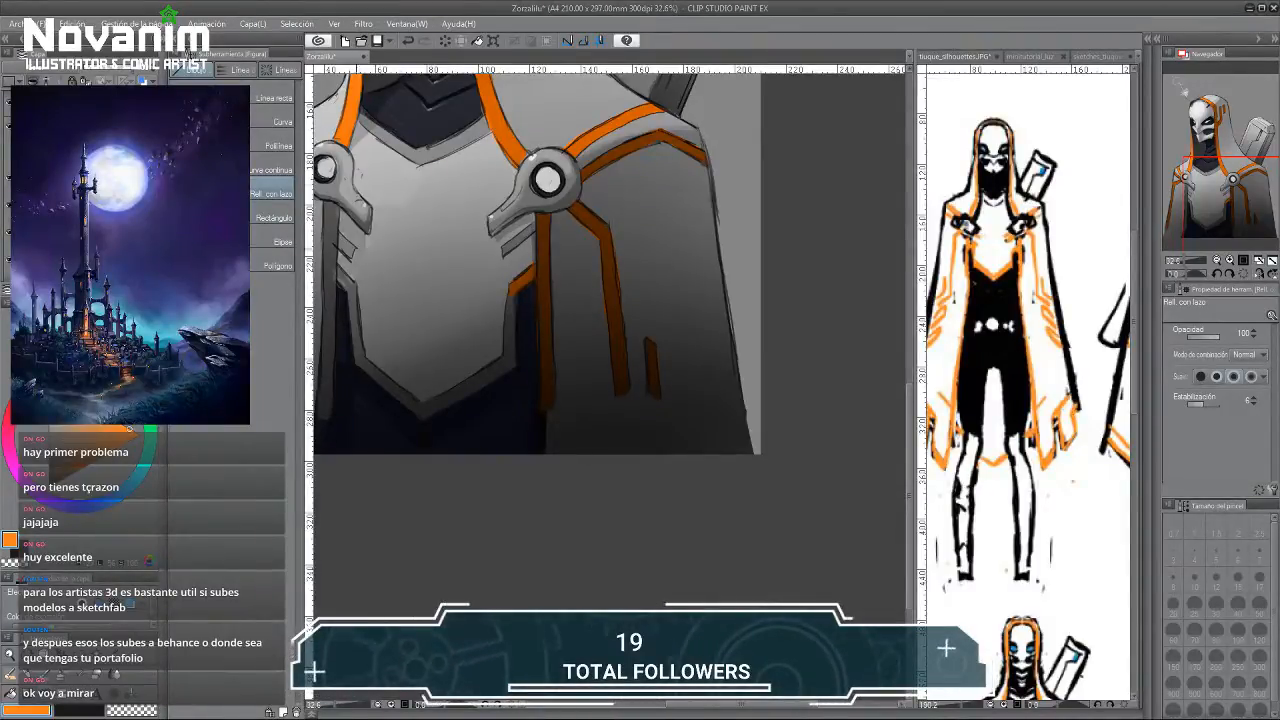
Lasso-fill the V-shaped collar band at the top of the chest plate in orange.
drag(345, 217, 275, 217)
drag(345, 160, 480, 306)
scroll(480, 305, up, 2)
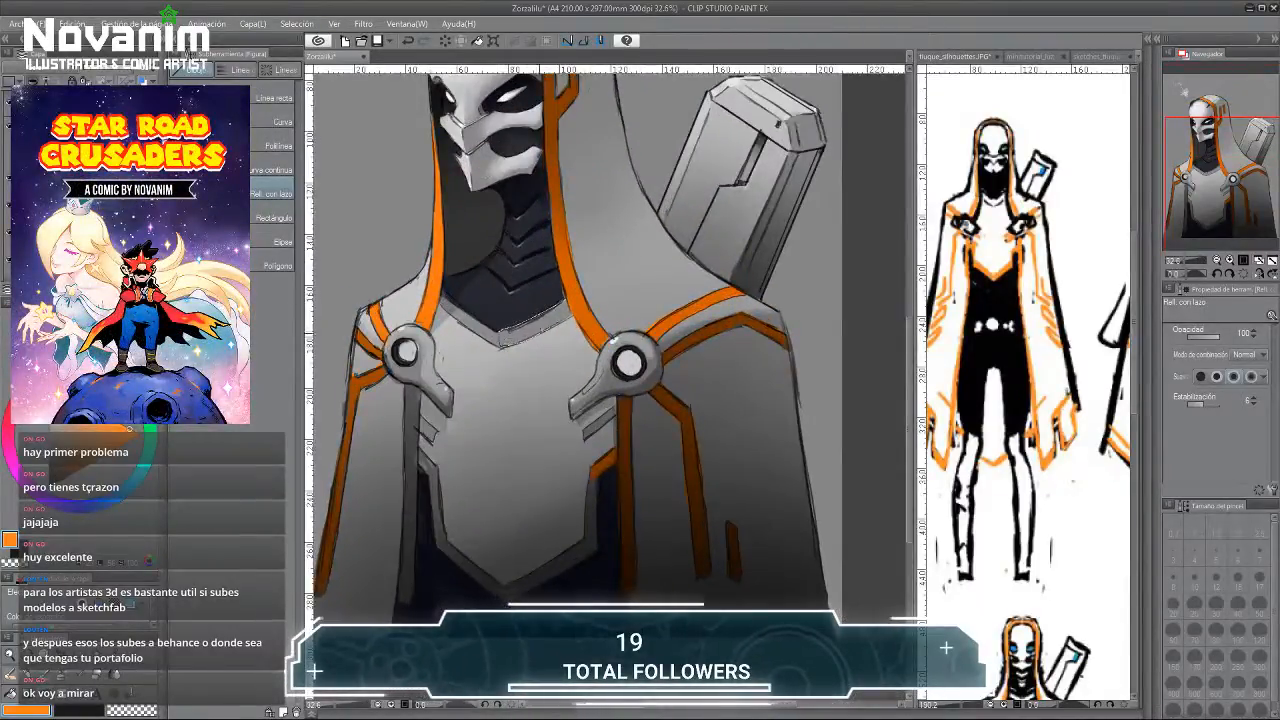
drag(558, 318, 498, 338)
mouse_move(448, 291)
mouse_down()
mouse_move(498, 332)
mouse_move(446, 295)
mouse_up()
drag(460, 310, 472, 189)
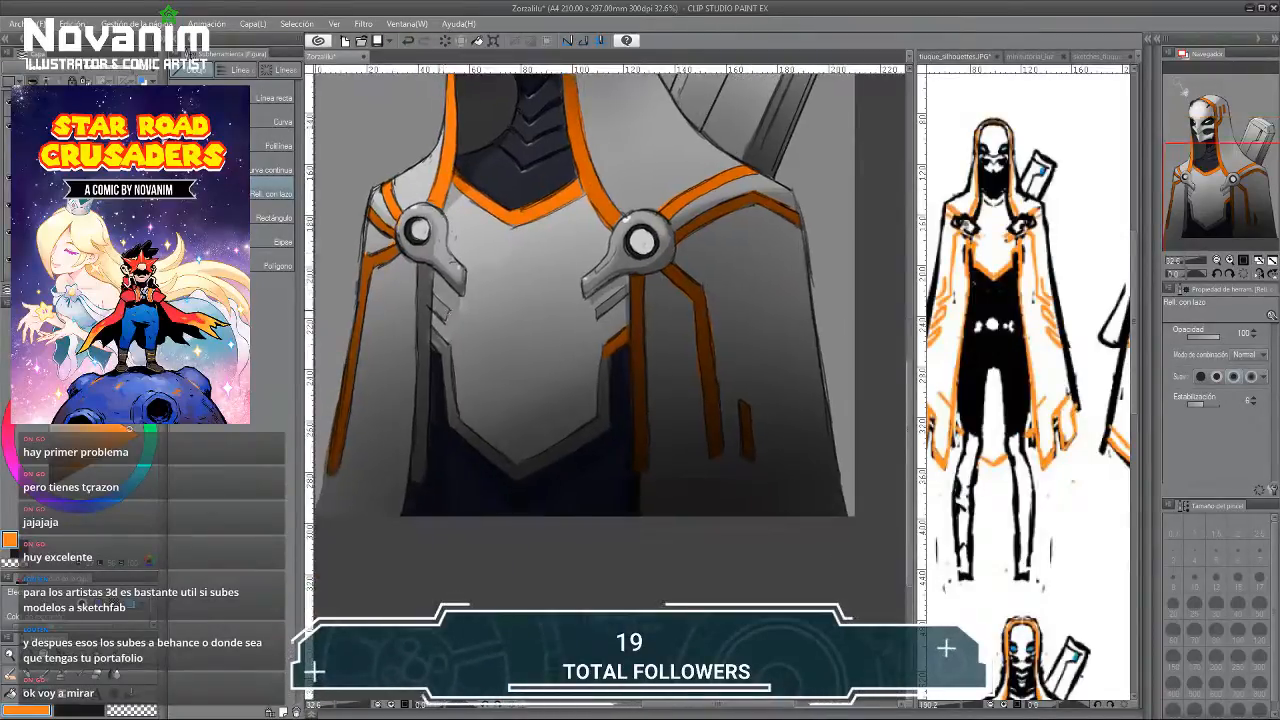
Fill the rest of the chest plate's border, its small side notches and the vertical strip beneath the left clasp in orange.
mouse_move(447, 313)
mouse_down()
mouse_move(418, 286)
mouse_move(429, 358)
mouse_move(418, 372)
mouse_up()
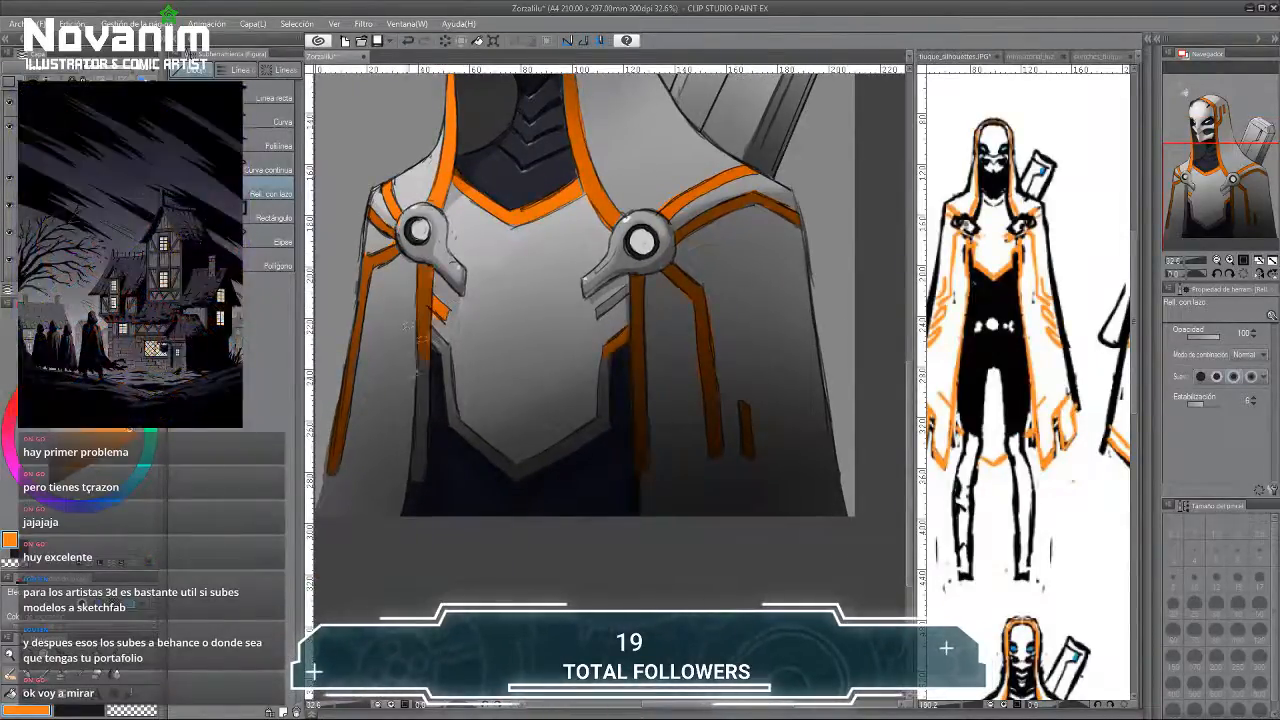
mouse_move(407, 325)
mouse_down()
mouse_move(414, 482)
mouse_move(434, 341)
mouse_move(452, 428)
mouse_move(446, 358)
mouse_up()
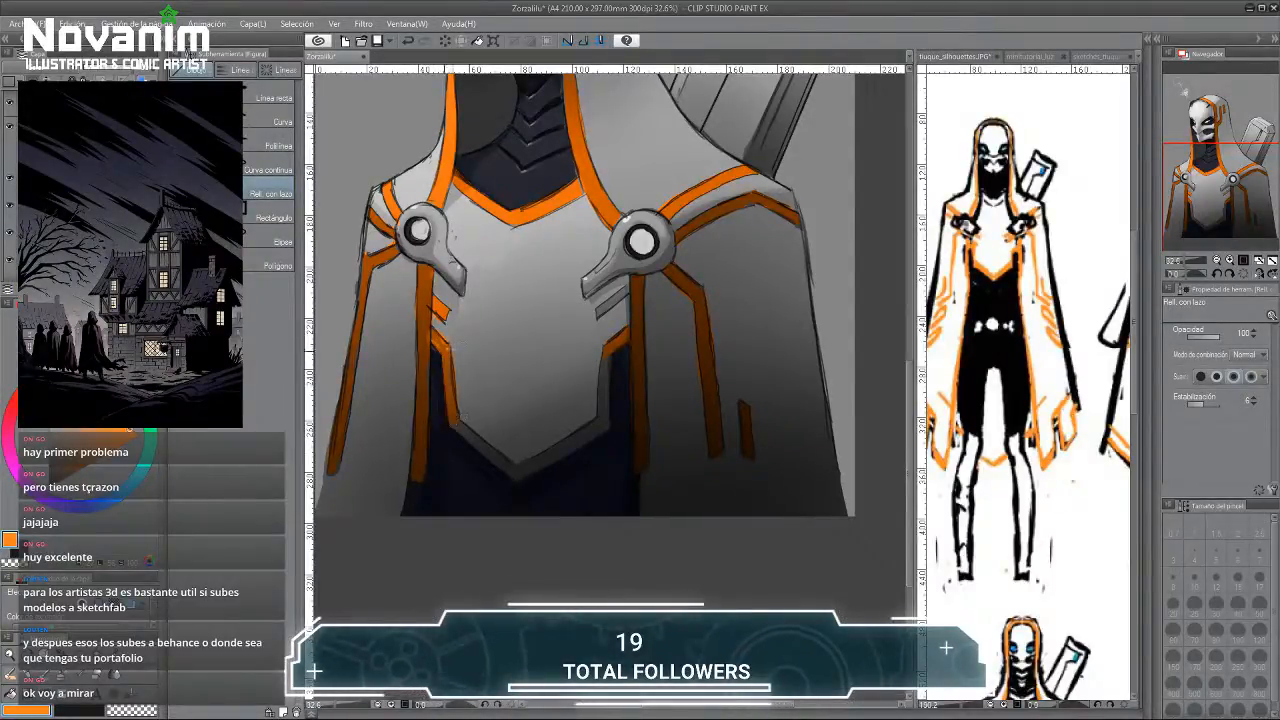
drag(612, 350, 597, 420)
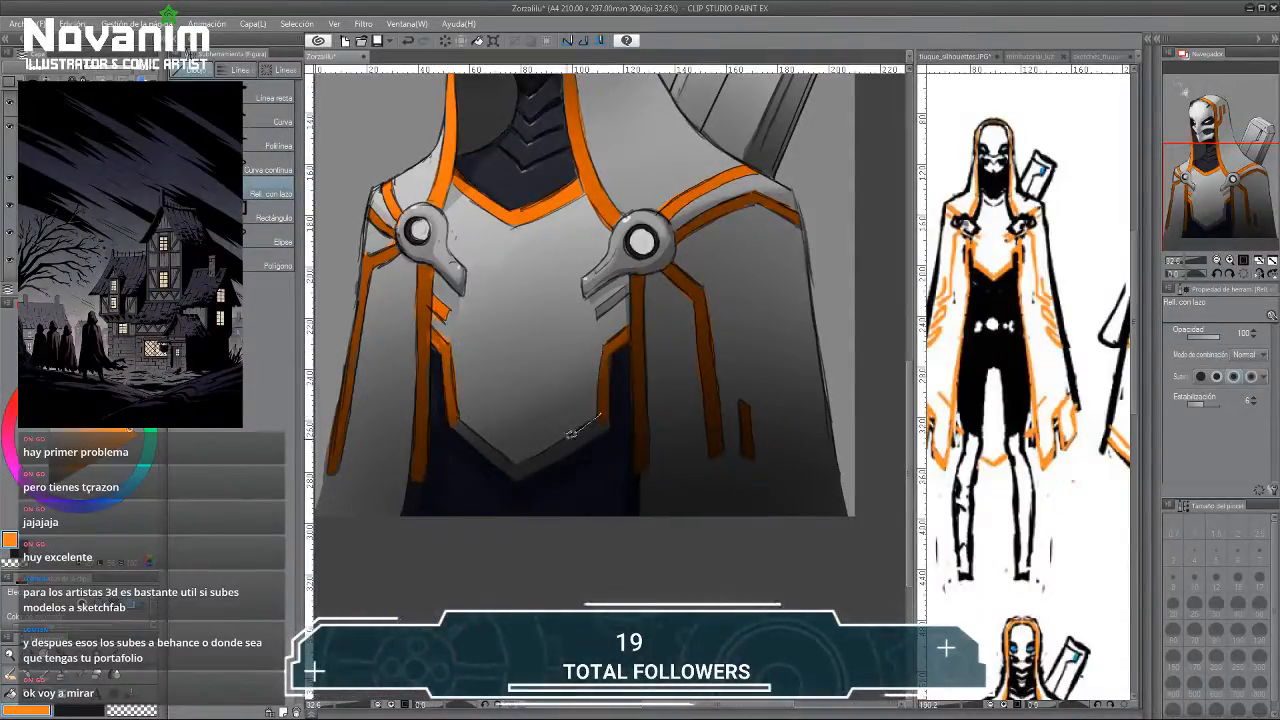
drag(520, 462, 608, 426)
mouse_move(518, 466)
mouse_down()
mouse_move(458, 418)
mouse_move(472, 448)
mouse_move(516, 468)
mouse_up()
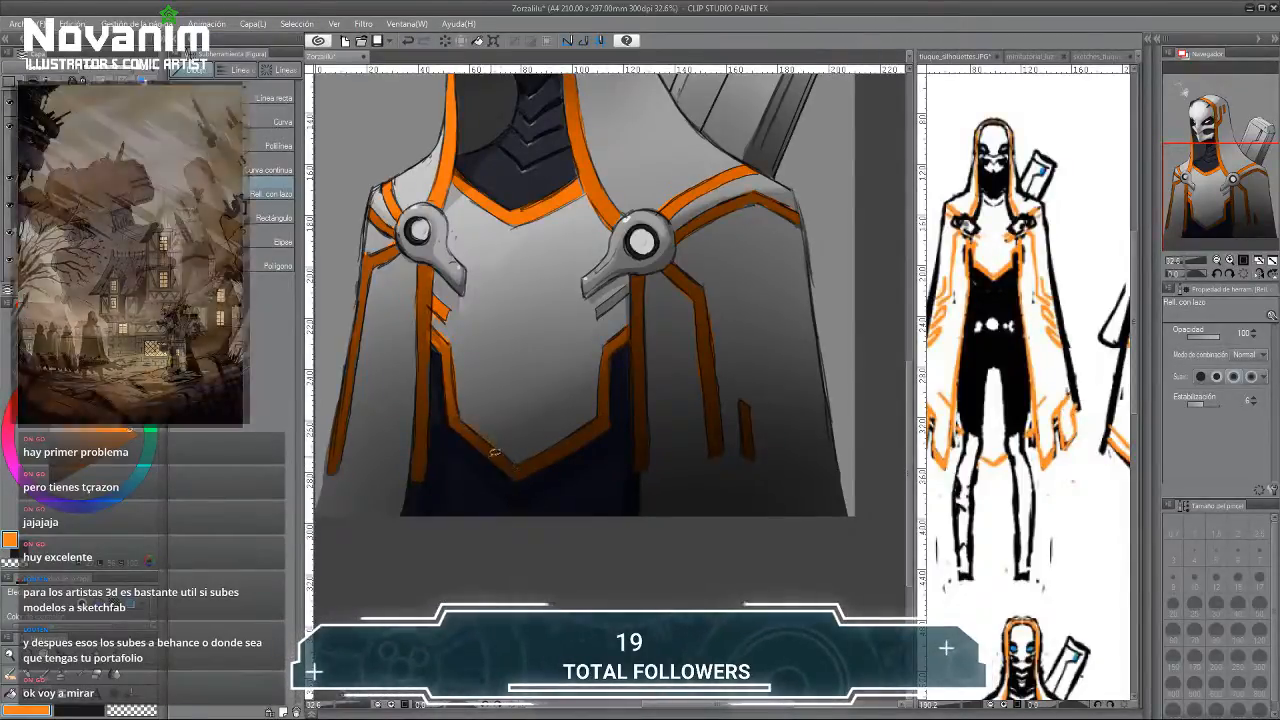
drag(630, 283, 601, 311)
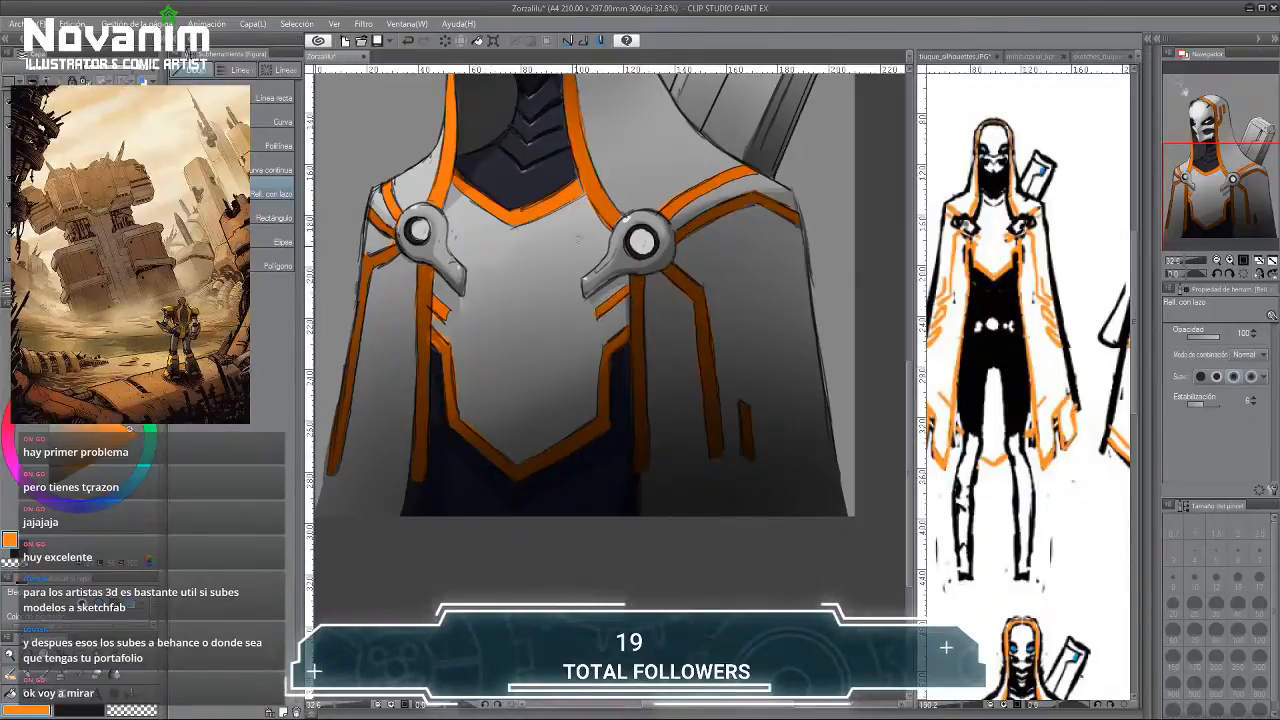
drag(550, 225, 556, 251)
drag(477, 174, 472, 248)
drag(454, 296, 421, 367)
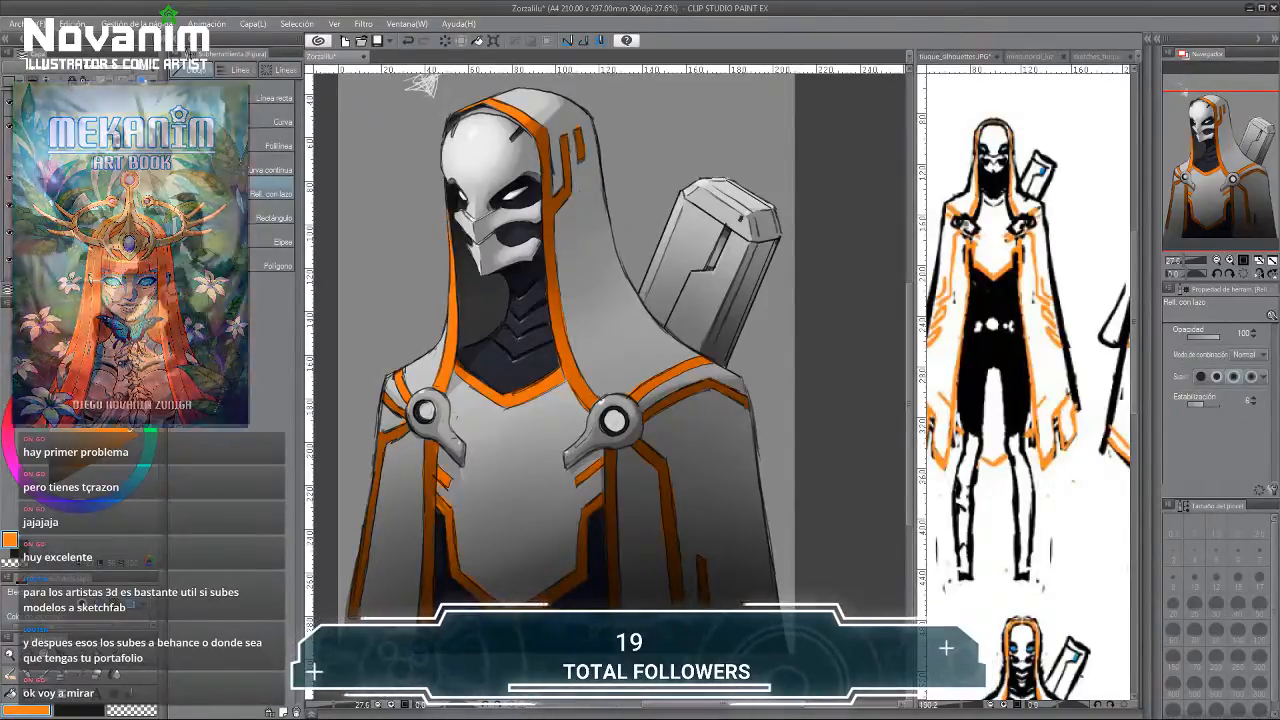
click(65, 368)
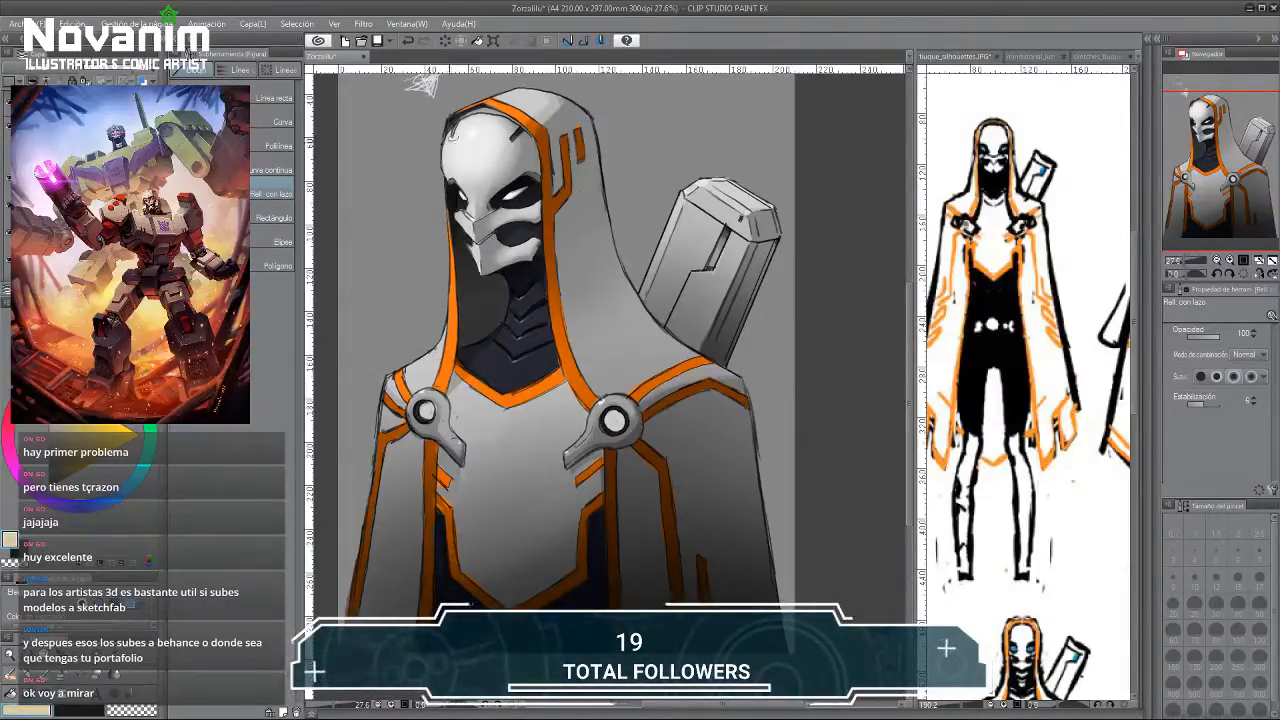
mouse_move(456, 130)
mouse_down()
mouse_move(460, 187)
mouse_move(452, 145)
mouse_move(478, 157)
mouse_move(470, 128)
mouse_up()
click(134, 433)
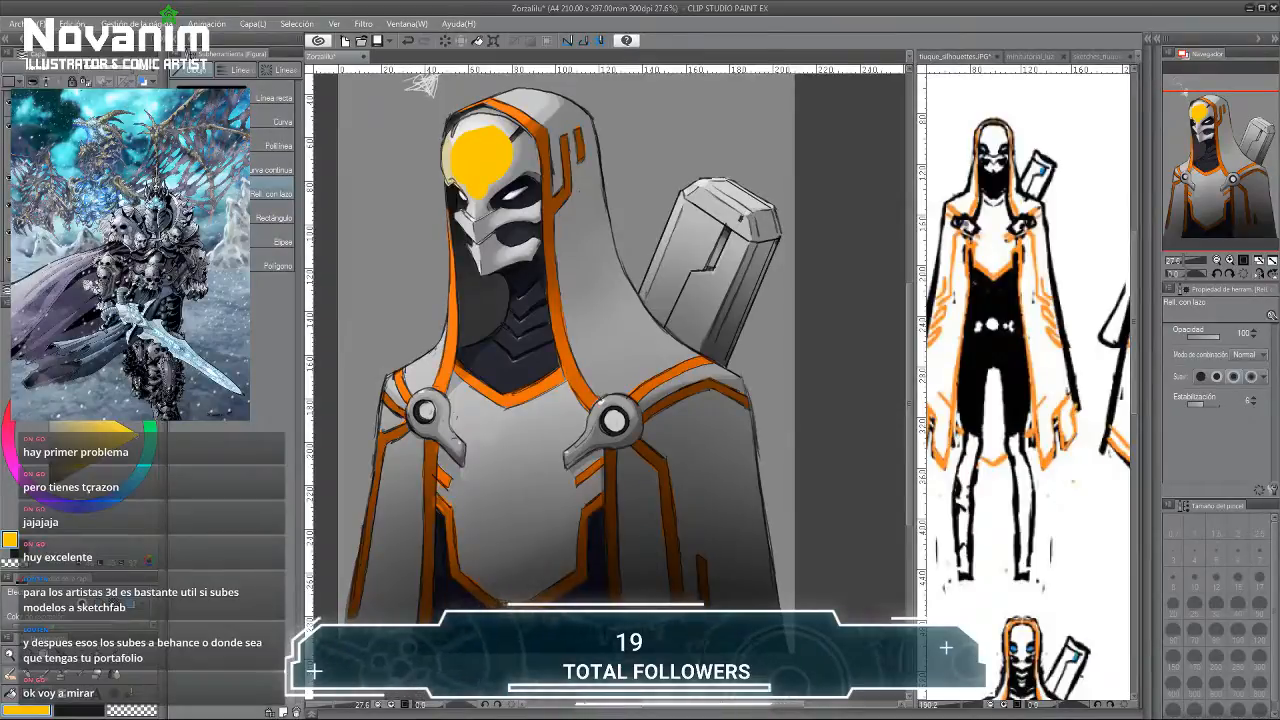
click(27, 424)
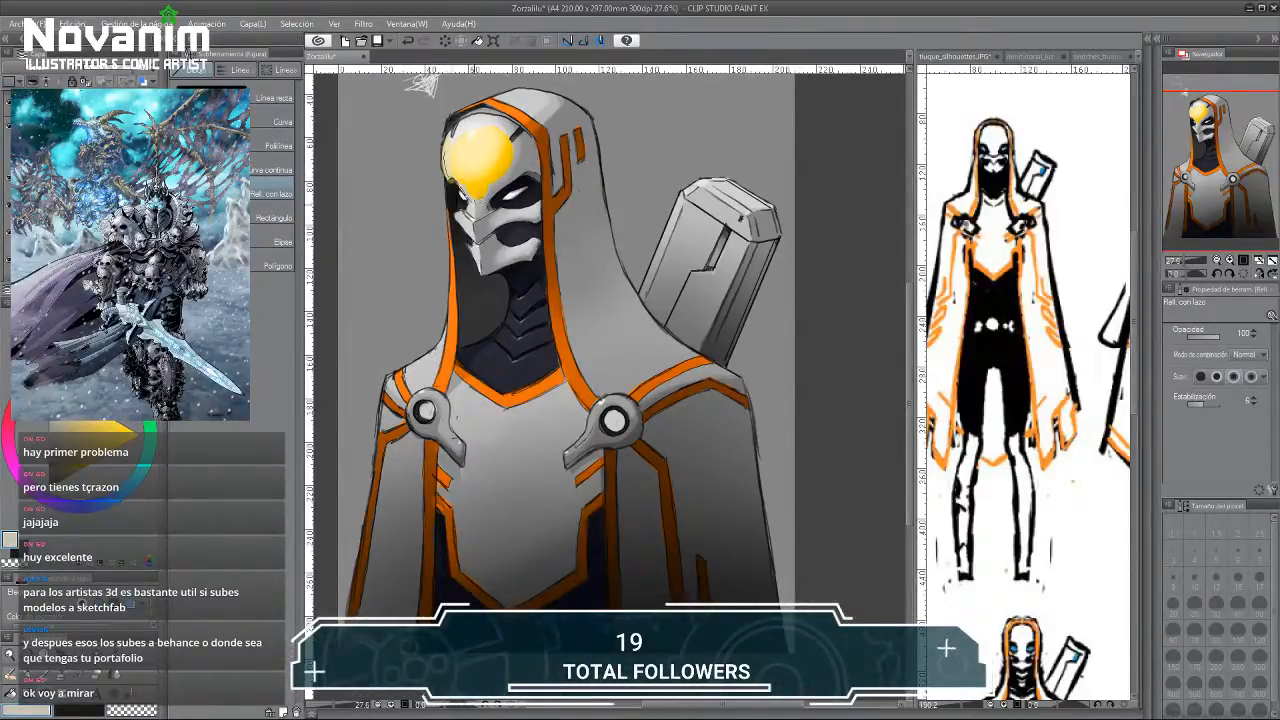
key(ctrl+z)
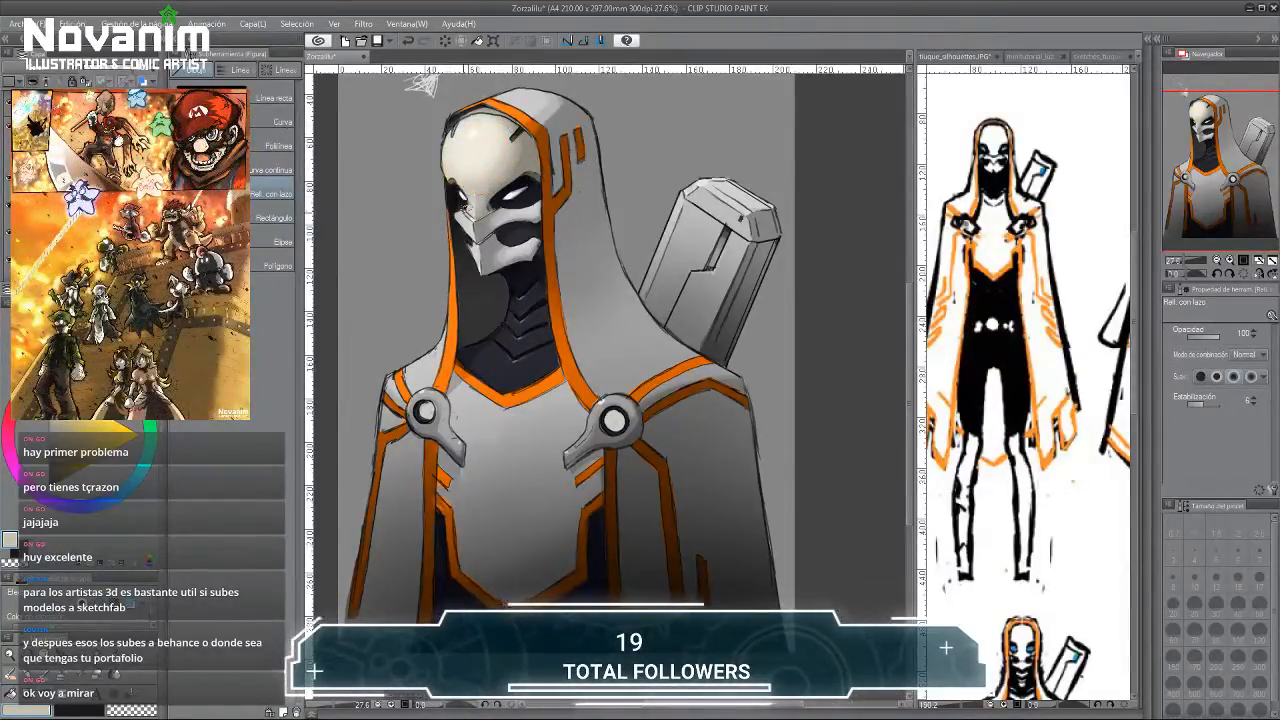
Tint the skull mask's face and jaw in pale cream with lasso fill to match its forehead.
mouse_move(462, 224)
mouse_down()
mouse_move(541, 222)
mouse_move(520, 207)
mouse_move(466, 220)
mouse_up()
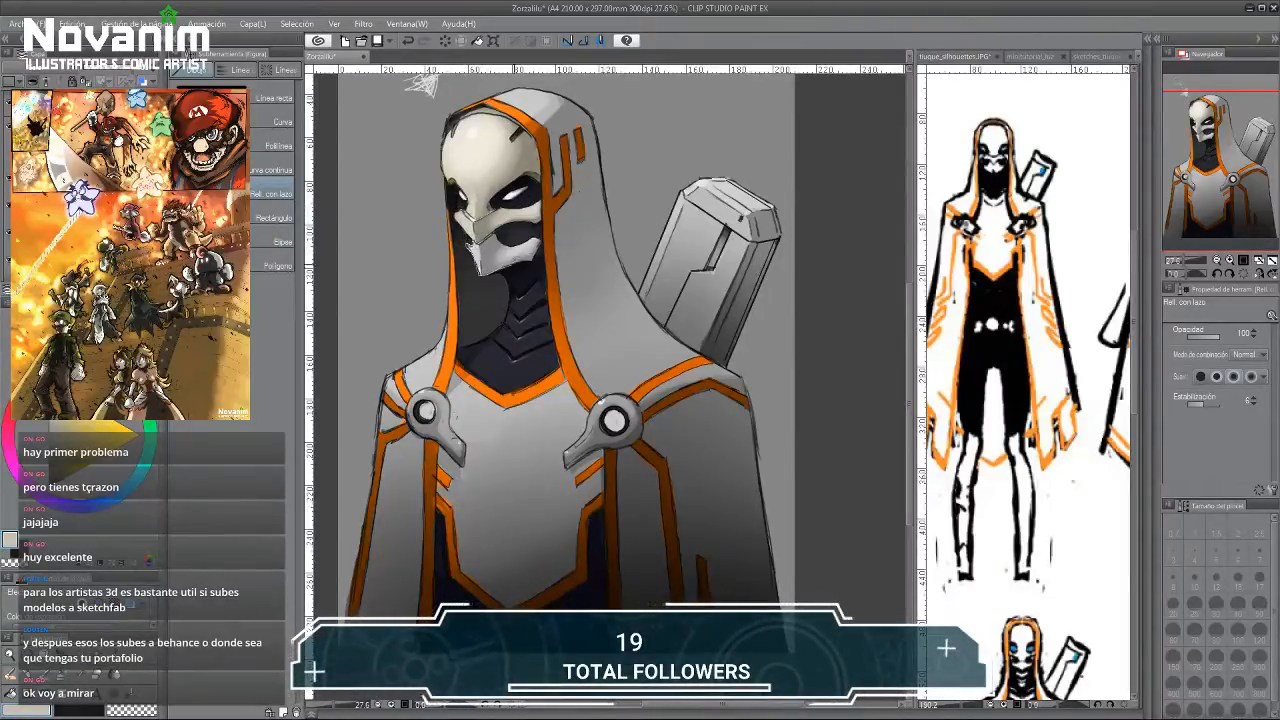
scroll(430, 100, down, 2)
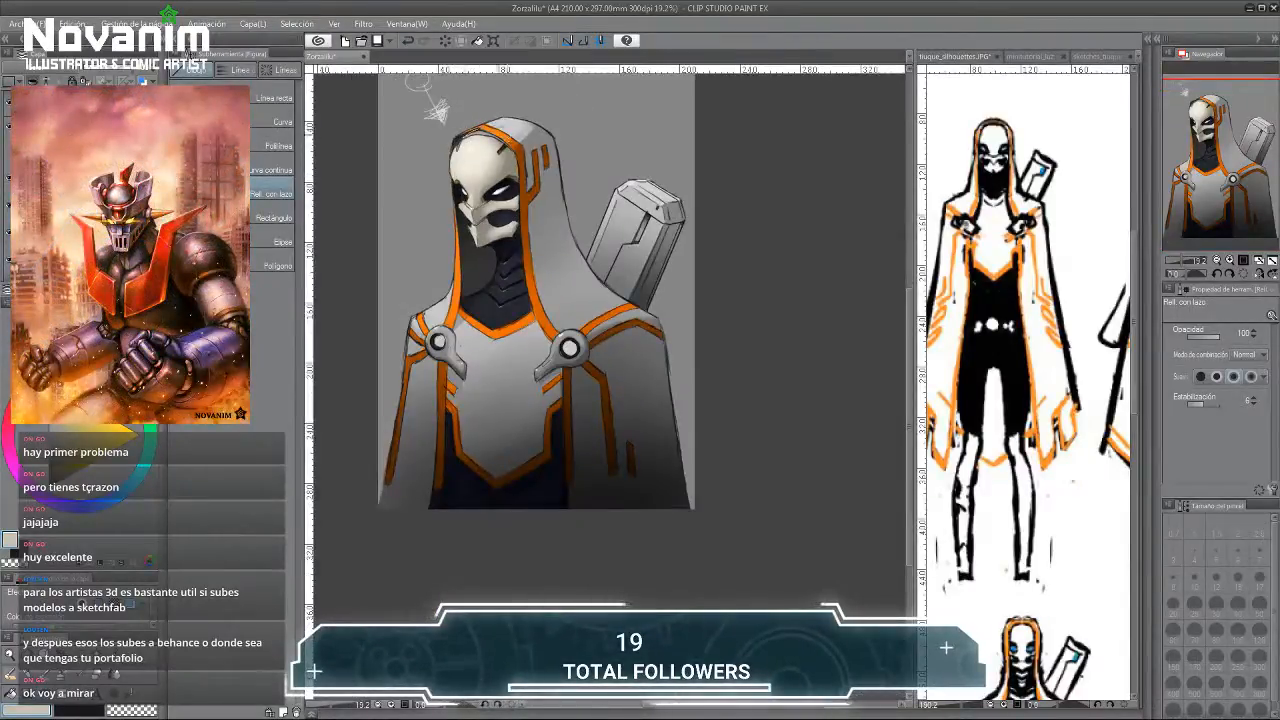
scroll(437, 110, up, 1)
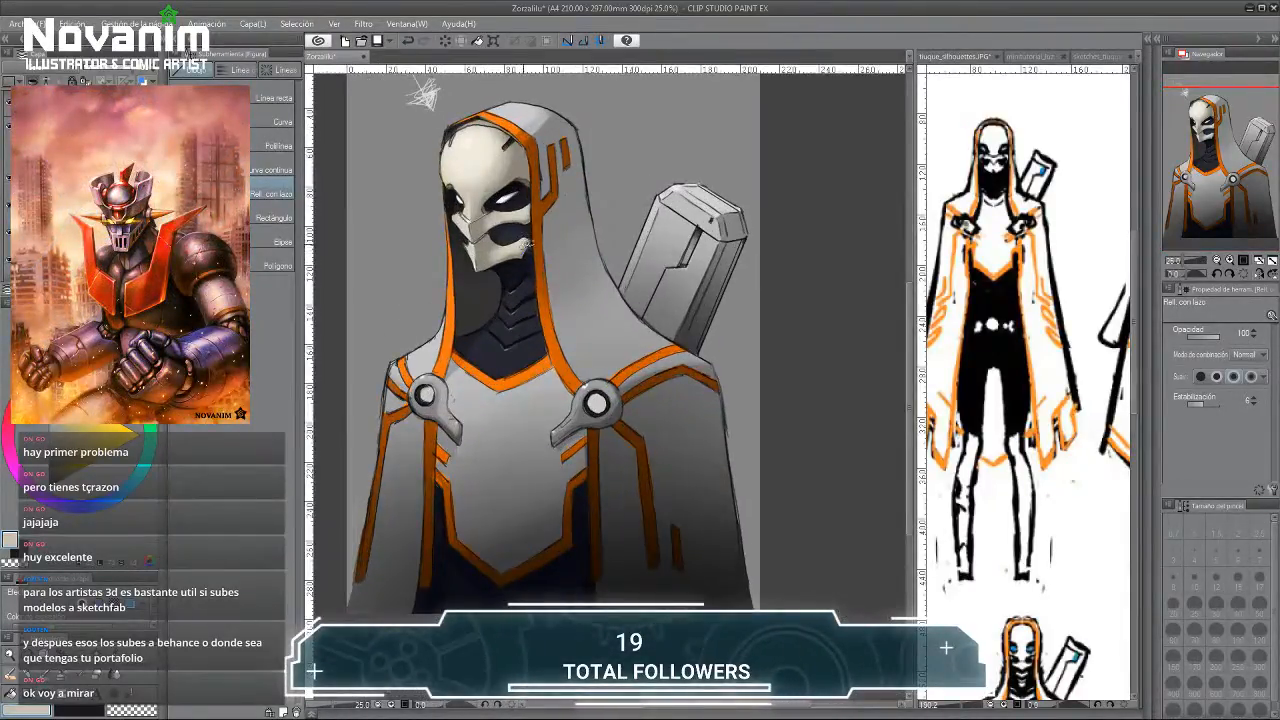
Tint the cloak's hood, shoulders and both sleeves in cool blue-gray with lasso fill, down to the lower edge of the illustration.
drag(498, 231, 500, 203)
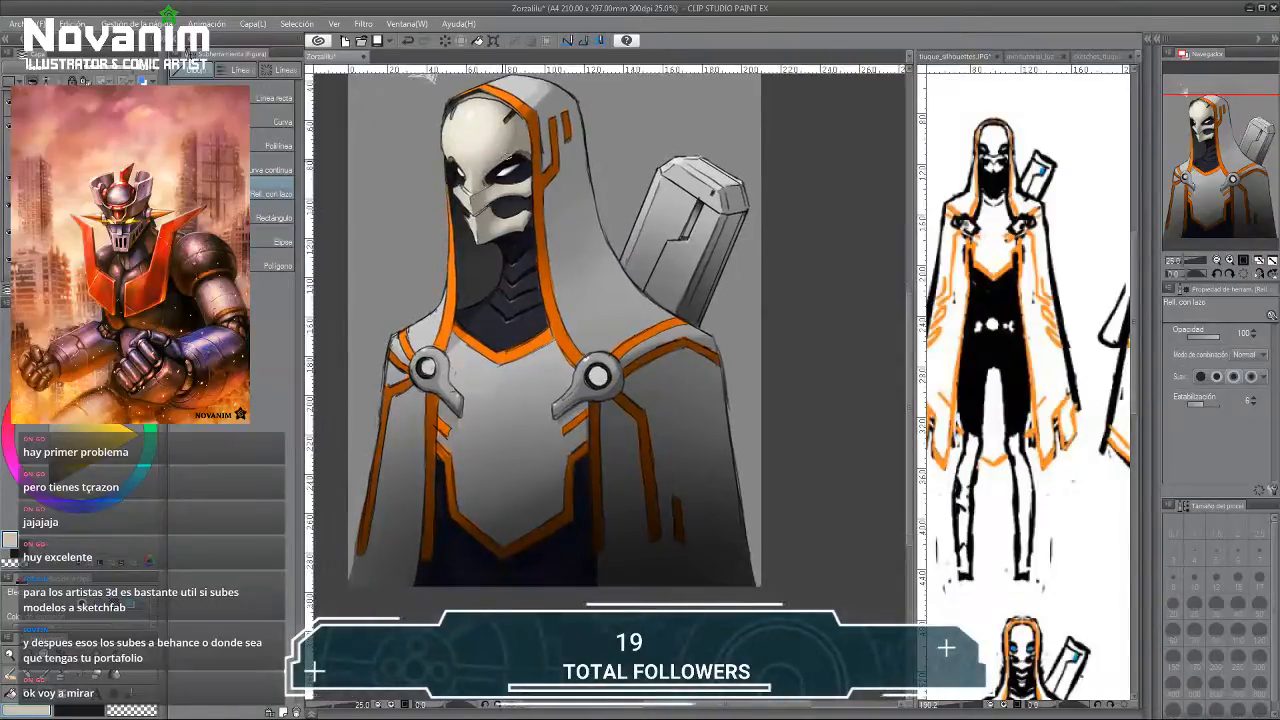
scroll(434, 90, down, 2)
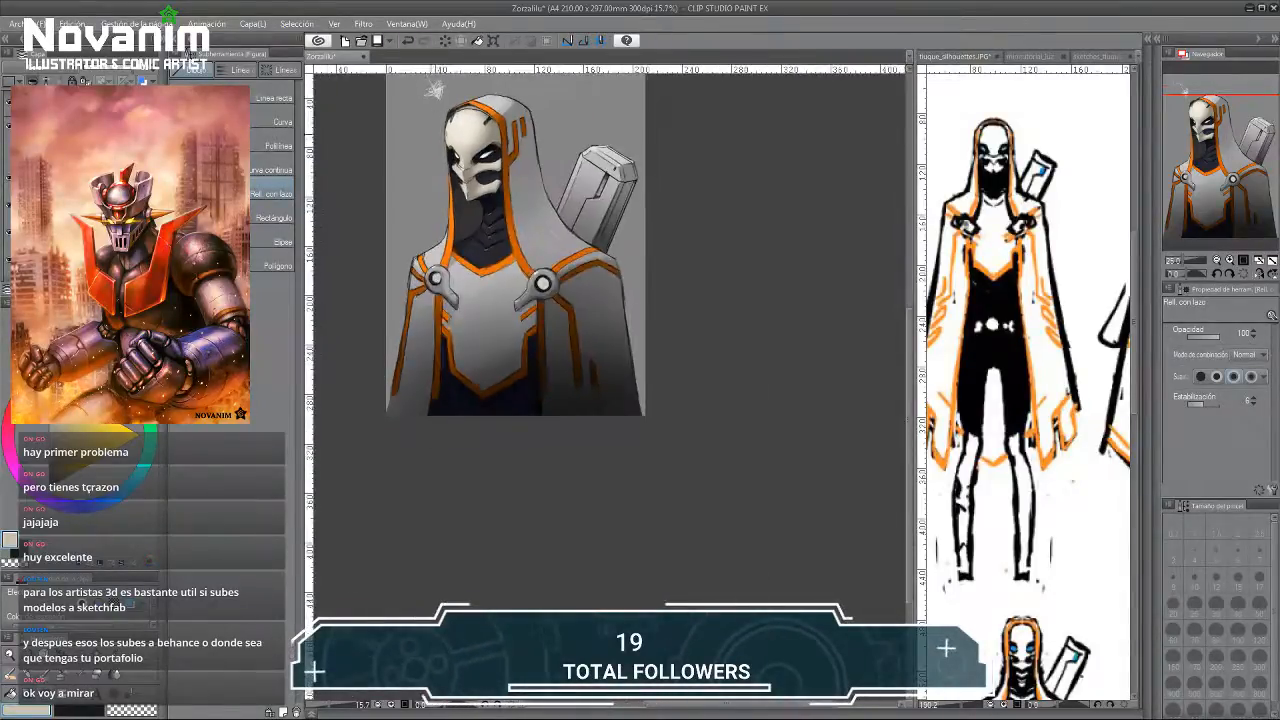
drag(434, 90, 435, 122)
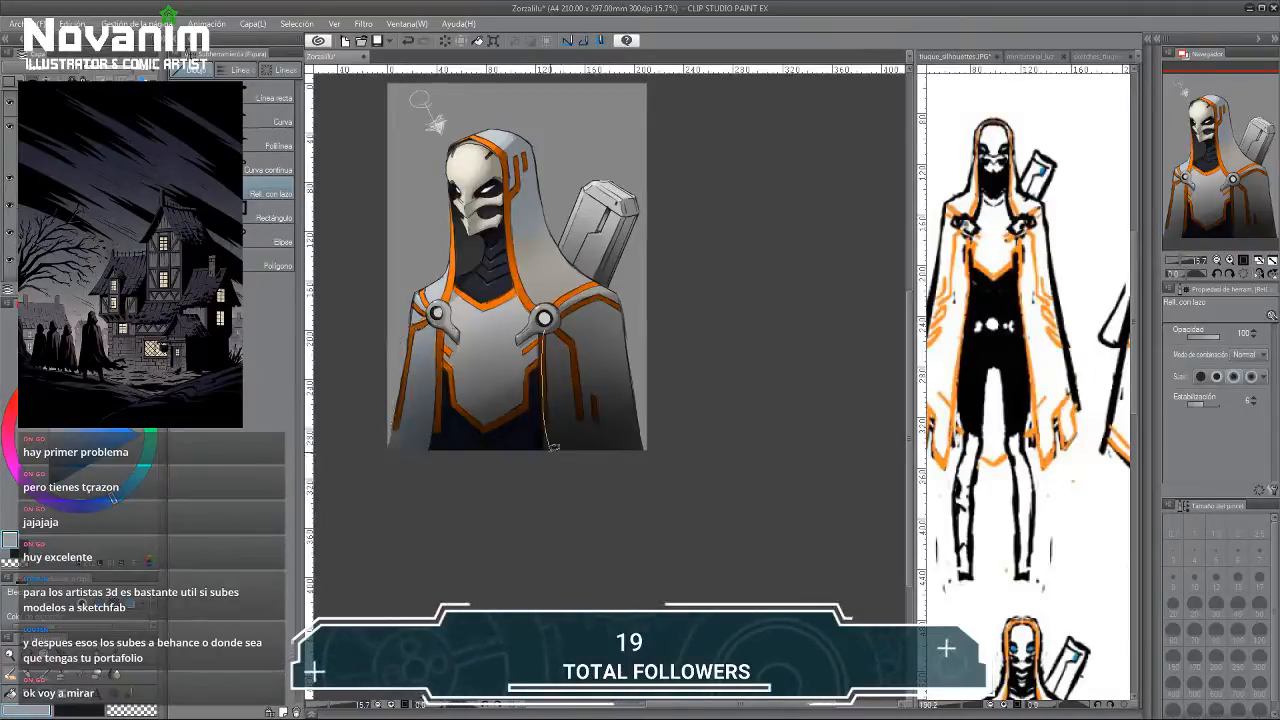
mouse_move(552, 447)
mouse_down()
mouse_move(635, 312)
mouse_move(545, 318)
mouse_up()
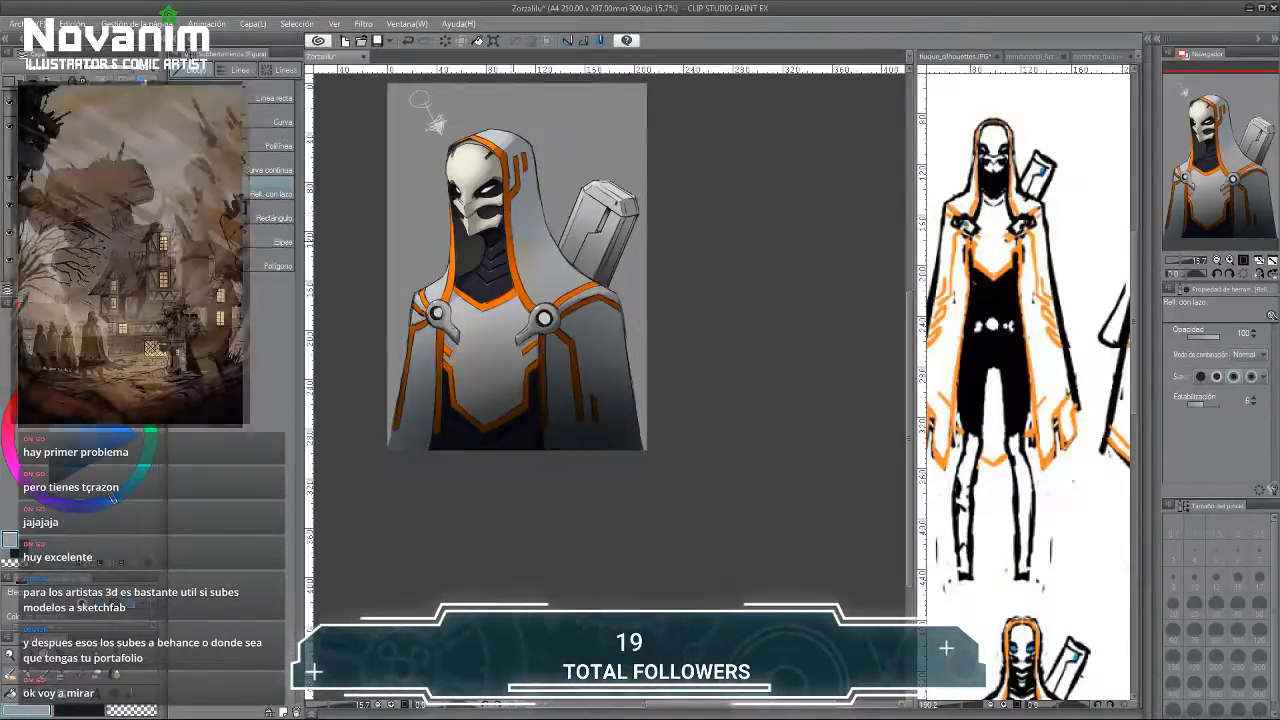
Tint the chest plate inside its orange border in the same cool blue-gray with lasso fill.
scroll(435, 122, up, 1)
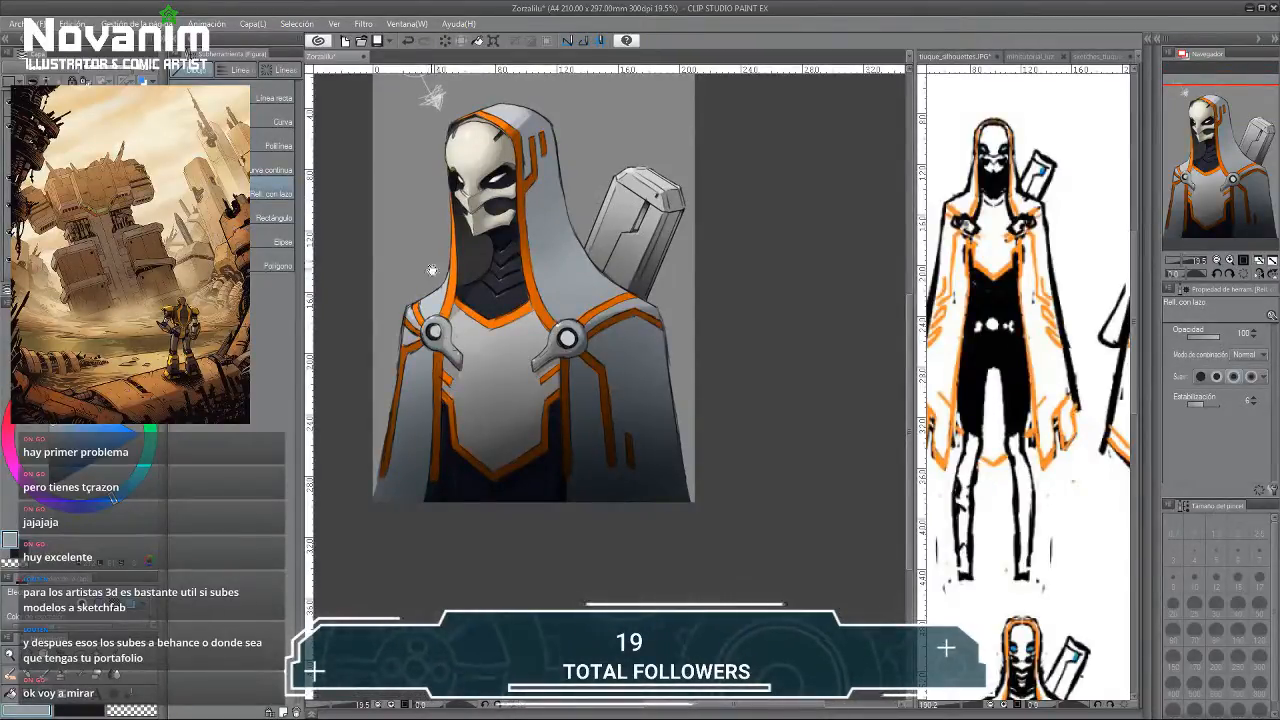
drag(432, 270, 429, 301)
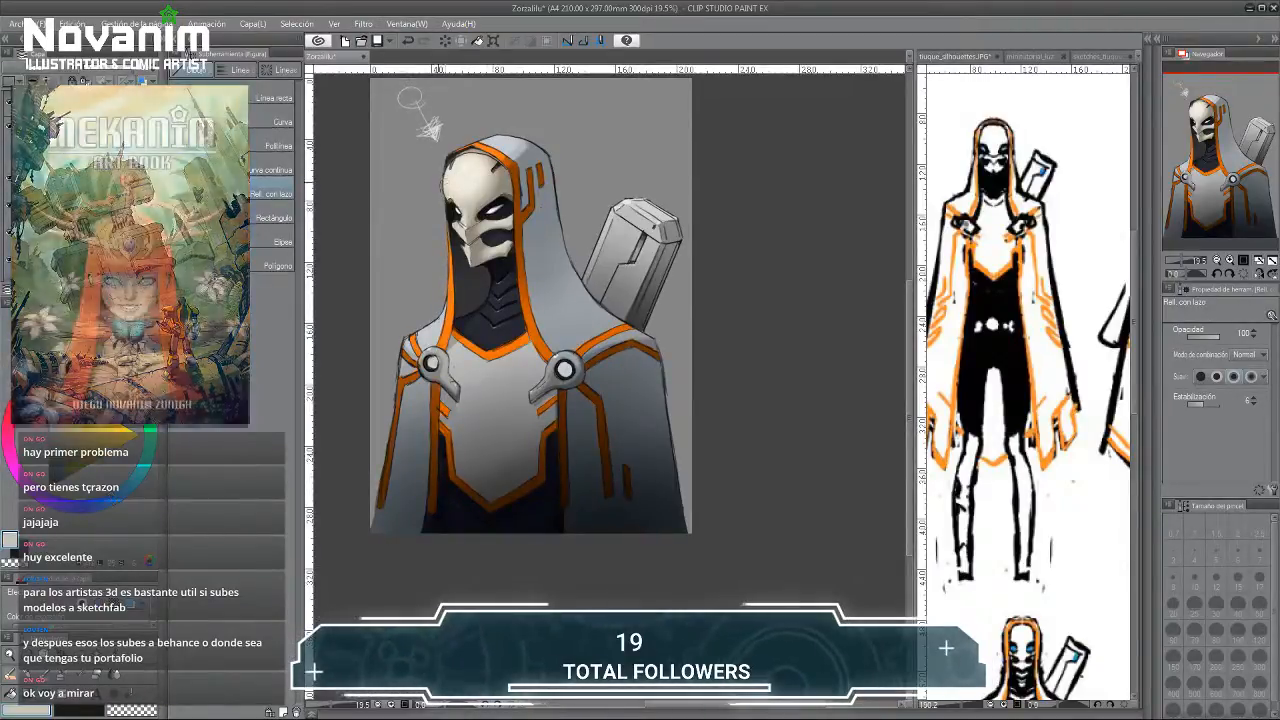
scroll(454, 246, down, 1)
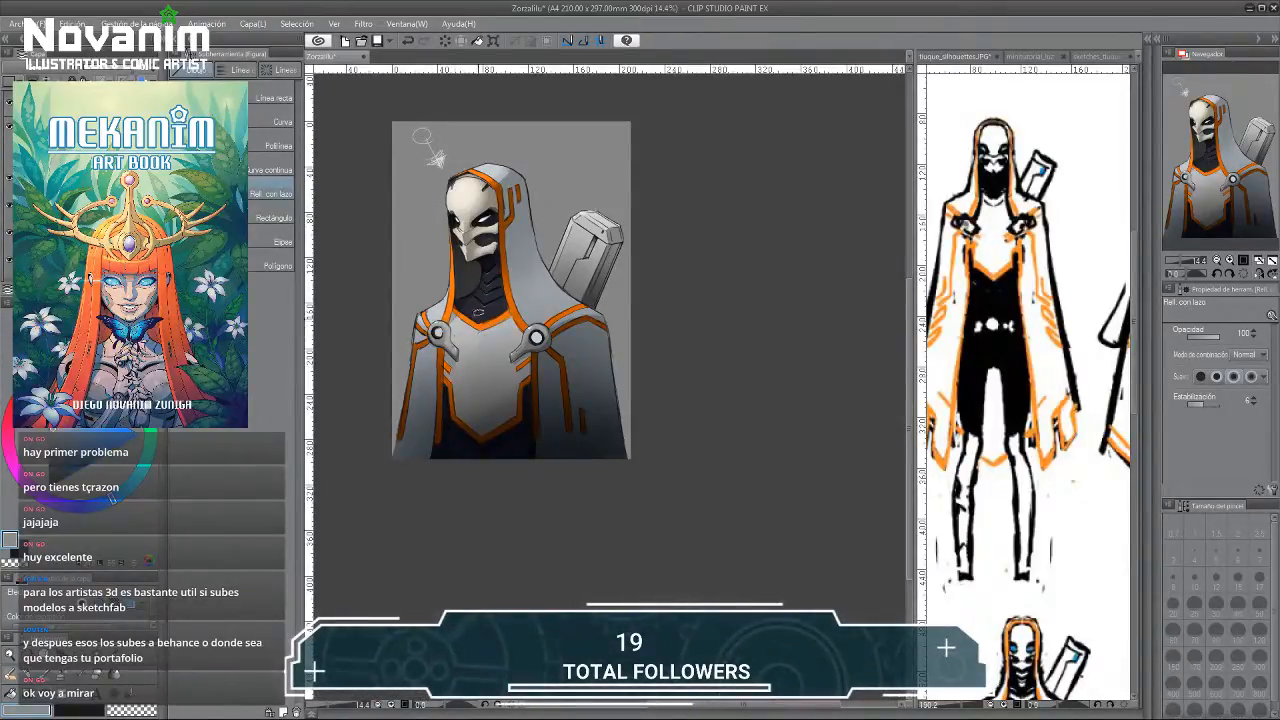
scroll(470, 310, up, 2)
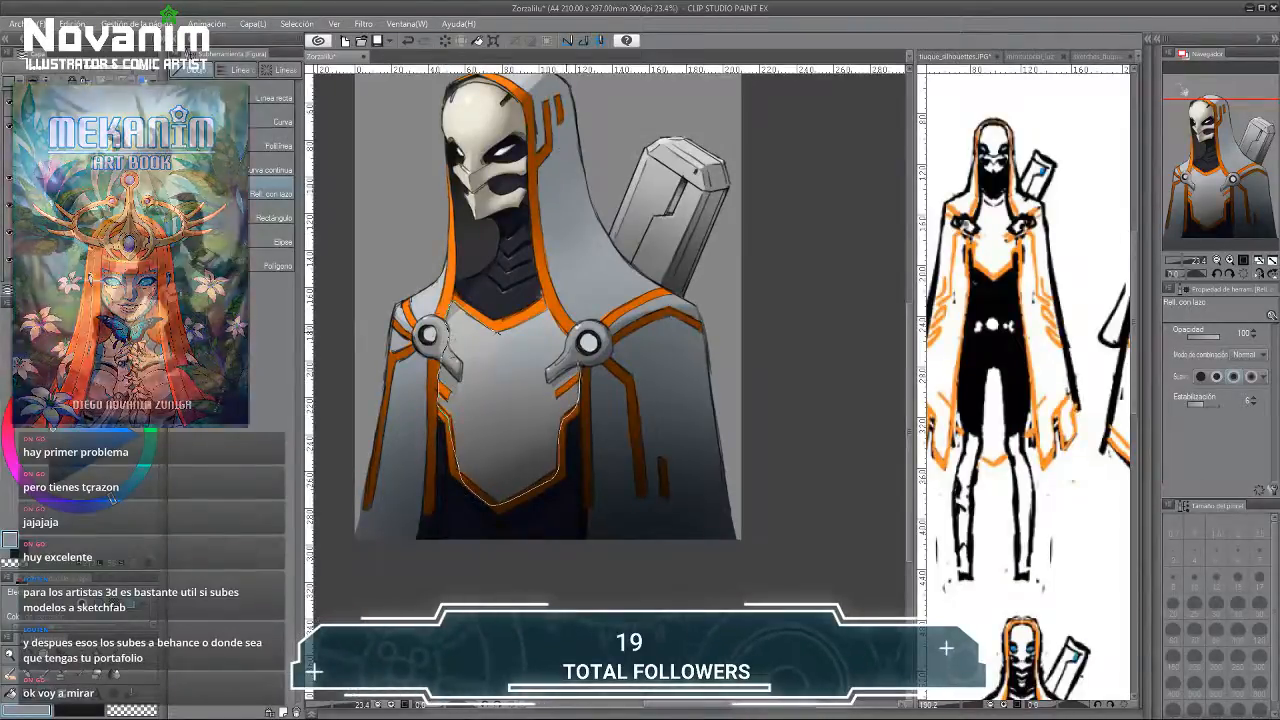
scroll(409, 256, down, 2)
scroll(424, 110, down, 2)
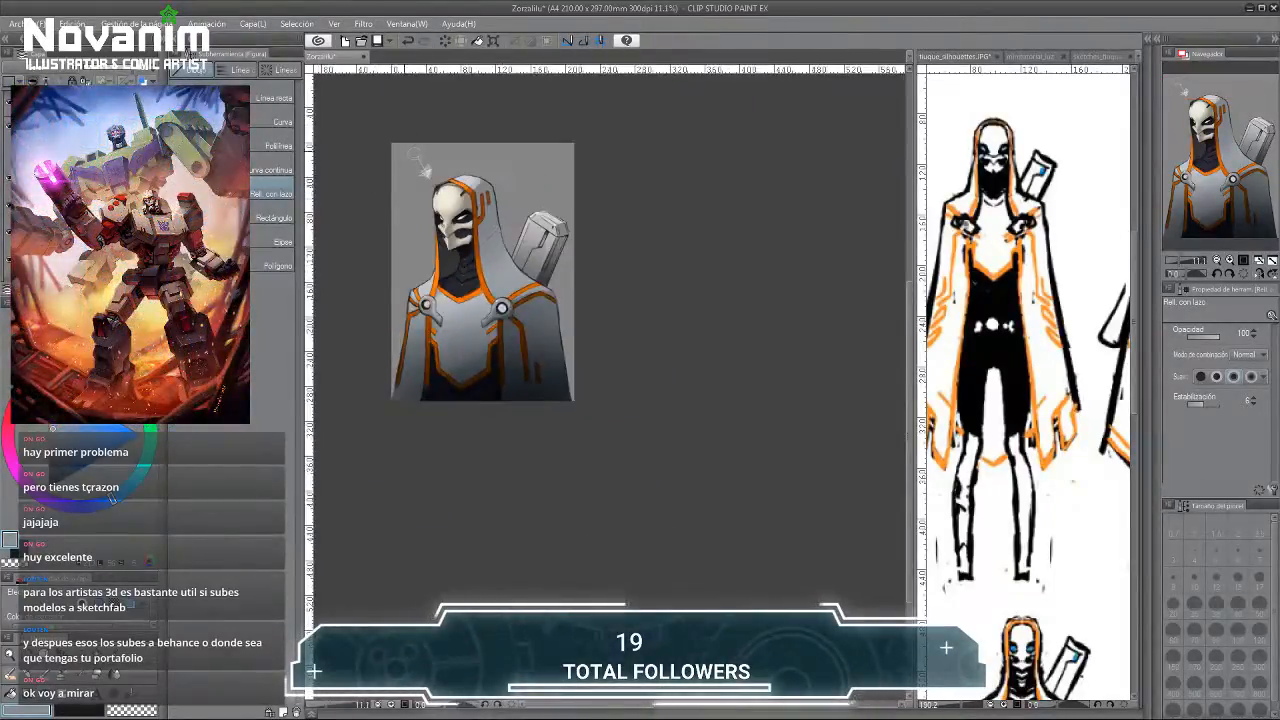
scroll(435, 130, up, 2)
scroll(420, 108, up, 2)
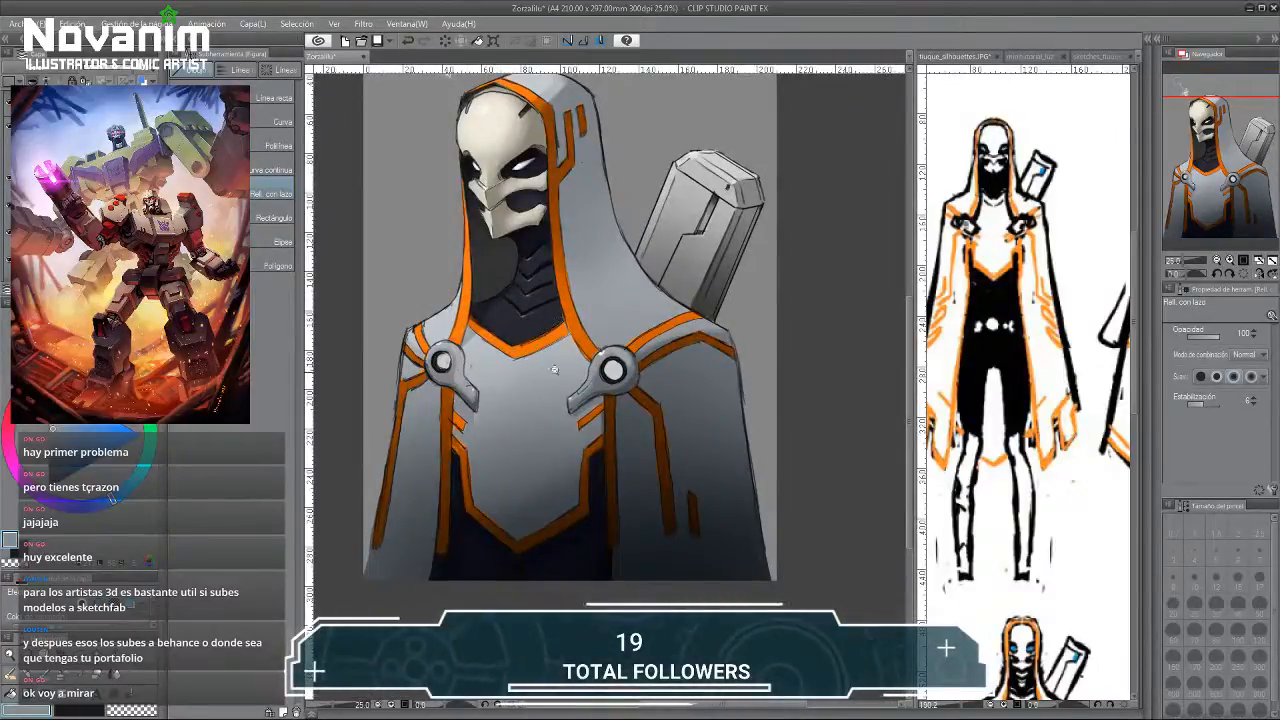
scroll(554, 370, up, 2)
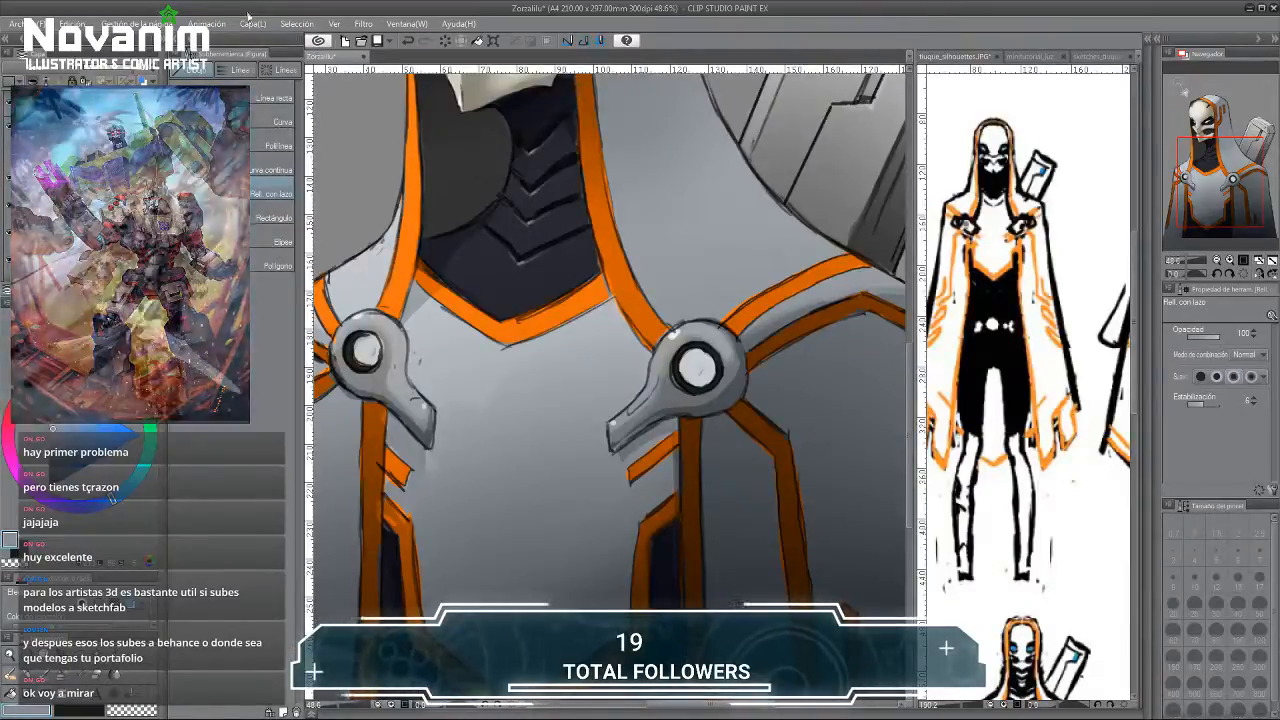
alt+click(629, 262)
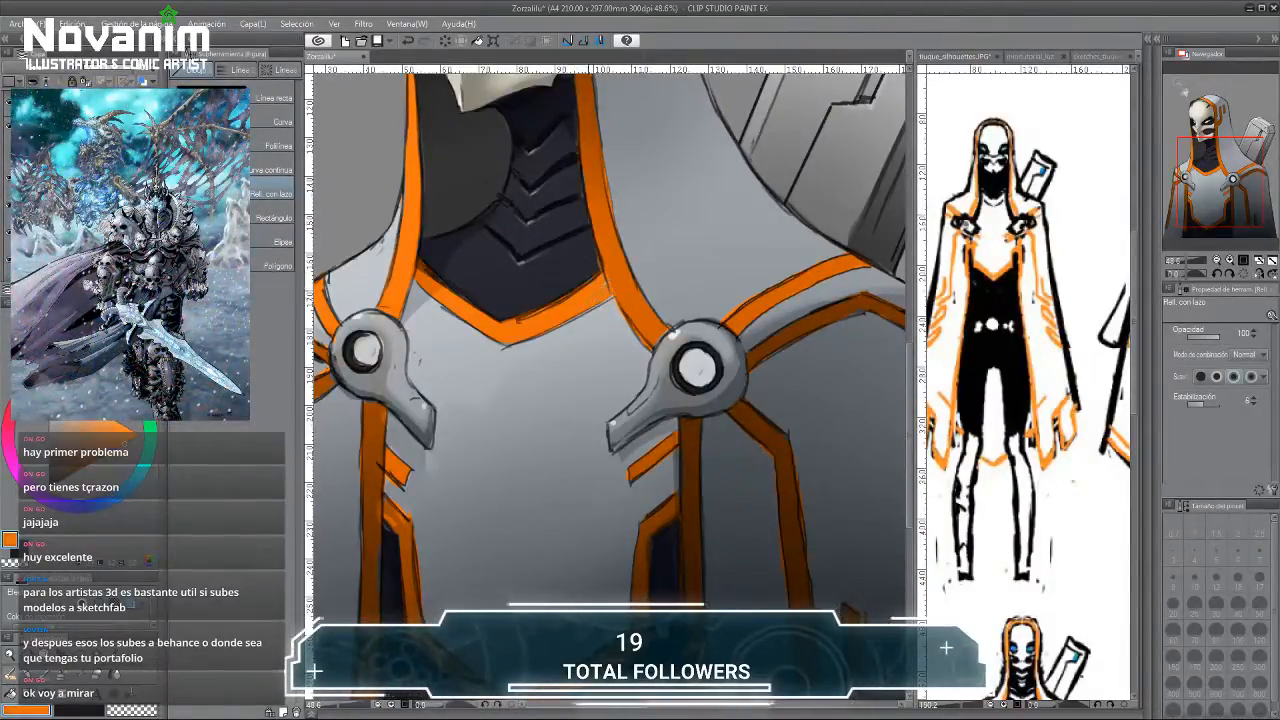
scroll(545, 230, down, 3)
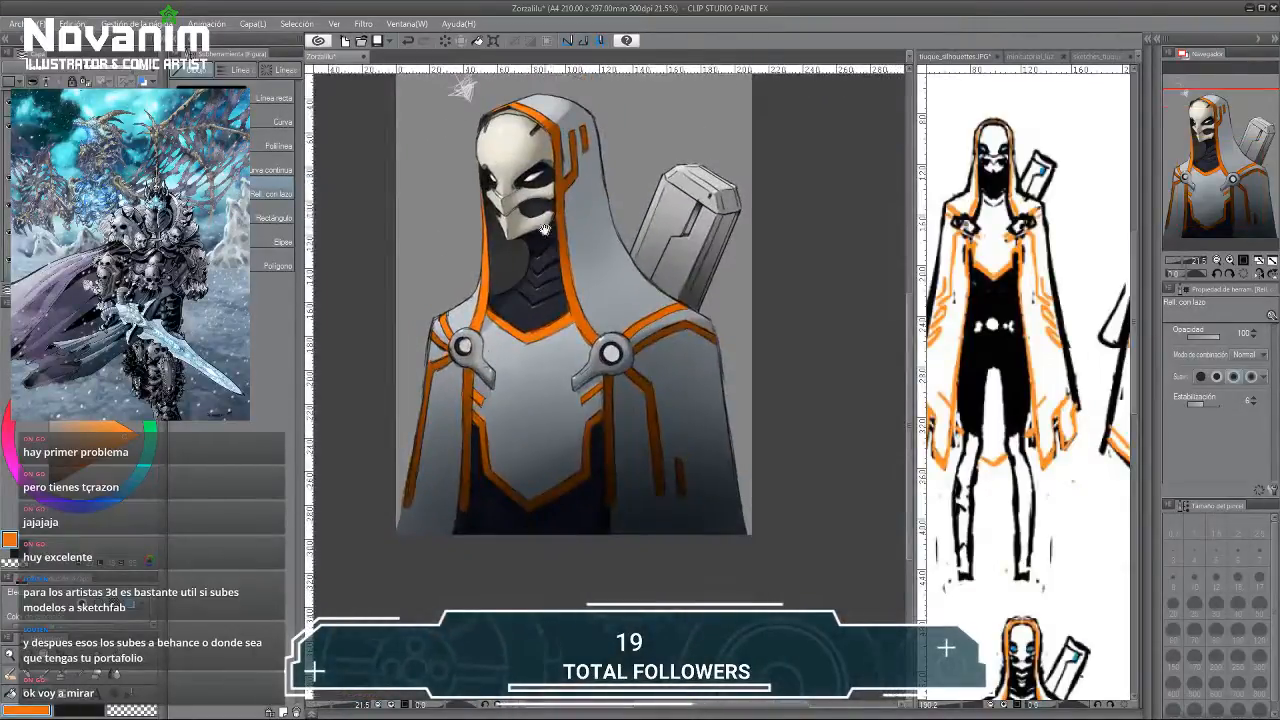
drag(545, 230, 533, 247)
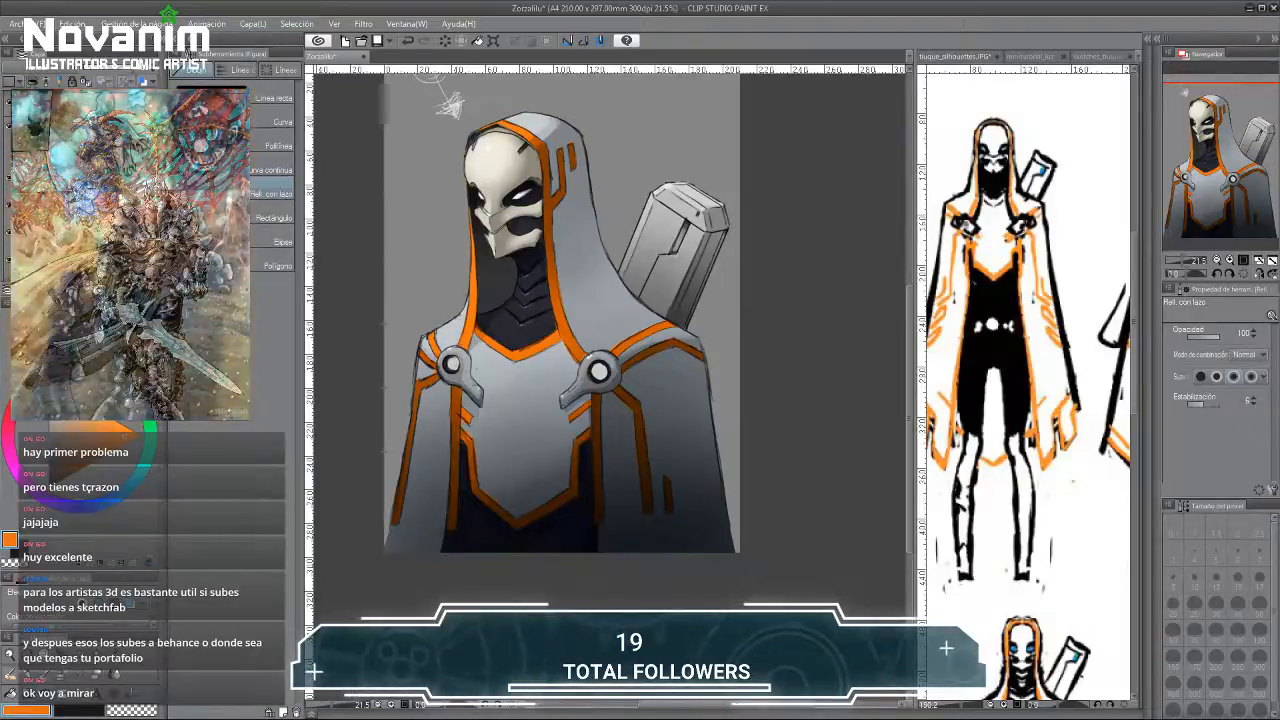
Sample the bright blue from the weapon in the silhouettes reference and tint the skull mask's eyes with it.
click(1024, 172)
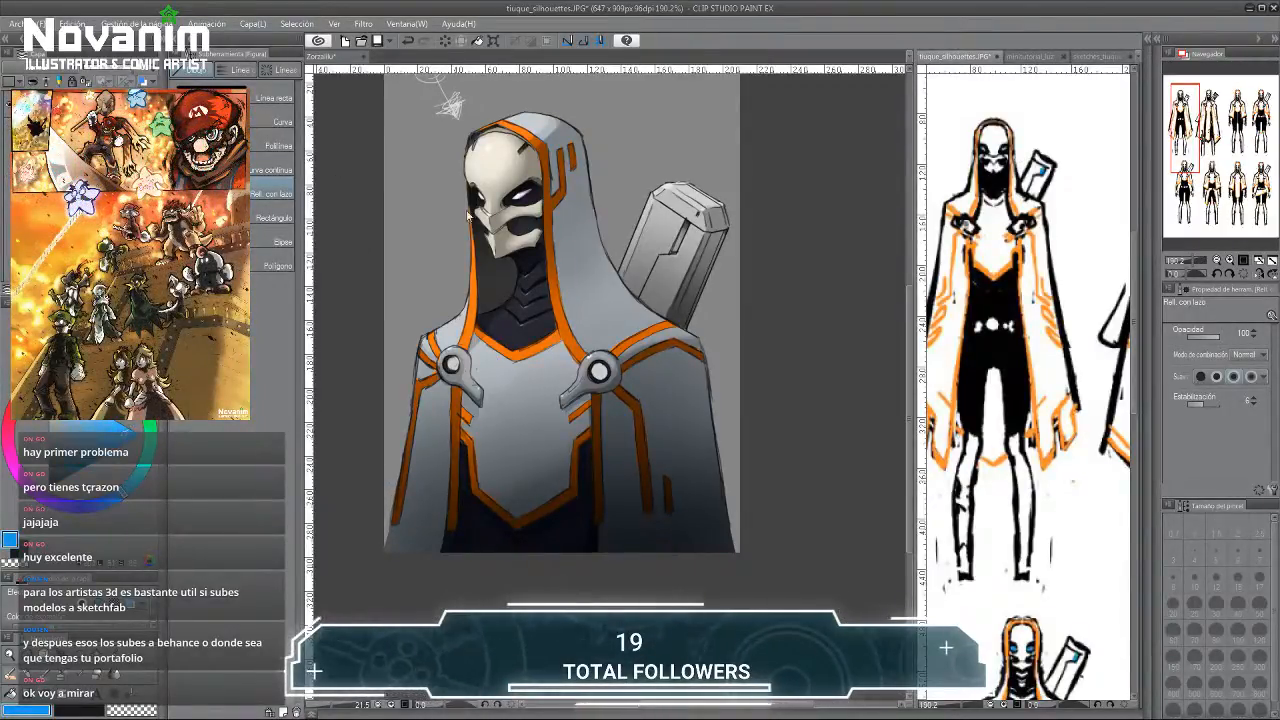
click(524, 190)
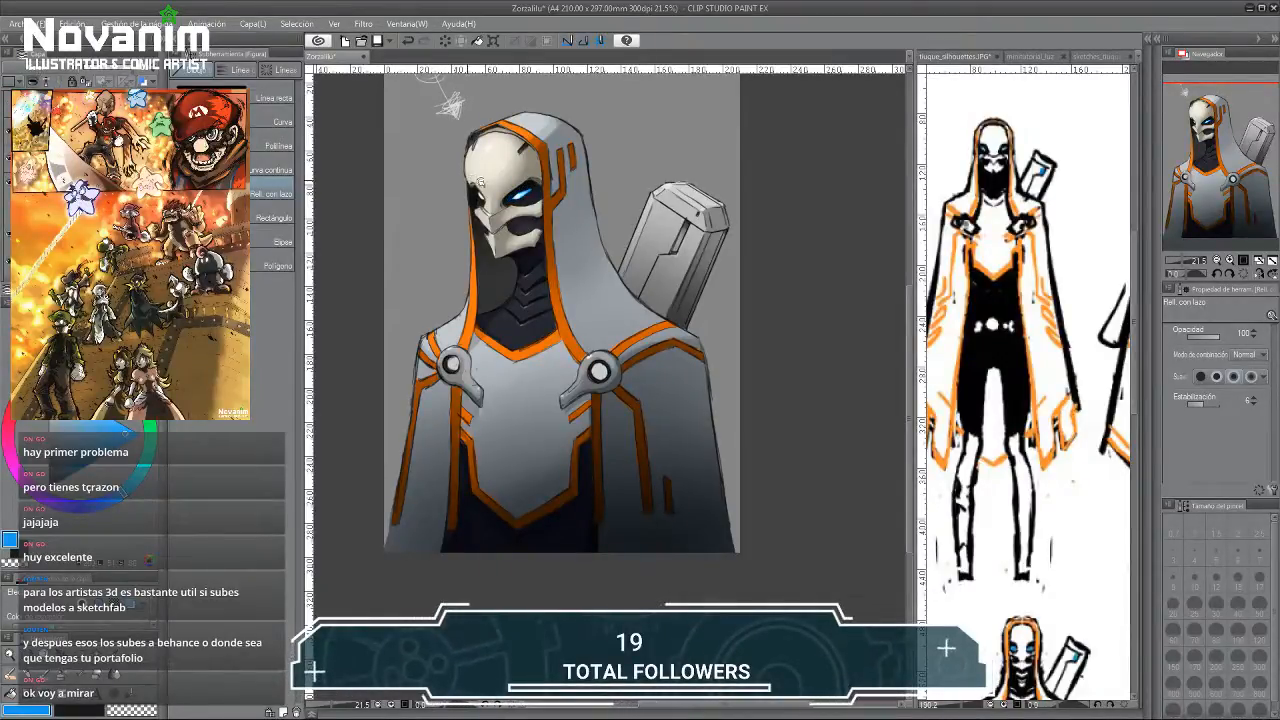
scroll(472, 182, up, 3)
scroll(472, 195, down, 4)
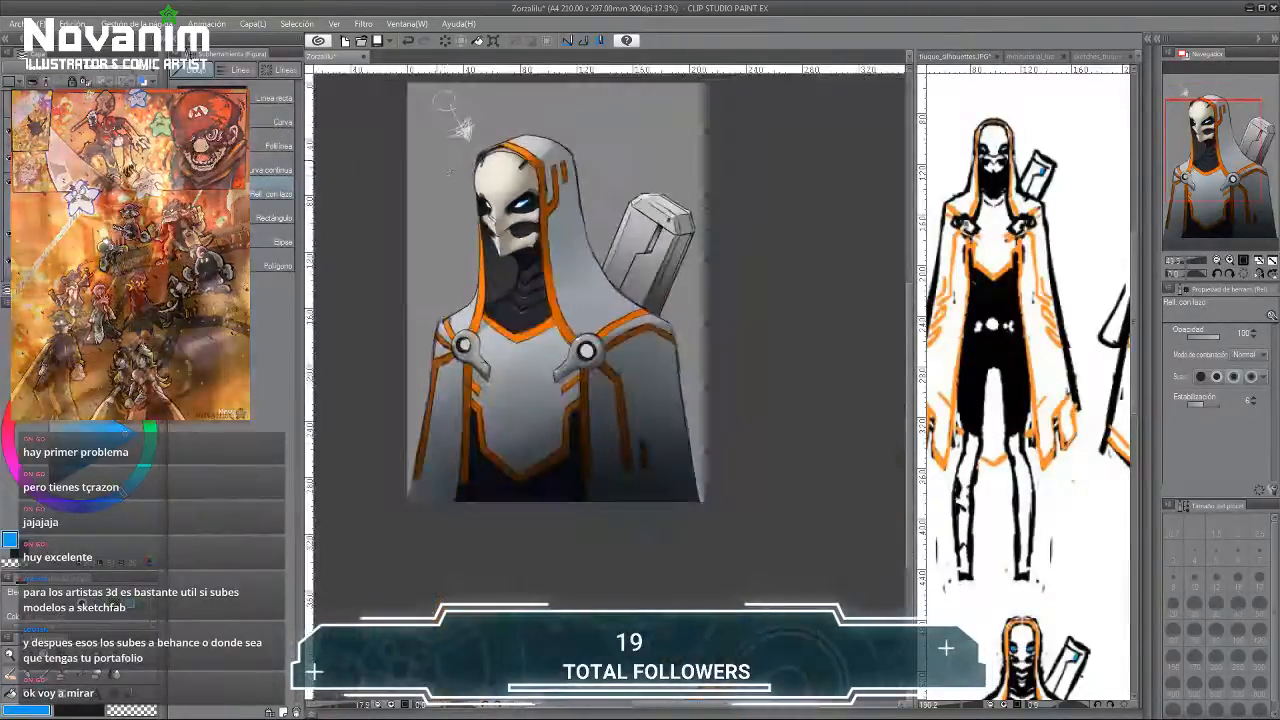
Lasso-fill the narrow slot on the weapon behind the shoulder in bright blue.
scroll(587, 207, up, 4)
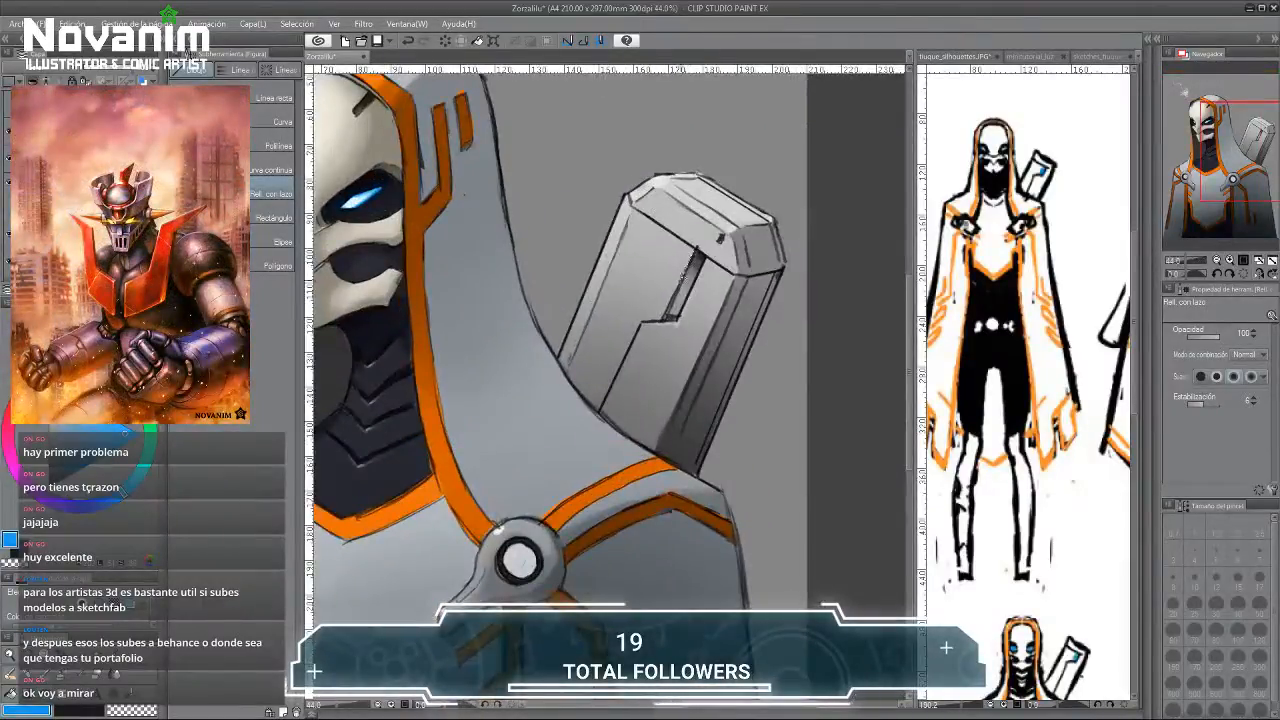
drag(710, 250, 703, 253)
scroll(604, 227, down, 5)
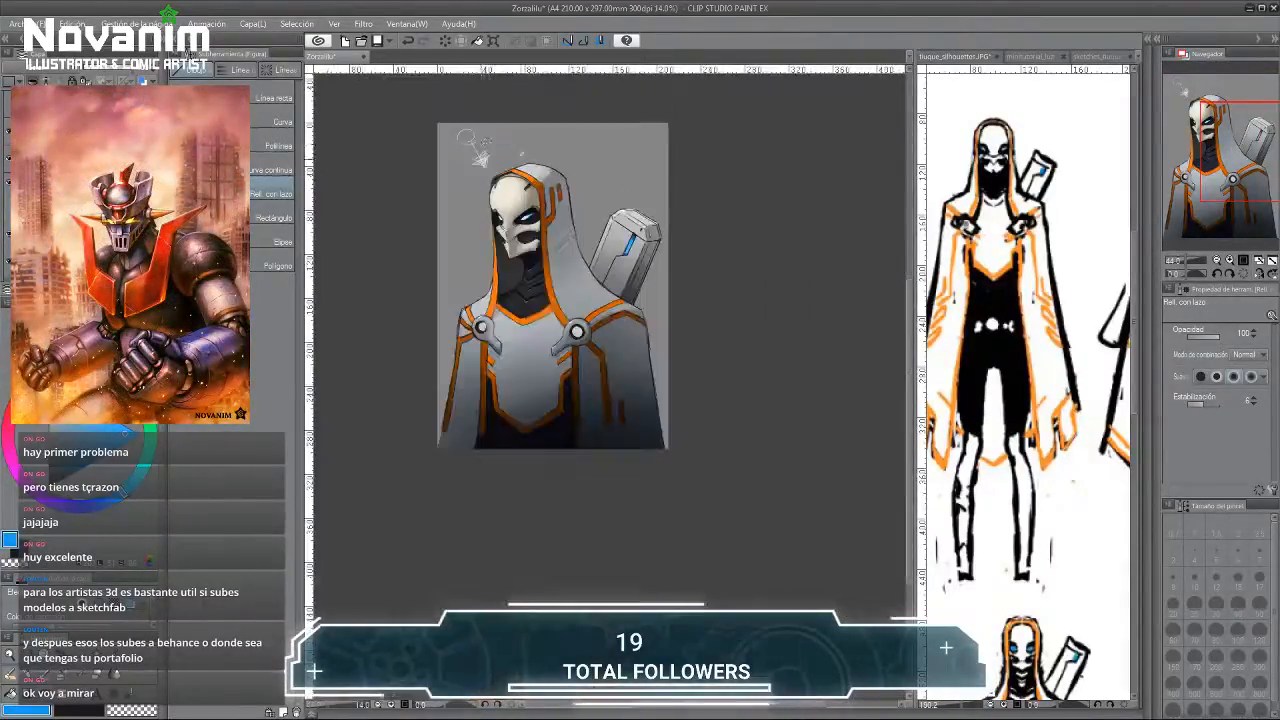
Tint the round centres of both cloak clasps in bright blue with lasso fill.
scroll(446, 258, up, 1)
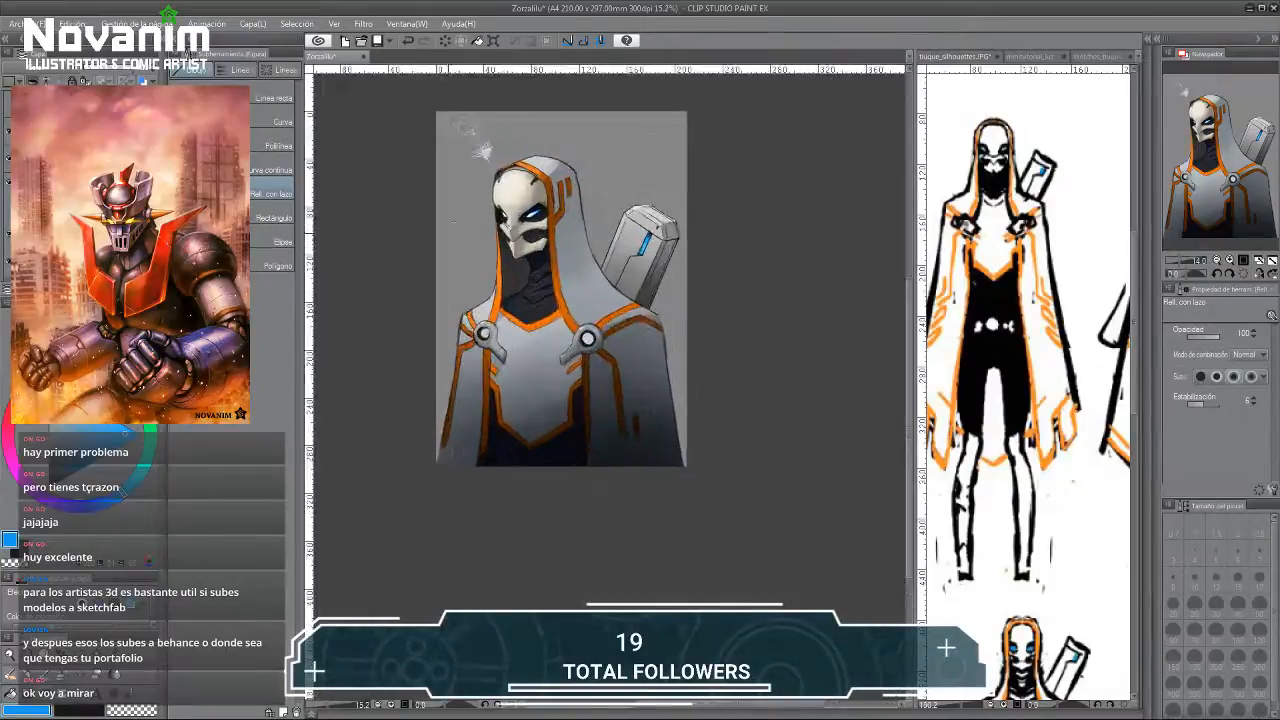
scroll(570, 333, up, 2)
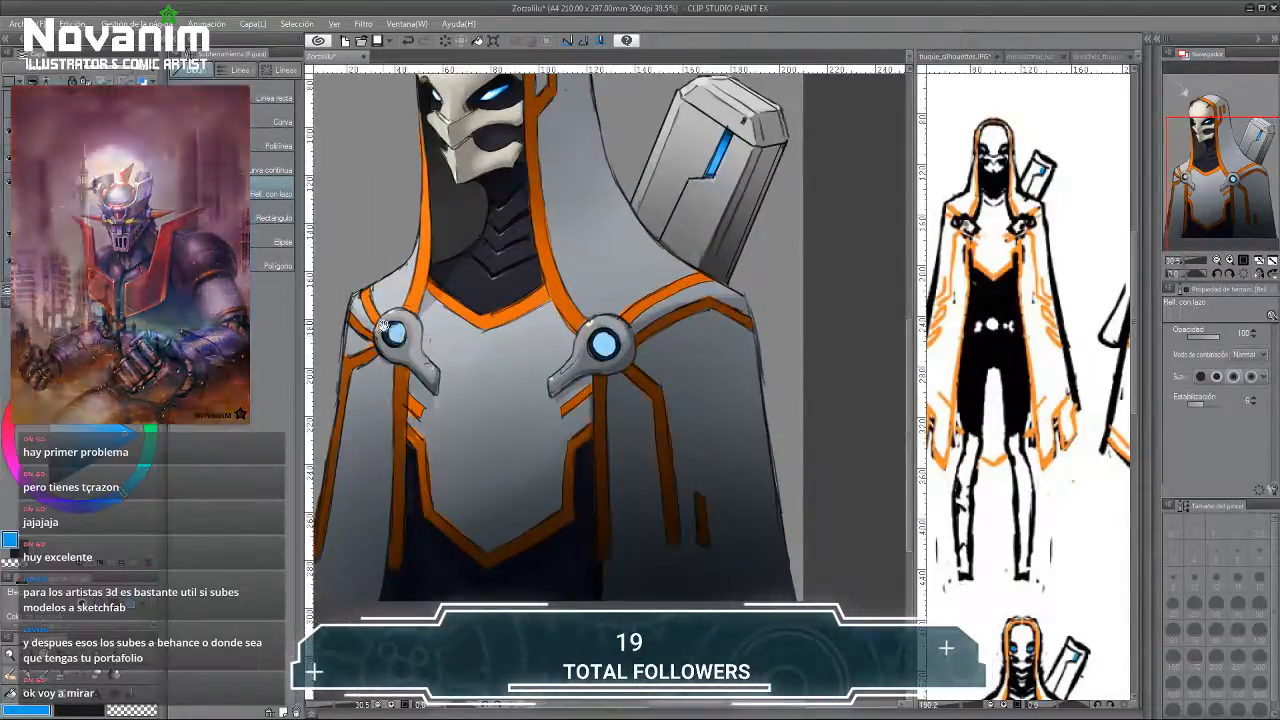
scroll(390, 93, down, 2)
scroll(390, 93, down, 3)
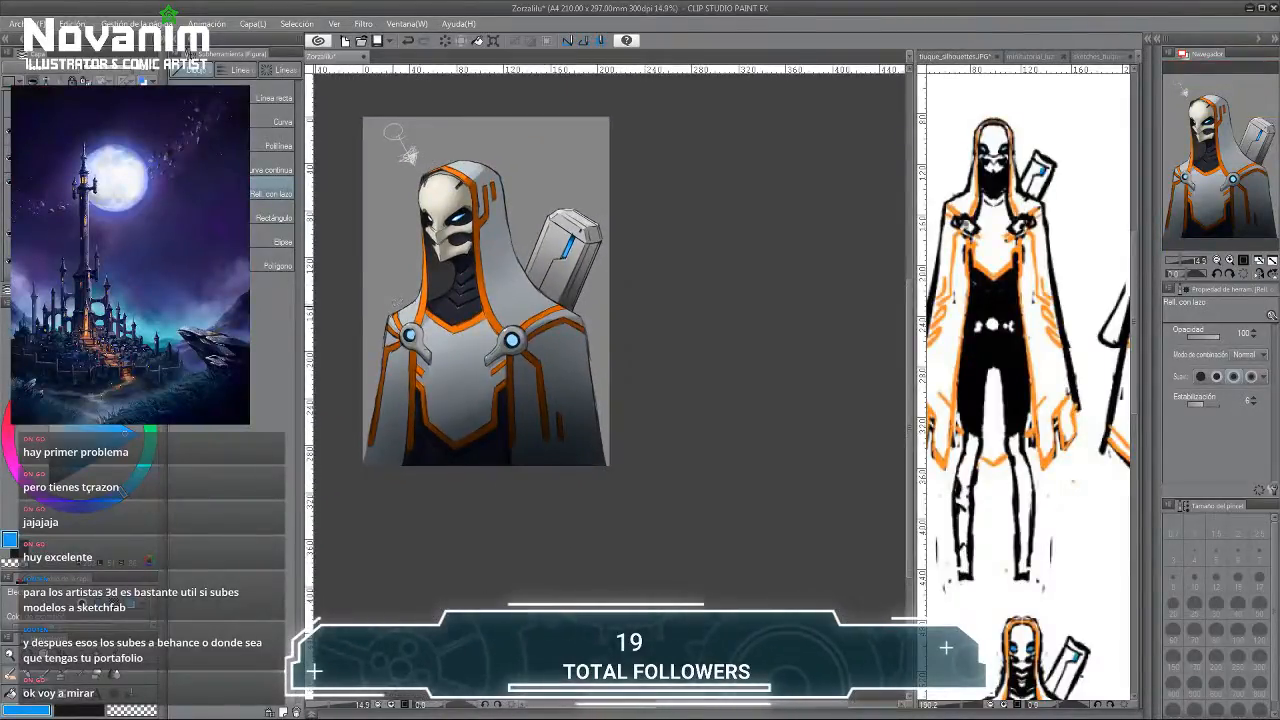
scroll(365, 112, up, 2)
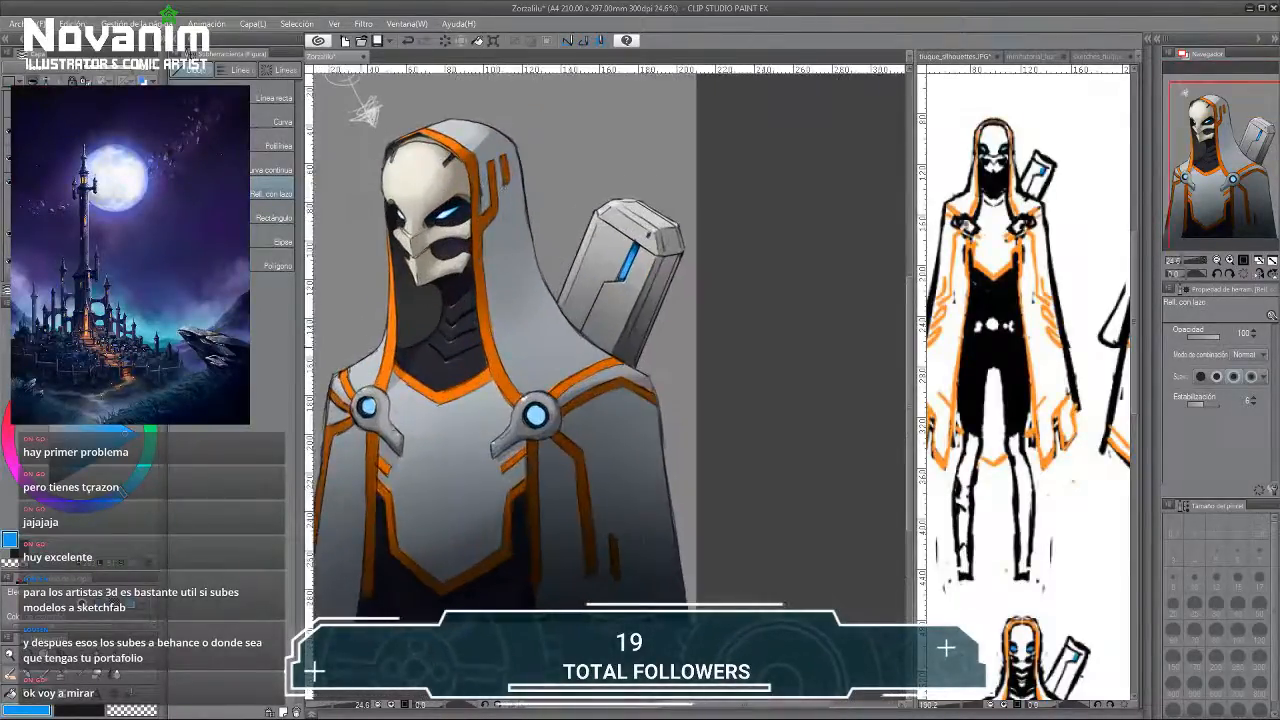
drag(362, 106, 407, 82)
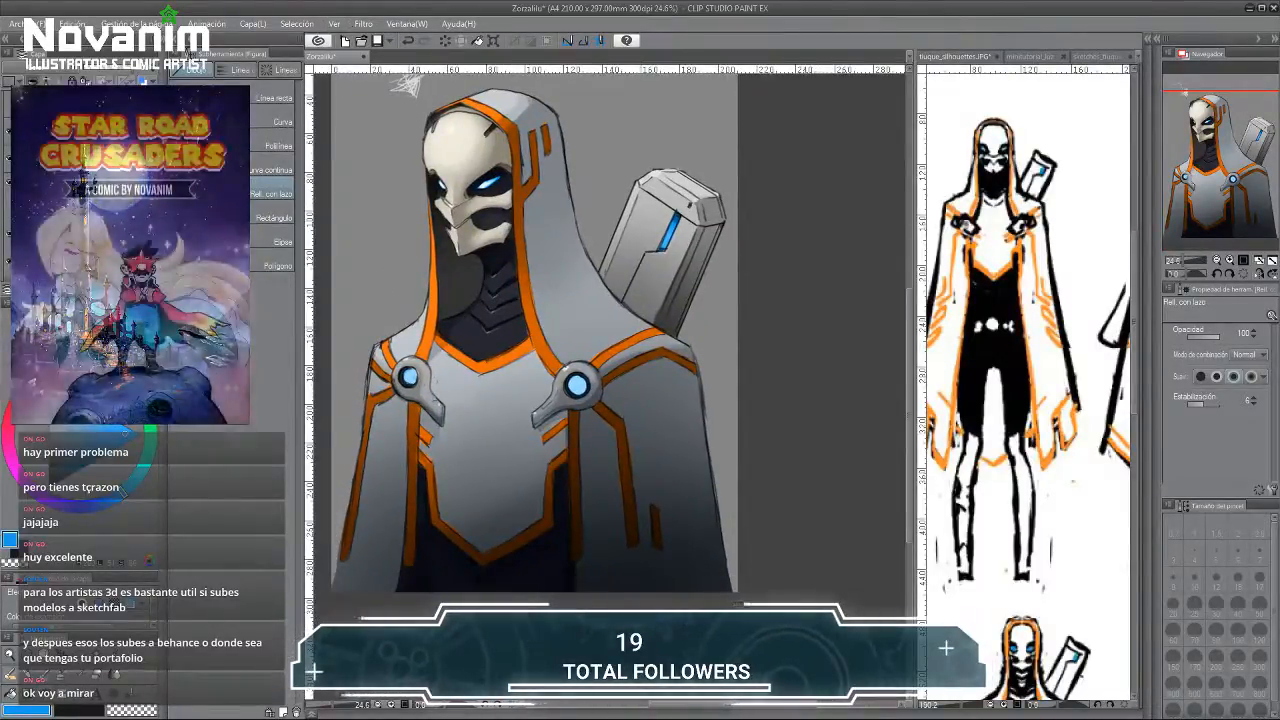
scroll(420, 240, down, 2)
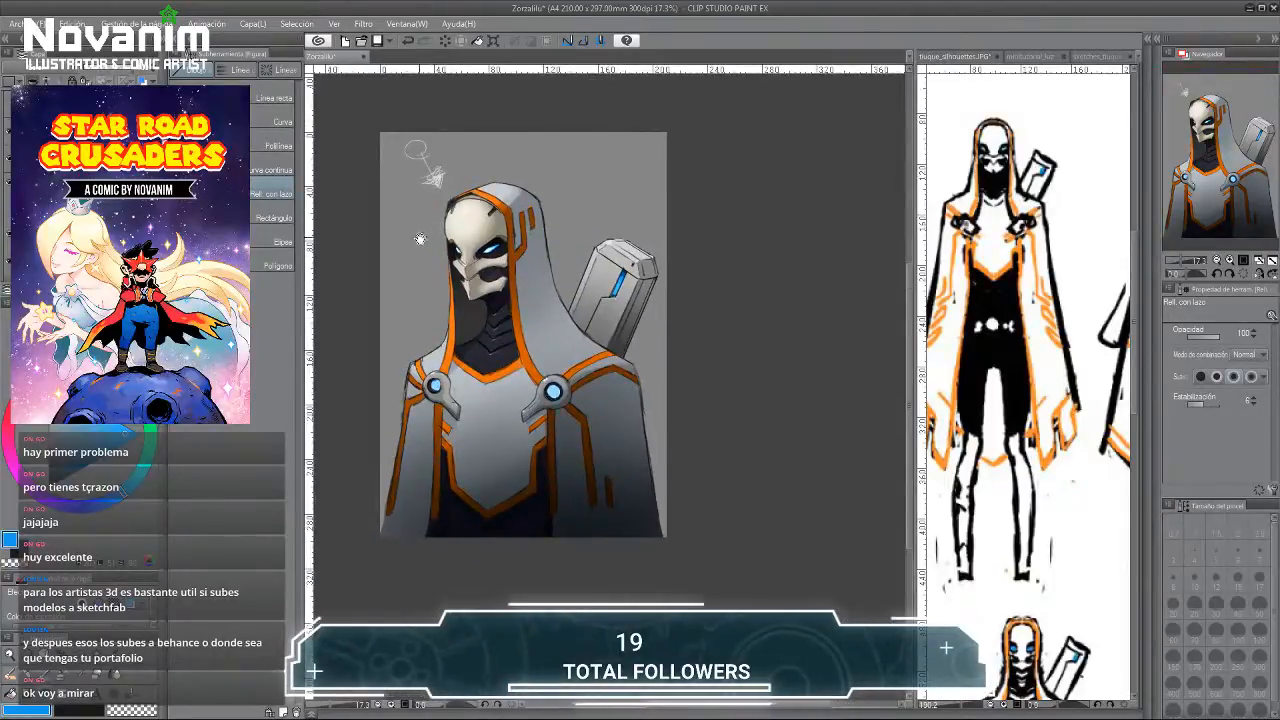
scroll(430, 258, up, 3)
scroll(460, 268, down, 2)
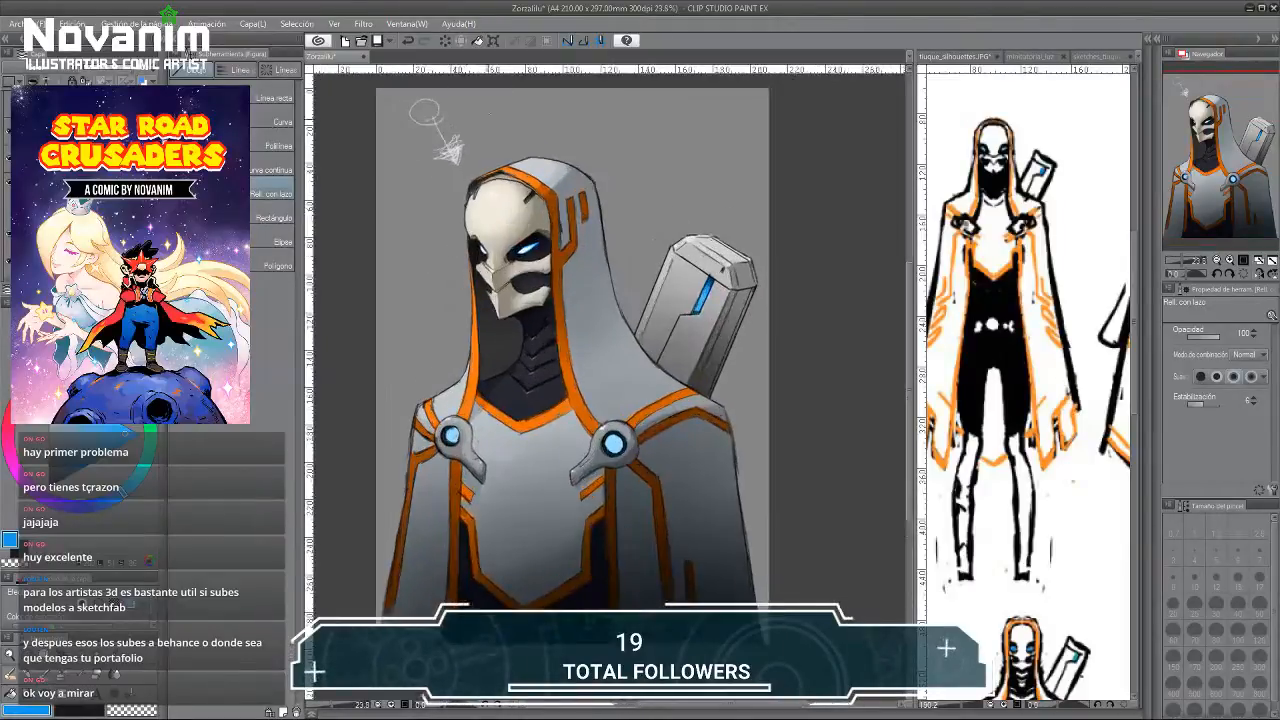
Apply a colour correction to the illustration that warms the dark areas towards reddish brown and cools the light areas.
scroll(436, 272, down, 3)
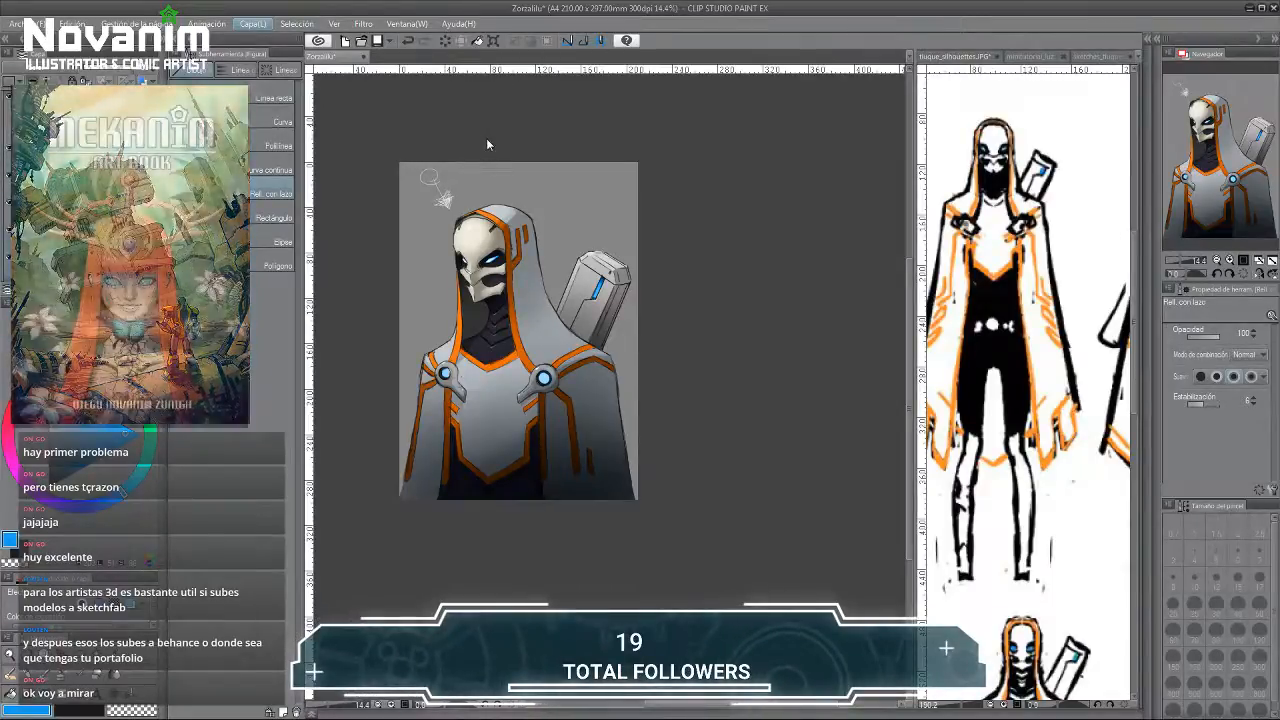
click(479, 178)
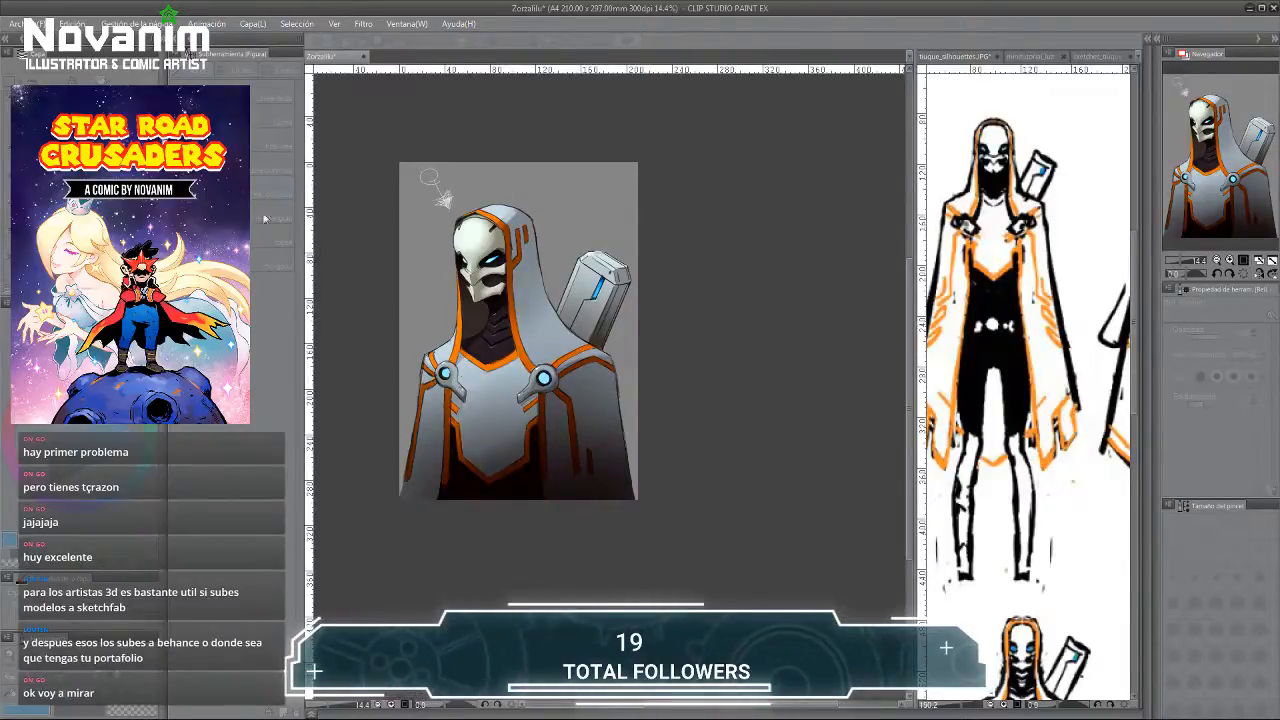
click(215, 70)
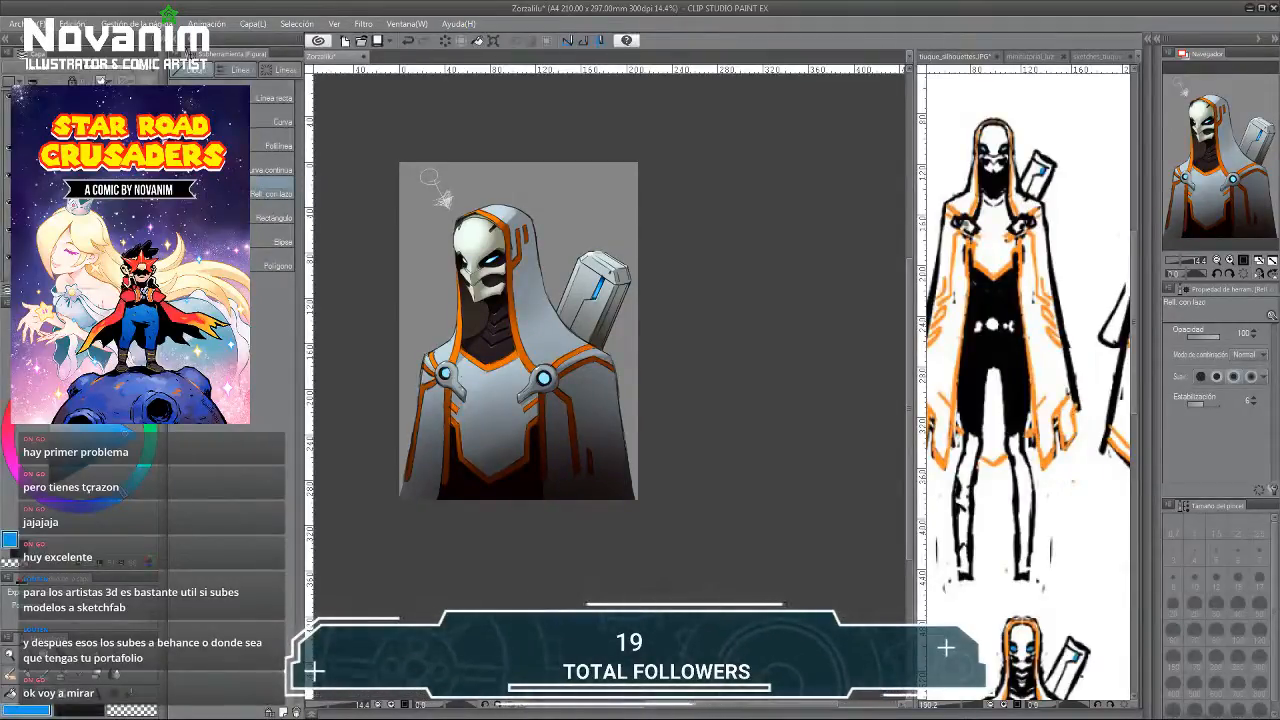
scroll(374, 326, down, 2)
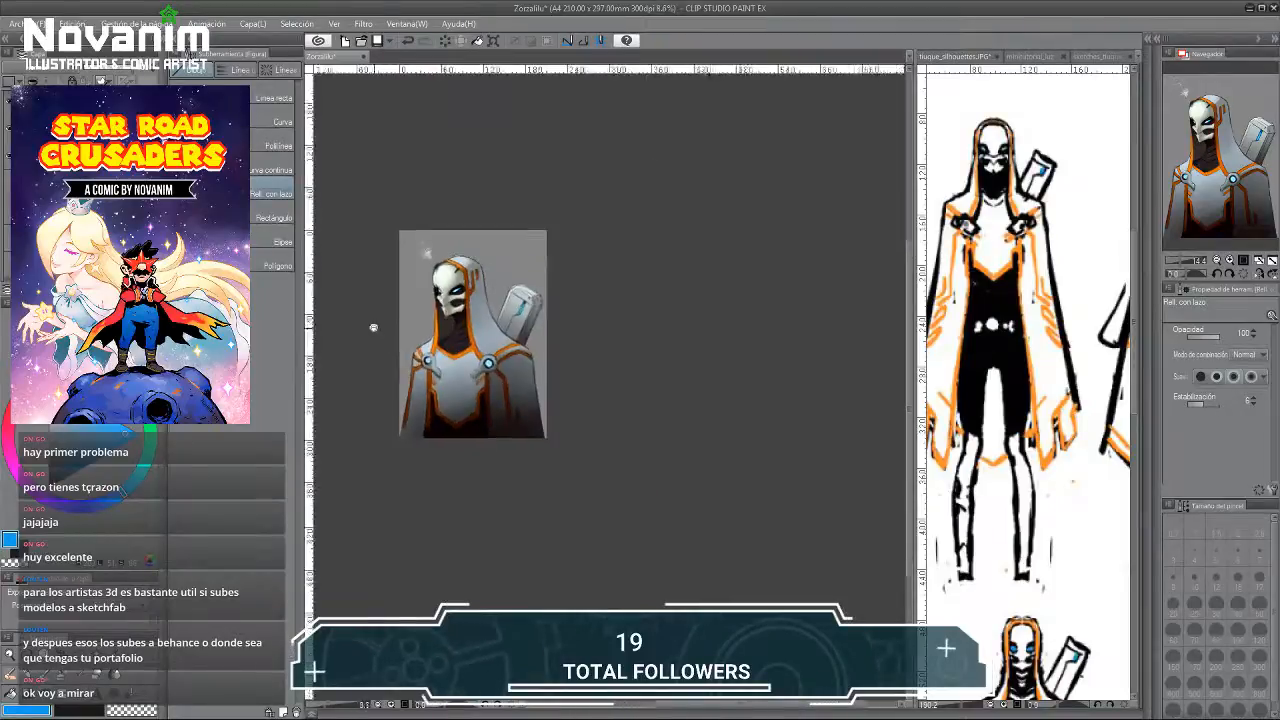
scroll(380, 325, up, 1)
scroll(389, 325, up, 1)
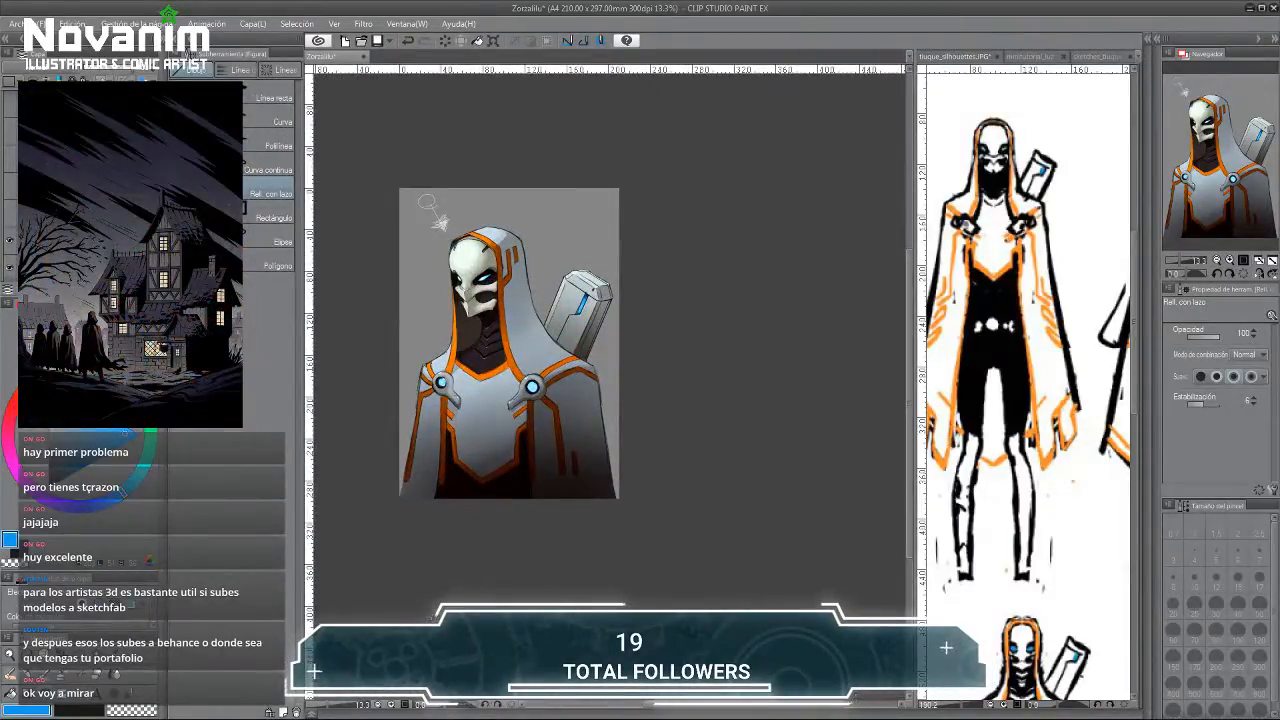
Shade the grey background with a vertical linear gradient running from light above the character to dark at the base.
key(g)
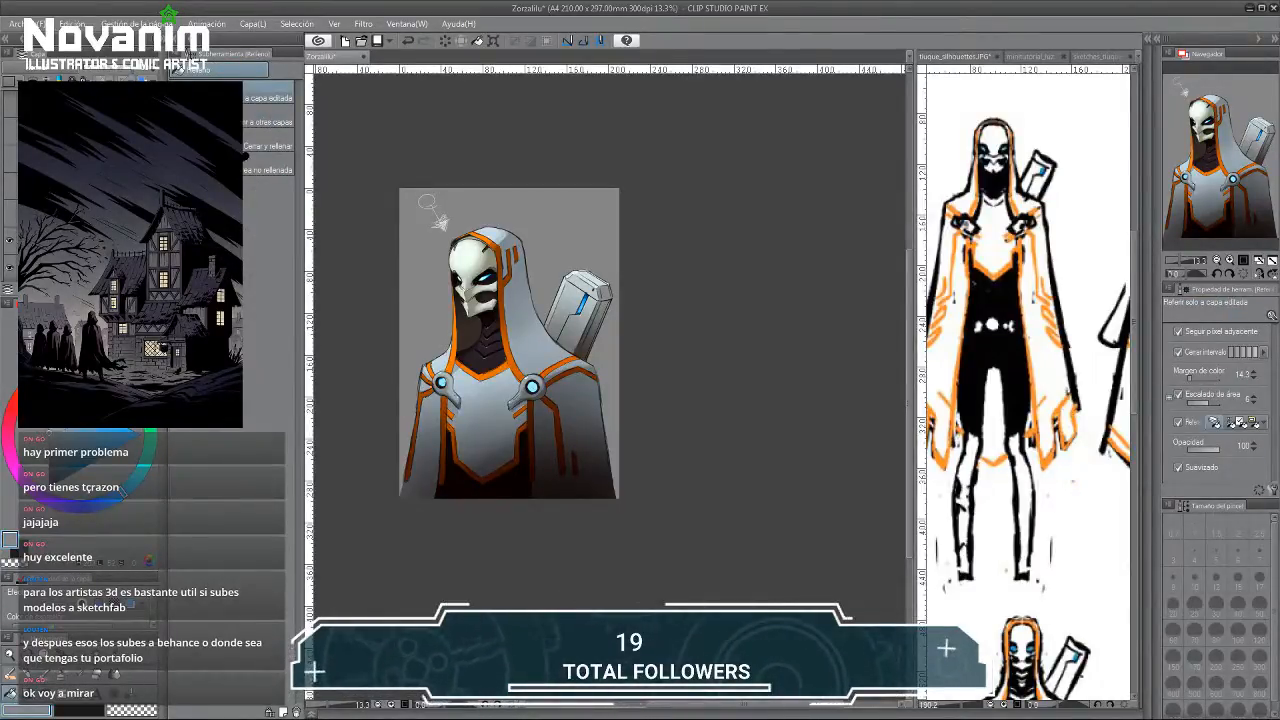
key(g)
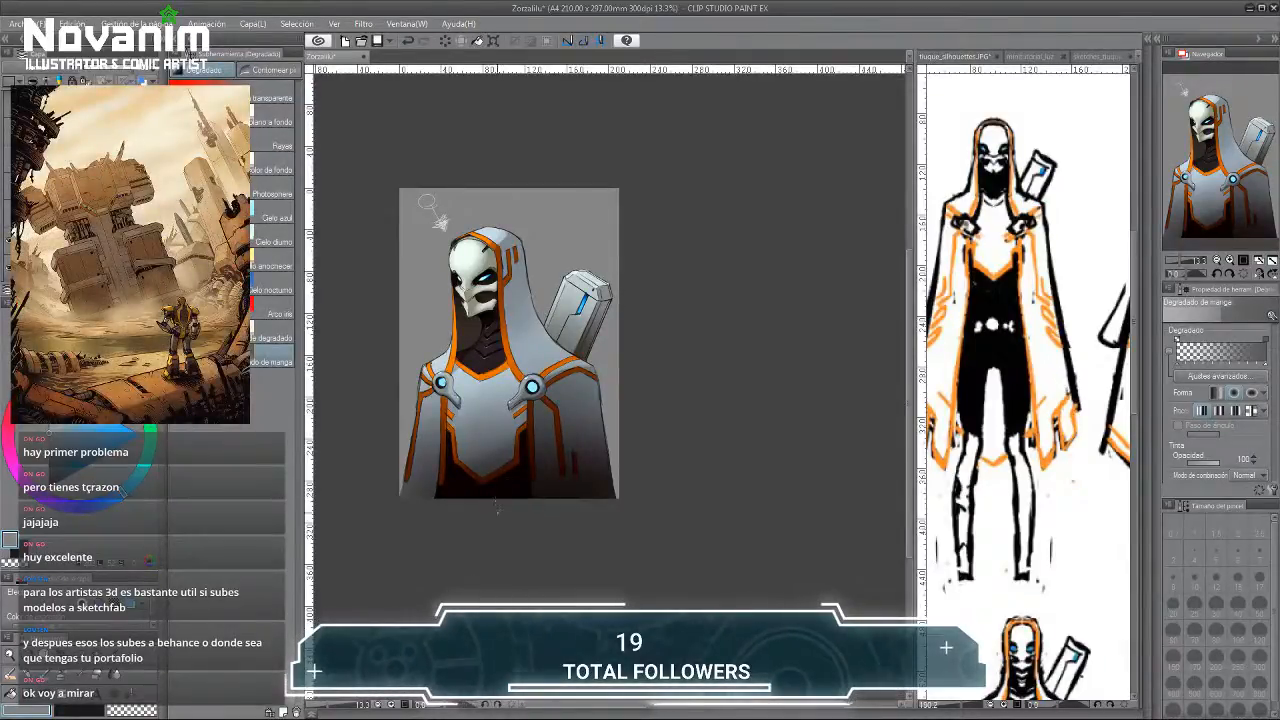
drag(495, 514, 478, 440)
key(ctrl+z)
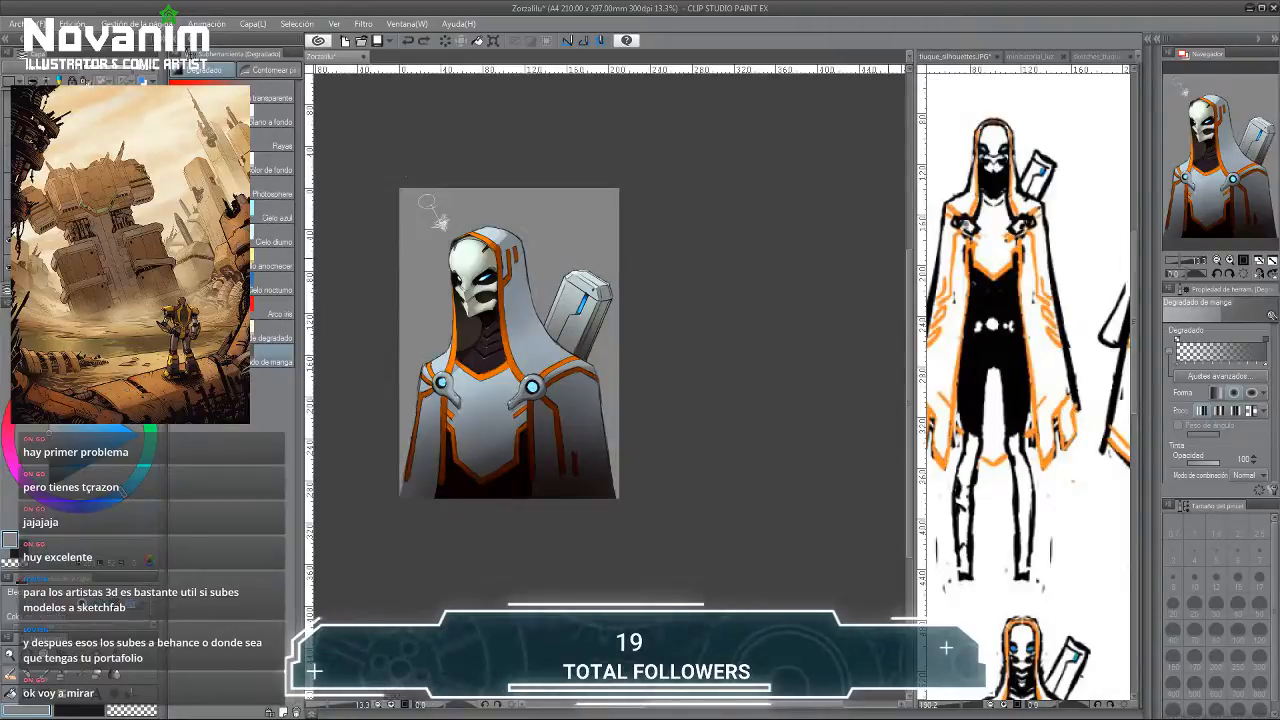
click(1217, 393)
drag(511, 510, 478, 496)
key(ctrl+z)
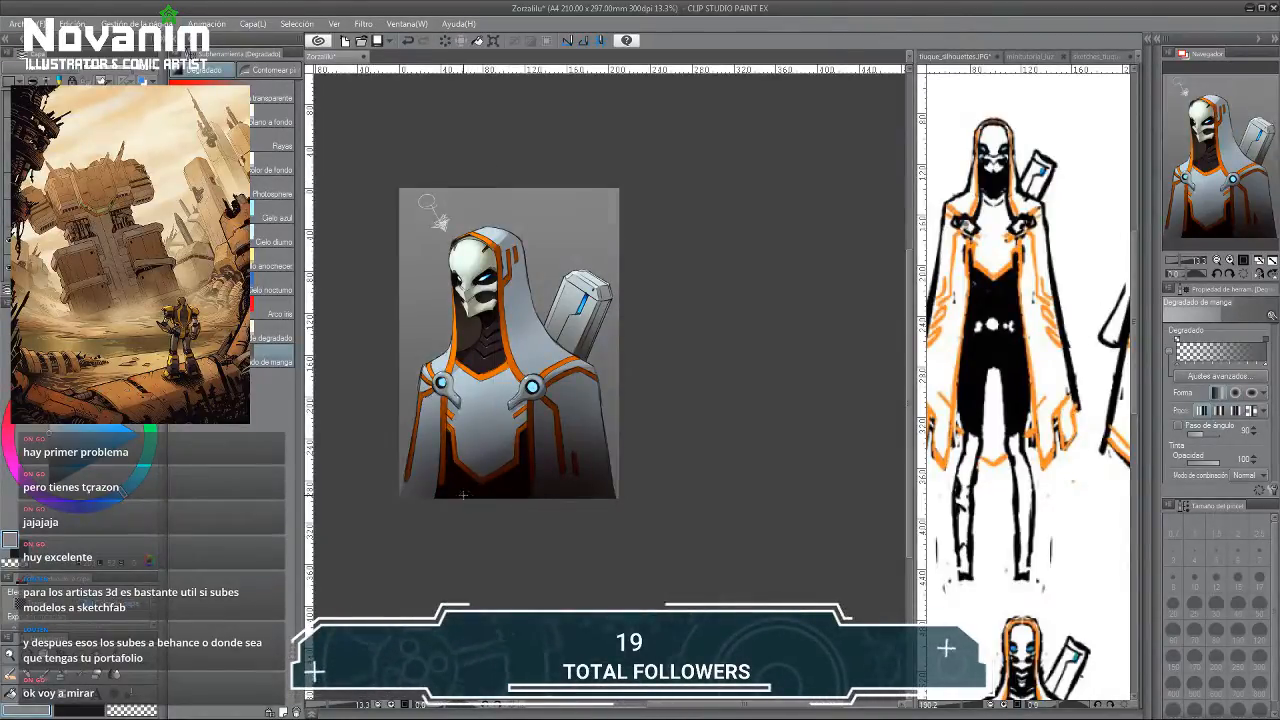
drag(488, 172, 490, 510)
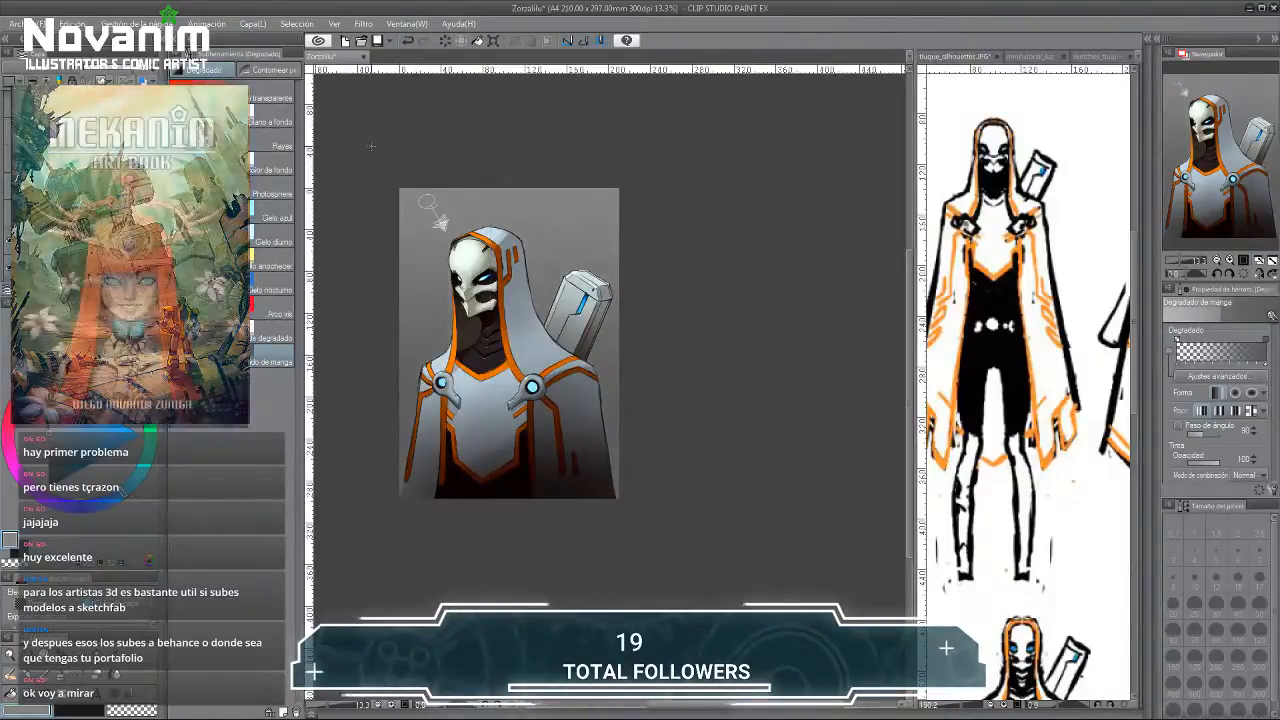
drag(489, 172, 490, 555)
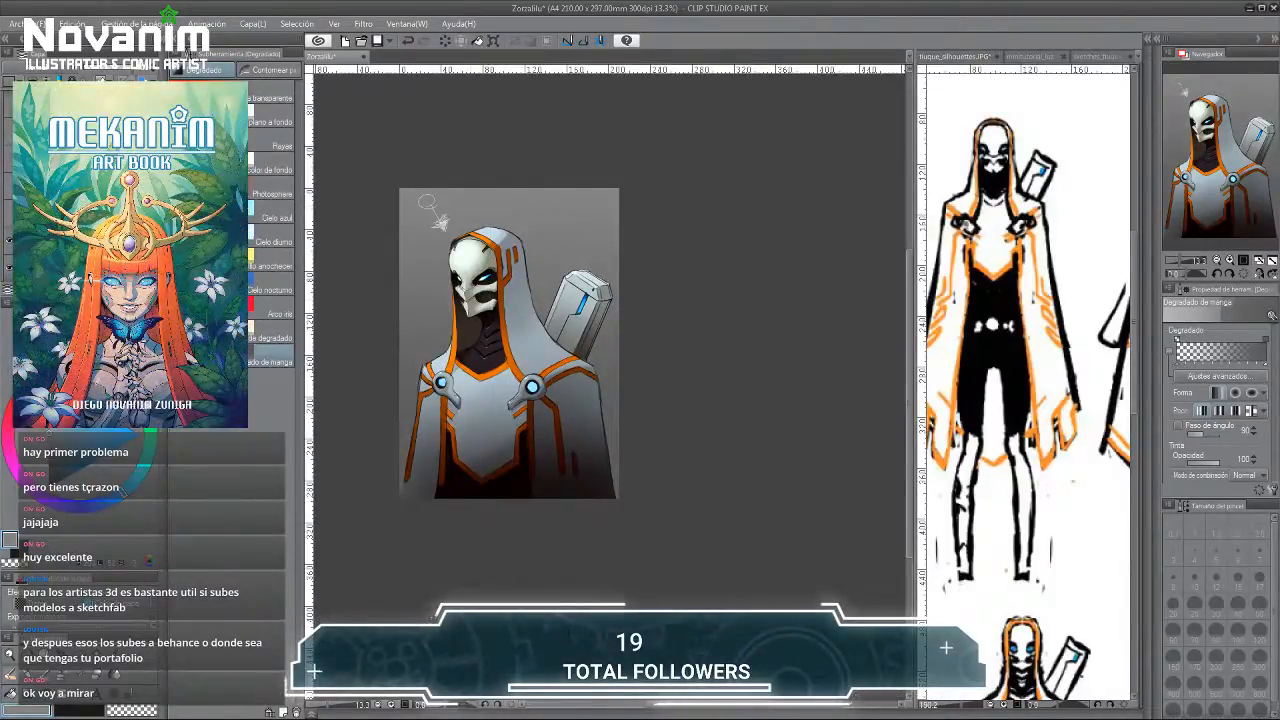
key(ctrl+z)
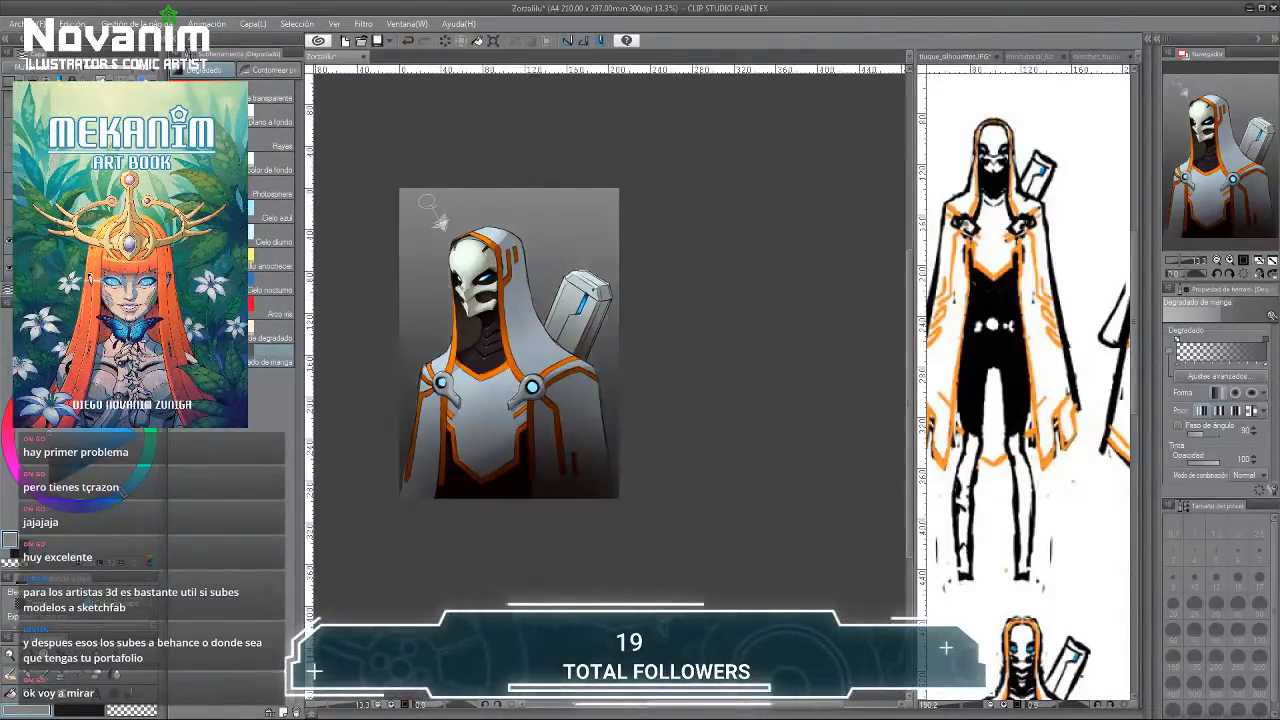
scroll(403, 301, up, 3)
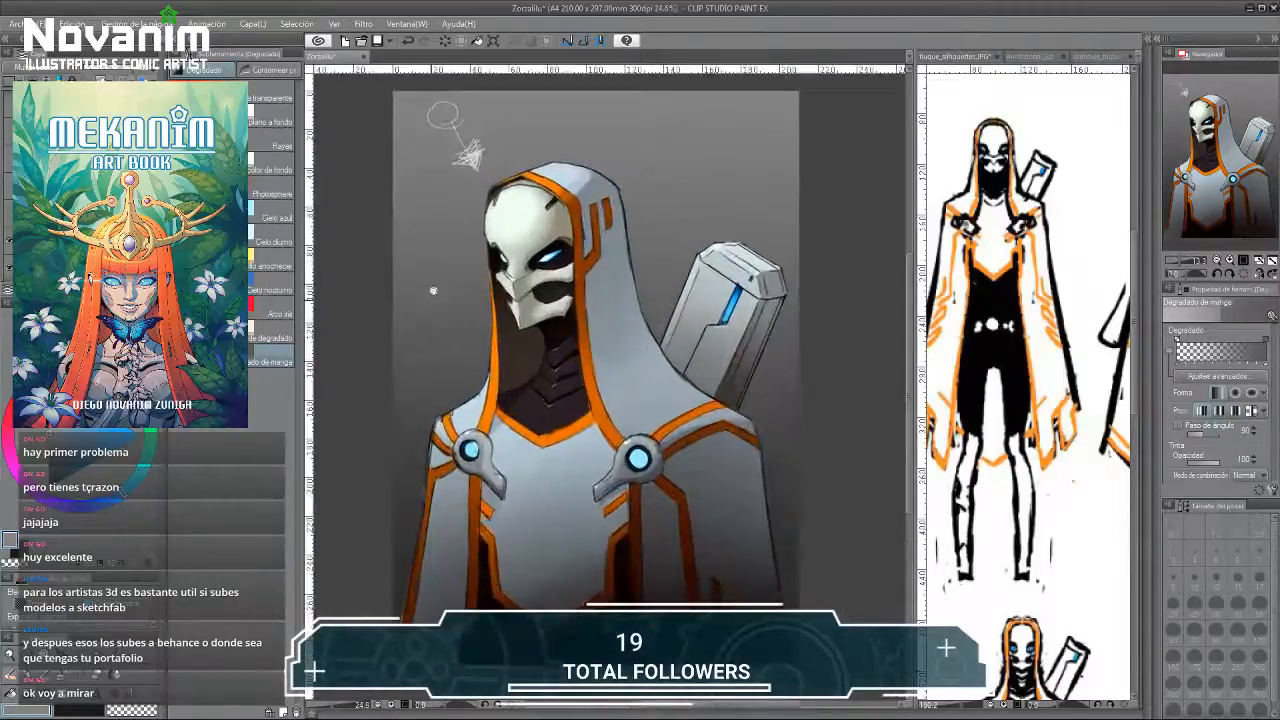
scroll(428, 268, down, 2)
scroll(428, 268, up, 3)
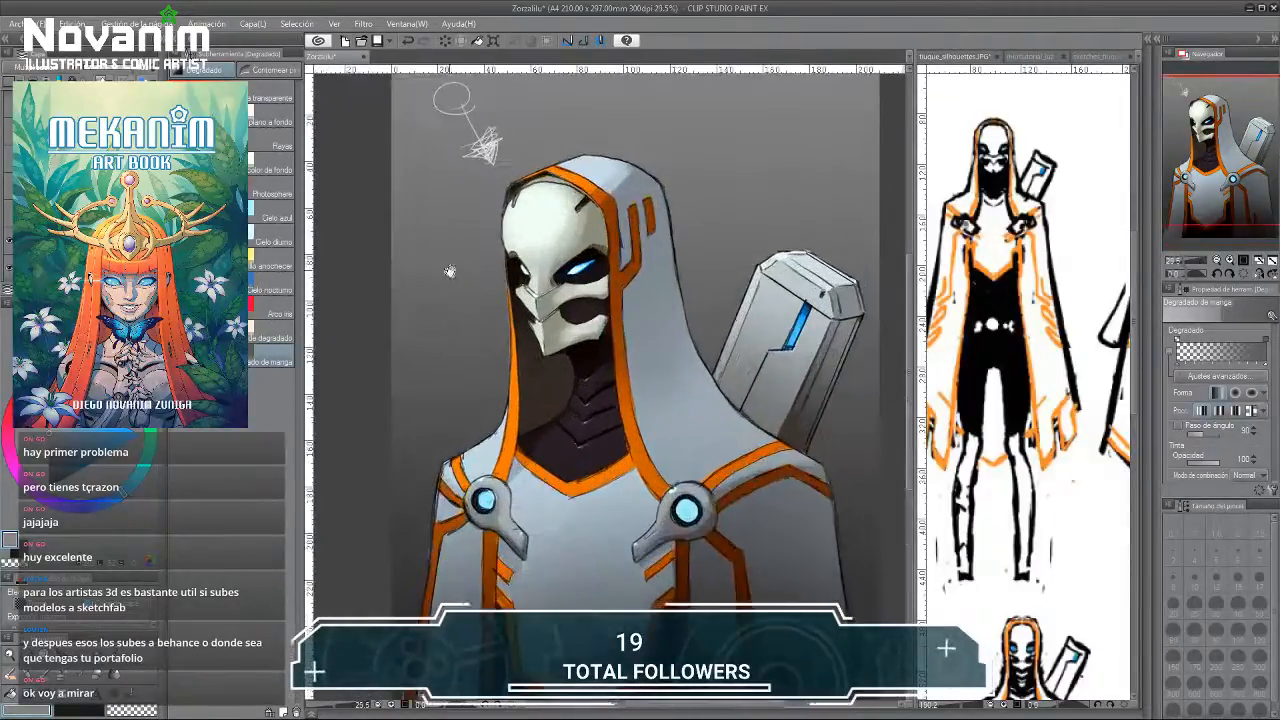
scroll(439, 260, down, 3)
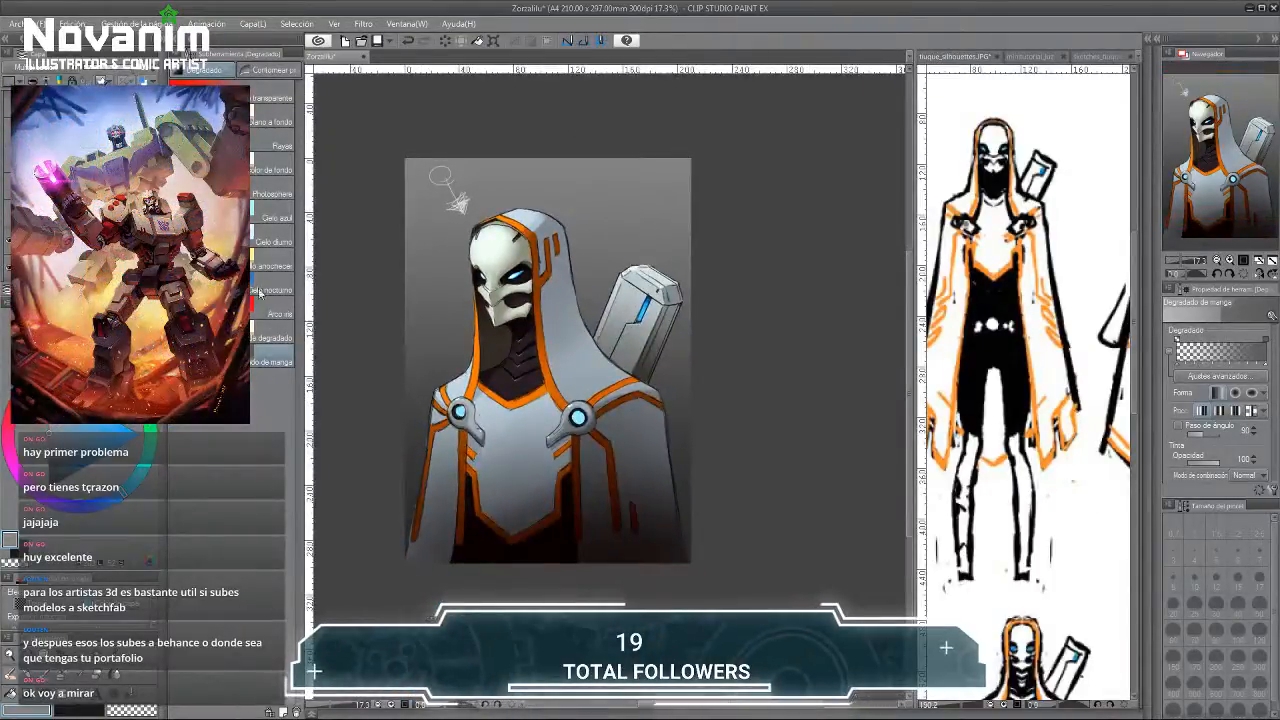
scroll(401, 271, up, 4)
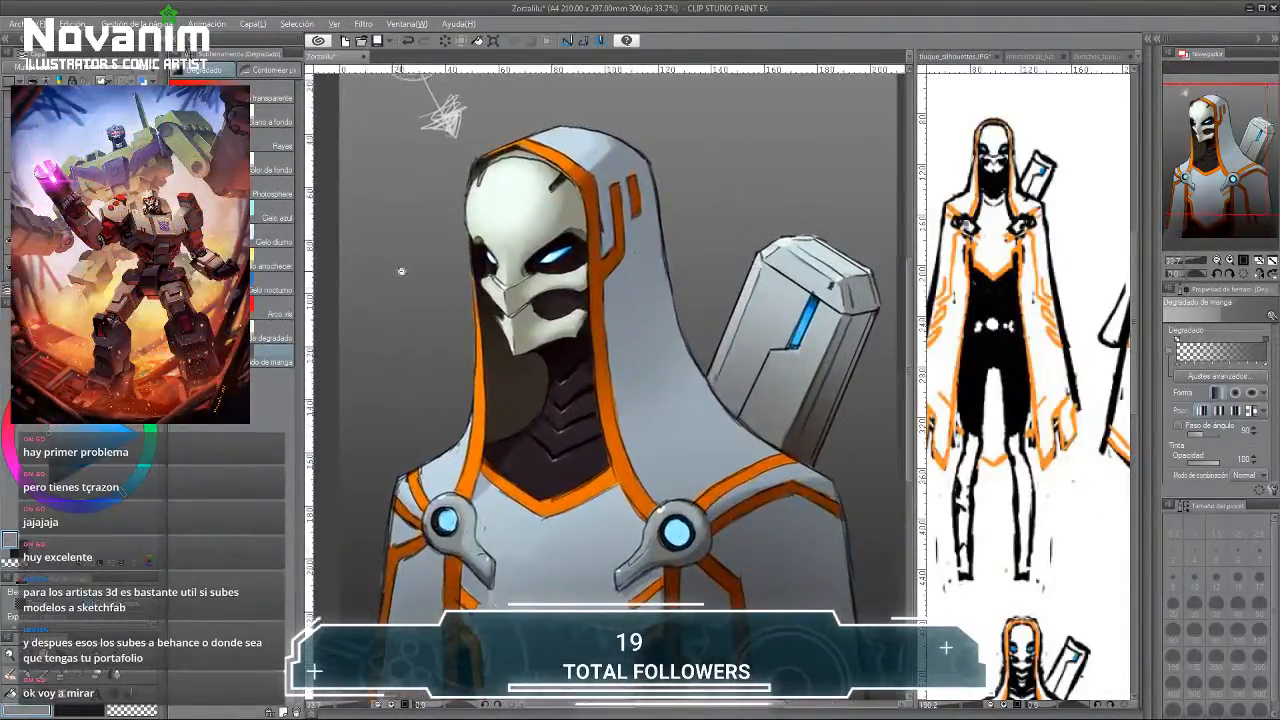
scroll(401, 271, down, 3)
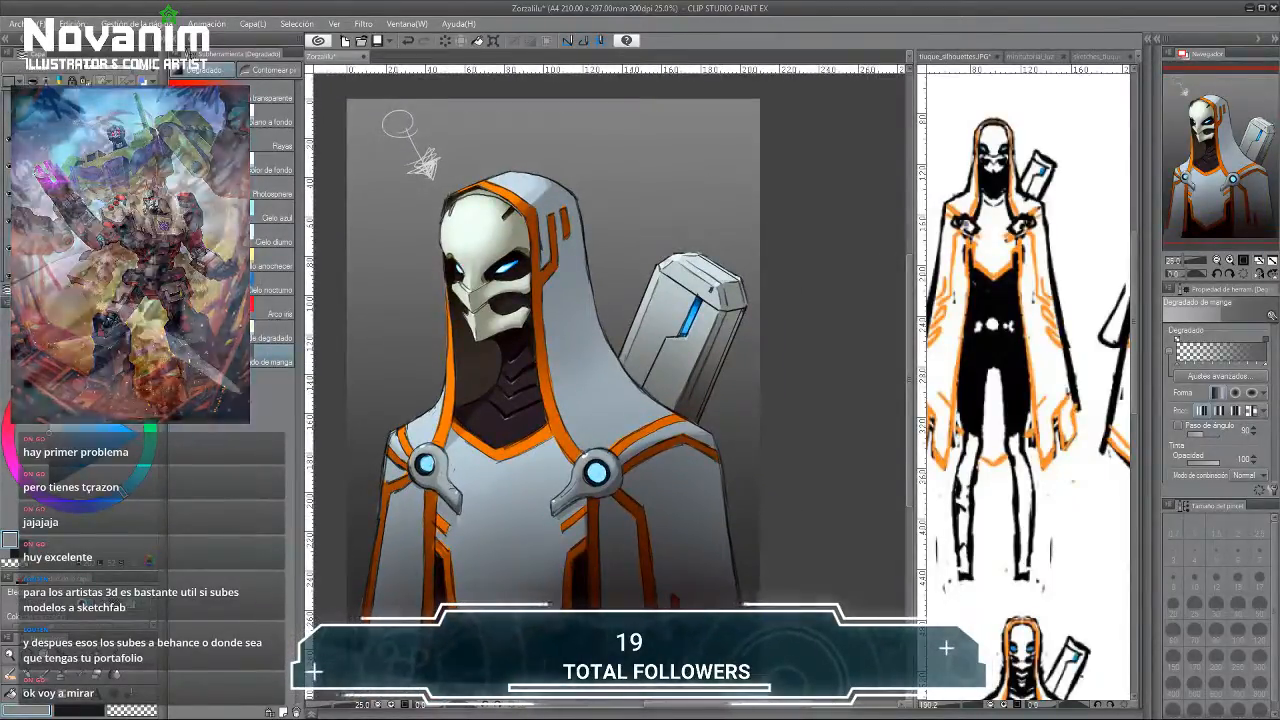
Add a bright blue glow to the mask's eyes and the weapon slot with the soft airbrush at size 70.
click(113, 440)
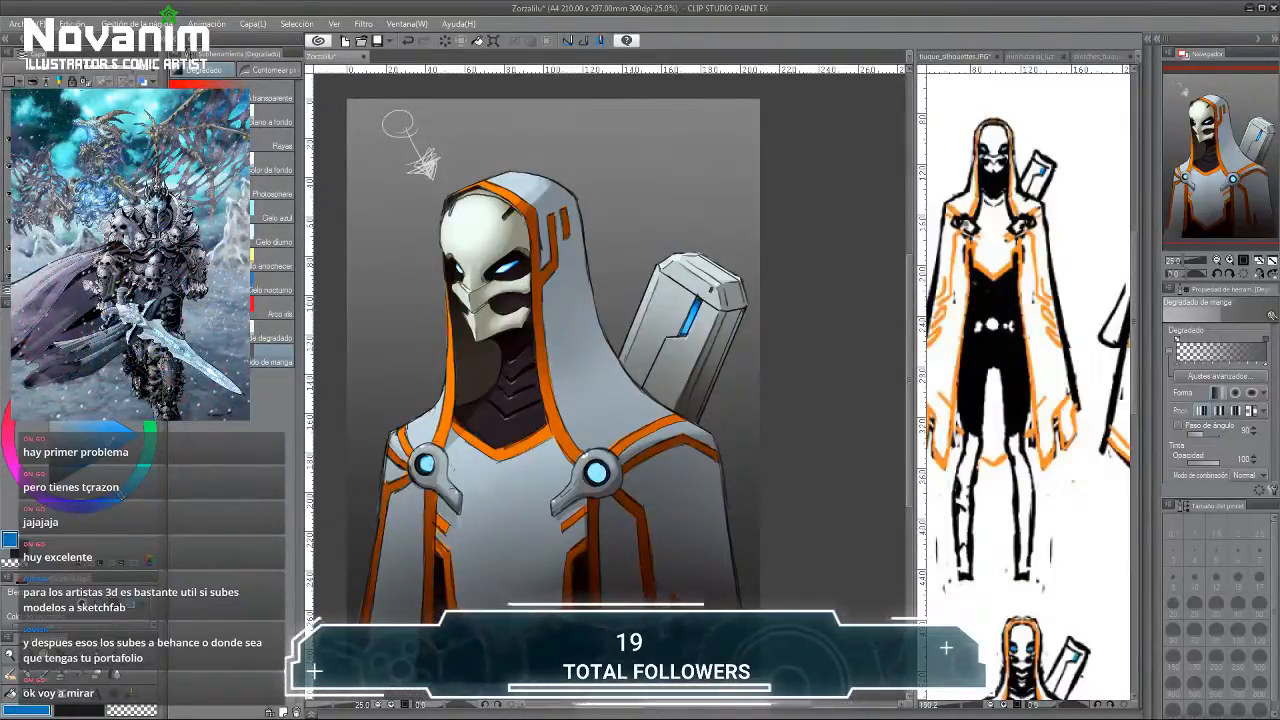
key(b)
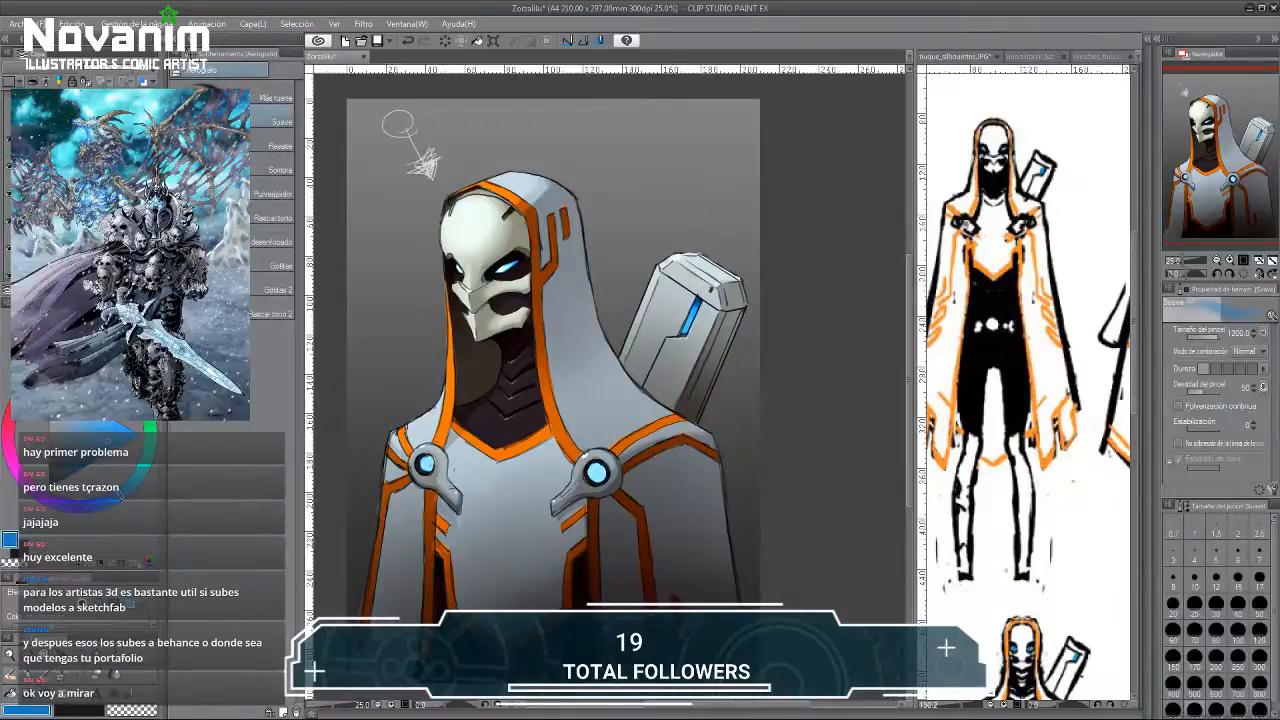
click(1184, 628)
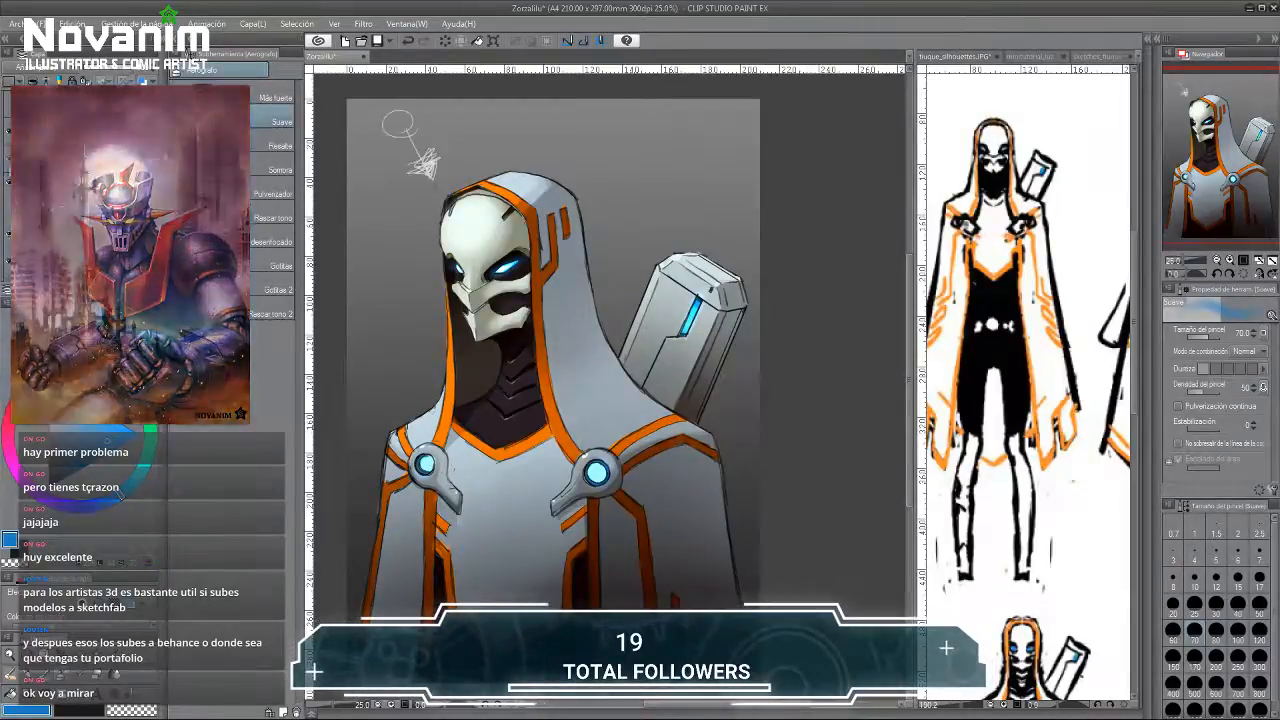
Examine the glowing accents close up and at full view, comparing the illustration with and without its line art.
click(9, 131)
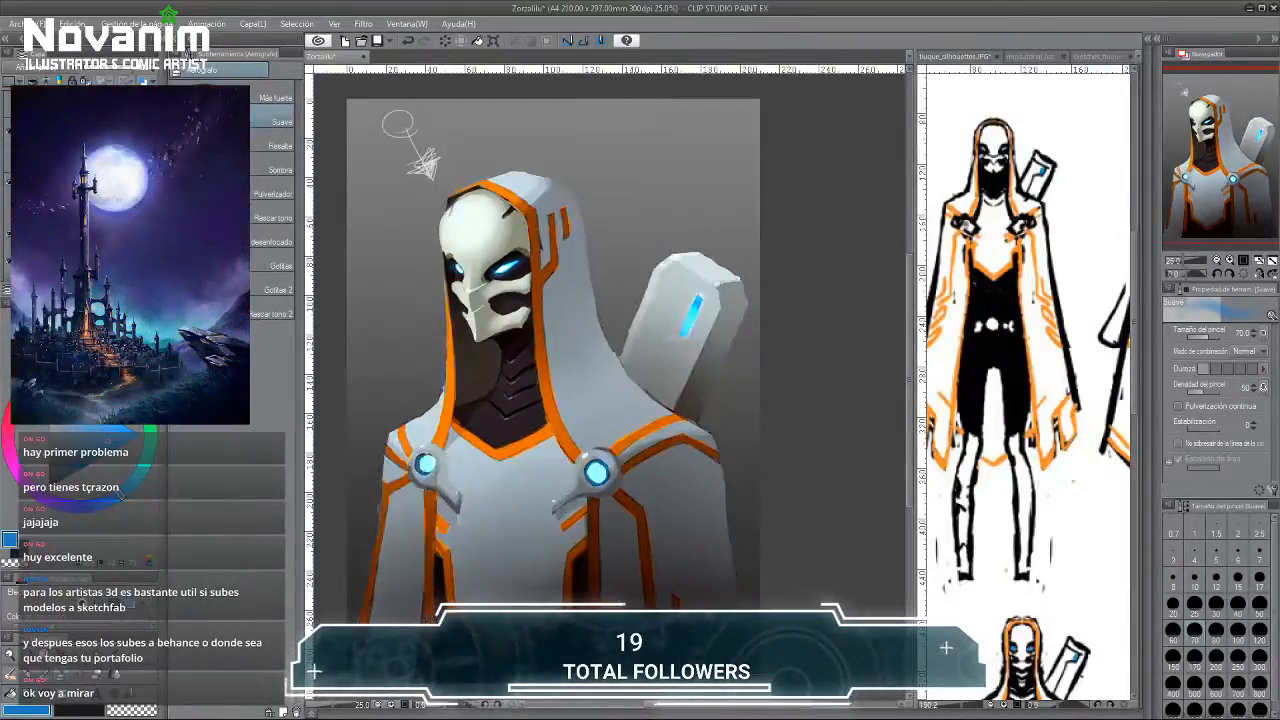
click(9, 131)
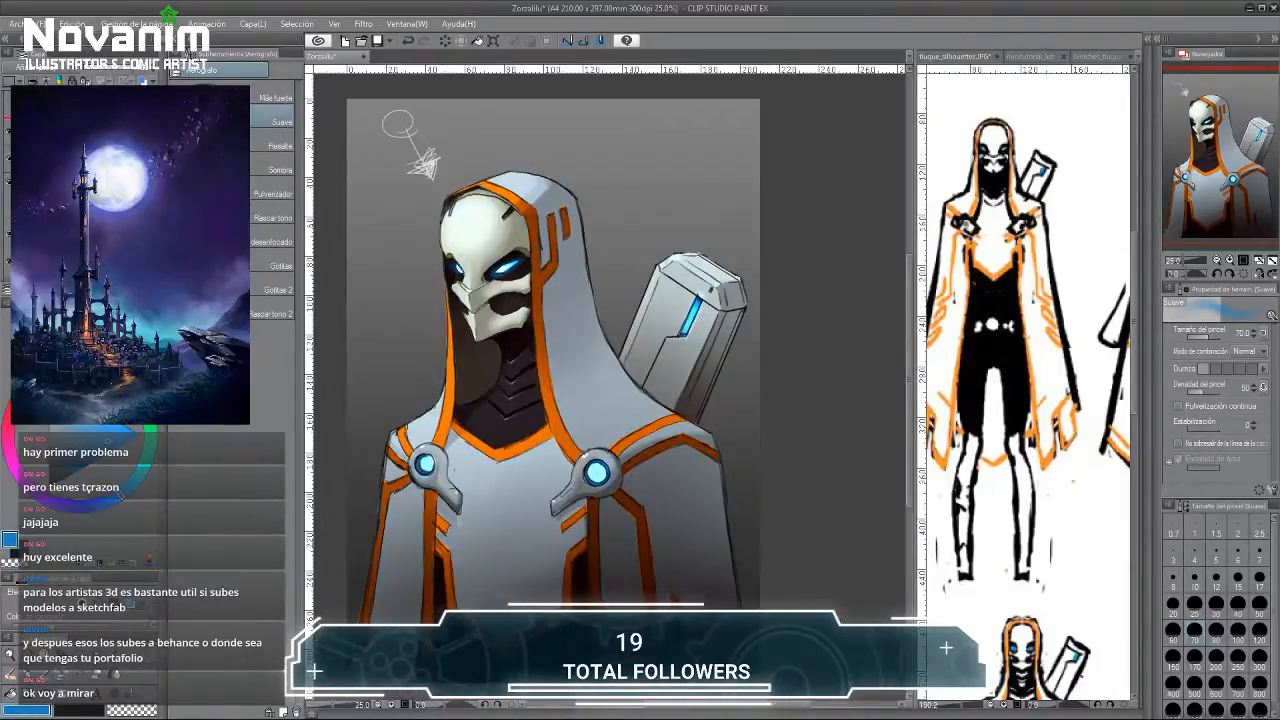
key(ctrl+minus)
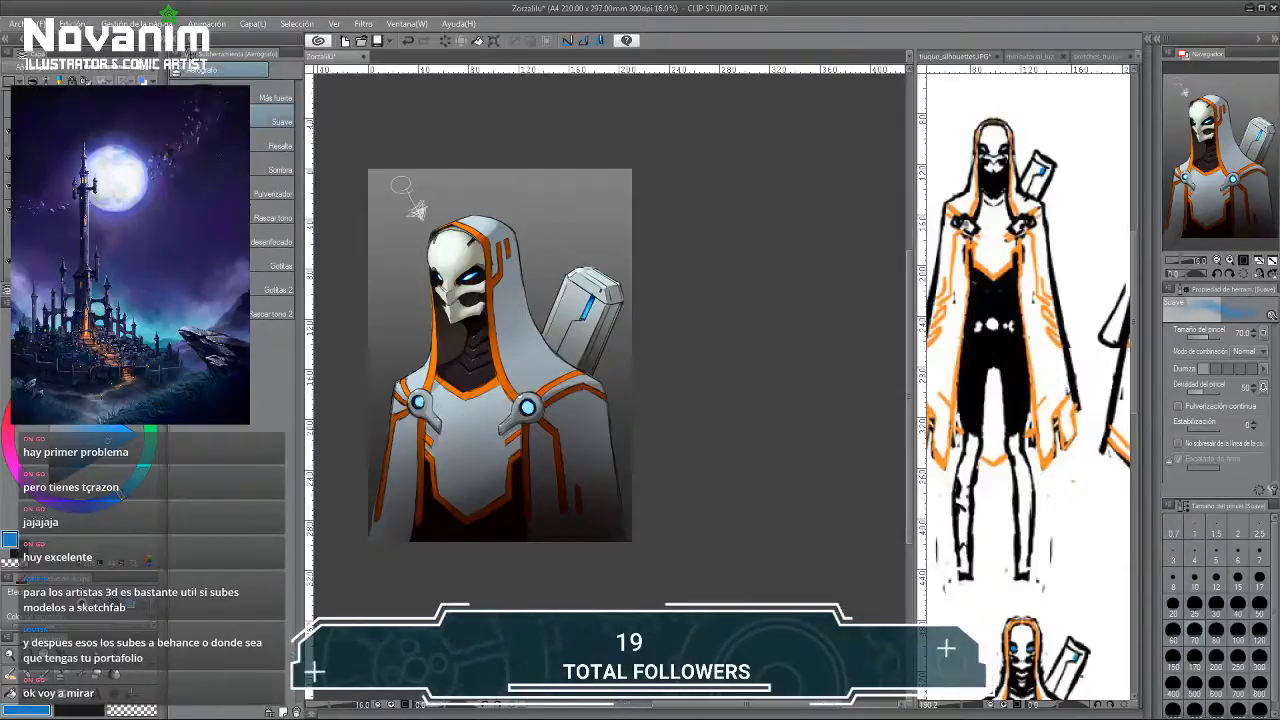
scroll(418, 262, up, 2)
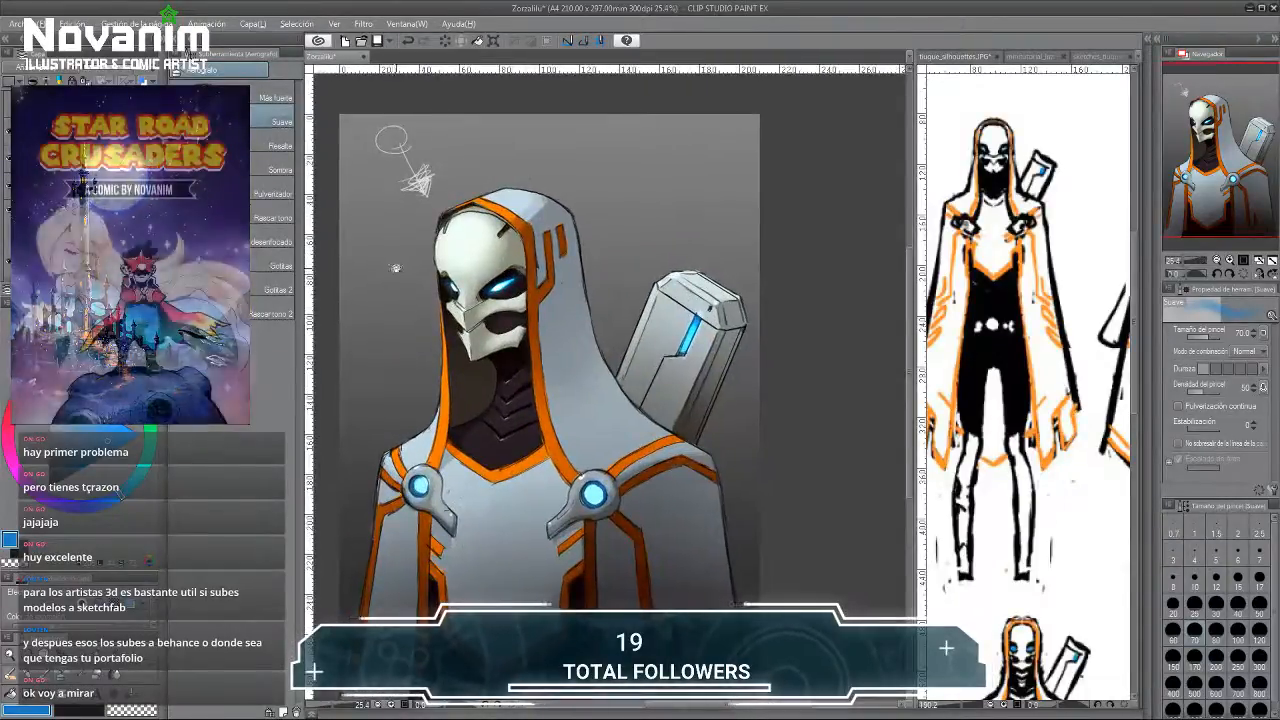
scroll(400, 215, up, 1)
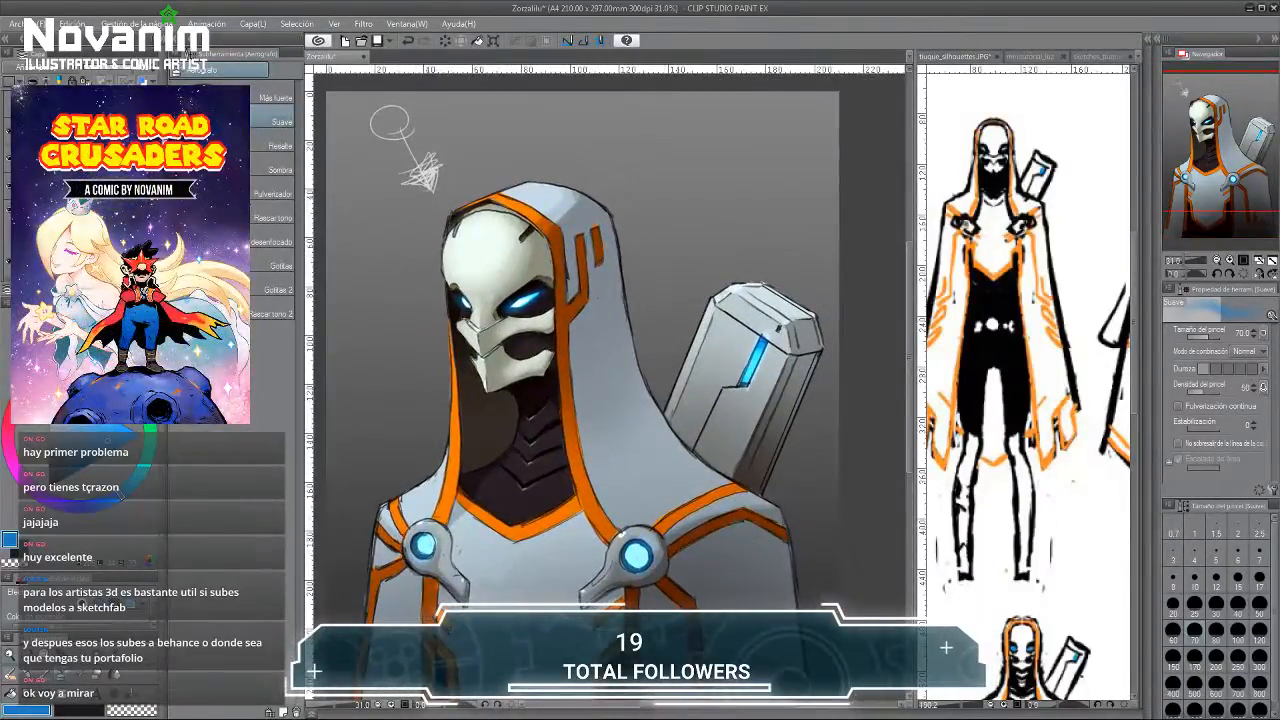
scroll(375, 347, down, 2)
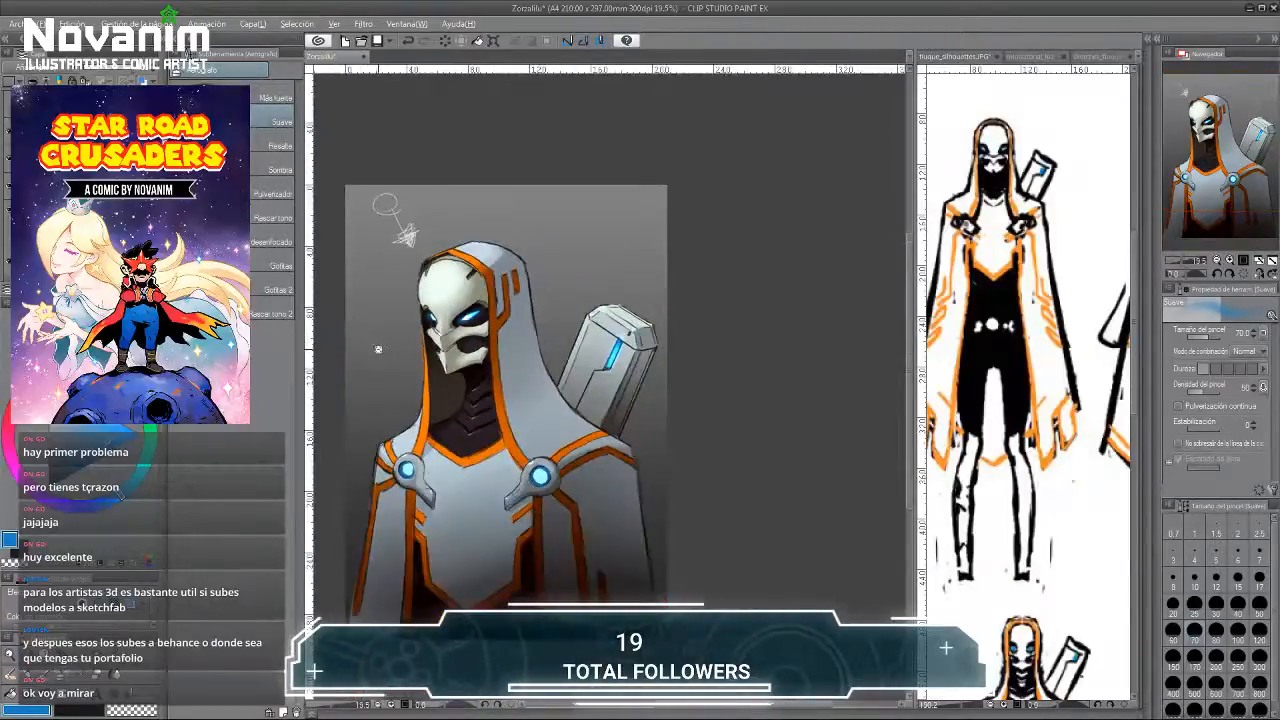
scroll(375, 347, up, 2)
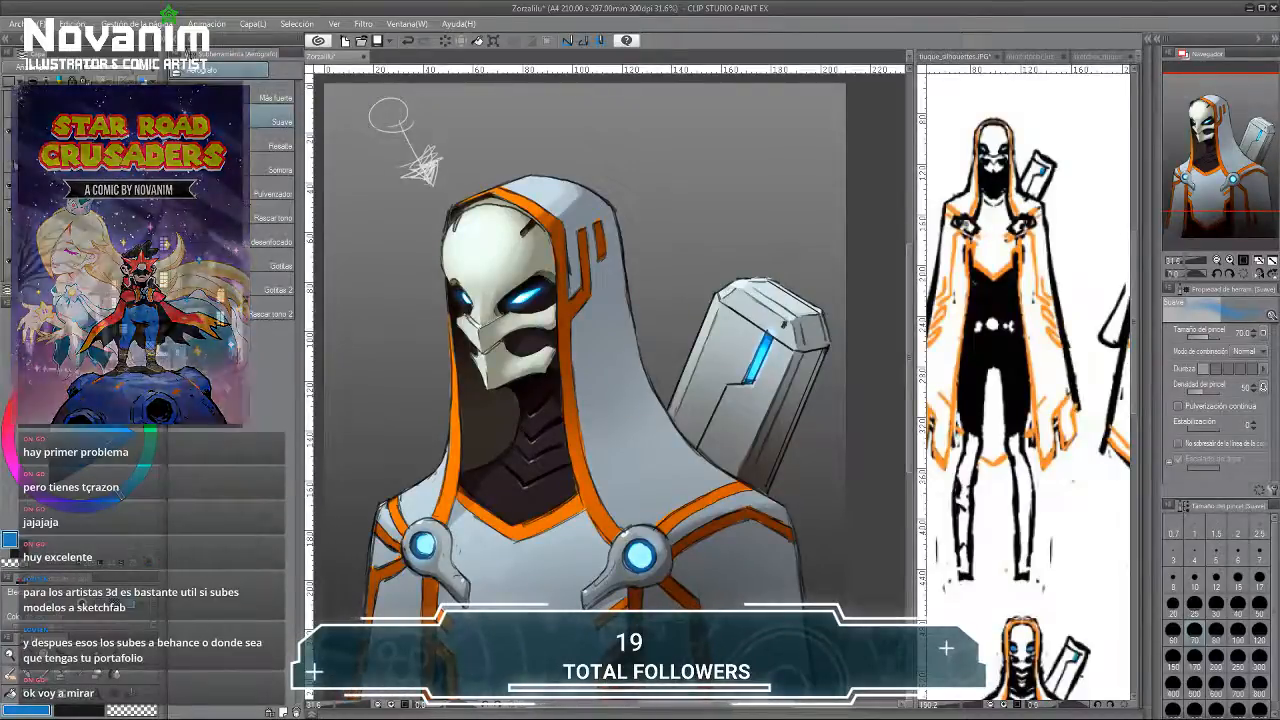
scroll(608, 389, down, 2)
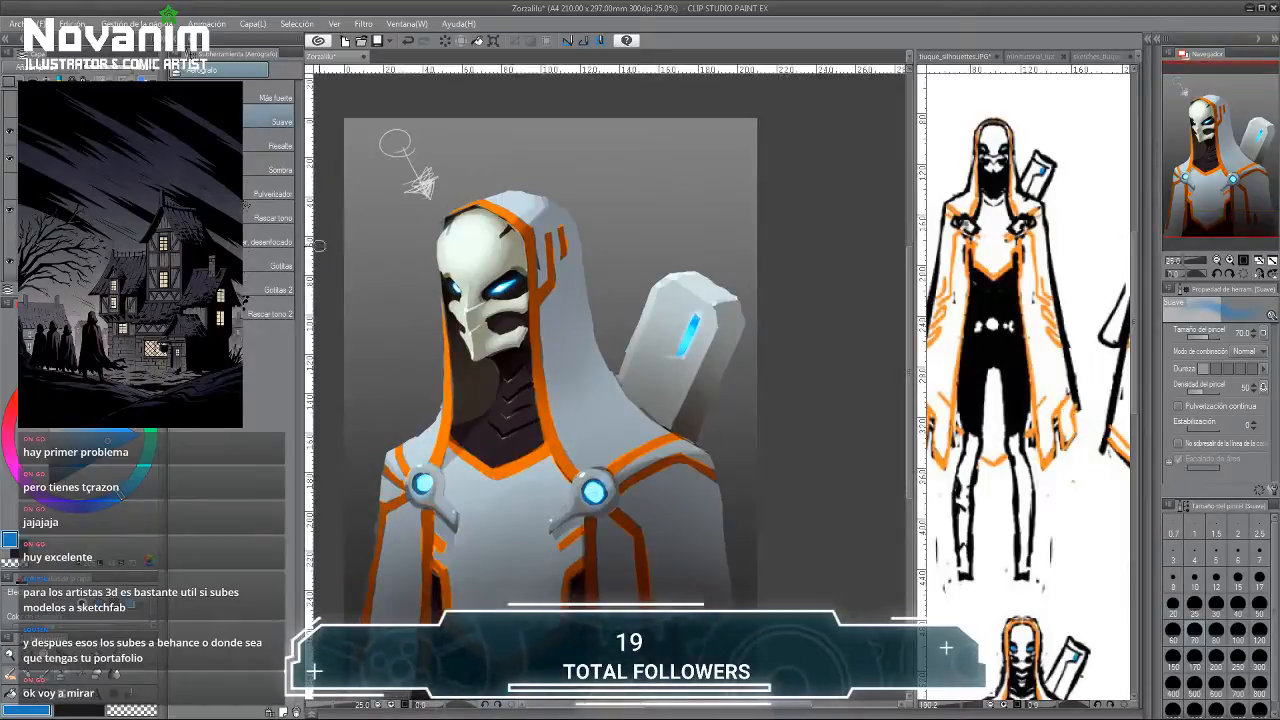
click(11, 187)
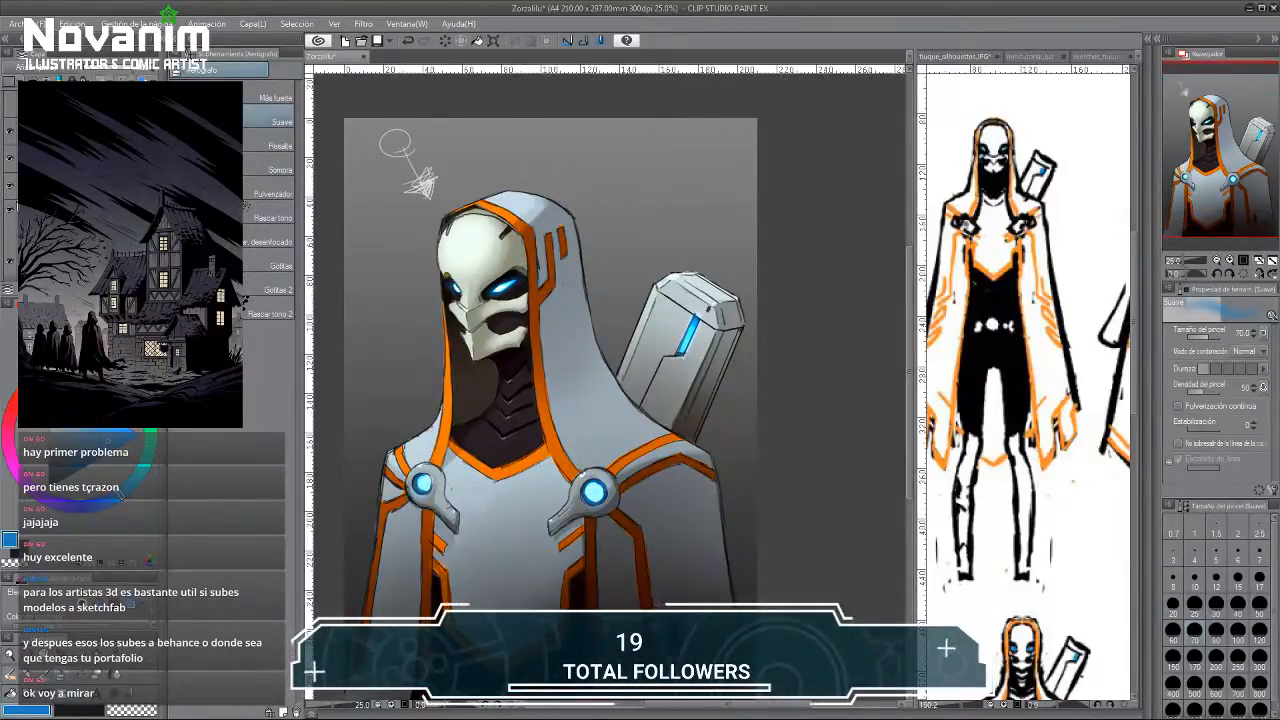
click(11, 190)
click(11, 190)
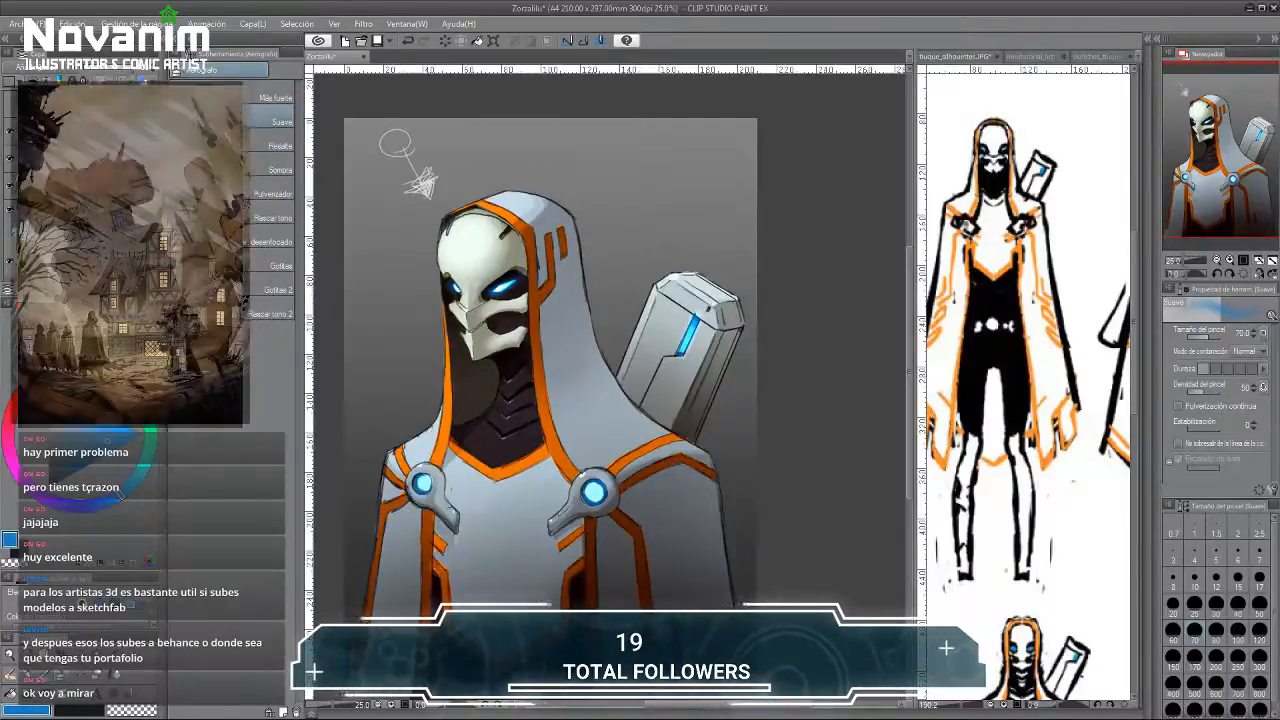
Paint a yellow-orange highlight along the hood trim above the mask's left forehead, using the size 15 round opacity brush and a colour based on the trim's orange.
scroll(440, 212, up, 3)
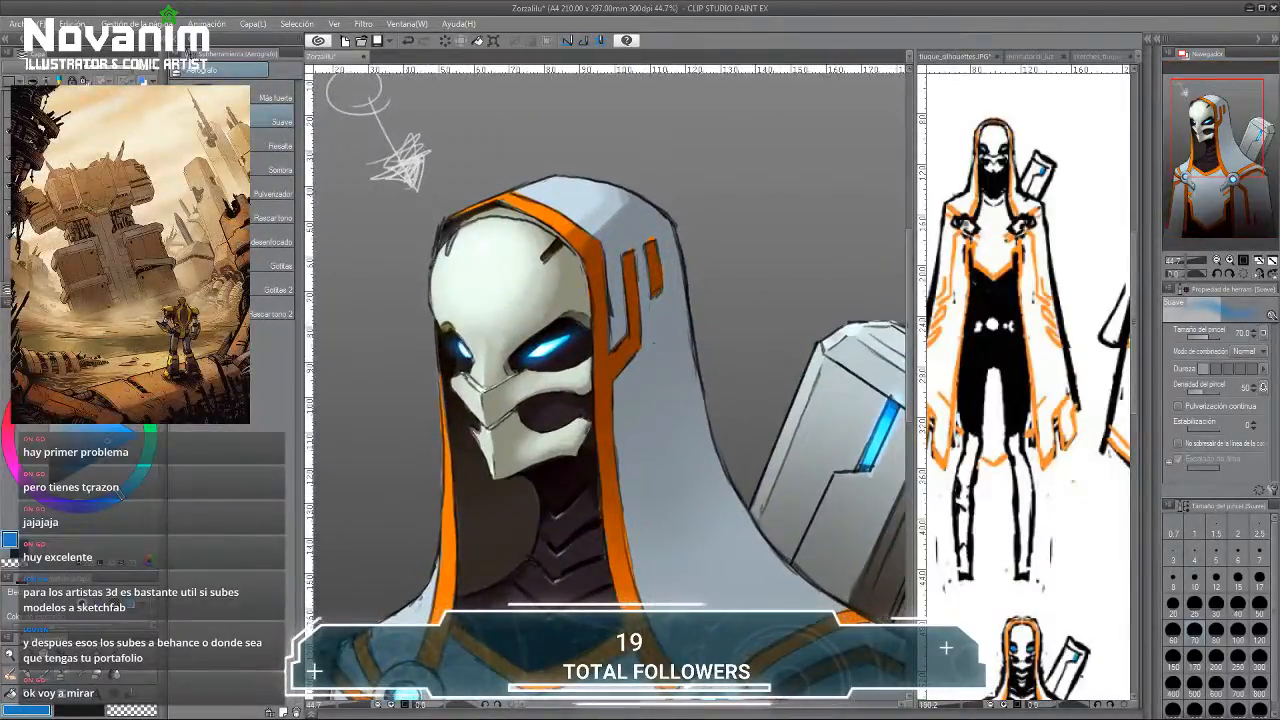
key(p)
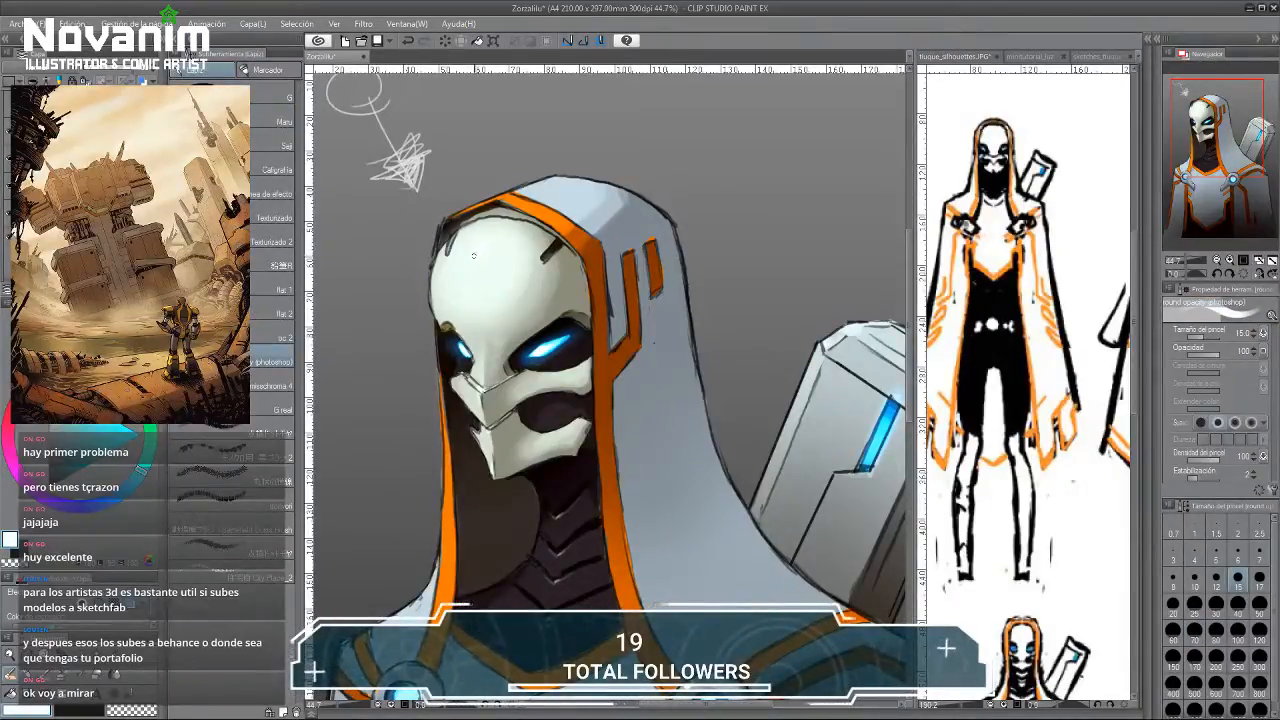
alt+click(516, 192)
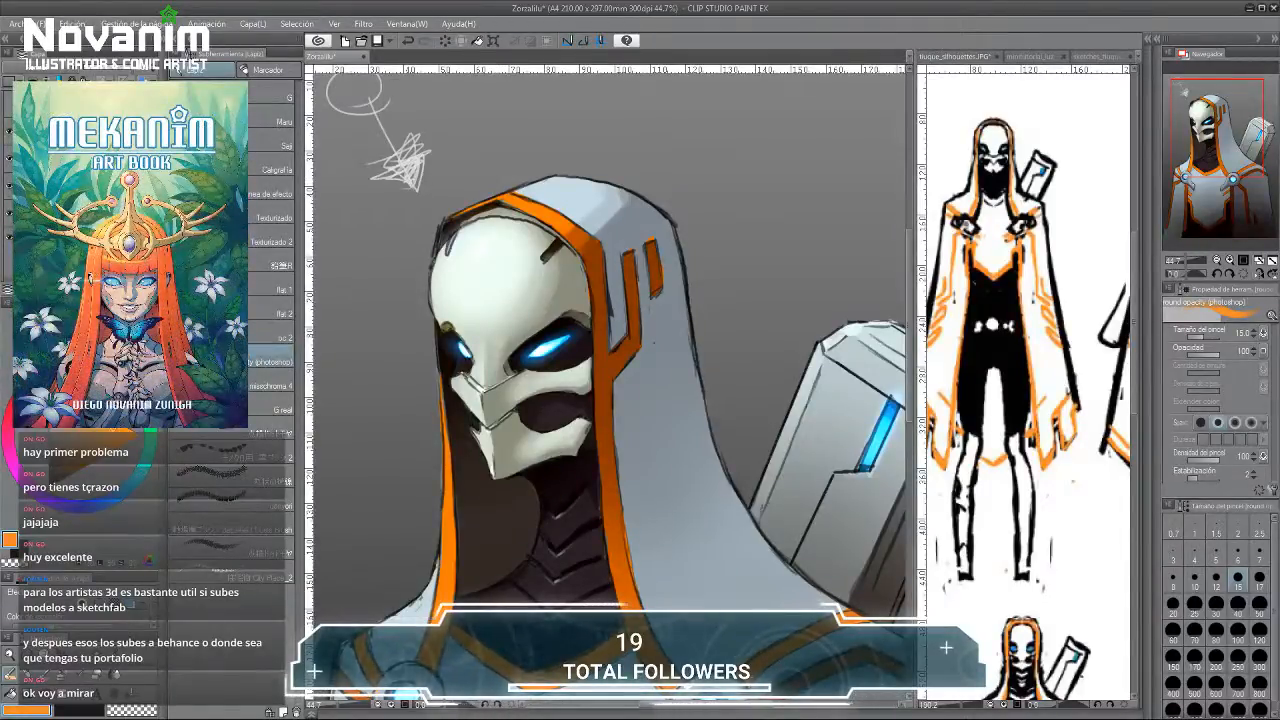
drag(40, 372, 54, 365)
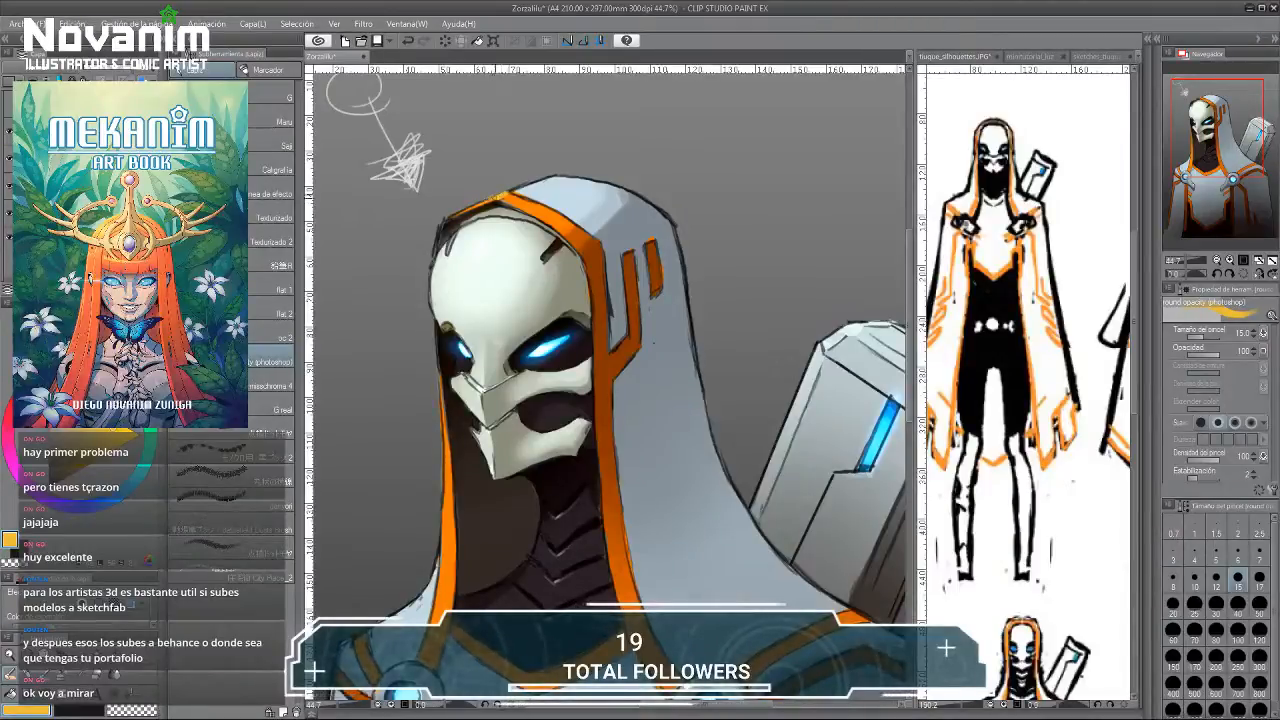
mouse_move(499, 197)
mouse_down()
mouse_move(444, 220)
mouse_move(435, 252)
mouse_up()
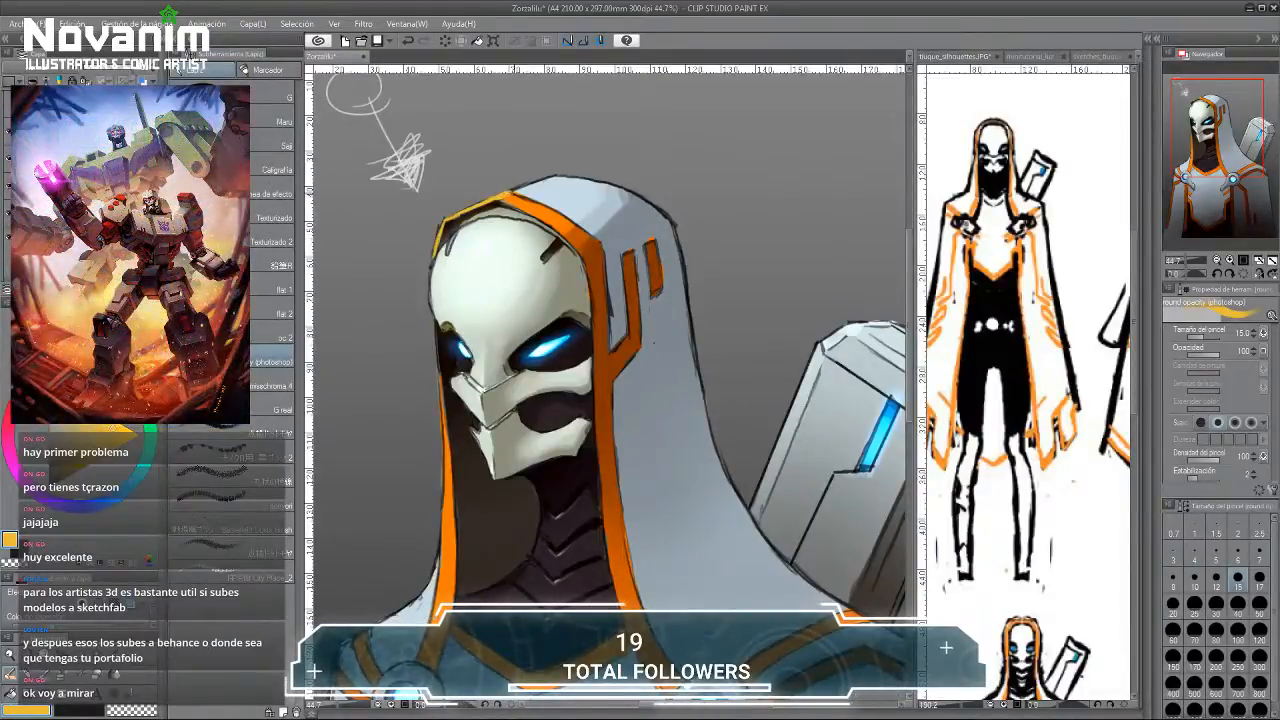
Accent the peak of the hood trim above the forehead with a paler yellow highlight.
alt+click(530, 194)
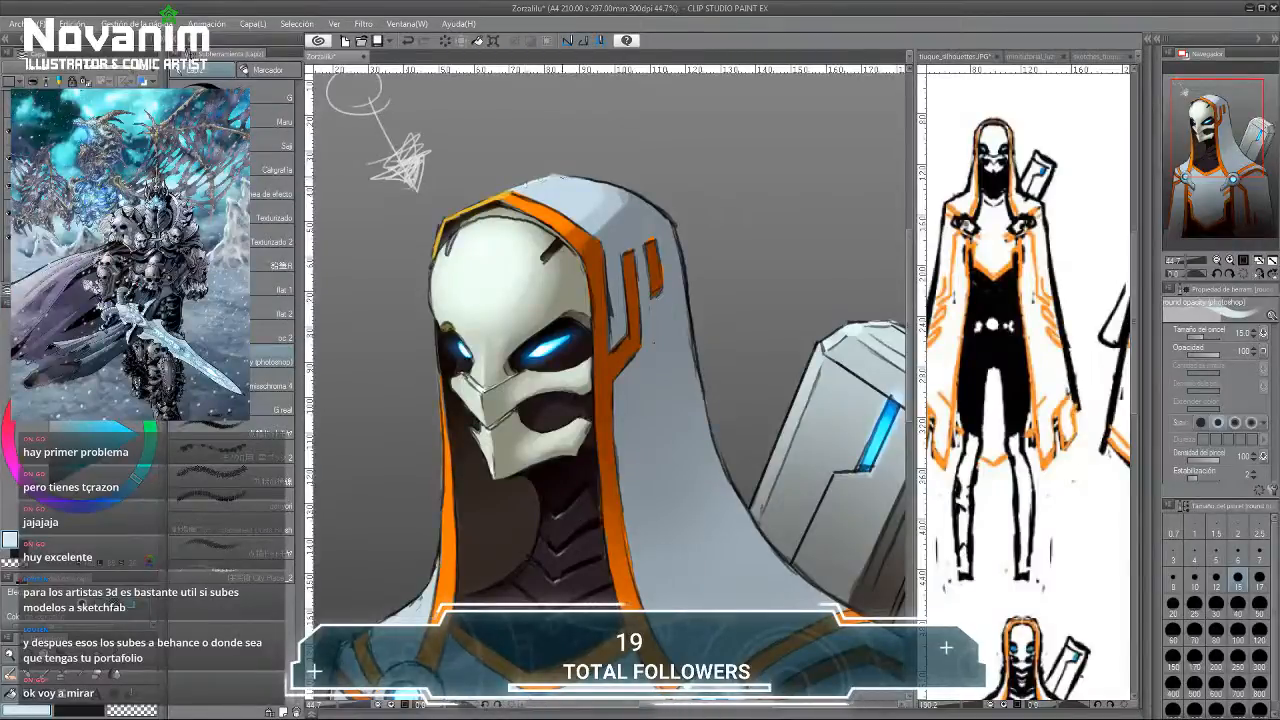
alt+click(500, 198)
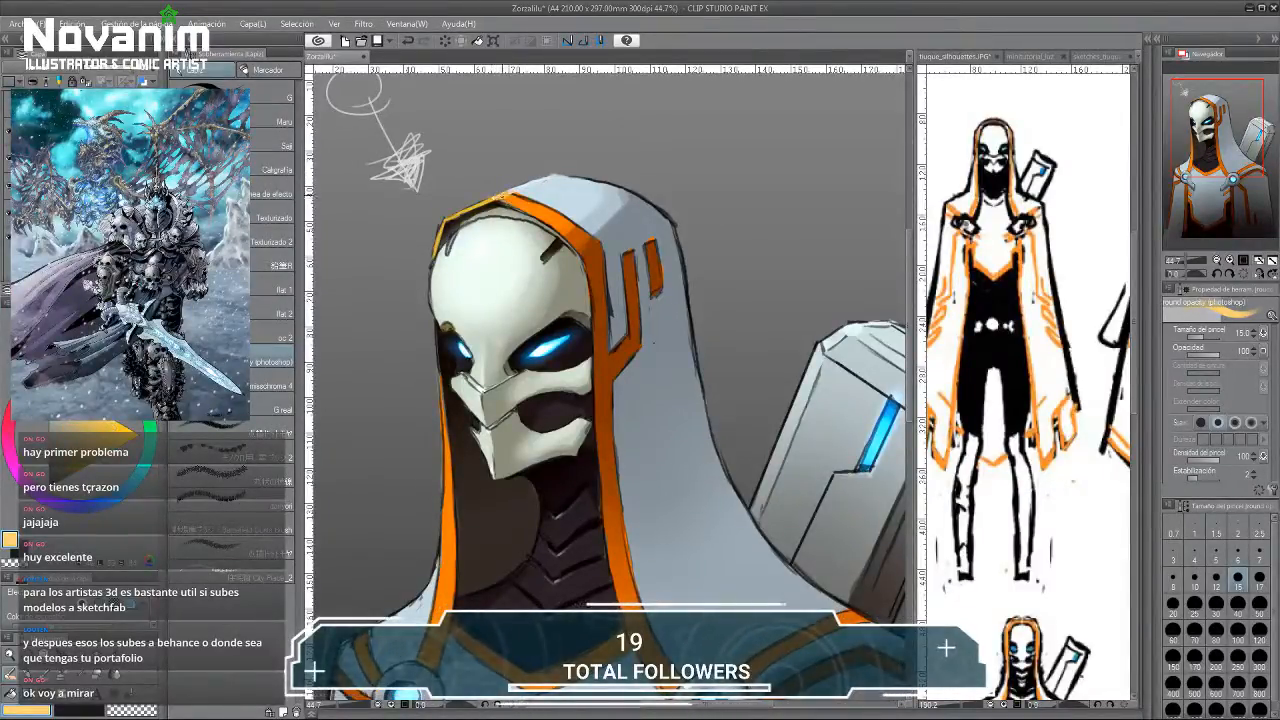
drag(503, 197, 488, 202)
Sample the orange of the hood trim and paint it along the narrow edge beside the mask's left eye and cheek.
scroll(471, 212, down, 3)
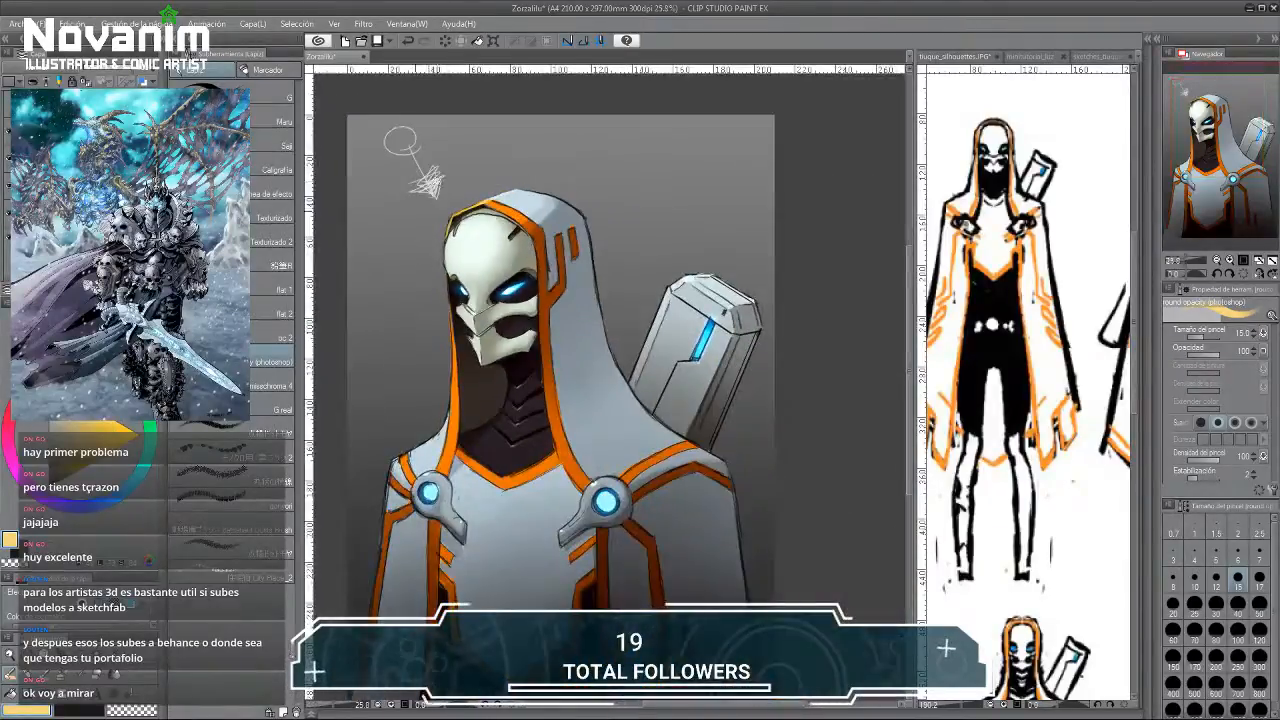
scroll(443, 235, up, 4)
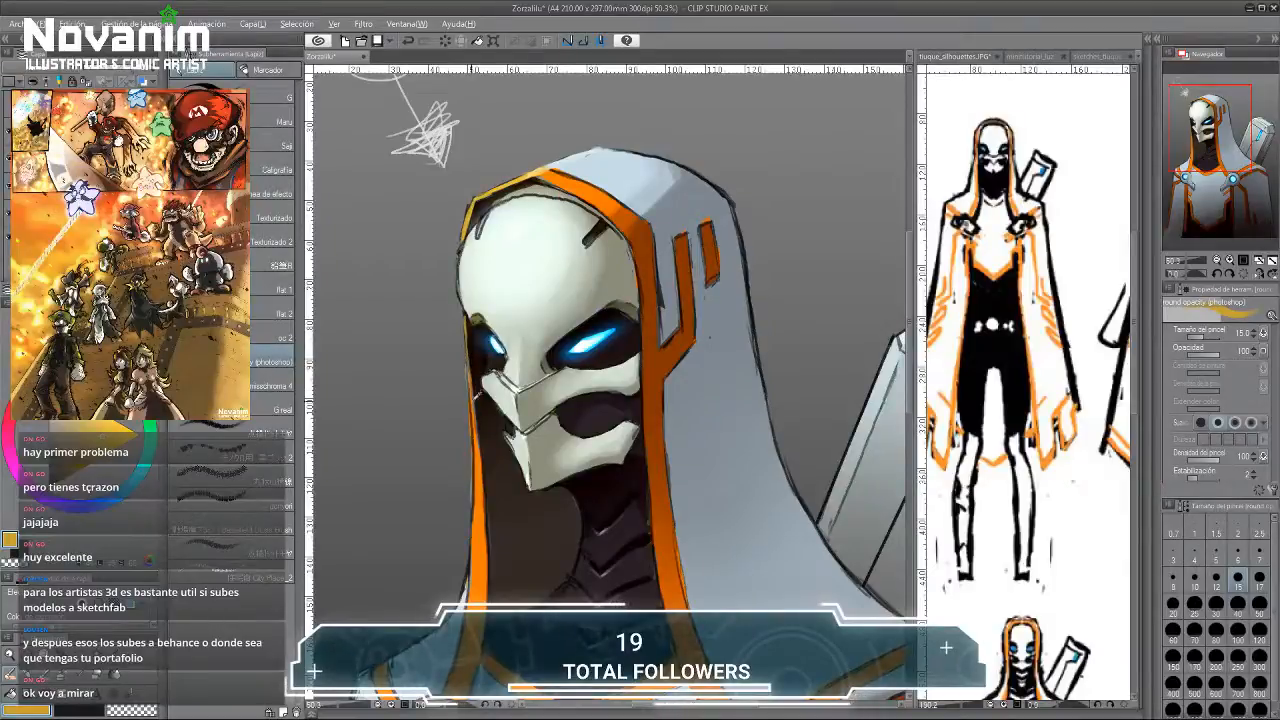
alt+click(476, 410)
drag(470, 350, 476, 400)
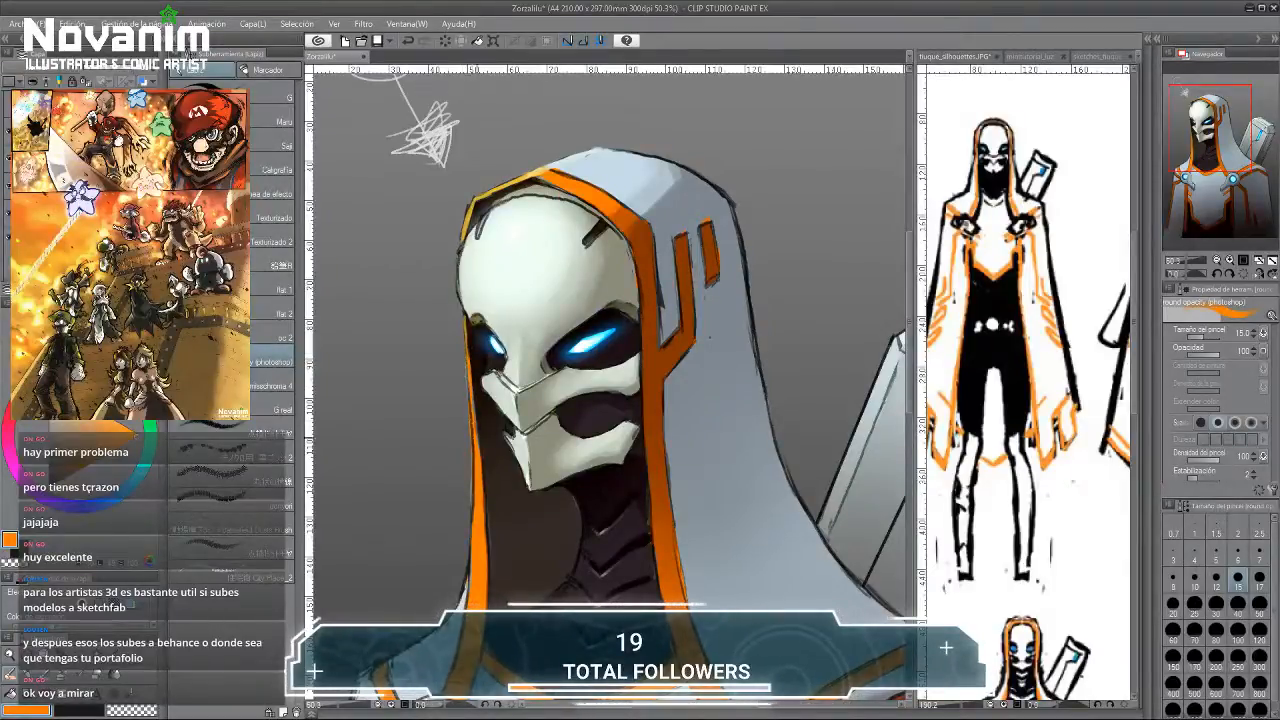
Sample the dark eye-socket and pale mask colours and touch up the edges around the mask's eyes, nose ridge and mouth plate.
scroll(475, 420, up, 2)
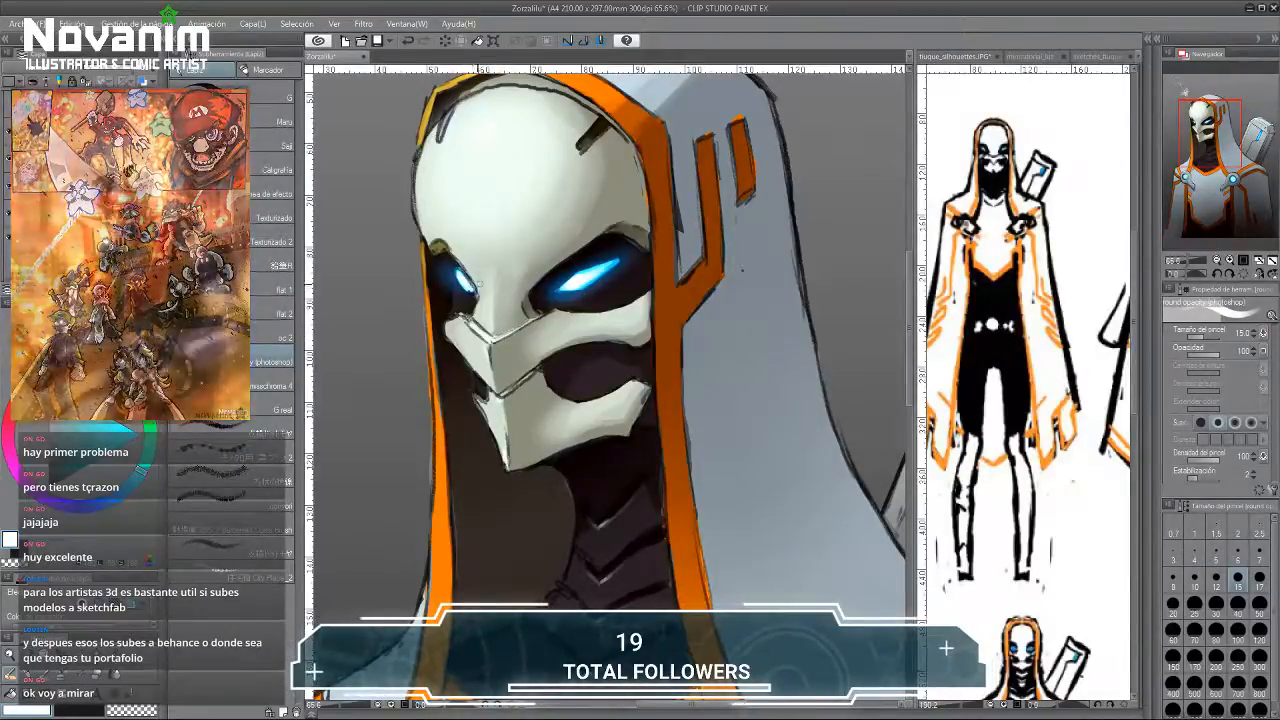
alt+click(556, 274)
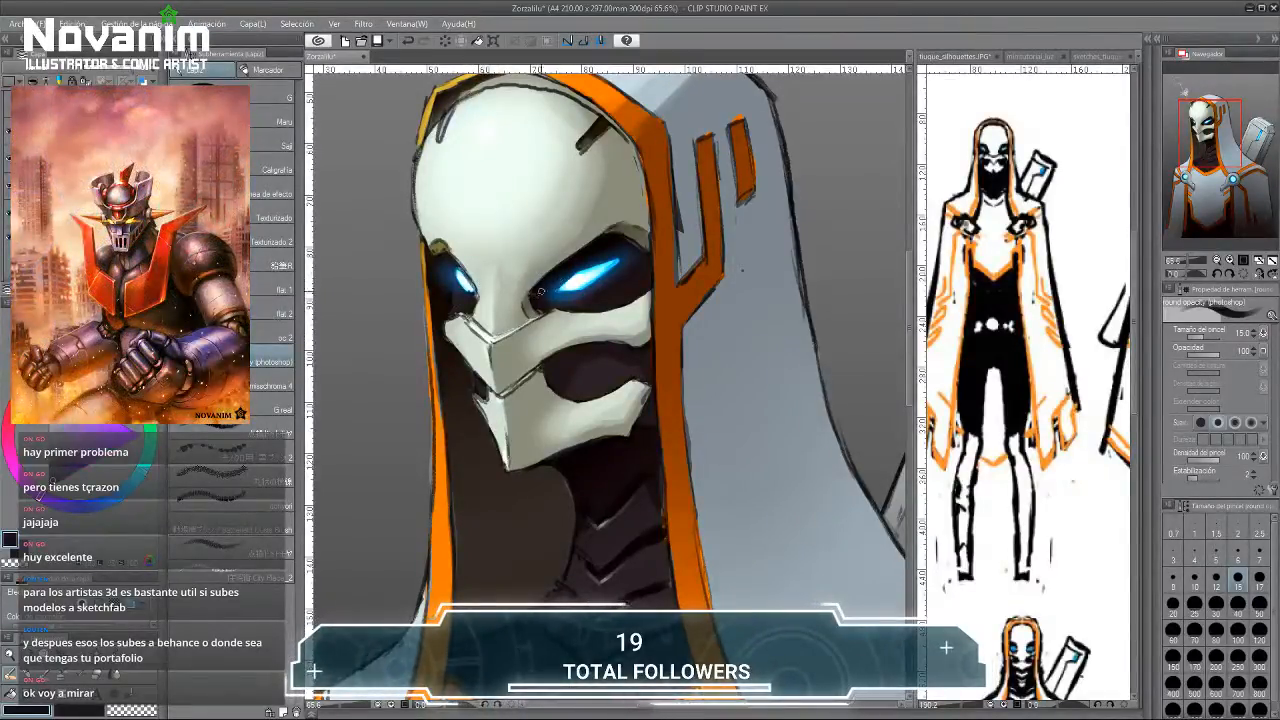
scroll(453, 271, down, 2)
scroll(462, 303, up, 3)
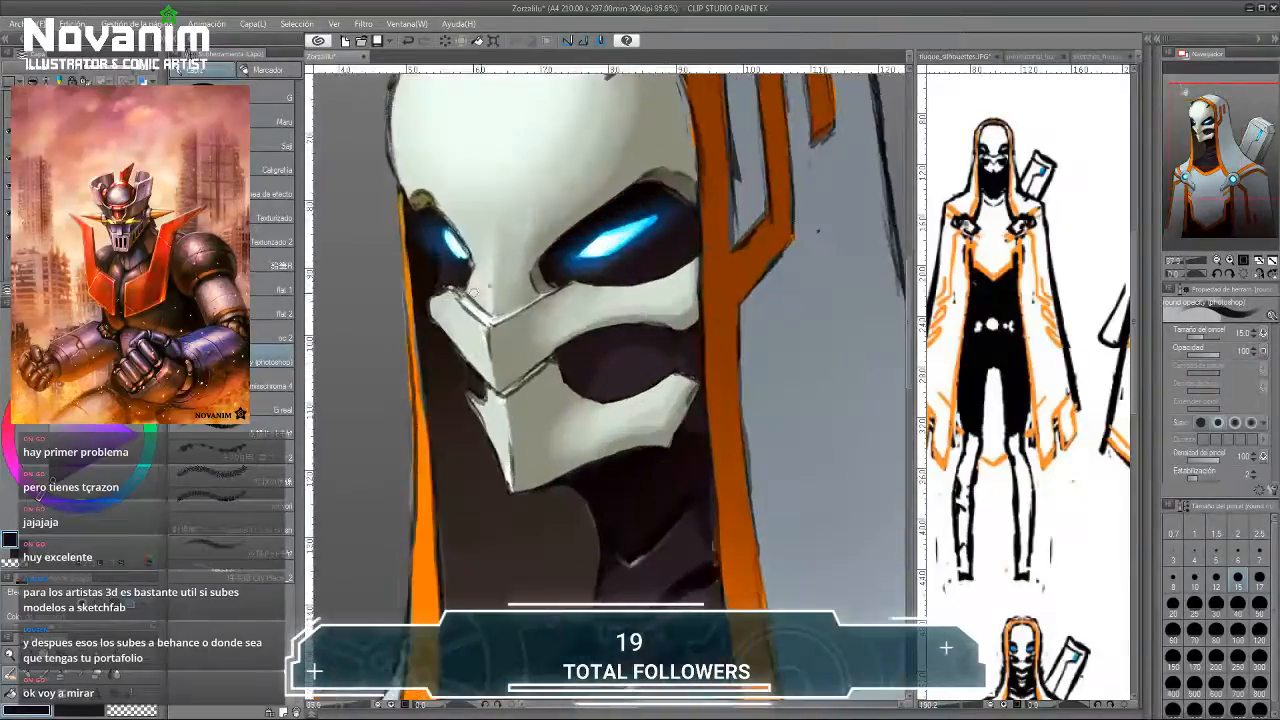
alt+click(456, 244)
mouse_move(503, 397)
mouse_down()
mouse_move(520, 387)
mouse_move(484, 384)
mouse_move(508, 418)
mouse_up()
alt+click(507, 416)
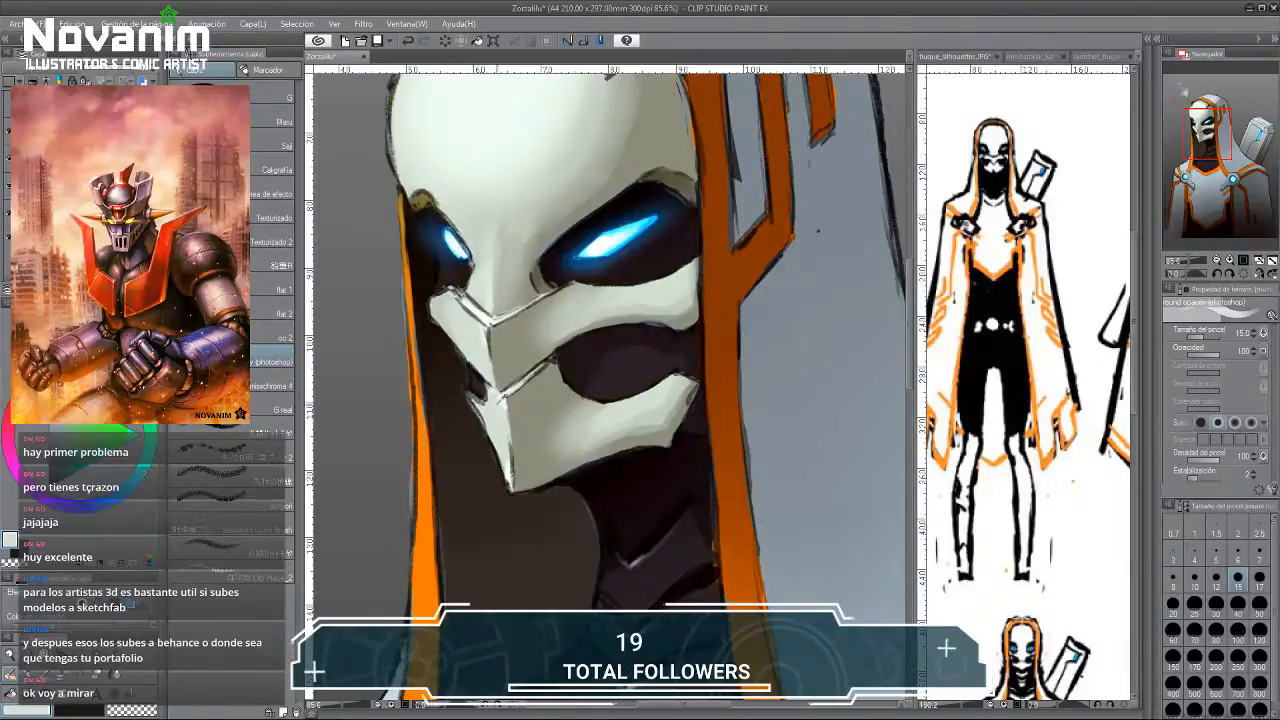
Paint a pale highlight along the outer edge of the character's shoulder and sleeve beside the smaller clasp, retouching its trim with the sampled orange.
drag(476, 361, 436, 212)
drag(435, 354, 414, 422)
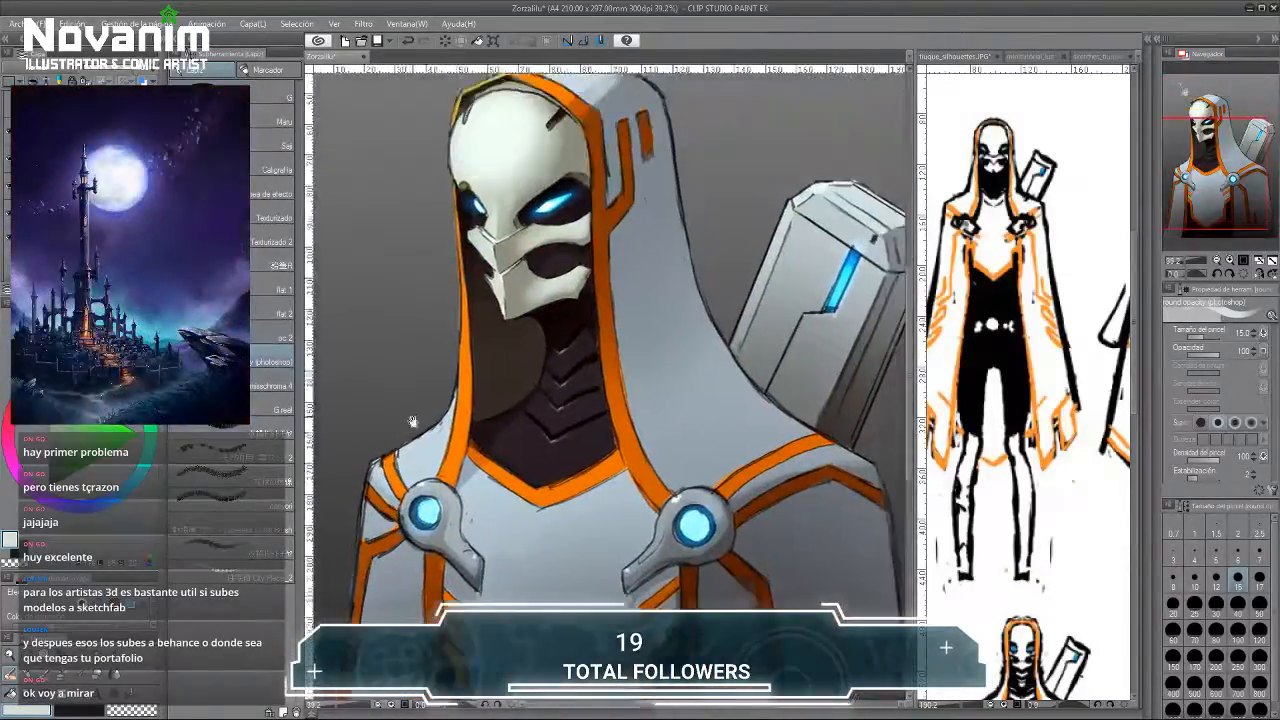
drag(425, 261, 426, 306)
drag(424, 377, 436, 284)
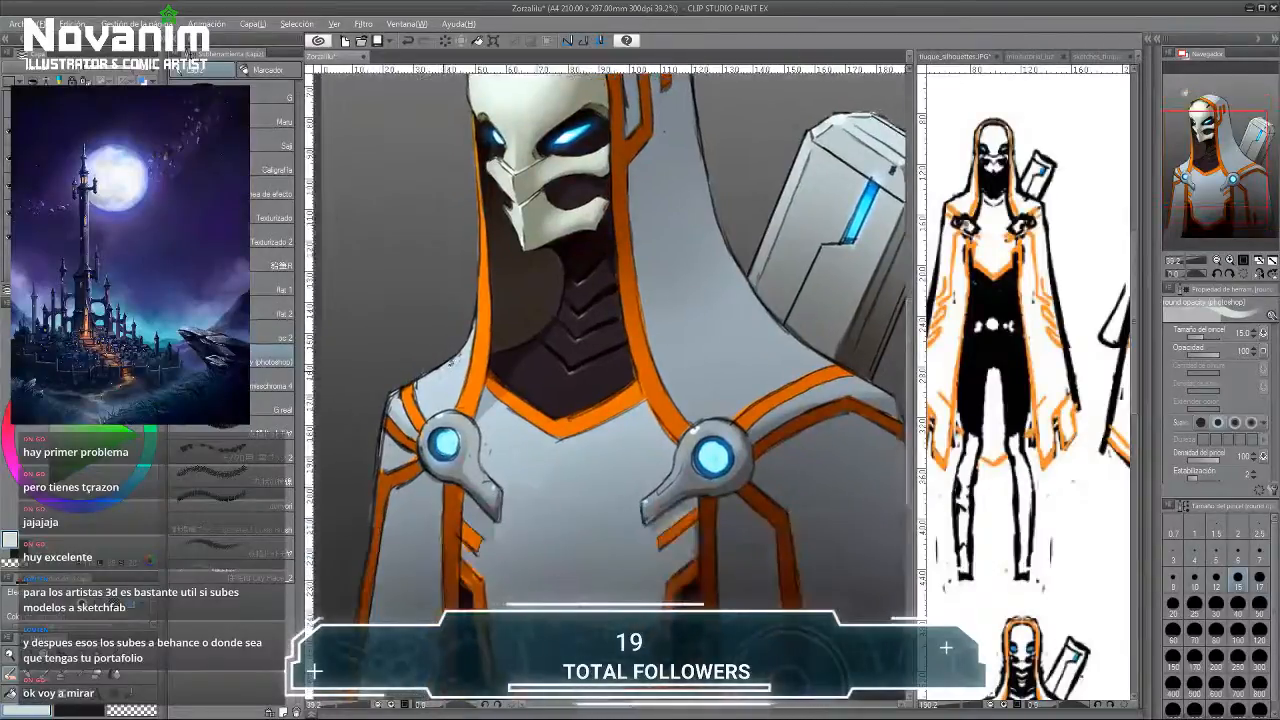
alt+click(459, 362)
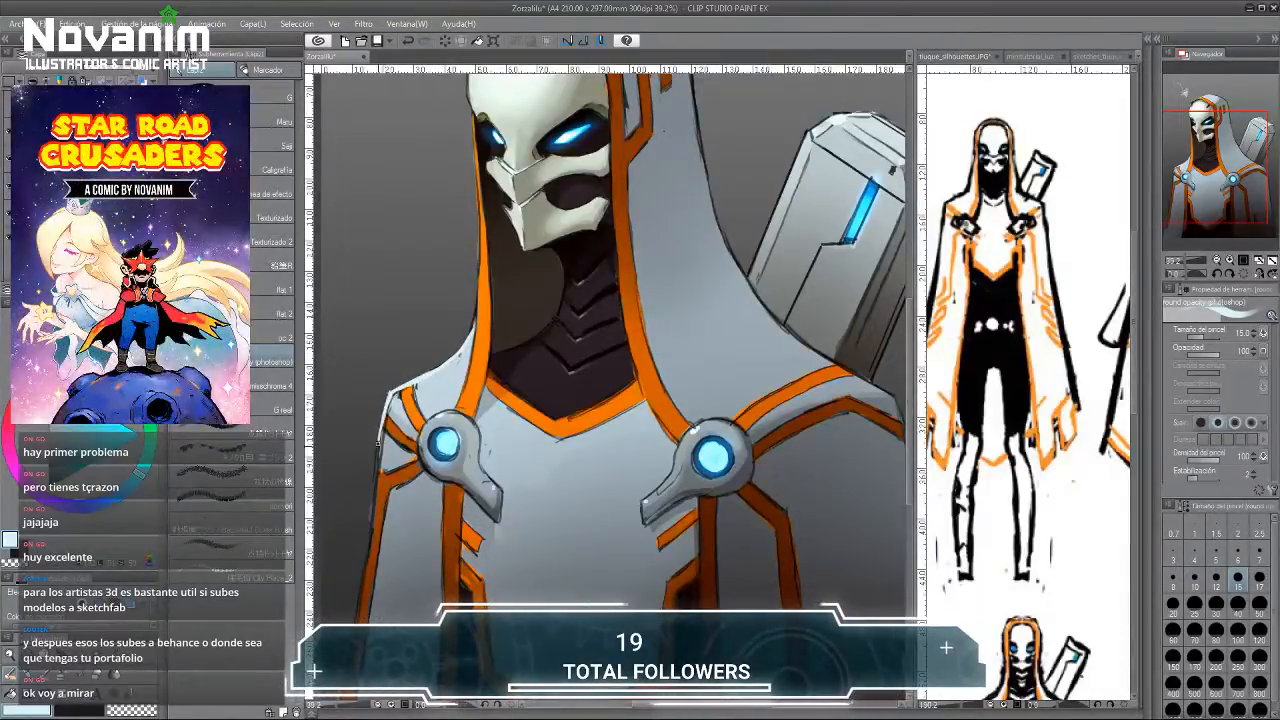
scroll(353, 426, down, 3)
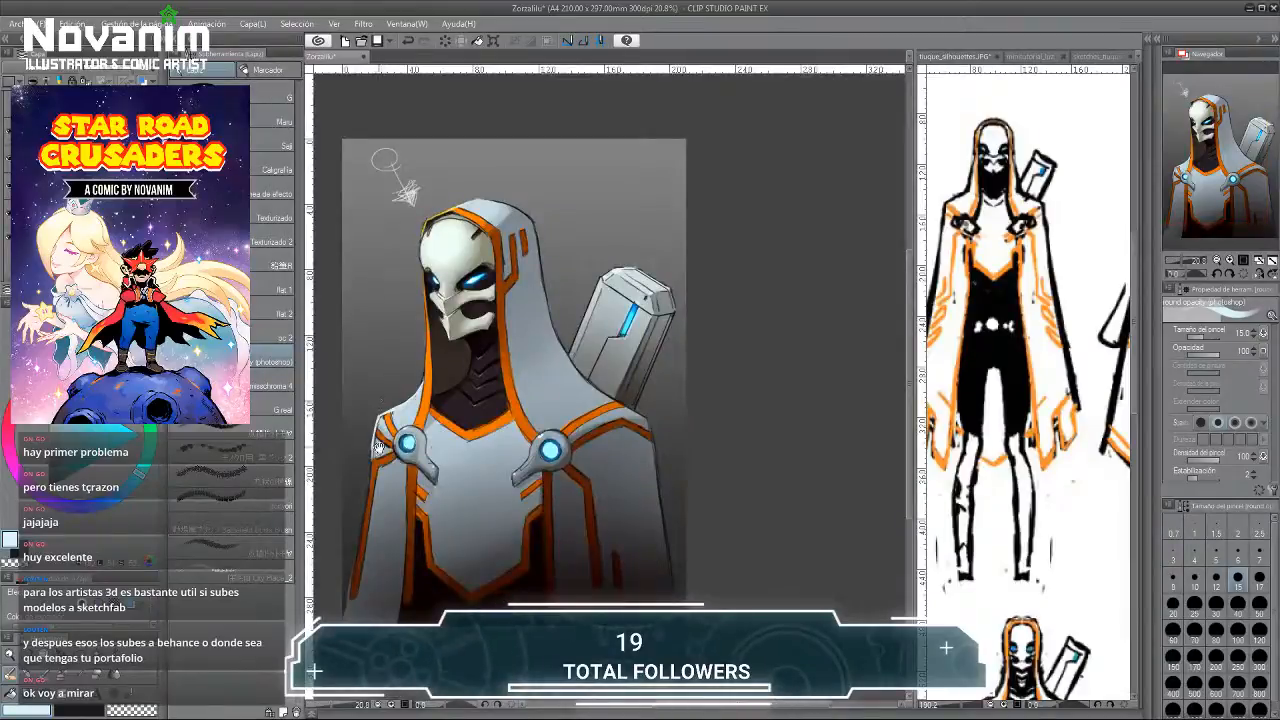
scroll(380, 447, up, 2)
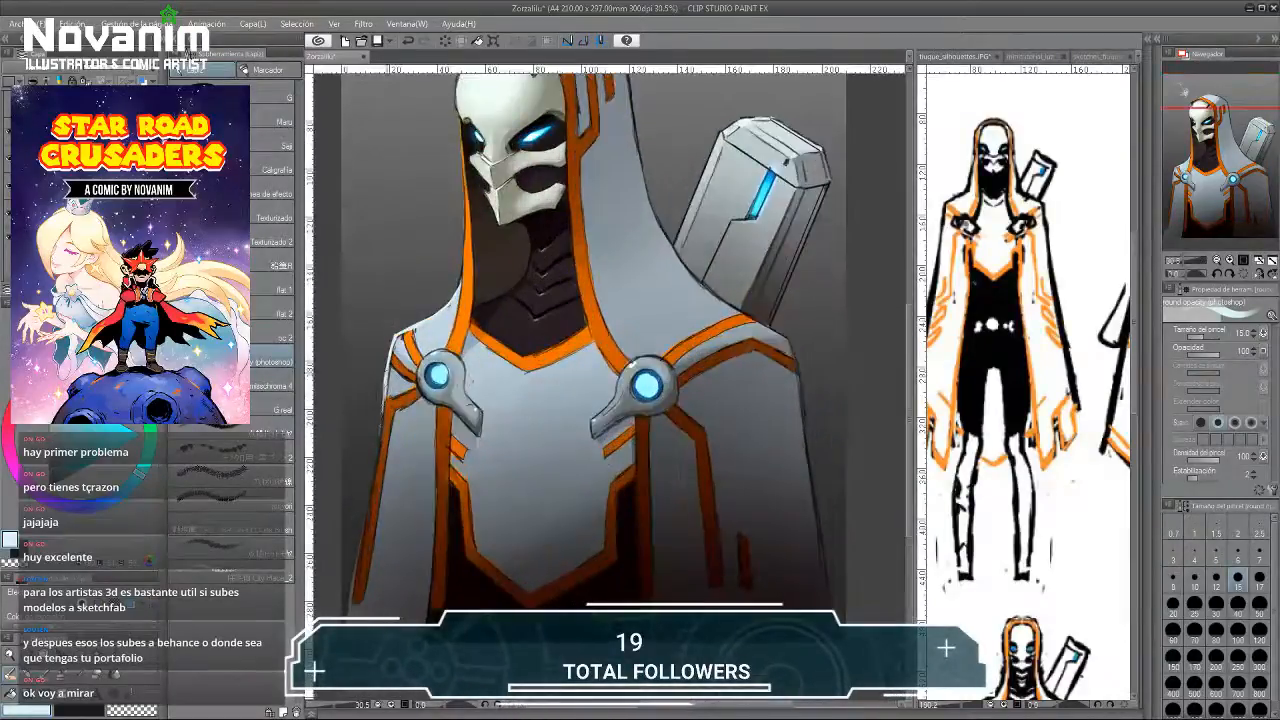
drag(386, 386, 378, 446)
alt+click(386, 428)
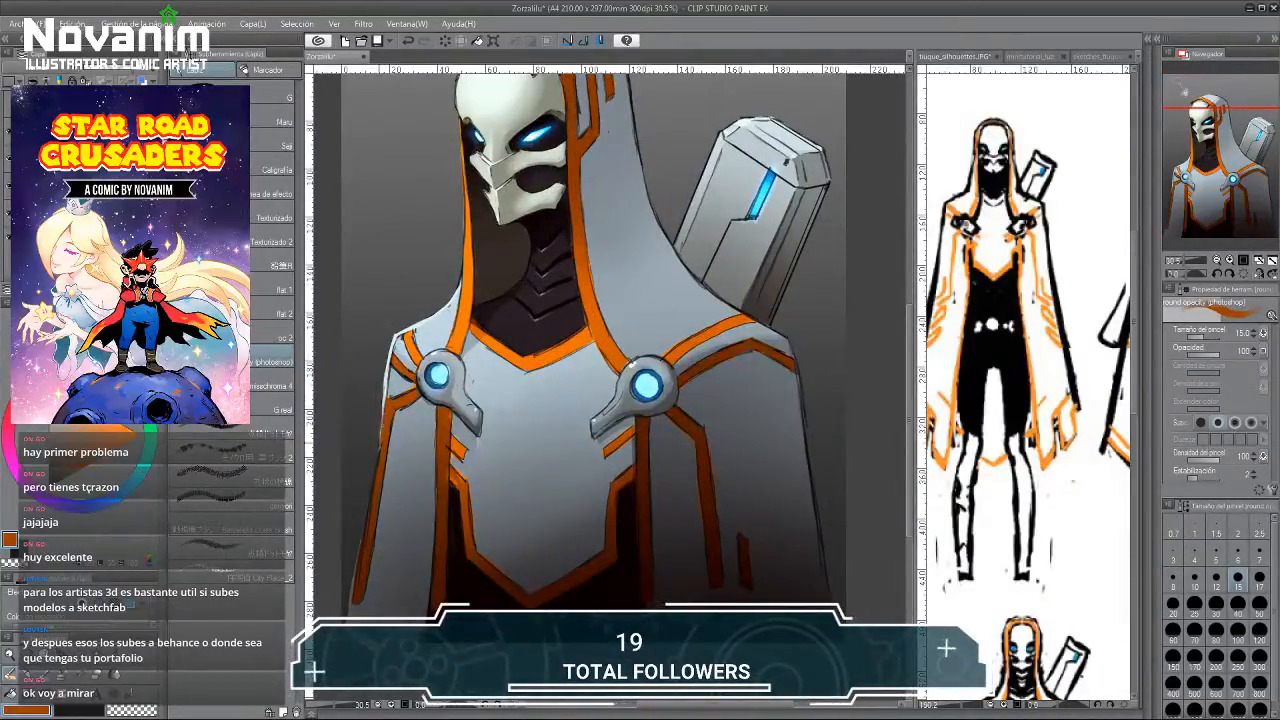
Paint pale highlights along the left edge of the case on the back and its panel line, reducing the brush size to 10.
scroll(420, 322, up, 2)
drag(768, 98, 595, 240)
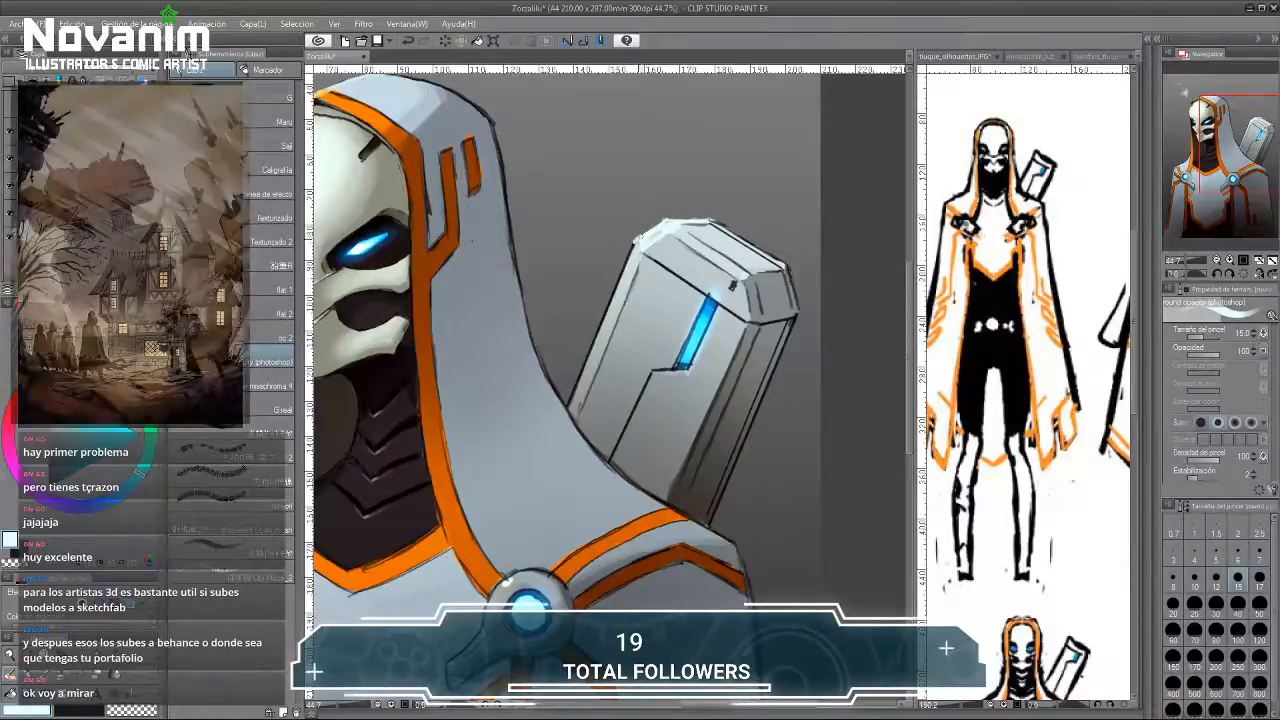
drag(573, 373, 632, 258)
drag(570, 402, 636, 244)
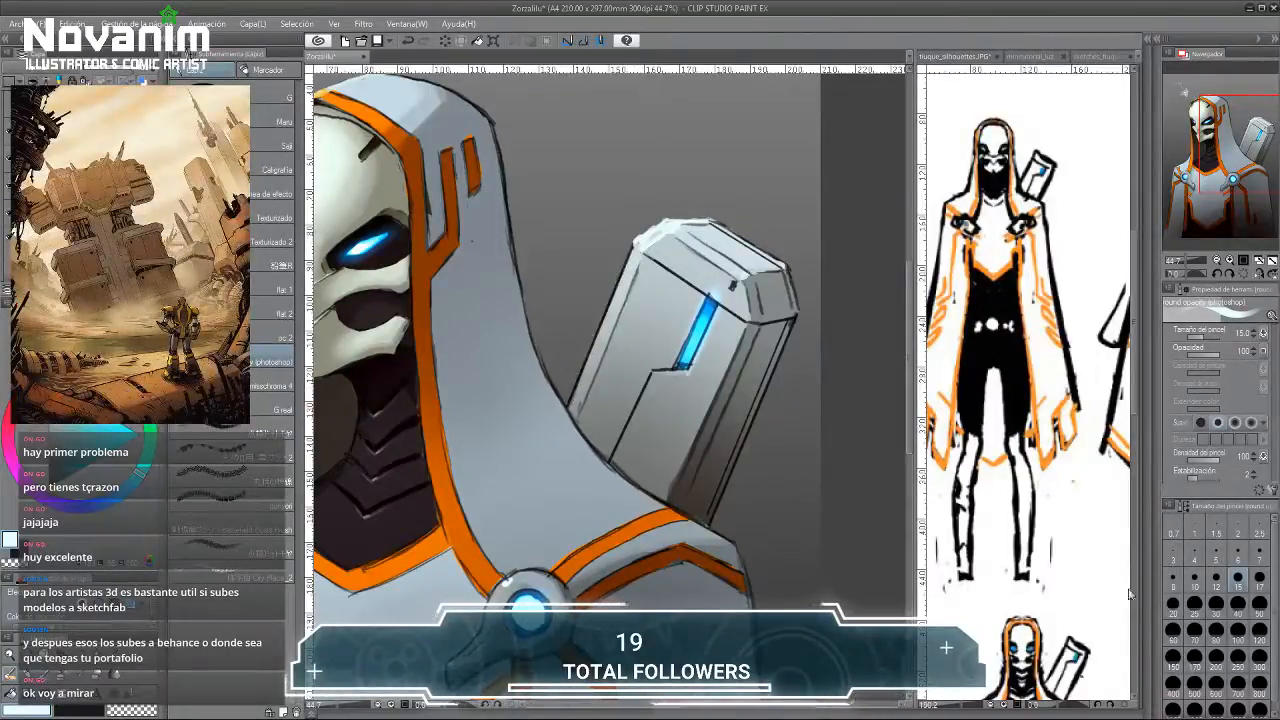
key(bracketleft)
key(bracketleft)
drag(574, 382, 636, 240)
drag(566, 410, 634, 240)
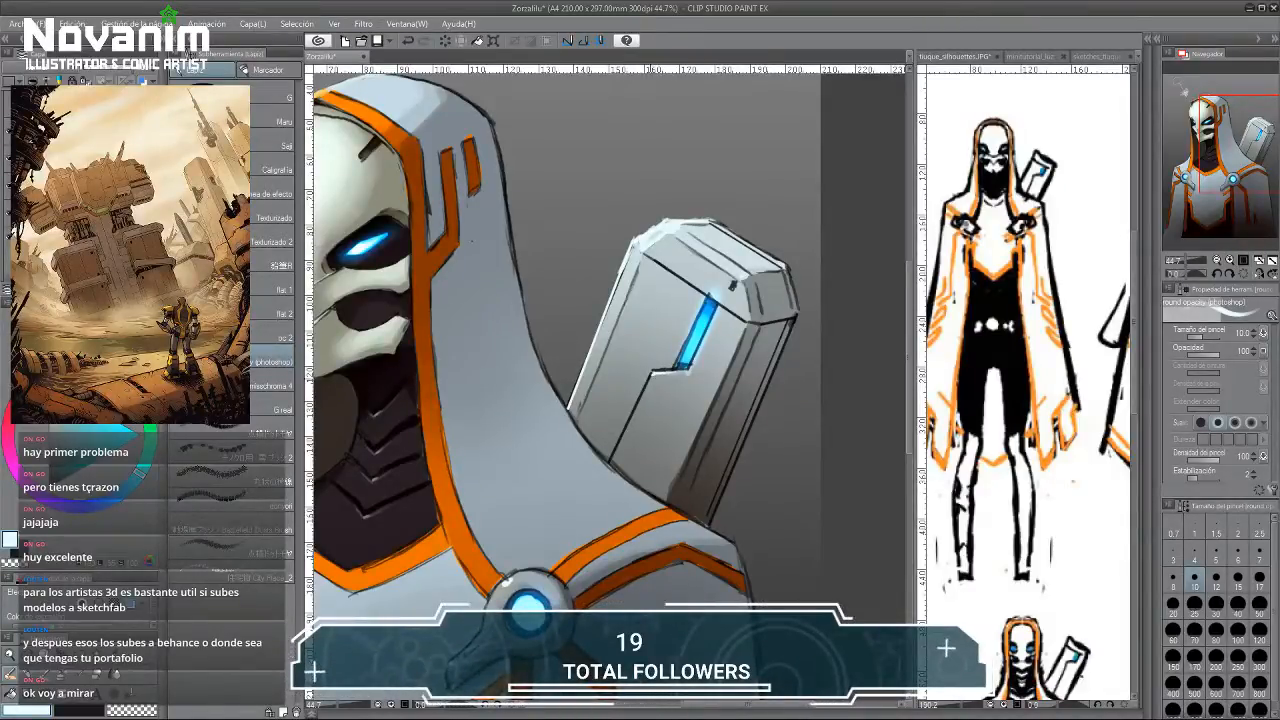
drag(645, 375, 628, 425)
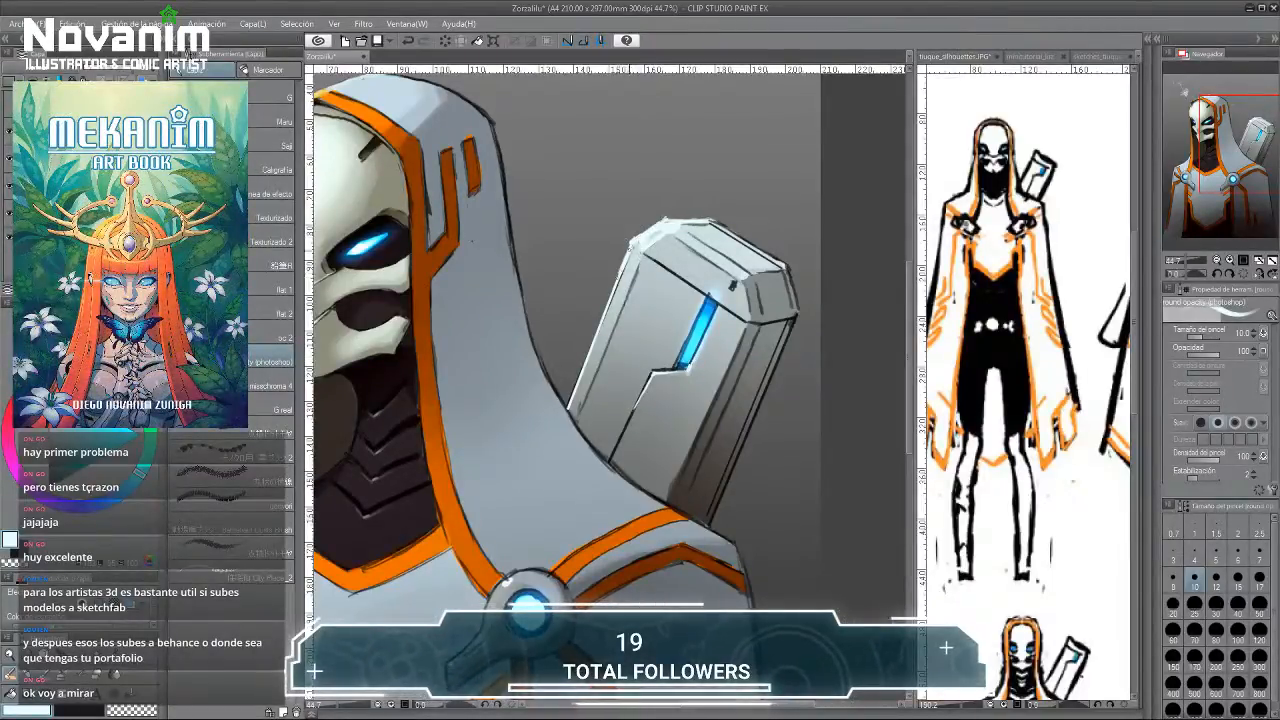
Examine the mask, cloak and case highlights close up and at full view.
scroll(463, 241, down, 2)
scroll(377, 150, up, 3)
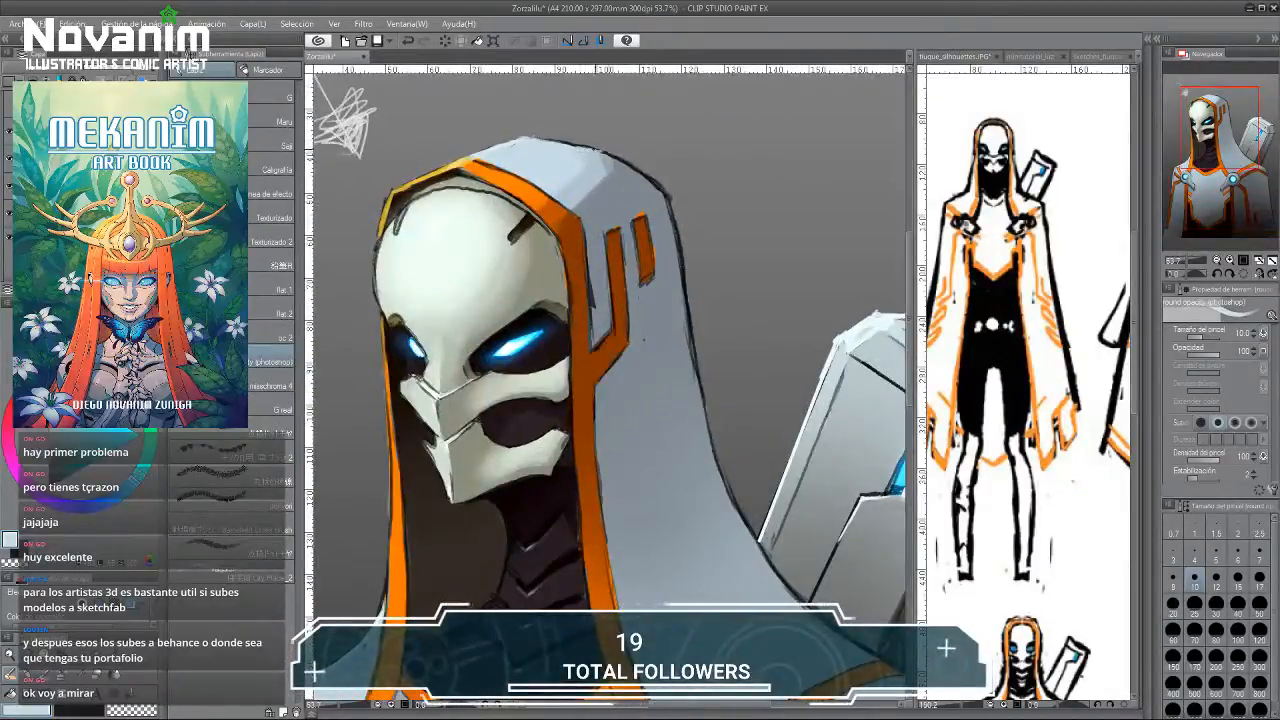
scroll(404, 175, down, 4)
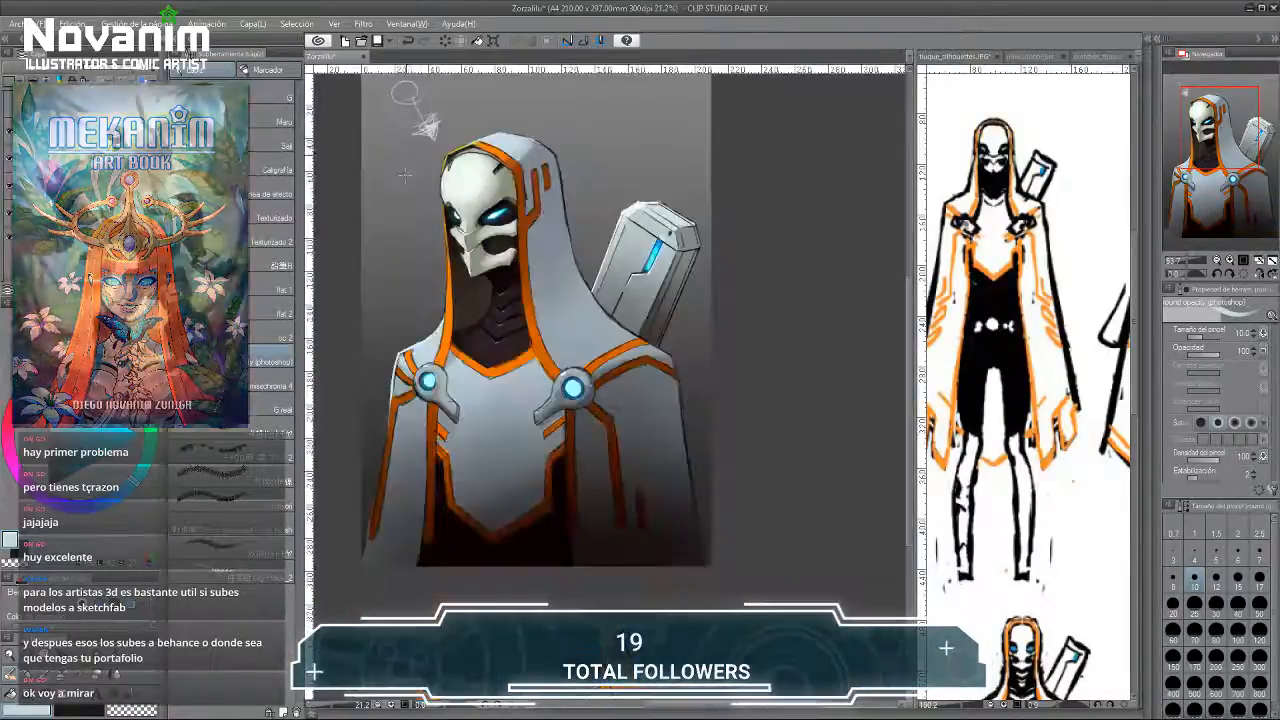
scroll(404, 175, up, 4)
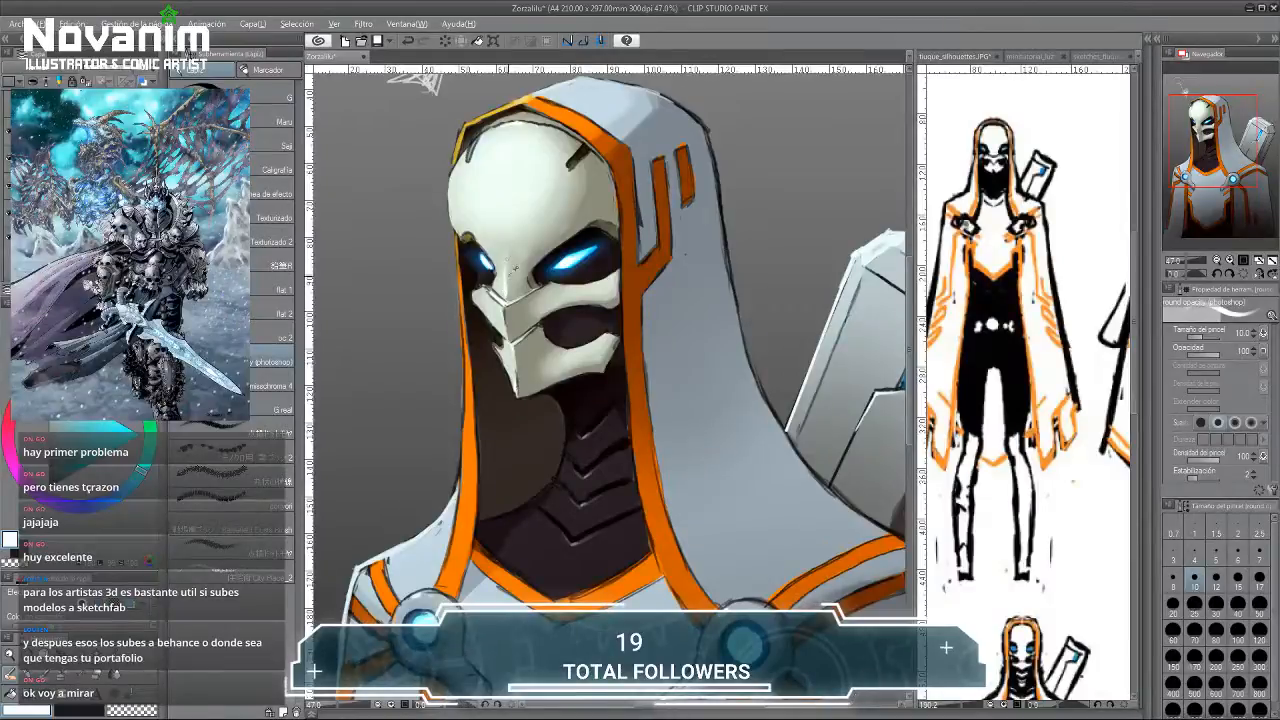
alt+click(514, 268)
drag(484, 266, 437, 264)
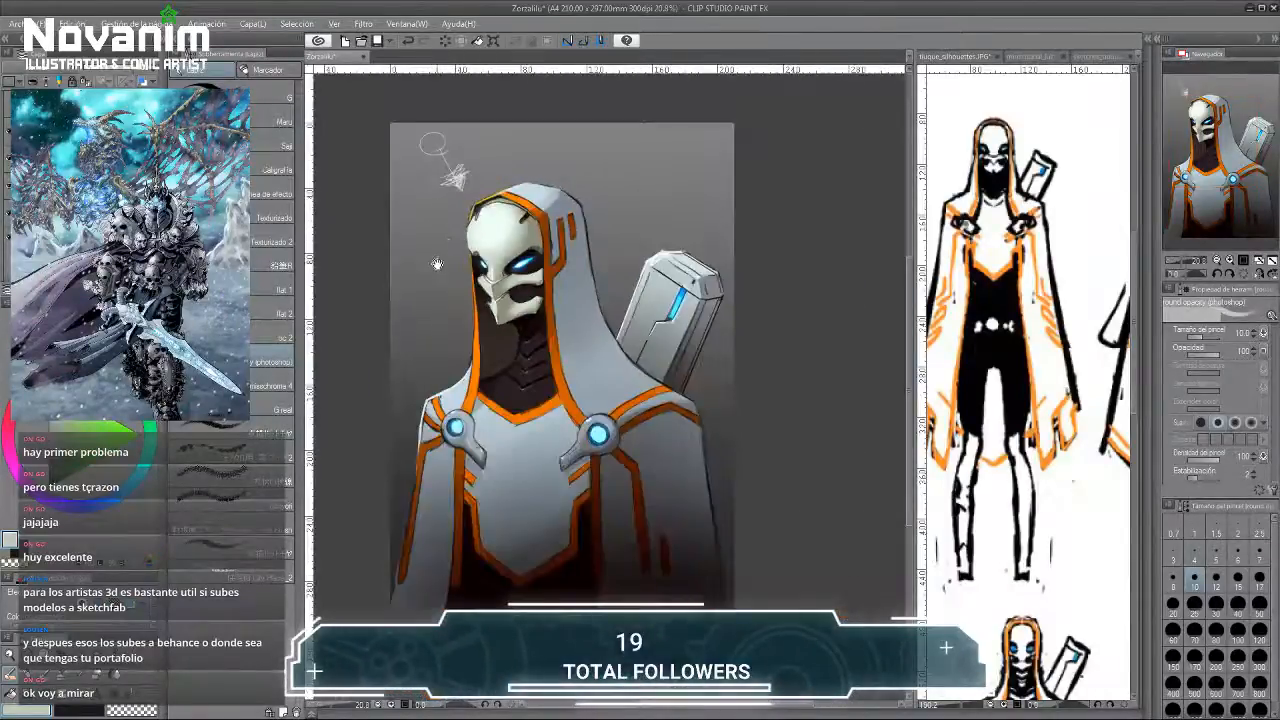
drag(446, 376, 435, 336)
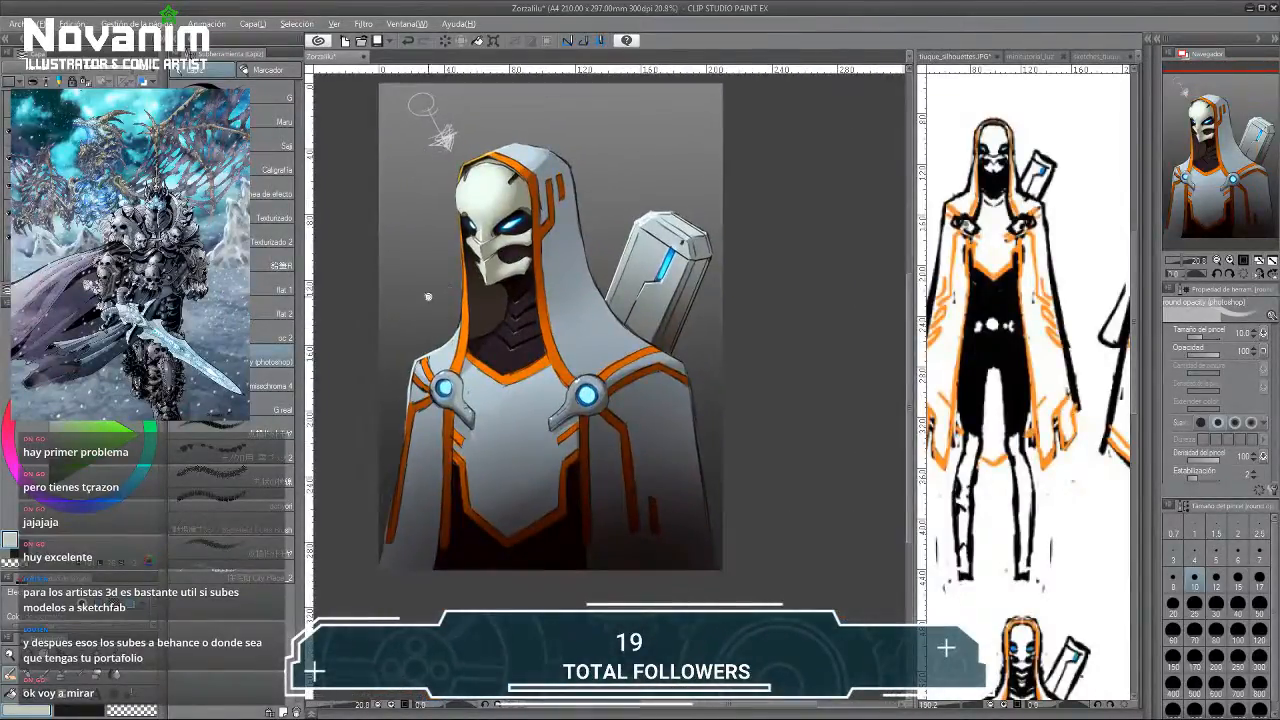
scroll(428, 285, down, 1)
scroll(416, 267, up, 1)
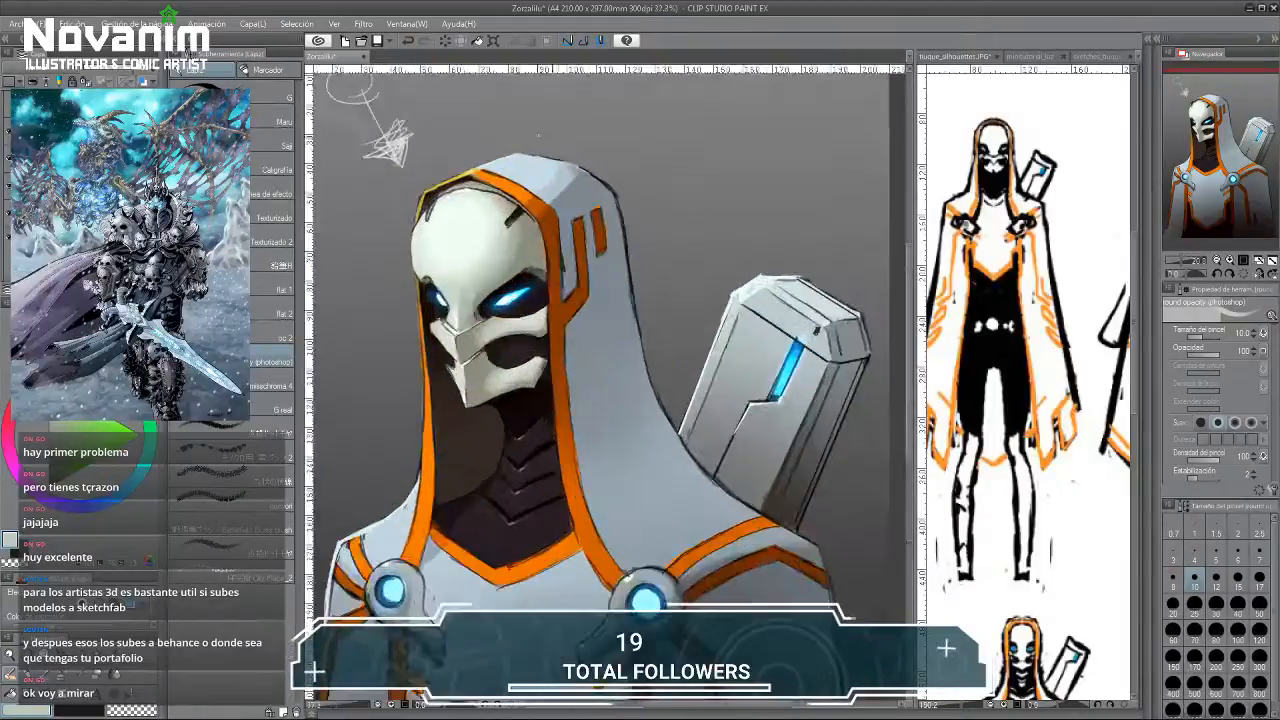
scroll(518, 142, up, 2)
scroll(398, 350, down, 1)
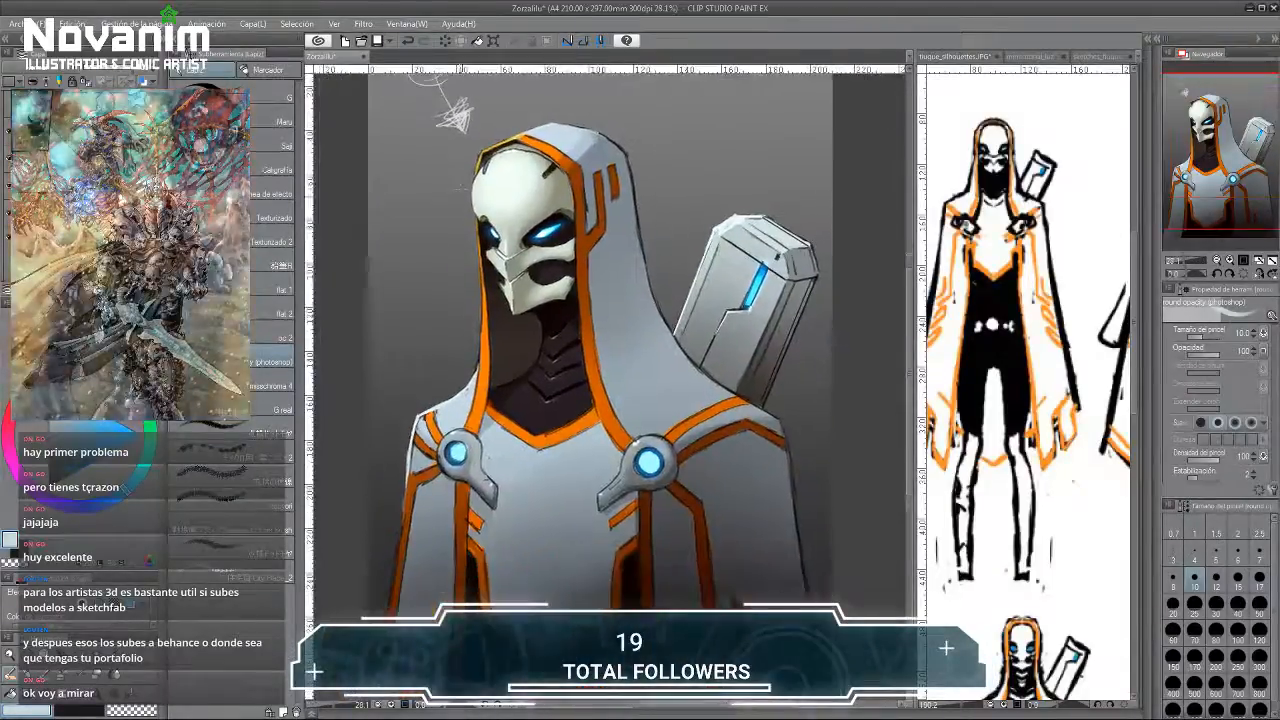
drag(398, 311, 396, 337)
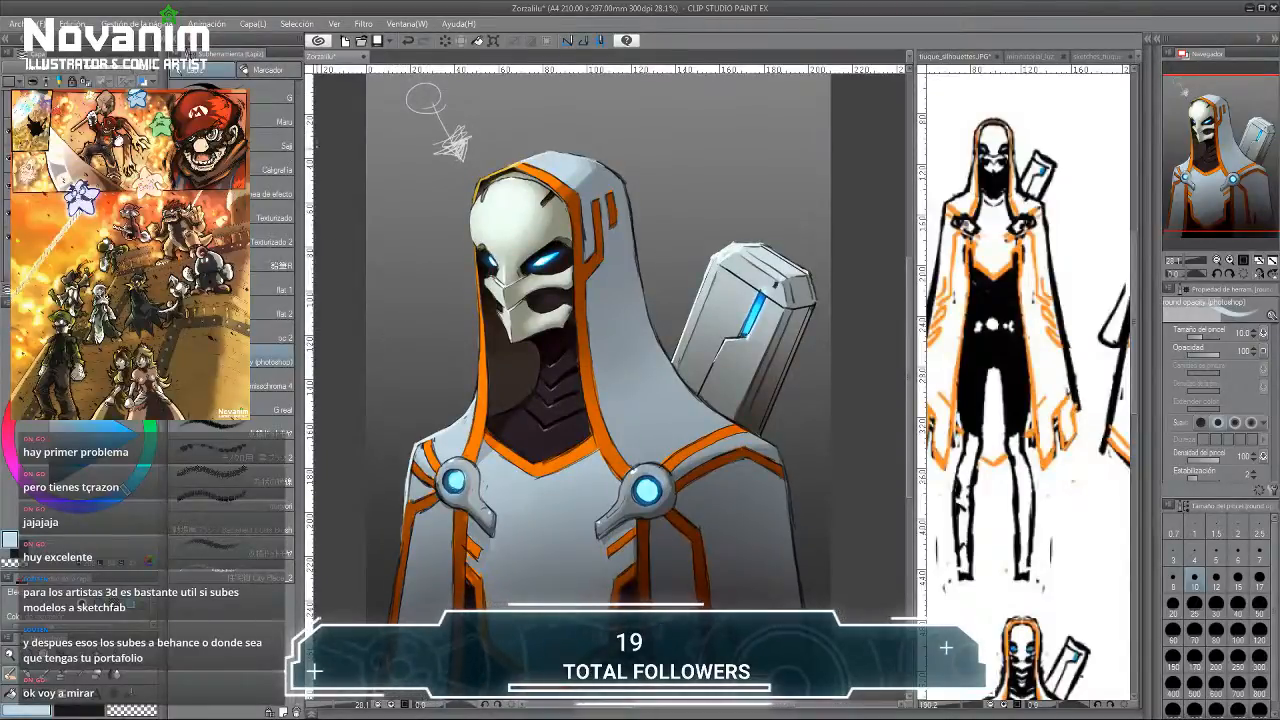
scroll(422, 260, down, 2)
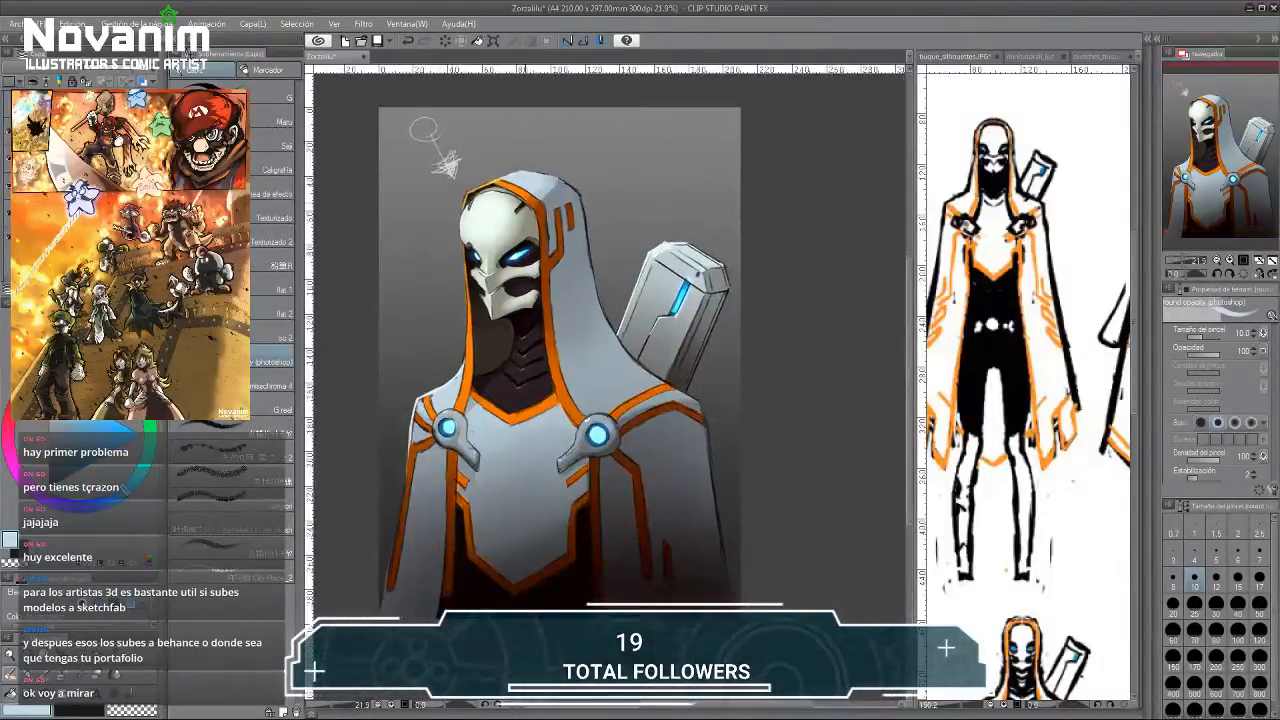
Sample the dark line colour on the case and repaint the panel line below its blue light.
scroll(692, 374, up, 3)
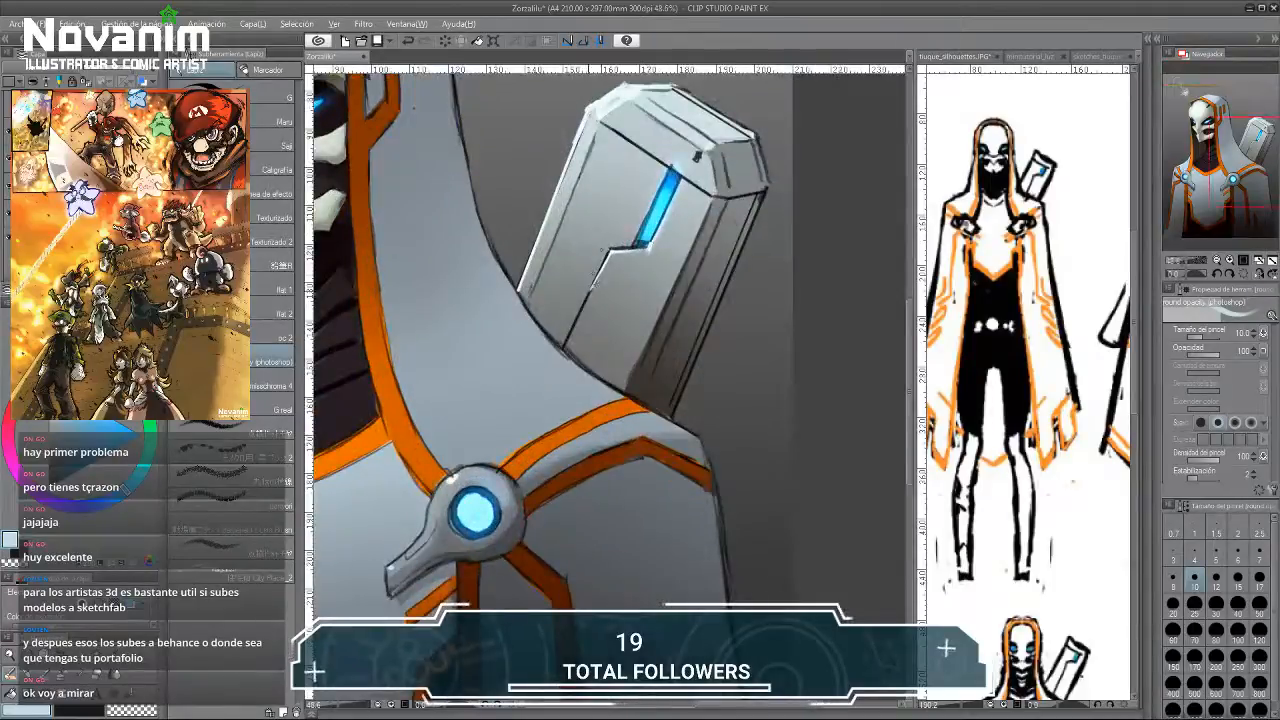
alt+click(592, 289)
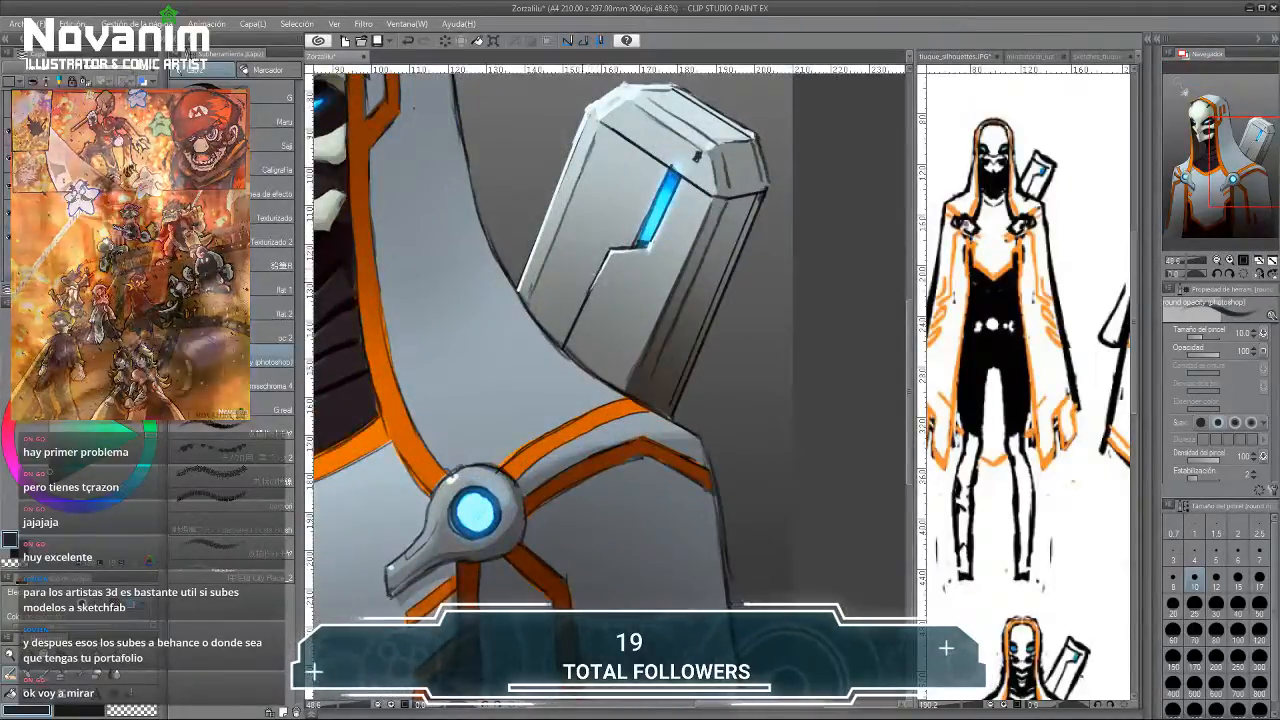
scroll(573, 288, down, 4)
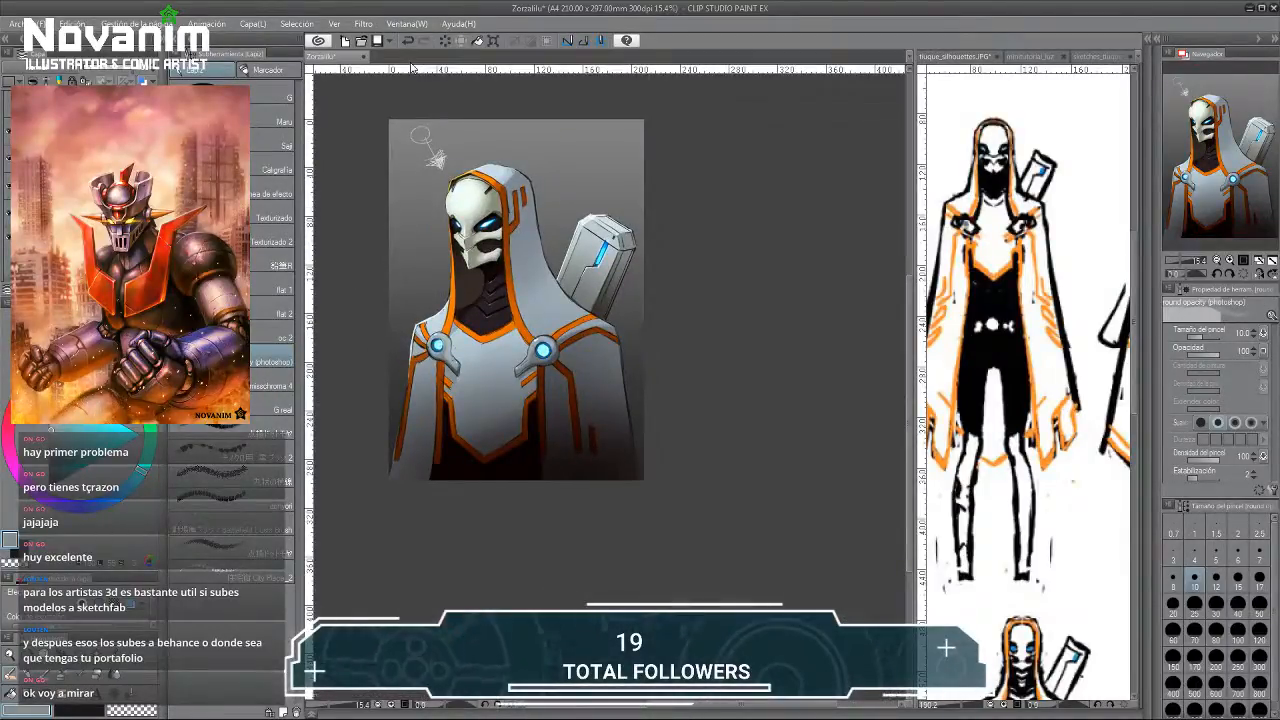
Touch up the orange trim and cloak edge on the sleeve below the smaller clasp, using colours sampled from the artwork.
scroll(400, 343, up, 4)
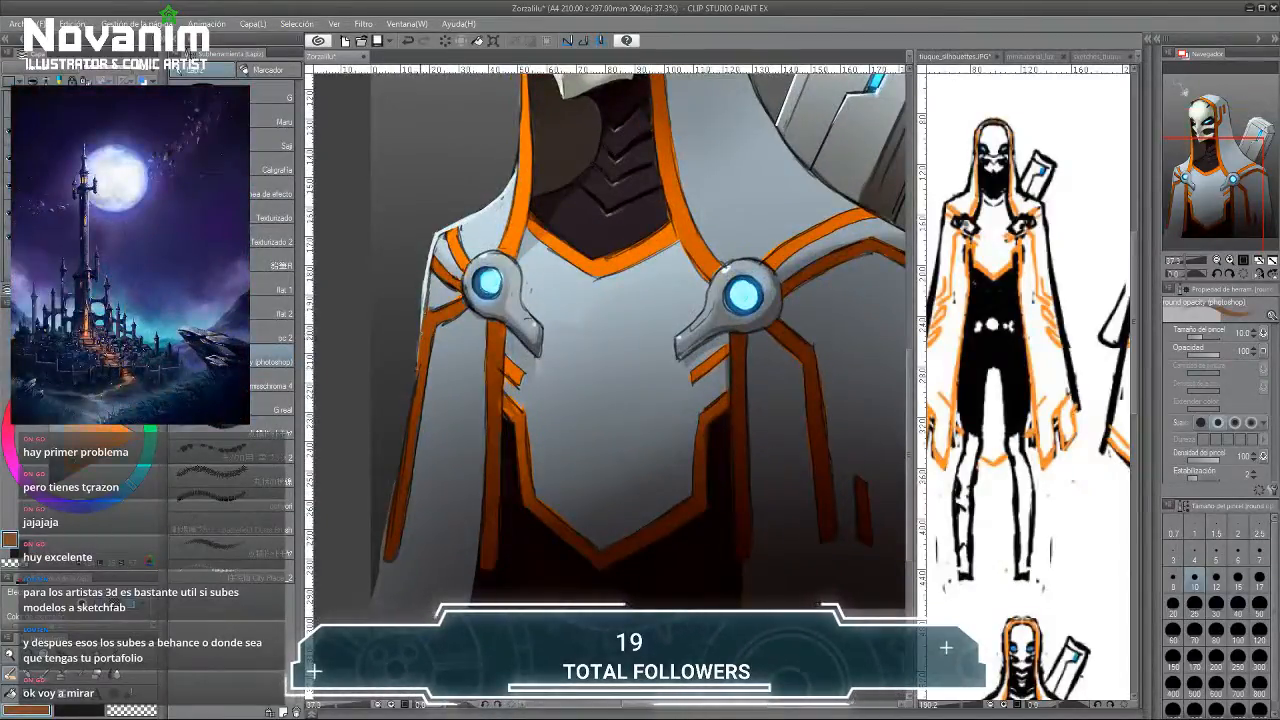
alt+click(432, 318)
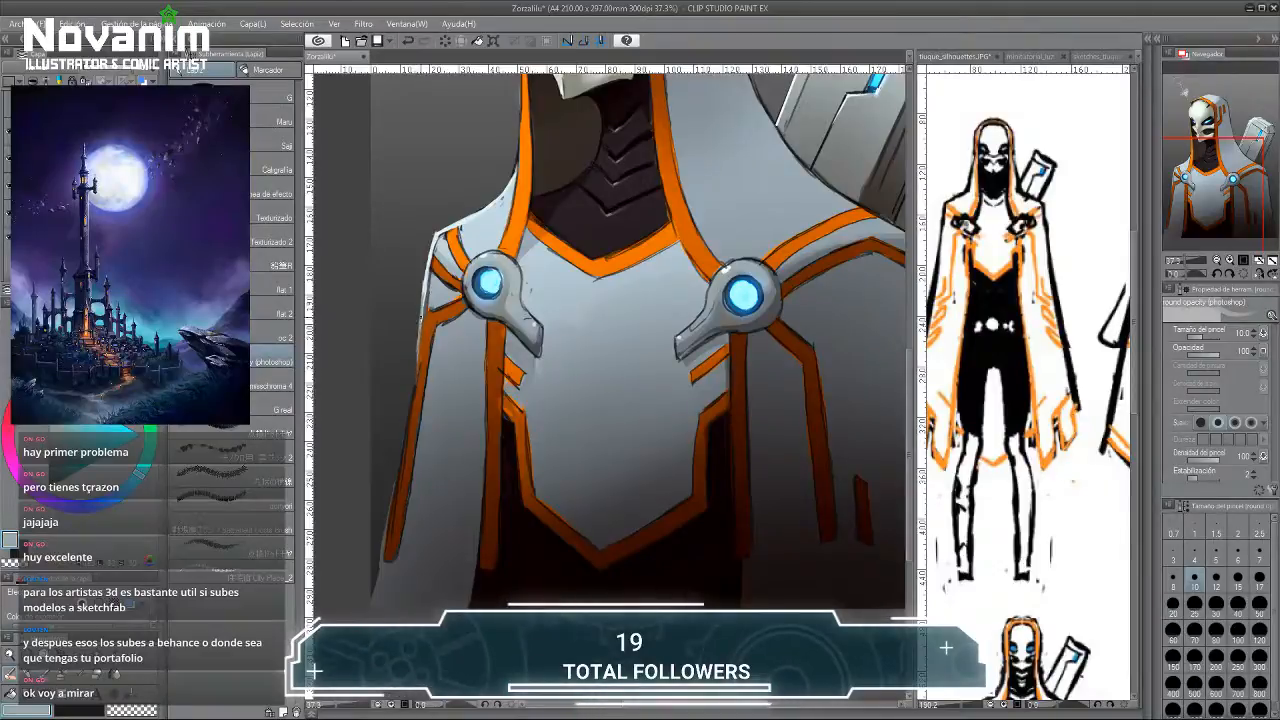
scroll(410, 354, down, 1)
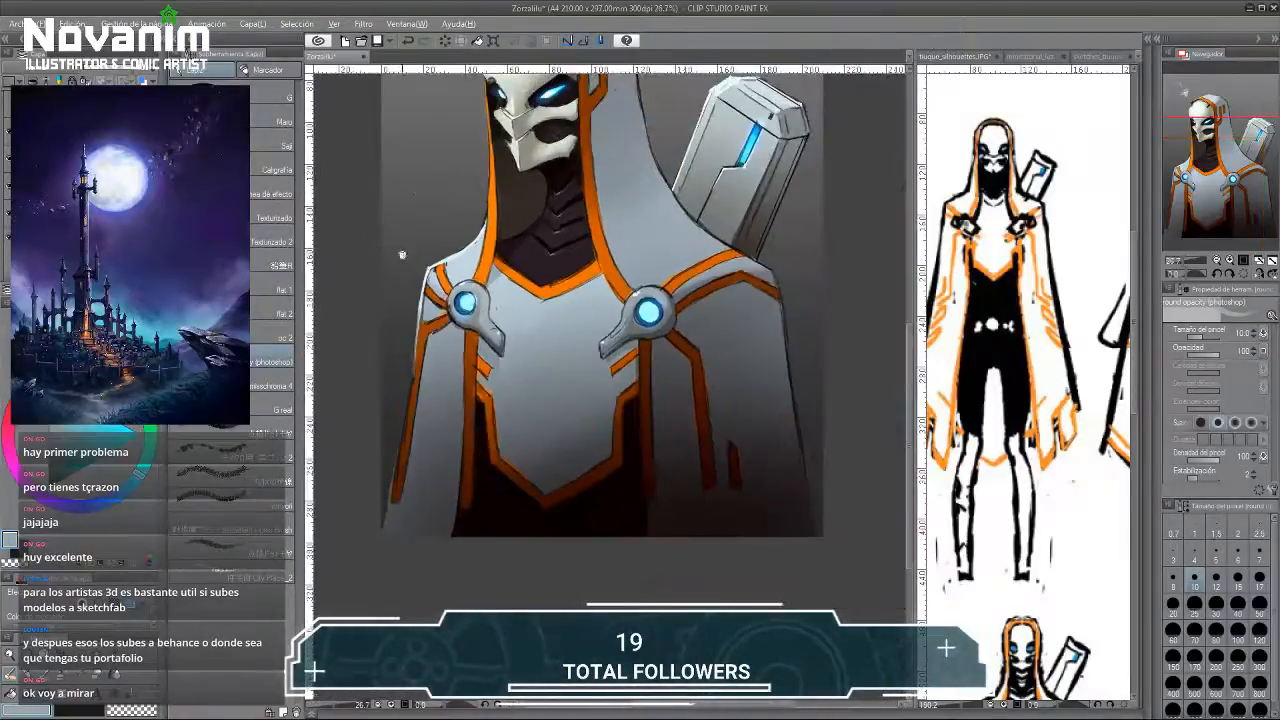
scroll(450, 220, down, 1)
scroll(522, 181, up, 2)
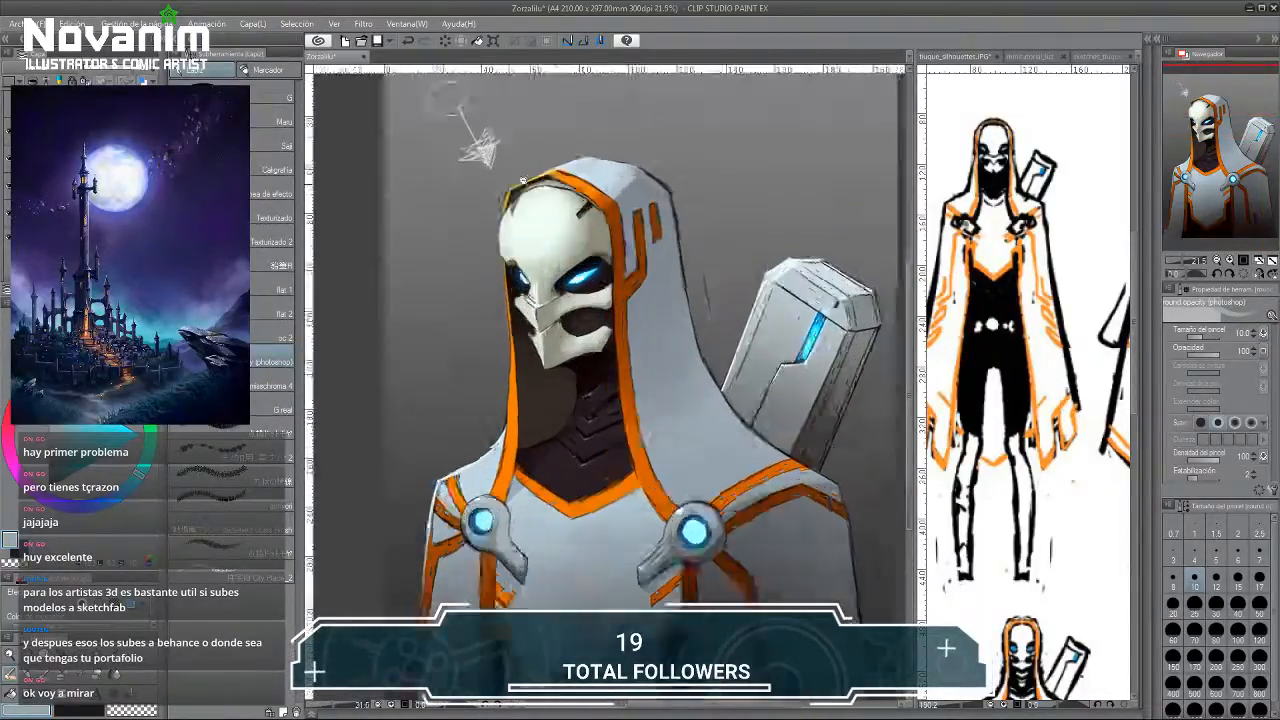
Refine the hood's inner edge and trim around the mask's forehead with pale yellow and colours sampled from the trim, mask and dark lines.
scroll(522, 181, up, 1)
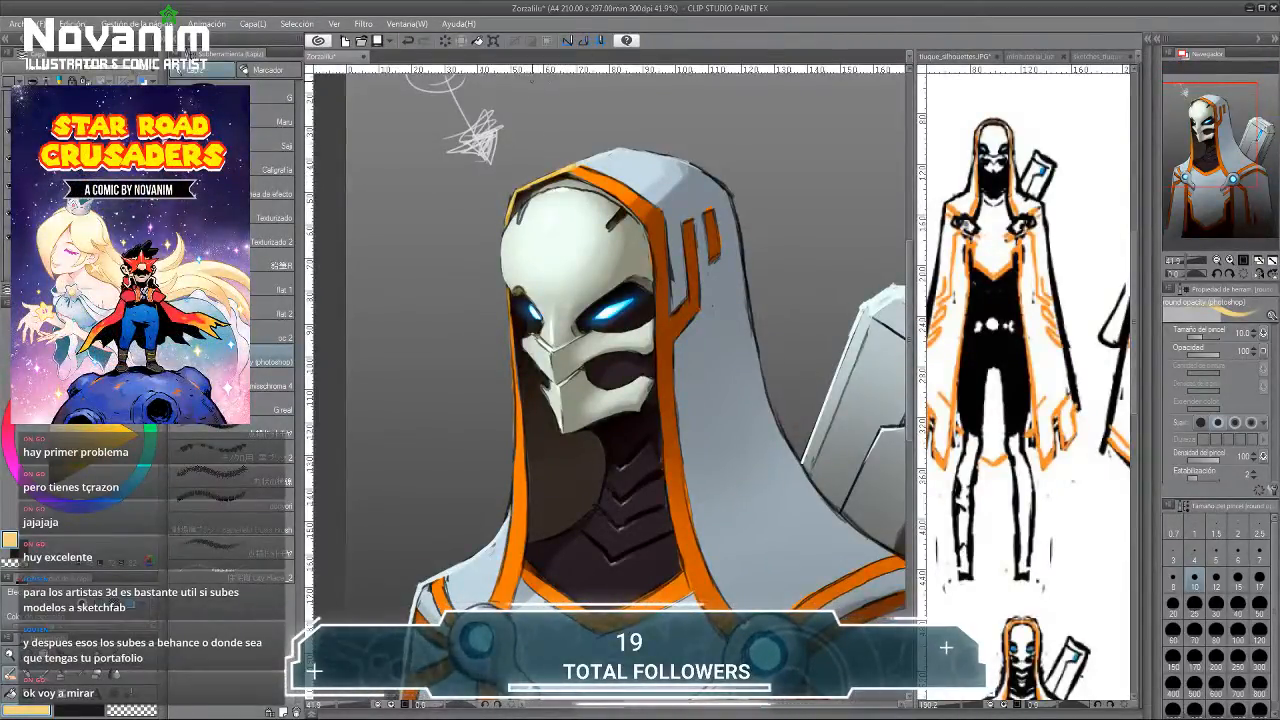
scroll(641, 256, up, 2)
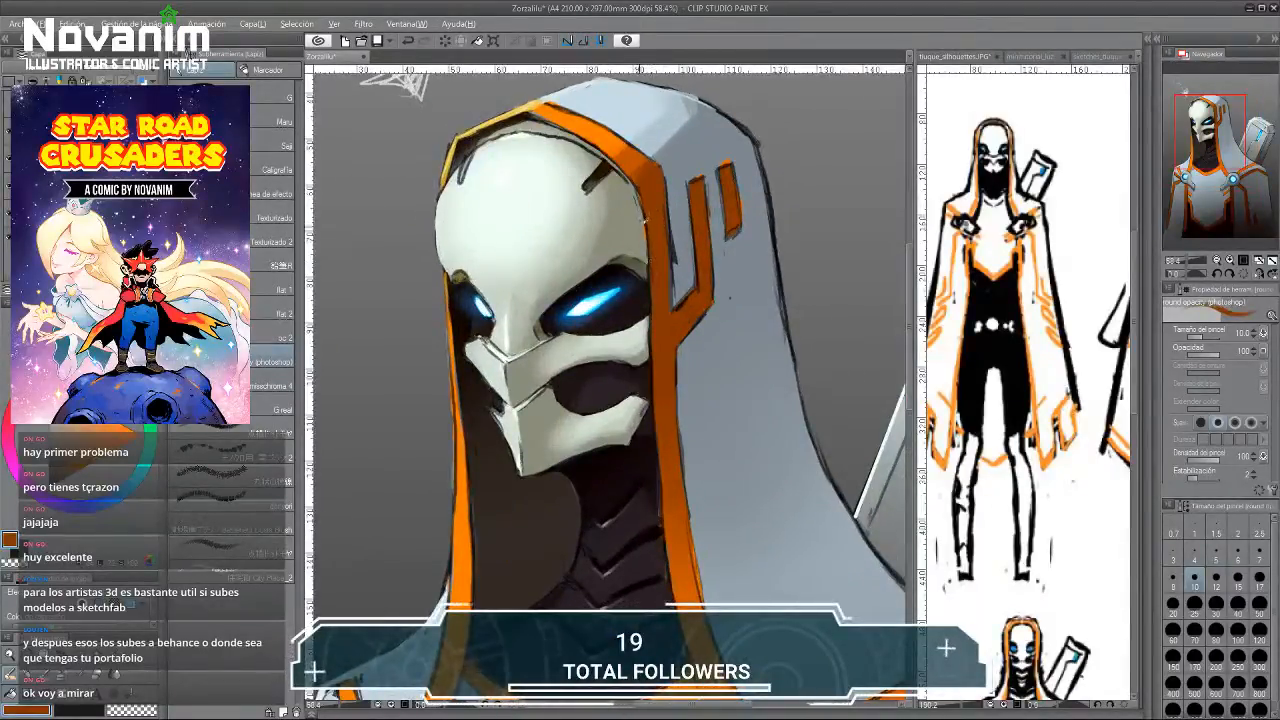
alt+click(643, 230)
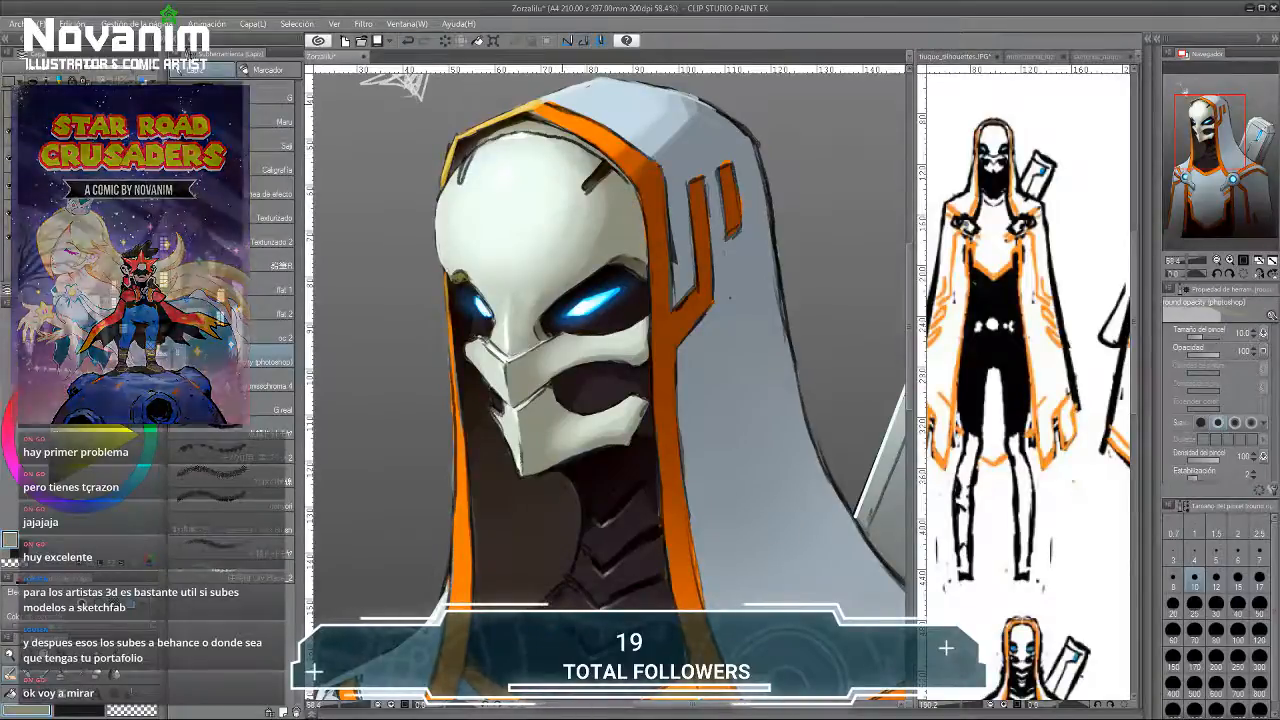
alt+click(605, 168)
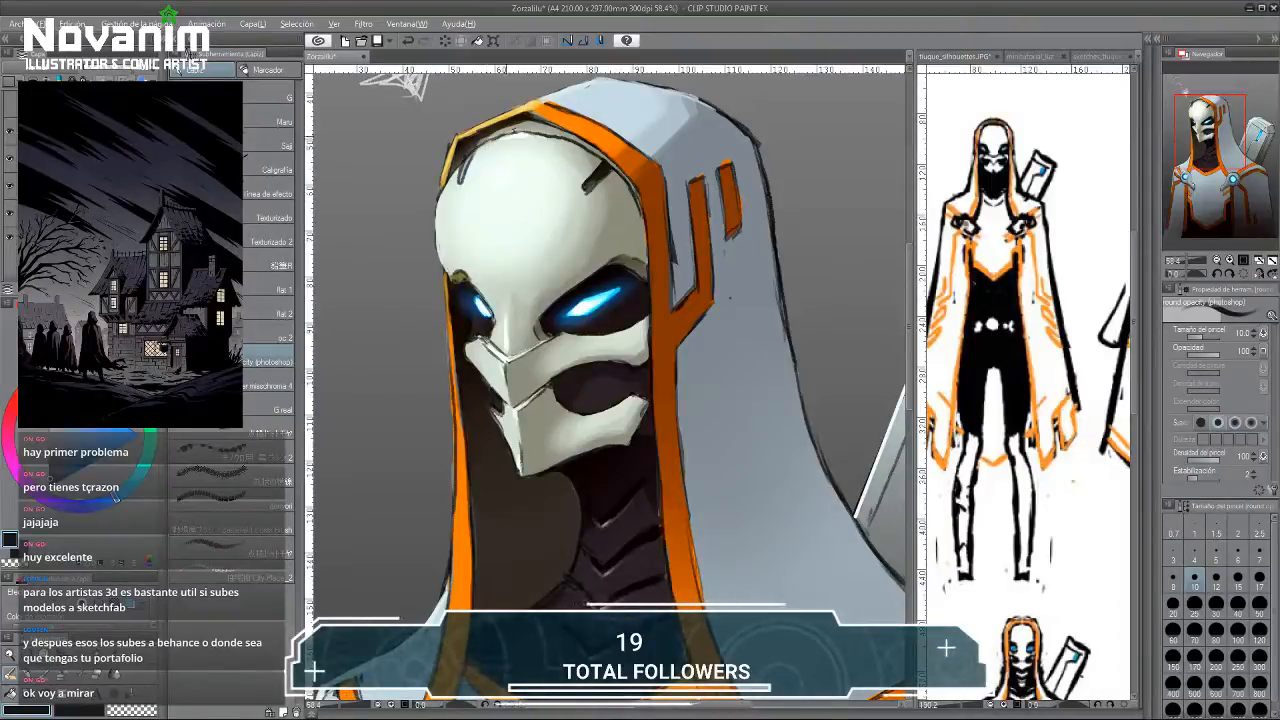
alt+click(518, 135)
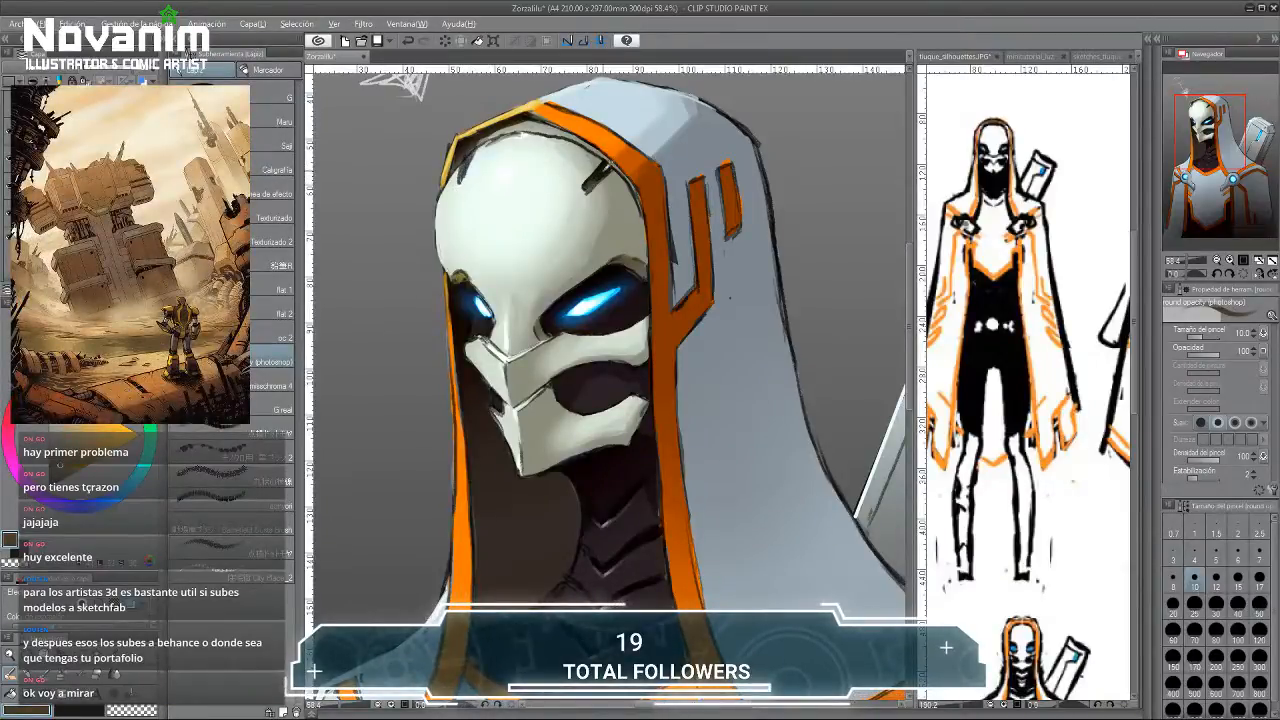
Darken the small notch on the mask's forehead and draw a thin dark crack across the upper forehead, using colours sampled from the artwork.
alt+click(459, 292)
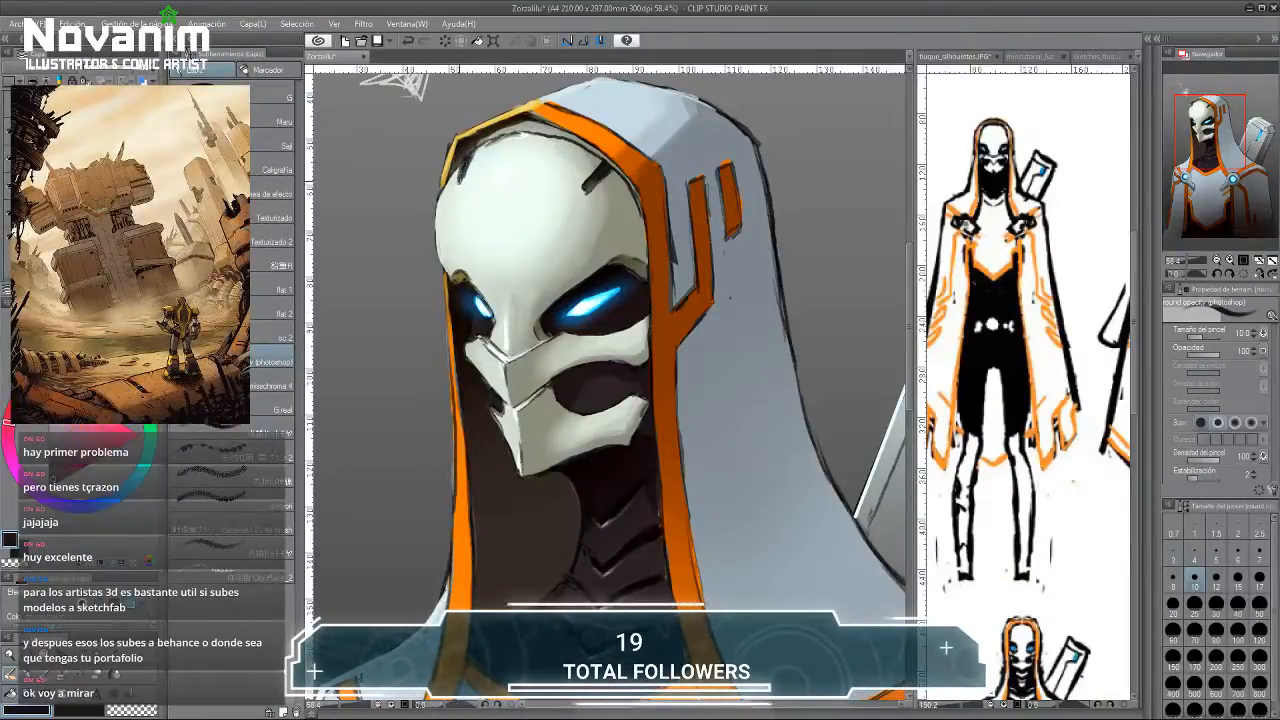
drag(469, 162, 460, 182)
alt+click(502, 169)
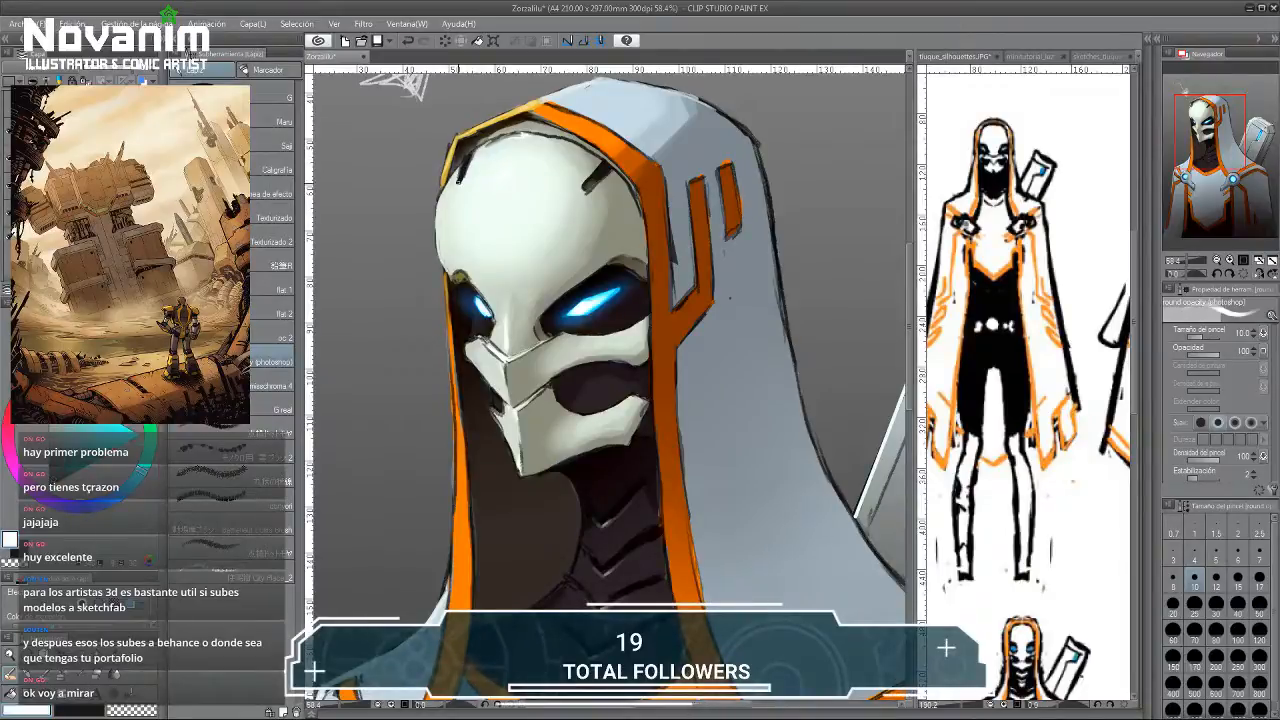
alt+click(597, 219)
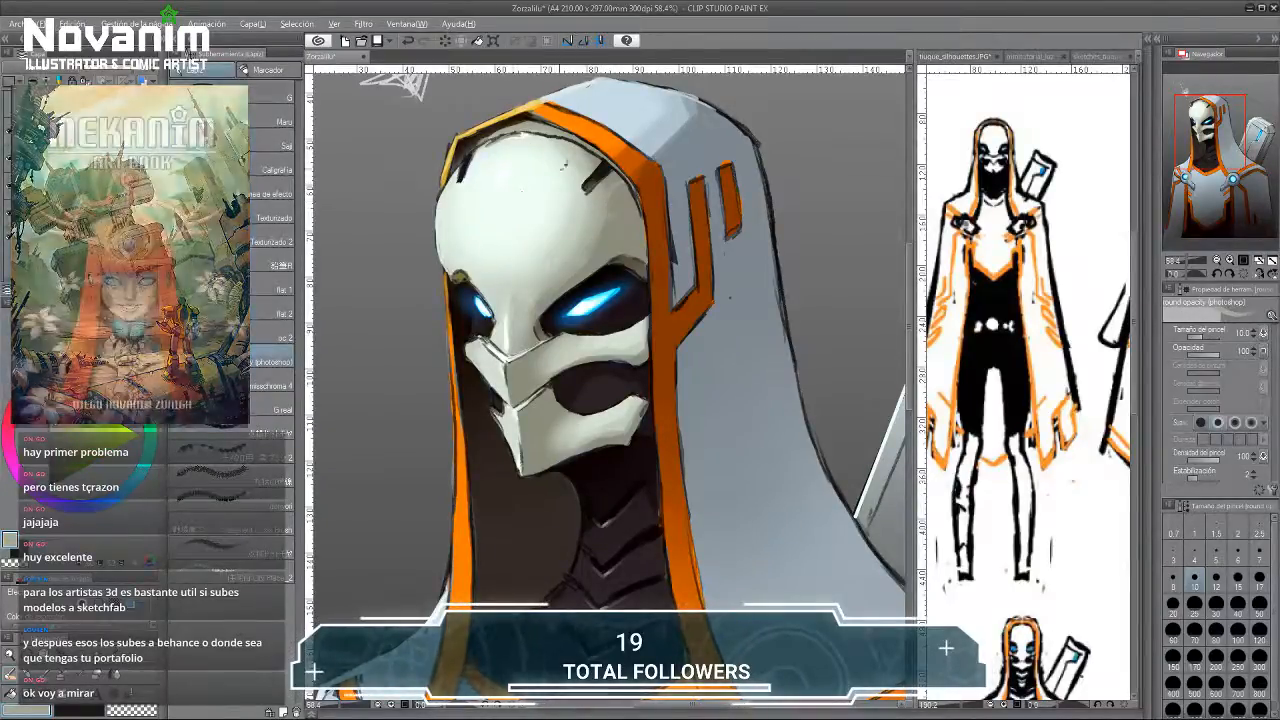
drag(521, 206, 548, 185)
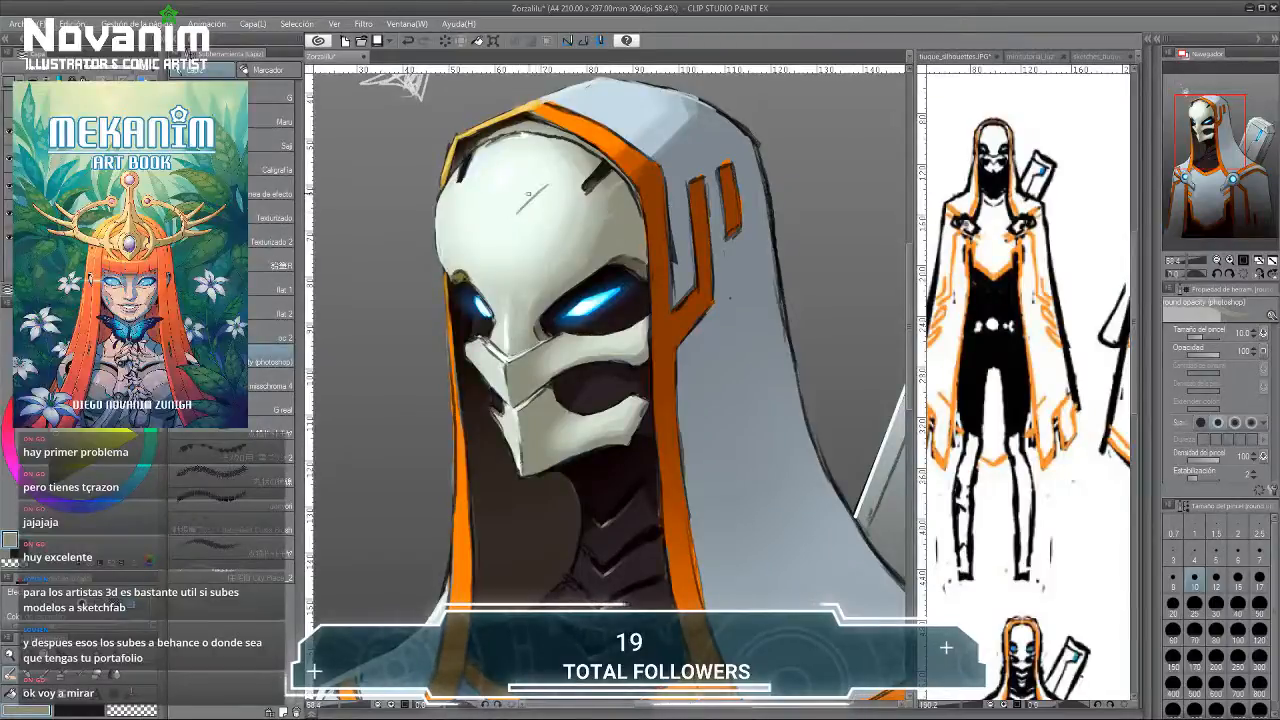
key(ctrl+z)
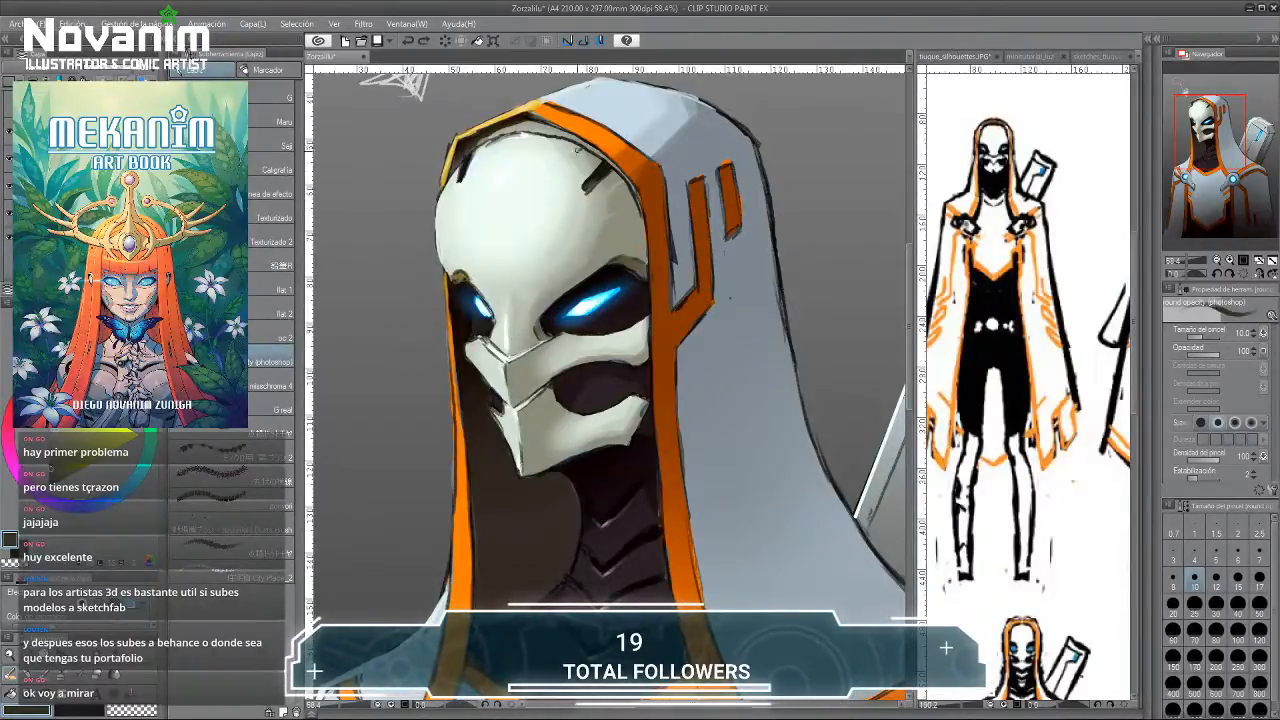
drag(548, 180, 566, 158)
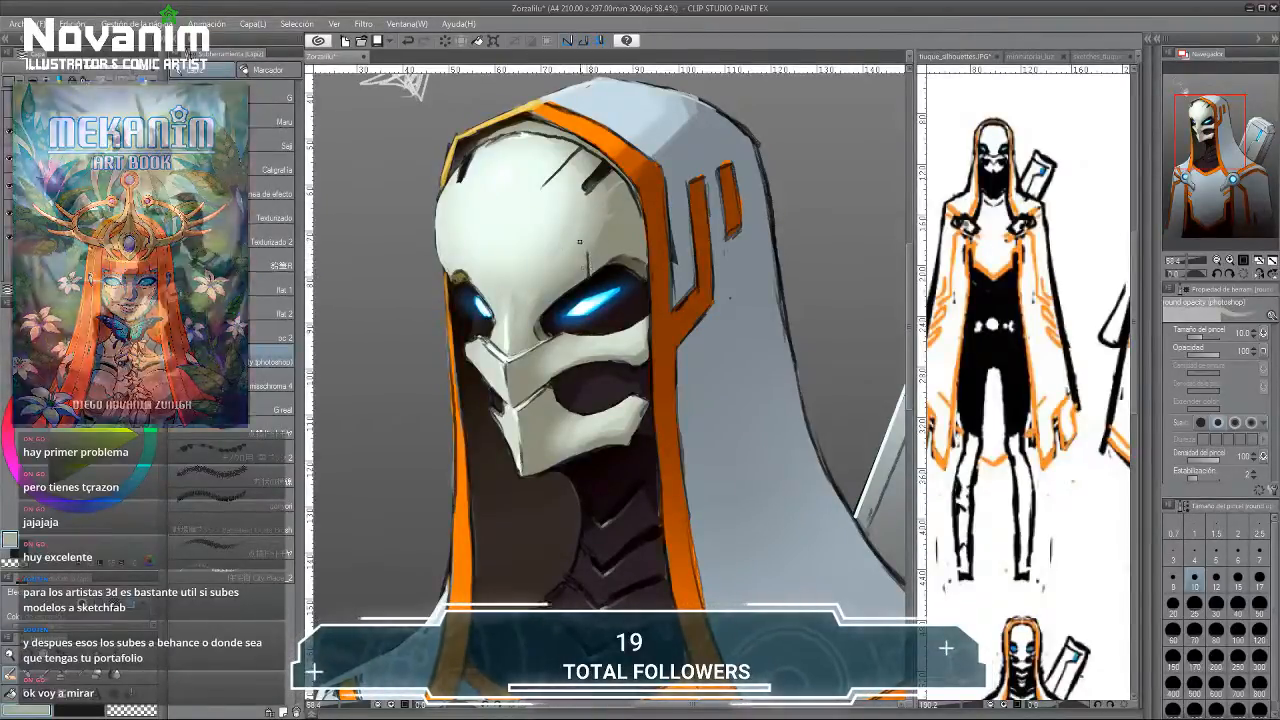
Add short dark cracks around the mask's larger eye and a diagonal crack on the opposite side of the forehead.
alt+click(590, 281)
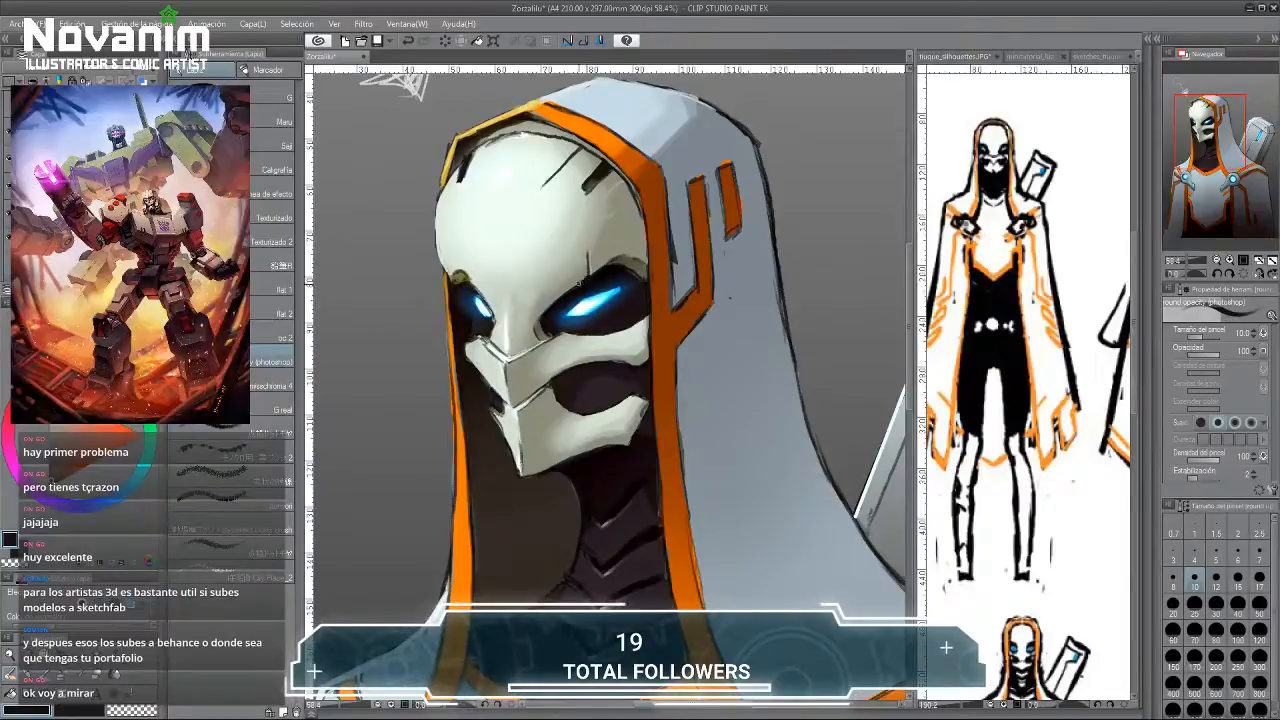
drag(588, 282, 550, 214)
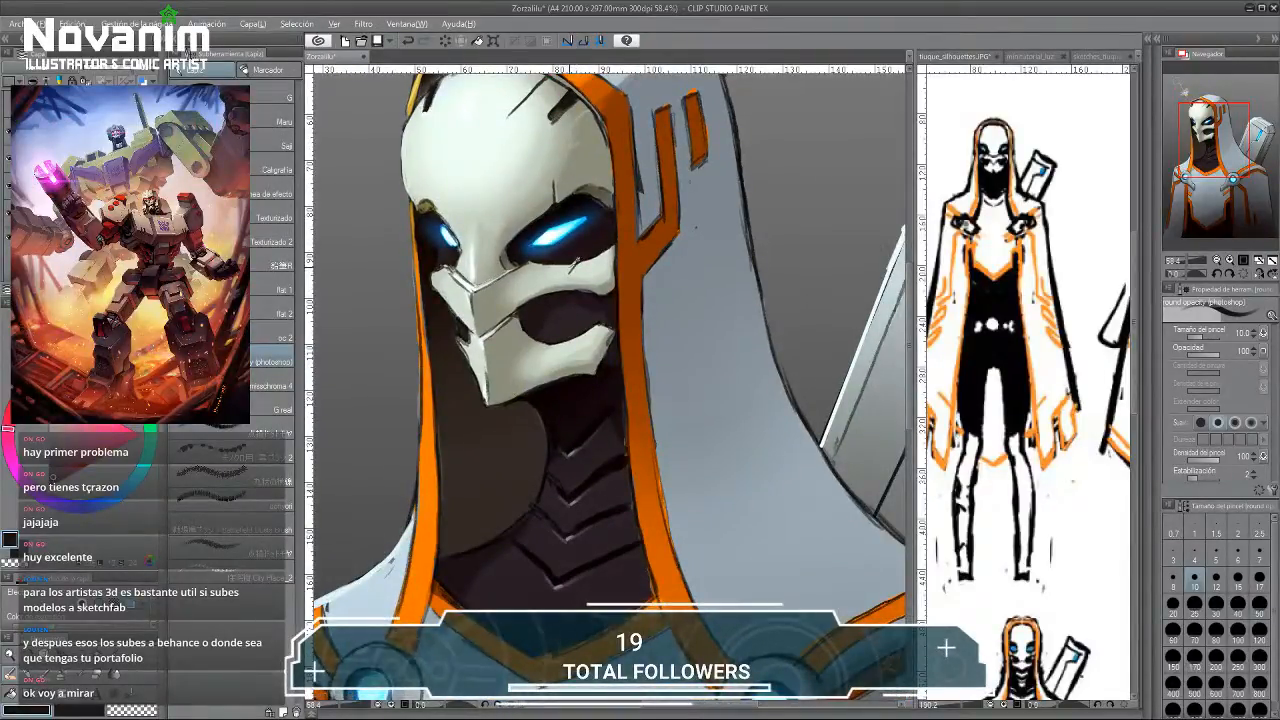
scroll(496, 221, down, 3)
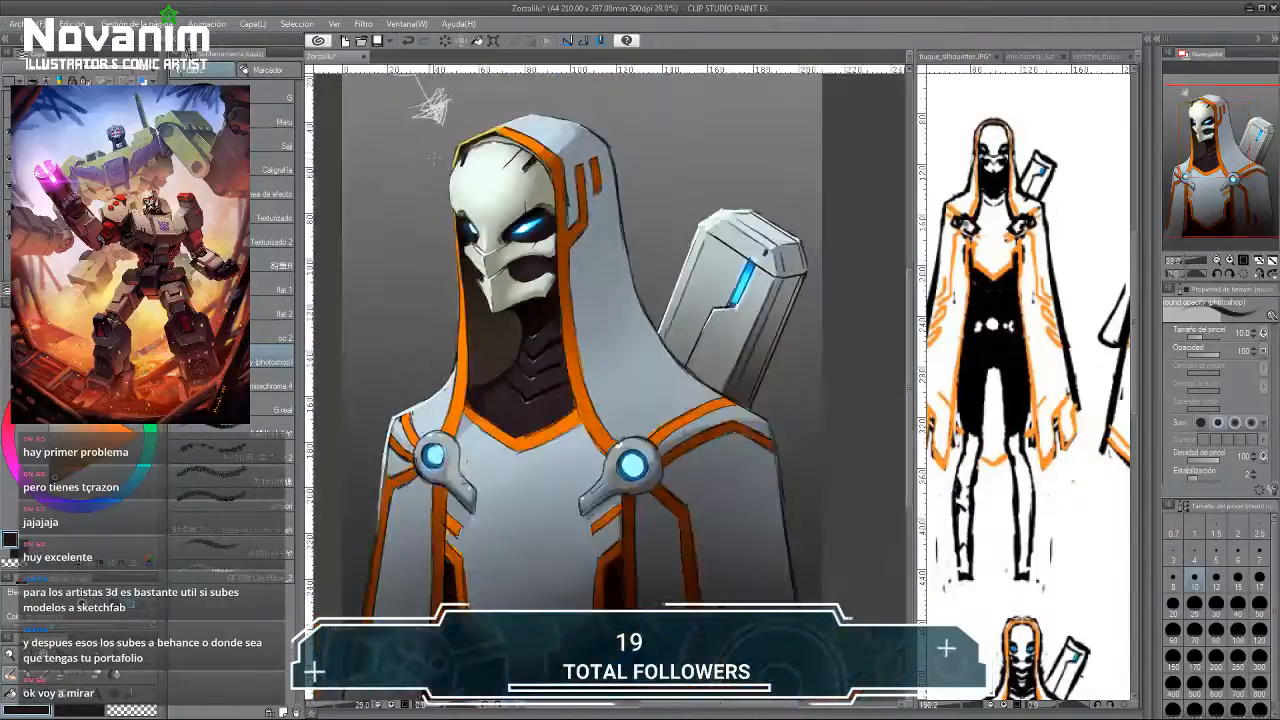
scroll(444, 214, up, 3)
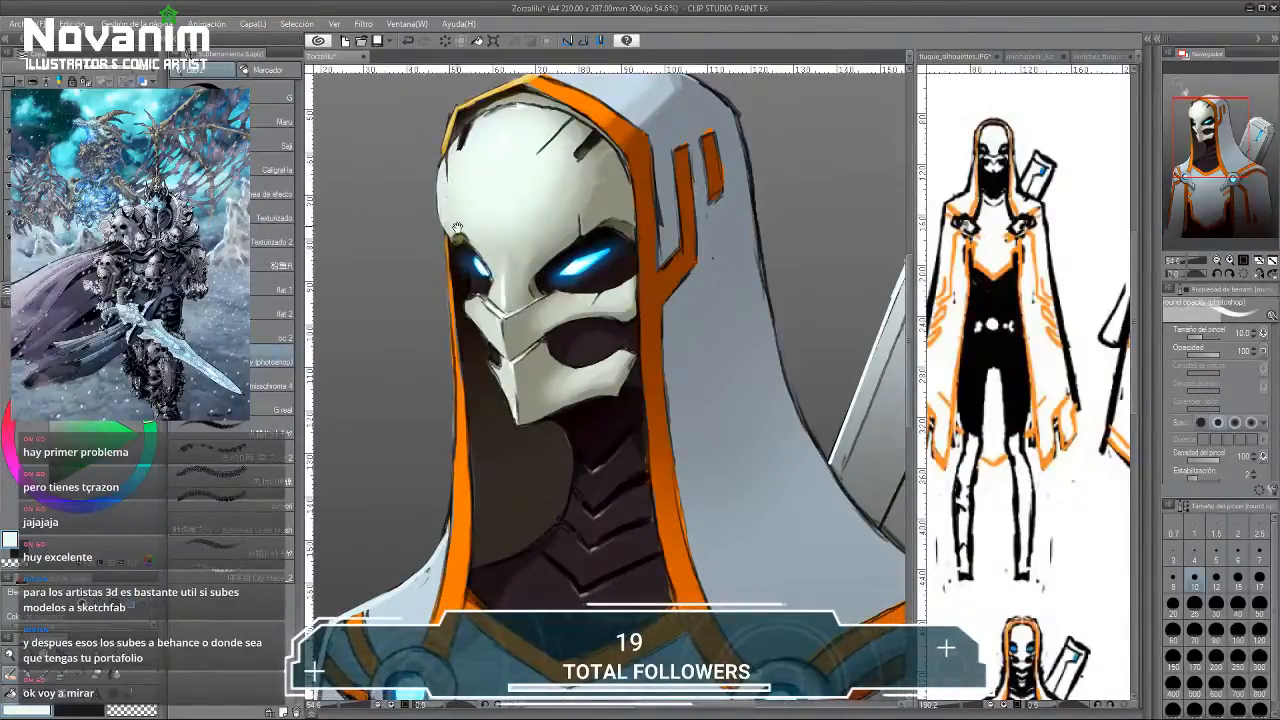
drag(456, 228, 448, 190)
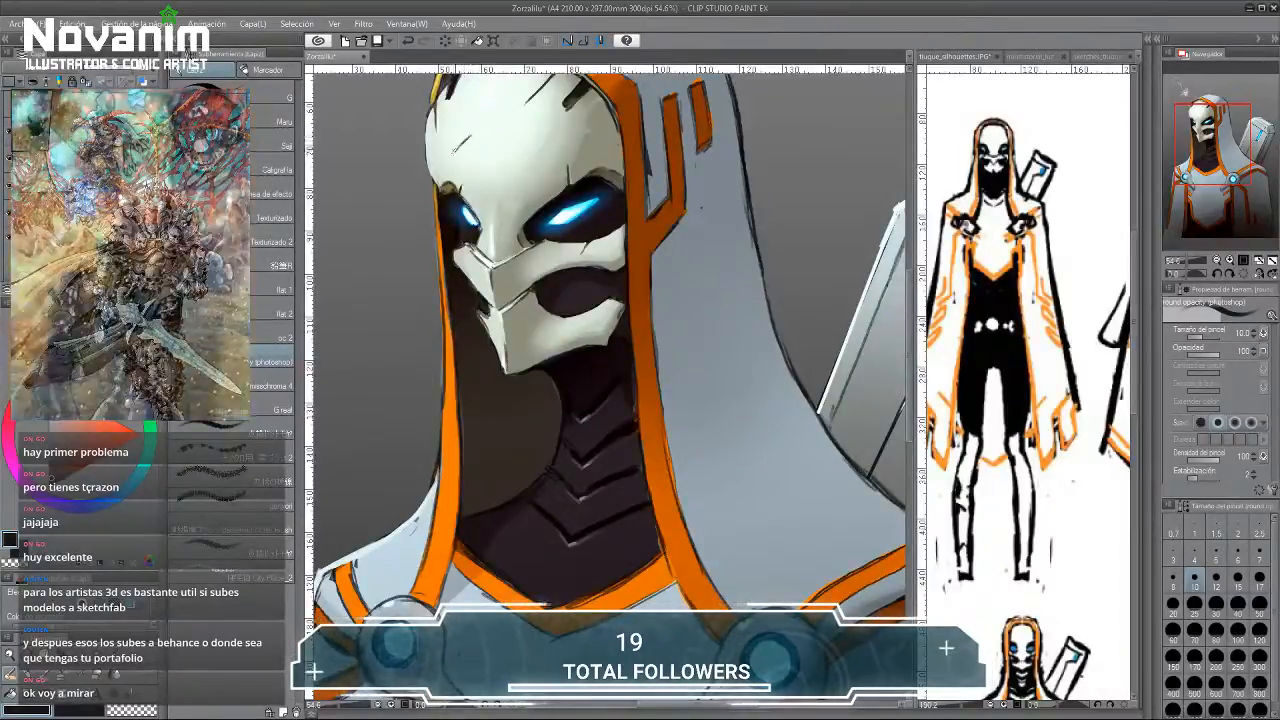
drag(455, 151, 477, 127)
drag(613, 156, 617, 197)
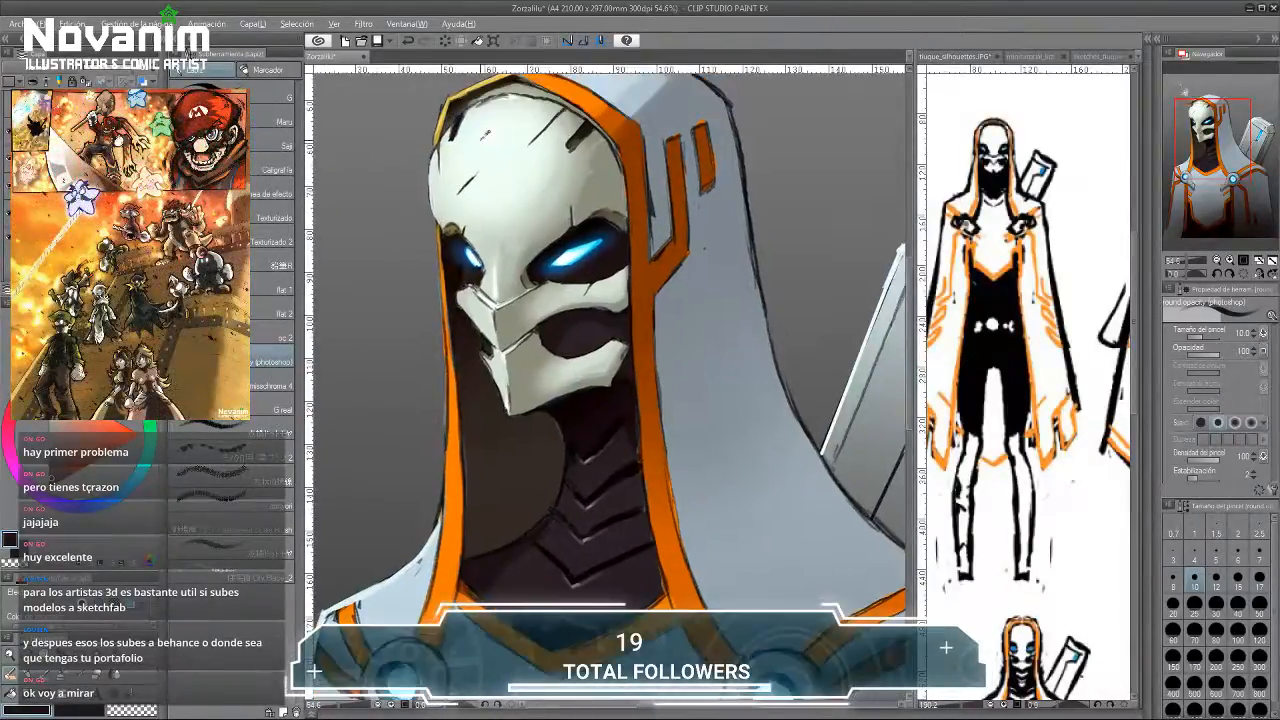
alt+click(470, 182)
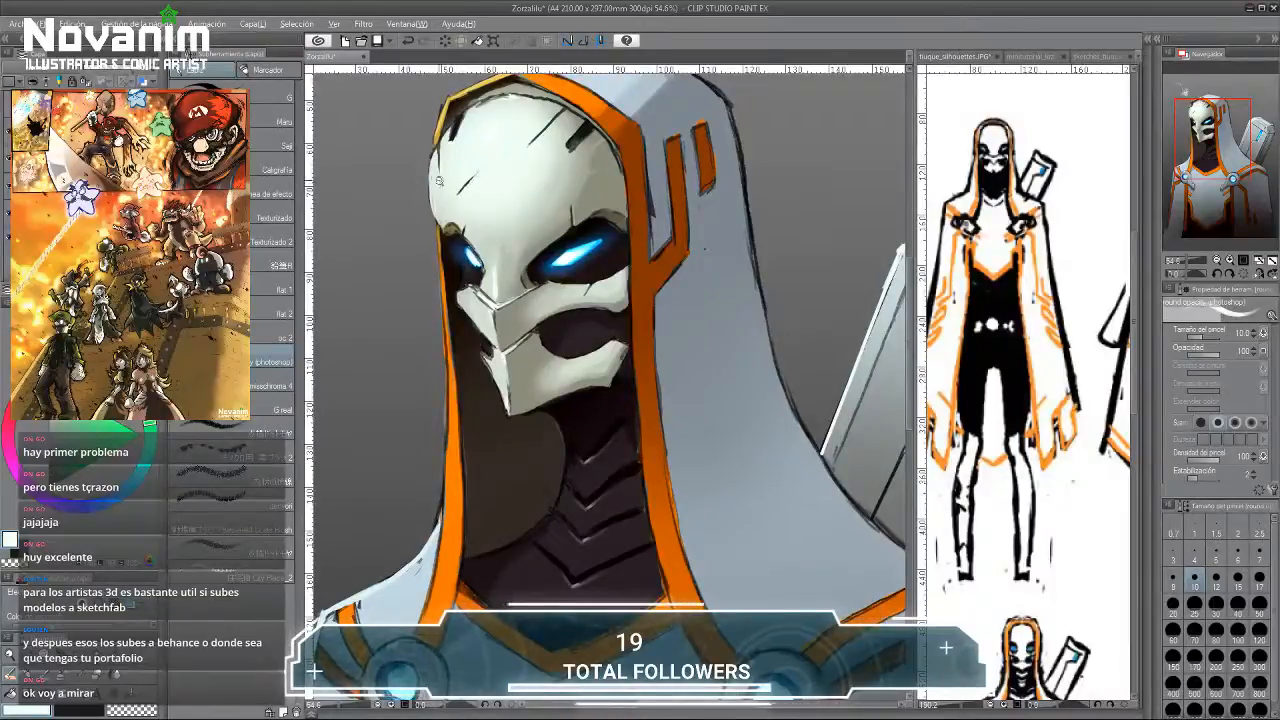
Sample a mask colour and paint a thin crack down the jaw from the mouth opening.
scroll(440, 179, down, 2)
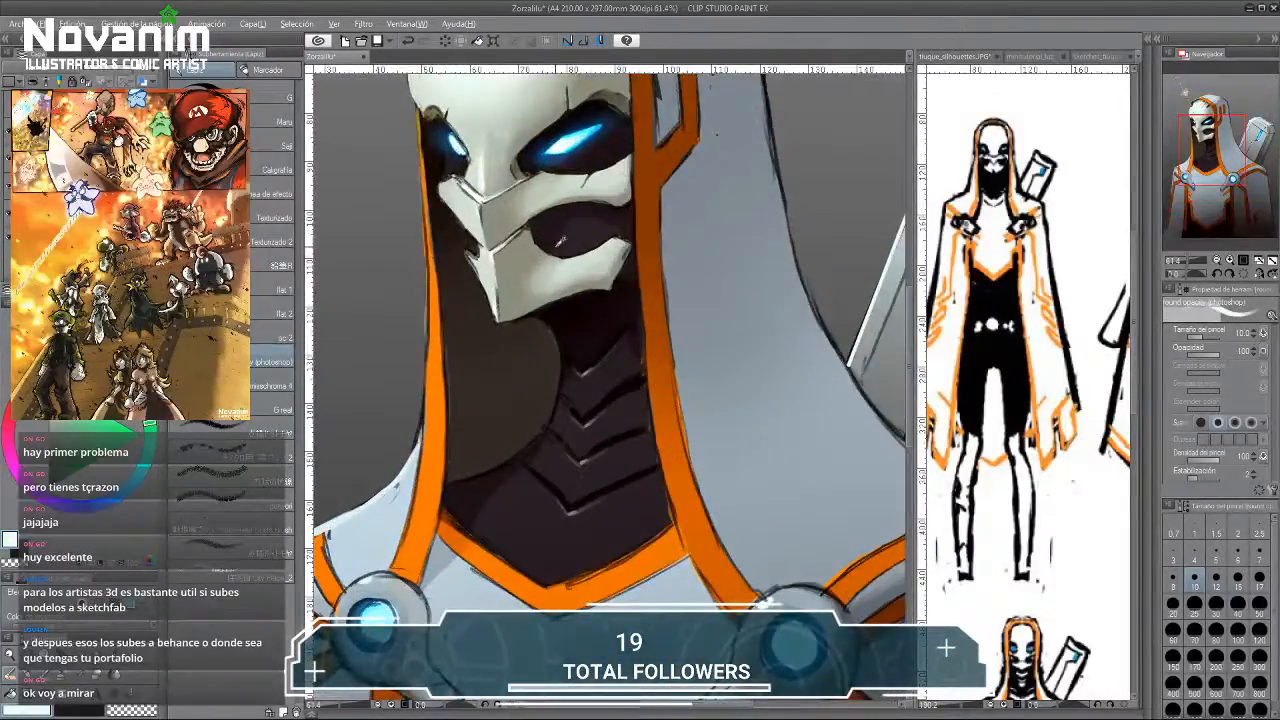
alt+click(550, 240)
drag(548, 252, 530, 296)
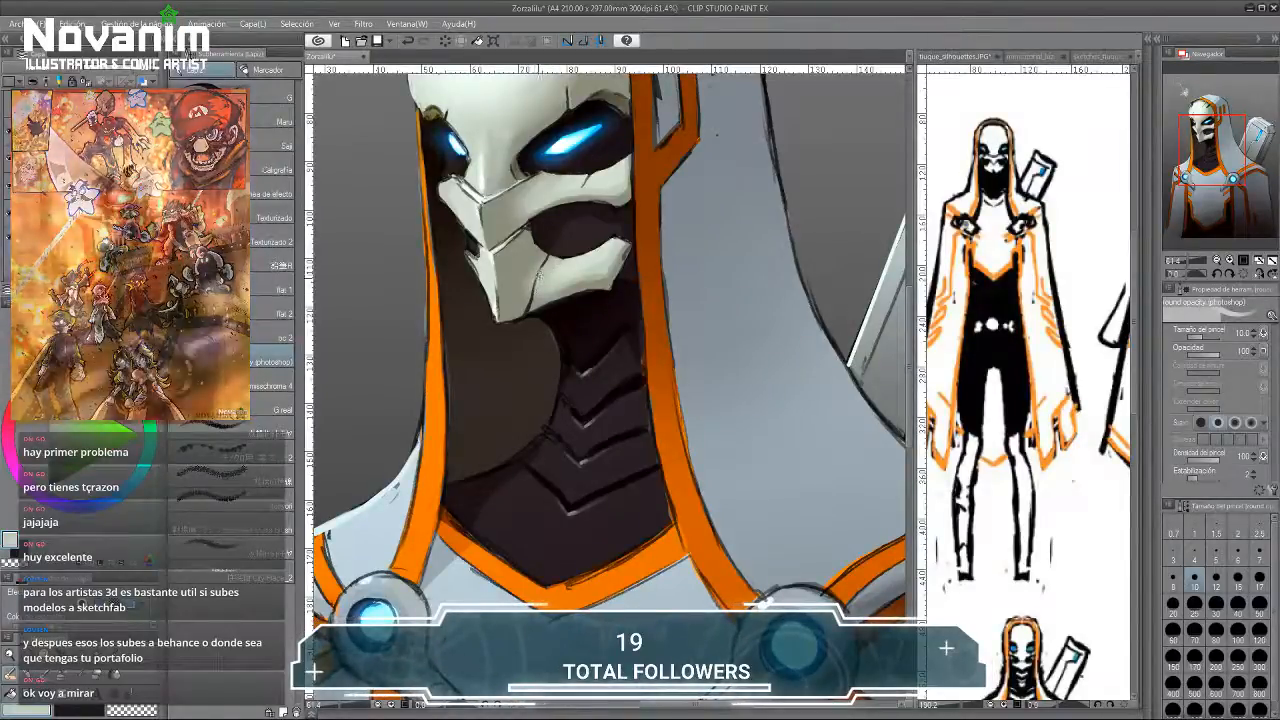
scroll(540, 330, down, 2)
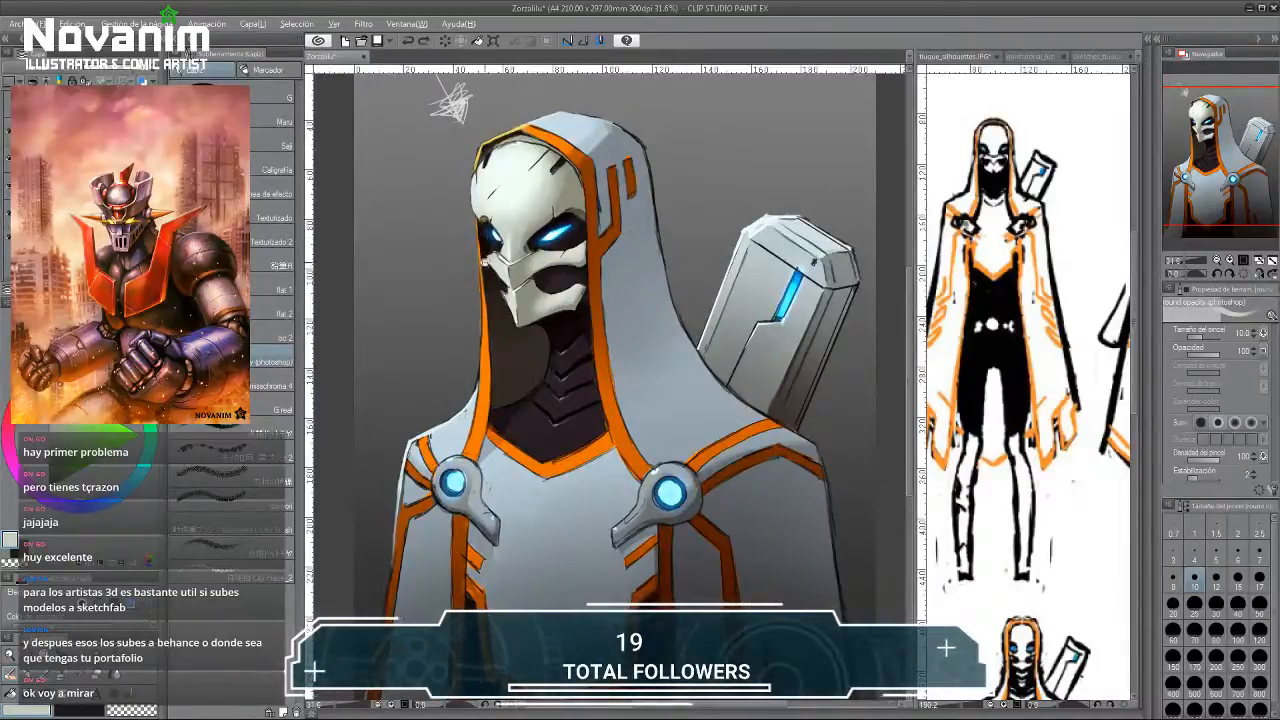
Sample the trim's orange and repaint the pale yellow hood edge above the mask's forehead with it.
scroll(478, 245, up, 1)
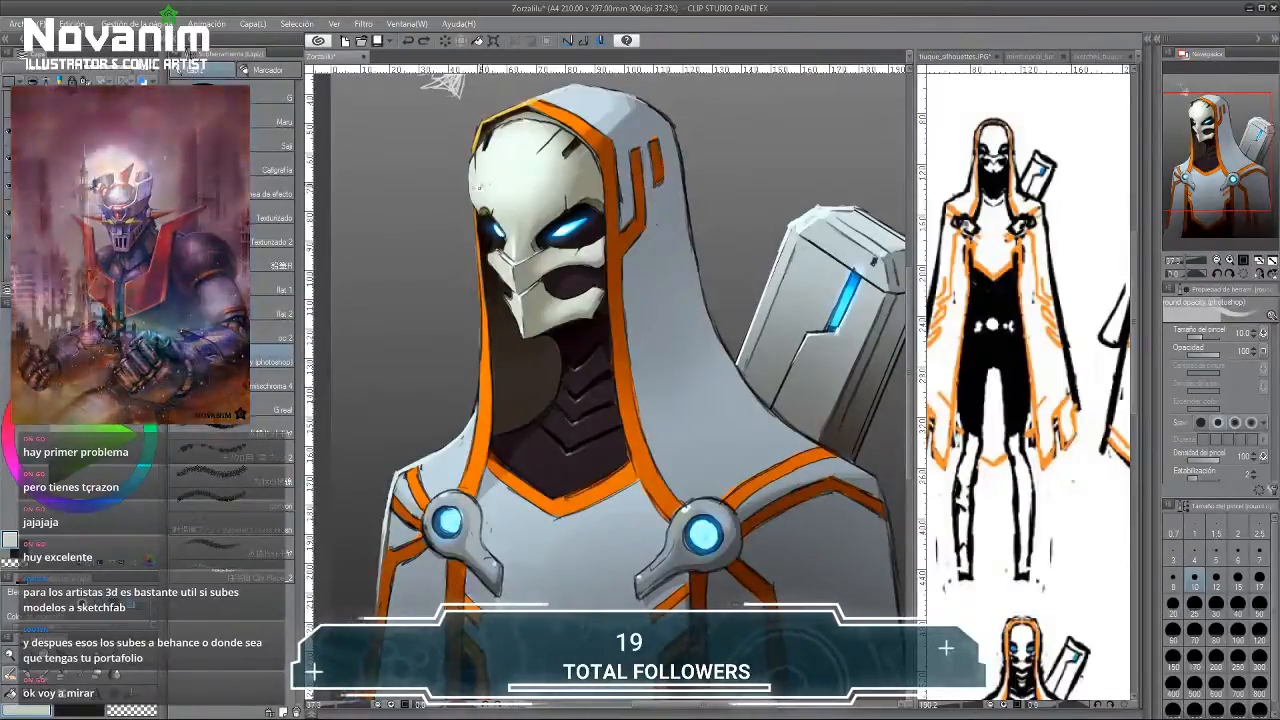
scroll(482, 190, up, 2)
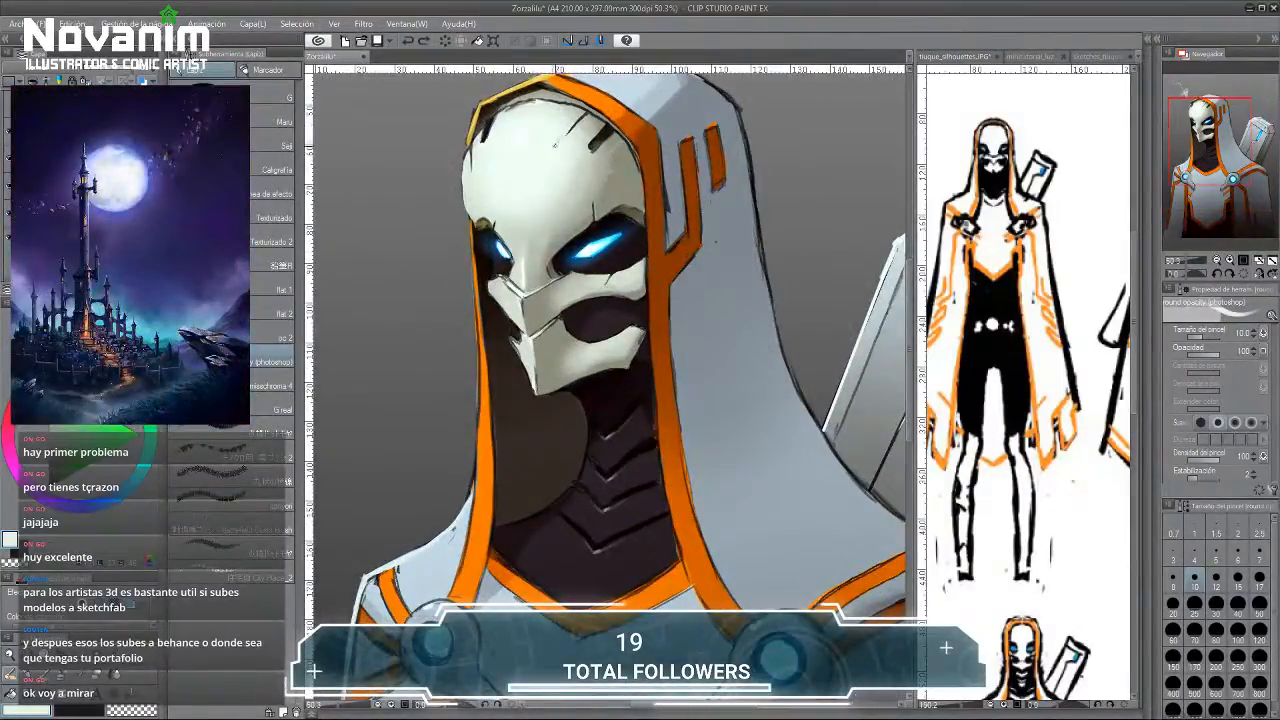
scroll(560, 140, down, 2)
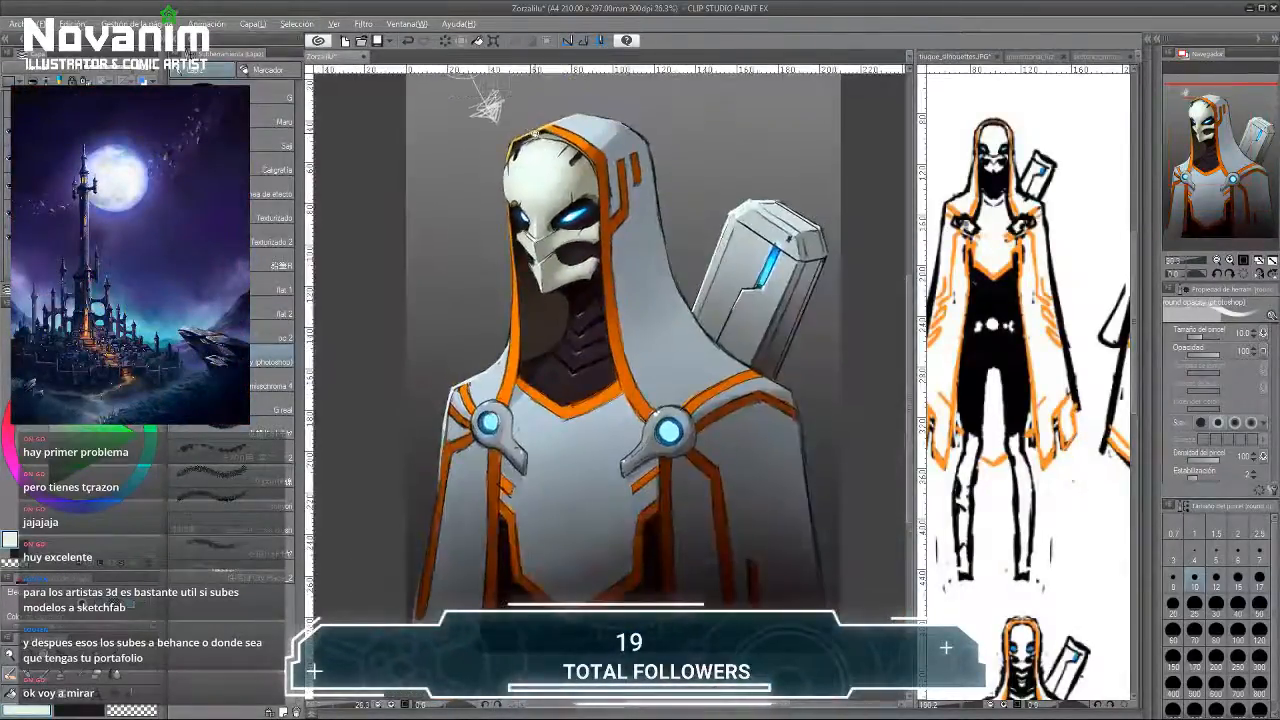
scroll(533, 130, up, 2)
alt+click(580, 128)
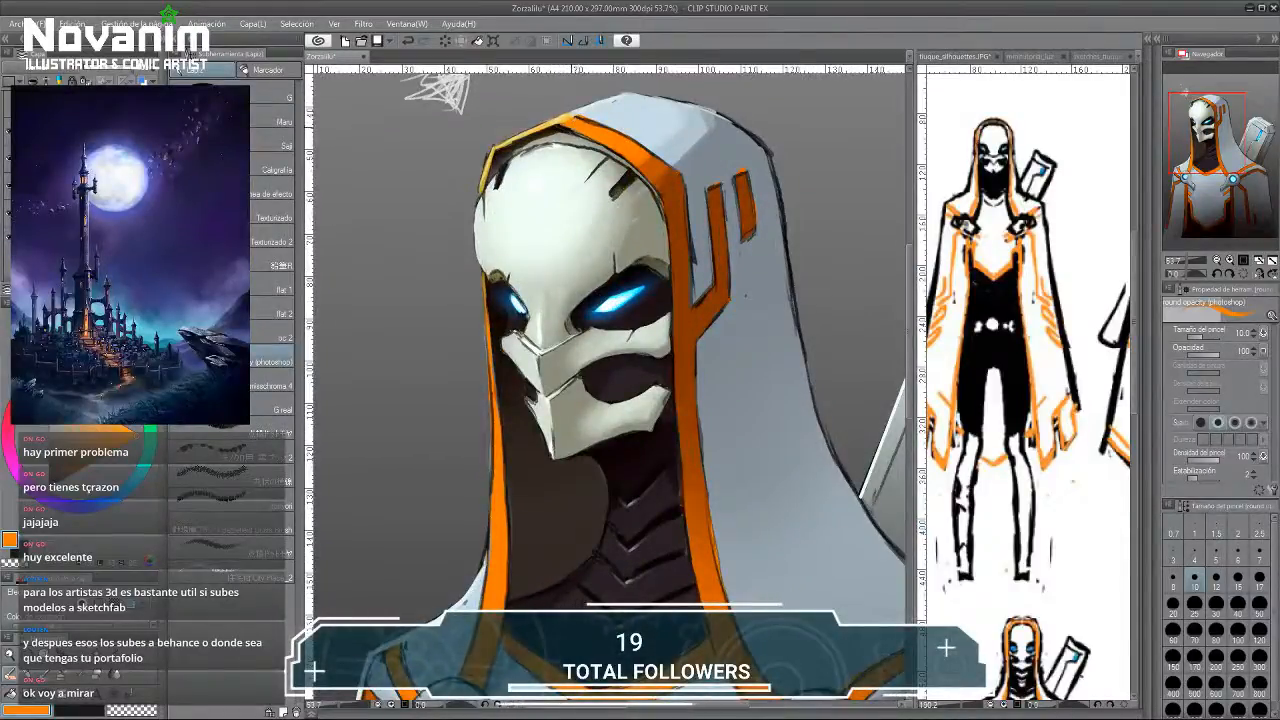
mouse_move(579, 127)
mouse_down()
mouse_move(511, 154)
mouse_move(517, 179)
mouse_up()
Examine the whole illustration at full view and at closer zoom levels.
scroll(552, 122, down, 4)
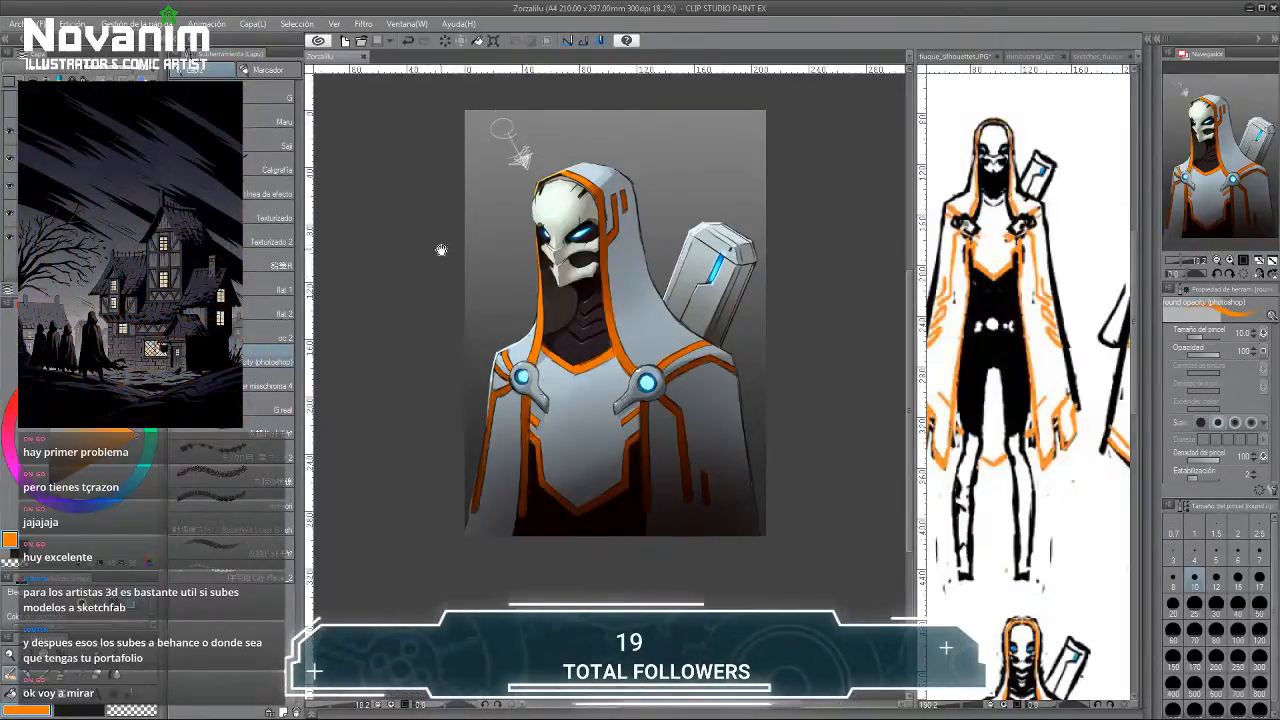
scroll(443, 250, up, 2)
scroll(400, 246, up, 1)
drag(403, 245, 379, 271)
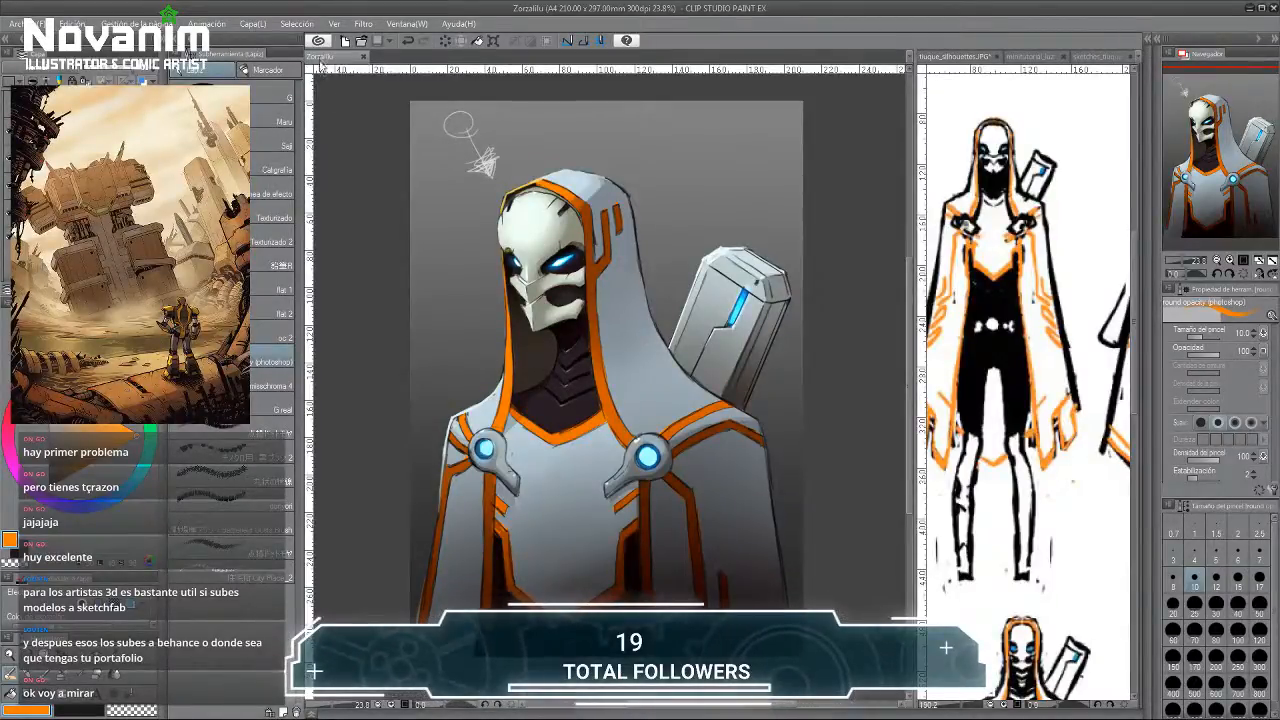
drag(460, 226, 437, 169)
drag(437, 169, 442, 203)
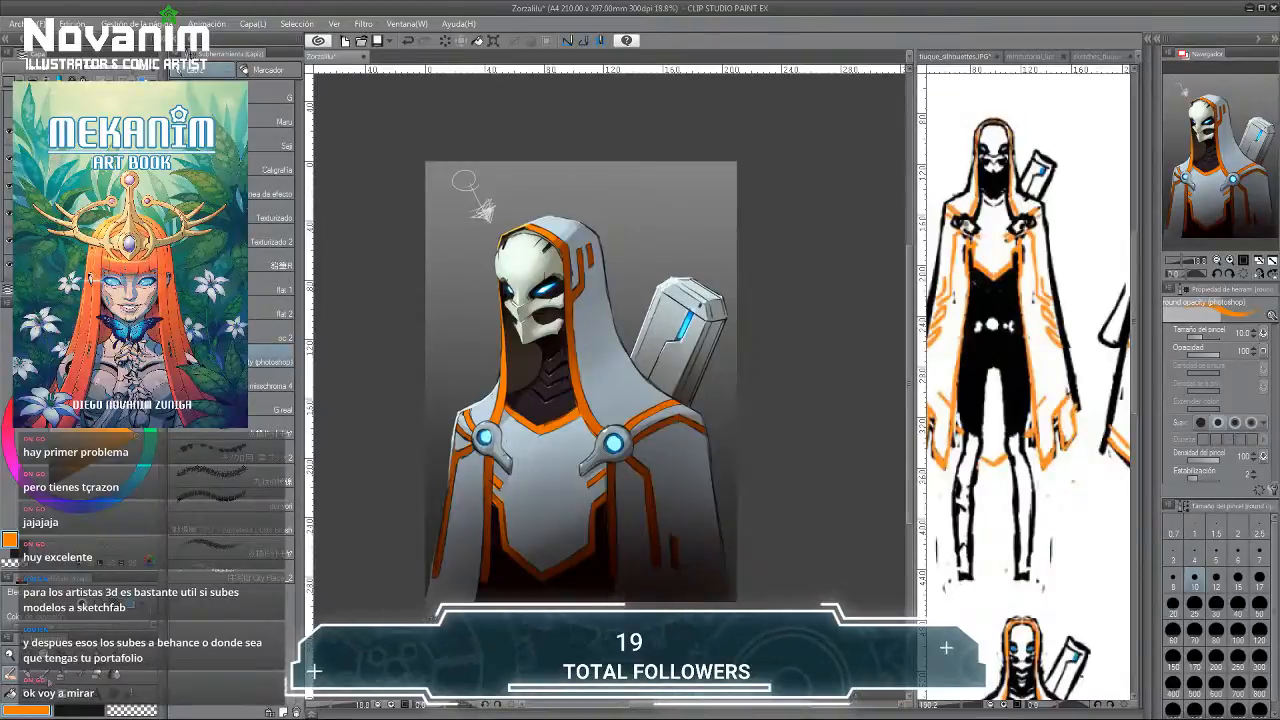
Try a cyan glow over the mask and hood with the Soft airbrush at size 700, and undo it.
key(b)
click(143, 468)
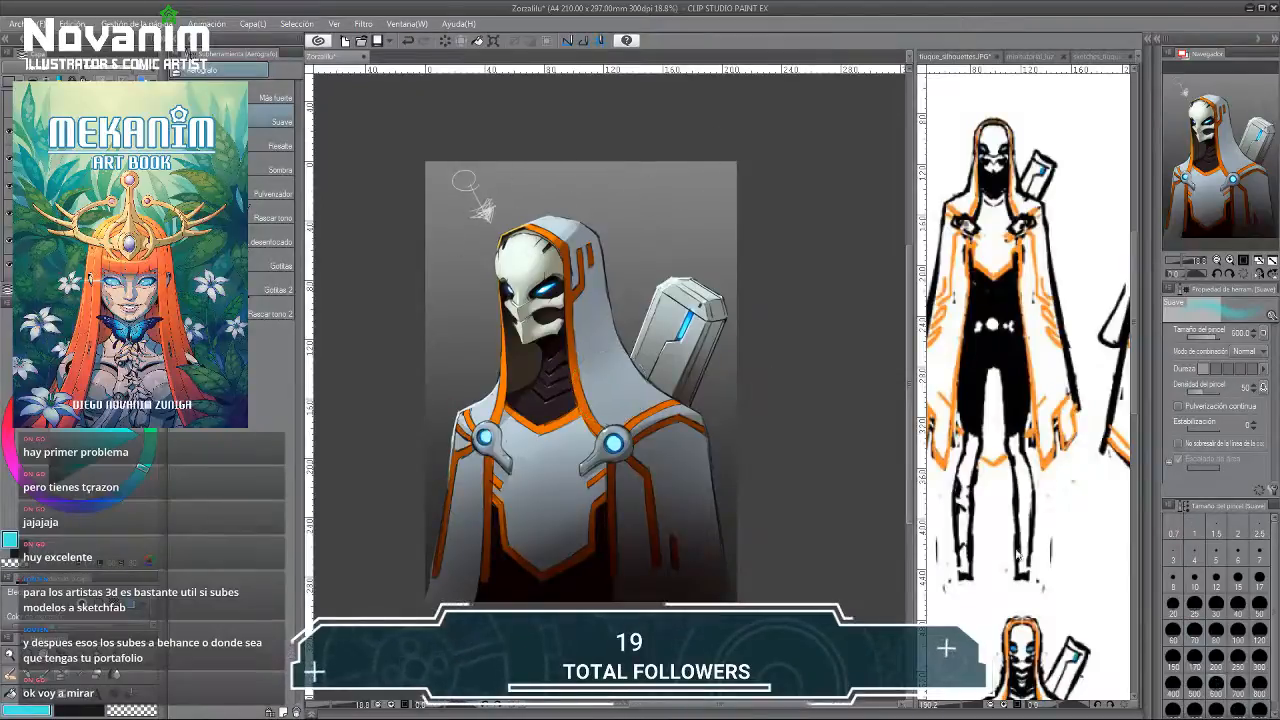
click(1239, 693)
click(1239, 693)
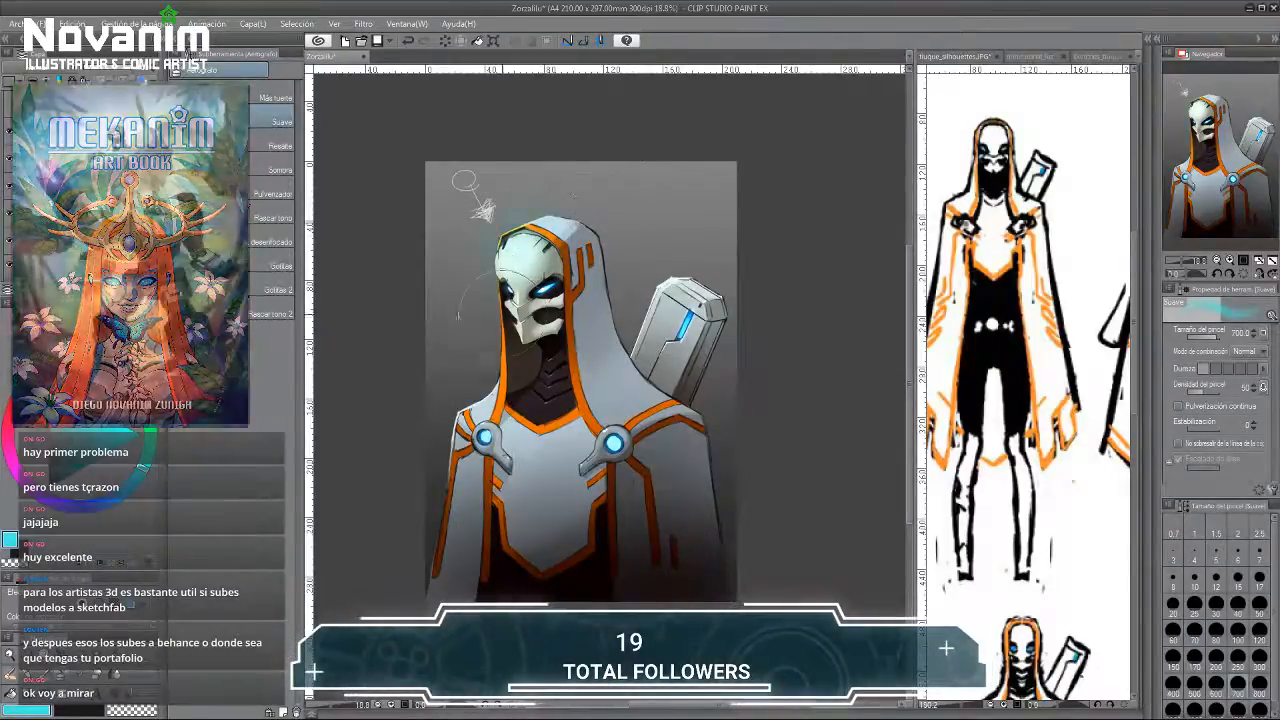
drag(492, 340, 535, 290)
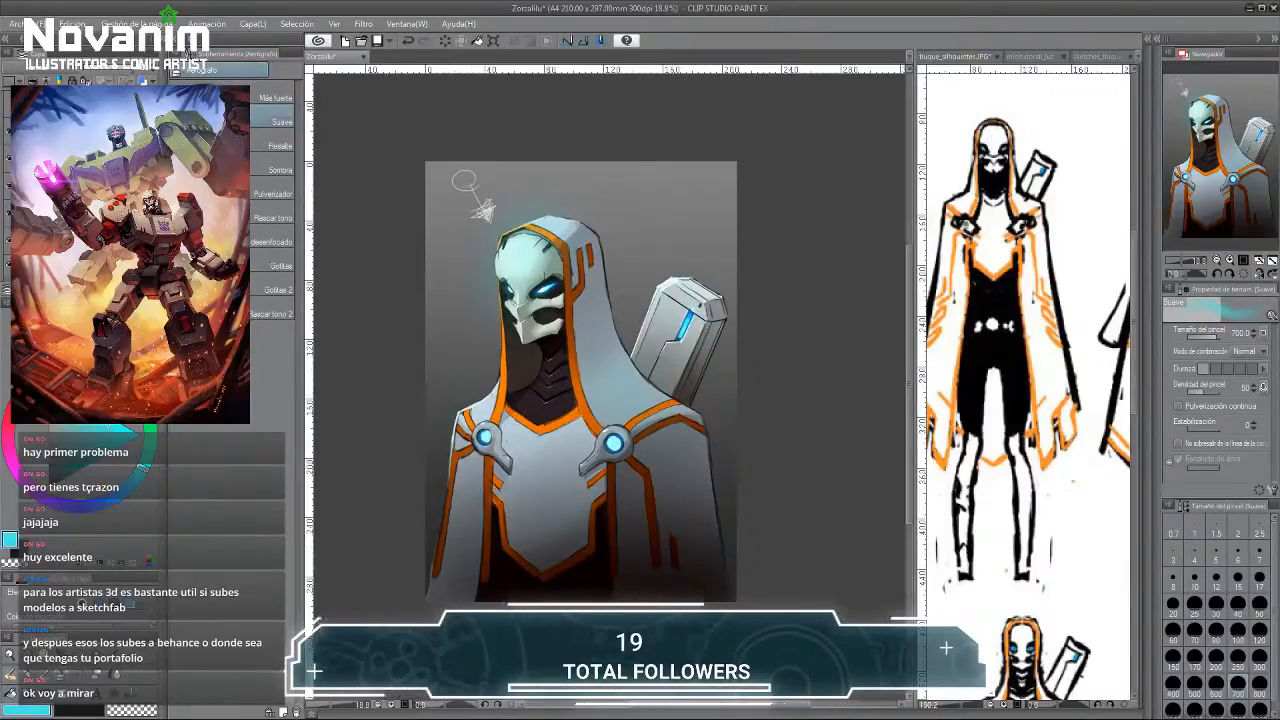
key(ctrl+z)
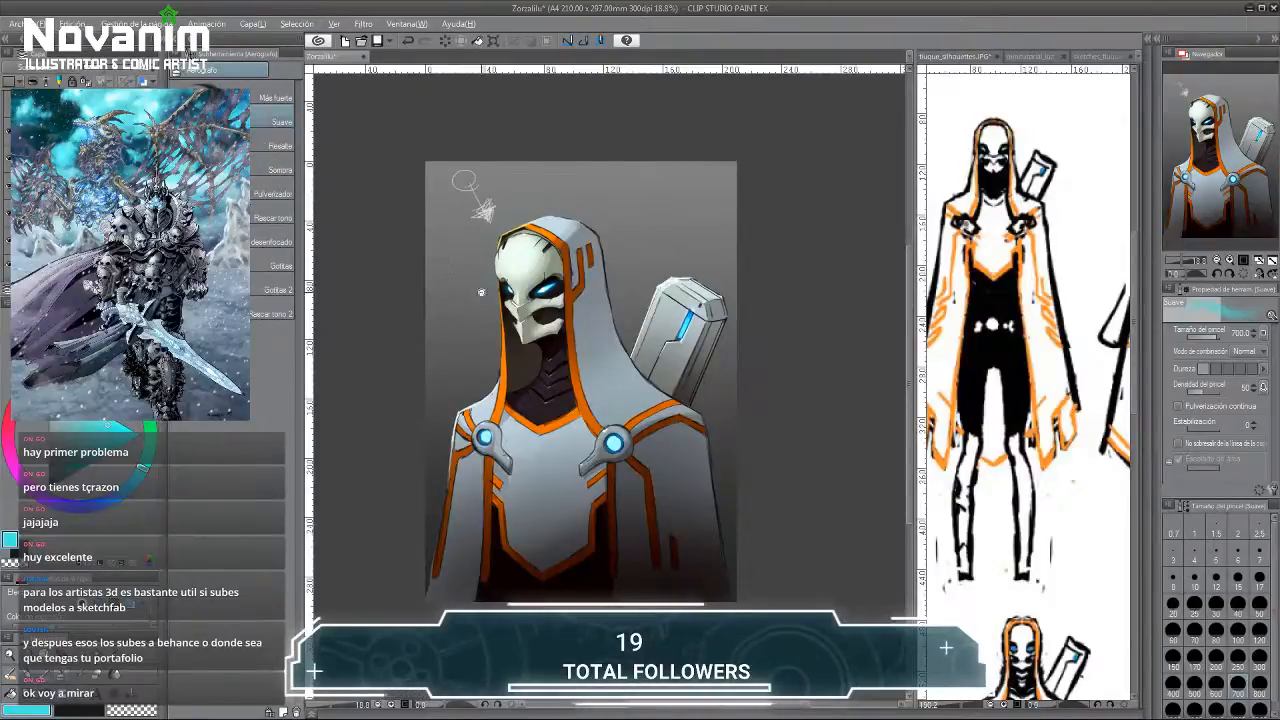
scroll(456, 270, down, 1)
scroll(456, 270, up, 1)
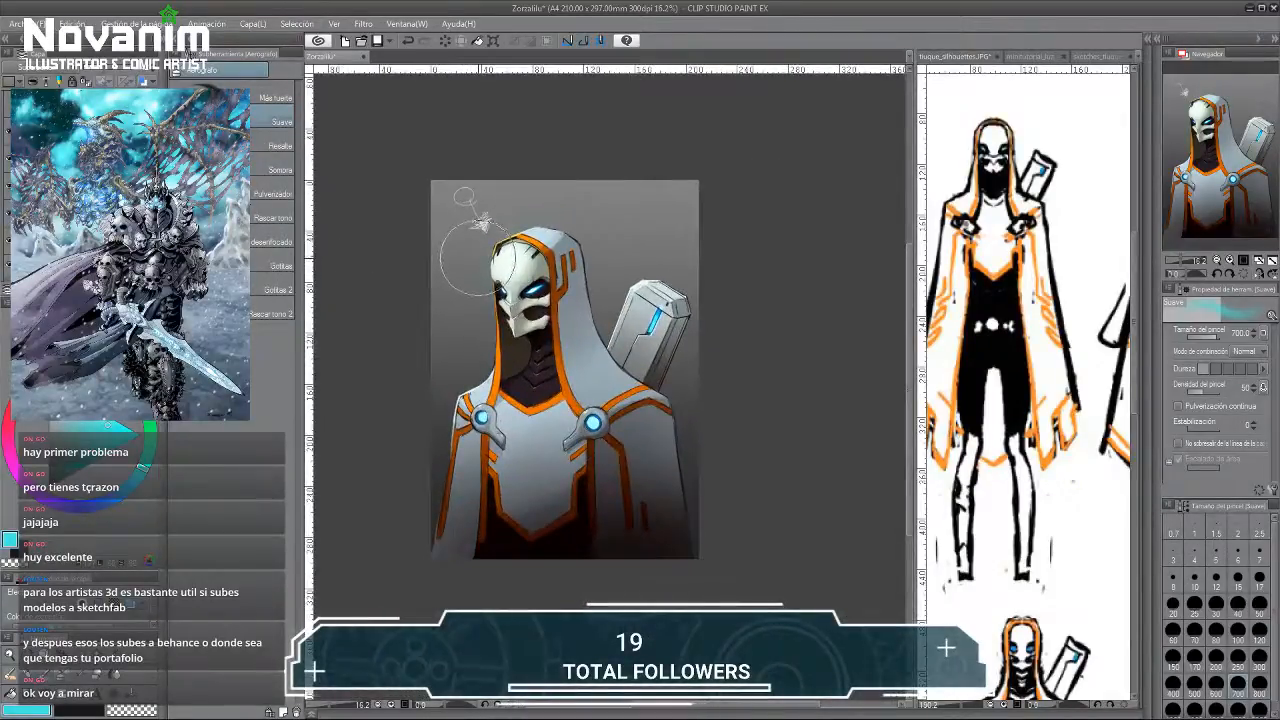